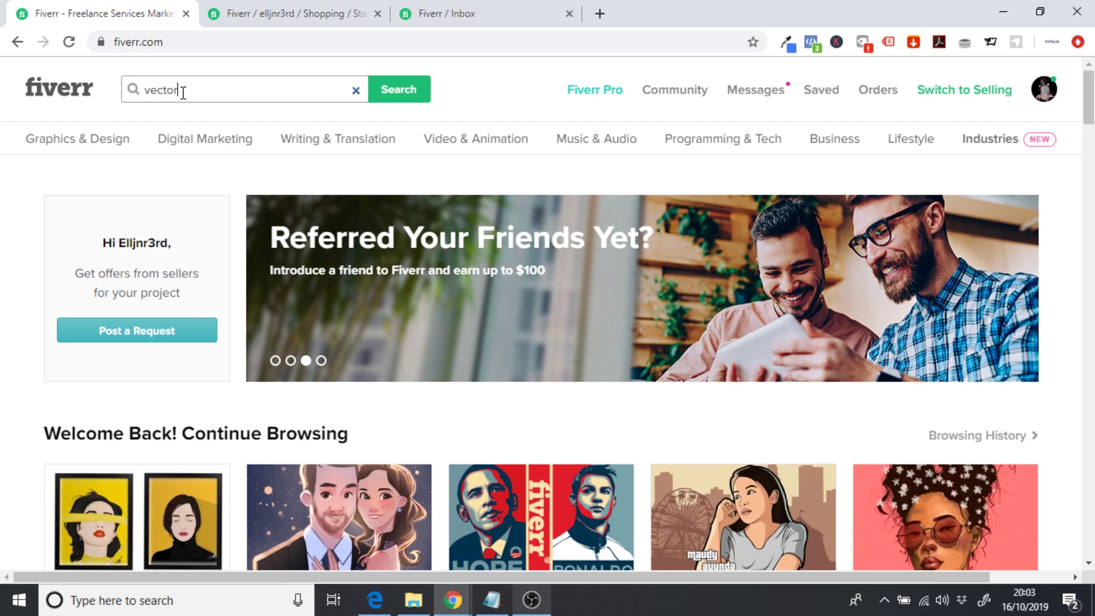
- Search Fiverr for 'vector portrait' and scroll through the first gig results
key("Return")
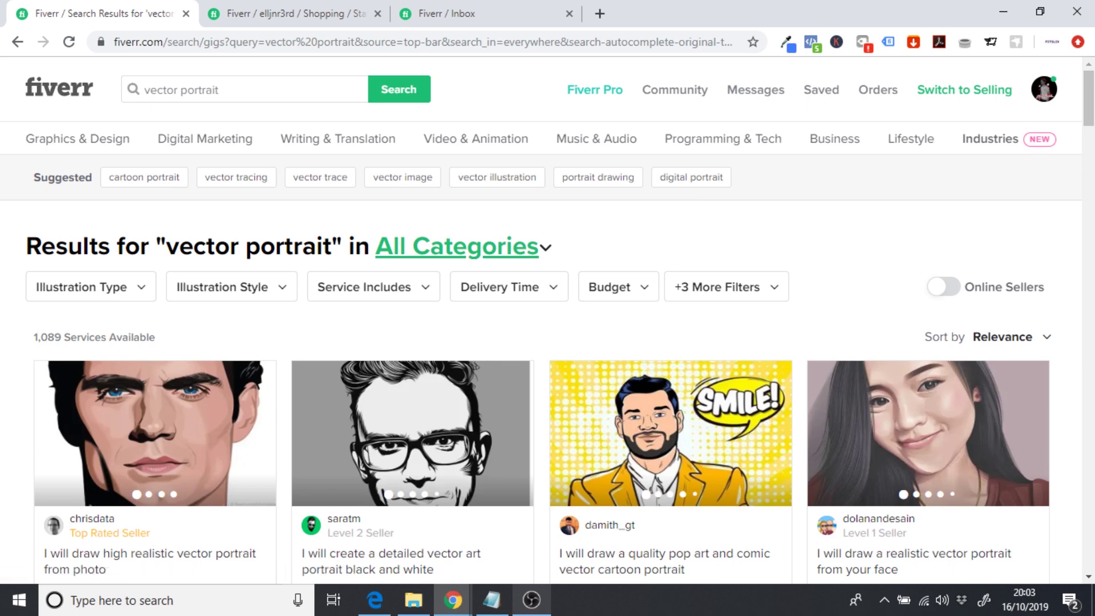
scroll(888, 245, "down", 3)
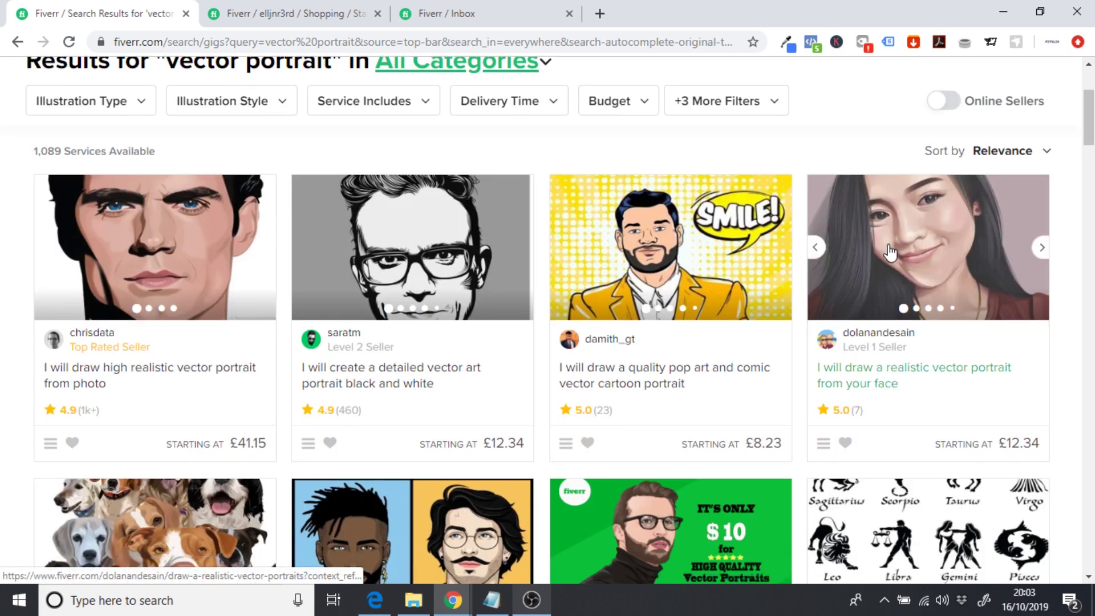
scroll(890, 251, "down", 2)
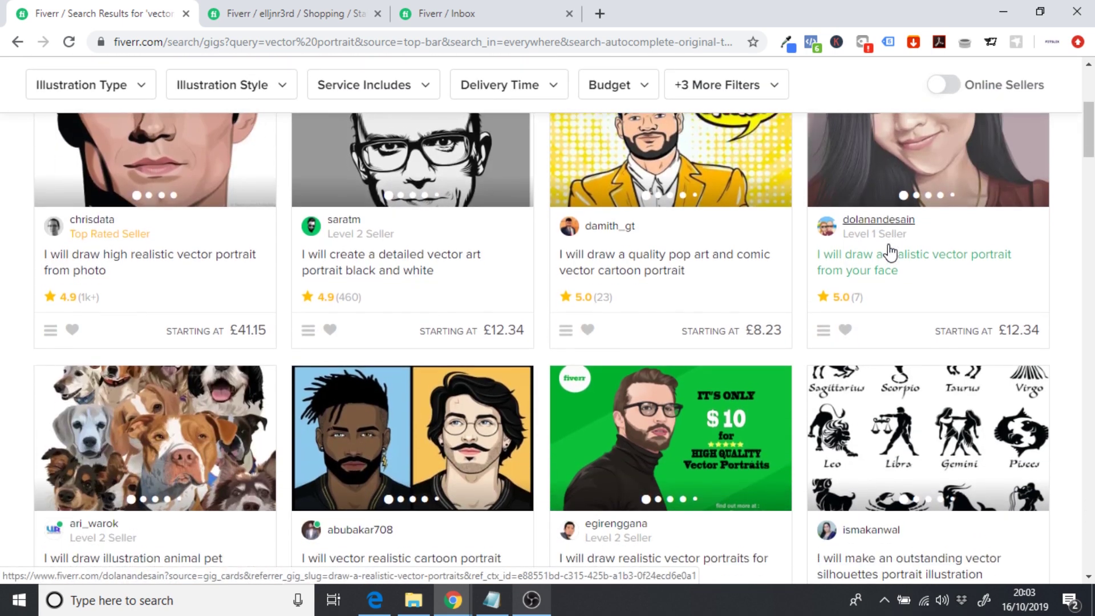
scroll(890, 251, "down", 2)
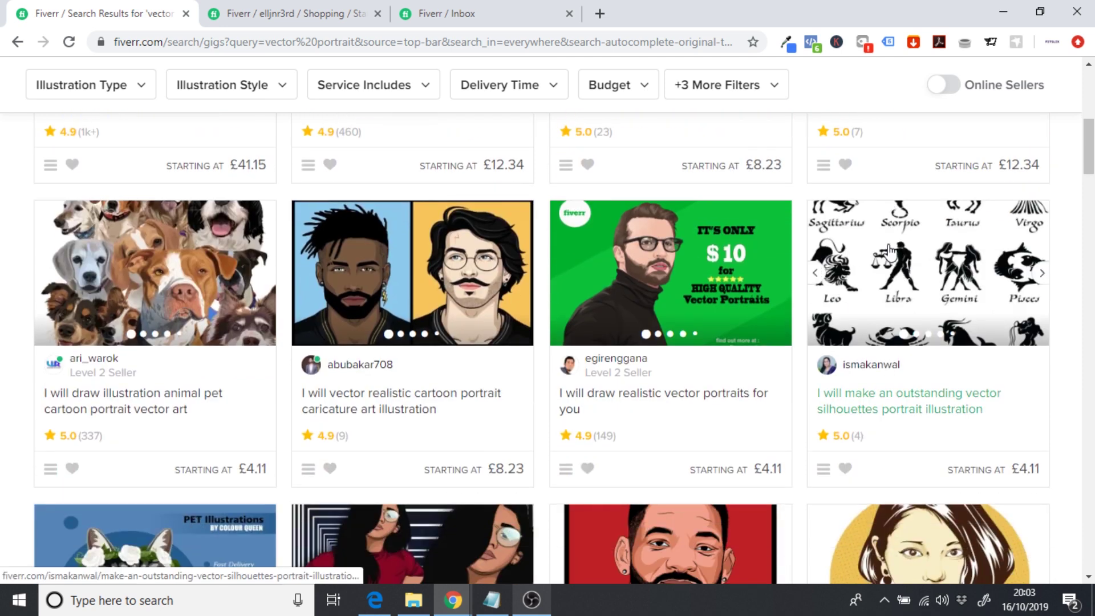
scroll(890, 251, "down", 1)
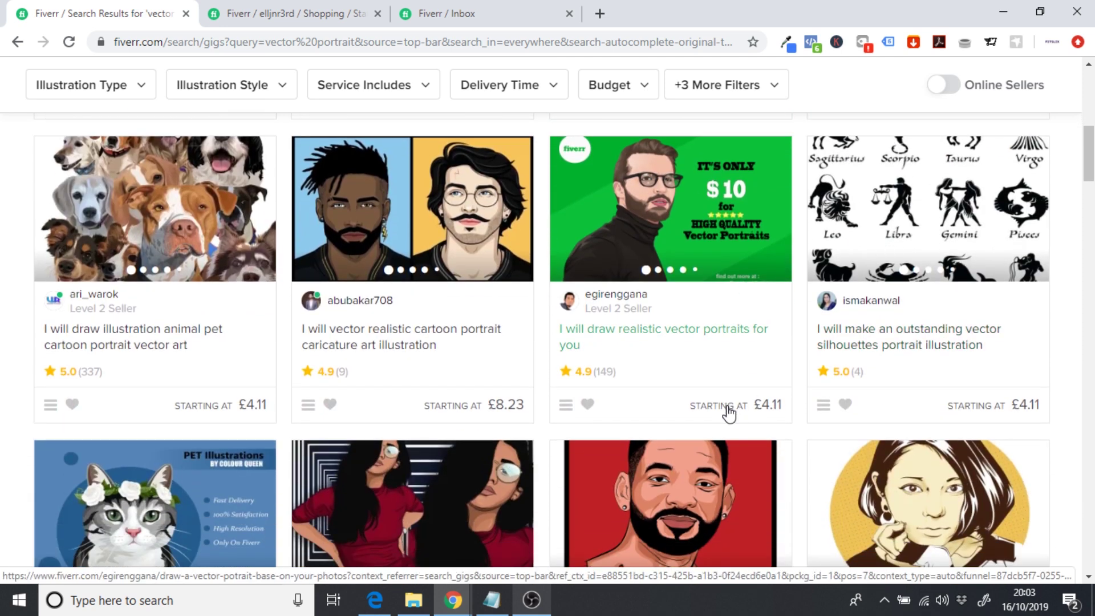
scroll(629, 351, "down", 1)
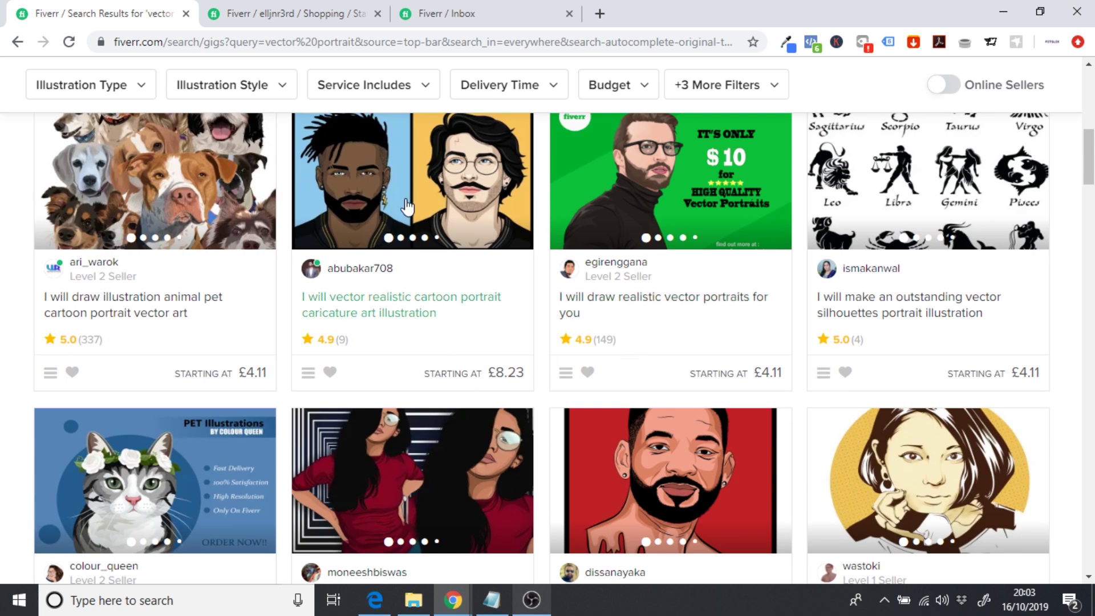
scroll(419, 206, "down", 1)
scroll(420, 207, "down", 3)
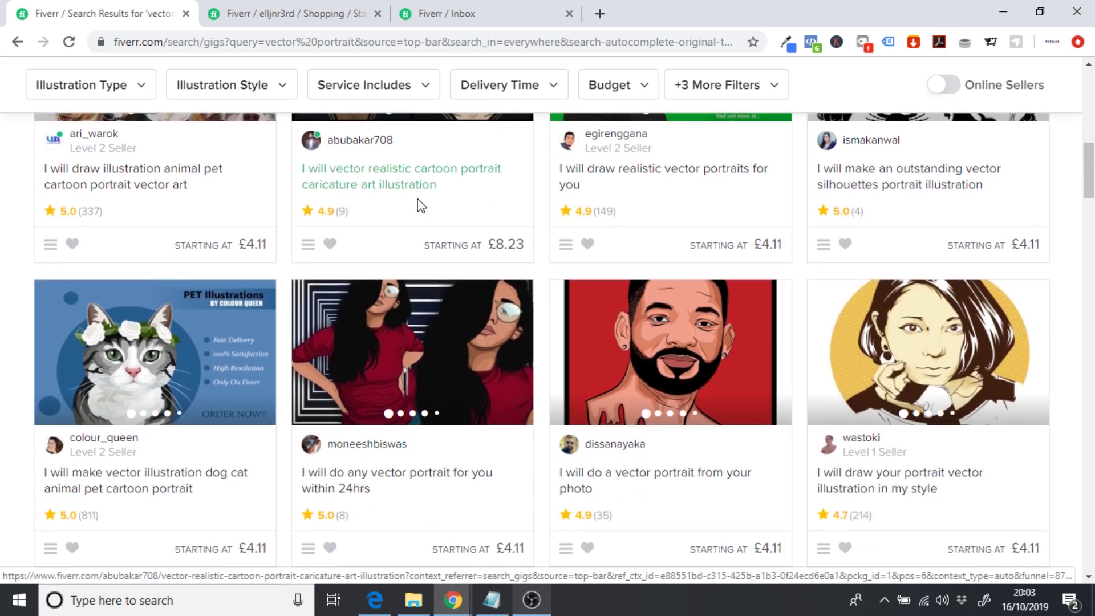
scroll(673, 362, "down", 1)
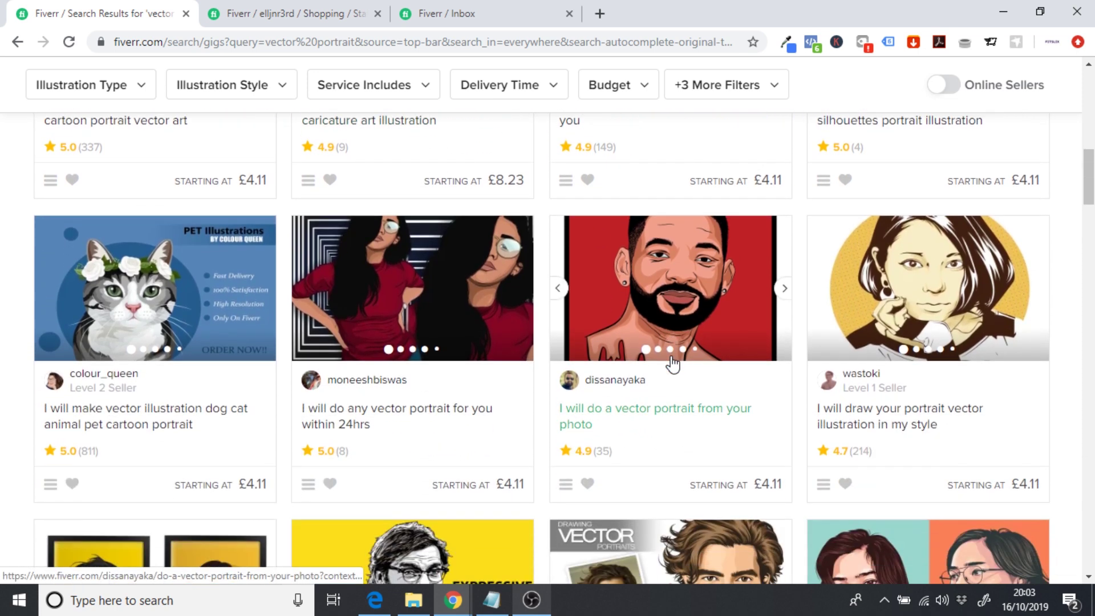
scroll(903, 313, "down", 1)
scroll(902, 314, "down", 5)
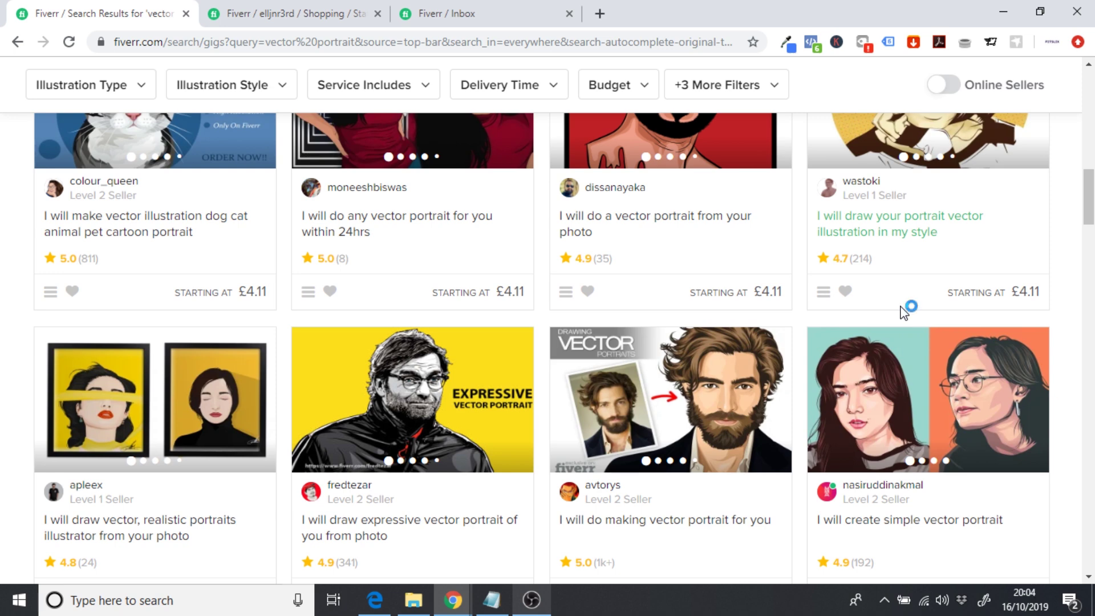
- Keep browsing gigs (mostly from £4.11, some £8.23 and £12.34) and view a gig's next sample image
scroll(905, 312, "down", 1)
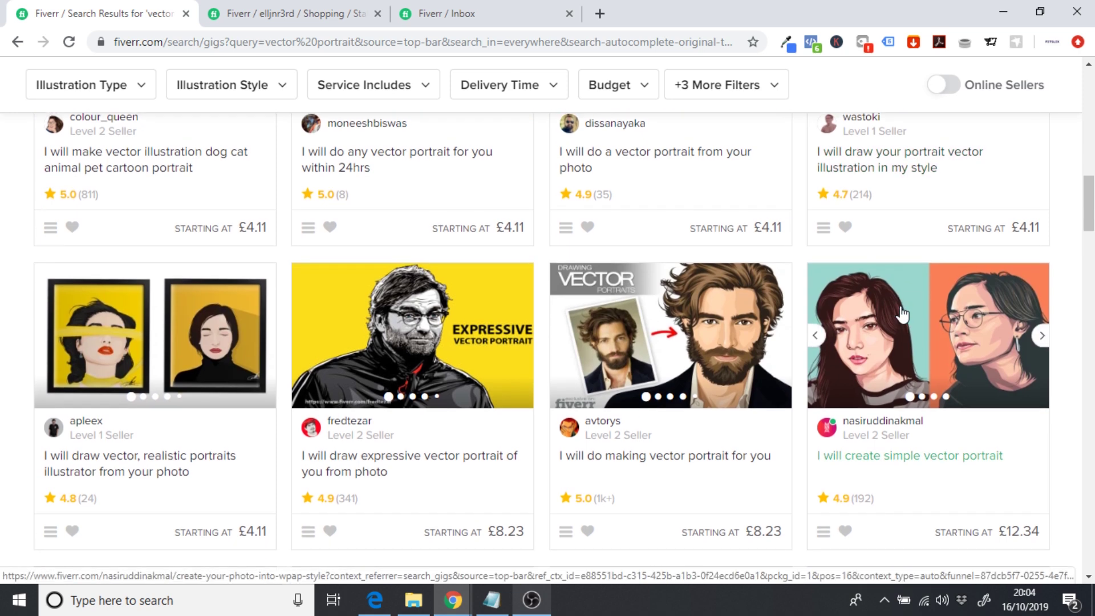
scroll(903, 314, "down", 1)
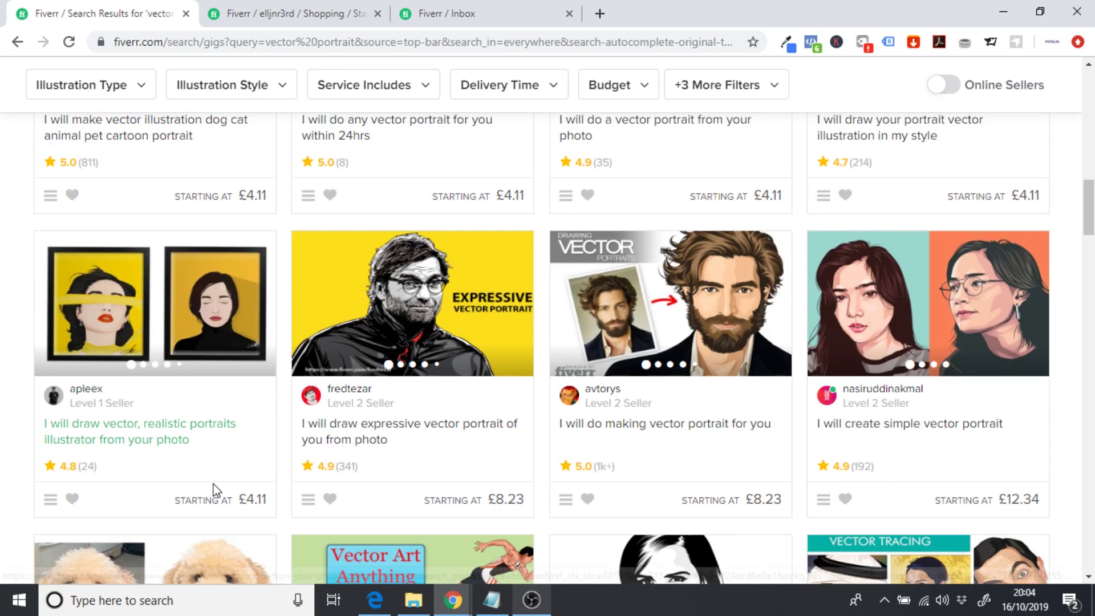
scroll(214, 489, "down", 4)
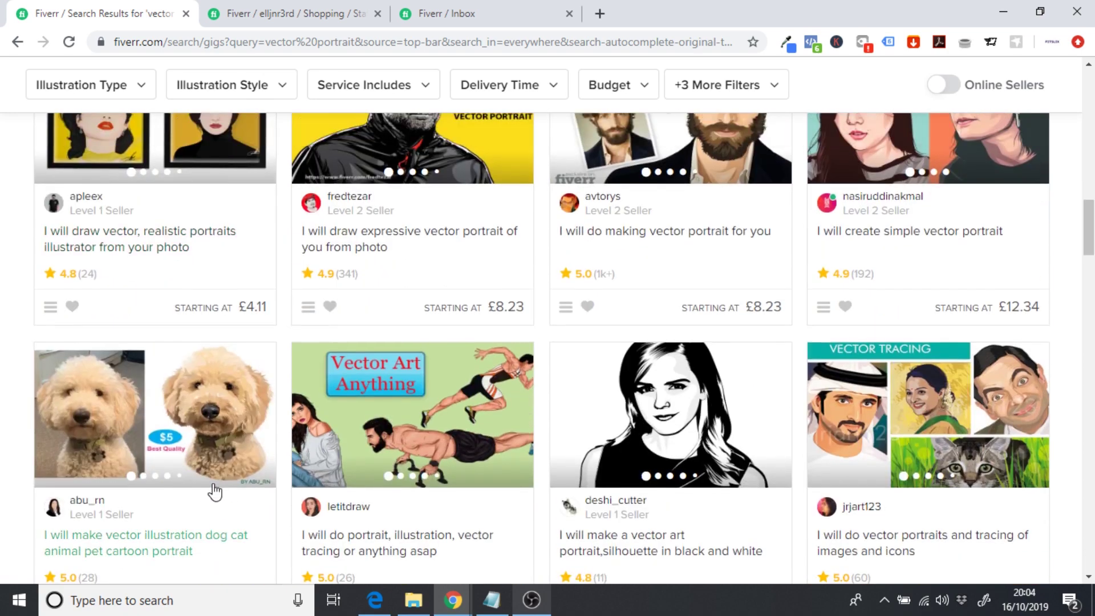
scroll(215, 489, "up", 10)
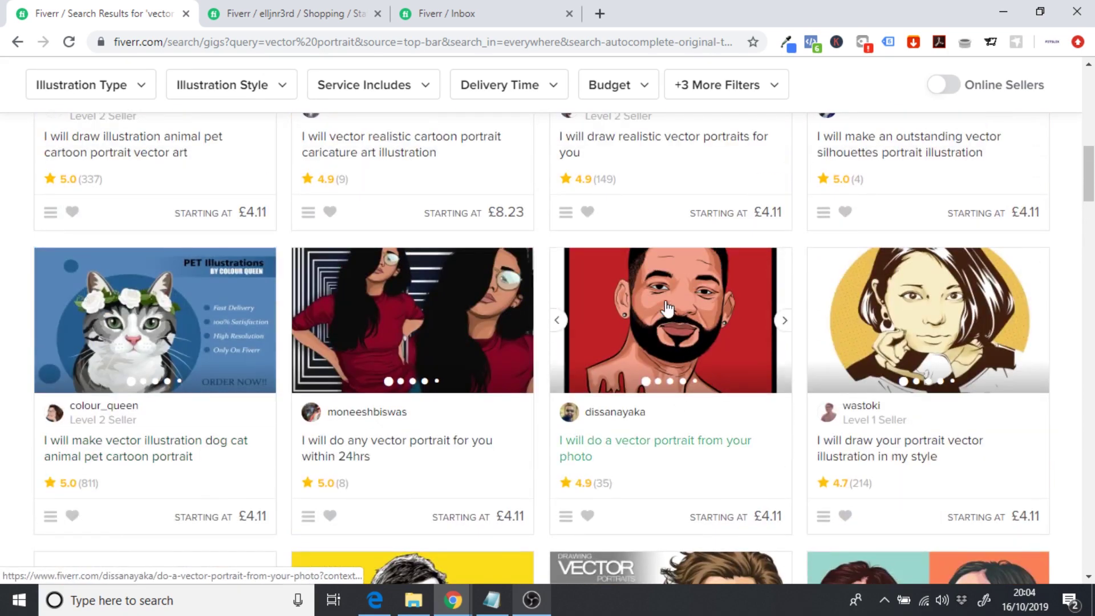
left_click(783, 321)
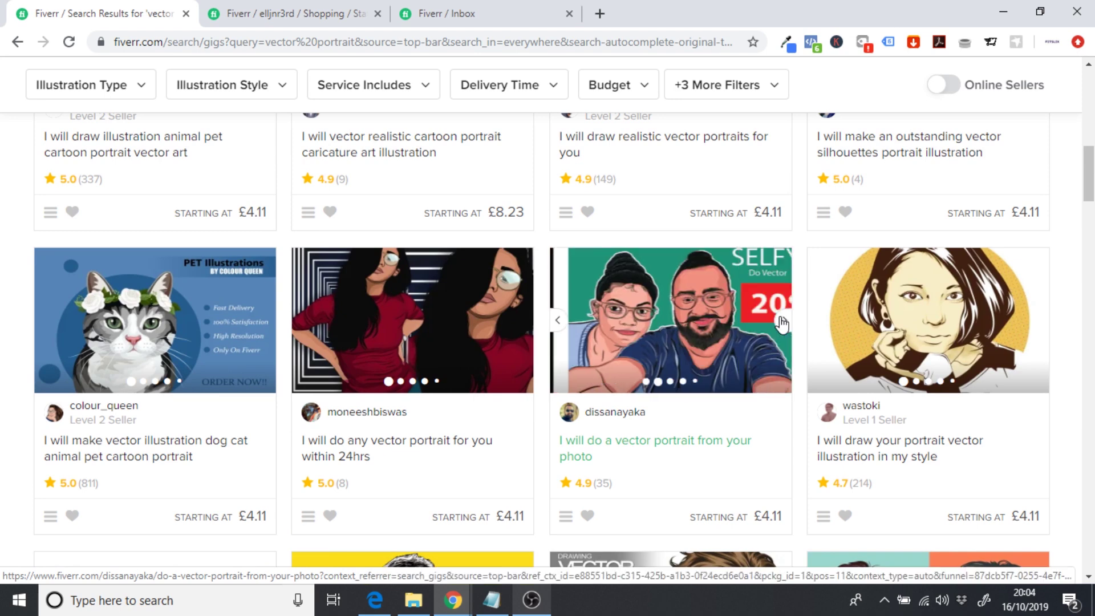
- Open the 'I will do a vector portrait from your photo' gig and check its Full Body feature
left_click(700, 335)
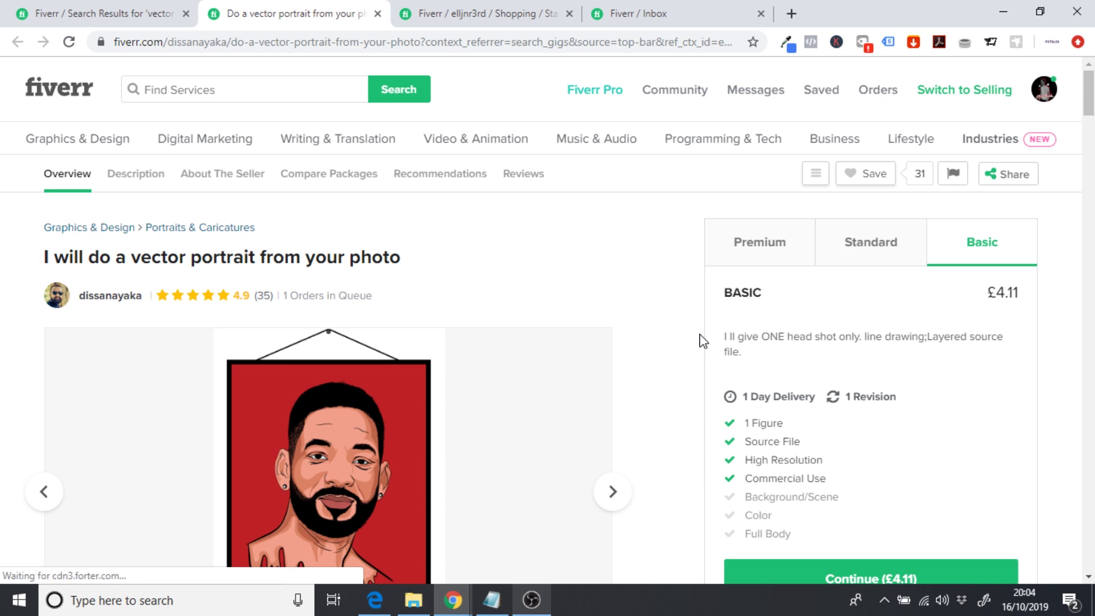
scroll(702, 341, "down", 1)
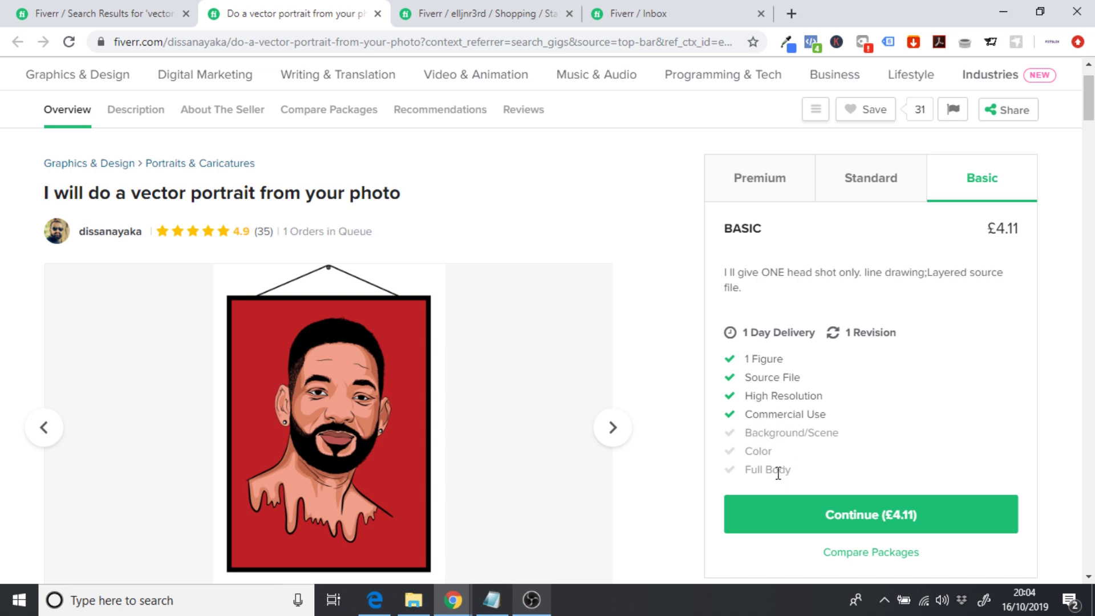
left_click_drag(790, 472, 745, 474)
left_click(939, 411)
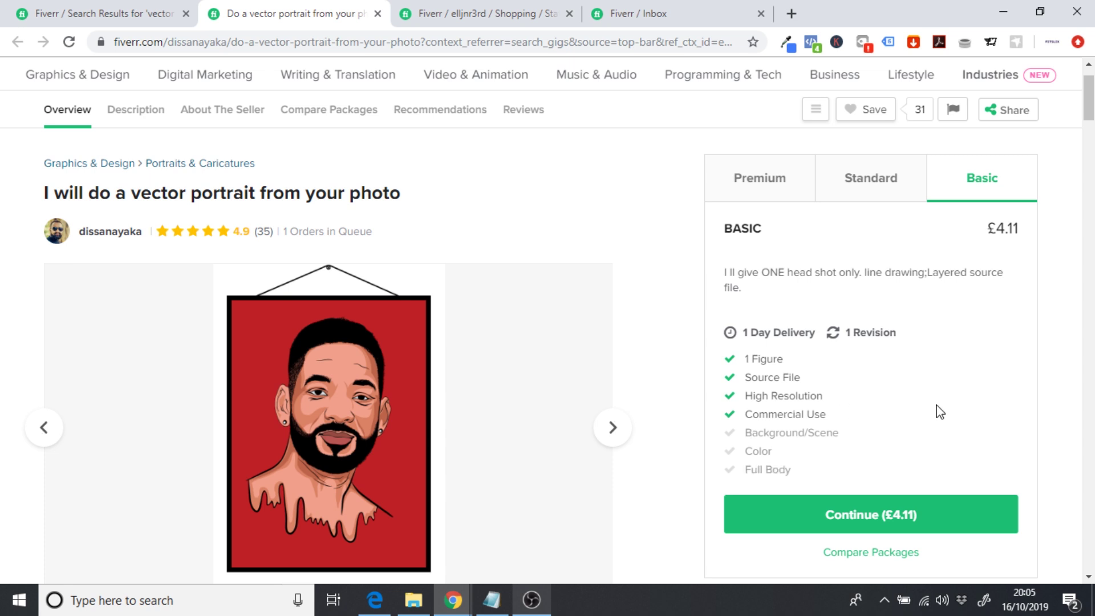
- Compare the Standard and Premium packages, then settle back on the £4.11 Basic package
left_click(864, 201)
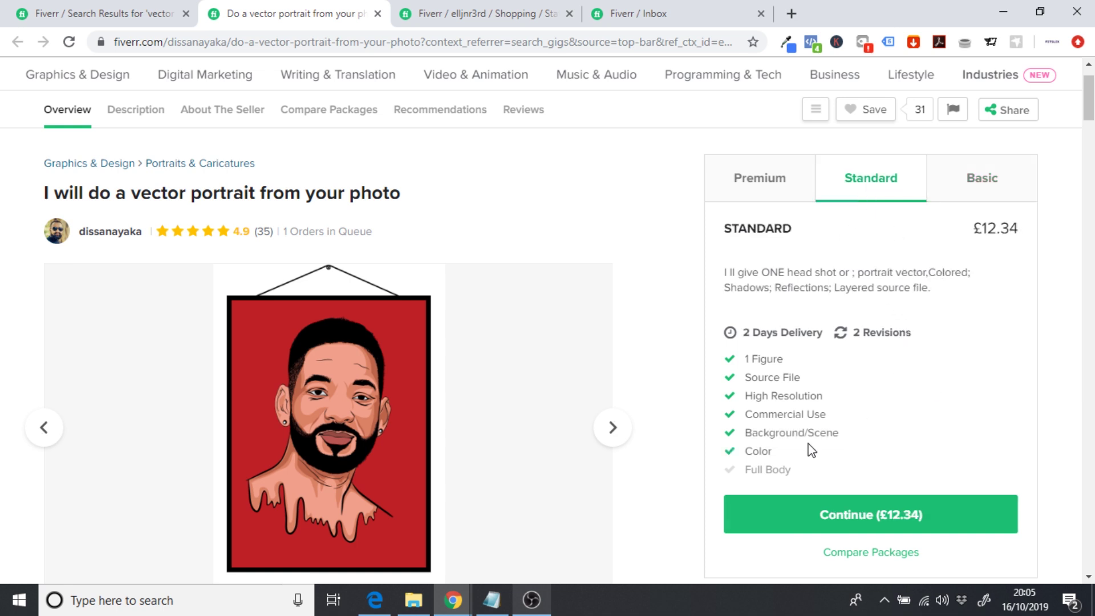
left_click(762, 177)
left_click(965, 197)
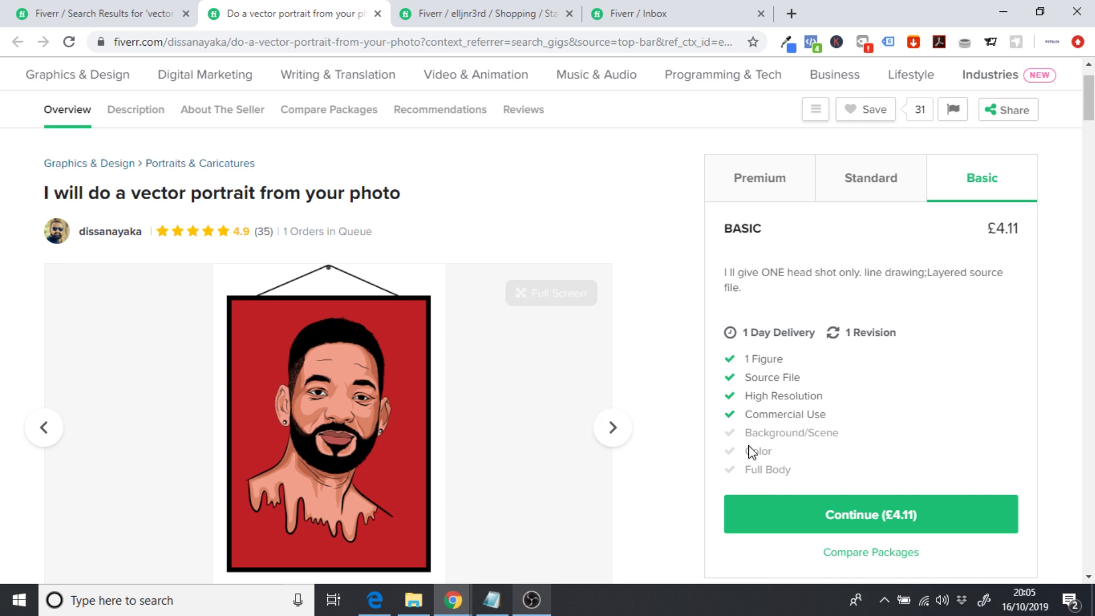
left_click_drag(793, 477, 752, 470)
left_click(783, 468)
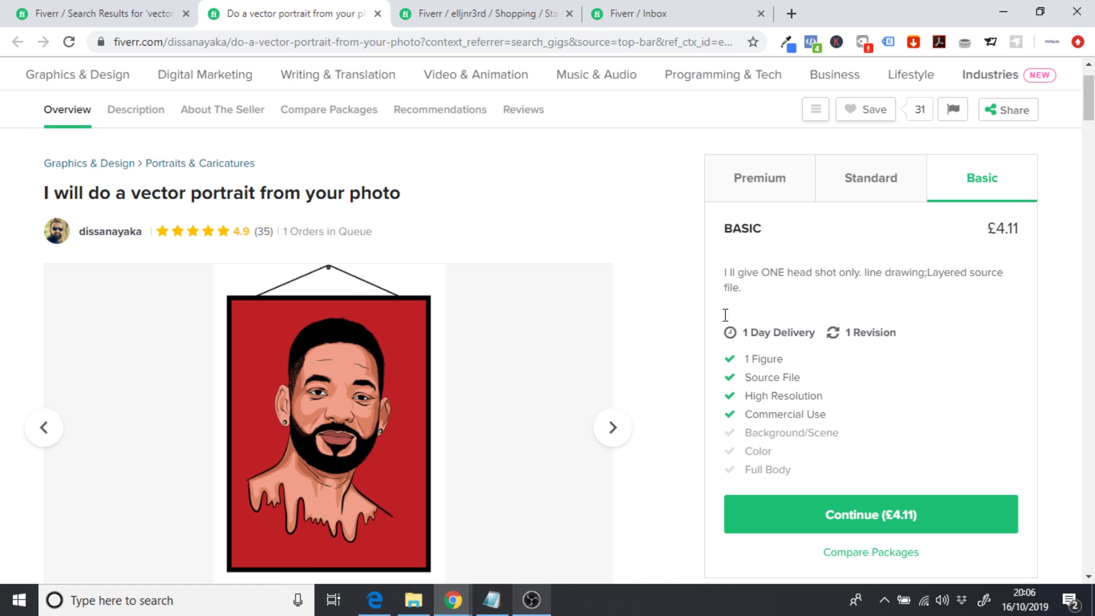
- Reread the inbox request for head-only vectors delivered as PNG images with no background
mouse_move(479, 80)
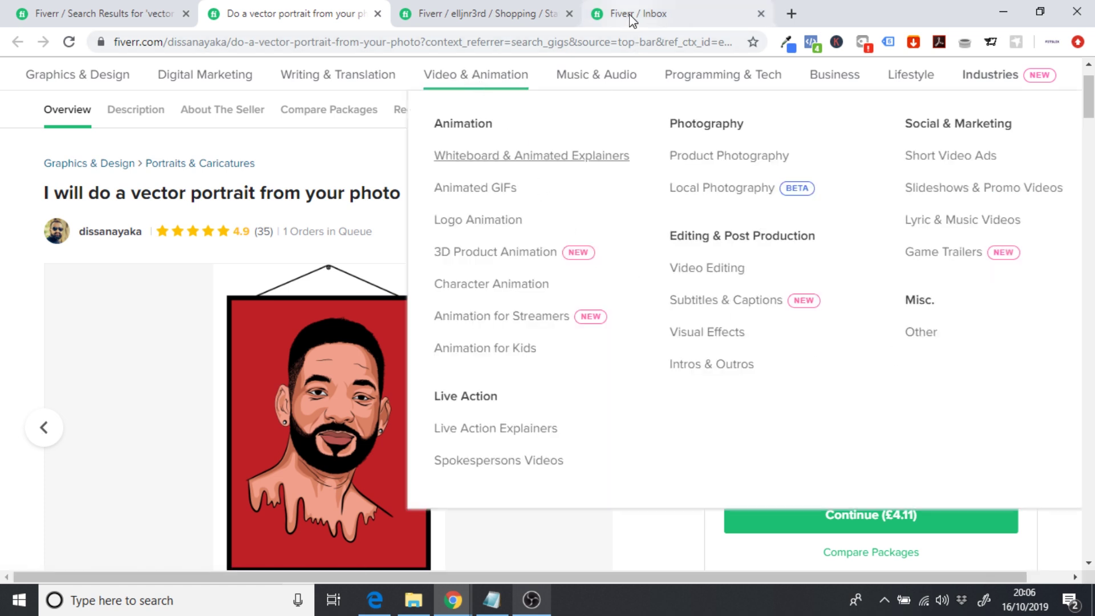
left_click(632, 17)
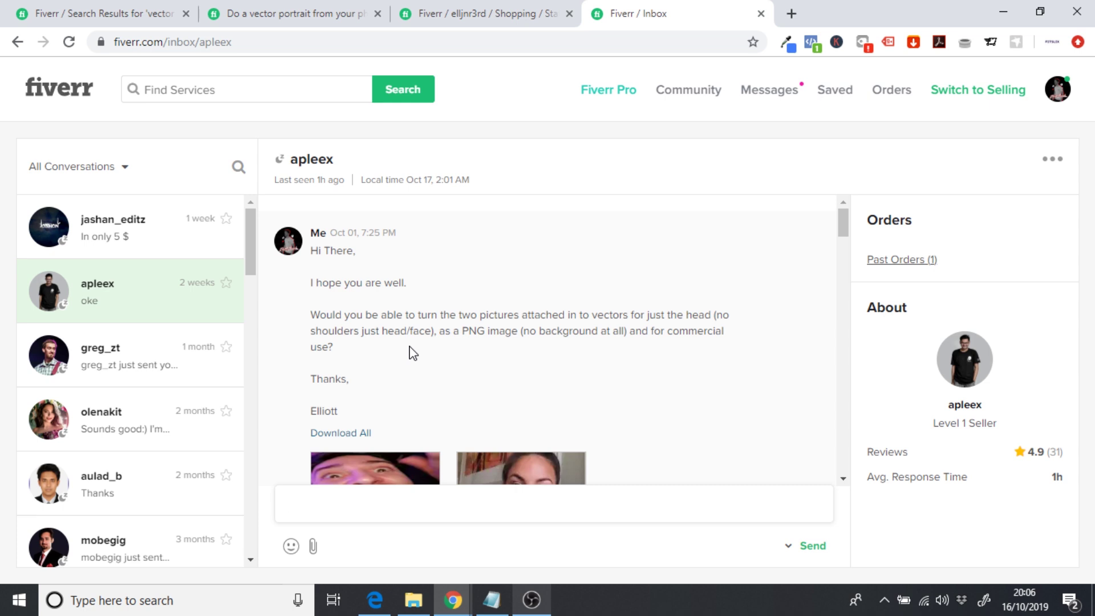
left_click_drag(440, 331, 509, 335)
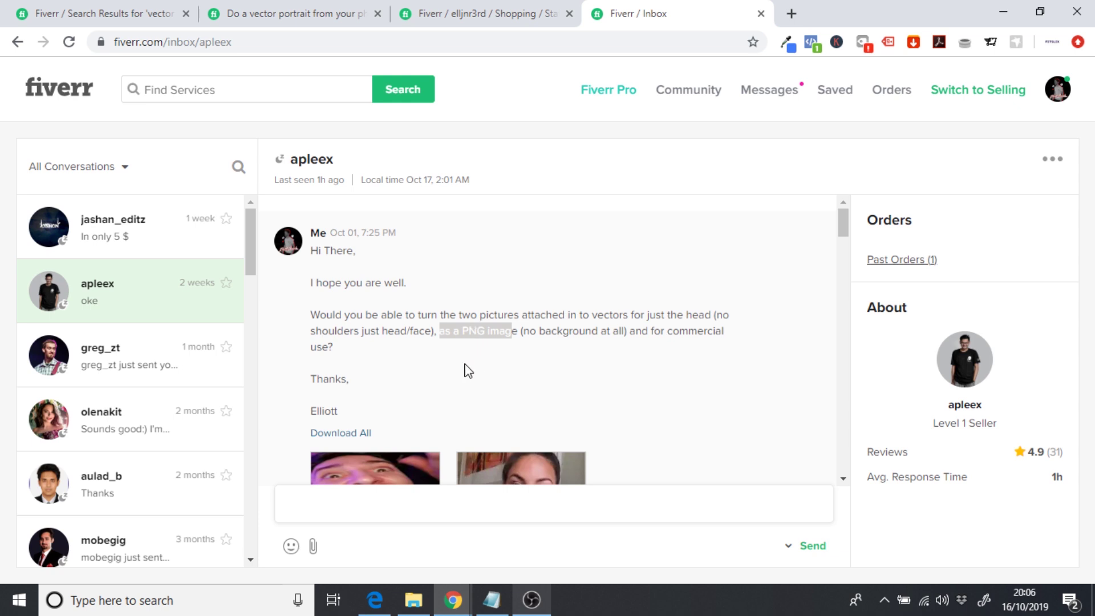
left_click_drag(535, 332, 736, 356)
left_click(572, 360)
left_click(608, 379)
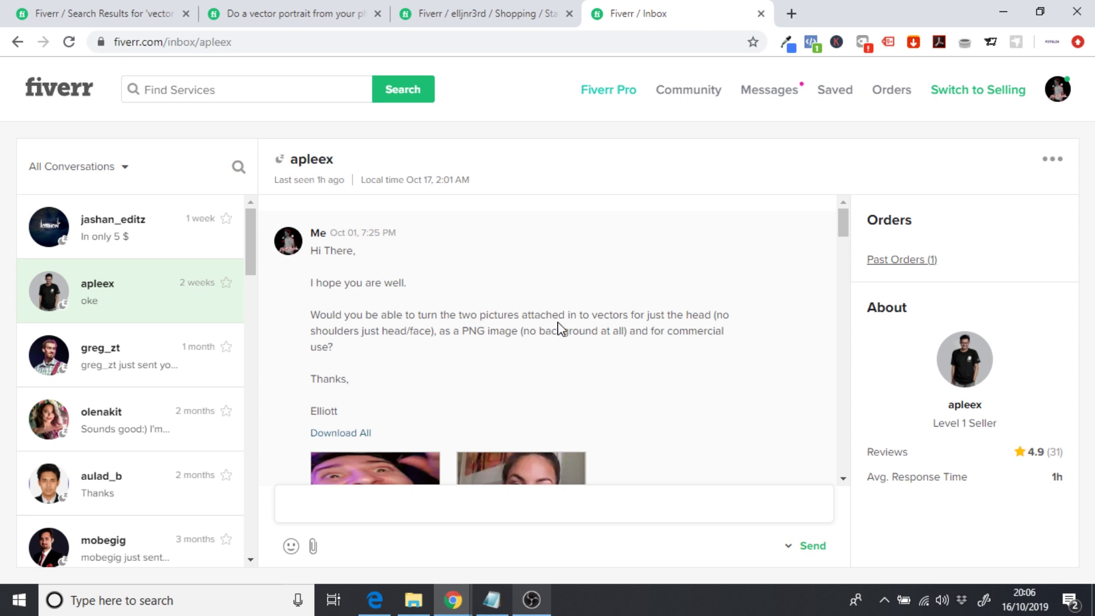
left_click_drag(591, 315, 630, 315)
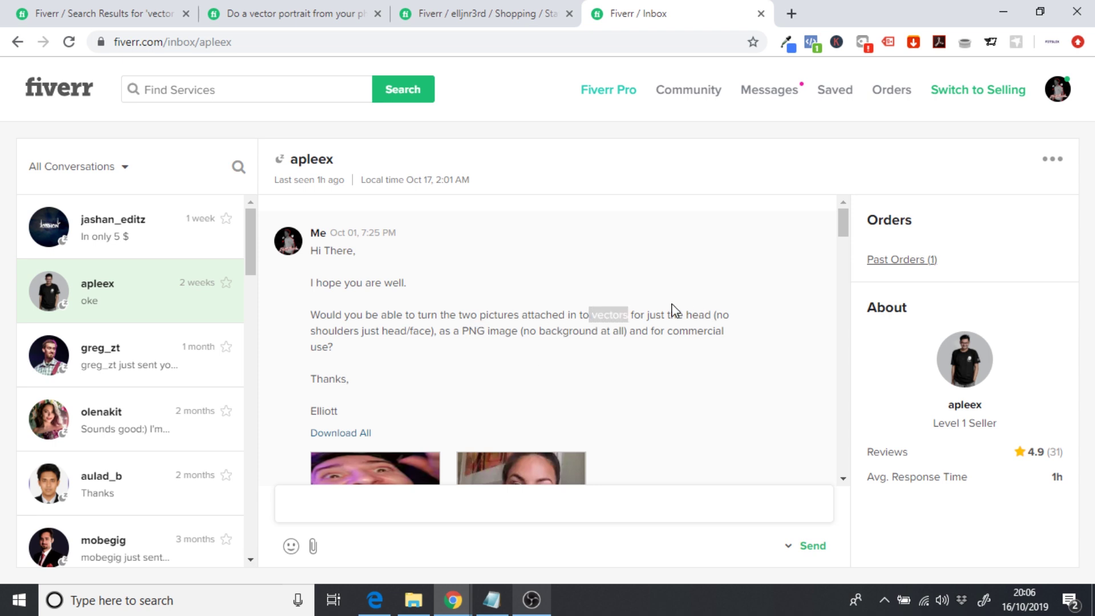
left_click_drag(454, 331, 518, 332)
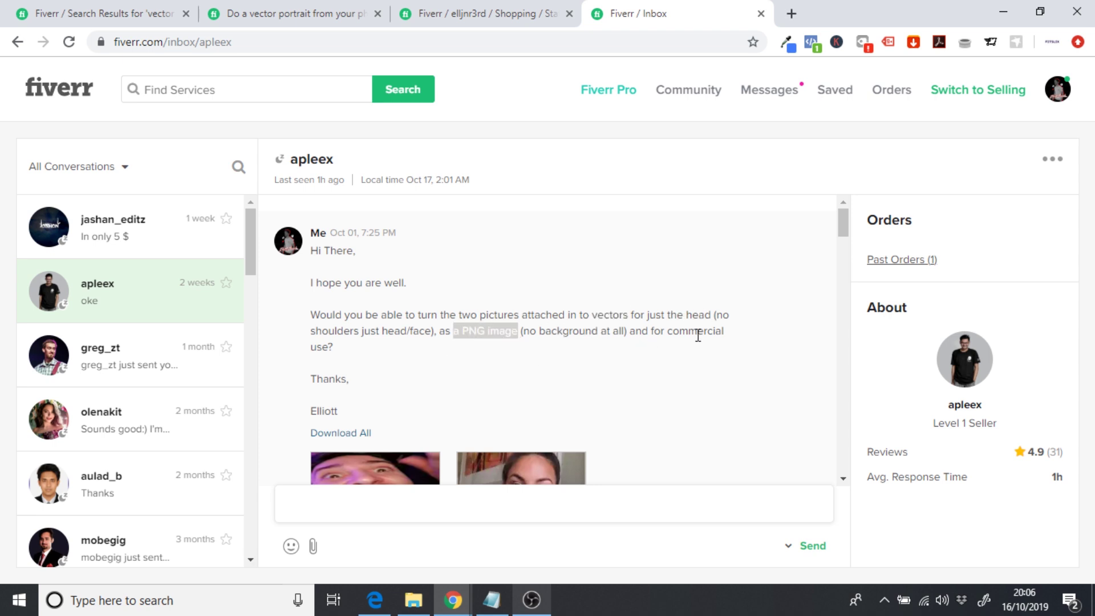
left_click(601, 402)
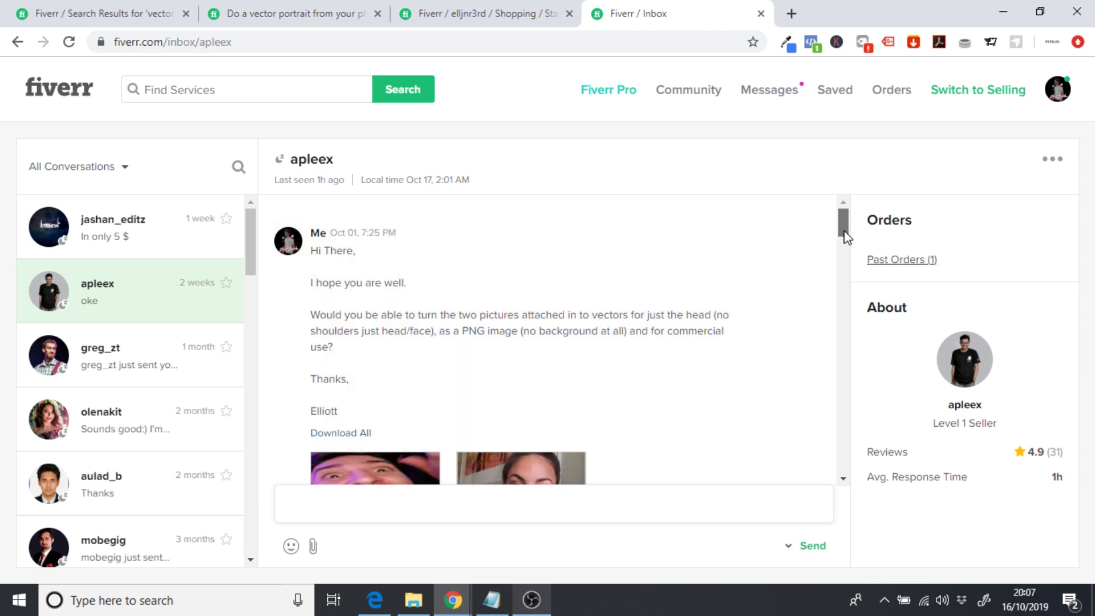
scroll(846, 236, "down", 2)
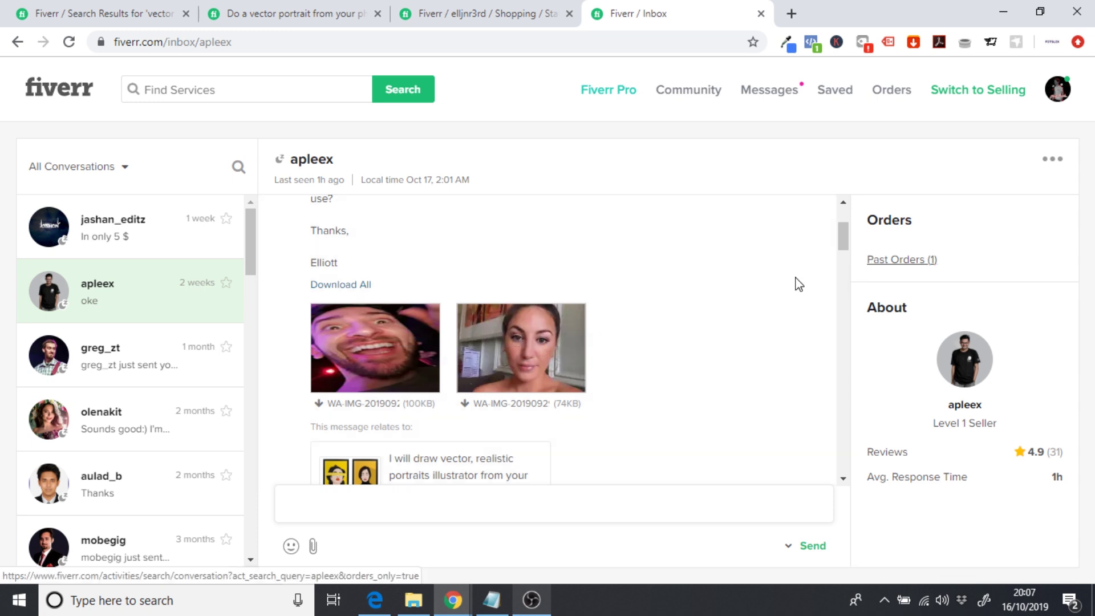
left_click_drag(841, 235, 851, 264)
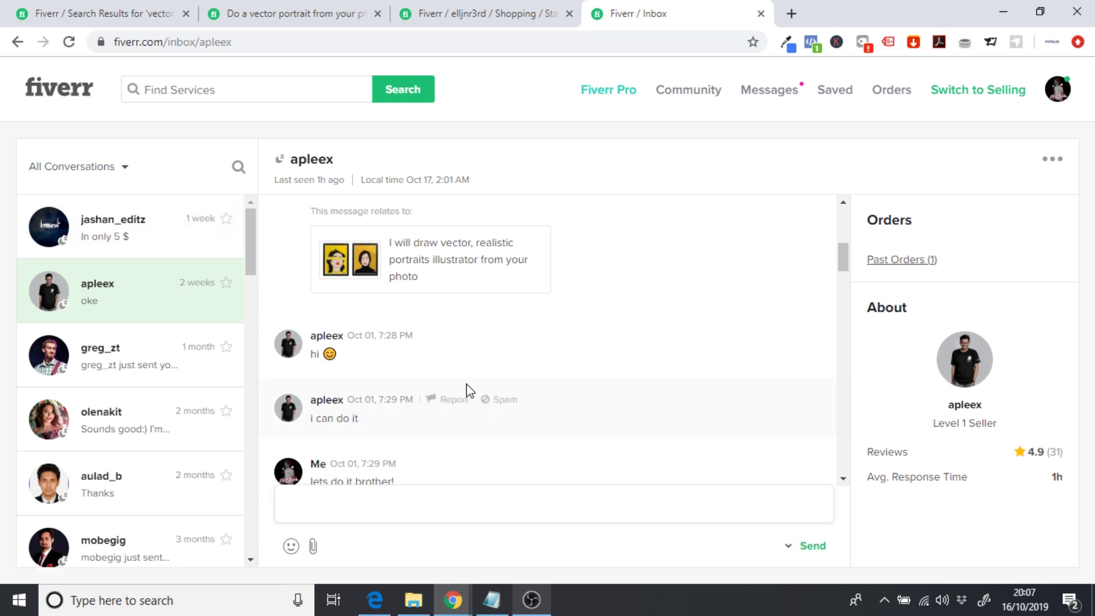
scroll(807, 330, "down", 1)
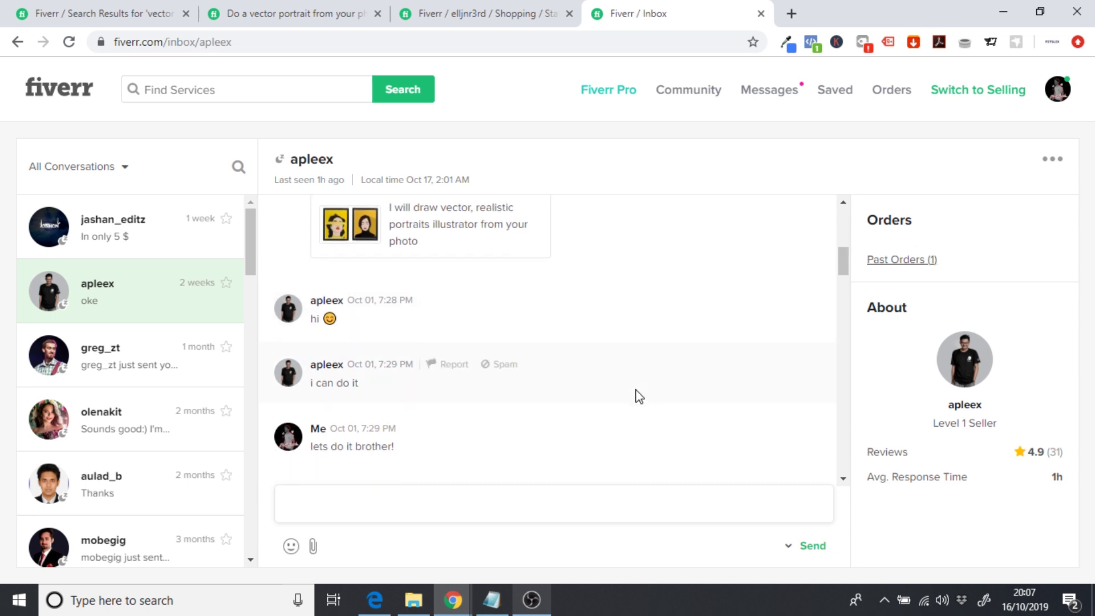
scroll(639, 395, "down", 4)
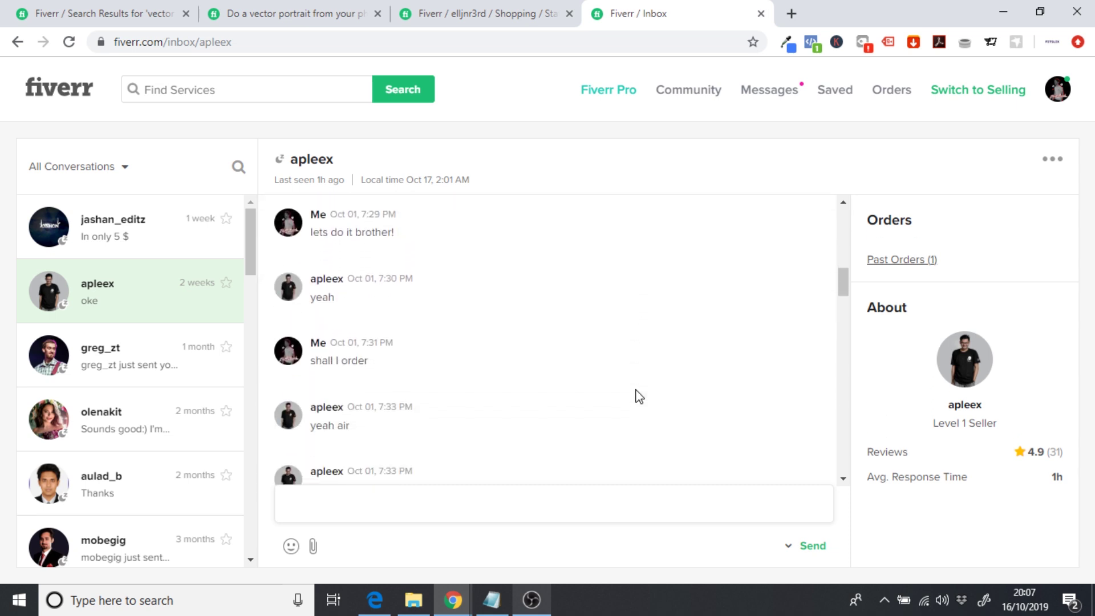
scroll(639, 395, "down", 1)
scroll(639, 395, "down", 2)
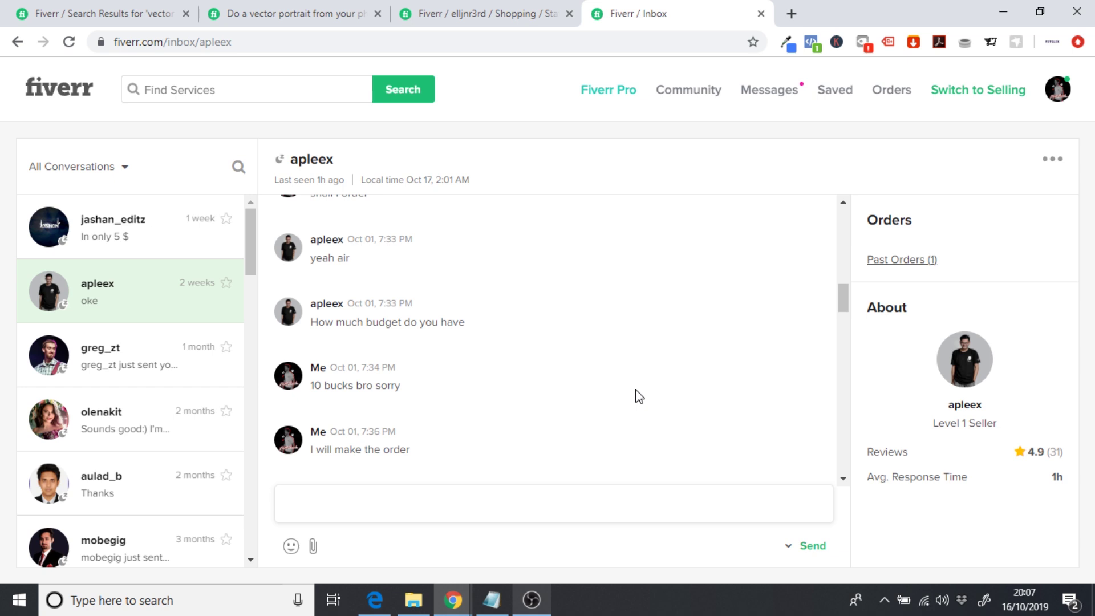
scroll(637, 396, "down", 1)
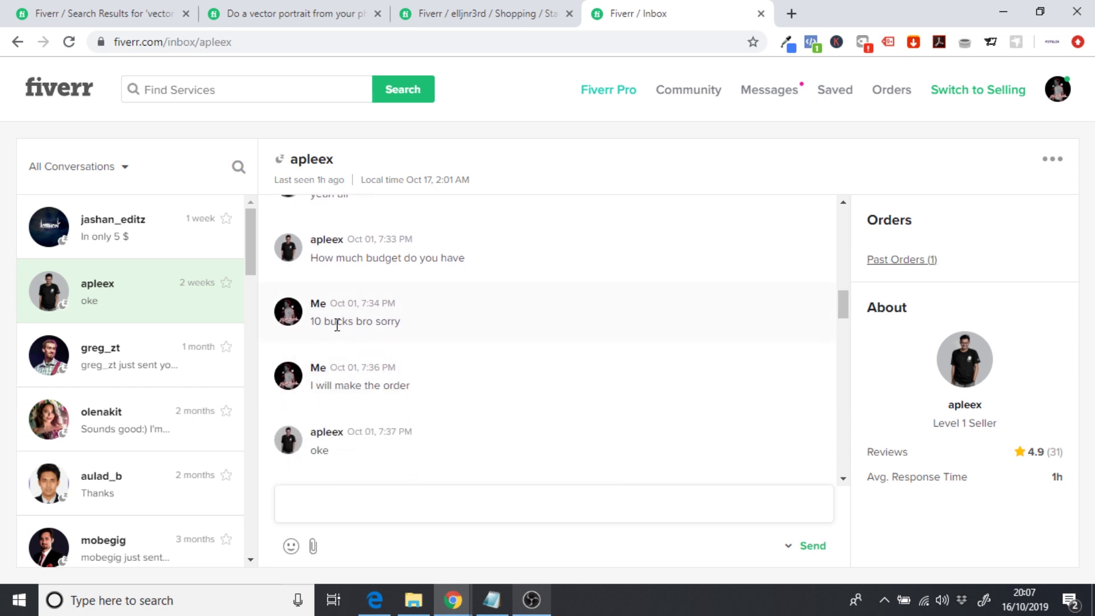
scroll(357, 323, "down", 1)
scroll(368, 340, "down", 1)
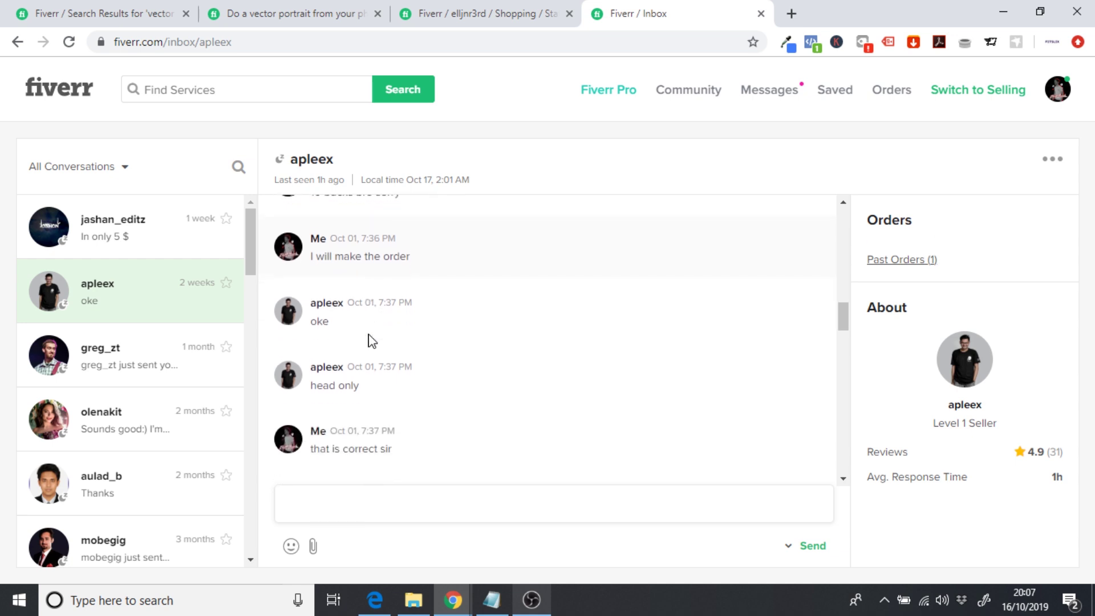
scroll(368, 341, "down", 1)
scroll(354, 343, "down", 2)
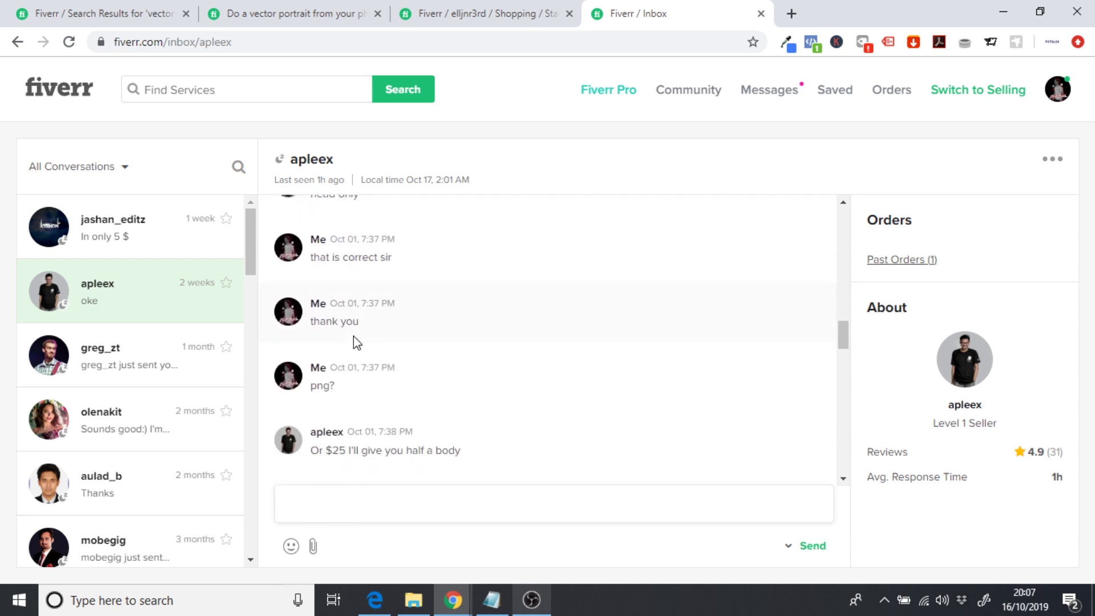
scroll(357, 343, "down", 1)
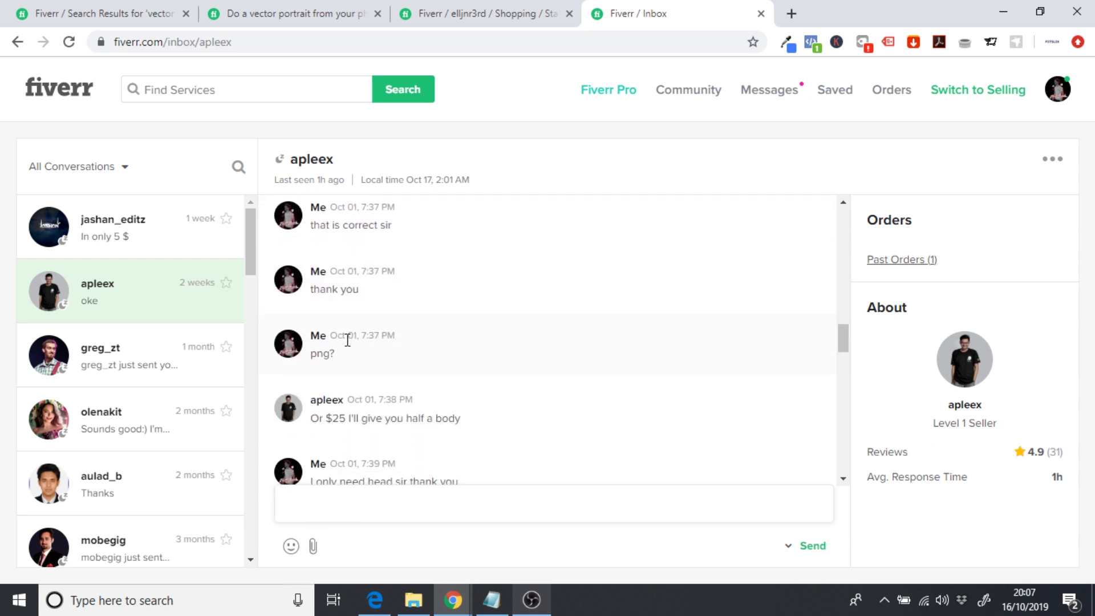
scroll(332, 352, "down", 1)
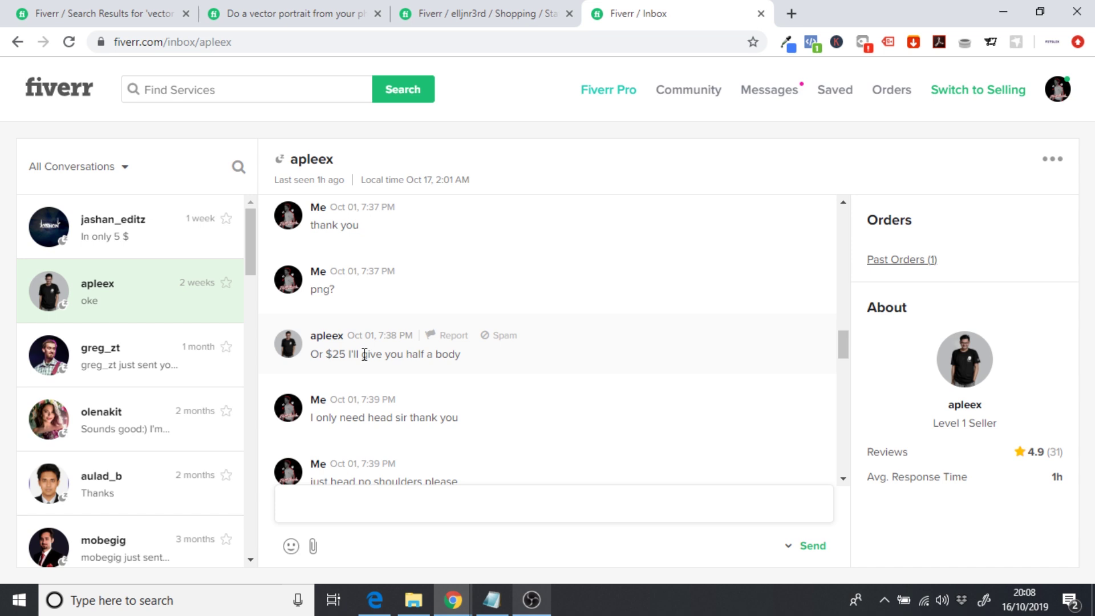
- Scroll down to the accepted £8 custom offer and note its 5 Day Delivery
scroll(365, 355, "down", 1)
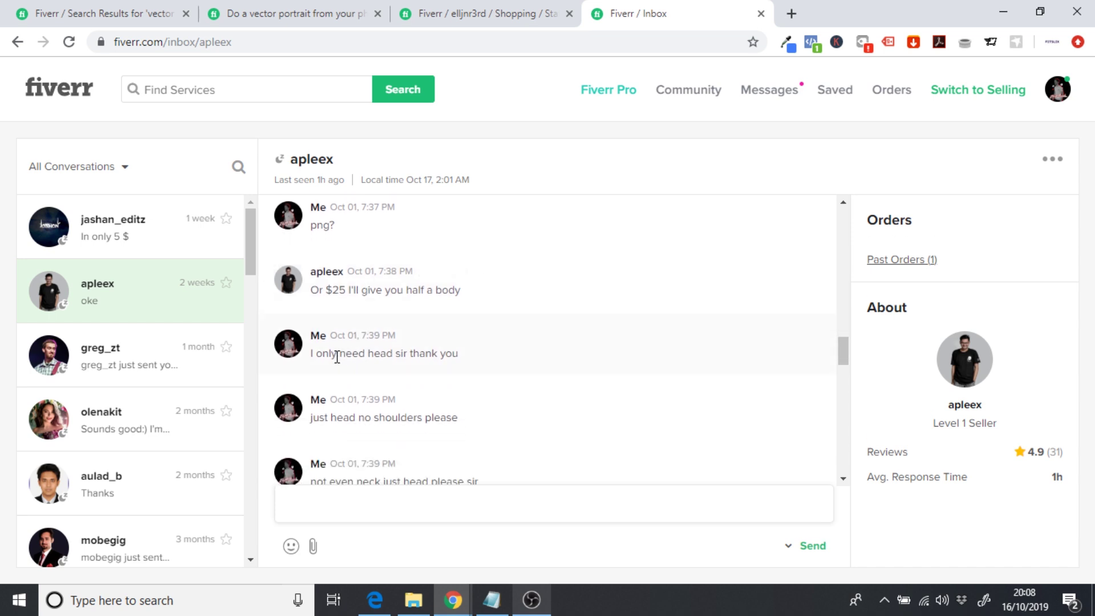
scroll(407, 355, "down", 1)
scroll(379, 349, "down", 2)
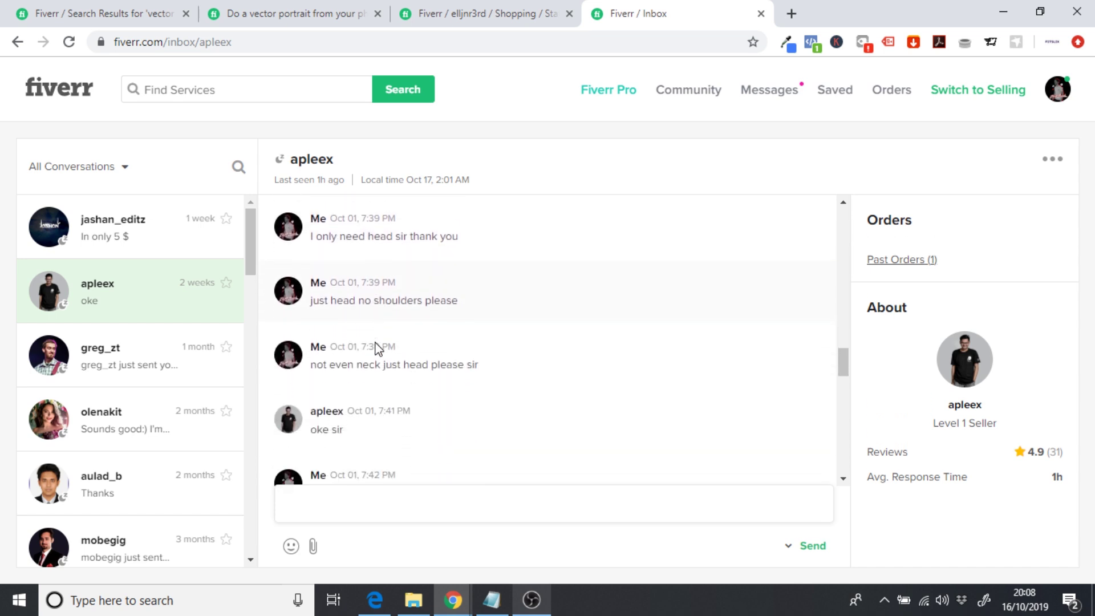
scroll(379, 349, "down", 2)
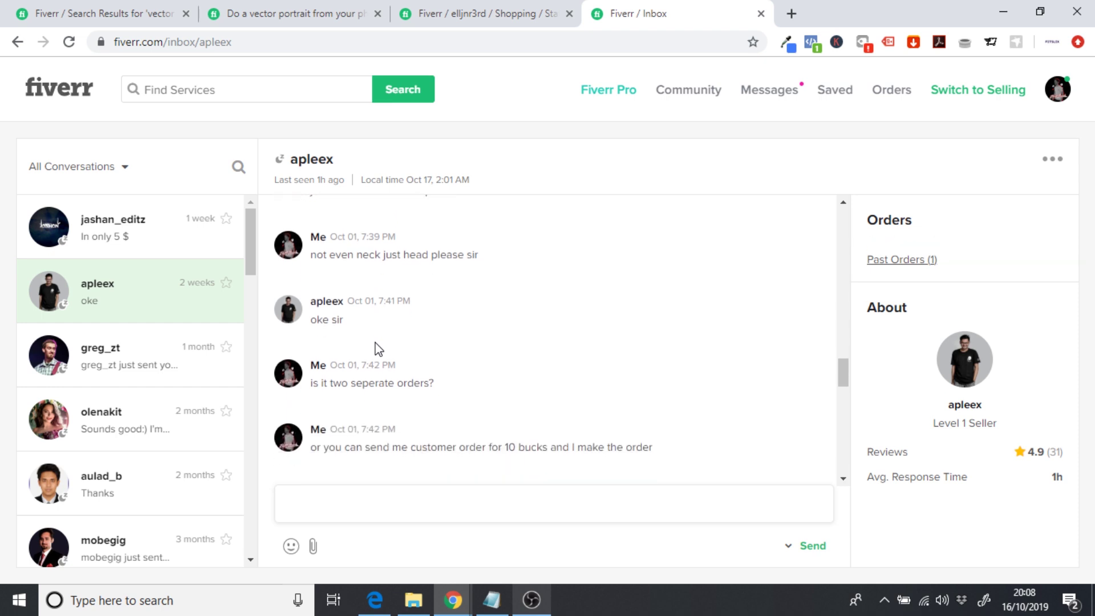
scroll(378, 349, "down", 1)
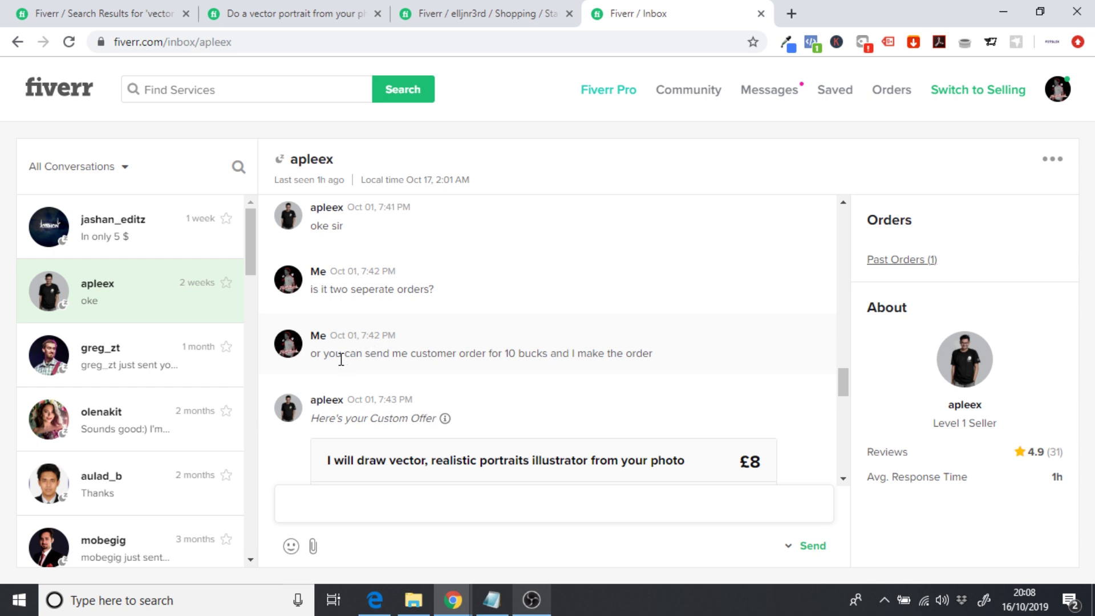
scroll(489, 383, "down", 2)
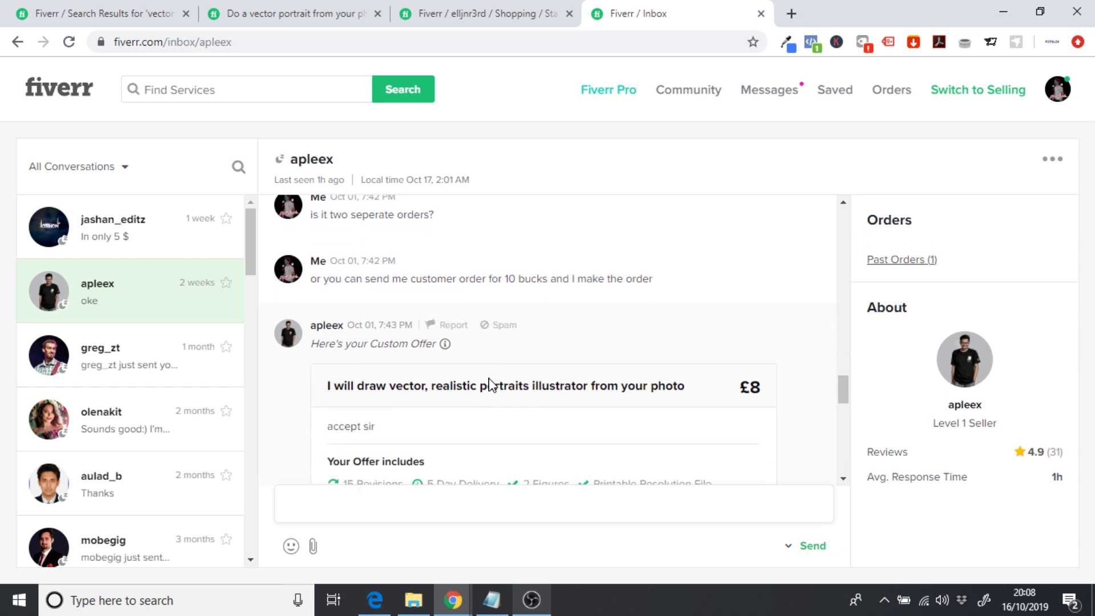
scroll(485, 349, "down", 1)
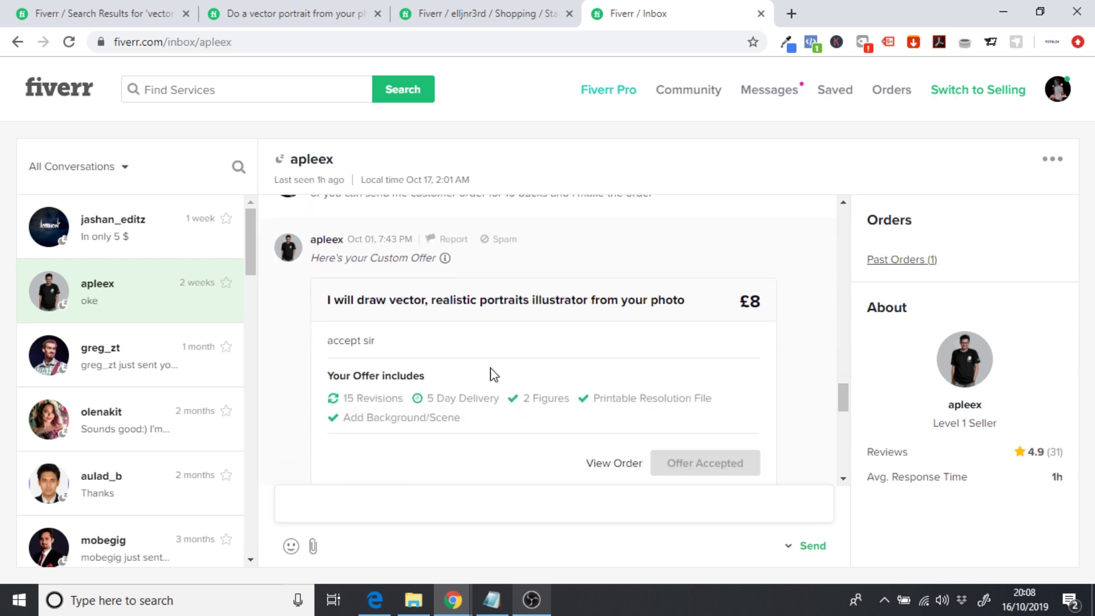
scroll(774, 288, "down", 3)
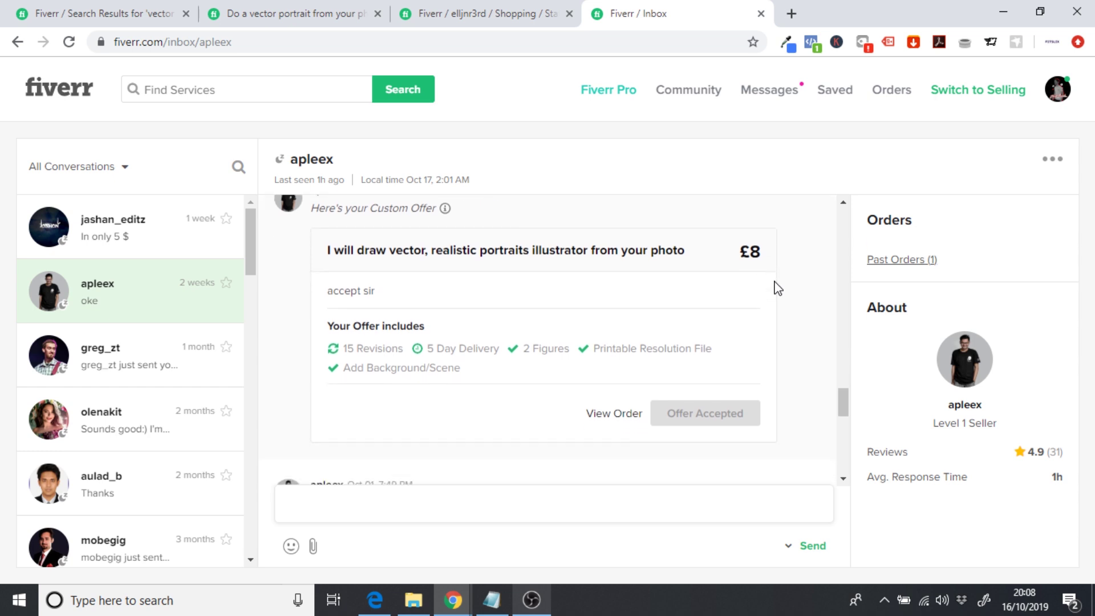
scroll(543, 205, "down", 1)
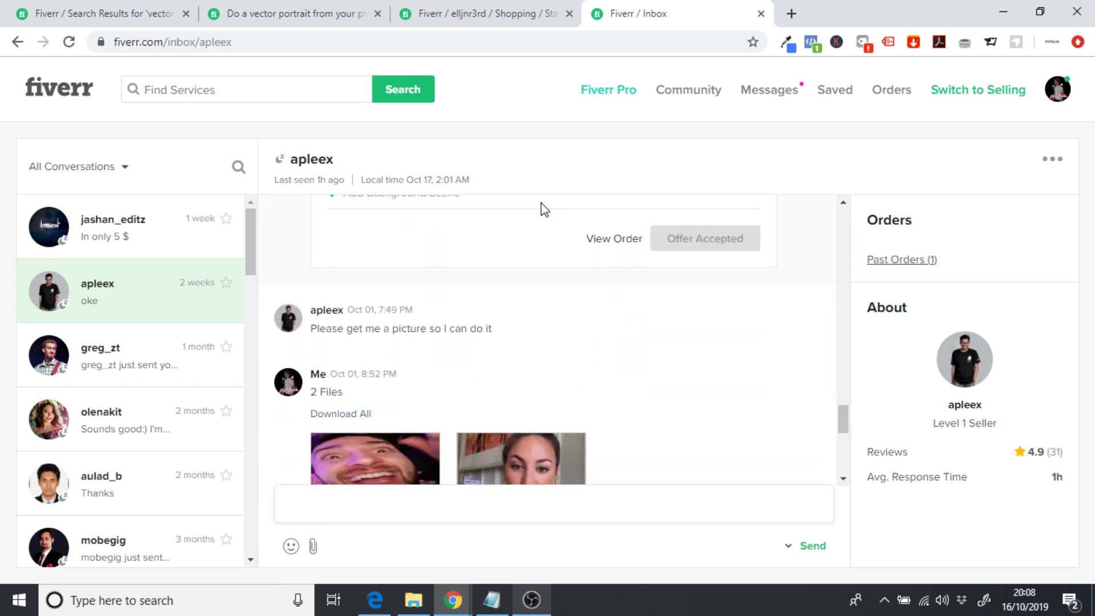
scroll(478, 238, "up", 1)
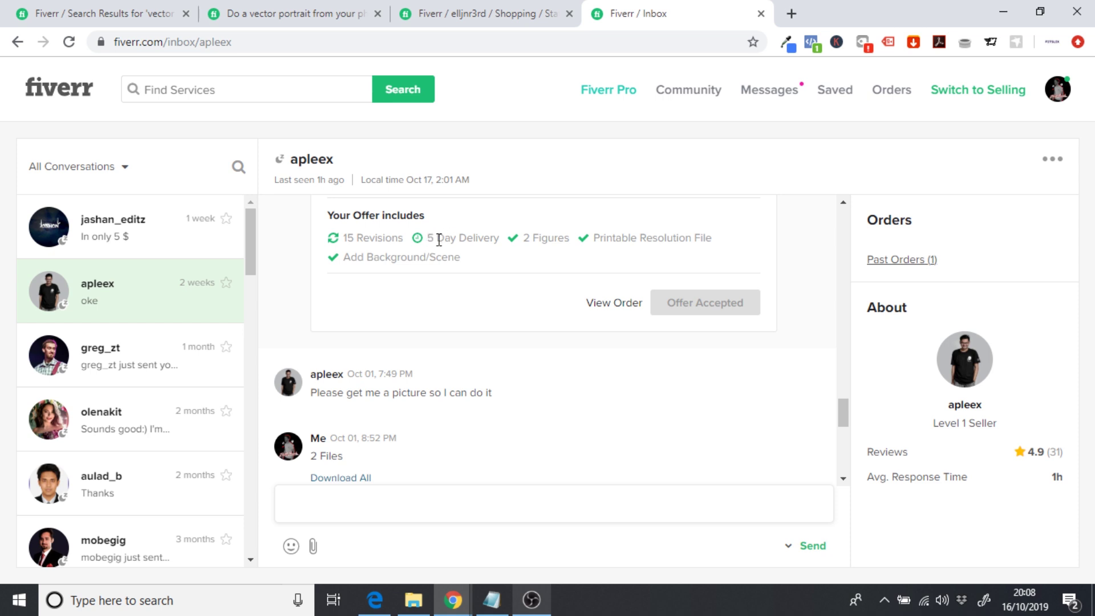
left_click_drag(428, 237, 496, 239)
left_click(470, 314)
- Review the photo attachments in the conversation, then switch to the third browser tab
scroll(471, 315, "down", 1)
scroll(456, 315, "down", 1)
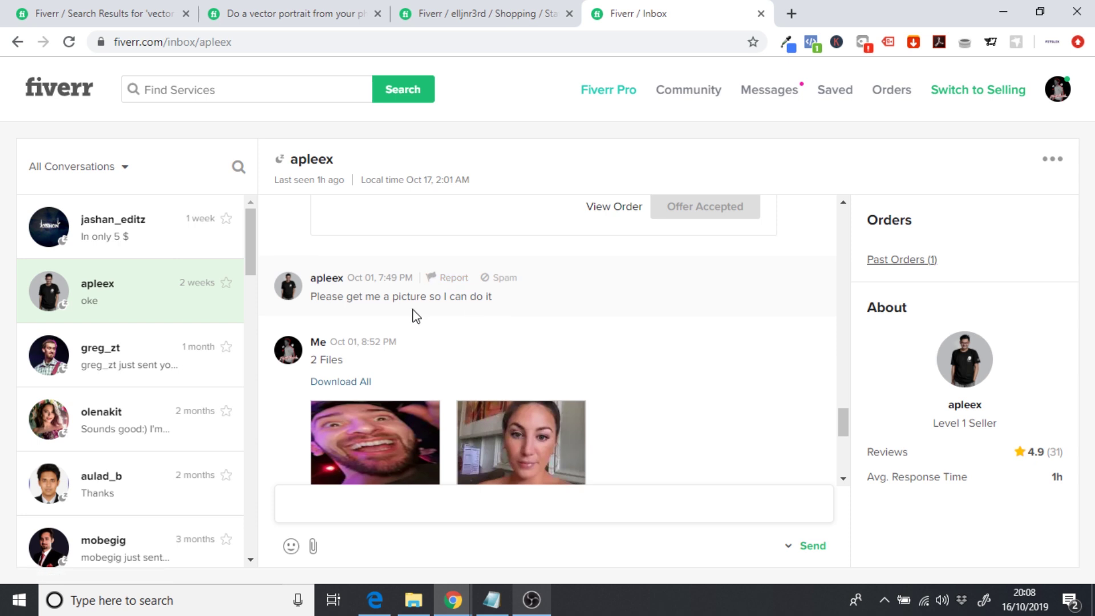
scroll(415, 316, "down", 3)
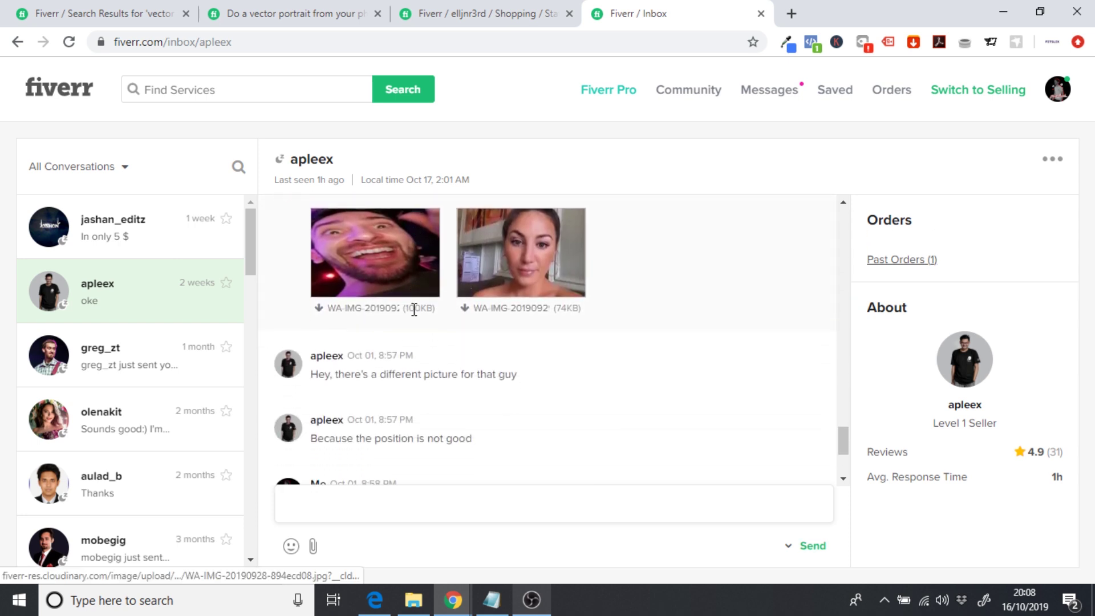
scroll(414, 310, "down", 1)
scroll(414, 316, "up", 2)
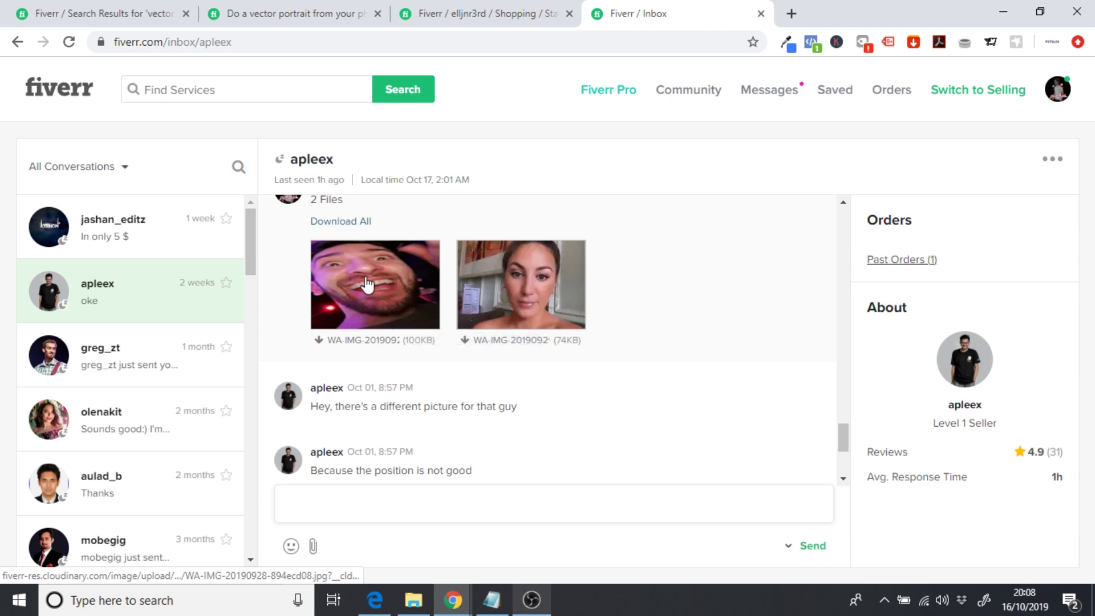
scroll(386, 276, "down", 2)
scroll(386, 273, "down", 1)
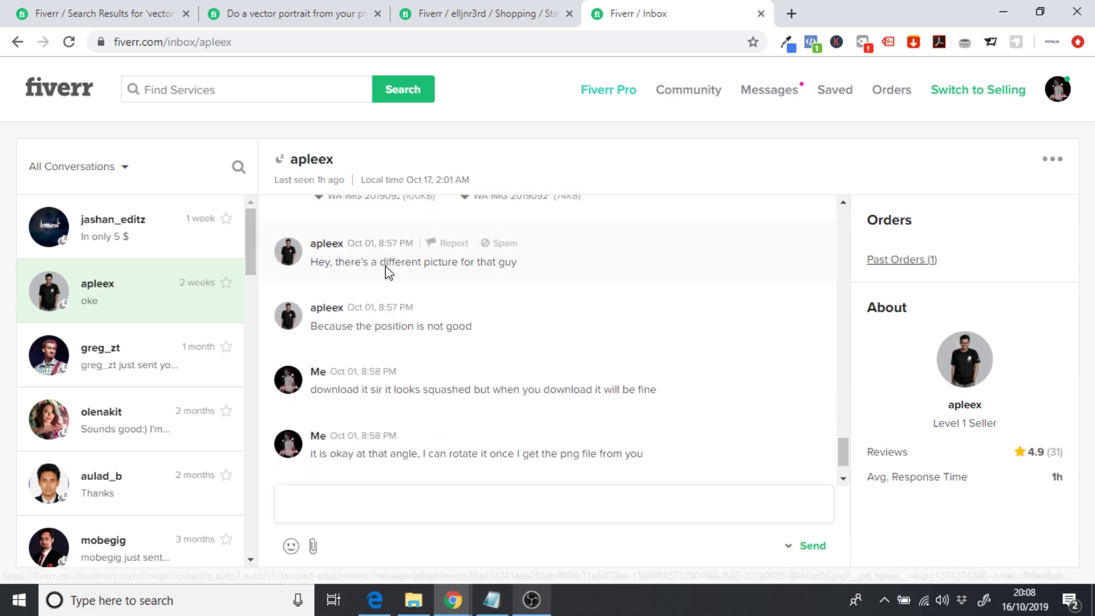
scroll(425, 314, "down", 1)
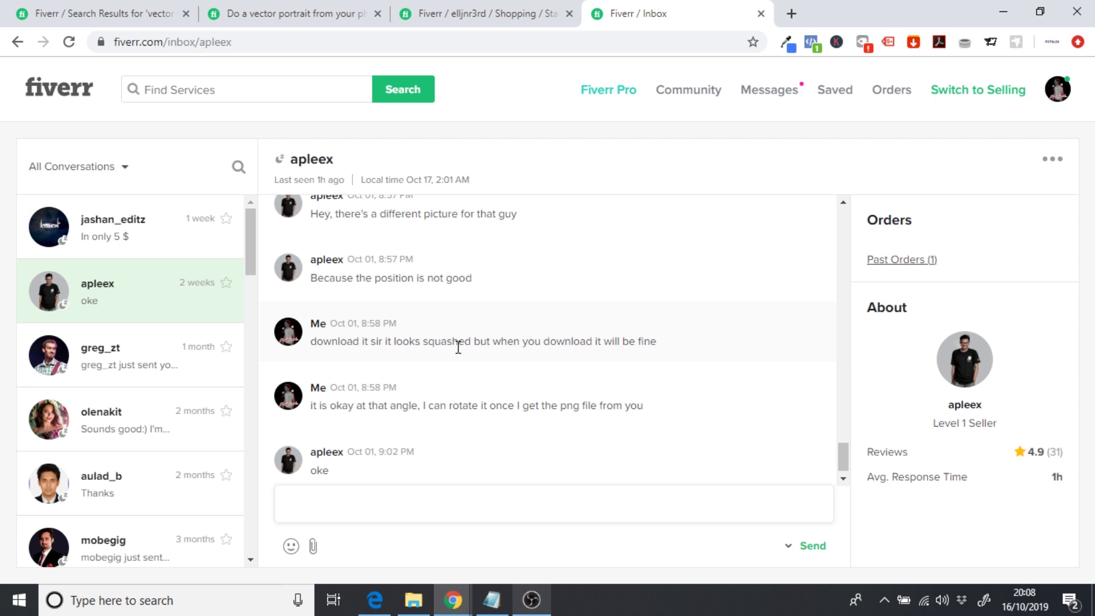
scroll(507, 357, "up", 3)
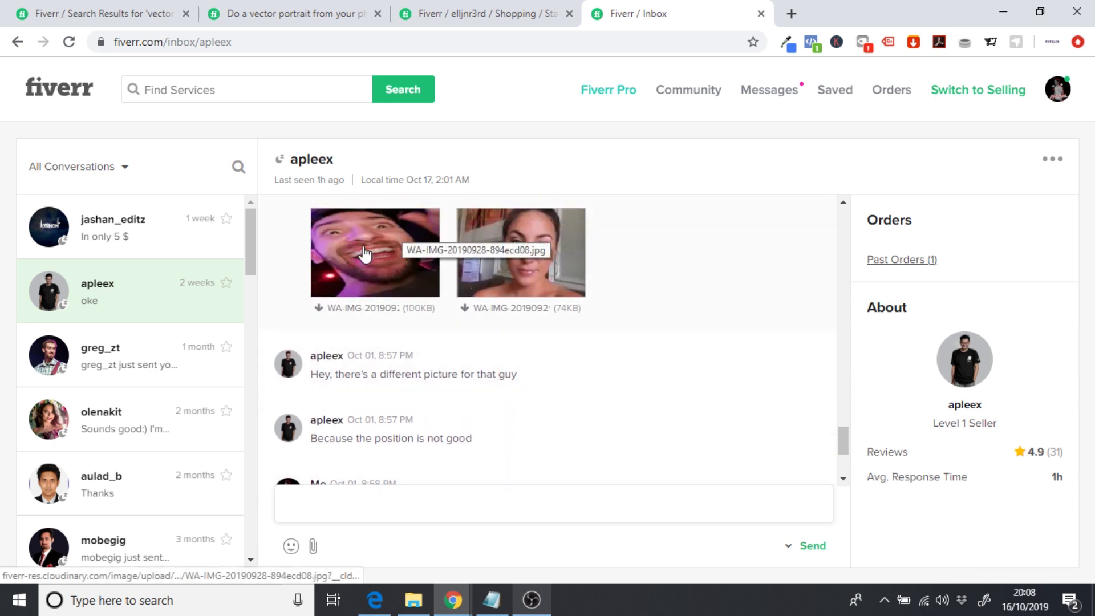
scroll(339, 276, "down", 1)
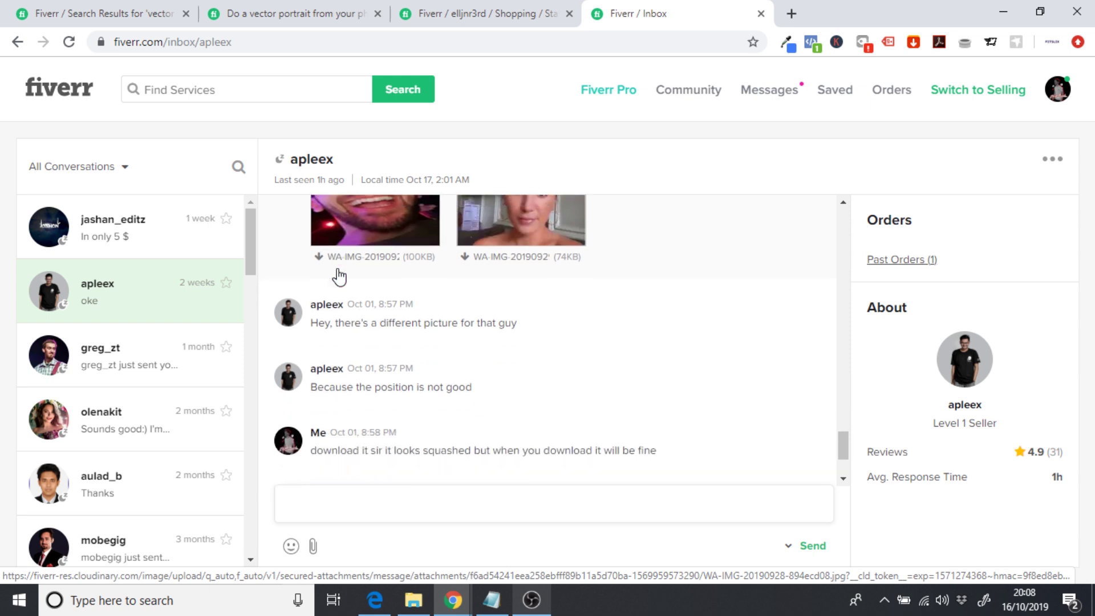
scroll(339, 276, "down", 2)
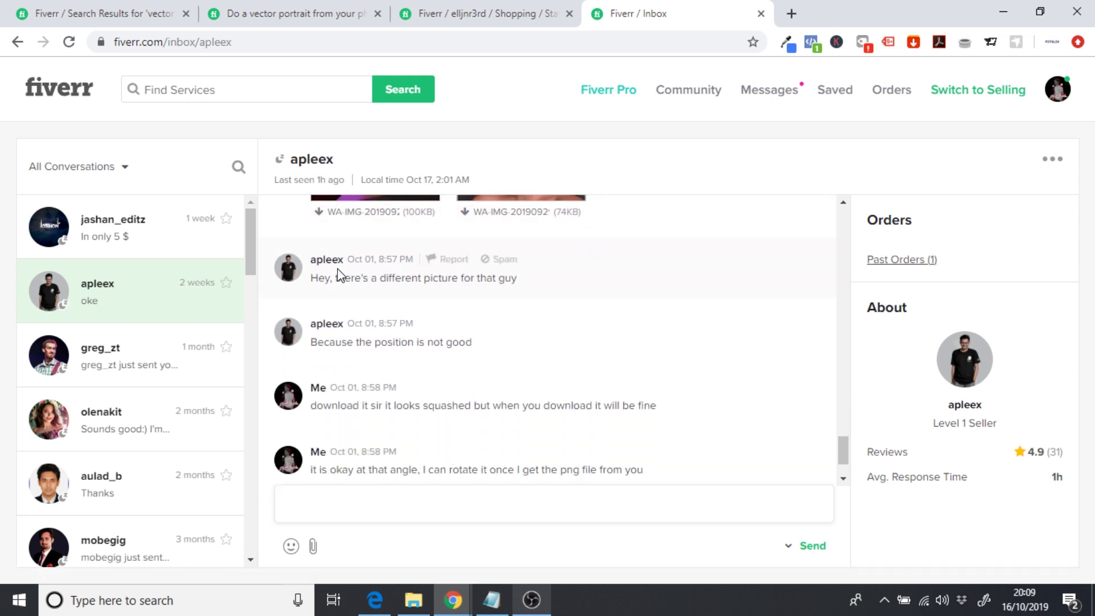
scroll(340, 276, "up", 10)
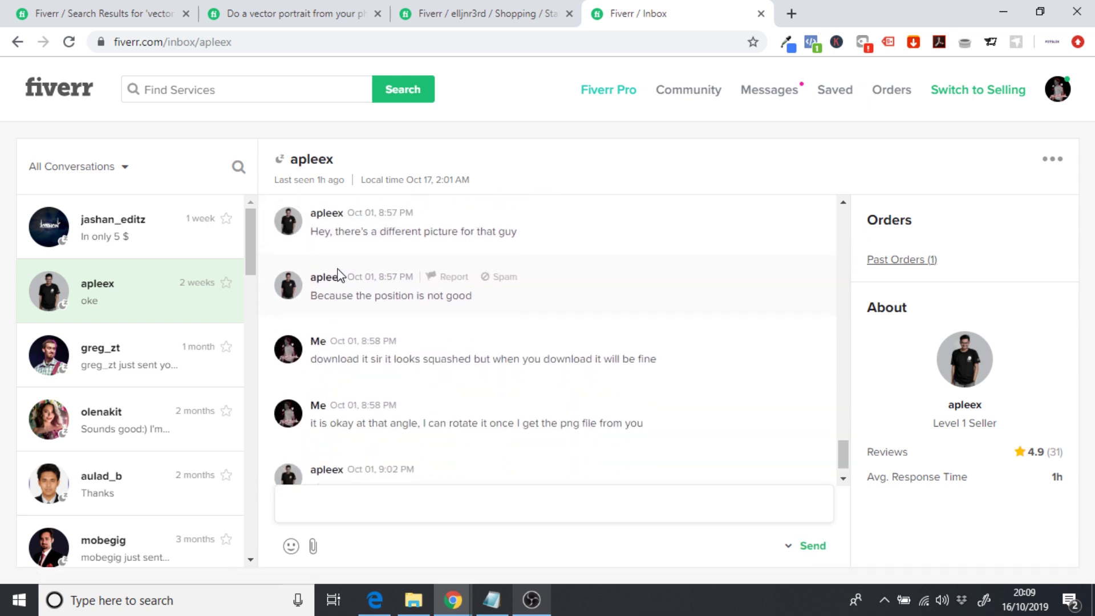
scroll(341, 276, "up", 2)
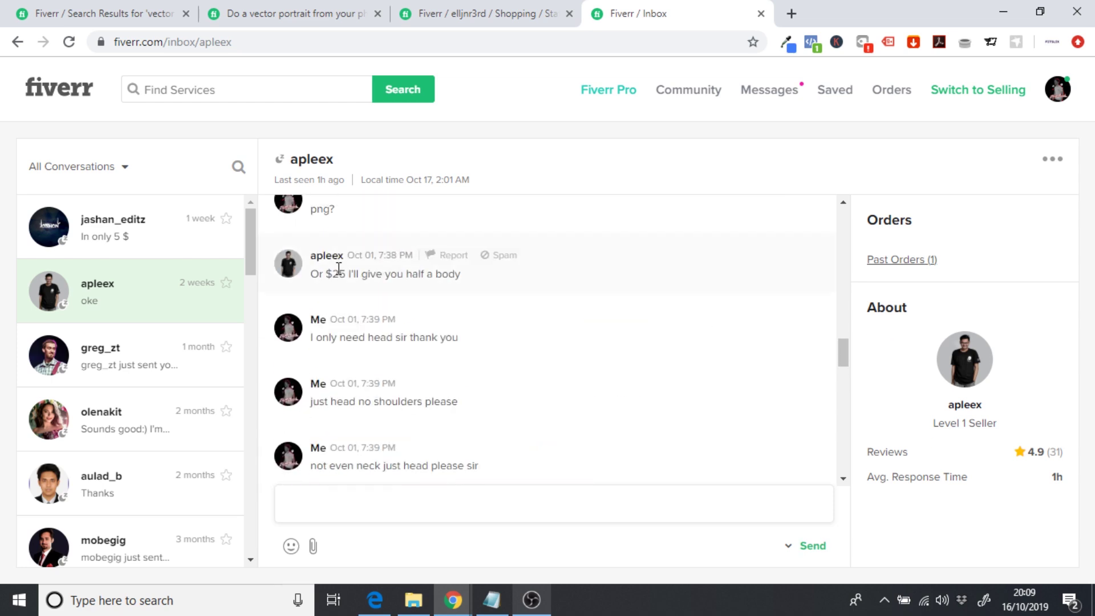
scroll(377, 297, "up", 3)
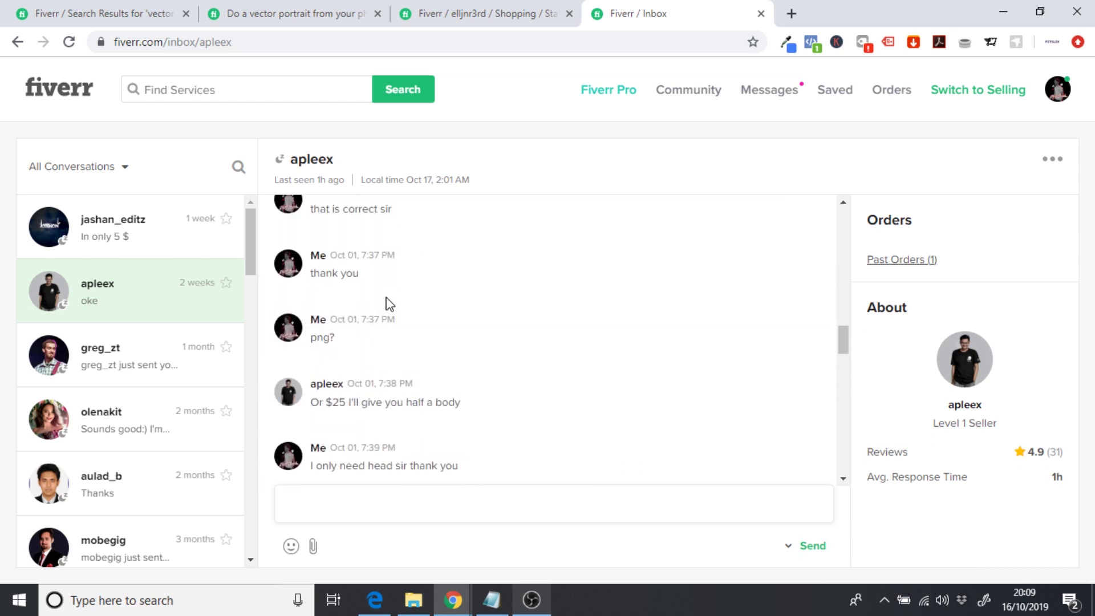
left_click(483, 9)
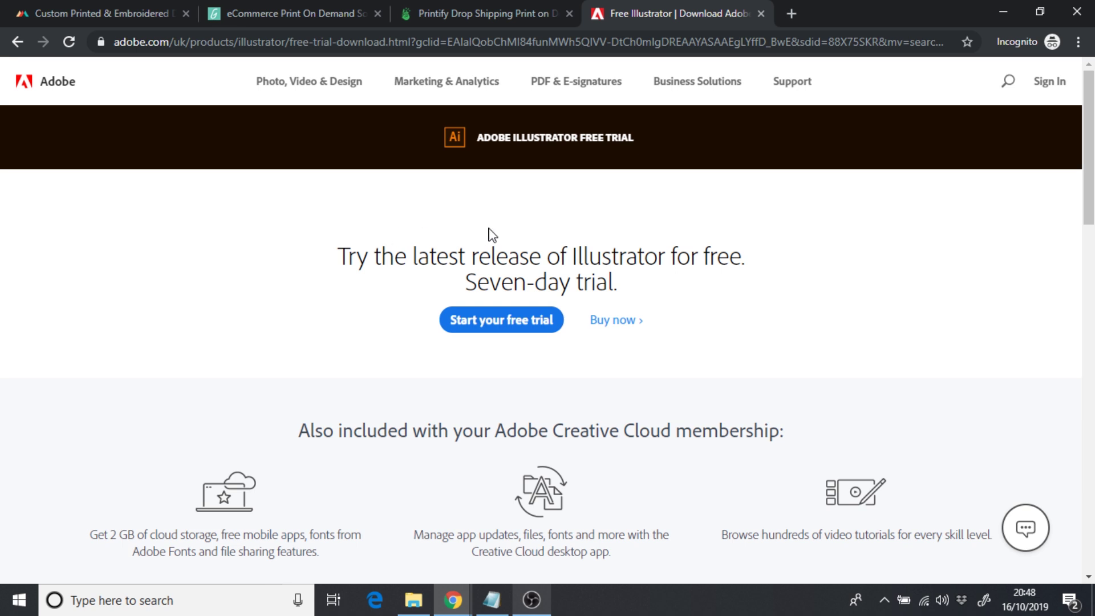
- Show Illustrator trial plans: Illustrator at £19.97/mo versus Creative Cloud All Apps at £49.94/mo
left_click(483, 317)
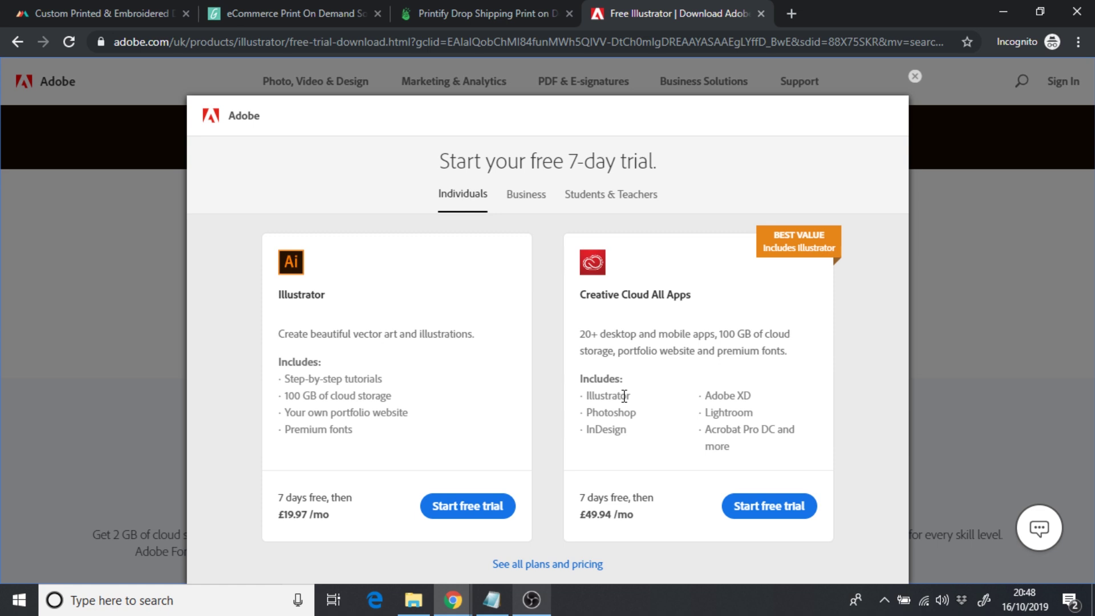
- Compare Students & Teachers, Business and Individuals trial prices, then close the plan dialog
left_click(618, 206)
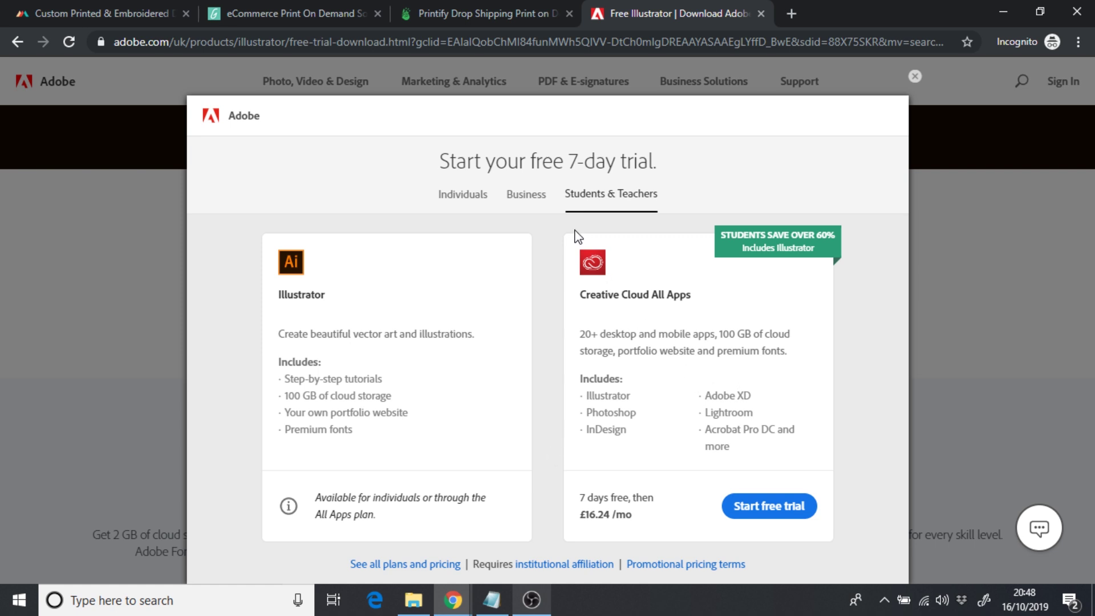
left_click(531, 207)
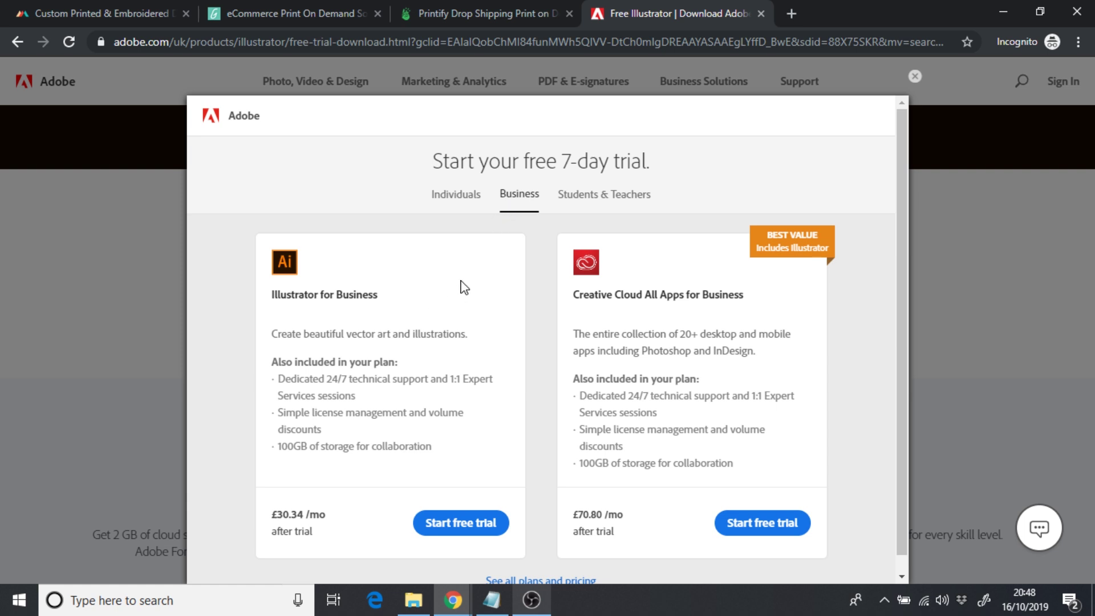
left_click(465, 200)
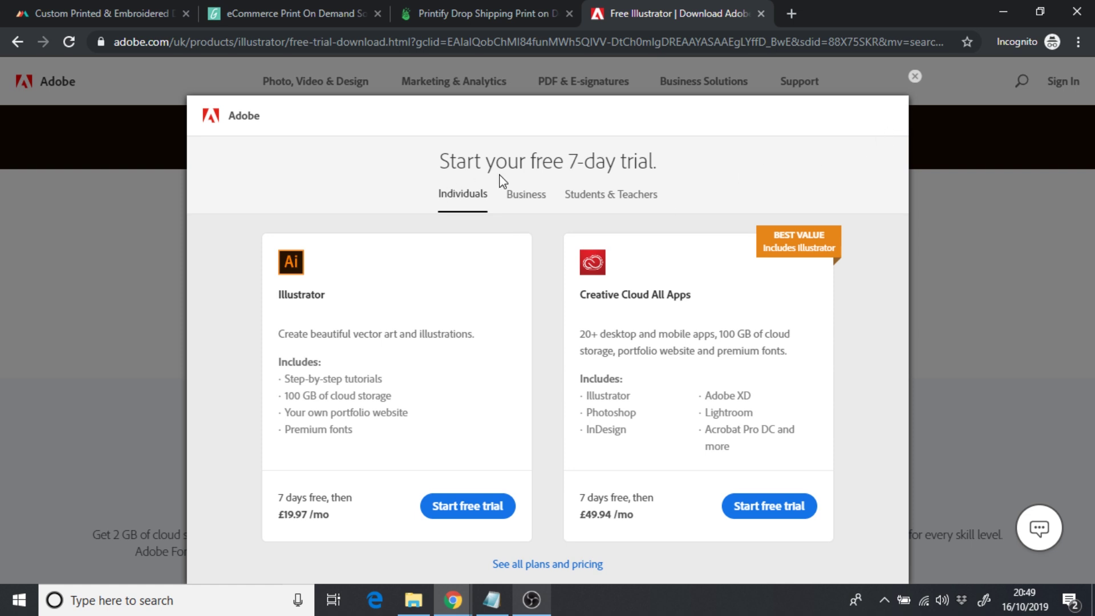
left_click(915, 77)
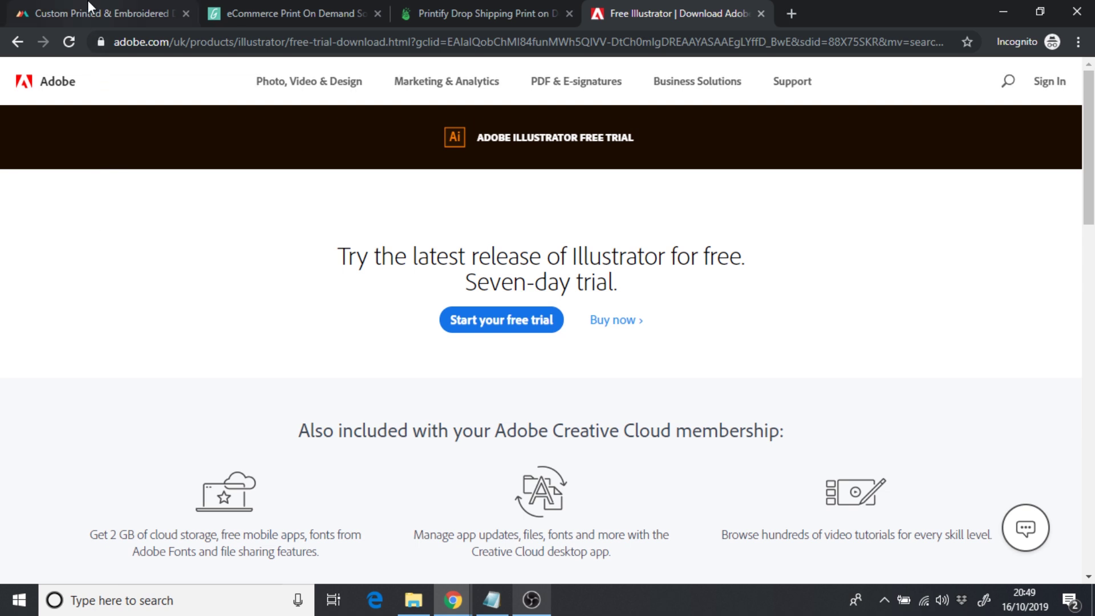
- Switch to Printful's custom products catalogue and minimize the survey popup
left_click(88, 2)
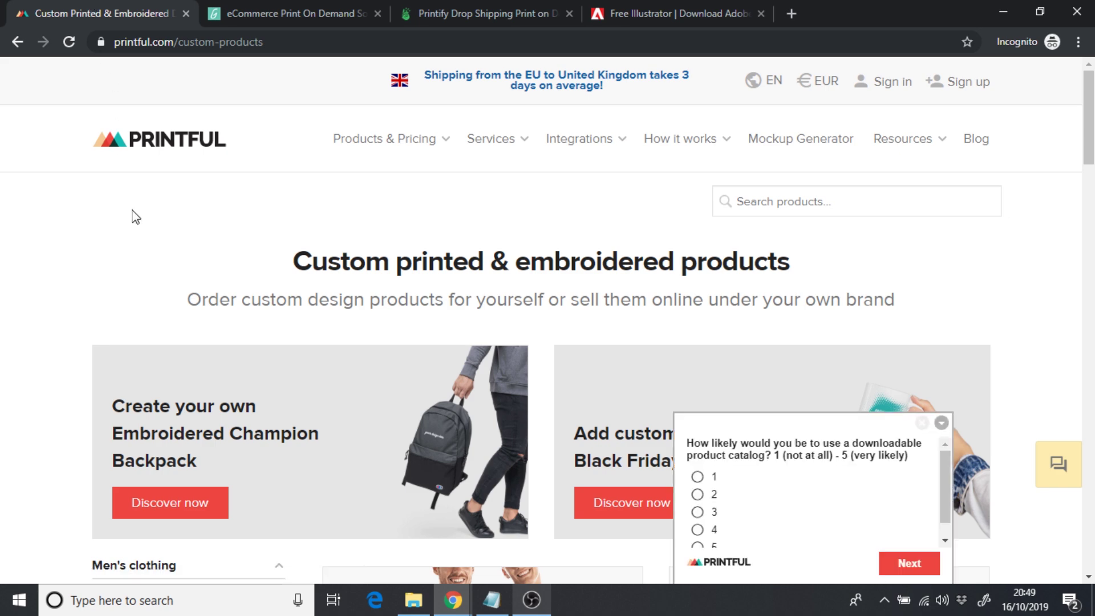
left_click(942, 422)
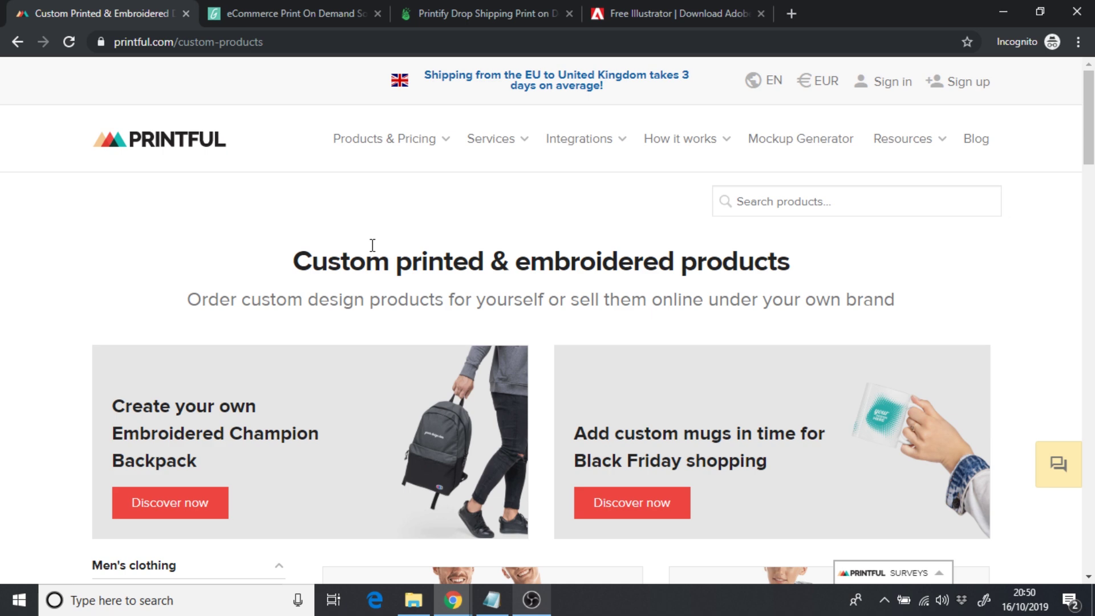
- Go to the Socks category via Products & Pricing > Accessories
mouse_move(376, 149)
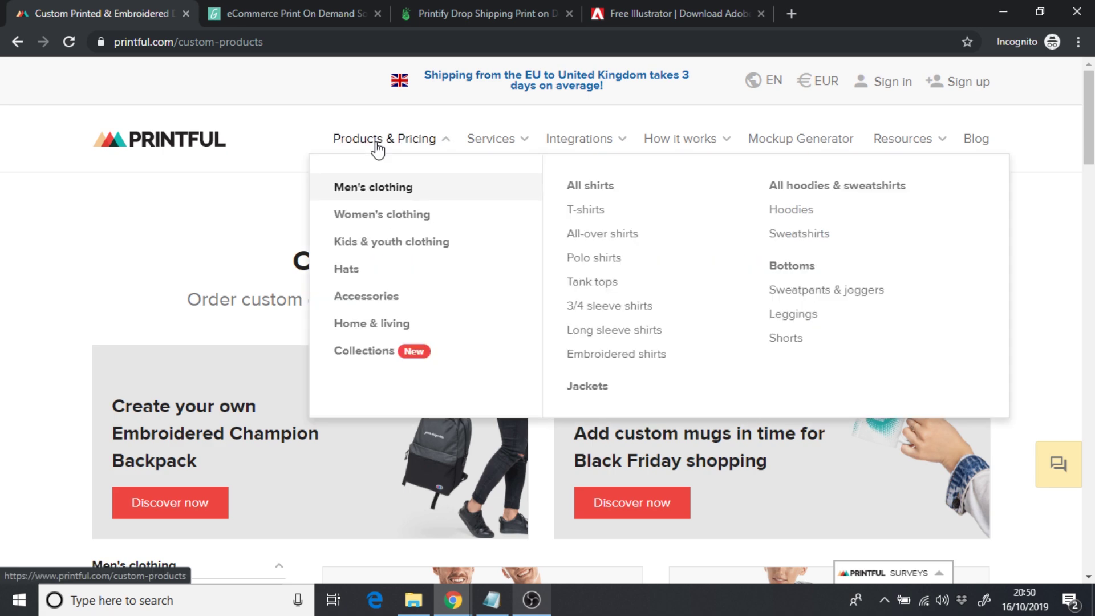
mouse_move(401, 282)
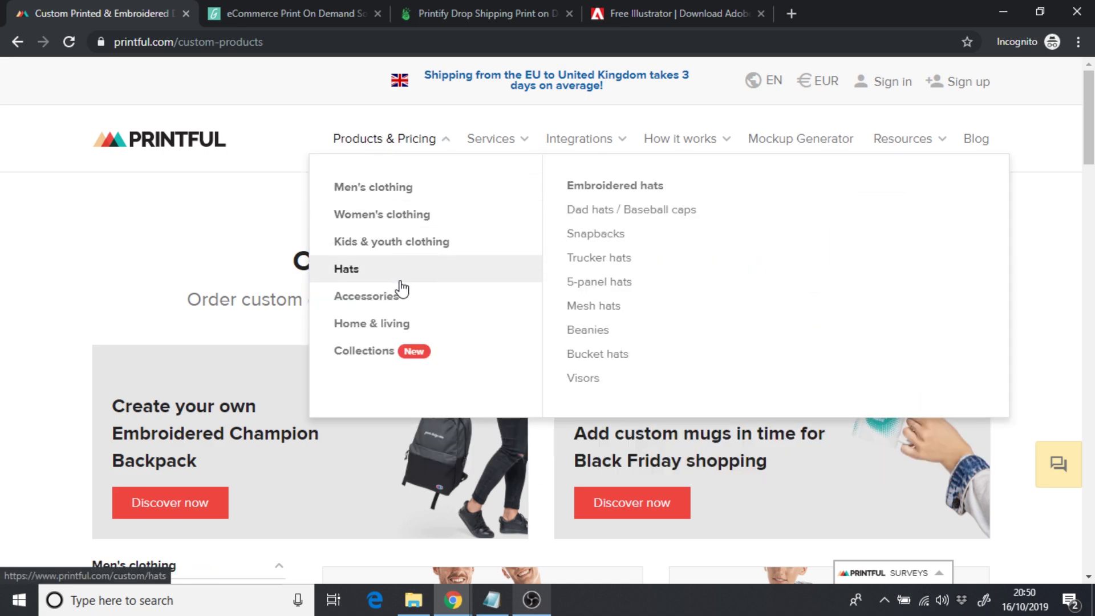
mouse_move(408, 304)
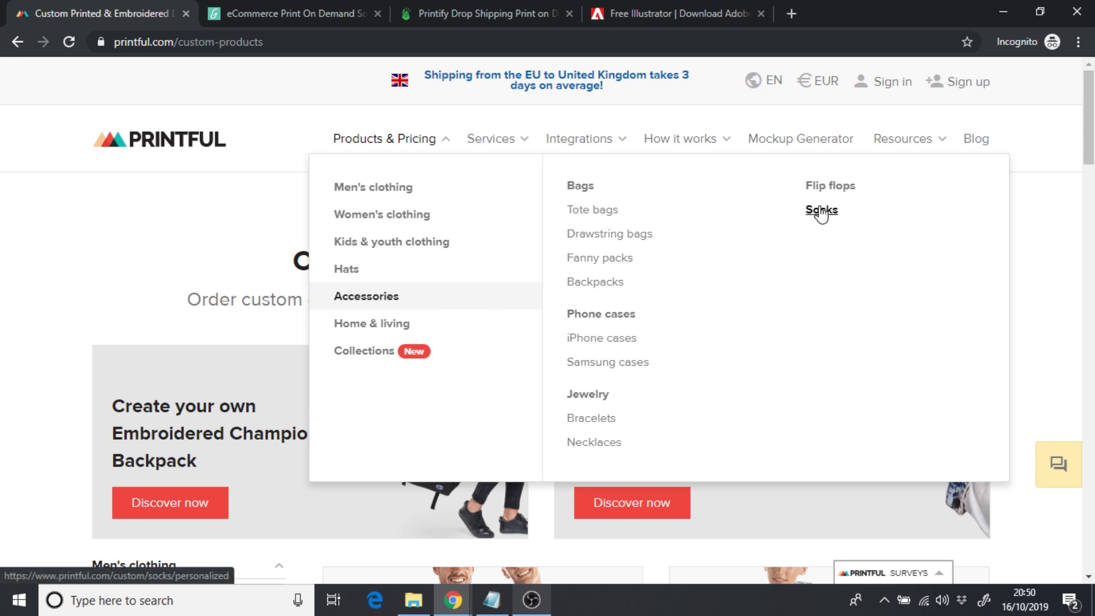
left_click(820, 215)
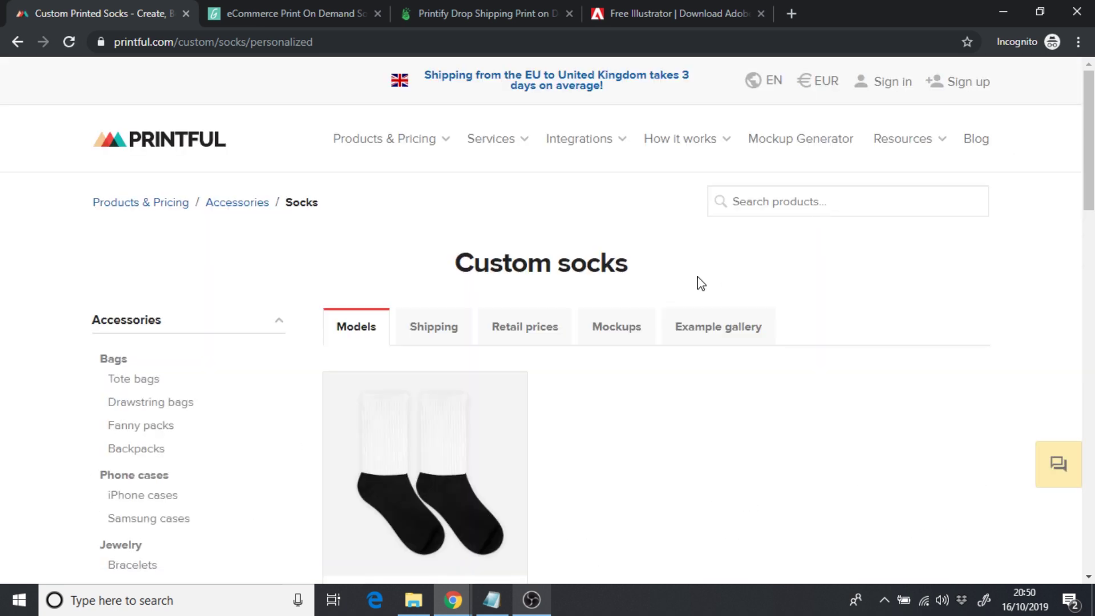
scroll(699, 284, "down", 2)
scroll(699, 284, "down", 3)
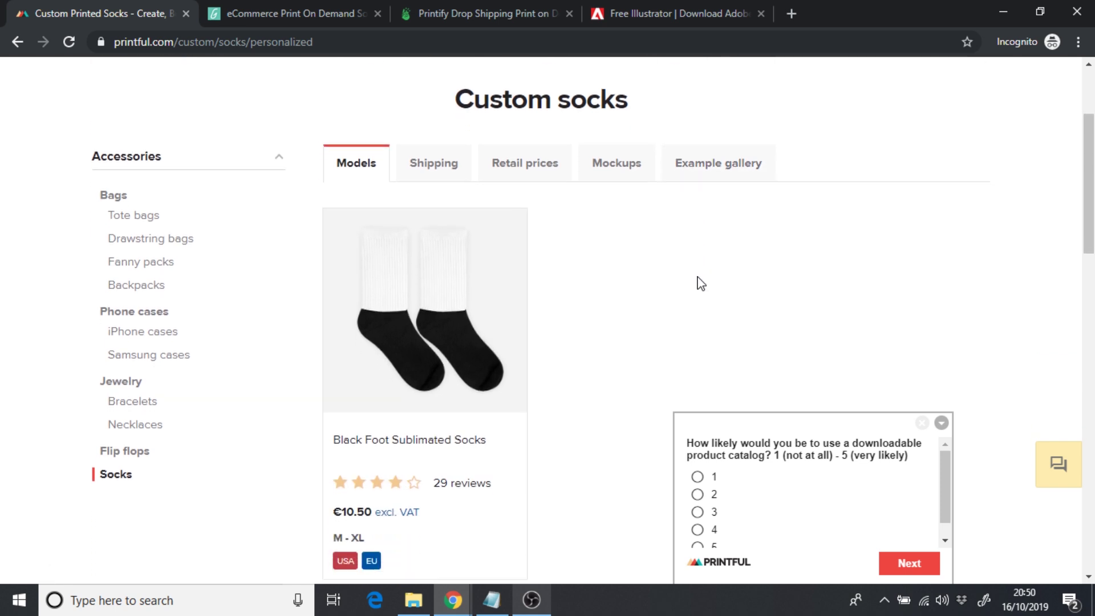
- Open Black Foot Sublimated Socks, dismiss the survey and find the 4.66" x 8" file size
left_click(435, 249)
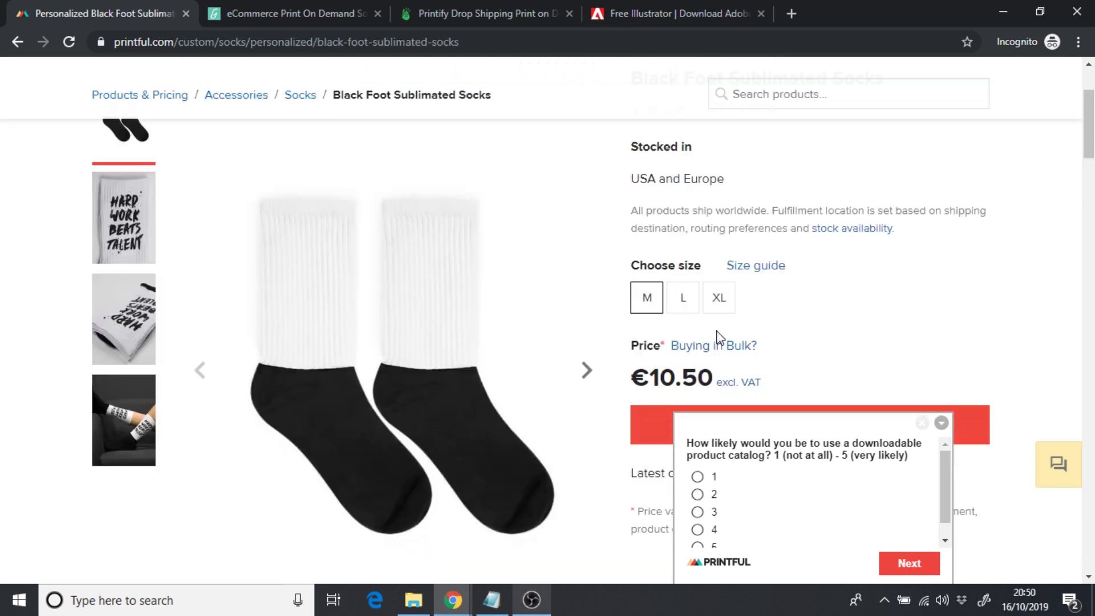
left_click(942, 423)
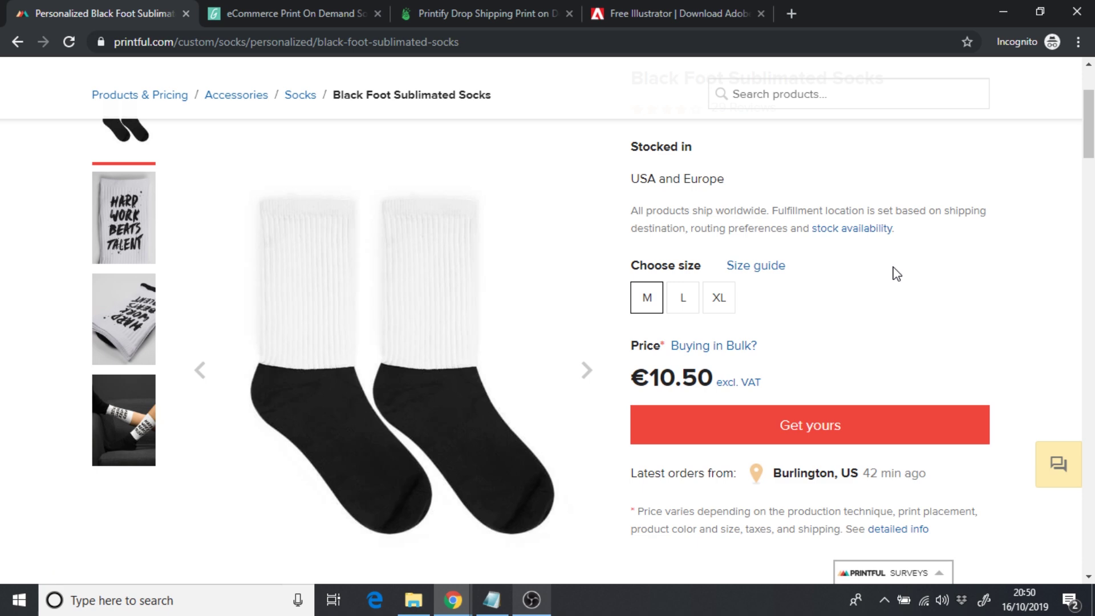
scroll(897, 274, "down", 7)
scroll(896, 274, "down", 2)
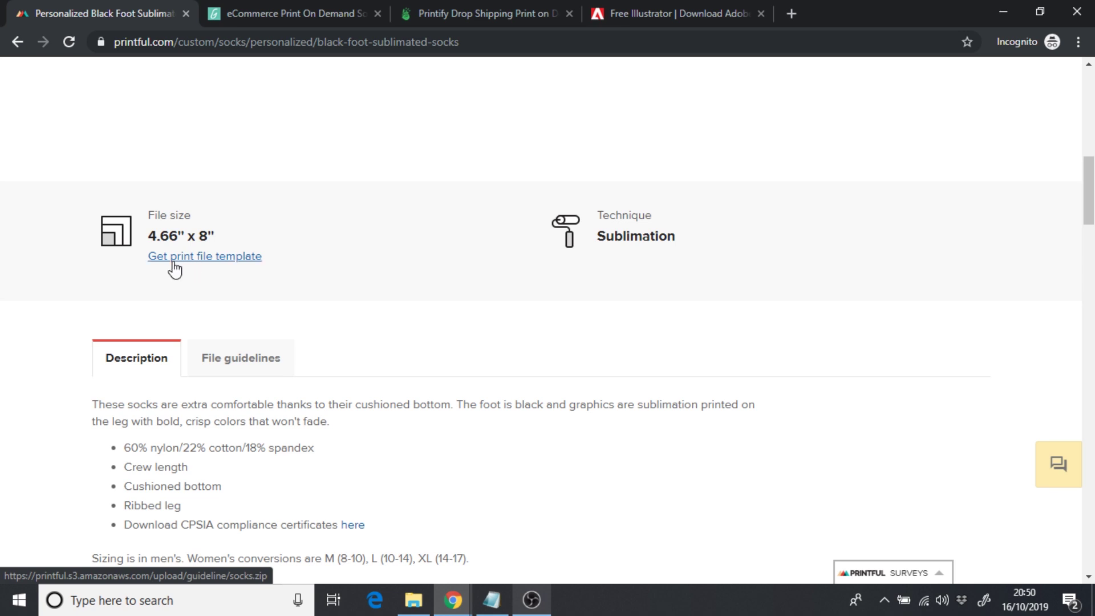
- Download the print file template as socks.zip (8.64 MB) and view it in the Socks folder
left_click(174, 259)
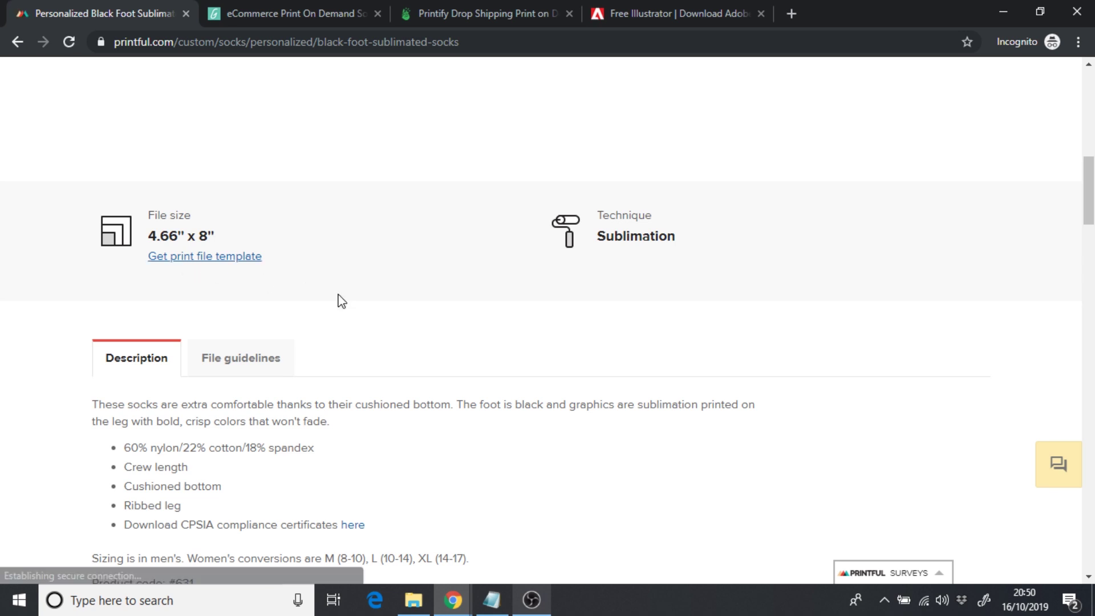
left_click(413, 602)
left_click(416, 384)
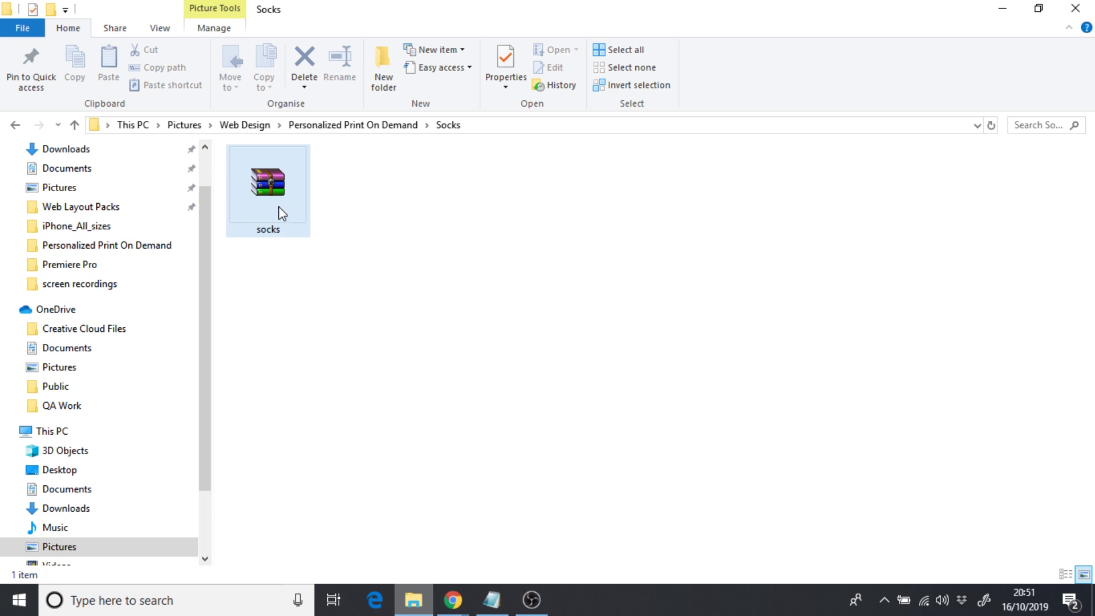
- Extract socks.zip into Advanced and Basic template folders plus the guideline PDF, then minimise Explorer
right_click(279, 211)
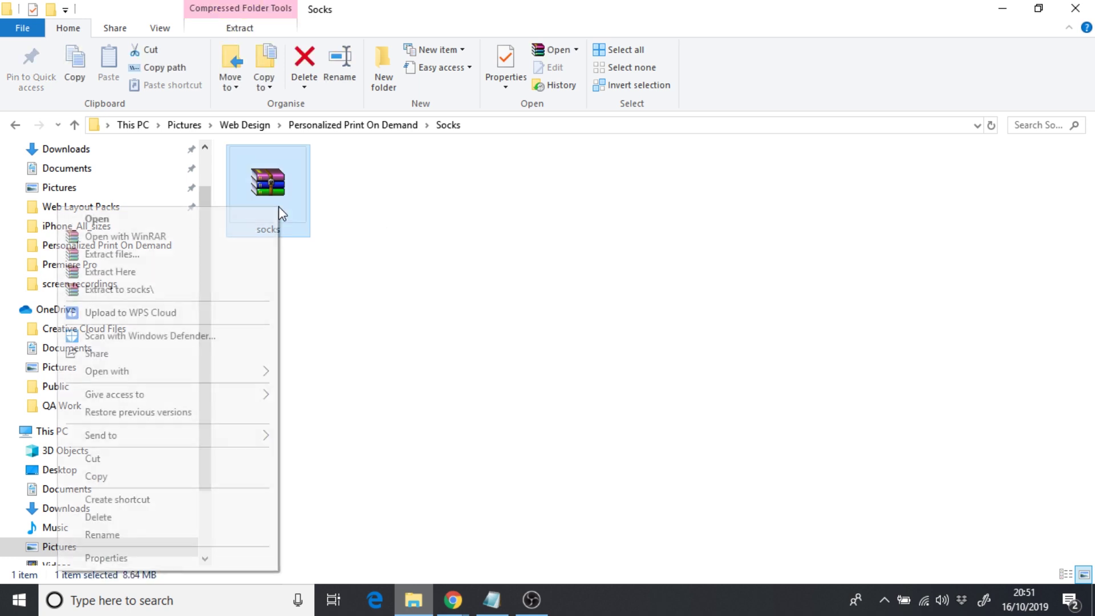
left_click(153, 271)
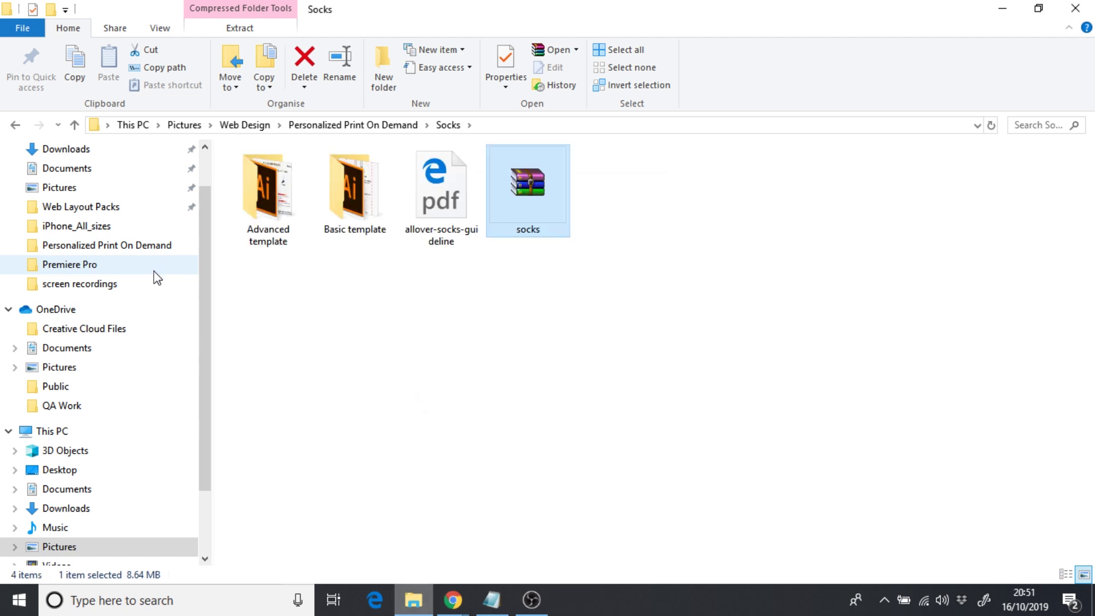
left_click(397, 331)
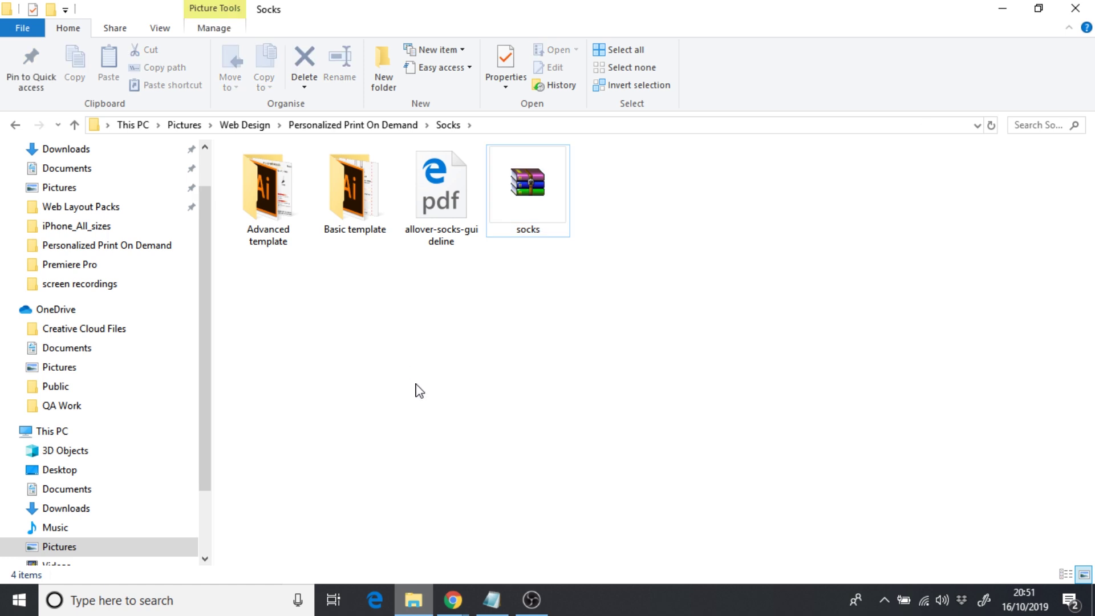
left_click(414, 606)
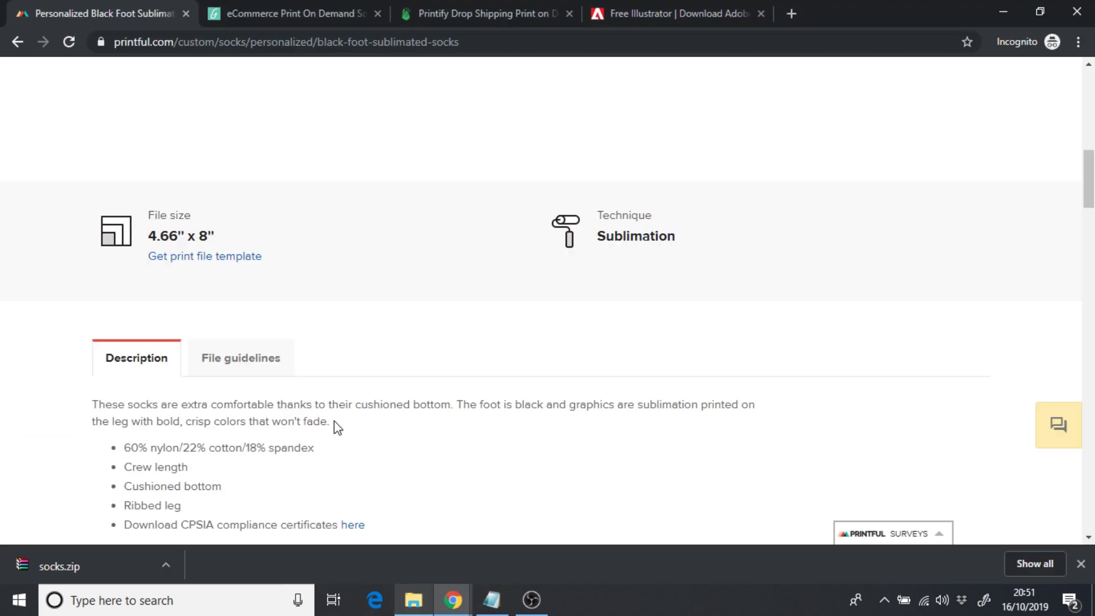
- Open the All-Over Print Backpack from Printful's Backpacks category and scroll through its page
scroll(222, 279, "up", 10)
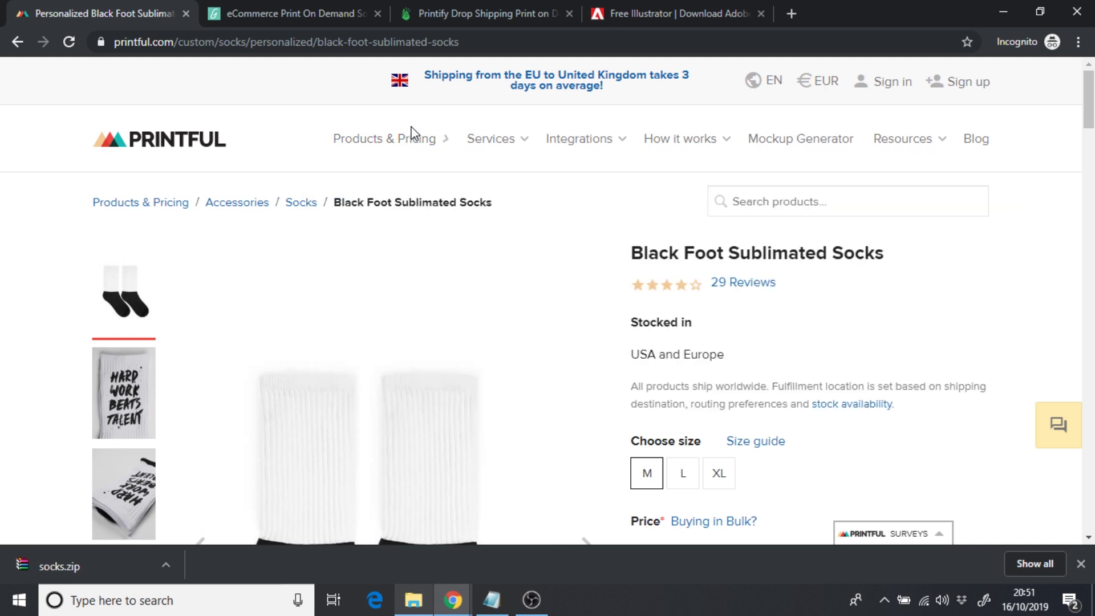
mouse_move(411, 137)
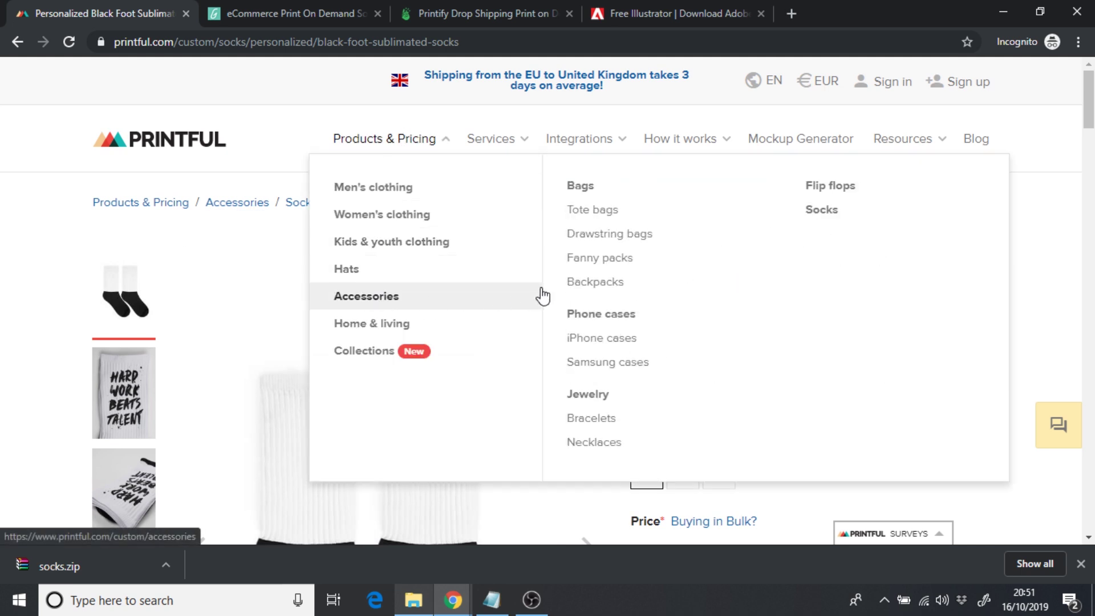
left_click(581, 287)
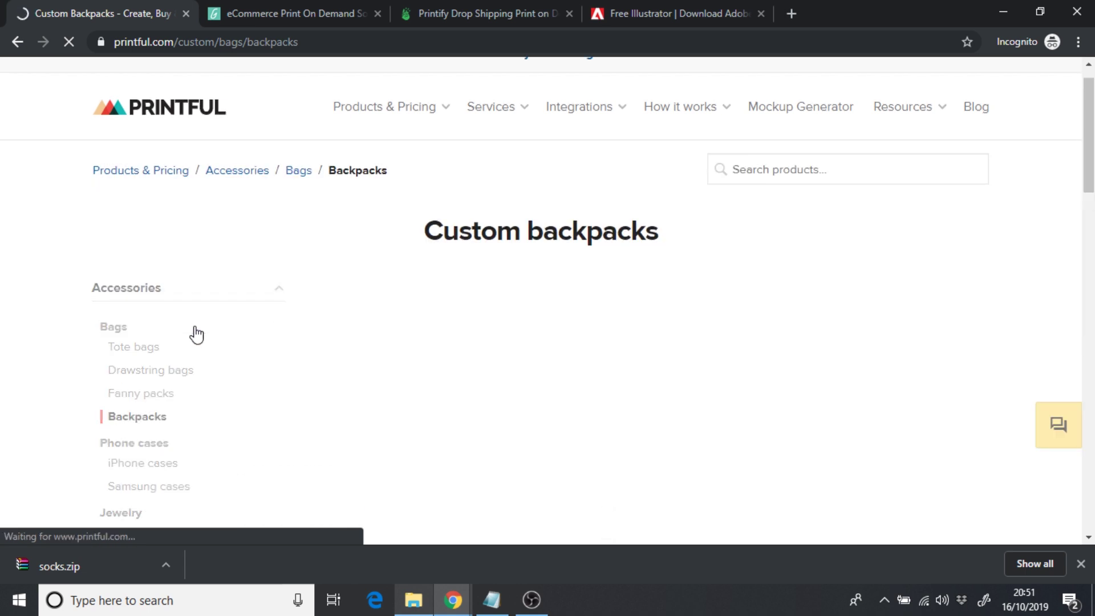
scroll(197, 335, "down", 3)
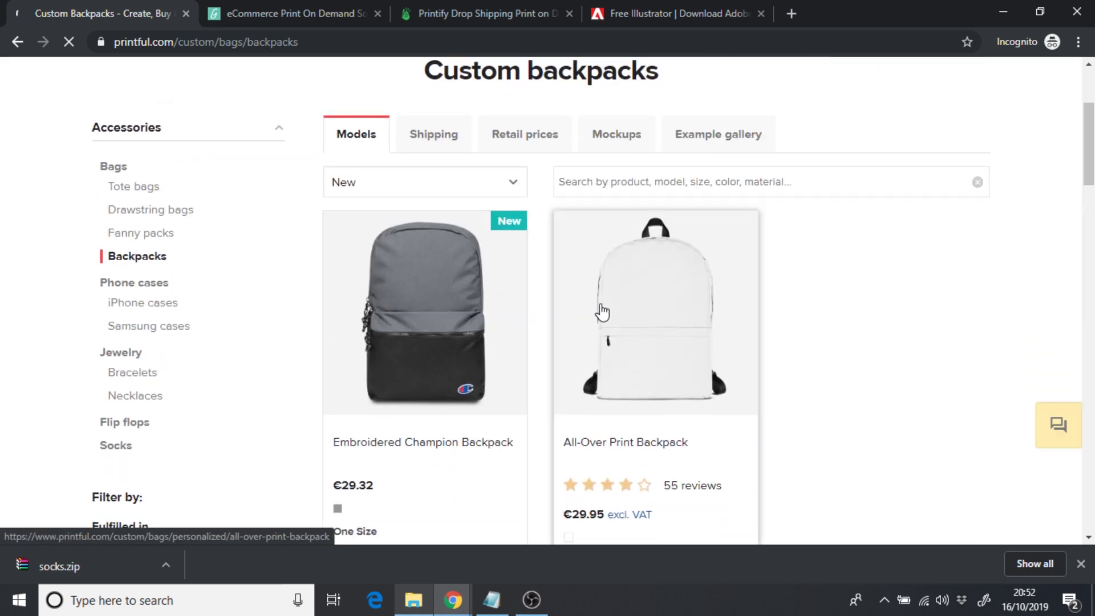
left_click(599, 310)
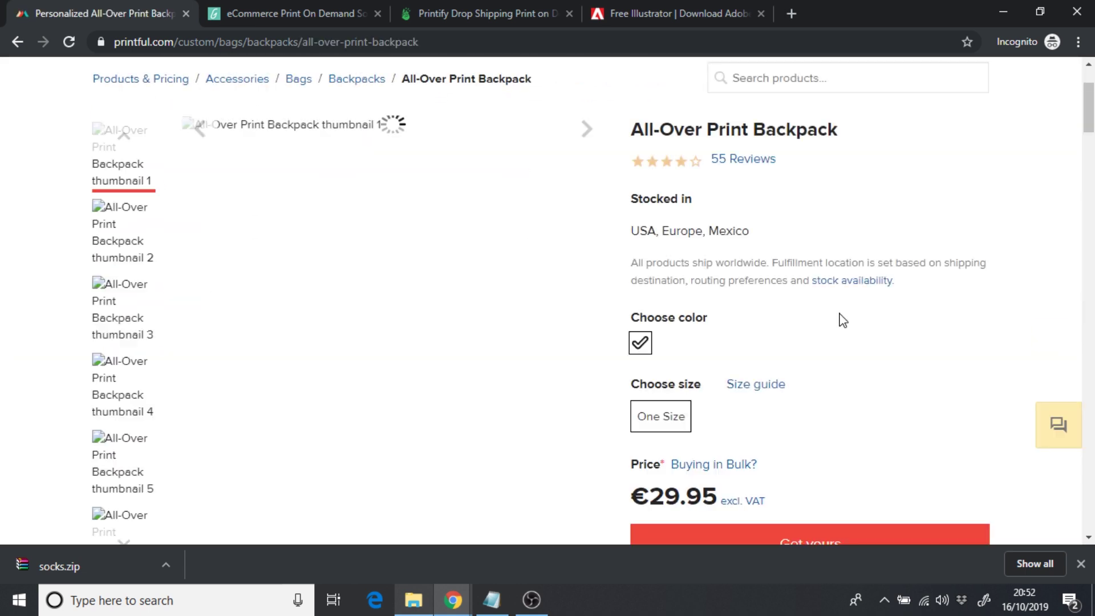
scroll(844, 321, "down", 8)
scroll(843, 321, "down", 2)
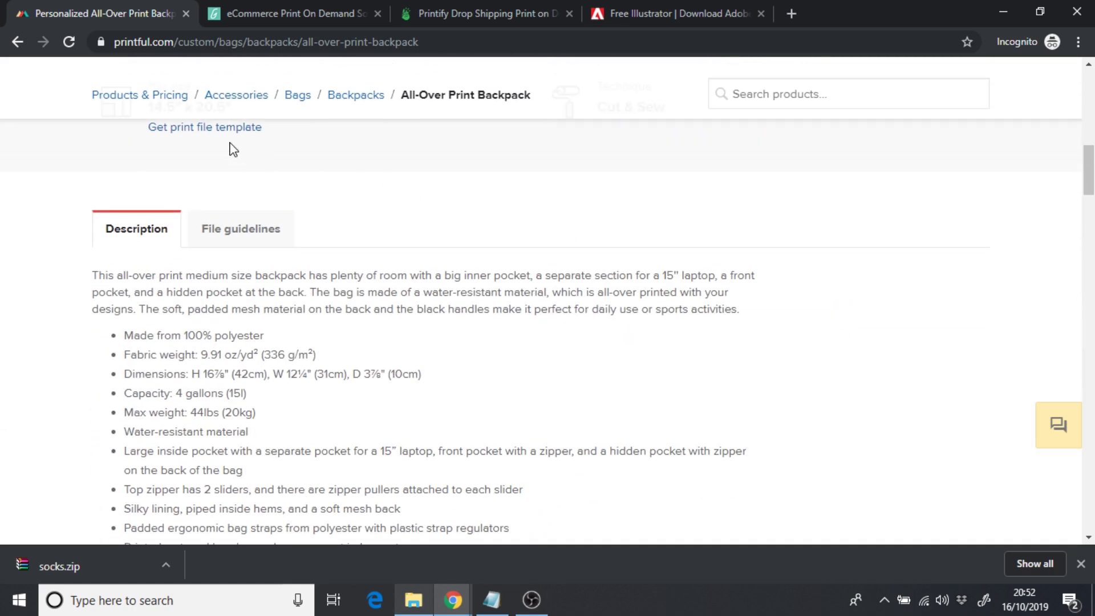
scroll(234, 149, "up", 6)
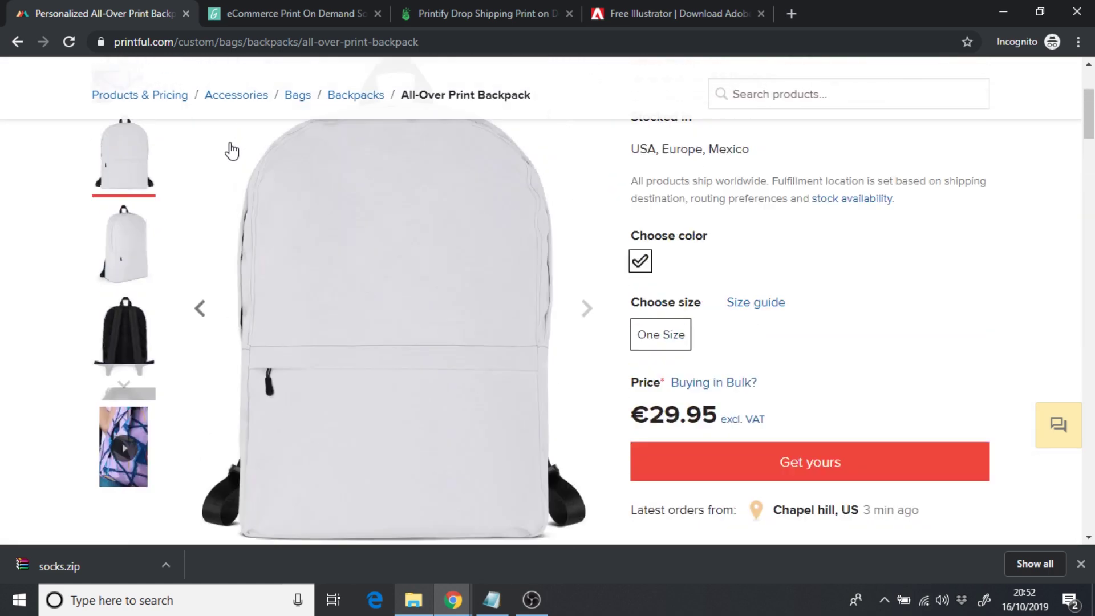
scroll(231, 151, "up", 3)
- Return to the Black Foot Sublimated Socks page and bring the Socks folder to the front
mouse_move(419, 141)
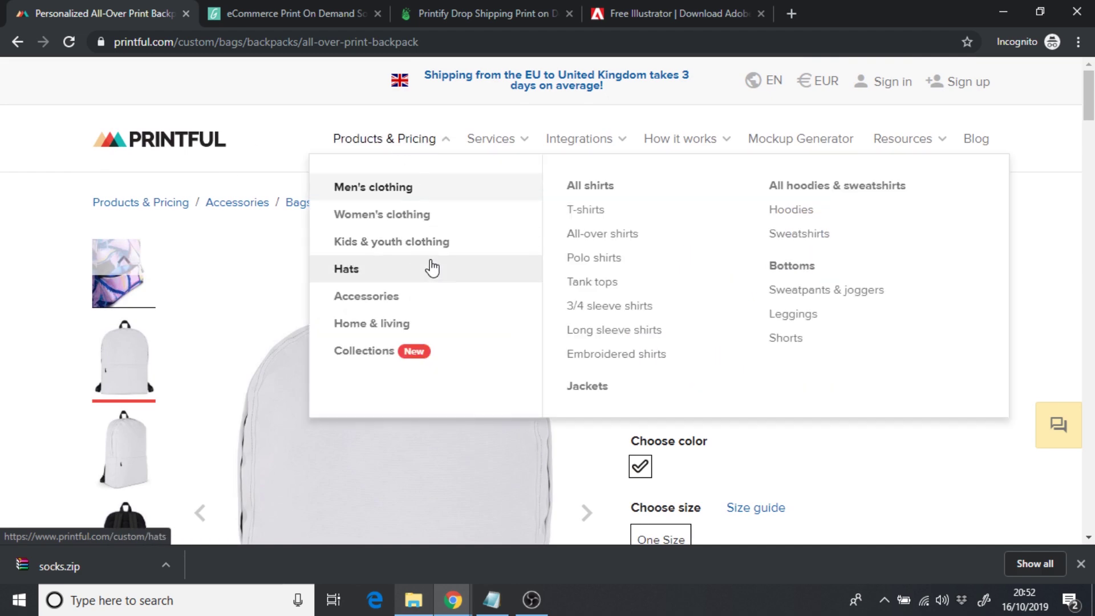
mouse_move(404, 299)
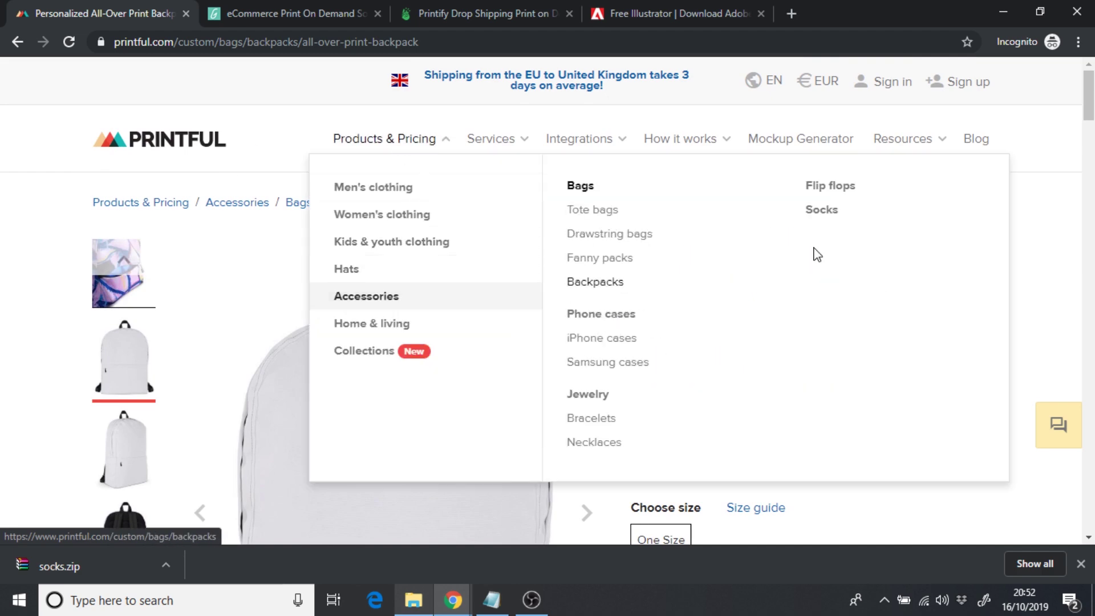
left_click(824, 220)
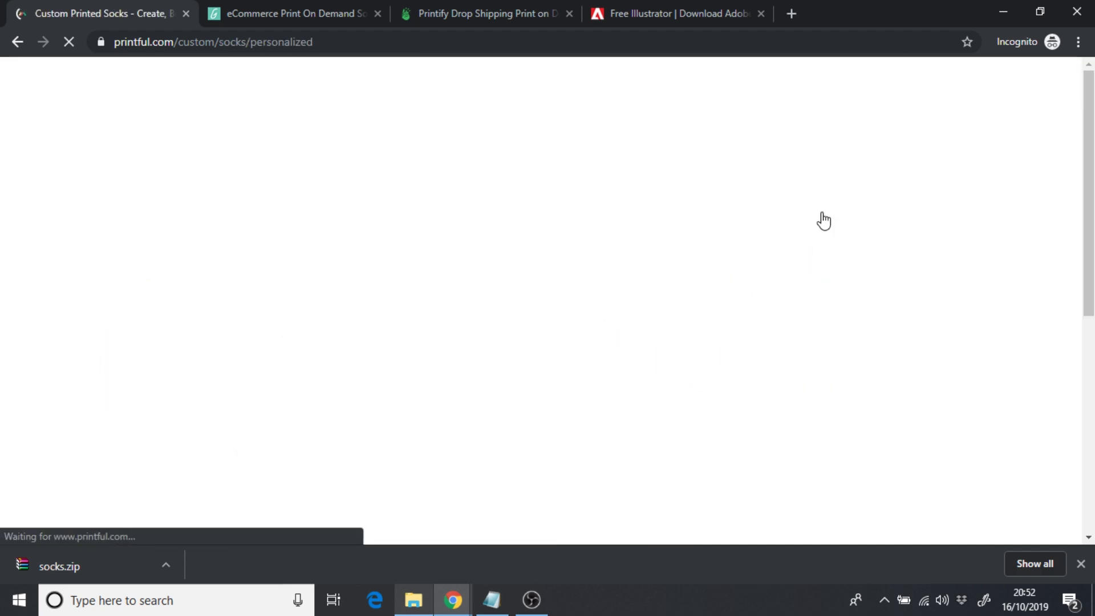
left_click(467, 423)
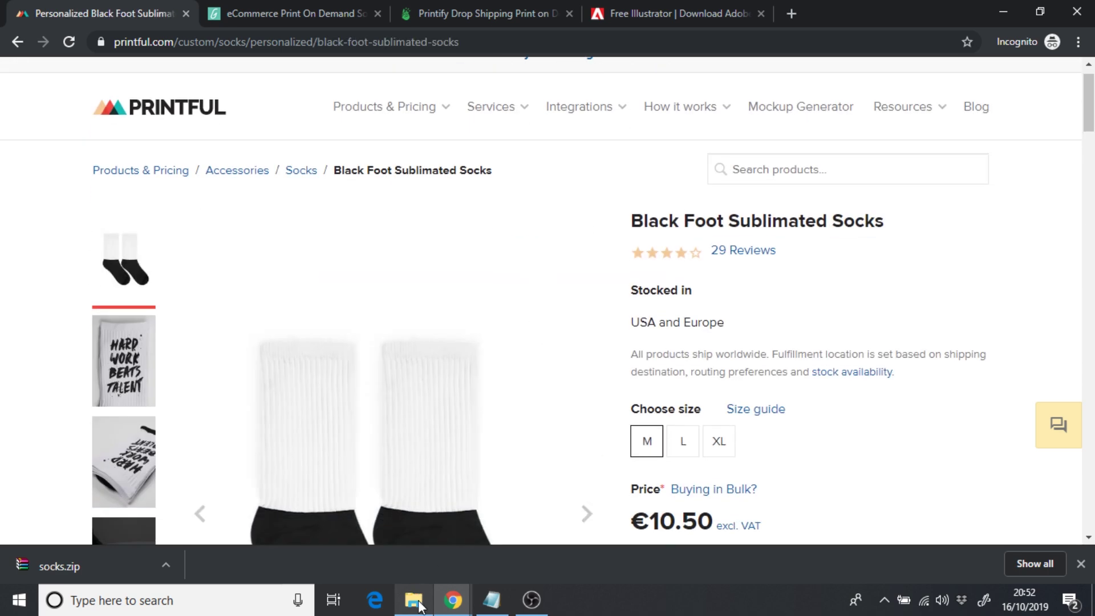
left_click(414, 600)
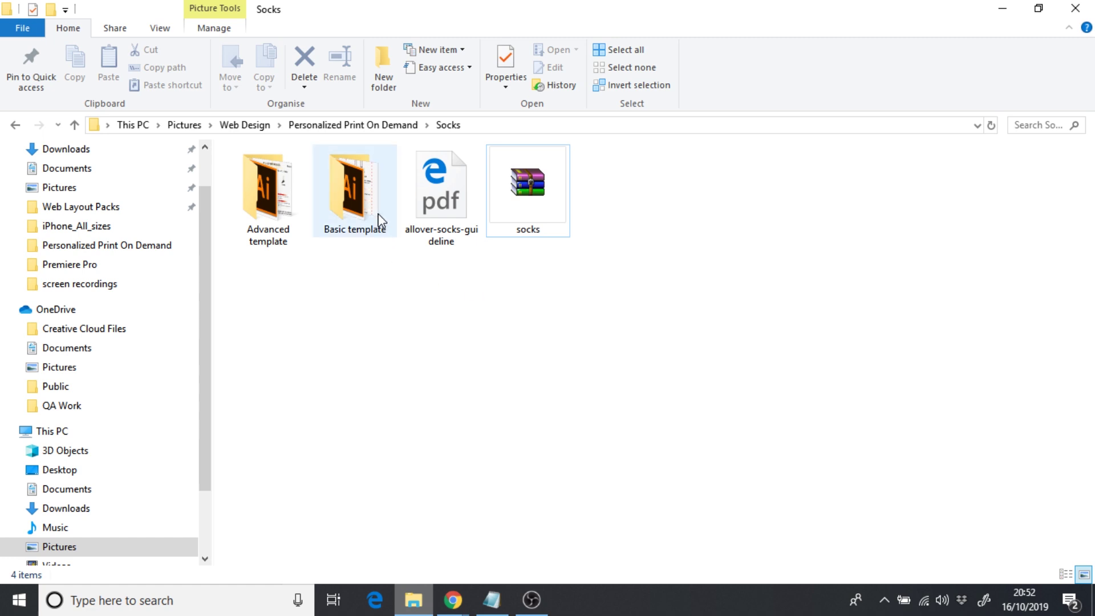
double_click(279, 225)
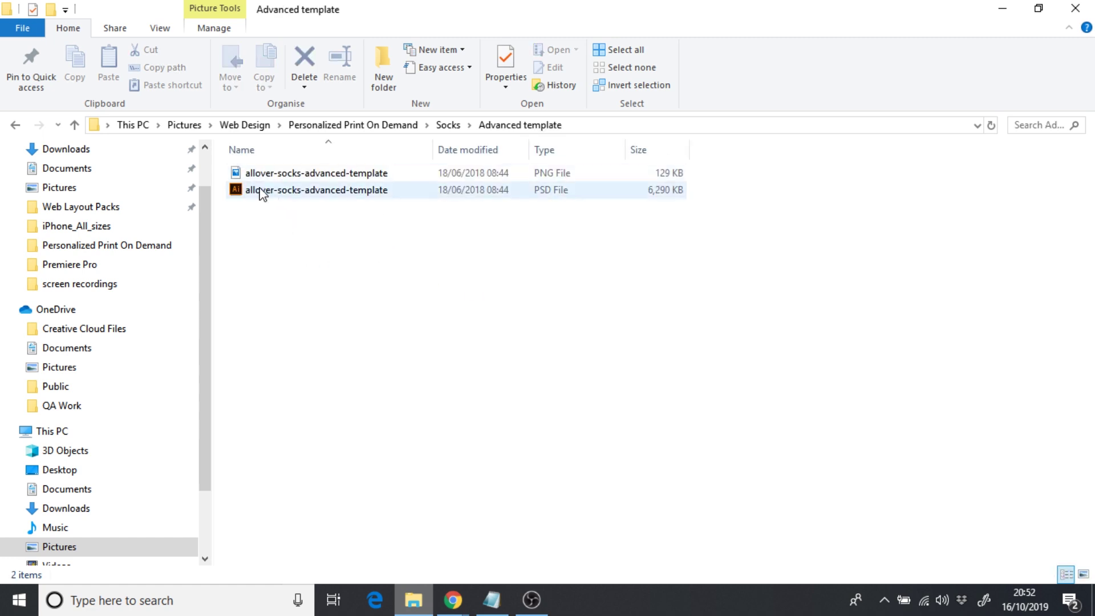
double_click(261, 181)
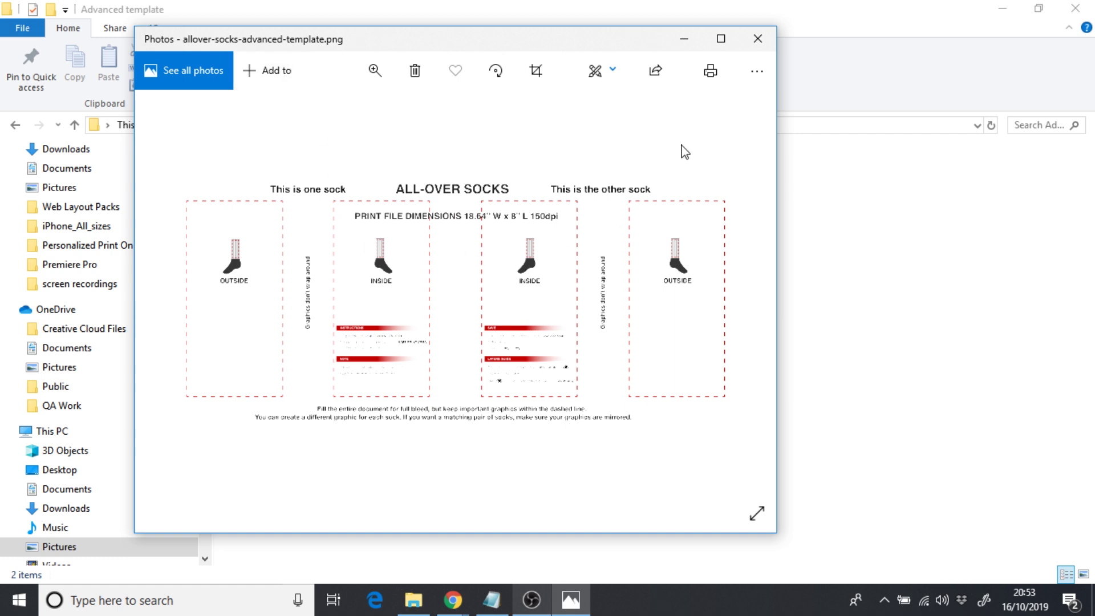
left_click(758, 38)
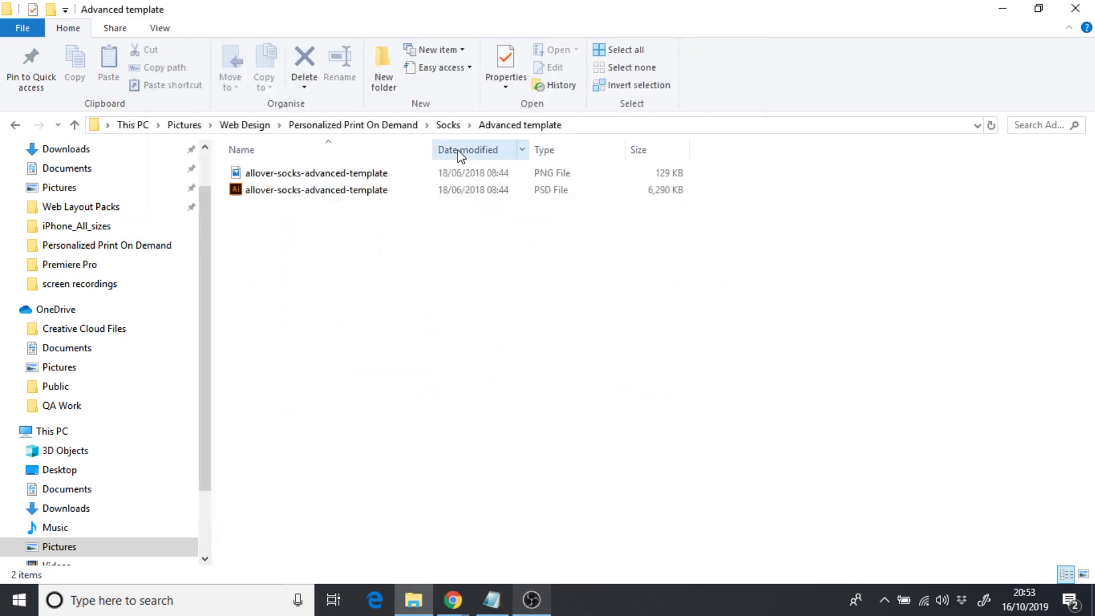
left_click(448, 125)
left_click(356, 213)
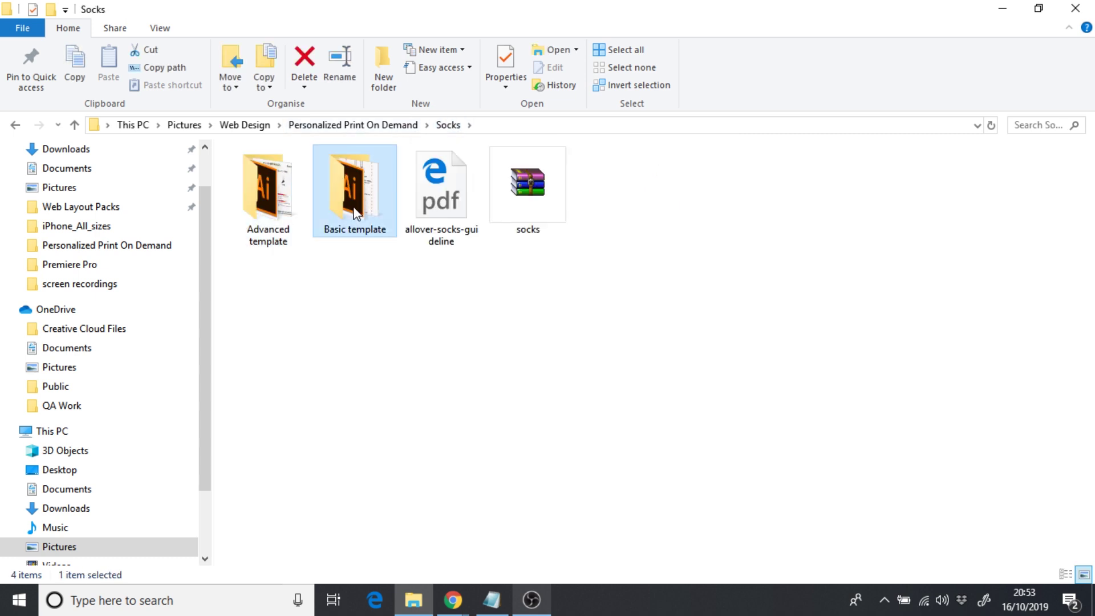
- Preview the basic sock template image from the Basic template folder, then close the preview
double_click(356, 212)
double_click(277, 179)
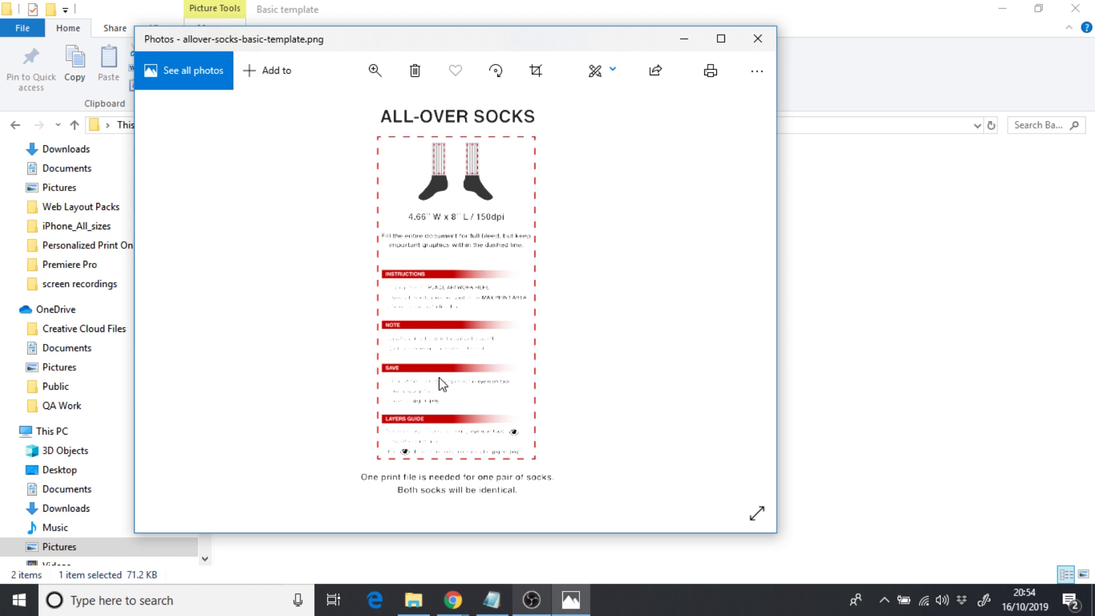
left_click(758, 38)
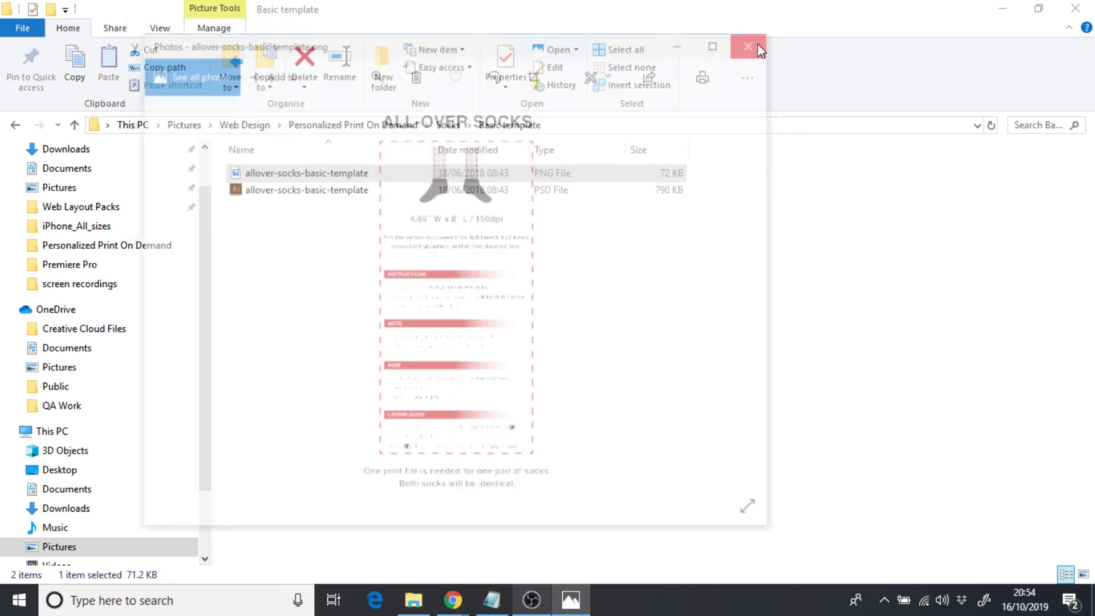
- Go back via Socks into Basic template and select the allover-socks-basic-template PSD
left_click(449, 126)
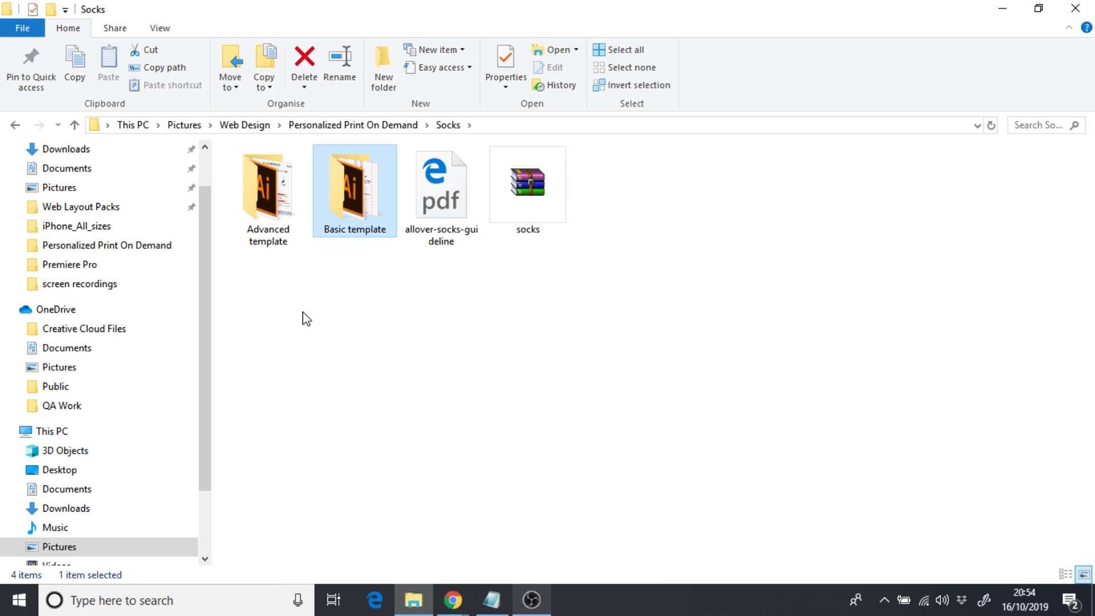
double_click(358, 219)
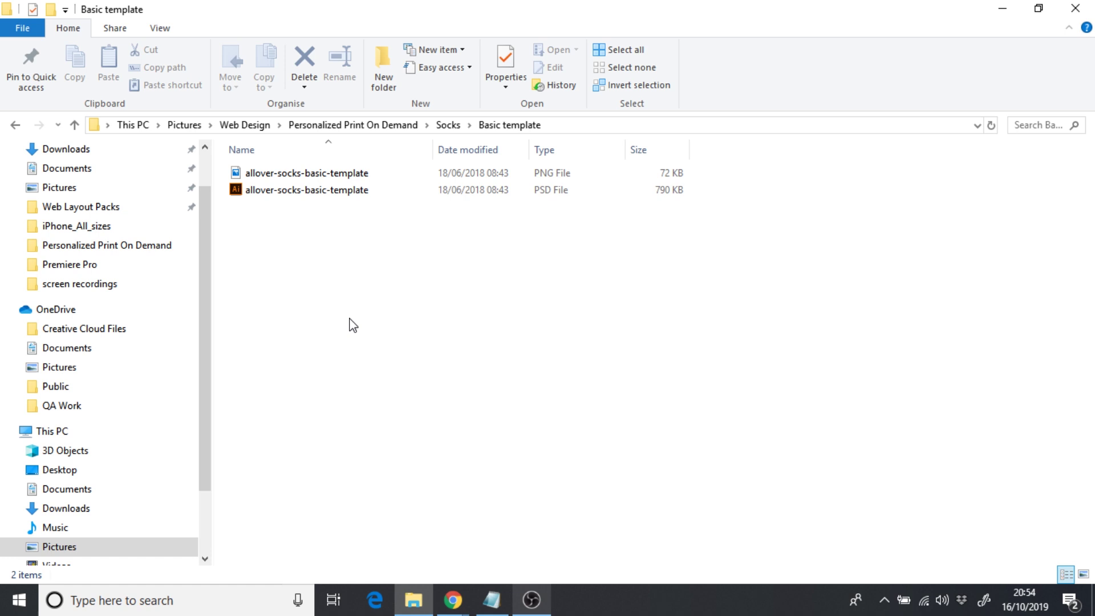
left_click(267, 195)
- Open allover-socks-basic-template.psd with Adobe Illustrator CC 2018, accepting the default Photoshop import options
right_click(267, 195)
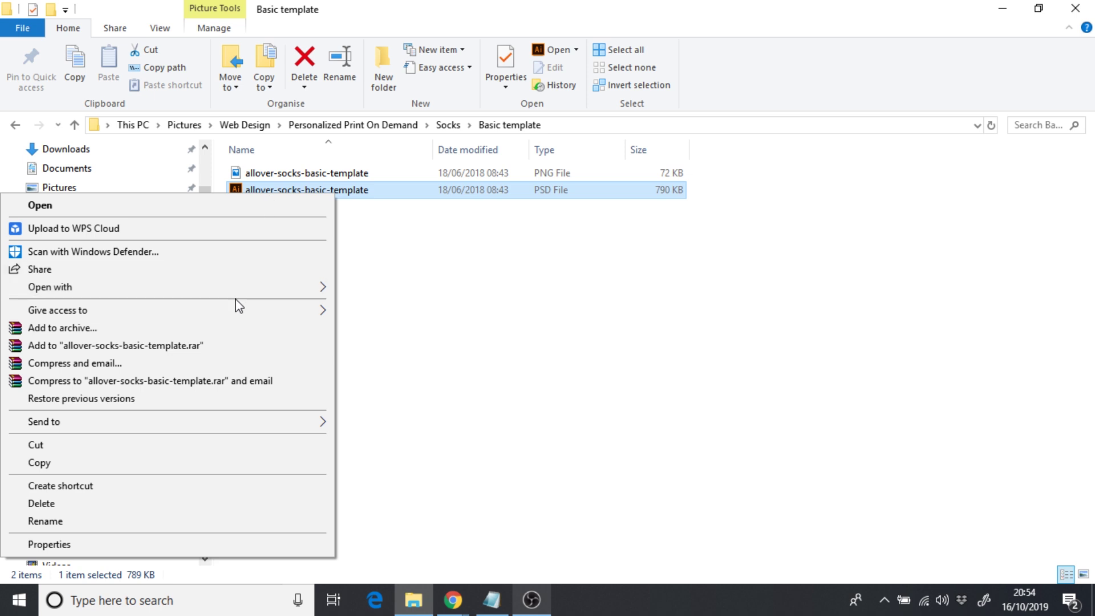
mouse_move(276, 292)
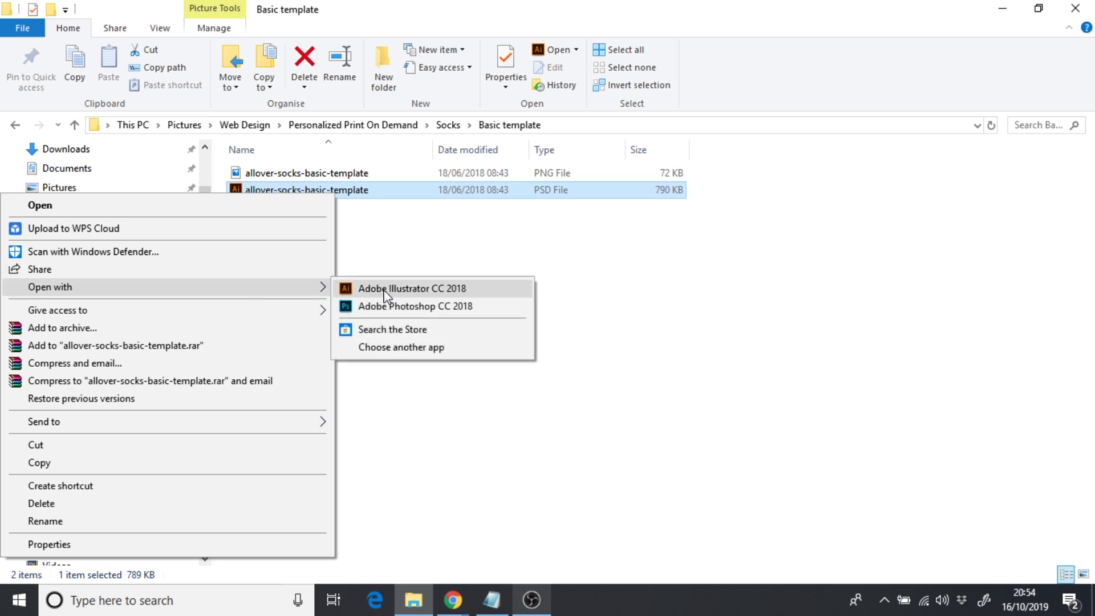
left_click(385, 292)
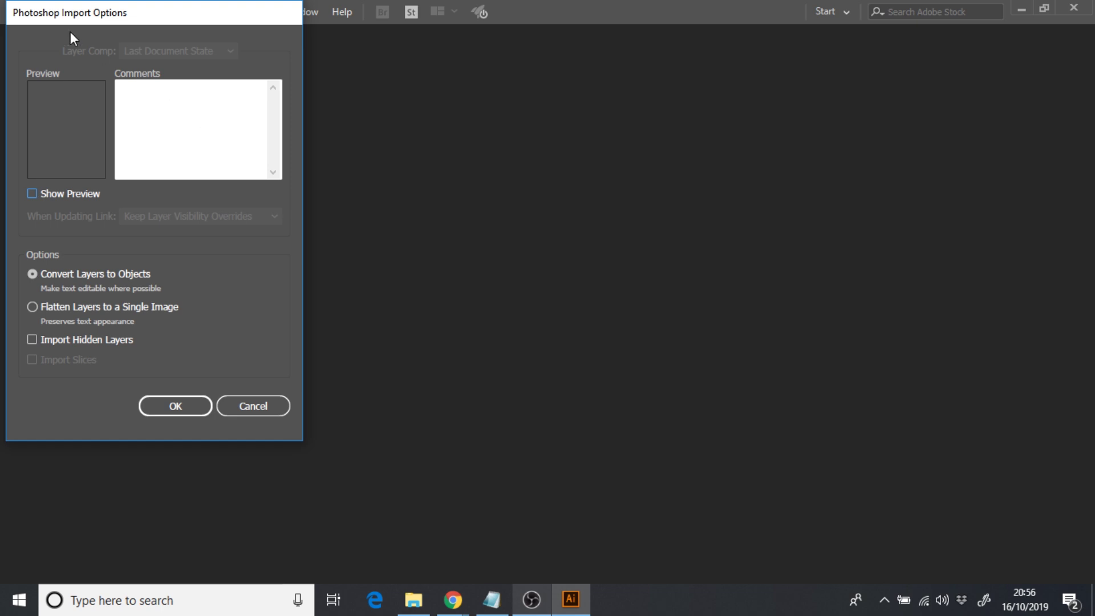
left_click(166, 408)
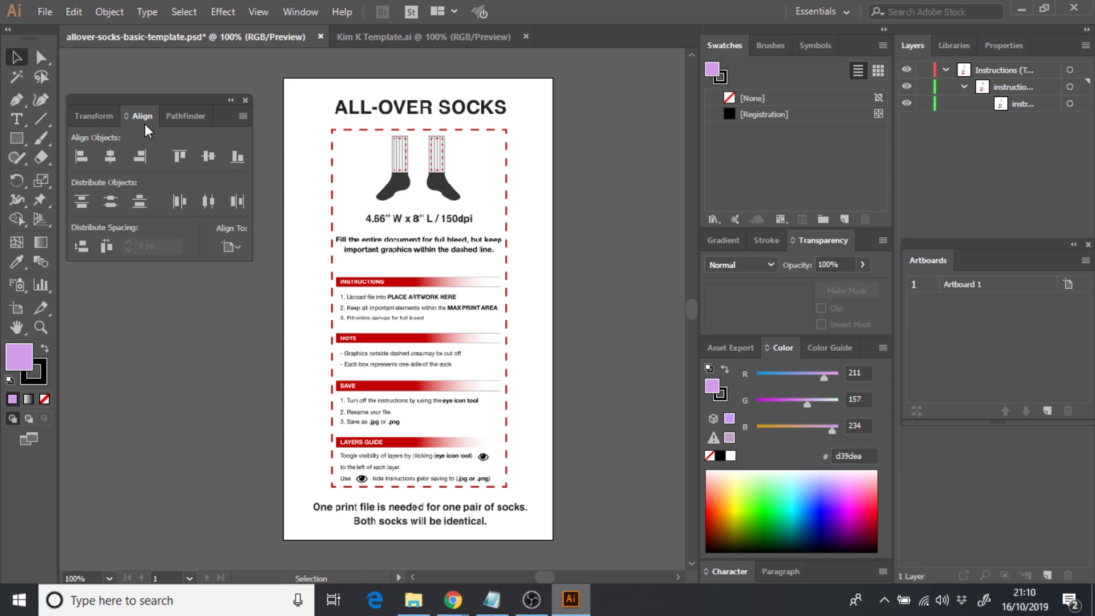
left_click(293, 18)
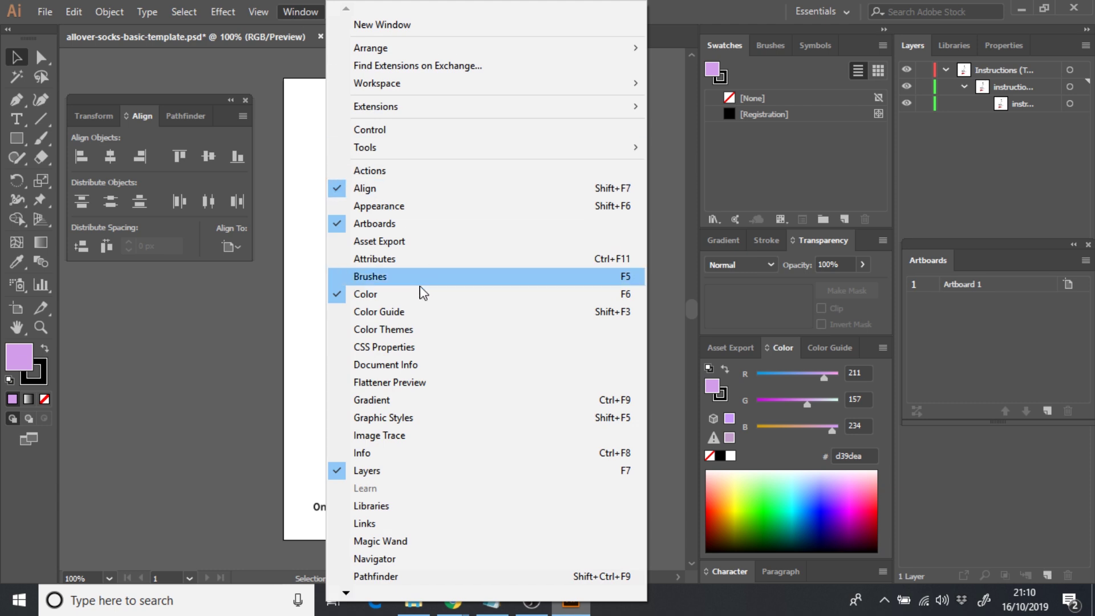
left_click(257, 431)
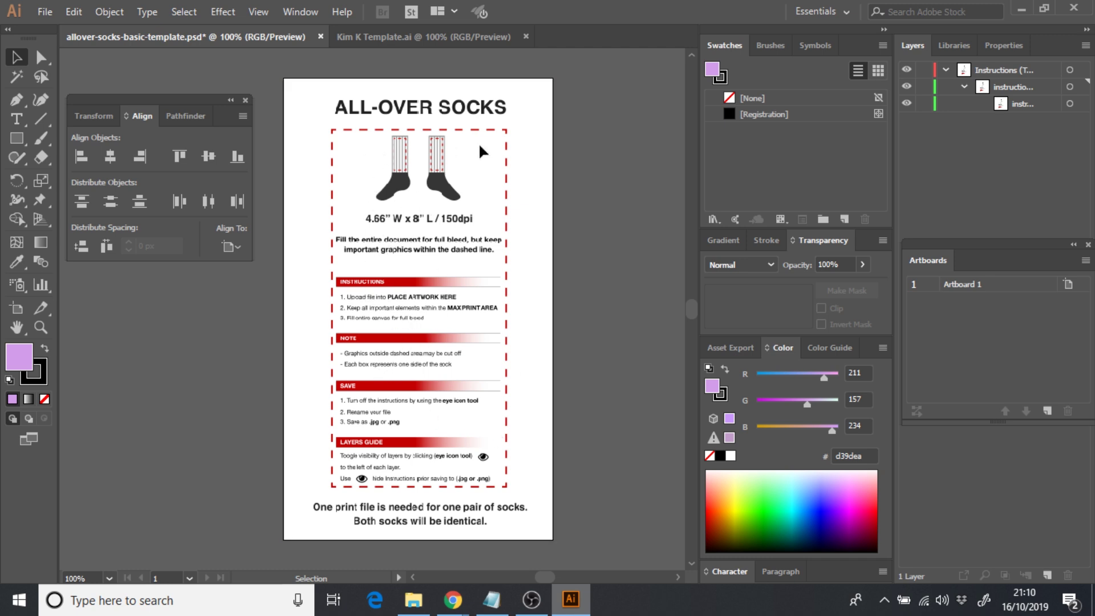
- Draw a lilac rectangle over the template's dashed print area
left_click(18, 141)
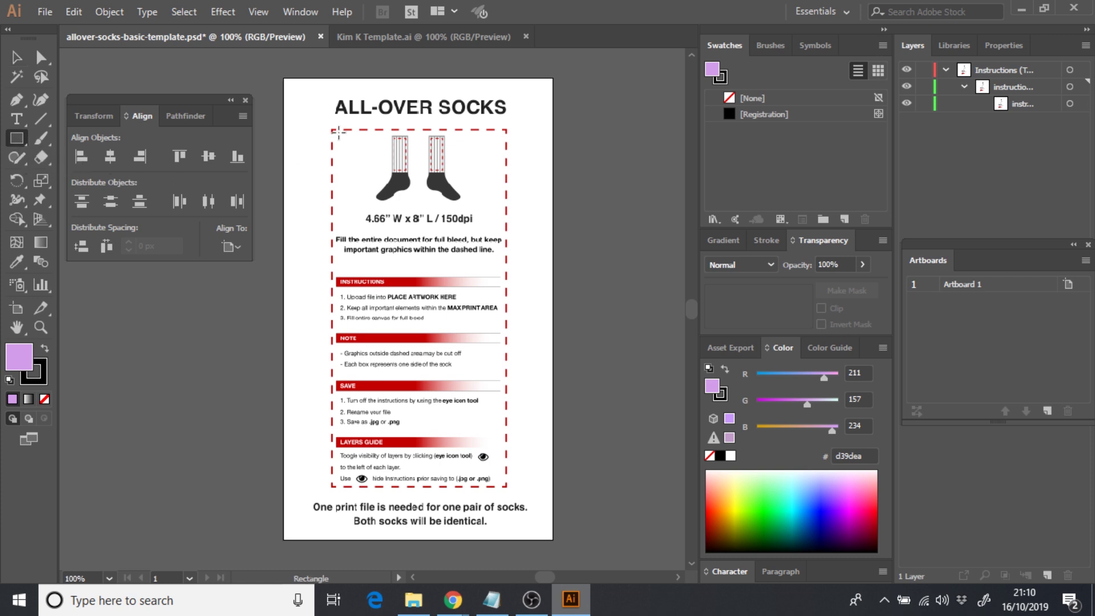
left_click_drag(332, 130, 505, 487)
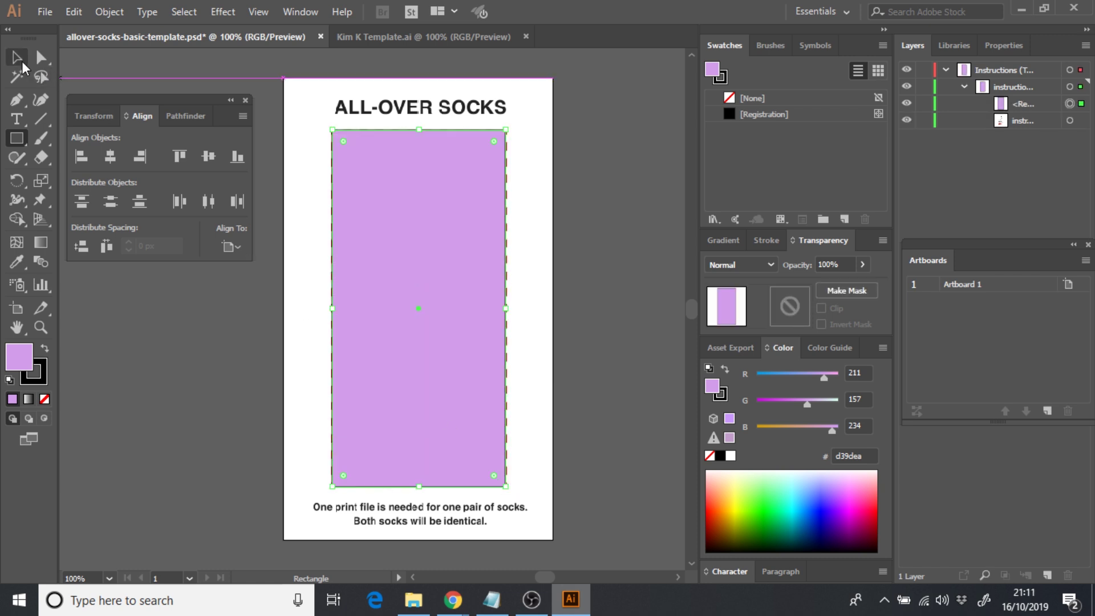
left_click(16, 58)
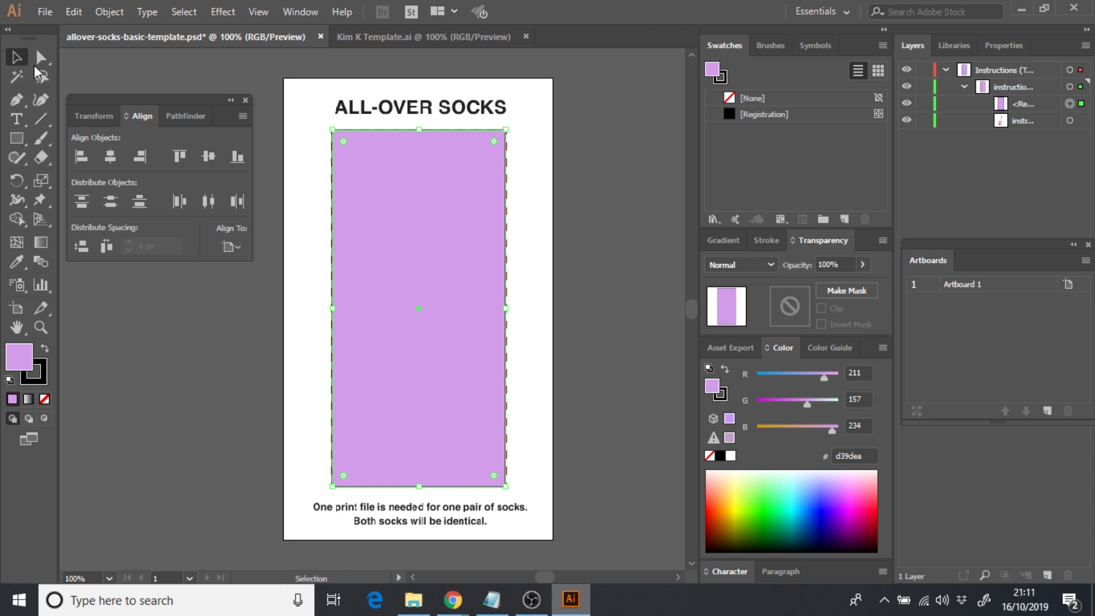
left_click(265, 182)
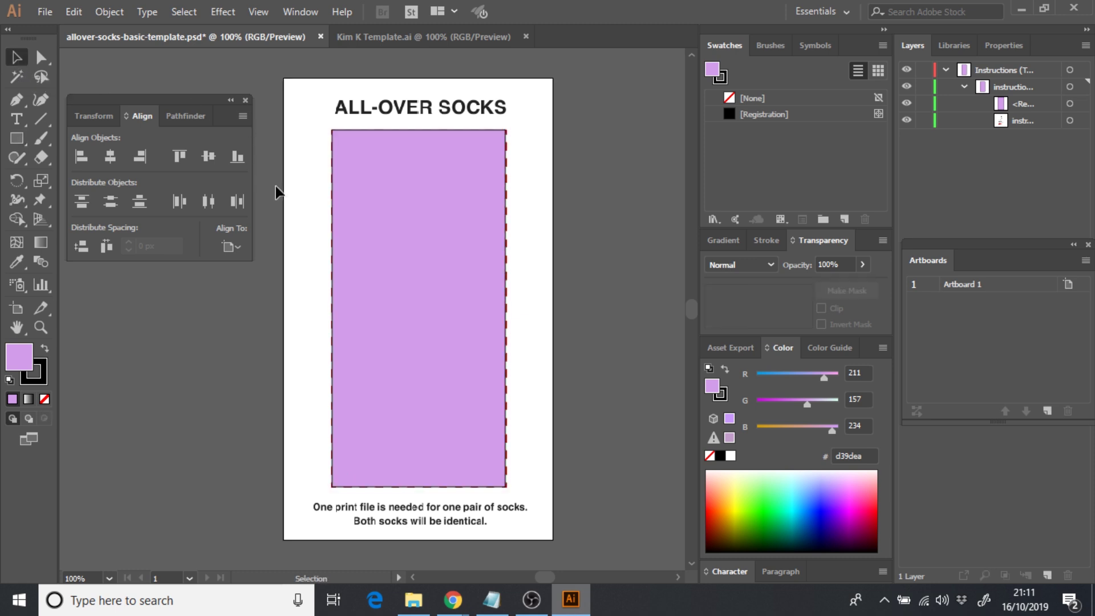
- Adjust the rectangle's bottom edge and nudge it up until it matches the dashed line at 216 × 444 px
left_click(381, 266)
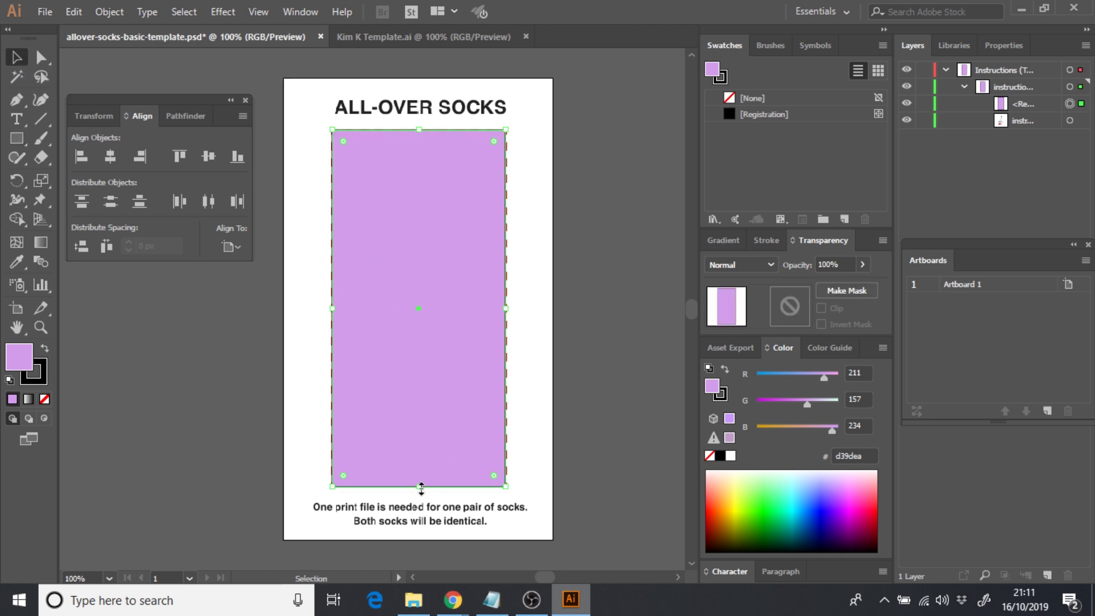
left_click_drag(421, 489, 421, 482)
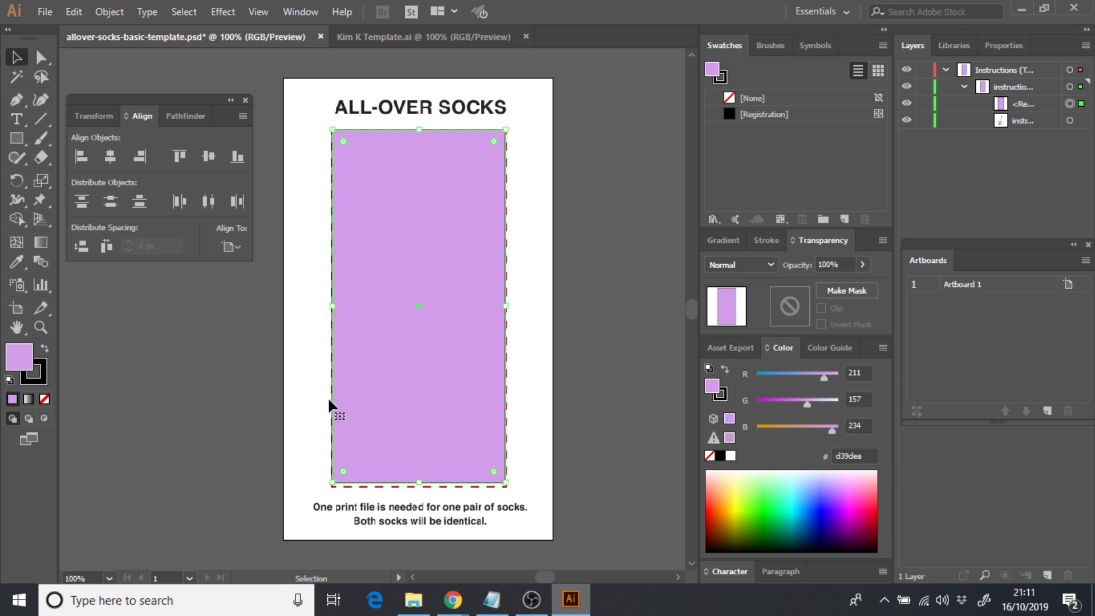
left_click(359, 254)
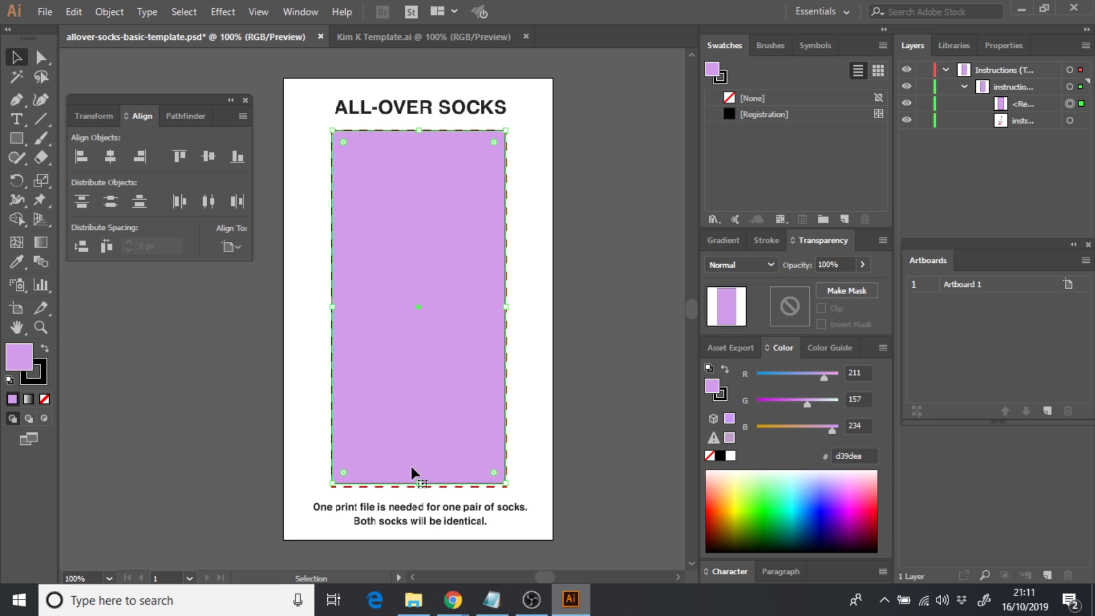
left_click_drag(419, 484, 421, 486)
key("Up")
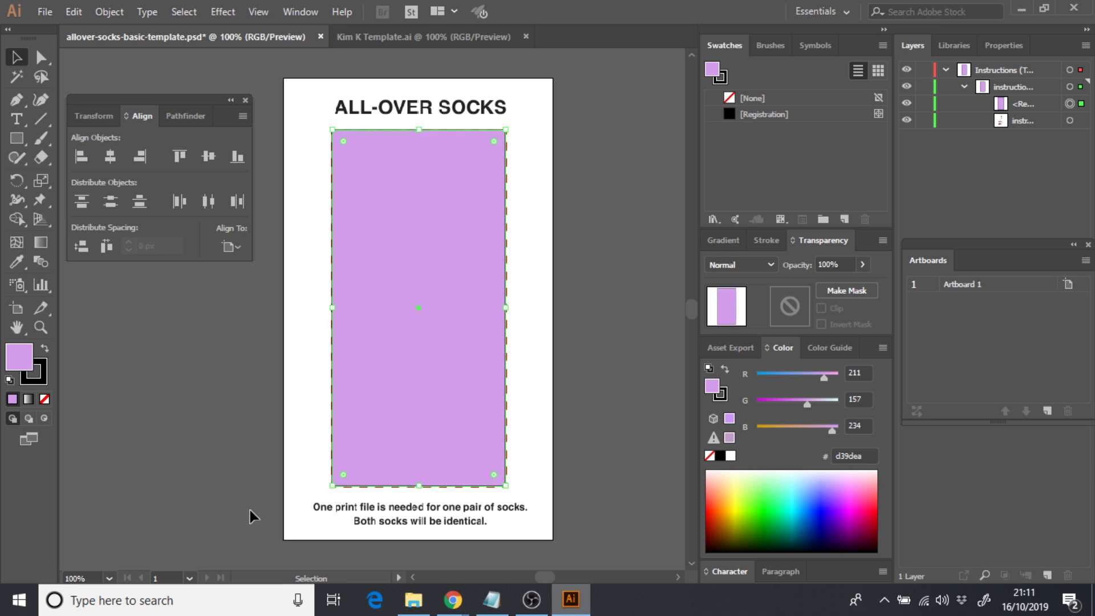
left_click(251, 517)
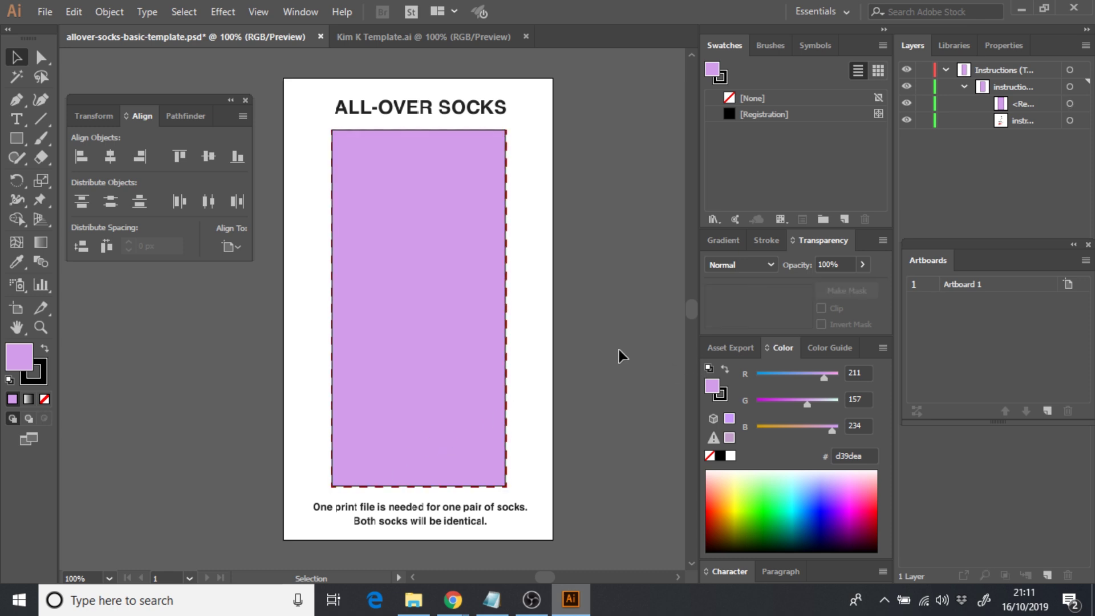
left_click(407, 373)
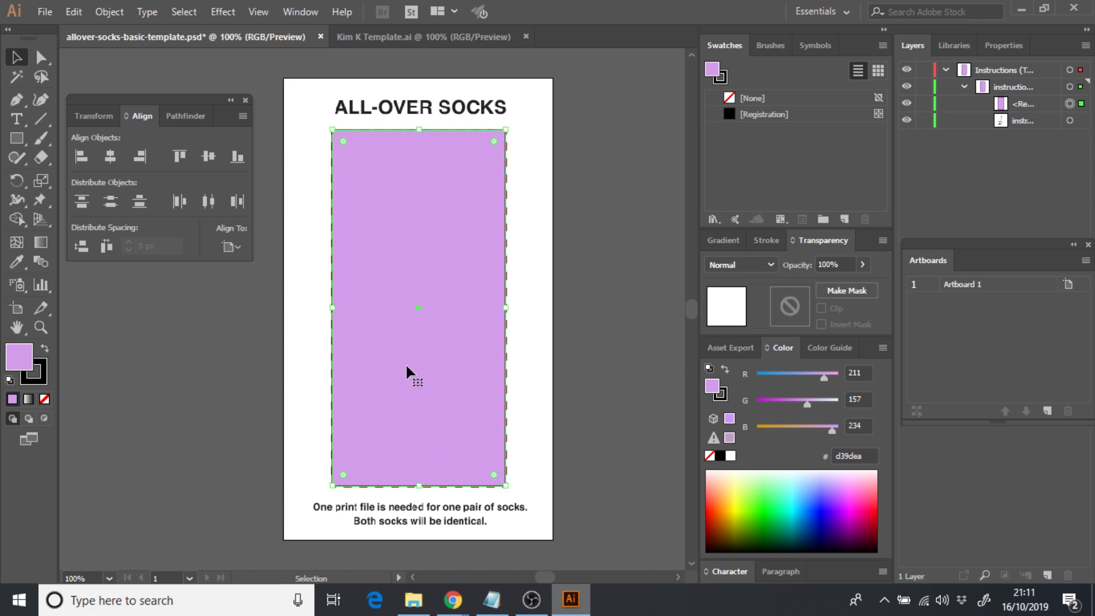
left_click(573, 386)
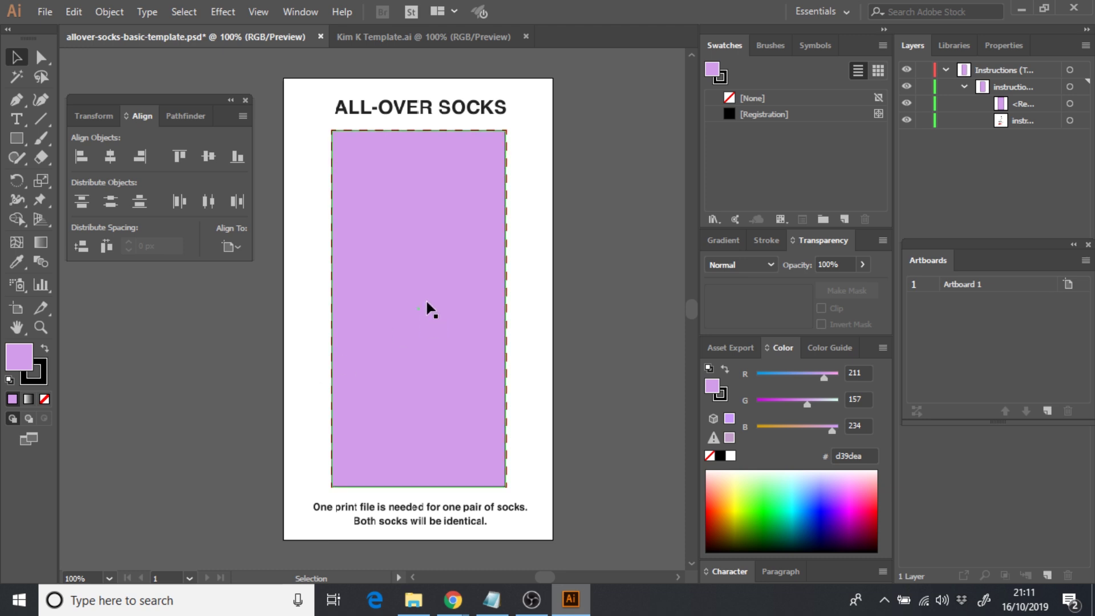
left_click(427, 263)
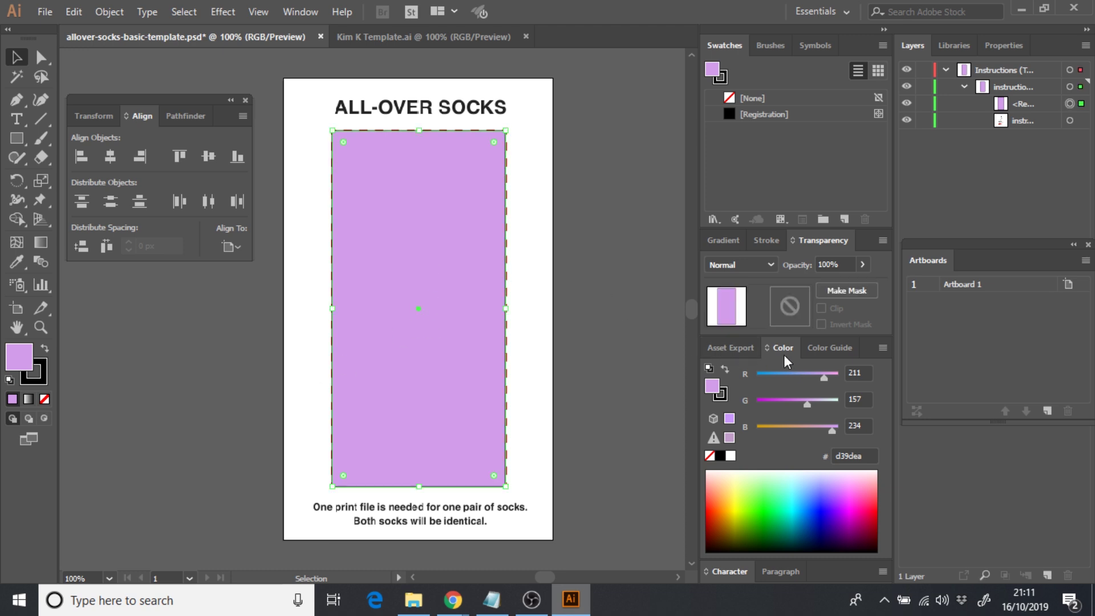
- Change the rectangle's fill colour to yellow f4b705
double_click(715, 388)
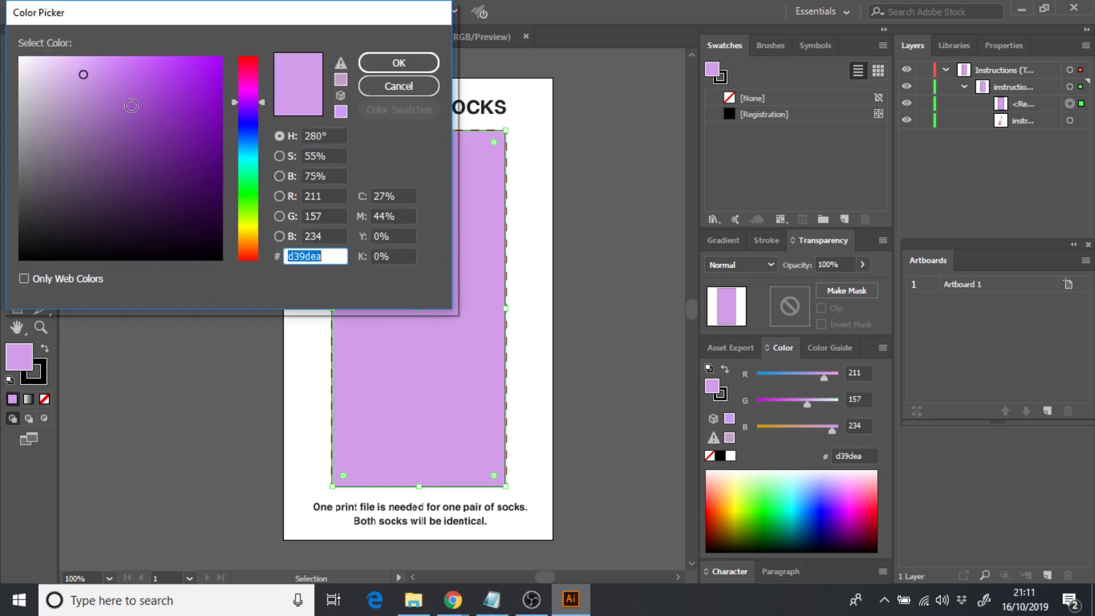
mouse_move(131, 105)
left_mouse_down()
mouse_move(159, 95)
mouse_move(74, 83)
mouse_move(118, 177)
left_mouse_up()
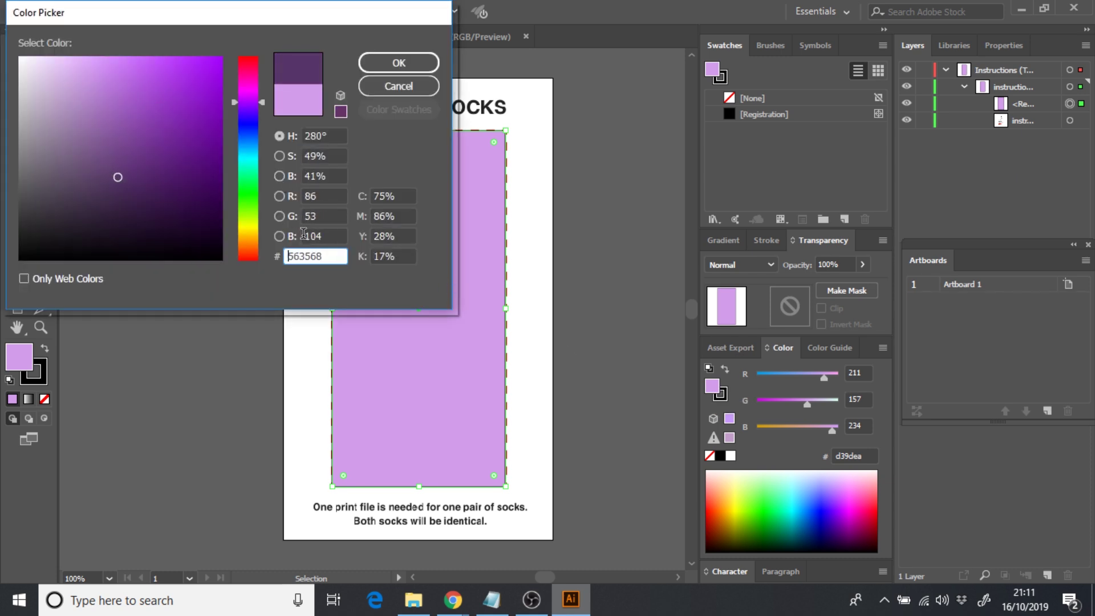
double_click(308, 255)
type("f4b705")
left_click(393, 63)
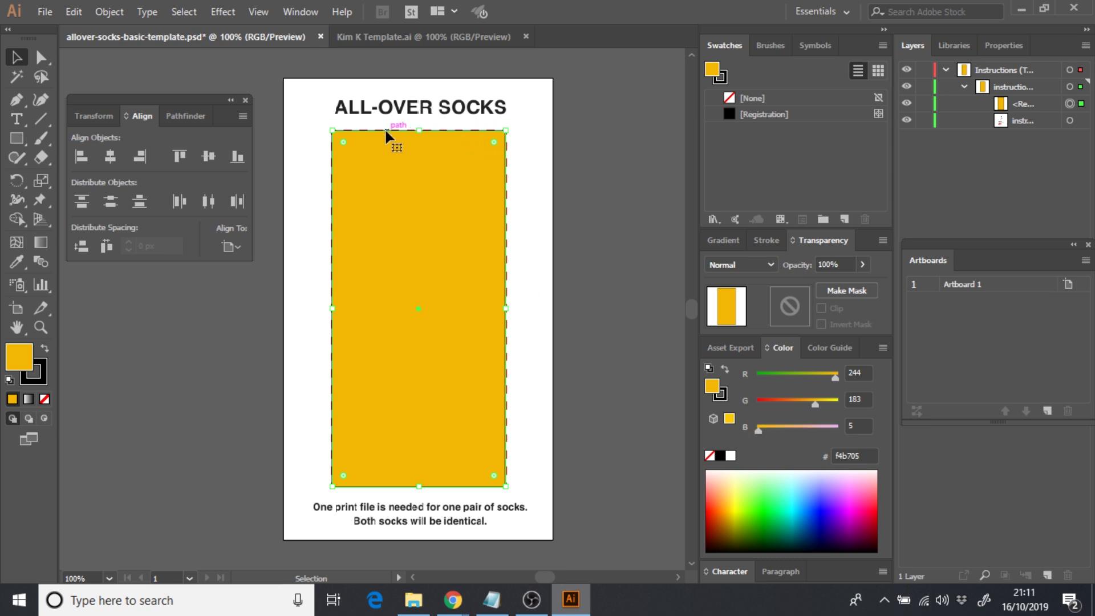
- Give the rectangle's stroke the same f4b705 yellow, then briefly toggle the instructions layer
double_click(722, 395)
type("f4b705")
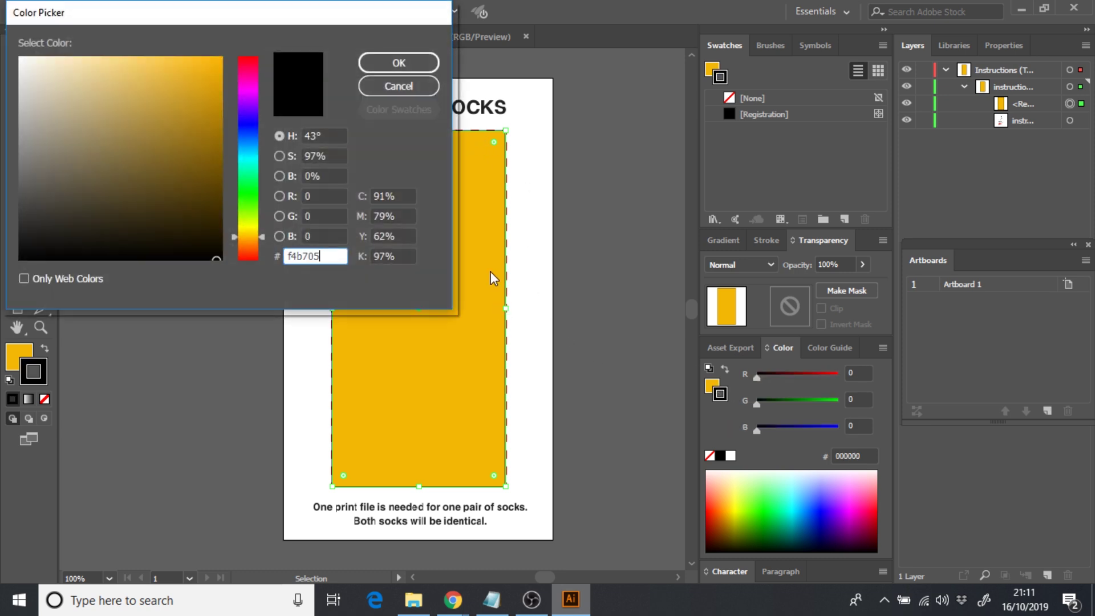
left_click(395, 61)
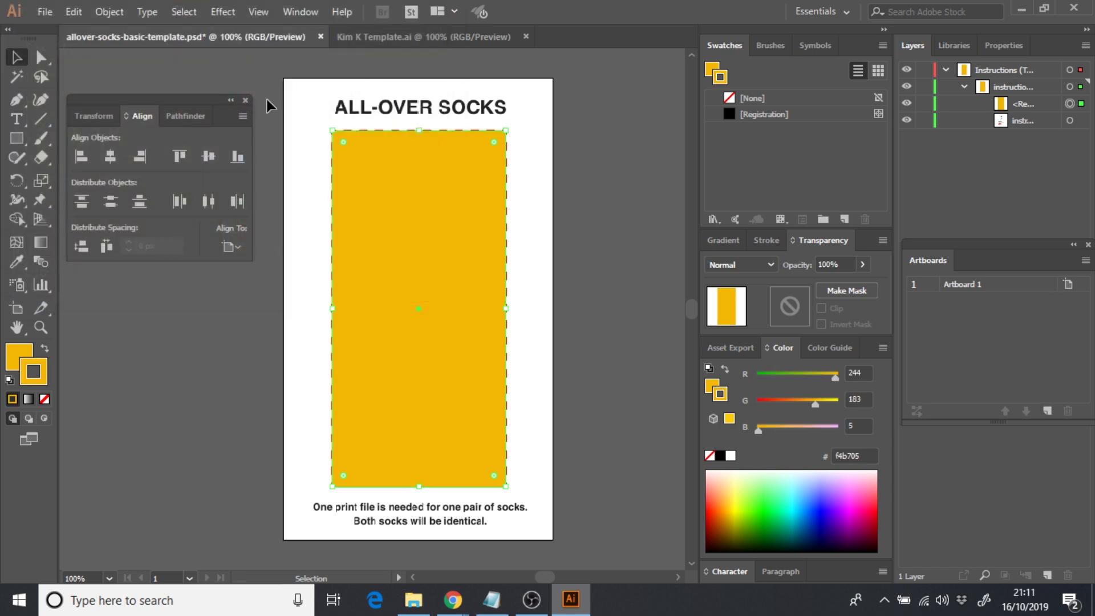
left_click(126, 77)
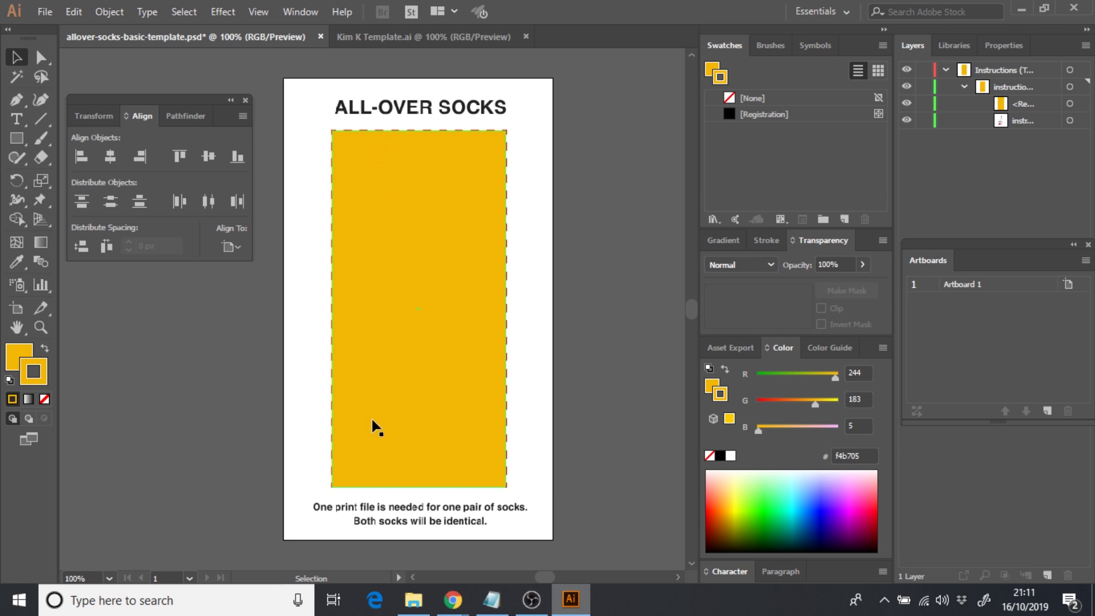
left_click(907, 121)
left_click(907, 122)
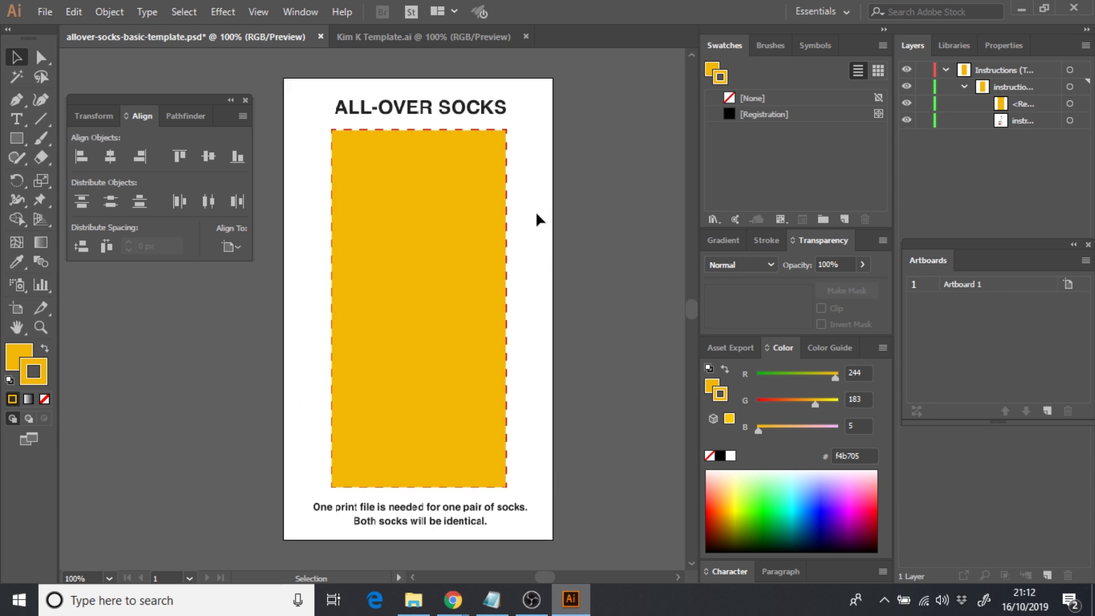
- Toggle the instructions layer's visibility and leave it turned off
left_click(906, 121)
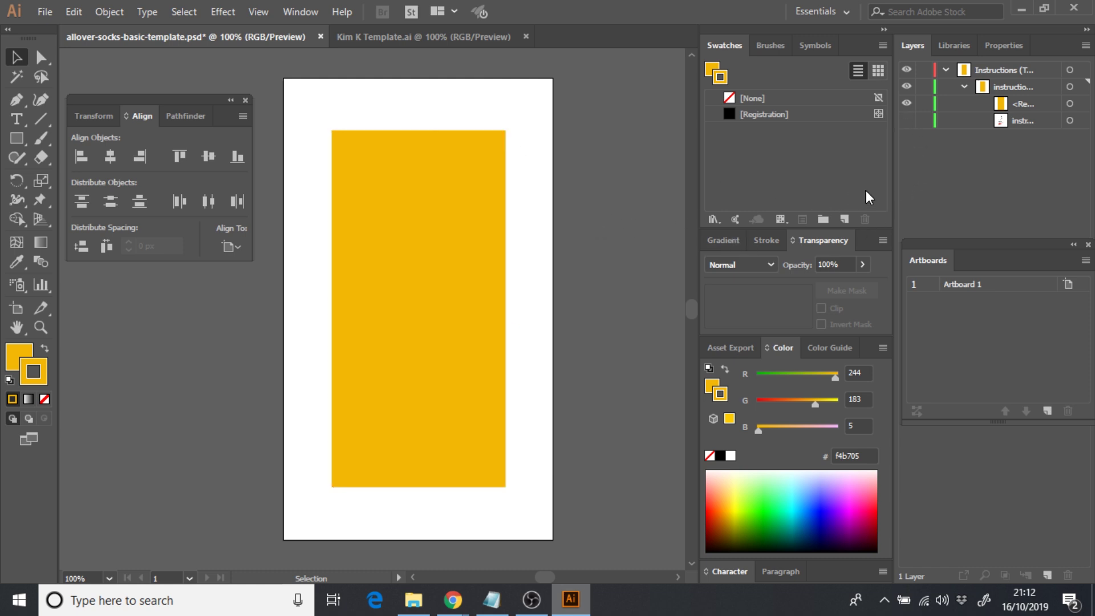
left_click(906, 120)
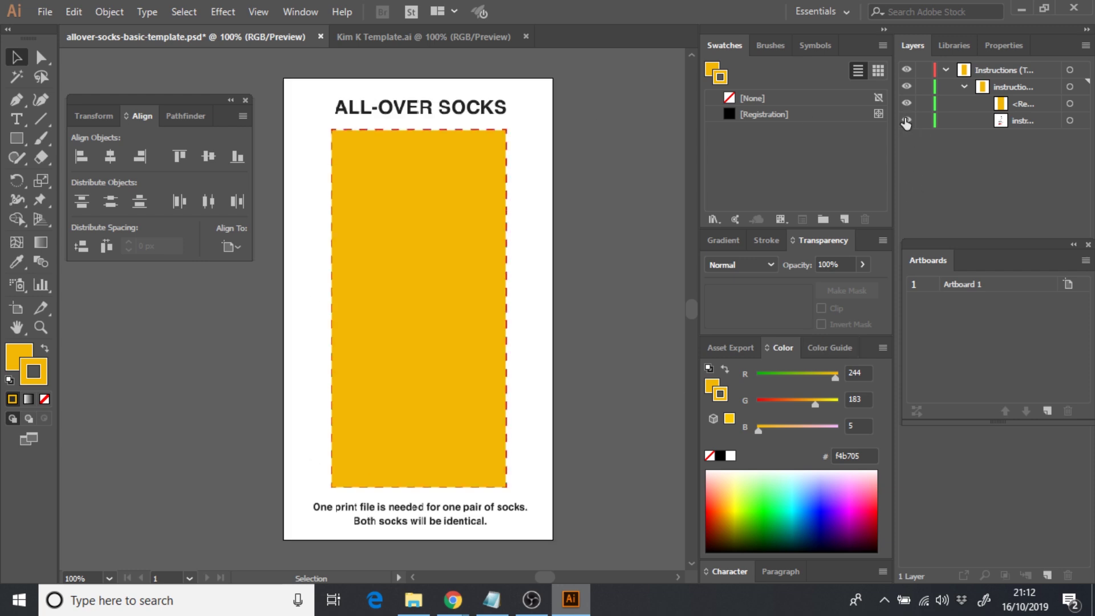
left_click(906, 120)
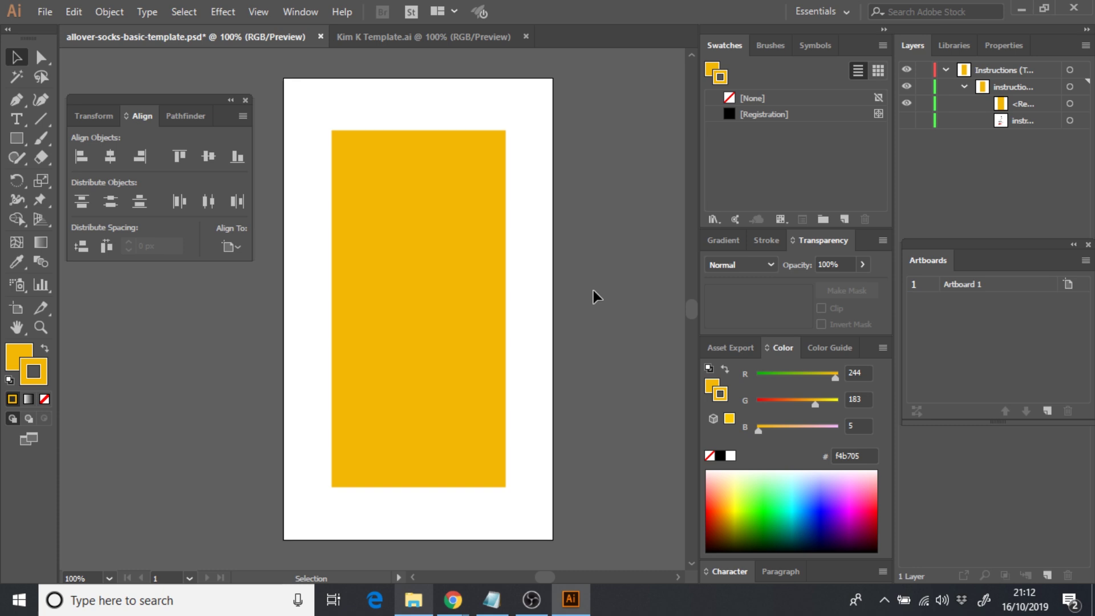
- Drop the Clo image file onto the sock template canvas and zoom out to see it whole
key("alt+Tab")
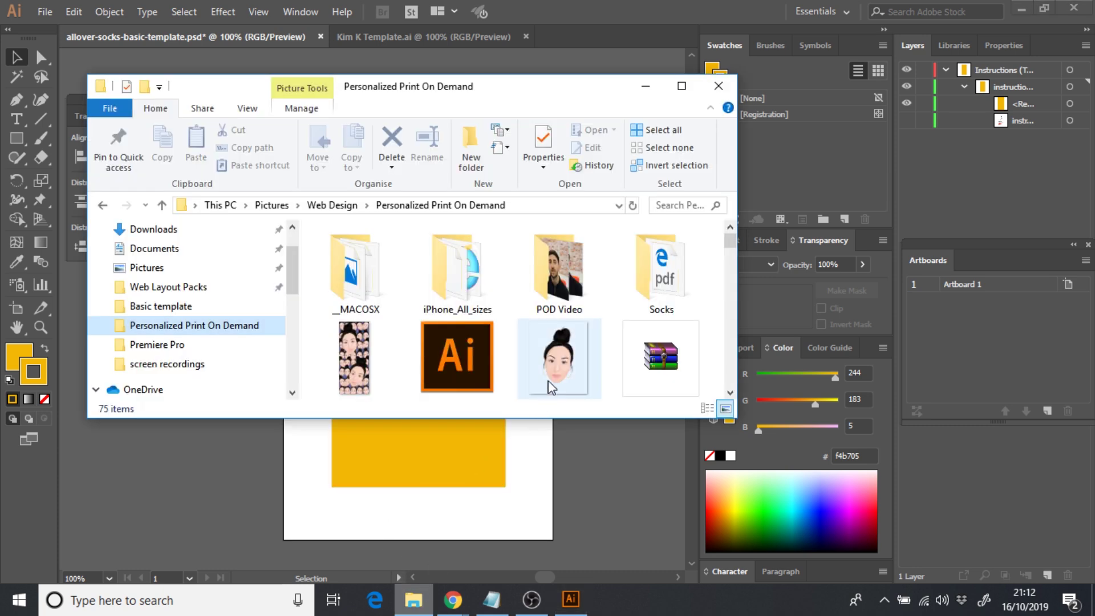
left_click(566, 359)
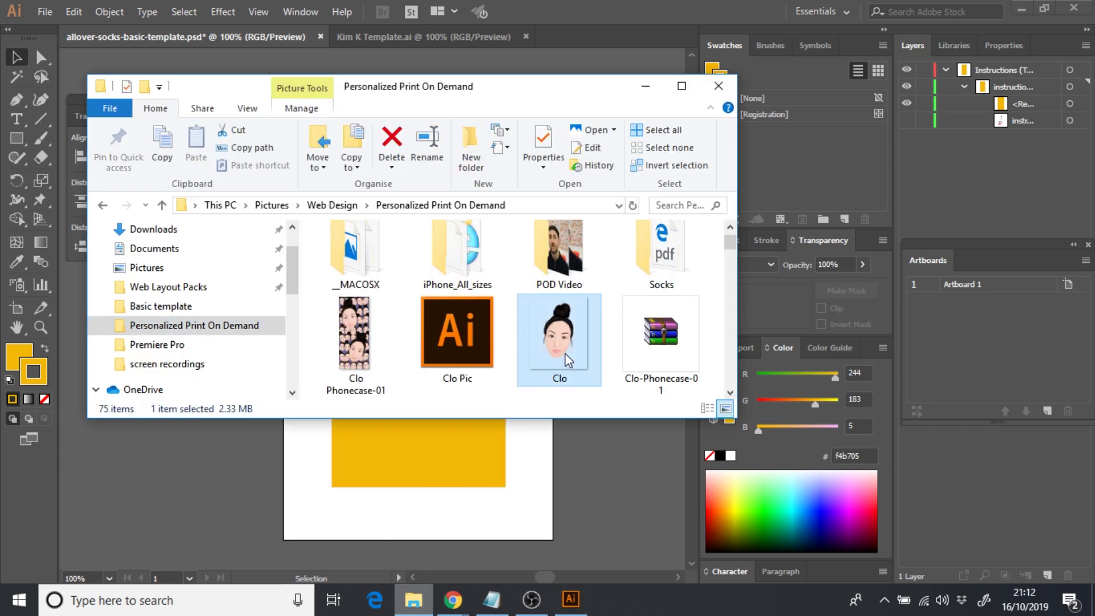
left_click_drag(563, 339, 436, 457)
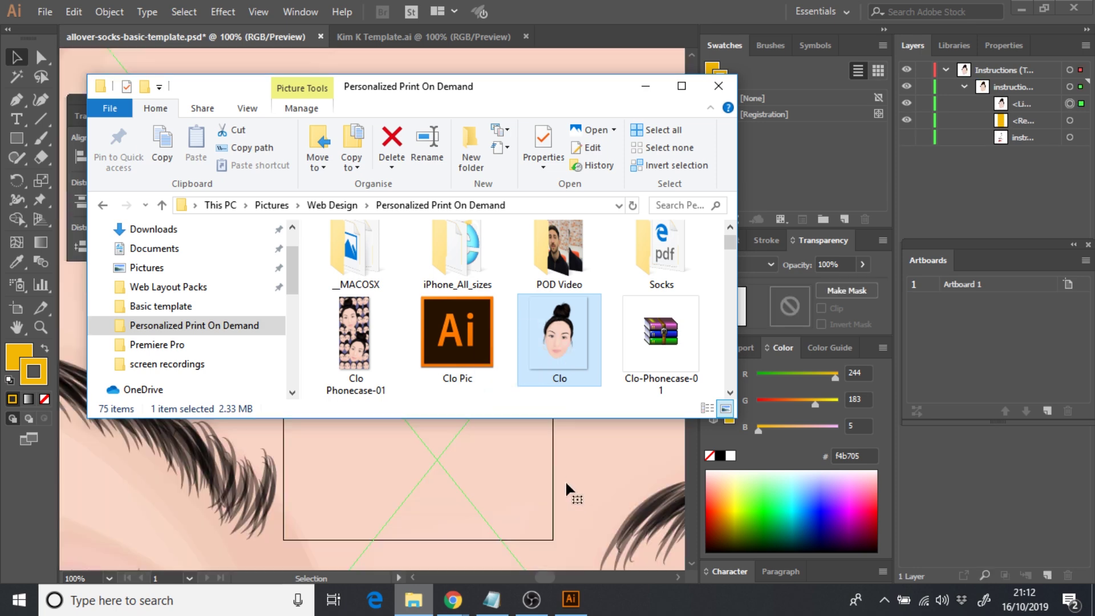
left_click(564, 479)
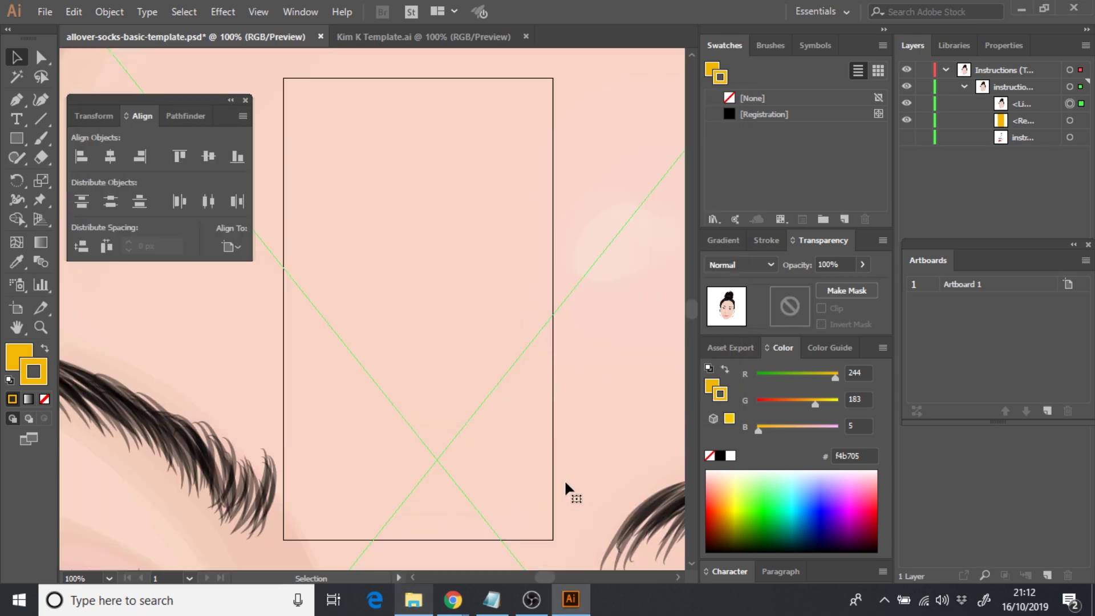
key("ctrl+minus")
key("ctrl+minus")
key("ctrl+minus")
key("ctrl+minus")
key("ctrl+minus")
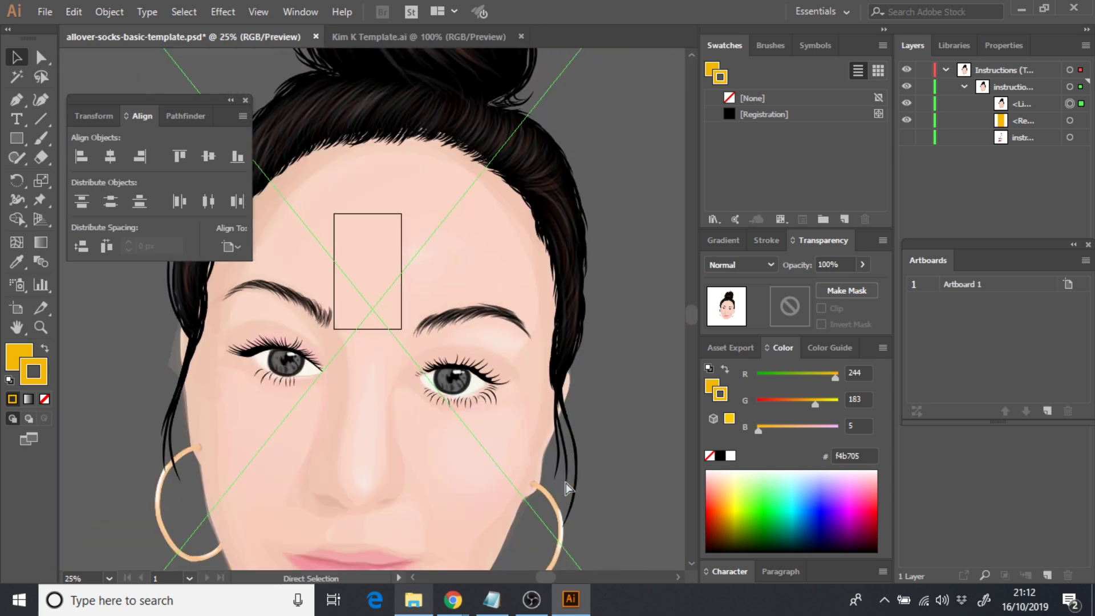
key("ctrl+minus")
key("ctrl+minus")
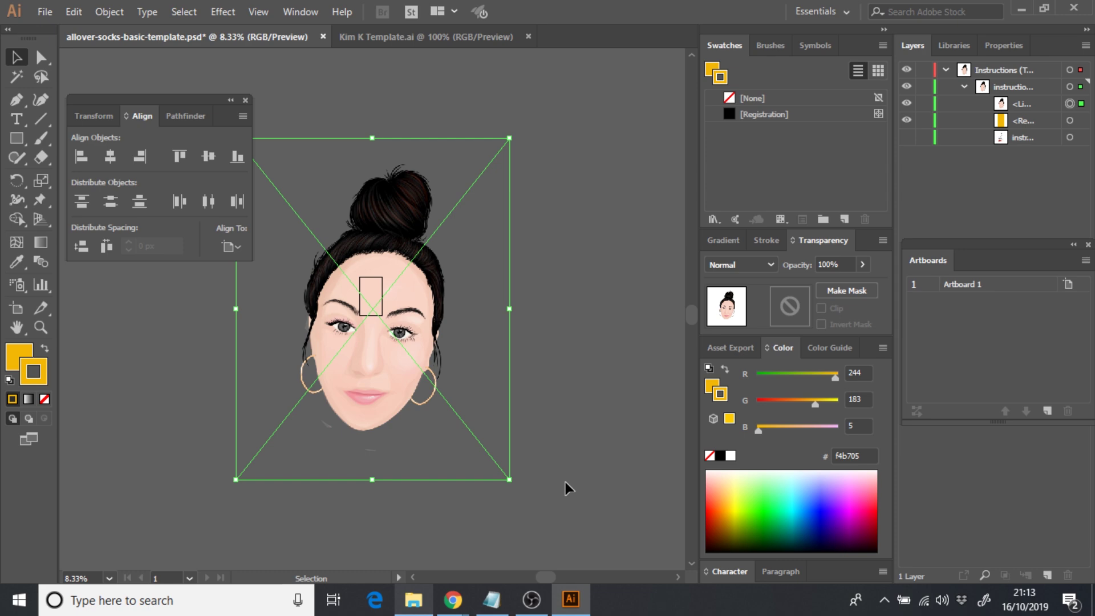
key("ctrl+plus")
key("ctrl+plus")
key("ctrl+plus")
key("ctrl+plus")
key("ctrl+plus")
key("ctrl+plus")
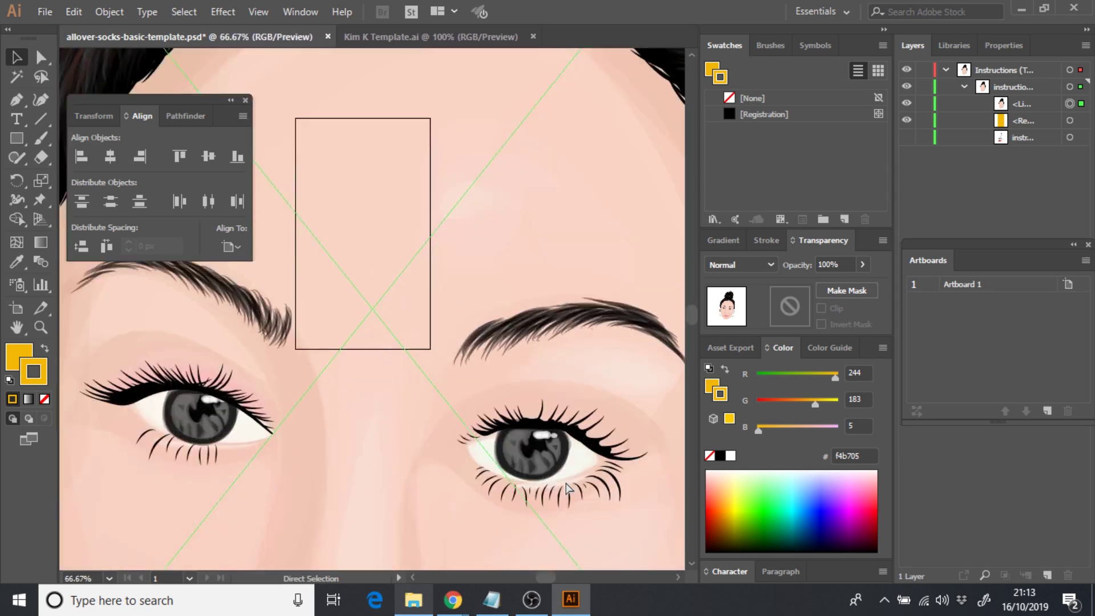
key("ctrl")
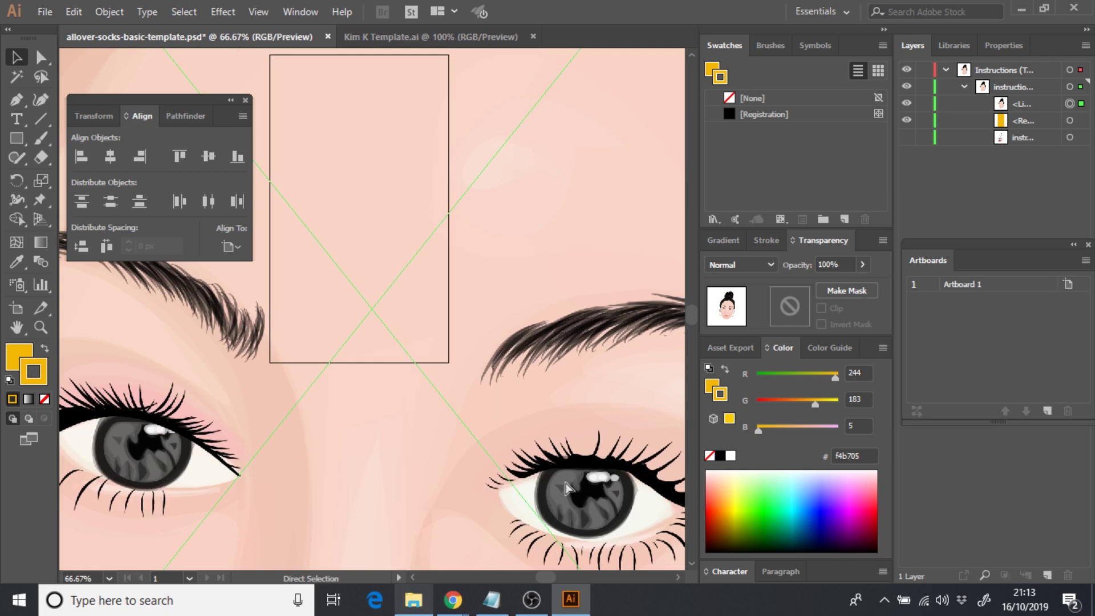
key("ctrl+minus")
key("ctrl+minus")
key("ctrl+minus")
key("ctrl+minus")
key("ctrl+minus")
key("ctrl+minus")
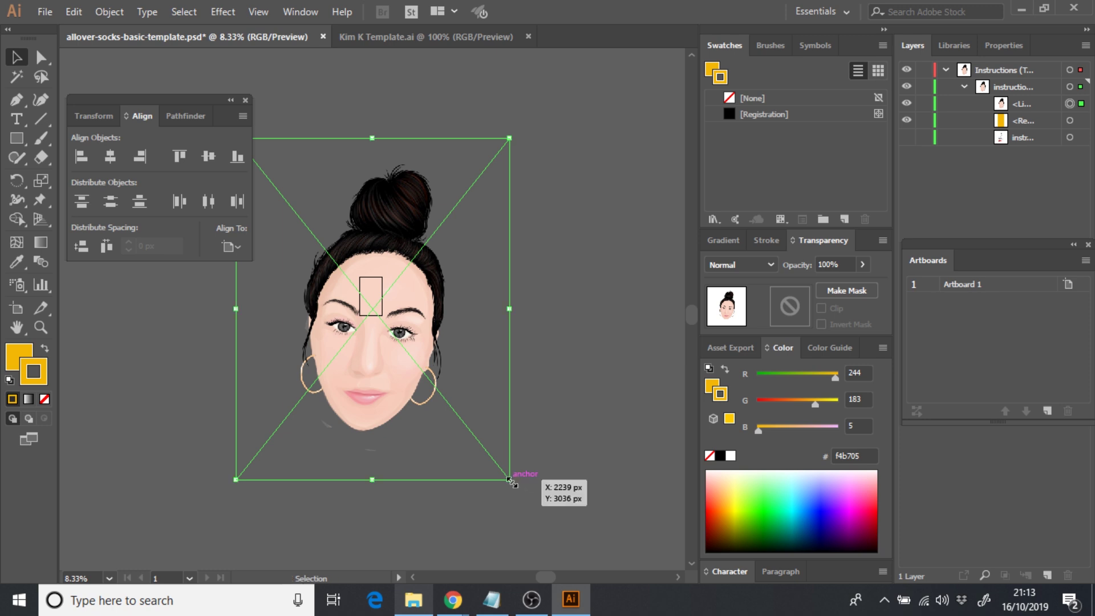
- Scale the Clo portrait down proportionally and move it onto the yellow rectangle
key("shift")
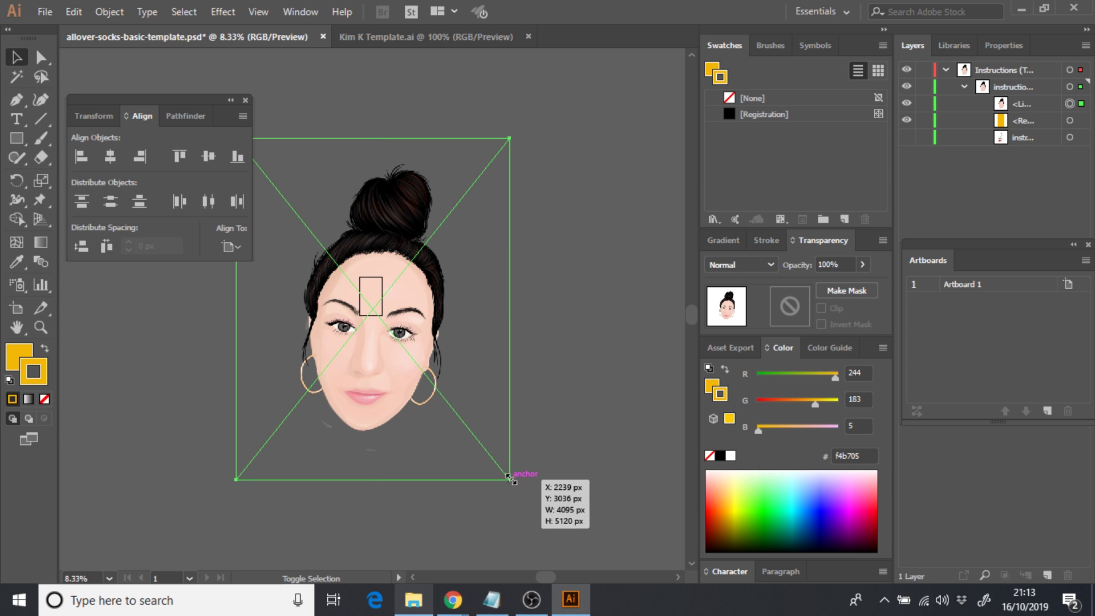
left_click_drag(511, 481, 372, 320)
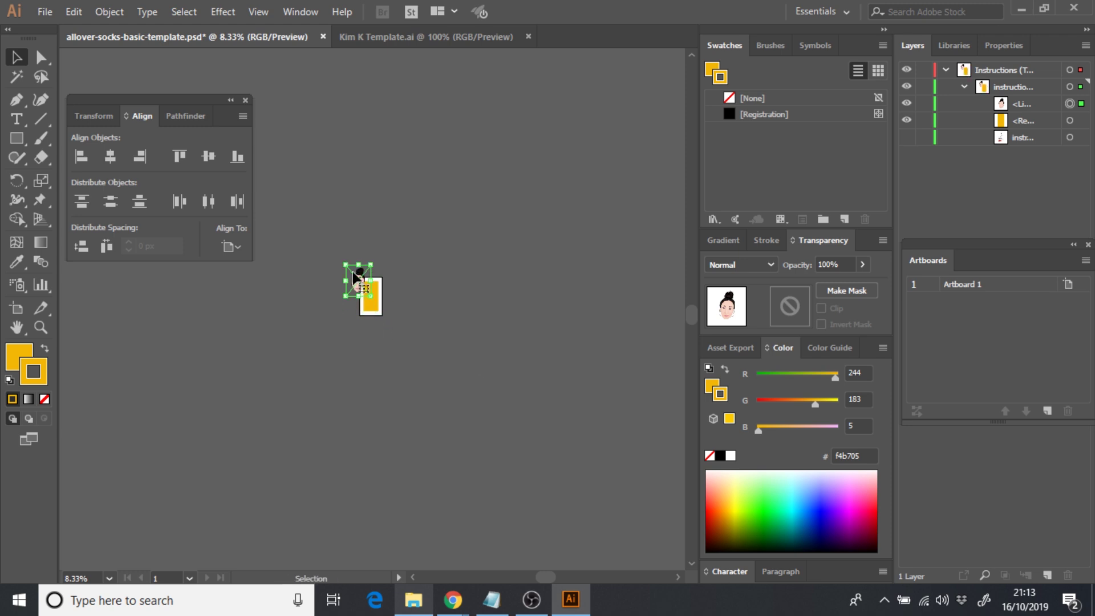
key("ctrl+plus")
key("ctrl+plus")
key("ctrl+plus")
key("ctrl+plus")
key("ctrl+plus")
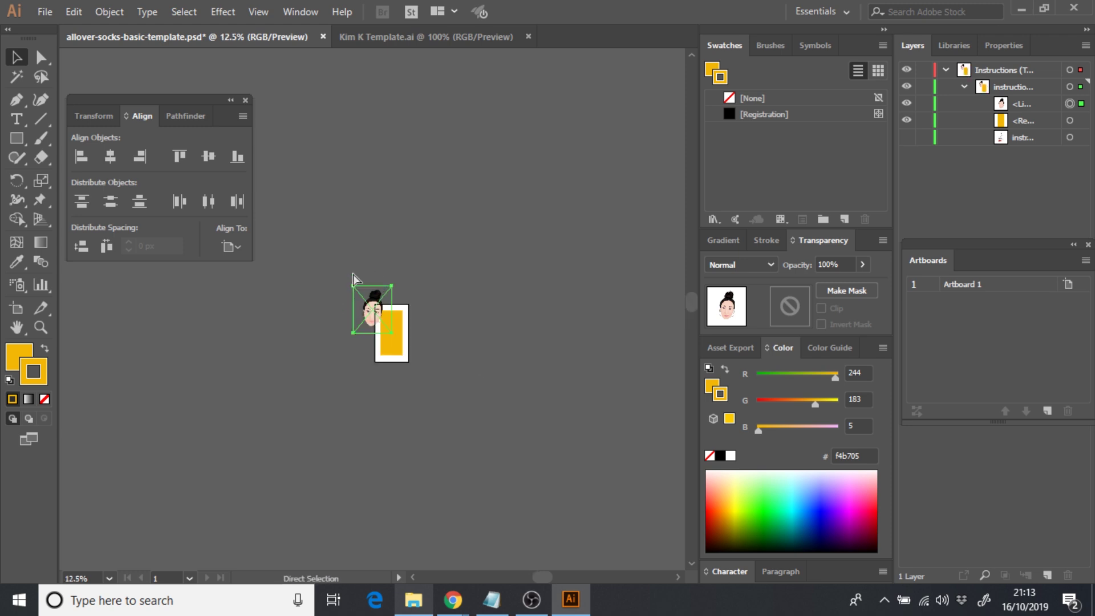
key("ctrl+plus")
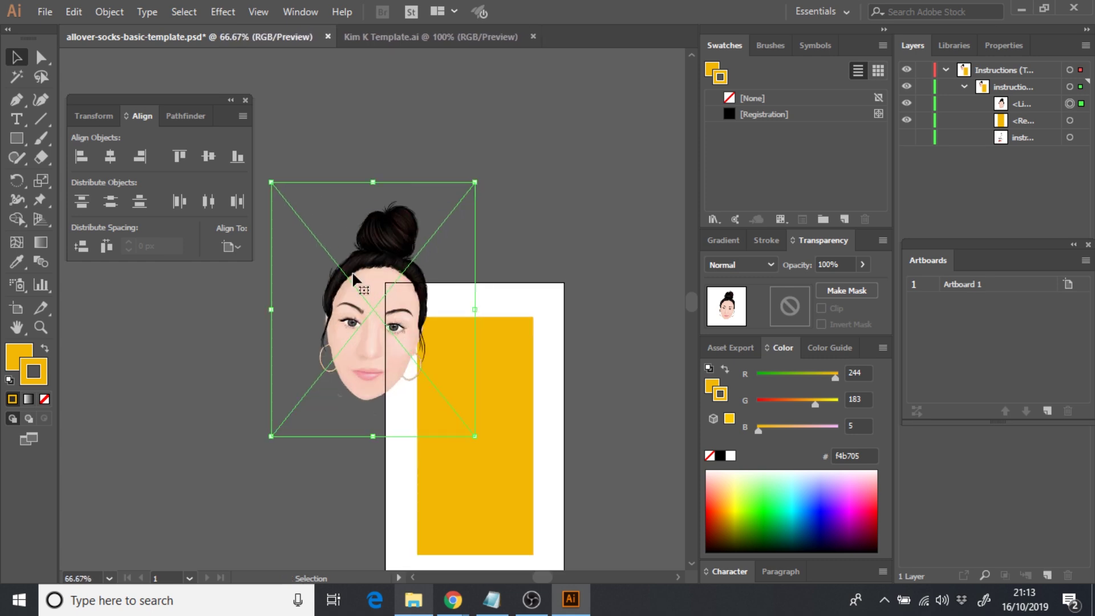
left_click_drag(353, 275, 440, 396)
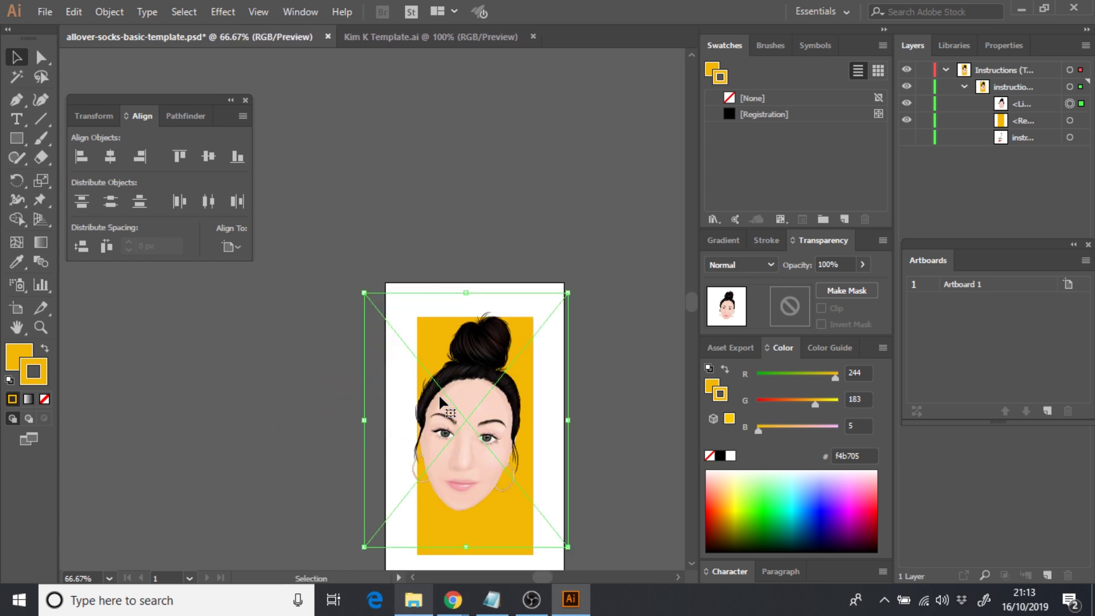
key("ctrl+plus")
key("ctrl+plus")
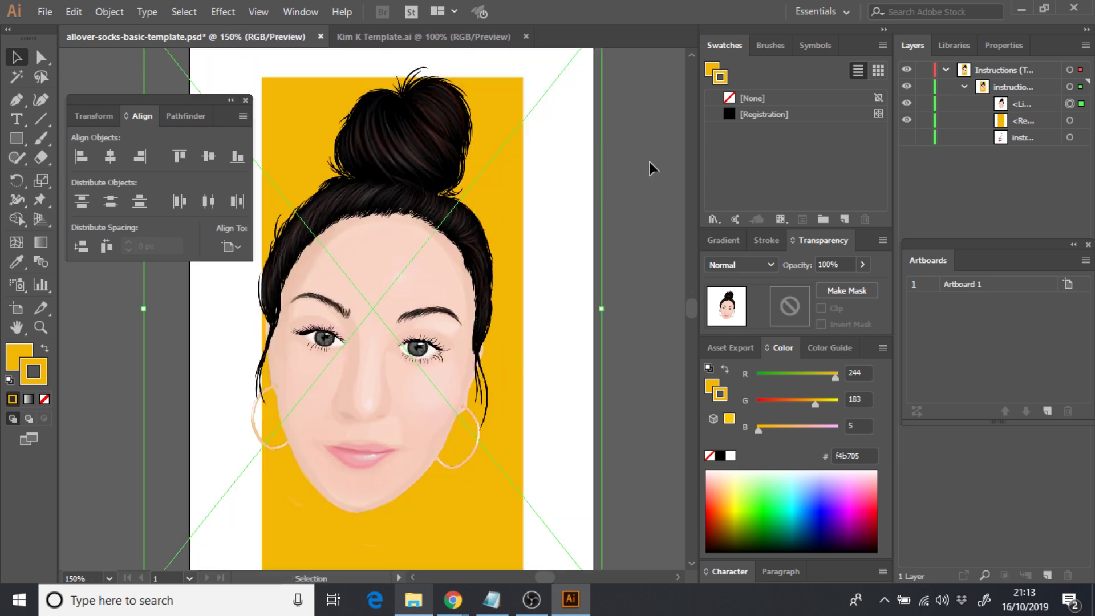
key("ctrl+minus")
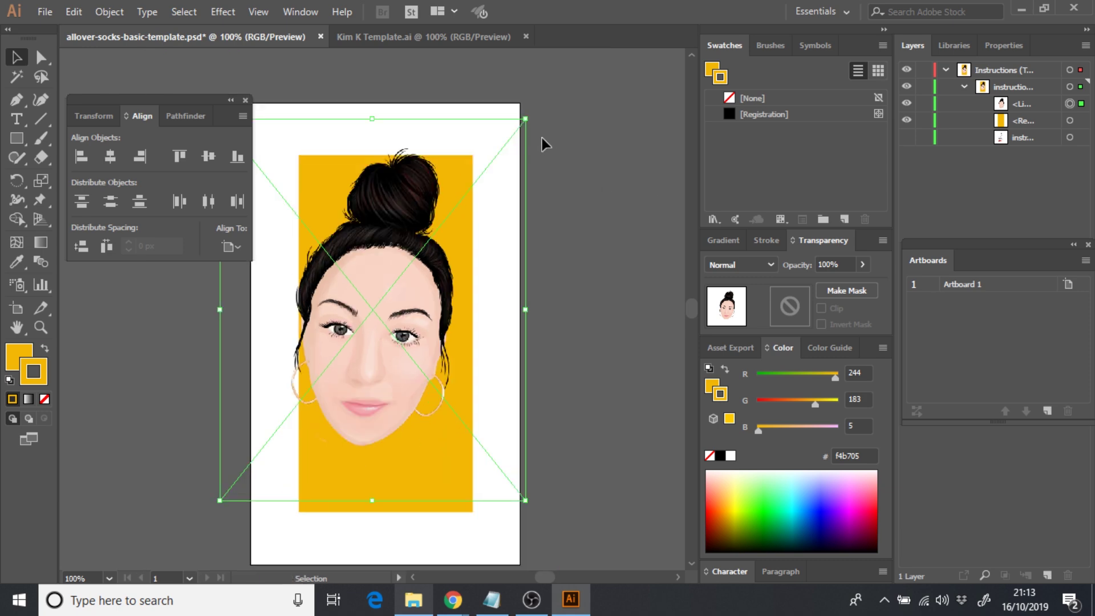
- Shrink the face further to fit the rectangle and centre it horizontally and vertically
left_click_drag(525, 119, 291, 412)
left_click_drag(261, 456, 364, 317)
left_click(109, 153)
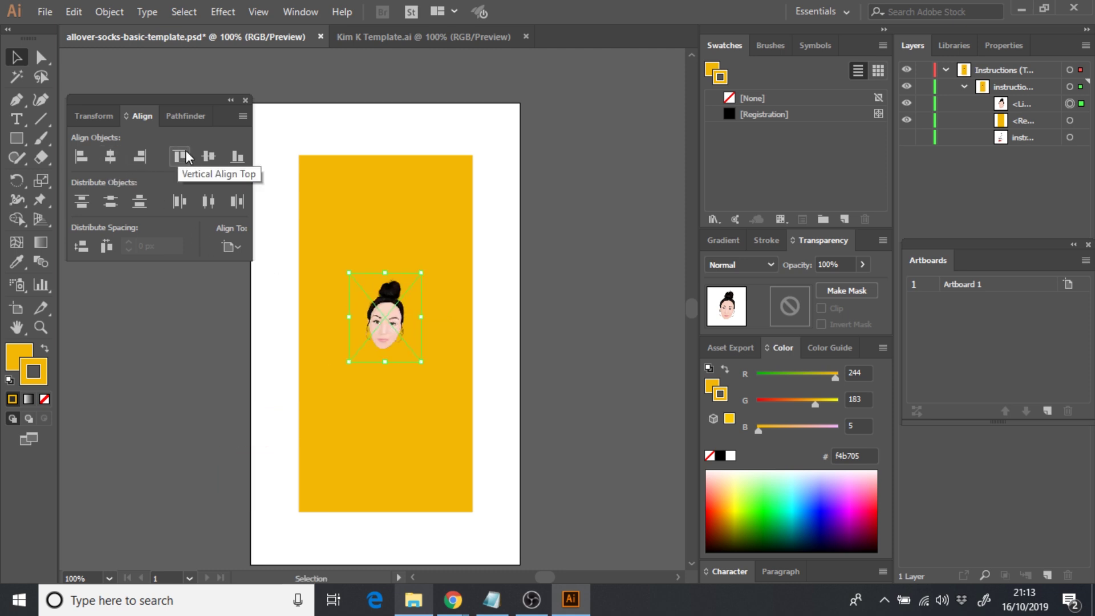
left_click(210, 152)
left_click(593, 347)
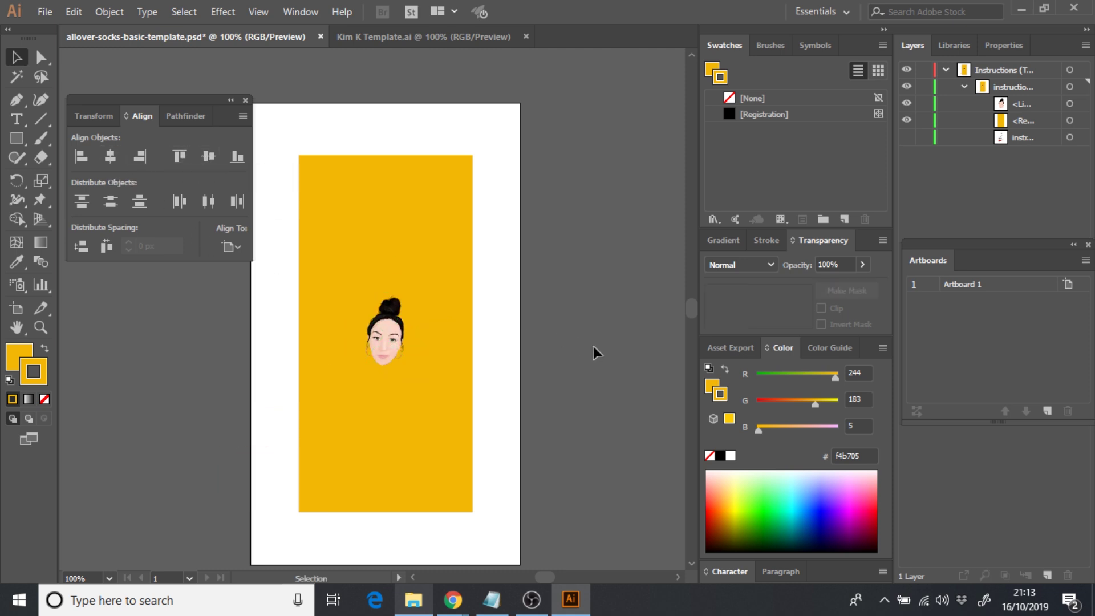
- Enlarge the face slightly and re-centre it horizontally and vertically on the rectangle
key("ctrl+minus")
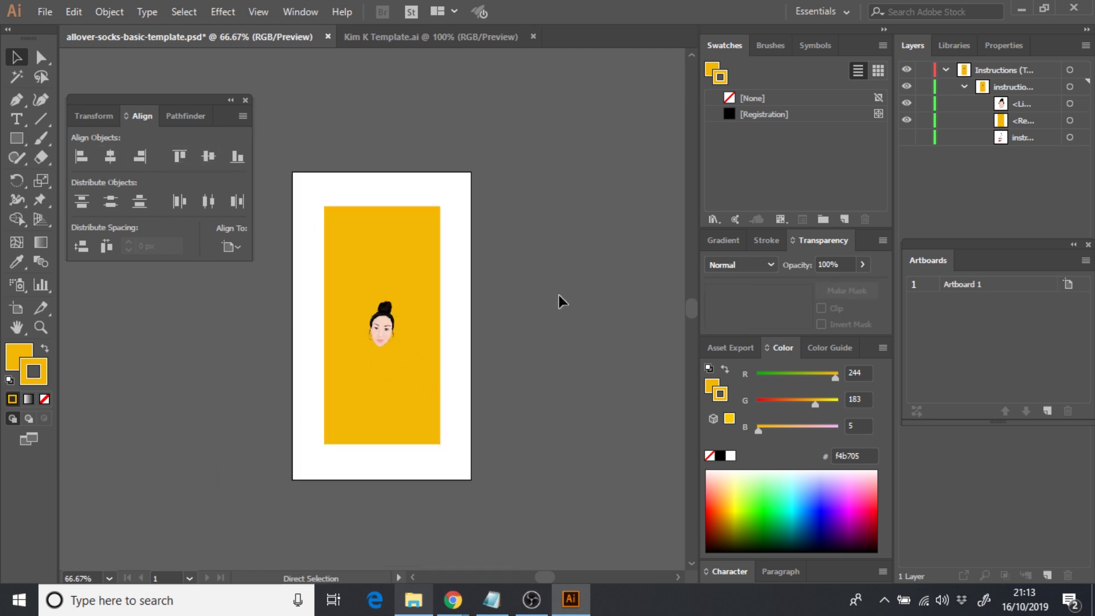
key("ctrl+plus")
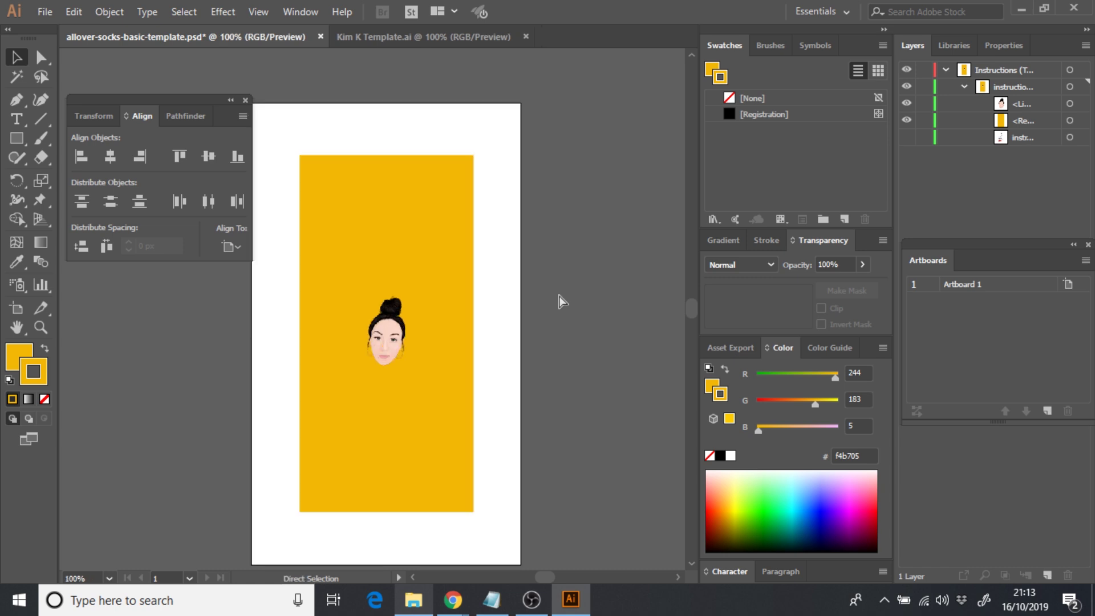
left_click(388, 339)
left_click_drag(423, 379, 463, 481)
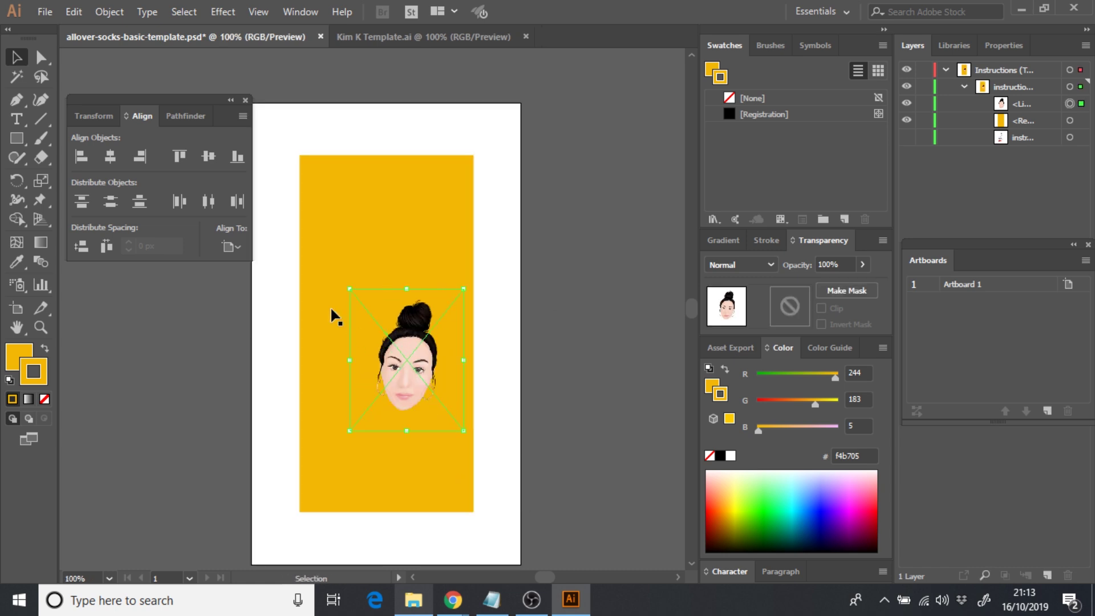
left_click(124, 160)
left_click(209, 156)
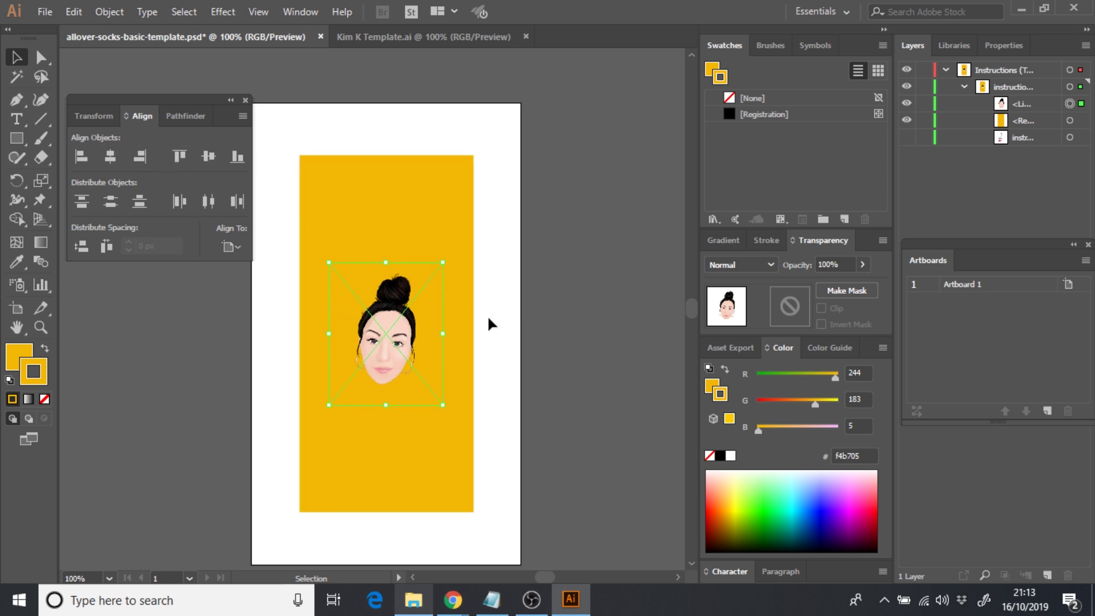
left_click(570, 368)
left_click(398, 206)
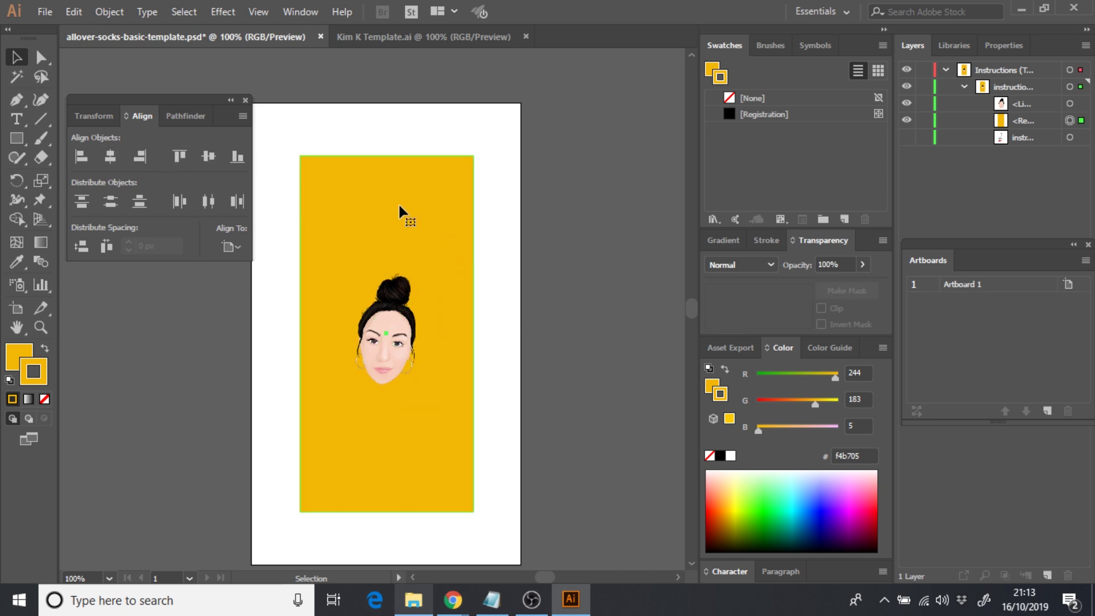
double_click(712, 389)
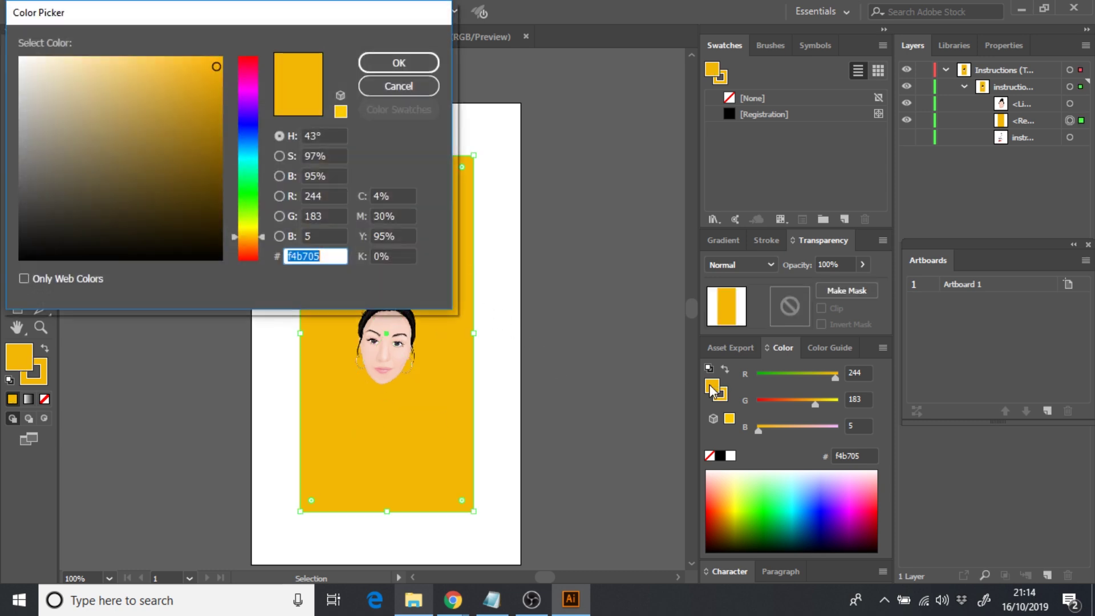
left_click_drag(260, 236, 252, 102)
left_click_drag(154, 80, 118, 72)
left_click(409, 60)
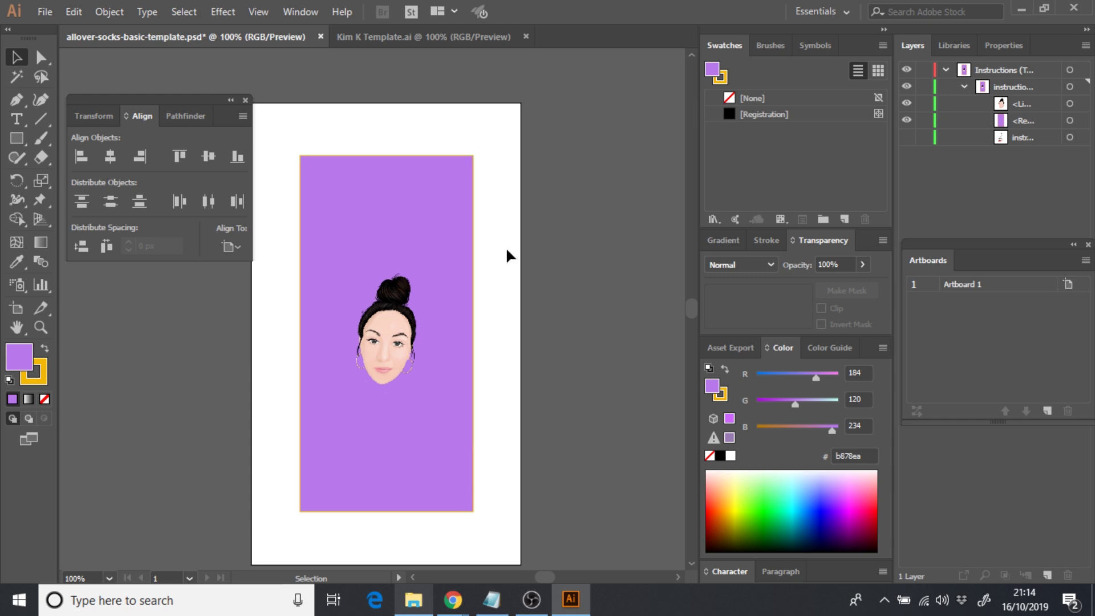
left_click(353, 321)
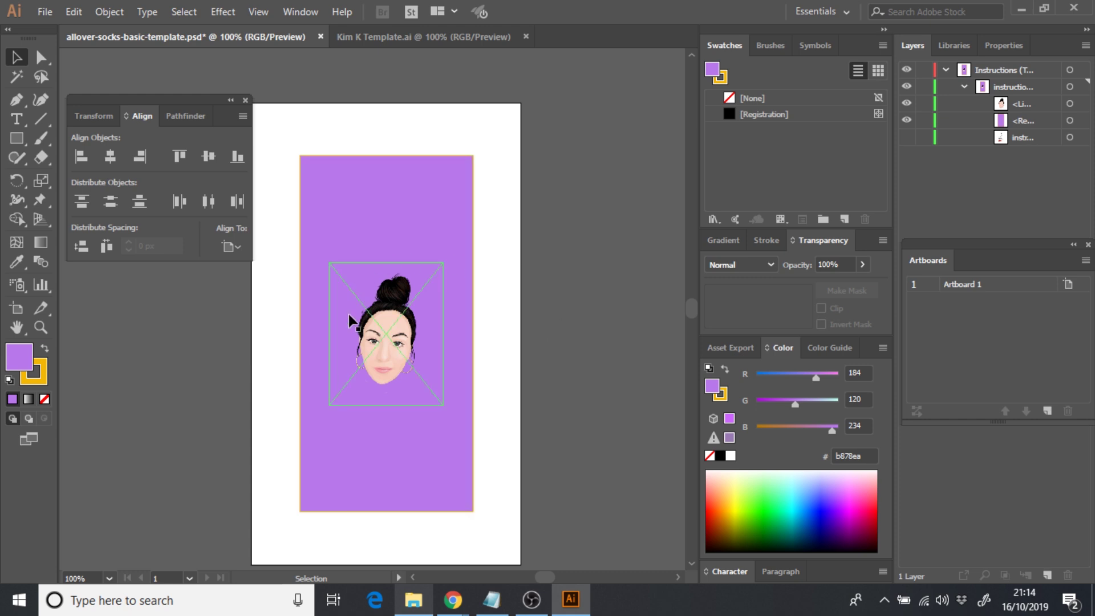
left_click(356, 231)
key("ctrl+z")
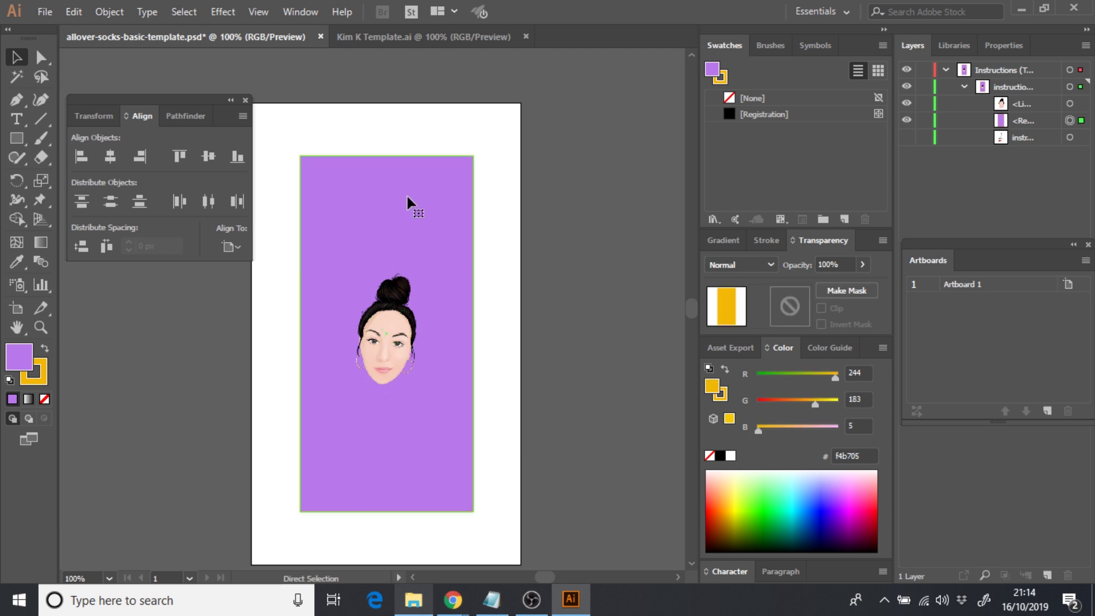
left_click(546, 327)
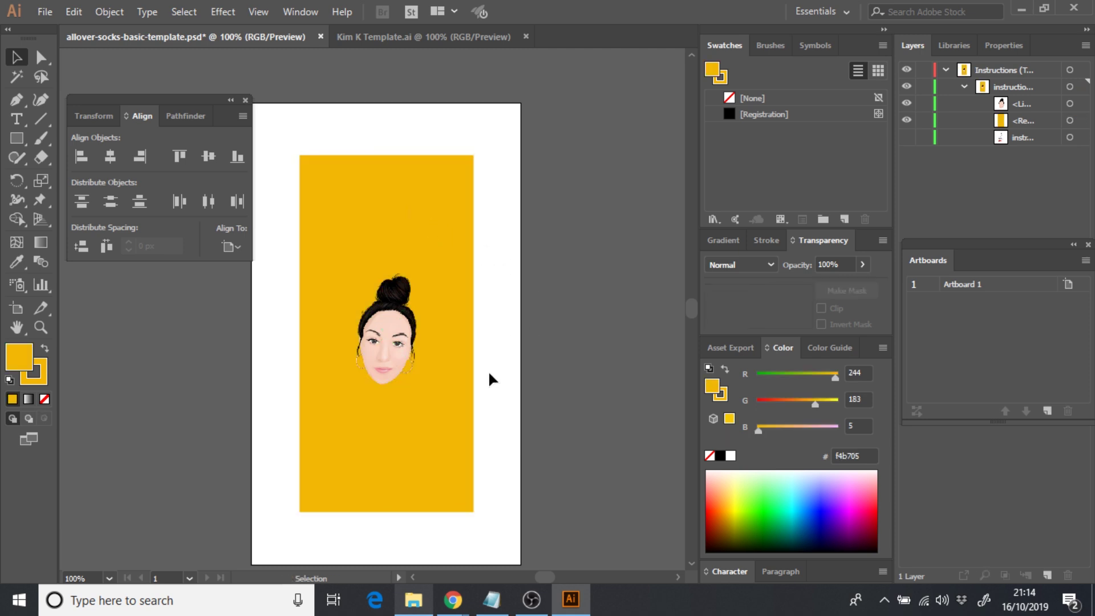
- After glancing at Kim K Template.ai, paste a face copy and drag it below the original
left_click(382, 36)
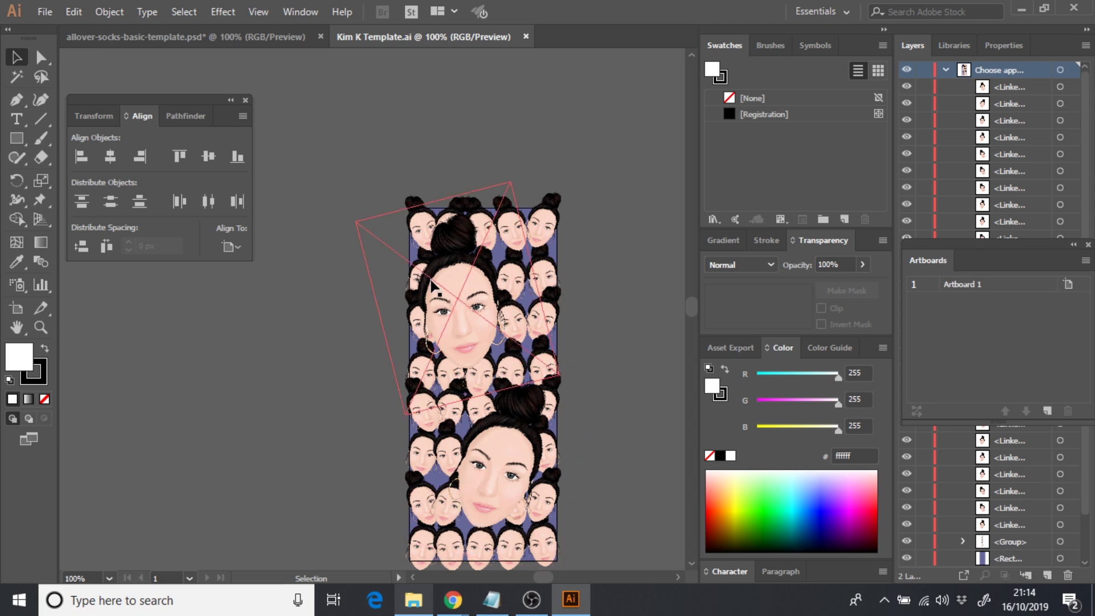
left_click(213, 38)
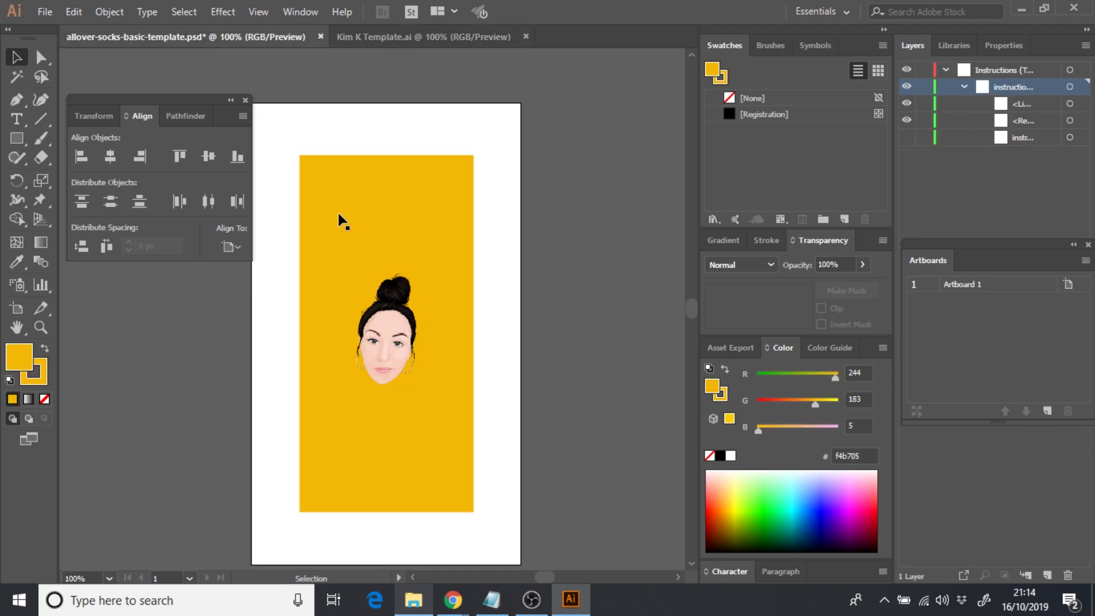
left_click(383, 313)
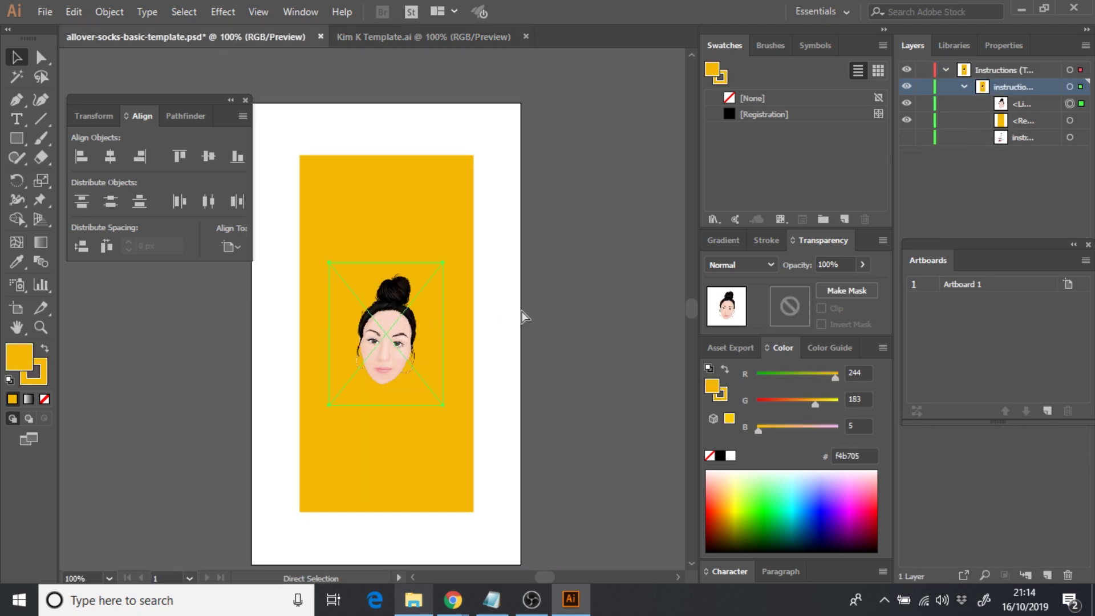
key("ctrl+v")
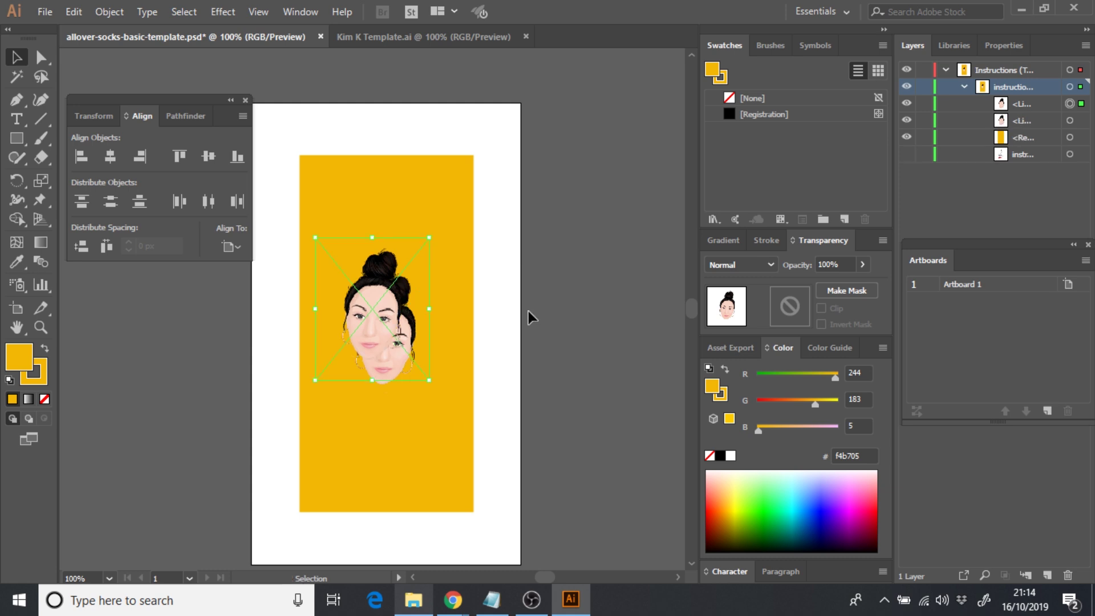
left_click_drag(383, 356, 361, 316)
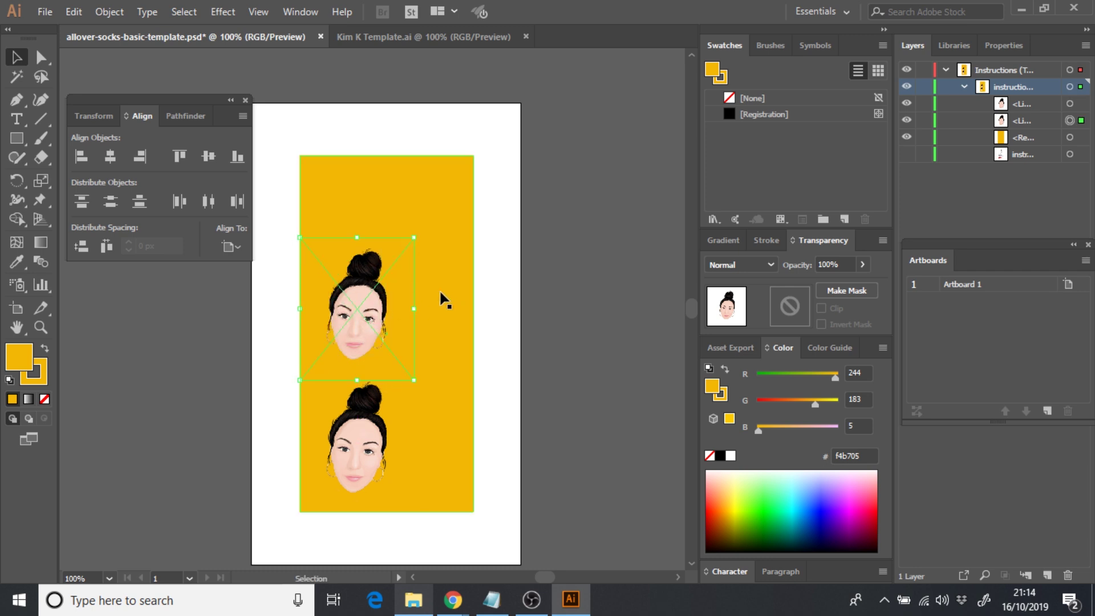
left_click(447, 250)
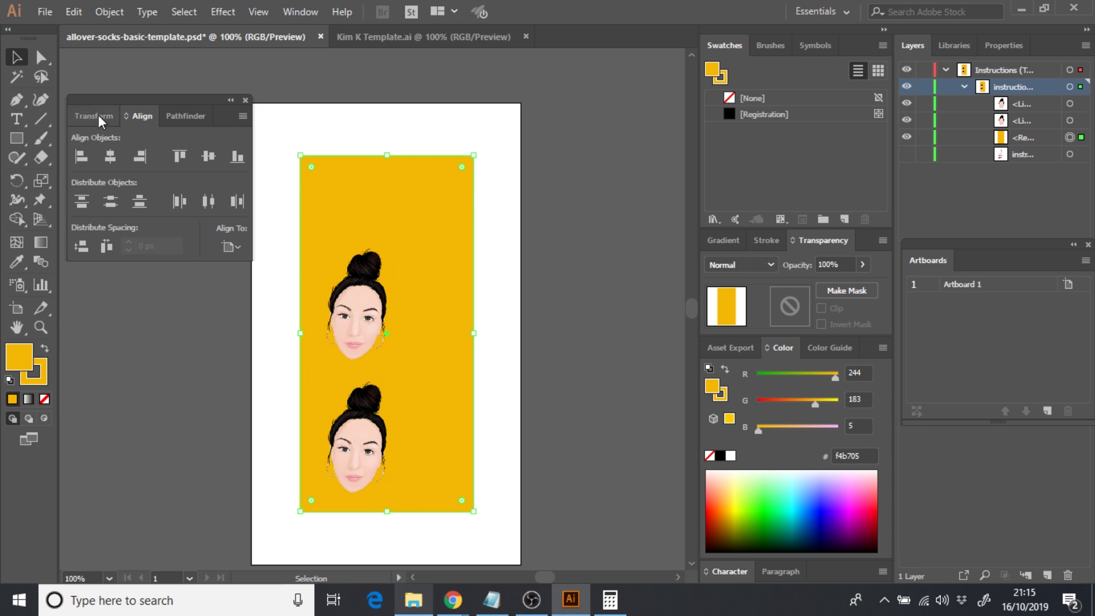
- Show the Transform panel and select the yellow rectangle to read its 444 px height
left_click(299, 14)
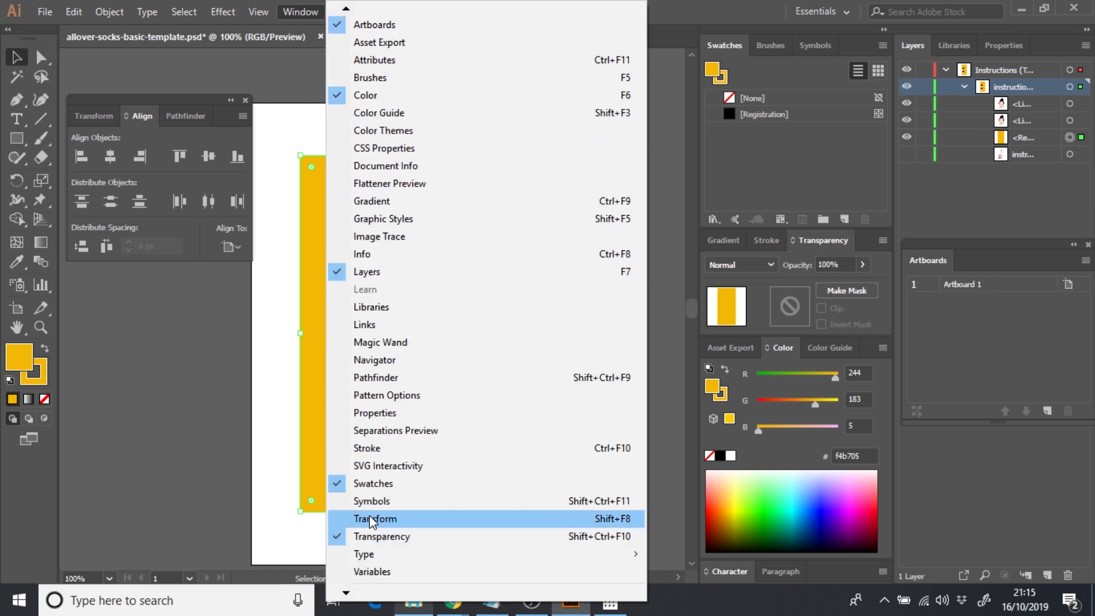
left_click(163, 385)
left_click(90, 114)
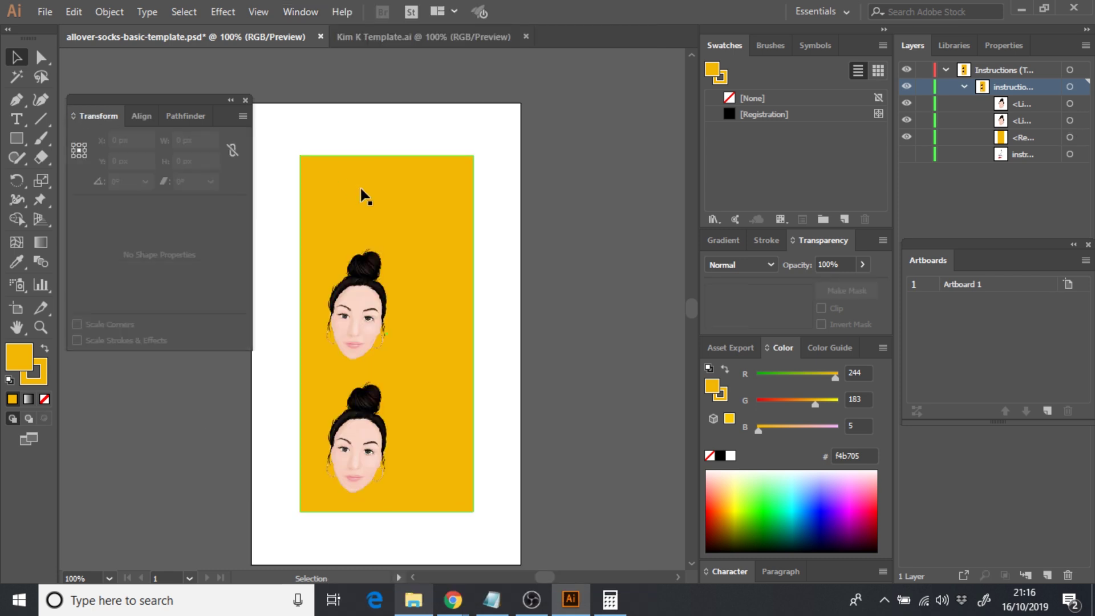
left_click(361, 189)
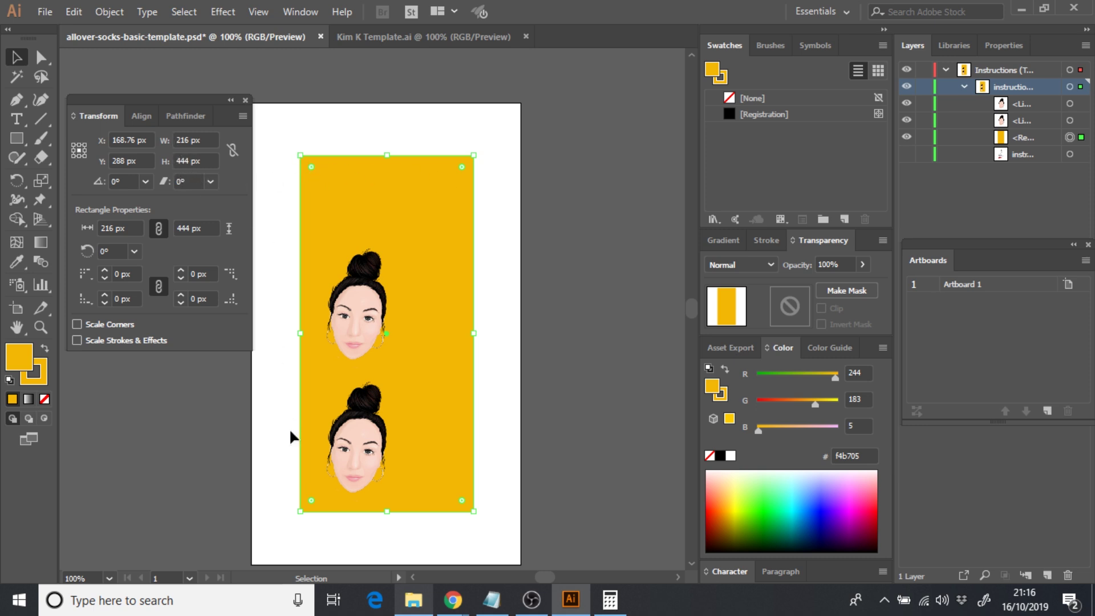
- Compute 444 ÷ 3 = 148 in Calculator, then return to the sock artwork
left_click(610, 599)
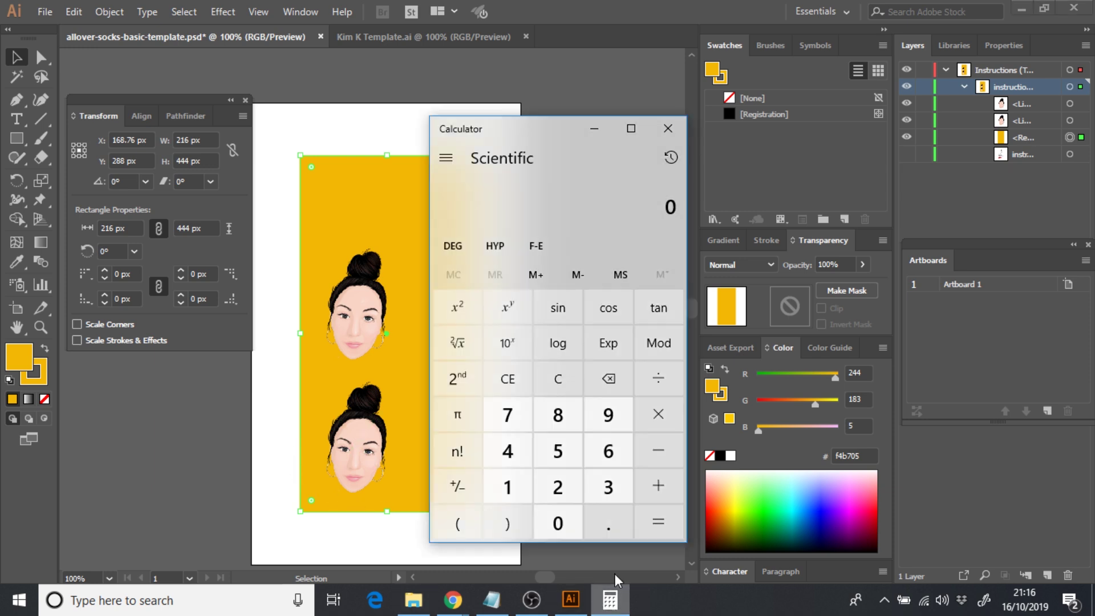
left_click(273, 356)
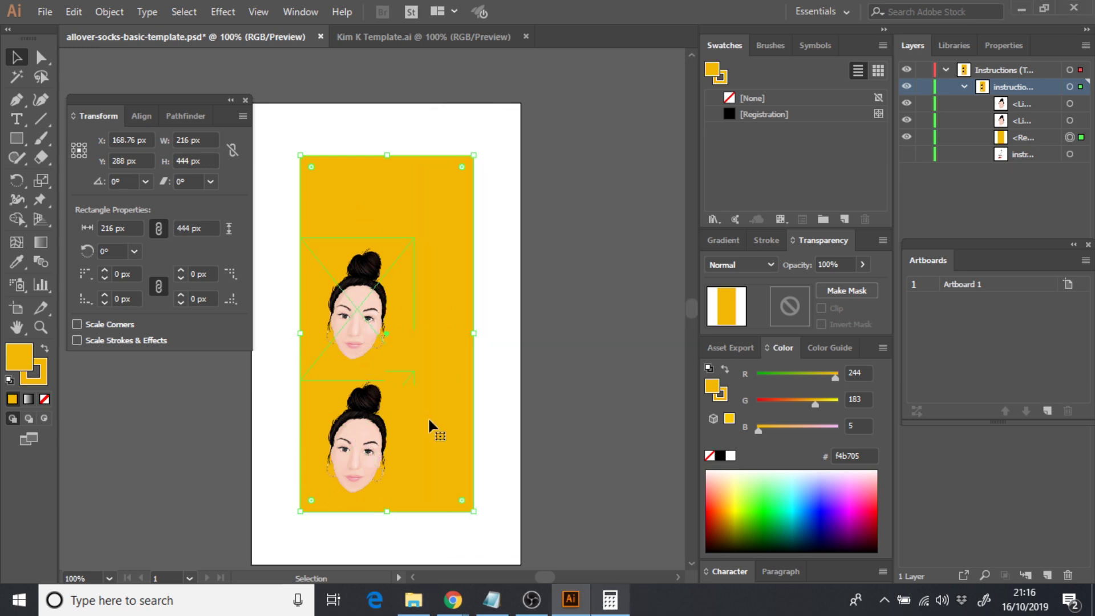
left_click(610, 599)
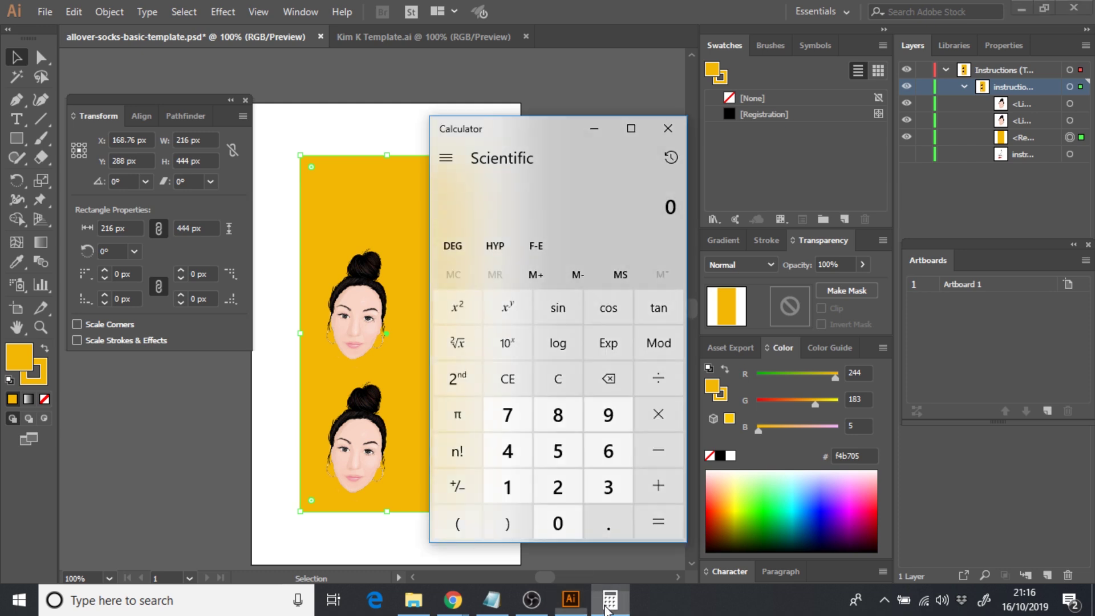
double_click(520, 451)
left_click(520, 451)
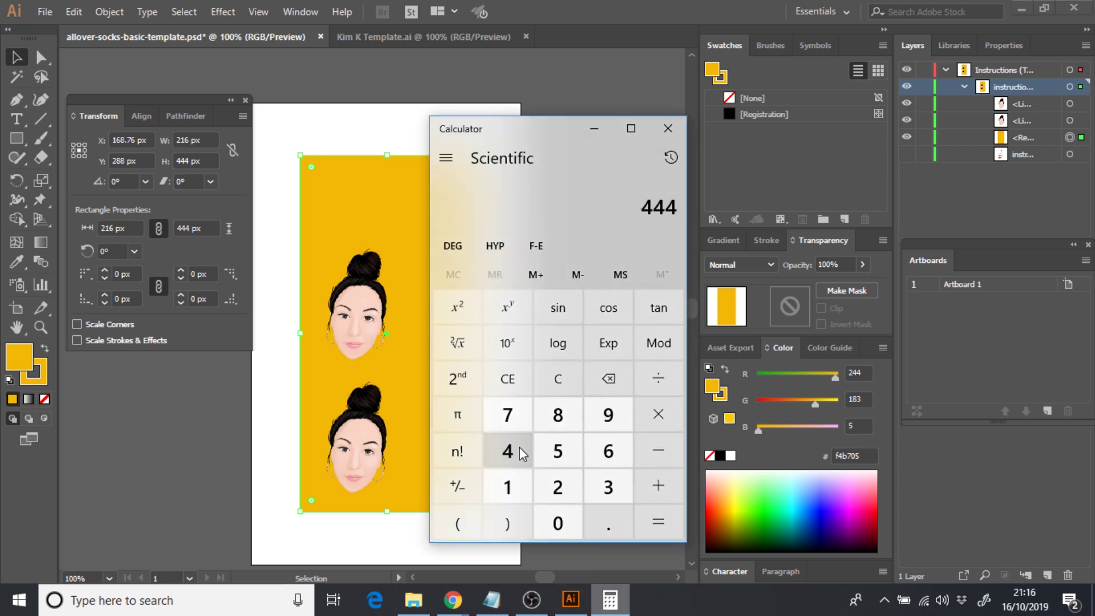
left_click(662, 386)
left_click(608, 487)
left_click(653, 518)
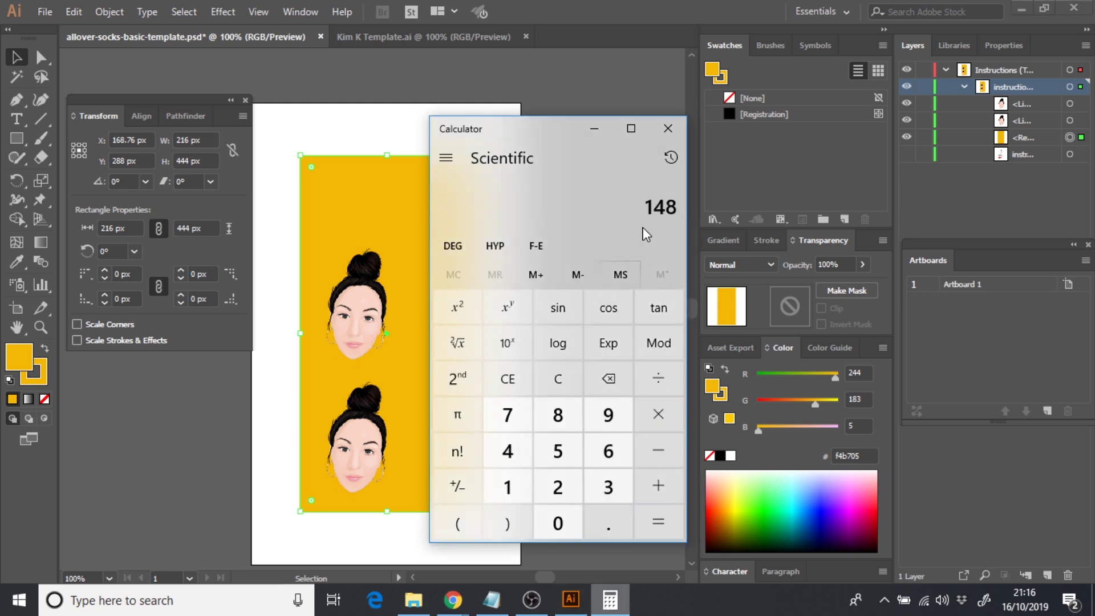
left_click(358, 445)
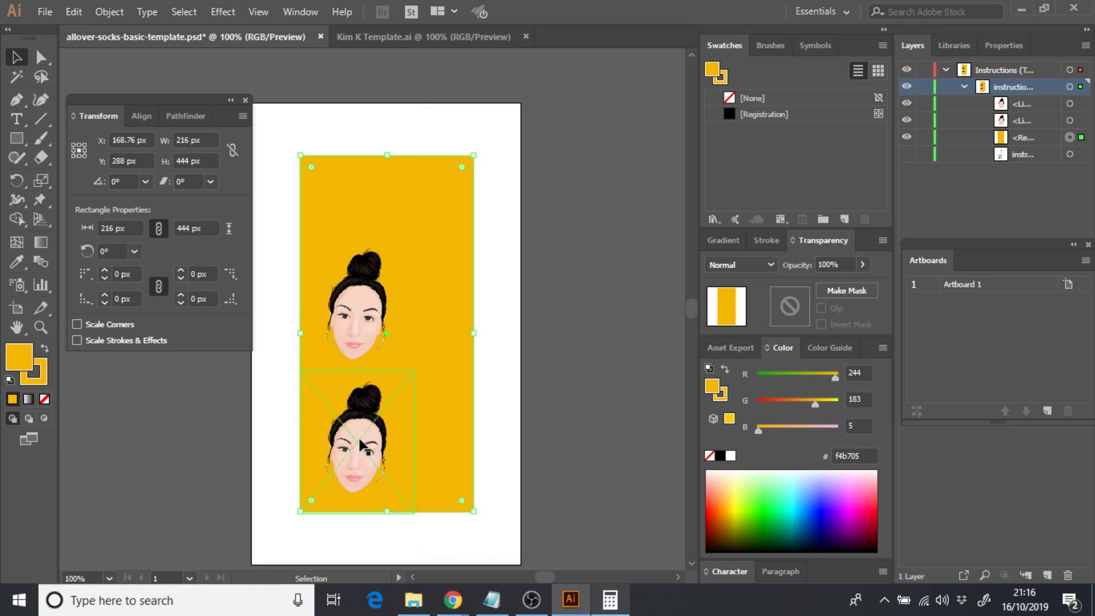
- Resize the lower face proportionally to 148 px tall with width and height linked
left_click(345, 428)
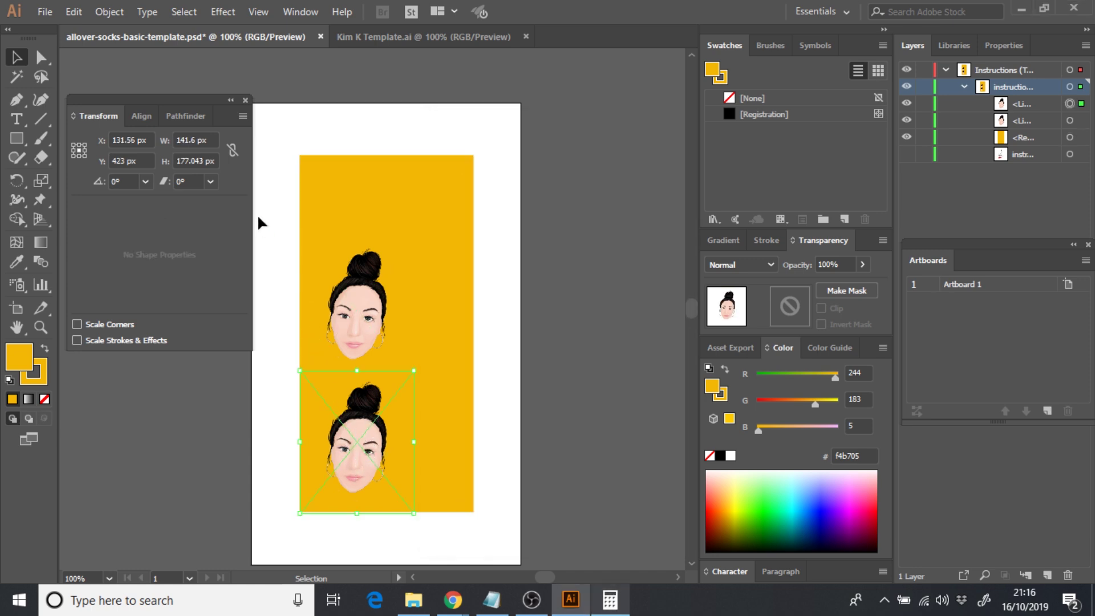
double_click(201, 160)
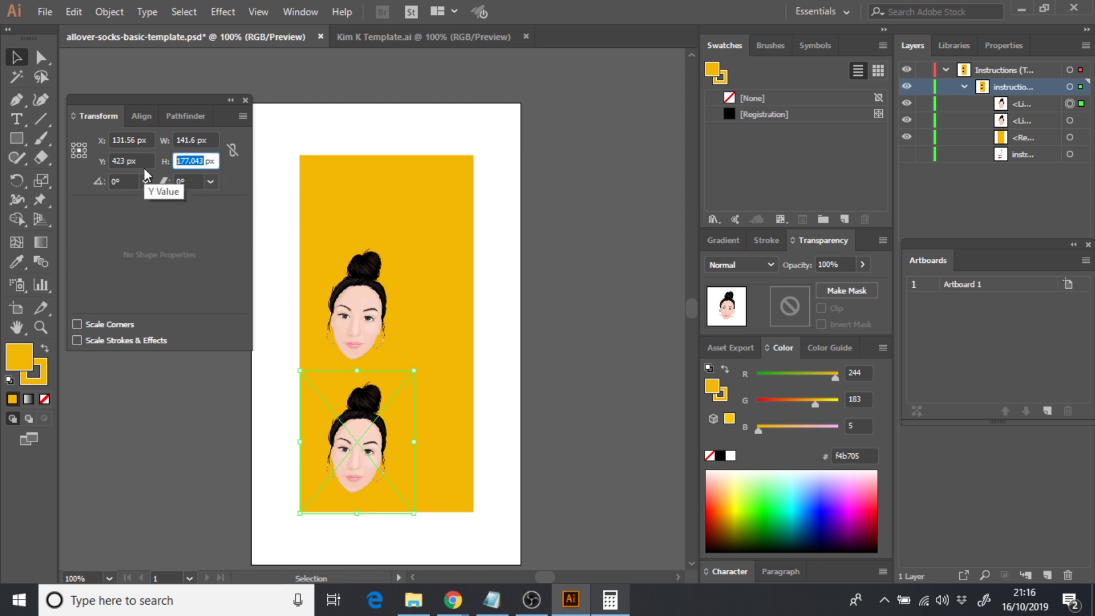
type("14")
key("Return")
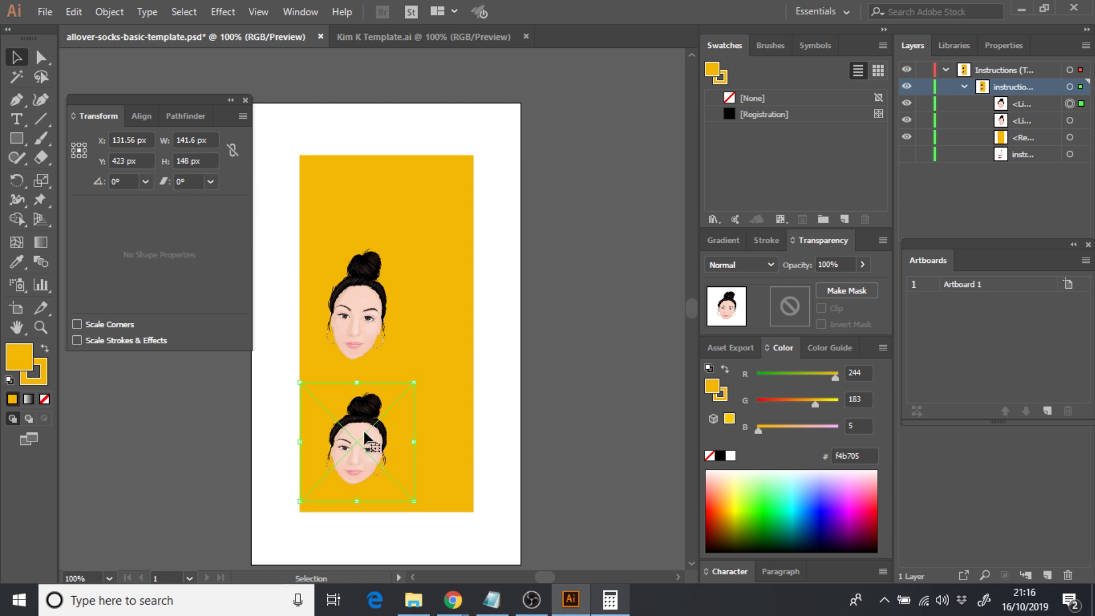
left_click(301, 272, "shift")
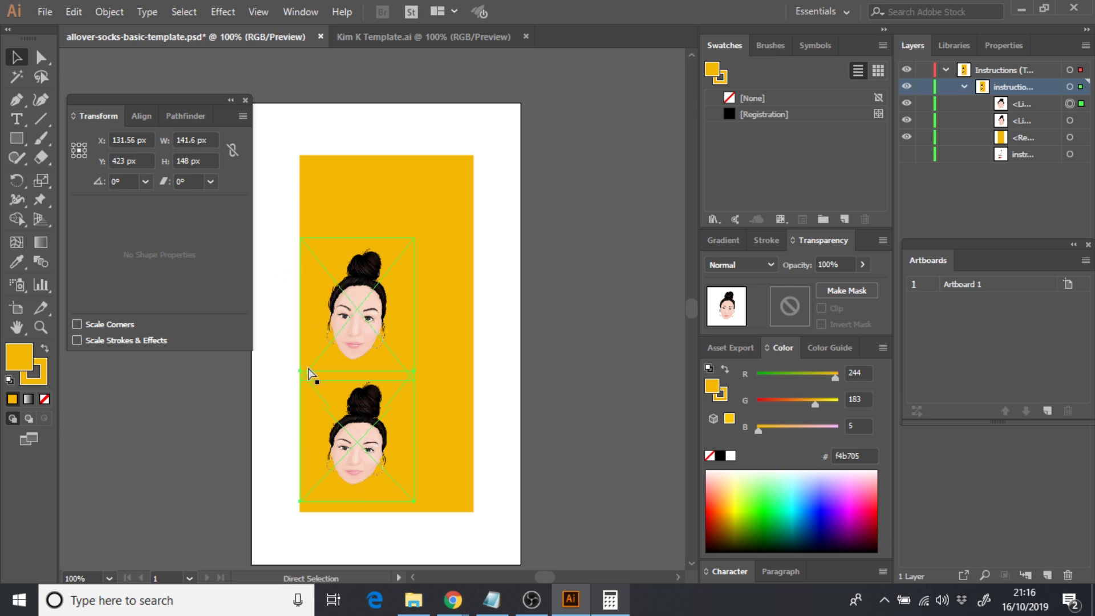
key("ctrl+z")
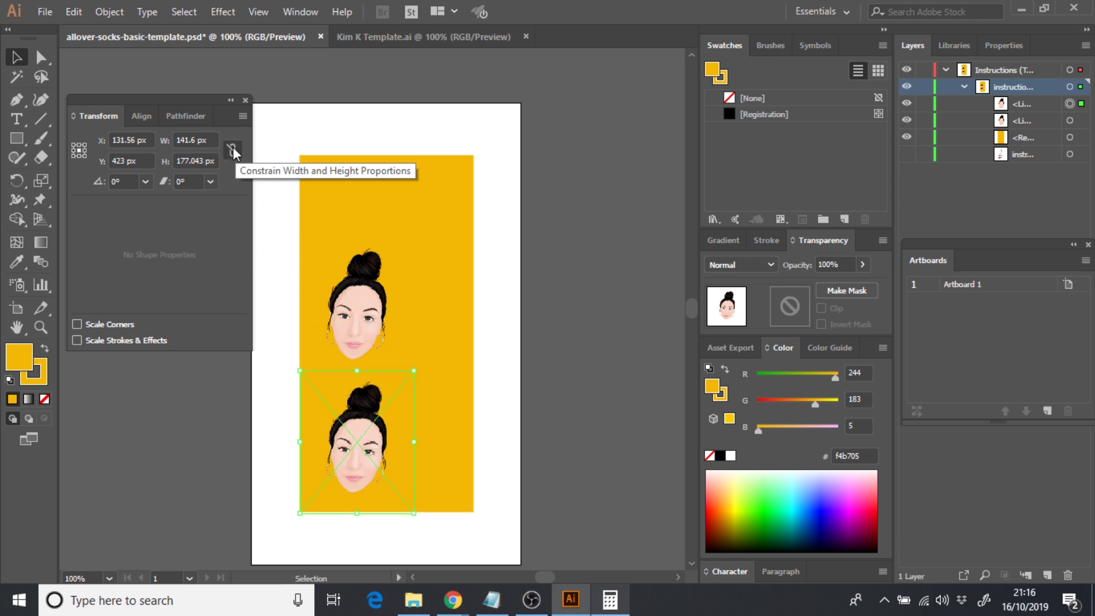
left_click(233, 149)
left_click(194, 162)
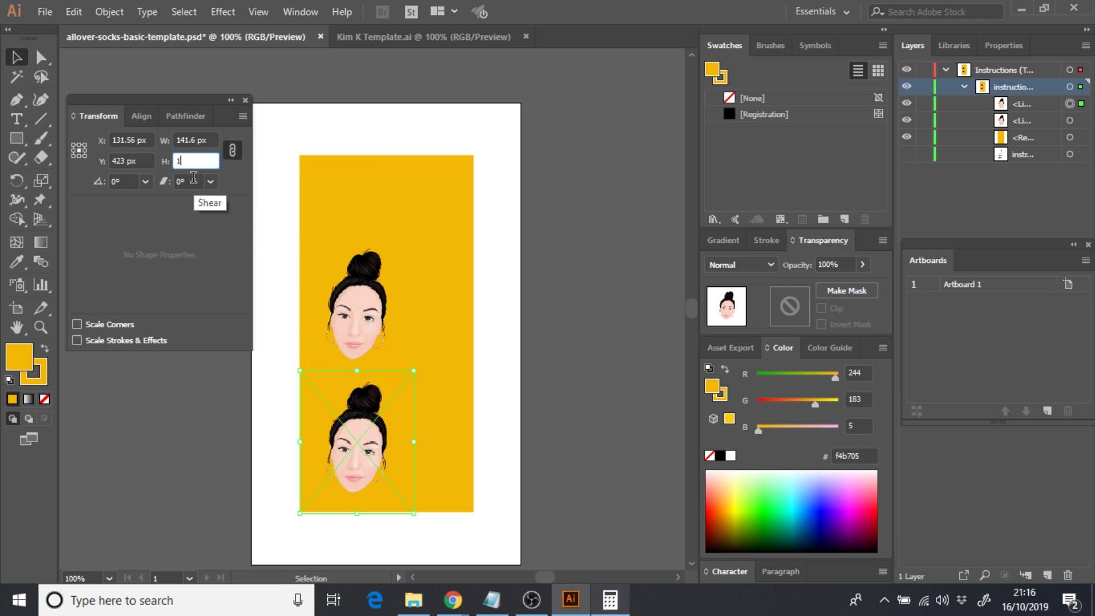
type("148")
key("Return")
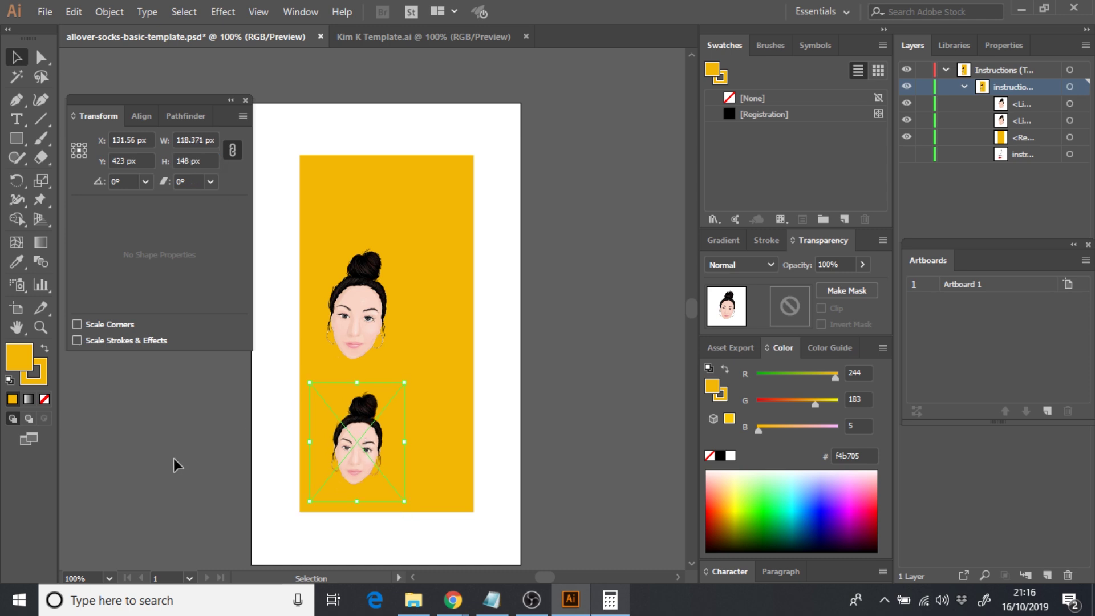
- Replace the old upper face with a pasted copy of the resized face in the left column
left_click_drag(342, 446, 334, 462)
left_click(349, 340)
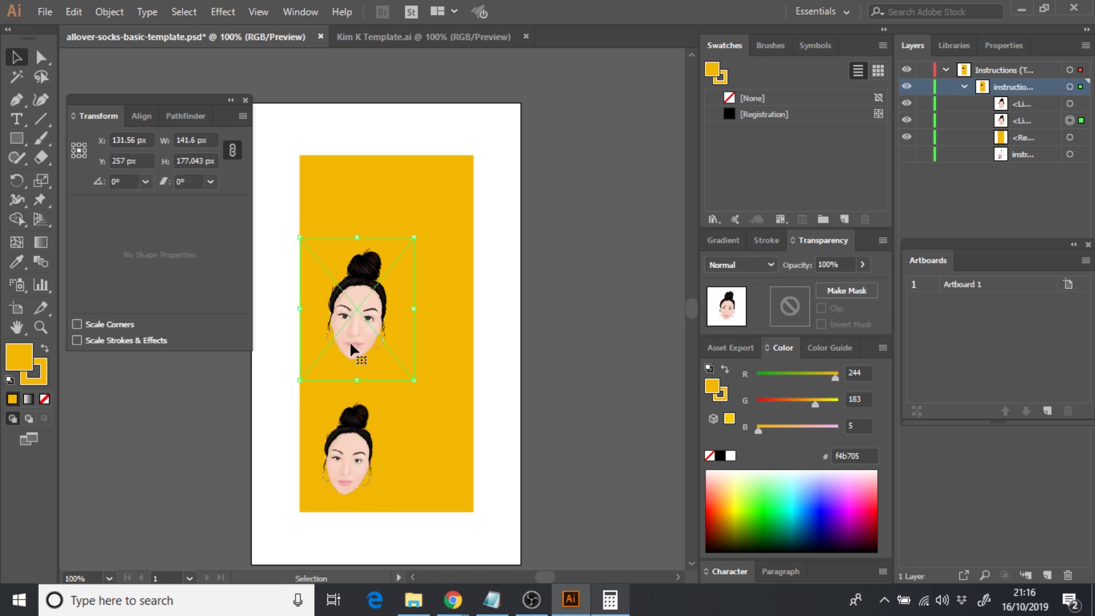
key("Delete")
left_click(351, 436)
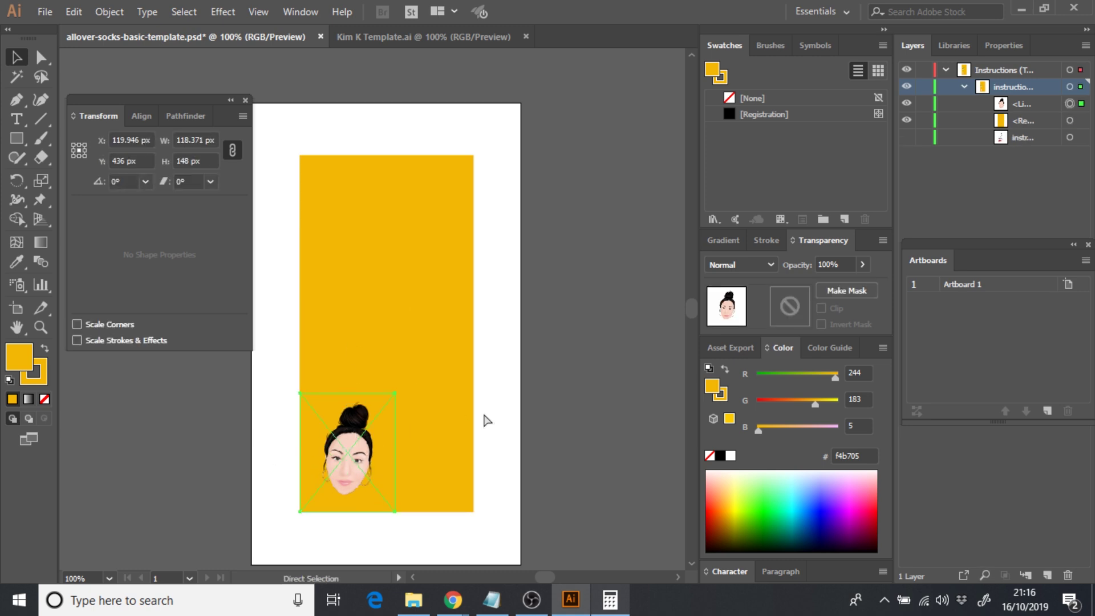
key("ctrl+v")
left_click_drag(366, 310, 351, 218)
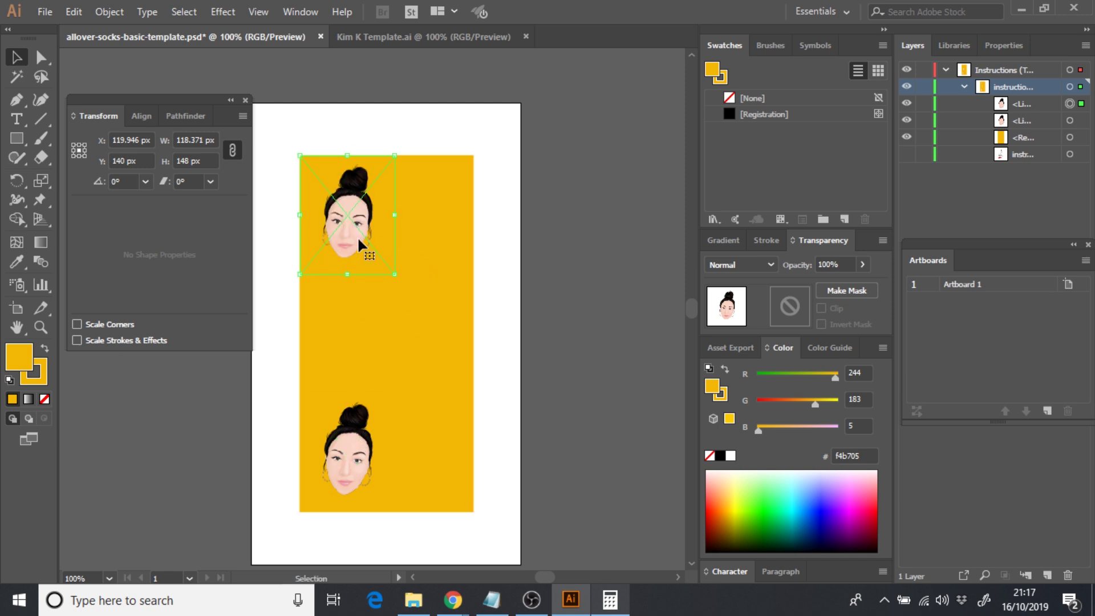
- Paste another face copy into the middle of the left column
left_click(450, 266)
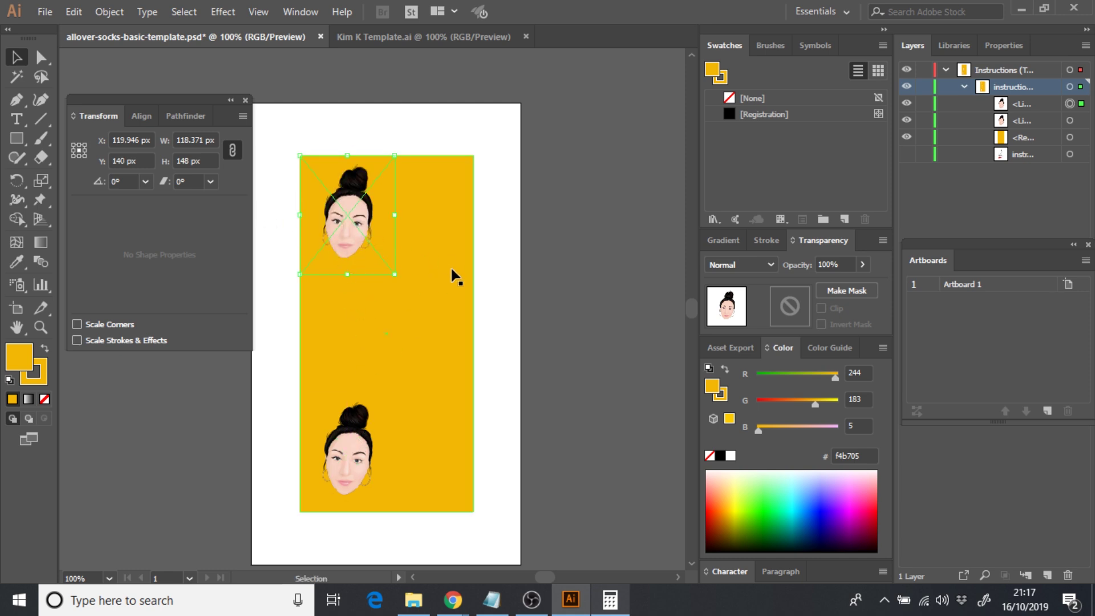
left_click(338, 212)
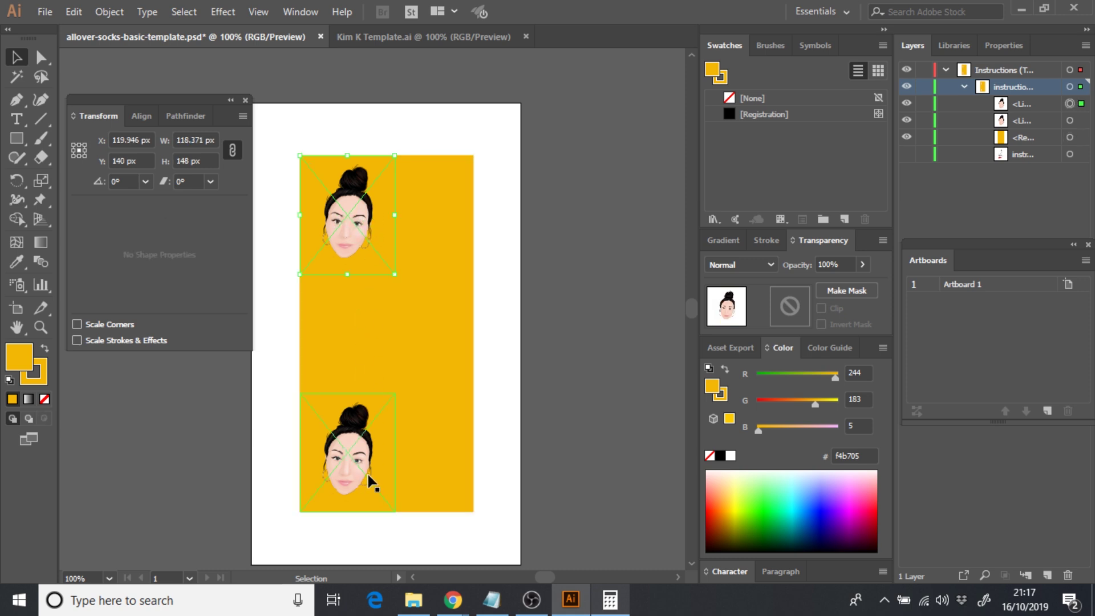
left_click(363, 457)
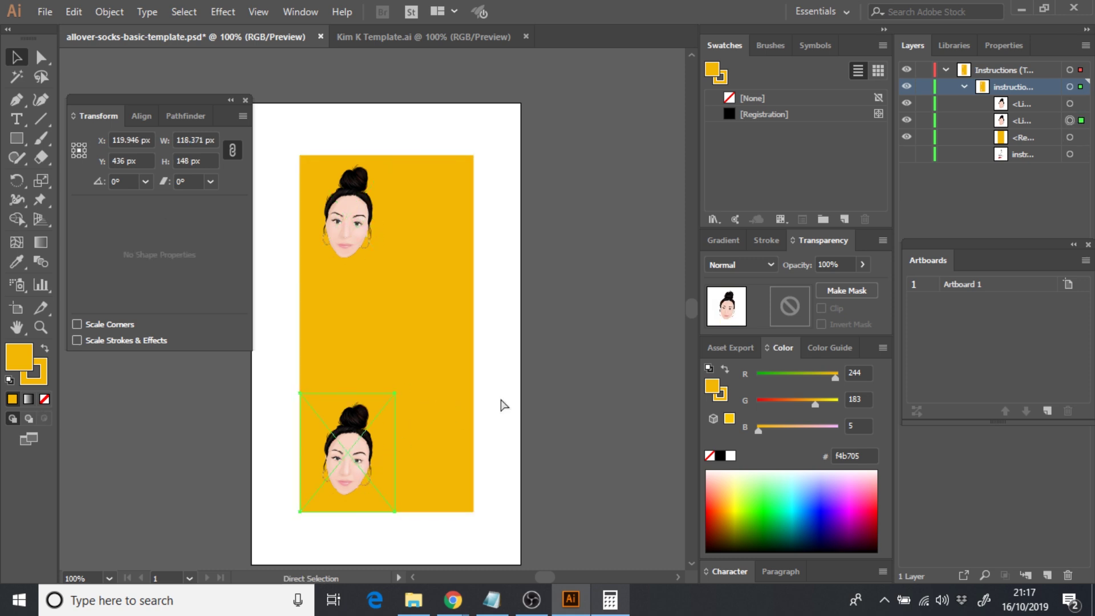
key("ctrl+v")
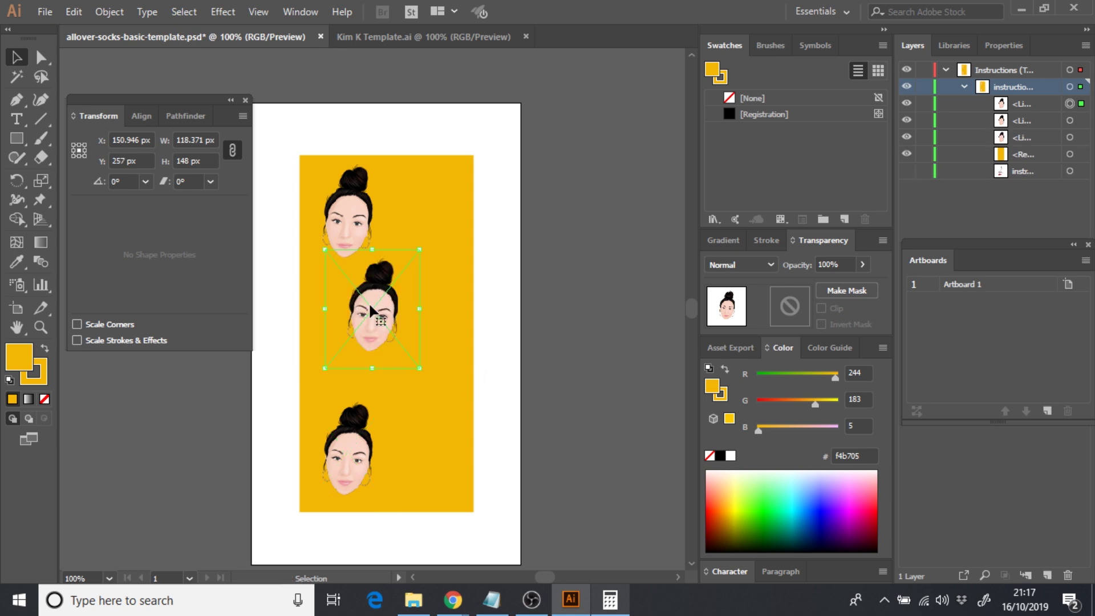
left_click_drag(369, 302, 365, 371)
- Copy the top-left face into the top-right slot
left_click(343, 224)
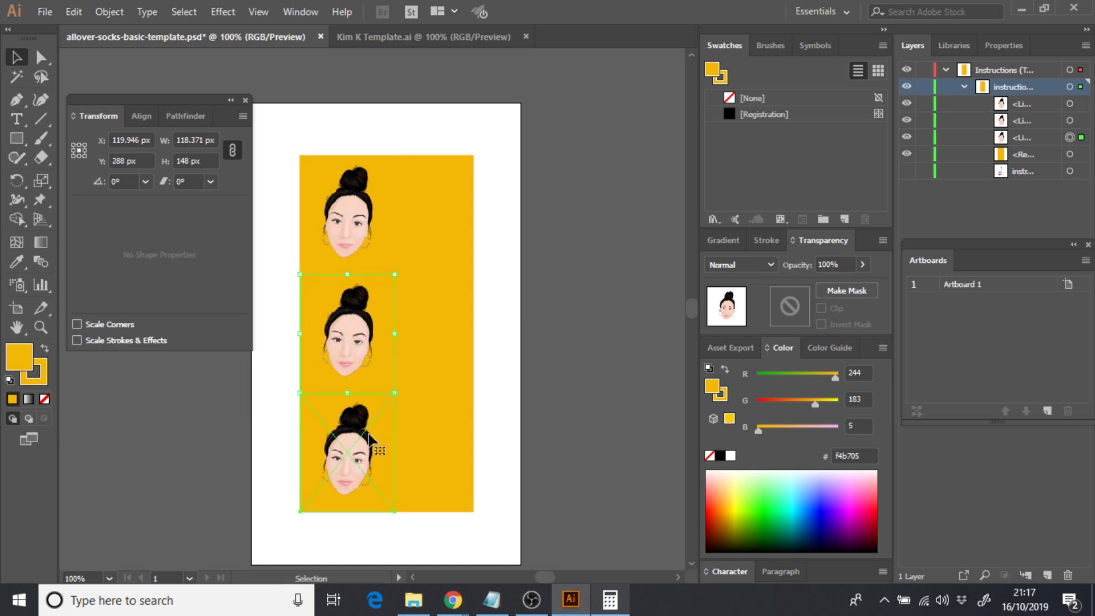
left_click(365, 239)
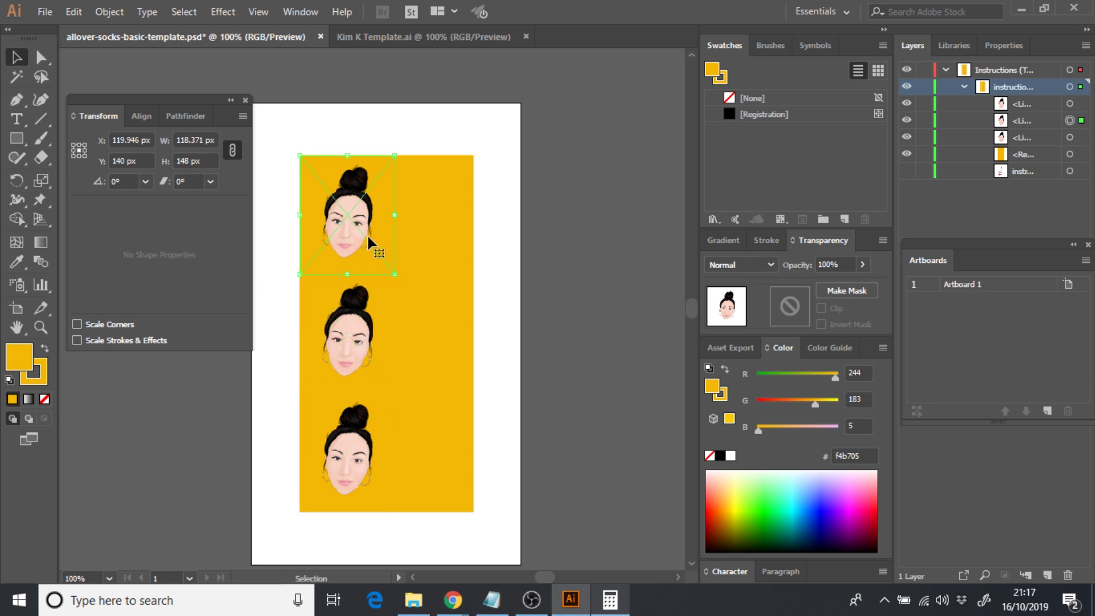
key("a")
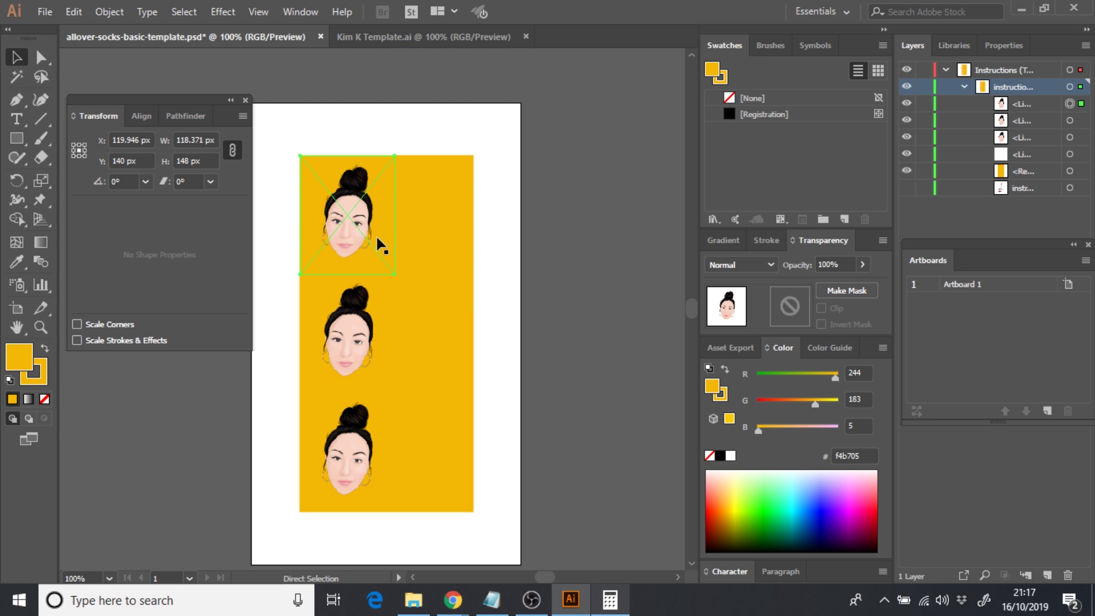
key("ctrl+v")
left_click_drag(401, 307, 514, 295)
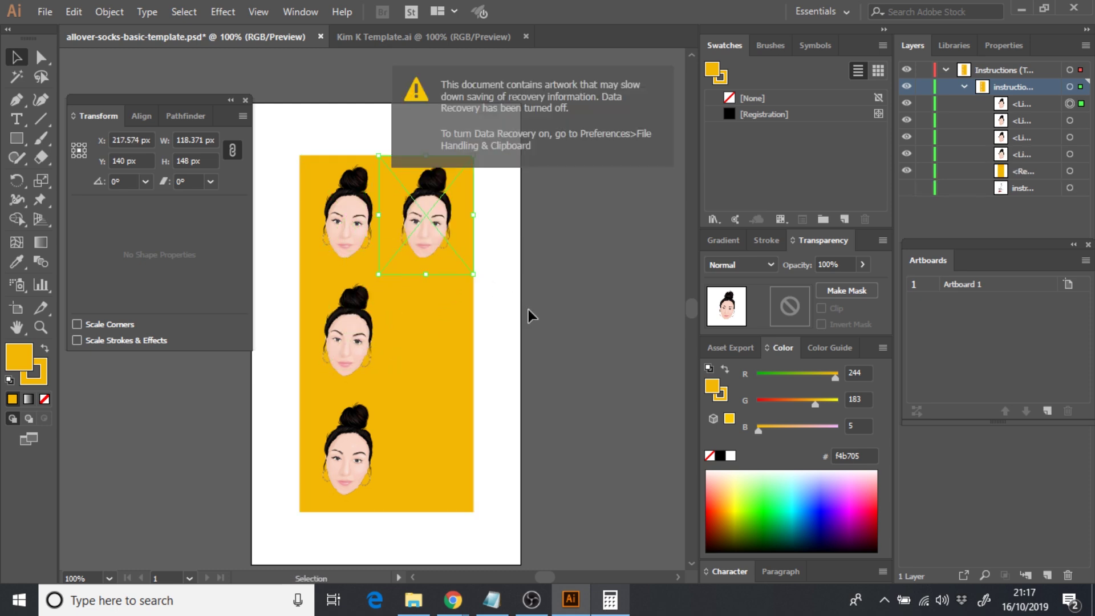
- Duplicate faces into the bottom-right and middle-right slots to complete the 2×3 grid
left_click(534, 308)
left_click(432, 220)
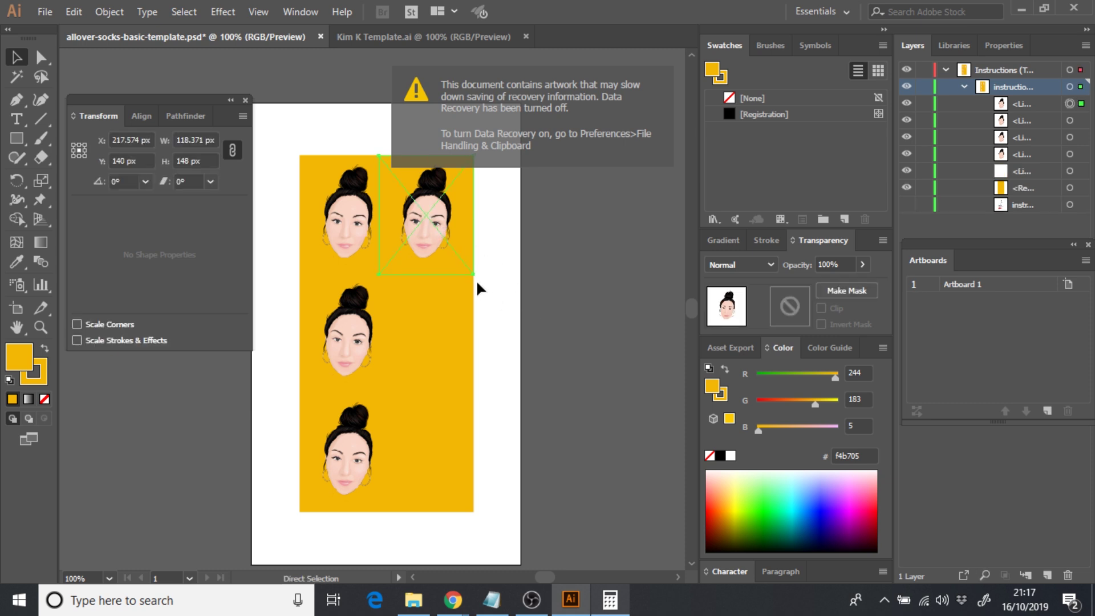
left_click_drag(381, 314, 433, 447)
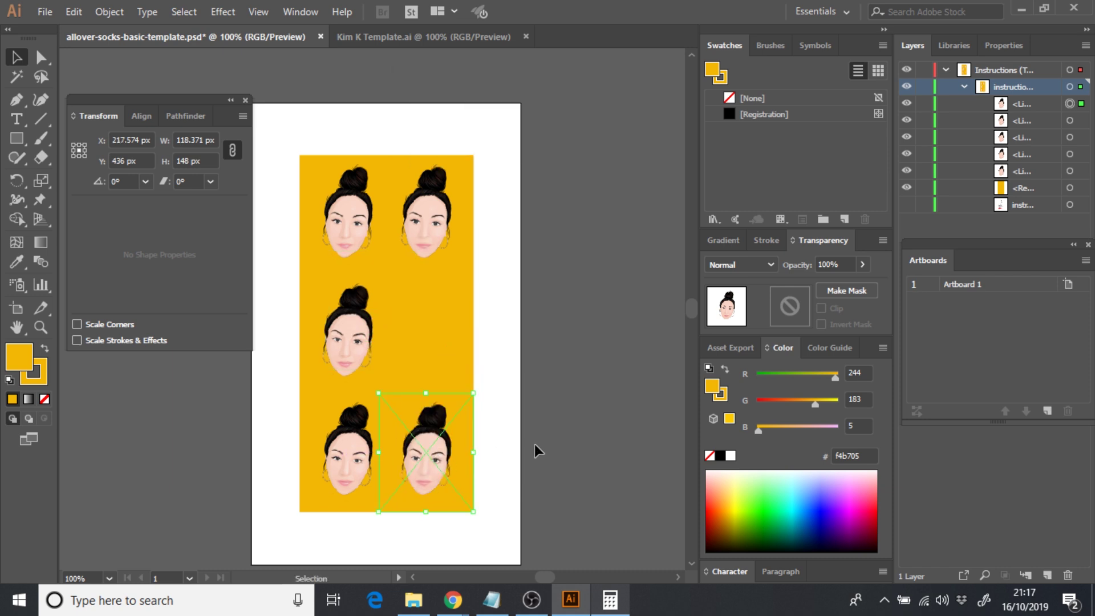
left_click(535, 444)
left_click(443, 452)
left_click_drag(465, 490, 428, 363)
left_click_drag(428, 244, 440, 326)
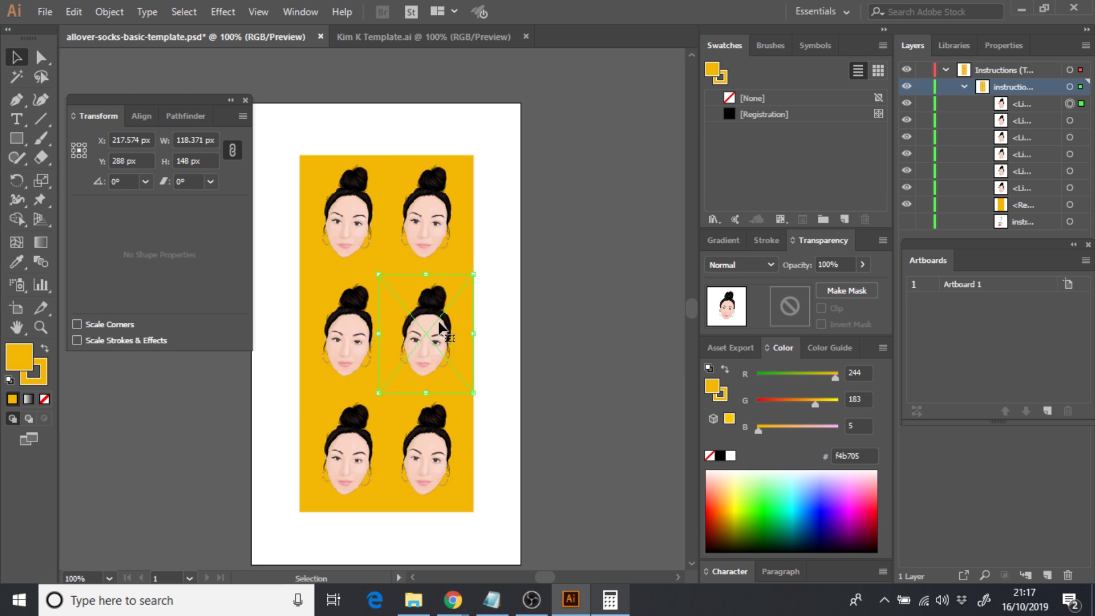
left_click(526, 344)
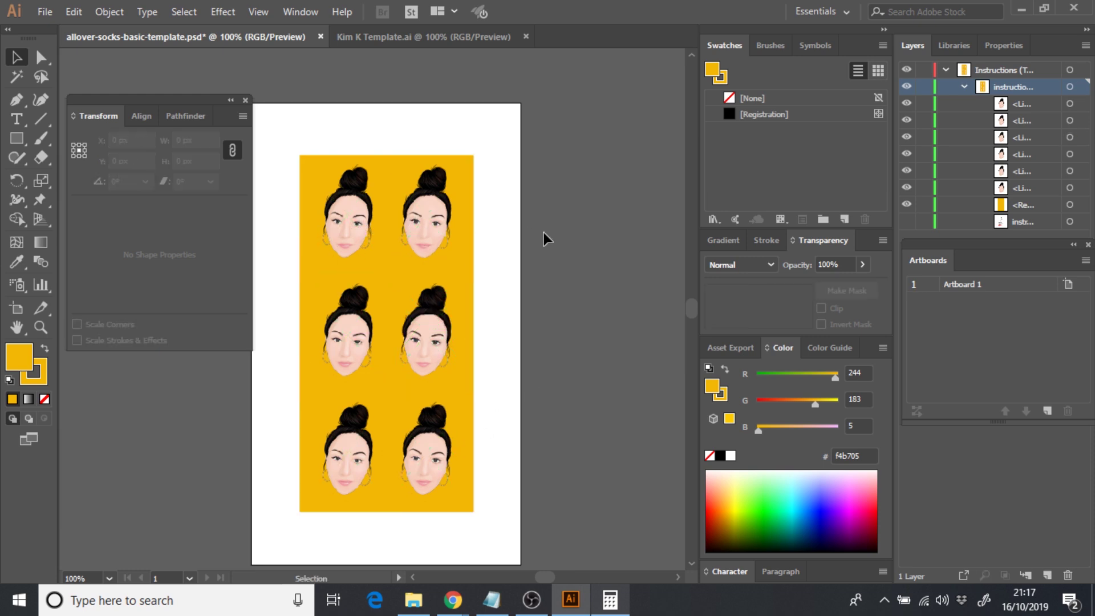
- Tilt the top-right, middle-right, bottom-right and bottom-left portraits slightly with their corner handles
left_click(450, 229)
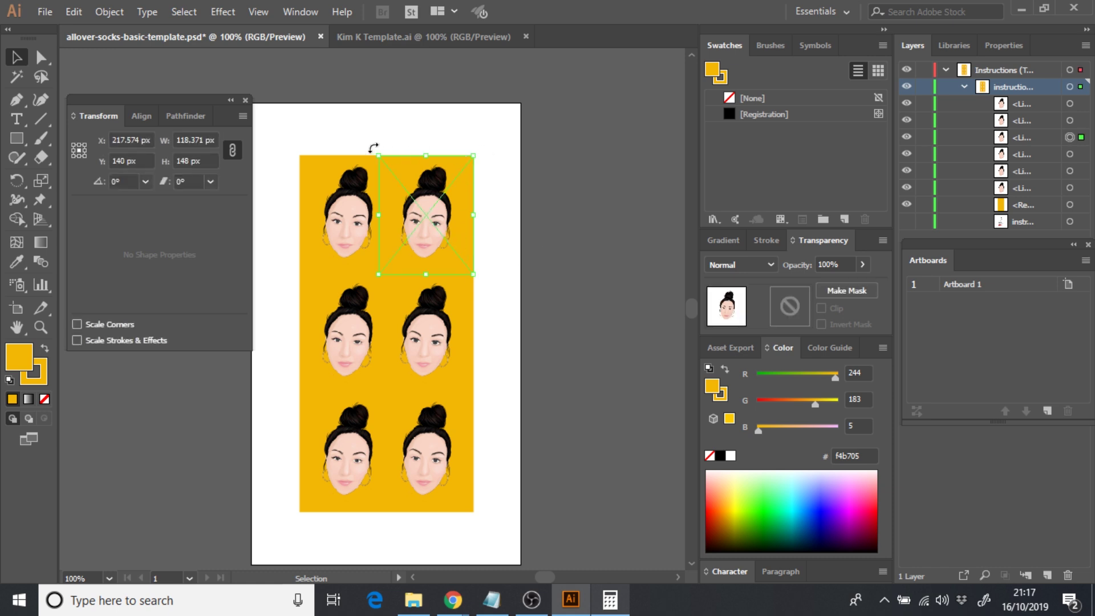
left_click_drag(373, 148, 409, 154)
left_click(350, 196)
left_click(356, 337)
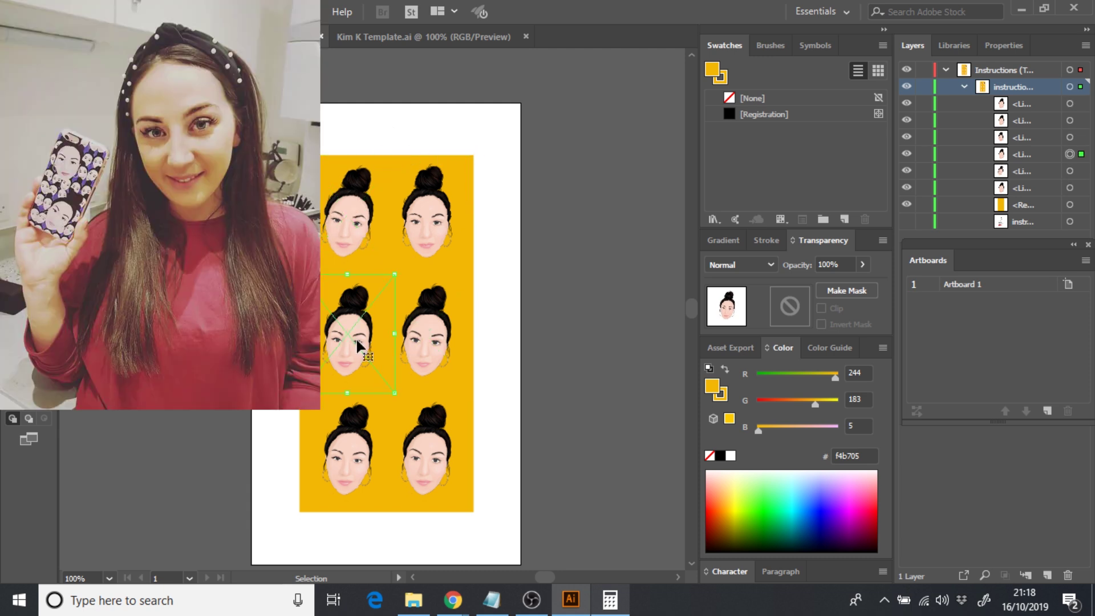
left_click(425, 328)
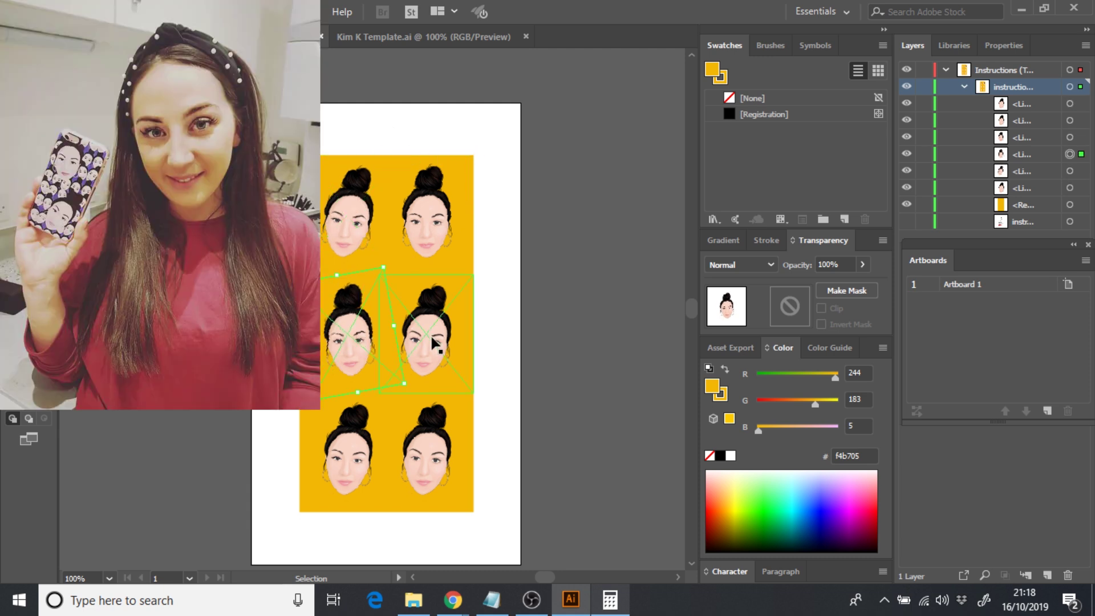
left_click_drag(483, 272, 491, 289)
left_click(408, 472)
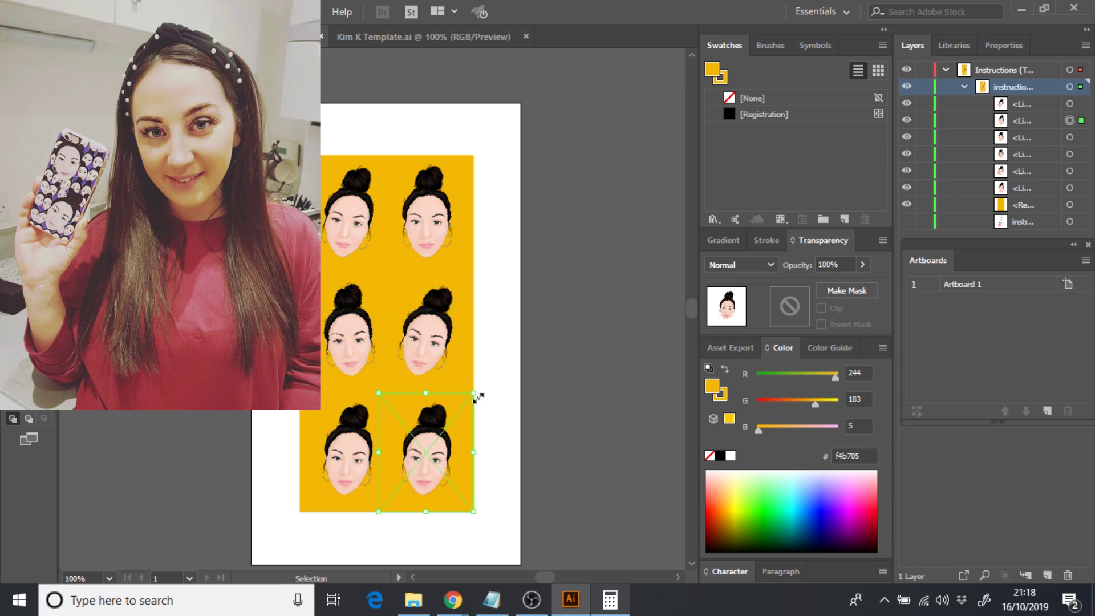
left_click_drag(482, 386, 469, 374)
left_click(368, 454)
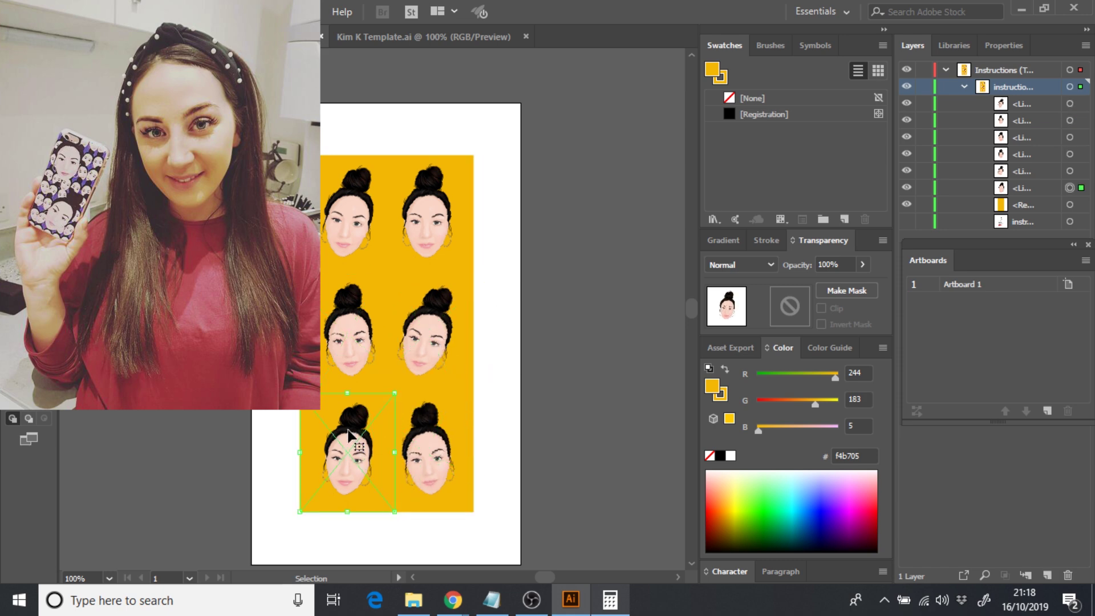
left_click_drag(299, 392, 325, 380)
left_click(546, 394)
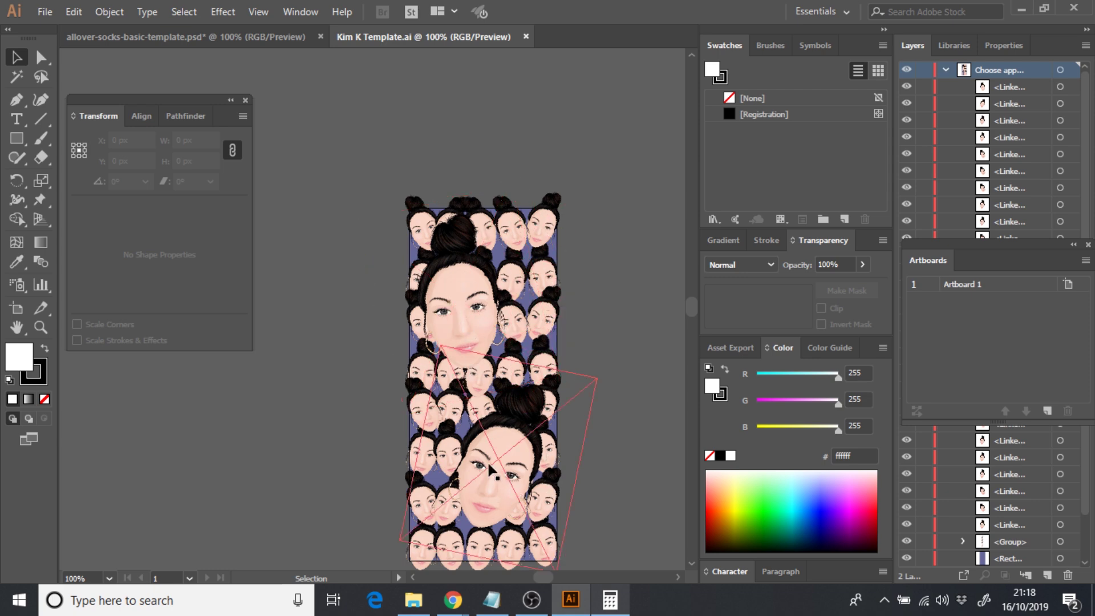
- Switch to the allover-socks-basic-template document and check a portrait's rotation at 100% zoom
left_click(215, 33)
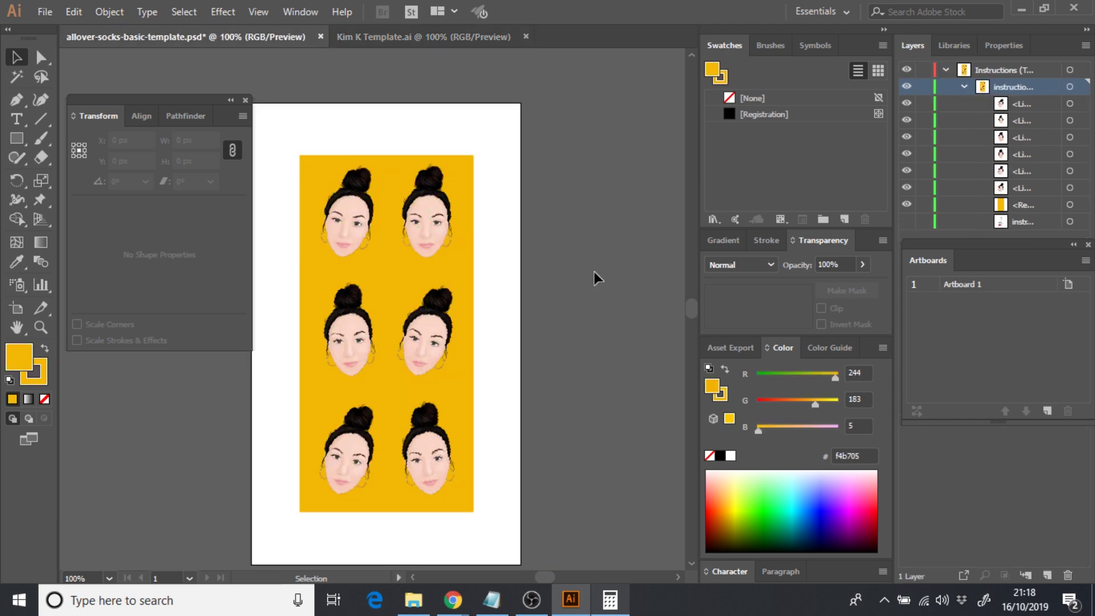
key("ctrl+minus")
key("ctrl+plus")
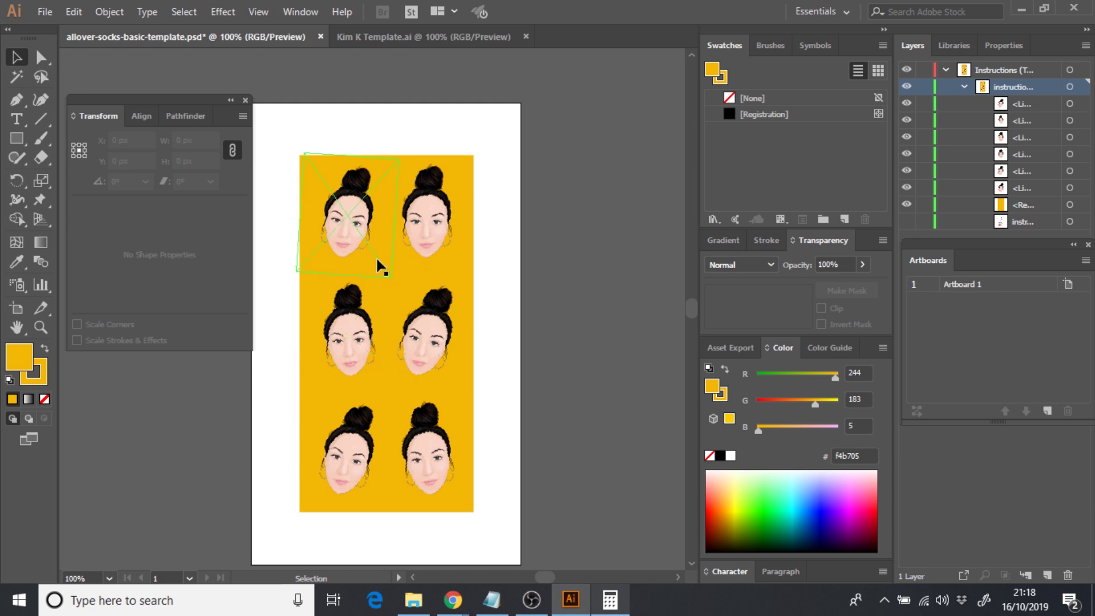
left_click(354, 310)
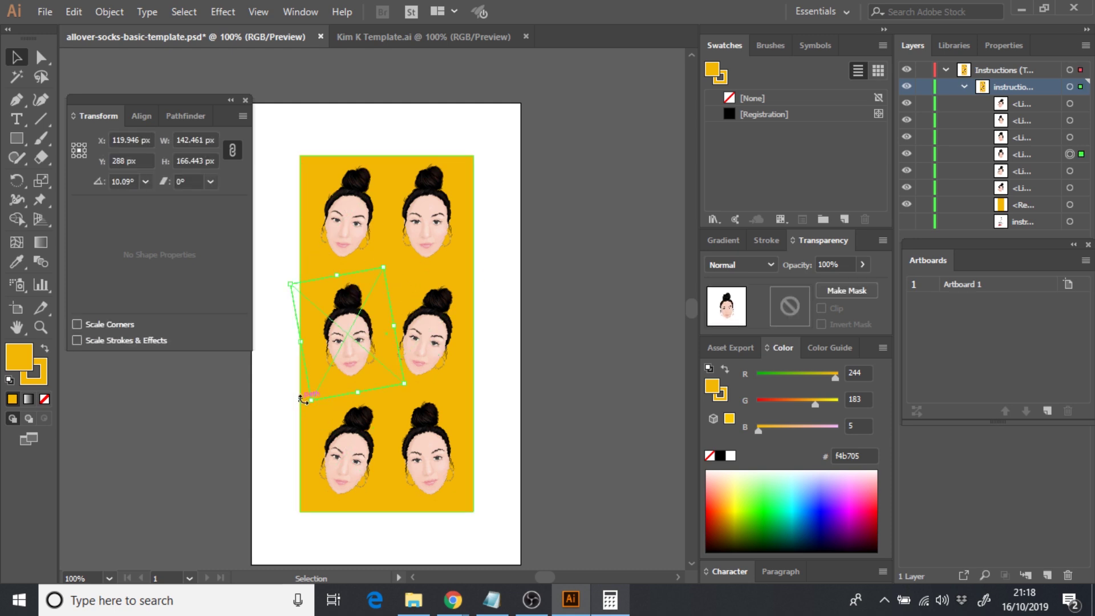
left_click(266, 398)
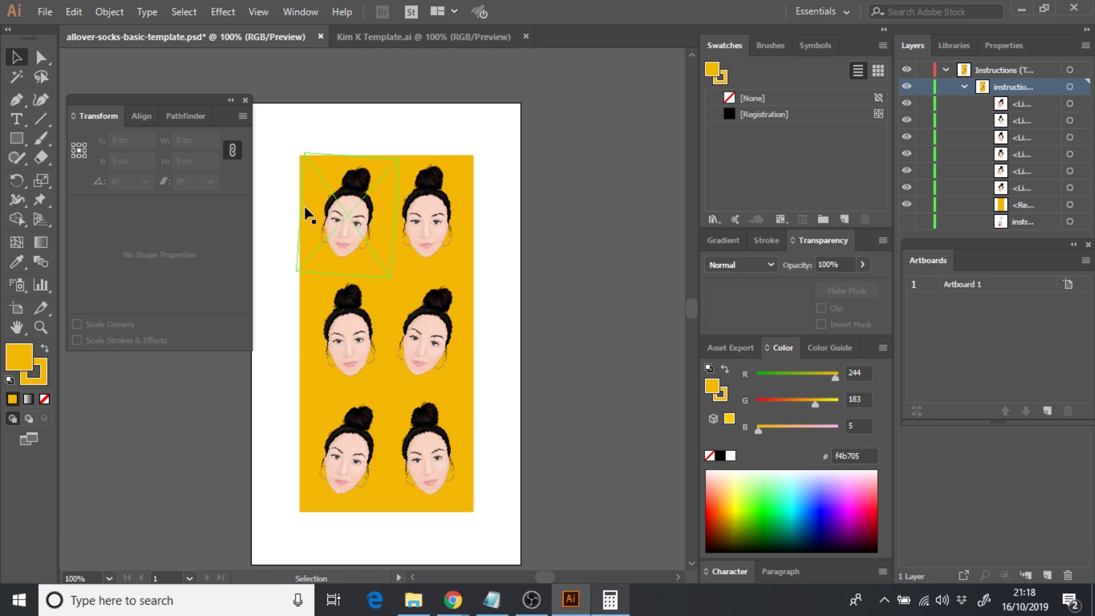
- Export the artboard as PNG 'Sock POD' at High (300 ppi) resolution
left_click(46, 15)
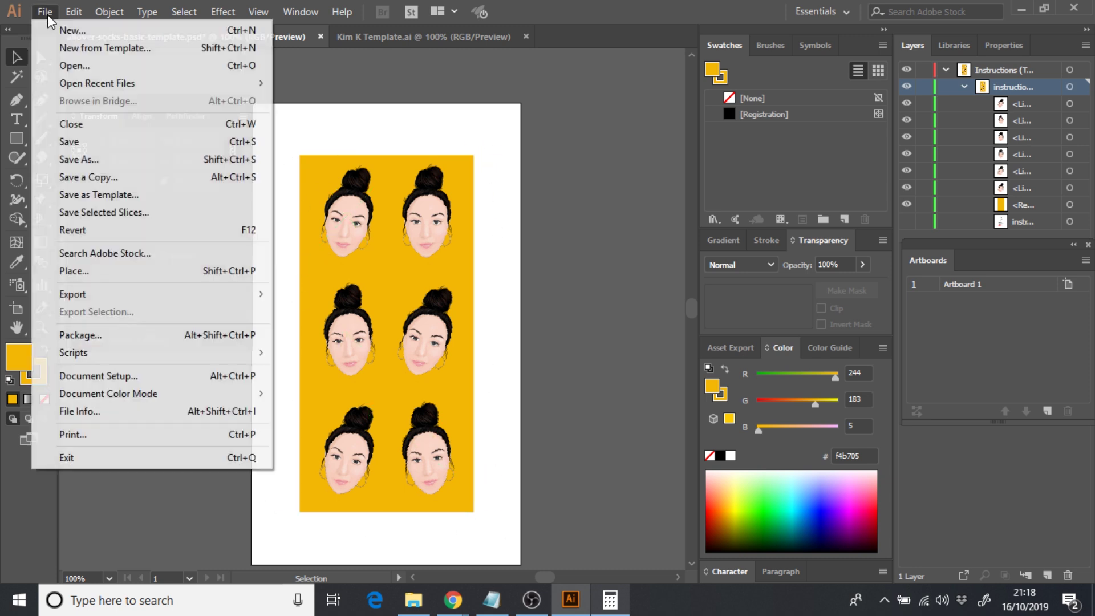
mouse_move(159, 296)
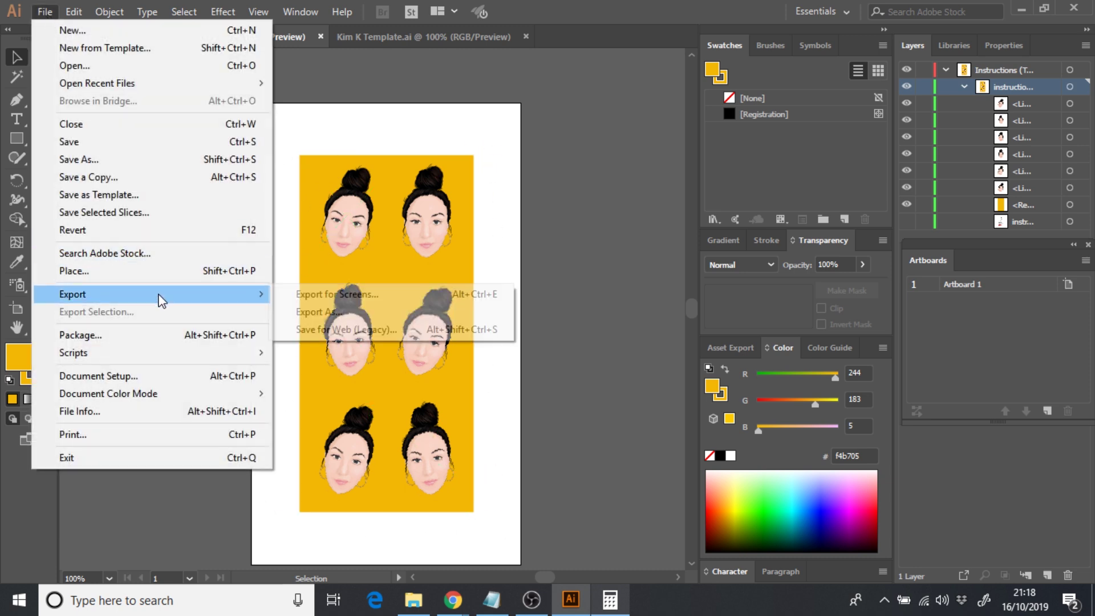
left_click(354, 311)
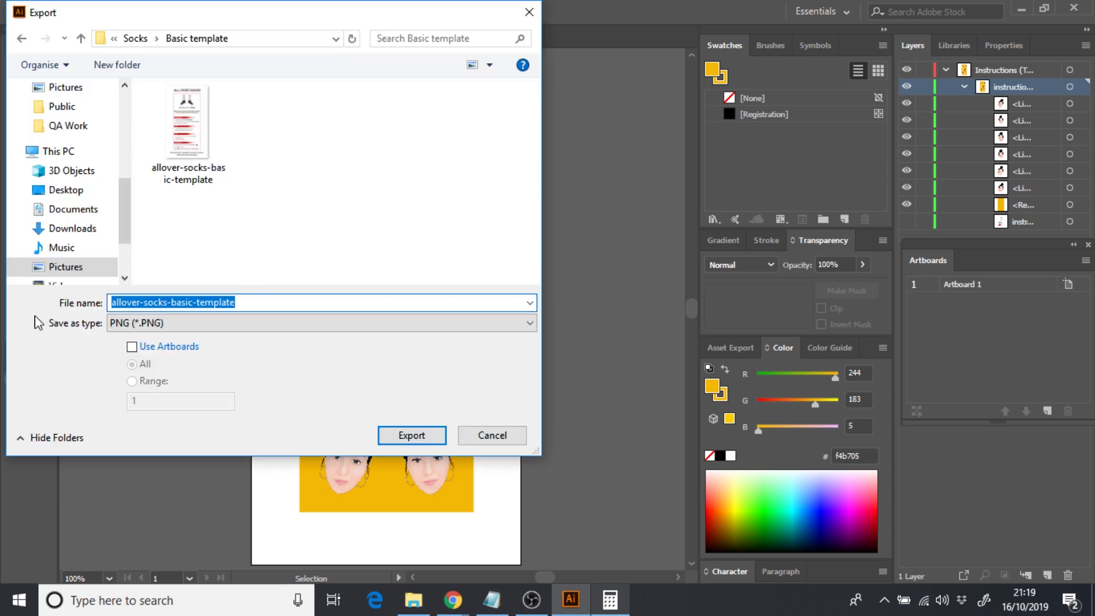
type("Sock POD")
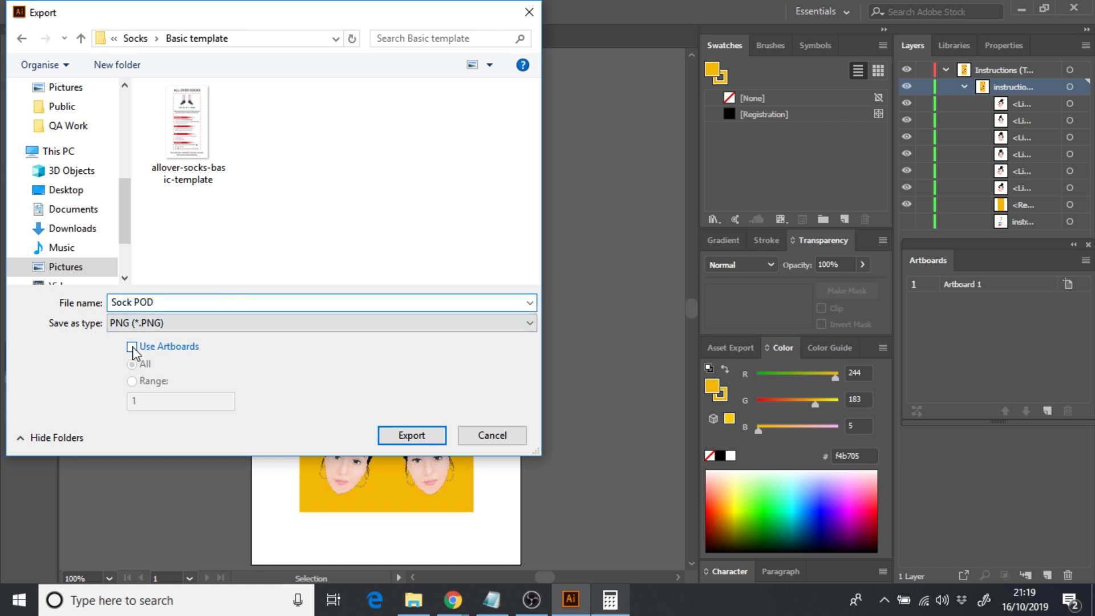
left_click(132, 347)
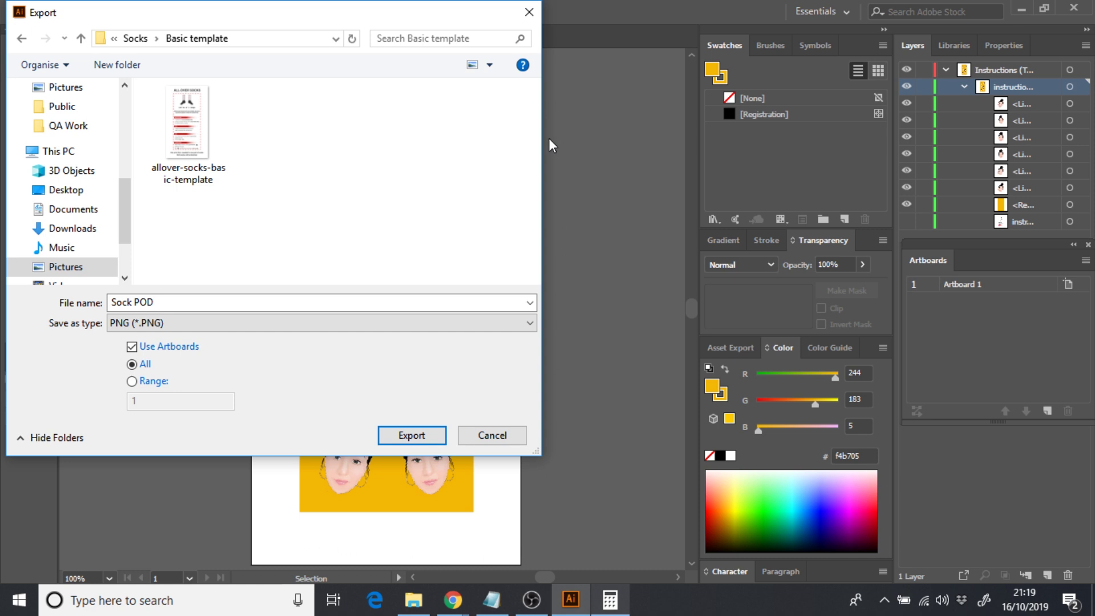
left_click(405, 438)
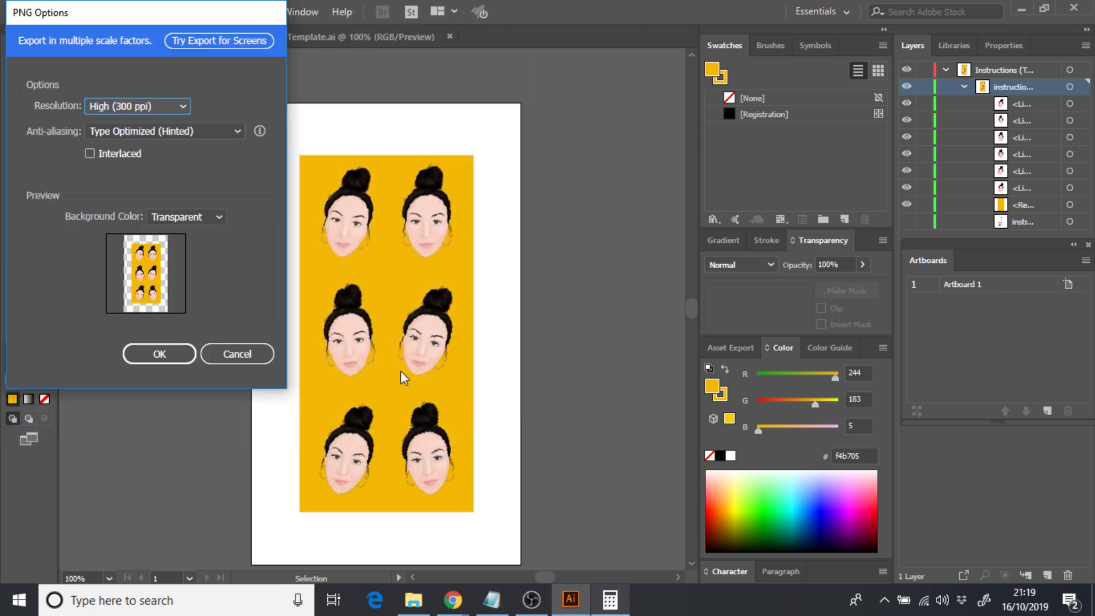
left_click(152, 359)
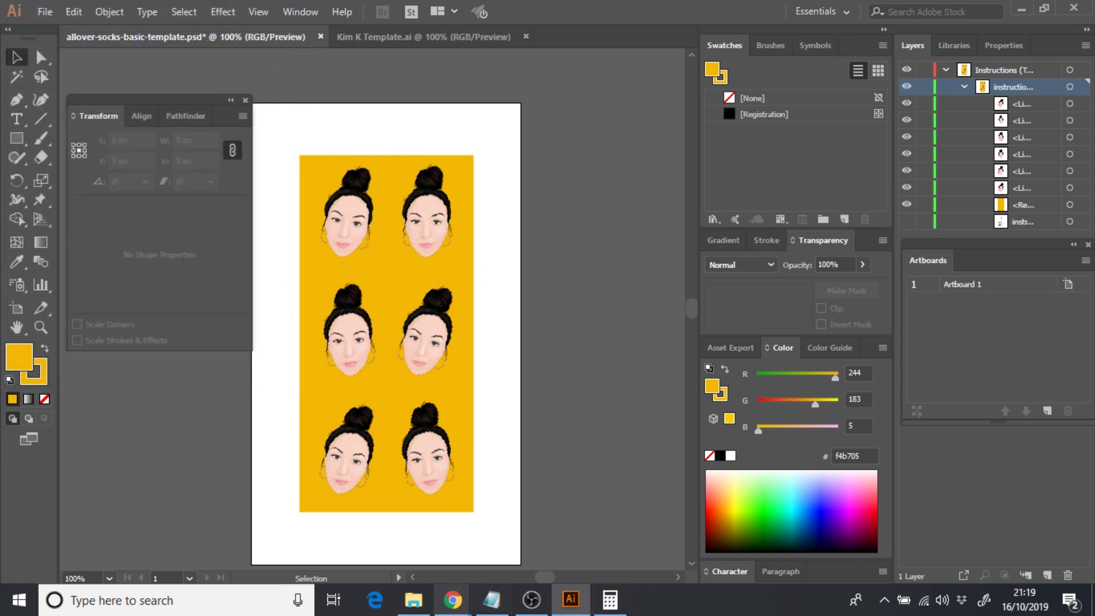
- Return to Printful in Chrome and start an order for Black Foot Sublimated Socks
mouse_move(466, 610)
left_click(650, 547)
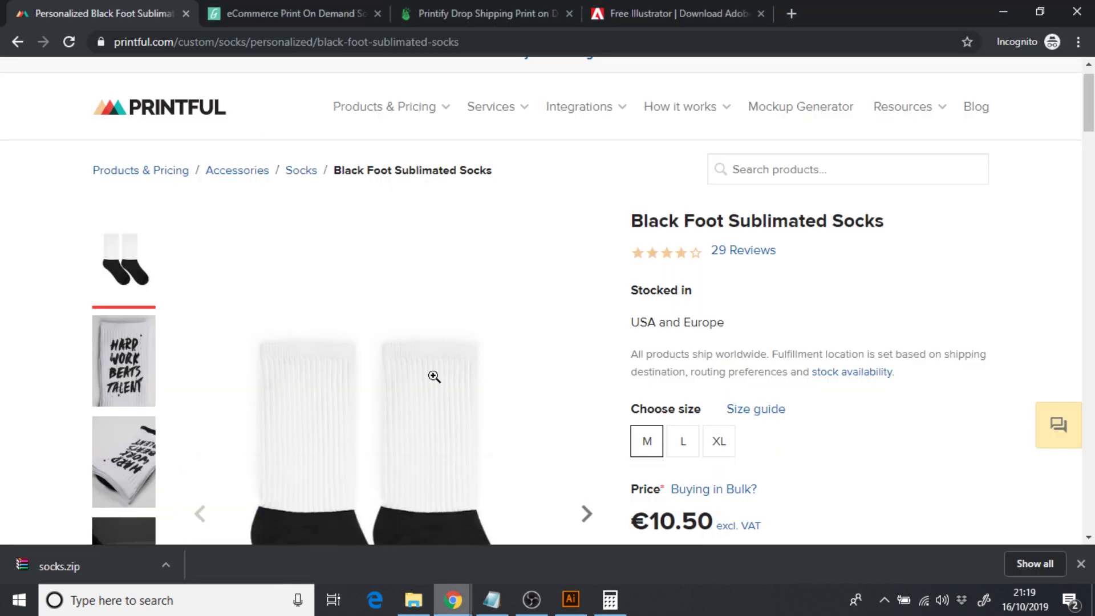
scroll(718, 257, "down", 4)
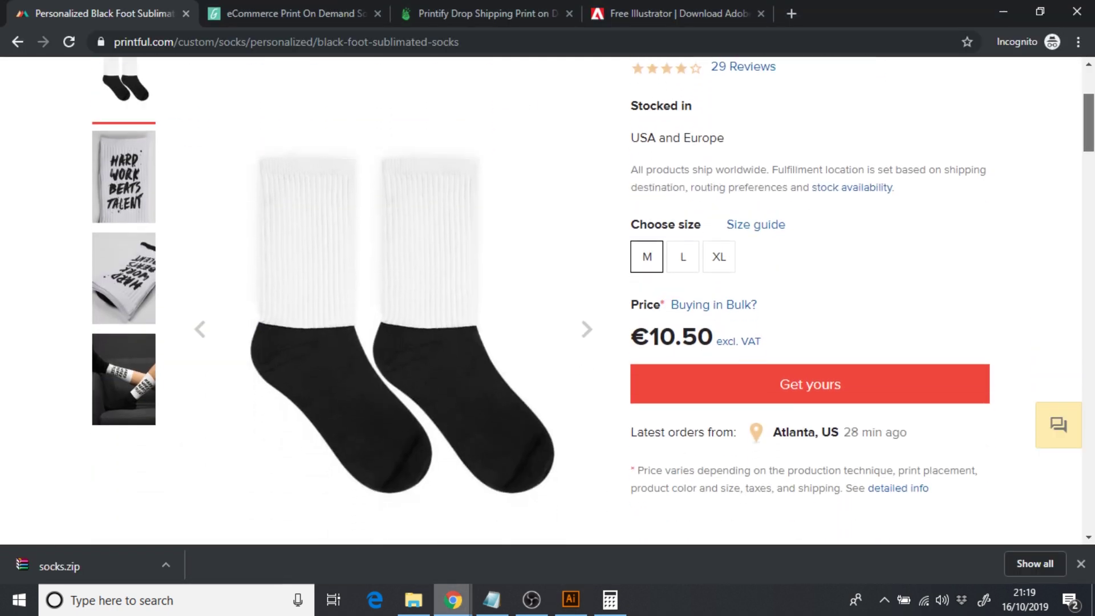
scroll(718, 274, "up", 1)
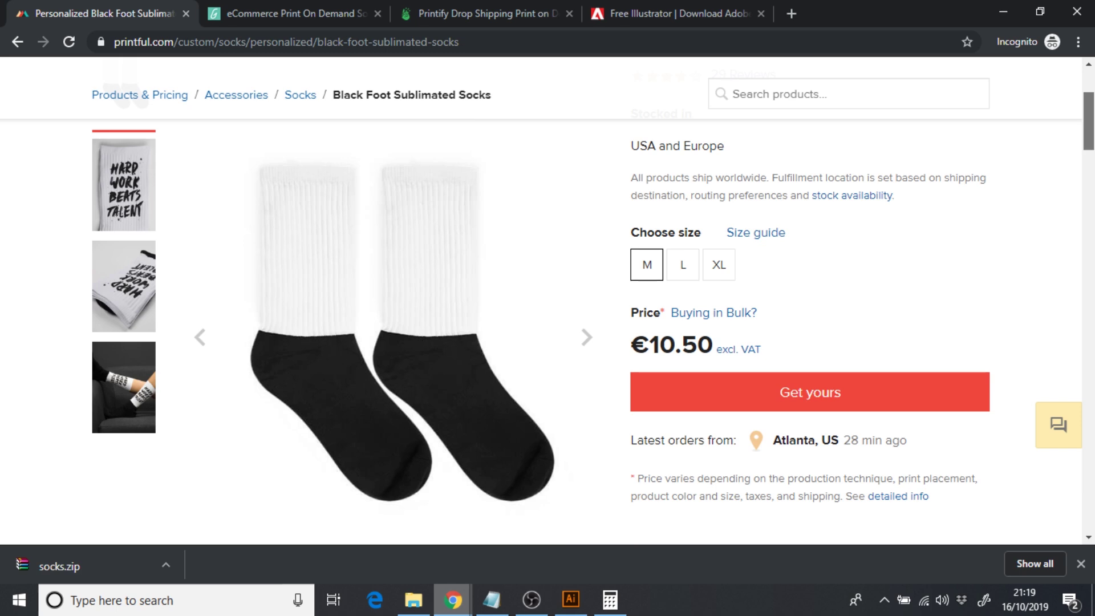
left_click(793, 398)
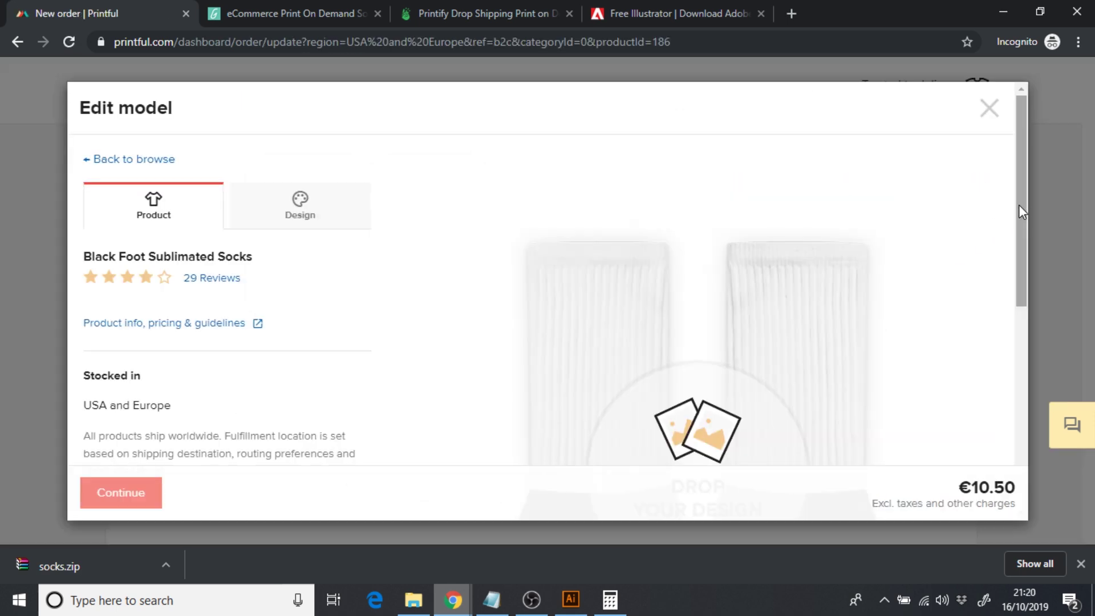
- Accept the upload conditions and upload Sock POD-01 to the file library
left_click_drag(1019, 205, 1023, 272)
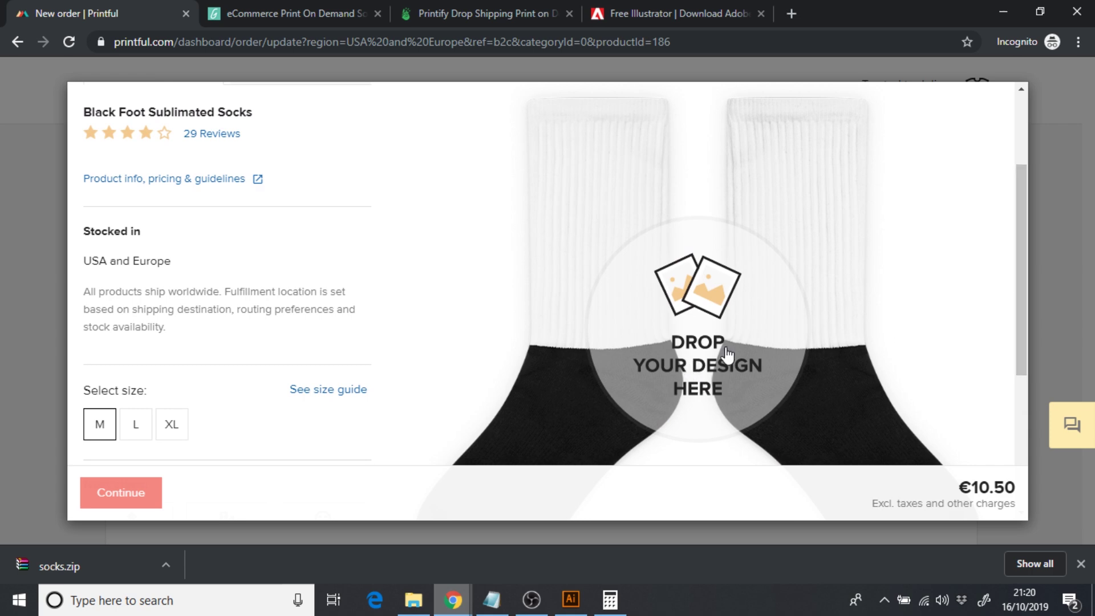
left_click(679, 338)
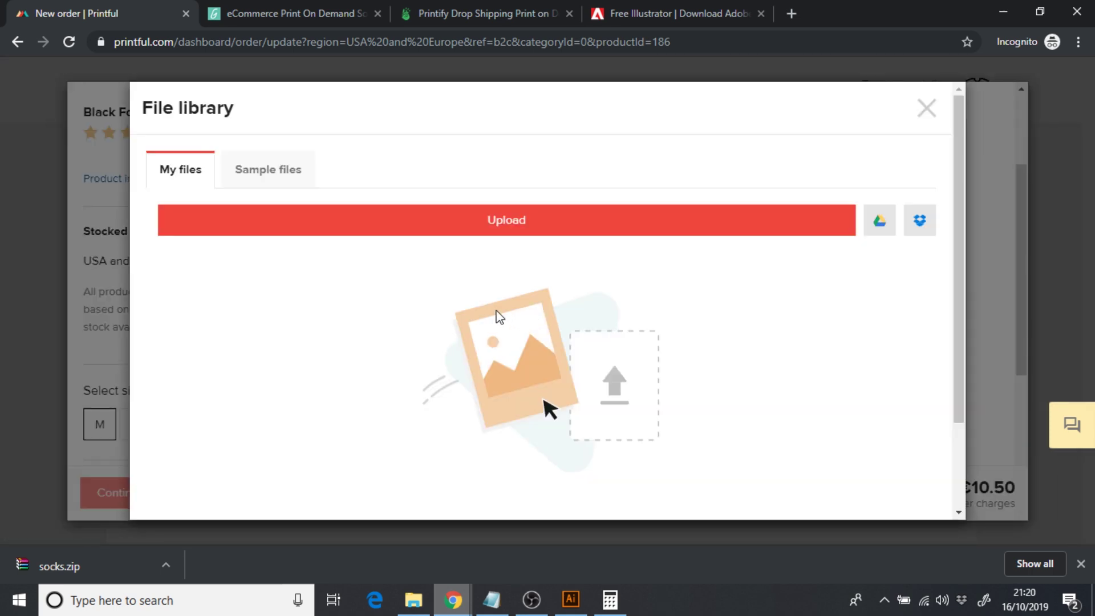
left_click(501, 234)
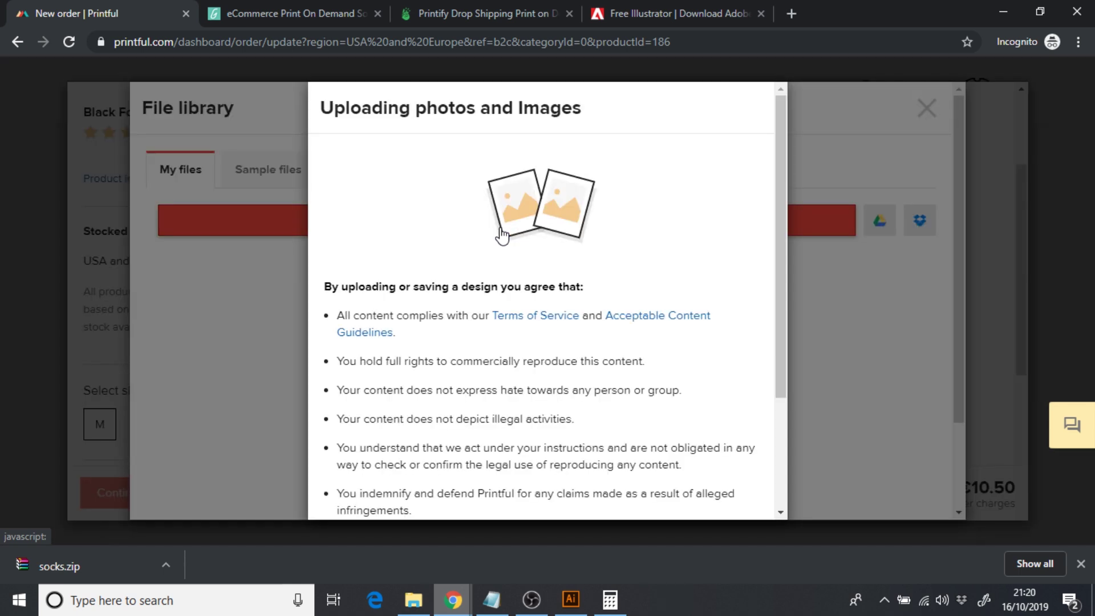
left_click_drag(780, 190, 778, 329)
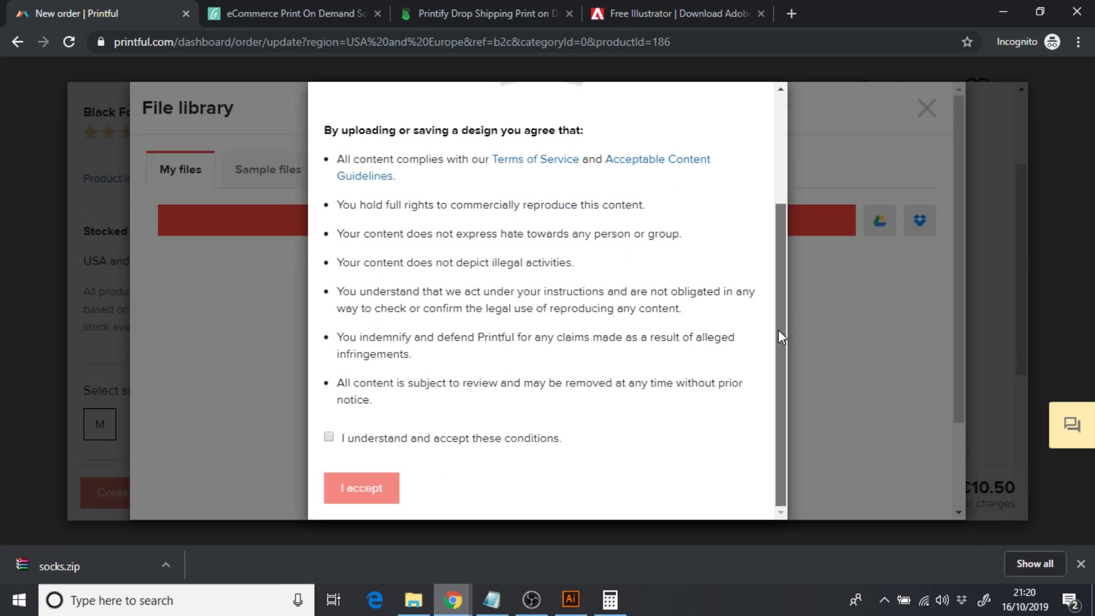
left_click(329, 437)
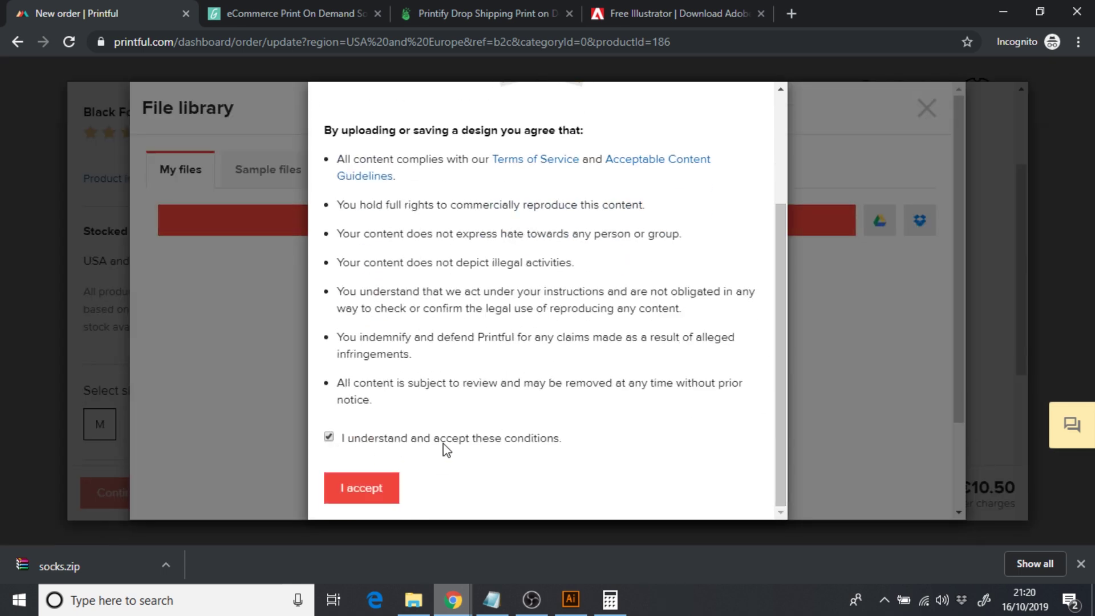
left_click(381, 492)
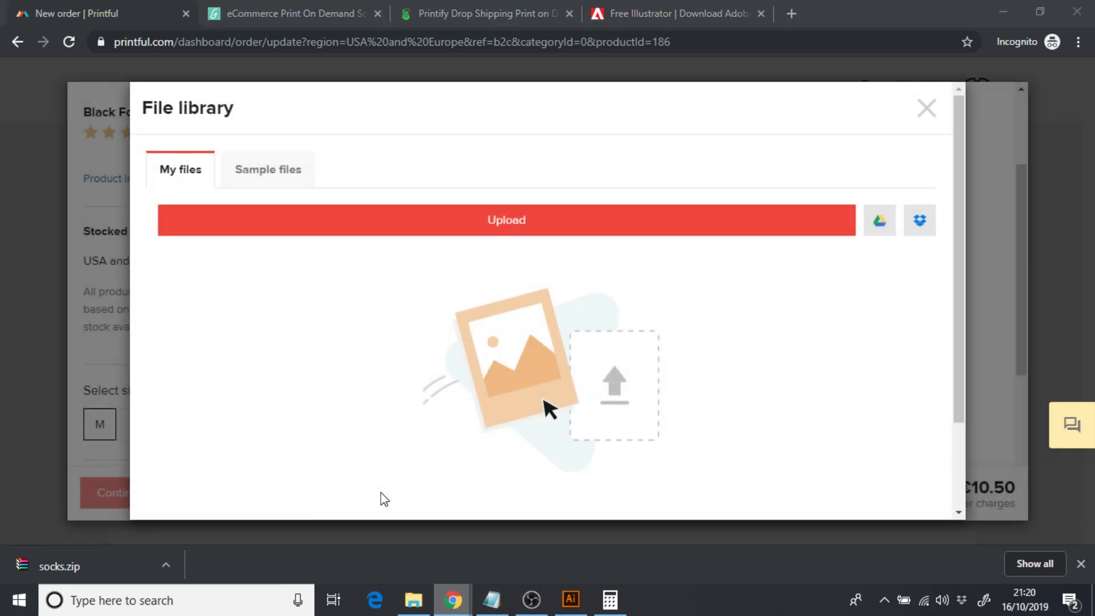
left_click(841, 237)
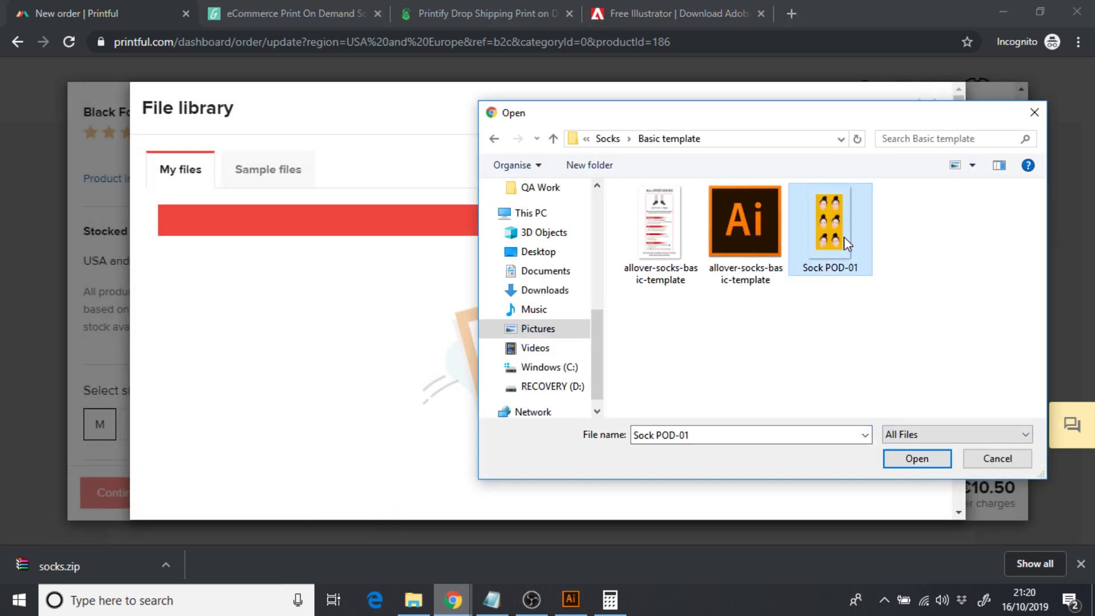
left_click(917, 457)
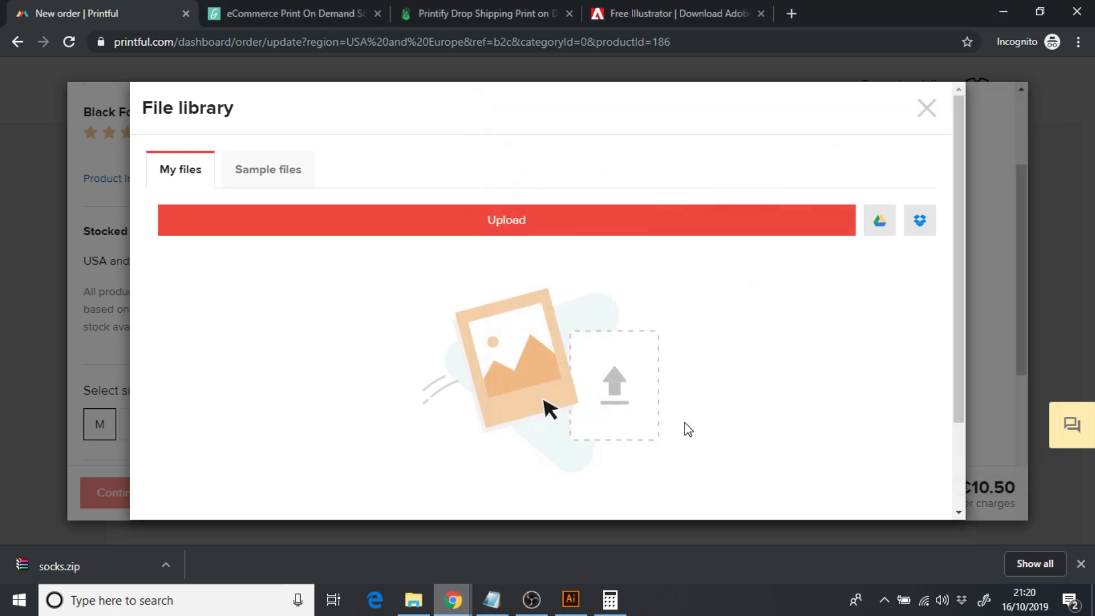
- Apply Sock-POD-01.png as the design and view the mockup of both black-foot socks
left_click(242, 384)
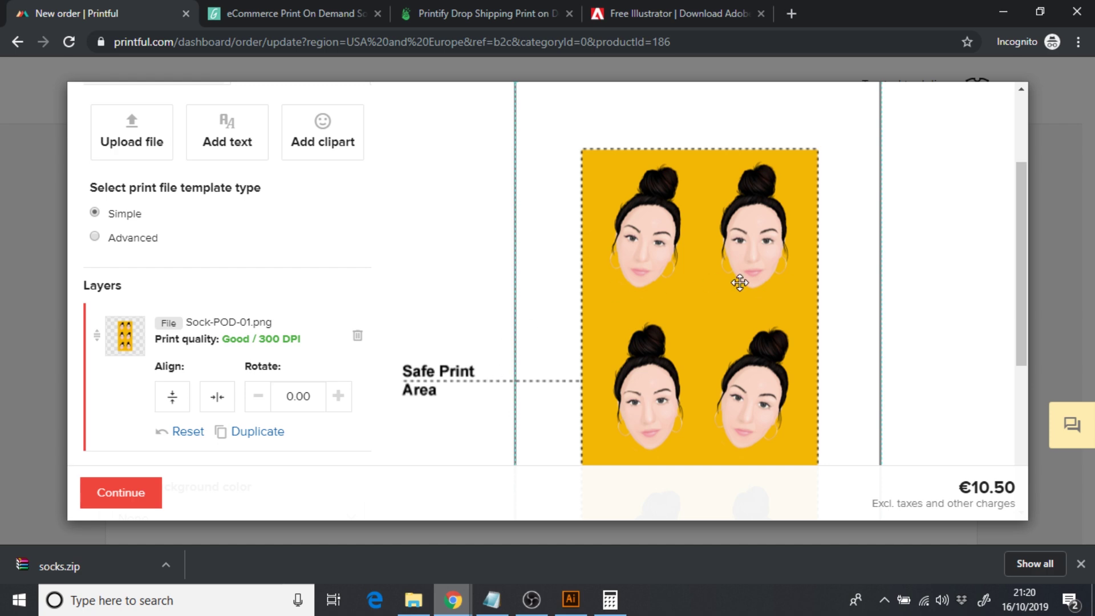
left_click_drag(1024, 239, 1018, 207)
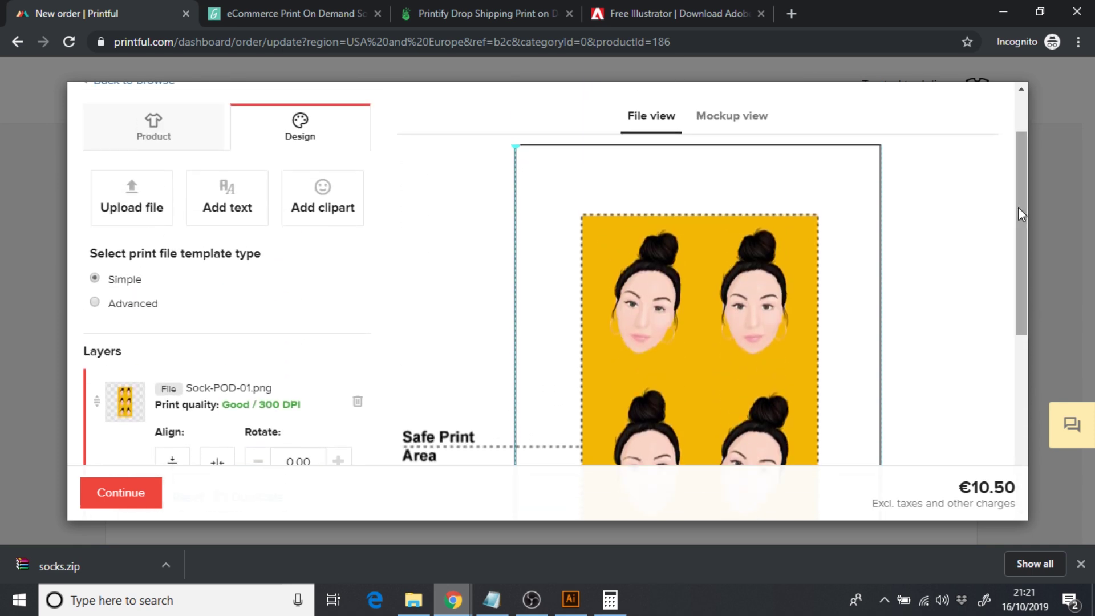
left_click(735, 120)
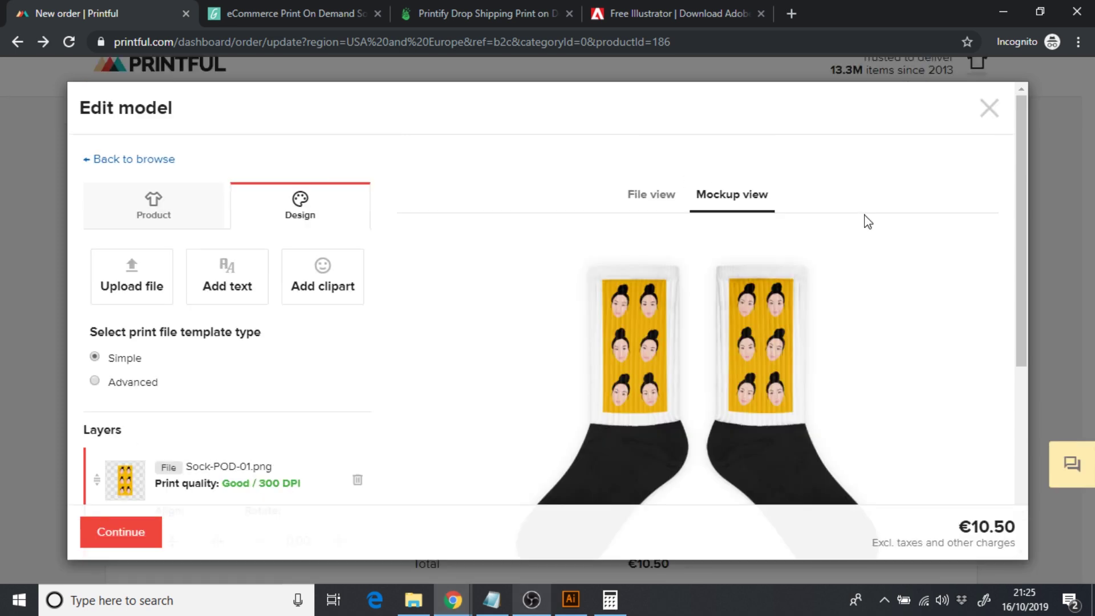
left_click_drag(1018, 228, 1024, 275)
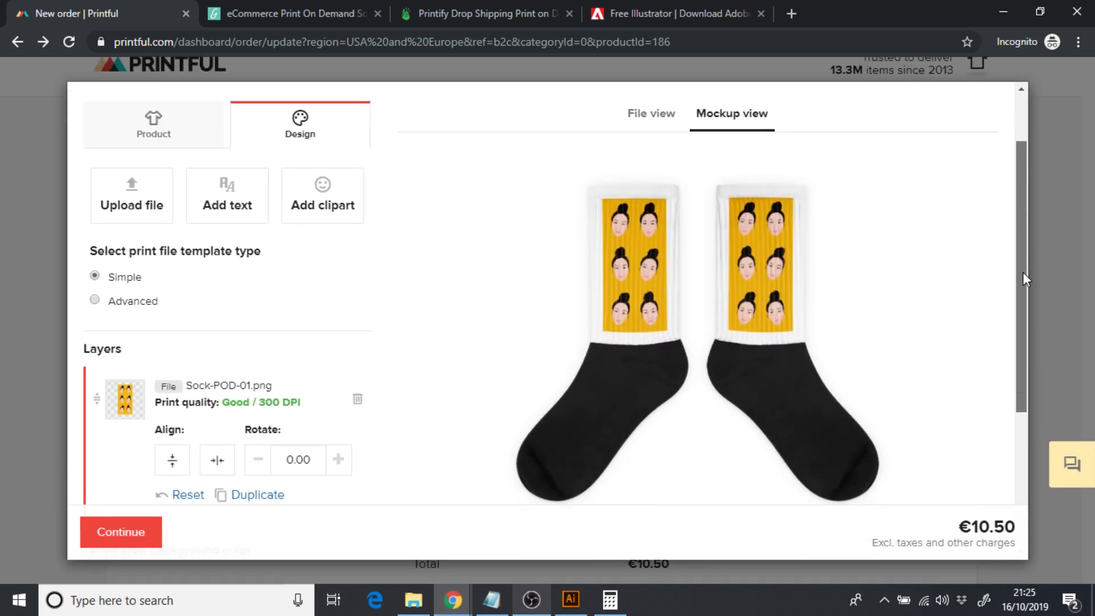
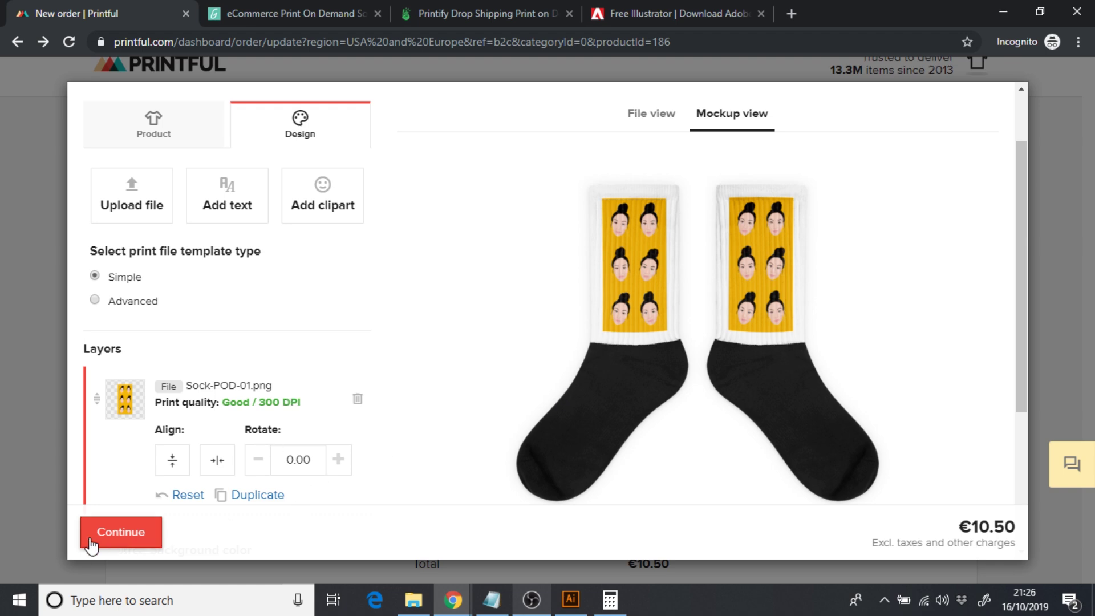
- Save the Black Foot Sublimated Socks (M) design, €10.50, and proceed to the shipping address
left_click(107, 534)
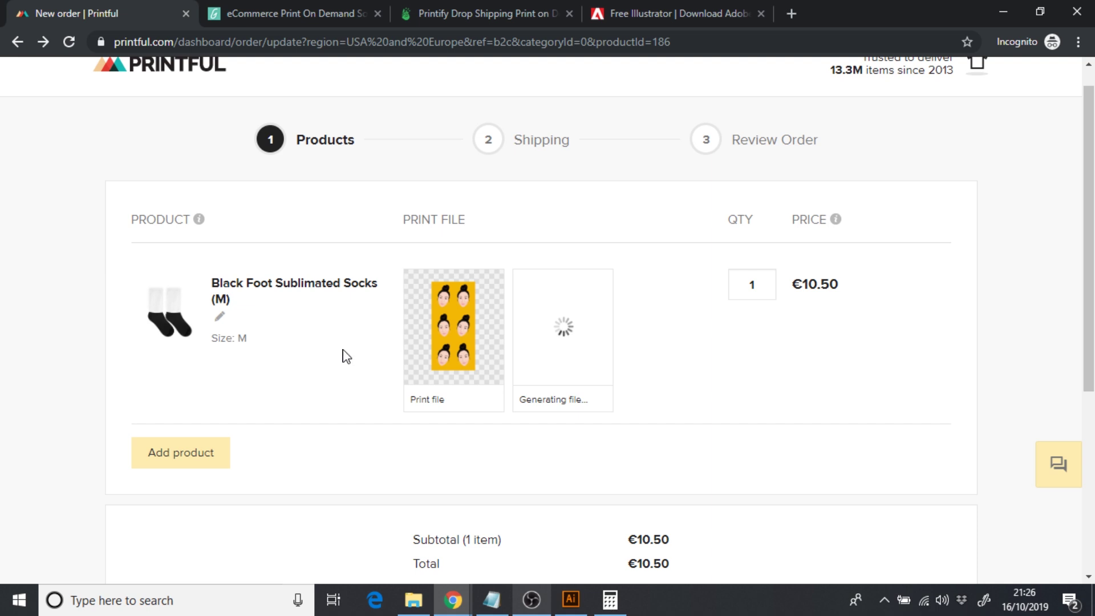
scroll(628, 325, "down", 1)
scroll(580, 326, "down", 5)
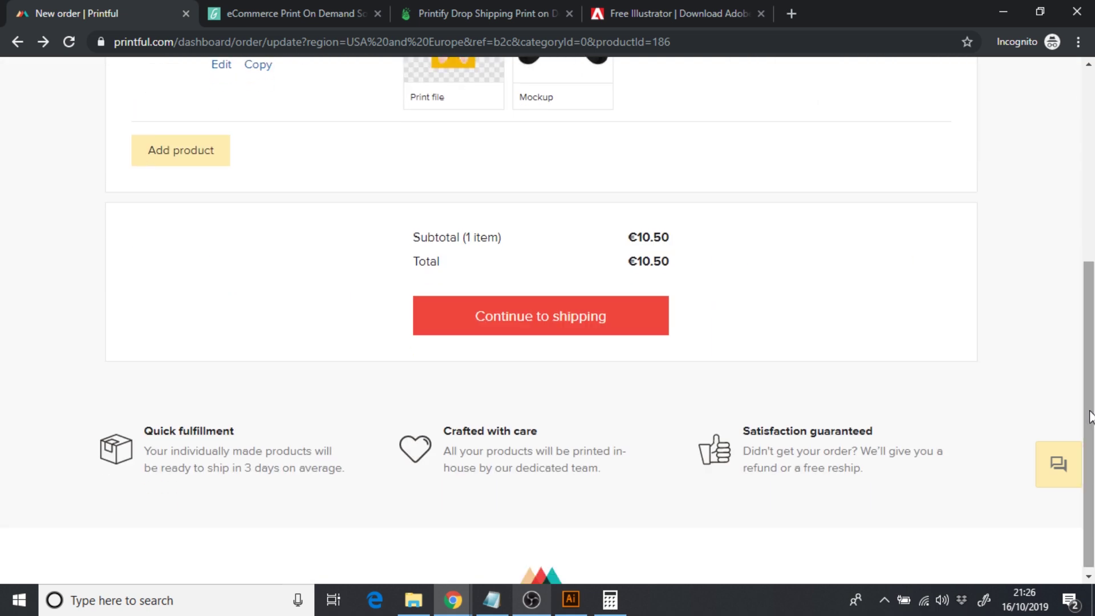
left_click(578, 320)
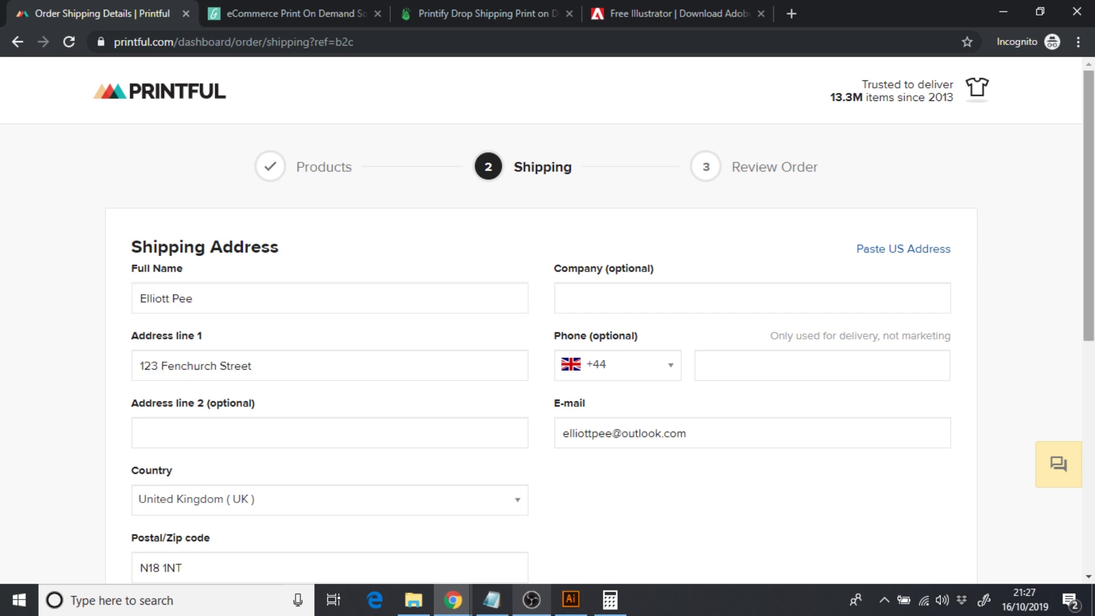
- Calculate UK shipping, compare the €4 Flat Rate, keep €2.56 Standard, and continue to review
scroll(802, 257, "down", 6)
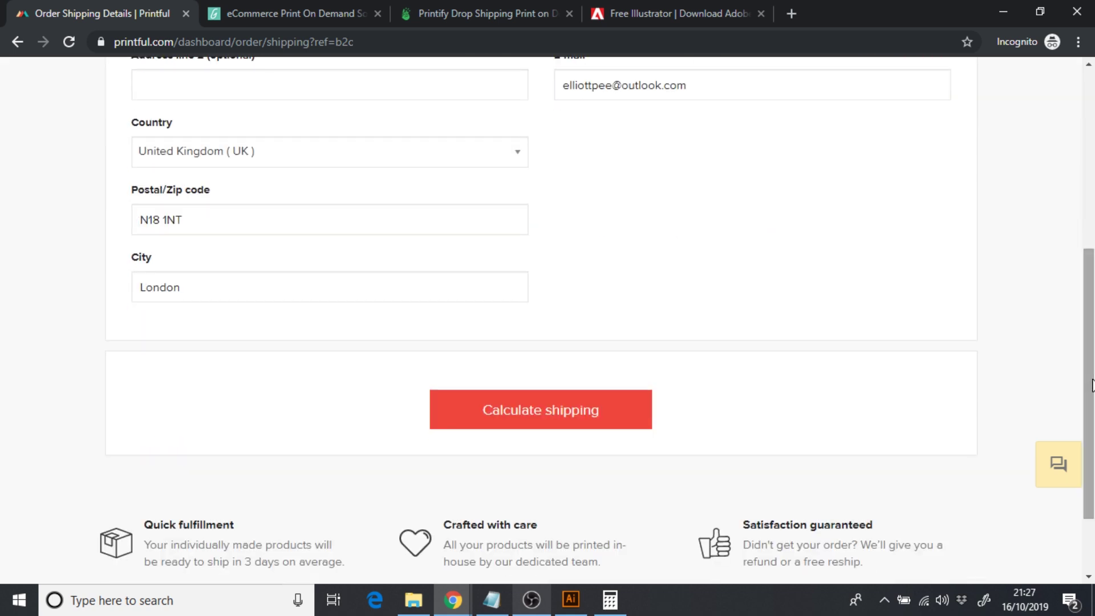
left_click(551, 406)
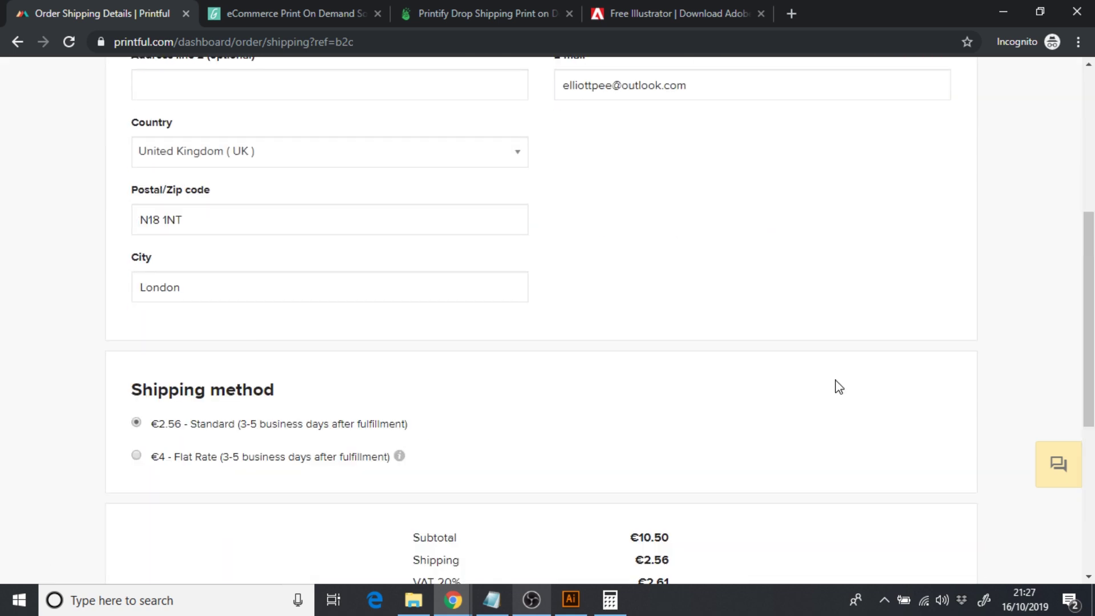
left_click_drag(1089, 320, 1089, 374)
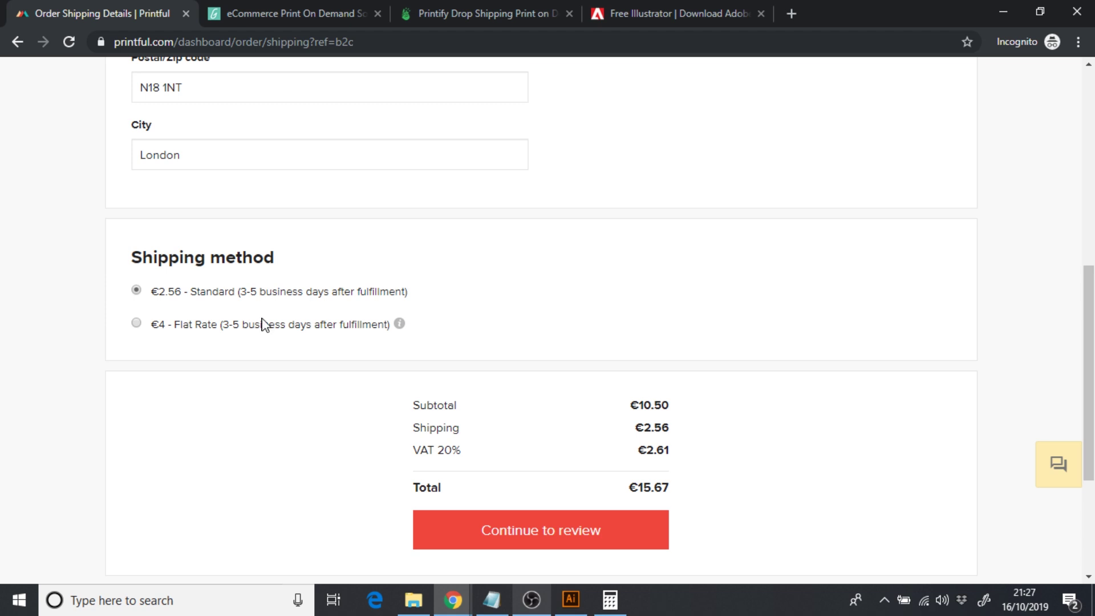
left_click(136, 324)
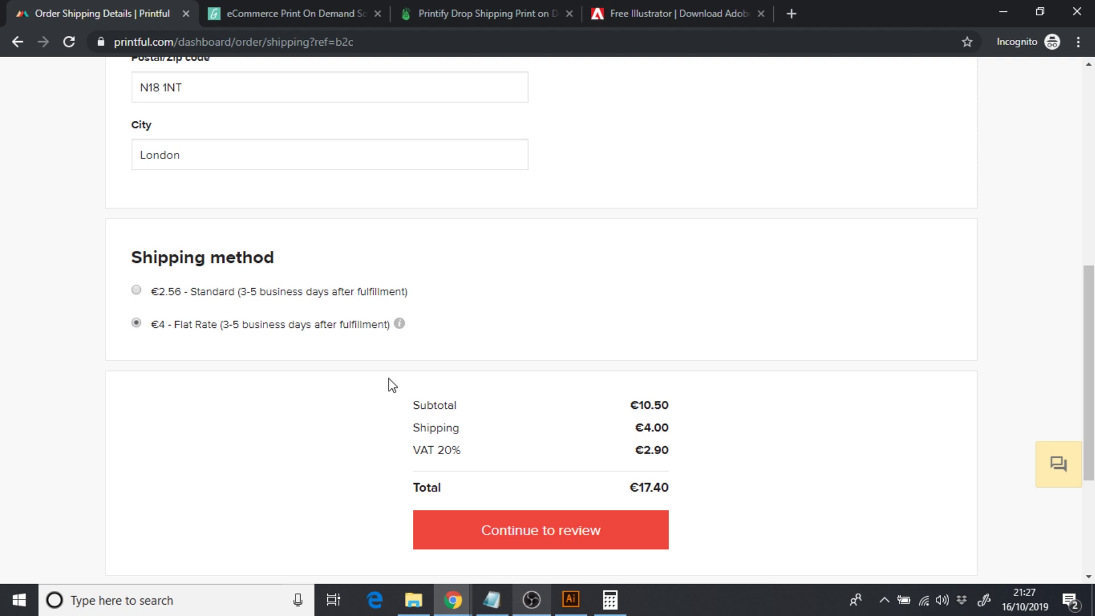
left_click(135, 290)
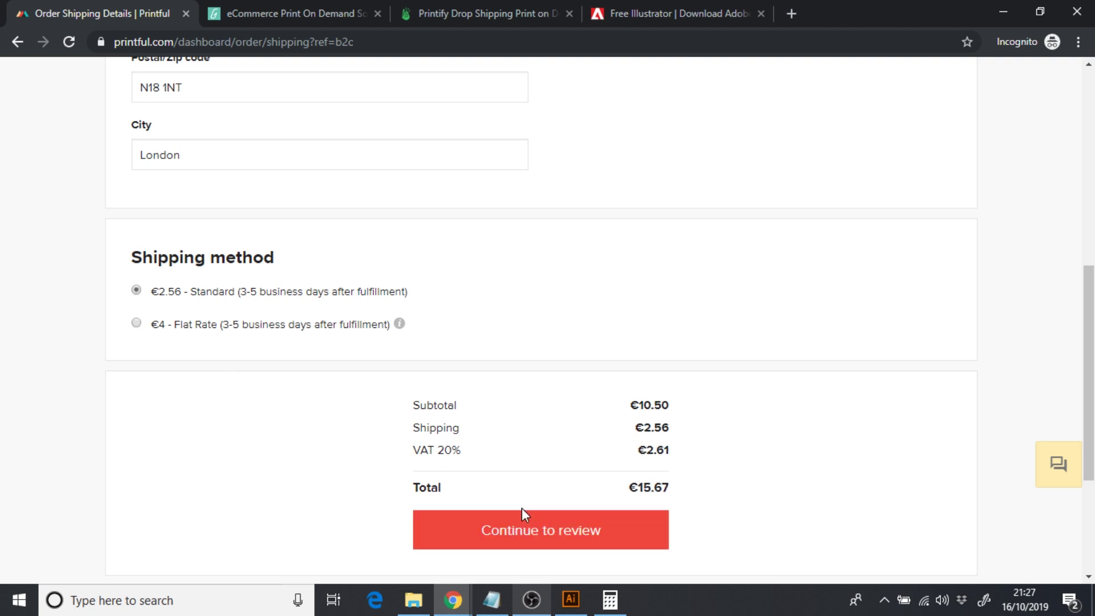
left_click(574, 532)
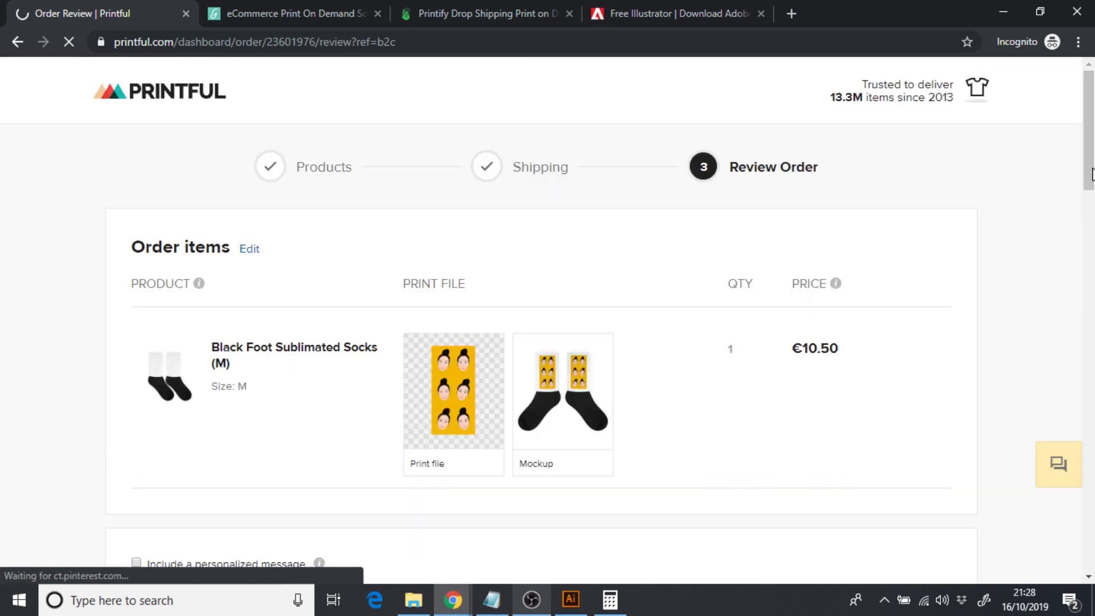
- Scroll through the €15.67 sock order review to Complete order, then switch to Gooten
left_click_drag(1093, 168, 1093, 184)
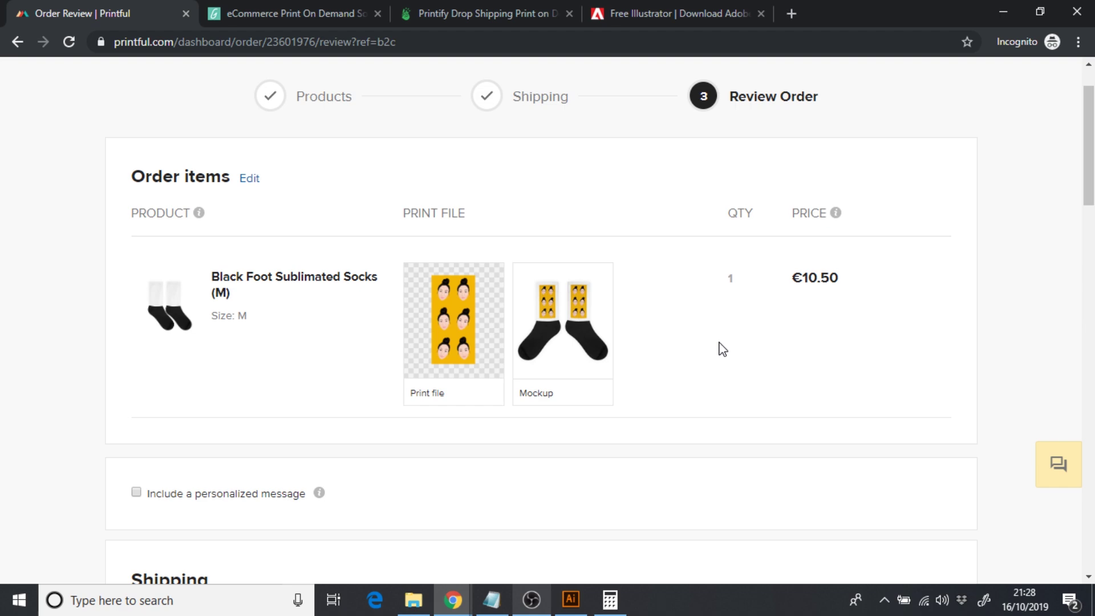
scroll(548, 319, "down", 8)
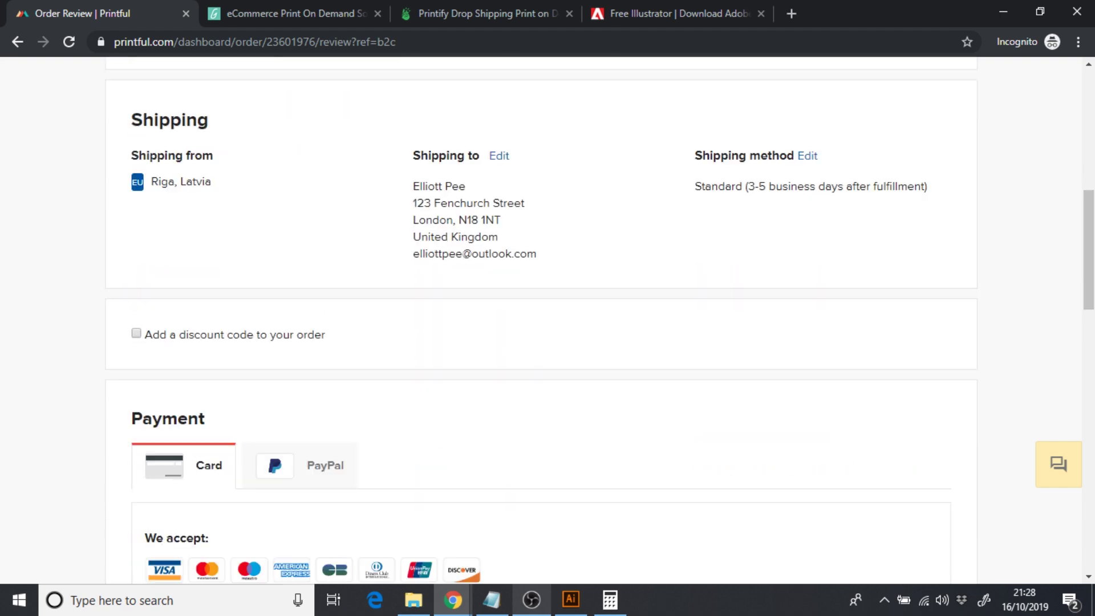
scroll(547, 319, "down", 7)
scroll(548, 320, "down", 3)
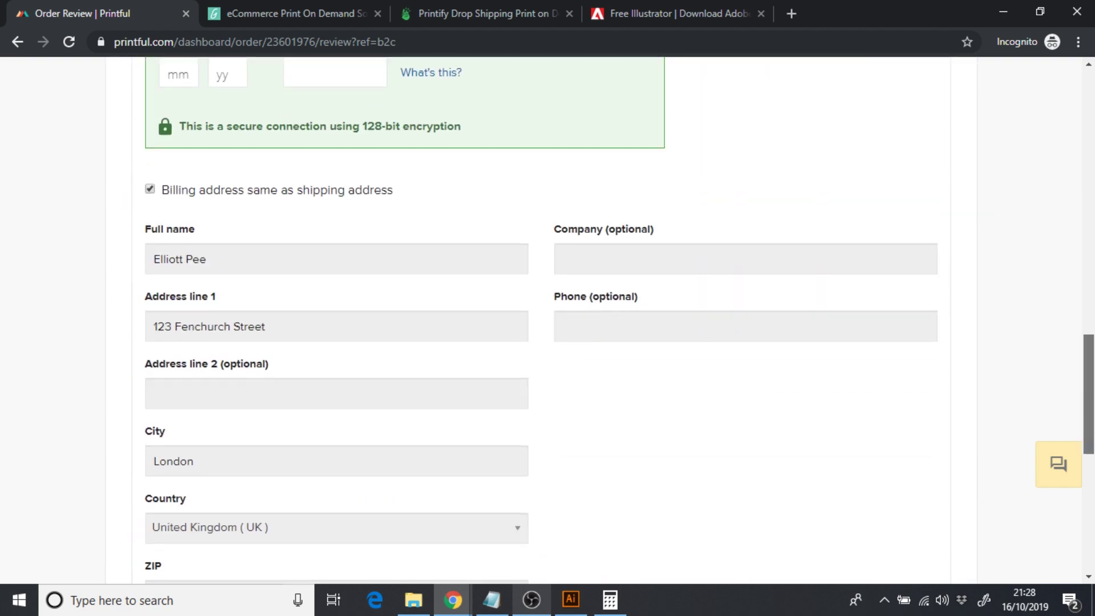
scroll(548, 319, "up", 3)
scroll(547, 319, "down", 8)
scroll(548, 320, "down", 1)
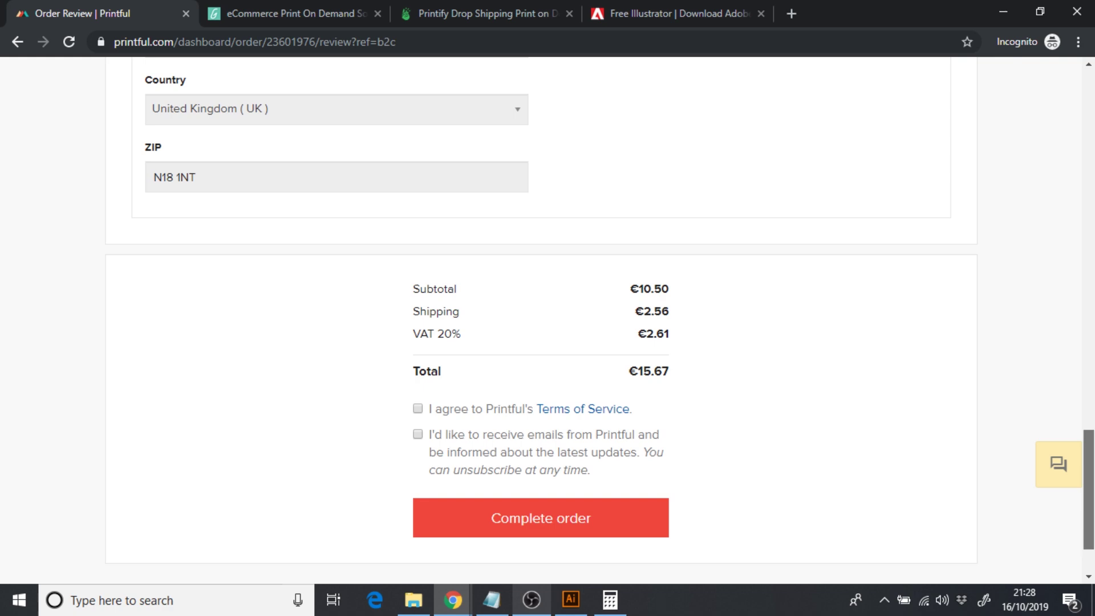
left_click_drag(1089, 494, 1089, 130)
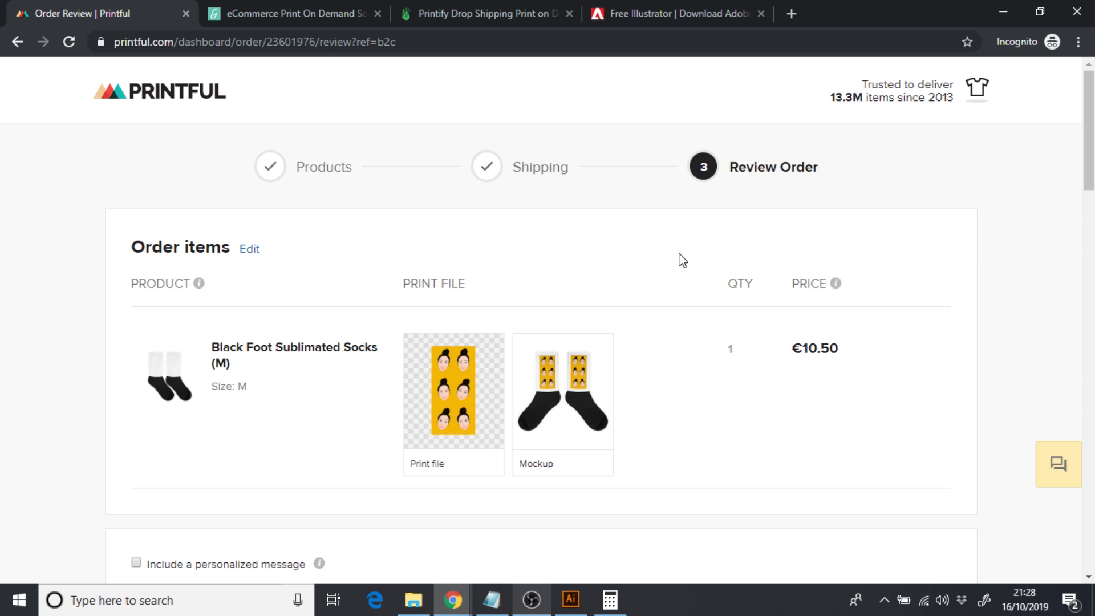
left_click(291, 12)
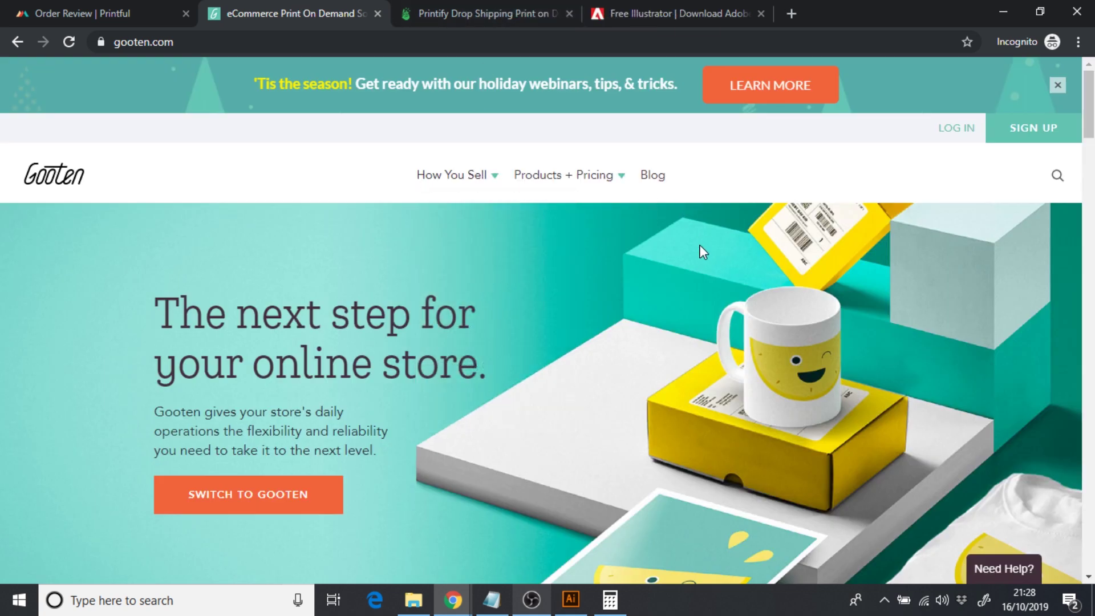
- Find Gooten's Pet Bandanas print specs: 7500 x 7500 px at 300 ppi
mouse_move(549, 181)
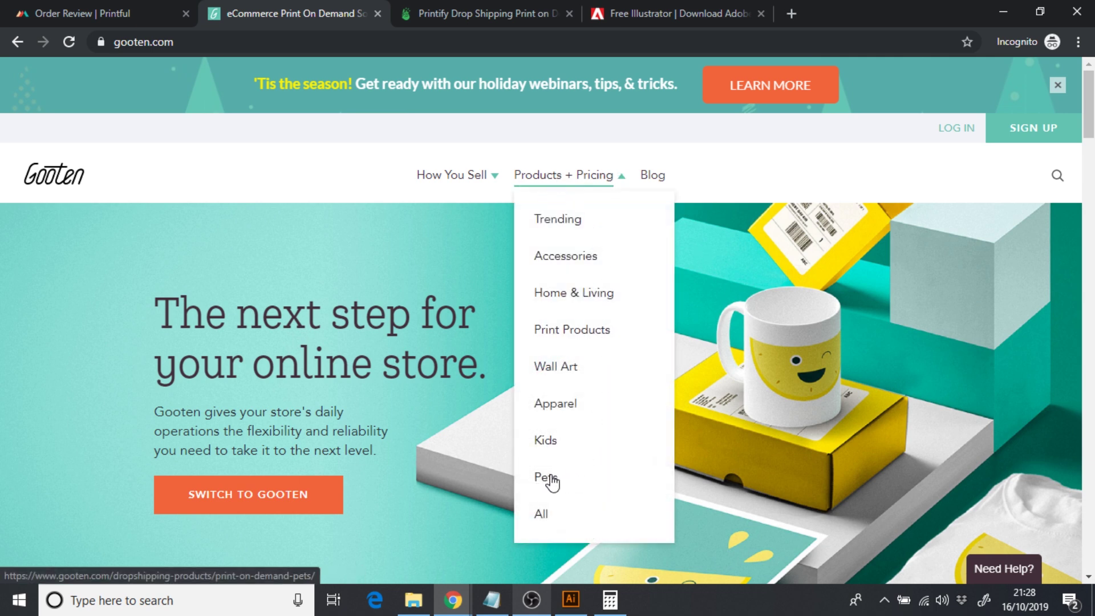
left_click(549, 478)
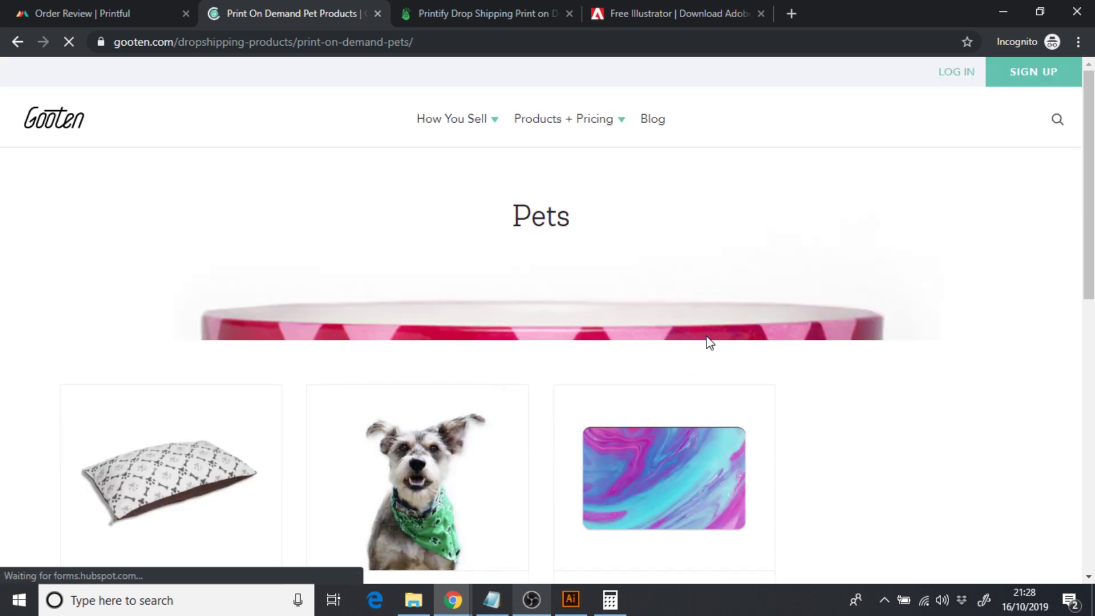
scroll(709, 342, "down", 2)
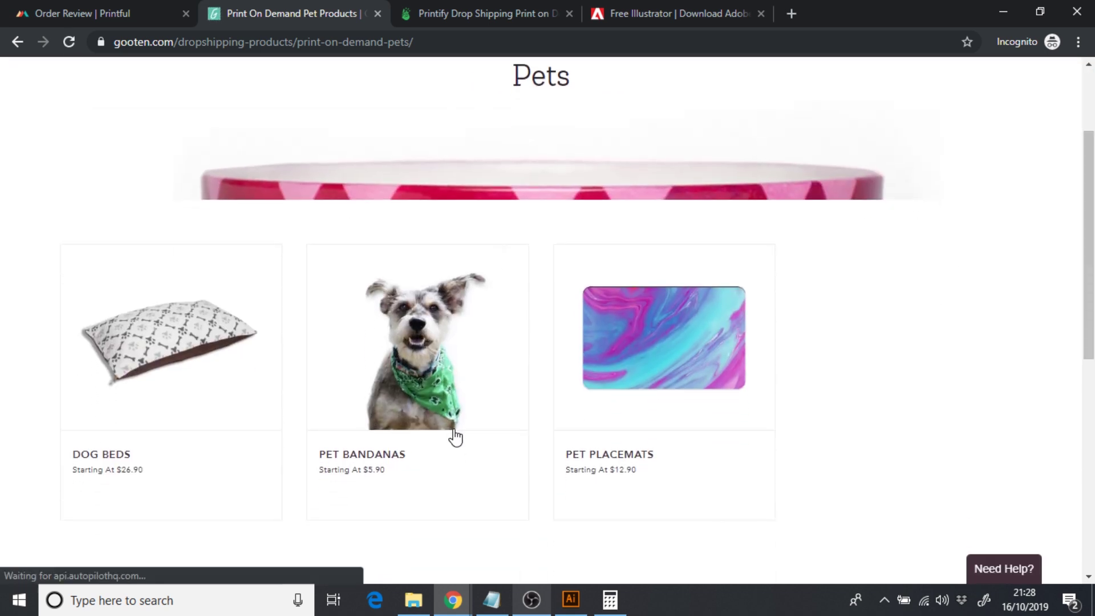
left_click(423, 360)
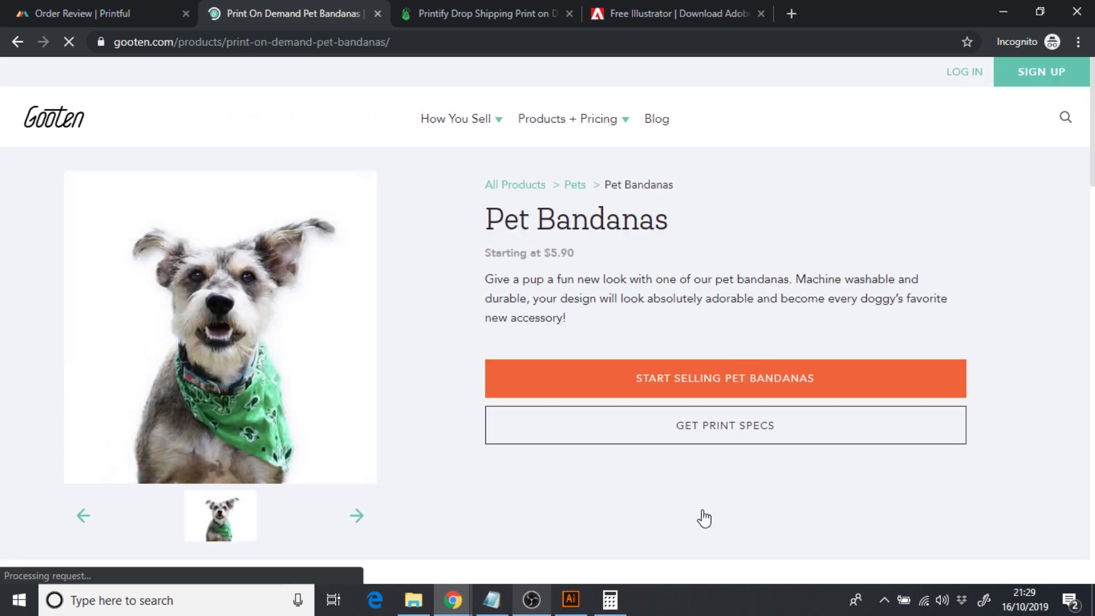
left_click(698, 435)
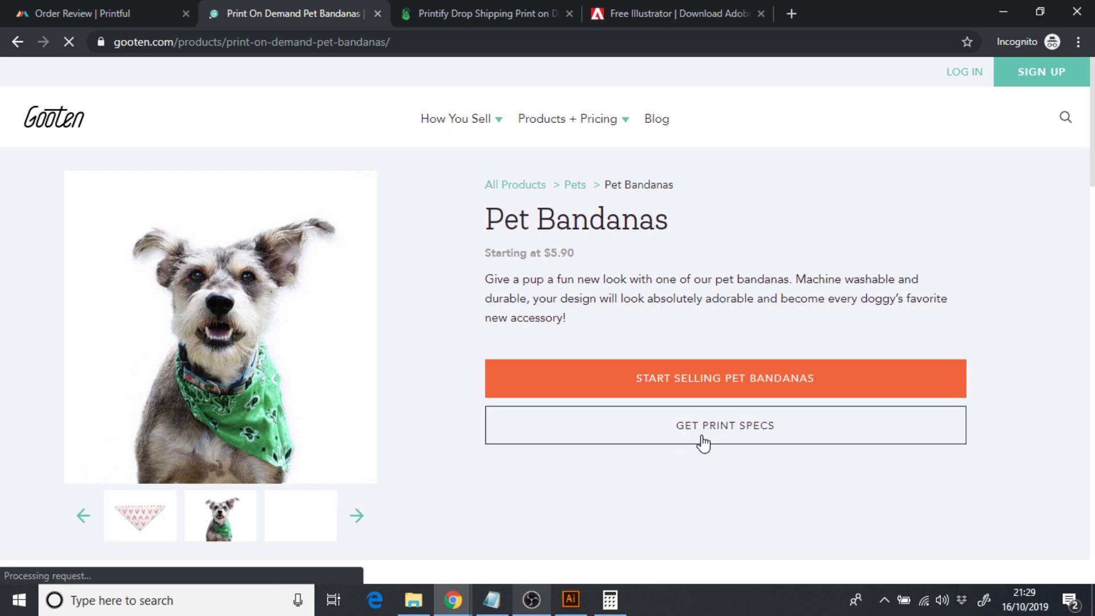
left_click(701, 442)
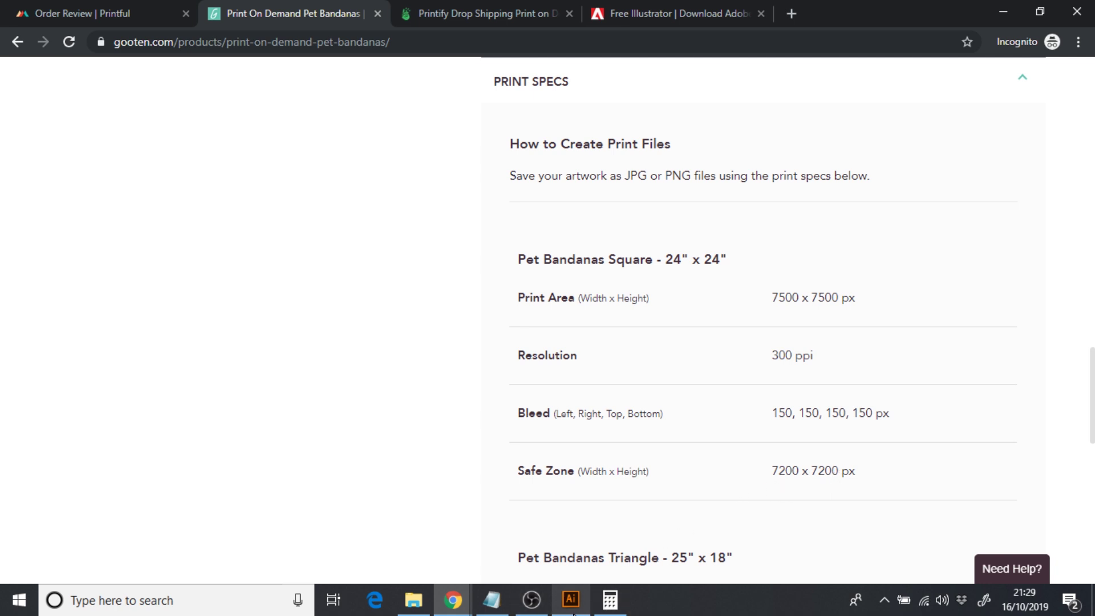
left_click(571, 600)
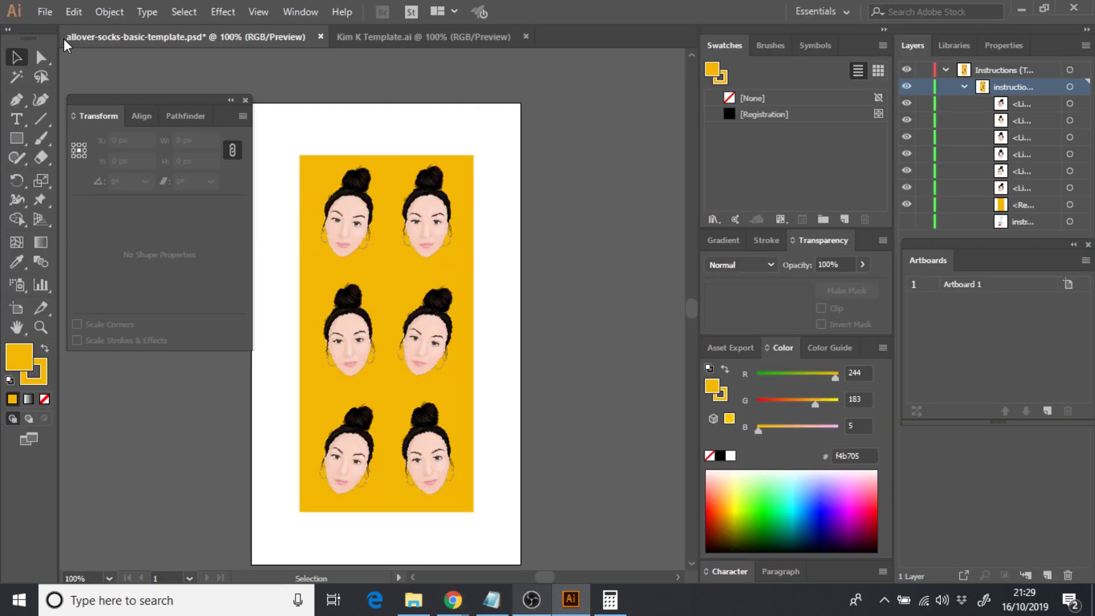
- Create a new 7500 x 7500 px Illustrator document, Untitled-1
left_click(45, 11)
left_click(57, 24)
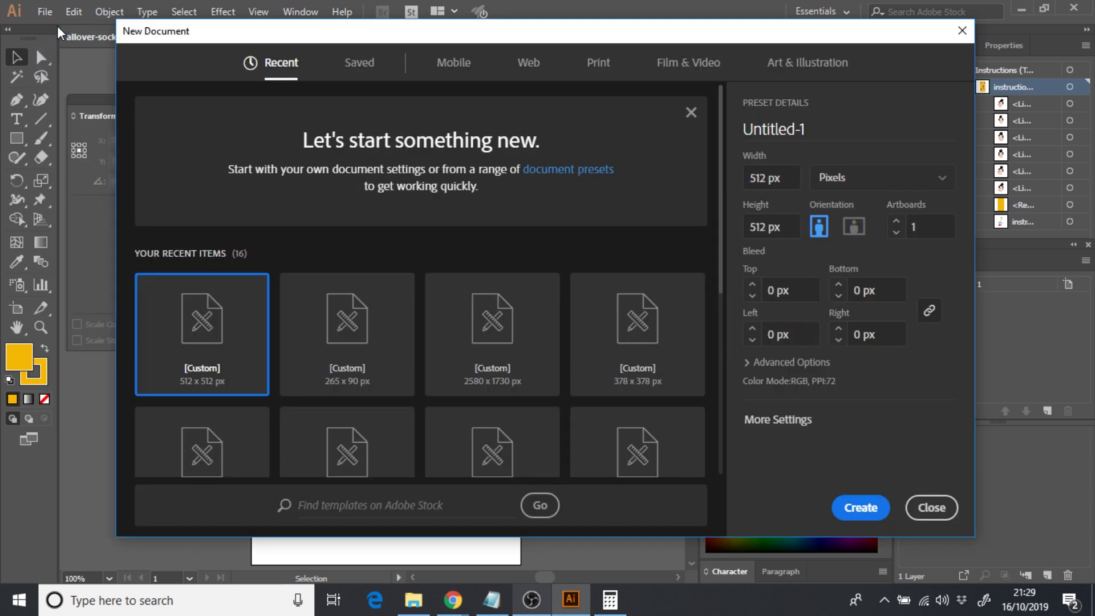
double_click(768, 180)
type("7500")
key("Tab")
type("7500")
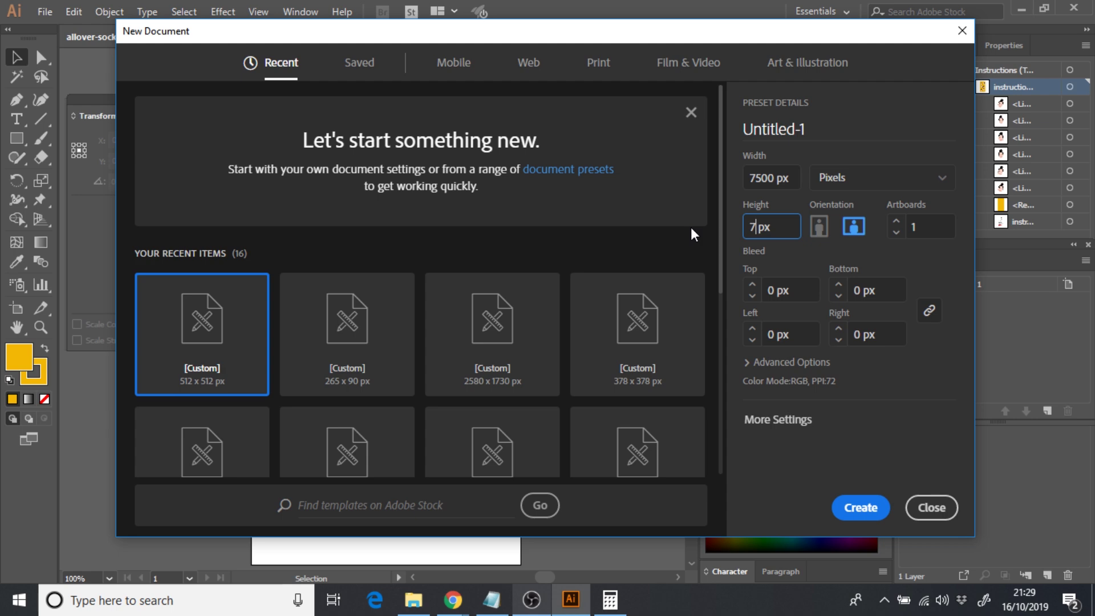
left_click(868, 505)
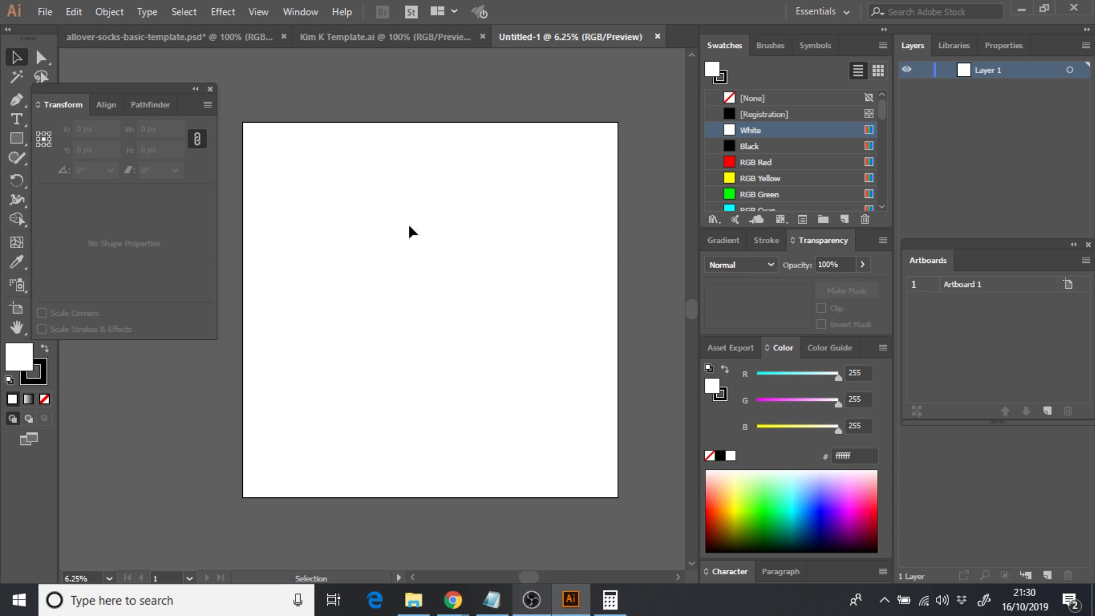
- Draw a 7200 px square and centre it vertically on the artboard
left_click(19, 138)
left_click_drag(268, 147, 592, 470)
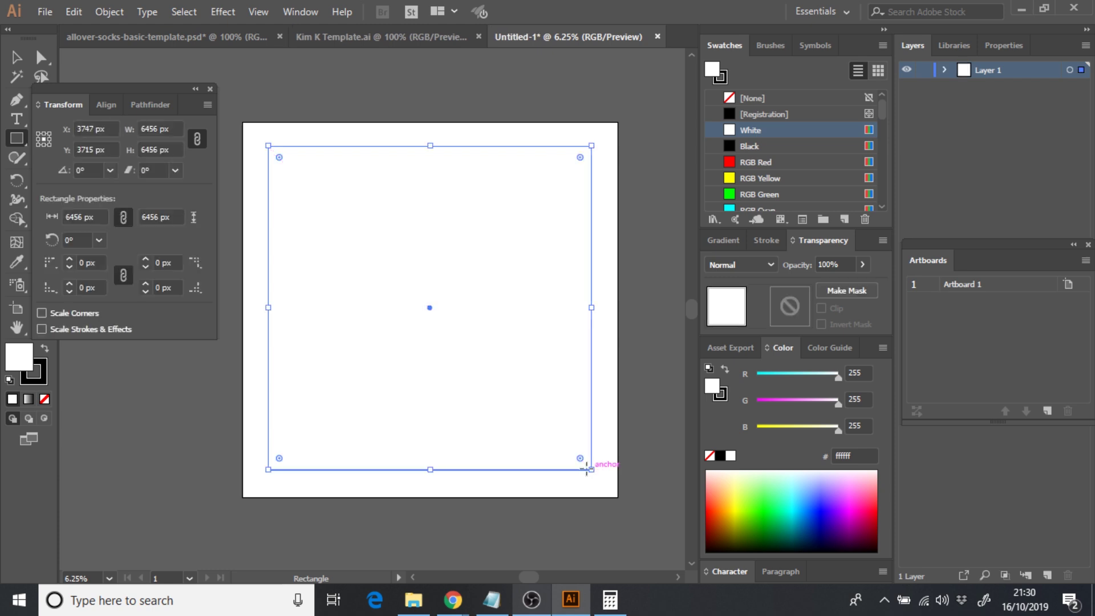
double_click(150, 131)
type("7")
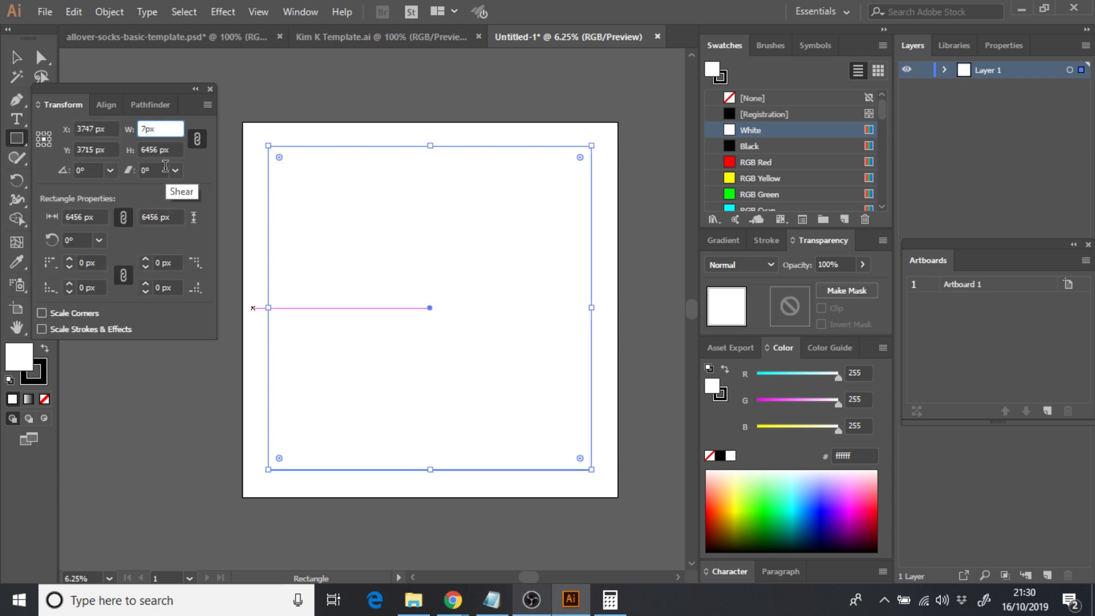
type("200")
key("Return")
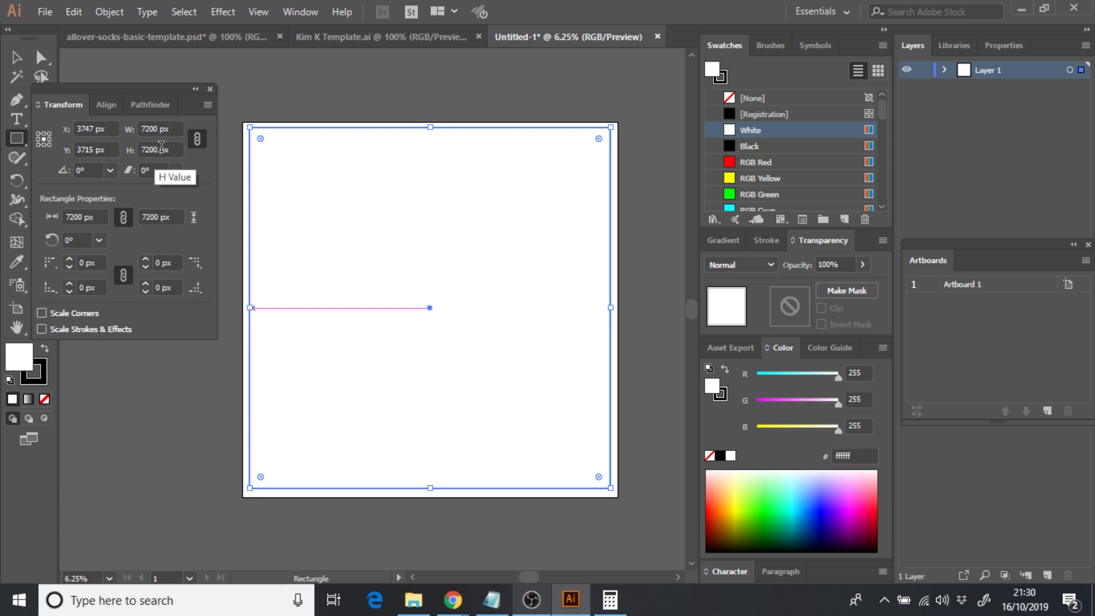
left_click(106, 105)
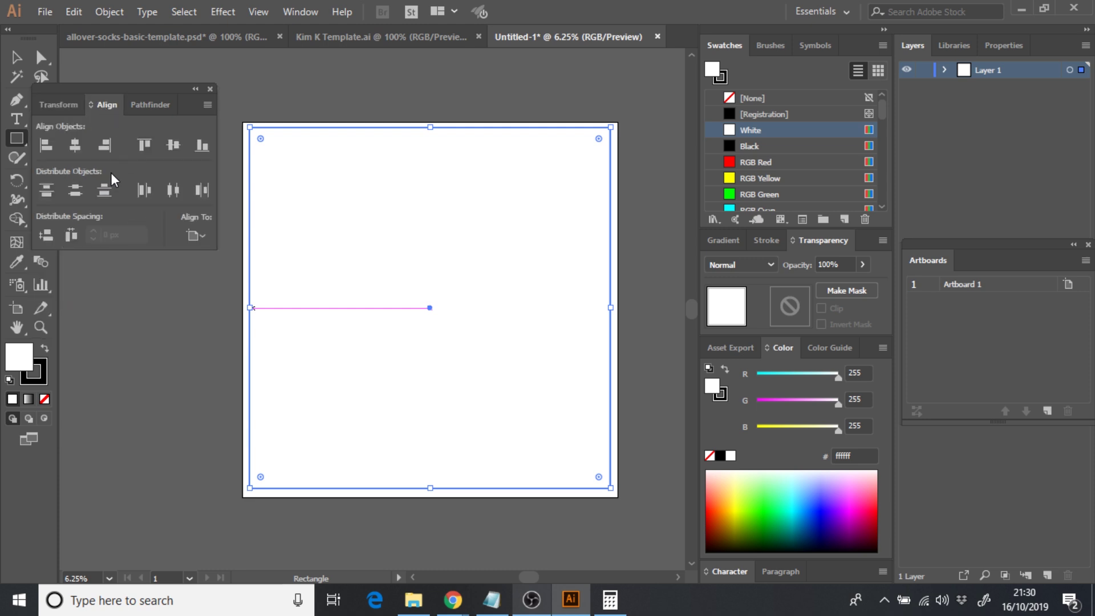
left_click(172, 149)
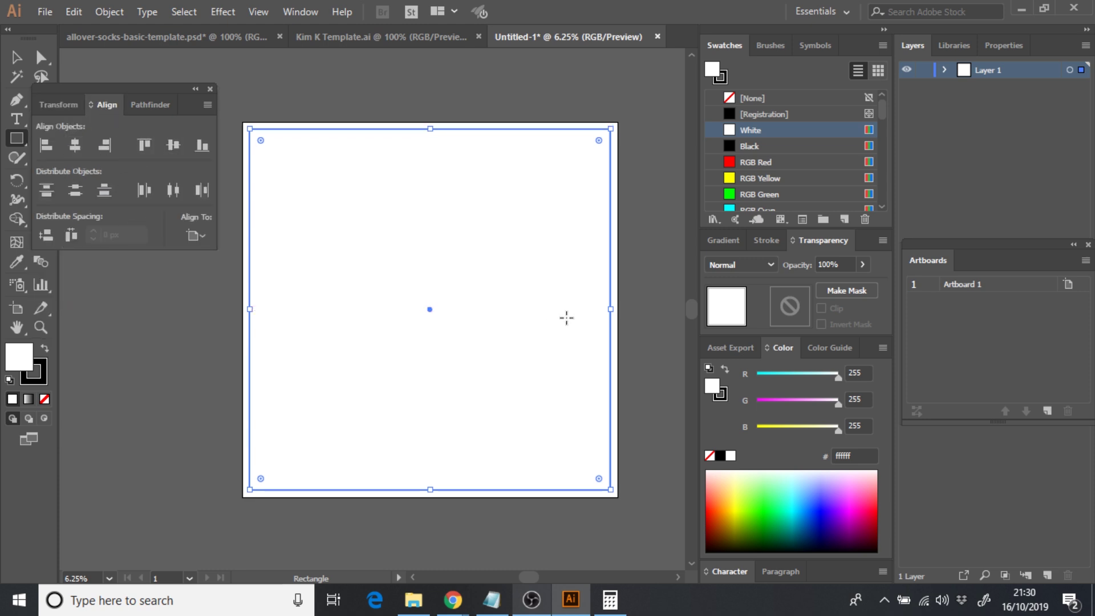
- Fill the square with light cyan #89d9db and deselect it
double_click(713, 389)
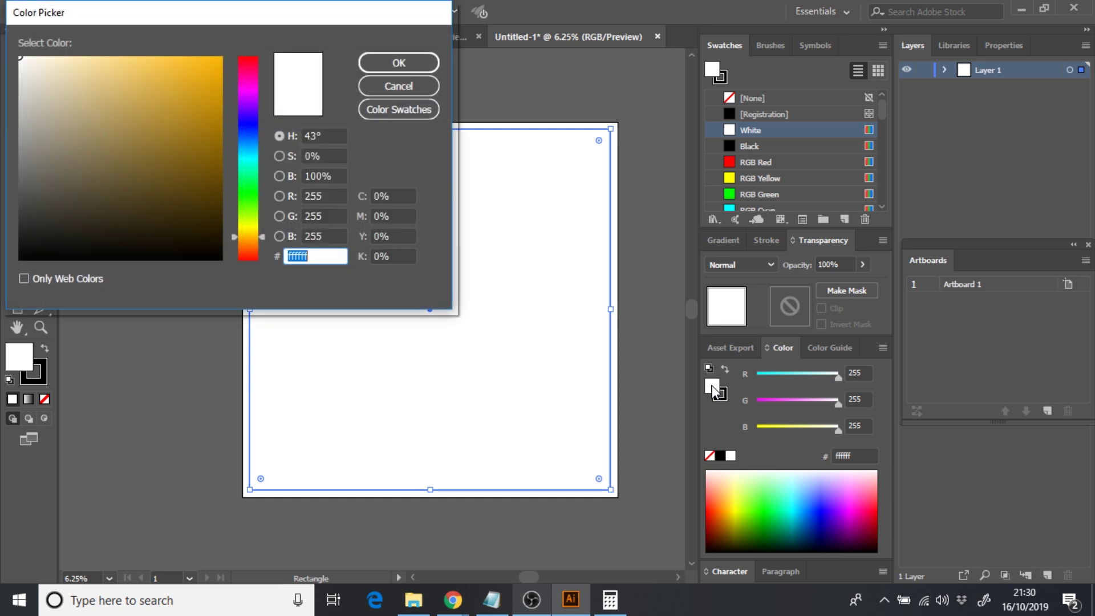
left_click_drag(263, 217, 259, 153)
left_click_drag(149, 68, 97, 83)
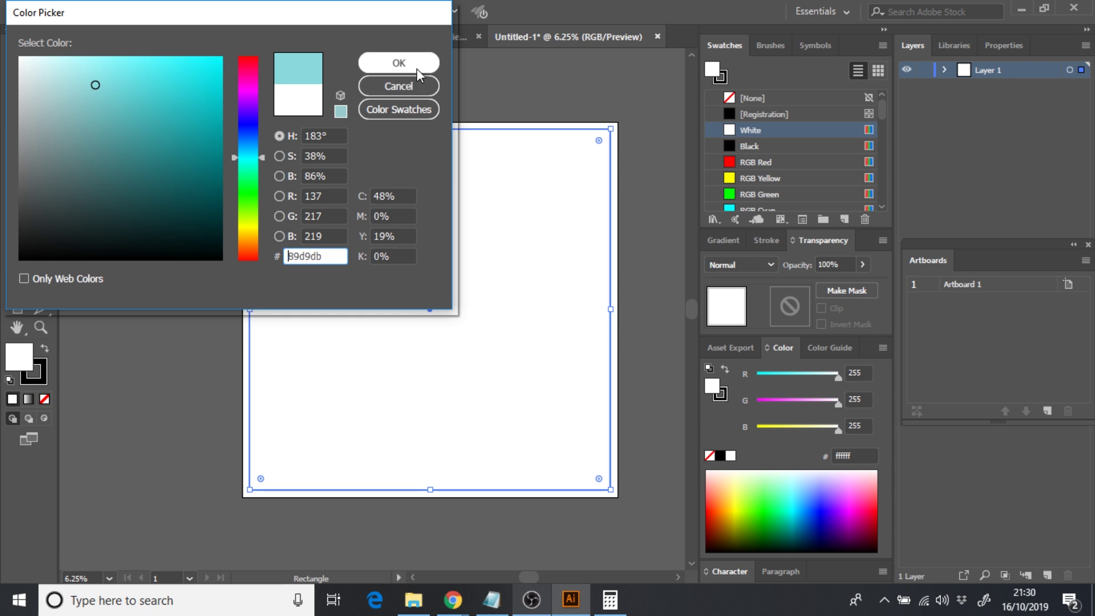
left_click(408, 66)
left_click(18, 58)
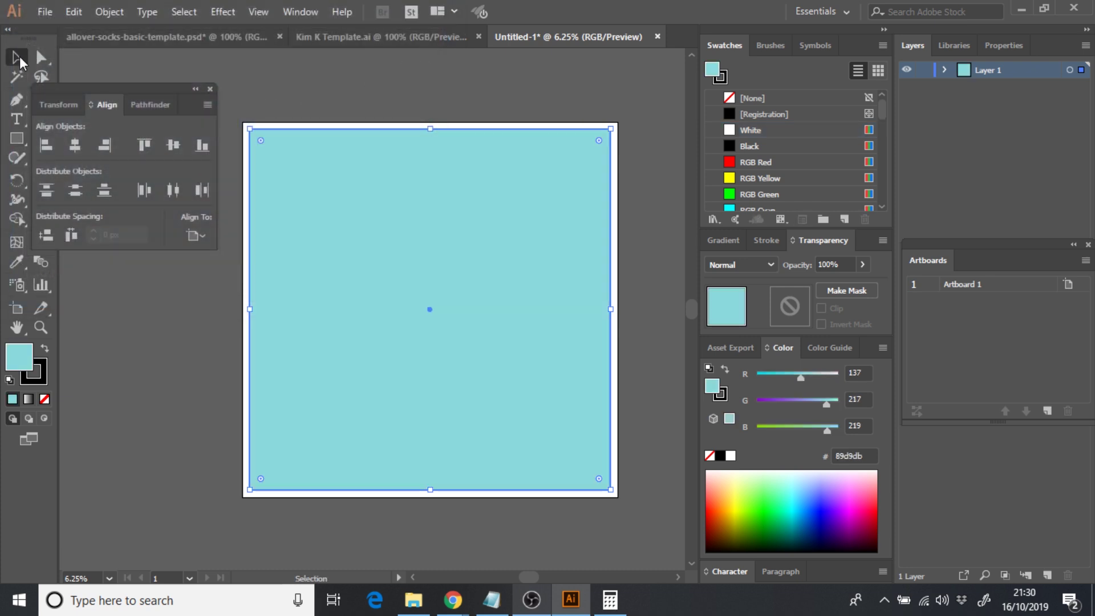
left_click(239, 348)
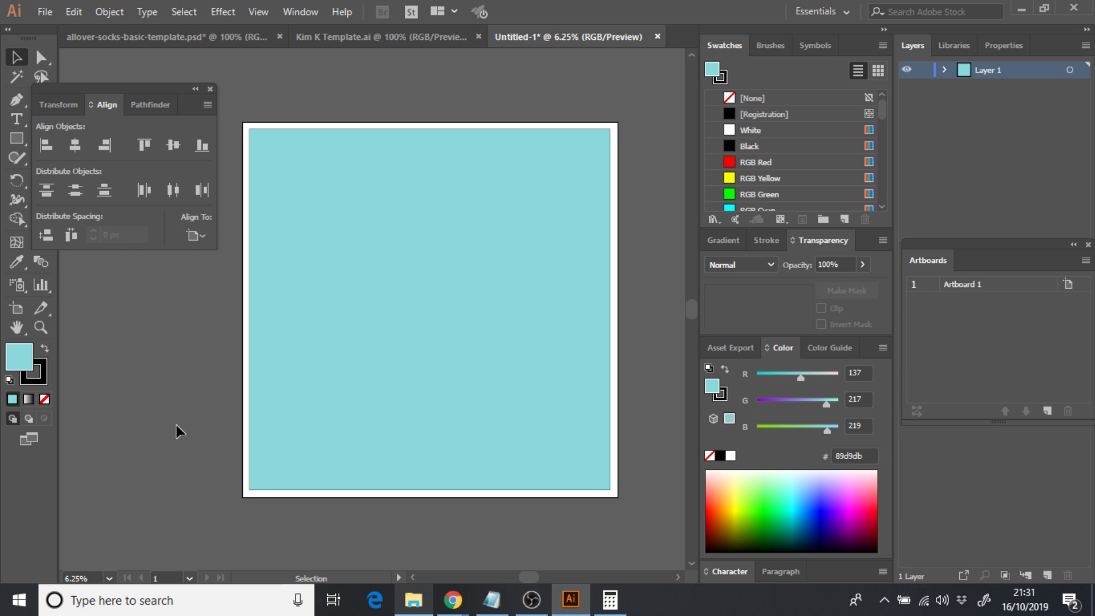
- Place the 'Me' face image from File Explorer onto the cyan square and shrink it
left_click(407, 601)
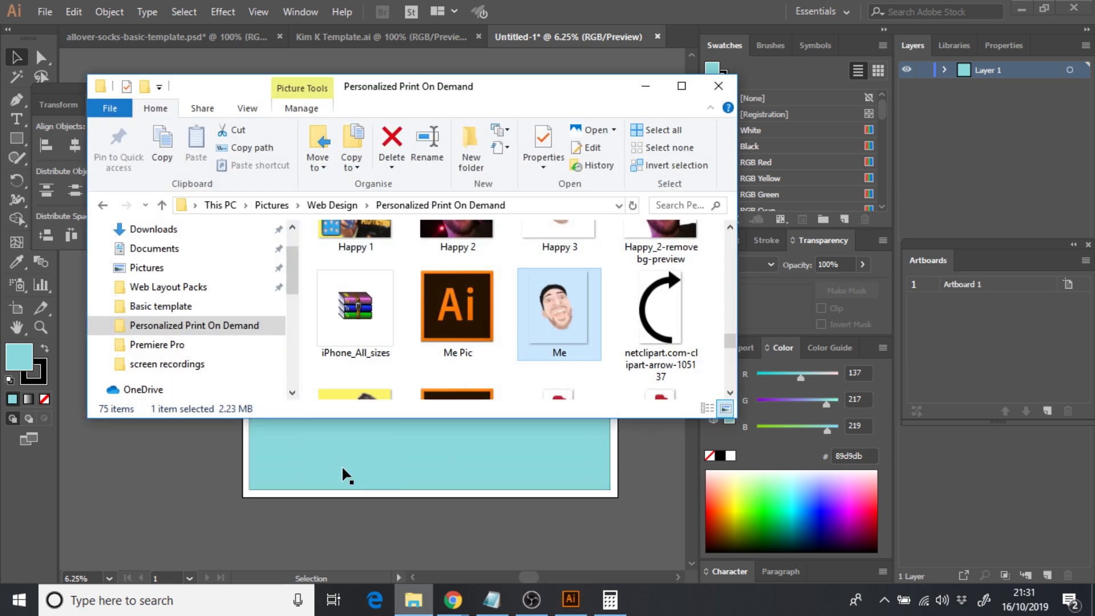
left_click_drag(206, 488, 206, 488)
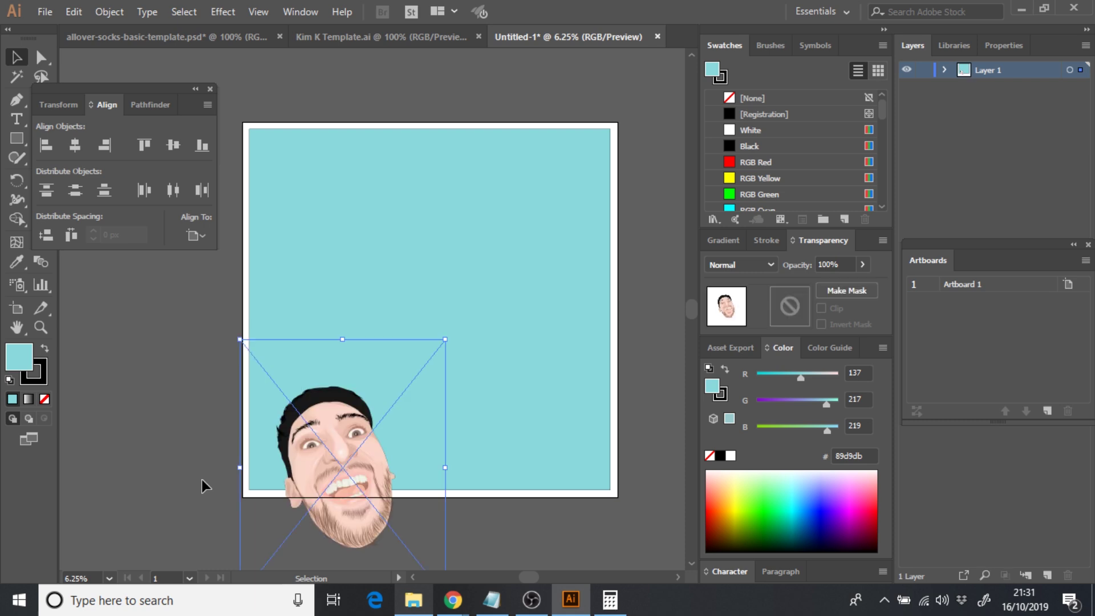
left_click_drag(318, 450, 324, 321)
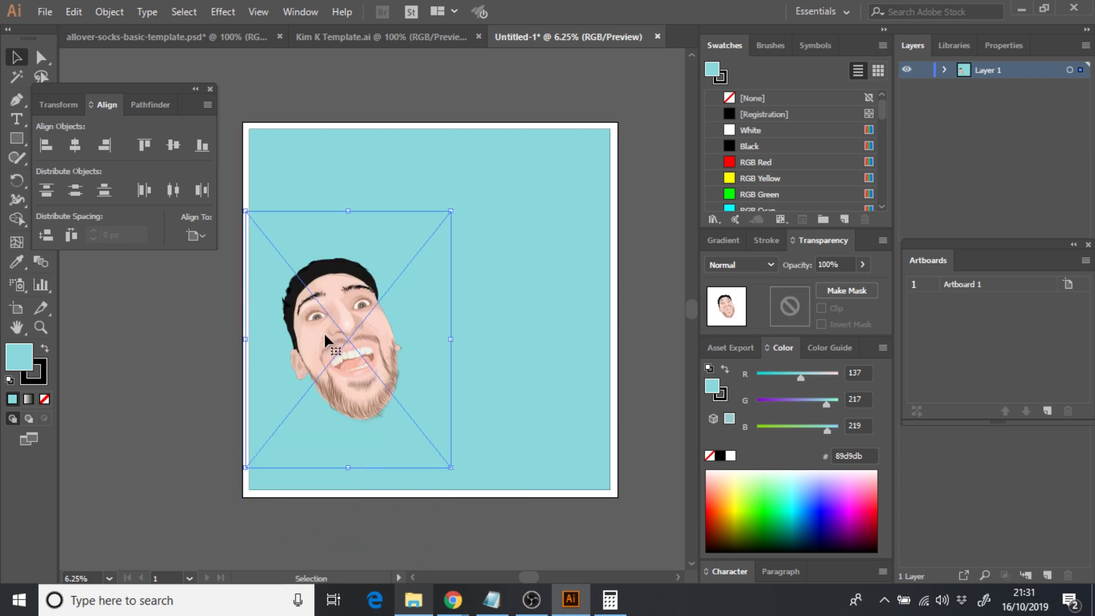
left_click_drag(246, 211, 349, 305)
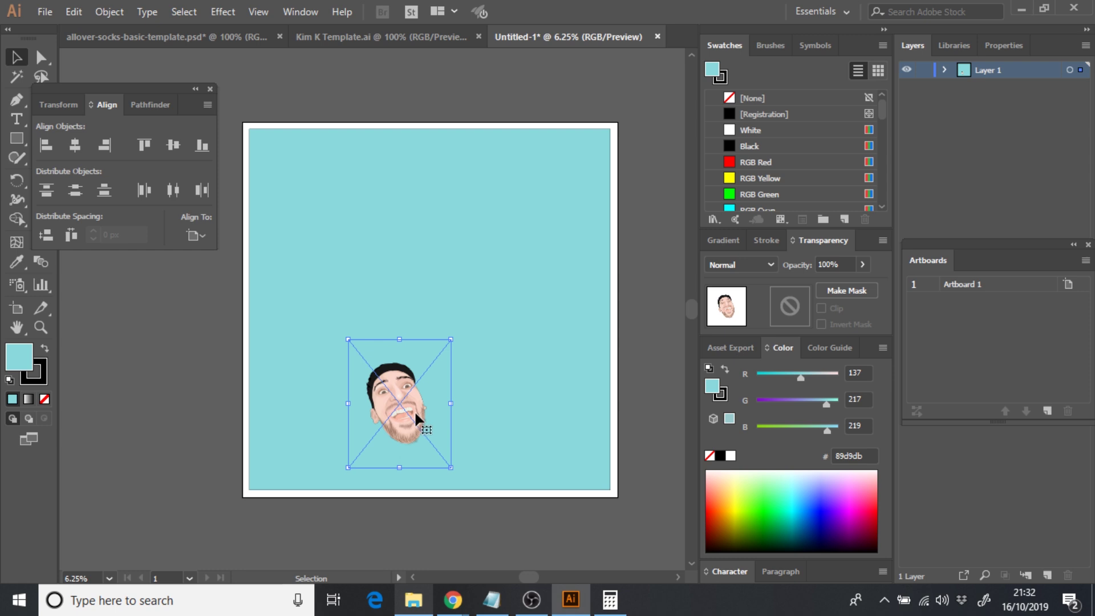
left_click(325, 197)
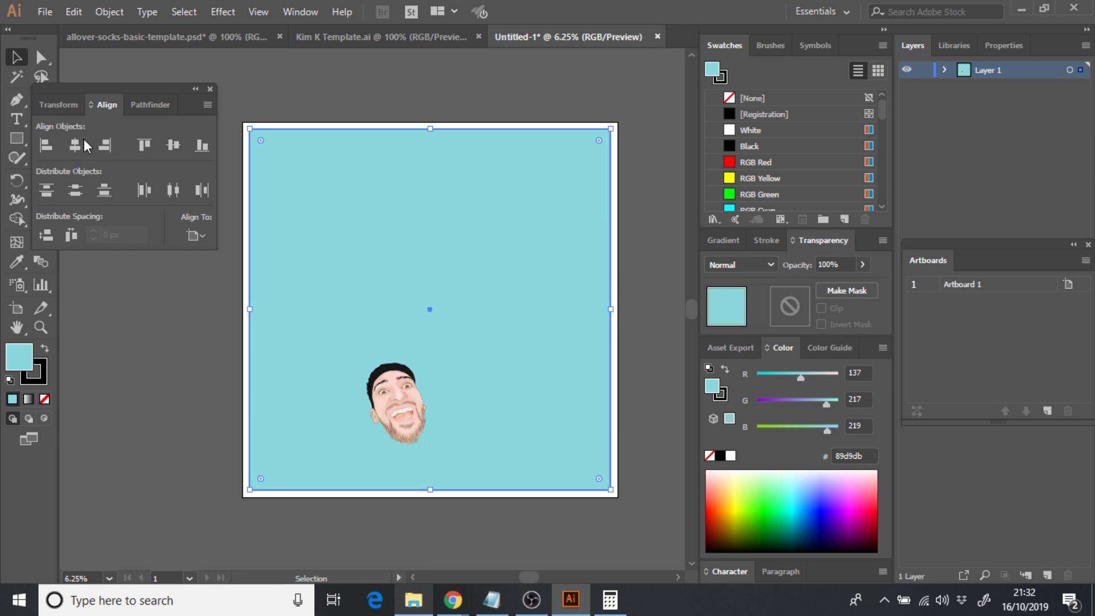
left_click(59, 105)
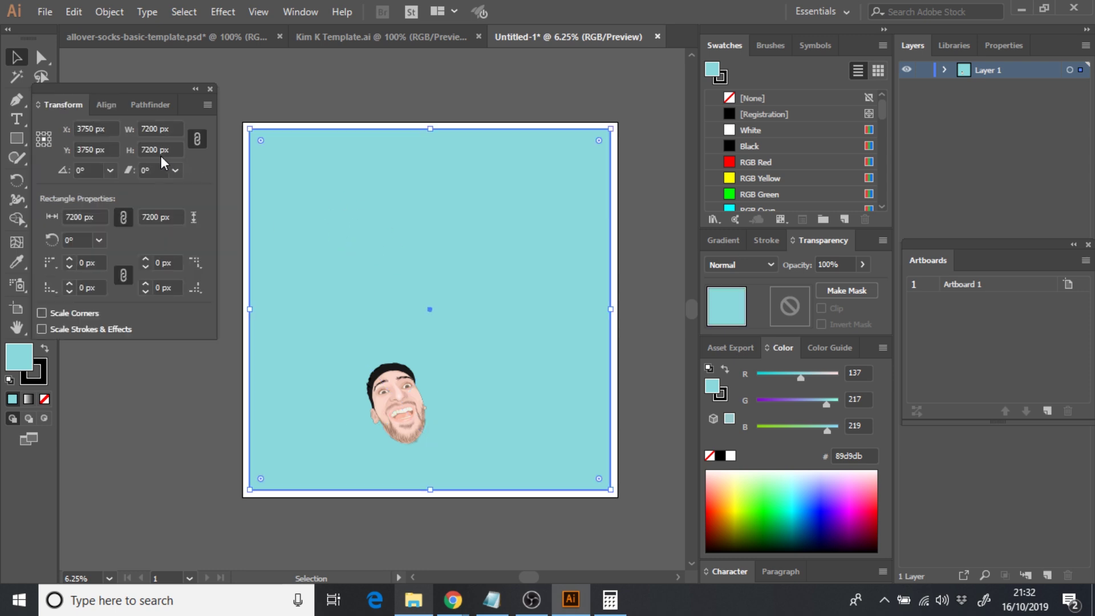
- Calculate 7200 ÷ 3 = 2400 in Calculator
left_click(610, 600)
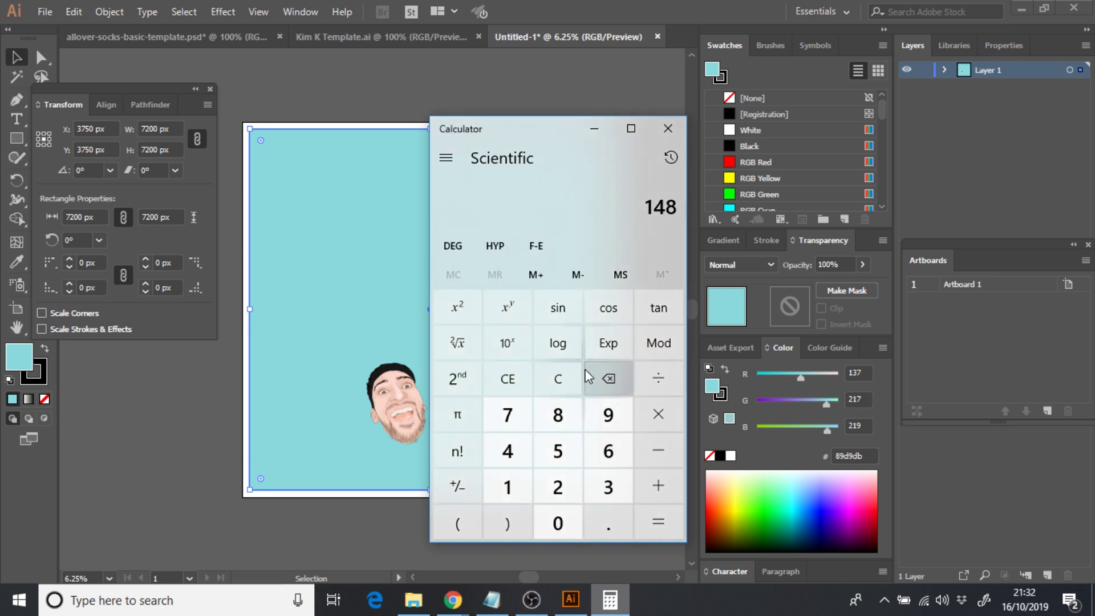
left_click(568, 375)
left_click(520, 416)
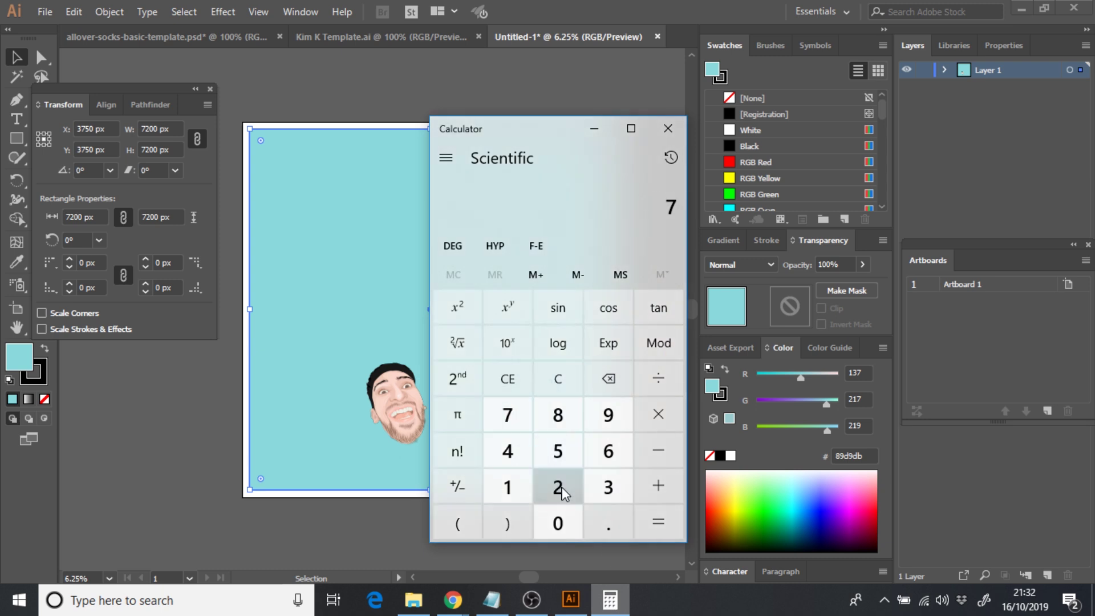
left_click(561, 487)
left_click(558, 522)
left_click(558, 521)
left_click(658, 378)
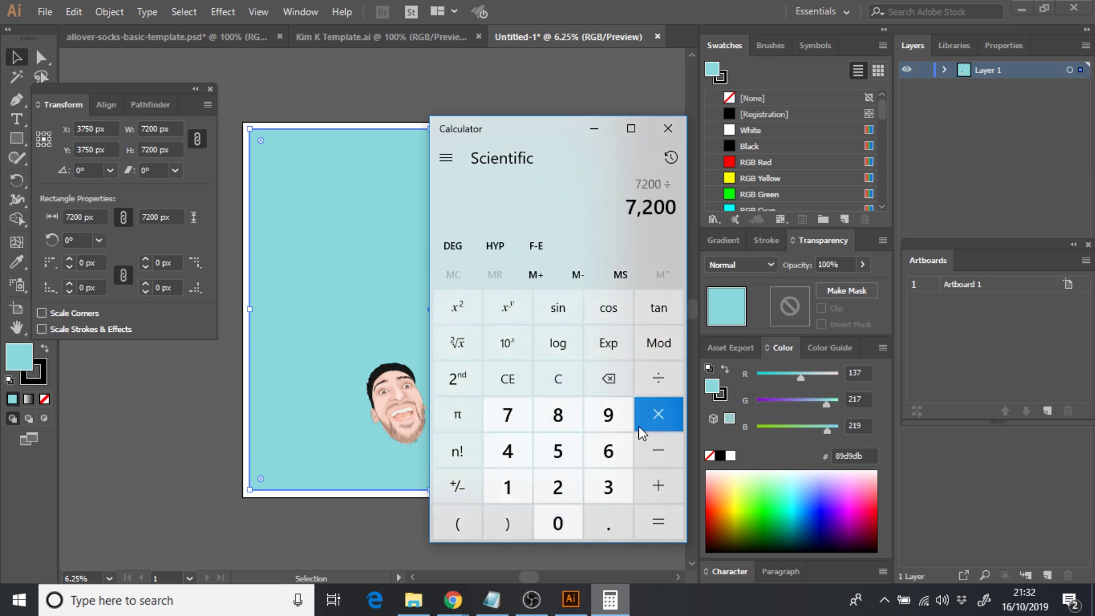
left_click(610, 485)
left_click(660, 523)
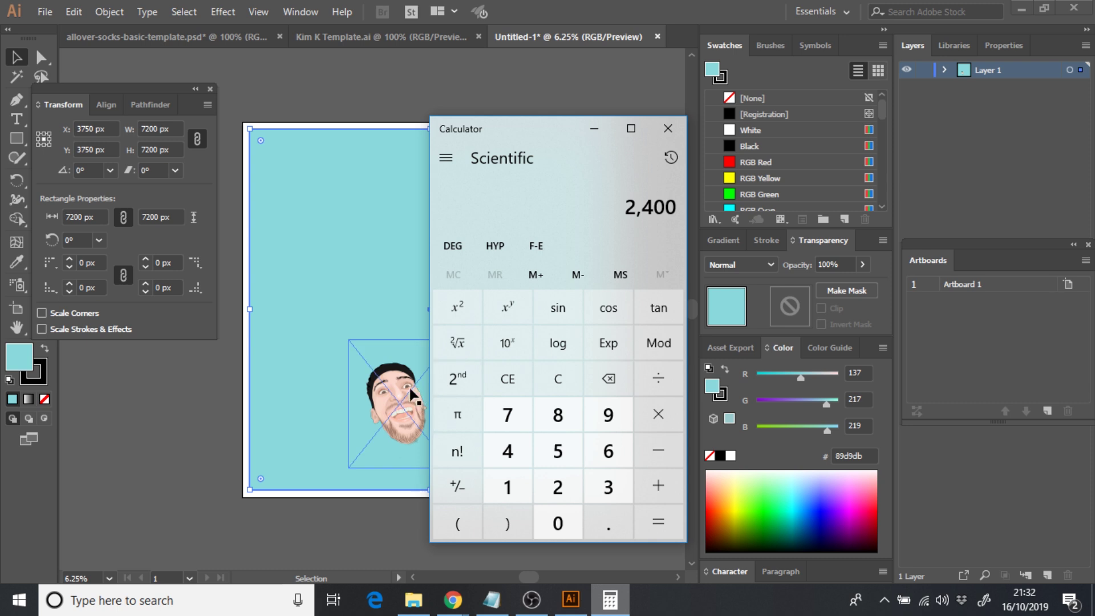
- Resize the face image to 2400 px tall and move it to the bottom-left corner
left_click(391, 393)
left_click(385, 400)
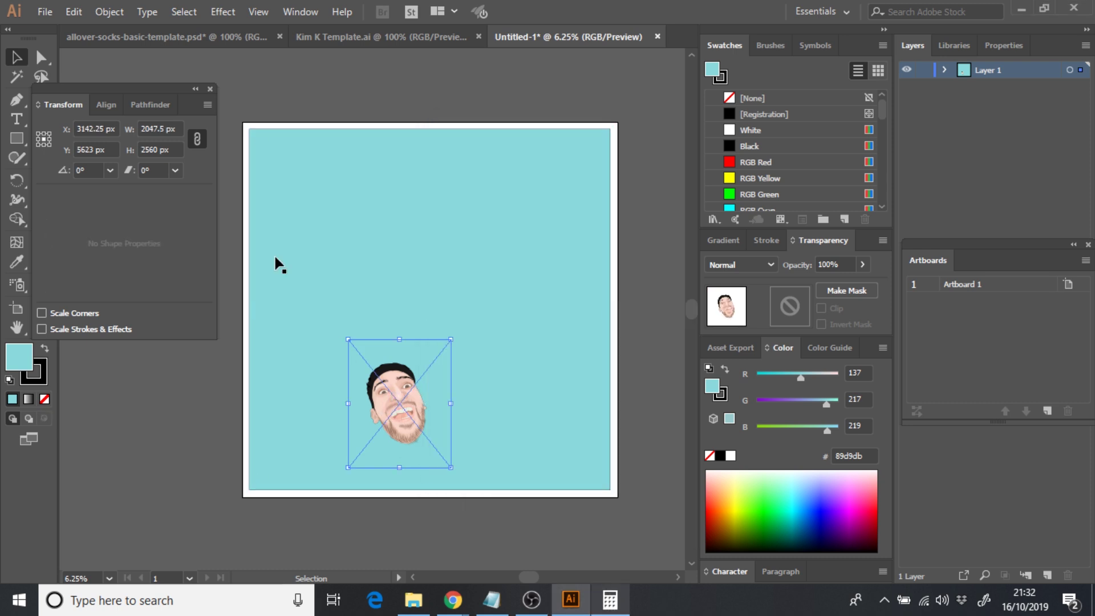
double_click(149, 134)
type("2")
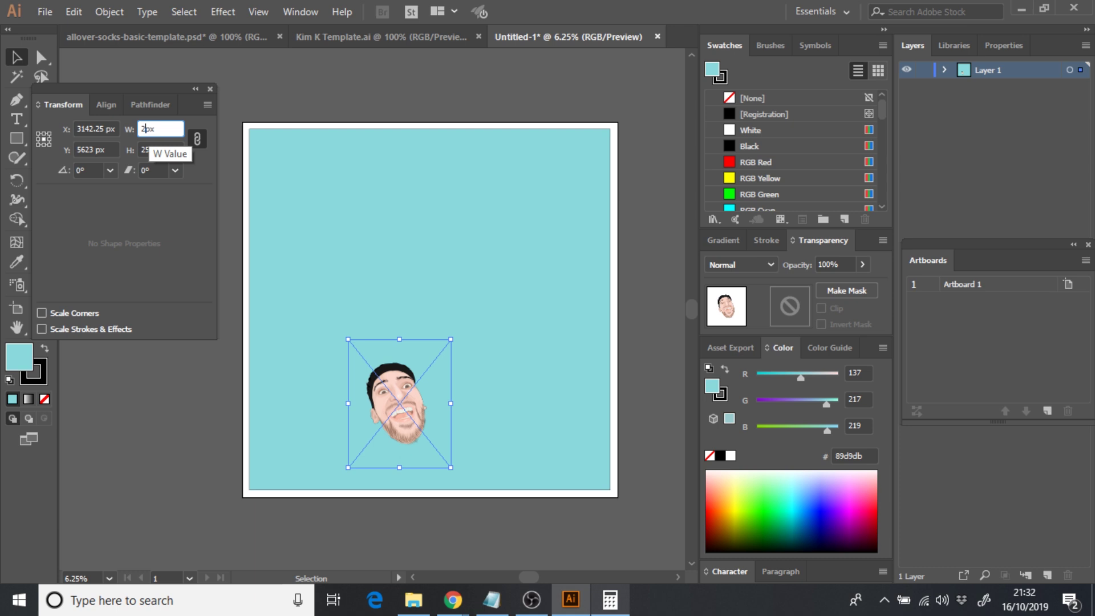
left_click(143, 149)
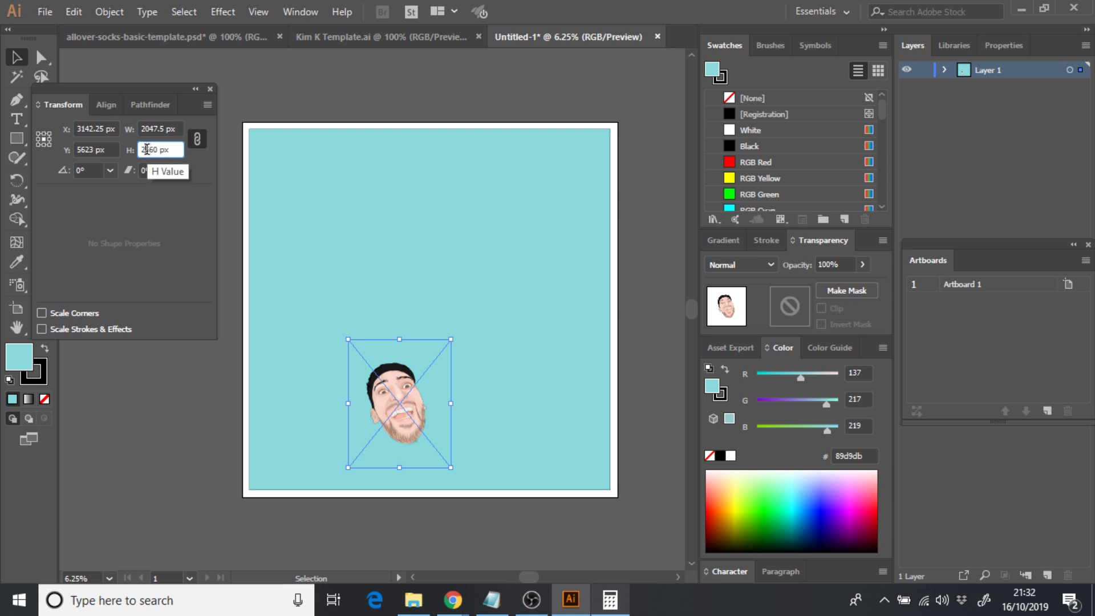
double_click(147, 149)
type("2400")
key("Return")
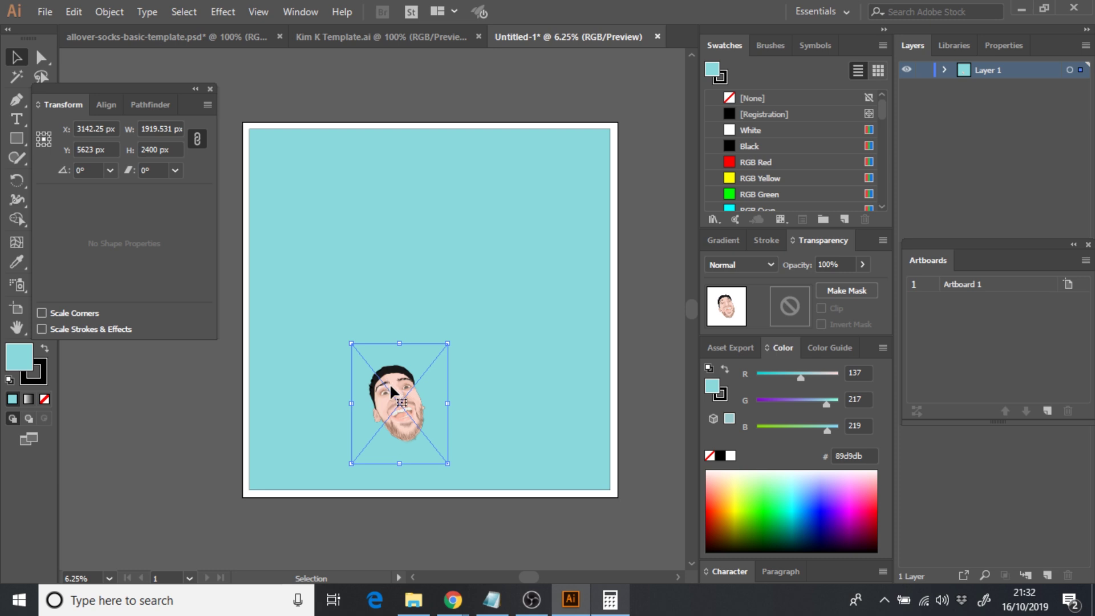
left_click_drag(390, 385, 303, 429)
- Copy the bottom-left face into the top-left and middle-left positions
left_click(204, 444)
left_click(313, 428)
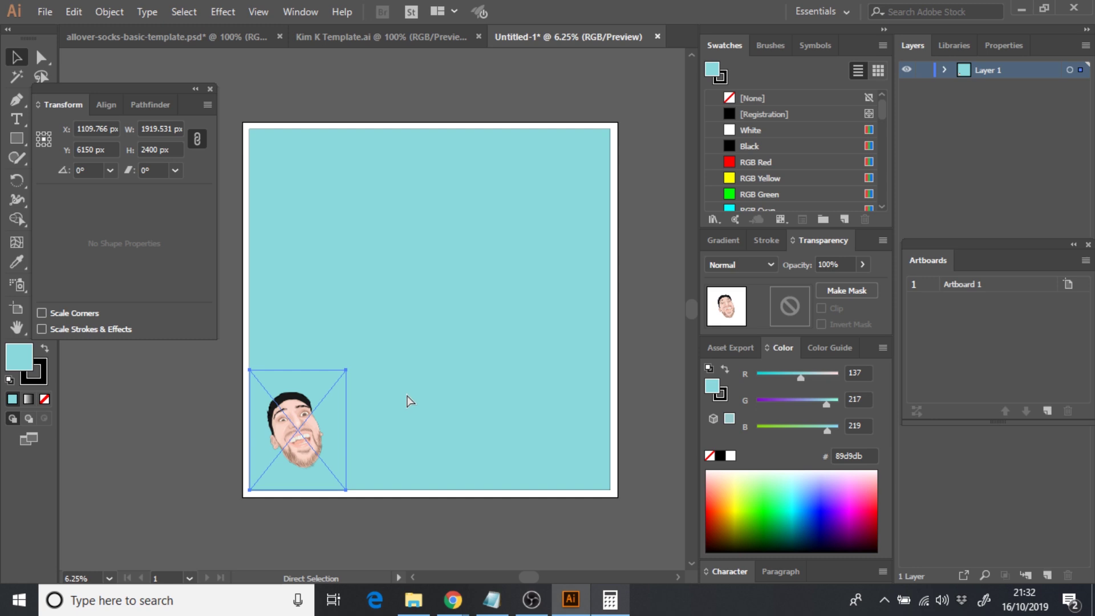
key("ctrl+c")
key("ctrl+v")
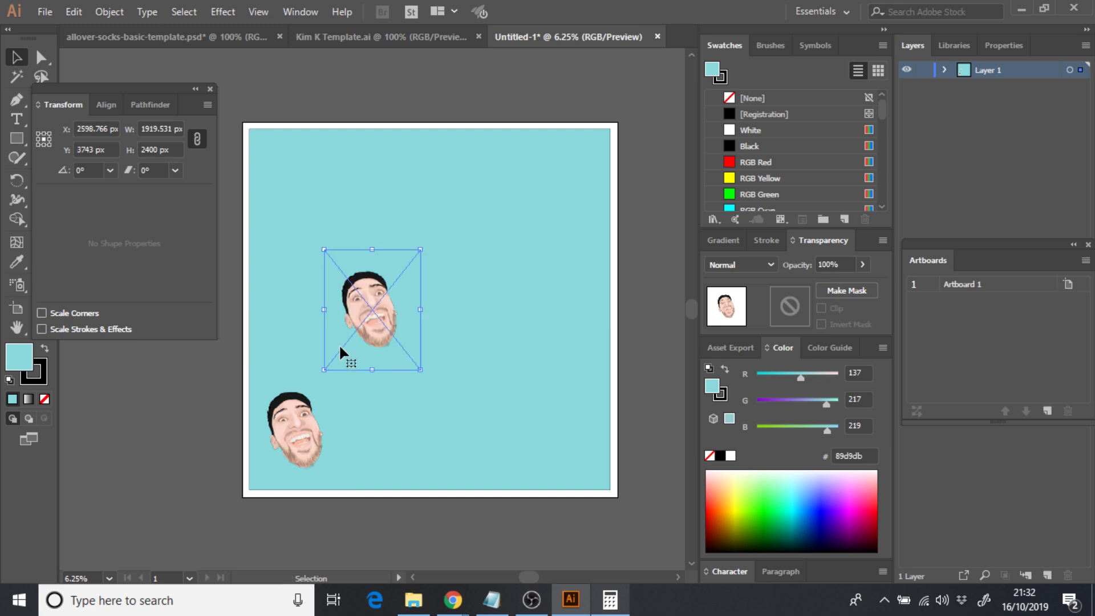
left_click_drag(365, 314, 296, 191)
key("ctrl")
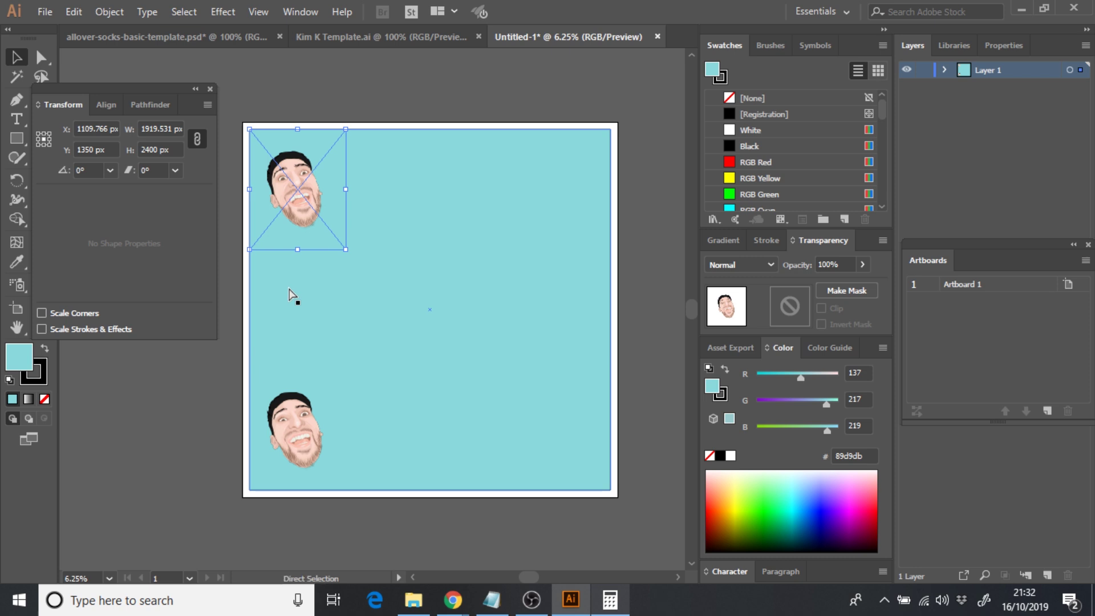
key("ctrl+v")
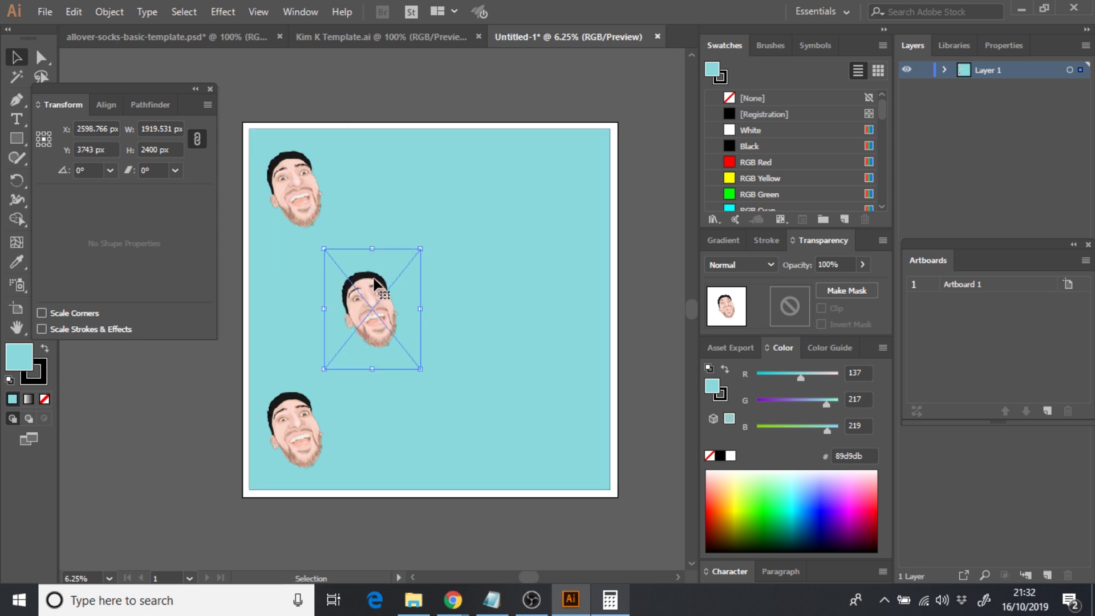
left_click_drag(374, 282, 317, 279)
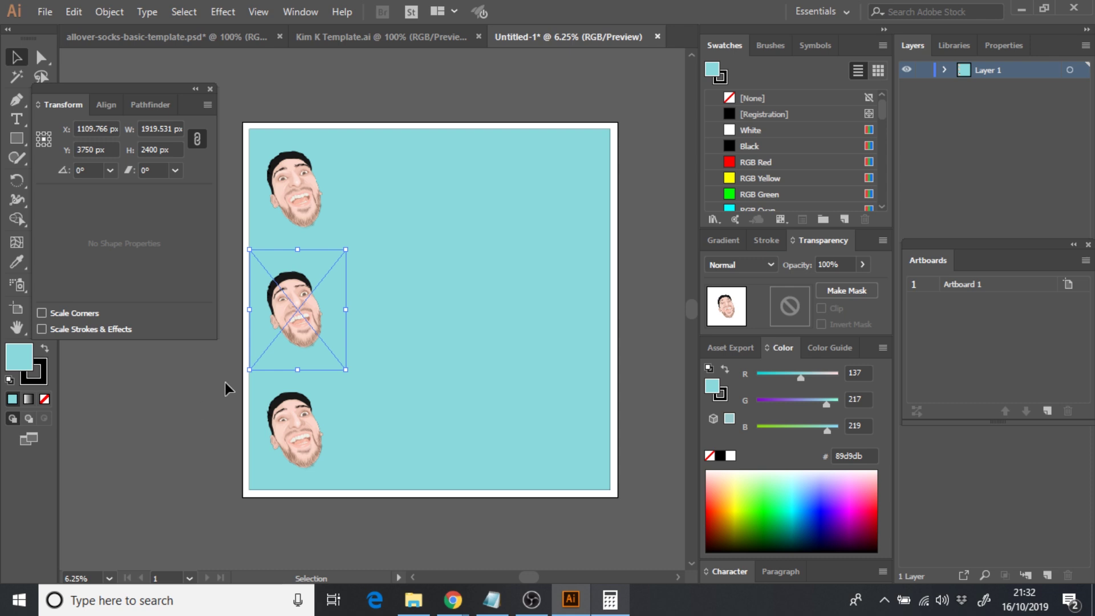
- Copy the middle-left face into the top-right corner
left_click(257, 371)
left_click(203, 428)
left_click(299, 317)
key("a")
key("v")
key("ctrl+v")
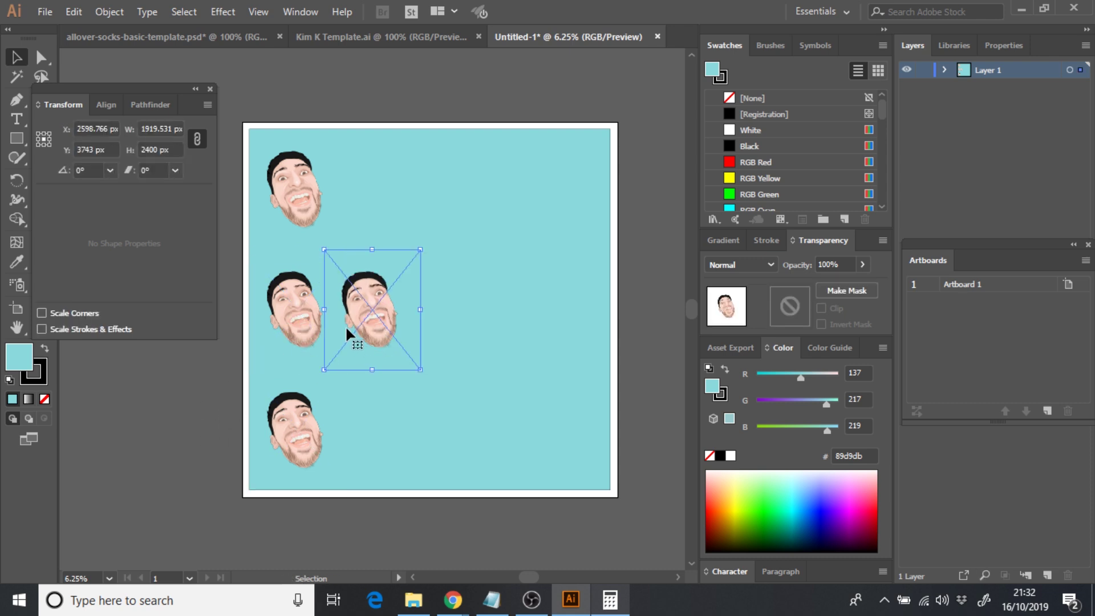
left_click_drag(345, 326, 561, 183)
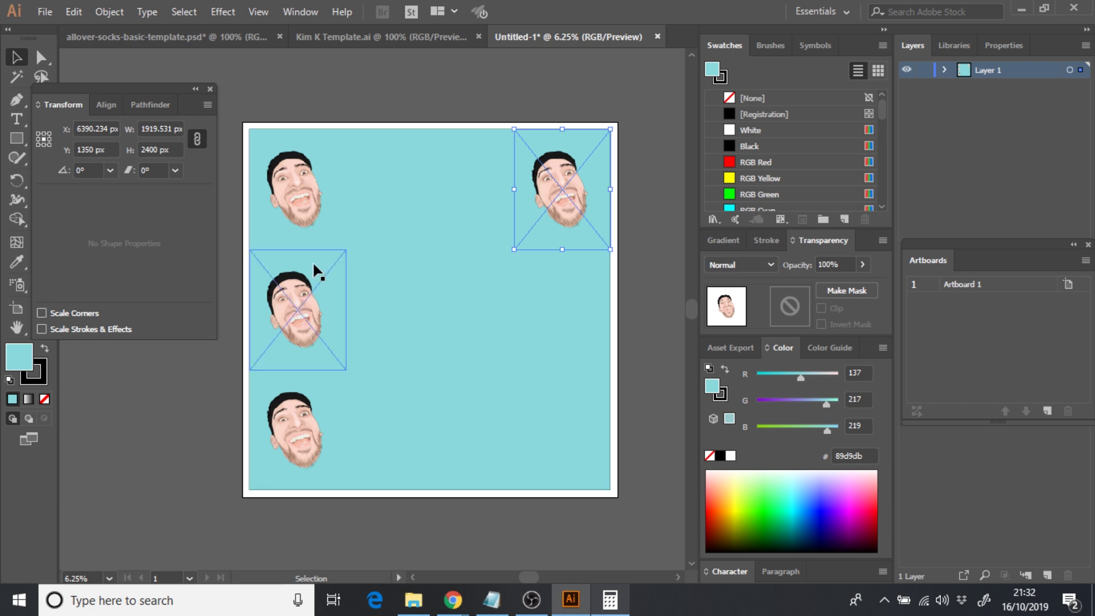
- Duplicate the middle- and bottom-left faces onto the right edge
key("a")
left_click(306, 326)
left_click(312, 419)
key("v")
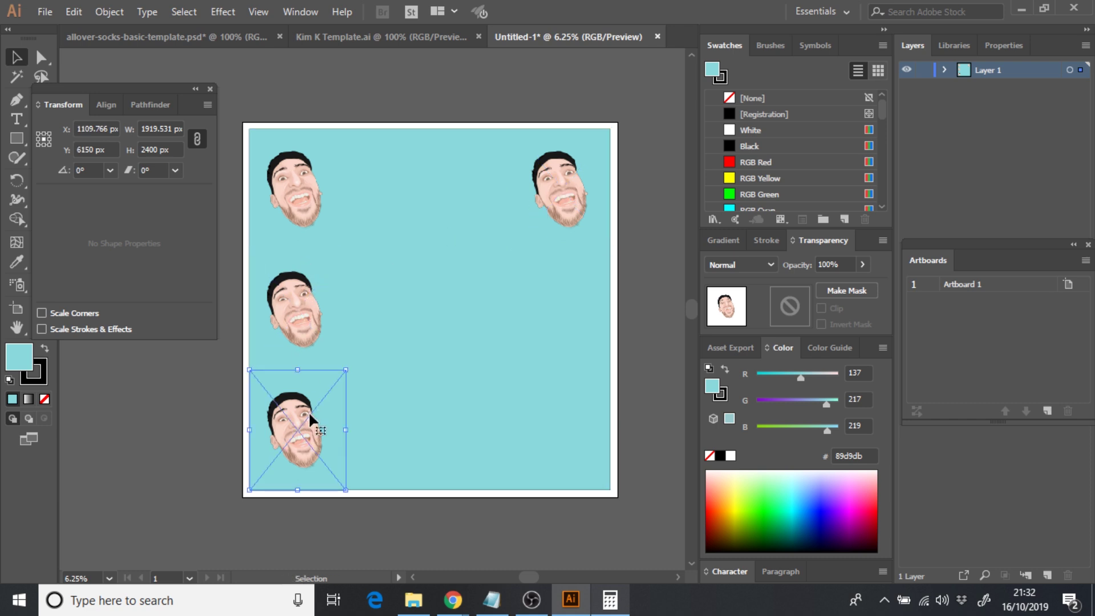
left_click(301, 350)
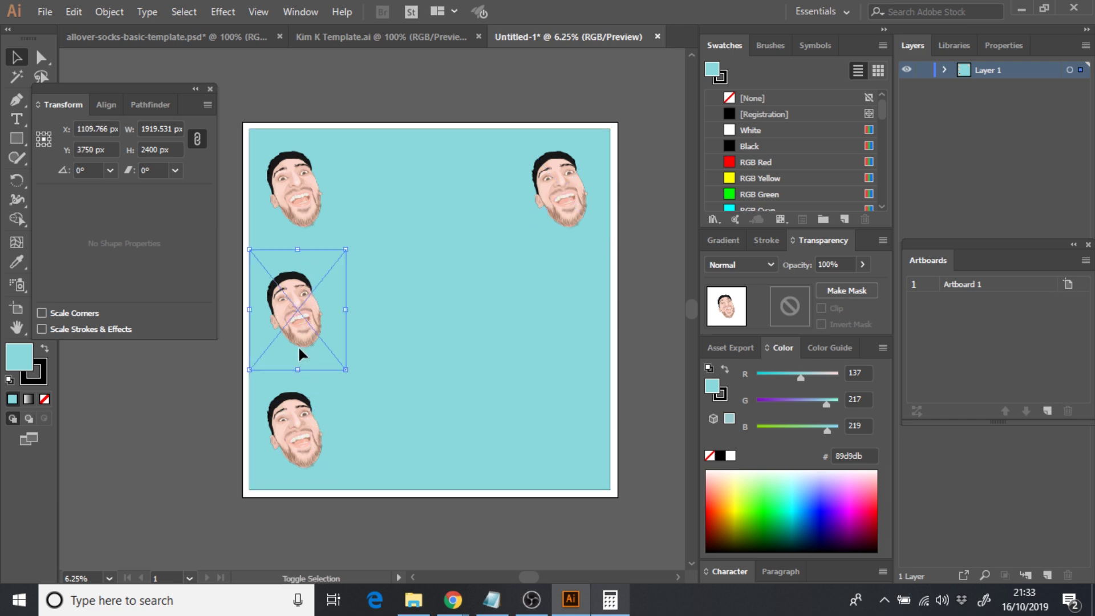
left_click(305, 425, "shift")
key("a")
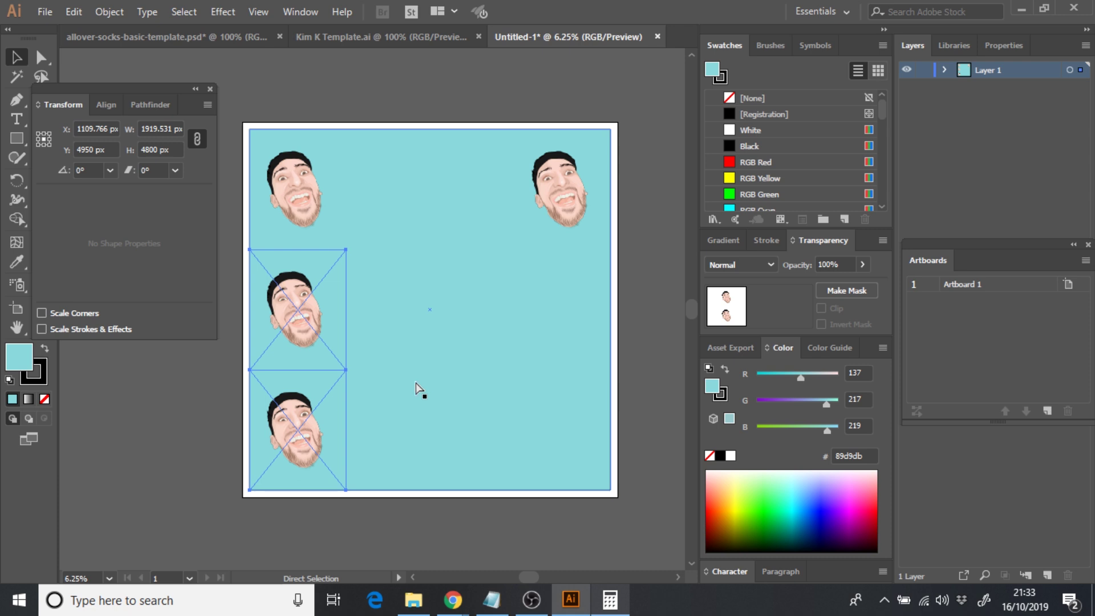
key("v")
left_click_drag(308, 369, 566, 327)
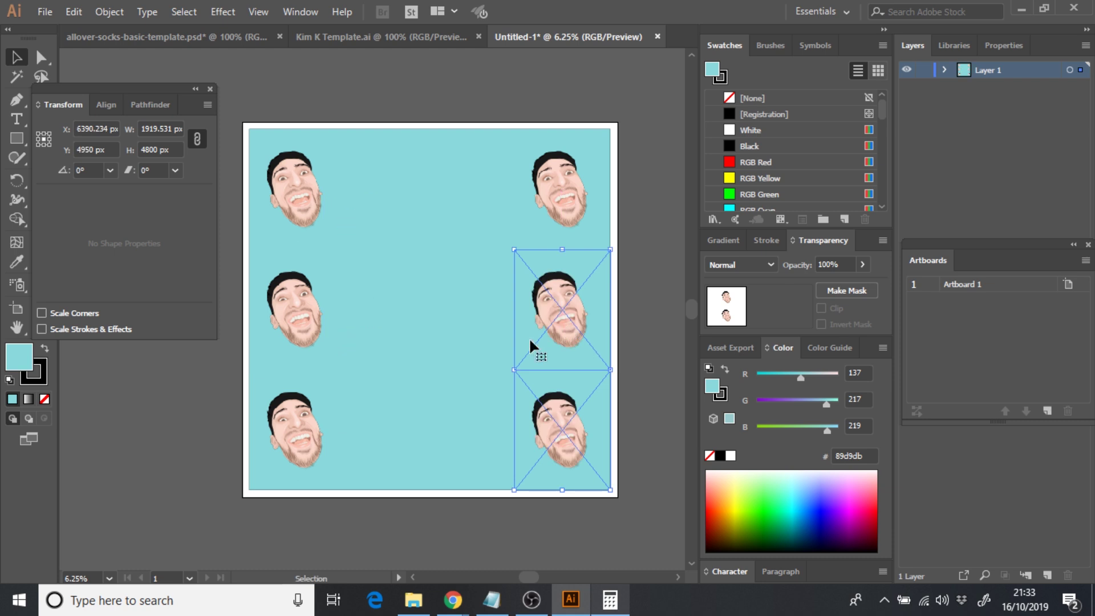
- Duplicate the right column of faces and centre it horizontally, completing the 3 × 3 grid
left_click(594, 216)
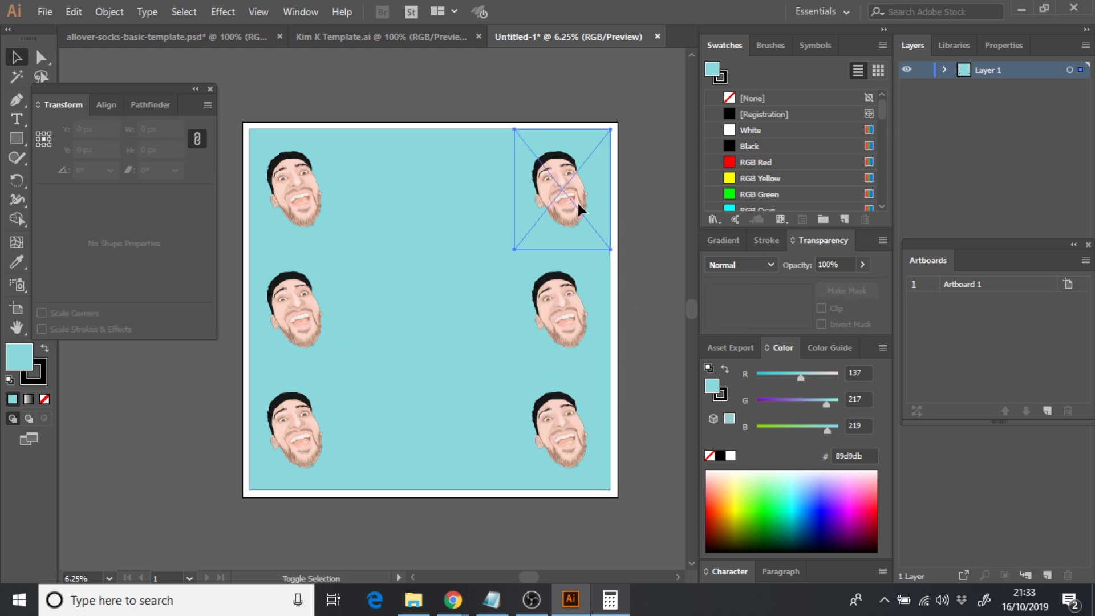
left_click(576, 310, "shift")
left_click(570, 399, "shift")
left_click(570, 398, "shift")
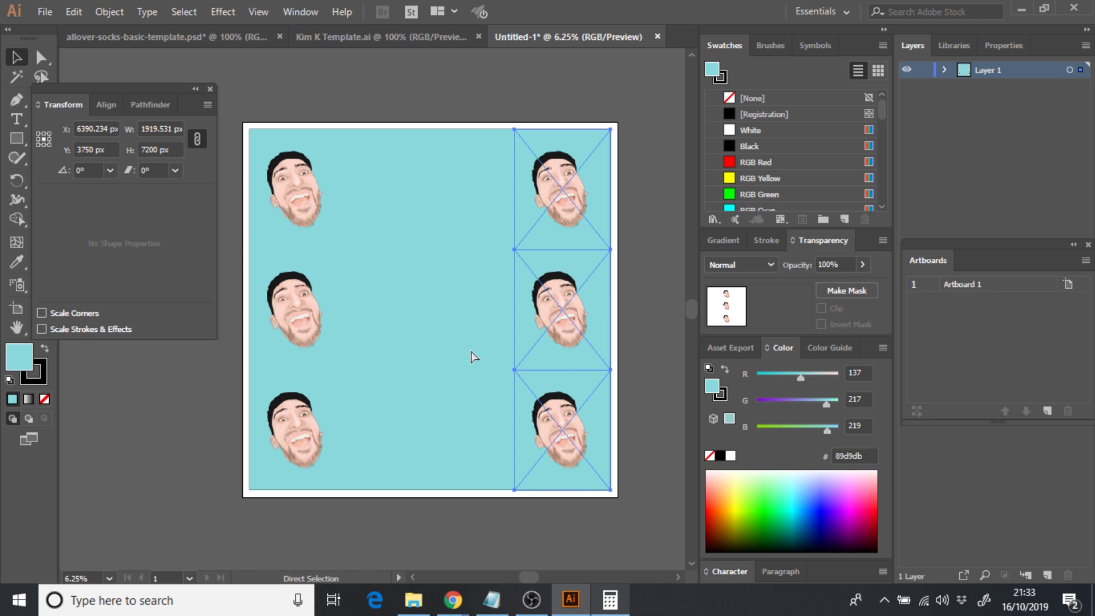
key("ctrl+v")
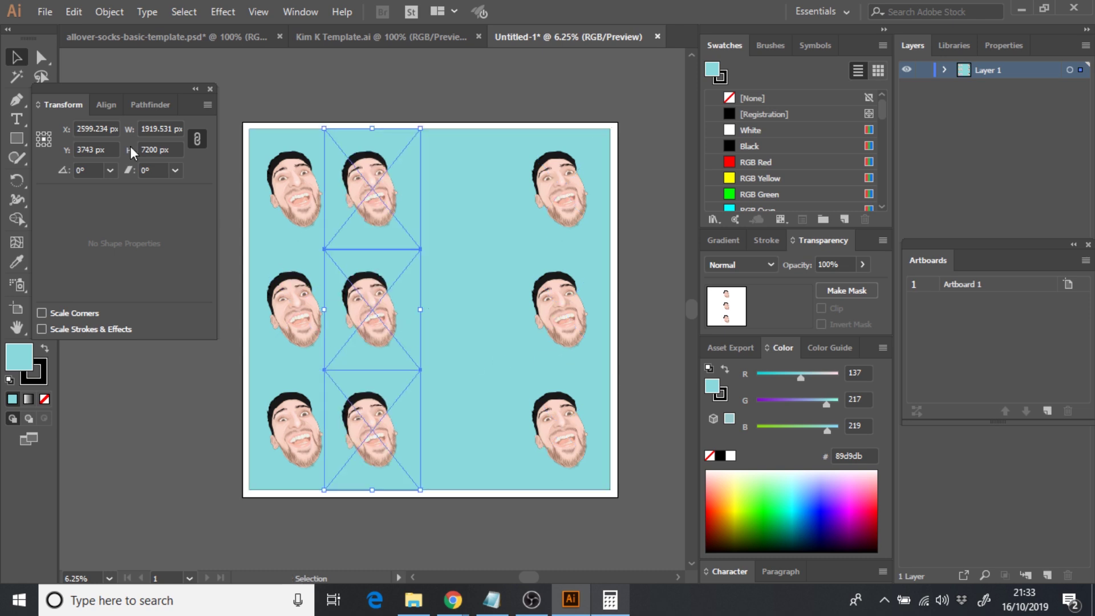
left_click(100, 105)
left_click(74, 148)
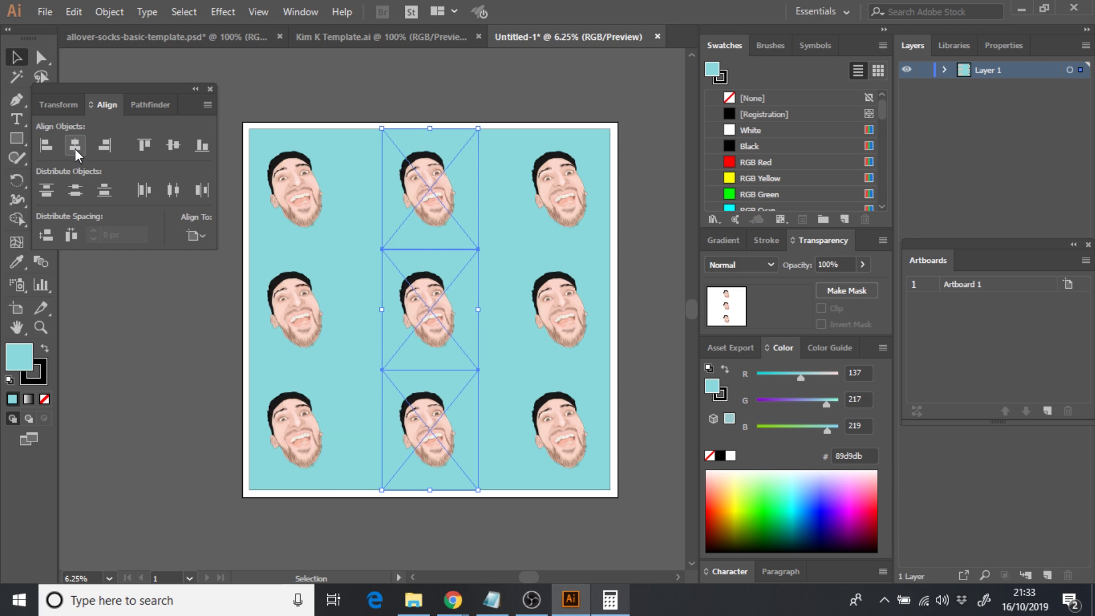
left_click(179, 379)
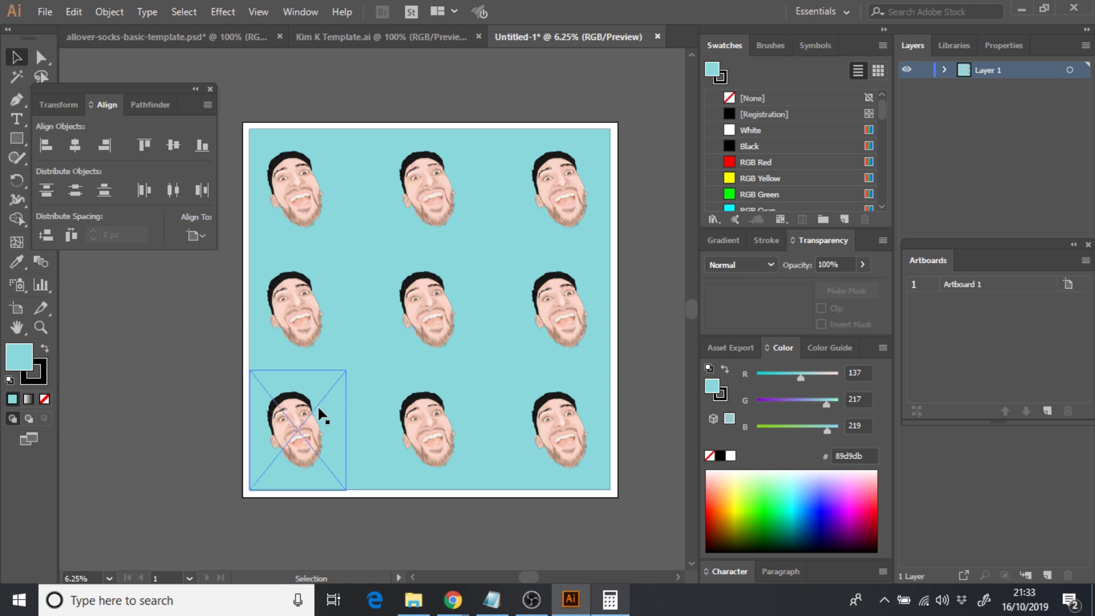
- Export the artboard as a 300 ppi PNG named Dog Design and check it in Explorer
left_click(49, 14)
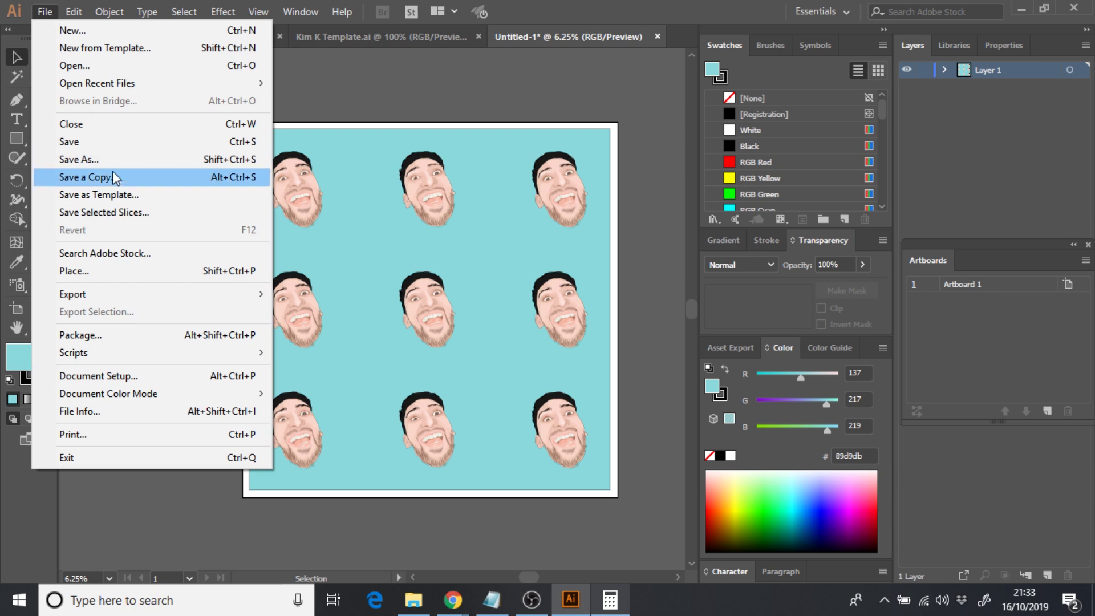
mouse_move(146, 292)
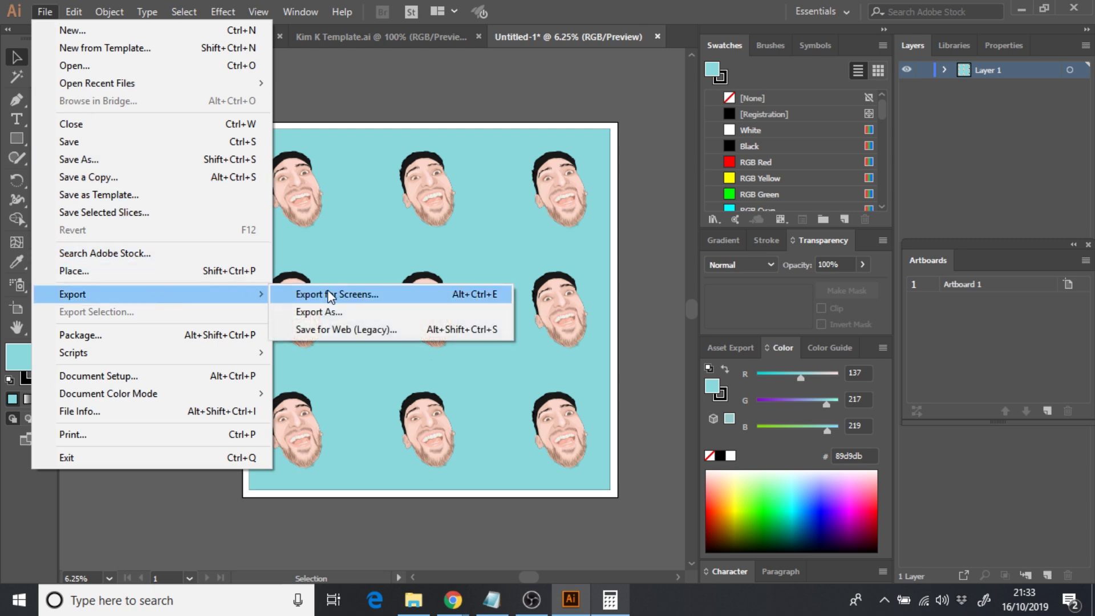
left_click(331, 311)
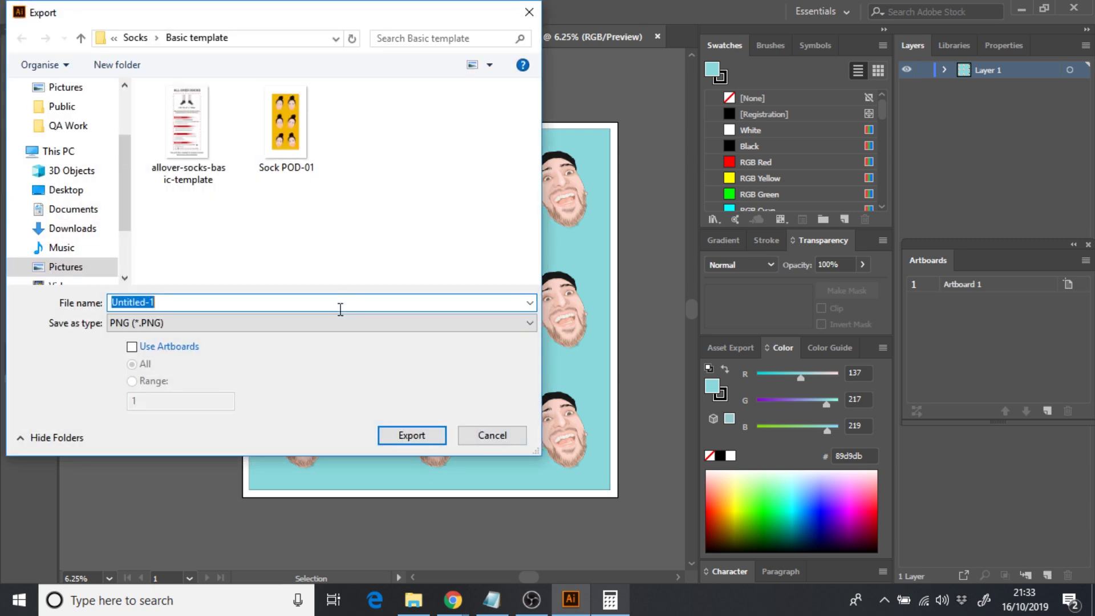
left_click(131, 346)
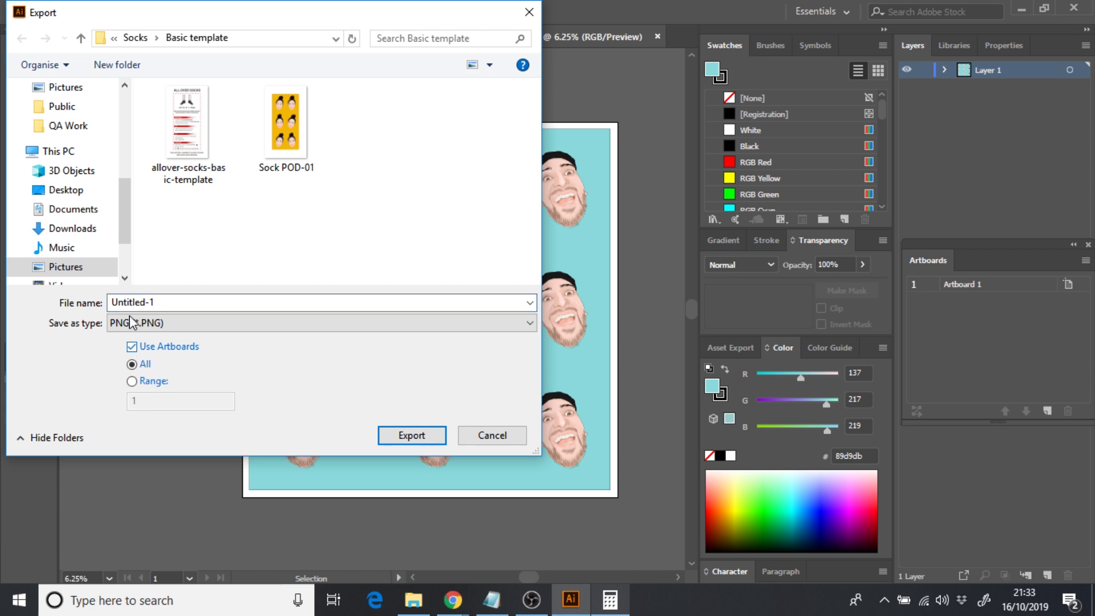
double_click(129, 306)
type("Dog Design")
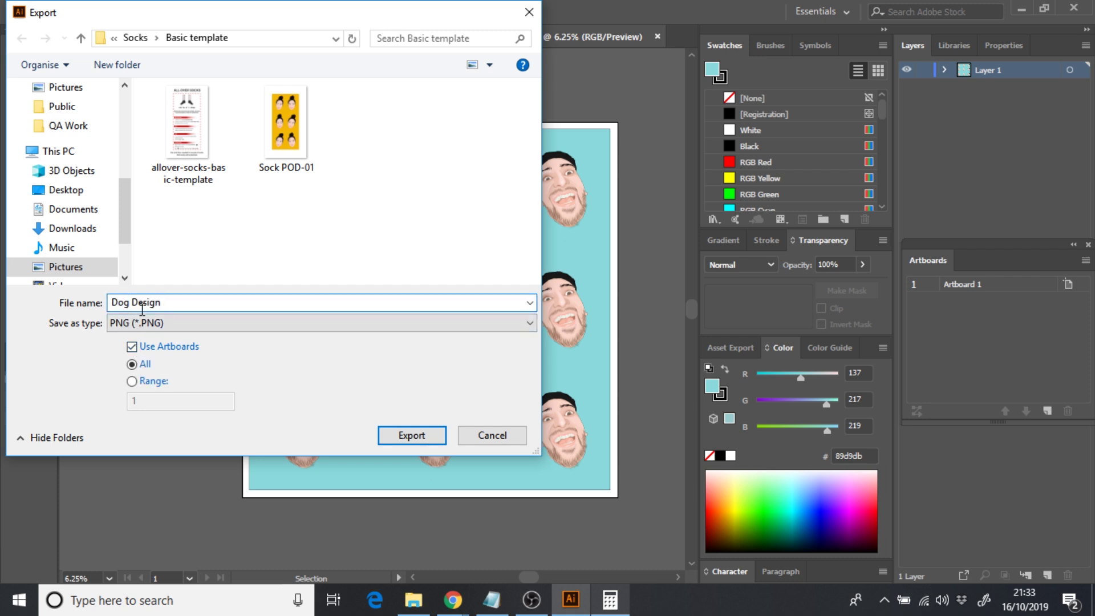
left_click(395, 434)
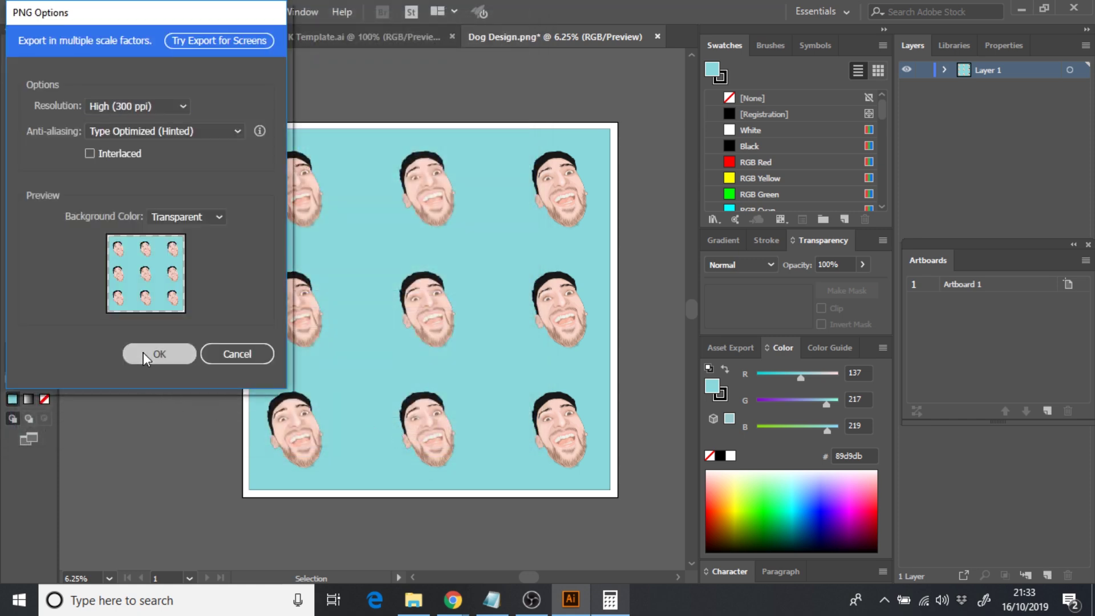
left_click(144, 354)
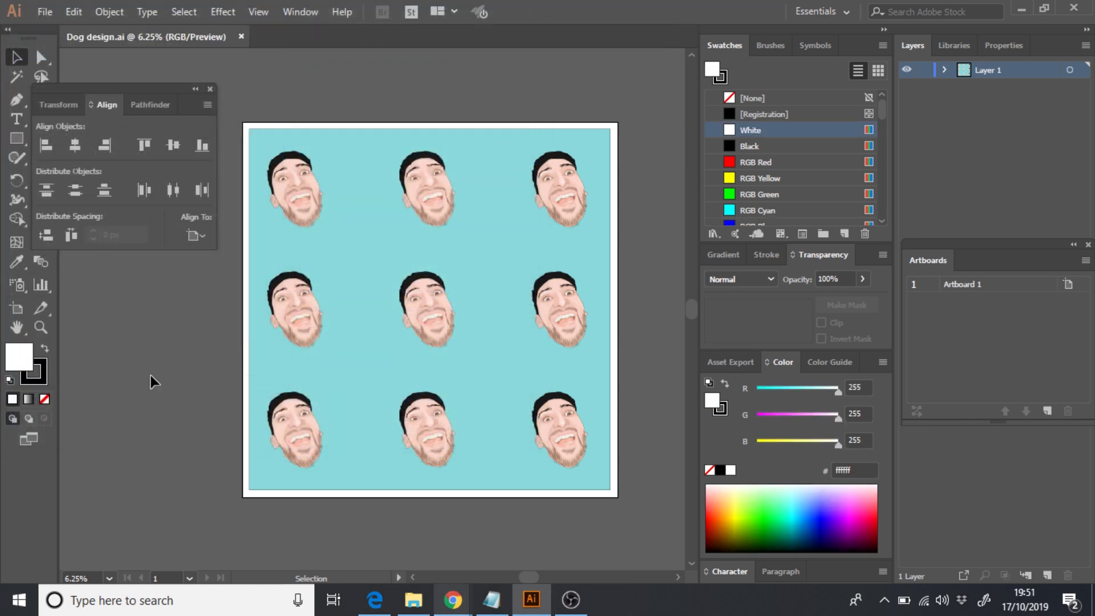
left_click(413, 599)
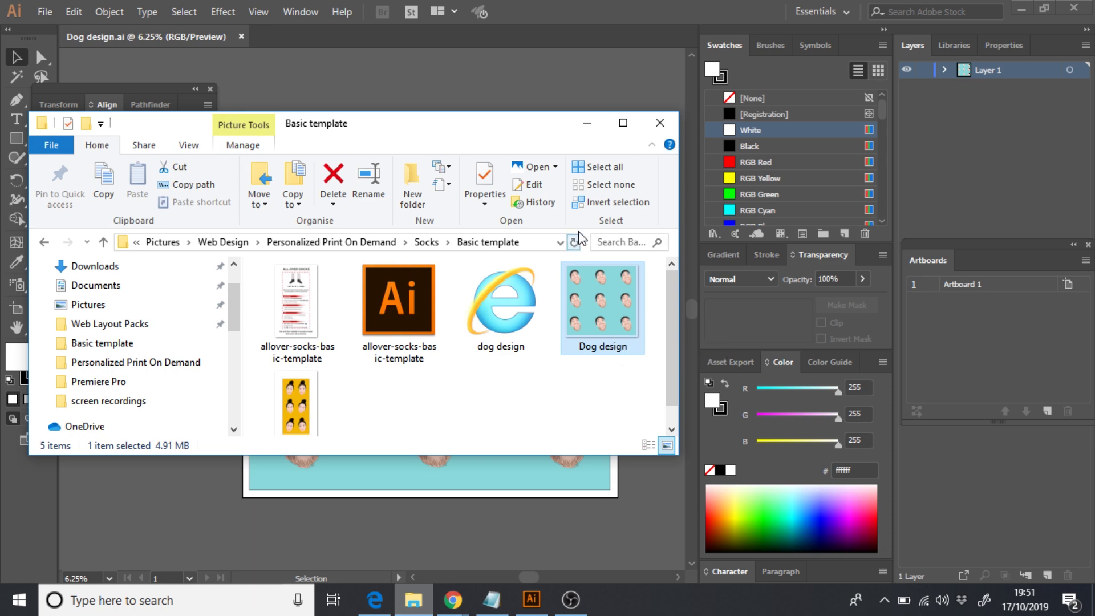
left_click(588, 123)
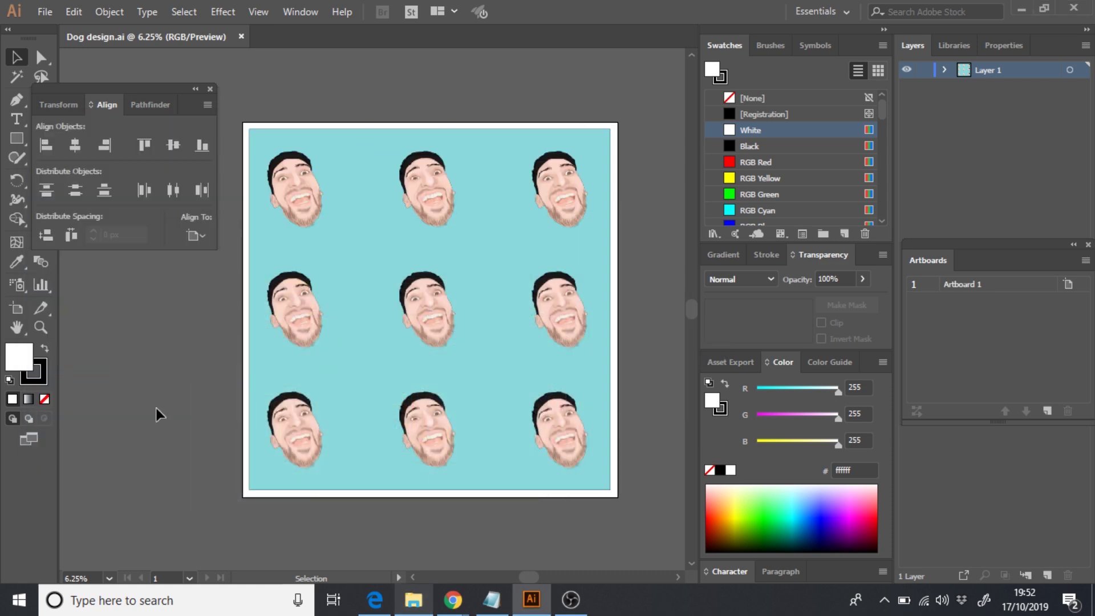
left_click(44, 12)
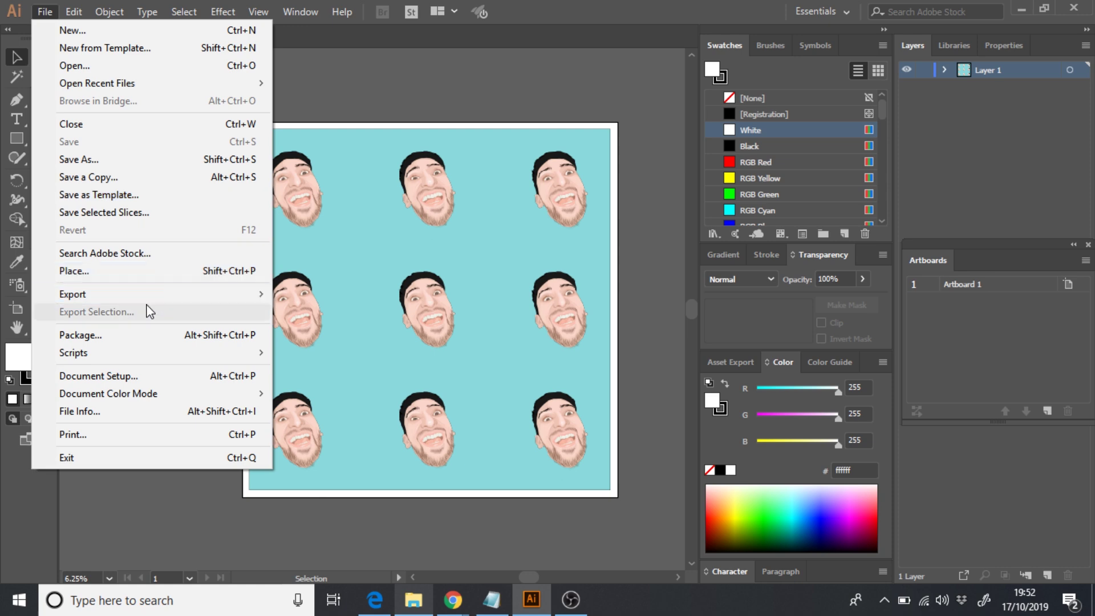
mouse_move(147, 298)
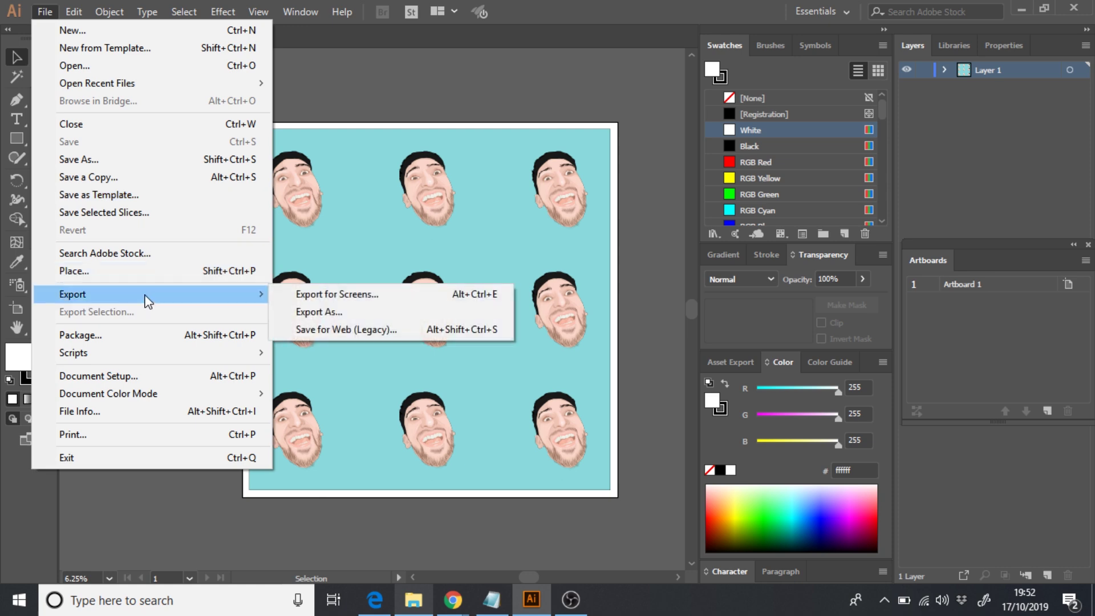
left_click(374, 295)
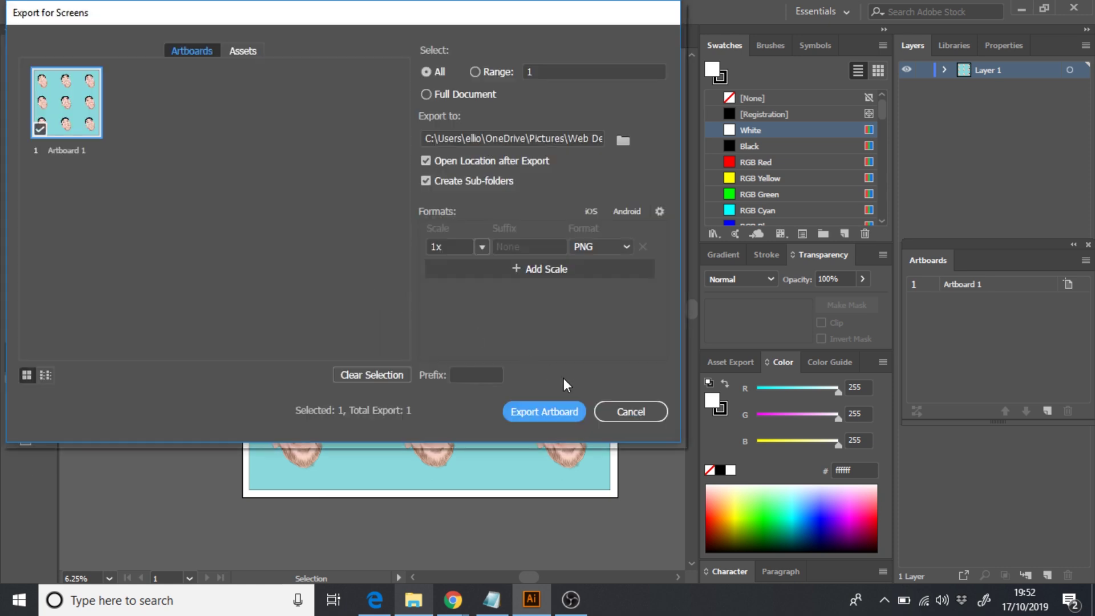
left_click(627, 411)
left_click(471, 294)
left_click(374, 200)
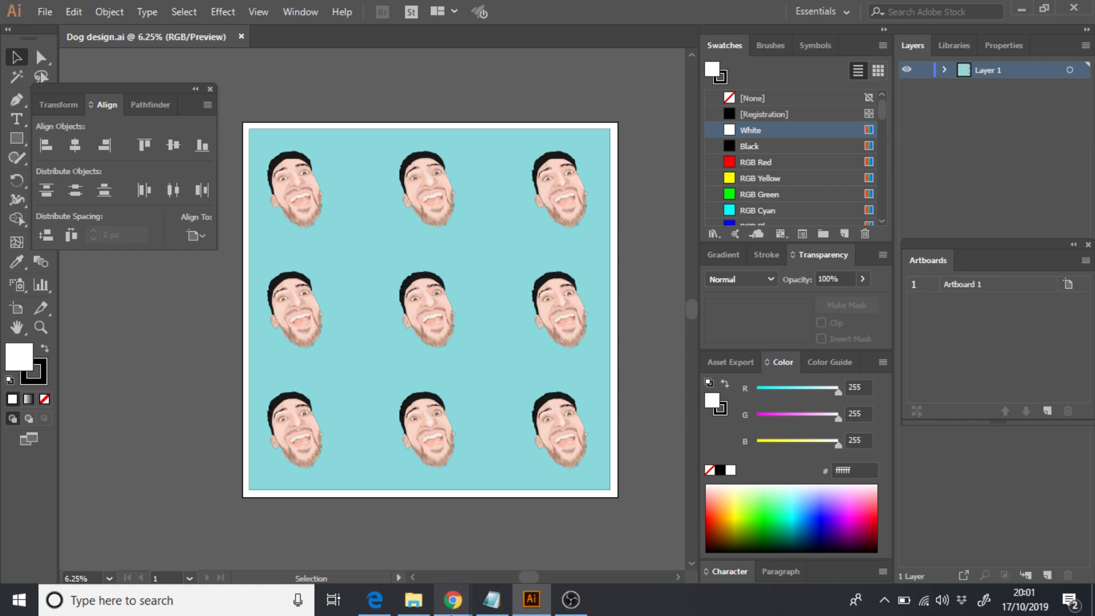
- Open the Pet Bandanas sign-up form and set the country to United Kingdom
mouse_move(452, 599)
left_click(641, 508)
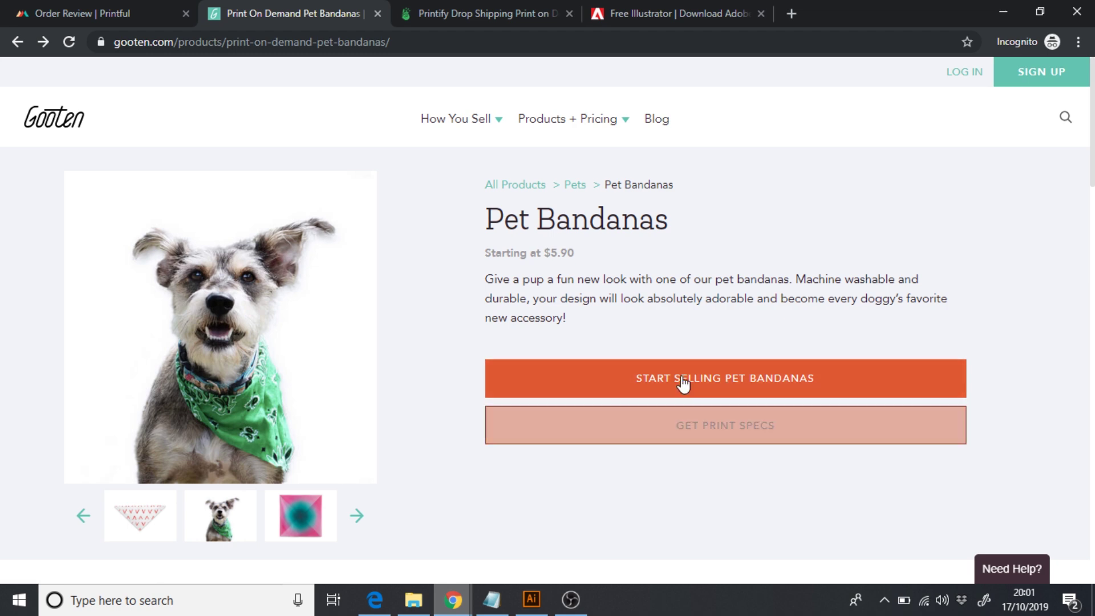
left_click(723, 384)
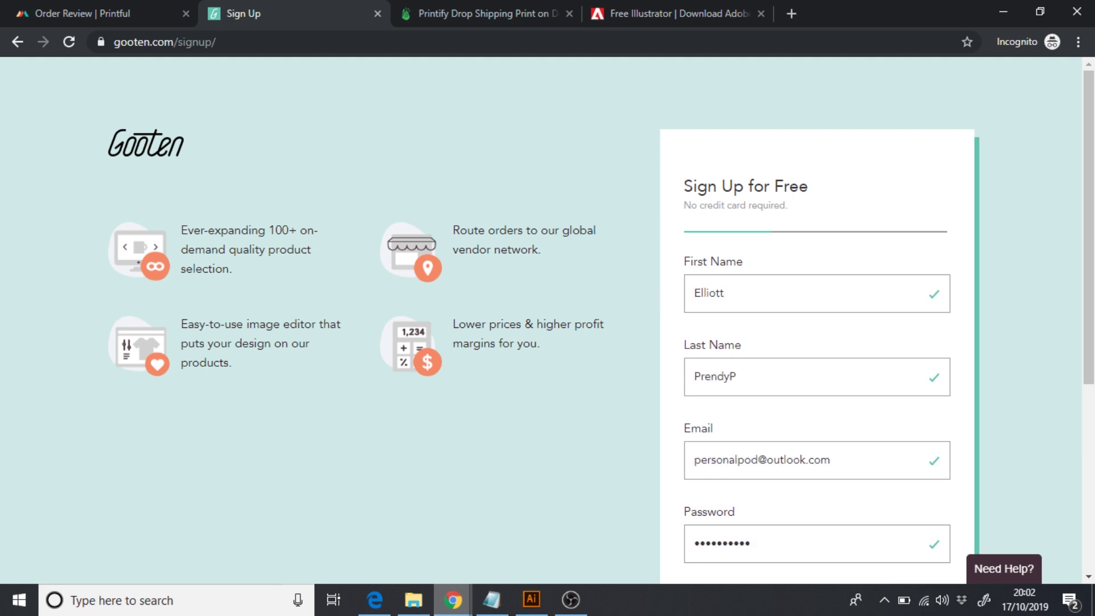
scroll(828, 434, "down", 3)
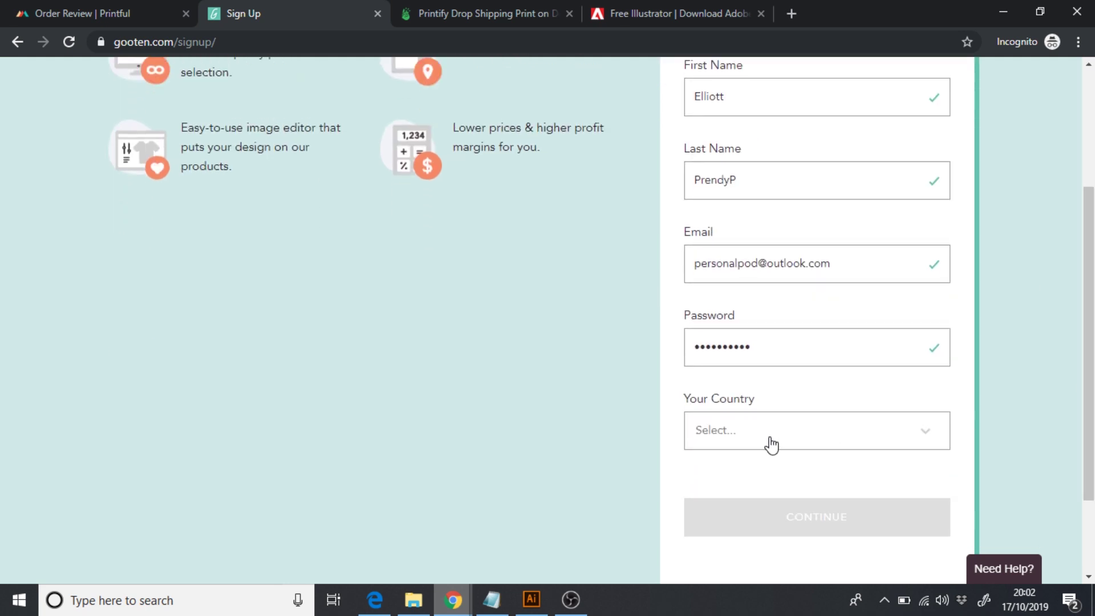
left_click(772, 444)
type("united")
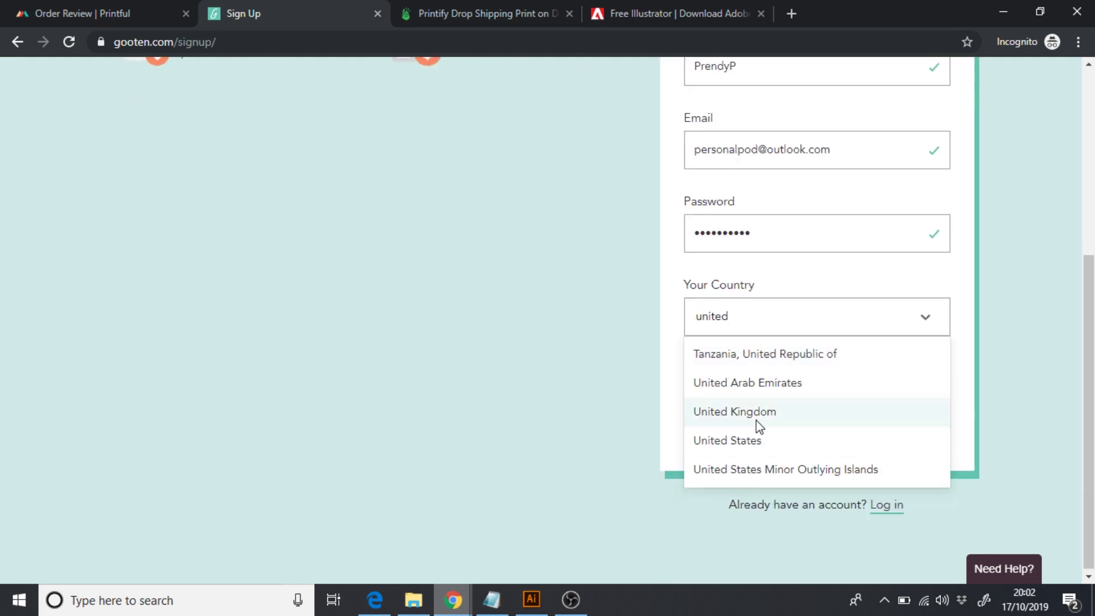
left_click(759, 422)
left_click(824, 415)
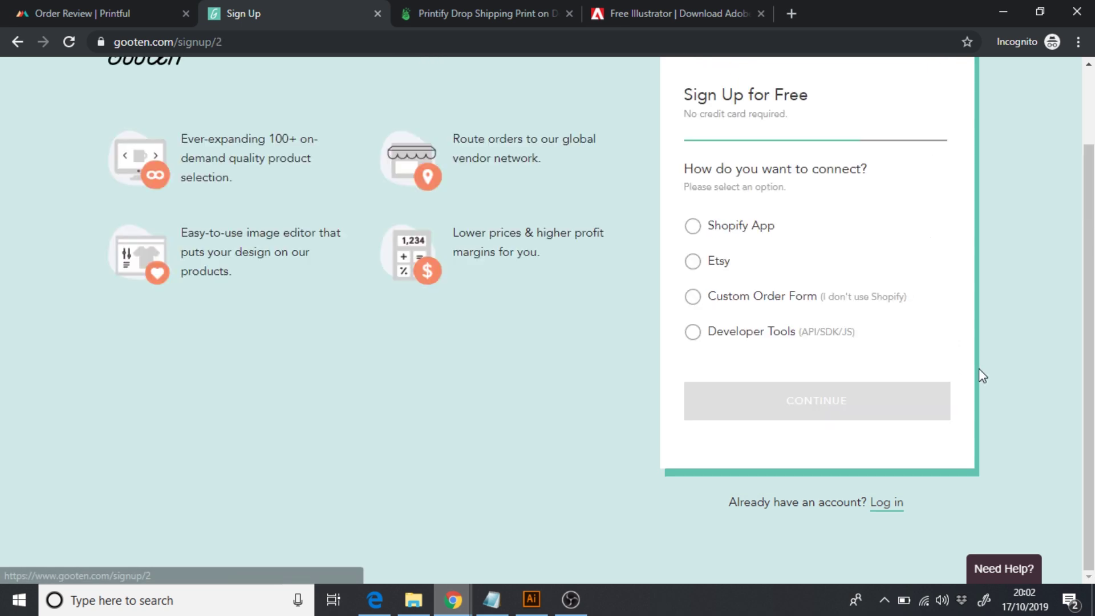
- Connect Etsy, name the shop PersonalPOD, mark it as a new store and accept the terms
scroll(913, 286, "up", 1)
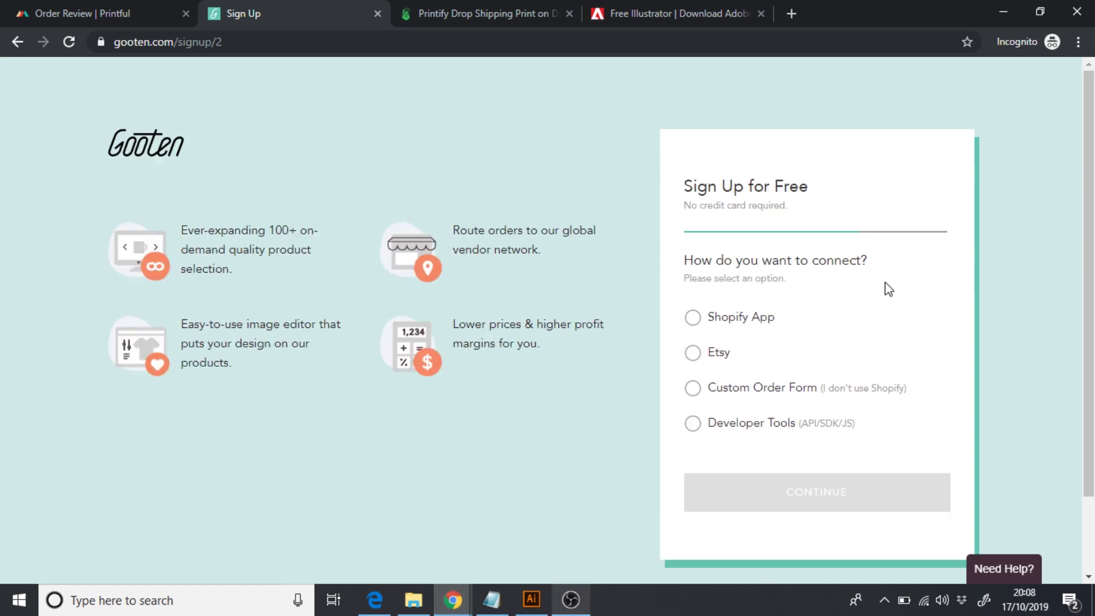
left_click(694, 354)
left_click(694, 355)
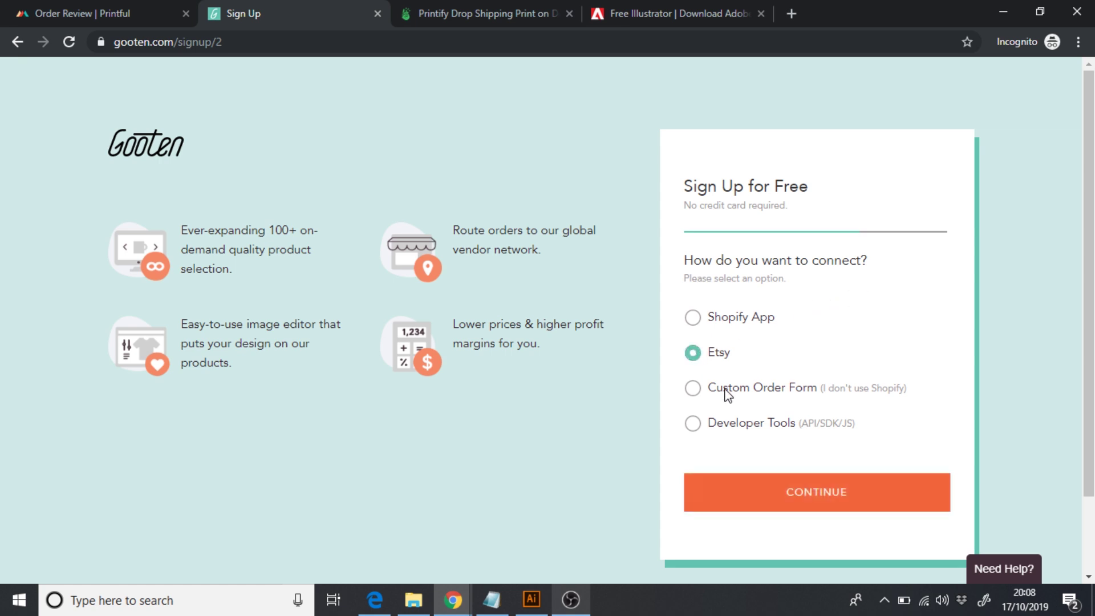
left_click(804, 487)
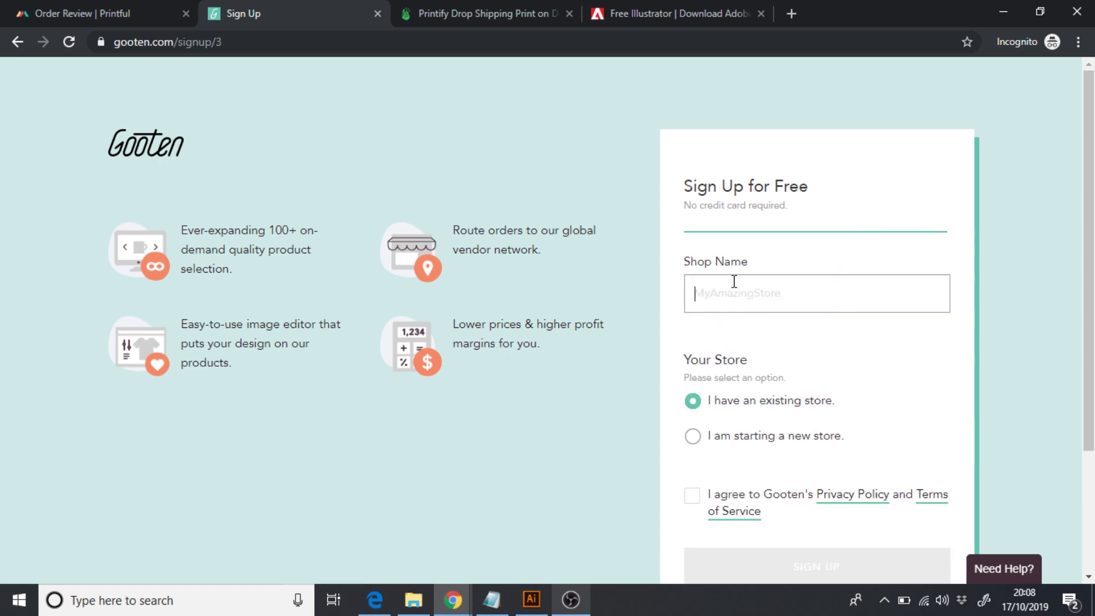
type("PersonalPOD")
left_click(693, 437)
left_click(693, 496)
scroll(867, 545, "down", 1)
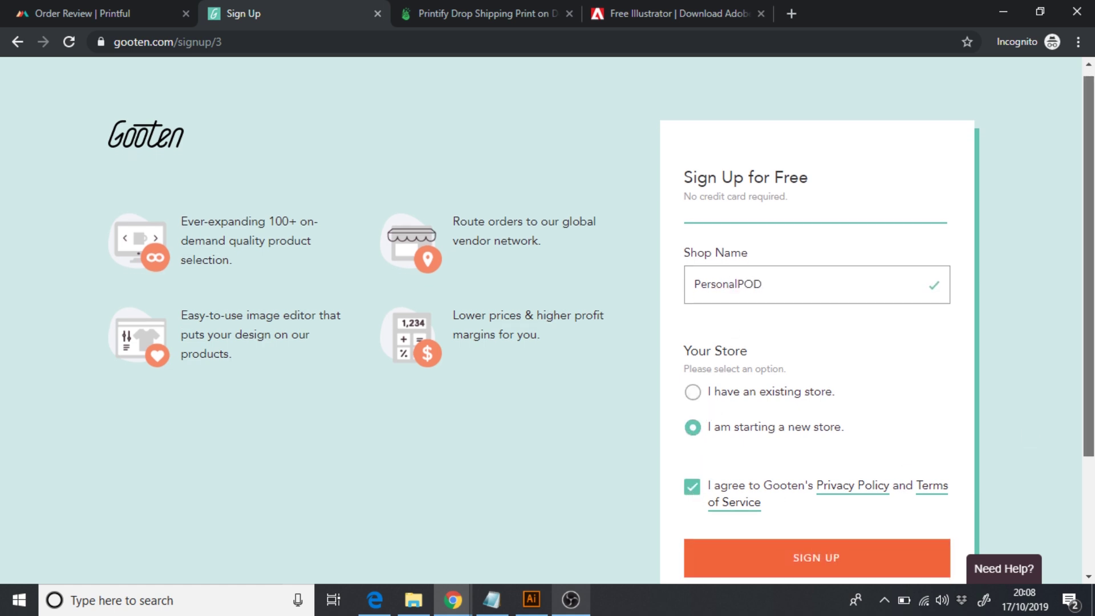
- Submit the sign-up, save the permission choices, and go to Place an Order
left_click(855, 525)
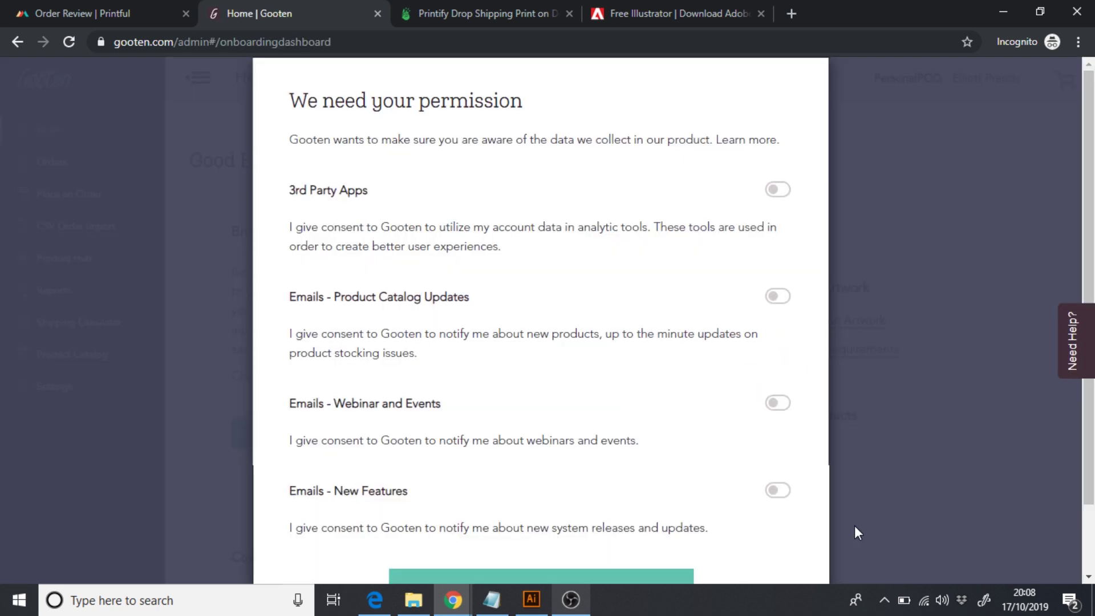
scroll(873, 348, "down", 2)
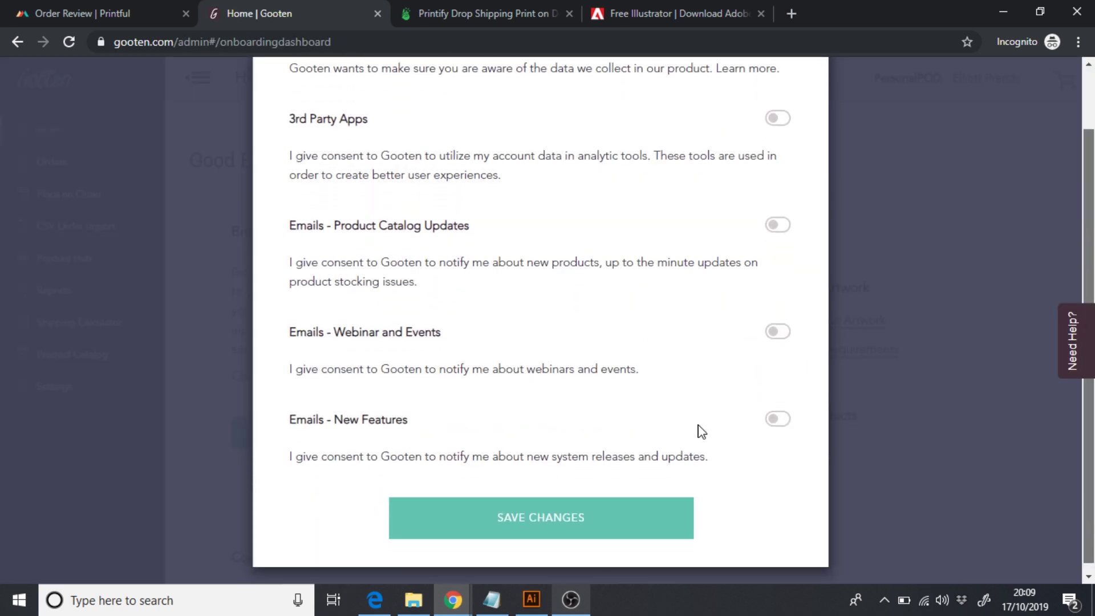
left_click(539, 532)
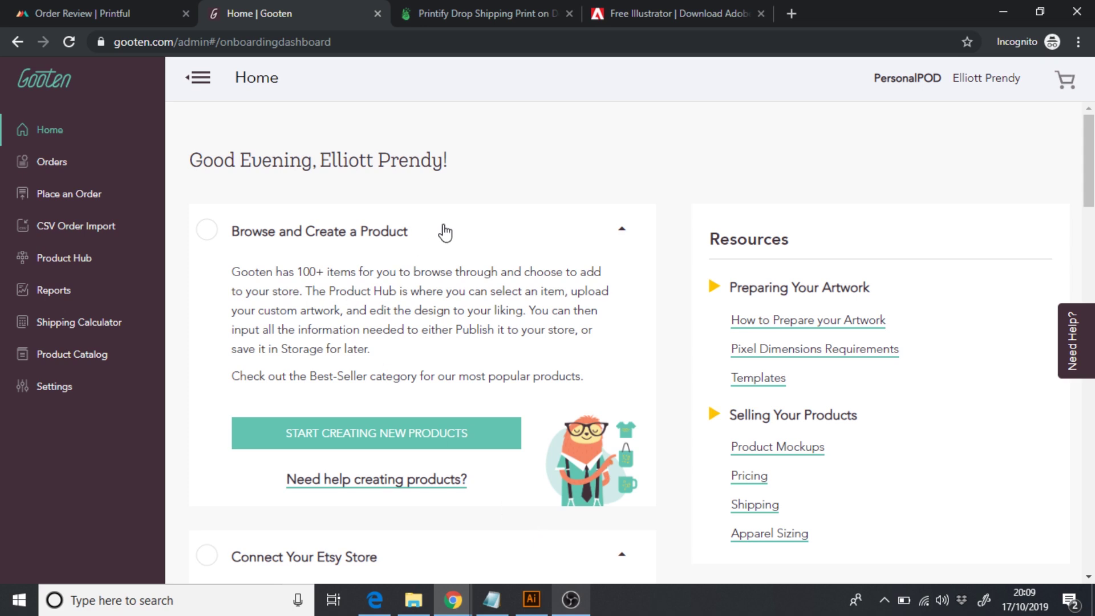
left_click(55, 196)
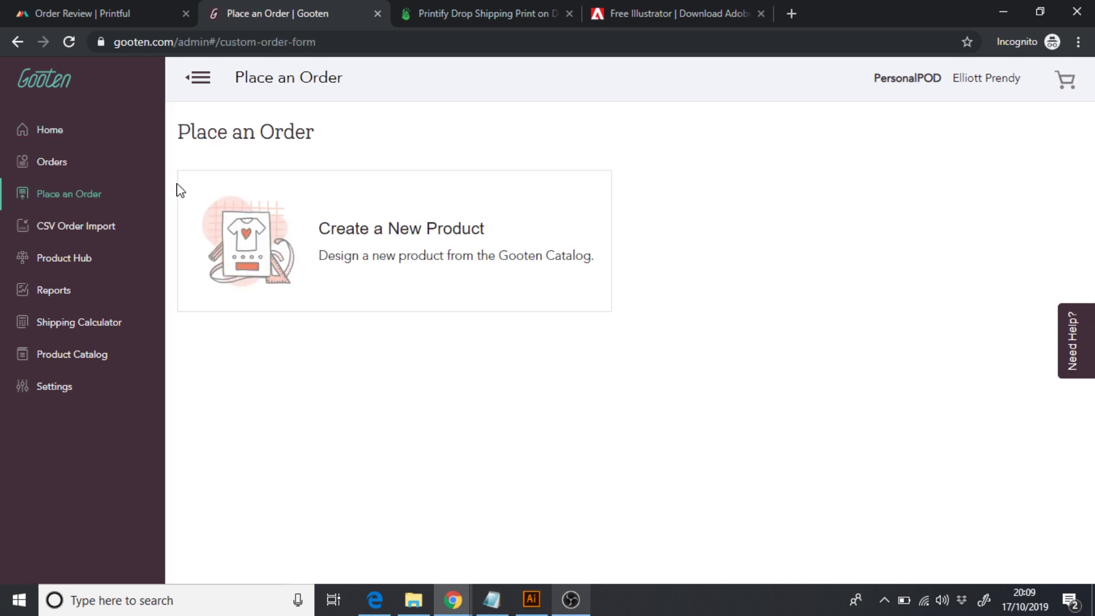
- Start a new product order shipping to the United Kingdom
left_click(391, 251)
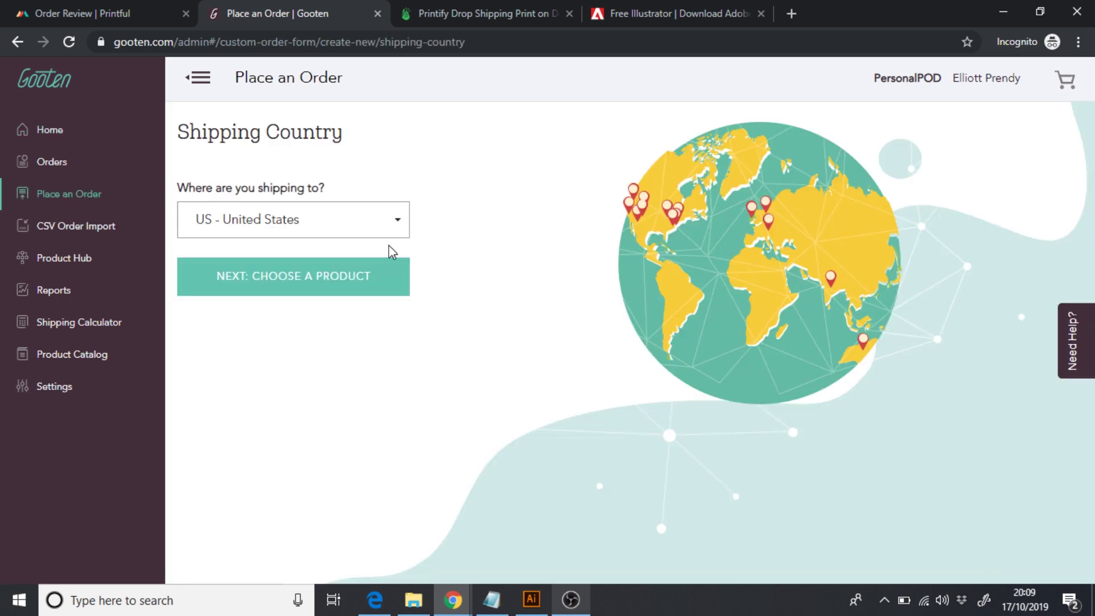
left_click(285, 232)
type("unite")
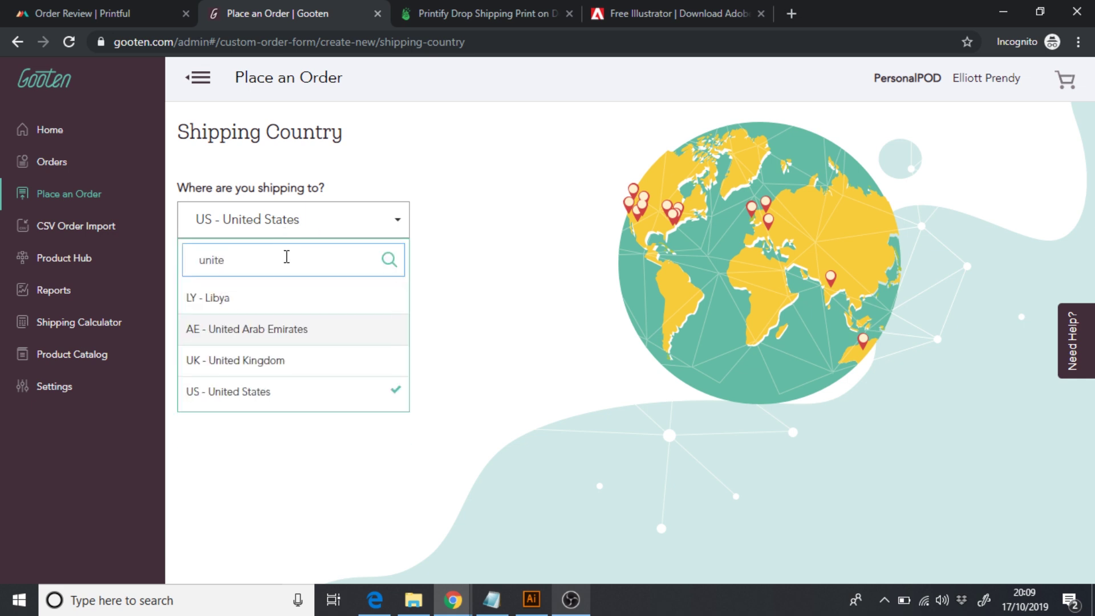
type("d")
left_click(264, 364)
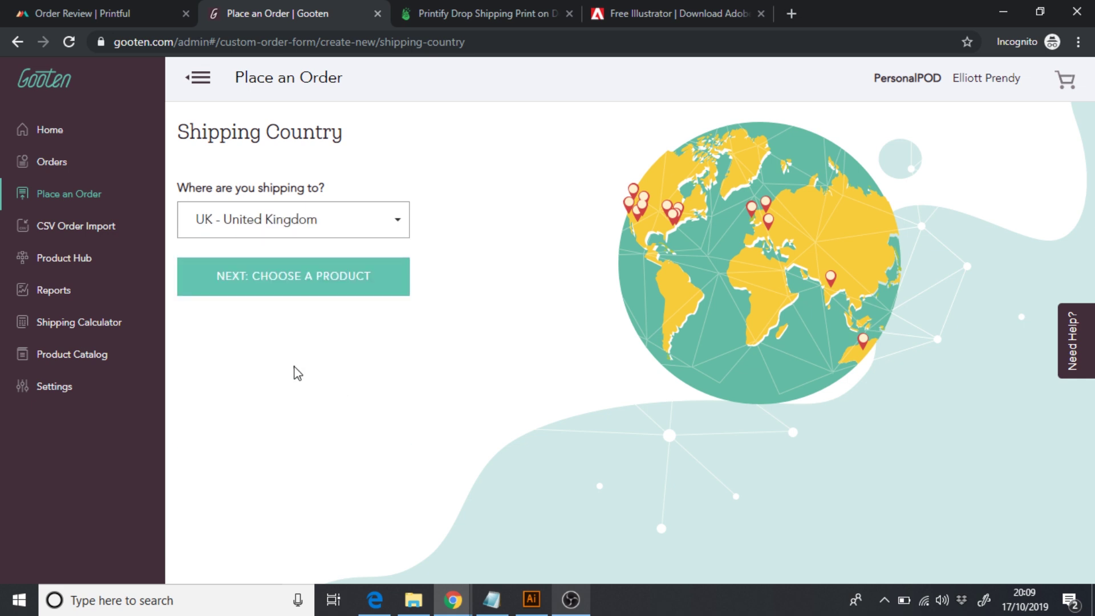
left_click(289, 291)
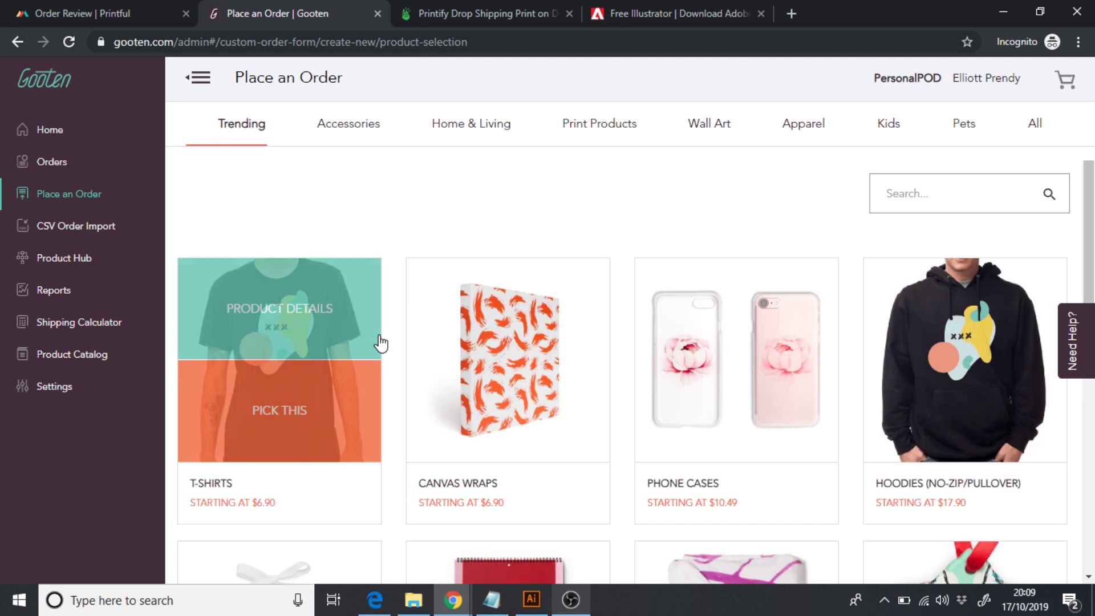
- Choose Pet Bandanas from Pets as Square - Polyester, 24x24 inch, and continue
left_click(974, 134)
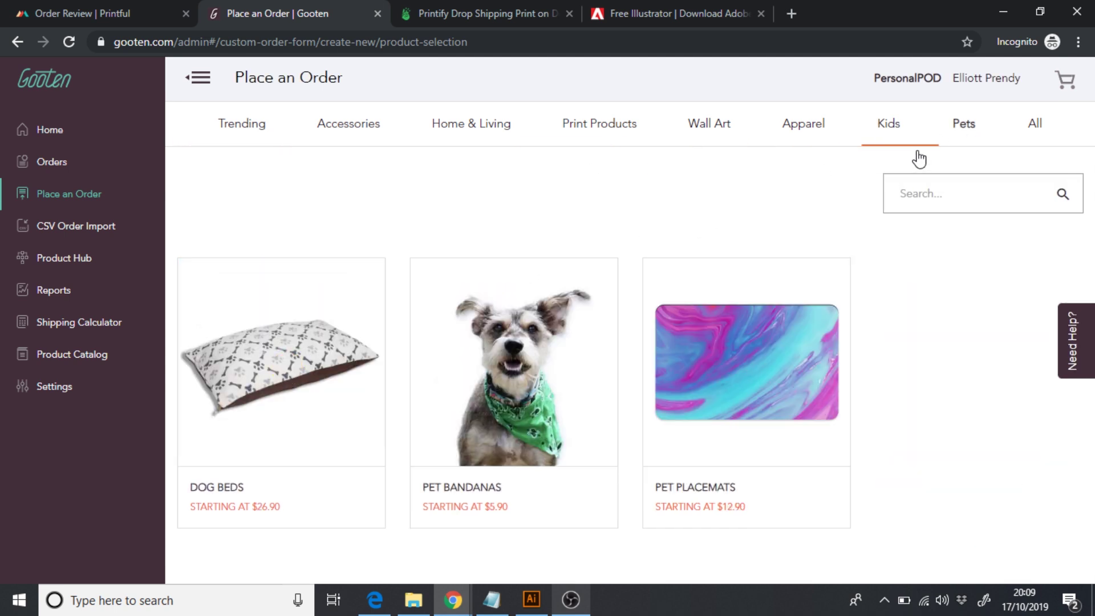
mouse_move(525, 411)
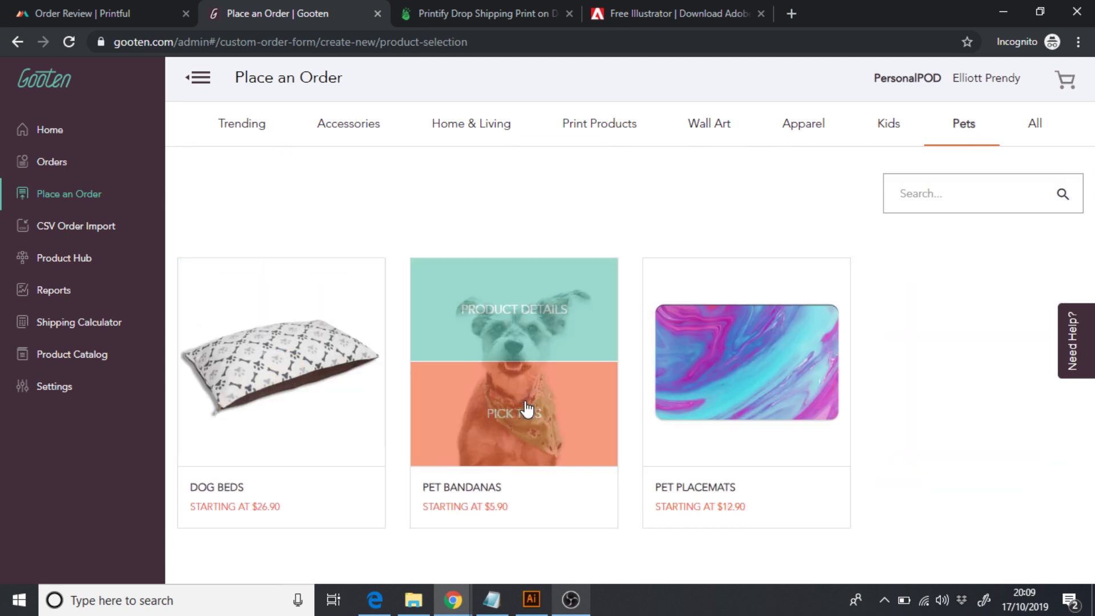
left_click(502, 426)
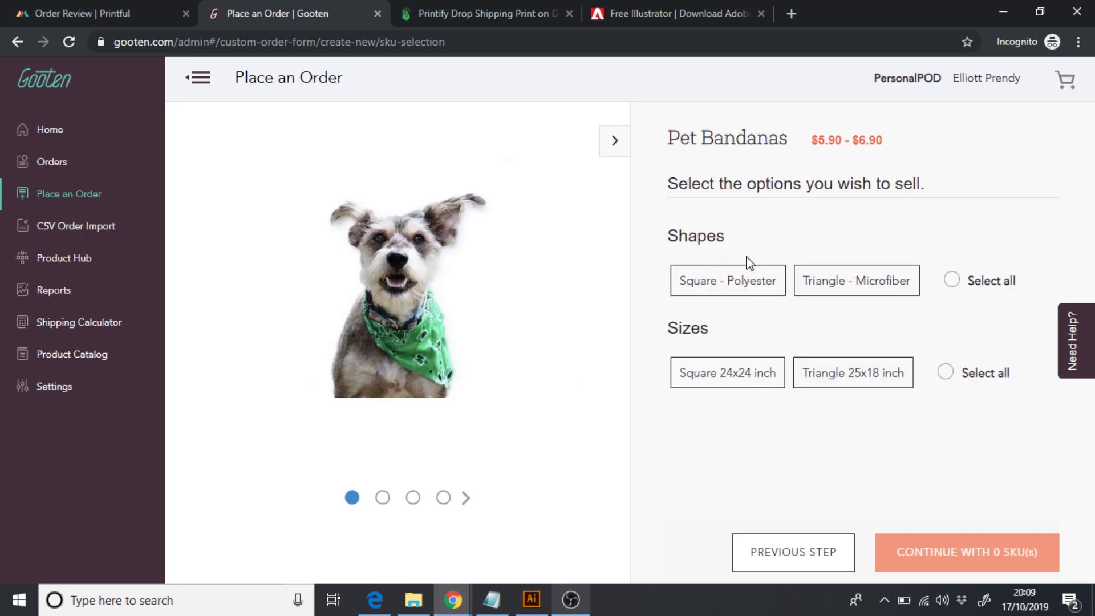
left_click(745, 295)
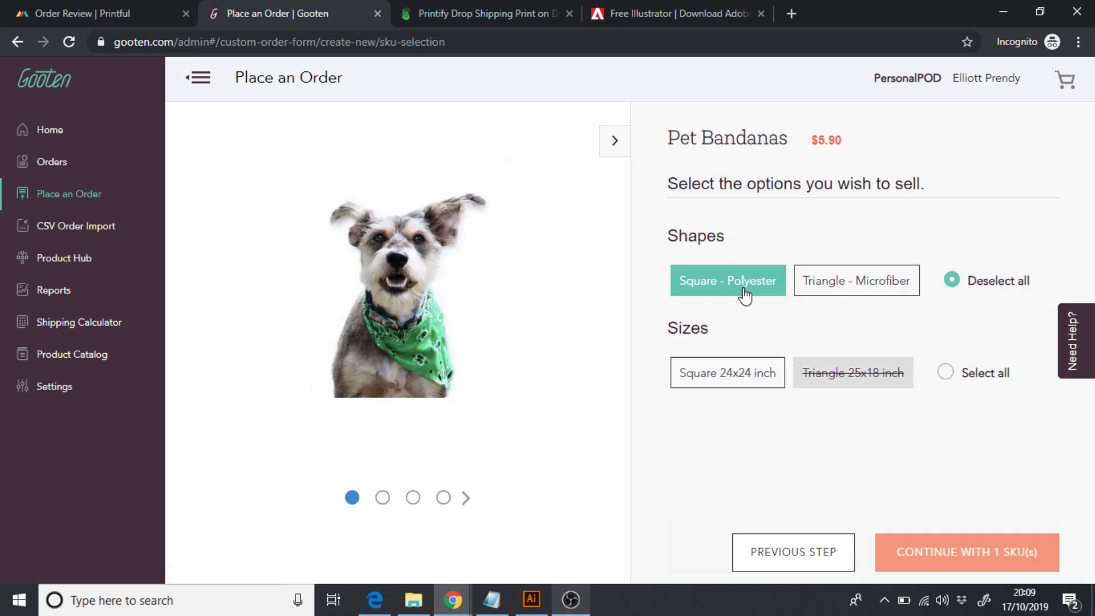
left_click(726, 383)
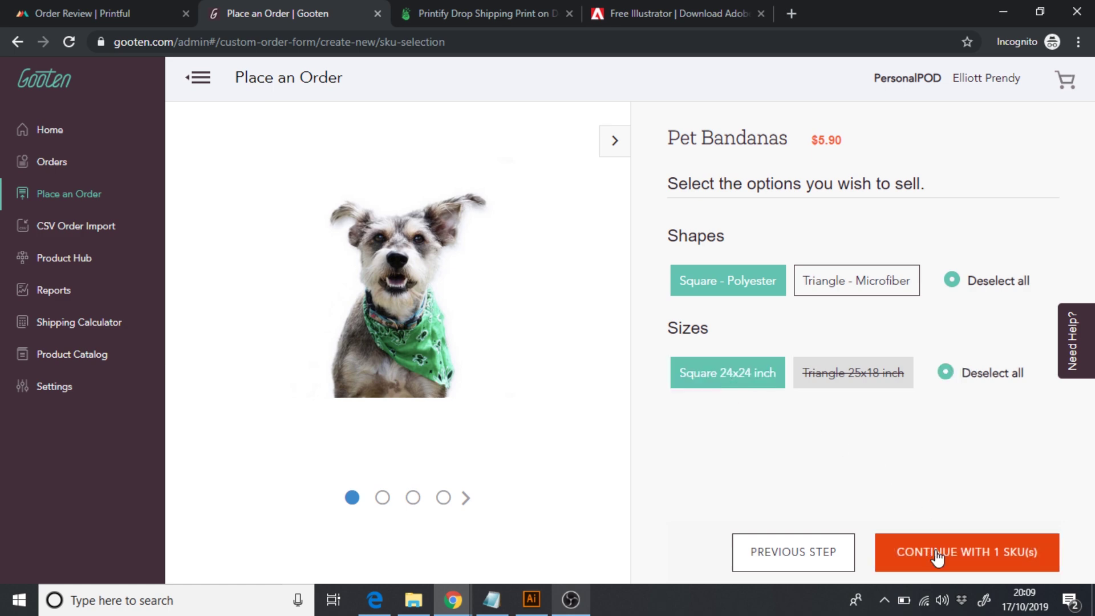
left_click(957, 562)
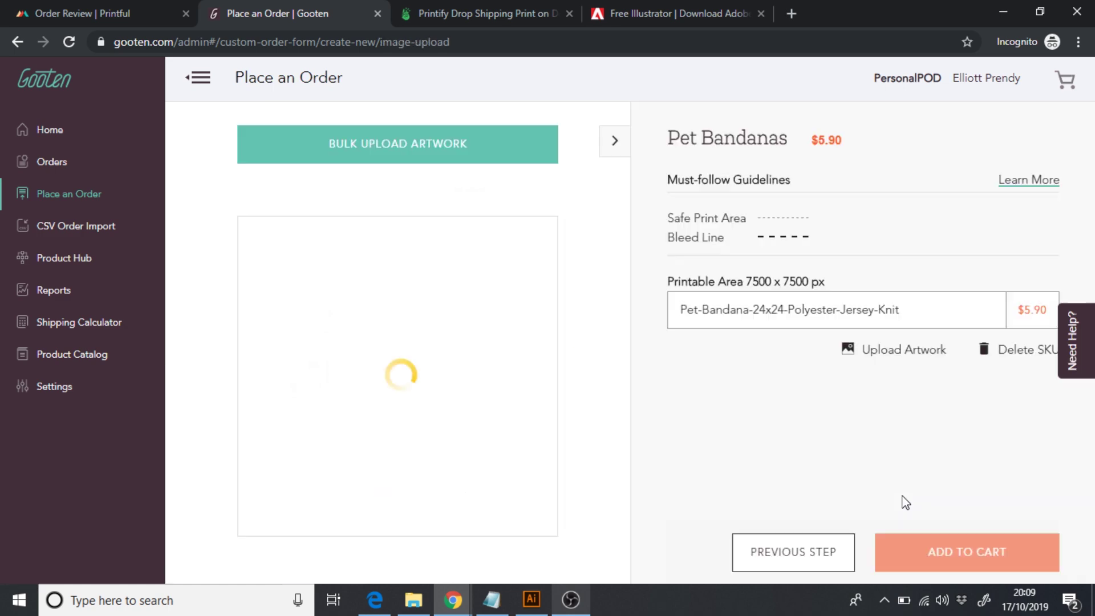
- Upload the 'dog design' image from the computer and apply it as the bandana artwork
left_click(899, 351)
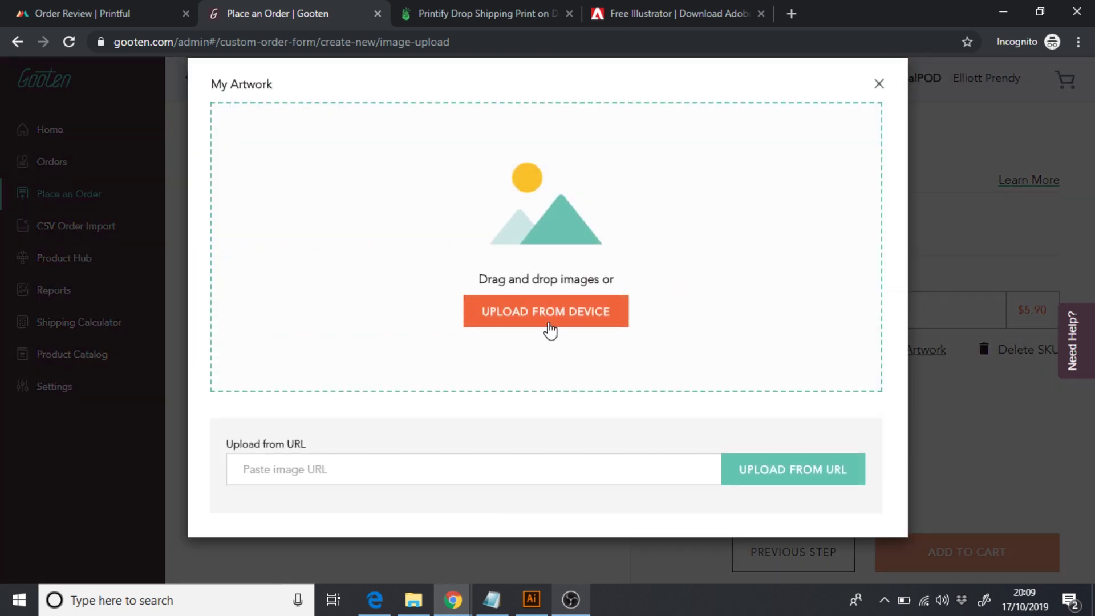
left_click(547, 321)
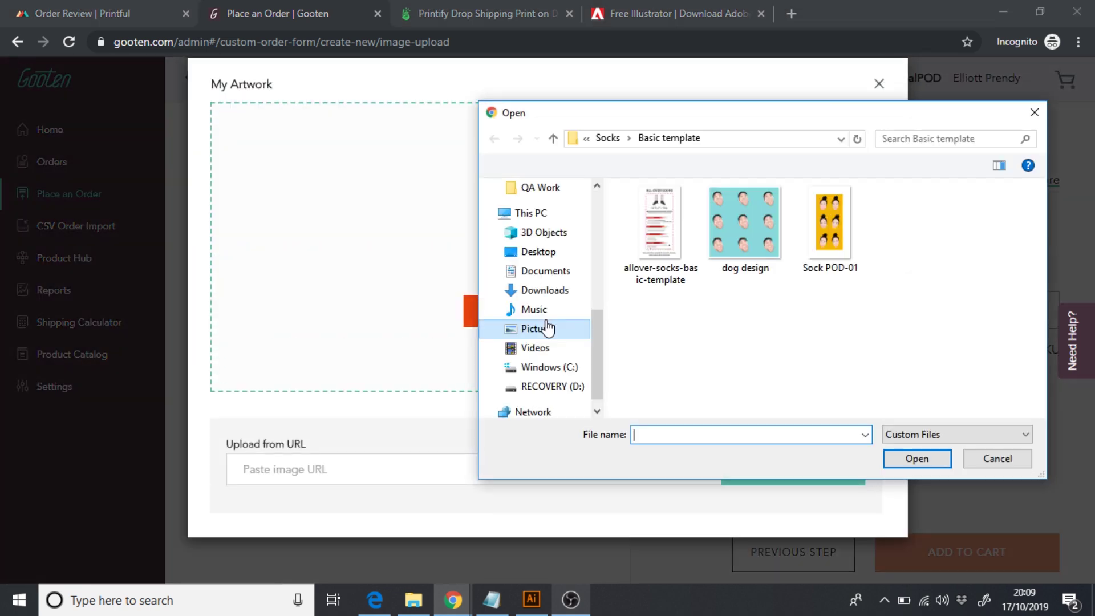
left_click(758, 238)
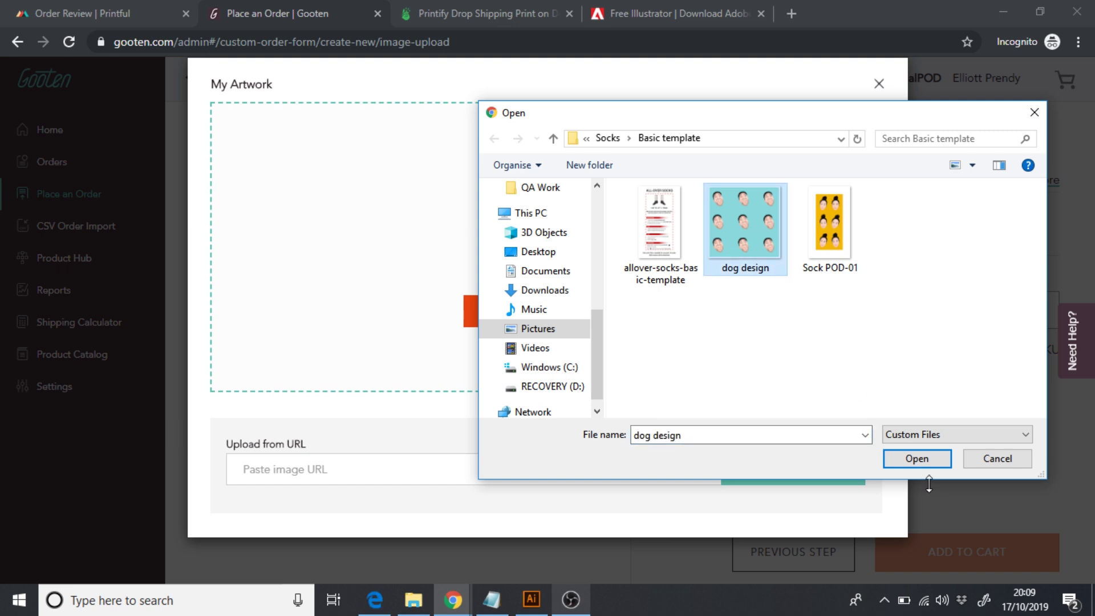
left_click(917, 466)
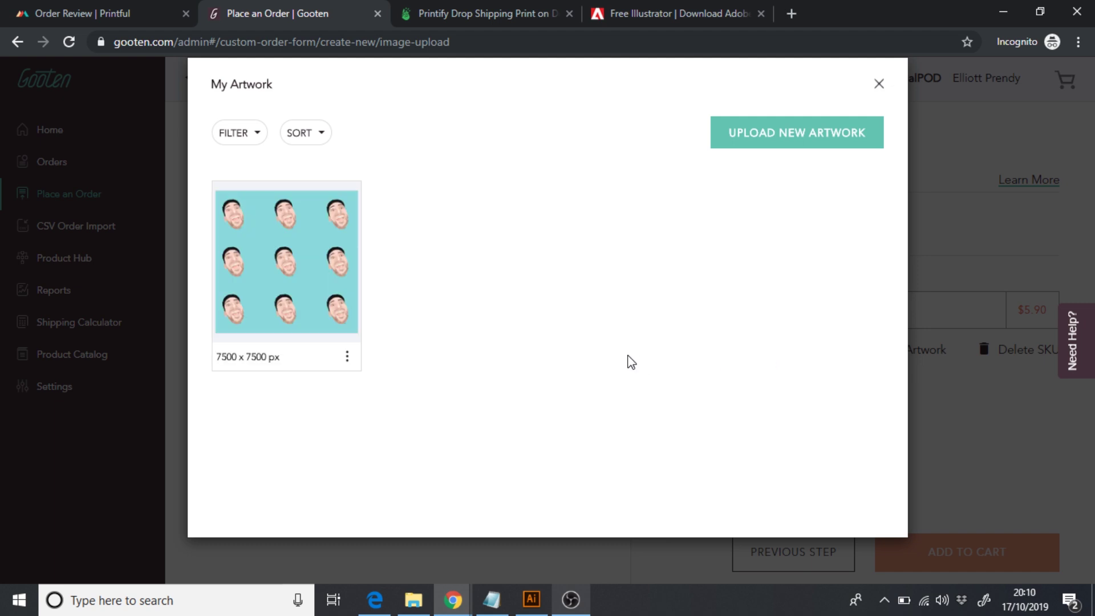
mouse_move(286, 268)
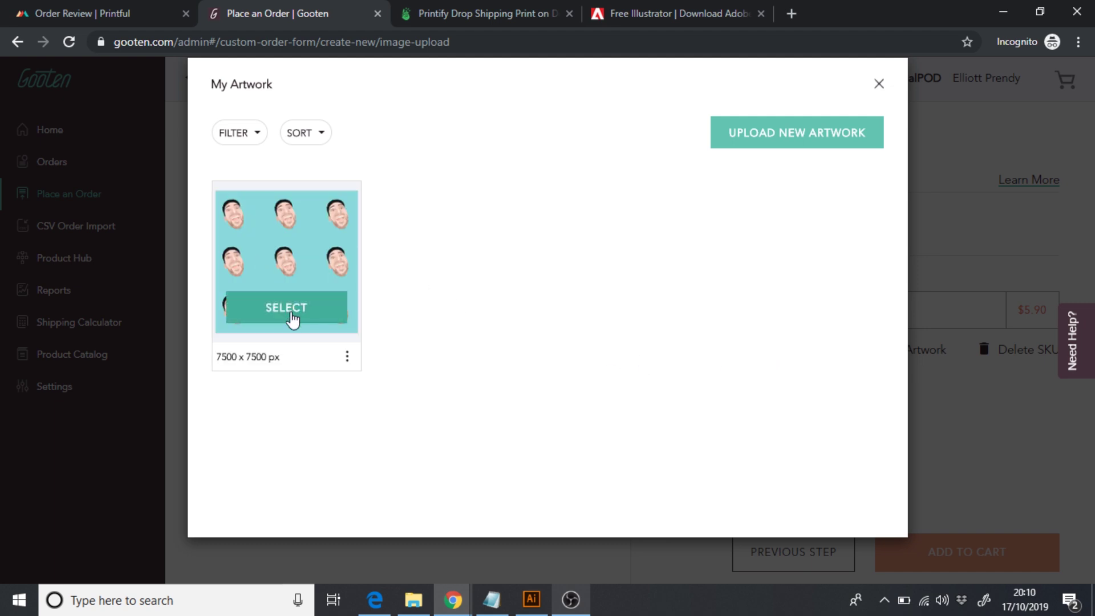
left_click(286, 308)
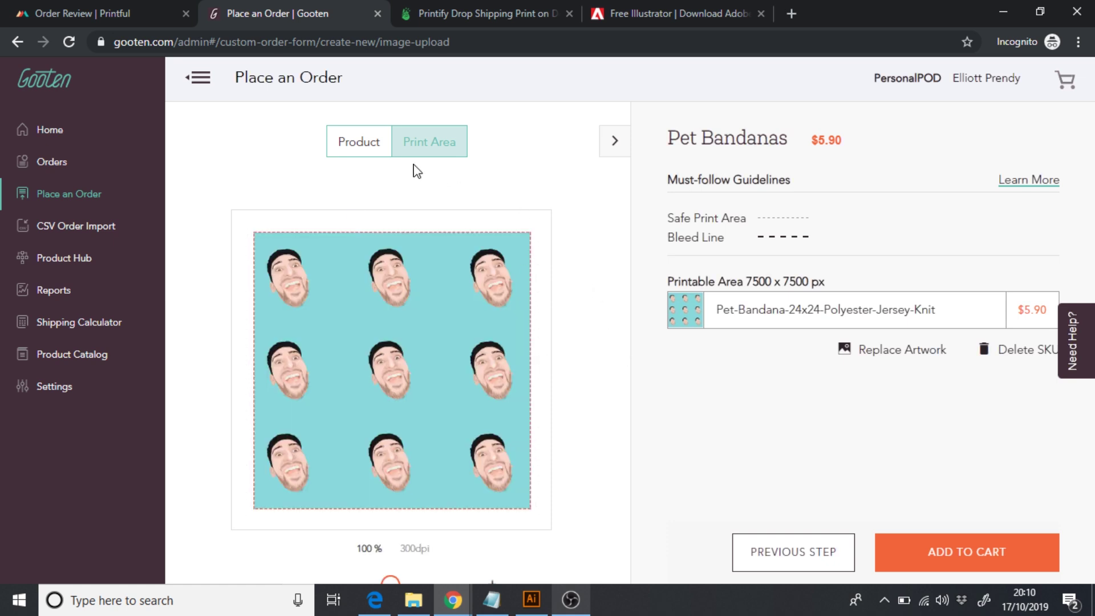
- Compare the Product and Print Area previews, then add the $5.90 bandana to the cart
left_click(355, 151)
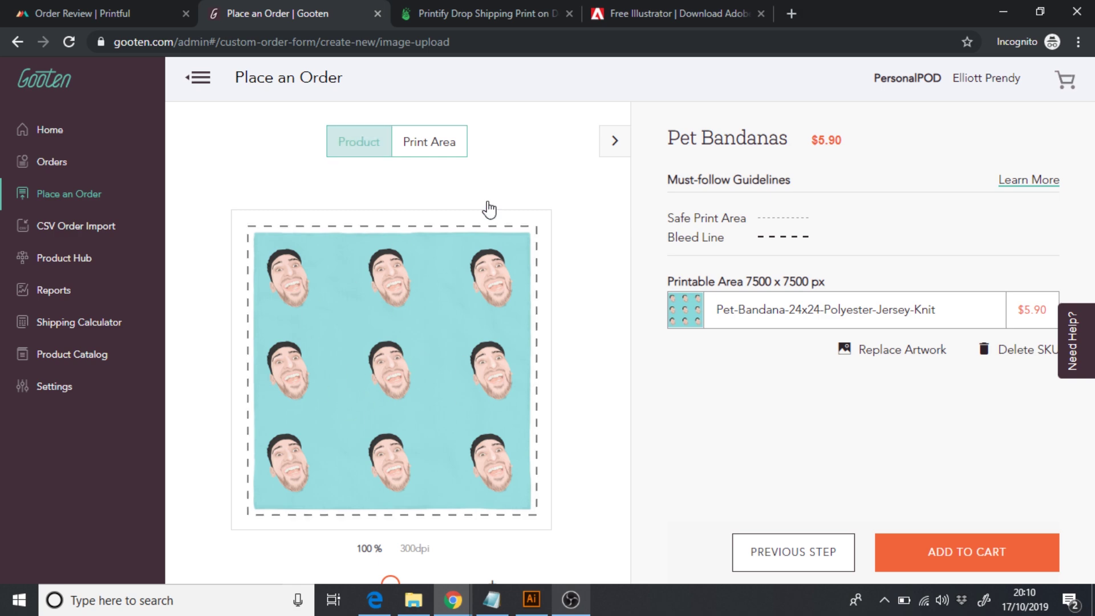
left_click(448, 147)
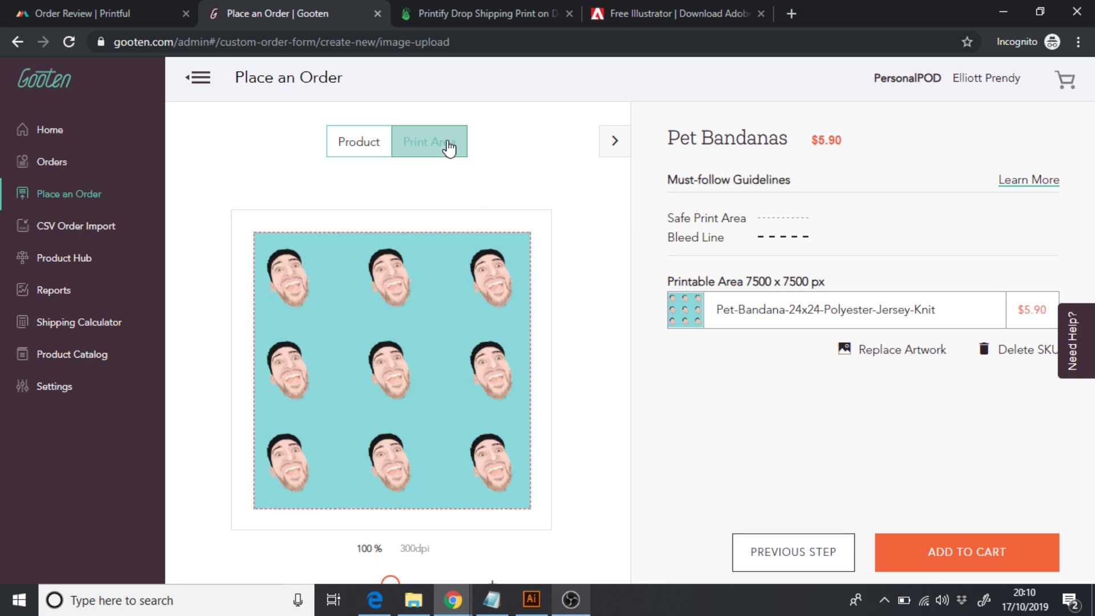
left_click(355, 143)
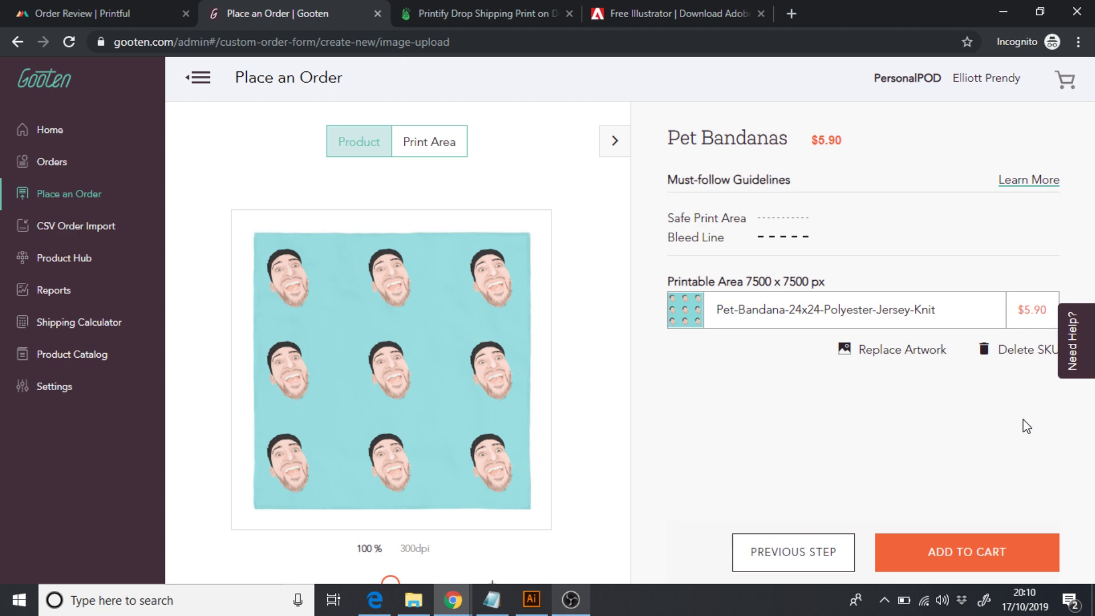
left_click(990, 552)
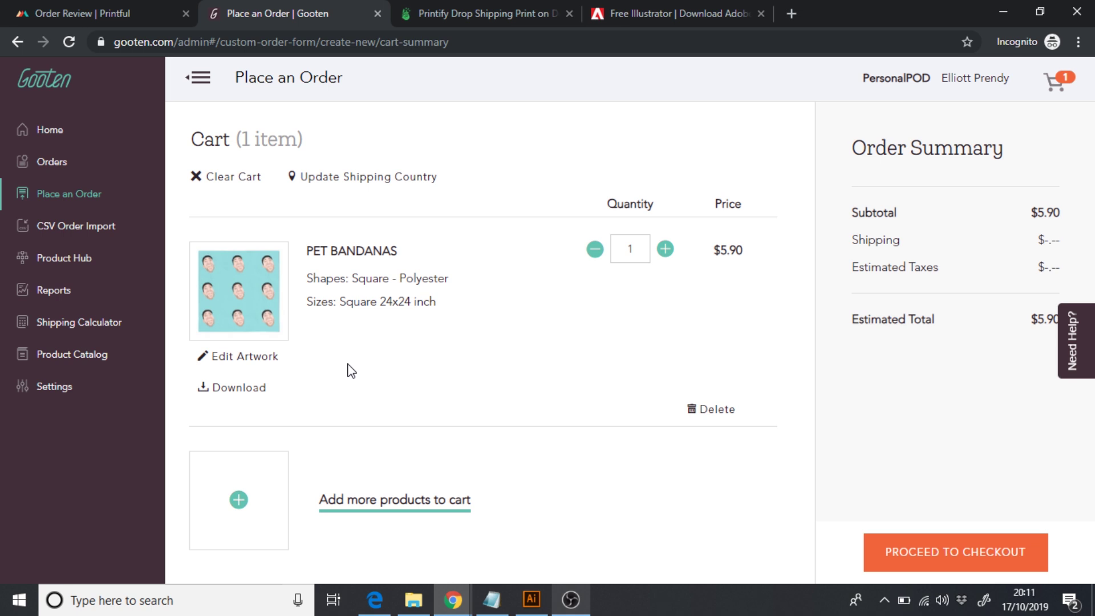
- Switch to Printify's Catalog and browse Accessories, then Home & Living's Art & Wall Decor items
left_click(471, 8)
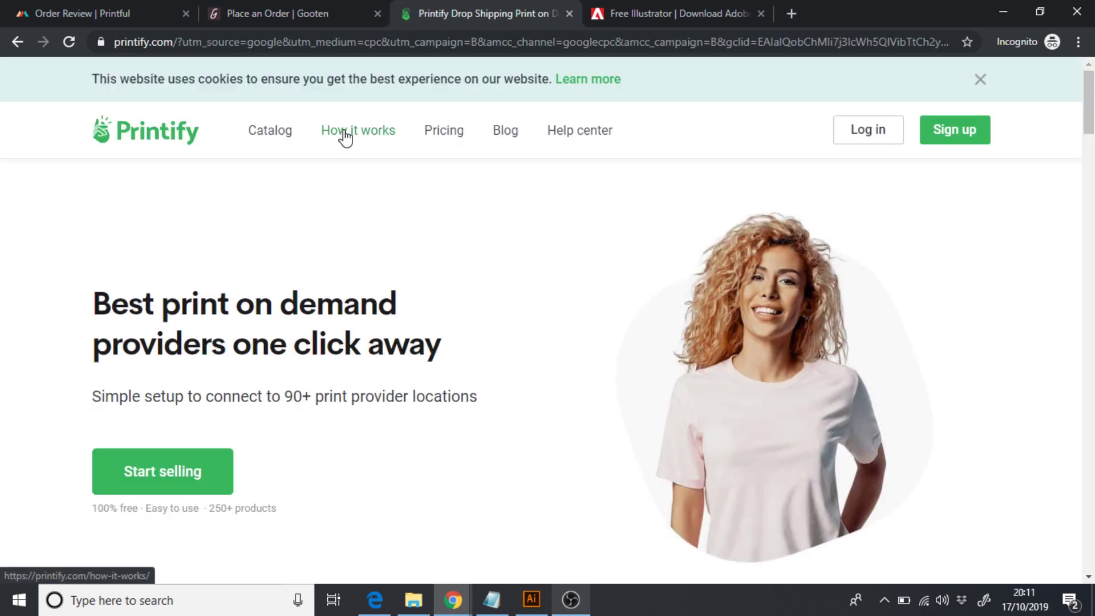
left_click(284, 141)
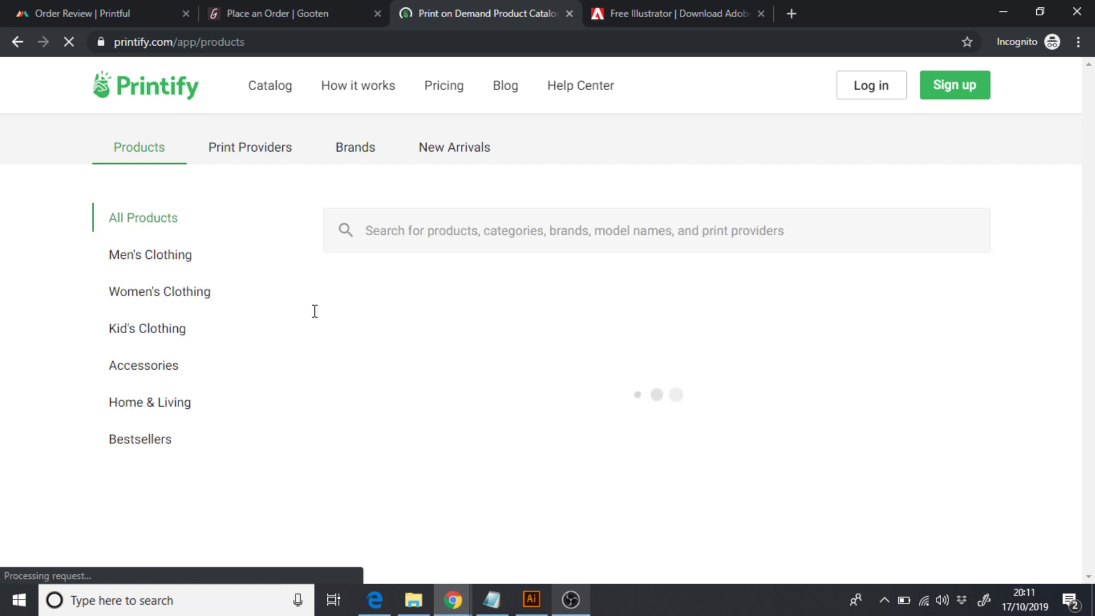
left_click(143, 365)
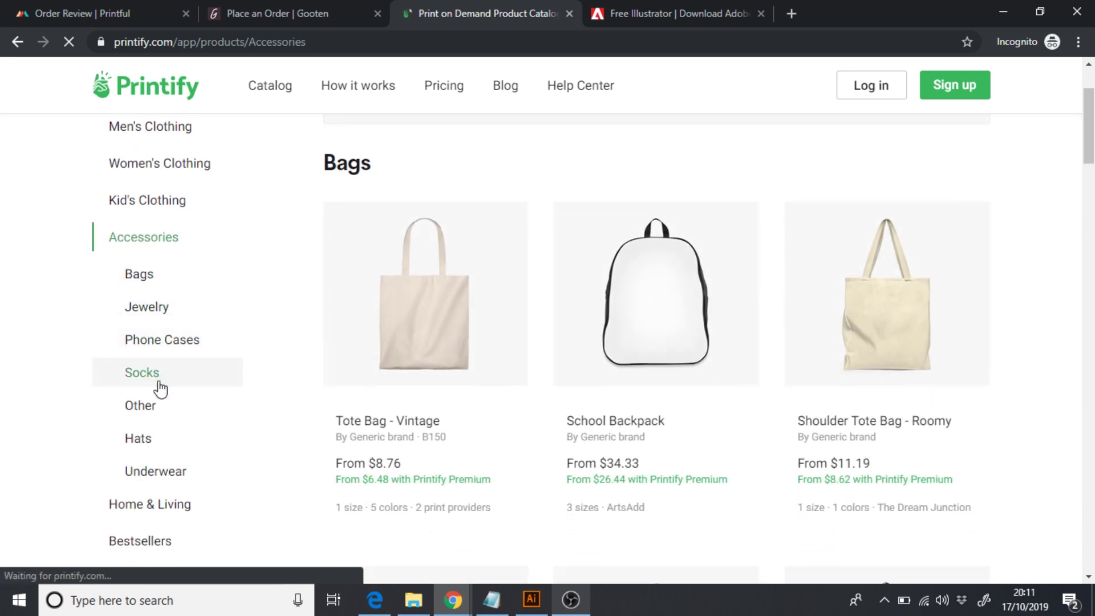
left_click(168, 508)
scroll(170, 512, "down", 1)
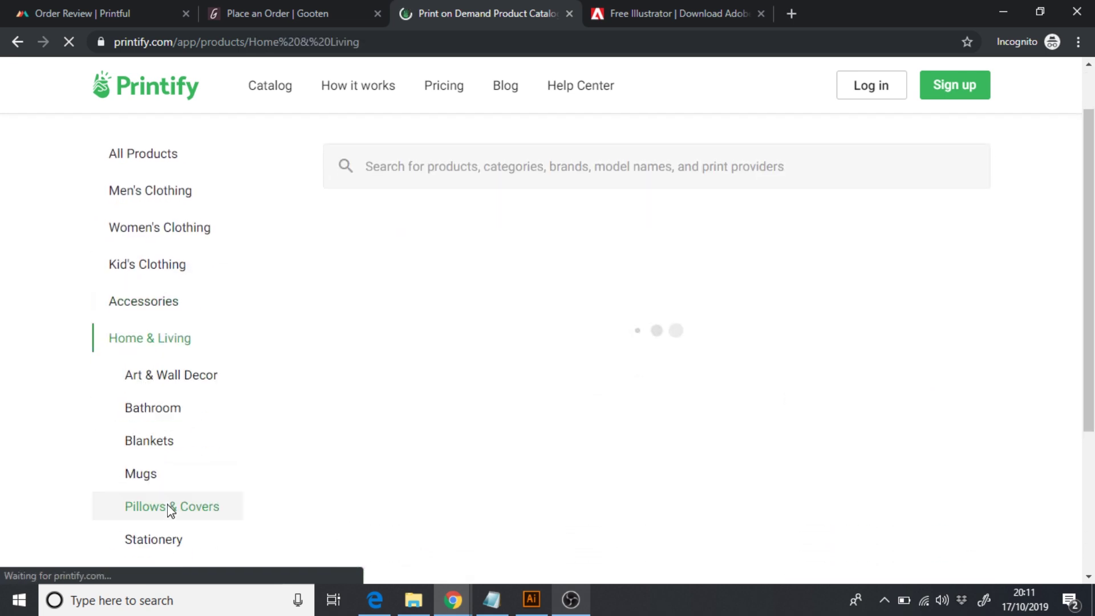
scroll(205, 502, "down", 2)
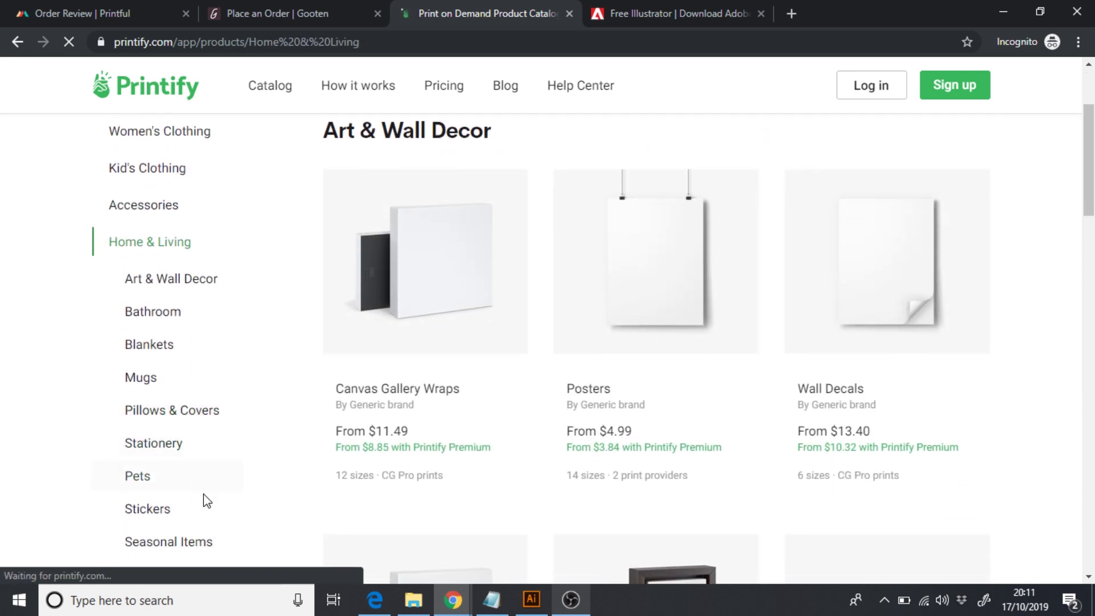
scroll(206, 502, "down", 1)
scroll(206, 502, "up", 1)
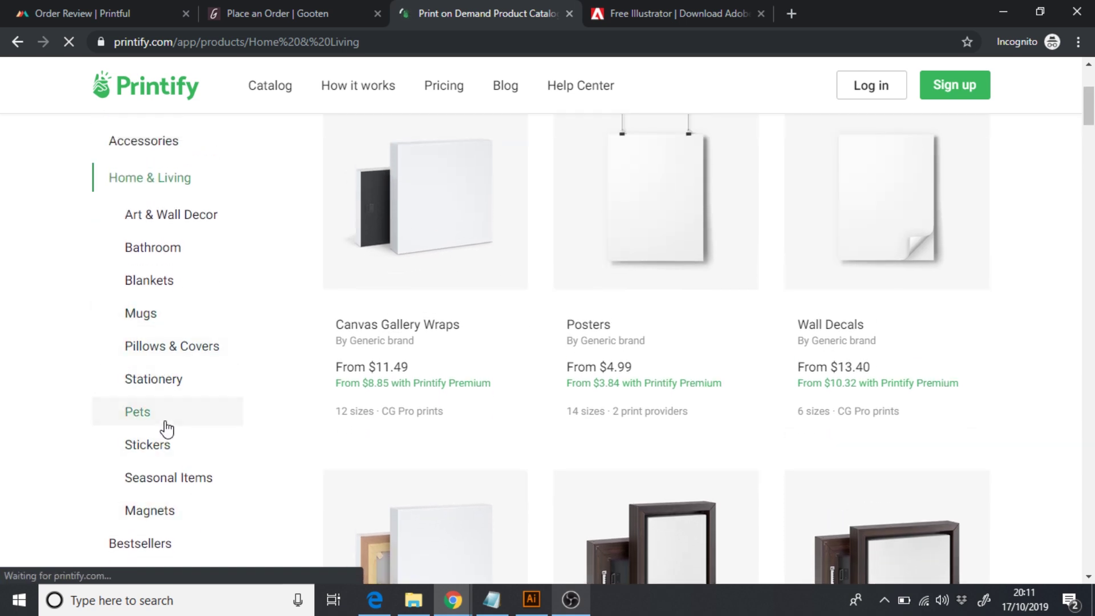
scroll(164, 465, "up", 5)
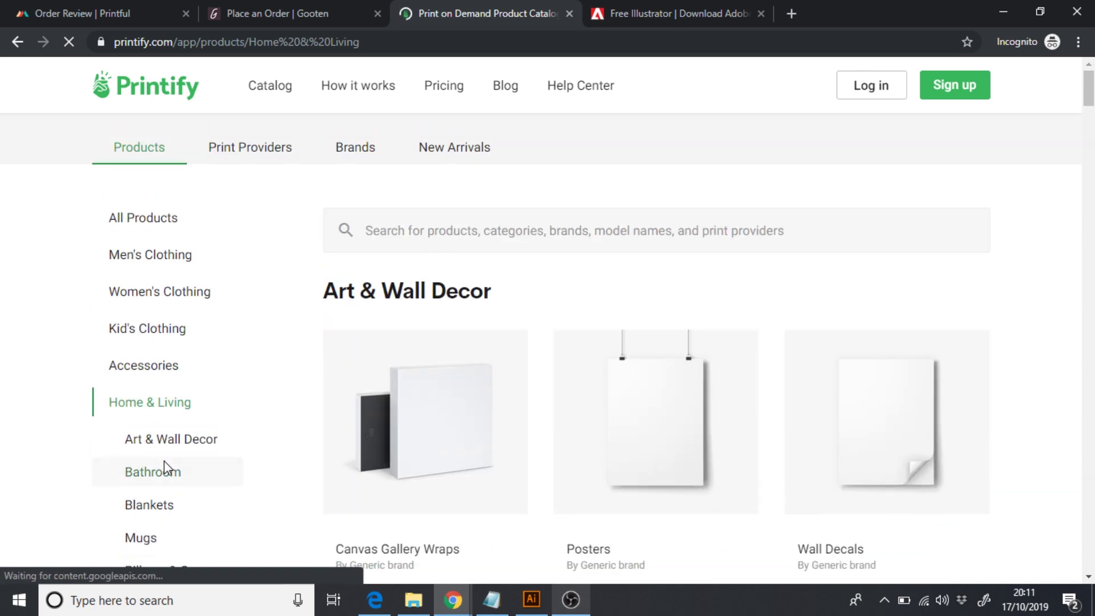
- Search the catalog for 'clock', open Wall clock, and review its provider and key features
left_click(446, 236)
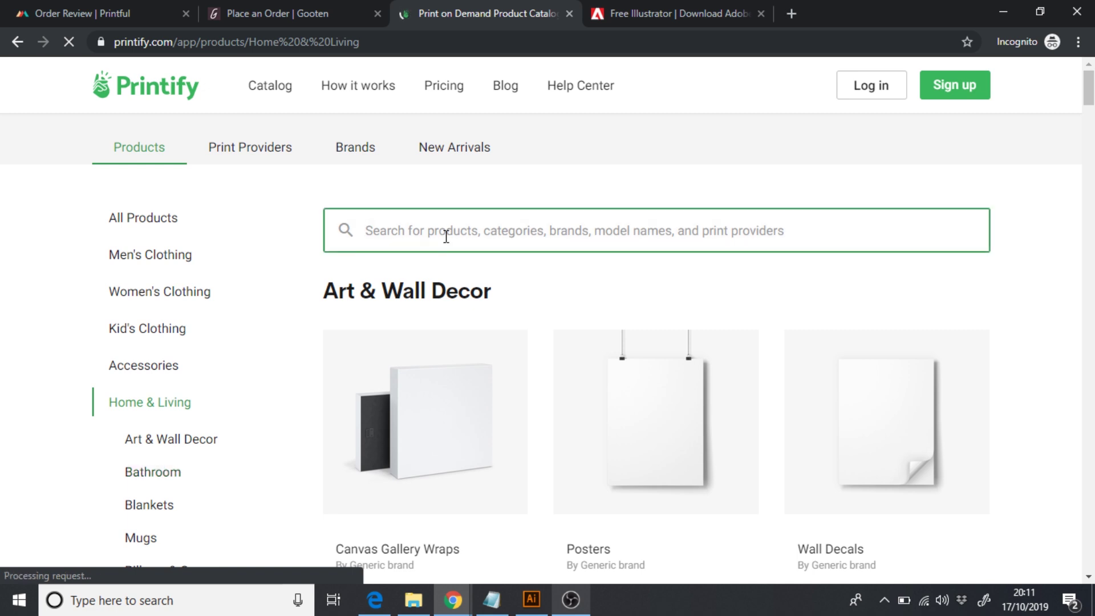
type("clock")
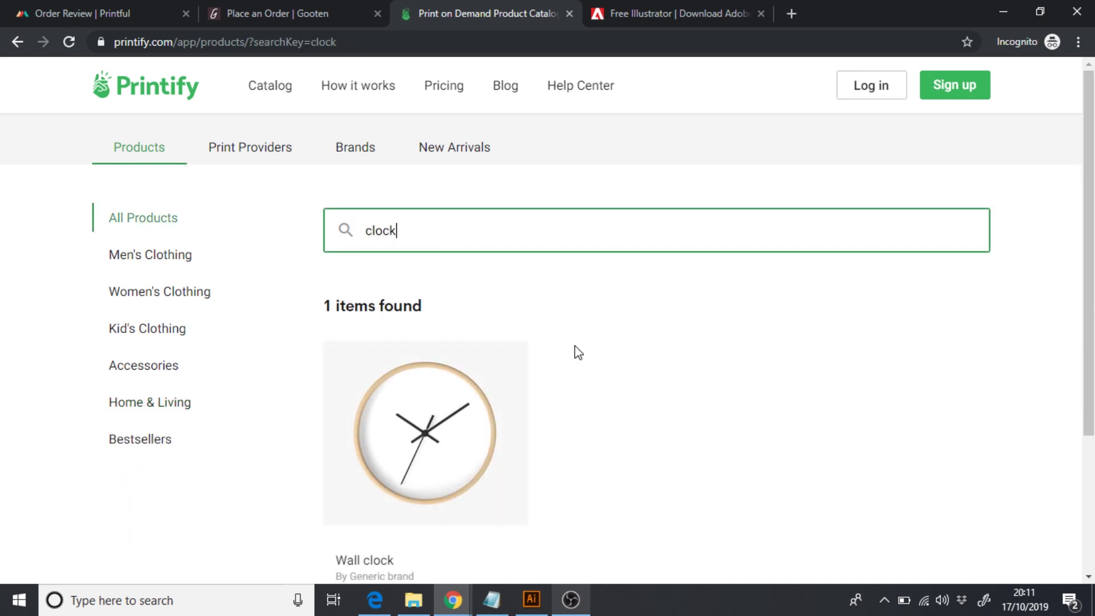
scroll(1090, 255, "down", 1)
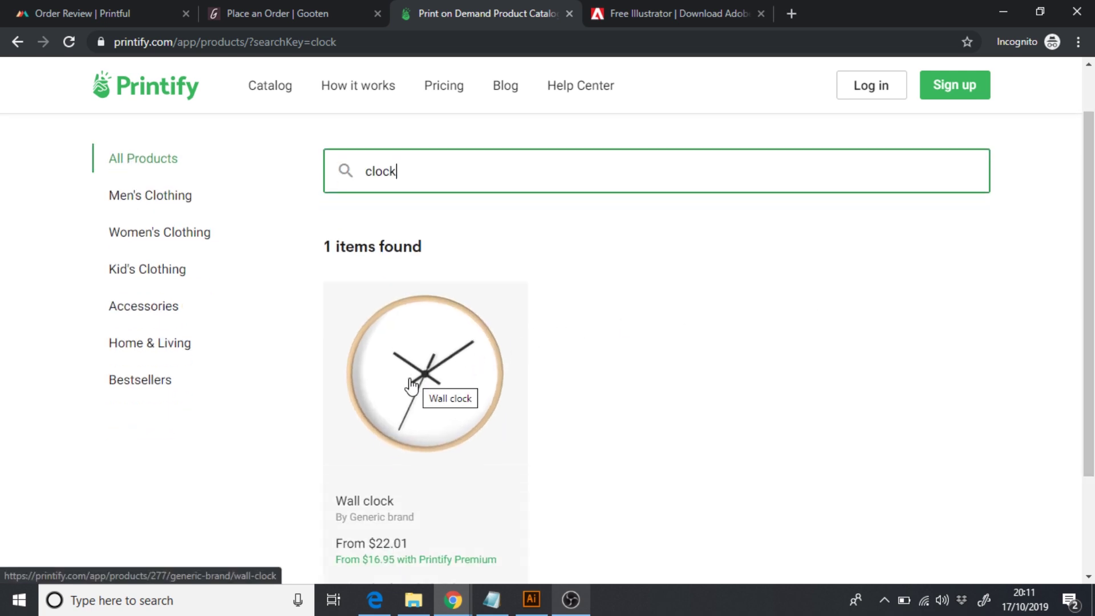
left_click(416, 386)
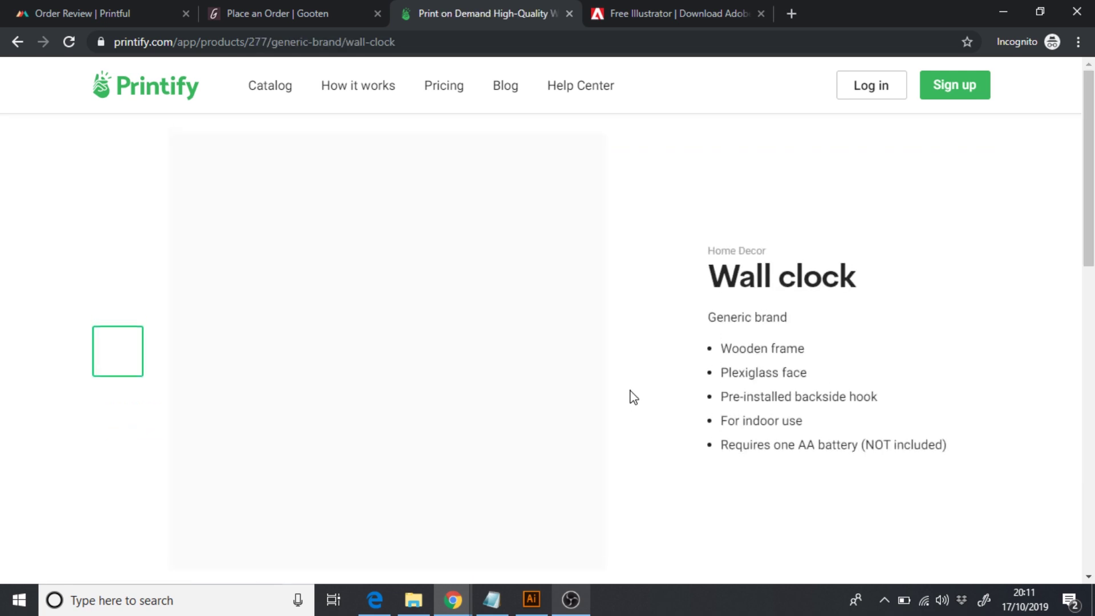
scroll(634, 398, "down", 5)
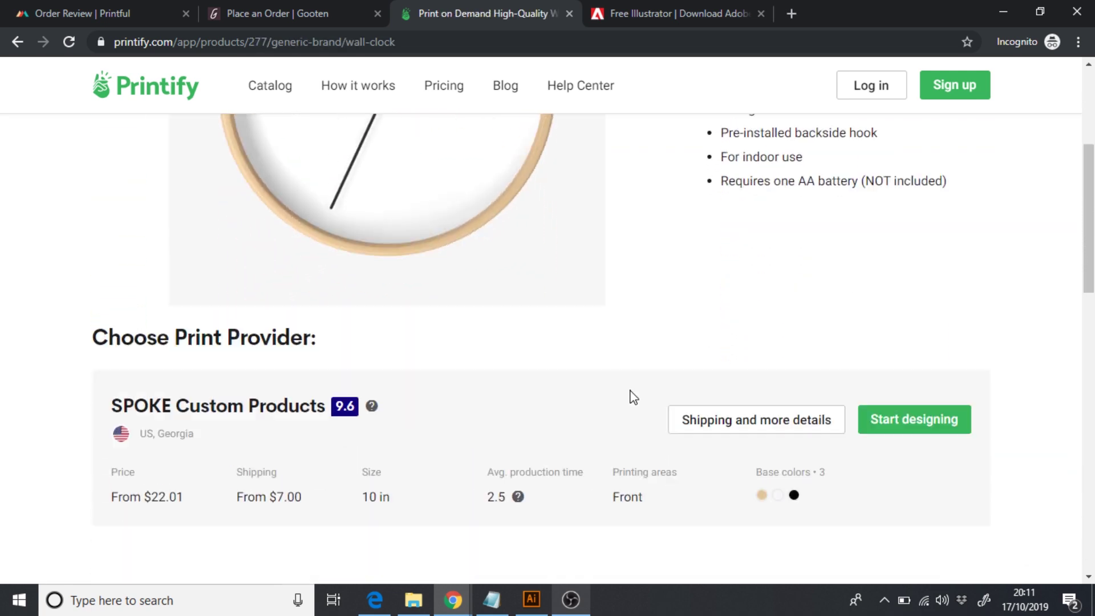
scroll(632, 397, "down", 2)
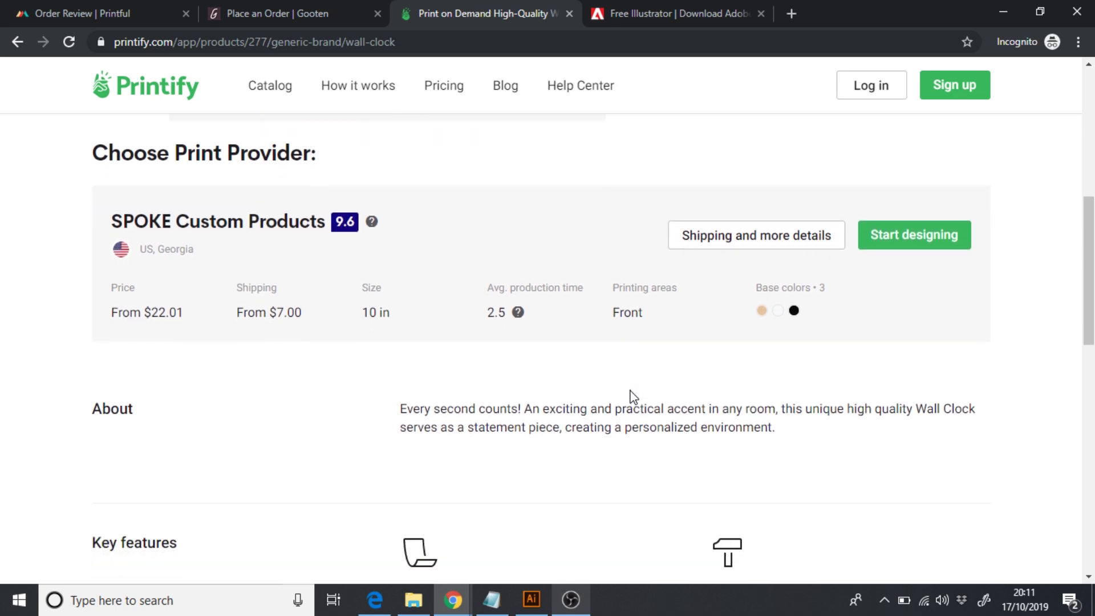
scroll(911, 298, "down", 10)
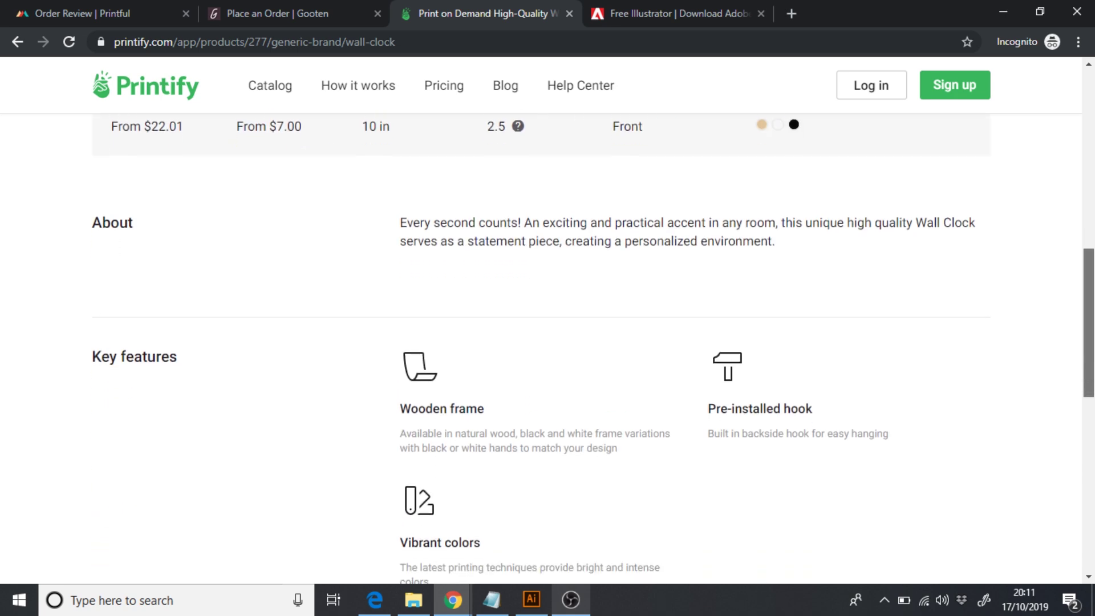
scroll(935, 240, "down", 4)
scroll(935, 239, "up", 14)
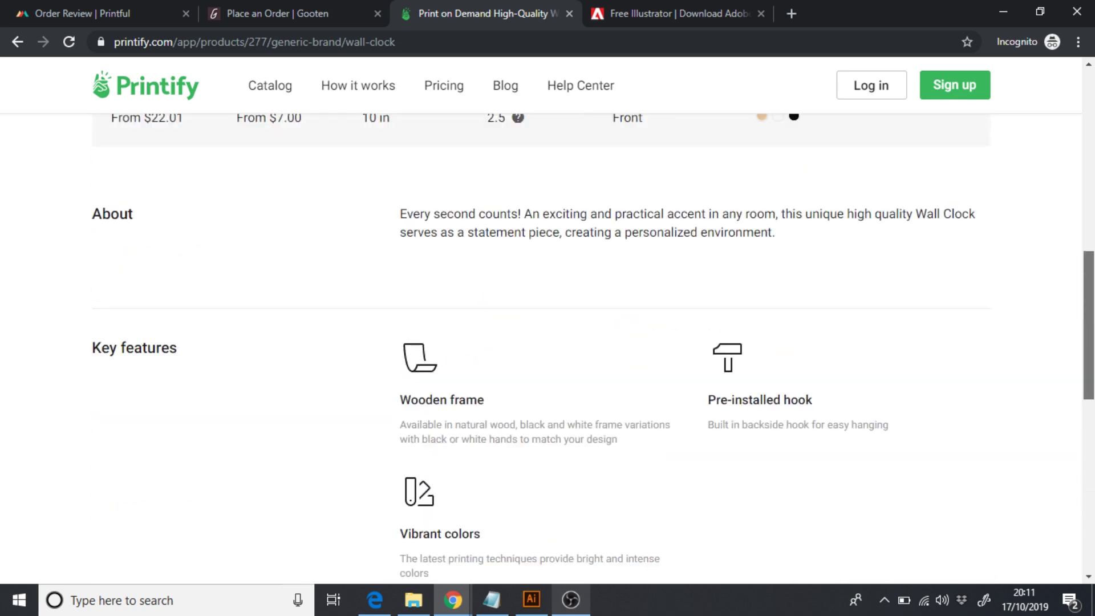
- Open the wall clock design editor, highlight the 3000 × 3000 px recommendation, and return to Illustrator
left_click(940, 231)
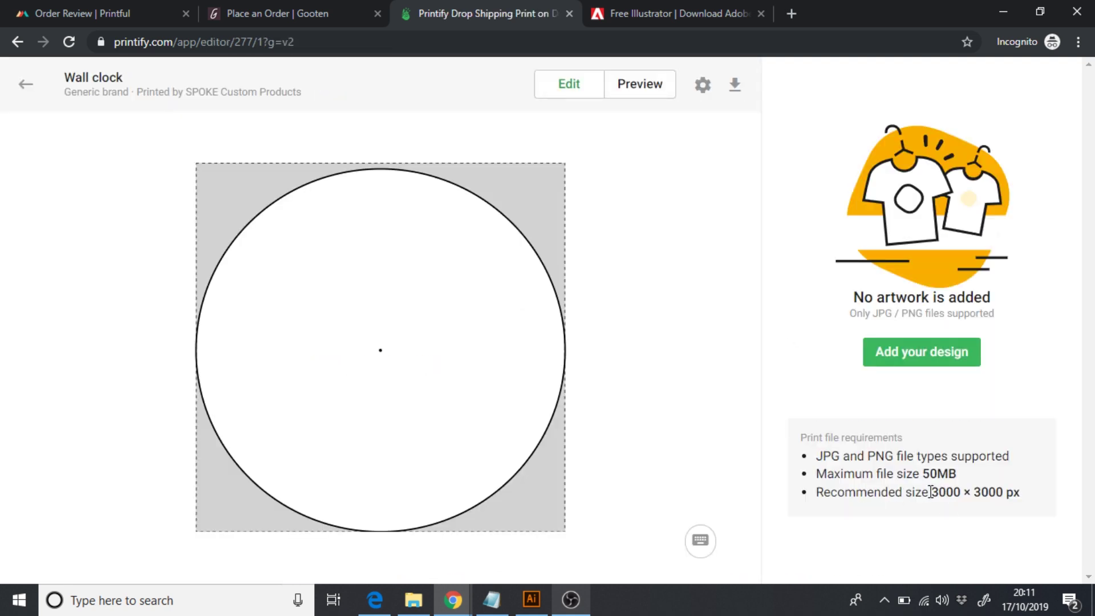
left_click_drag(929, 493, 1035, 506)
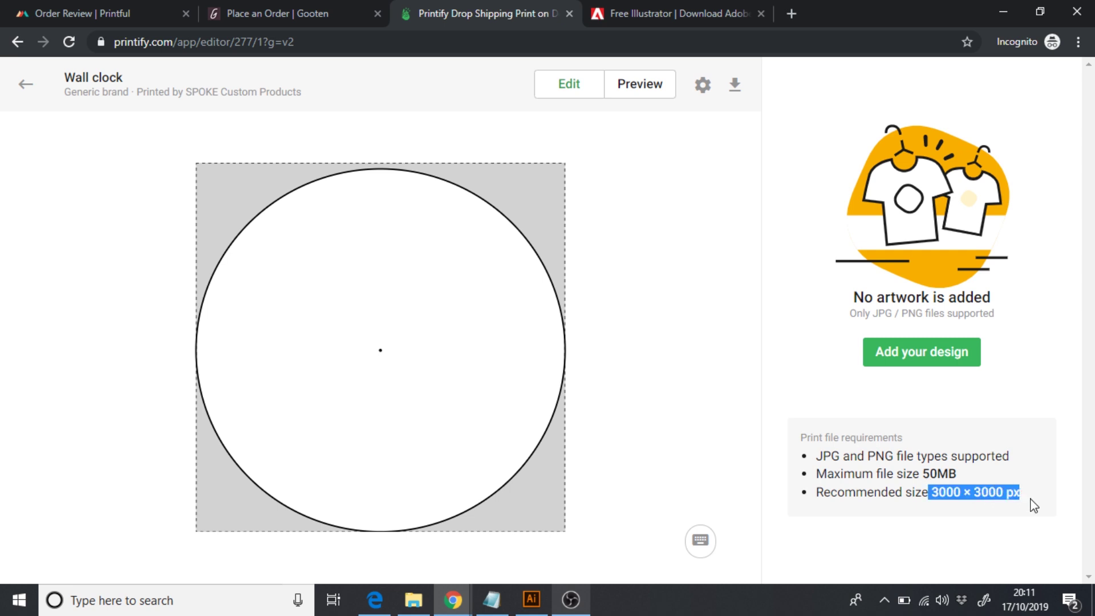
left_click(532, 600)
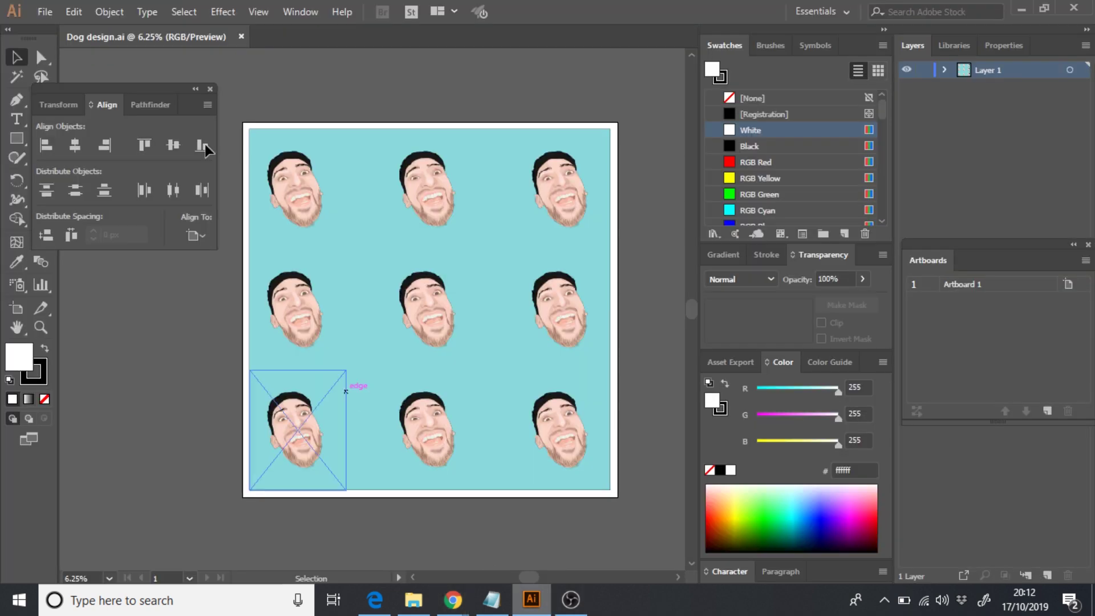
- Create a new Illustrator document 3000 px wide by 3000 px high
left_click(46, 12)
left_click(73, 30)
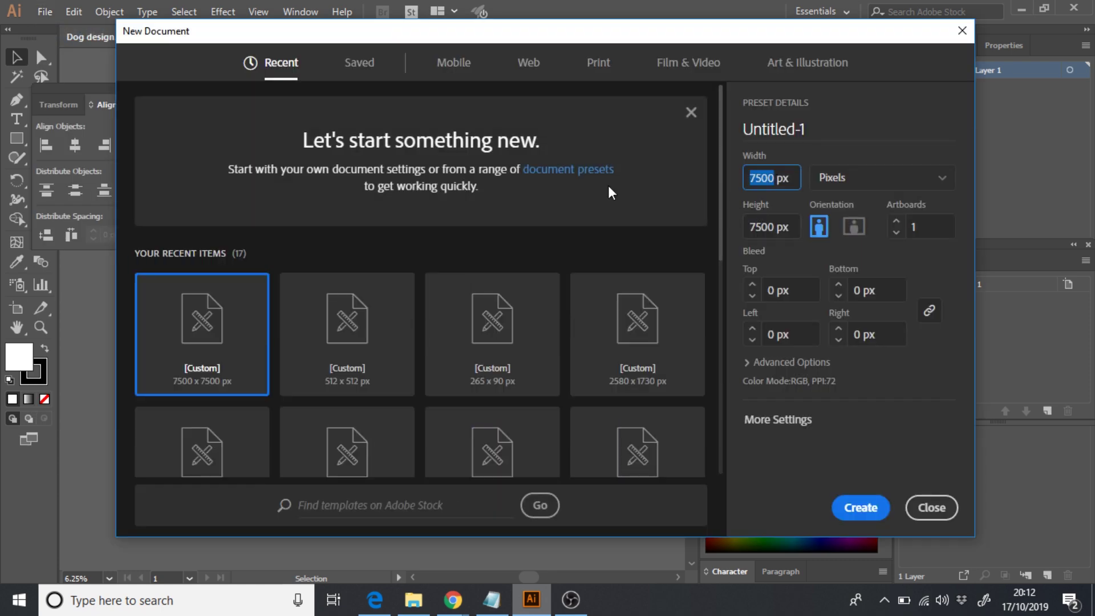
type("3000")
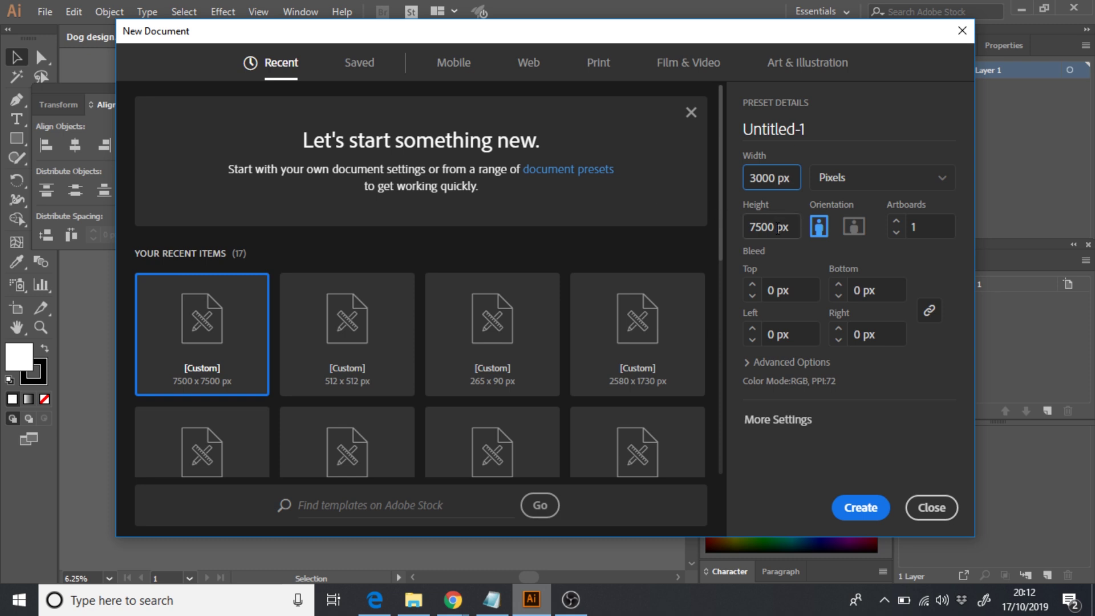
key("Tab")
type("3")
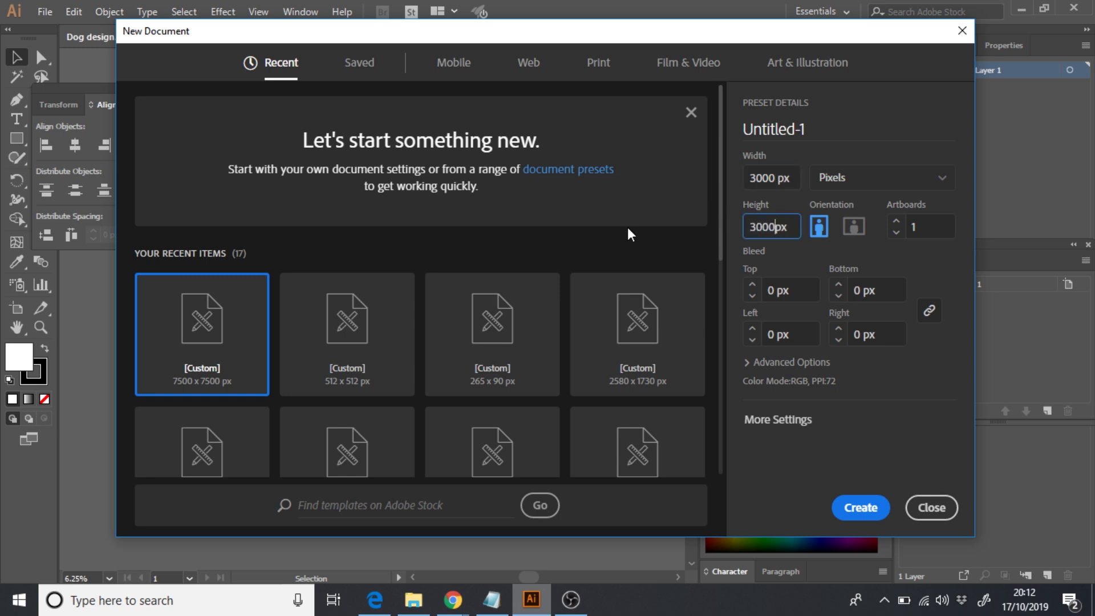
left_click(865, 509)
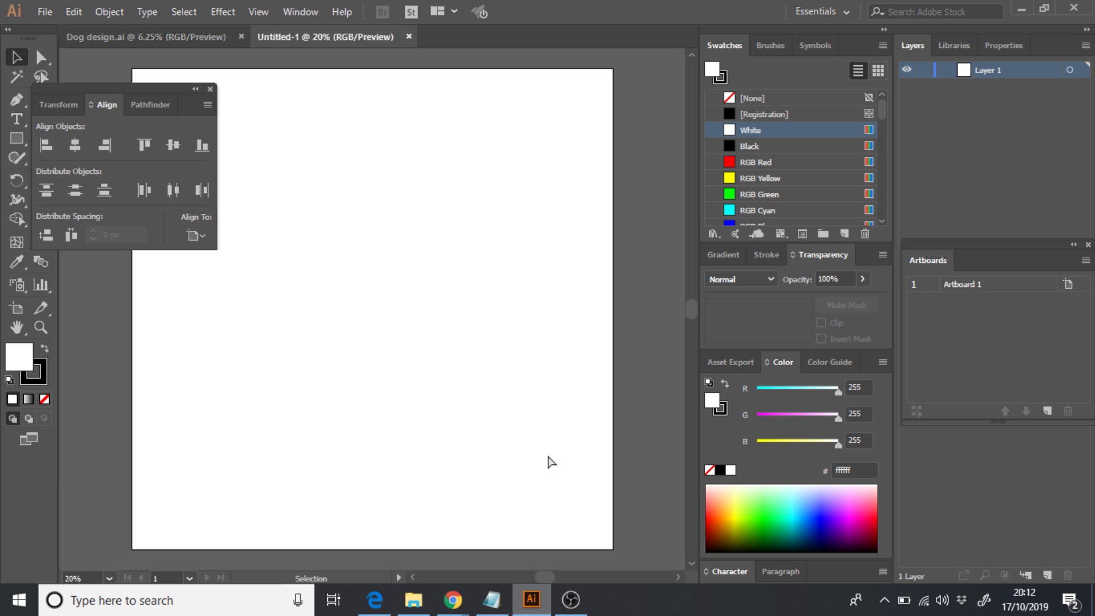
- Cover the artboard with a #e54c4c red rectangle, then drag in the Me face image
key("ctrl+minus")
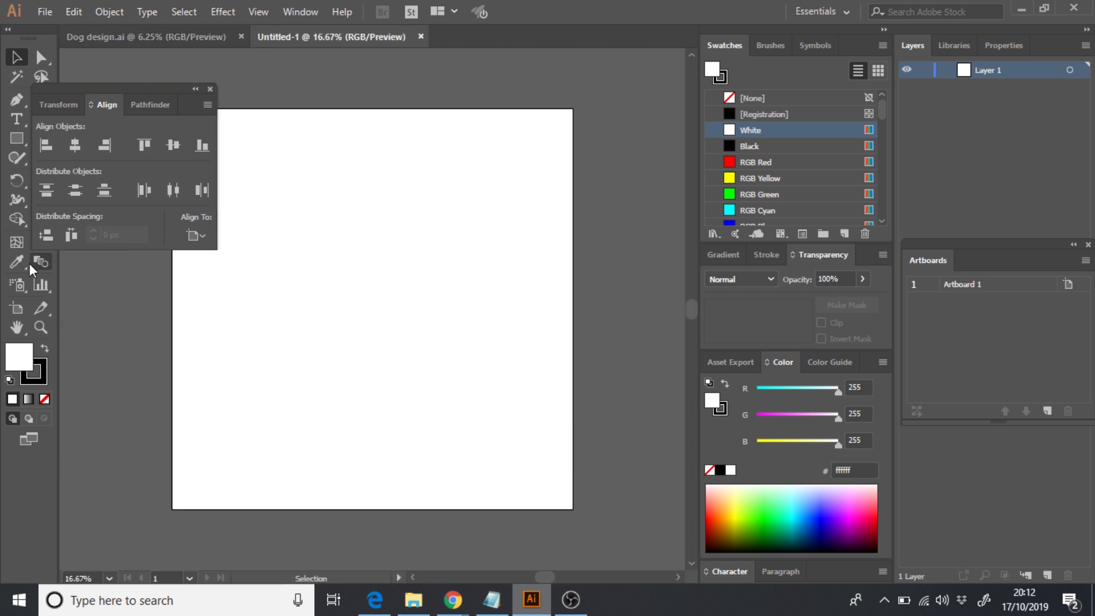
left_click(17, 139)
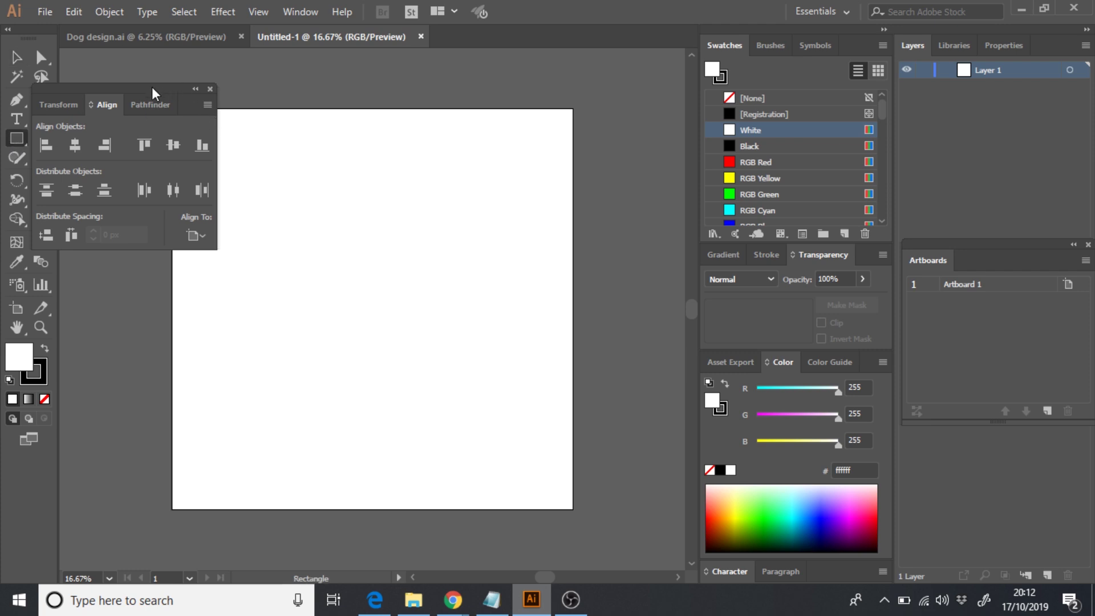
left_click_drag(159, 86, 108, 42)
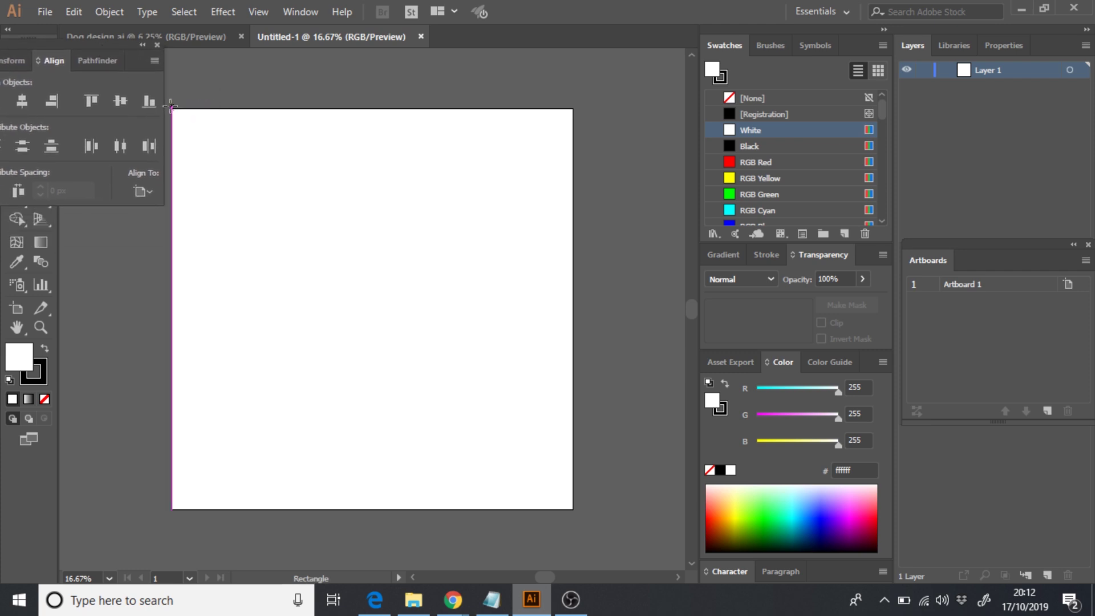
left_click_drag(172, 110, 574, 508)
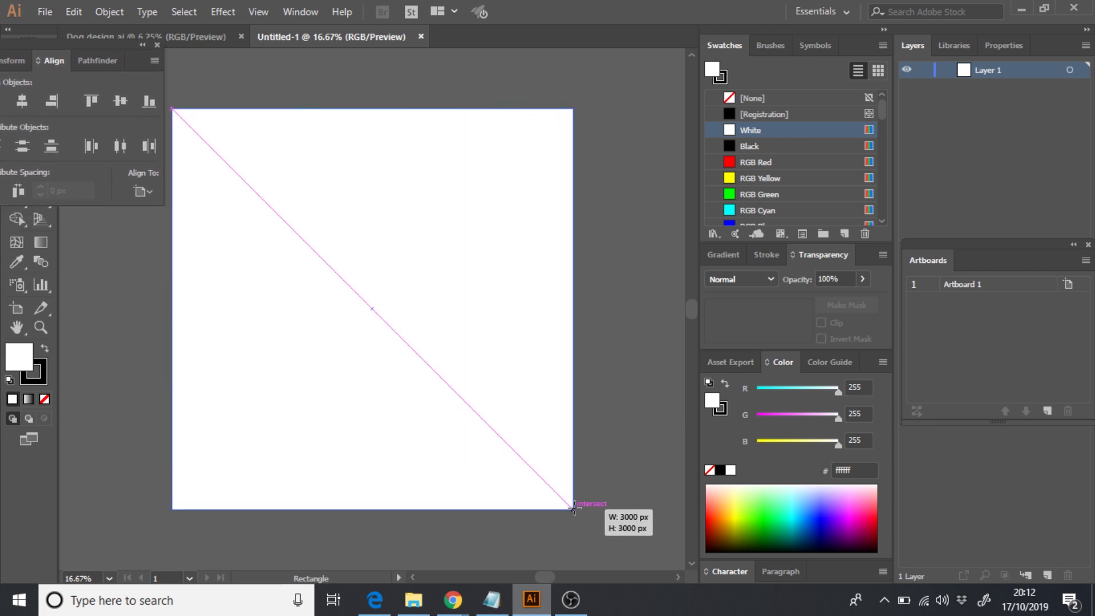
double_click(714, 402)
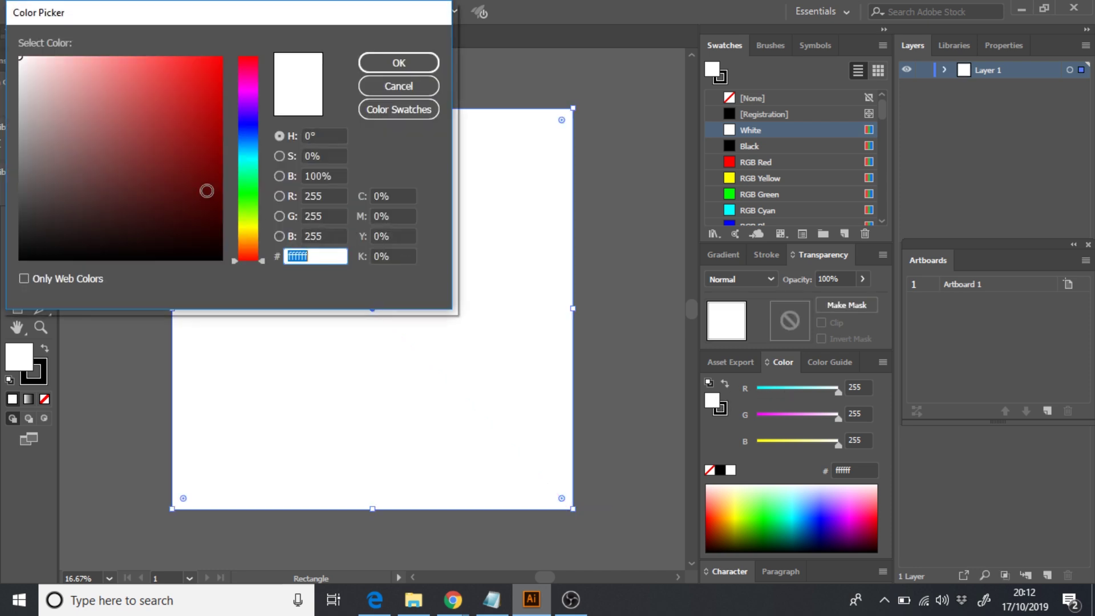
left_click_drag(205, 189, 155, 76)
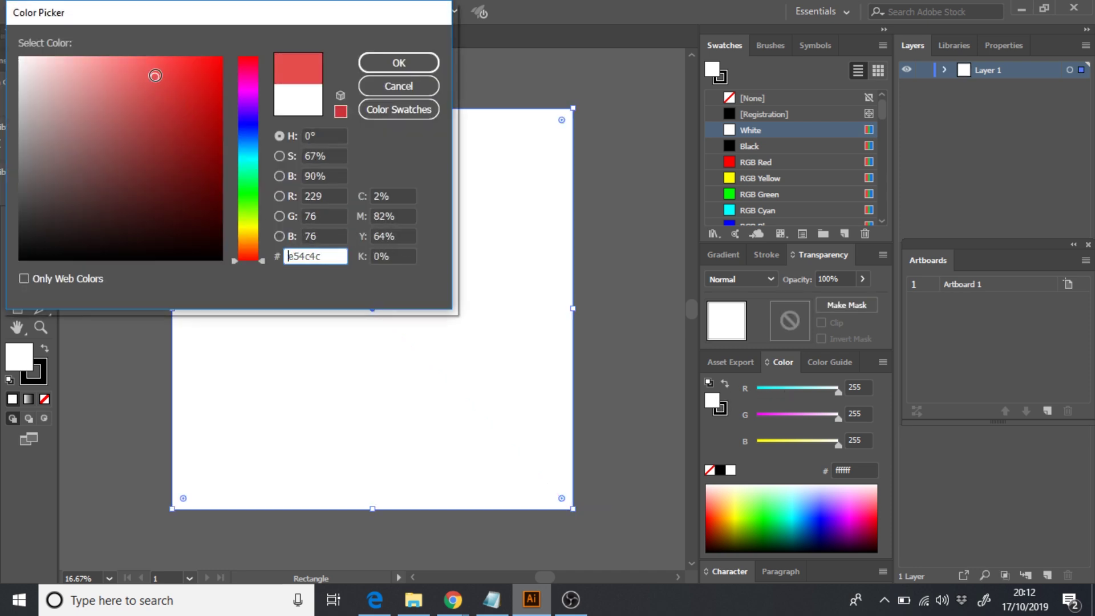
left_click(397, 62)
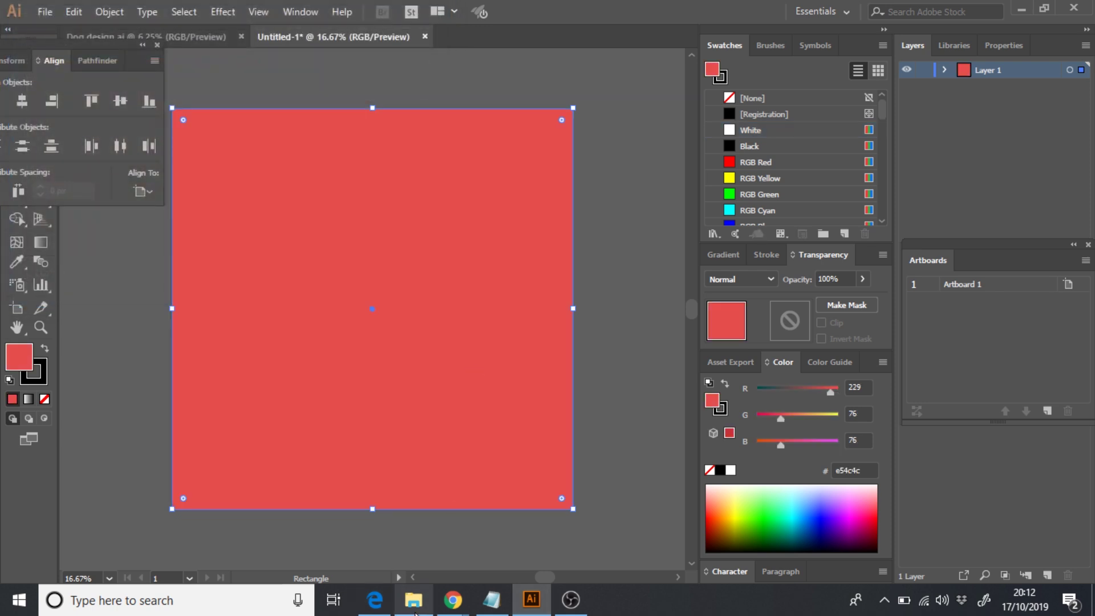
left_click(414, 600)
left_click_drag(501, 300, 440, 509)
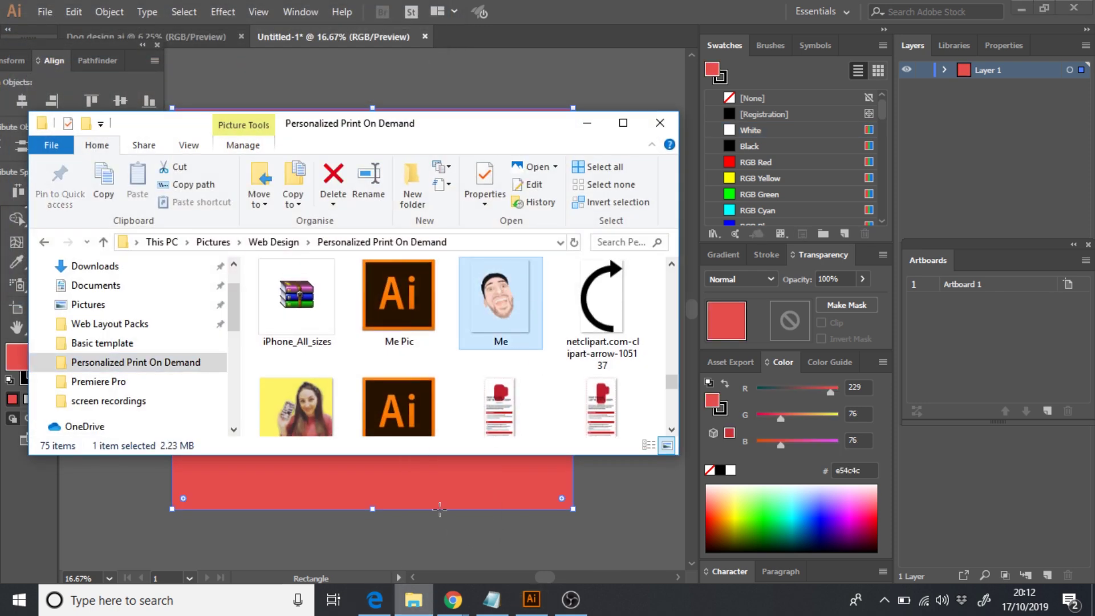
- Move and shrink the Me face image onto the red square, then centre it horizontally and vertically
left_click(587, 125)
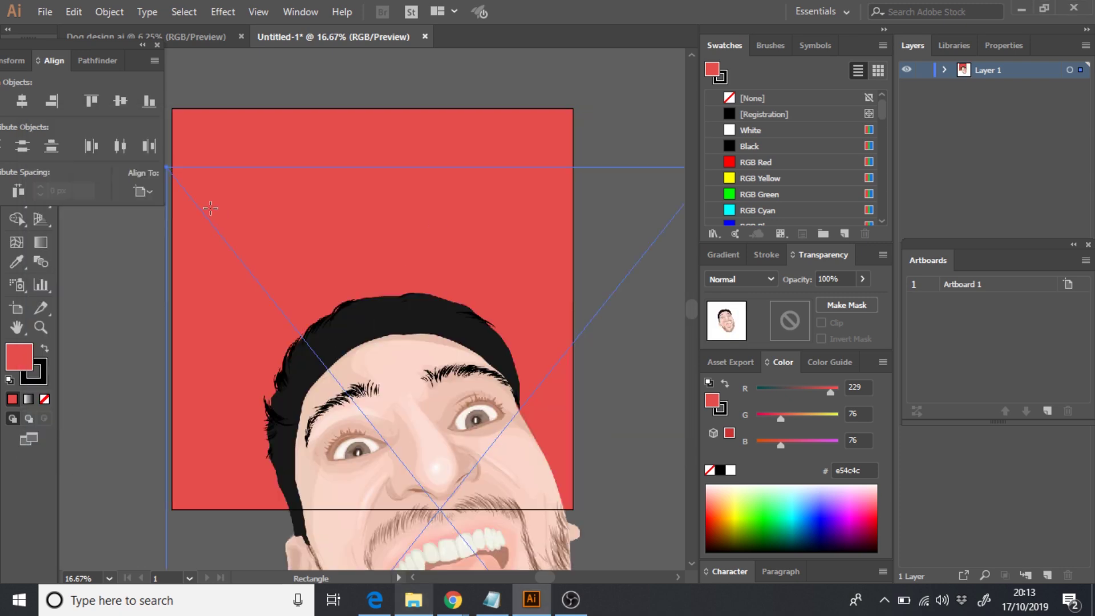
left_click_drag(22, 57, 89, 70)
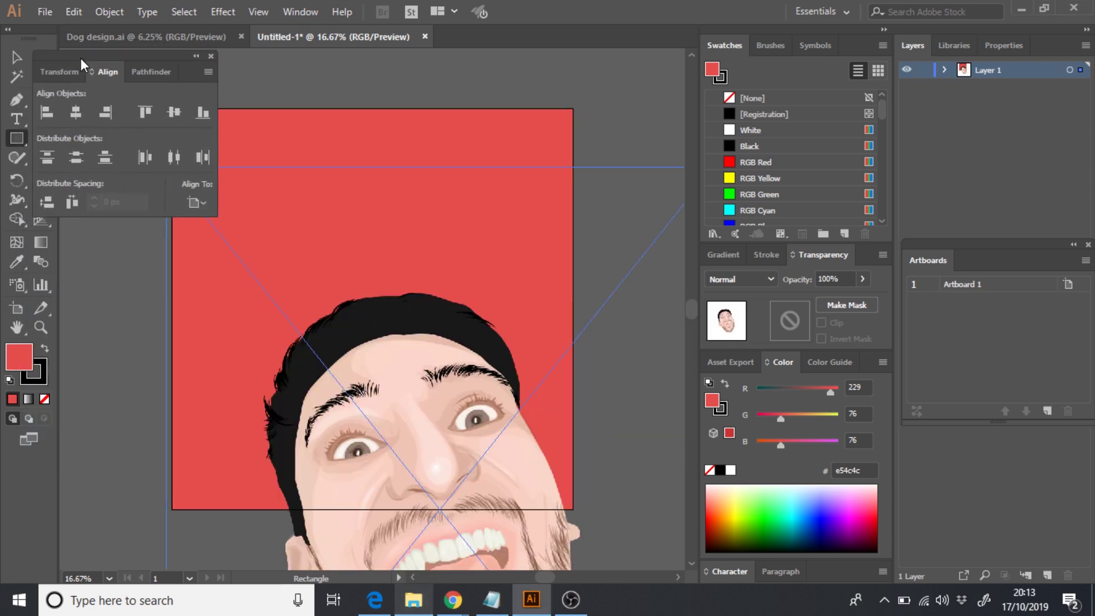
left_click(16, 57)
left_click_drag(455, 416, 515, 147)
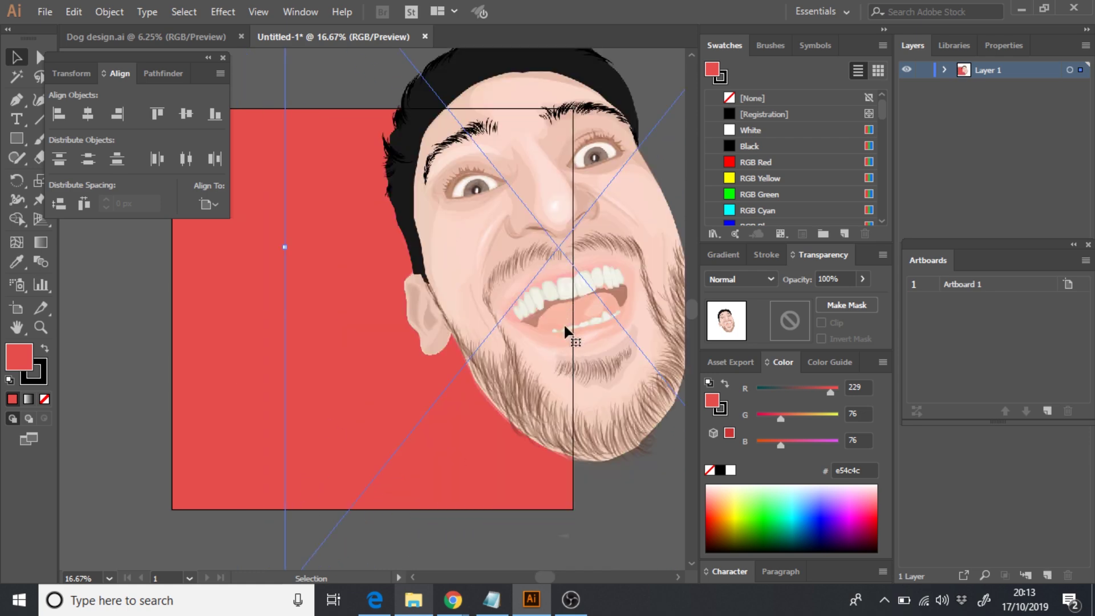
left_click_drag(567, 326, 517, 251)
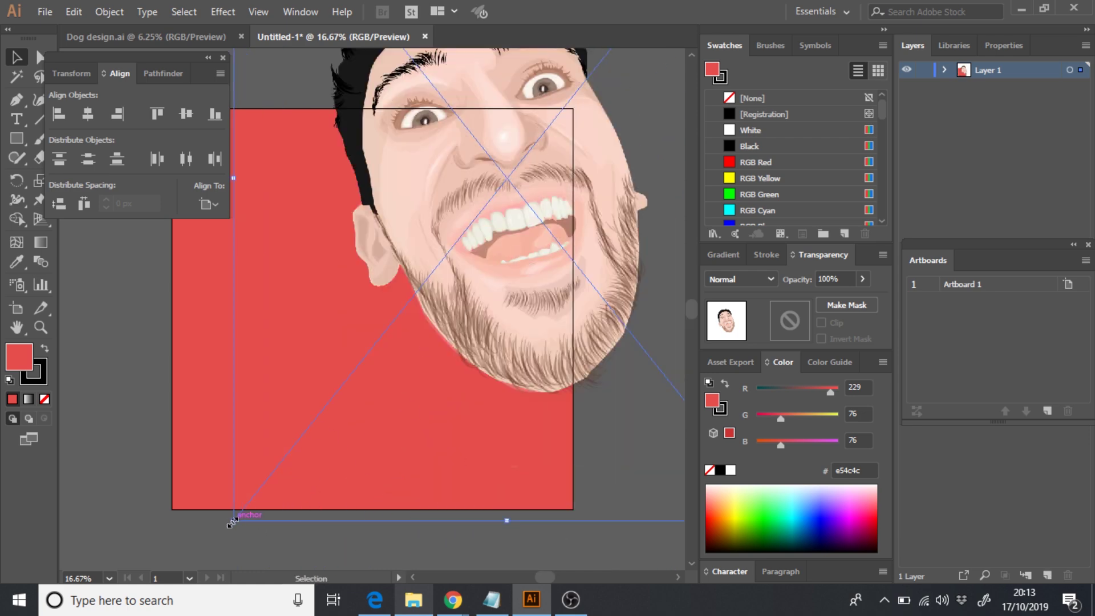
left_click_drag(233, 520, 535, 334, "shift")
left_click_drag(625, 80, 379, 314)
left_click(86, 114)
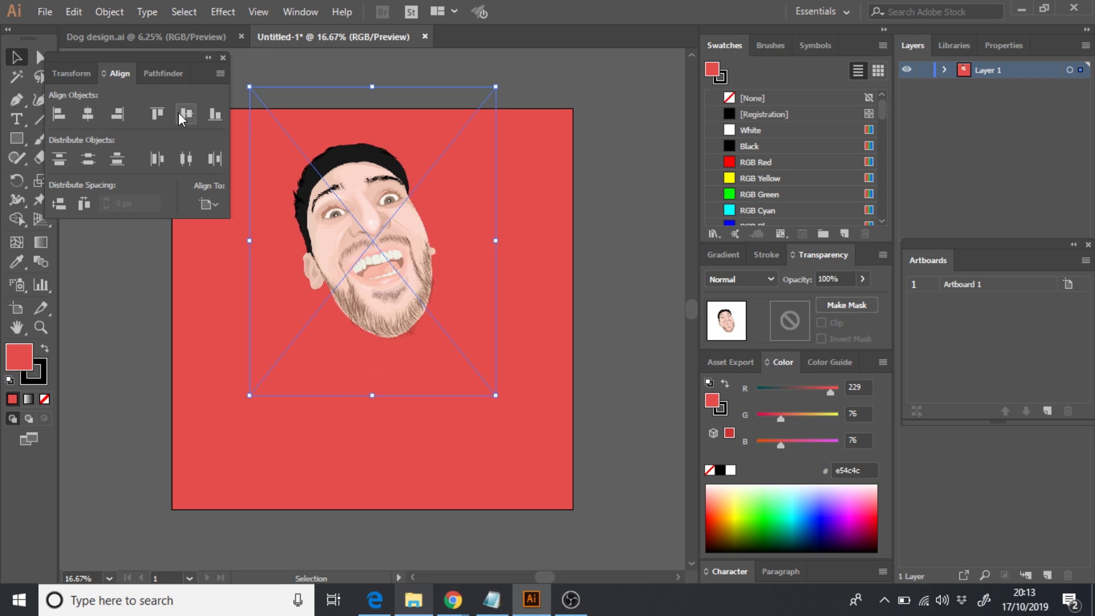
left_click(186, 113)
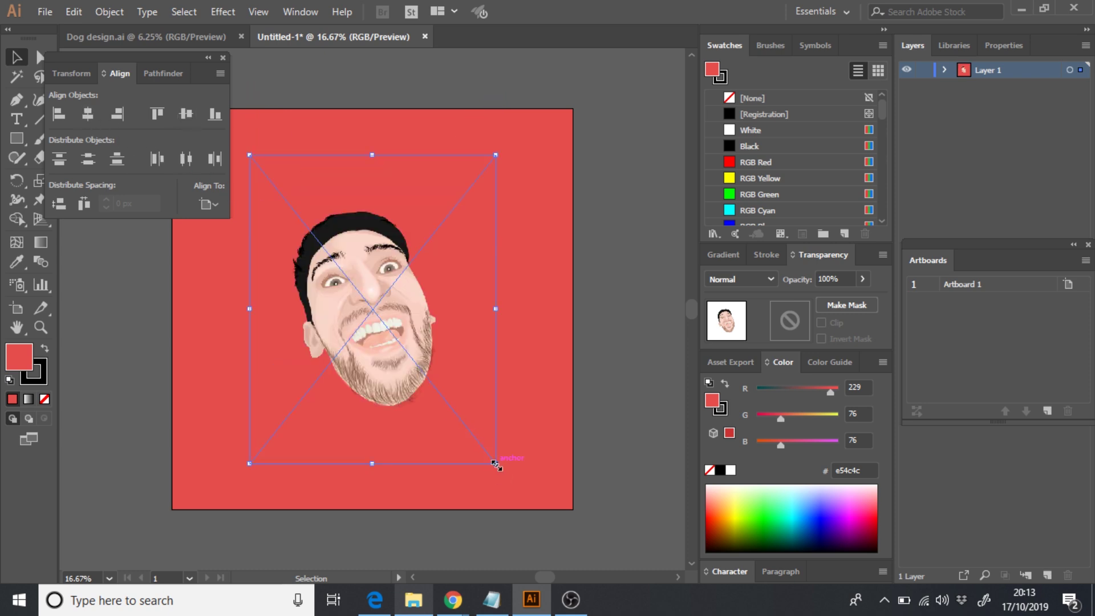
- Enlarge the face image, select it with the red square and centre it horizontally
left_click_drag(496, 465, 587, 552)
key("ctrl+z")
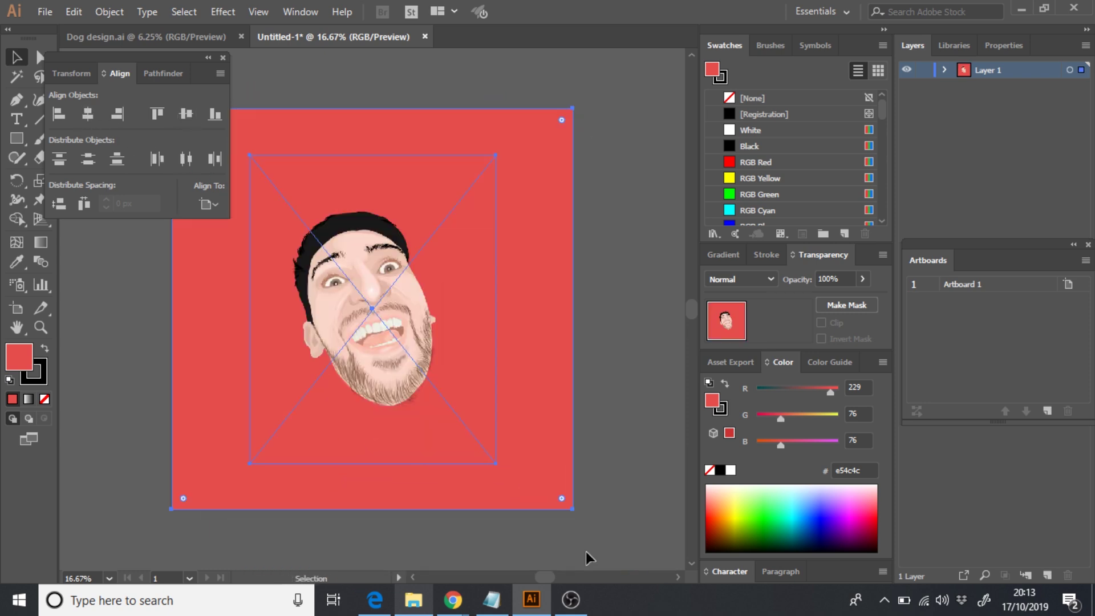
left_click(594, 462)
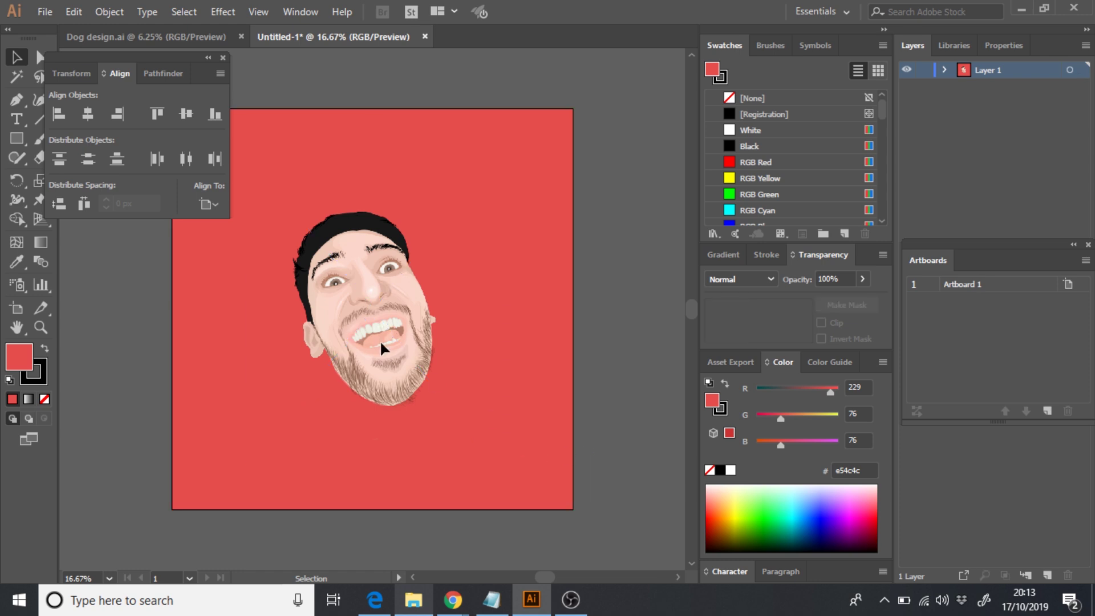
left_click(381, 343)
left_click_drag(499, 455, 601, 543)
key("ctrl+a")
left_click(88, 115)
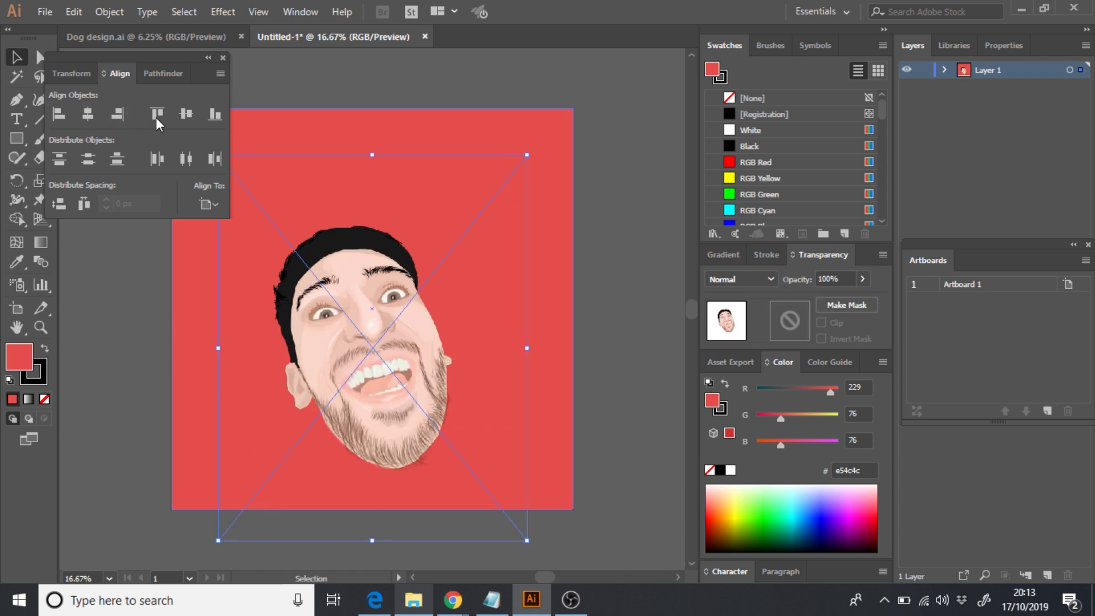
- Centre the face vertically and export the artboard as a 1x PNG via Export for Screens
left_click(186, 114)
left_click(45, 11)
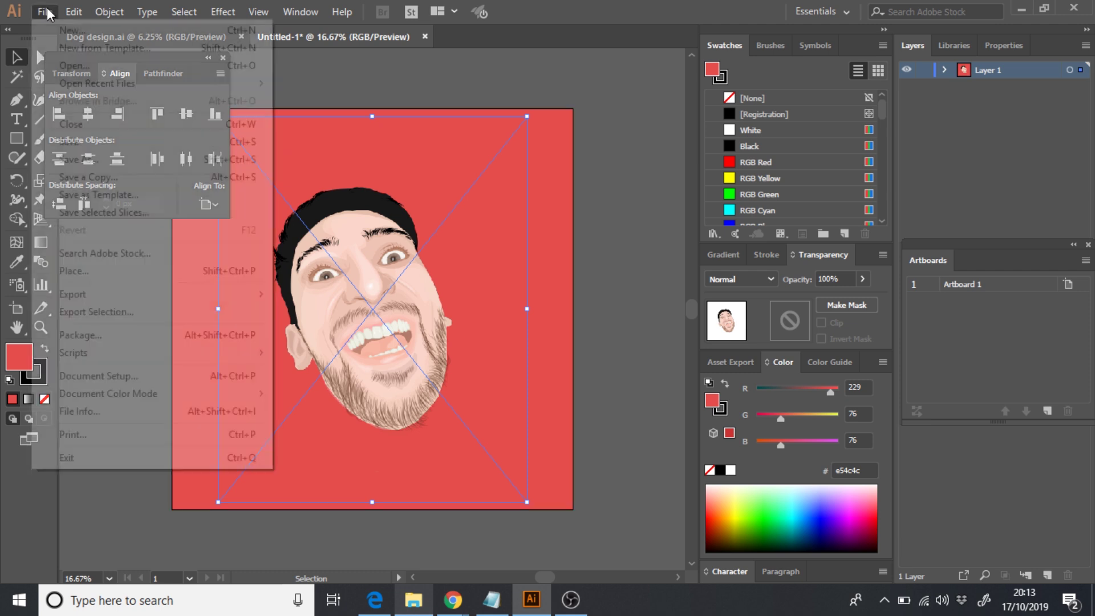
mouse_move(130, 292)
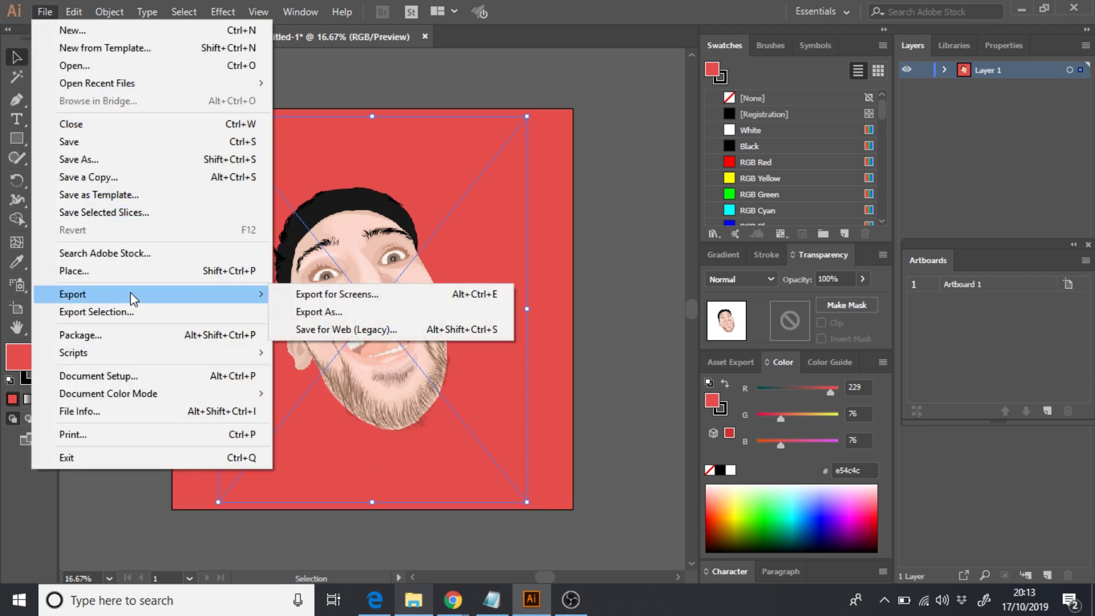
left_click(329, 294)
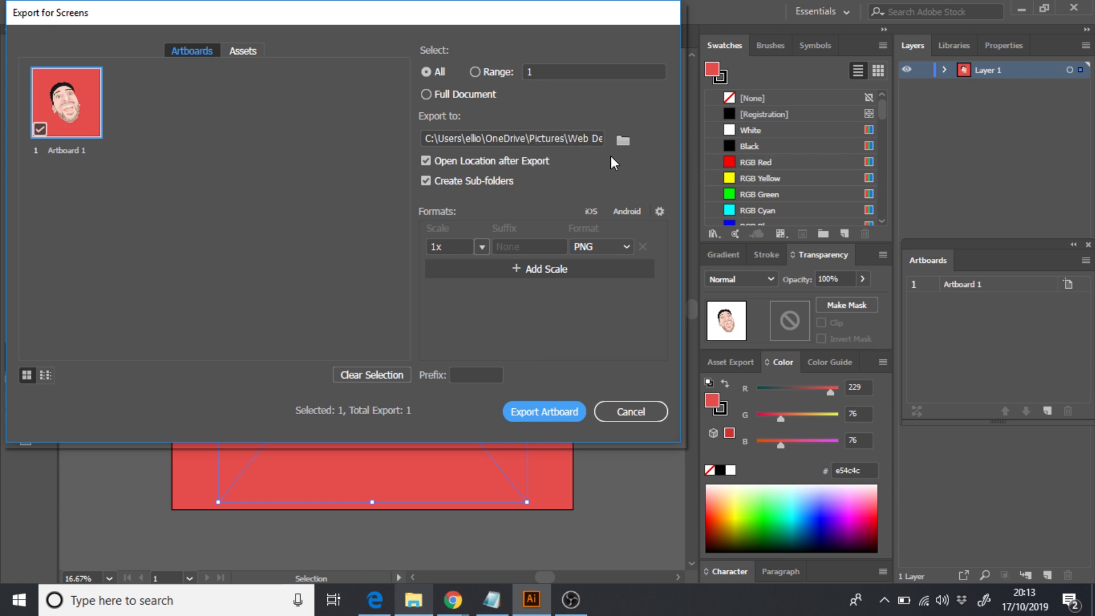
left_click(528, 412)
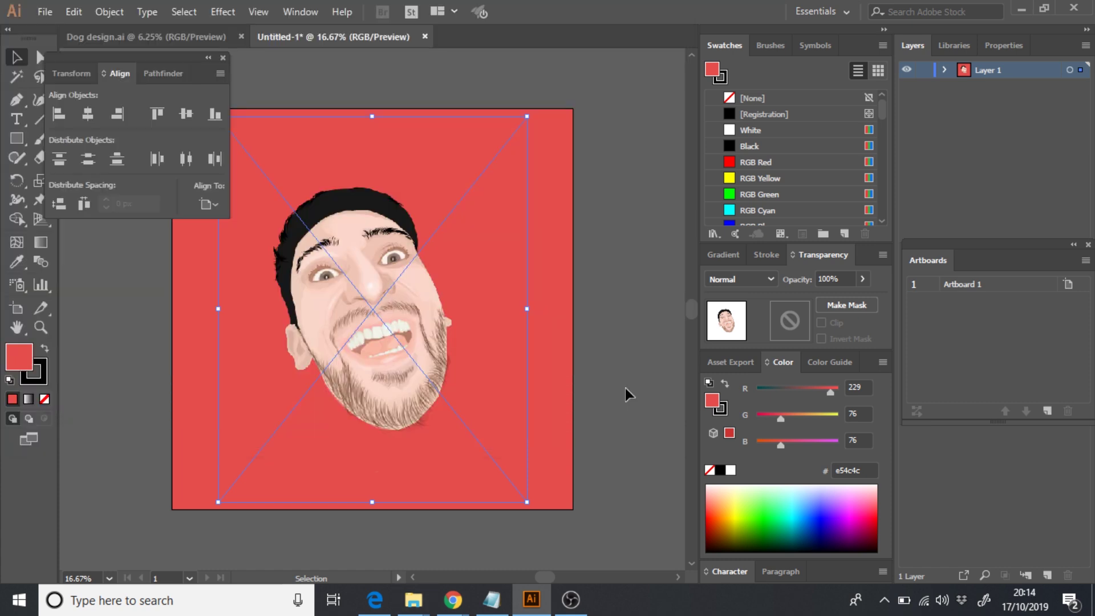
- Upload Artboard 1.png from this computer as the design on the Printify wall clock
mouse_move(453, 600)
left_click(673, 528)
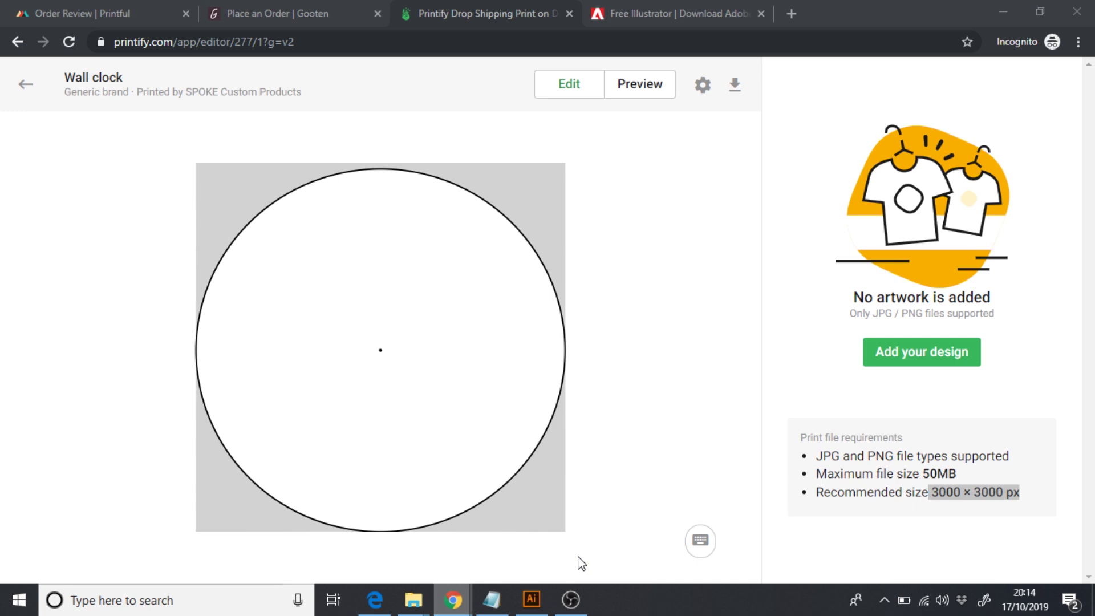
left_click(917, 364)
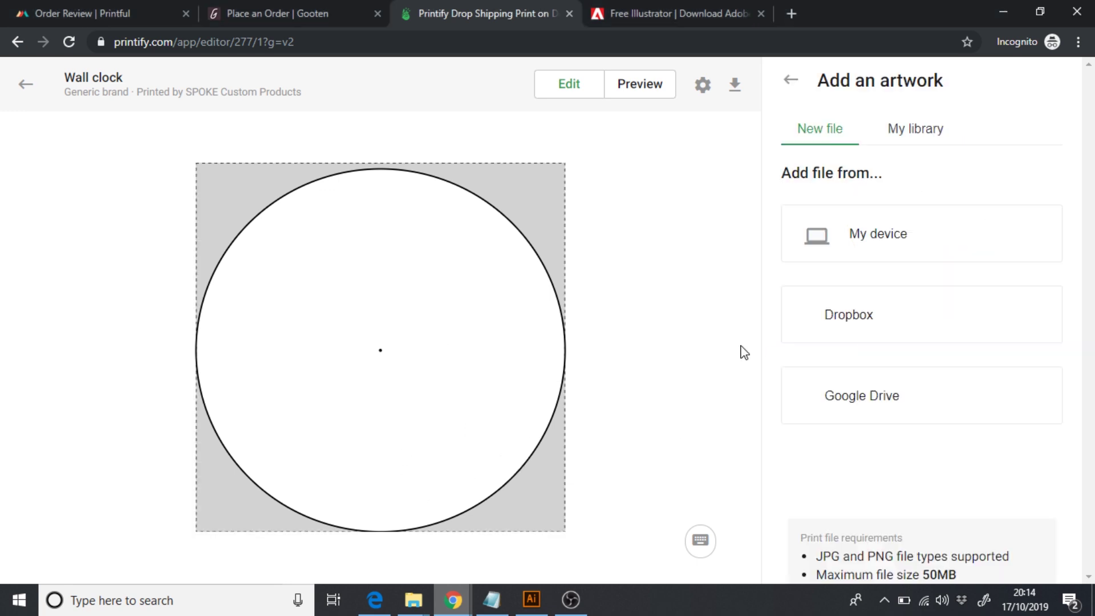
left_click(897, 232)
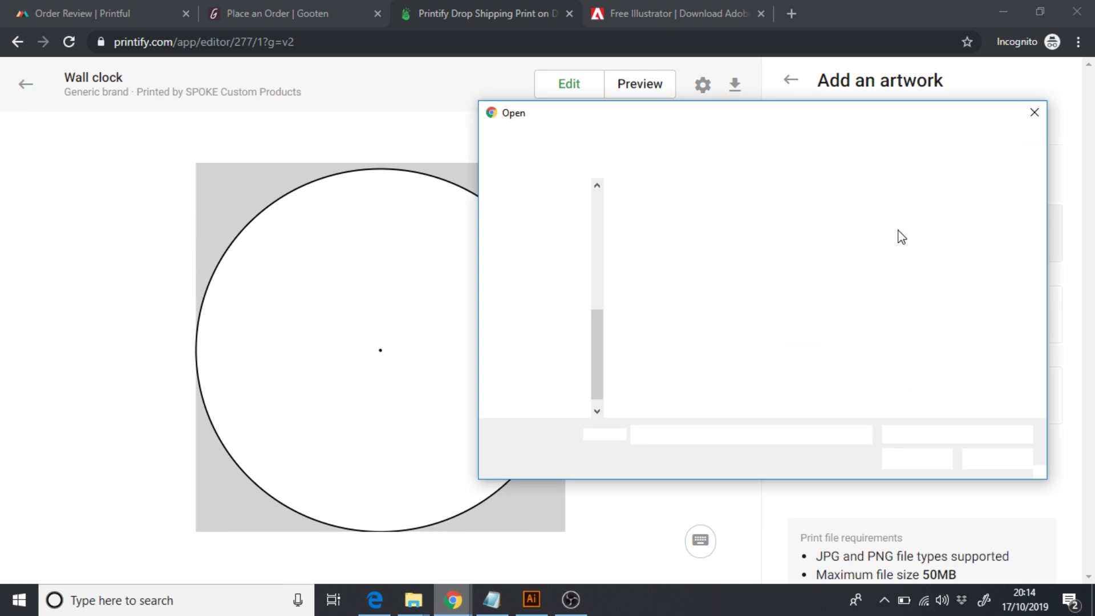
left_click(740, 223)
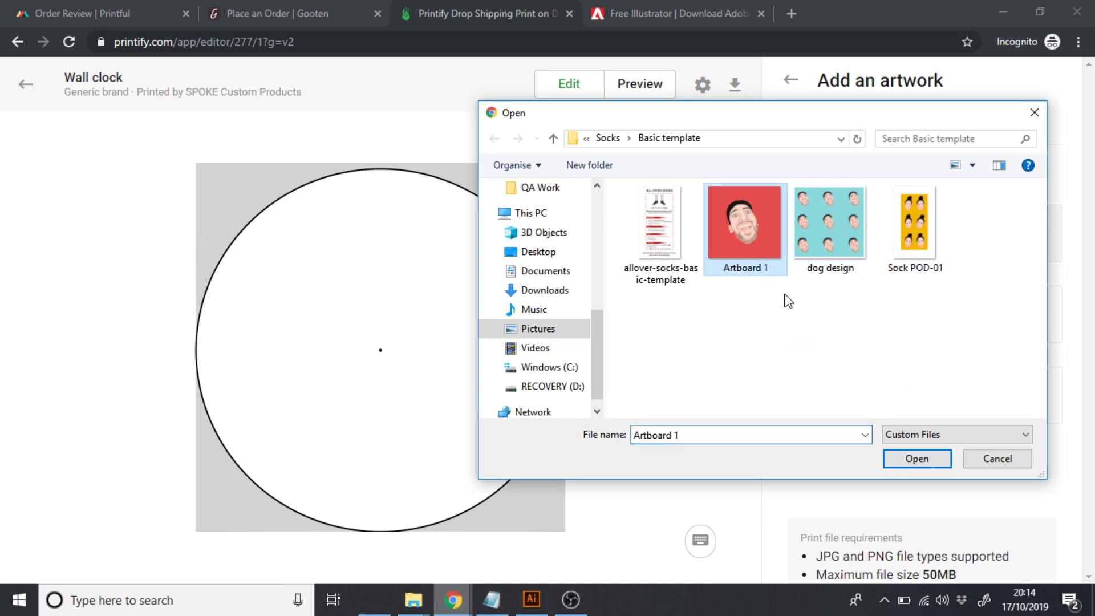
left_click(907, 460)
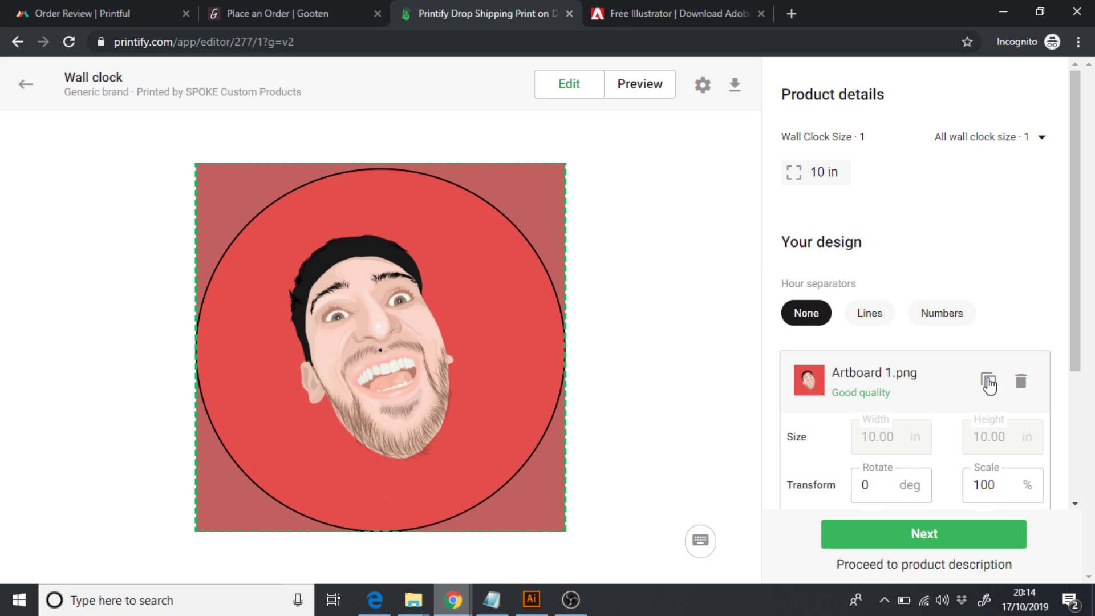
- Scroll down Printify's login page, switch to Sign Up and enter the account e-mail address
left_click_drag(1075, 303, 1075, 473)
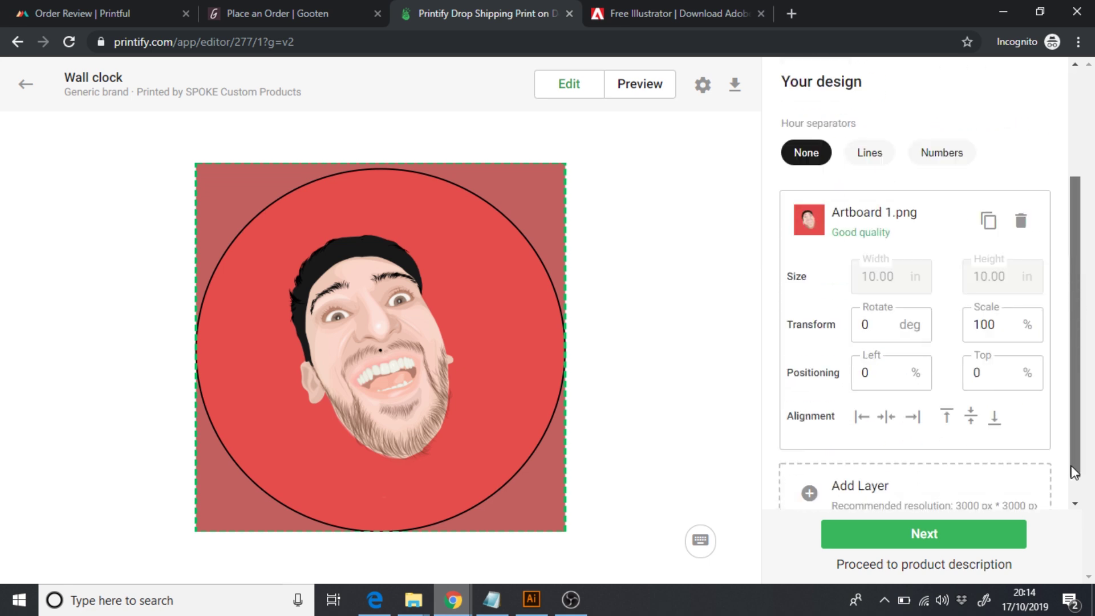
scroll(1072, 469, "down", 1)
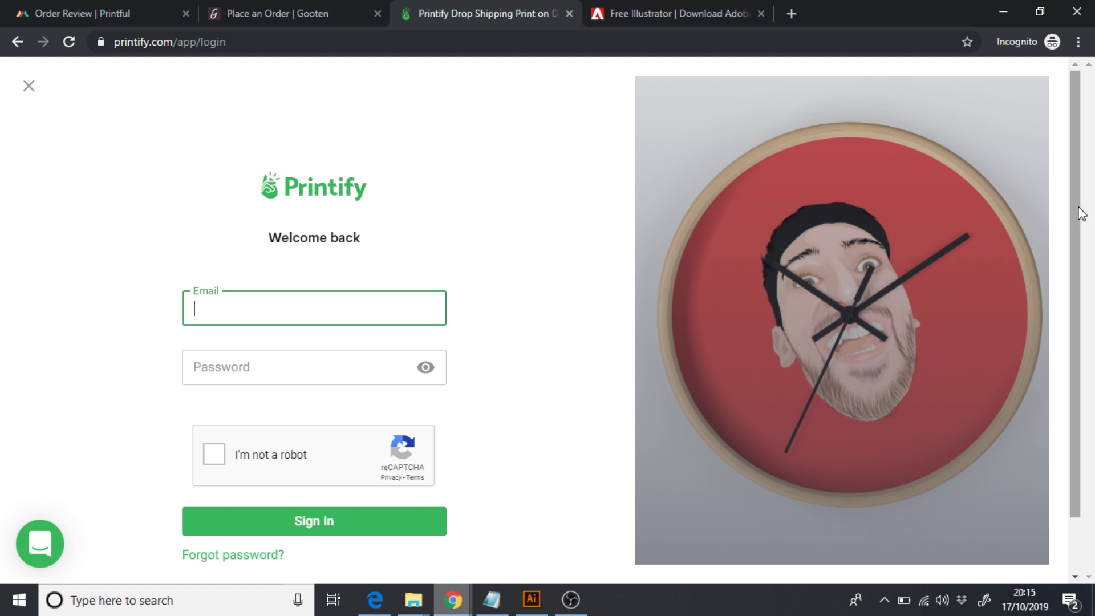
scroll(1068, 326, "down", 1)
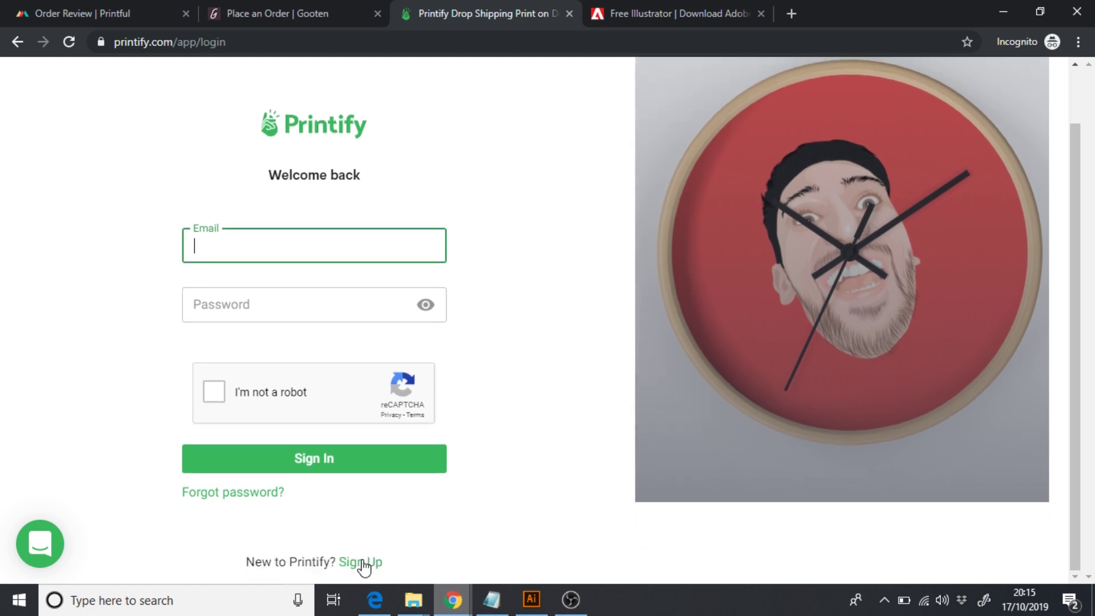
left_click(362, 564)
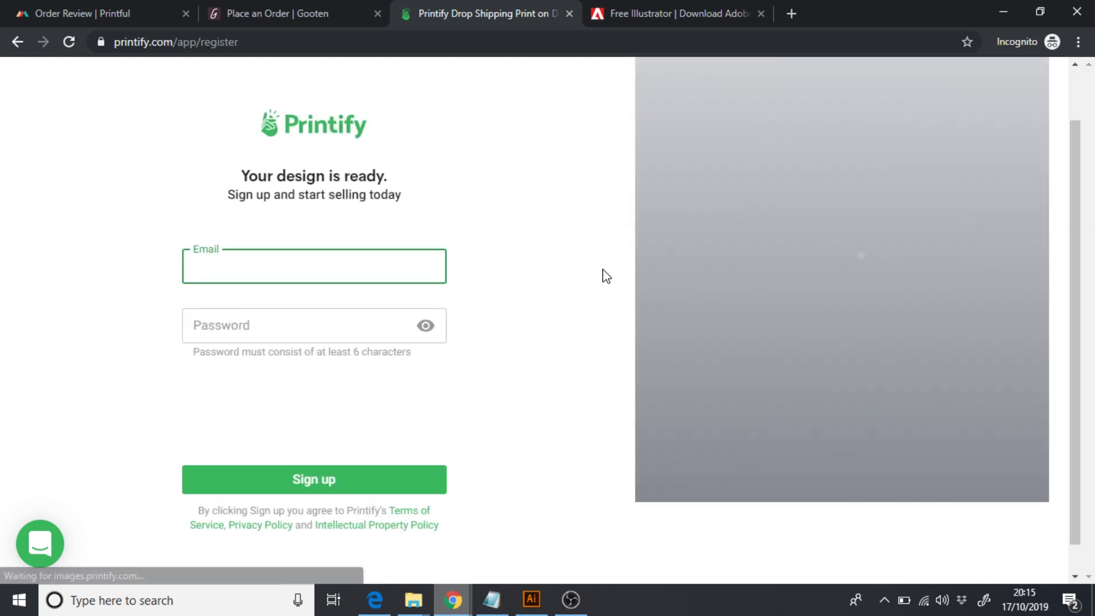
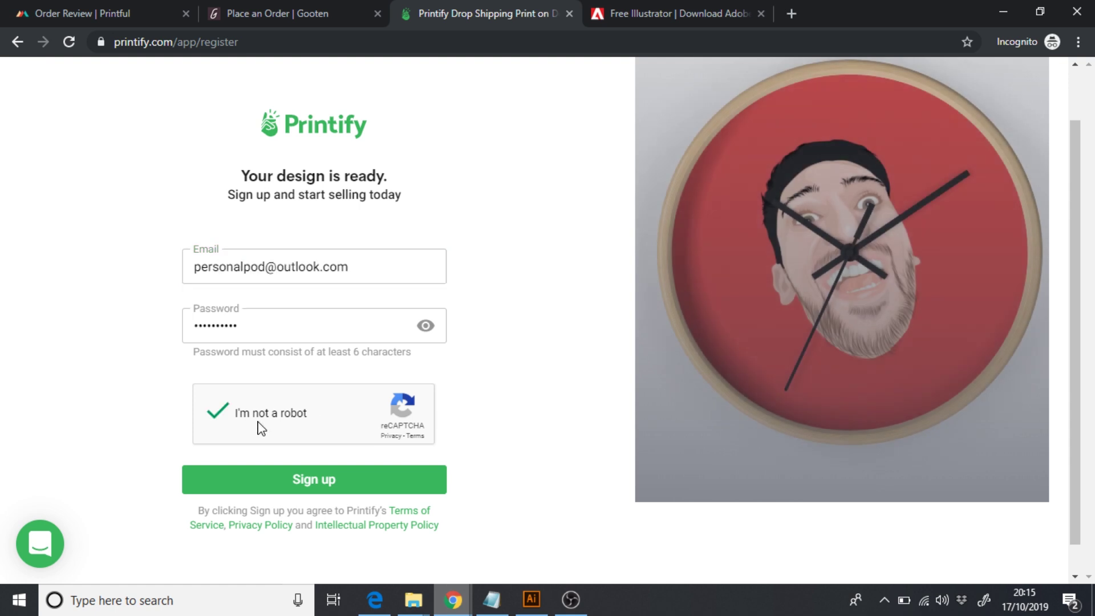
- Submit the sign-up, answering Other and 'No, but I'm looking to start selling' on the profile questions
left_click(306, 481)
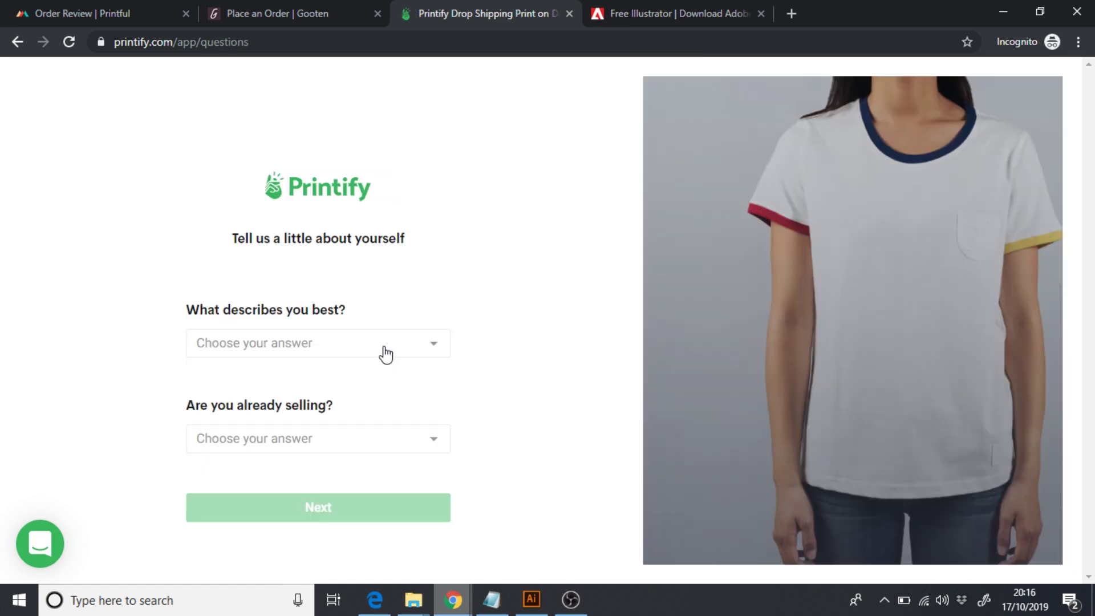
left_click(386, 355)
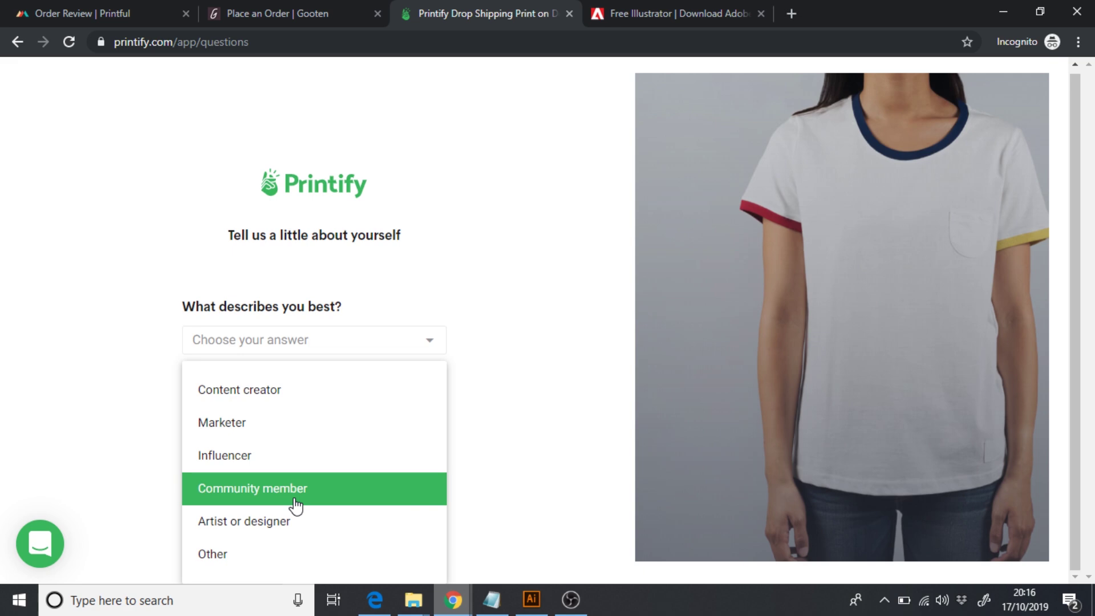
left_click(254, 560)
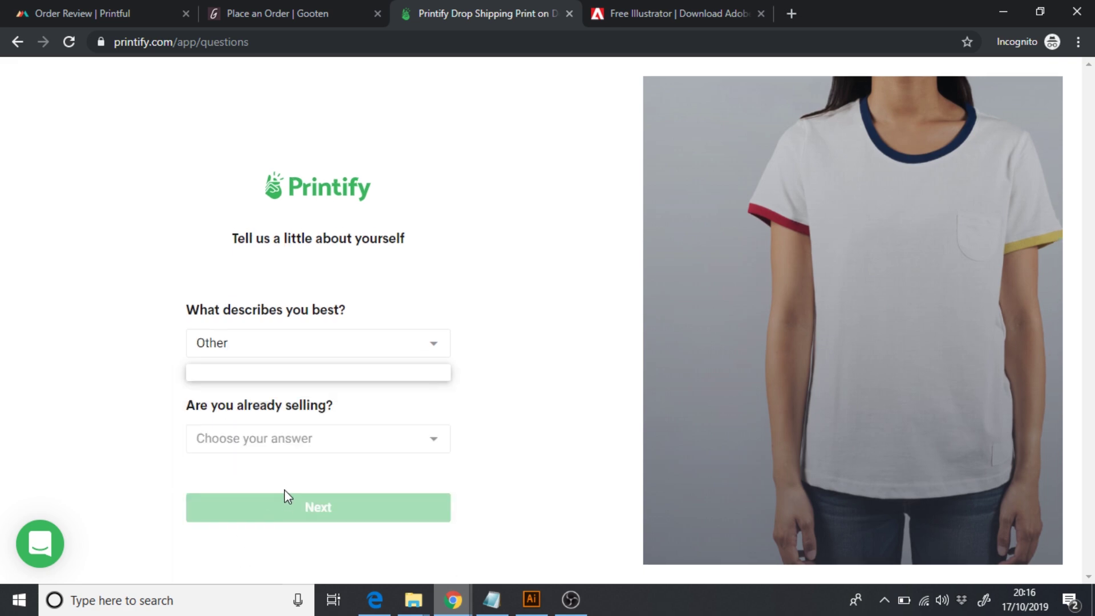
left_click(254, 449)
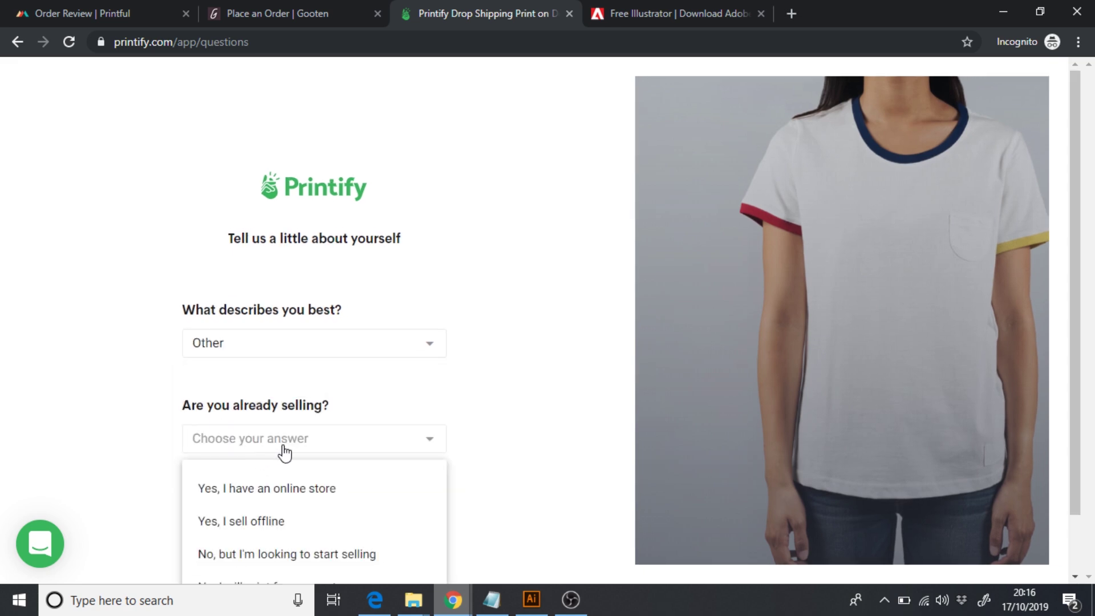
left_click(310, 553)
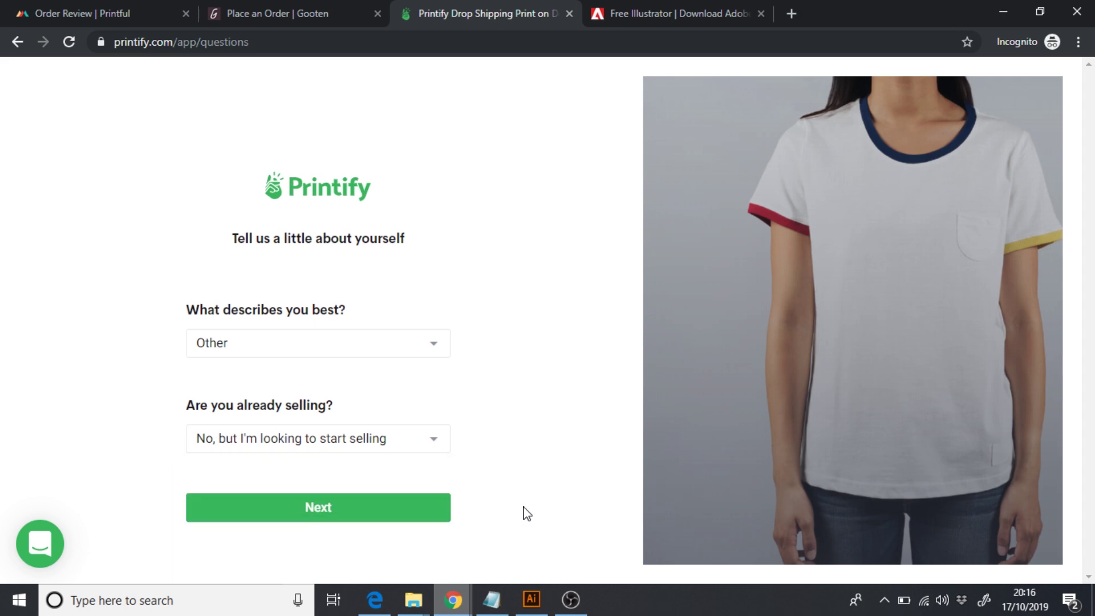
left_click(362, 513)
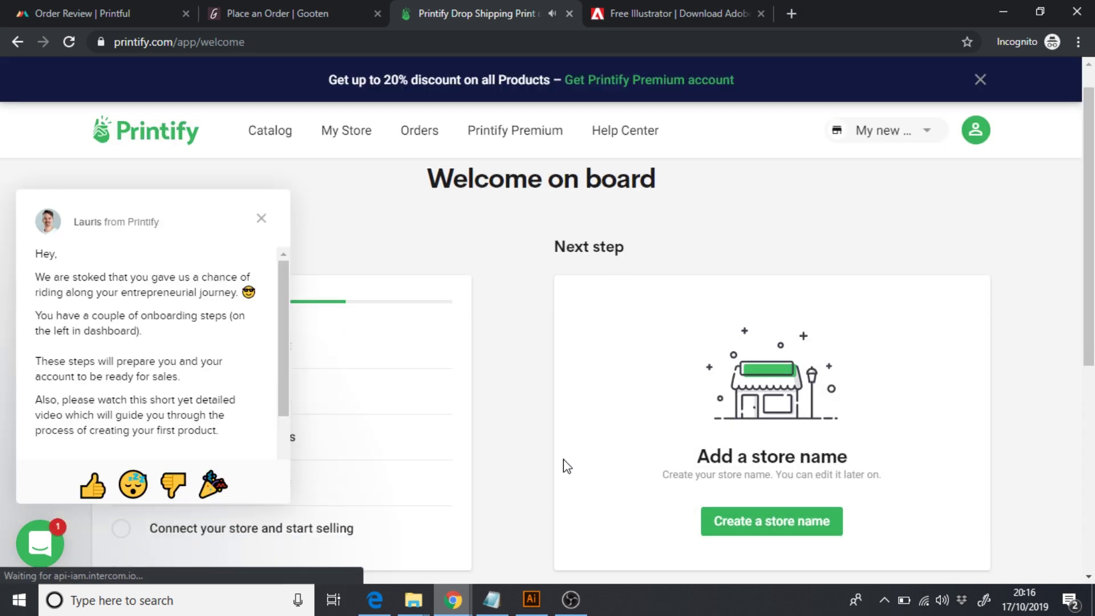
- Close the welcome chat popup, look through the welcome page, then go to Orders
left_click(261, 219)
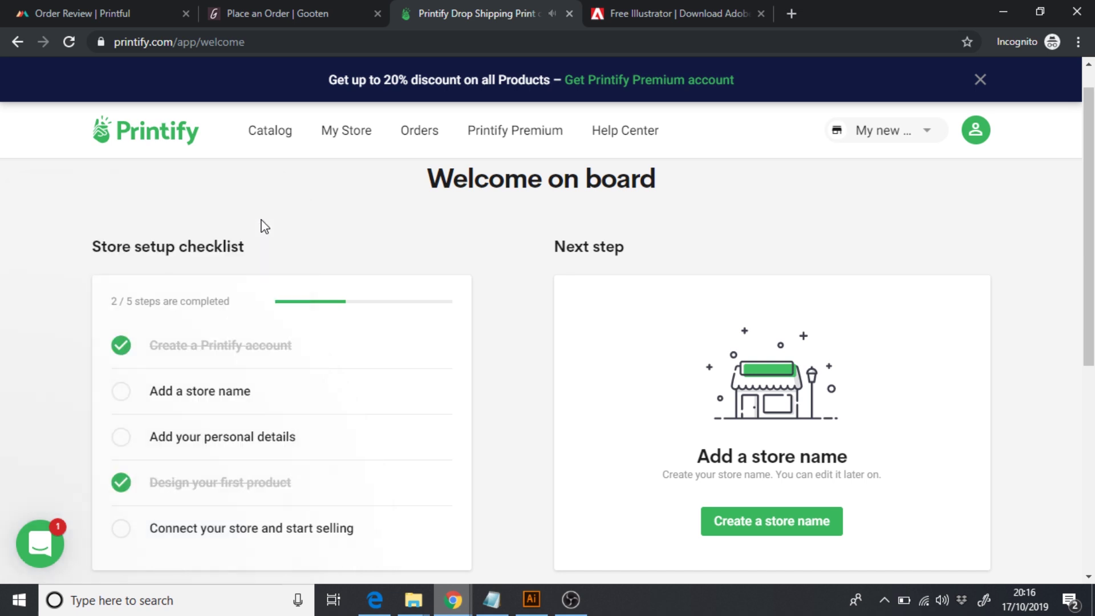
scroll(525, 341, "down", 1)
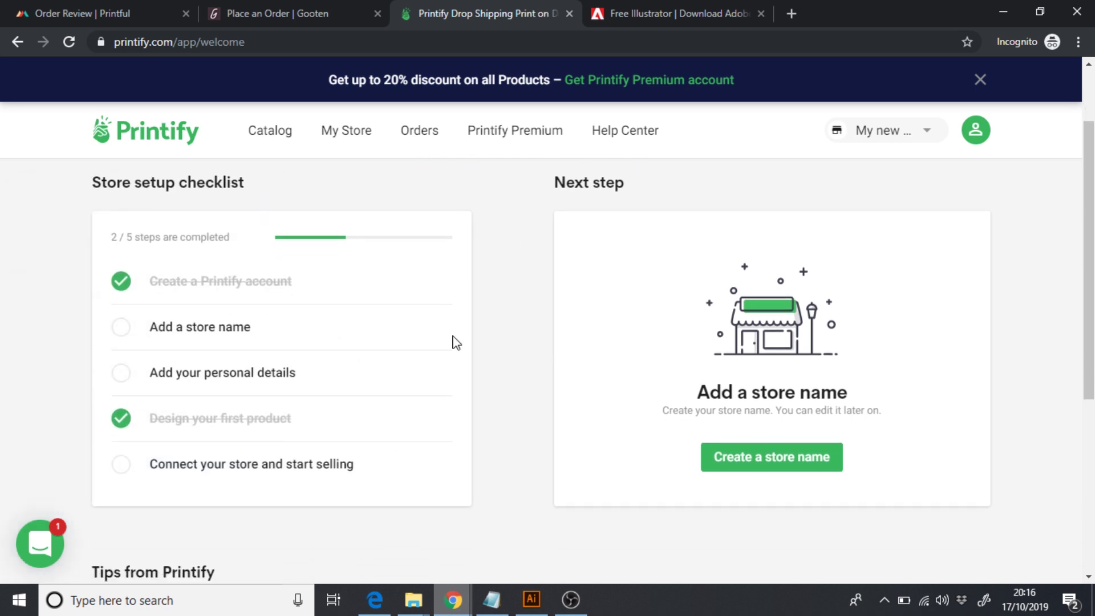
scroll(270, 402, "down", 1)
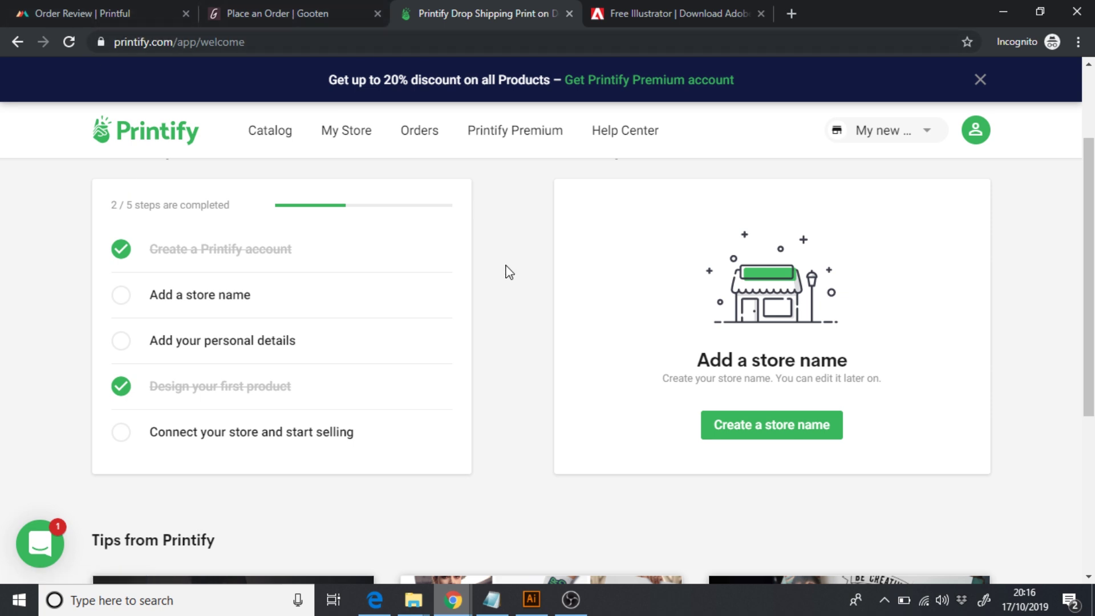
scroll(509, 275, "down", 2)
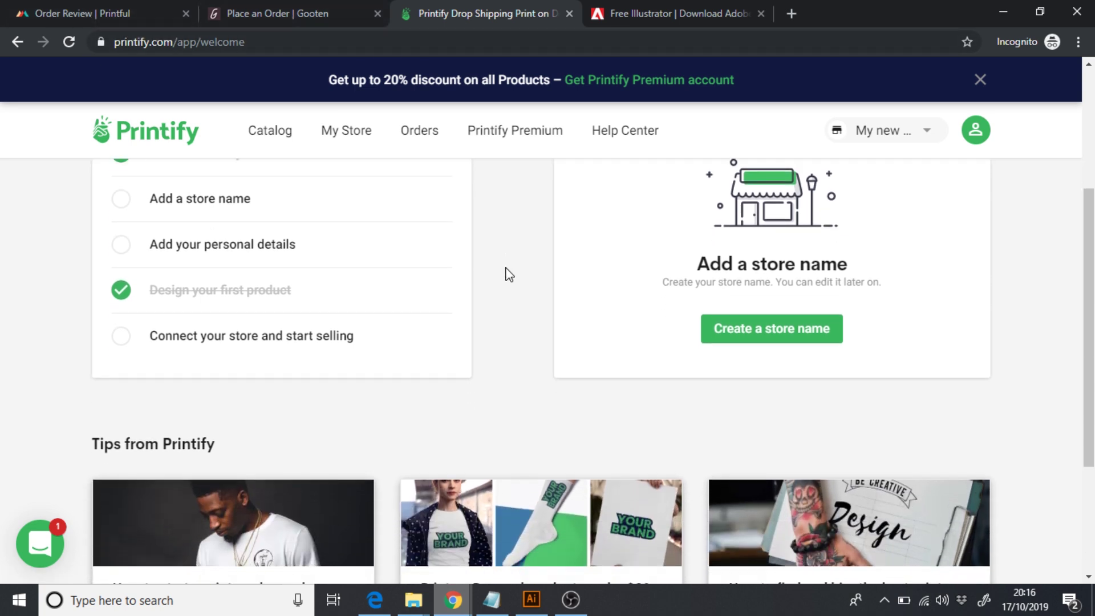
scroll(510, 275, "up", 4)
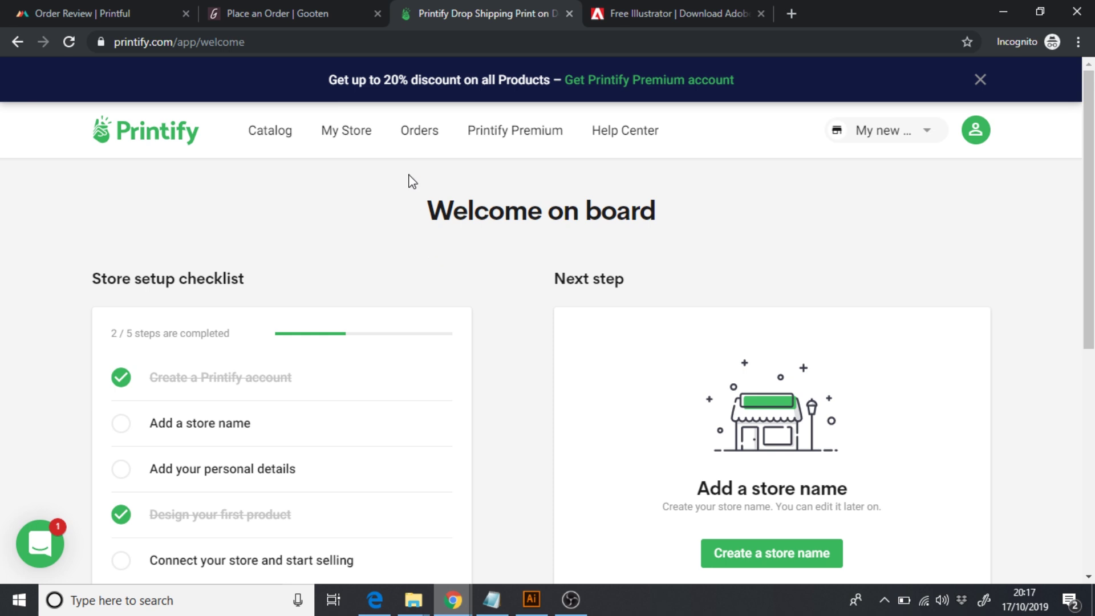
left_click(412, 134)
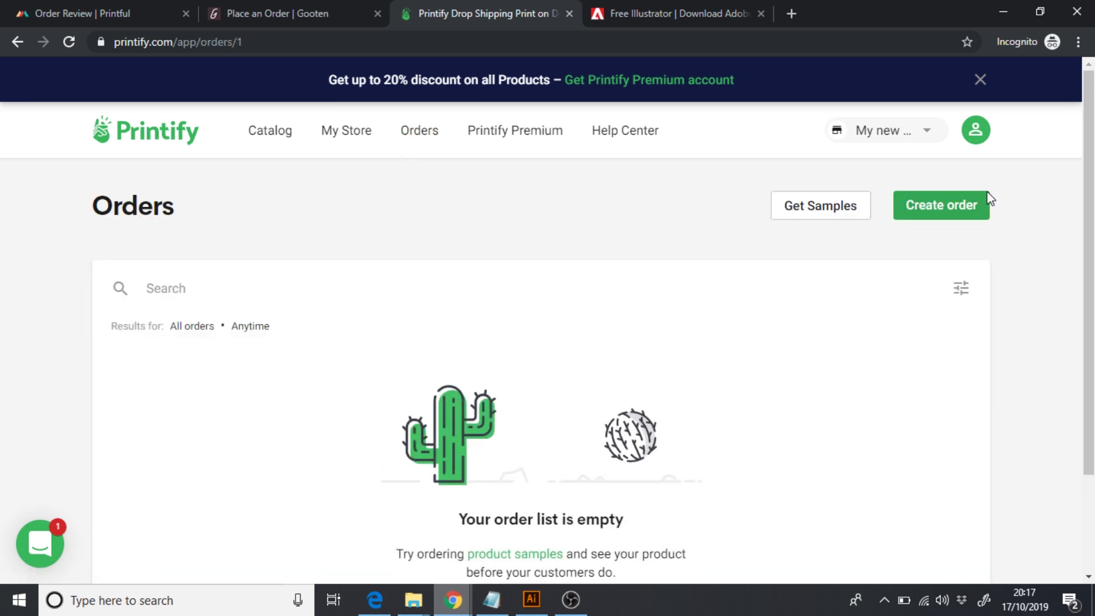
- Create an order with one 10 in Wall clock, White base with Black hands, at $22.01
left_click(970, 201)
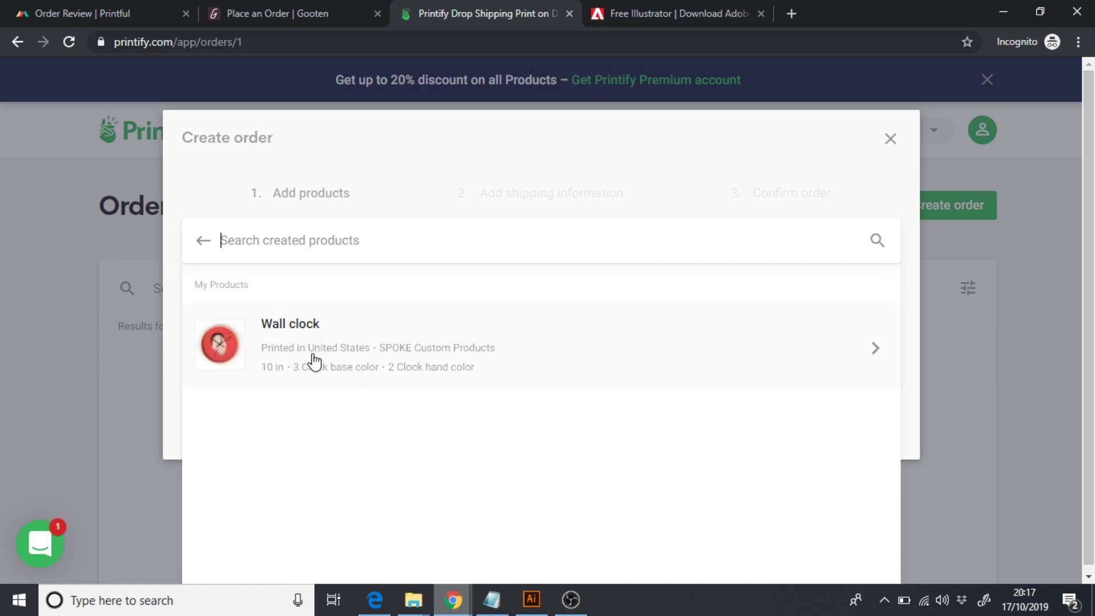
left_click(573, 354)
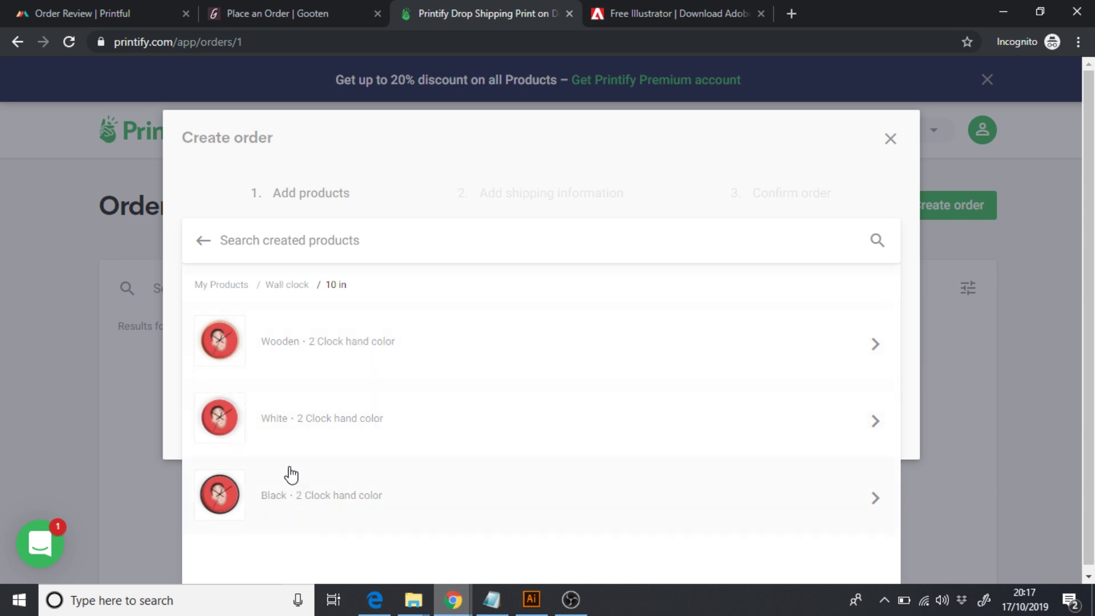
left_click(302, 421)
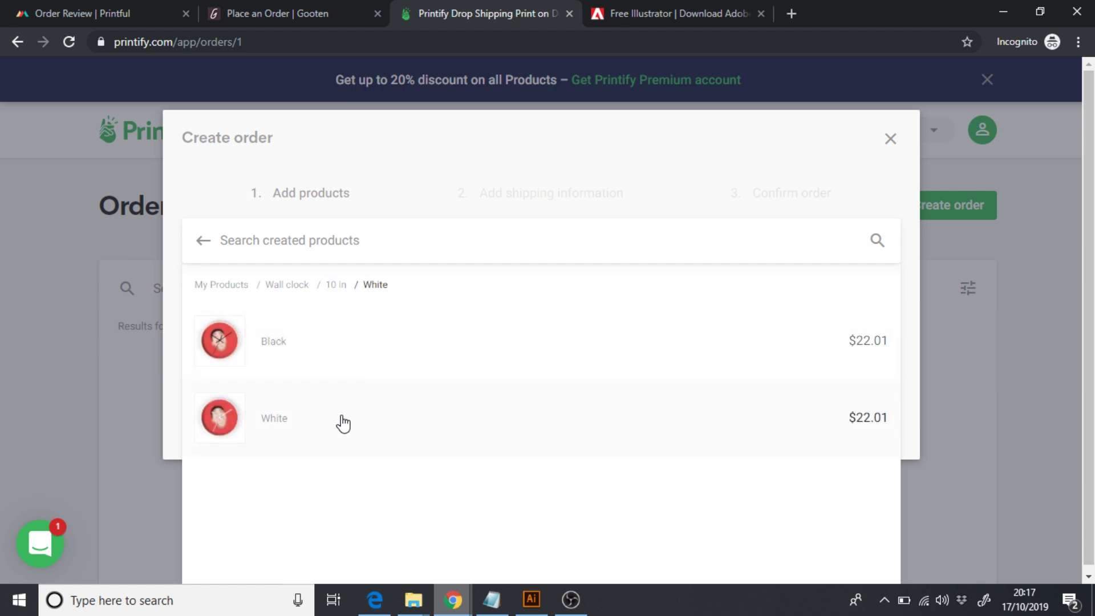
left_click(319, 359)
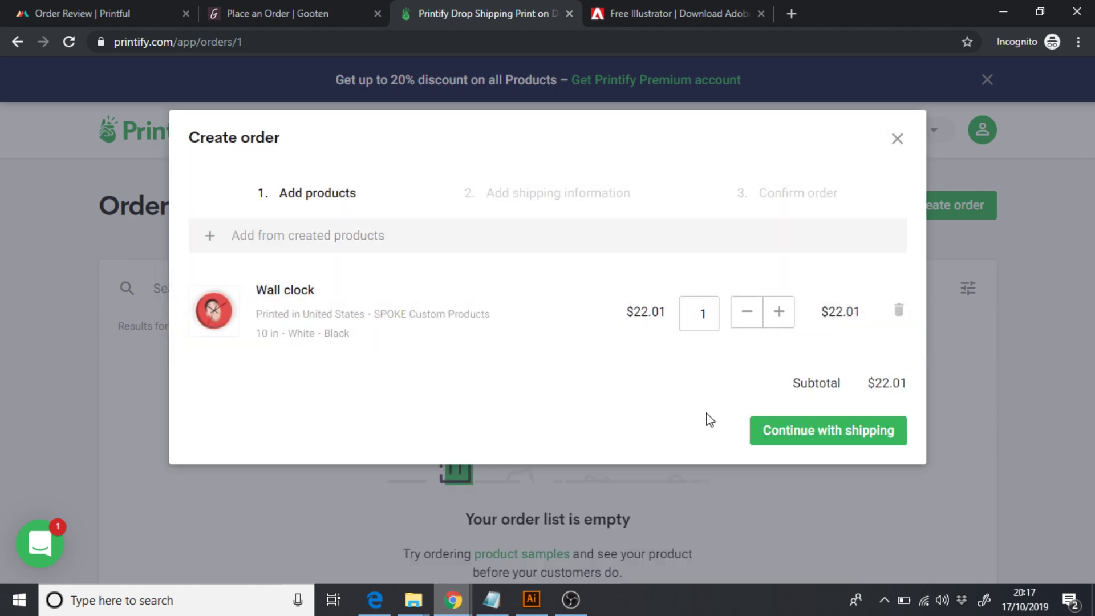
- Continue the wall clock order to shipping details, review the form, then close the dialog unplaced
left_click(804, 432)
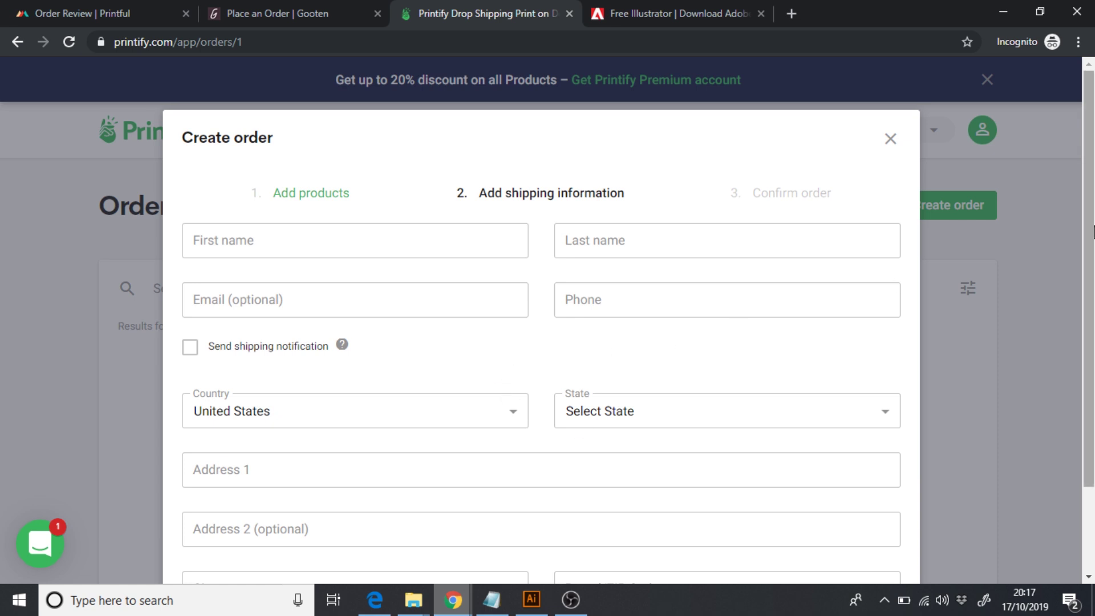
scroll(737, 334, "down", 2)
scroll(737, 334, "up", 1)
scroll(930, 237, "up", 1)
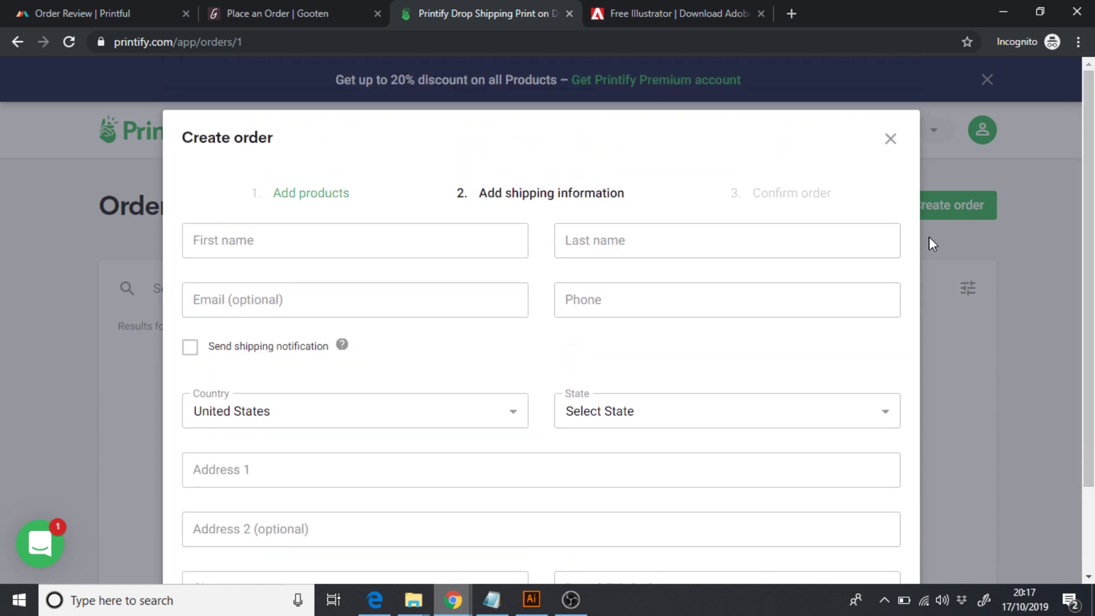
left_click(890, 139)
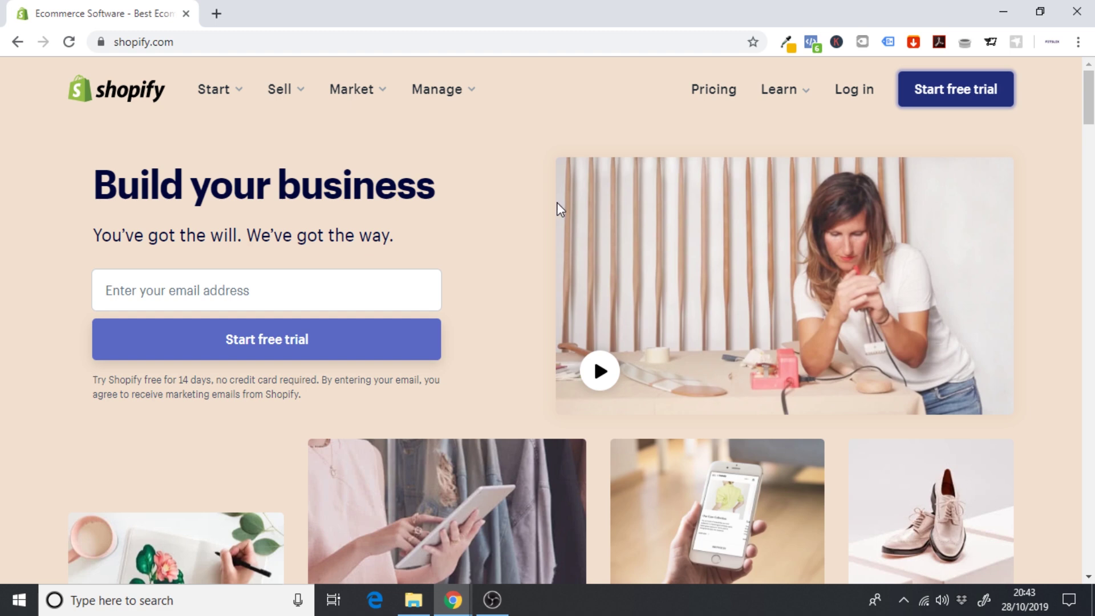
- Start a Shopify free trial for PersonalizedPodStore, answering not selling yet, just playing around, £0 GBP revenue
left_click(970, 103)
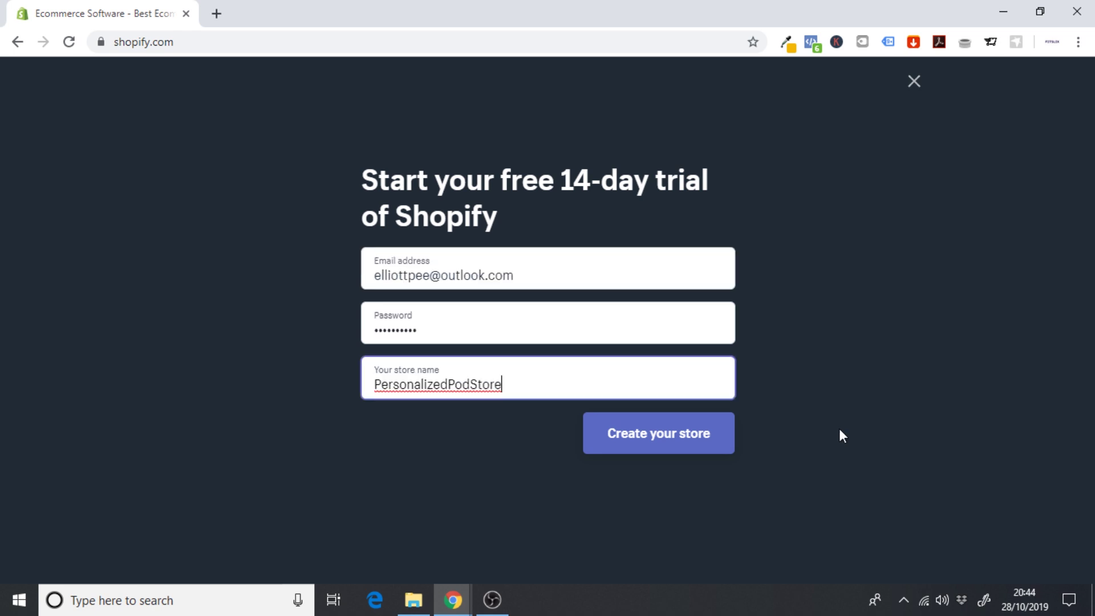
left_click(684, 435)
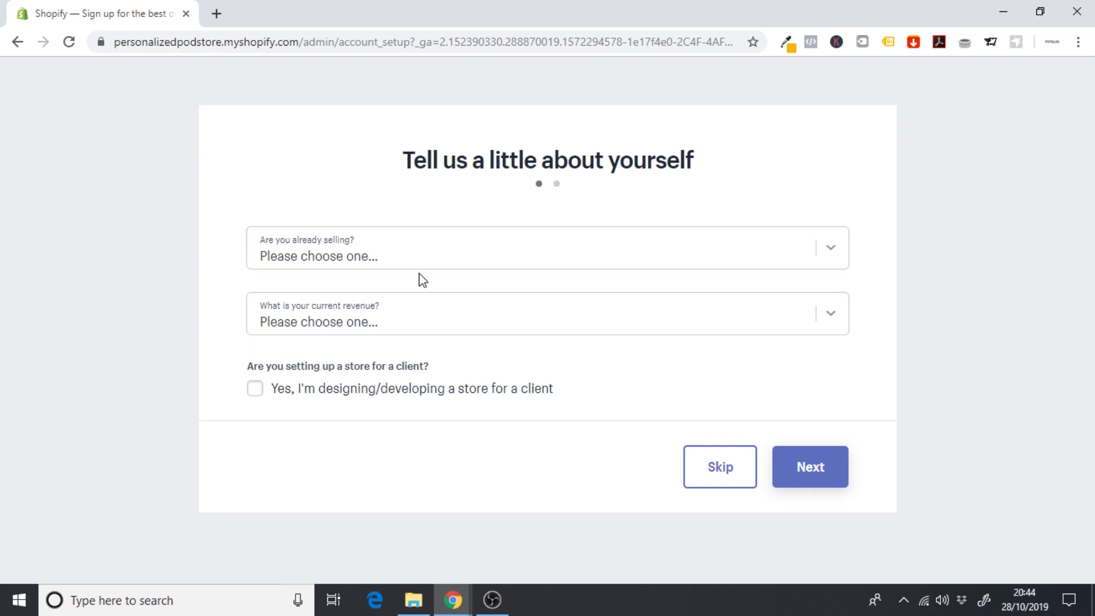
left_click(383, 262)
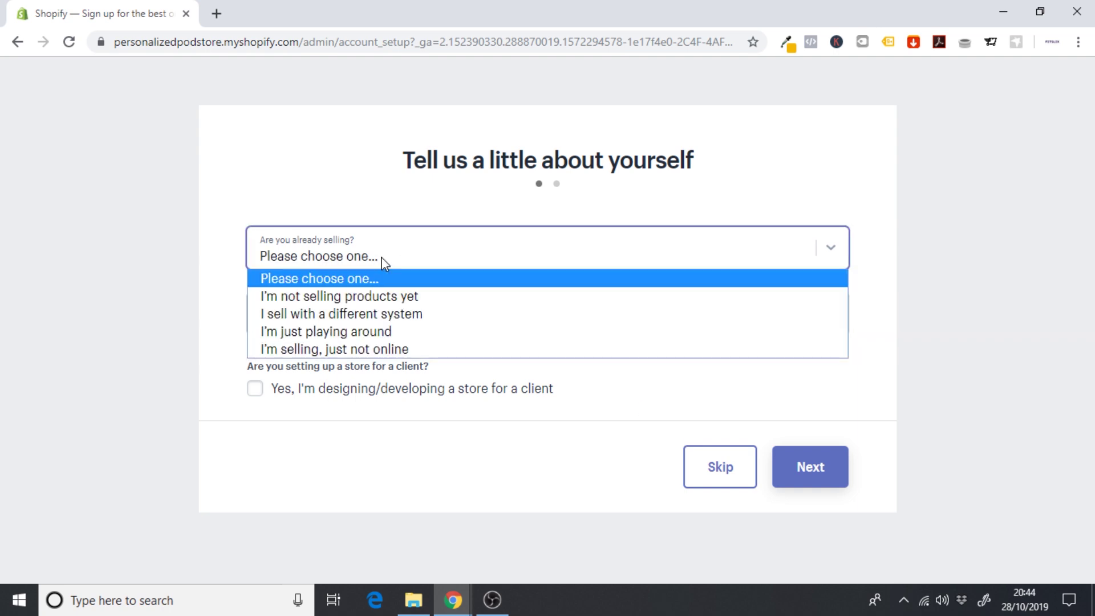
left_click(319, 297)
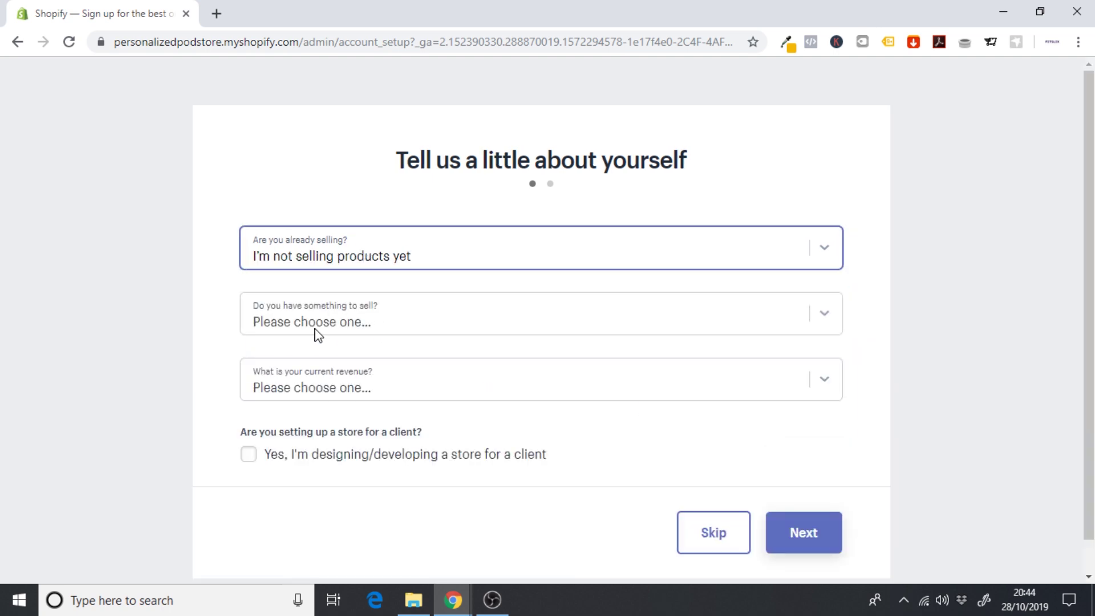
left_click(321, 324)
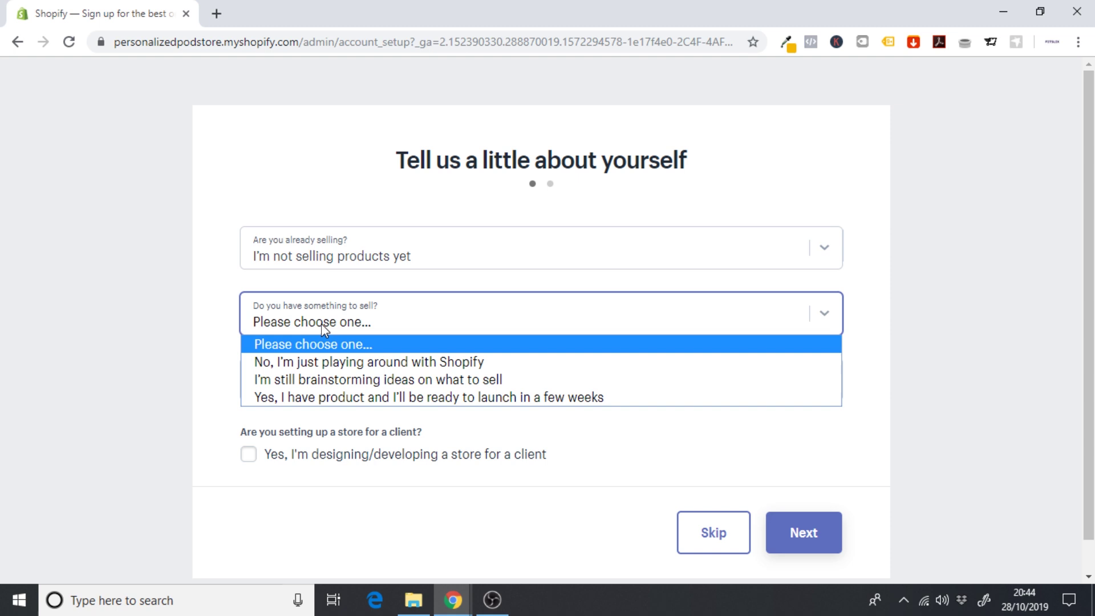
left_click(352, 363)
left_click(320, 393)
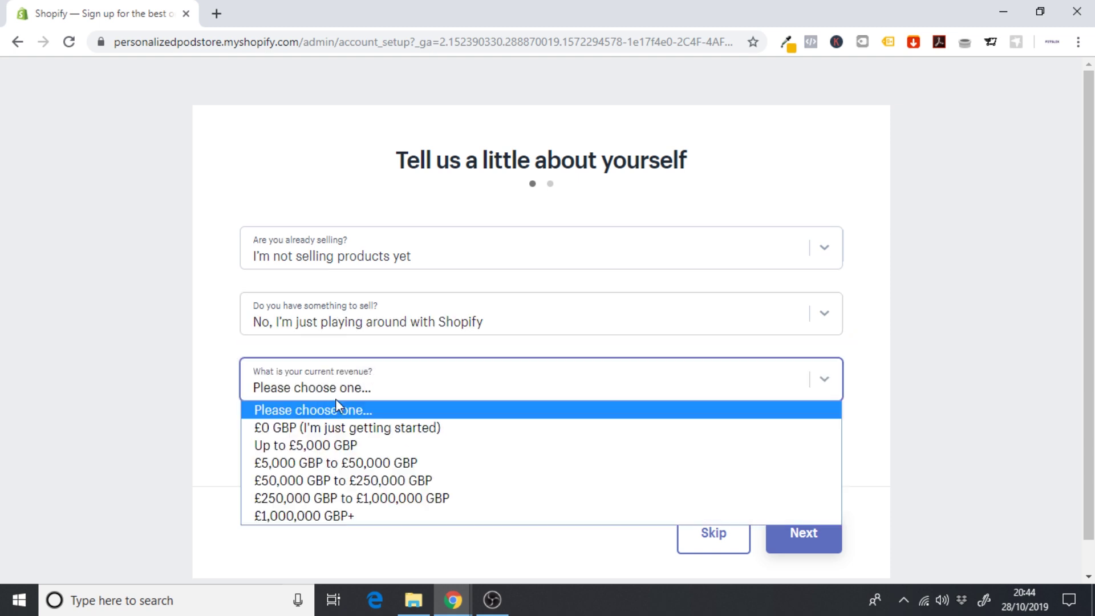
left_click(352, 425)
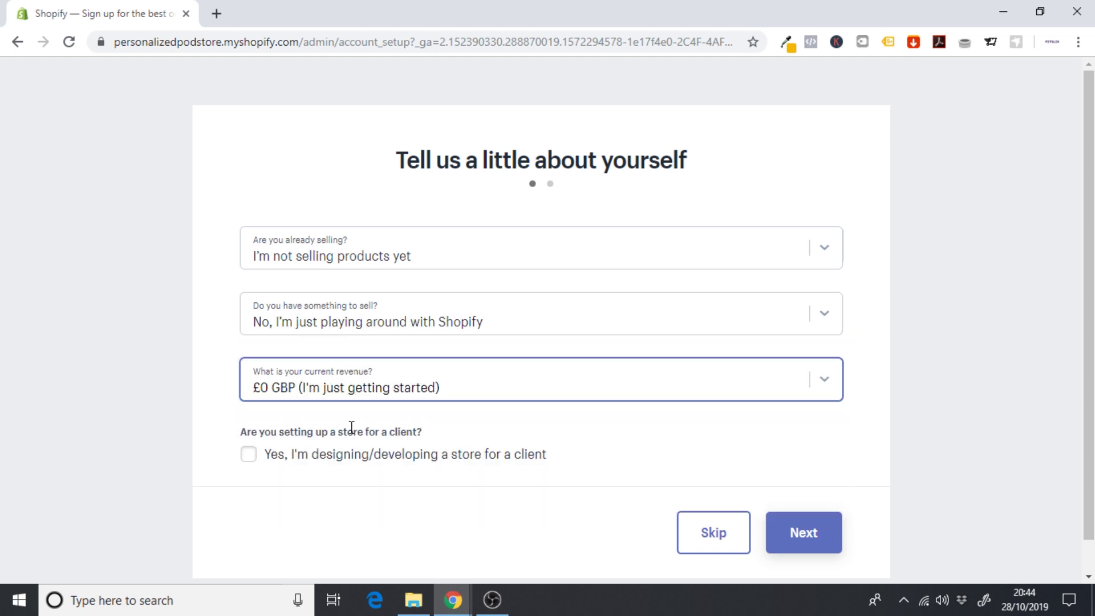
left_click(822, 538)
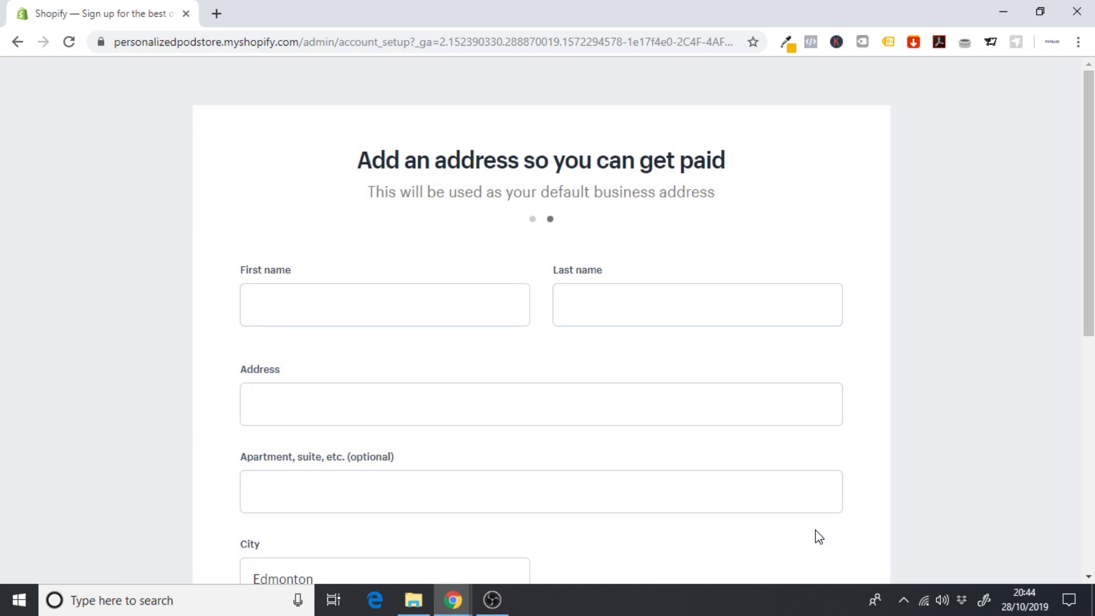
- Review the filled-in UK business address form and enter the new Shopify store
scroll(548, 319, "down", 7)
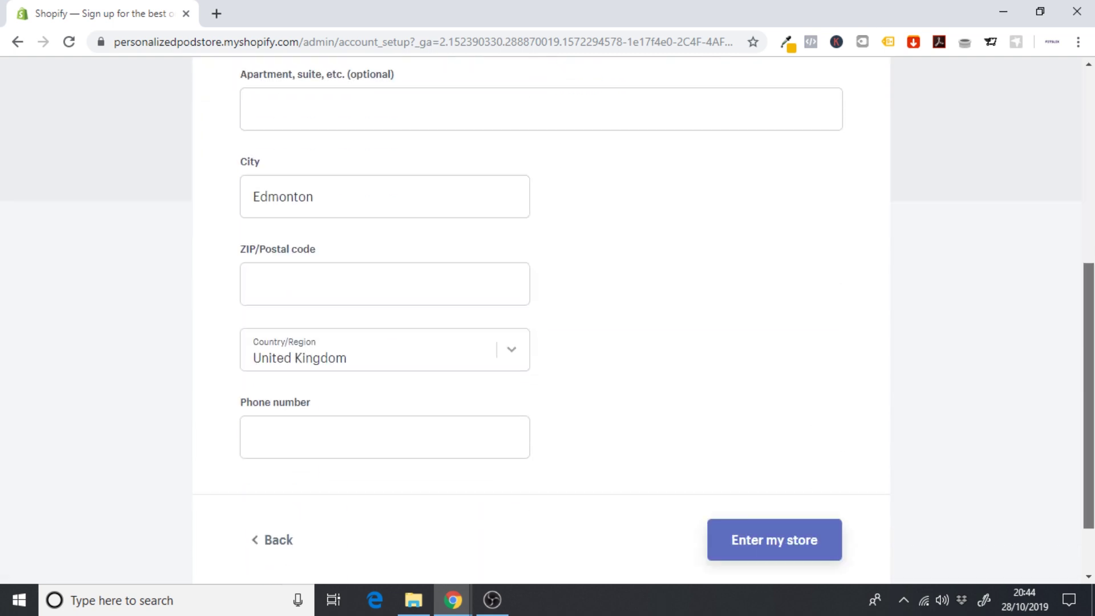
scroll(548, 320, "up", 5)
scroll(548, 319, "up", 2)
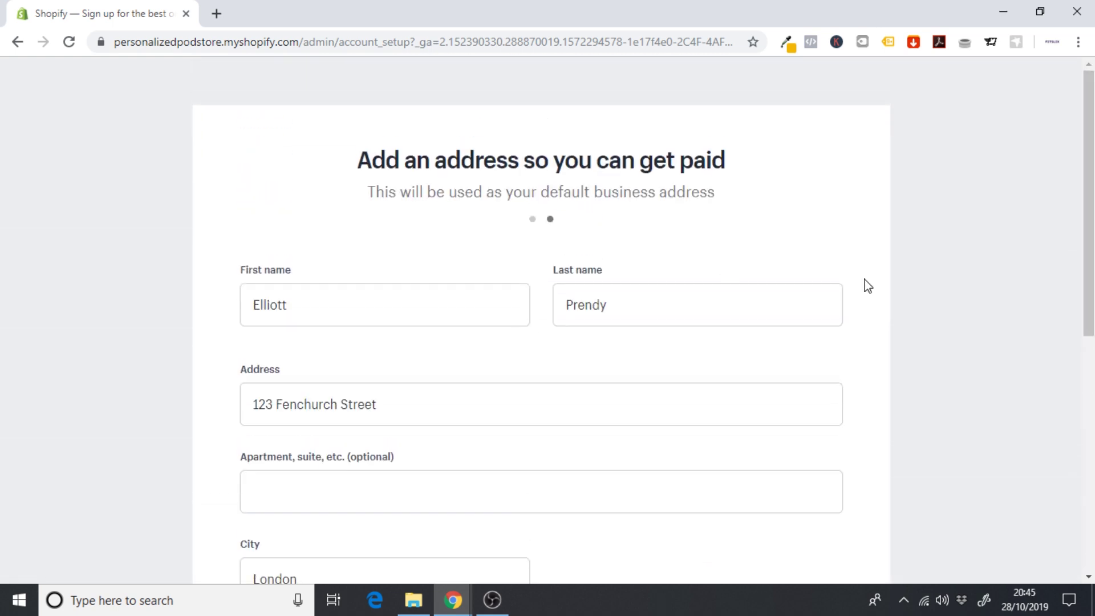
left_click_drag(1089, 274, 1089, 508)
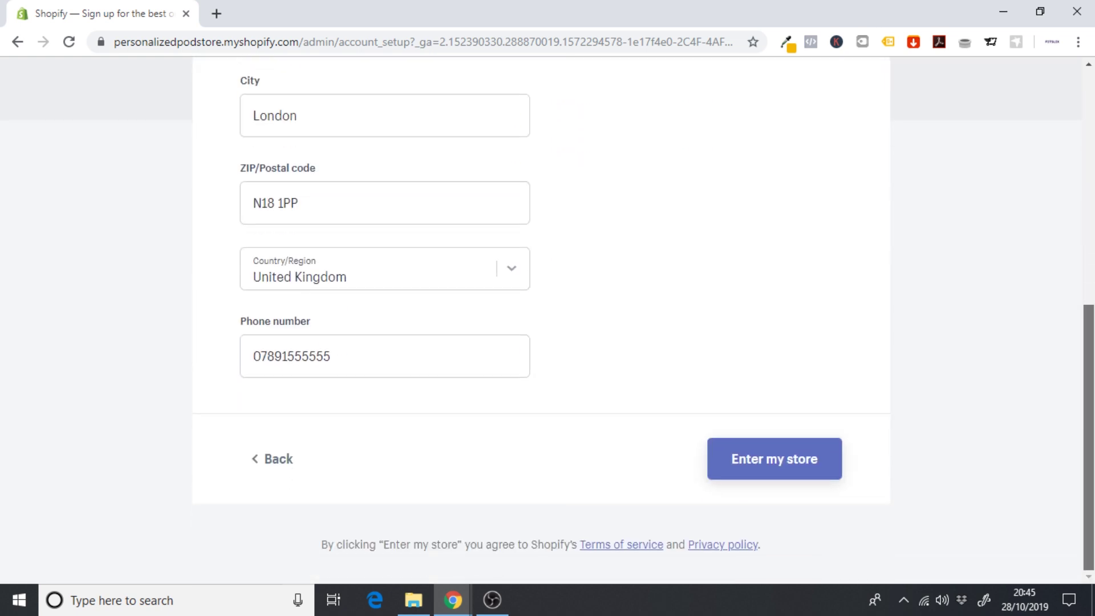
left_click(742, 461)
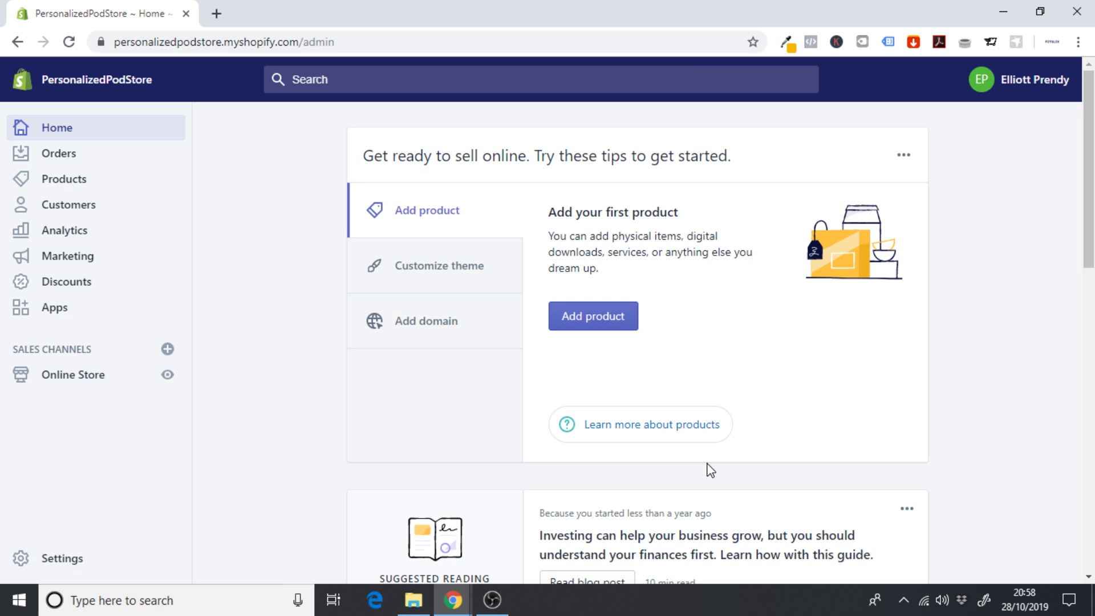
- Browse Shopify's free themes gallery from the Online Store themes page
left_click(86, 377)
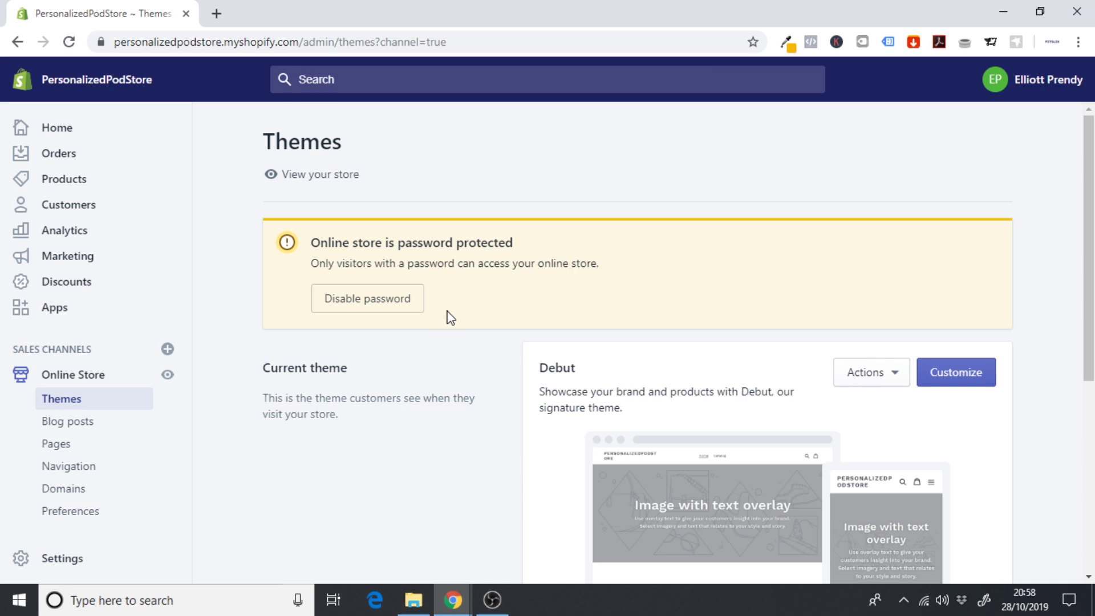
left_click_drag(1090, 239, 1089, 380)
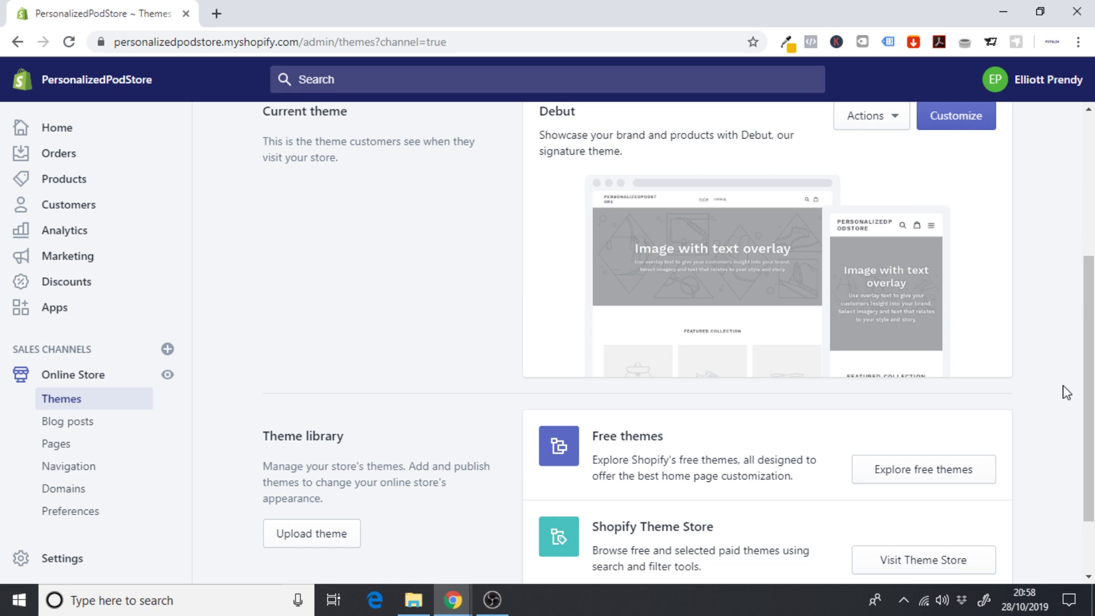
left_click(909, 476)
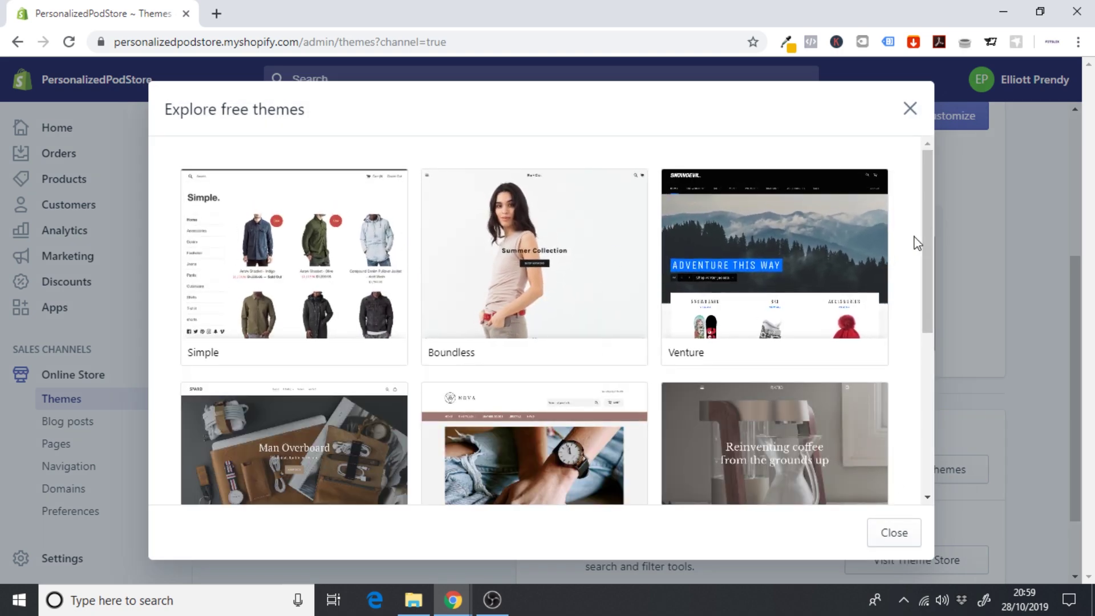
left_click_drag(924, 250, 919, 350)
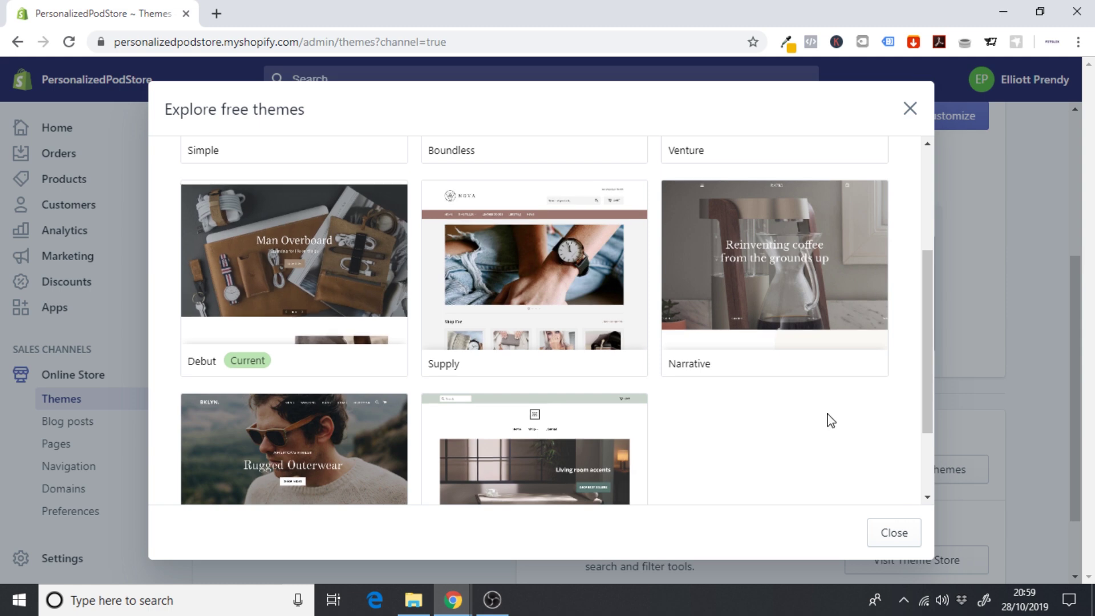
left_click_drag(925, 381, 932, 262)
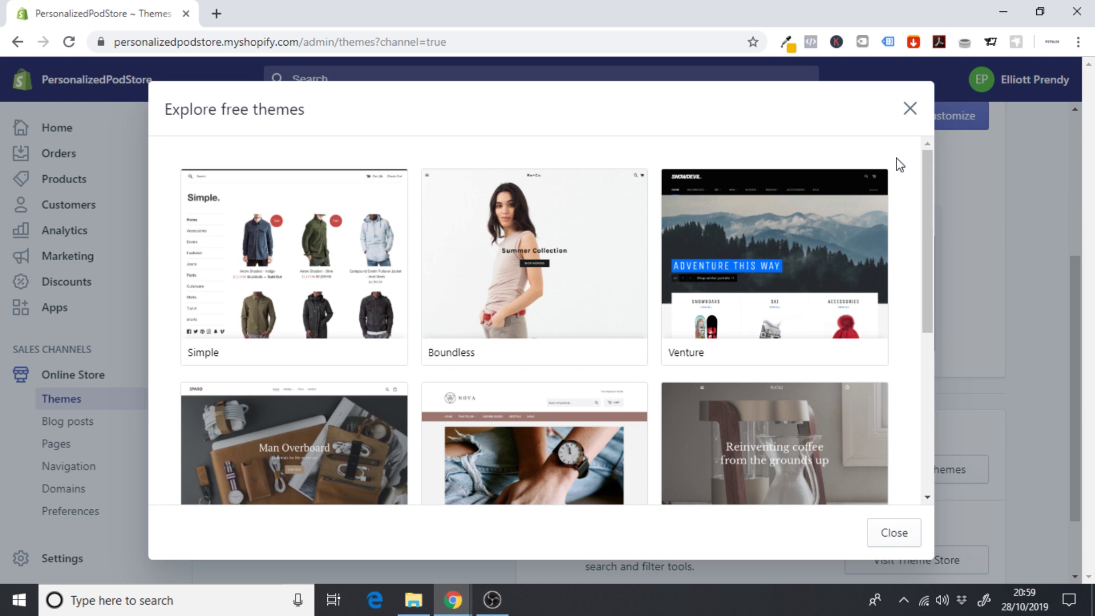
- Open the store's current Debut theme in the theme editor
left_click(910, 109)
scroll(1052, 262, "up", 5)
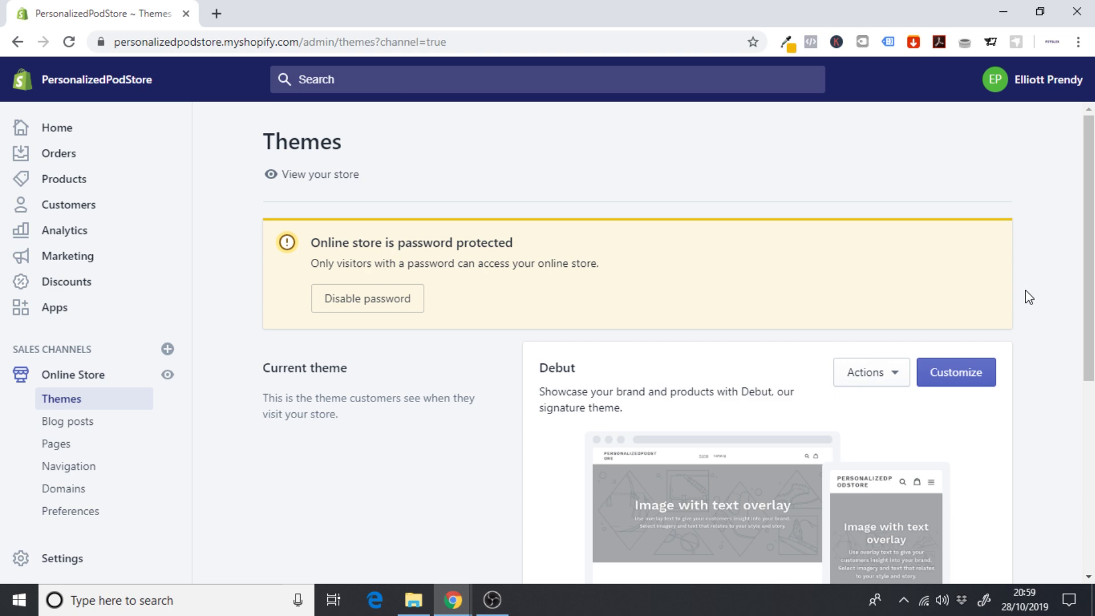
left_click(956, 372)
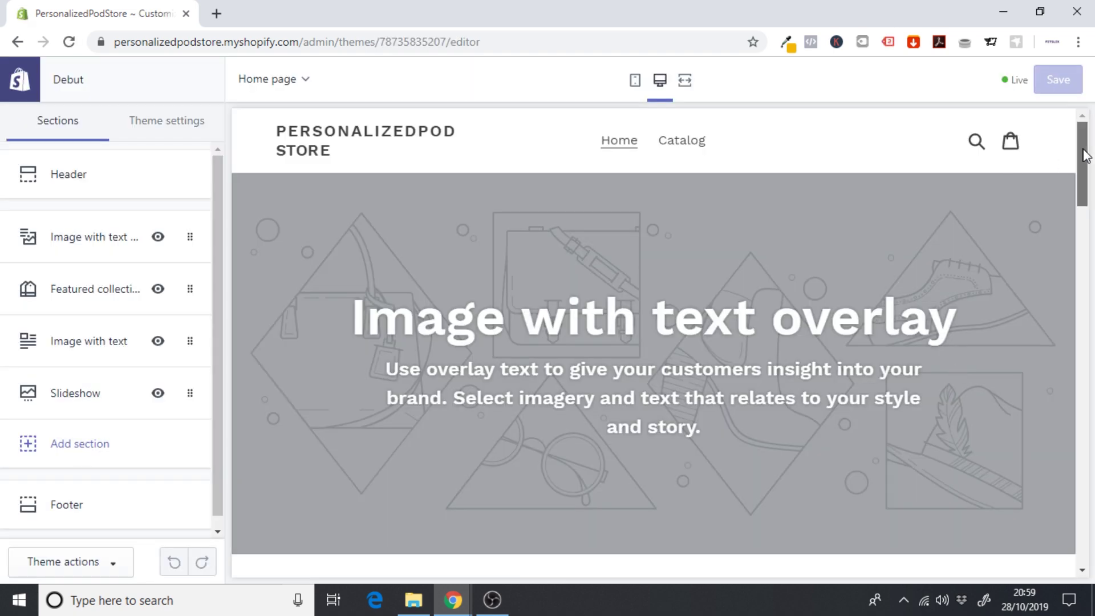
mouse_move(1083, 161)
left_mouse_down()
mouse_move(1083, 517)
mouse_move(1083, 166)
left_mouse_up()
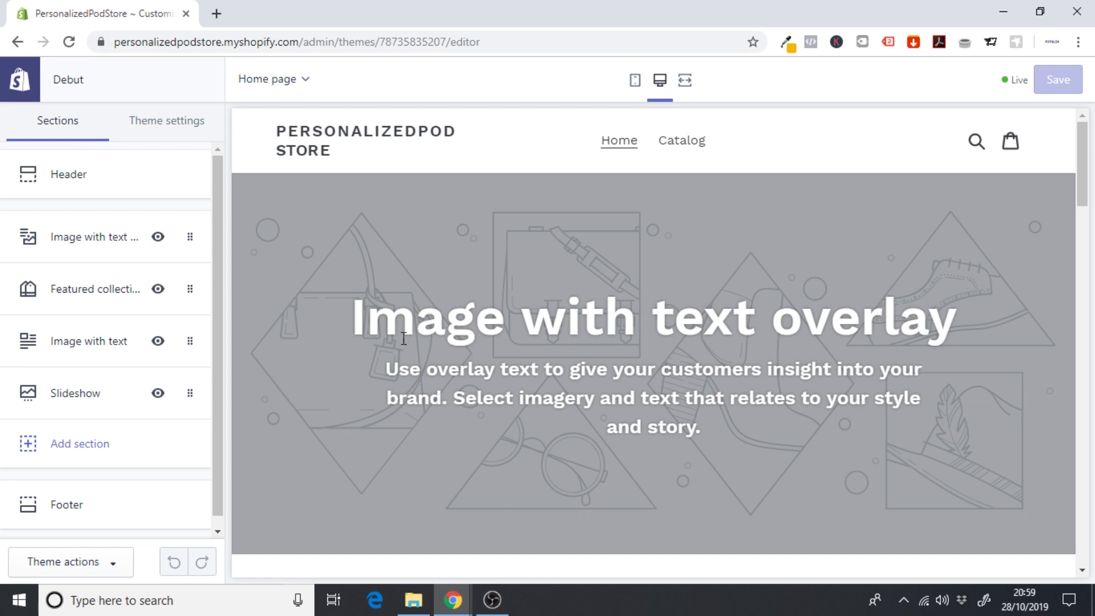
left_click_drag(1082, 189, 1088, 142)
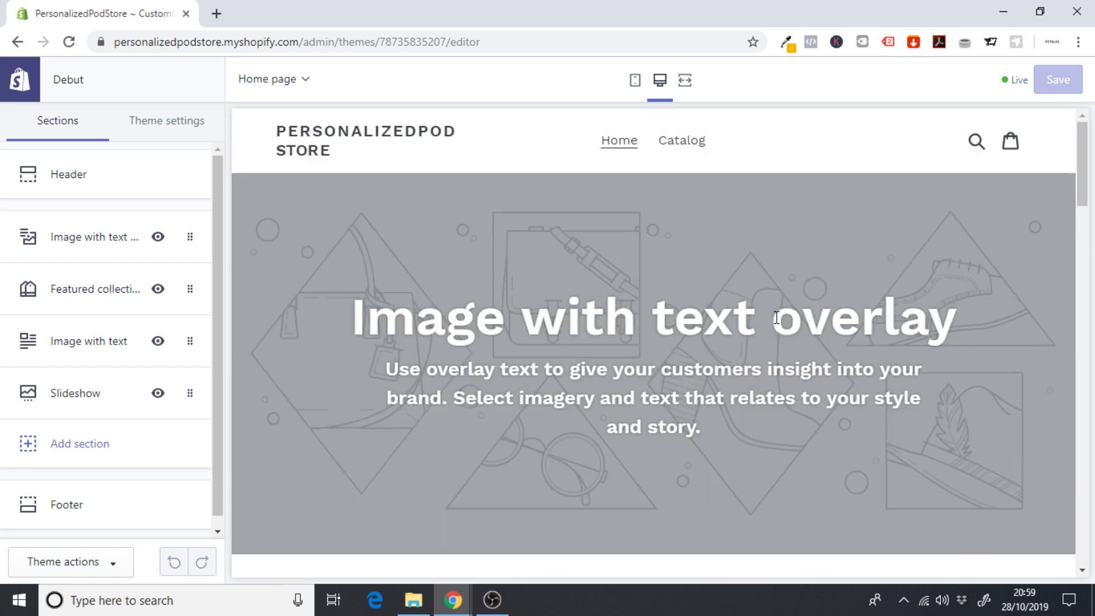
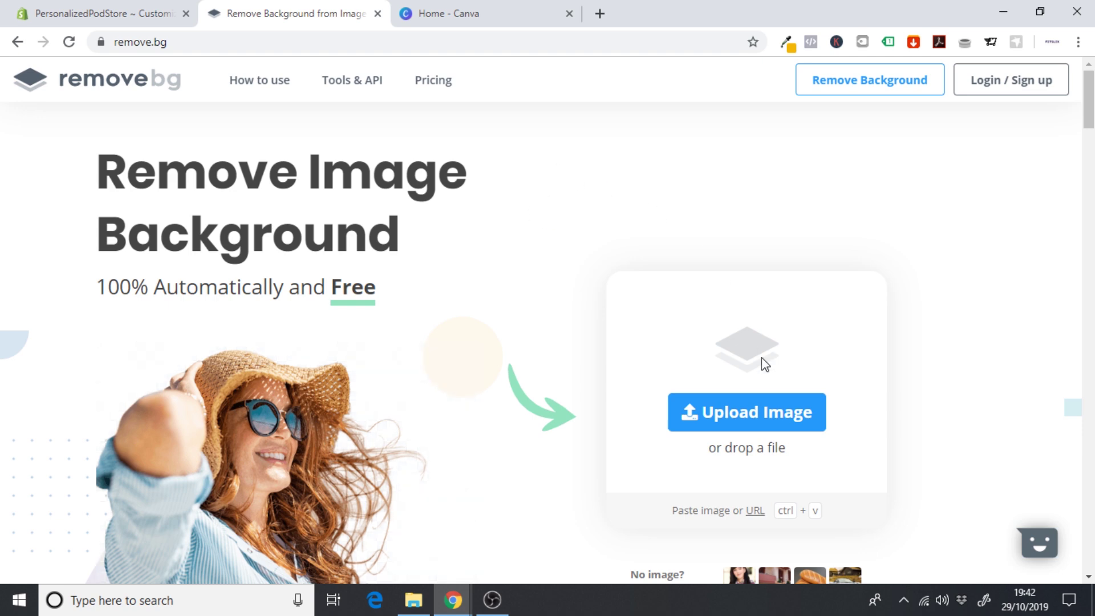
- Remove the background from WA-IMG-20191011-aa8cad77 and download the 433 × 577 PNG cut-out
left_click(786, 420)
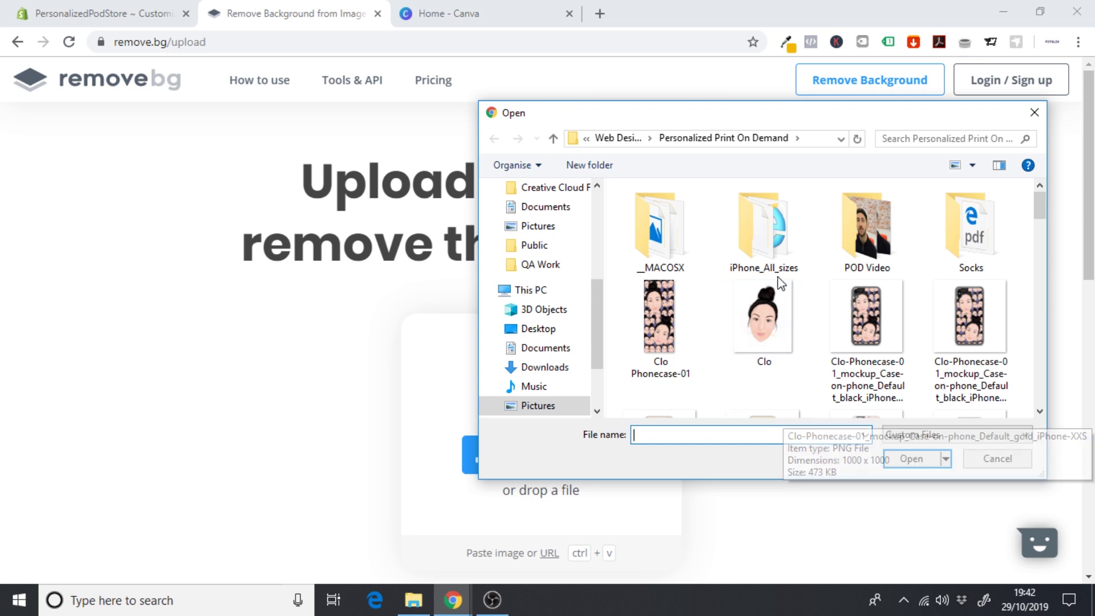
left_click_drag(1041, 206, 1039, 391)
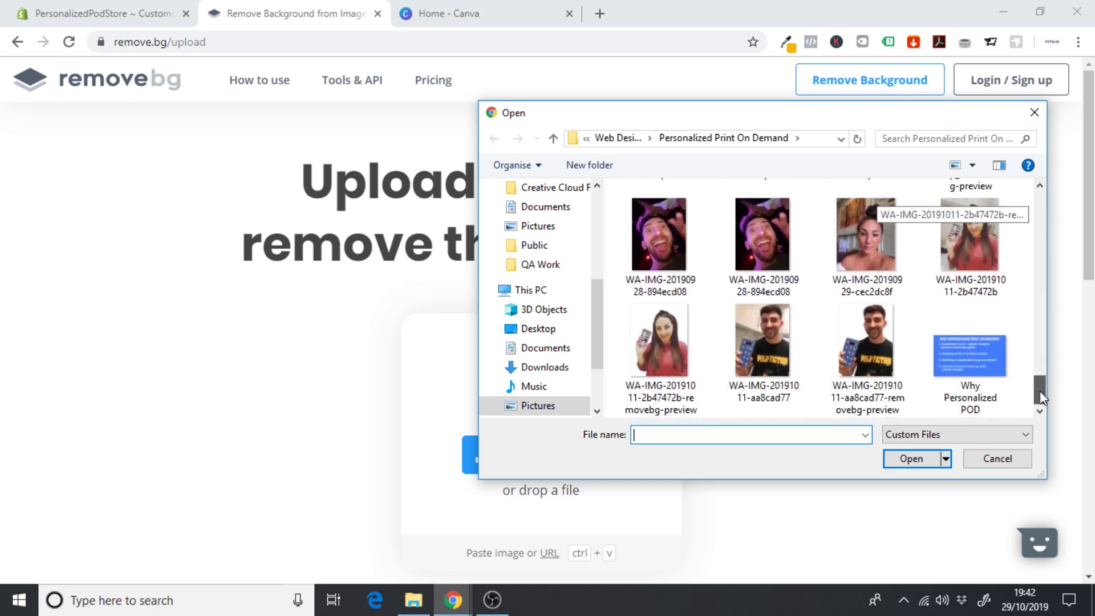
left_click(758, 341)
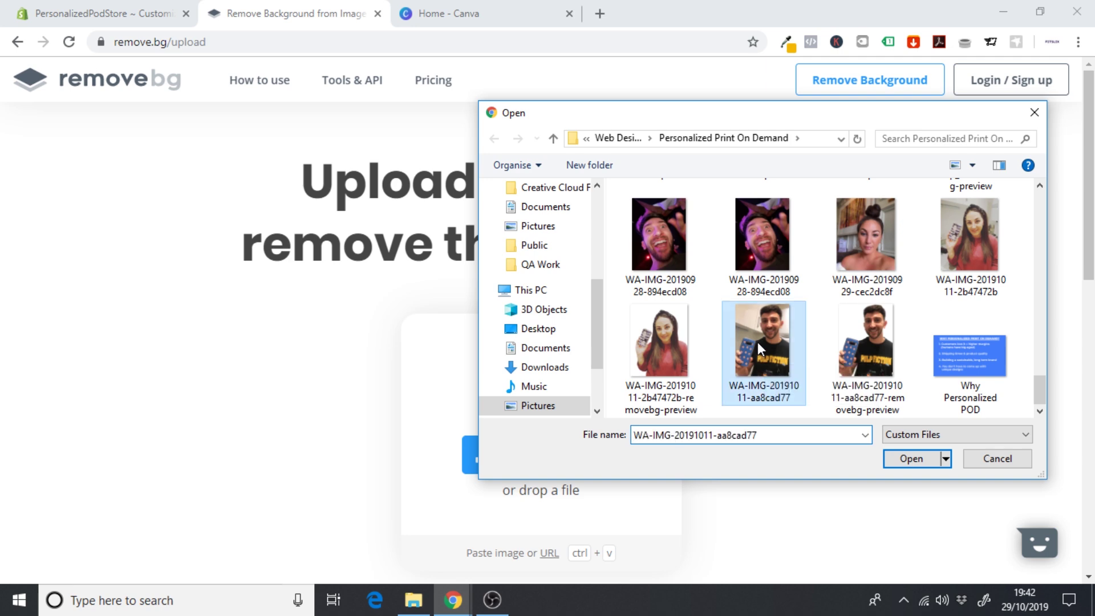
left_click(922, 465)
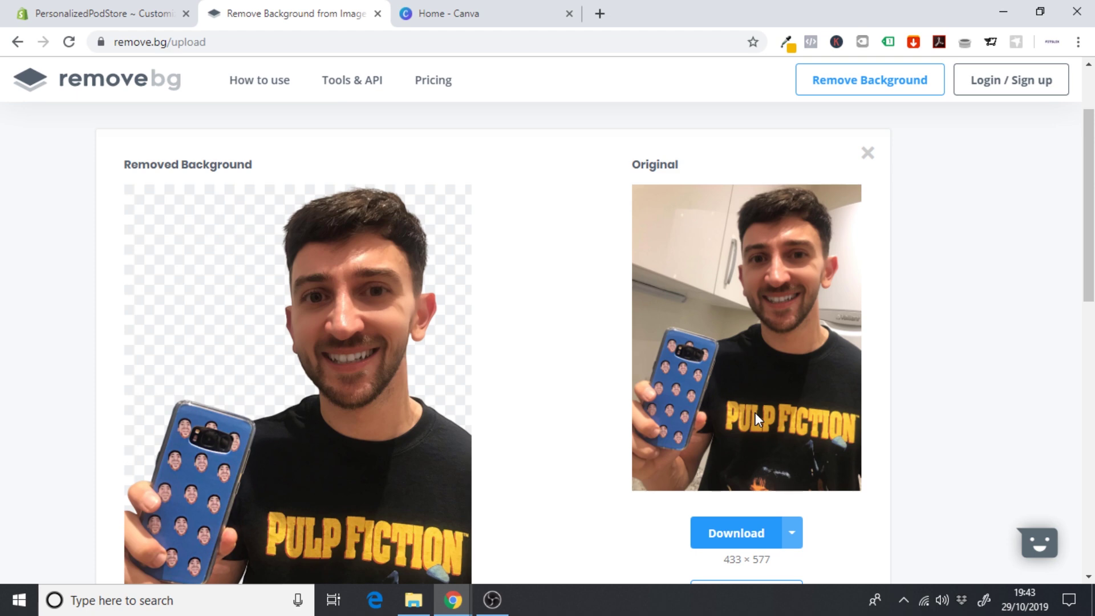
left_click_drag(1090, 205, 1090, 244)
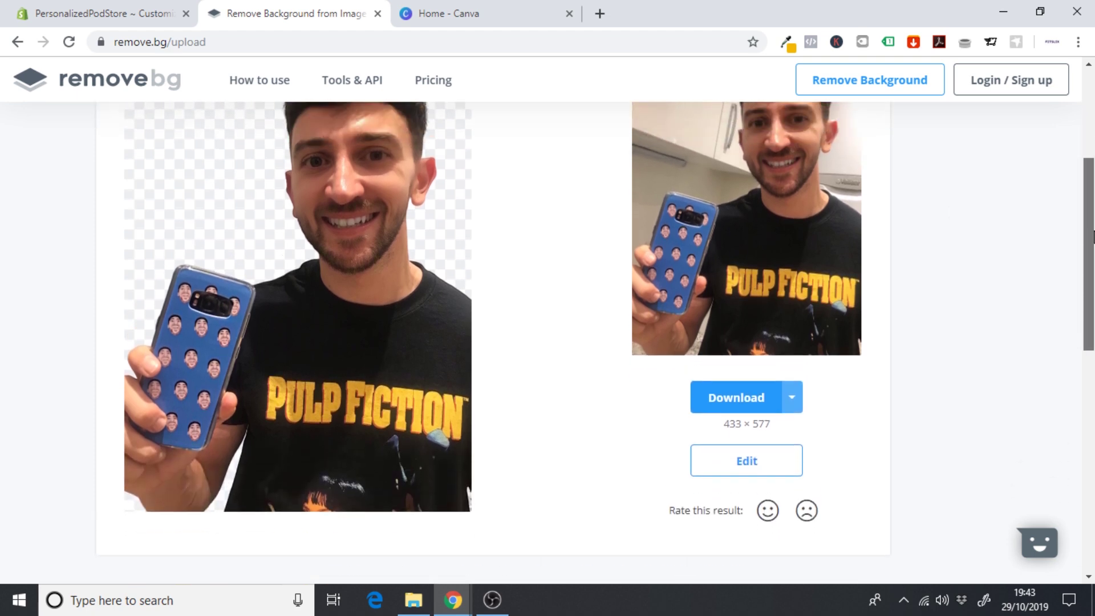
scroll(639, 216, "up", 2)
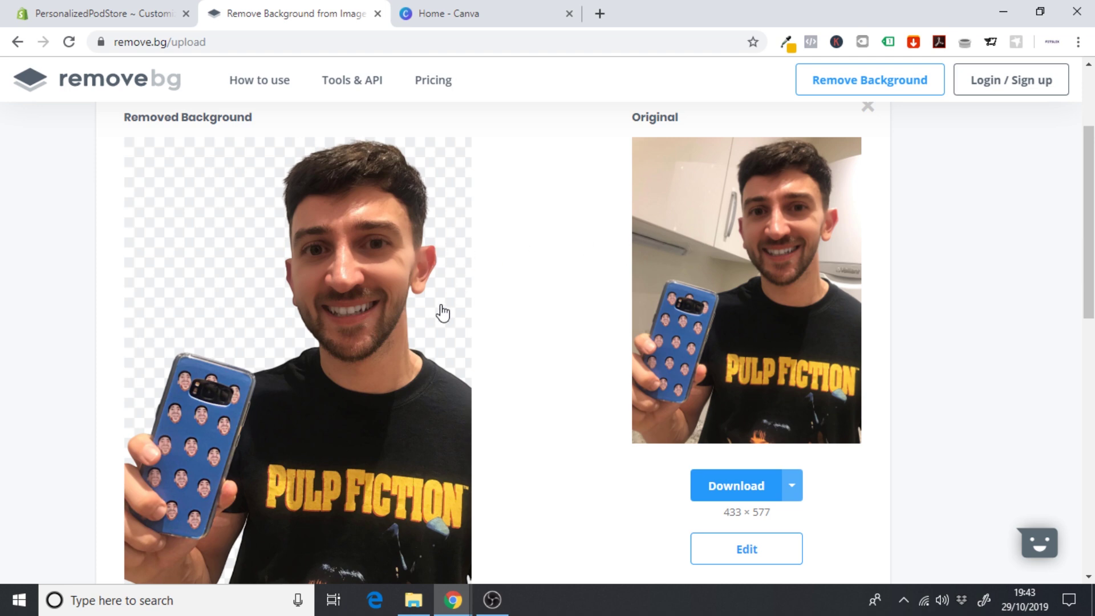
left_click(755, 494)
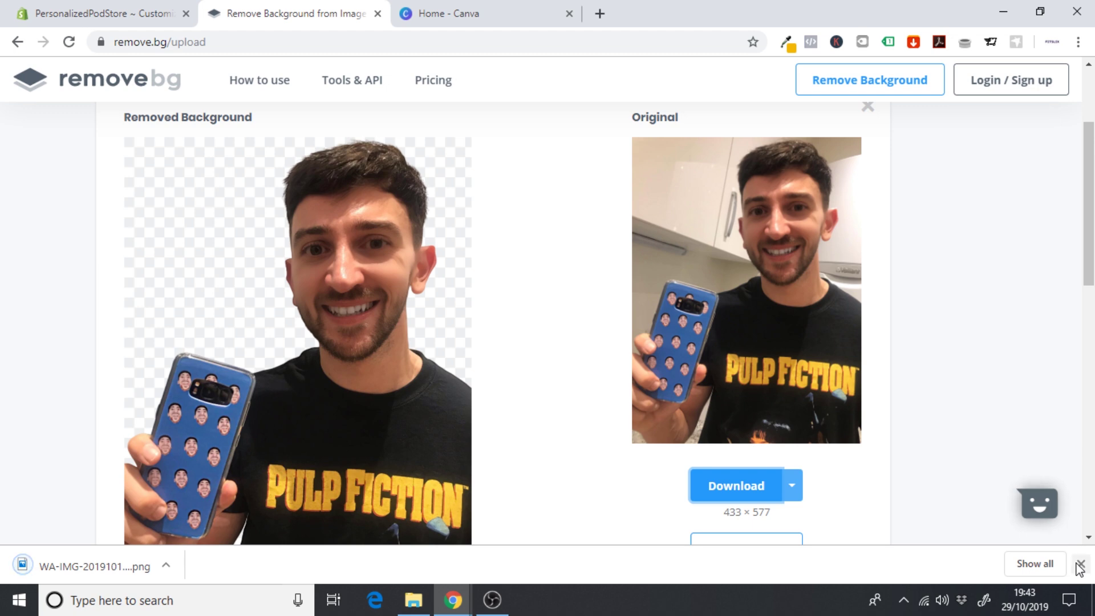
left_click(1080, 566)
scroll(840, 155, "up", 3)
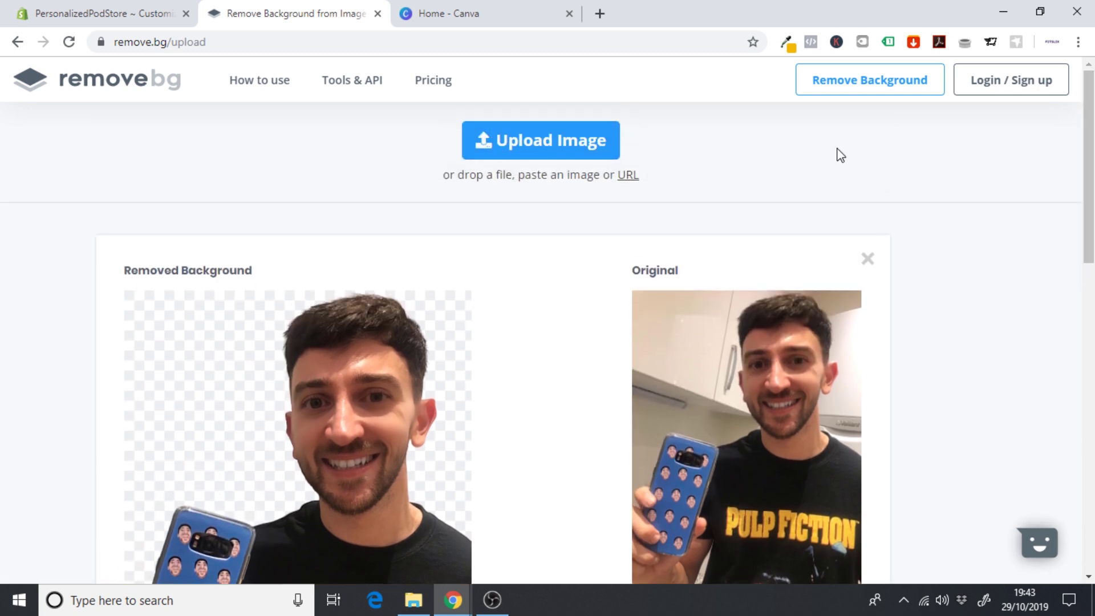
- Cut out the woman's photo WA-IMG-20191011-2b47472b in remove.bg and download the PNG
left_click(573, 146)
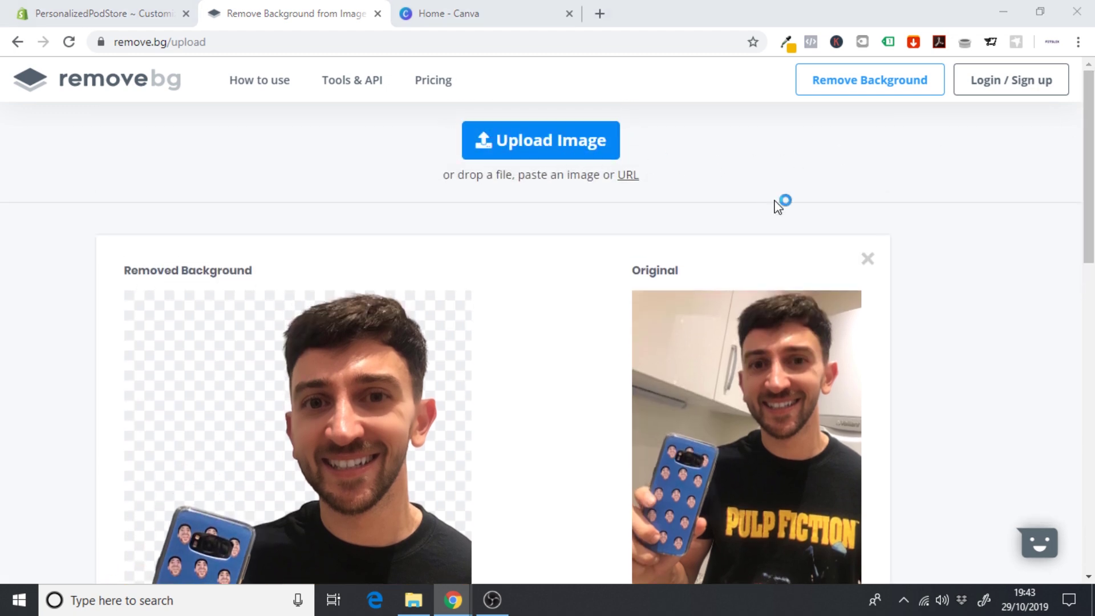
left_click_drag(1044, 218, 1063, 396)
left_click(973, 317)
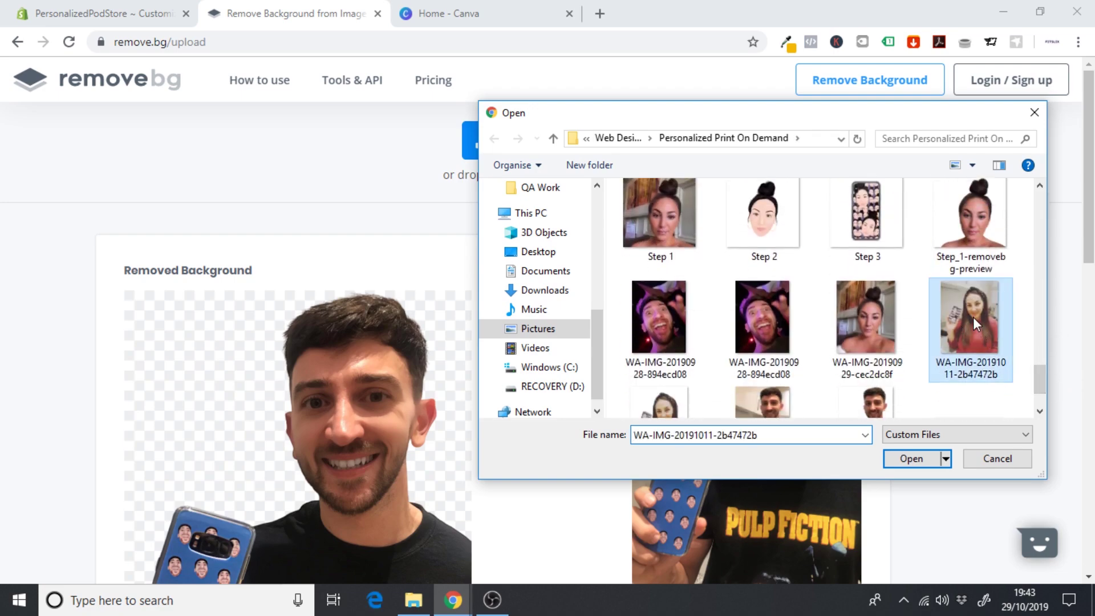
left_click(929, 458)
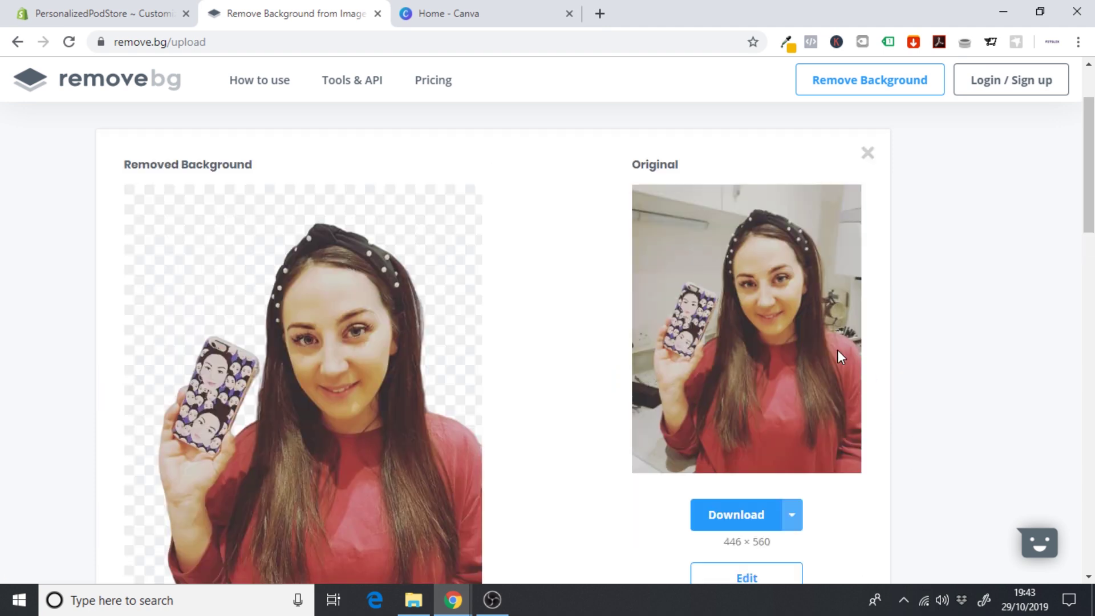
left_click_drag(1089, 209, 1090, 230)
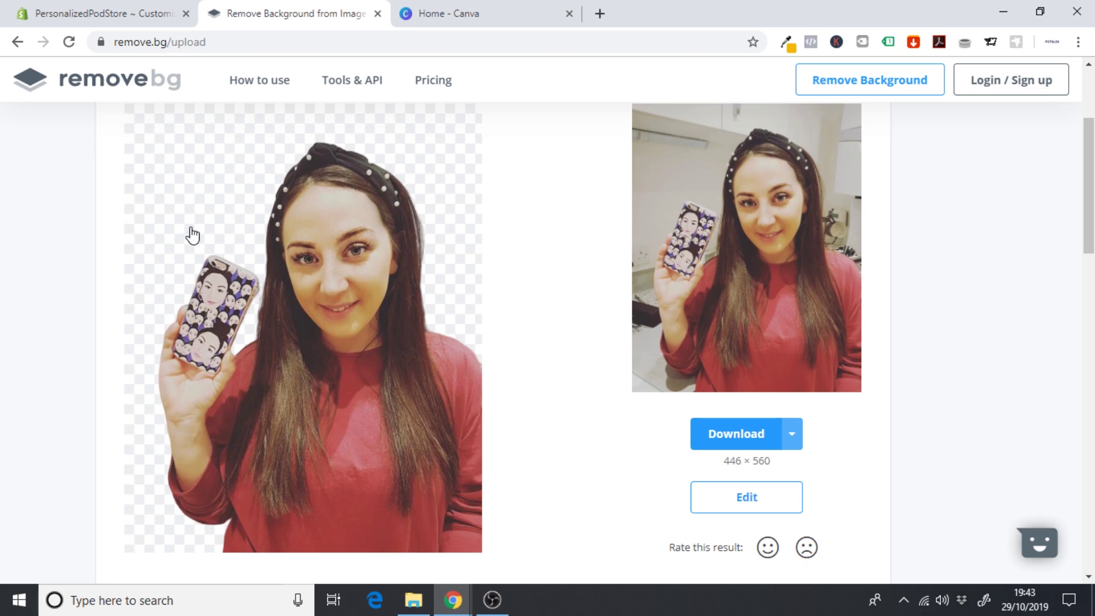
left_click(730, 434)
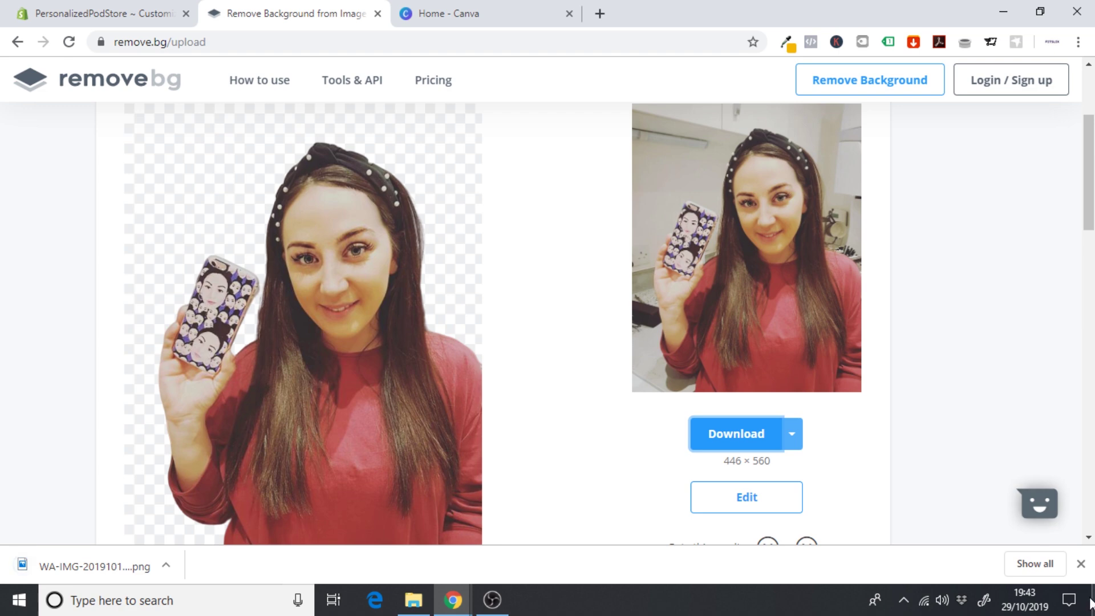
left_click(1081, 565)
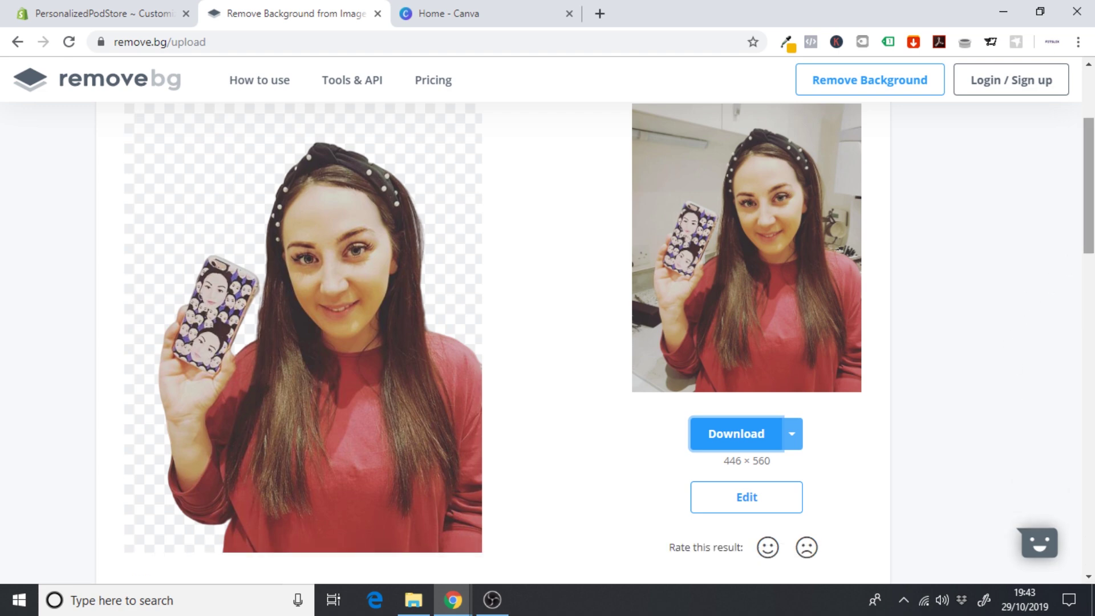
scroll(1089, 171, "up", 3)
scroll(1089, 172, "up", 1)
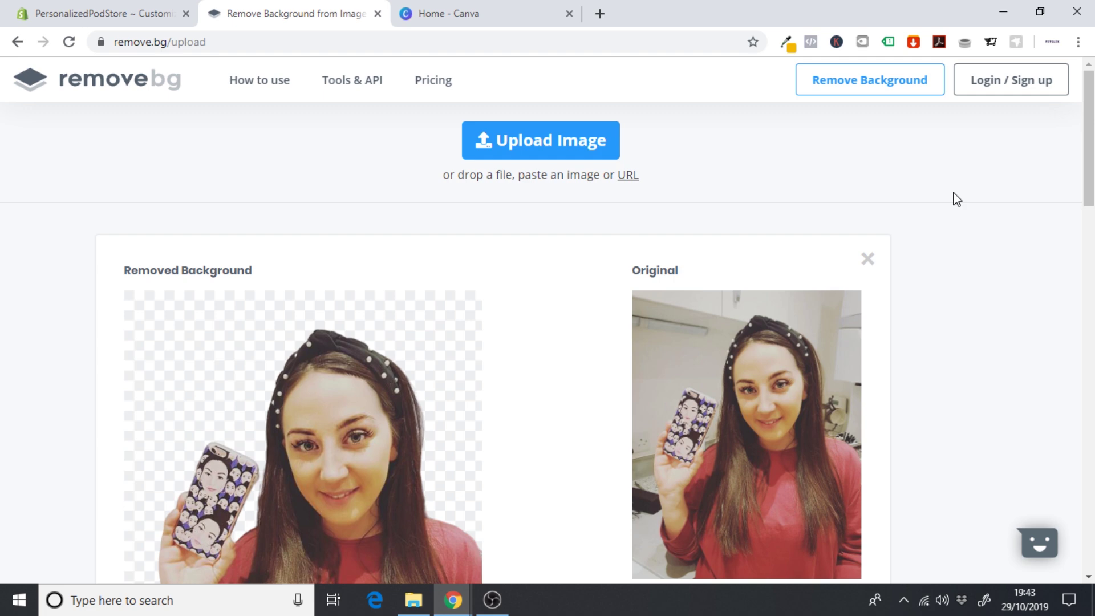
left_click(134, 8)
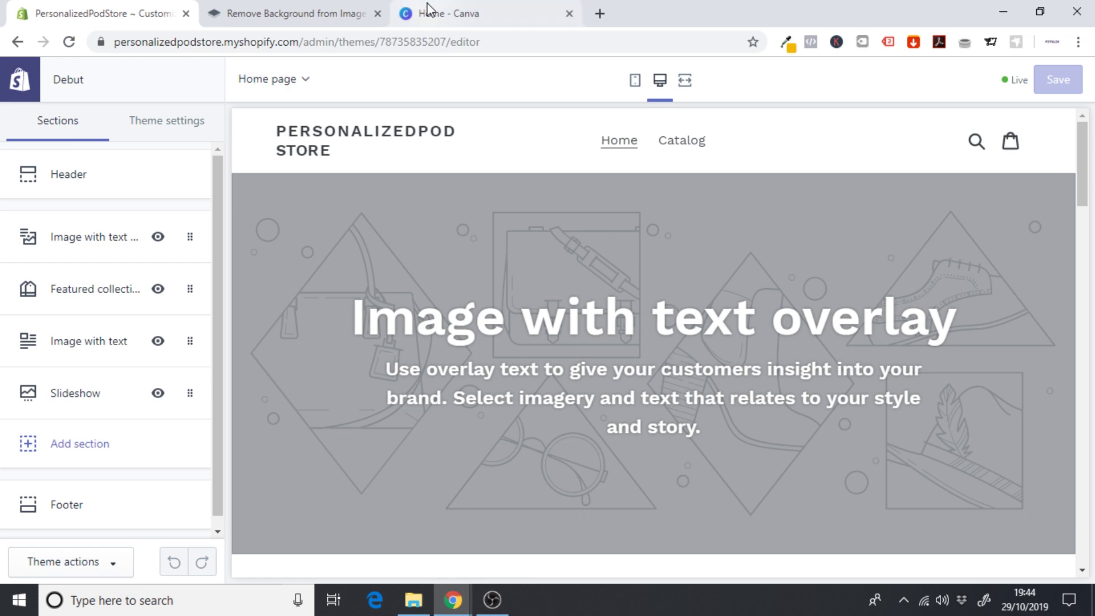
- Switch from the Shopify theme editor to the Canva home page tab
left_click(450, 8)
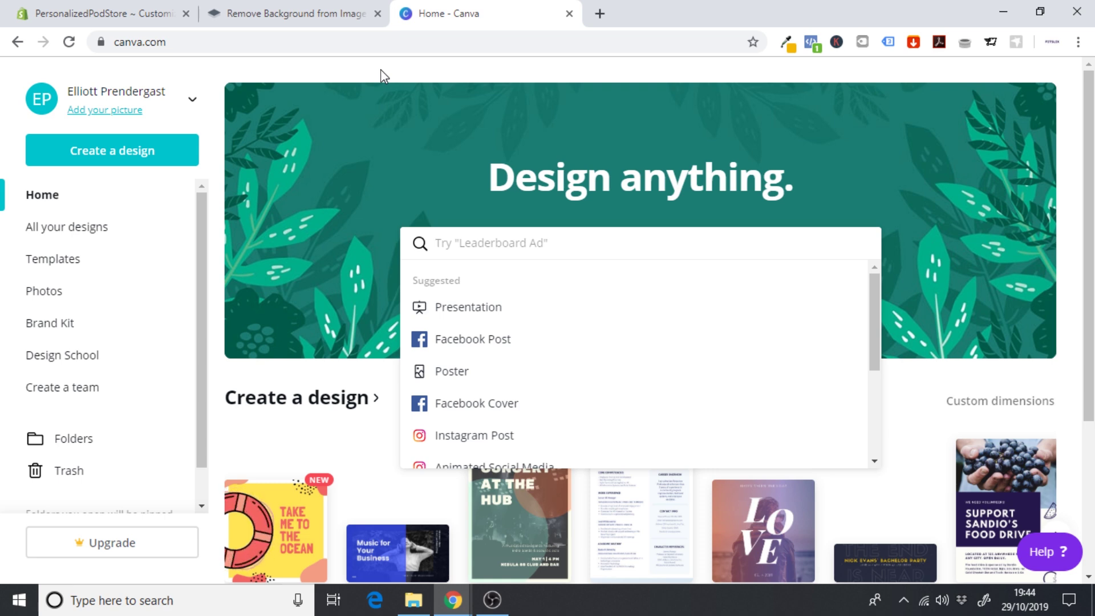
- Create a new Canva design with custom dimensions of 800 × 800 px
left_click(917, 385)
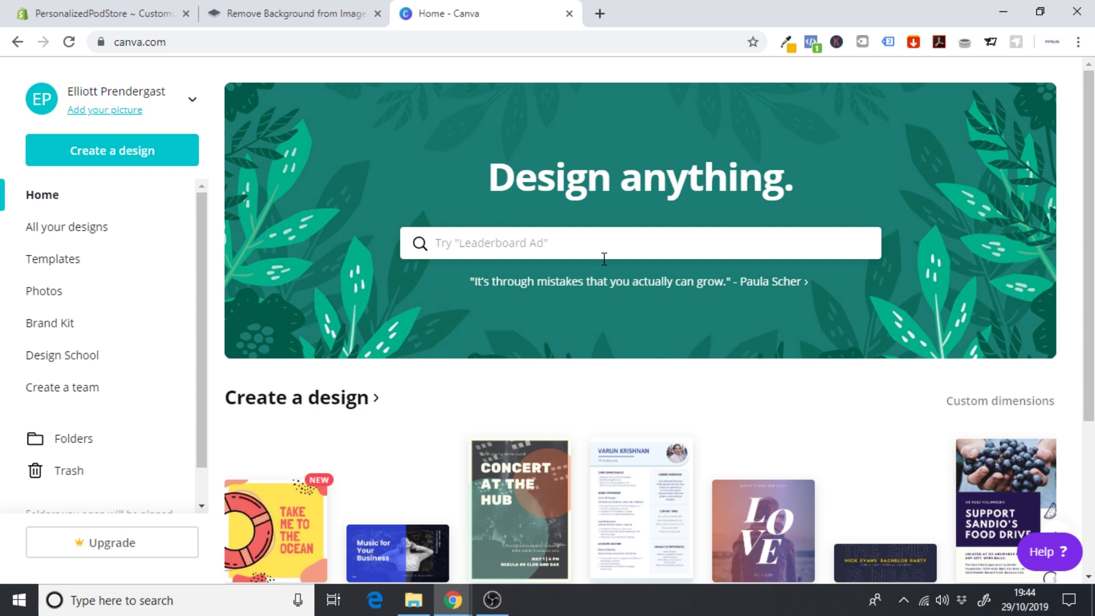
left_click(988, 406)
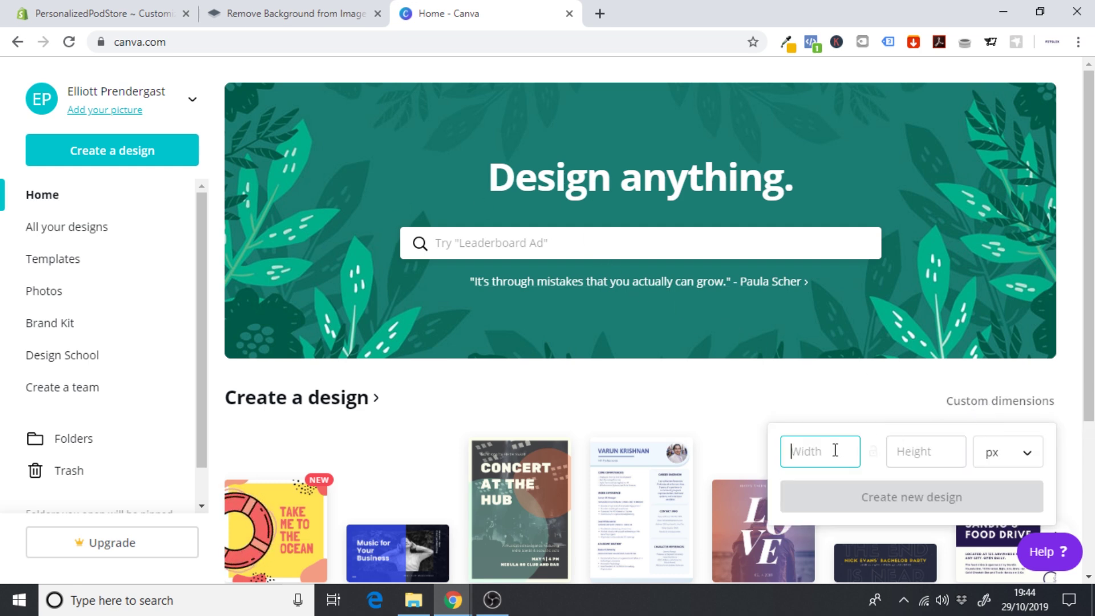
type("800")
left_click(893, 453)
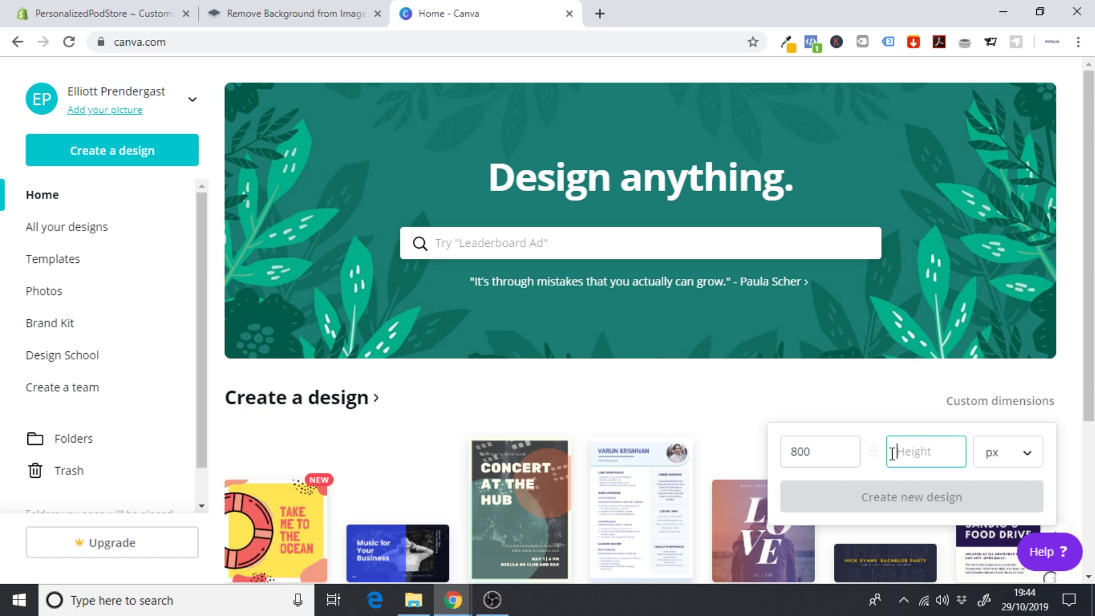
type("800")
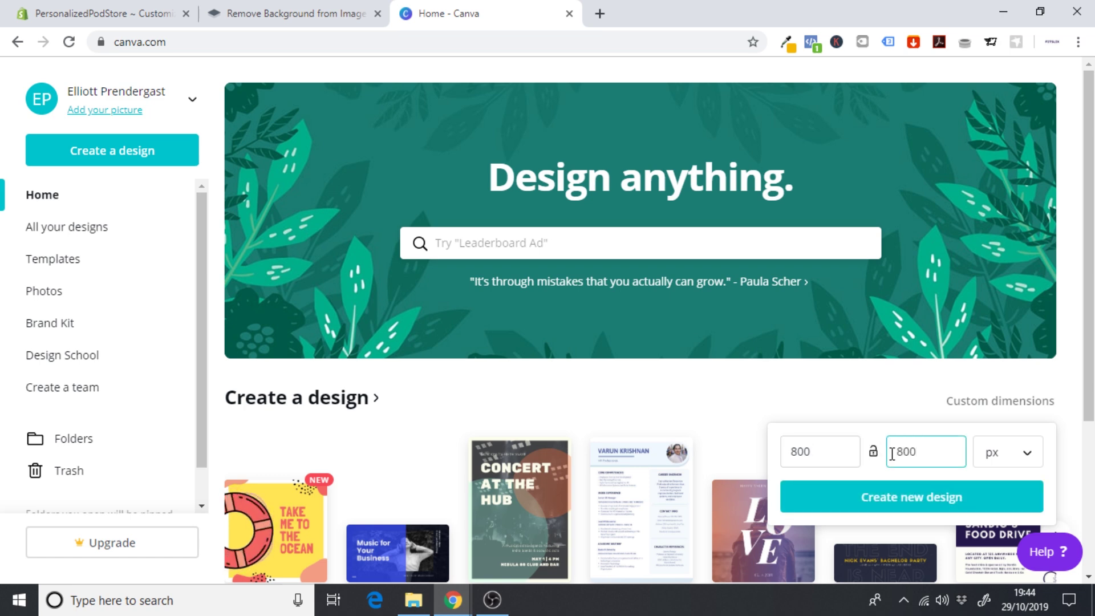
left_click(860, 494)
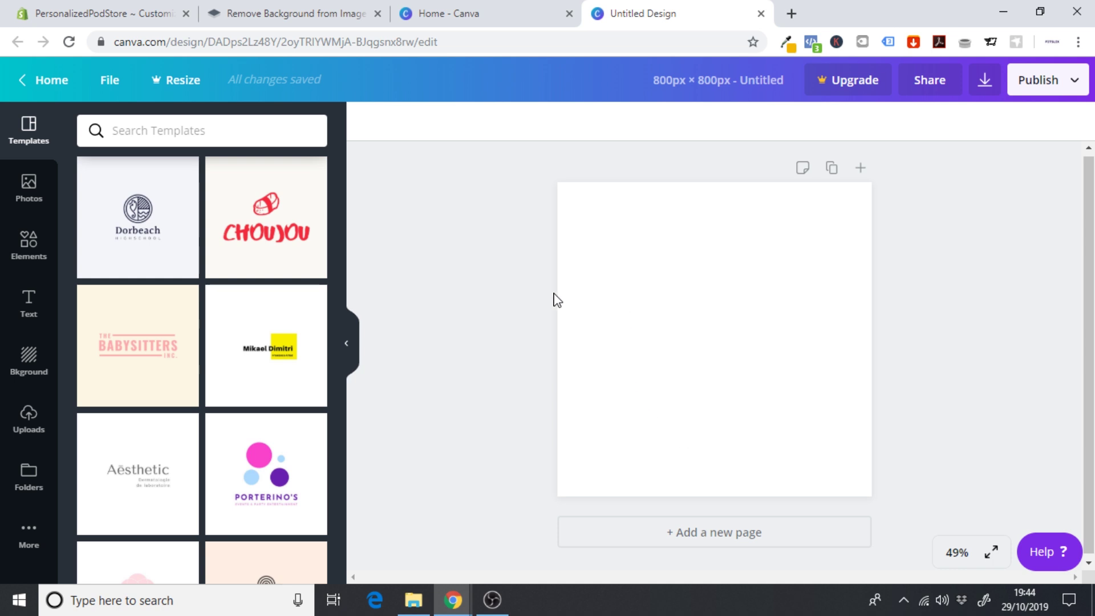
left_click(30, 258)
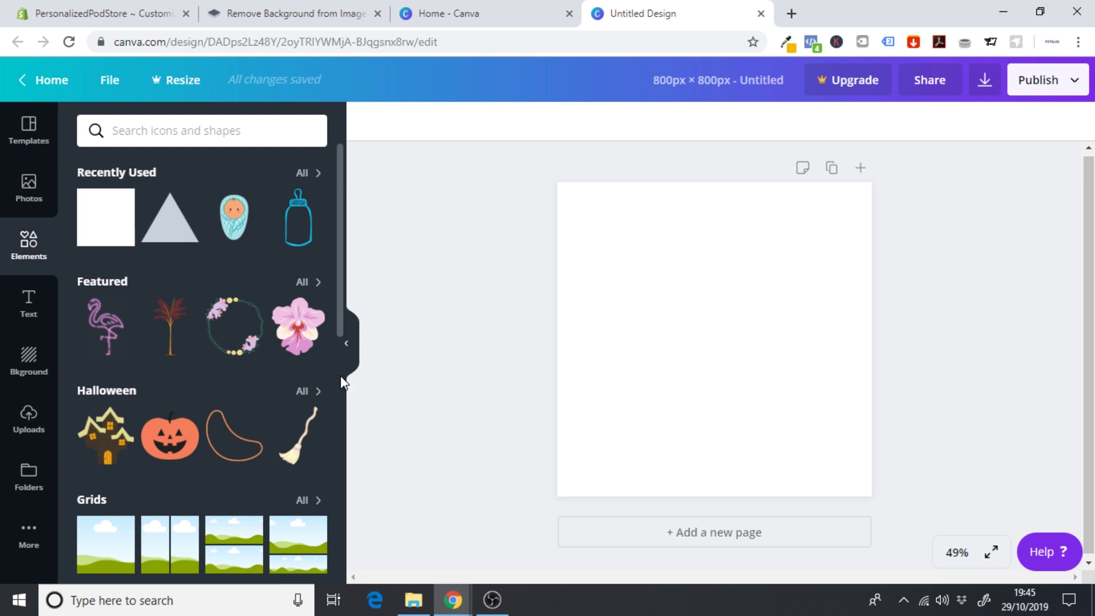
- Add a square shape, stretch it over the whole page and colour it yellow
scroll(340, 312, "down", 7)
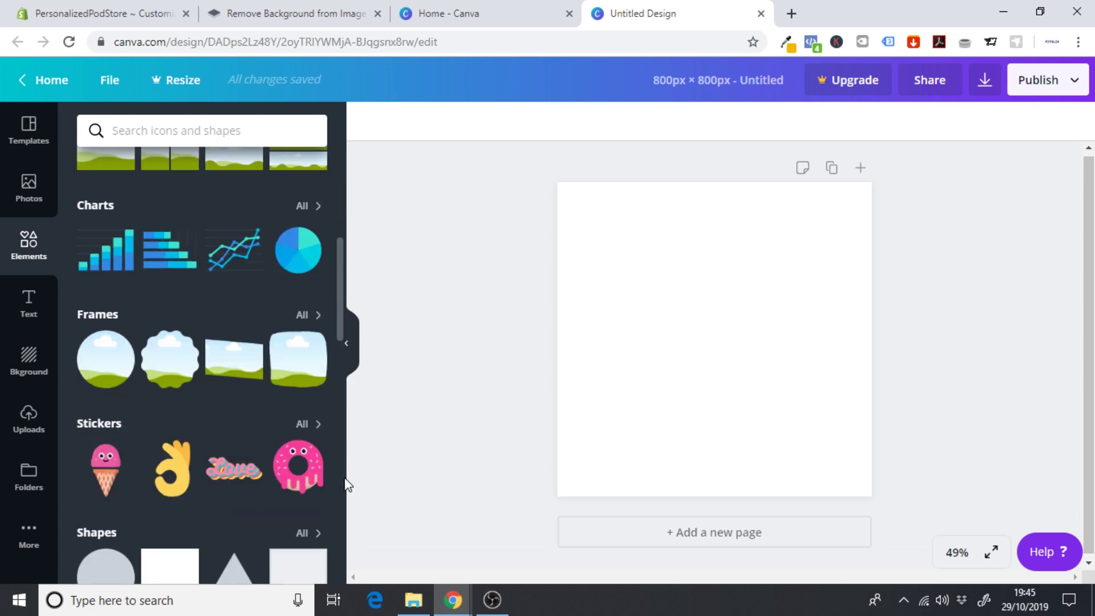
scroll(346, 505, "down", 2)
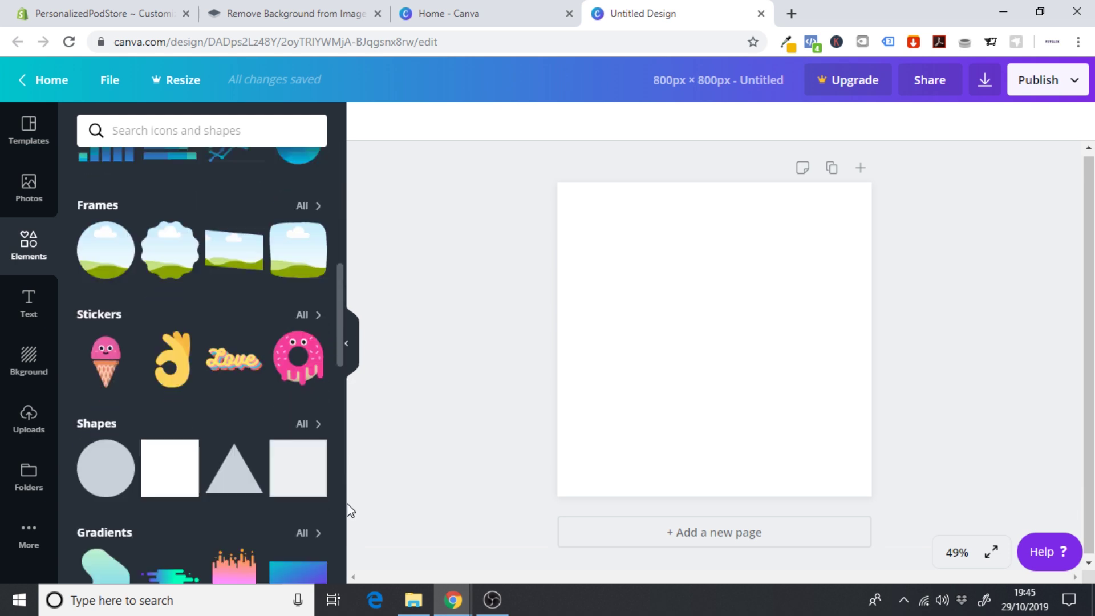
left_click(166, 477)
left_click_drag(640, 335, 661, 304)
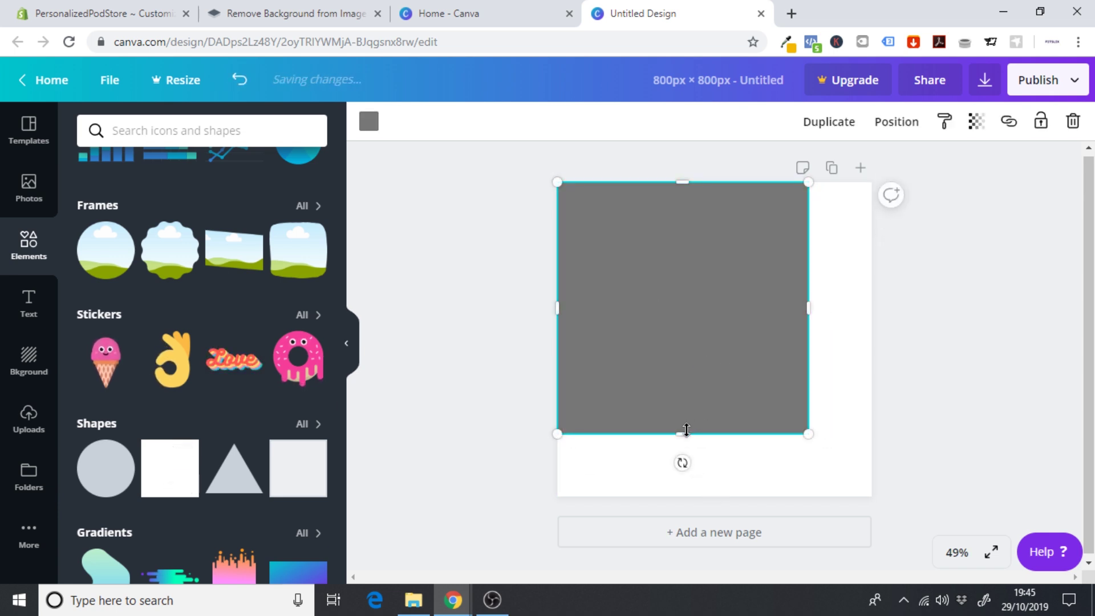
left_click_drag(682, 432, 676, 495)
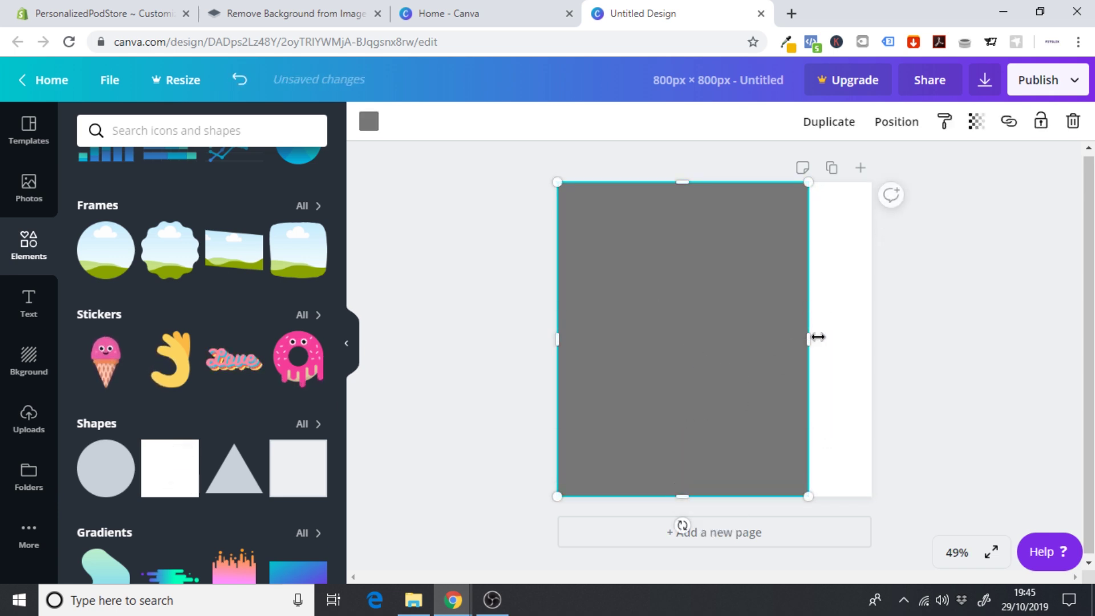
left_click_drag(809, 337, 872, 340)
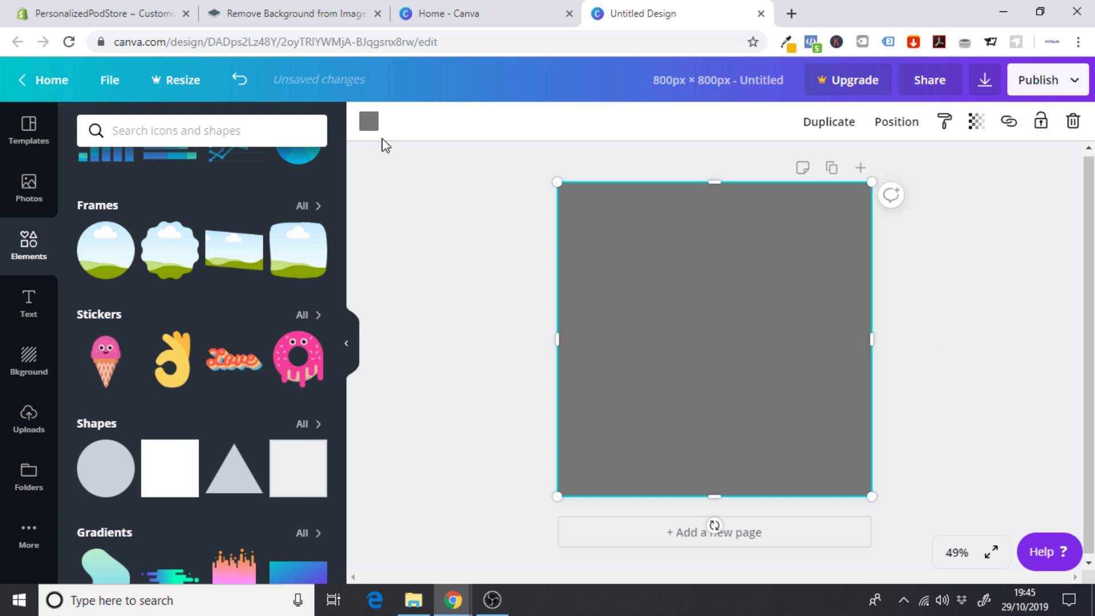
left_click(369, 122)
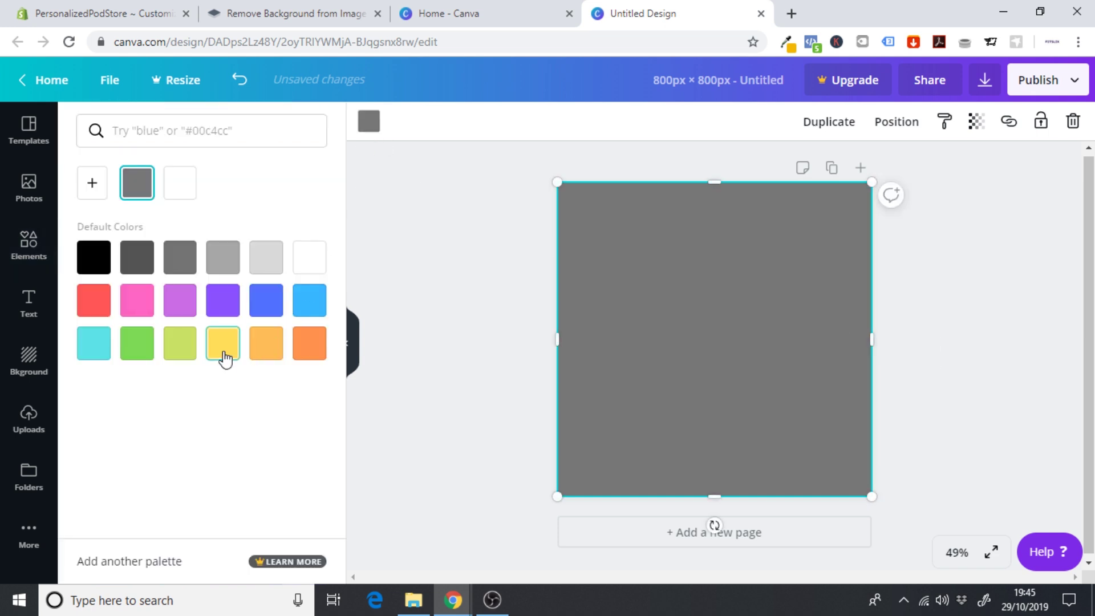
left_click(222, 345)
left_click(412, 308)
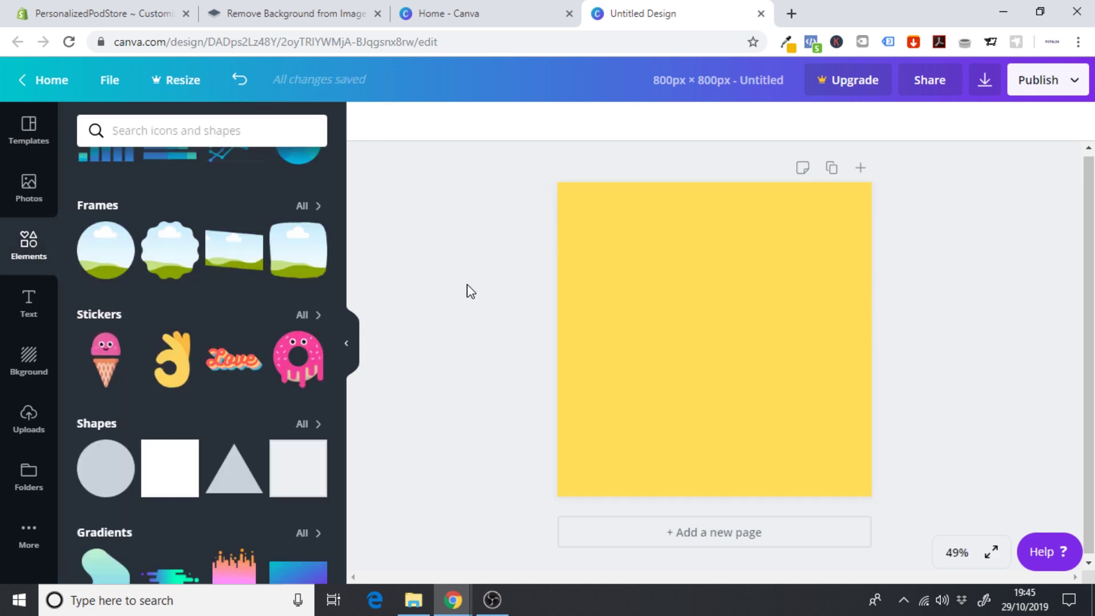
left_click(34, 420)
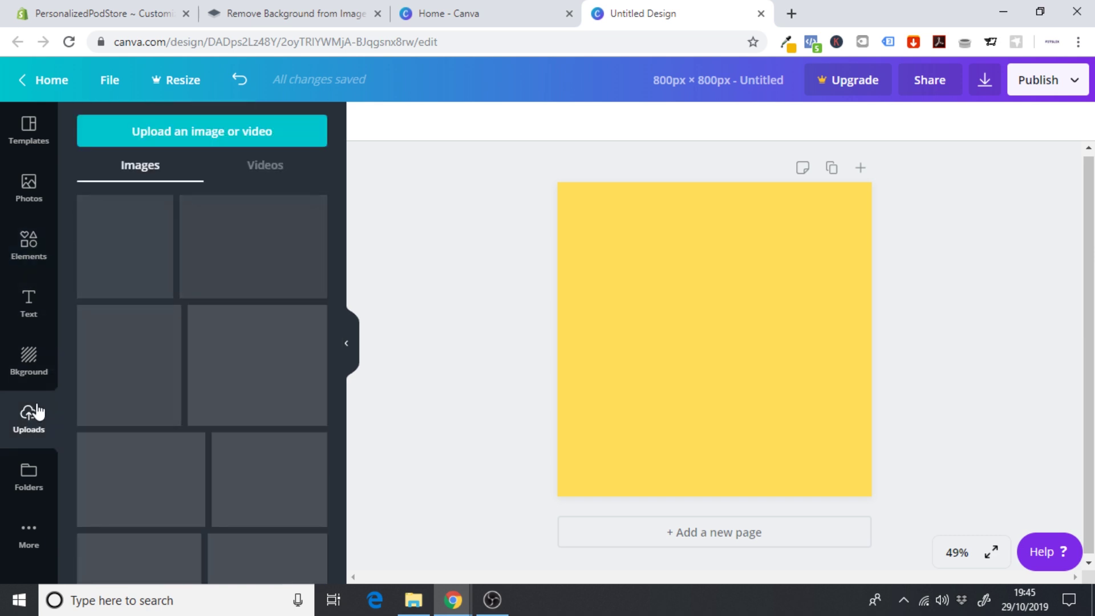
- Upload the first background-removed PNG from the Downloads folder into Canva
left_click(176, 139)
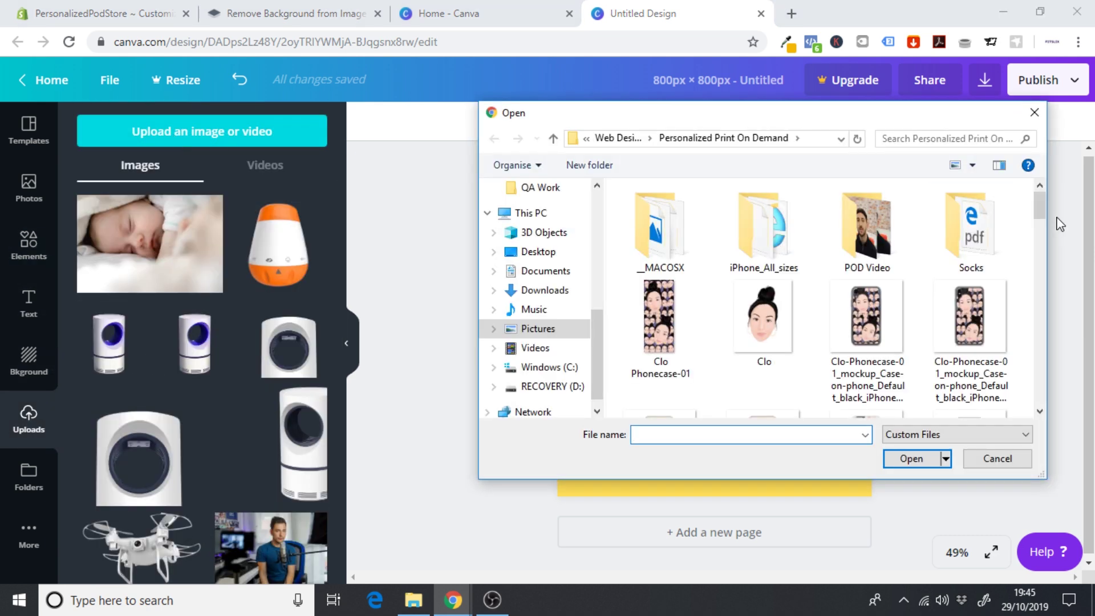
mouse_move(1043, 205)
left_mouse_down()
mouse_move(1043, 215)
mouse_move(1042, 204)
left_mouse_up()
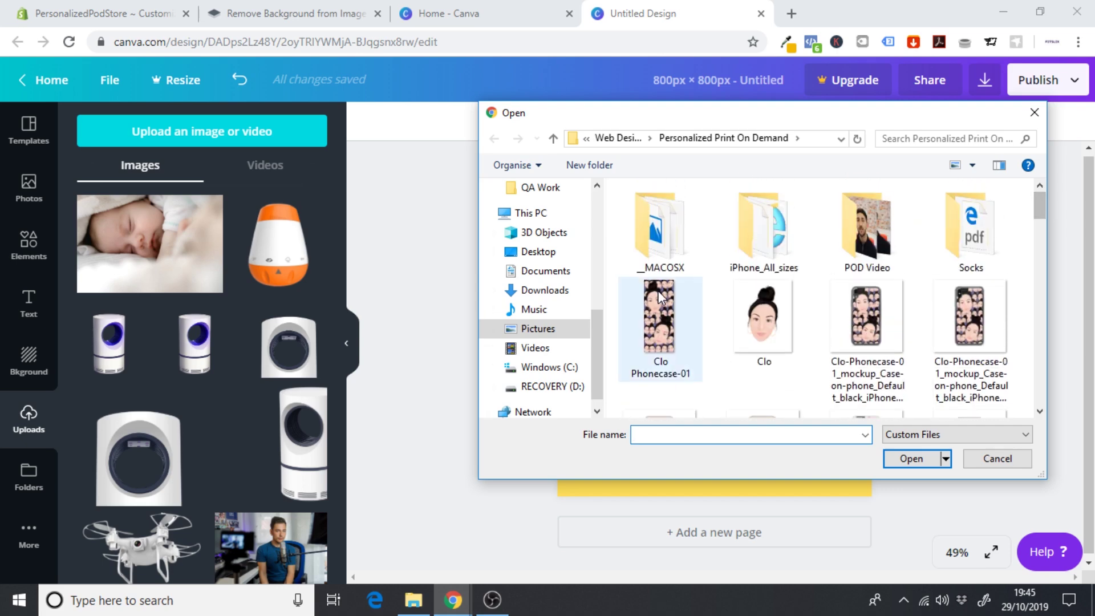
left_click(564, 298)
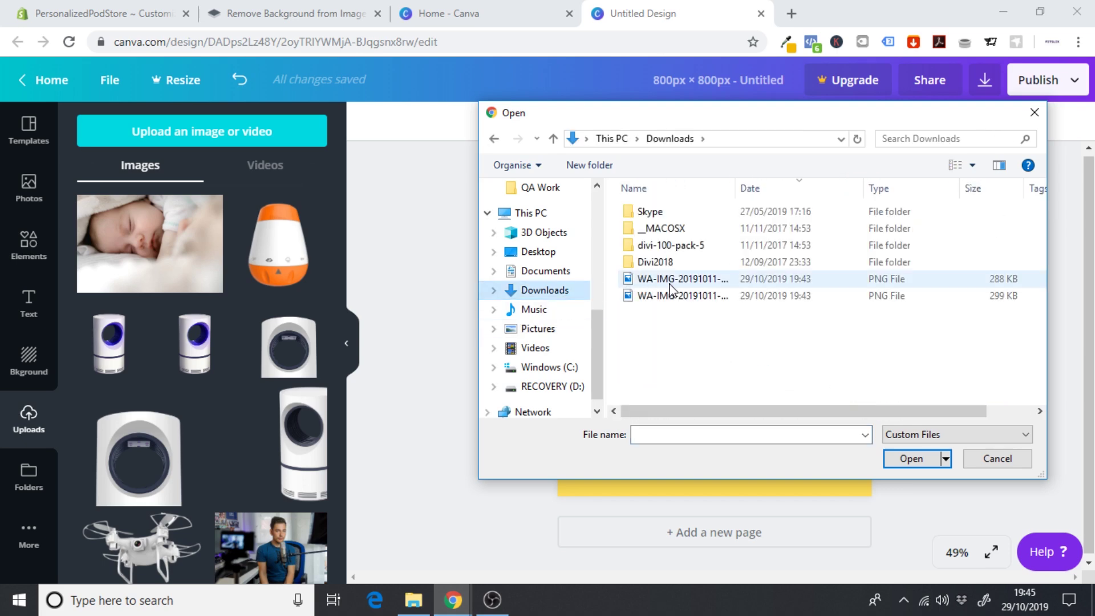
left_click(671, 283)
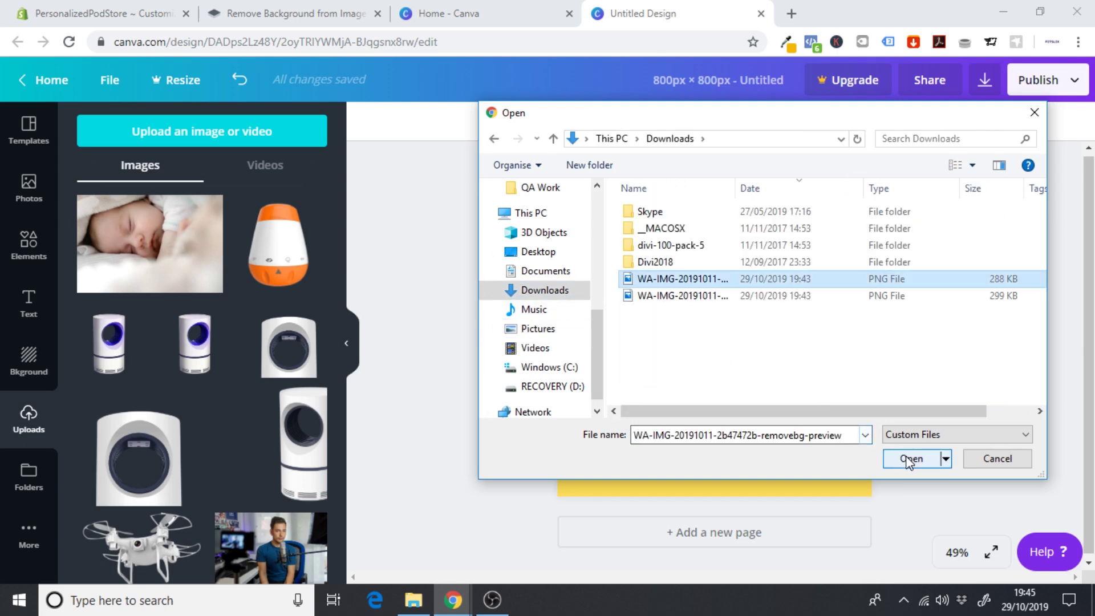
left_click(910, 459)
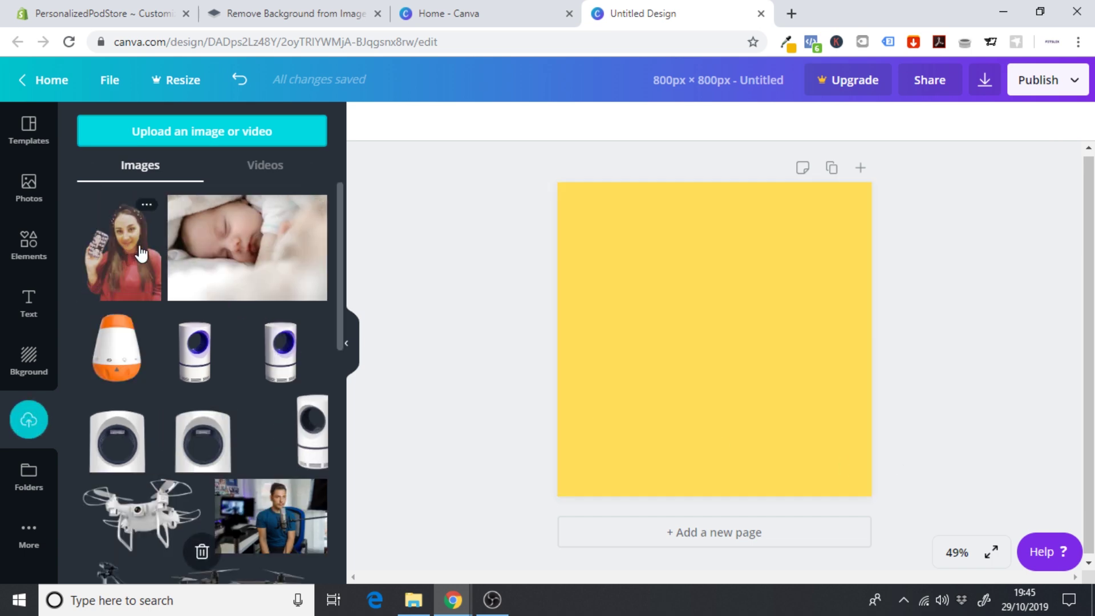
- Place the woman's cut-out at the page's bottom-right and enlarge it to fill the right side
left_click(123, 264)
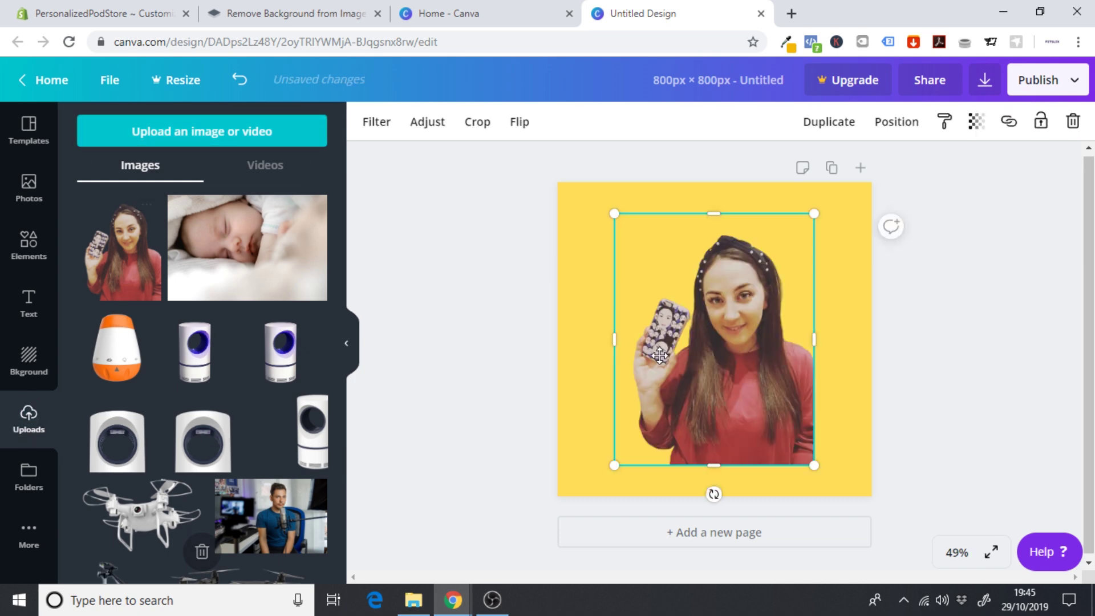
left_click_drag(751, 378, 792, 394)
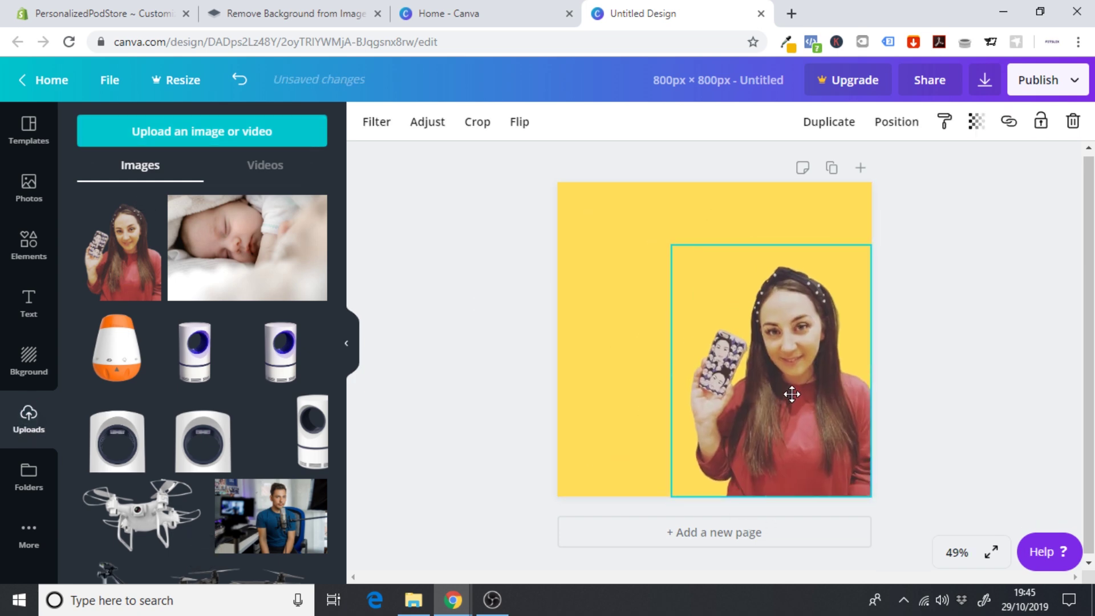
left_click_drag(671, 246, 589, 211)
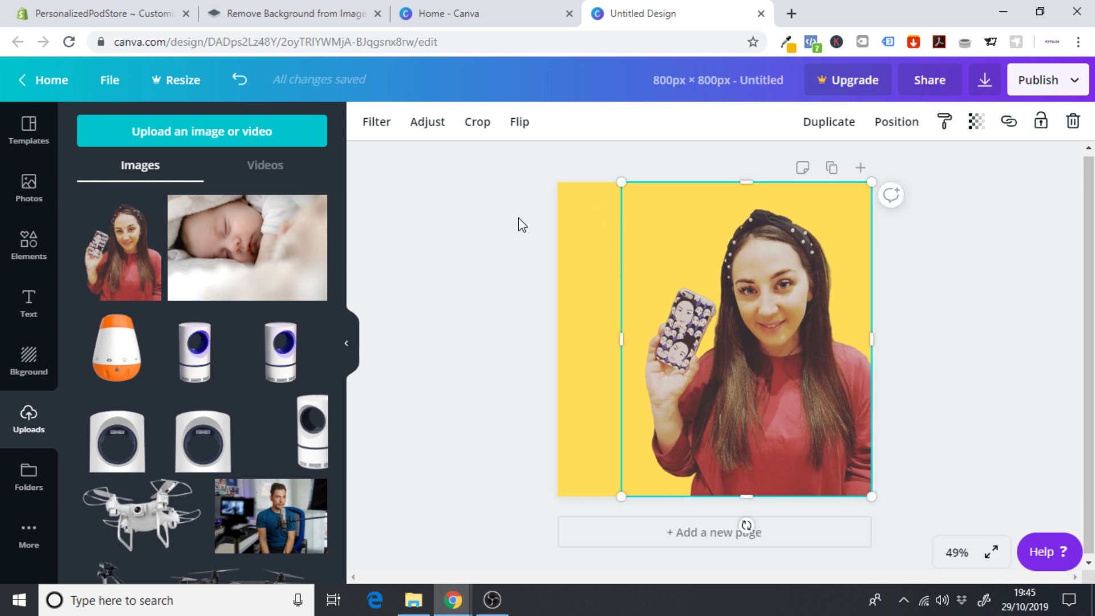
left_click(521, 224)
left_click(824, 373)
- Enlarge the photo slightly from its top-left corner
left_click(959, 378)
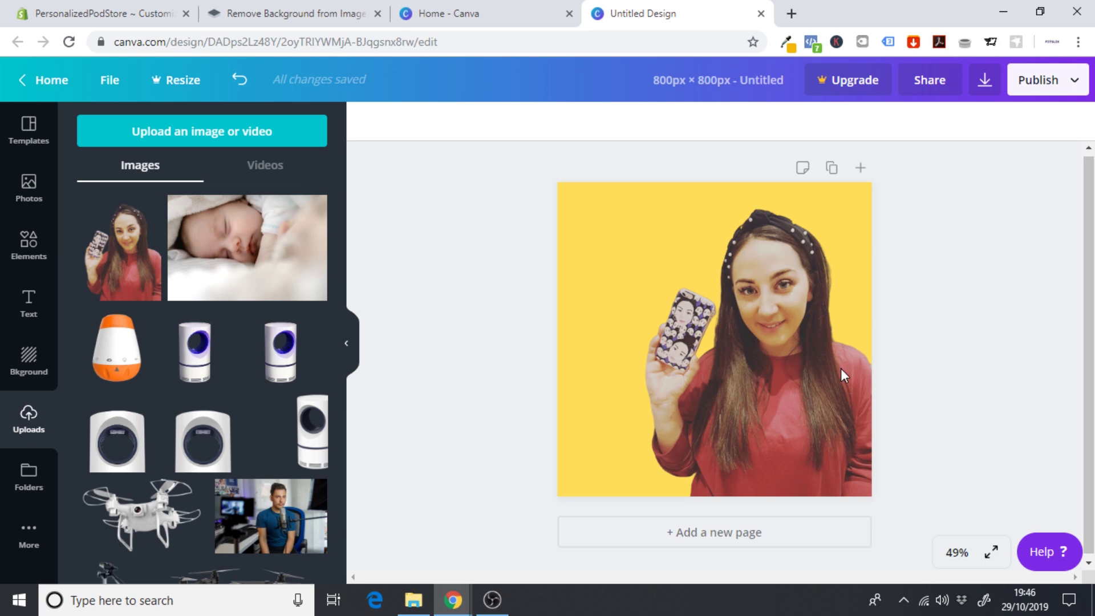
left_click(769, 408)
mouse_move(618, 184)
left_mouse_down()
mouse_move(591, 168)
mouse_move(605, 179)
left_mouse_up()
left_click(959, 325)
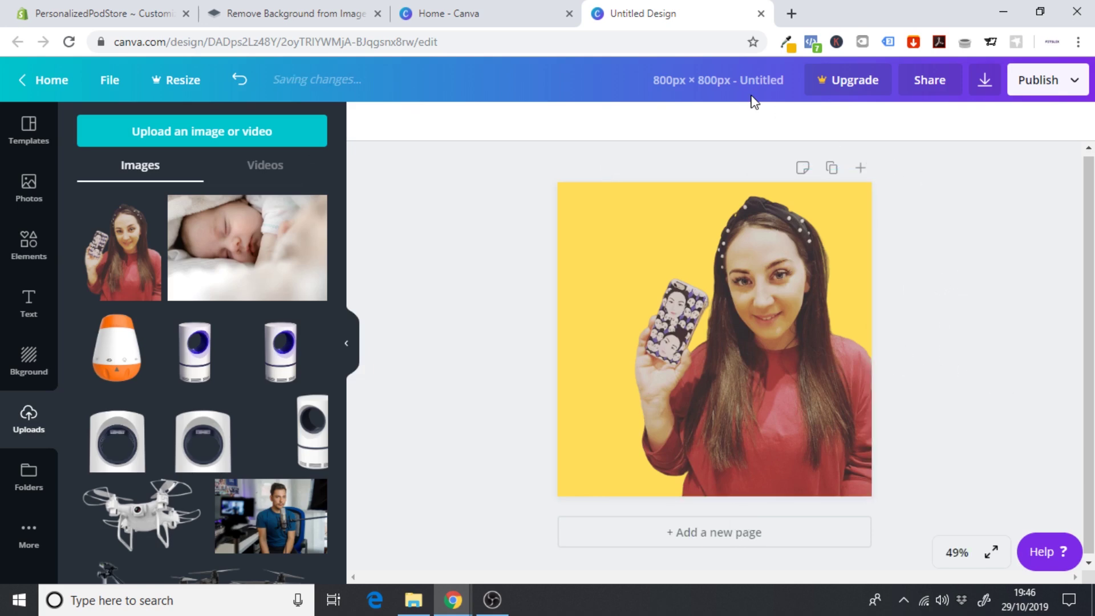
- Rename the design 'POD Image One' and download it as a PNG
left_click(732, 86)
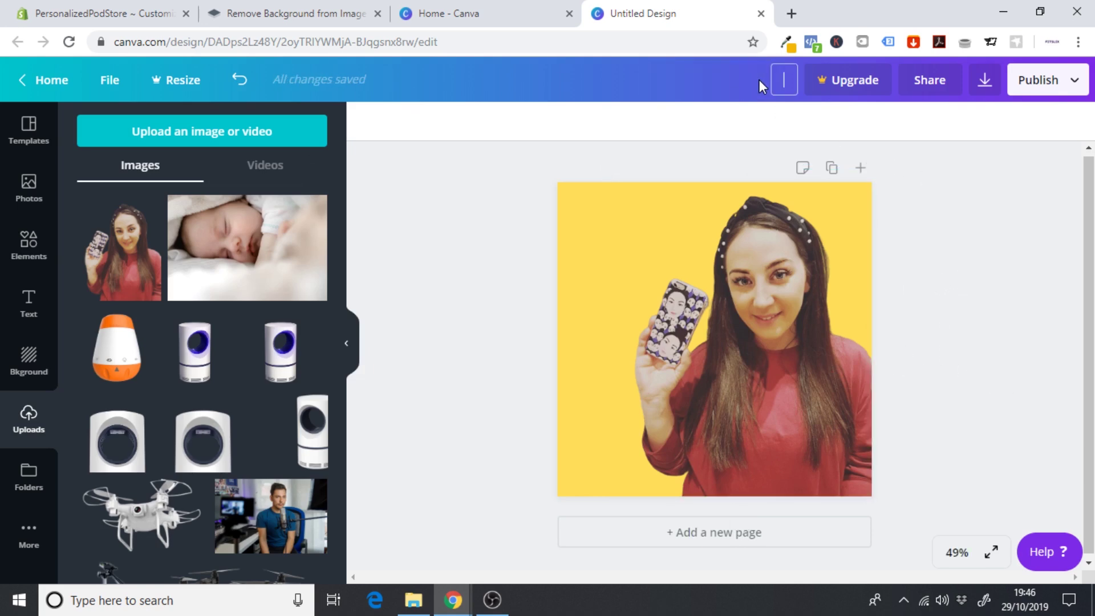
type("POD Image One")
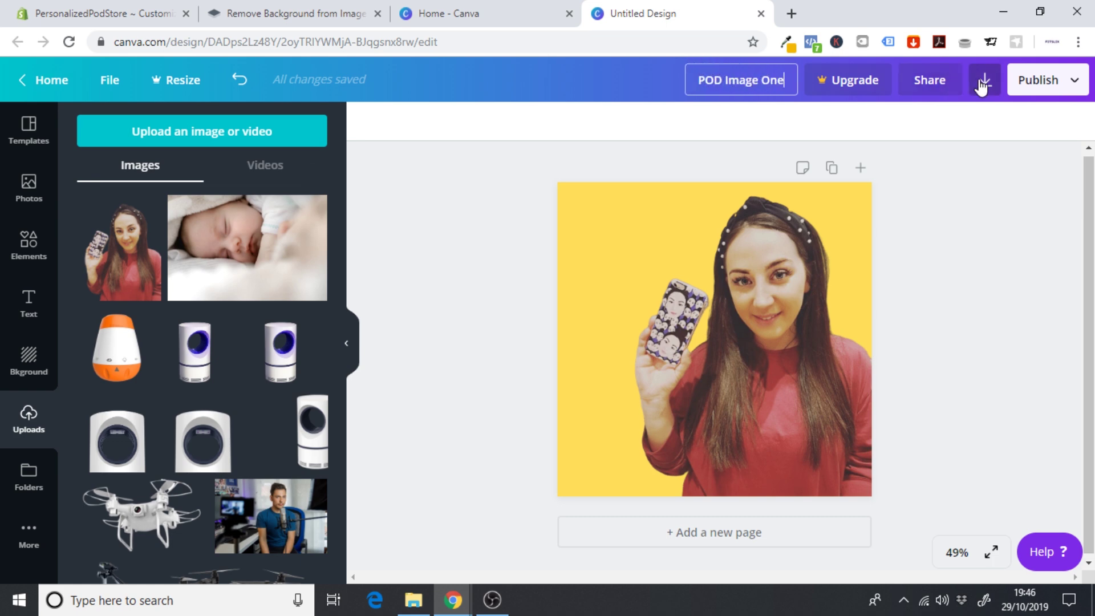
left_click(984, 85)
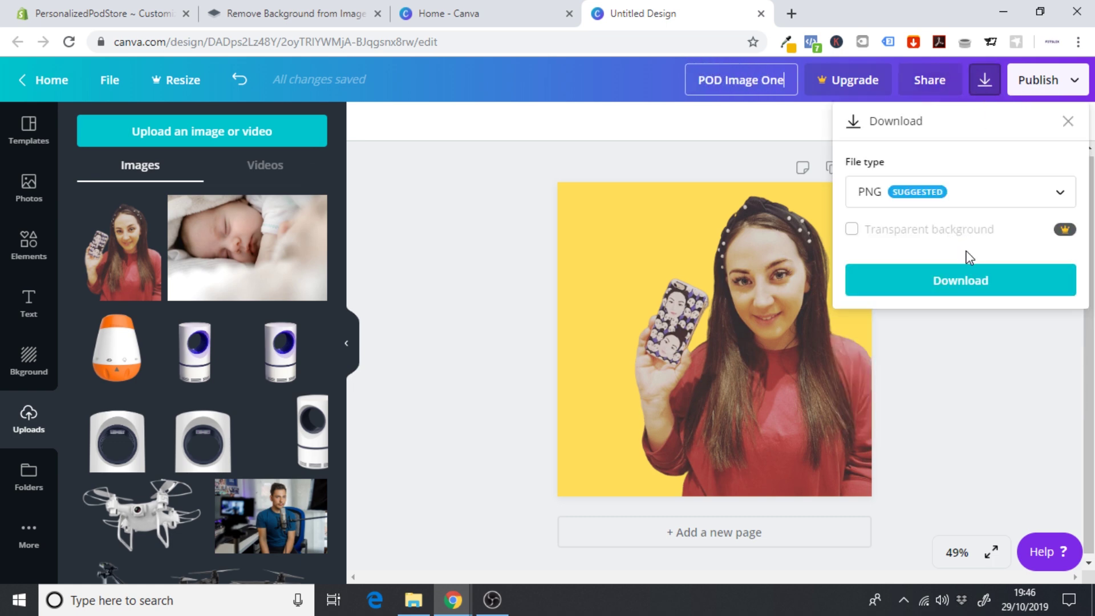
left_click(974, 283)
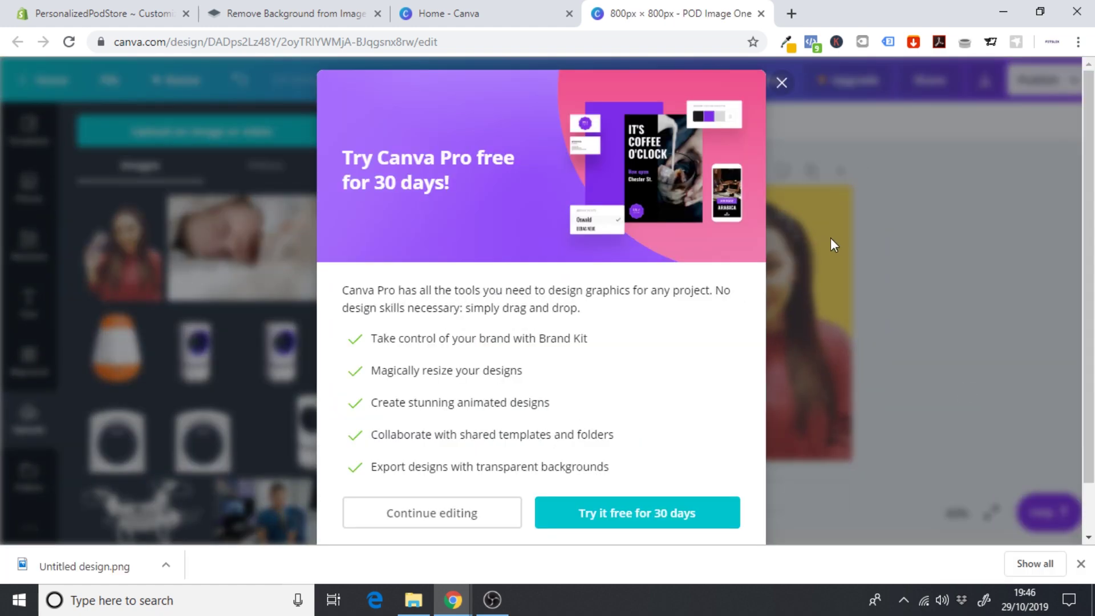
left_click(781, 82)
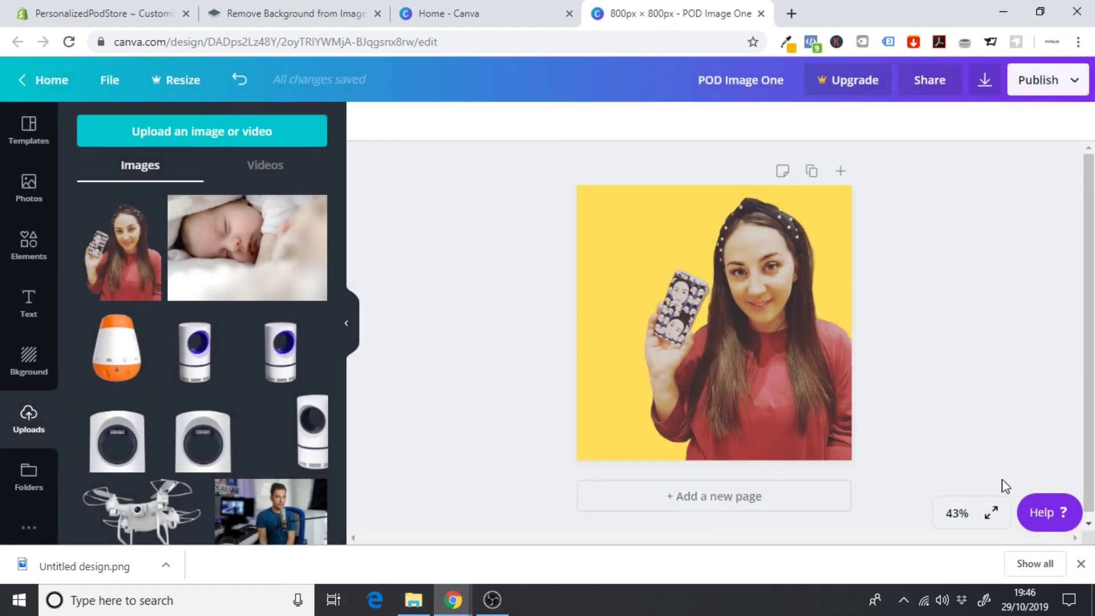
left_click(1081, 565)
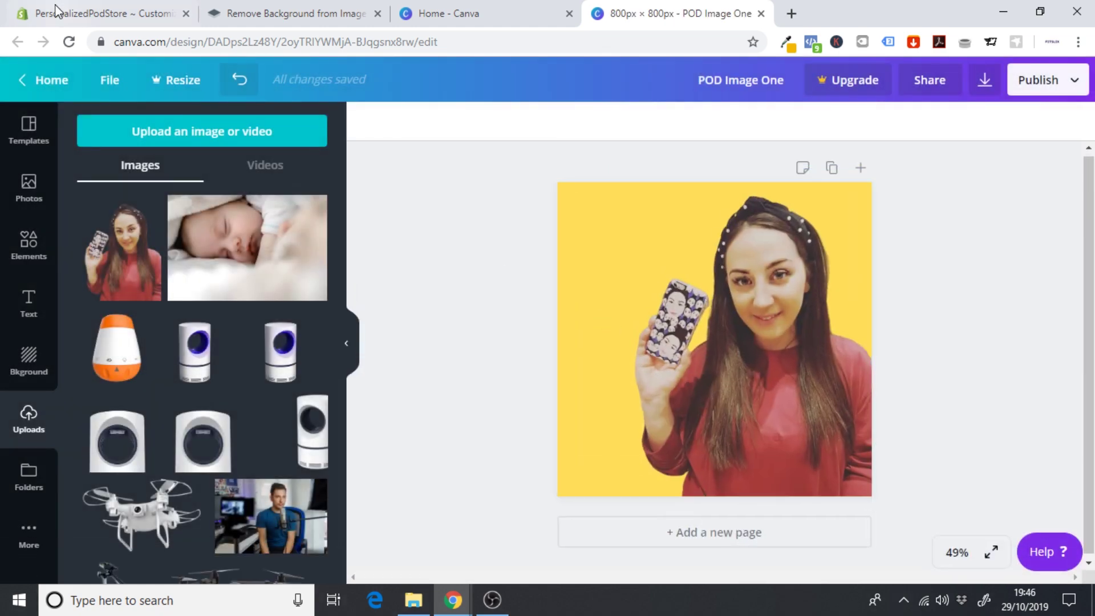
left_click(48, 7)
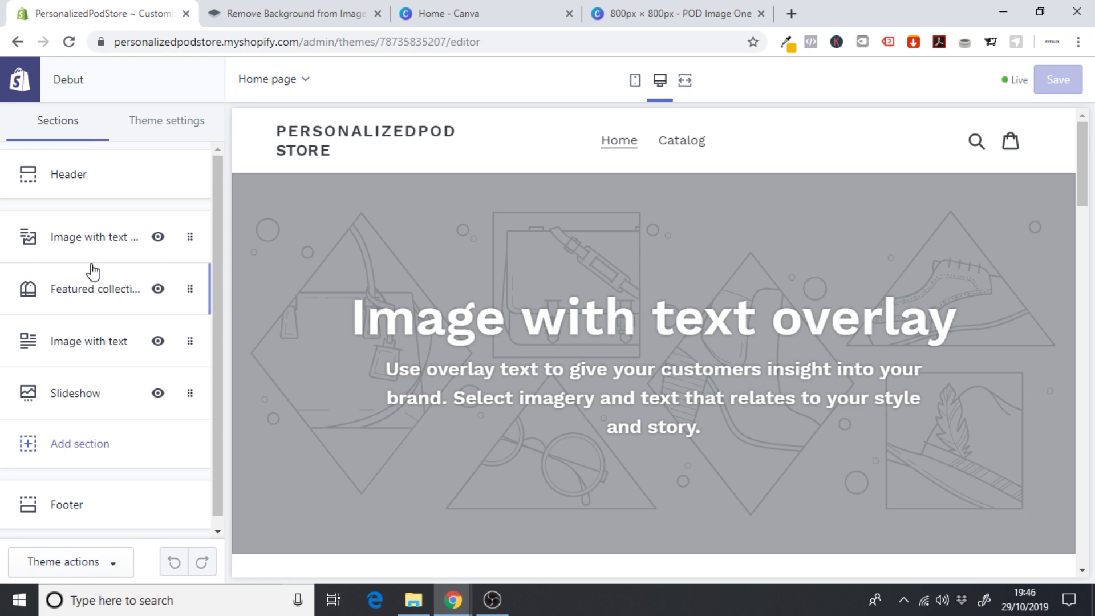
- Remove the Image with text overlay section from the home page
left_click(98, 240)
left_click_drag(218, 207, 212, 170)
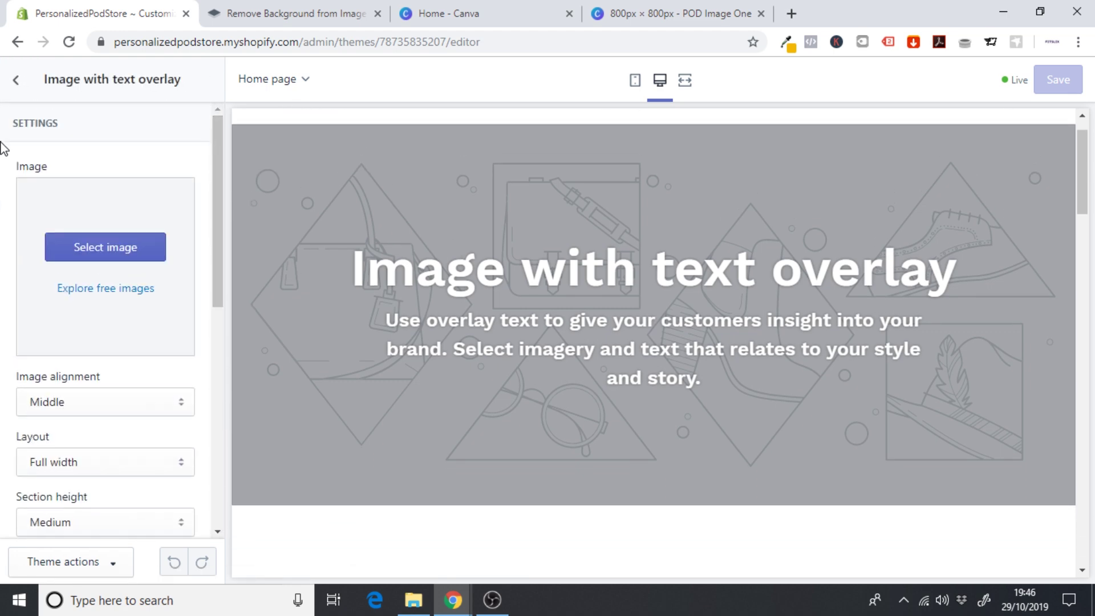
left_click(16, 81)
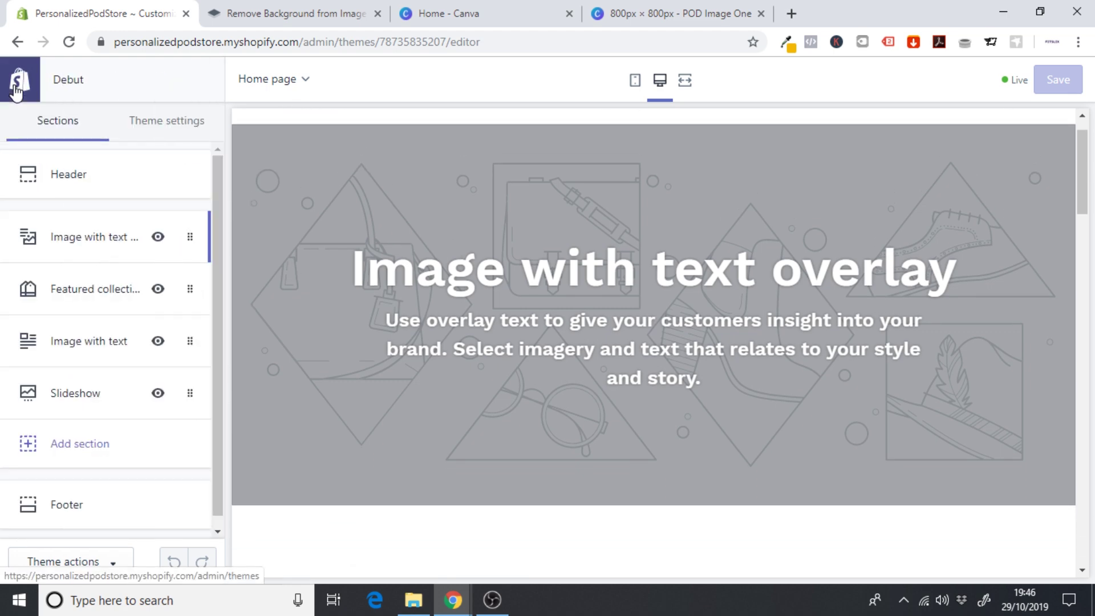
left_click(83, 246)
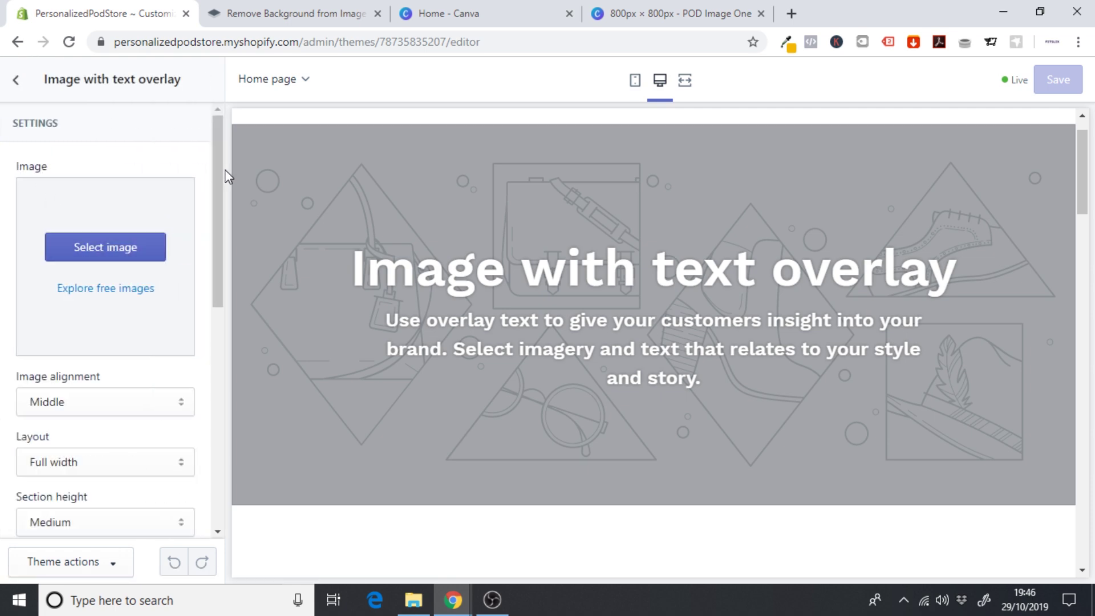
left_click_drag(225, 169, 221, 422)
left_click(78, 510)
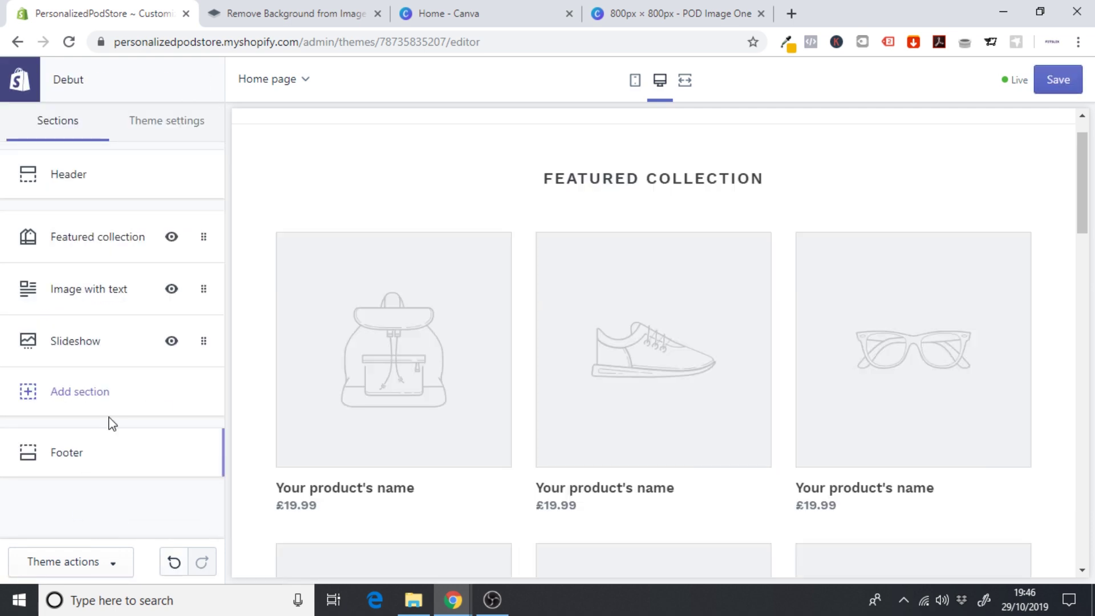
- Remove the Featured collection and Slideshow sections as well
left_click(92, 243)
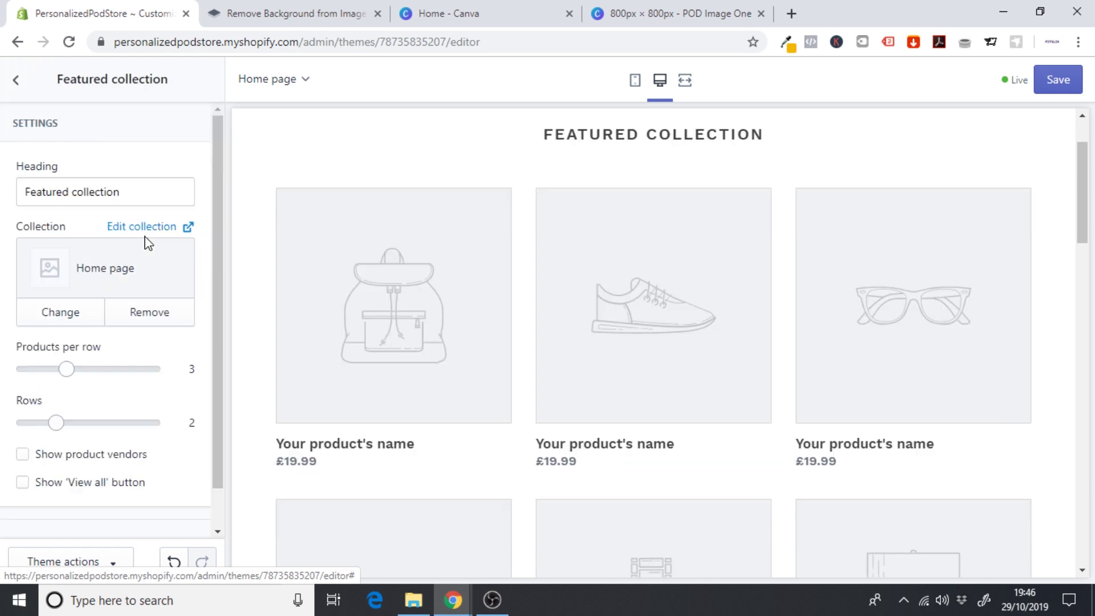
left_click_drag(215, 261, 214, 430)
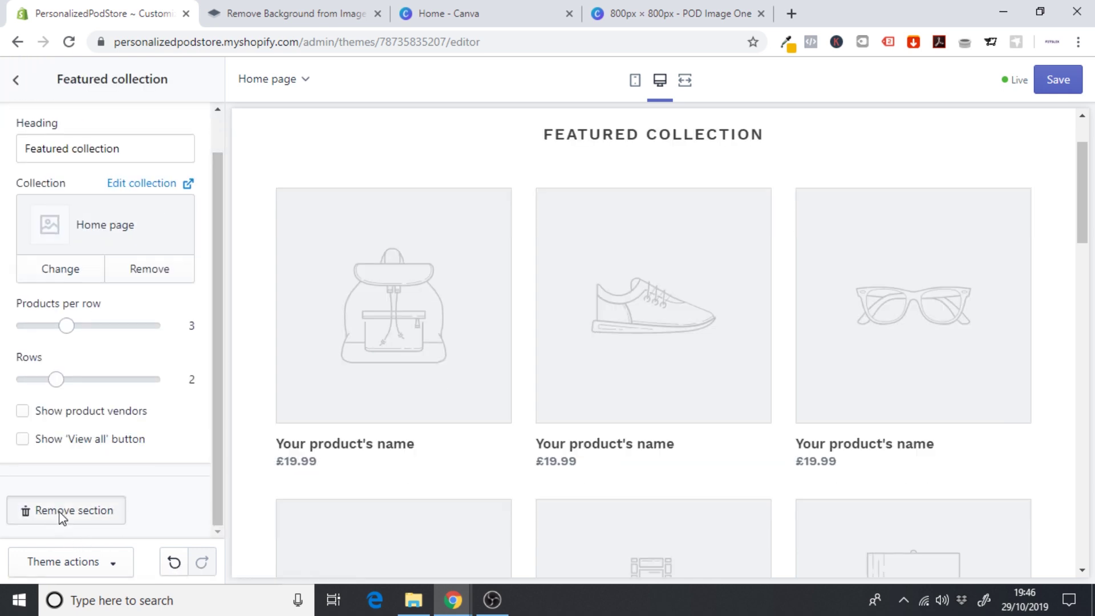
left_click(61, 518)
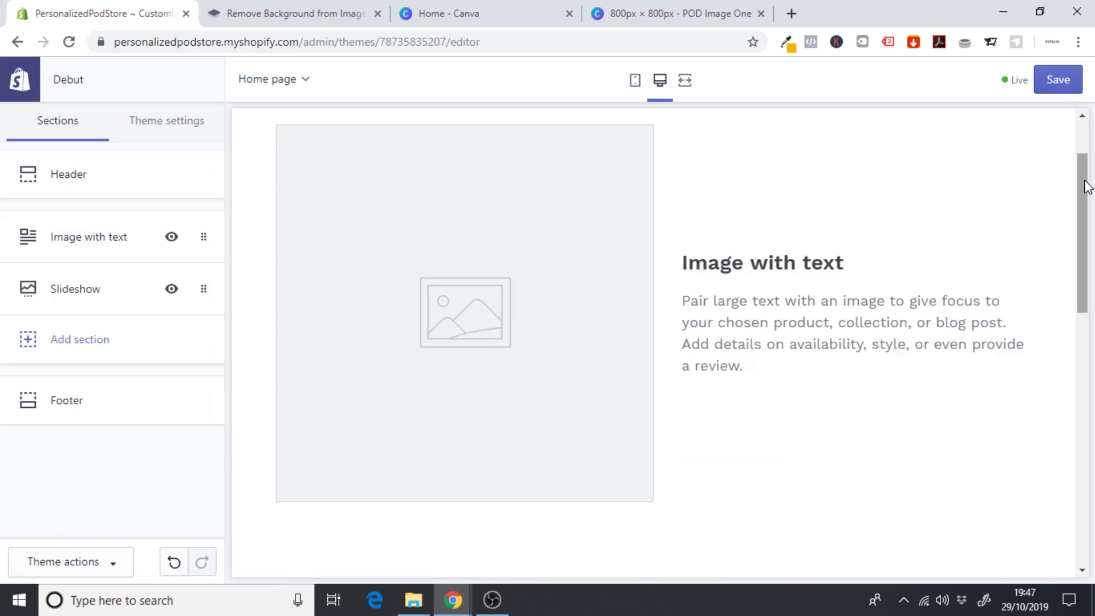
left_click_drag(1083, 183, 1082, 152)
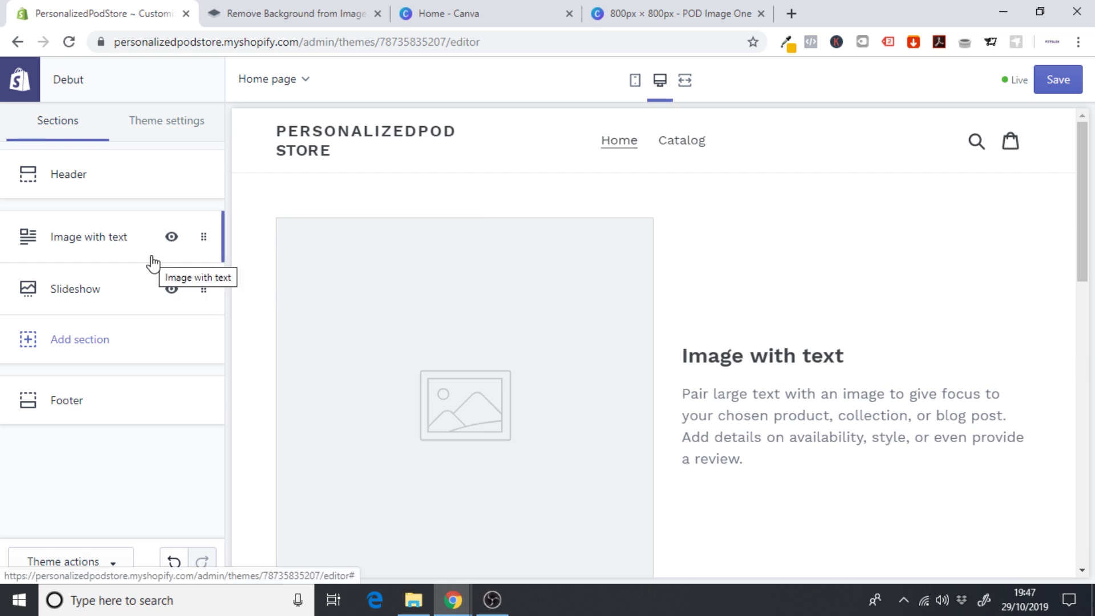
left_click(97, 290)
left_click_drag(214, 234, 218, 368)
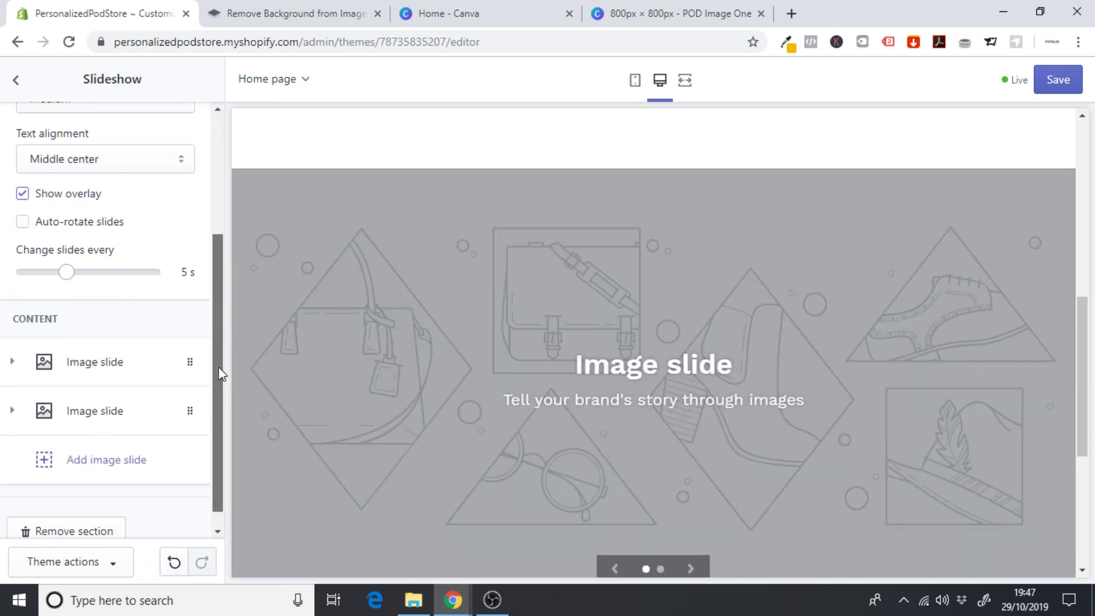
left_click(84, 512)
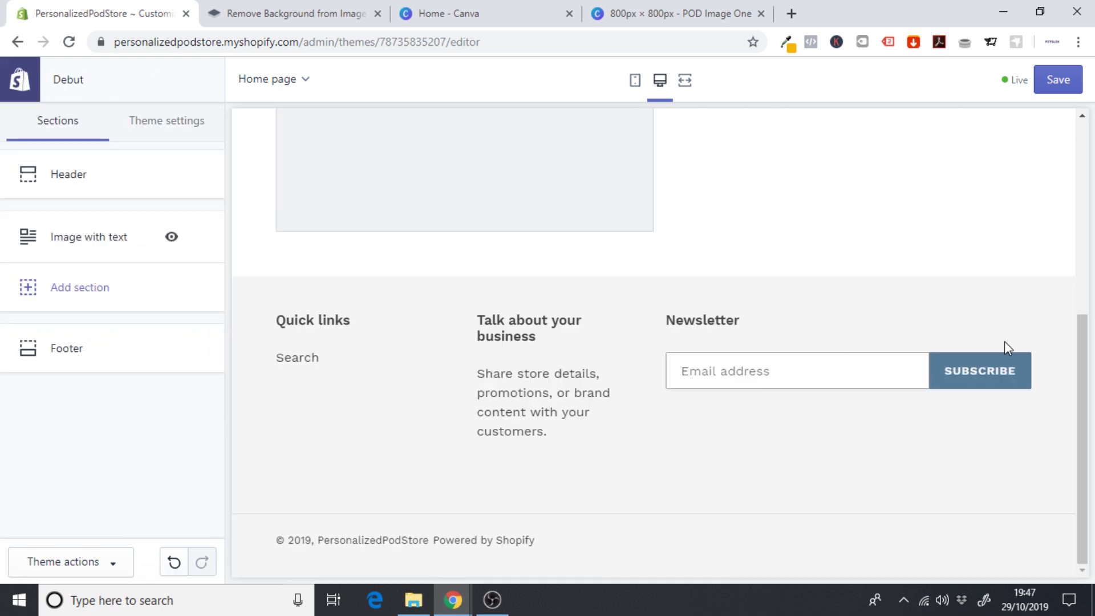
left_click_drag(1091, 328, 1071, 114)
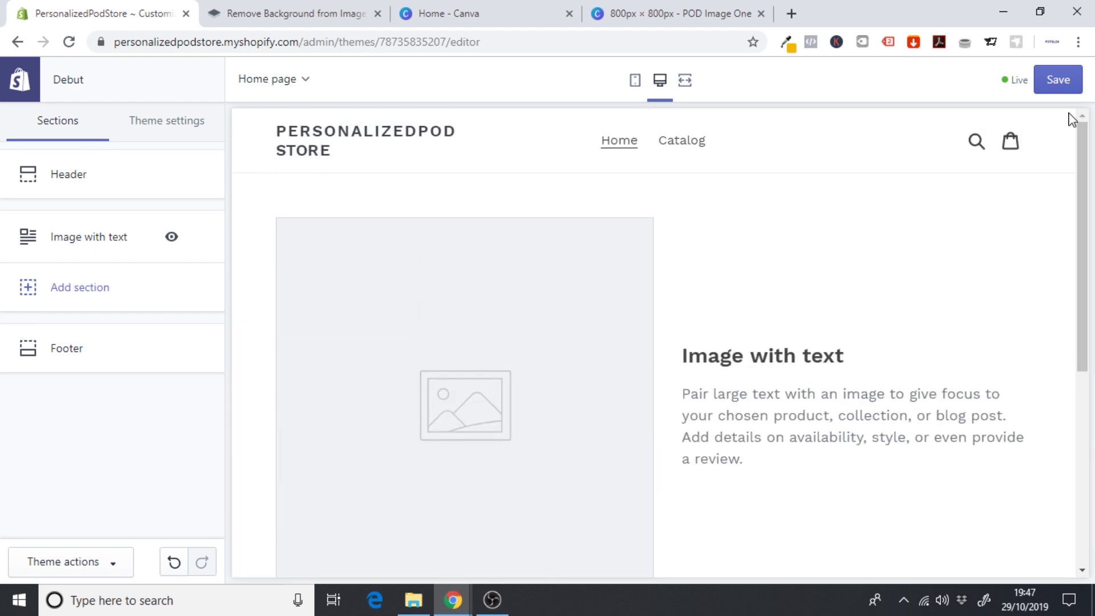
left_click(83, 244)
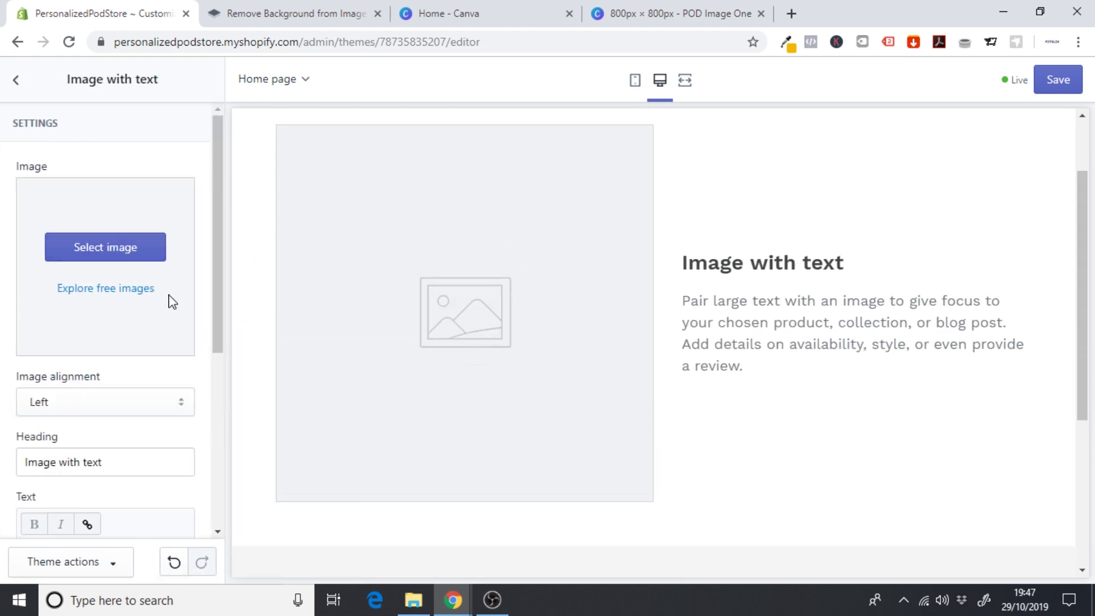
- Set the Image with text section's image alignment to Right
scroll(217, 305, "down", 2)
left_click(57, 297)
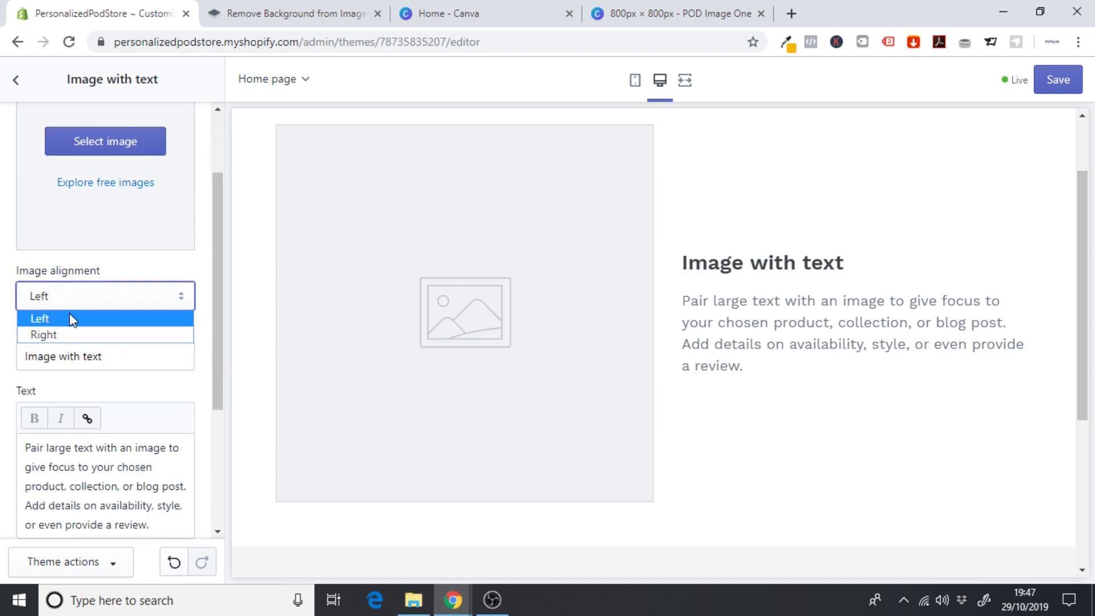
left_click(81, 336)
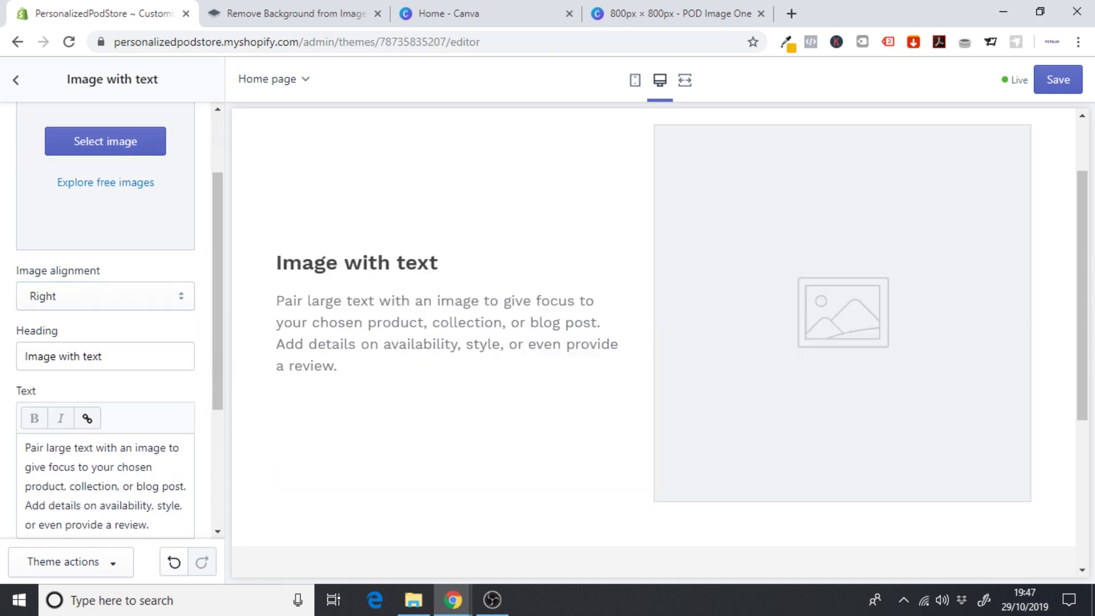
left_click_drag(1085, 284, 1077, 195)
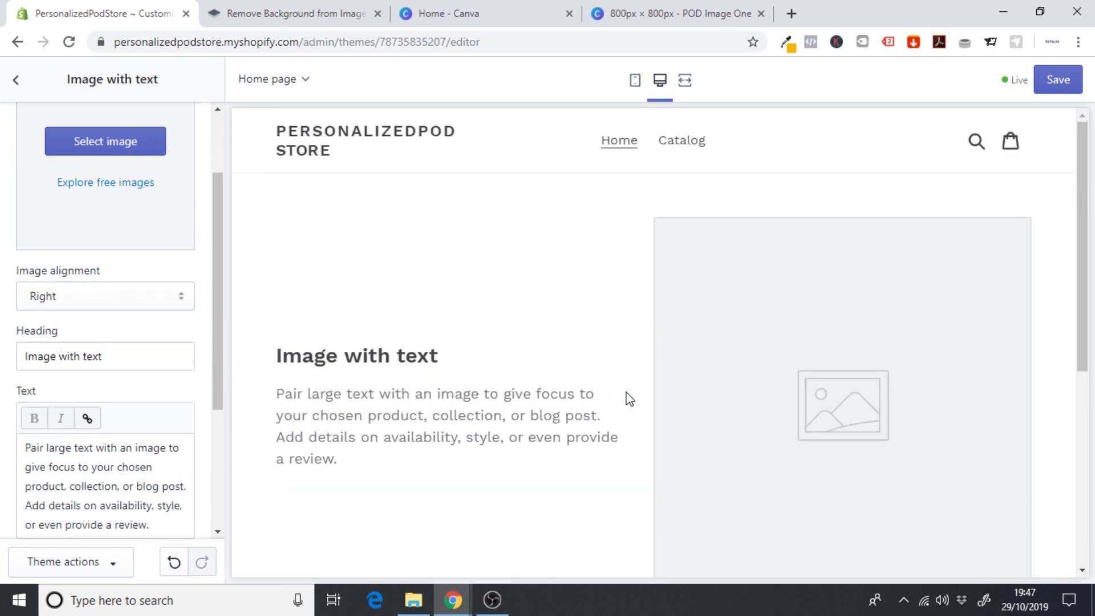
- Upload 'Untitled design' from Downloads and use it as the section image
left_click(113, 147)
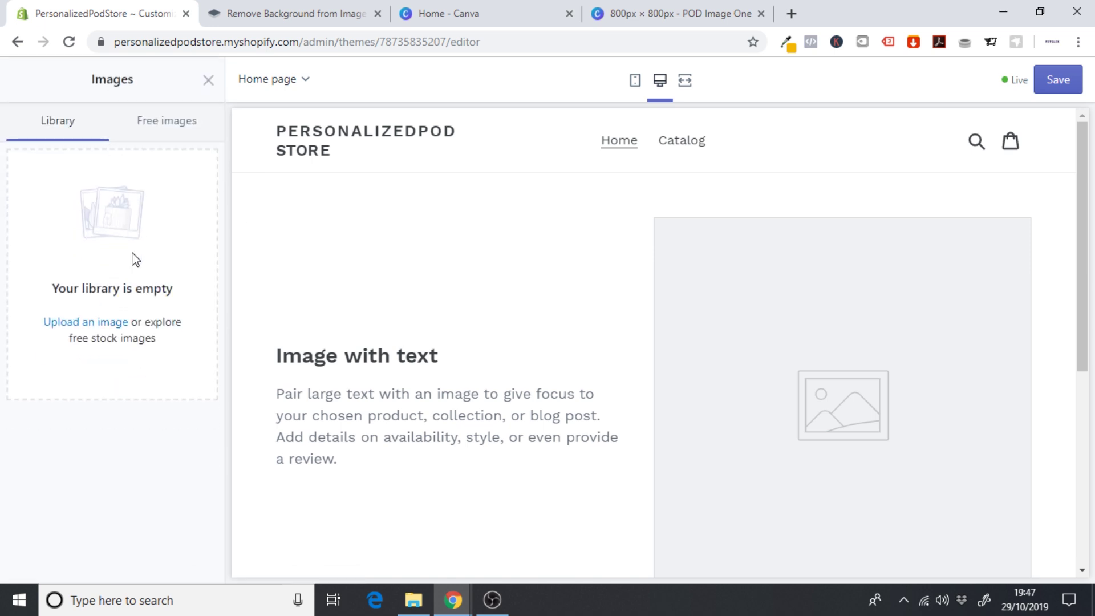
left_click(76, 322)
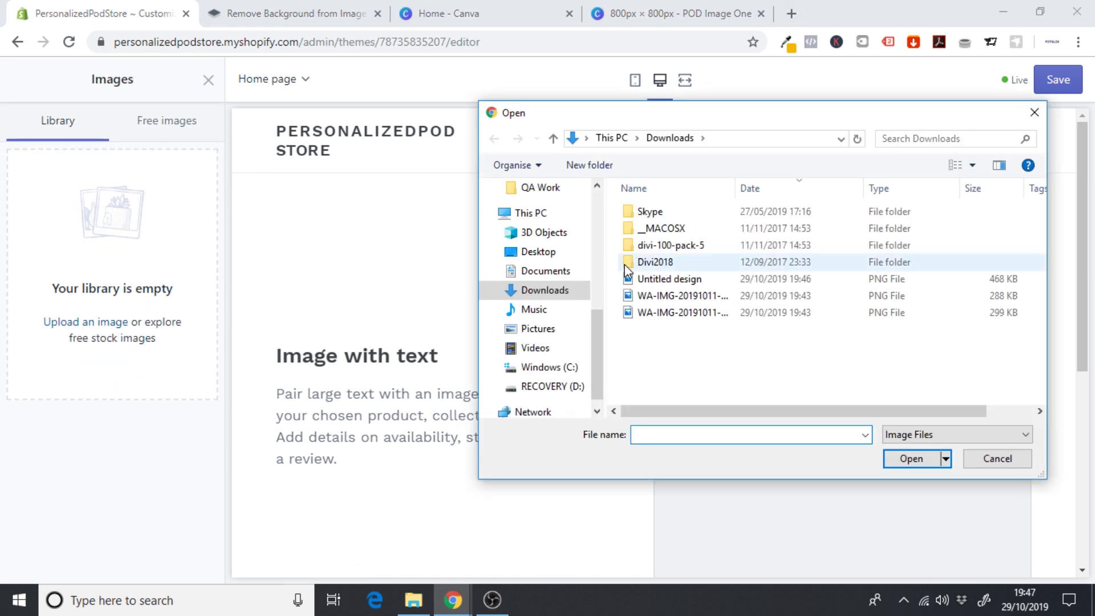
left_click(654, 280)
left_click(910, 459)
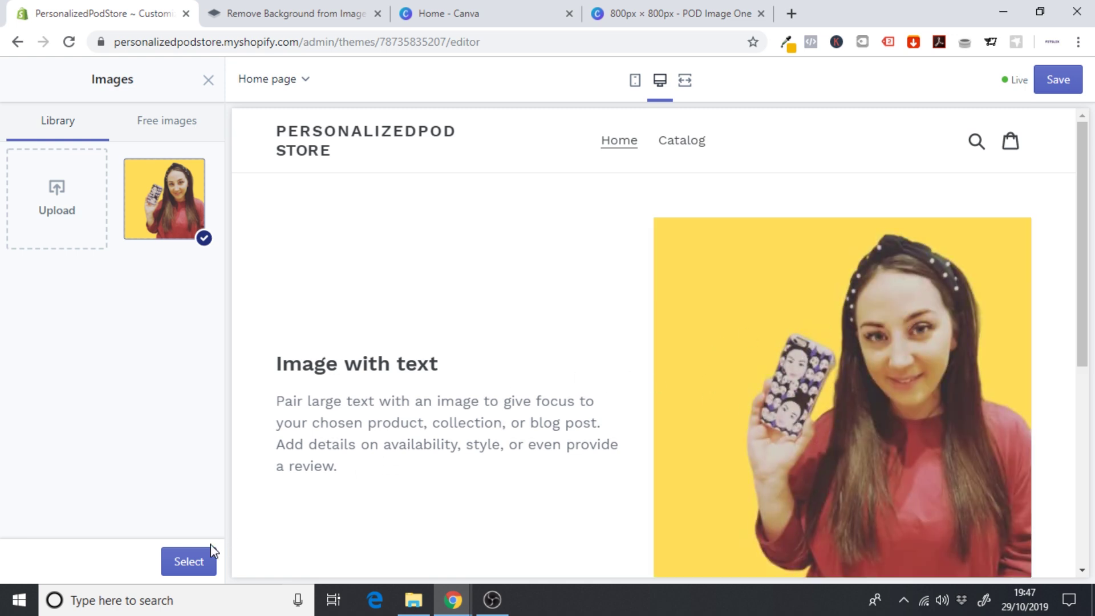
left_click(177, 560)
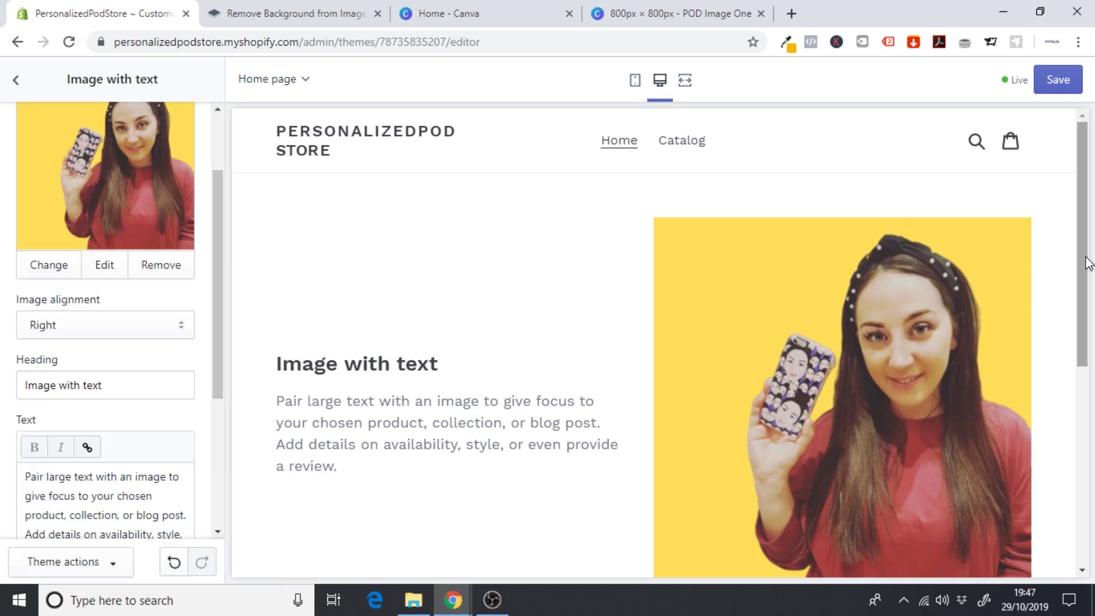
- Check the updated section in the full-width, mobile and desktop previews
left_click_drag(1087, 257, 1091, 300)
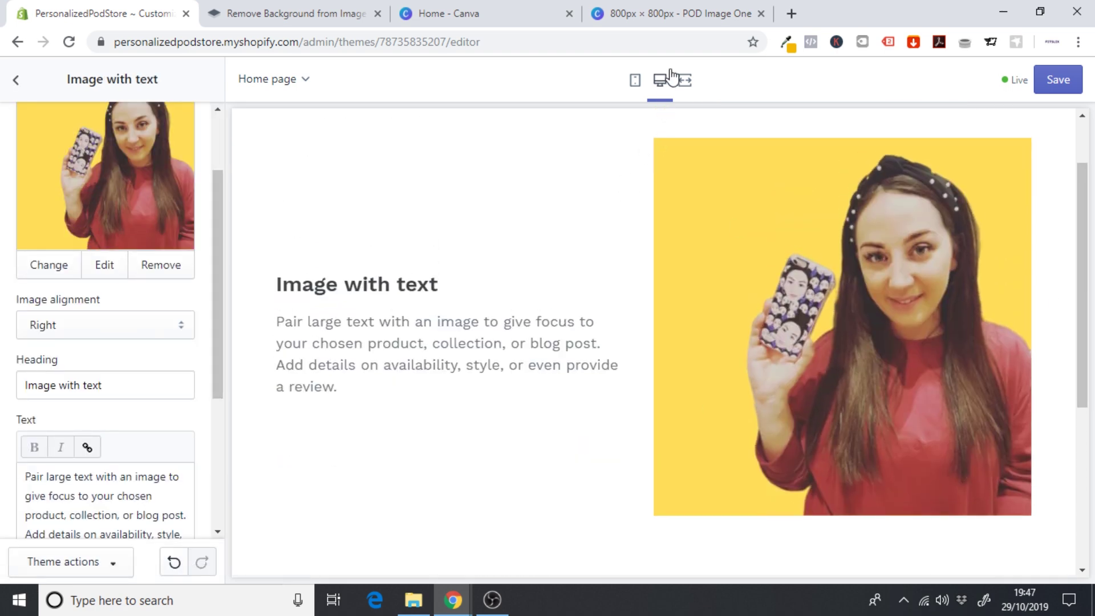
left_click(686, 80)
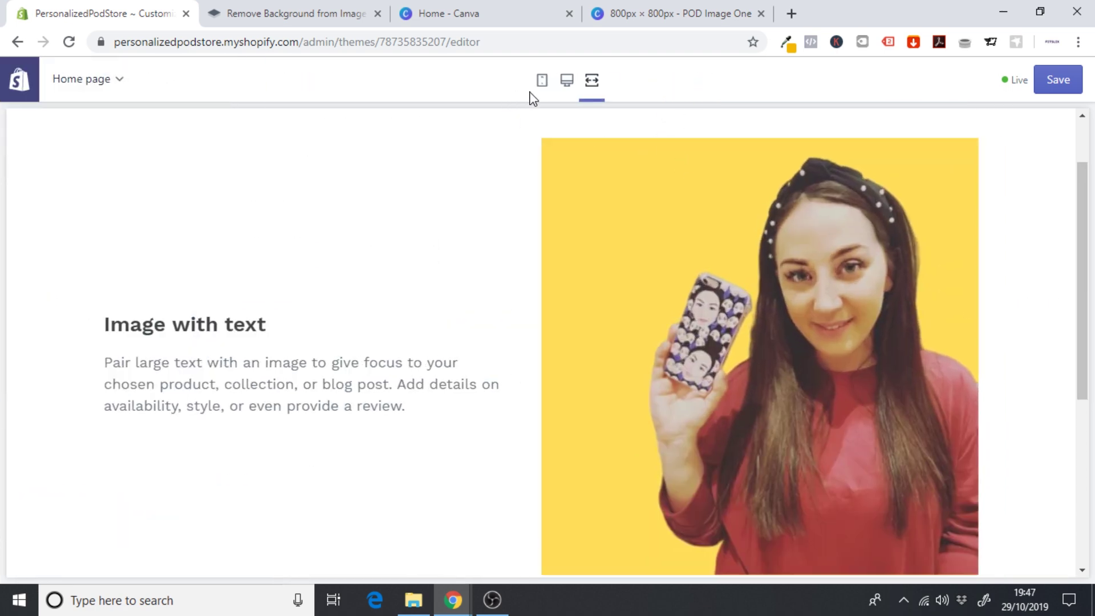
left_click(539, 86)
mouse_move(804, 238)
left_mouse_down()
mouse_move(800, 308)
mouse_move(801, 223)
left_mouse_up()
left_click(660, 85)
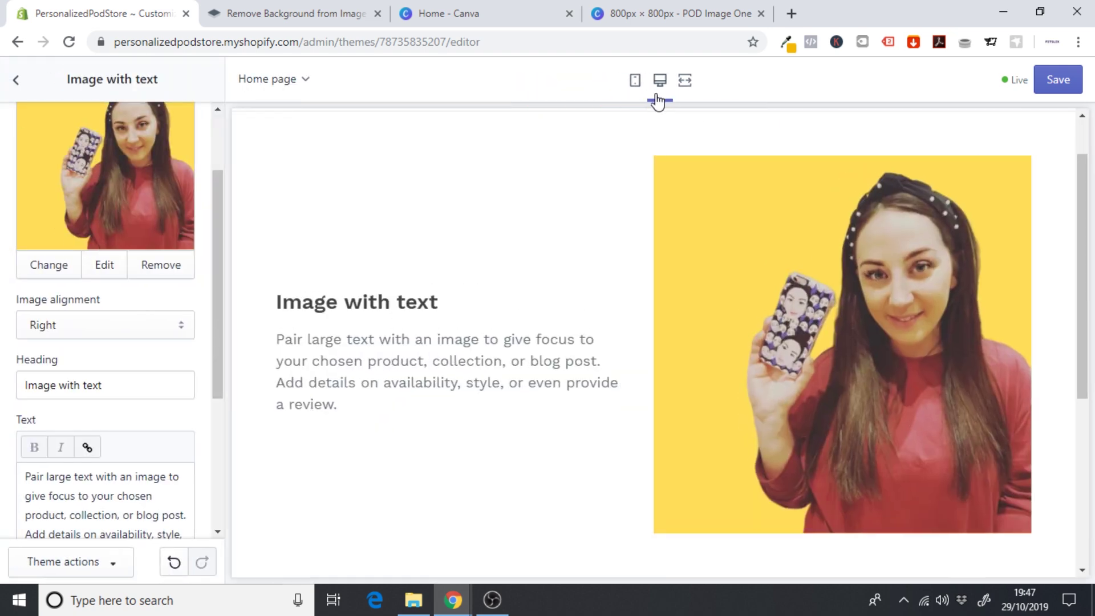
left_click_drag(1086, 264, 1085, 220)
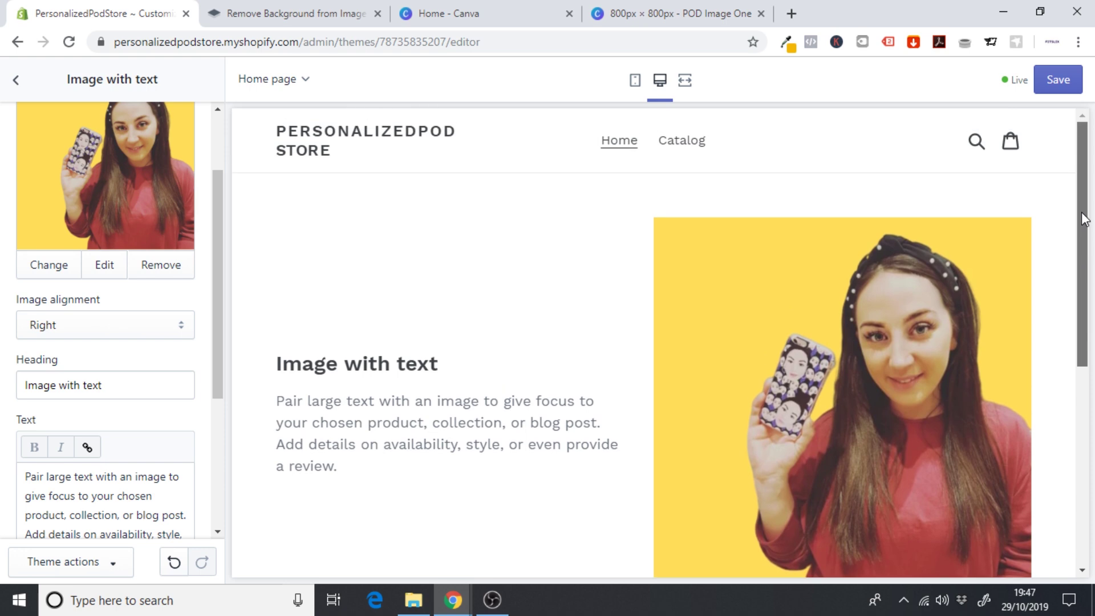
scroll(1085, 219, "down", 1)
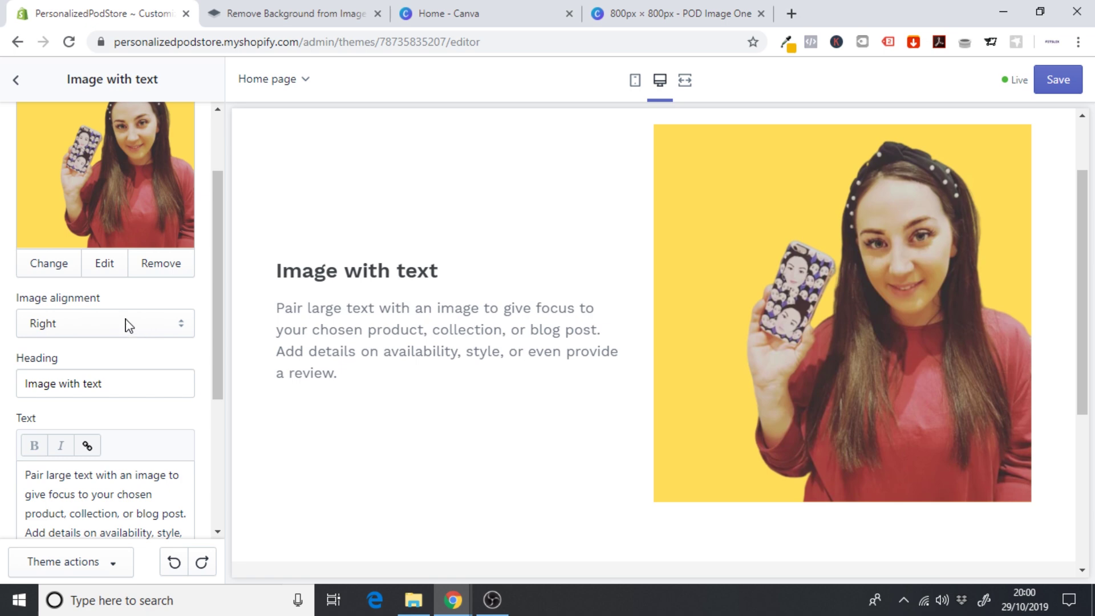
left_click(129, 324)
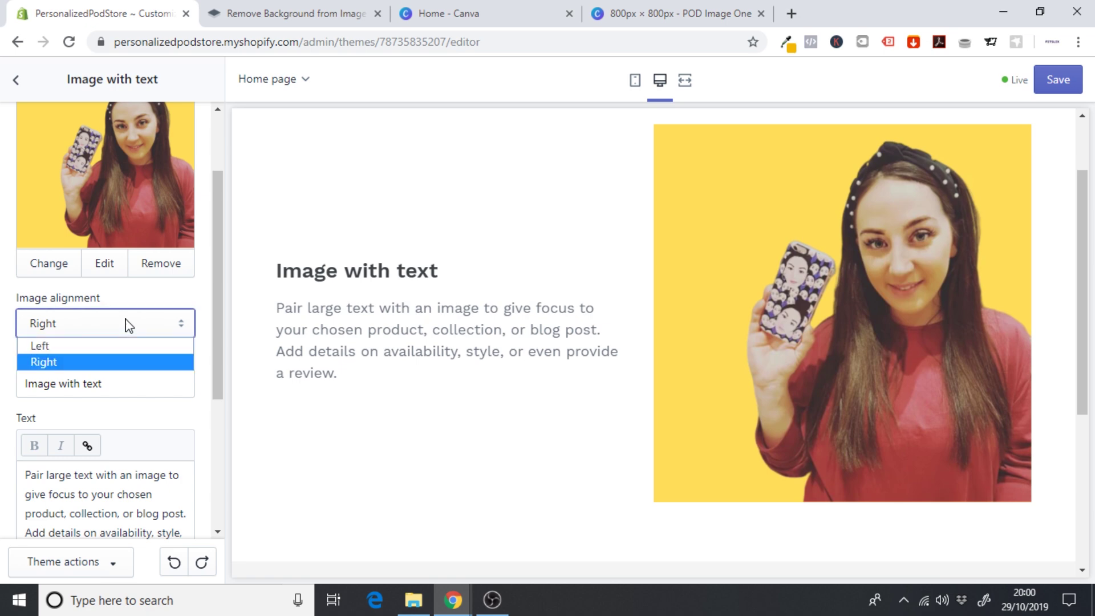
- Replace the section heading with 'Personalized Just For You!'
left_click(142, 384)
left_click_drag(142, 384, 2, 375)
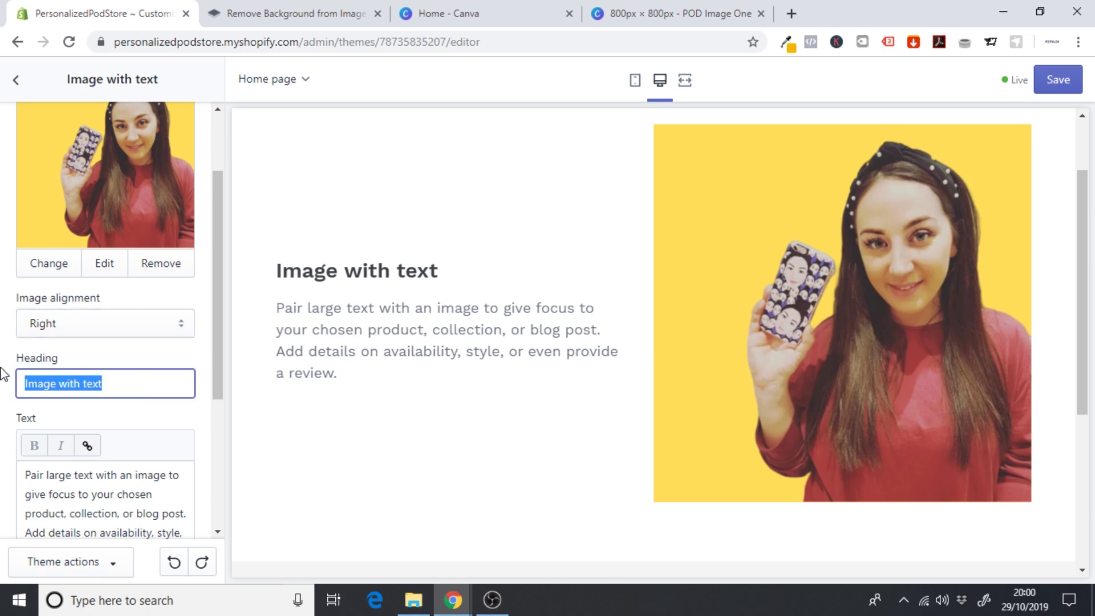
type("P")
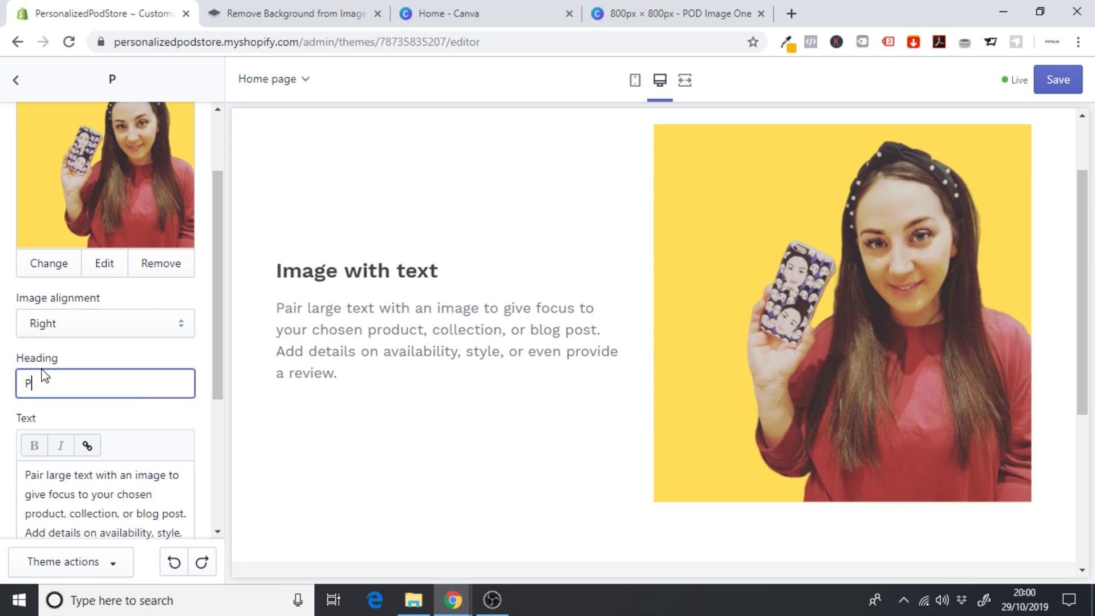
type("ersonalized ")
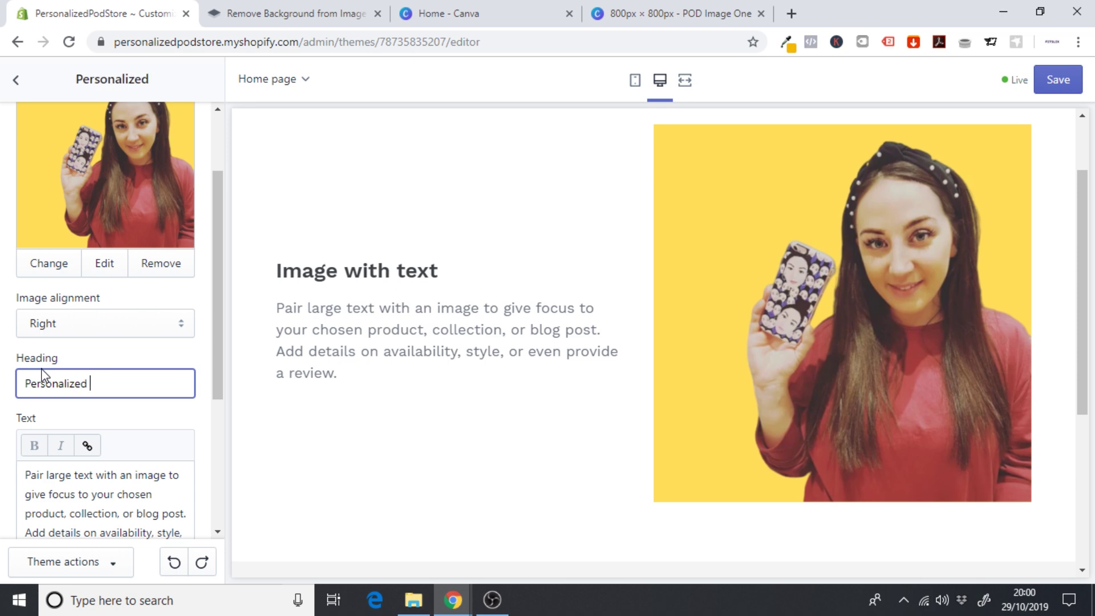
type("Just For You!")
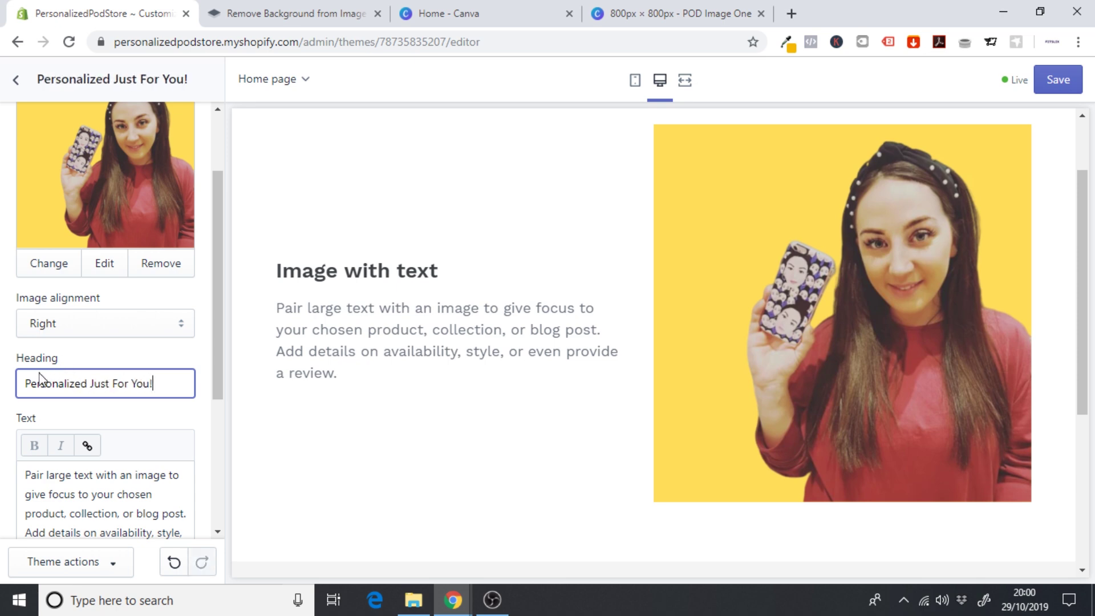
- Delete all of the placeholder body text from the Text field
left_click_drag(218, 310, 218, 385)
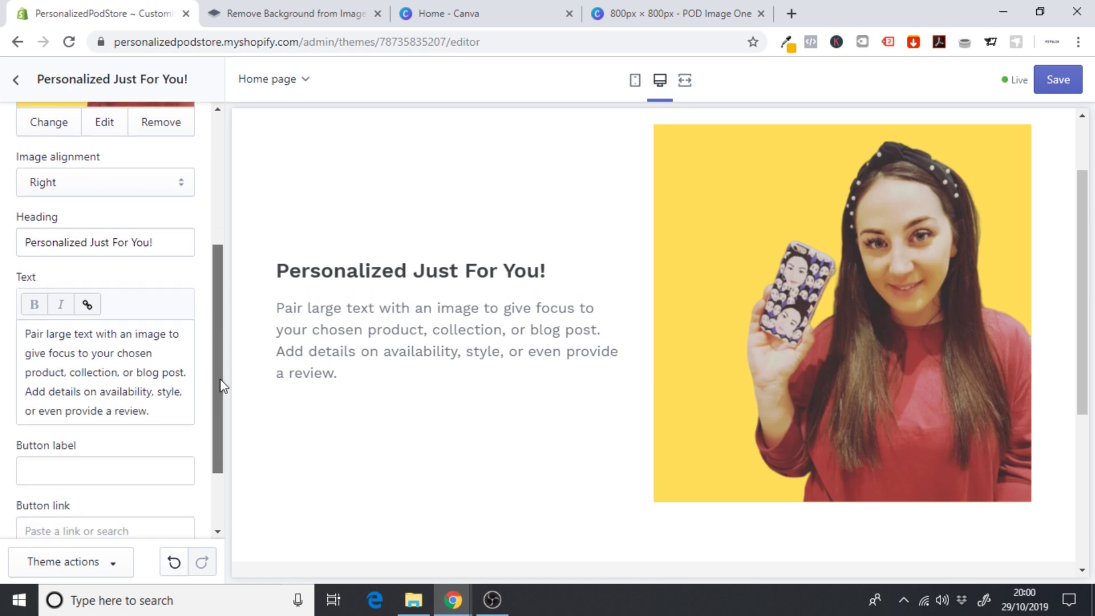
left_click_drag(162, 411, 100, 392)
key("ctrl+a")
key("BackSpace")
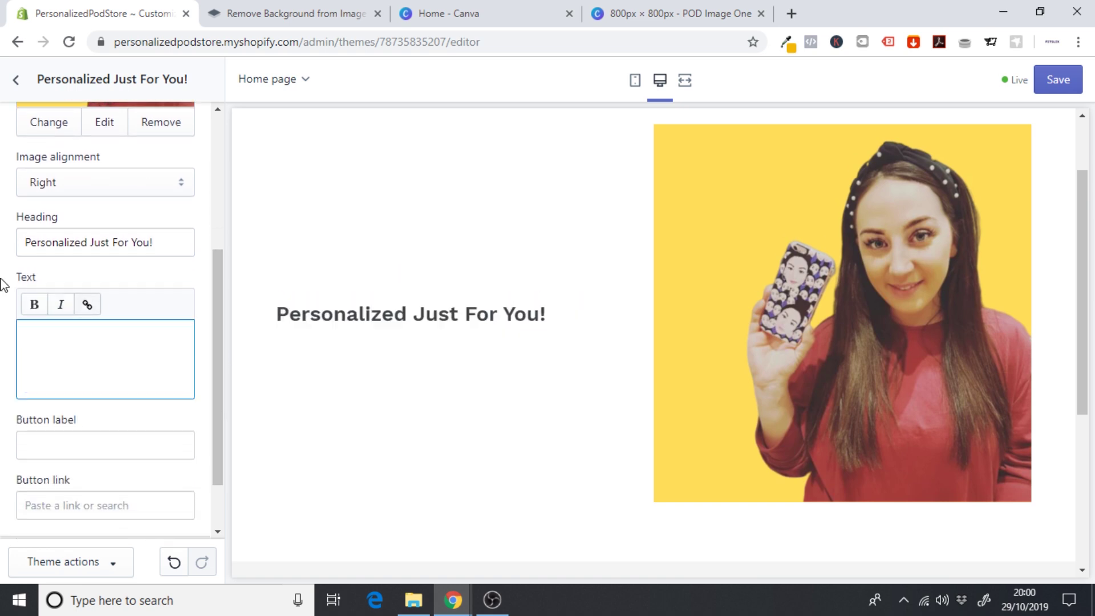
- Write the opening body line 'Personalize your phone case in style, with Fonephace' and continue it
type("Personalize your phone cas")
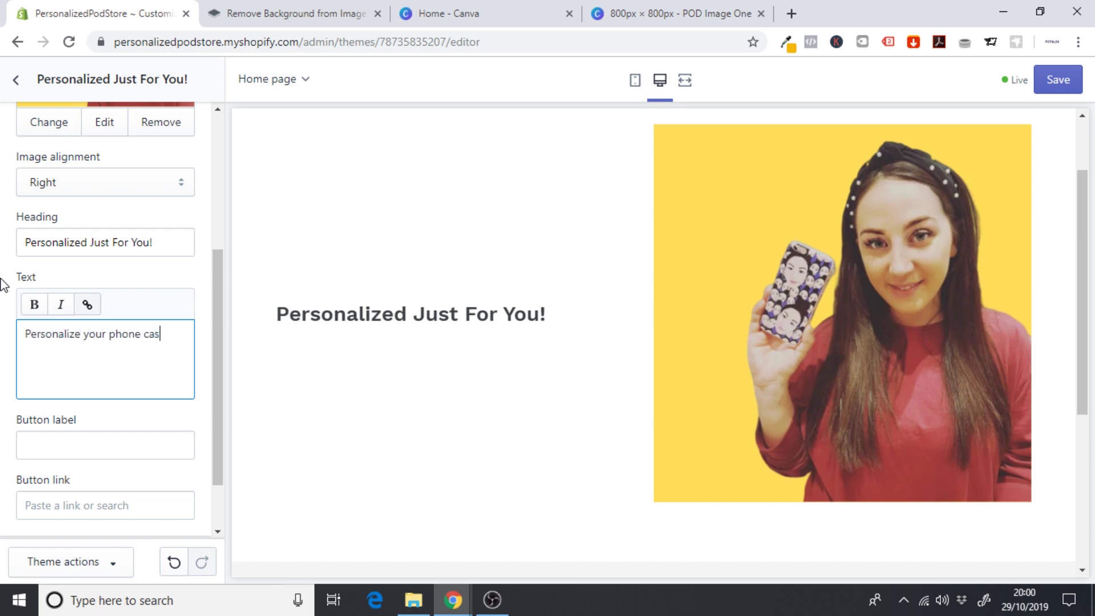
type("e in style, with Fonephace")
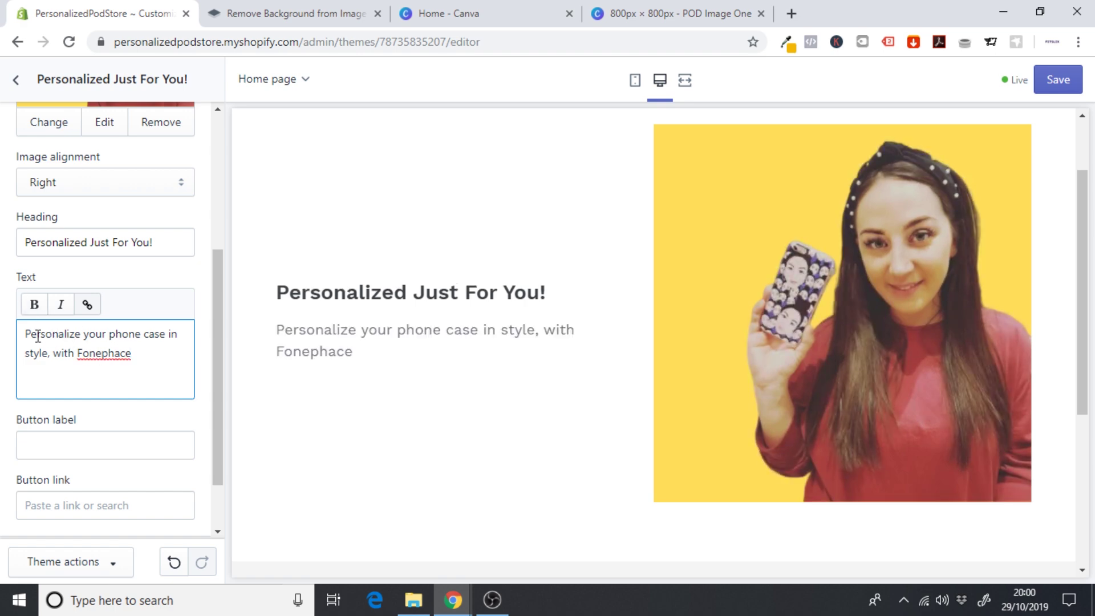
left_click_drag(107, 335, 166, 336)
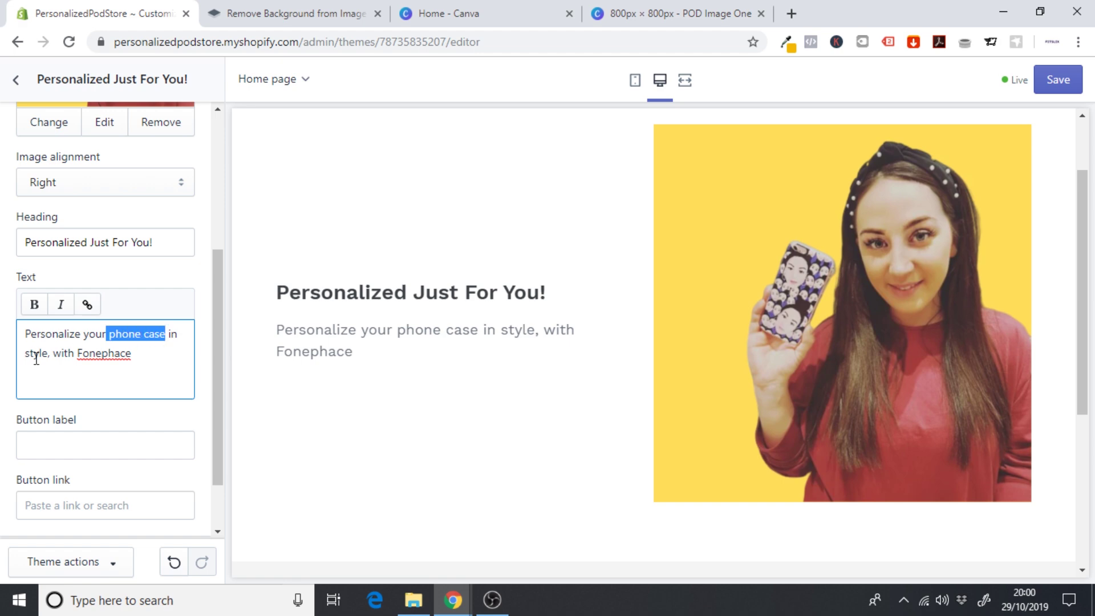
left_click_drag(81, 358, 136, 360)
left_click(138, 361)
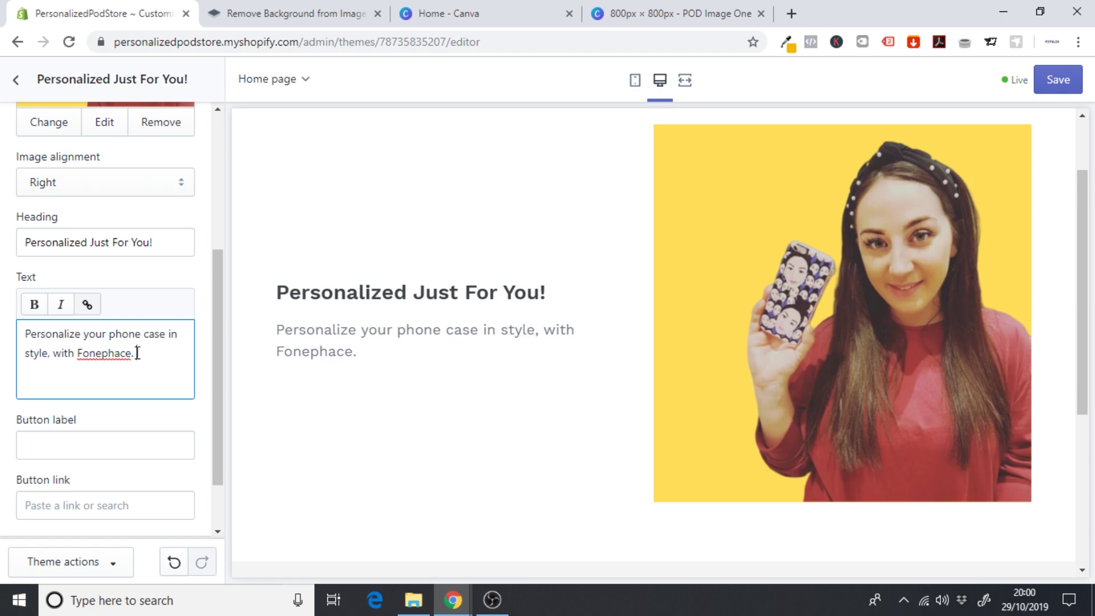
type("im K can do it, why ca")
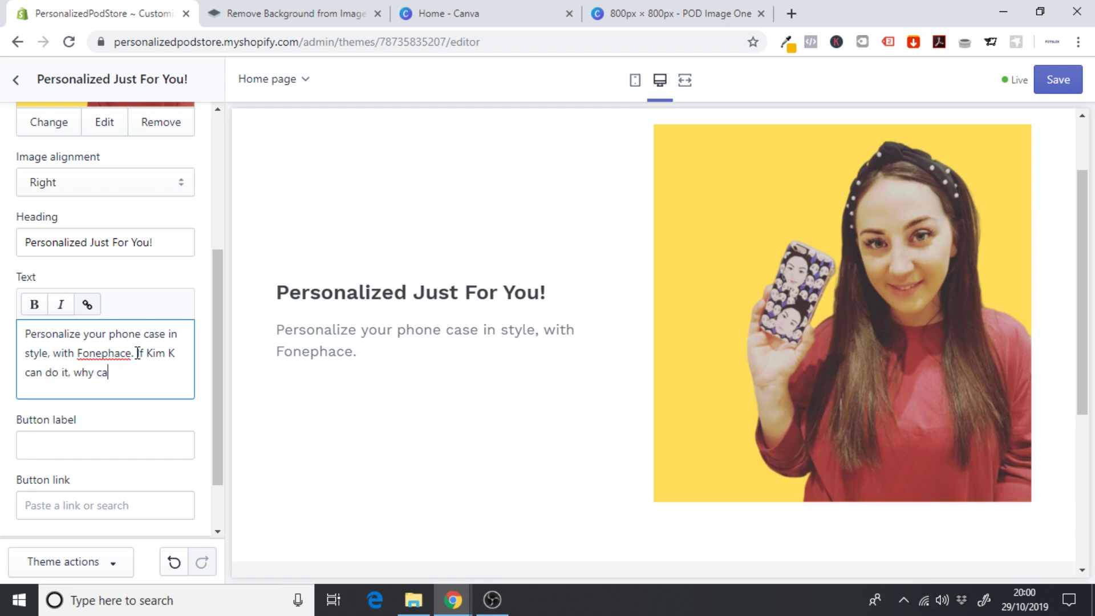
type("n't you?")
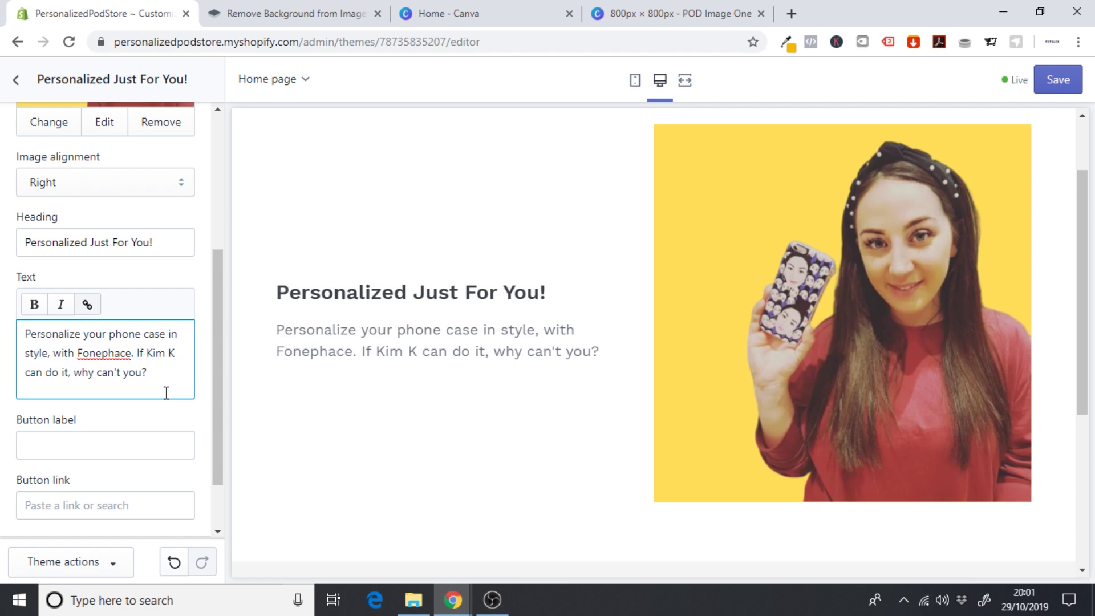
- Add a second paragraph about custom printed phone cases, ending 'Check out our styles today.'
key("Return")
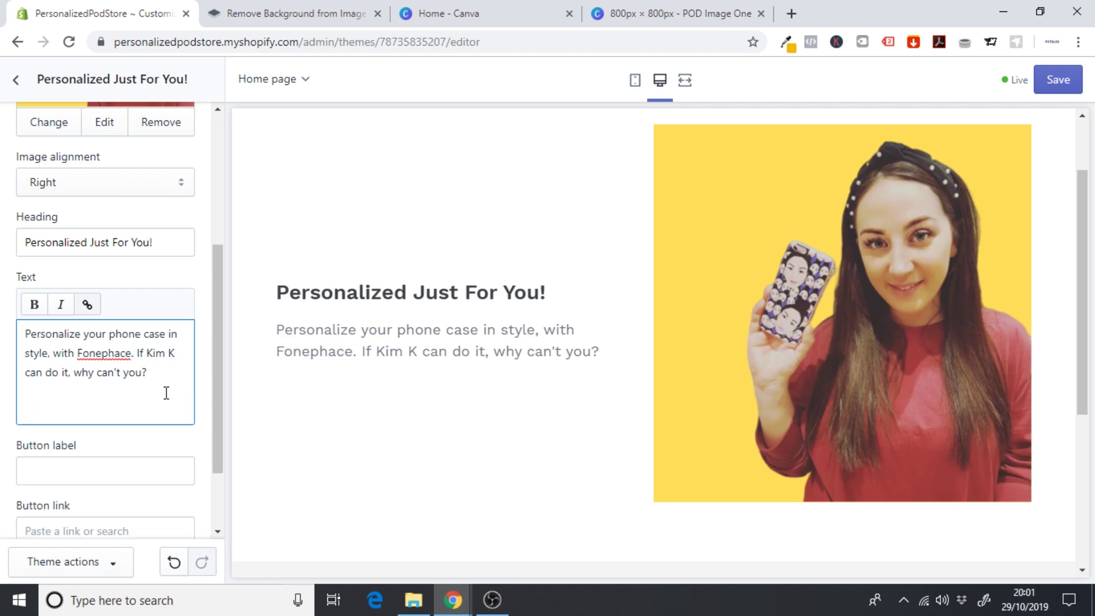
type("We offer beautifully cu")
type("atom")
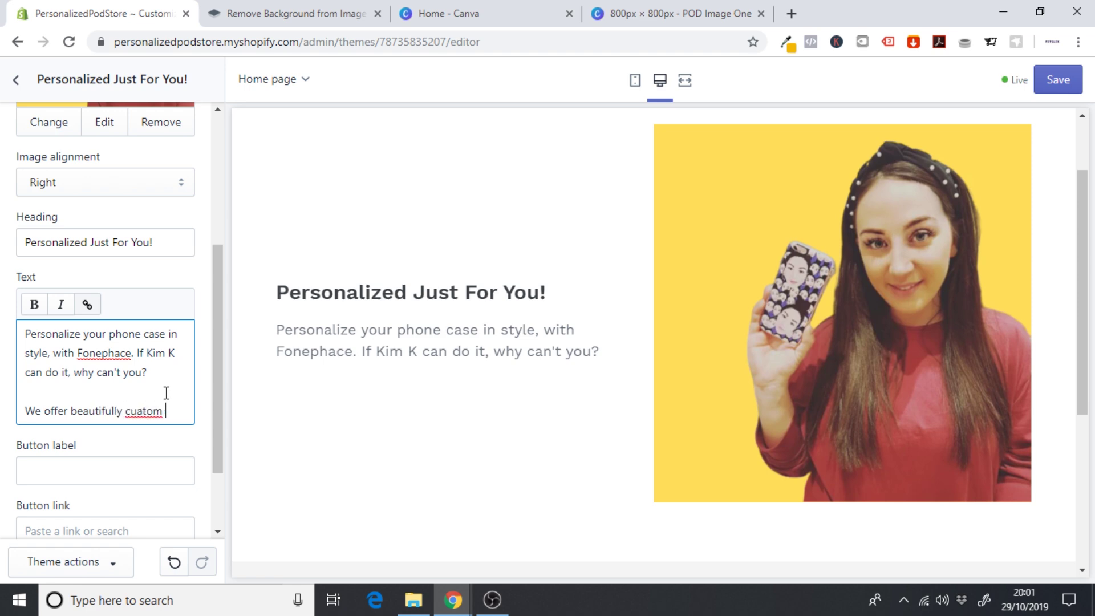
key("BackSpace")
key("BackSpace")
key("BackSpace")
key("BackSpace")
key("BackSpace")
type("stom printed")
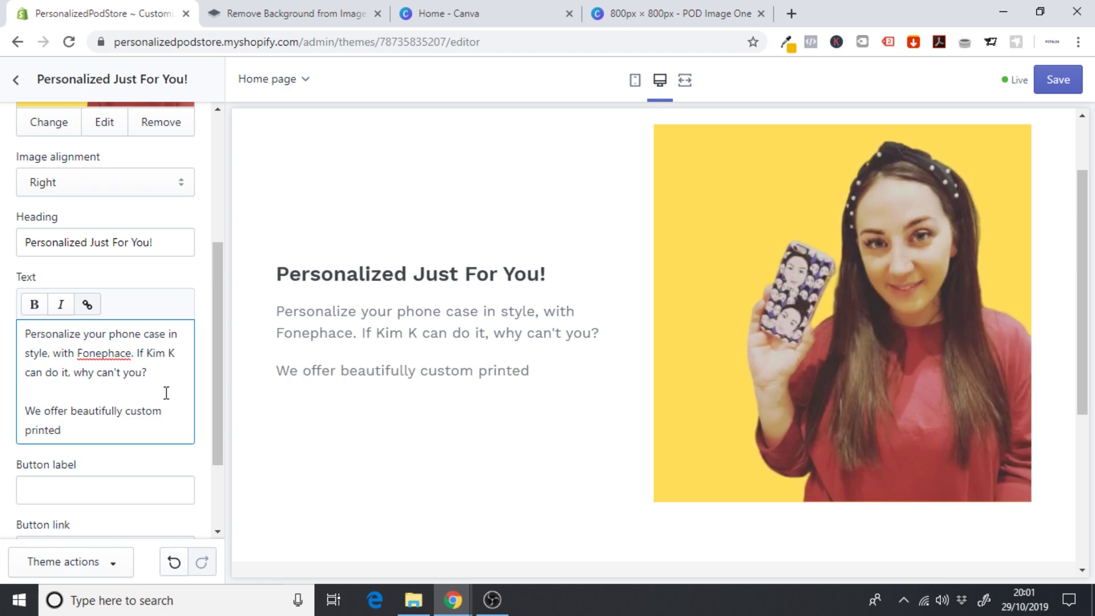
type(", personalized phone ")
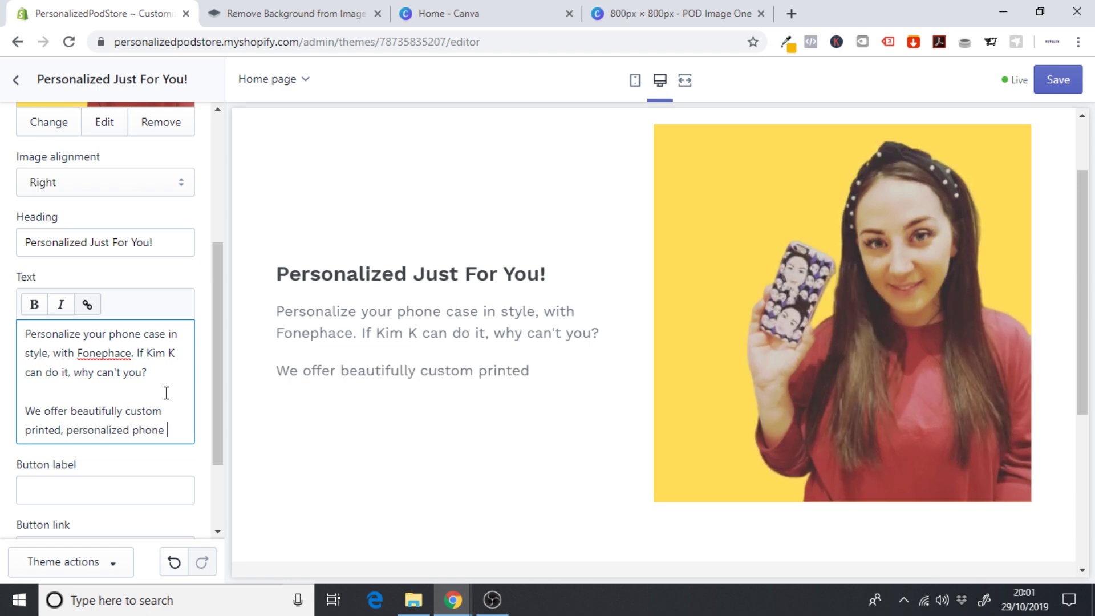
type("case")
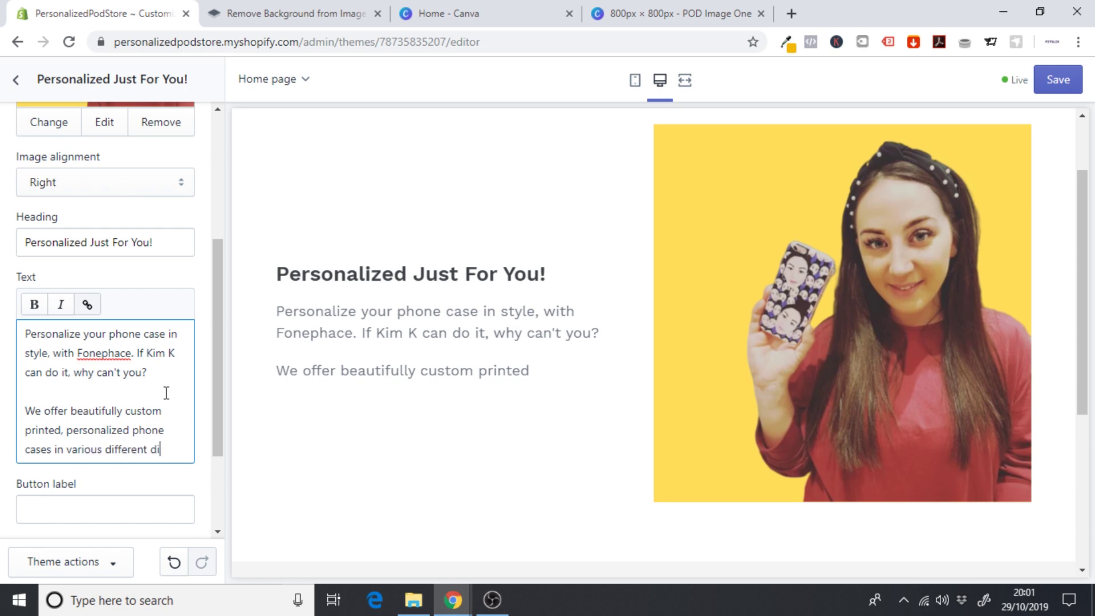
type("s in various different designs")
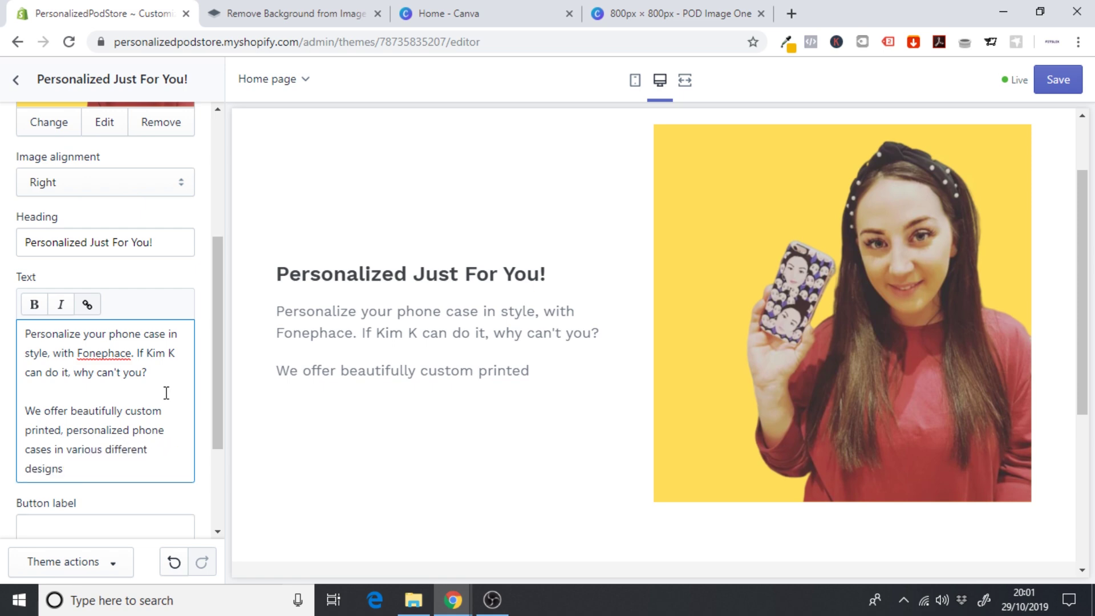
type(". Check out our st")
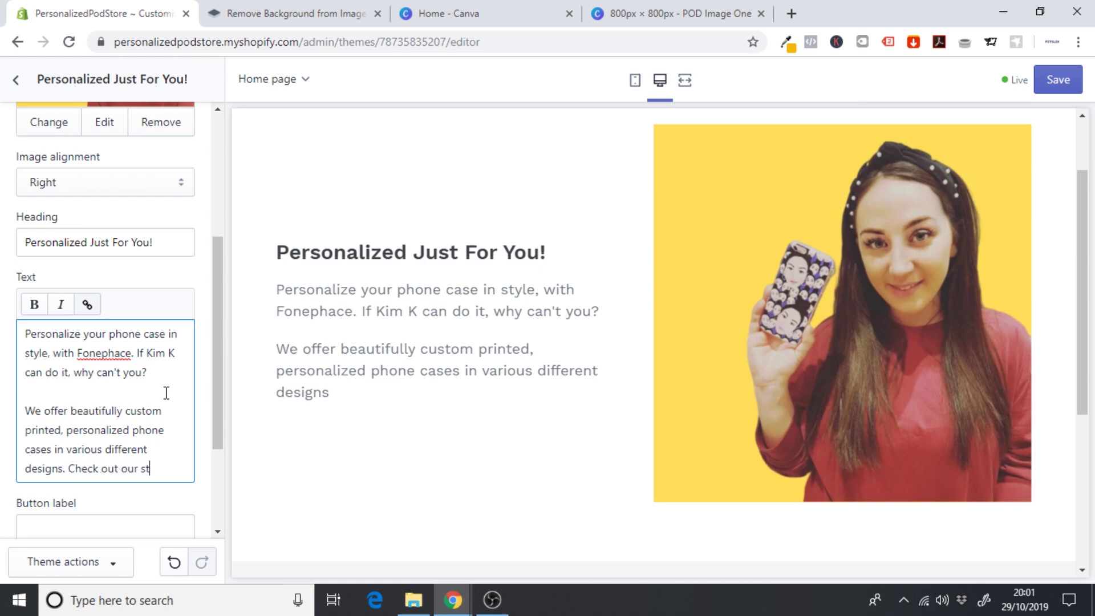
type("yles today")
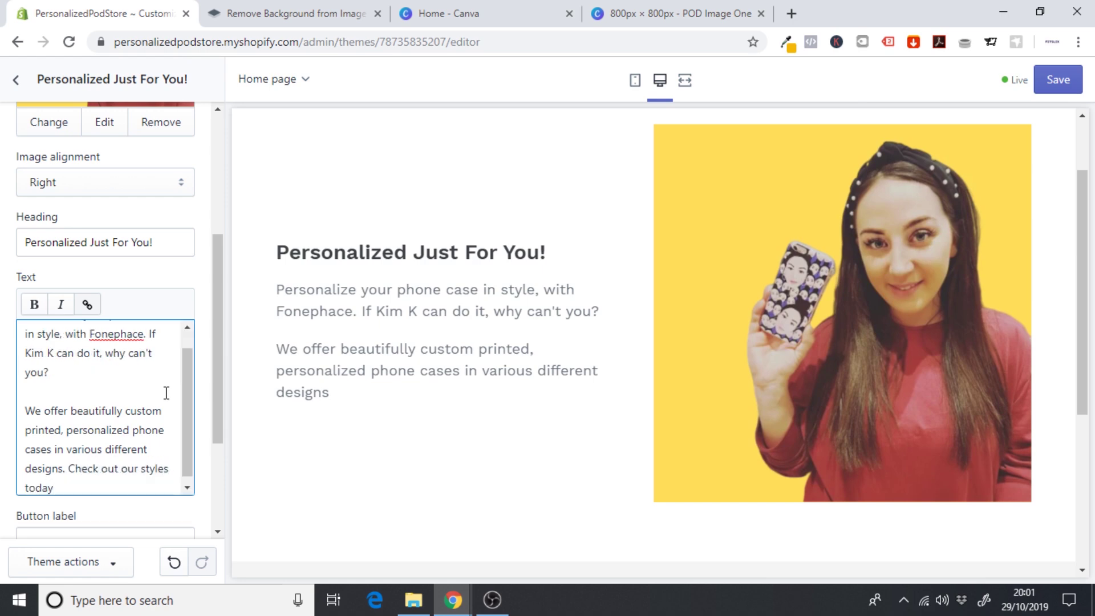
type(".")
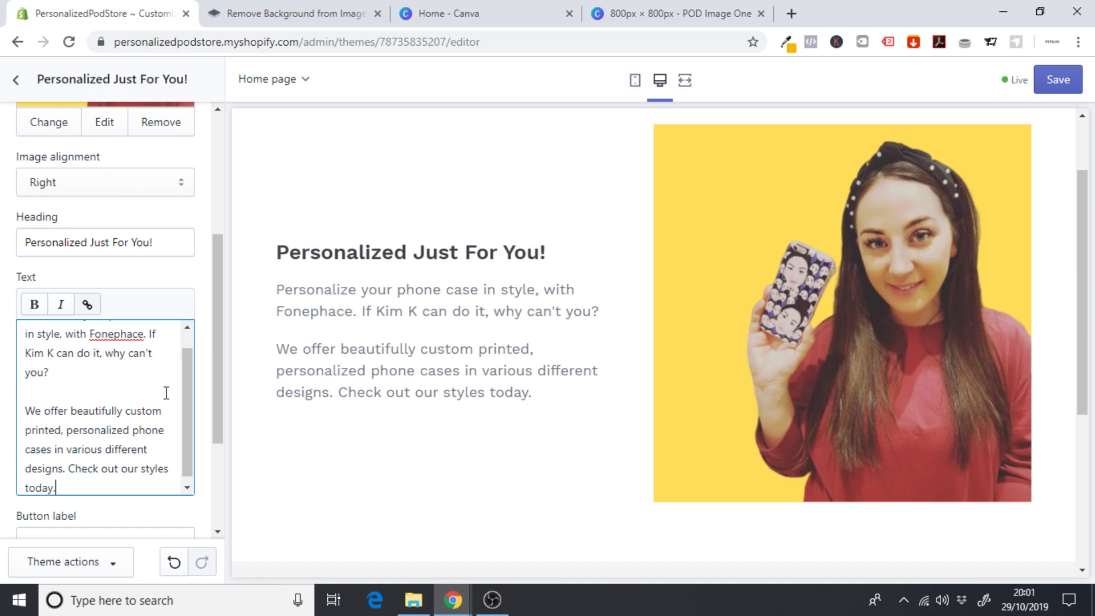
left_click_drag(217, 355, 221, 439)
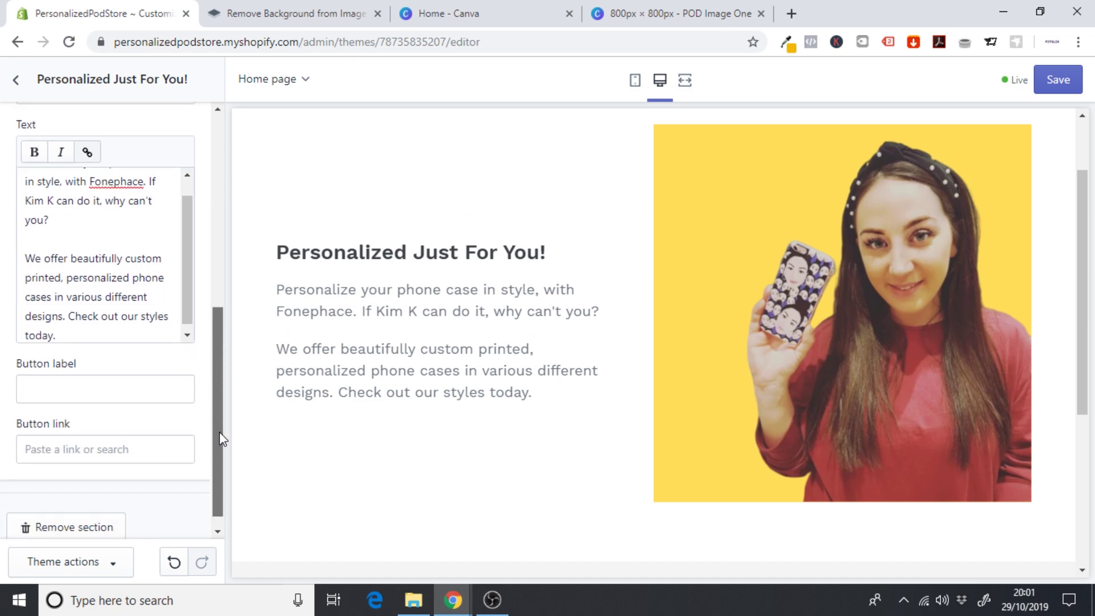
left_click(64, 396)
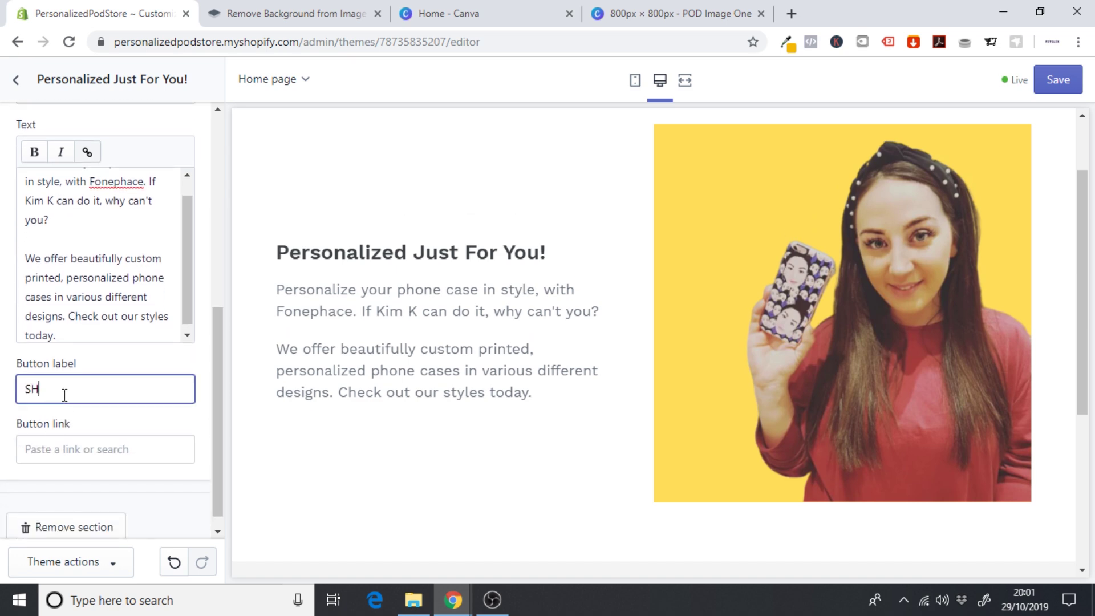
- Label the section's button SHOP NOW, link it to #, and check it in the preview
type("SHOP NOW")
left_click(45, 445)
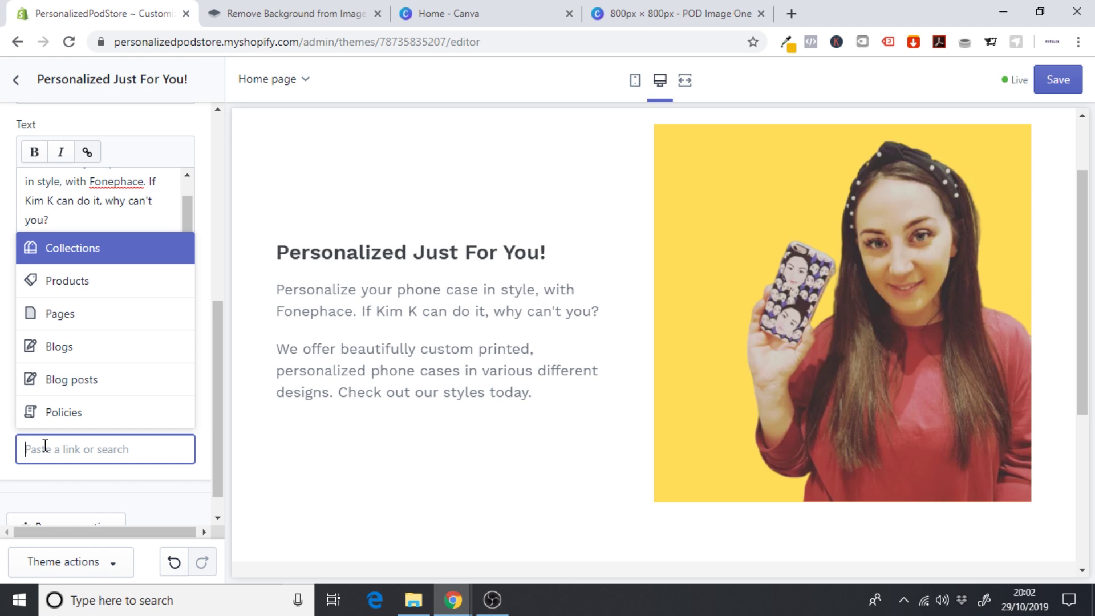
type("#")
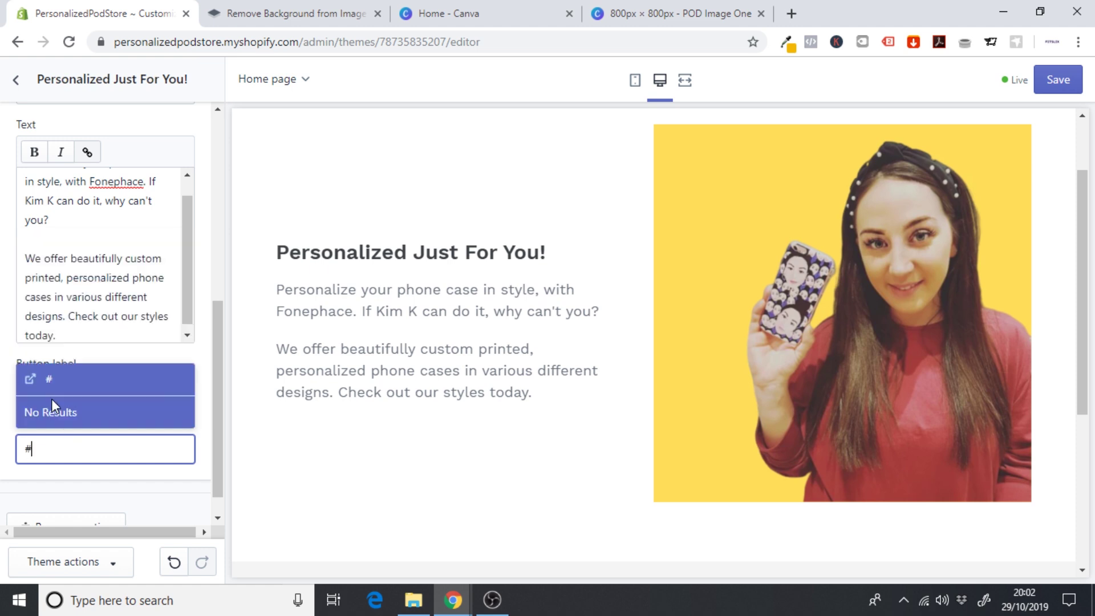
left_click(54, 388)
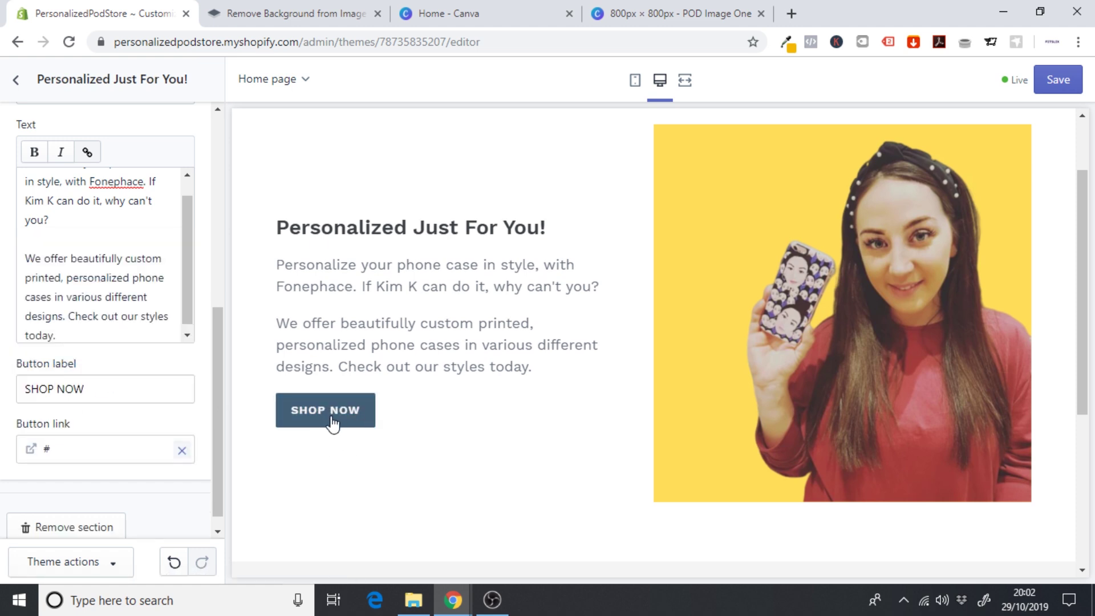
left_click_drag(1082, 254, 1085, 216)
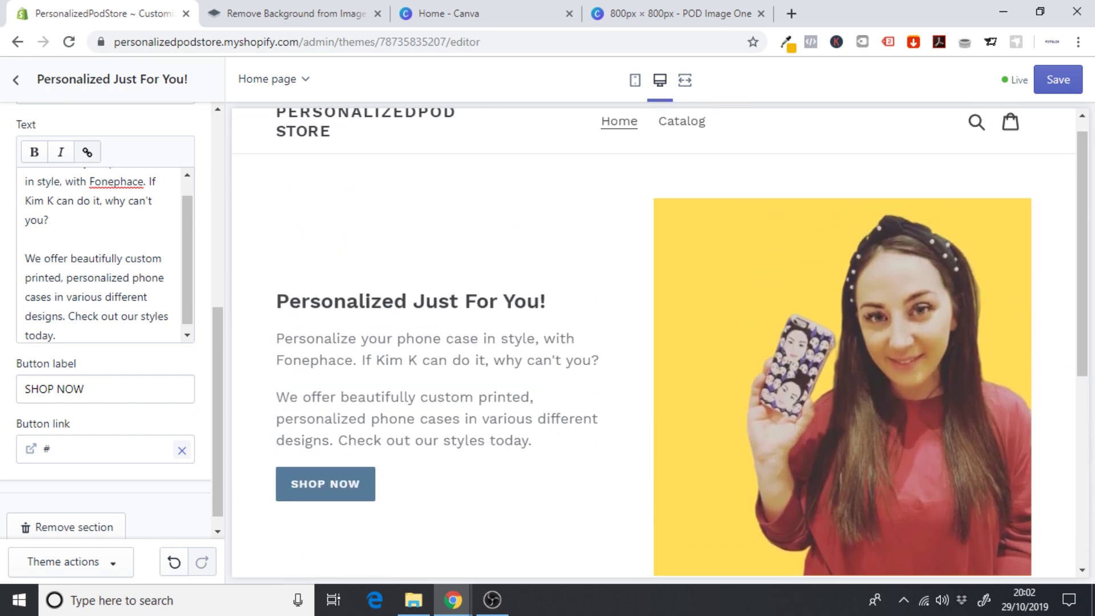
left_click_drag(1085, 254, 1085, 395)
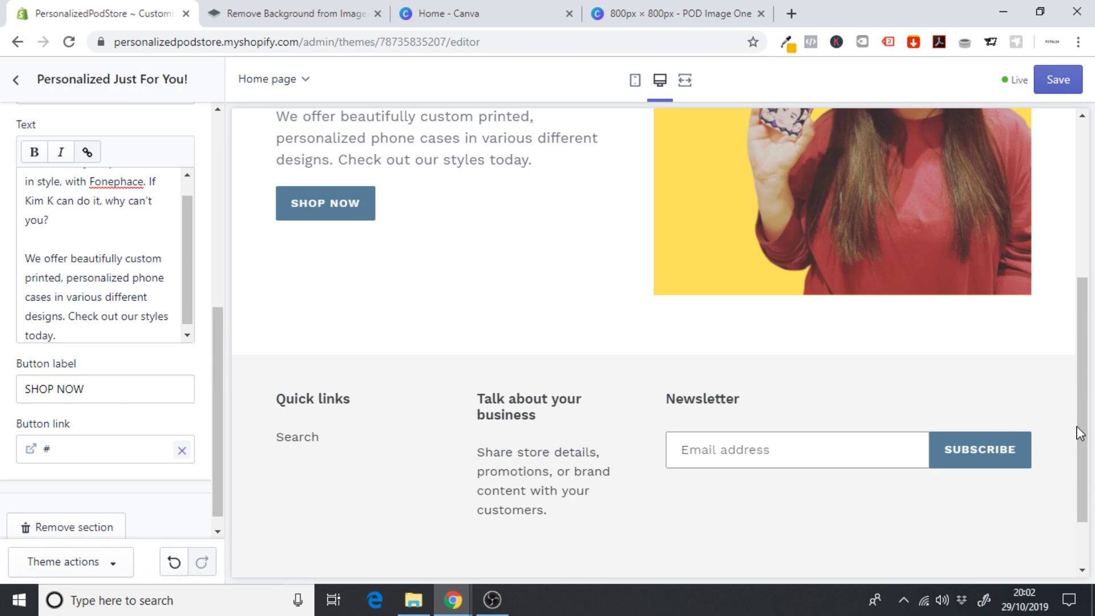
left_click_drag(1080, 434, 1080, 281)
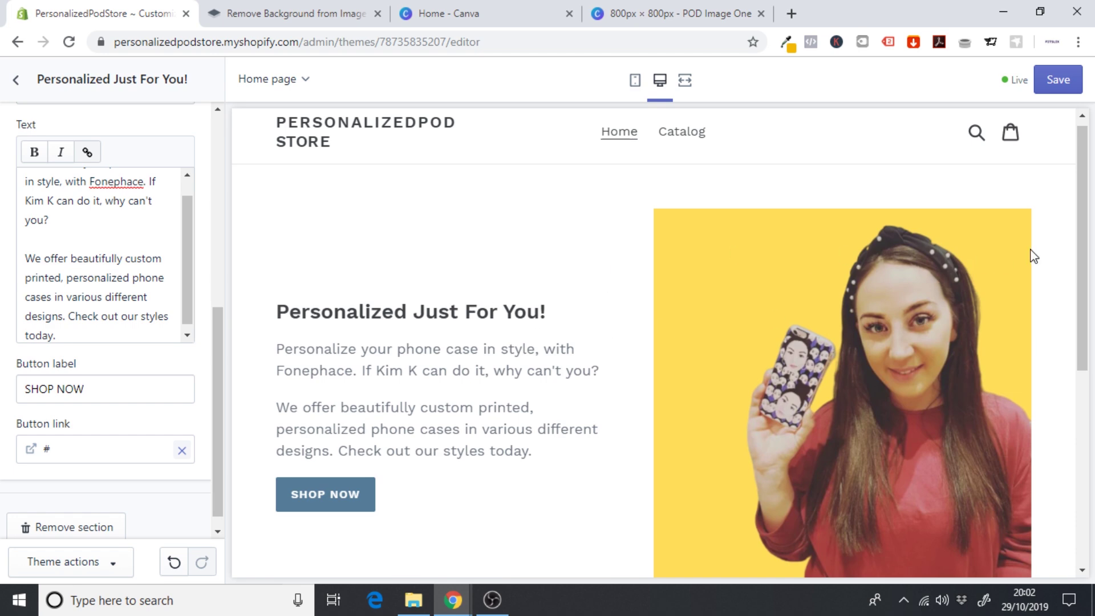
left_click_drag(1083, 233, 1093, 444)
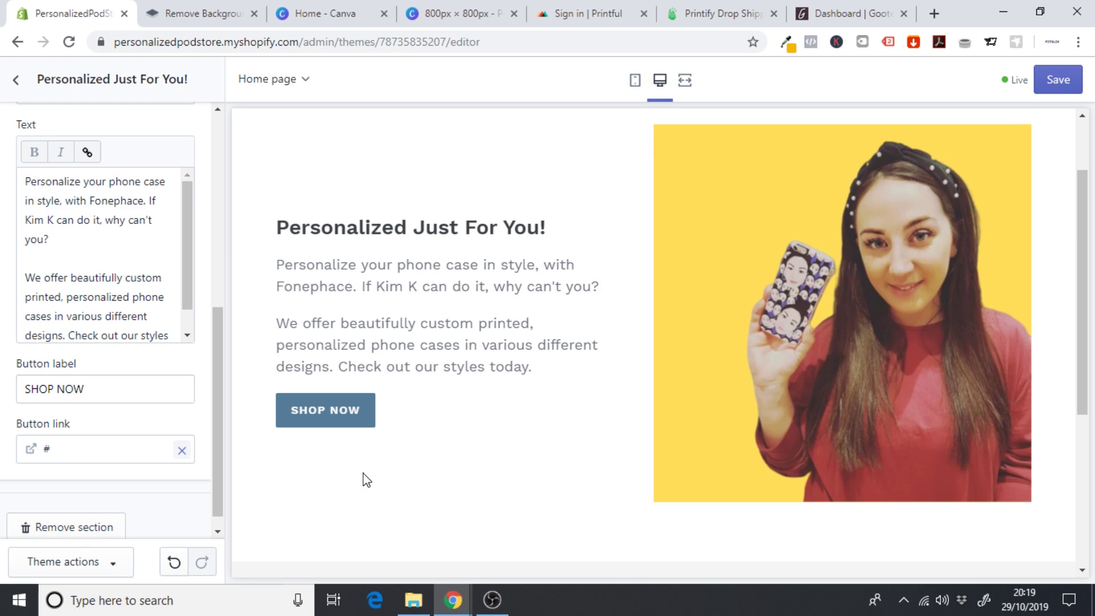
left_click(16, 80)
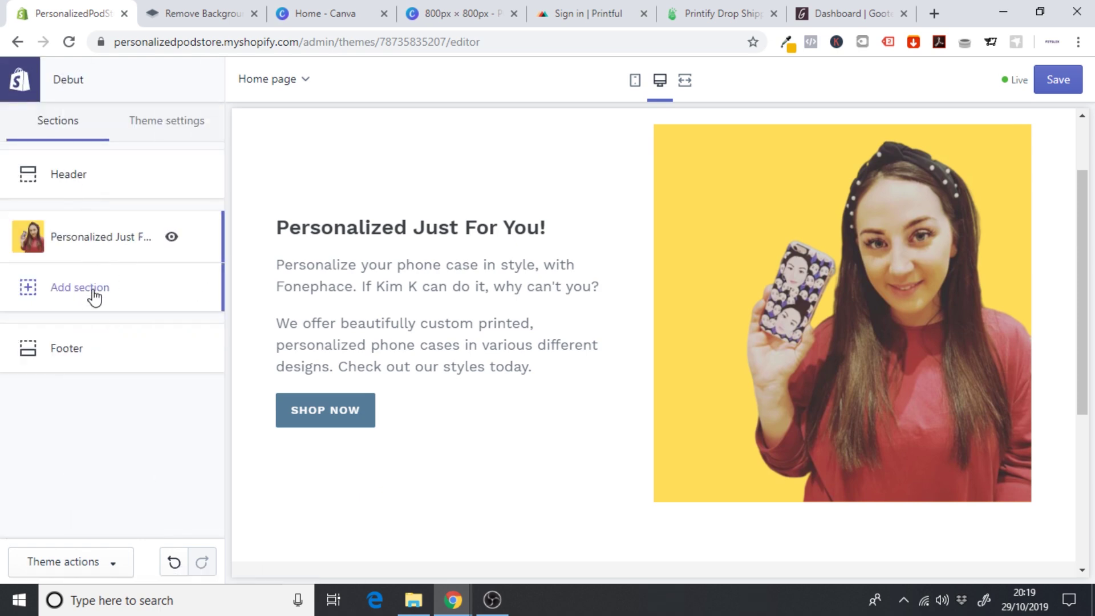
- Insert a Text columns with images section from the home page's Add section list
left_click(93, 290)
left_click_drag(220, 210, 228, 443)
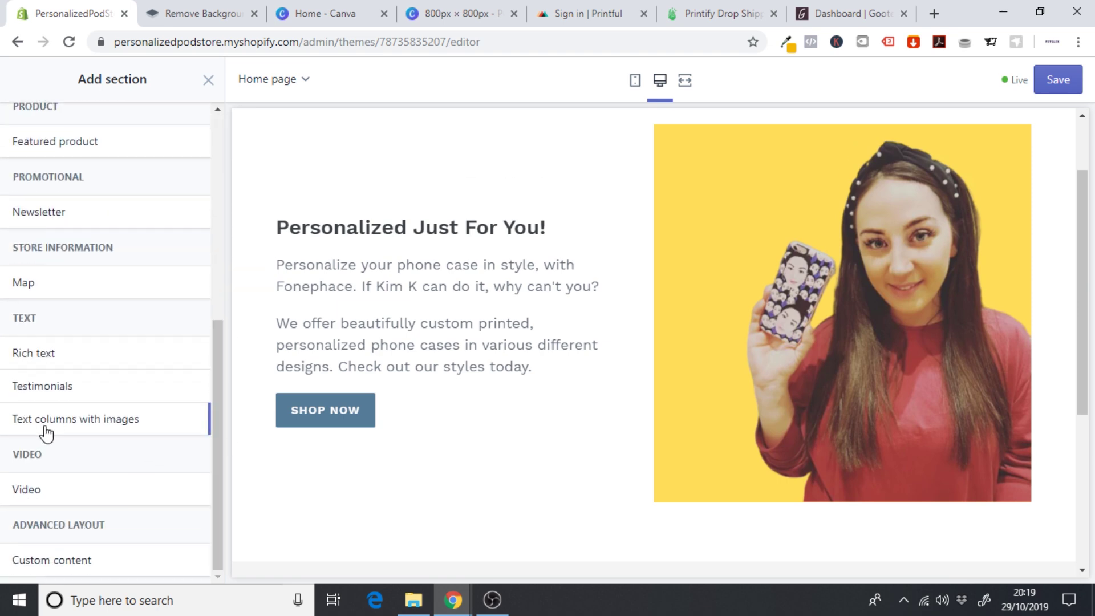
left_click(79, 431)
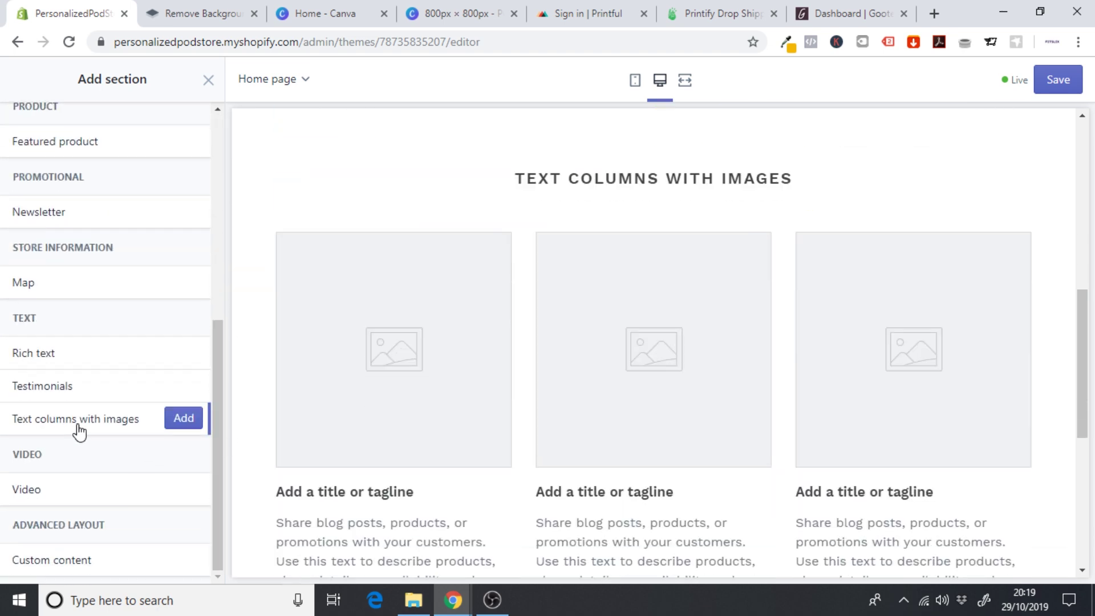
left_click(183, 424)
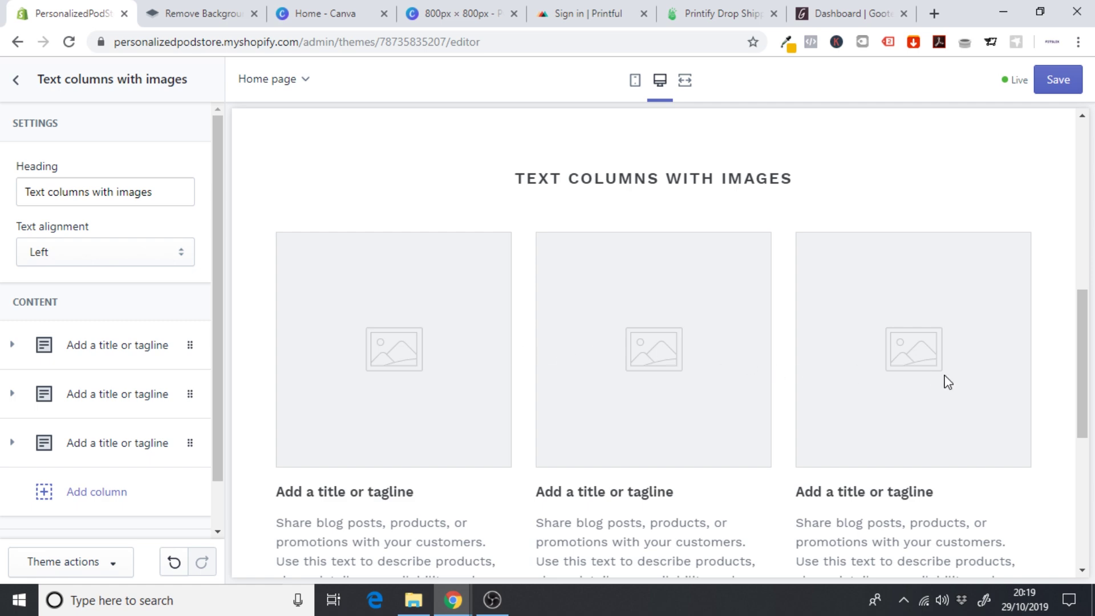
mouse_move(1080, 367)
left_mouse_down()
mouse_move(1084, 420)
mouse_move(1078, 299)
mouse_move(1074, 415)
mouse_move(1076, 382)
left_mouse_up()
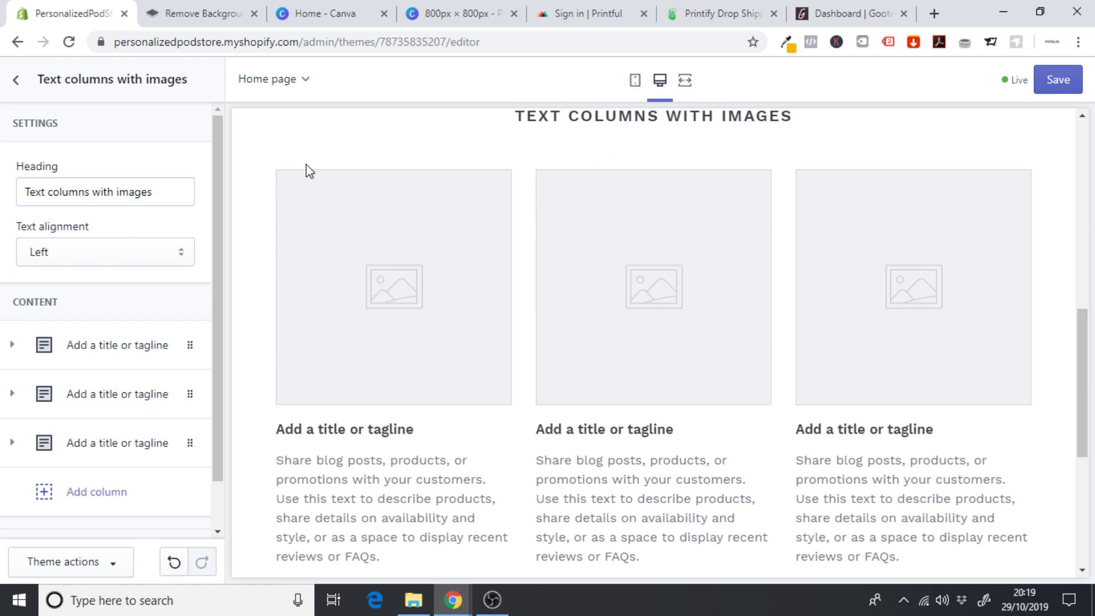
left_click(172, 192)
- Title the section HOW IT WORKS and head the first column 'Upload your image' with no text
key("ctrl+a")
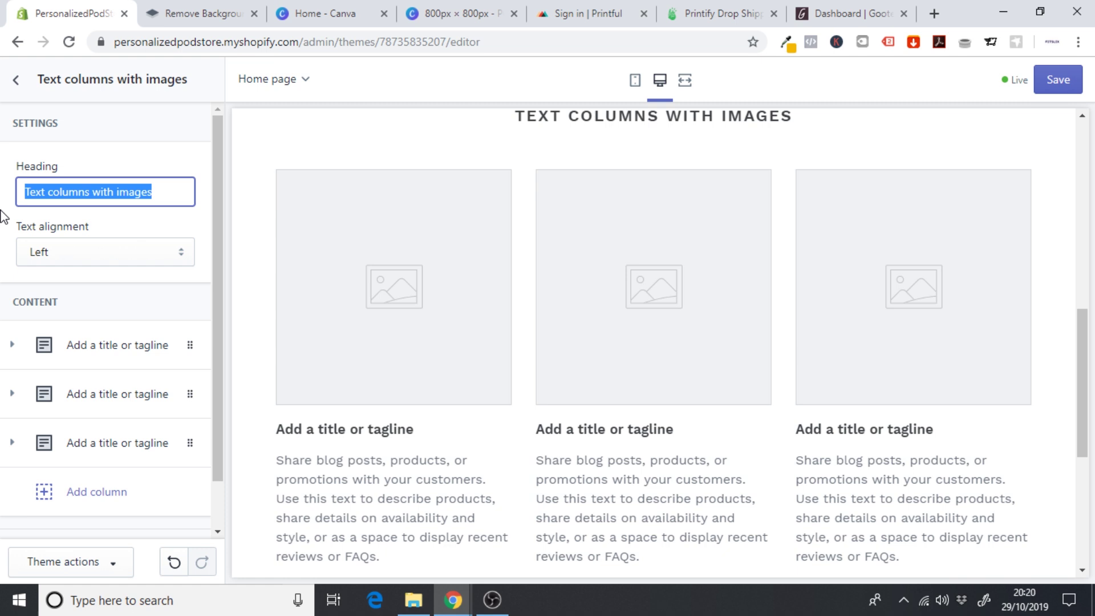
type("HOW IT WORK")
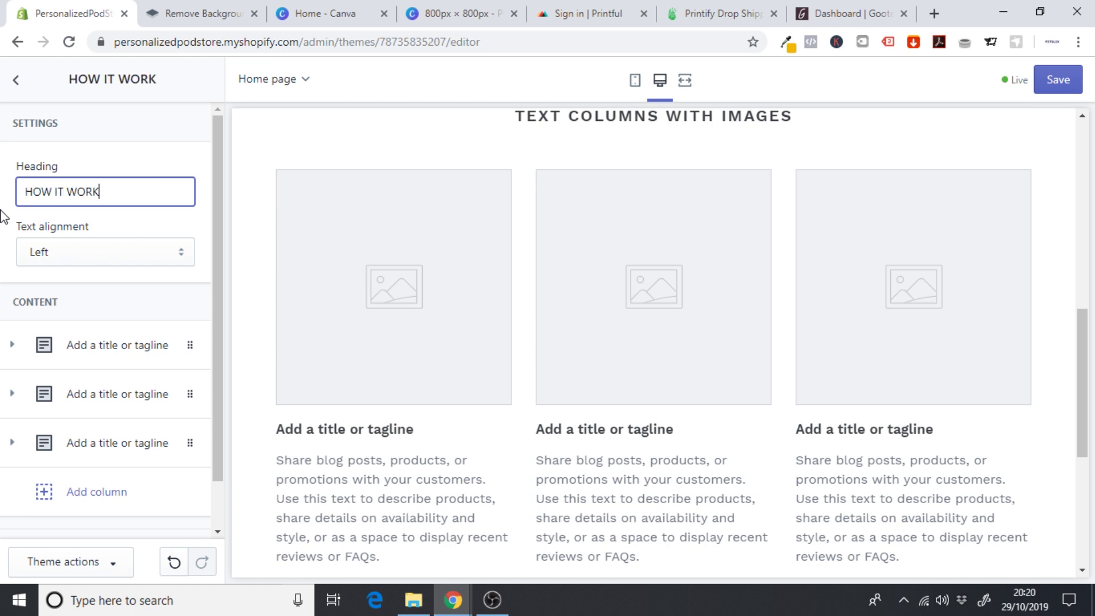
type("S")
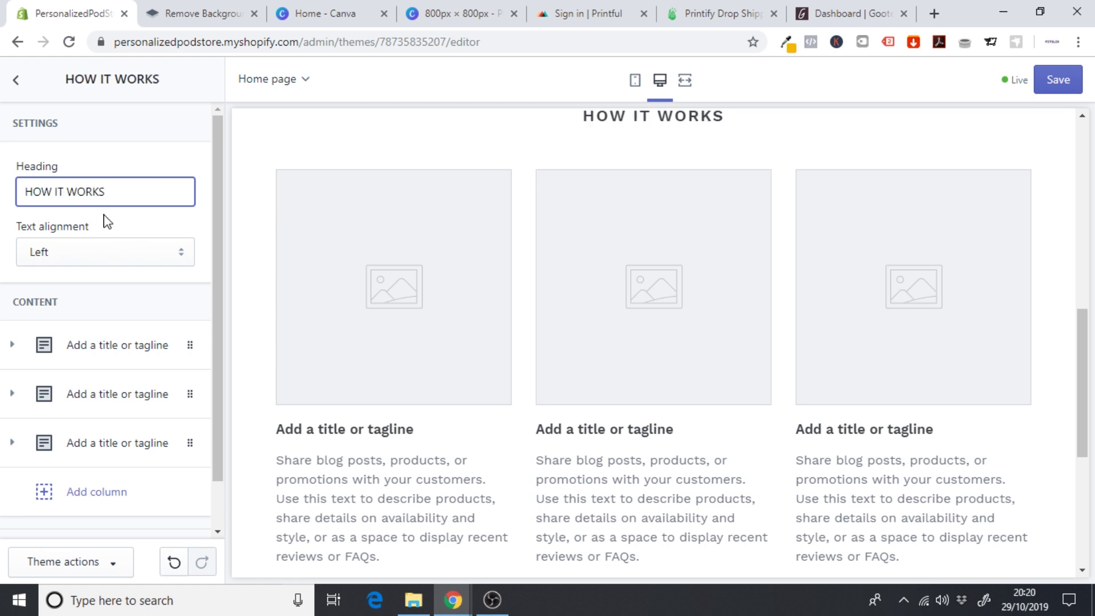
left_click(118, 345)
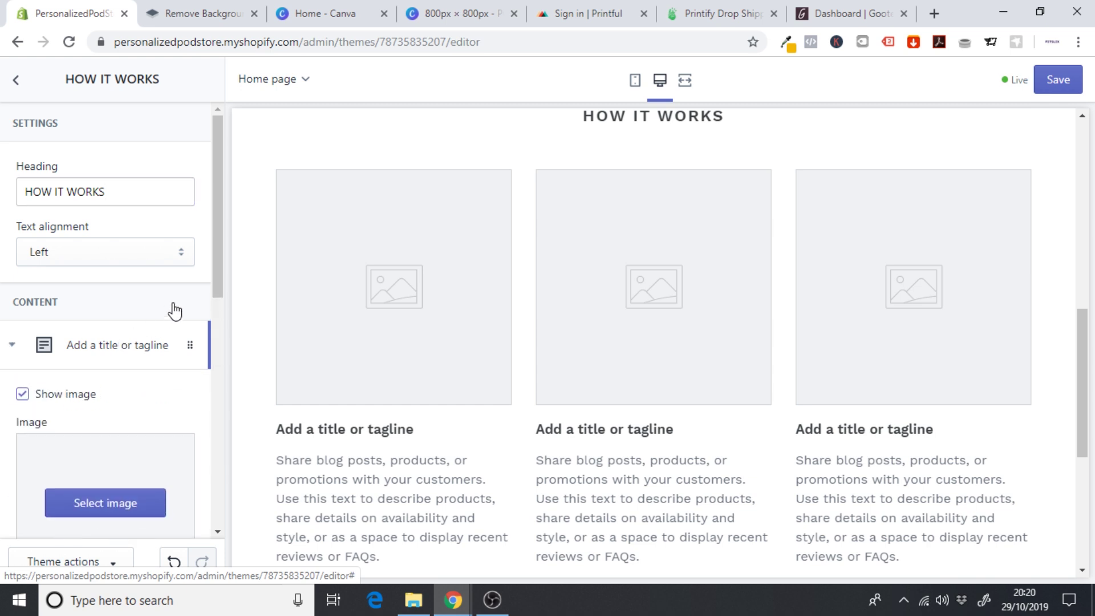
left_click_drag(218, 235, 219, 341)
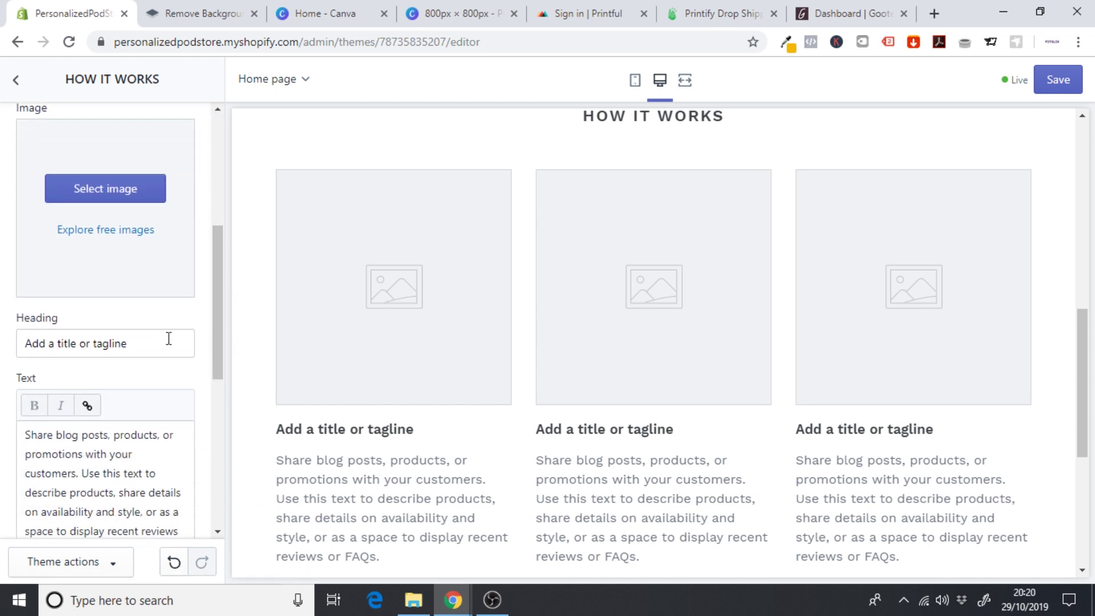
left_click(80, 343)
left_click_drag(127, 343, 2, 360)
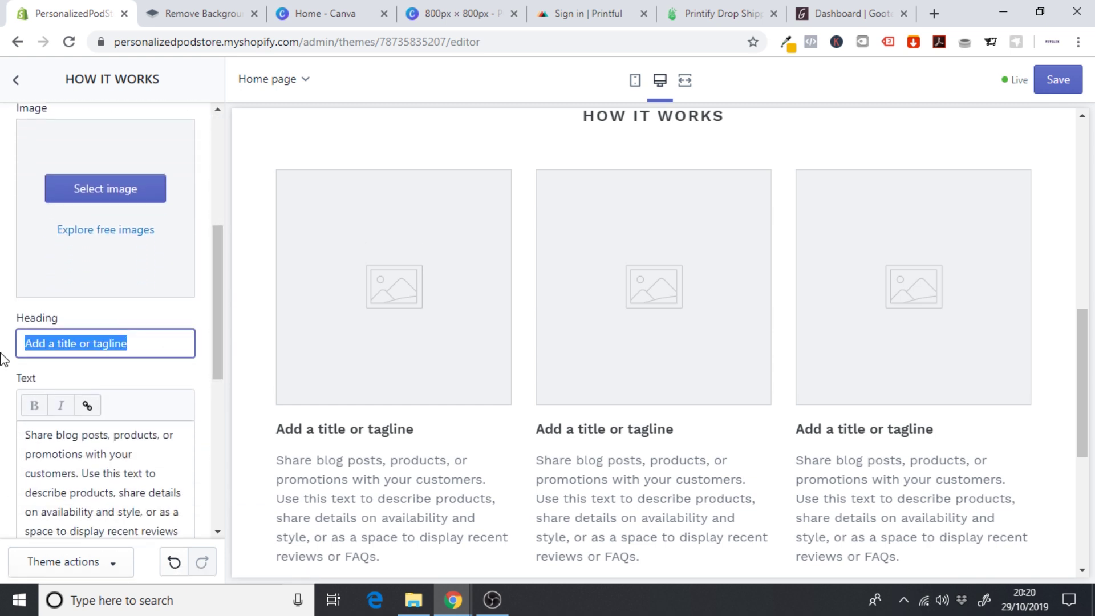
type("Upload youe ")
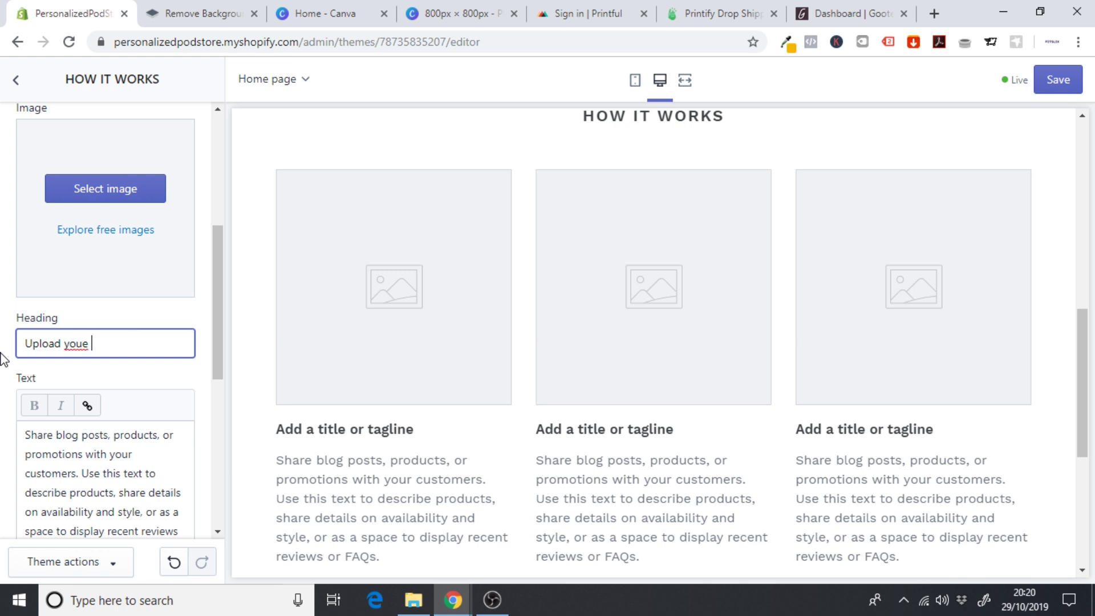
key("BackSpace")
key("BackSpace")
type("r image")
left_click_drag(213, 349, 212, 383)
left_click_drag(100, 458, 3, 319)
key("BackSpace")
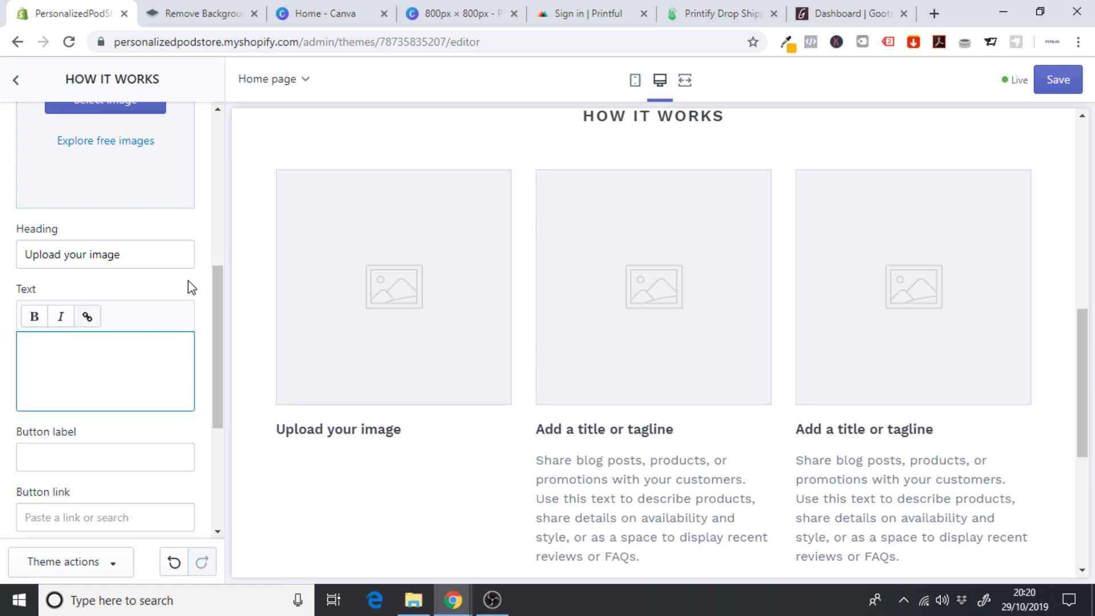
left_click_drag(220, 339, 220, 271)
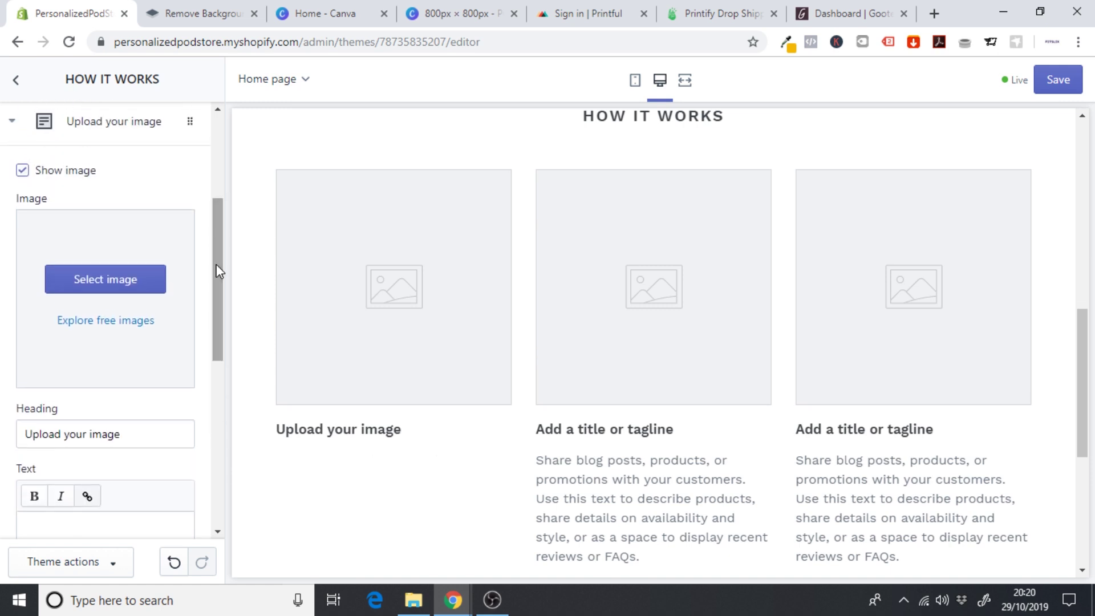
left_click(100, 137)
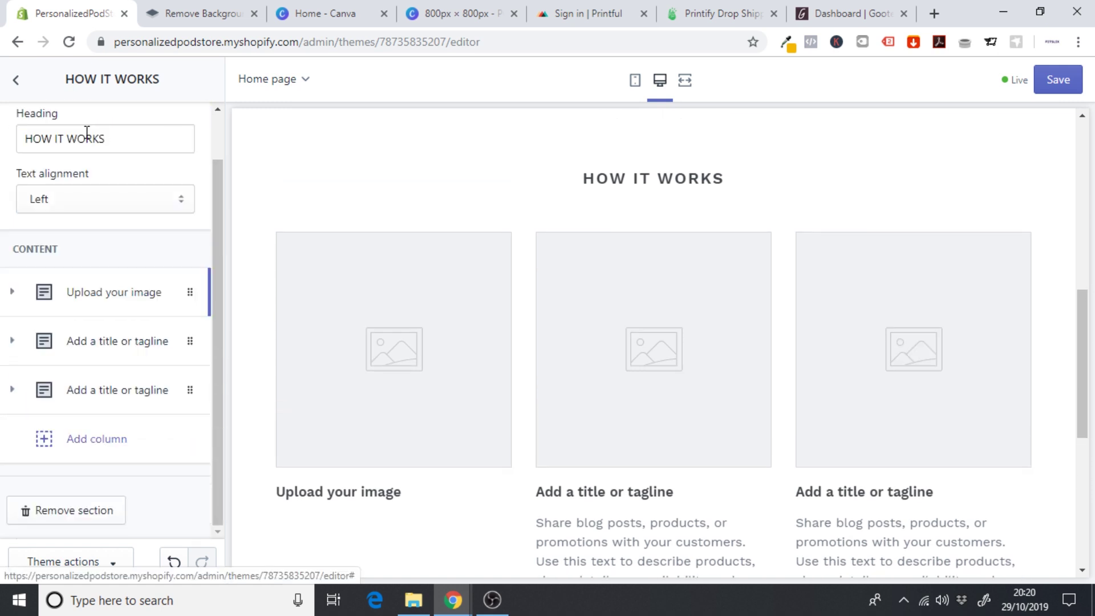
- Head the second column 'Let our artists get to work'
left_click(103, 341)
left_click_drag(217, 235, 3, 300)
type("Let our artists get to work")
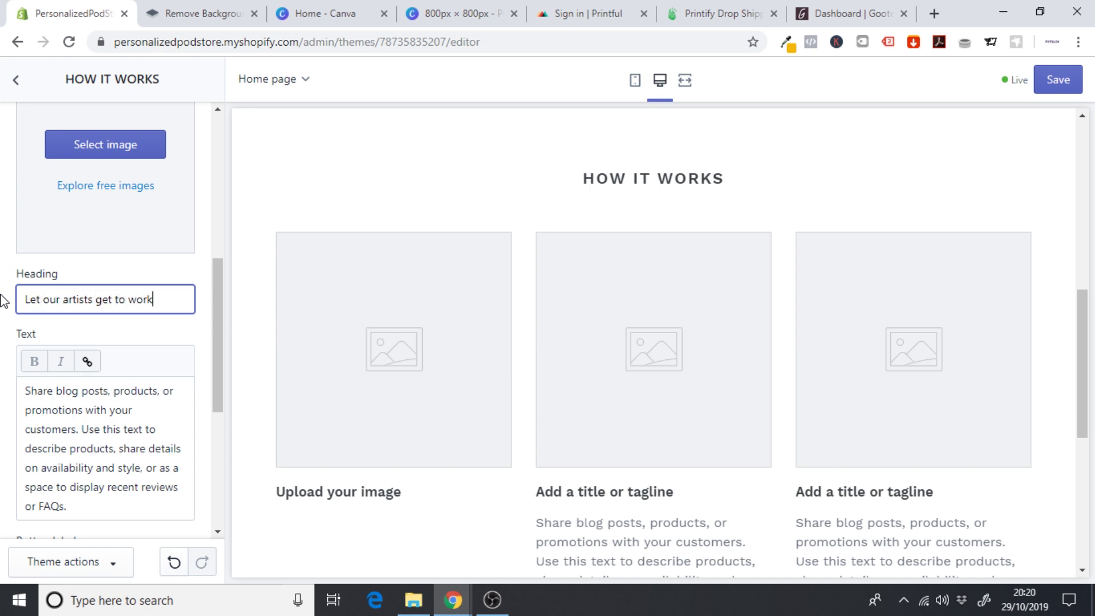
left_click_drag(220, 321, 216, 248)
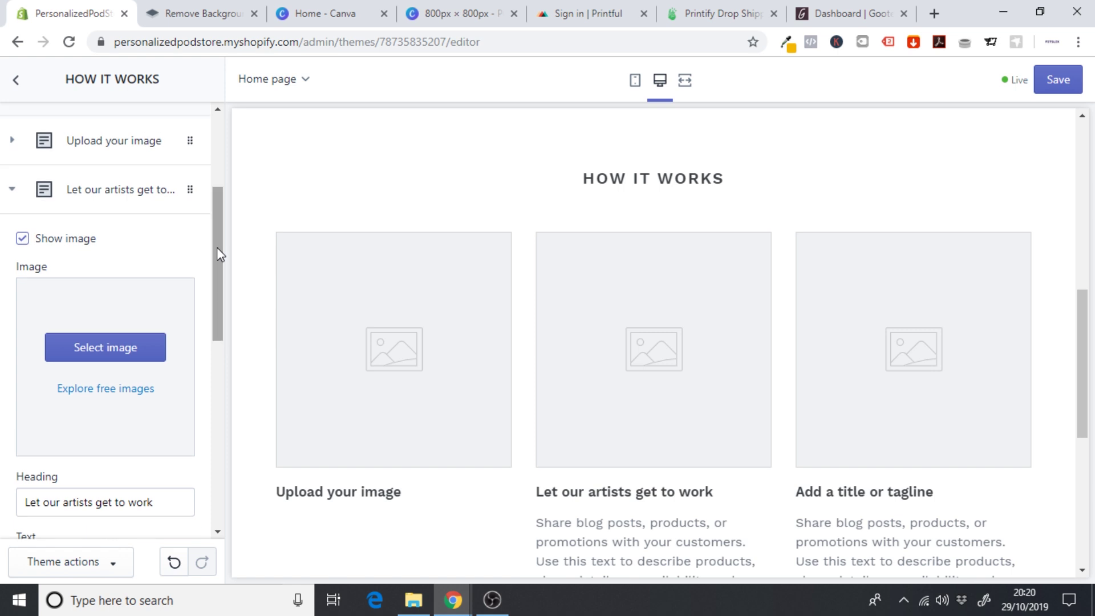
left_click(82, 194)
- Head the third column 'Receive your phone case' and delete its body text
left_click(87, 408)
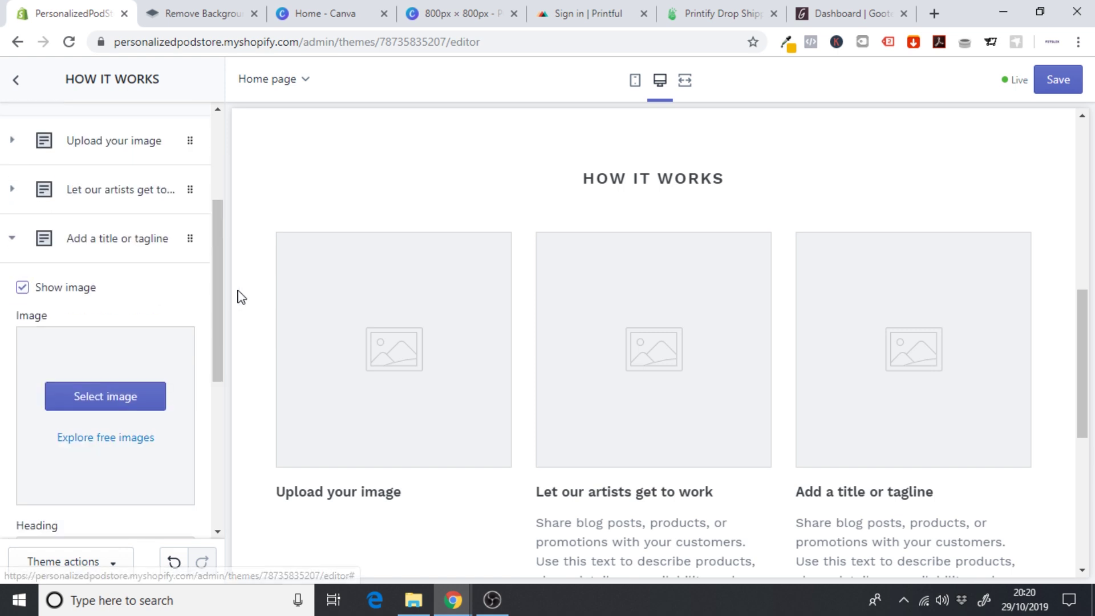
left_click_drag(220, 268, 227, 391)
left_click(151, 212)
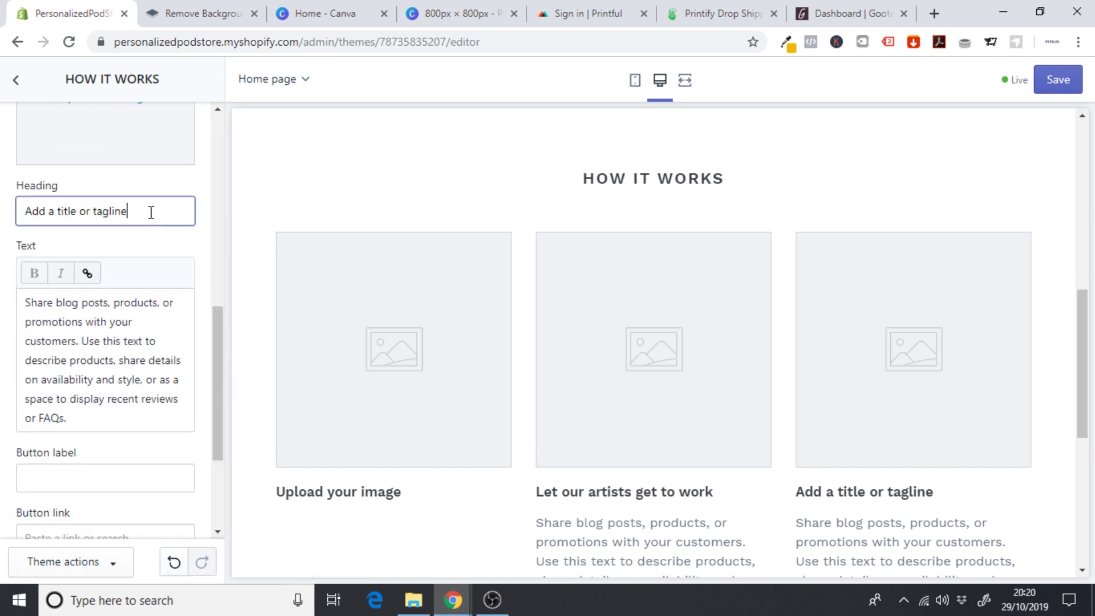
left_click_drag(151, 213, 3, 217)
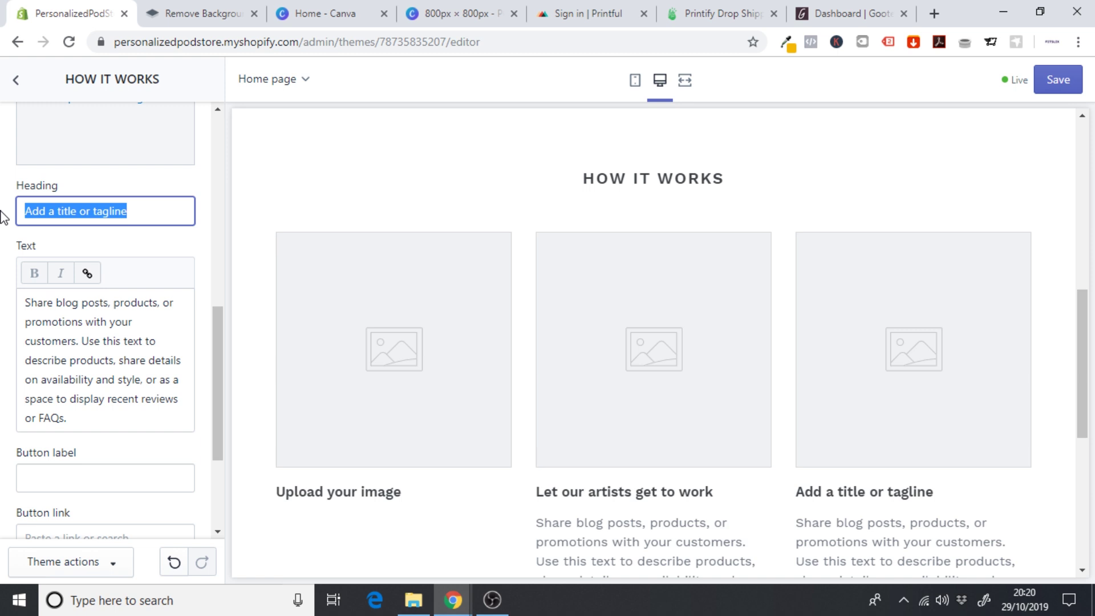
type("Re")
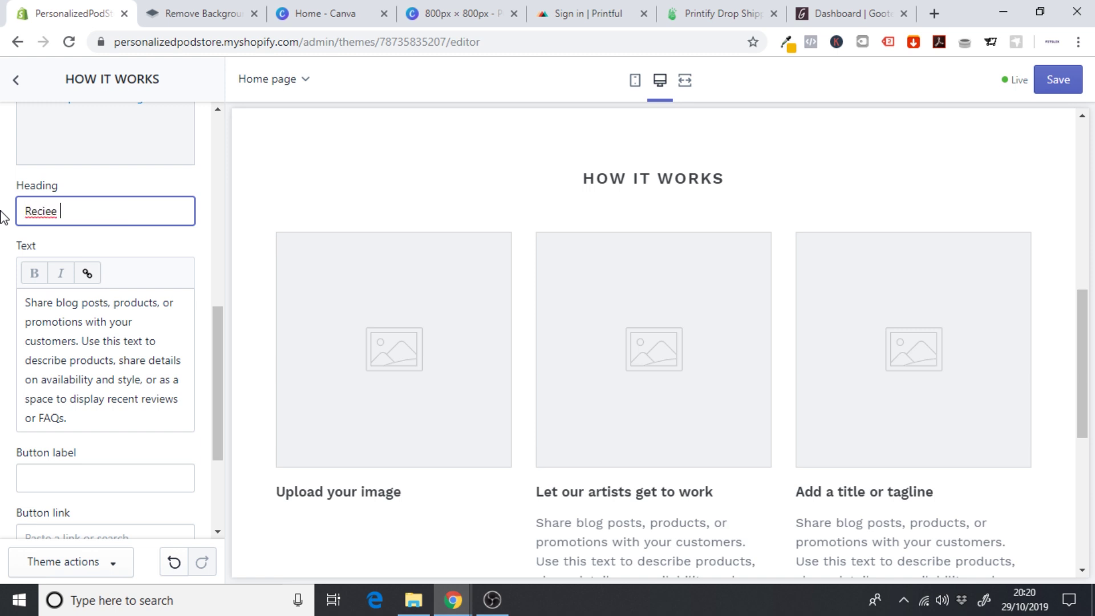
type("cieve")
type(" your phone case")
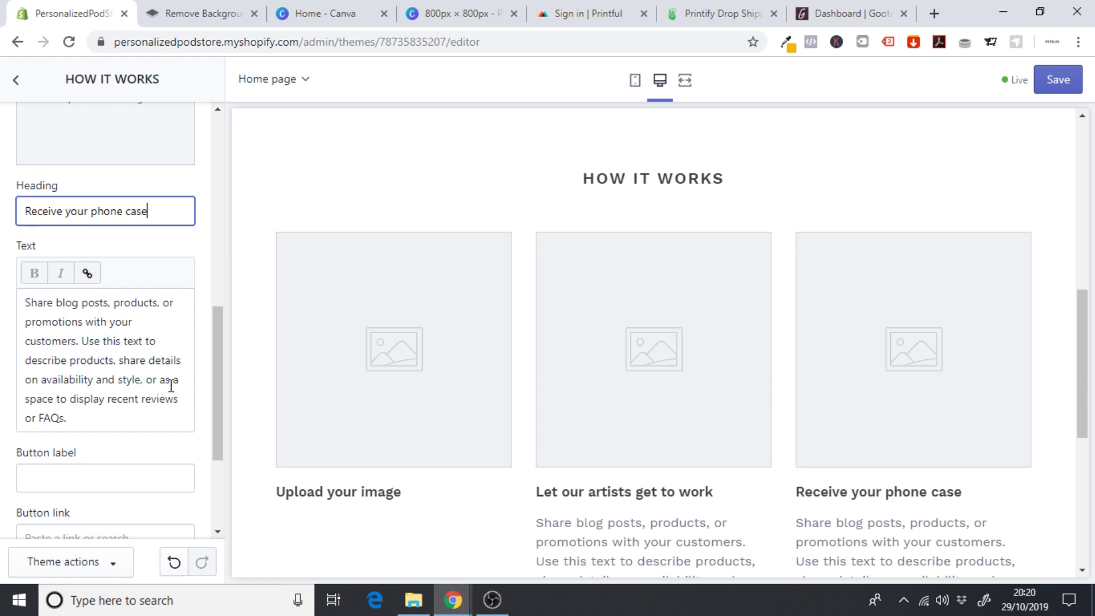
left_click_drag(89, 417, 2, 281)
key("BackSpace")
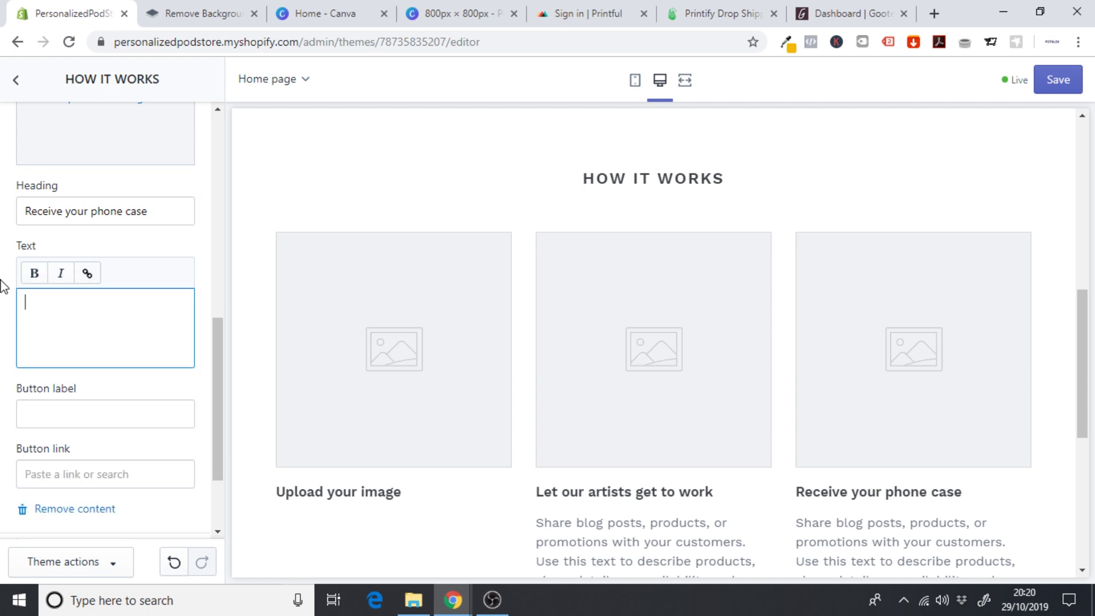
- Delete the second column's placeholder body text
left_click_drag(220, 362, 230, 239)
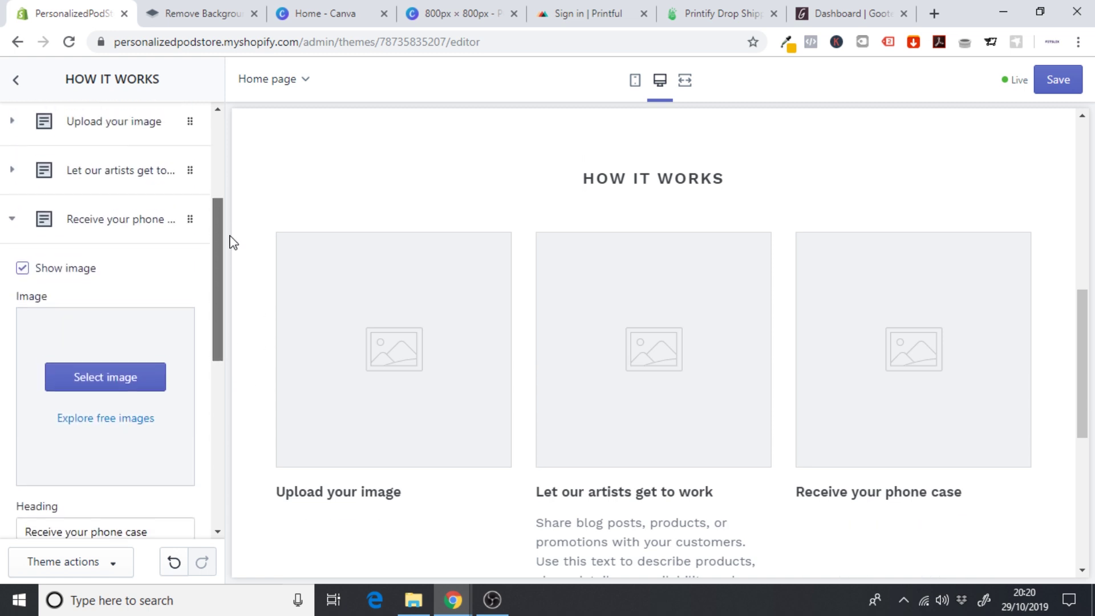
left_click(111, 184)
left_click_drag(216, 311, 172, 405)
left_click_drag(78, 506, 2, 360)
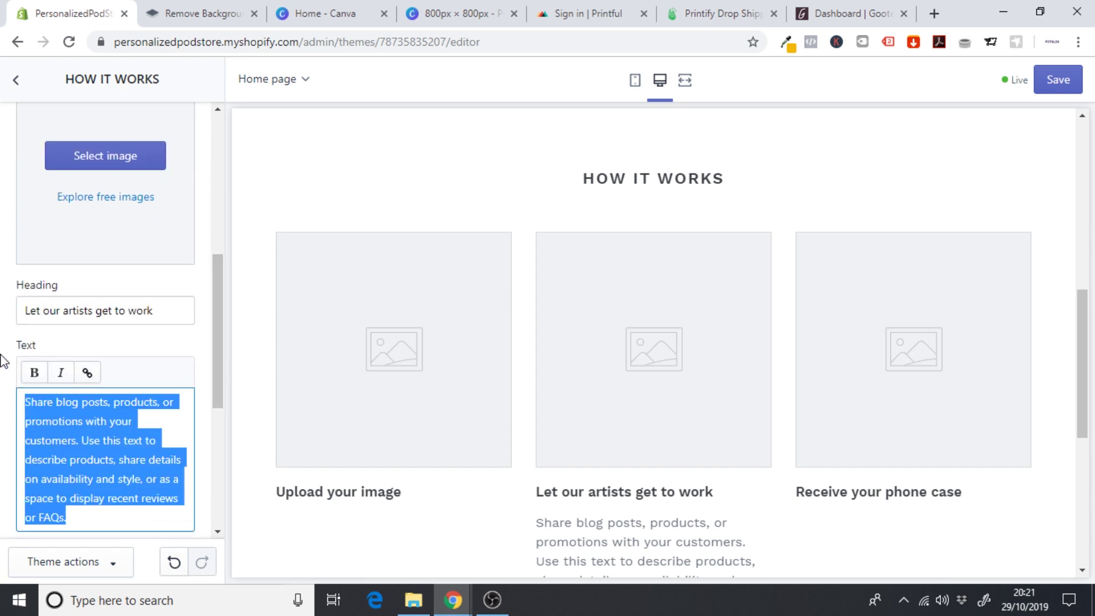
key("BackSpace")
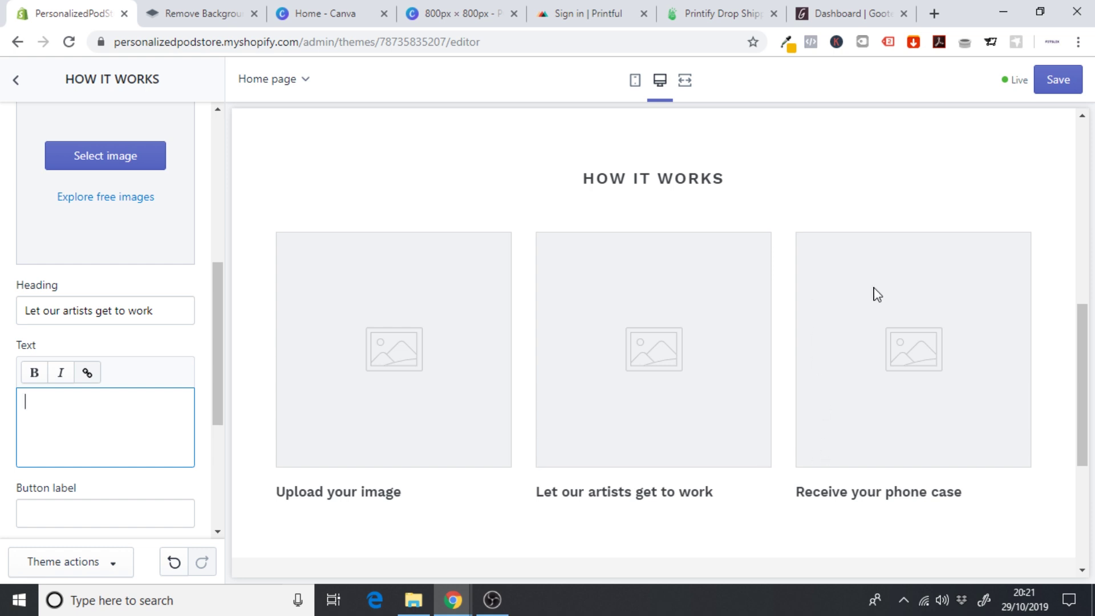
- Create a new custom-size 800 × 800 px design from Canva's home page
left_click(436, 6)
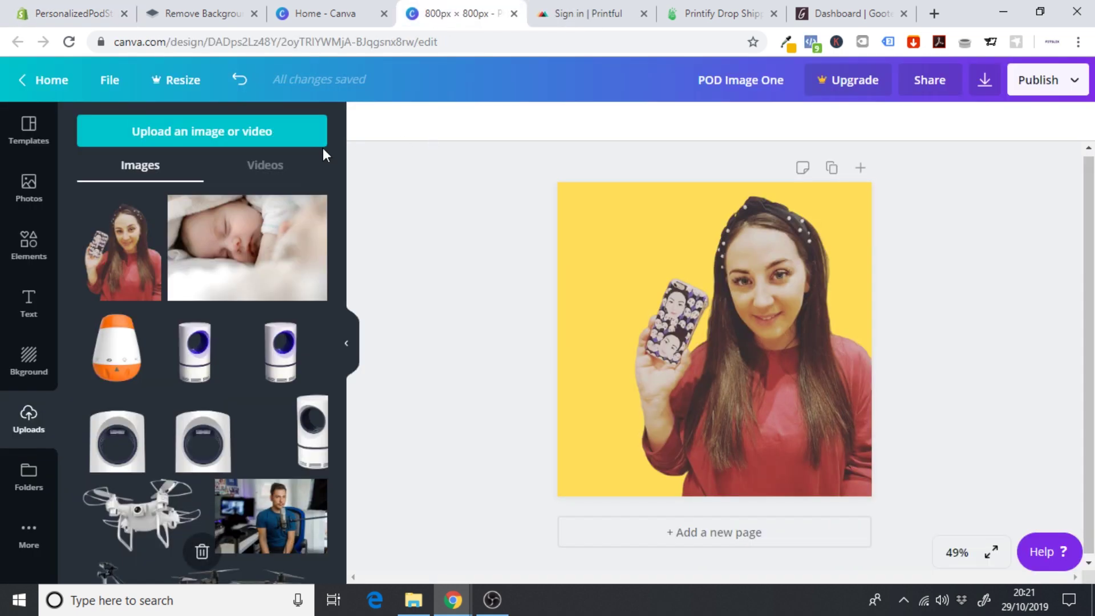
left_click(50, 82)
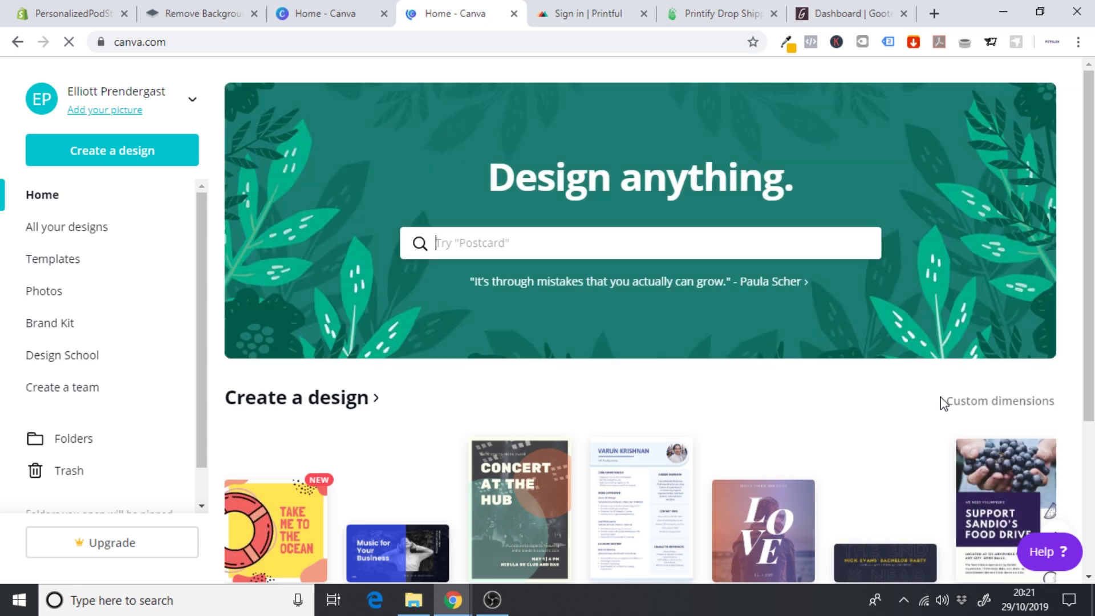
left_click(992, 404)
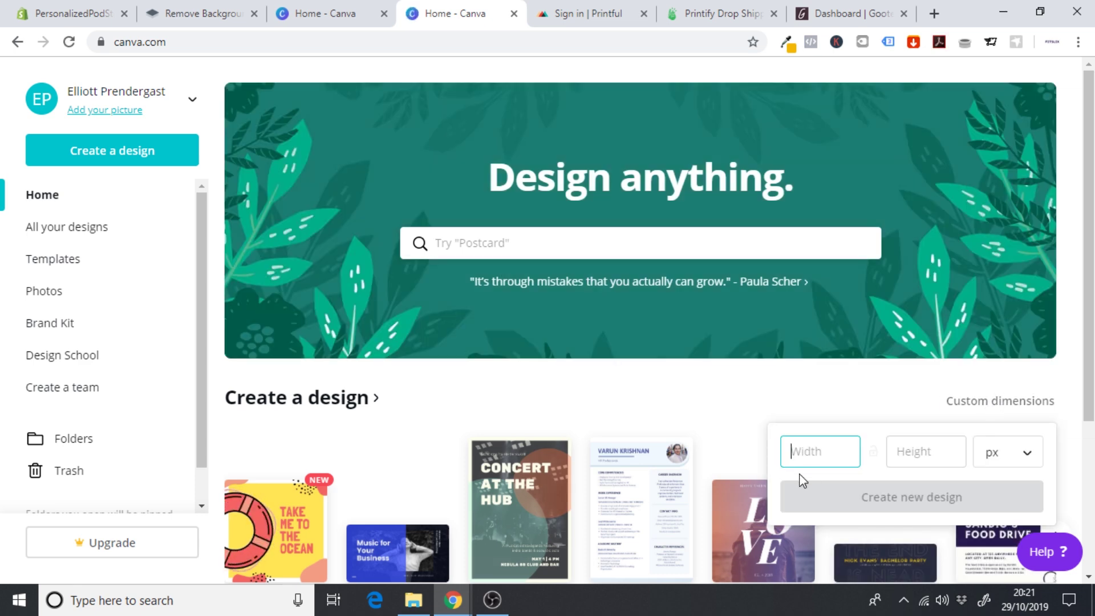
type("800")
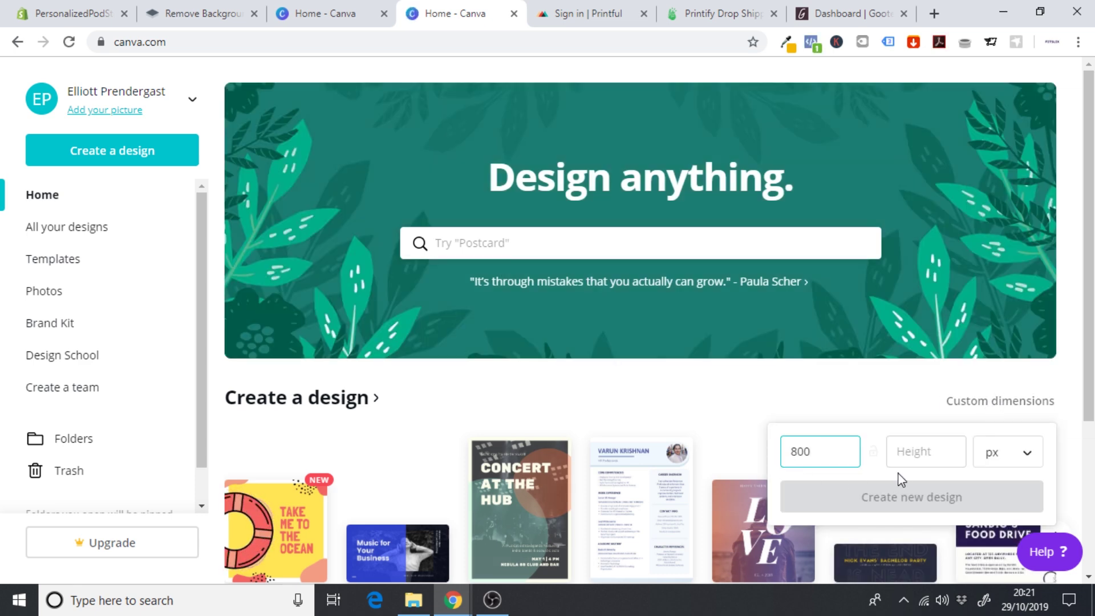
left_click(906, 450)
type("800")
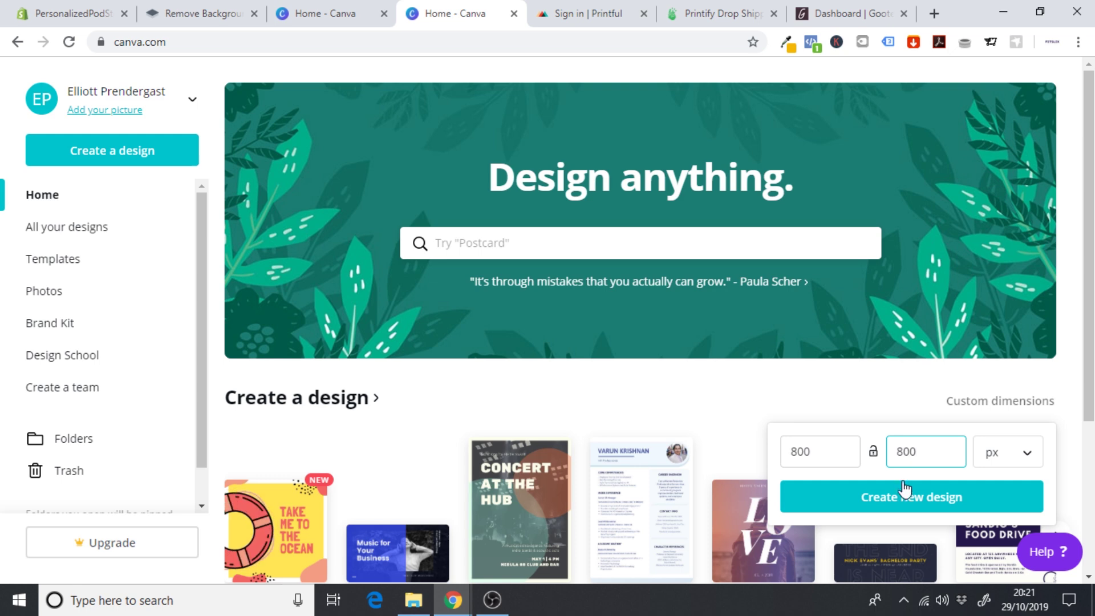
left_click(896, 494)
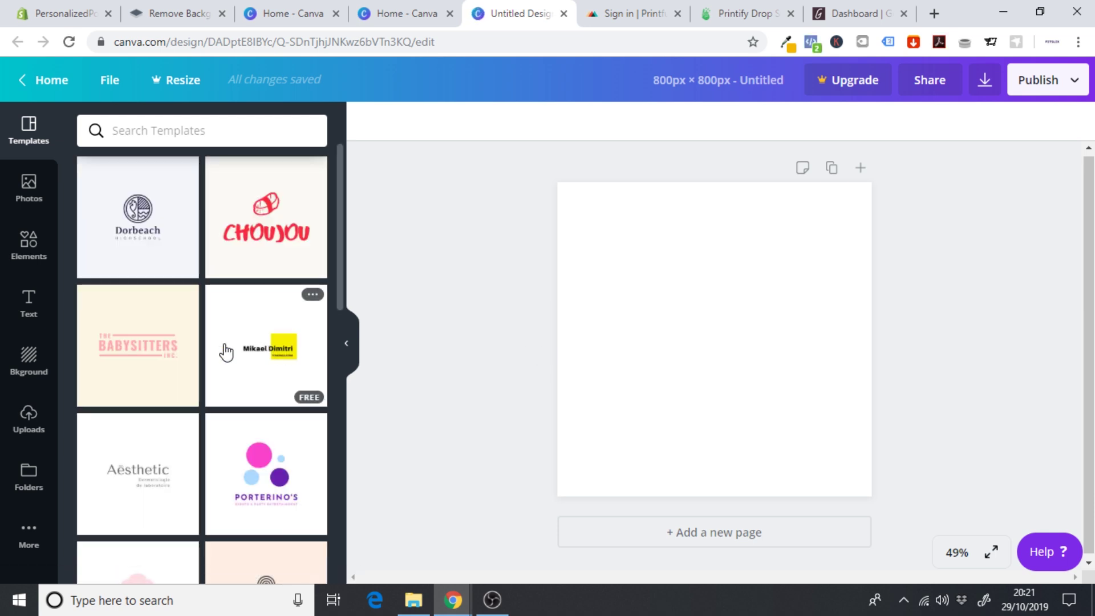
- Upload the photo WA-IMG-20190929-cec2dc8f from the computer into Canva's Uploads
left_click(35, 435)
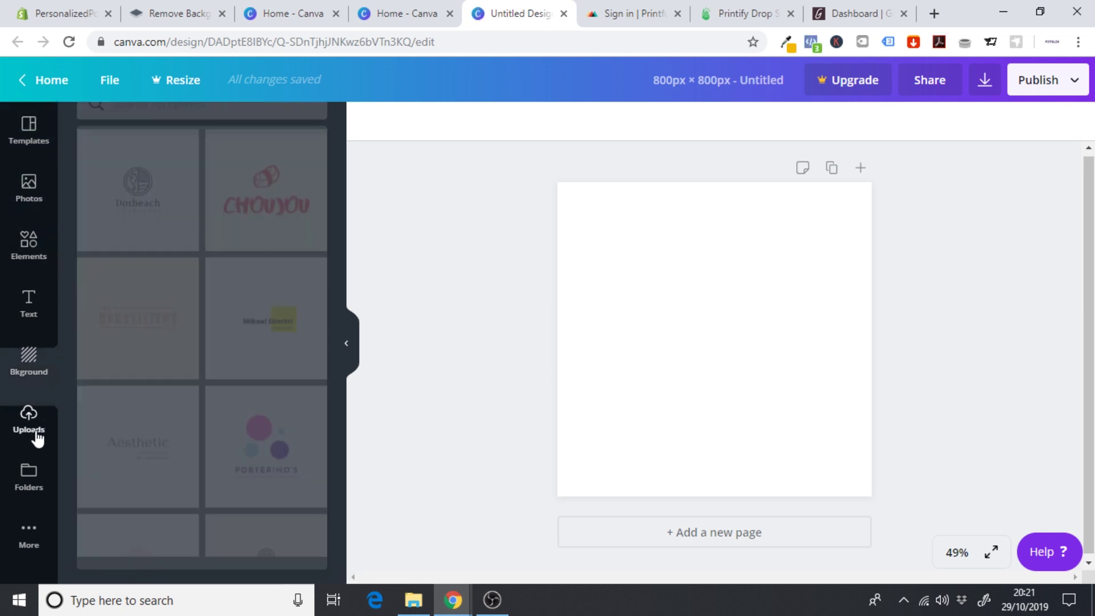
left_click(184, 127)
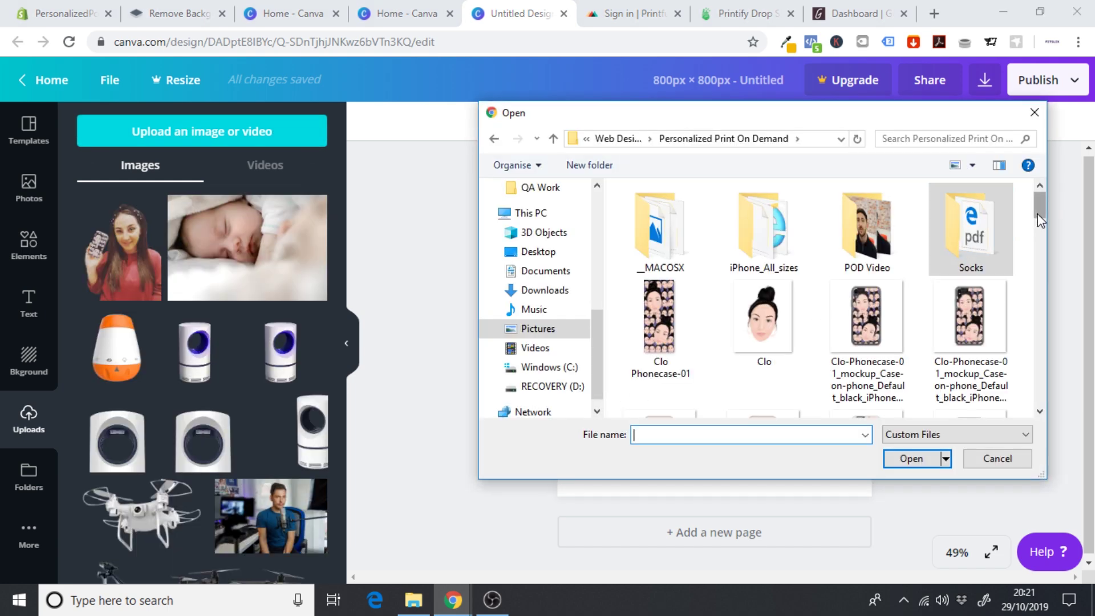
mouse_move(1040, 205)
left_mouse_down()
mouse_move(1040, 234)
mouse_move(1040, 205)
left_mouse_up()
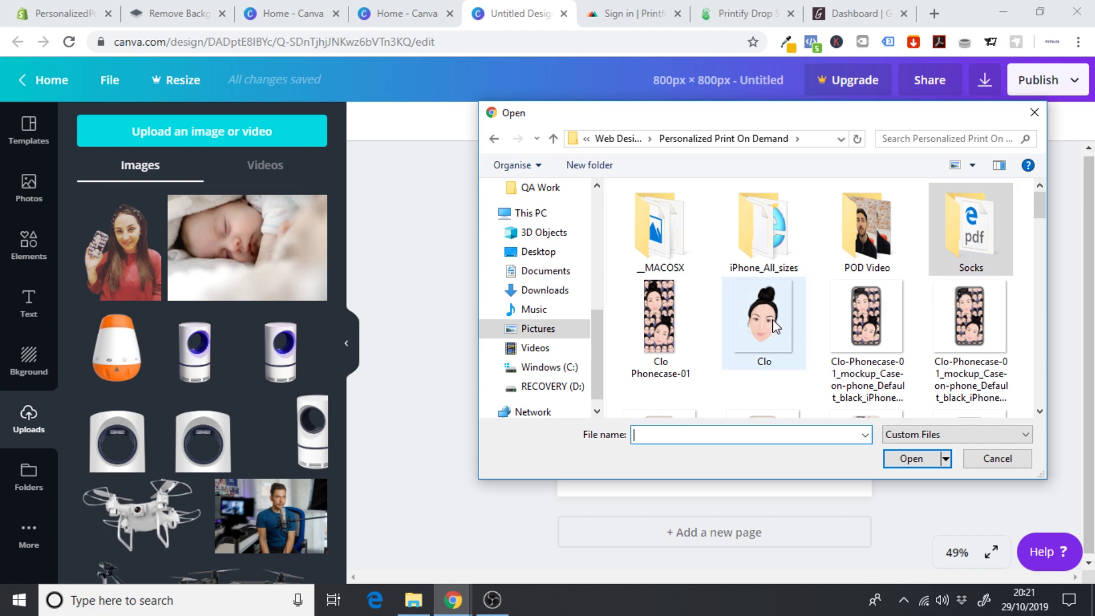
left_click_drag(1040, 205, 1070, 379)
scroll(910, 313, "down", 3)
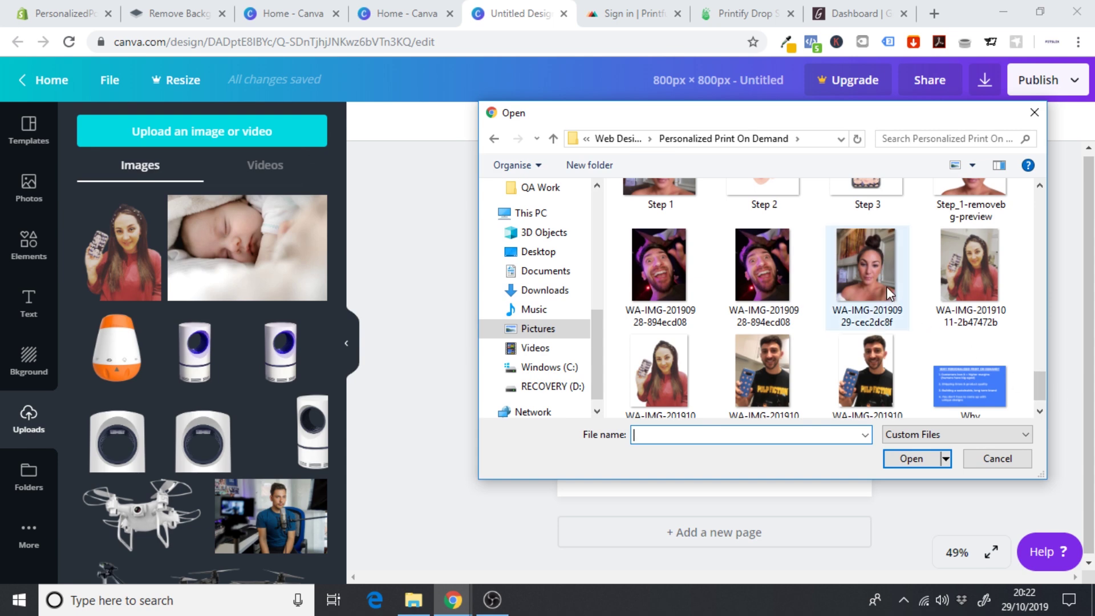
left_click(890, 294)
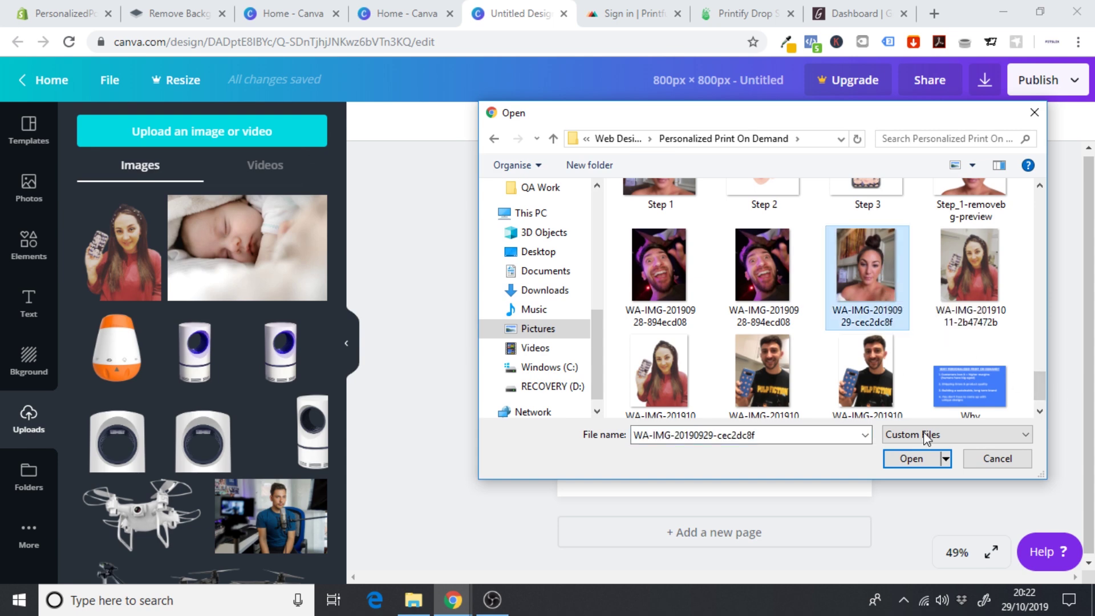
left_click(911, 458)
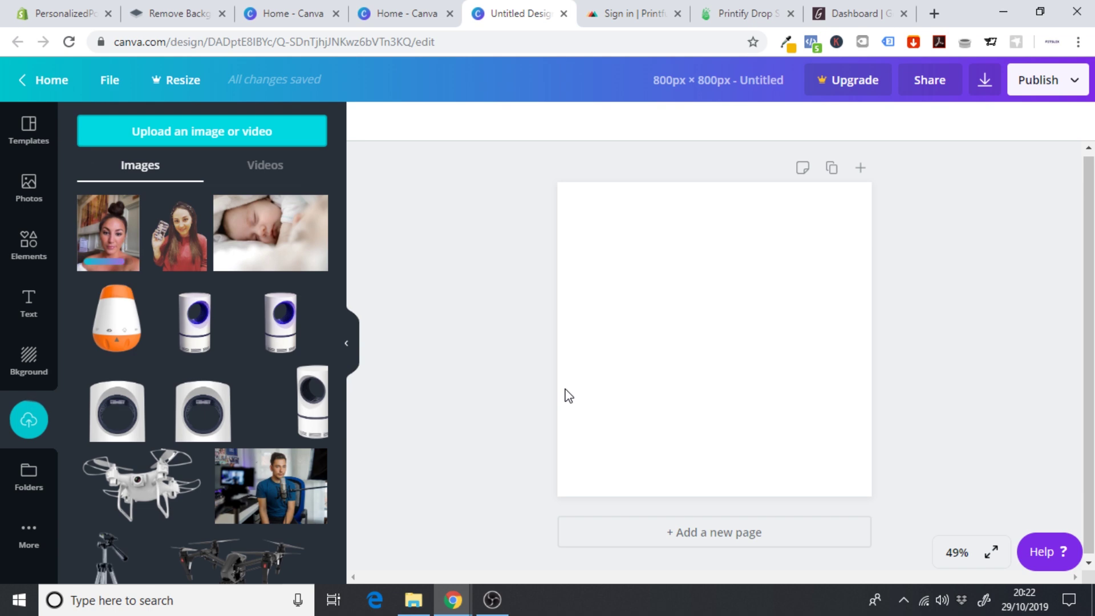
- Place the uploaded selfie on the page and resize it to fill the whole canvas
left_click(117, 242)
left_click_drag(730, 343, 677, 312)
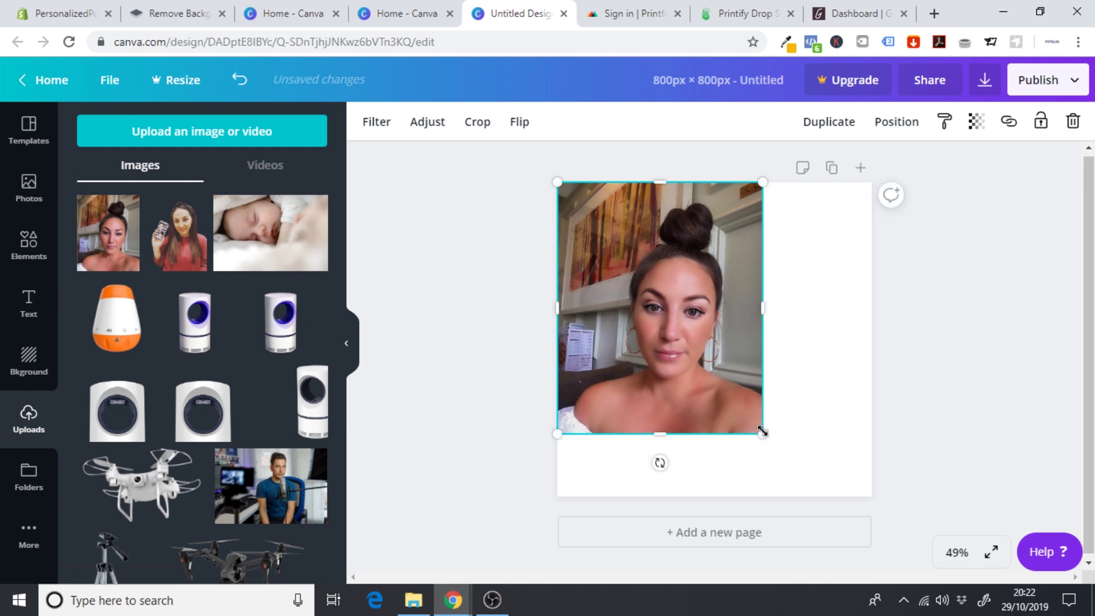
left_click_drag(763, 434, 923, 535)
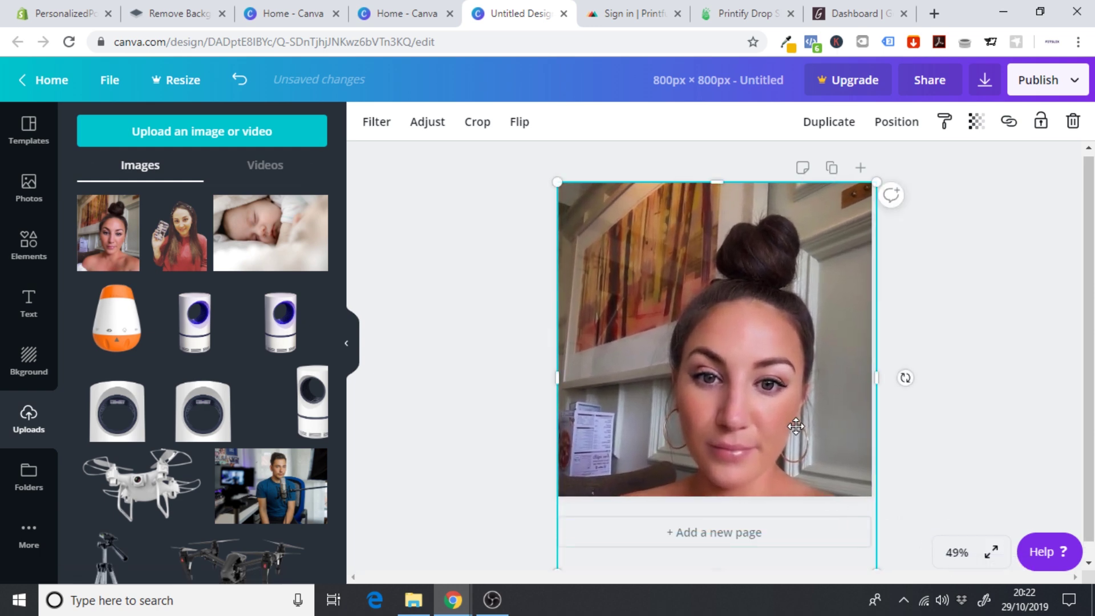
mouse_move(796, 425)
left_mouse_down()
mouse_move(795, 404)
mouse_move(780, 399)
mouse_move(790, 405)
left_mouse_up()
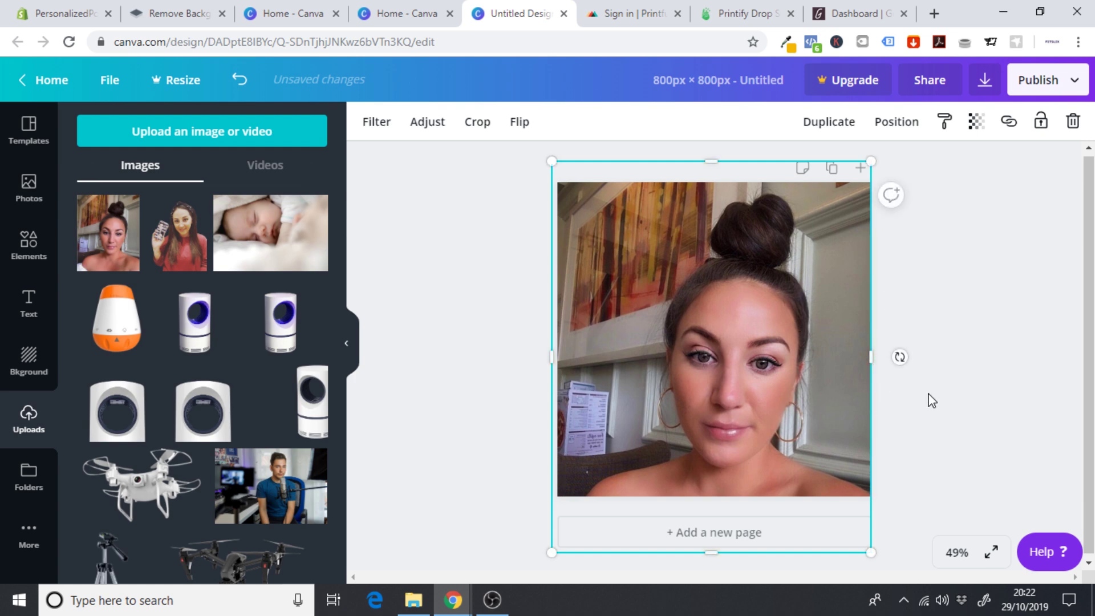
left_click(931, 400)
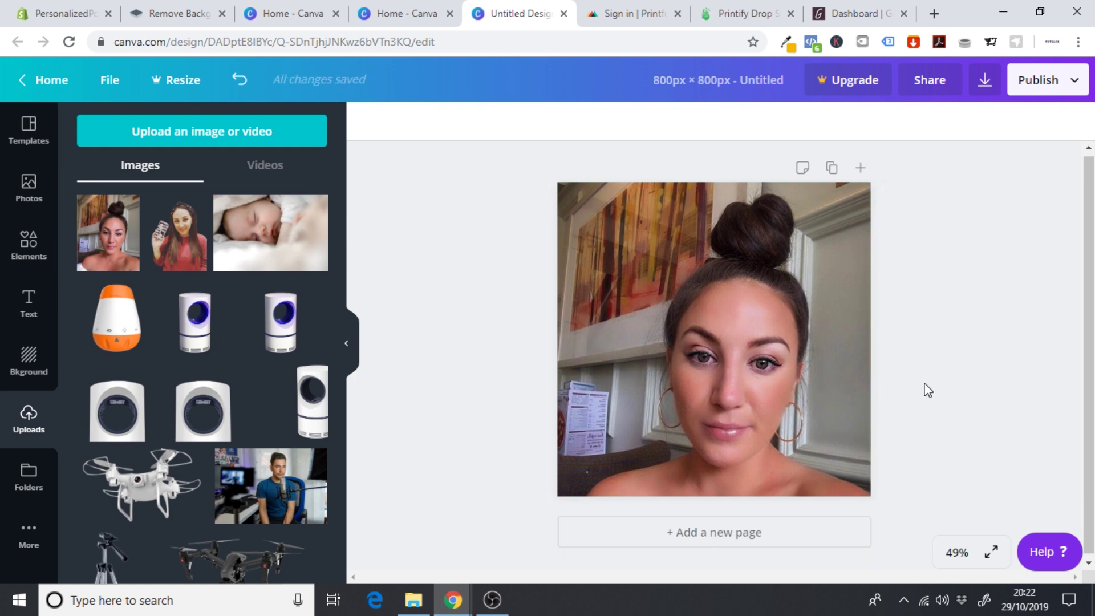
- Name the design 'Upload your image' and download it as a PNG
left_click(738, 94)
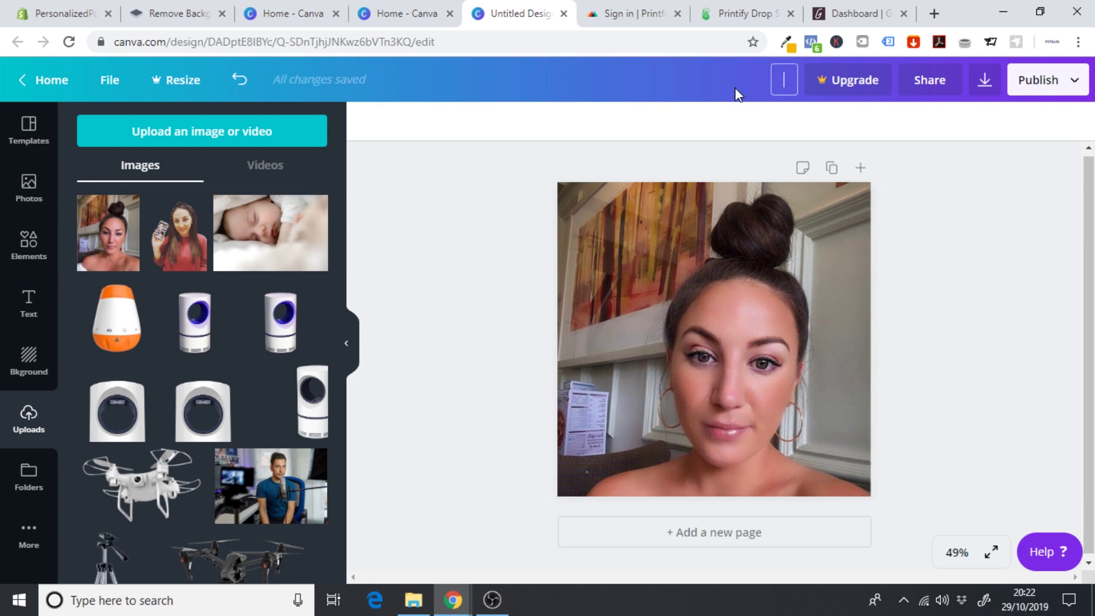
type("Upload your image")
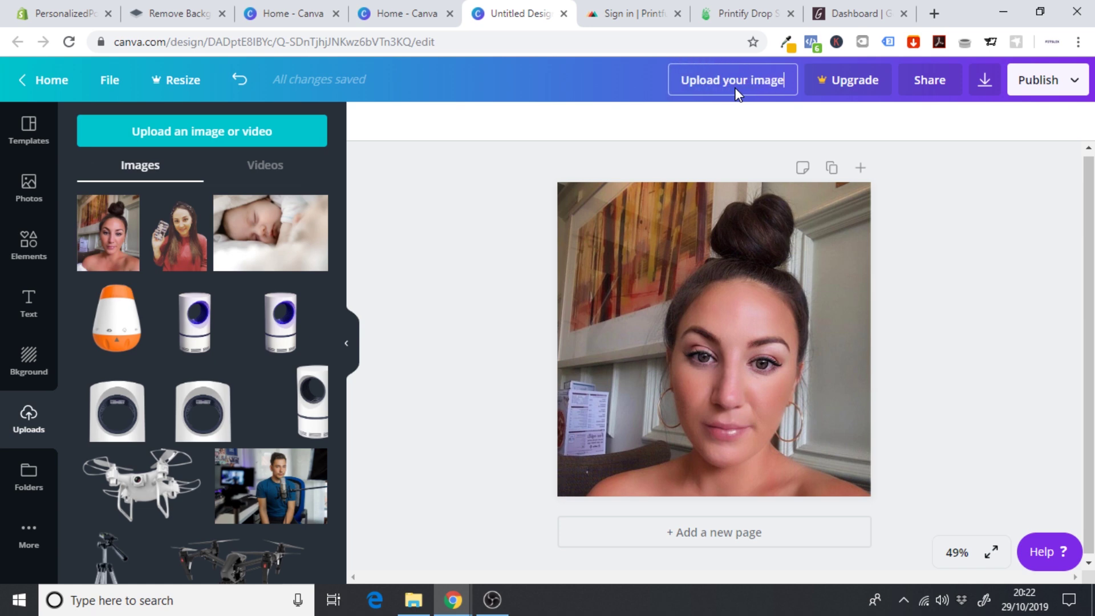
left_click(997, 207)
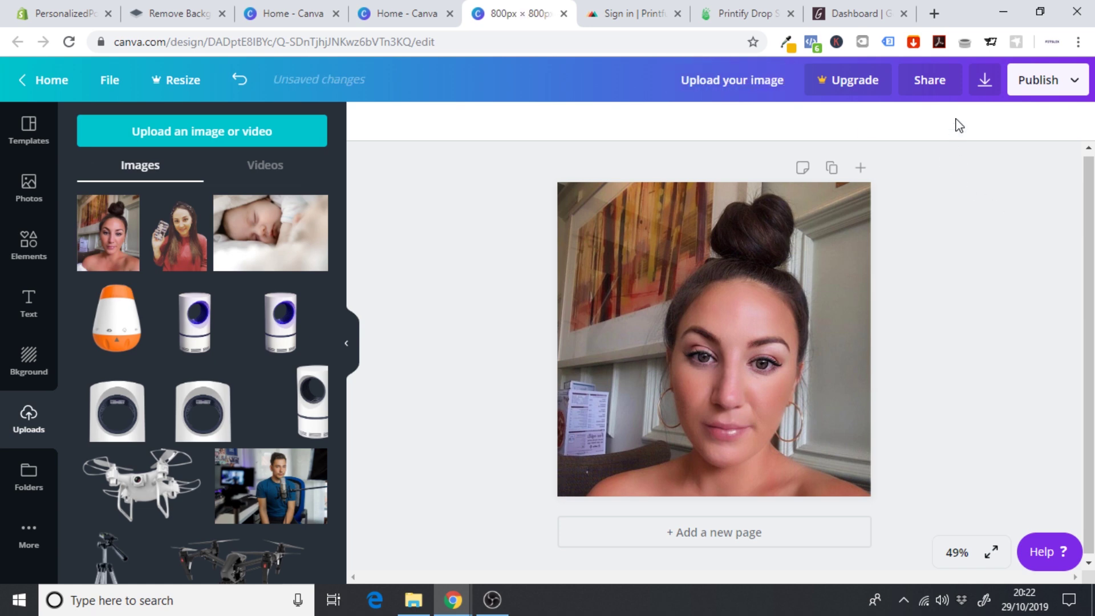
left_click(985, 81)
left_click(948, 290)
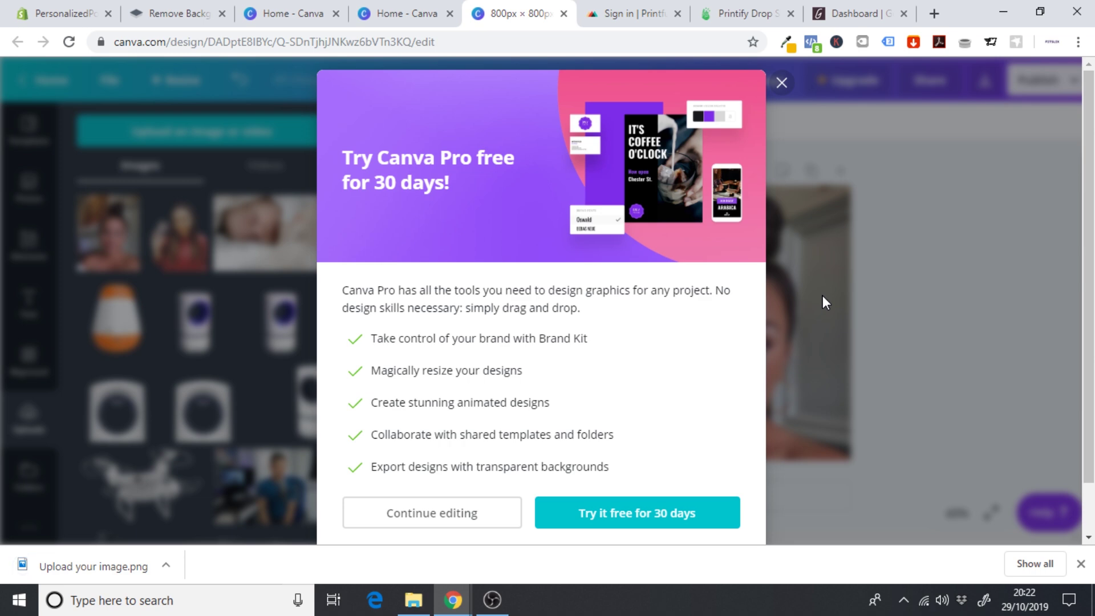
left_click(781, 83)
left_click(1081, 564)
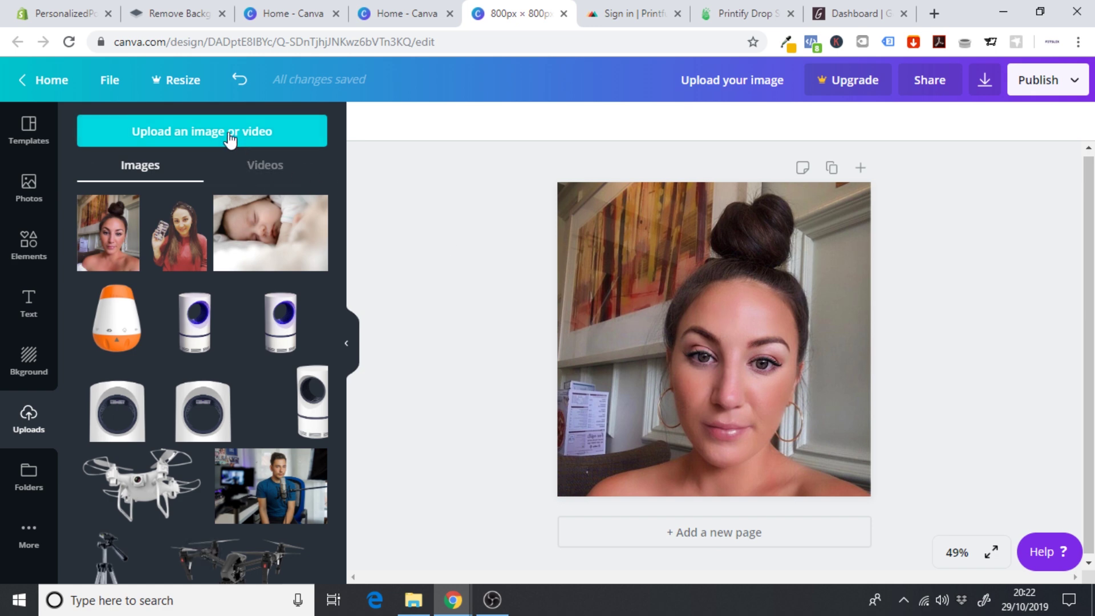
- Replace the selfie with the uploaded Clo cartoon face, enlarged and centred on the page
left_click(665, 354)
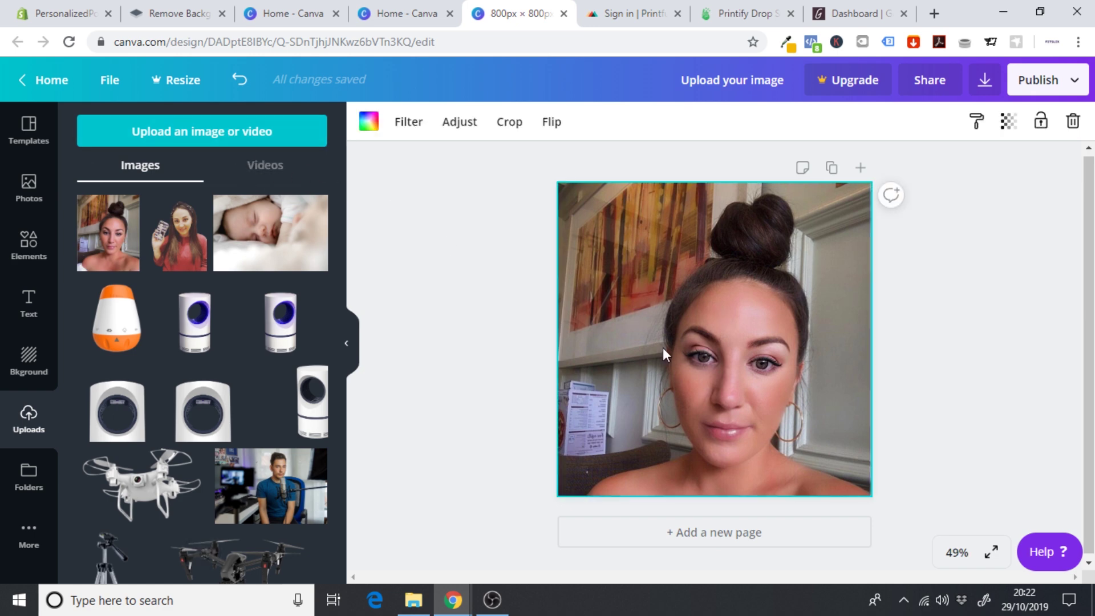
key("Delete")
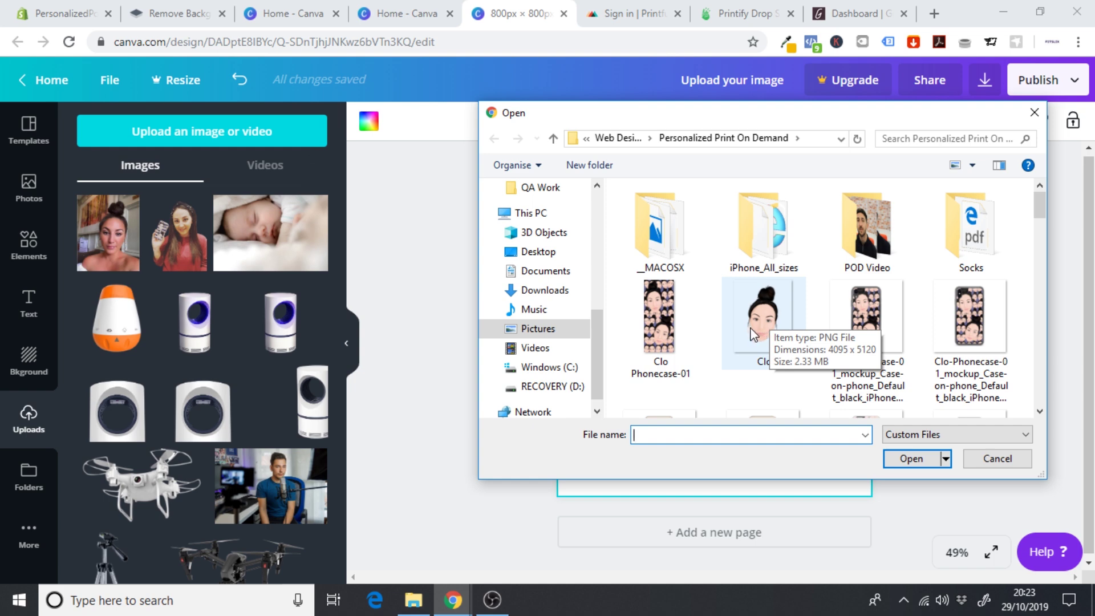
left_click(762, 330)
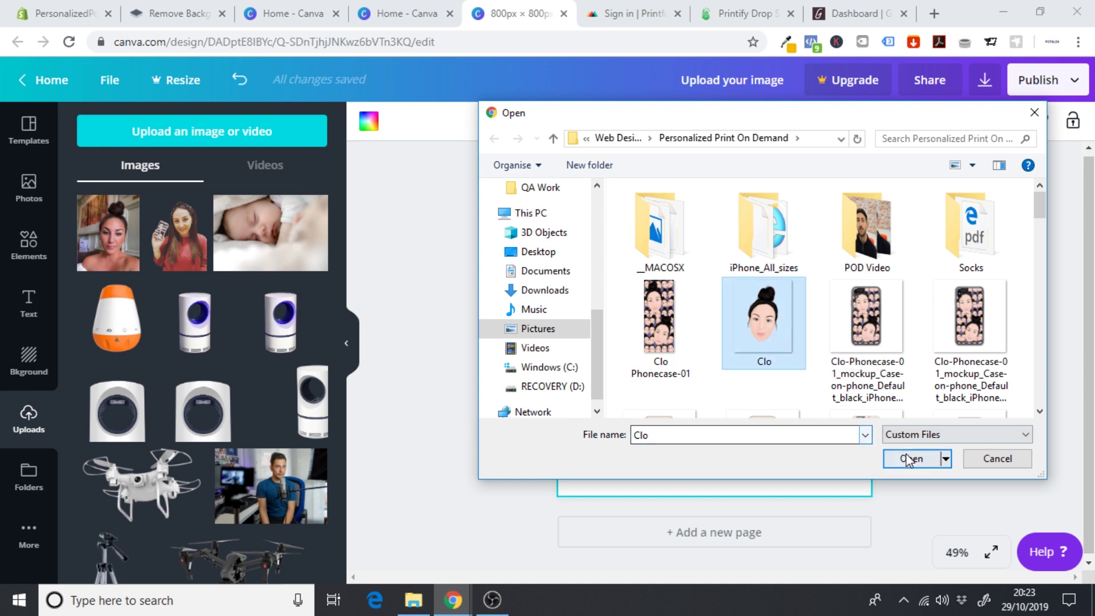
left_click(912, 458)
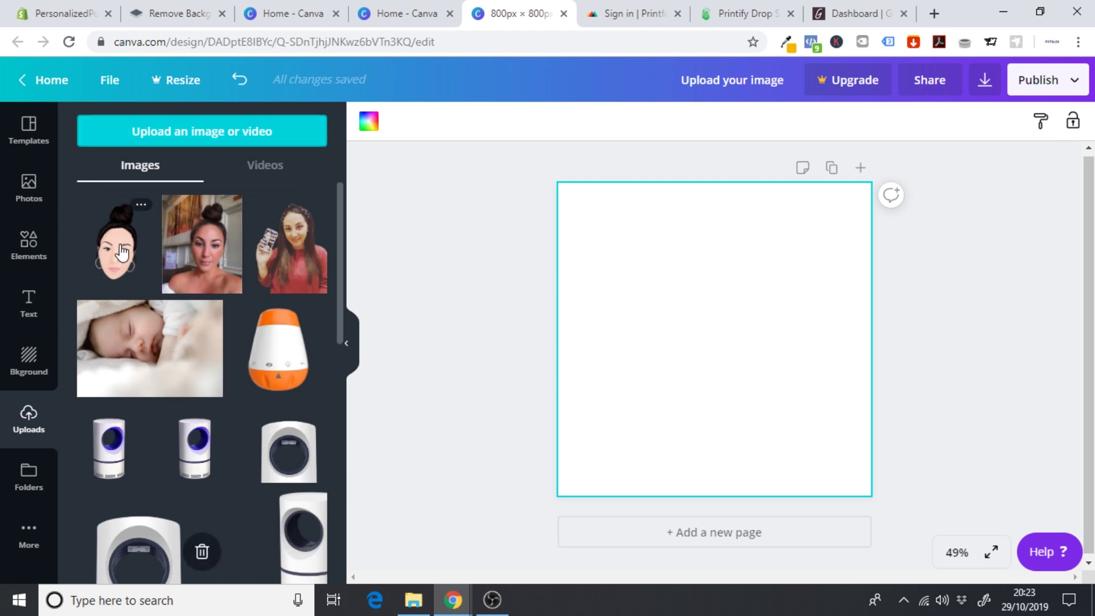
left_click(122, 252)
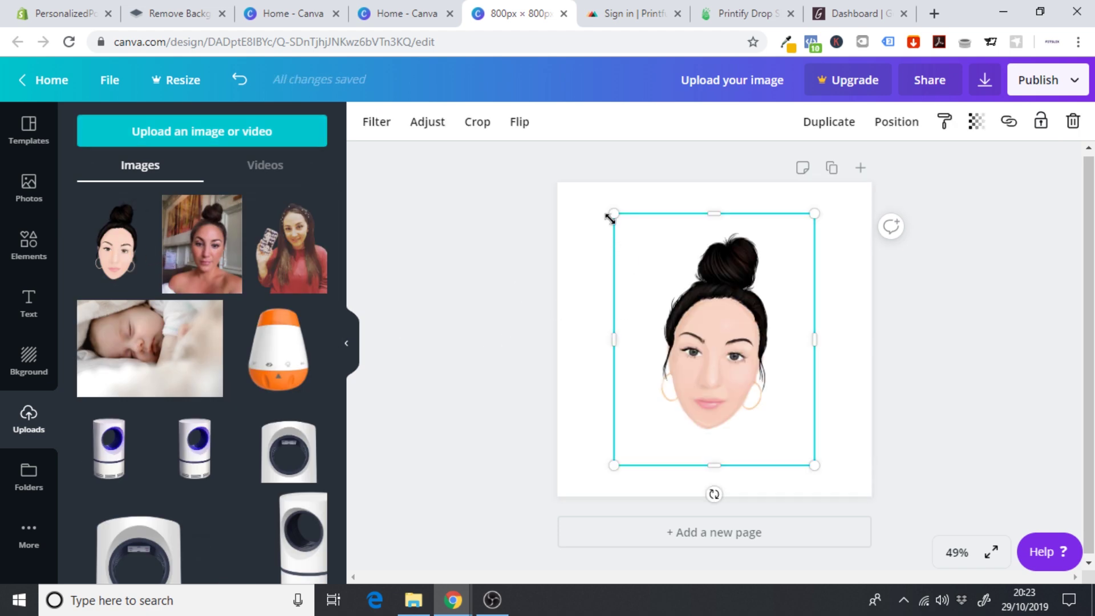
left_click_drag(609, 219, 488, 179)
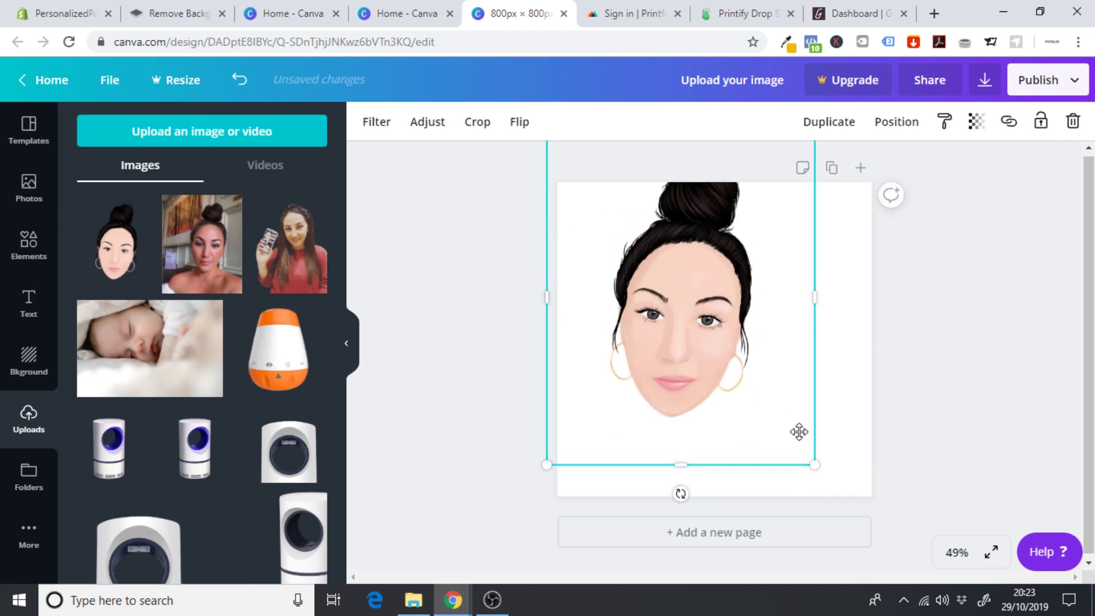
left_click_drag(817, 466, 832, 482)
left_click_drag(687, 364, 710, 396)
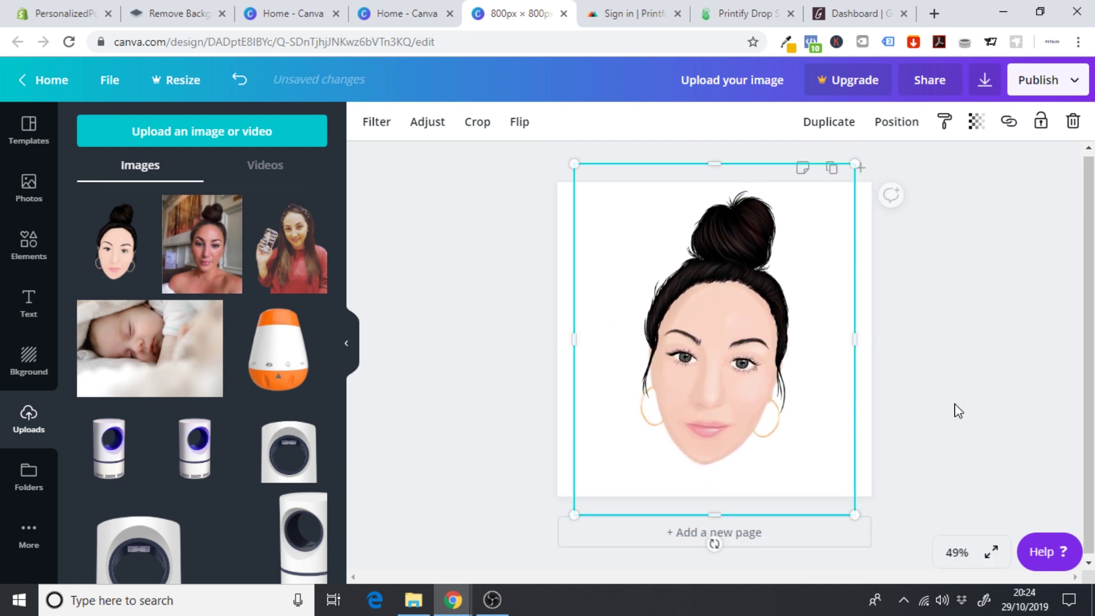
left_click(958, 411)
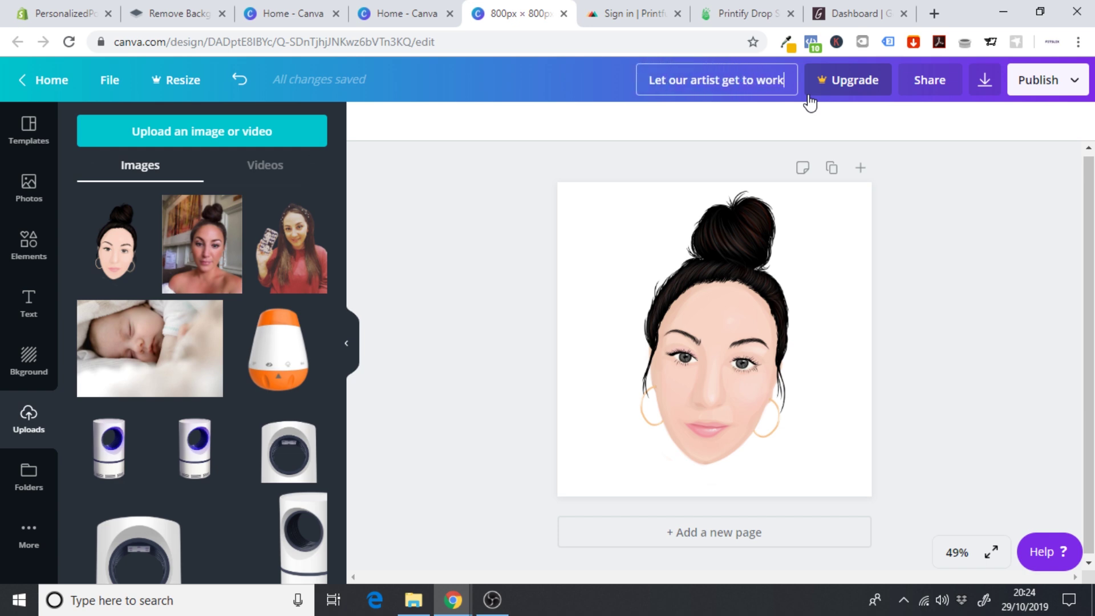
- Download the cartoon design as a PNG file
left_click(981, 93)
left_click(938, 280)
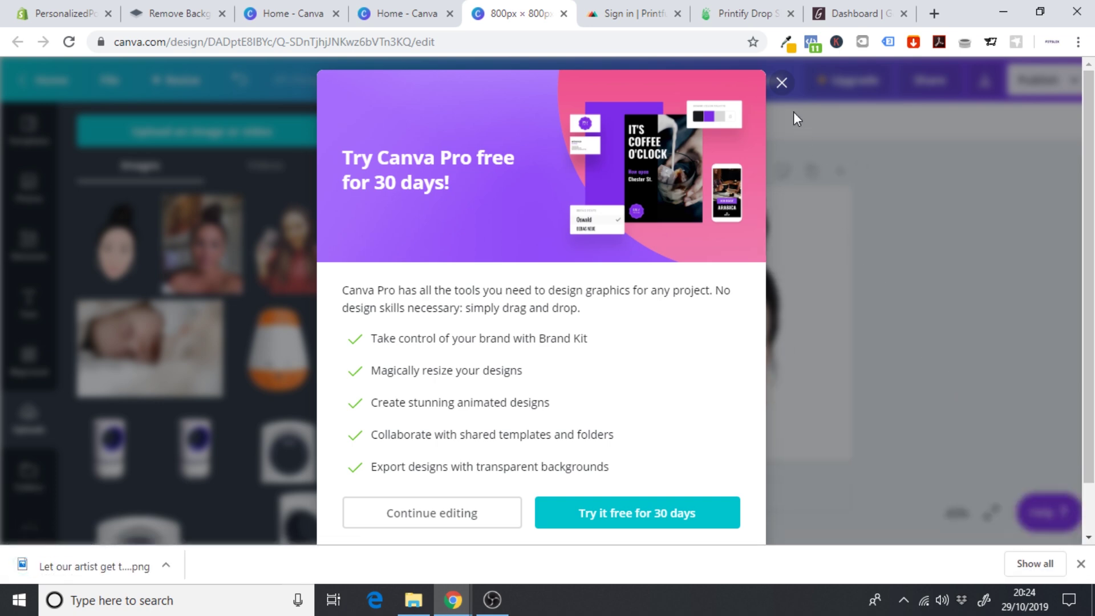
left_click(781, 83)
left_click(1082, 564)
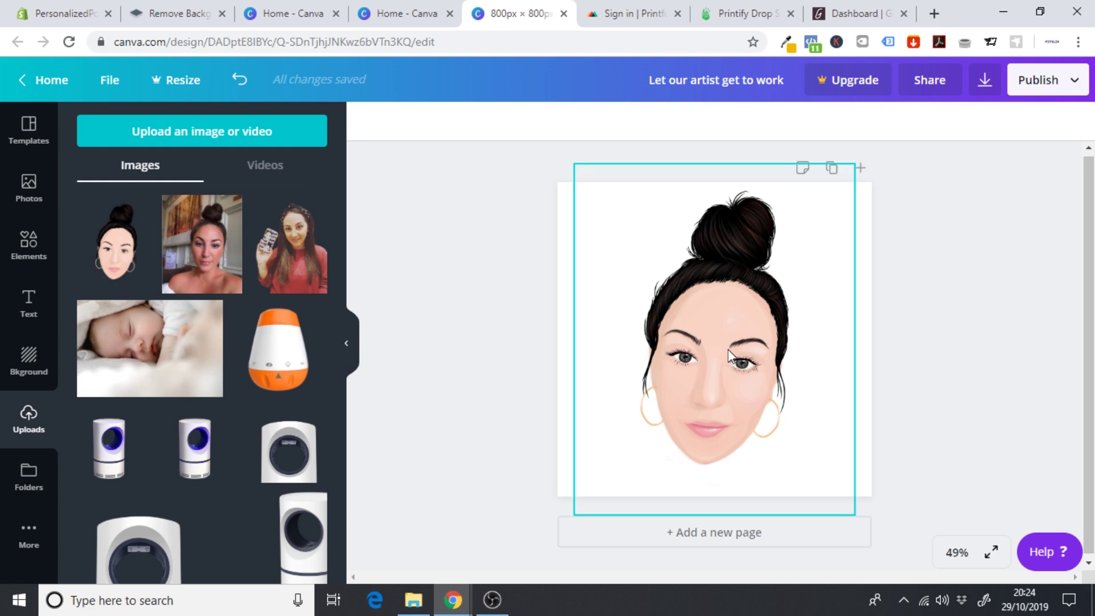
- Upload the 'Upload your image' file and set it as the first HOW IT WORKS column's image
left_click(53, 5)
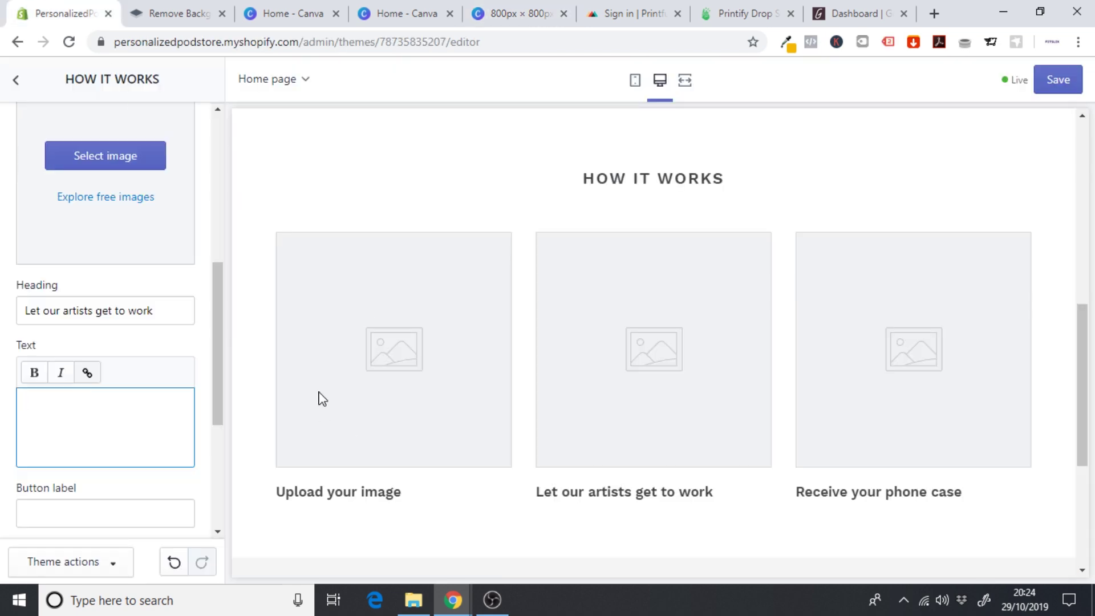
left_click_drag(215, 353, 209, 207)
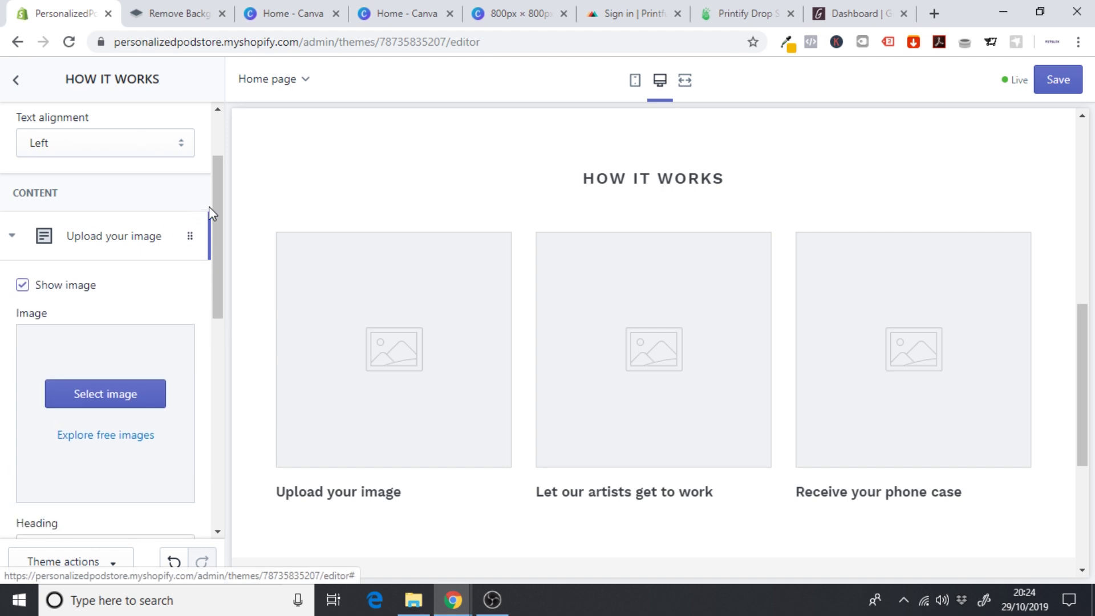
left_click(102, 399)
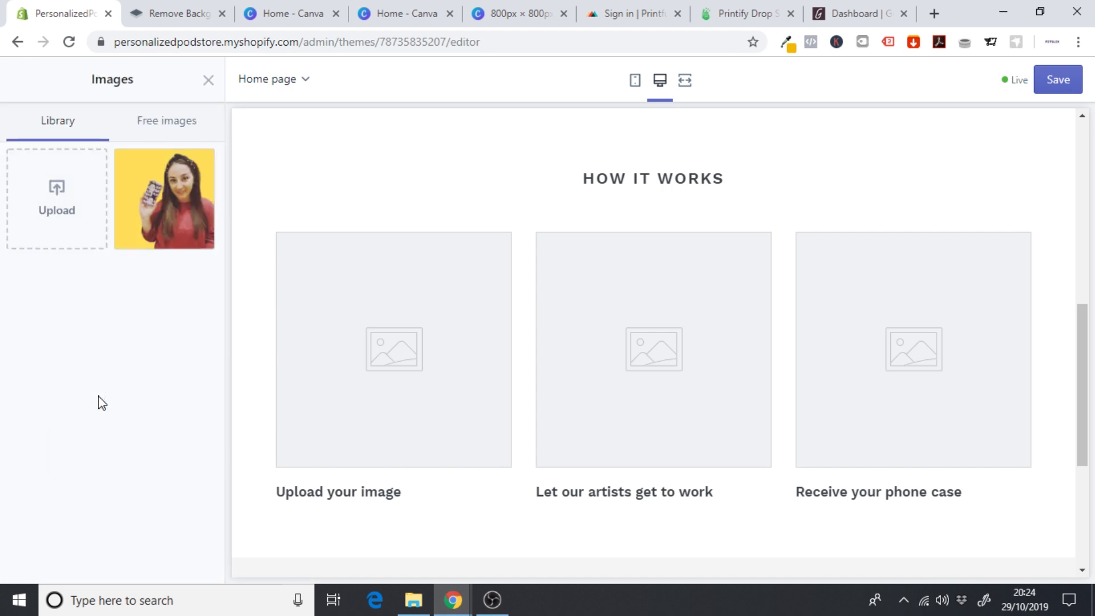
left_click(50, 206)
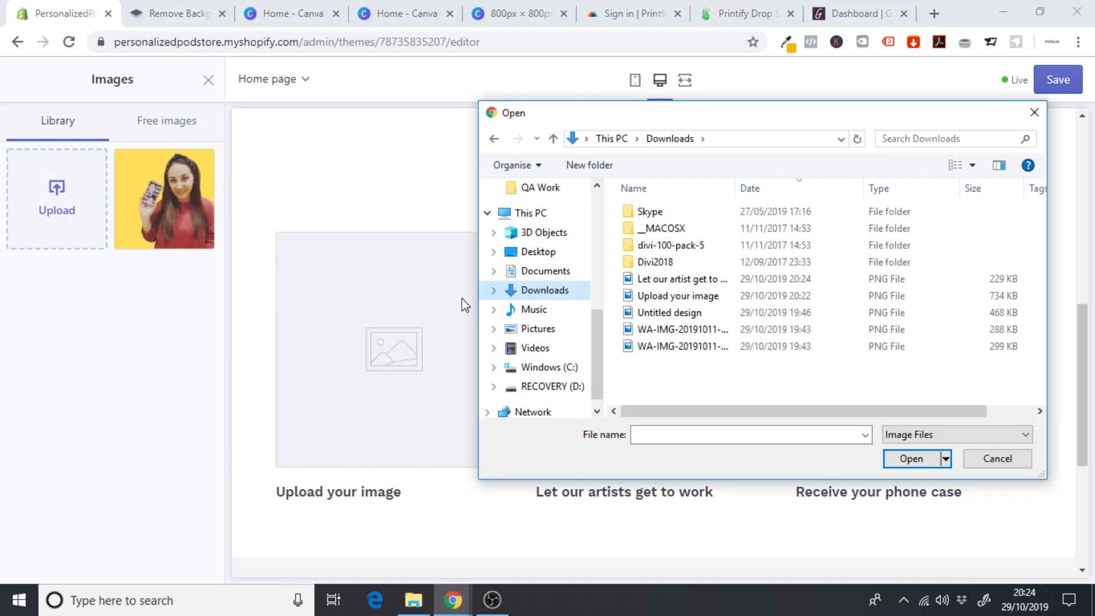
left_click(673, 298)
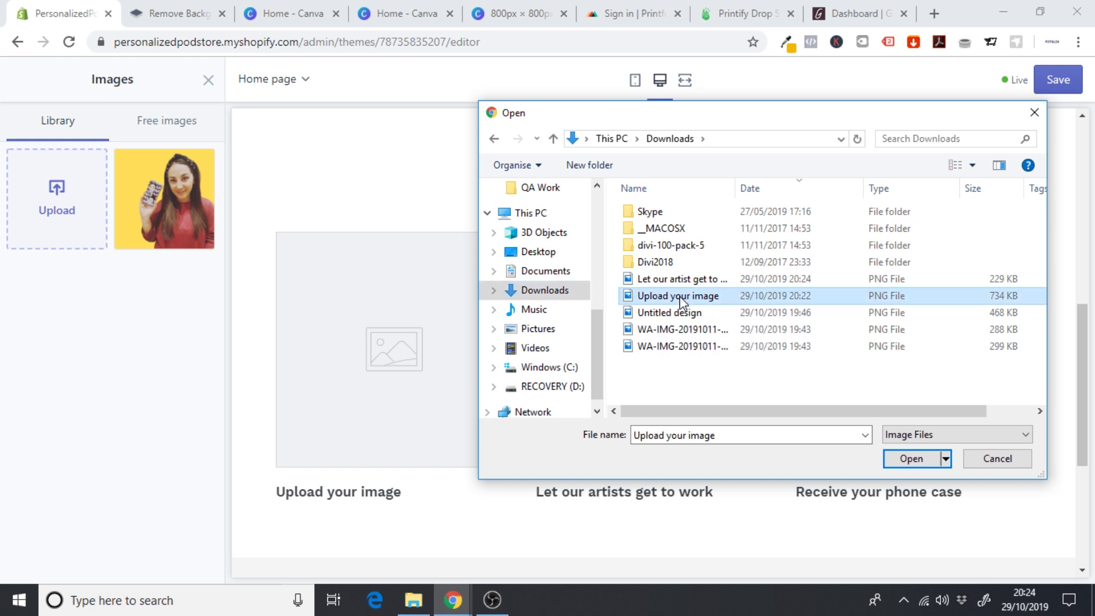
left_click(911, 458)
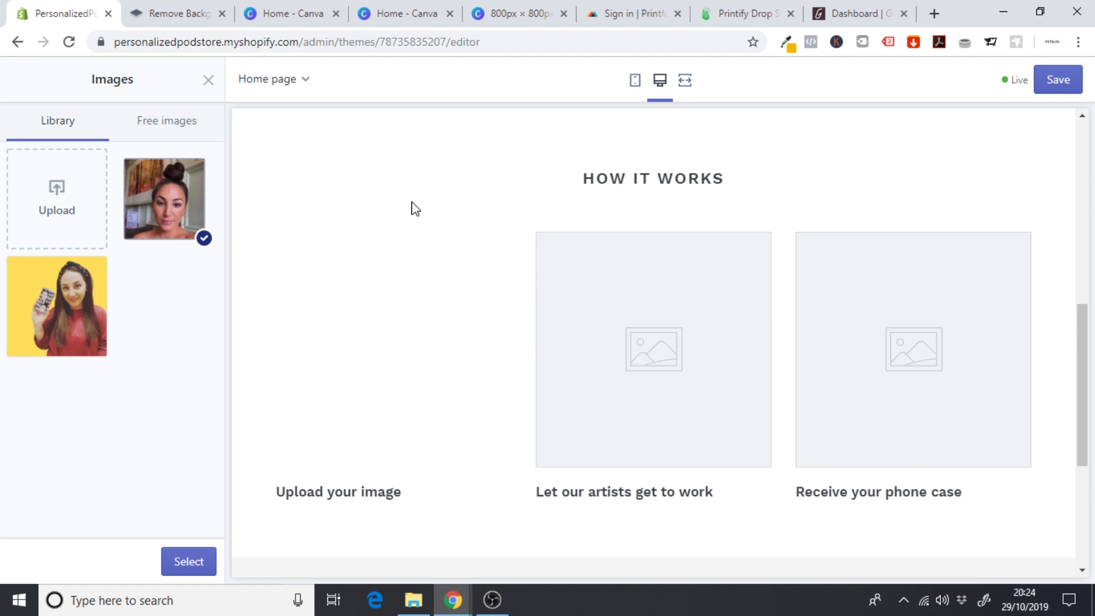
left_click(187, 563)
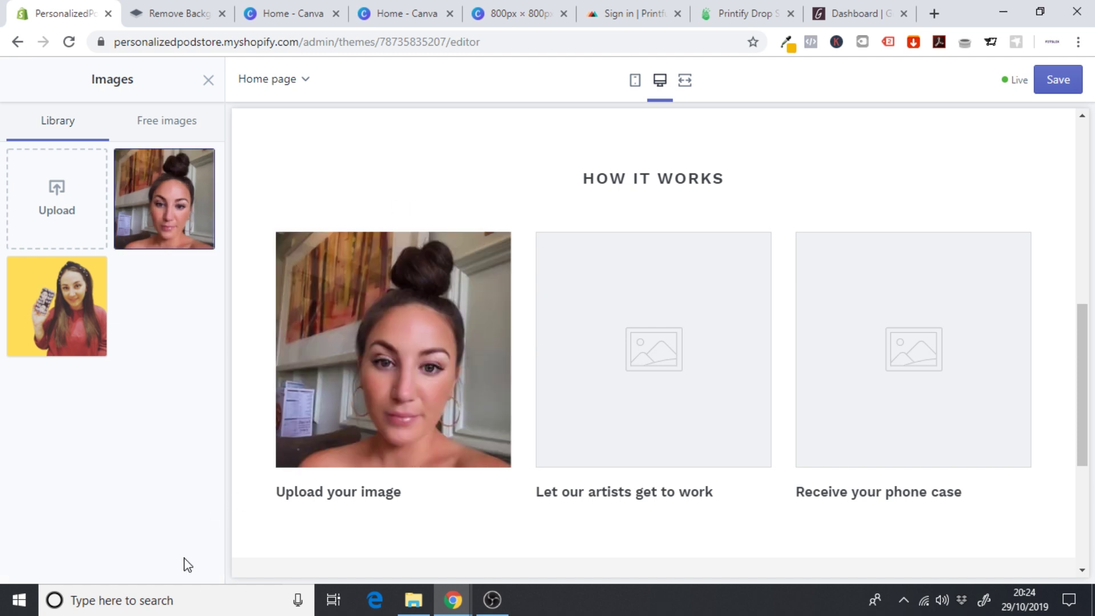
- Start the first step's description: 'Upload an image you would like to…'
left_click_drag(217, 285, 222, 401)
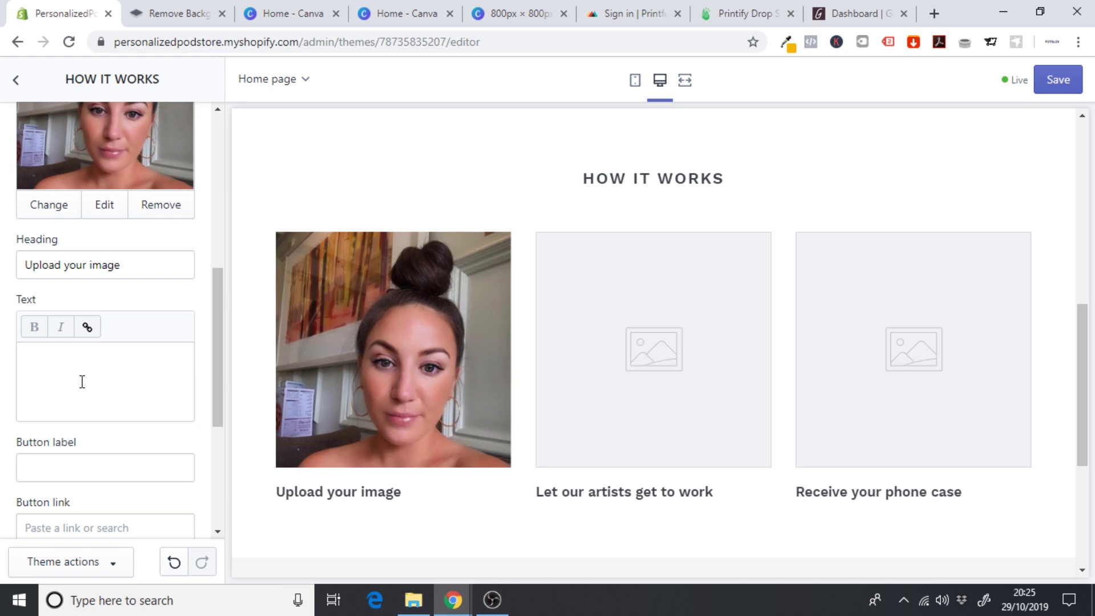
left_click(82, 381)
type("Upload an image you woul")
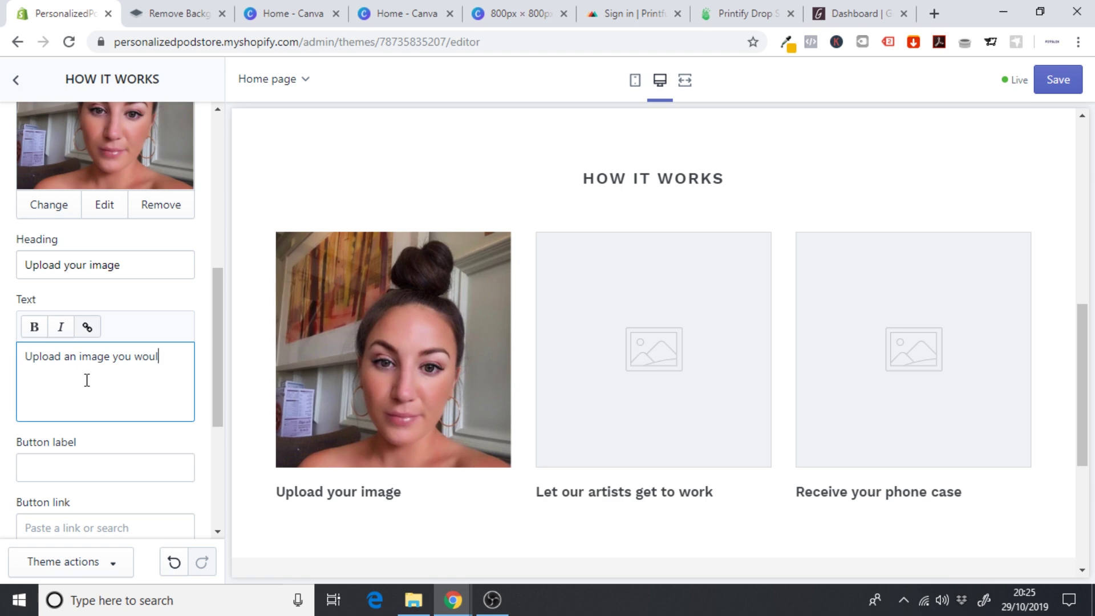
type("d like to add to your phone cae")
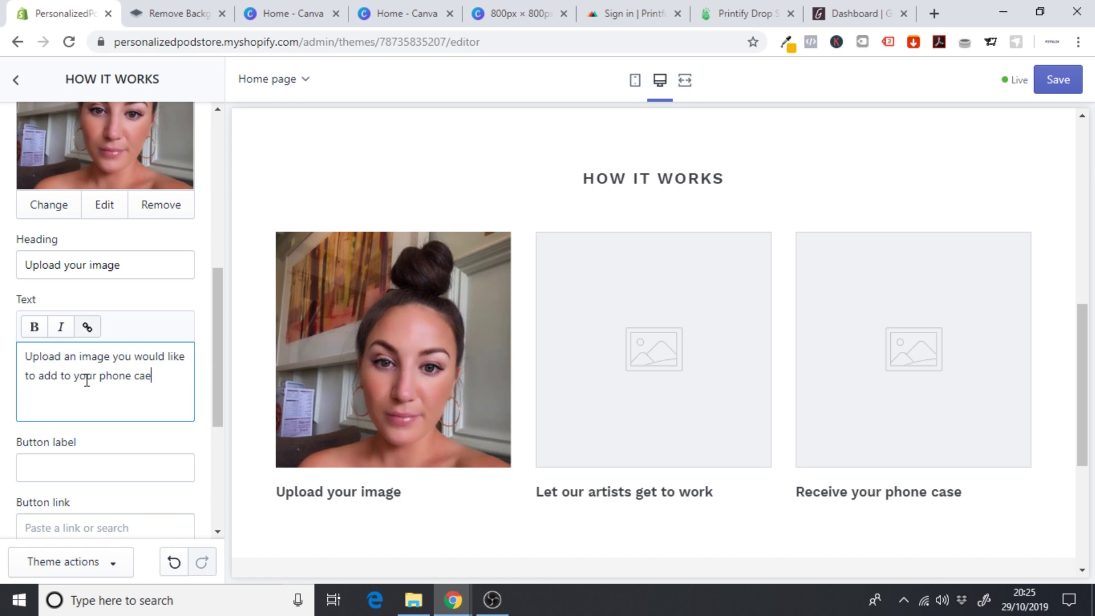
key("BackSpace")
type("se. I")
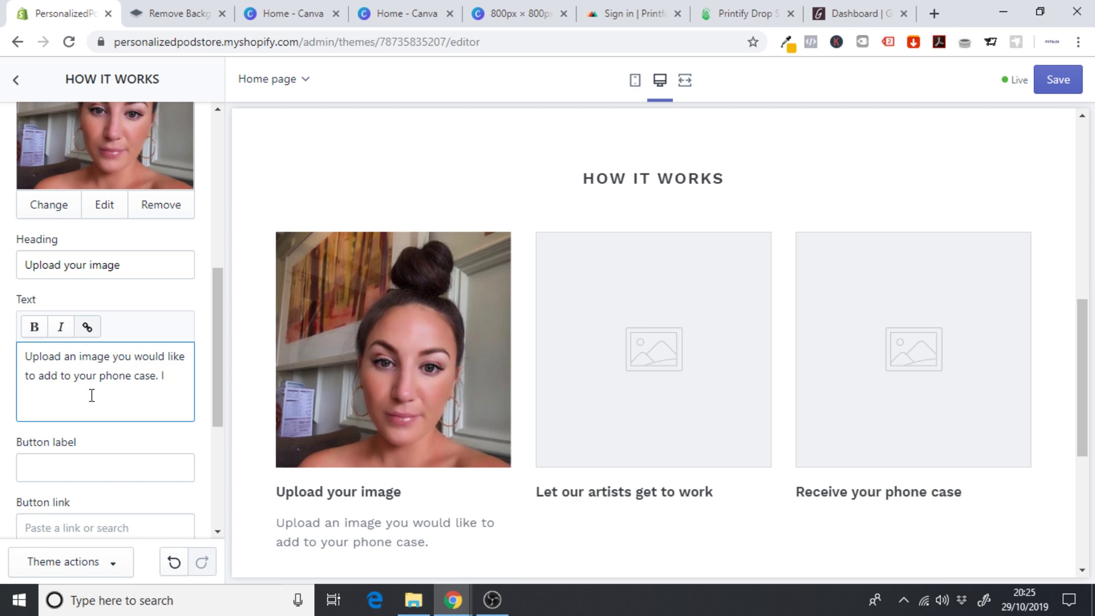
type("can be a")
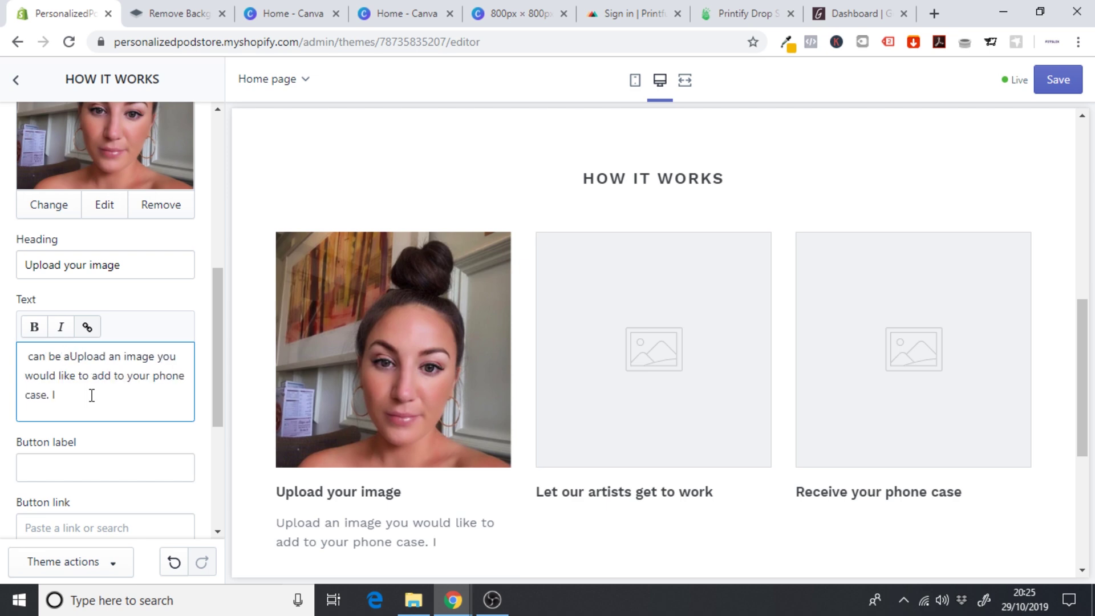
- Fix the description's typos and finish it with '…family member. The higher quality the image, the better'
left_click_drag(74, 358, 4, 374)
left_click(78, 358)
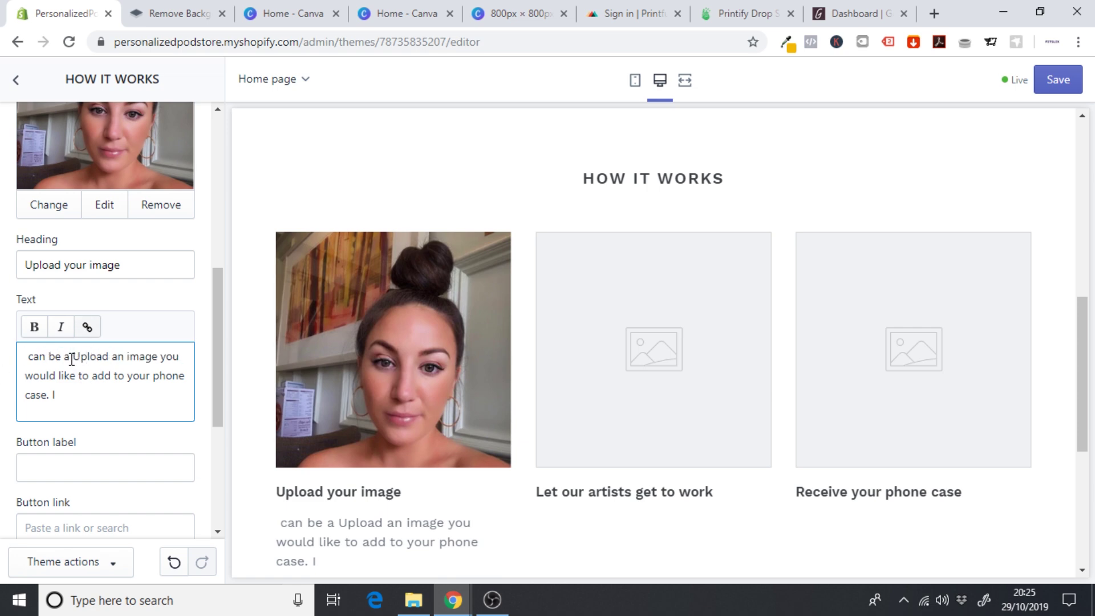
left_click_drag(70, 358, 36, 357)
key("BackSpace")
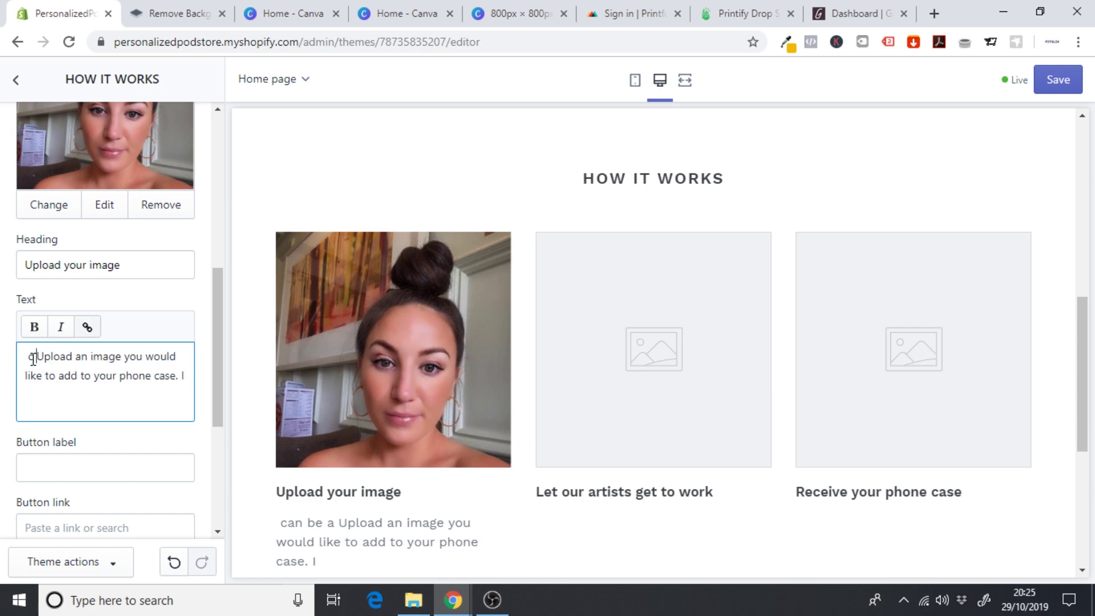
key("BackSpace")
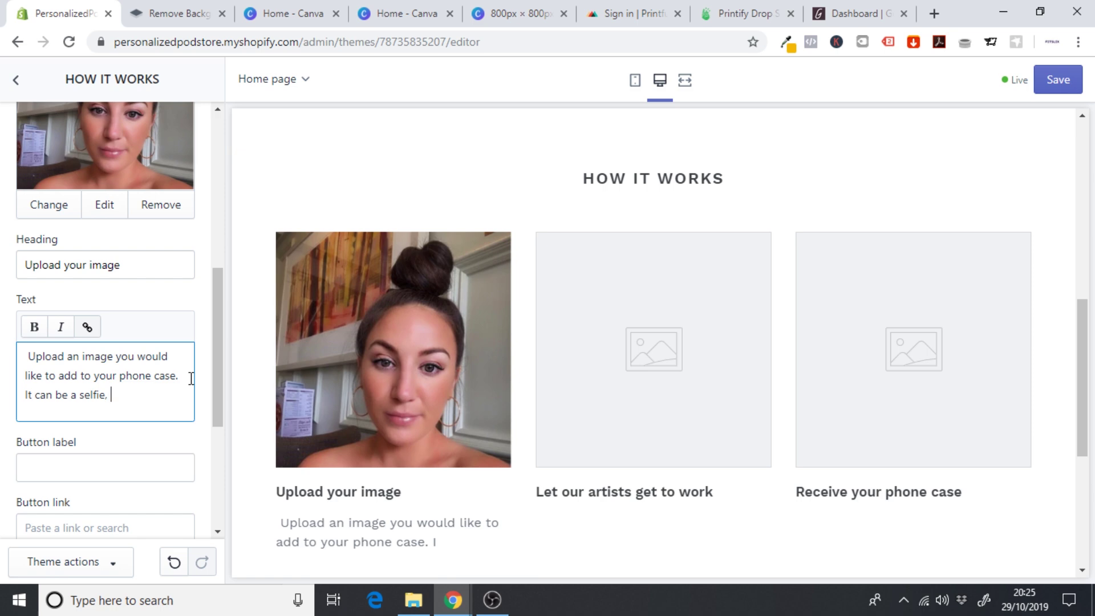
key("BackSpace")
key("BackSpace")
key("BackSpace")
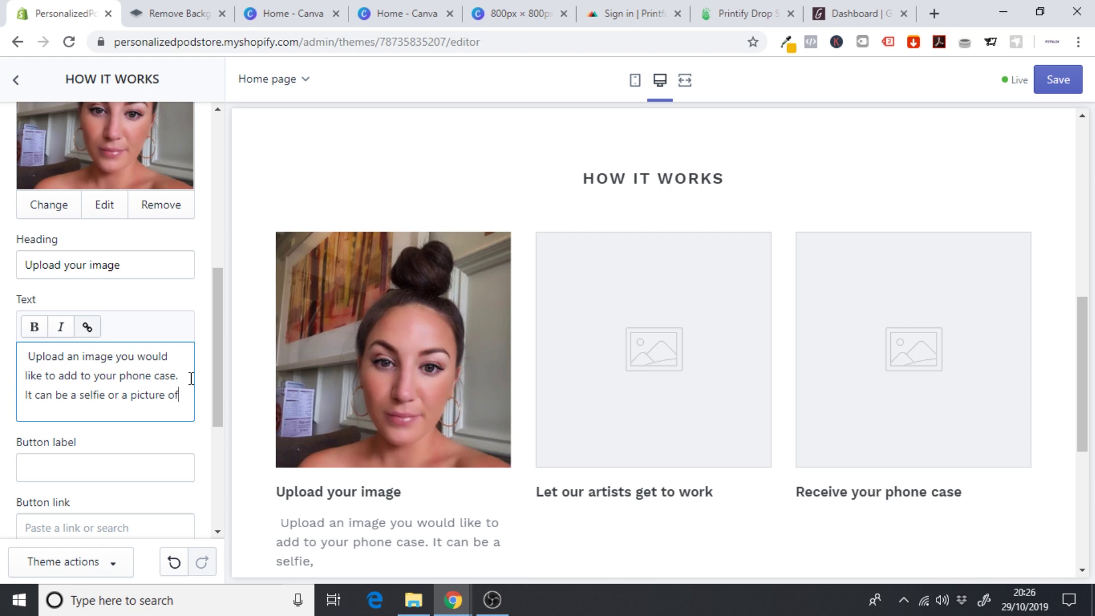
type("a friend or familty")
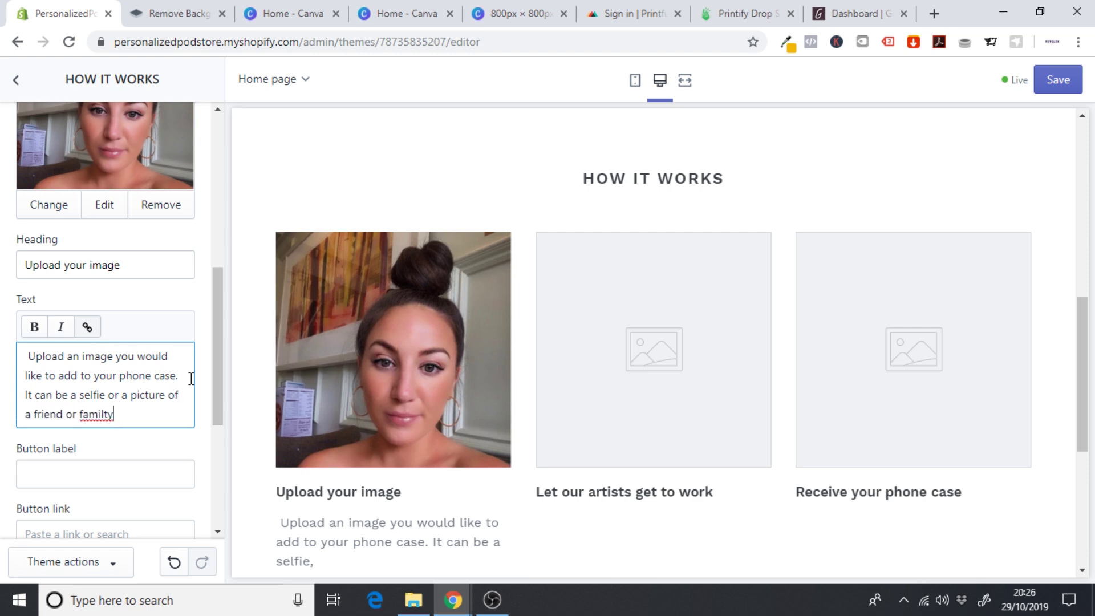
key("BackSpace")
key("BackSpace")
type("y member. The higher quali")
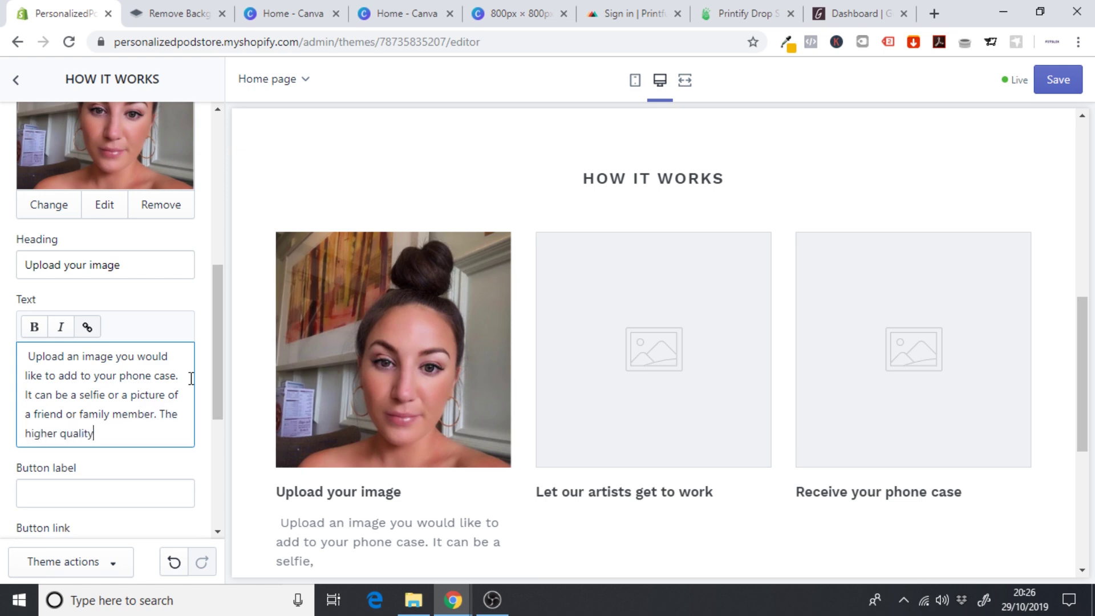
type("ty the image, the better.")
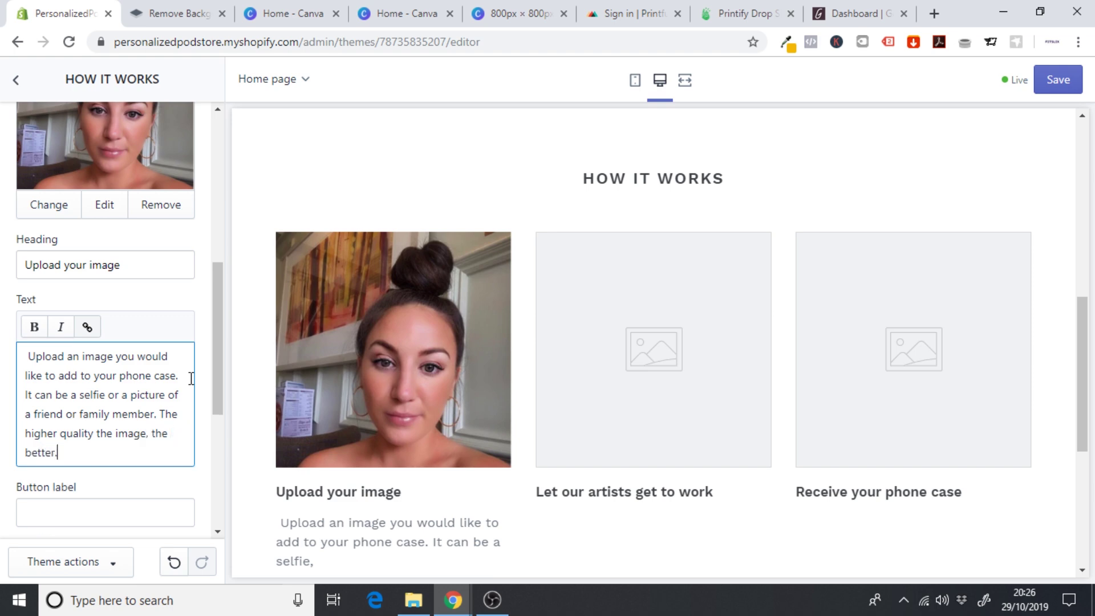
scroll(1087, 354, "down", 2)
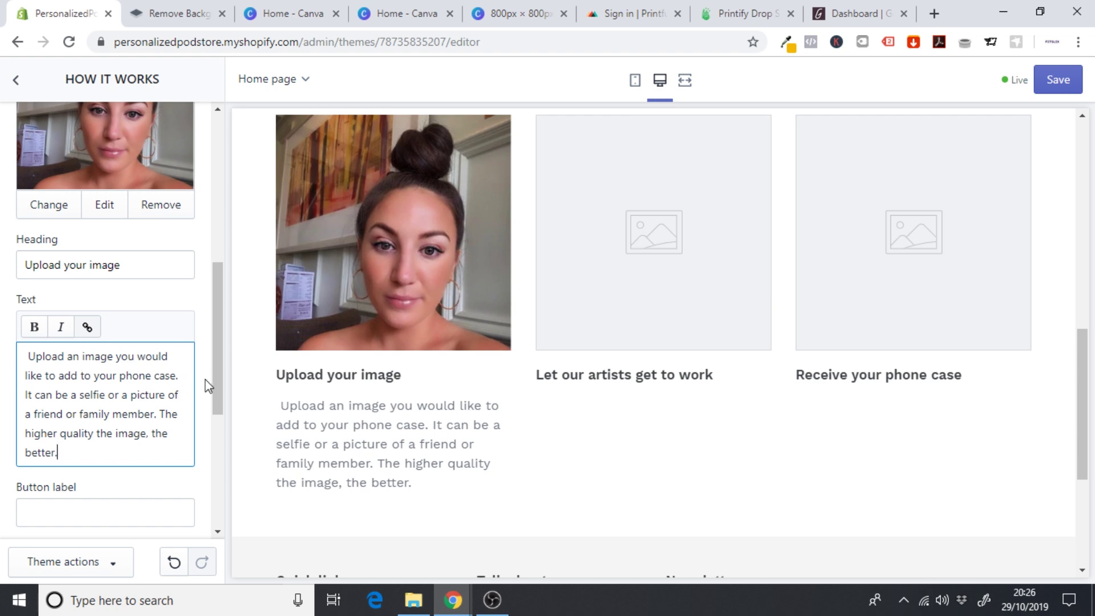
key("BackSpace")
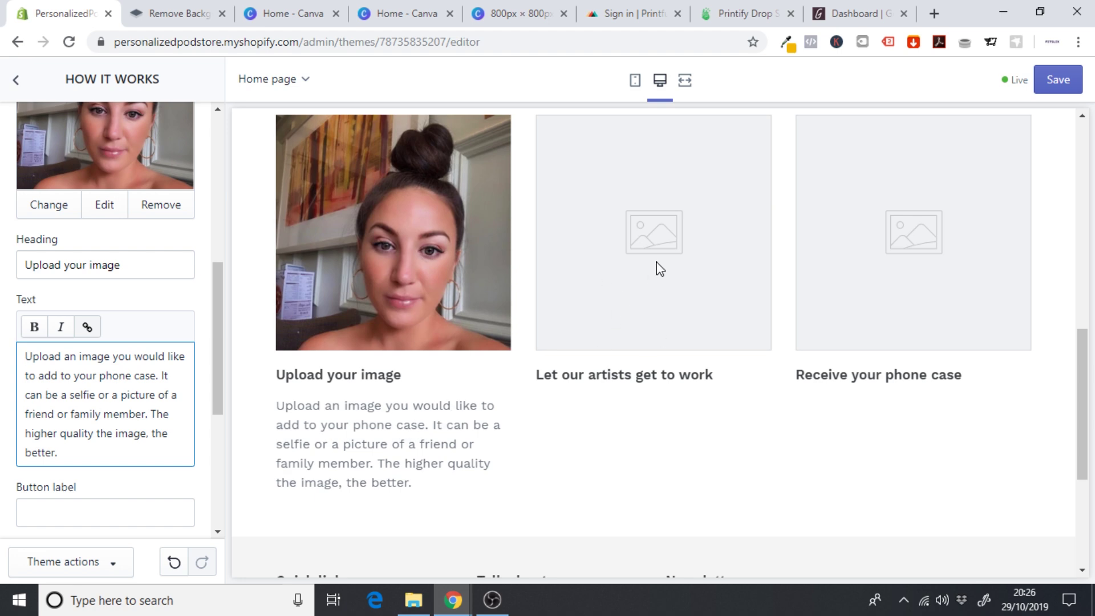
scroll(223, 344, "up", 5)
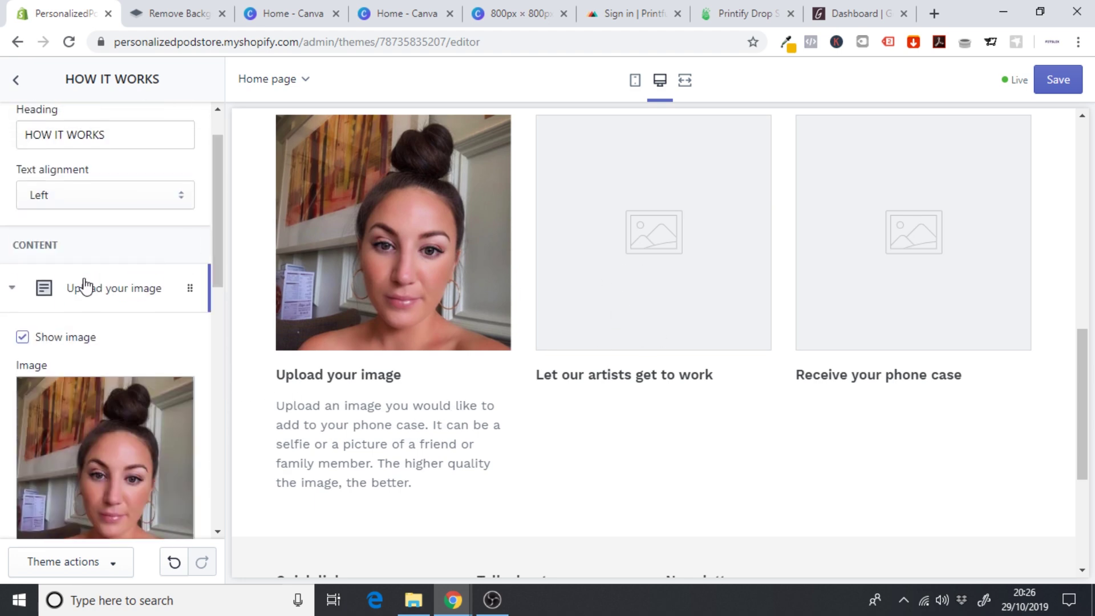
- Collapse the Upload your image block and open the Let our artists get to work block's image picker
left_click(86, 287)
left_click(92, 341)
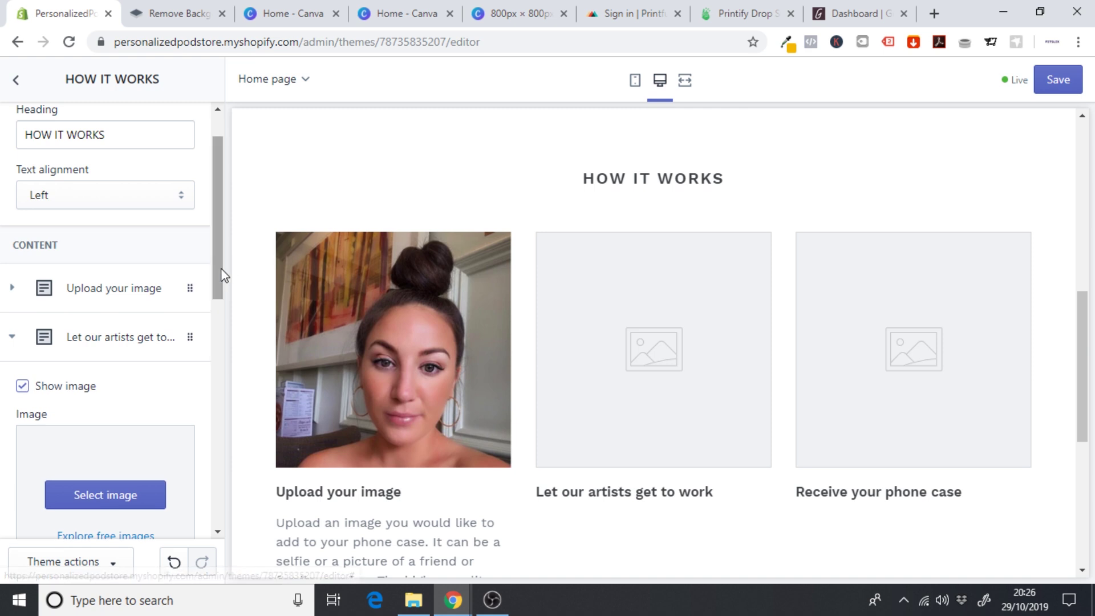
scroll(221, 269, "down", 3)
left_click(139, 321)
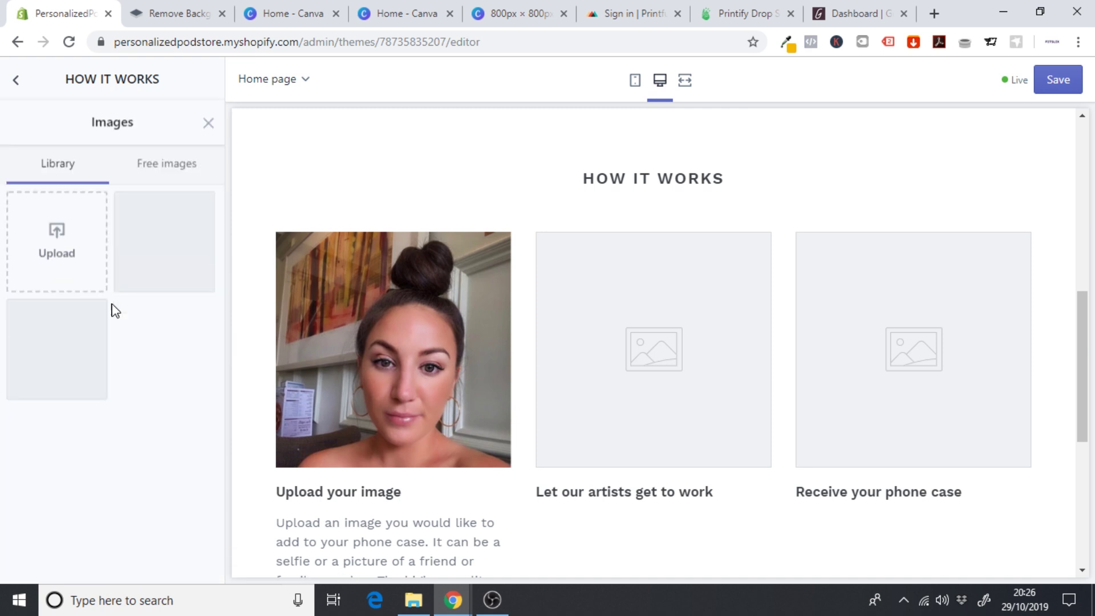
- Upload the 'Let our artist get to work' cartoon face image as the second step's image
left_click(51, 213)
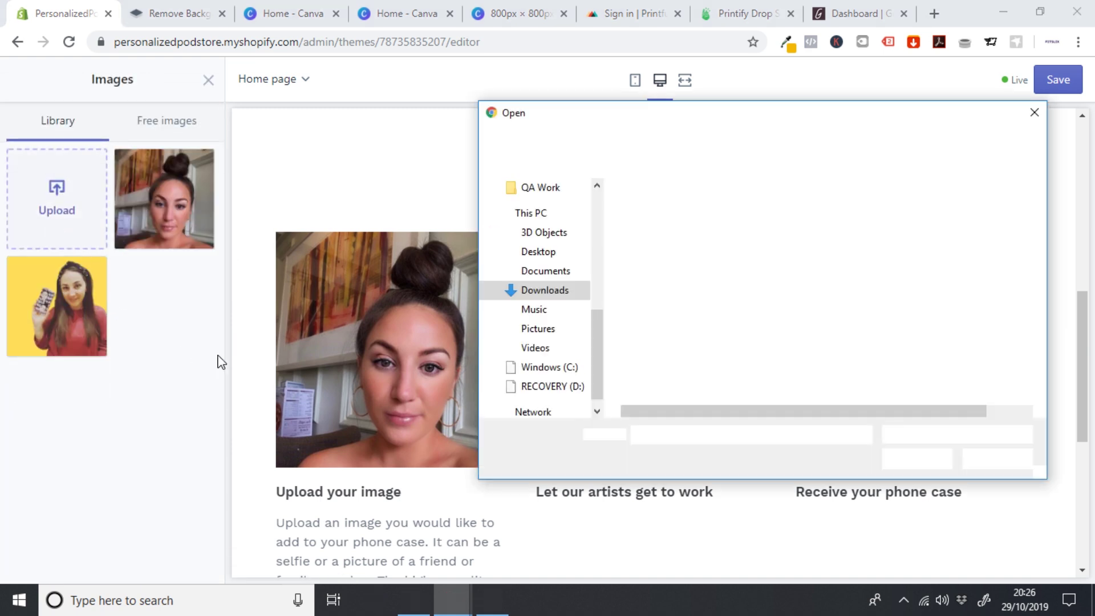
left_click(681, 280)
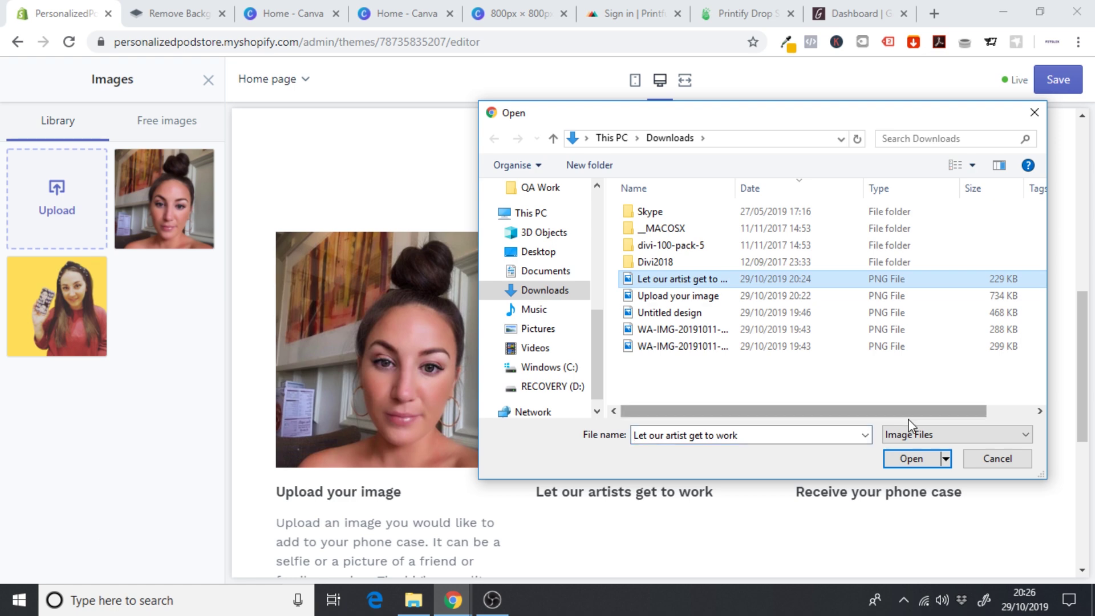
left_click(911, 458)
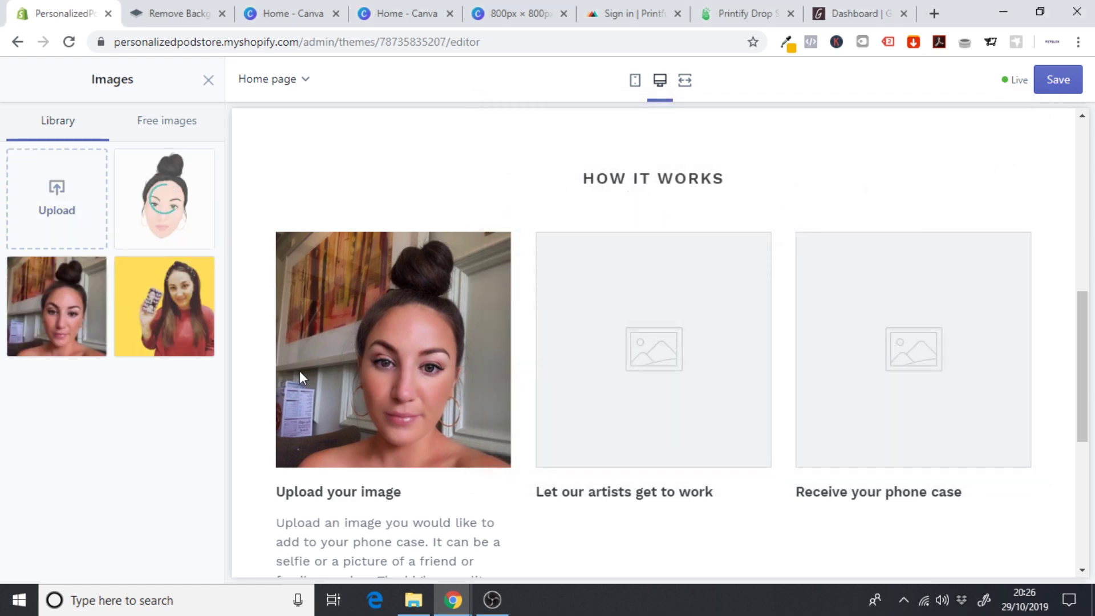
left_click(185, 561)
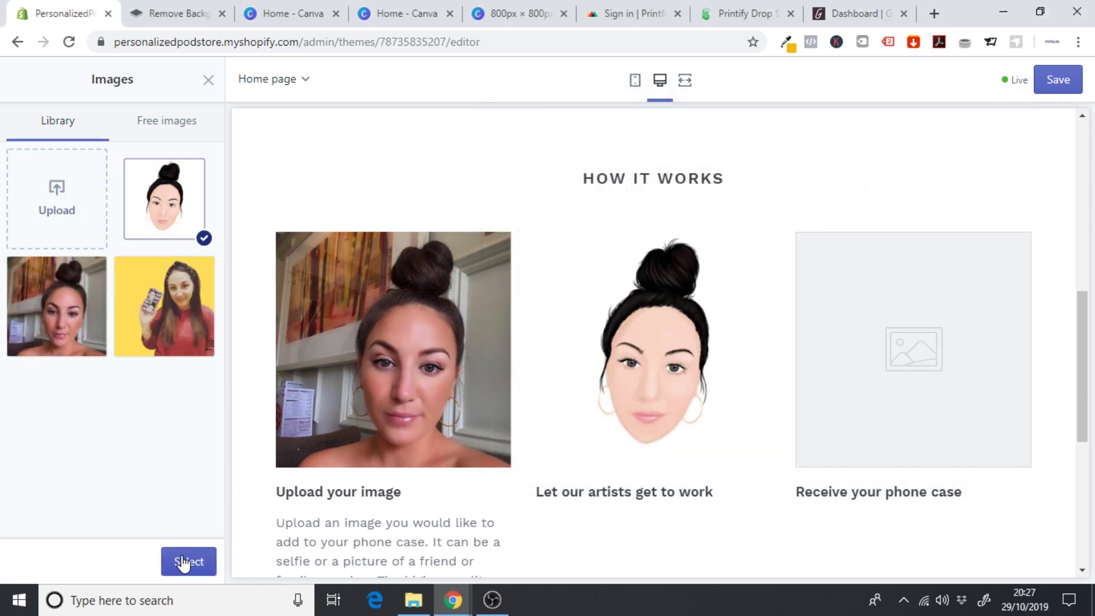
scroll(217, 303, "down", 1)
scroll(217, 304, "down", 4)
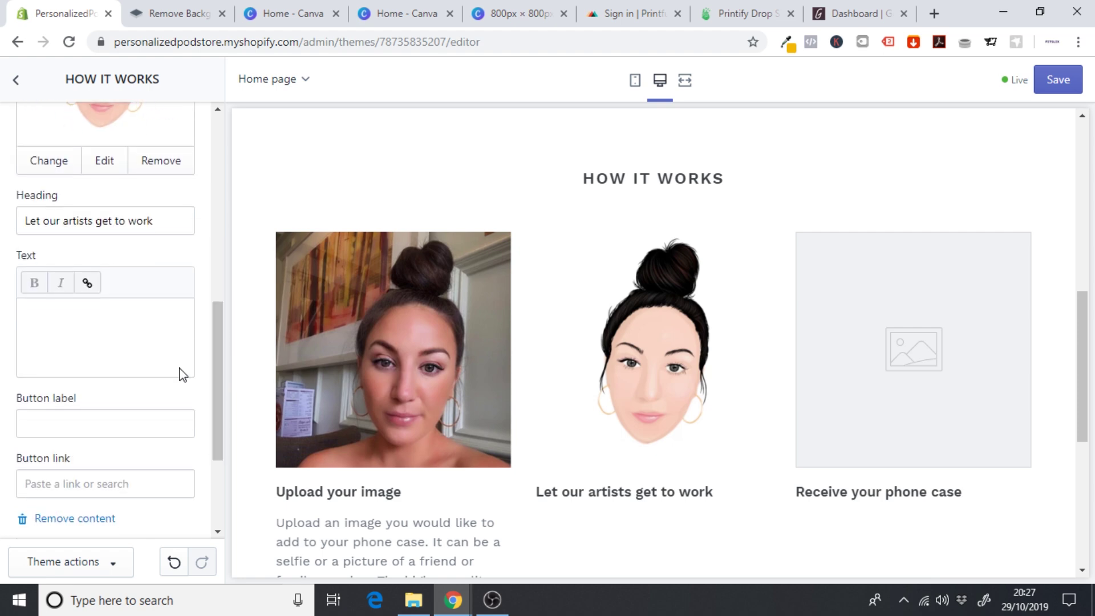
left_click(77, 322)
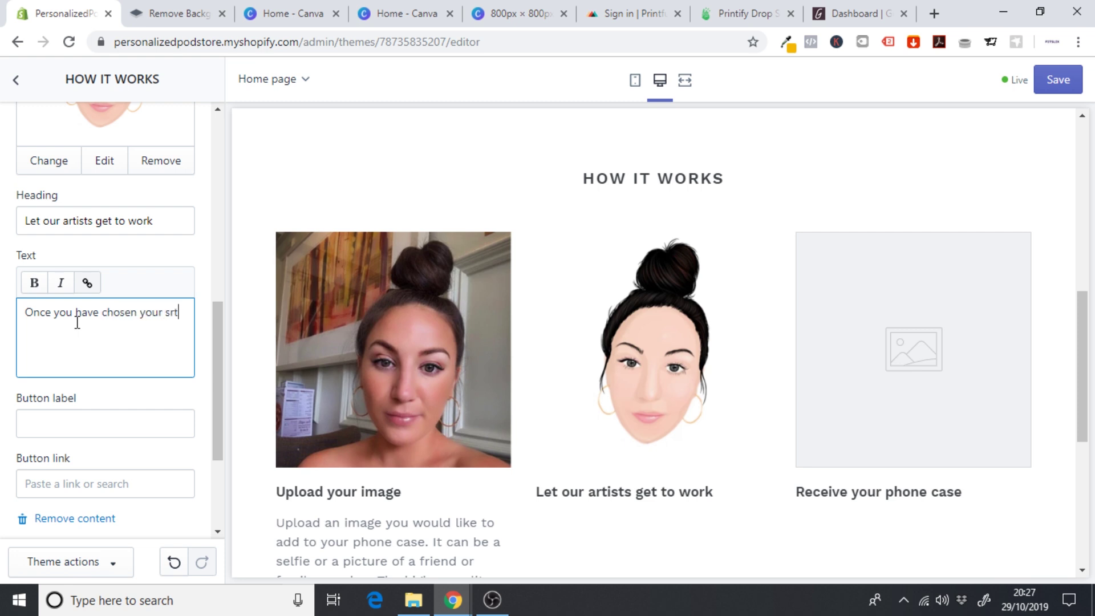
- Write the second step's text, from 'Once you have chosen your…' to '…transform your image.'
type("e and uploaded an ")
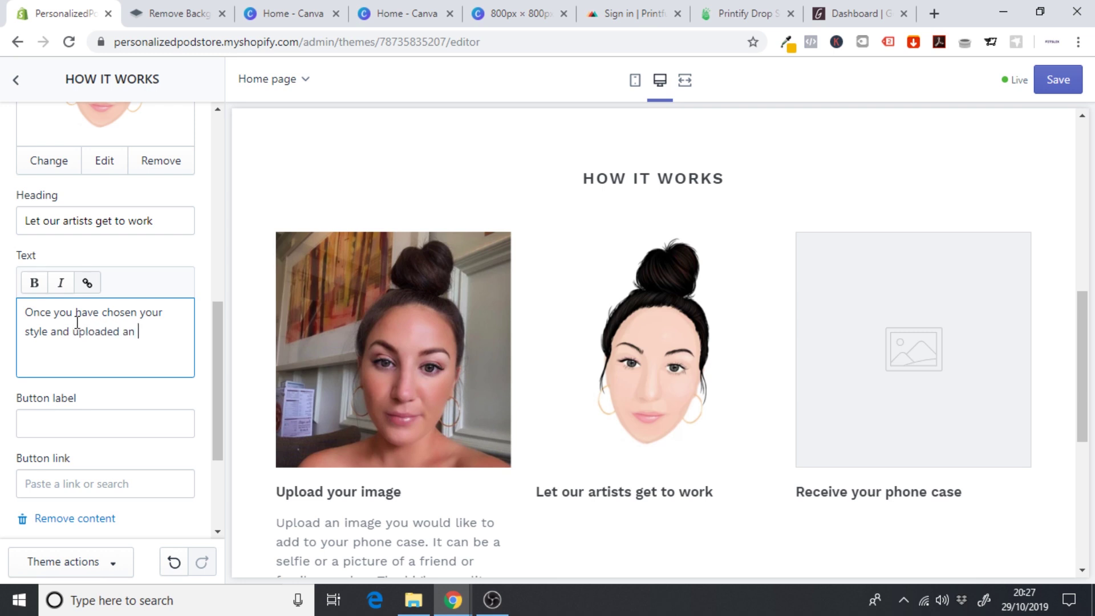
type("image, just")
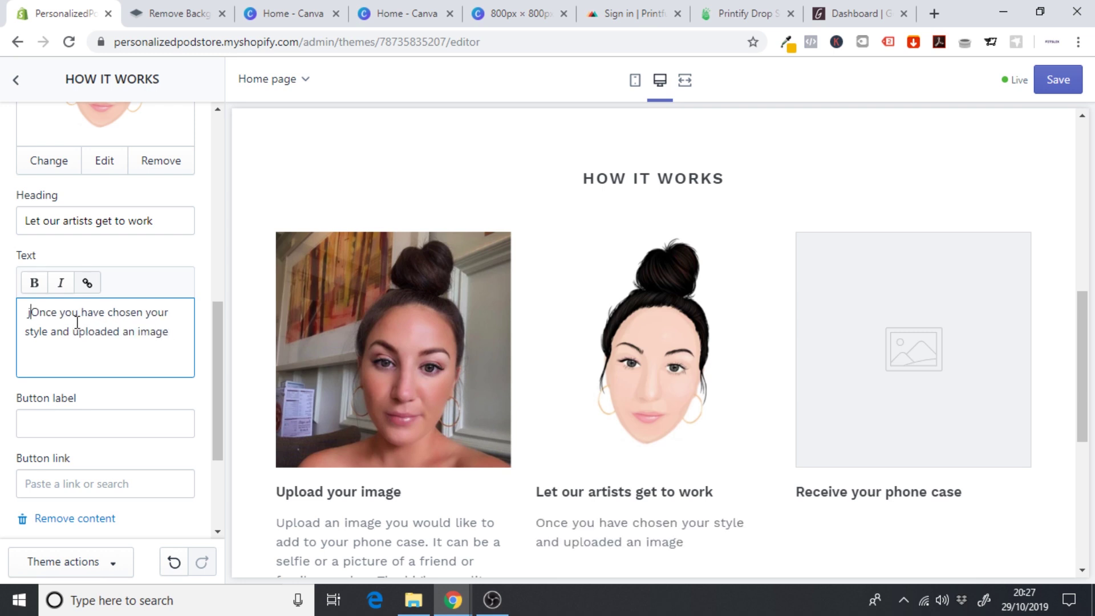
key("BackSpace")
key("BackSpace")
key("BackSpace")
key("BackSpace")
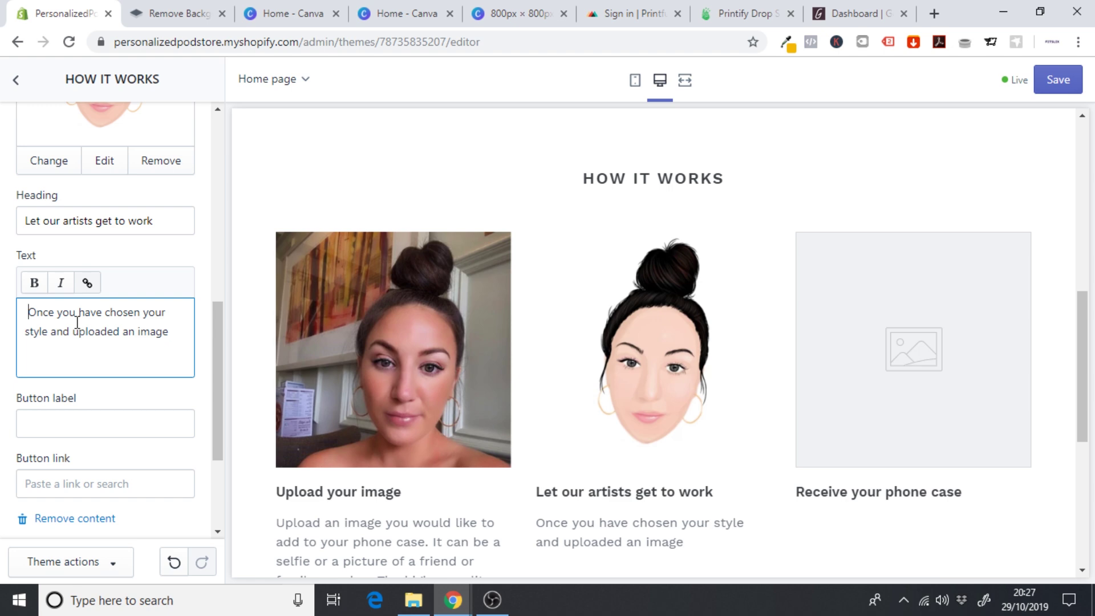
key("BackSpace")
left_click(166, 331)
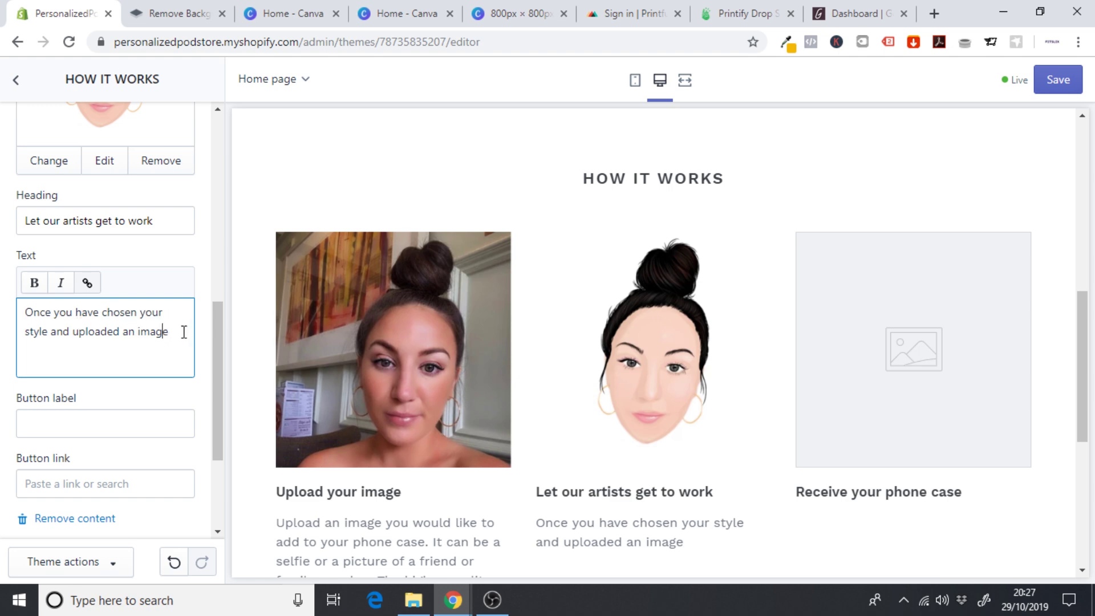
type(", just sit back and let our artists t")
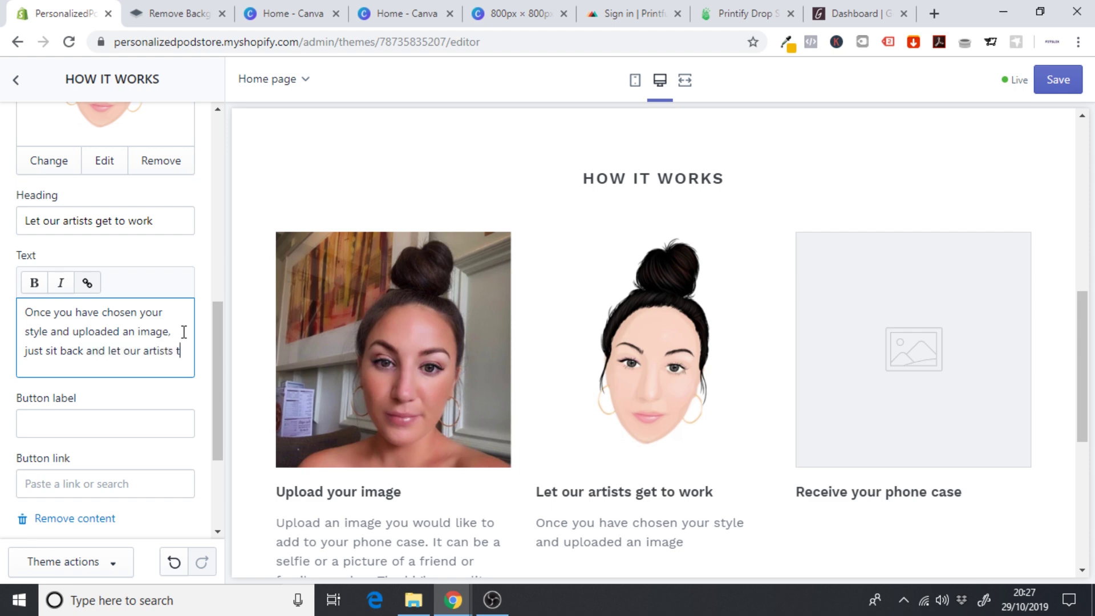
type("ransform y")
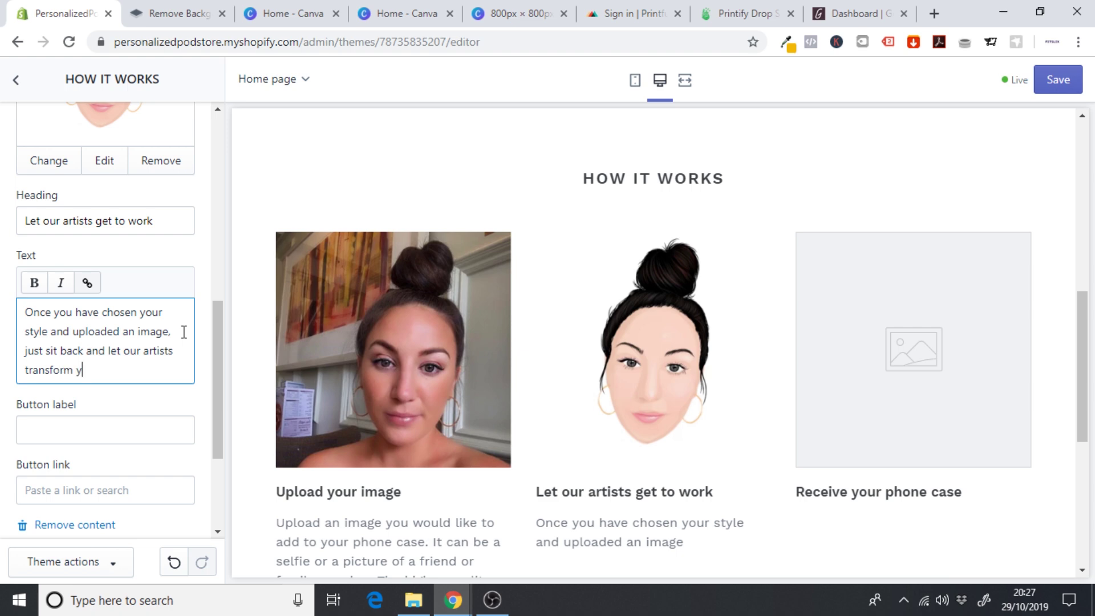
type("our image.")
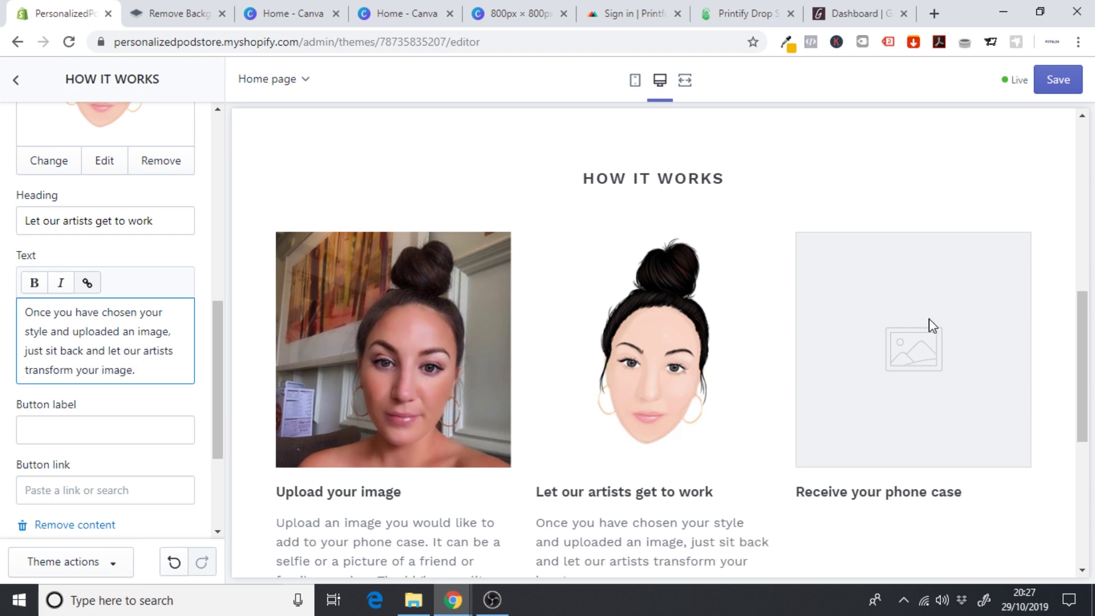
scroll(1081, 313, "down", 3)
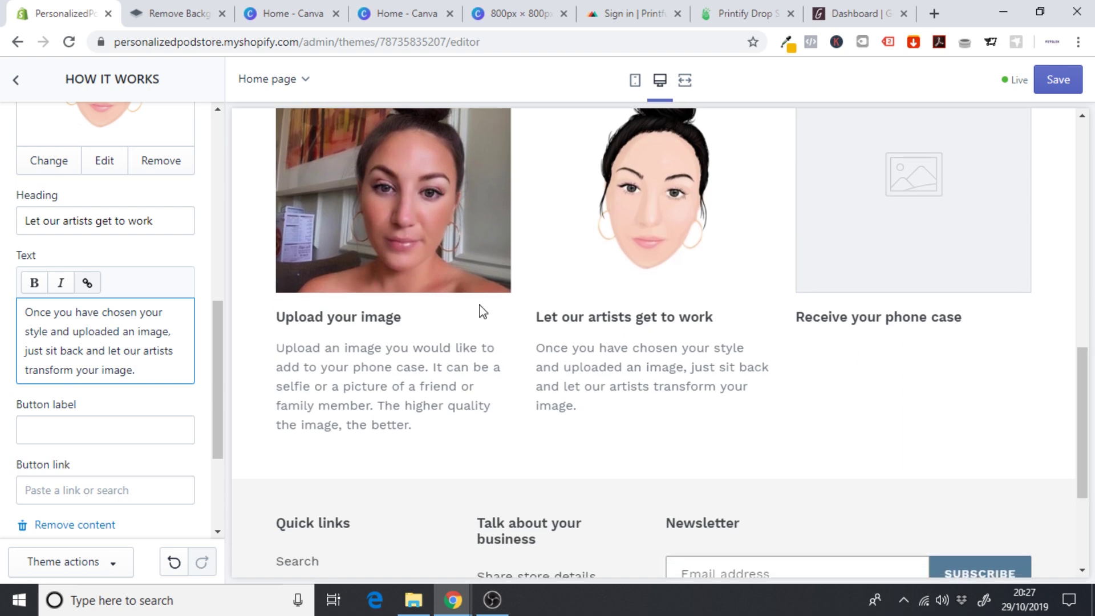
left_click_drag(213, 306, 220, 350)
scroll(189, 193, "up", 1)
- Give the first step a GET STARTED button linking to #
left_click(116, 218)
left_click(57, 384)
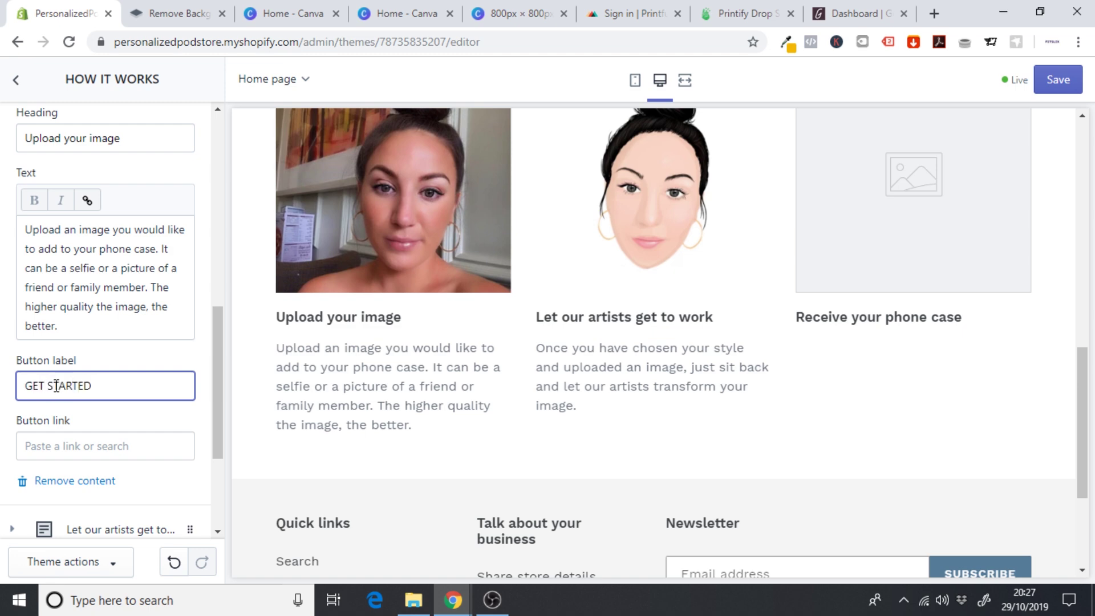
left_click(67, 447)
type("#")
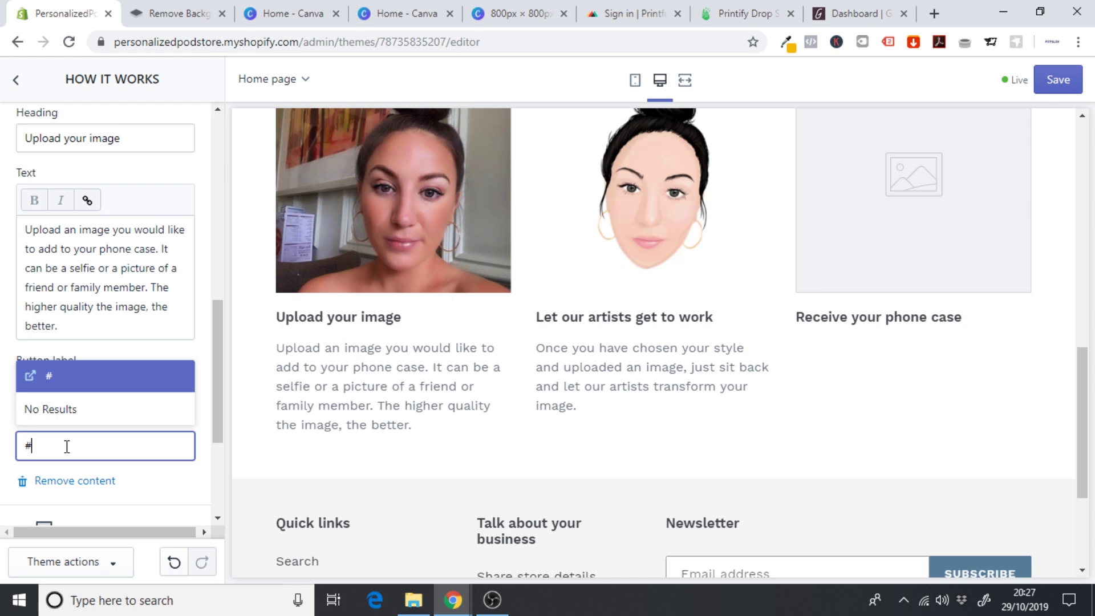
left_click(67, 377)
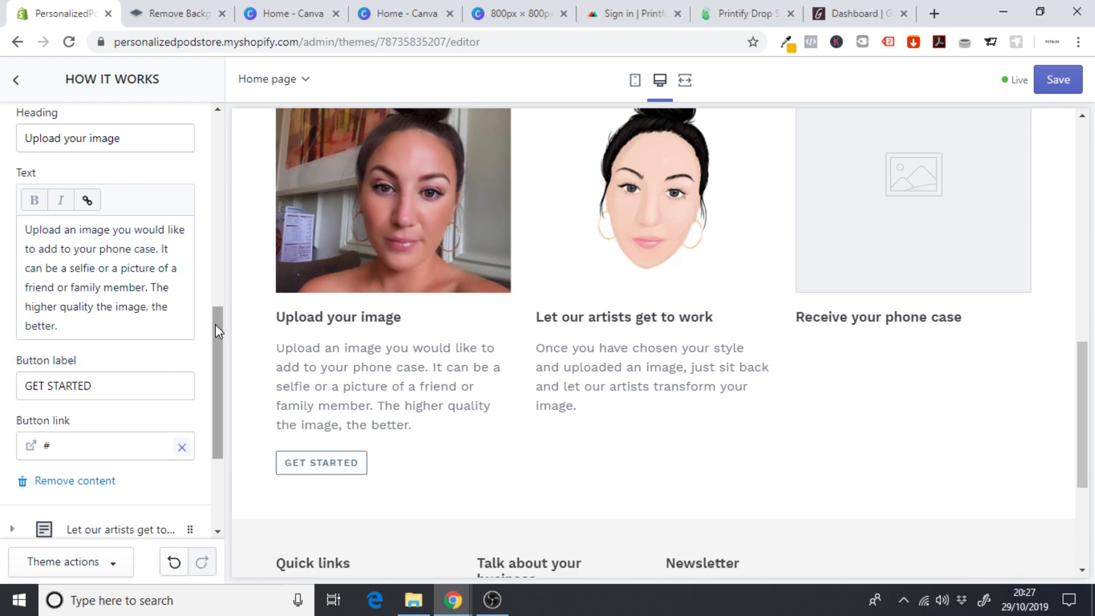
left_click_drag(215, 324, 213, 198)
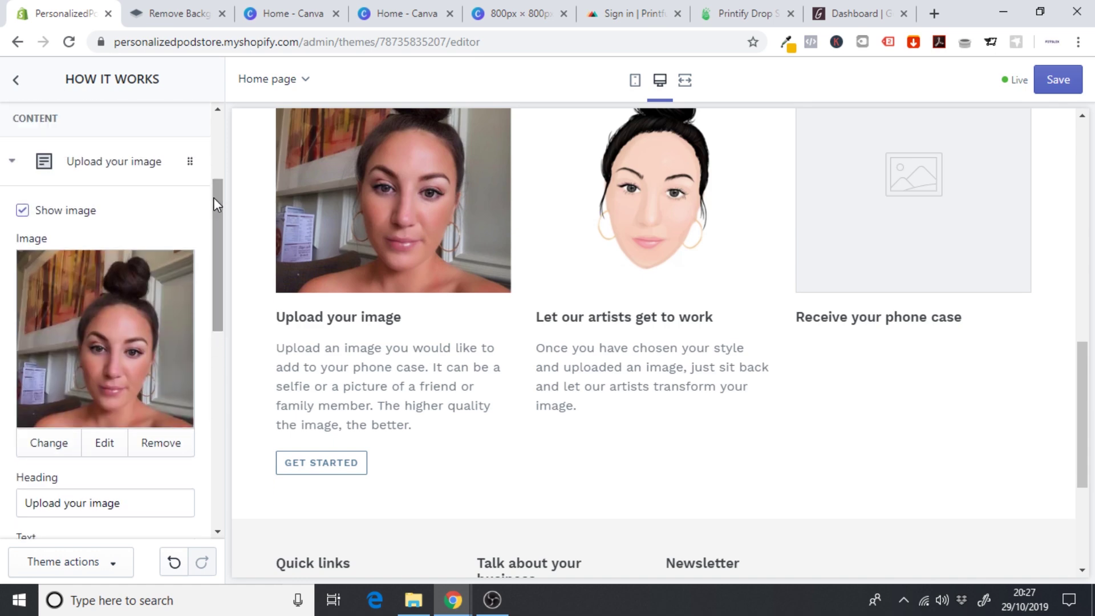
left_click(106, 169)
- Give the second step a BUY NOW button linking to #, then collapse its block
left_click(106, 337)
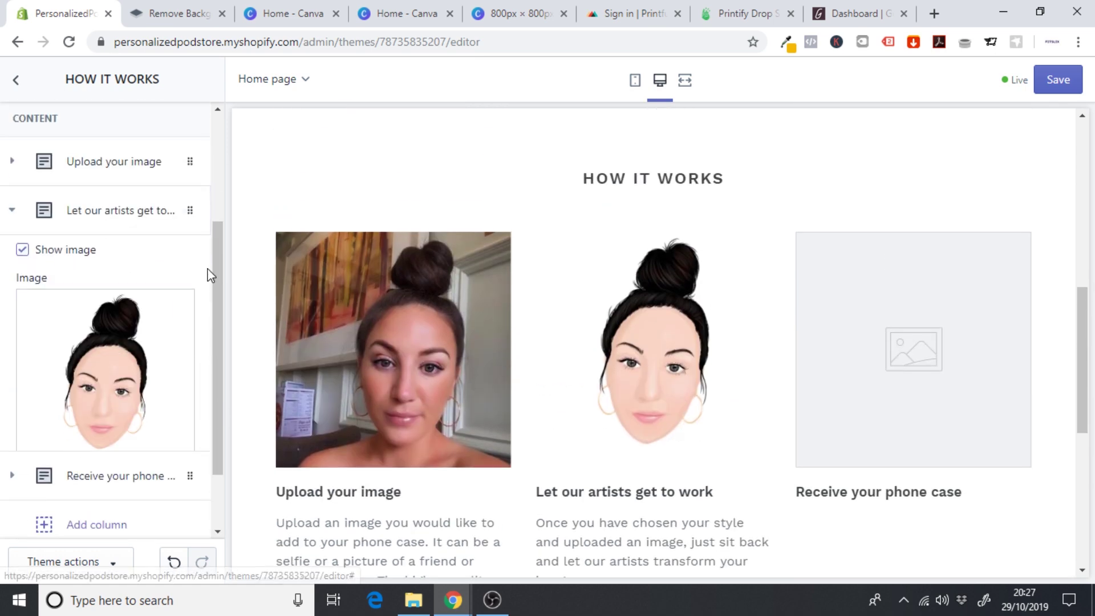
left_click_drag(217, 227, 232, 372)
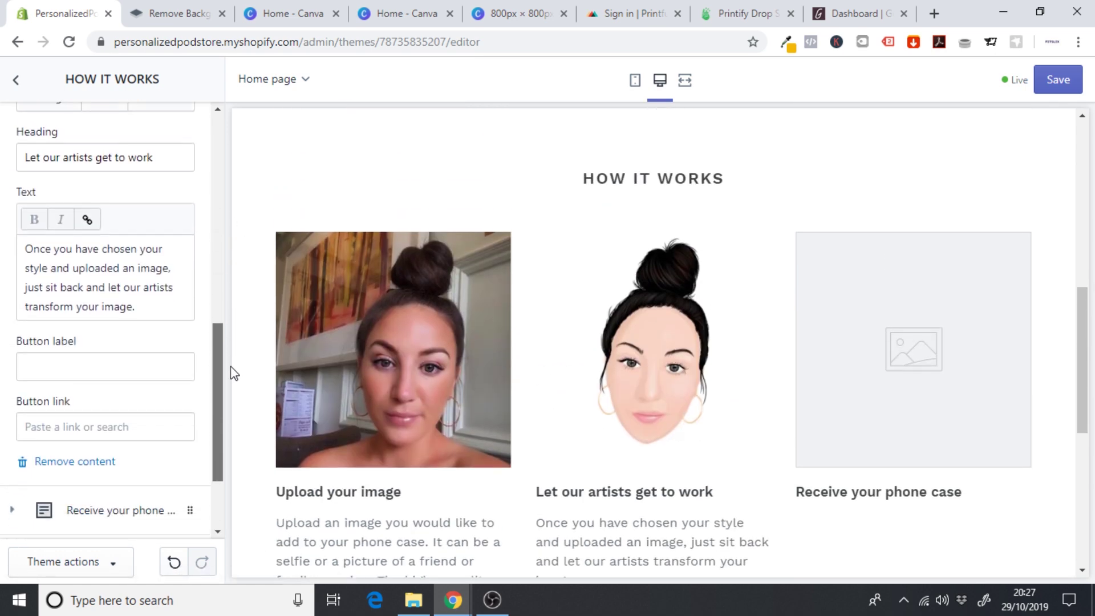
left_click(66, 368)
type("BUY NOW")
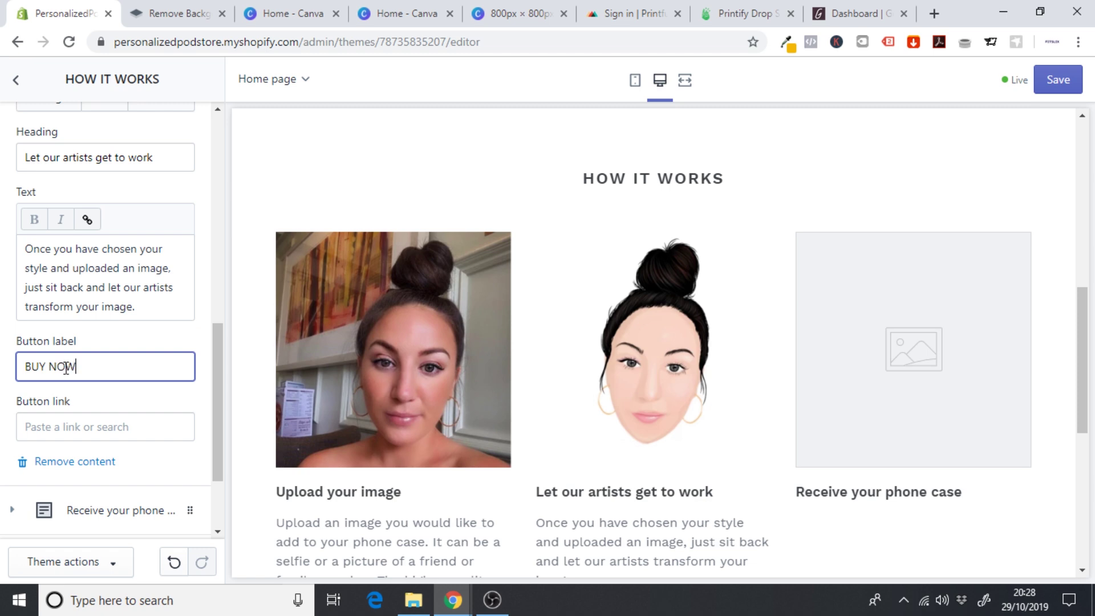
left_click(75, 428)
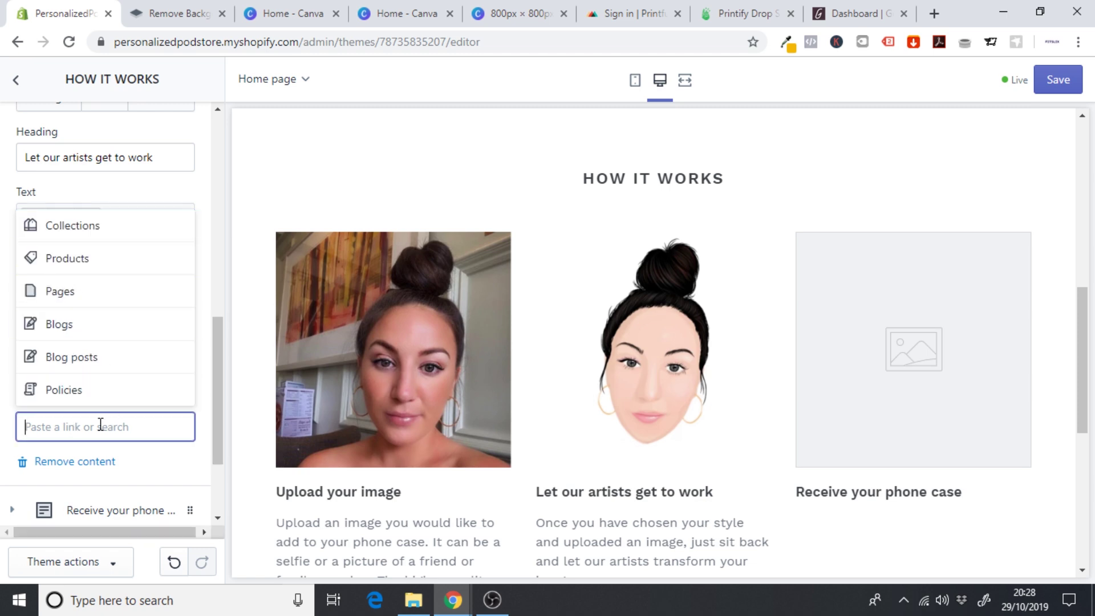
type("#")
left_click(54, 357)
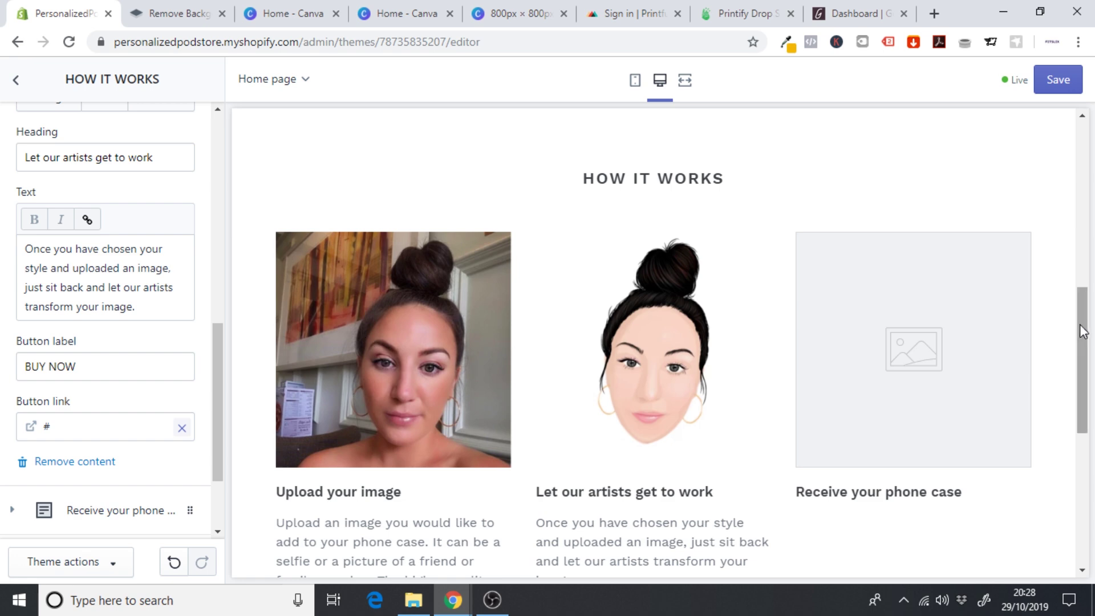
left_click_drag(1087, 332, 1087, 374)
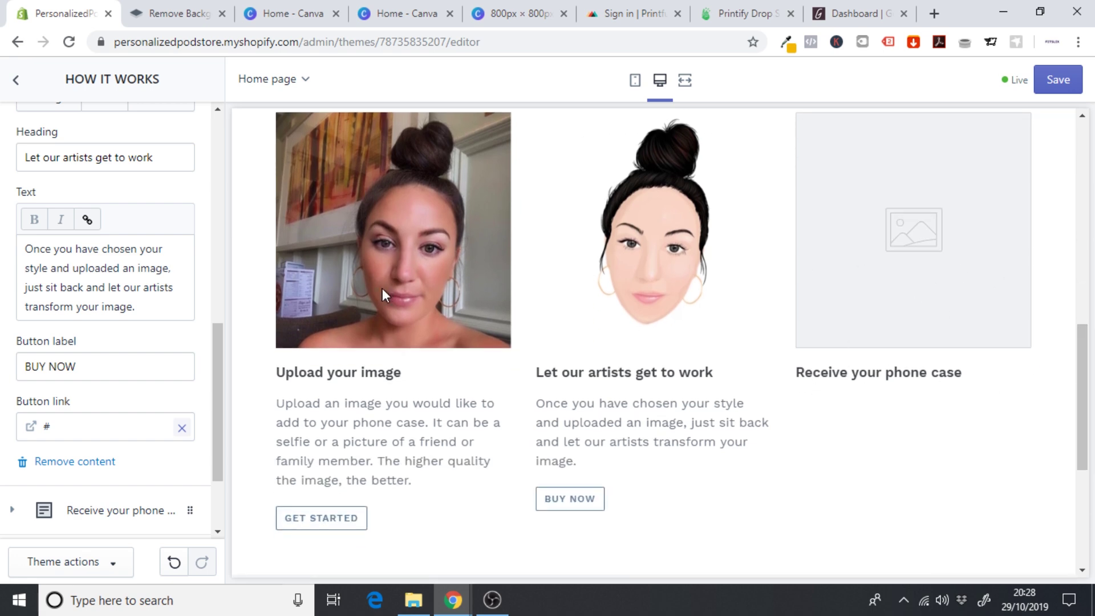
left_click_drag(220, 334, 218, 186)
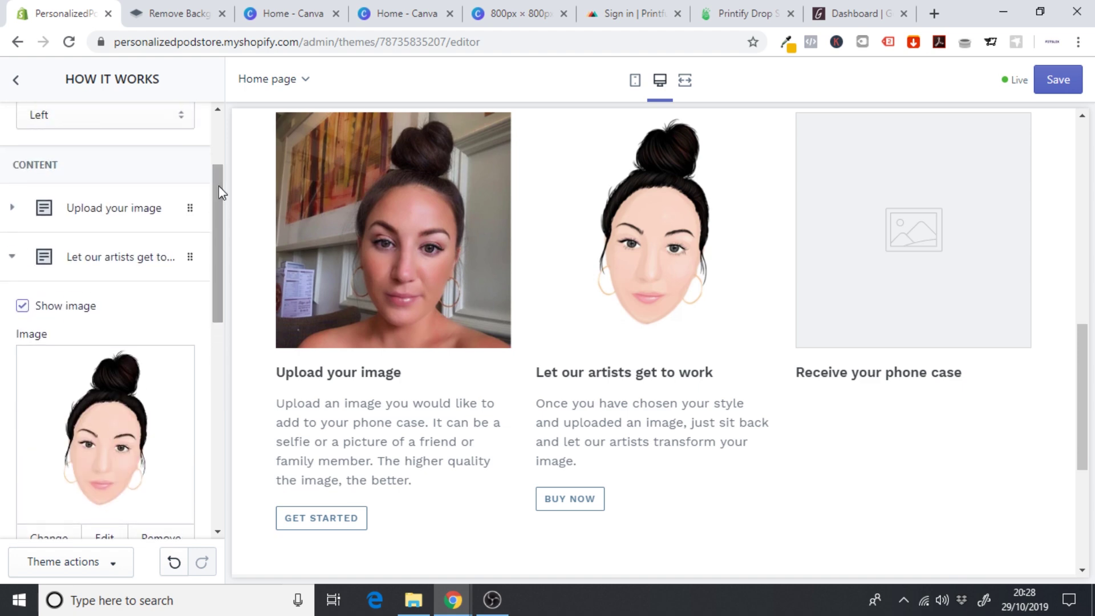
left_click(93, 258)
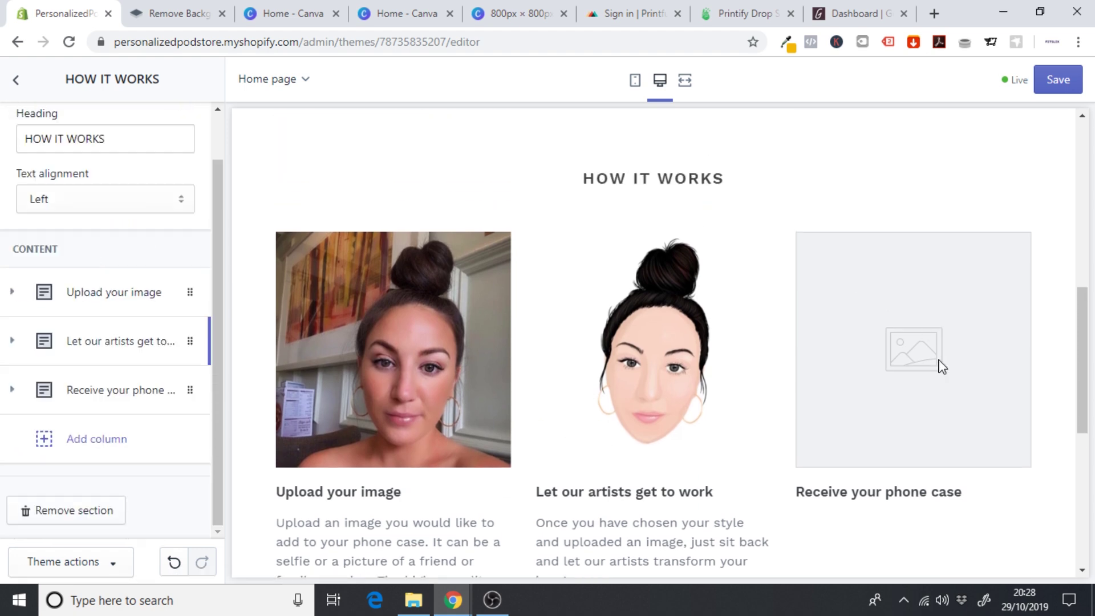
- Scroll the preview to HOW IT WORKS, confirming the third column still lacks an image
left_click_drag(1085, 325, 1084, 192)
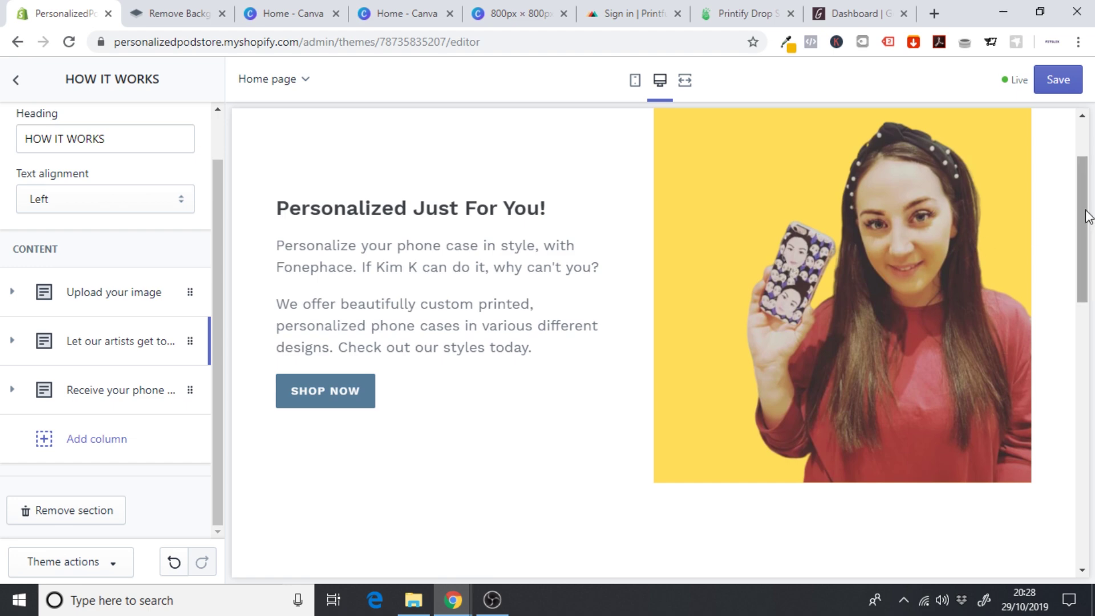
left_click_drag(1084, 240, 1076, 350)
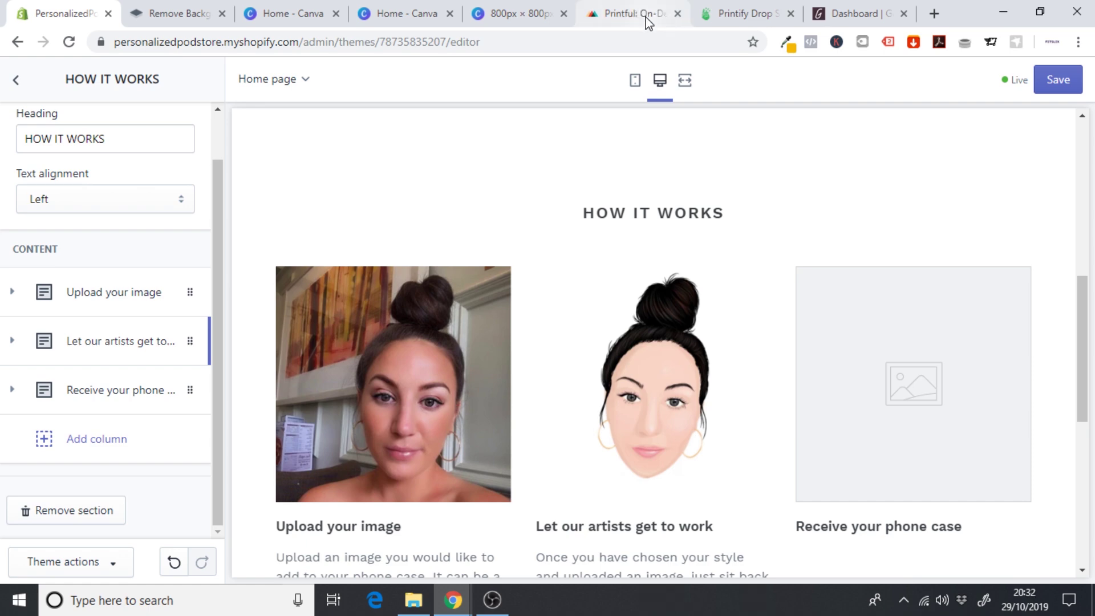
left_click(649, 21)
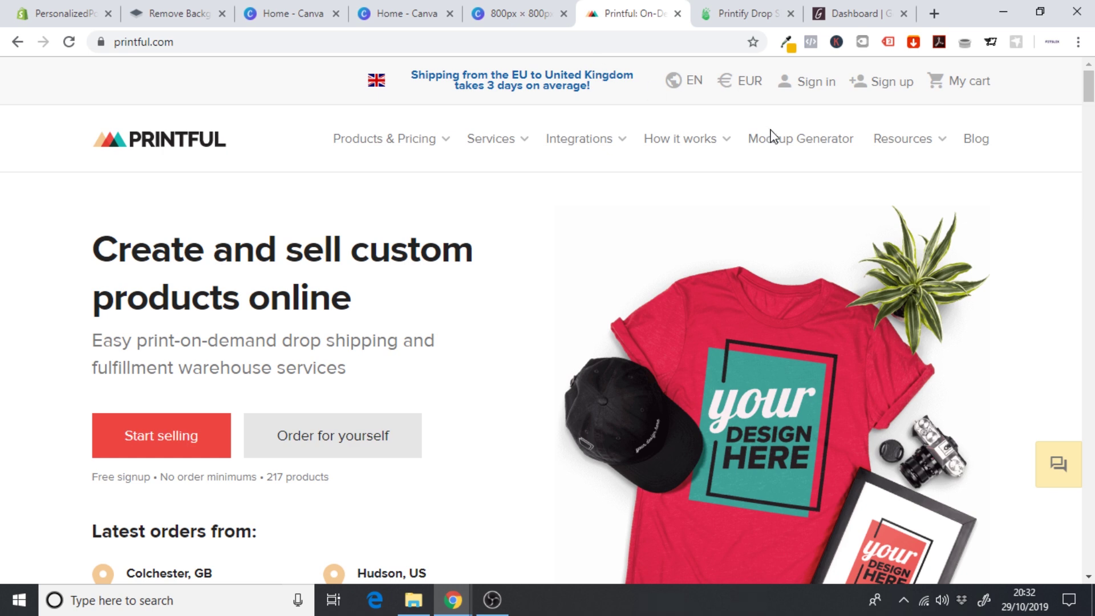
- Open the iPhone Case product via Mockup Generator > Accessories > iPhone cases
left_click(790, 149)
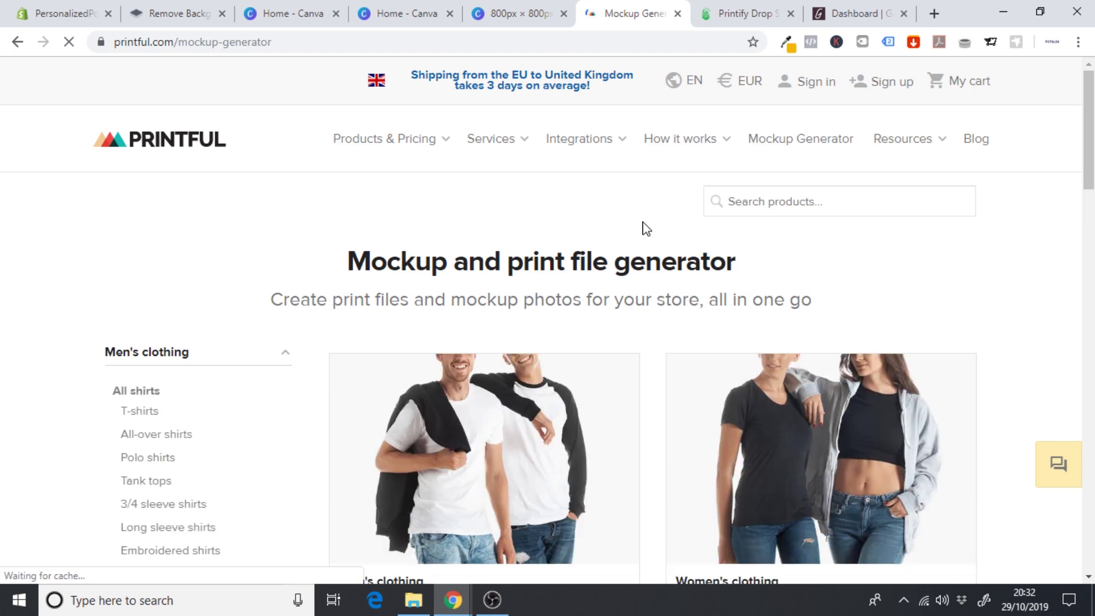
scroll(718, 202, "down", 5)
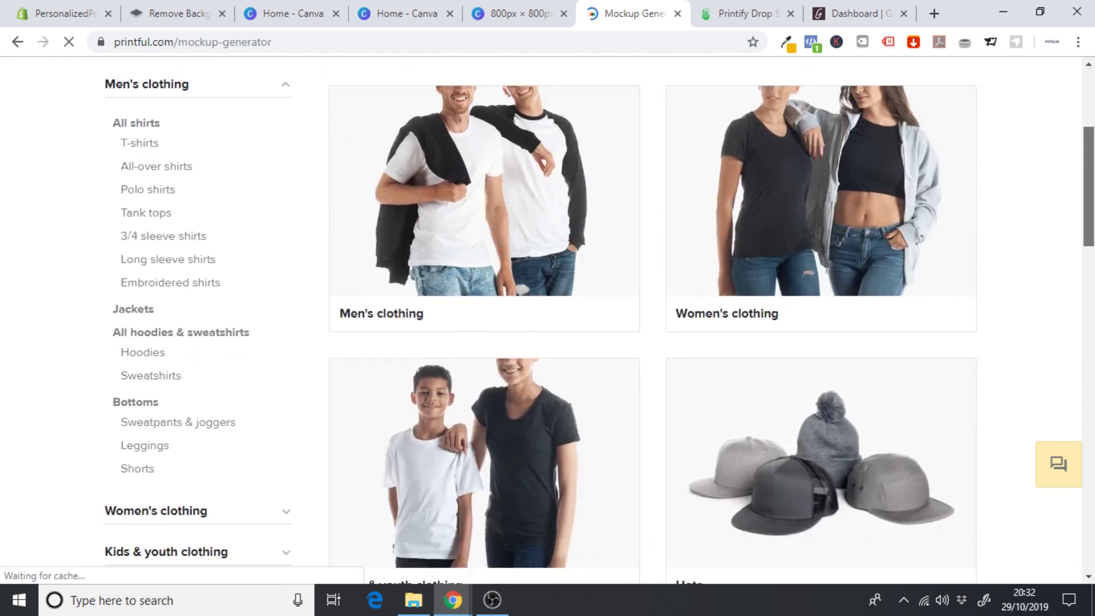
scroll(433, 281, "down", 5)
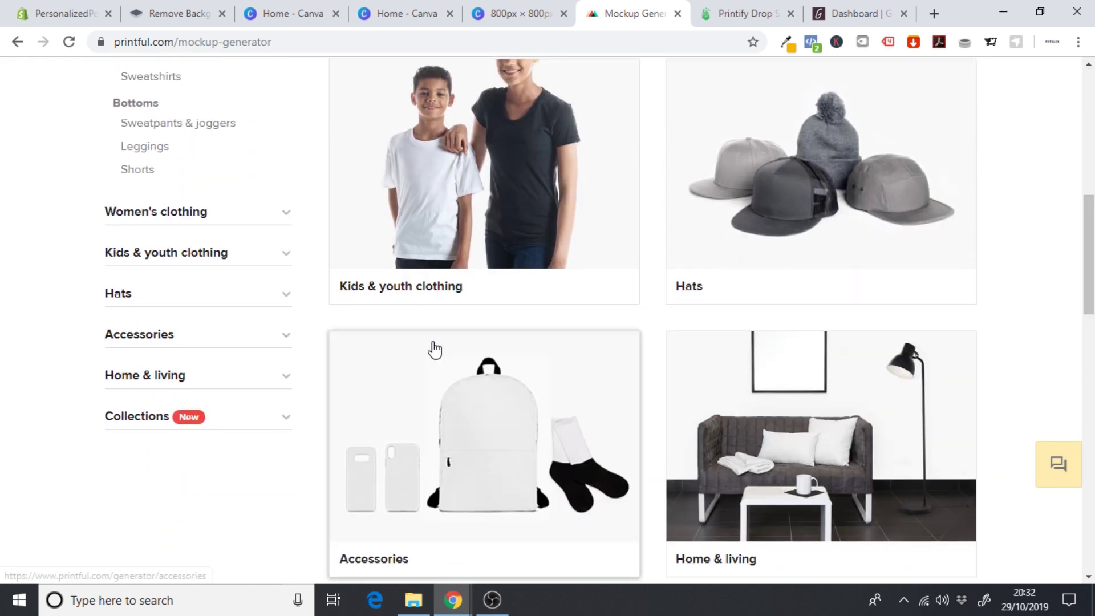
left_click(166, 342)
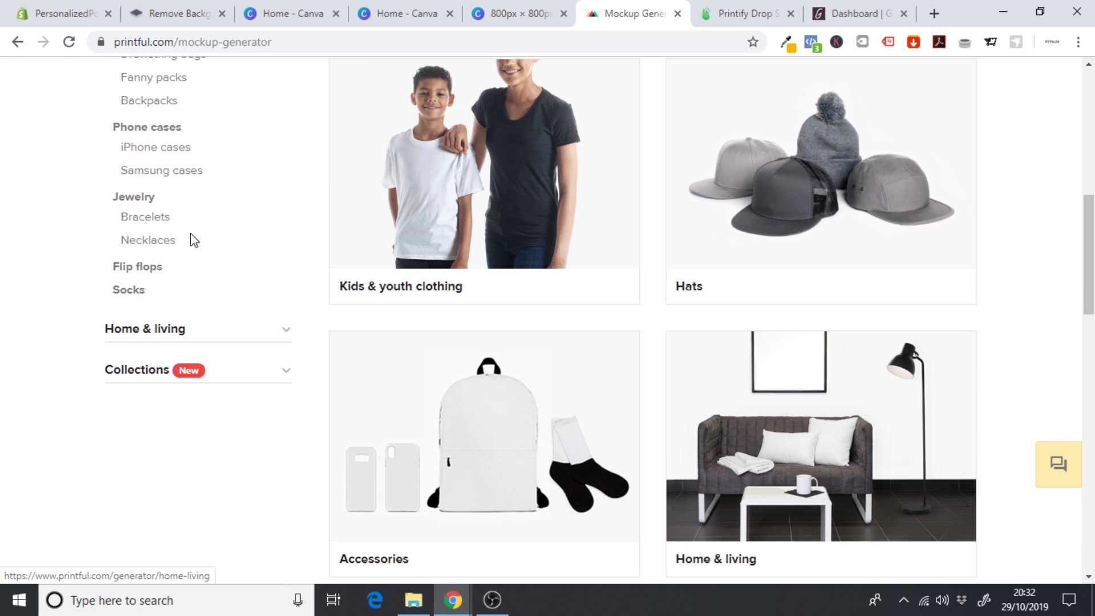
left_click(159, 150)
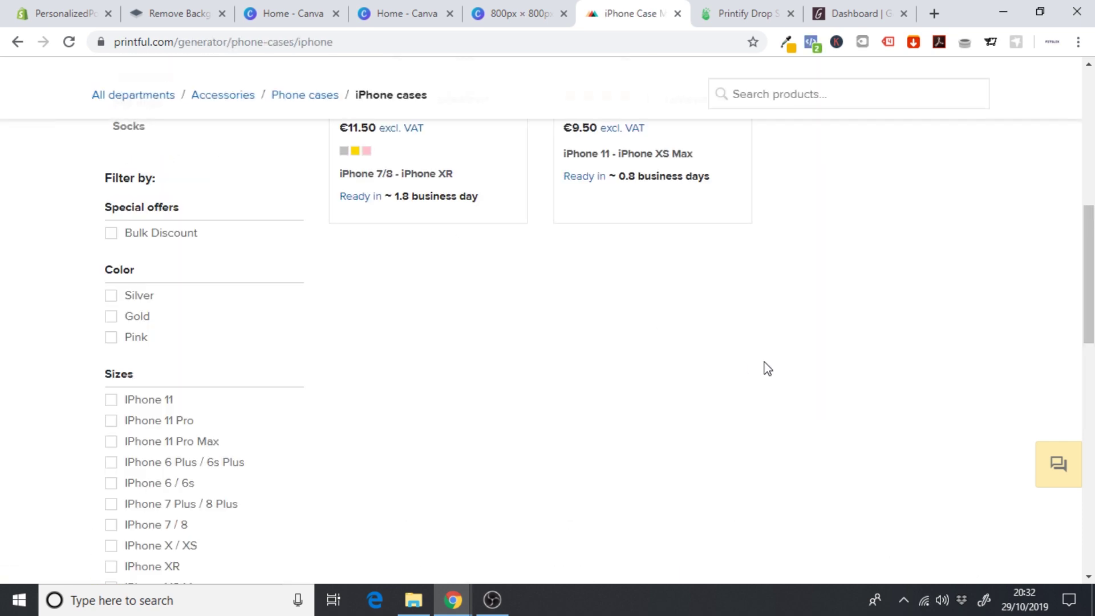
scroll(765, 368, "up", 3)
scroll(665, 298, "up", 3)
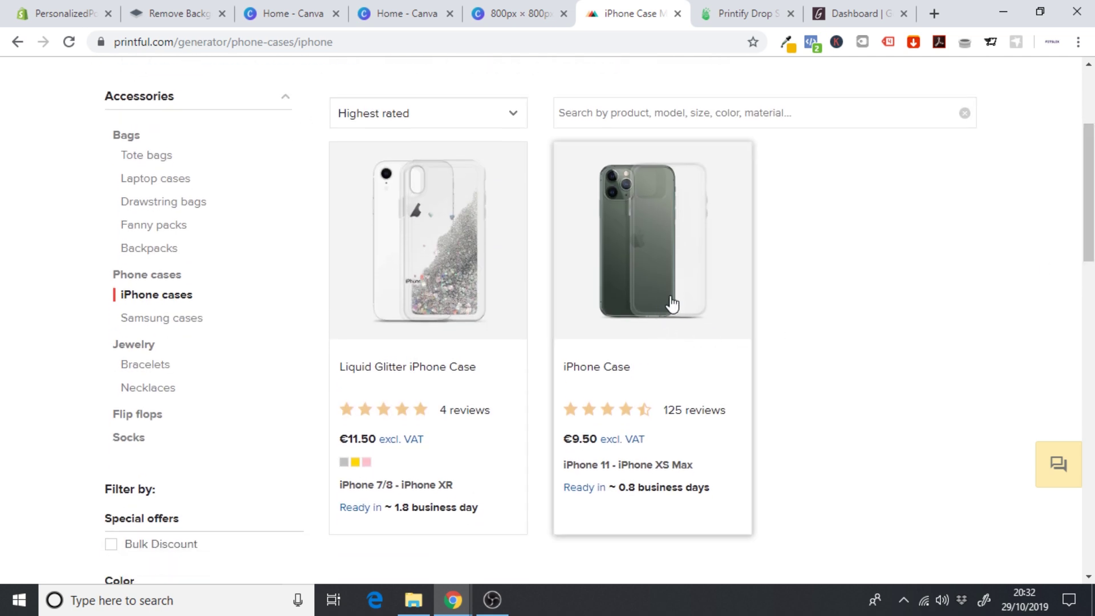
left_click(665, 298)
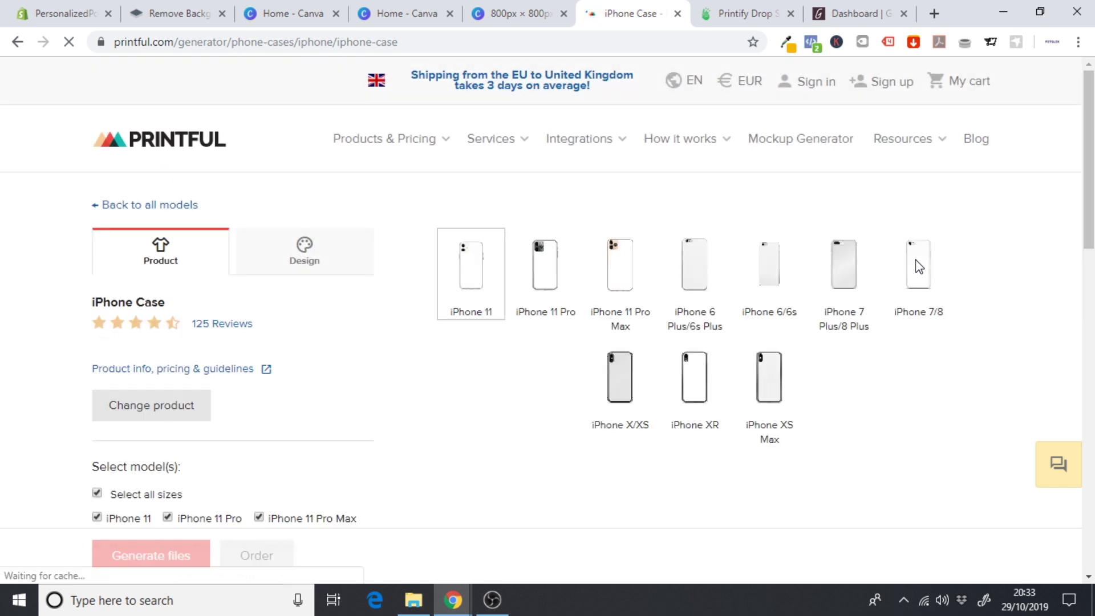
- Upload Clo-Phonecase-01.png as the case design, filling the case at 262 DPI
left_click_drag(1090, 174, 1094, 255)
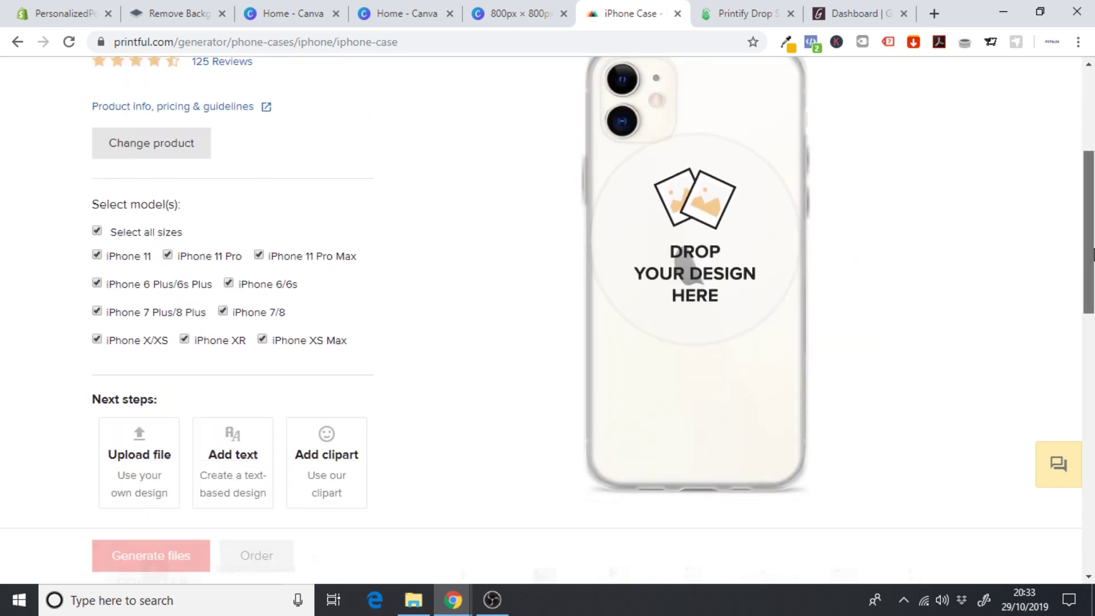
scroll(917, 412, "down", 5)
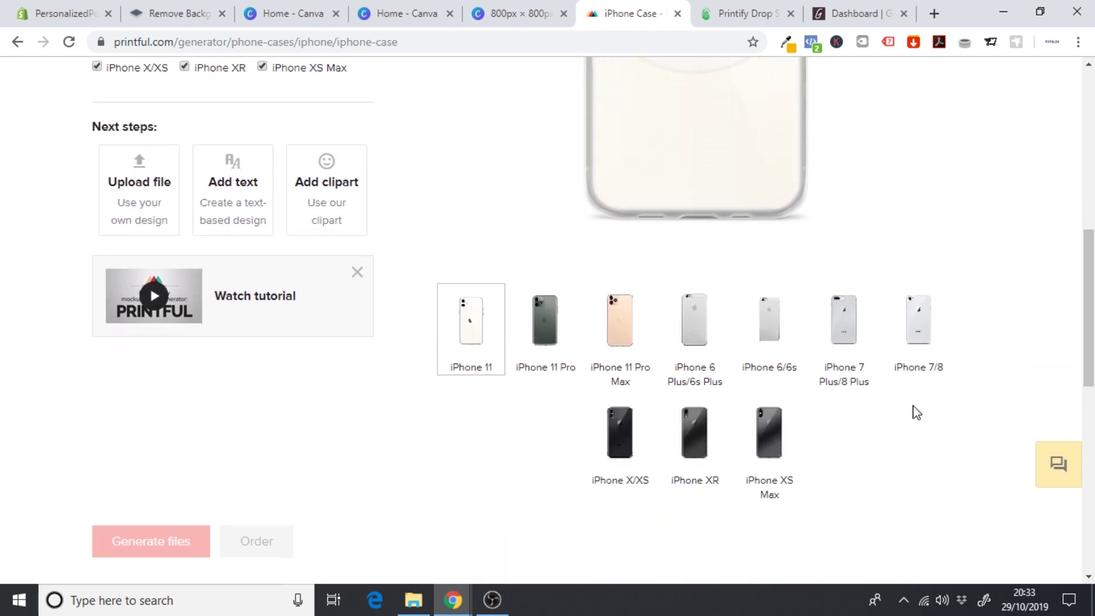
left_click(711, 340)
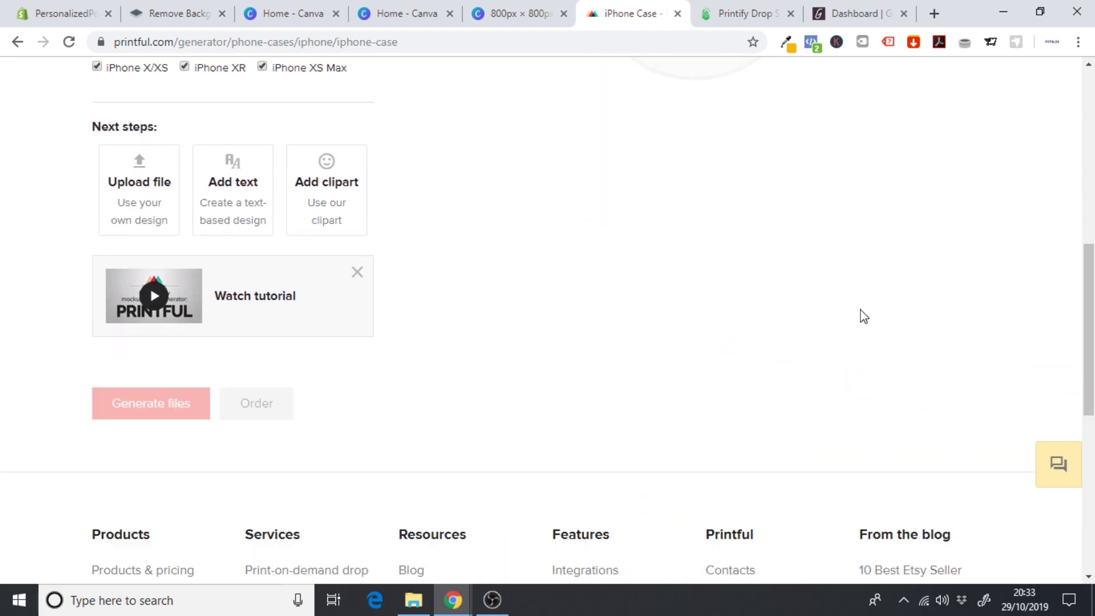
scroll(682, 279, "up", 5)
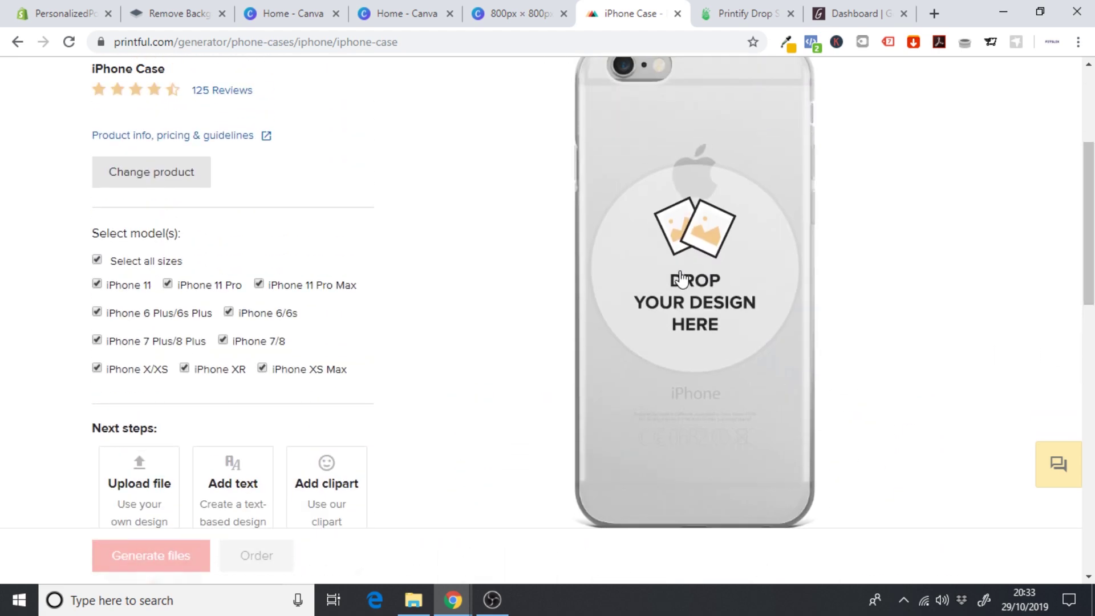
left_click(709, 262)
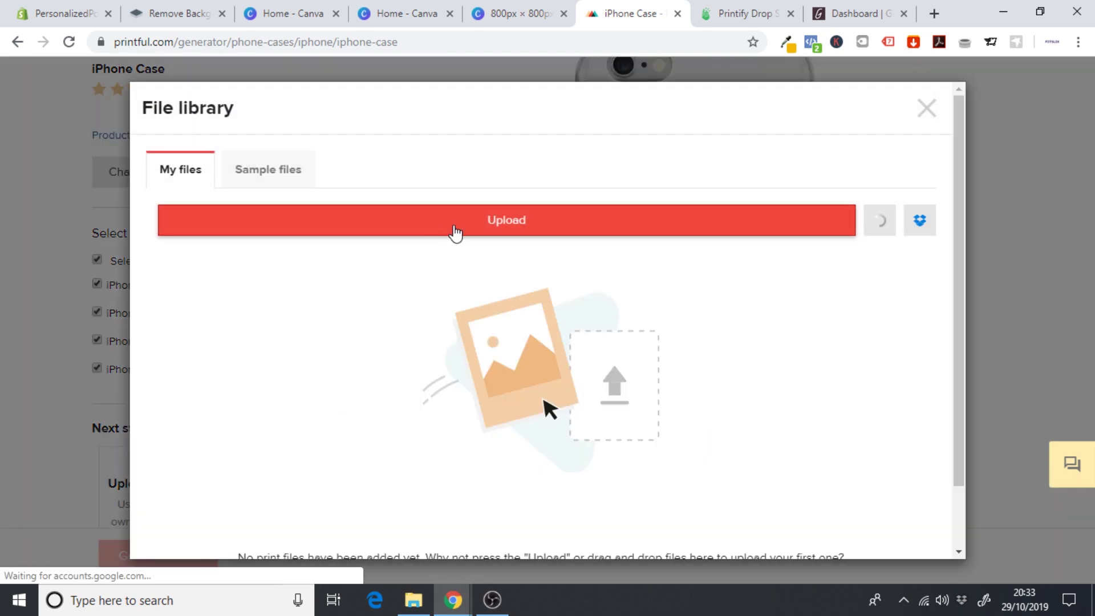
left_click(493, 220)
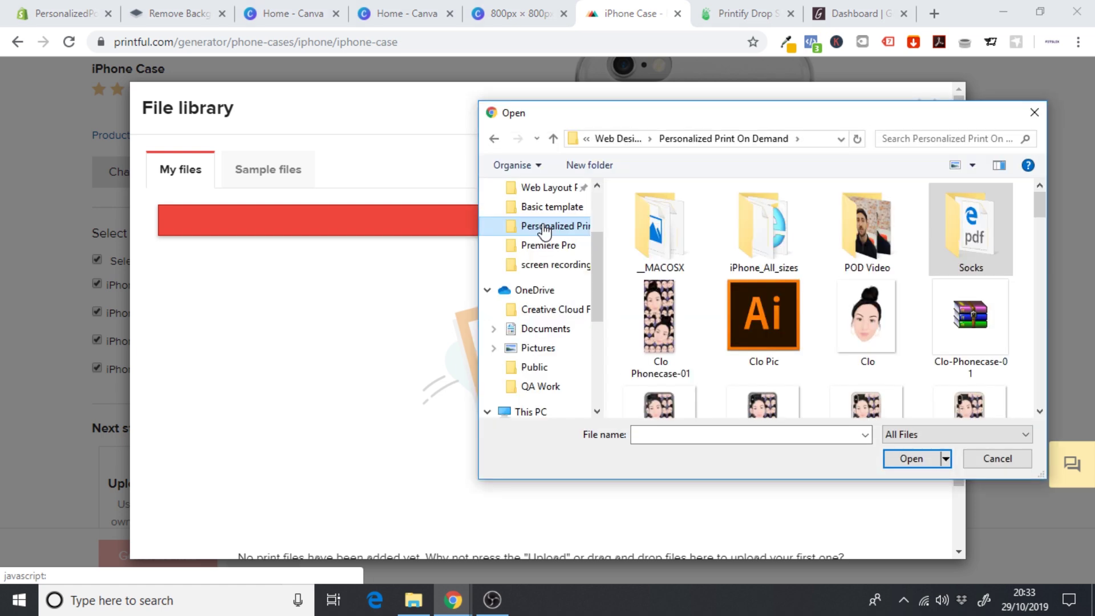
left_click(659, 324)
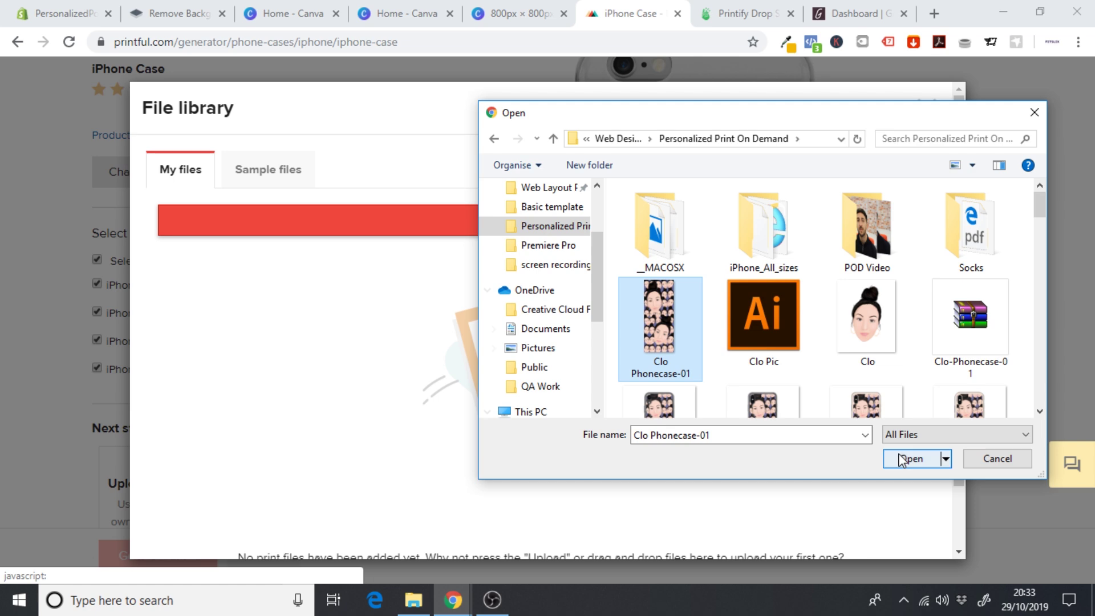
left_click(910, 458)
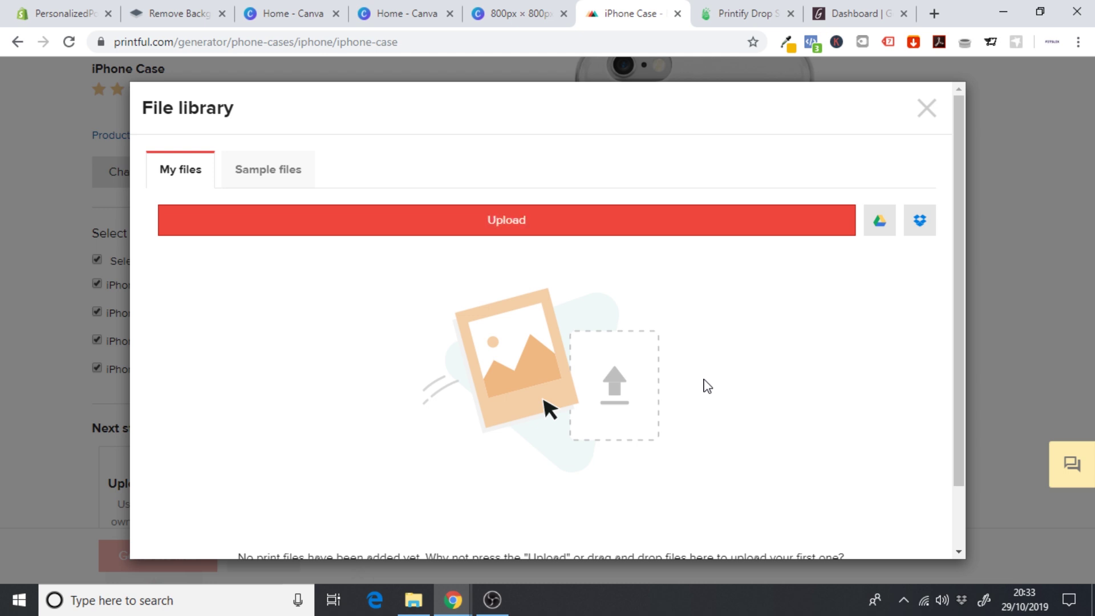
mouse_move(254, 367)
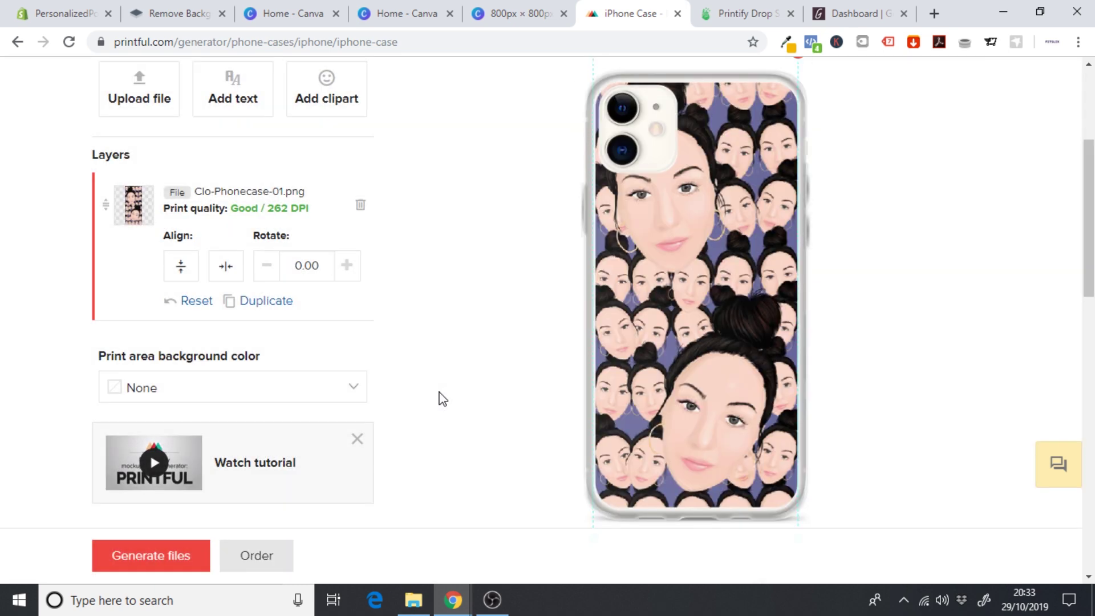
scroll(823, 343, "down", 4)
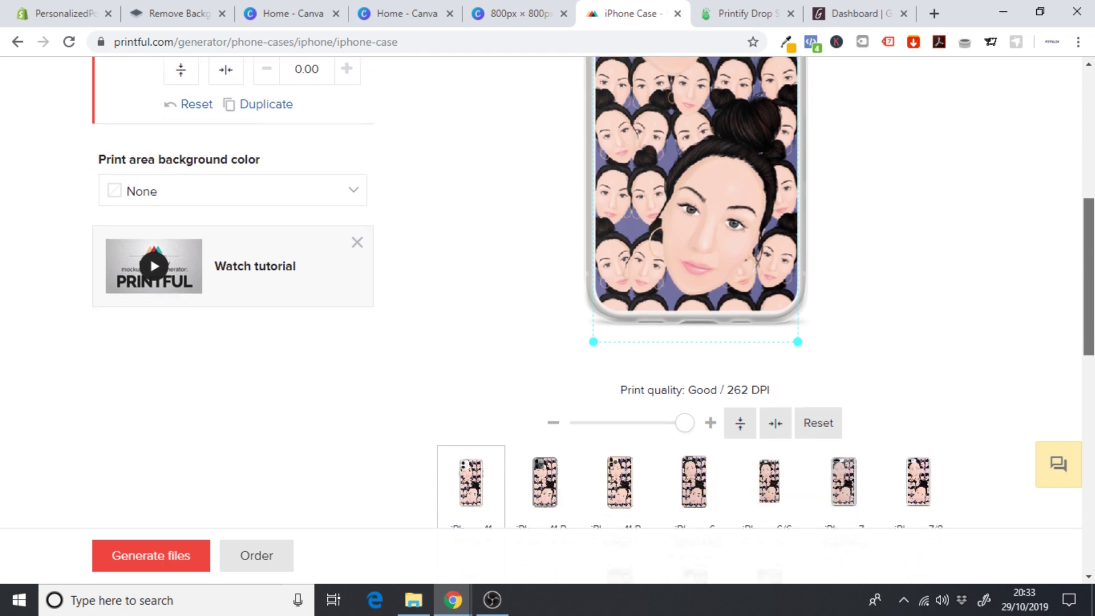
scroll(537, 386, "up", 6)
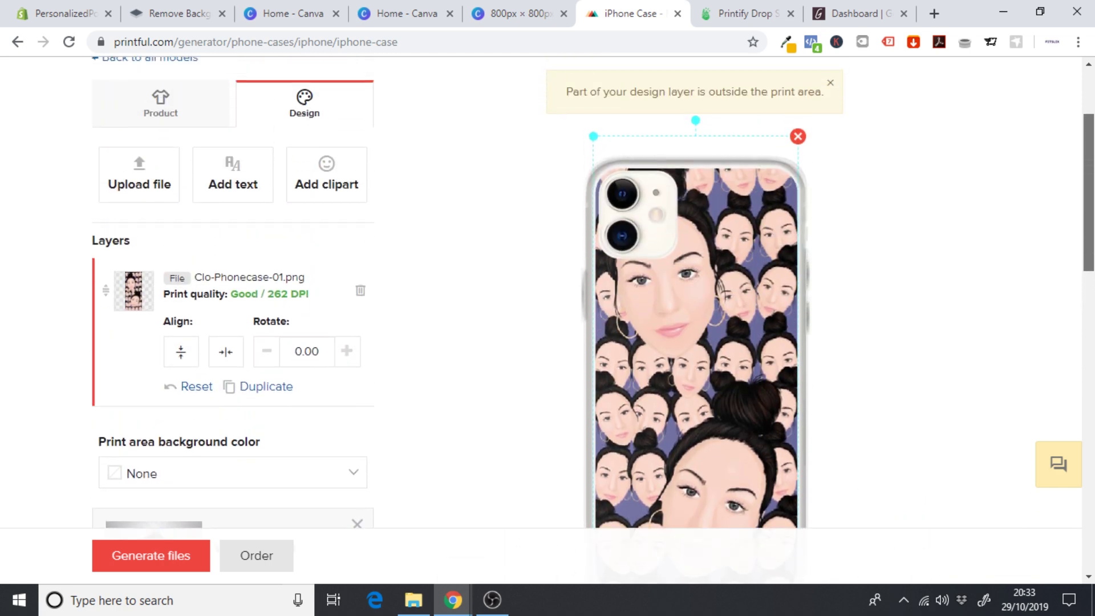
- Generate Default mockups without Case with phone and download them as Clo-Phonecase-01.zip
left_click(154, 562)
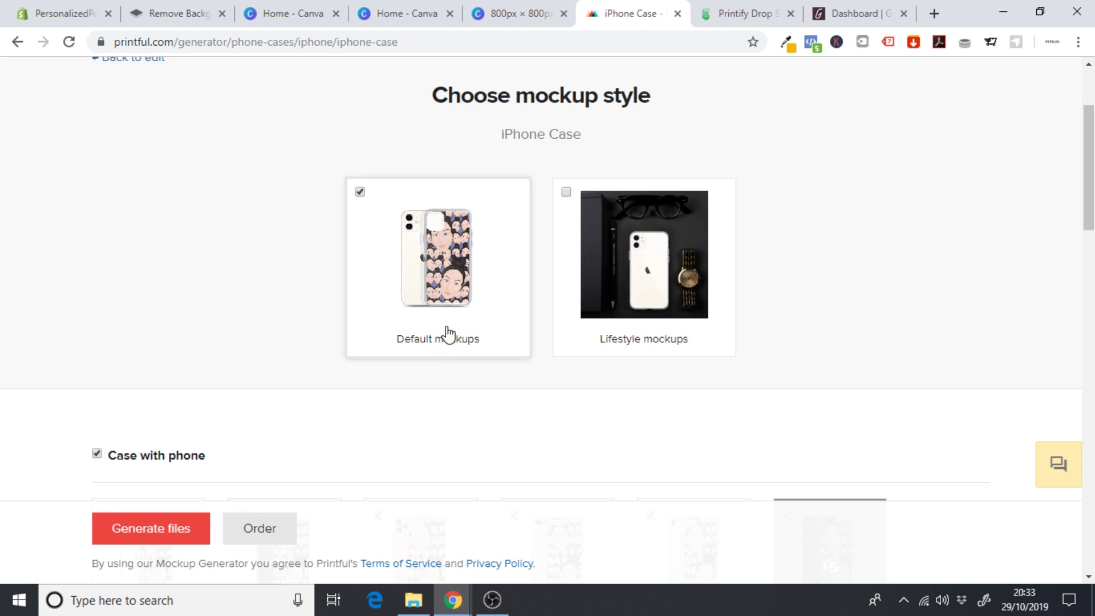
left_click_drag(1093, 184, 1094, 259)
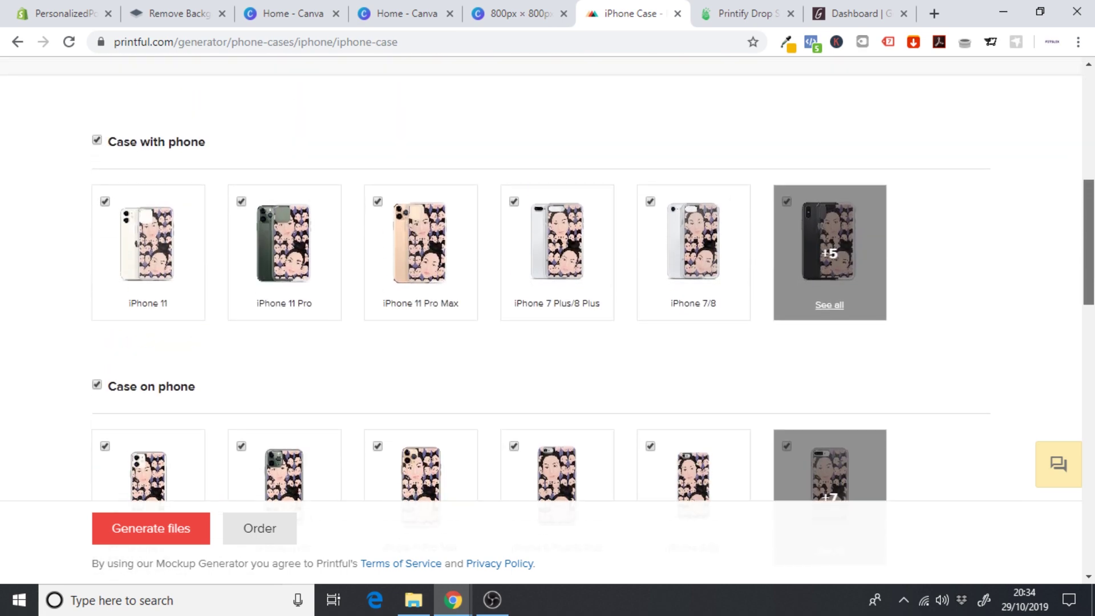
scroll(607, 268, "down", 1)
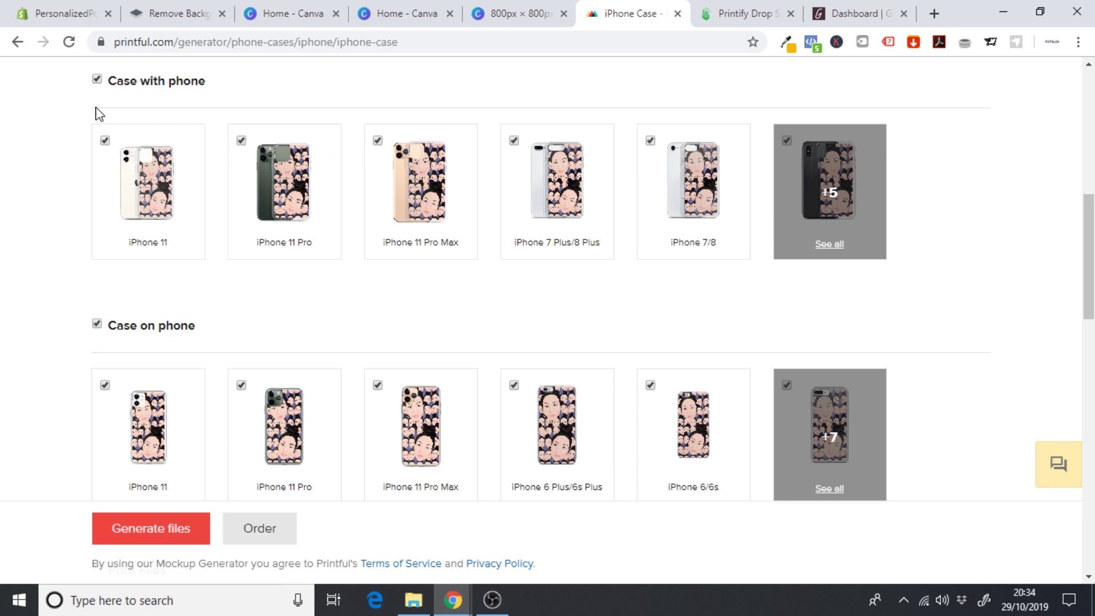
left_click(97, 79)
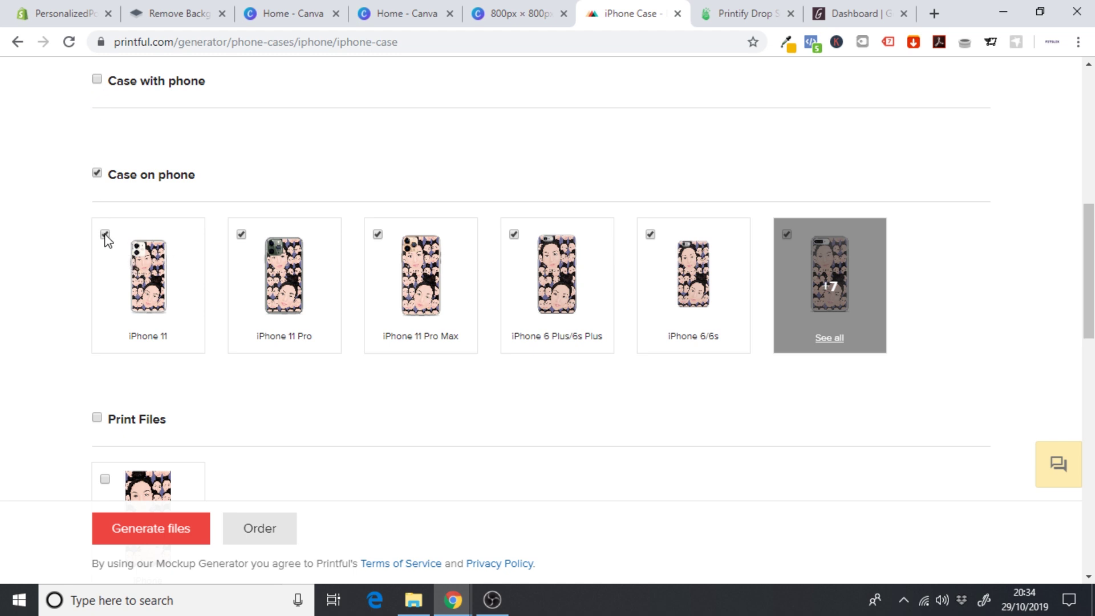
scroll(1089, 274, "down", 3)
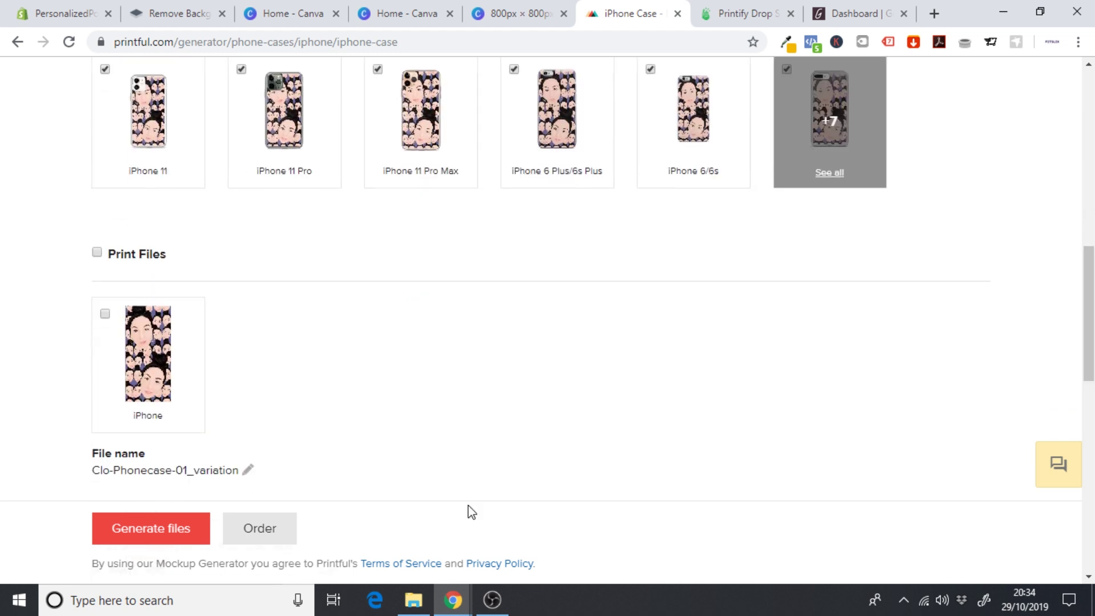
left_click(151, 544)
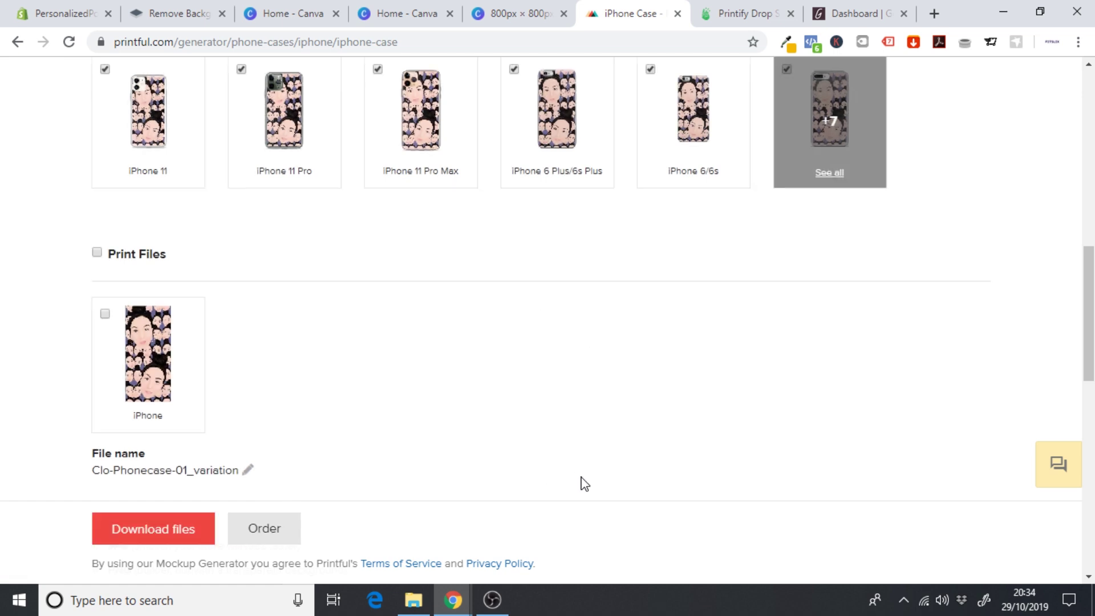
left_click(163, 537)
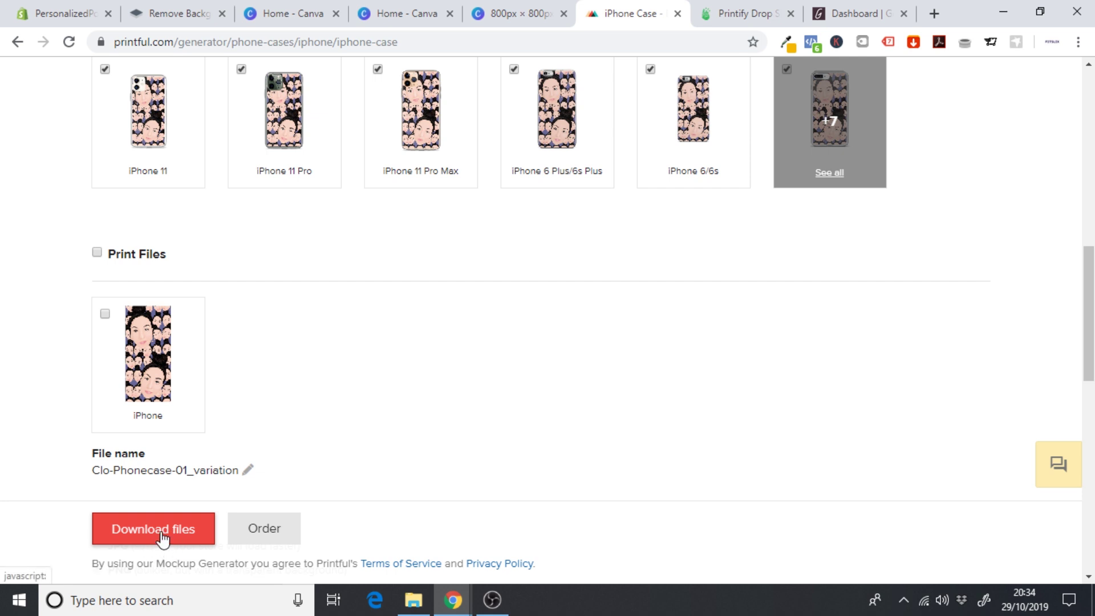
left_click(150, 534)
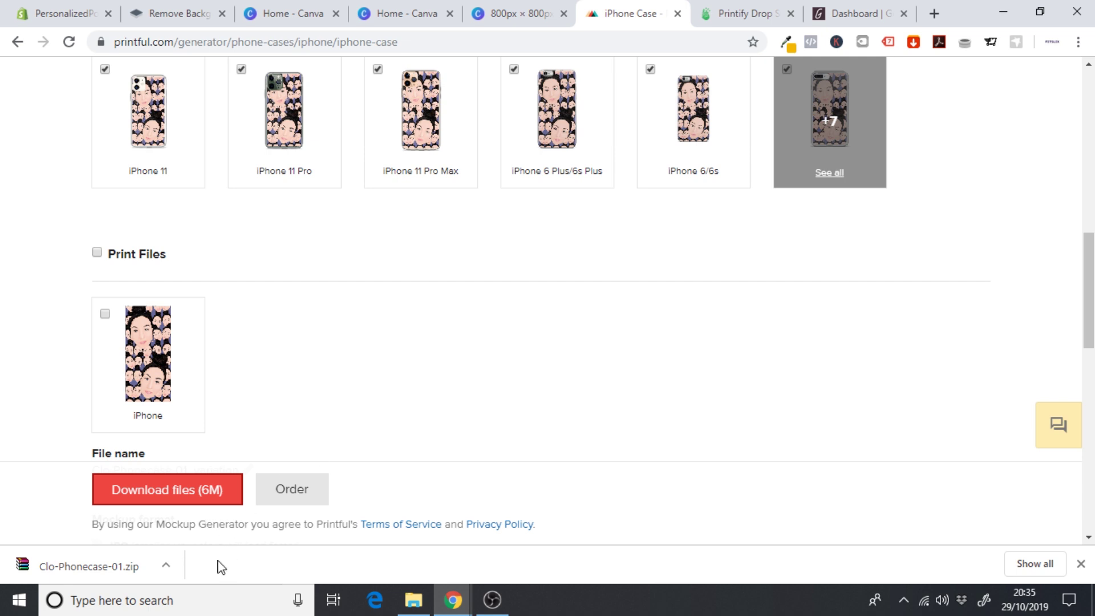
left_click(1081, 564)
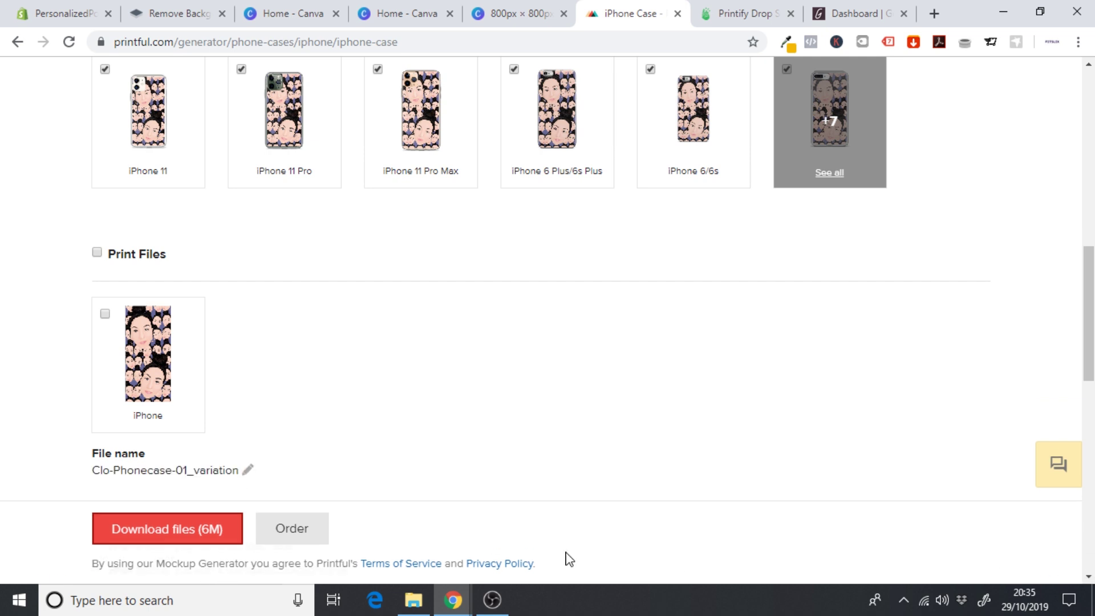
- Extract Clo-Phonecase-01.zip into the Socks folder and browse the resulting iPhone mockup PNGs
left_click(412, 602)
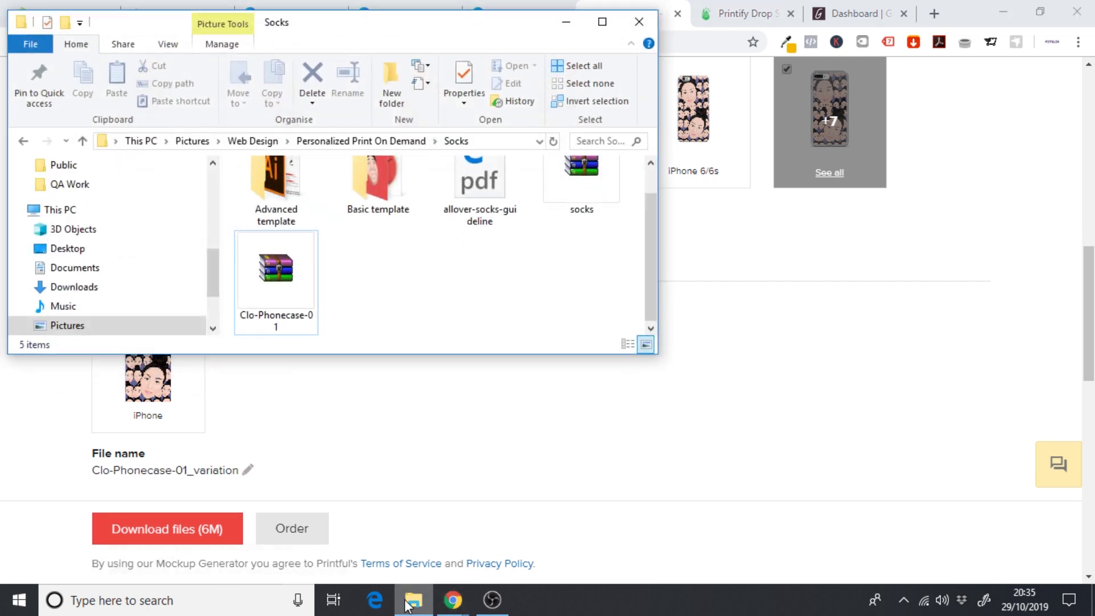
left_click(279, 274)
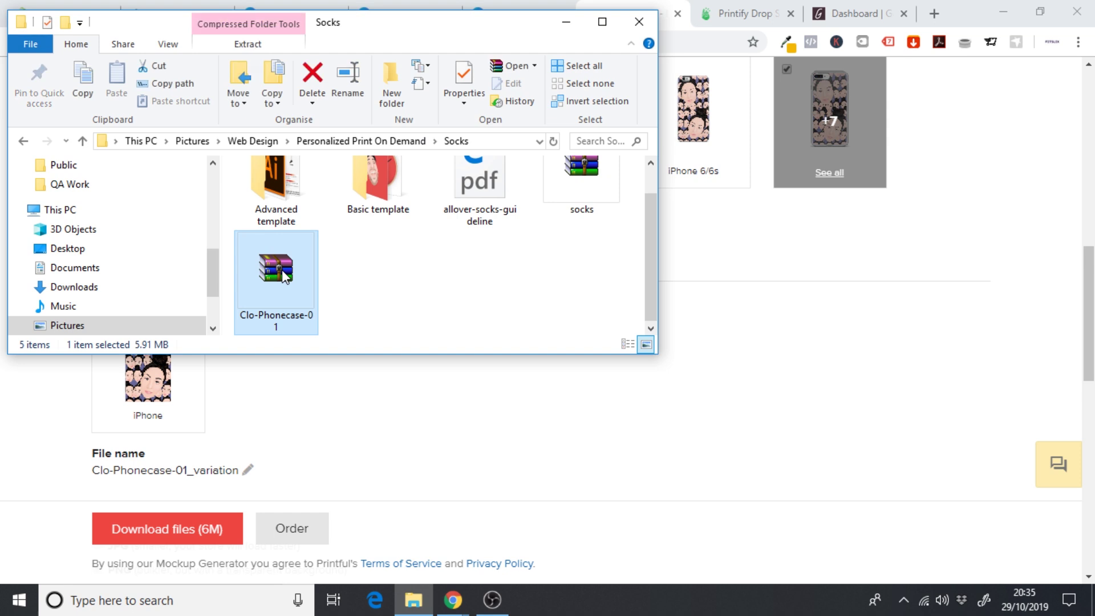
right_click(282, 269)
left_click(223, 285)
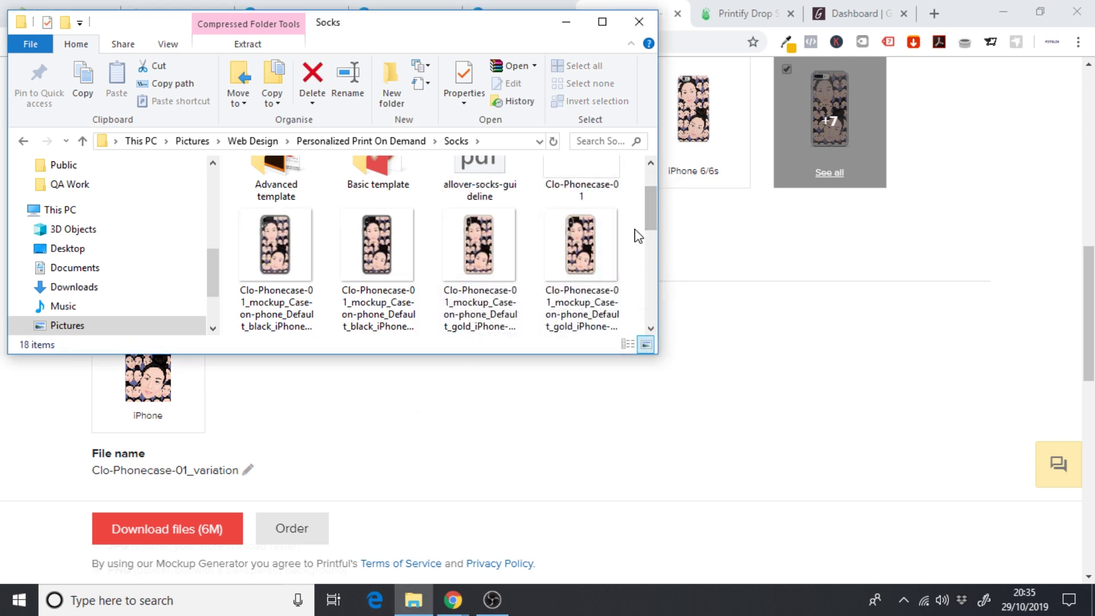
scroll(649, 217, "up", 2)
scroll(651, 221, "down", 1)
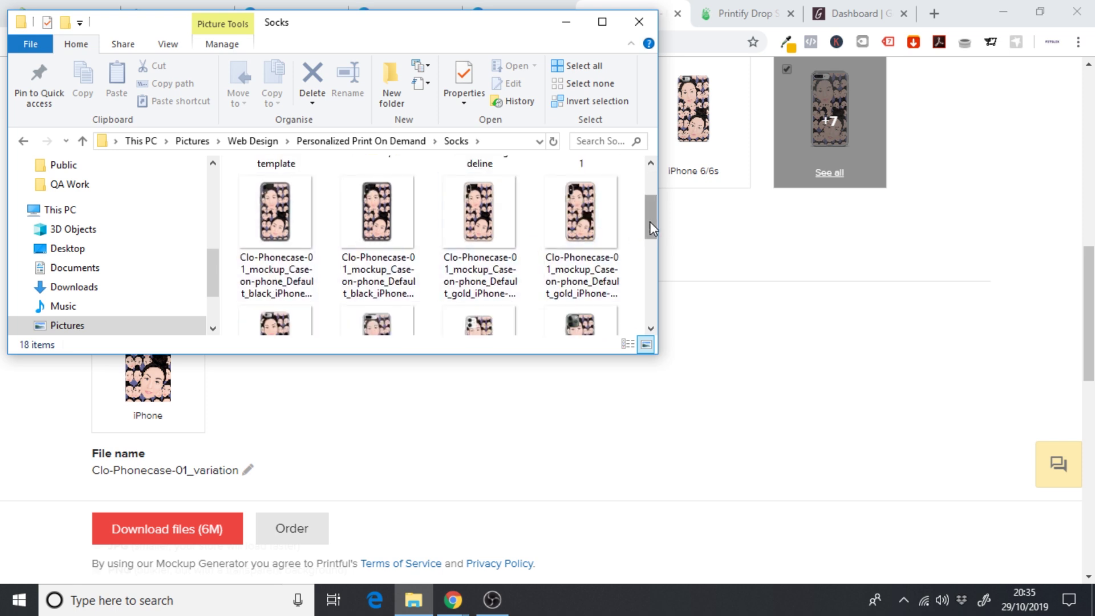
left_click_drag(652, 224, 652, 262)
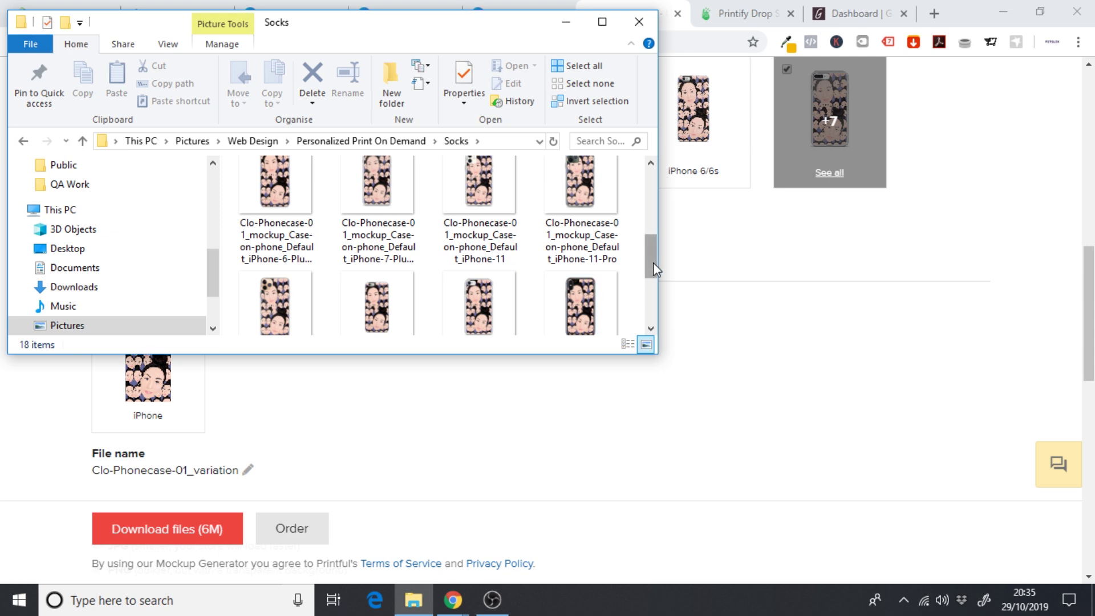
left_click_drag(653, 264, 652, 297)
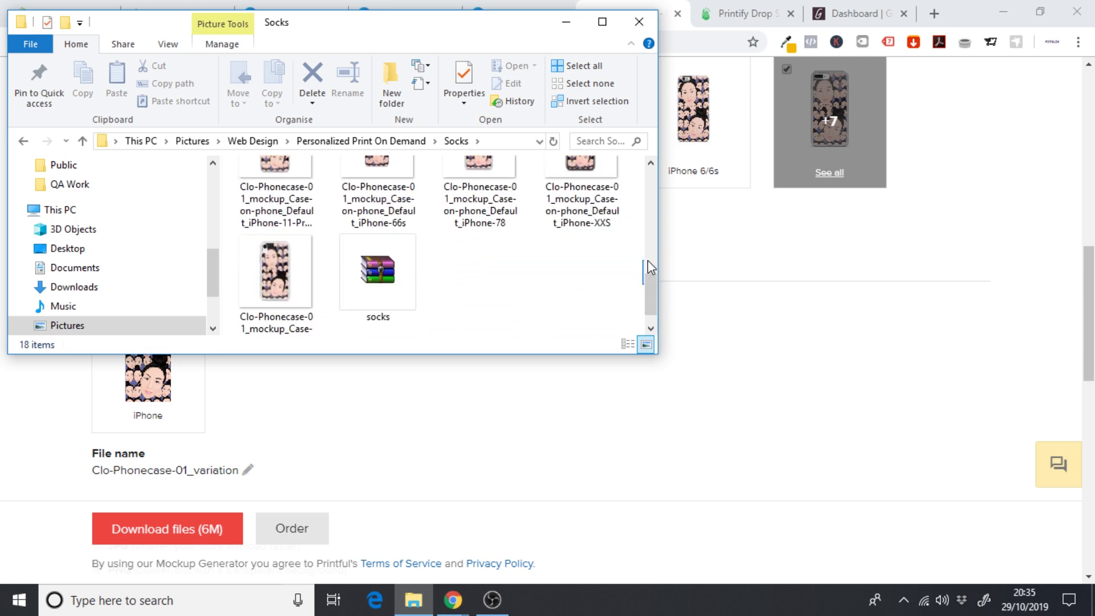
left_click_drag(648, 297, 645, 275)
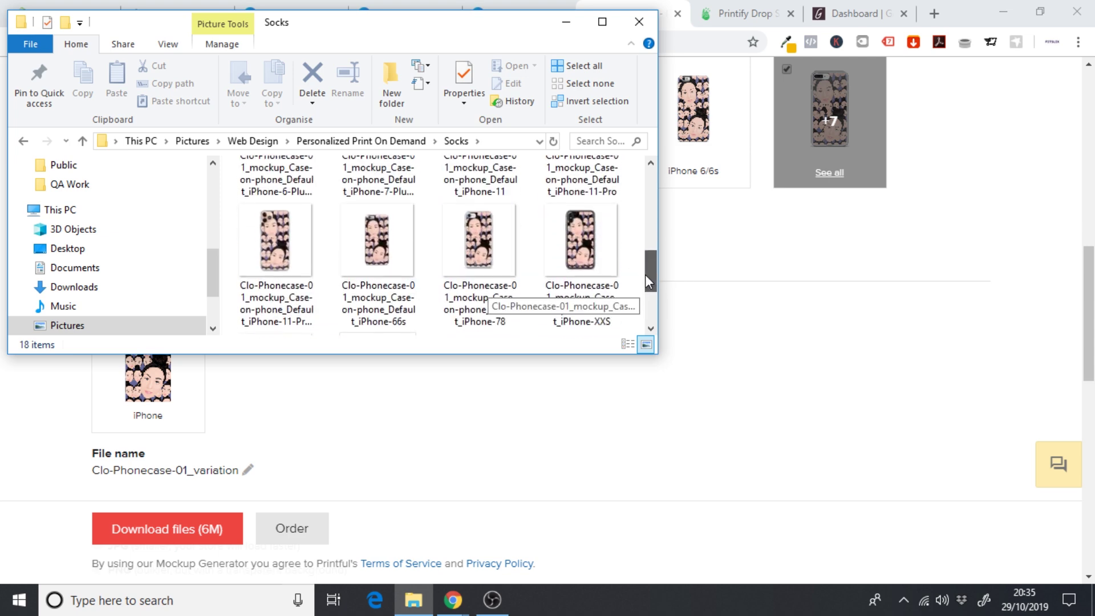
- Replace the face image with the black iPhone XR case mockup, enlarged to fill the 800x800 page
left_click(742, 368)
left_click(499, 6)
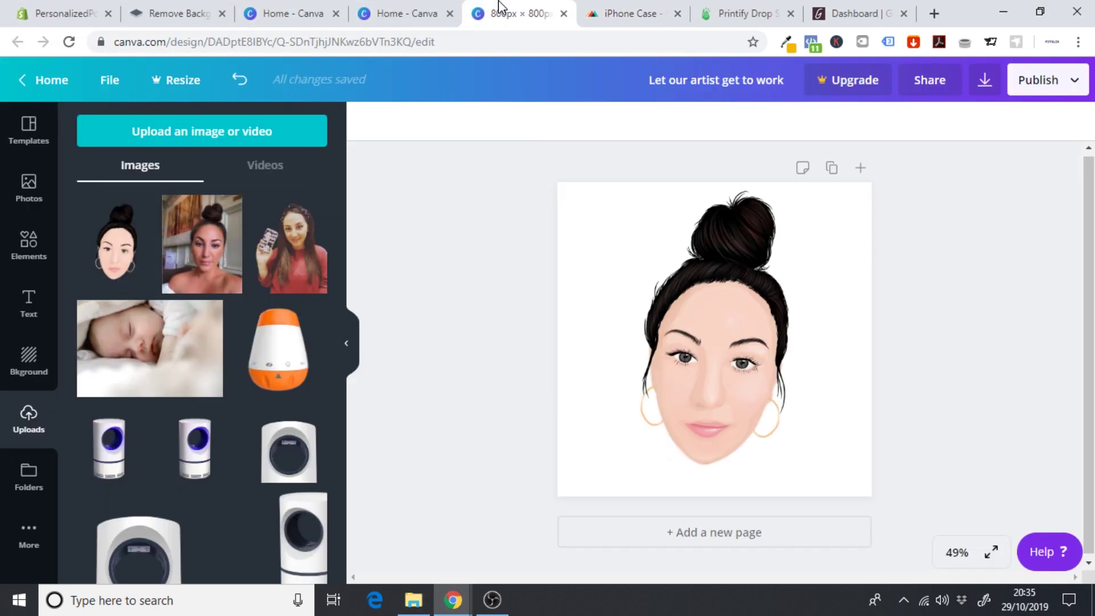
left_click(723, 302)
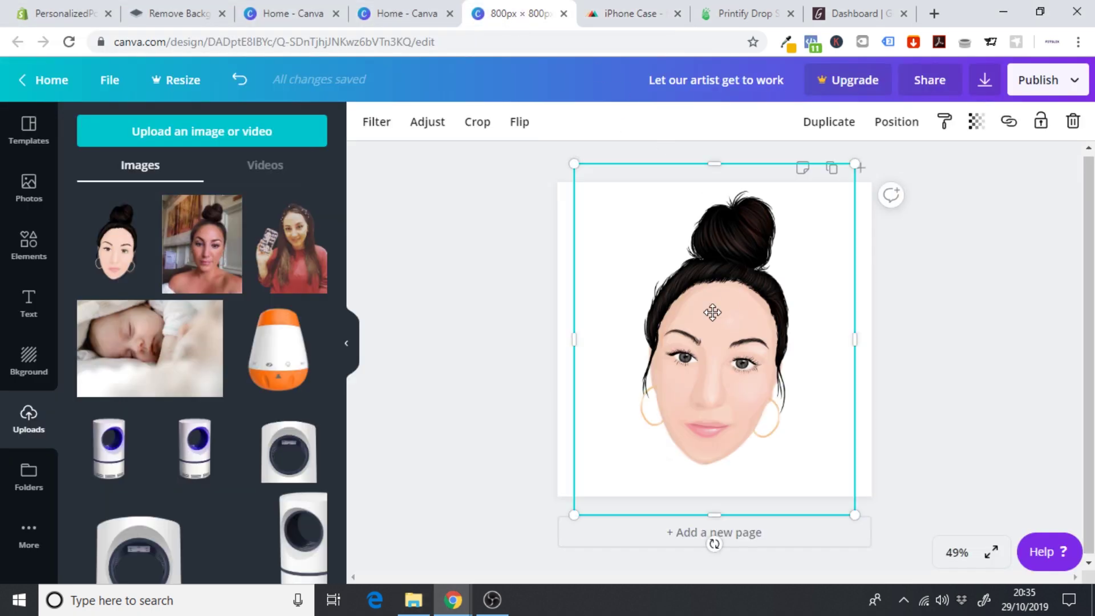
key("Delete")
left_click(198, 144)
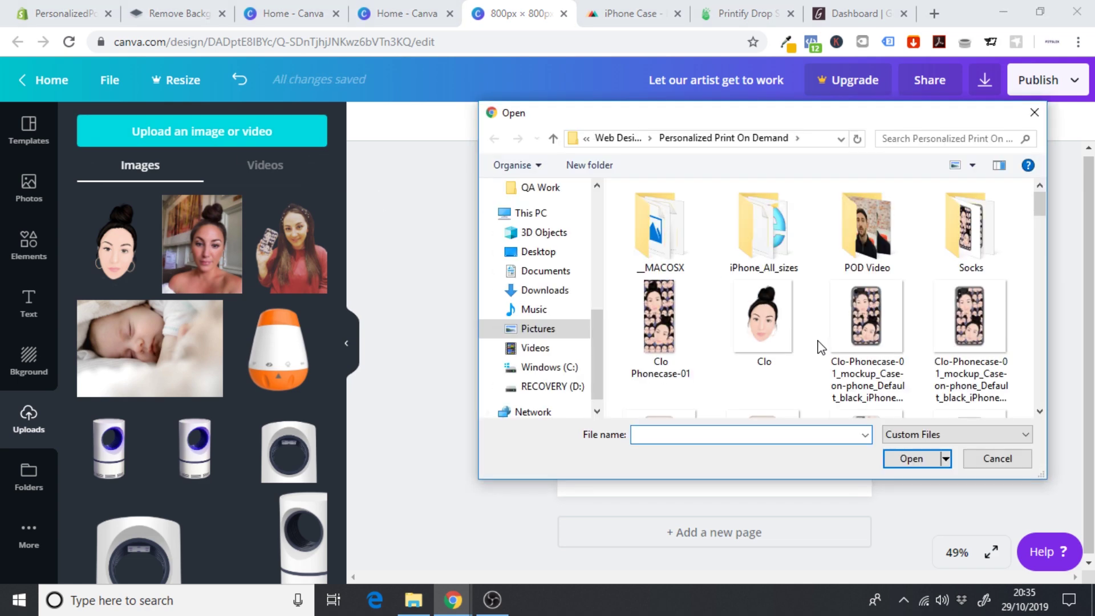
left_click(883, 323)
left_click(911, 460)
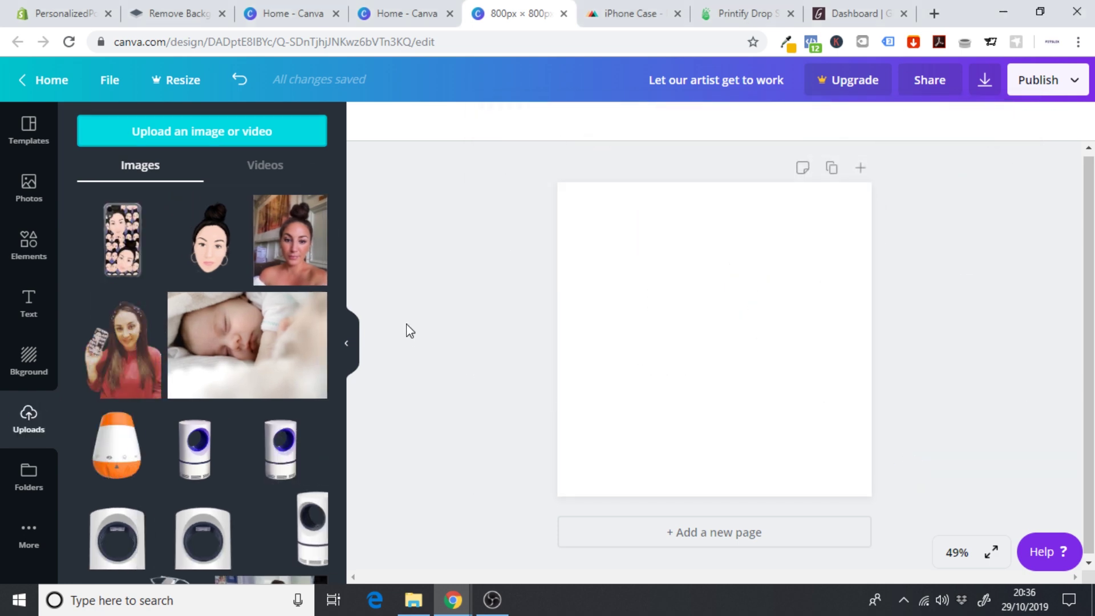
left_click(128, 260)
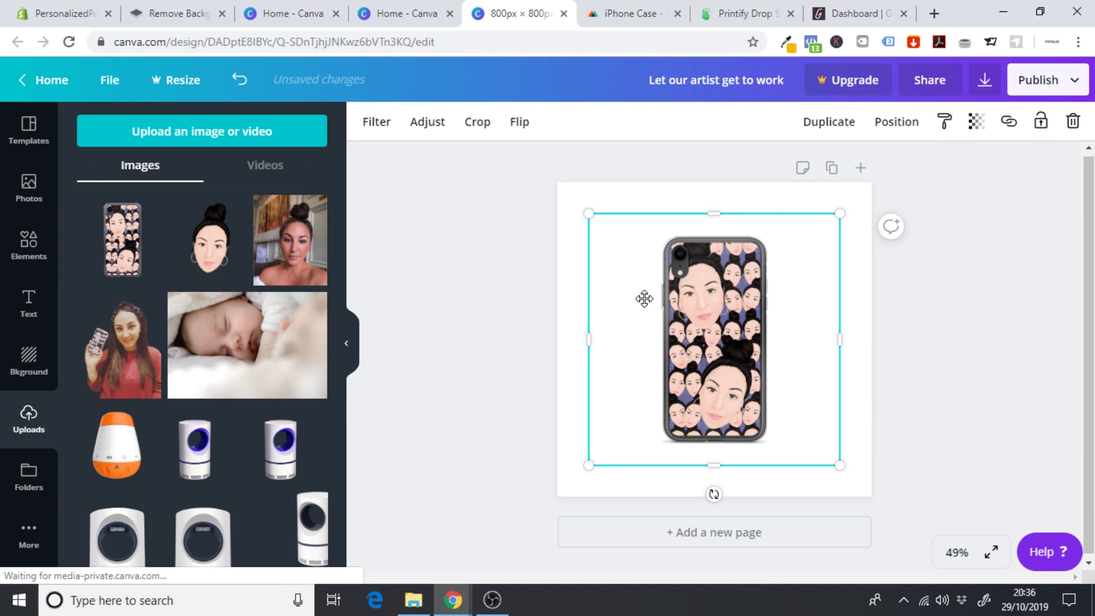
left_click_drag(589, 214, 558, 192)
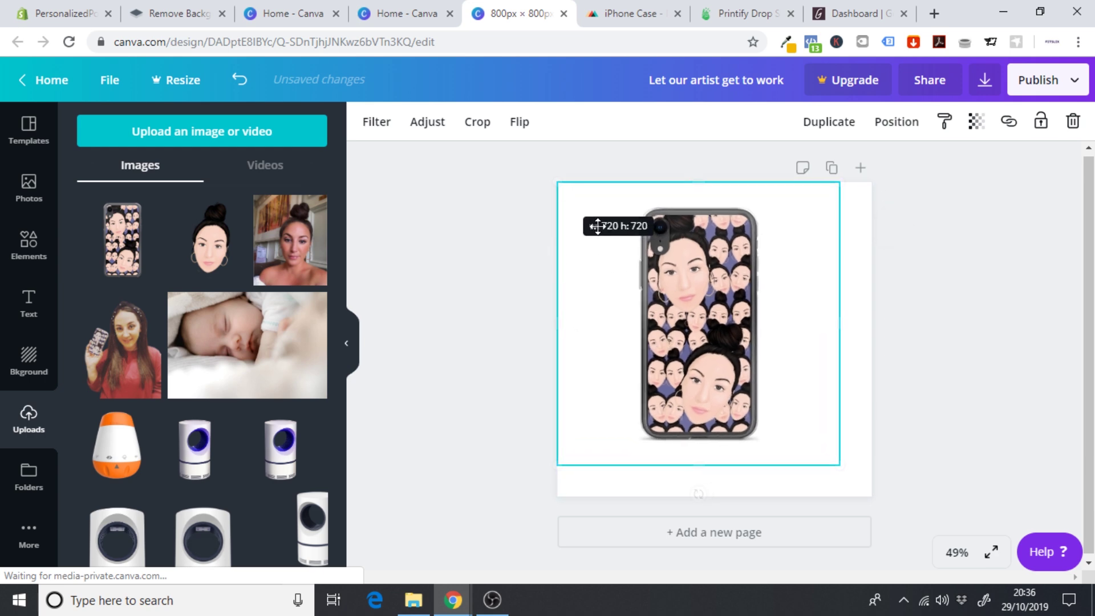
left_click_drag(838, 464, 873, 494)
left_click(940, 324)
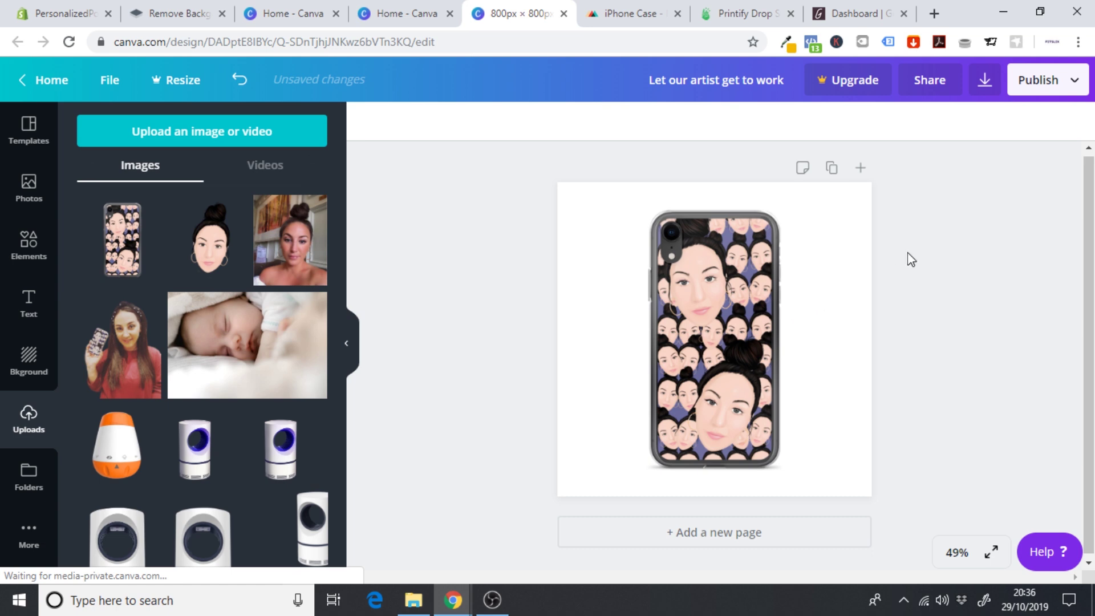
left_click(785, 287)
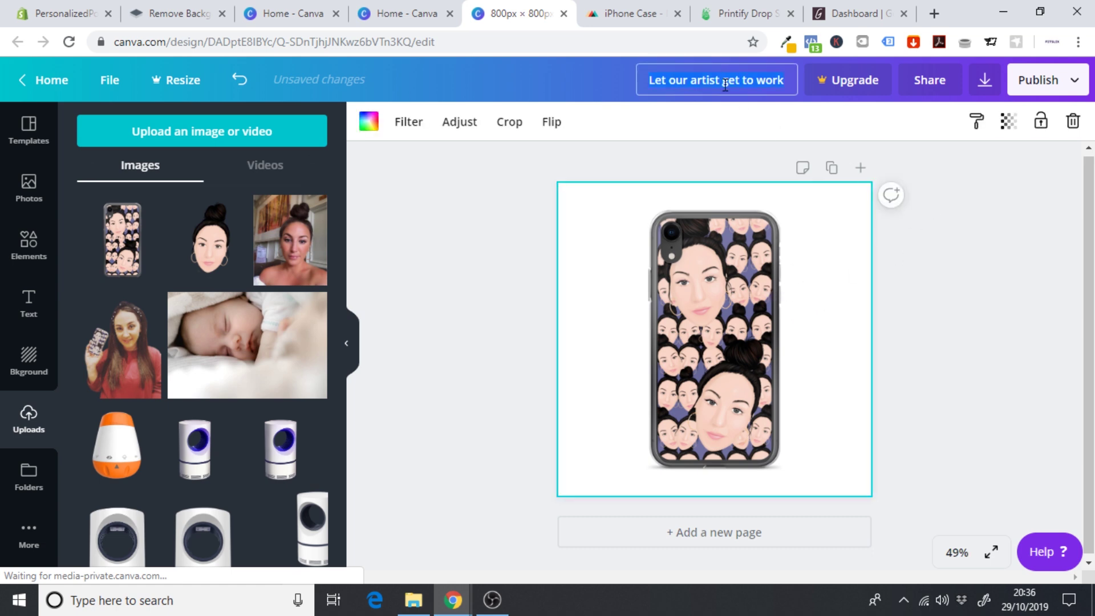
- Retitle the design 'receive your phoncase'
left_click(773, 85)
type("reciev")
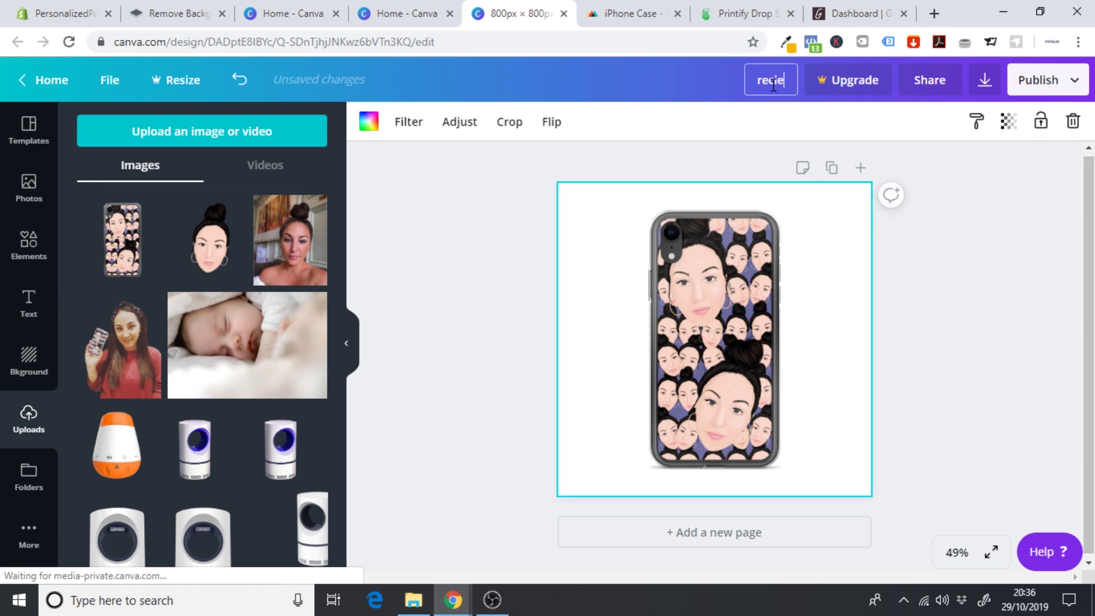
key("BackSpace")
key("BackSpace")
key("BackSpace")
type("eive your")
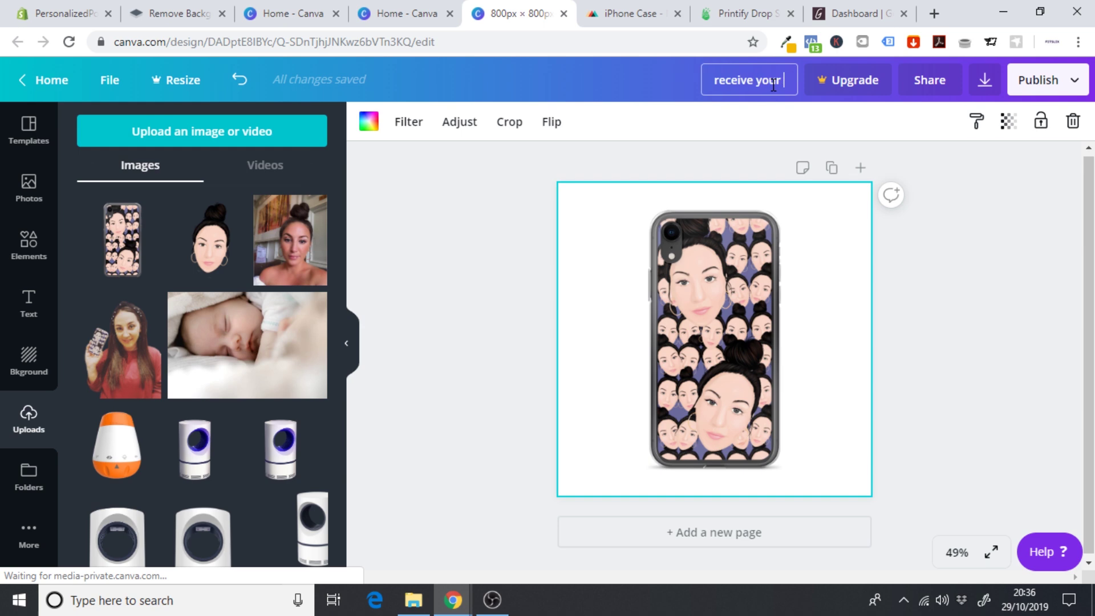
type(" phone c")
key("BackSpace")
key("BackSpace")
key("BackSpace")
type("case")
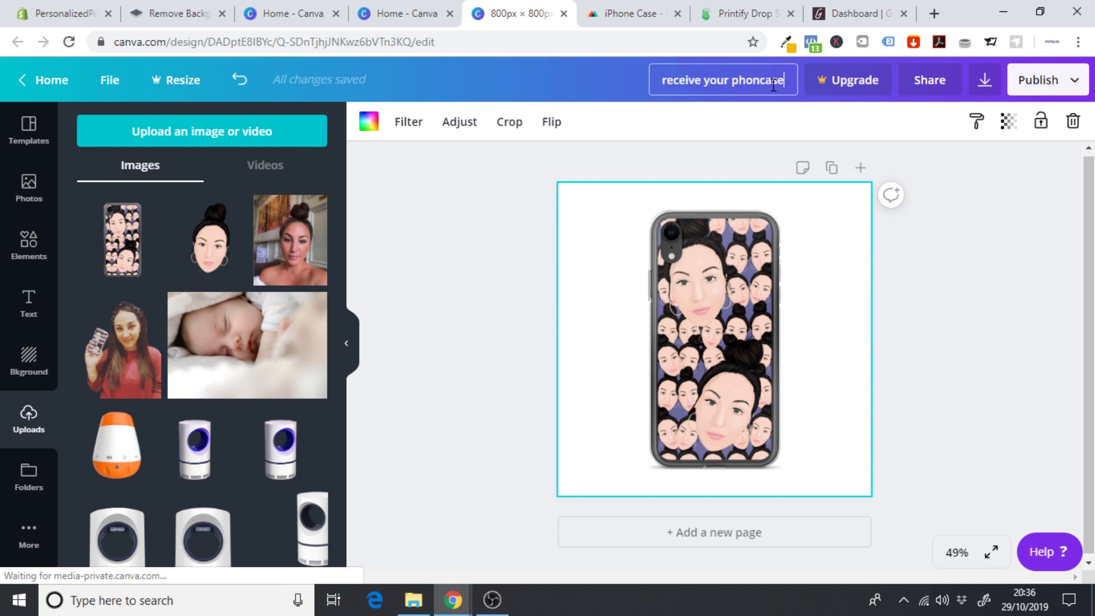
- Download the design as a PNG and dismiss the download notice and Canva Pro promotion
left_click(985, 80)
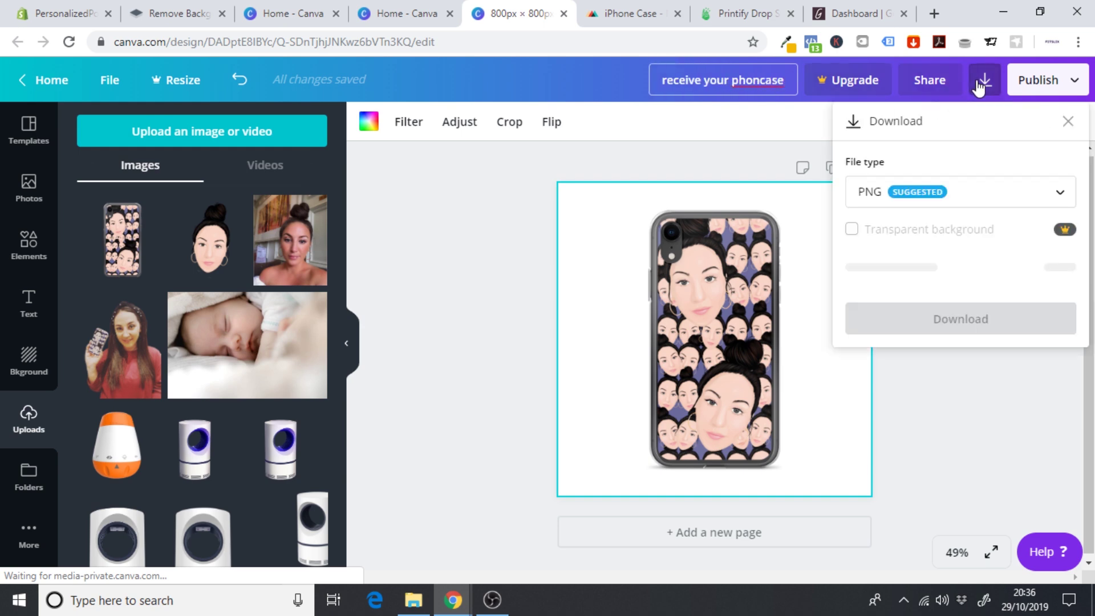
left_click(867, 283)
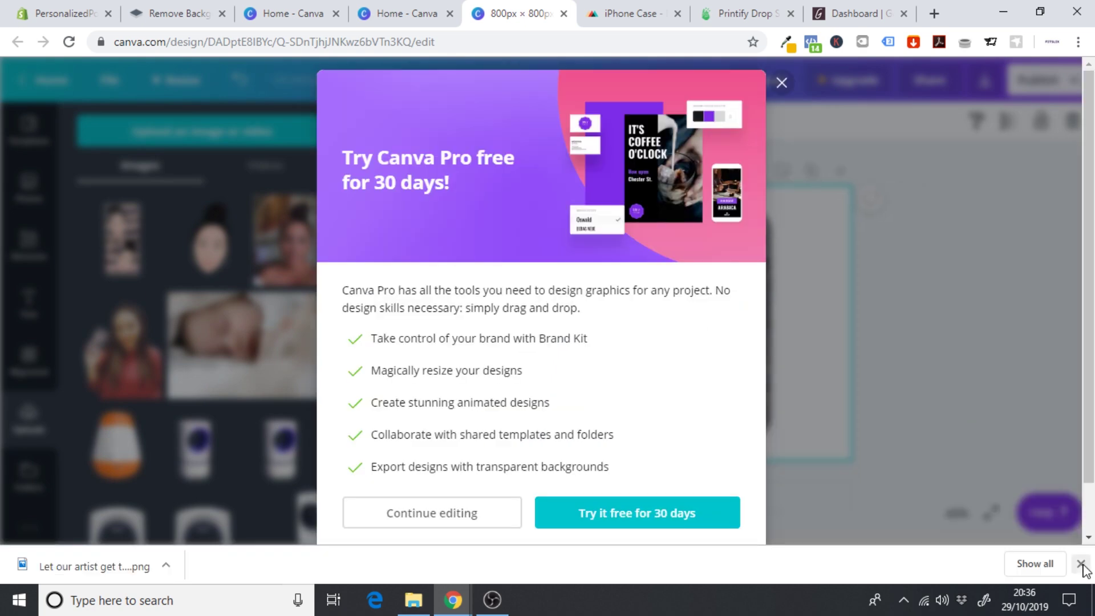
left_click(1081, 565)
left_click(781, 82)
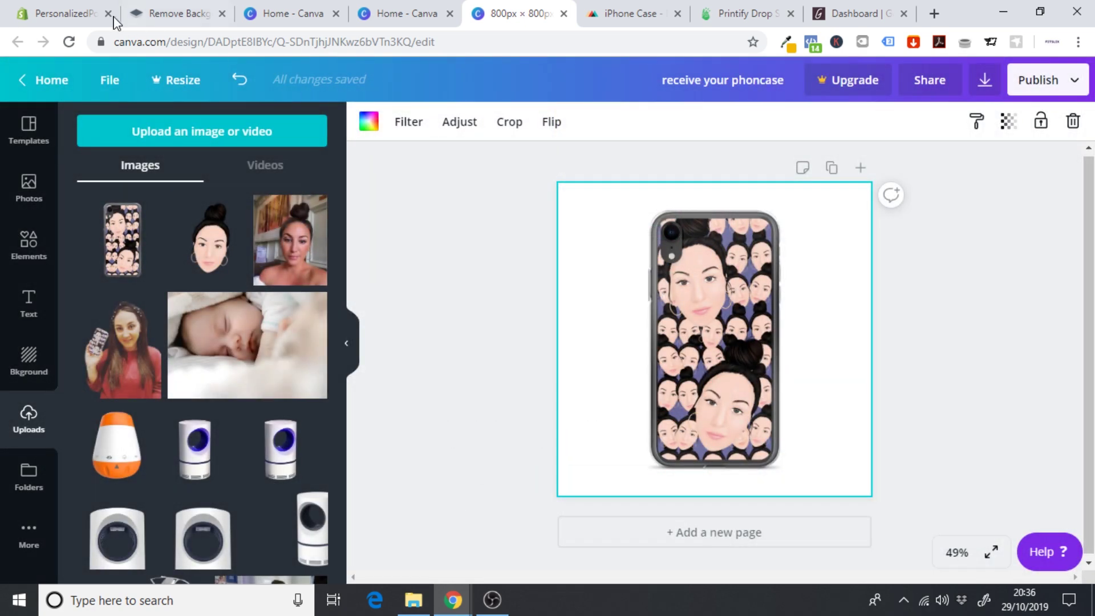
left_click(49, 12)
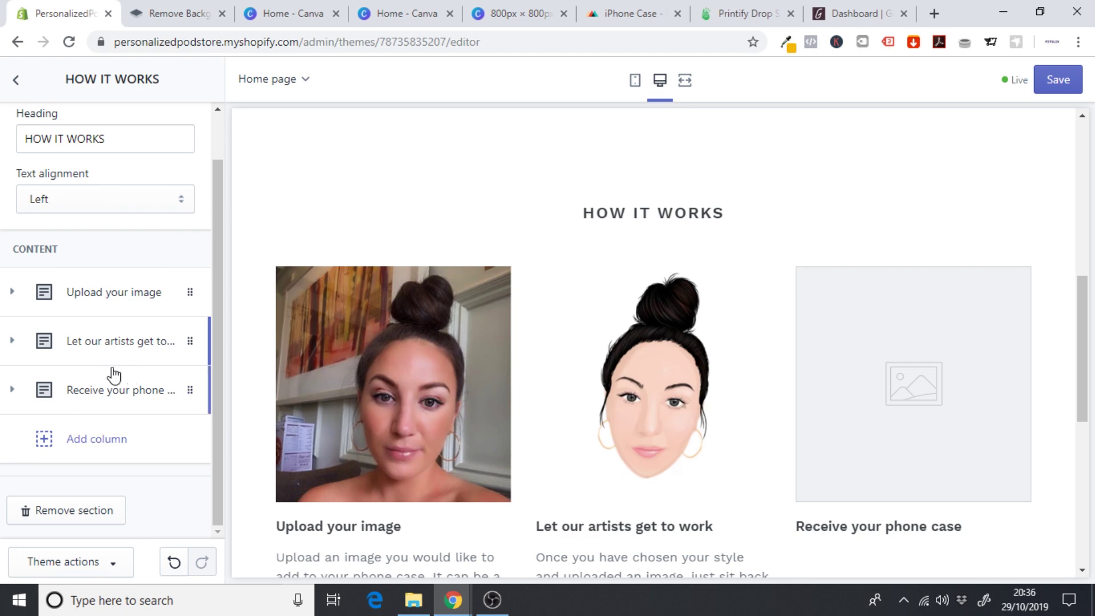
- Upload the downloaded phone-case mockup PNG as the Receive your phone case column's image
left_click(86, 390)
scroll(222, 326, "down", 1)
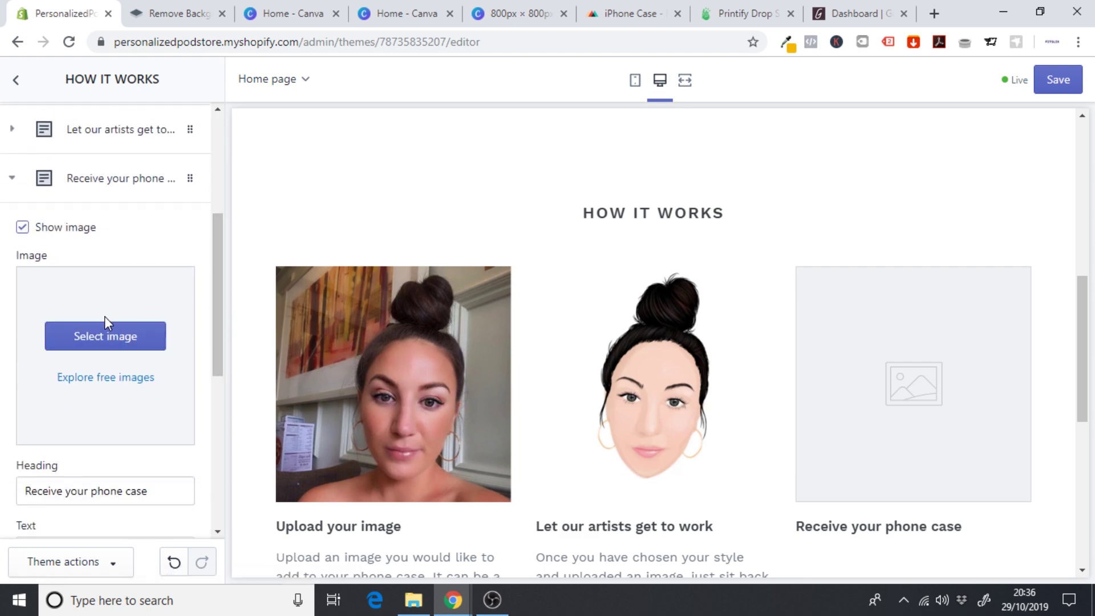
left_click(91, 336)
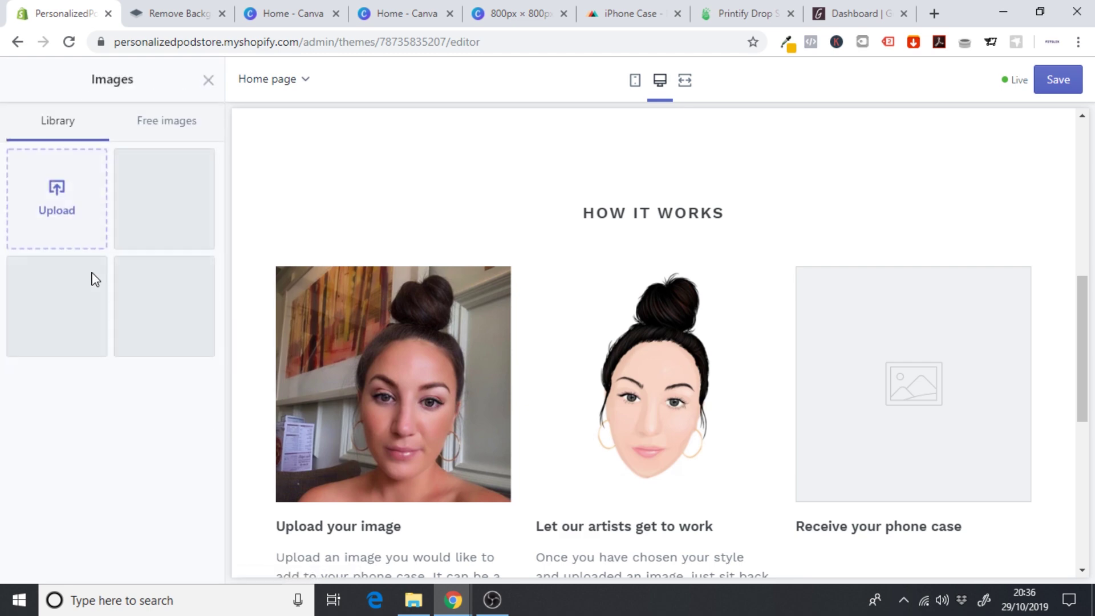
left_click(37, 189)
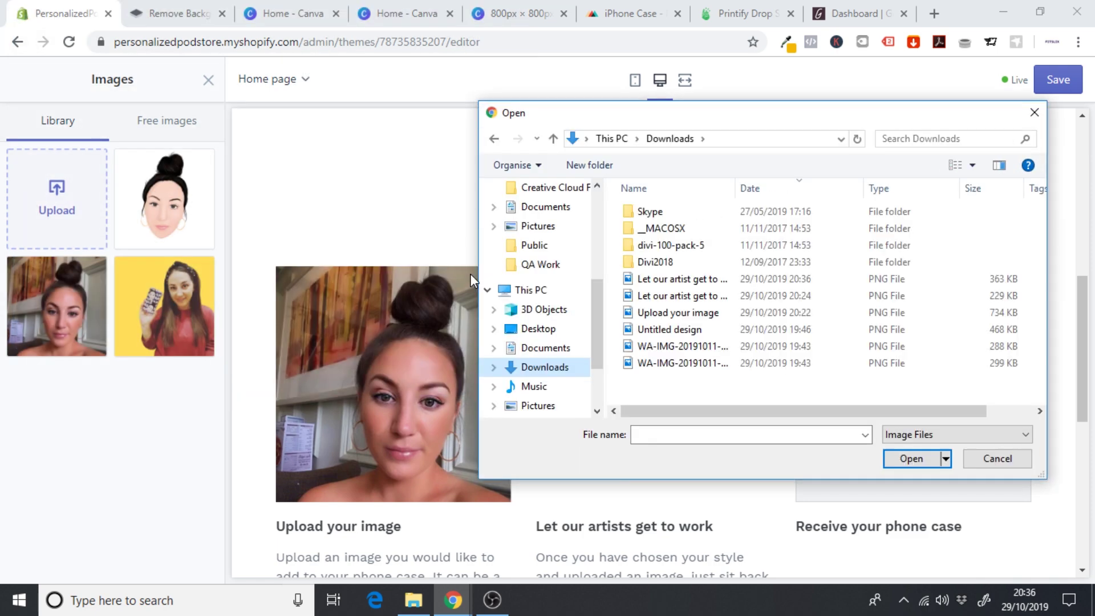
left_click(678, 279)
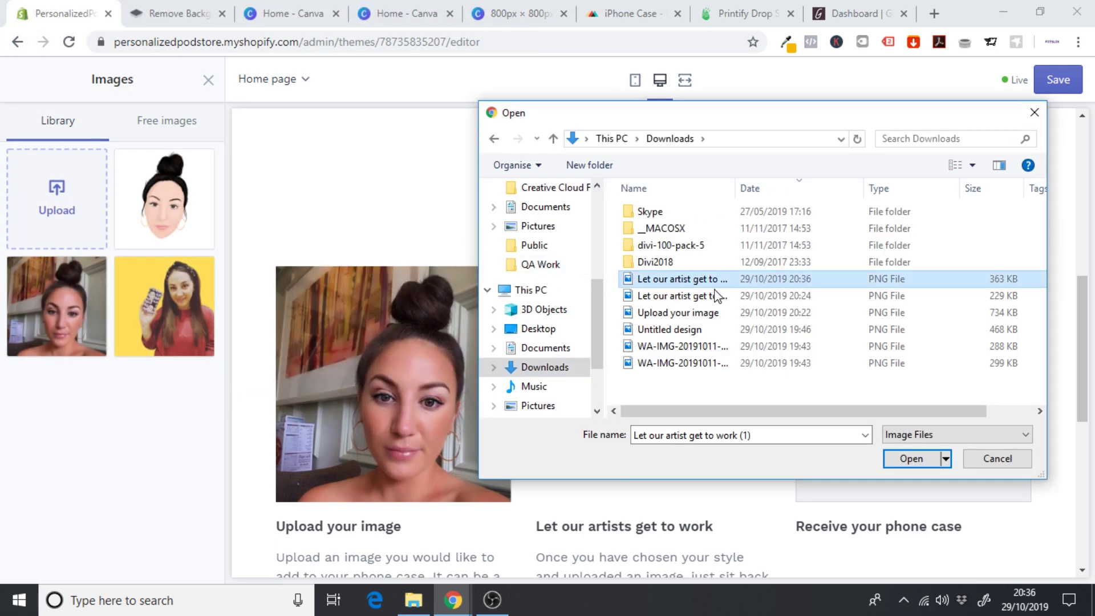
left_click(912, 459)
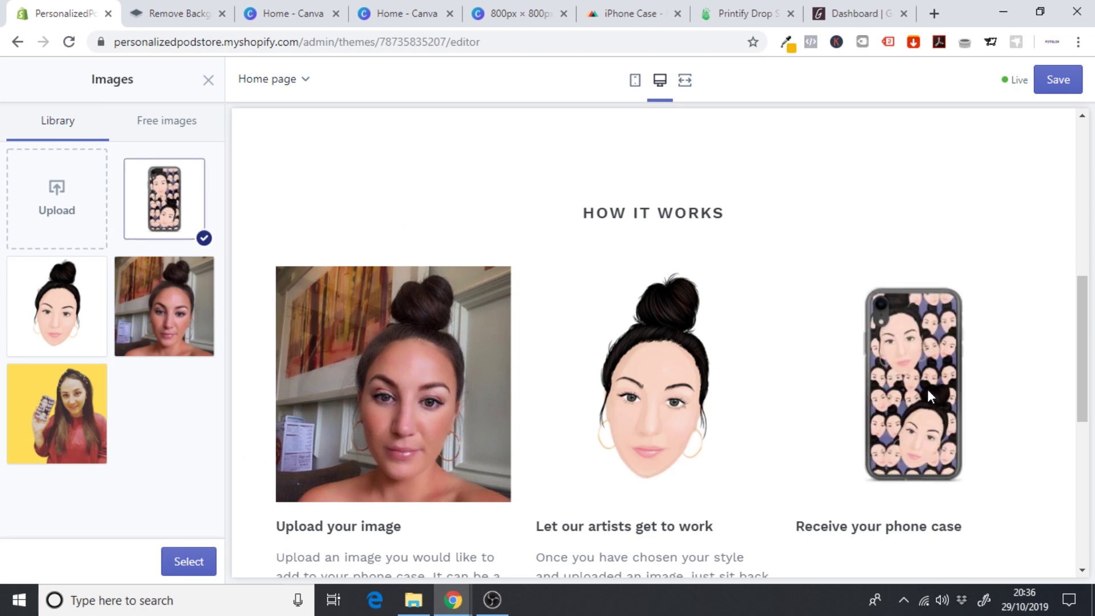
scroll(636, 314, "down", 2)
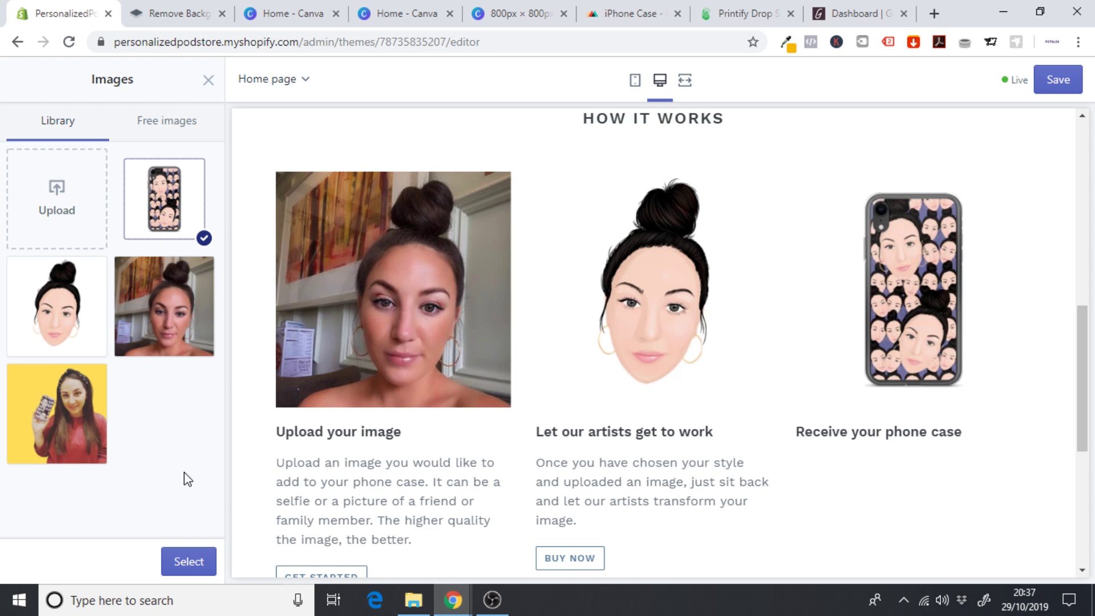
- Apply the face-pattern phone-case image to the Receive your phone case block, then go to Printify's setup checklist
left_click(186, 561)
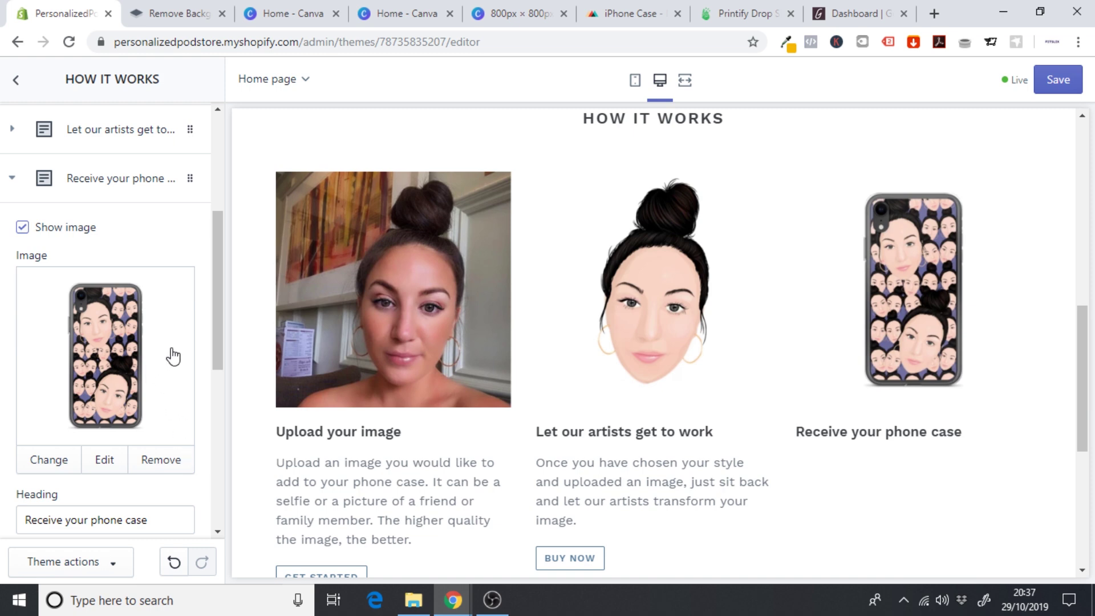
left_click(722, 7)
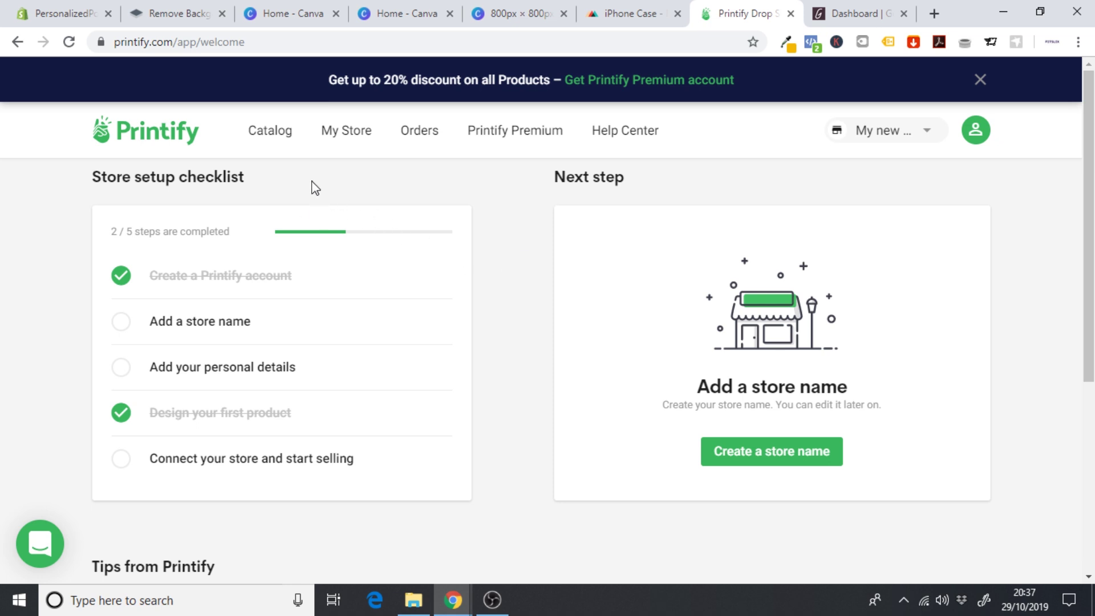
- Find the 10 in Wall clock under Home & Living and start designing it with SPOKE Custom Products
left_click(281, 137)
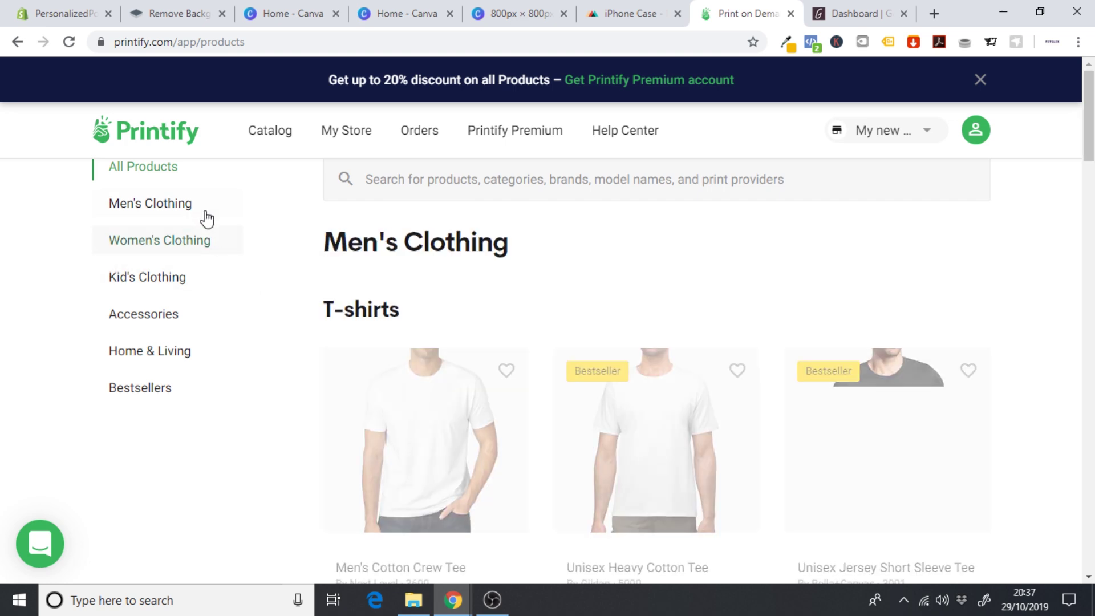
left_click(147, 358)
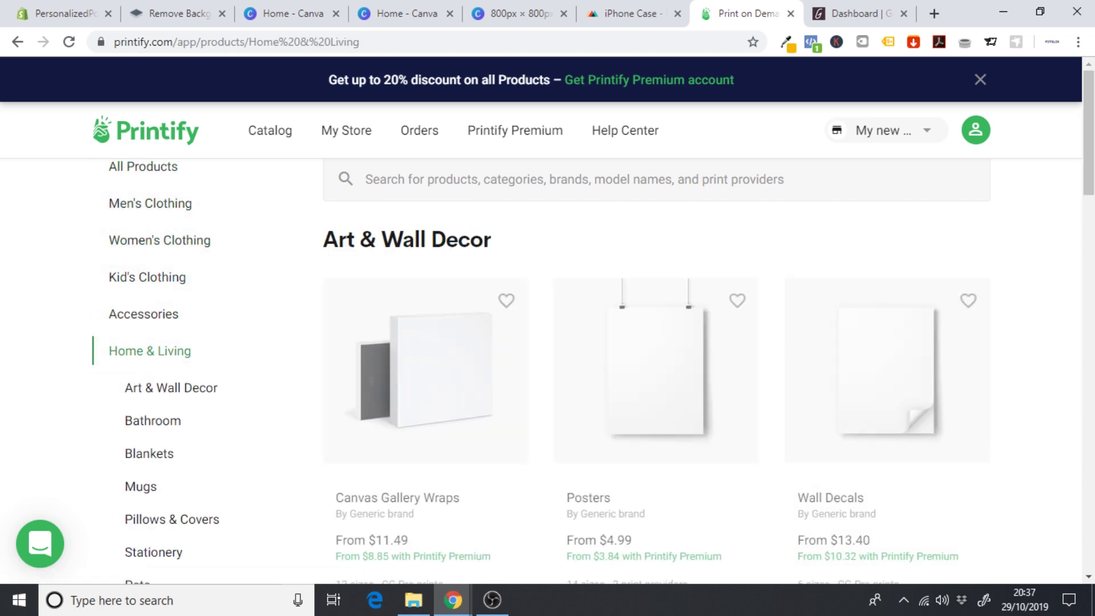
scroll(1094, 231, "down", 6)
scroll(1094, 231, "down", 8)
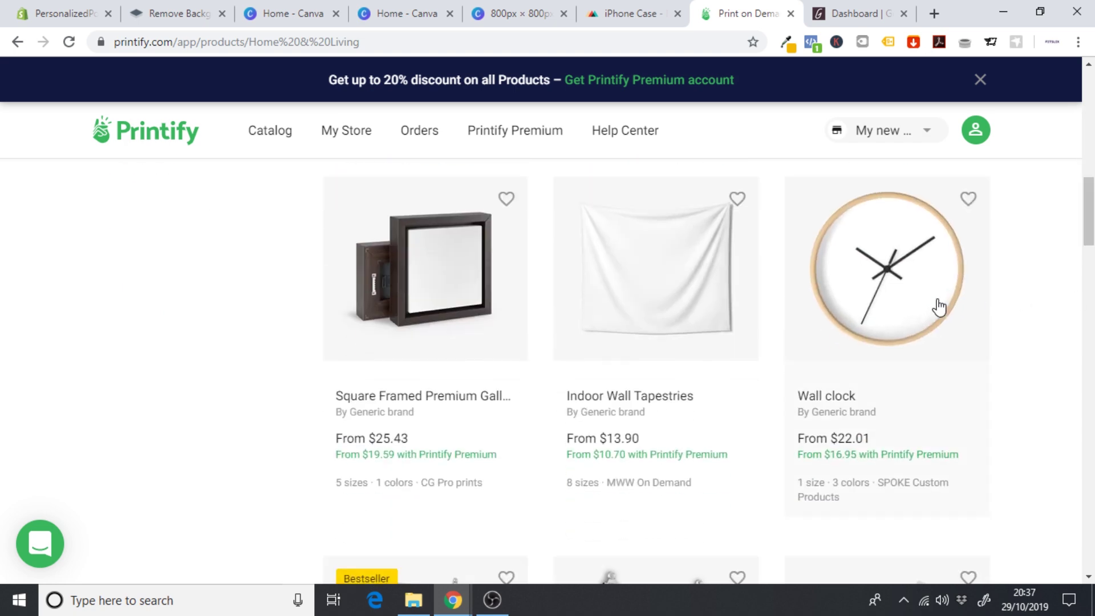
left_click(913, 292)
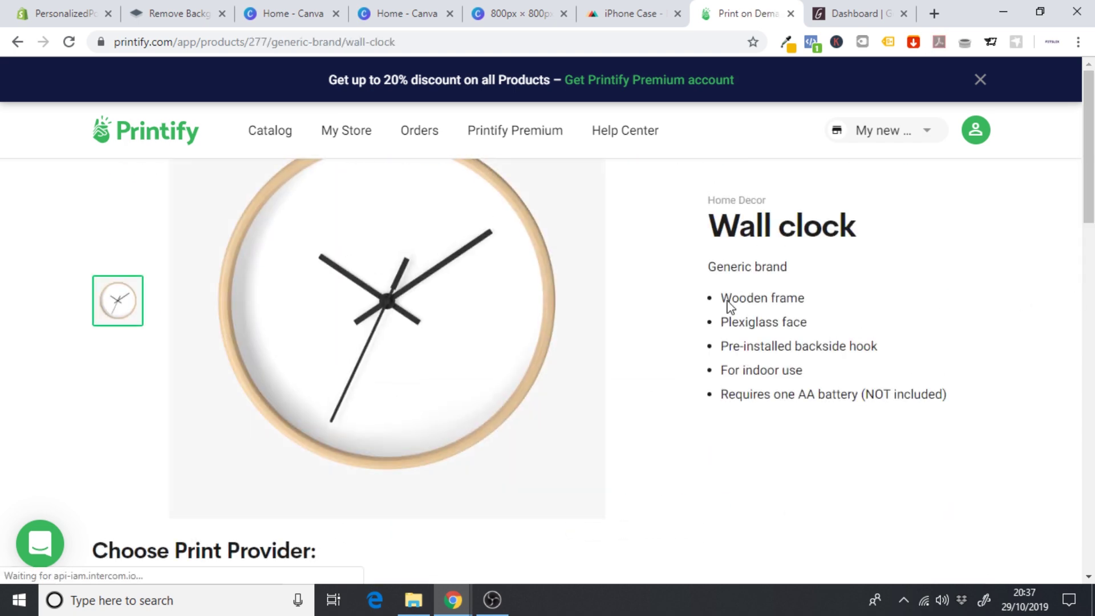
scroll(1090, 171, "down", 5)
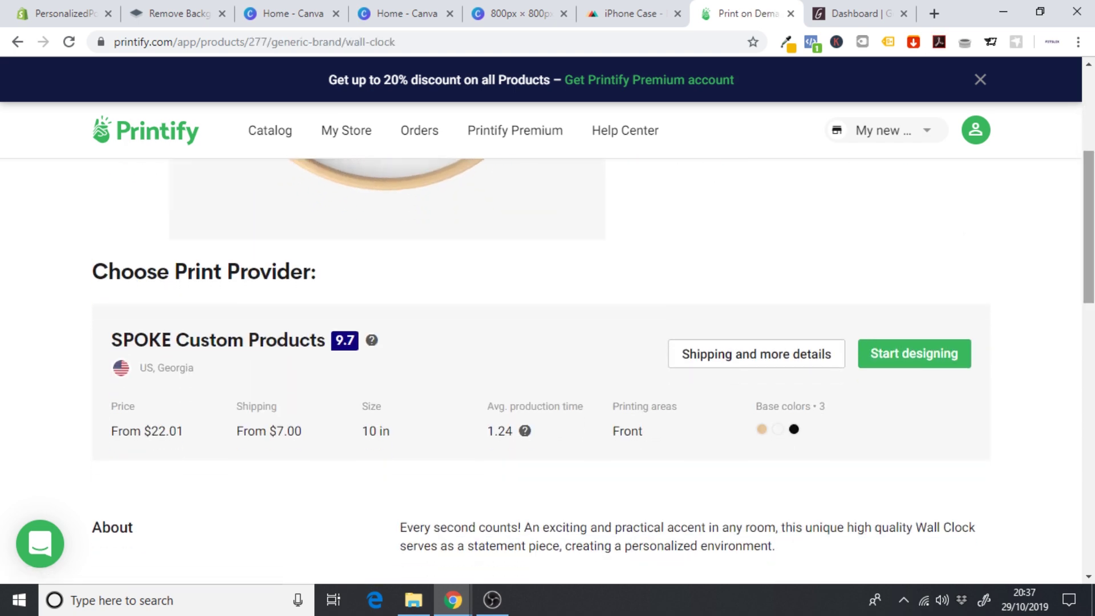
left_click(886, 355)
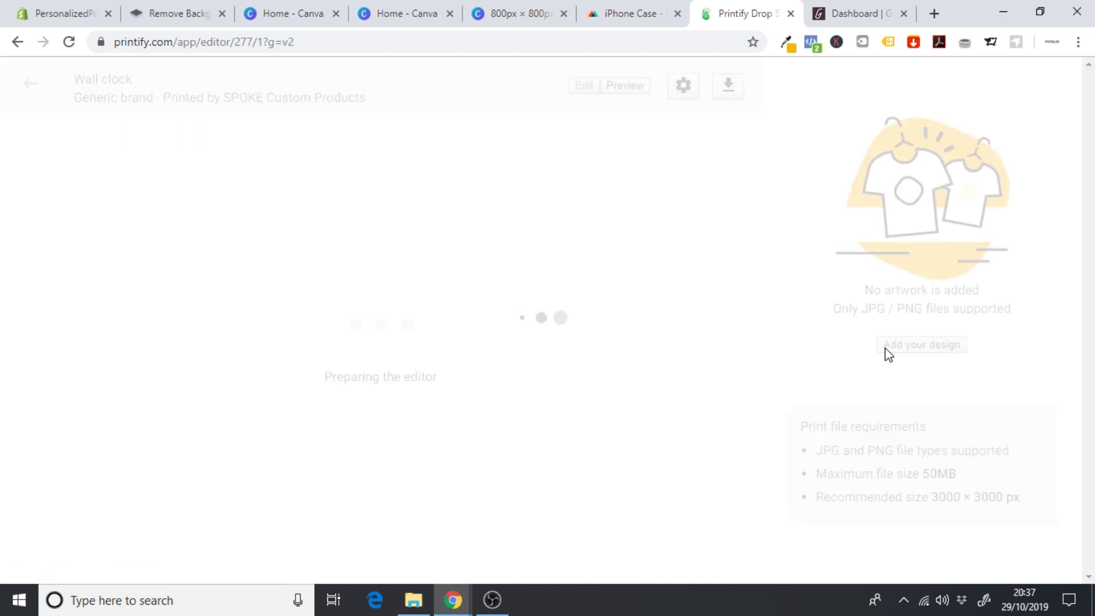
- Upload Artboard 1.png from the computer as the clock face artwork
left_click(913, 354)
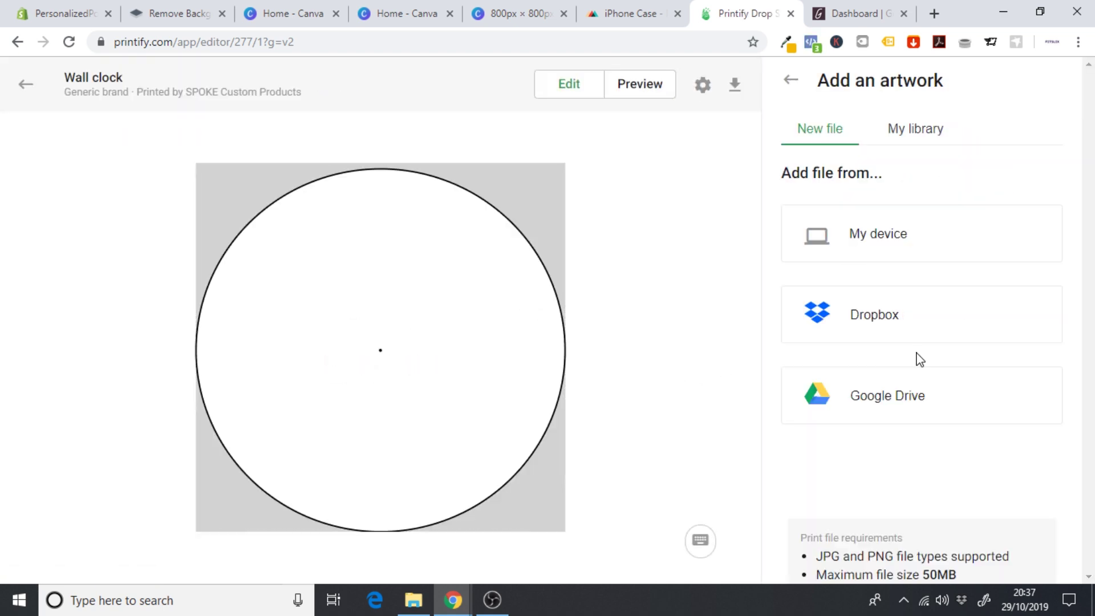
left_click(885, 251)
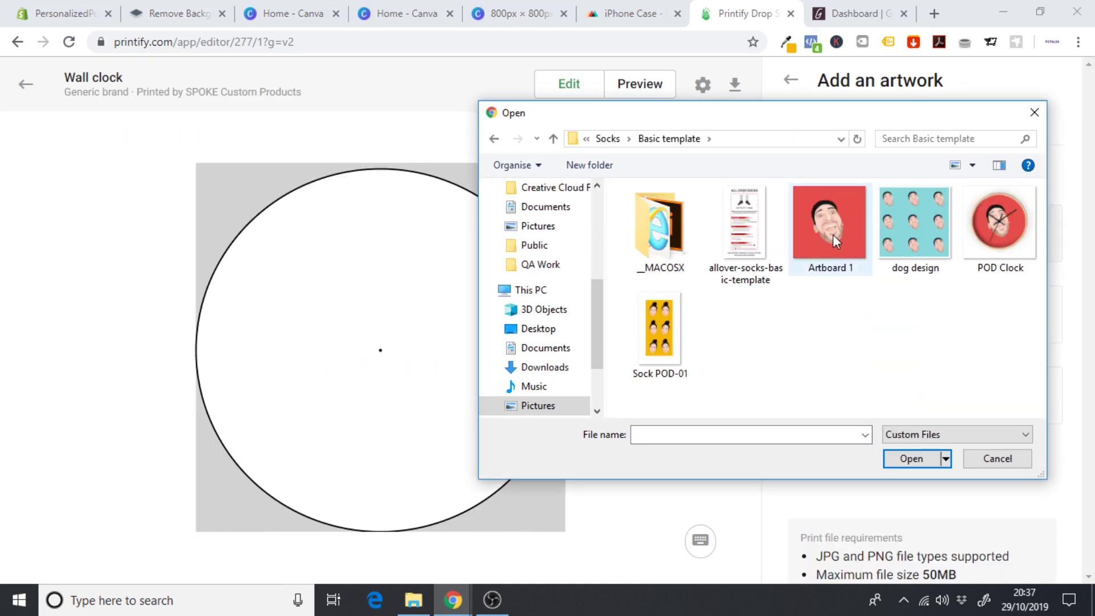
left_click(833, 235)
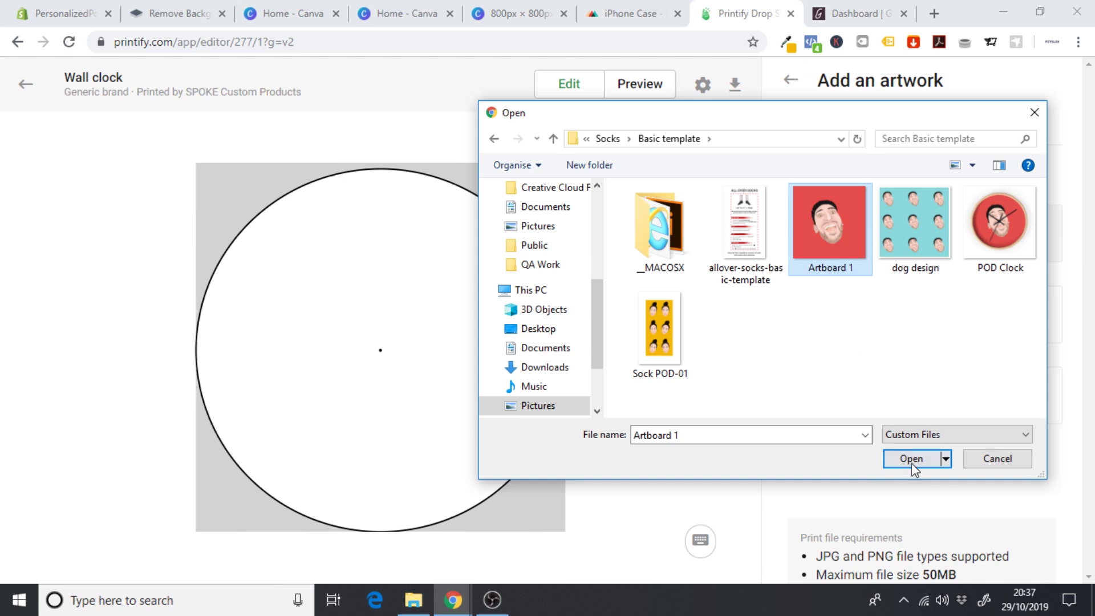
left_click(912, 459)
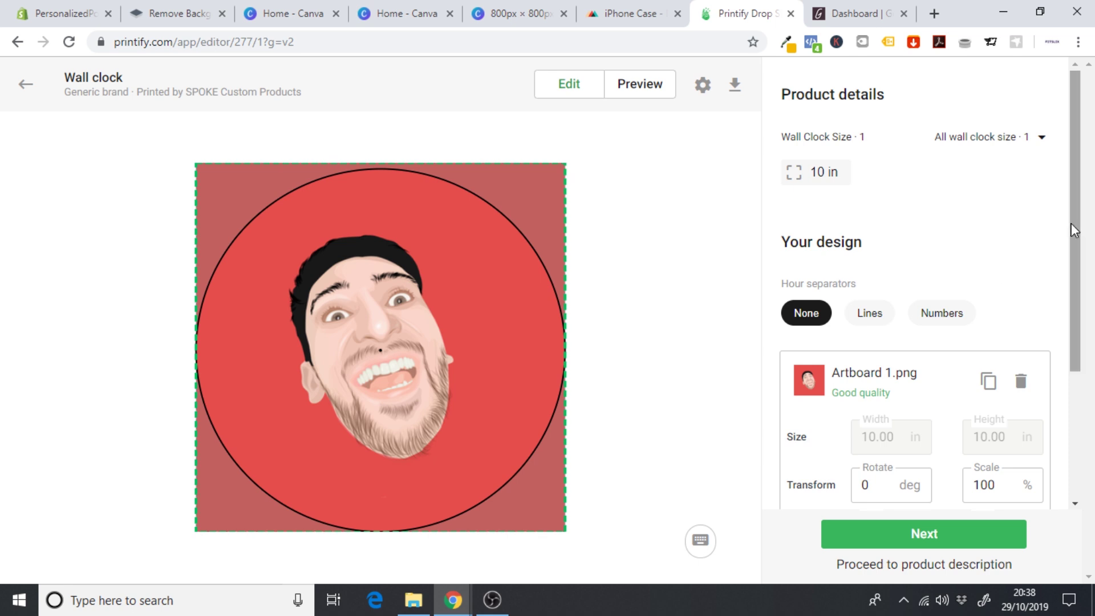
- Preview the wall clock mockup and begin saving it as 'POD Clock Moc', then cancel
left_click(642, 92)
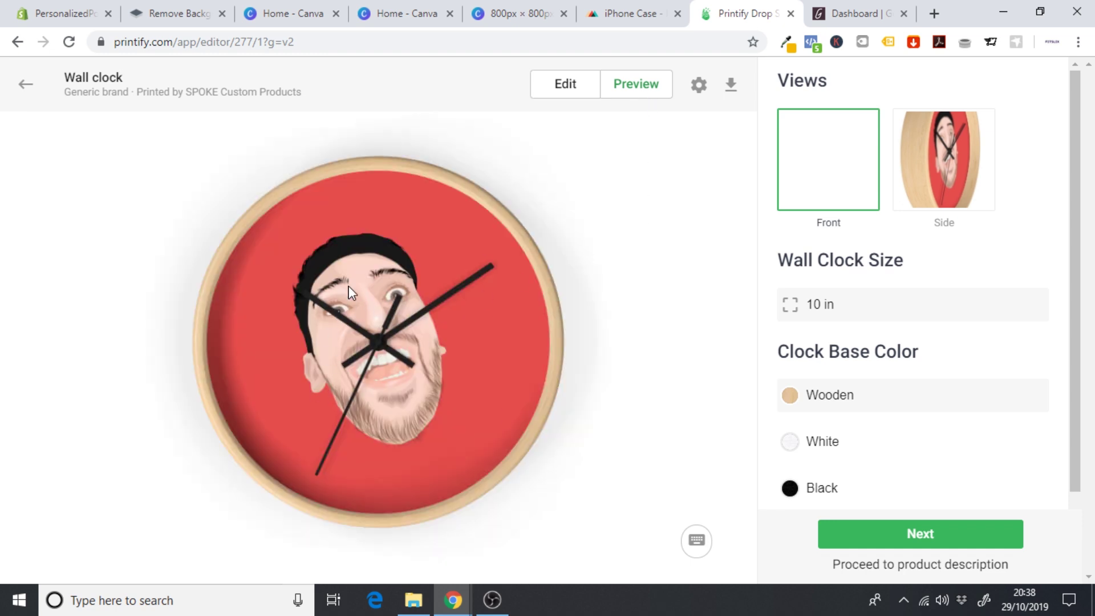
right_click(349, 300)
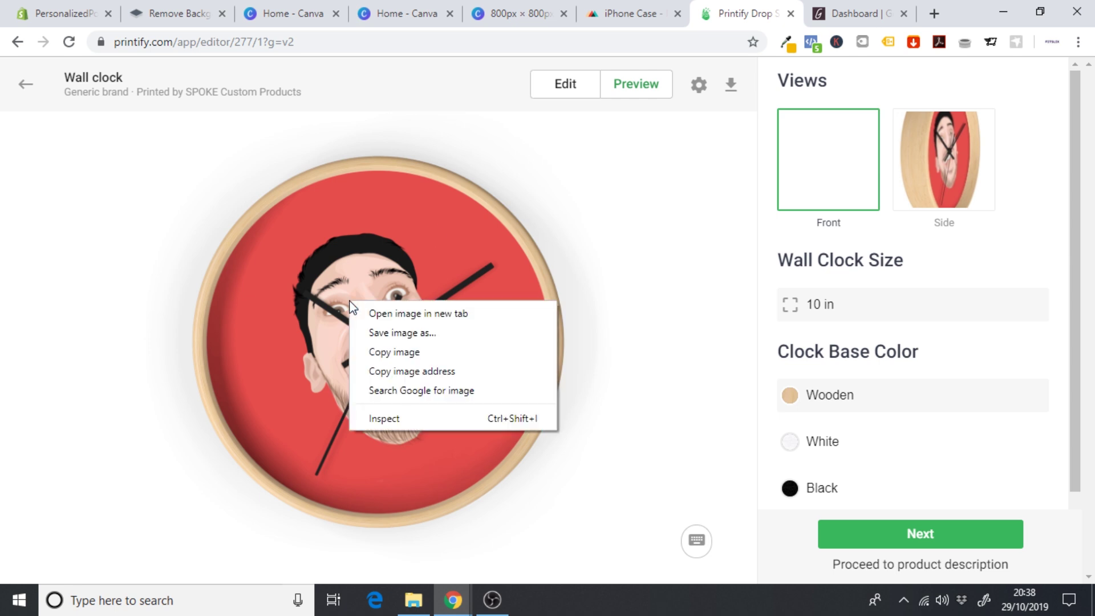
left_click(443, 331)
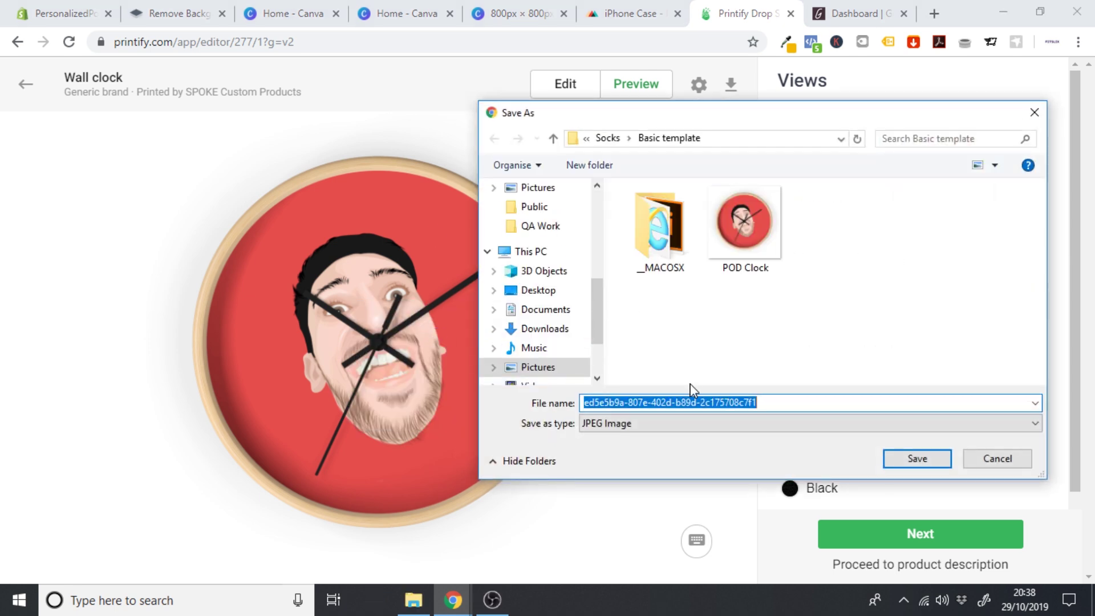
type("PO")
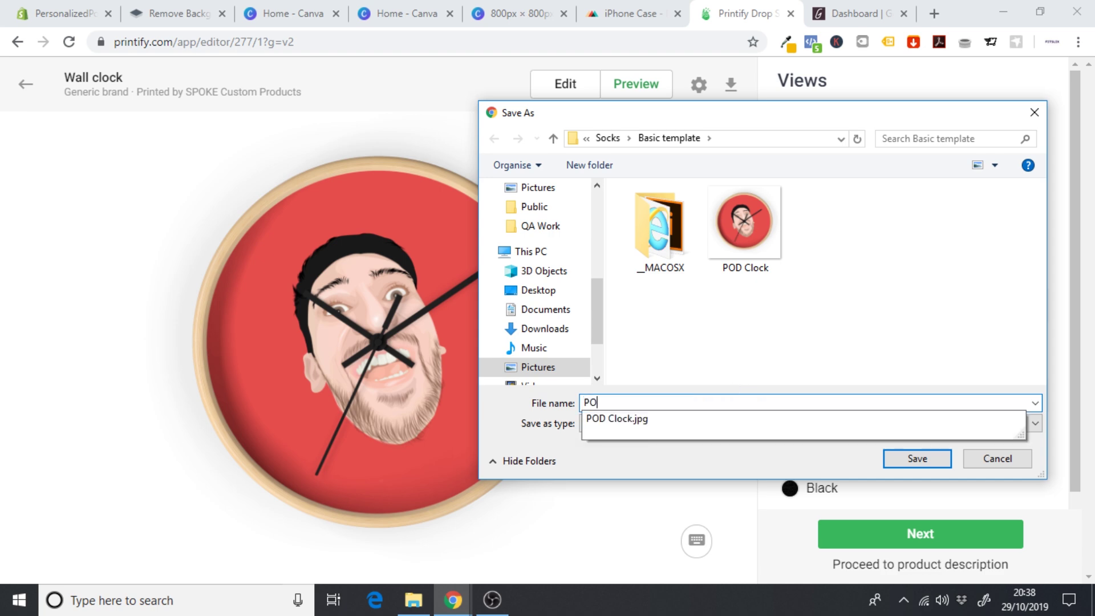
type("D Clock Mocku")
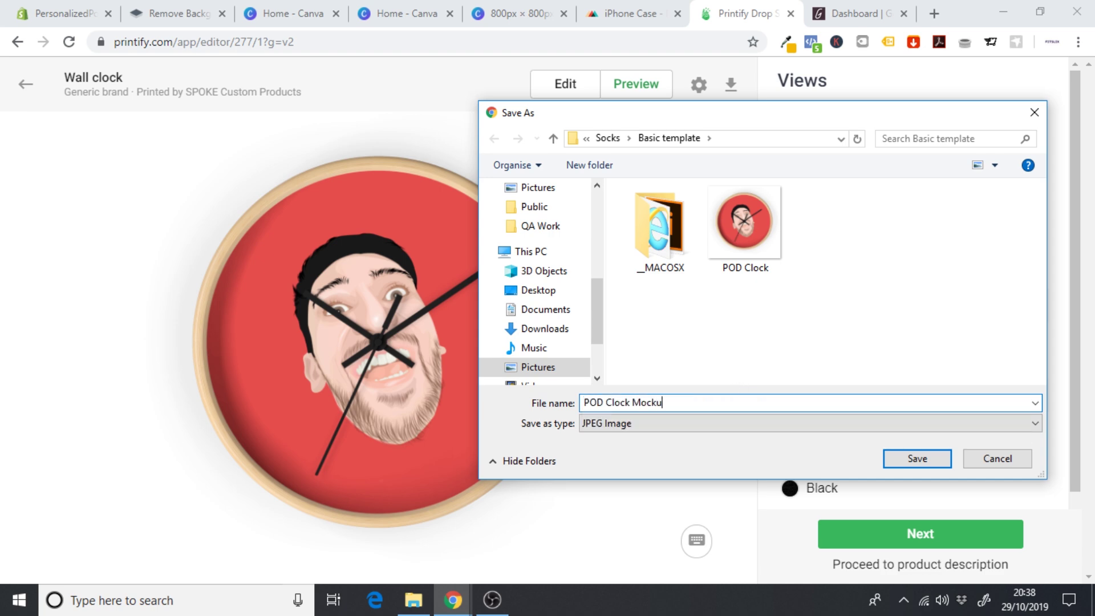
left_click(997, 459)
- Show the clock's side view, abandon saving that image, and return to the Canva design
left_click(951, 190)
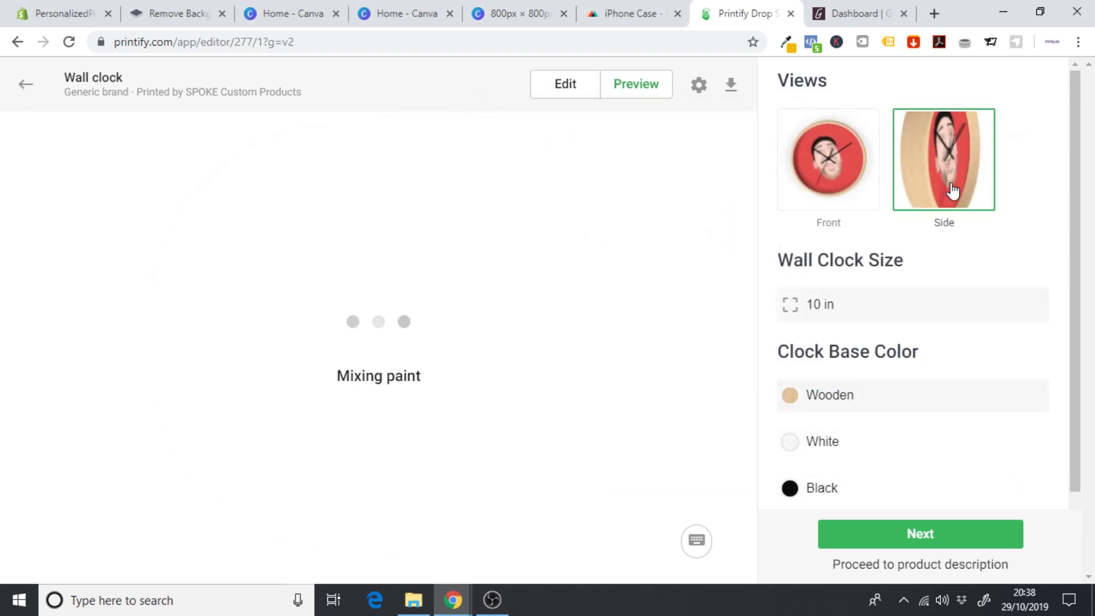
right_click(453, 304)
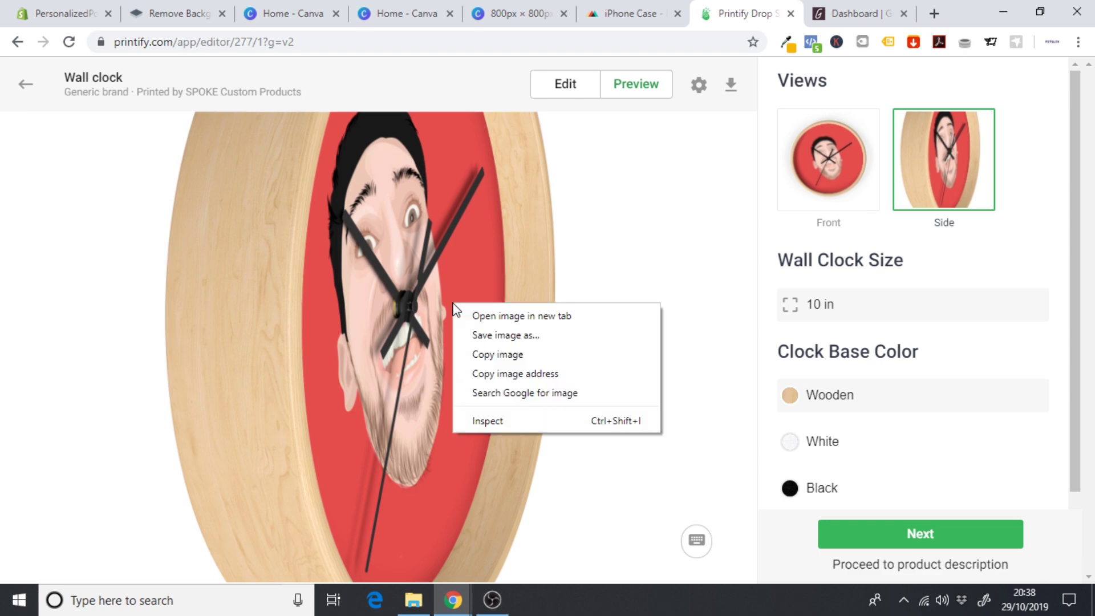
left_click(531, 335)
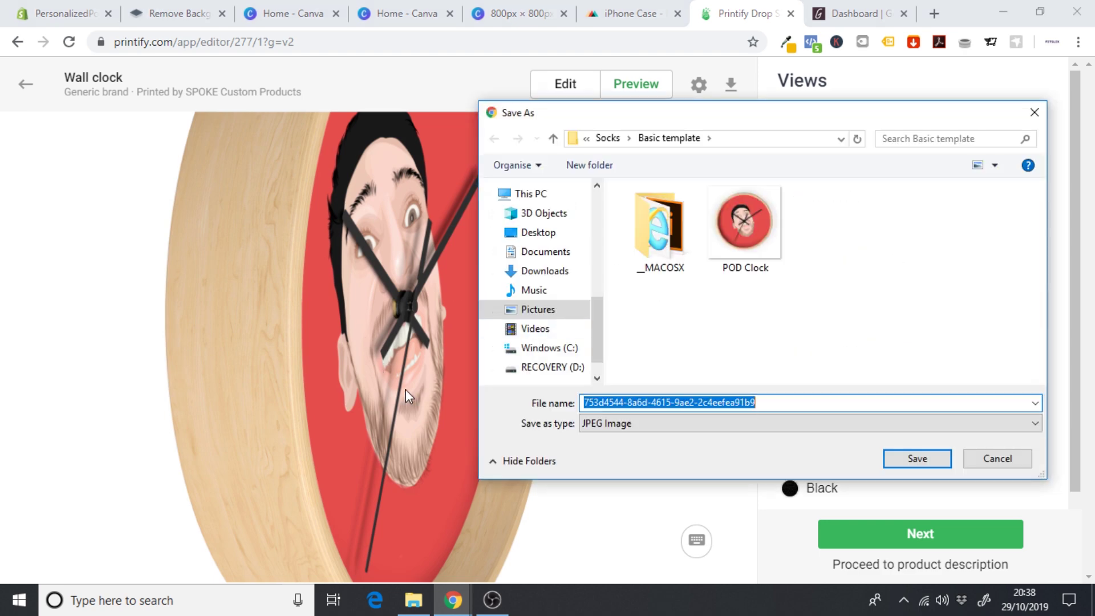
left_click(999, 459)
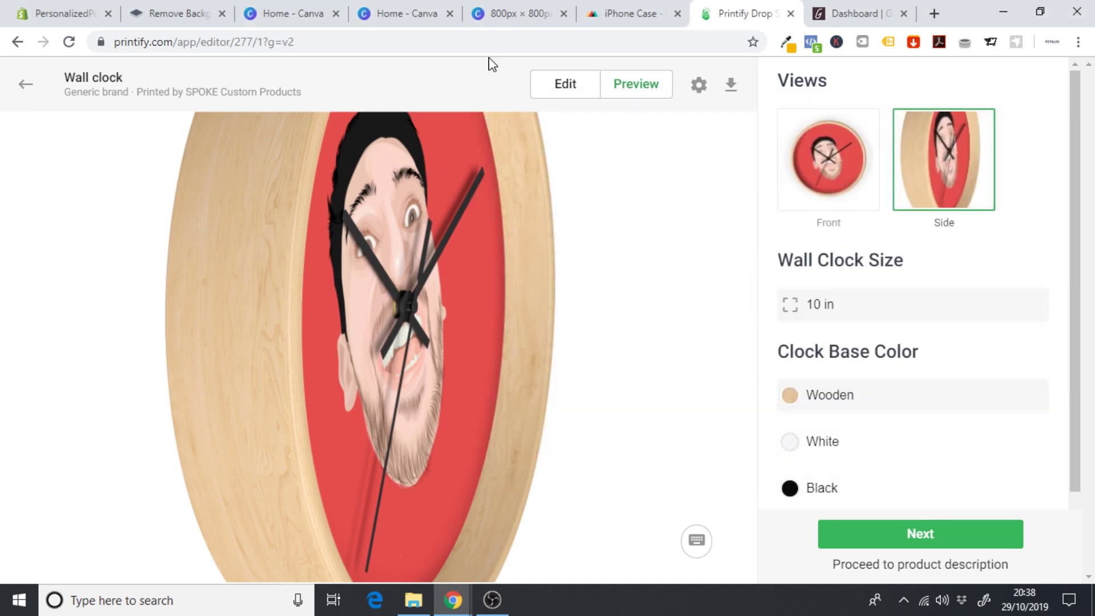
left_click(503, 13)
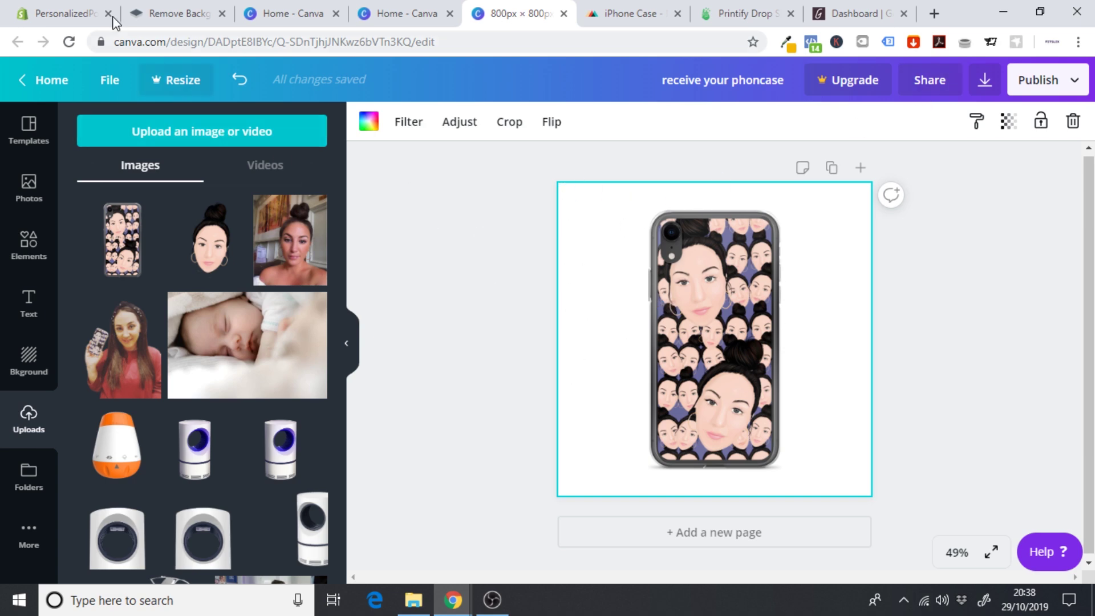
- Start a Gooten UK sample order for a new product, browse the Pets products, then return to Printify
left_click(82, 10)
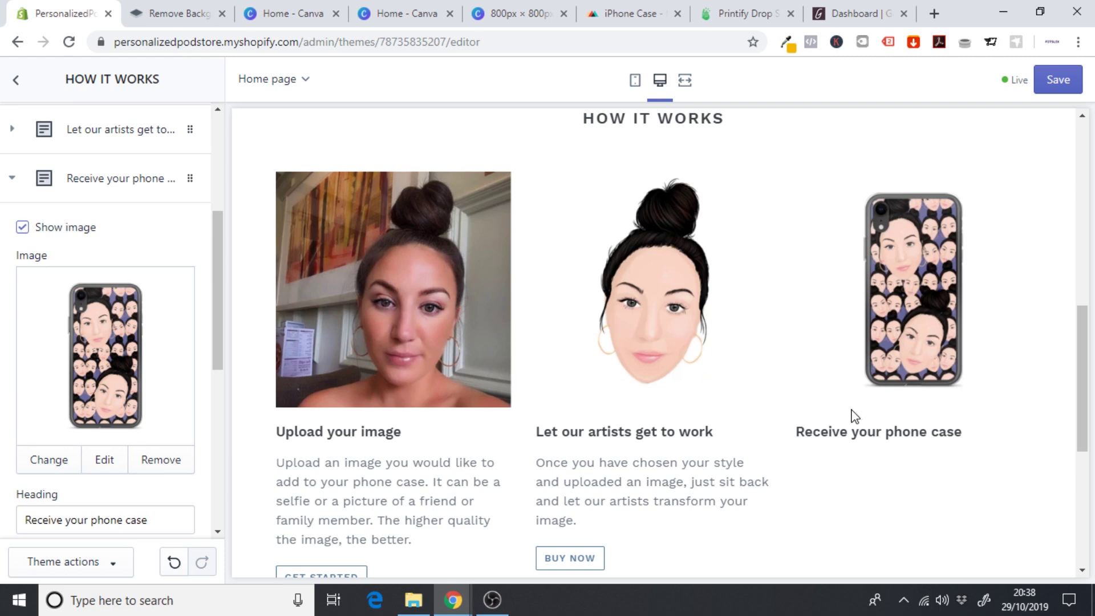
left_click(840, 7)
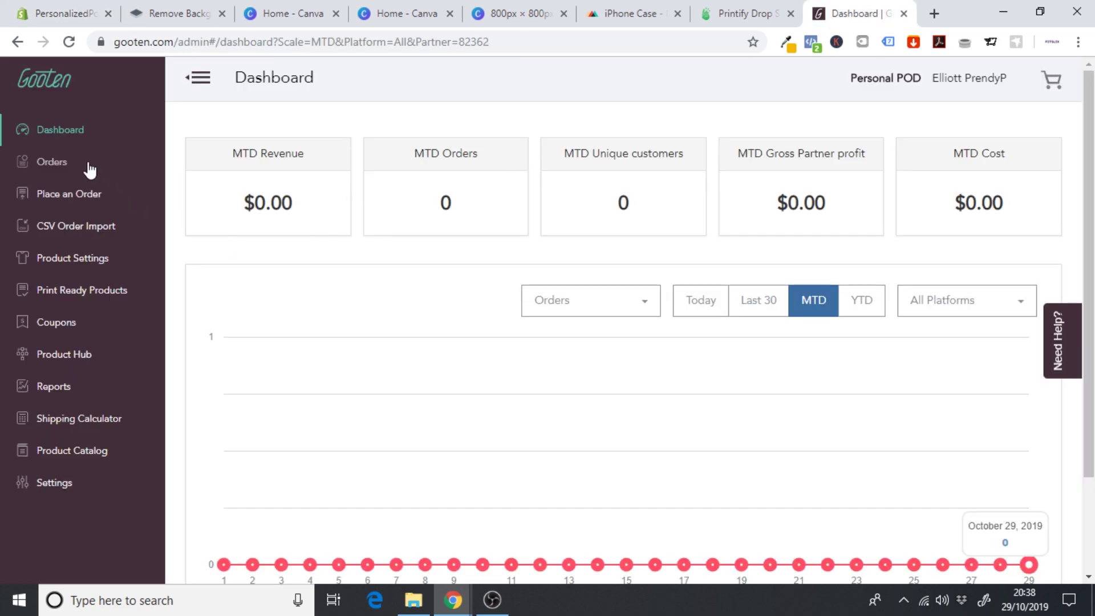
left_click(76, 164)
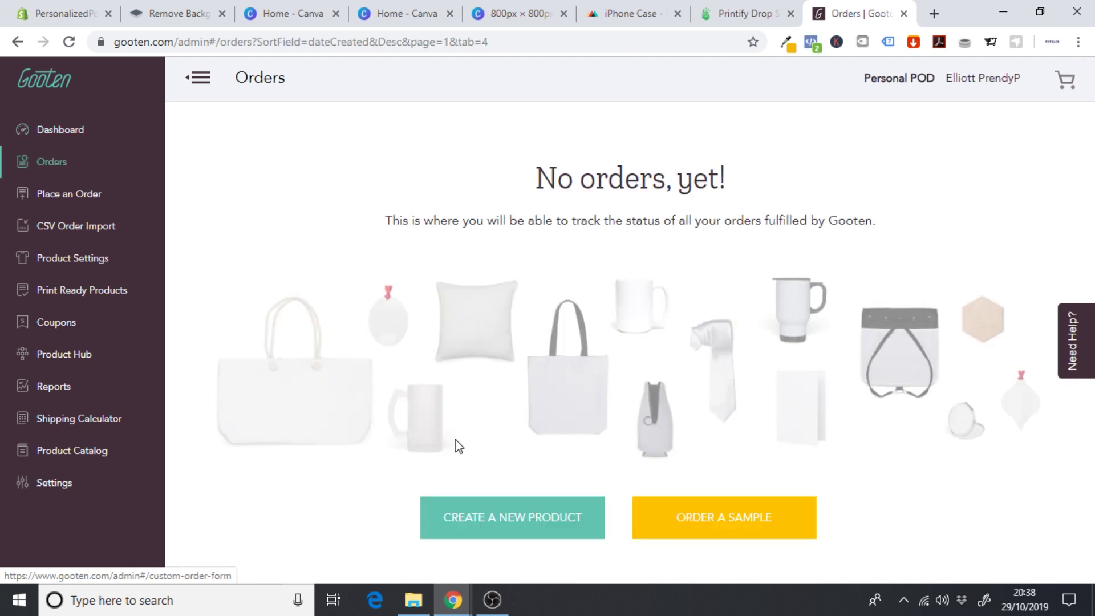
left_click(728, 523)
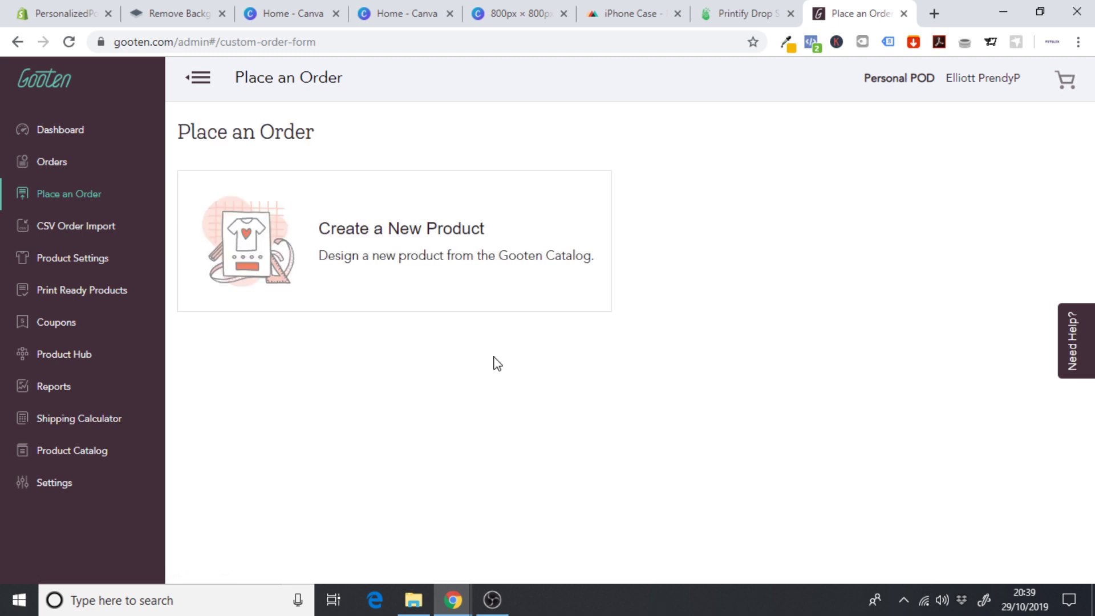
left_click(388, 240)
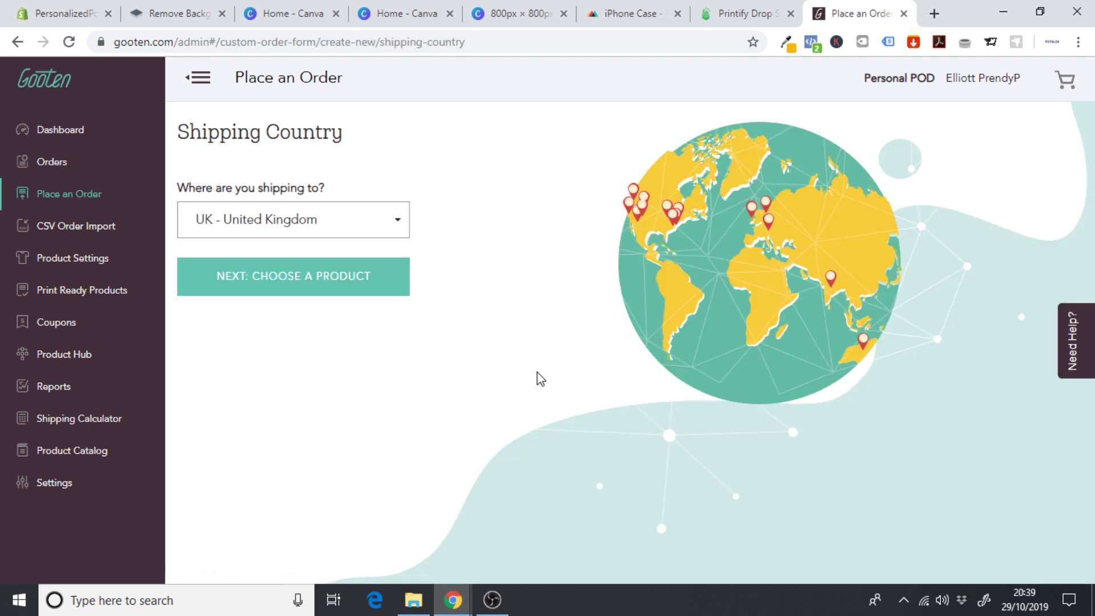
left_click(331, 289)
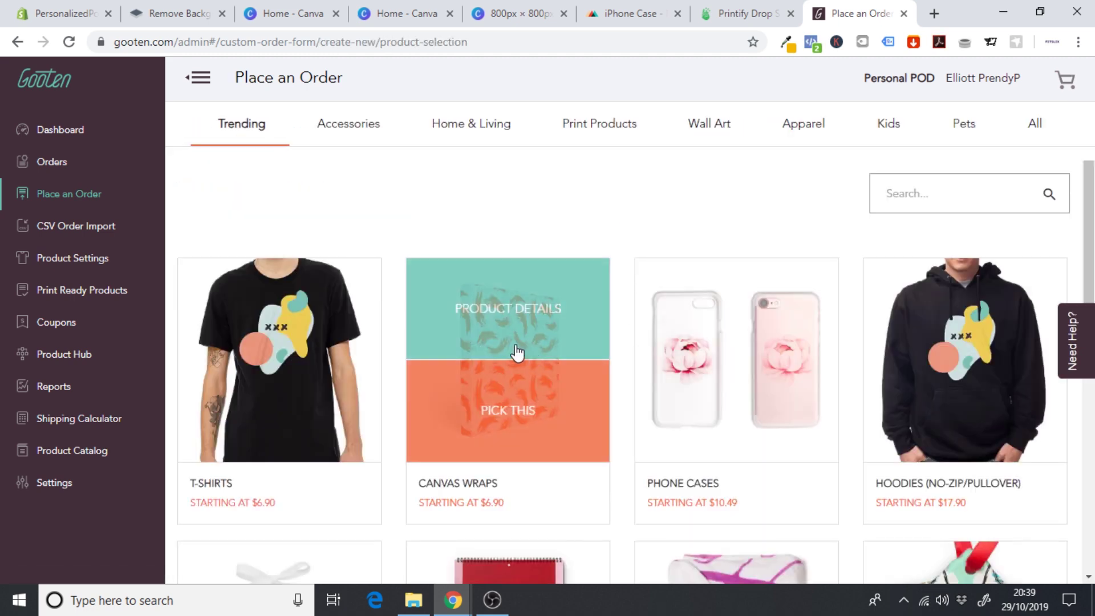
left_click(970, 132)
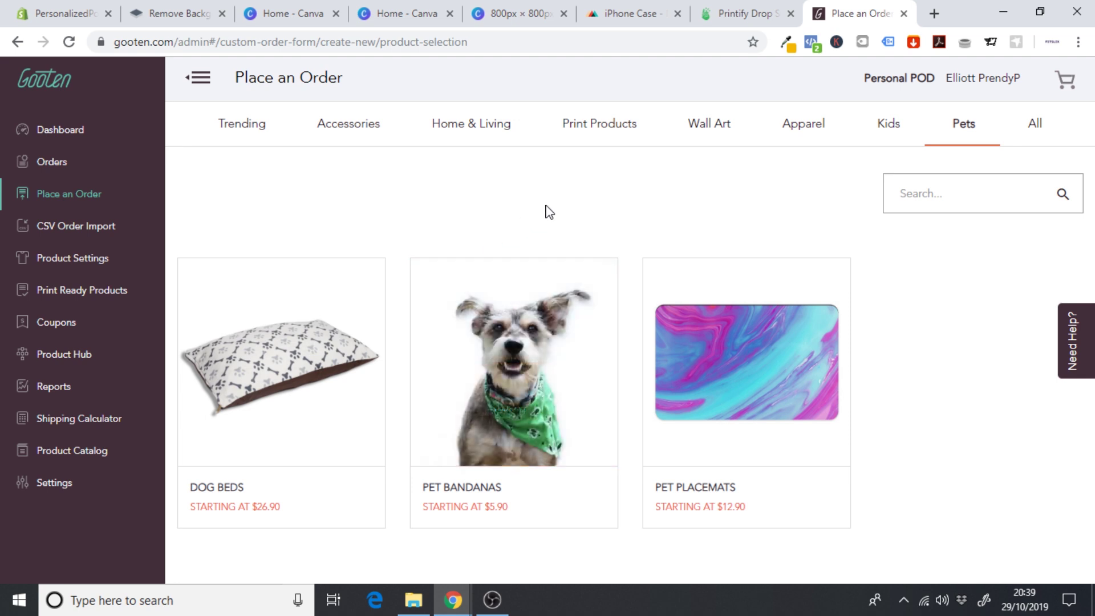
left_click(753, 11)
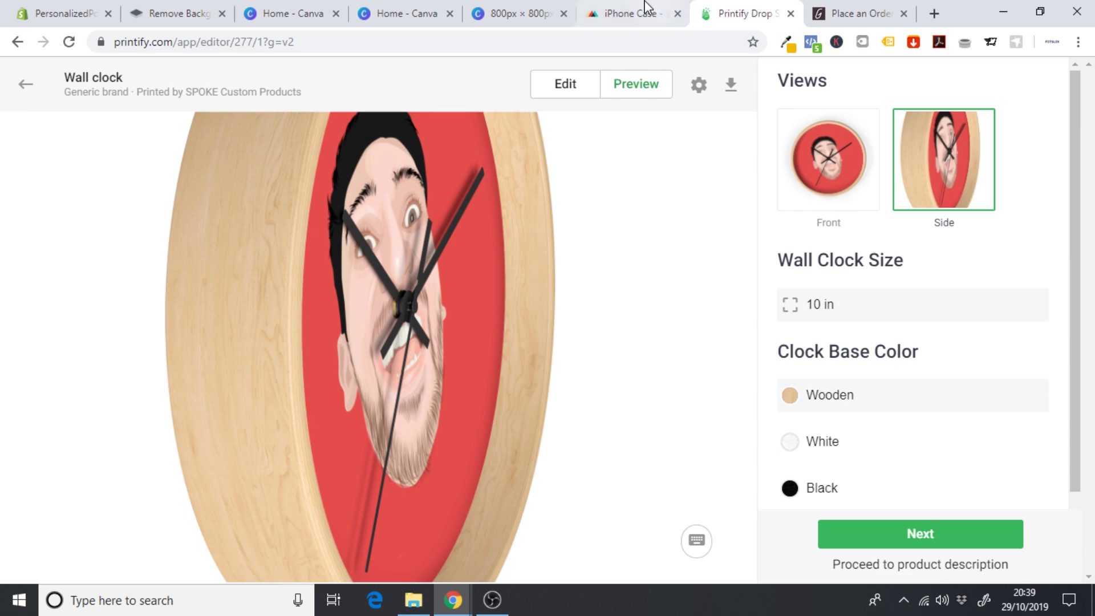
- Look over Gooten's Pets products again, then return to the Shopify theme editor
left_click(635, 7)
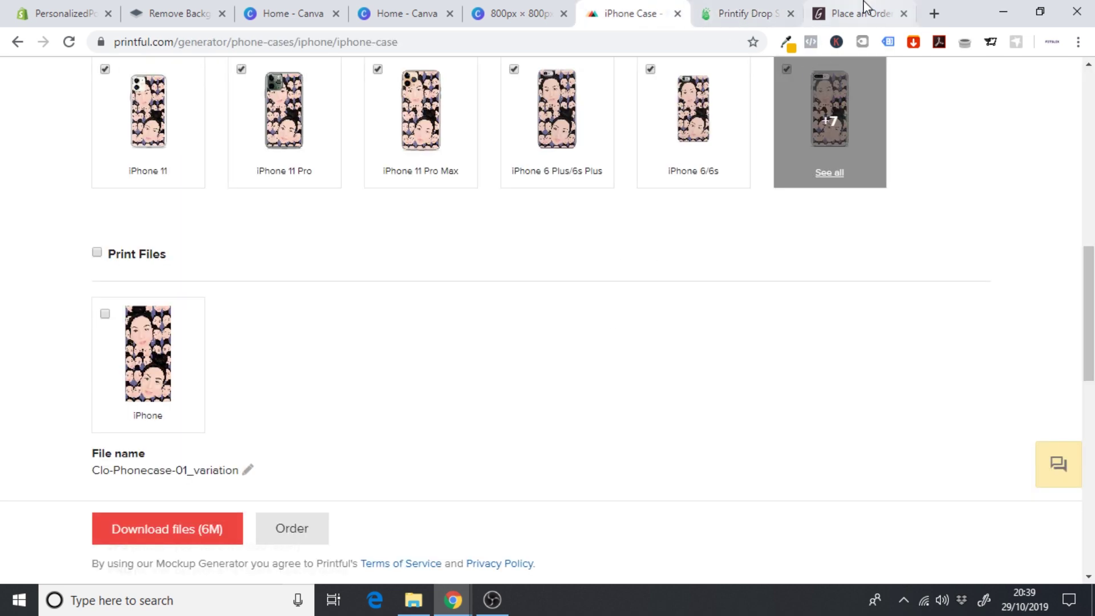
left_click(863, 11)
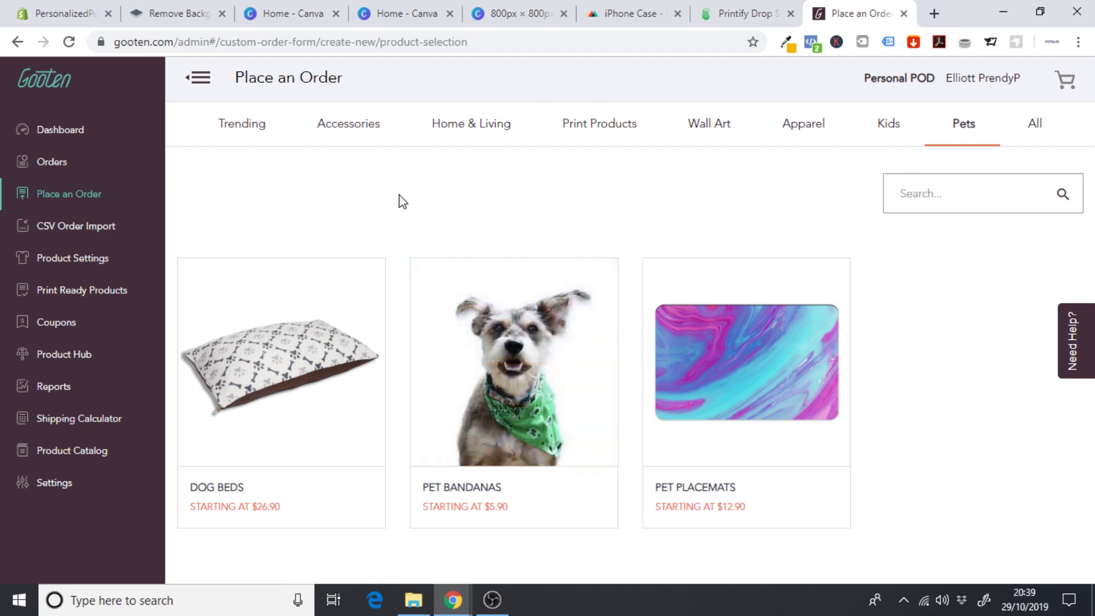
mouse_move(478, 408)
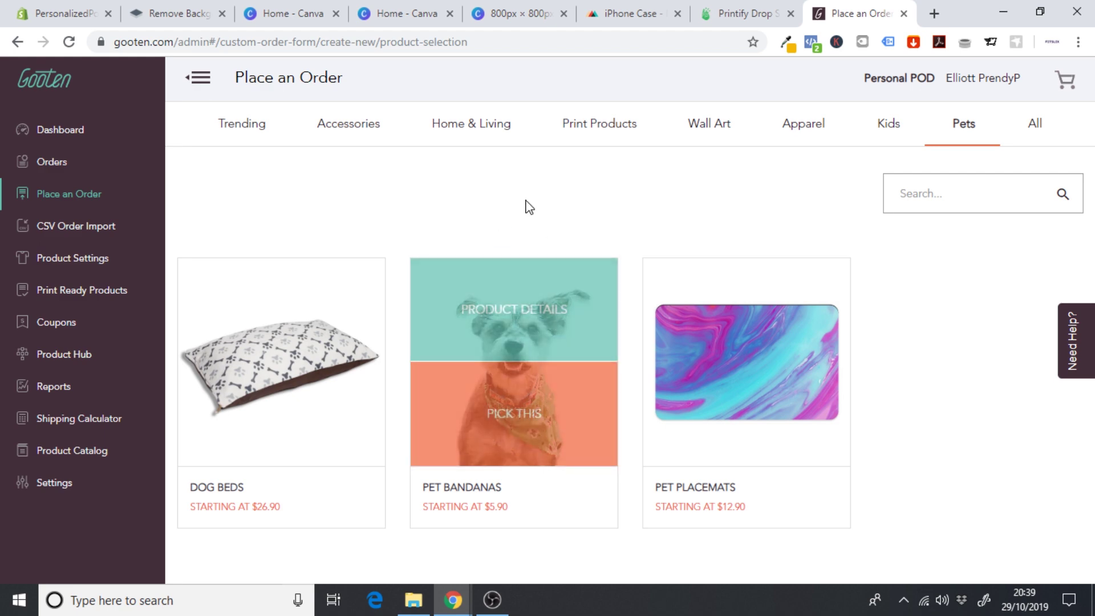
left_click(71, 12)
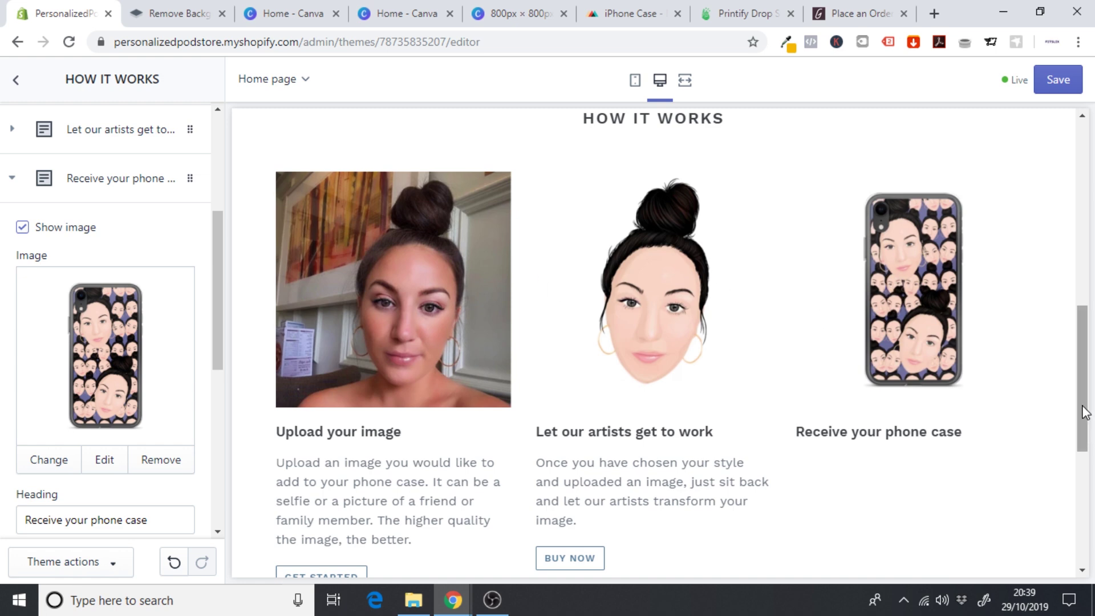
mouse_move(1083, 409)
left_mouse_down()
mouse_move(1085, 381)
mouse_move(1086, 429)
mouse_move(1085, 401)
left_mouse_up()
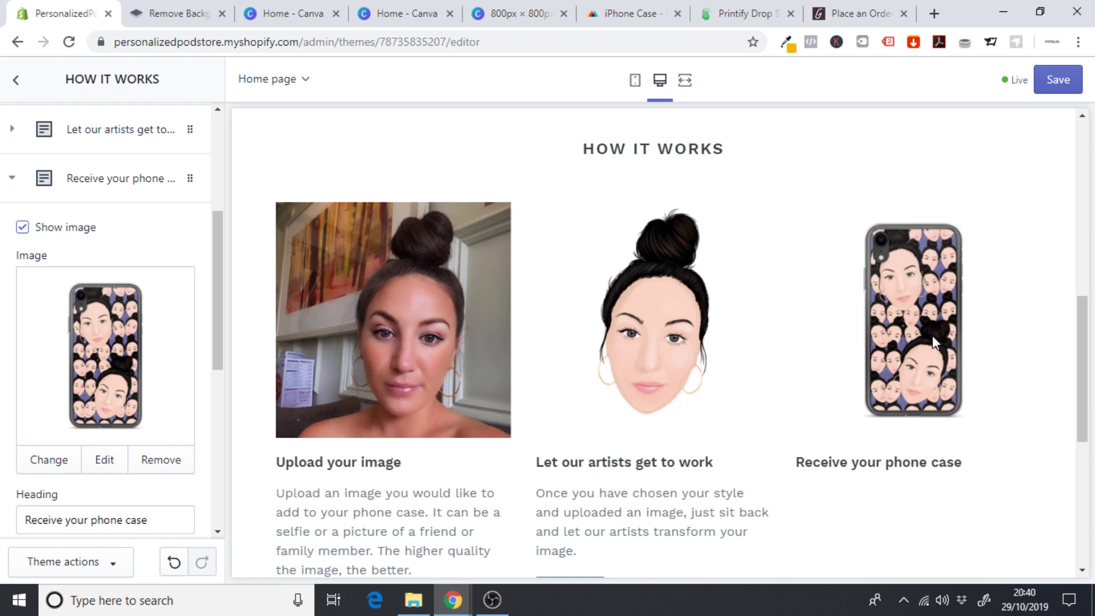
left_click_drag(1089, 336, 1088, 360)
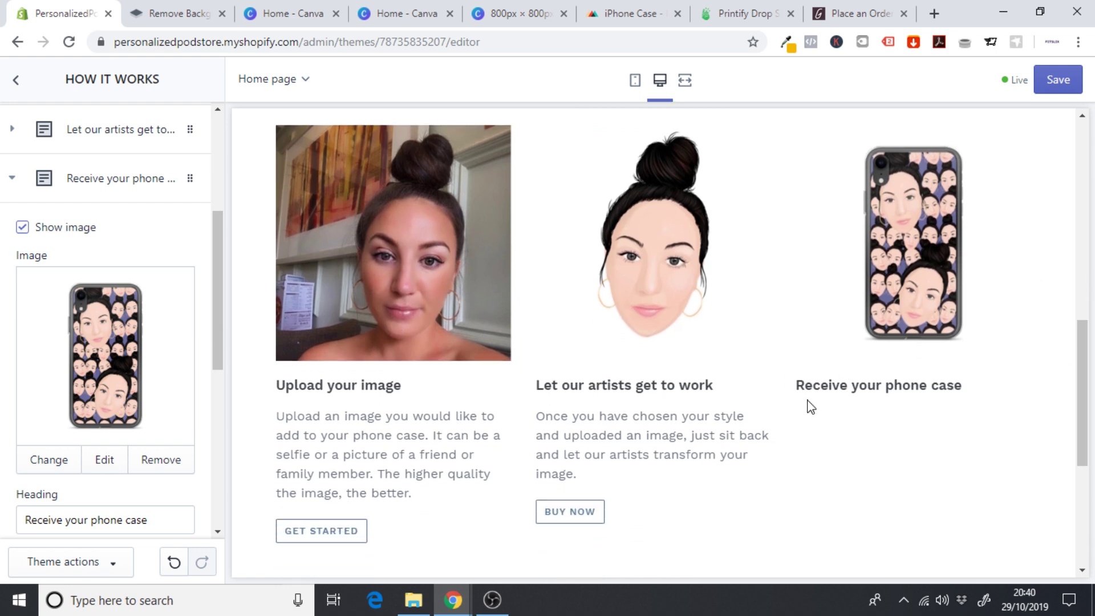
left_click_drag(216, 279, 222, 391)
left_click(130, 376)
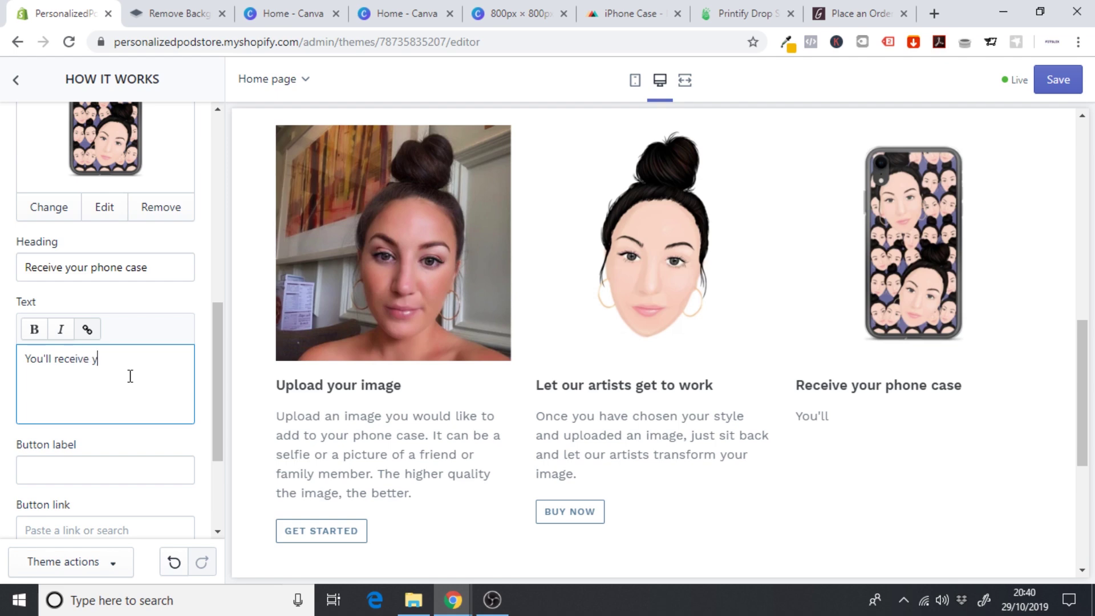
- Write the step's delivery text: phone case in 5 - 8 working days, ready to flaunt for the world to see
type("our phone ca")
key("BackSpace")
key("BackSpace")
key("BackSpace")
key("BackSpace")
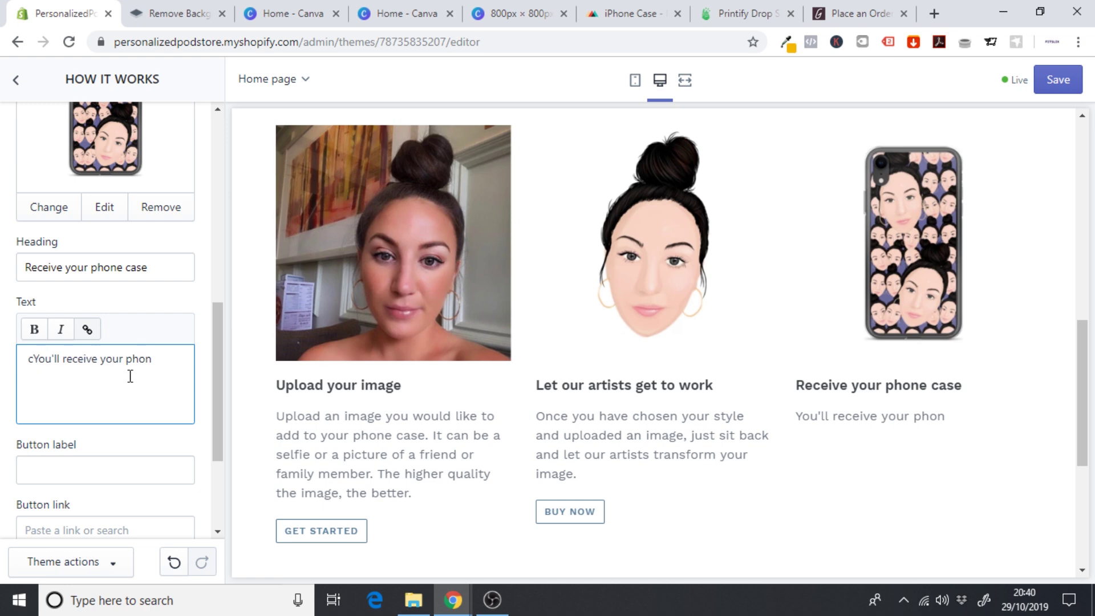
type("e c")
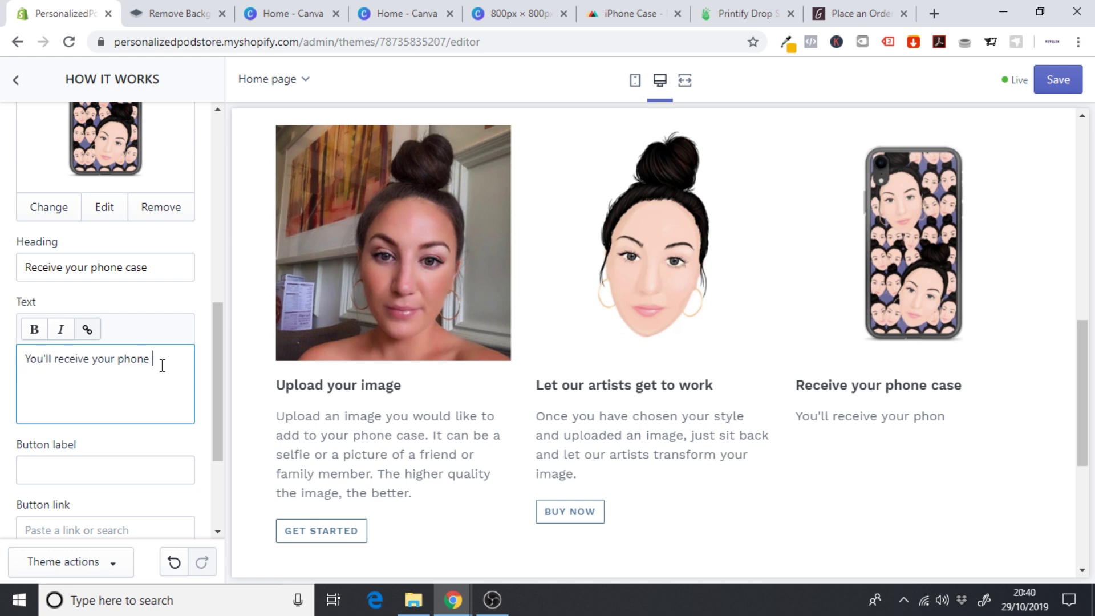
type("a")
key("BackSpace")
type("case in 5 - 8 working da")
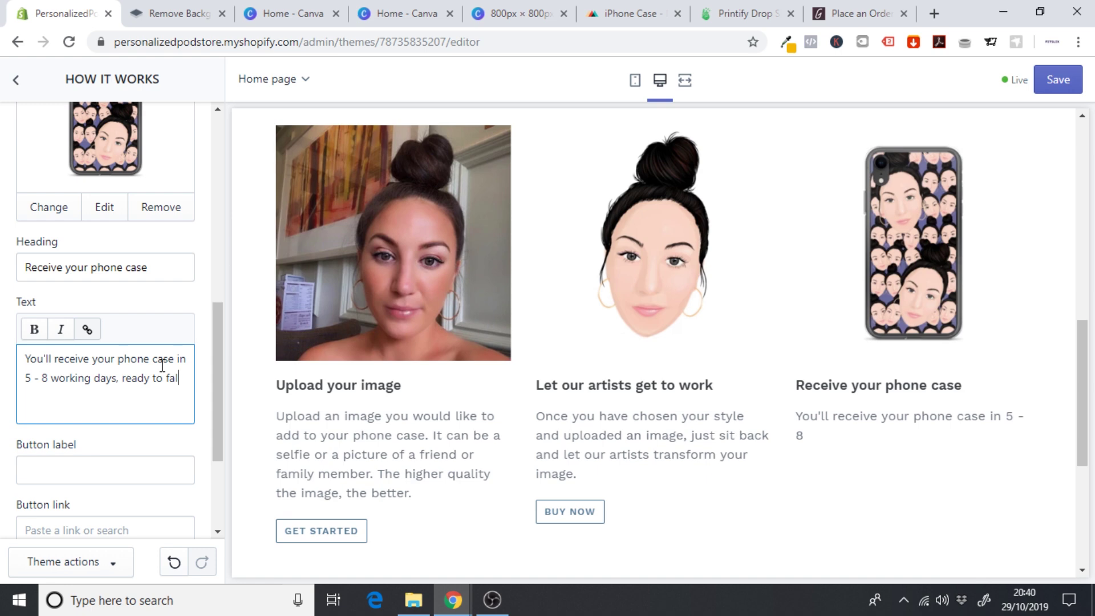
type("ys, ready to flaunt for the world to see.")
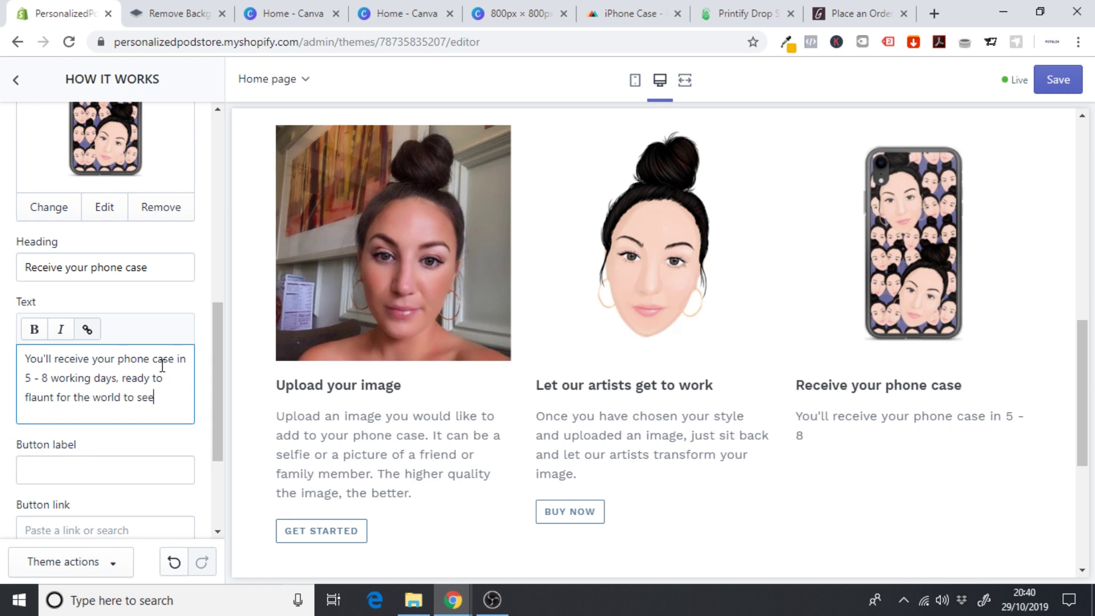
- Give the step a GET STARTED button linking to #
left_click(69, 474)
type("GET STARTED")
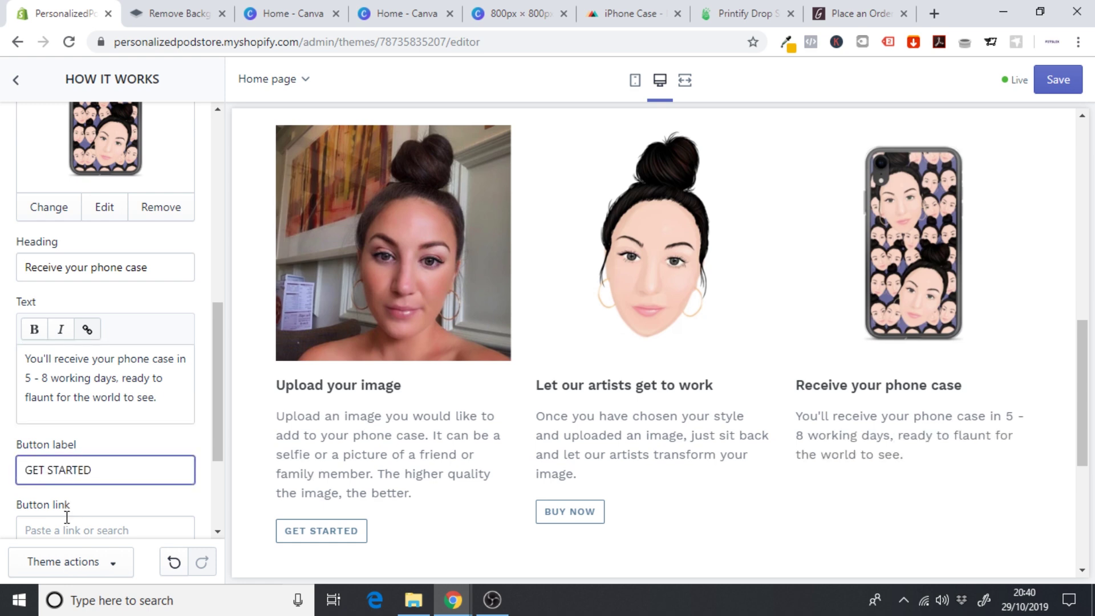
left_click(64, 529)
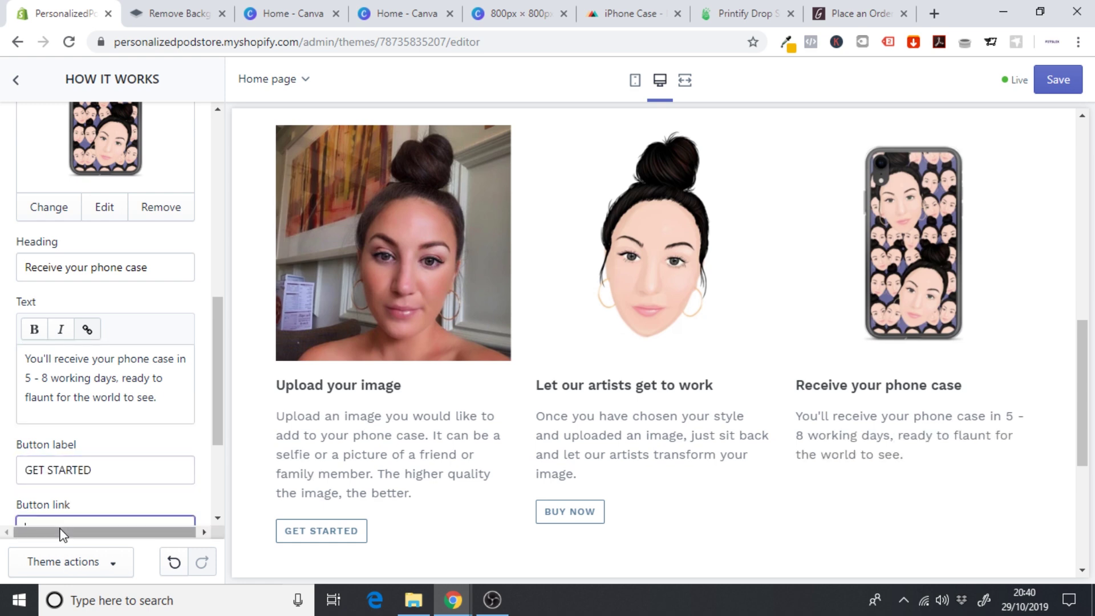
type("#")
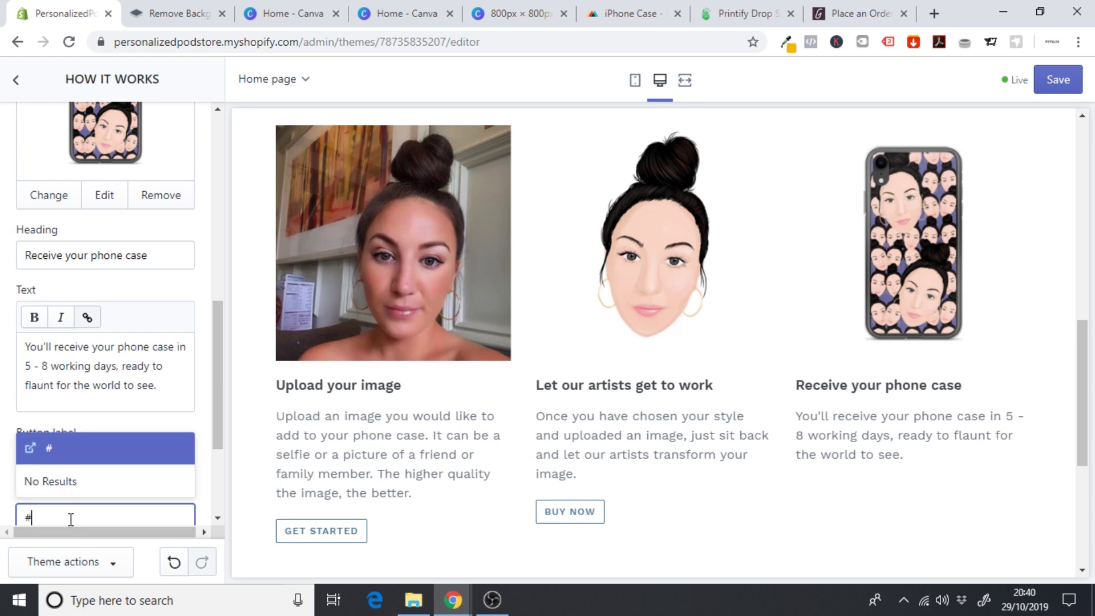
left_click(53, 455)
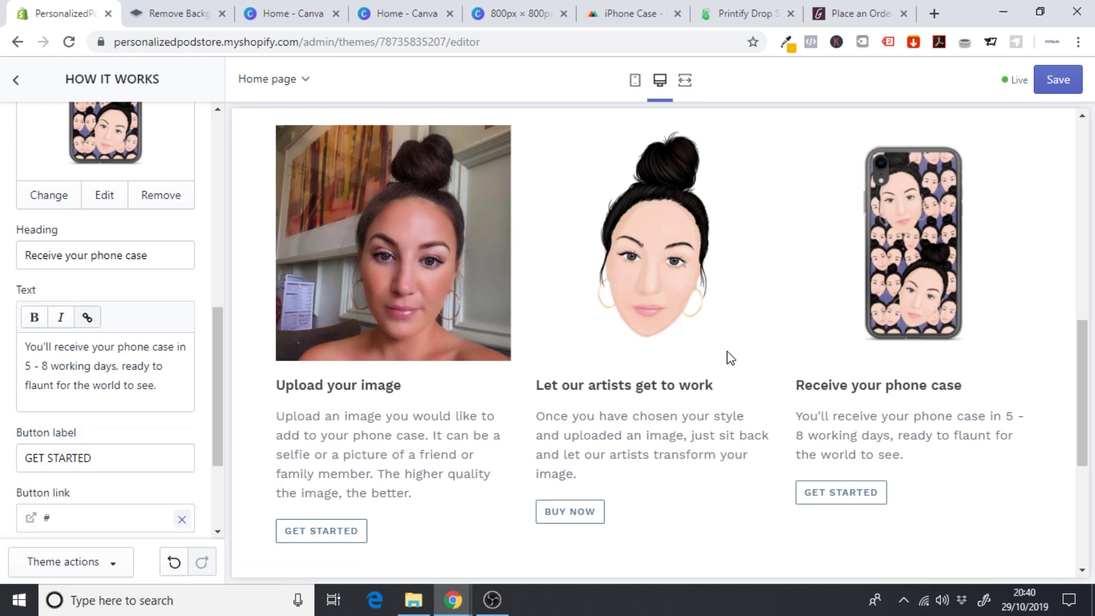
left_click_drag(1092, 345, 1080, 143)
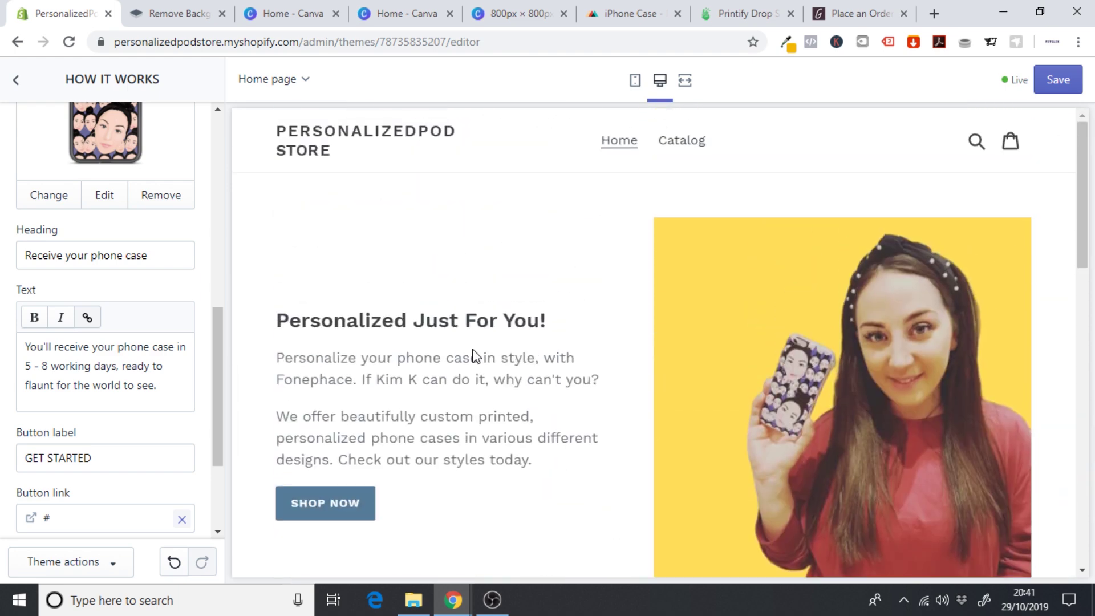
- Save the How It Works homepage edits and leave the editor for the Themes page
left_click(1056, 83)
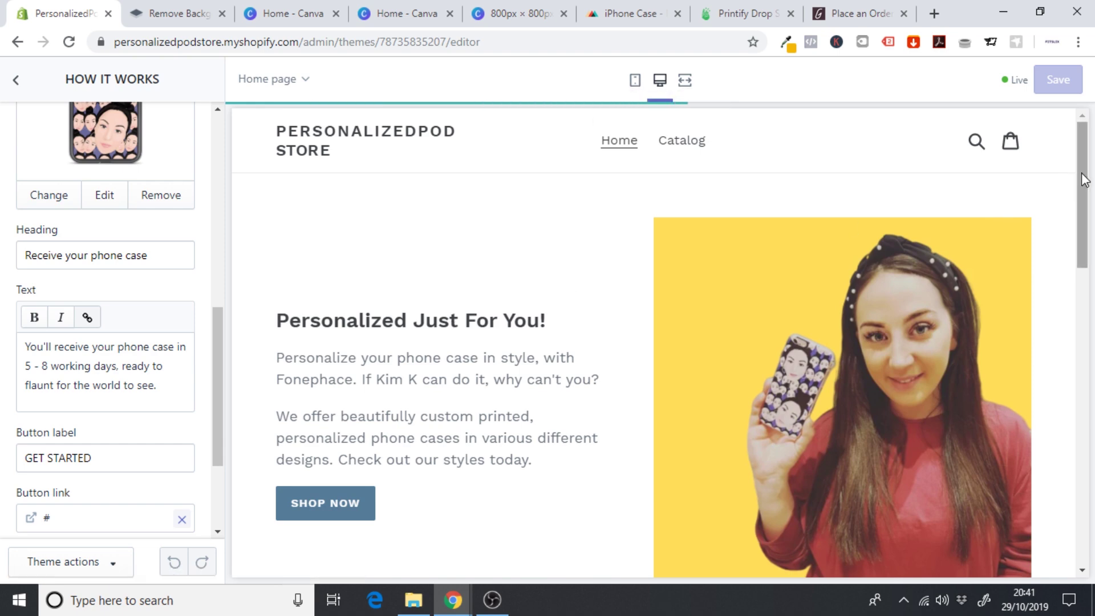
left_click_drag(1083, 122, 1087, 165)
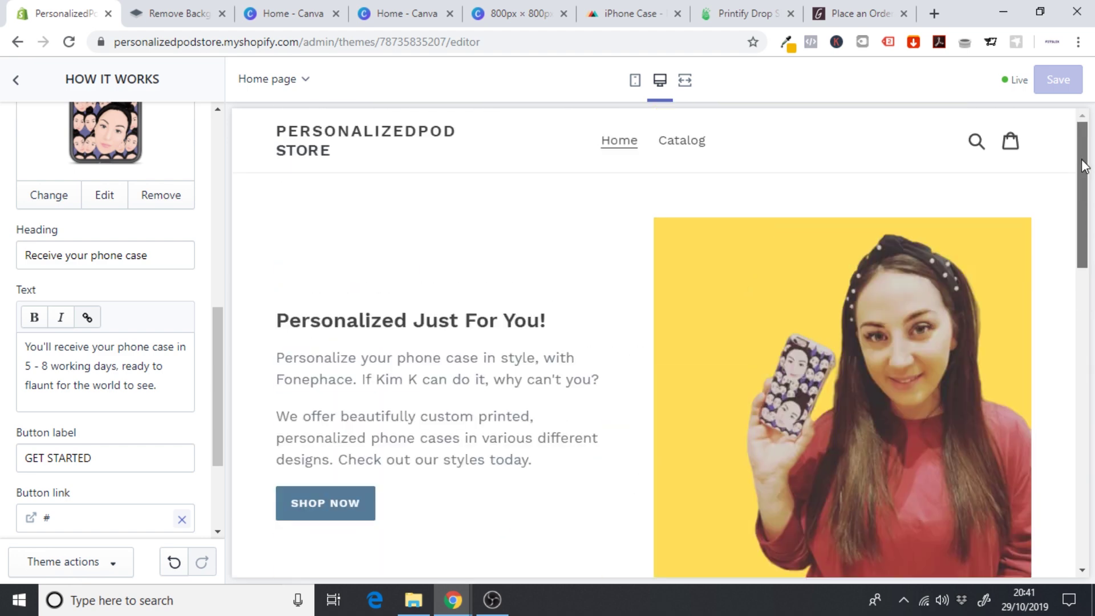
left_click(16, 80)
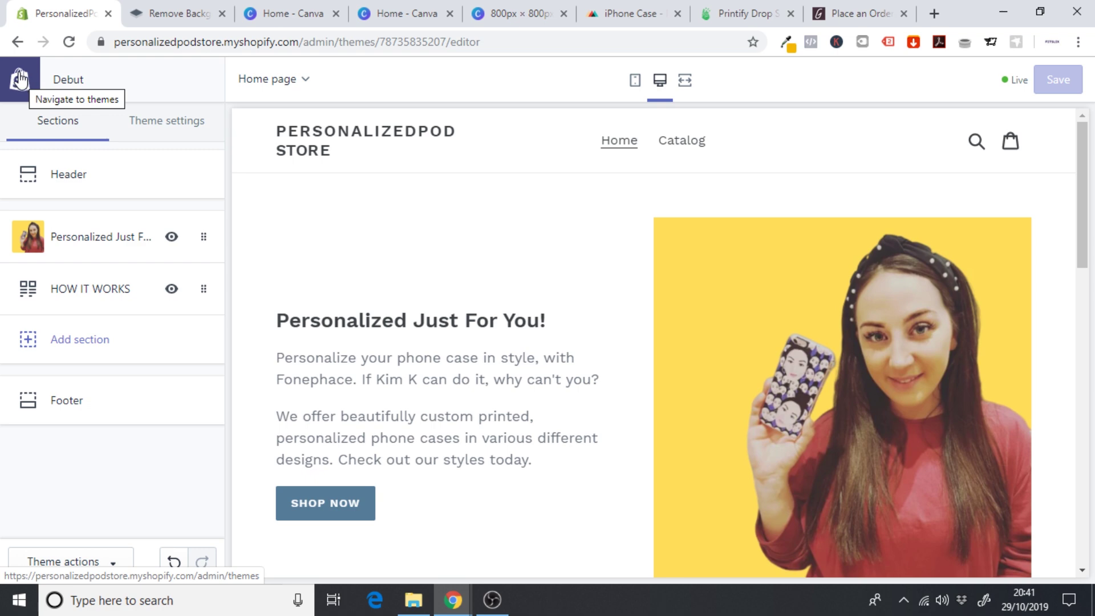
left_click(20, 80)
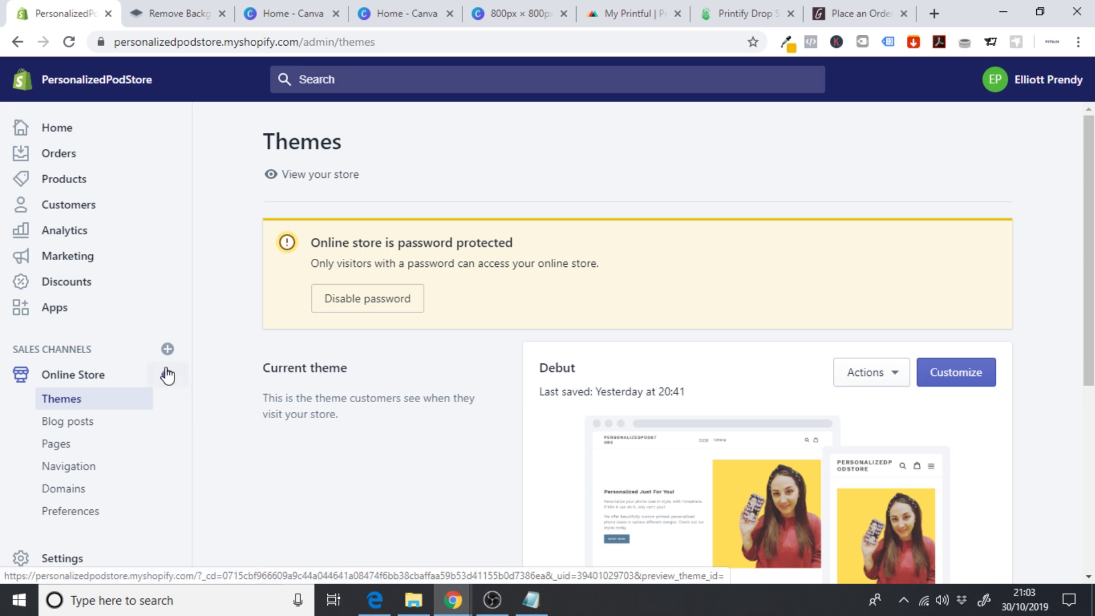
- Search the Shopify App Store for 'printful' and install the Printful: Print-on-Demand app
left_click(110, 308)
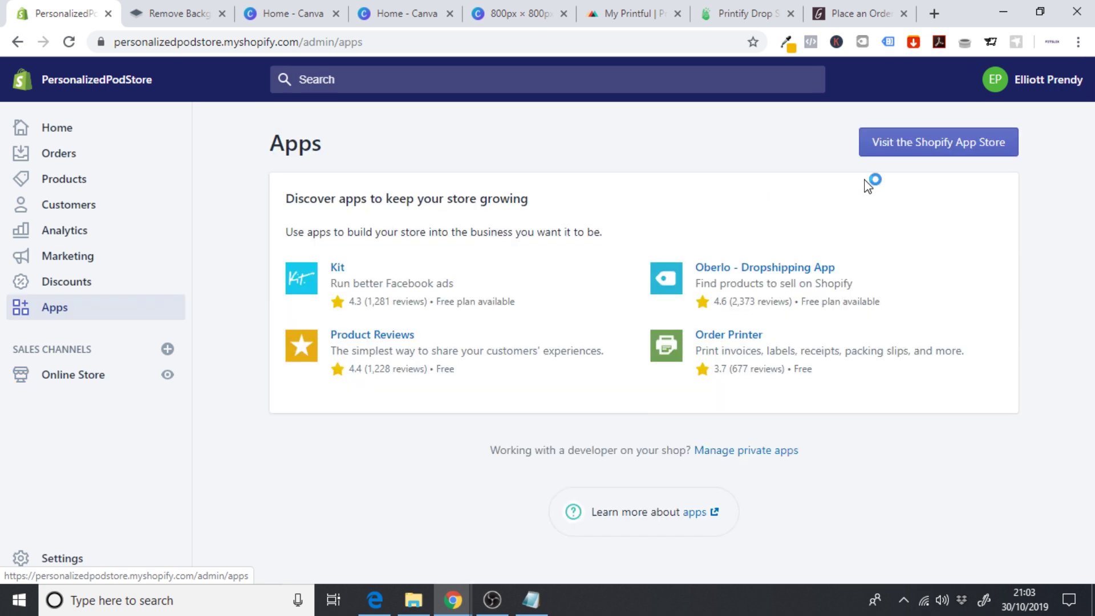
left_click(922, 158)
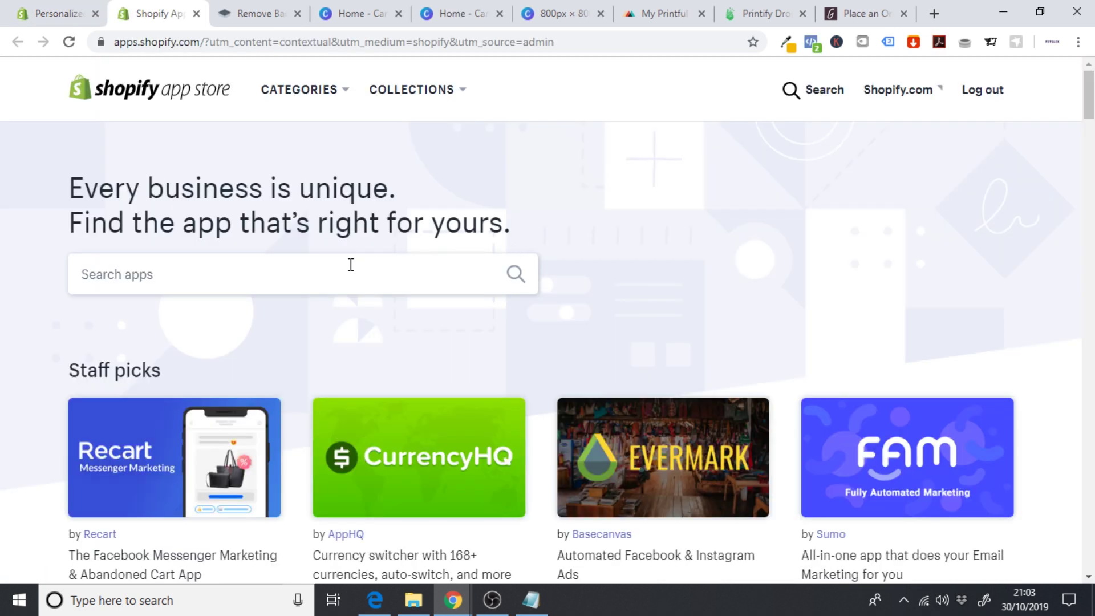
left_click(350, 265)
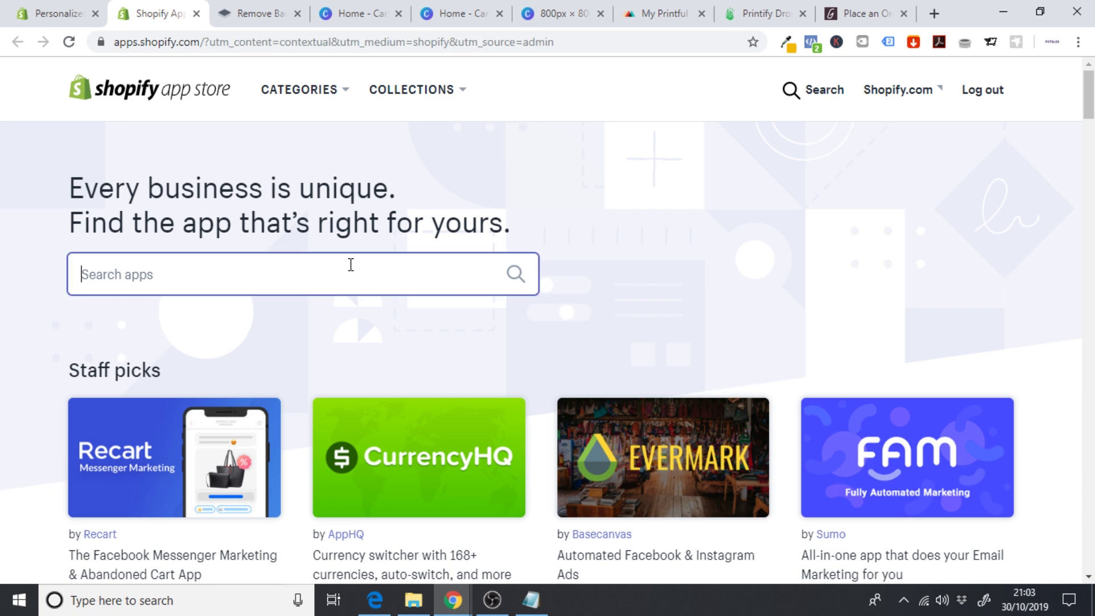
type("printf")
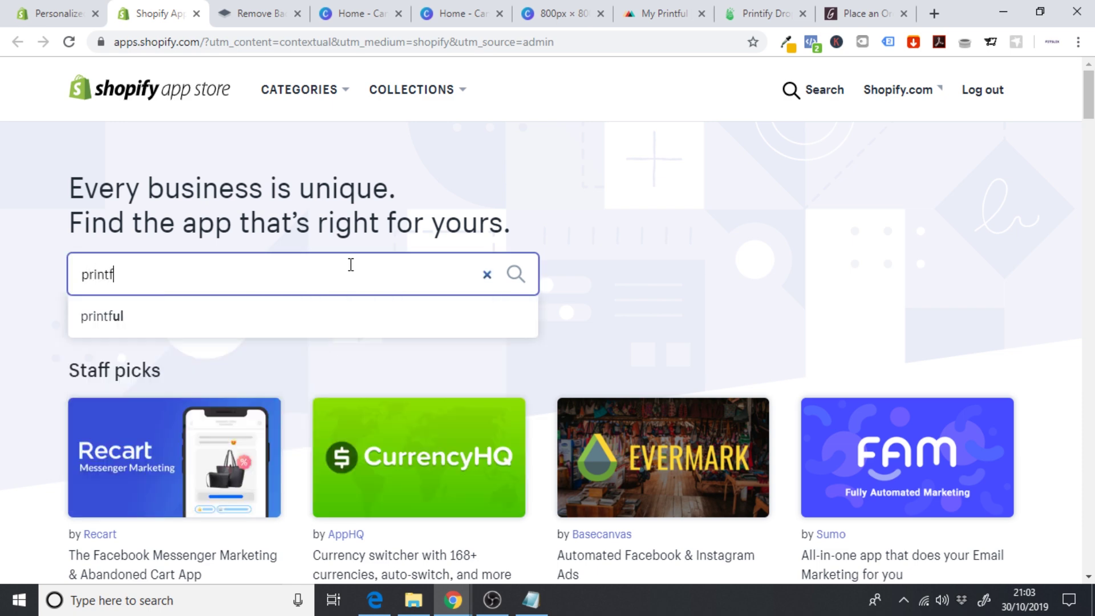
left_click(209, 323)
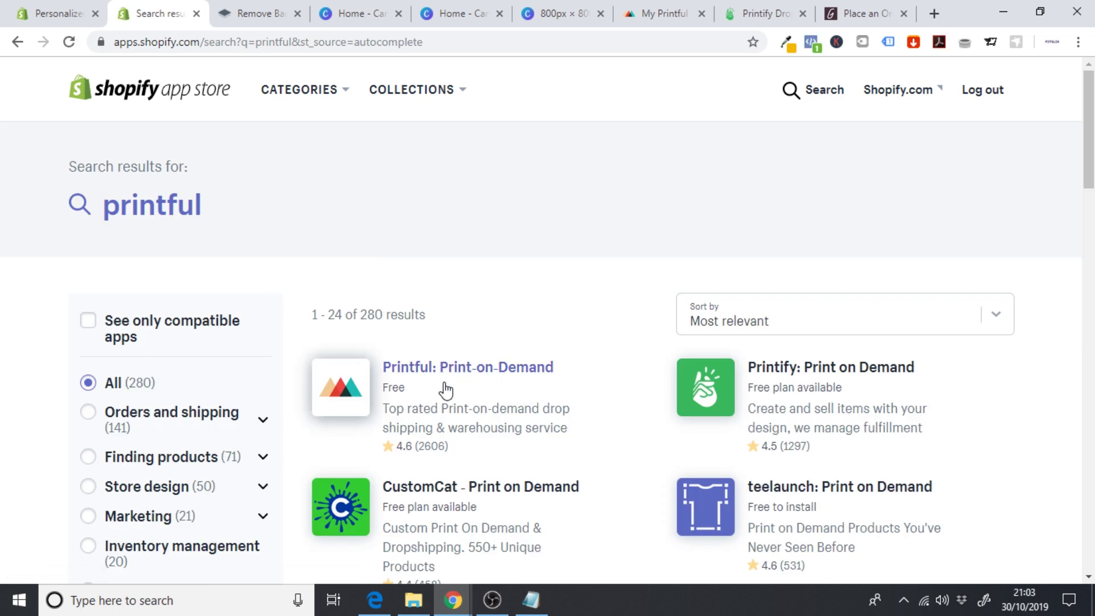
left_click(478, 377)
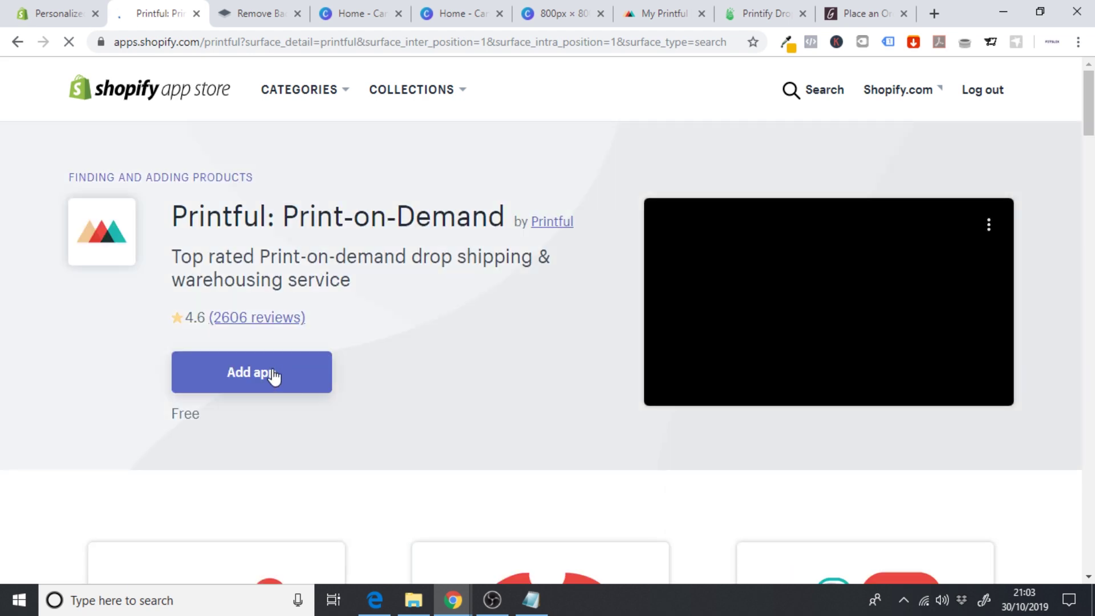
left_click(269, 376)
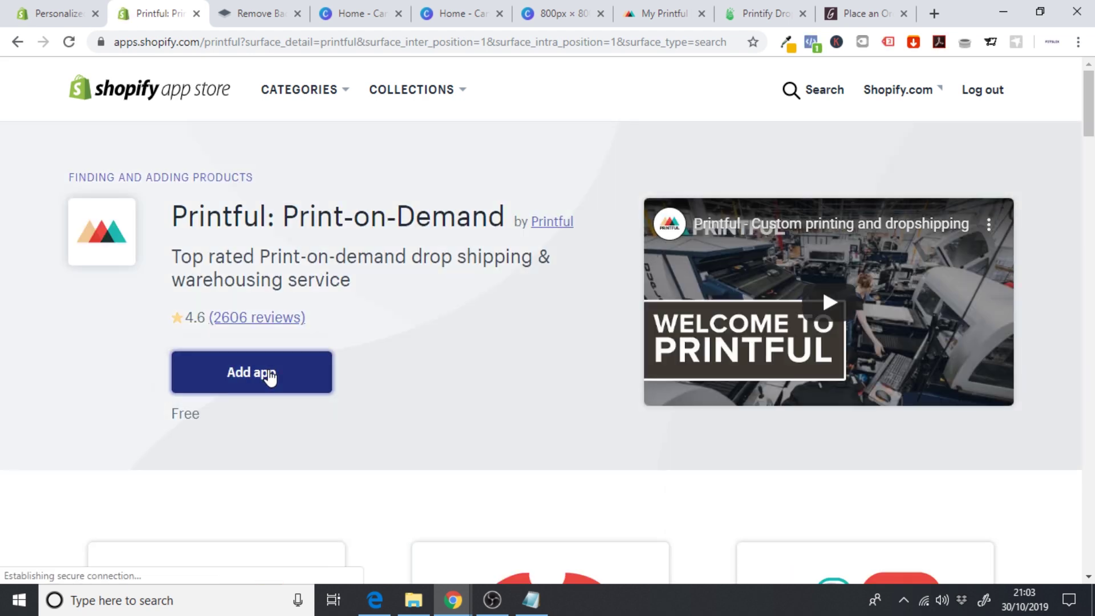
scroll(930, 392, "down", 3)
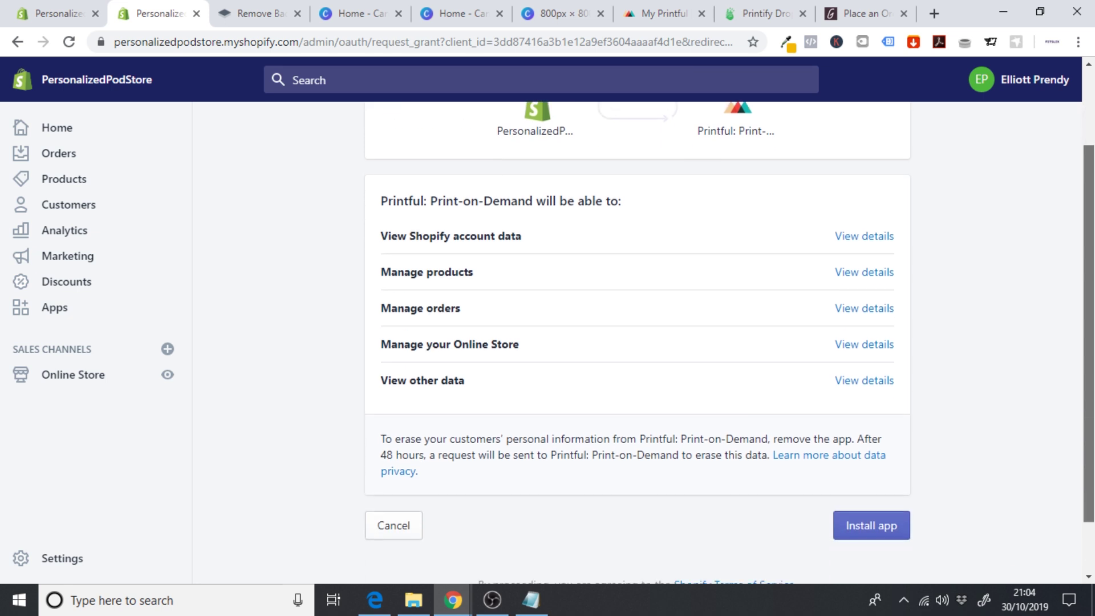
left_click(861, 456)
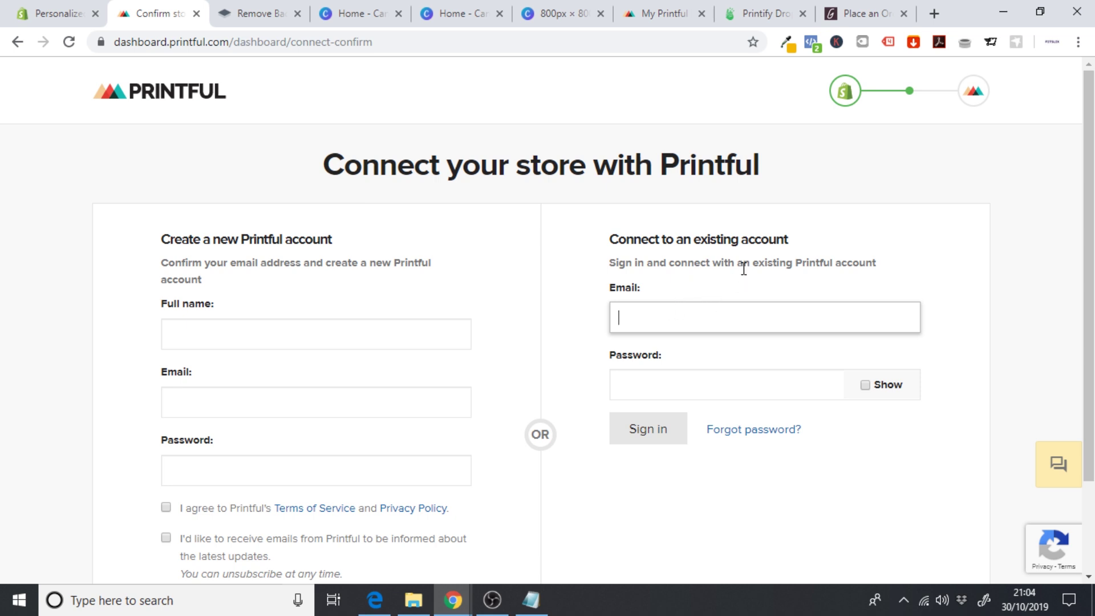
- Sign in to the existing Printful account and connect PersonalizedPodStore to it
left_click(682, 441)
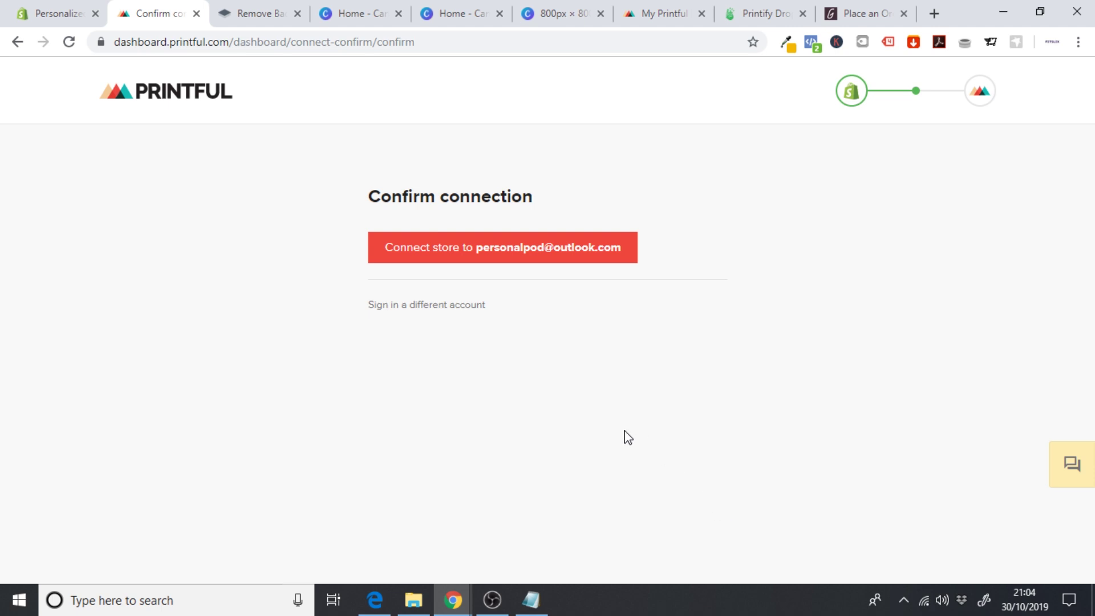
left_click(454, 255)
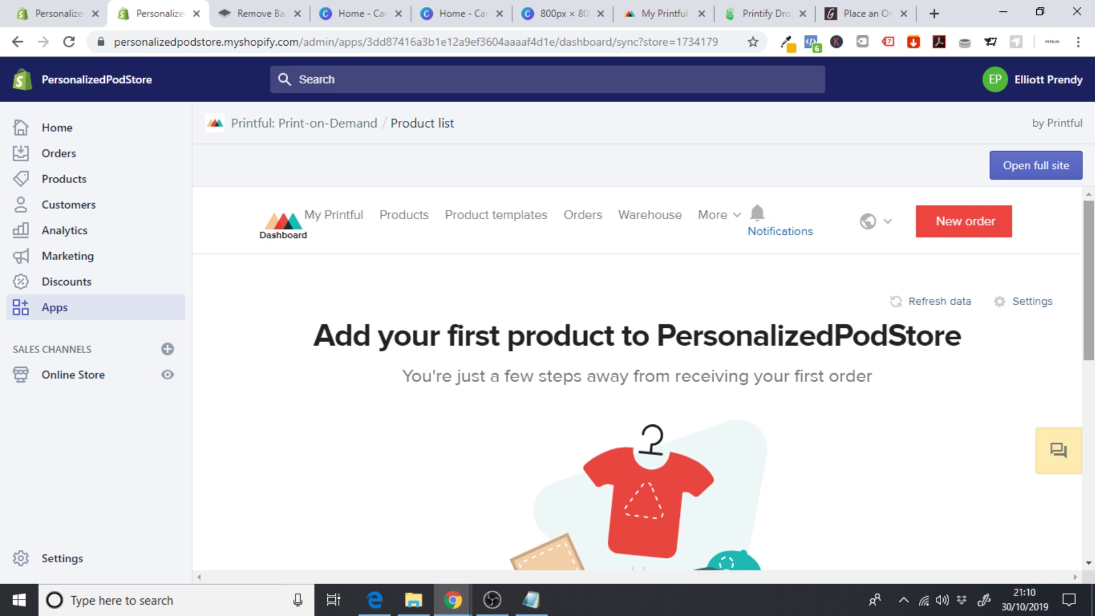
- Browse Accessories > Necklaces and open the Engraved Silver Bar Chain Necklace
left_click_drag(1092, 331, 1092, 461)
left_click(580, 409)
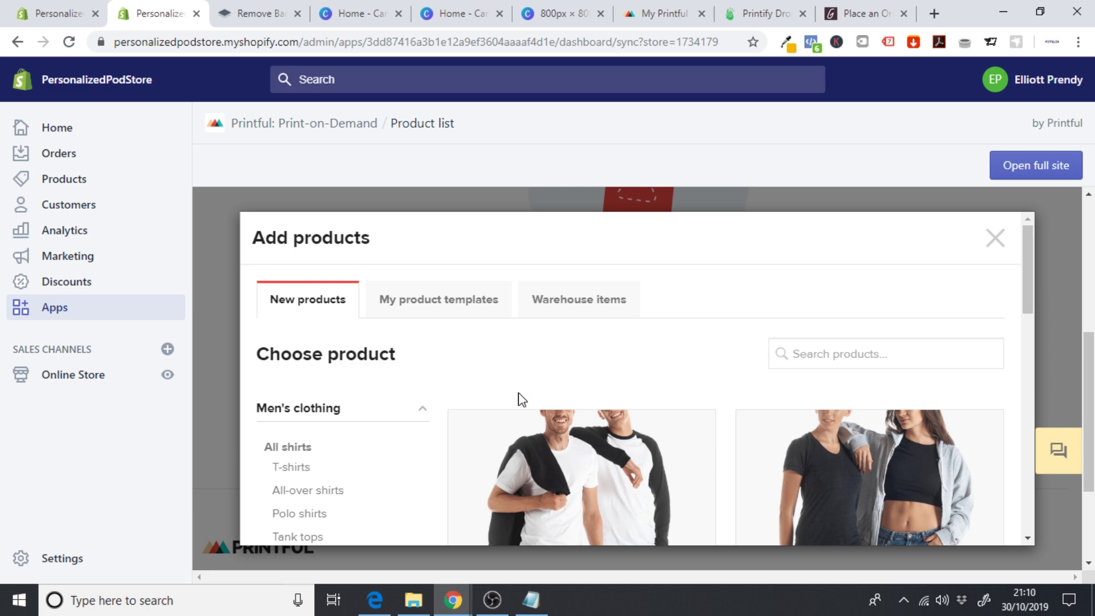
left_click_drag(1032, 266, 1033, 436)
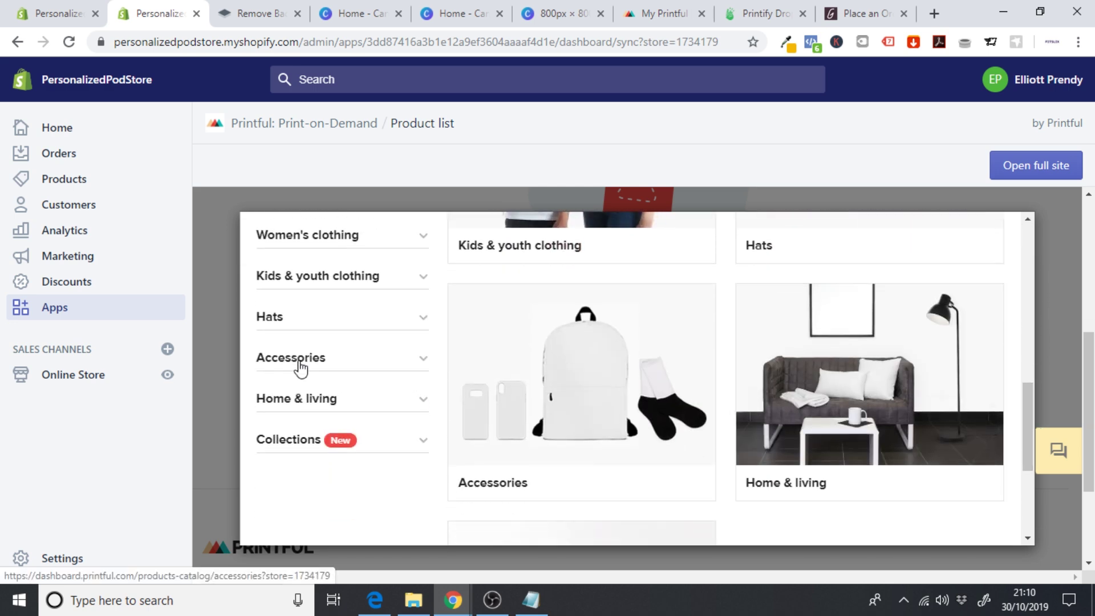
left_click(301, 368)
scroll(334, 447, "down", 3)
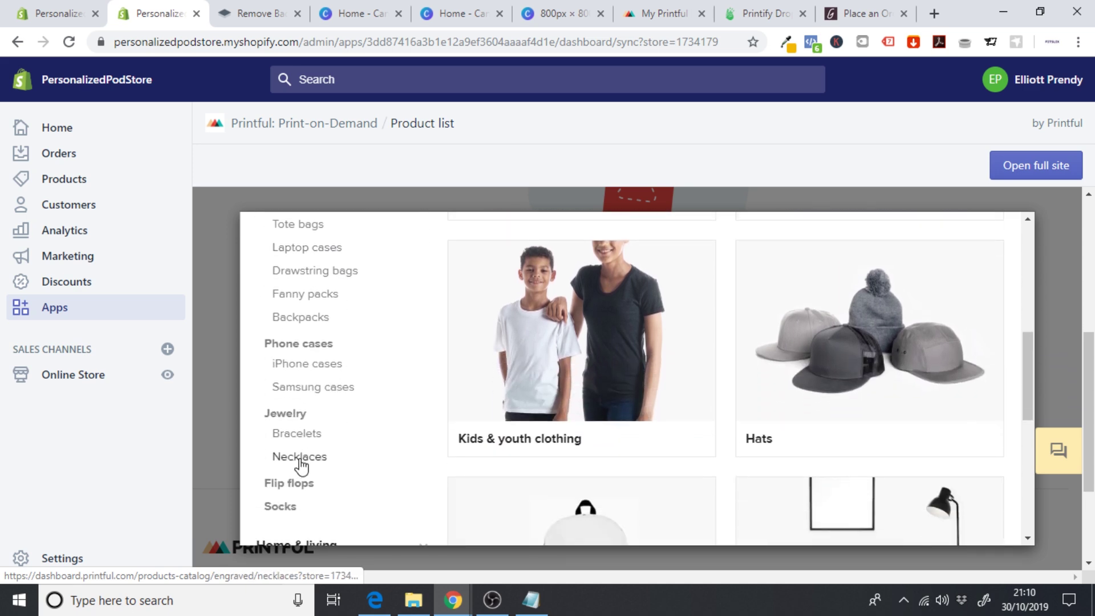
left_click(291, 460)
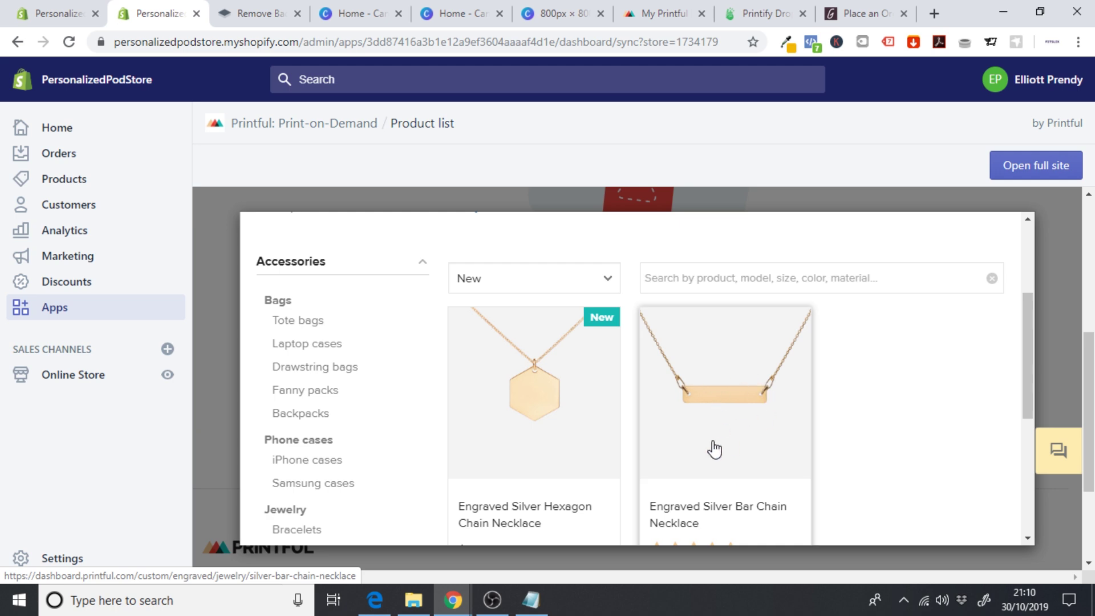
left_click(729, 406)
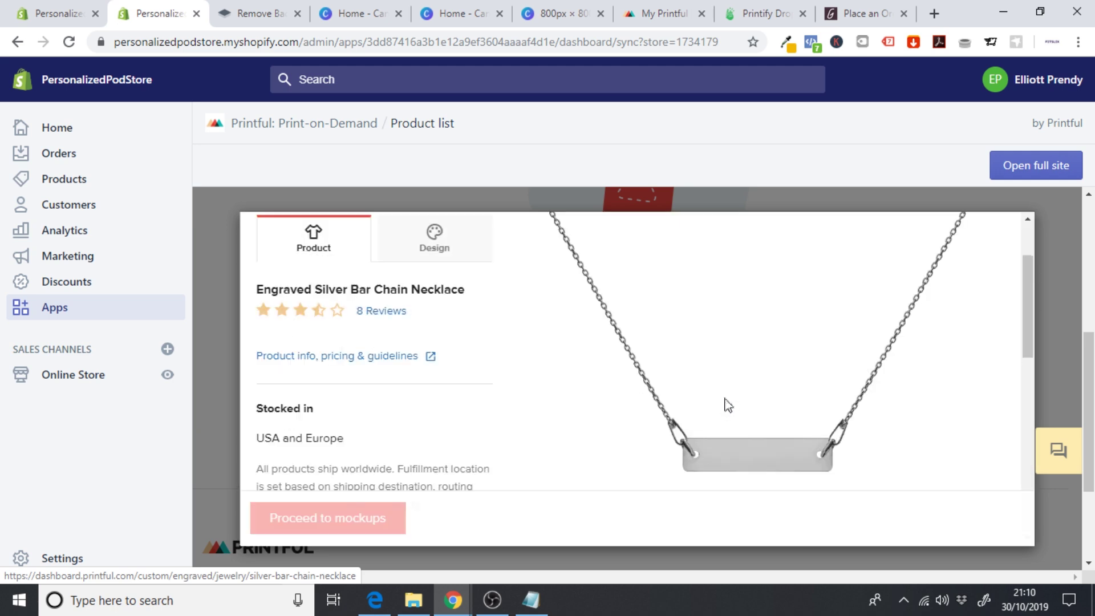
- Select all four necklace coatings and move on to its design options
left_click_drag(1027, 266, 1021, 370)
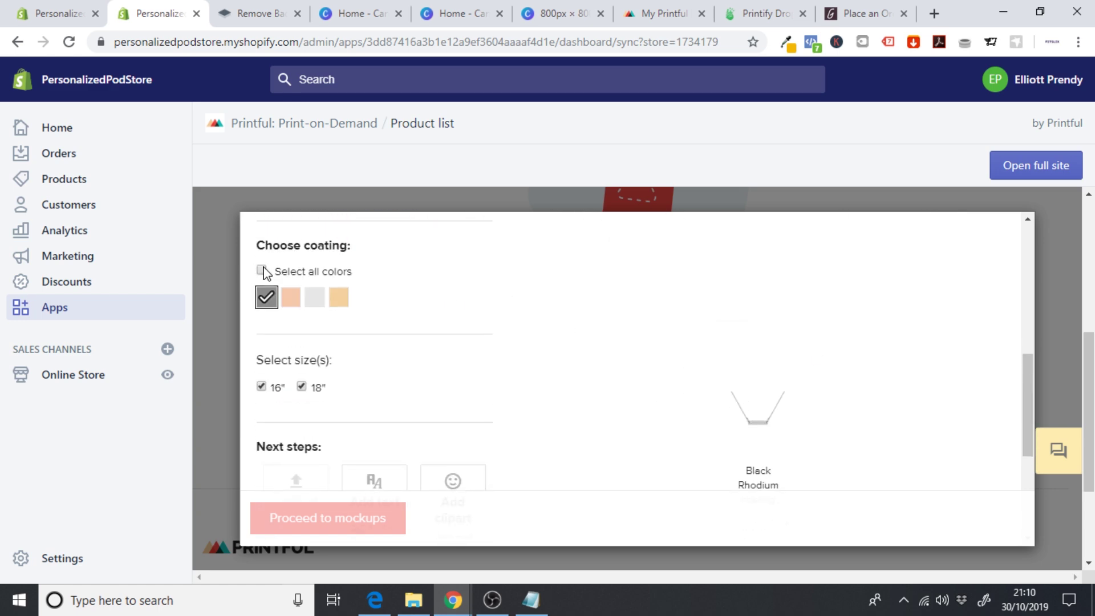
left_click(262, 271)
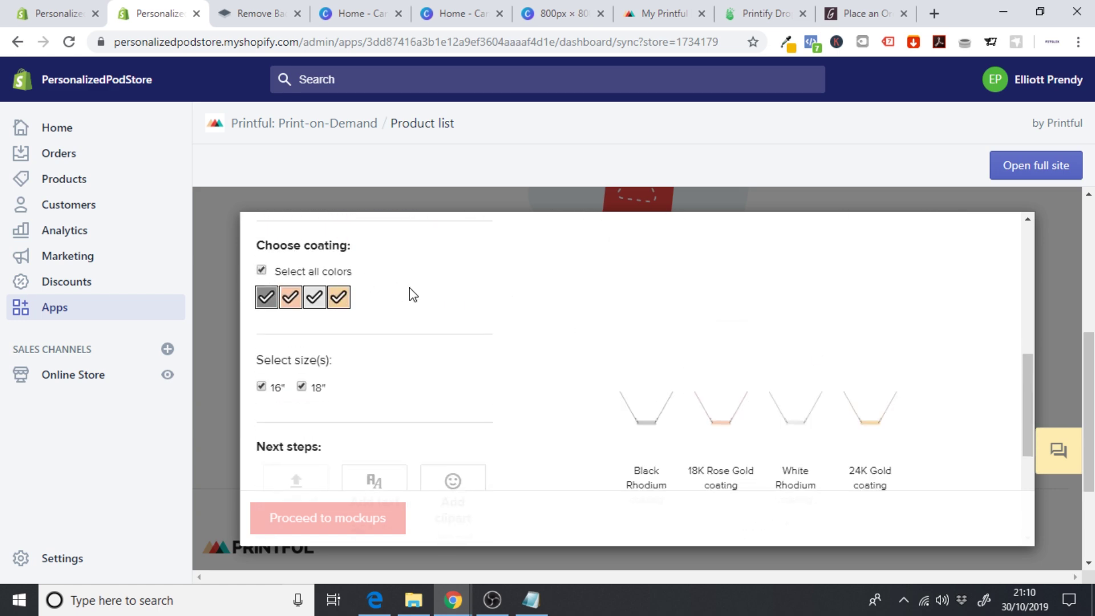
left_click_drag(1028, 393, 1019, 258)
left_click(435, 312)
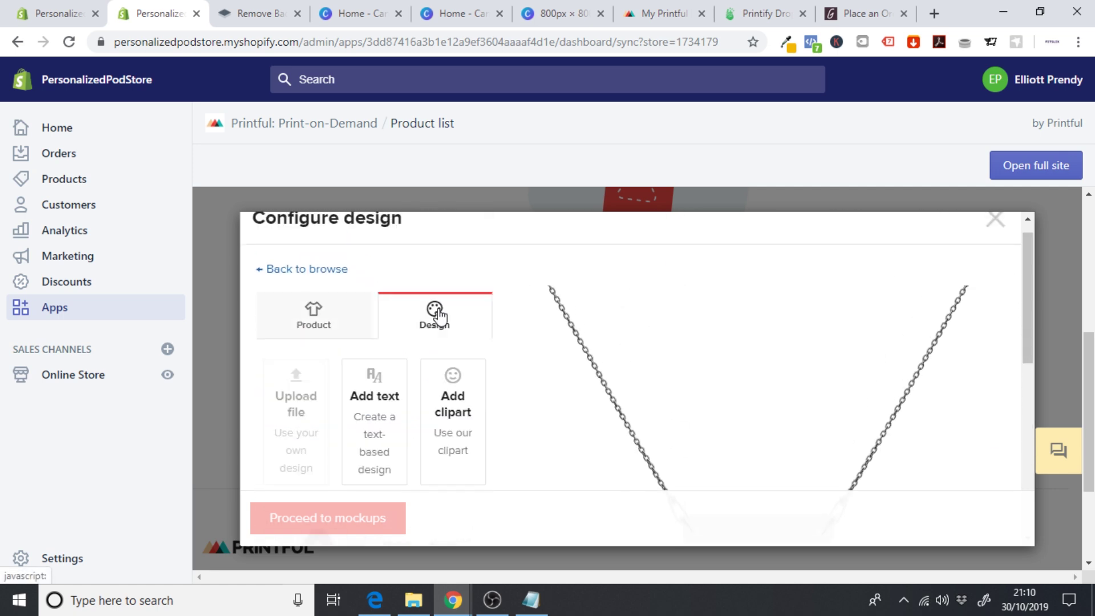
- Add an engraving text layer of two first names joined by <3, then shrink it on the bar
left_click(368, 422)
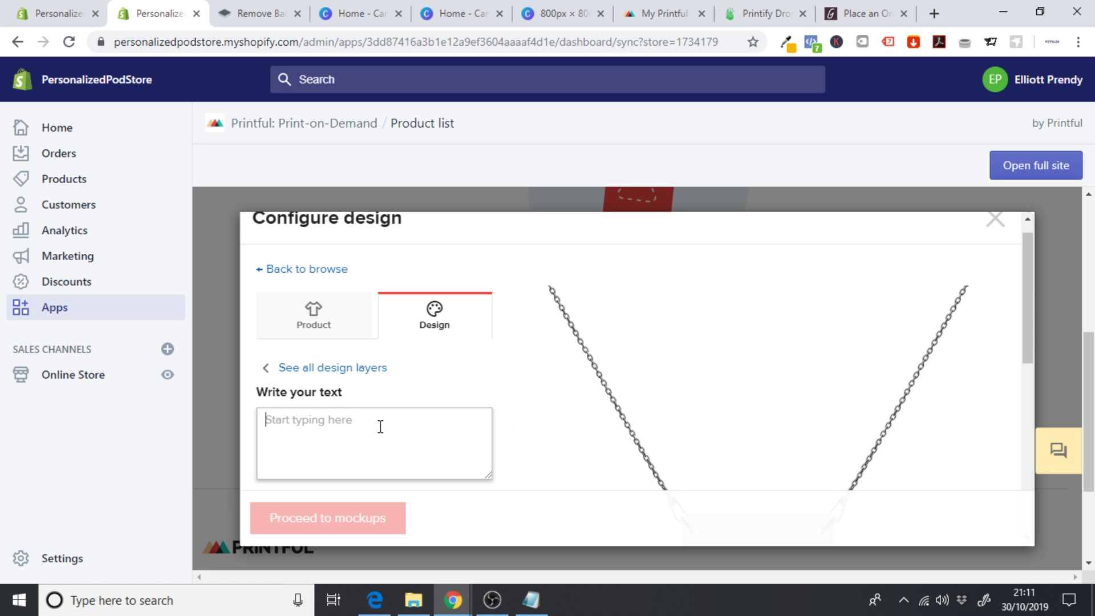
type("John ")
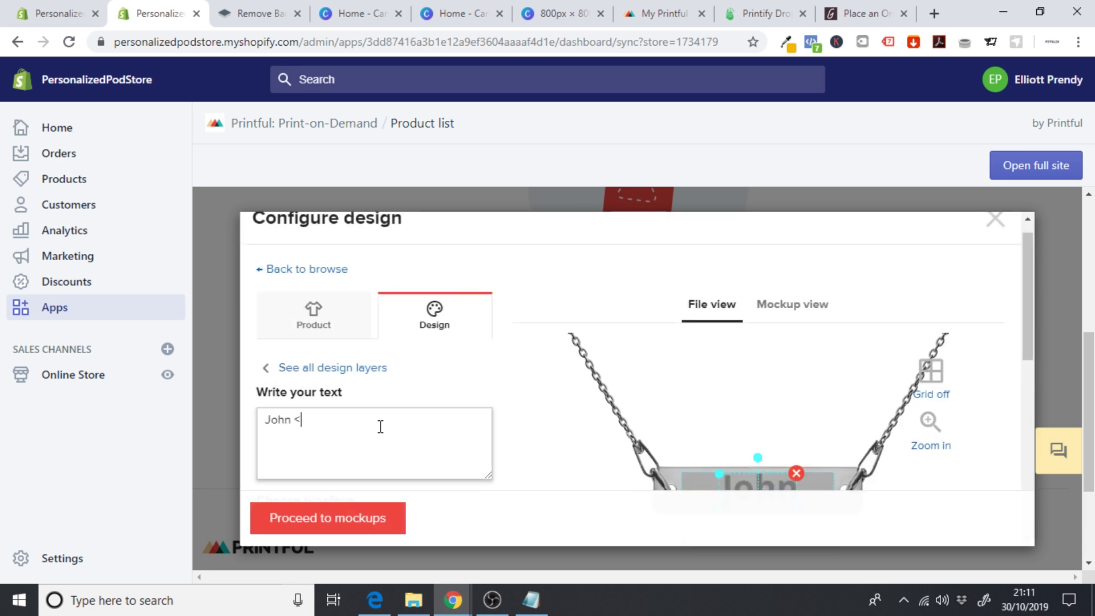
type("<3")
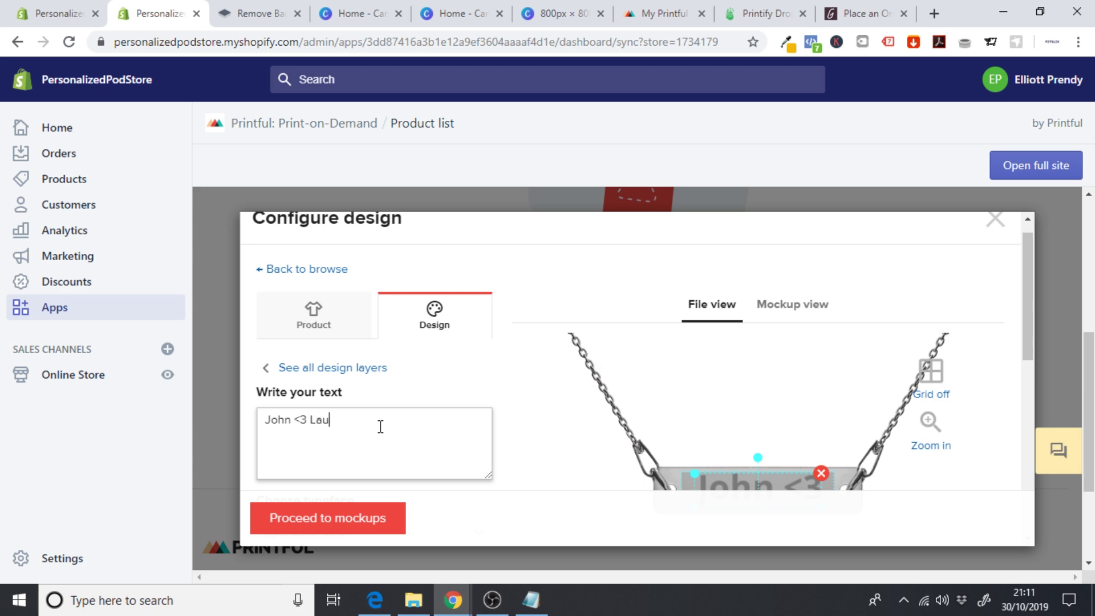
type(" Laura")
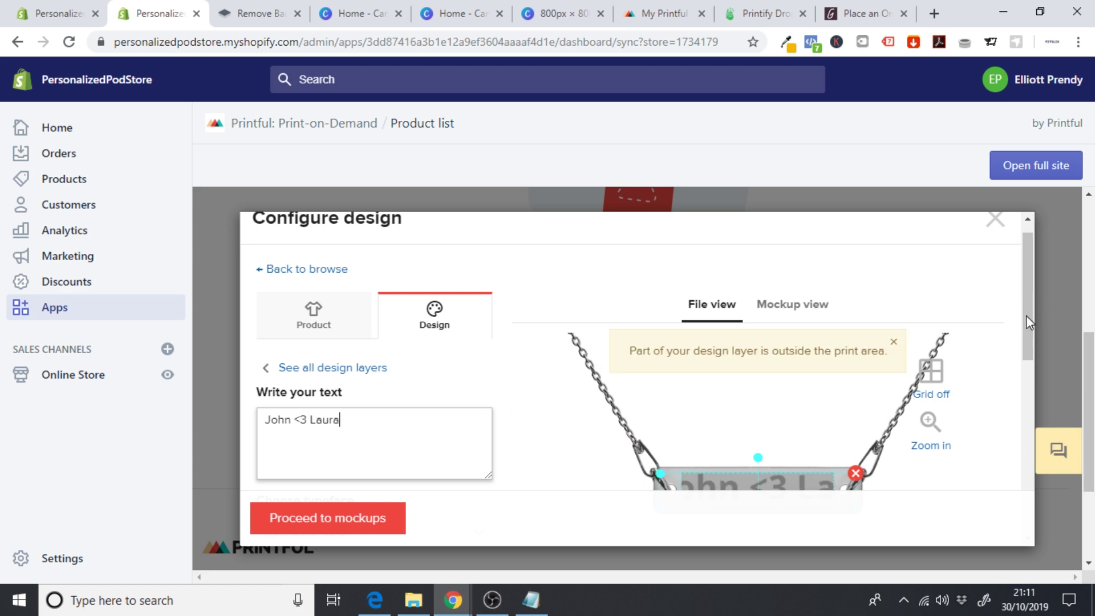
scroll(1025, 316, "down", 1)
left_click_drag(871, 442, 823, 442)
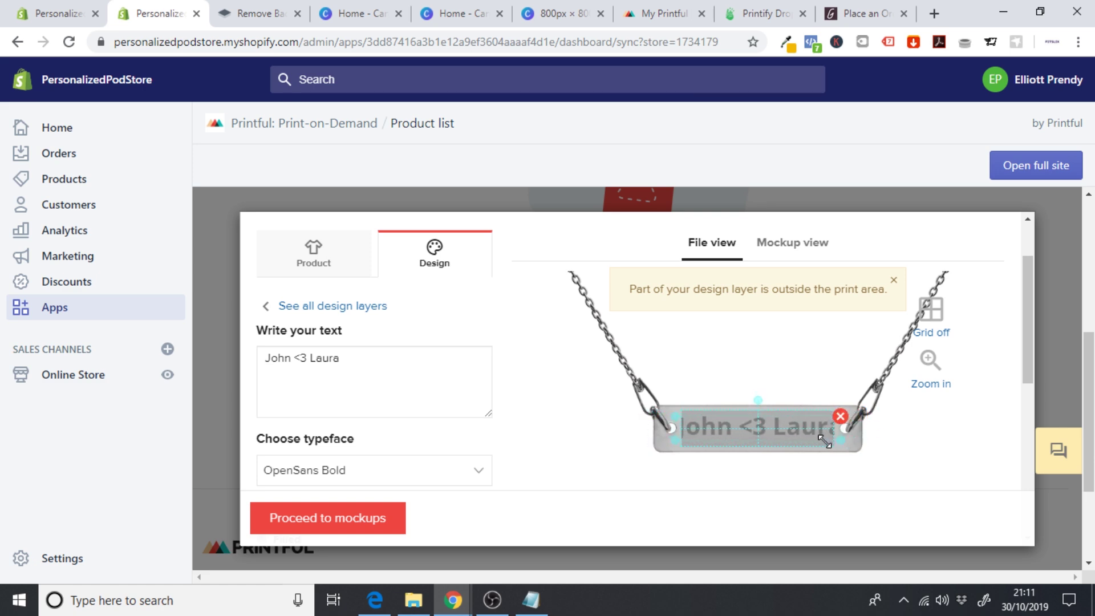
- Set the engraving typeface to Vollkorn SemiBold
left_click(758, 474)
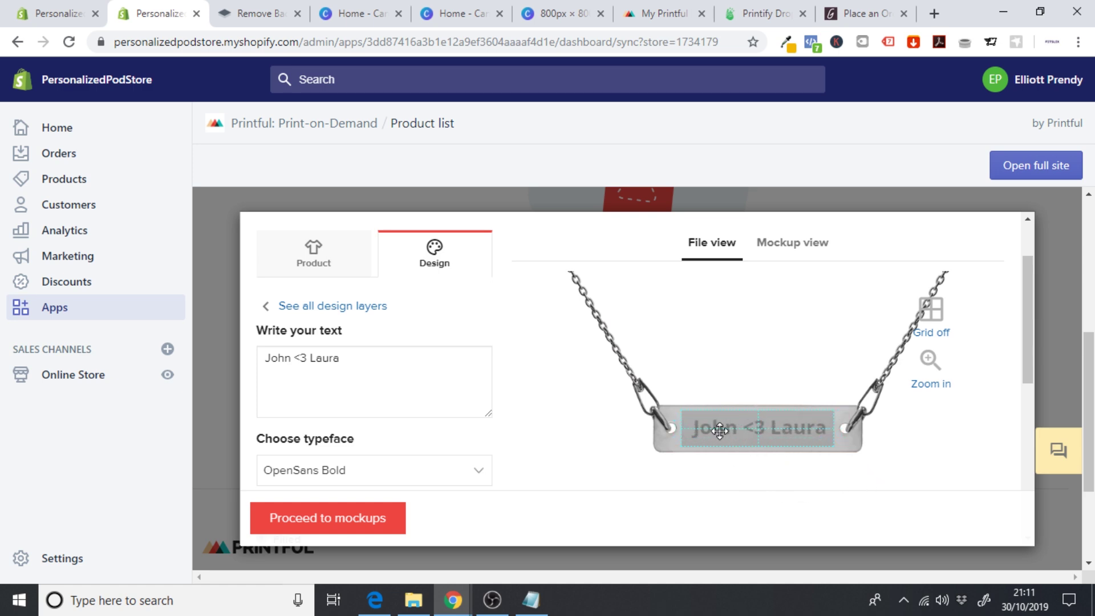
left_click(428, 470)
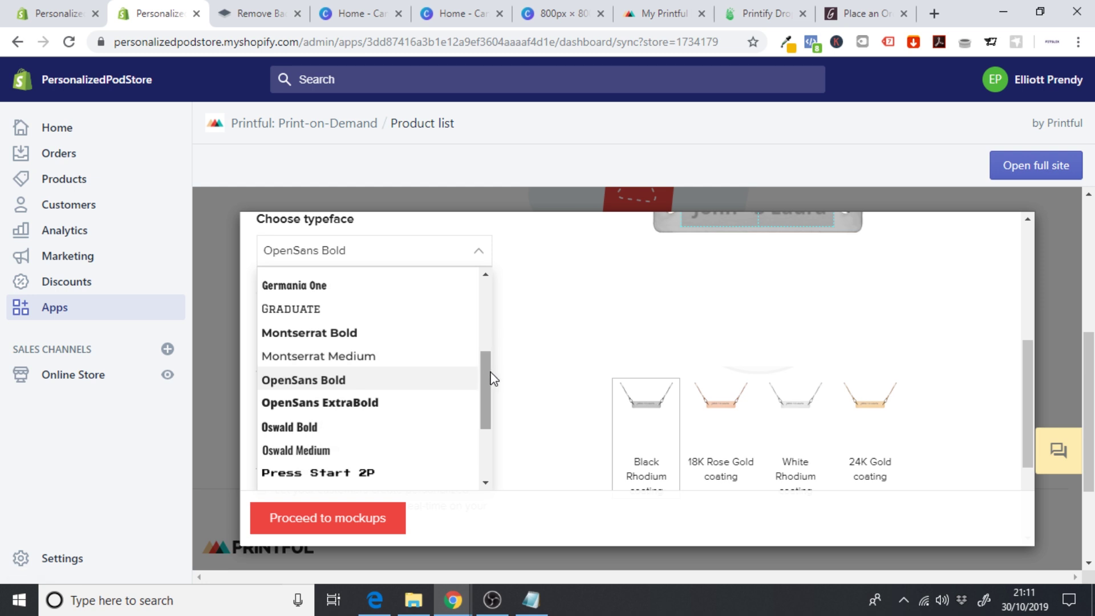
left_click_drag(488, 378, 487, 440)
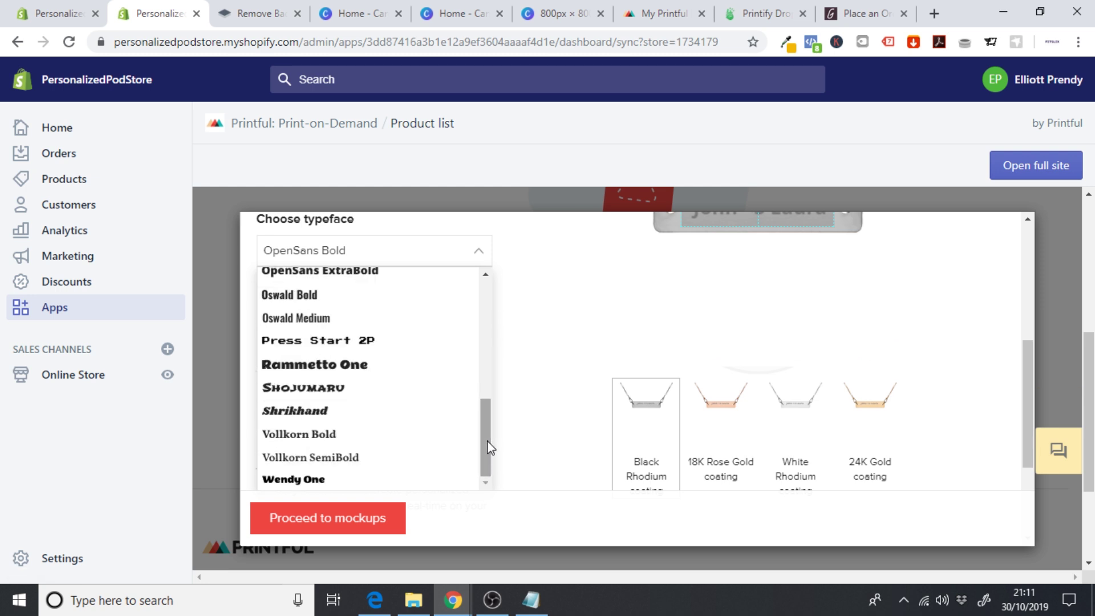
left_click(323, 459)
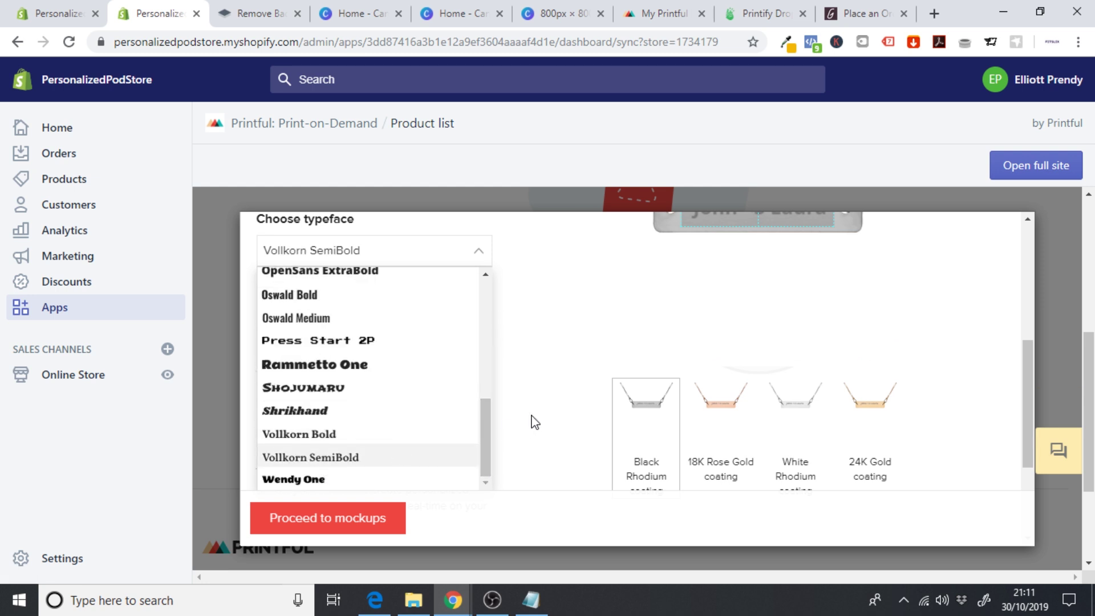
left_click(1021, 405)
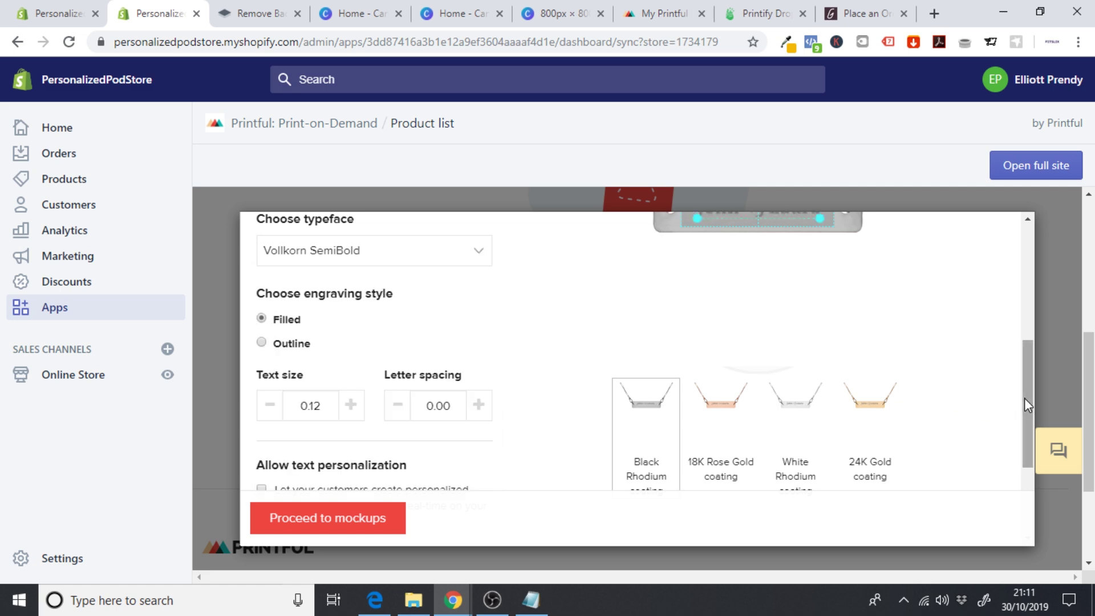
- Preview the necklace mockups and allow customers to personalize the engraved text
scroll(1024, 398, "up", 2)
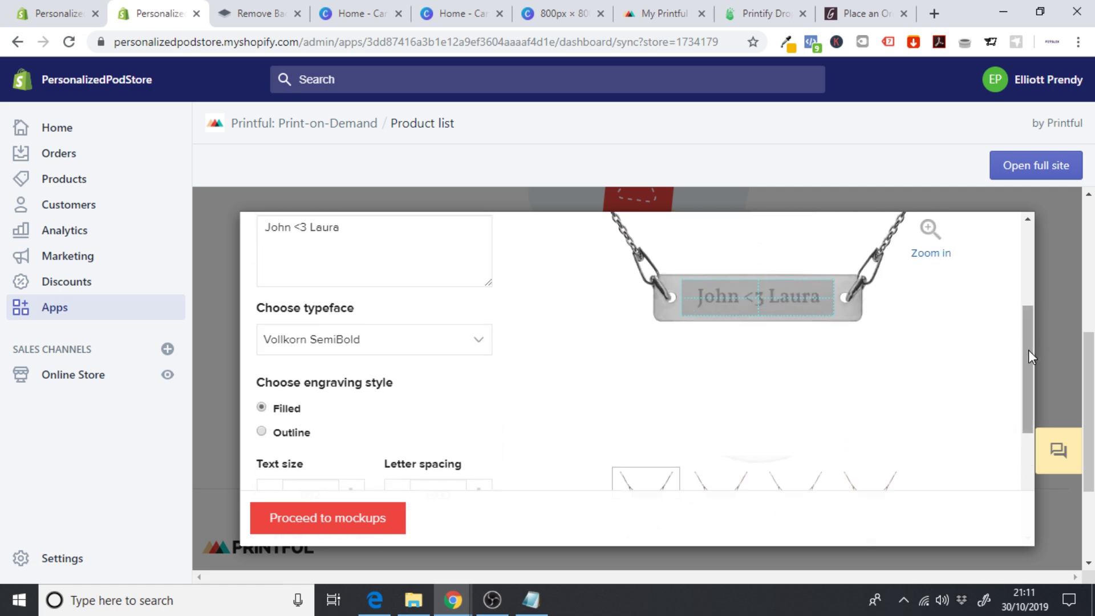
left_click_drag(1029, 350, 1022, 293)
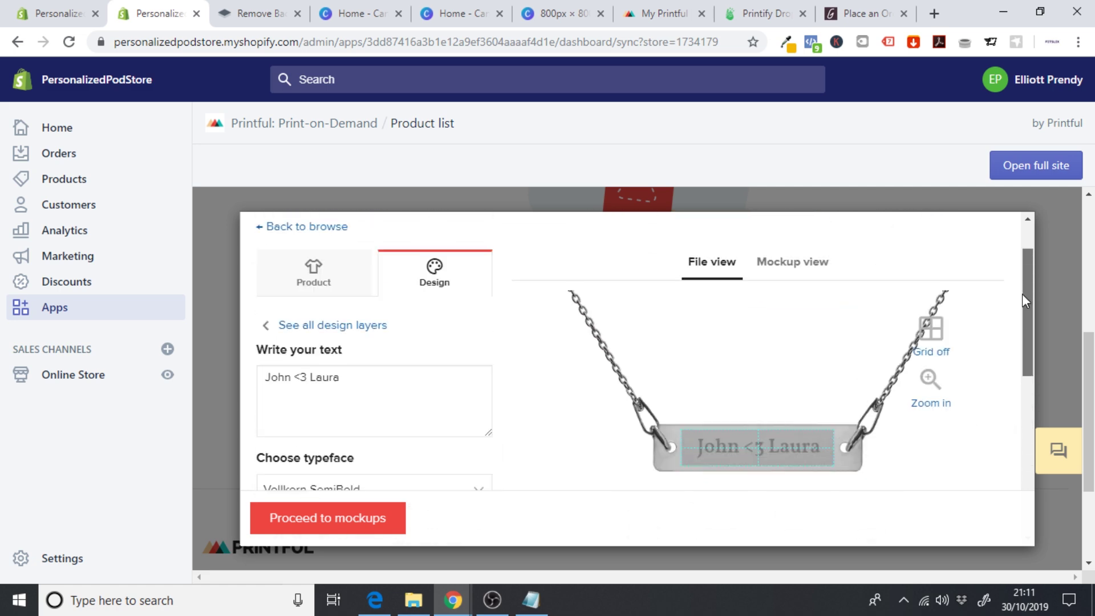
left_click(814, 263)
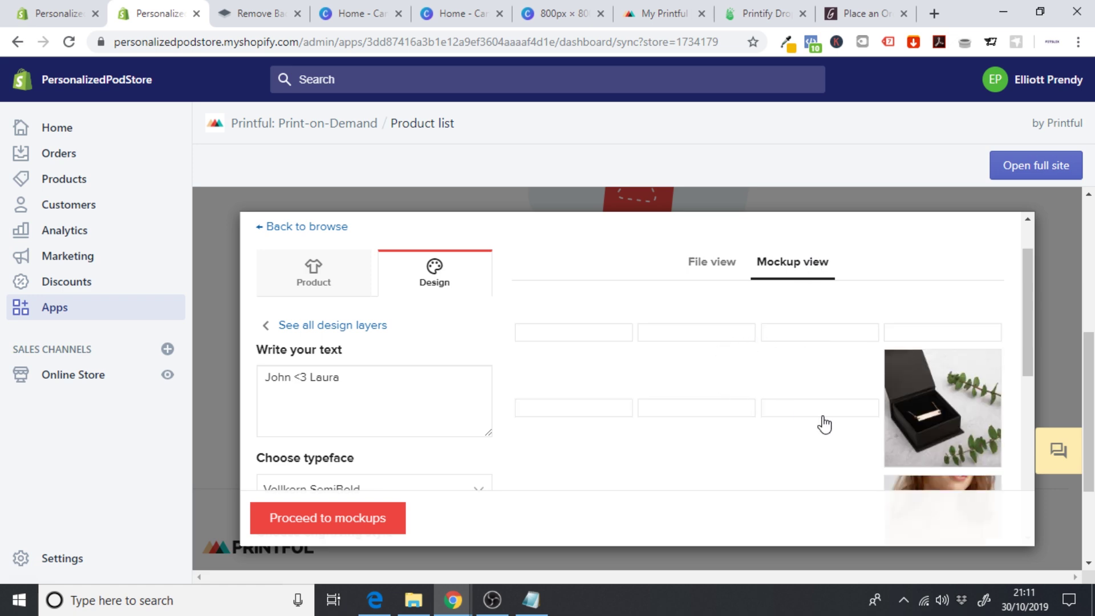
left_click_drag(1029, 310, 1009, 296)
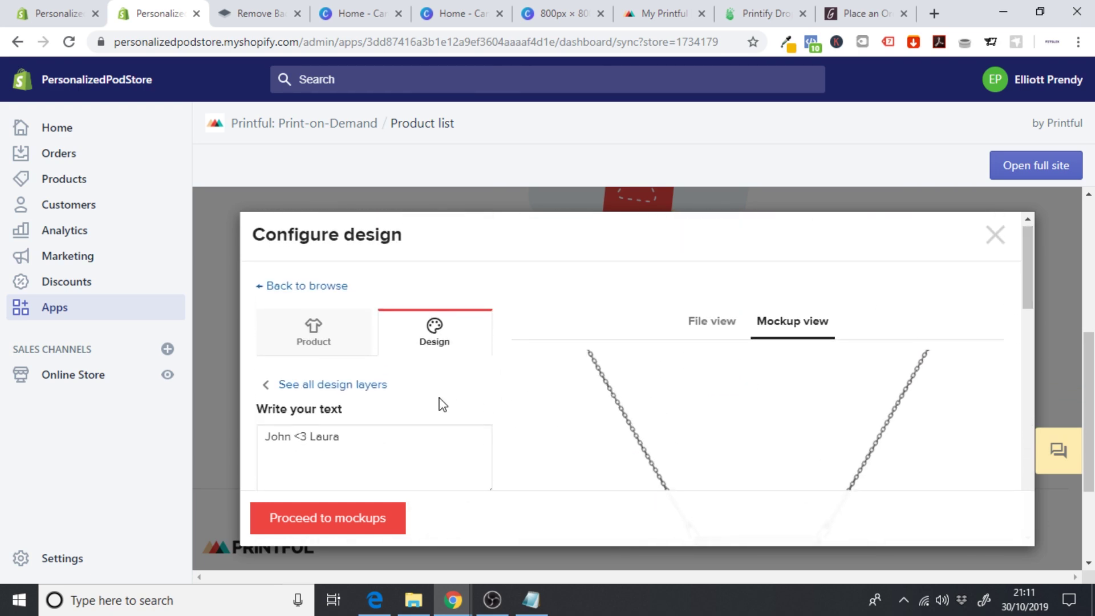
left_click_drag(1026, 266, 1029, 382)
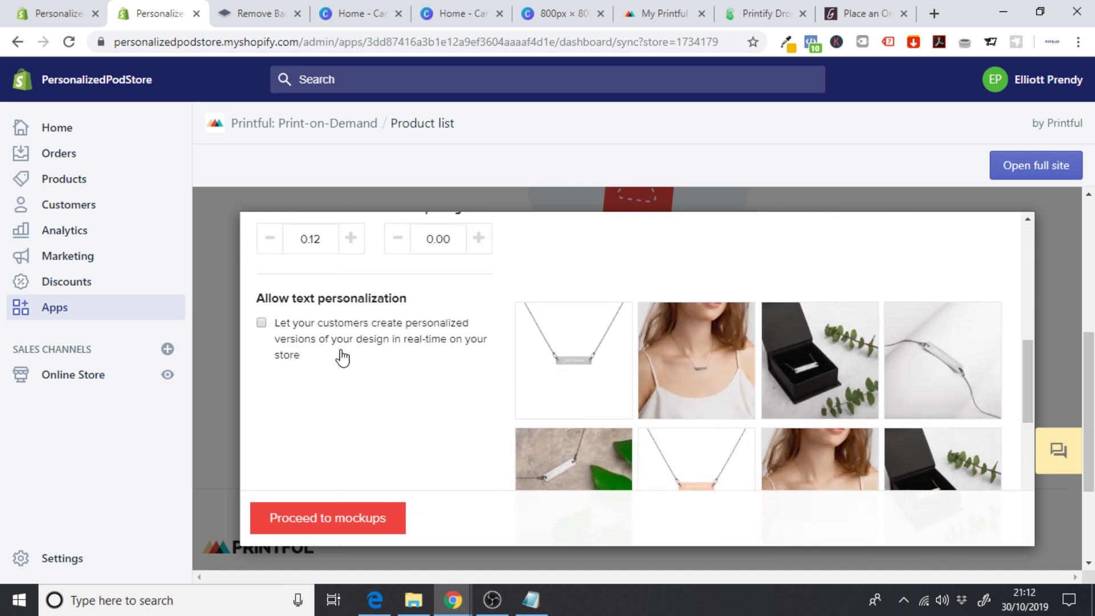
left_click(262, 324)
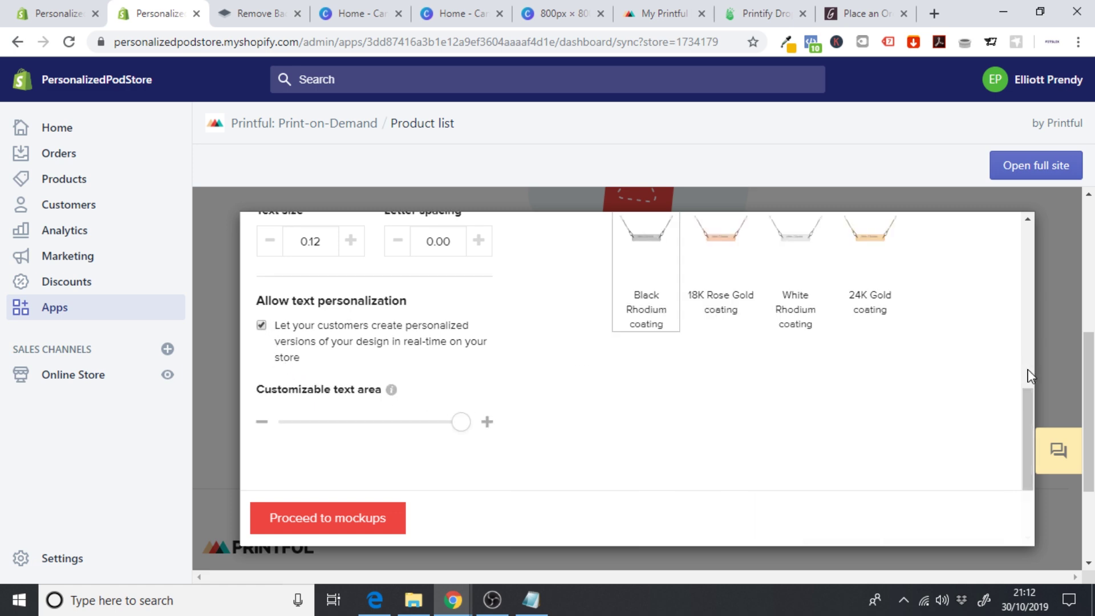
- Resize the engraved text so it fits the bar without being too small
left_click_drag(1028, 416, 1029, 306)
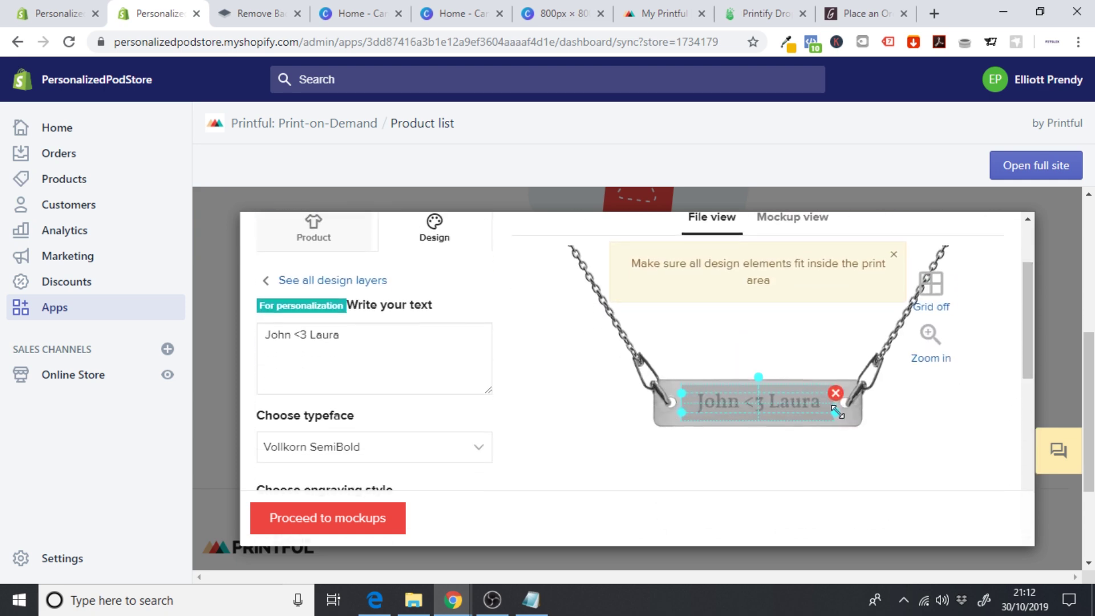
left_click_drag(836, 411, 825, 411)
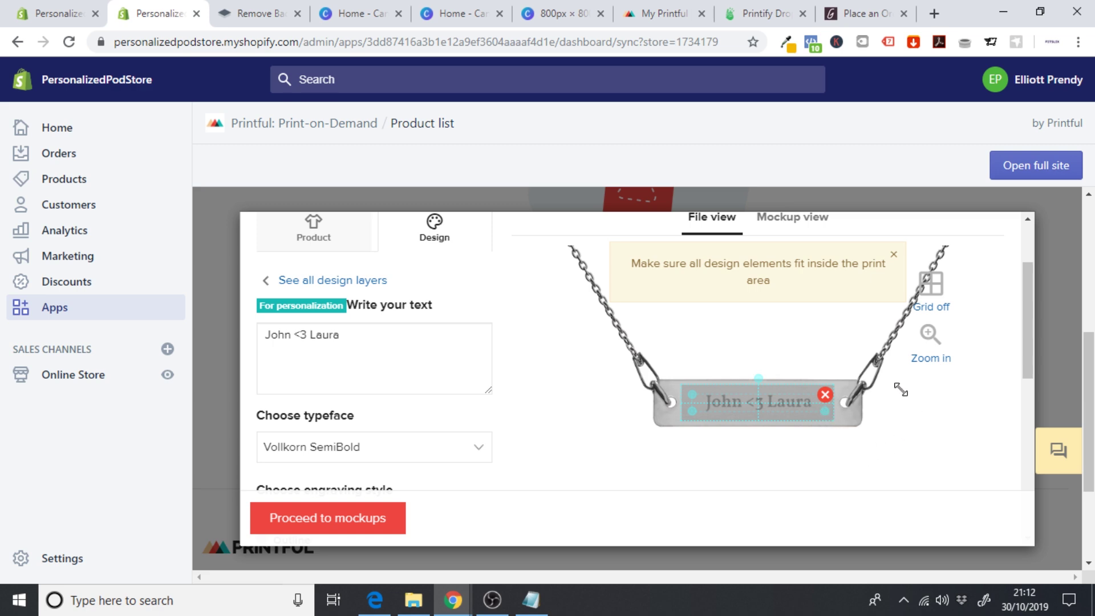
left_click_drag(825, 279, 821, 285)
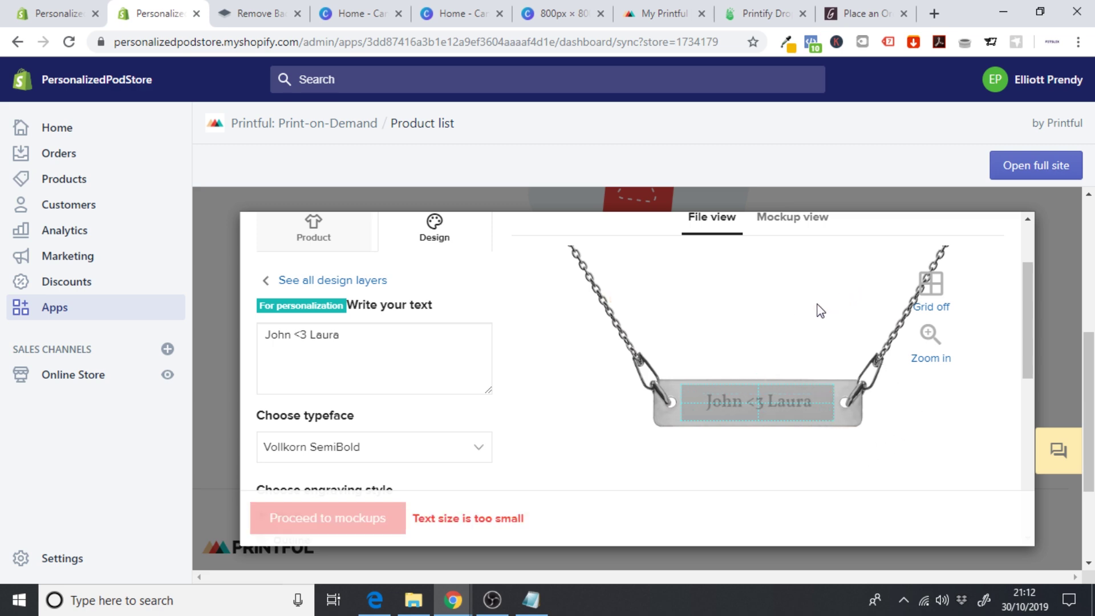
left_click(800, 397)
mouse_move(836, 414)
left_mouse_down()
mouse_move(954, 435)
mouse_move(850, 422)
left_mouse_up()
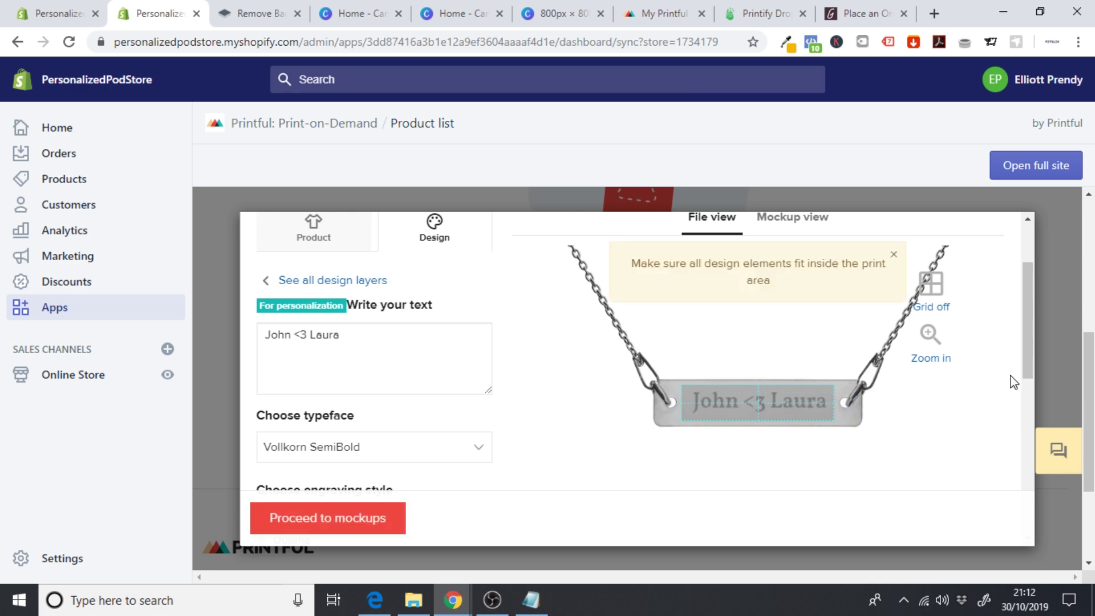
scroll(1031, 367, "down", 6)
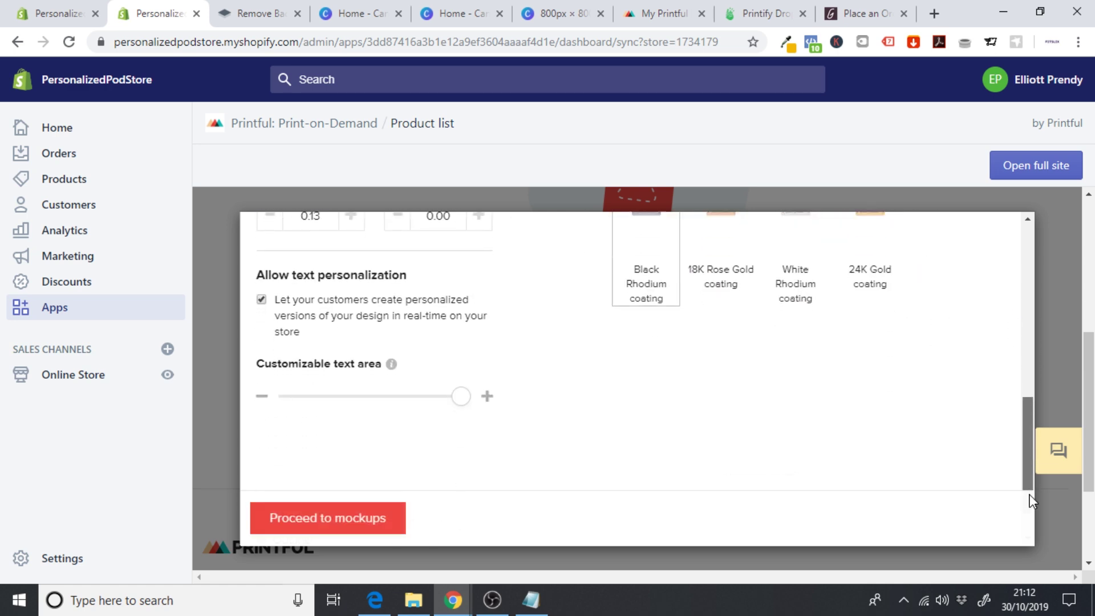
- Choose Default mockups and make 18K Rose Gold the main mockup image
left_click(355, 526)
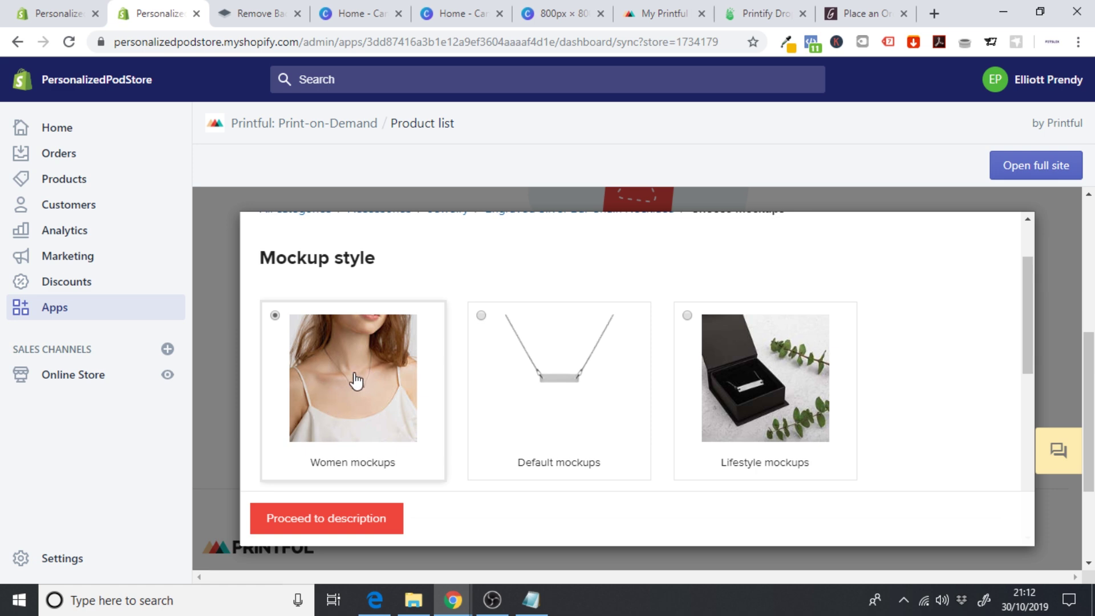
left_click(573, 375)
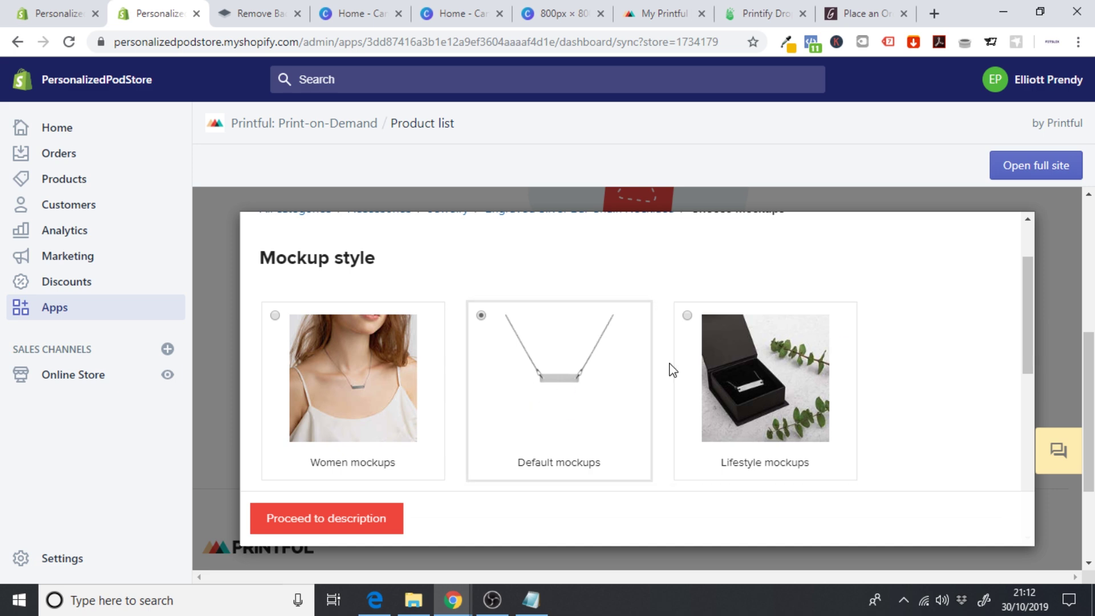
left_click_drag(1026, 317, 1024, 429)
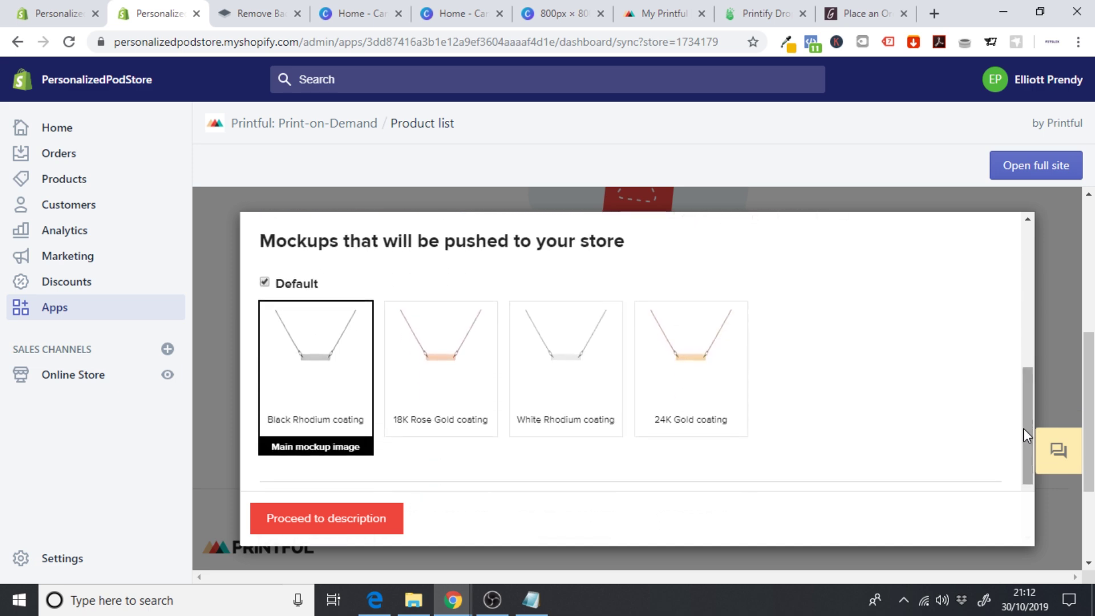
left_click(442, 365)
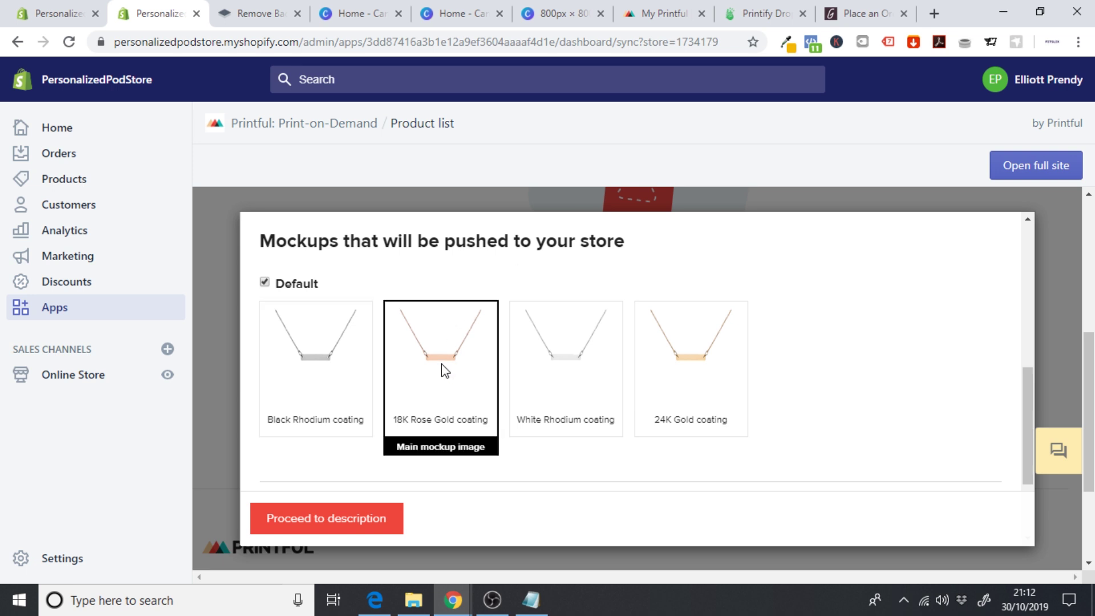
left_click(604, 370)
left_click(684, 375)
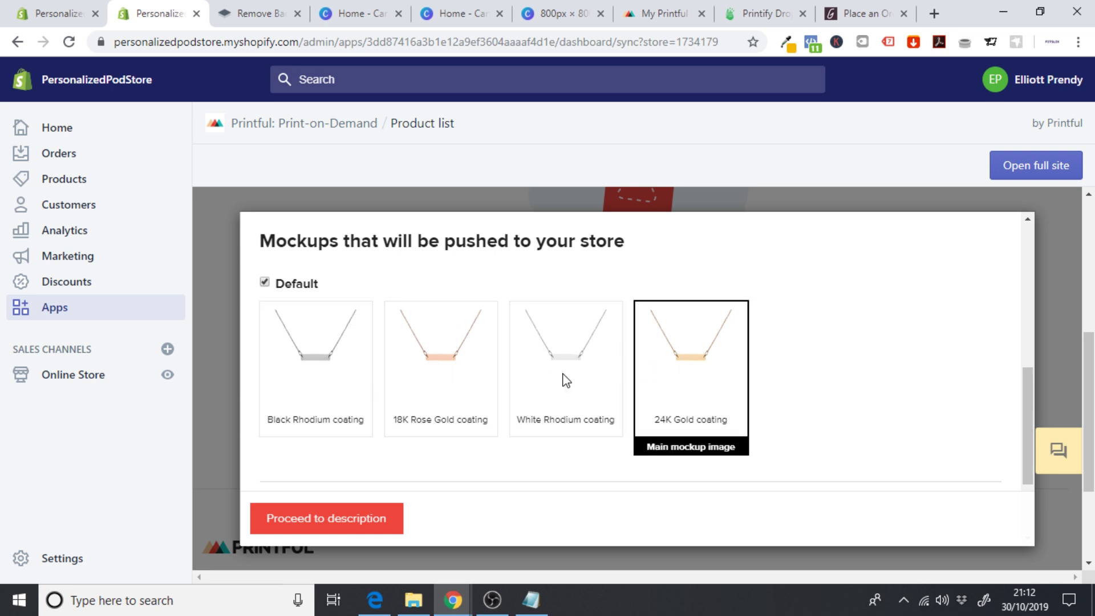
left_click(429, 377)
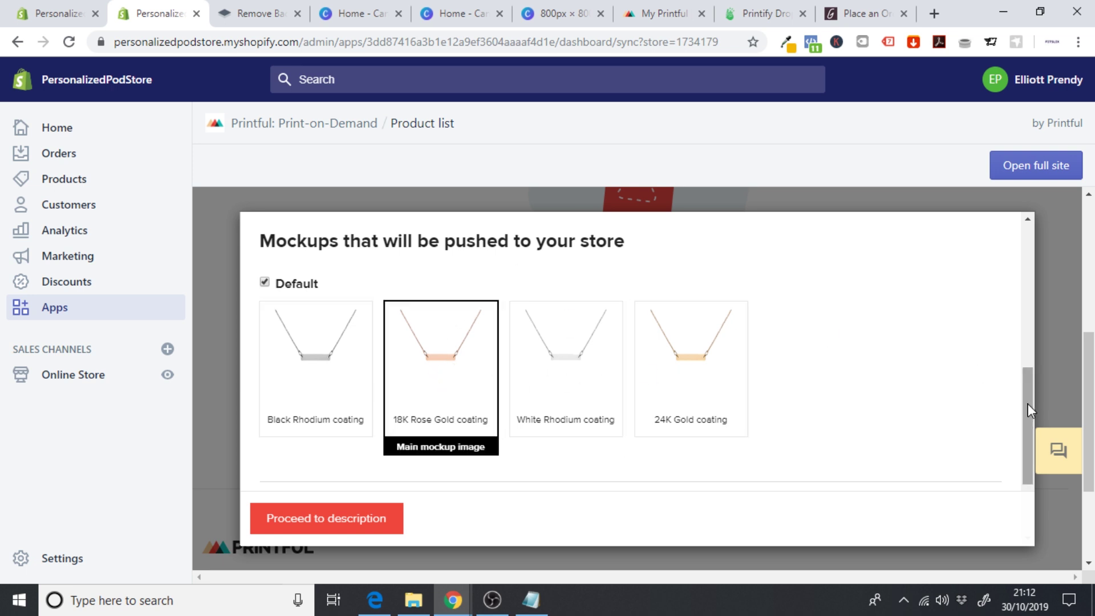
- Advance to the description step and review the Imperial size guide
left_click_drag(1028, 404, 1029, 469)
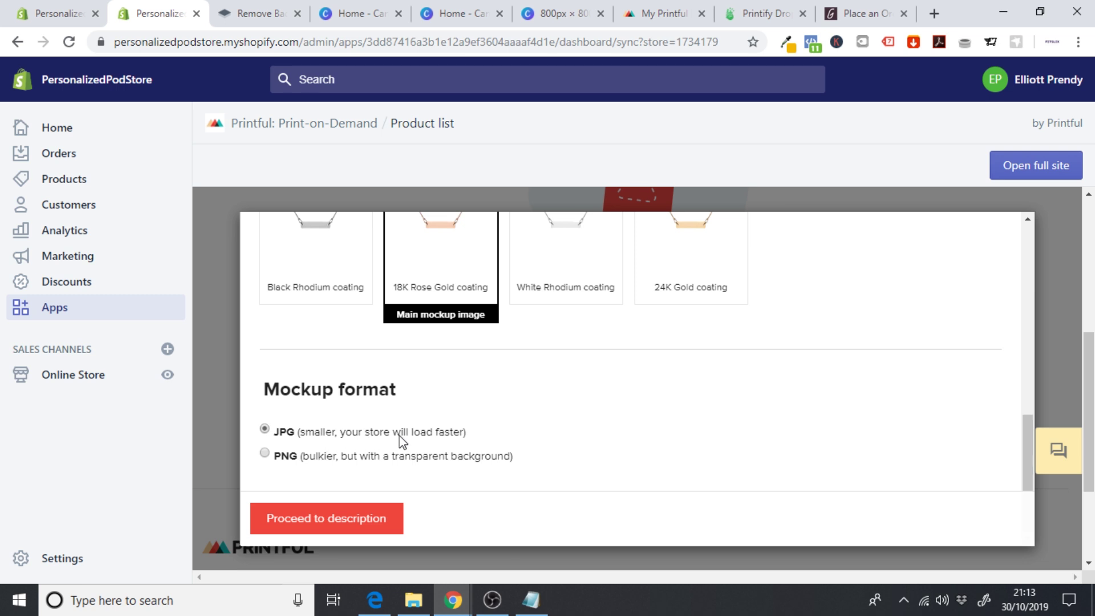
left_click(344, 518)
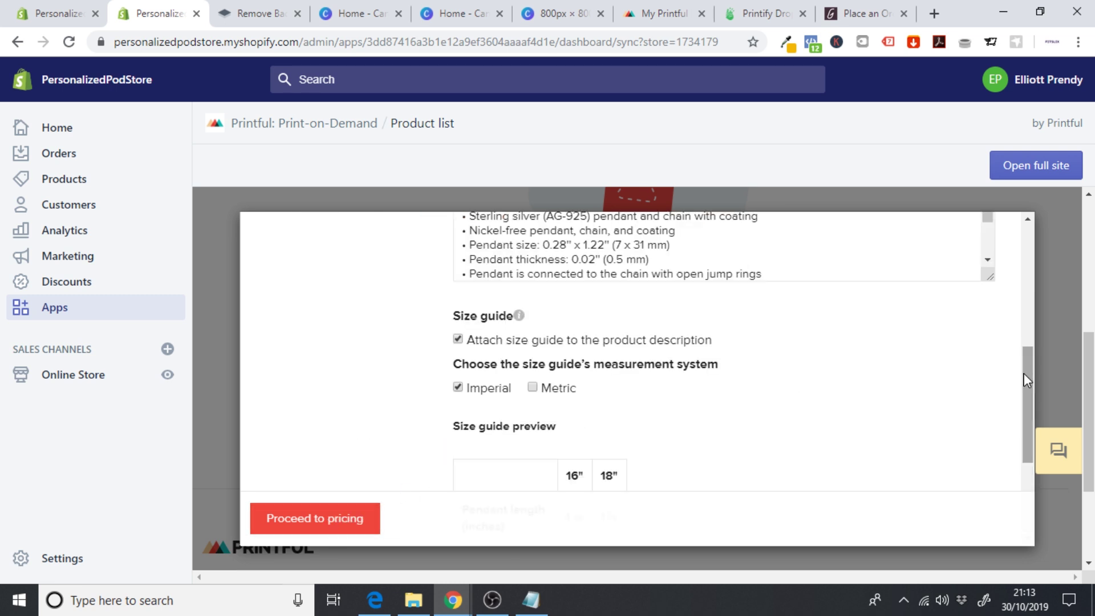
left_click_drag(1024, 373, 1015, 423)
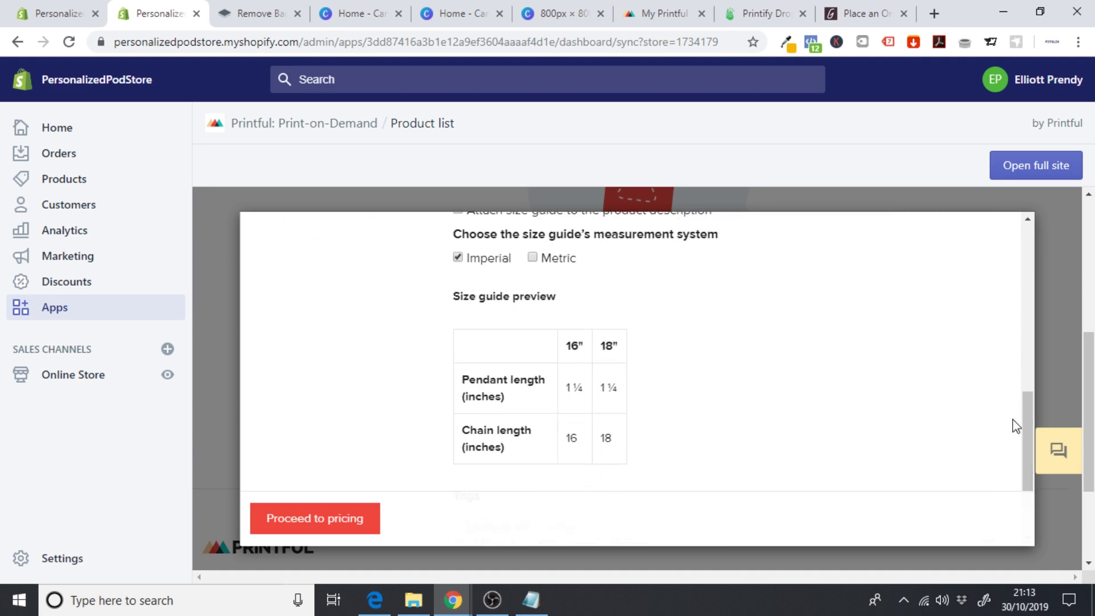
- Reach the pricing step and check the markup adjustment and unit options, keeping pounds
left_click(317, 533)
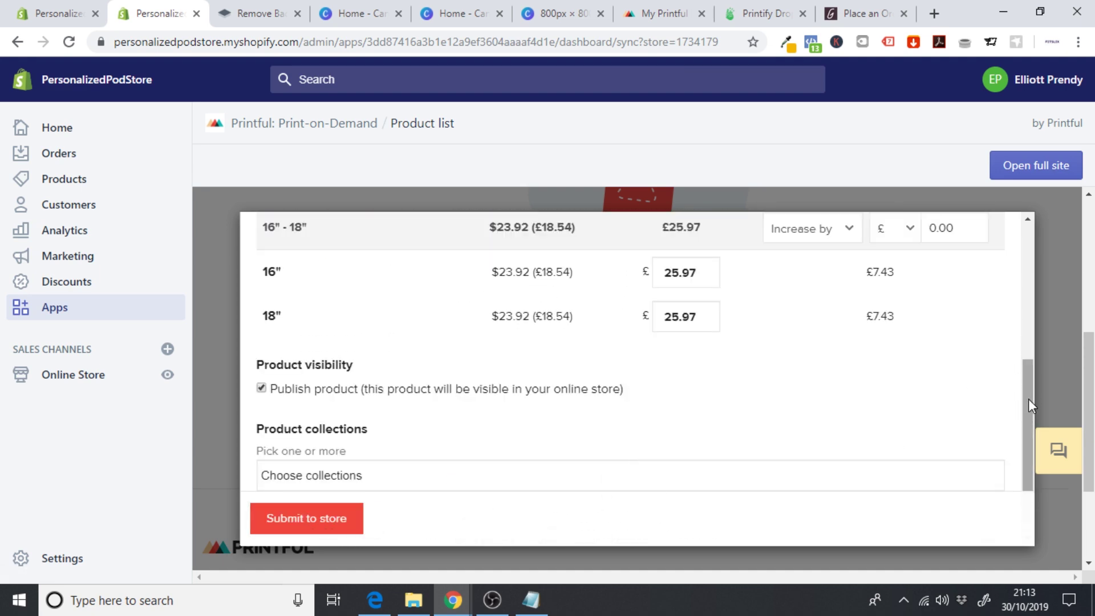
left_click_drag(1028, 399, 1022, 361)
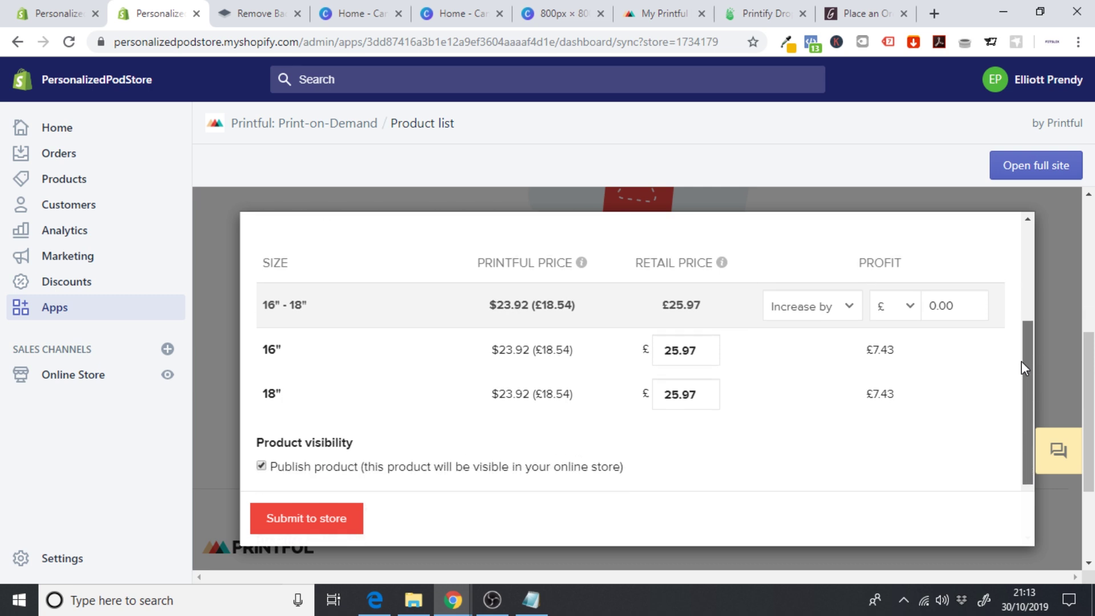
left_click_drag(1021, 361, 1022, 362)
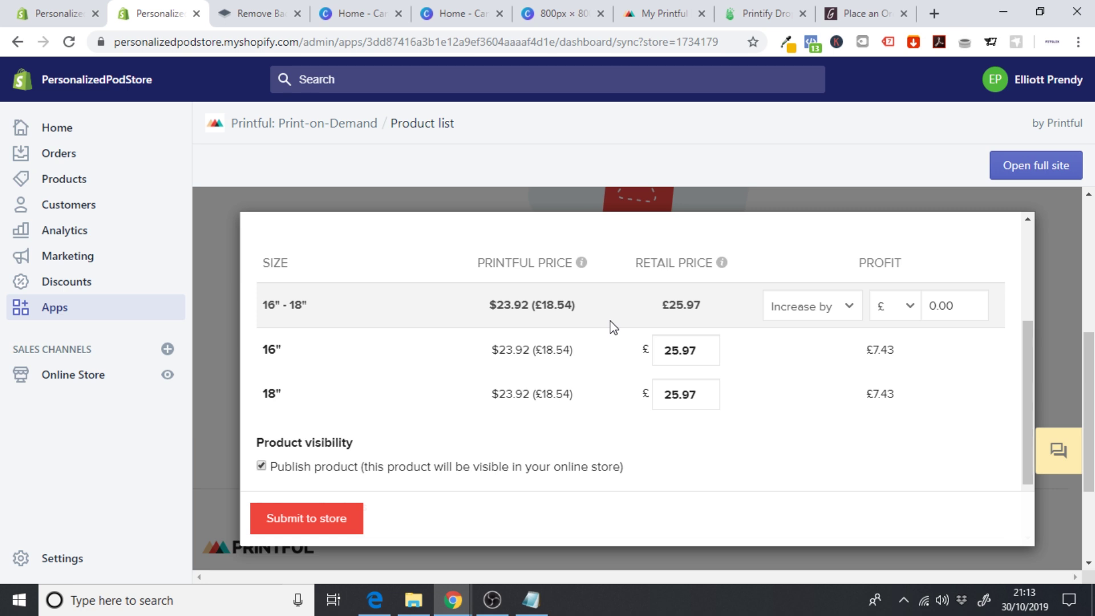
left_click(839, 311)
left_click(826, 345)
left_click(906, 308)
left_click(897, 330)
- Set a £24.02 profit markup so both sizes retail at £49.99, then submit to the store
left_click(974, 310)
type("10")
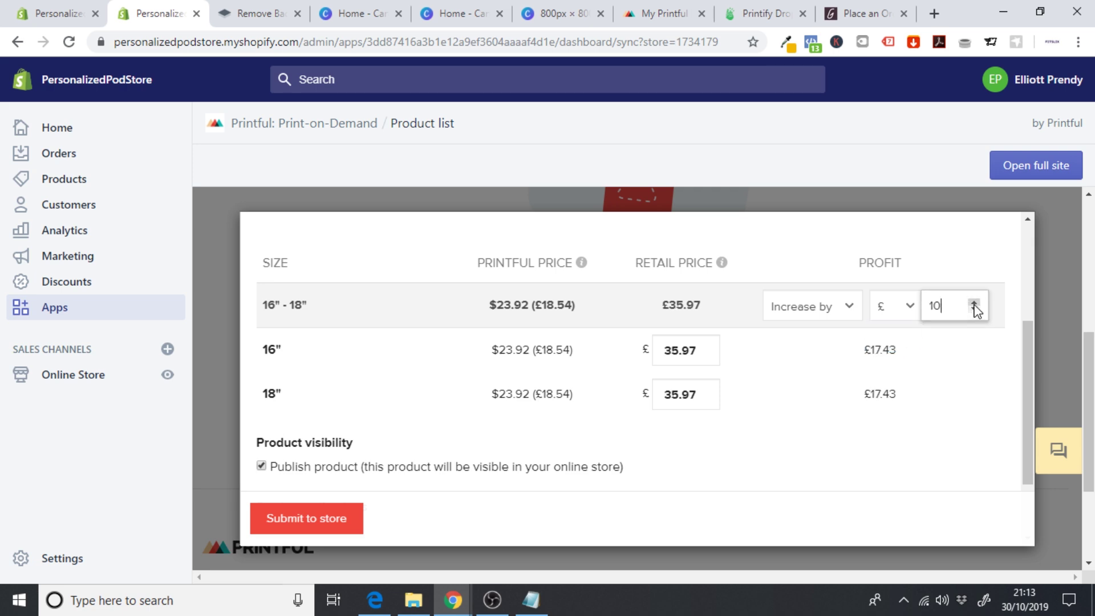
left_click(975, 308)
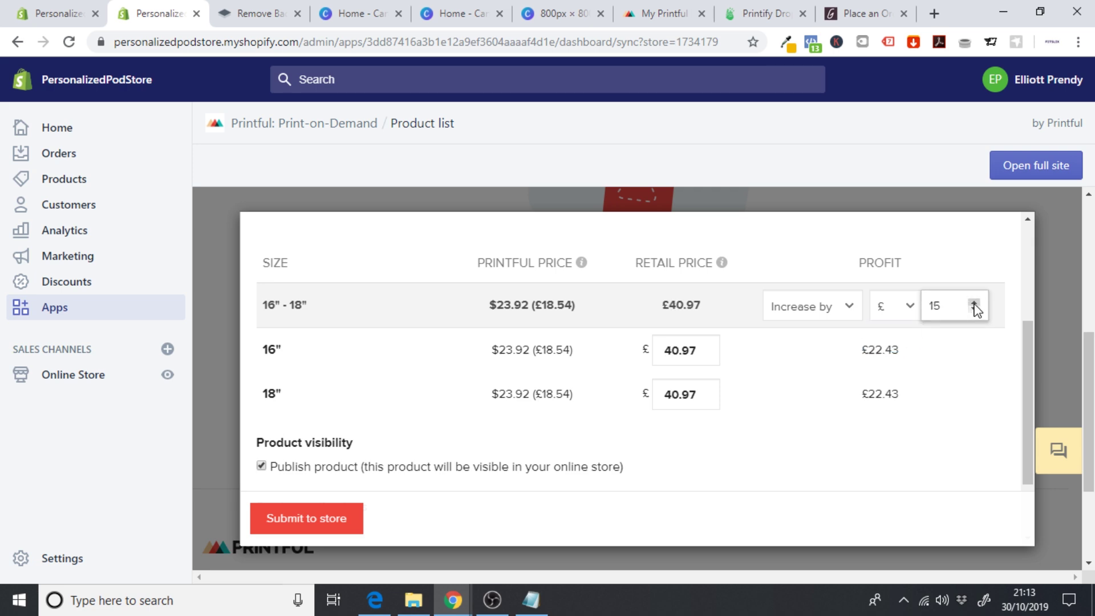
left_click(974, 308)
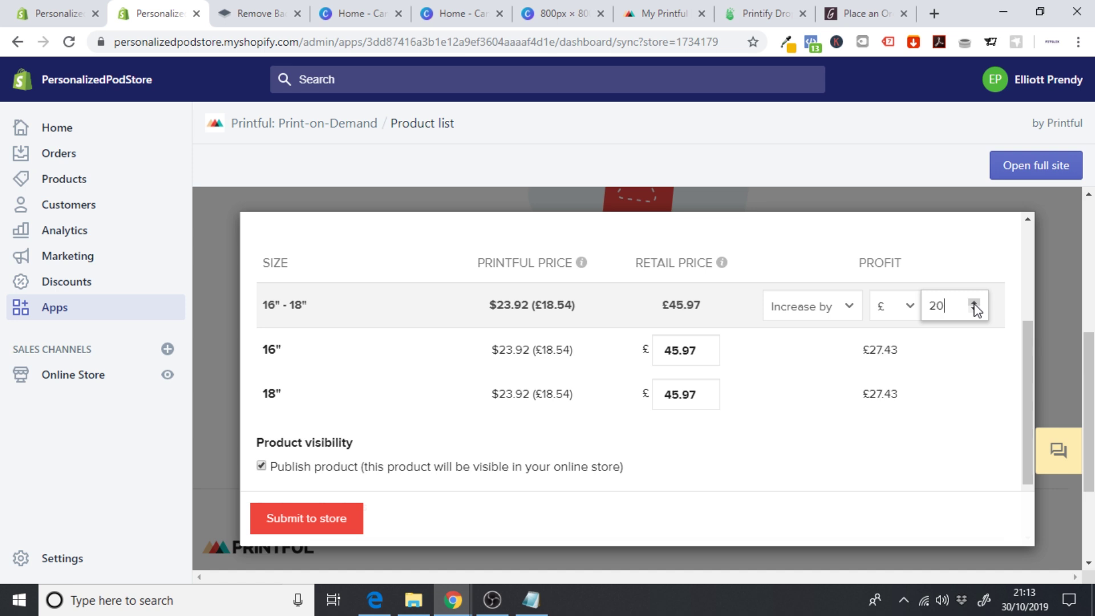
key("BackSpace")
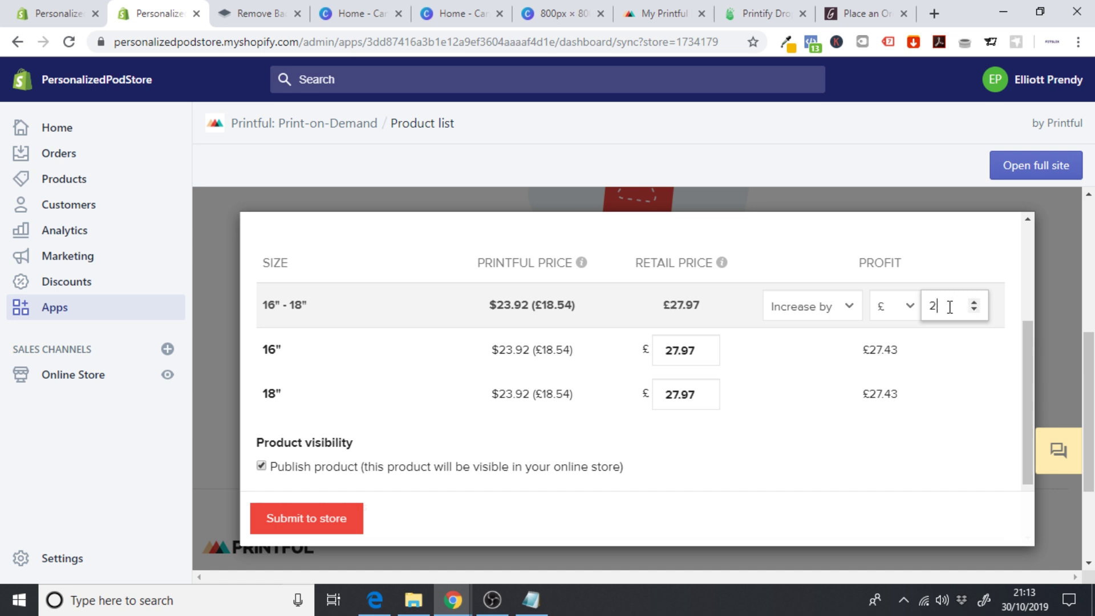
type("4")
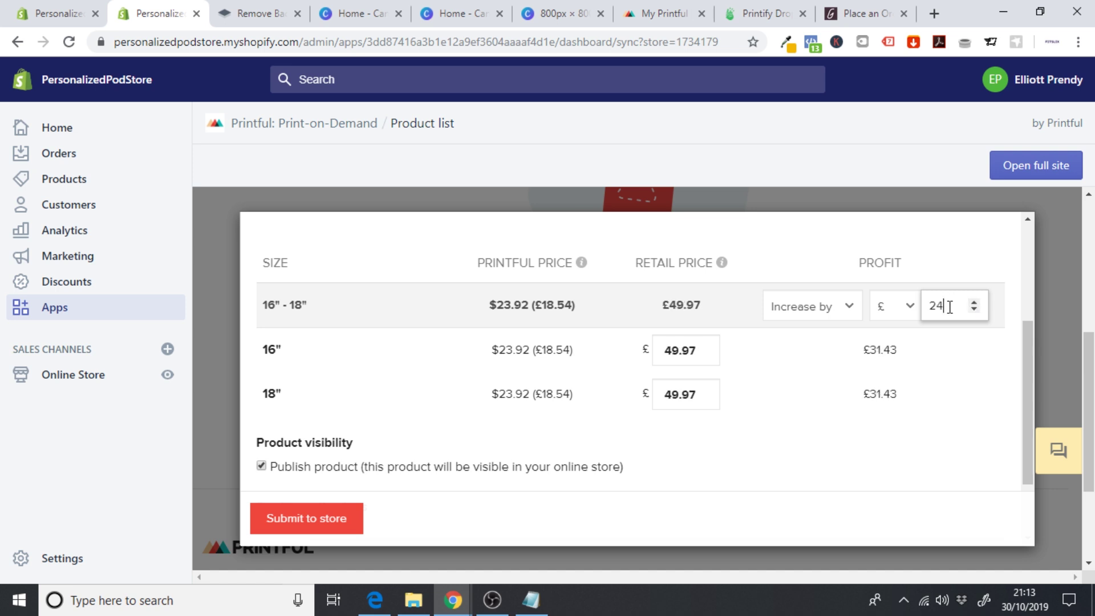
type(".02")
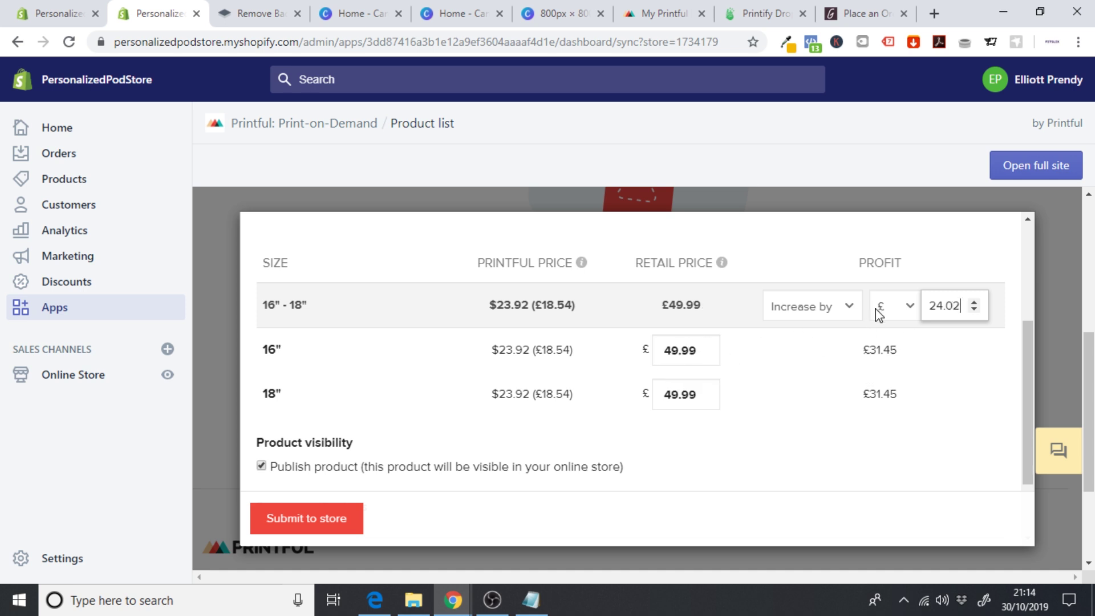
left_click(900, 306)
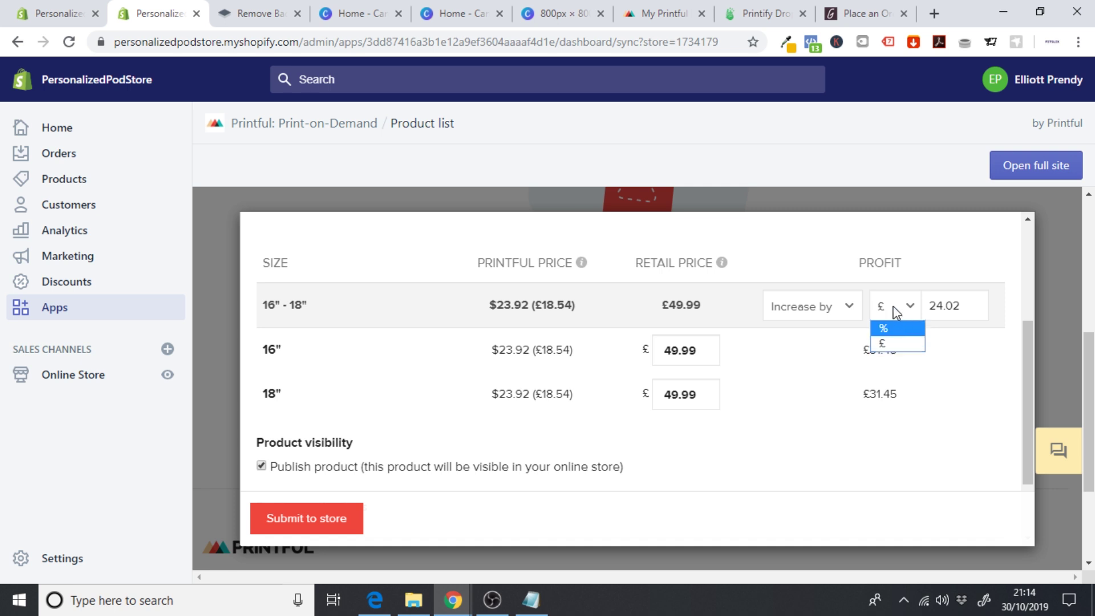
left_click(811, 368)
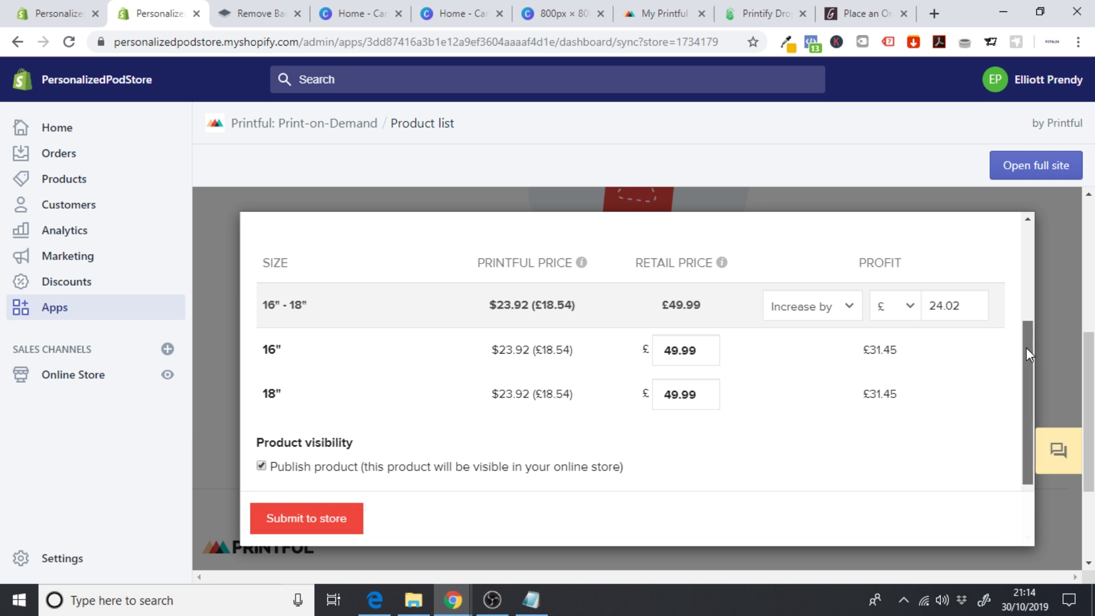
left_click_drag(1025, 348, 1027, 394)
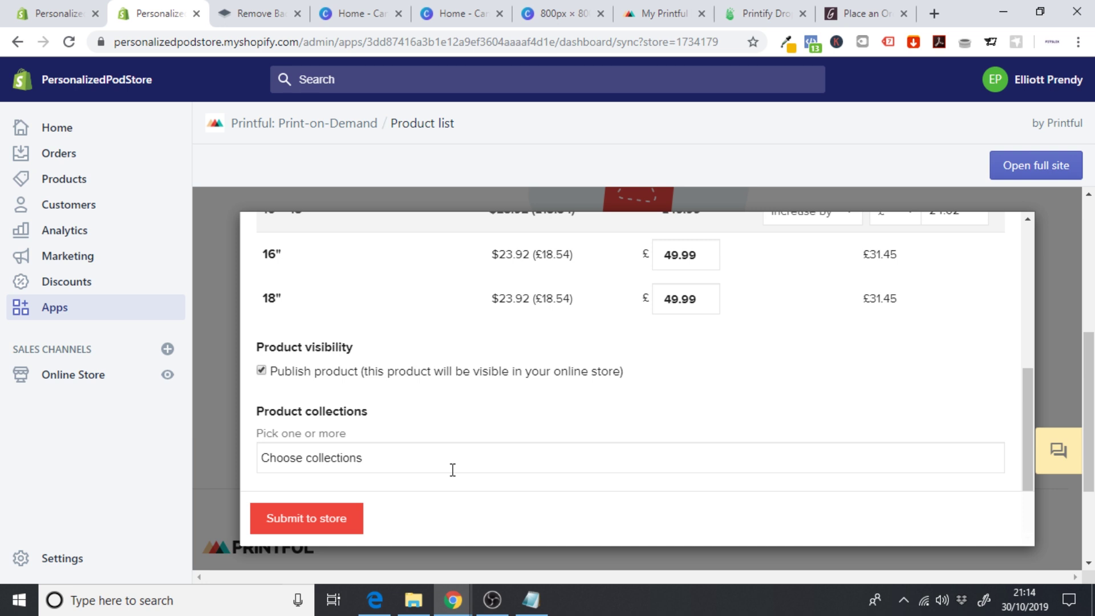
left_click(304, 513)
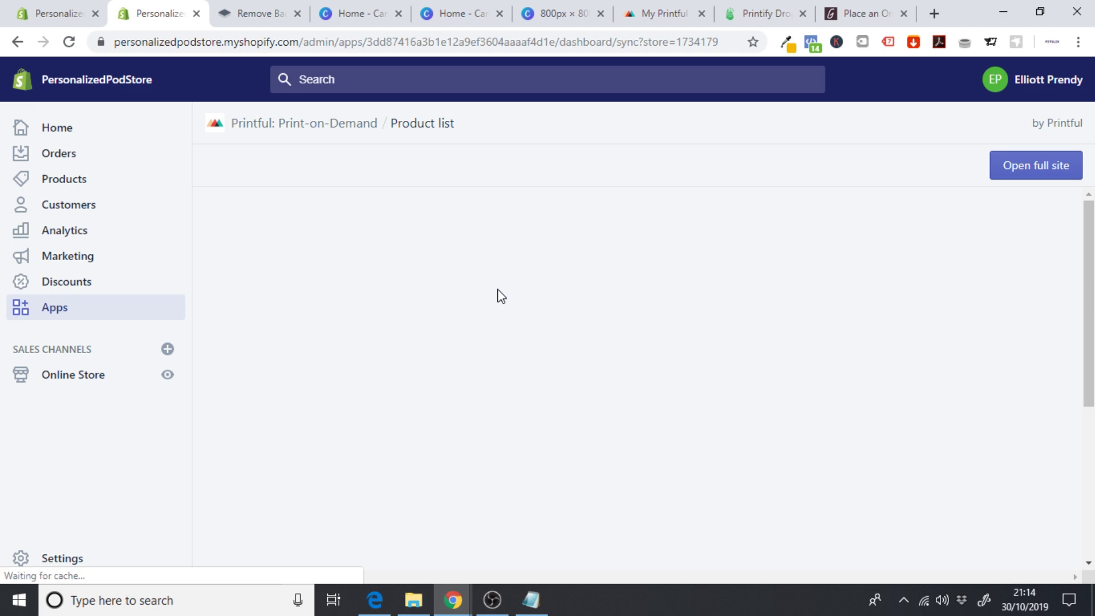
- Scroll to the product table and open the Engraved Silver Bar Chain Necklace's live store page
scroll(1085, 286, "down", 7)
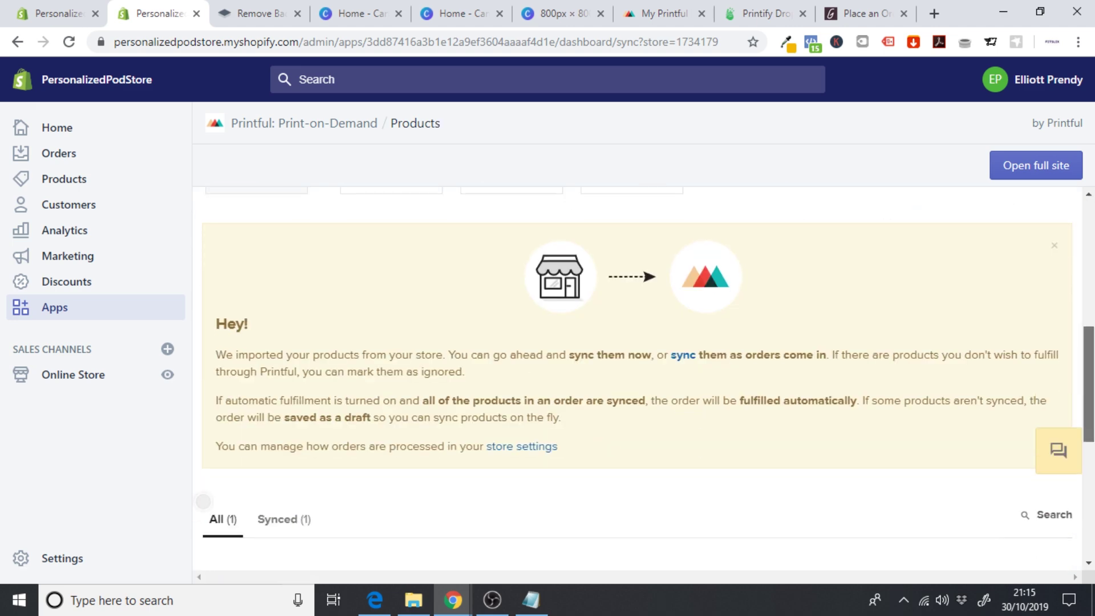
scroll(637, 377, "down", 3)
scroll(655, 435, "down", 3)
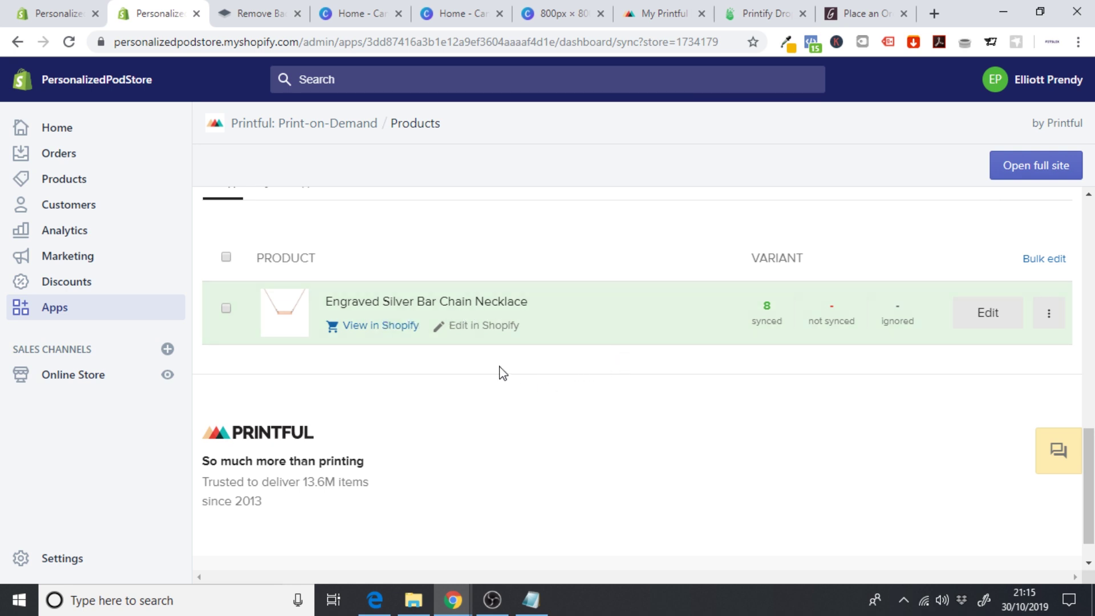
left_click(373, 332)
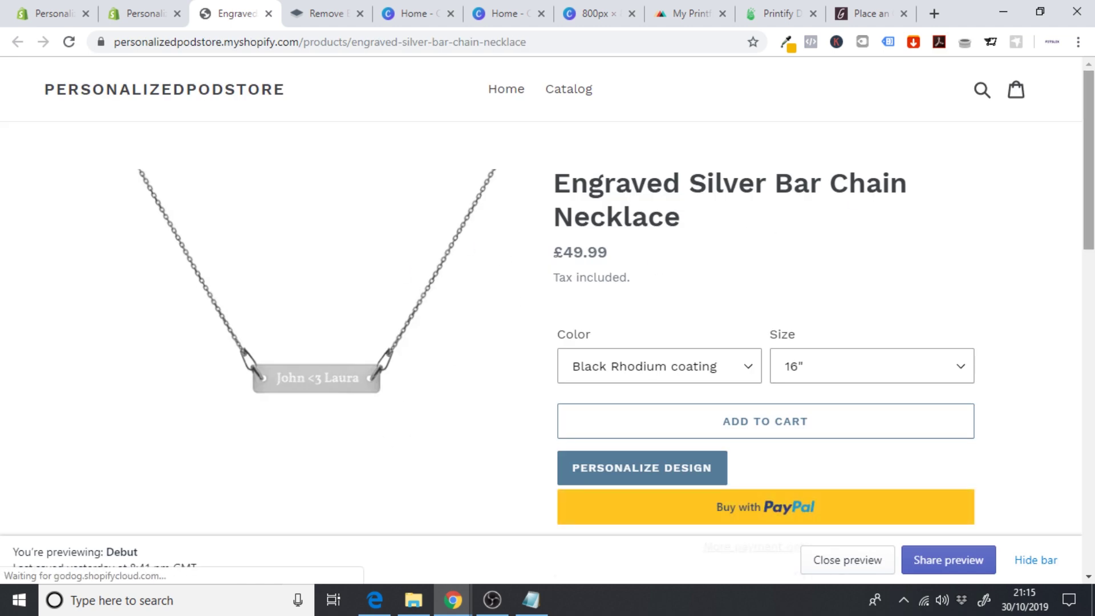
scroll(656, 325, "down", 2)
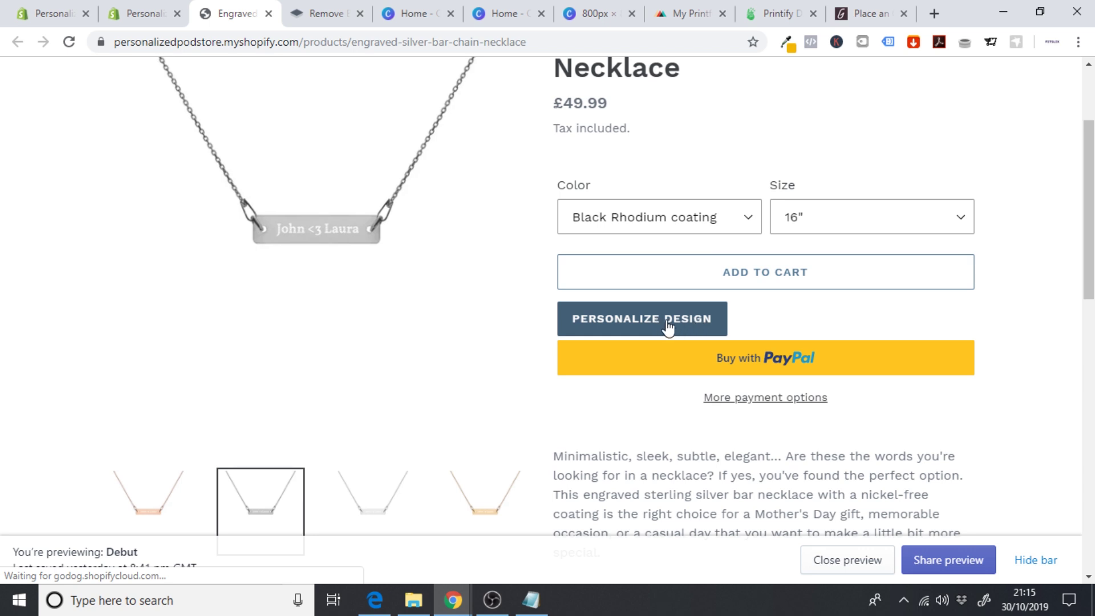
left_click(632, 327)
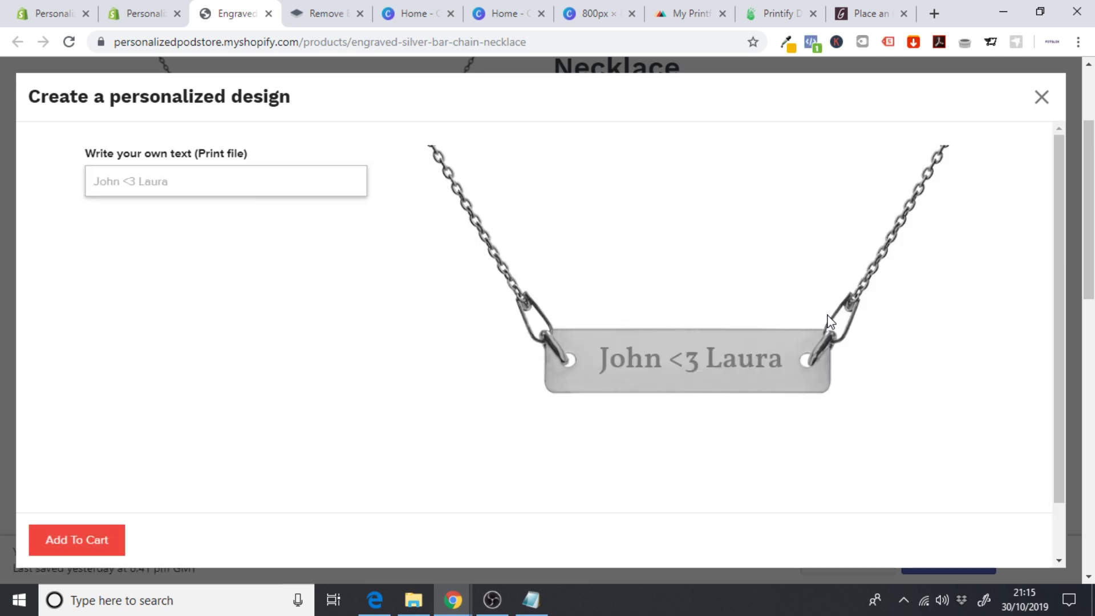
type("I love")
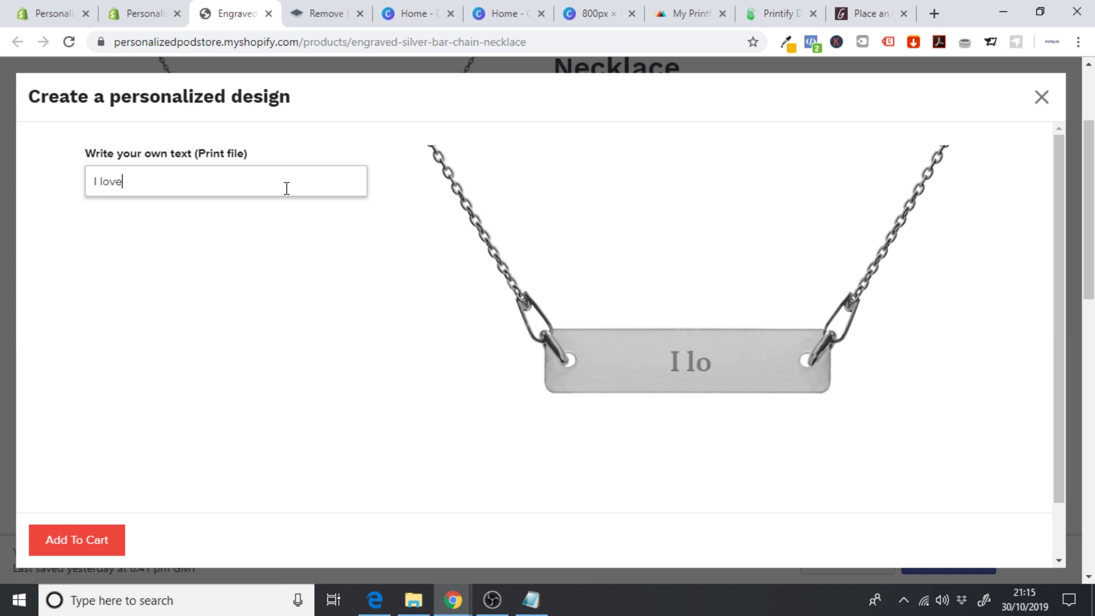
type(" you")
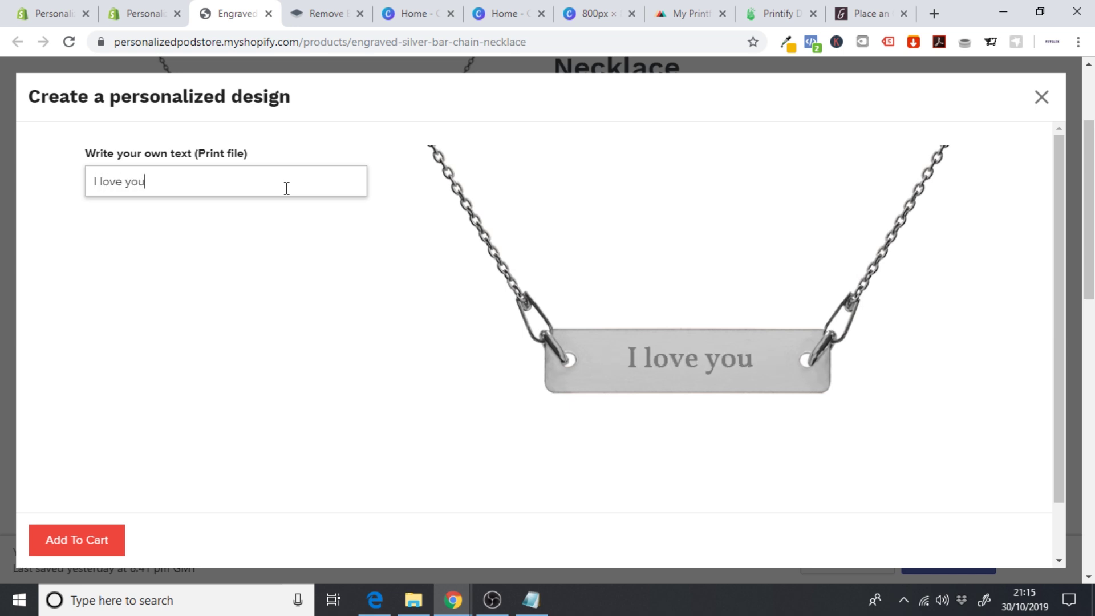
type(" Jane")
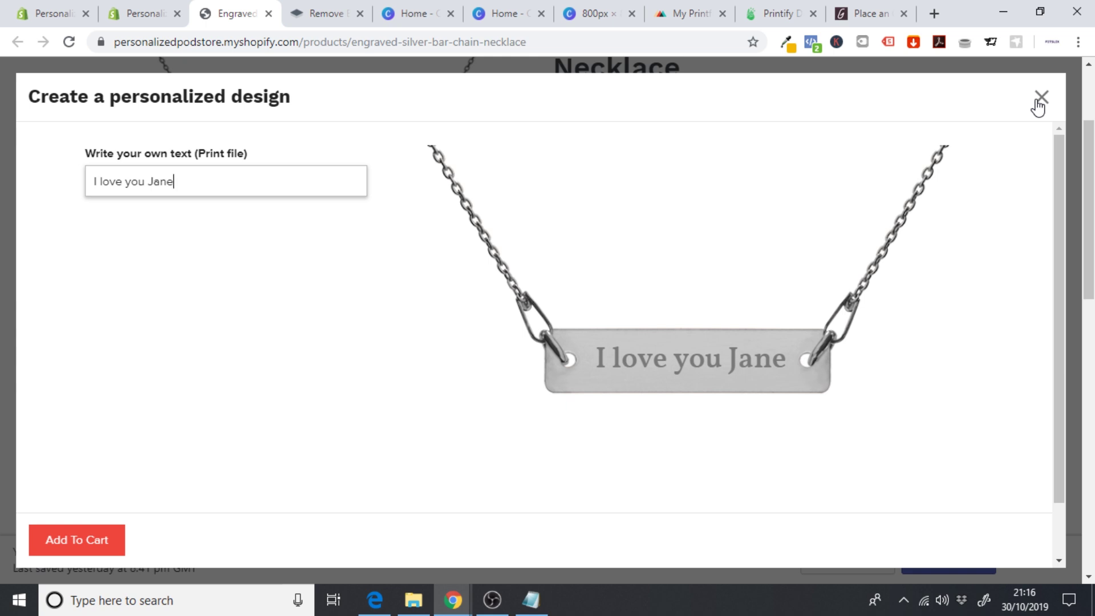
left_click(1041, 98)
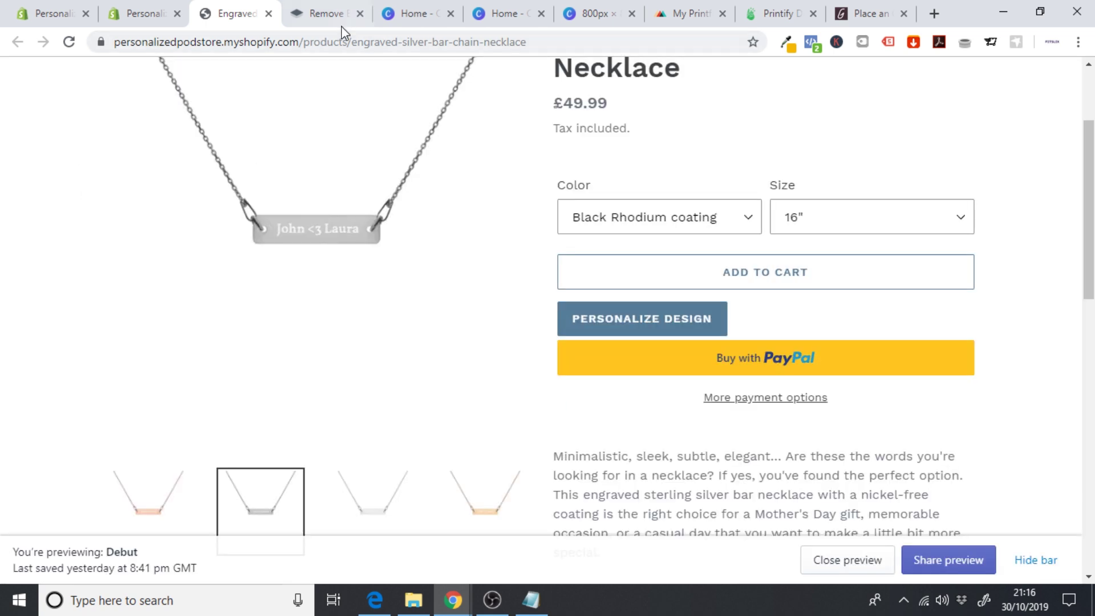
left_click(153, 16)
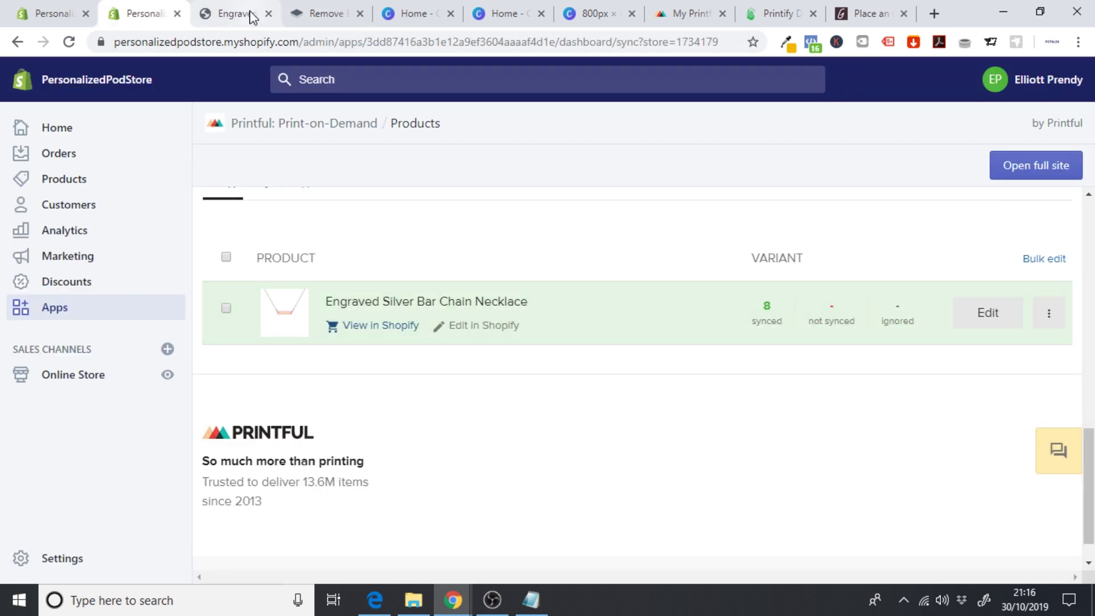
- Close the storefront page and pick the plain iPhone Case from Accessories in Printful's catalogue
left_click(268, 16)
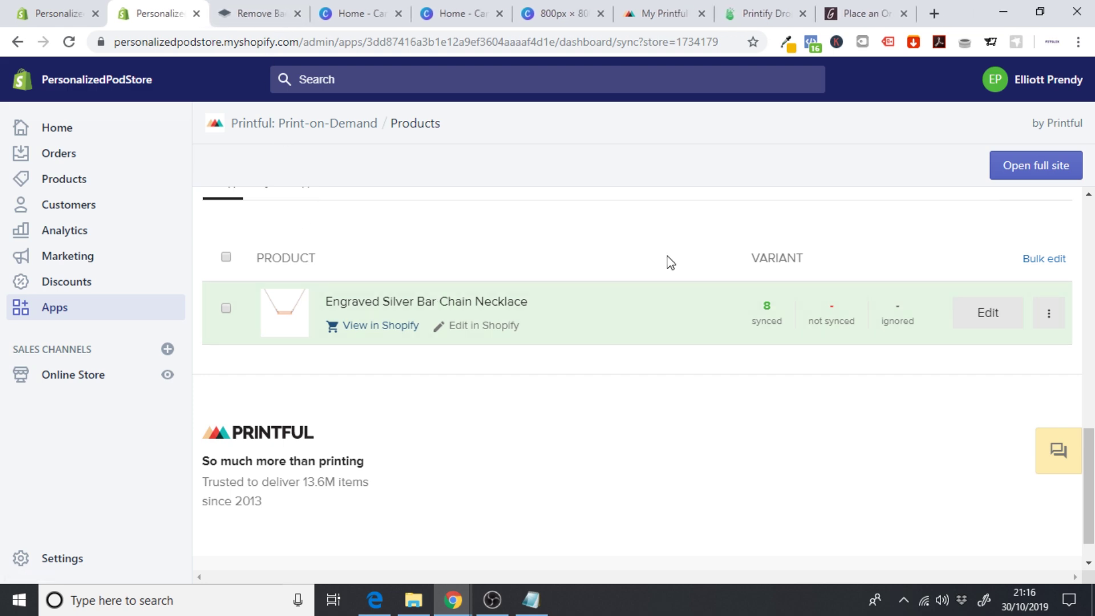
scroll(648, 341, "up", 10)
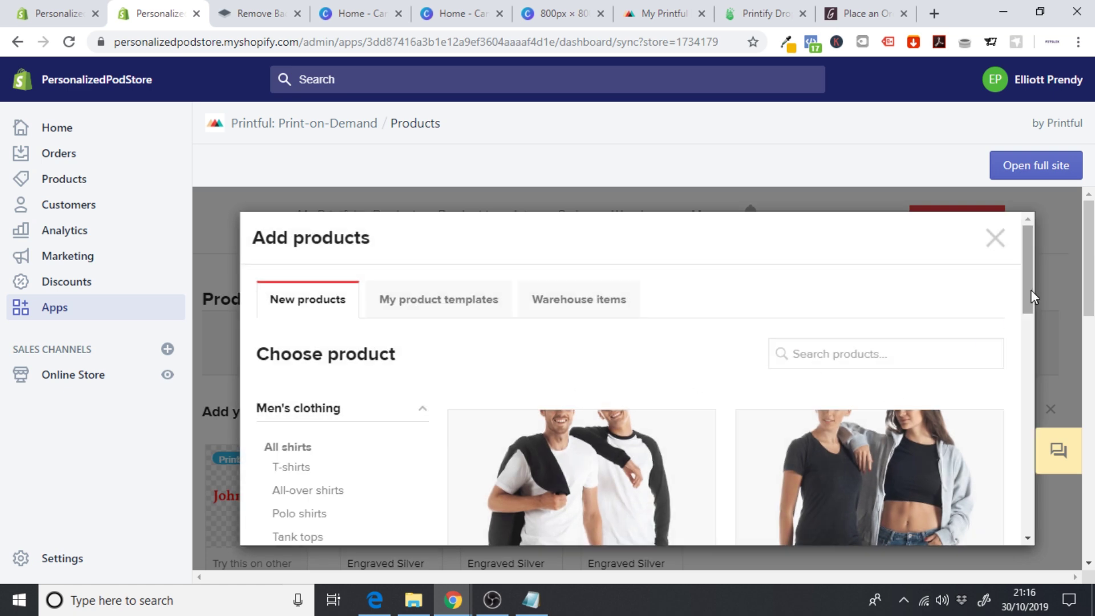
left_click_drag(1031, 290, 1019, 450)
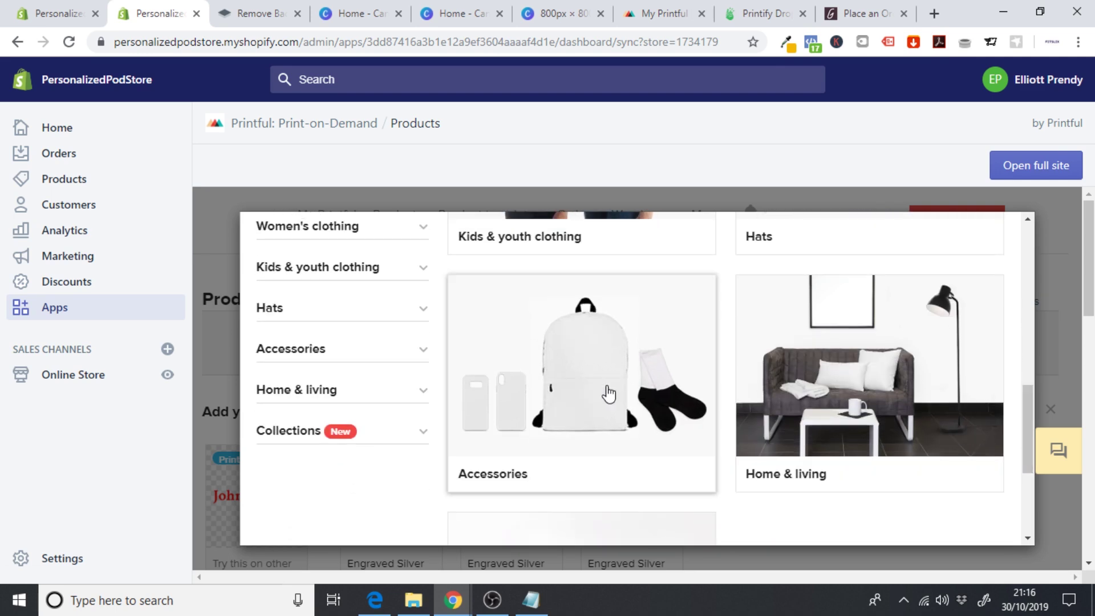
left_click(355, 354)
left_click_drag(1032, 310, 1027, 349)
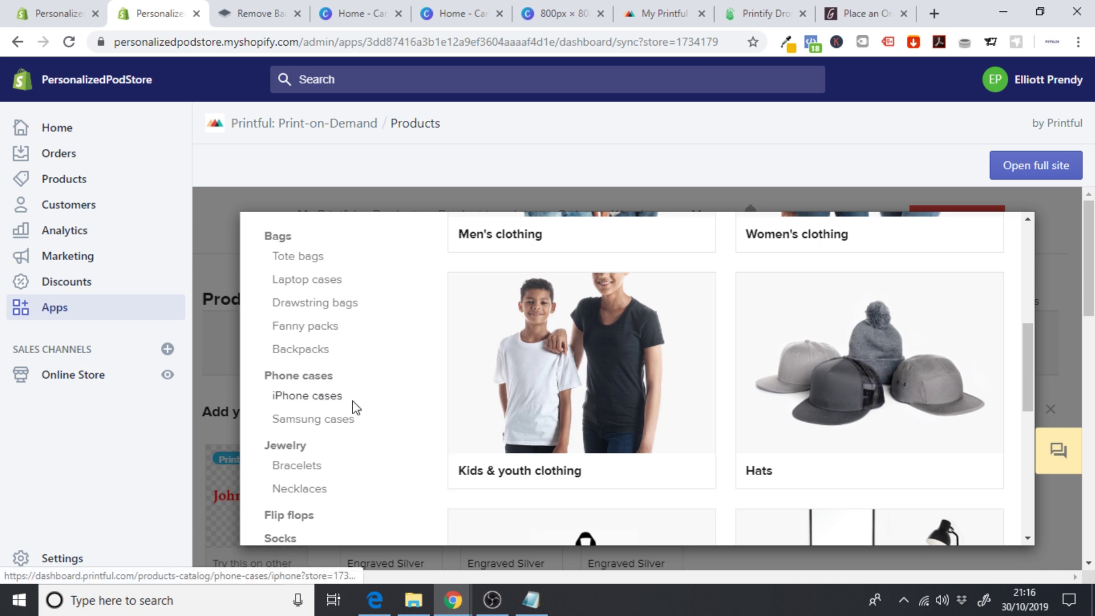
left_click(352, 402)
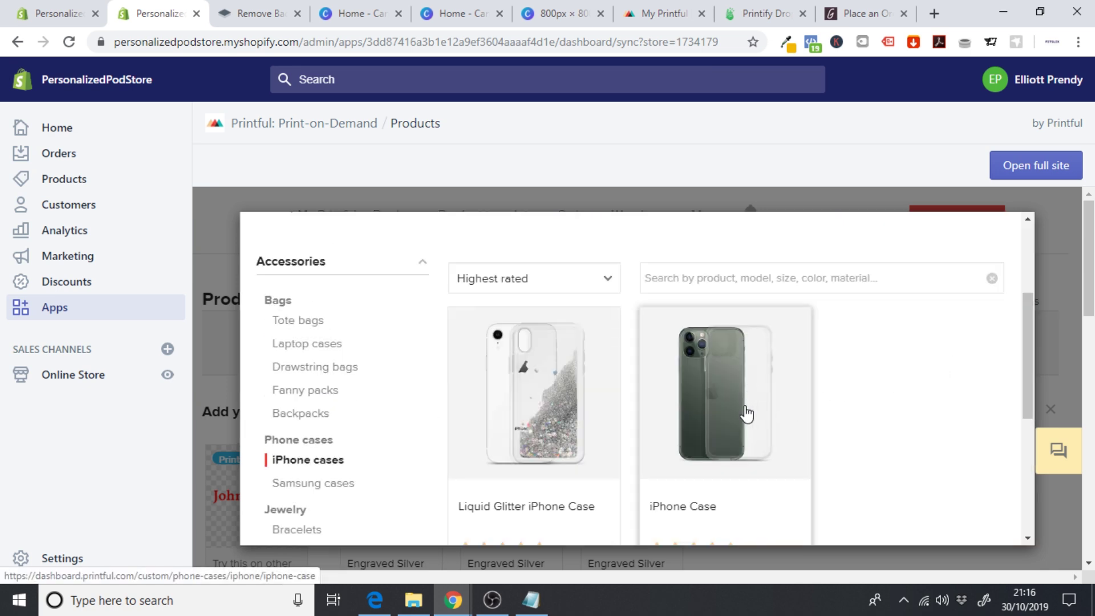
left_click(746, 413)
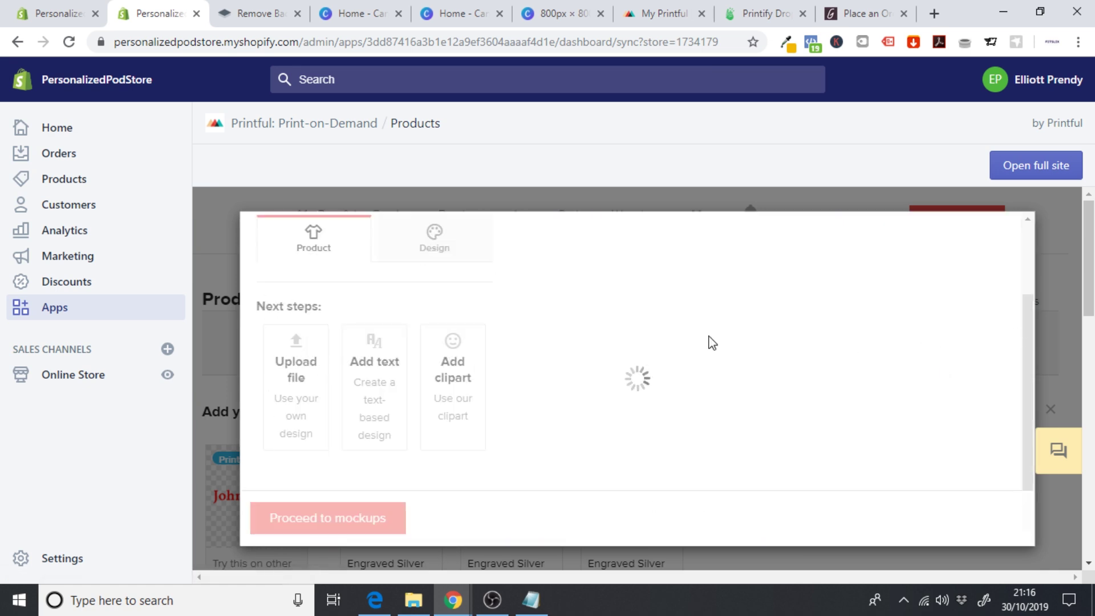
- Upload the face-pattern phone case image to the store's file library
left_click(407, 253)
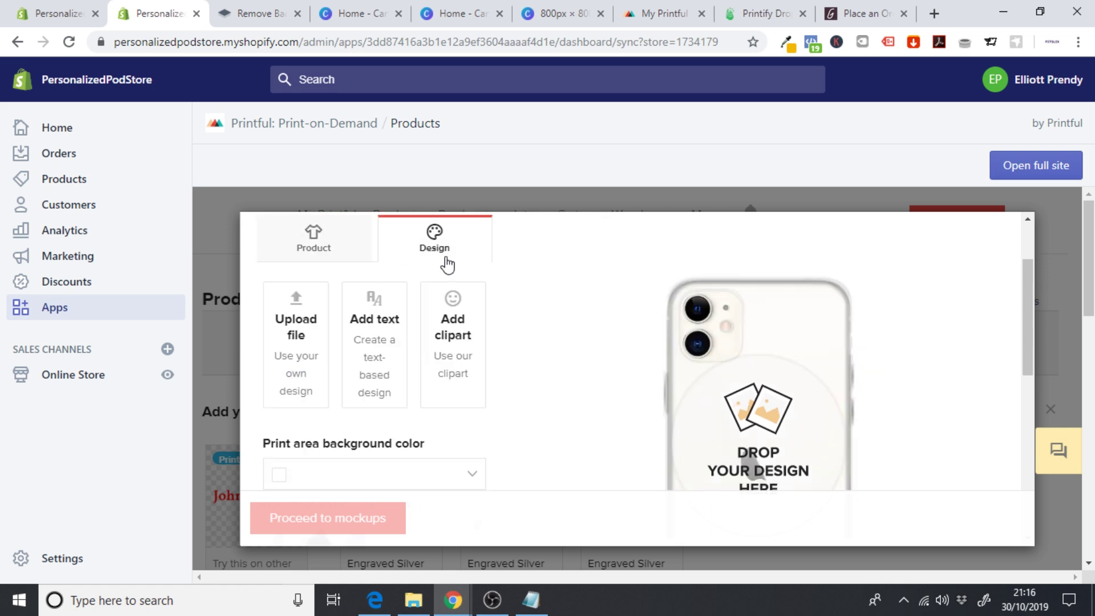
mouse_move(1025, 302)
left_mouse_down()
mouse_move(1027, 400)
mouse_move(1025, 291)
left_mouse_up()
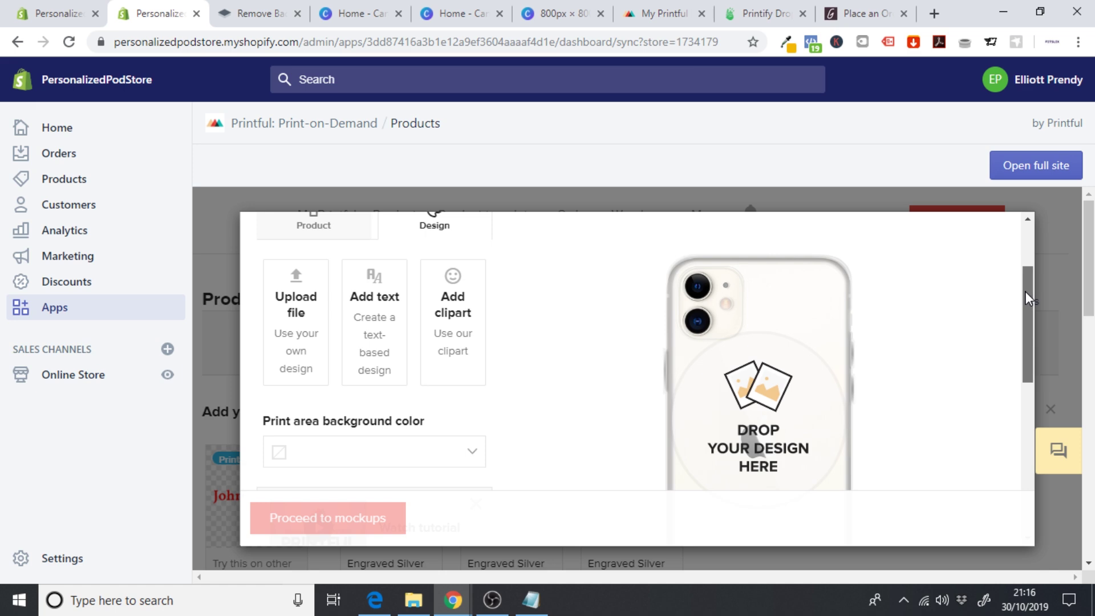
mouse_move(1025, 291)
left_mouse_down()
mouse_move(1026, 239)
mouse_move(1032, 310)
mouse_move(1032, 290)
left_mouse_up()
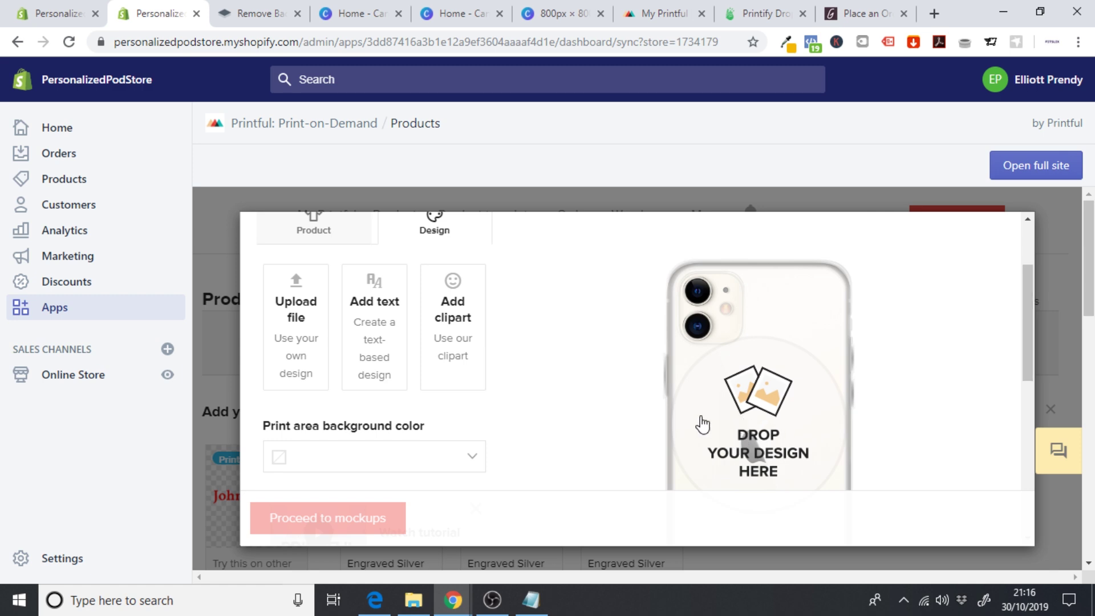
left_click(702, 424)
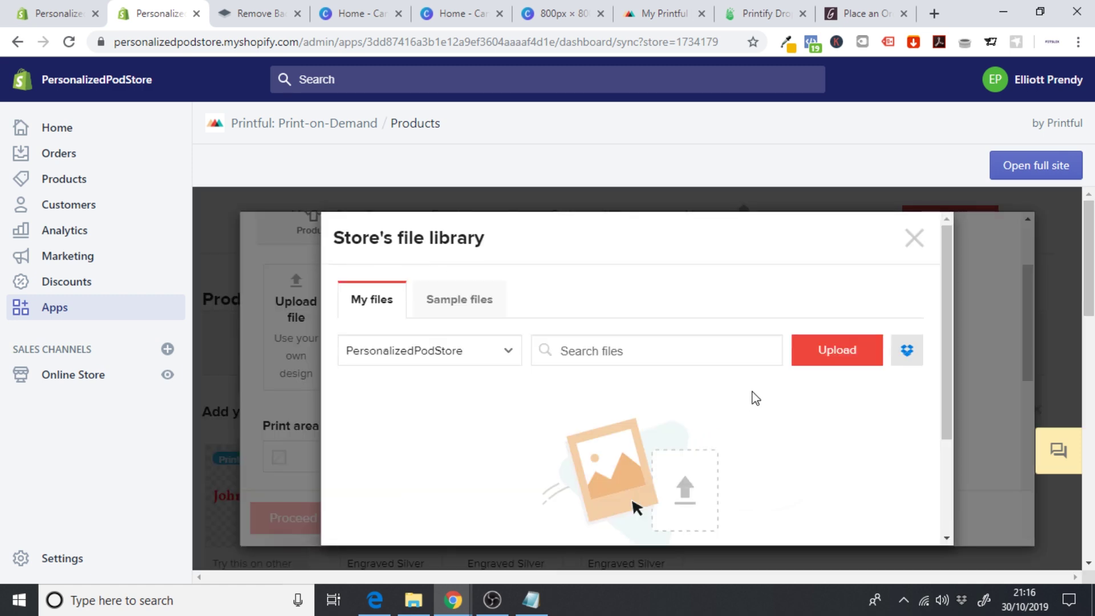
left_click(837, 351)
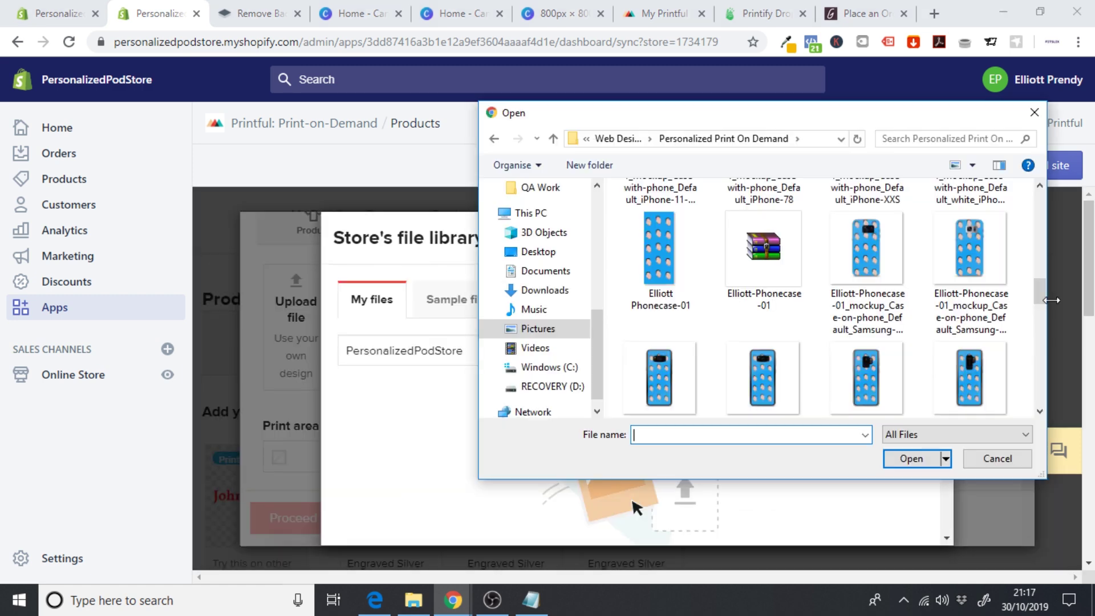
left_click(660, 262)
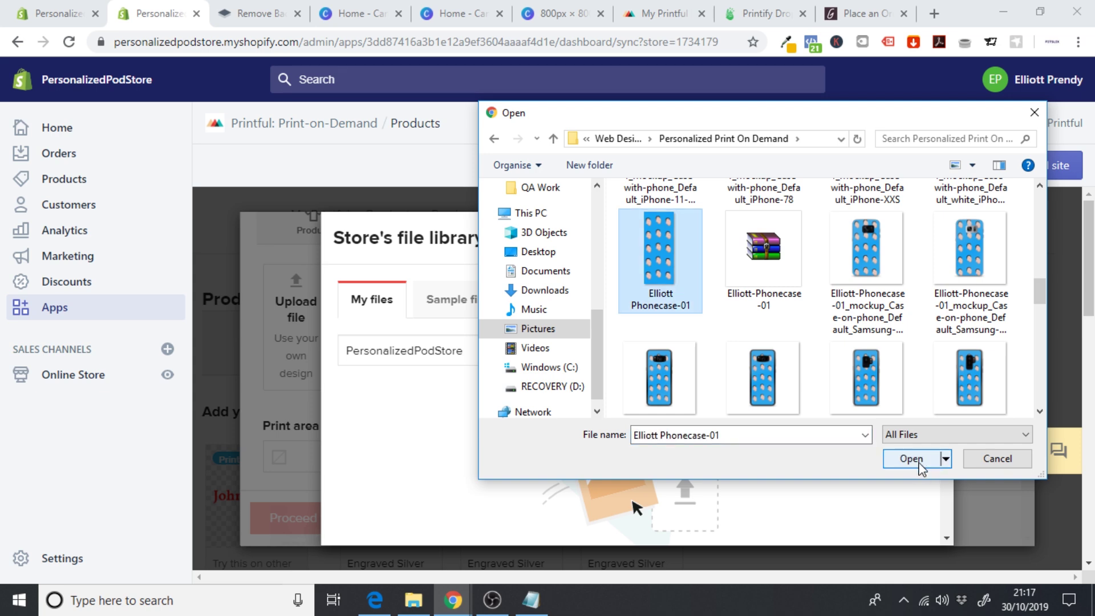
left_click(916, 462)
- Apply the uploaded face-pattern image to the iPhone Case design for all models
left_click_drag(943, 382, 943, 440)
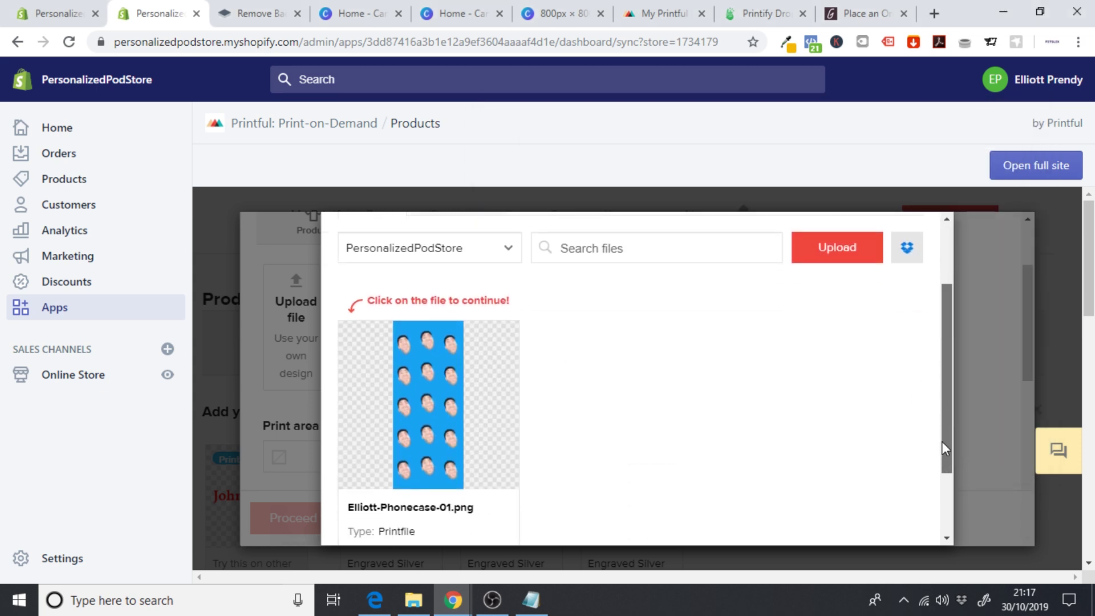
mouse_move(401, 447)
left_click(439, 401)
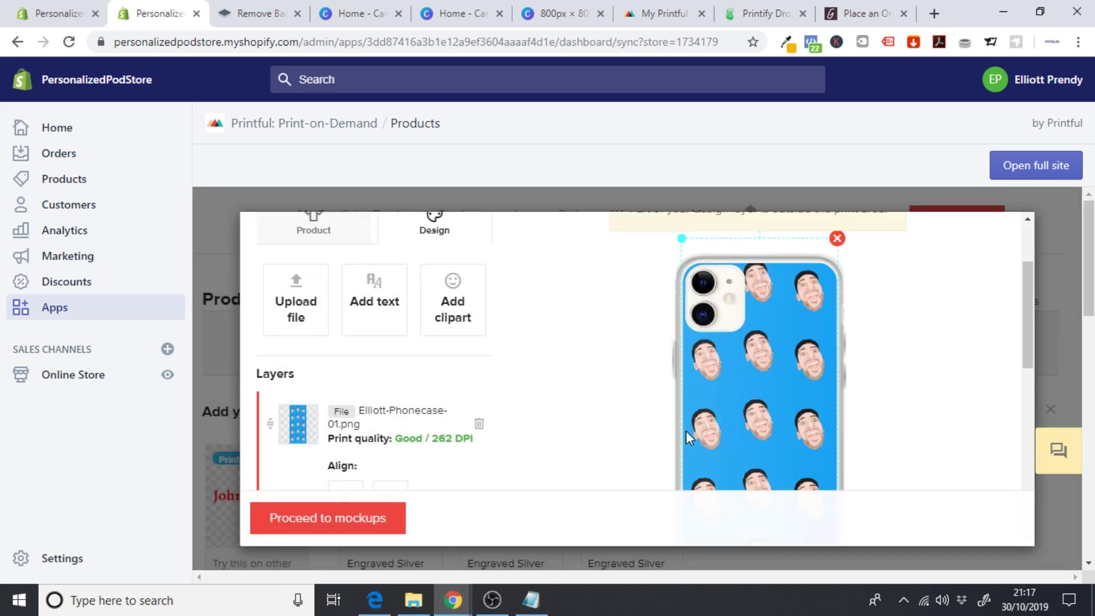
left_click_drag(1025, 313, 1034, 466)
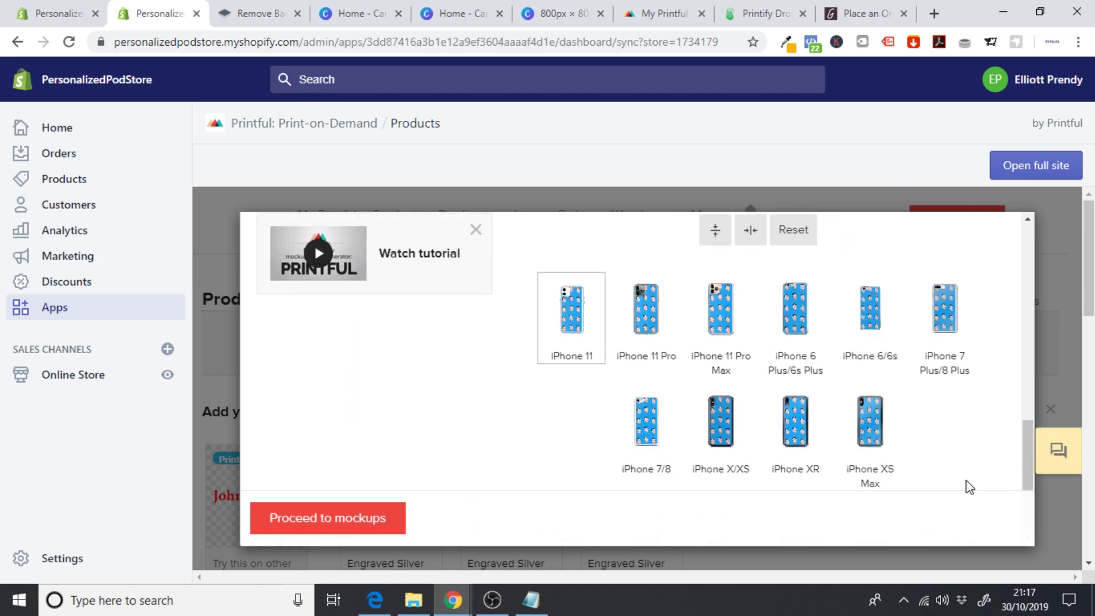
left_click(362, 519)
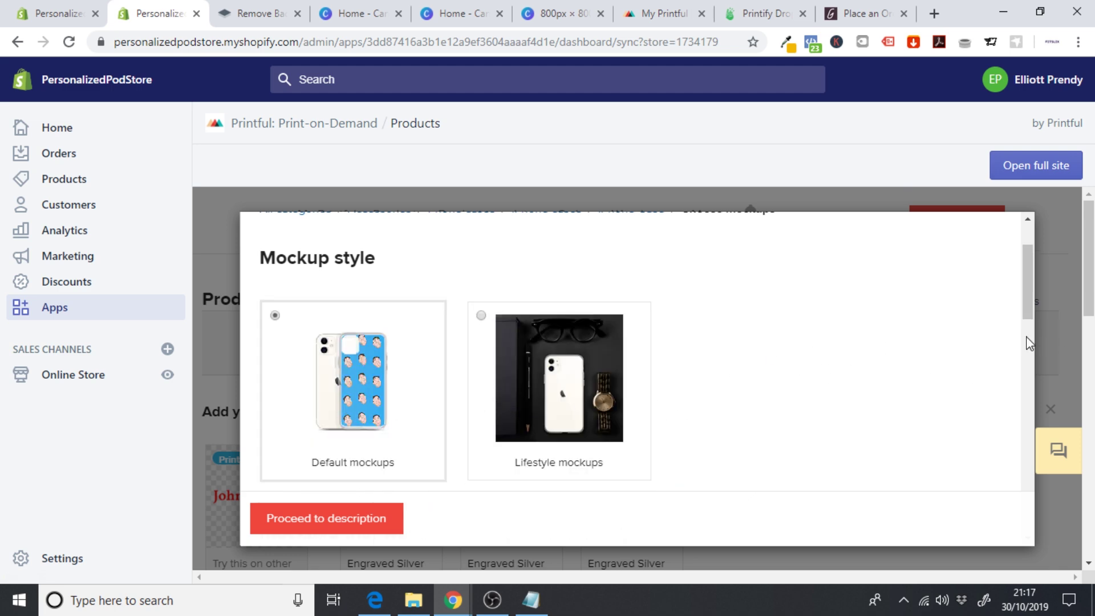
- Keep Default mockups and JPG, then advance through the description step to pricing
left_click_drag(1027, 302, 1033, 531)
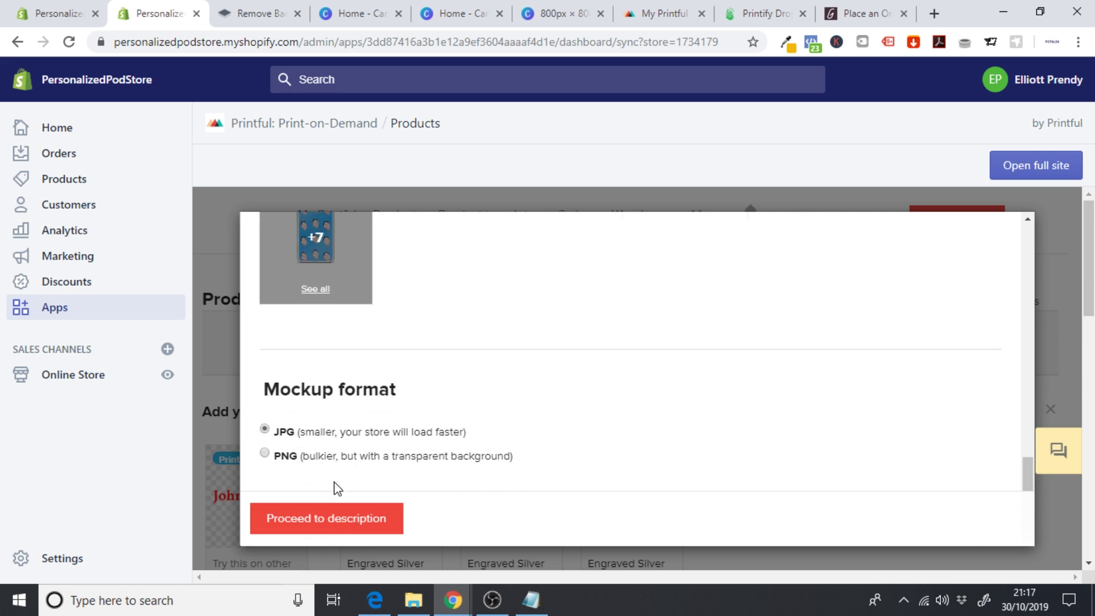
left_click(308, 516)
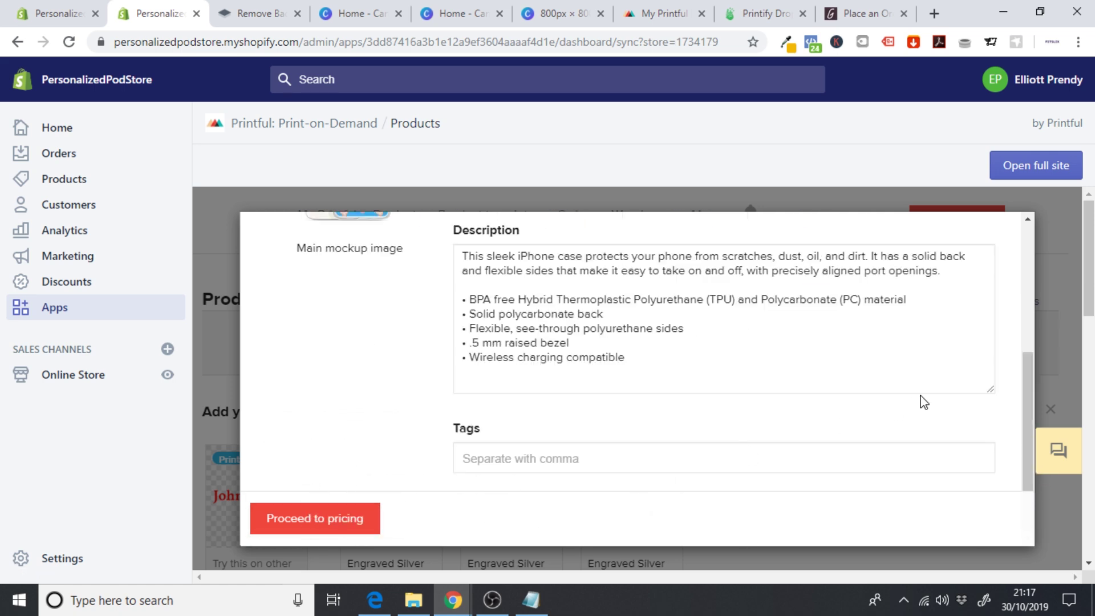
mouse_move(1025, 411)
left_mouse_down()
mouse_move(1029, 307)
mouse_move(1022, 420)
left_mouse_up()
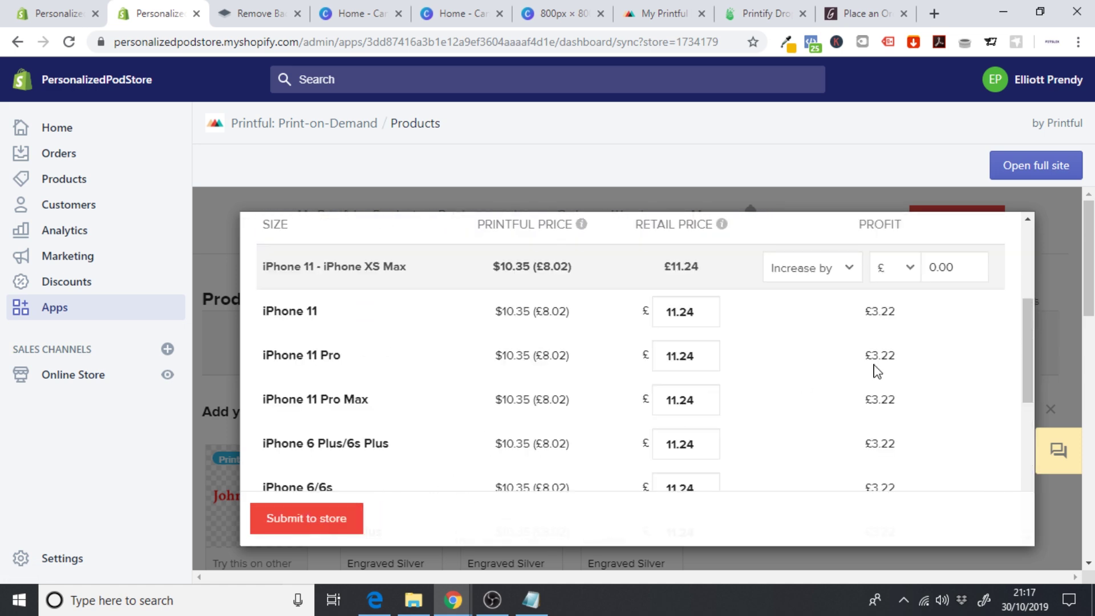
- Switch the profit markup unit from pounds to percent
left_click(830, 279)
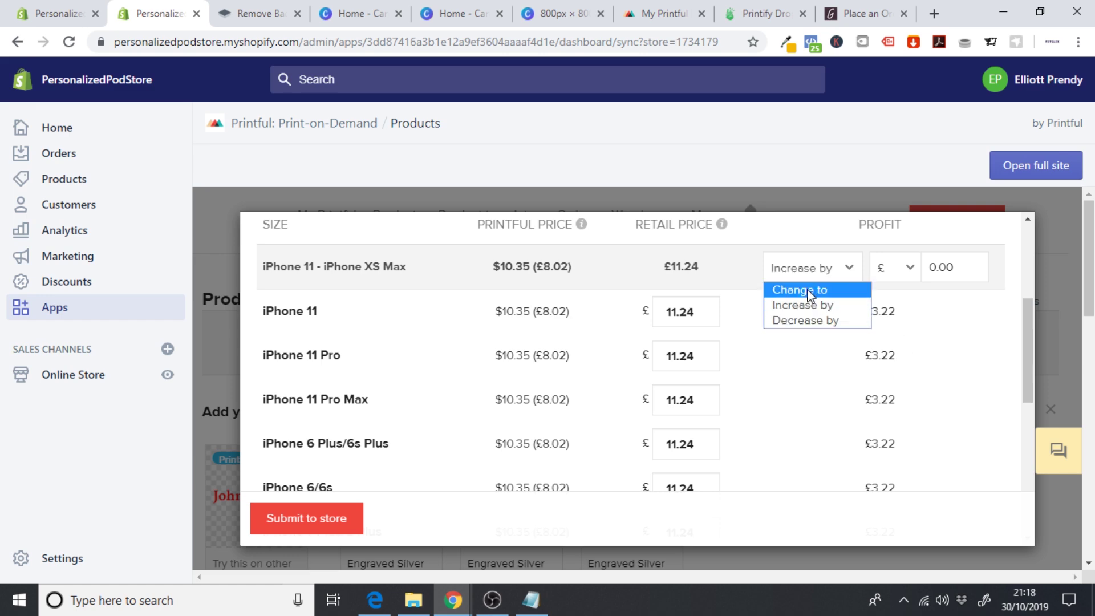
left_click(883, 275)
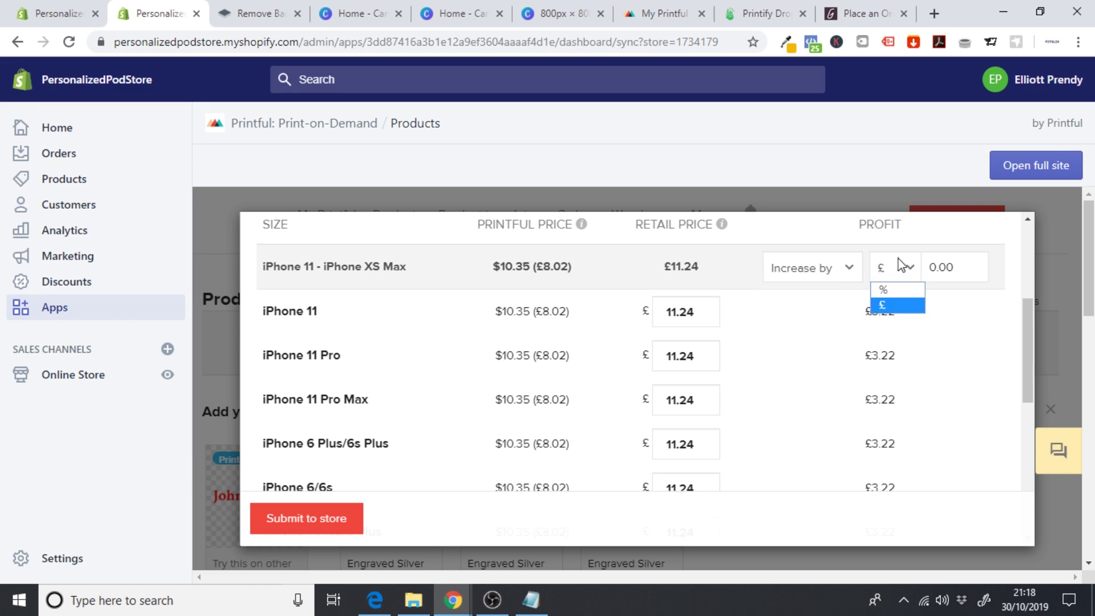
left_click(911, 290)
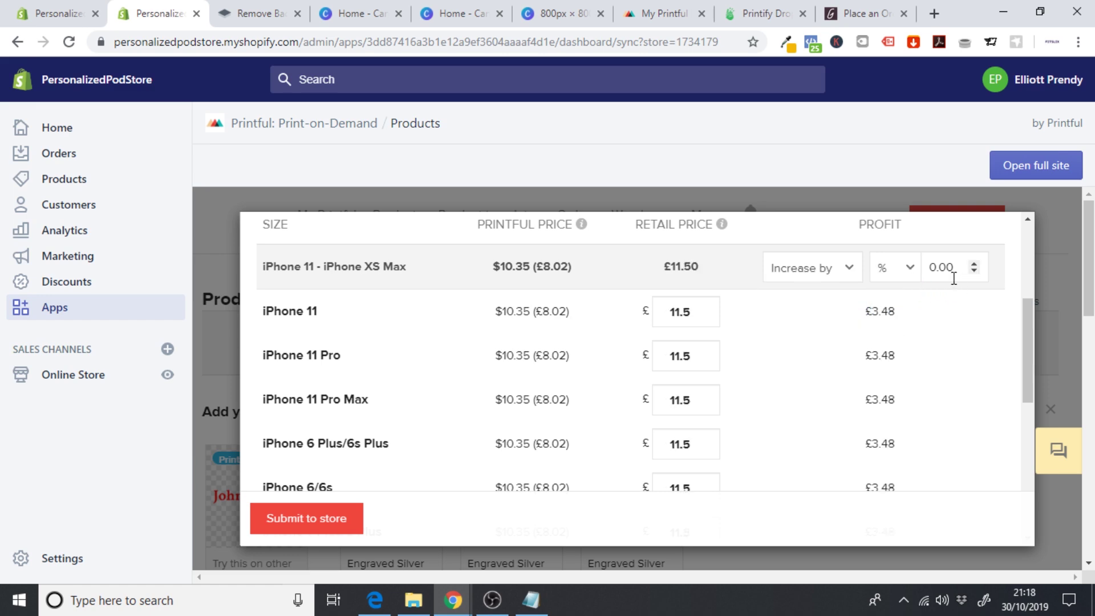
- Raise the markup to 170% so every iPhone model retails at £25
double_click(973, 265)
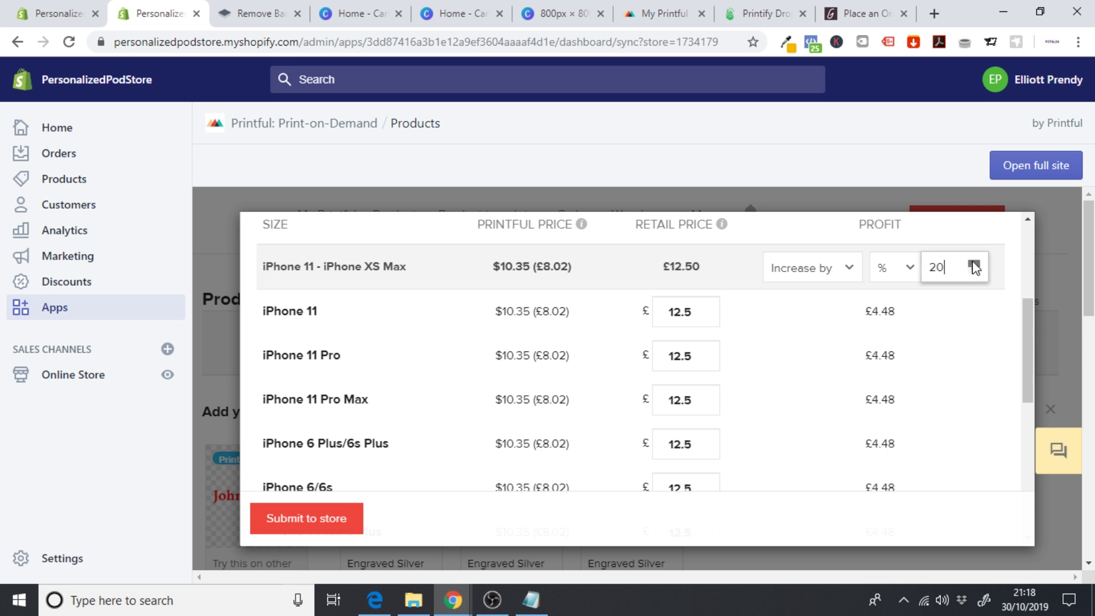
left_click(974, 264)
left_click(974, 265)
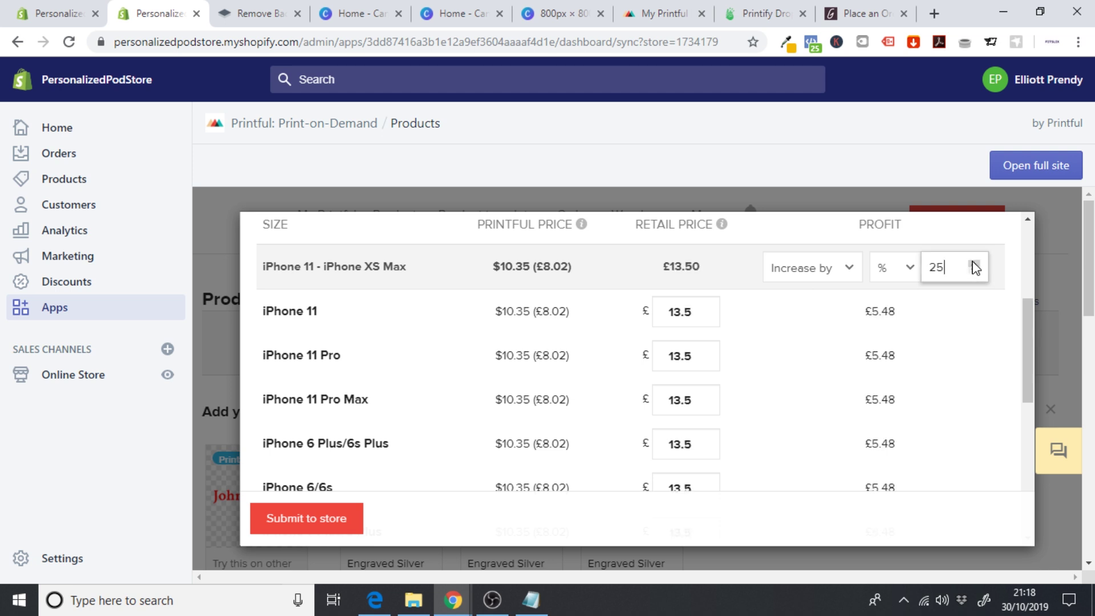
left_click(975, 265)
left_click(975, 265)
left_click(975, 265)
left_click(975, 265)
left_click(975, 265)
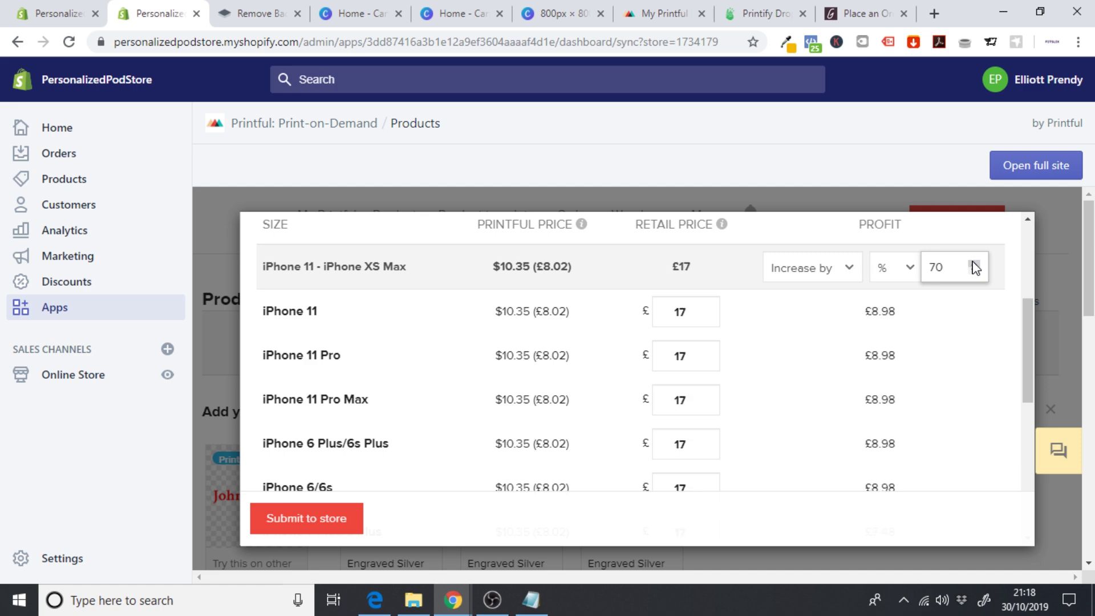
left_click(975, 266)
left_click(975, 266)
left_click(975, 265)
left_click(975, 265)
left_click(975, 265)
left_click(975, 265)
left_click(975, 265)
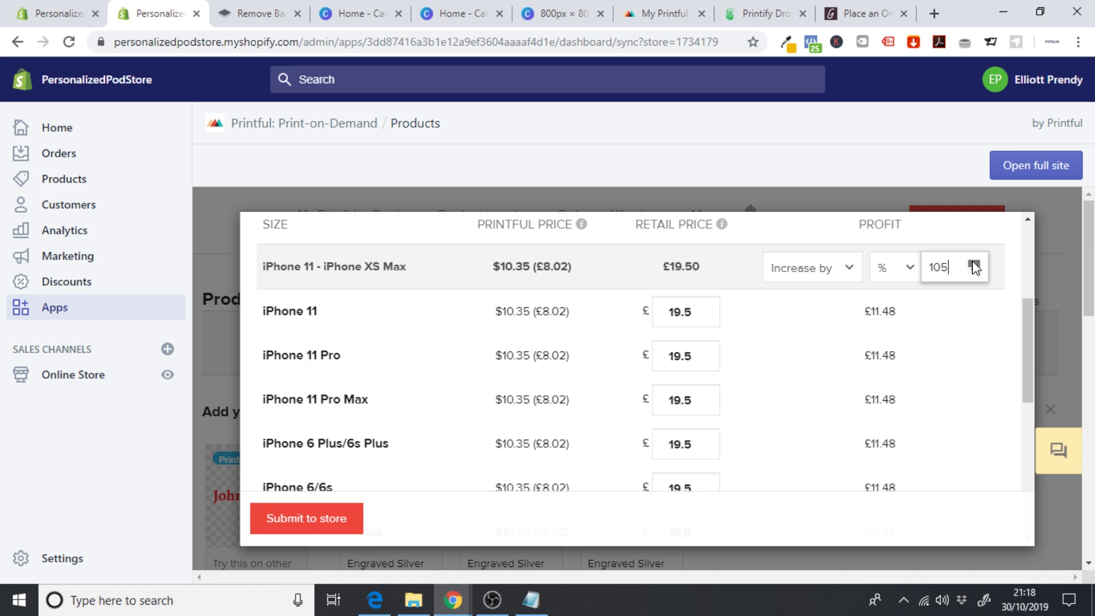
left_click(975, 266)
left_click(975, 265)
left_click(975, 266)
left_click(975, 265)
left_click(975, 265)
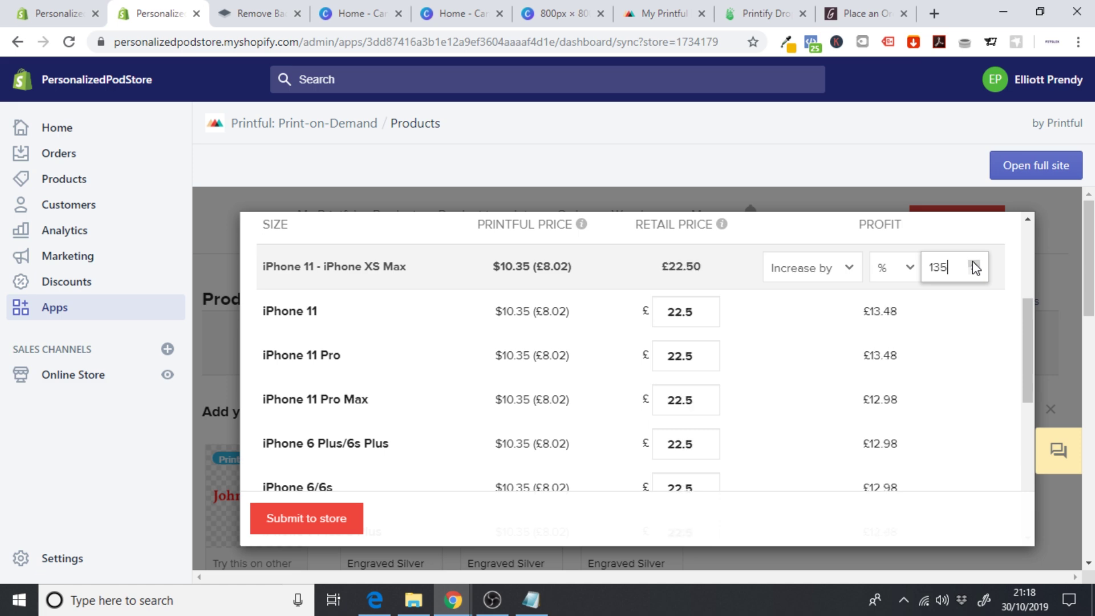
left_click(975, 265)
left_click(975, 265)
left_click(975, 266)
left_click(975, 265)
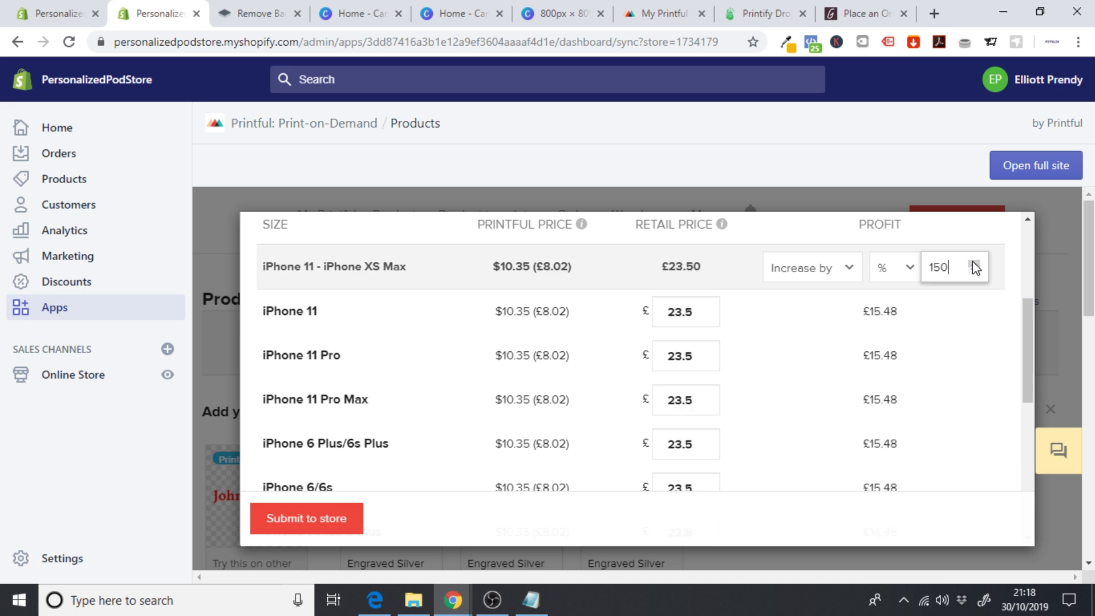
left_click(975, 266)
left_click(975, 265)
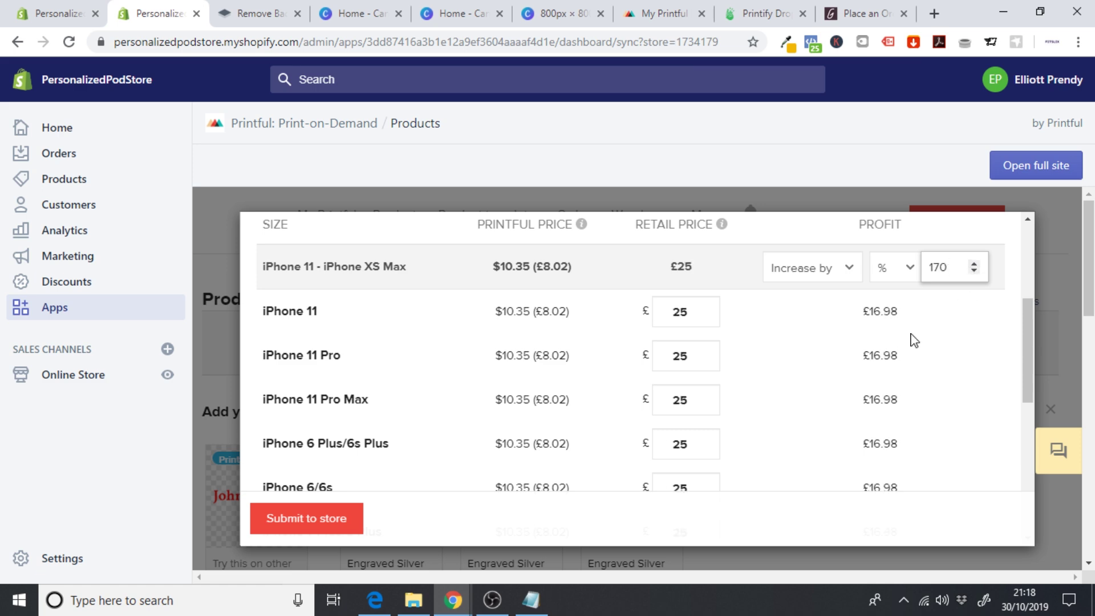
- Submit the £25 iPhone Case to the store
left_click_drag(1030, 325, 1029, 471)
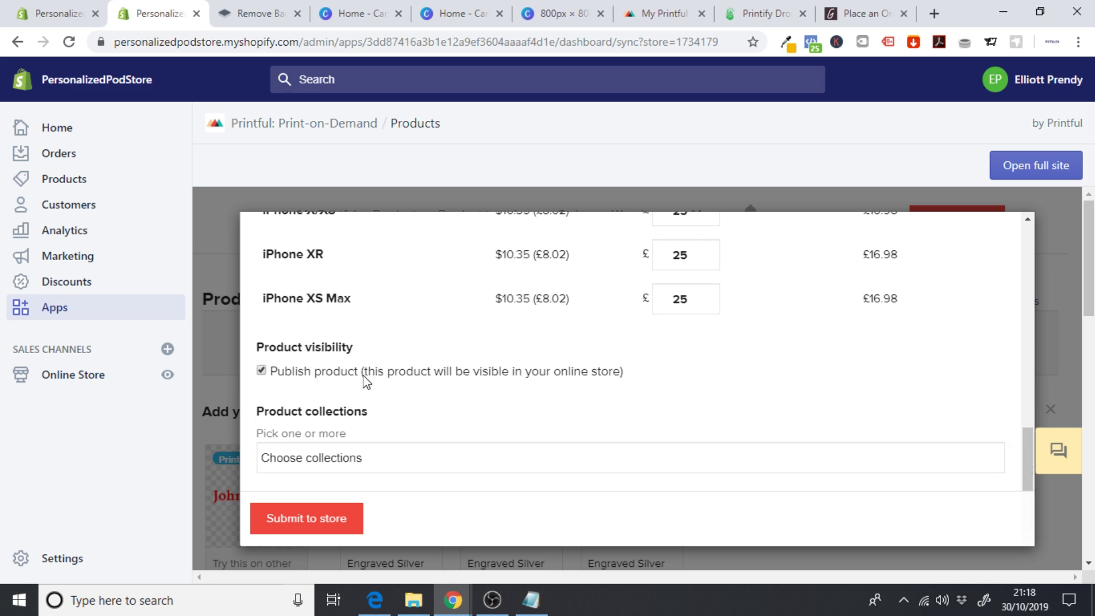
left_click(321, 530)
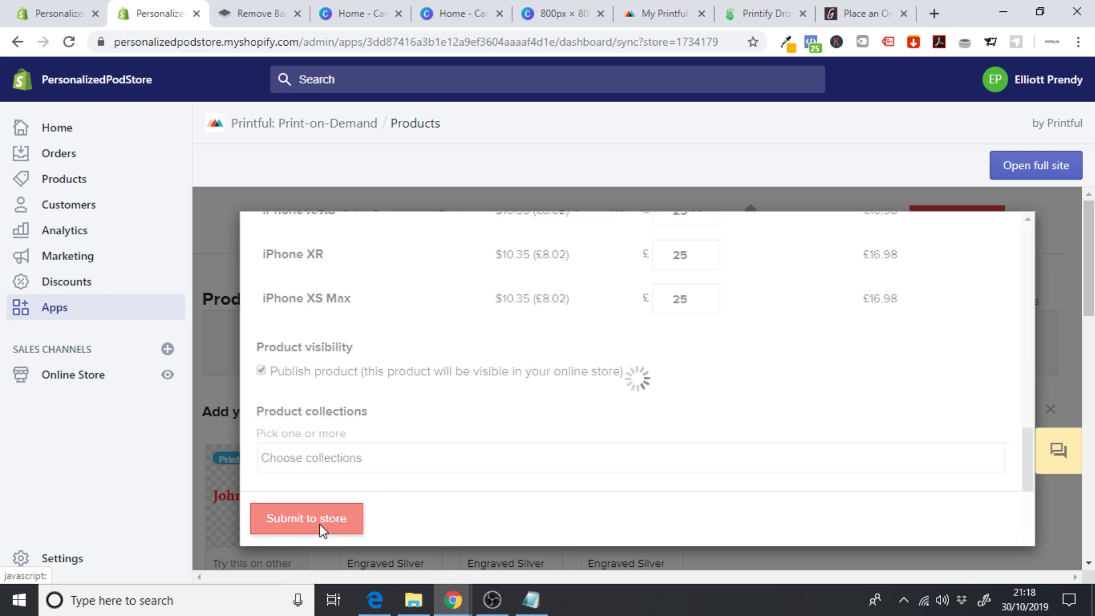
left_click_drag(1089, 257, 1089, 476)
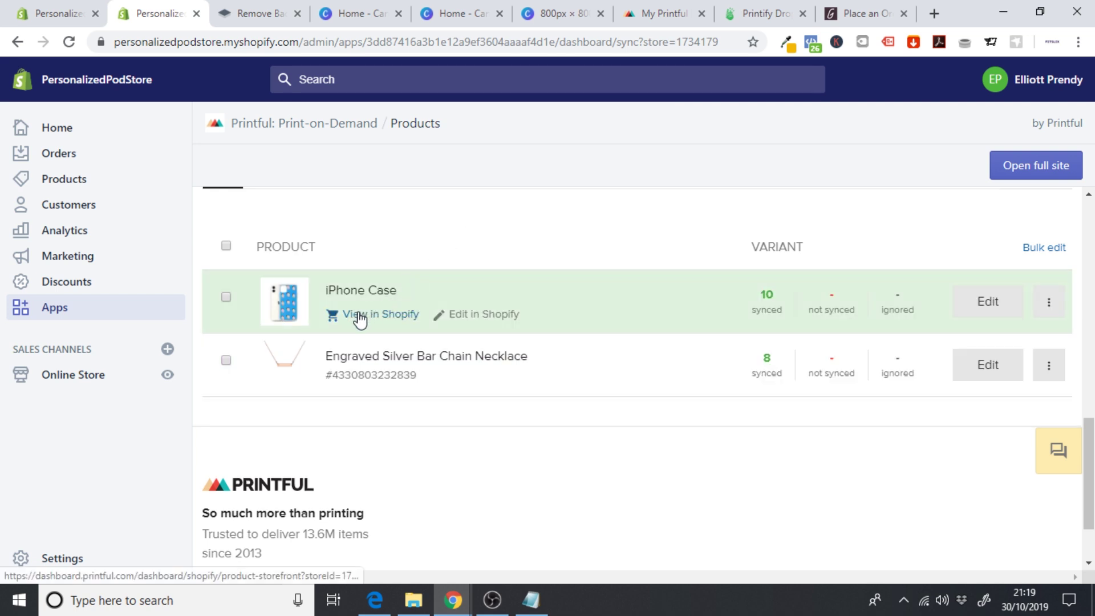
- Check the iPhone Case storefront page at £25.00, then return to admin and open the Apps page
left_click(366, 314)
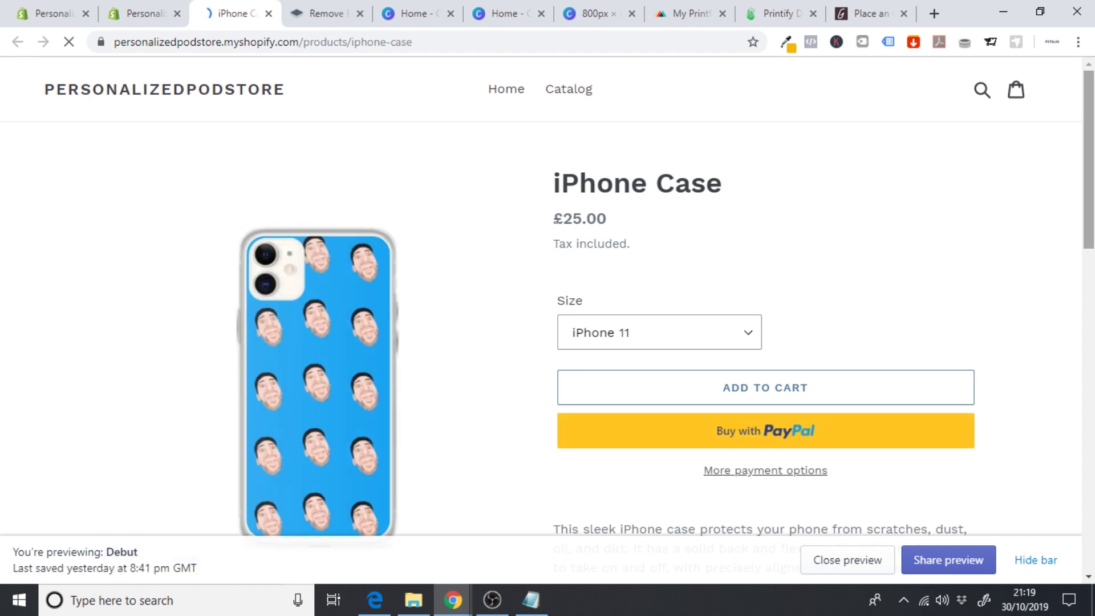
scroll(726, 183, "down", 5)
scroll(726, 183, "up", 4)
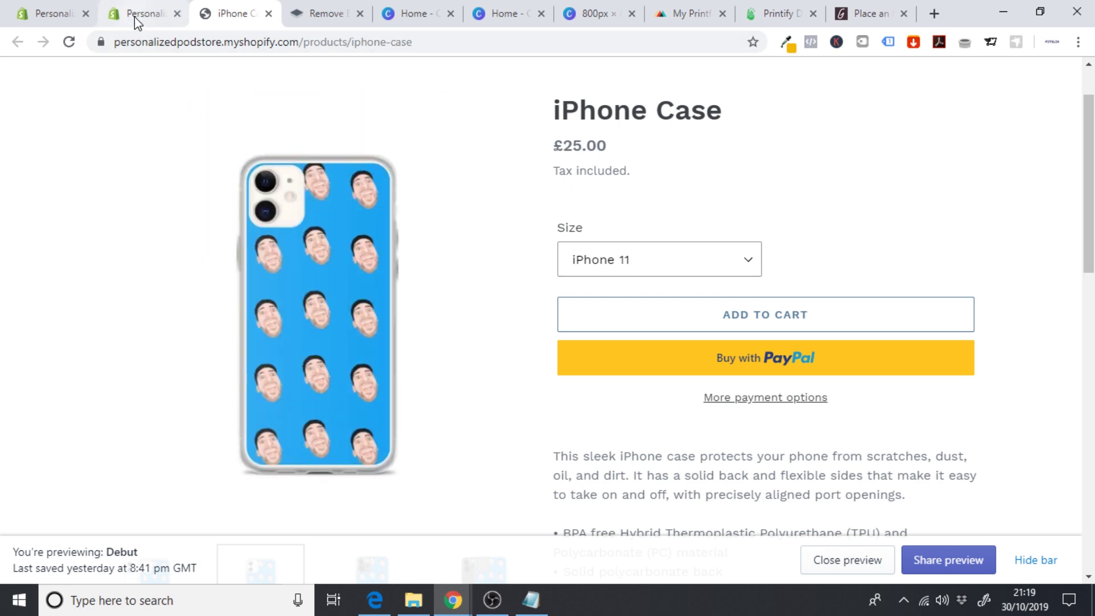
left_click(137, 21)
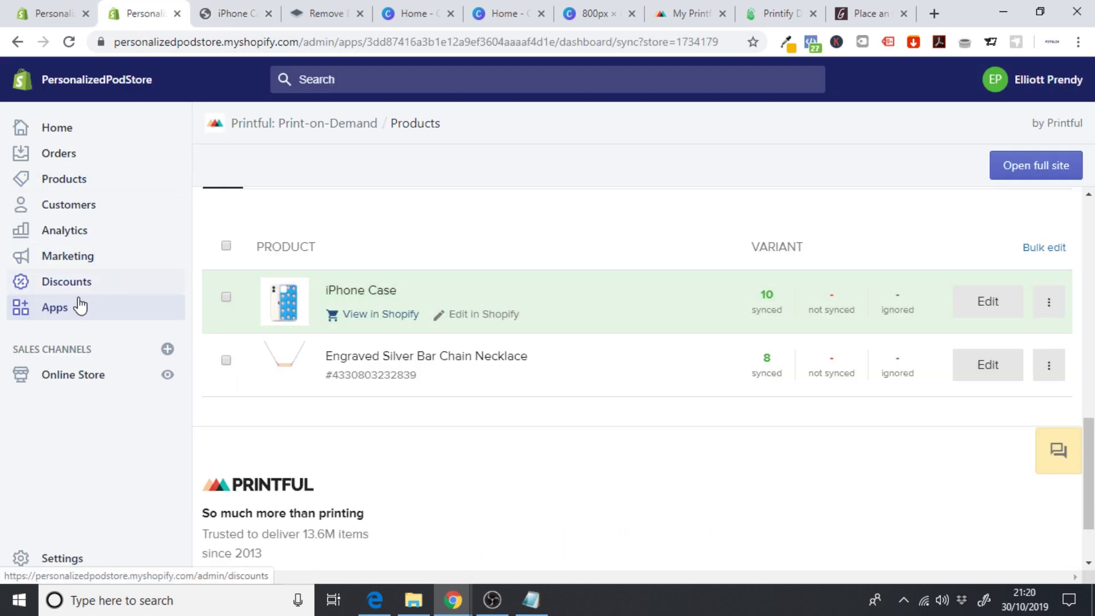
left_click(64, 315)
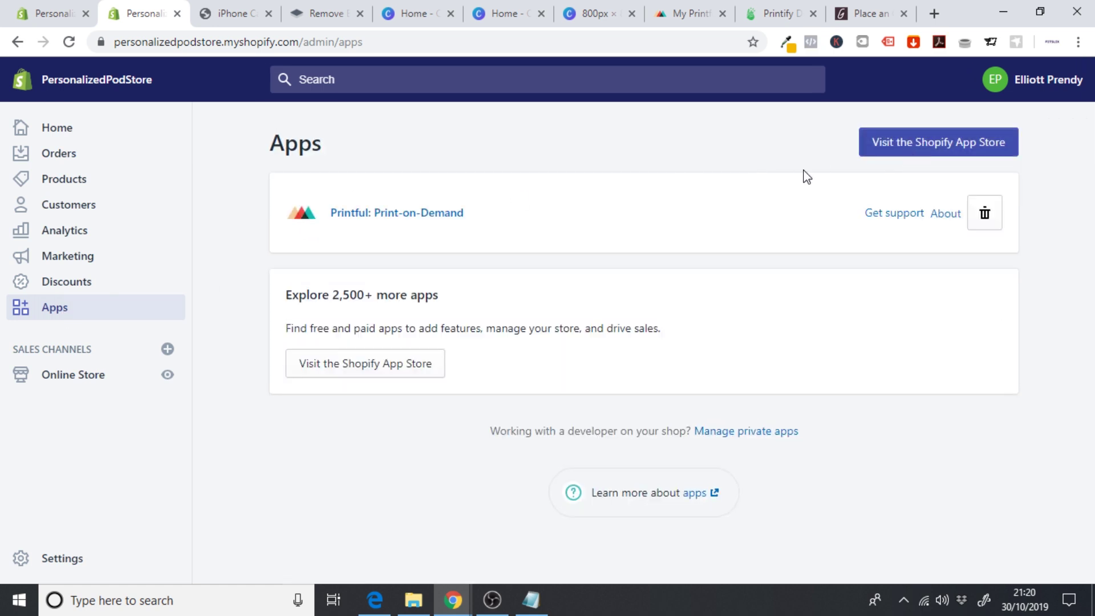
- Search the App Store for 'product personalizer' and open Best Custom Product Options by Relentless Apps
left_click(873, 147)
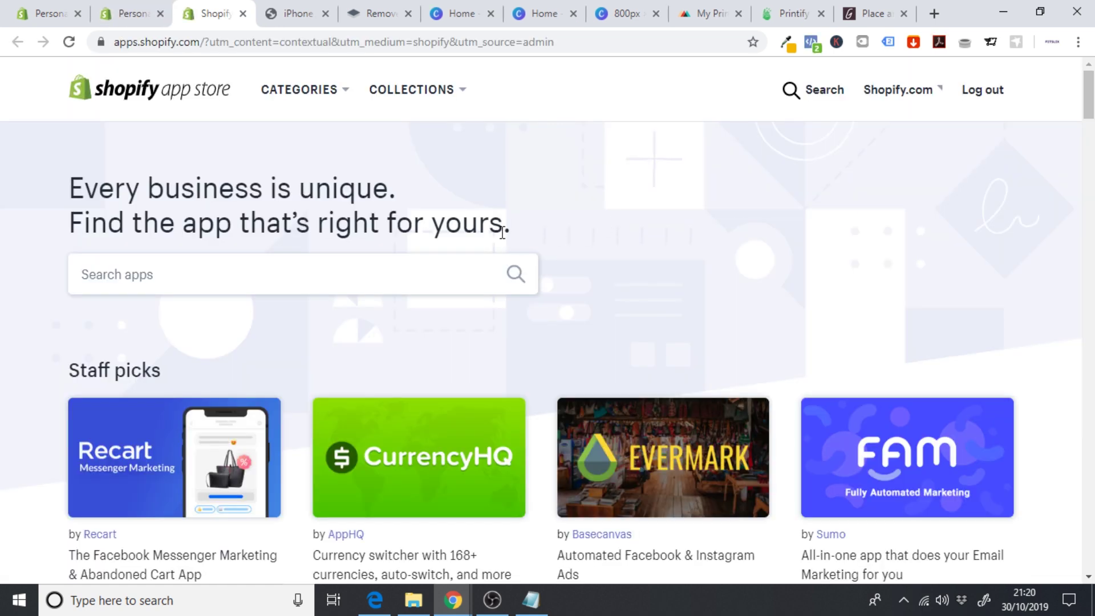
left_click(369, 266)
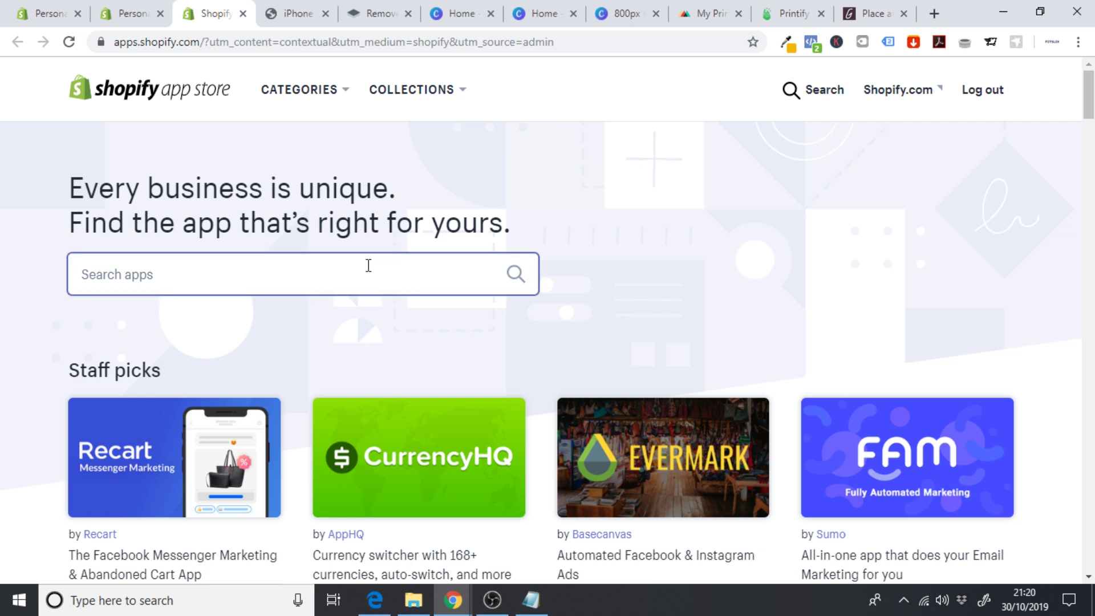
type("produc")
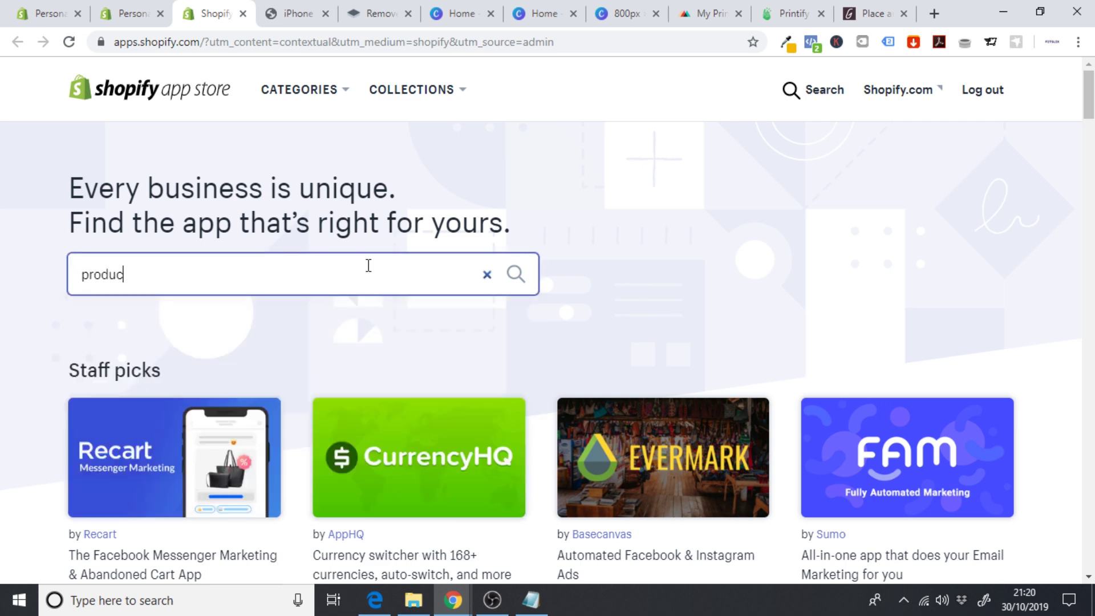
type("t person")
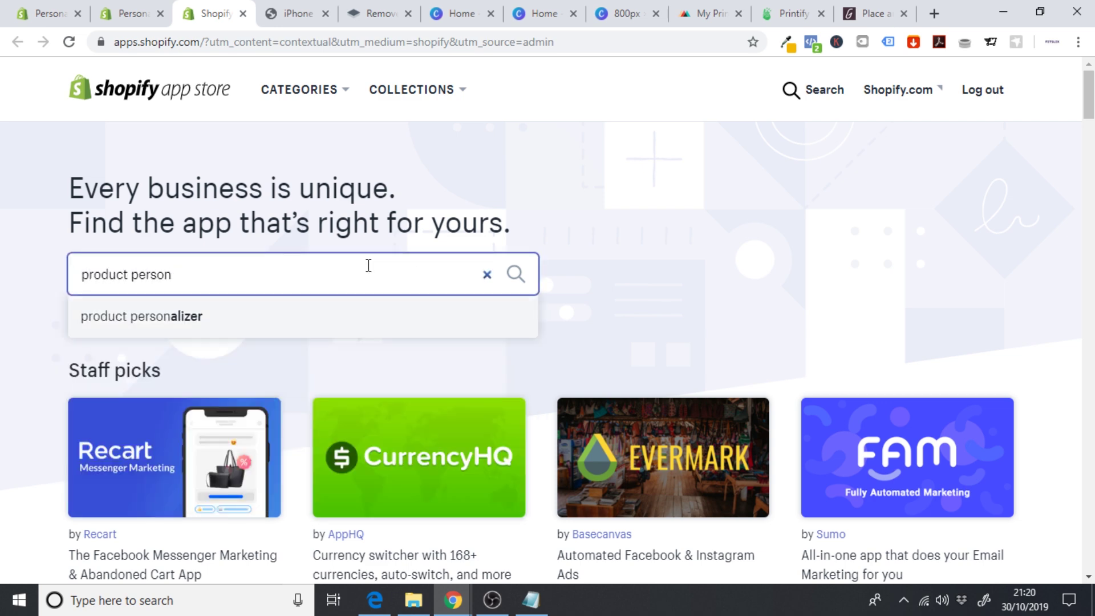
key("Down")
key("Return")
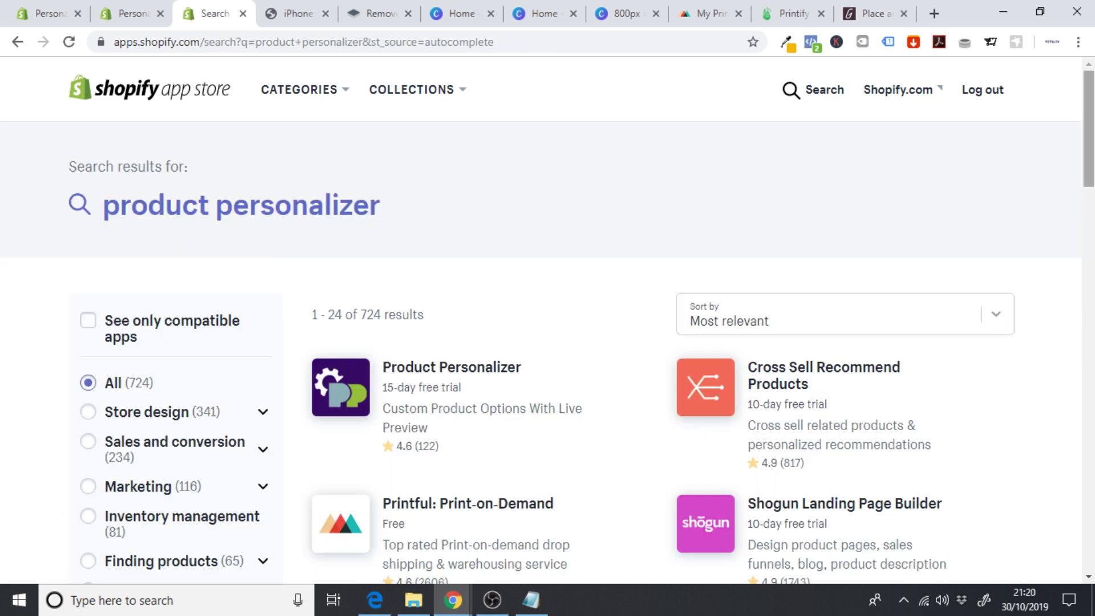
scroll(575, 314, "down", 8)
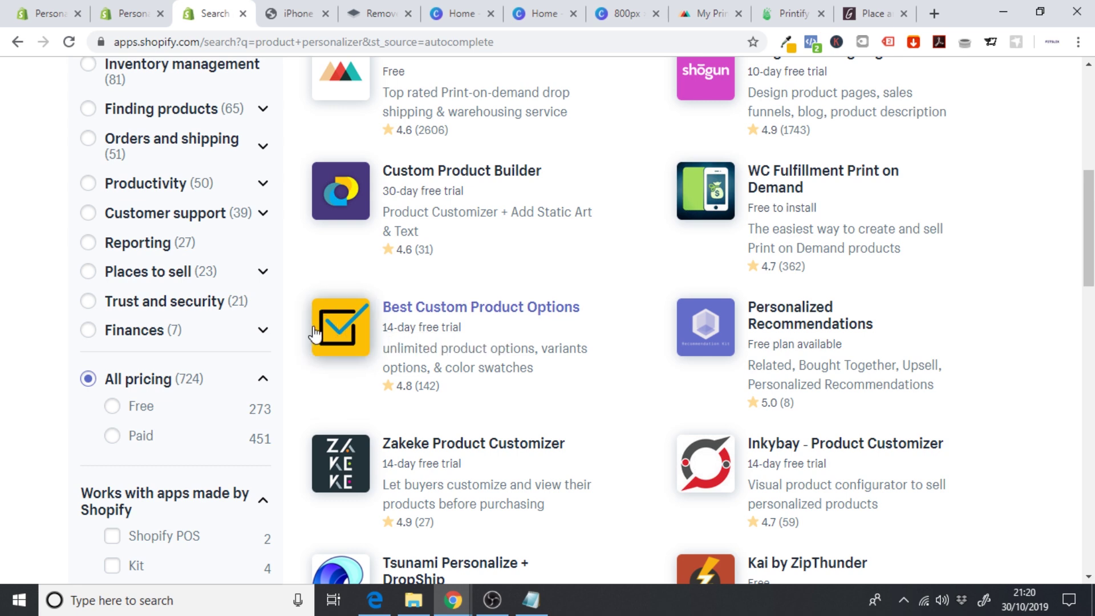
left_click(472, 320)
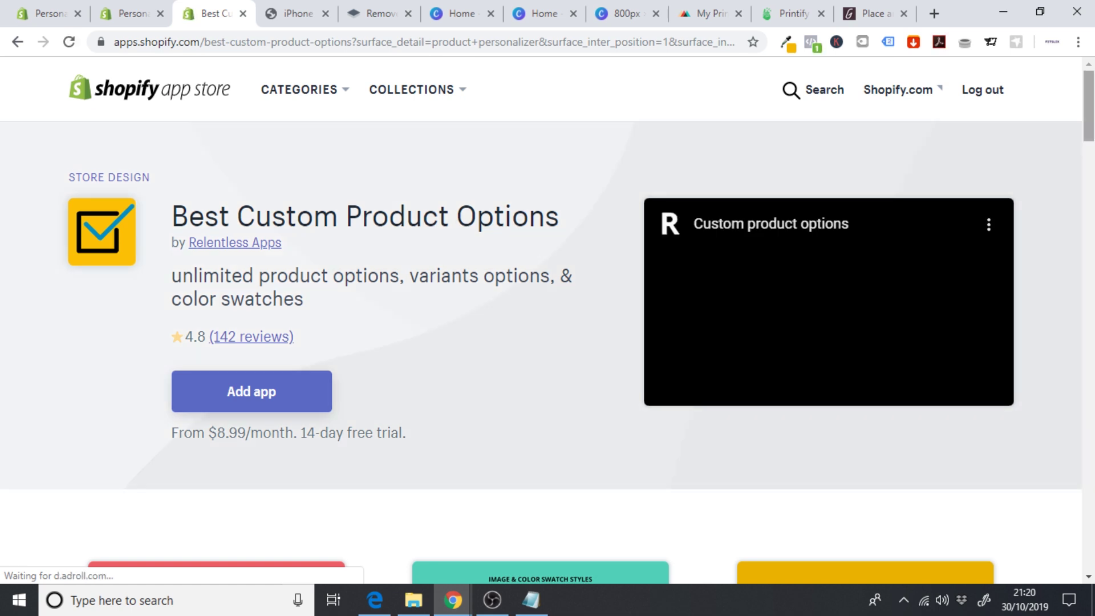
left_click_drag(1089, 106, 1089, 119)
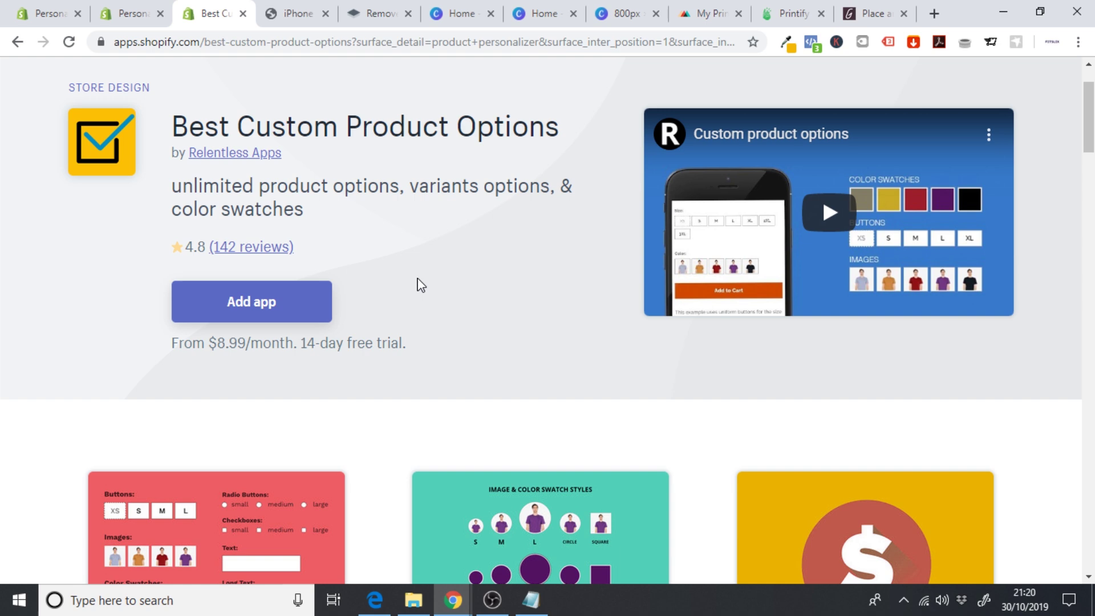
- Install Best Custom Product Options and start the $8.99 Basic Plan 14-day free trial
left_click(277, 314)
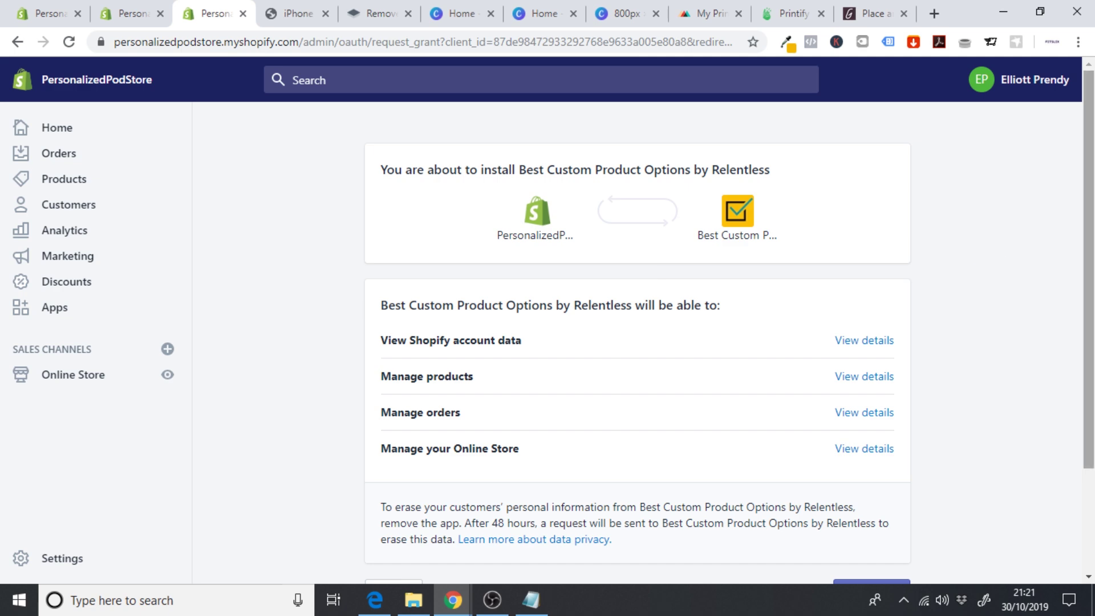
scroll(999, 259, "down", 4)
left_click(854, 456)
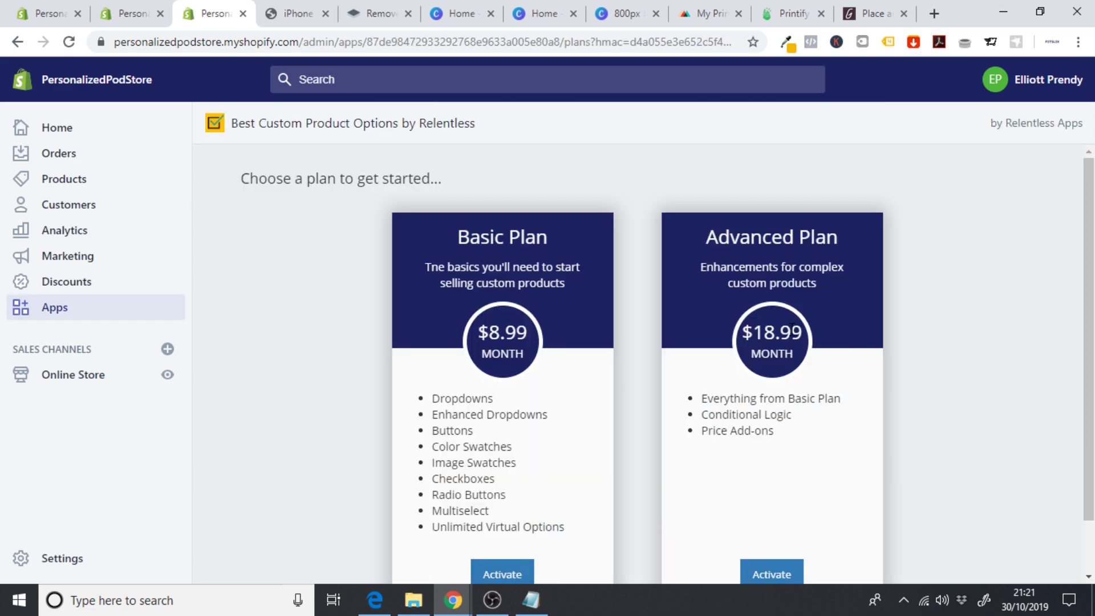
scroll(637, 289, "down", 1)
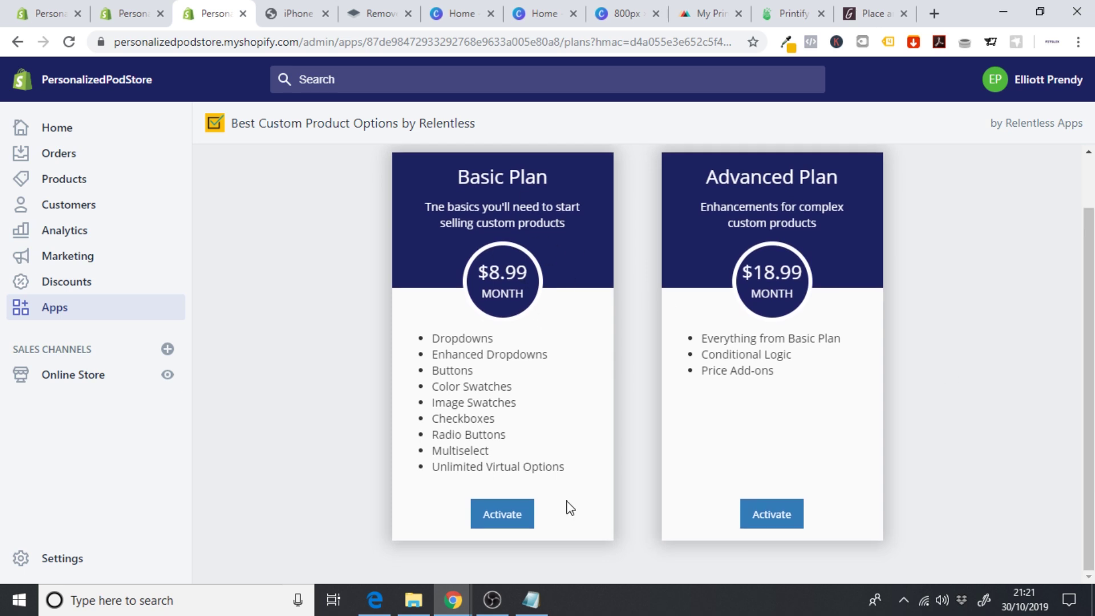
left_click(502, 523)
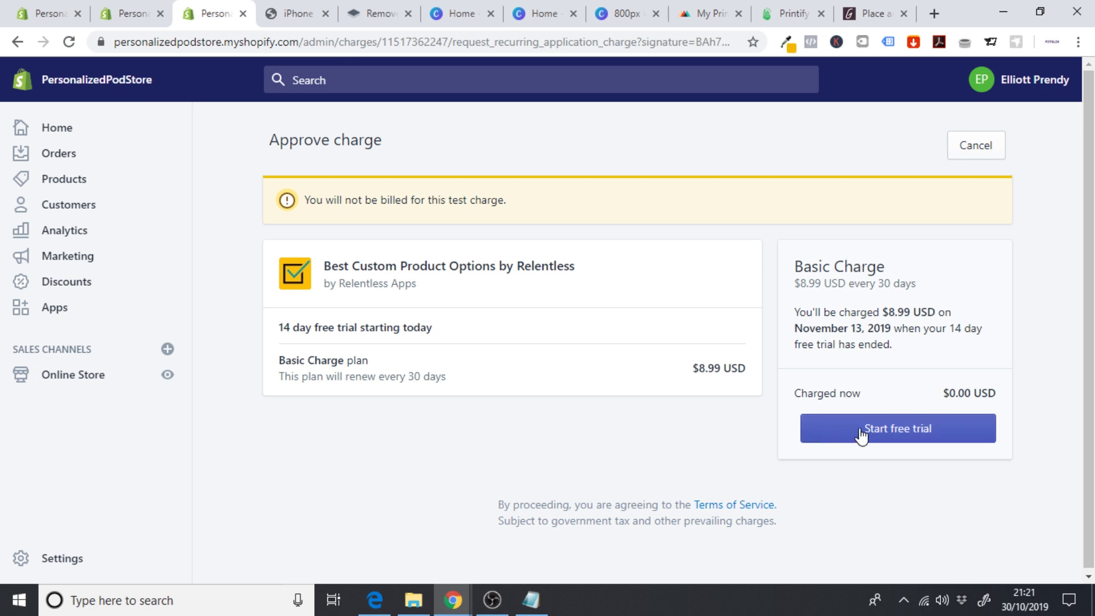
left_click(861, 435)
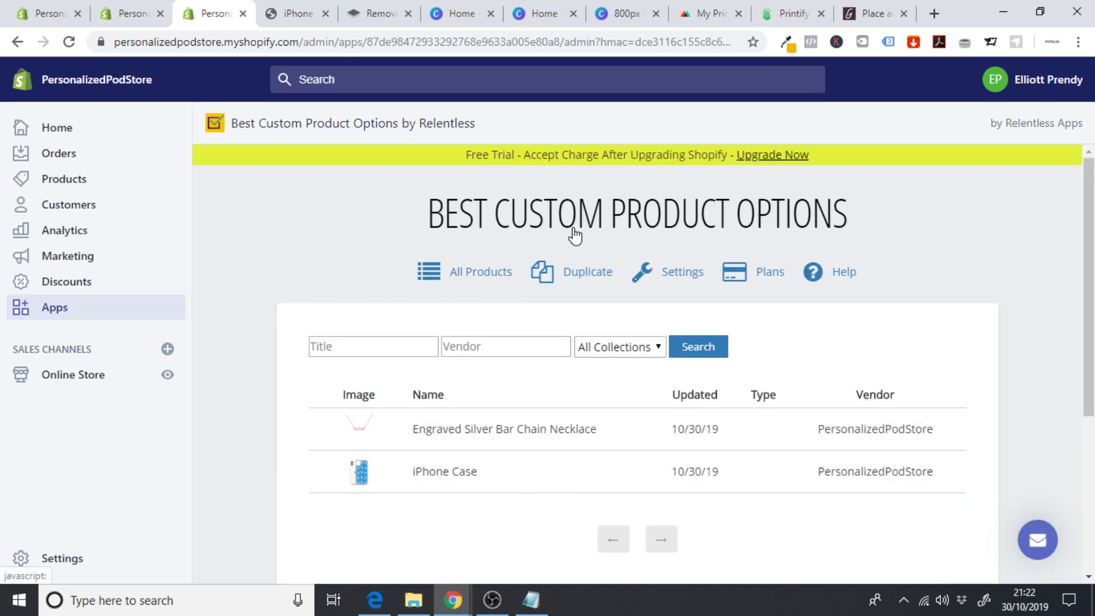
scroll(1090, 268, "down", 1)
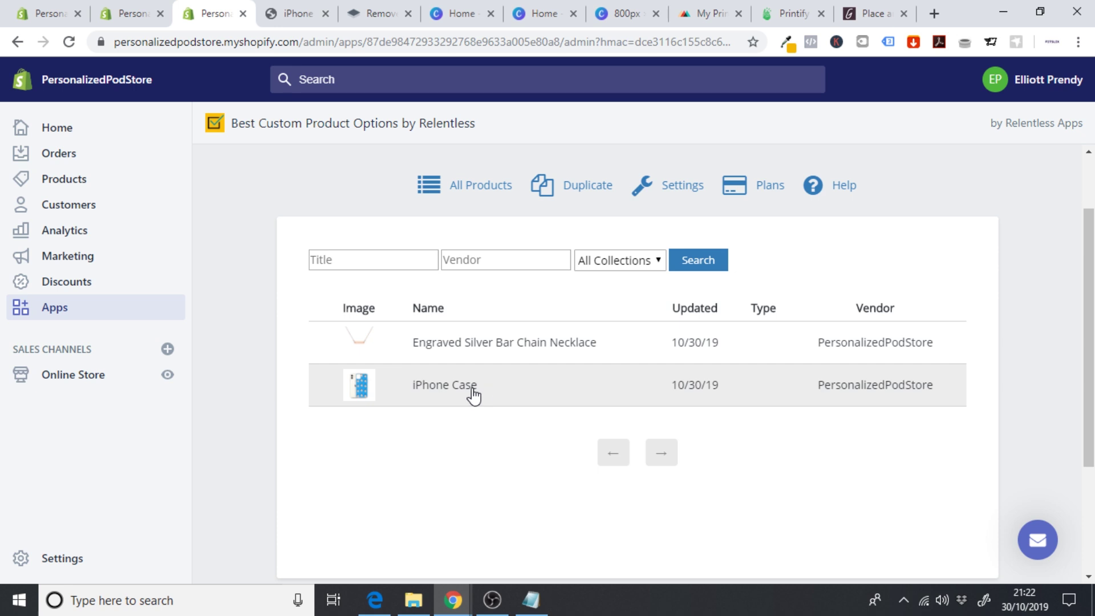
- Open the iPhone Case's option settings and review its Size choices, iPhone 11 to XS Max
left_click(474, 394)
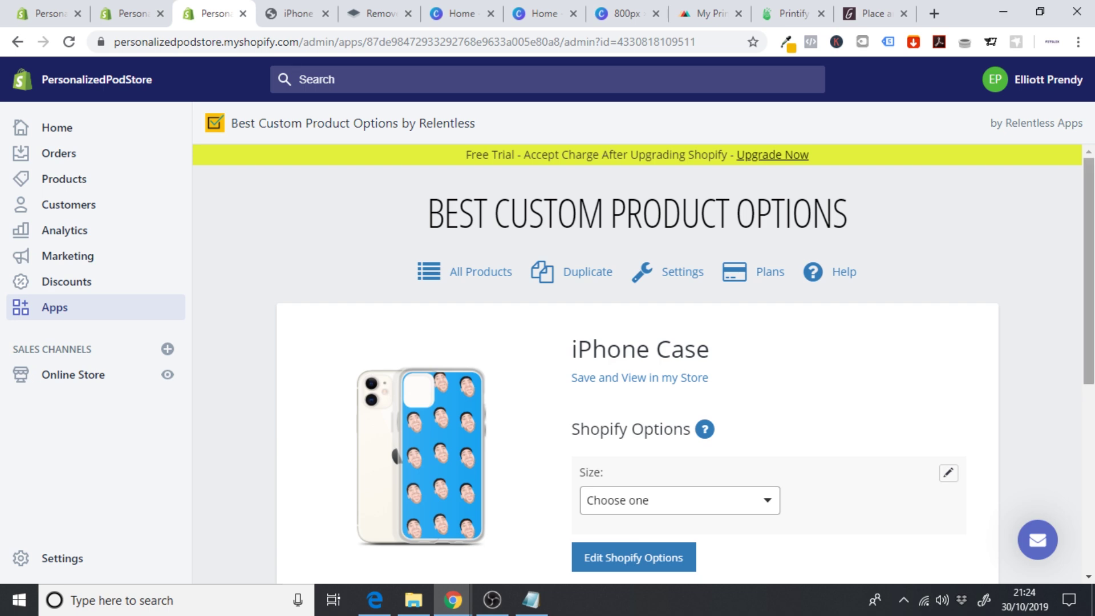
scroll(705, 290, "down", 3)
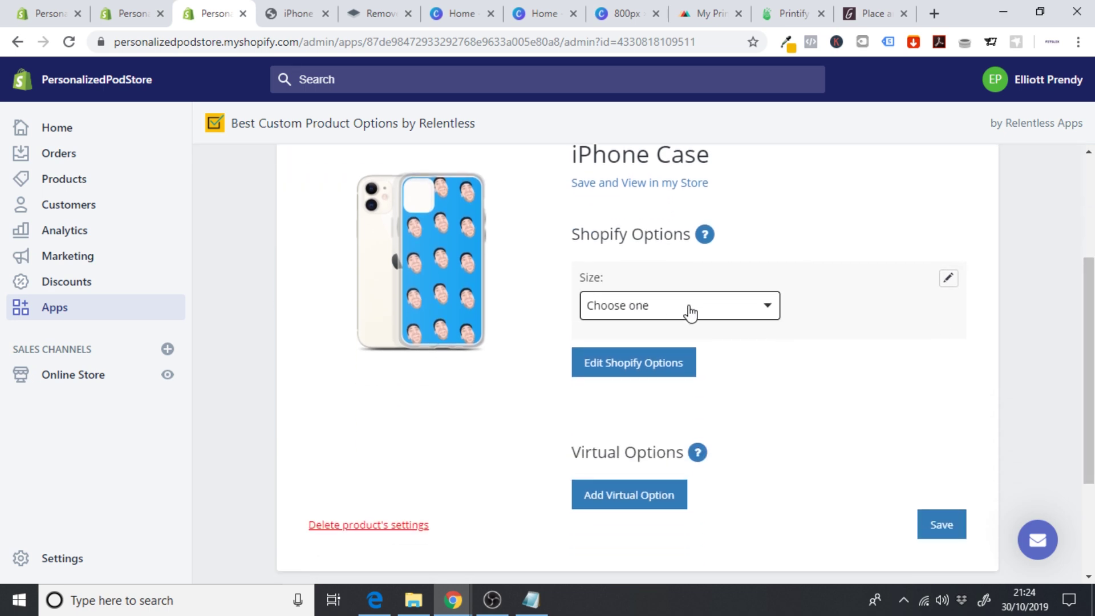
left_click(617, 312)
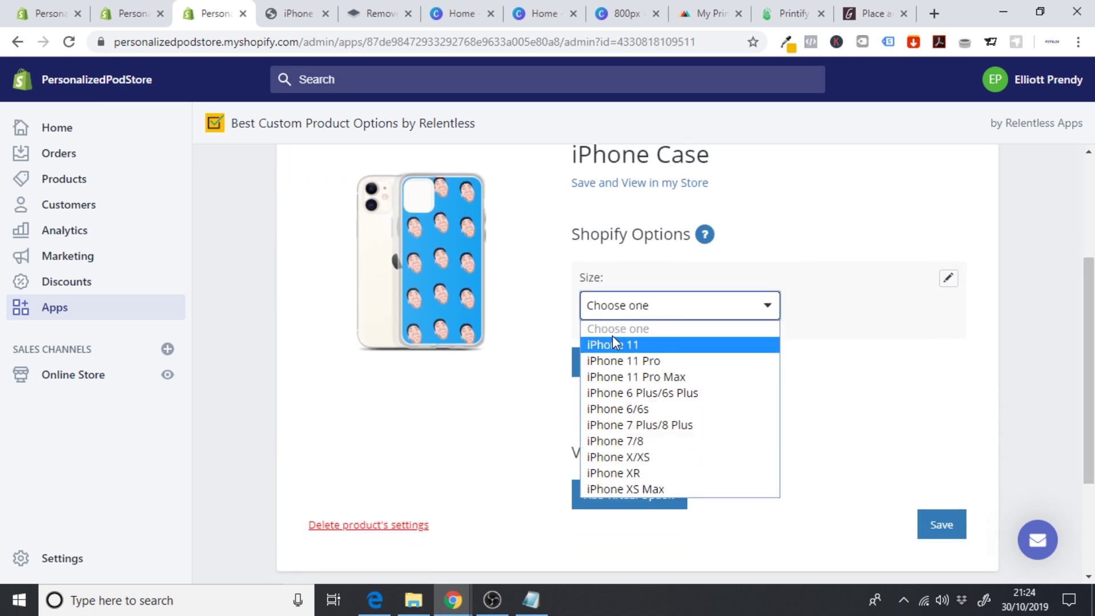
left_click(534, 328)
scroll(960, 357, "down", 1)
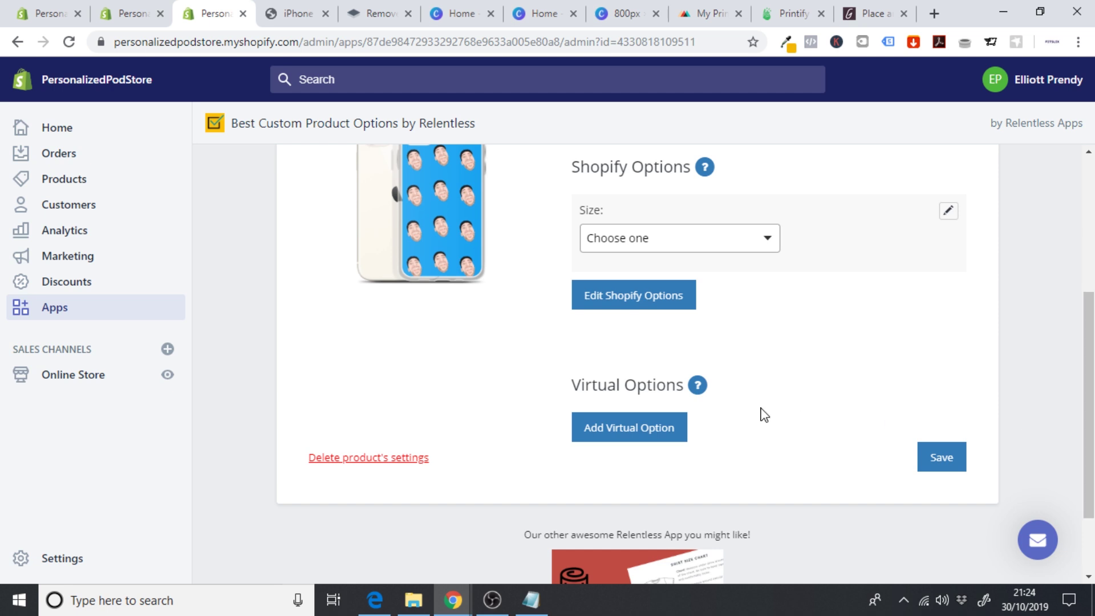
- Add a required File Upload option named 'Upload your image' to the iPhone Case and save
left_click(642, 438)
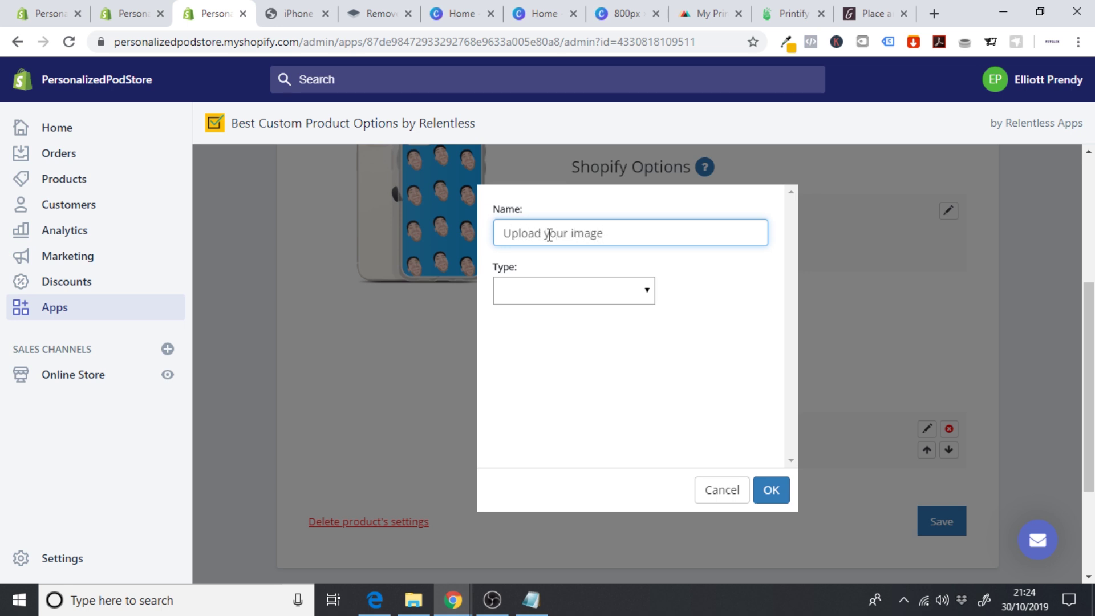
left_click(542, 294)
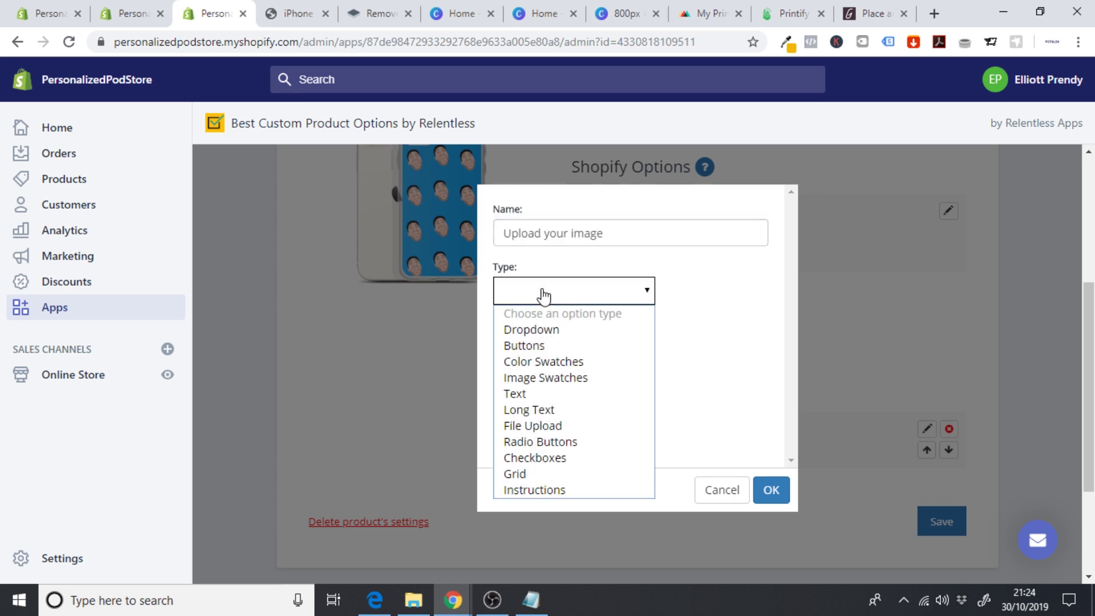
left_click(564, 429)
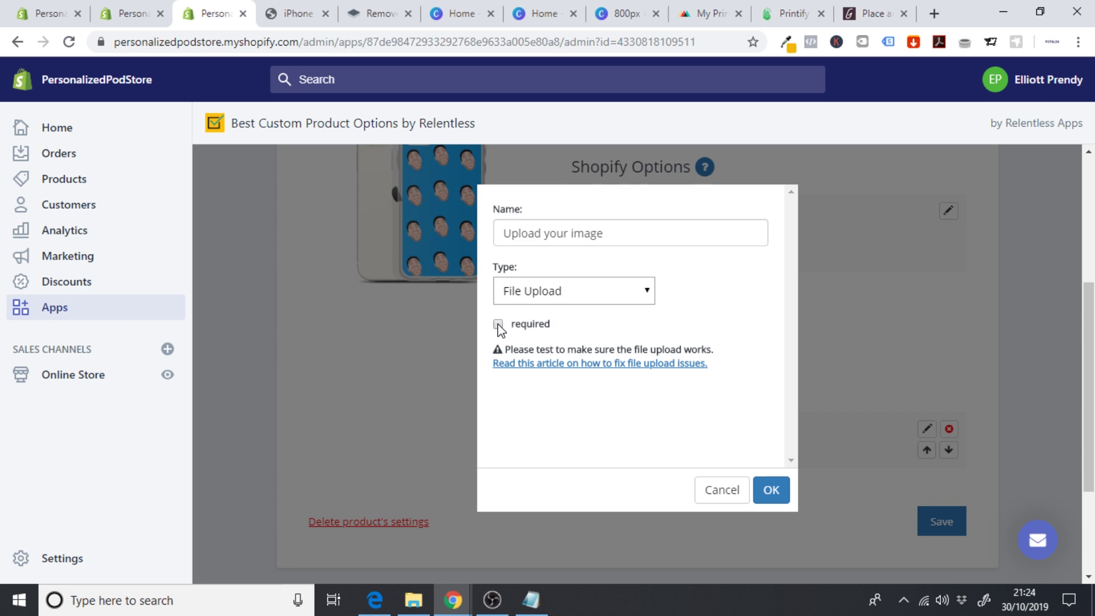
left_click(775, 493)
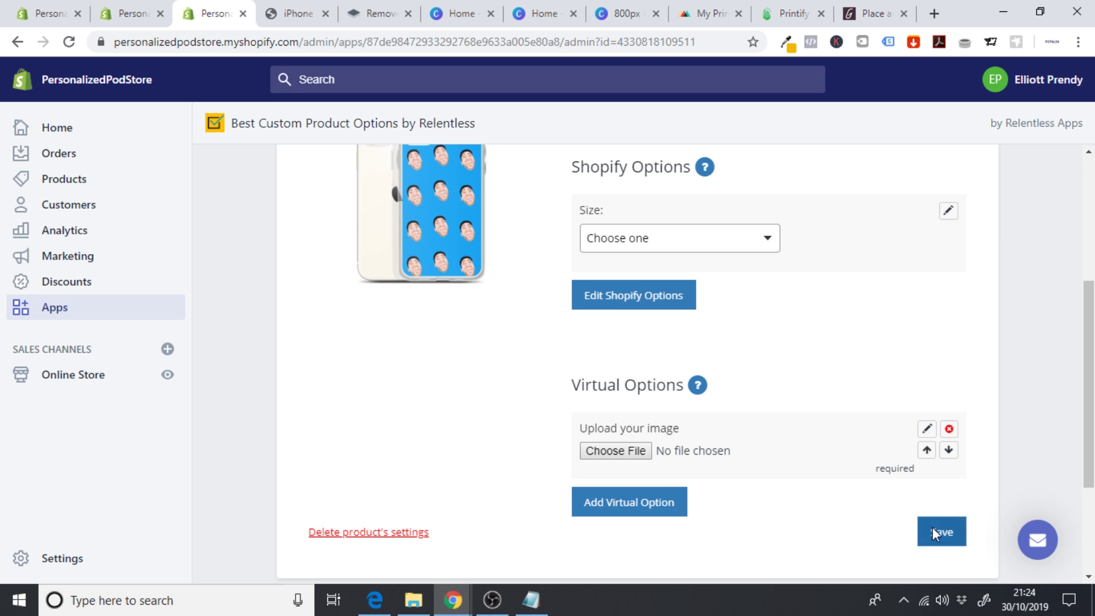
left_click(932, 527)
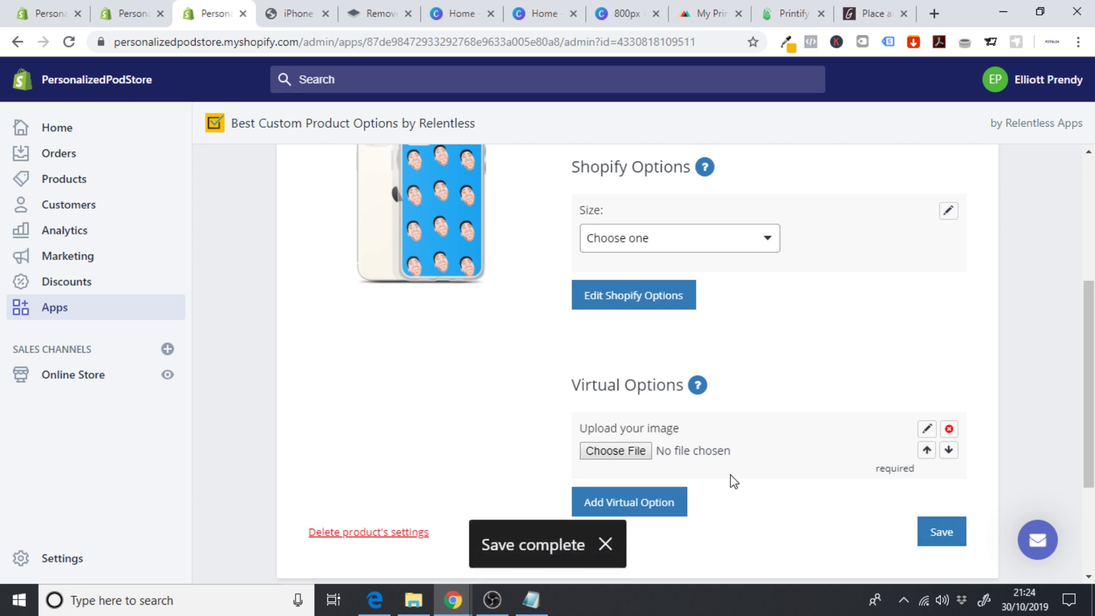
left_click_drag(1093, 393, 1093, 317)
left_click(622, 285)
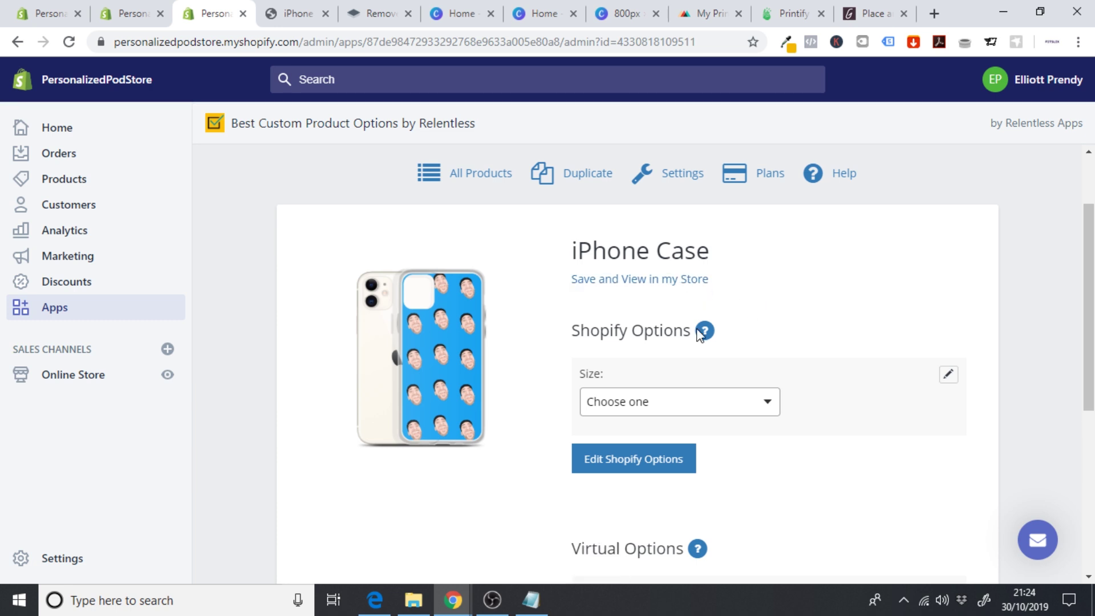
- Check the iPhone Case preview images for the 6 Plus/6s Plus, 7 Plus/8 Plus and X/XS sizes
left_click(640, 469)
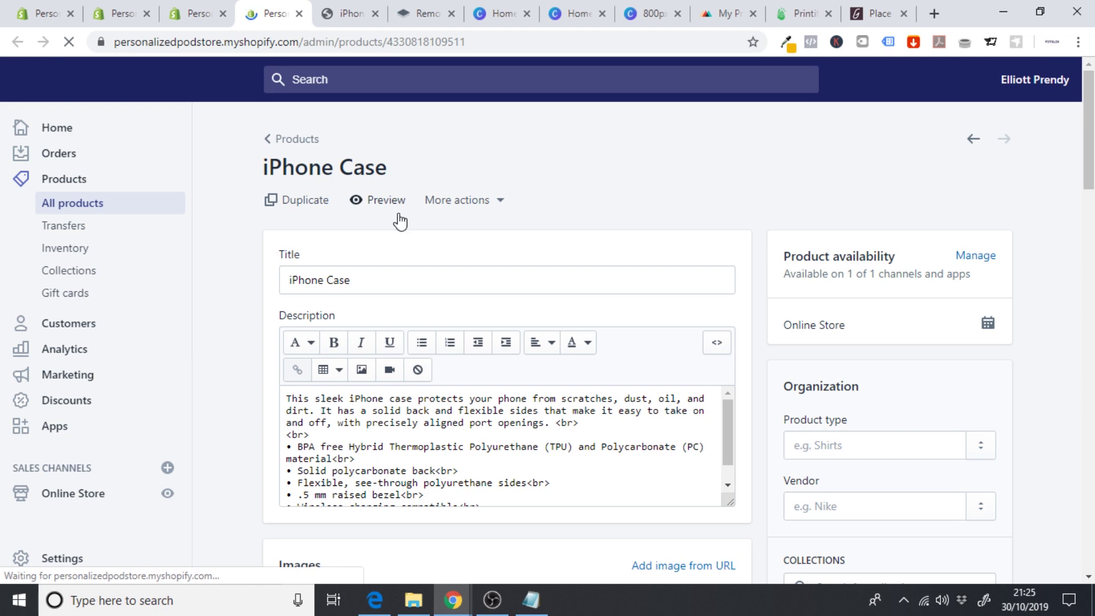
scroll(1090, 142, "down", 2)
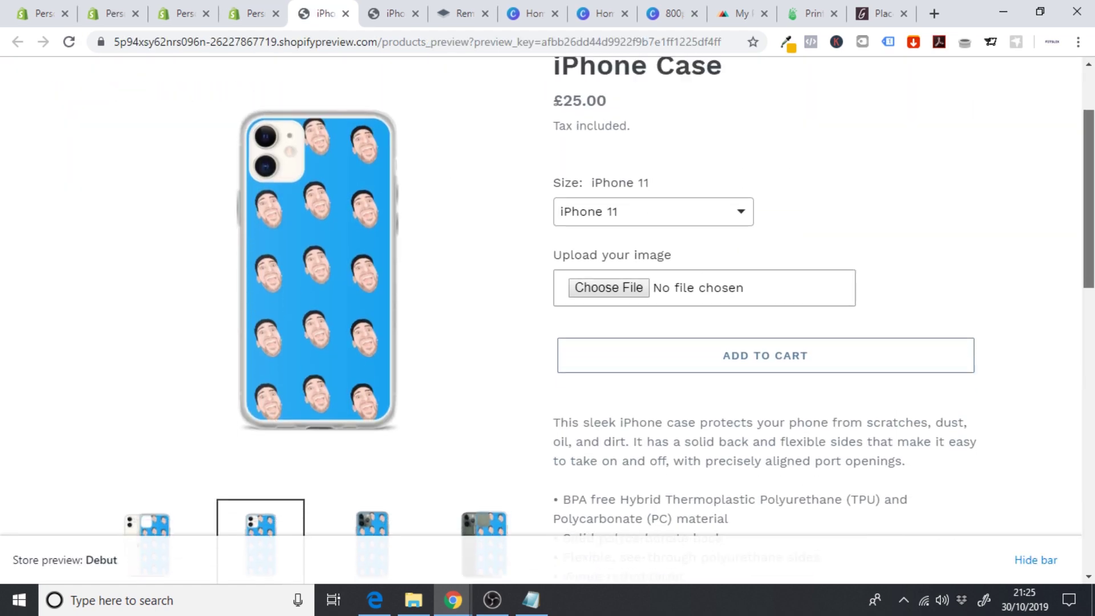
scroll(724, 243, "up", 1)
left_click(624, 286)
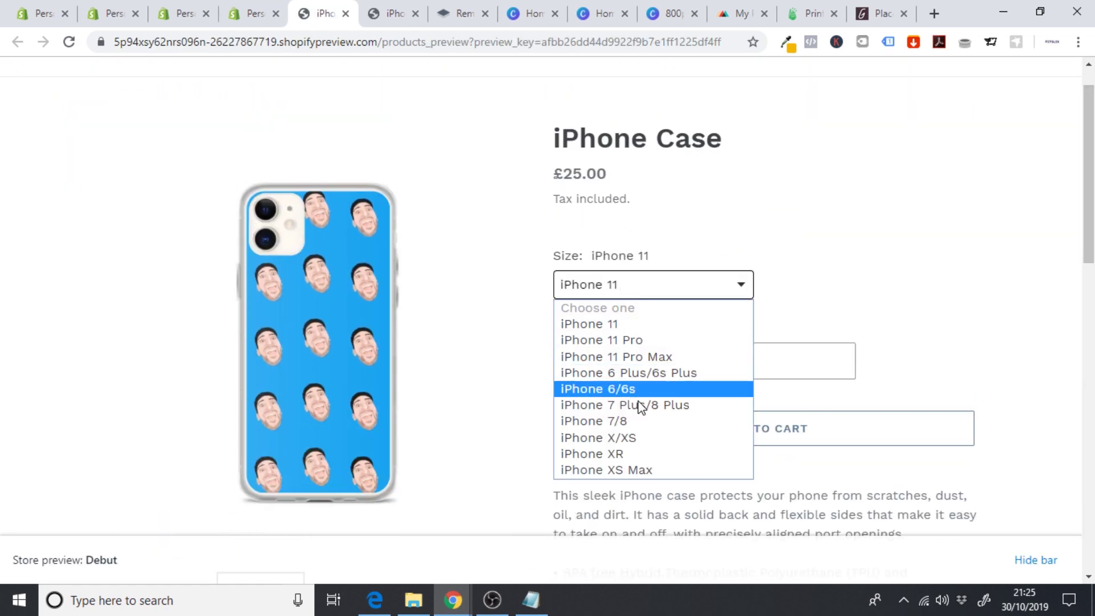
left_click(628, 370)
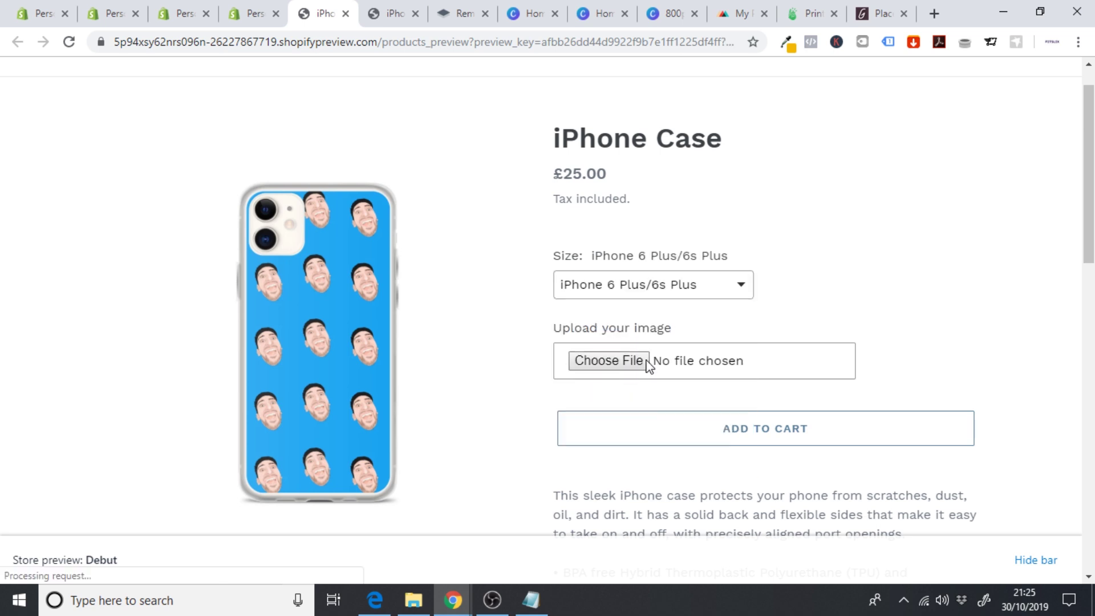
left_click(673, 292)
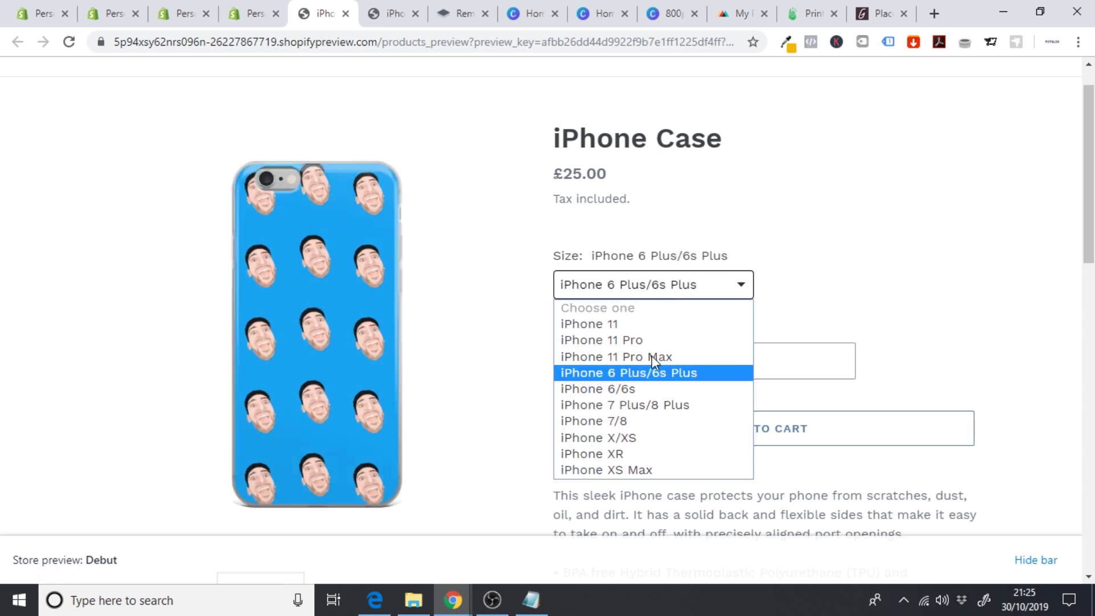
left_click(643, 408)
left_click(621, 294)
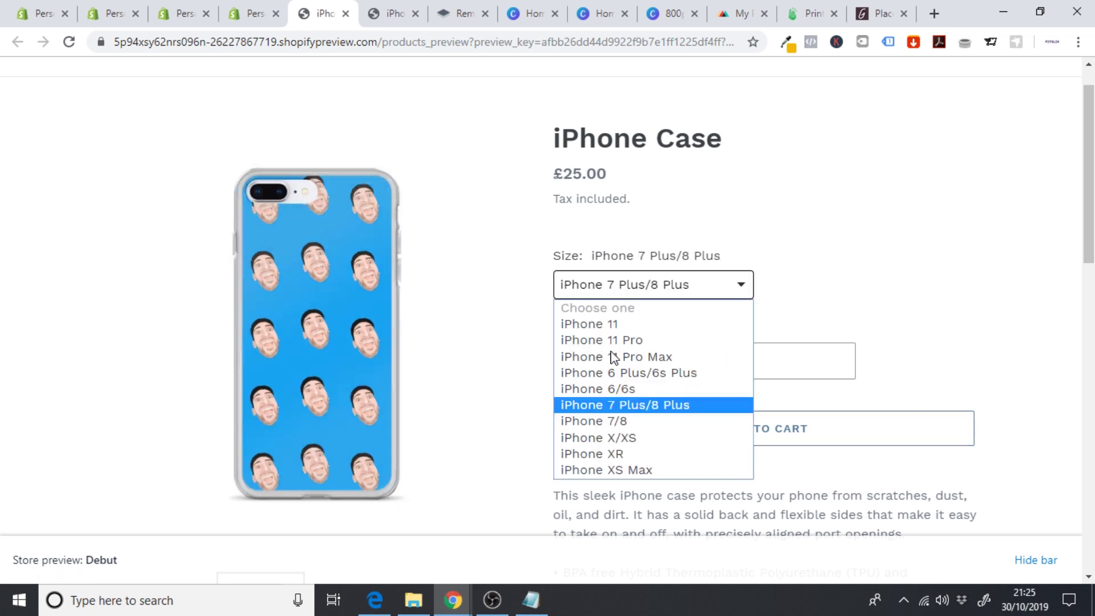
left_click(615, 440)
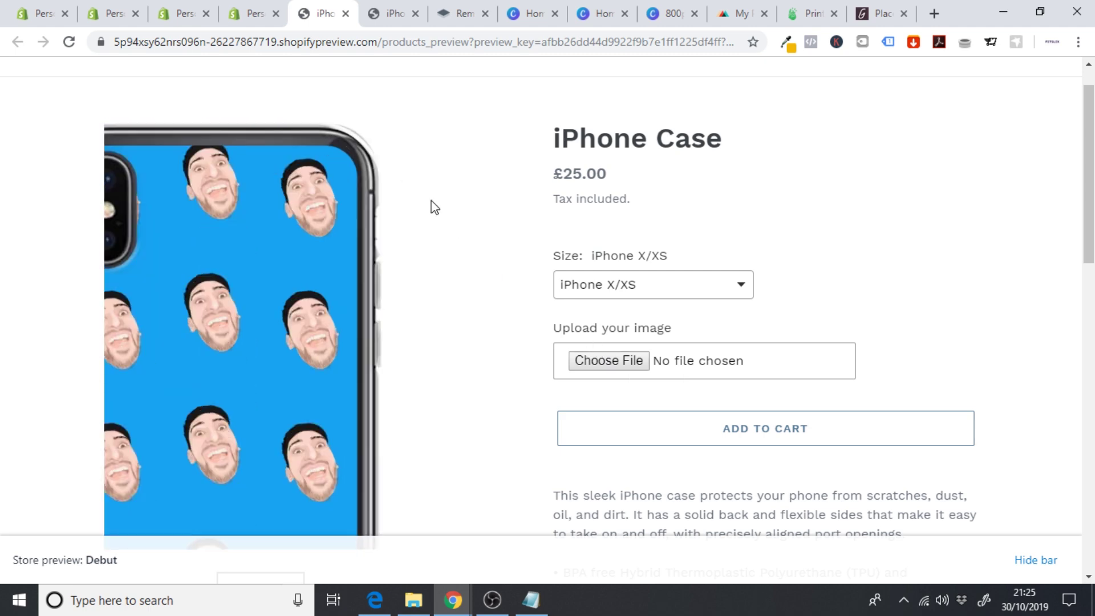
- Close the extra product admin tab and return to the app's iPhone Case settings
left_click(237, 14)
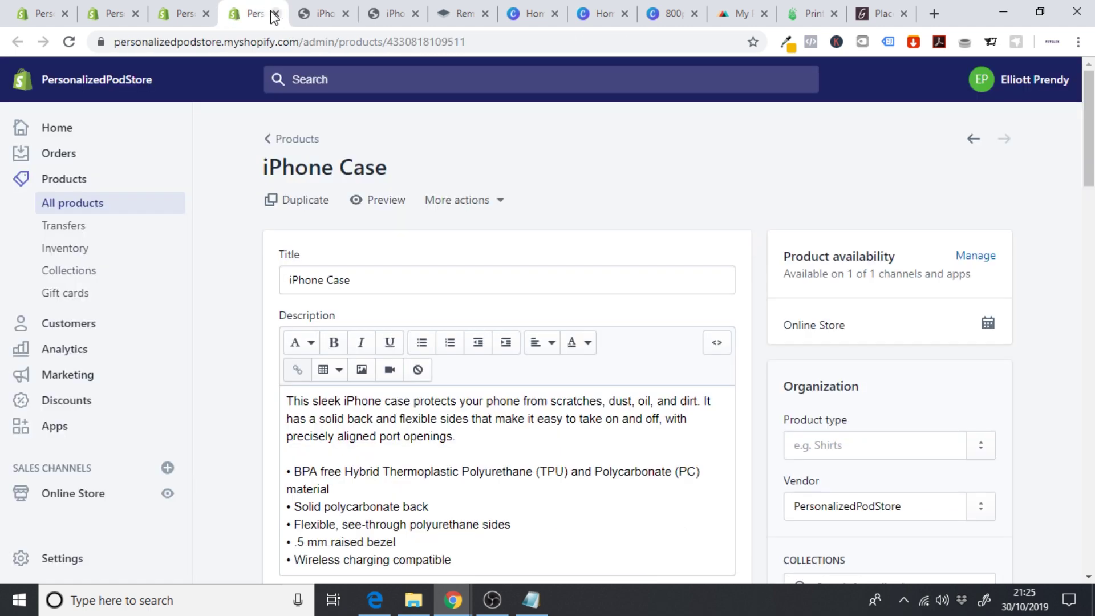
left_click(276, 14)
left_click(181, 17)
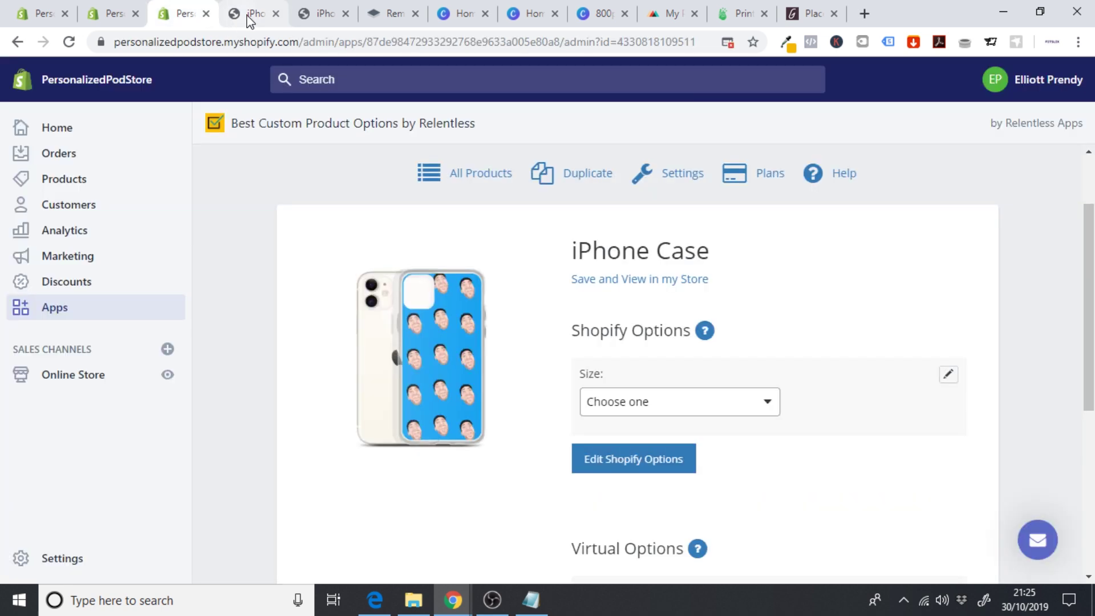
- Draft a Color Swatches option named 'Choose a color' with three blank swatch values
left_click(275, 14)
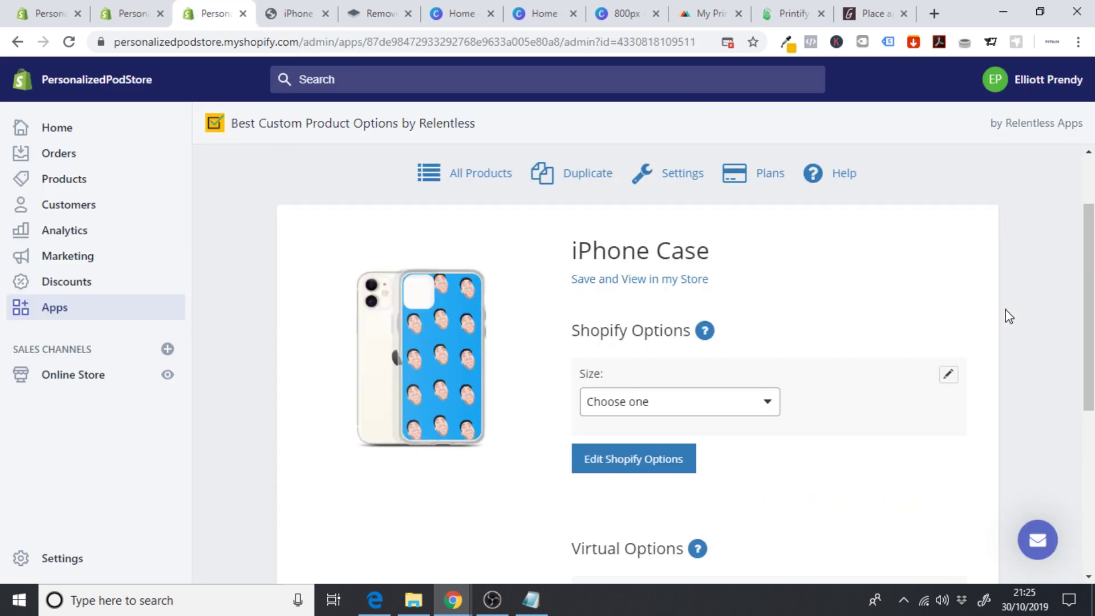
left_click_drag(1091, 285, 1093, 413)
left_click(611, 407)
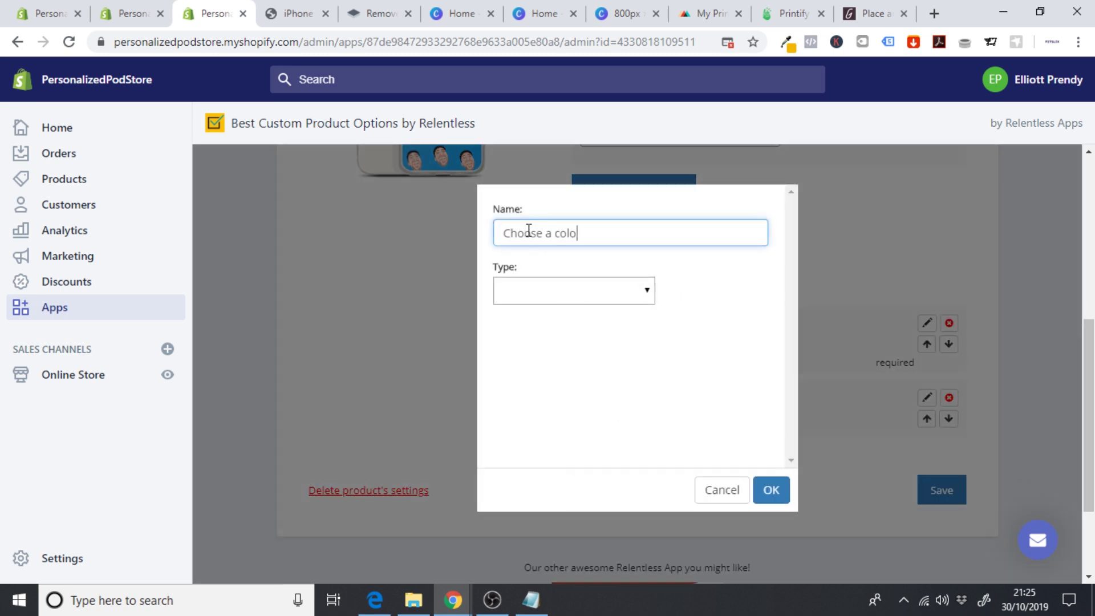
left_click(545, 295)
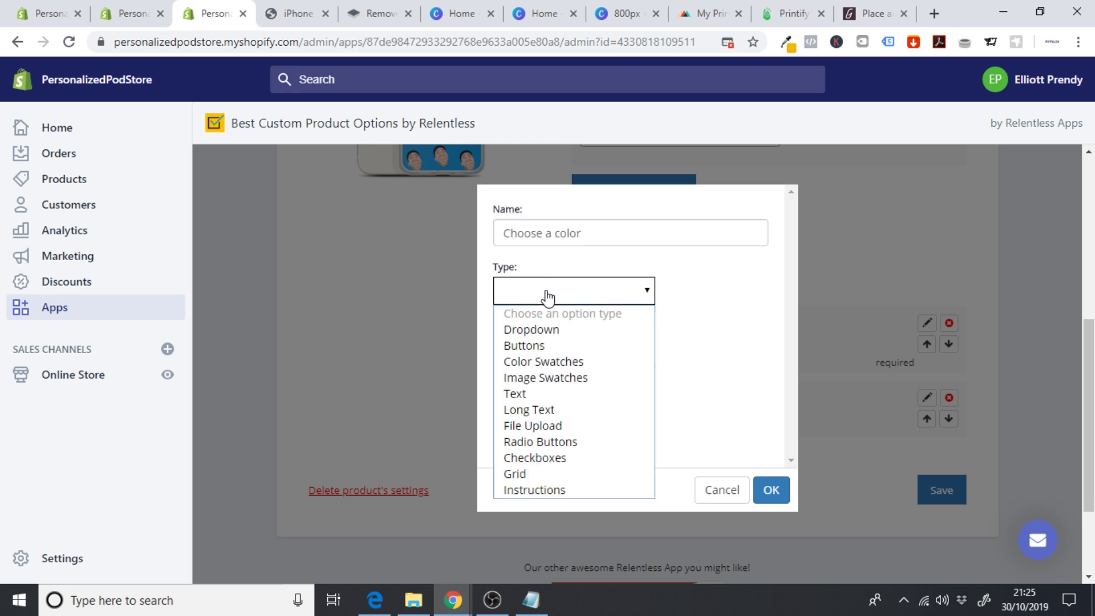
left_click(574, 359)
left_click_drag(790, 313, 789, 351)
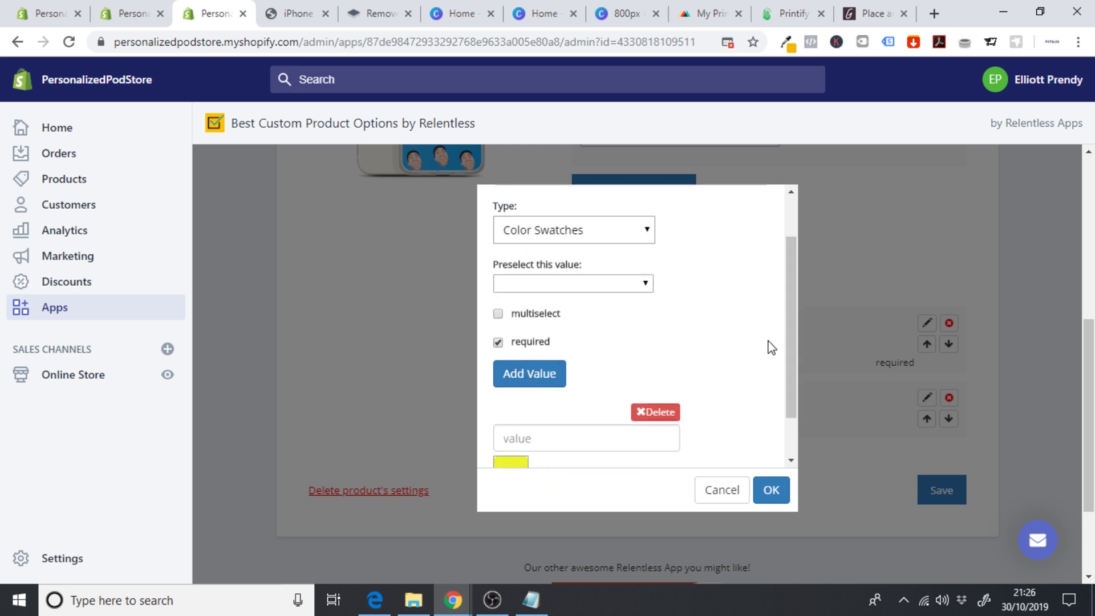
left_click_drag(789, 379, 795, 424)
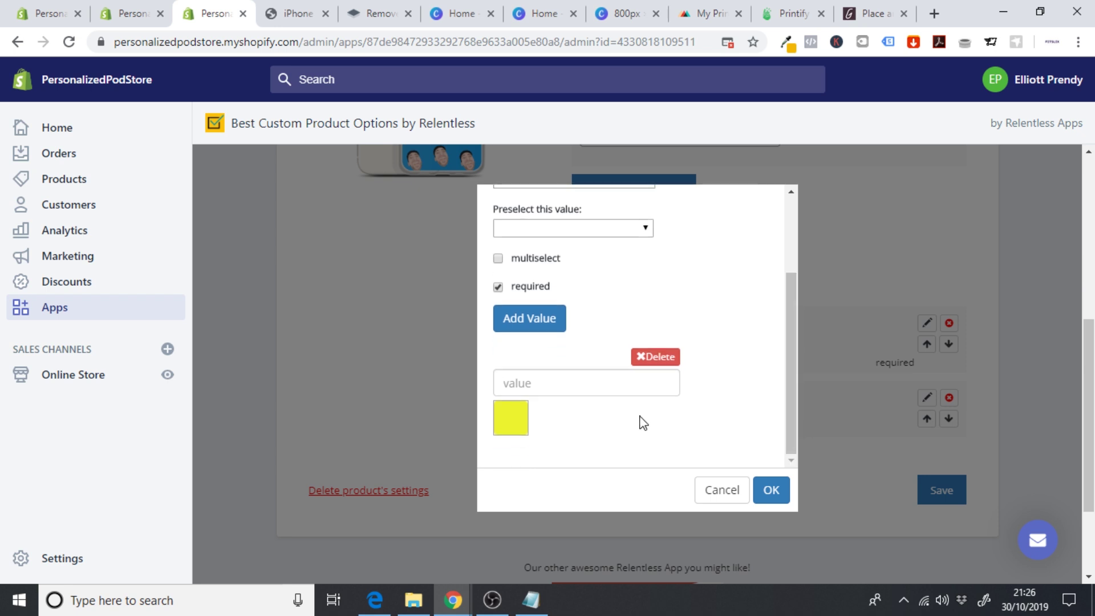
left_click(536, 328)
left_click(509, 327)
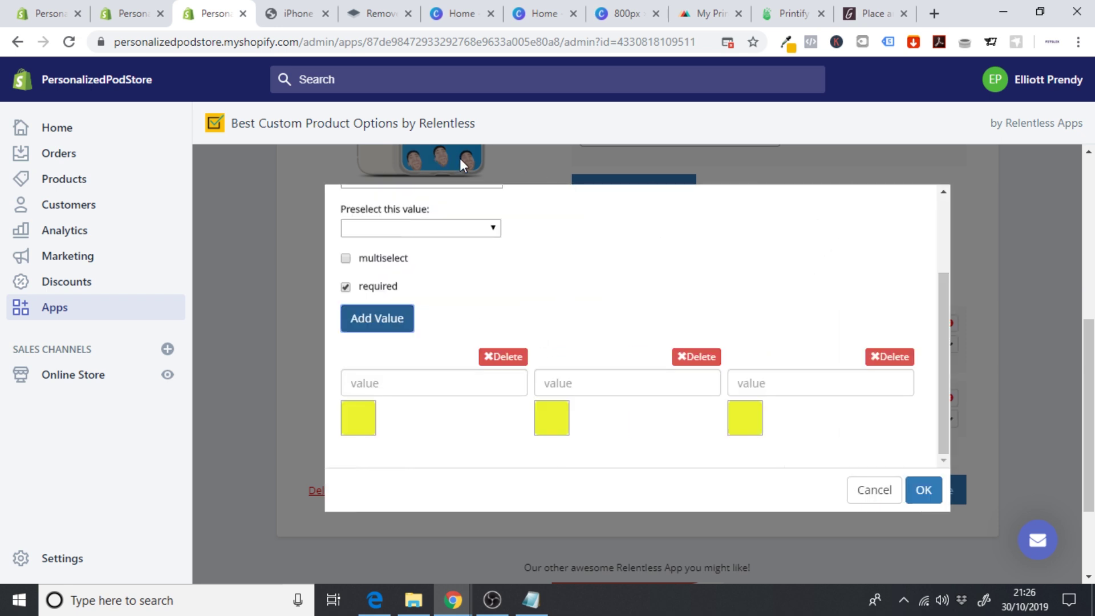
- Set the first swatch to #1877f2 copied with ColorZilla and name it Royal Blue
left_click(785, 48)
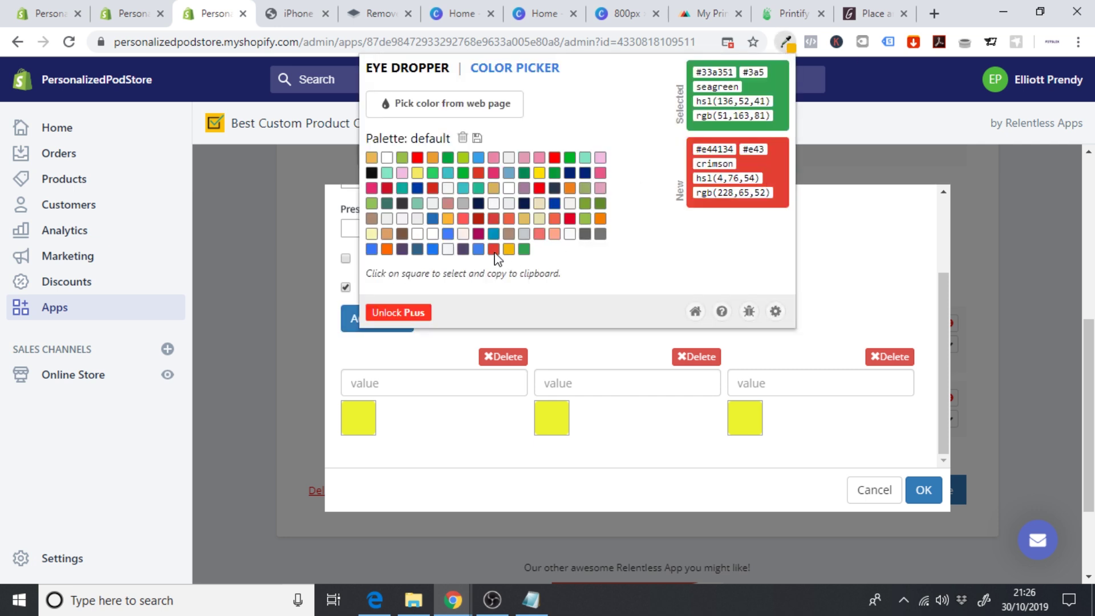
left_click(433, 249)
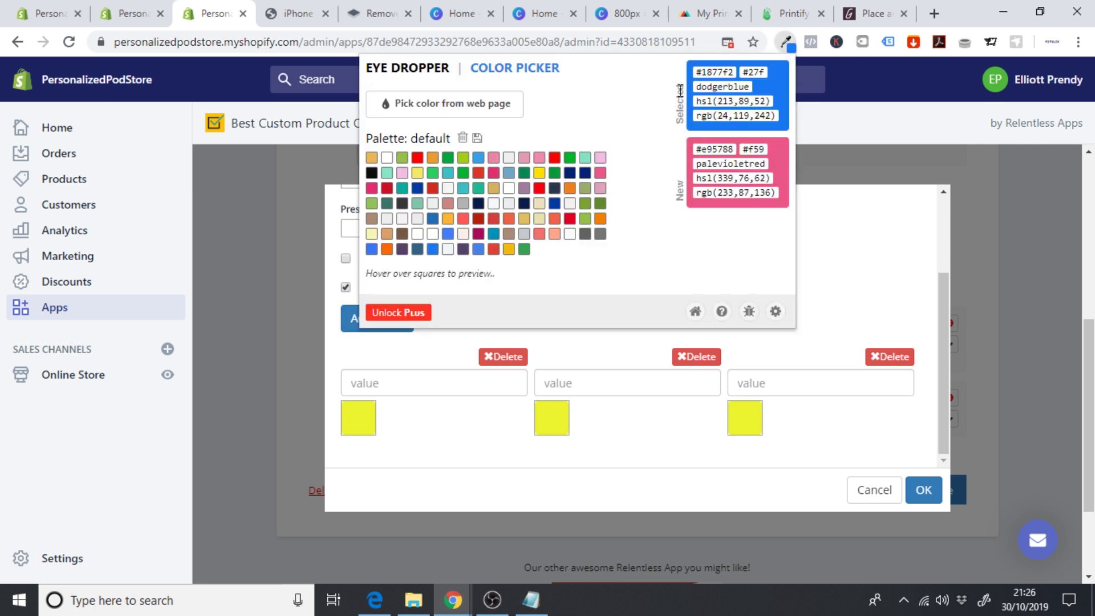
double_click(714, 67)
key("ctrl+c")
left_click(364, 379)
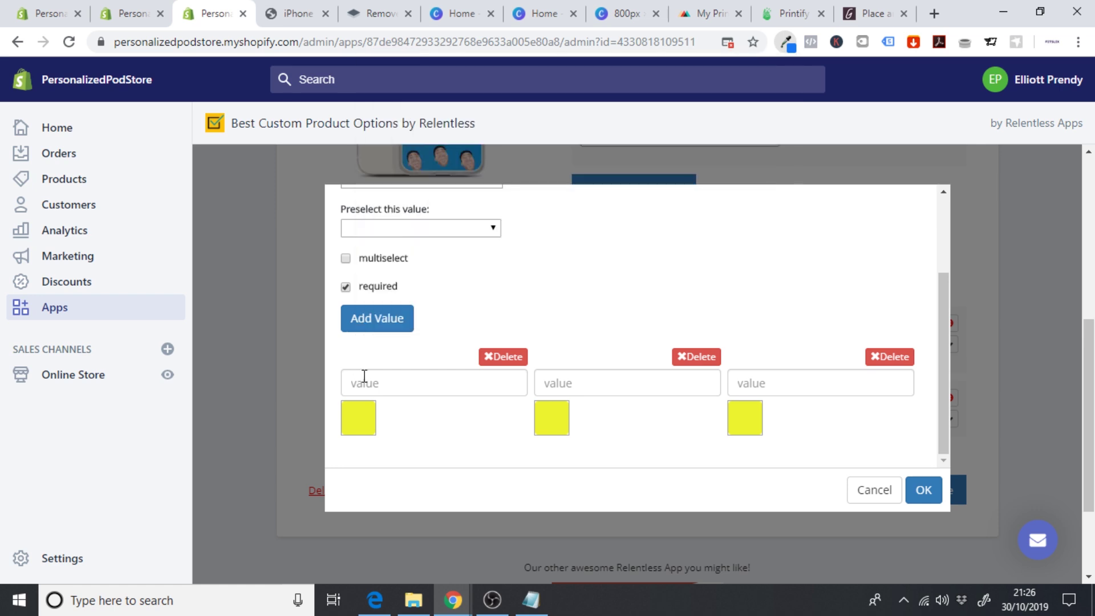
key("ctrl+v")
left_click(413, 433)
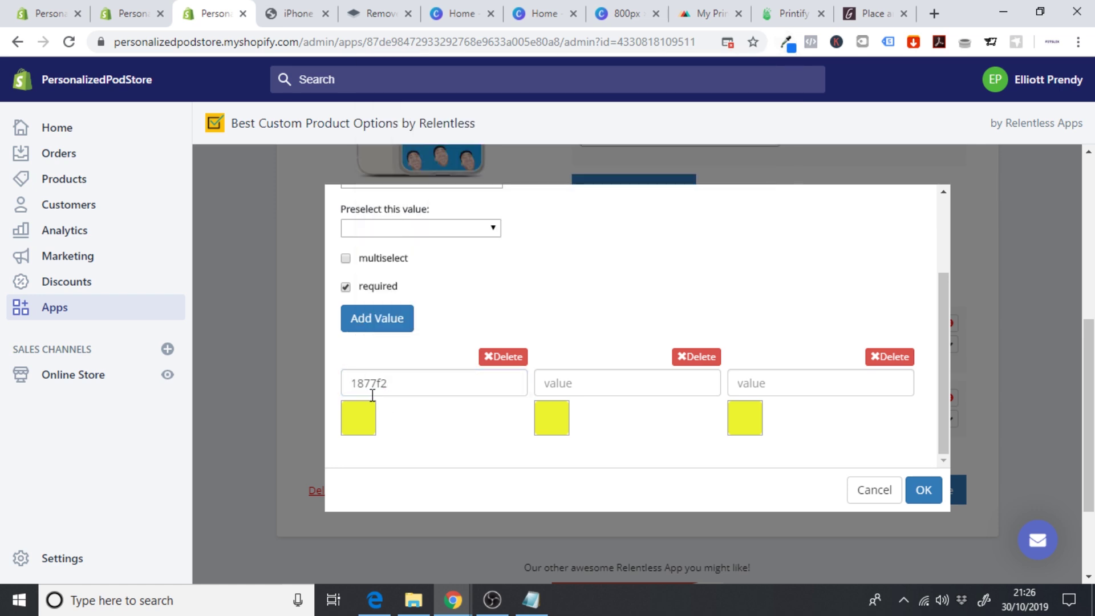
left_click(352, 384)
type("#")
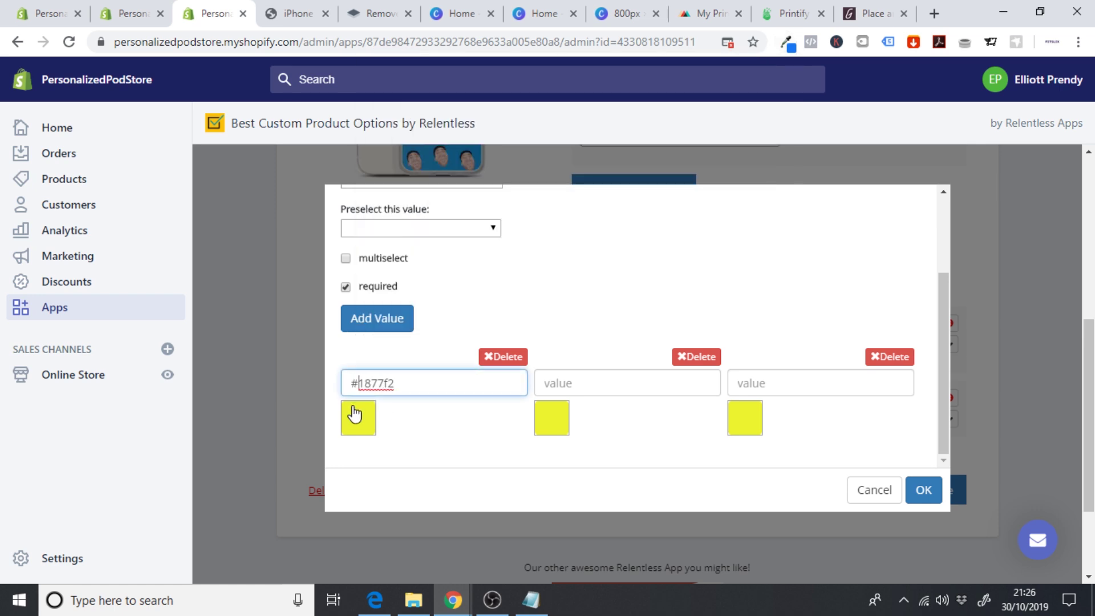
left_click(380, 420)
left_click(354, 432)
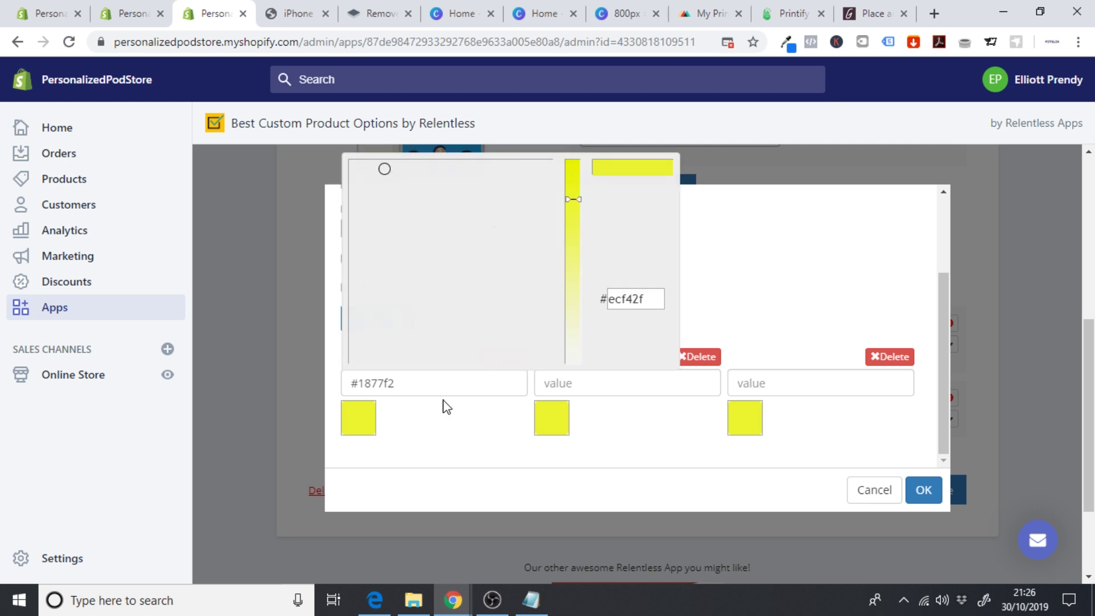
left_click(660, 297)
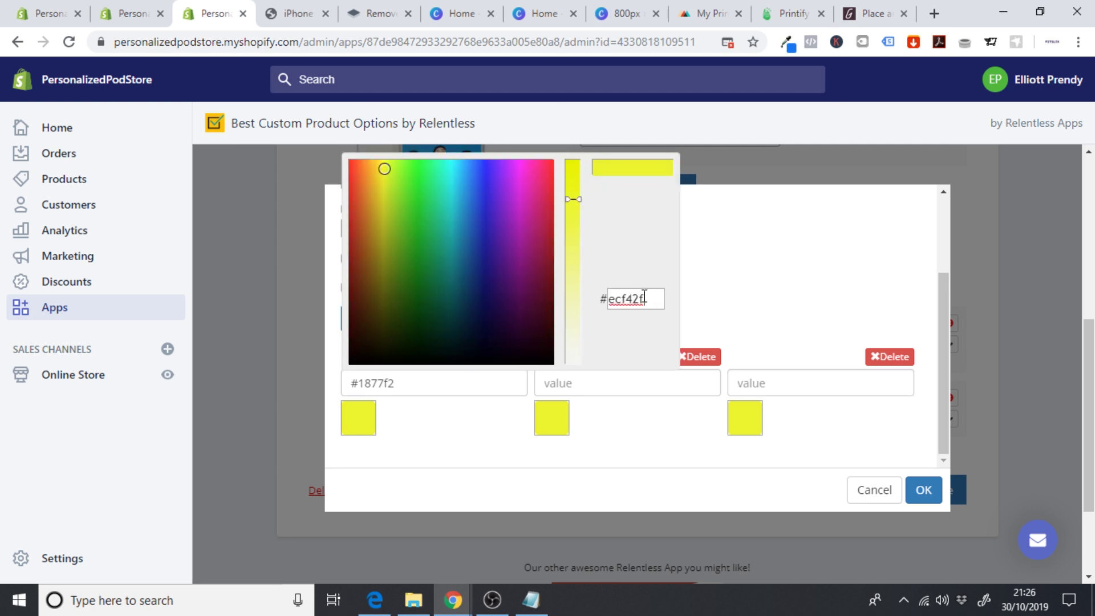
left_click(363, 425)
double_click(626, 299)
key("ctrl+v")
left_click(432, 389)
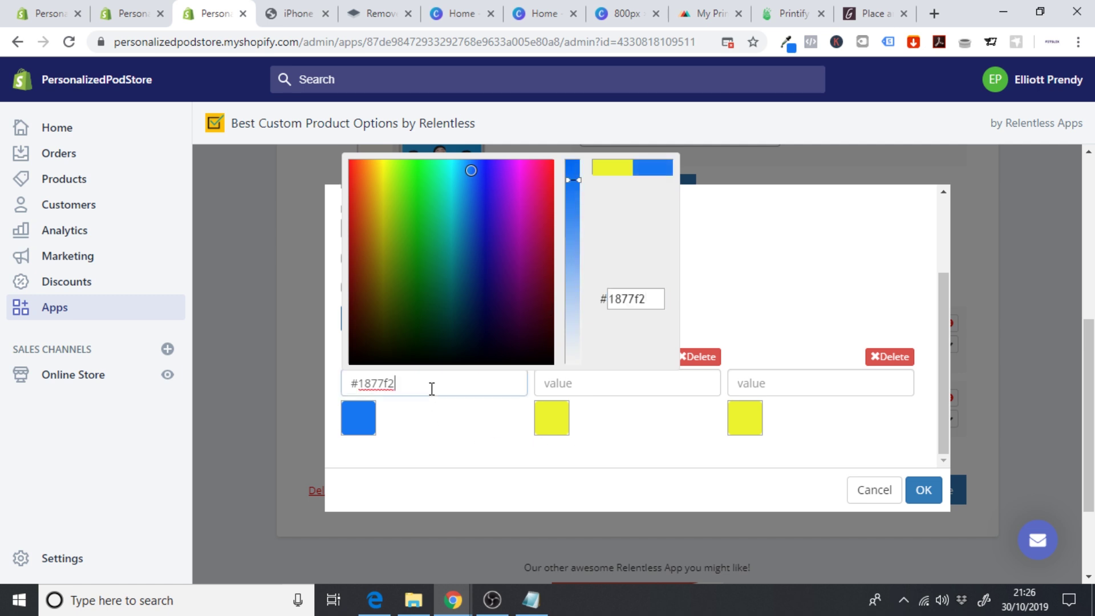
left_click_drag(438, 389, 237, 392)
type("Ro")
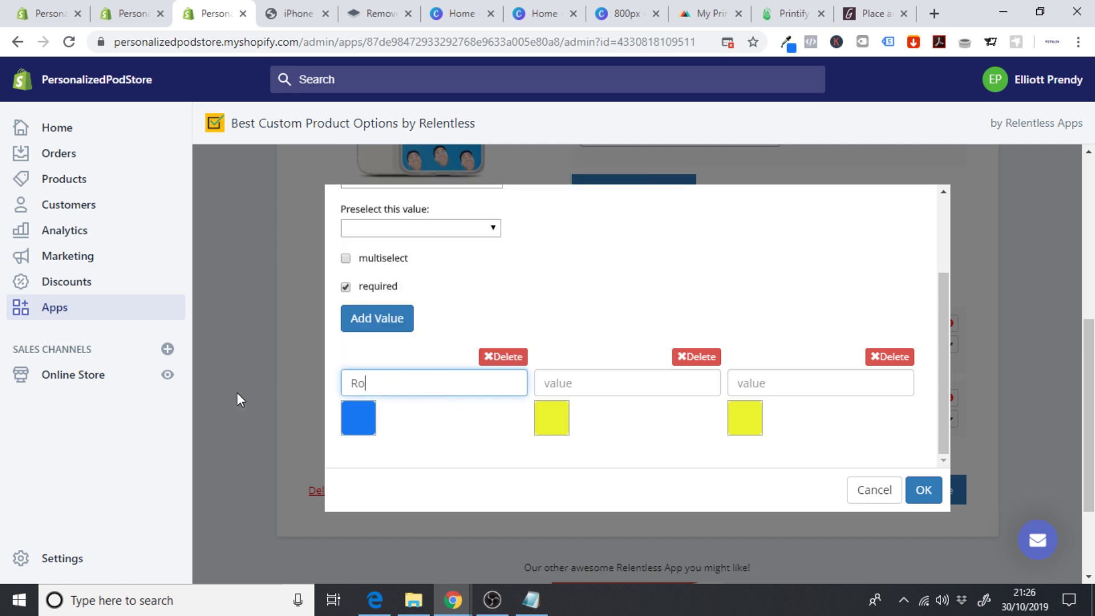
type("yal Blue")
- Set the second swatch to #d52b1e and name it Red
left_click(787, 42)
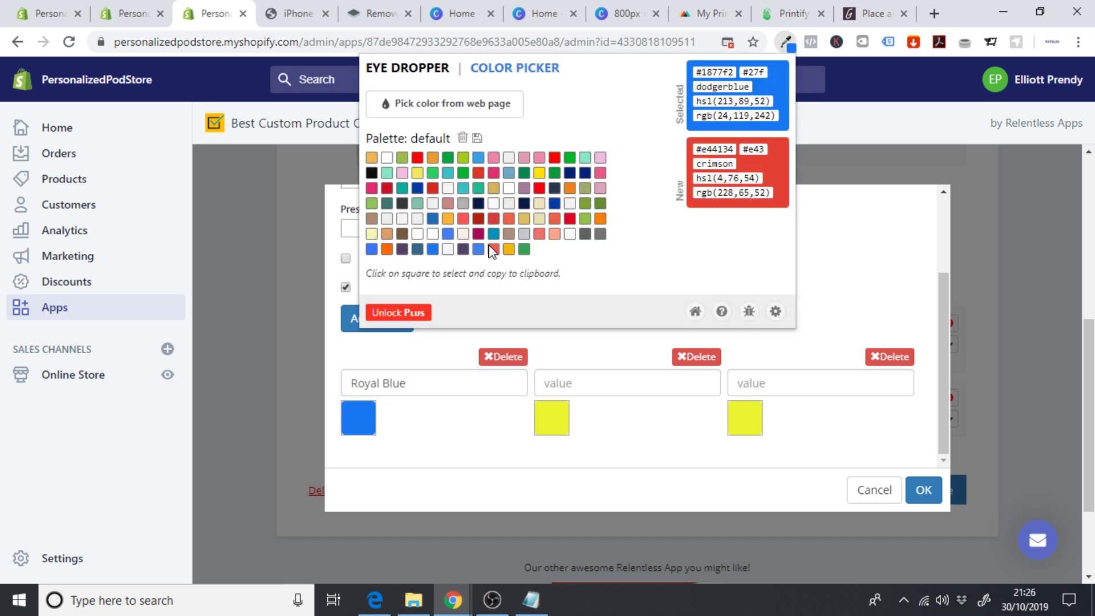
left_click(432, 188)
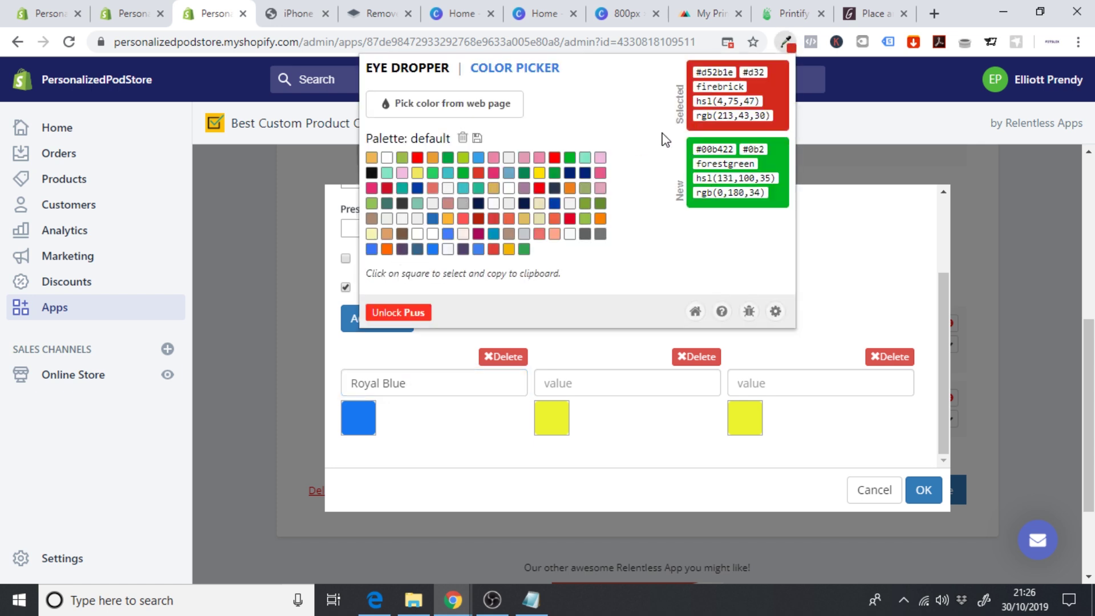
double_click(716, 72)
key("ctrl+c")
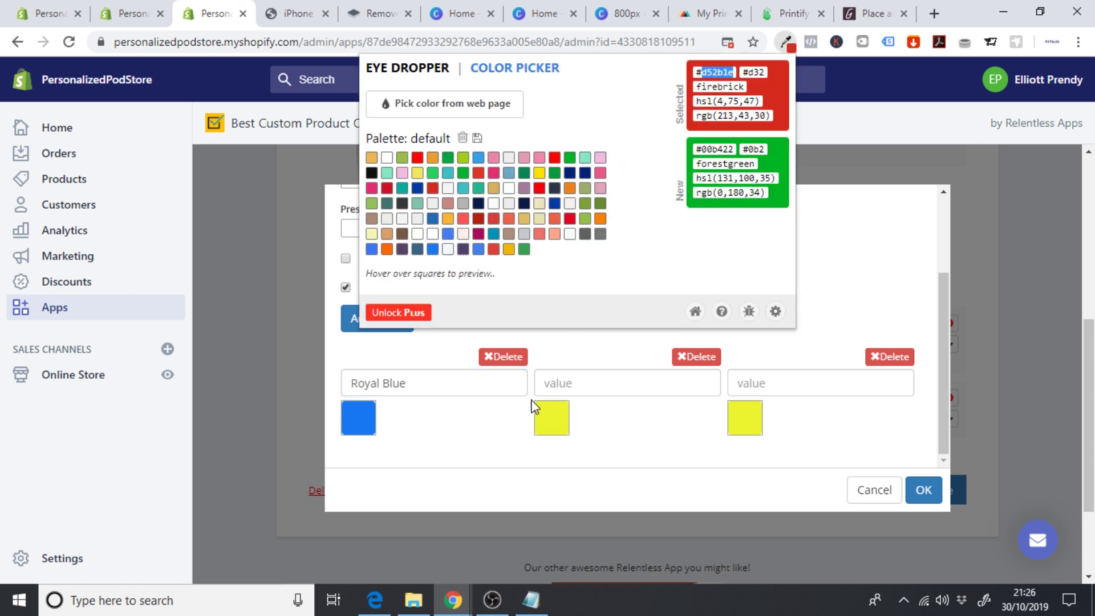
left_click(553, 424)
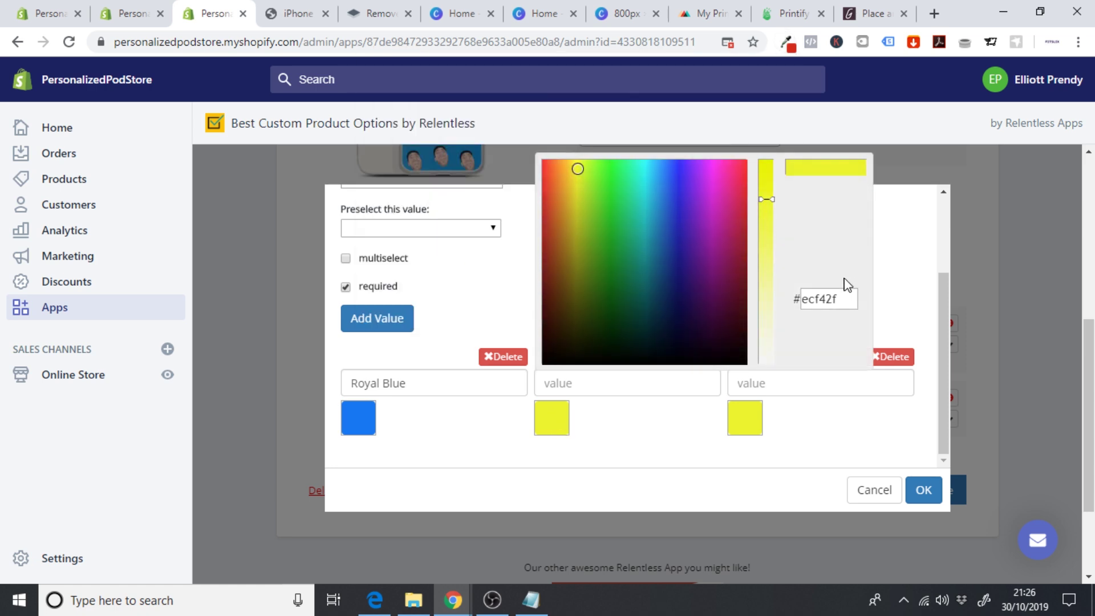
double_click(822, 299)
key("ctrl+v")
left_click(588, 379)
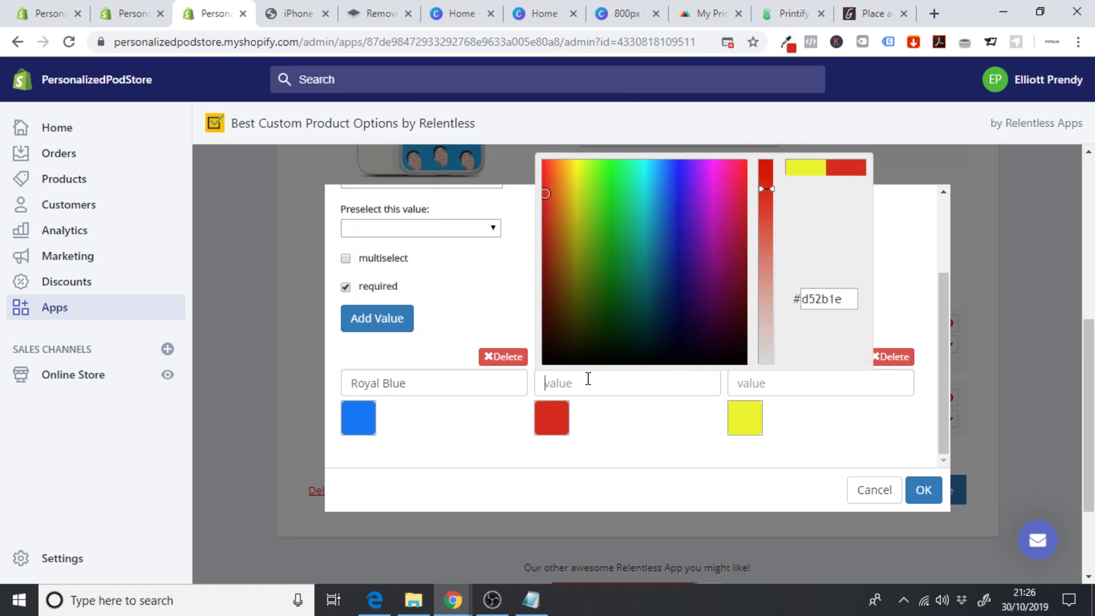
type("Re")
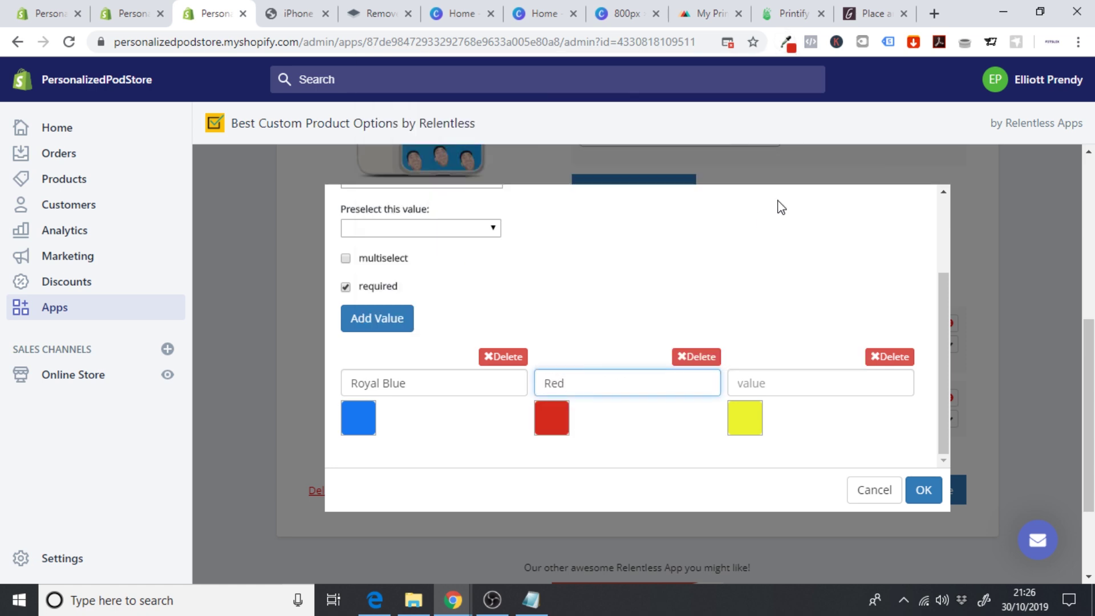
type("d")
- Set the third swatch to #f4b705 named Gold, then confirm and save the option
left_click(789, 50)
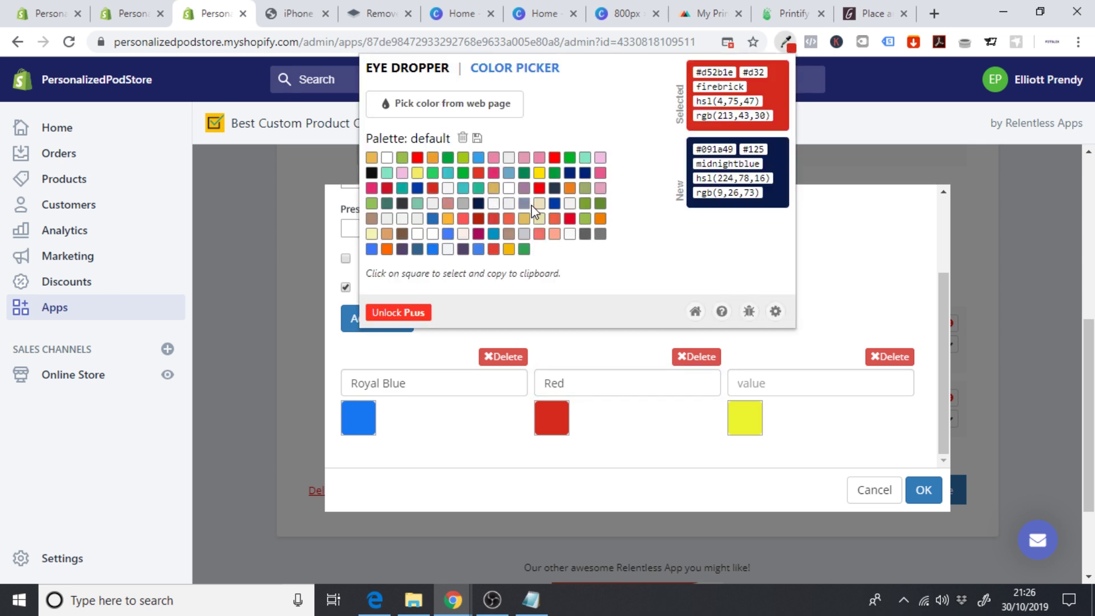
left_click(509, 249)
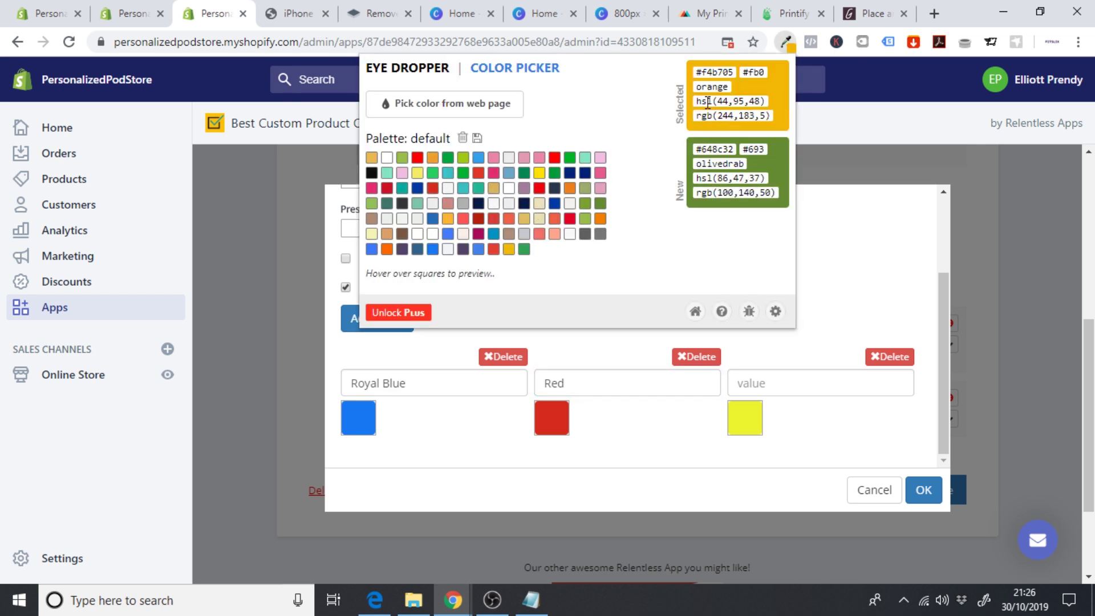
double_click(717, 73)
key("ctrl+c")
left_click(745, 418)
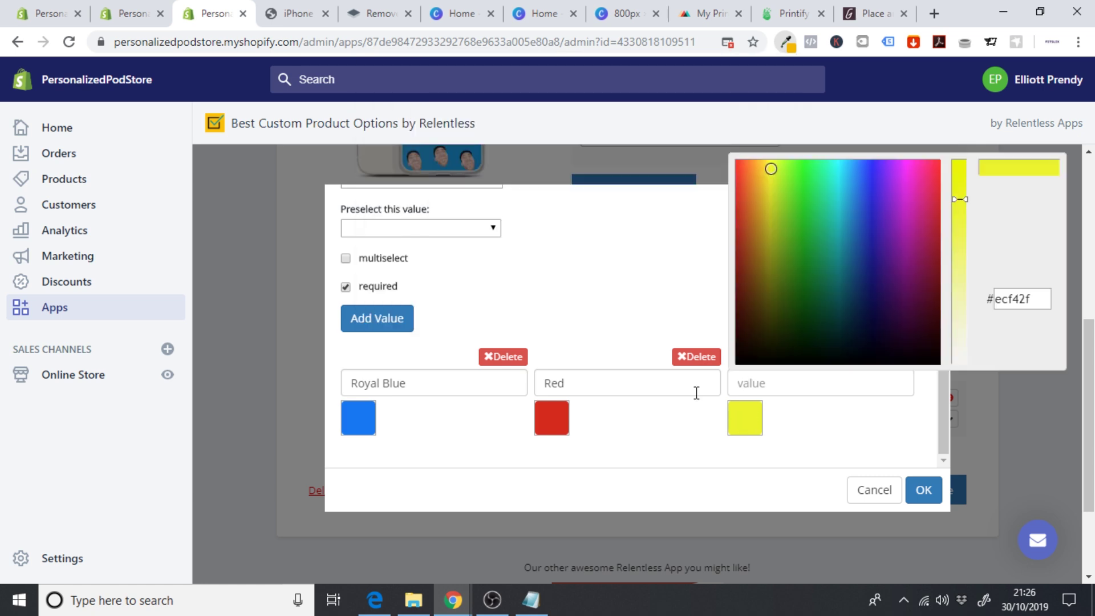
double_click(1027, 305)
key("ctrl+v")
left_click(839, 380)
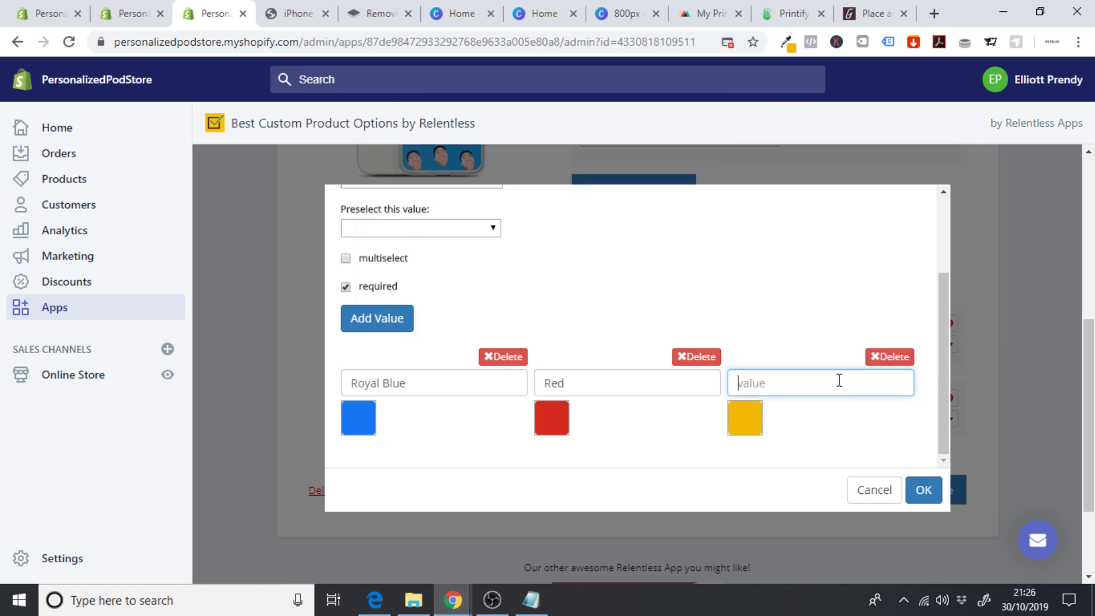
type("Gold")
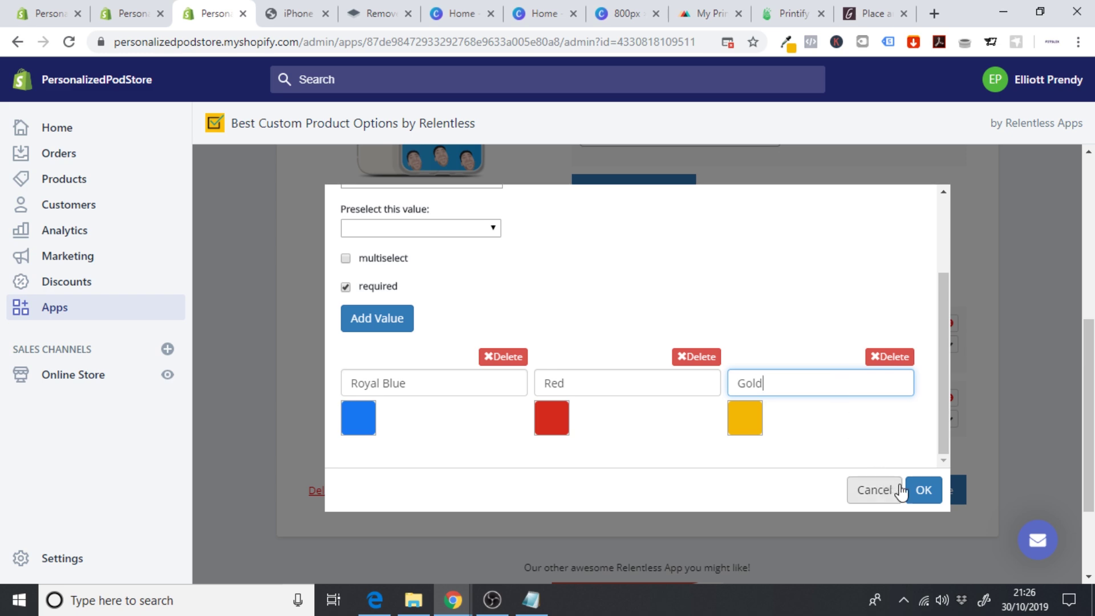
left_click(923, 489)
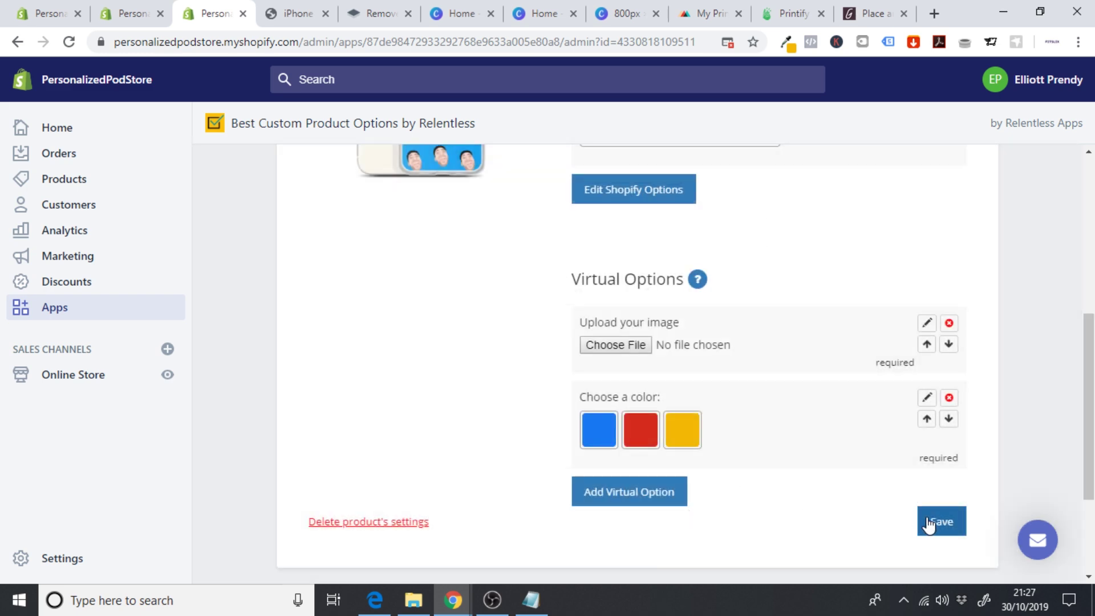
left_click(951, 523)
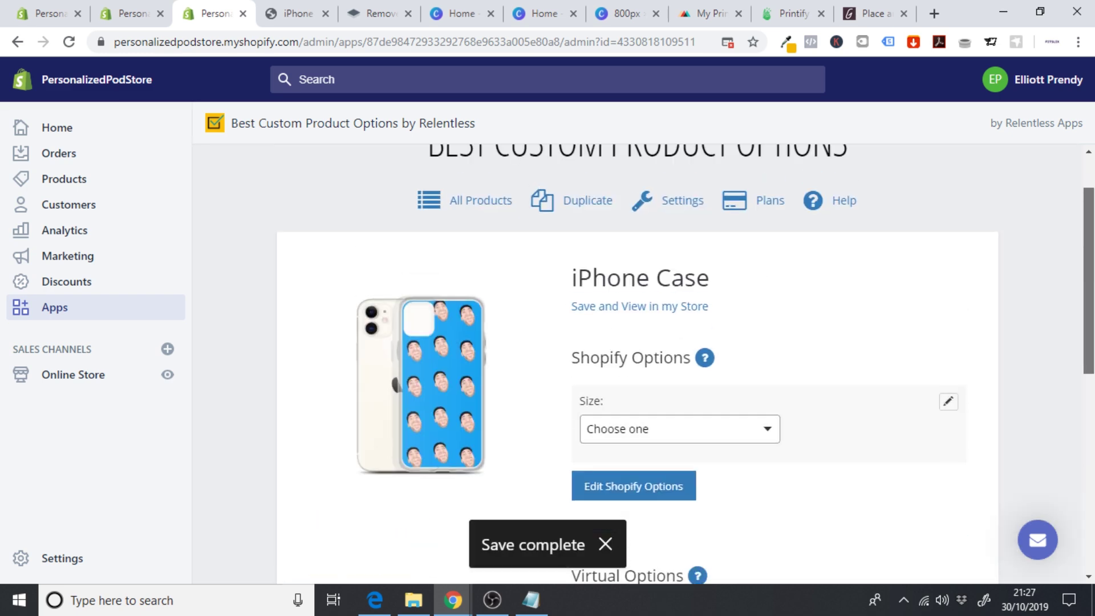
- Preview the iPhone Case in the store and select the iPhone 7/8 size
scroll(716, 473, "down", 2)
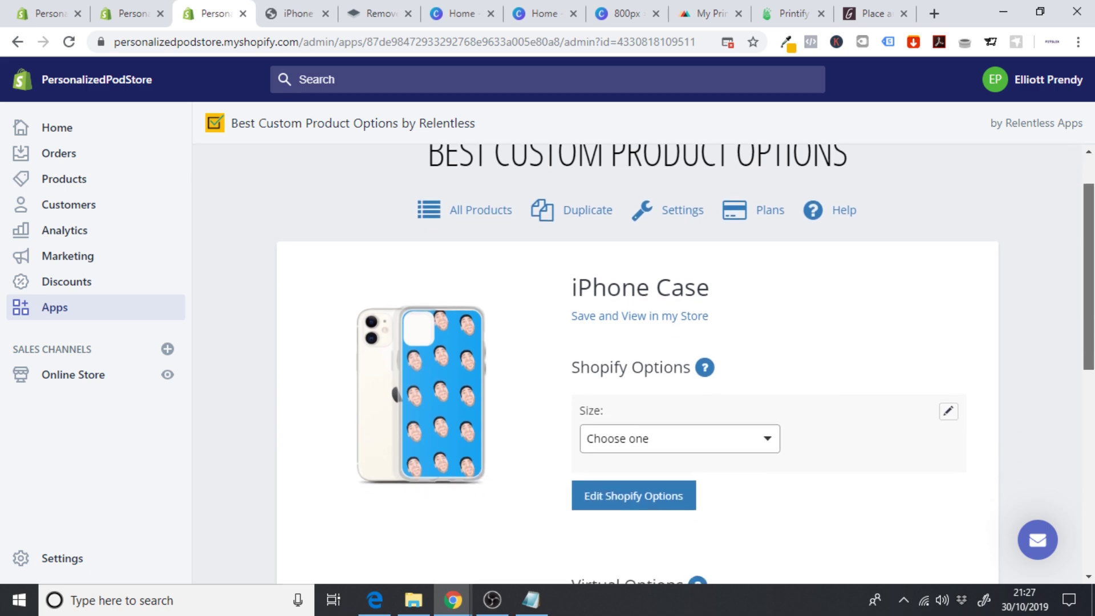
left_click(643, 457)
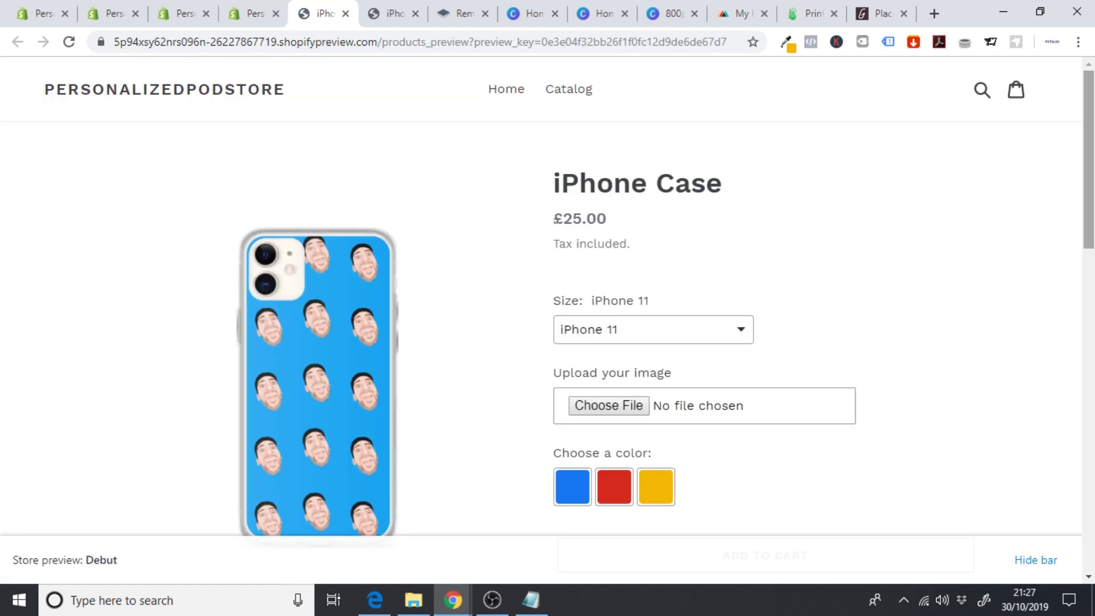
scroll(895, 228, "down", 3)
left_click(628, 159)
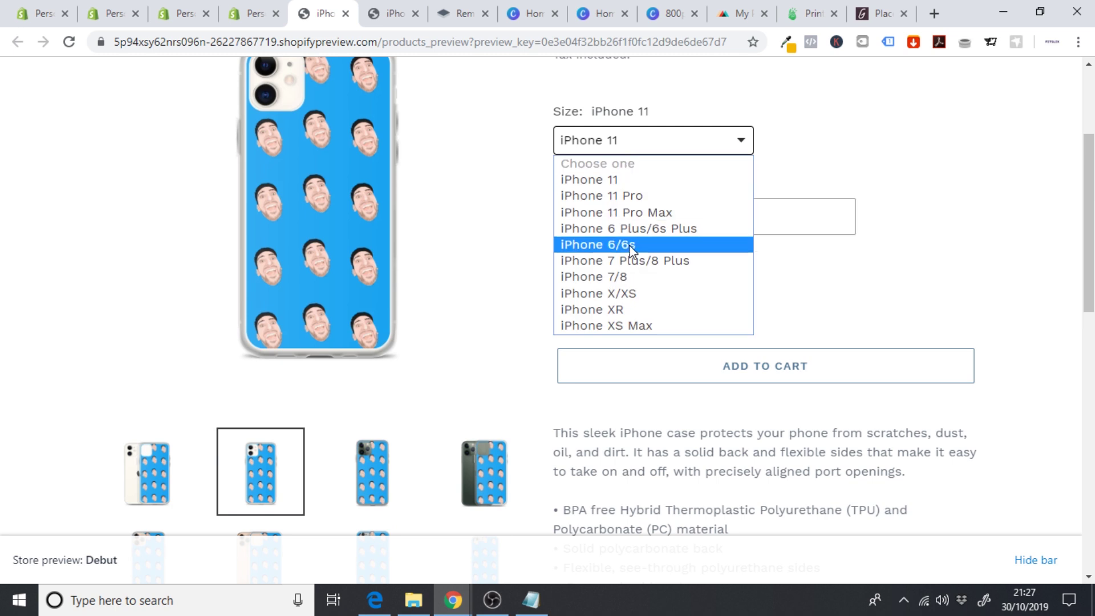
left_click(629, 244)
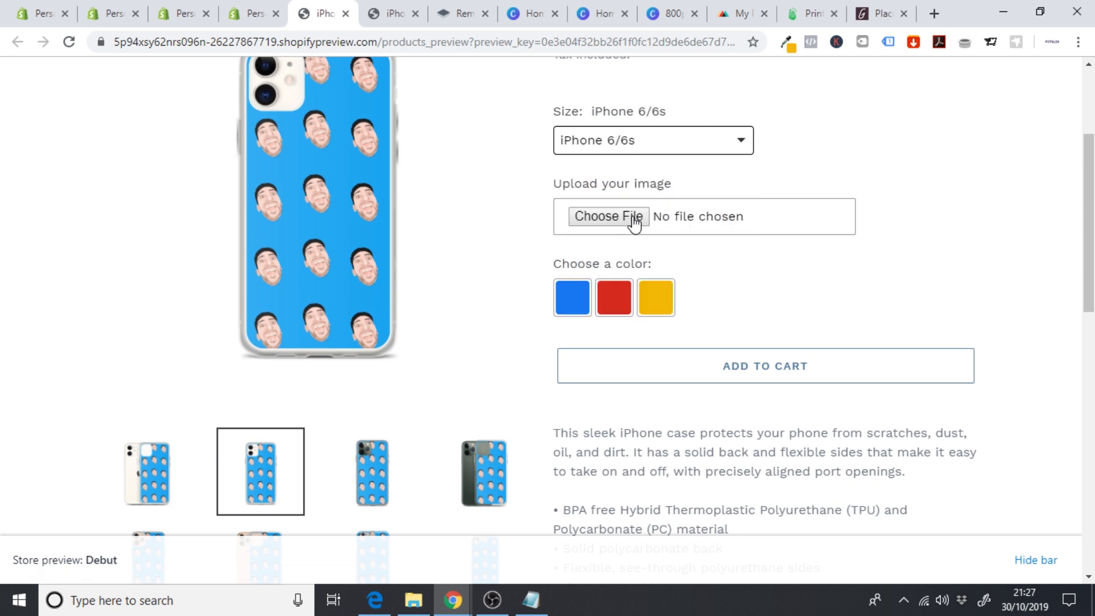
left_click(646, 158)
left_click(635, 276)
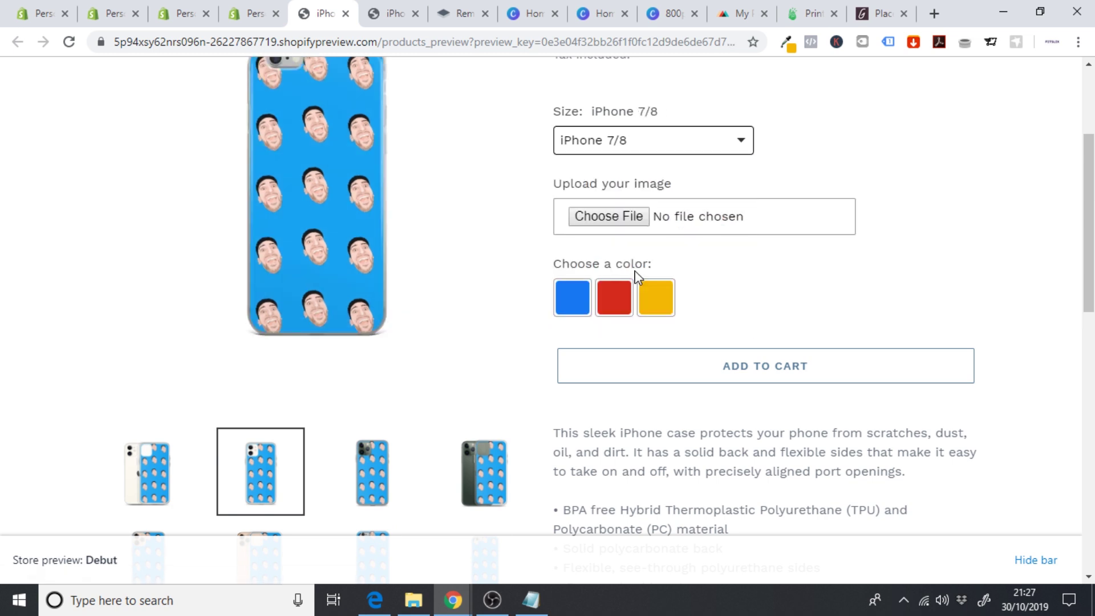
- Try the Royal Blue, Red and Gold swatches to confirm the colour label changes
left_click(578, 299)
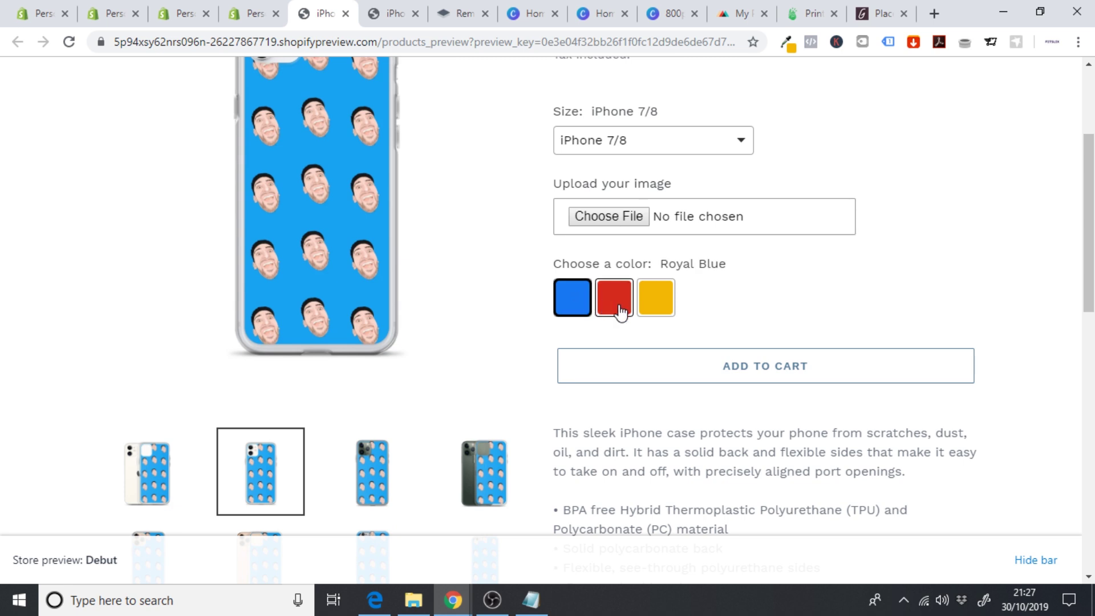
left_click(610, 302)
left_click(654, 301)
left_click(591, 308)
left_click(622, 306)
scroll(905, 313, "up", 3)
scroll(920, 293, "up", 1)
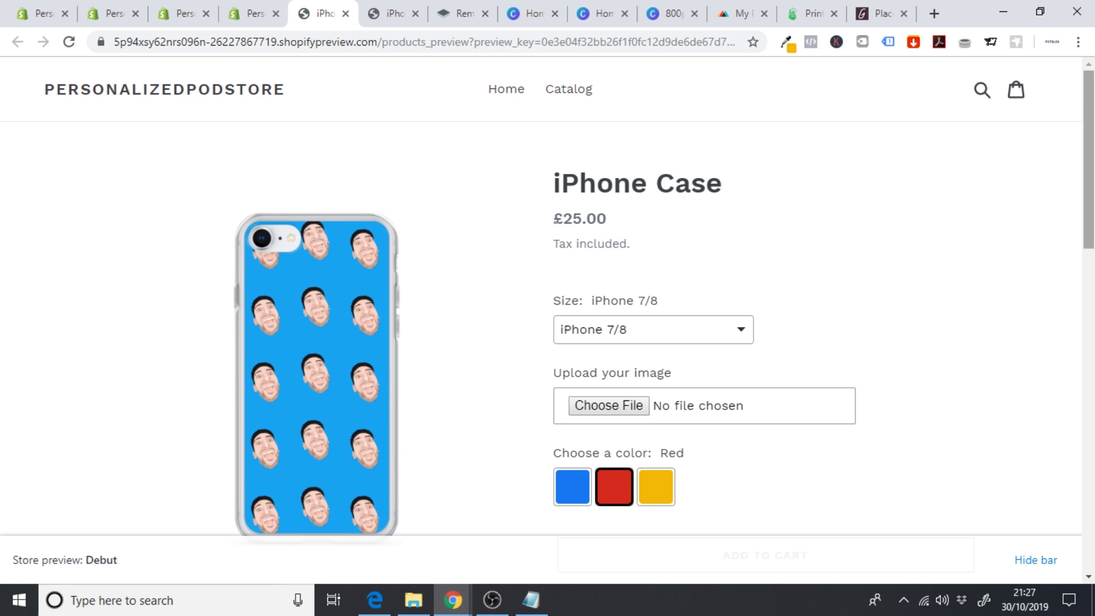
scroll(706, 423, "down", 2)
left_click(662, 414)
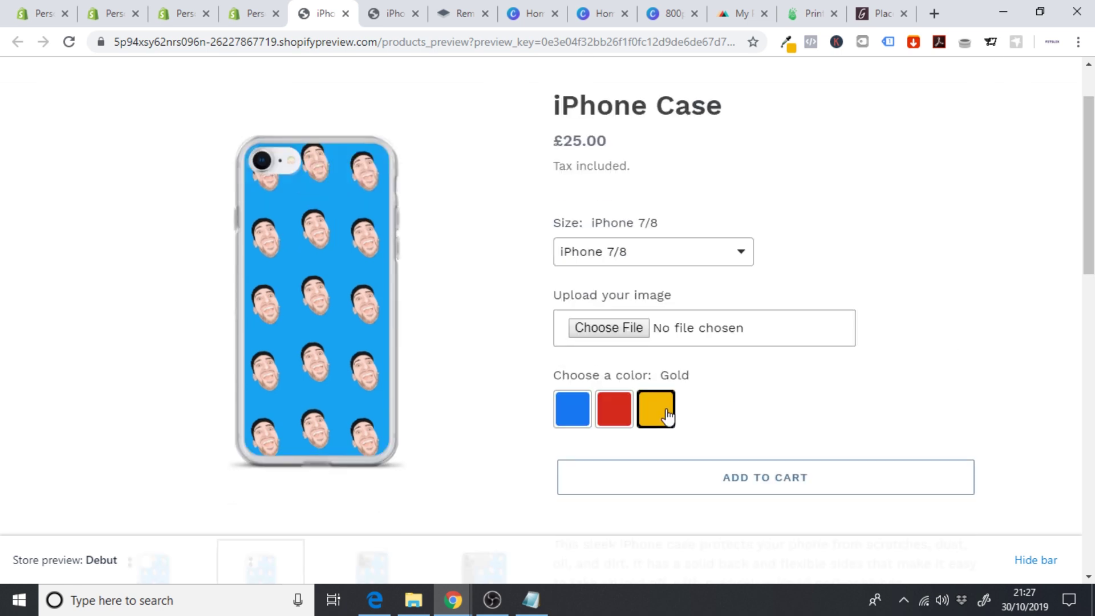
left_click(578, 415)
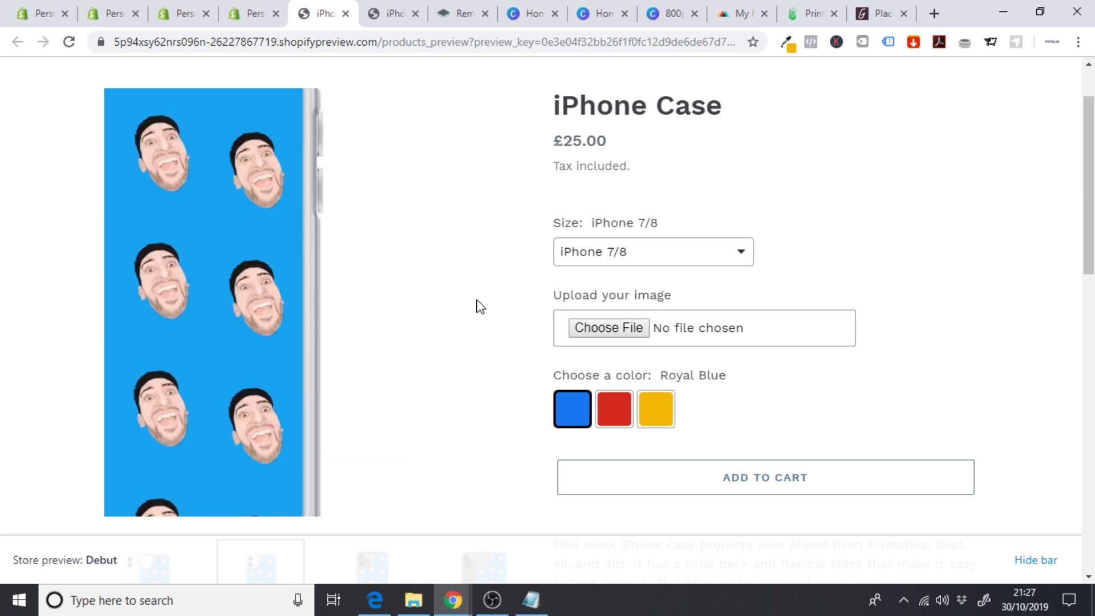
- Search the App Store for 'printify' and add Printify: Print on Demand to the store
left_click(177, 12)
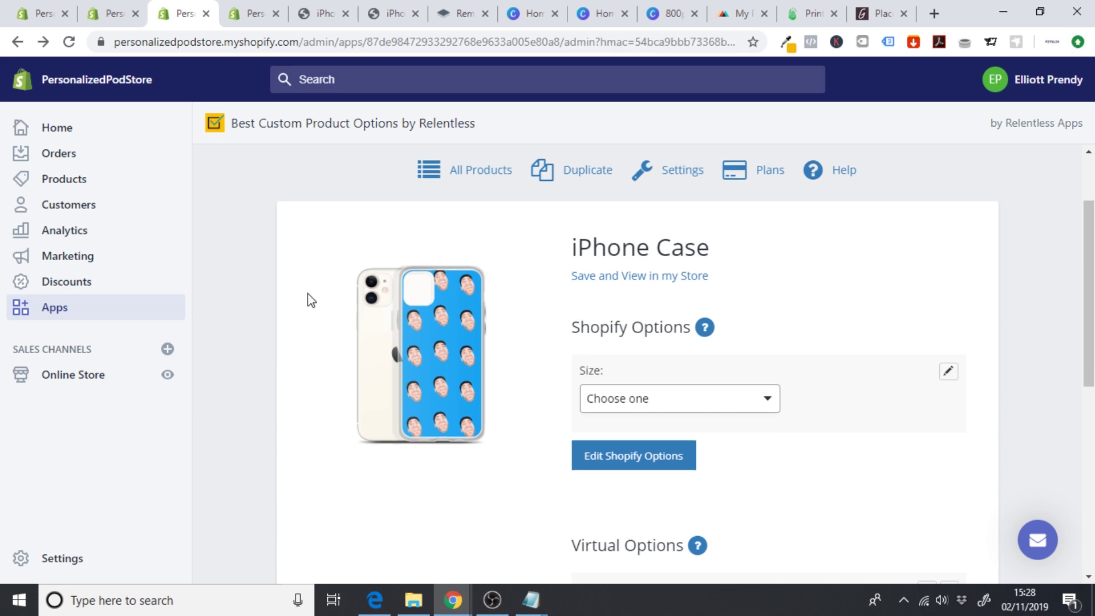
left_click(53, 318)
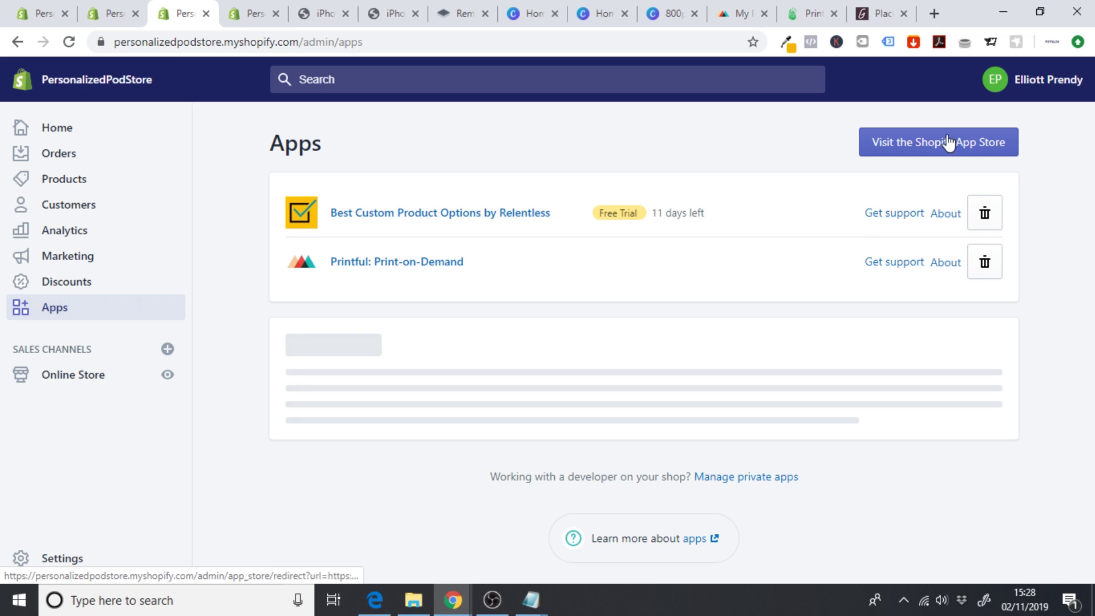
left_click(924, 145)
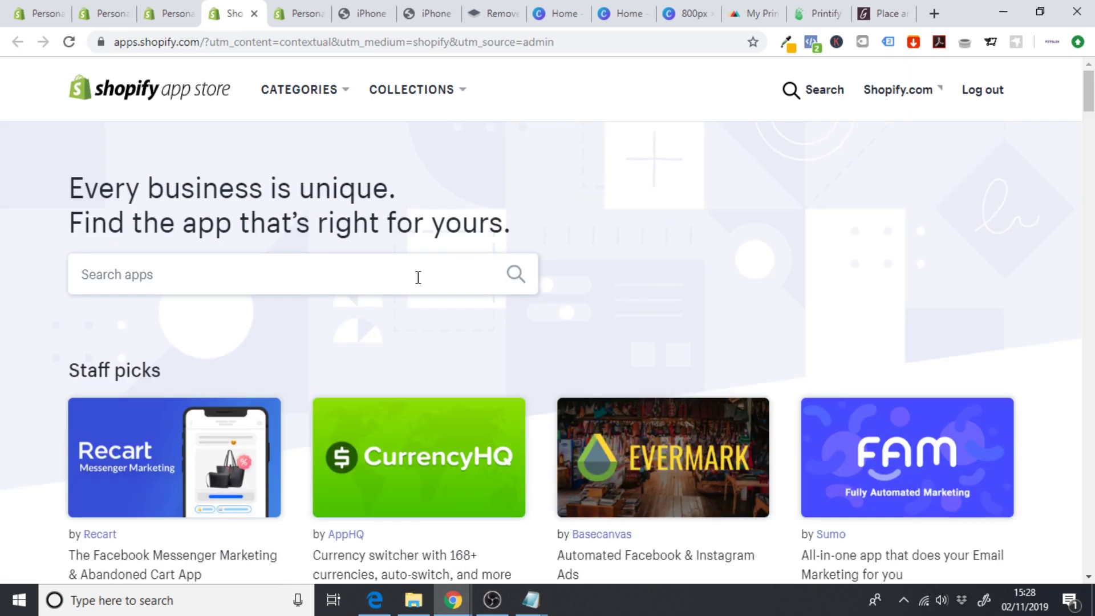
left_click(418, 278)
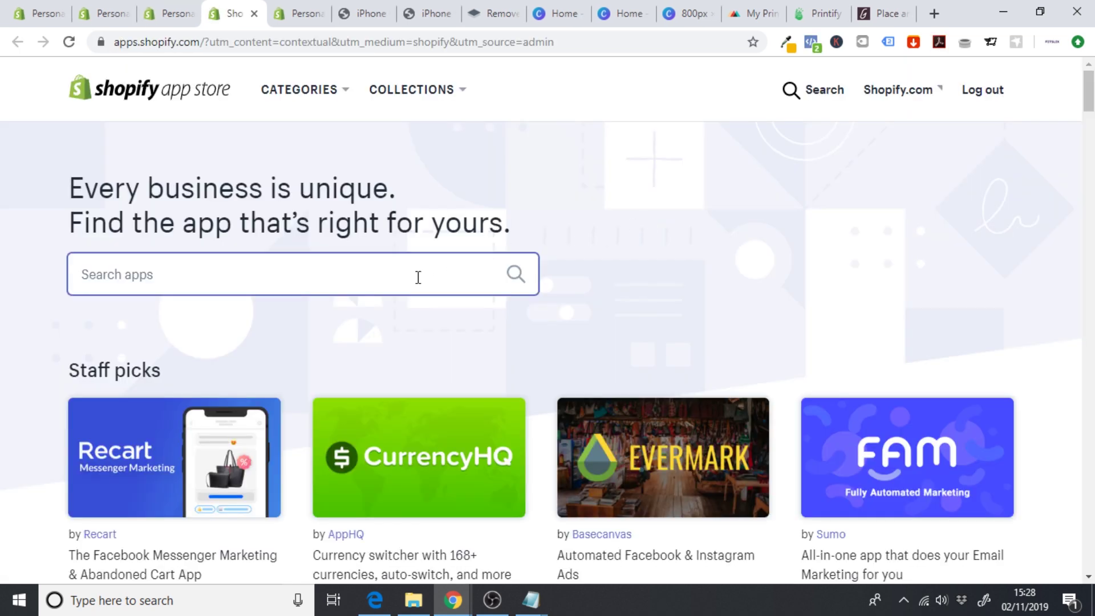
type("printi")
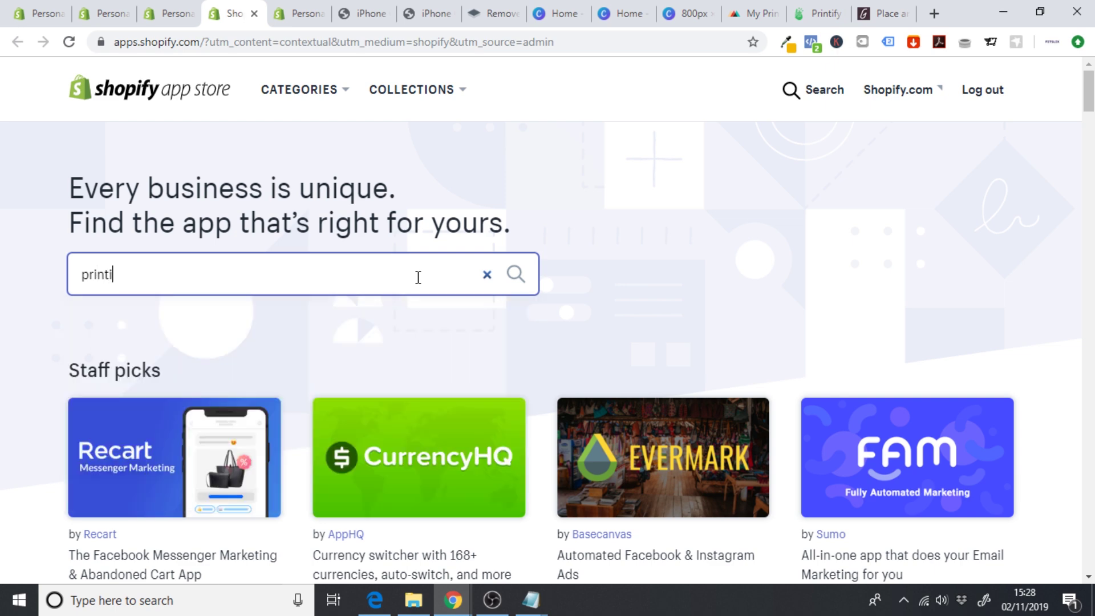
type("fy")
key("Return")
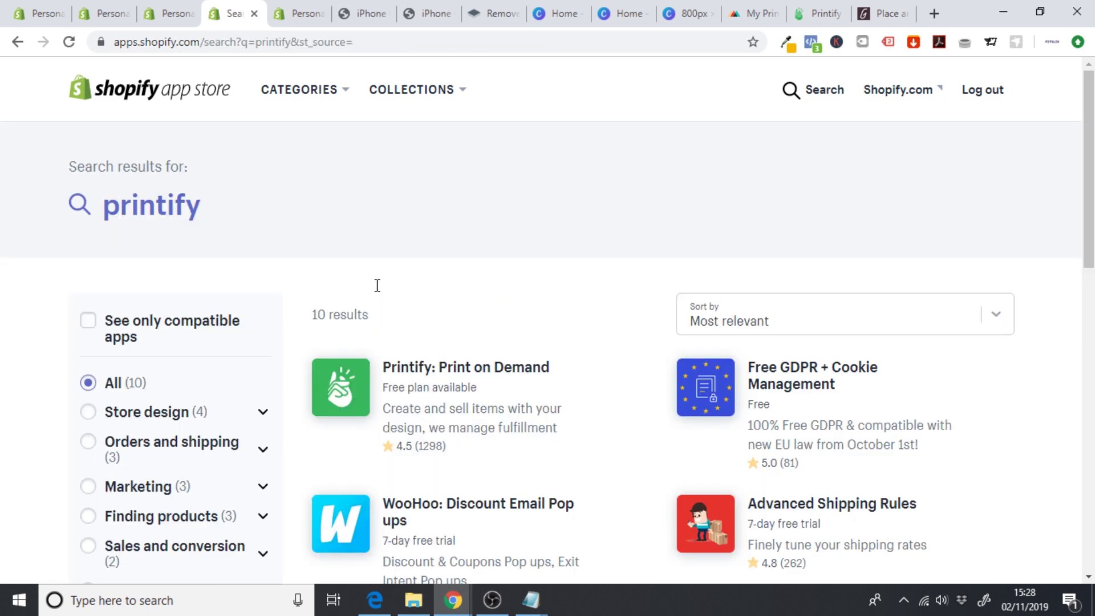
left_click(445, 372)
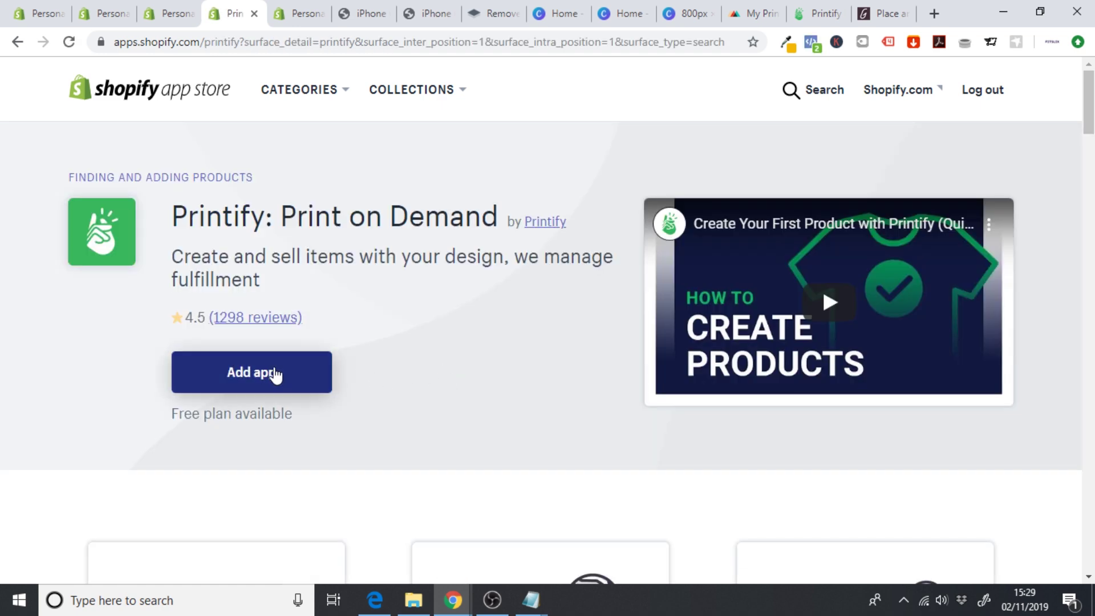
left_click(276, 375)
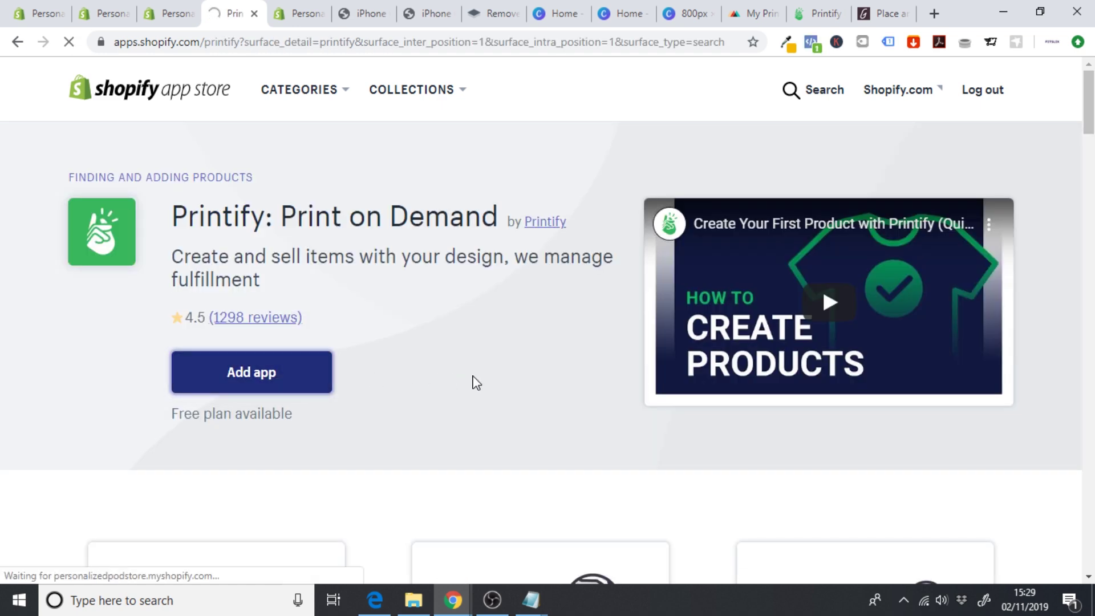
scroll(877, 276, "down", 2)
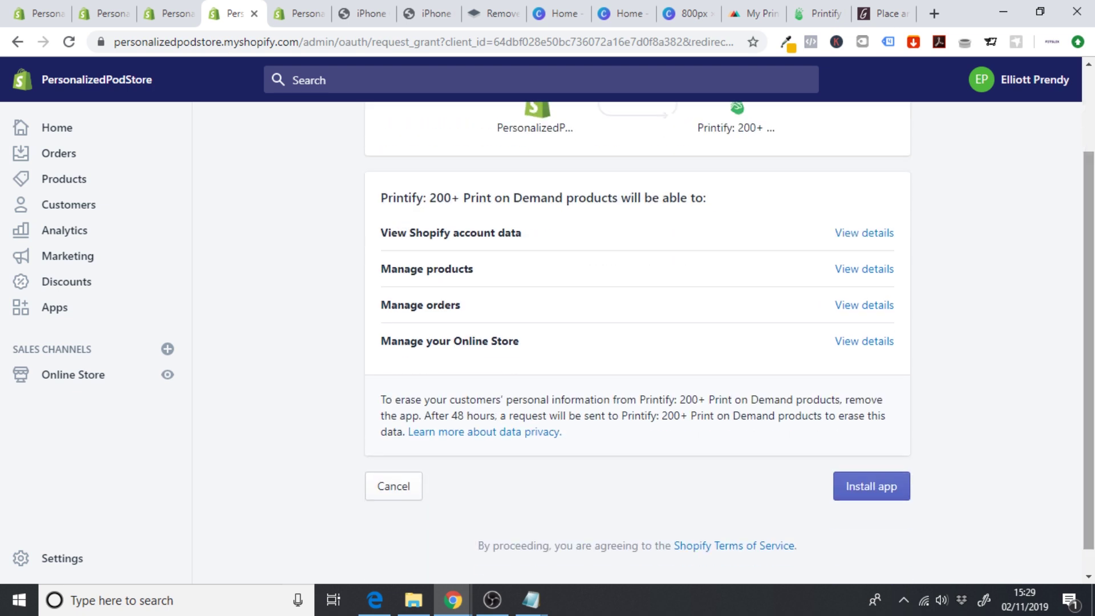
- Install Printify and sign in with the existing Printify account credentials
left_click(878, 489)
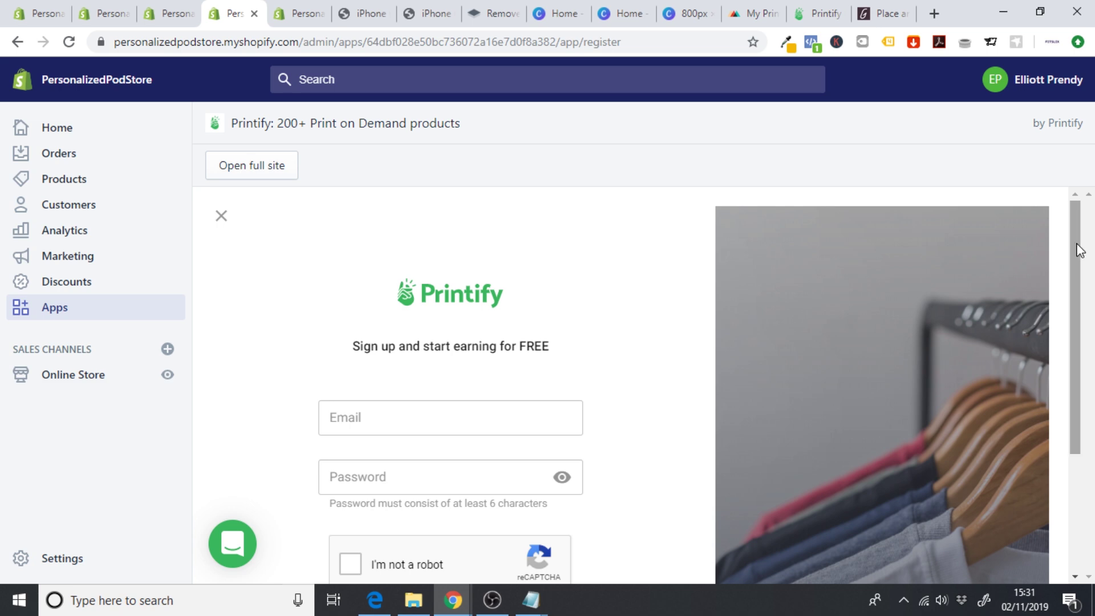
left_click_drag(1076, 245, 1059, 379)
left_click(524, 565)
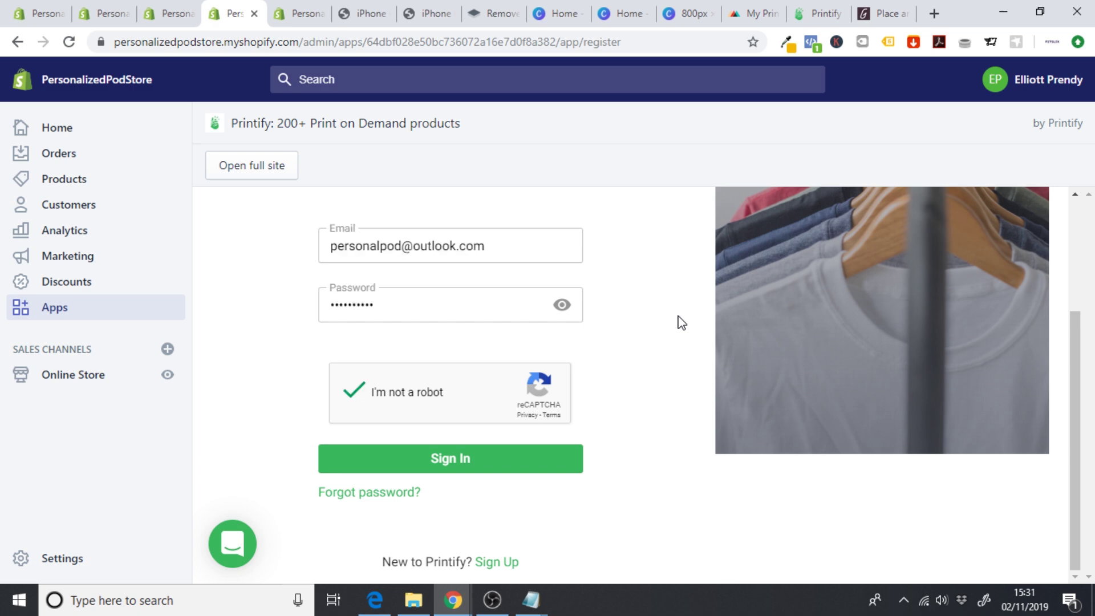
left_click(479, 458)
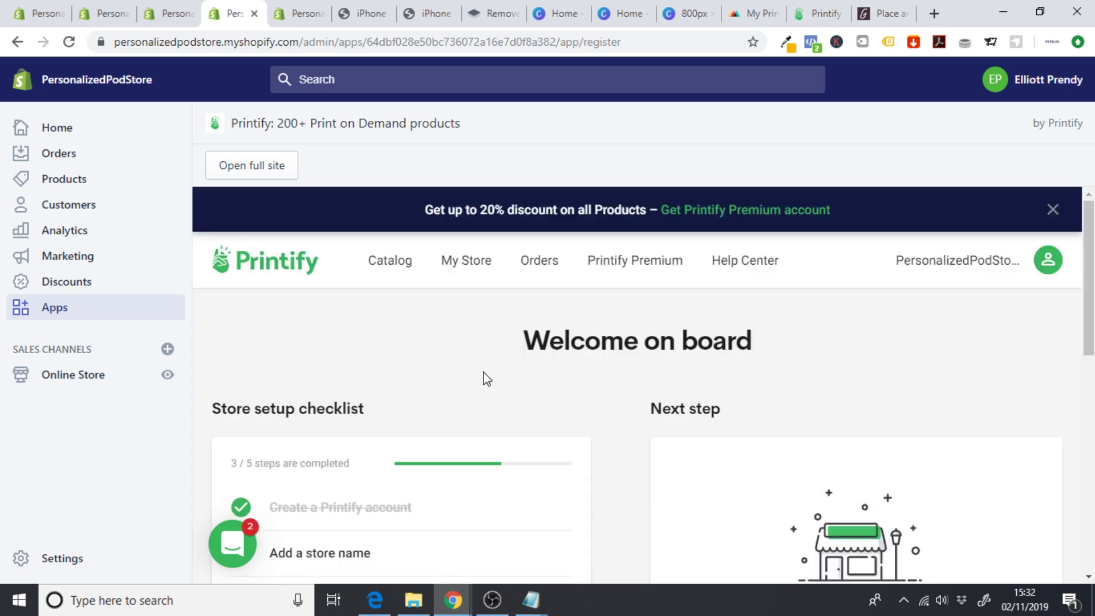
- Open the checklist's store-name item and check the Store name field shows PersonalizedPodStore
scroll(643, 411, "down", 3)
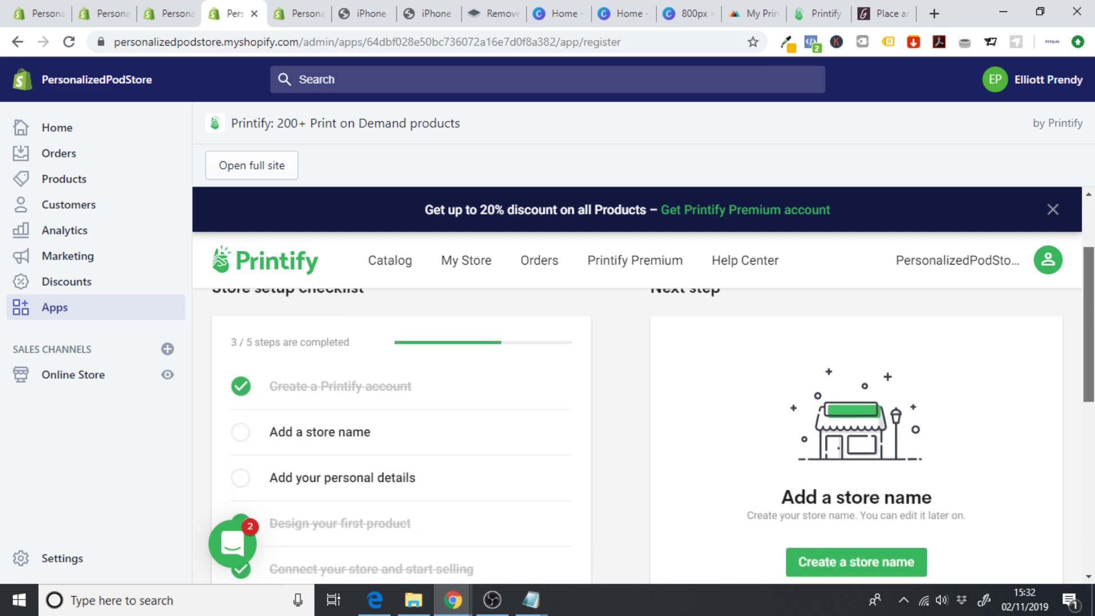
scroll(520, 413, "down", 1)
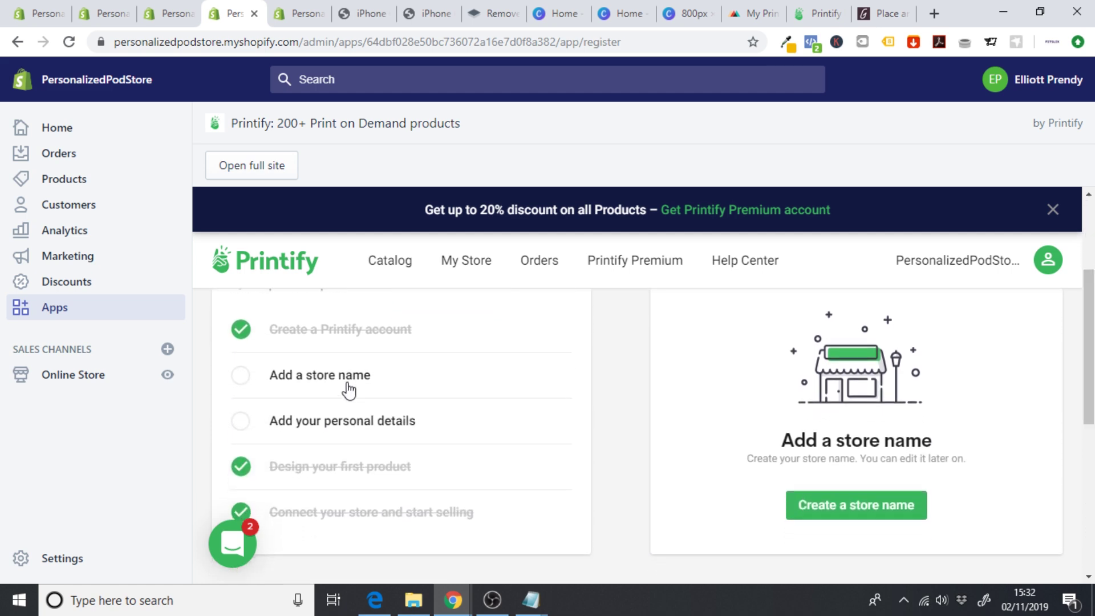
left_click(293, 380)
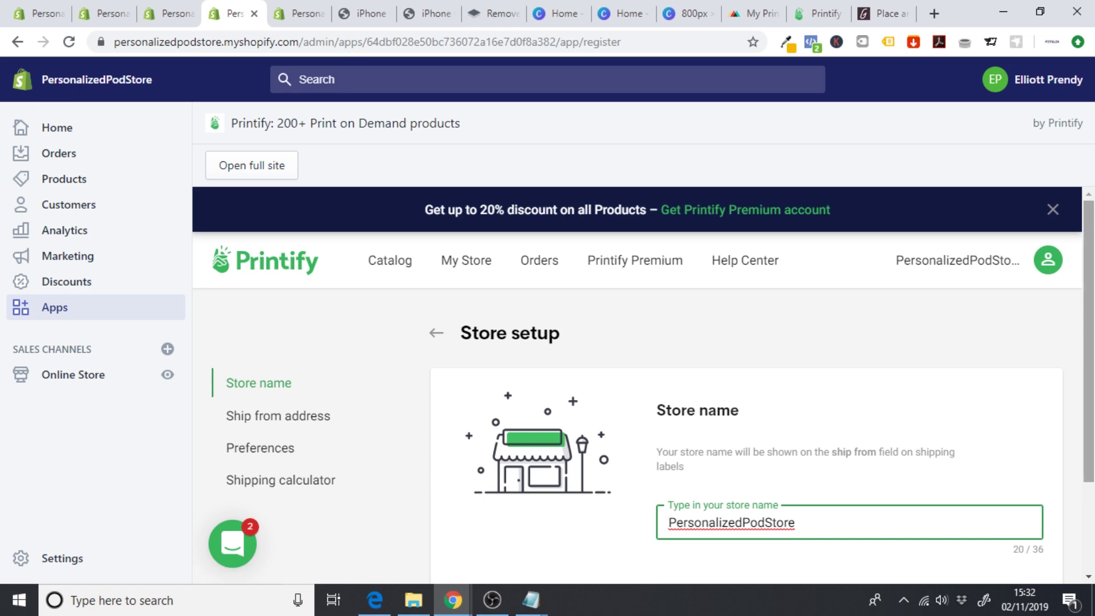
scroll(818, 442, "down", 2)
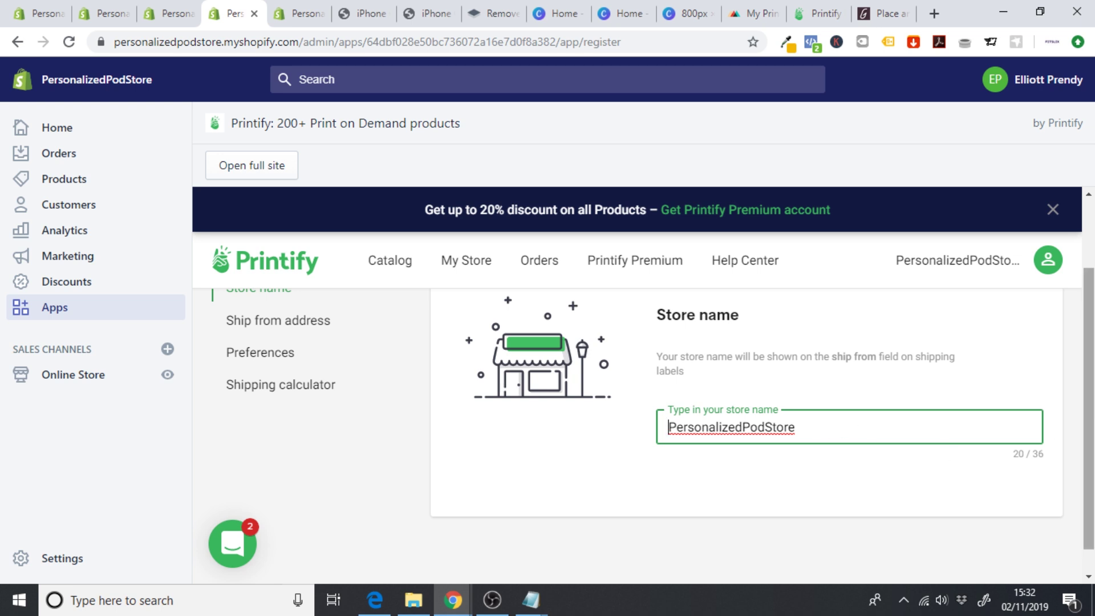
left_click_drag(1090, 453, 628, 433)
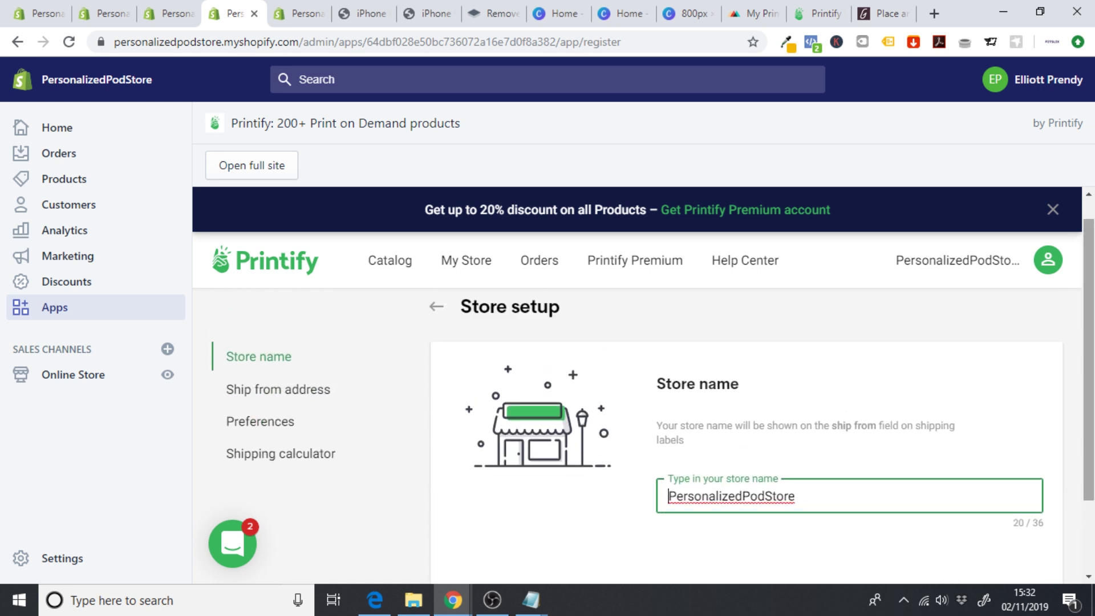
- In Ship from address, try a custom US return address, then revert to Printify default
left_click(262, 408)
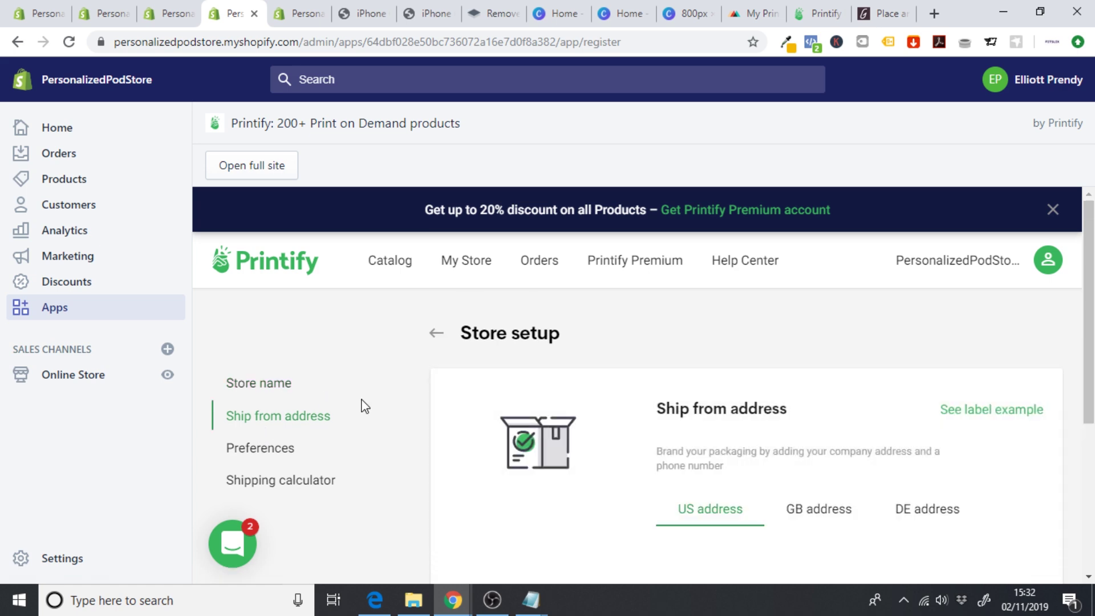
left_click_drag(1090, 313, 1090, 391)
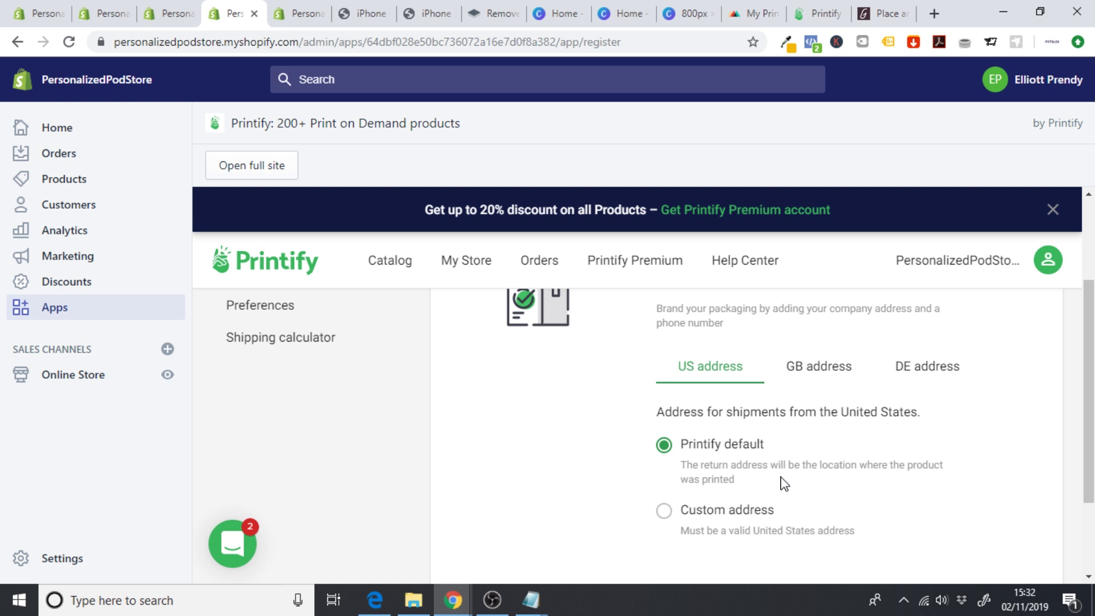
scroll(838, 469, "down", 2)
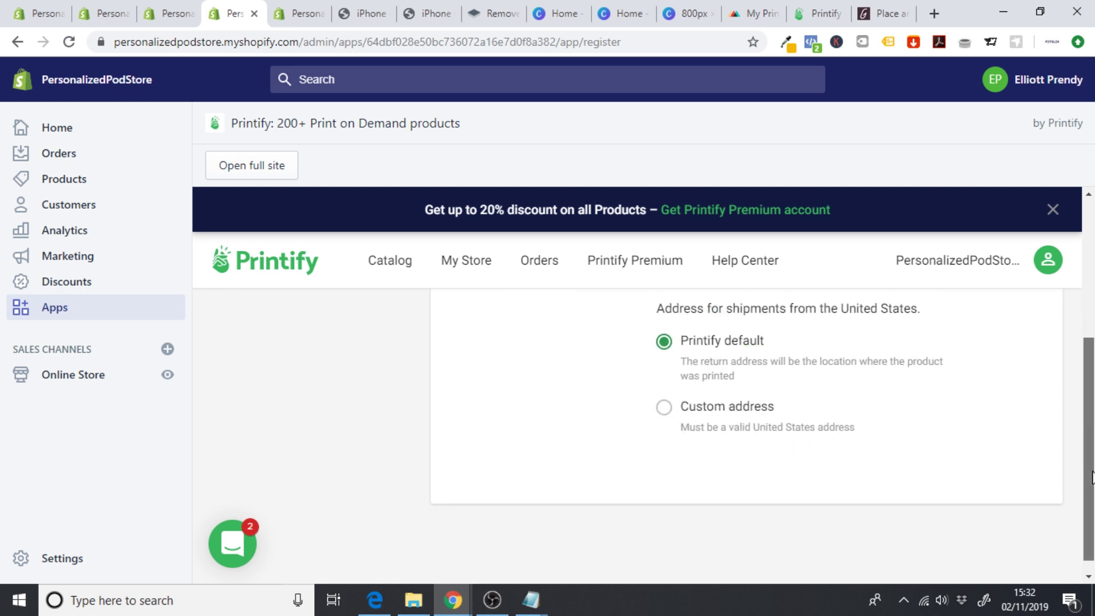
left_click(664, 399)
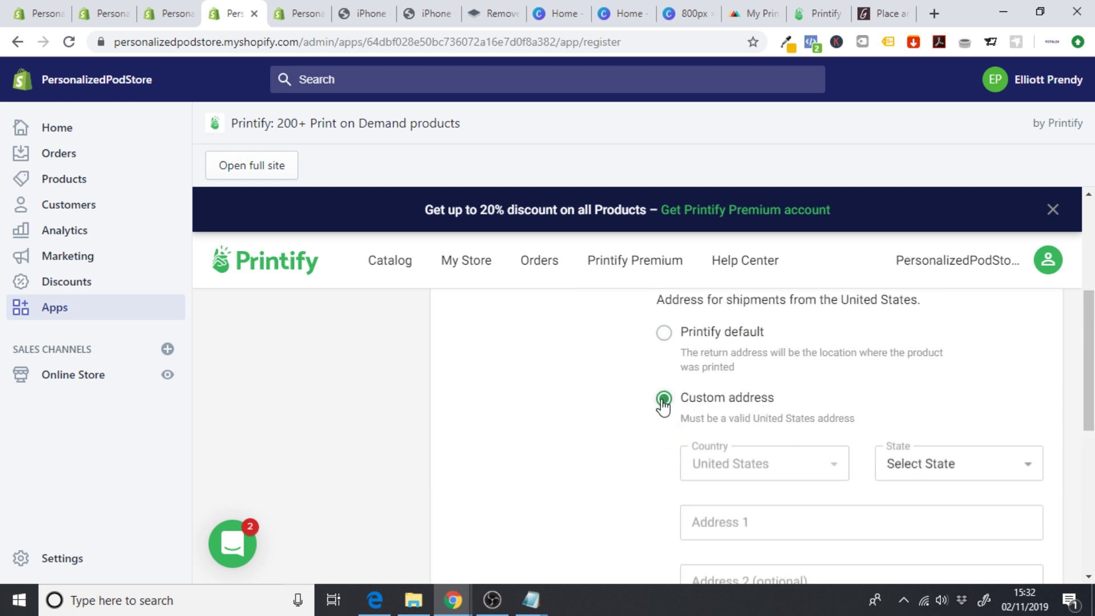
left_click(664, 336)
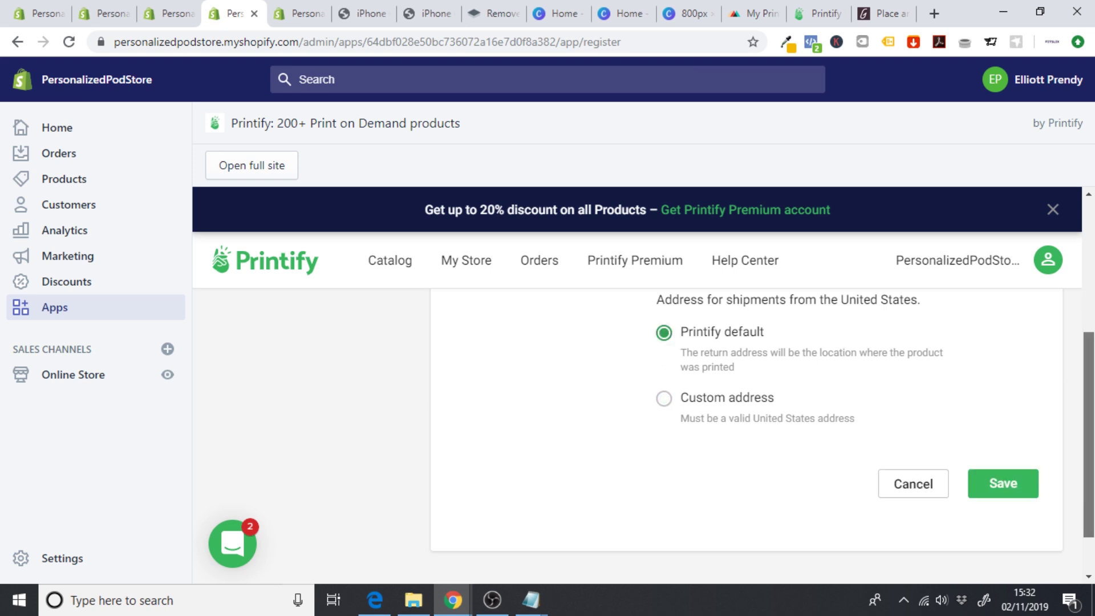
scroll(664, 340, "up", 2)
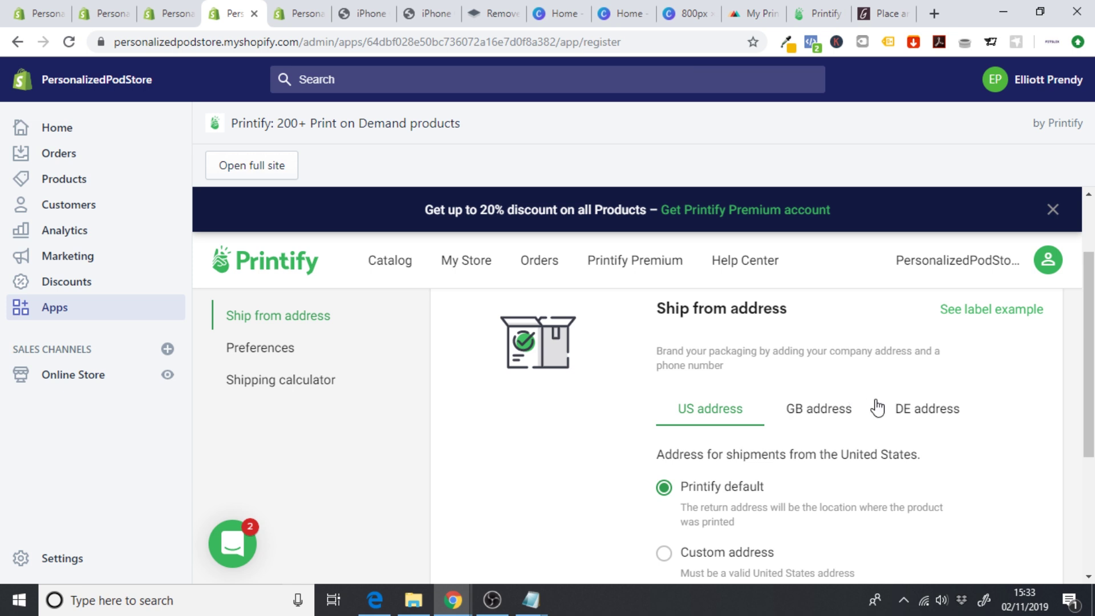
- Go back from Store setup to Printify's My Store page and scroll to its empty-store message
scroll(1087, 343, "up", 2)
scroll(485, 352, "up", 1)
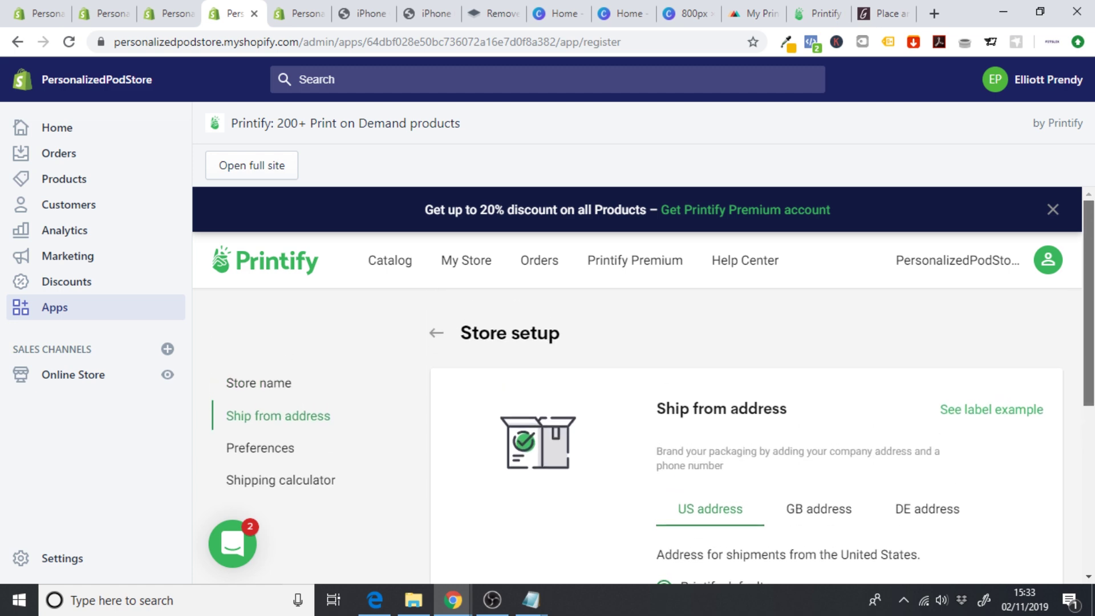
left_click(434, 334)
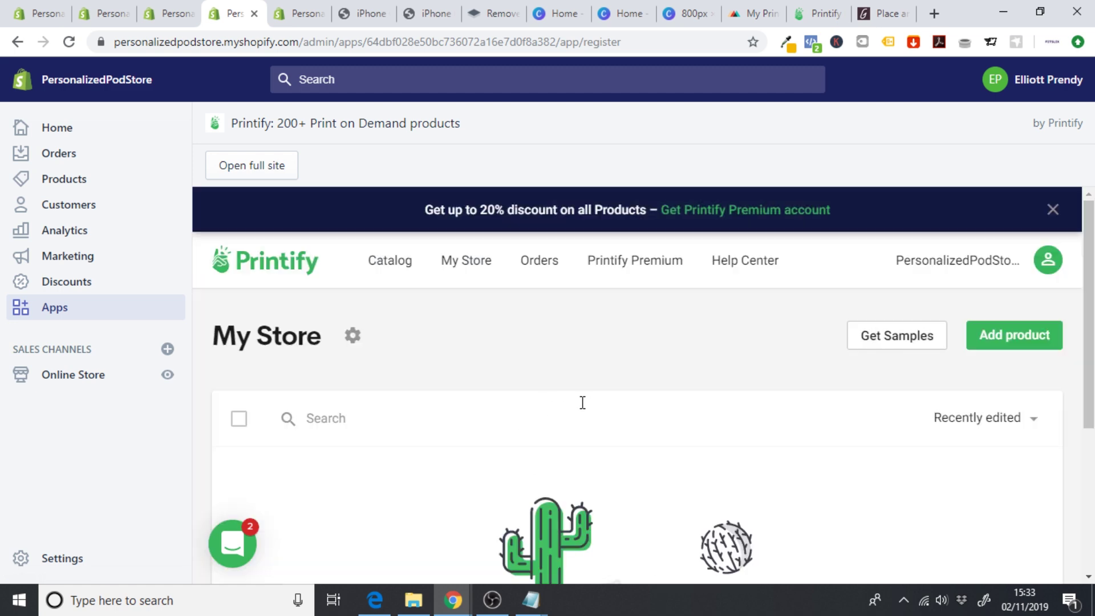
scroll(682, 396, "down", 3)
scroll(719, 467, "up", 2)
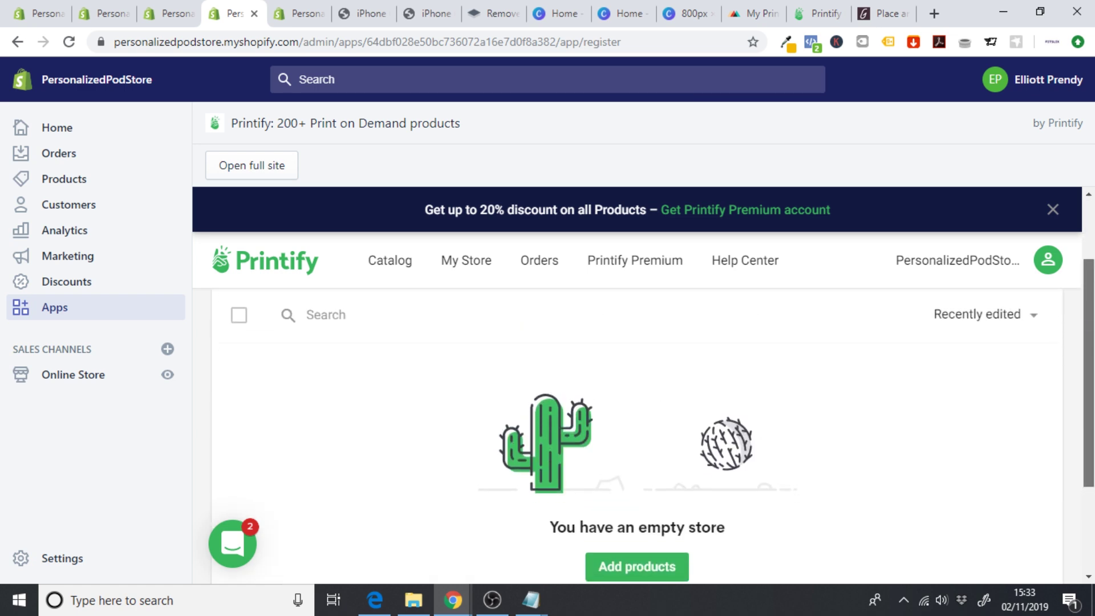
scroll(761, 539, "down", 2)
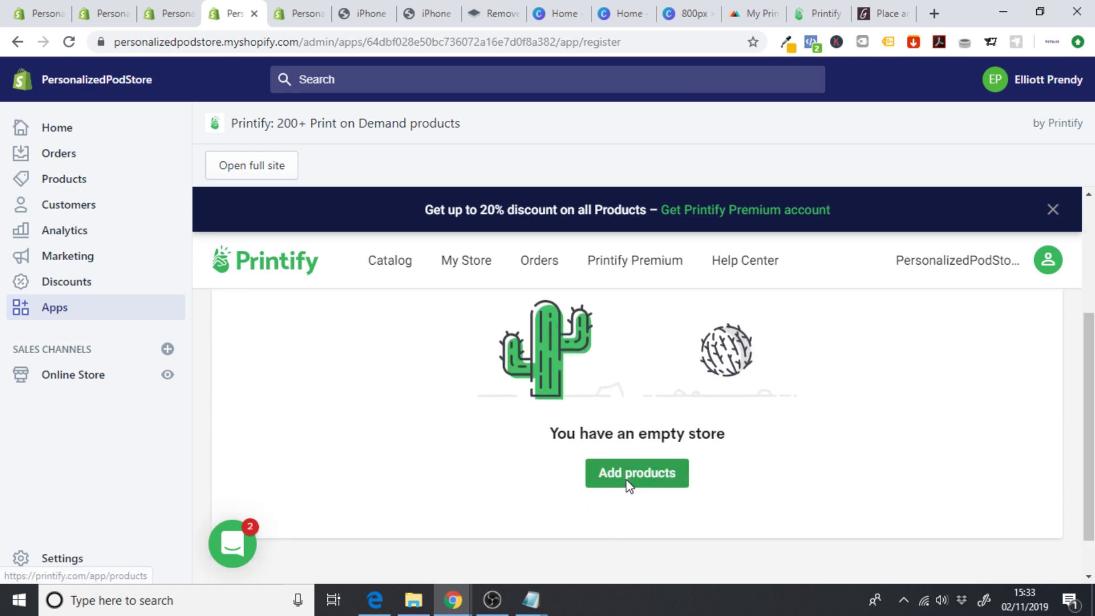
- Browse the Home & Living catalogue and start a Wall clock with SPOKE Custom Products
left_click(628, 481)
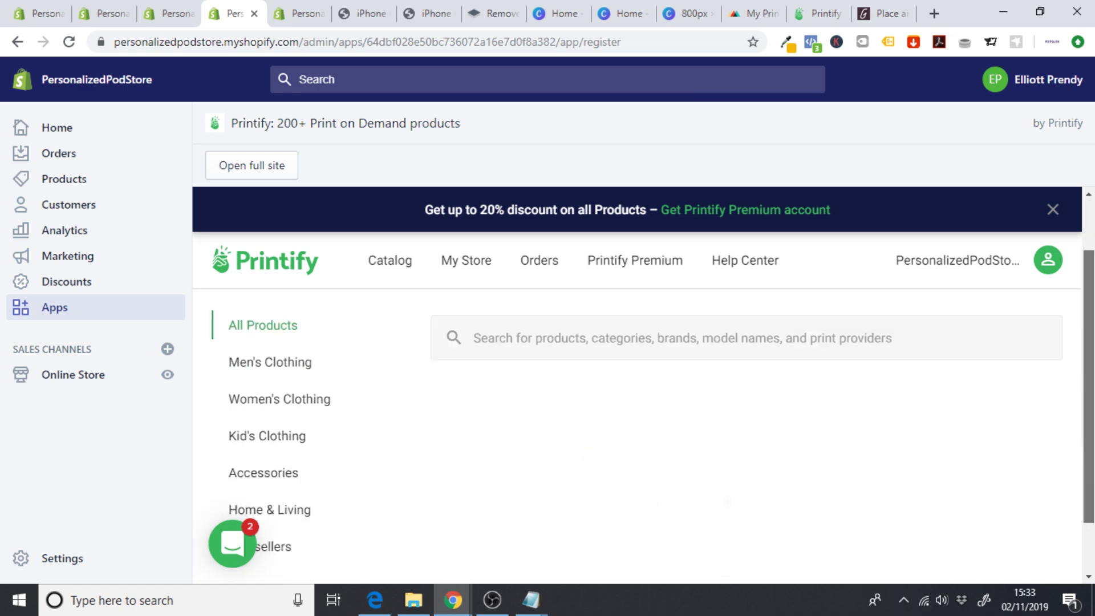
scroll(1093, 387, "down", 6)
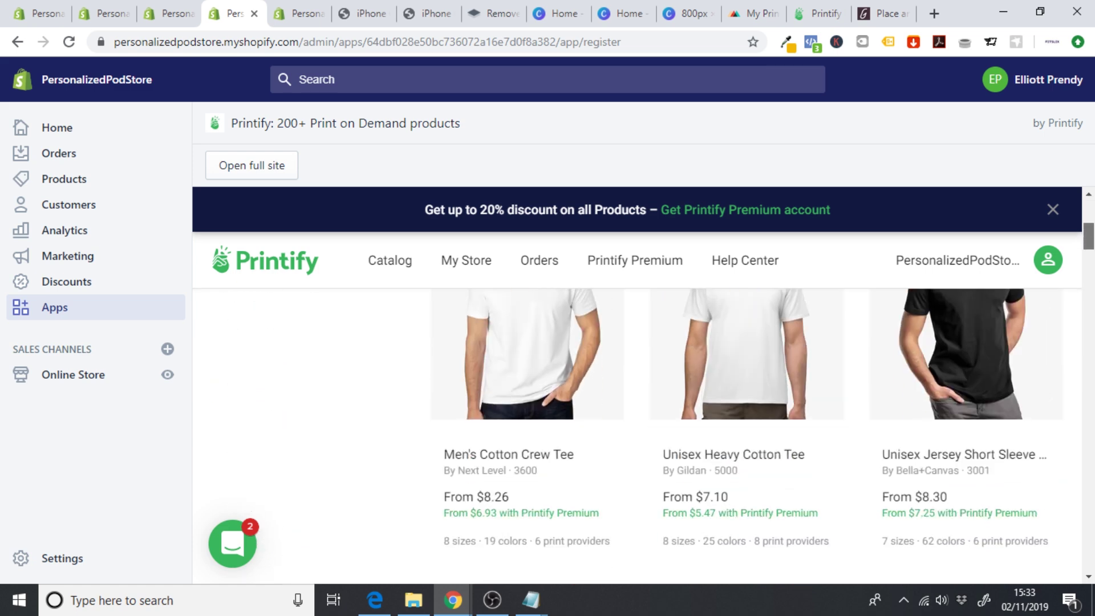
scroll(1094, 388, "up", 5)
scroll(1094, 387, "down", 1)
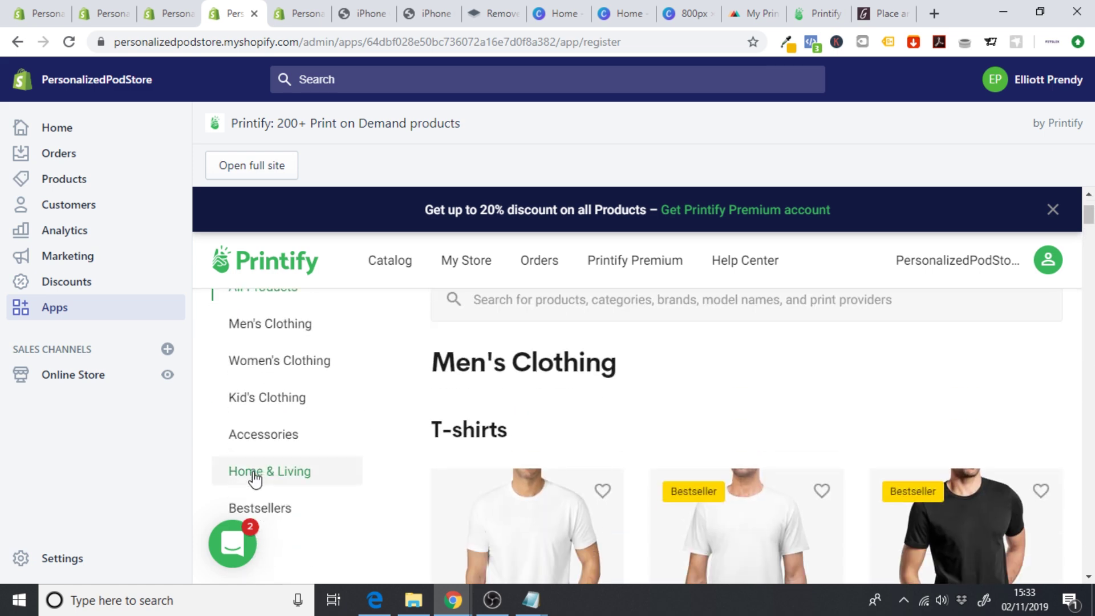
left_click(254, 474)
scroll(747, 434, "down", 10)
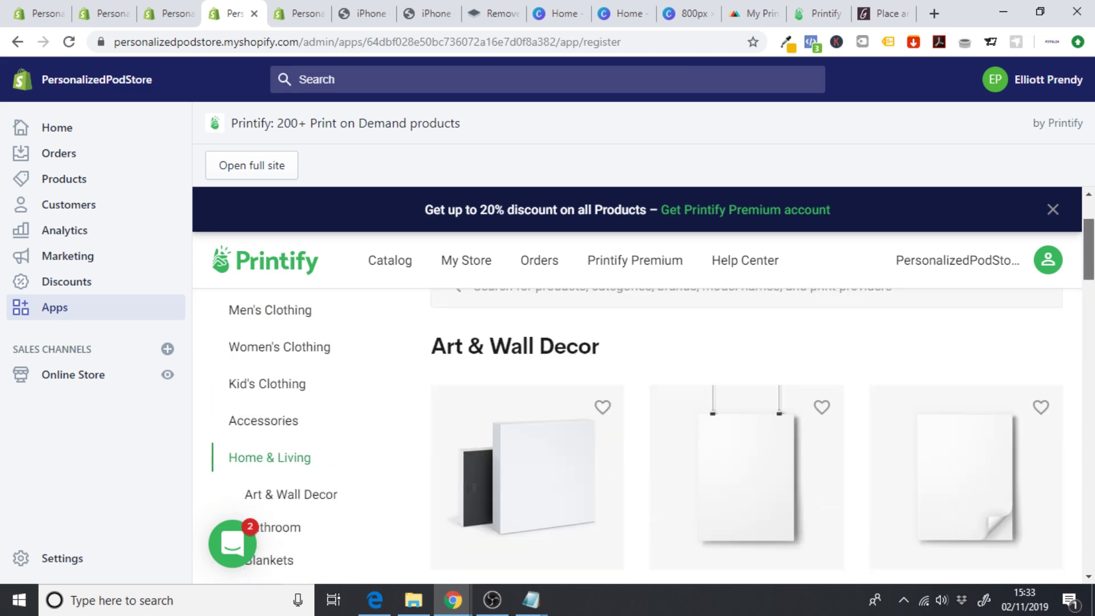
scroll(941, 428, "down", 2)
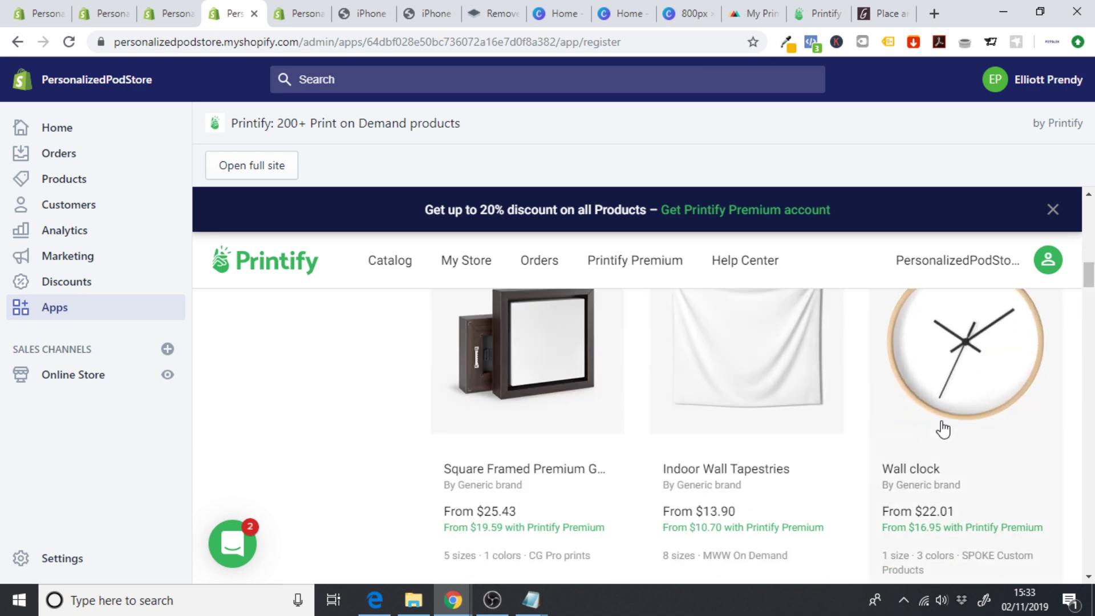
left_click(973, 368)
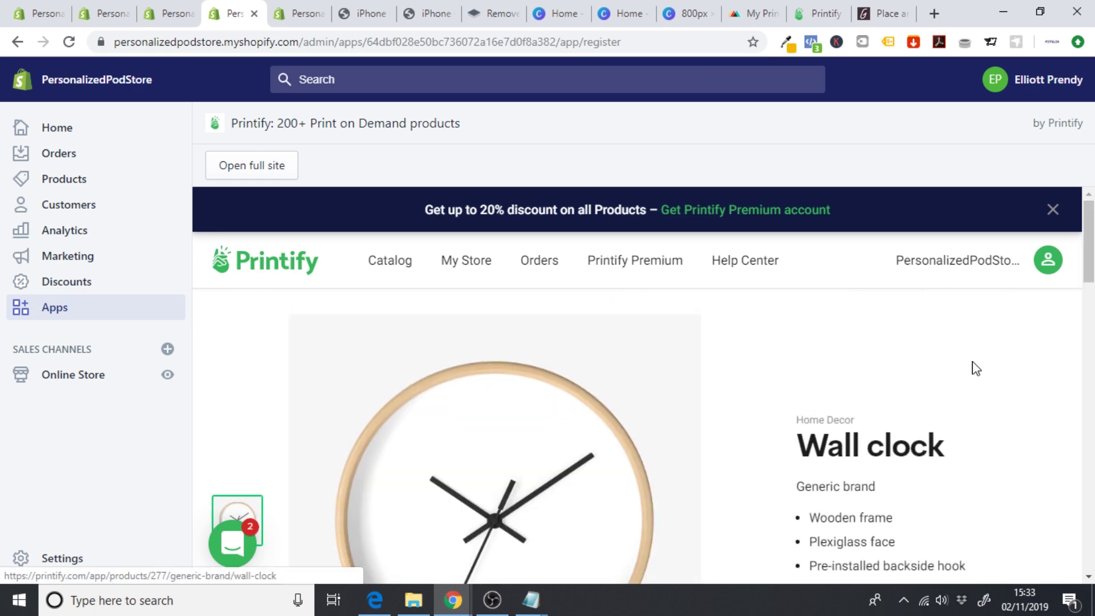
scroll(973, 368, "down", 6)
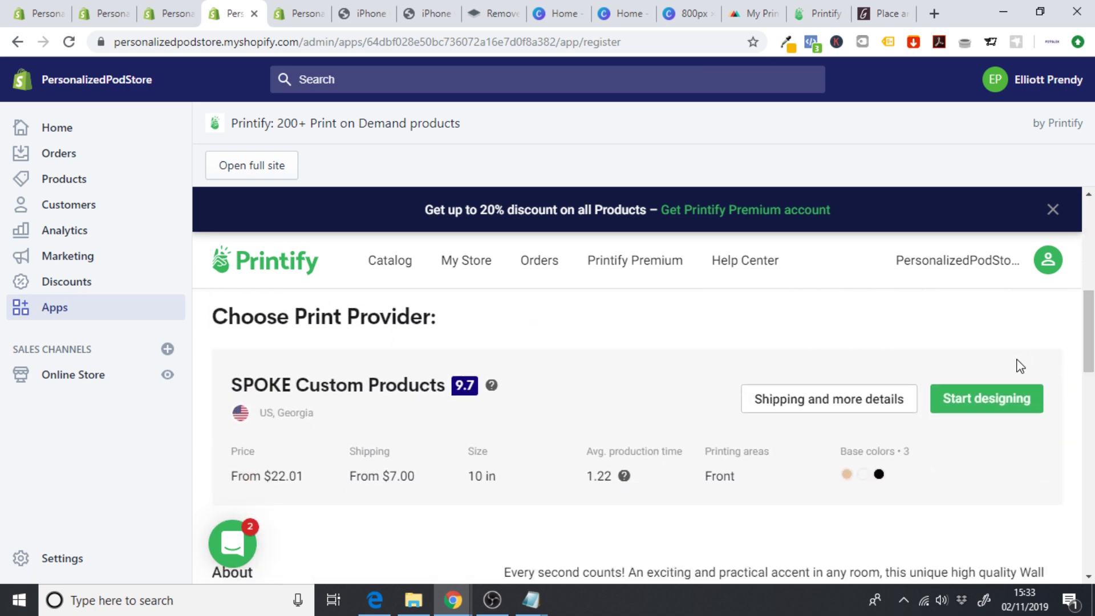
left_click(983, 400)
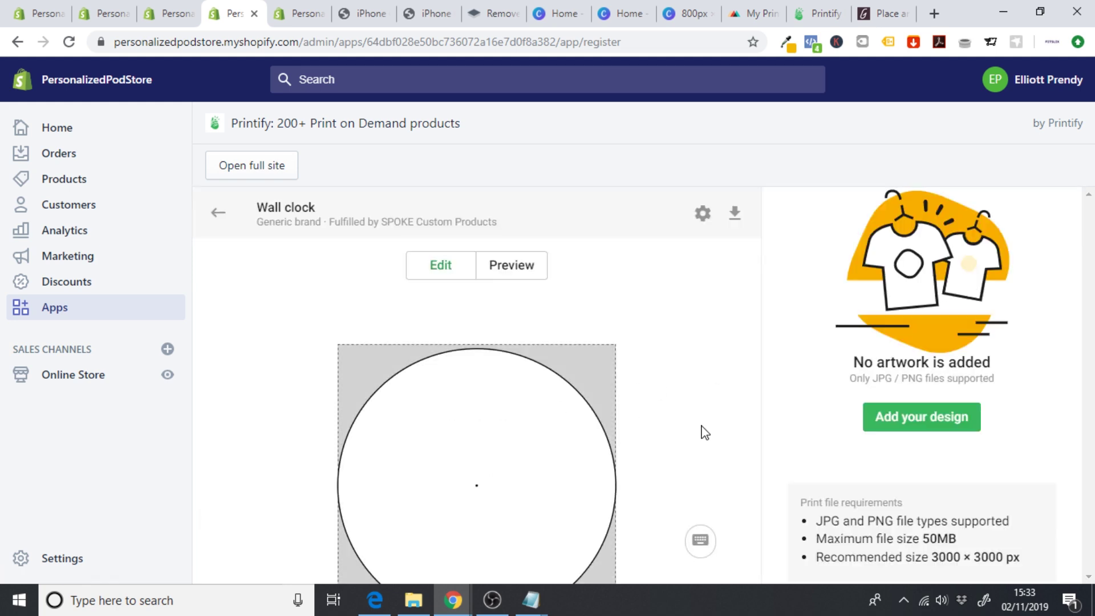
- Upload Artboard 1 from this computer onto the wall clock face
left_click(905, 417)
left_click(891, 379)
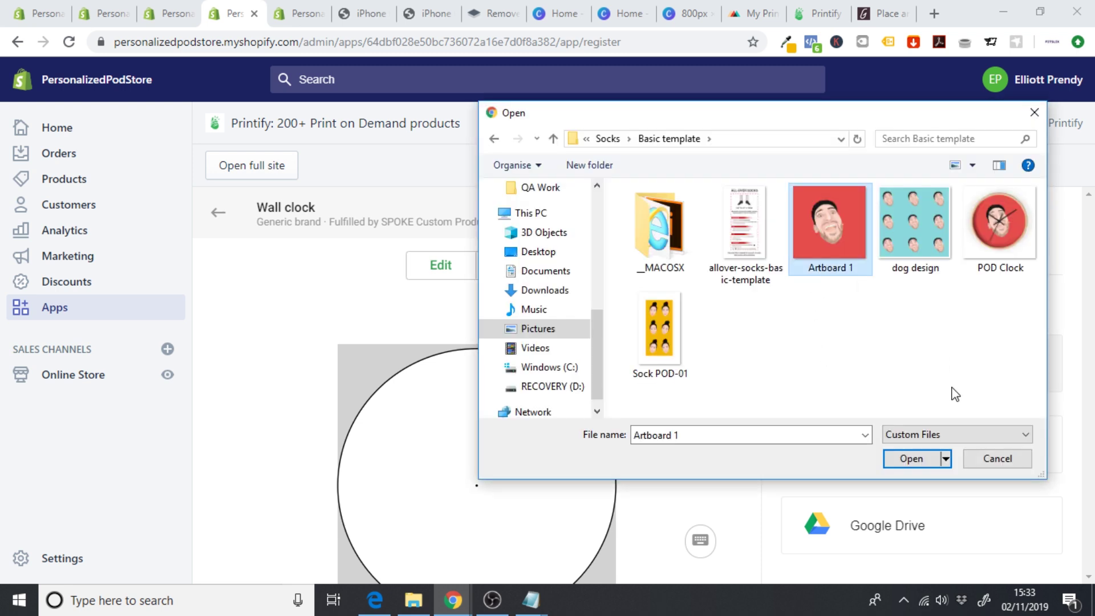
left_click(907, 460)
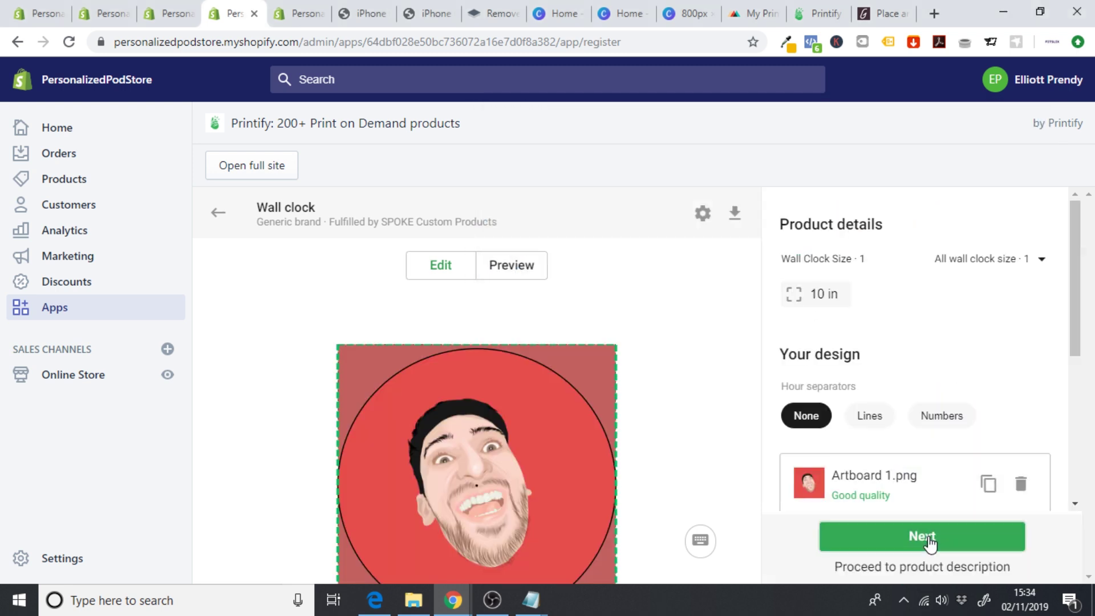
left_click(925, 534)
scroll(983, 317, "down", 3)
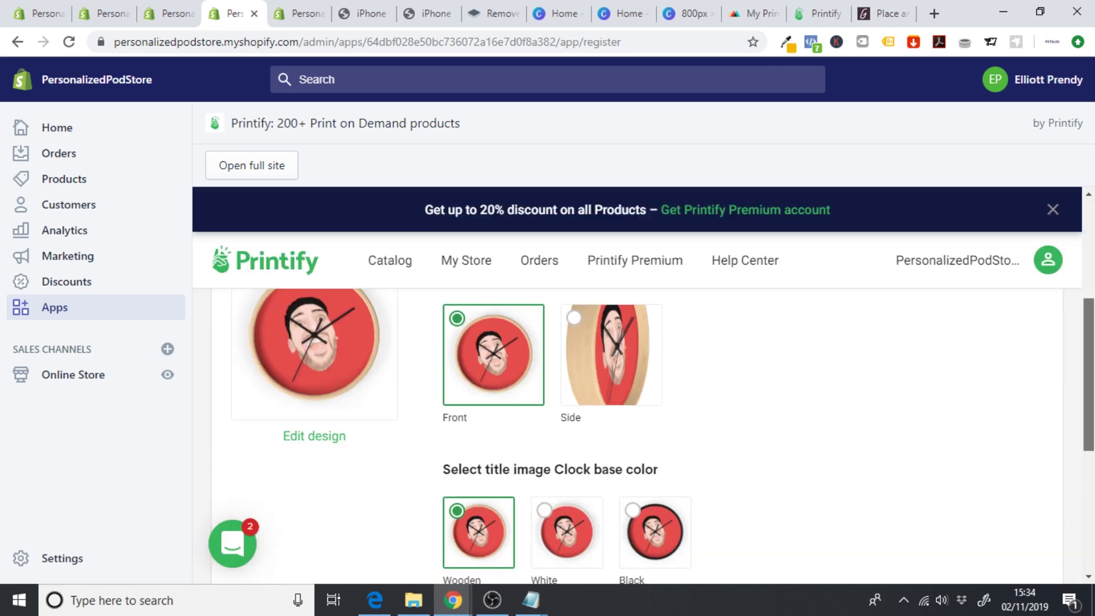
scroll(755, 435, "up", 1)
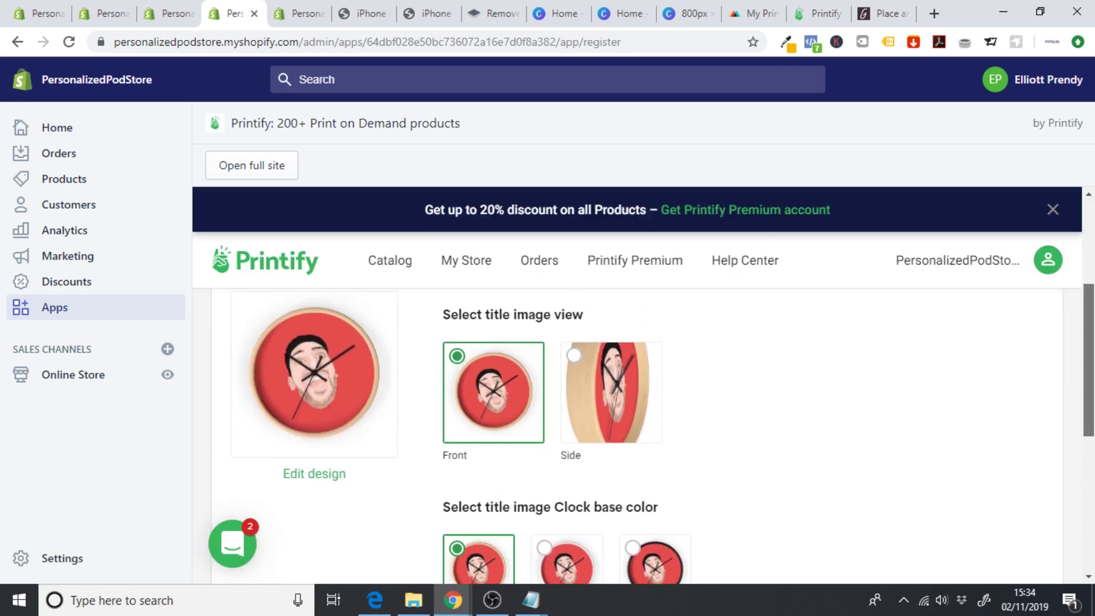
- Keep the Front view as the title image and set the clock base to White
left_click(566, 412)
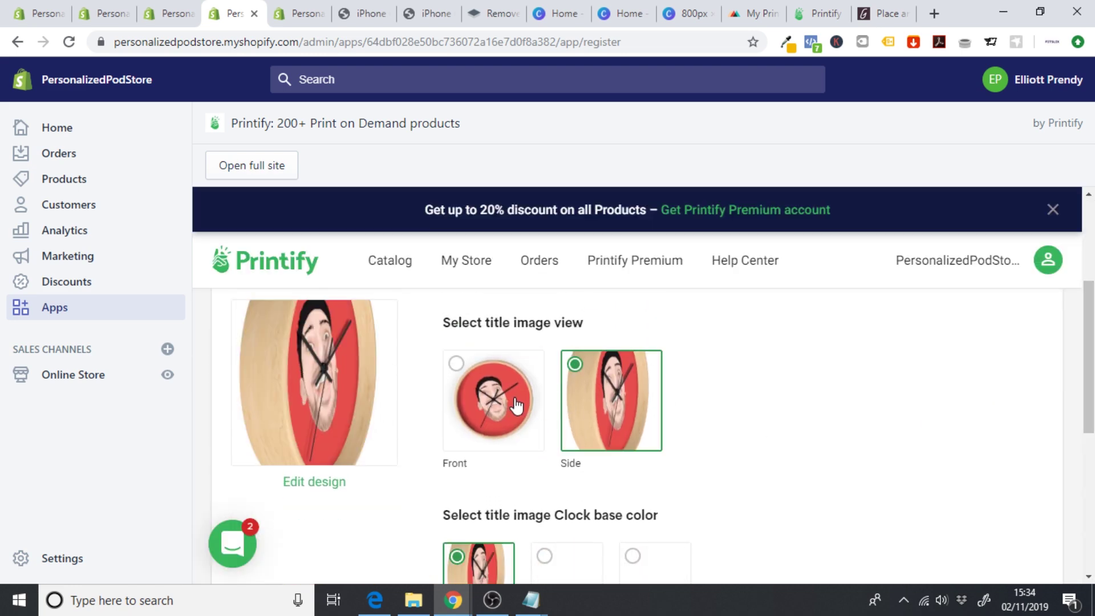
left_click(517, 408)
left_click_drag(1089, 365, 1089, 428)
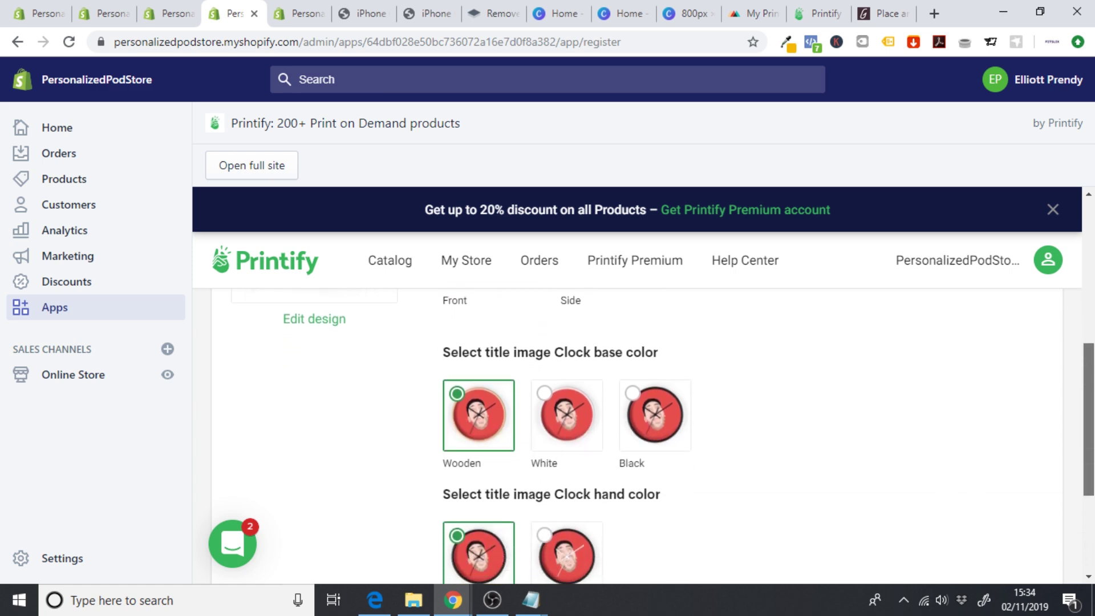
left_click(580, 418)
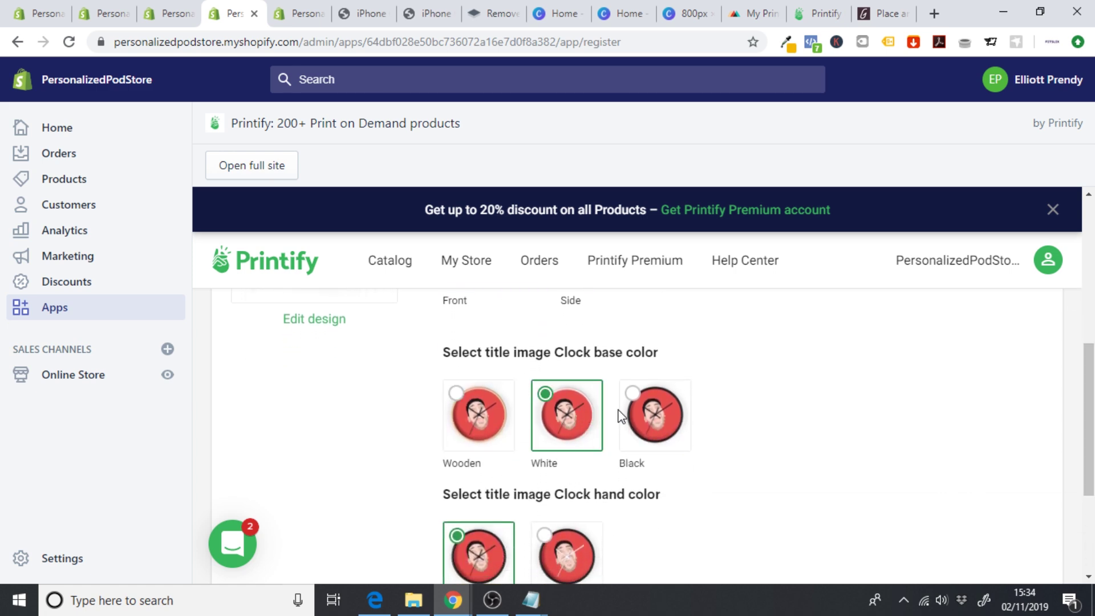
left_click(642, 419)
left_click(562, 429)
left_click_drag(1088, 416, 1071, 482)
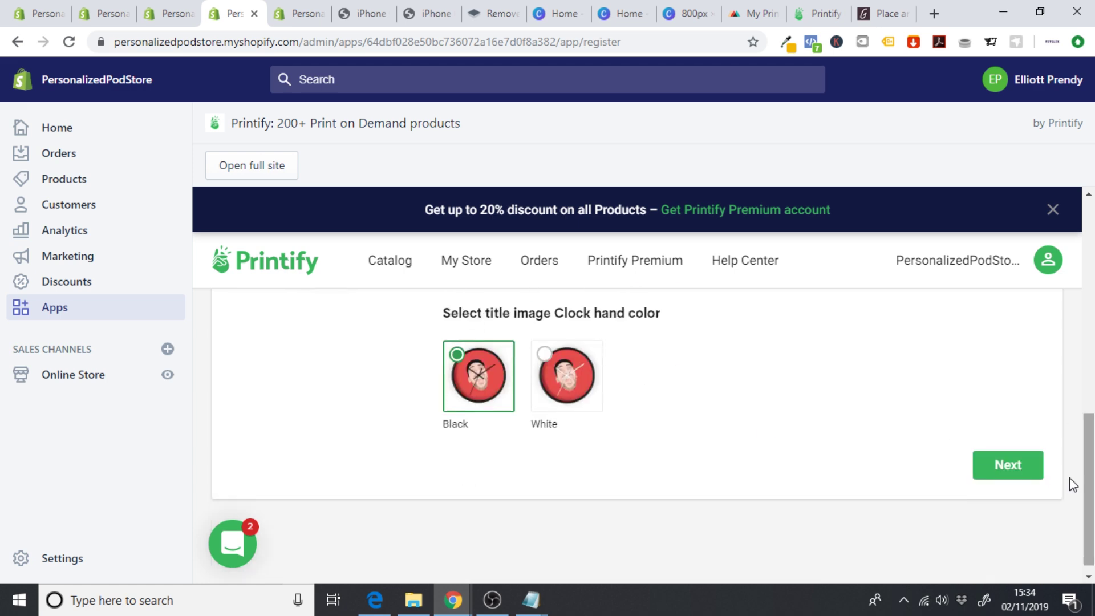
left_click(1005, 470)
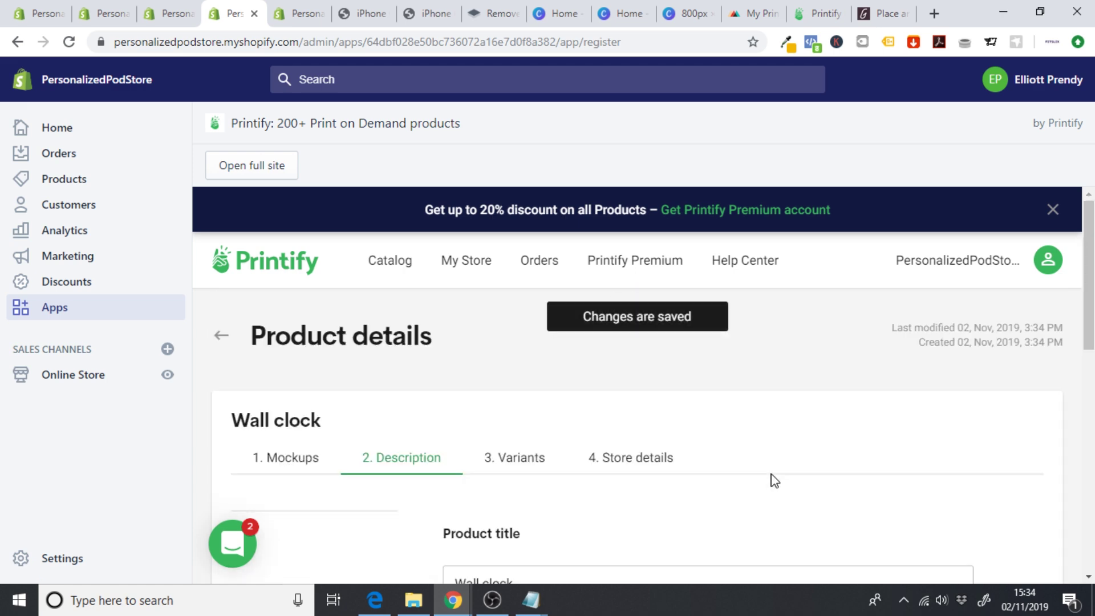
- Keep the description and set the 10 in clock's retail price to 40.00 for 17.99 profit
left_click_drag(1091, 331, 1090, 515)
left_click(1008, 549)
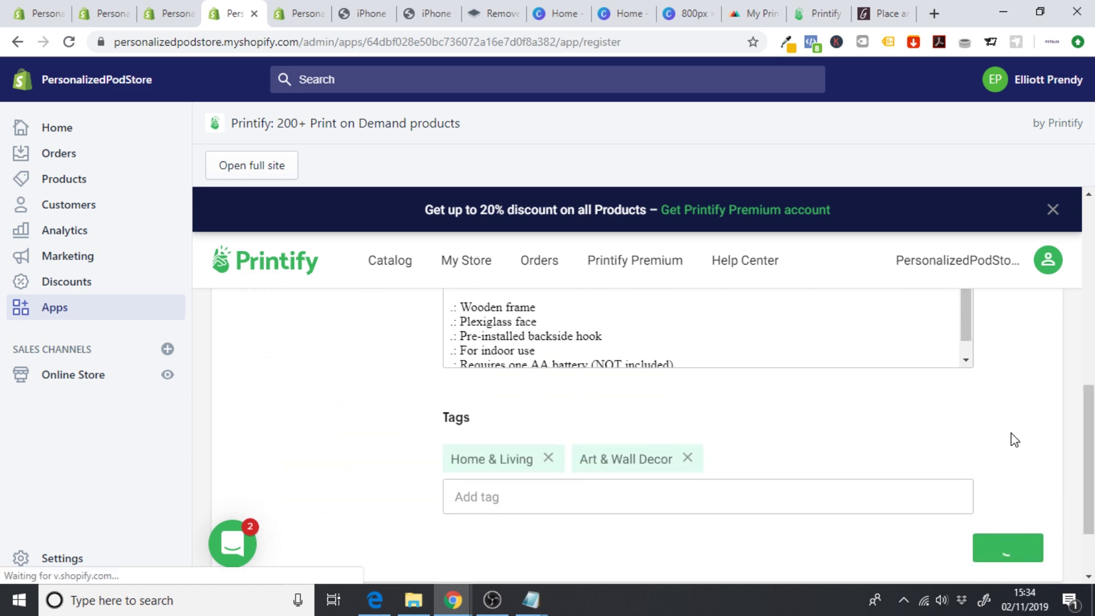
scroll(637, 425, "down", 4)
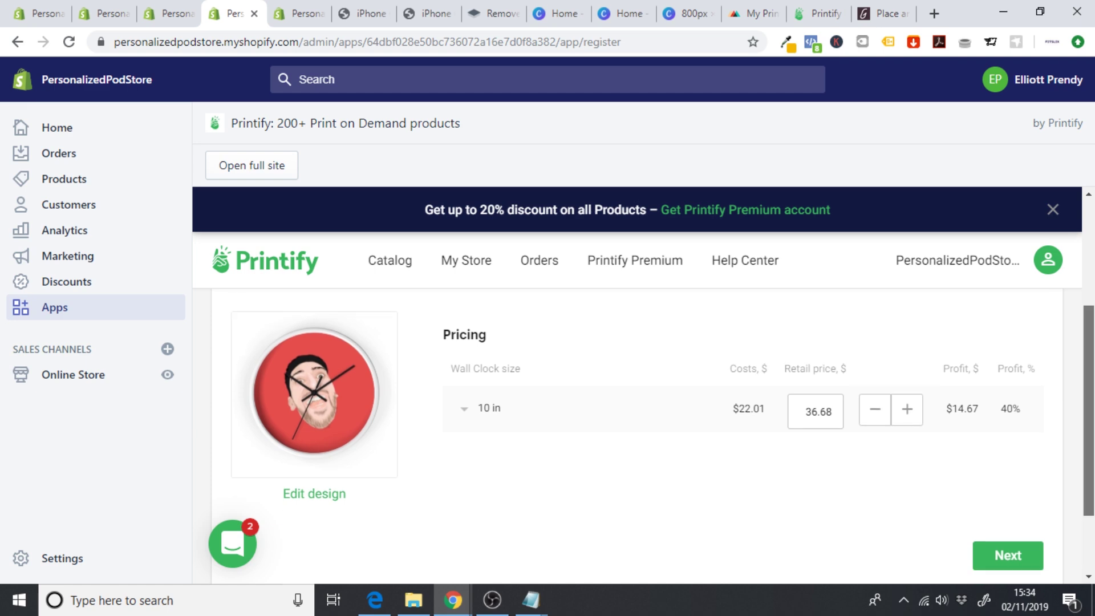
scroll(638, 437, "up", 2)
scroll(638, 436, "down", 2)
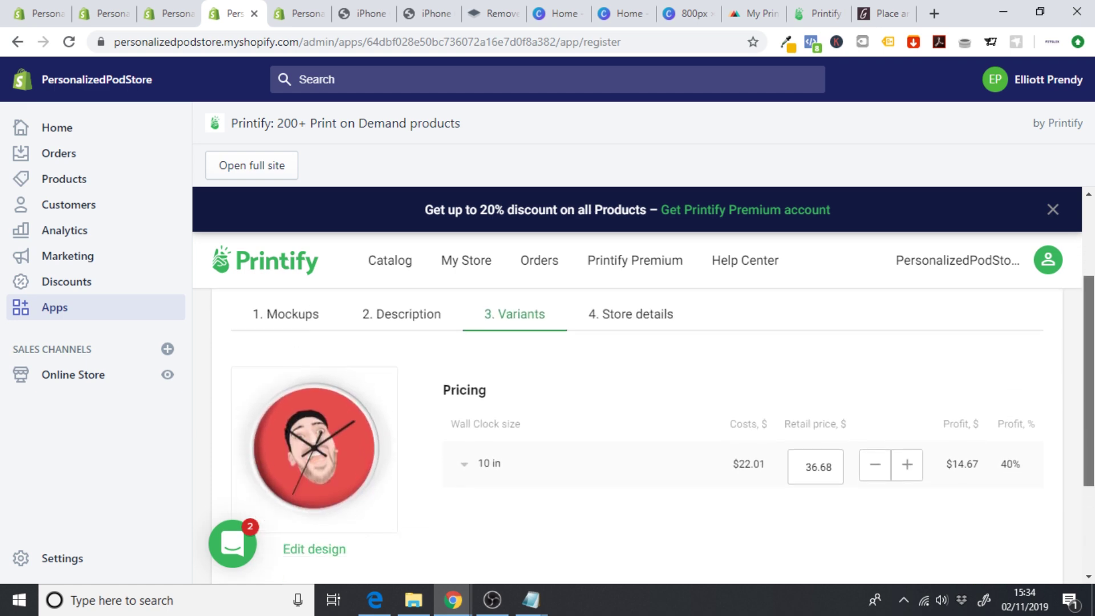
left_click(489, 405)
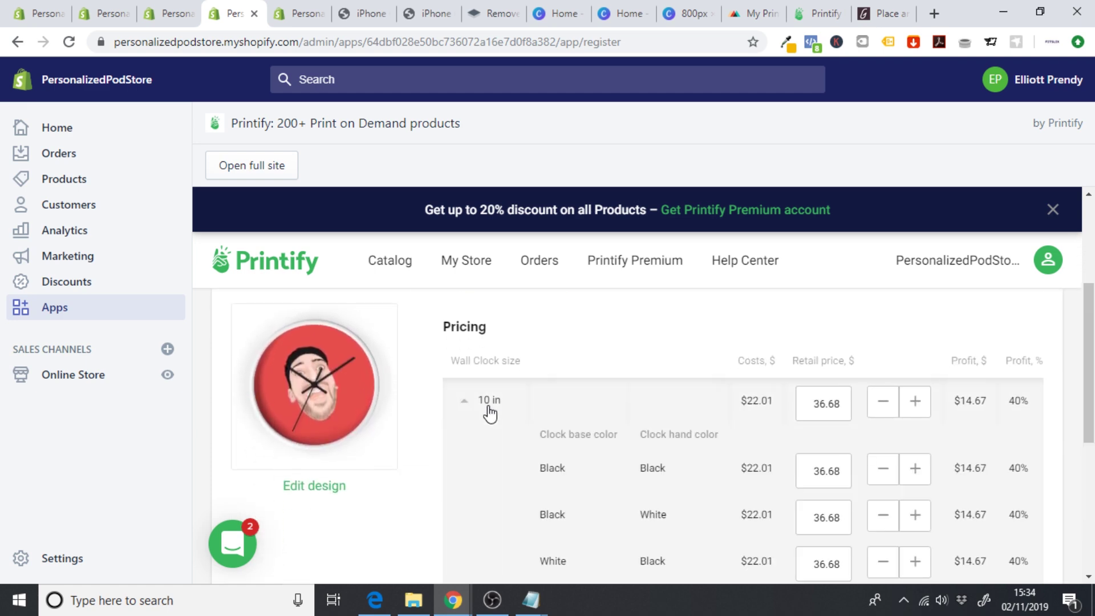
scroll(912, 399, "down", 1)
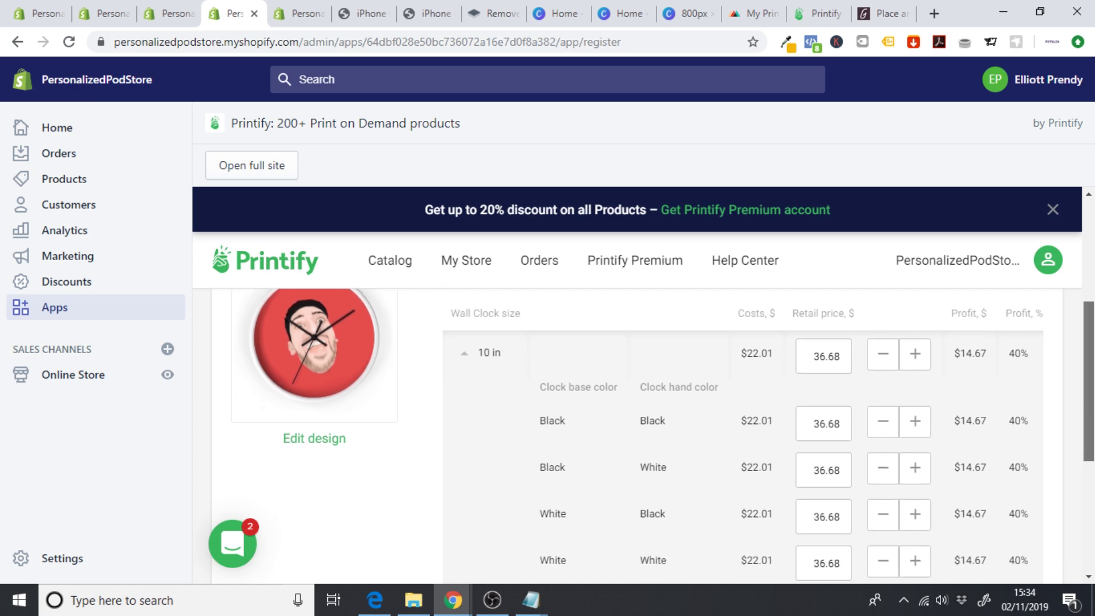
left_click(1019, 356)
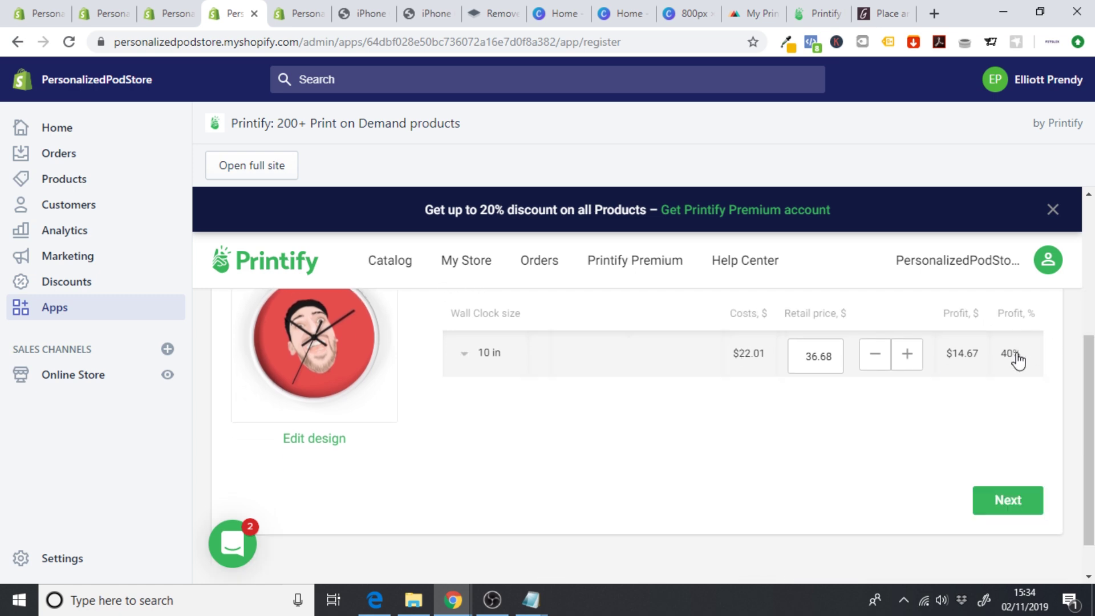
left_click(908, 362)
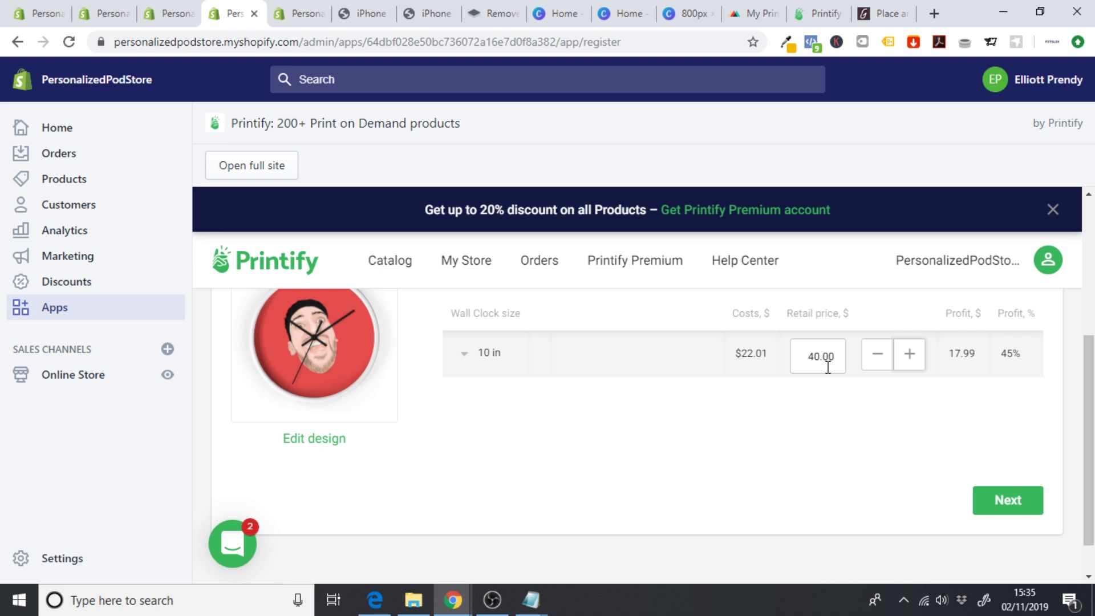
left_click(1032, 501)
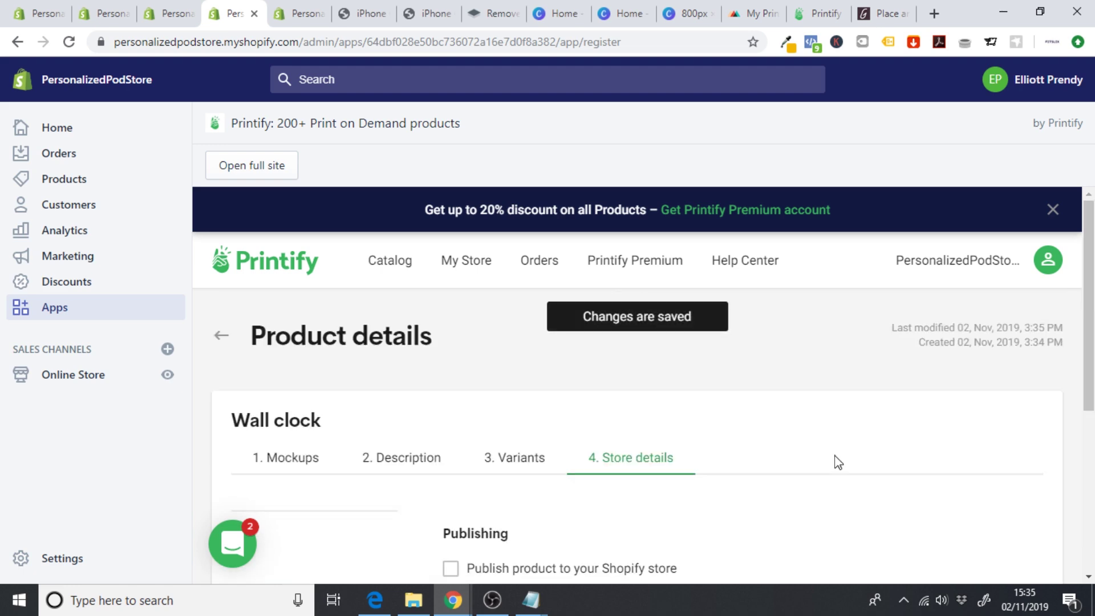
- Tick 'Publish product to your Shopify store' and publish the Wall clock
scroll(1061, 348, "down", 3)
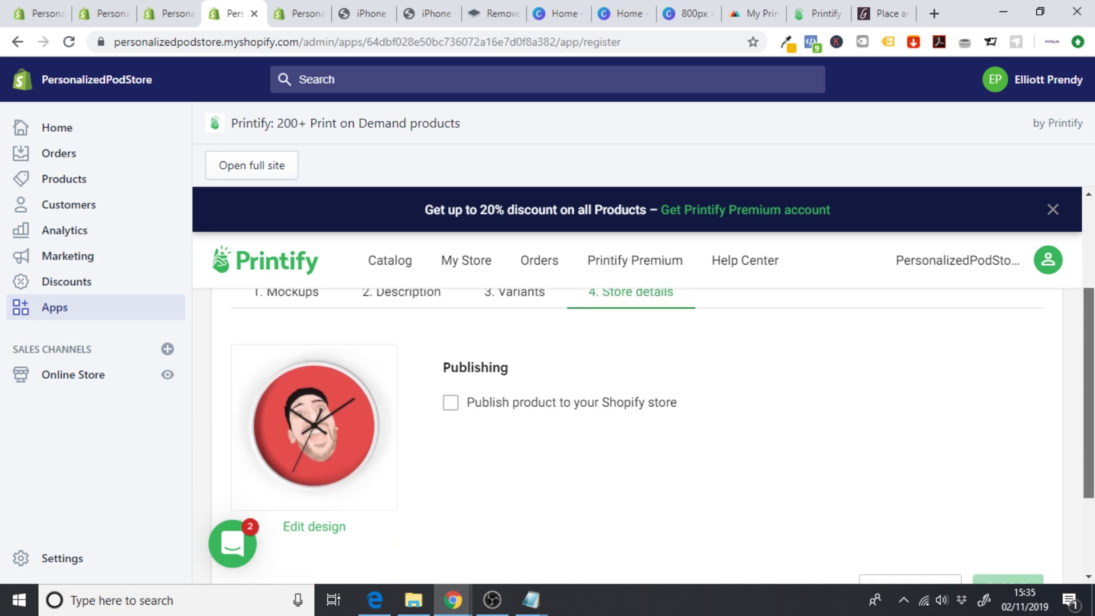
left_click(455, 405)
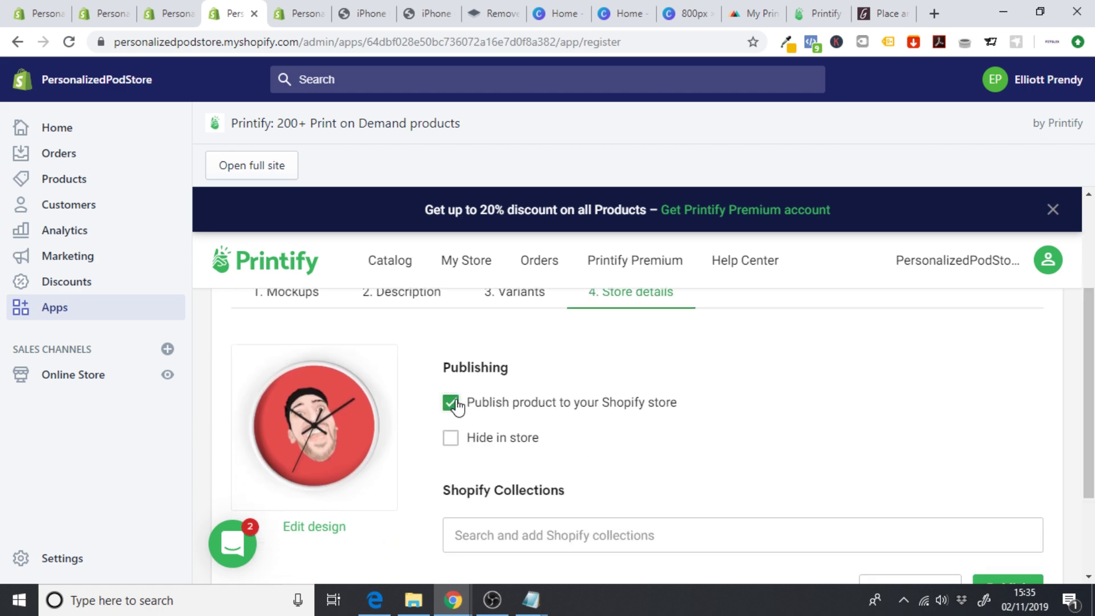
scroll(456, 406, "down", 1)
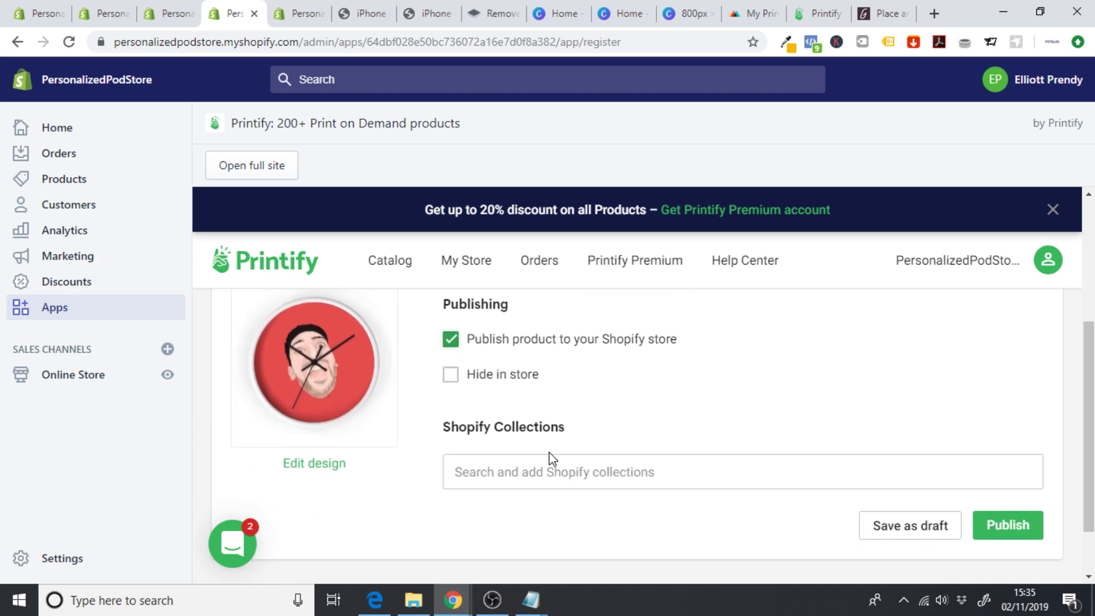
left_click(531, 472)
scroll(998, 371, "down", 1)
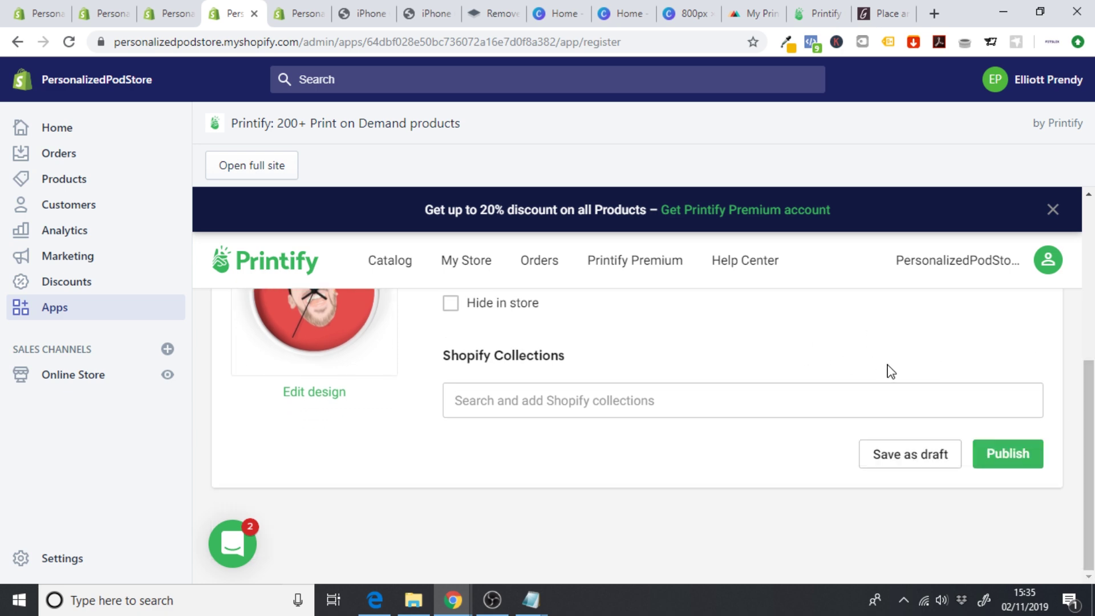
left_click(993, 469)
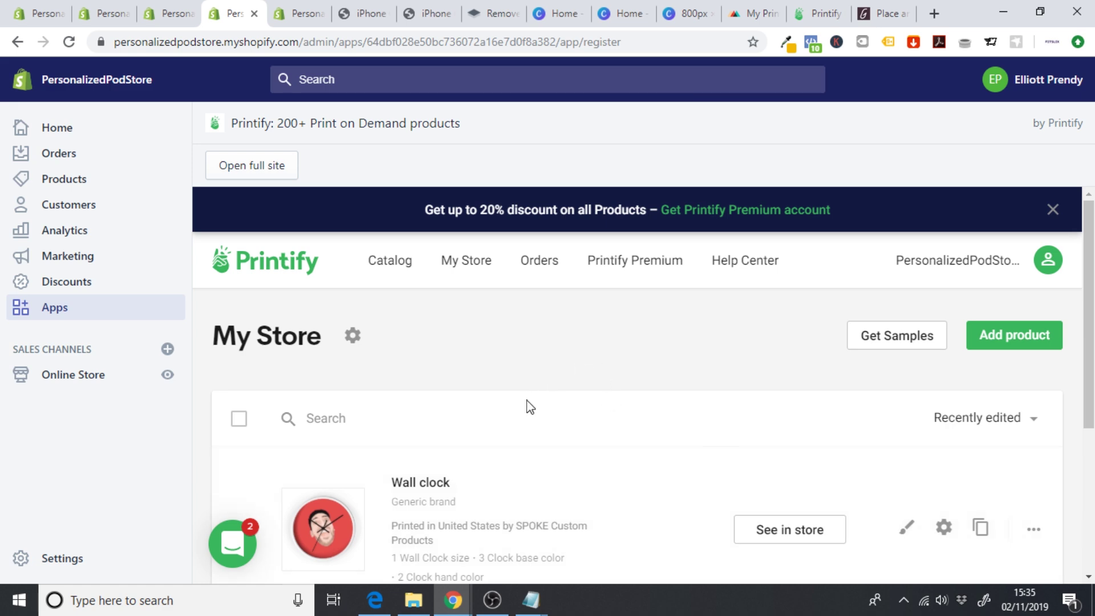
left_click(66, 317)
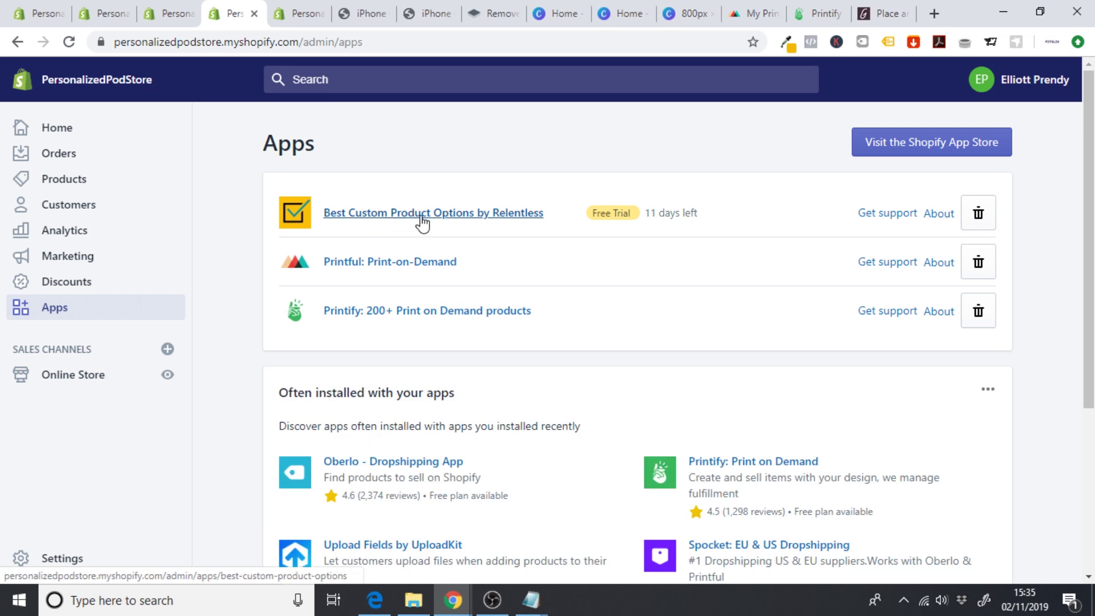
- Open the Wall clock in Best Custom Product Options and review its colour, size and hands choices
left_click(442, 226)
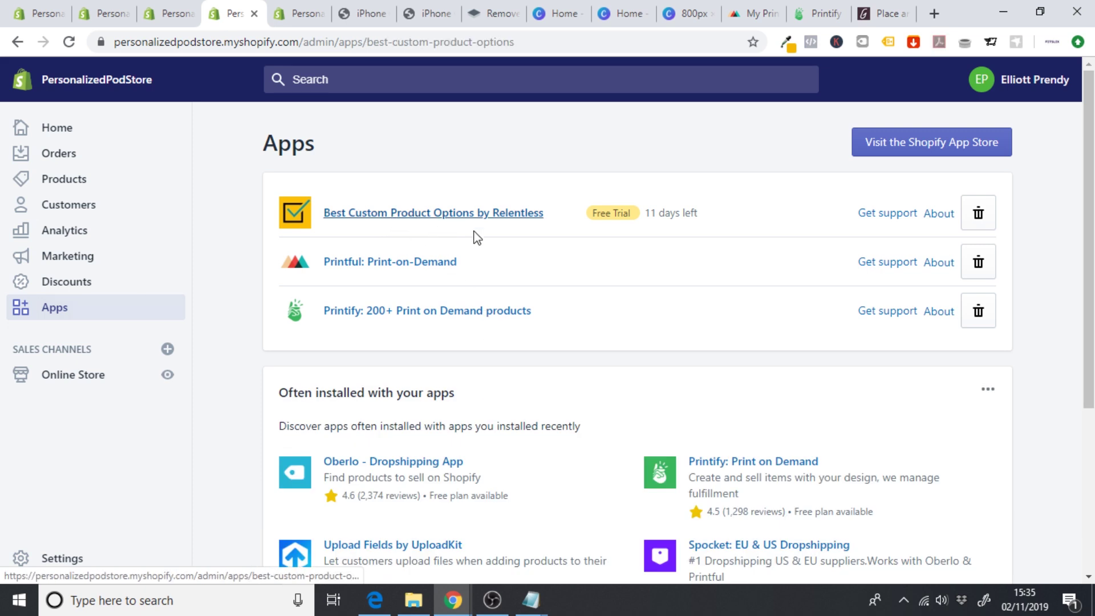
scroll(605, 342, "down", 2)
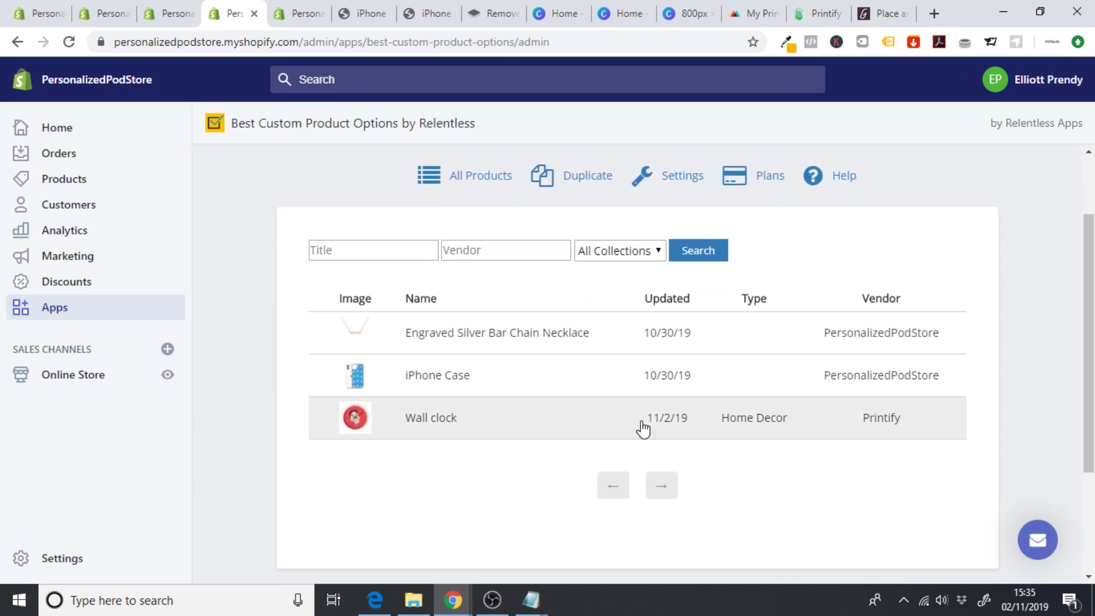
left_click(458, 424)
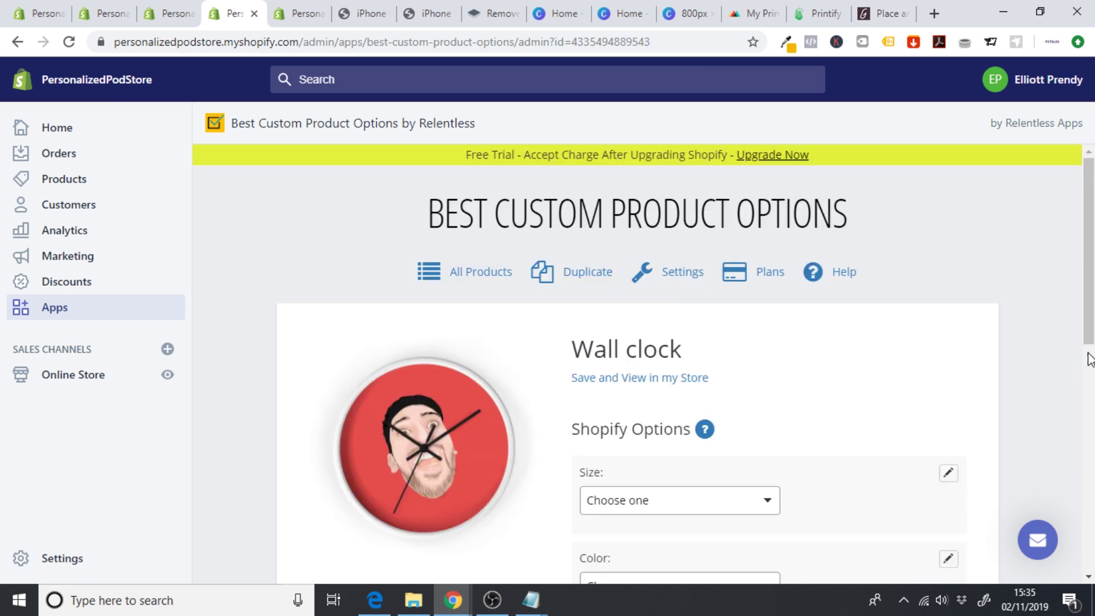
scroll(1090, 360, "down", 4)
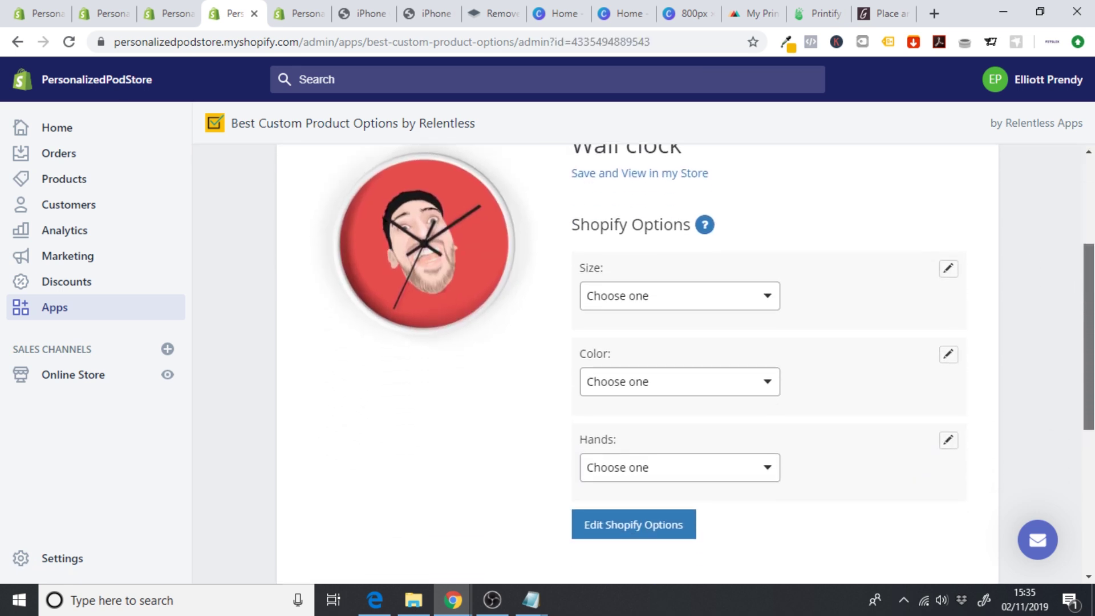
left_click(707, 370)
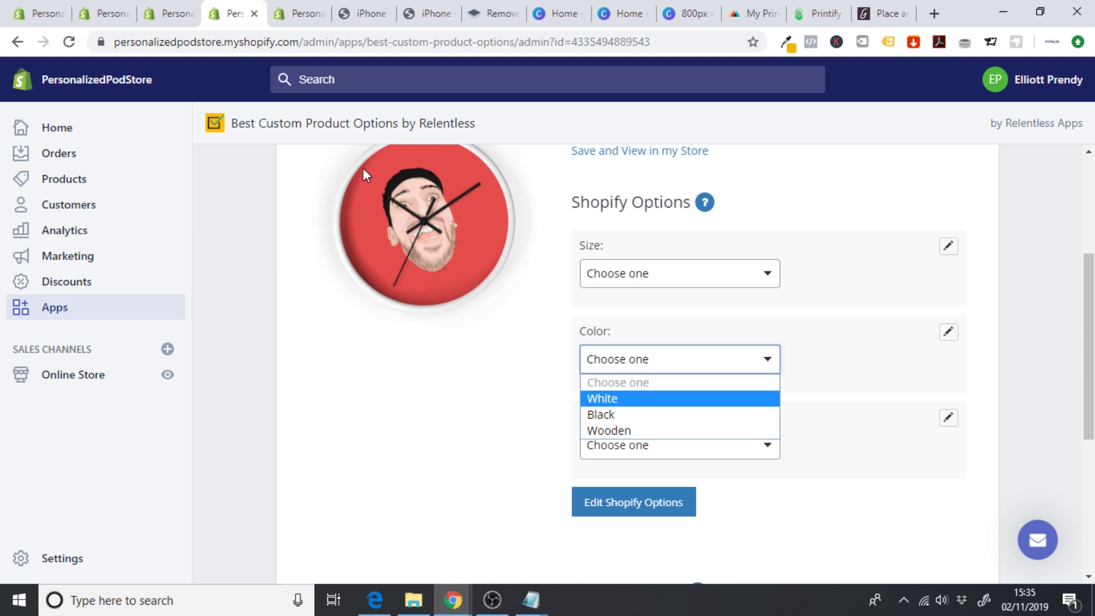
left_click(658, 280)
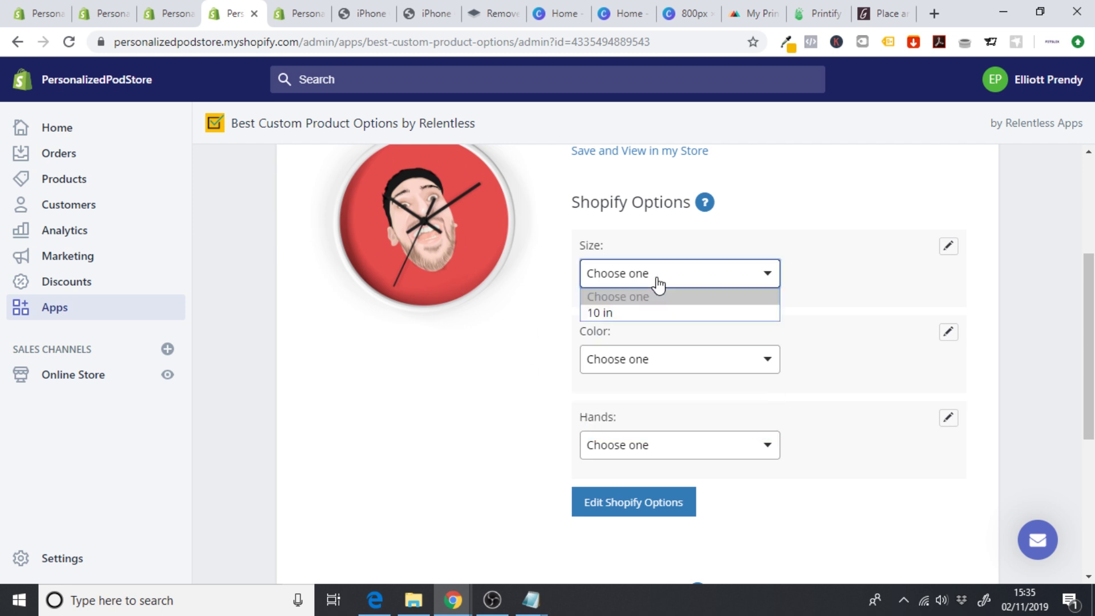
left_click(656, 282)
left_click(646, 442)
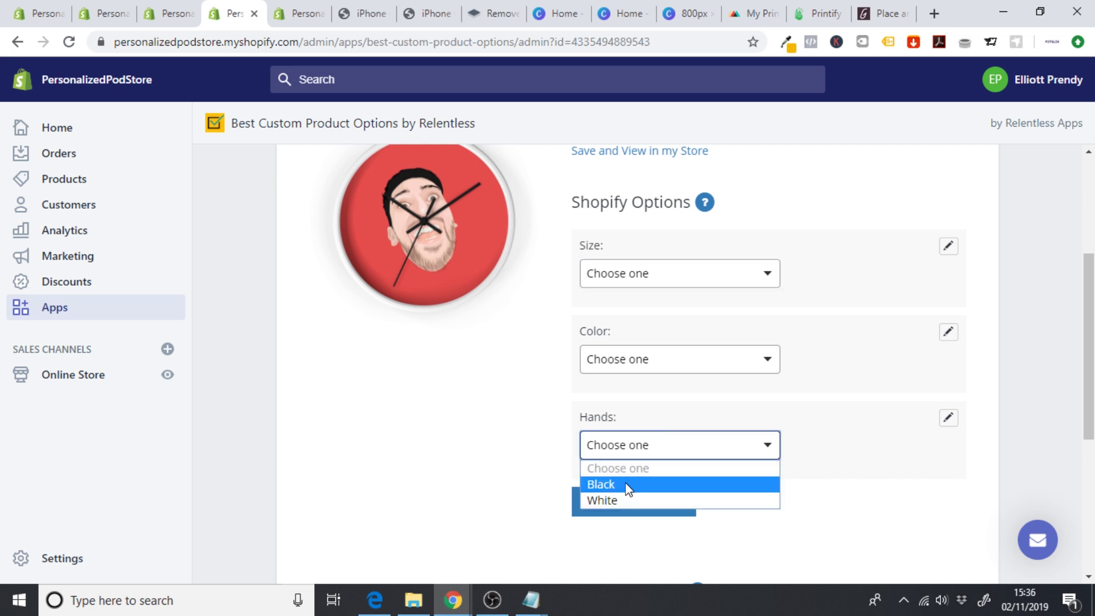
left_click(485, 453)
scroll(1039, 447, "down", 3)
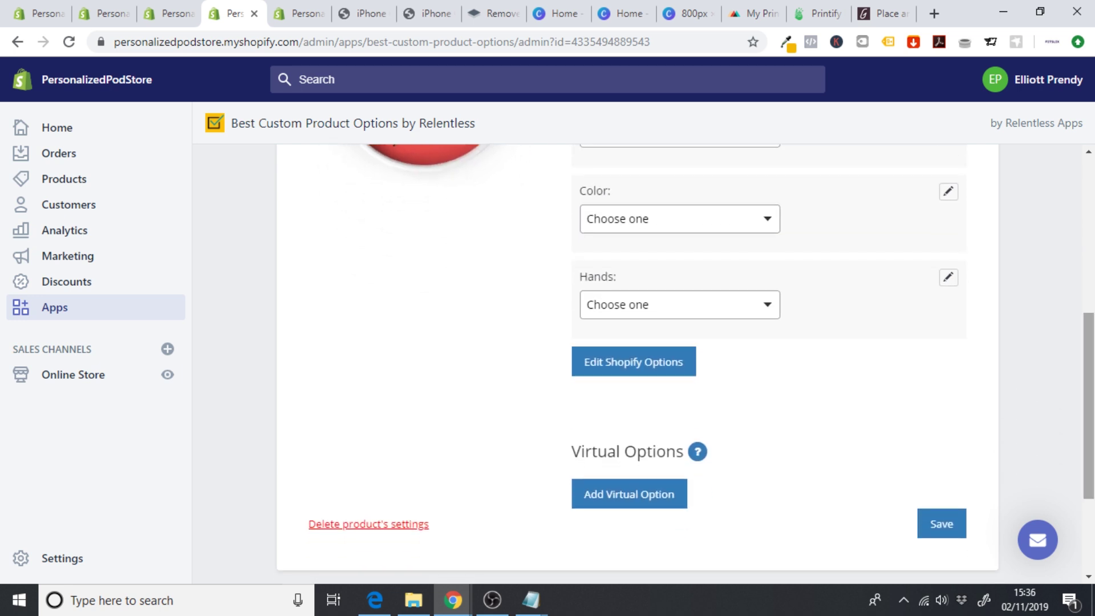
- Add and save a File Upload option 'Upload your image', then view the Wall clock in the store
left_click(640, 496)
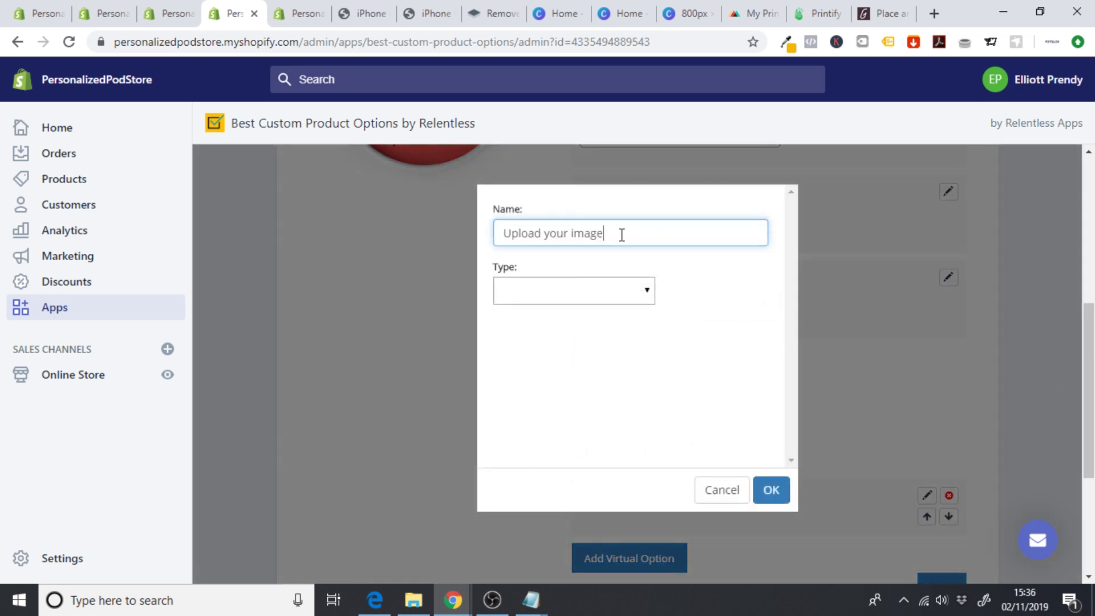
left_click(560, 292)
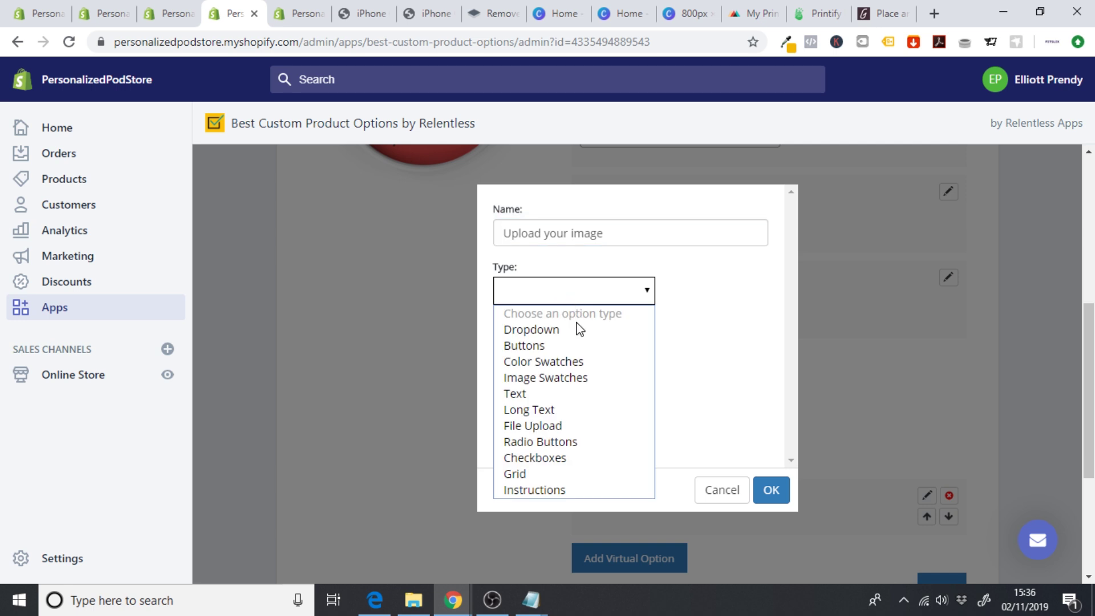
left_click(577, 426)
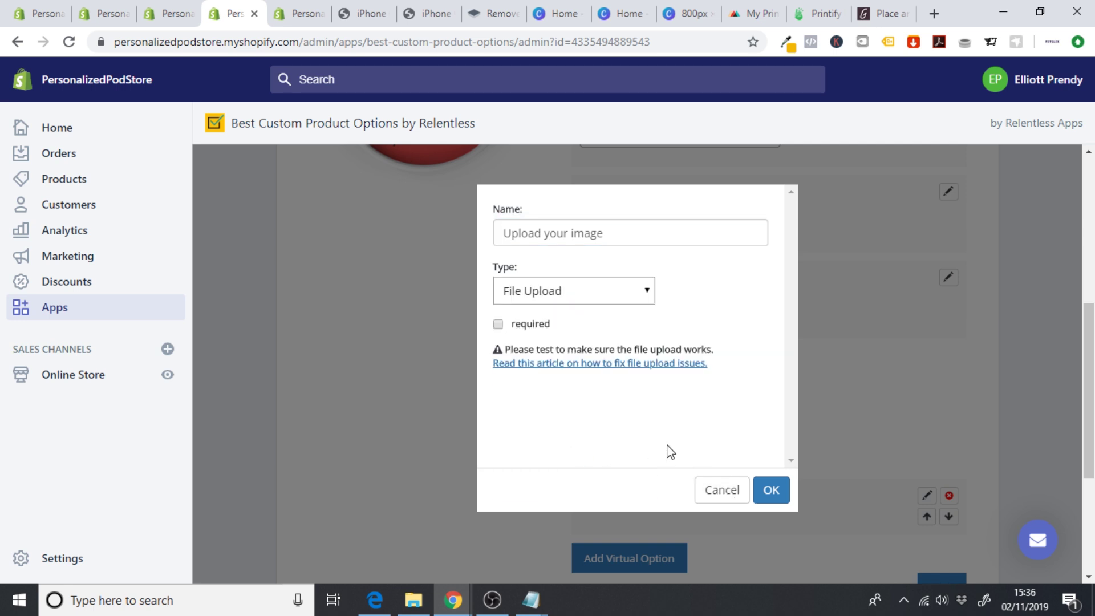
left_click(772, 490)
scroll(792, 492, "down", 1)
left_click(966, 536)
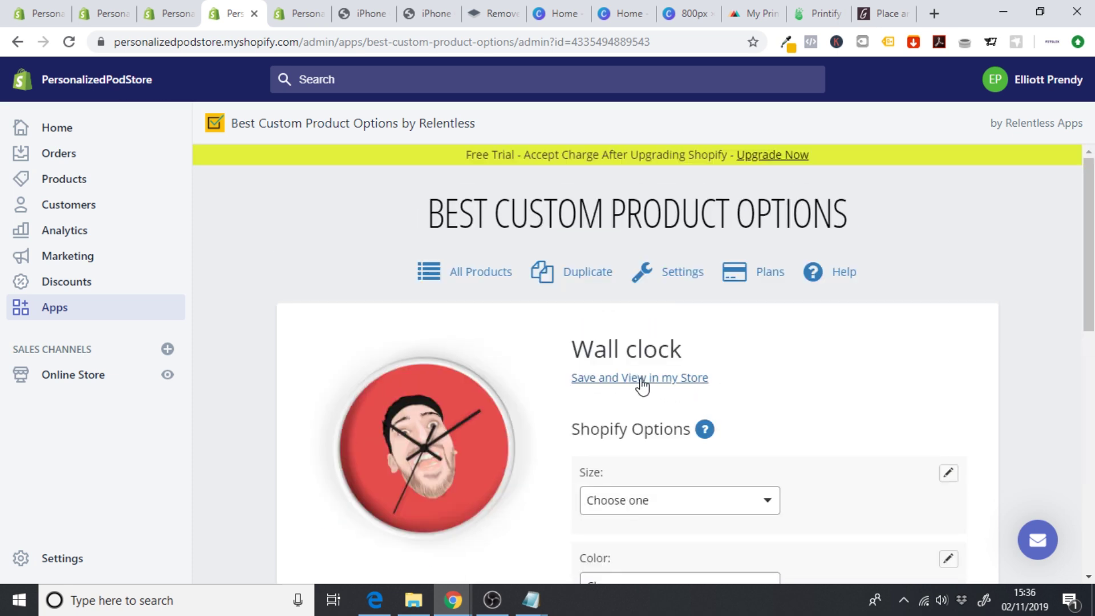
left_click(640, 380)
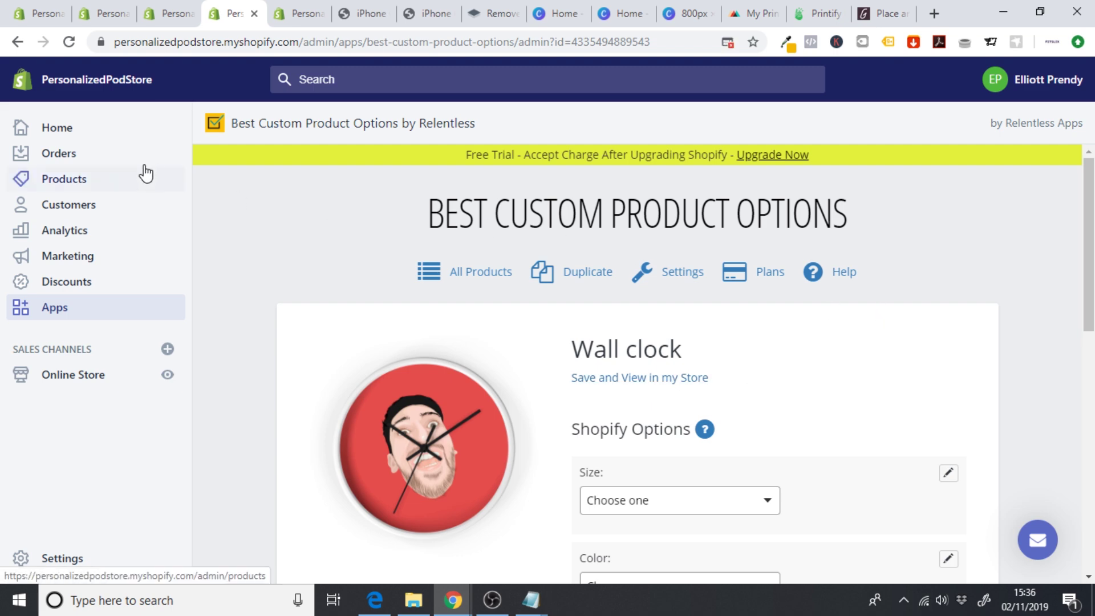
left_click(82, 183)
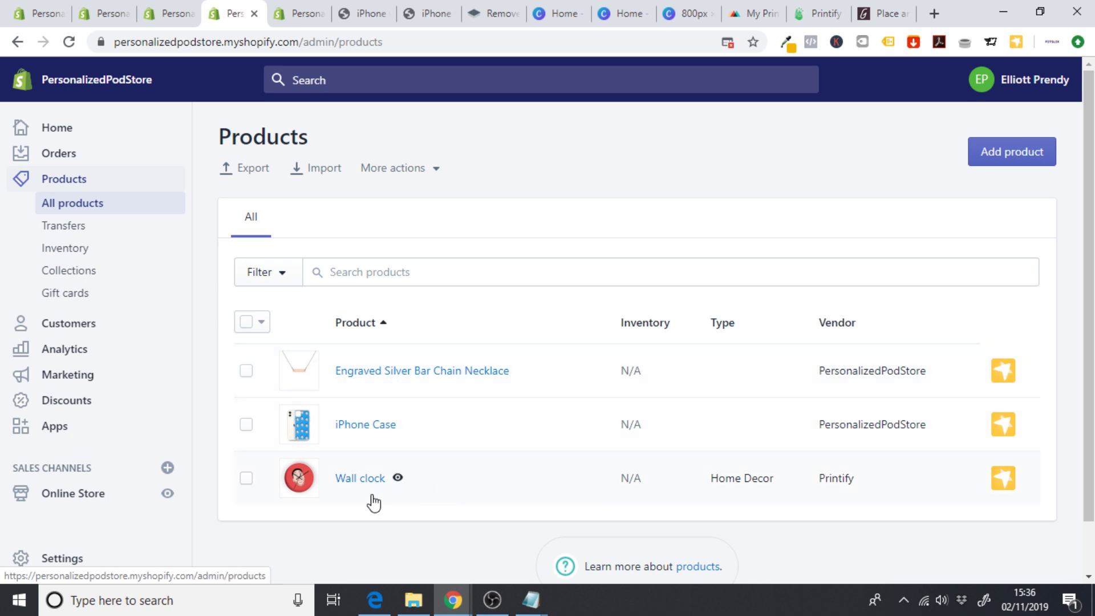
left_click(399, 479)
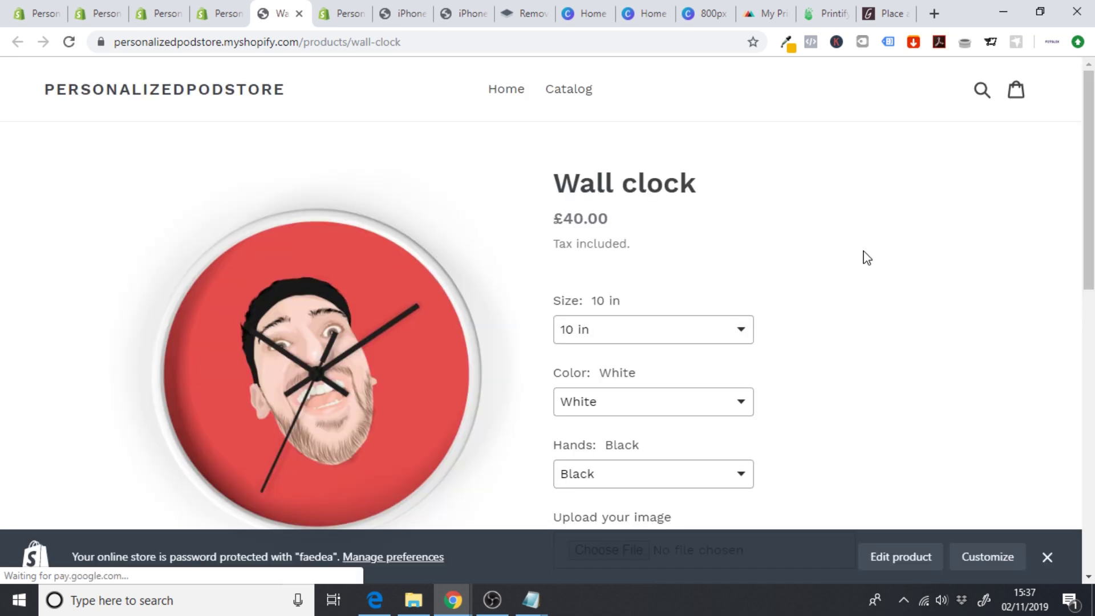
- Scroll through the Wall clock storefront page with its size, colour, hands and image-upload options
scroll(864, 257, "down", 1)
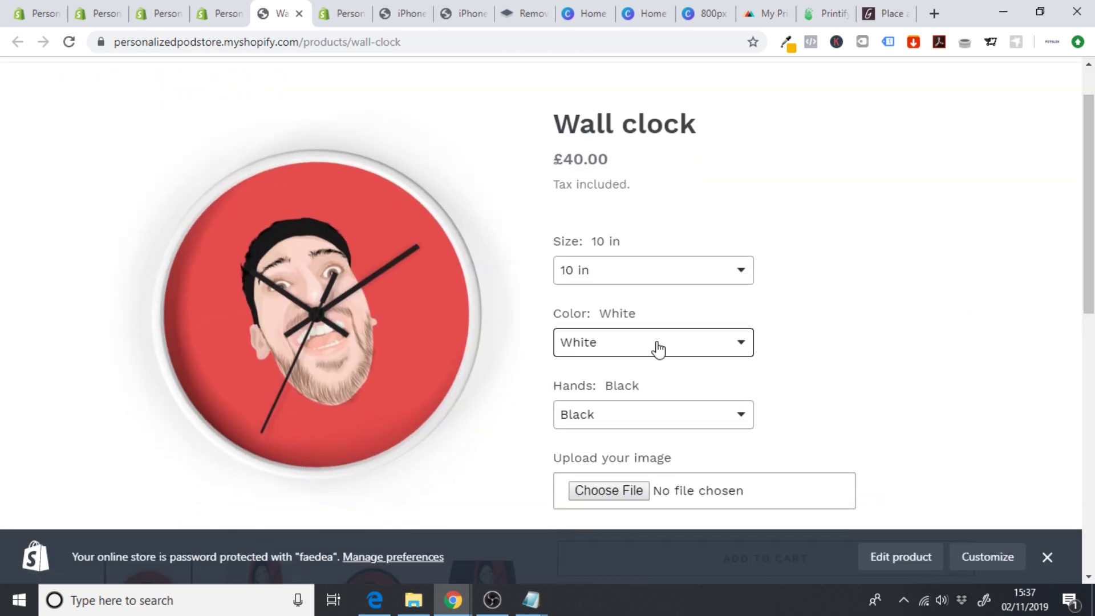
scroll(656, 342, "down", 3)
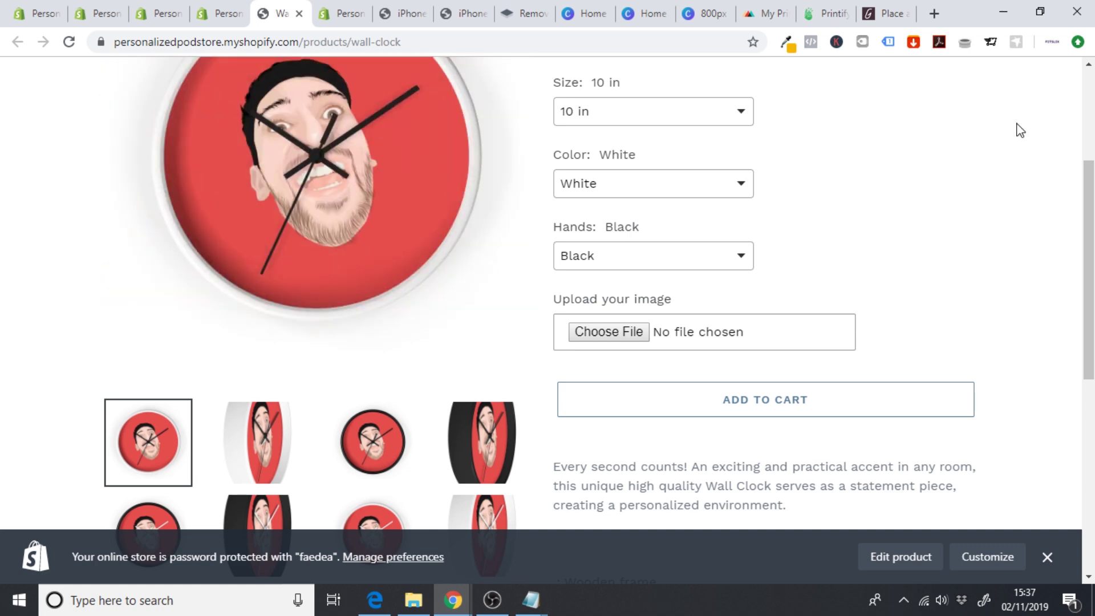
scroll(1017, 127, "up", 1)
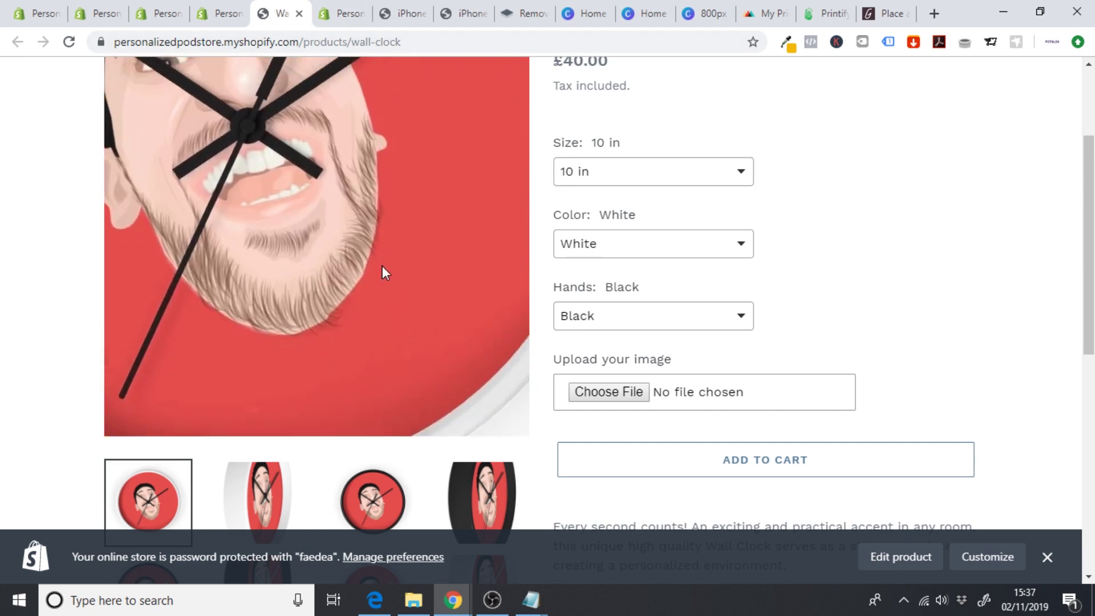
scroll(841, 144, "down", 1)
scroll(752, 198, "down", 5)
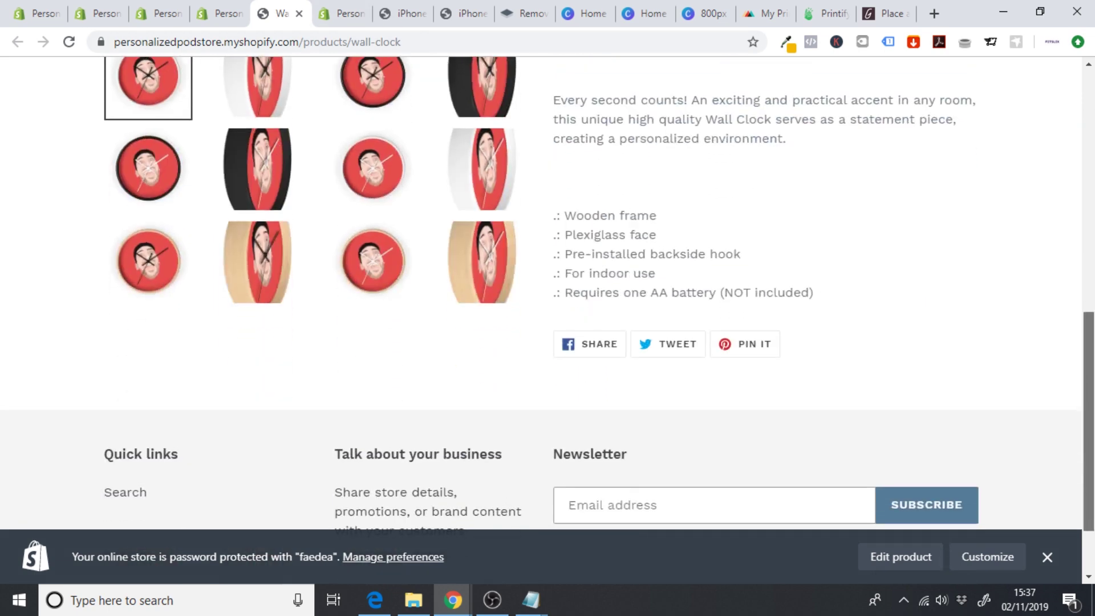
scroll(752, 198, "up", 8)
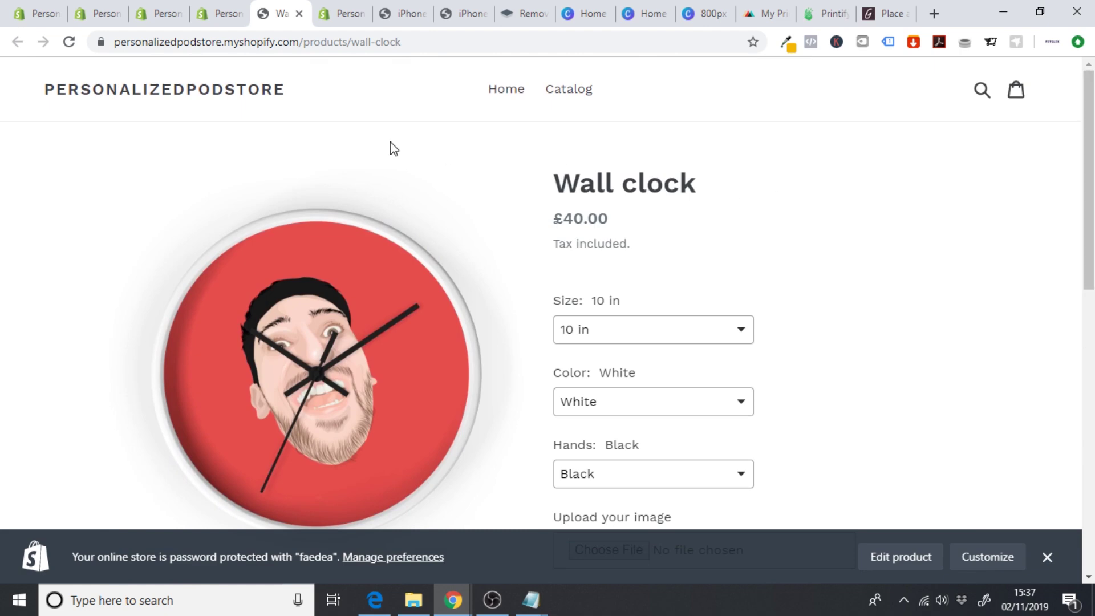
left_click(230, 23)
left_click(293, 17)
- Close the storefront tab, search the Shopify App Store for Gooten and open its app page
left_click(299, 14)
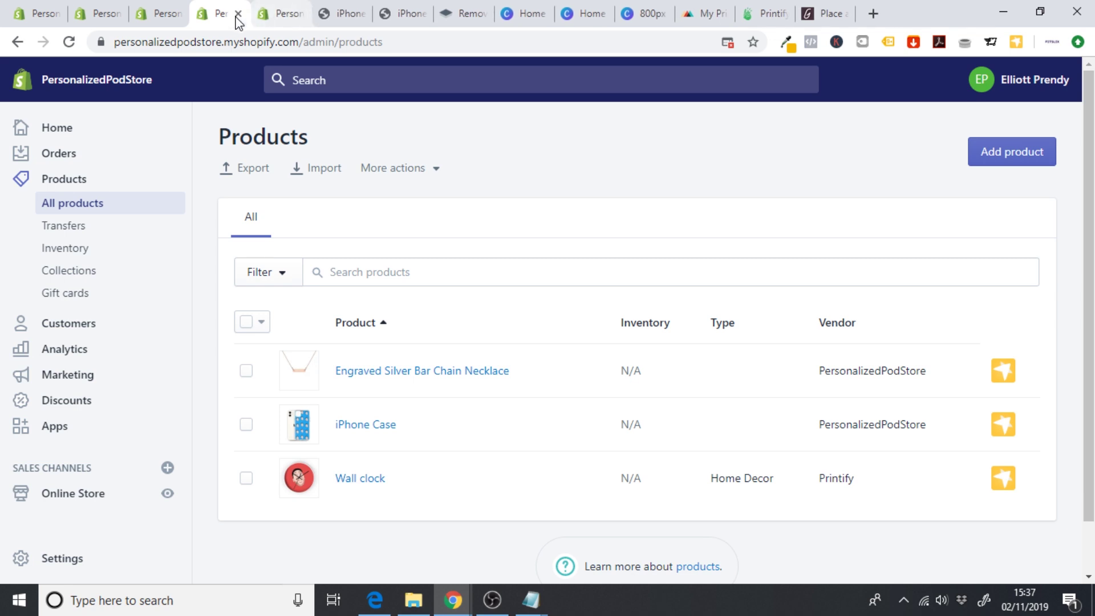
left_click(57, 437)
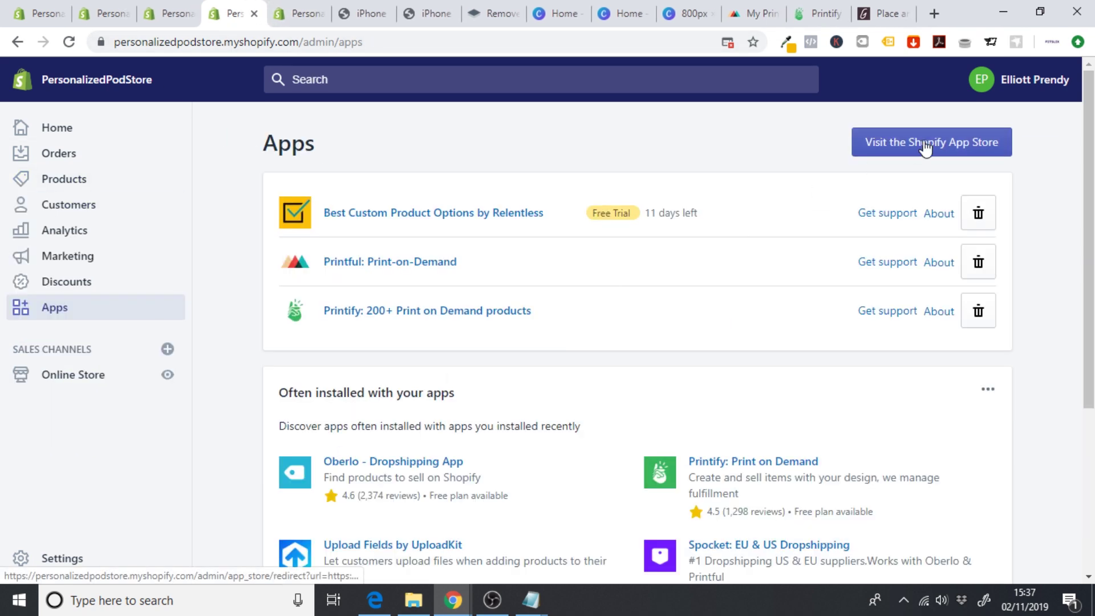
left_click(926, 147)
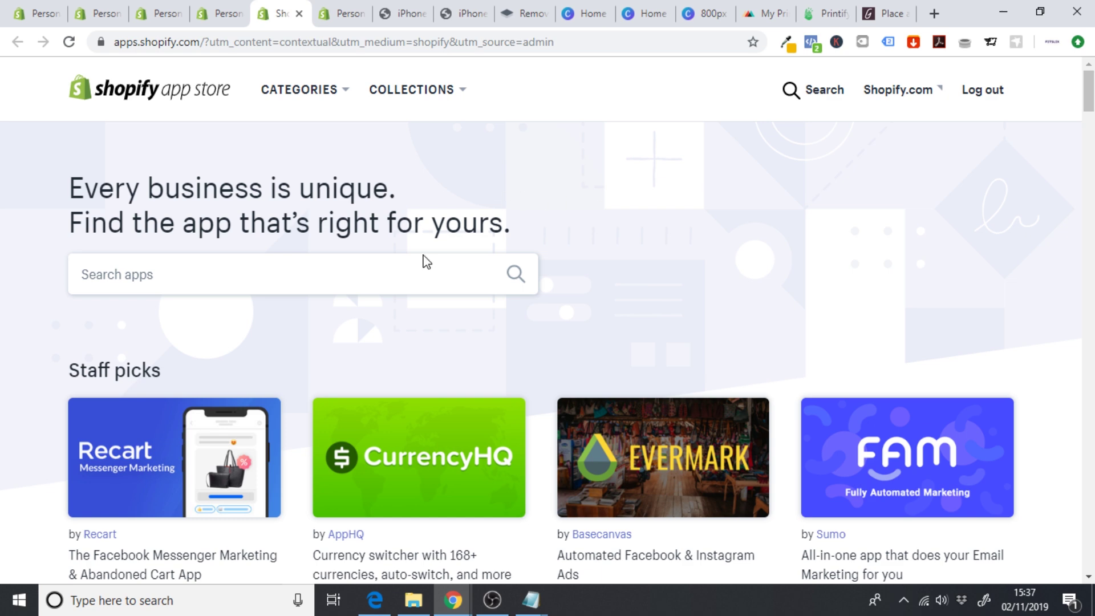
left_click(404, 283)
type("oo")
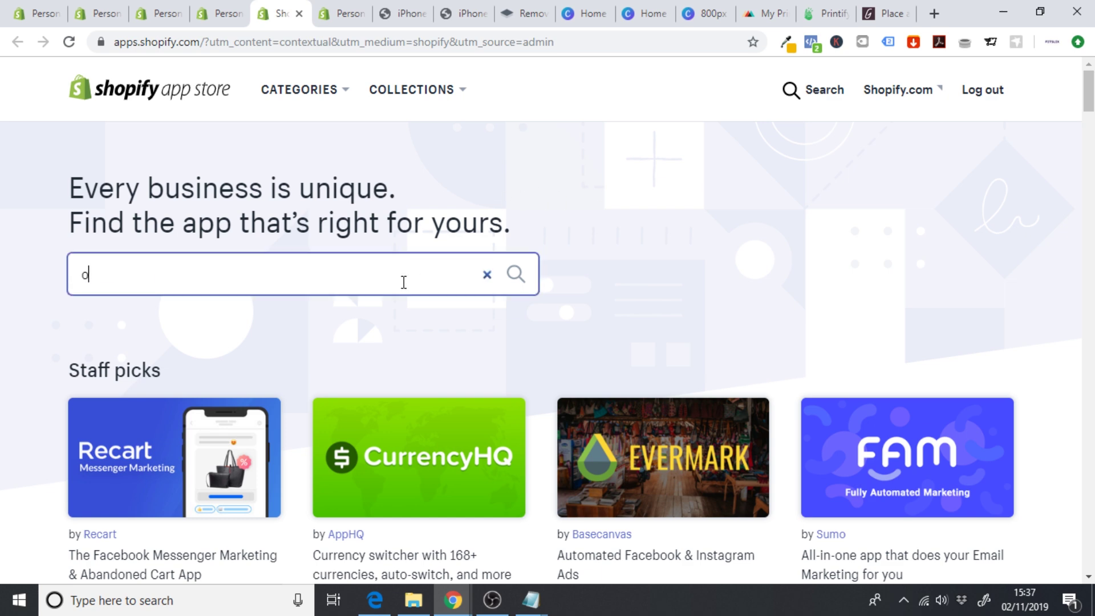
type("oten")
key("Return")
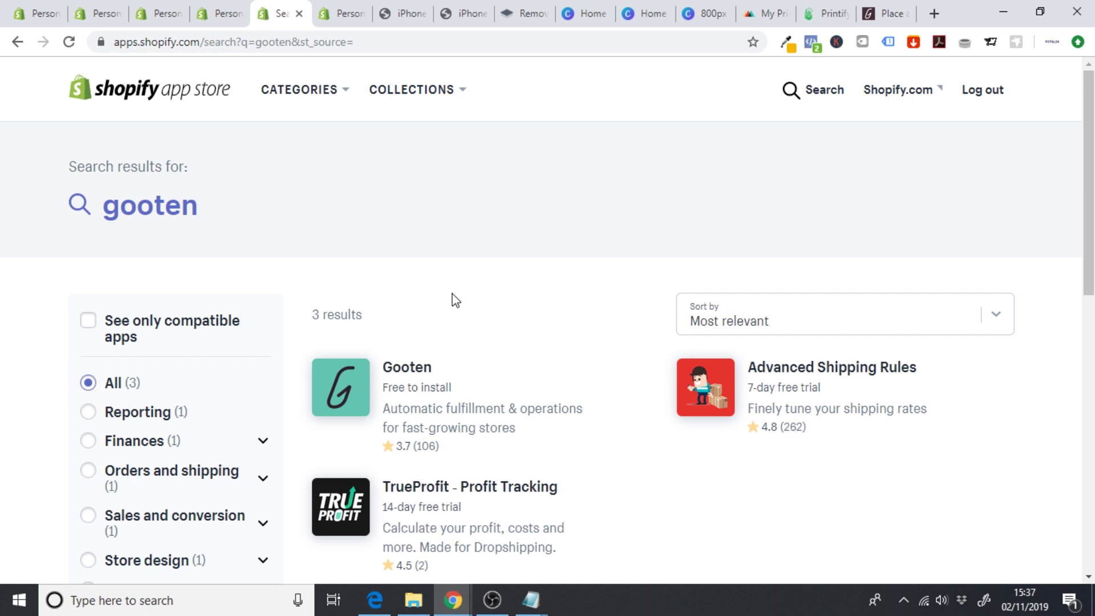
left_click(400, 370)
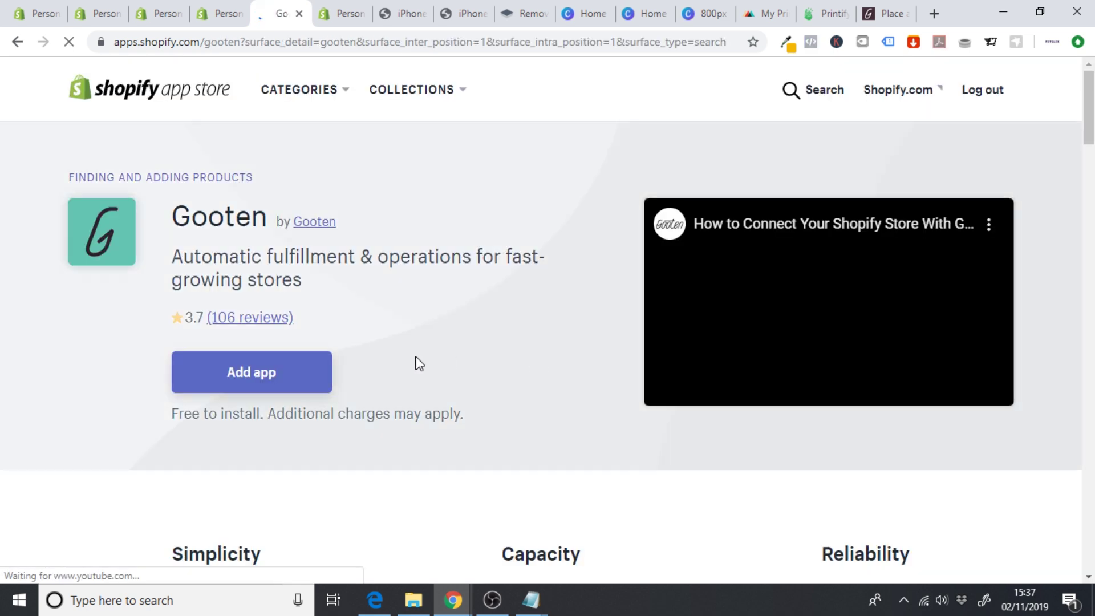
- Add the Gooten app and log in to the existing Gooten account
left_click(277, 376)
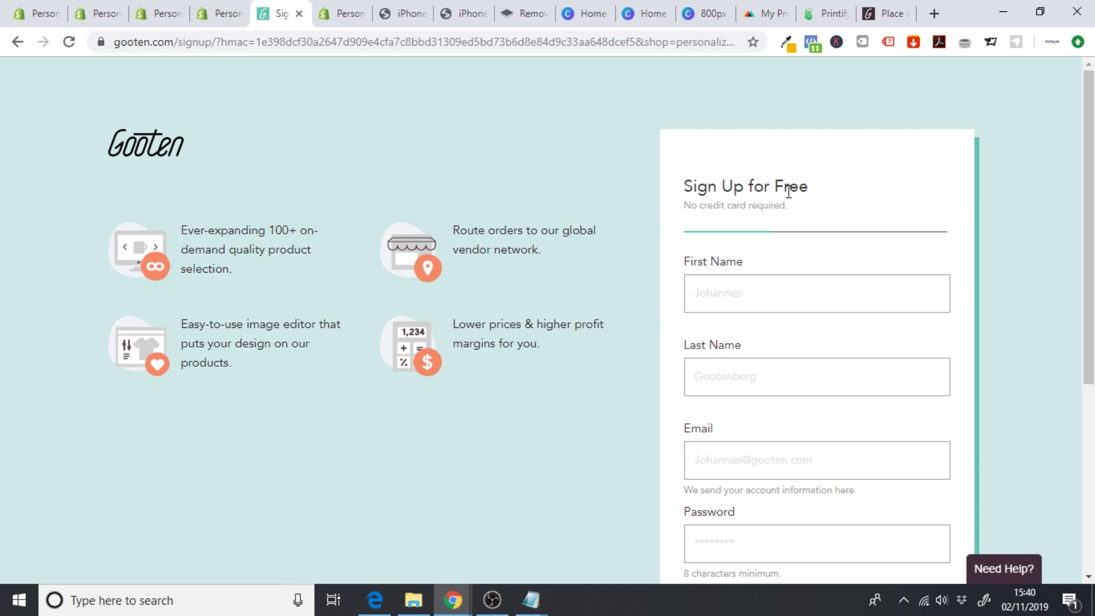
scroll(798, 285, "down", 5)
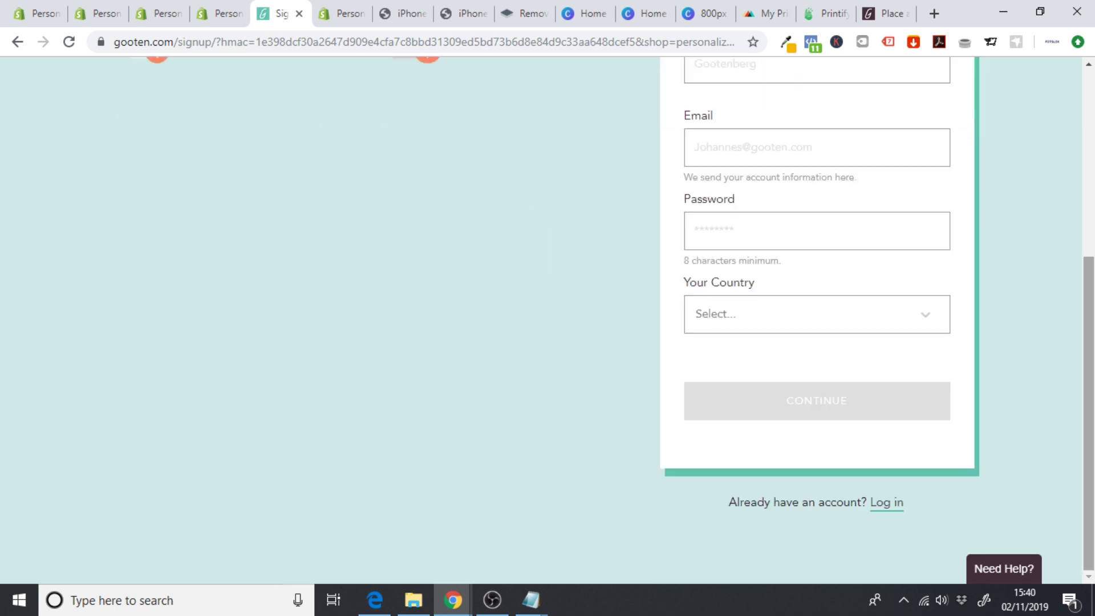
left_click(887, 503)
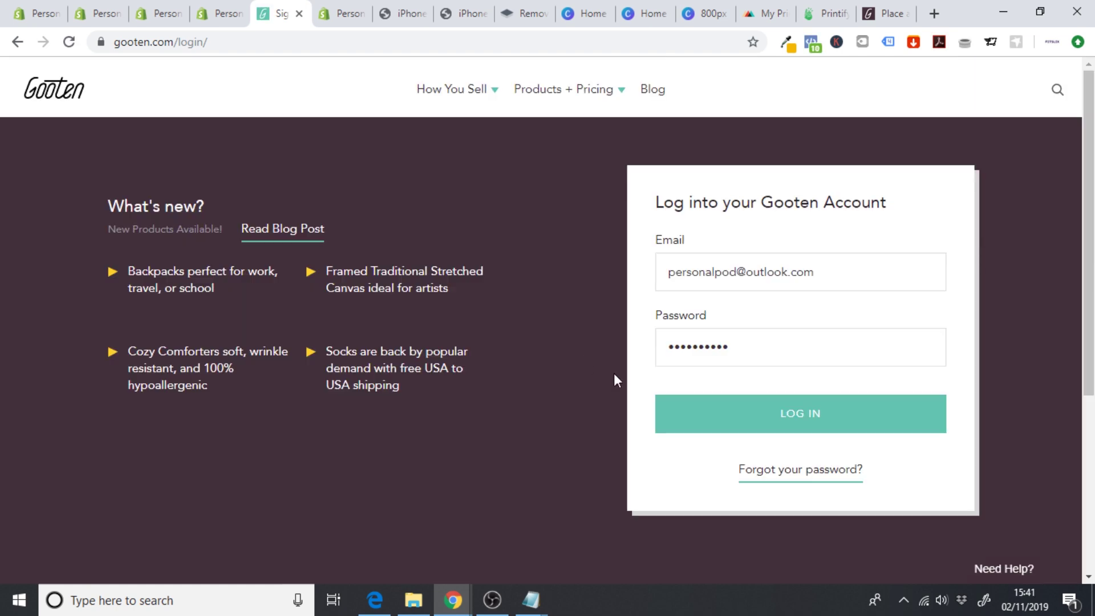
left_click(727, 419)
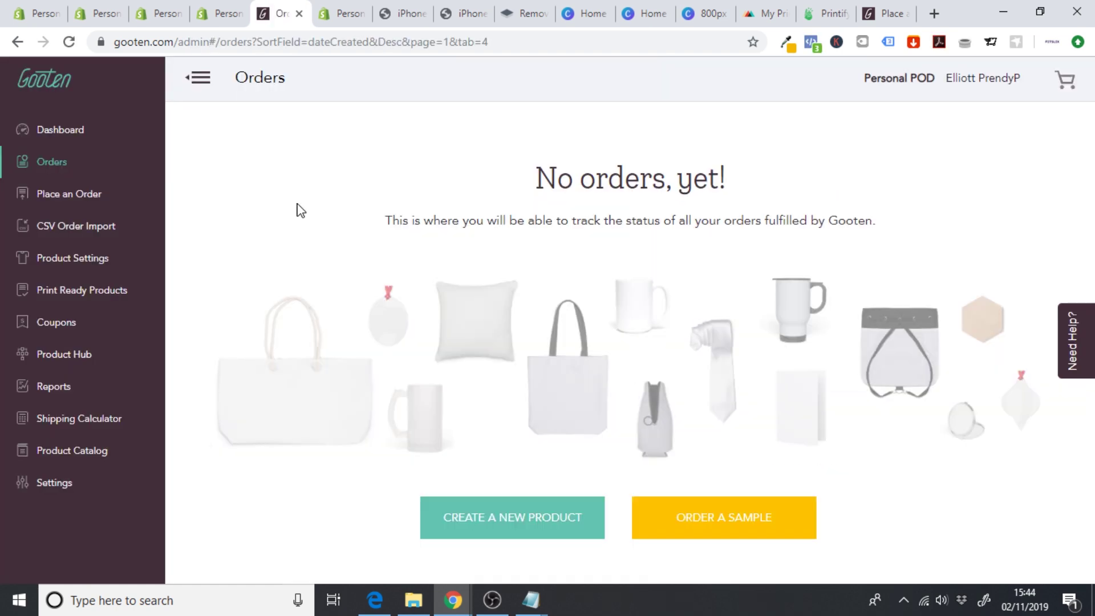
- Connect the Shopify store personalizedpodstore in Gooten's Product Hub and approve the app install
left_click(79, 356)
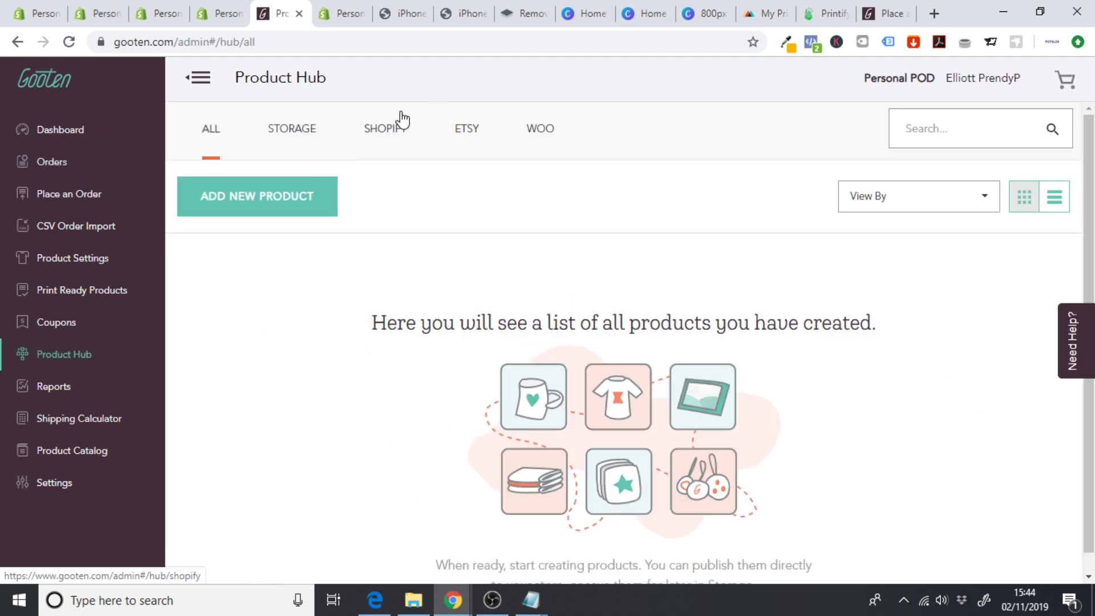
left_click(391, 139)
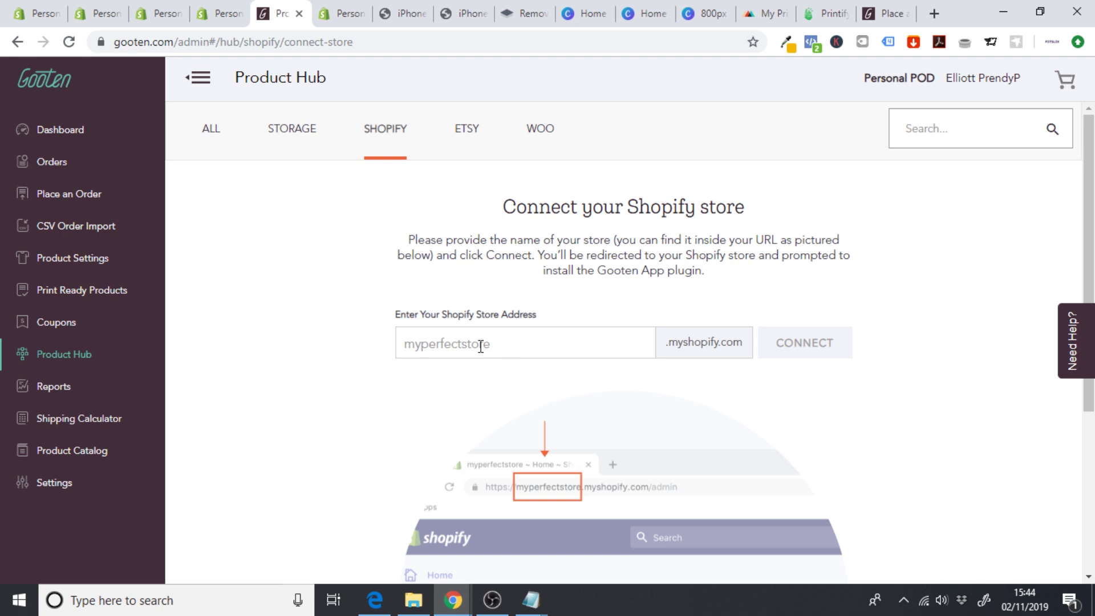
left_click(219, 13)
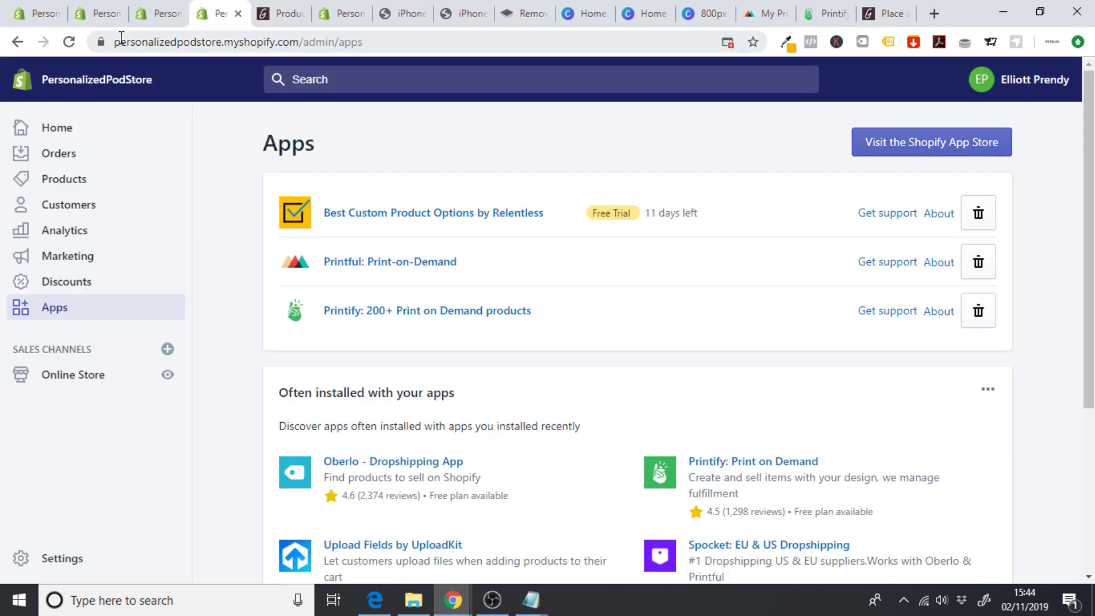
left_click_drag(116, 43, 222, 46)
key("ctrl+c")
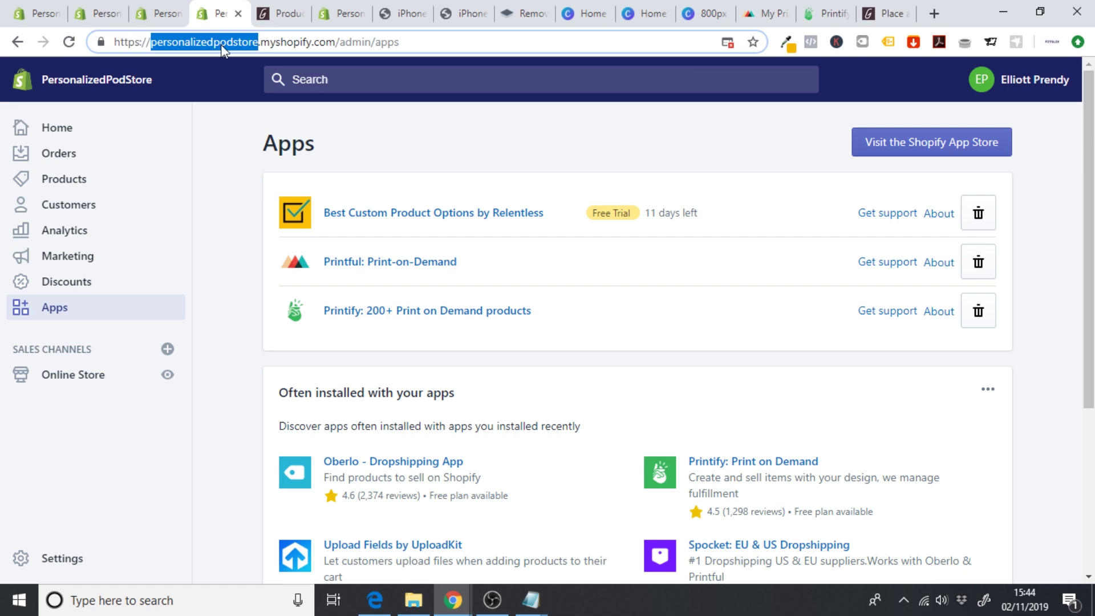
left_click(280, 13)
left_click(460, 345)
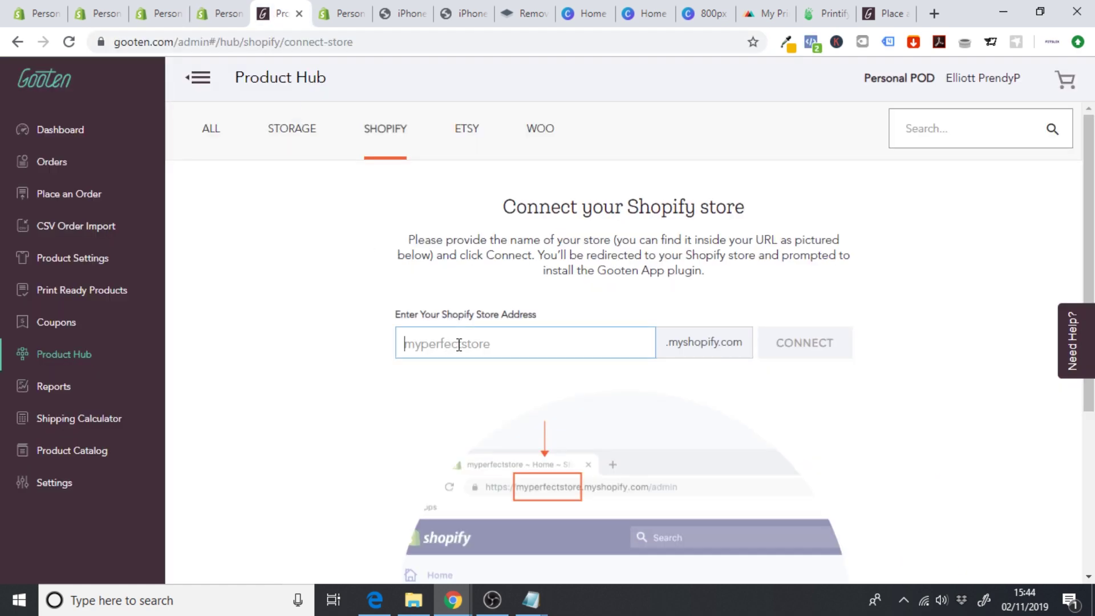
key("ctrl+v")
left_click(799, 342)
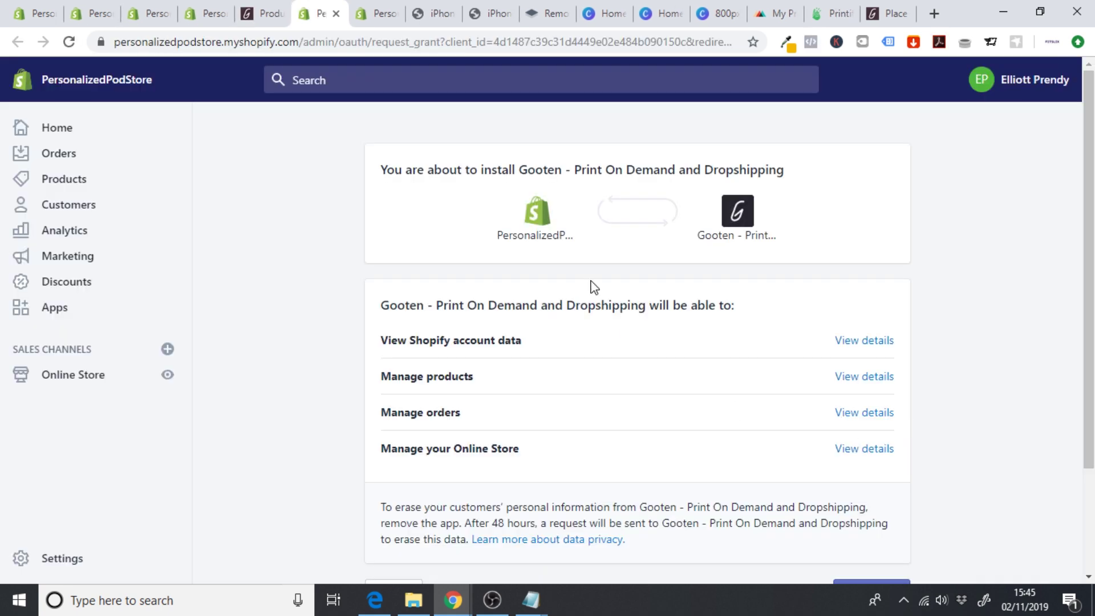
scroll(877, 433, "down", 2)
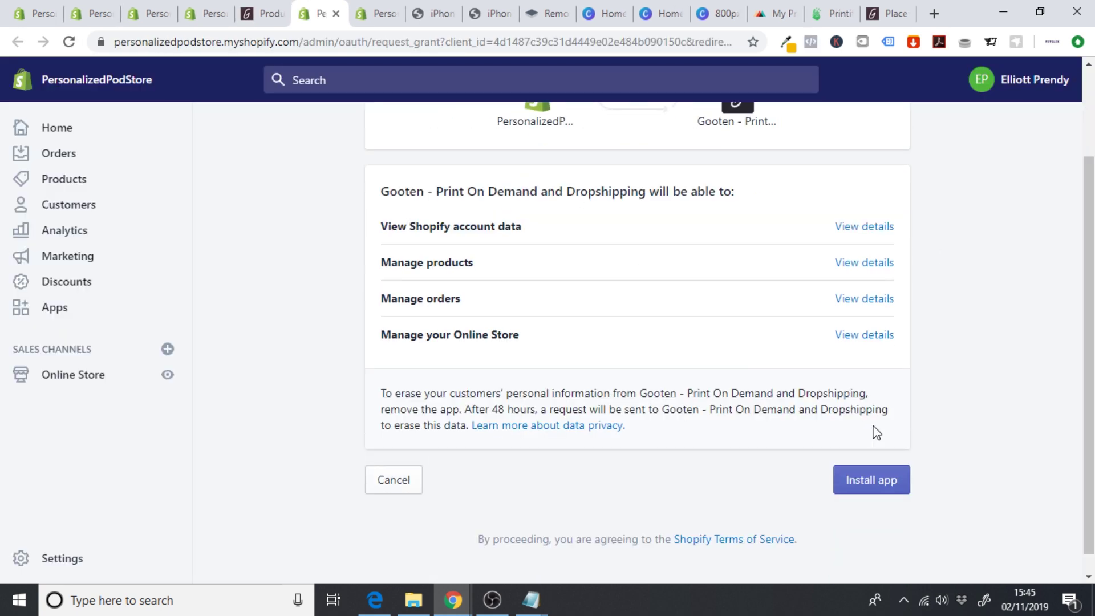
left_click(879, 467)
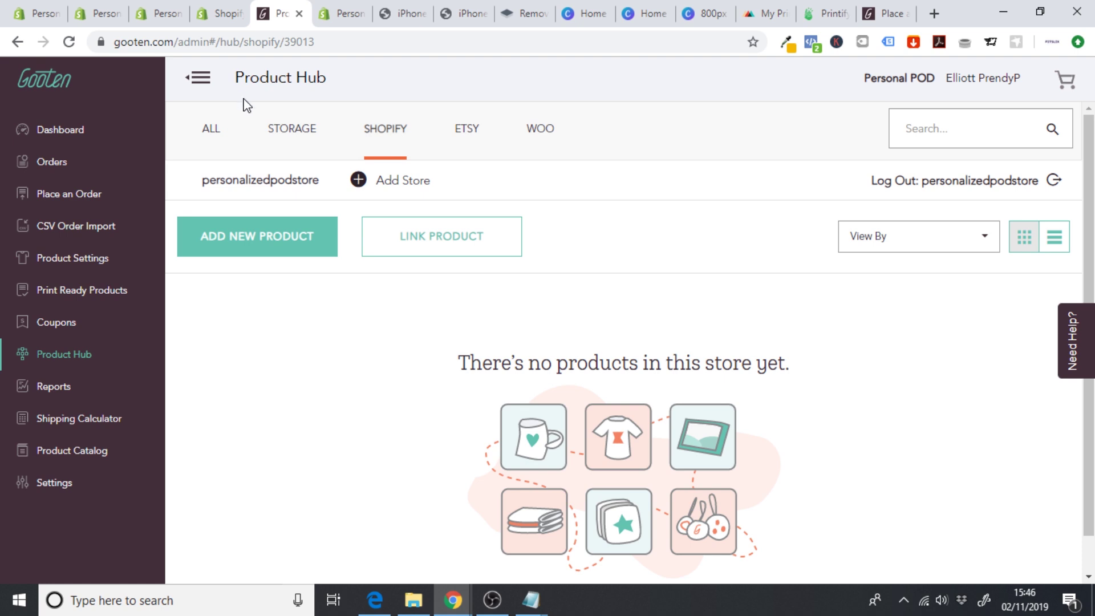
left_click(280, 237)
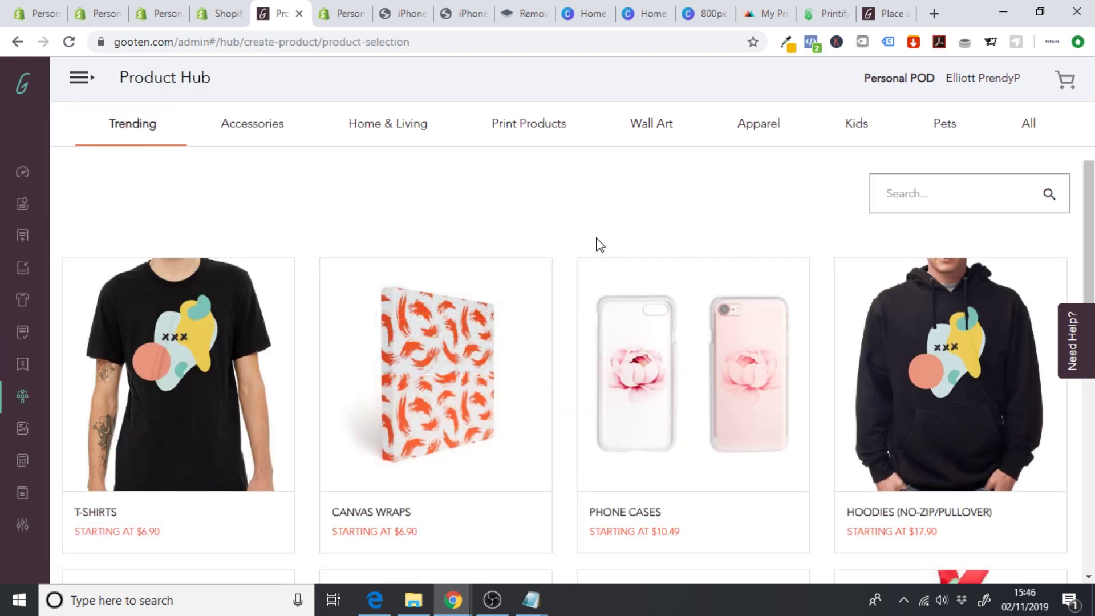
- Choose Pet Bandanas with a single Square - Polyester, Square 24x24 inch variant
left_click(943, 123)
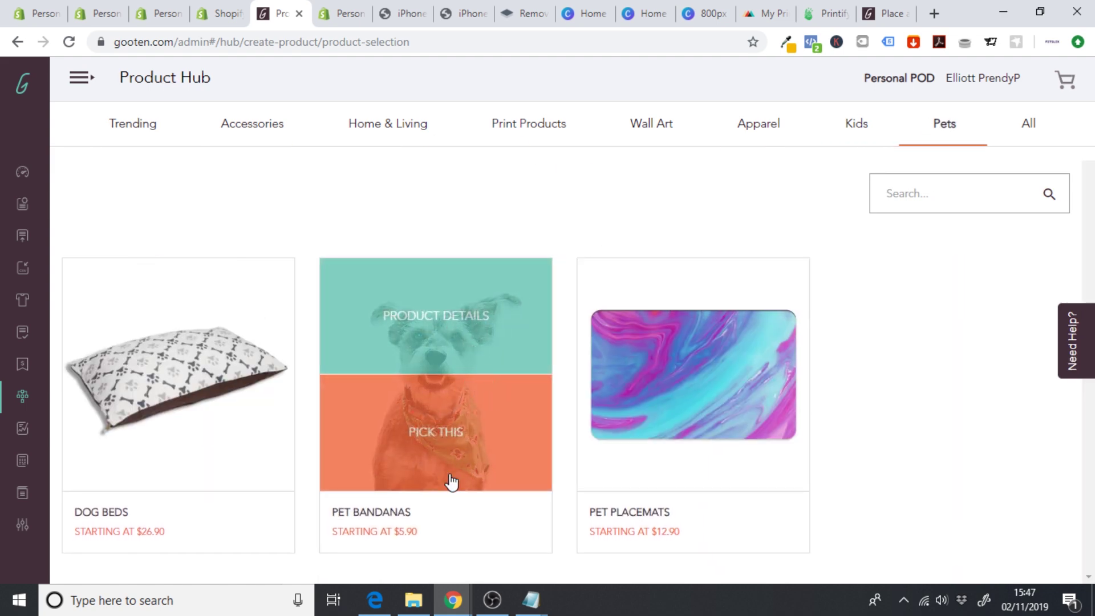
left_click(431, 450)
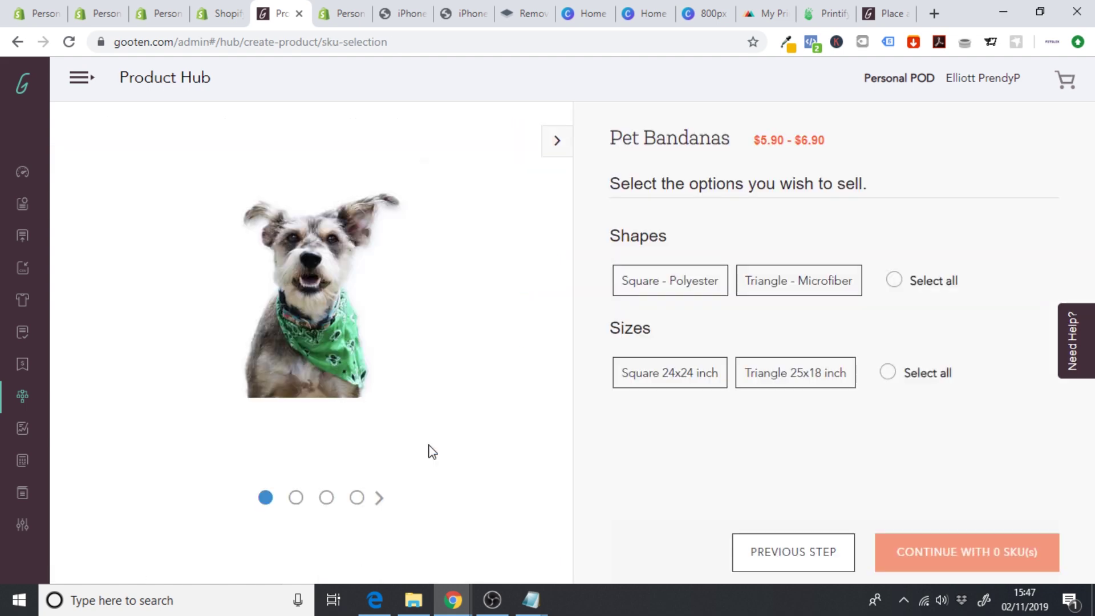
left_click(679, 290)
left_click(686, 378)
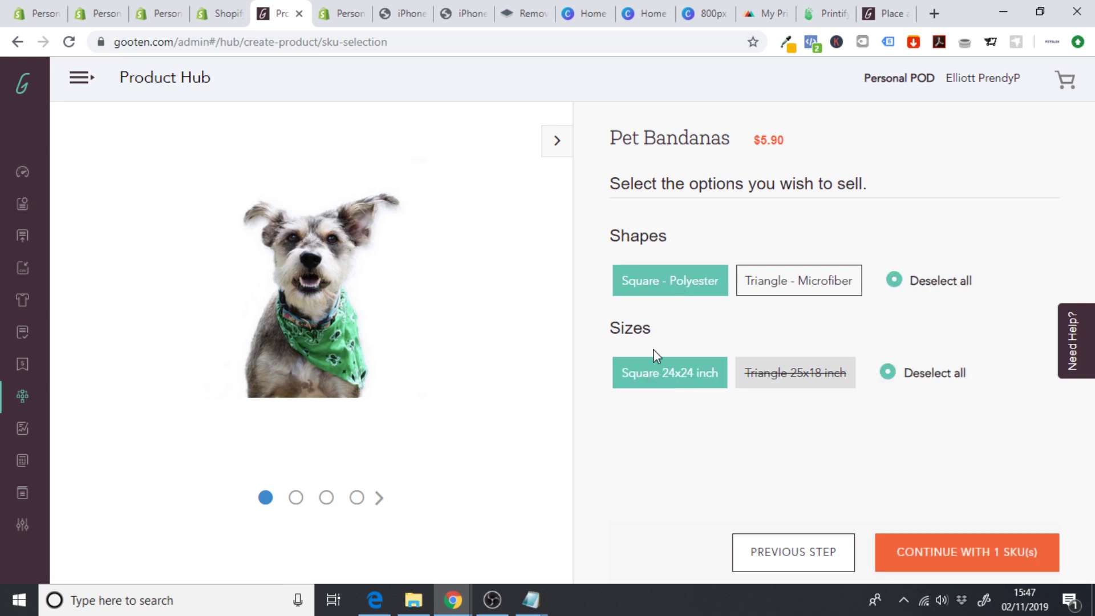
left_click(993, 554)
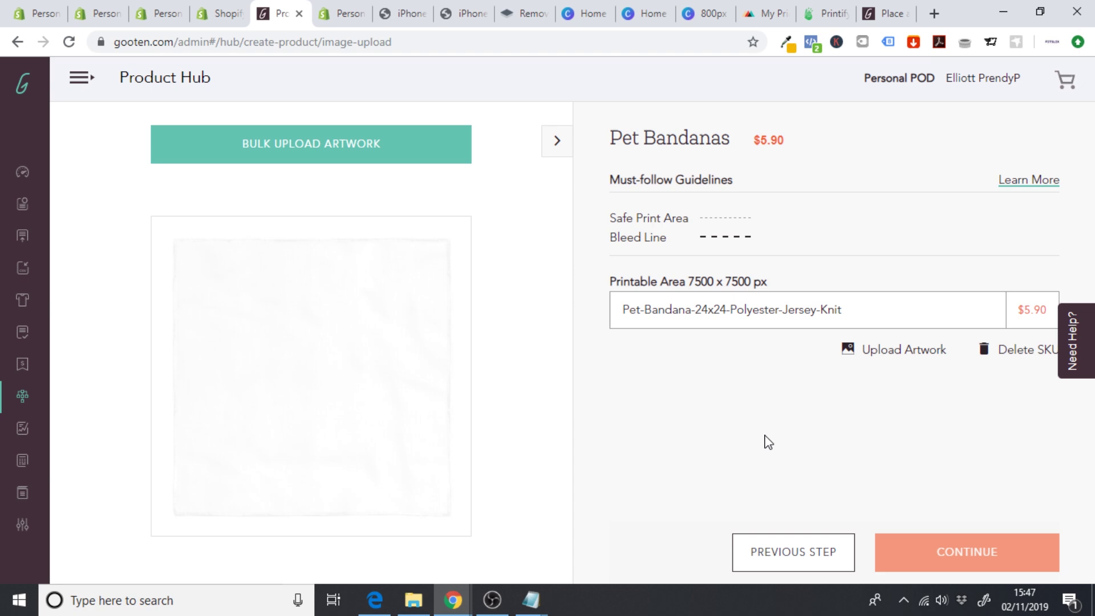
- Apply the tiled-face artwork to the bandana and continue past the mockups to publishing details
left_click(891, 356)
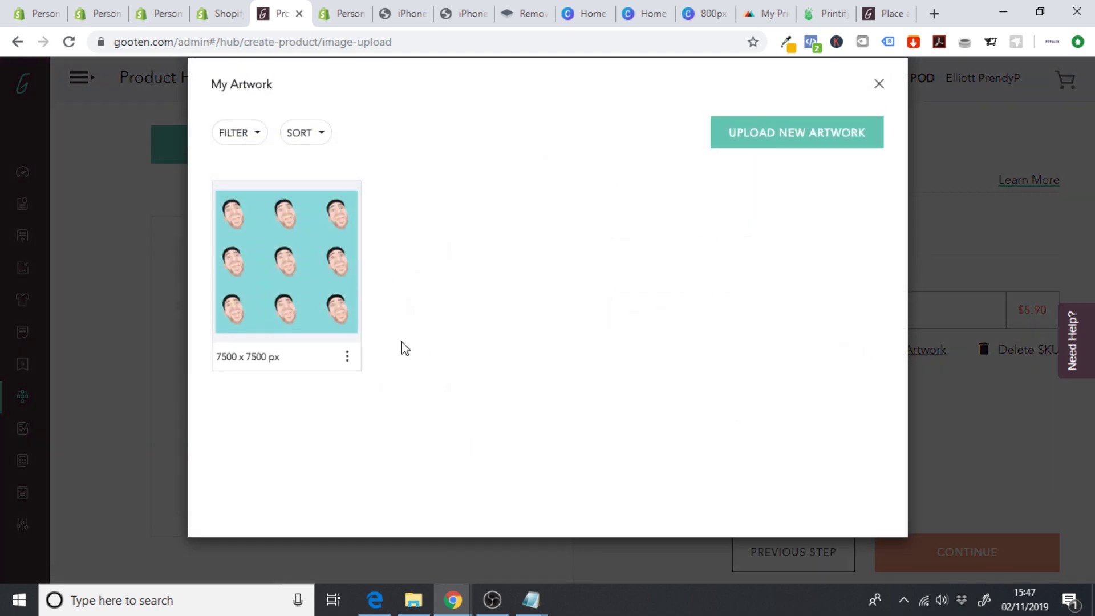
left_click(289, 317)
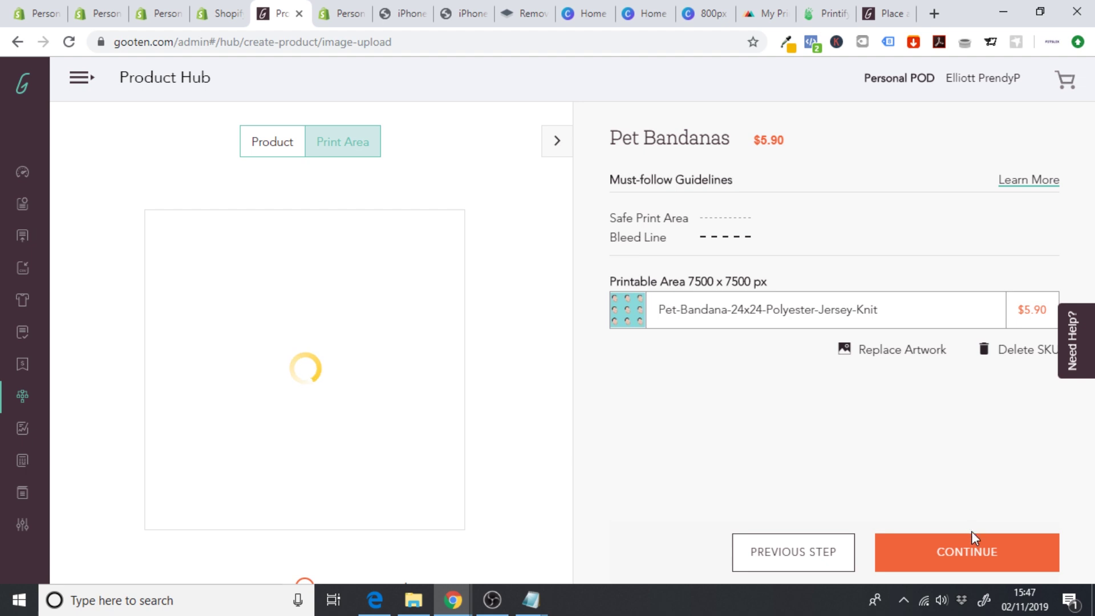
left_click(963, 551)
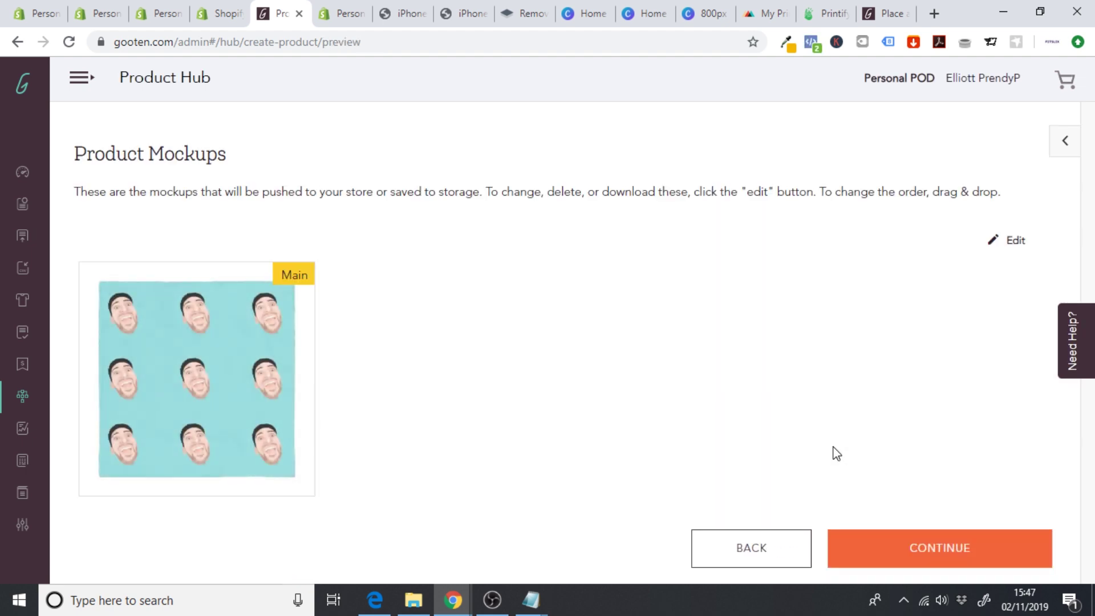
left_click(919, 548)
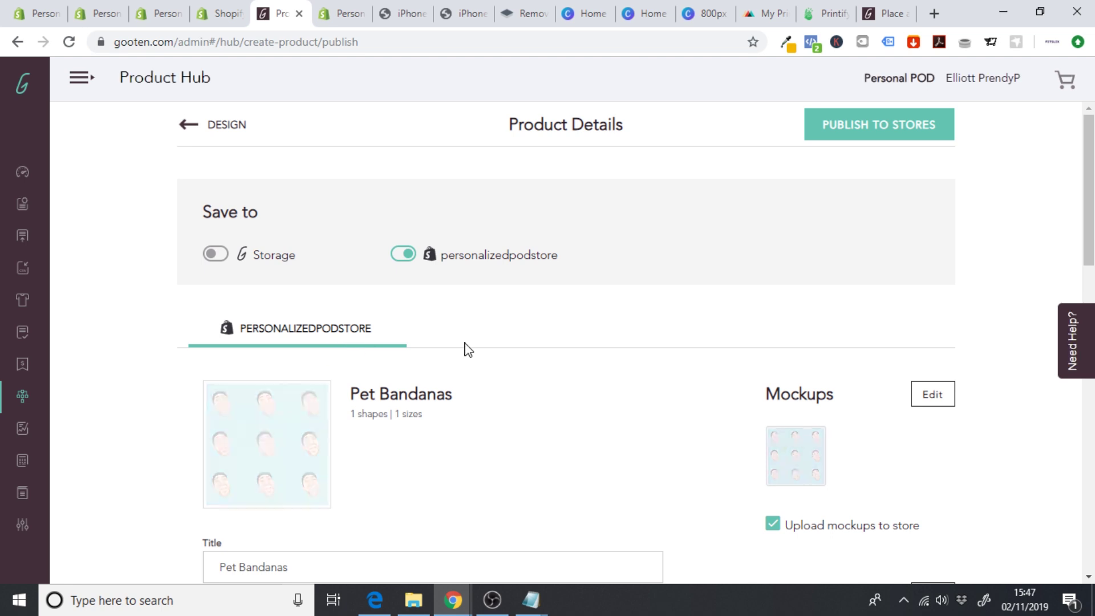
- Set the Pet Bandanas customer price to $19.99
scroll(1085, 192, "down", 8)
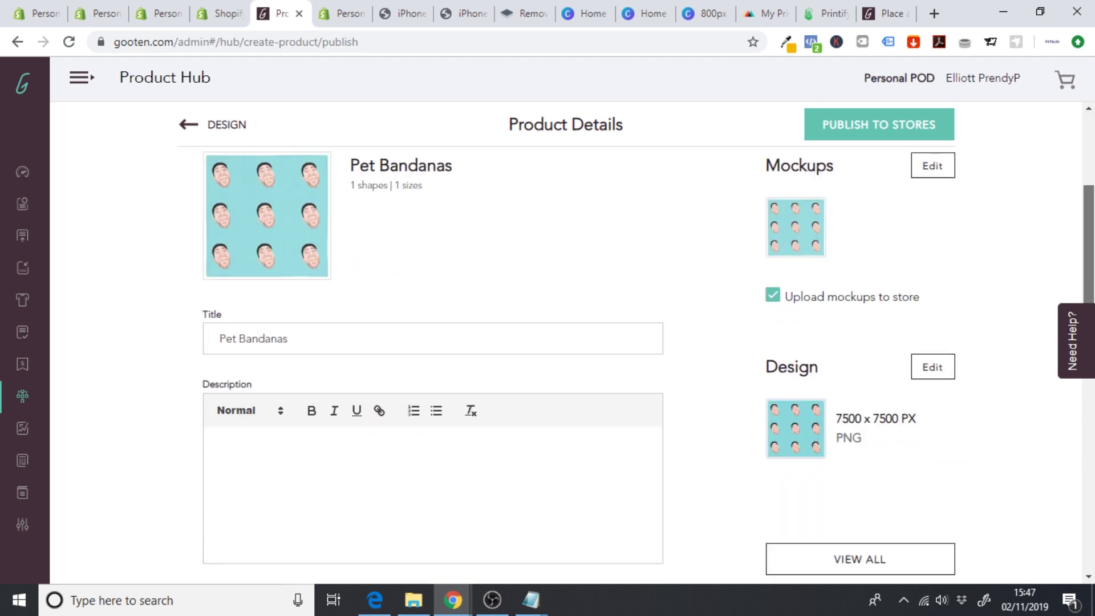
scroll(434, 343, "down", 7)
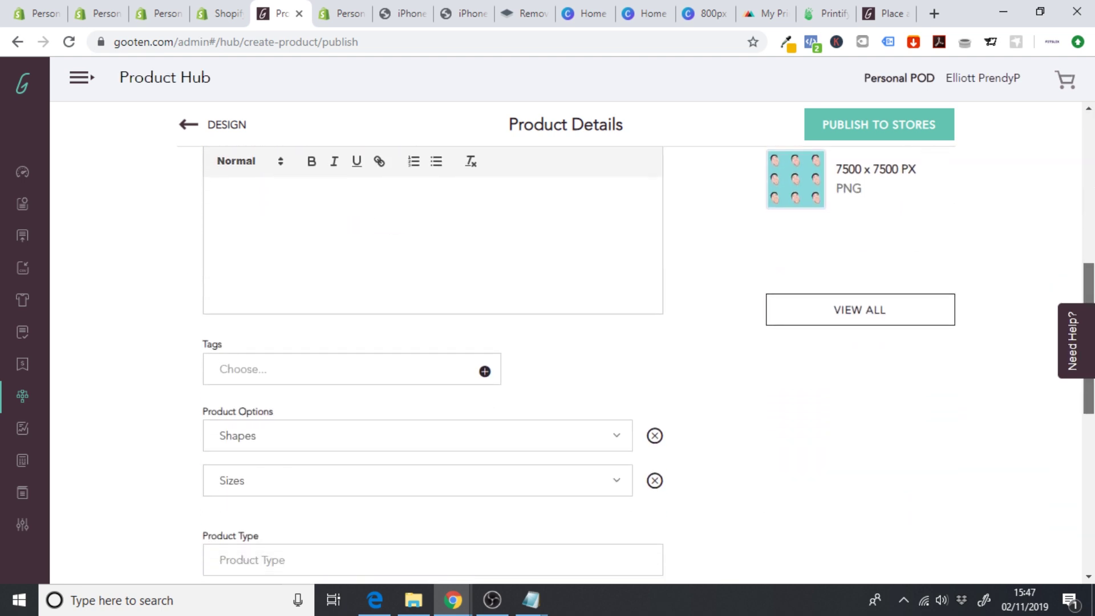
scroll(447, 346, "down", 2)
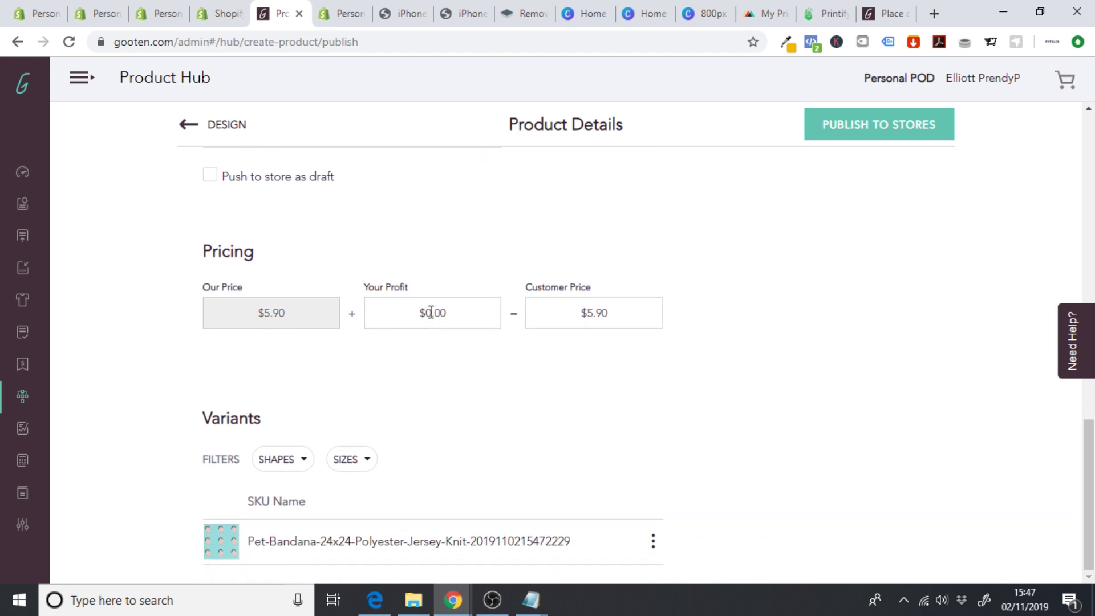
left_click(425, 312)
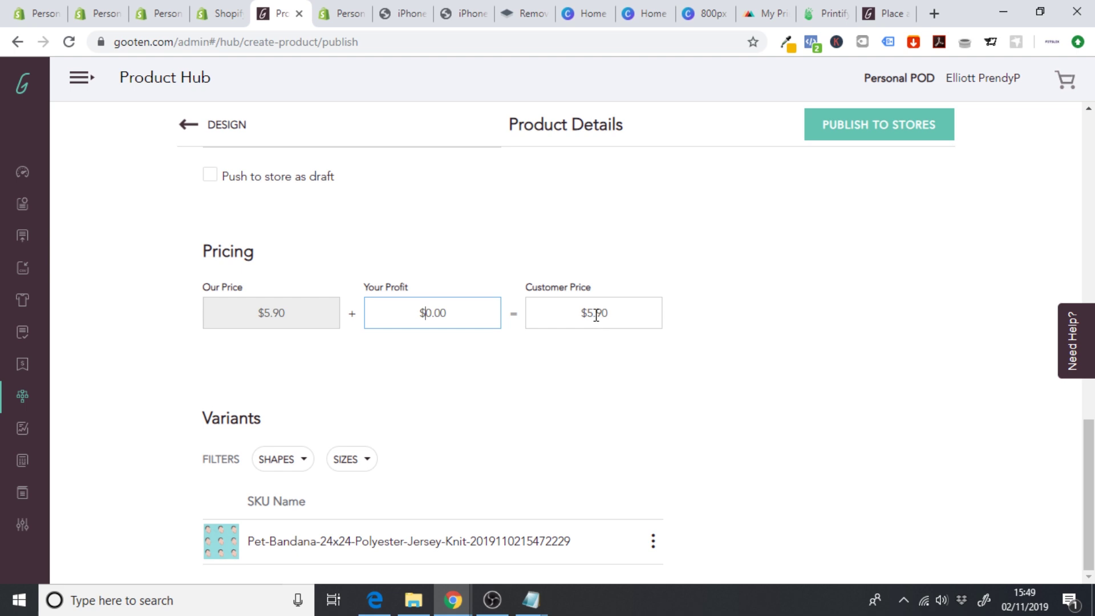
left_click(591, 319)
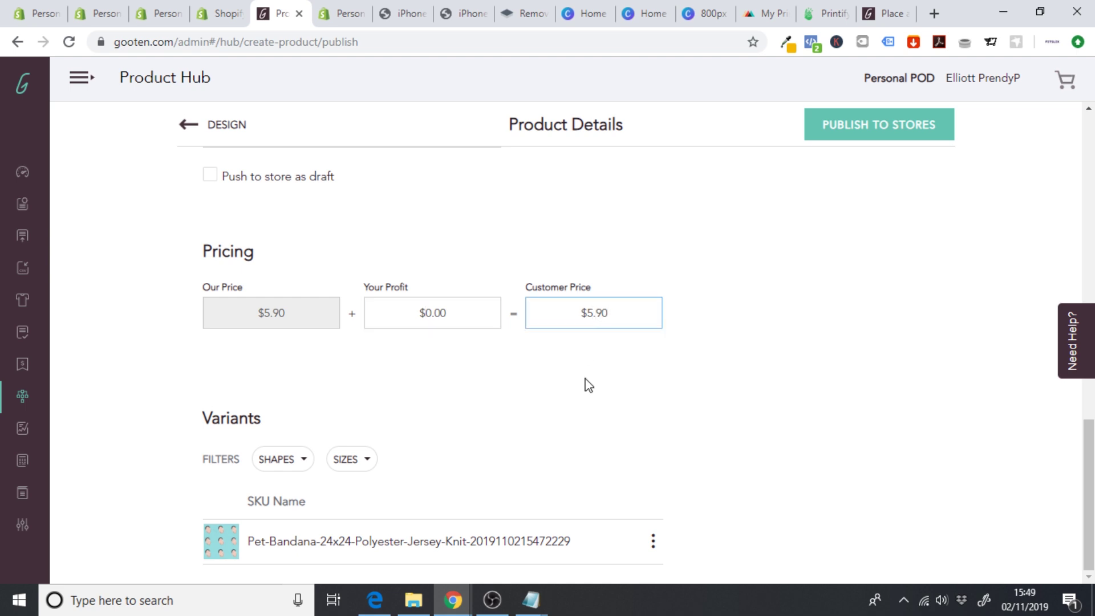
key("BackSpace")
key("BackSpace")
key("BackSpace")
type("19.99")
left_click(558, 385)
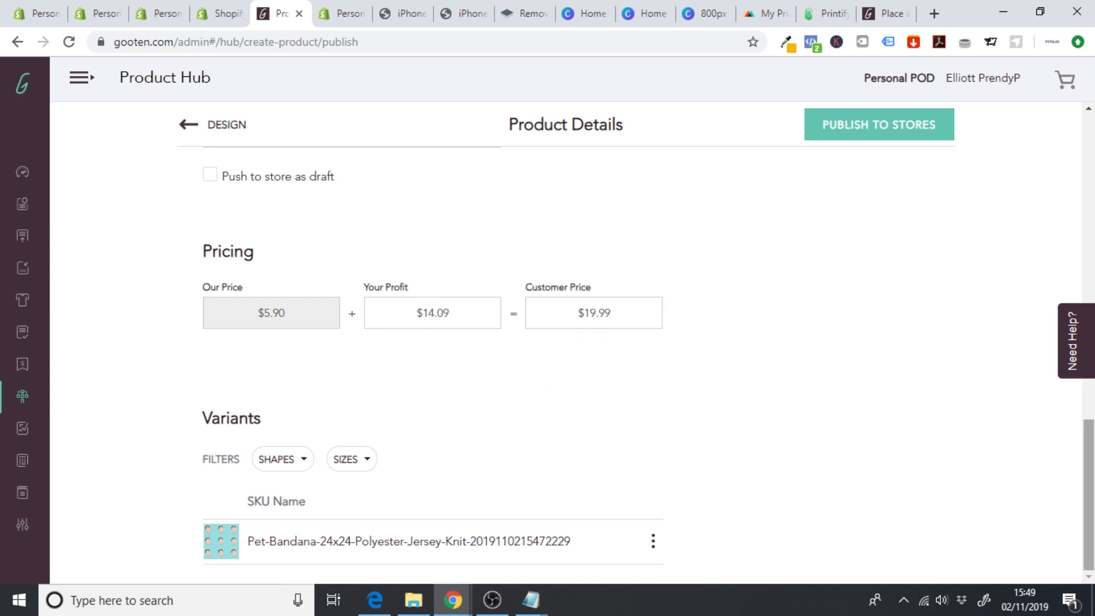
- Publish Pet Bandanas to the store and dismiss the product-created confirmation
scroll(901, 314, "up", 15)
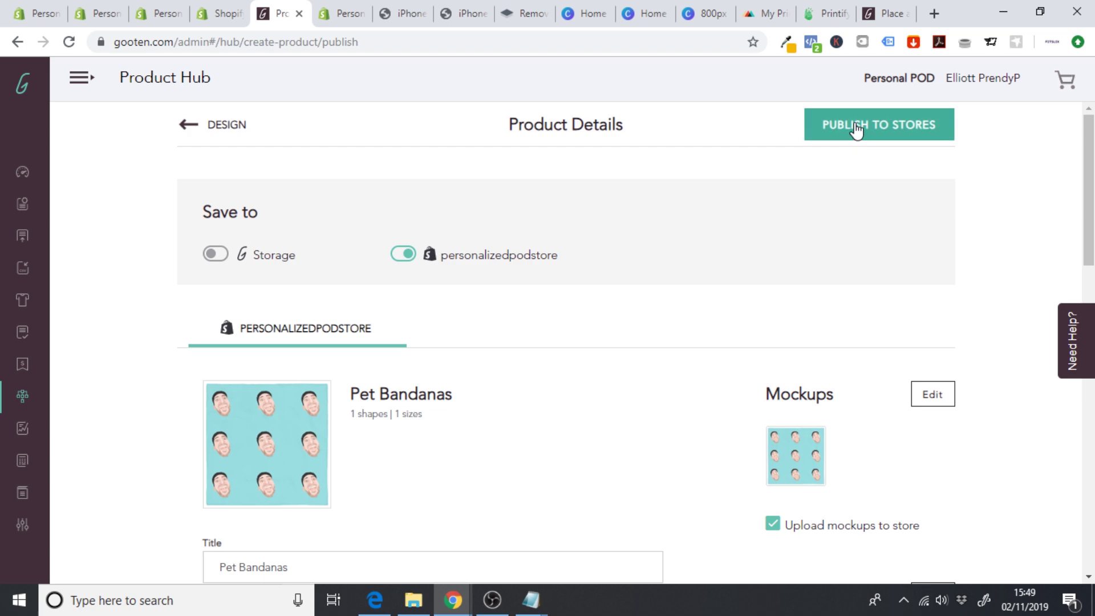
left_click(856, 127)
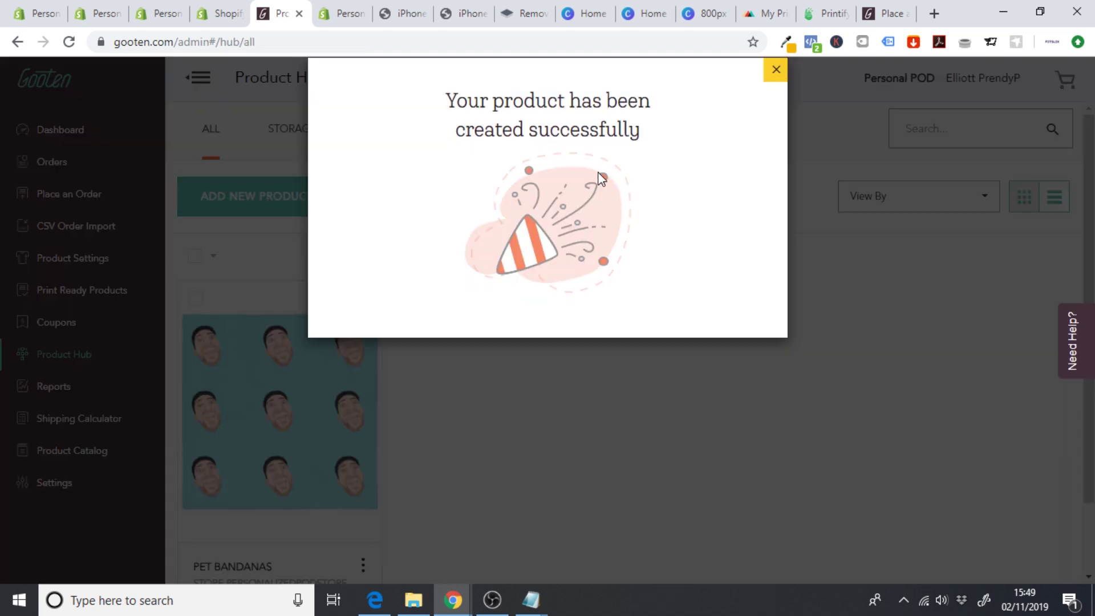
left_click(777, 69)
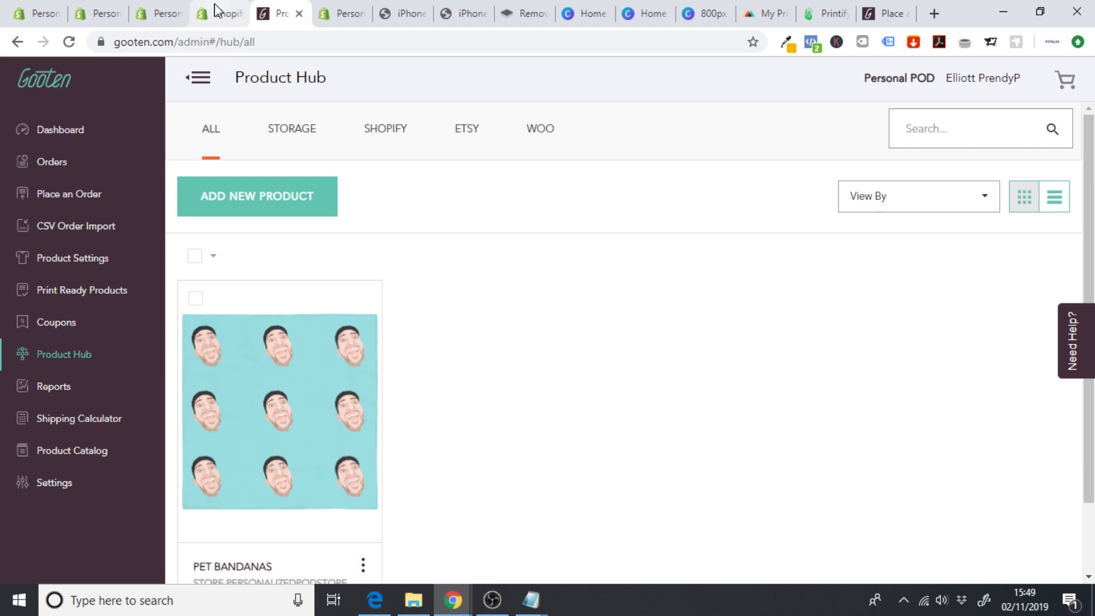
- In Shopify's Best Custom Product Options app, open the Pet Bandanas option settings
left_click(216, 8)
left_click(88, 179)
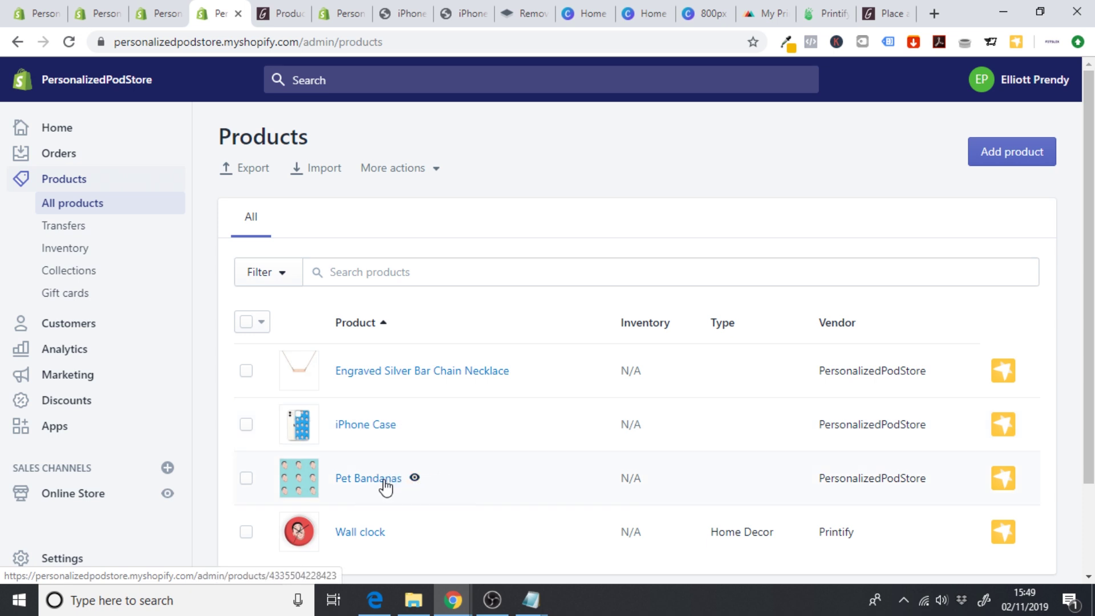
left_click(66, 430)
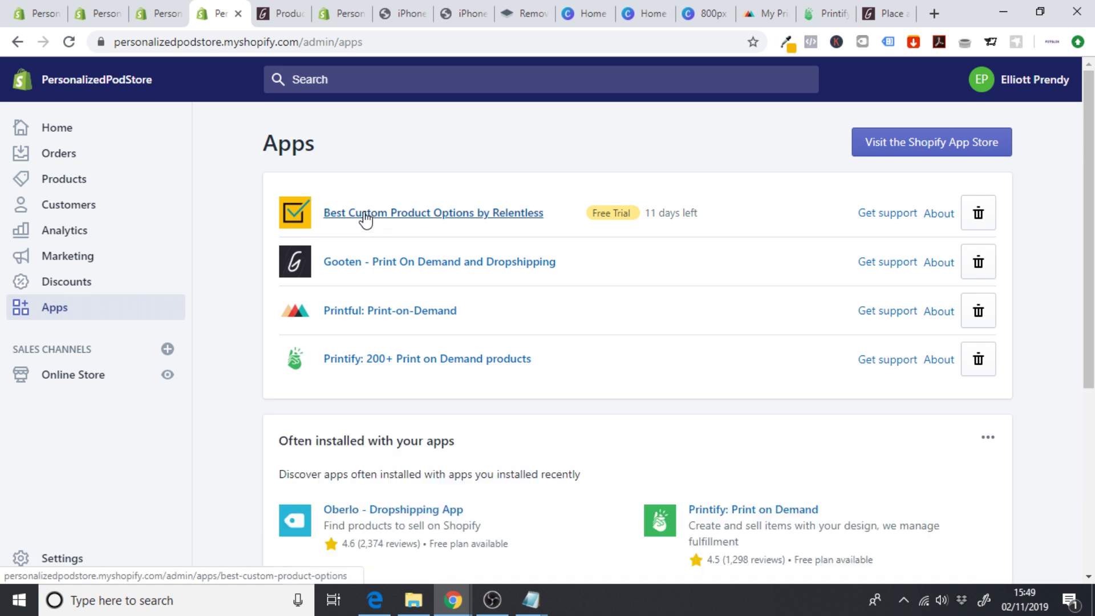
left_click(368, 213)
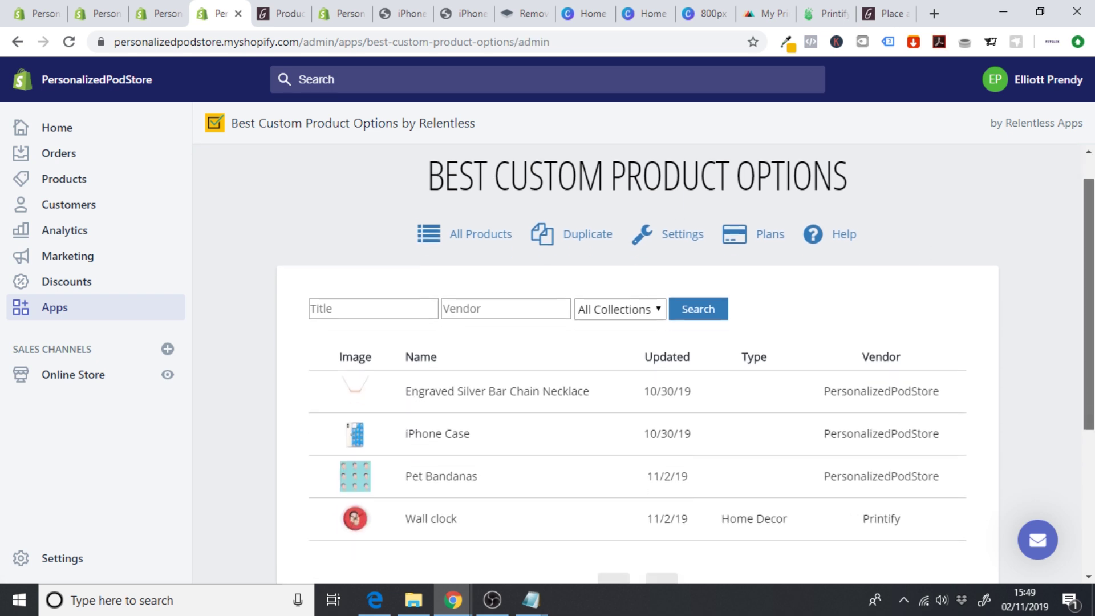
scroll(474, 390, "down", 3)
left_click(538, 369)
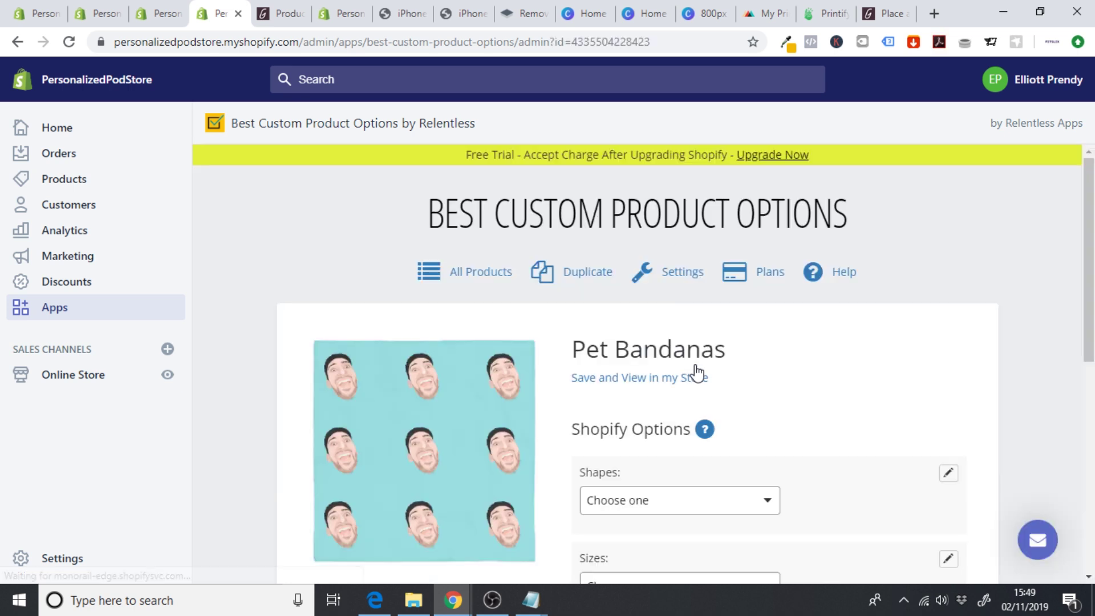
- Add and save a required File Upload option, 'Upload an image of your furry friend'
scroll(697, 372, "down", 8)
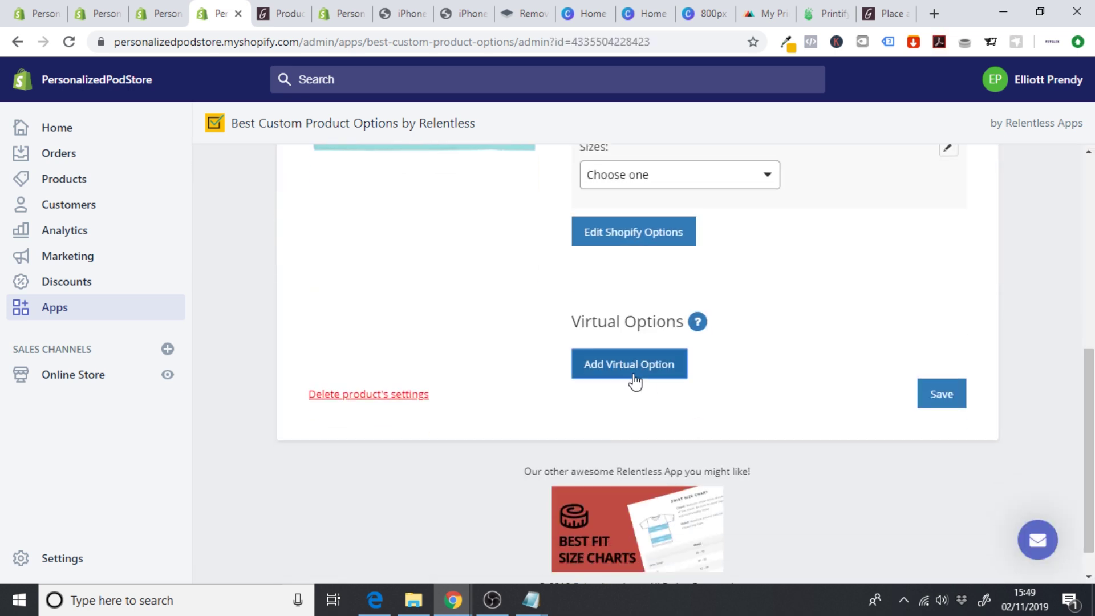
left_click(634, 381)
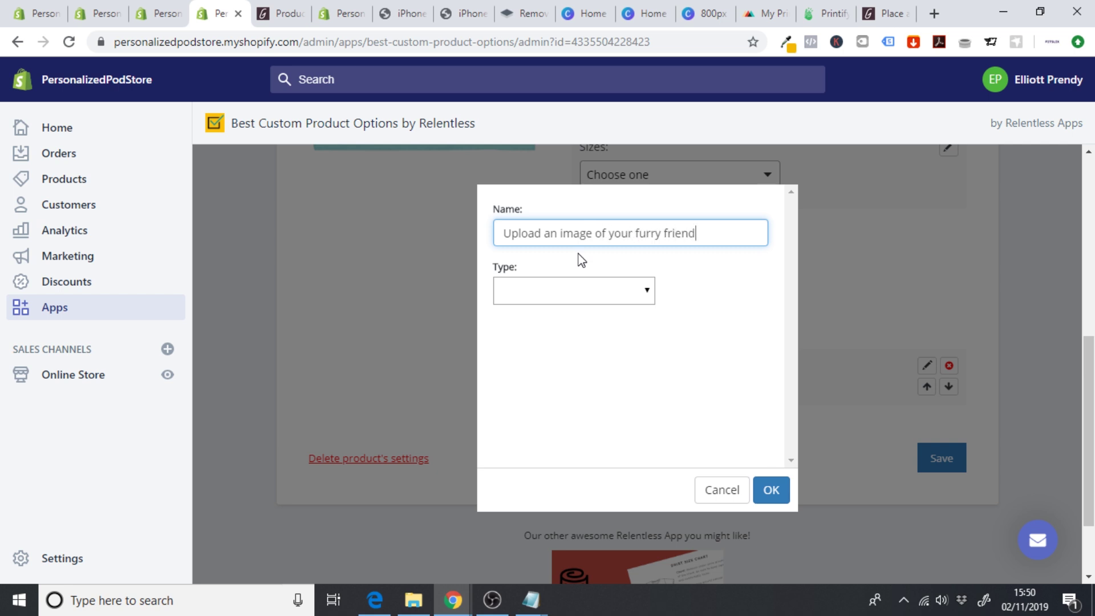
left_click(573, 291)
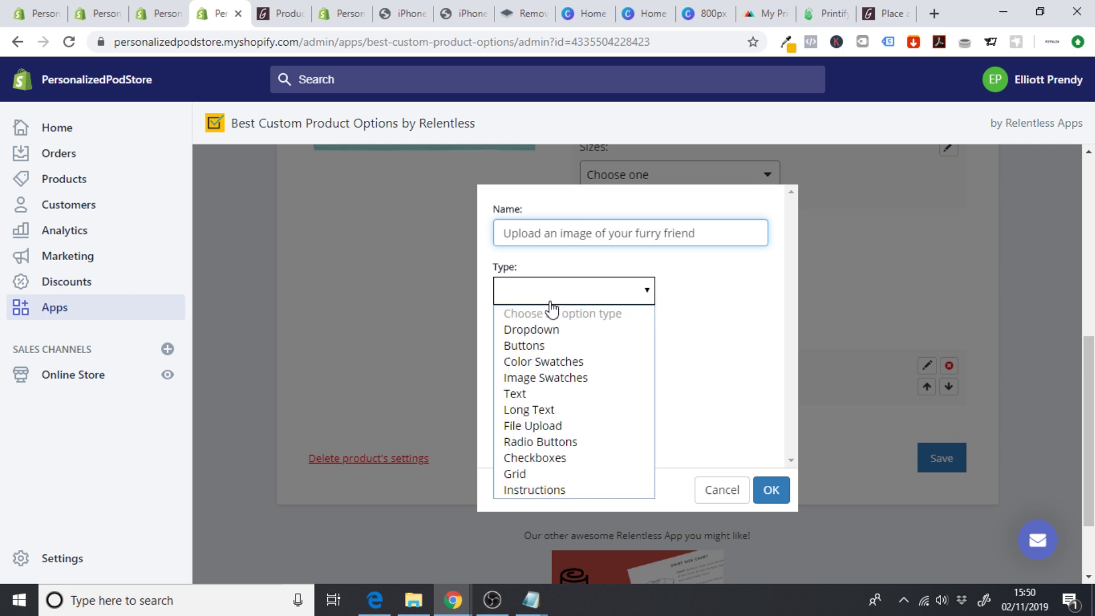
left_click(579, 426)
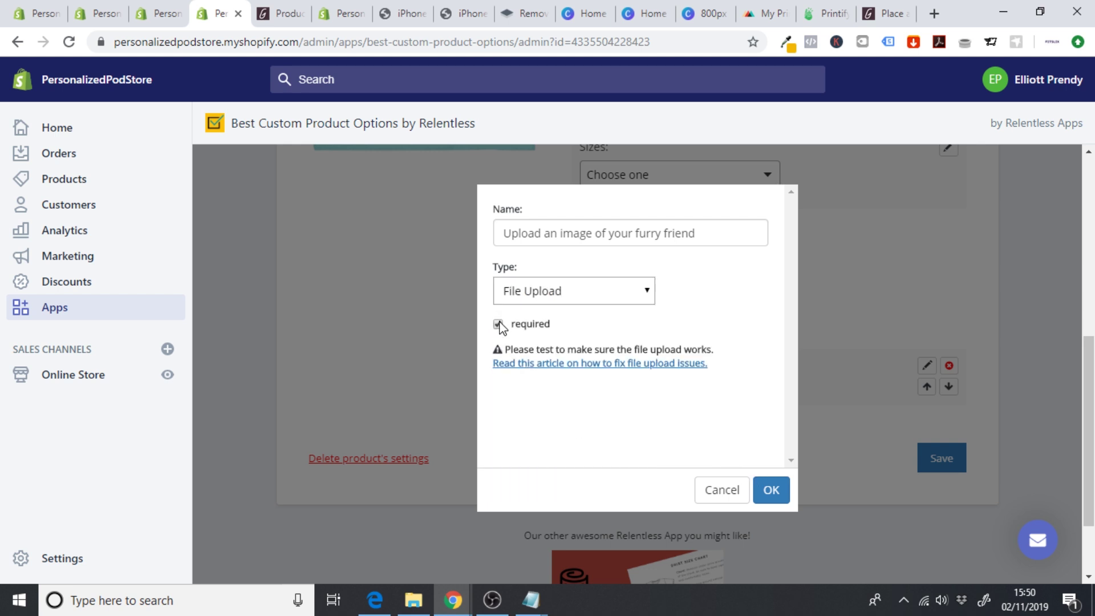
left_click(775, 493)
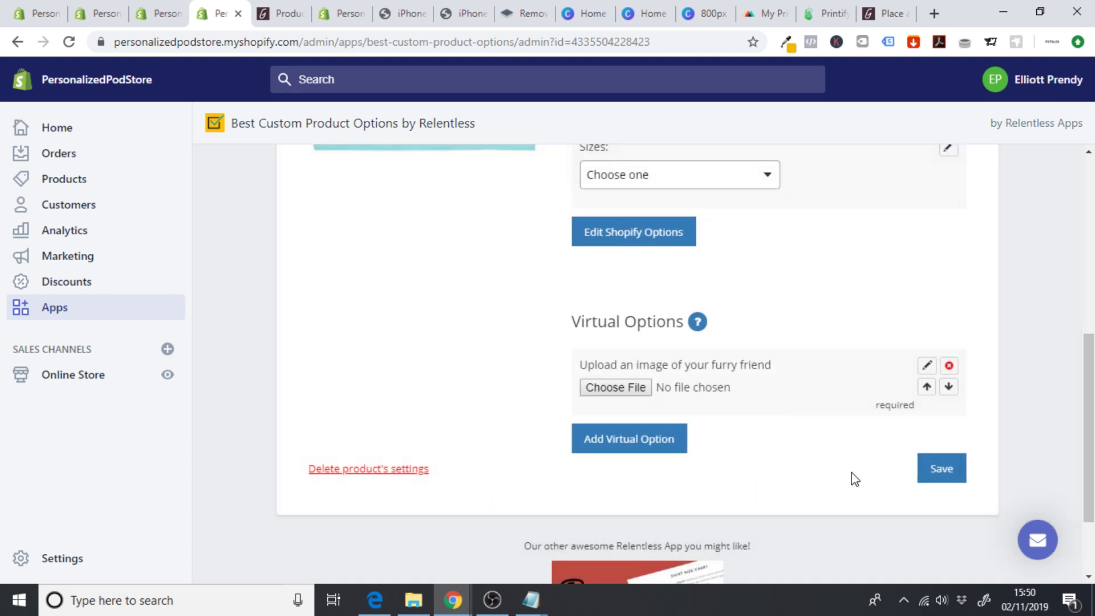
left_click(928, 478)
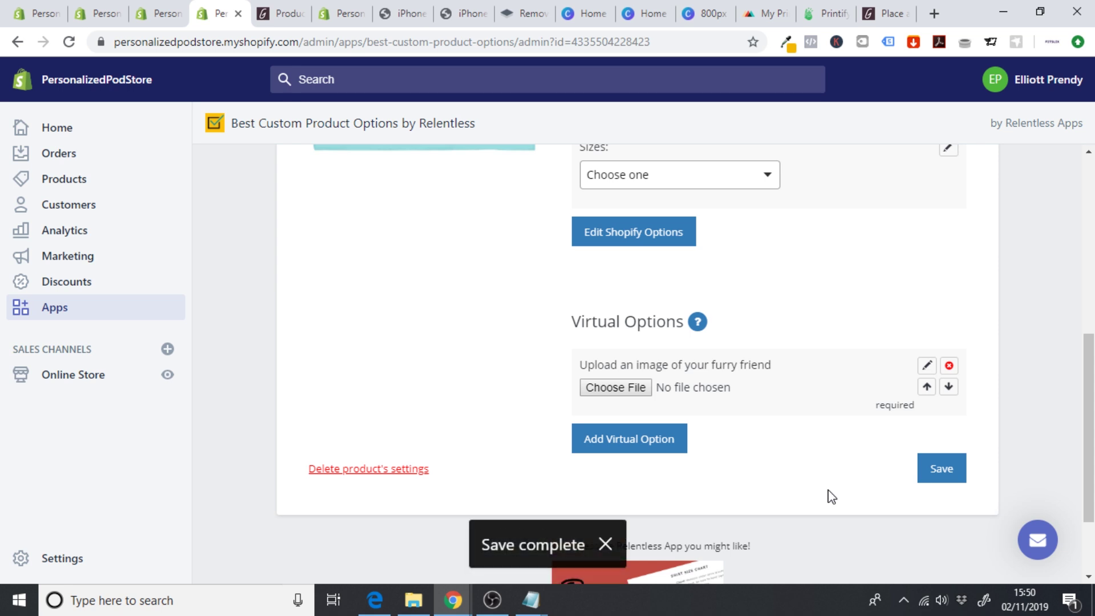
left_click(94, 180)
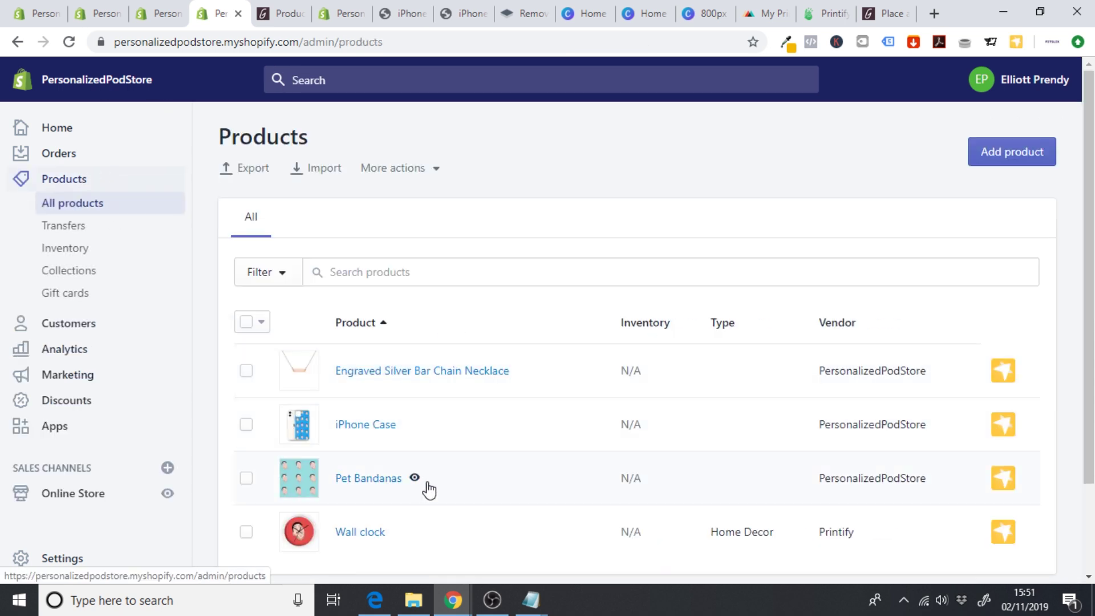
left_click(415, 481)
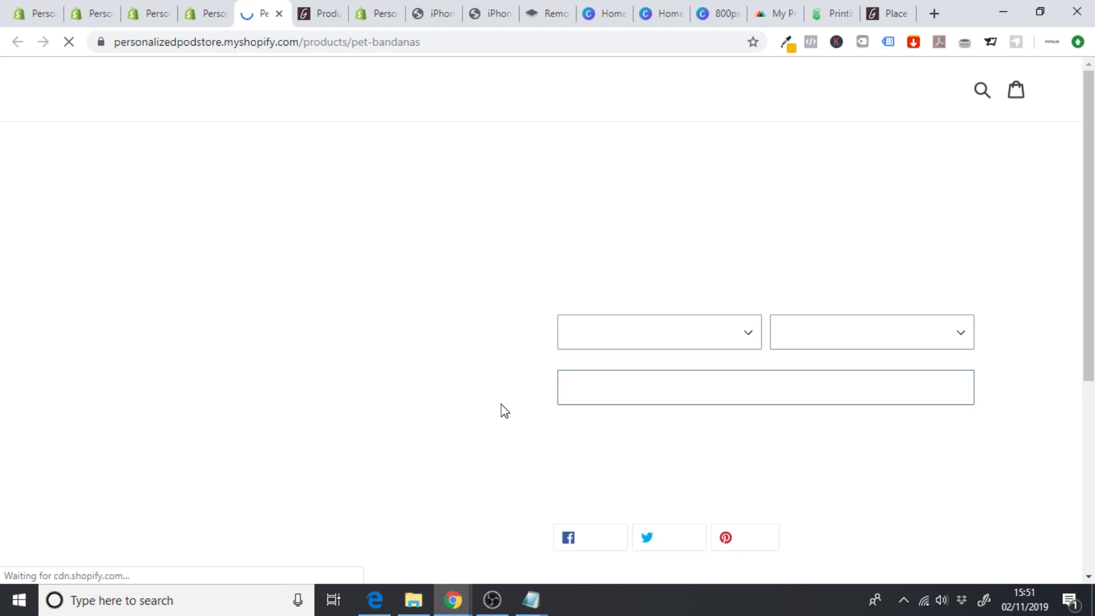
- Review the storefront Pet Bandanas page, checking the Sizes value and furry-friend upload field
scroll(448, 255, "down", 1)
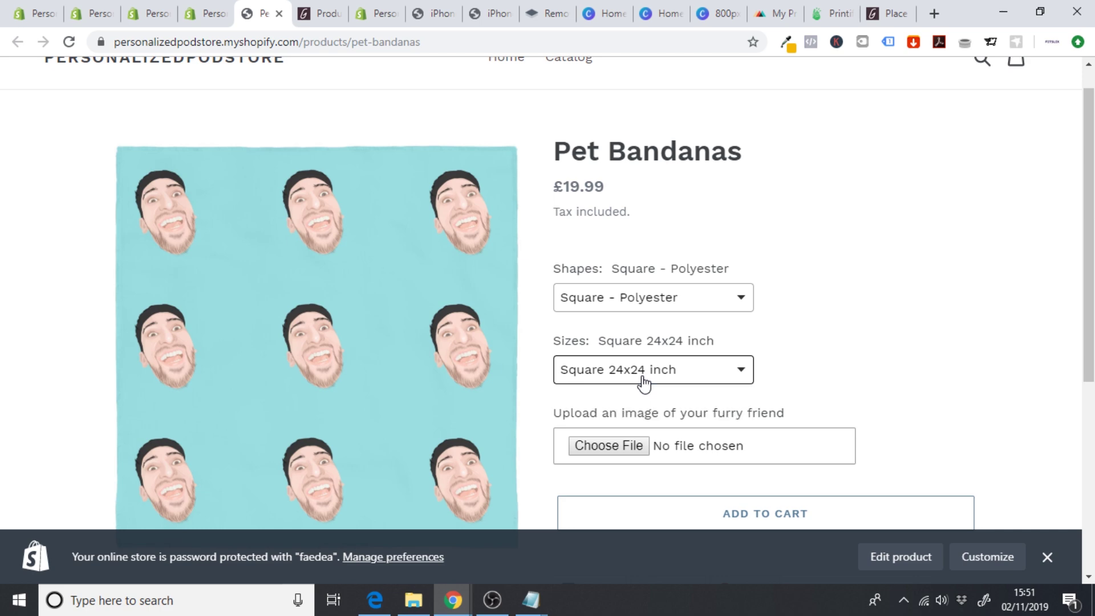
triple_click(1081, 340)
left_click(984, 305)
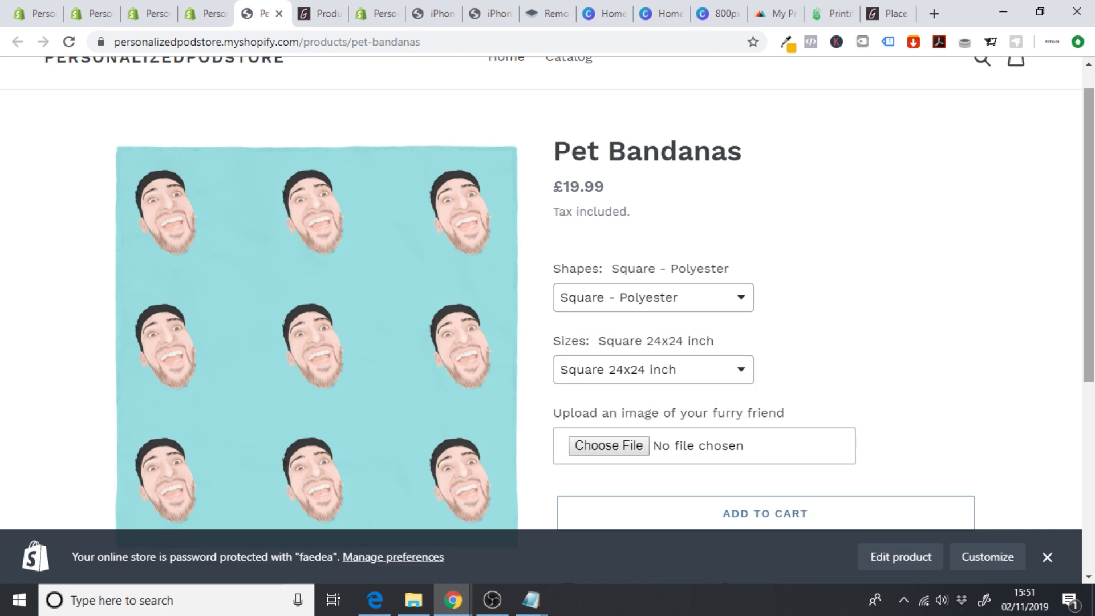
scroll(717, 333, "down", 2)
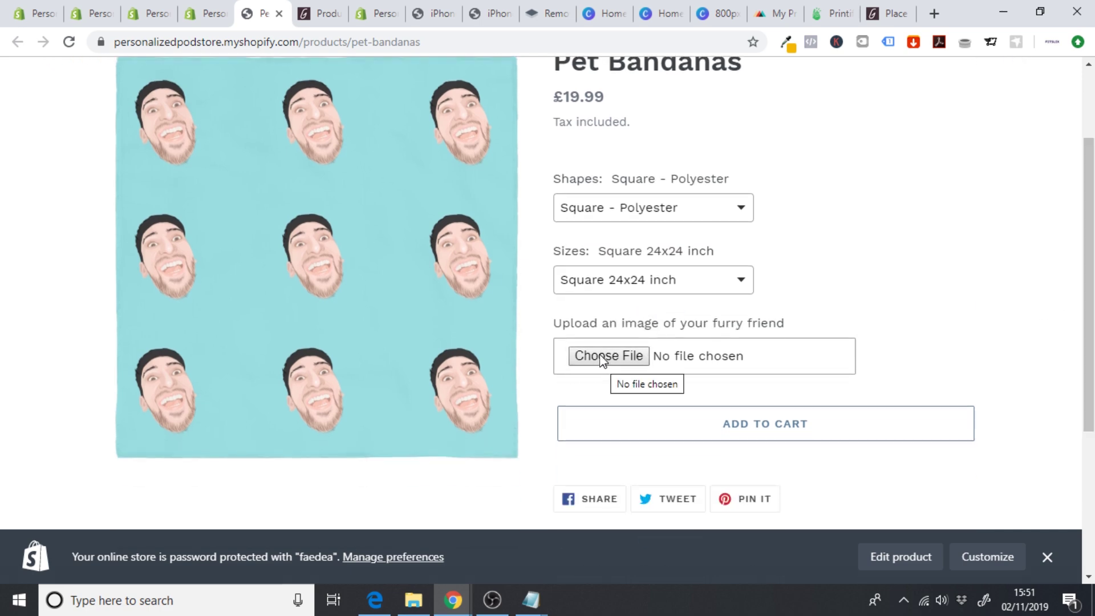
scroll(281, 143, "up", 1)
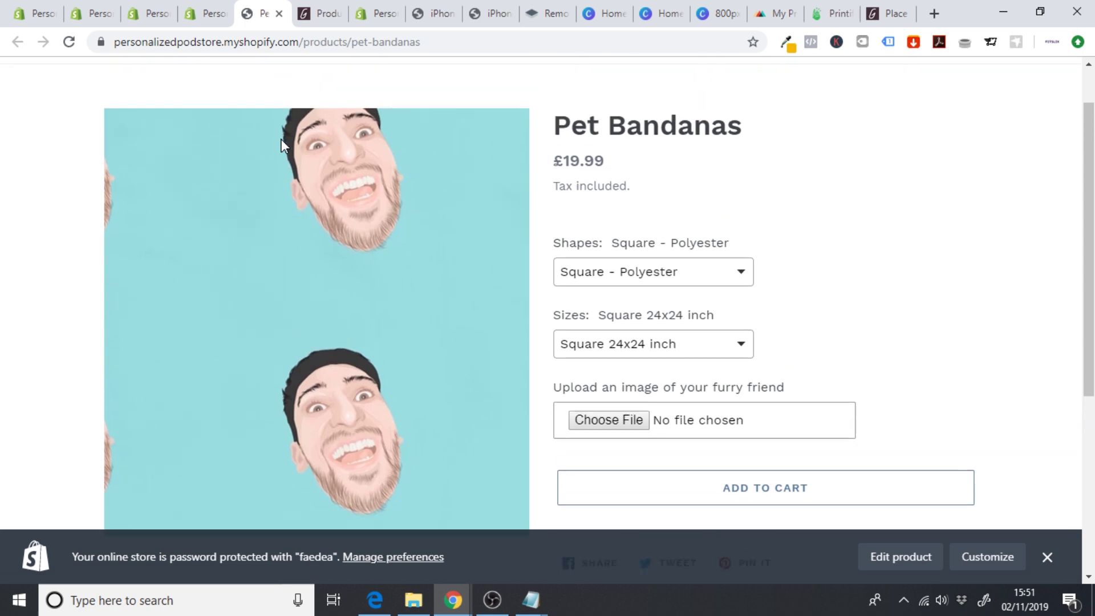
scroll(42, 123, "down", 1)
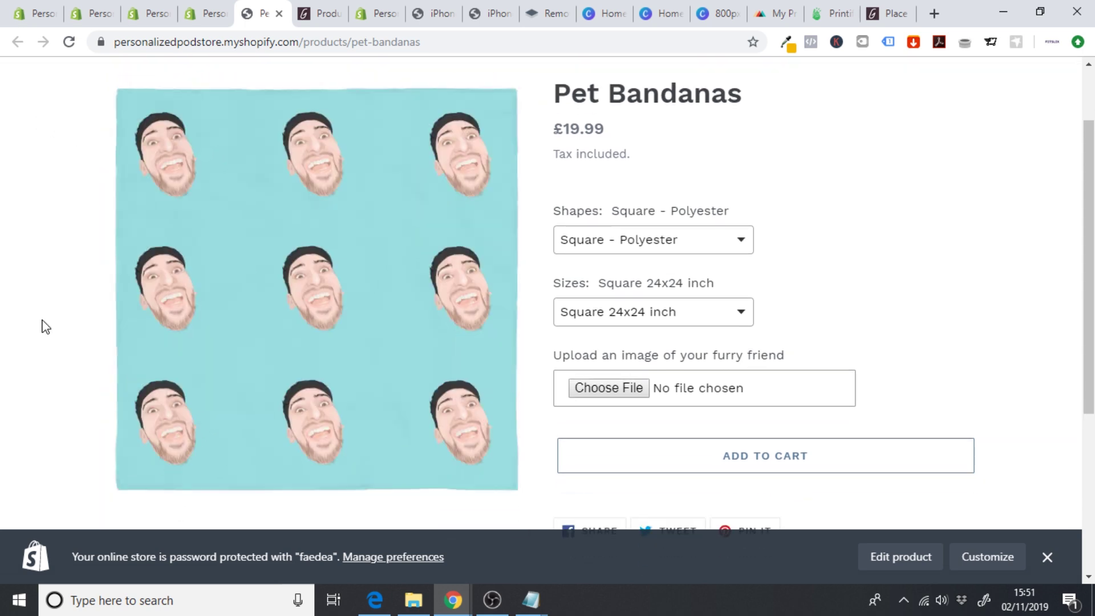
scroll(42, 326, "up", 1)
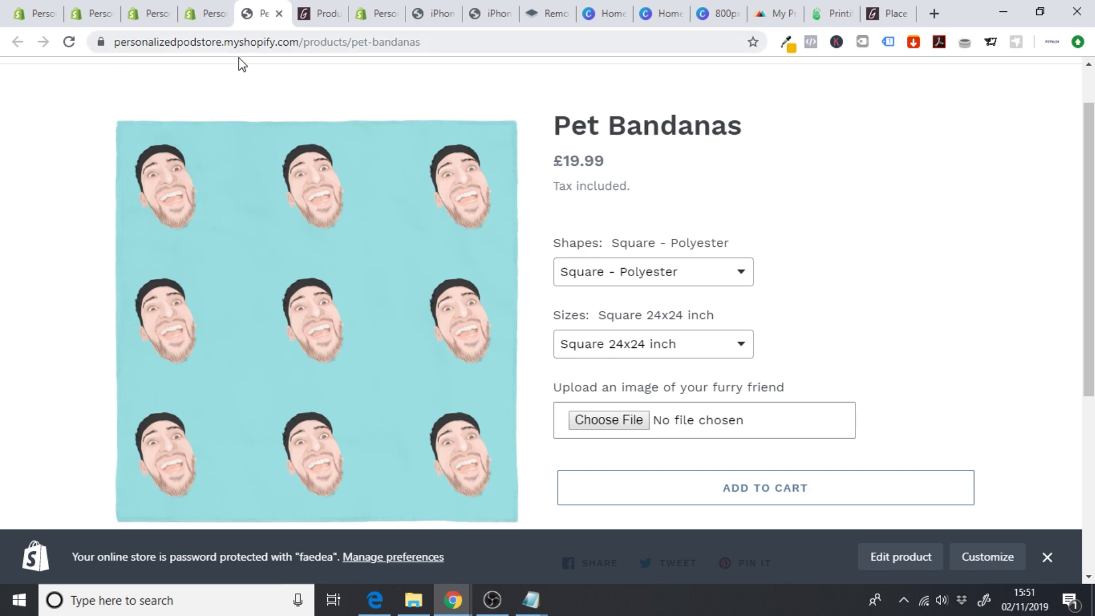
scroll(4, 187, "down", 2)
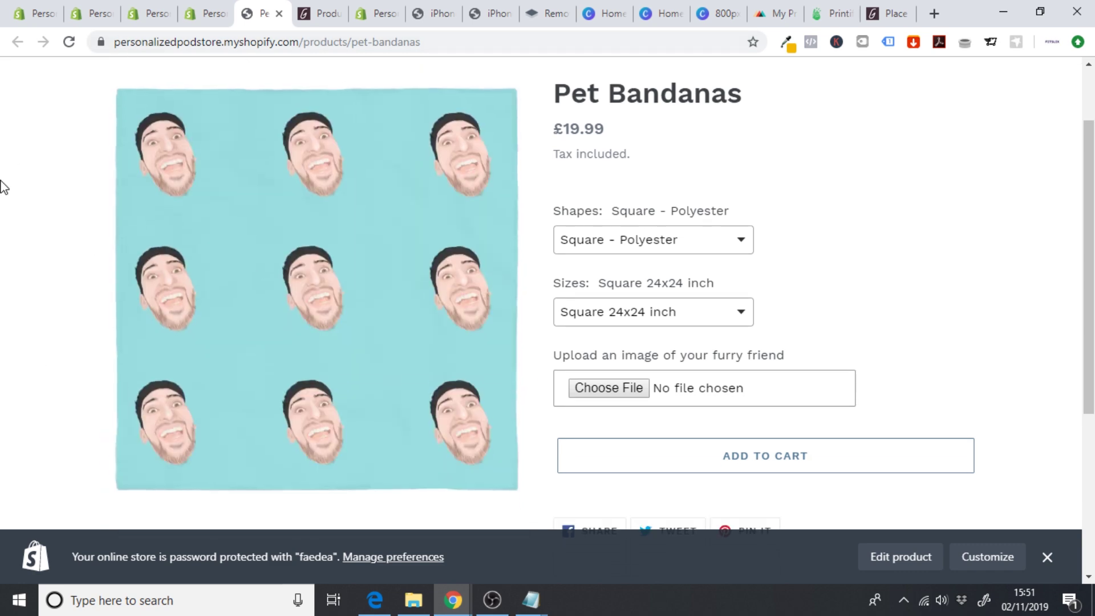
scroll(3, 187, "up", 1)
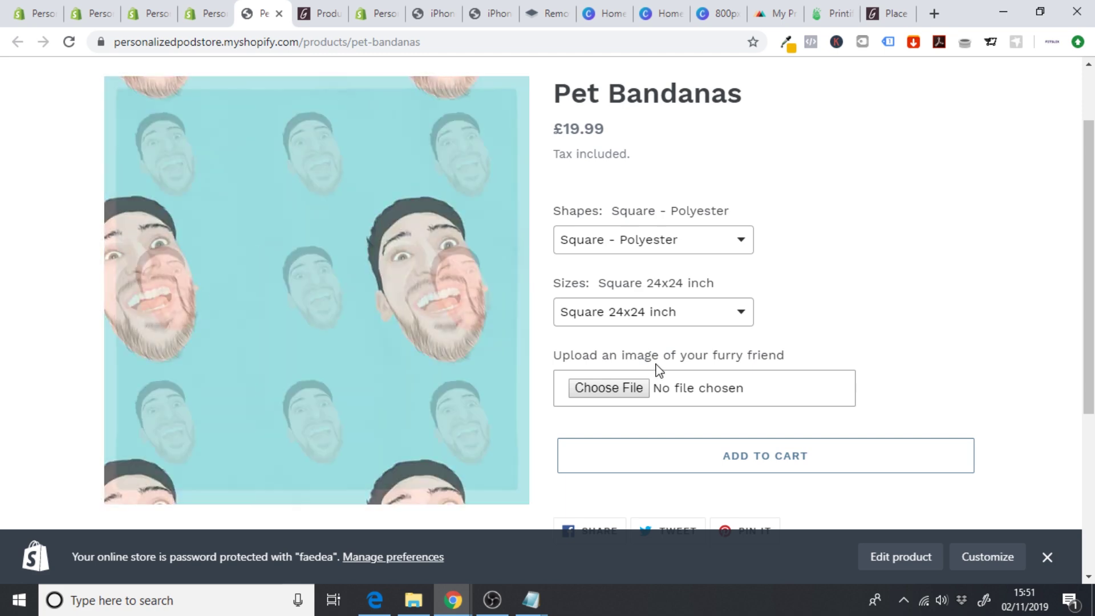
- Dismiss the password-protection notice, review the Pet Bandanas title, then return to the admin products list
left_click(1047, 557)
scroll(1034, 380, "down", 3)
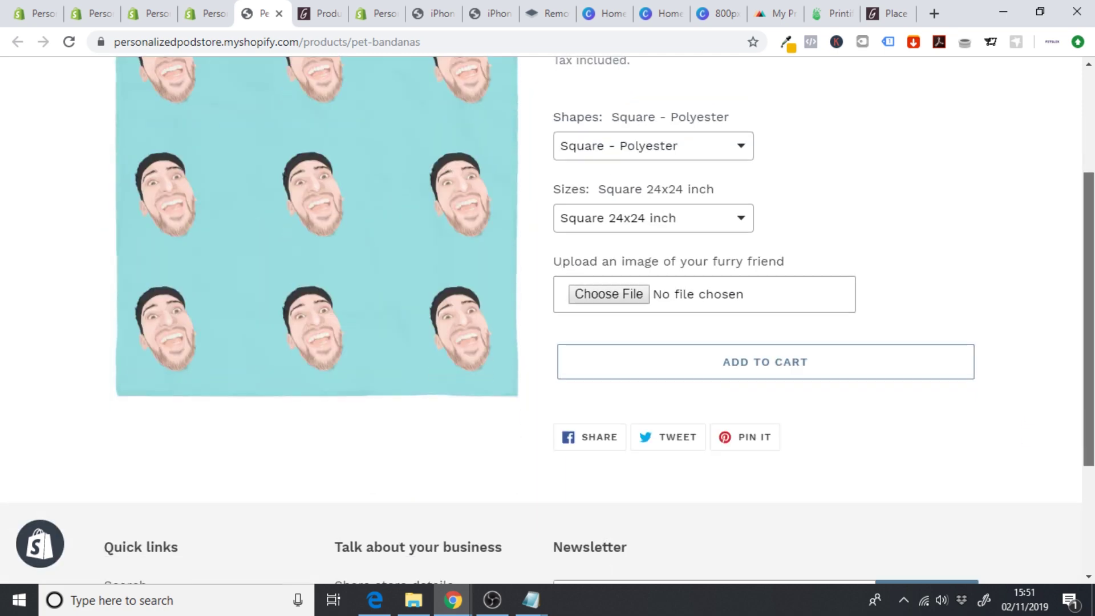
scroll(1092, 306, "down", 3)
scroll(1093, 306, "up", 5)
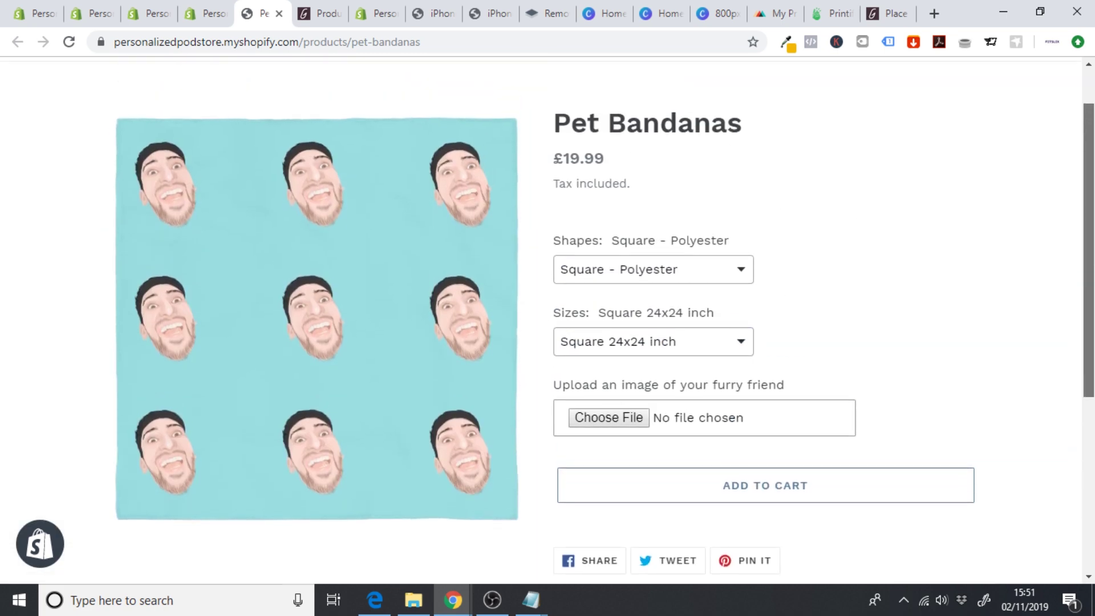
scroll(1093, 307, "down", 1)
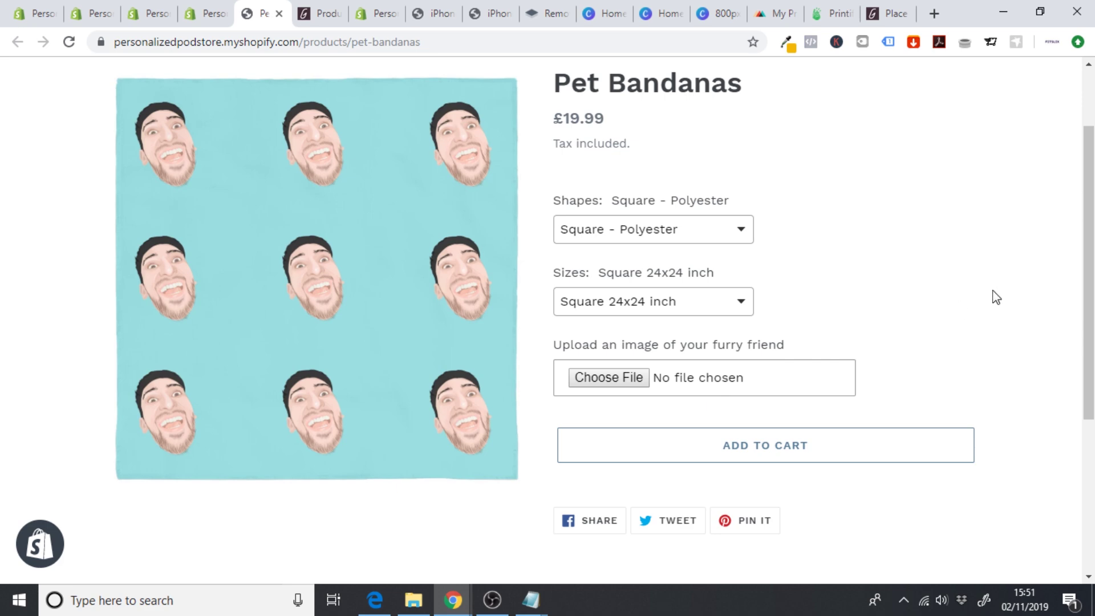
scroll(997, 297, "up", 1)
scroll(997, 297, "up", 2)
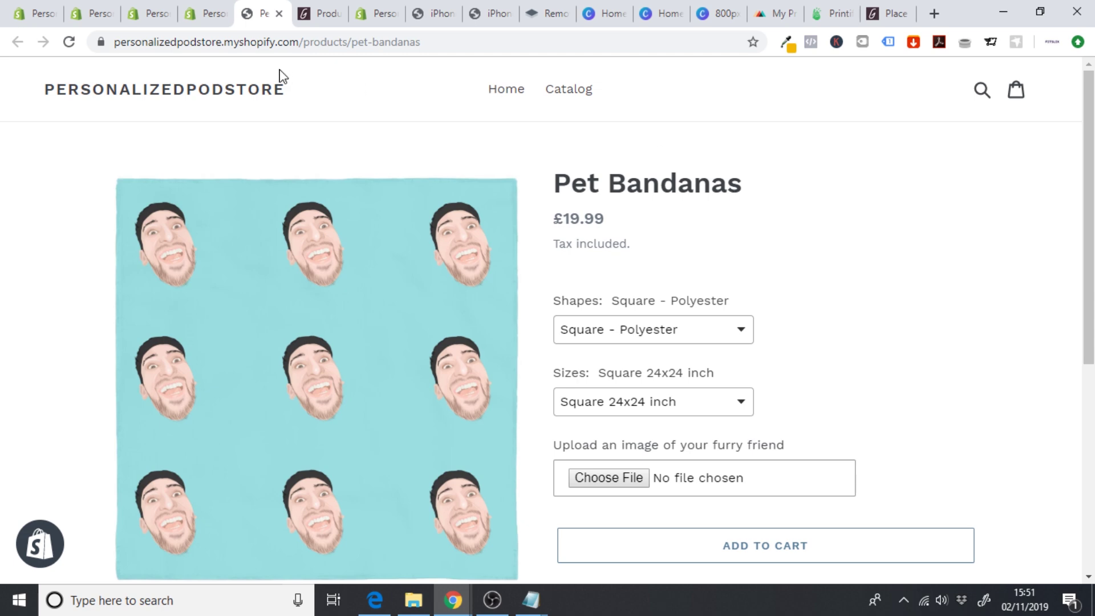
left_click_drag(550, 182, 743, 189)
left_click(781, 217)
left_click(210, 13)
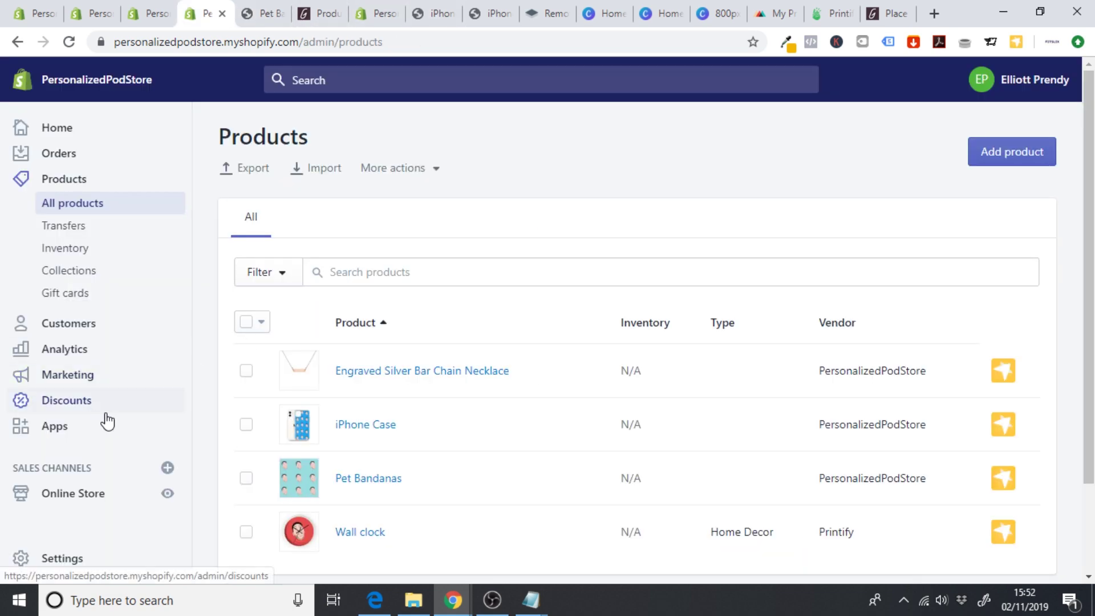
- Open the iPhone Case settings in the custom product options app
left_click(88, 427)
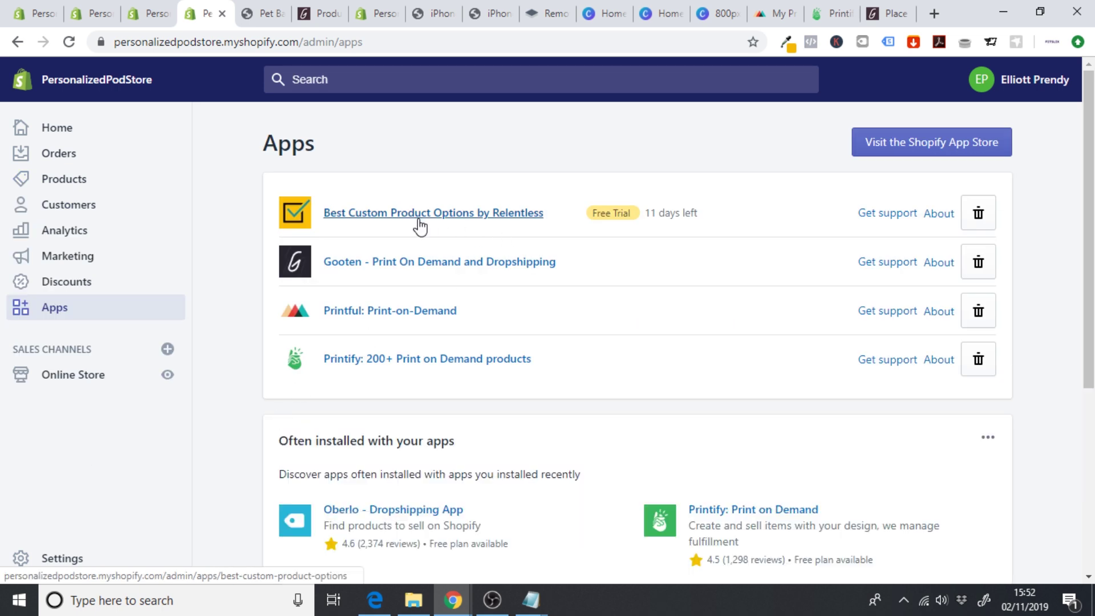
left_click(421, 225)
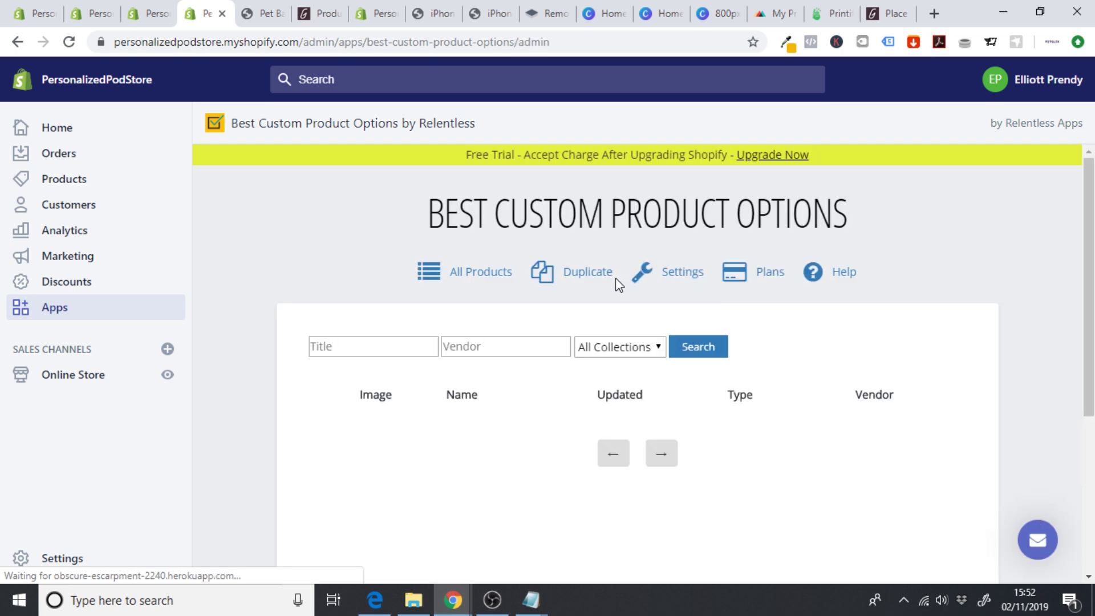
scroll(663, 310, "down", 2)
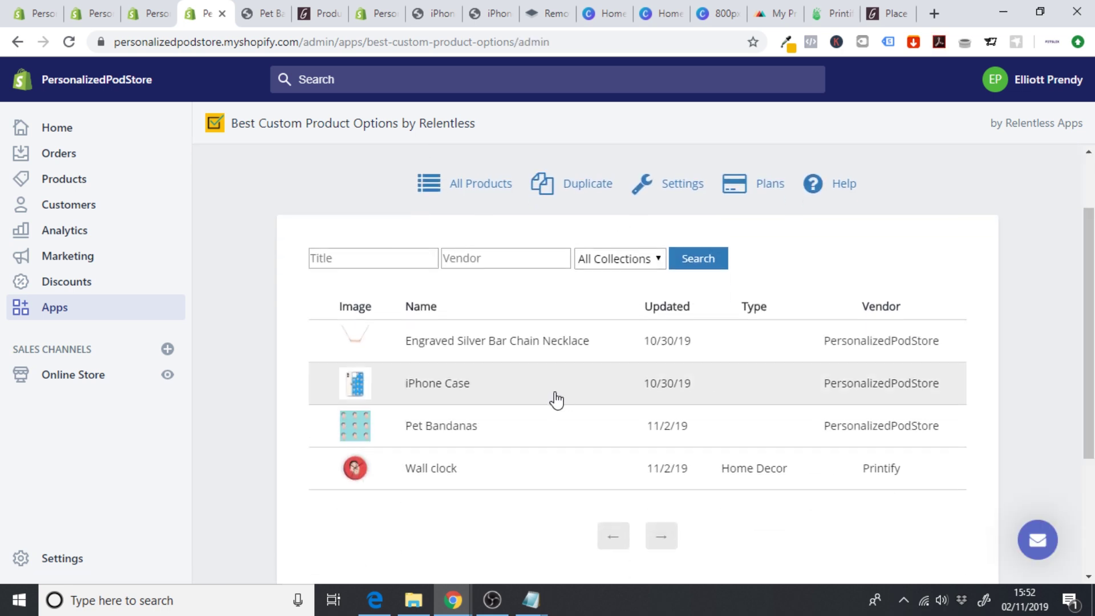
left_click(439, 397)
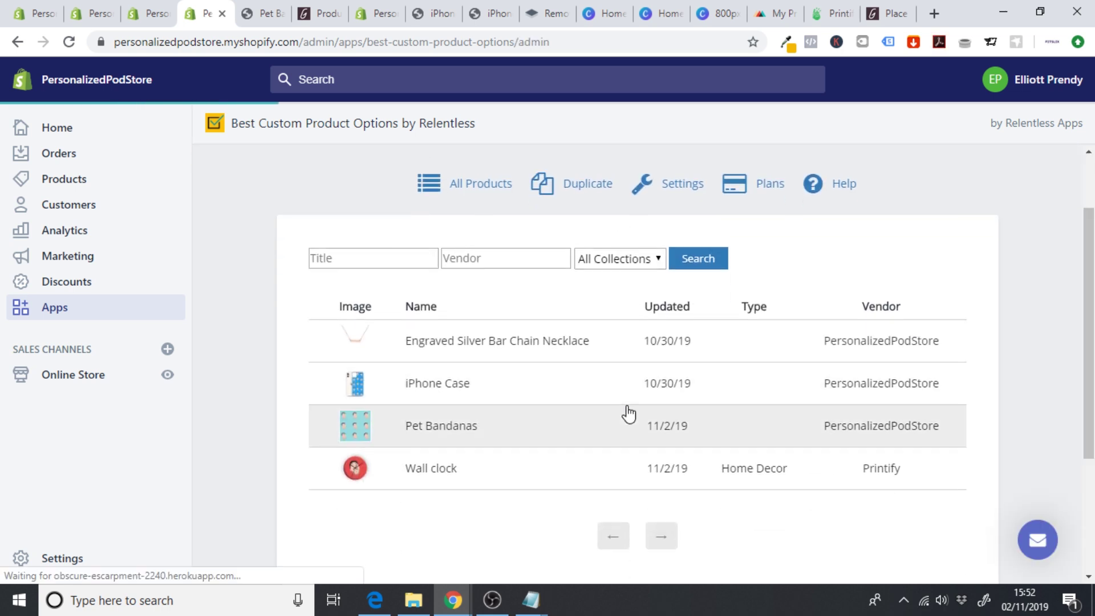
- Start a new virtual option of type Text with a maximum of 3 characters
scroll(625, 473, "down", 7)
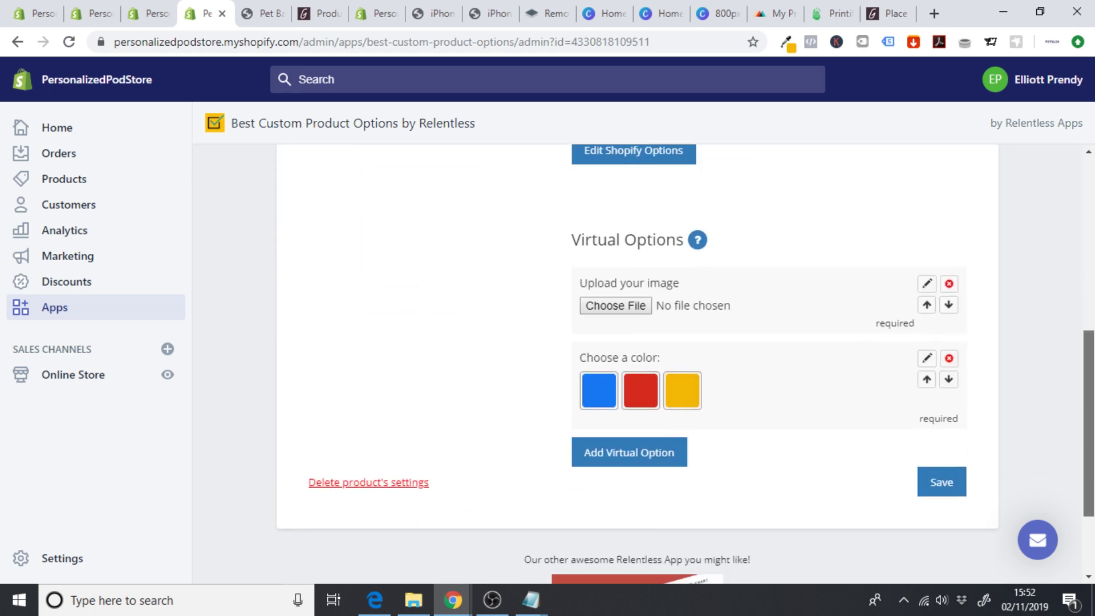
left_click(625, 471)
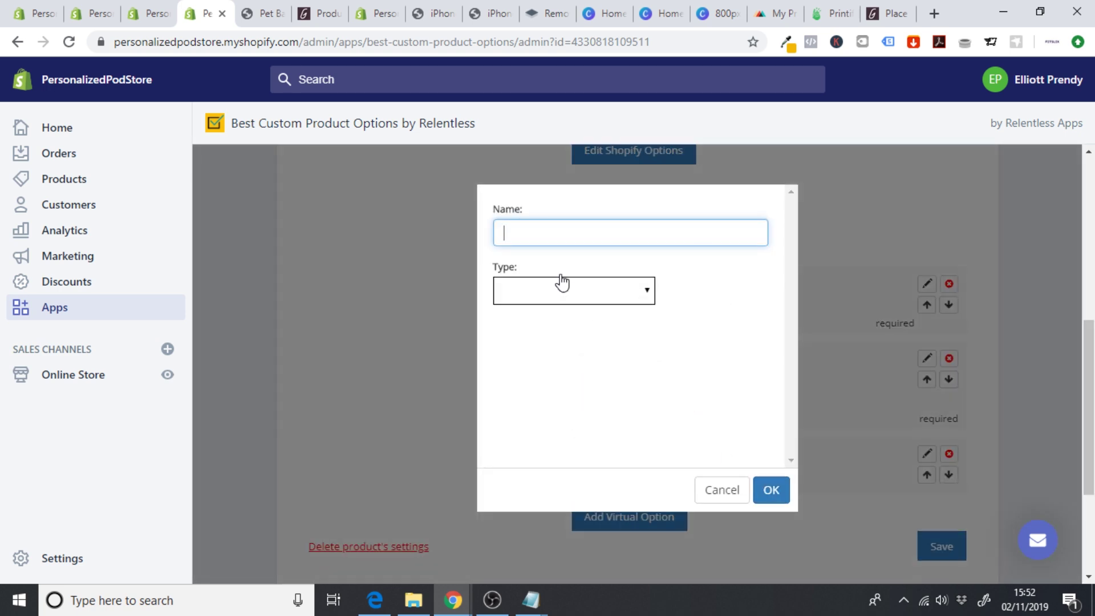
left_click(548, 298)
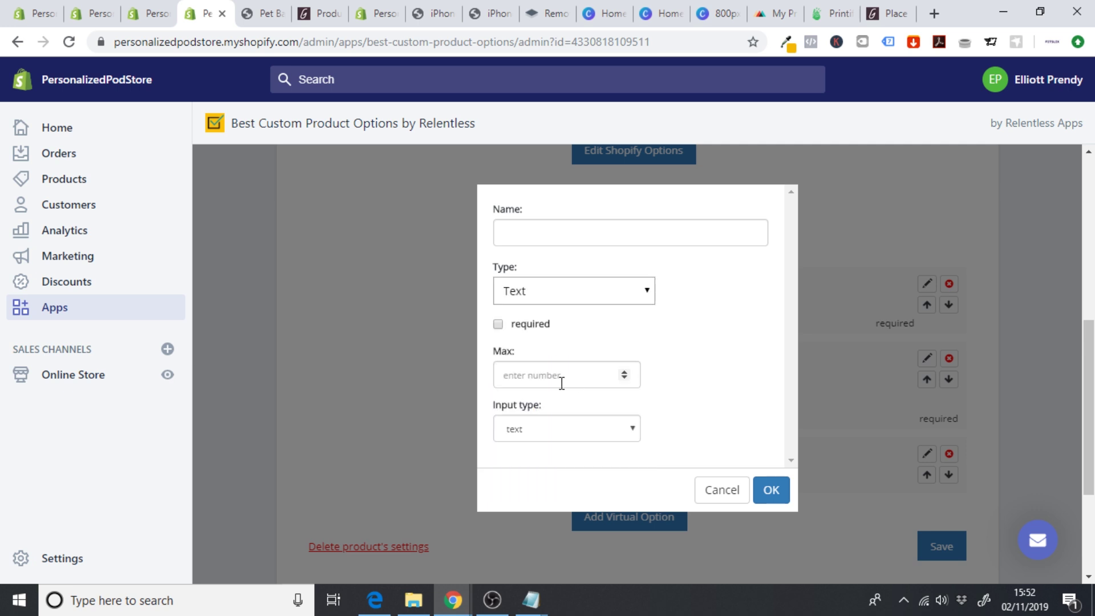
left_click(624, 374)
left_click(624, 374)
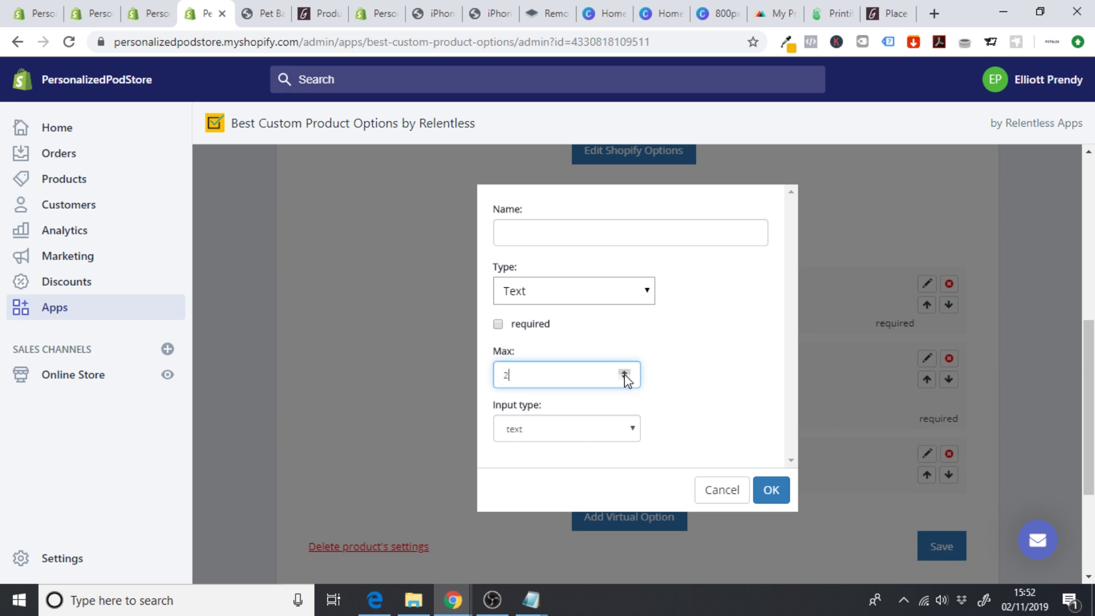
left_click(702, 398)
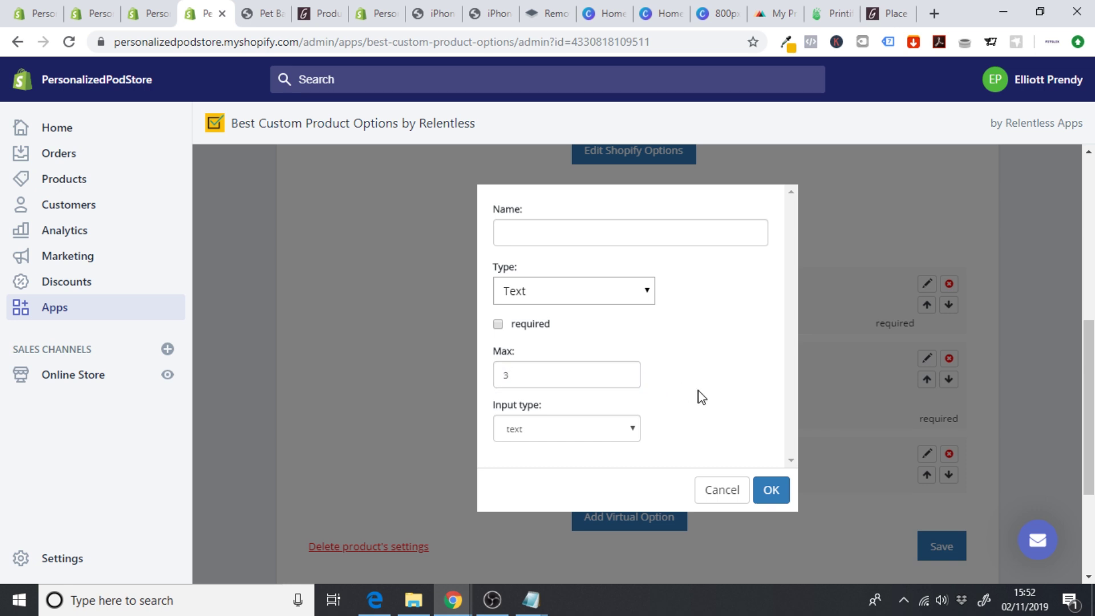
left_click(587, 429)
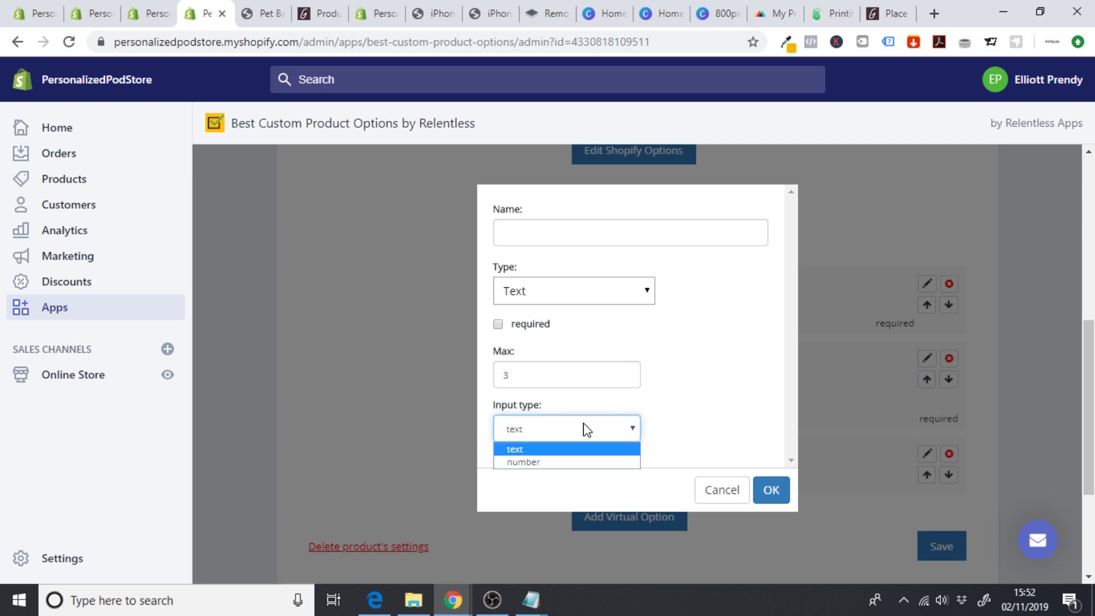
left_click(588, 429)
left_click(553, 434)
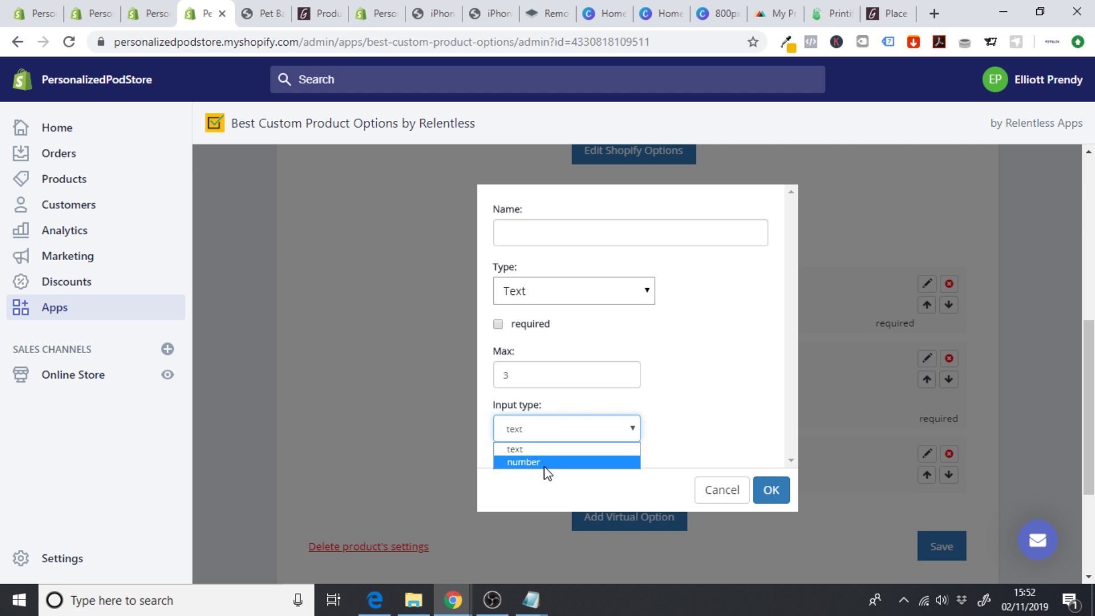
left_click(543, 452)
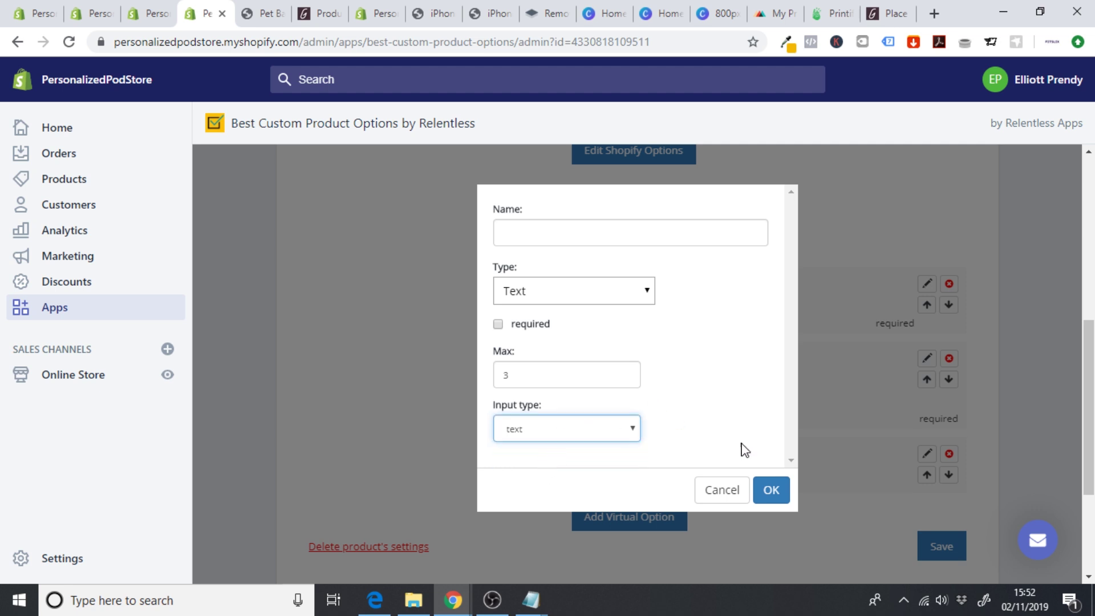
left_click(772, 492)
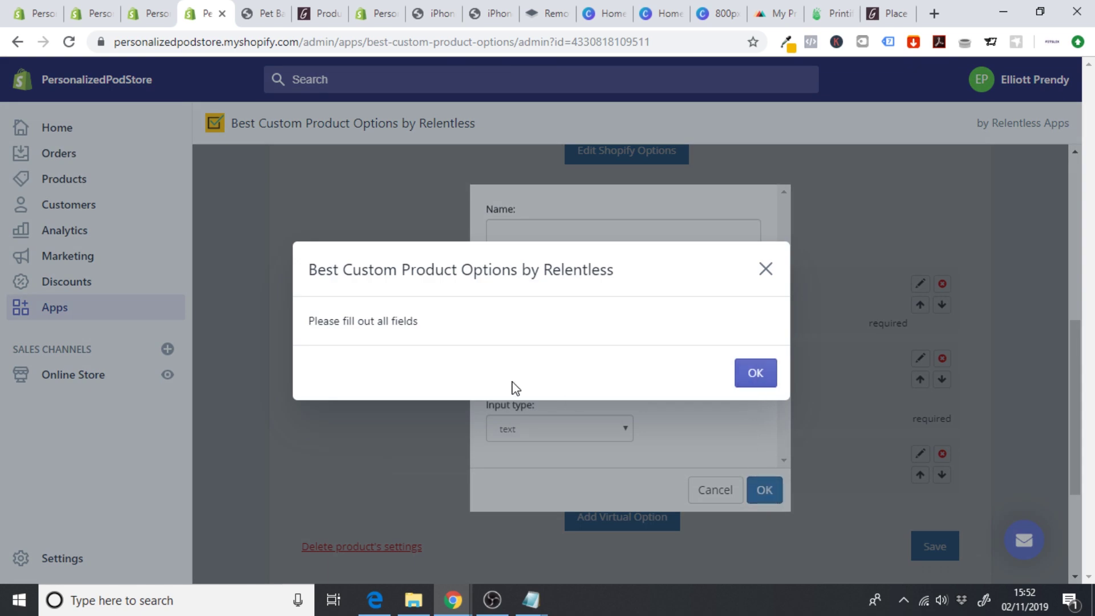
left_click(748, 374)
- Name the option 'Add your initials', confirm it, and save the iPhone Case options
left_click(557, 232)
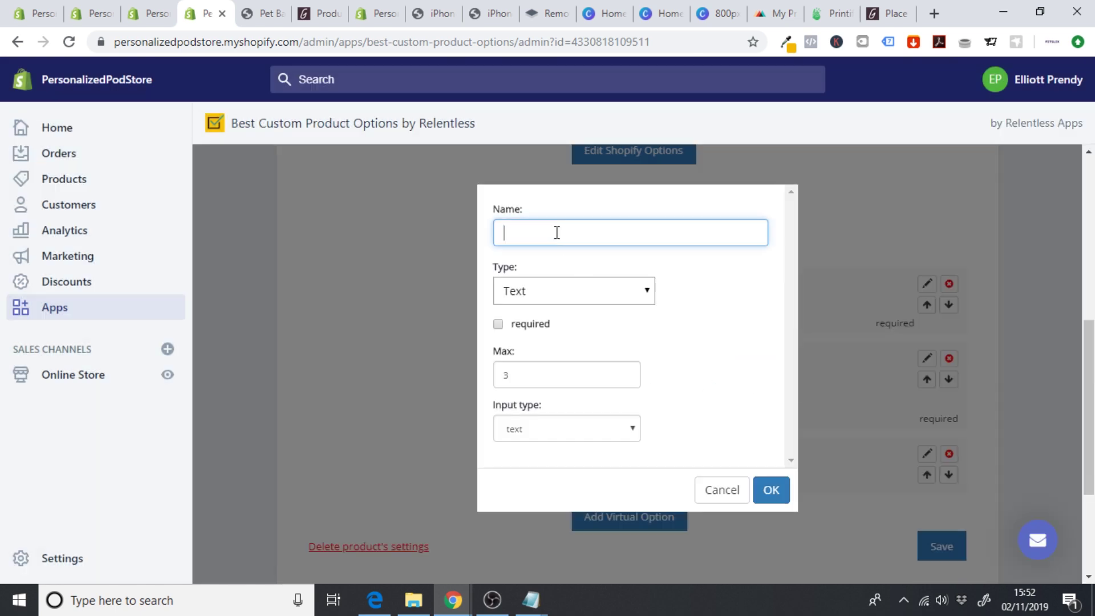
type("Upl")
type("Add your initia")
type("ls")
left_click(770, 492)
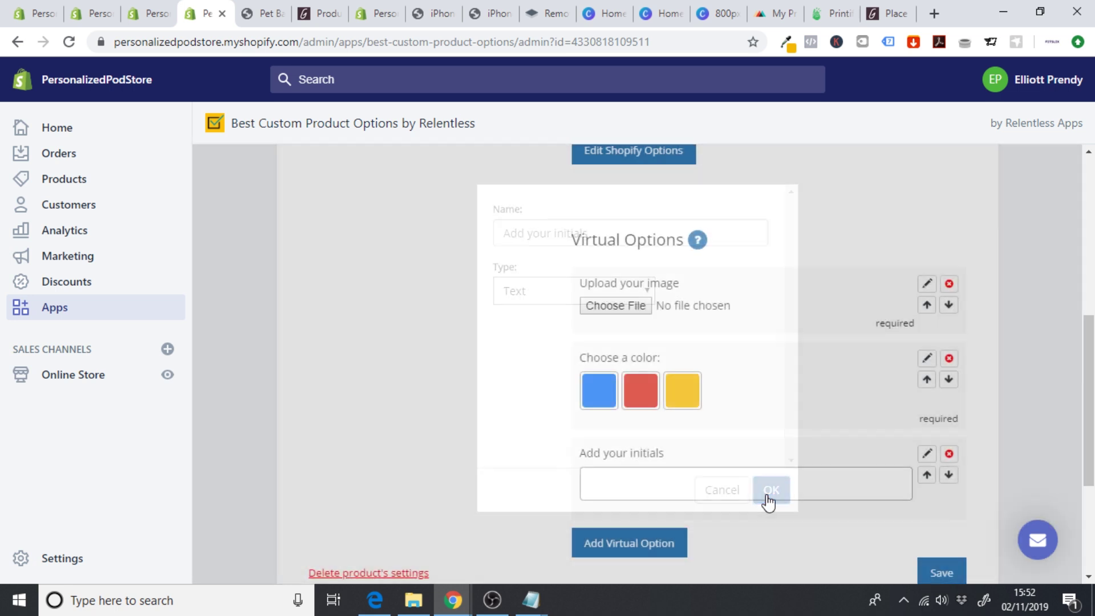
scroll(770, 502, "down", 1)
left_click(954, 499)
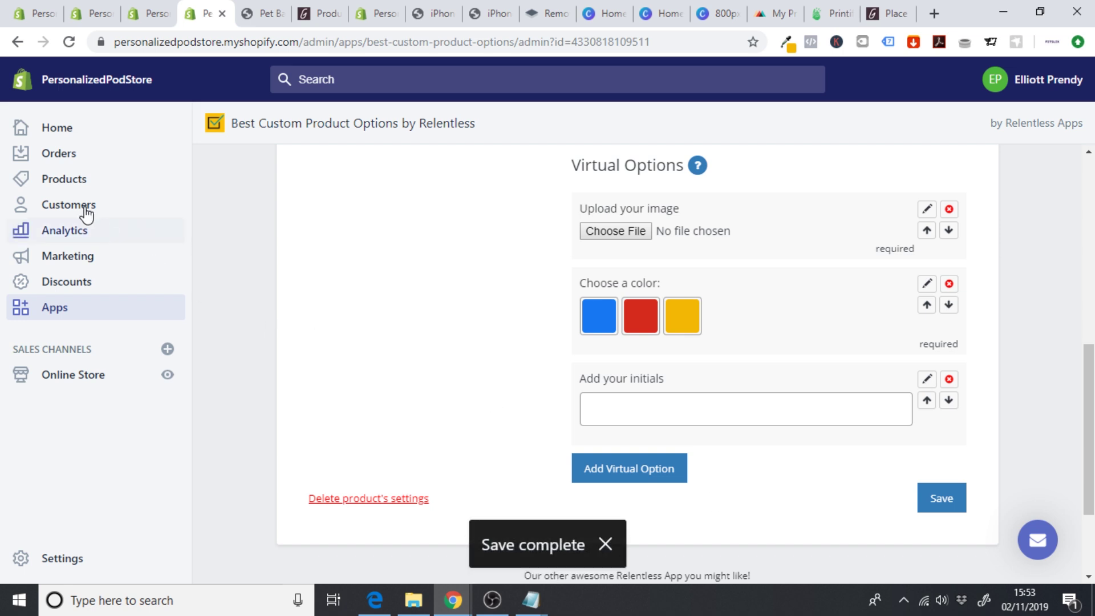
left_click(65, 194)
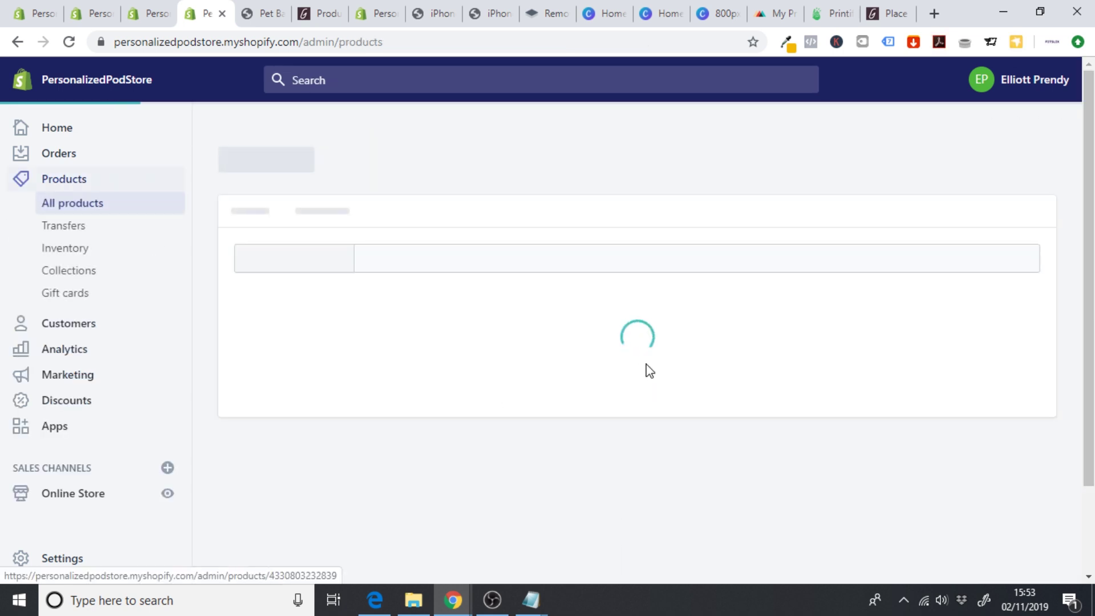
- Check the storefront iPhone Case page by typing initials into the Add your initials field
scroll(1064, 282, "down", 1)
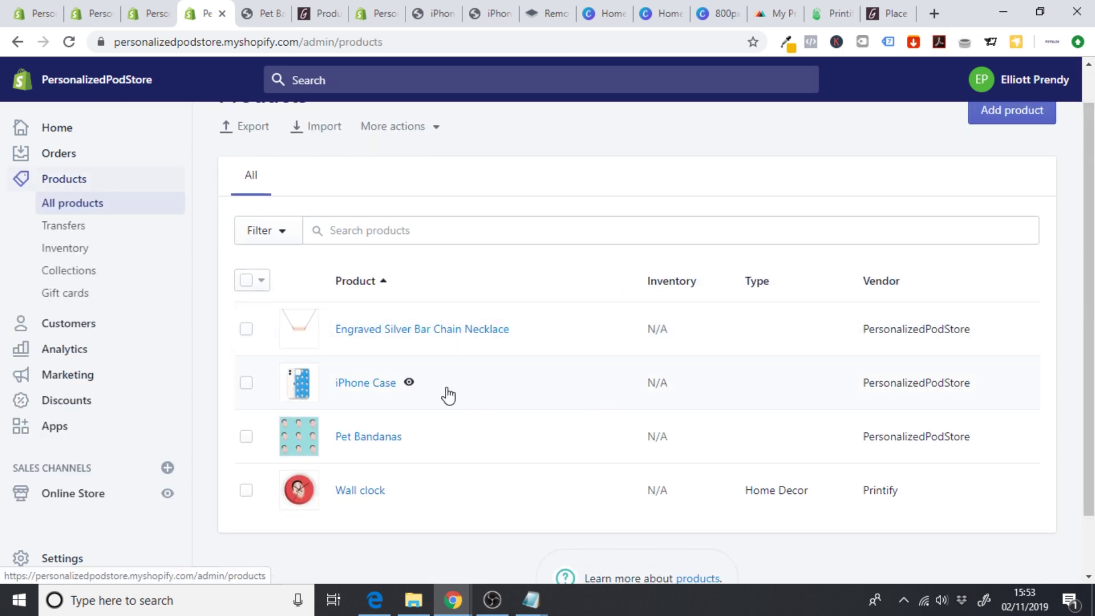
left_click(408, 383)
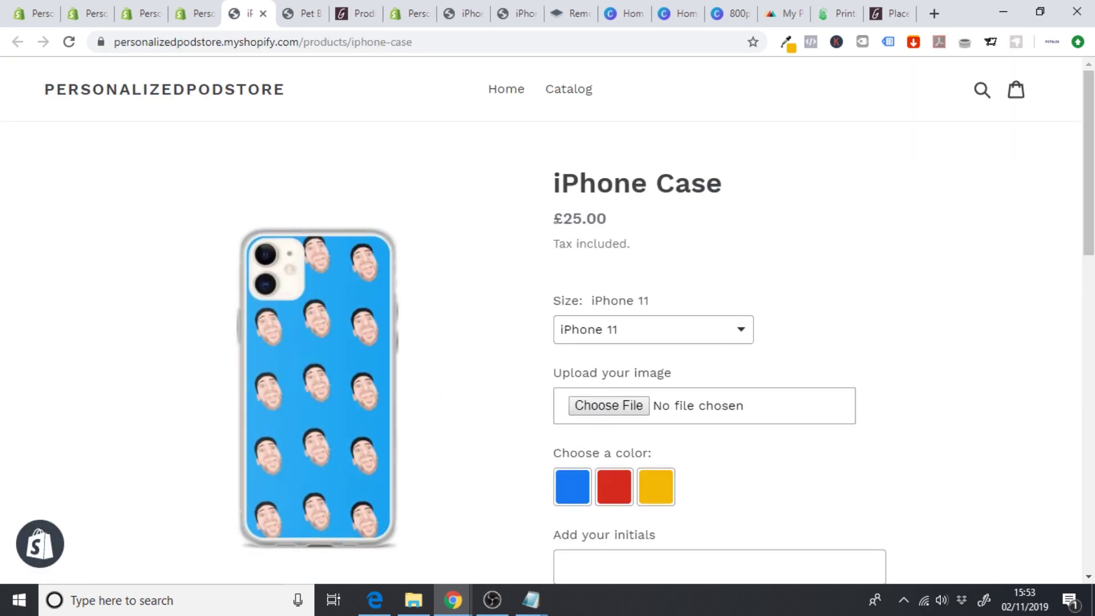
scroll(599, 397, "down", 4)
left_click(621, 346)
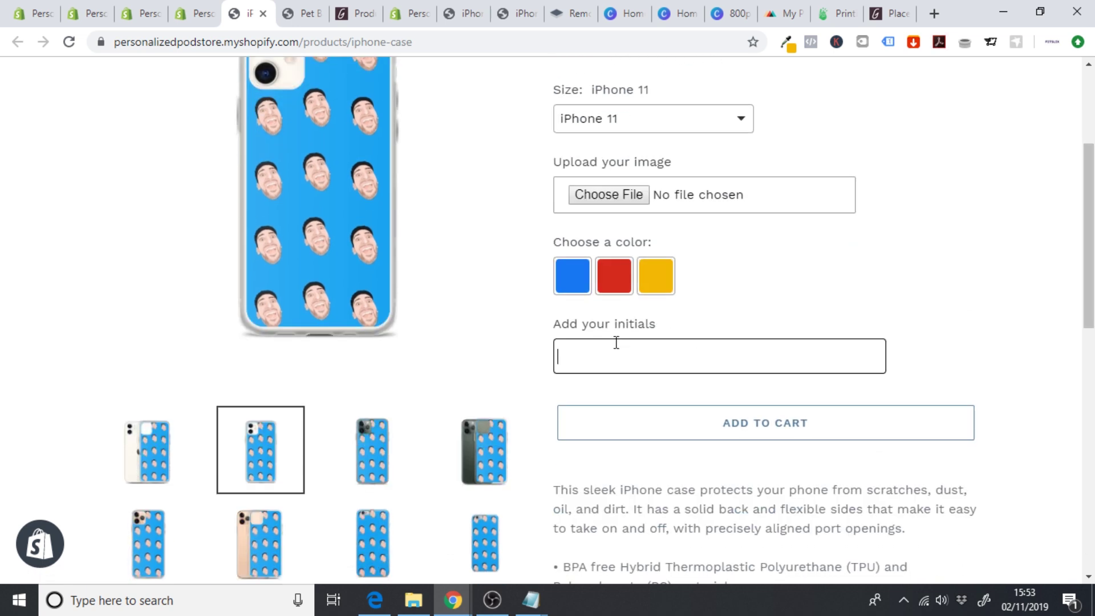
left_click(781, 321)
scroll(913, 274, "up", 2)
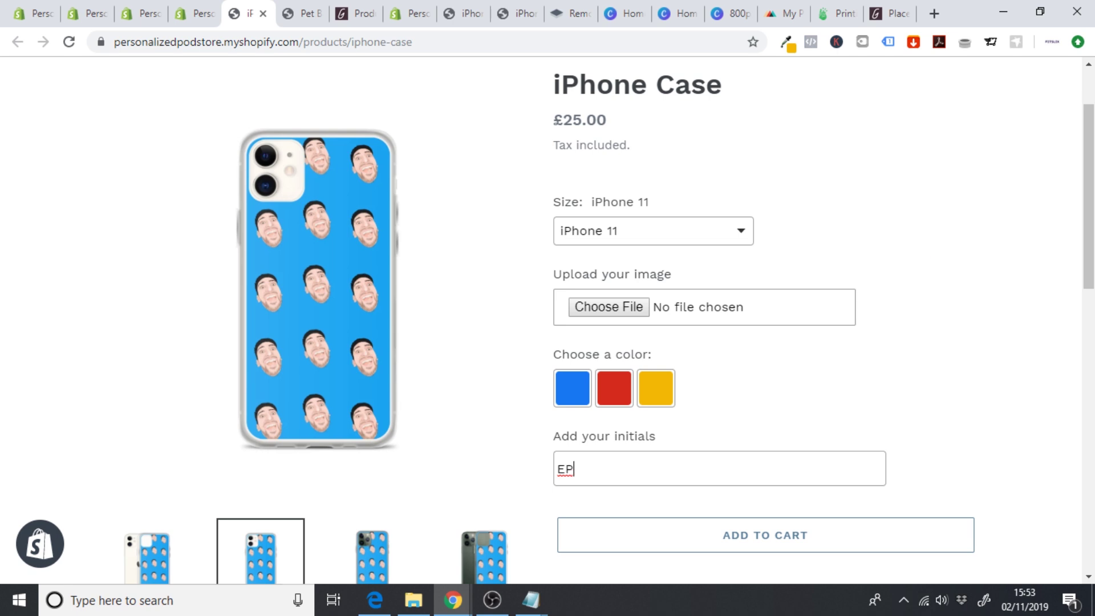
scroll(548, 285, "up", 2)
left_click(193, 16)
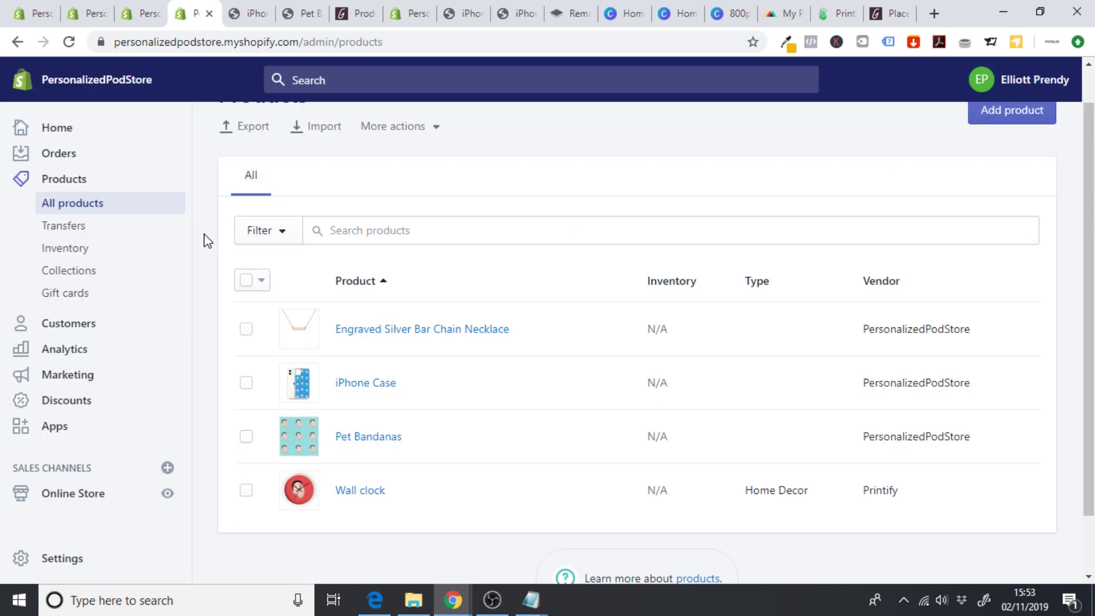
- Open the Debut theme editor and scroll the home page preview to How it works
scroll(207, 240, "up", 1)
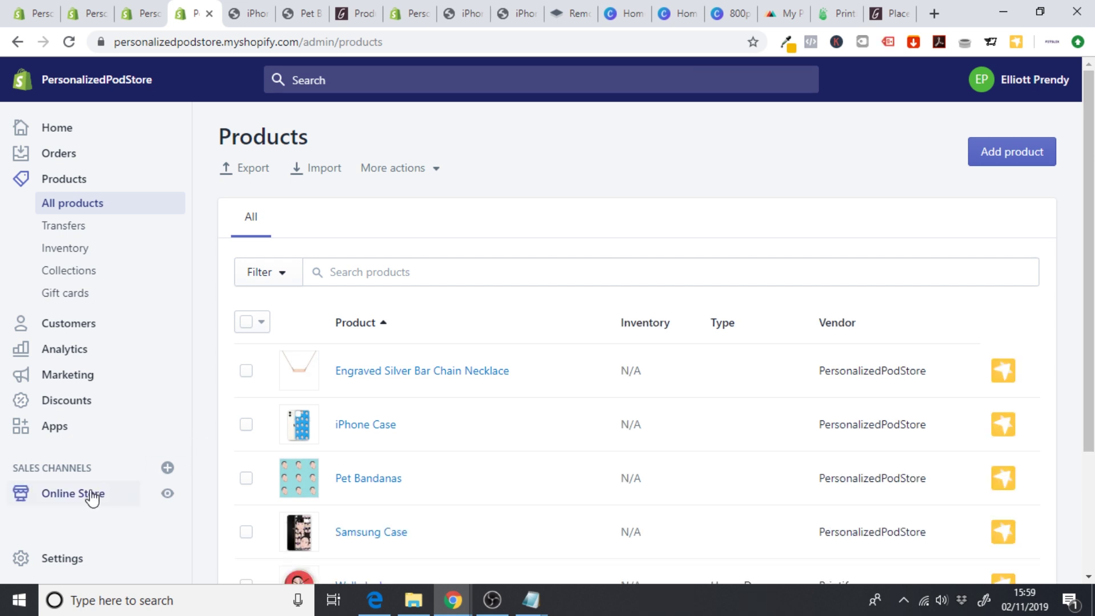
left_click(89, 494)
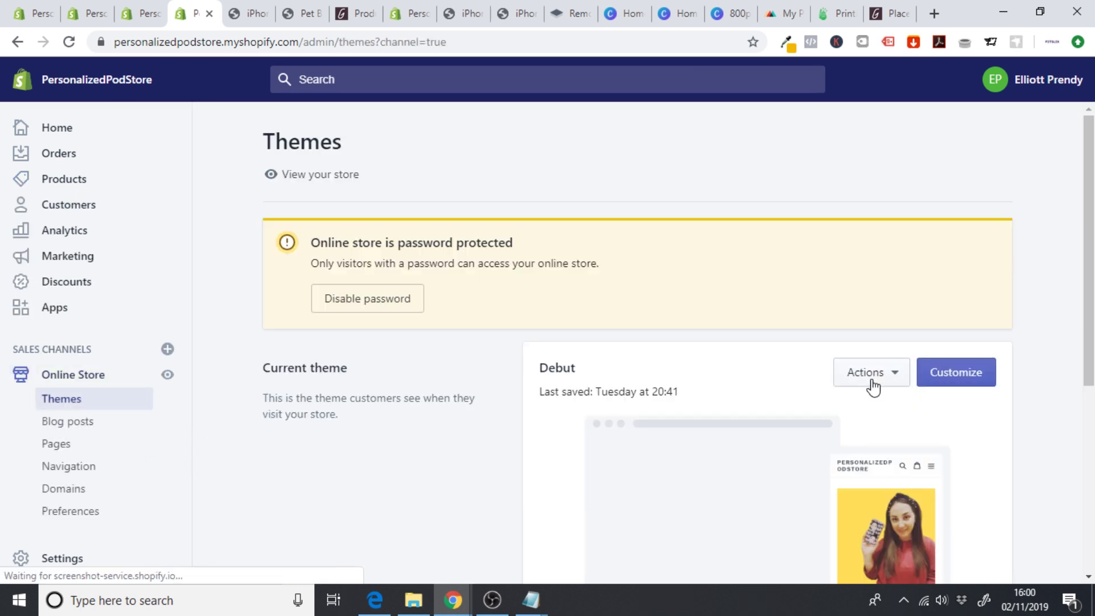
left_click(956, 374)
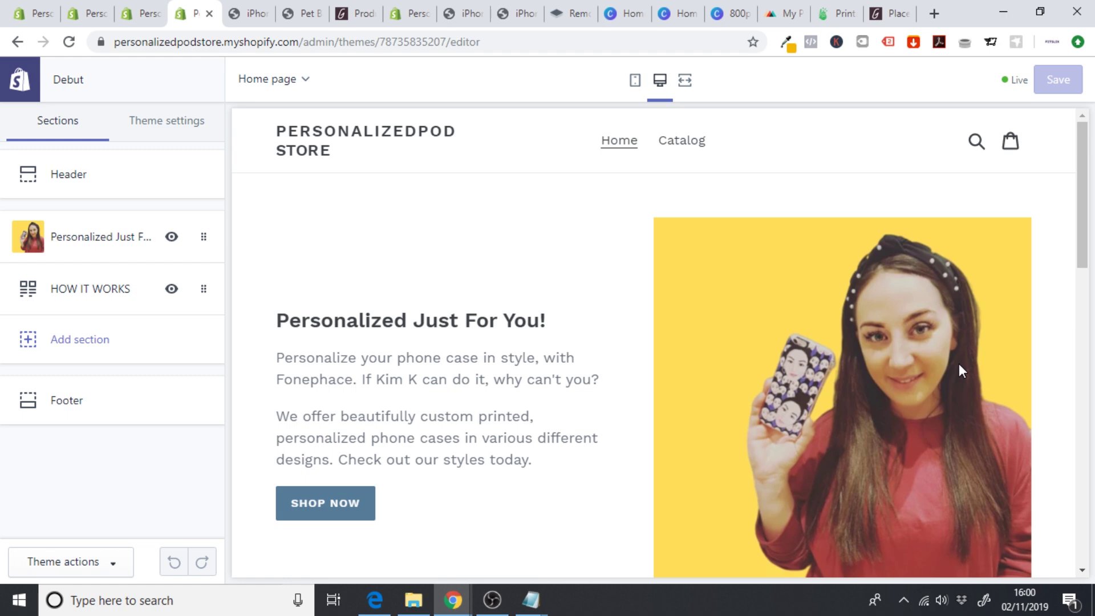
mouse_move(1085, 206)
left_mouse_down()
mouse_move(1091, 452)
mouse_move(1088, 215)
left_mouse_up()
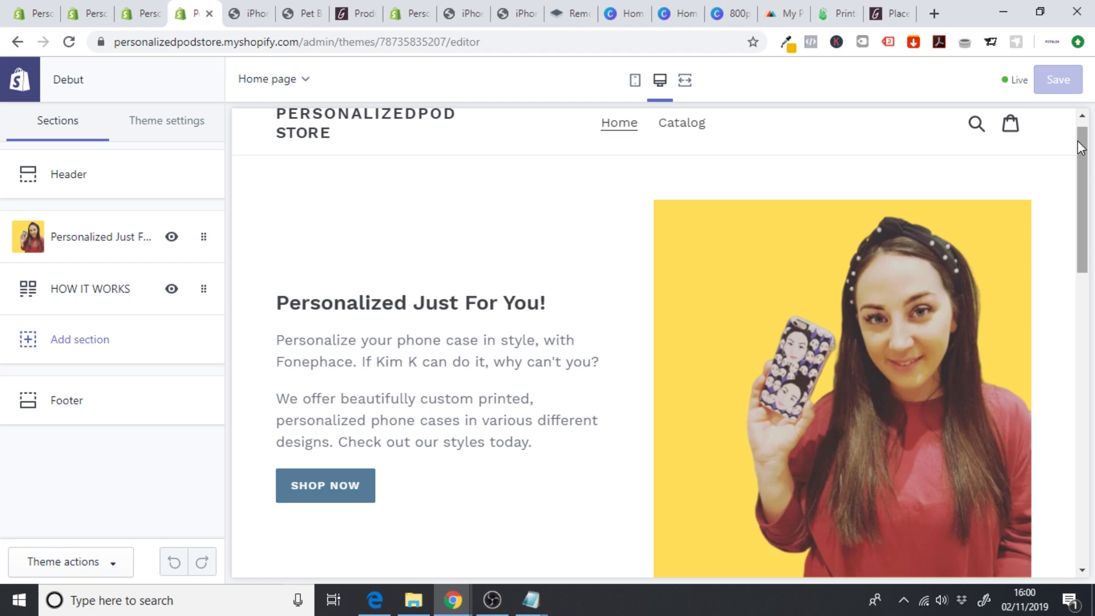
left_click_drag(1080, 147, 1079, 397)
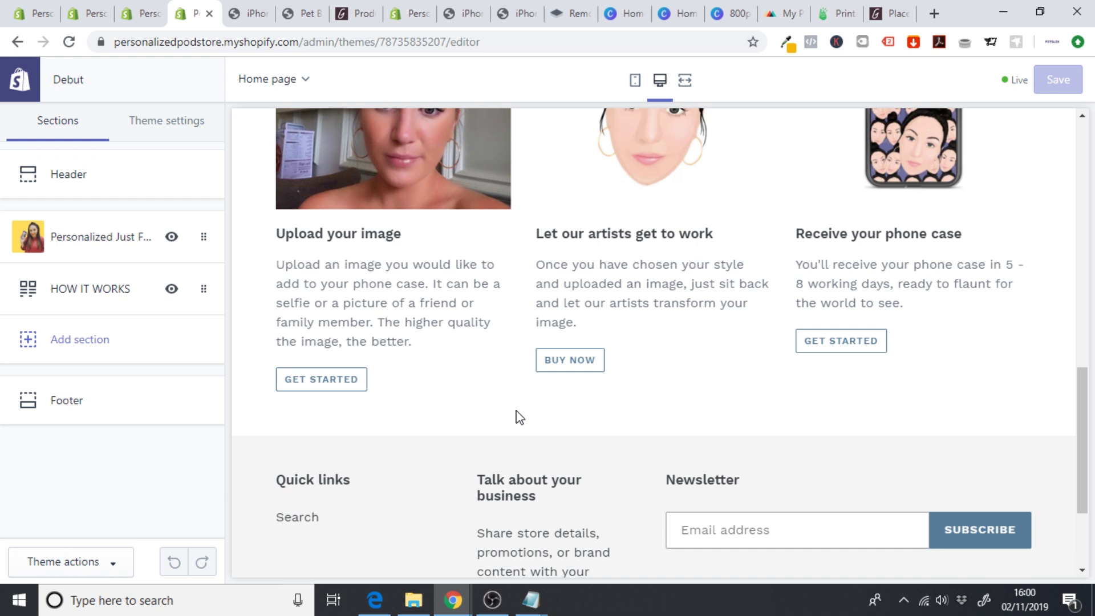
- Add a Text columns with images section and remove its third column
left_click(194, 349)
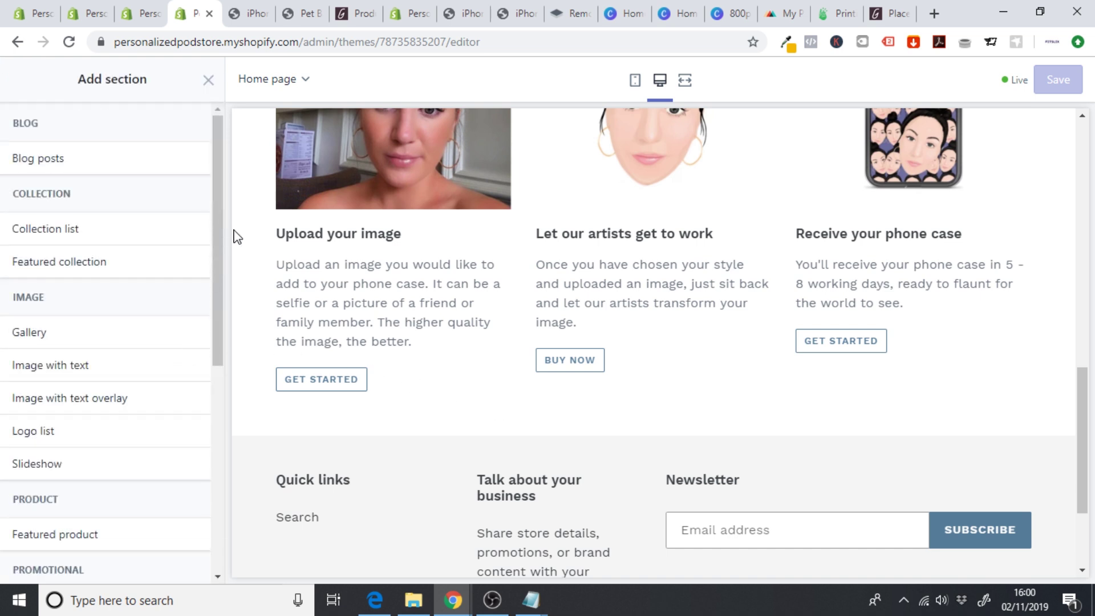
left_click_drag(218, 232, 232, 428)
mouse_move(67, 451)
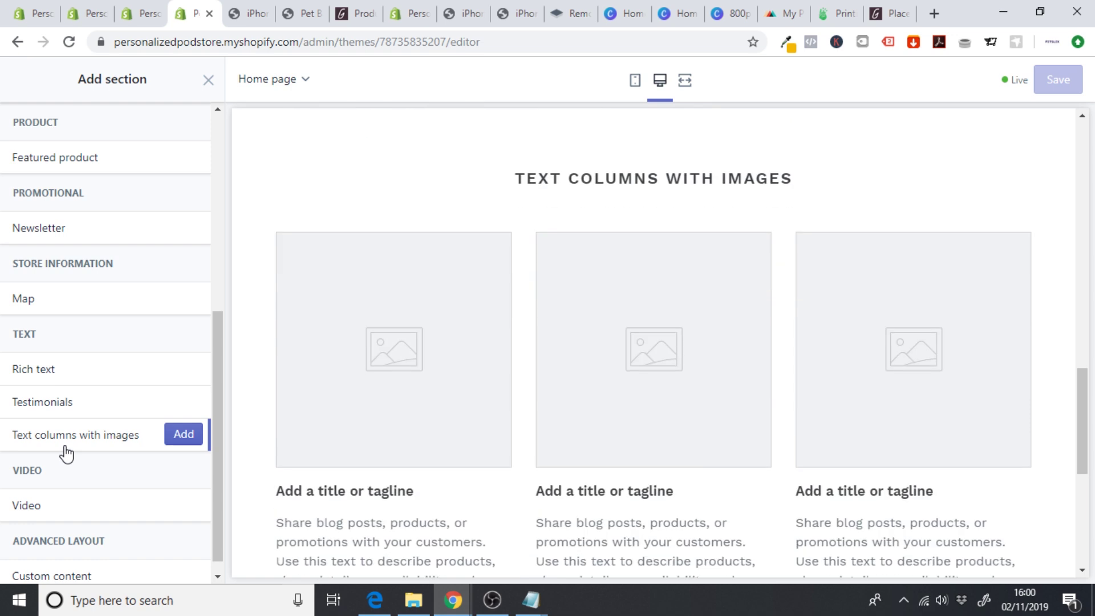
left_click(182, 439)
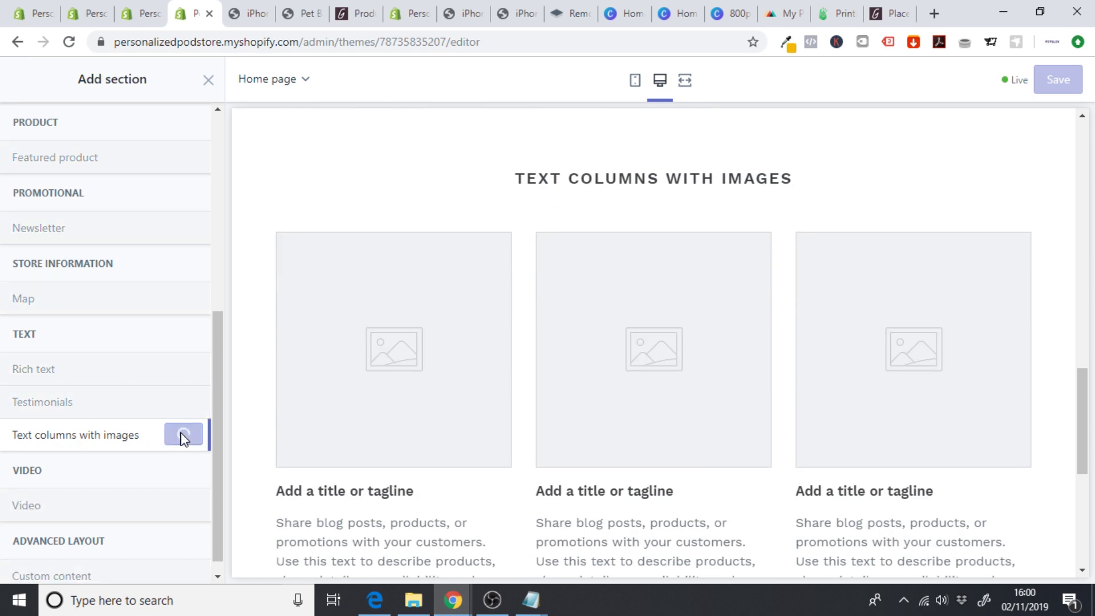
scroll(220, 322, "down", 1)
left_click(137, 394)
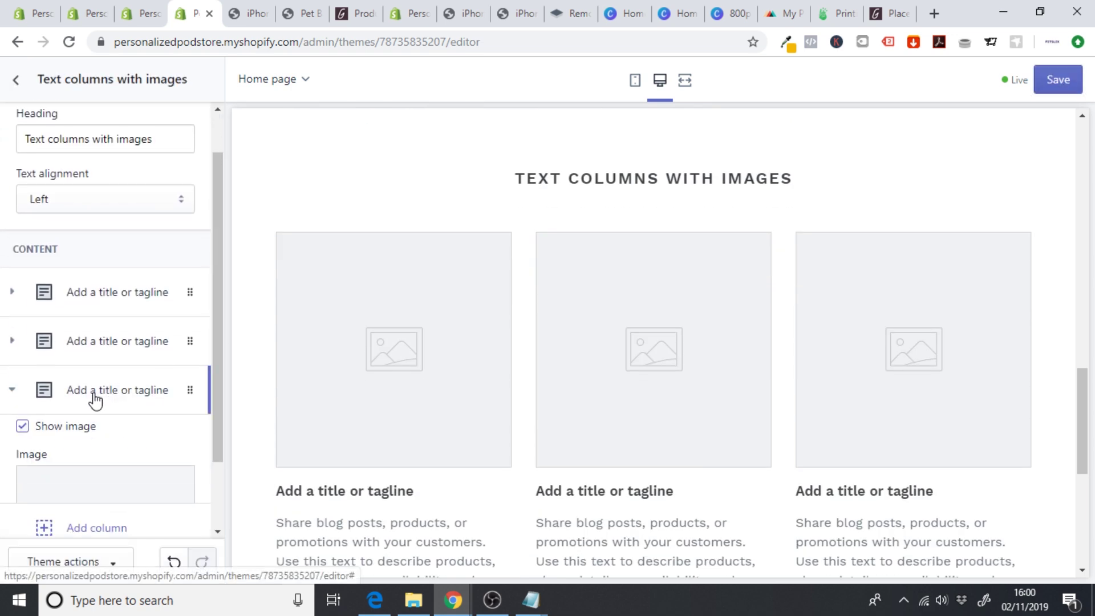
left_click_drag(218, 256, 230, 467)
left_click(93, 471)
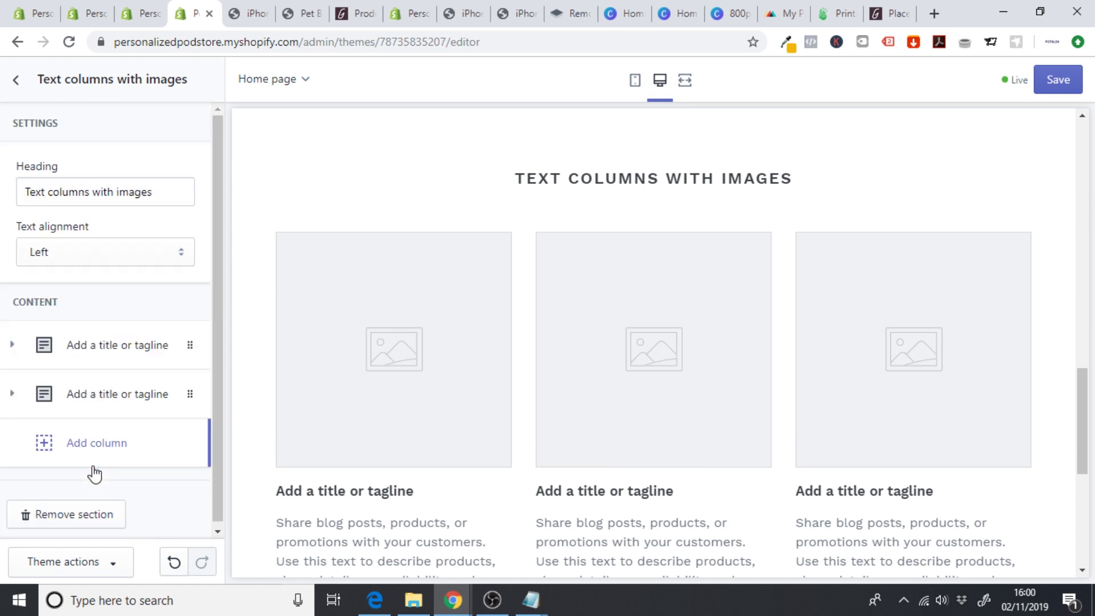
mouse_move(1088, 379)
left_mouse_down()
mouse_move(1088, 438)
mouse_move(1089, 369)
left_mouse_up()
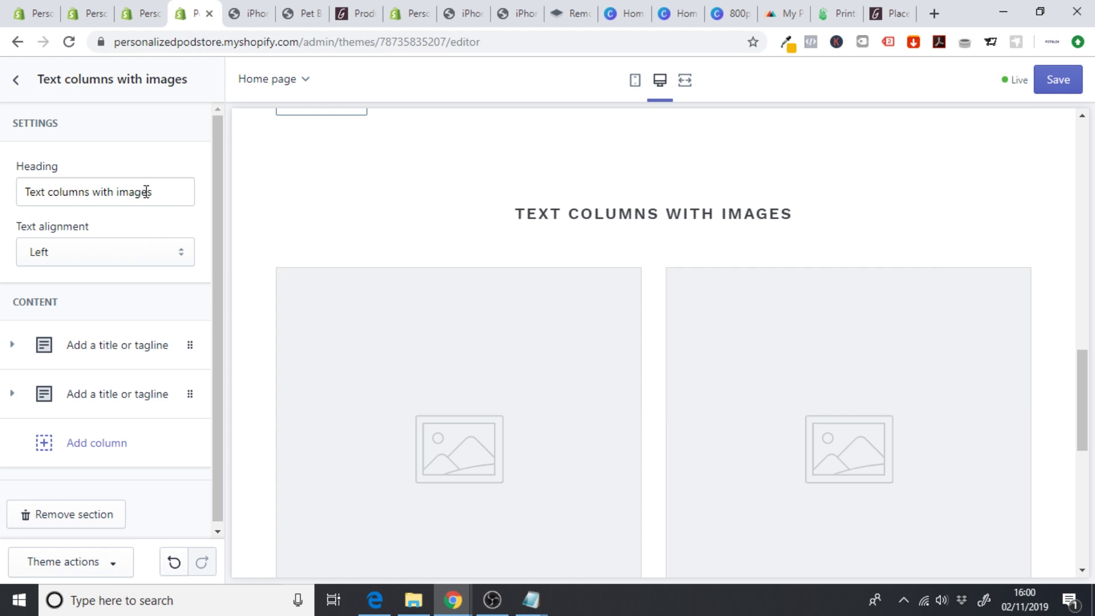
- Set the section heading to GET STARTED and open the first column's image settings
left_click_drag(147, 191, 2, 194)
type("GE")
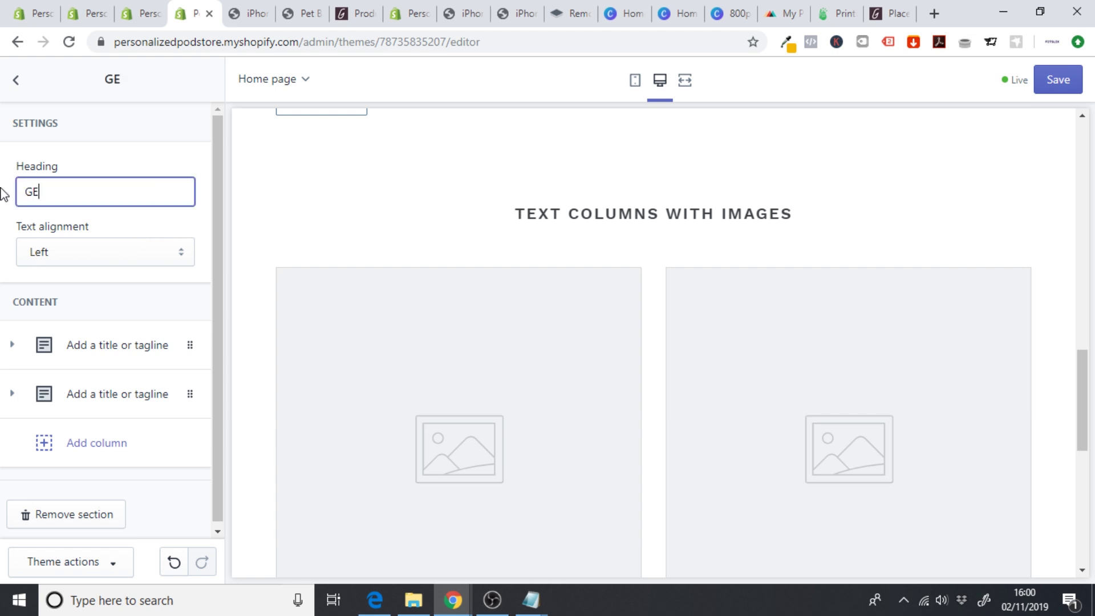
type("T STARTED")
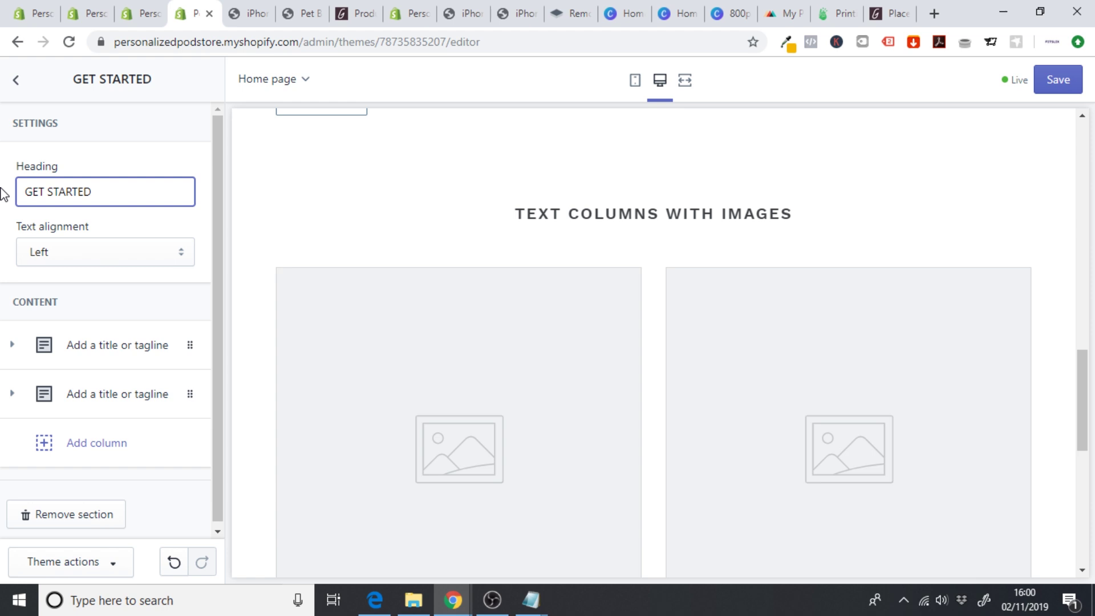
left_click_drag(217, 229, 215, 280)
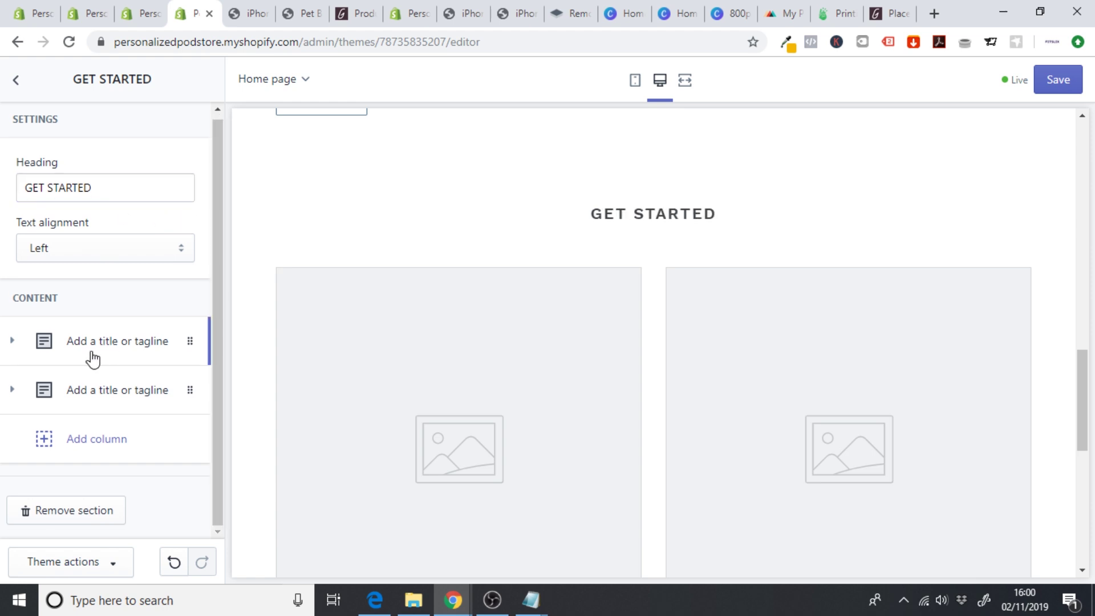
left_click(90, 354)
left_click_drag(220, 237, 218, 296)
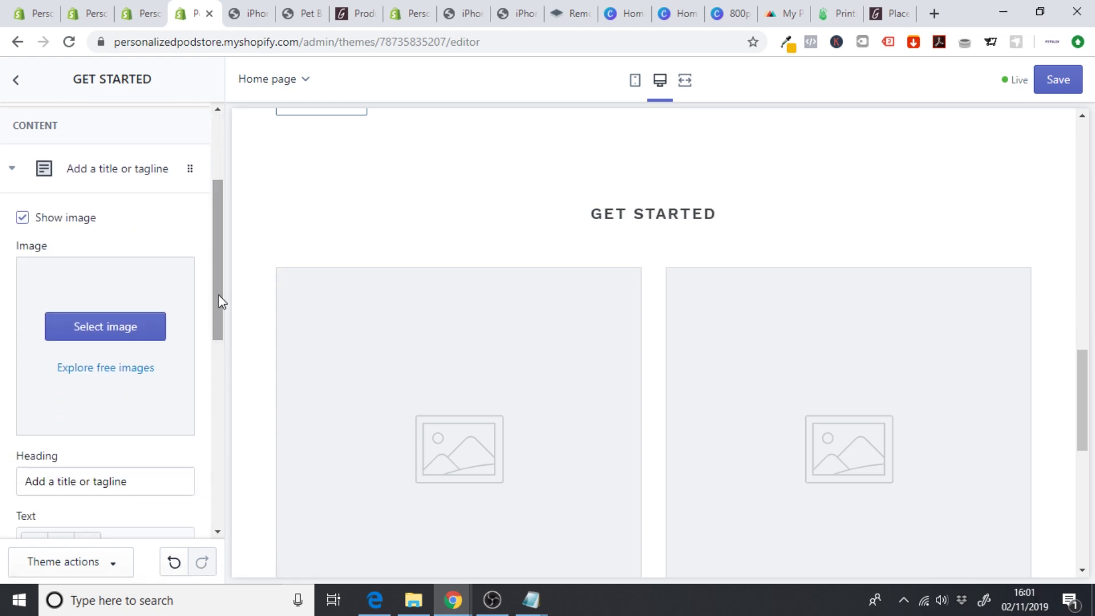
left_click(110, 334)
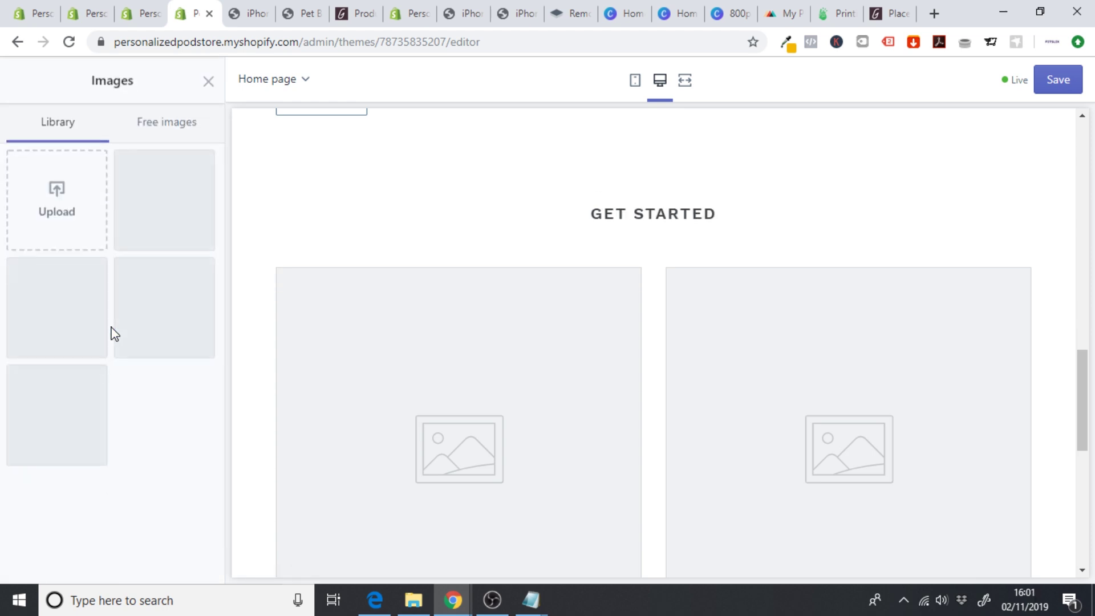
- Upload the blue phone-case mockup and set it as the first column's image
left_click(70, 208)
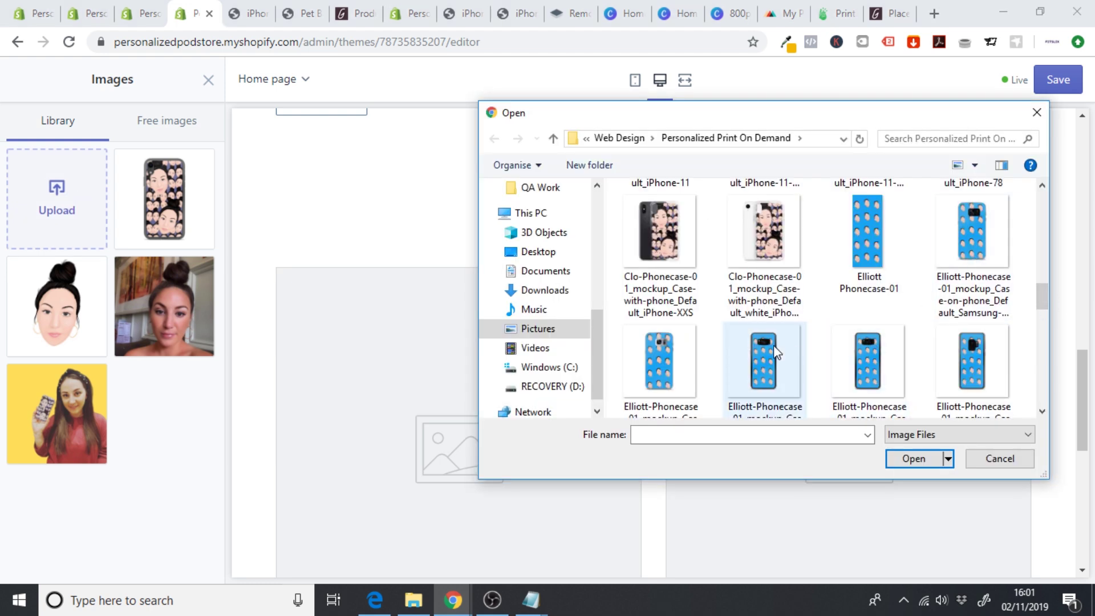
left_click(778, 381)
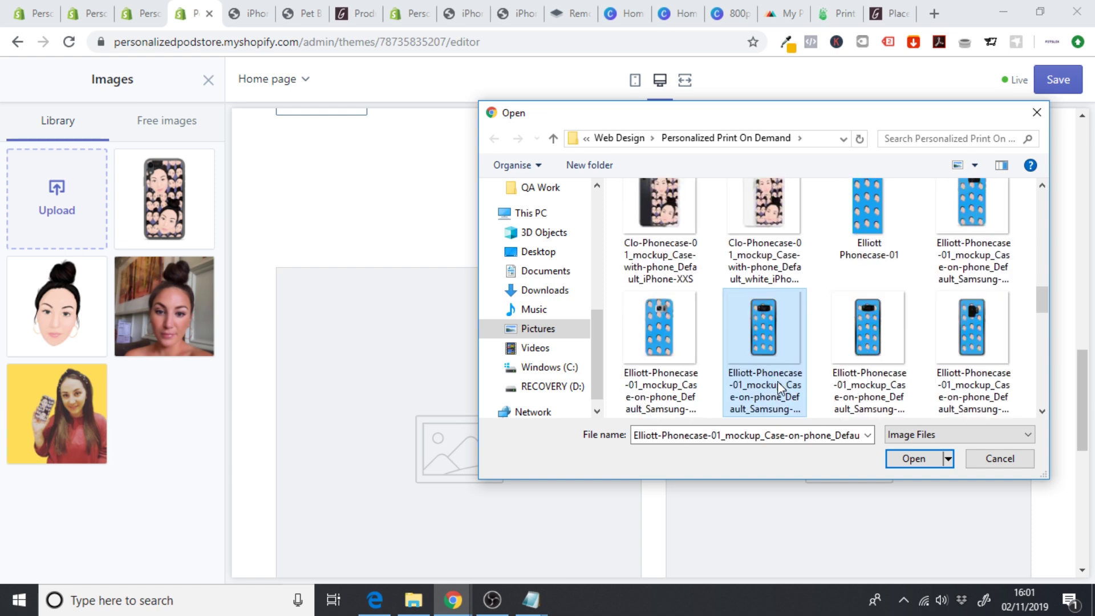
left_click(911, 461)
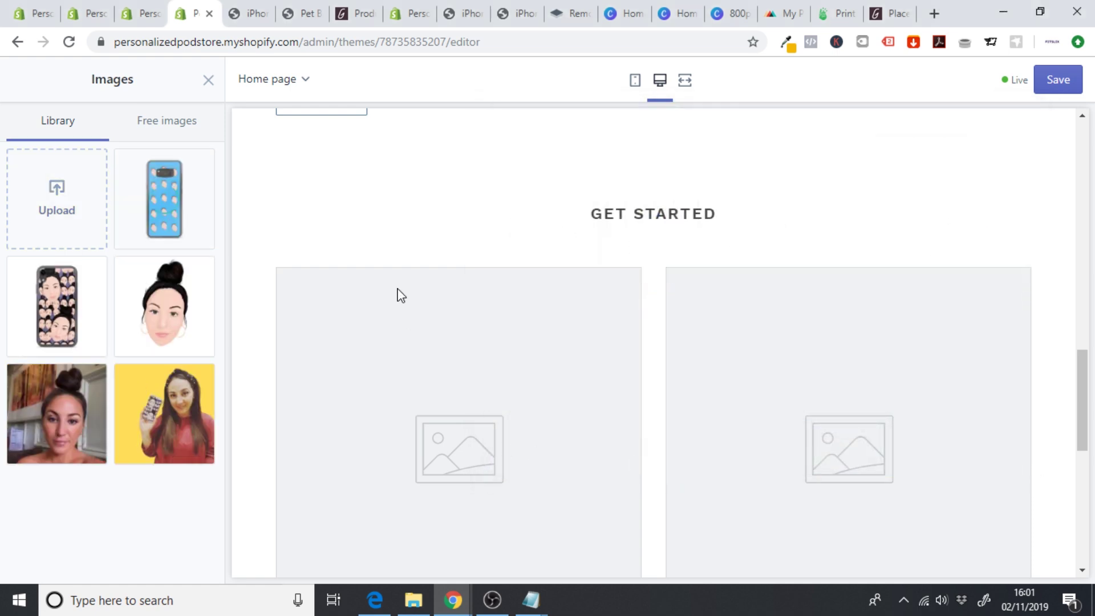
left_click(181, 591)
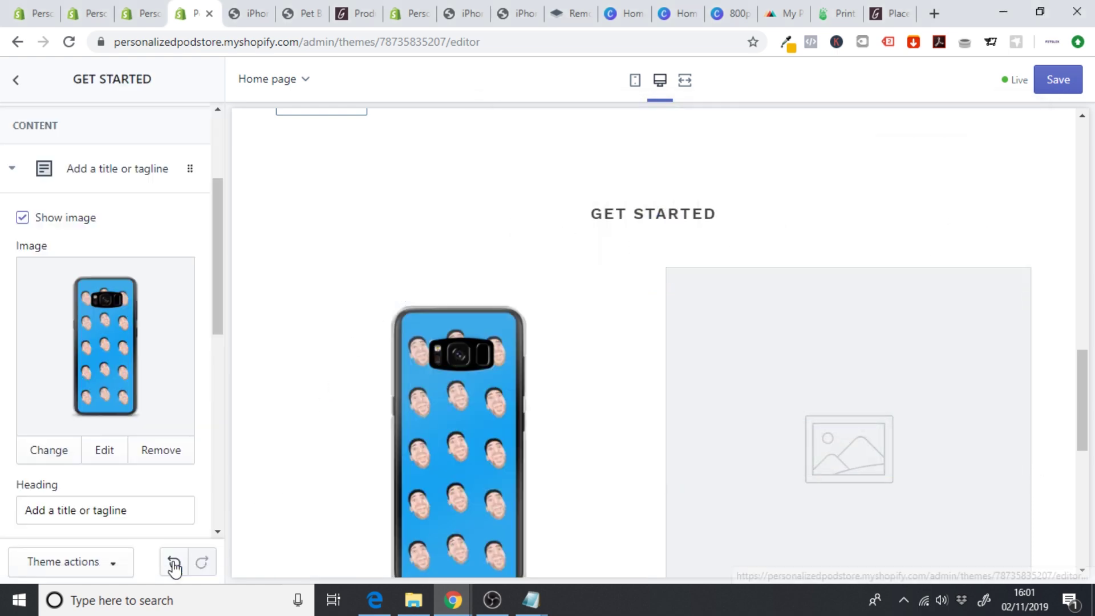
left_click_drag(1084, 368, 1063, 416)
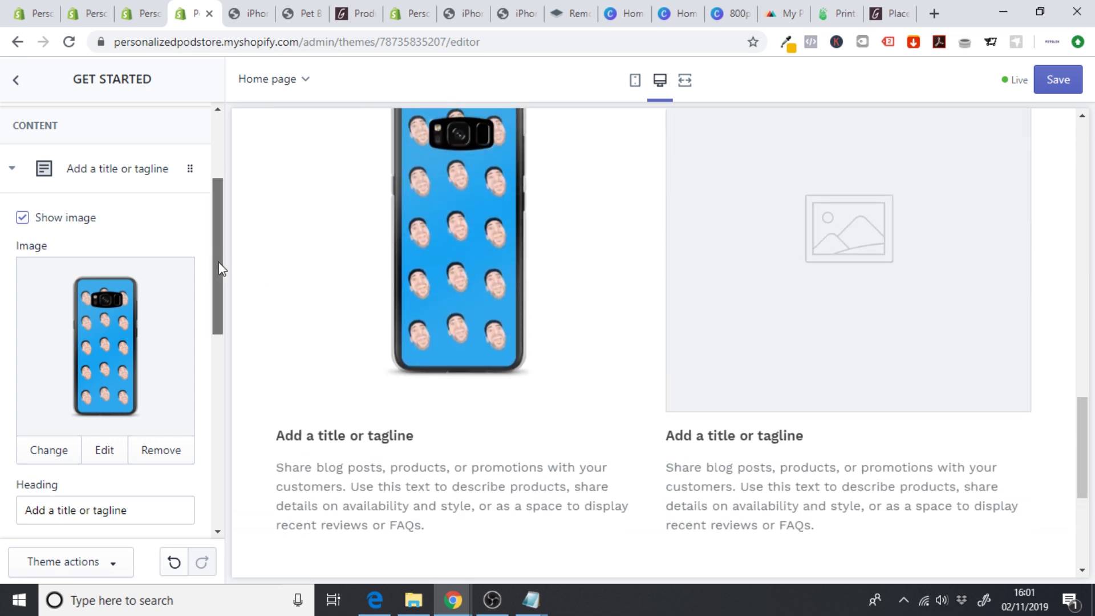
- Change the first column's heading to 'Personalized Samsung Case'
left_click_drag(218, 262, 219, 324)
left_click_drag(154, 317, 1, 333)
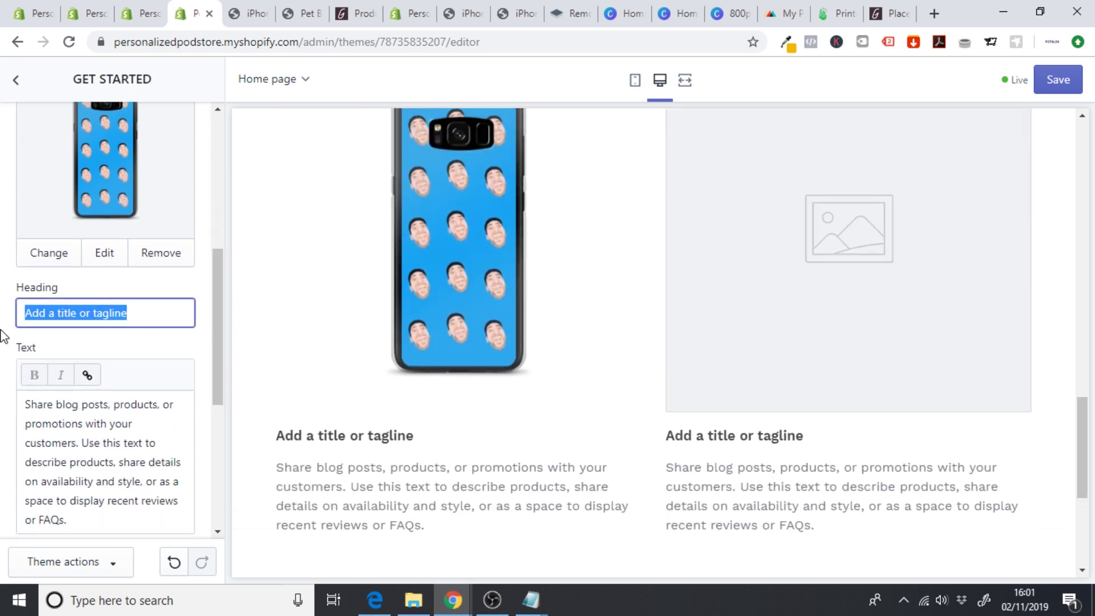
type("P")
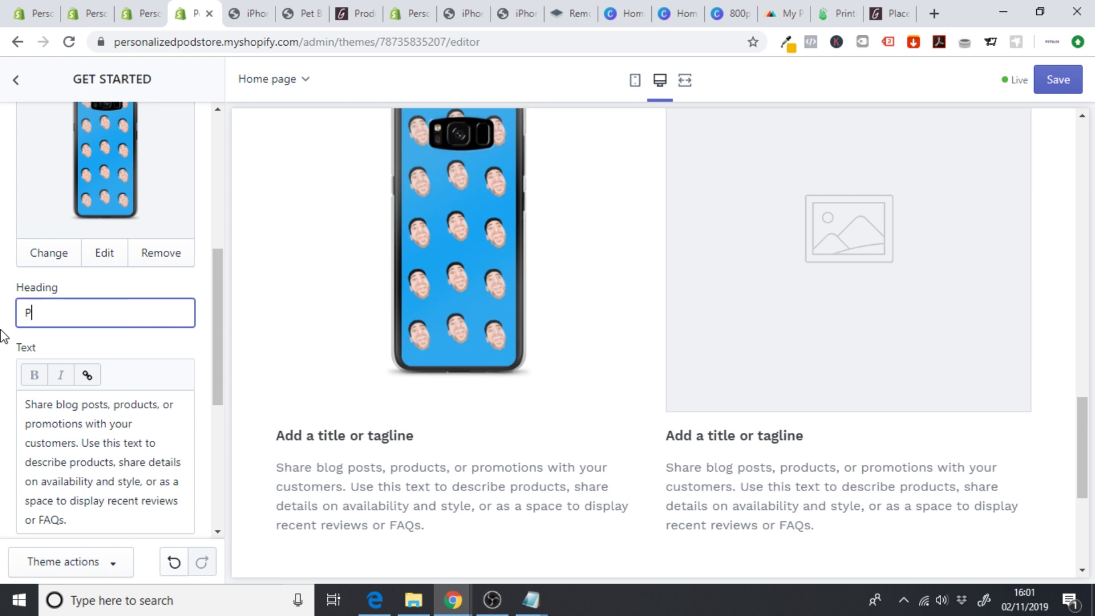
type("ersonalized Samsung ")
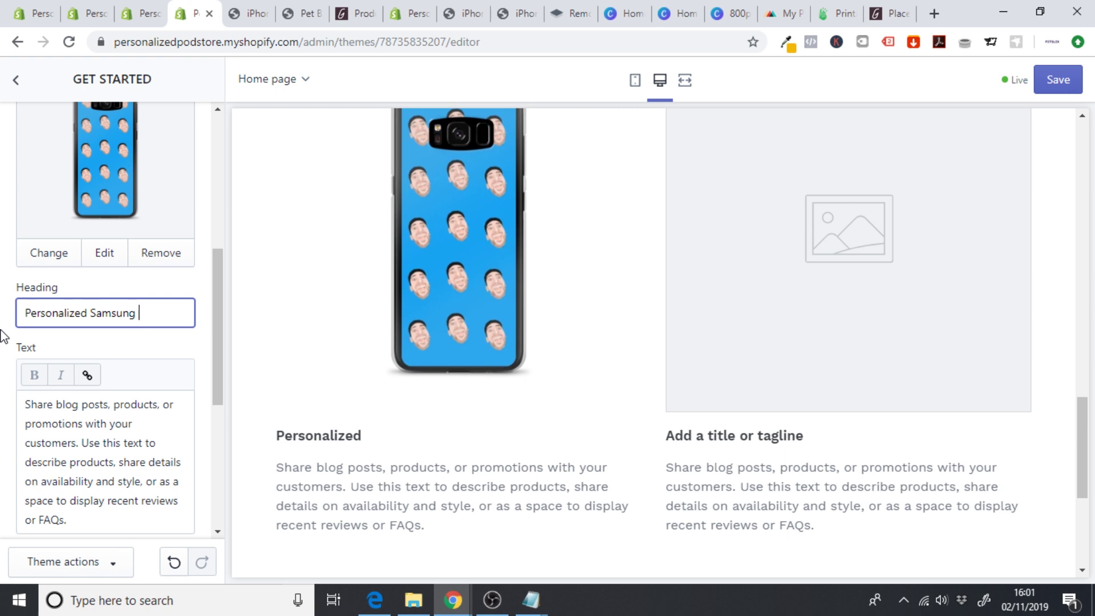
type("Case")
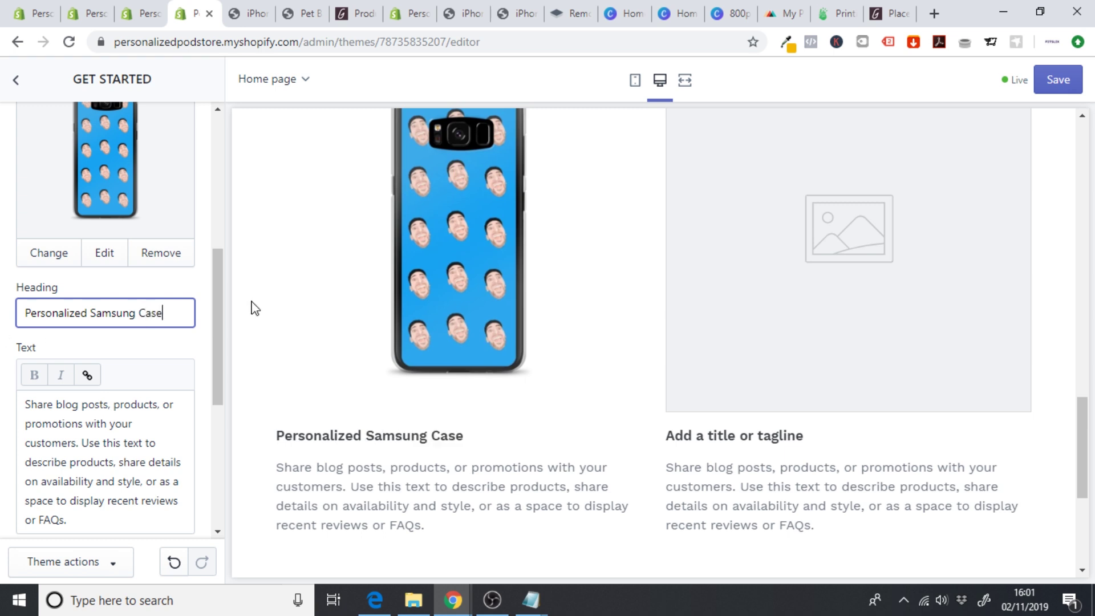
- Write a two-paragraph description of the men's face-print phone case and uploading a selfie
scroll(215, 306, "down", 1)
left_click_drag(95, 451, 2, 287)
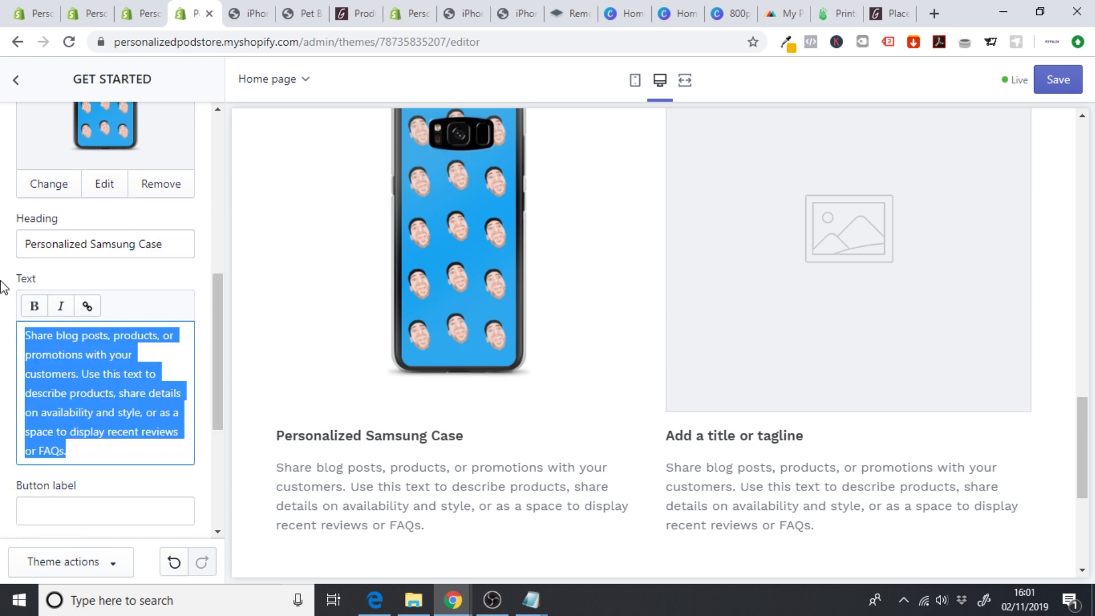
type("Grab ")
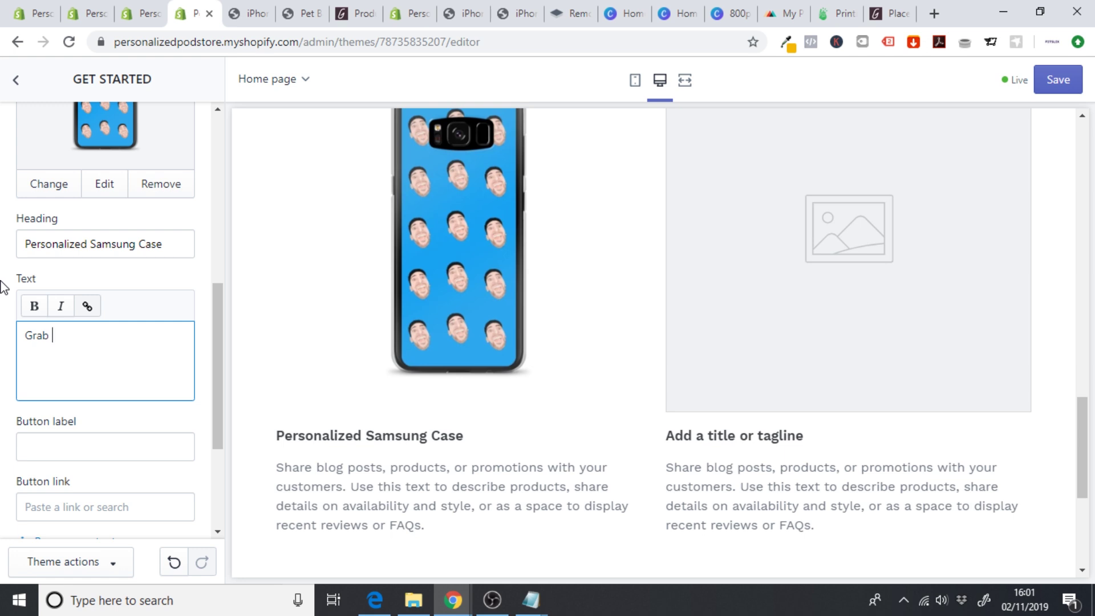
type("our all over face")
key("BackSpace")
key("BackSpace")
key("BackSpace")
key("BackSpace")
type("Fone")
type("face print phonse")
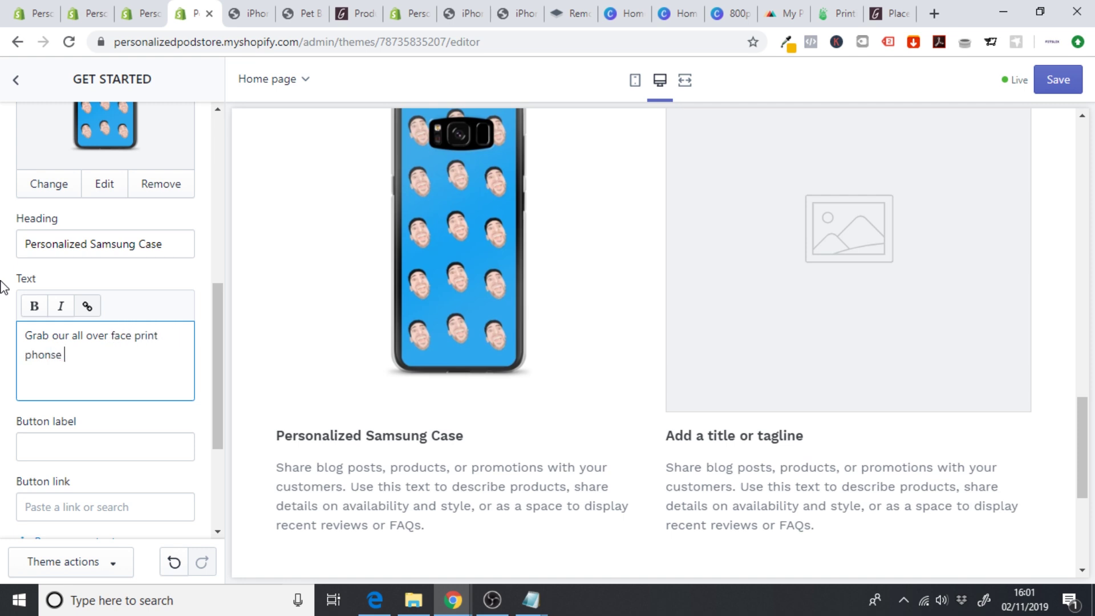
key("BackSpace")
key("BackSpace")
type("case")
key("ctrl+Home")
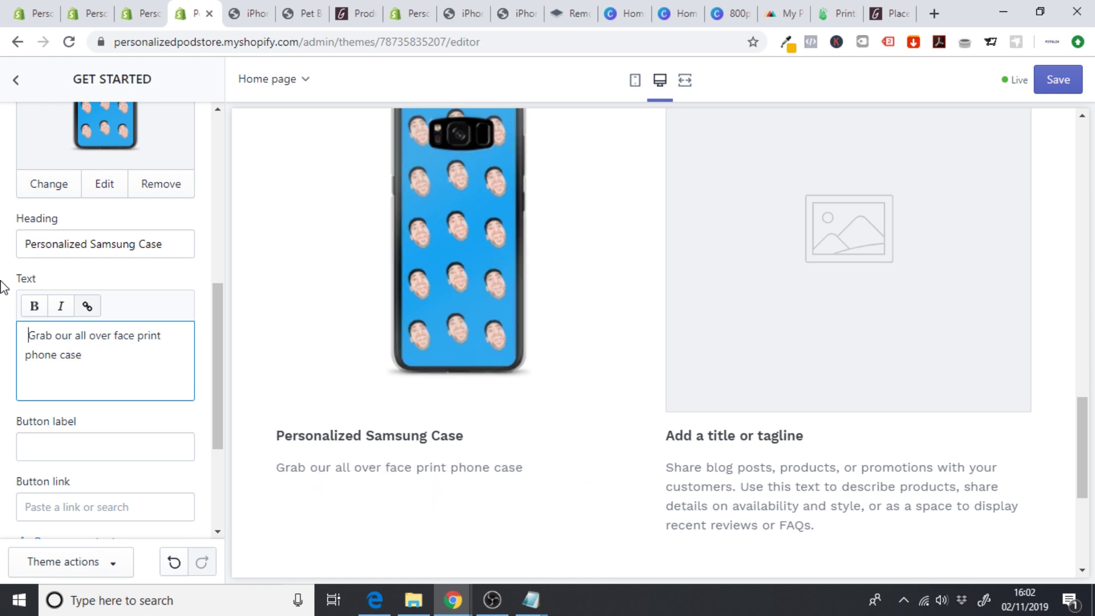
type("or")
key("BackSpace")
key("BackSpace")
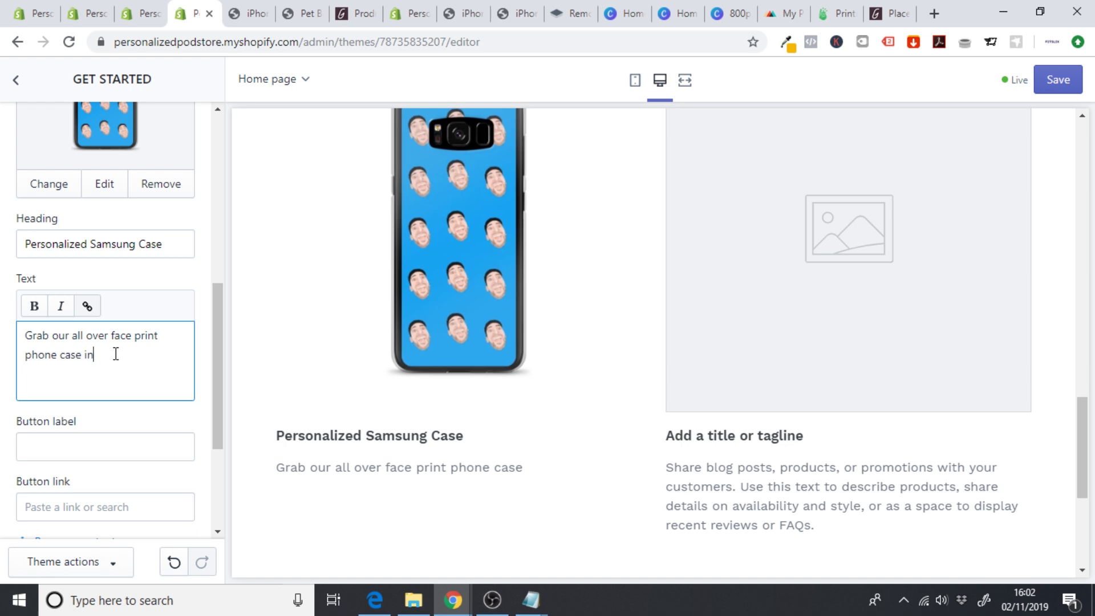
type("in our mens '")
type(".")
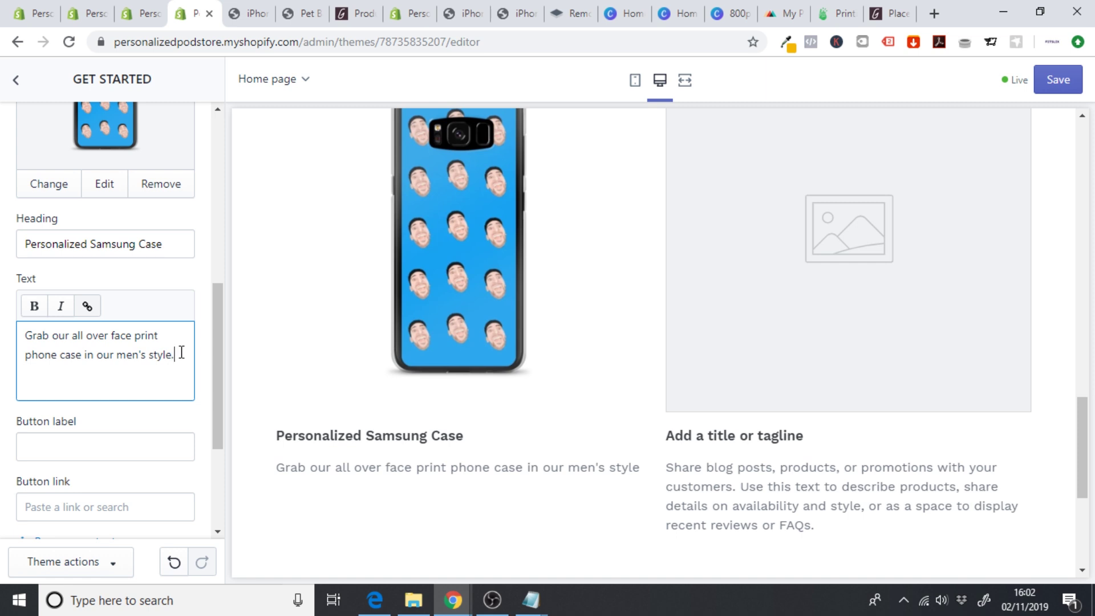
key("Return")
type("Availa")
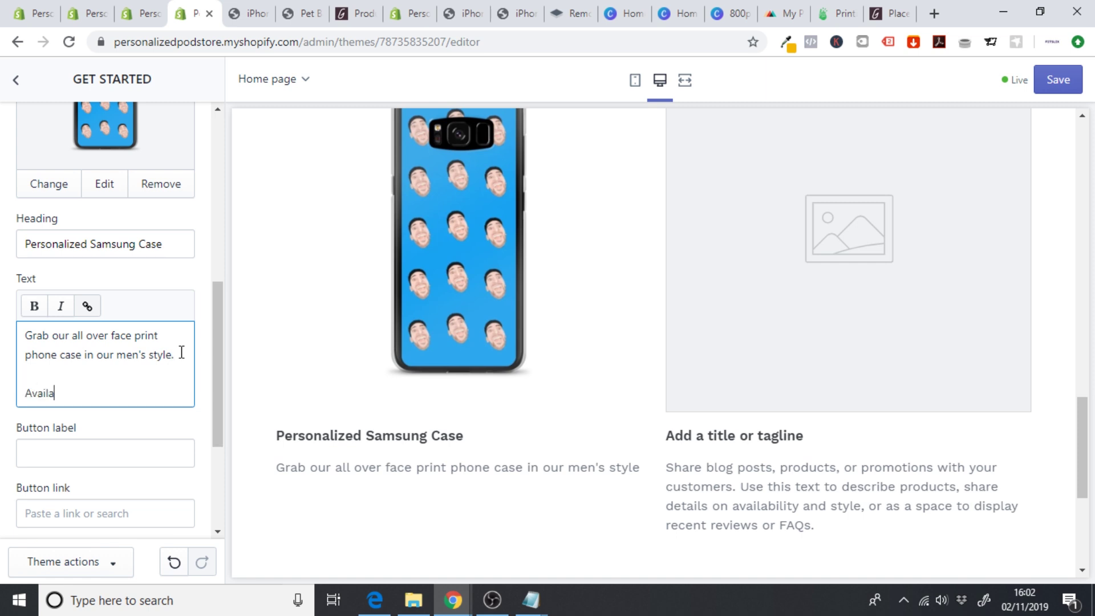
type("ble in different colors, simp")
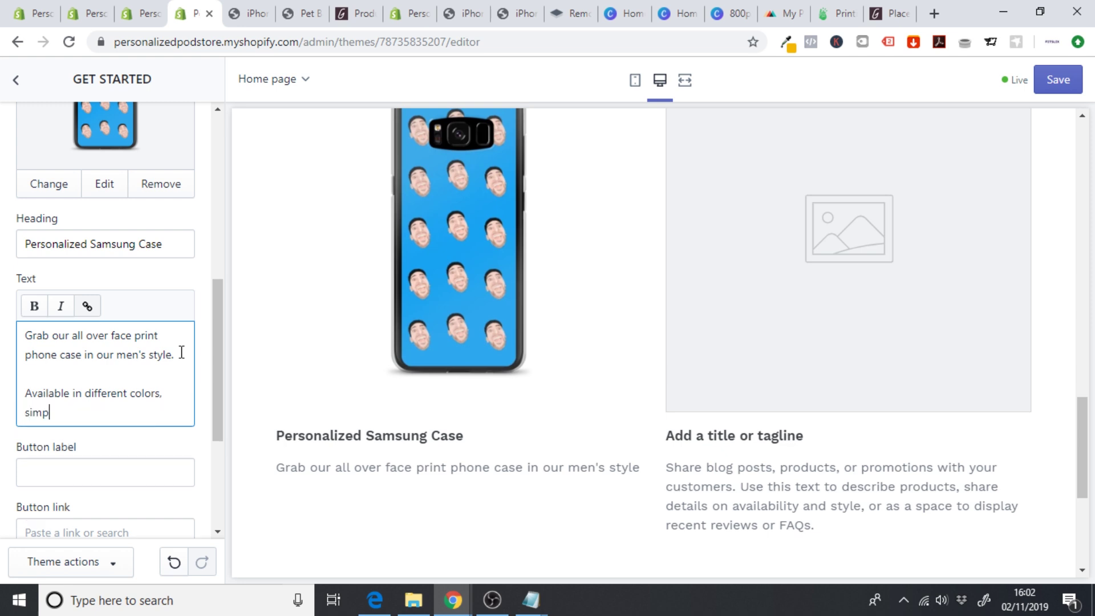
type("ly upload your selfie ")
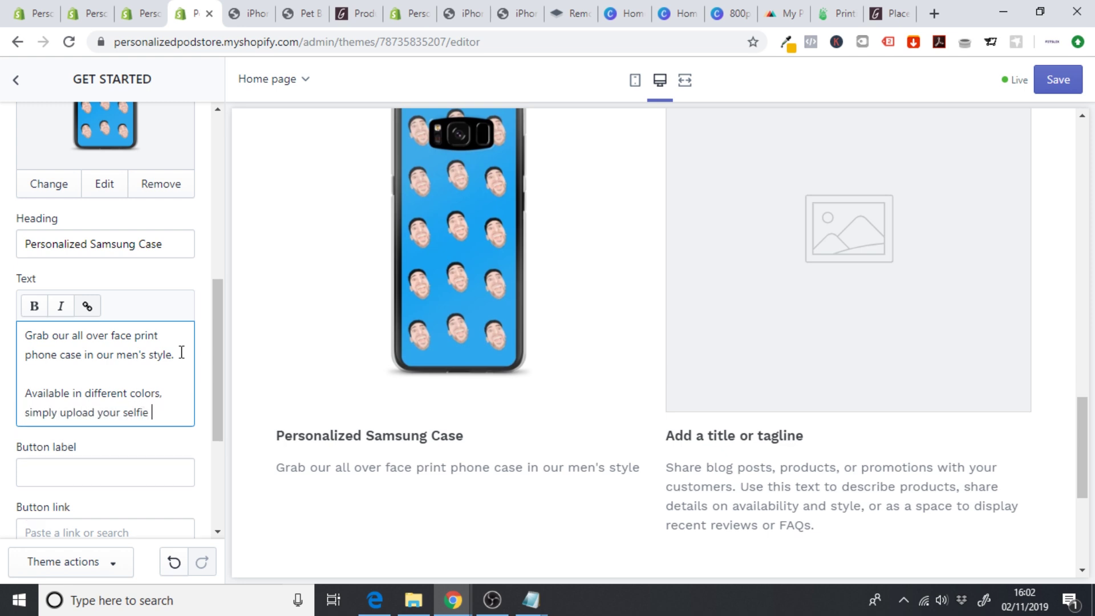
type("and let us do thr")
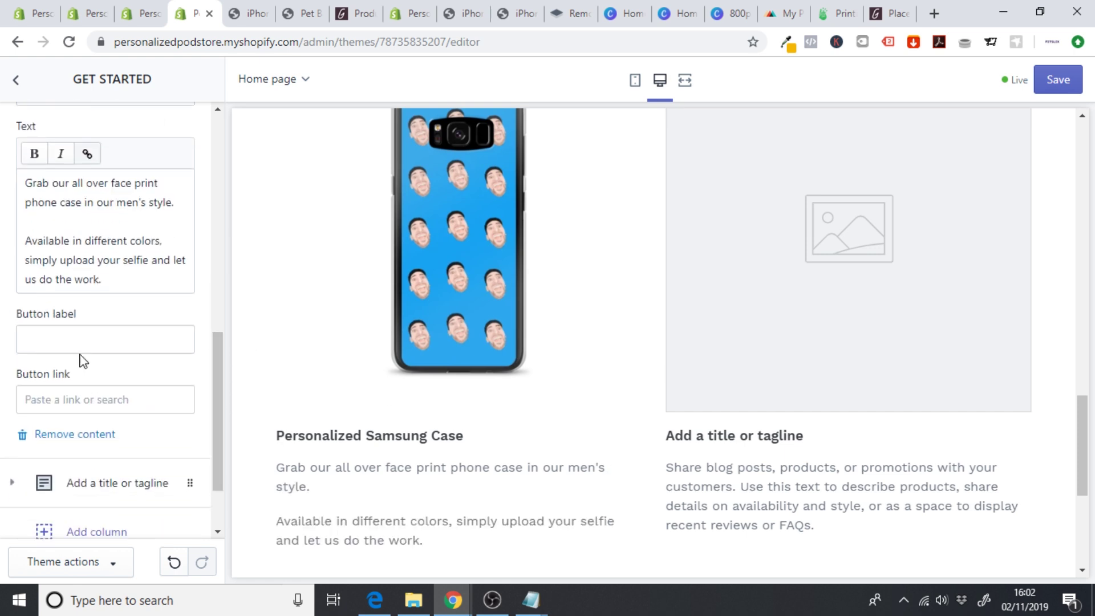
- Label the first column's button BUY NOW and link it to the iPhone Case product
left_click(80, 348)
type("Ge")
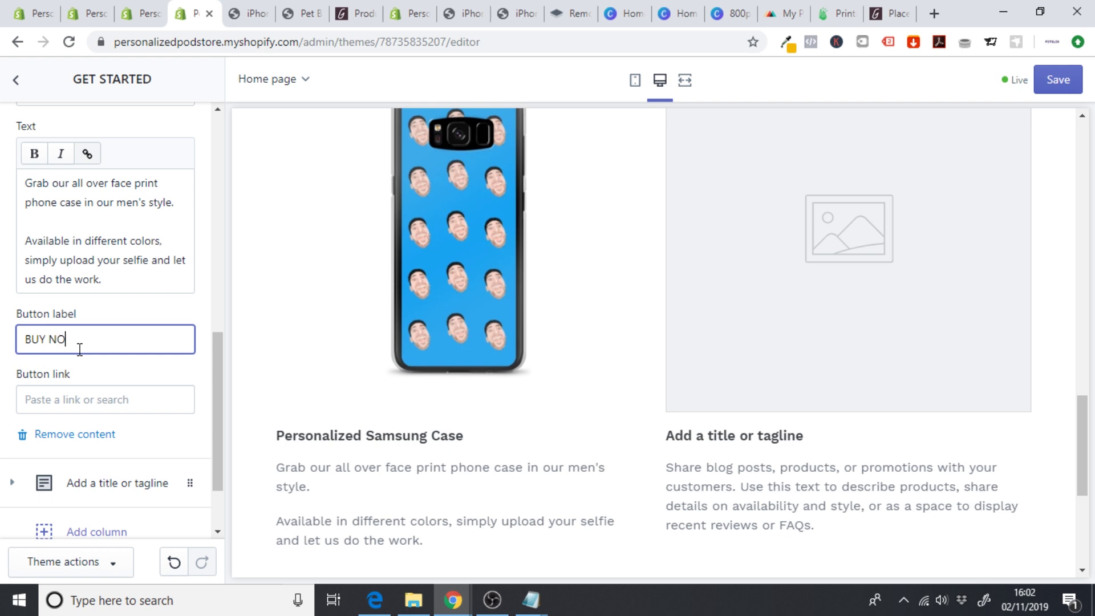
left_click(59, 400)
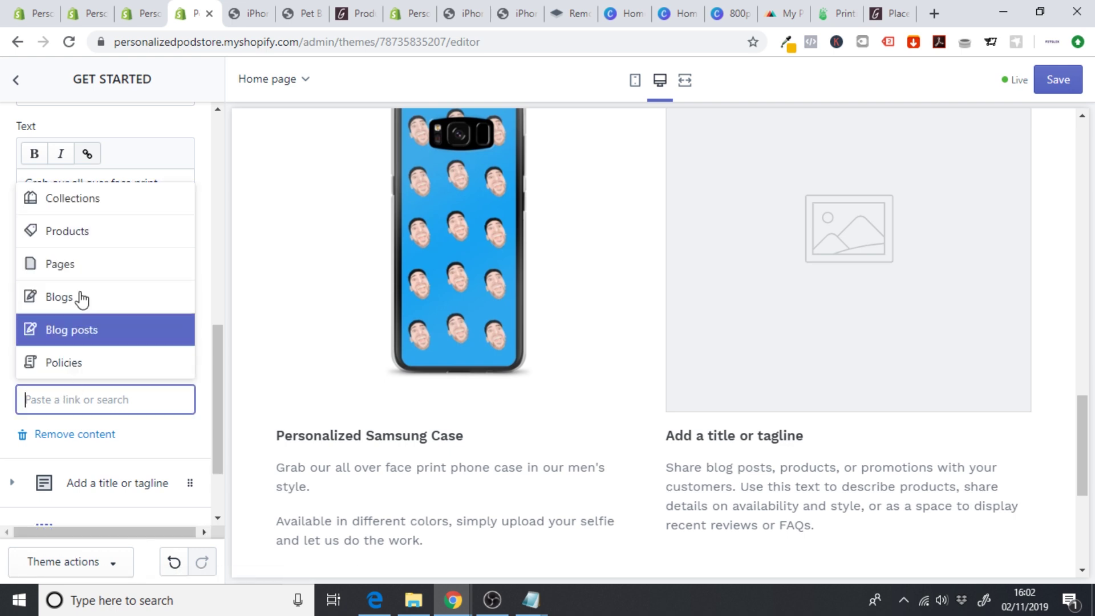
left_click(82, 240)
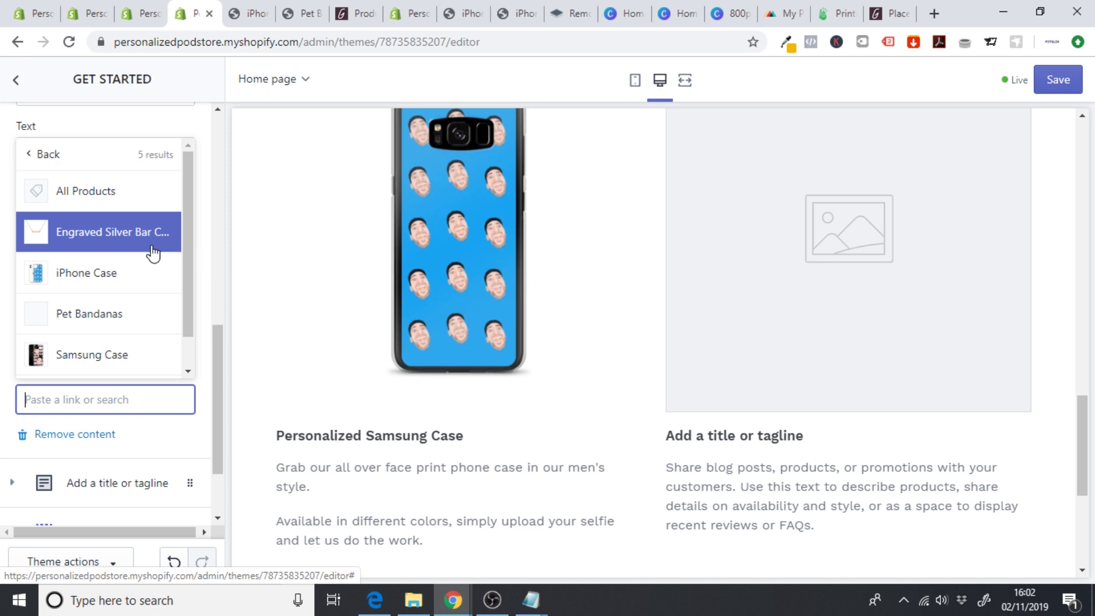
left_click(111, 266)
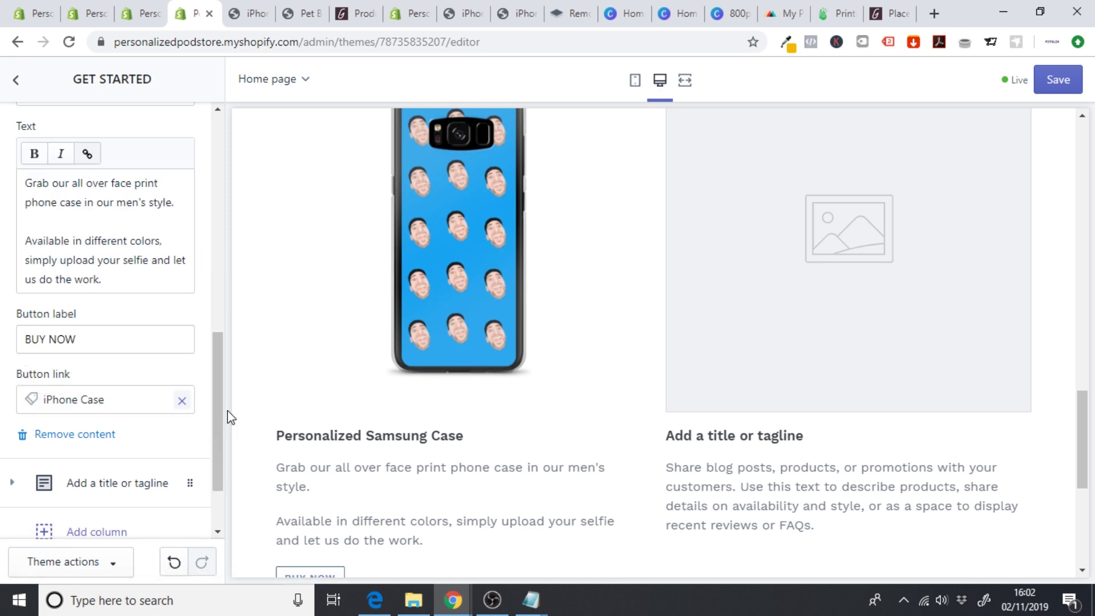
left_click_drag(223, 419, 221, 436)
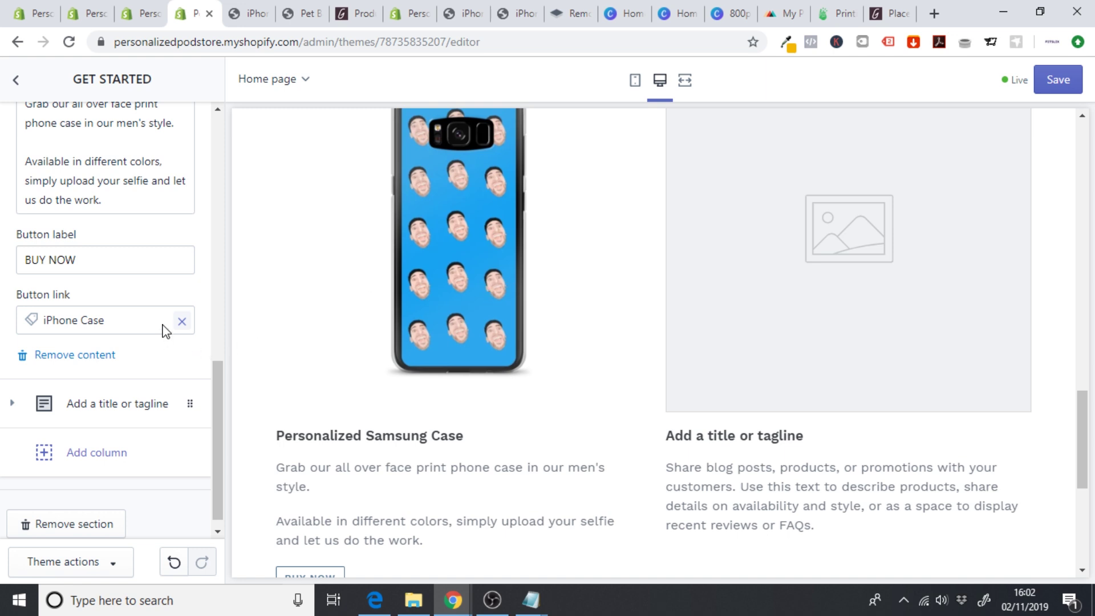
left_click(182, 321)
left_click(85, 157)
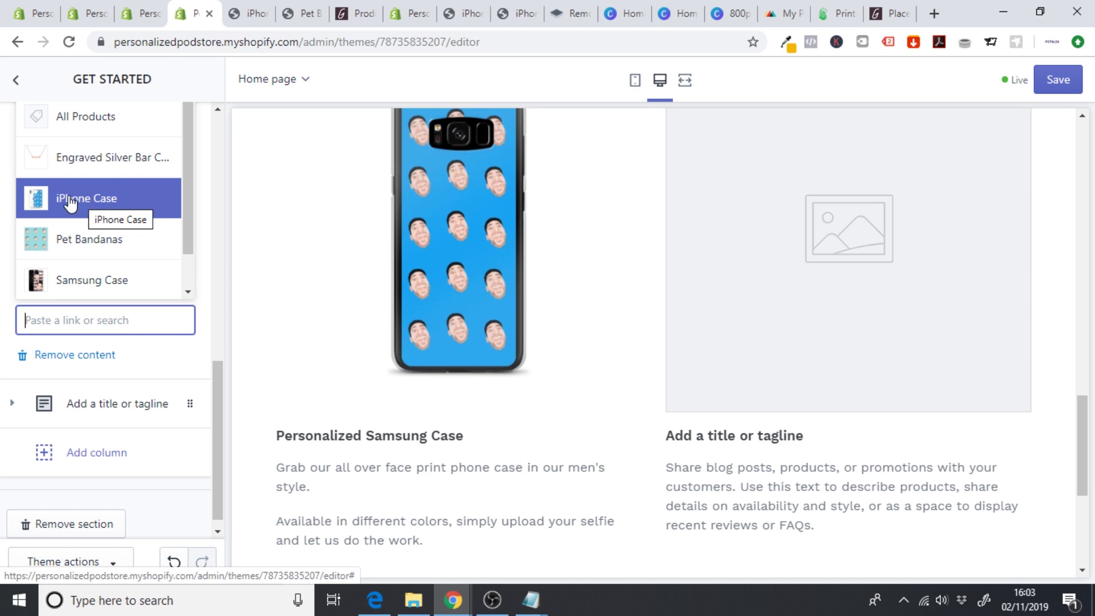
left_click(89, 214)
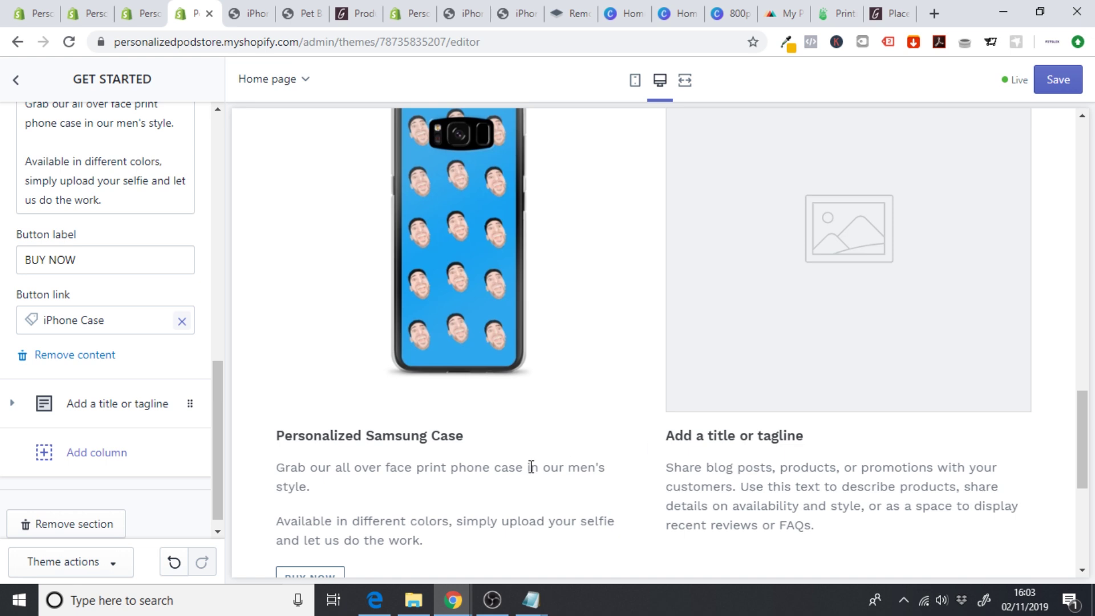
left_click_drag(215, 396, 229, 299)
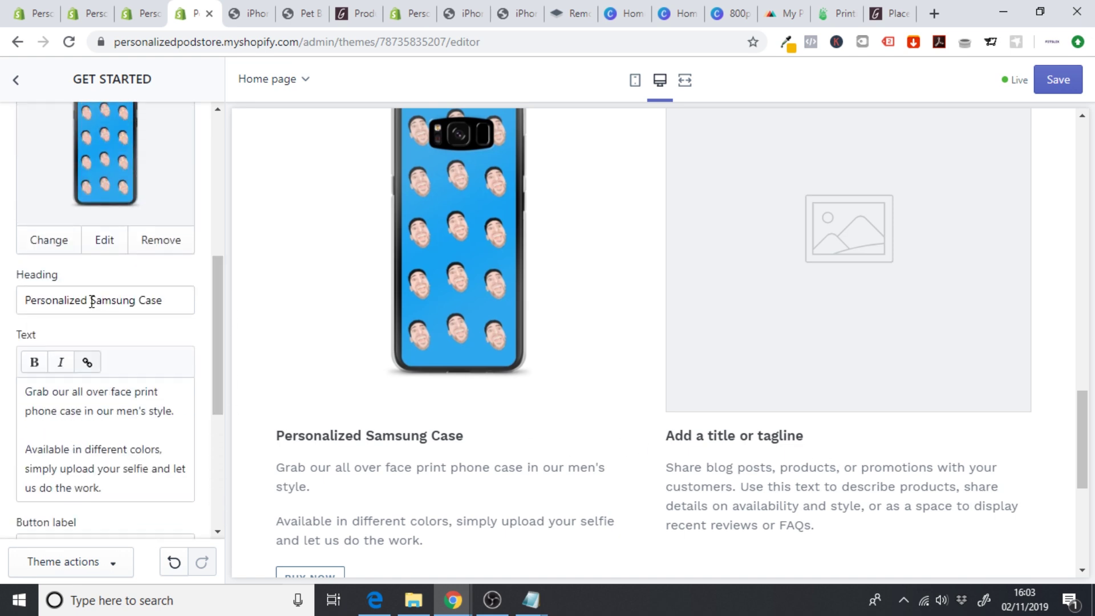
- Change the first column heading to 'Fonephace Samsung Case'
left_click_drag(91, 301, 3, 316)
key("BackSpace")
type("Fonep")
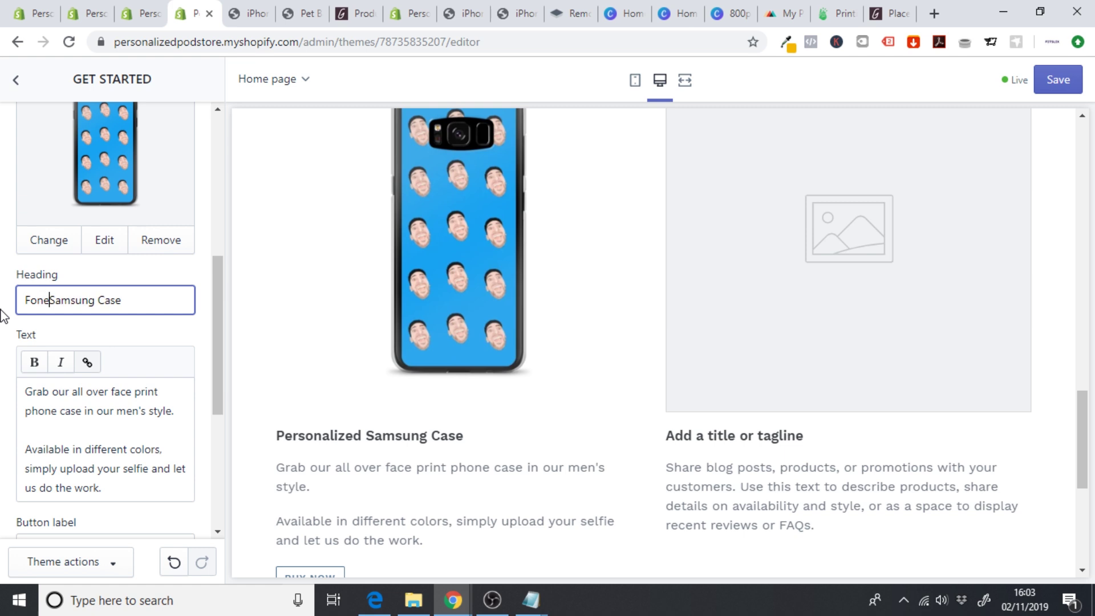
type("hace")
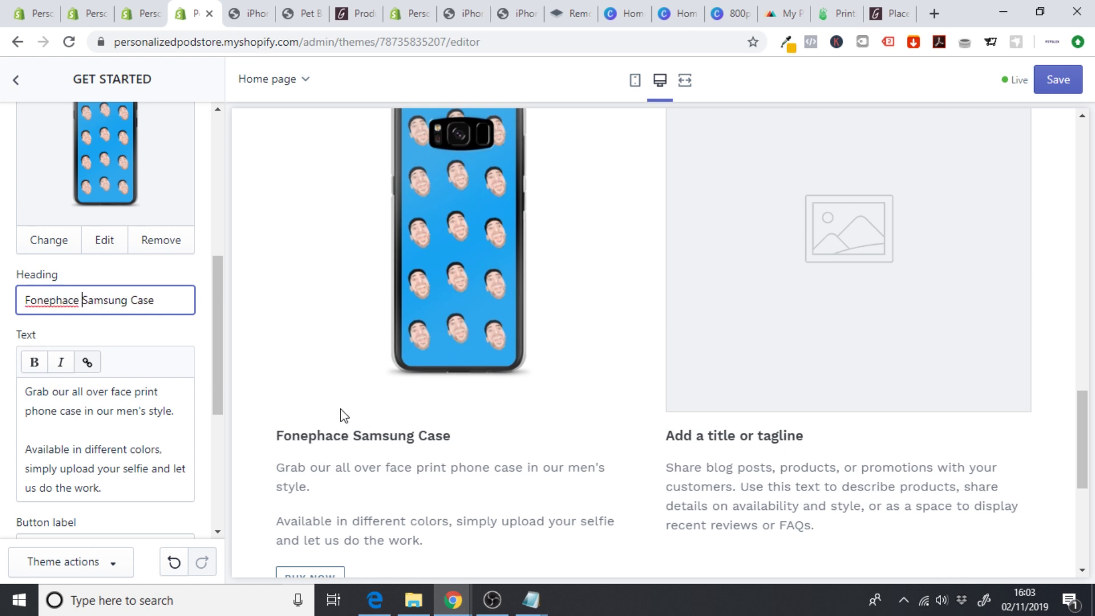
- Upload the iPhone 11 Pro face-print case mockup as the second column's image
left_click_drag(276, 436, 343, 437)
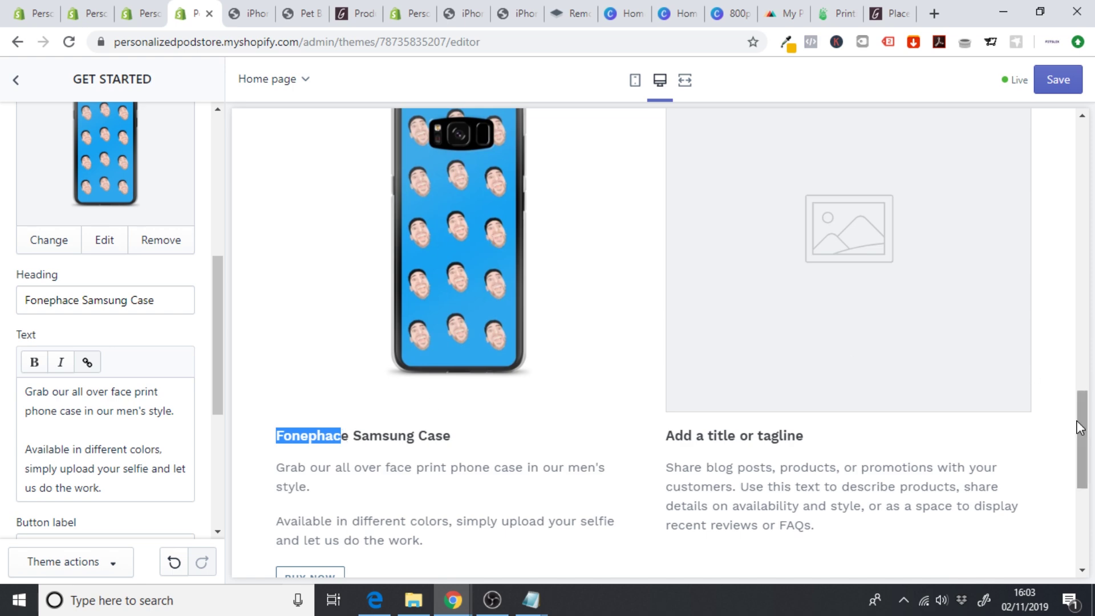
left_click_drag(1077, 420, 1084, 391)
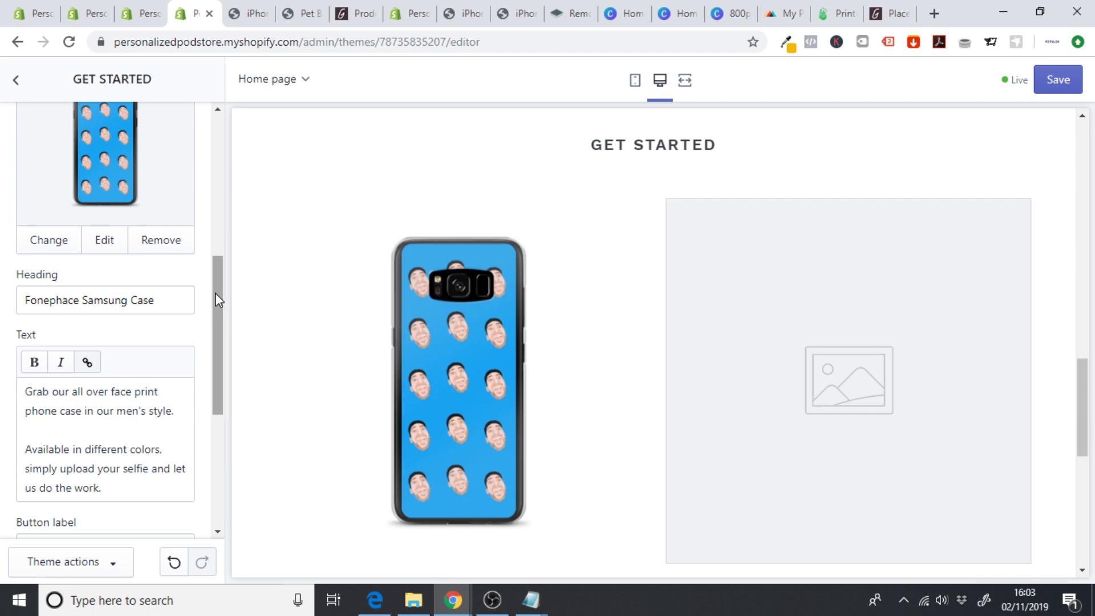
left_click_drag(215, 297, 186, 203)
left_click(118, 236)
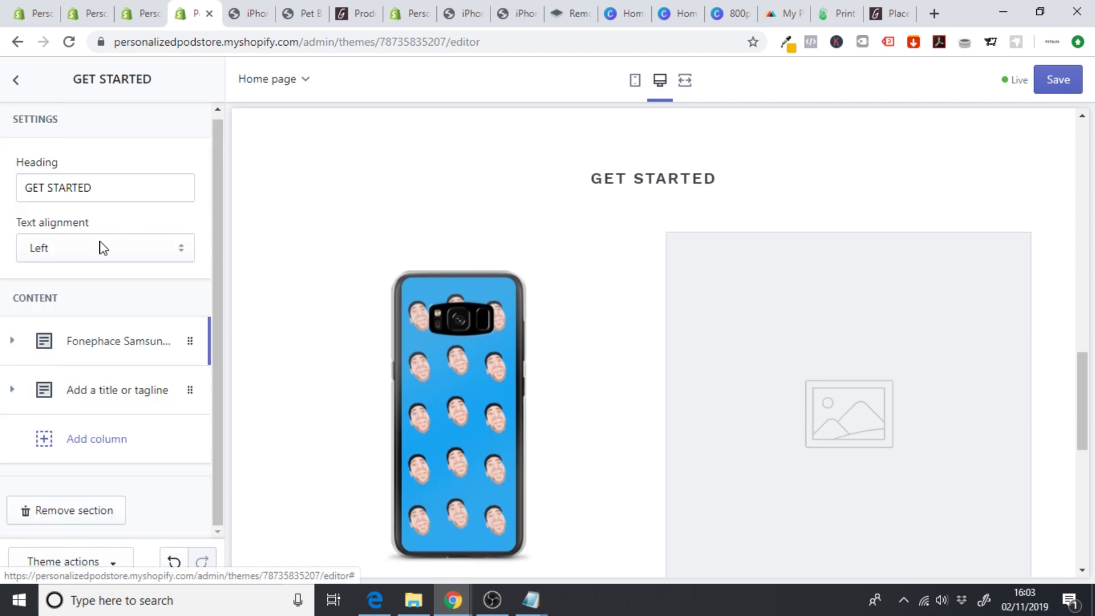
left_click(100, 399)
left_click(860, 298)
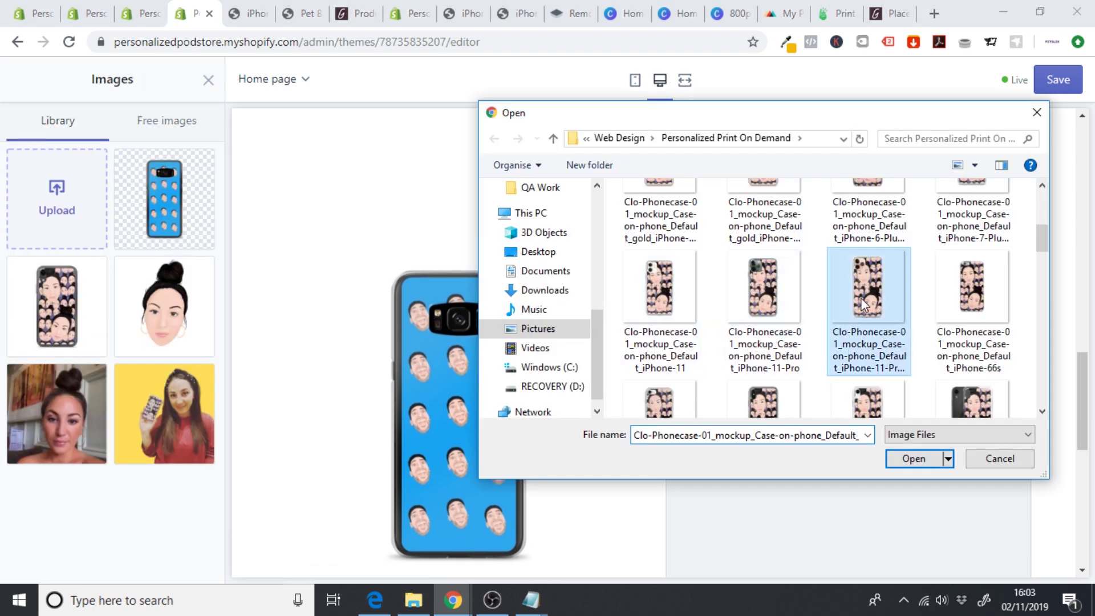
left_click(913, 458)
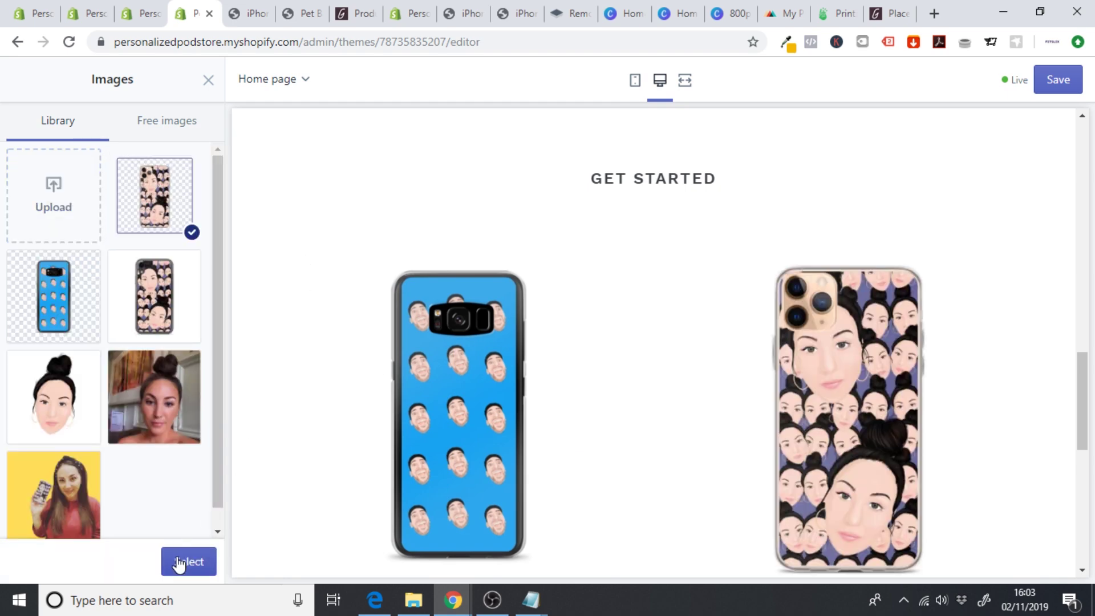
left_click(179, 564)
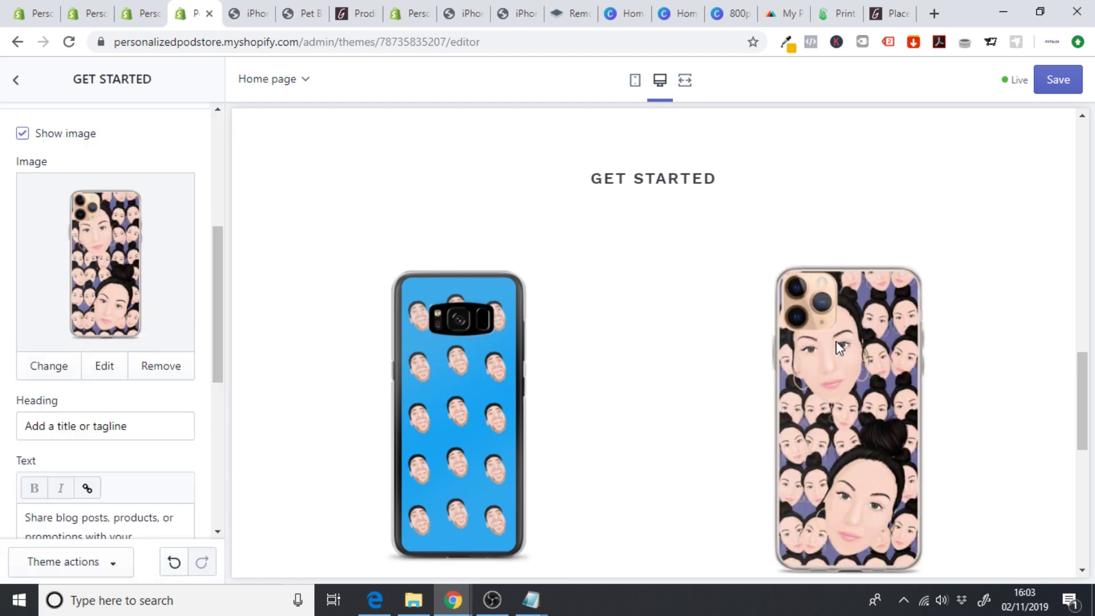
- Set the second column's heading to 'Fonephace iPhone Case'
left_click_drag(1083, 368, 1084, 400)
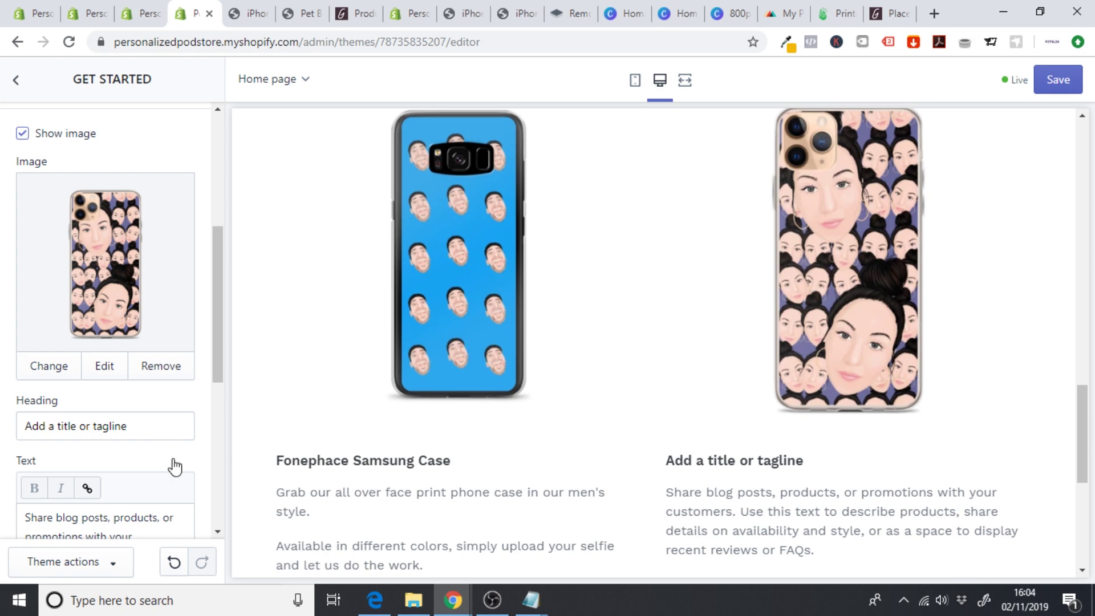
left_click_drag(164, 427, 2, 475)
type("Pho")
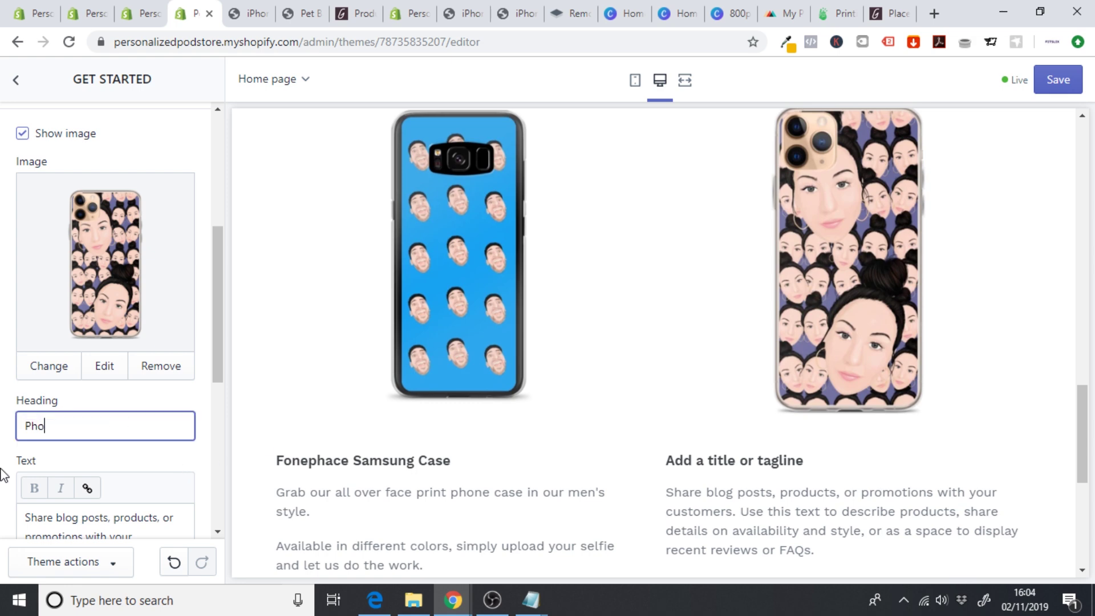
type("Fonephace IP")
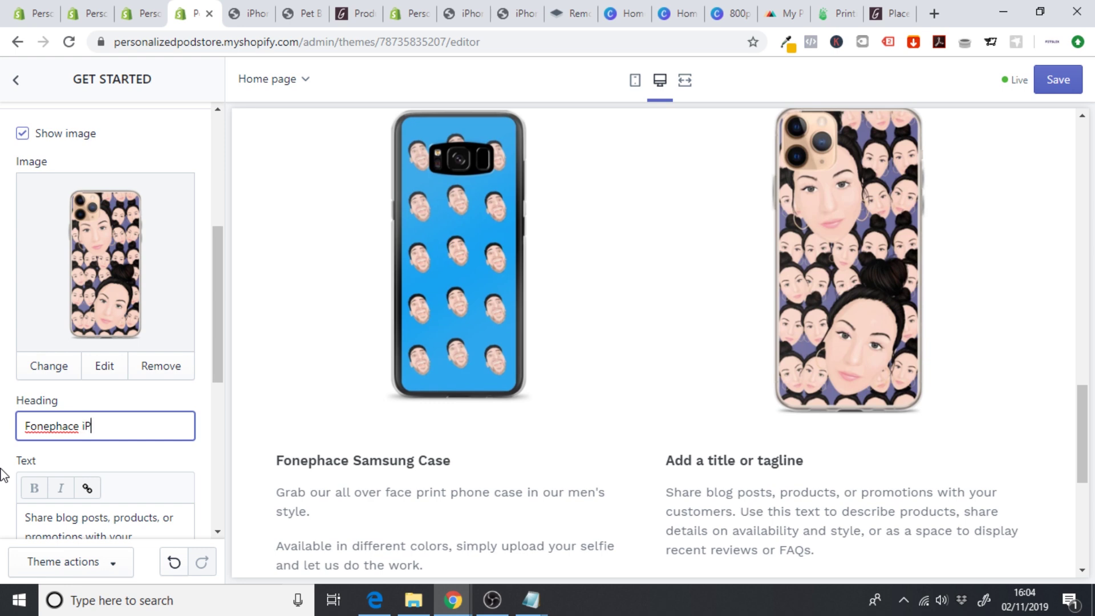
type("hone Case")
- Replace the second column's placeholder text with a sentence promoting the signature print phone case
left_click_drag(219, 256, 224, 338)
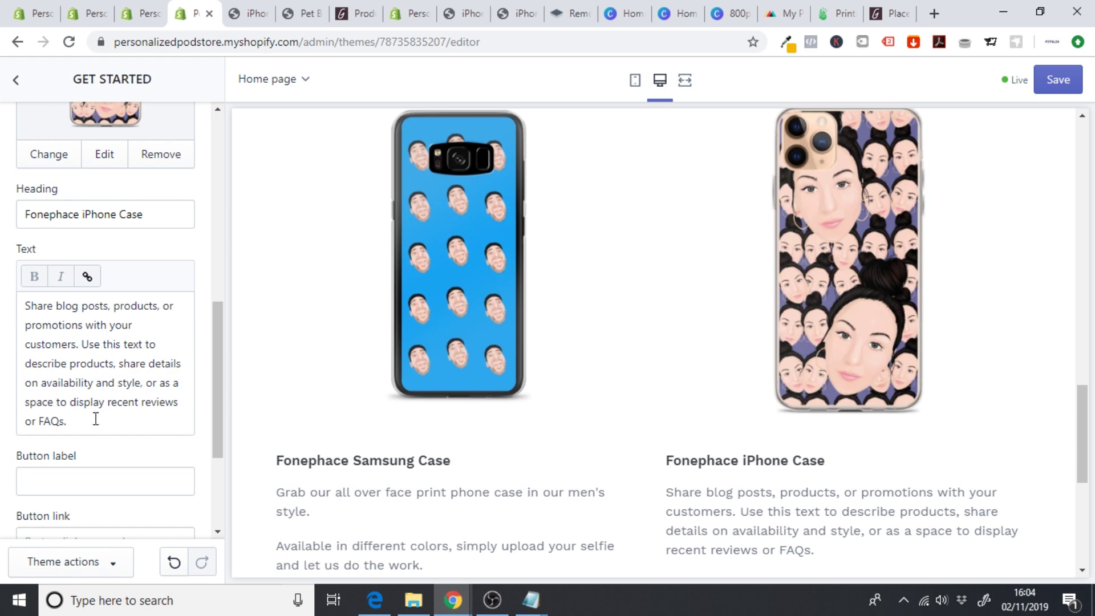
left_click_drag(96, 420, 2, 295)
key("BackSpace")
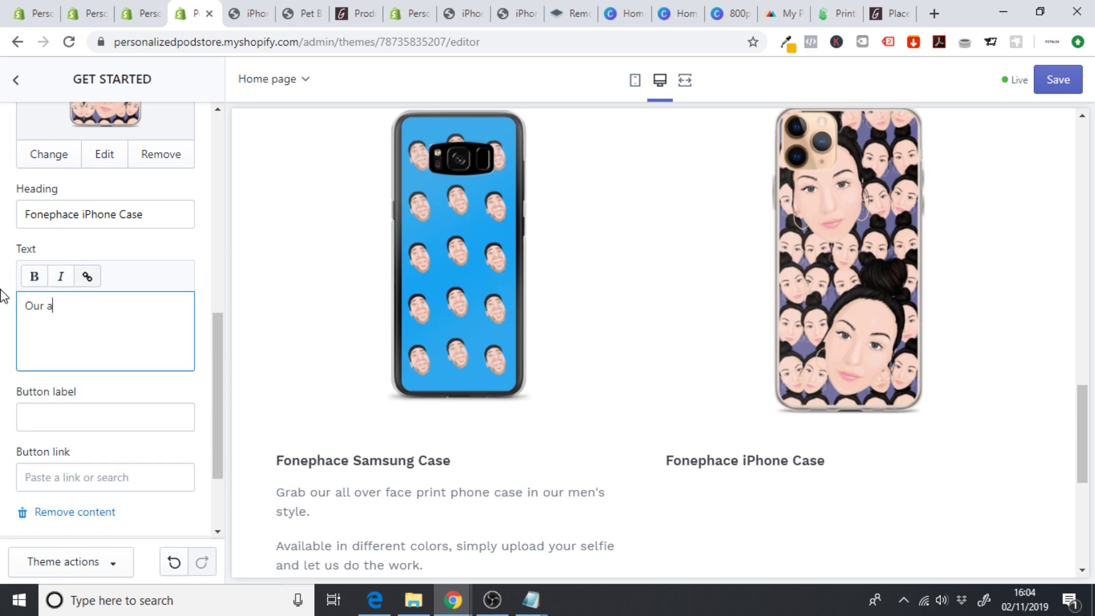
type("Our all over signature print")
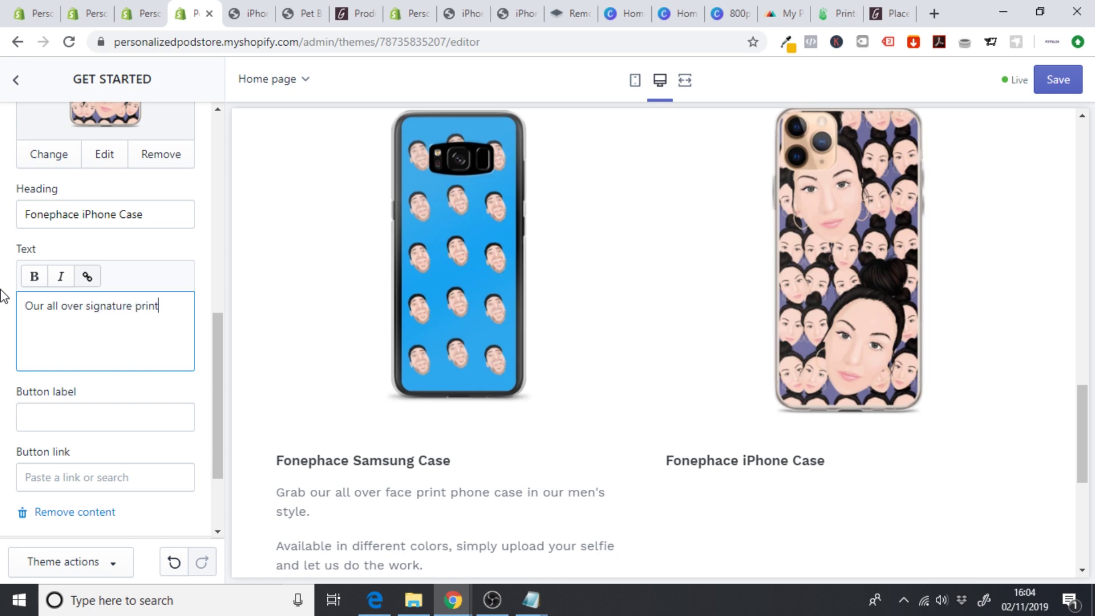
type(" phone case, show youts")
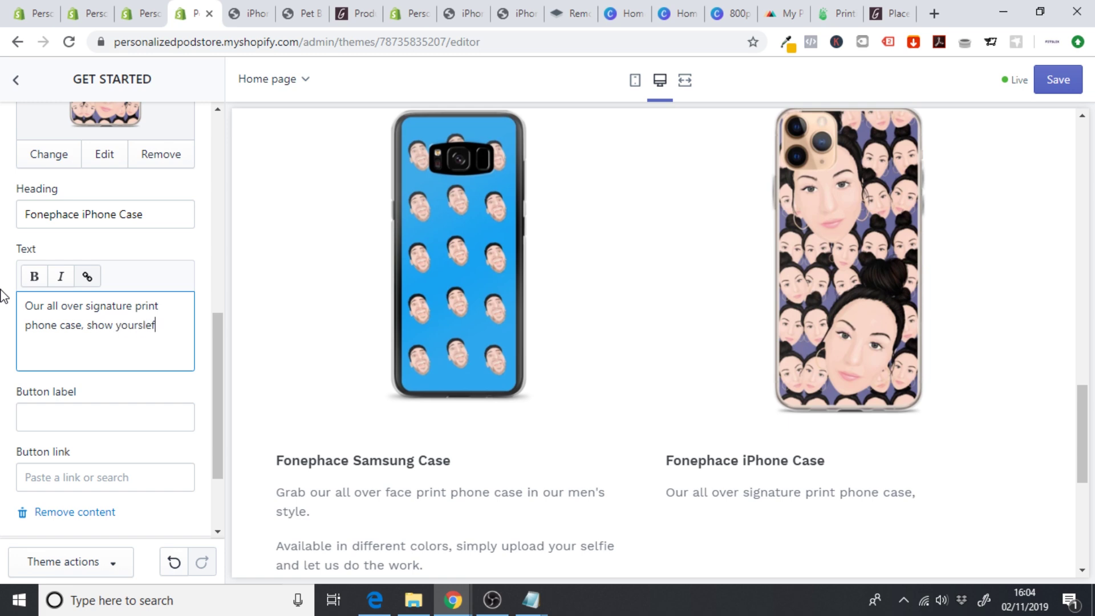
type("off to the world.")
key("Return")
- Add a second paragraph about uploading an image and choosing a color
type("A")
key("BackSpace")
key("ctrl+Home")
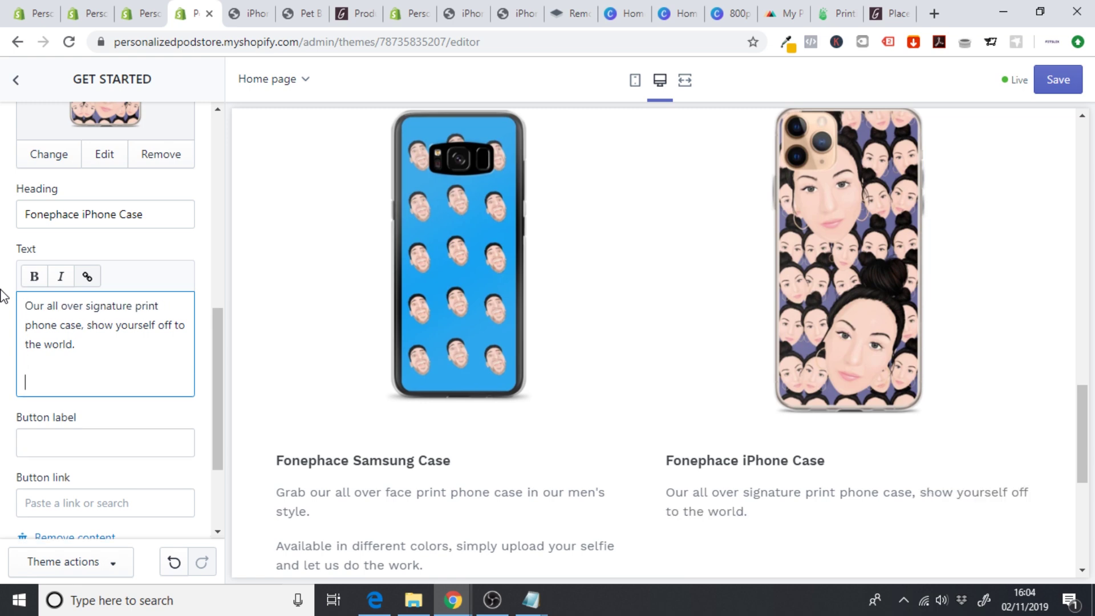
key("Return")
type("Al")
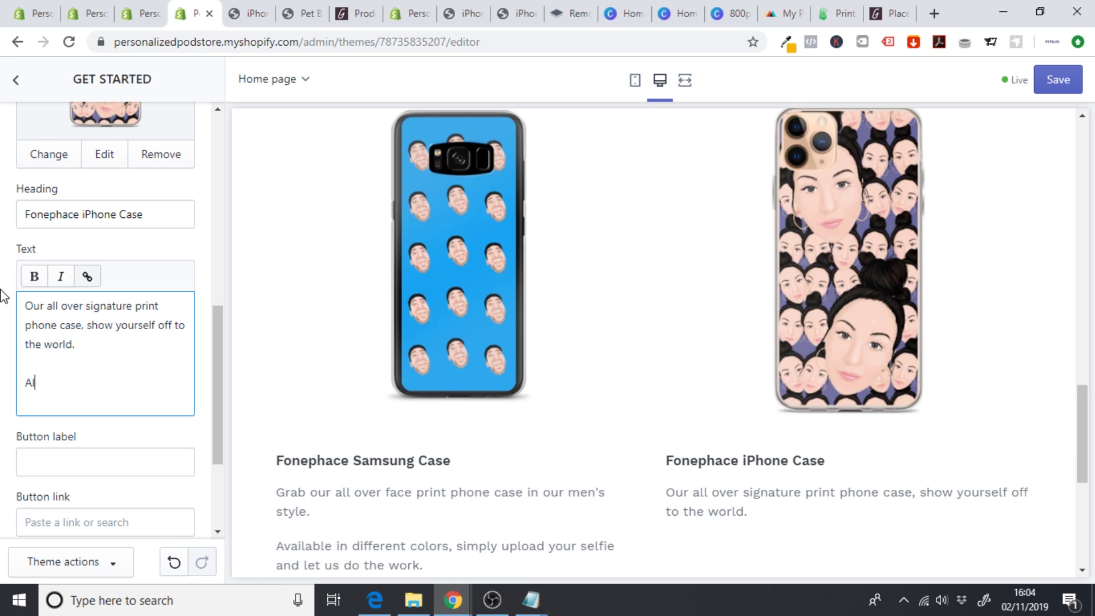
type("l you have to do is upload")
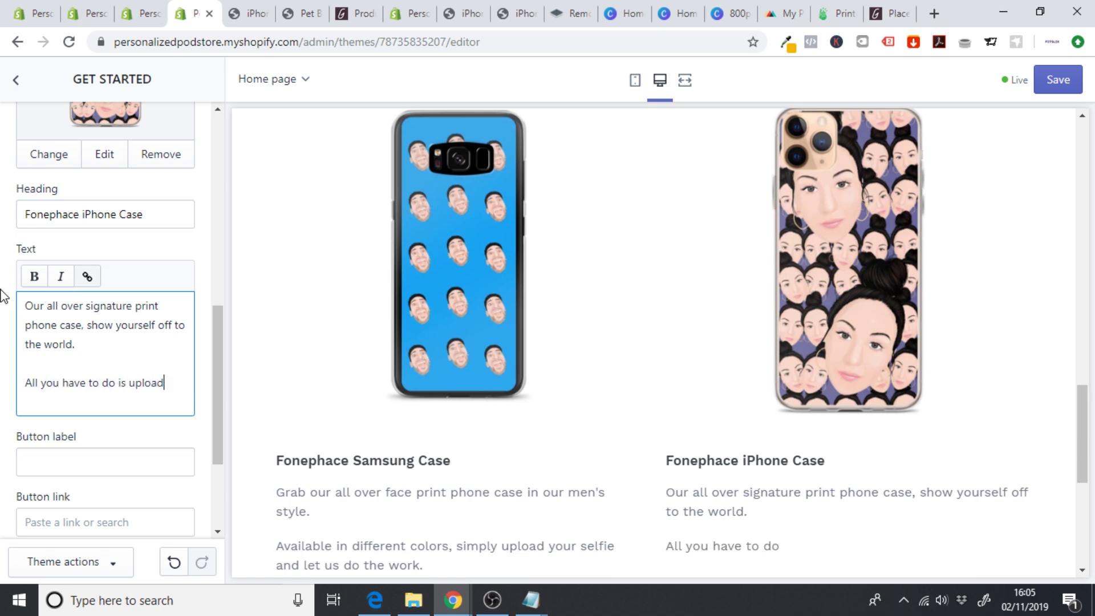
type(" an image")
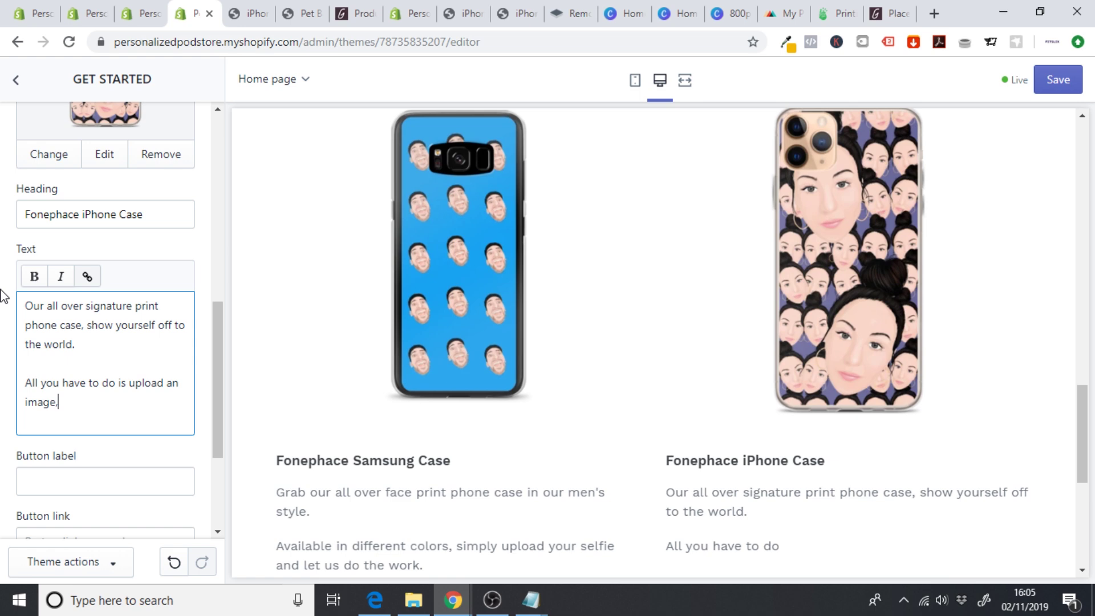
type(", chose your color and")
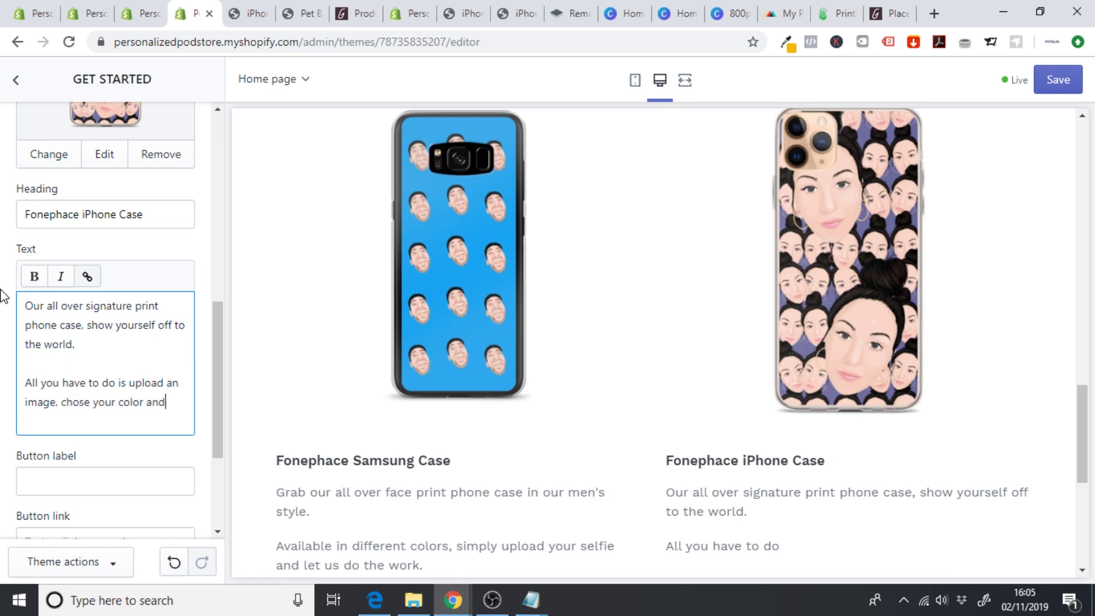
type(" you")
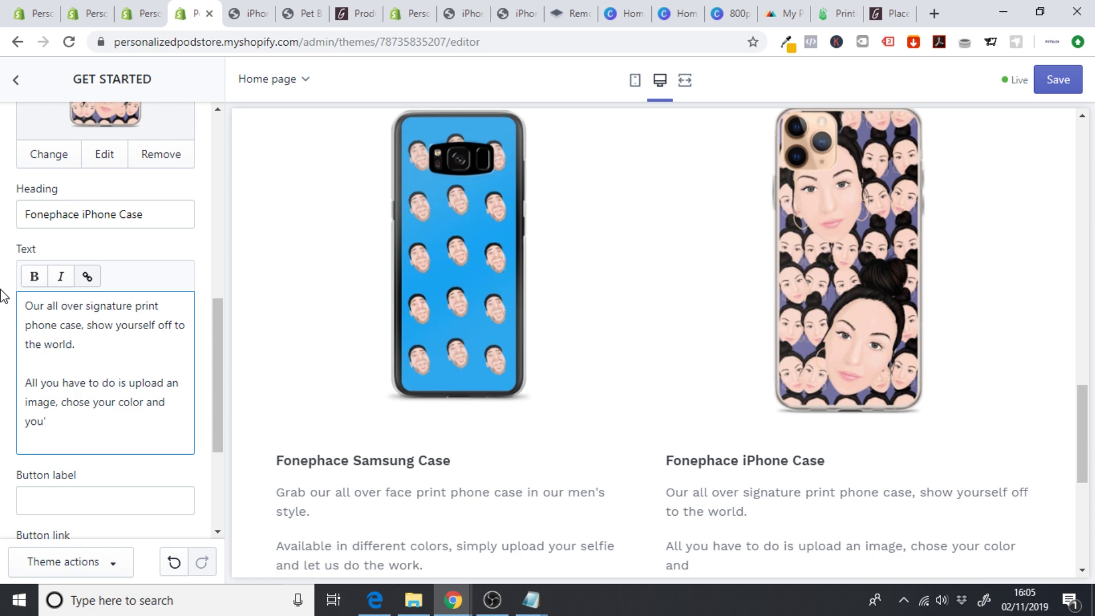
type("'ll be ready to have th")
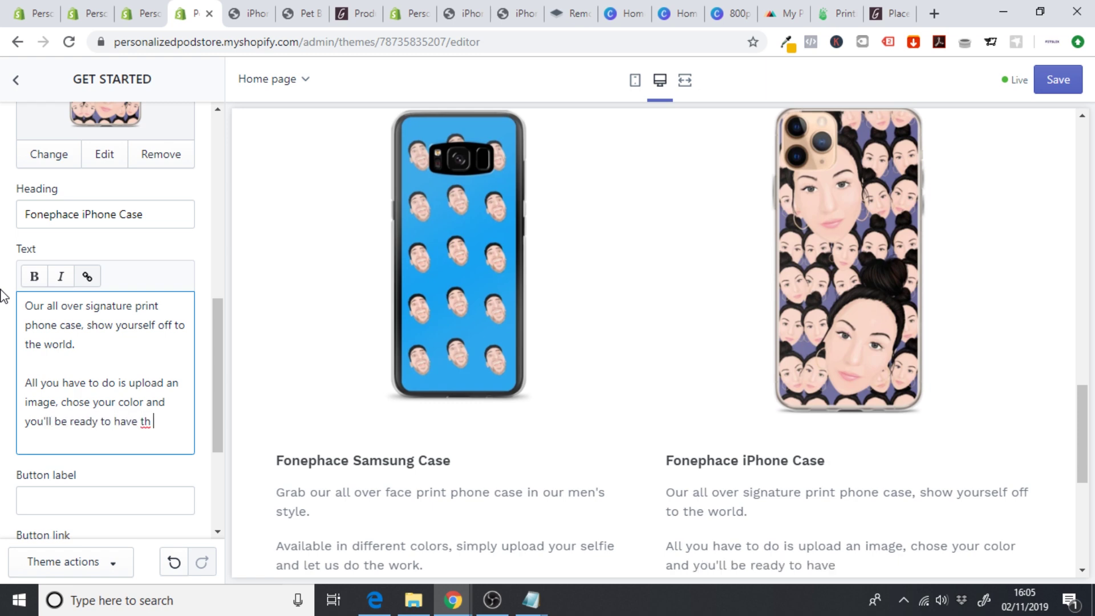
type("e seciest ph")
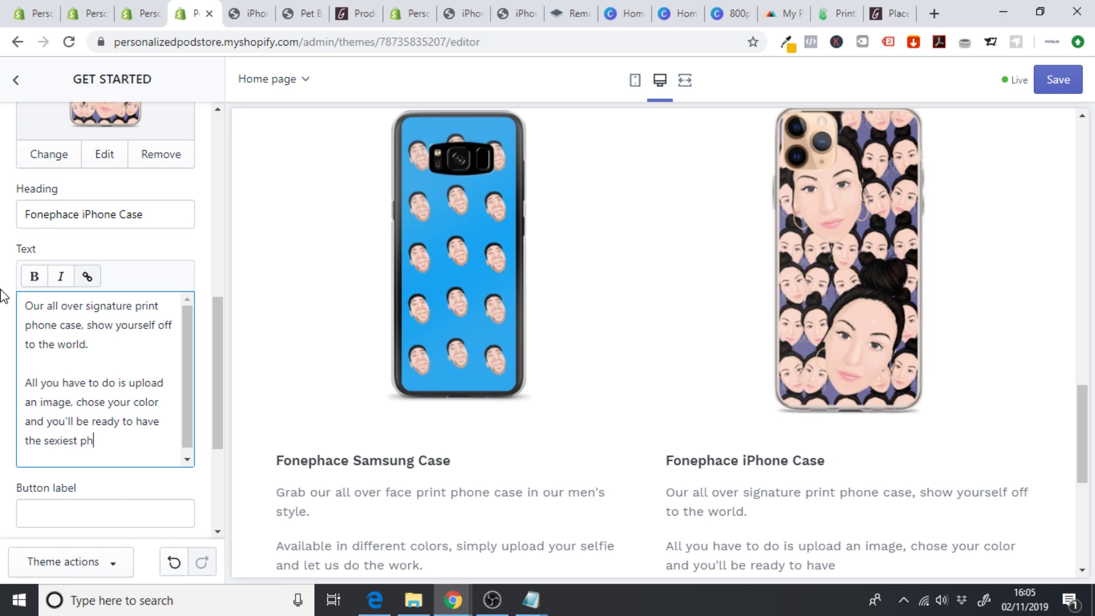
type("round/")
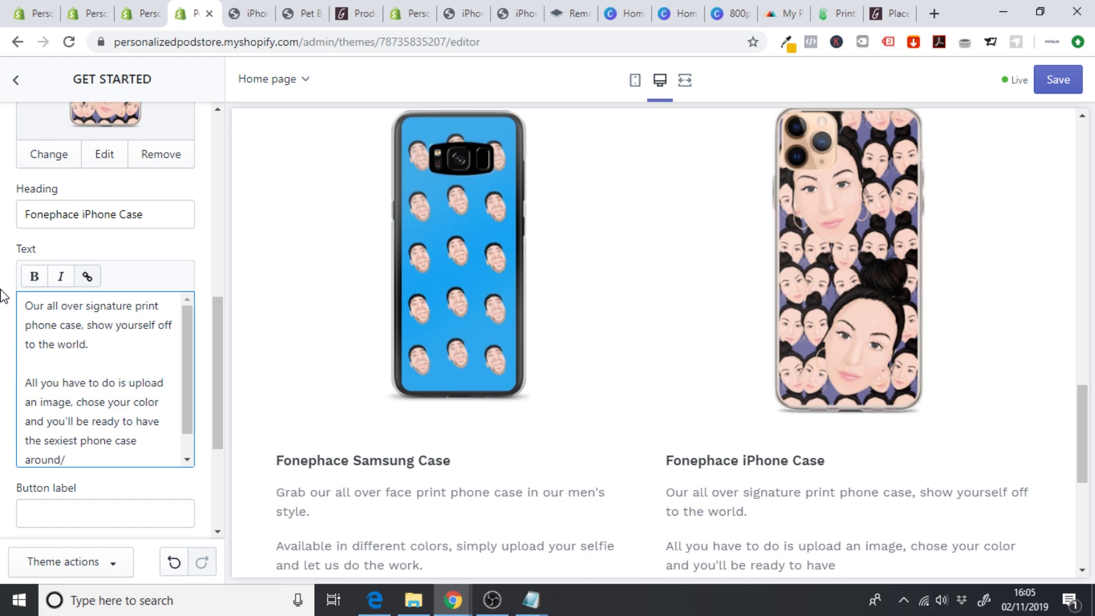
key("ctrl+Home")
type(".")
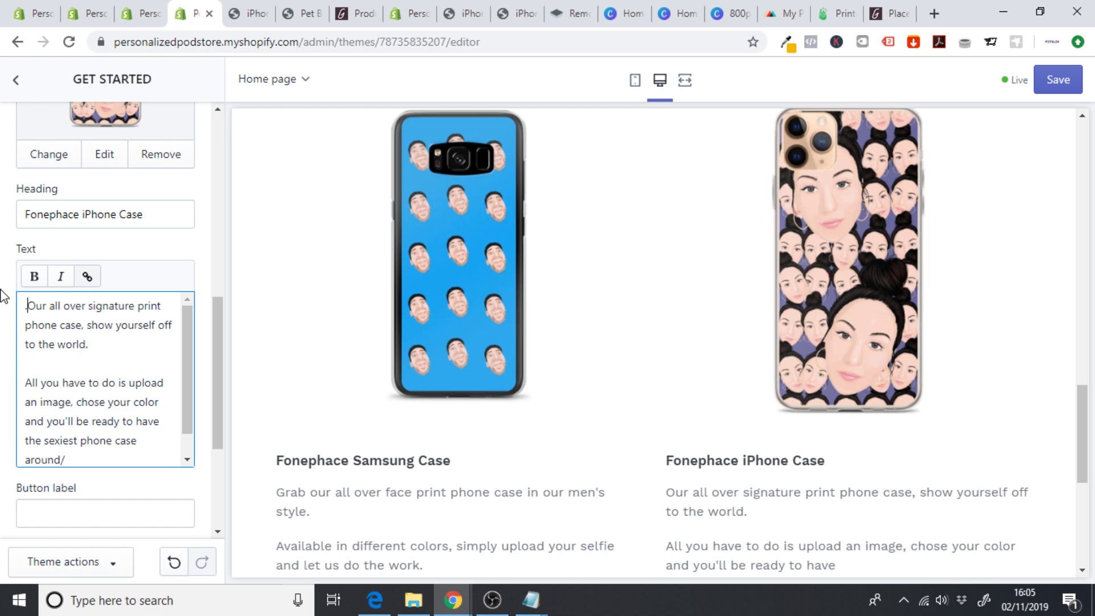
left_click(112, 464)
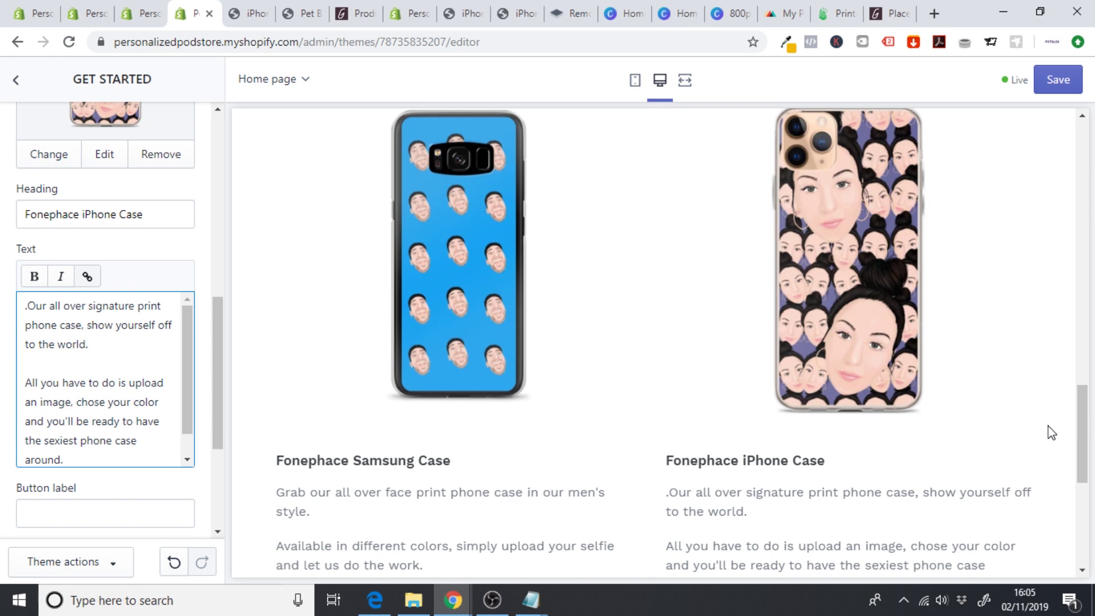
left_click_drag(1077, 422, 1080, 443)
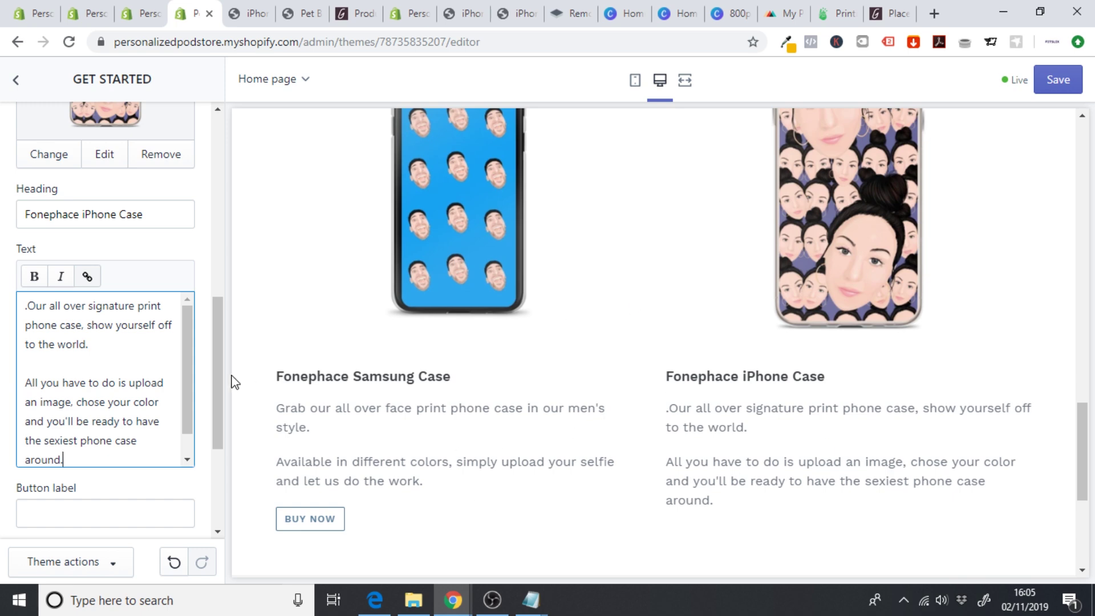
left_click(49, 520)
- Label the second column's button BUY NOW and link it to the Samsung Case product
type("BUY")
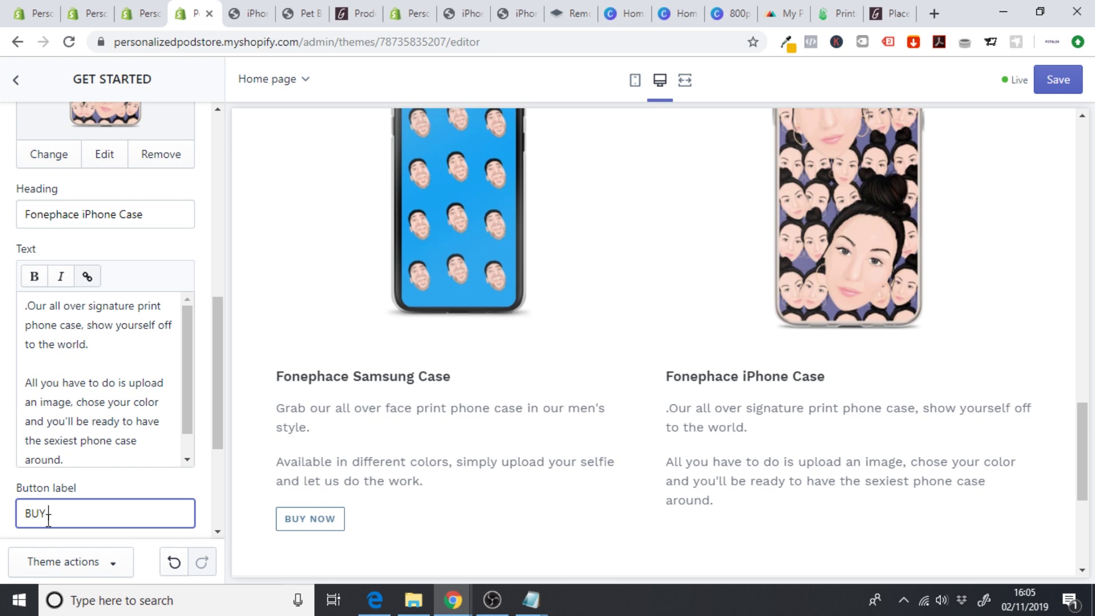
type(" NOW")
scroll(216, 356, "down", 3)
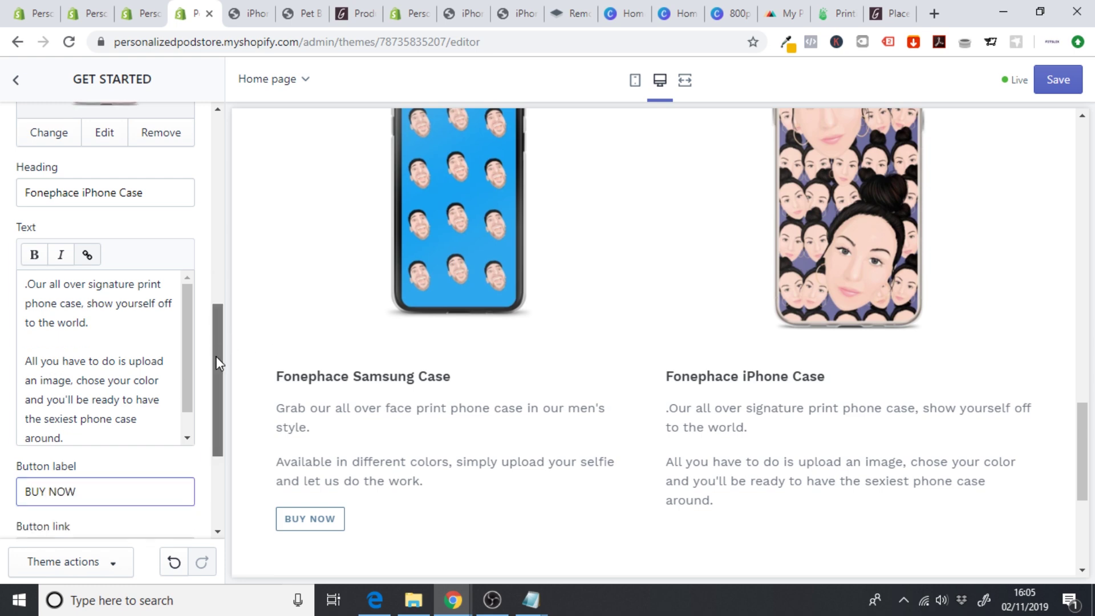
left_click(59, 424)
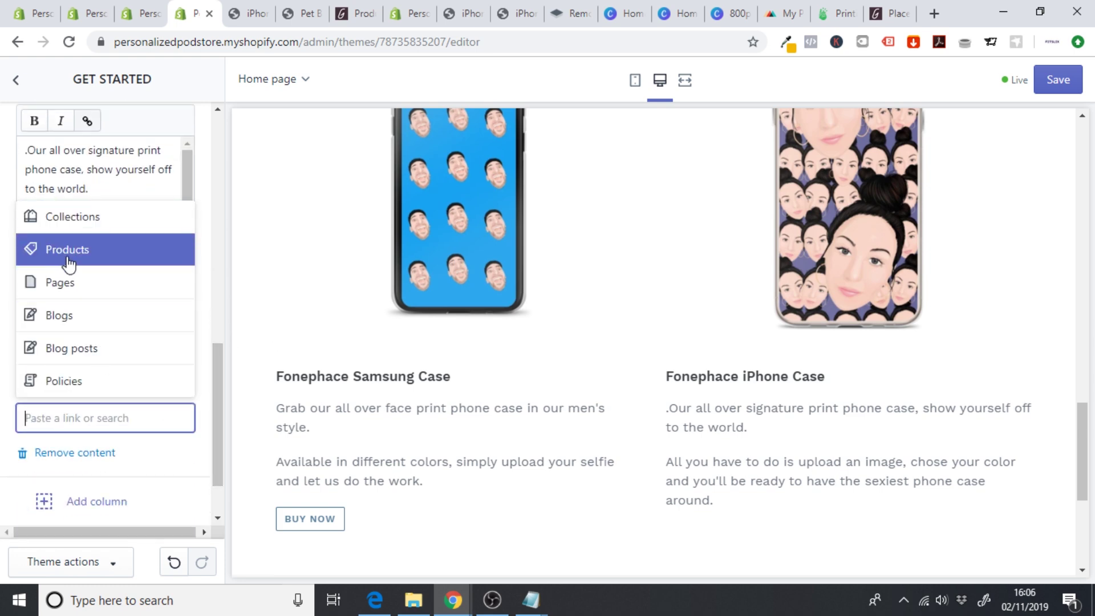
left_click(86, 250)
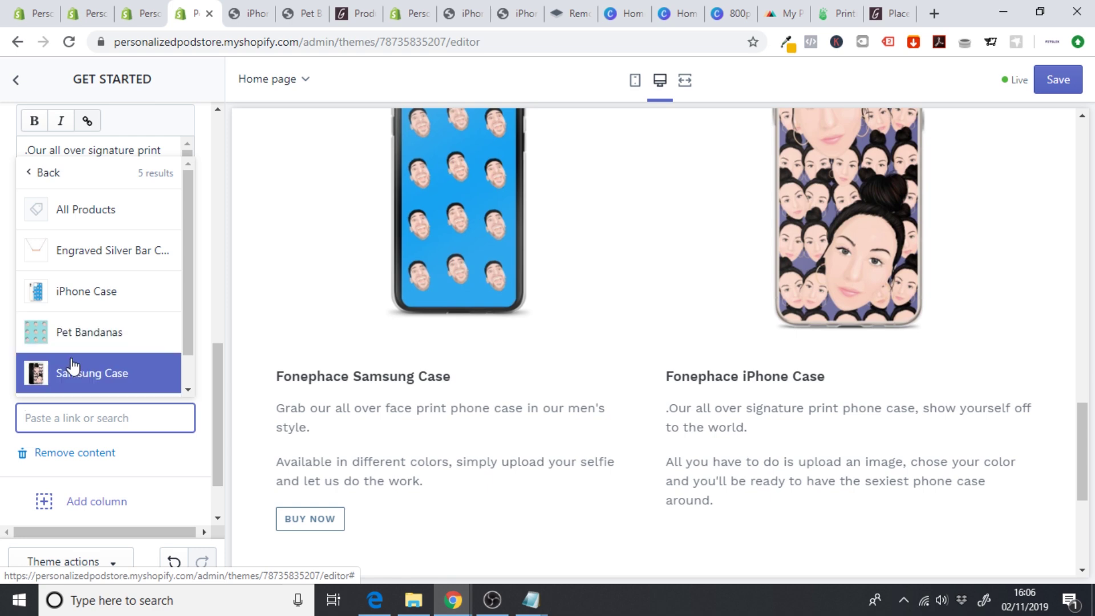
left_click(85, 370)
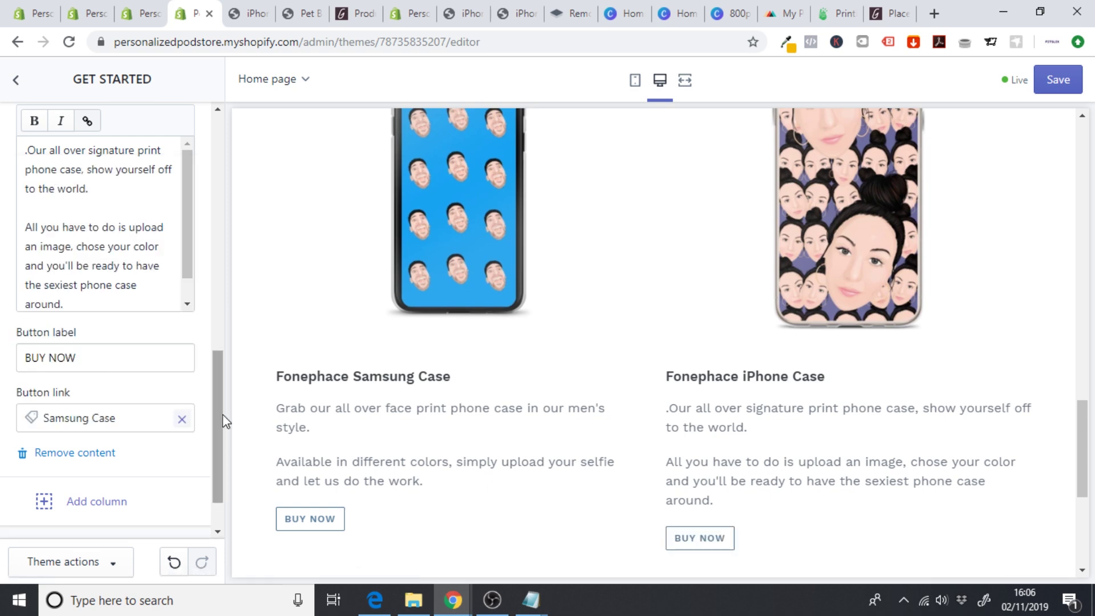
- Save the theme changes
left_click(1056, 79)
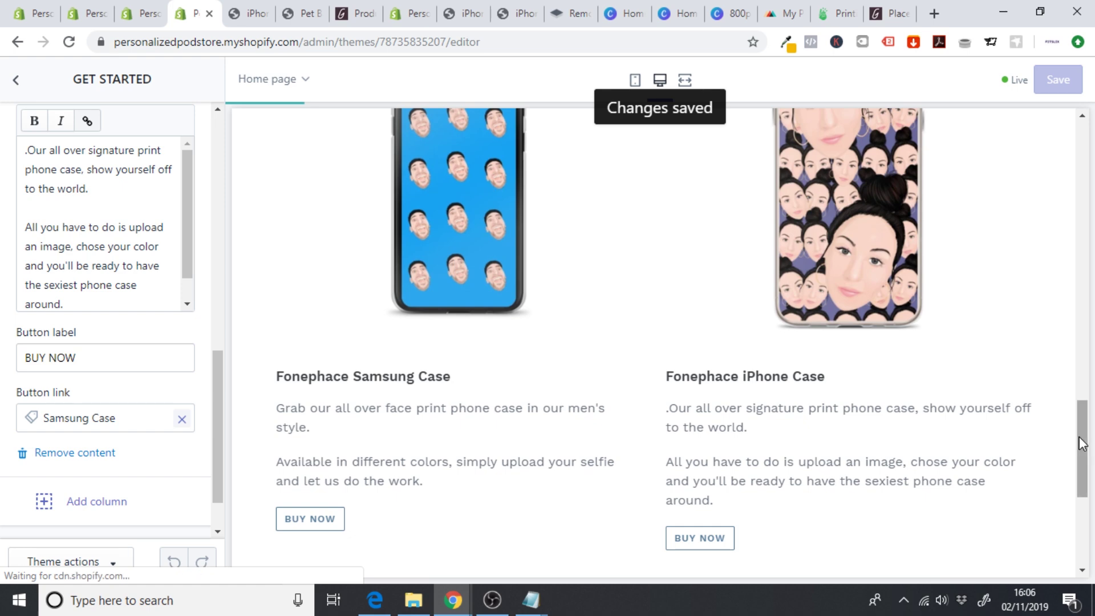
left_click_drag(1083, 442, 1083, 469)
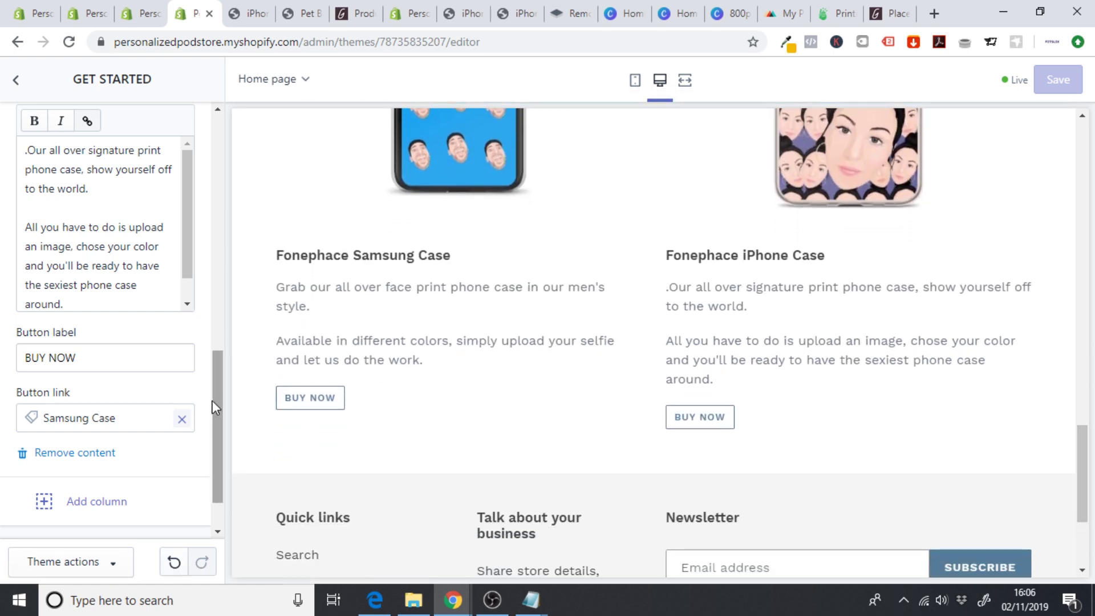
left_click_drag(218, 366, 215, 140)
- Append 'The ultimate phone case for the modern man.' to the Fonephace Samsung Case text and save
left_click(77, 368)
left_click(65, 344)
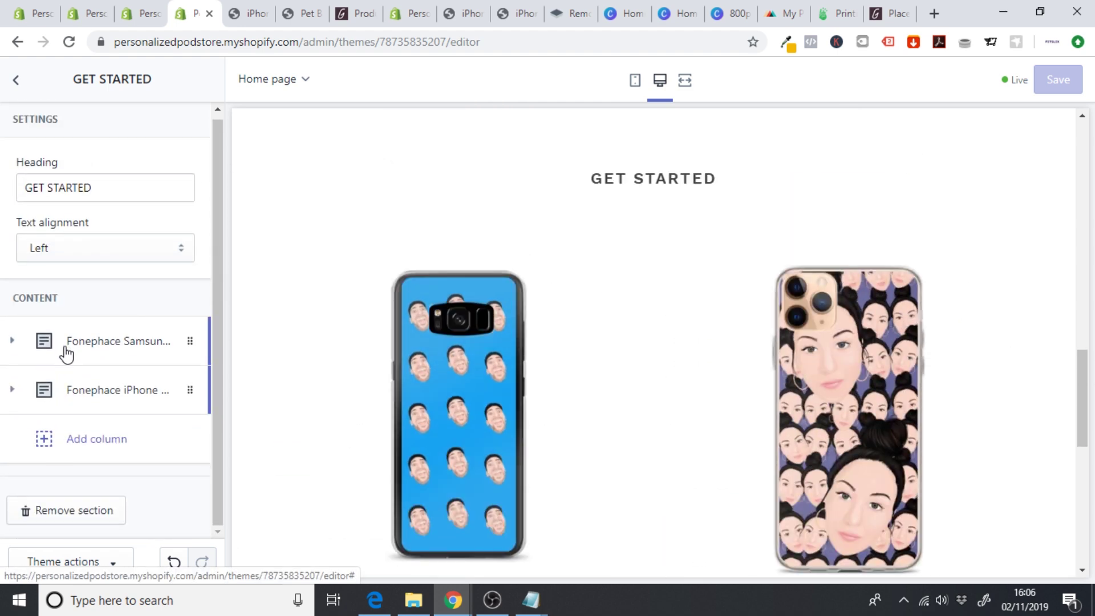
left_click_drag(226, 244, 230, 360)
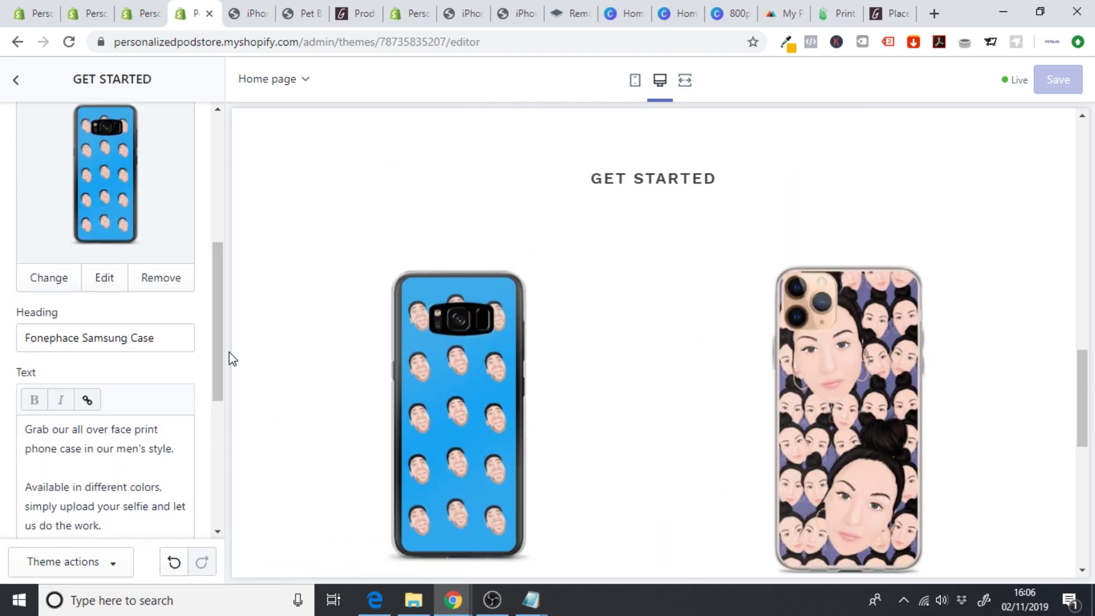
scroll(1087, 388, "down", 1)
left_click_drag(1087, 388, 1084, 436)
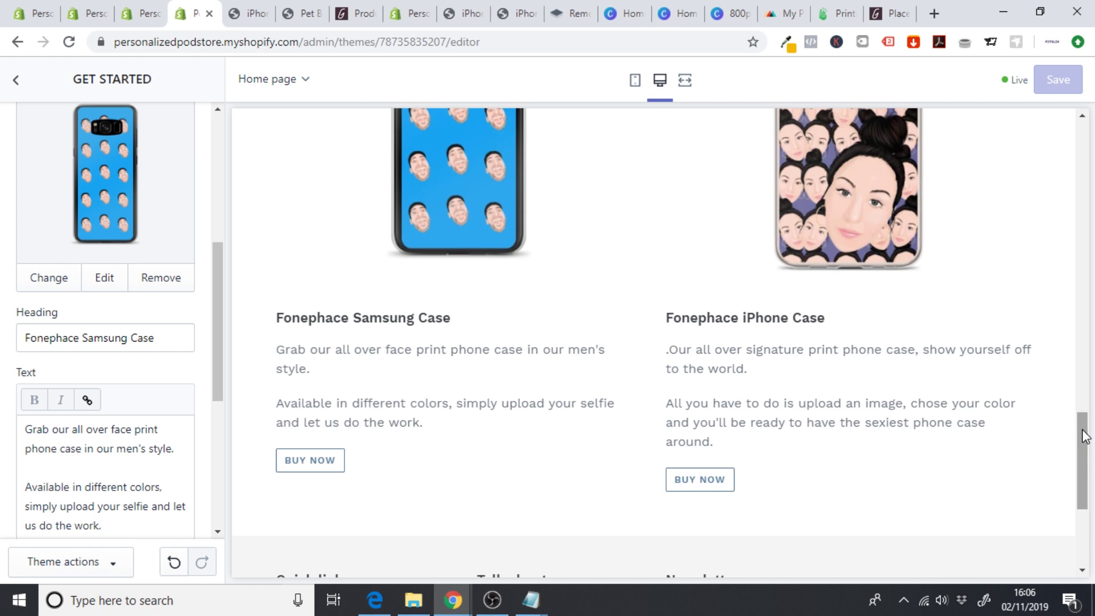
left_click_drag(226, 331, 218, 377)
left_click(126, 417)
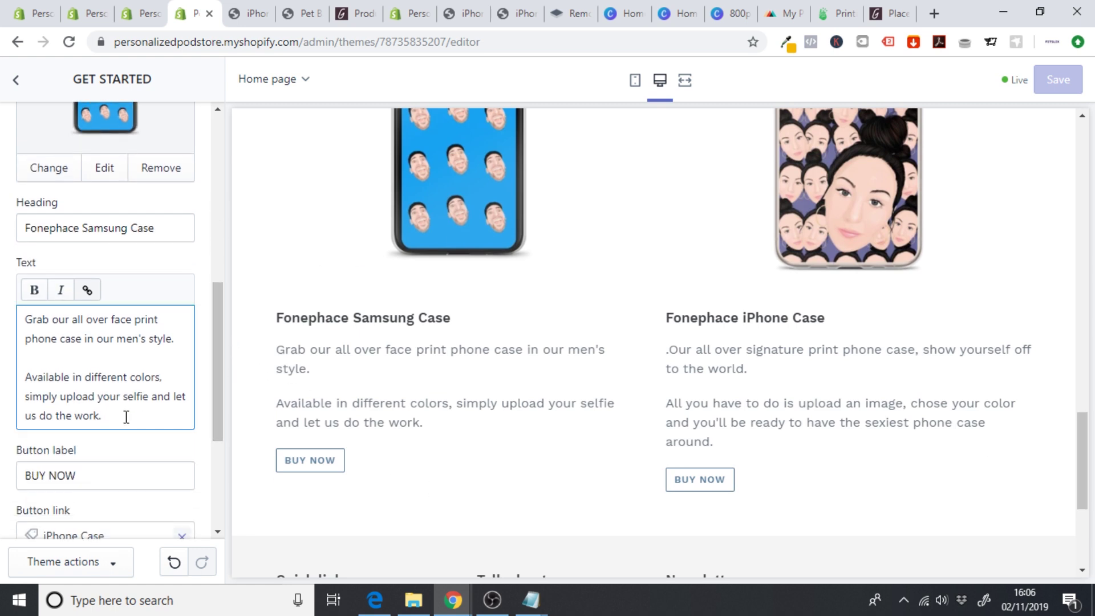
type("The u")
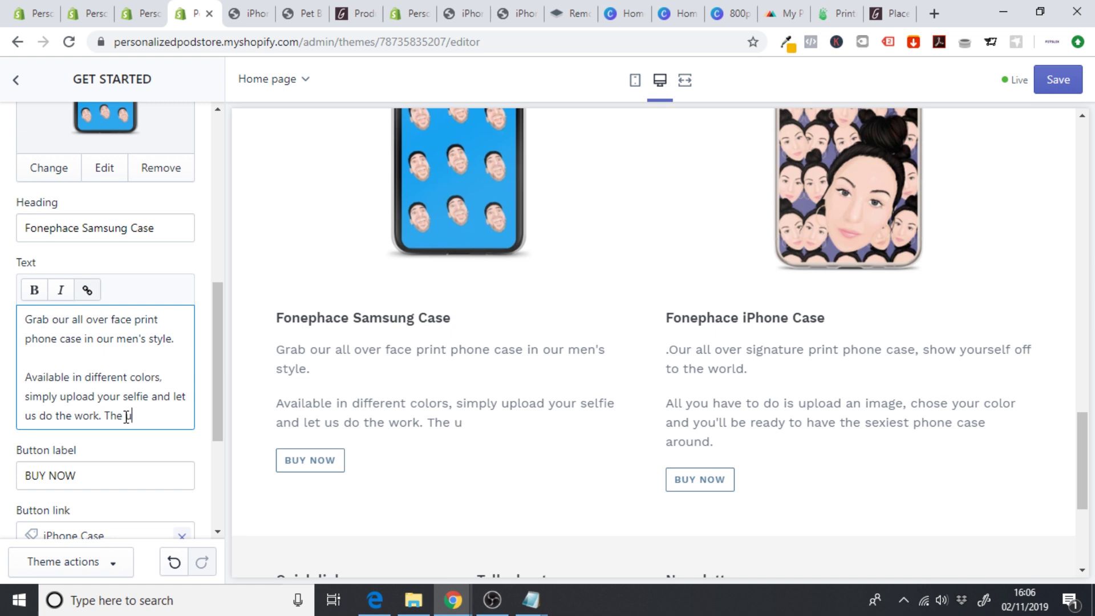
type("ltimate phone")
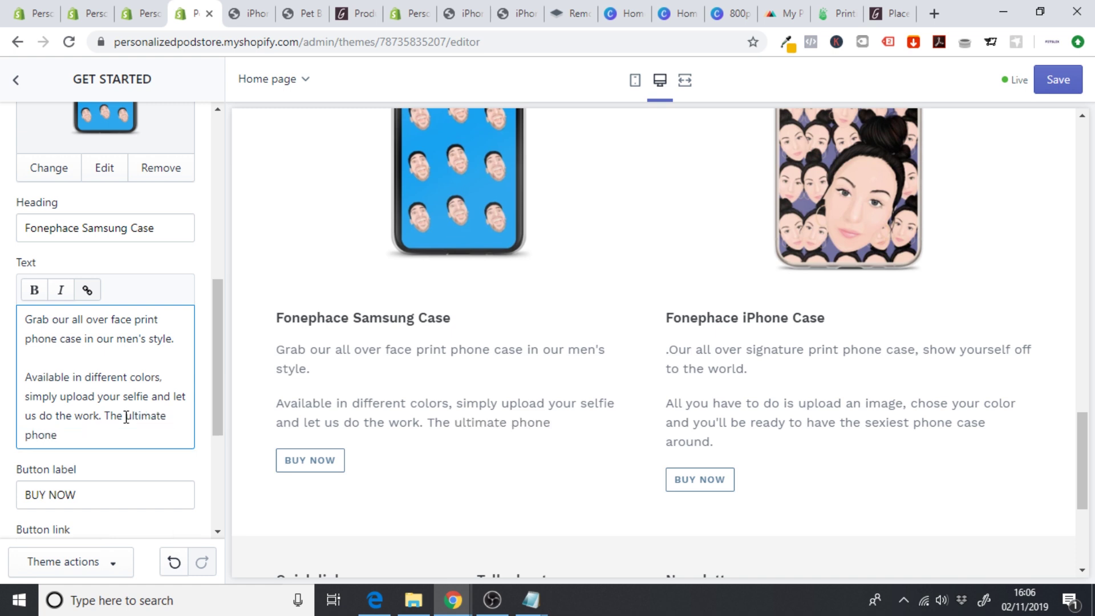
type("e case for the modern")
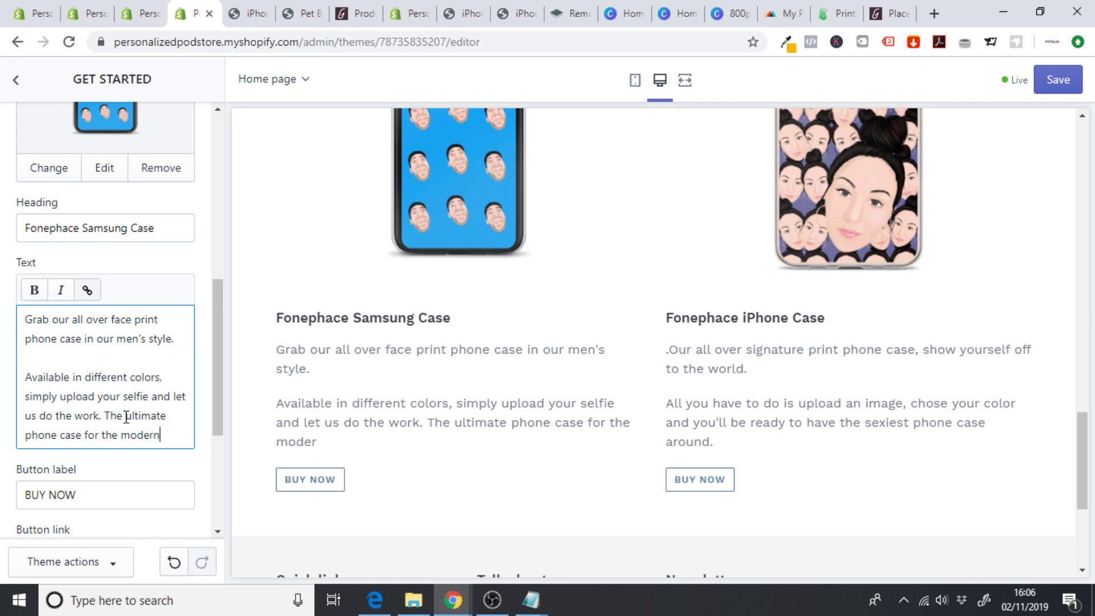
type(" man.")
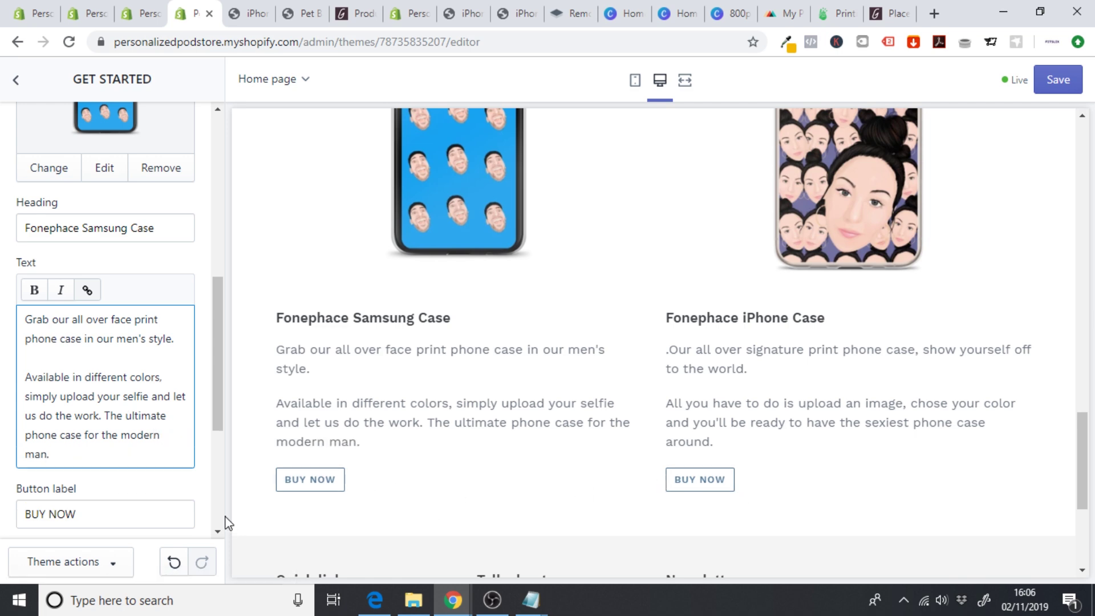
left_click(1047, 83)
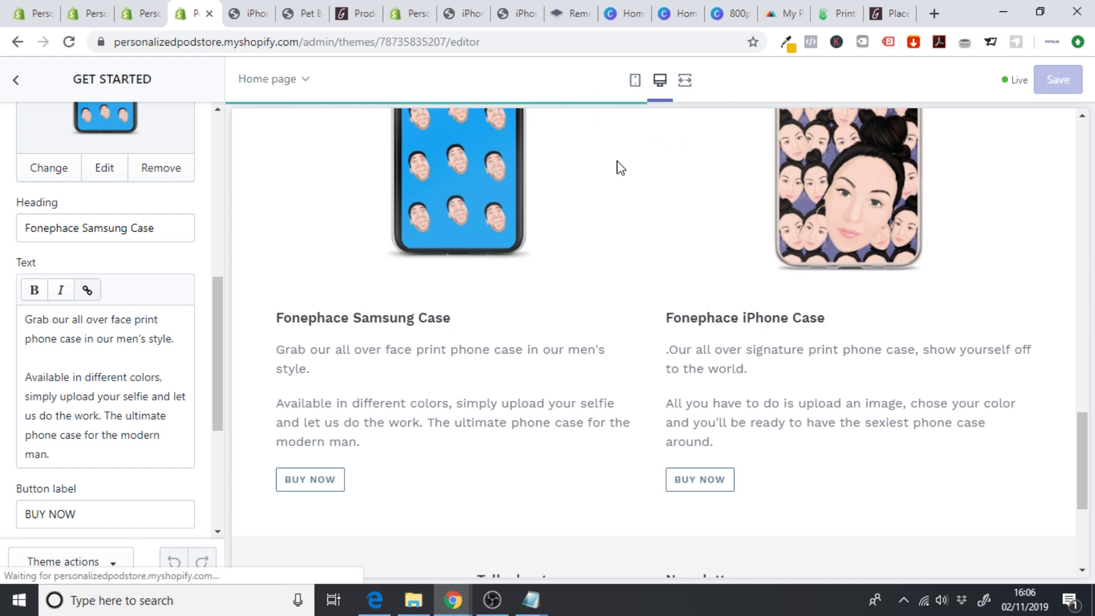
- Check the home page in mobile layout, then go back to the sections list
left_click(635, 83)
scroll(806, 303, "up", 1)
left_click_drag(805, 302, 816, 134)
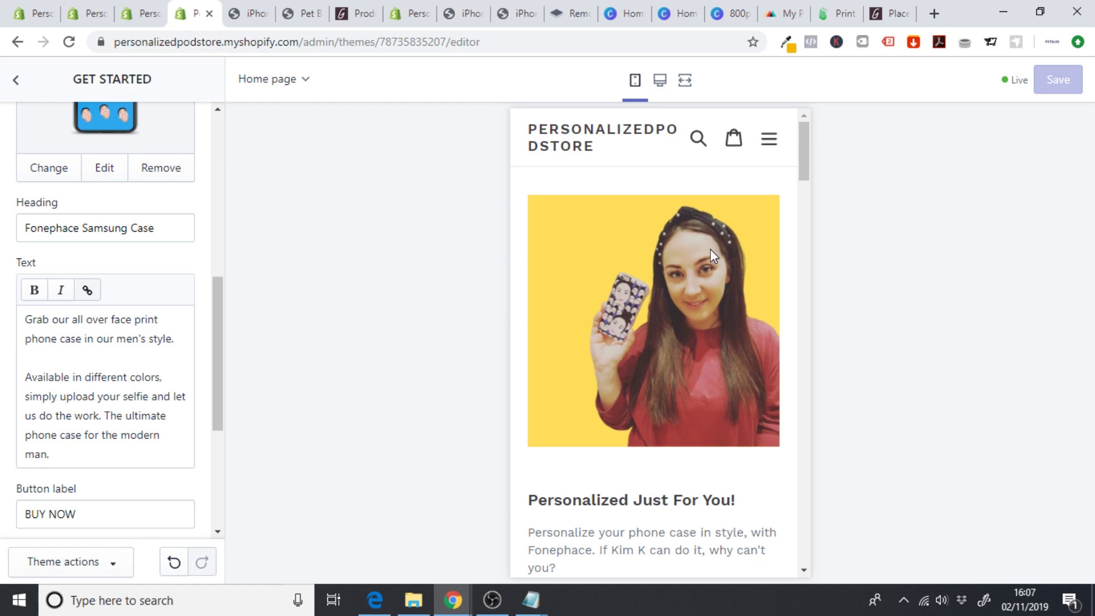
scroll(809, 164, "down", 4)
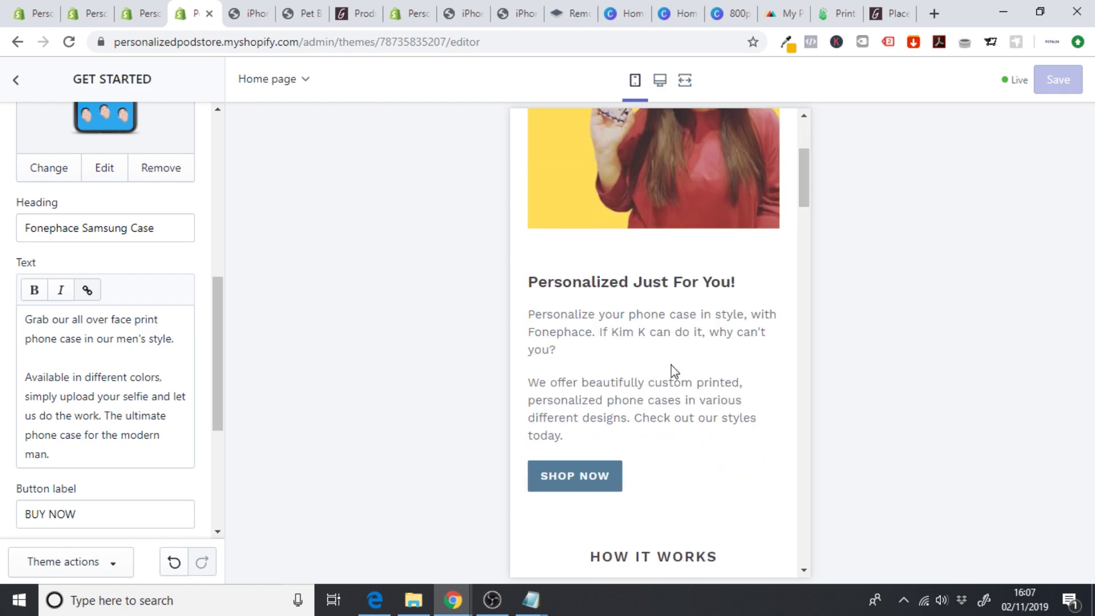
left_click_drag(800, 180, 827, 496)
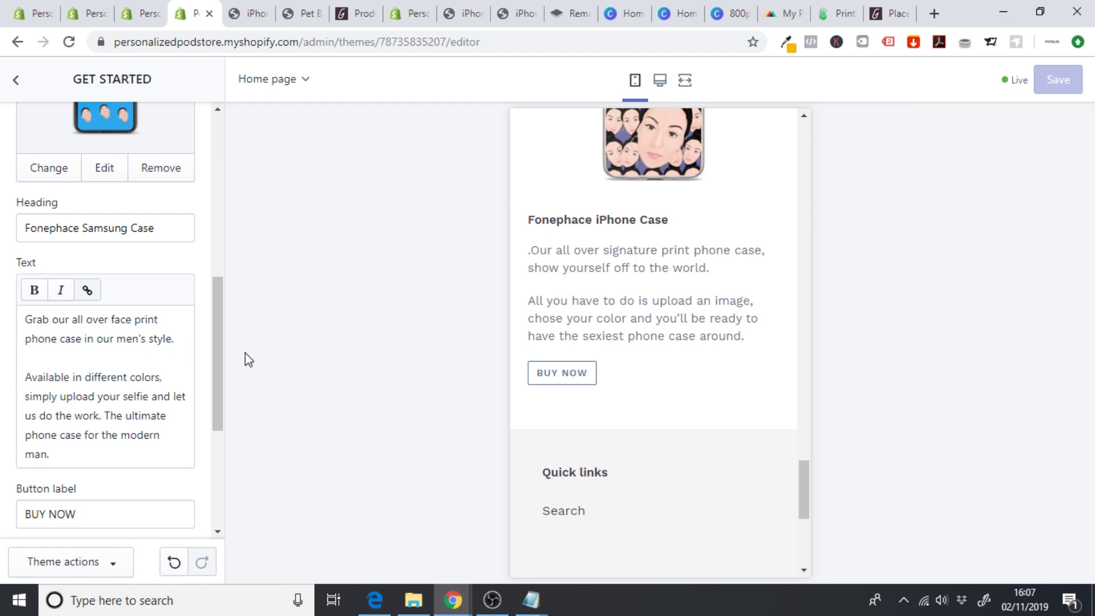
left_click(16, 79)
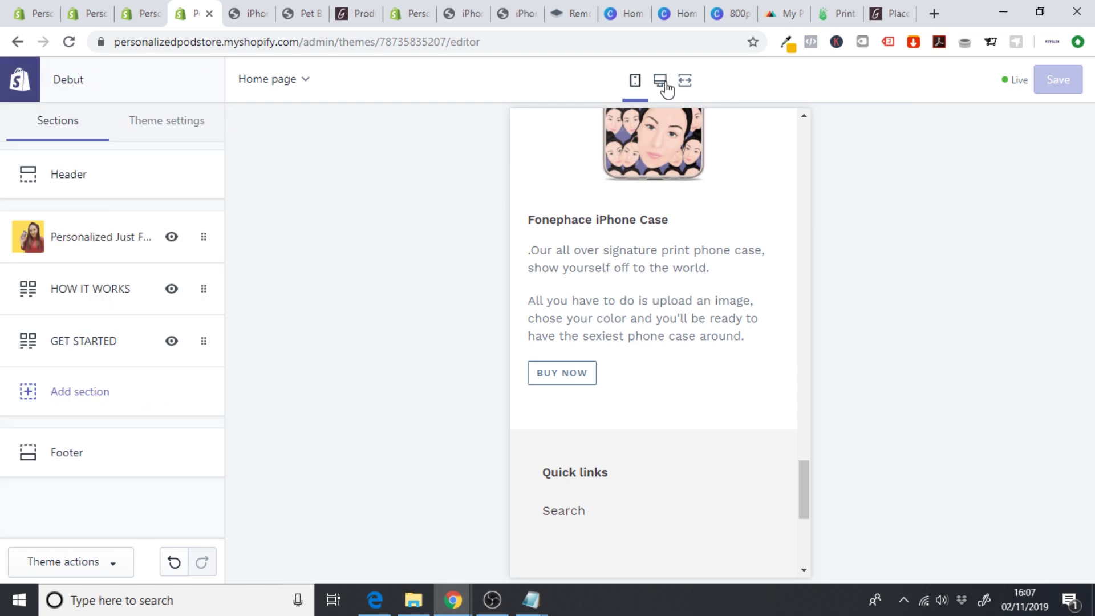
left_click(686, 86)
- Add a Newsletter section above the footer and start rewriting its subheading with 'G'
left_click(567, 80)
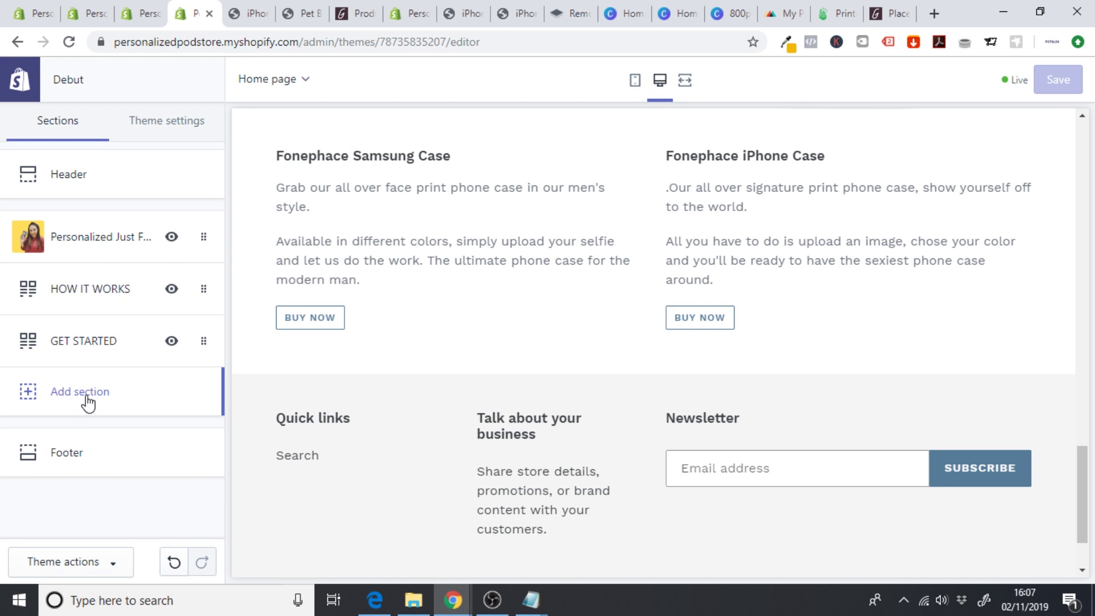
left_click(87, 404)
left_click_drag(217, 254, 228, 391)
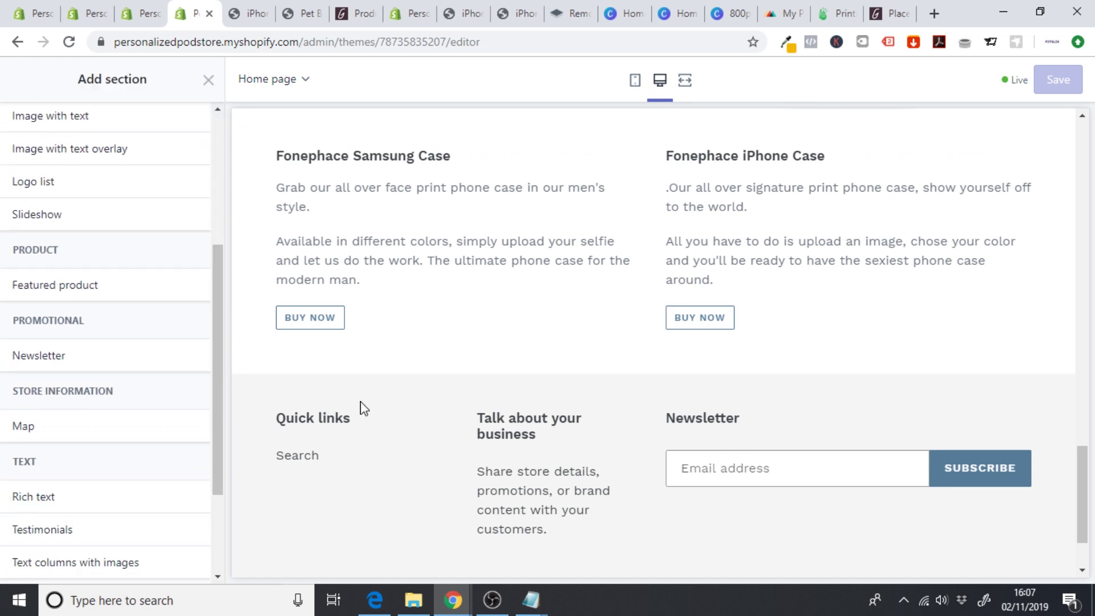
mouse_move(90, 359)
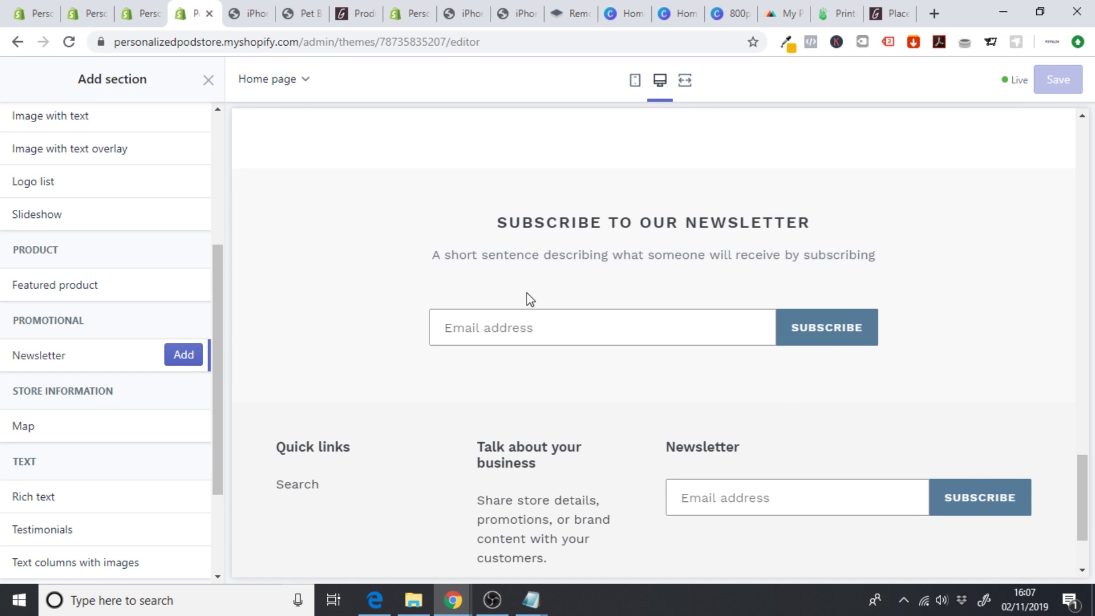
left_click(184, 355)
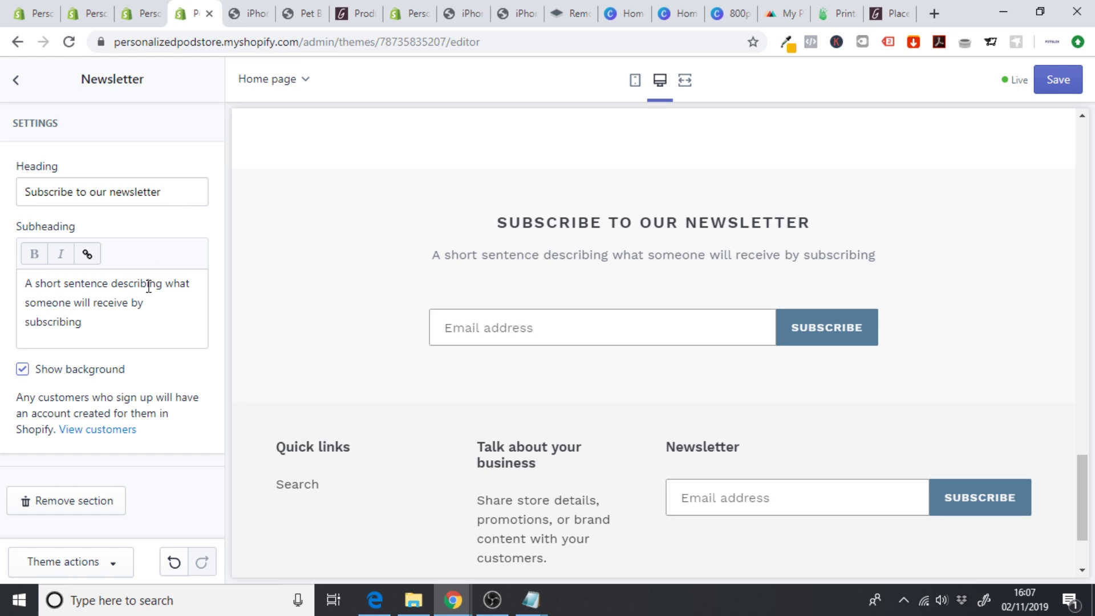
left_click_drag(114, 330, 3, 265)
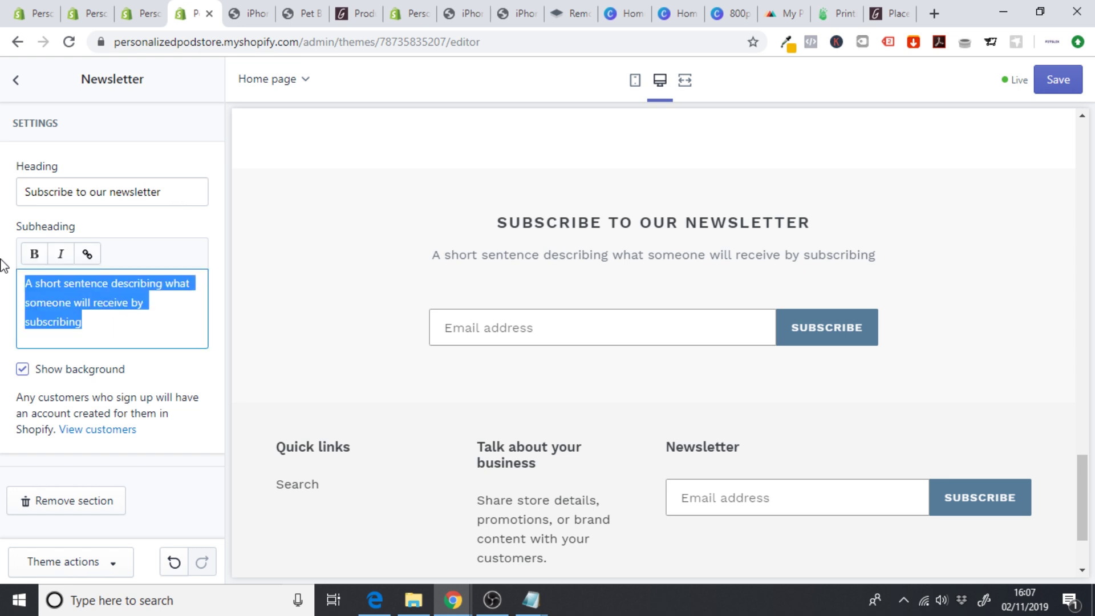
type("Get")
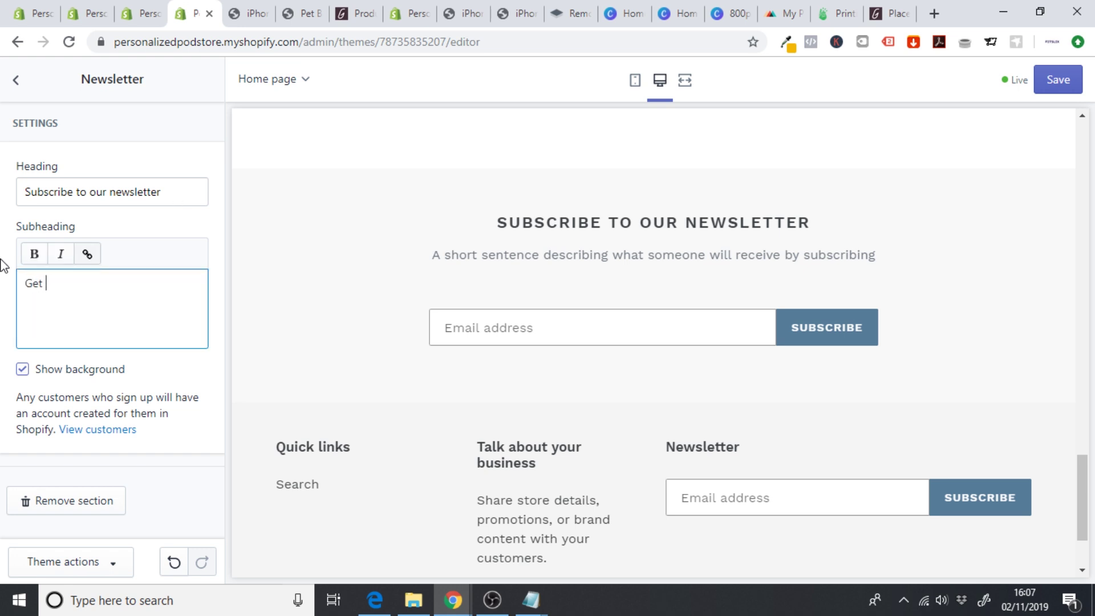
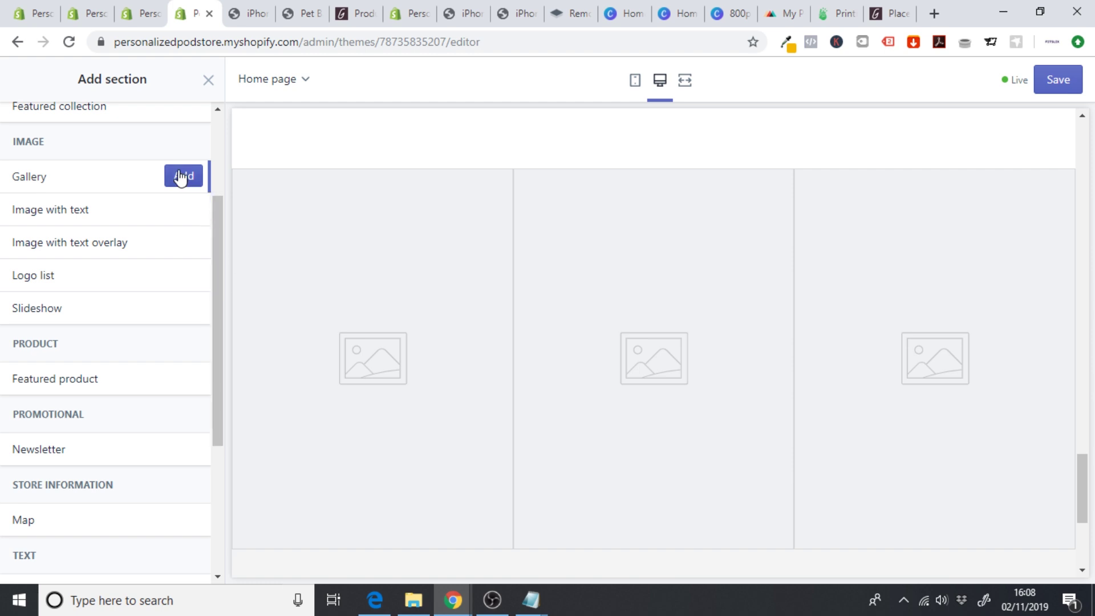
- Add a Gallery section to the home page and expand its first image block
left_click(181, 178)
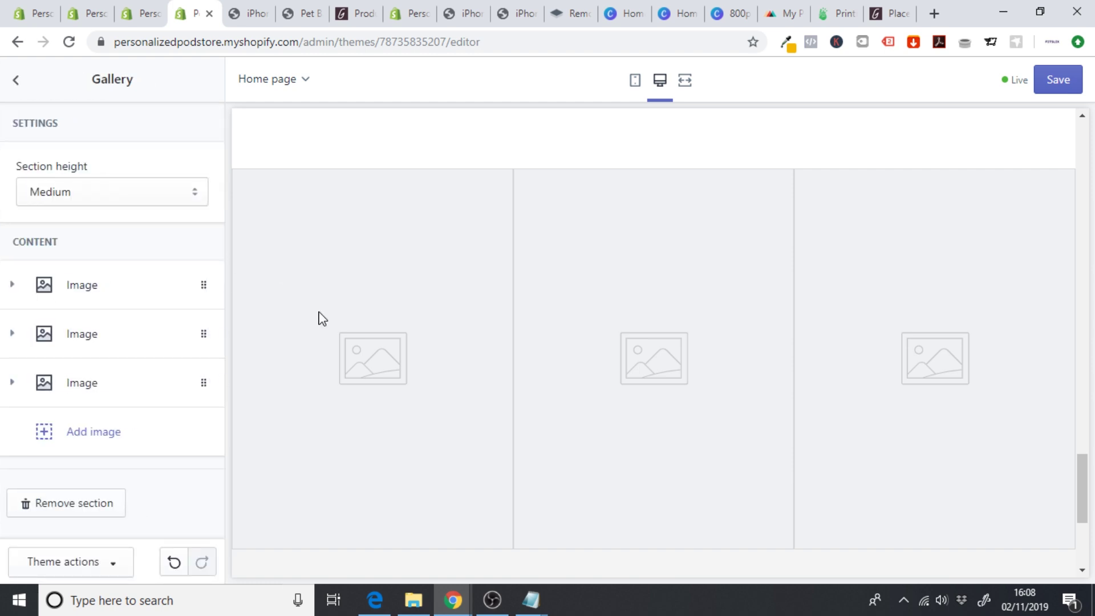
left_click(71, 291)
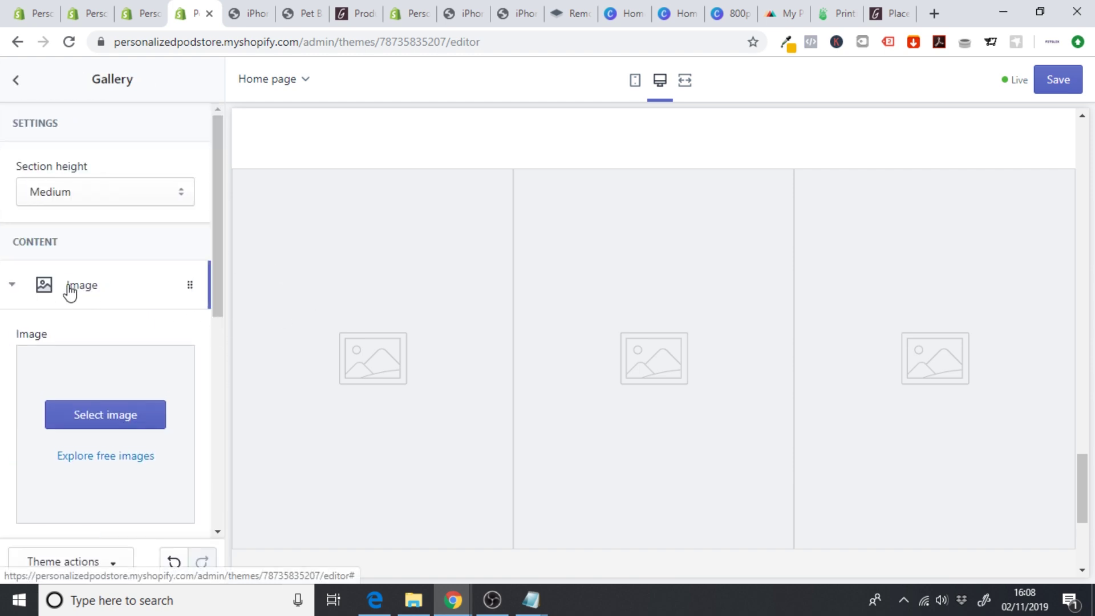
left_click_drag(221, 215, 220, 265)
- Upload the Facebook Ad 1 picture and place it in the first gallery slot
left_click(110, 310)
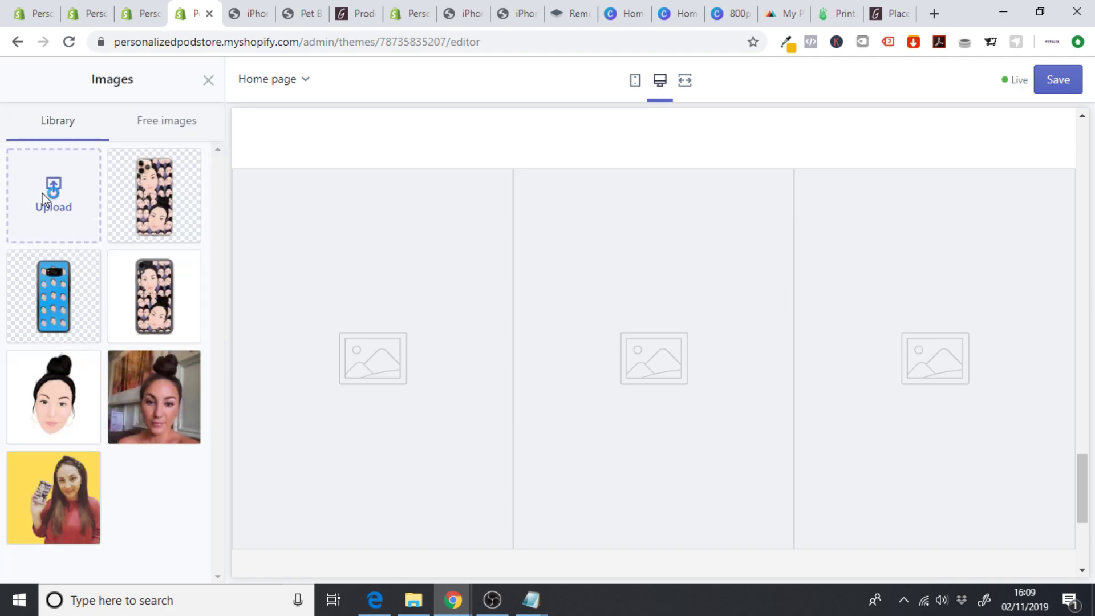
left_click(45, 199)
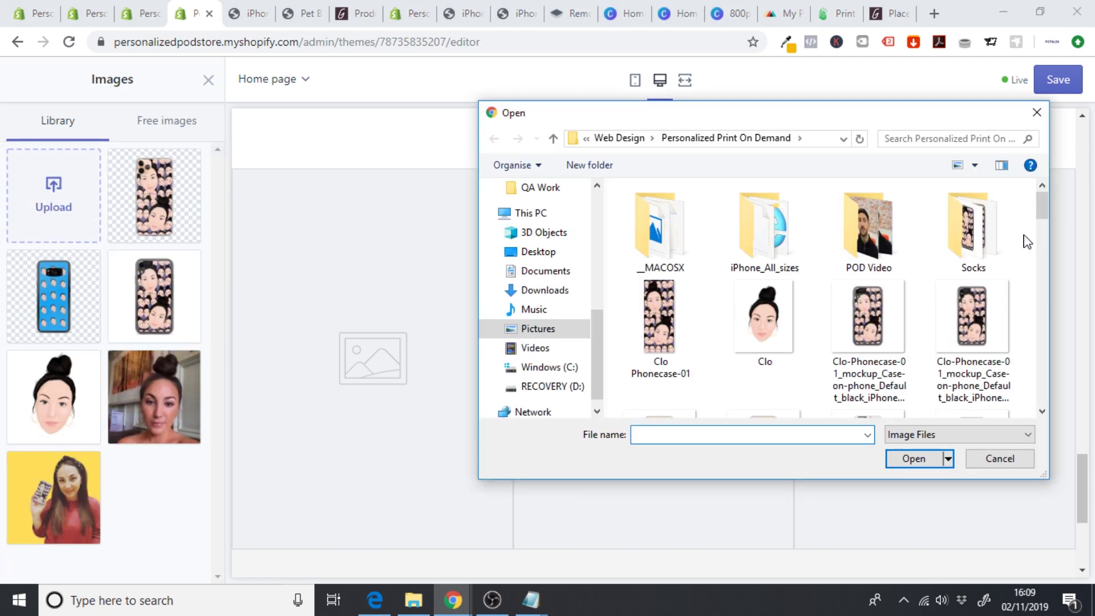
left_click_drag(1043, 205, 1052, 343)
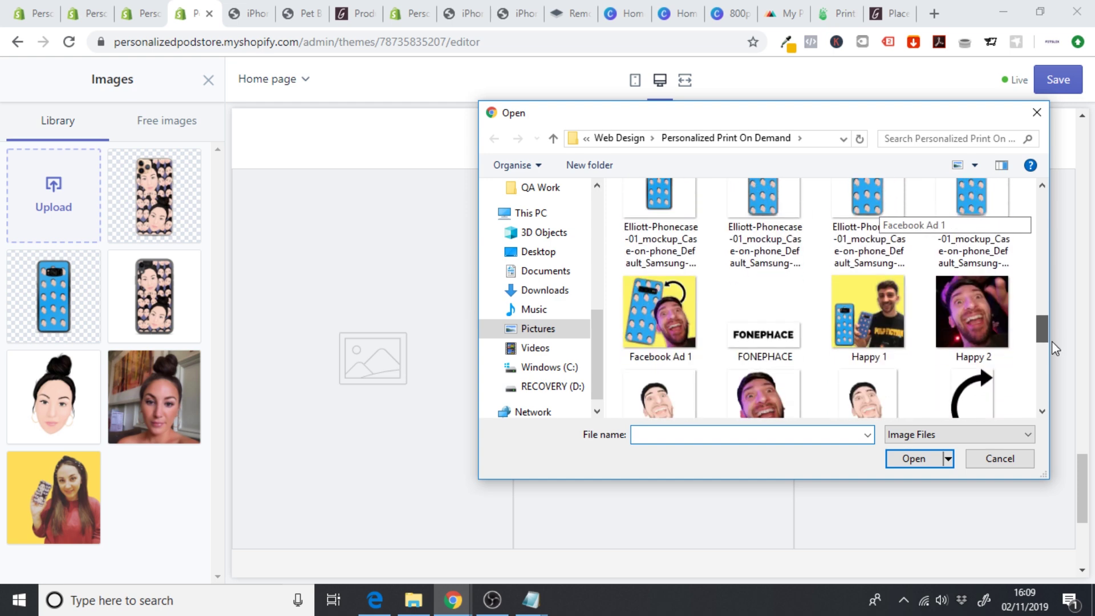
scroll(1052, 341, "down", 1)
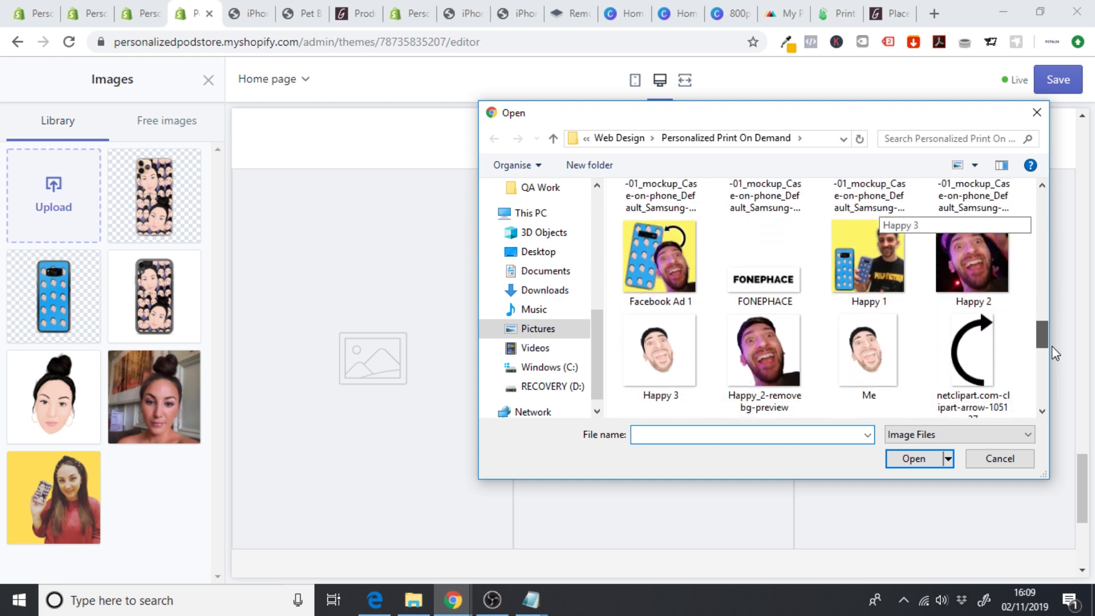
left_click(659, 273)
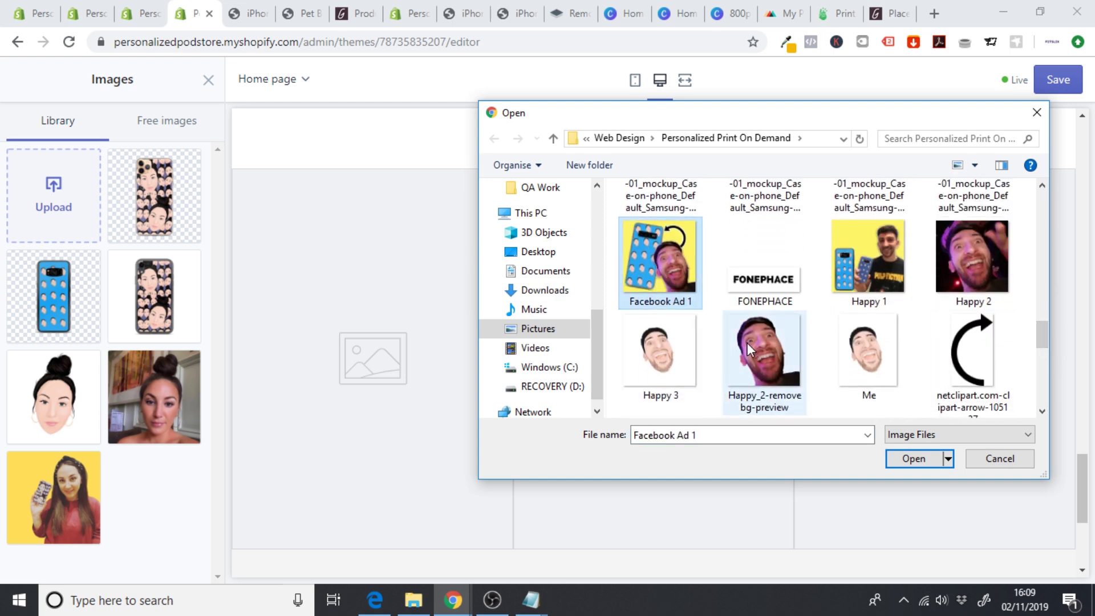
left_click(914, 459)
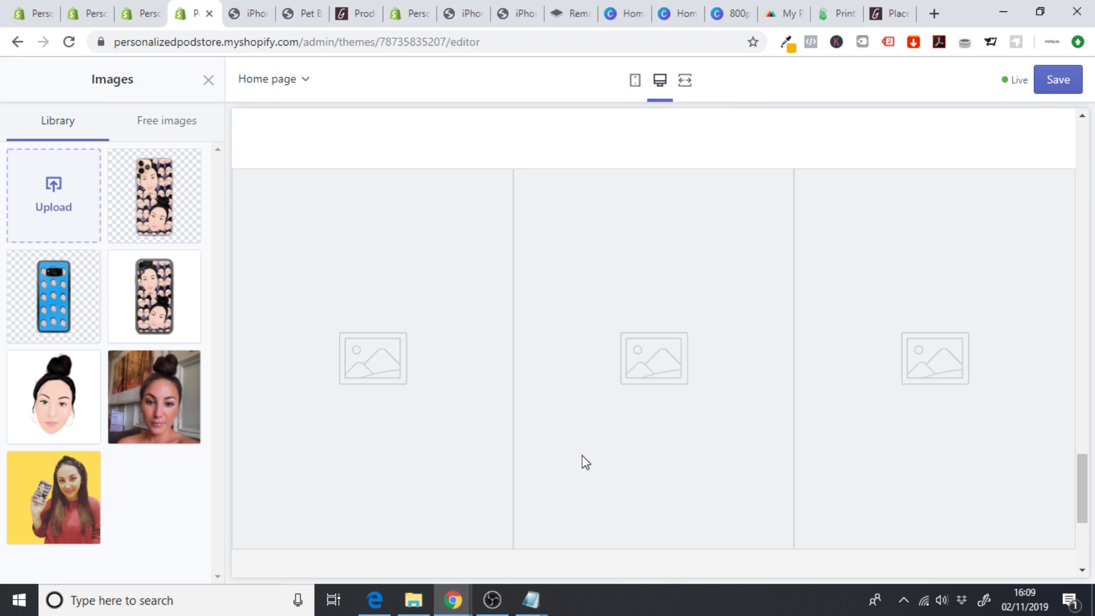
left_click(178, 568)
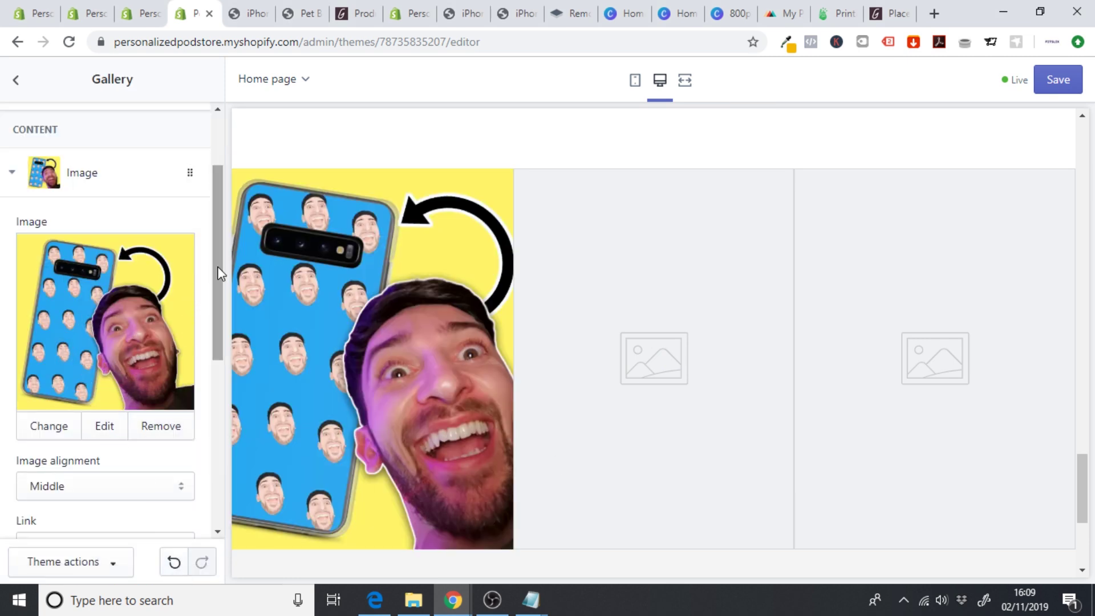
left_click_drag(218, 266, 125, 242)
- Upload the Happy 3 cartoon face picture into the second gallery slot
left_click(109, 242)
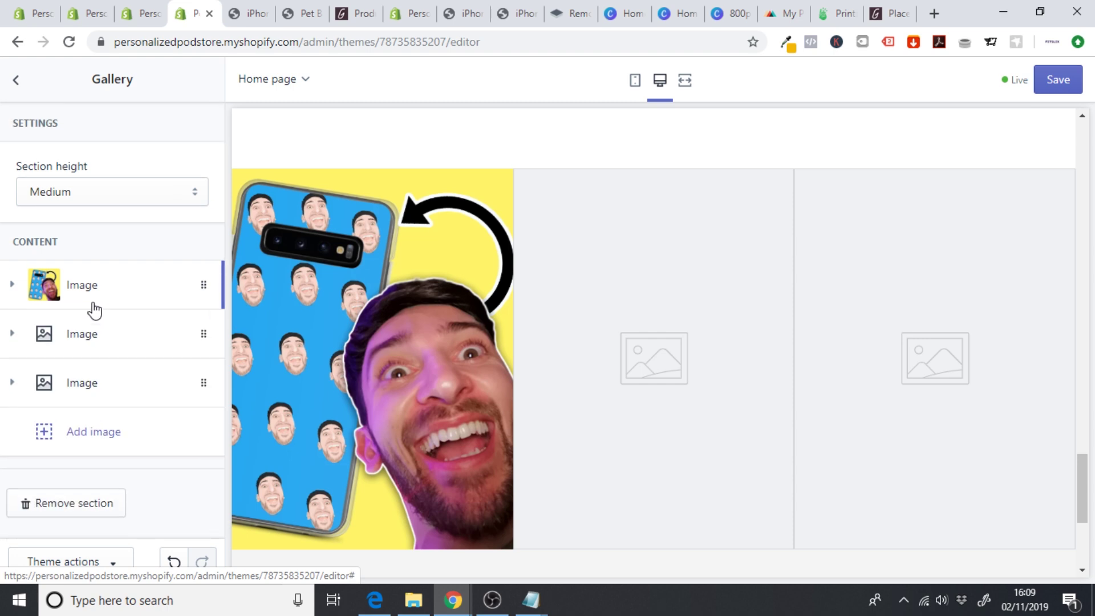
left_click(86, 336)
left_click_drag(223, 224, 219, 296)
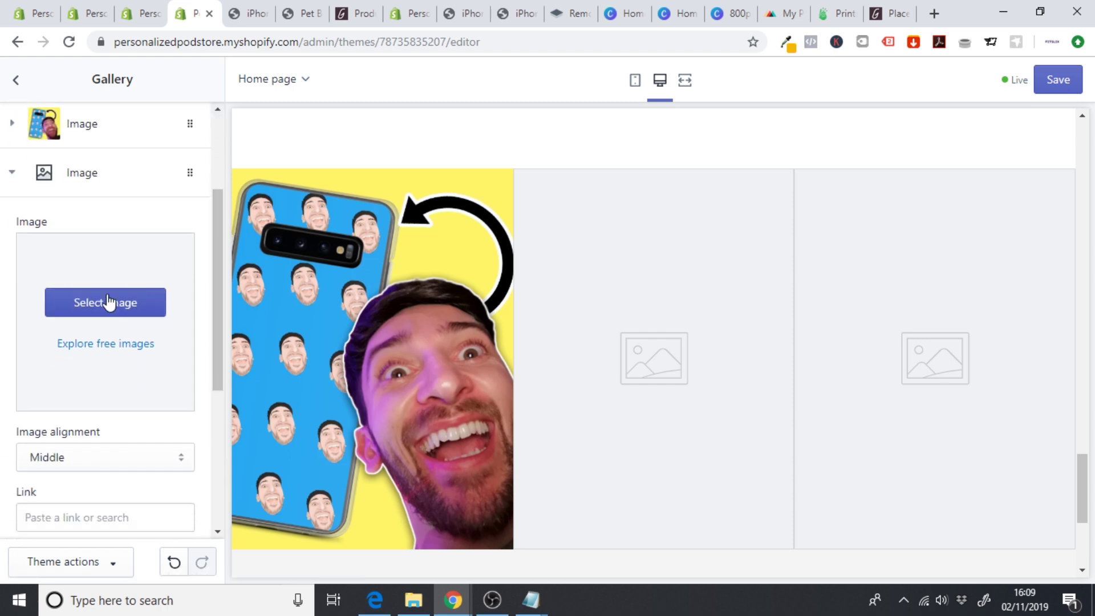
left_click(106, 301)
left_click(50, 197)
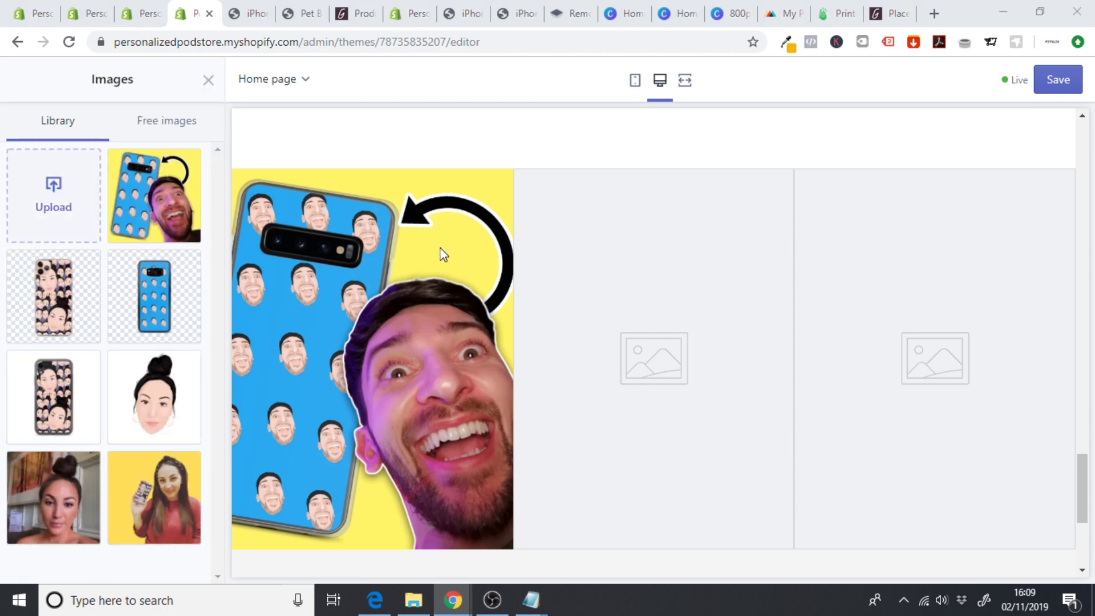
left_click_drag(1050, 214, 1046, 349)
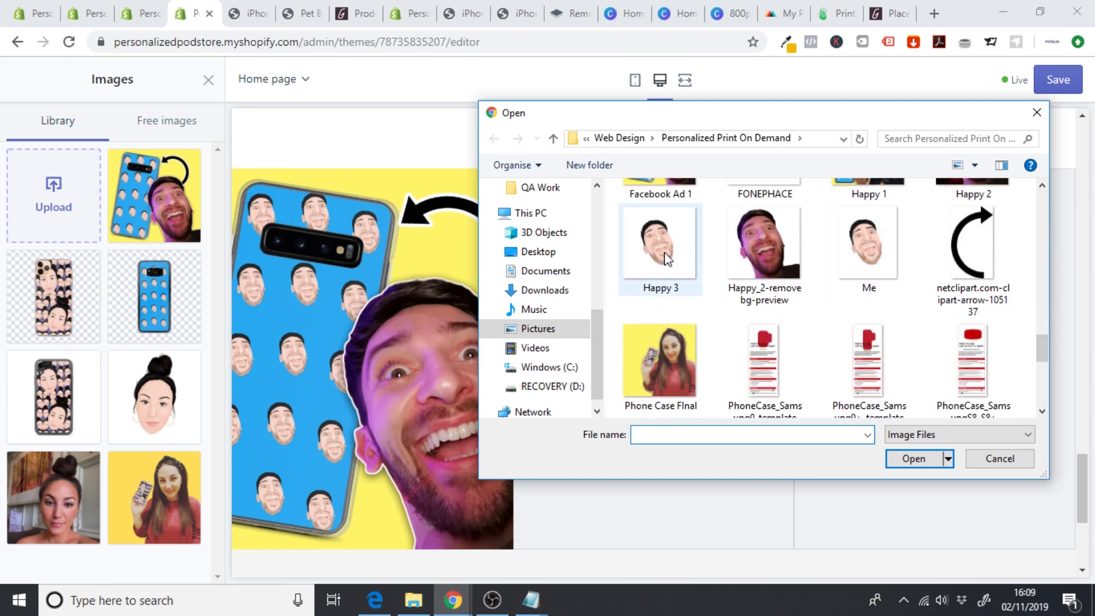
left_click(667, 259)
left_click(927, 459)
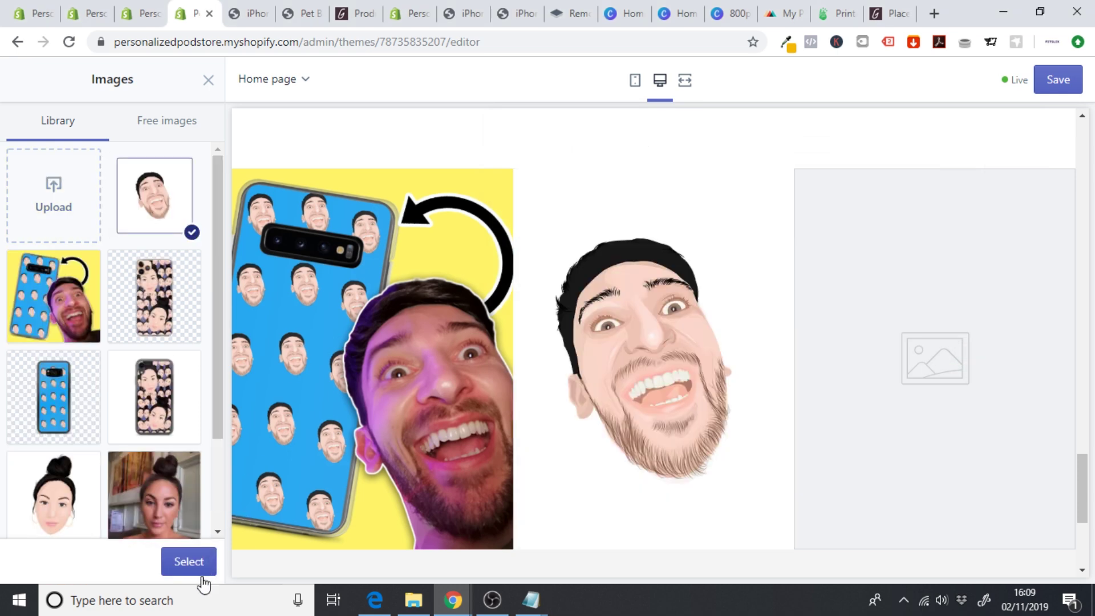
left_click(185, 567)
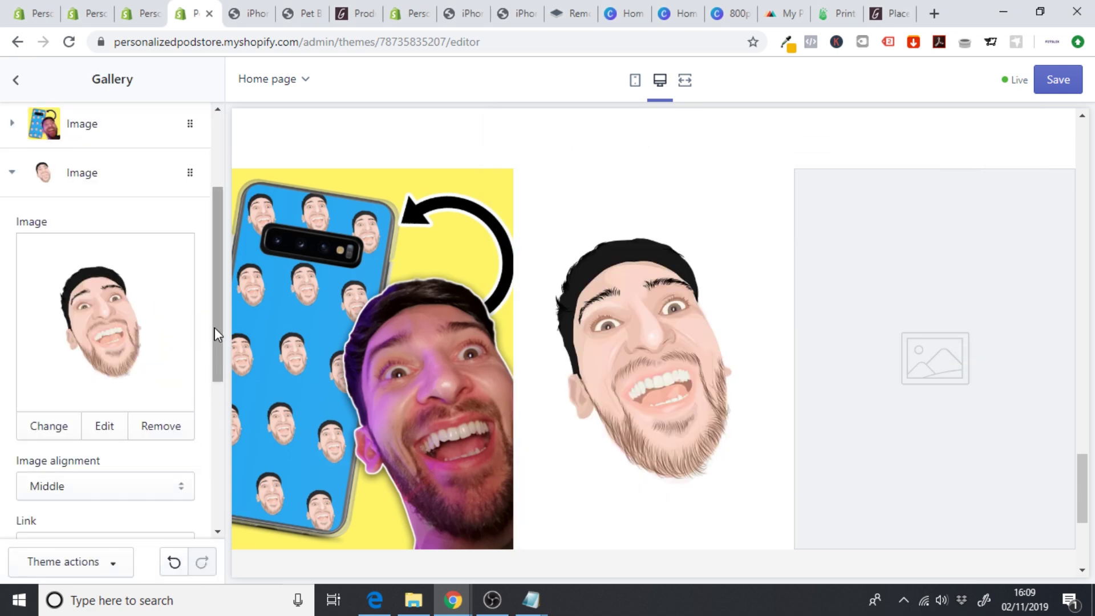
- Caption the second gallery image 'GET YOURS NOW'
left_click_drag(214, 328, 214, 422)
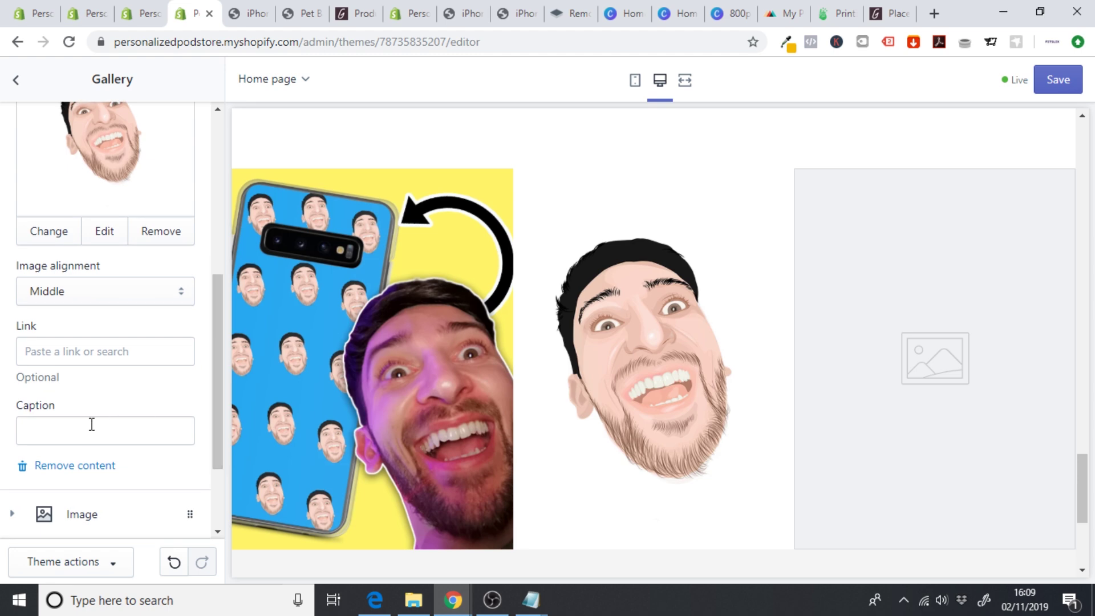
left_click(90, 424)
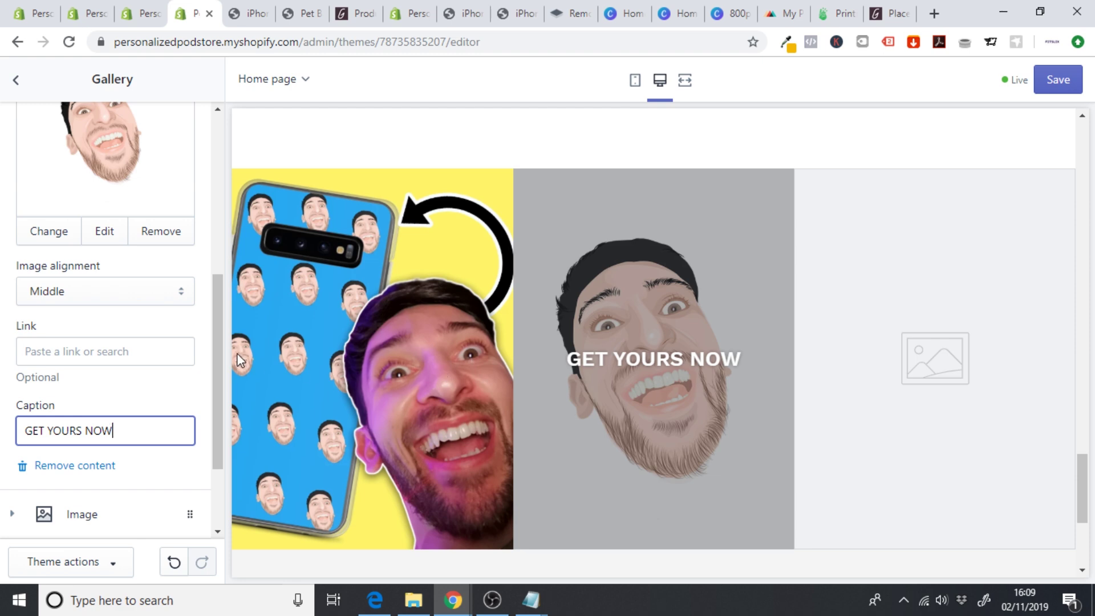
left_click_drag(217, 344, 228, 237)
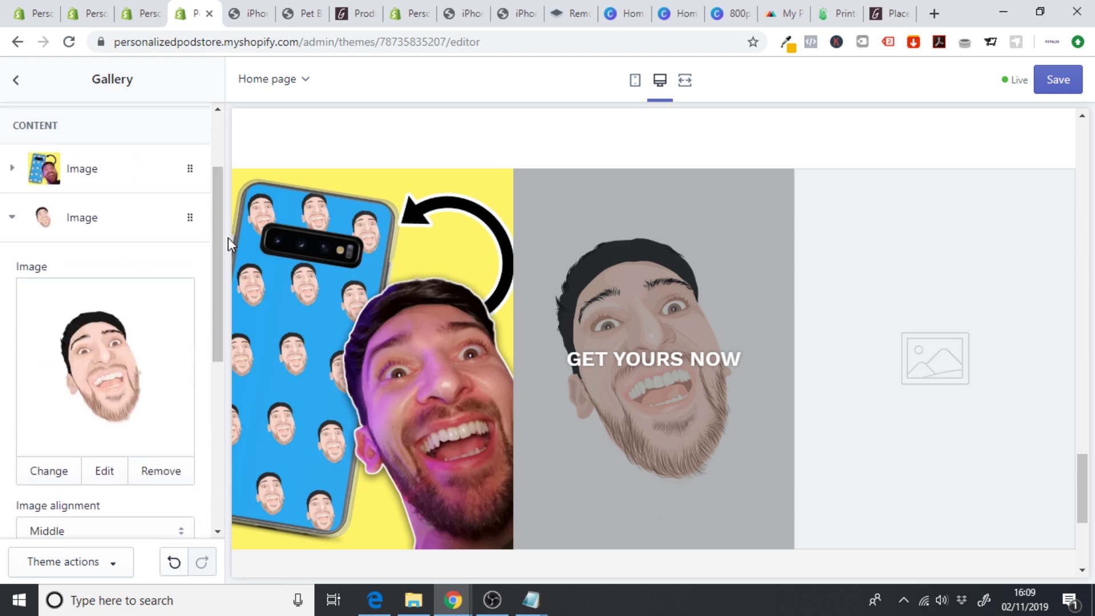
left_click(122, 240)
left_click(90, 382)
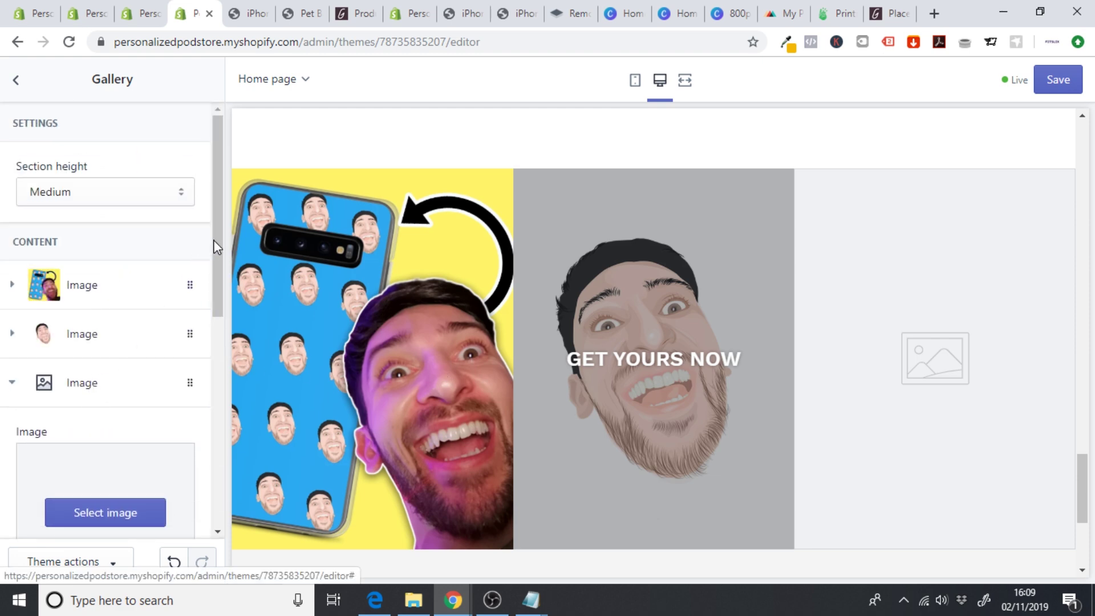
- Upload the Happy 1 photo of a man holding two cases into the third slot
left_click_drag(214, 247, 220, 272)
left_click(103, 451)
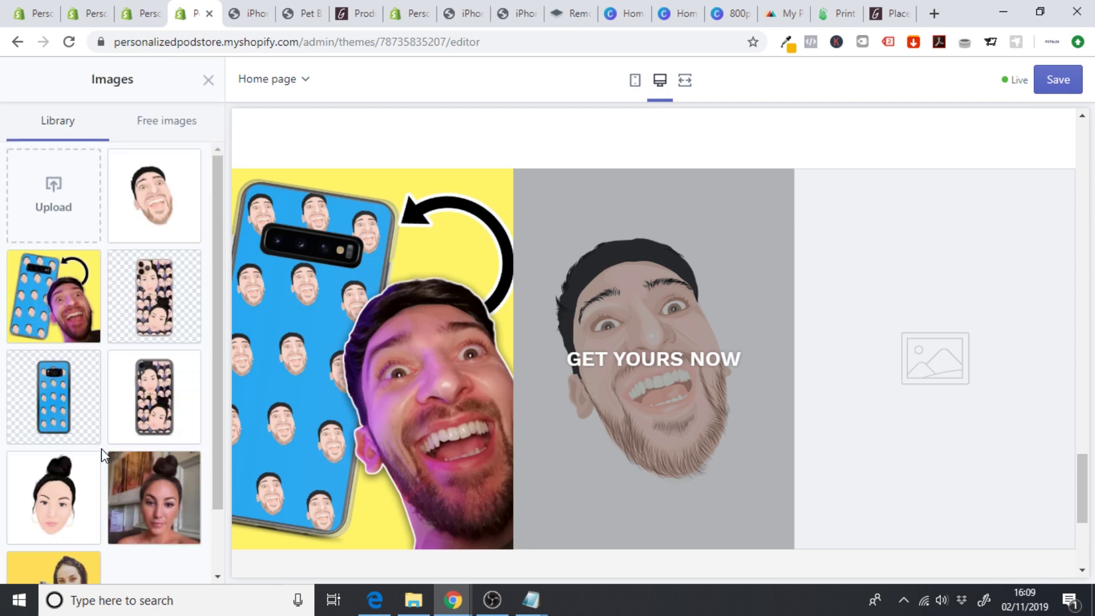
left_click(54, 184)
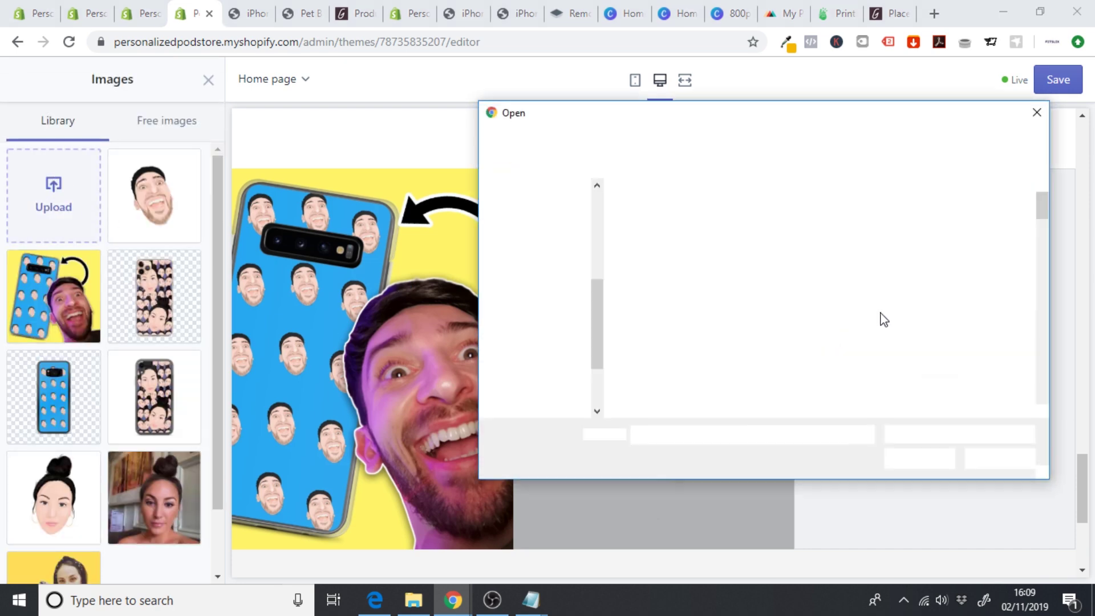
left_click_drag(1043, 197, 1044, 338)
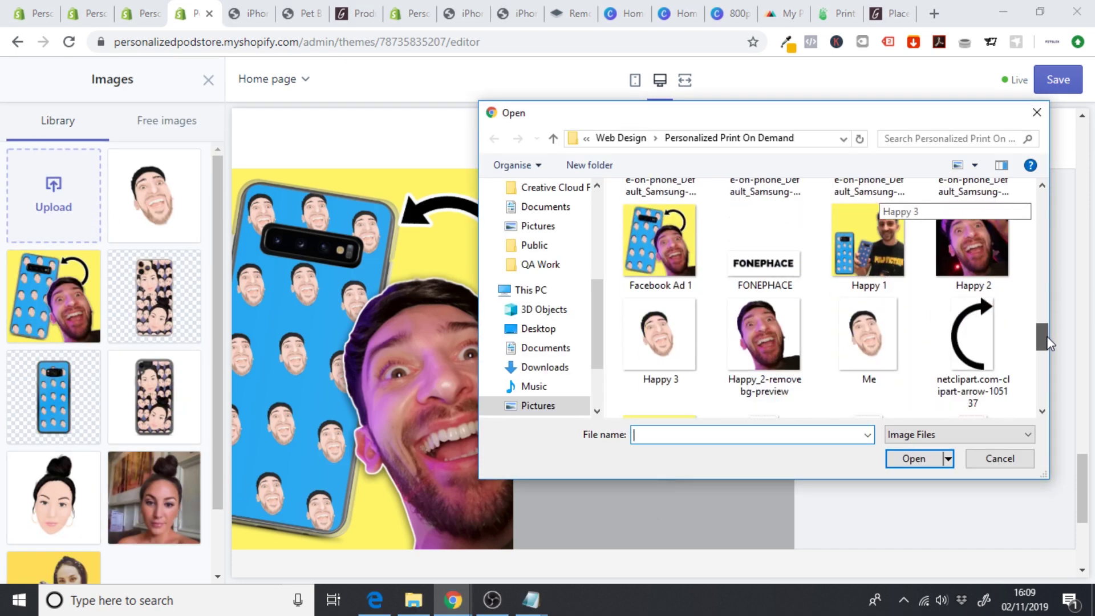
left_click(876, 246)
left_click(913, 459)
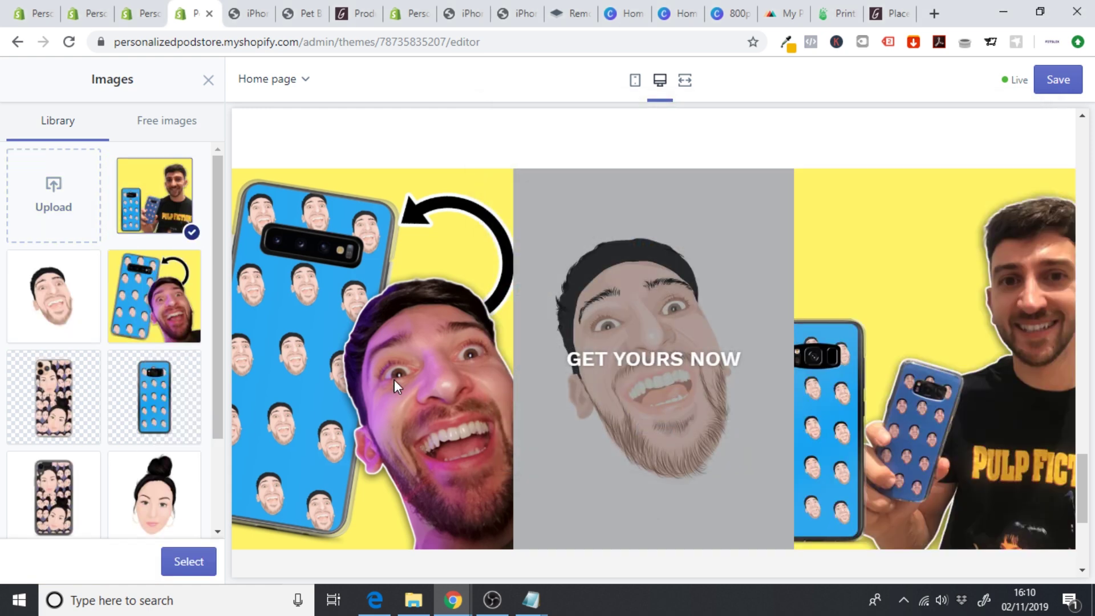
left_click(177, 562)
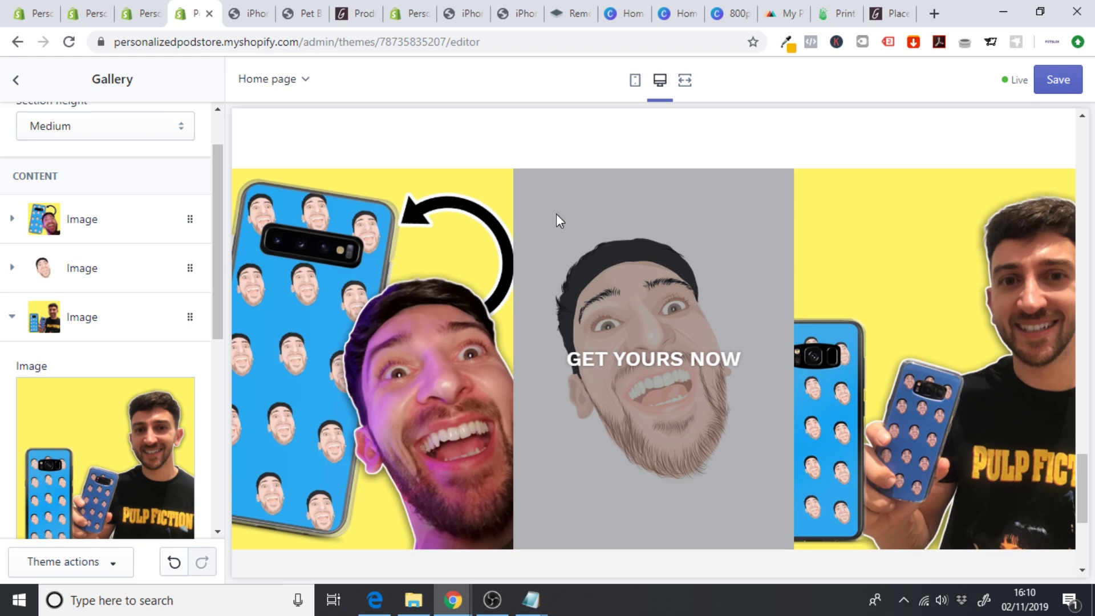
- Check the filled three-image gallery in the full-width preview
left_click(685, 81)
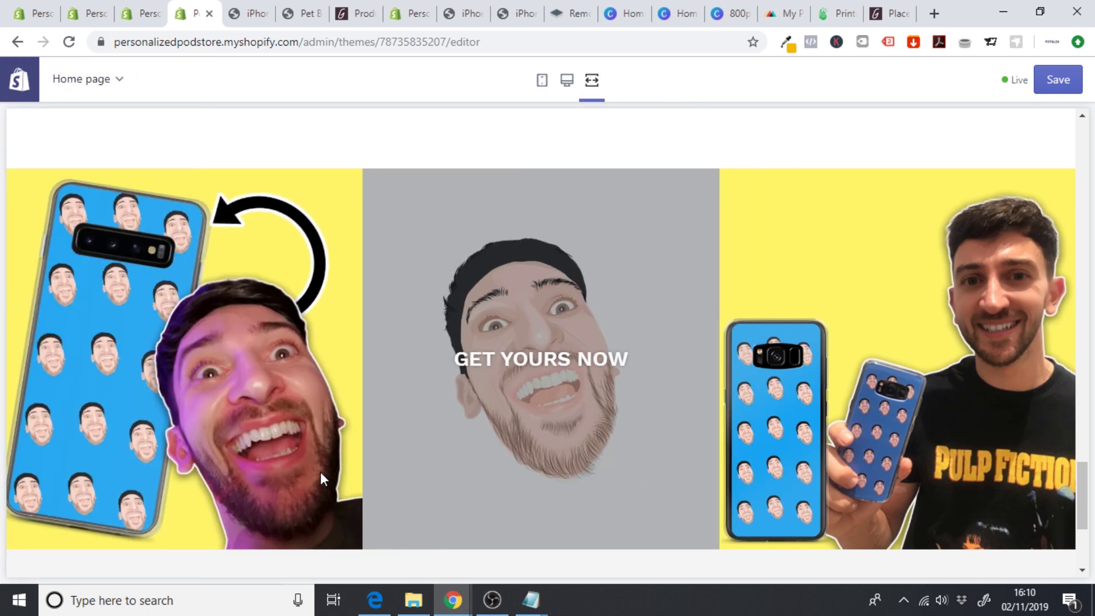
left_click(567, 81)
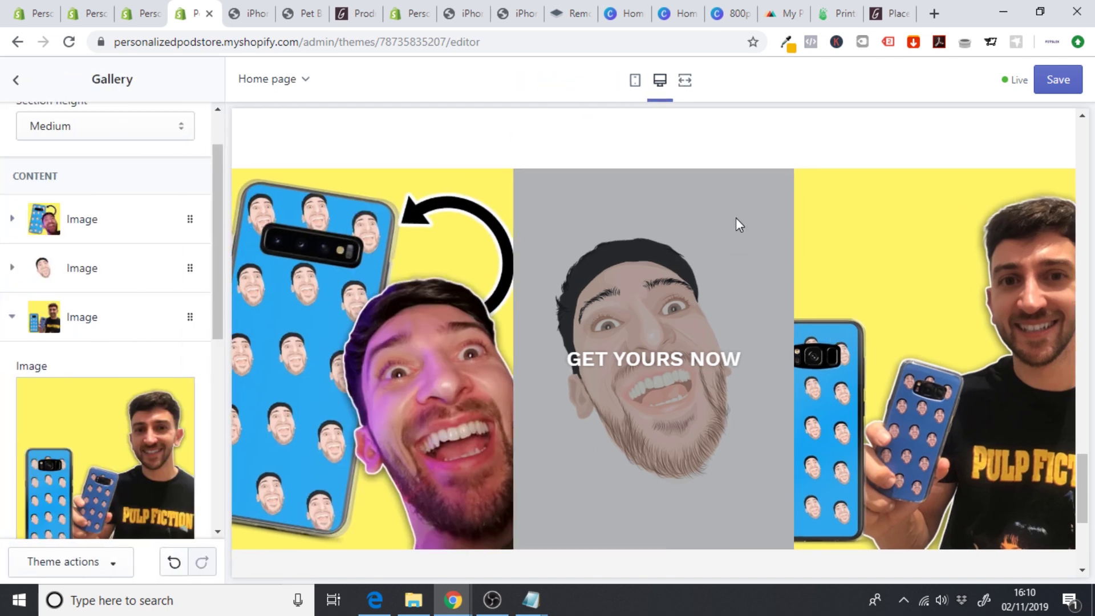
left_click(686, 80)
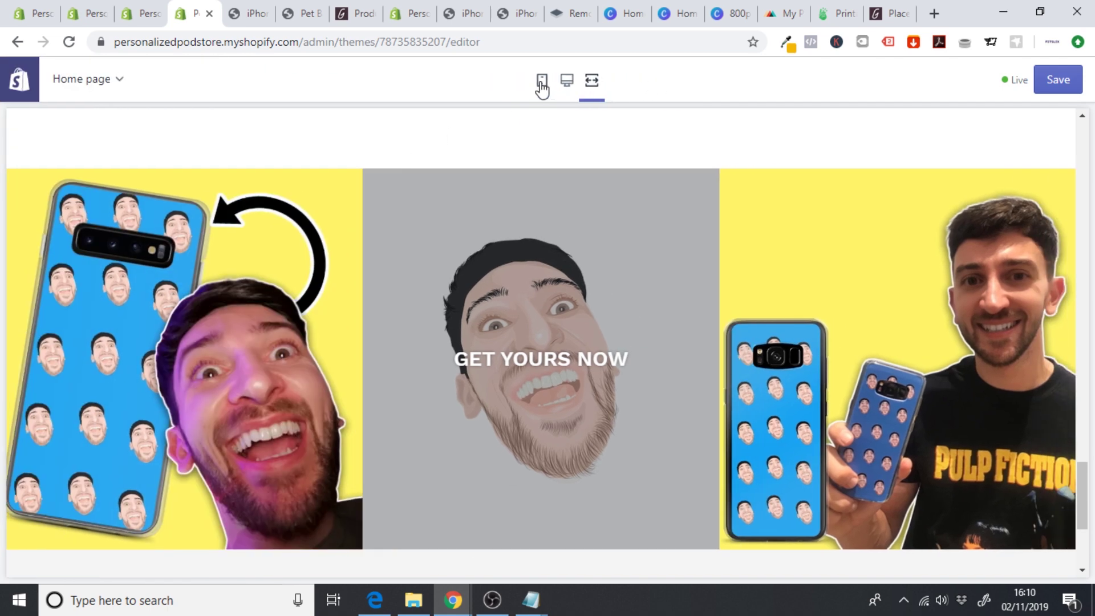
- Review the three-photo gallery in the mobile preview and save the theme
left_click(542, 81)
left_click_drag(804, 327, 788, 140)
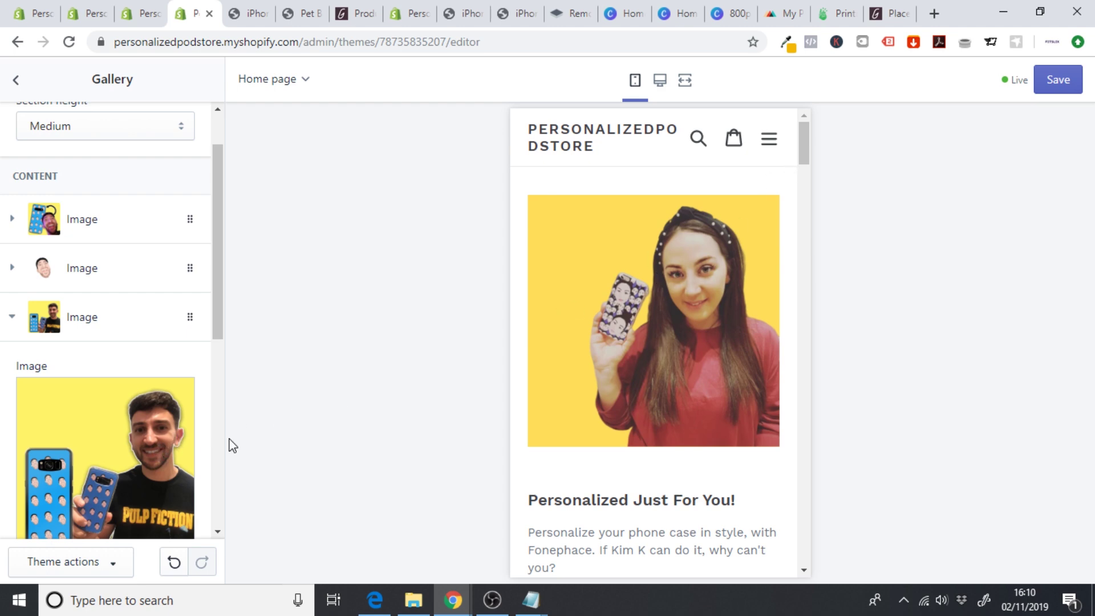
left_click_drag(806, 152, 809, 470)
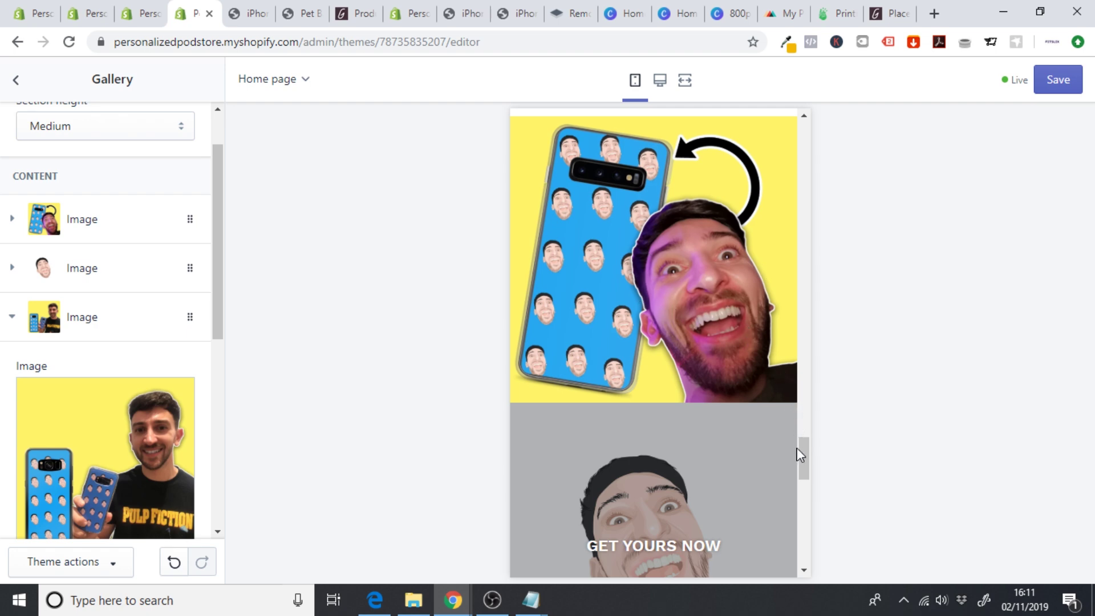
mouse_move(800, 454)
left_mouse_down()
mouse_move(802, 481)
mouse_move(802, 470)
left_mouse_up()
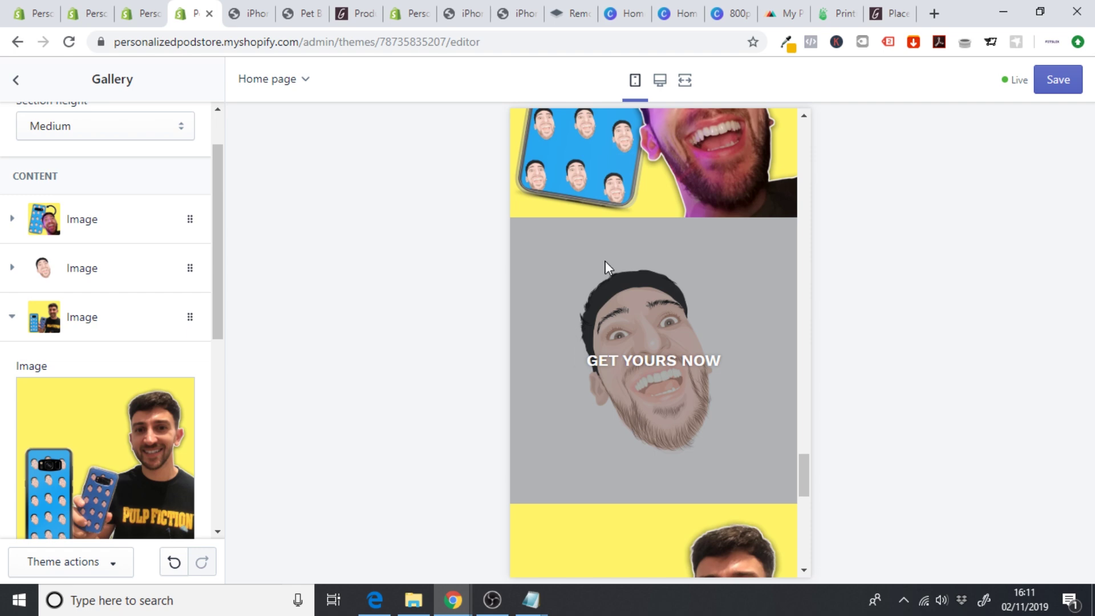
left_click_drag(802, 477, 806, 509)
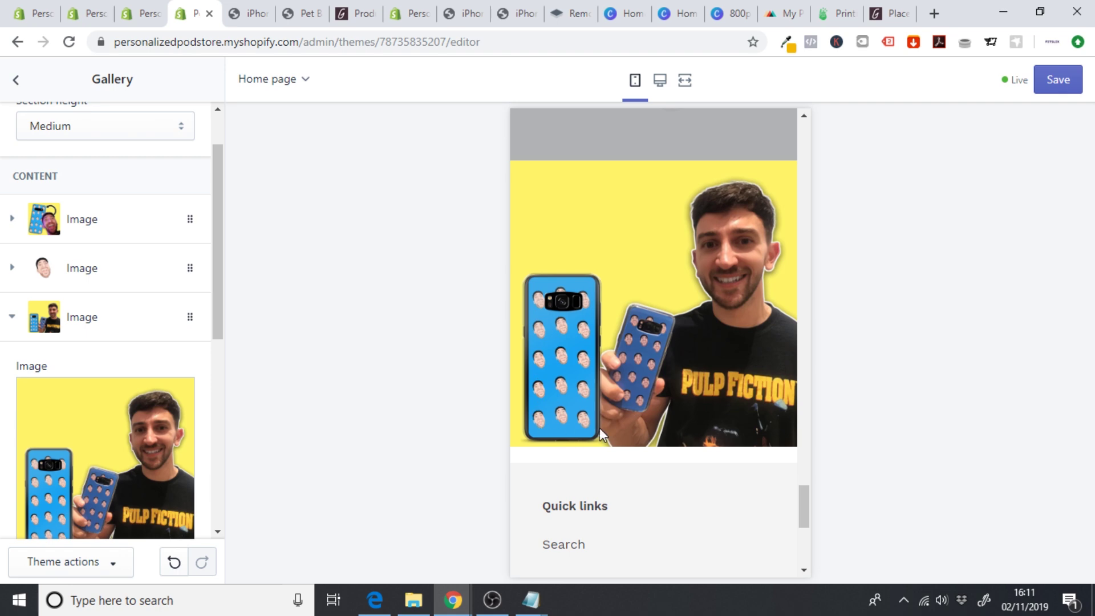
left_click_drag(804, 515, 821, 108)
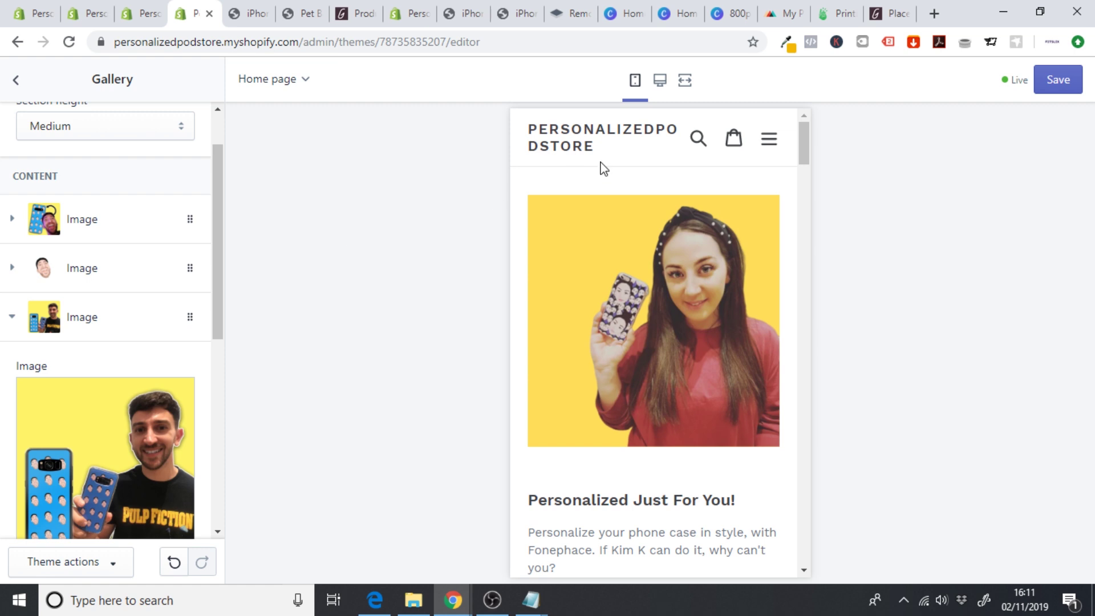
left_click(1039, 85)
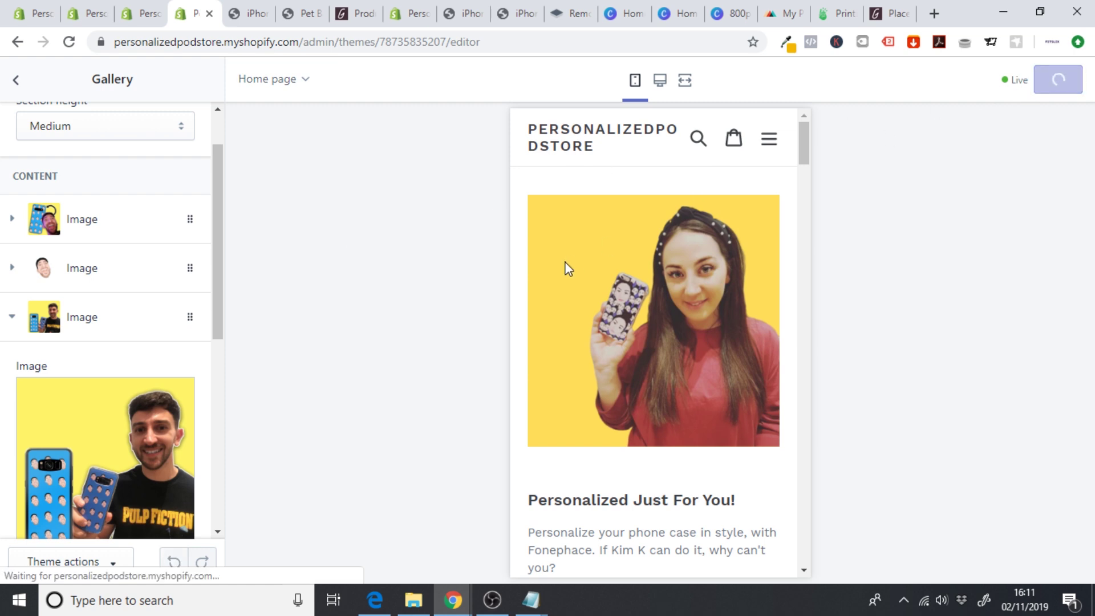
- Leave the gallery settings and bring up Theme settings beside the desktop preview
left_click(16, 80)
left_click(165, 125)
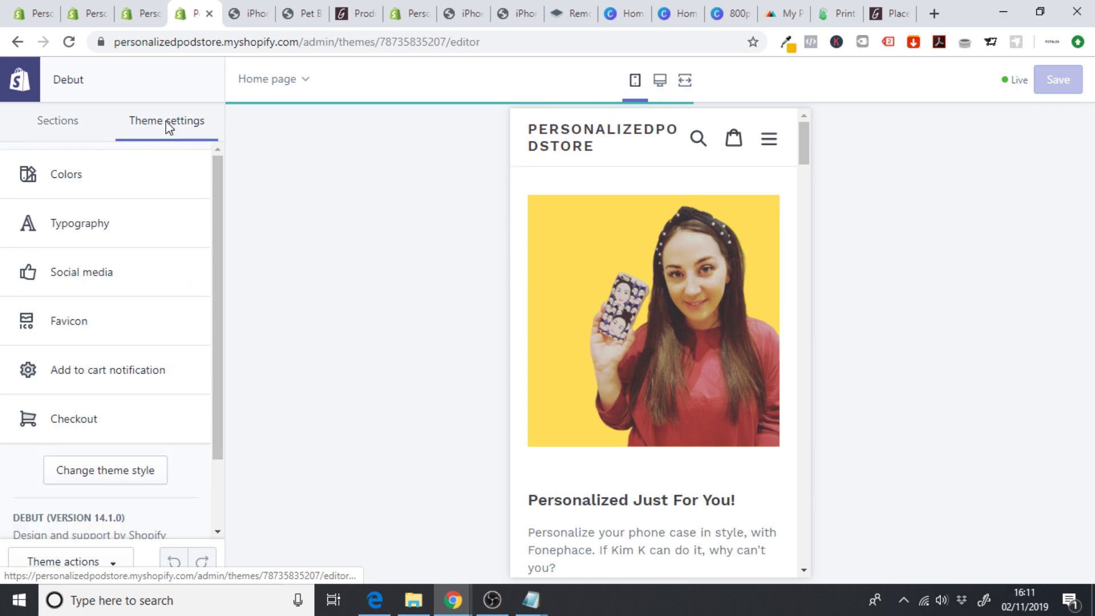
left_click(685, 80)
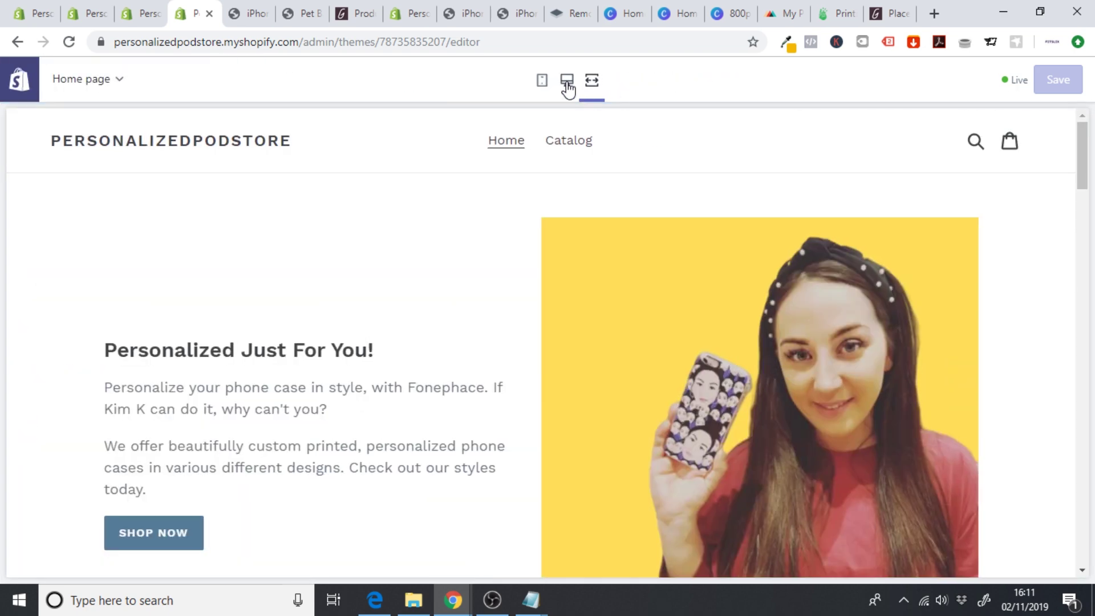
left_click(567, 86)
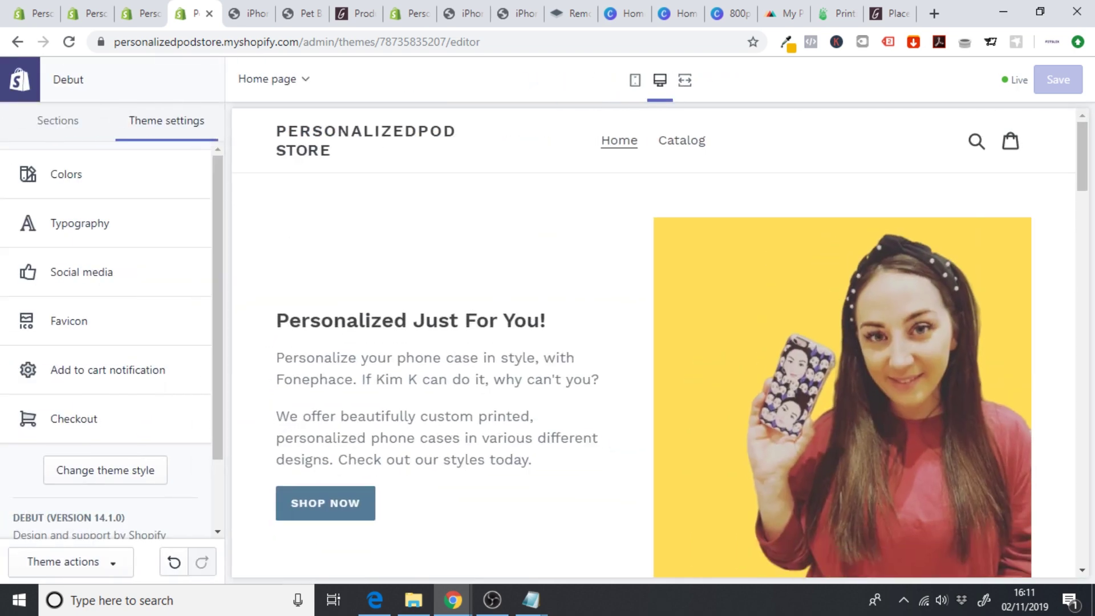
left_click_drag(1083, 166, 1092, 568)
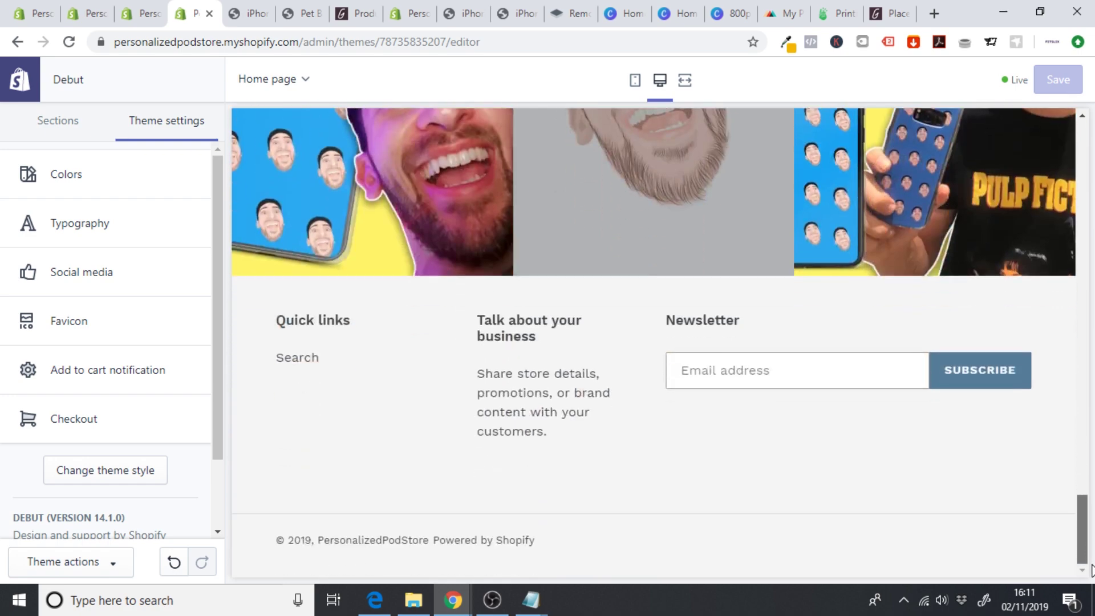
scroll(1092, 567, "up", 15)
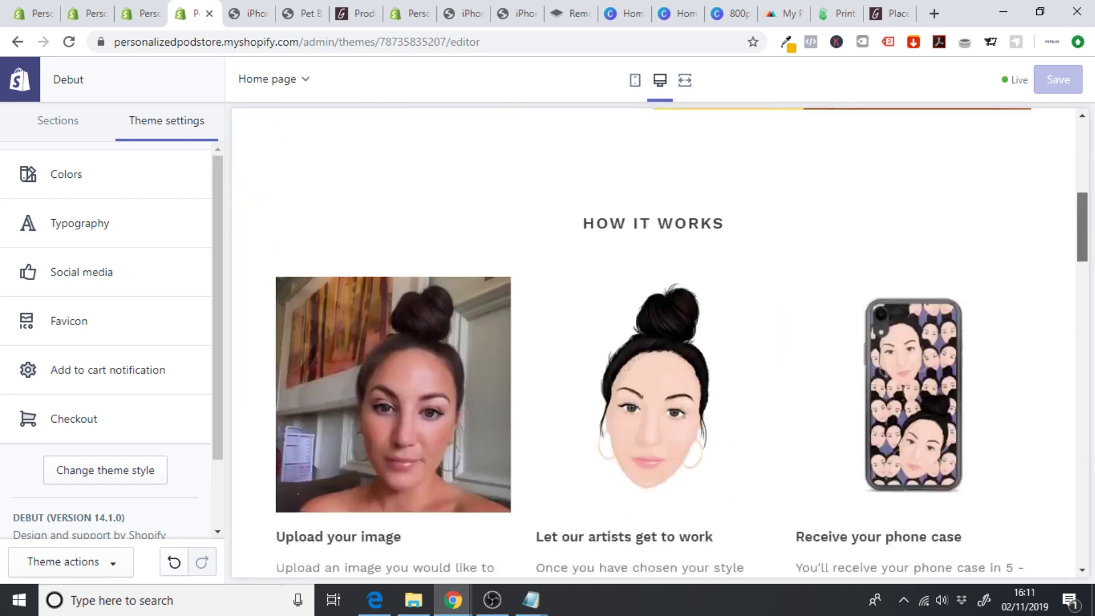
scroll(654, 342, "up", 5)
- Set the sale price and primary button colours to black #000000
left_click(99, 184)
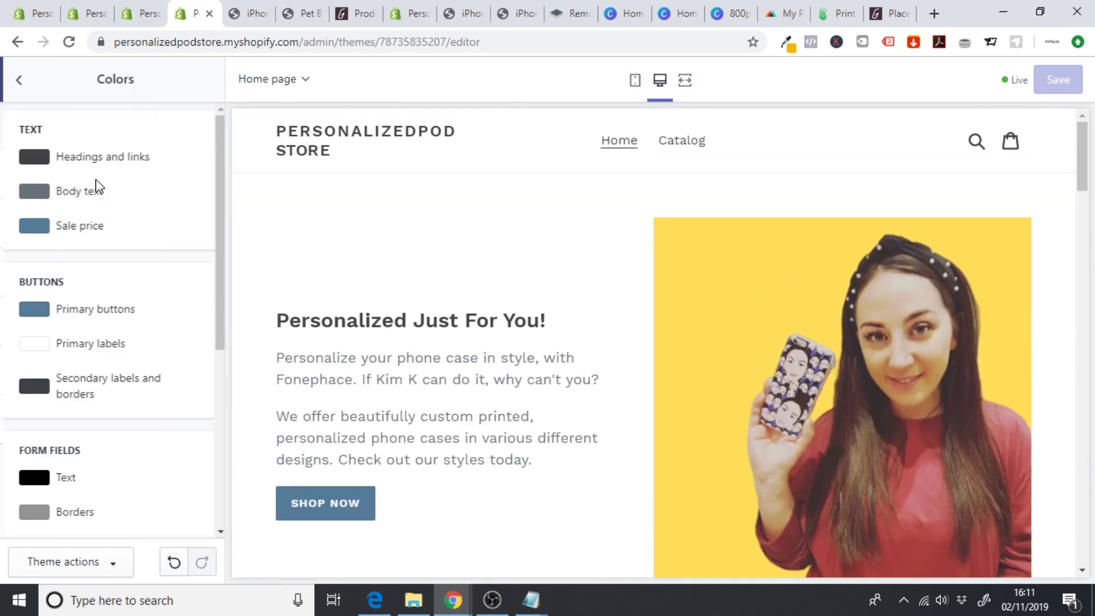
left_click(31, 226)
left_click(125, 456)
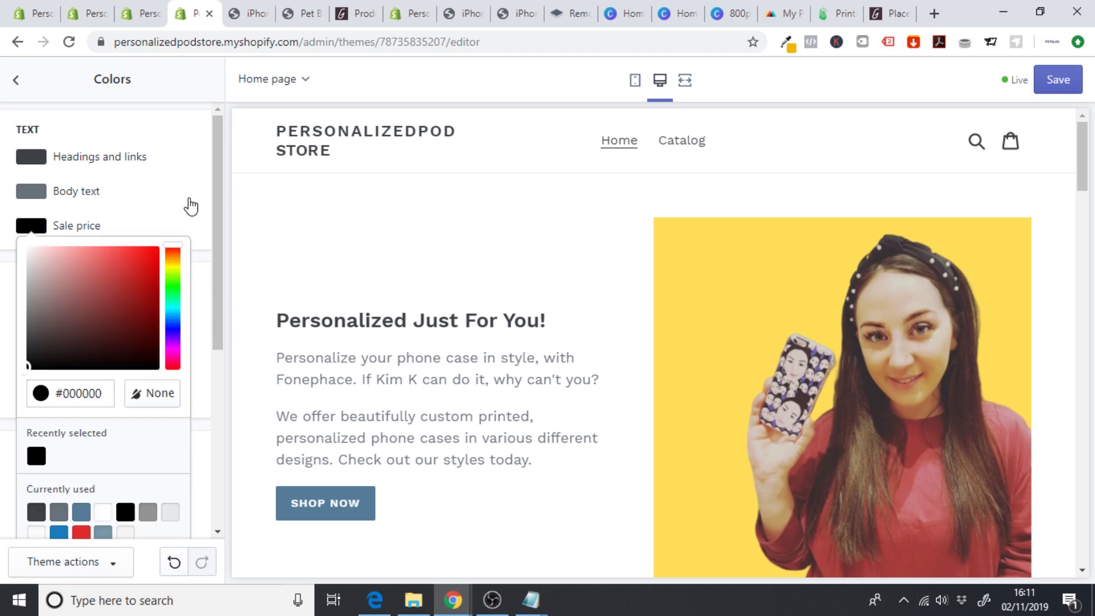
left_click(197, 201)
left_click(33, 310)
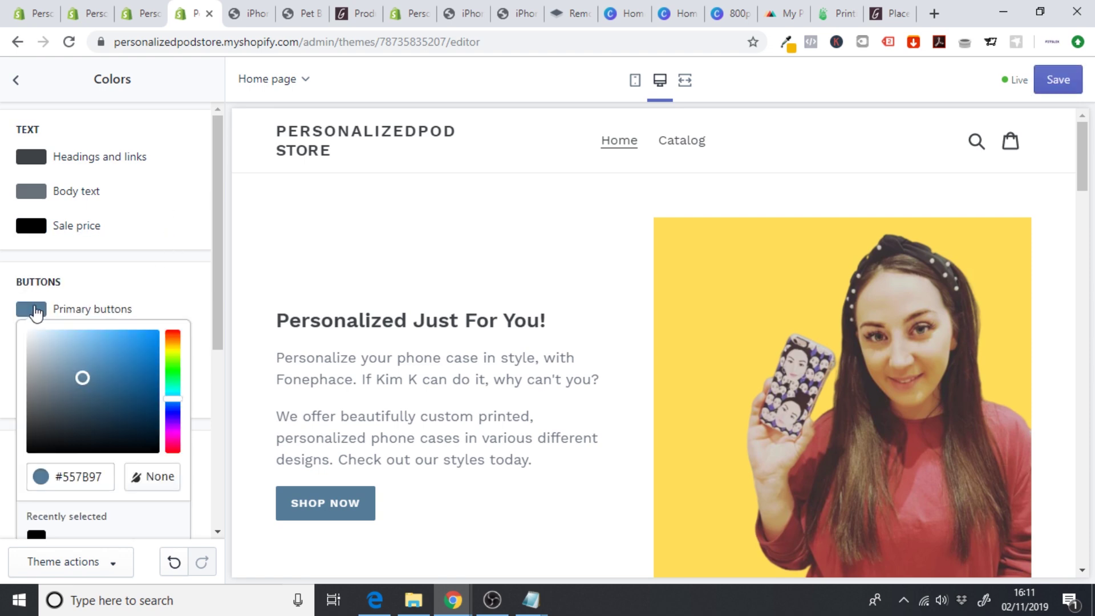
left_click_drag(143, 449, 180, 473)
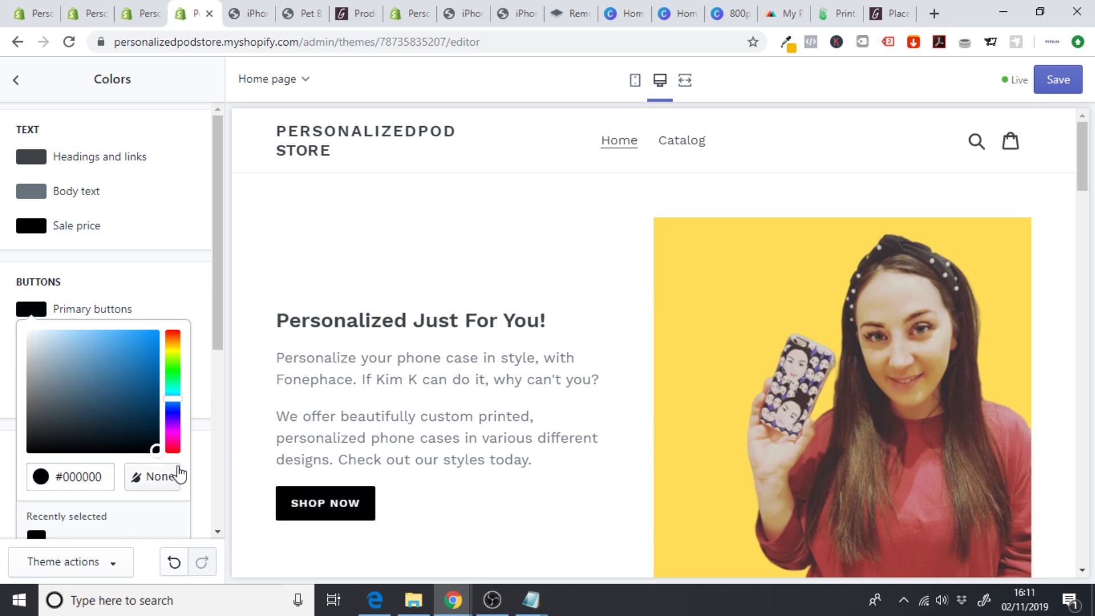
left_click(166, 274)
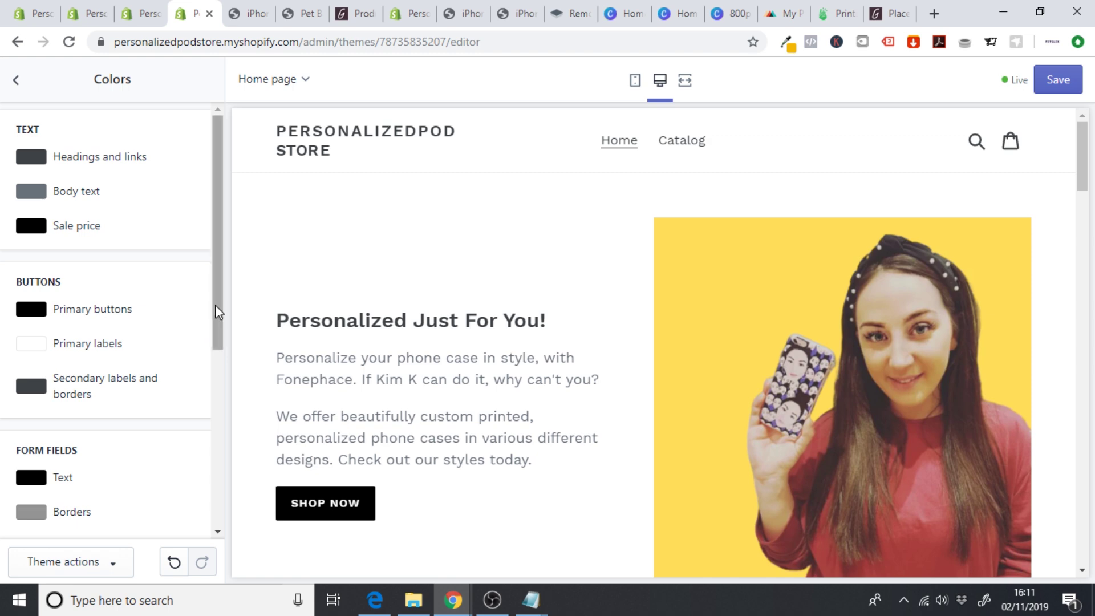
- Make secondary labels and borders black, then move to the Typography settings
left_click_drag(217, 311, 213, 379)
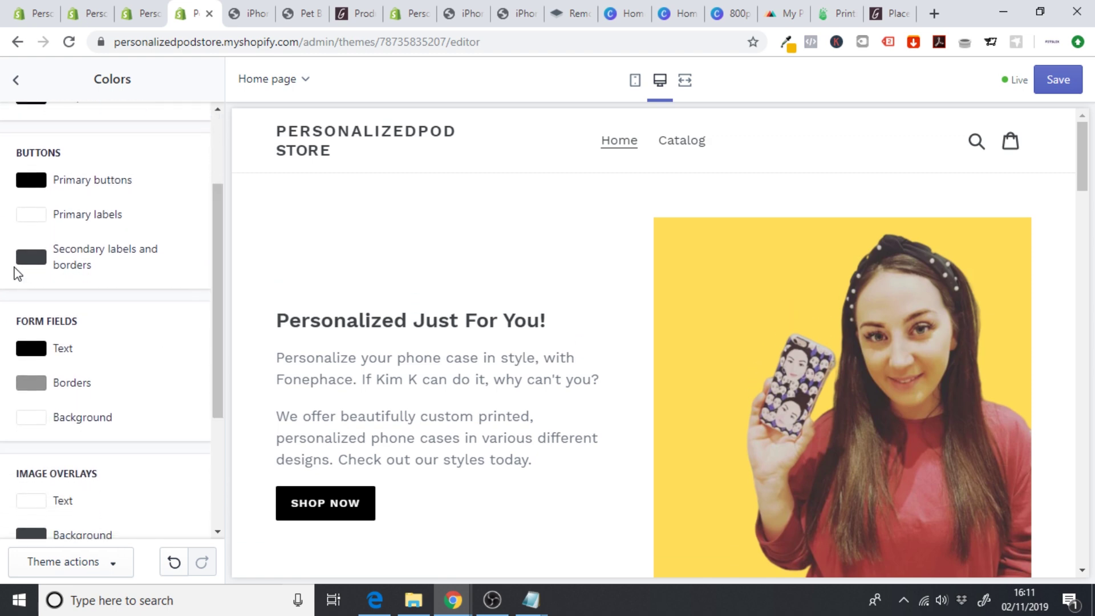
left_click(31, 257)
left_click_drag(139, 398, 179, 433)
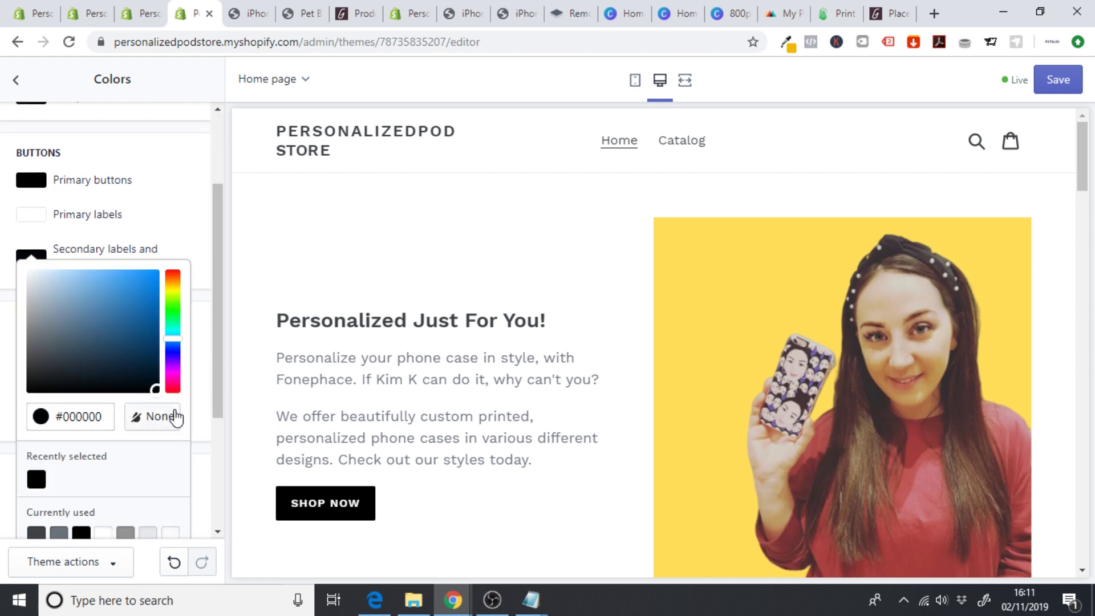
left_click(214, 345)
left_click_drag(215, 334, 220, 362)
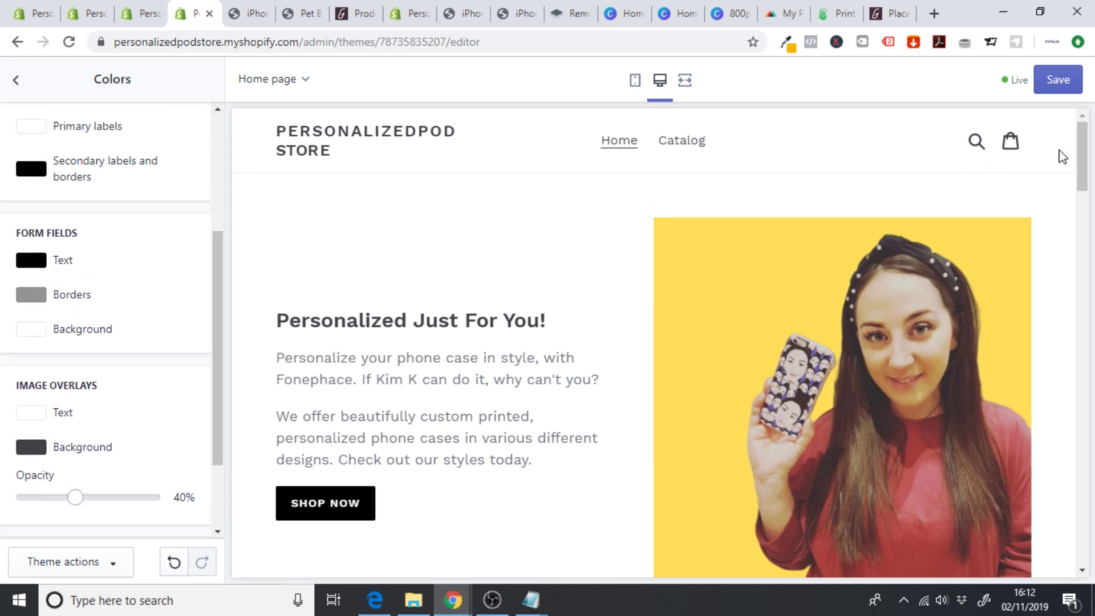
mouse_move(1082, 157)
left_mouse_down()
mouse_move(1082, 514)
mouse_move(1089, 137)
left_mouse_up()
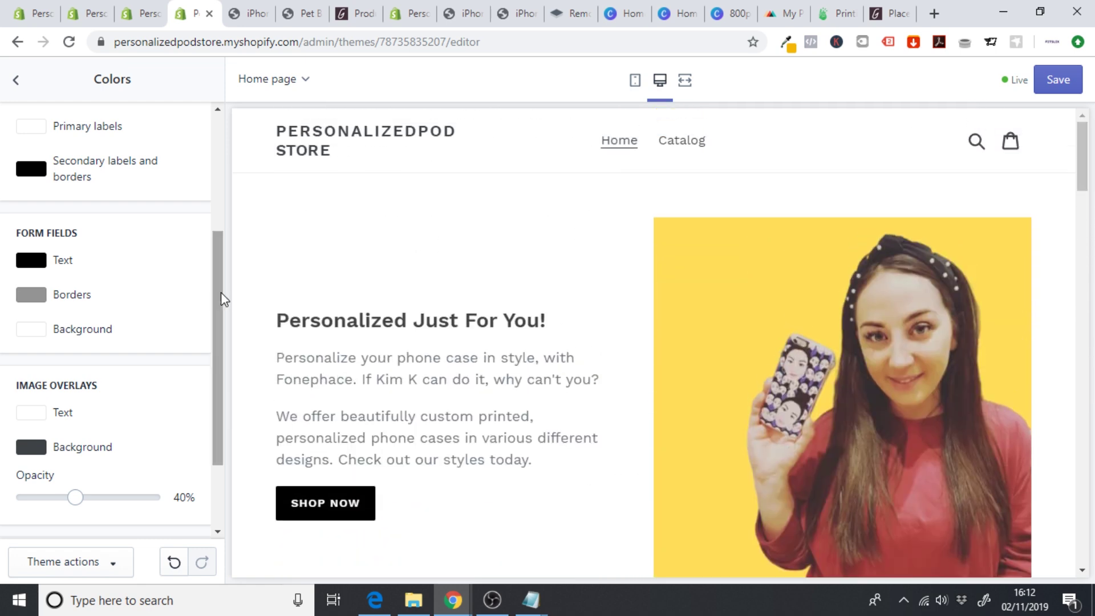
left_click_drag(221, 292, 210, 151)
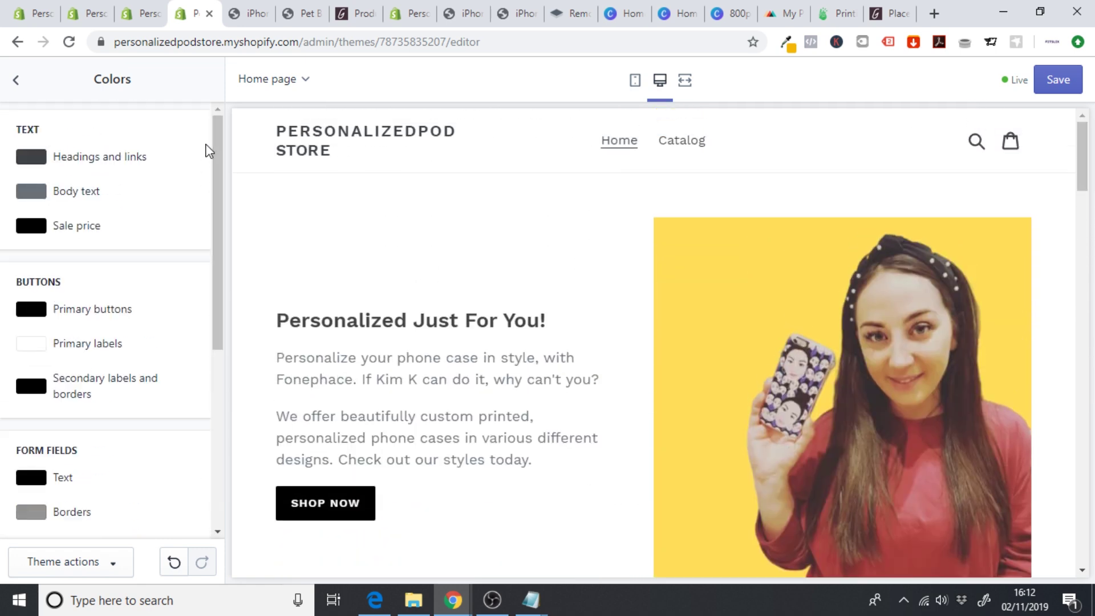
left_click(18, 81)
left_click(103, 222)
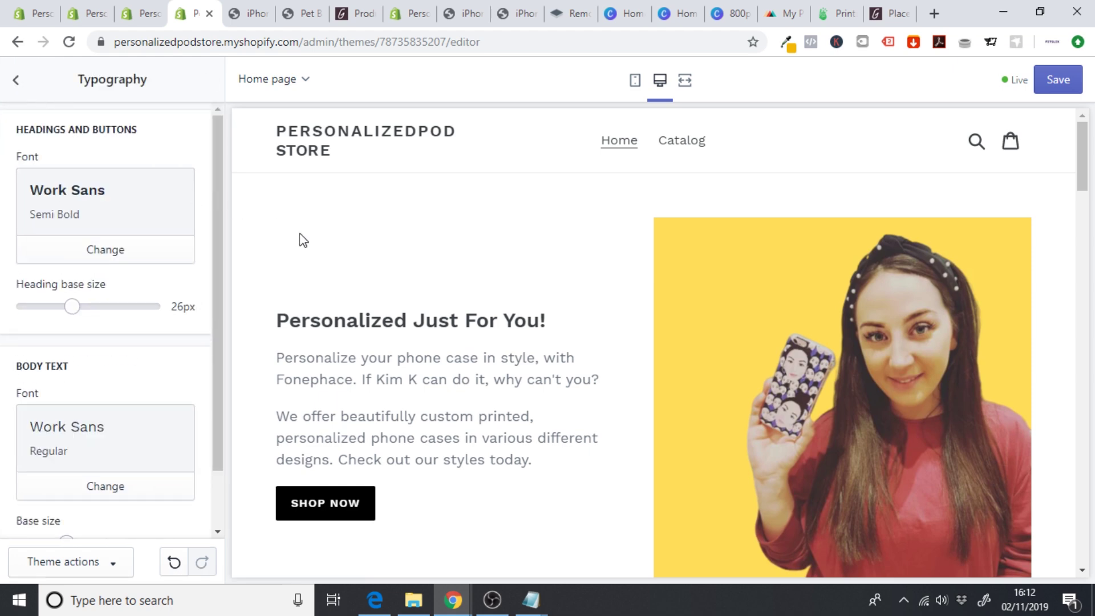
- Search Google for 'google font pairings' in a new tab
left_click(934, 14)
type("le font")
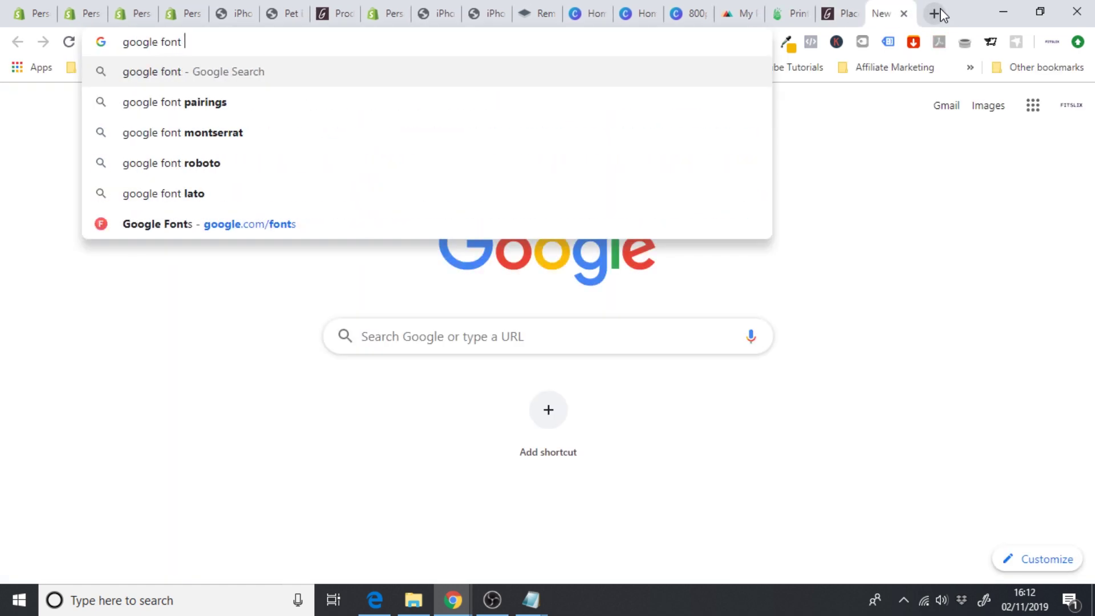
key("Down")
key("Return")
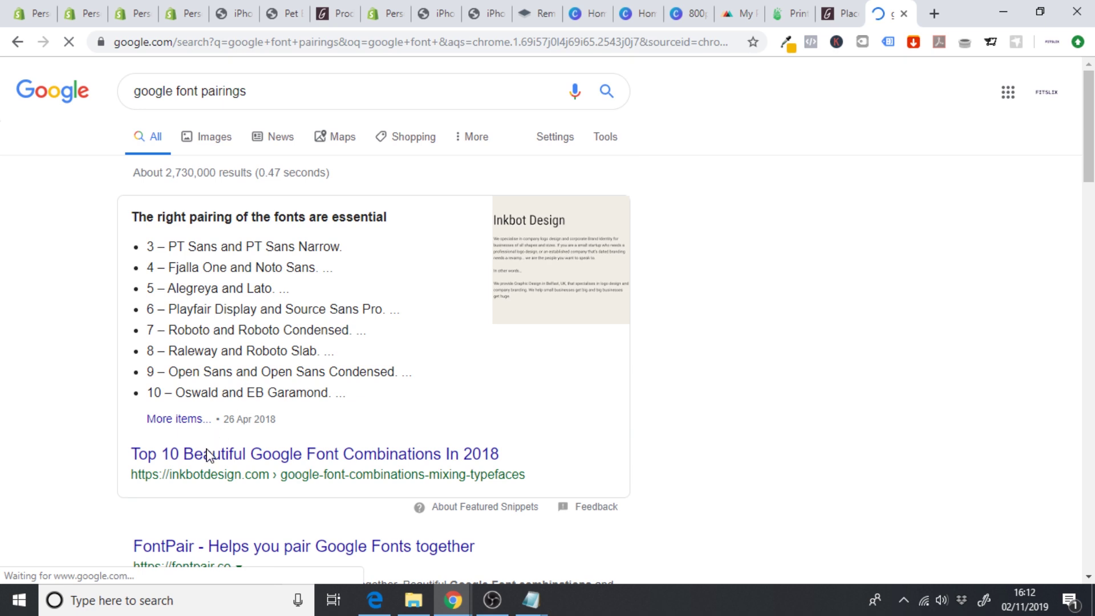
- Read Inkbot Design's article on the top 10 Google Font combinations
left_click(165, 455)
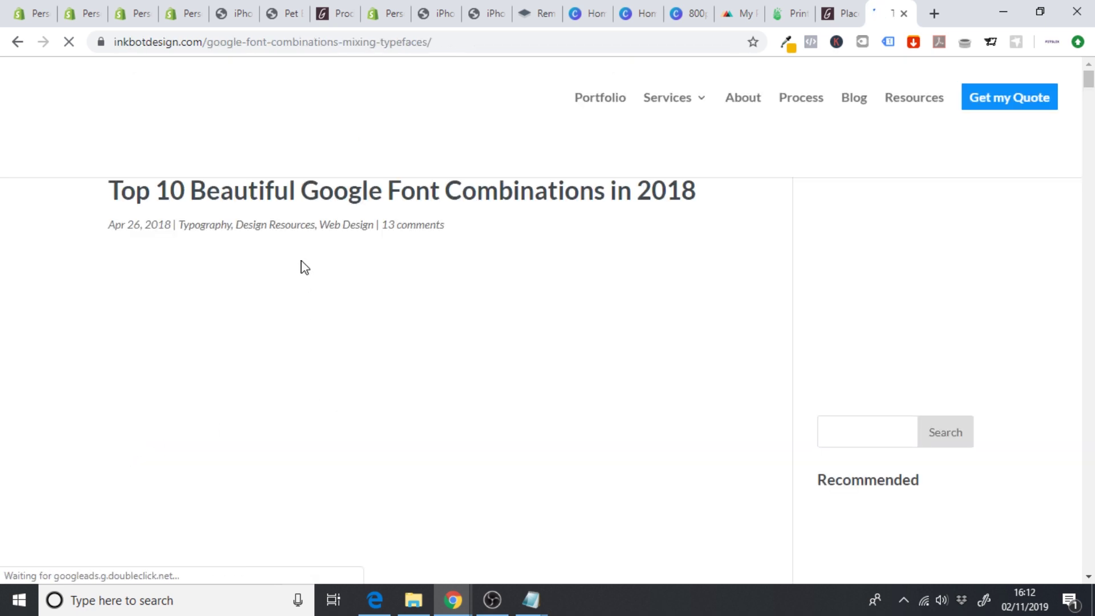
scroll(301, 261, "down", 10)
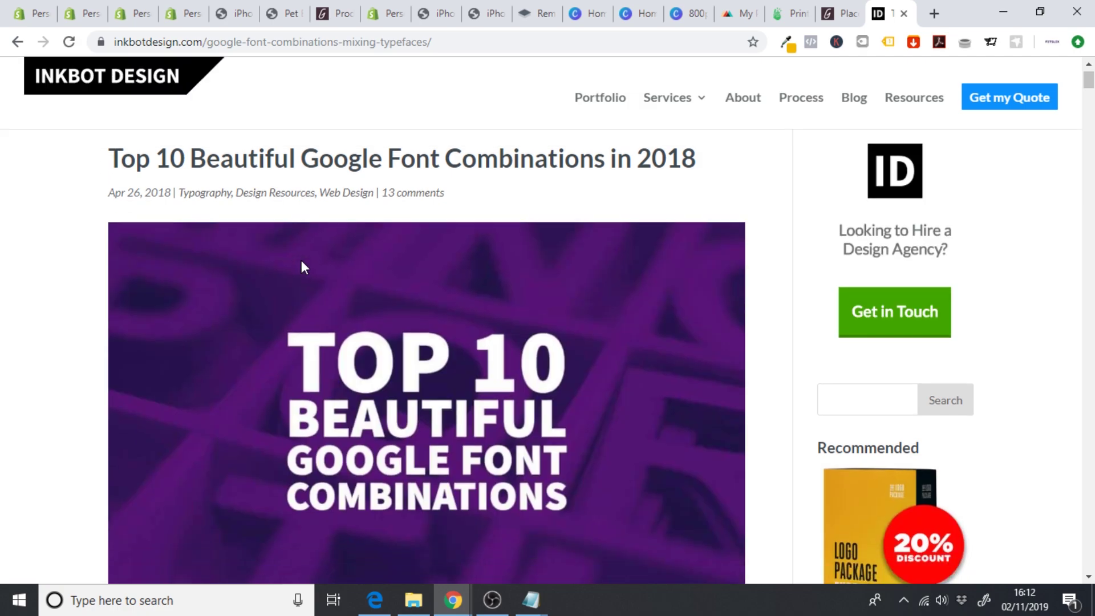
scroll(301, 261, "down", 12)
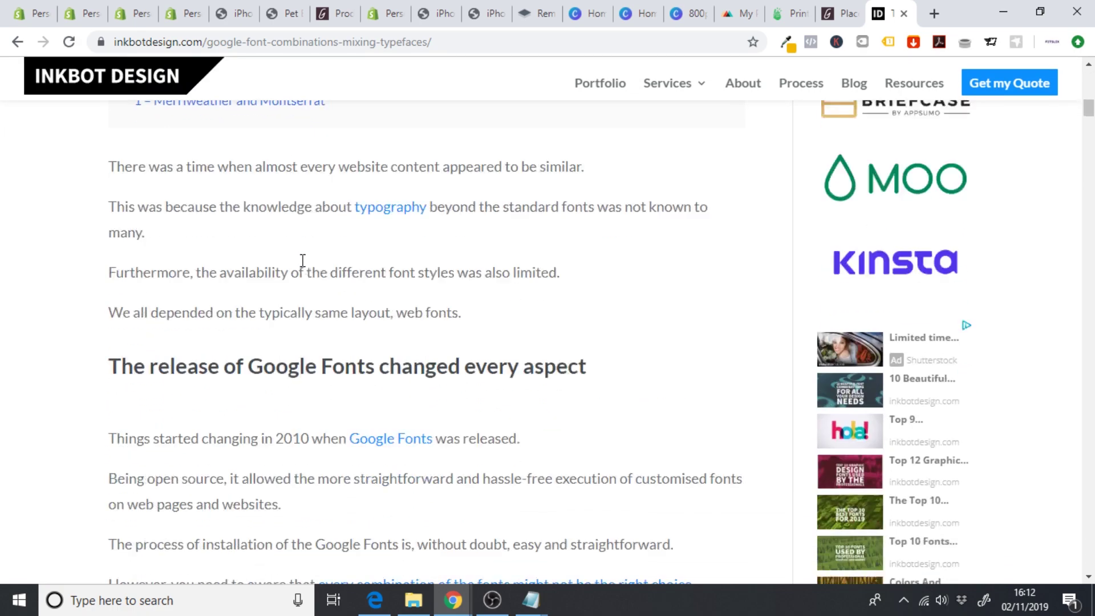
scroll(302, 261, "down", 15)
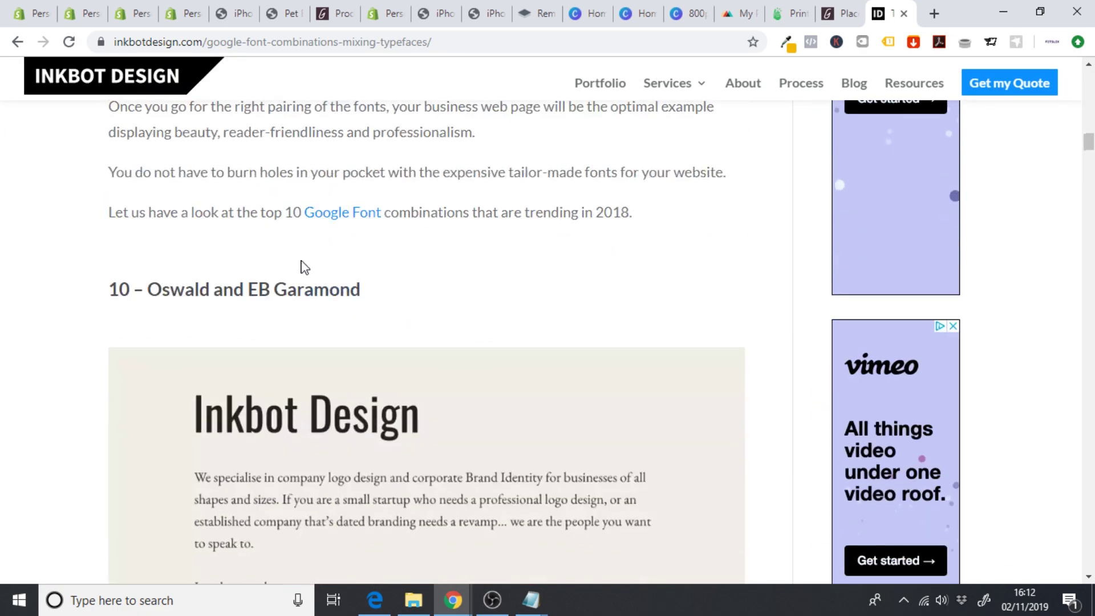
scroll(304, 267, "down", 12)
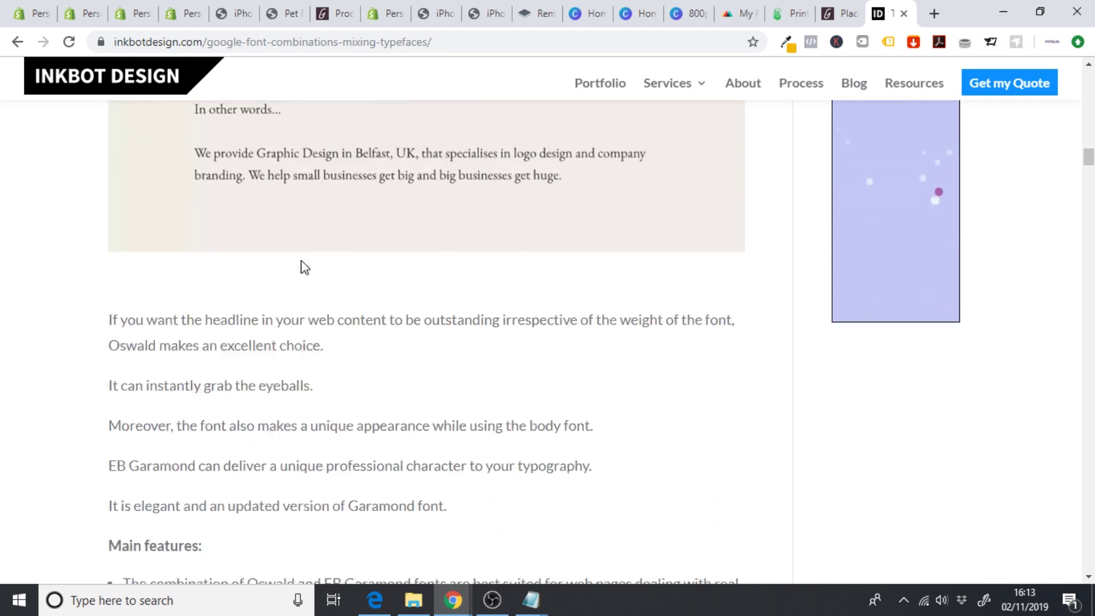
scroll(304, 267, "down", 12)
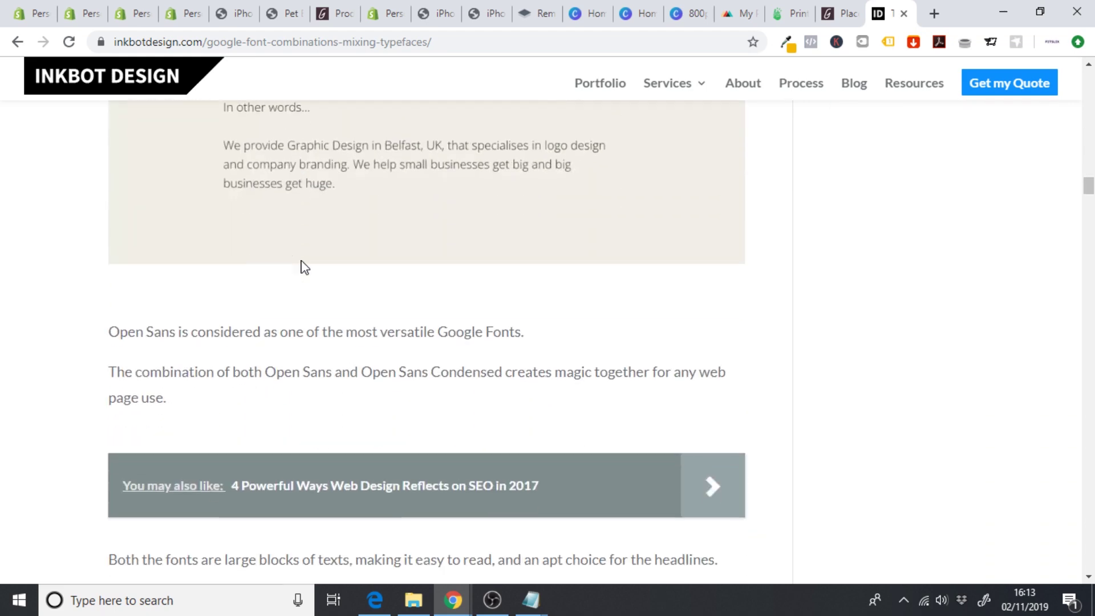
scroll(304, 267, "down", 1)
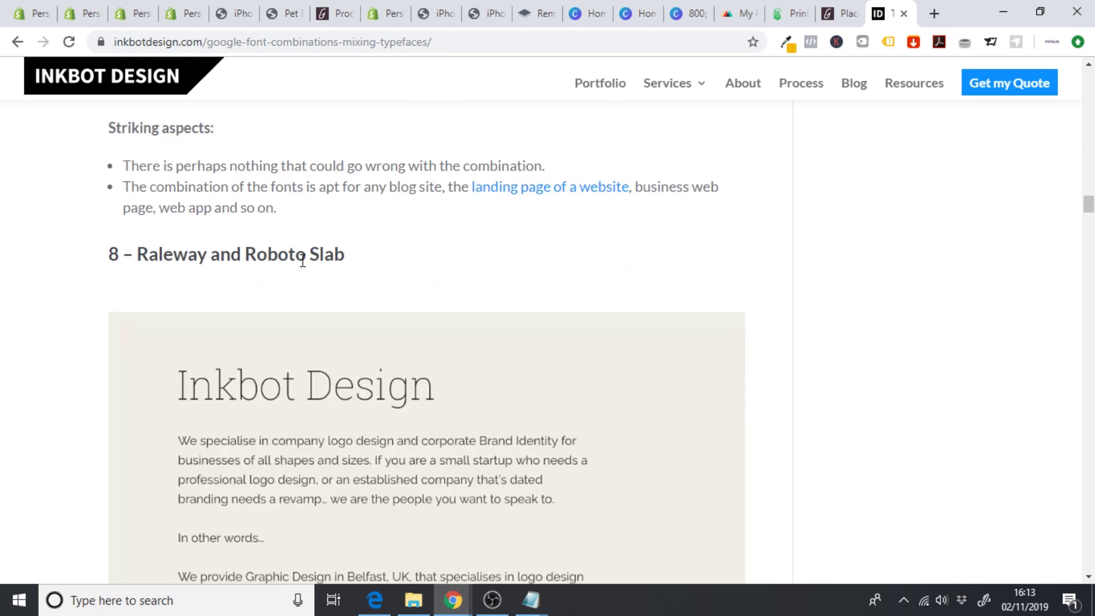
scroll(304, 267, "down", 1)
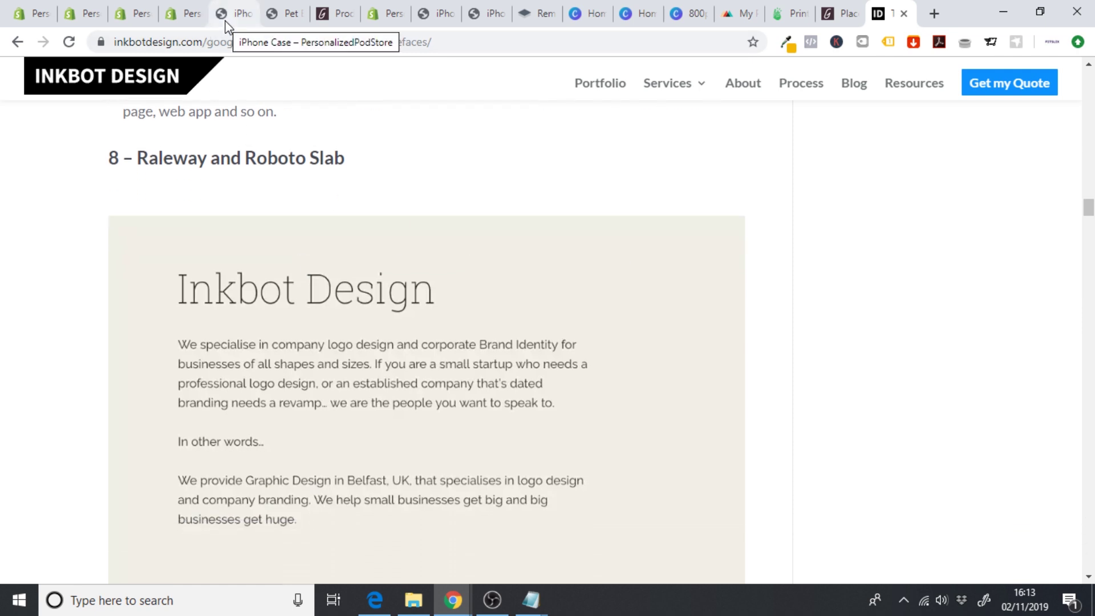
- Set the headings and buttons font to Raleway
left_click(187, 19)
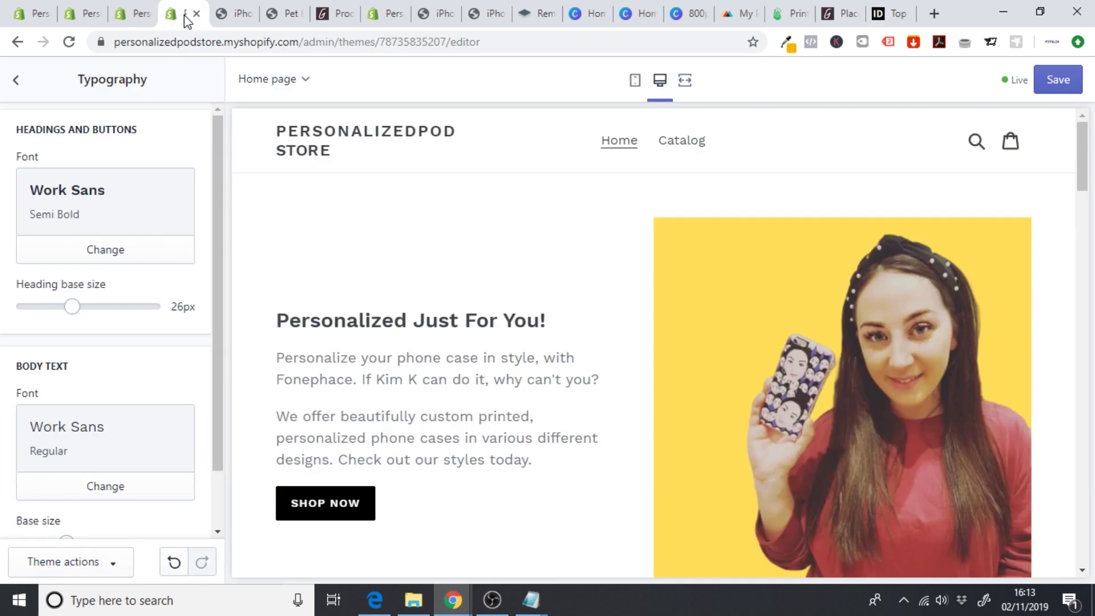
left_click(113, 257)
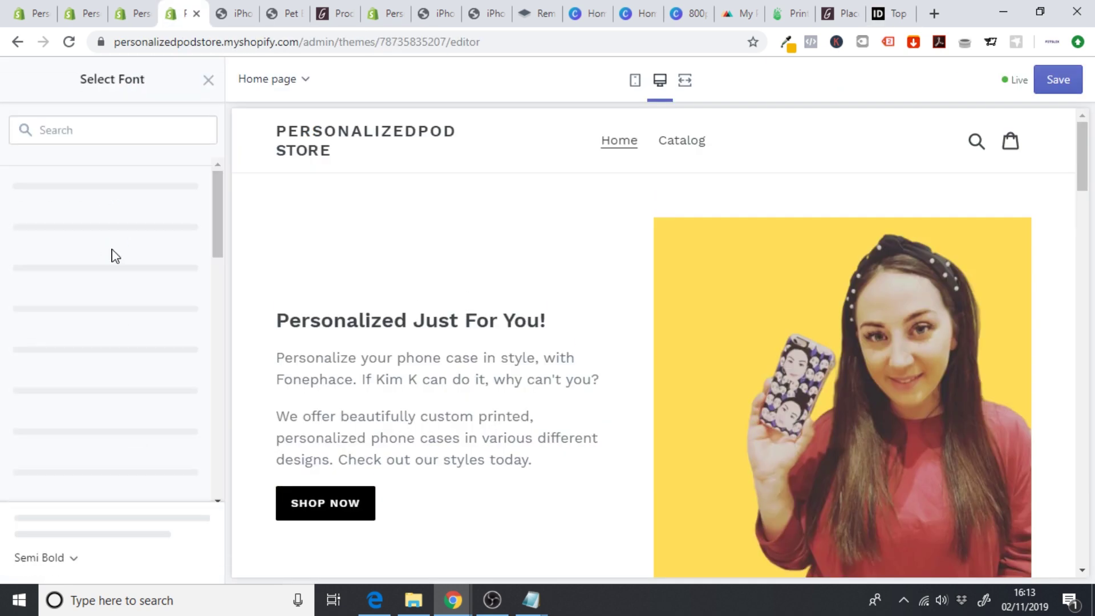
left_click(63, 133)
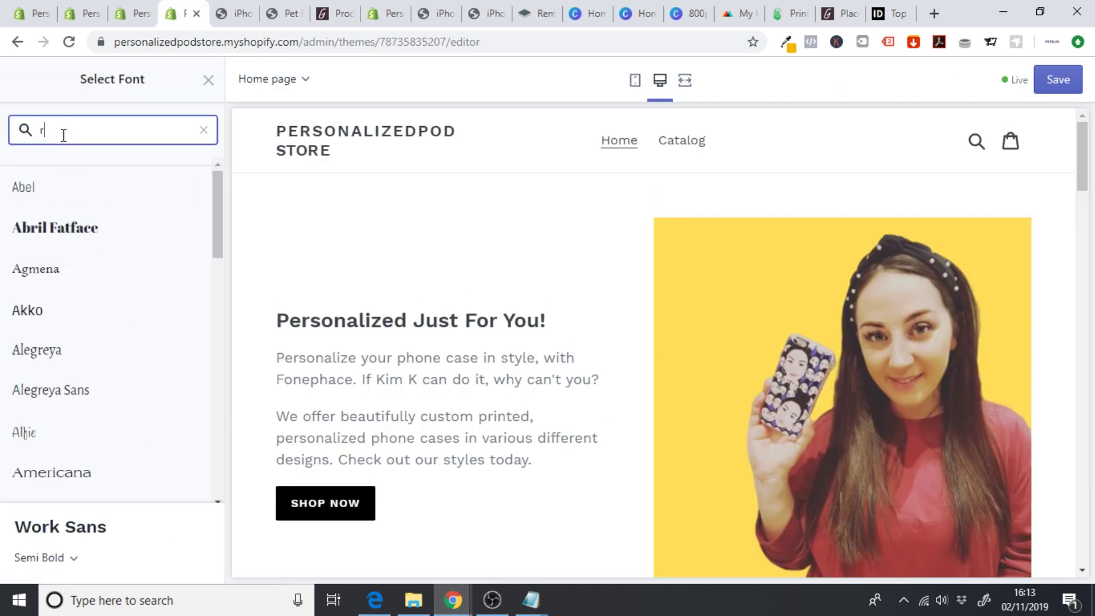
type("rale")
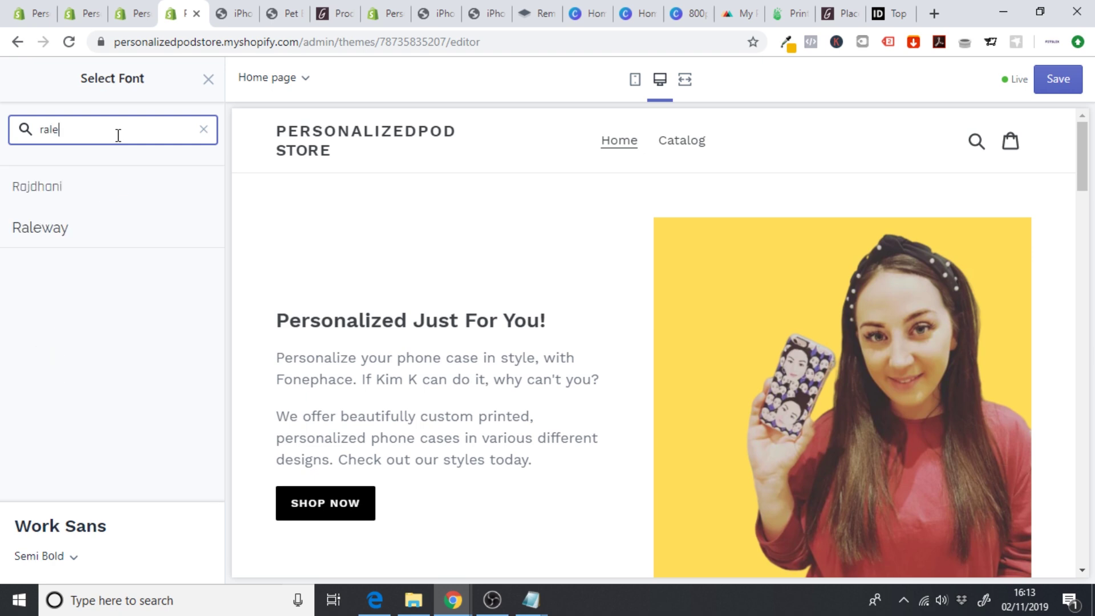
left_click(60, 187)
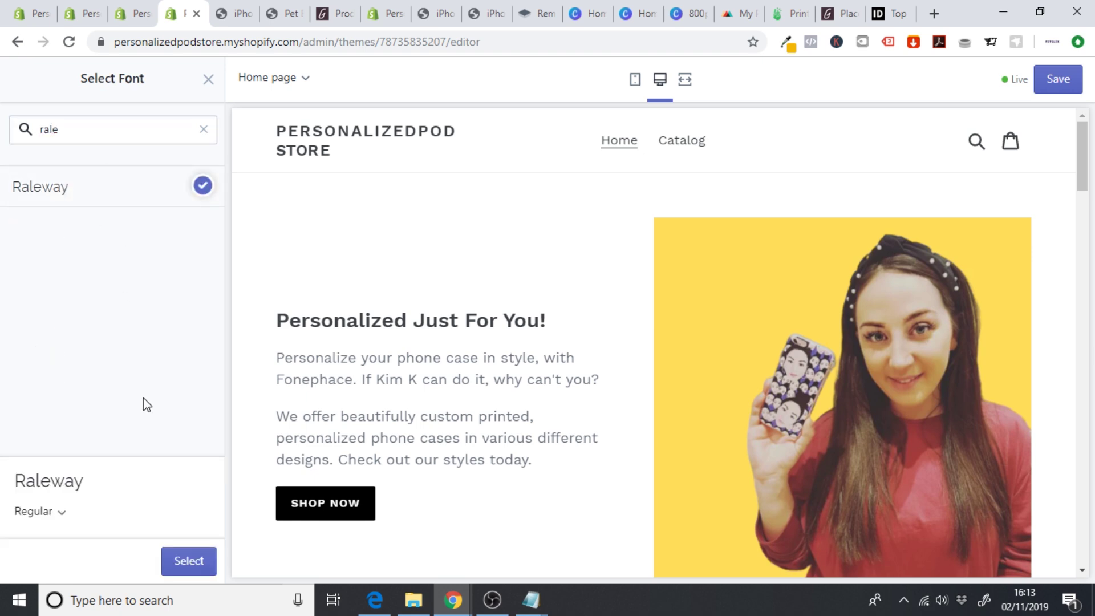
left_click(189, 561)
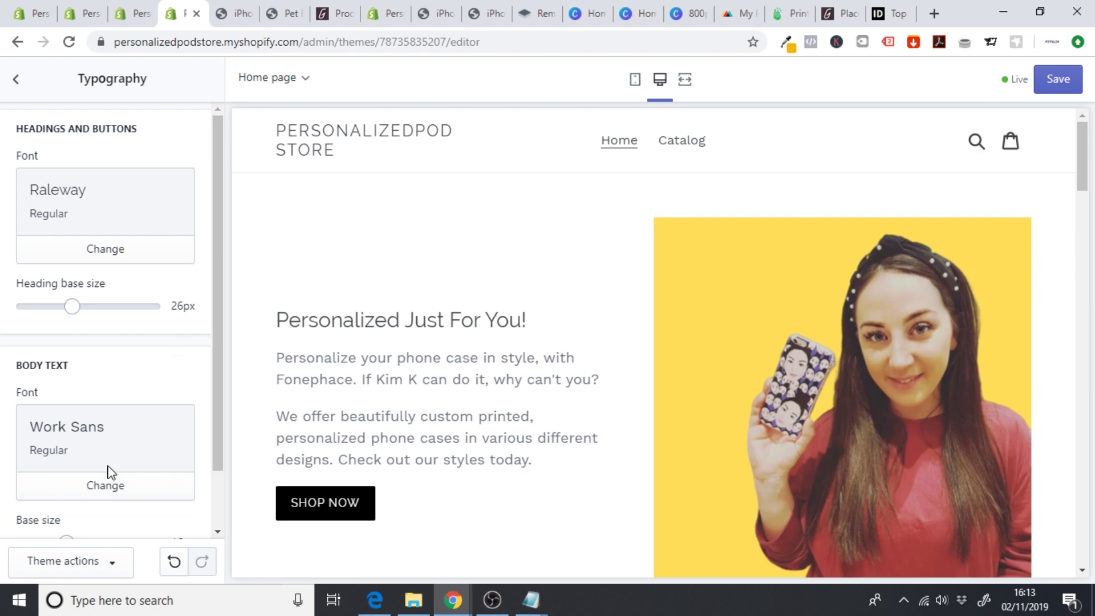
- Set the body text font to Roboto Slab and review the preview
left_click(106, 490)
left_click(83, 137)
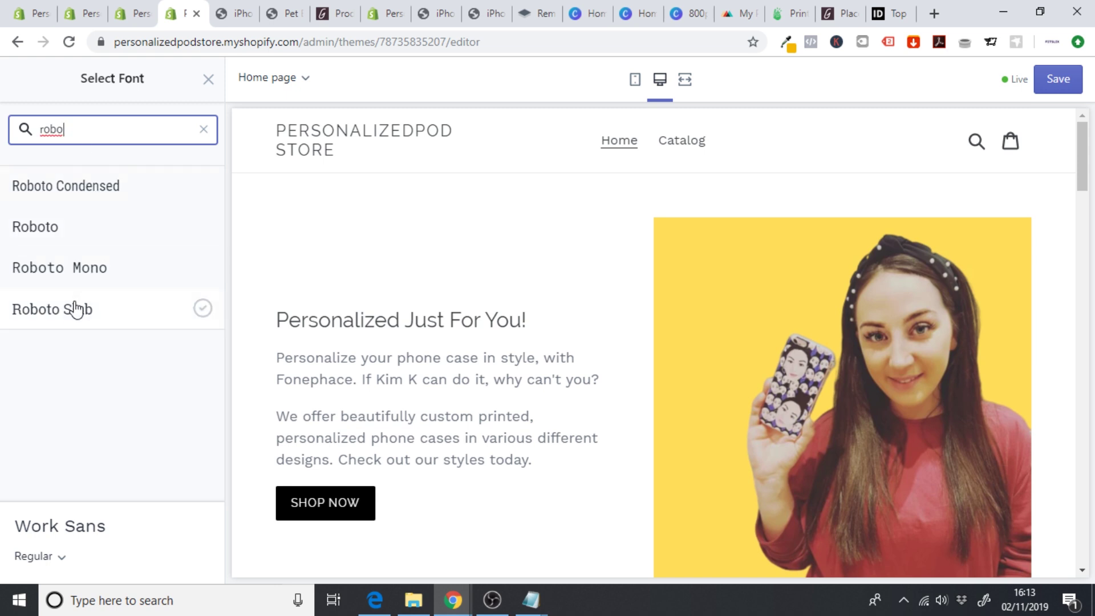
left_click(76, 310)
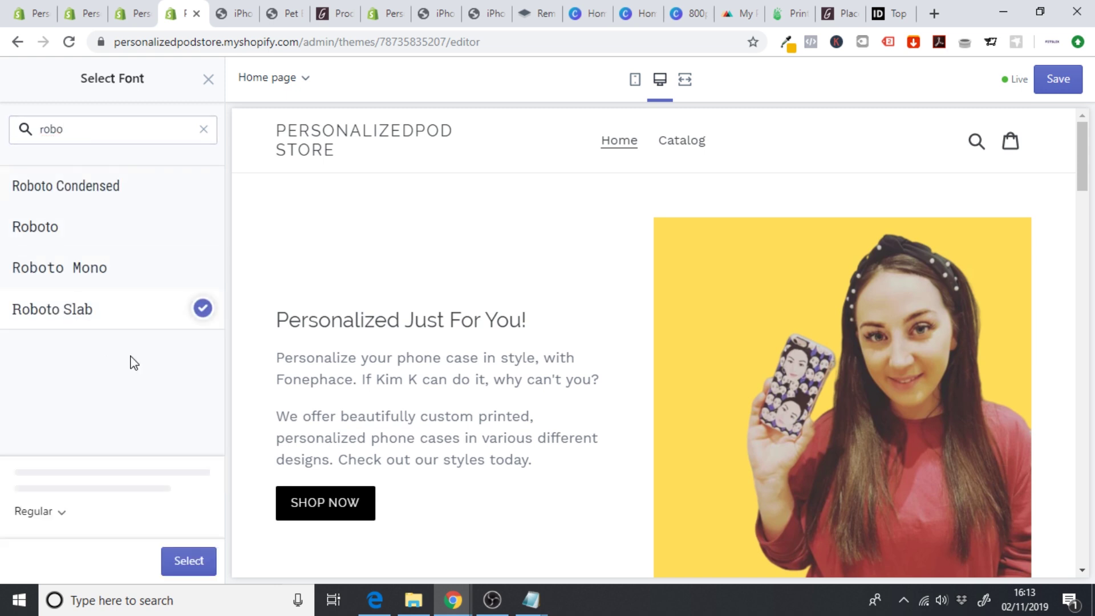
left_click(190, 559)
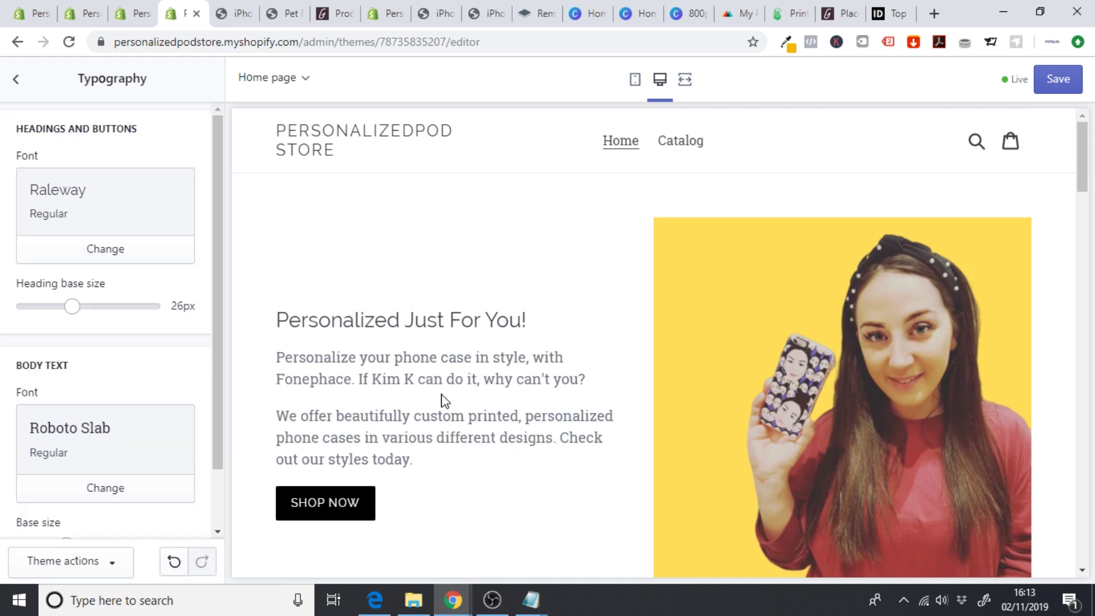
left_click_drag(211, 280, 222, 342)
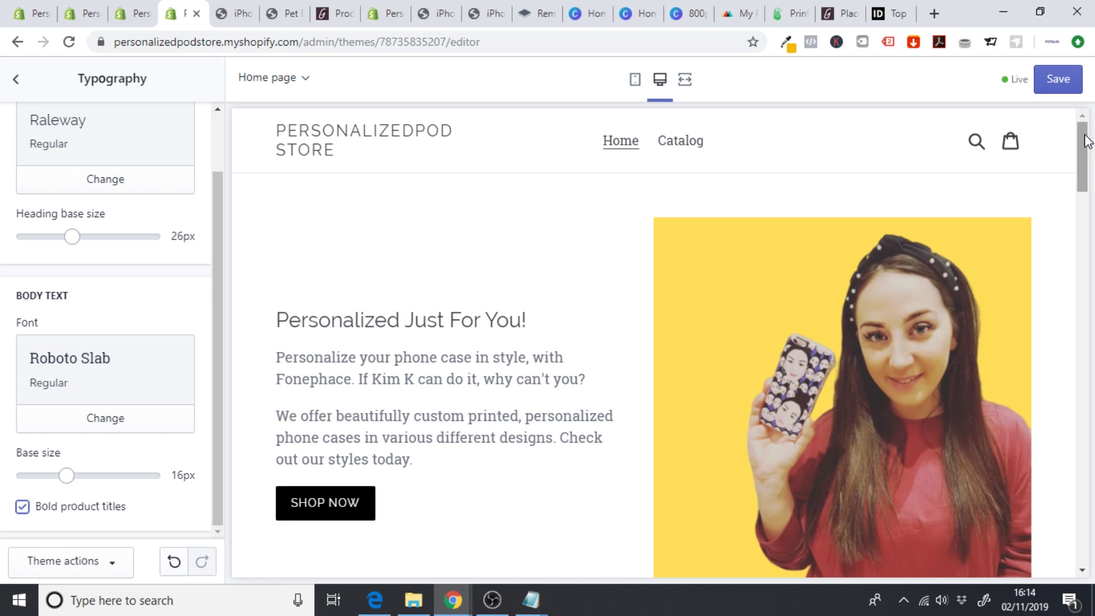
scroll(1086, 141, "down", 15)
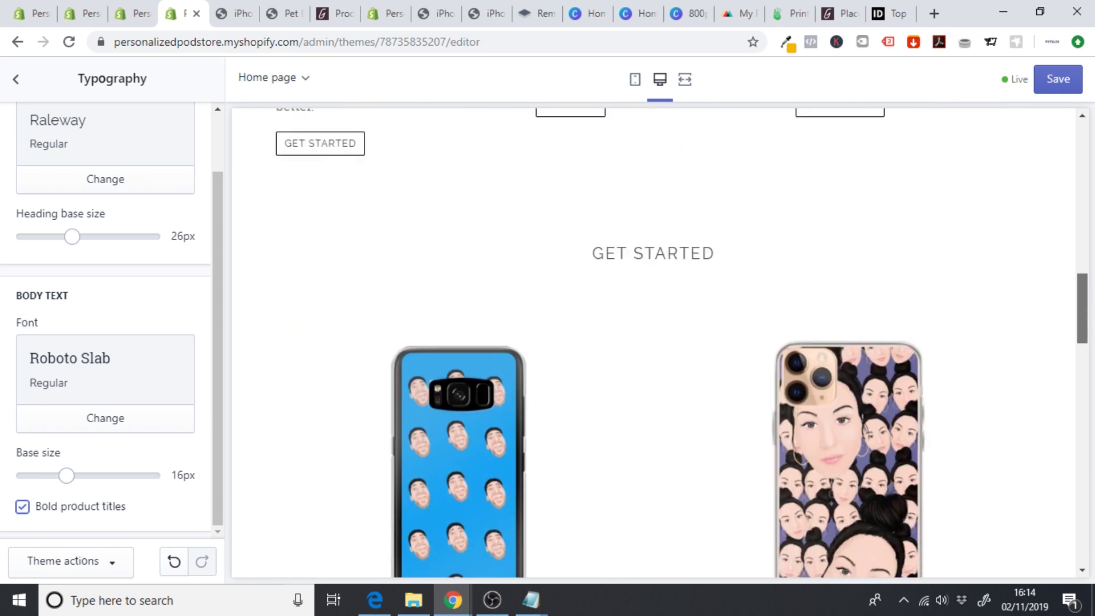
scroll(654, 343, "down", 12)
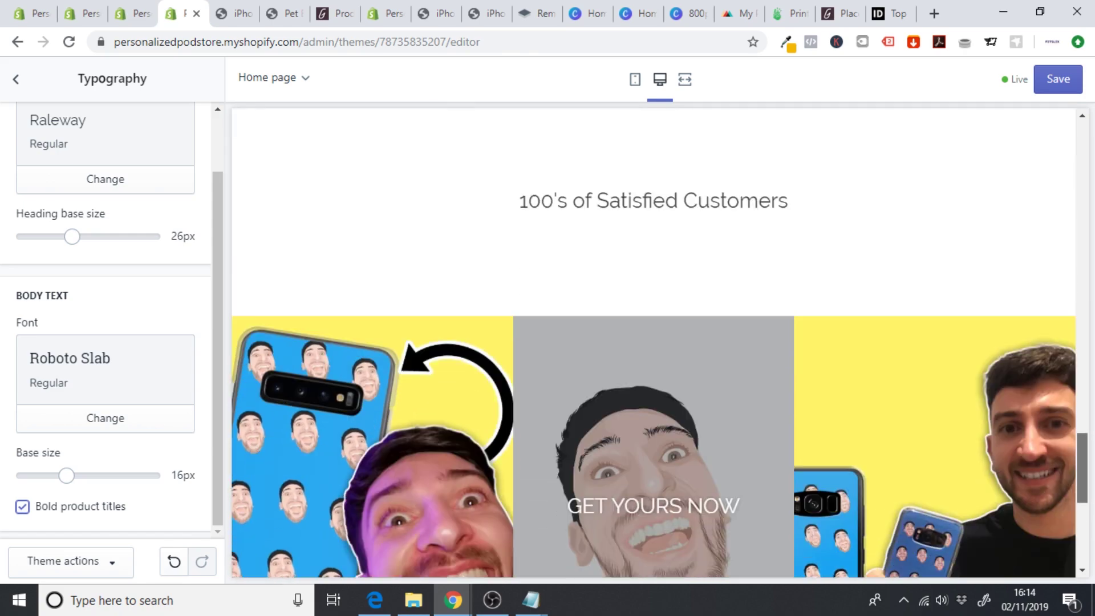
scroll(653, 342, "down", 5)
scroll(654, 342, "up", 20)
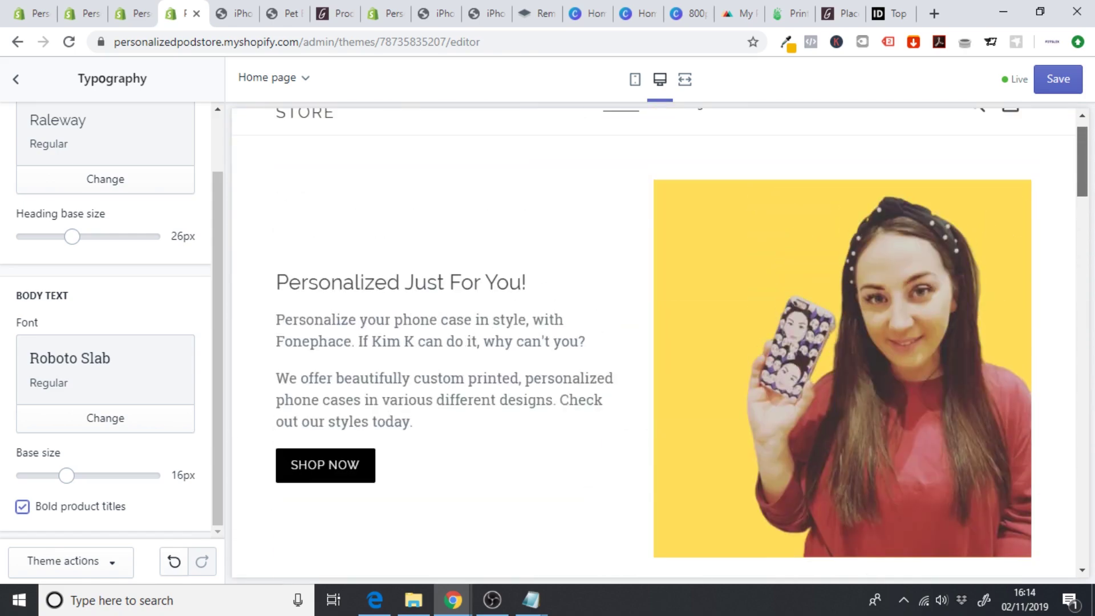
scroll(653, 343, "up", 1)
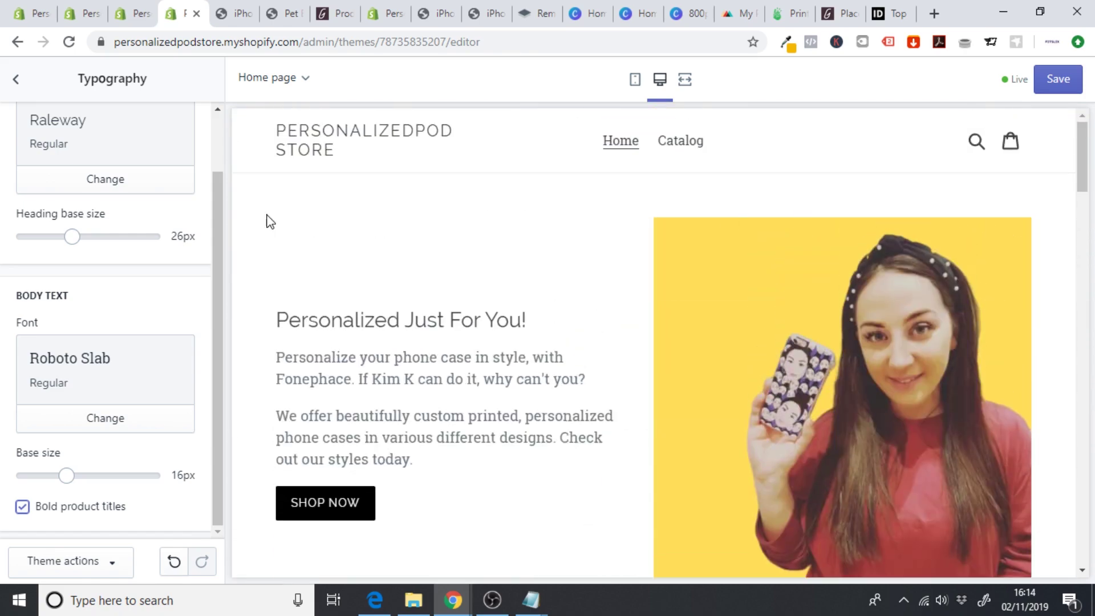
left_click(16, 85)
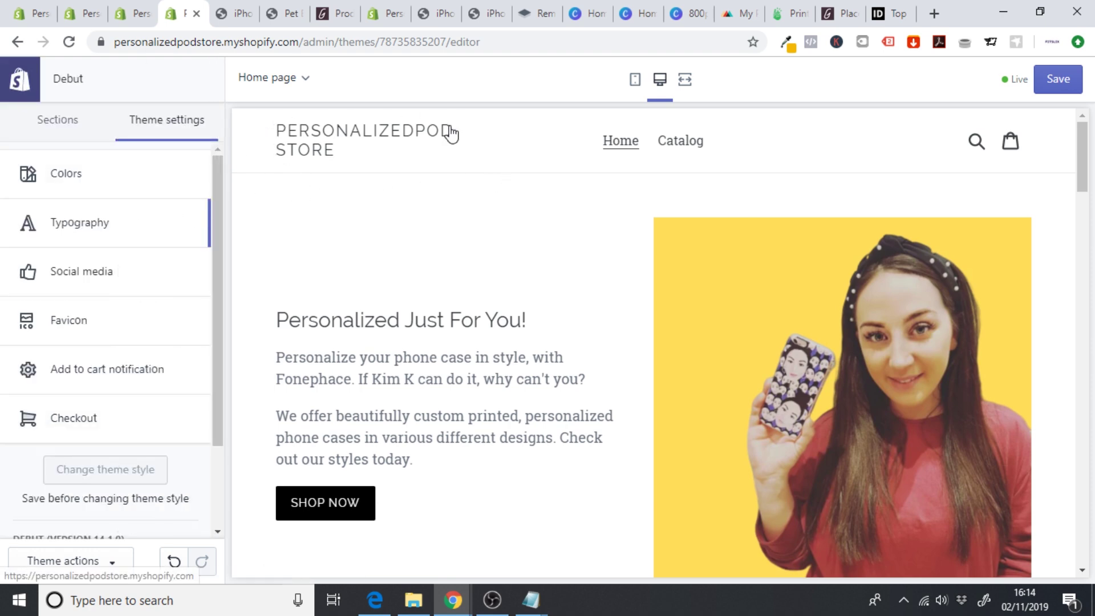
- Create a new custom-size Canva design of 265 × 90 px
left_click(681, 24)
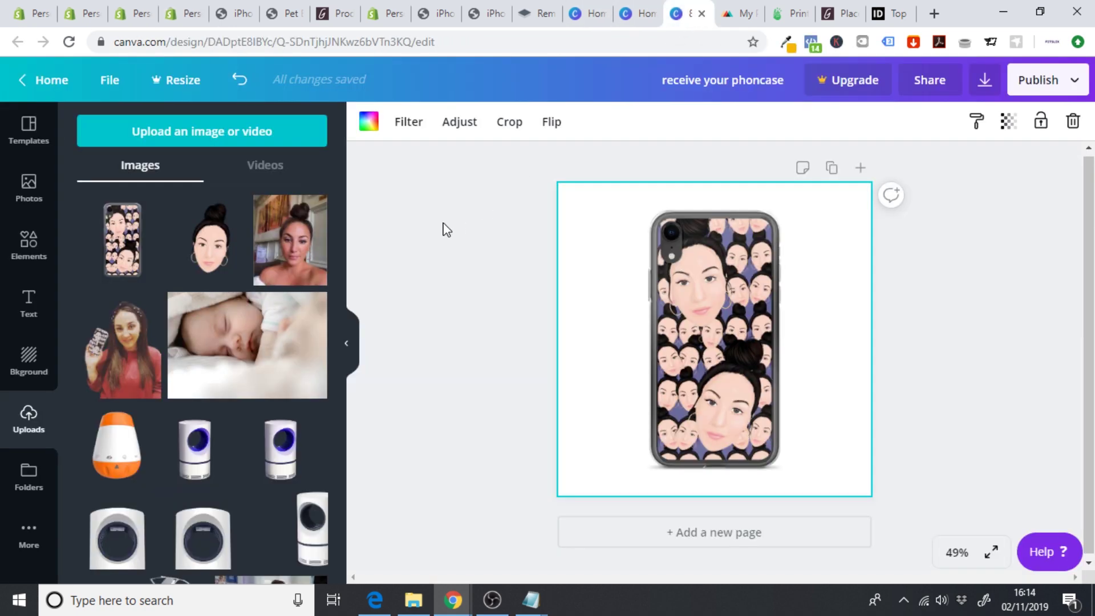
left_click(630, 14)
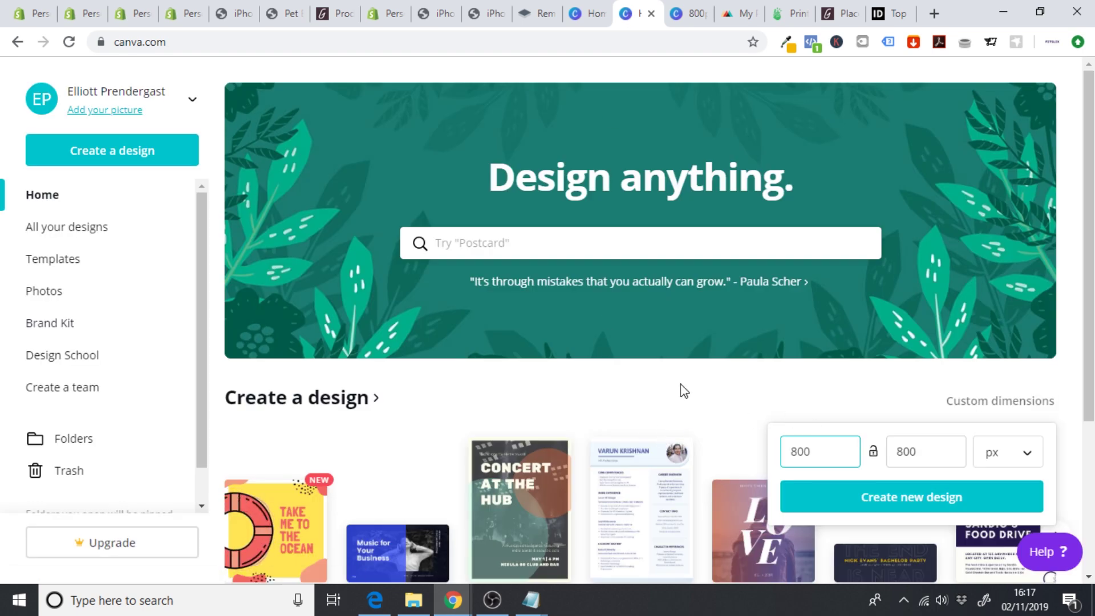
double_click(833, 451)
key("BackSpace")
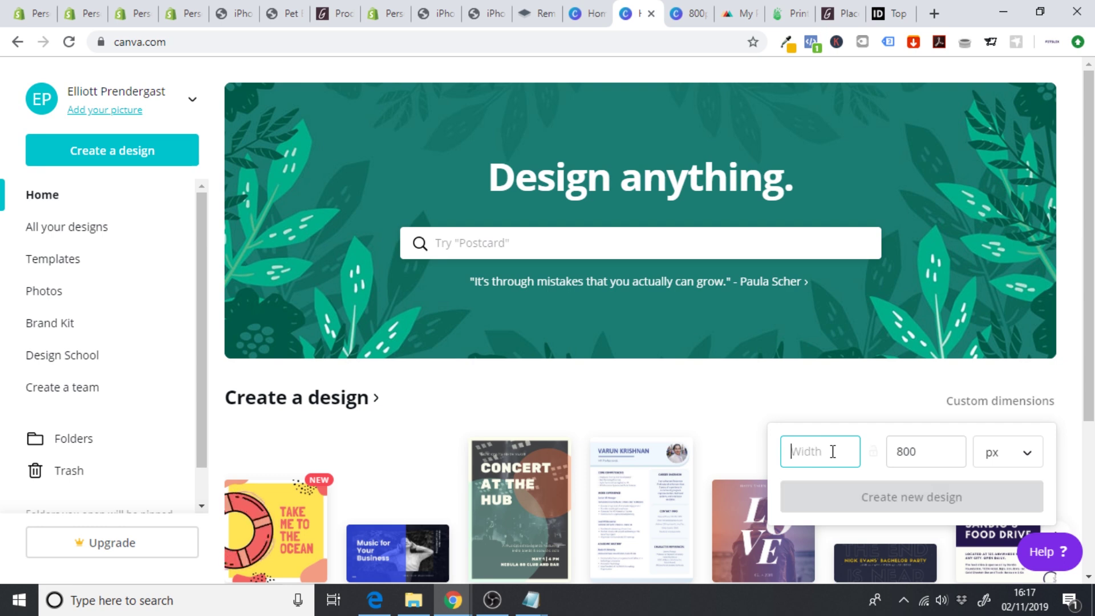
type("265")
key("Tab")
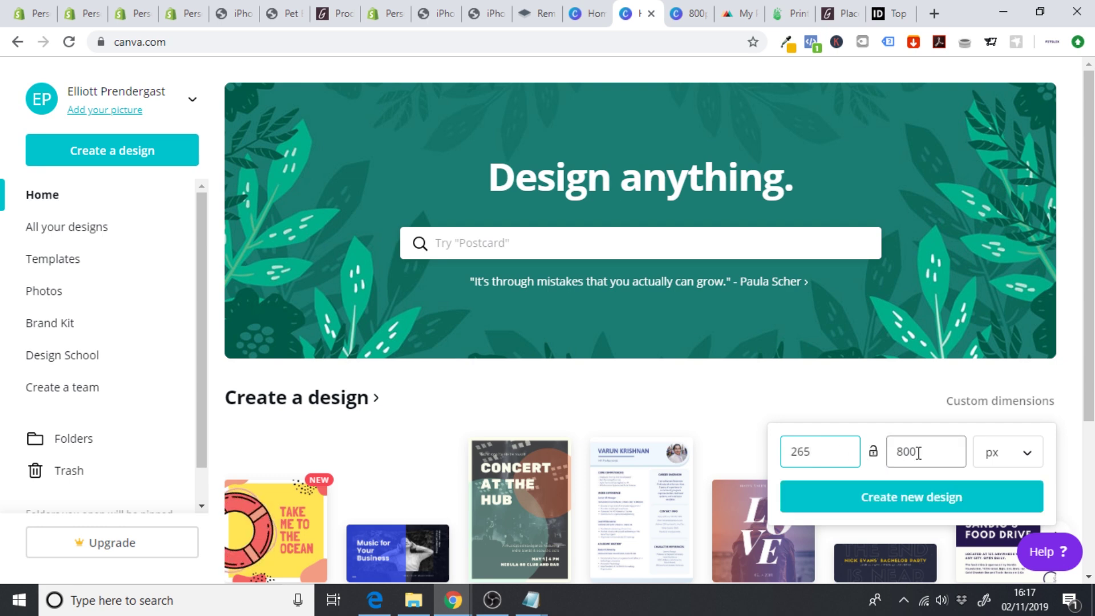
type("90")
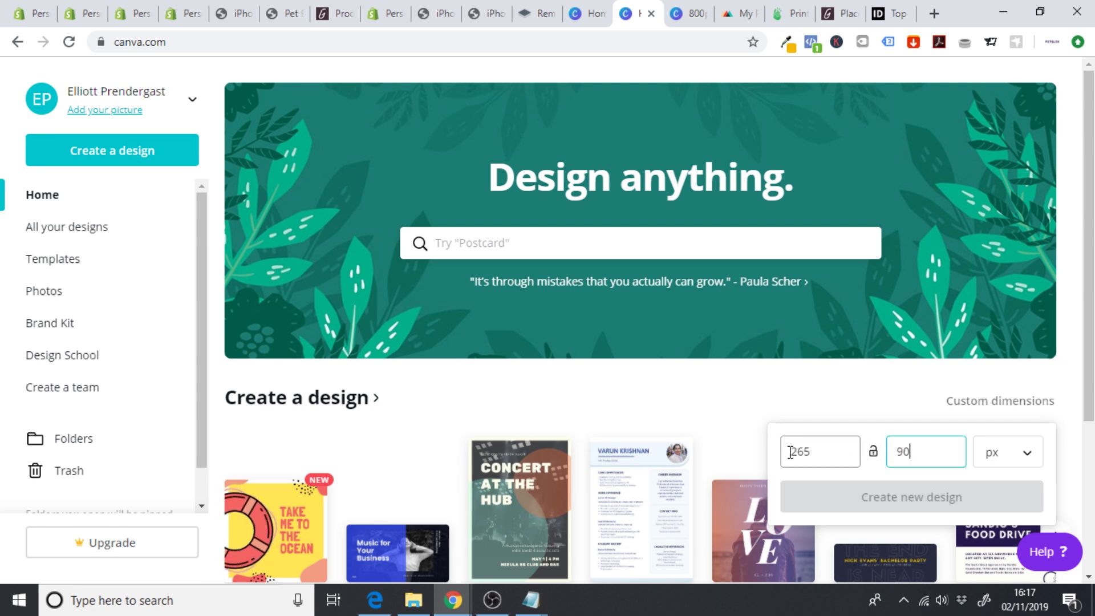
left_click(909, 498)
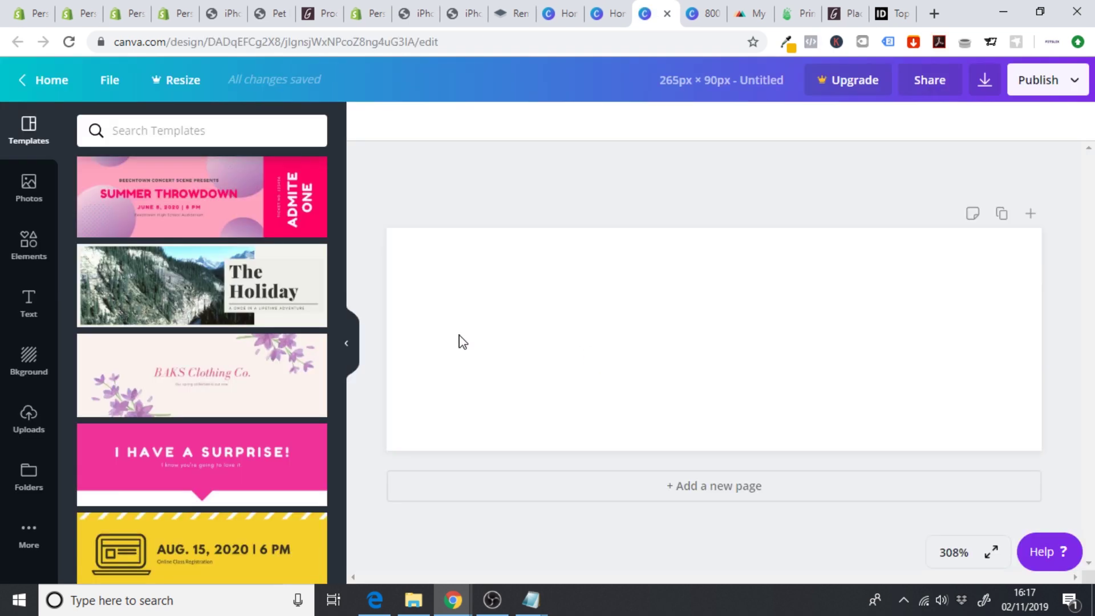
- Add a heading text box set in Raleway Heavy
left_click_drag(458, 335, 363, 323)
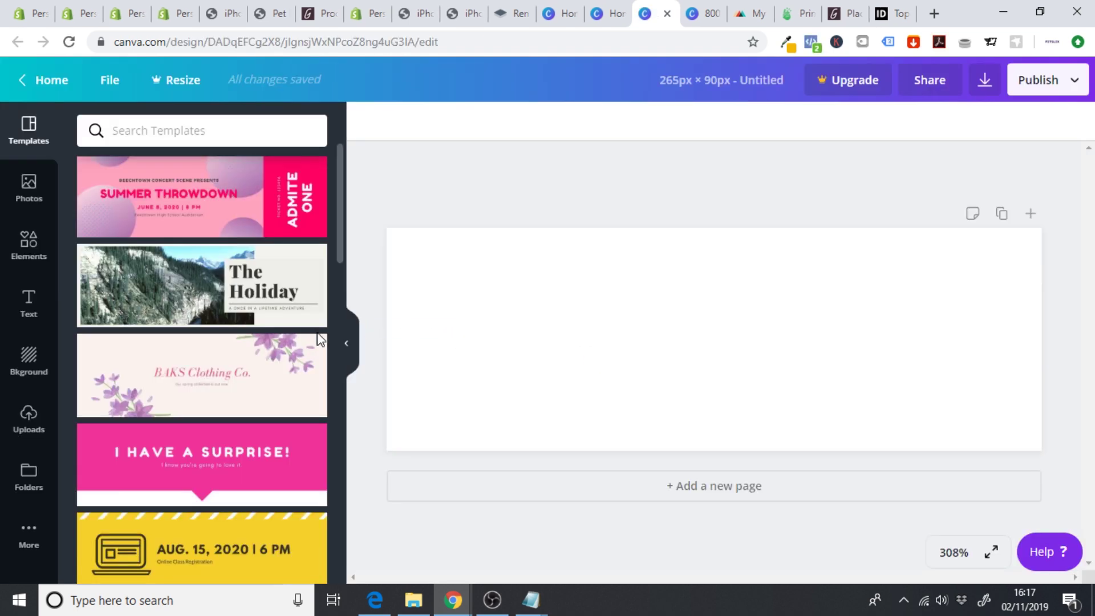
left_click(35, 318)
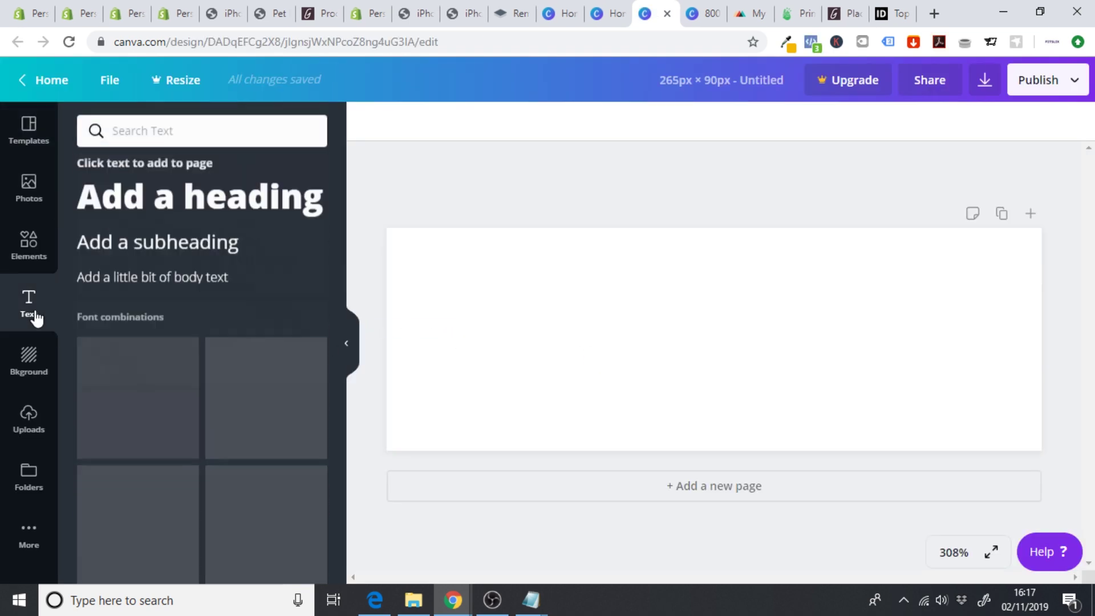
left_click(214, 198)
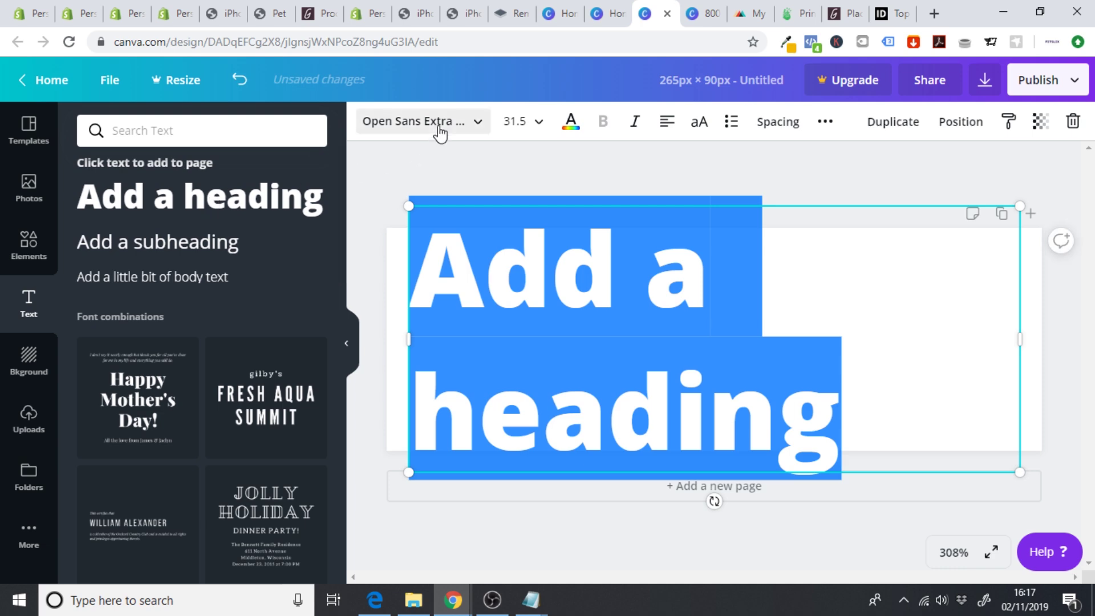
left_click(396, 137)
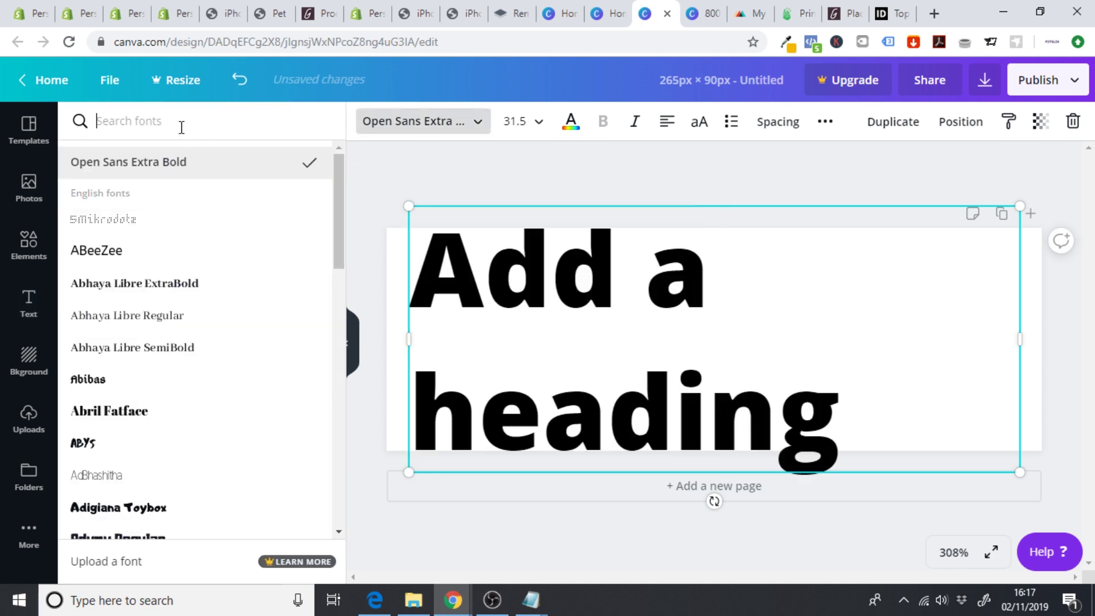
type("ralew")
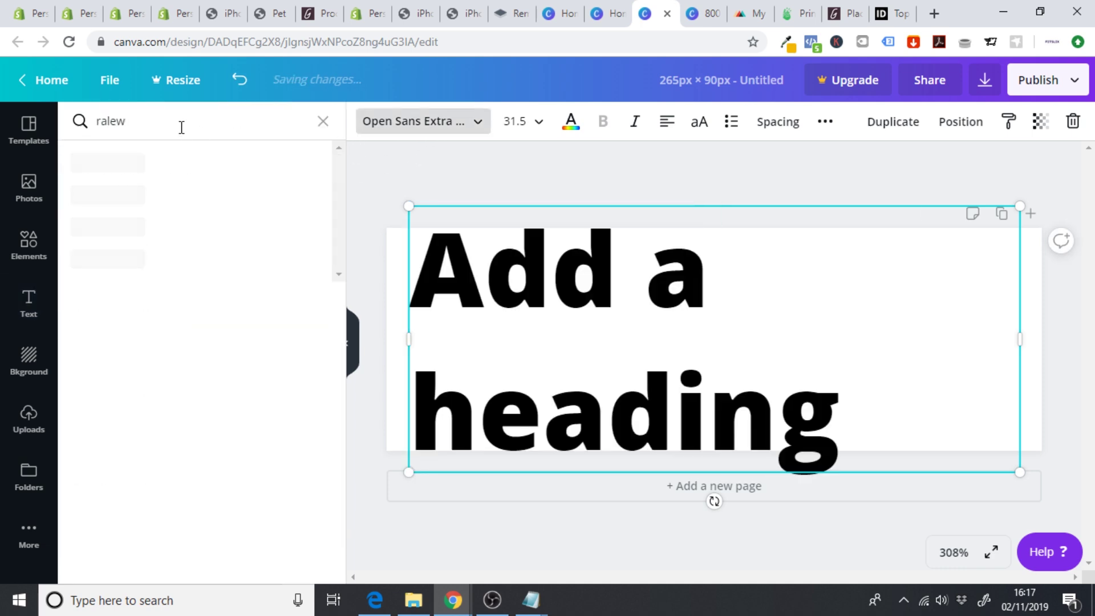
left_click(155, 235)
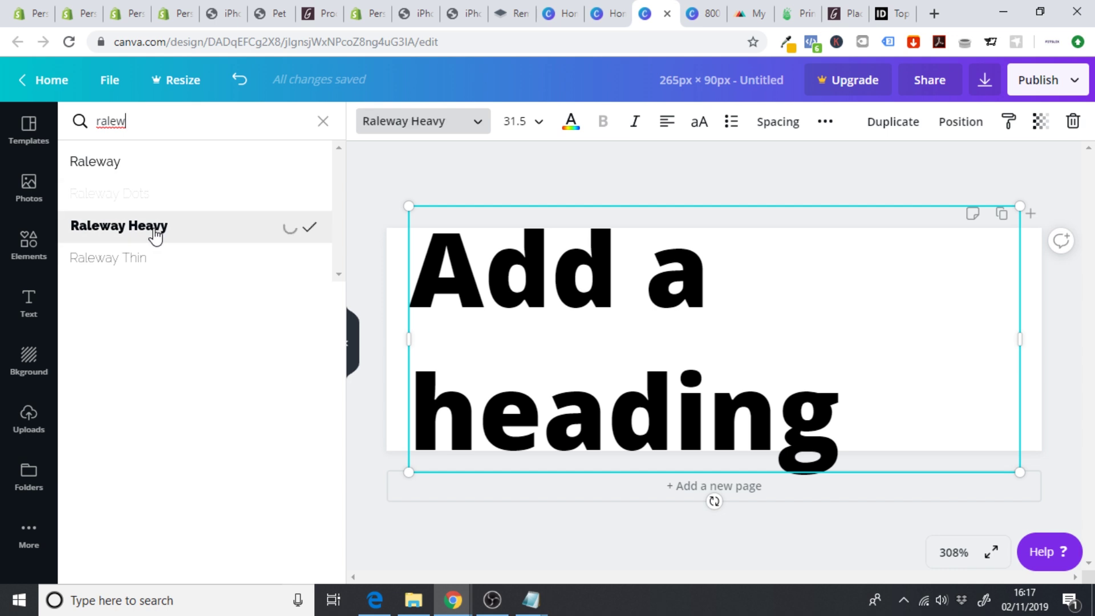
- Change the text to FONEPHACE and centre it on one line on the page
double_click(730, 402)
left_click(436, 297)
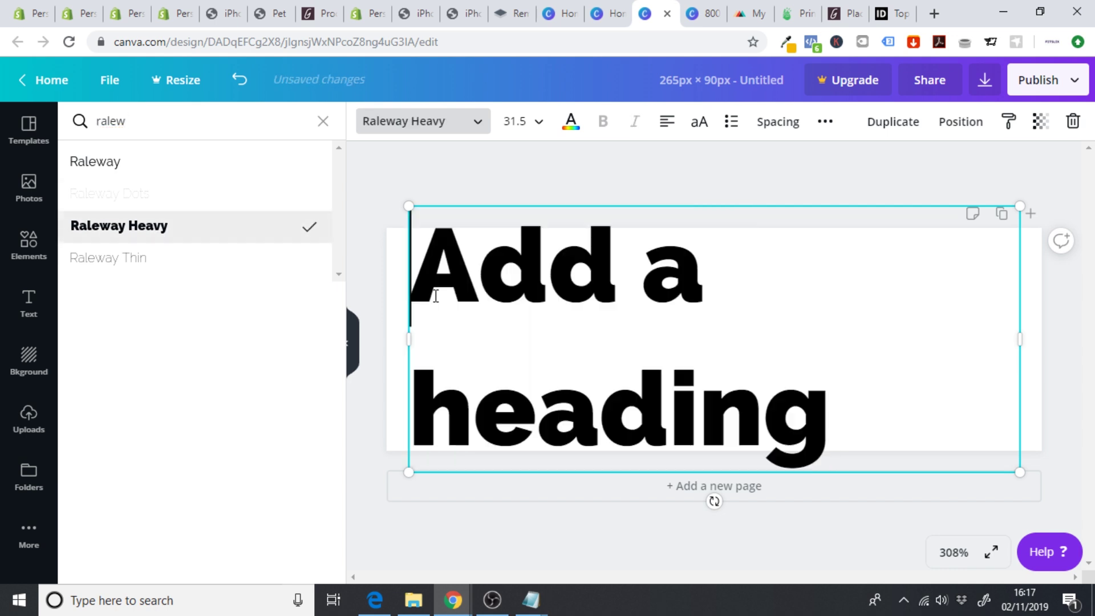
type("F")
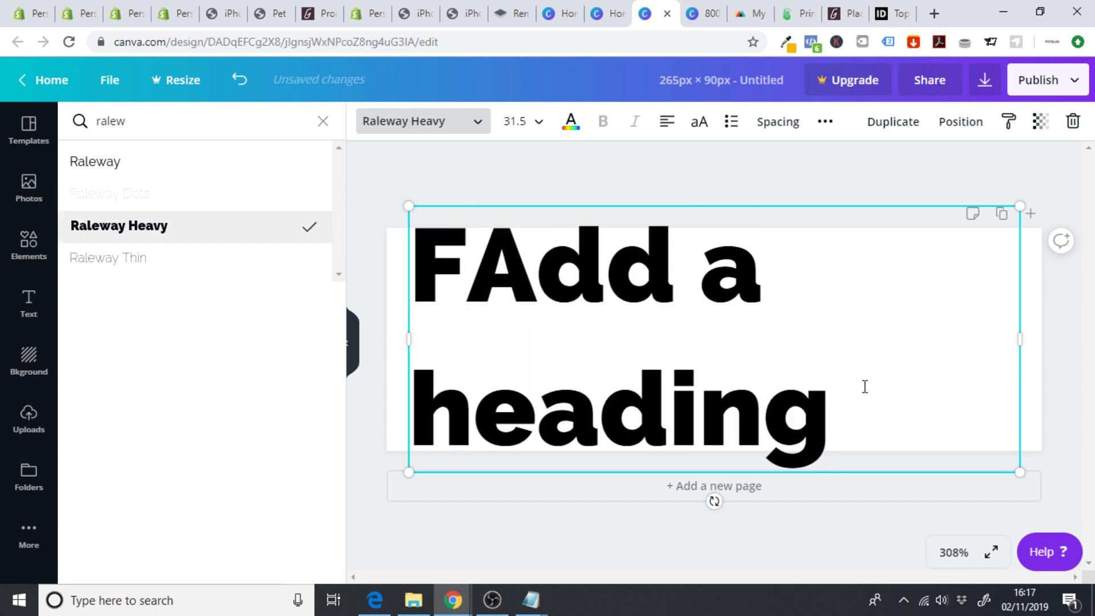
left_click_drag(865, 386, 465, 268)
key("BackSpace")
type("ONE")
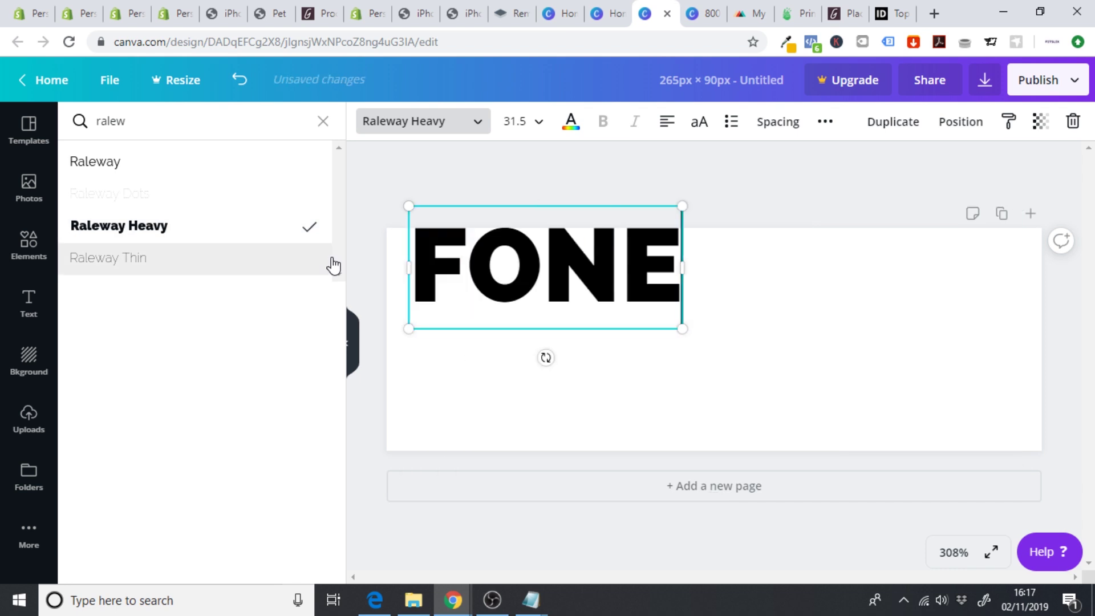
type("PHACW")
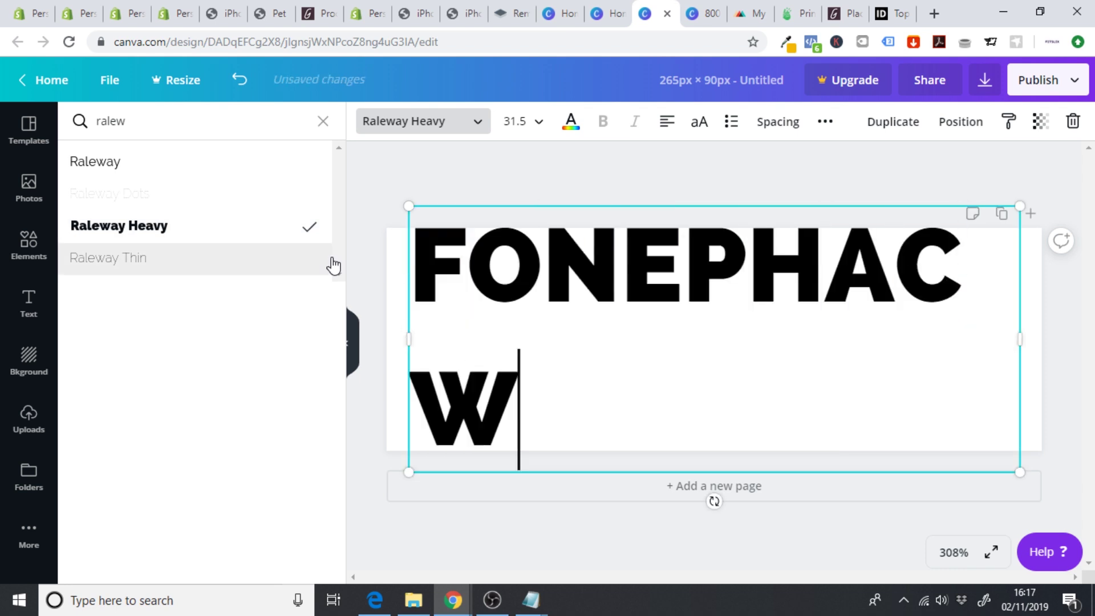
key("BackSpace")
type("E")
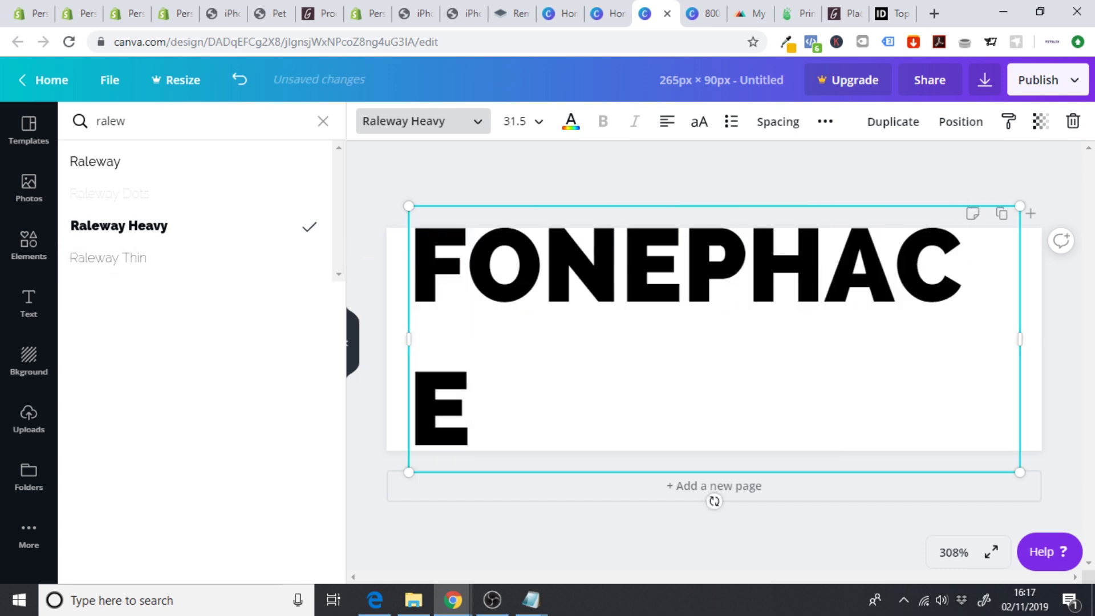
left_click_drag(1023, 322, 1053, 334)
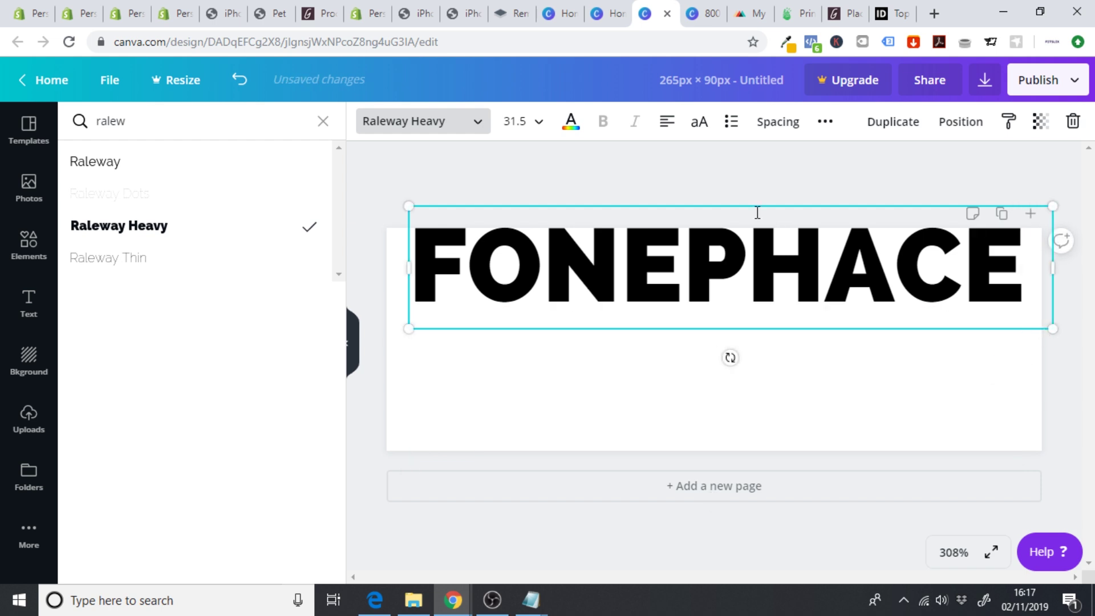
left_click_drag(751, 205, 732, 277)
left_click(634, 189)
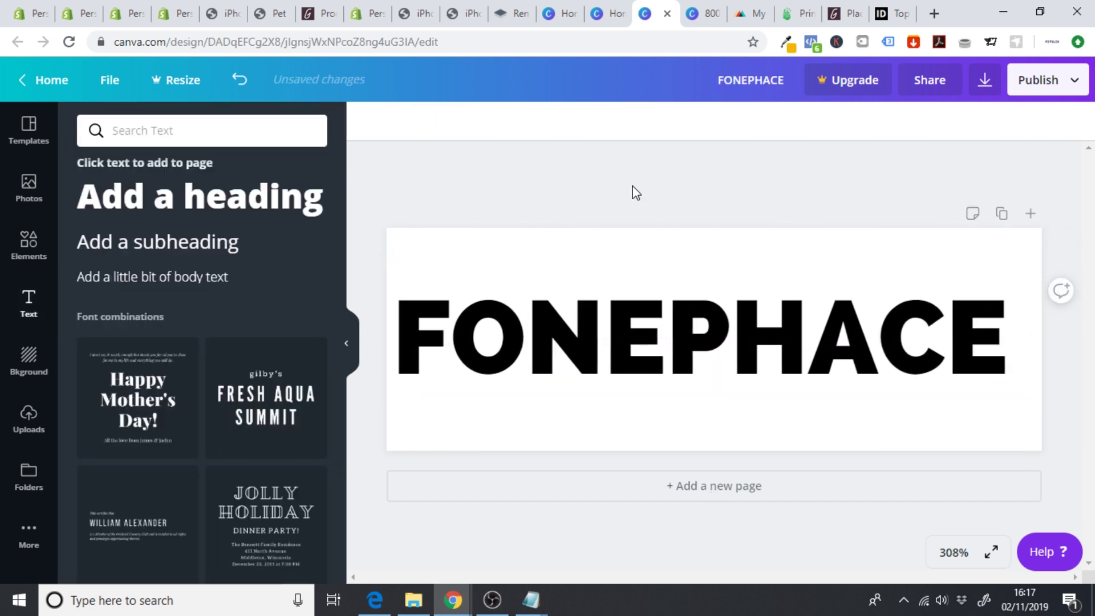
- Download the design as FONEPHACE.png
left_click(981, 91)
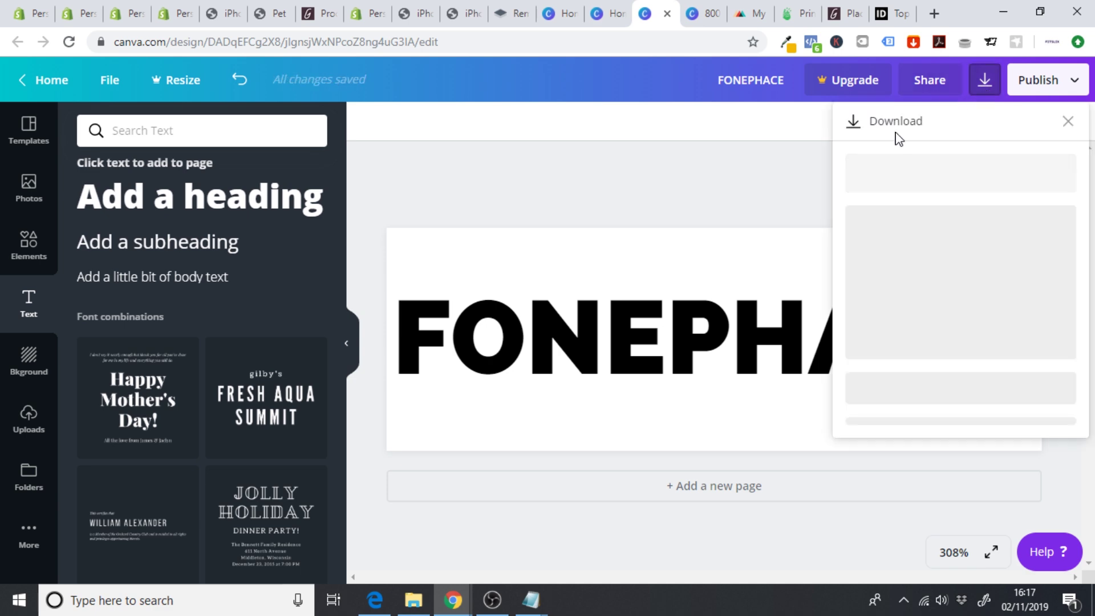
left_click(961, 288)
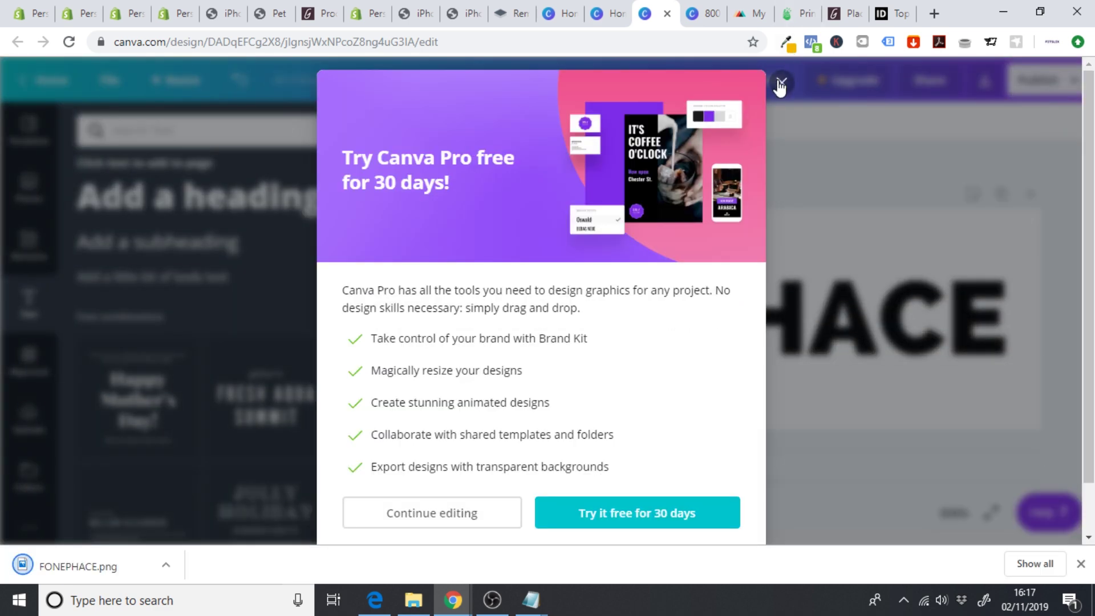
left_click(781, 84)
left_click(1081, 563)
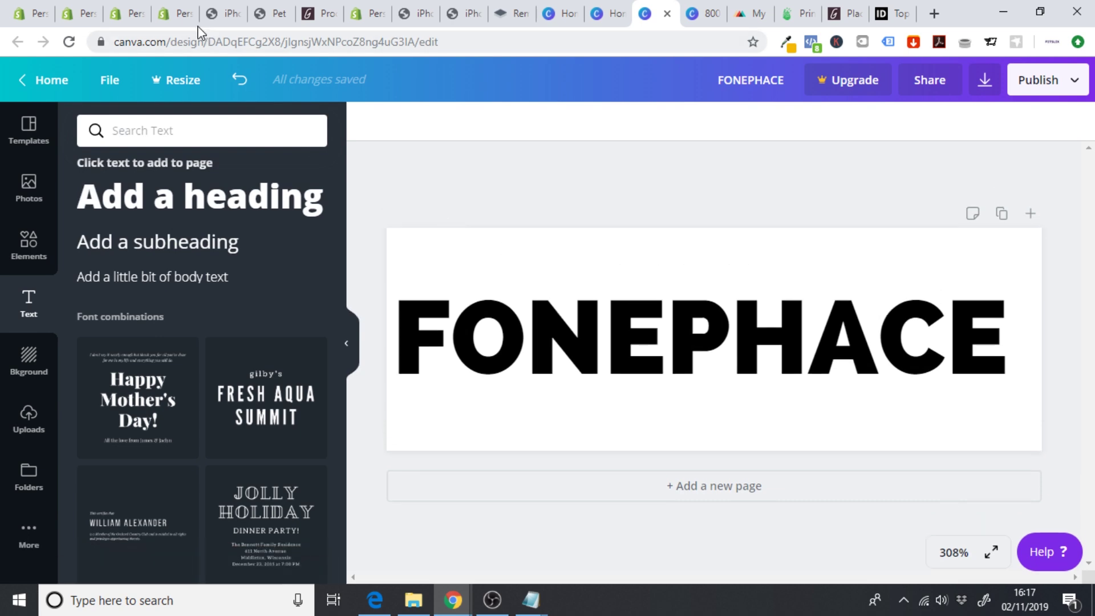
left_click(171, 16)
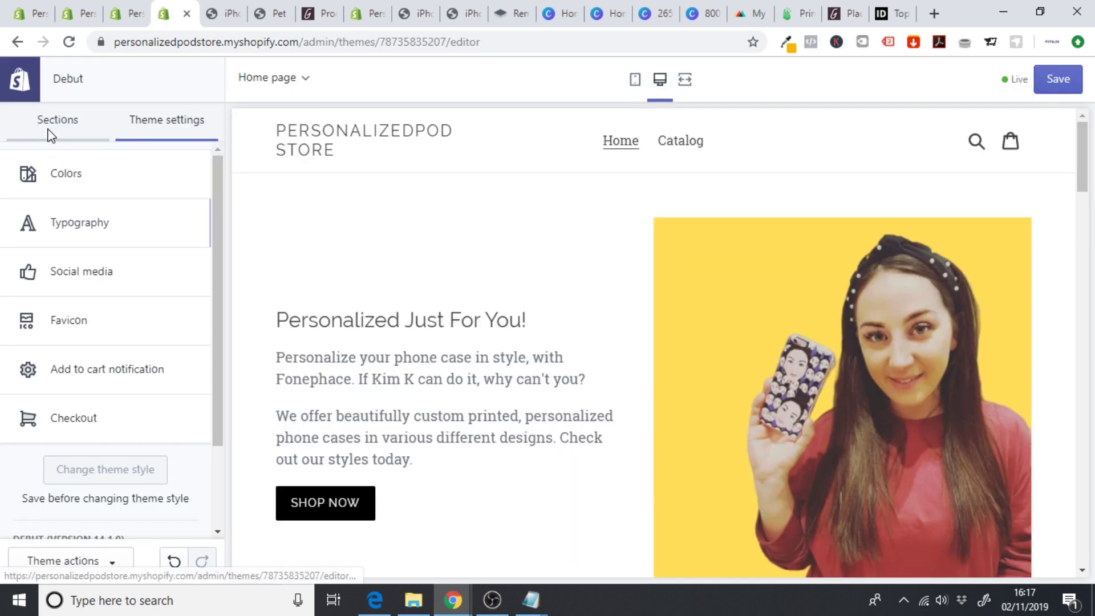
- Upload FONEPHACE.png and set it as the header's logo image
left_click(47, 135)
left_click(79, 166)
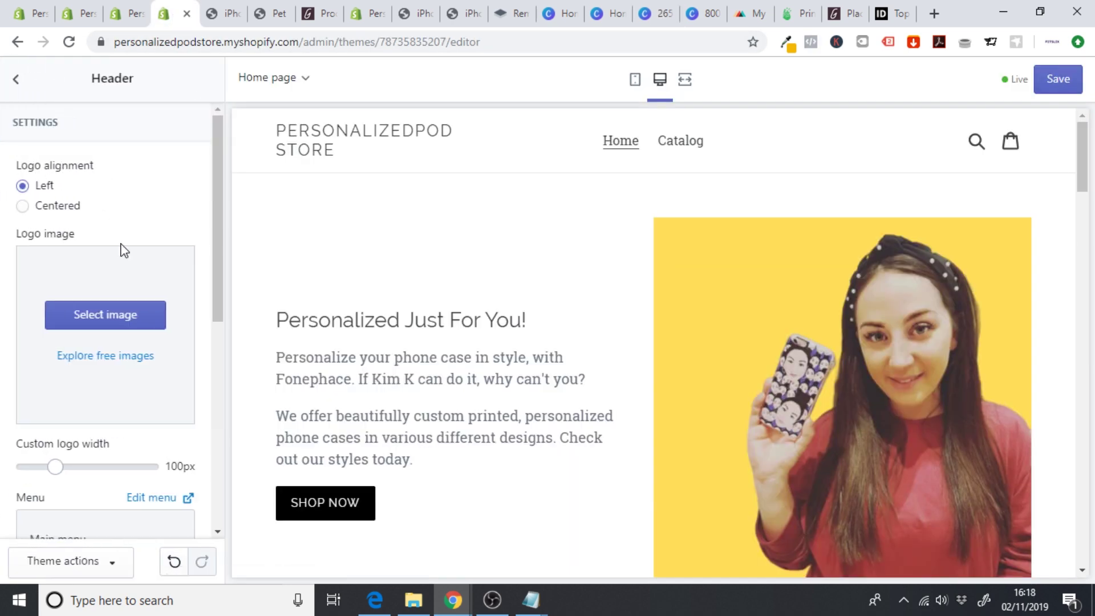
left_click(84, 314)
left_click(55, 216)
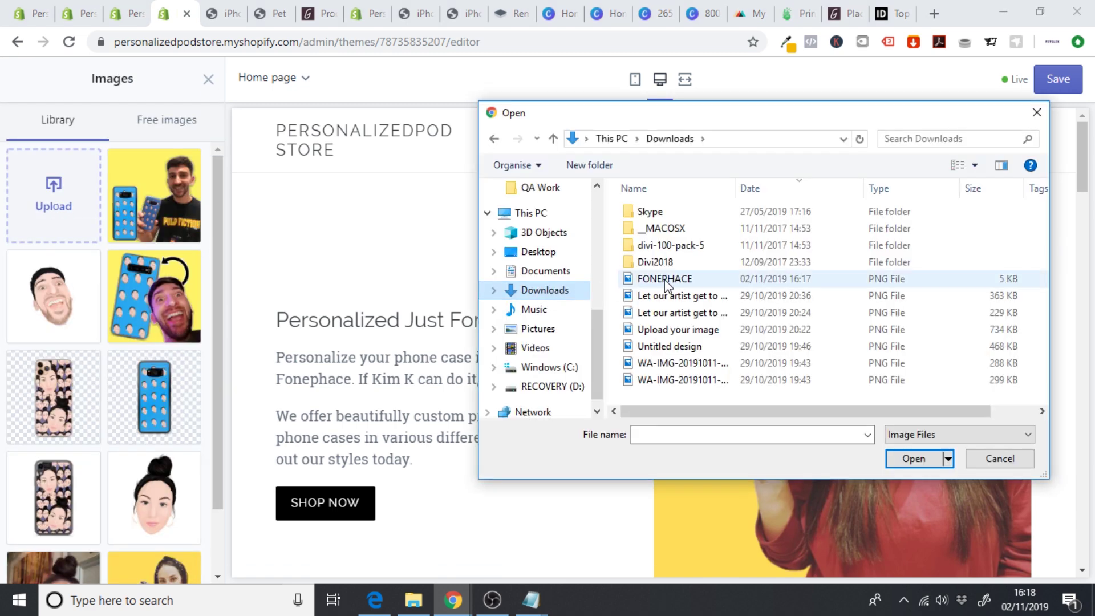
left_click(664, 286)
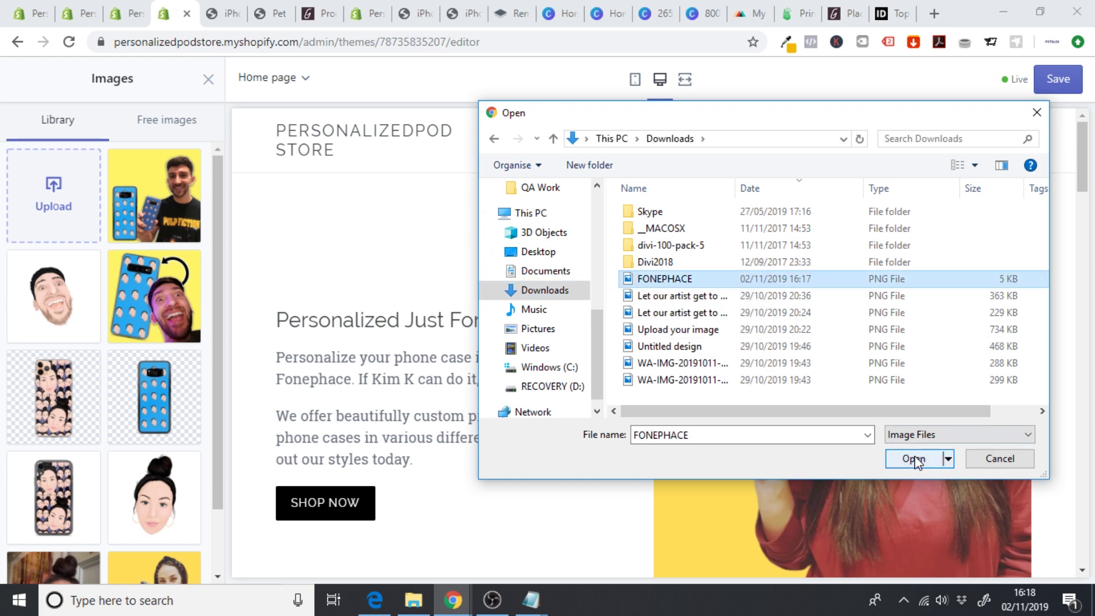
left_click(915, 460)
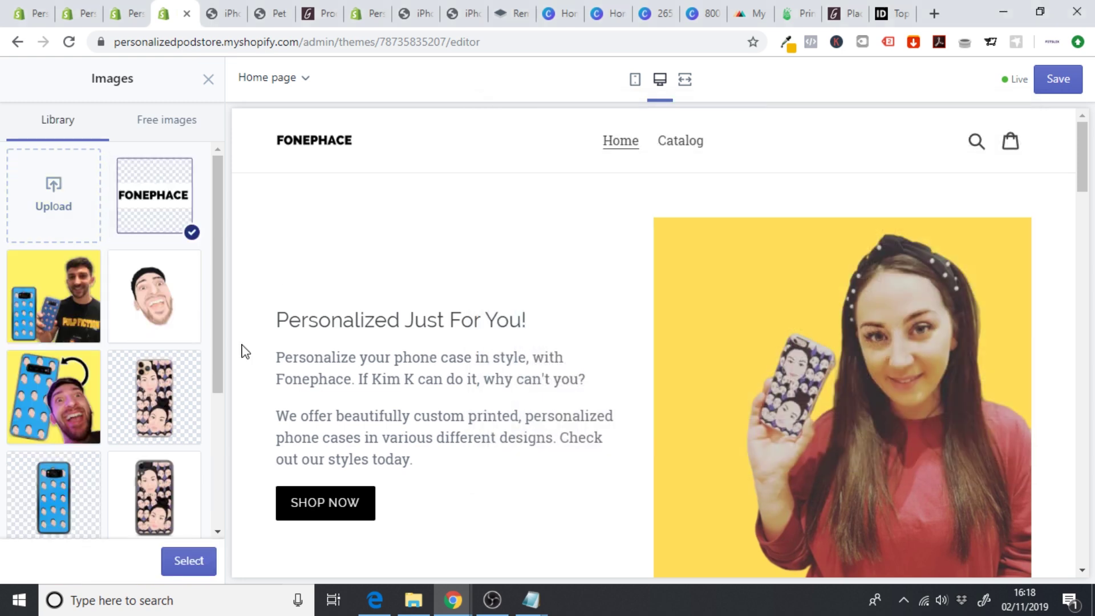
left_click(177, 564)
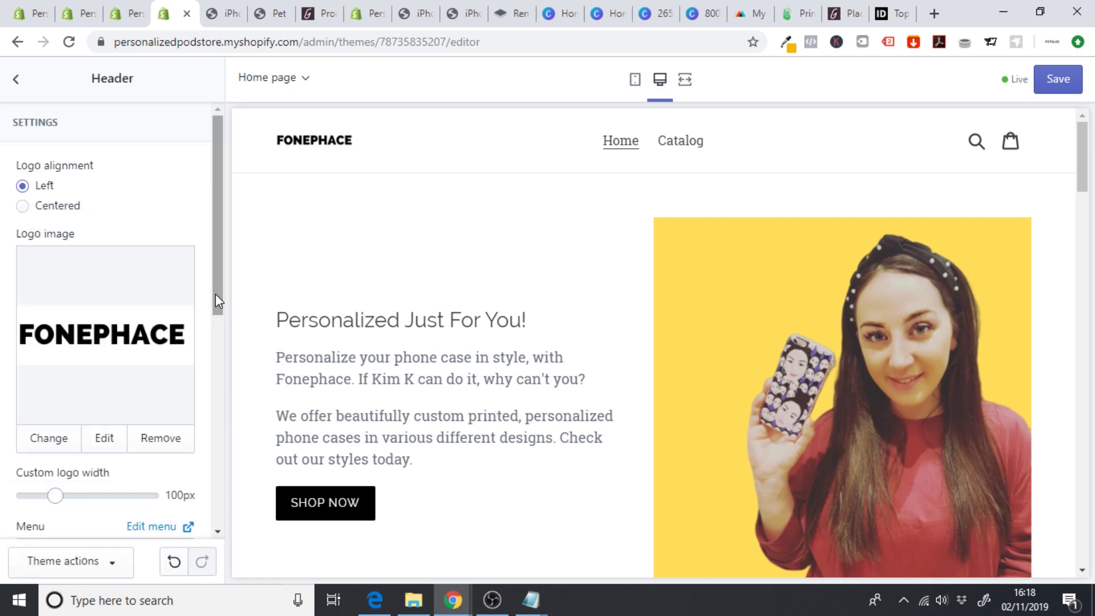
- Widen the custom logo to 250px and save the theme
left_click_drag(214, 293, 219, 310)
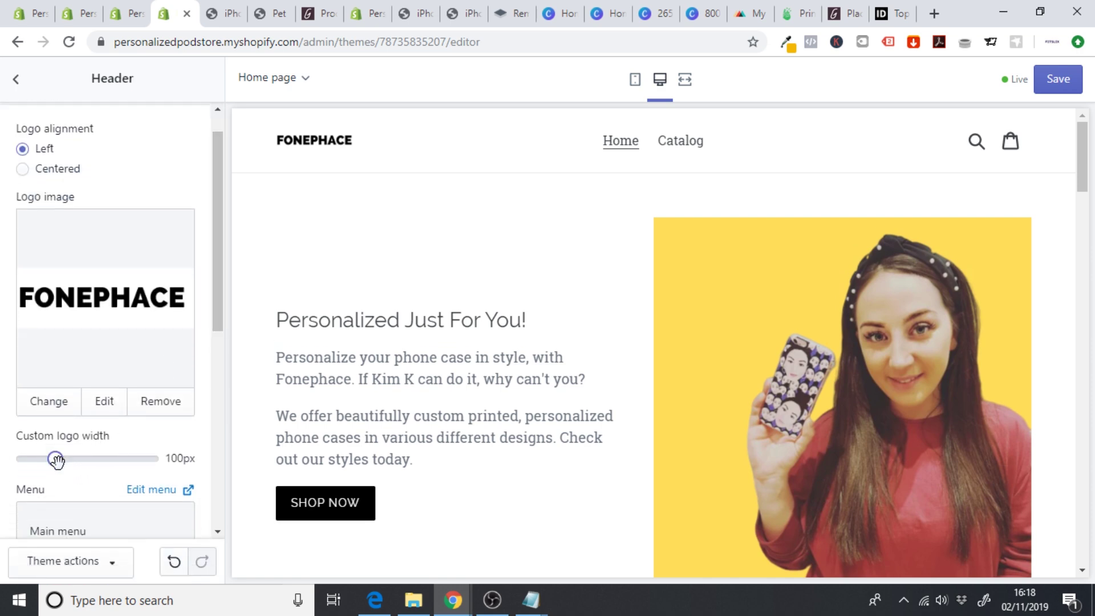
left_click_drag(100, 461, 164, 470)
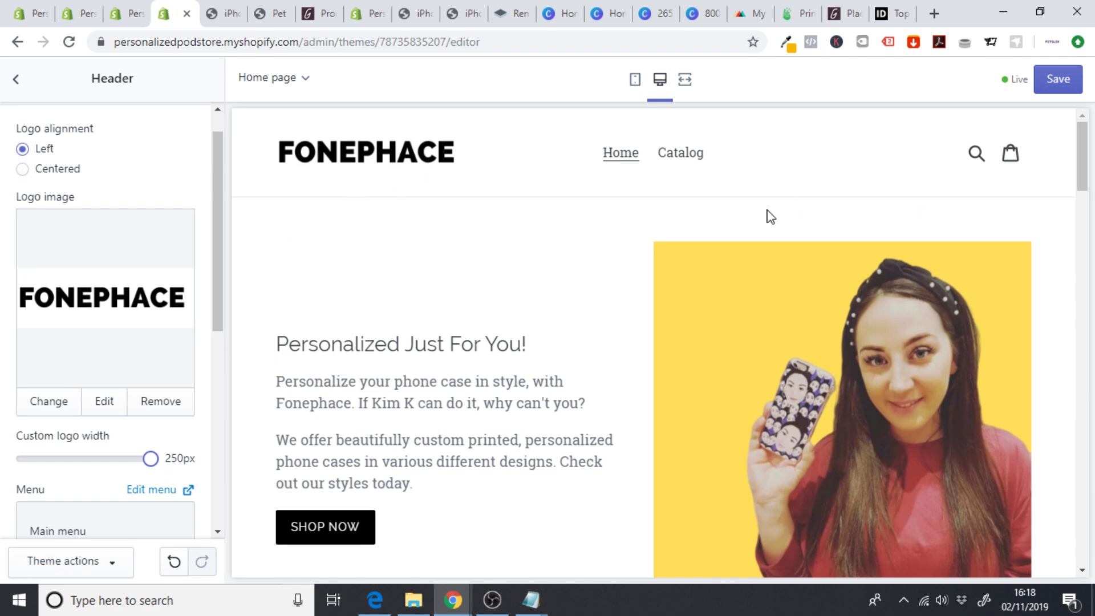
left_click(1062, 80)
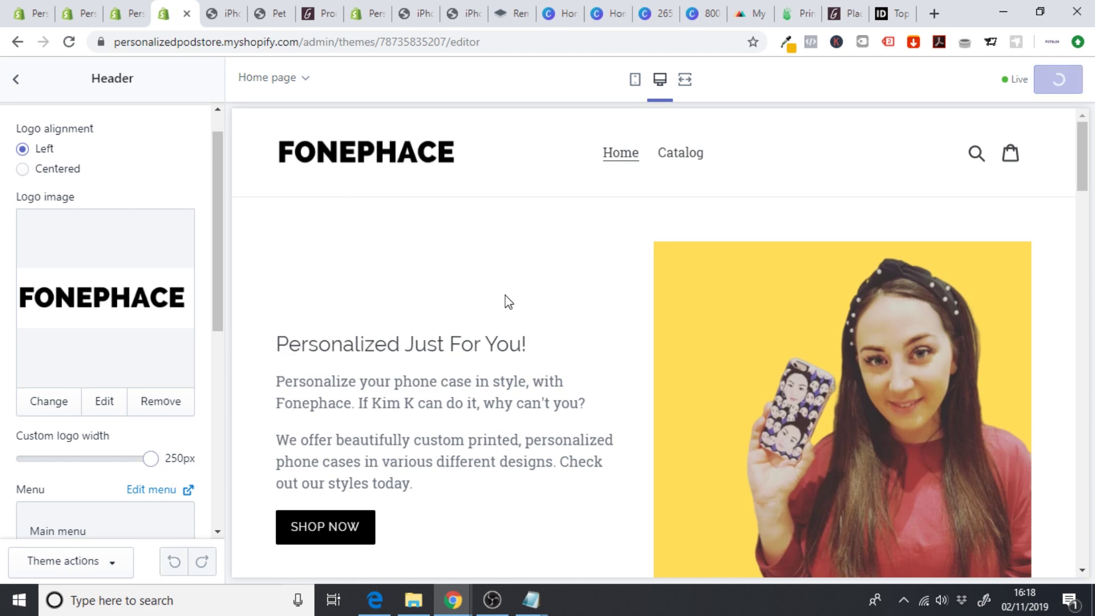
- In theme Colors settings, change headings and links to black #000000 and save
left_click(16, 80)
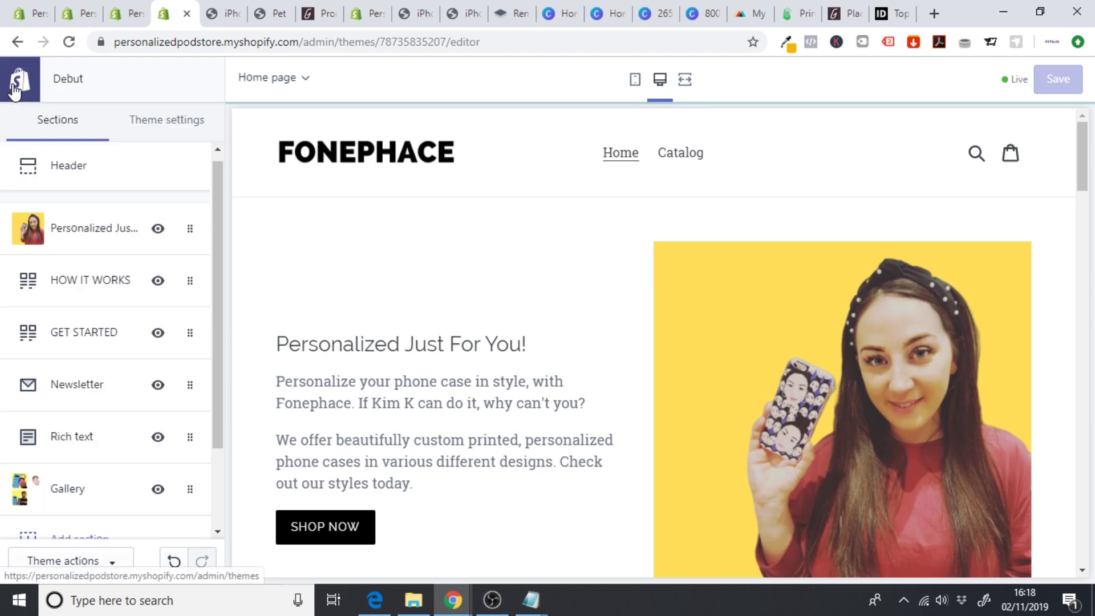
left_click(165, 127)
left_click(98, 227)
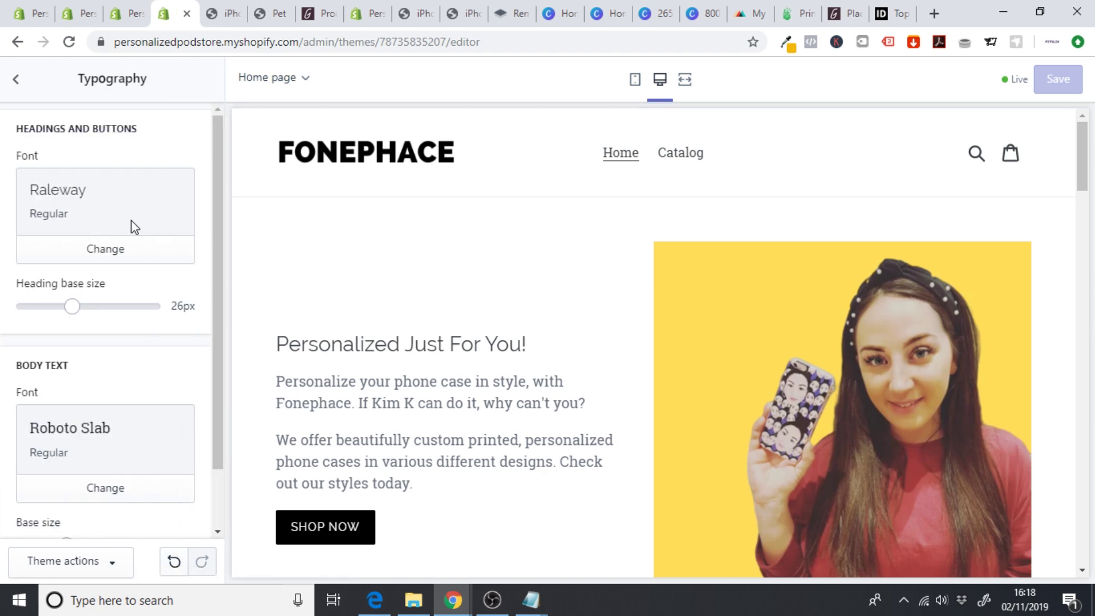
left_click_drag(220, 190, 217, 247)
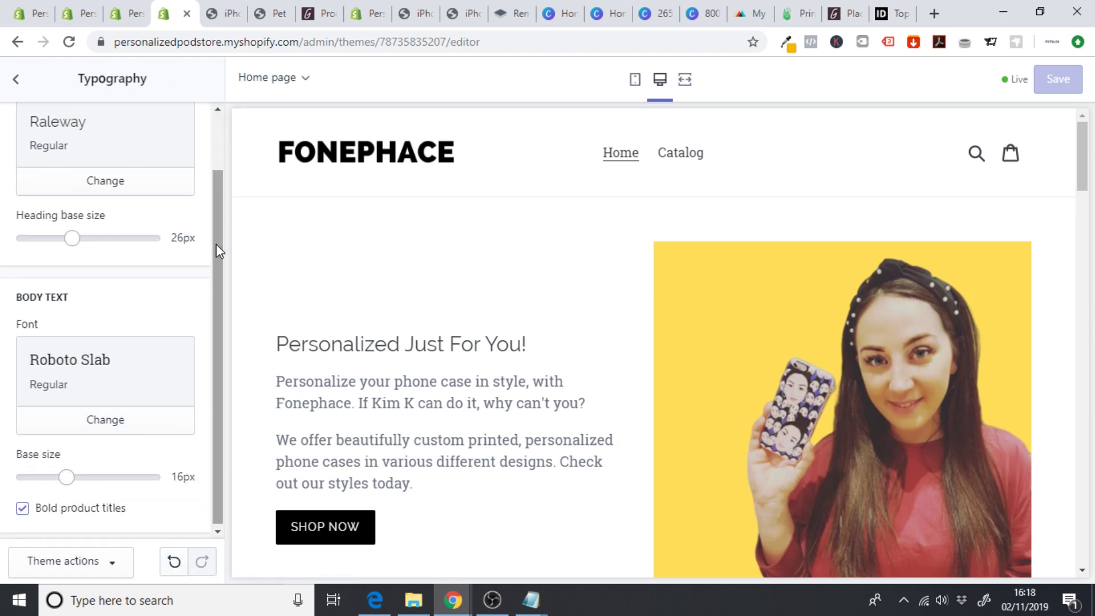
left_click(15, 83)
left_click(63, 171)
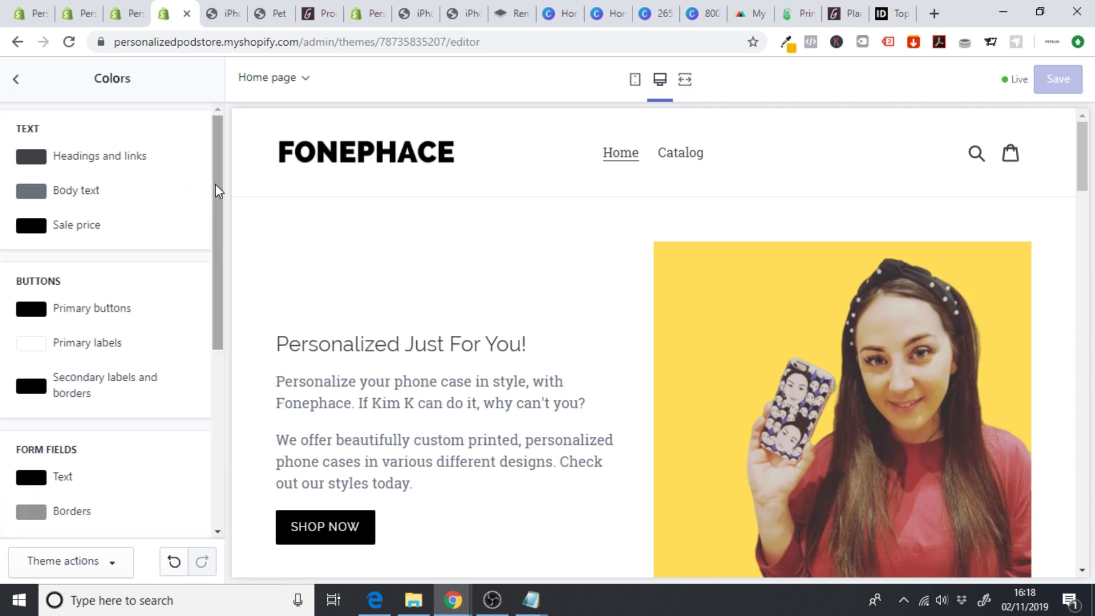
left_click_drag(216, 185, 234, 171)
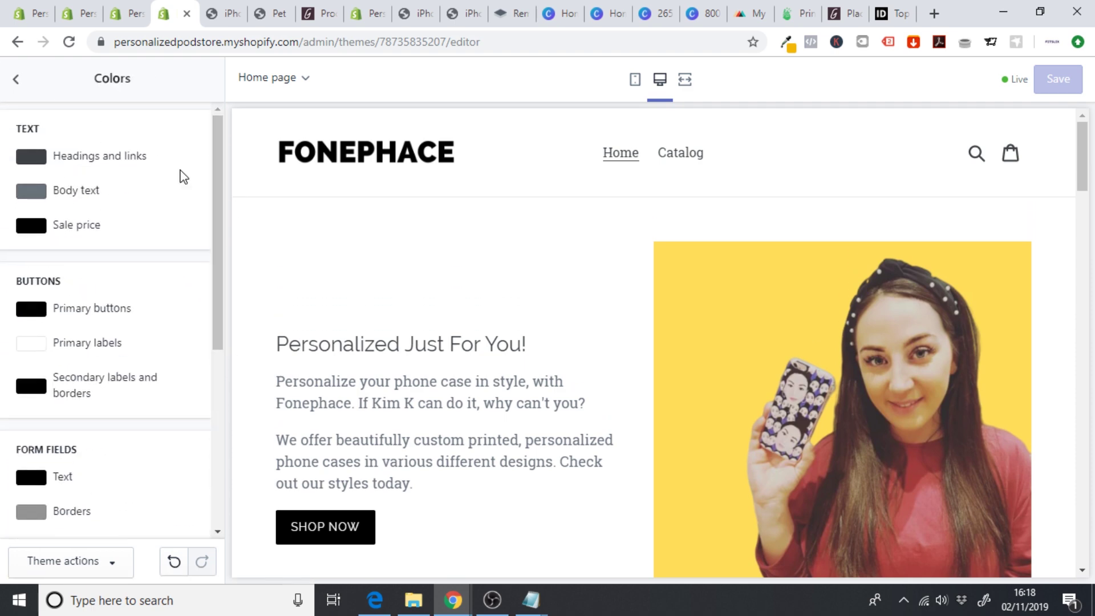
left_click(32, 157)
left_click_drag(62, 268, 3, 320)
left_click(3, 323)
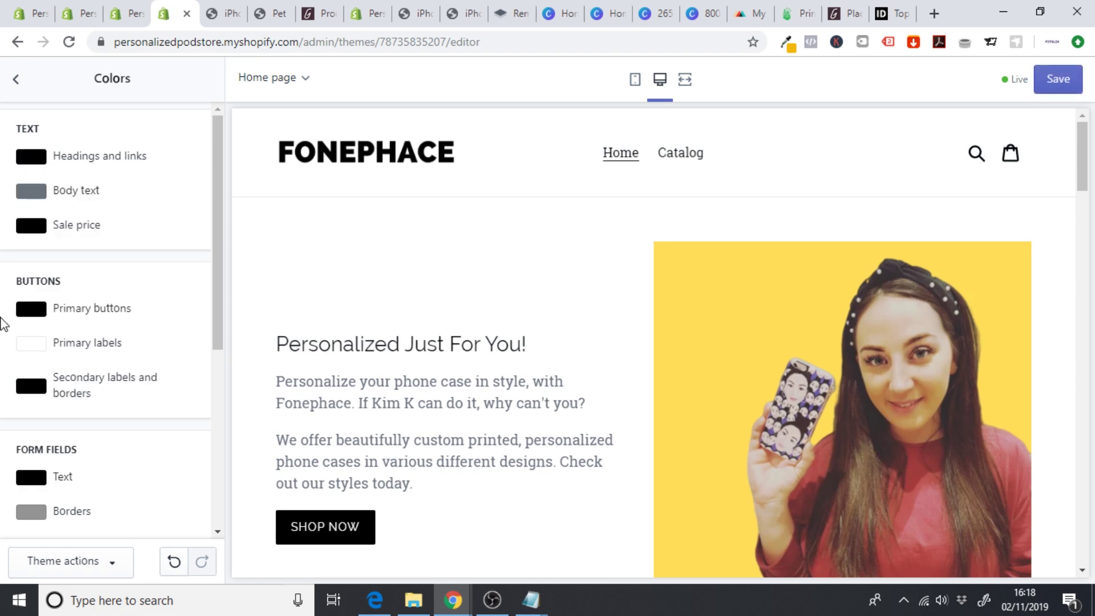
left_click(1061, 83)
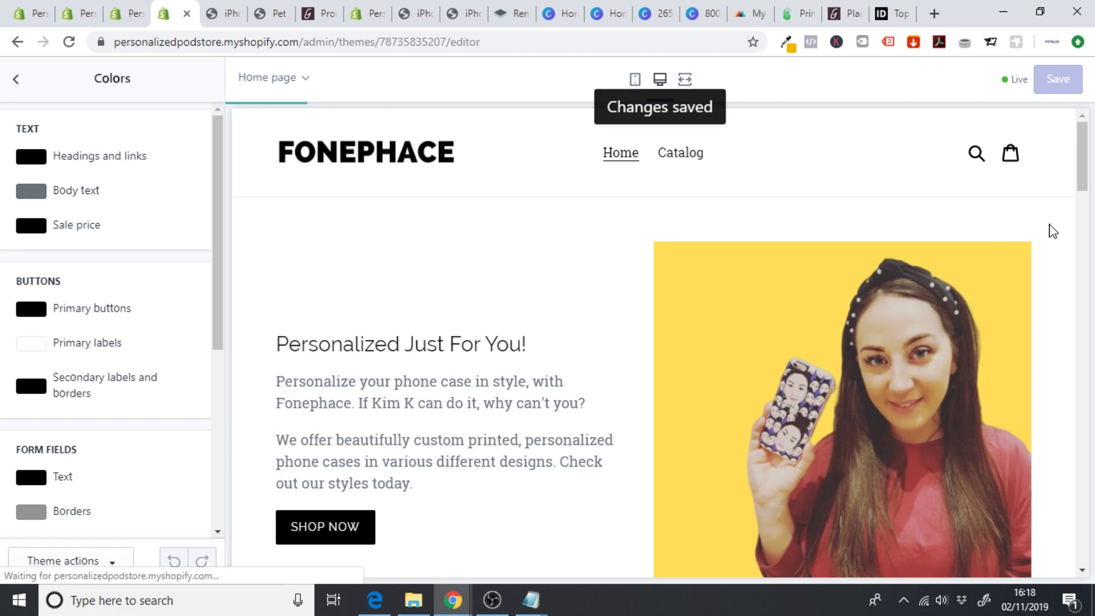
- Scroll through the store preview to check the black headings
left_click_drag(1082, 156, 1094, 338)
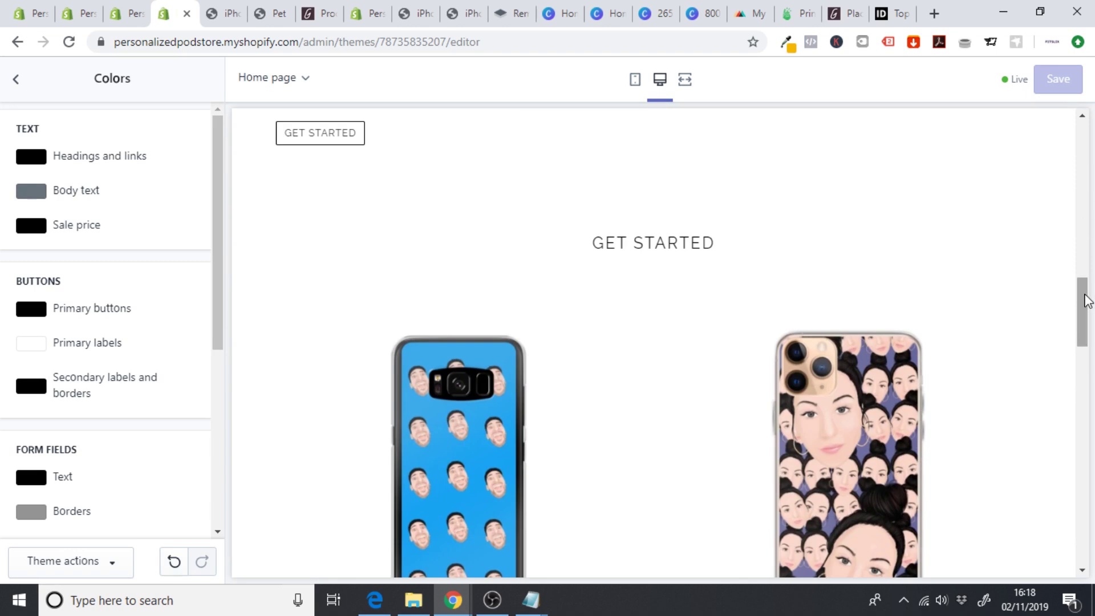
left_click_drag(1083, 293, 1084, 165)
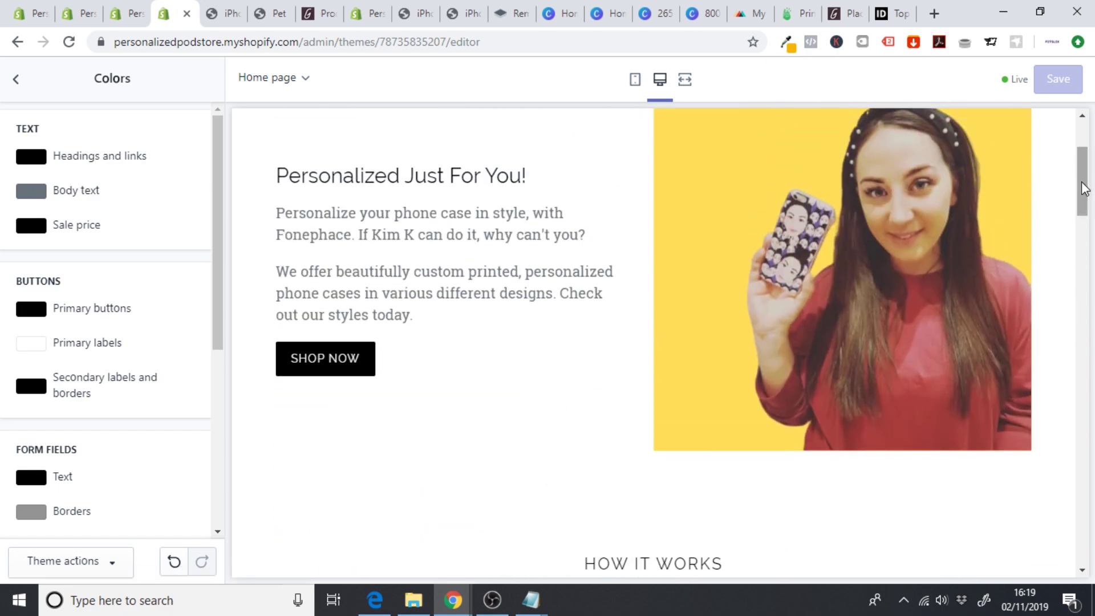
left_click_drag(1085, 188, 1085, 277)
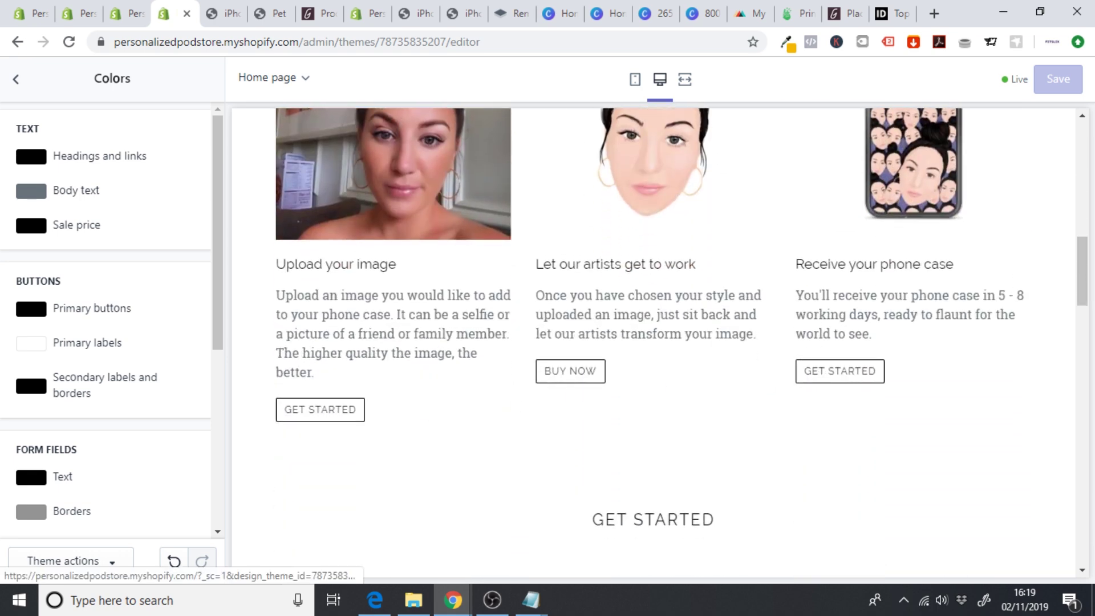
left_click_drag(1084, 297, 1090, 435)
scroll(797, 156, "down", 5)
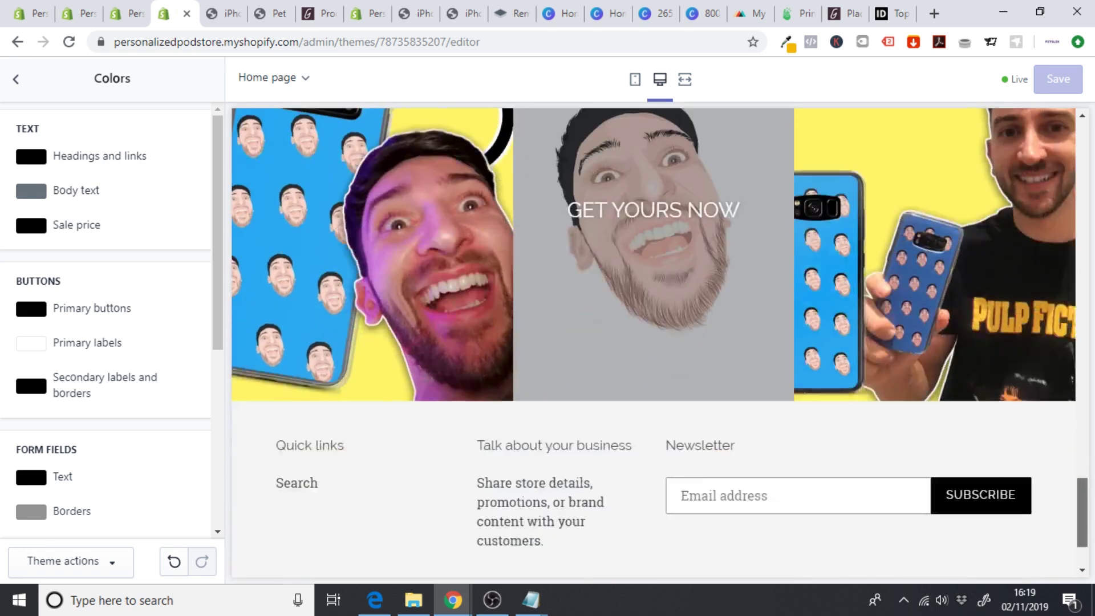
scroll(797, 157, "up", 20)
- Leave the theme editor and start a new collection from Products > Collections
left_click(15, 78)
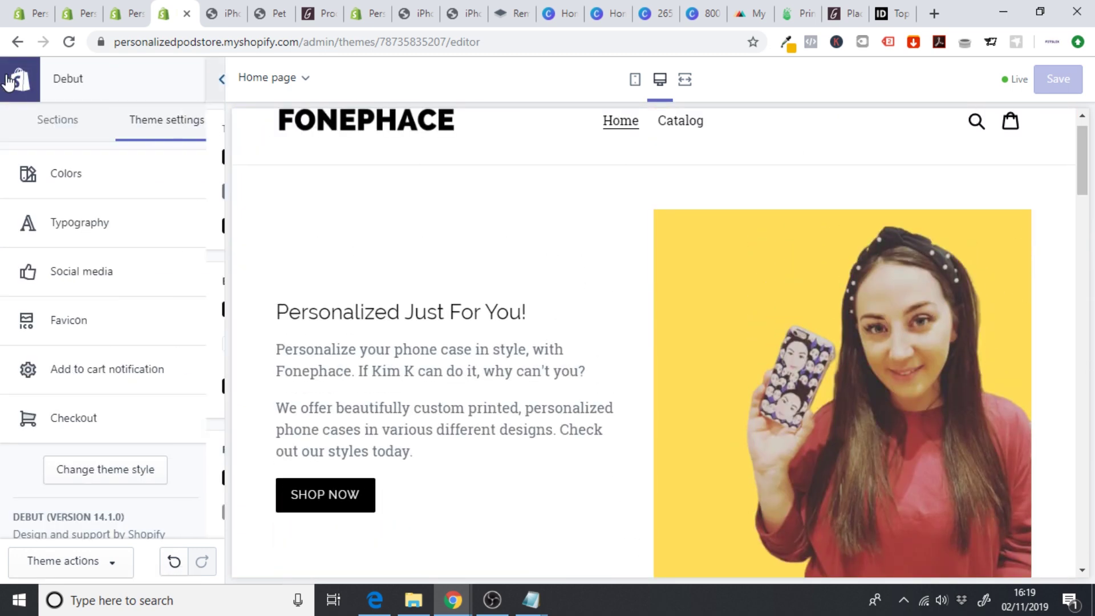
left_click(20, 83)
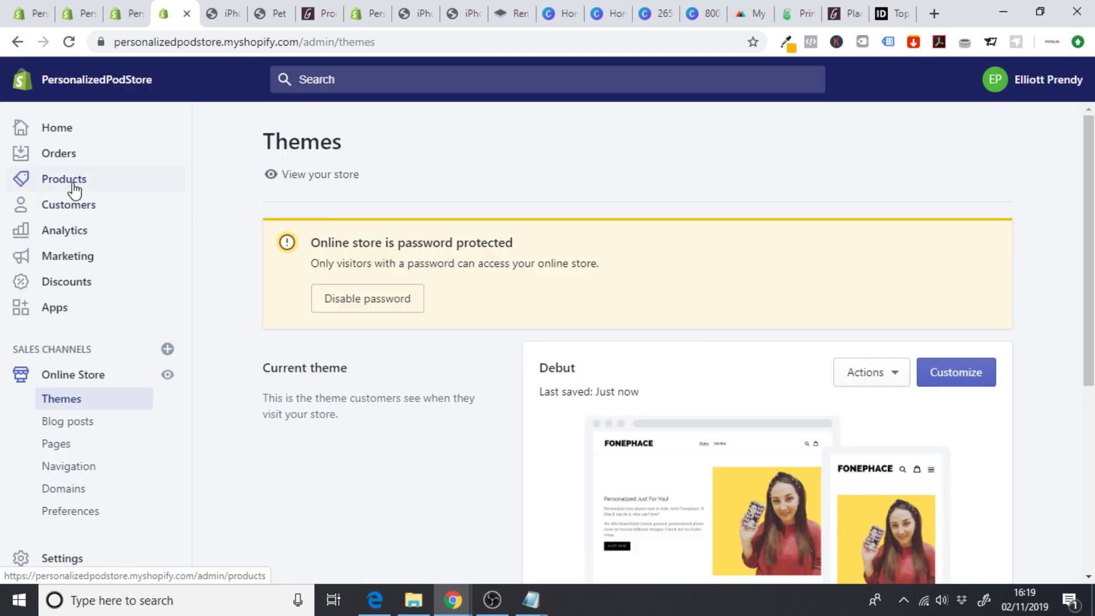
left_click(74, 188)
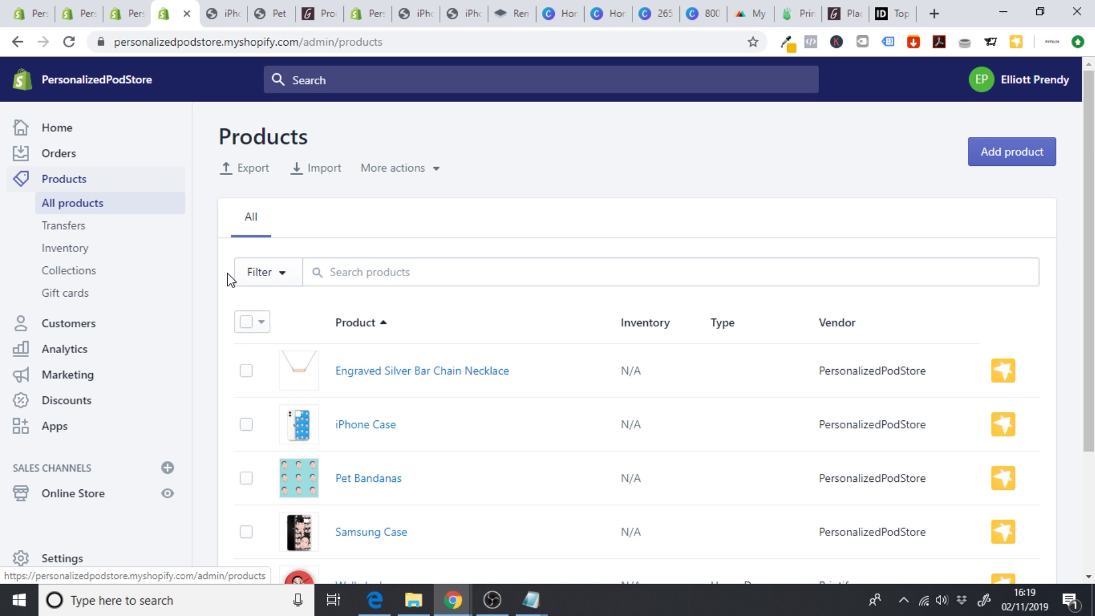
left_click(64, 272)
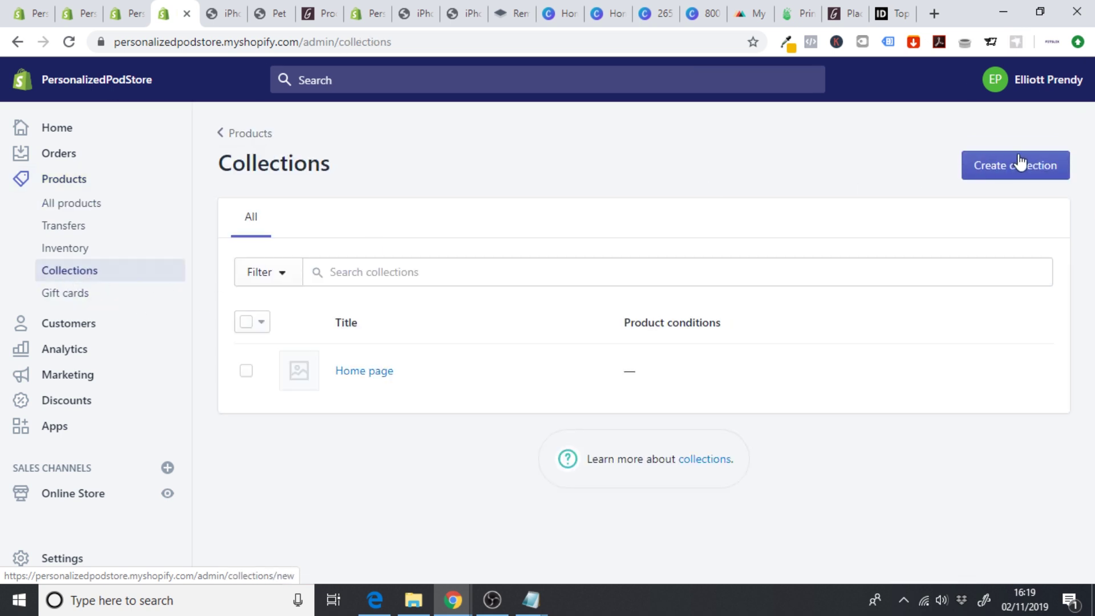
left_click(1017, 169)
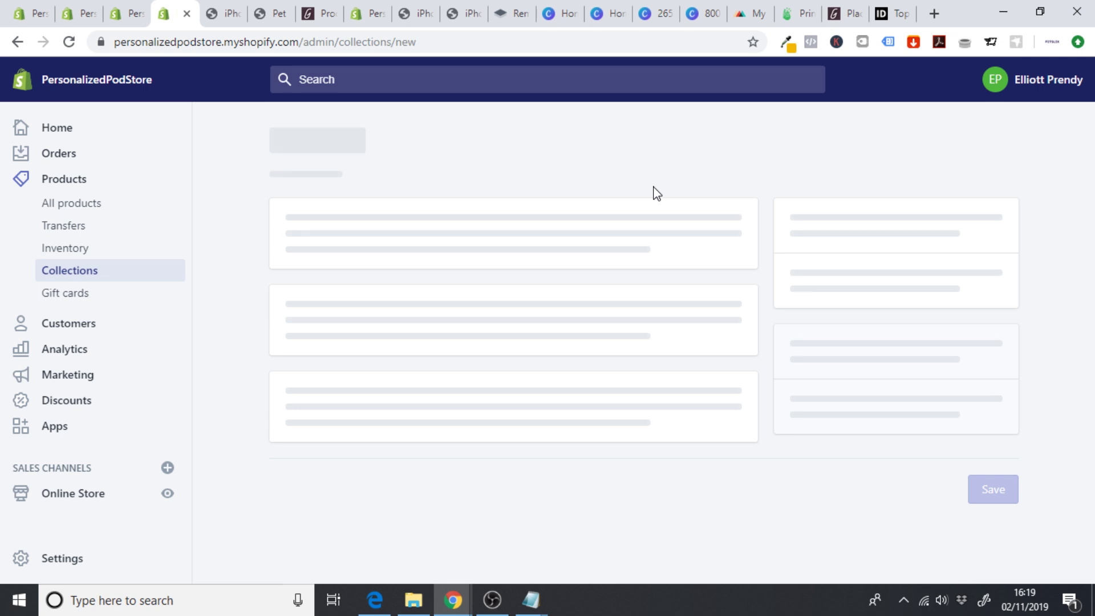
scroll(654, 189, "down", 6)
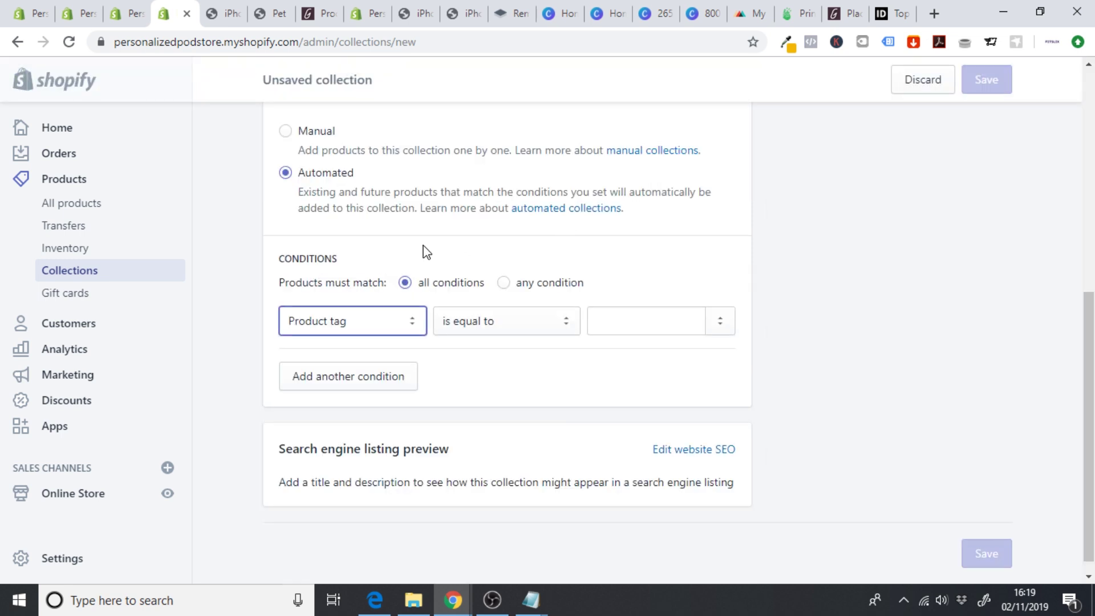
scroll(568, 228, "up", 6)
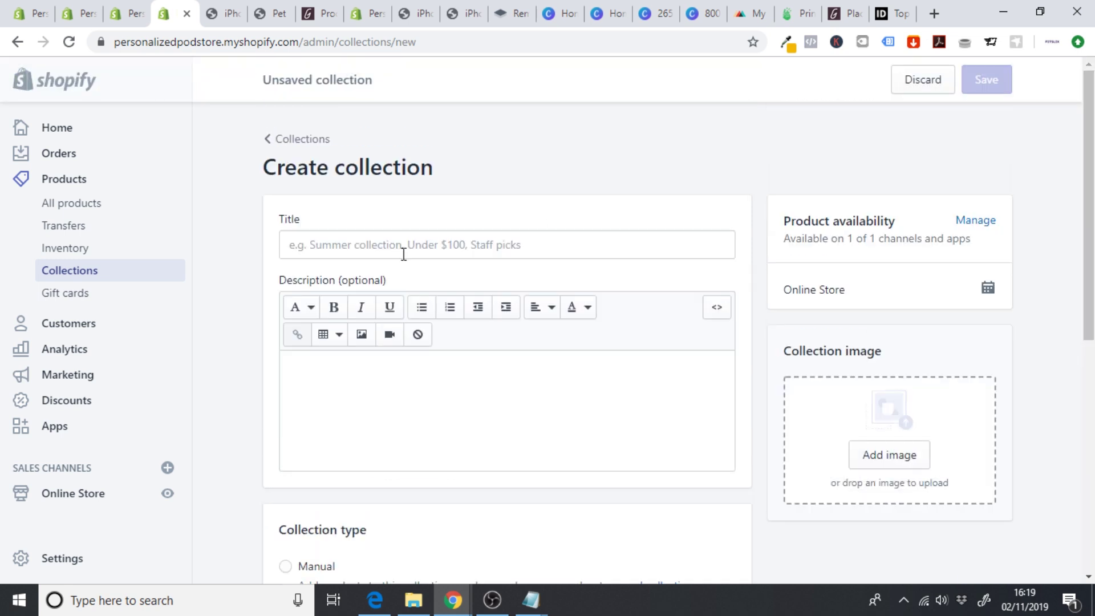
- Title the new collection 'Personalized Phone Cases' and begin its tag condition
left_click(344, 255)
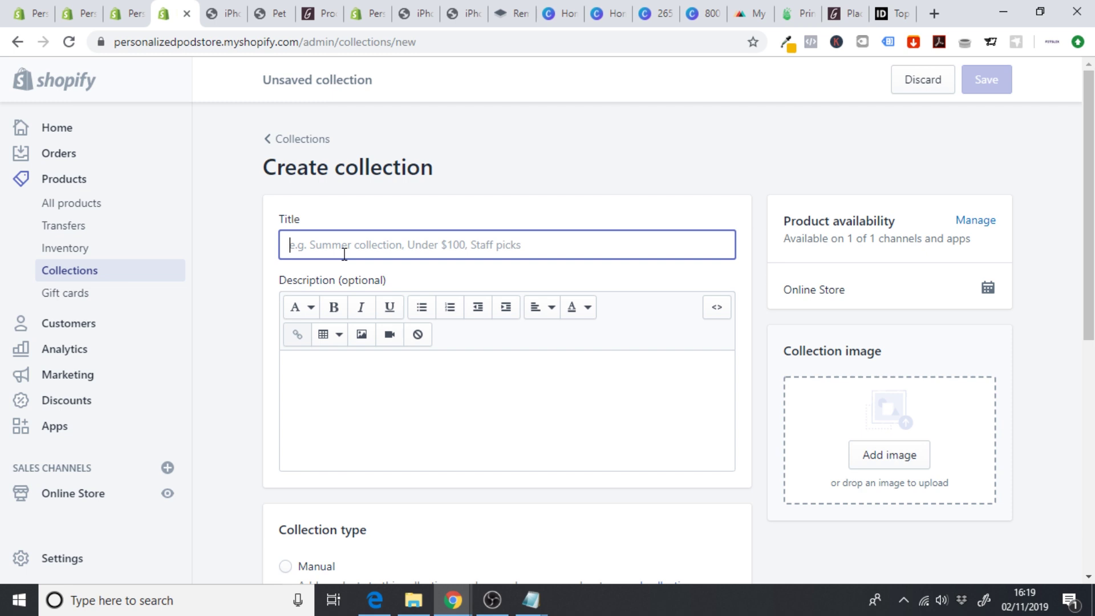
type("Personalized Phone Cases")
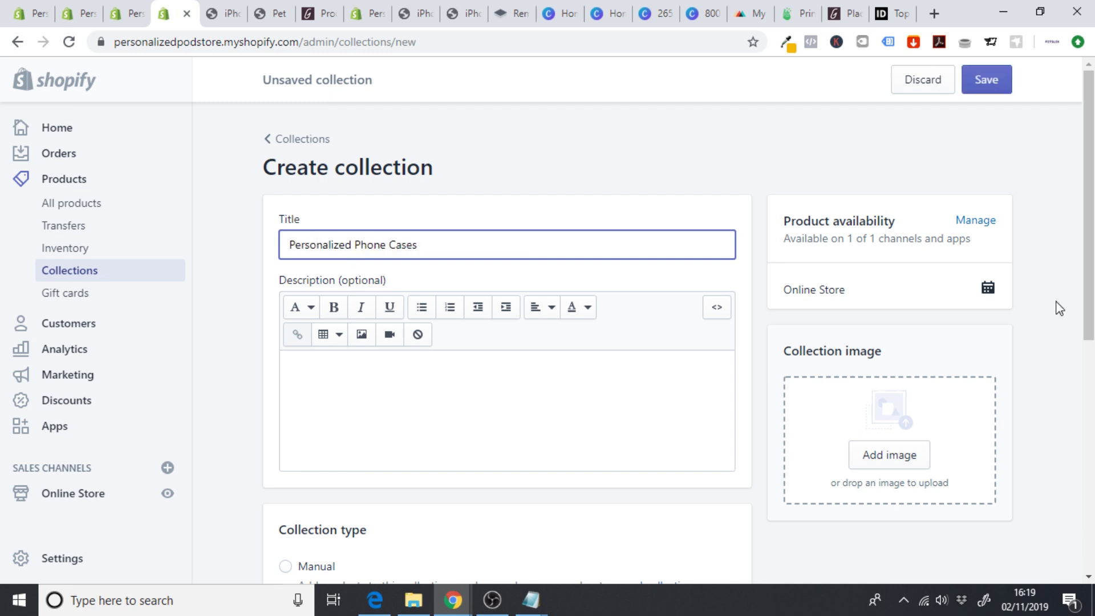
left_click_drag(1091, 267, 1093, 482)
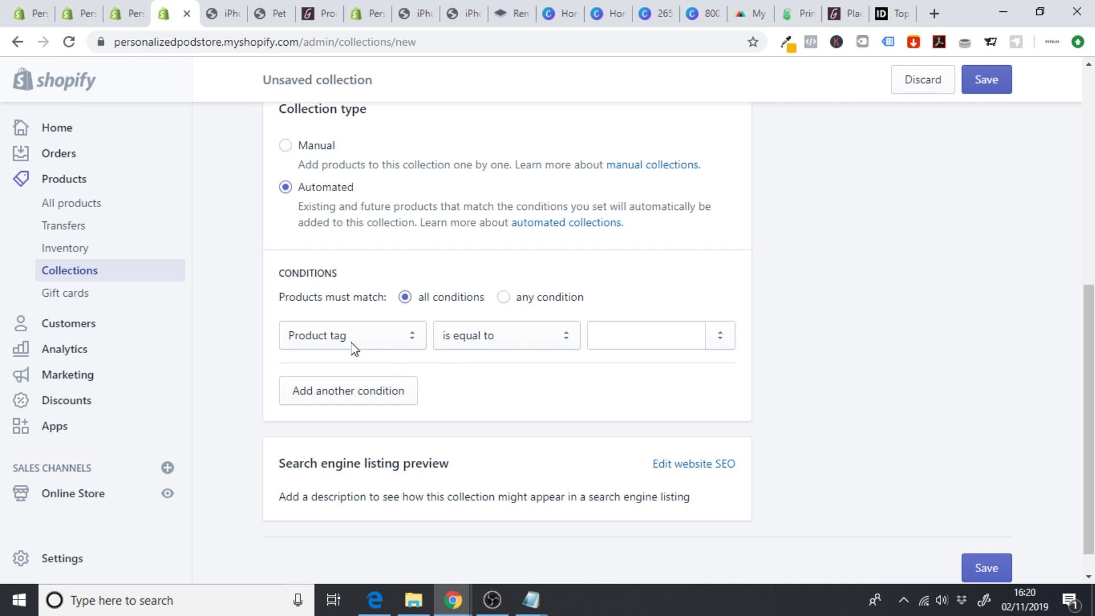
left_click(634, 335)
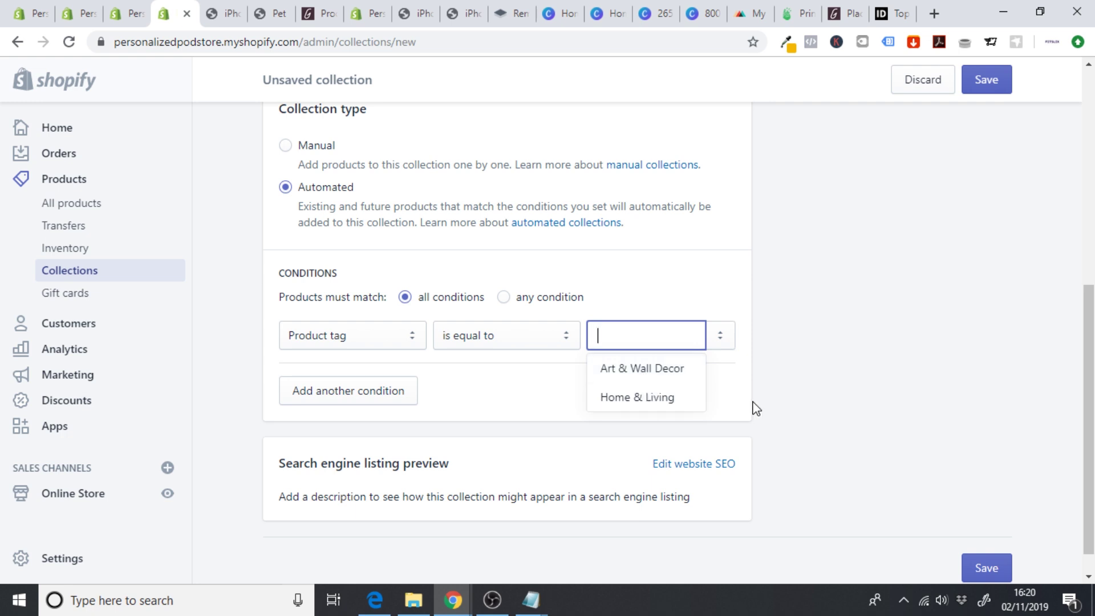
left_click(844, 381)
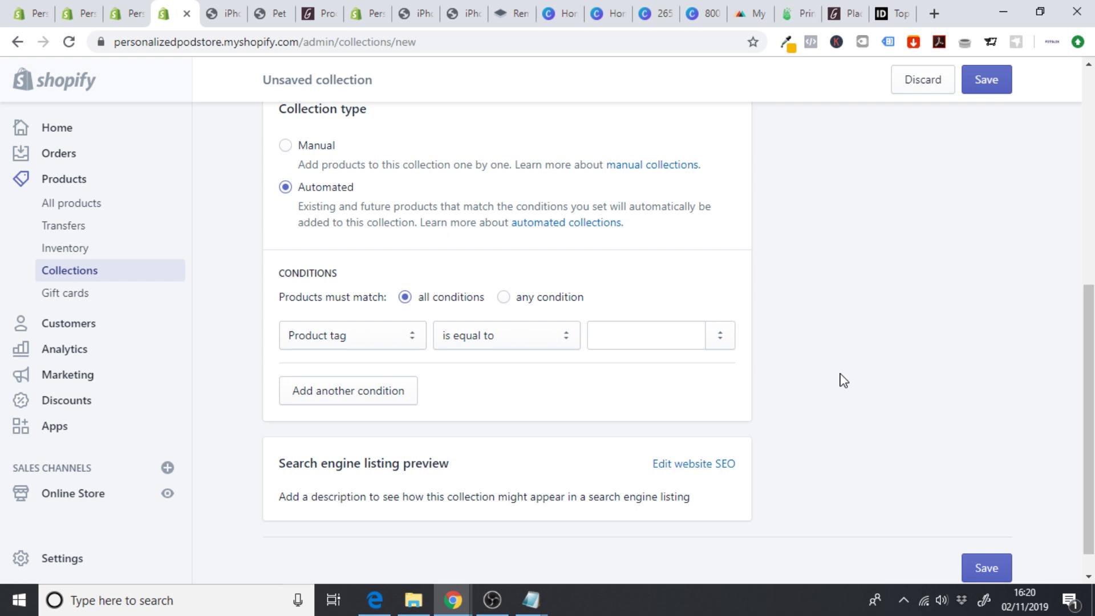
scroll(786, 377, "up", 3)
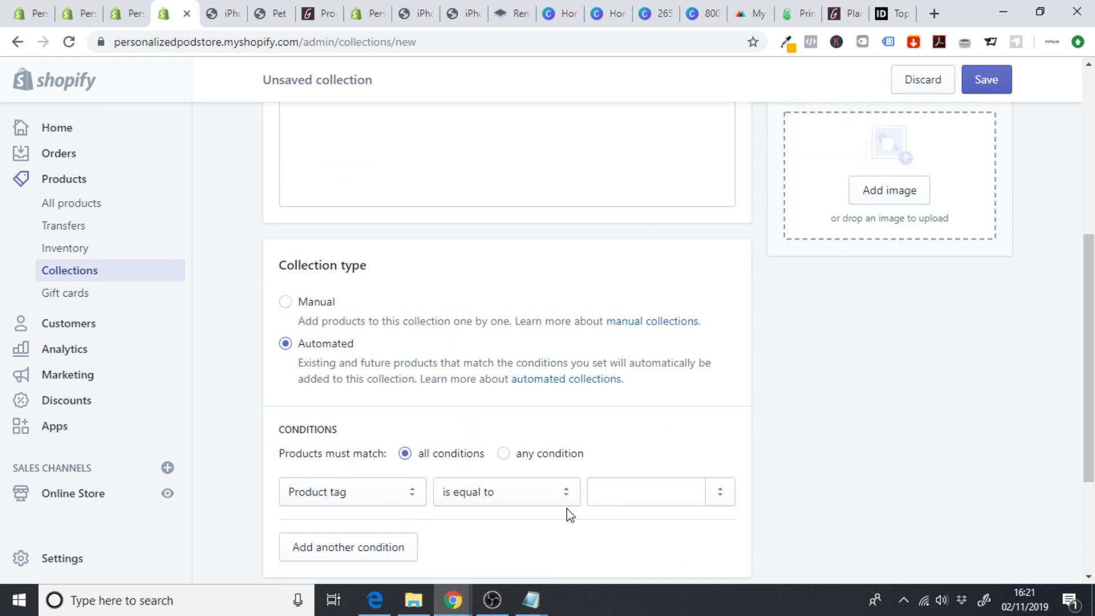
- Set the Product tag is equal to condition to phone and save the collection
left_click(606, 496)
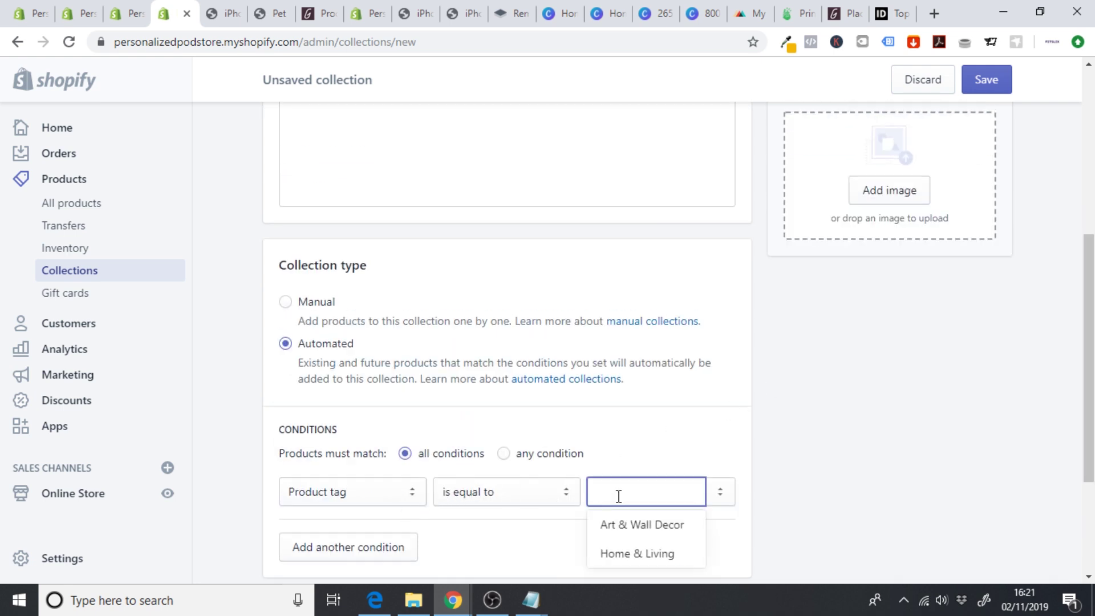
type("phone case")
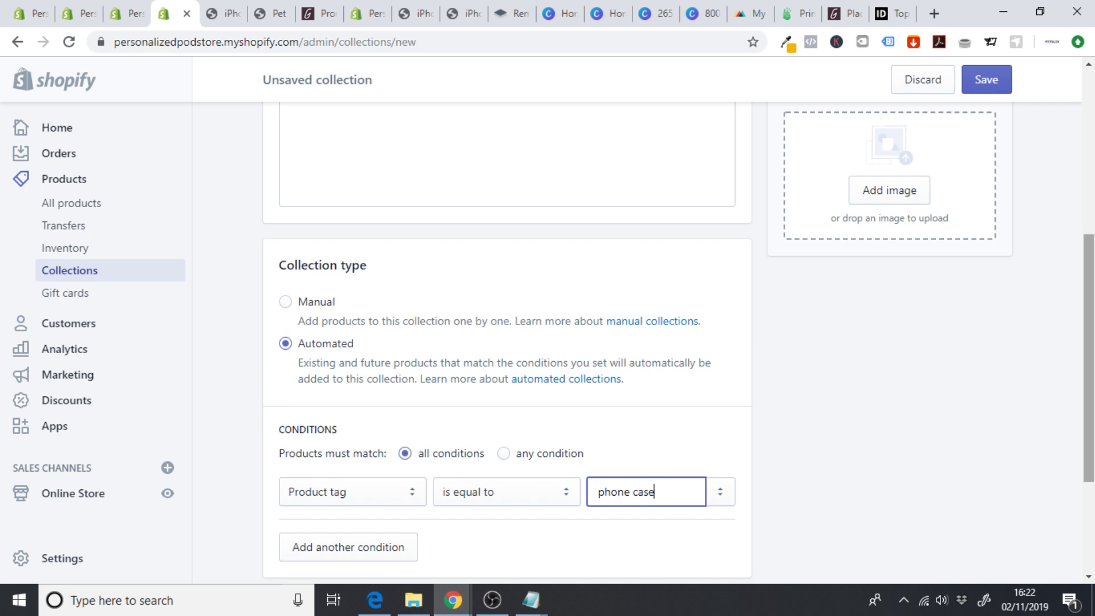
scroll(799, 342, "up", 2)
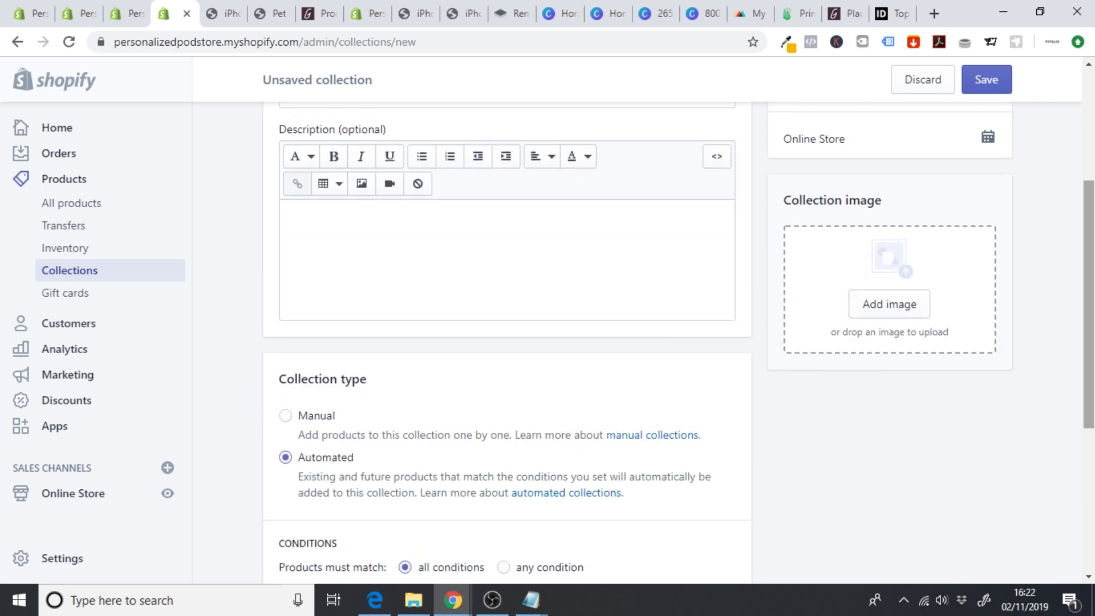
left_click(989, 82)
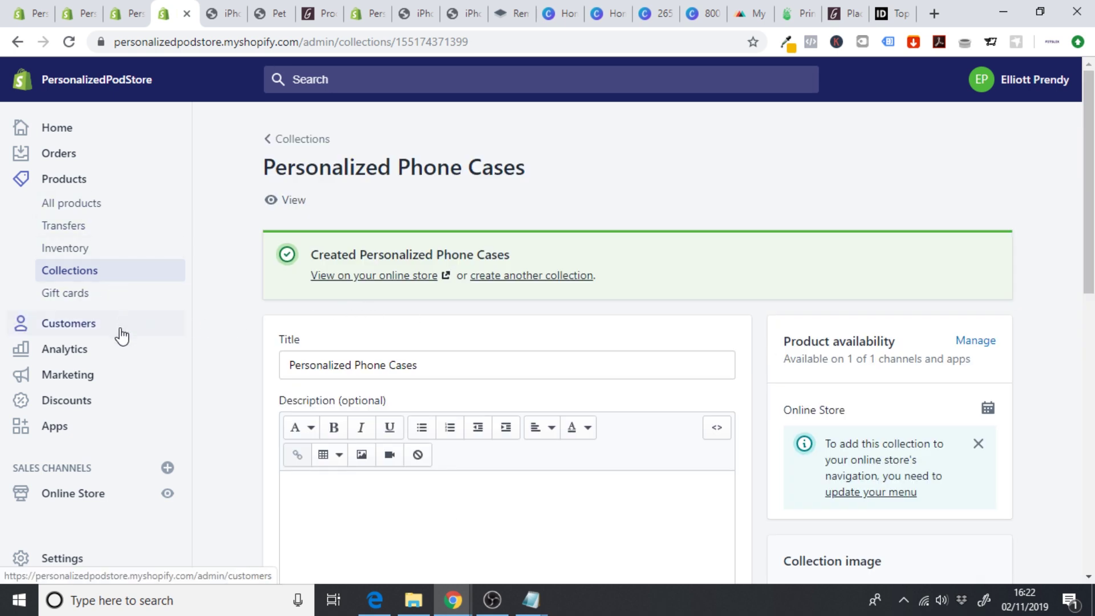
left_click(87, 204)
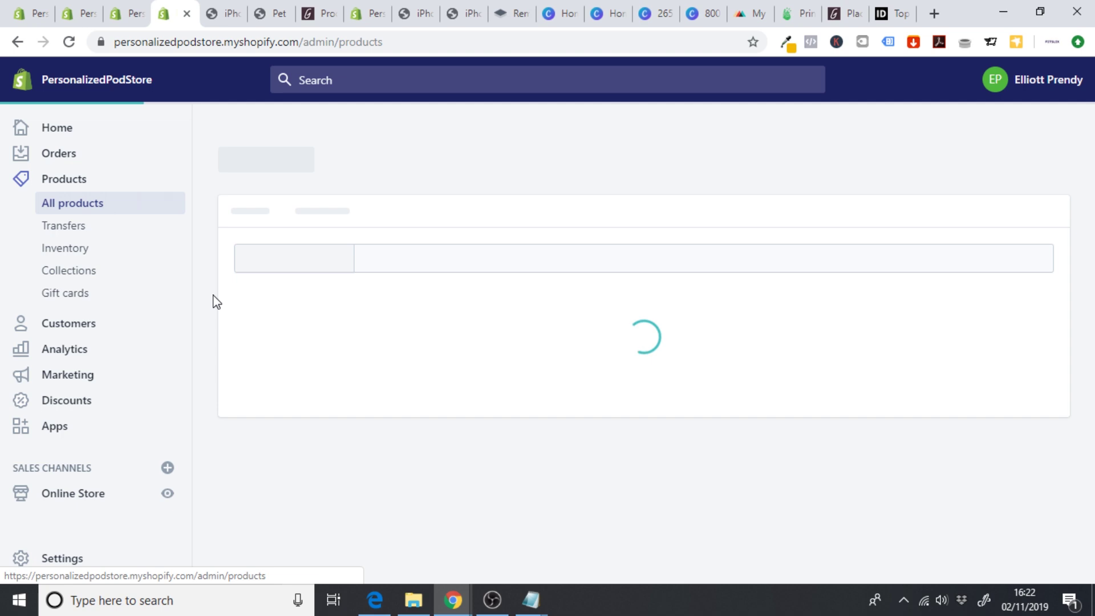
- Add the tag 'phone case' to the iPhone Case product and save it
scroll(216, 302, "down", 1)
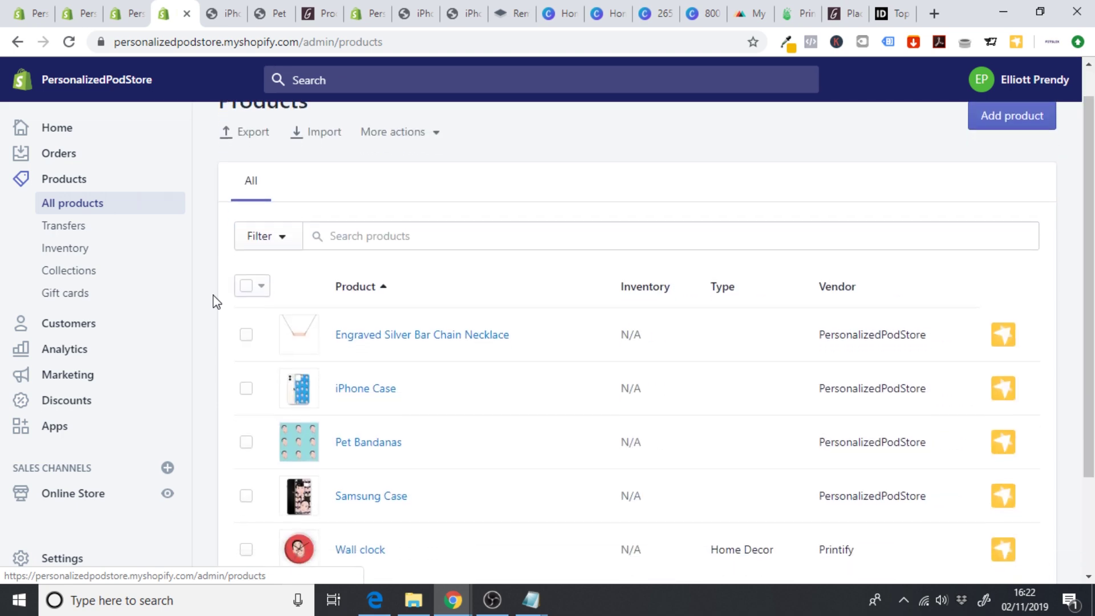
scroll(216, 303, "down", 2)
left_click(370, 307)
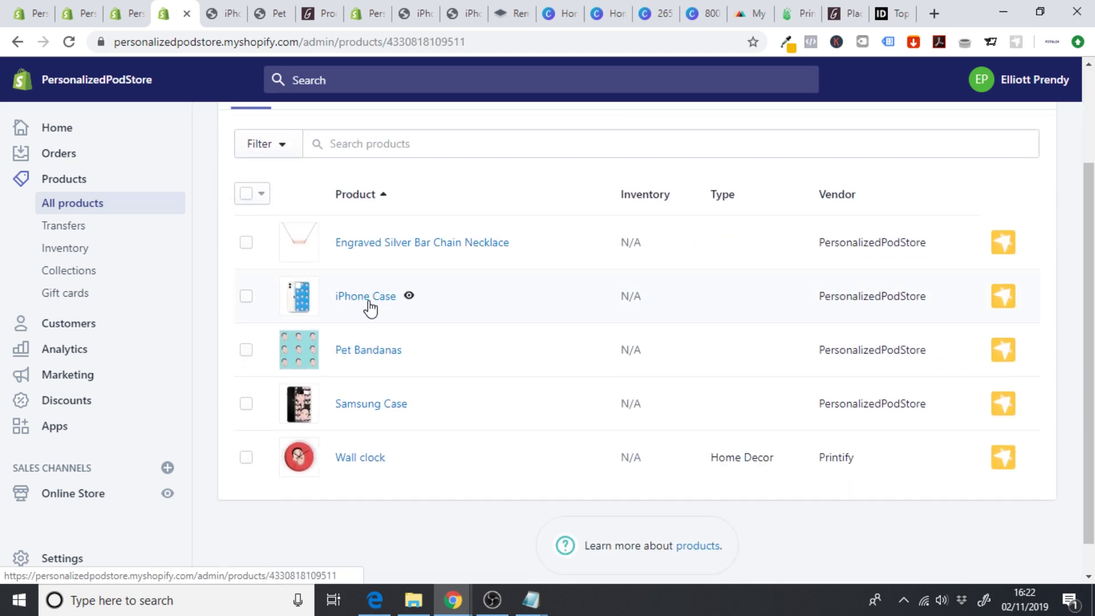
scroll(371, 308, "down", 5)
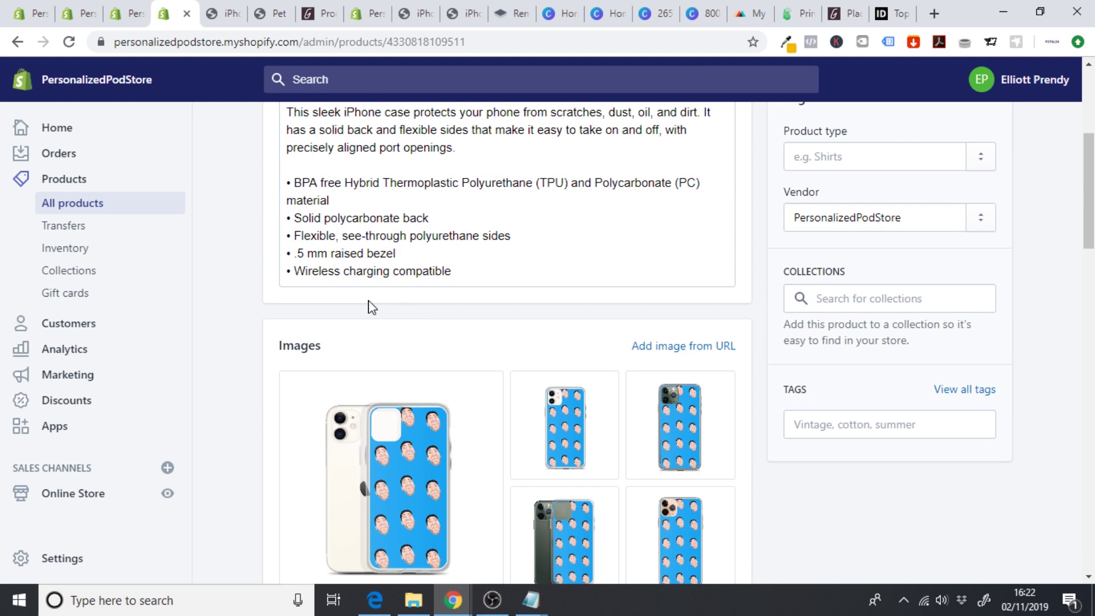
left_click(829, 291)
left_click(849, 414)
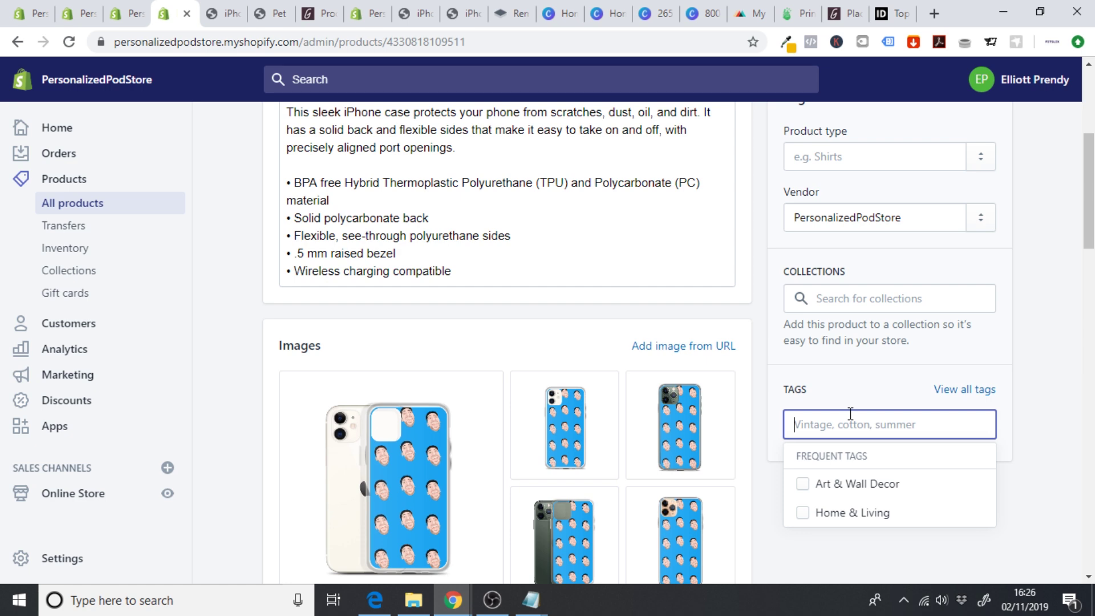
type("phone c")
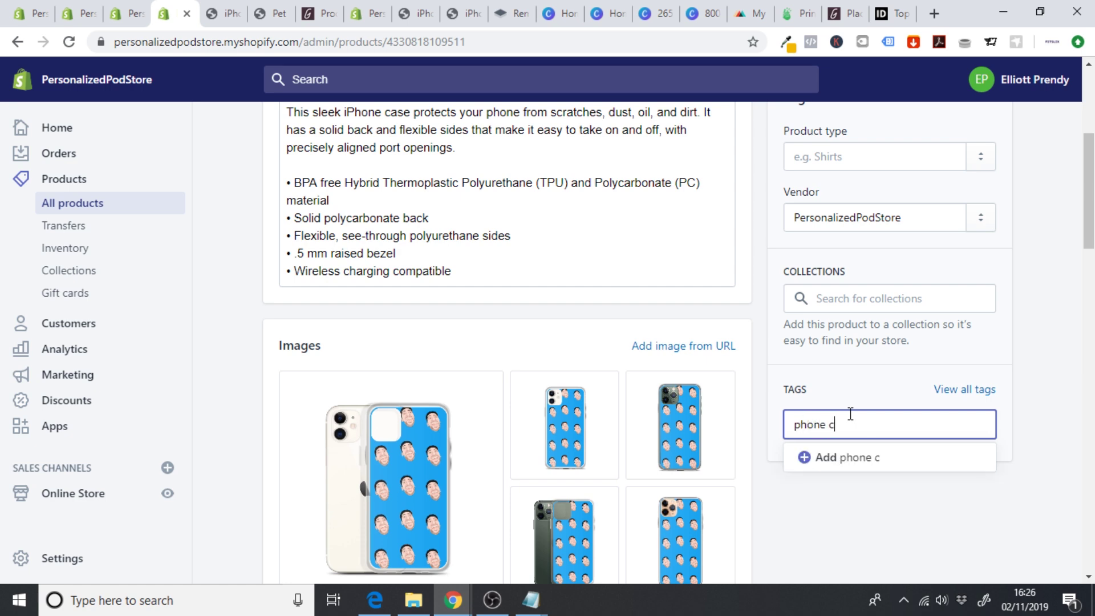
type("ase")
left_click(876, 456)
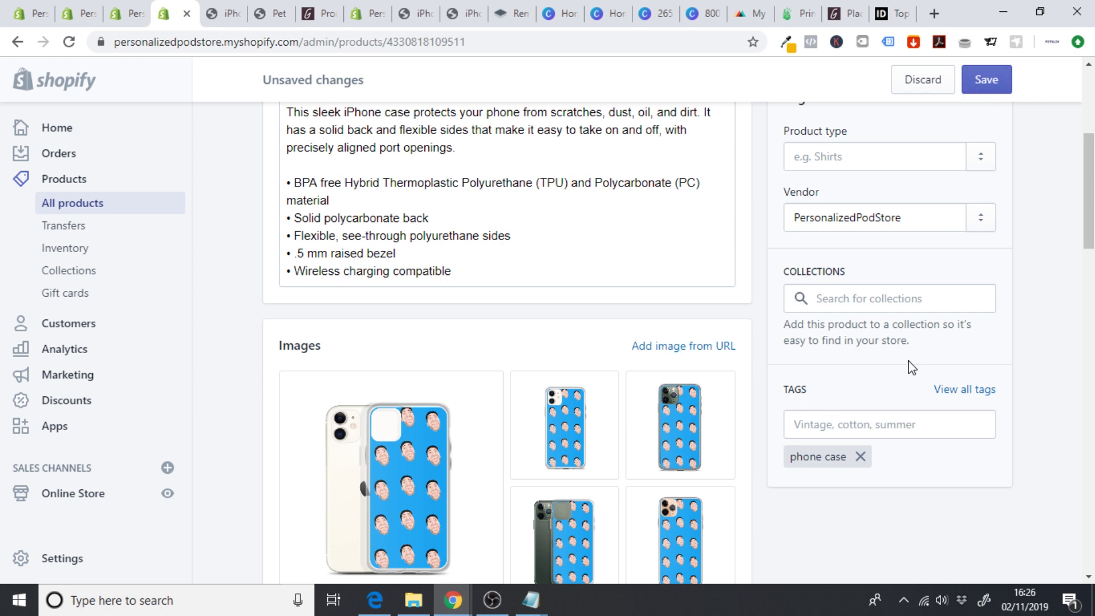
left_click(987, 80)
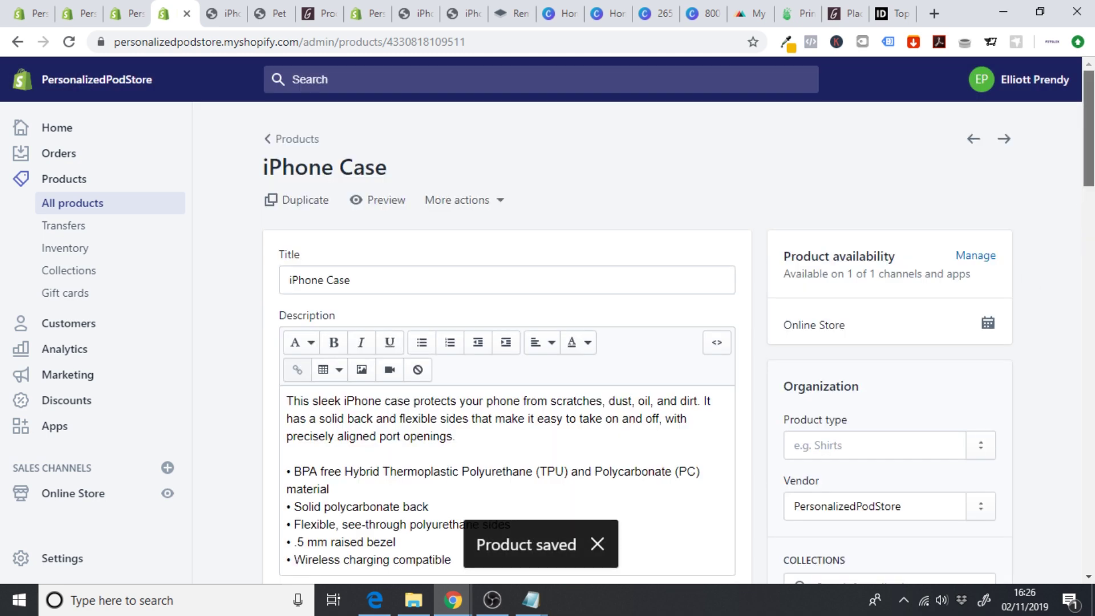
- Check that the Personalized Phone Cases collection now lists the iPhone Case
scroll(1025, 317, "down", 3)
scroll(508, 342, "down", 1)
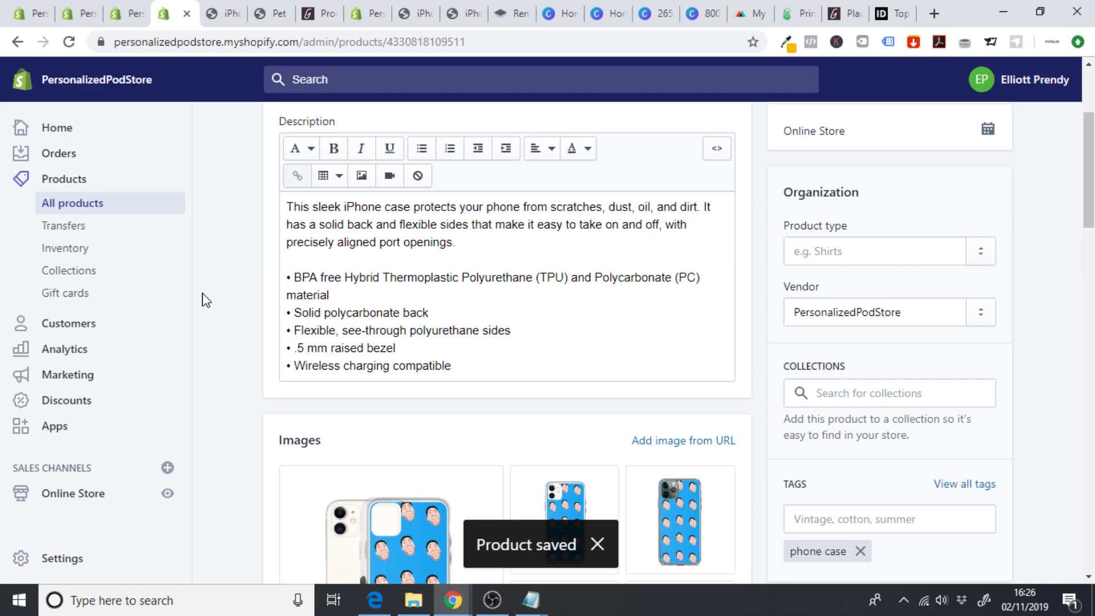
left_click(80, 271)
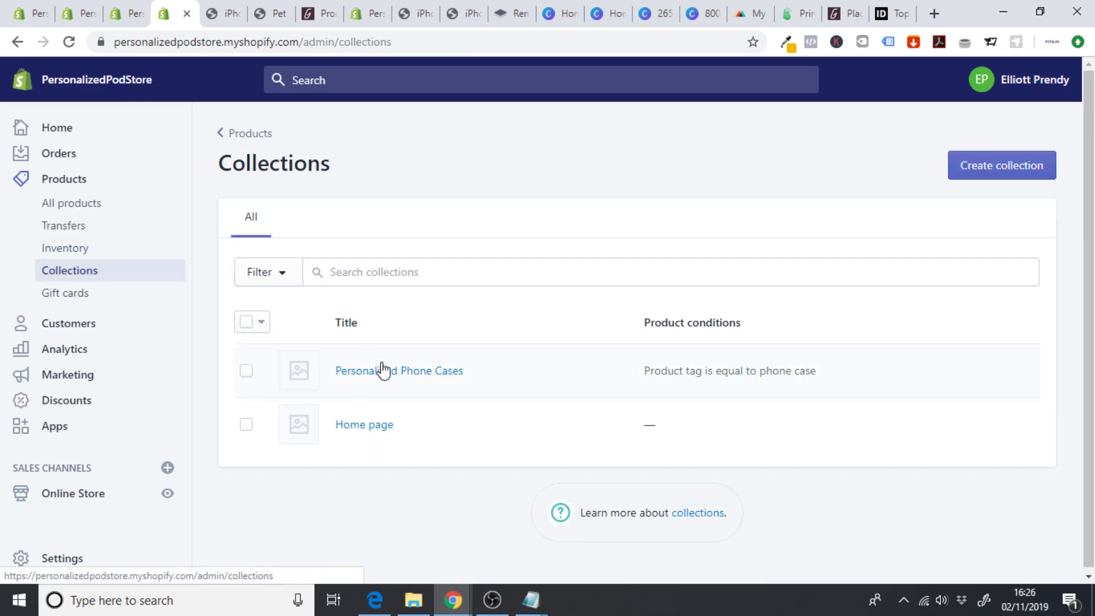
left_click(381, 370)
scroll(597, 308, "down", 10)
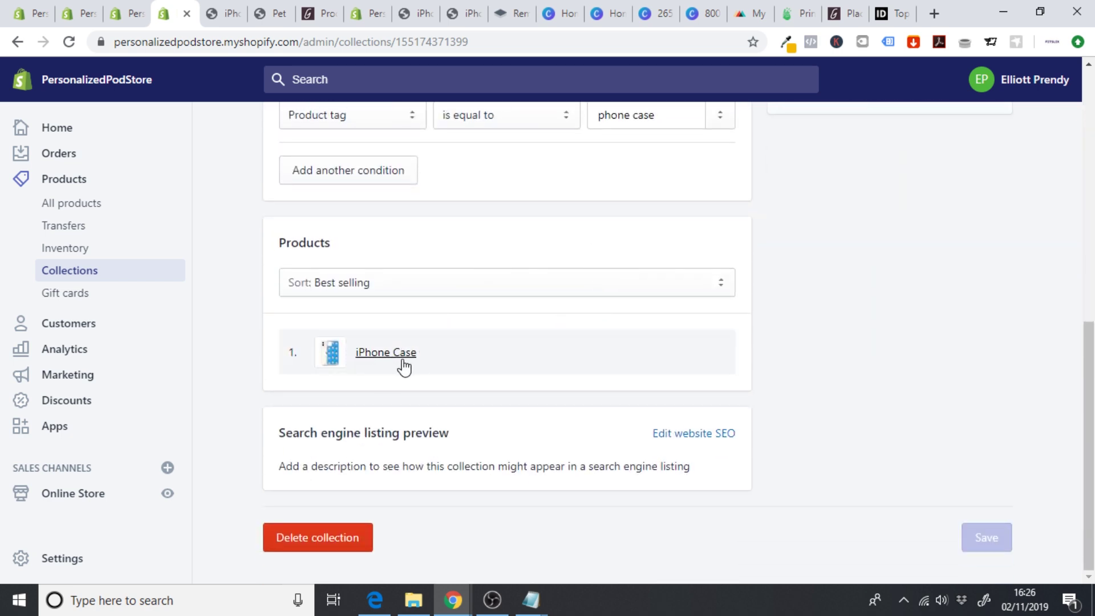
left_click(102, 205)
- Tag the Samsung Case with 'phone case', then go to Online Store > Themes
scroll(228, 431, "down", 3)
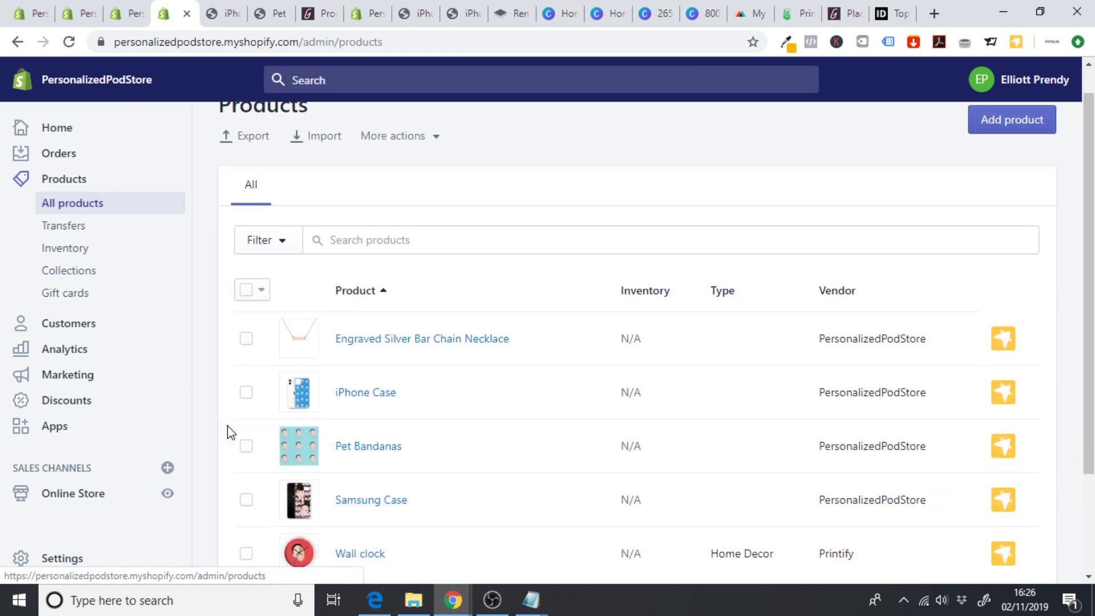
left_click(396, 405)
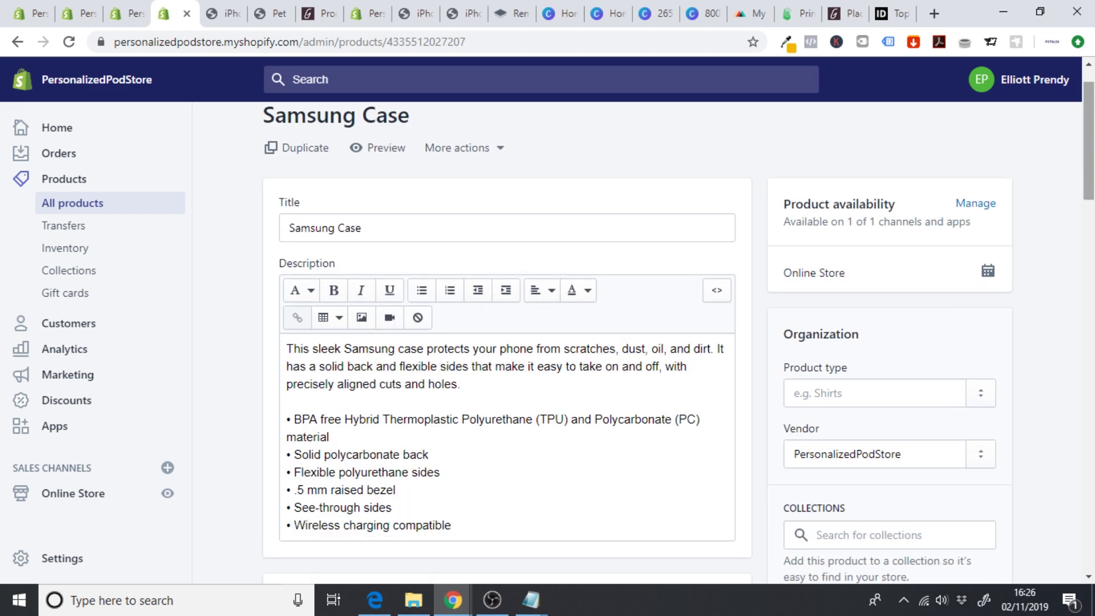
scroll(921, 348, "down", 3)
left_click(835, 489)
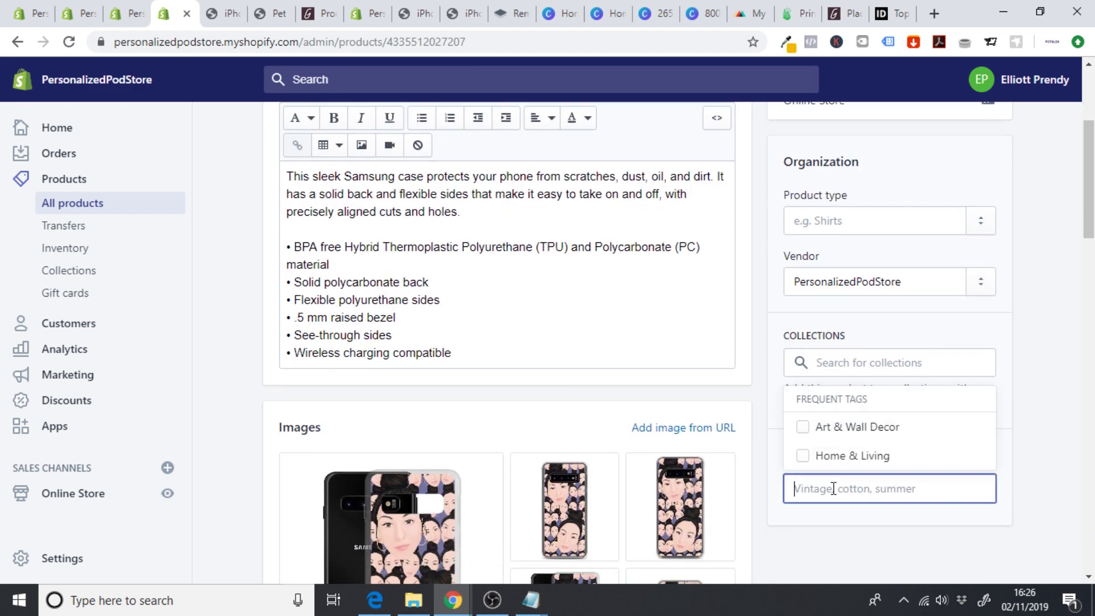
type("p")
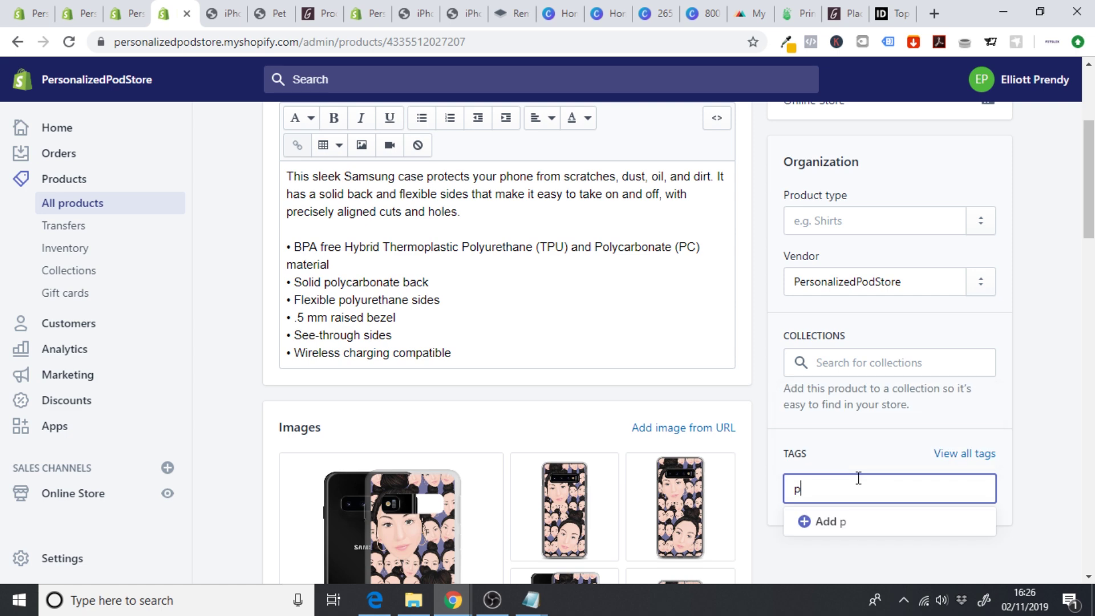
type("hone case")
left_click(861, 522)
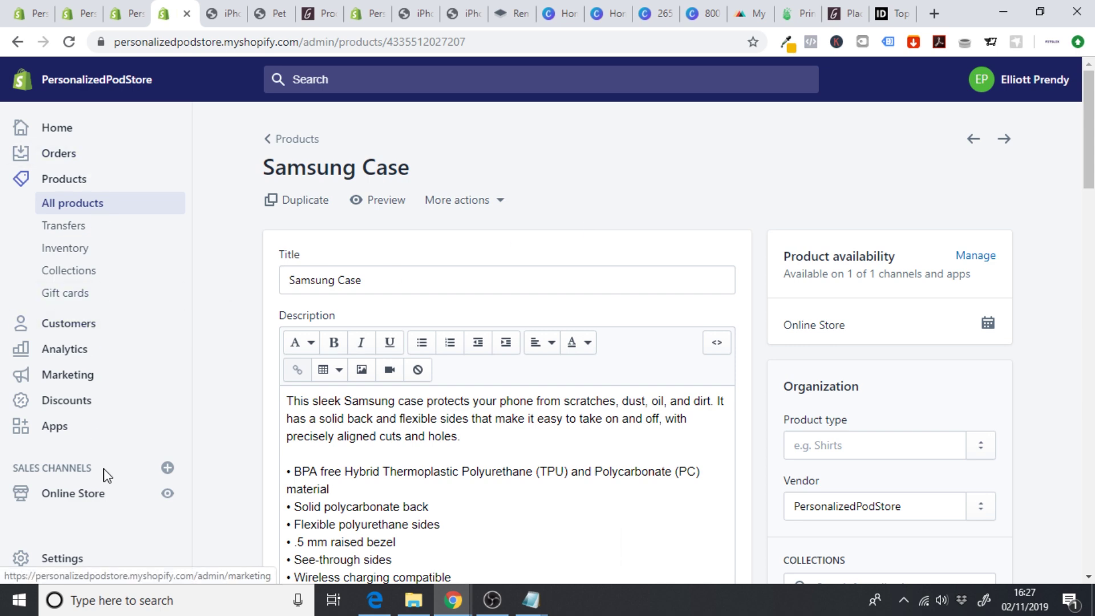
left_click(81, 495)
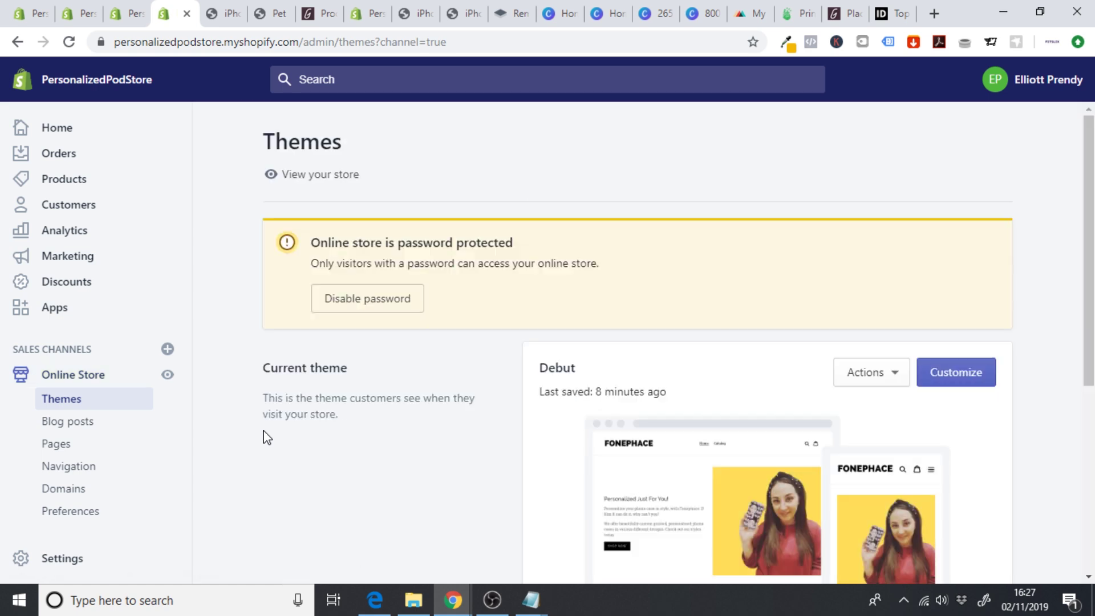
- Point the Personalized Just For You! SHOP NOW button to Personalized Phone Cases and save
left_click(950, 372)
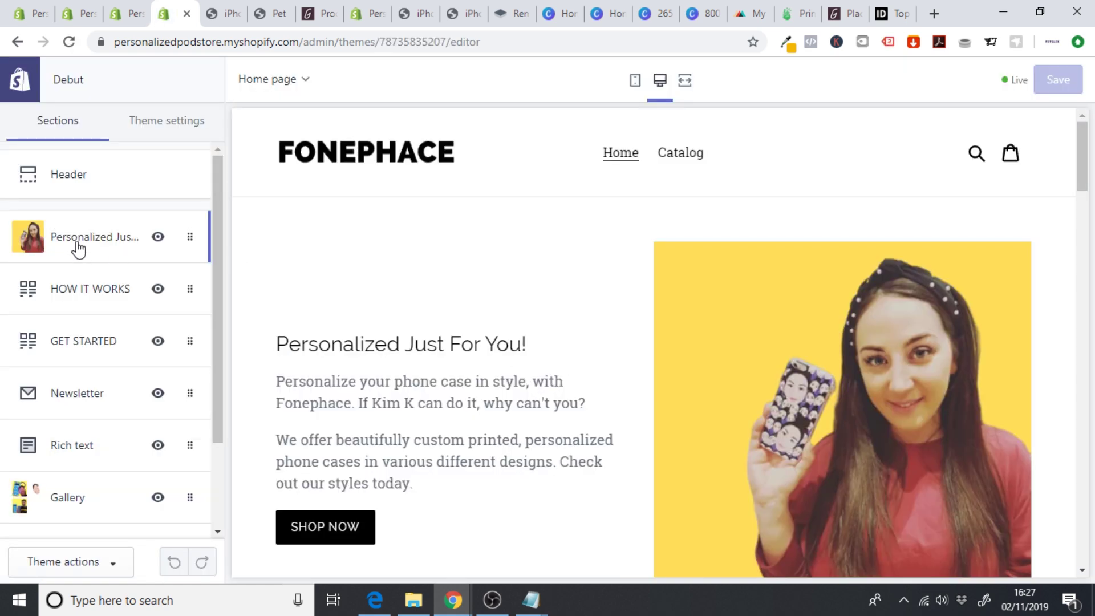
left_click(76, 247)
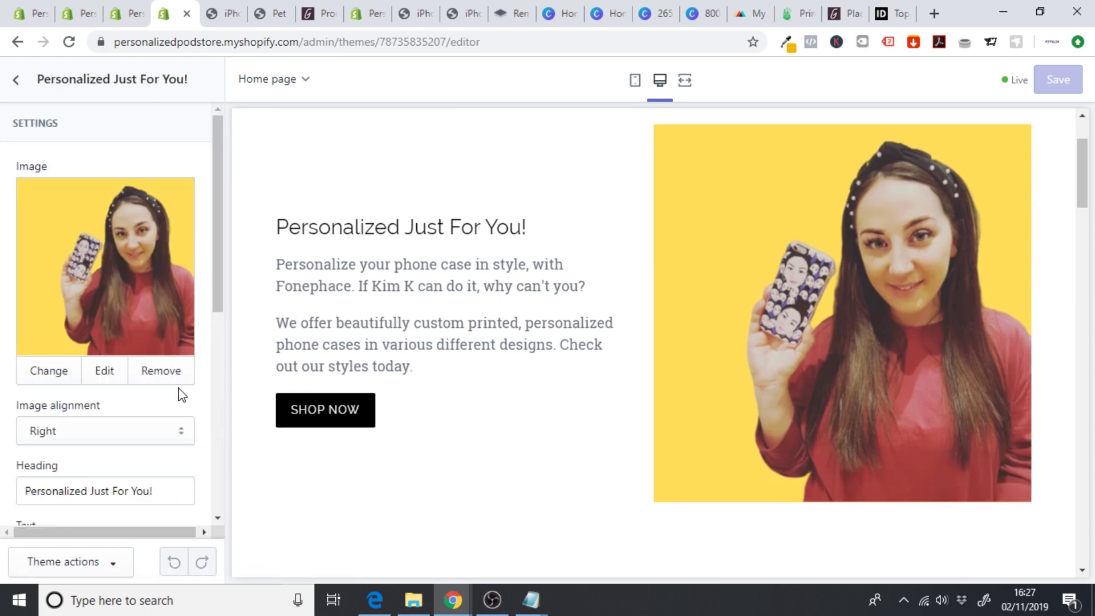
left_click_drag(209, 311, 198, 477)
left_click(182, 450)
left_click(188, 450)
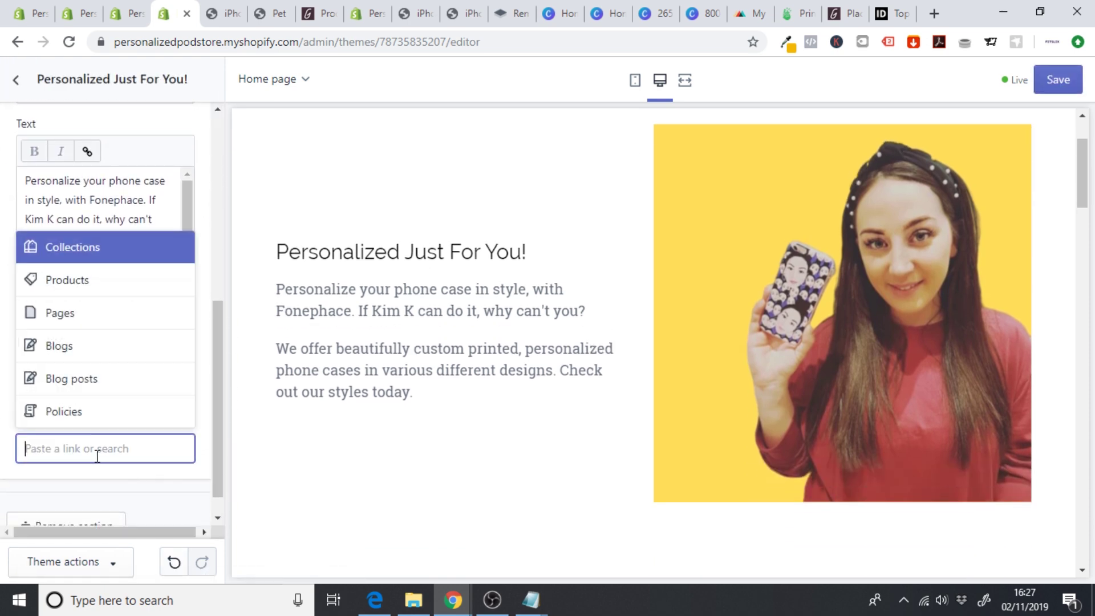
left_click(77, 248)
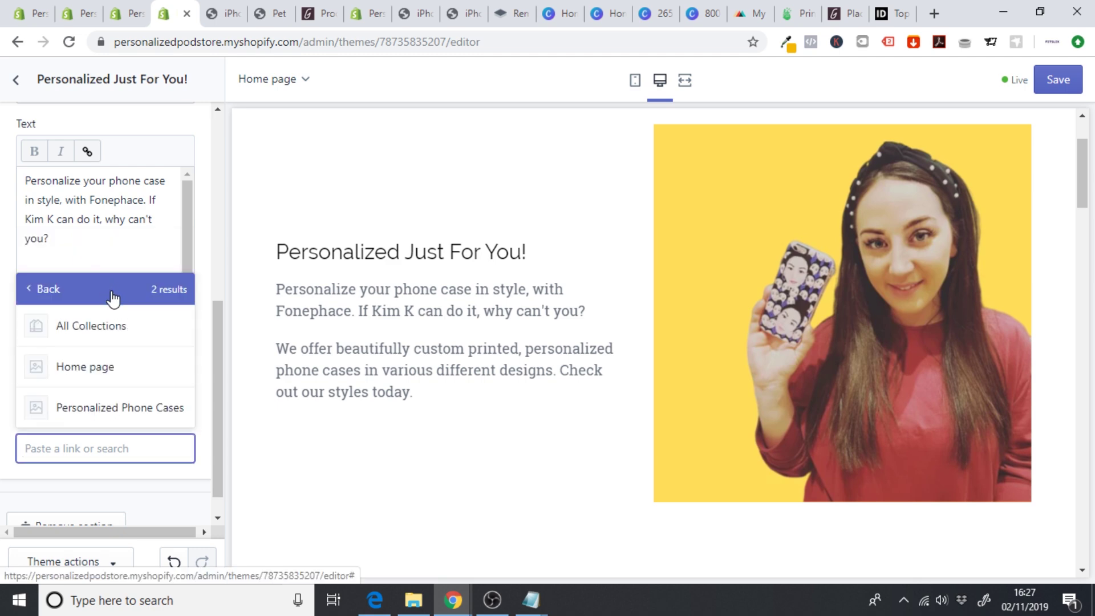
left_click(112, 405)
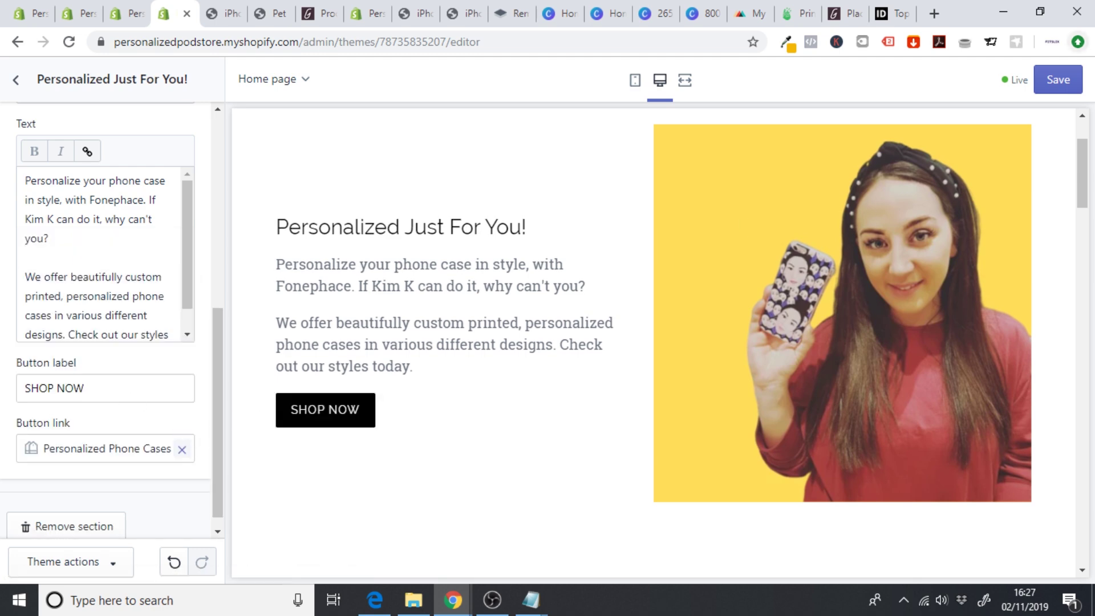
left_click(1059, 79)
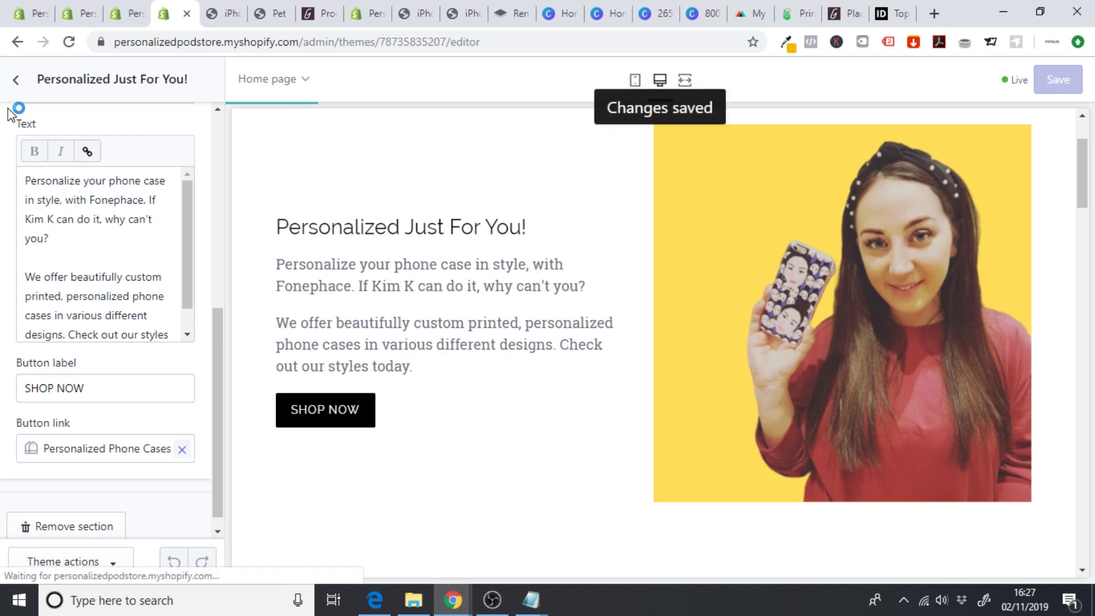
left_click(686, 83)
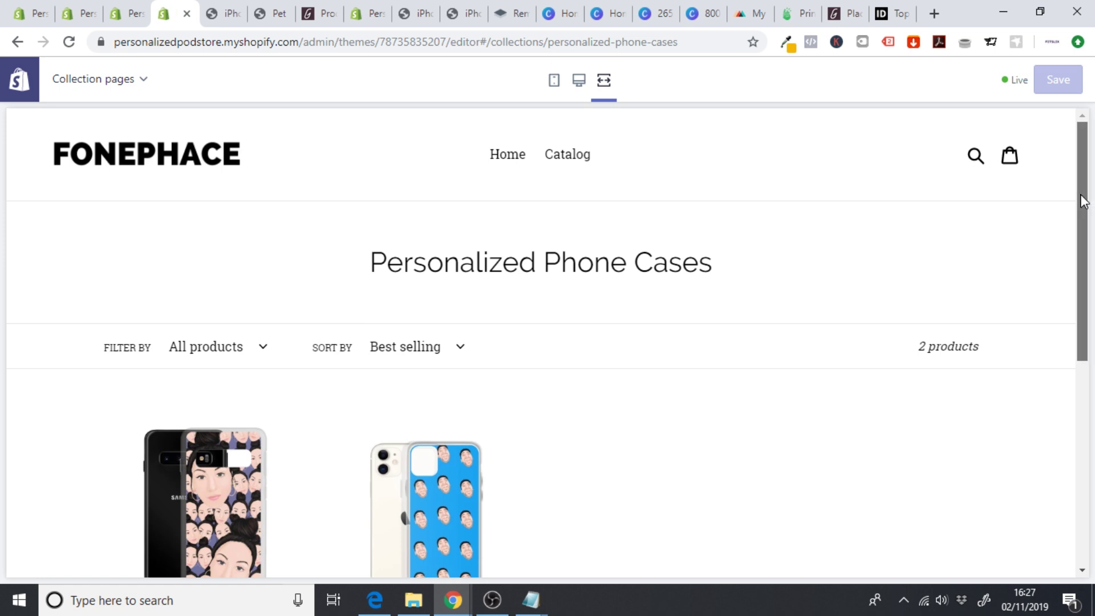
- Scroll the Personalized Phone Cases collection preview, then return to the FONEPHACE home page
left_click_drag(1093, 201, 1083, 293)
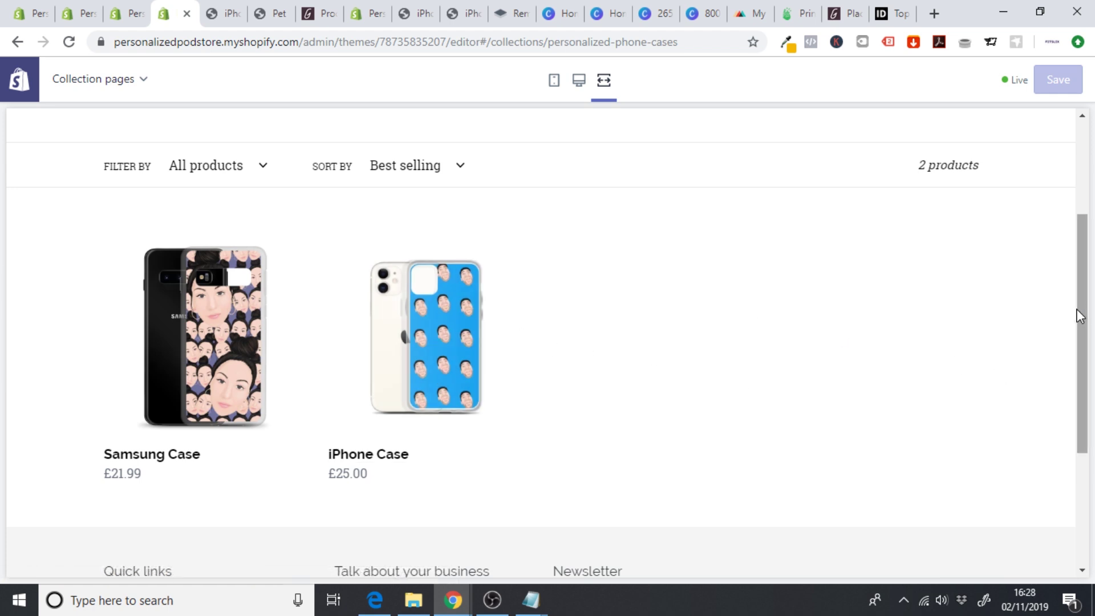
left_click_drag(1077, 310, 1079, 252)
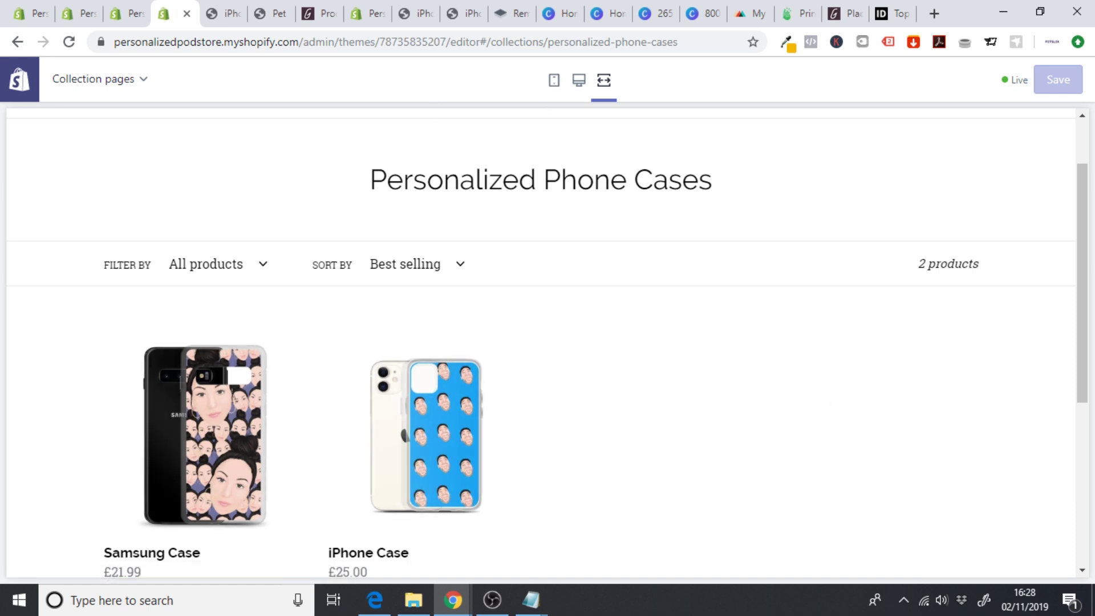
scroll(354, 151, "up", 1)
left_click(190, 133)
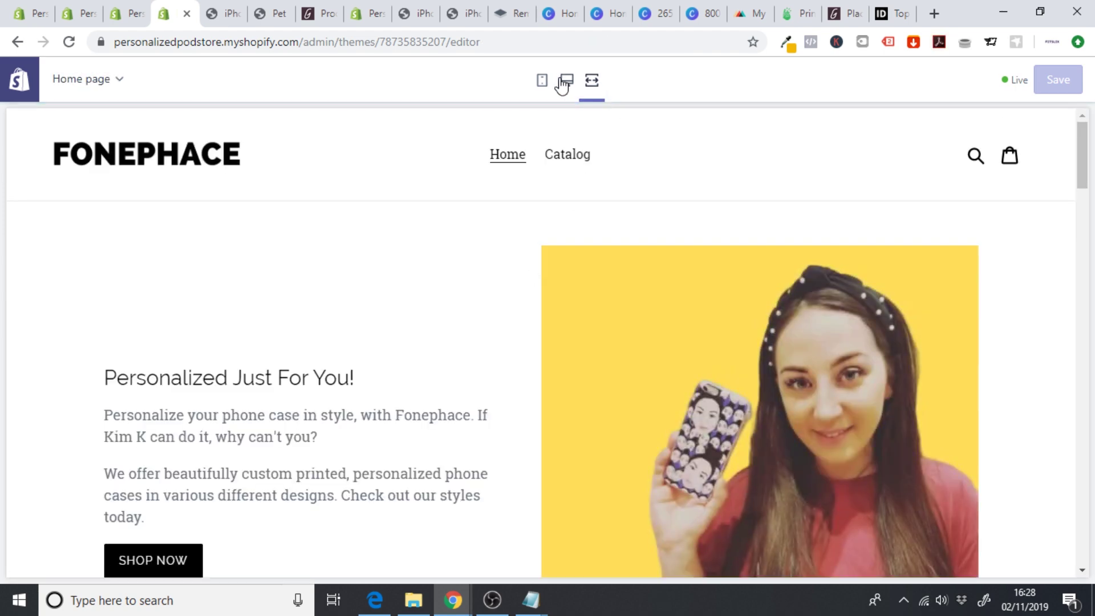
- Link the HOW IT WORKS Upload your image button to the Personalized Phone Cases collection
left_click(564, 82)
left_click_drag(1082, 160, 1082, 274)
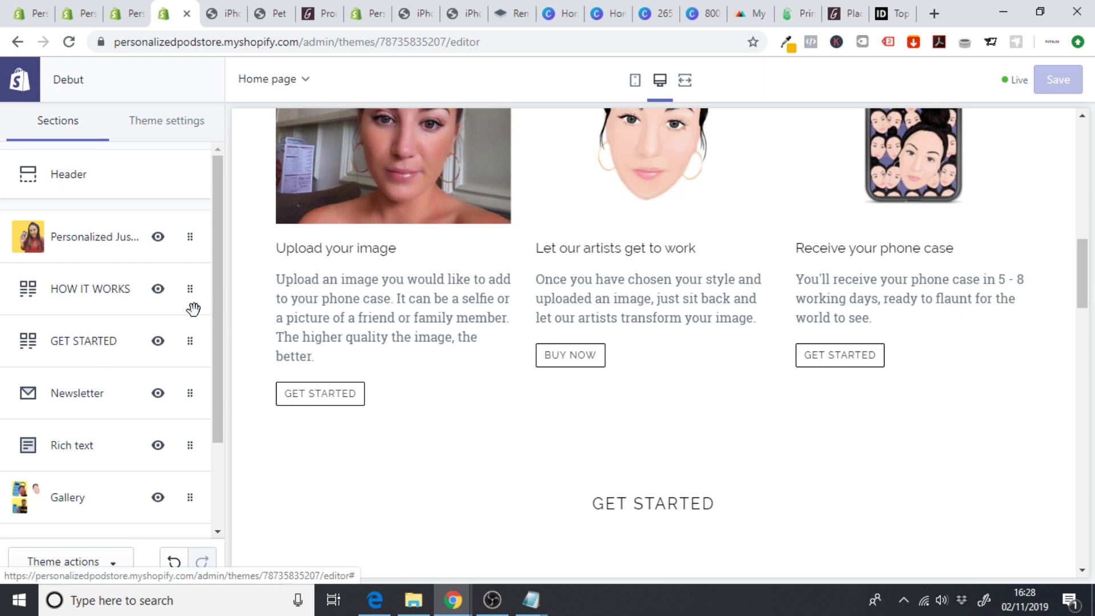
scroll(217, 340, "down", 3)
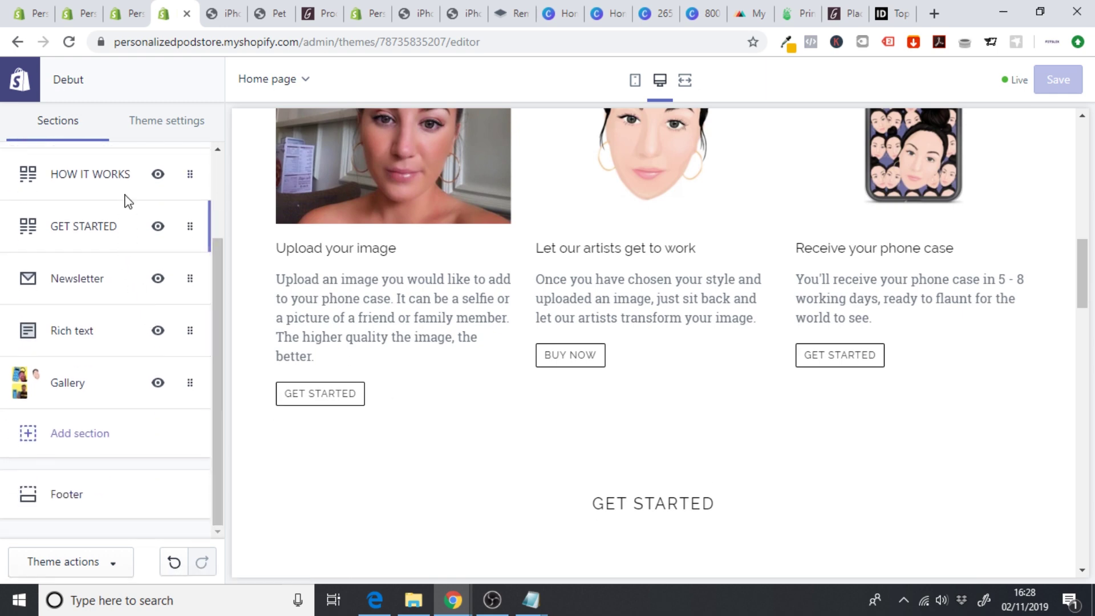
left_click(116, 188)
scroll(221, 212, "down", 1)
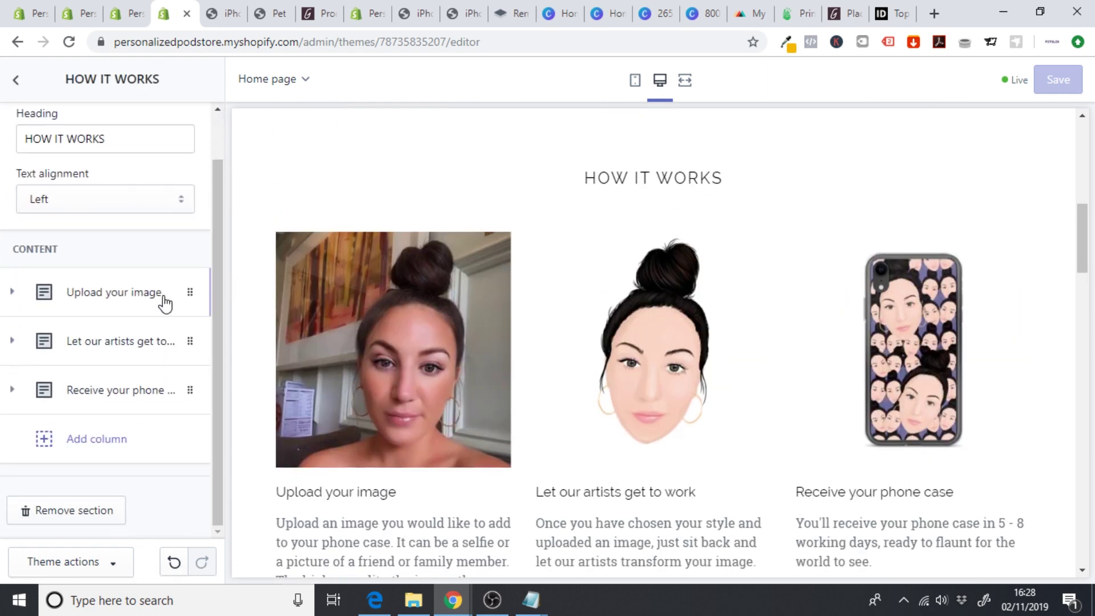
left_click(163, 294)
left_click_drag(222, 244, 232, 452)
left_click(178, 354)
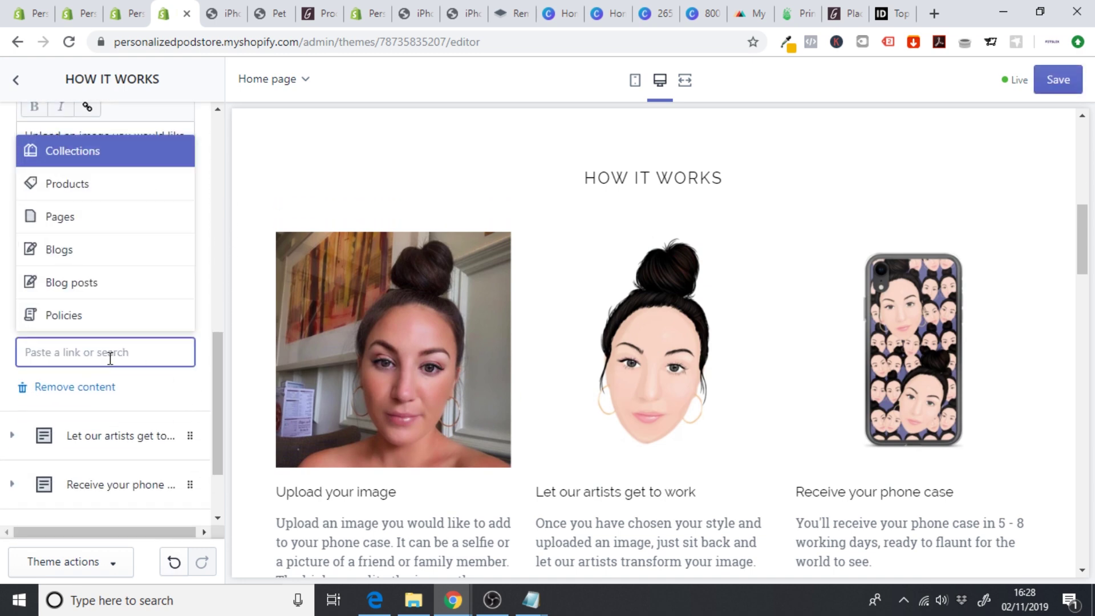
left_click(69, 152)
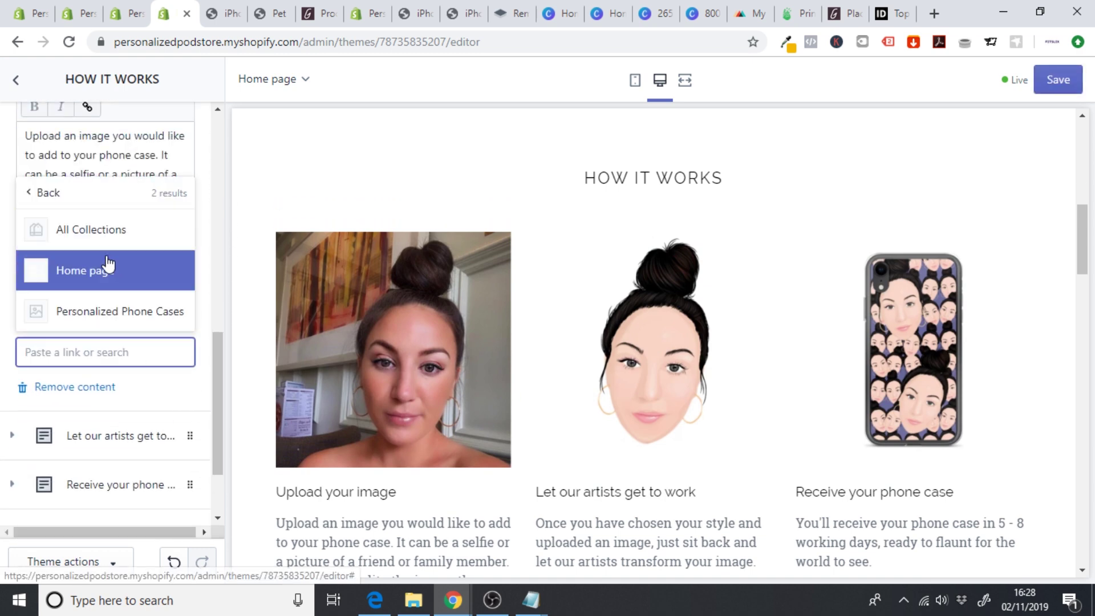
left_click(91, 313)
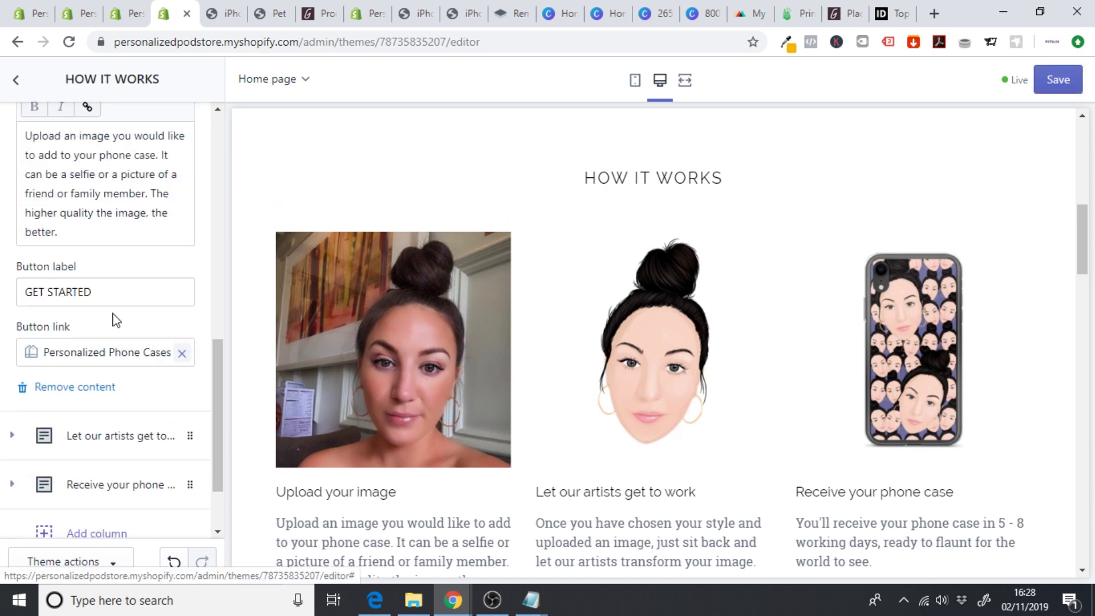
- Link the Let our artists get to work column's BUY NOW button to Samsung Case
left_click(132, 438)
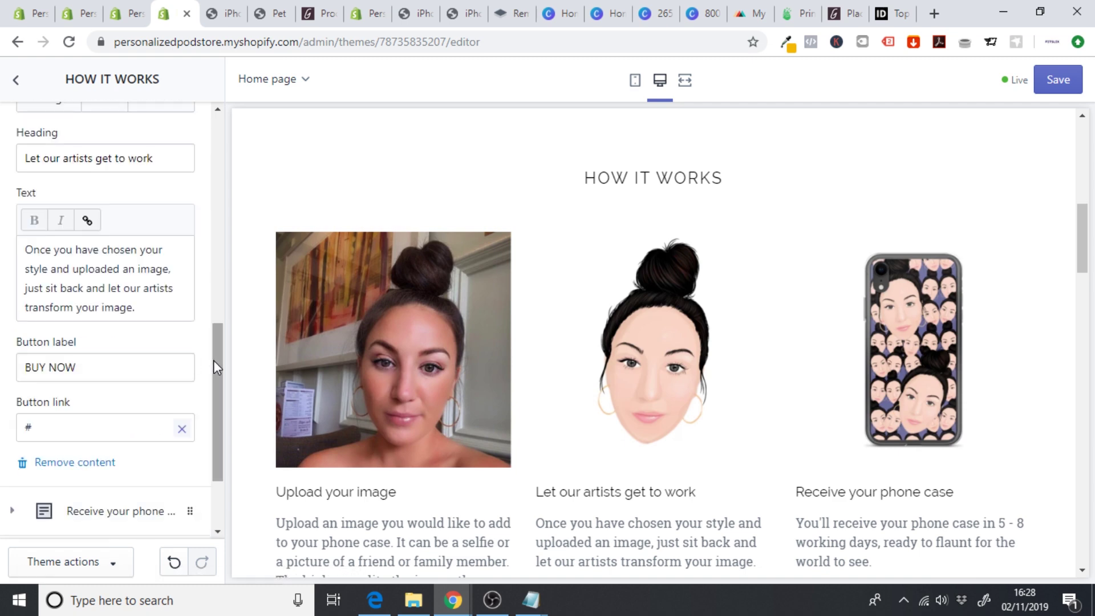
scroll(218, 379, "down", 1)
left_click(180, 377)
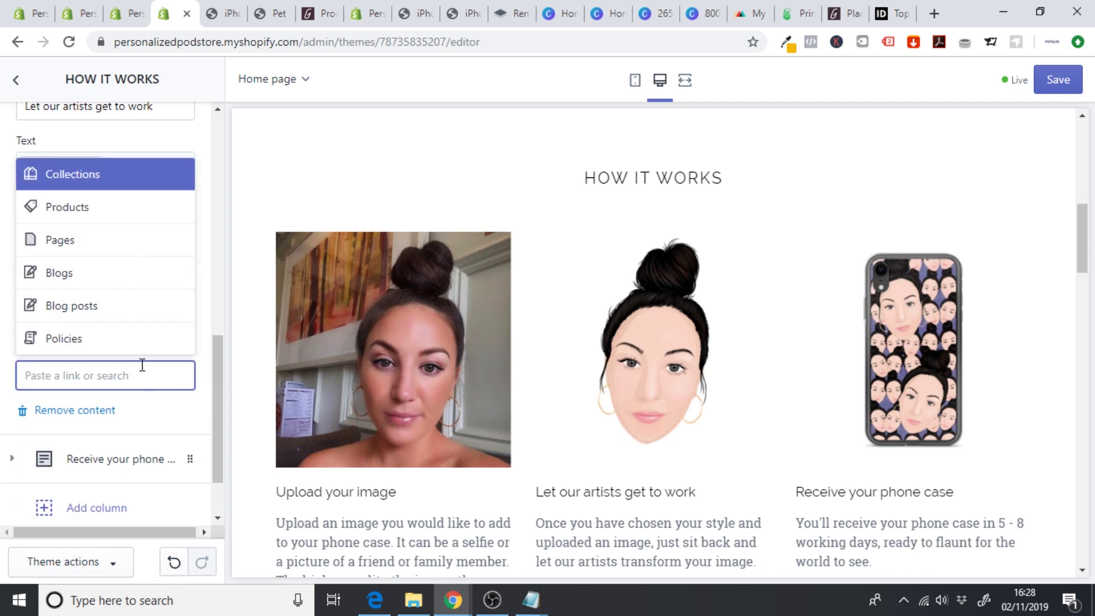
left_click(94, 214)
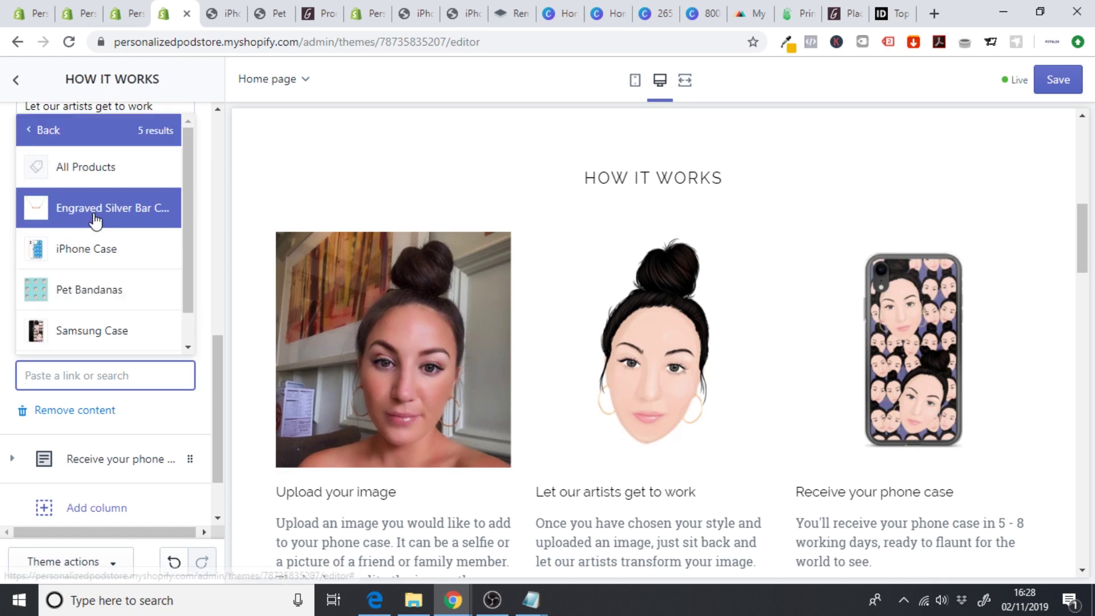
left_click(88, 334)
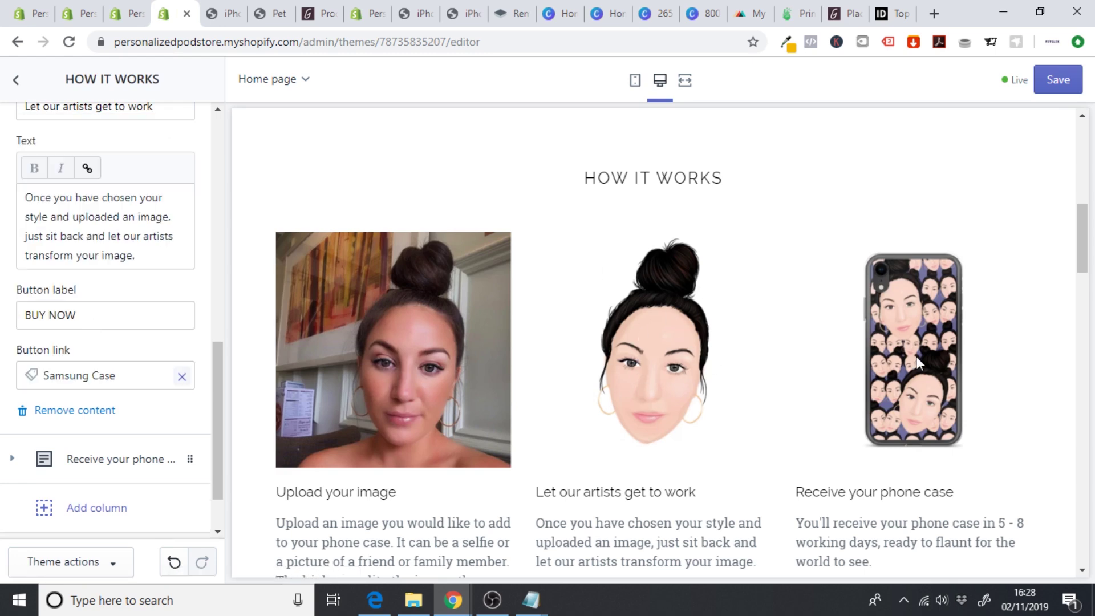
- Link the Receive your phone case column's GET STARTED button to Samsung Case
left_click_drag(215, 401, 215, 443)
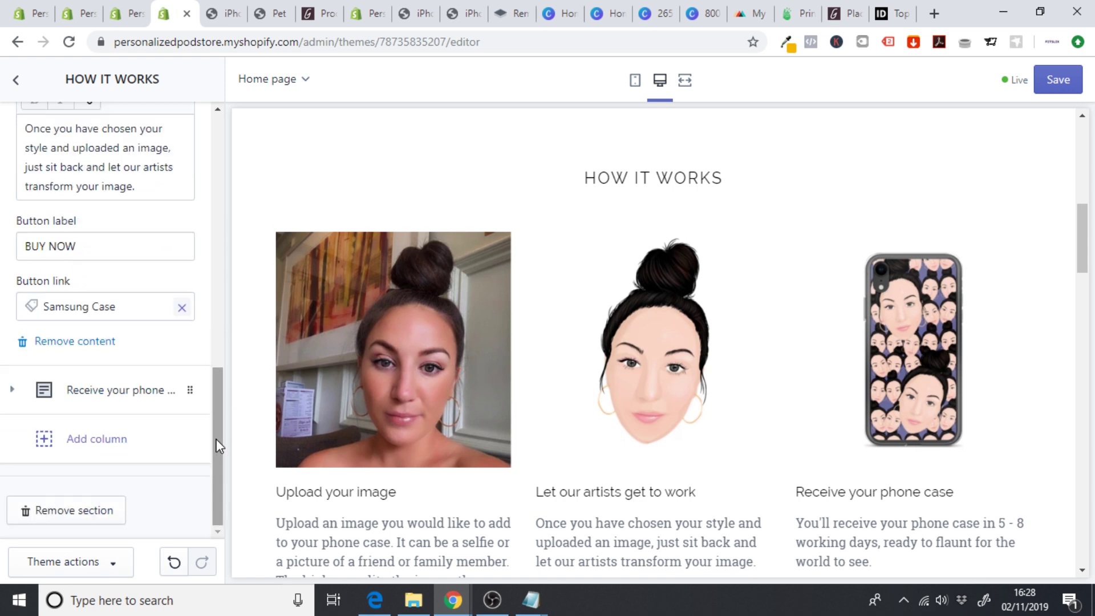
left_click(112, 393)
scroll(217, 321, "down", 2)
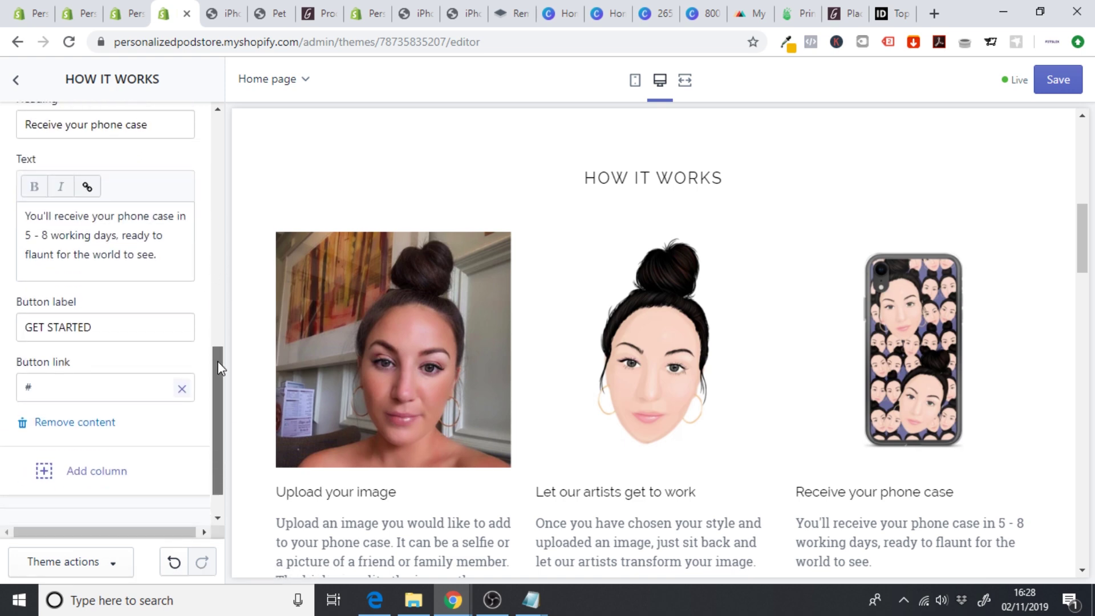
left_click(183, 375)
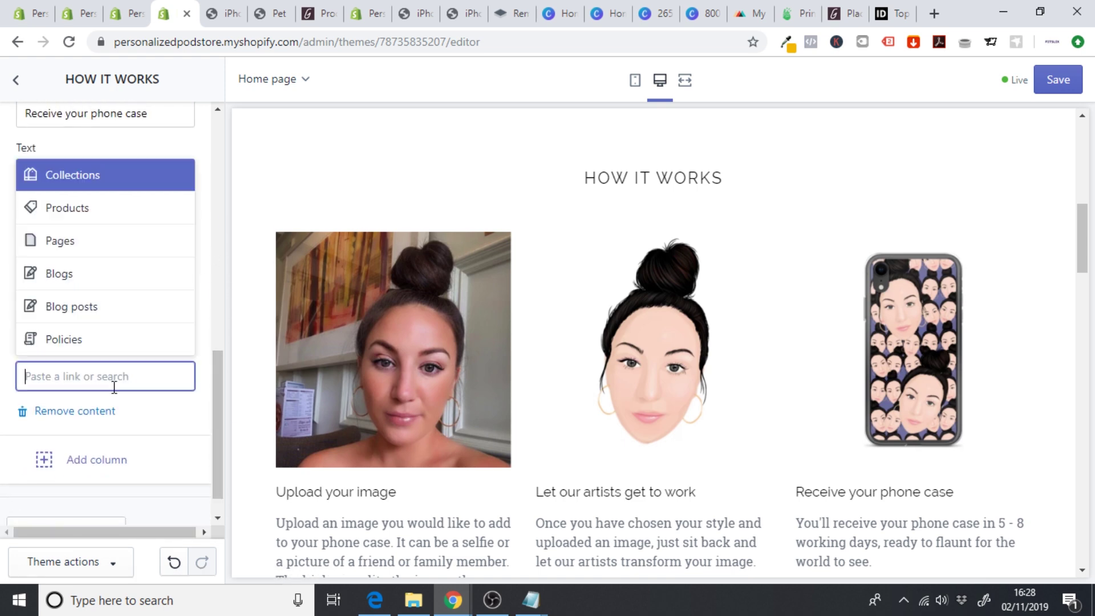
left_click(86, 211)
left_click(110, 327)
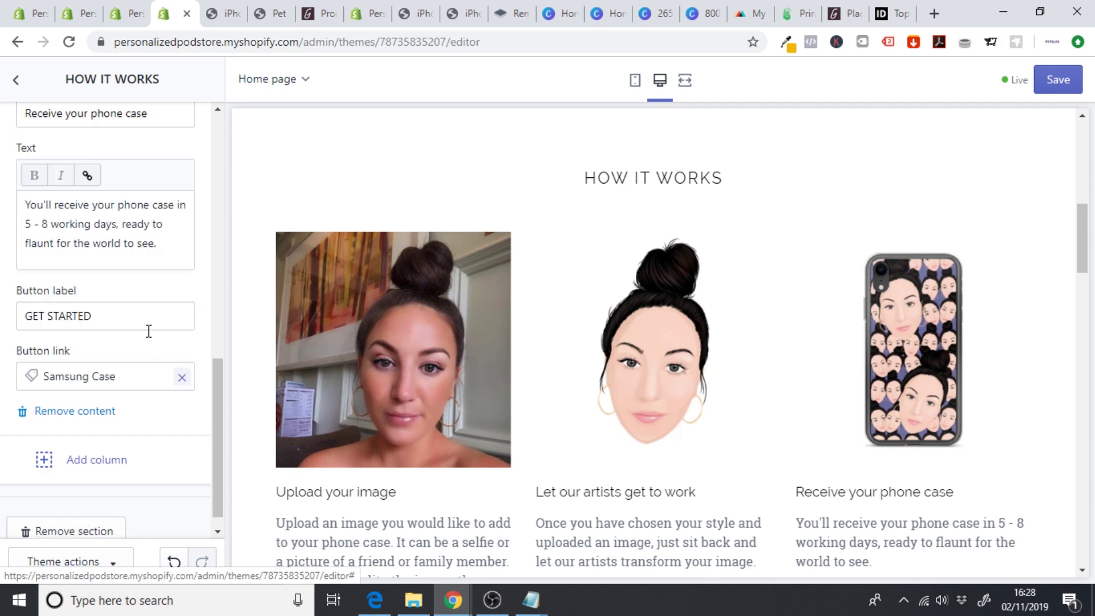
left_click_drag(1083, 240, 1091, 487)
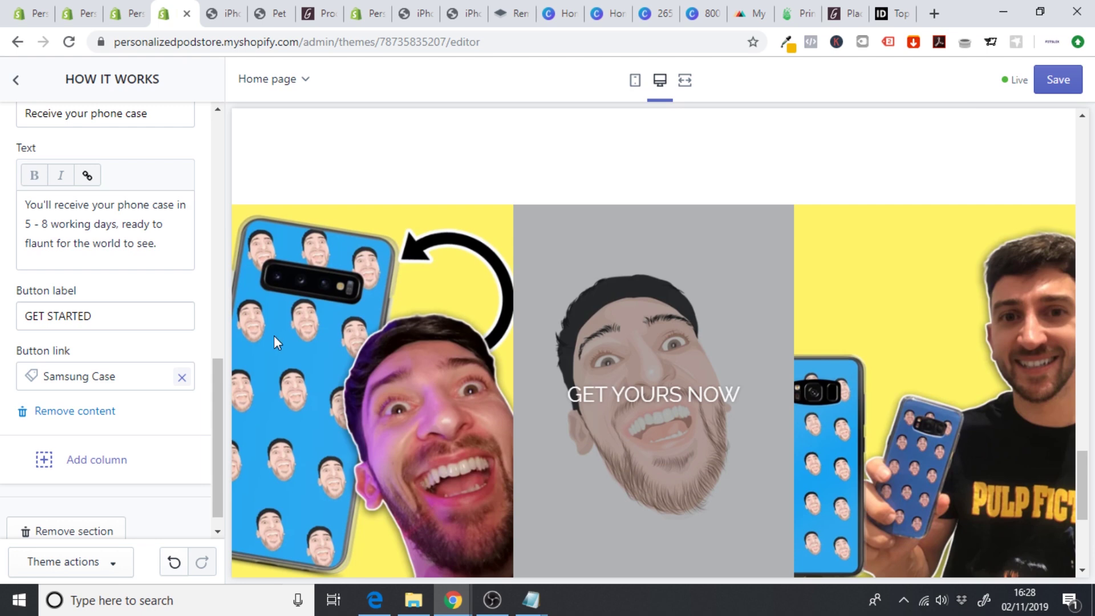
scroll(208, 224, "up", 8)
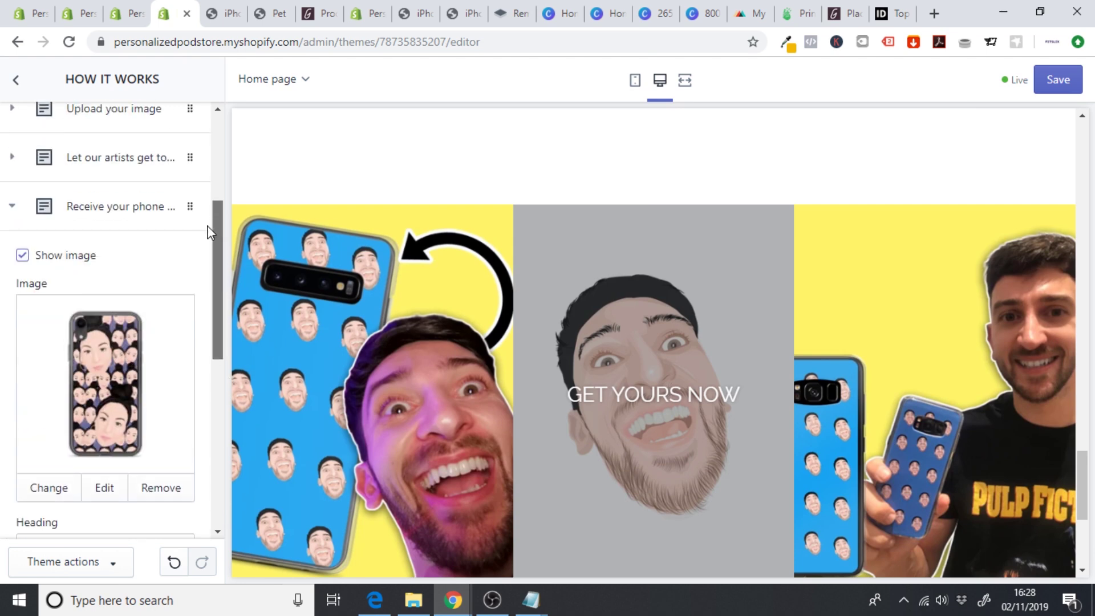
left_click(12, 82)
left_click(76, 383)
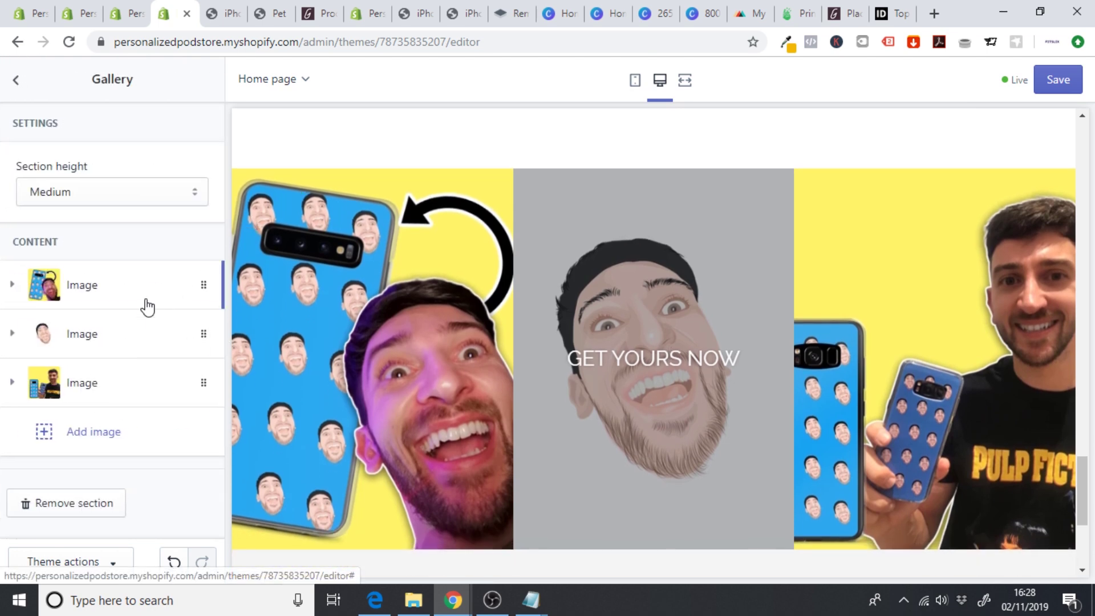
- Link the middle GET YOURS NOW gallery image to the iPhone Case product
left_click(103, 335)
left_click_drag(219, 233, 237, 401)
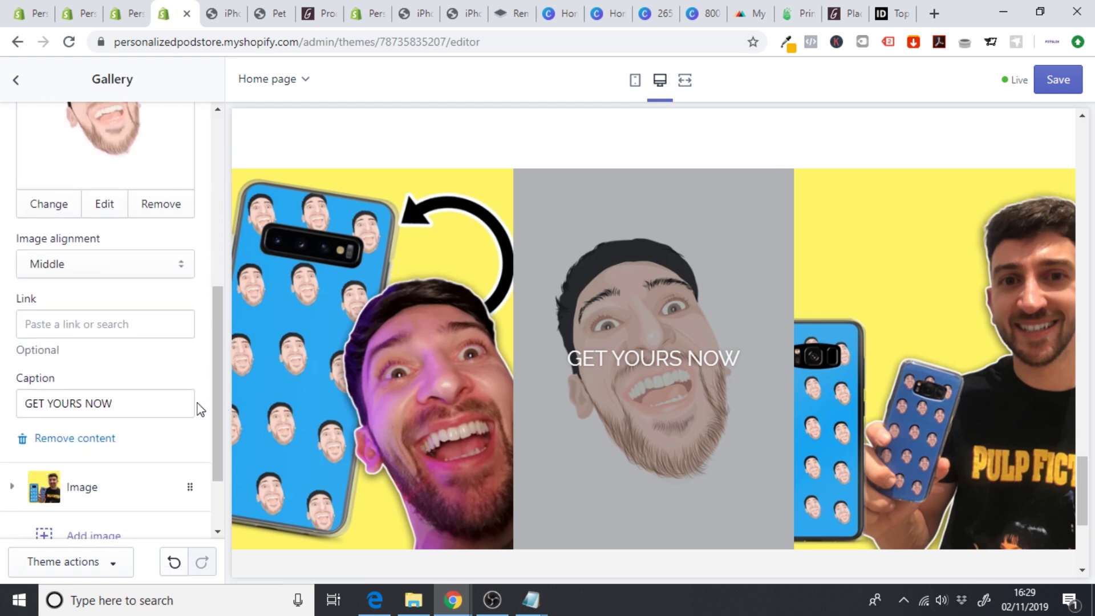
left_click(73, 329)
left_click(85, 166)
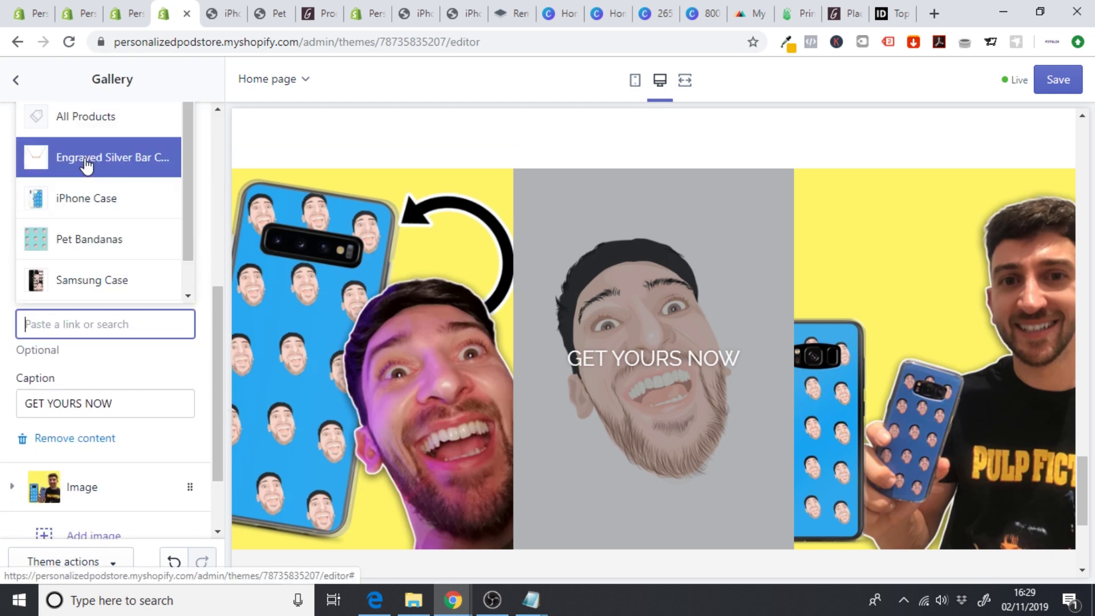
left_click(104, 206)
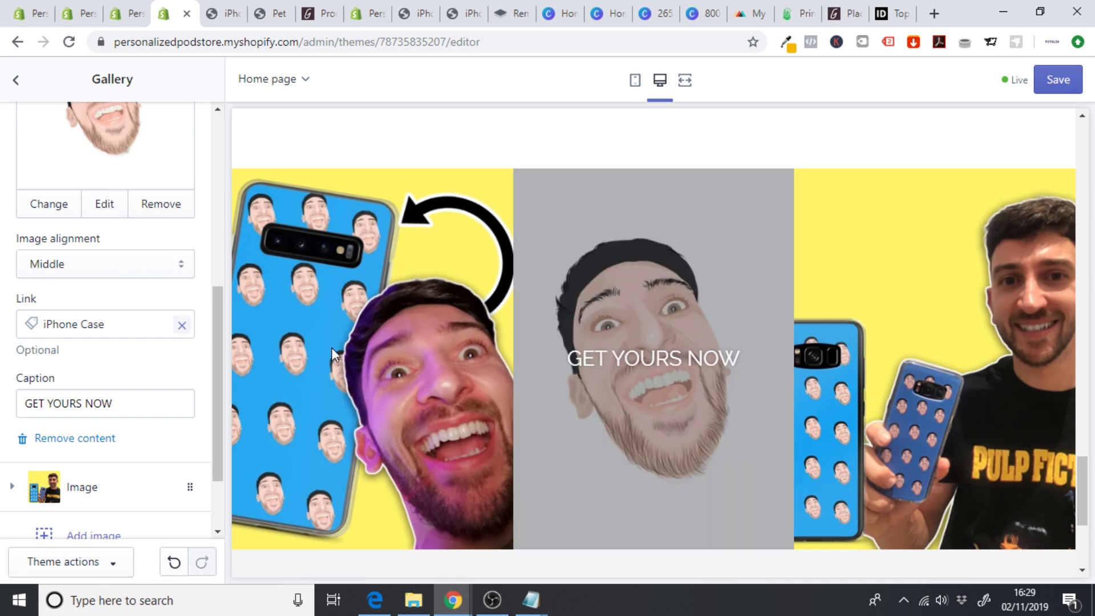
- Save the theme and go back to the home page sections list
left_click(1058, 79)
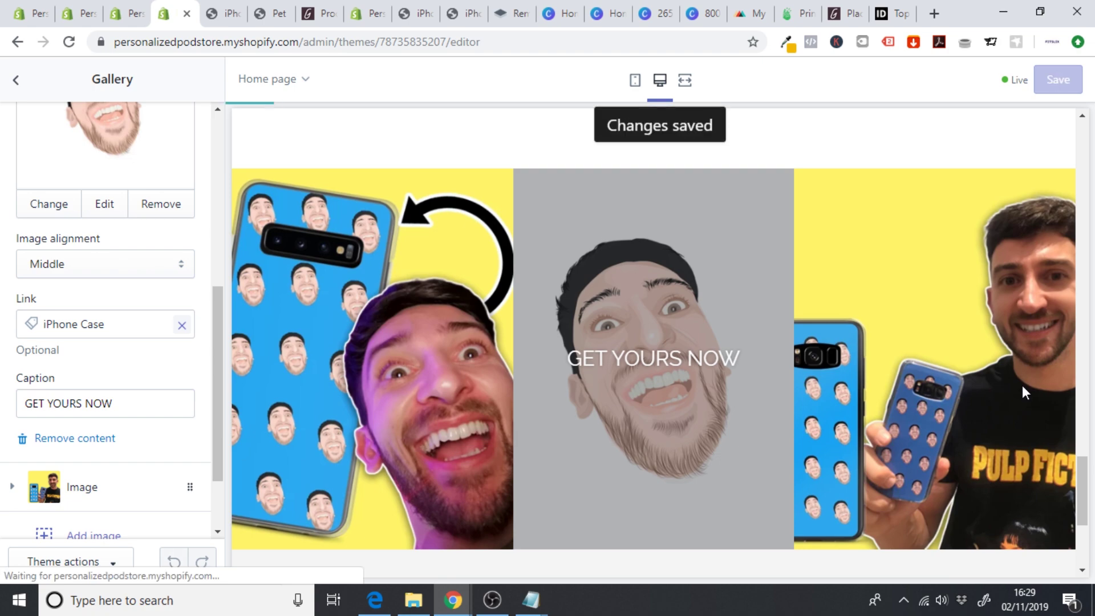
left_click_drag(1080, 454, 1084, 205)
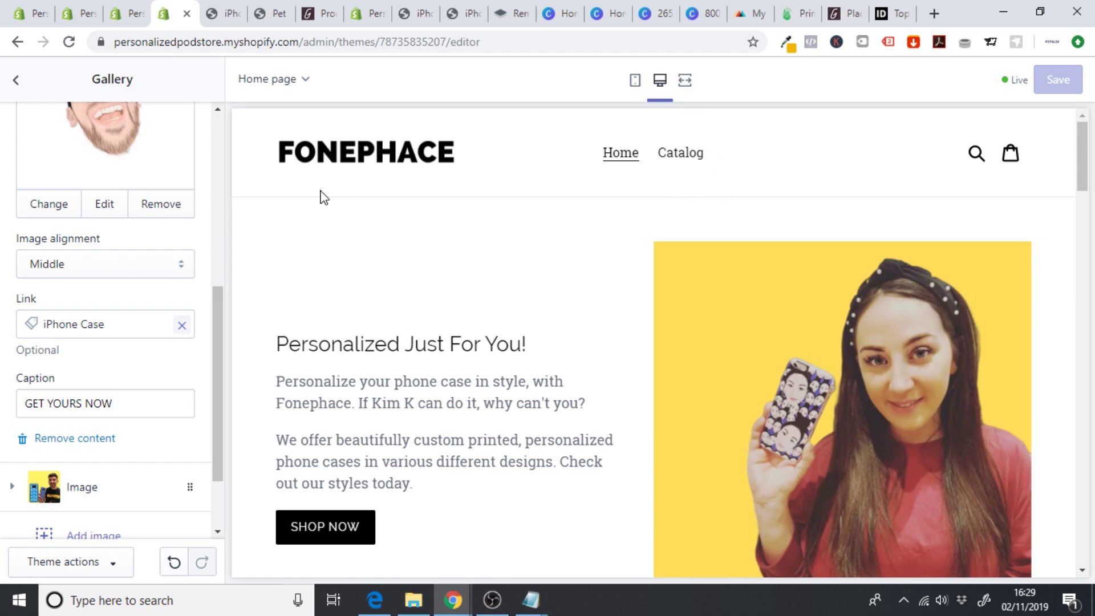
left_click(16, 81)
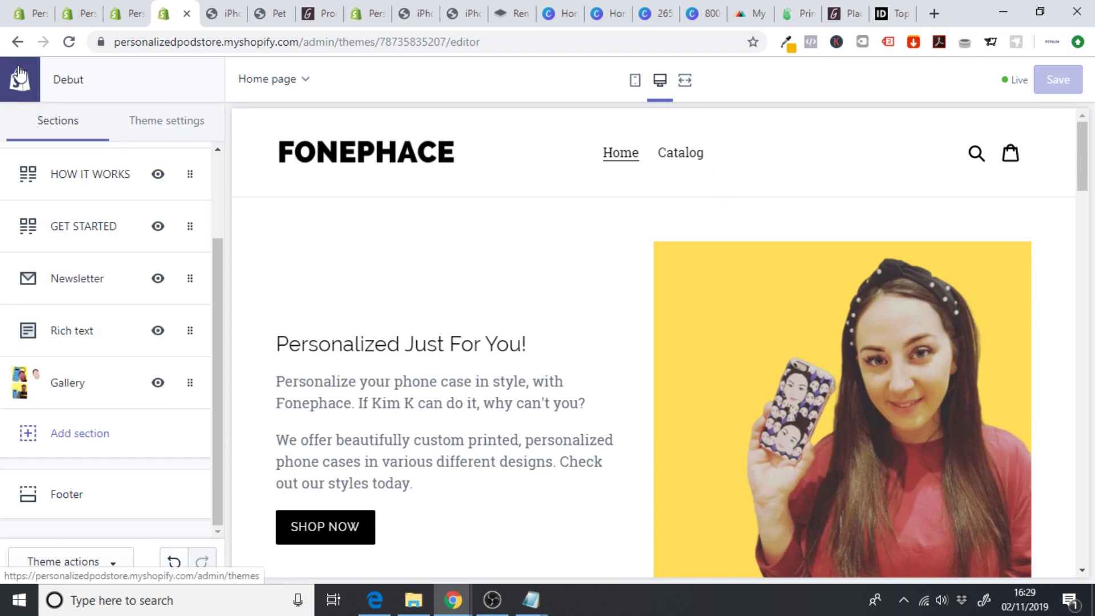
- Leave the theme editor for the store's Navigation and open the Main menu for editing
left_click(16, 80)
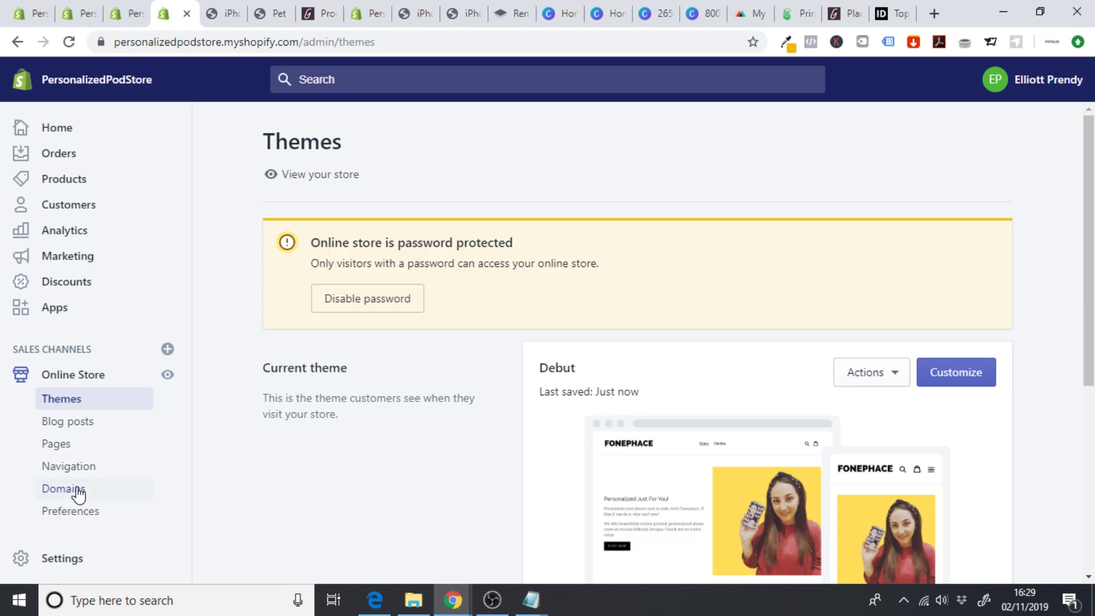
left_click(69, 468)
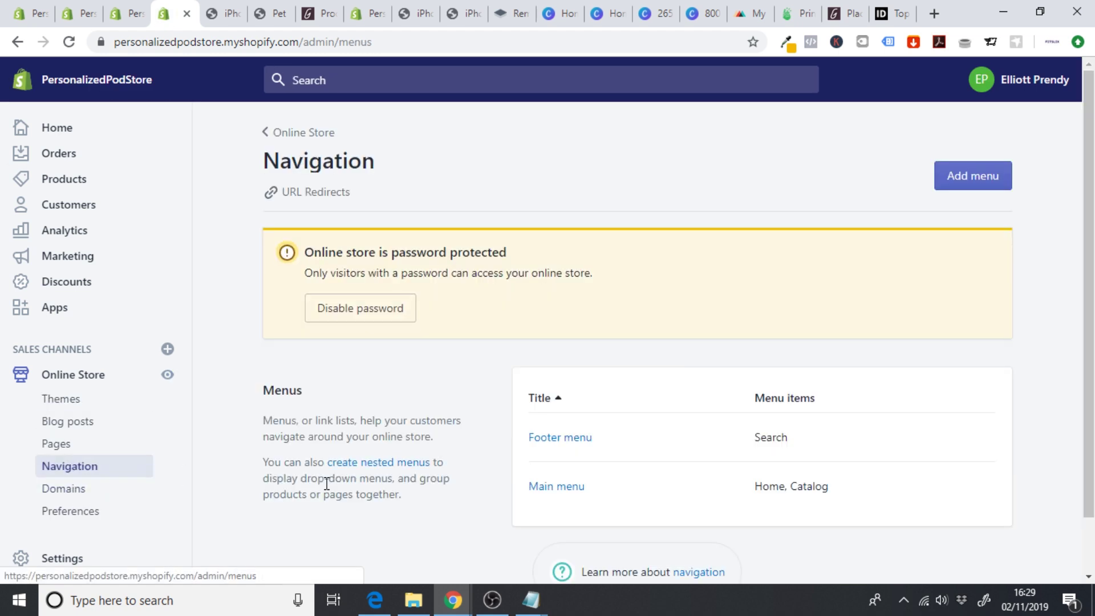
scroll(968, 278, "down", 1)
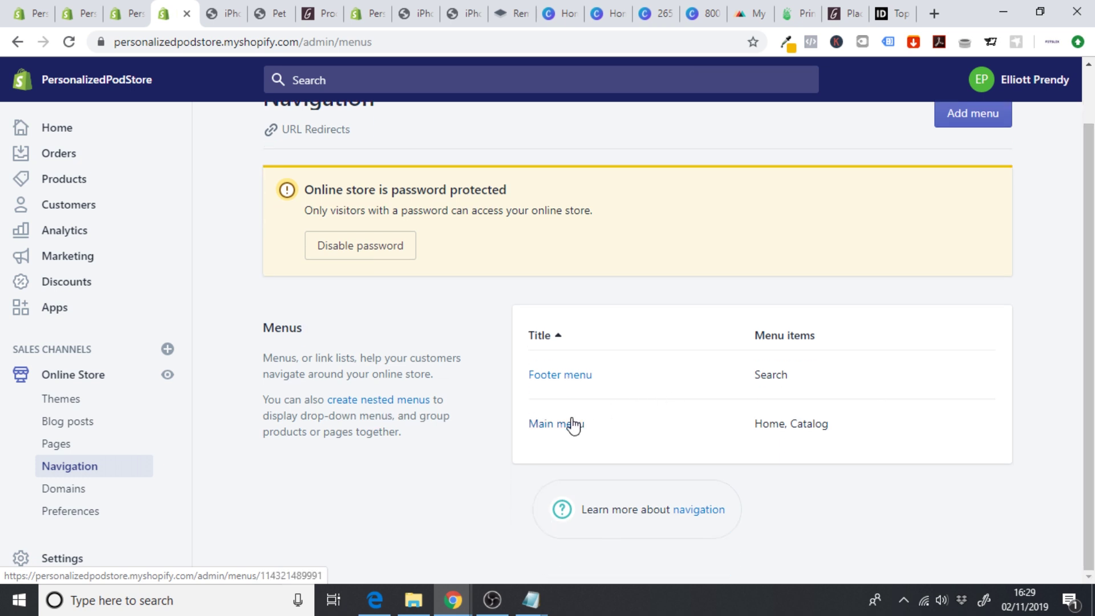
left_click(558, 435)
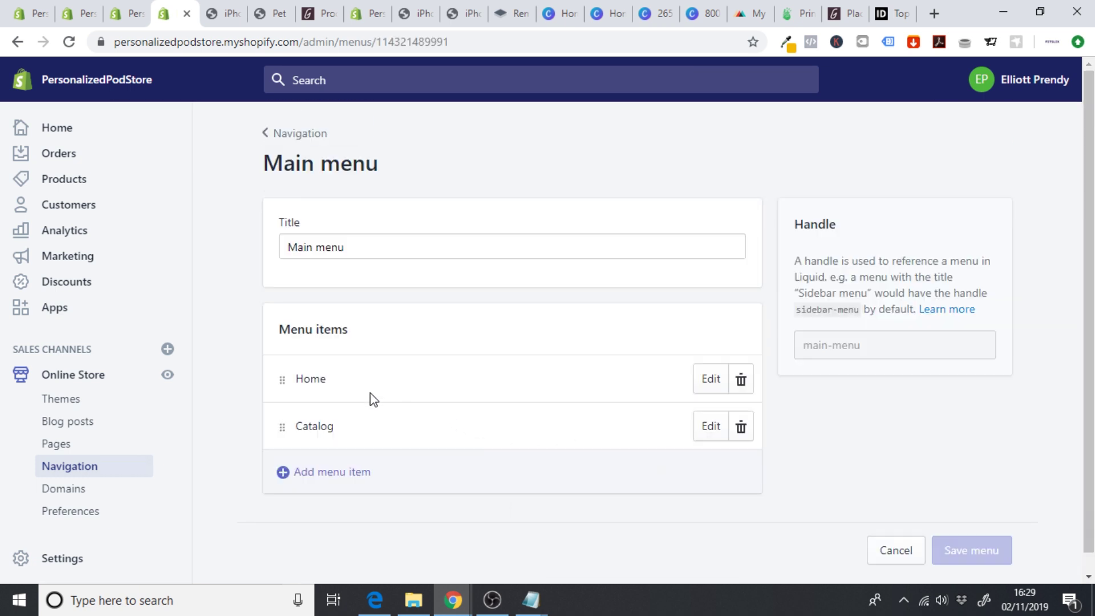
- Delete the Home and Catalog items from the Main menu
left_click(742, 380)
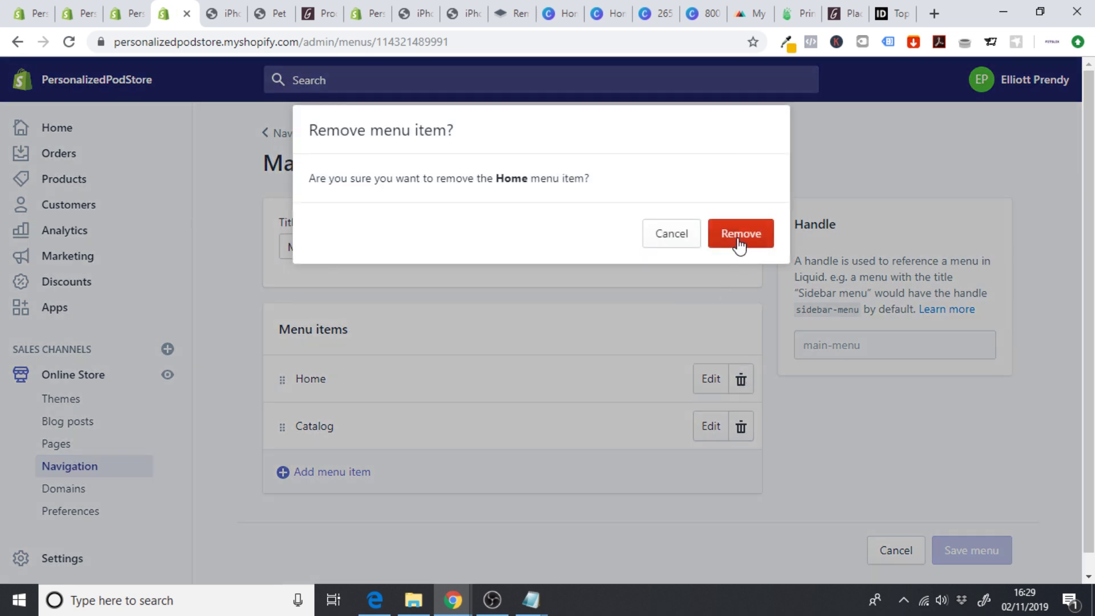
left_click(740, 234)
left_click(743, 380)
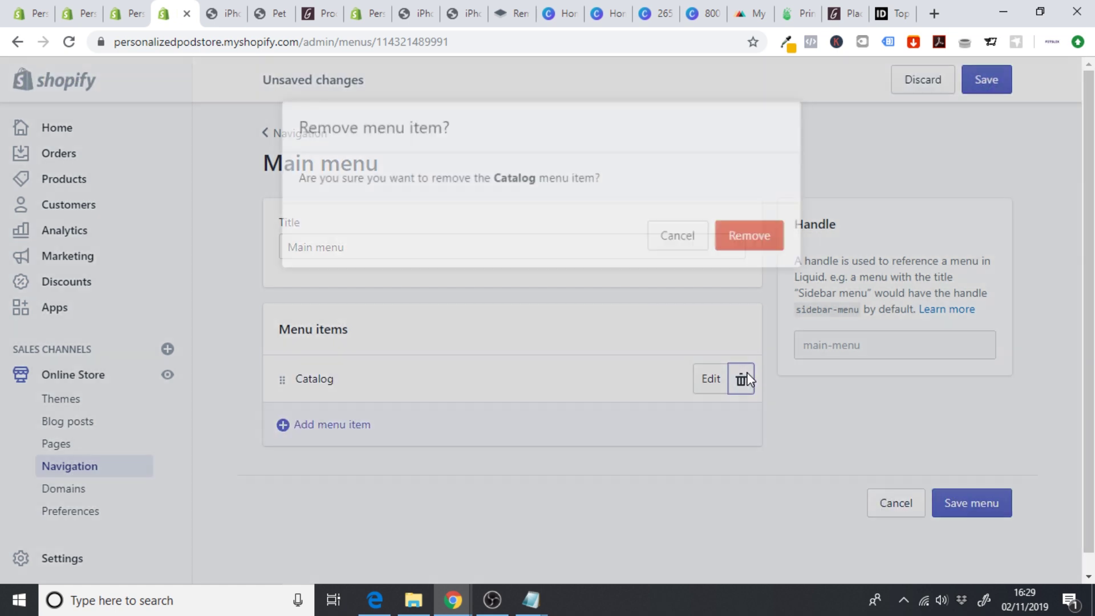
left_click(735, 238)
- Add a GET STARTED item linked to the Personalized Phone Cases collection and save the menu
left_click(289, 457)
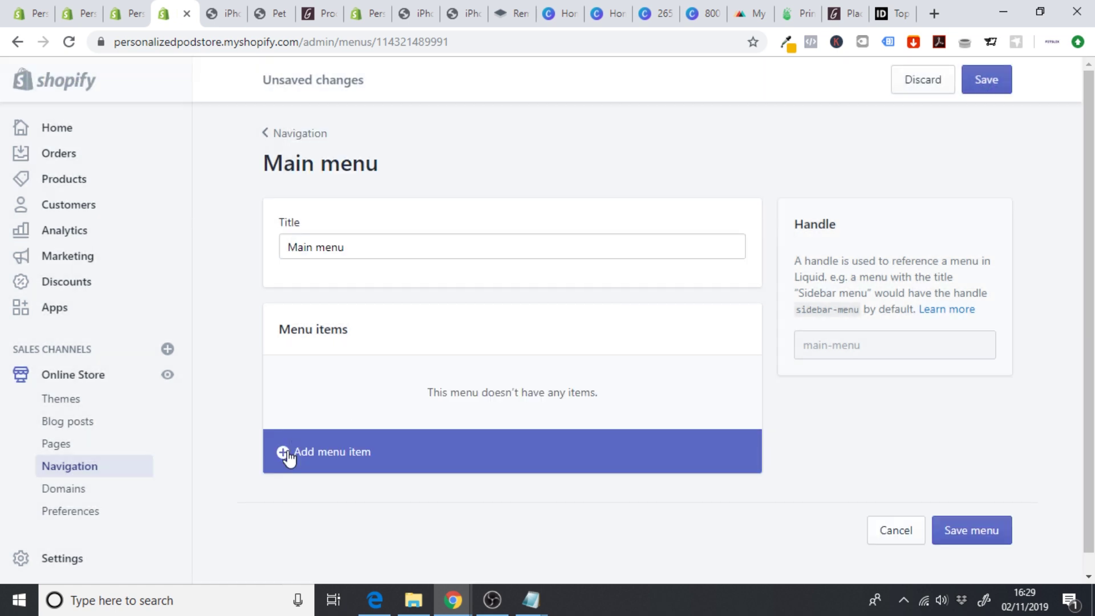
left_click(375, 322)
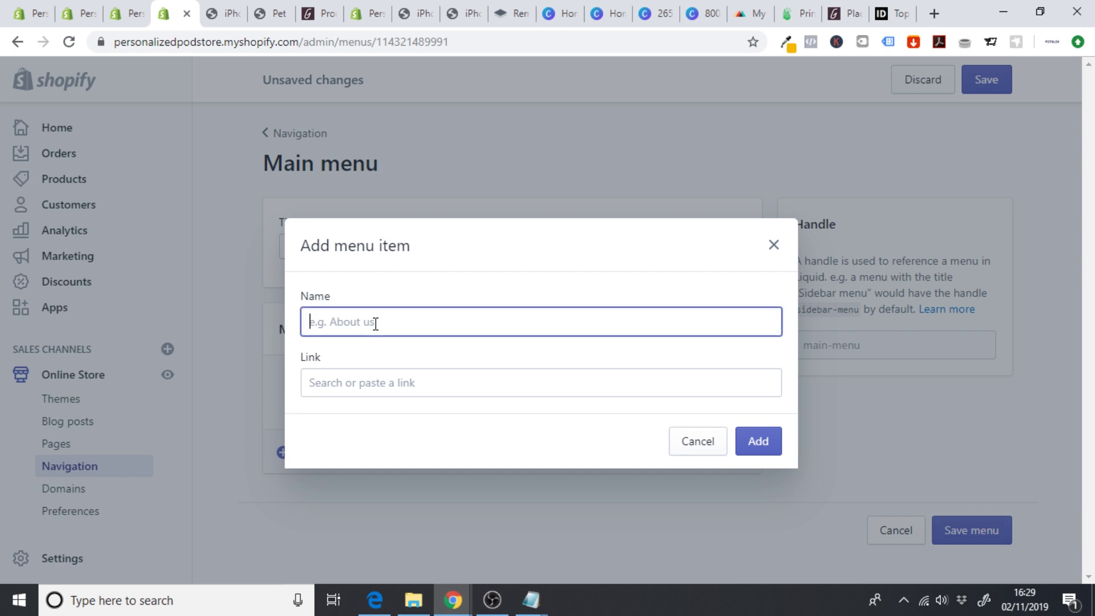
type("GET STARTED")
left_click(347, 390)
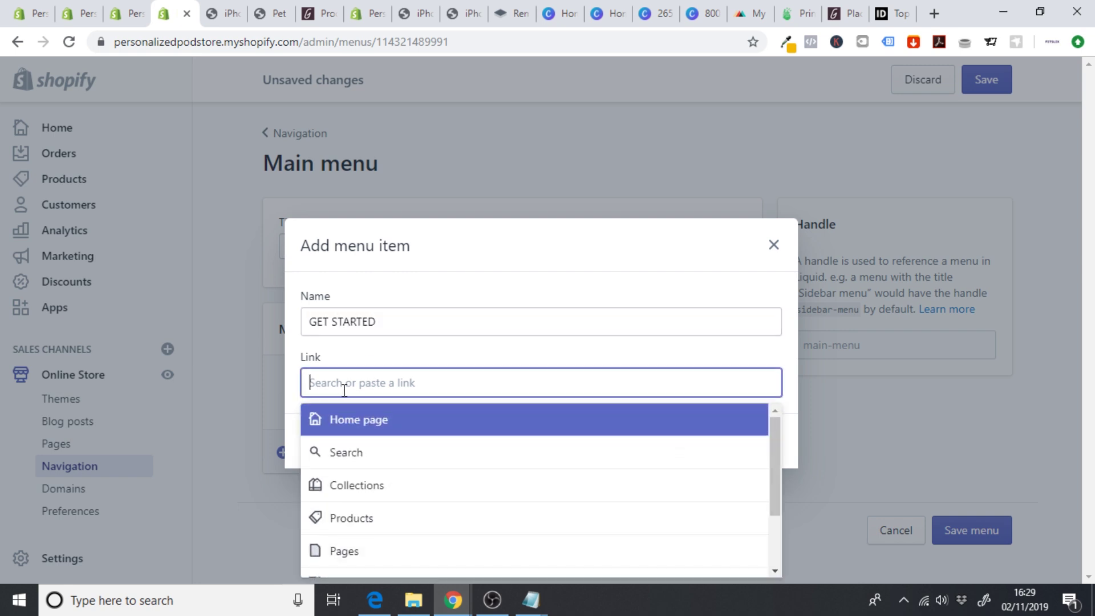
left_click(365, 491)
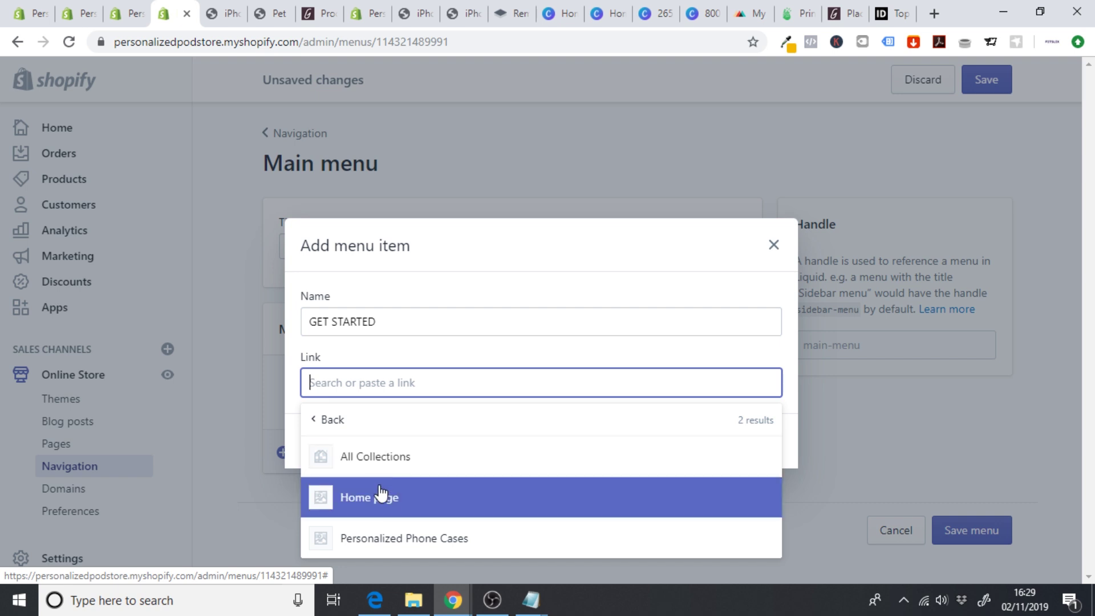
left_click(365, 533)
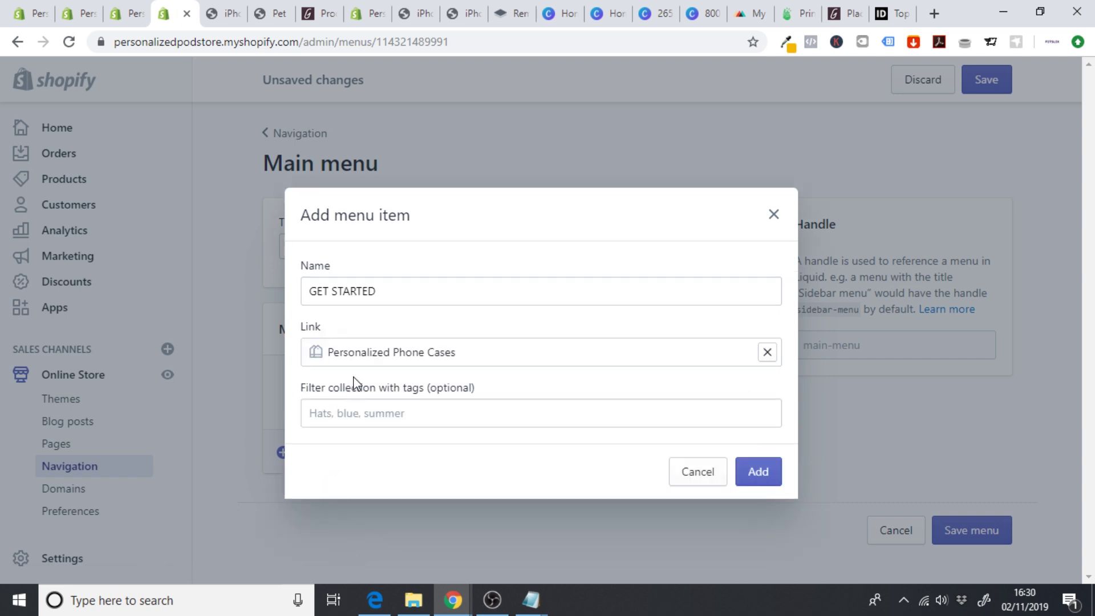
left_click(761, 479)
left_click(966, 506)
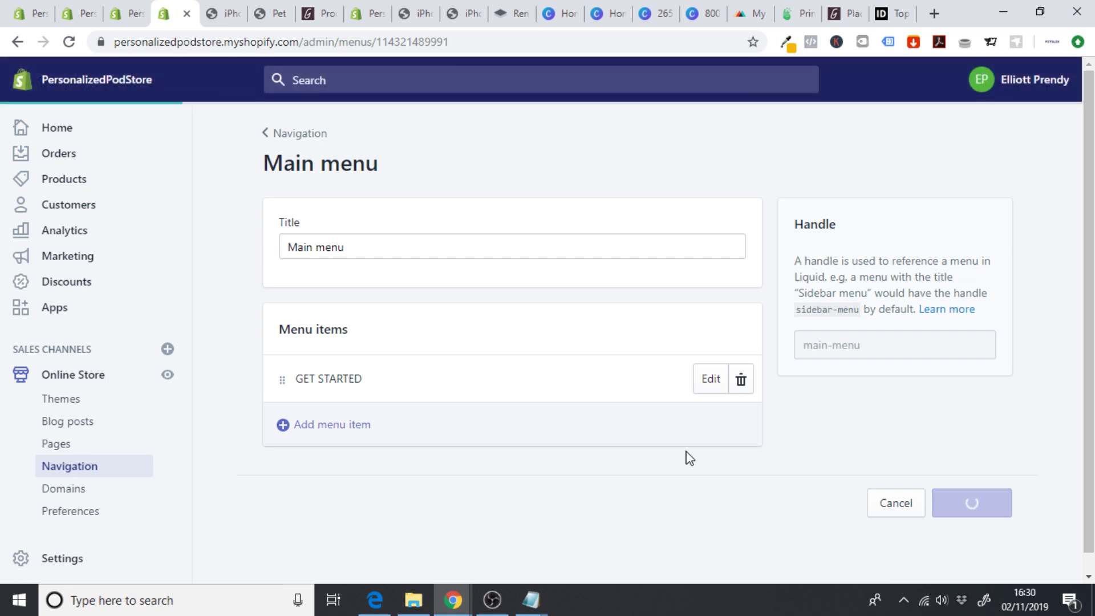
left_click(168, 377)
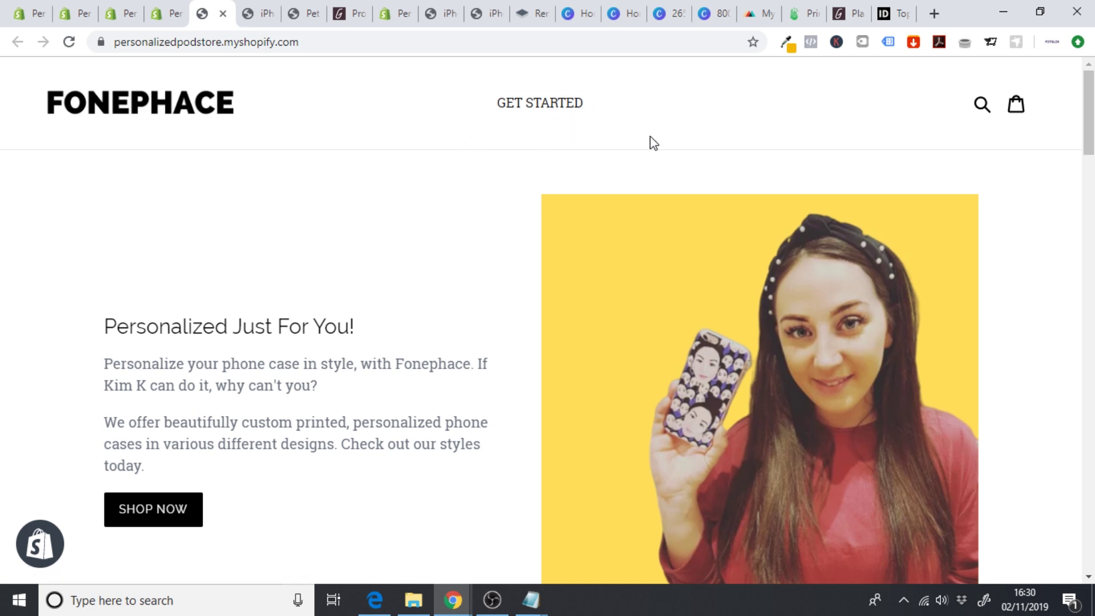
left_click(166, 13)
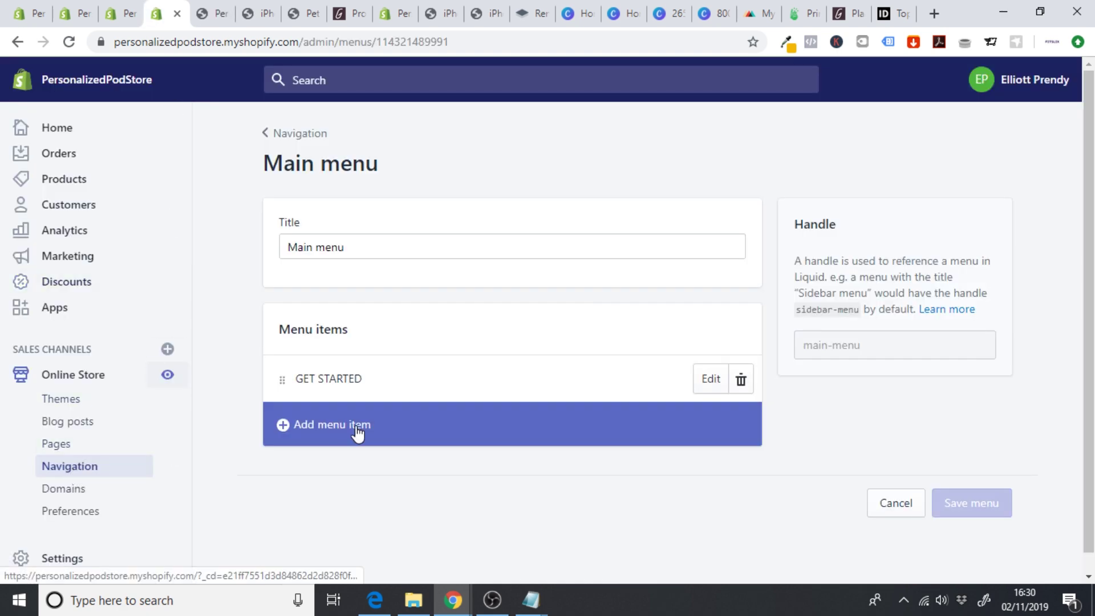
- Add an iPhone Cases menu item linked to the iPhone Case product
left_click(354, 432)
left_click(349, 321)
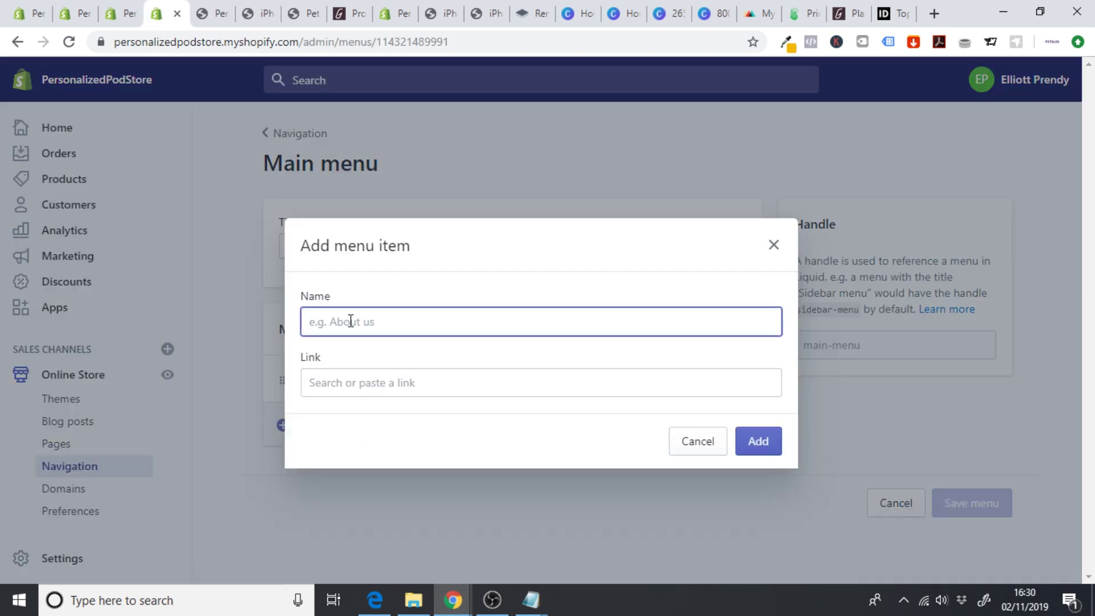
type("iPhone Cases")
left_click(350, 379)
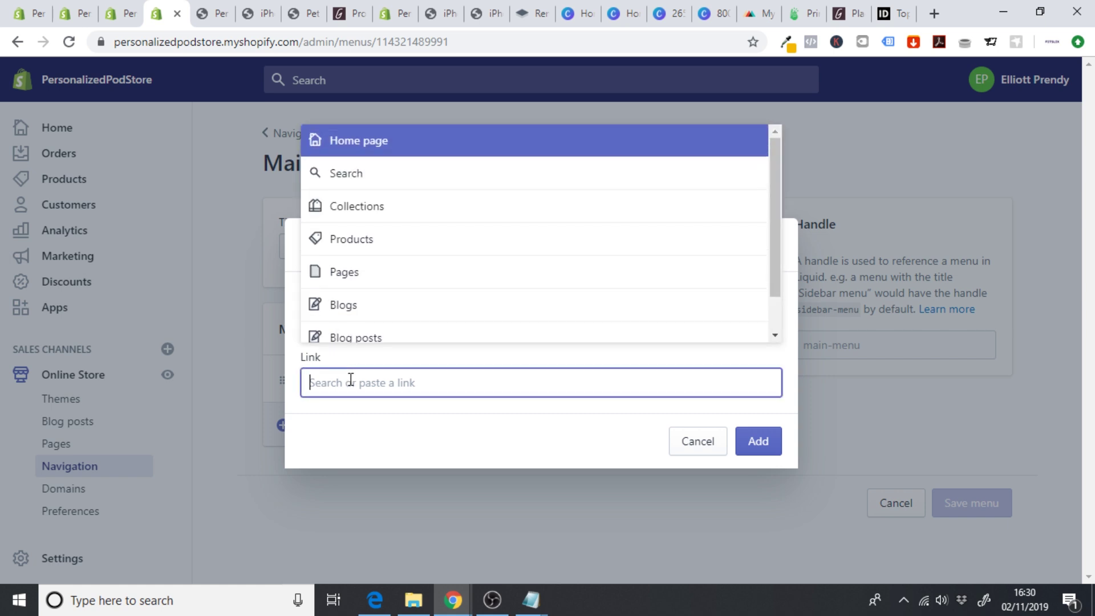
left_click(382, 211)
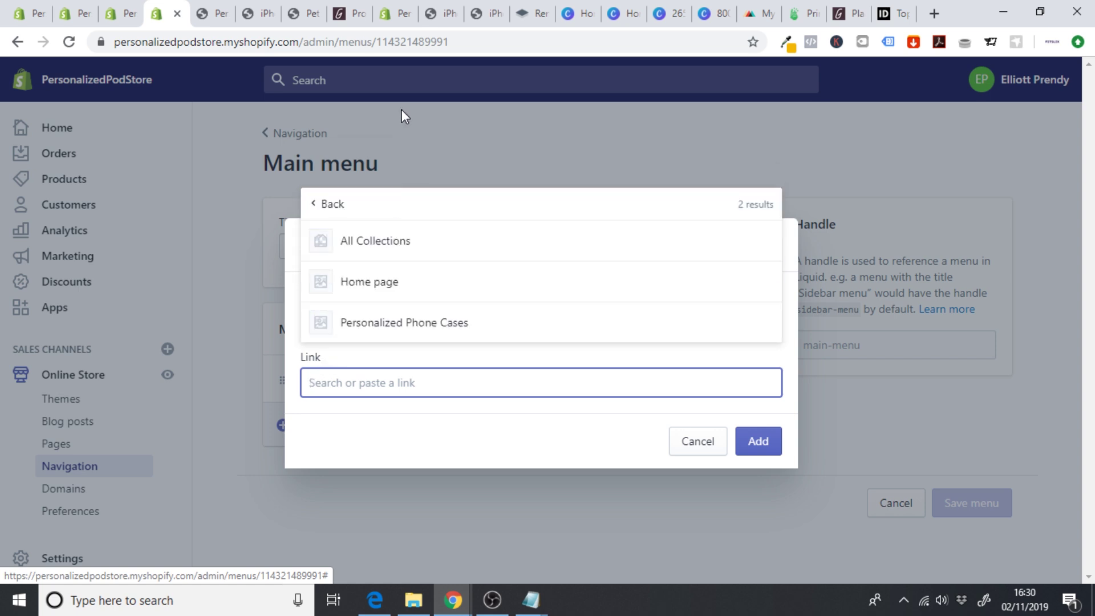
left_click(332, 214)
left_click(392, 242)
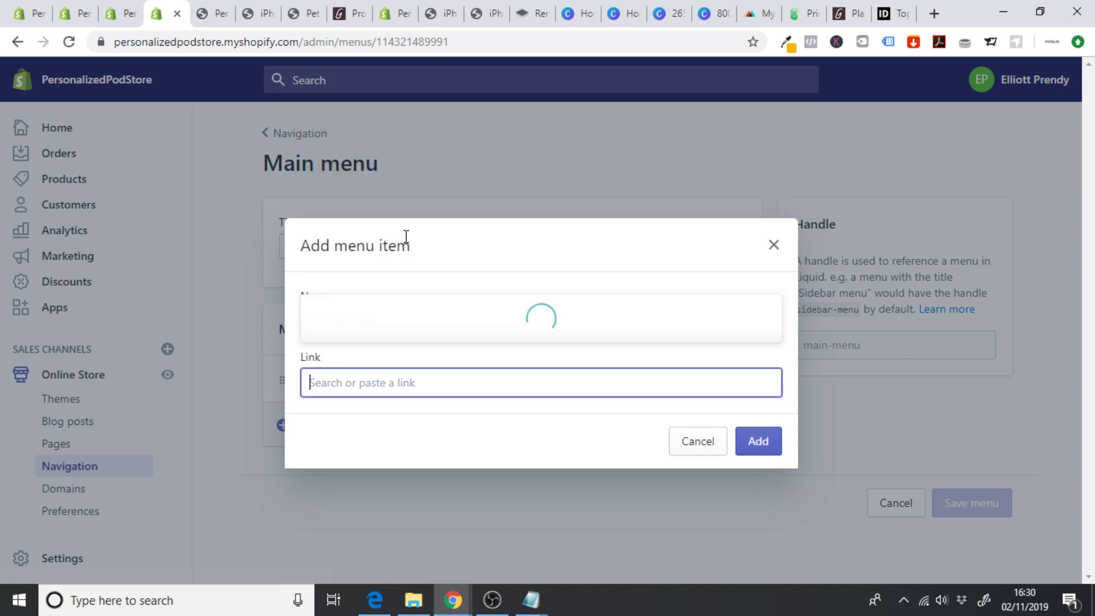
left_click(402, 262)
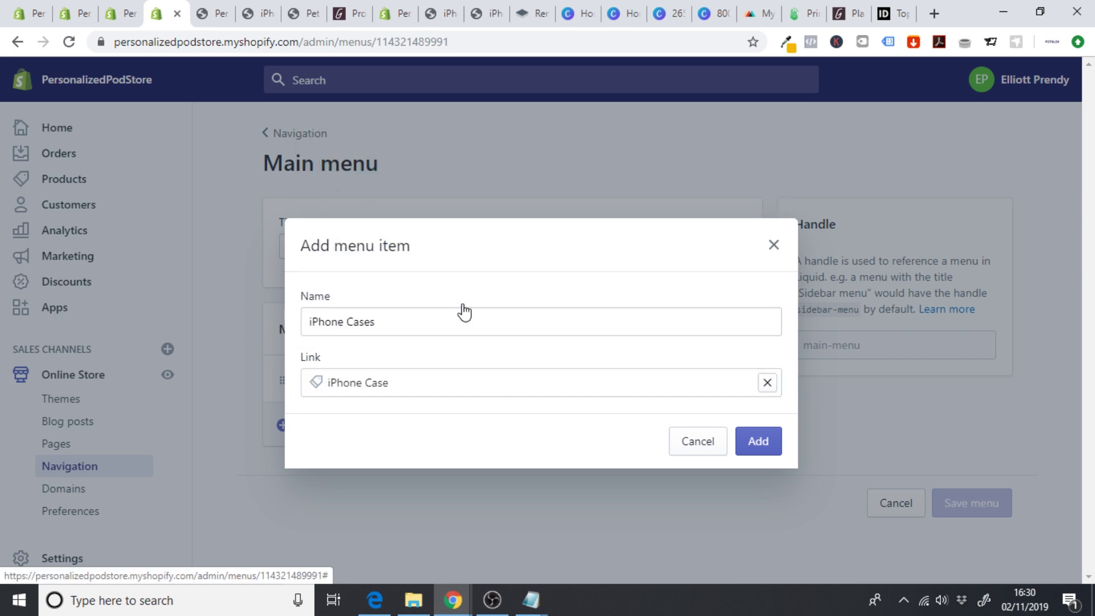
left_click(757, 441)
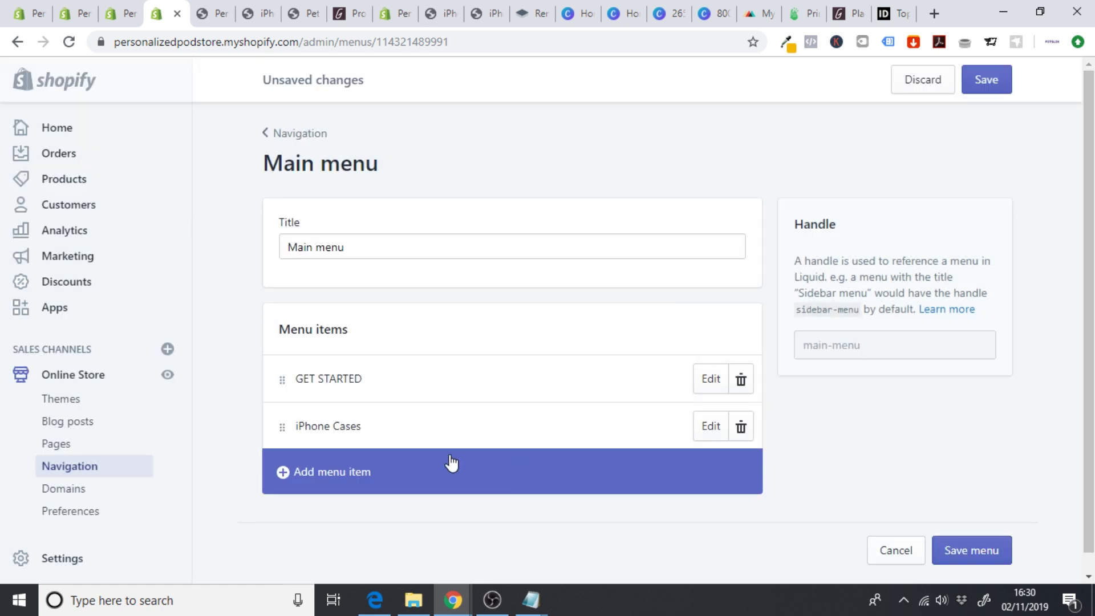
- Add a Samsung Cases menu item linked to the Samsung Case product and save the menu
left_click(311, 475)
left_click(363, 324)
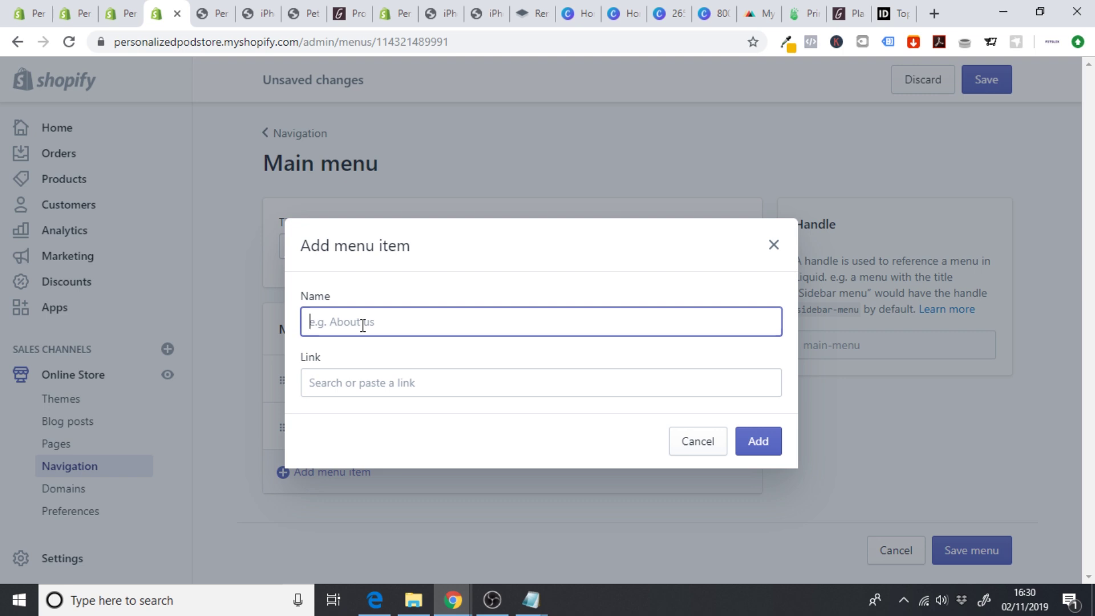
type("Samsung Cases")
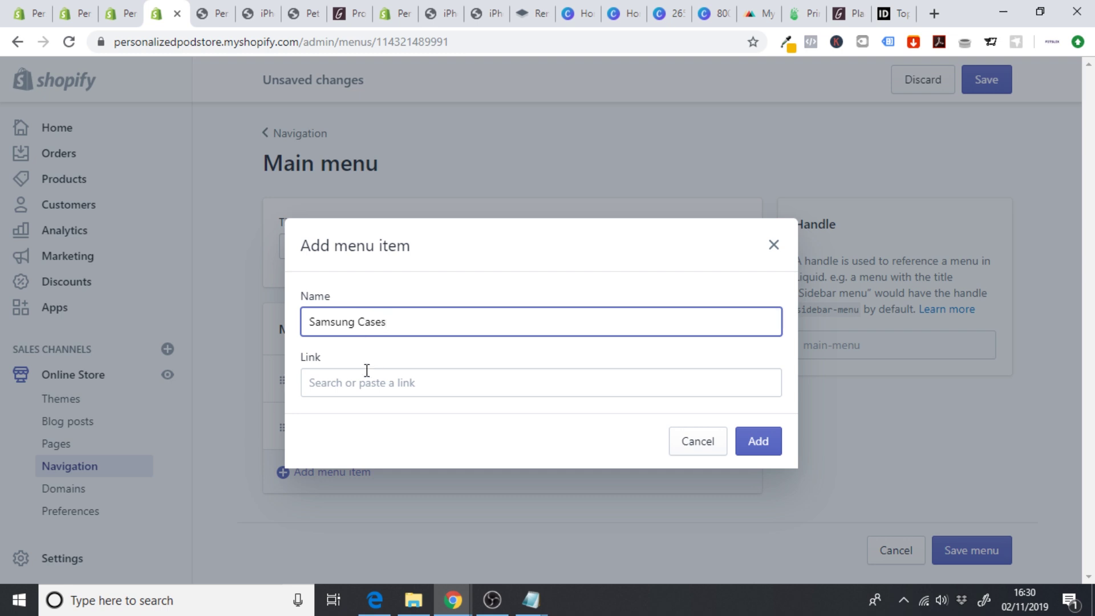
left_click(364, 382)
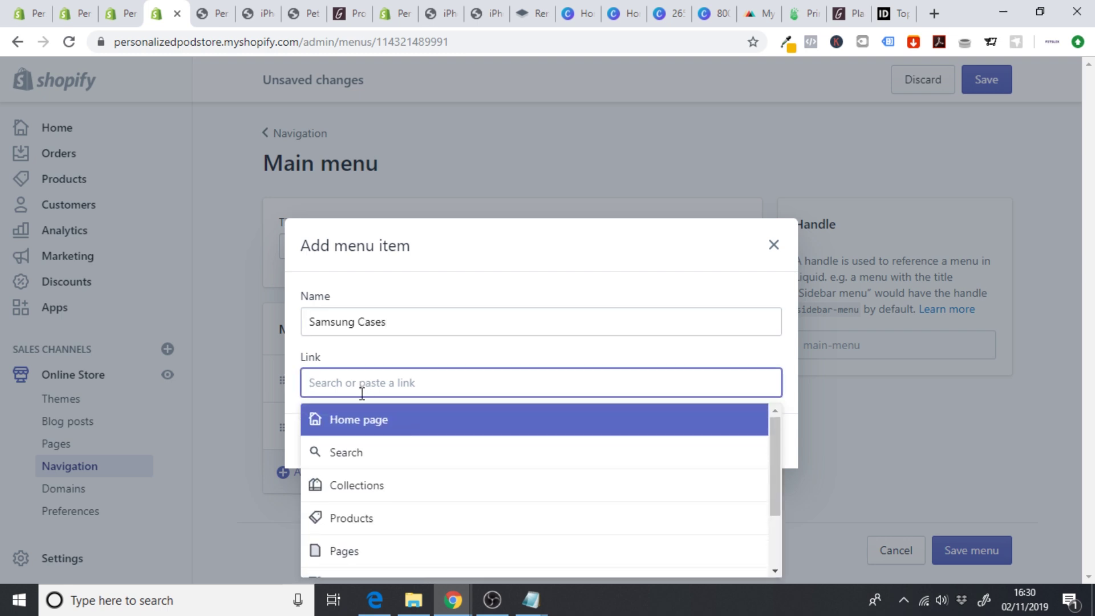
left_click(362, 502)
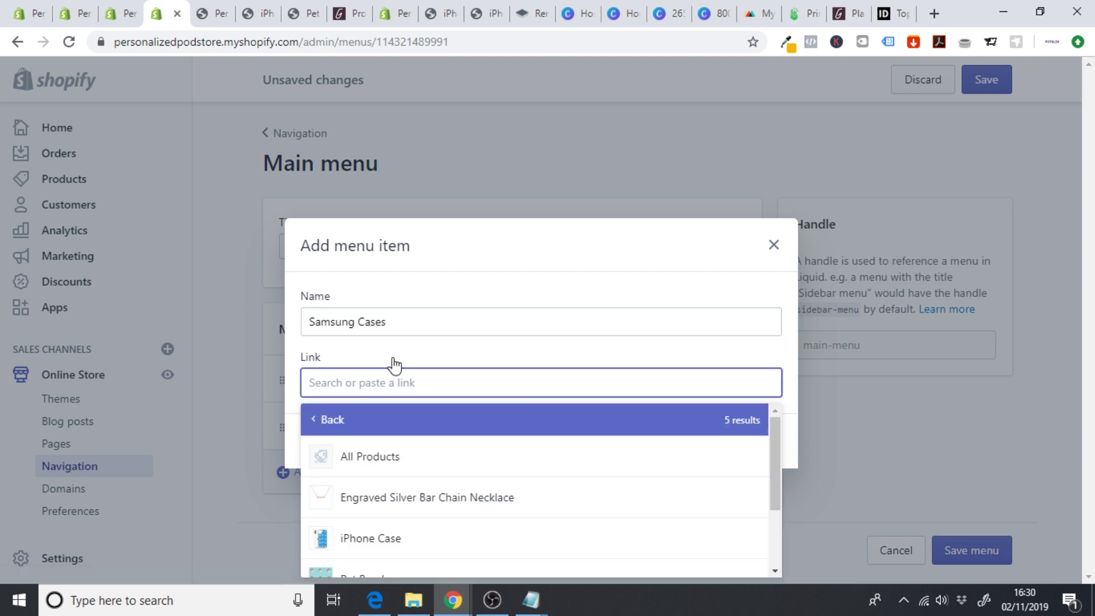
left_click_drag(776, 450, 379, 567)
left_click(379, 553)
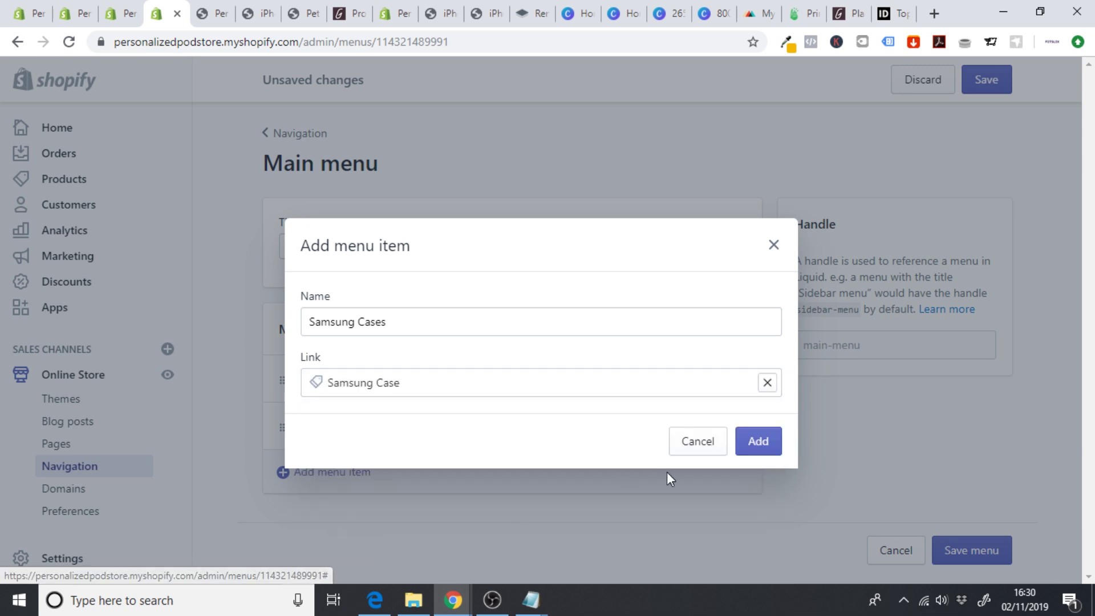
left_click(759, 445)
left_click(986, 81)
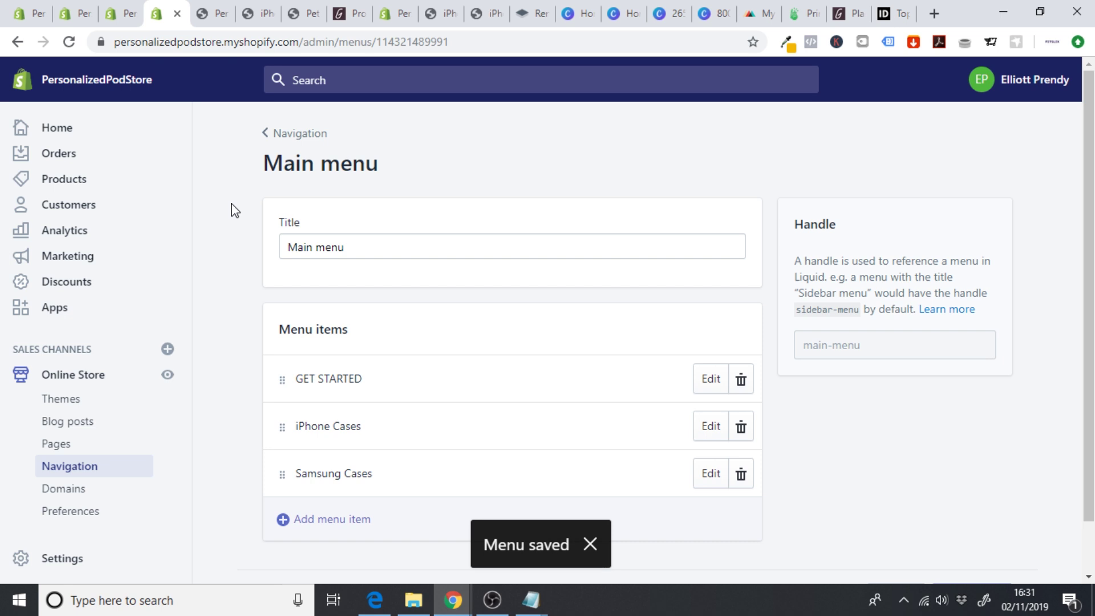
- Rename the GET STARTED item to 'Get Started' and save the Main menu again
left_click(708, 377)
left_click(388, 293)
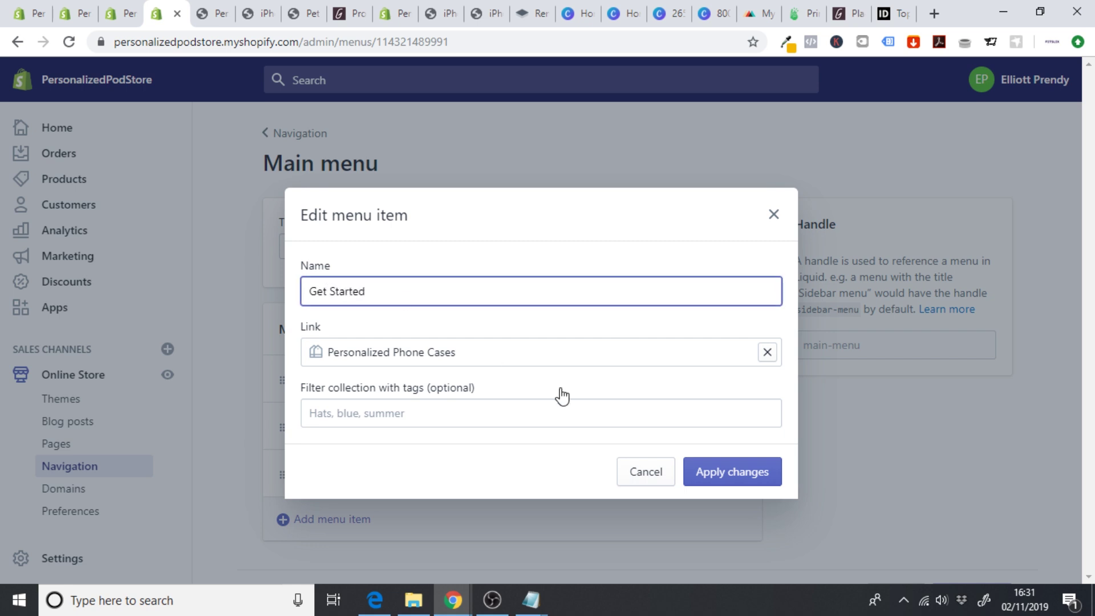
left_click(748, 474)
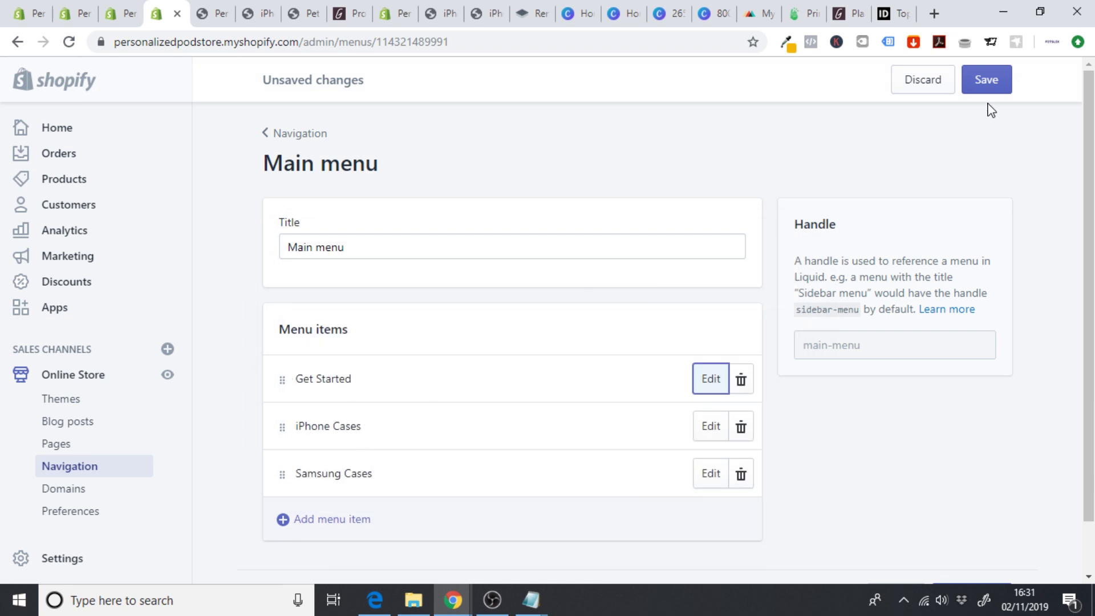
left_click(988, 84)
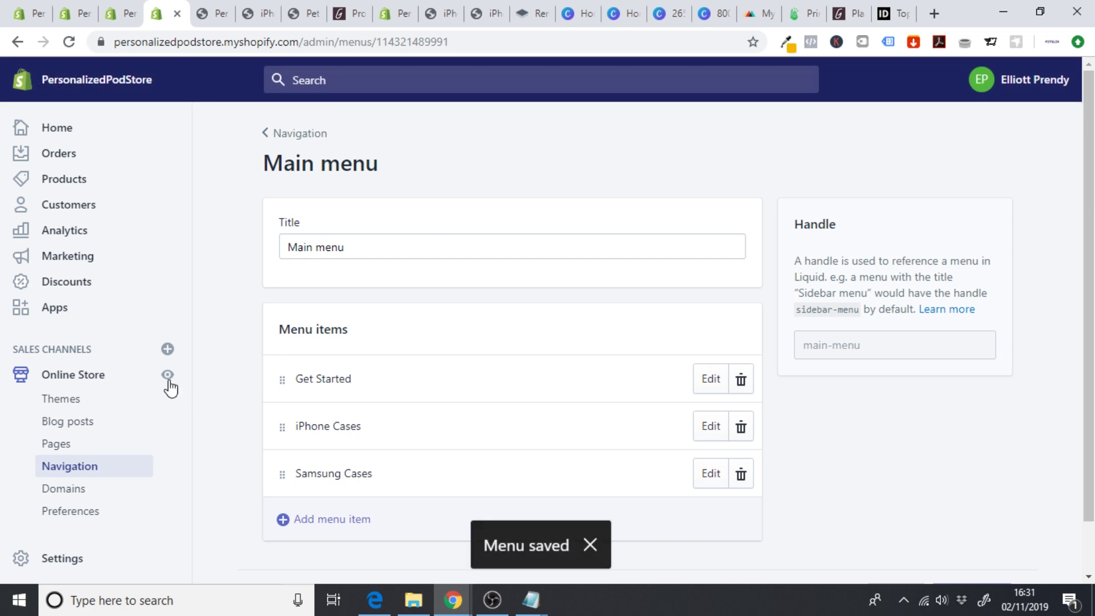
left_click(168, 381)
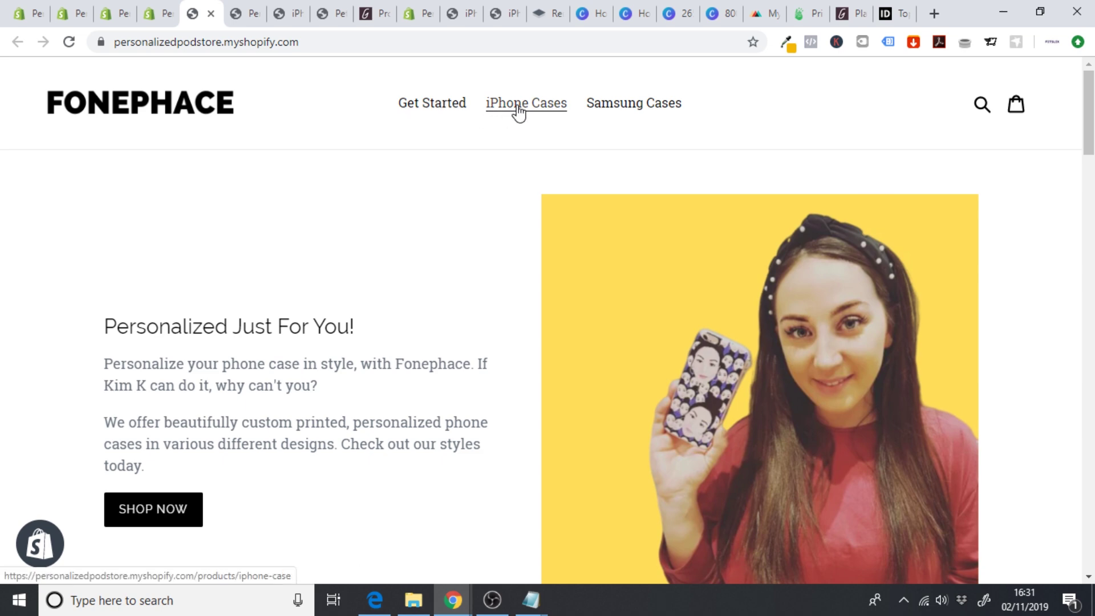
left_click(535, 113)
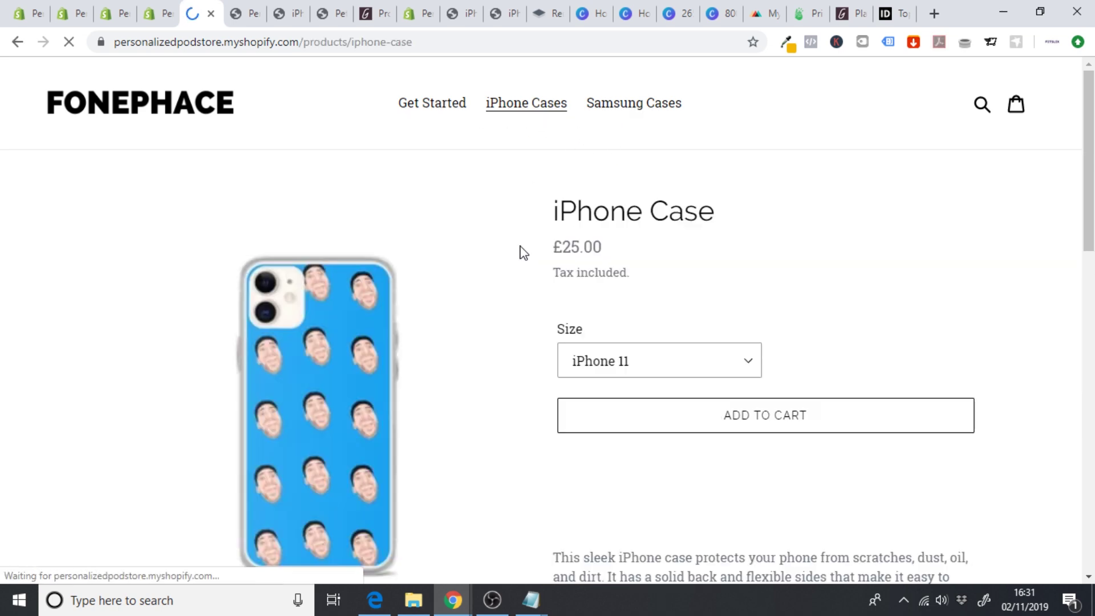
scroll(524, 253, "down", 1)
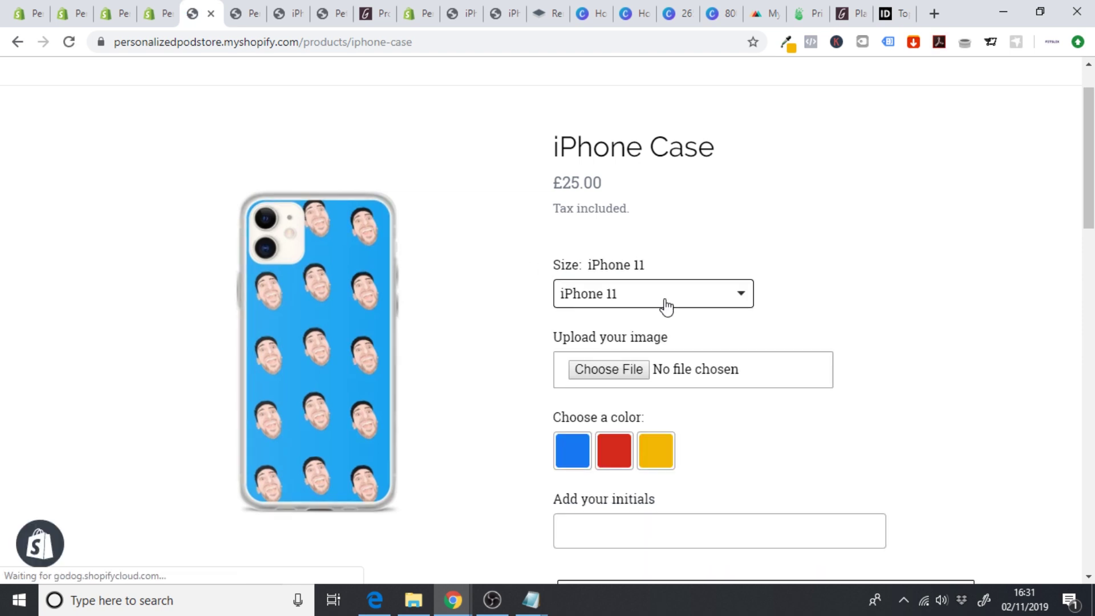
scroll(662, 322, "down", 1)
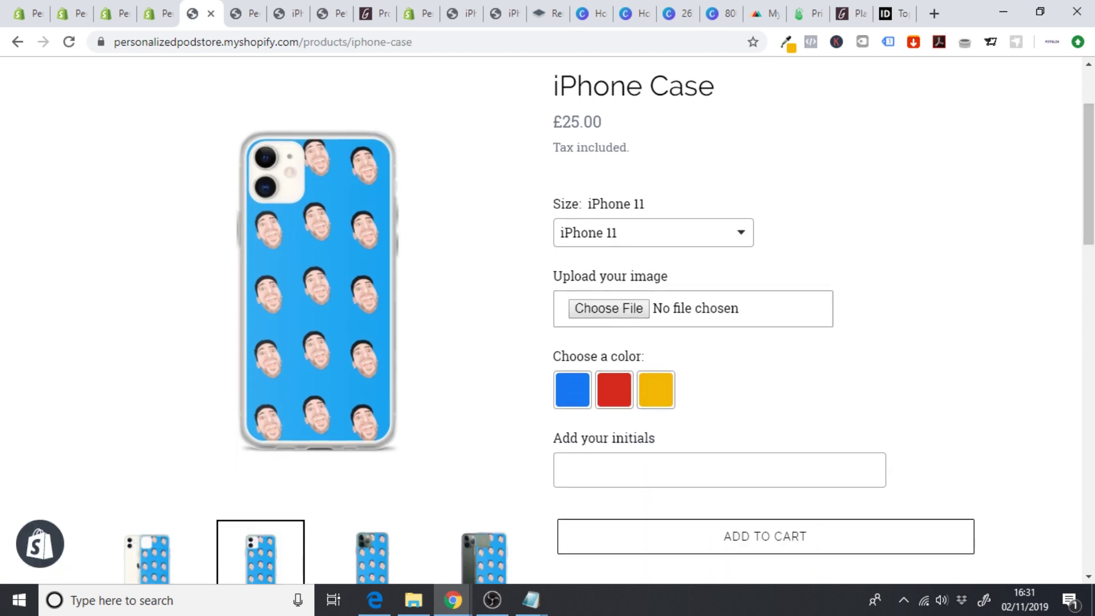
scroll(548, 319, "down", 8)
scroll(548, 319, "up", 3)
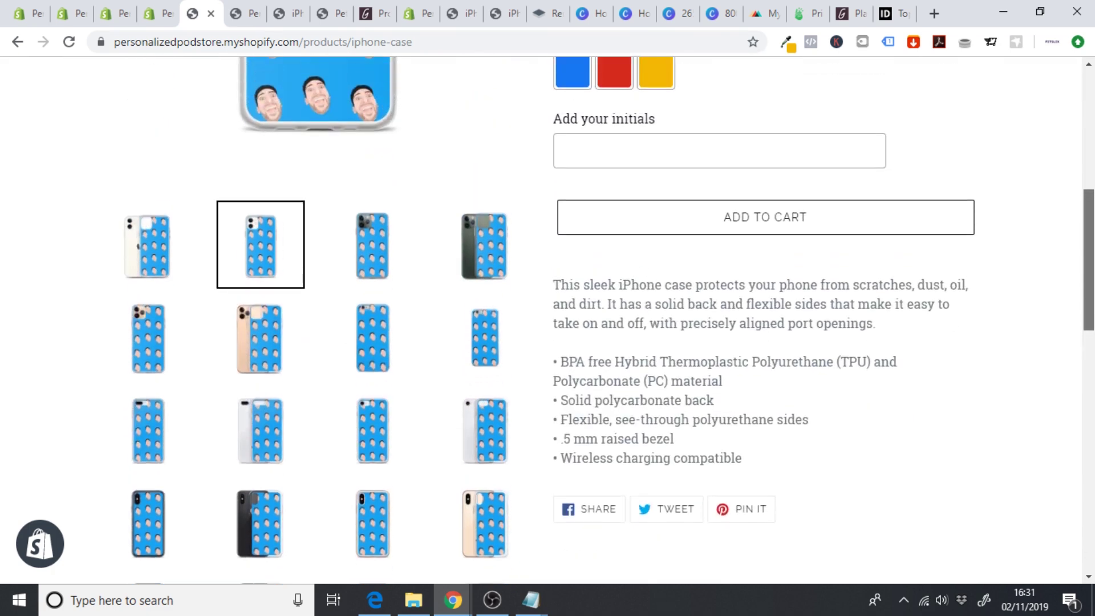
mouse_move(1090, 292)
left_mouse_down()
mouse_move(1089, 181)
mouse_move(1091, 478)
mouse_move(1090, 295)
left_mouse_up()
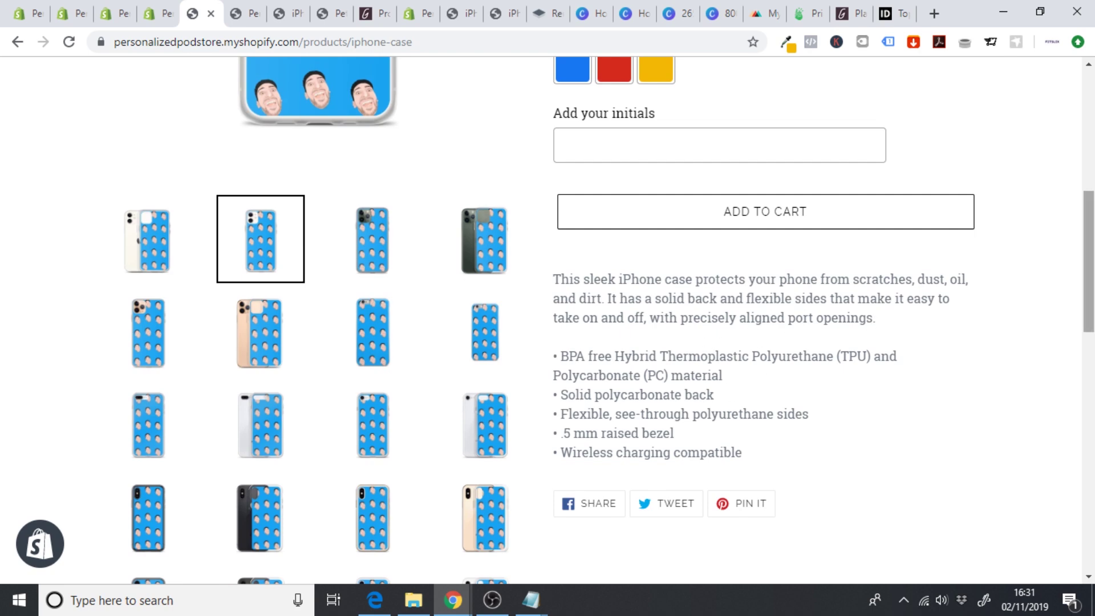
scroll(871, 323, "up", 8)
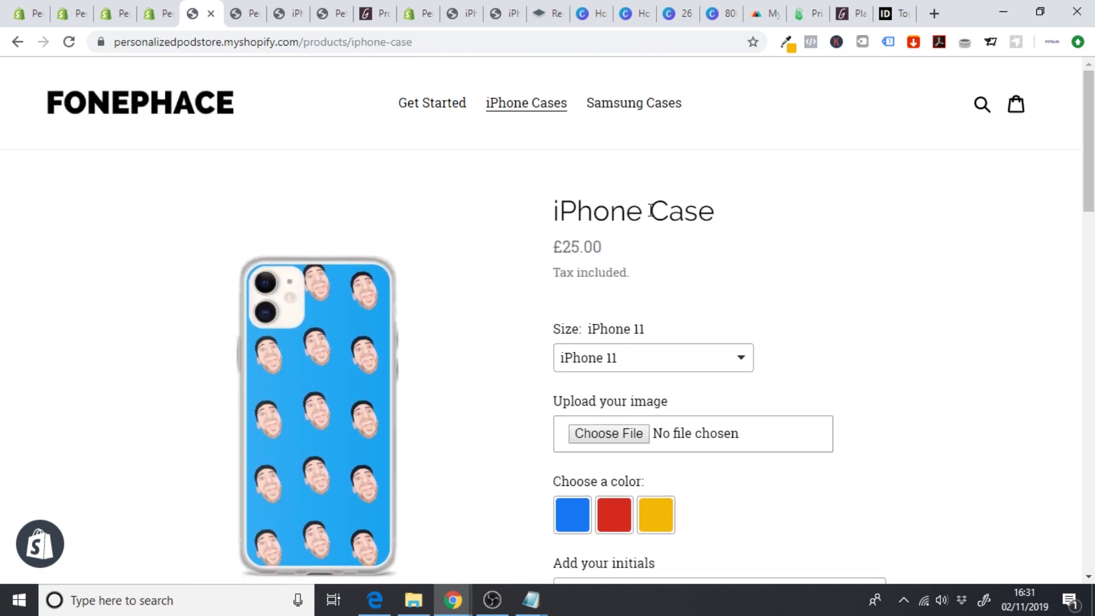
left_click(158, 15)
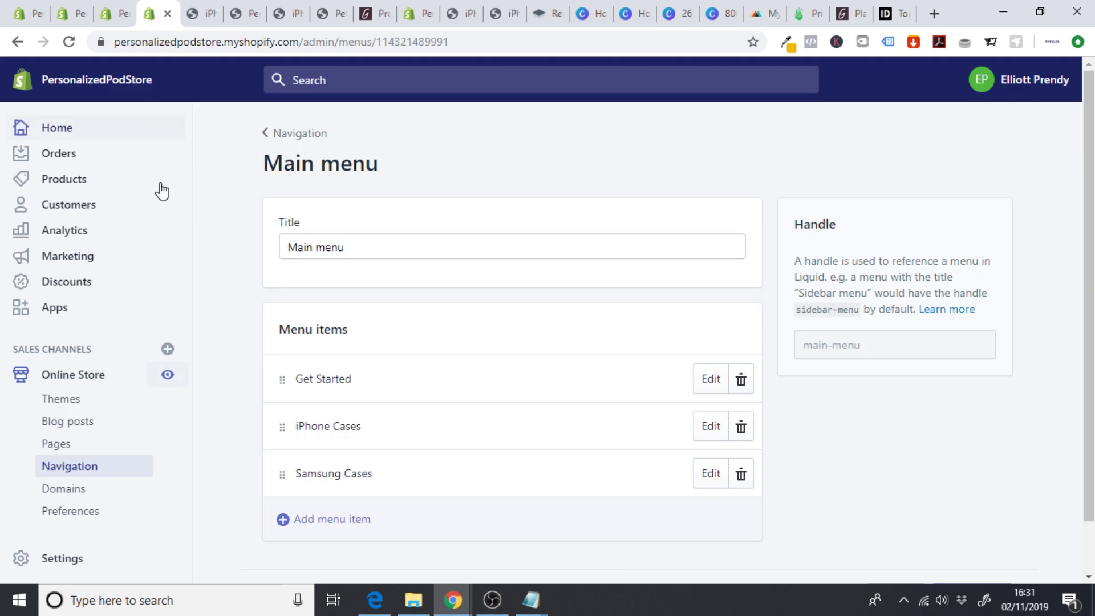
- Open the iPhone Case product from the Products list for editing
left_click(83, 180)
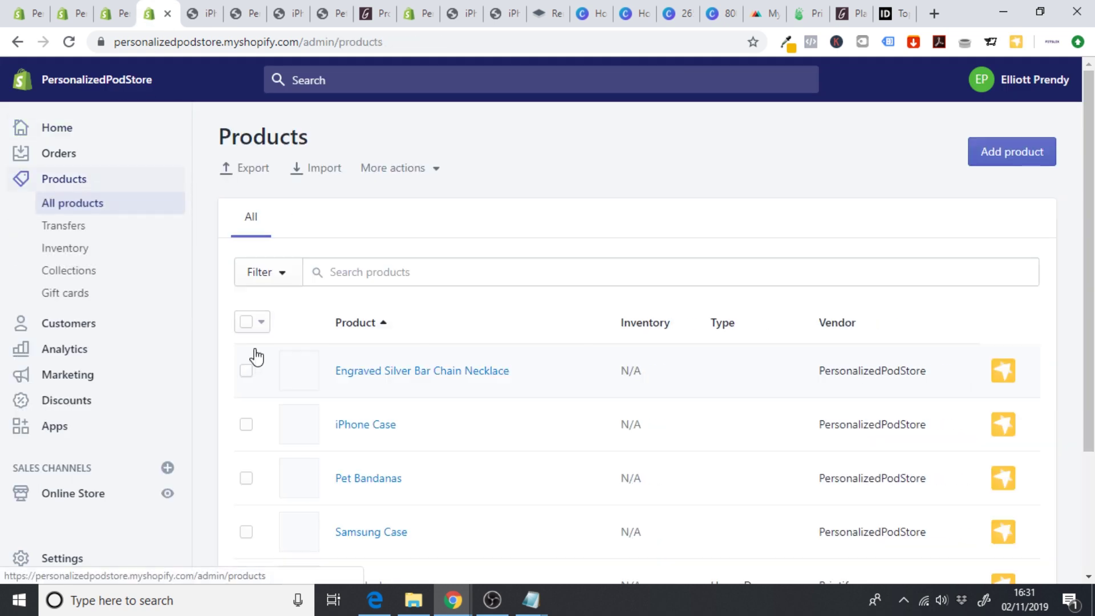
scroll(252, 351, "down", 2)
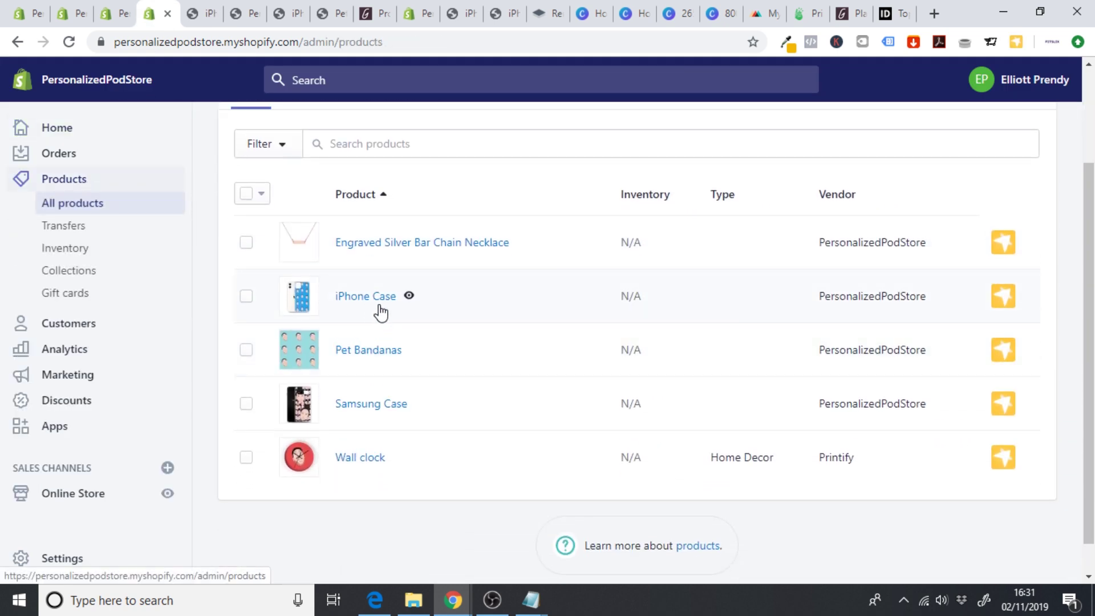
left_click(385, 300)
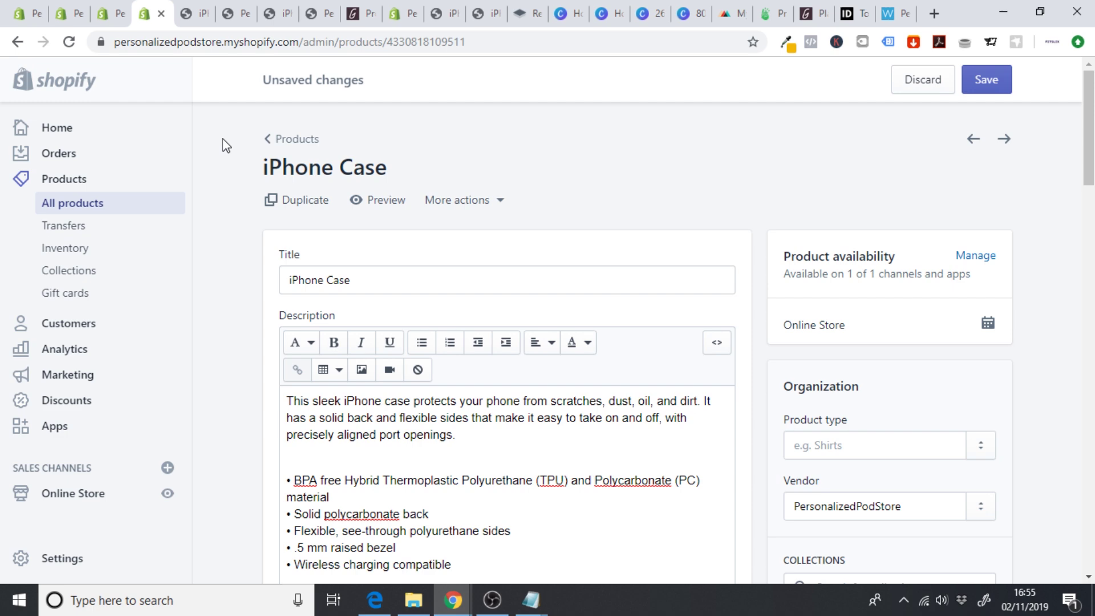
left_click(888, 16)
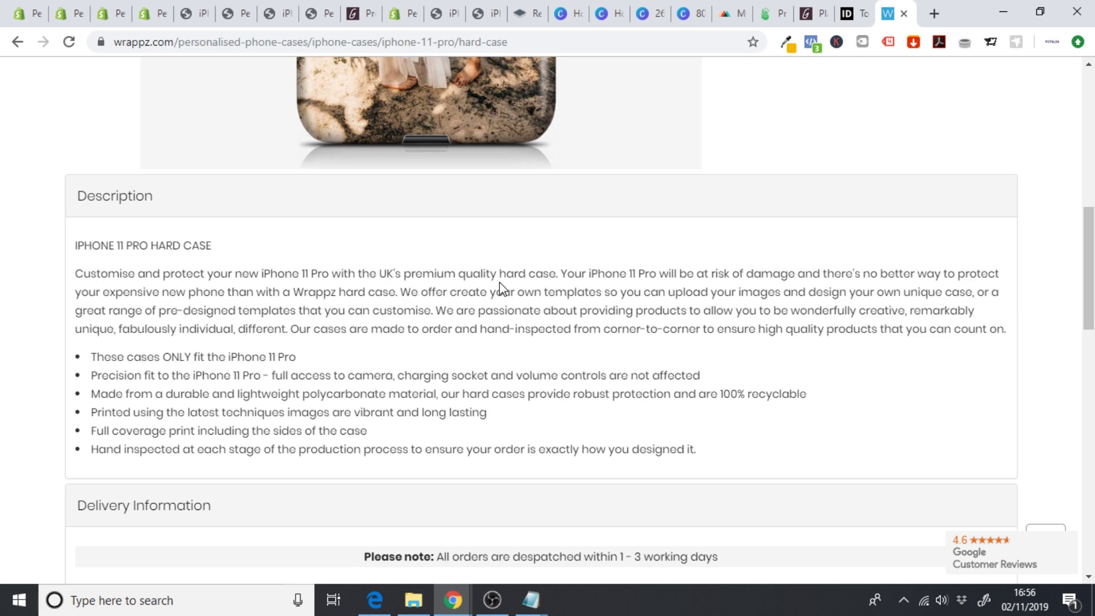
- Return to the Shopify iPhone Case editor after reading the Wrappz case description
left_click(153, 13)
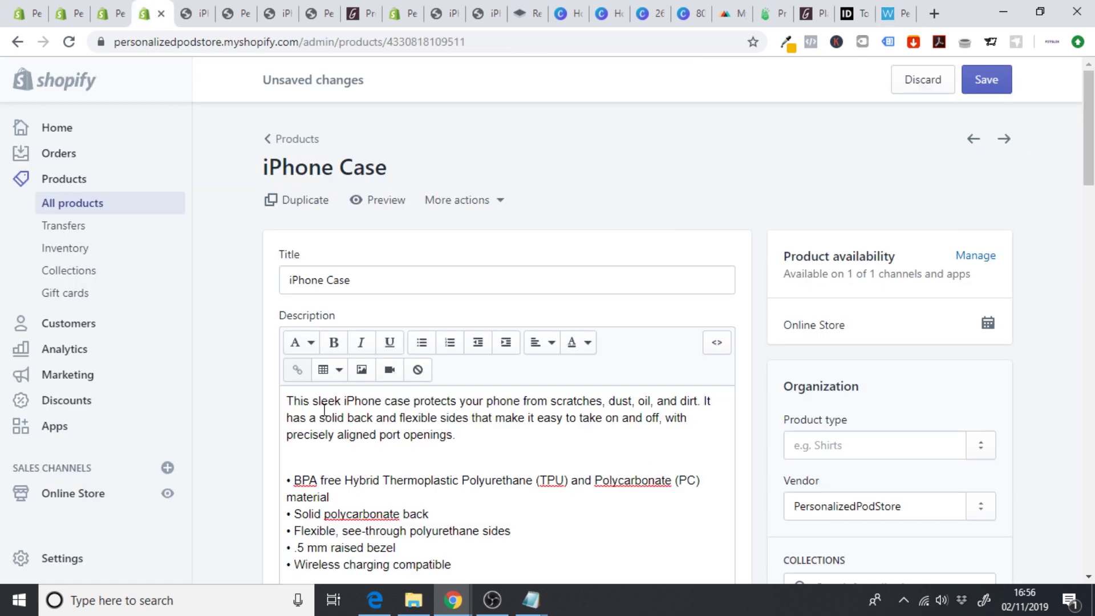
- Insert a new first line beginning 'Customize your very own personalized phone case' in the description
left_click(286, 400)
key("Return")
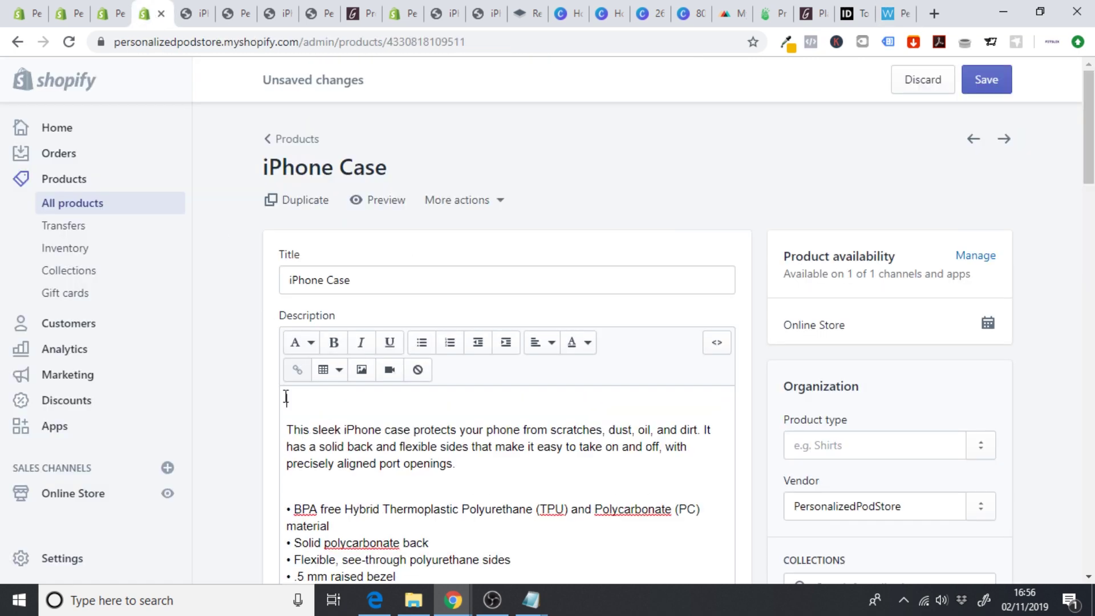
type("Customize your very own ")
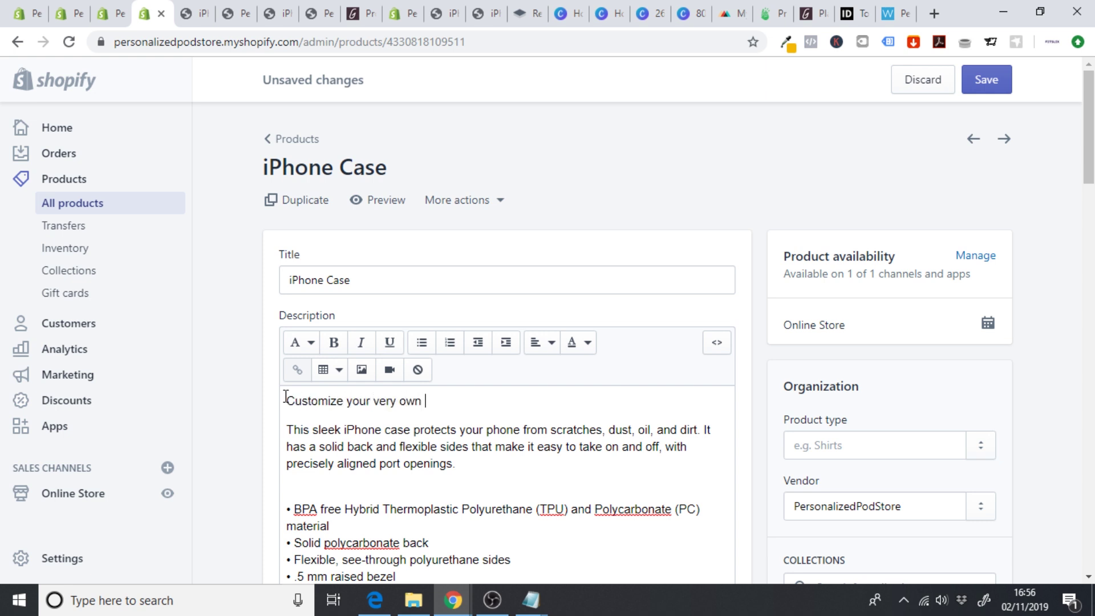
type("personalized ph")
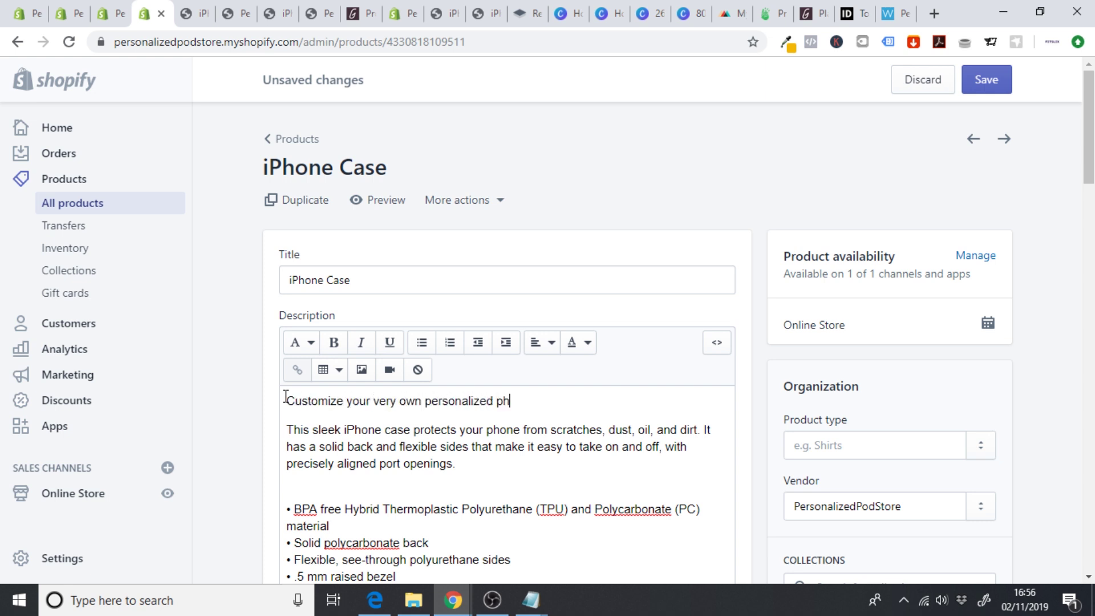
type("one case, with our po")
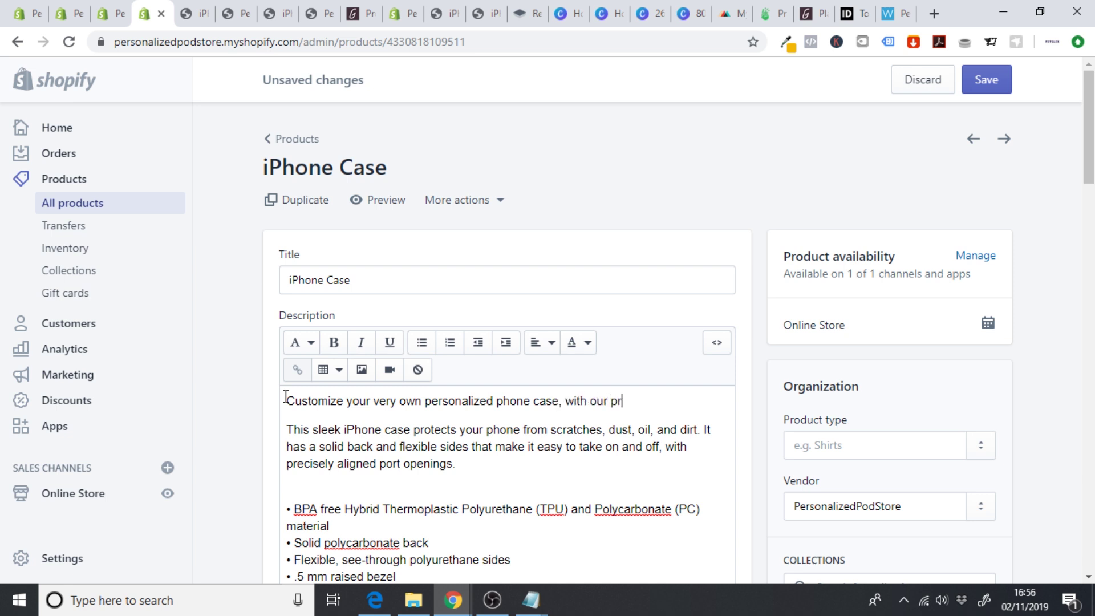
type("otective plastic i")
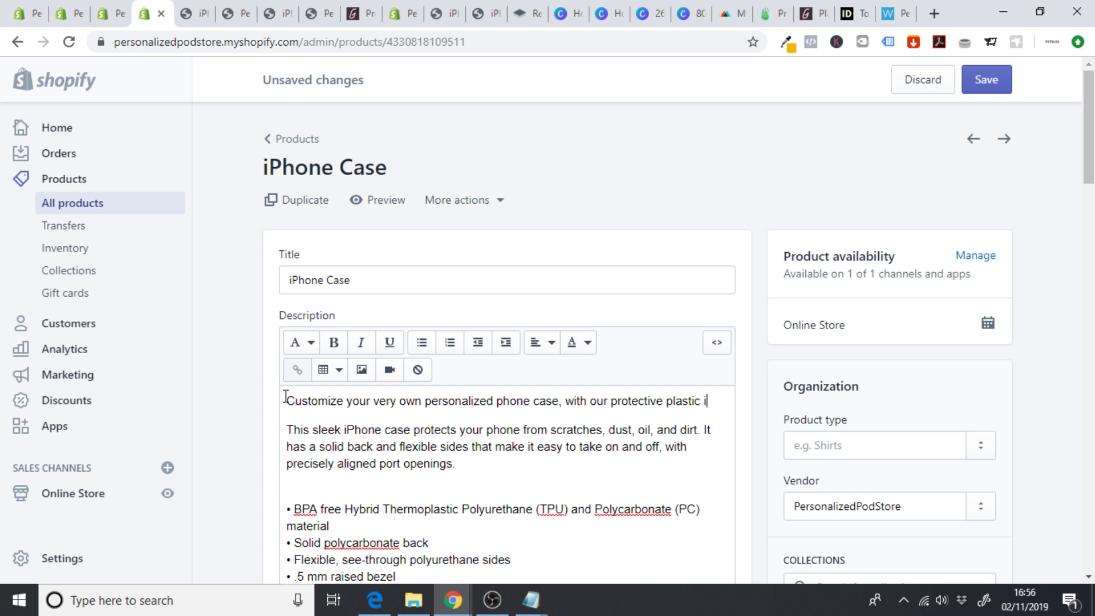
type("Phone case")
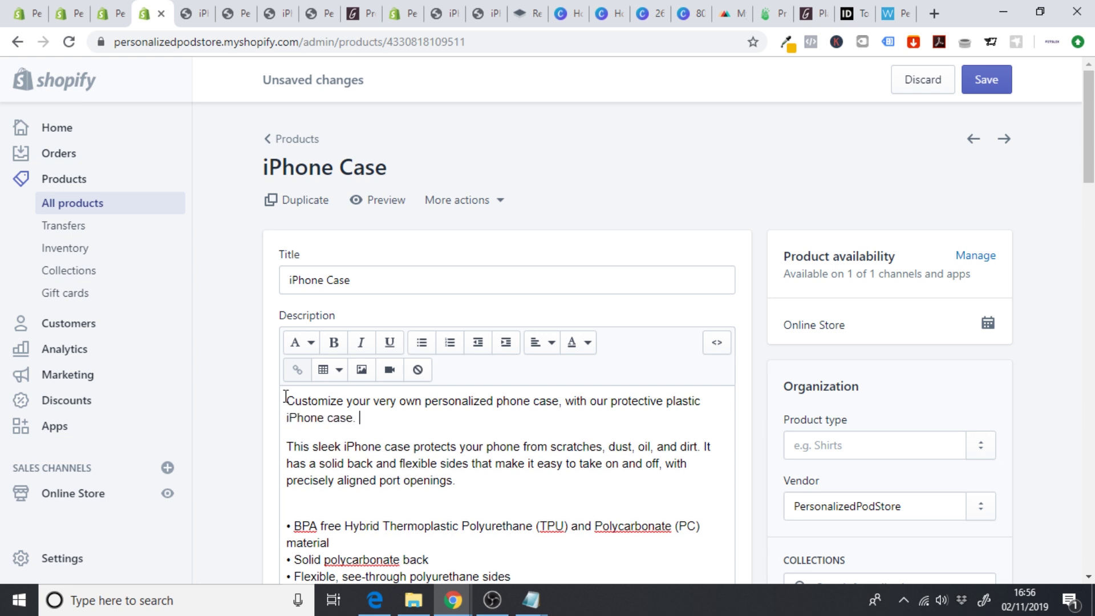
type(".")
- Add the upload-an-image sentence and finish with 'The perfect case as a gift for friends and family.'
left_click(379, 417)
type("All y")
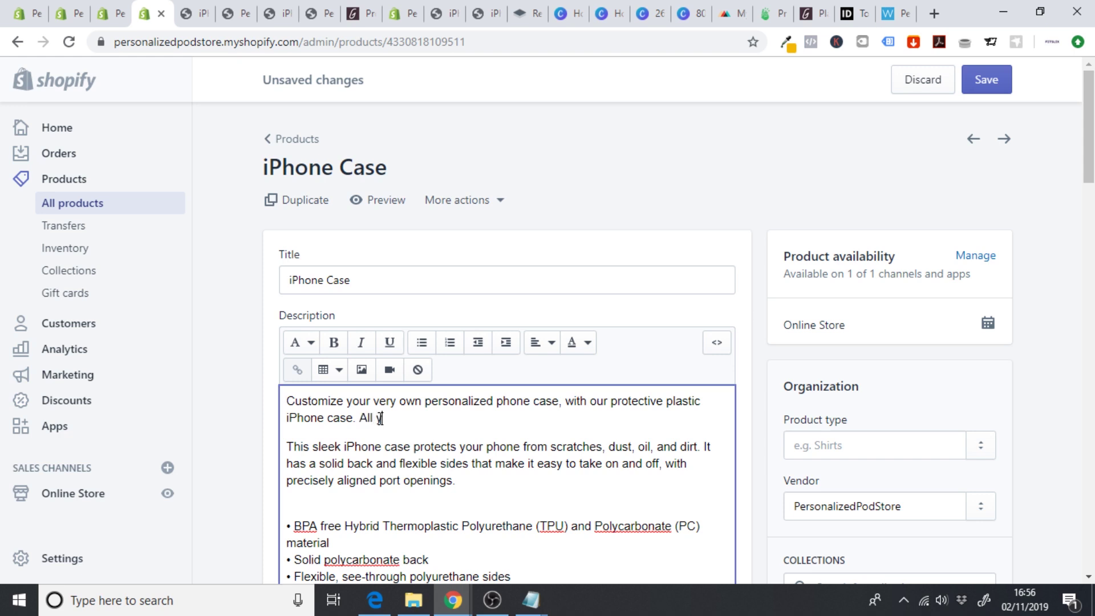
type("ou need to do")
type(" us")
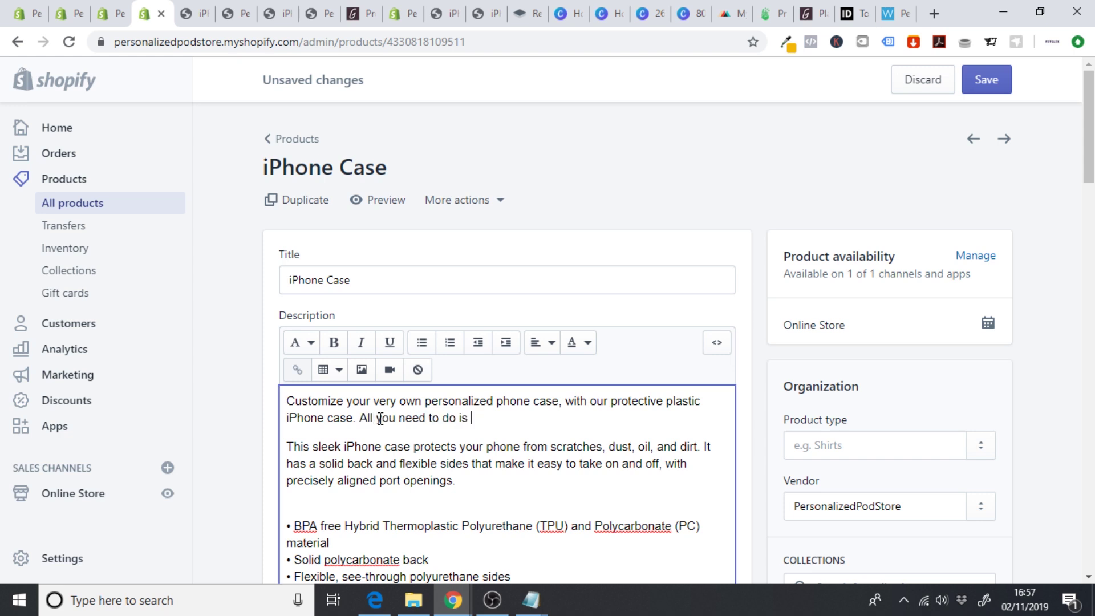
type(" upload an image")
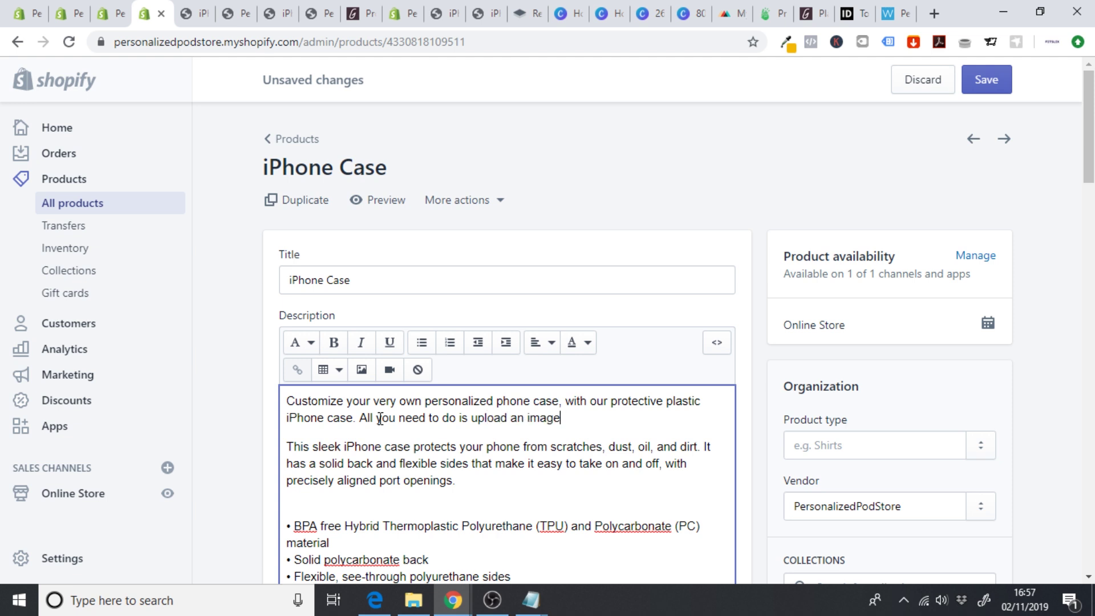
type(" that you want to a")
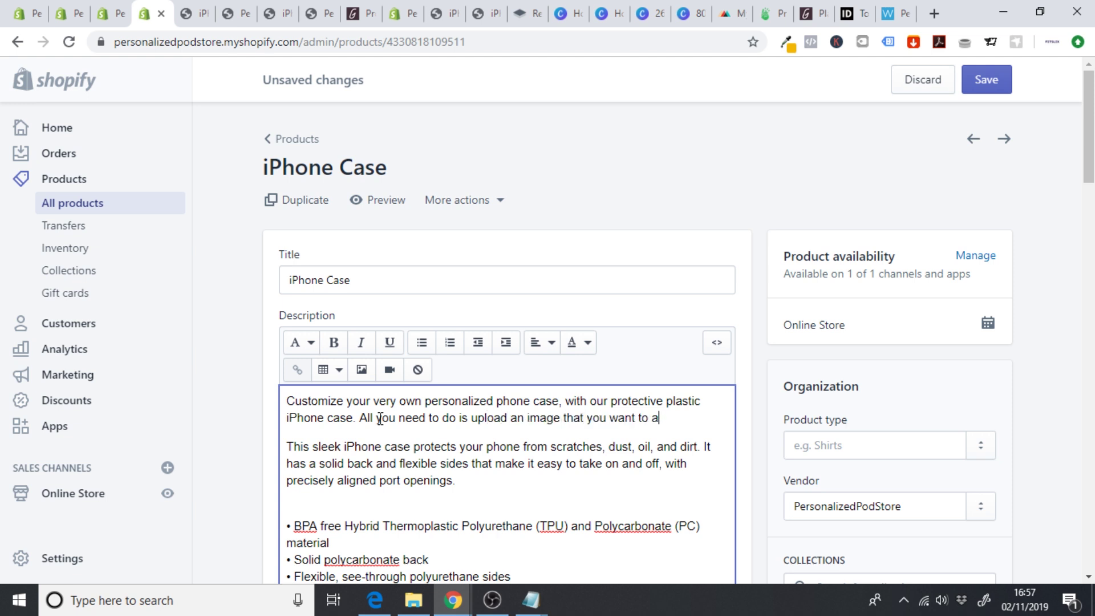
type("dd to your ph")
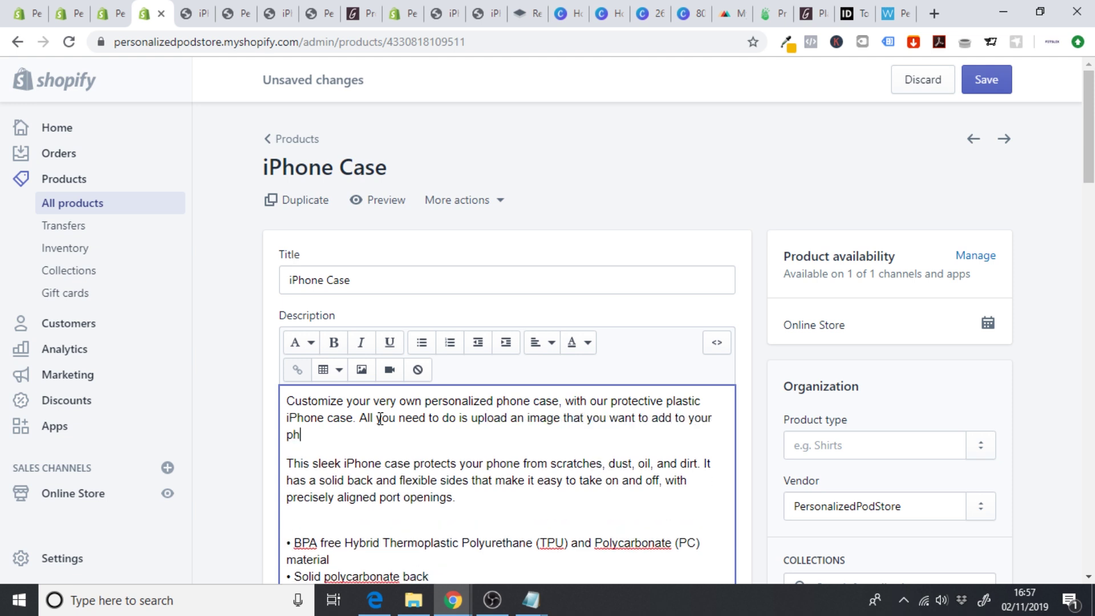
type("one case and our designers")
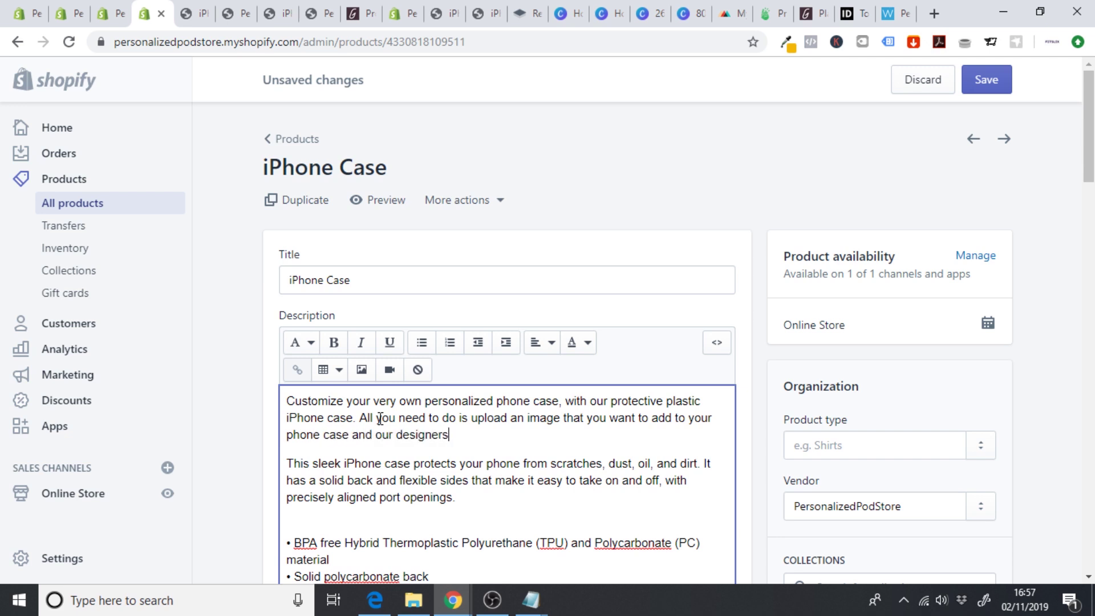
type(" will conert")
key("BackSpace")
type("vert this in to a bea")
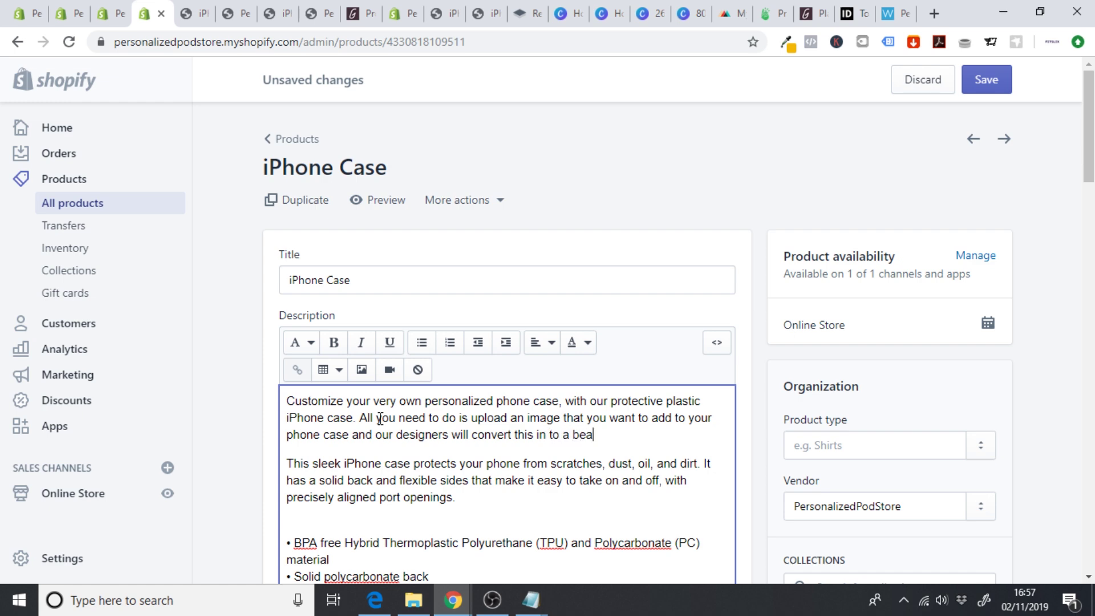
type("utiful graphic. The pe")
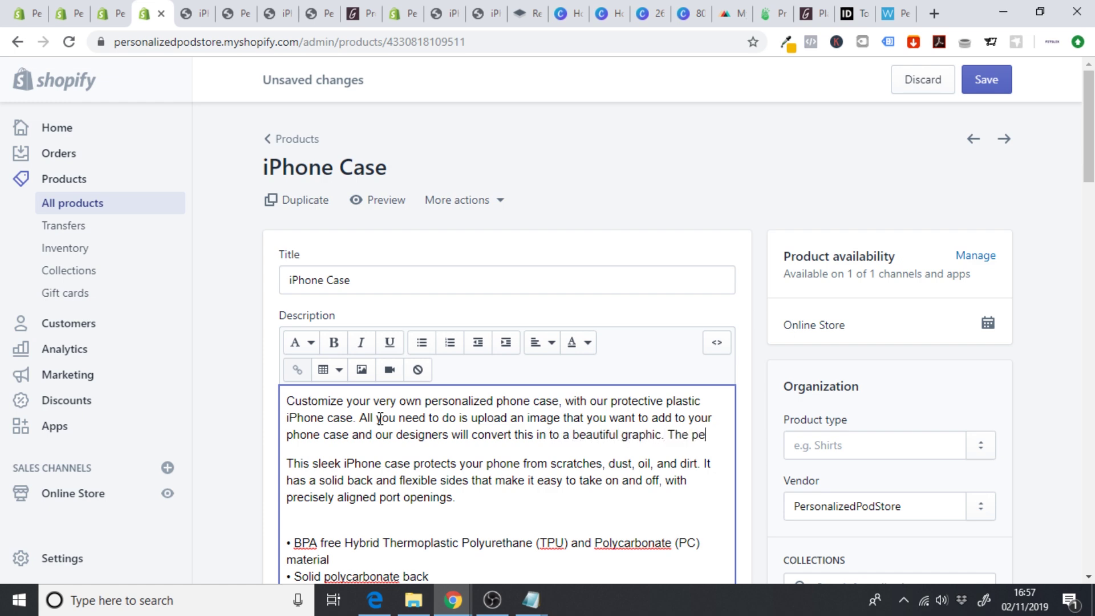
type("rfect pro")
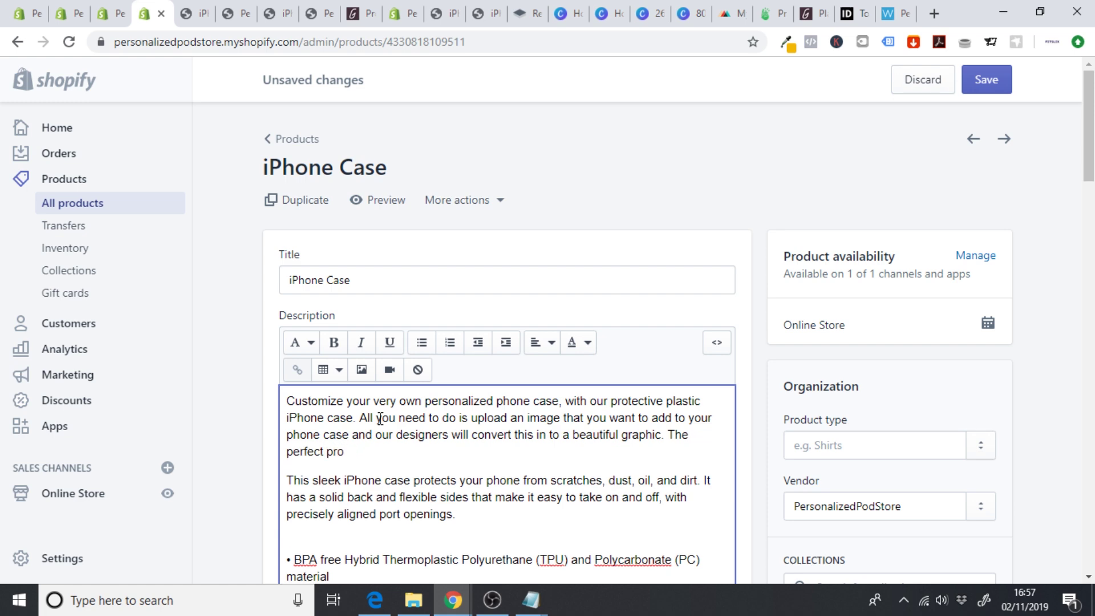
key("BackSpace")
type("case for gifts")
key("BackSpace")
key("BackSpace")
key("BackSpace")
key("BackSpace")
key("BackSpace")
key("BackSpace")
key("BackSpace")
key("BackSpace")
type("as a fi")
key("BackSpace")
key("BackSpace")
type("gift for friends and fam")
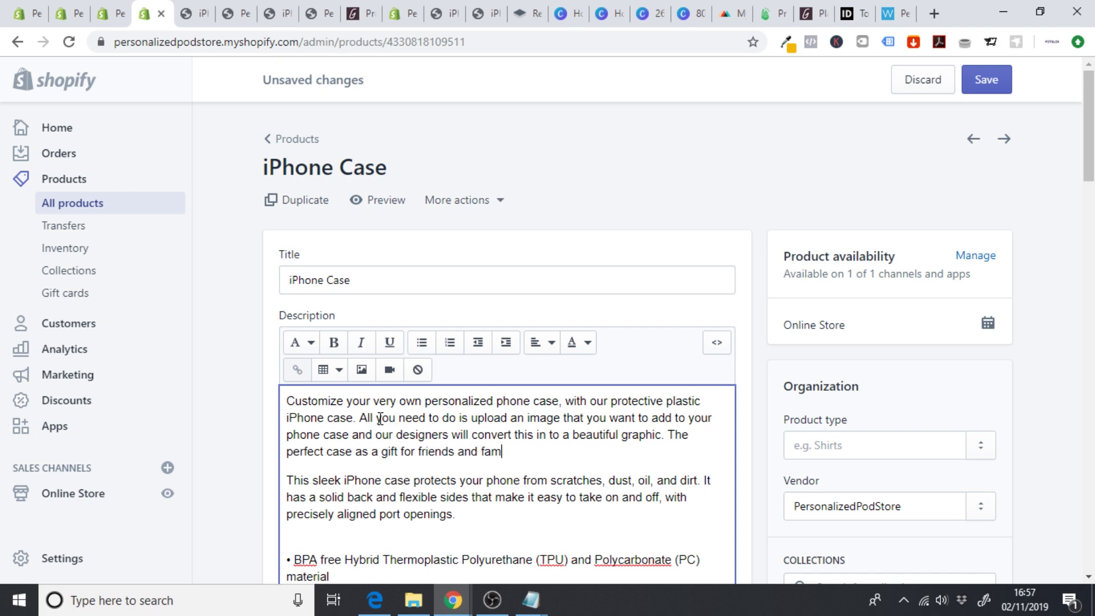
type("ily.")
key("Return")
key("Return")
- Start a second paragraph: 'We are passionate about providing unique, one of a kind products...'
key("BackSpace")
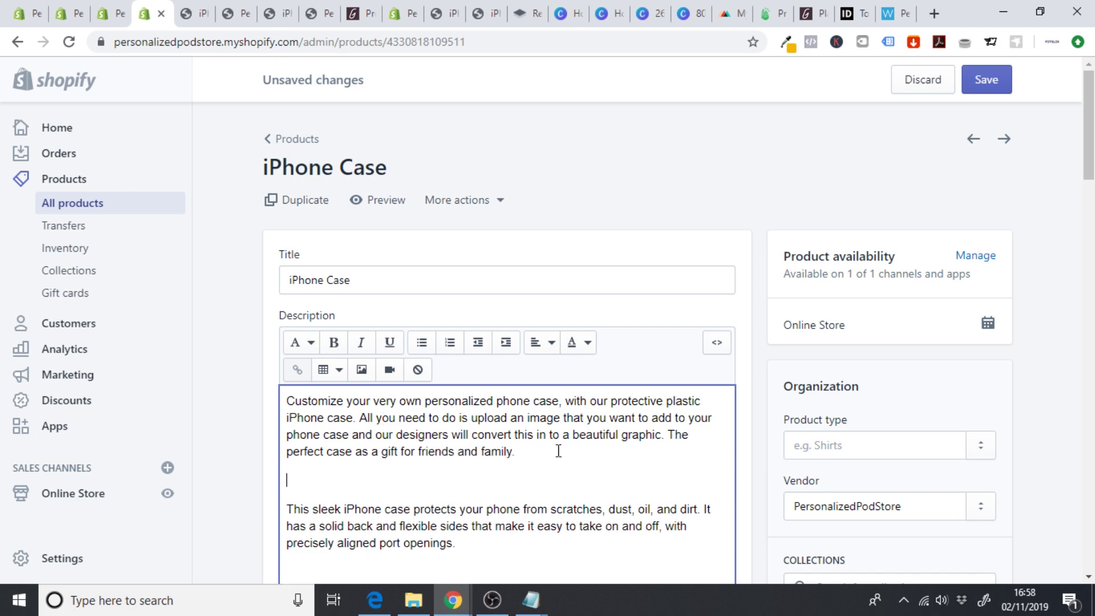
type("We are passioan")
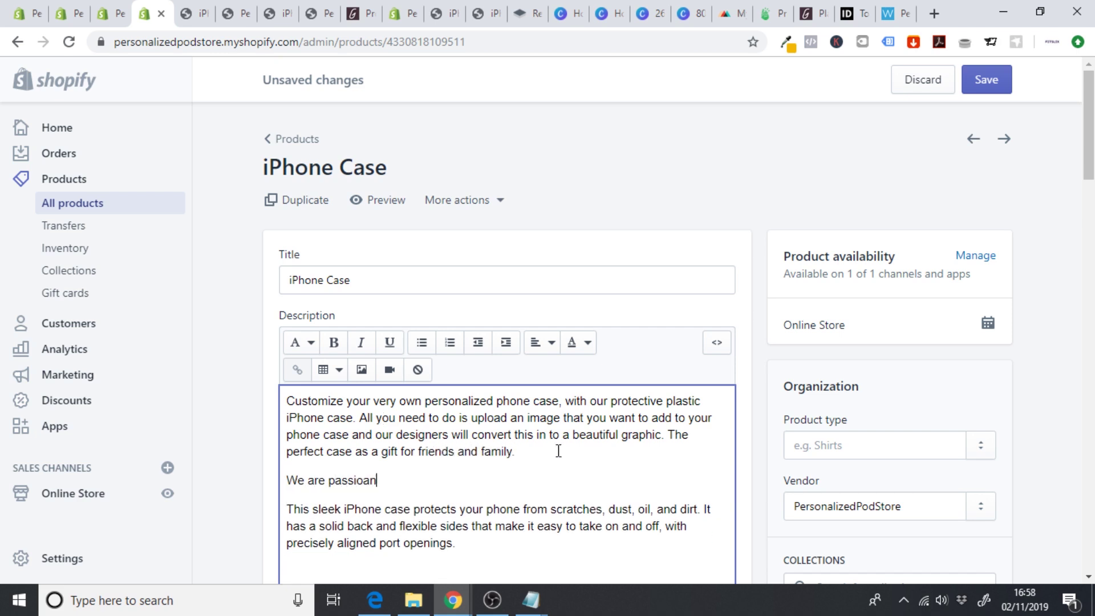
key("BackSpace")
key("BackSpace")
type("nate about providin ")
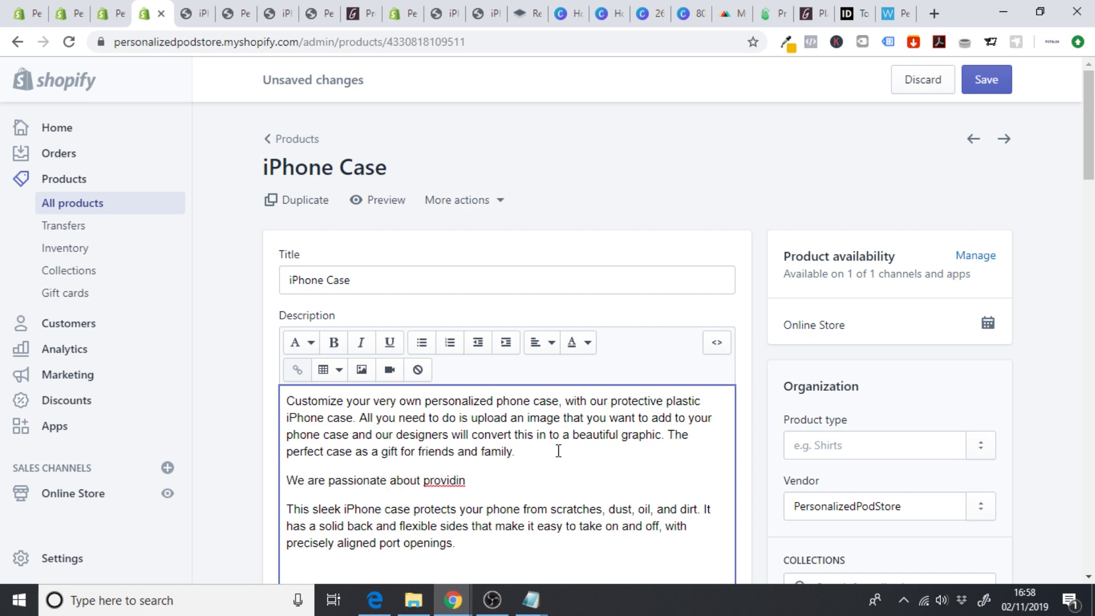
type("g unique, one of a ki")
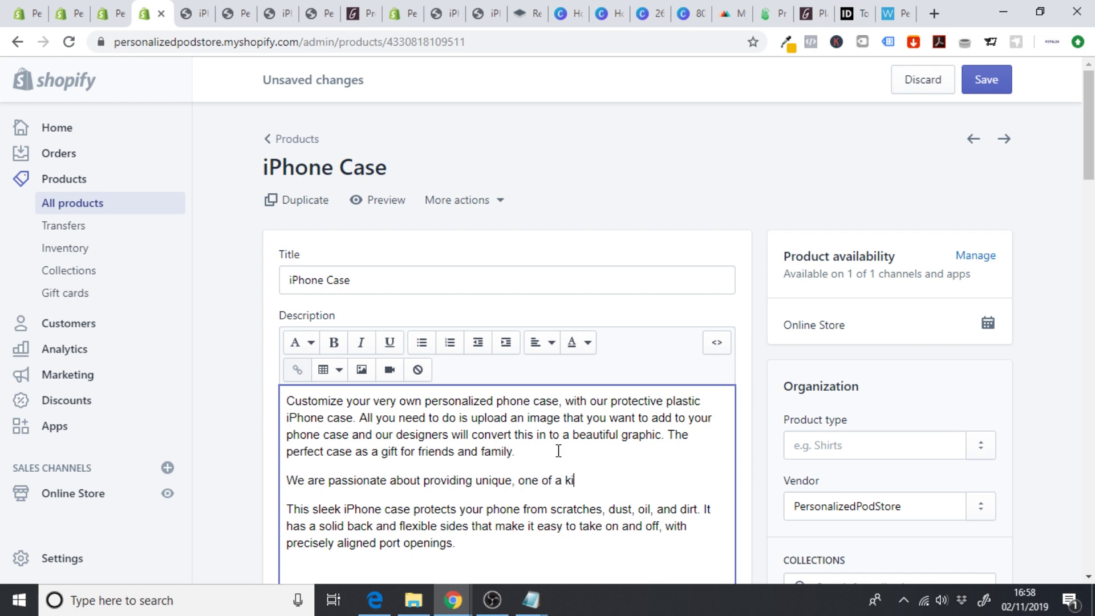
type("nd products and n")
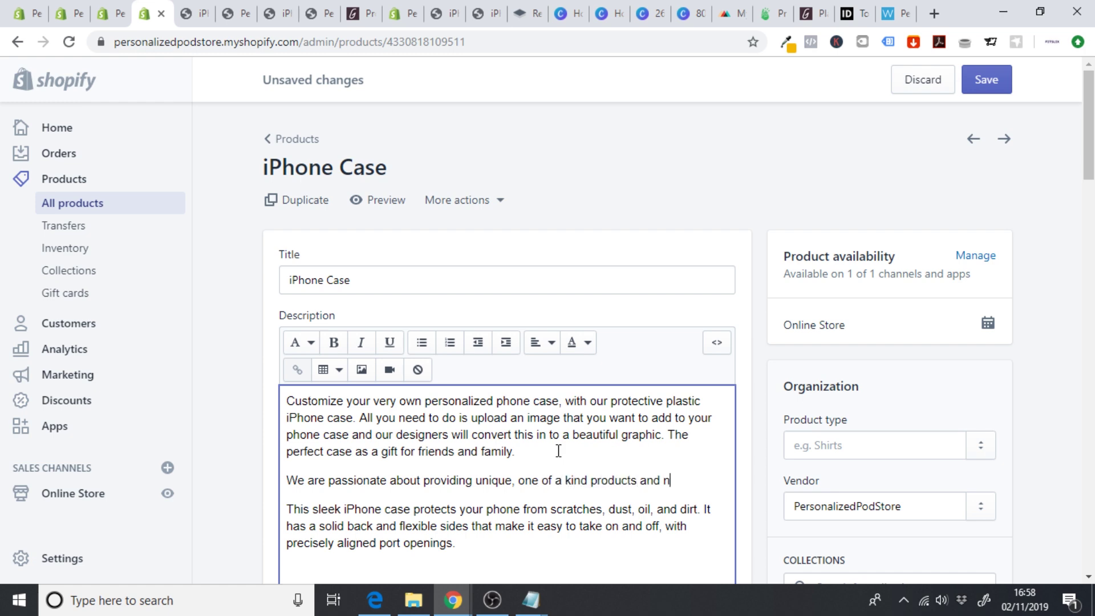
type("othing can be mo")
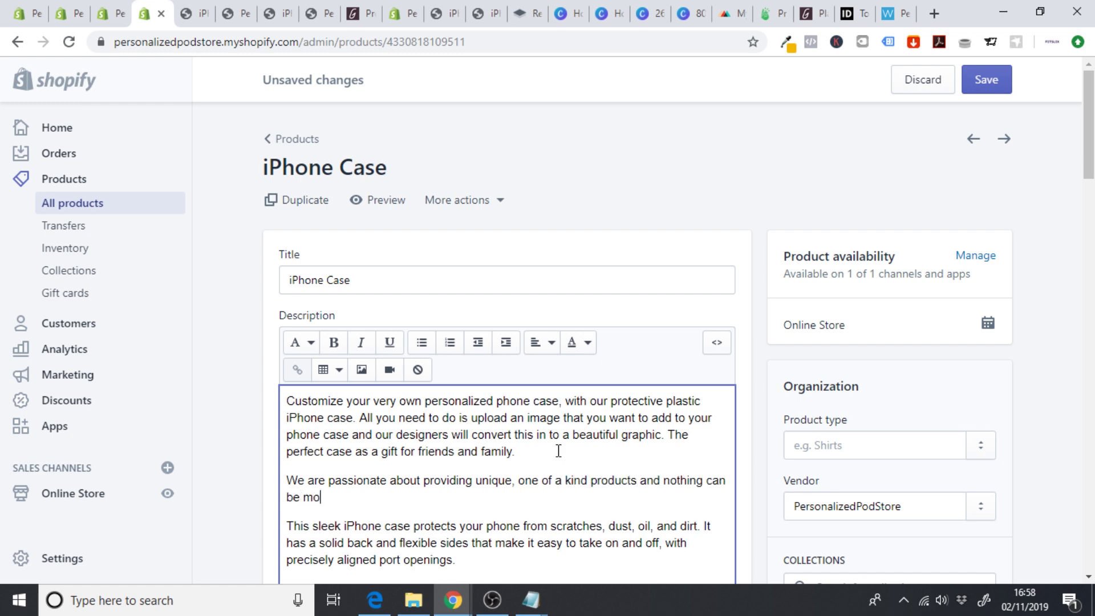
type("re one of a kind than your")
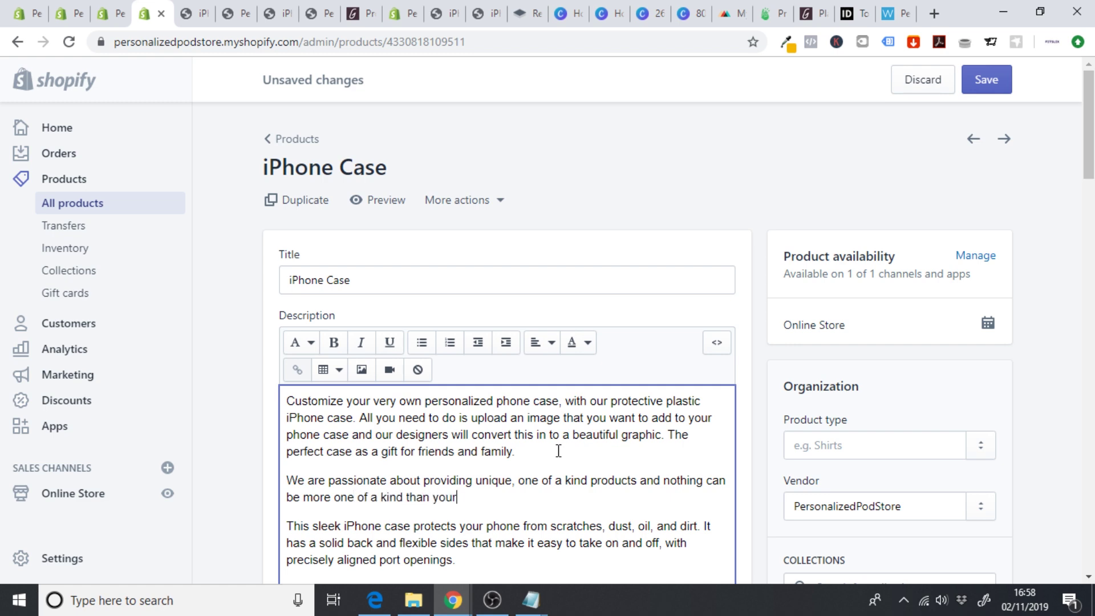
type(" own face. Be produ")
type("ud of")
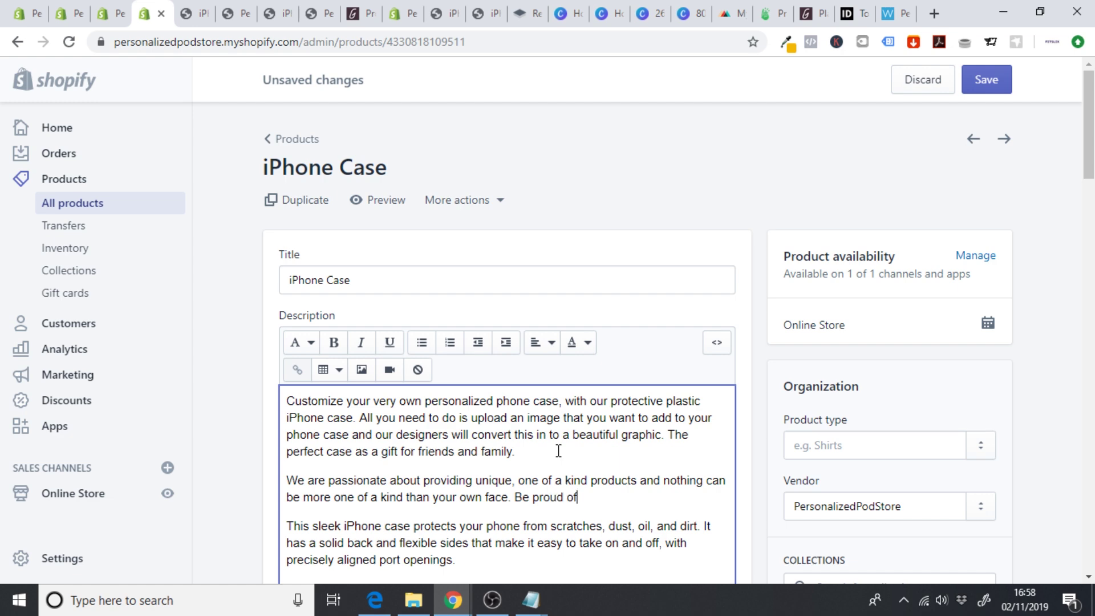
type(" yo")
type("ur uniqu")
type("ness")
- Finish with 'Be proud of your uniqueness with a personalized Fonephace iPhone case' and paste the made-to-order sentence
key("BackSpace")
key("BackSpace")
key("BackSpace")
type("eness")
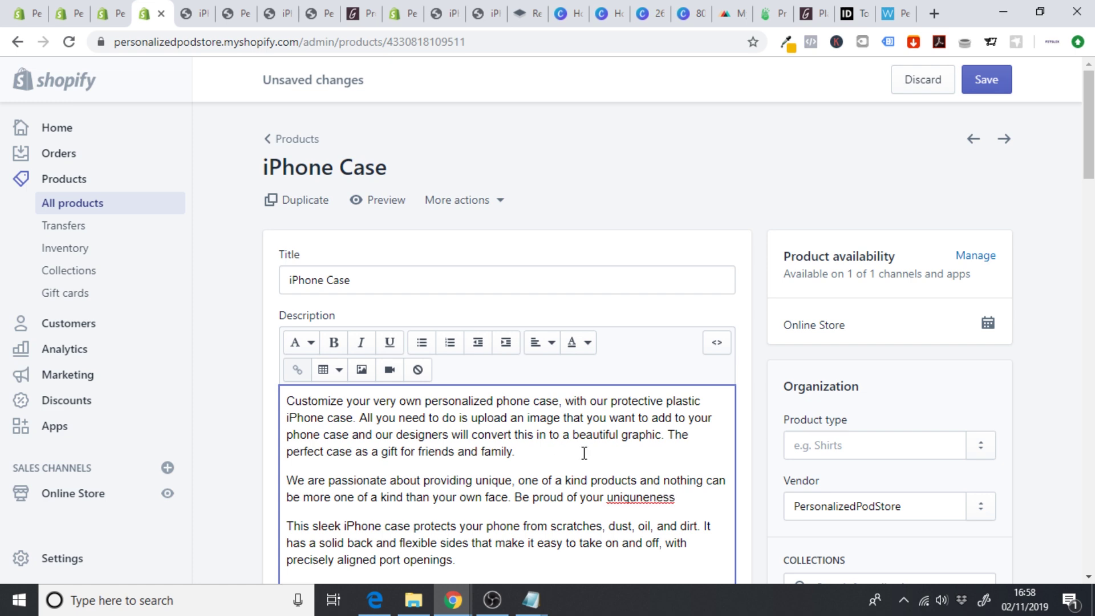
right_click(653, 501)
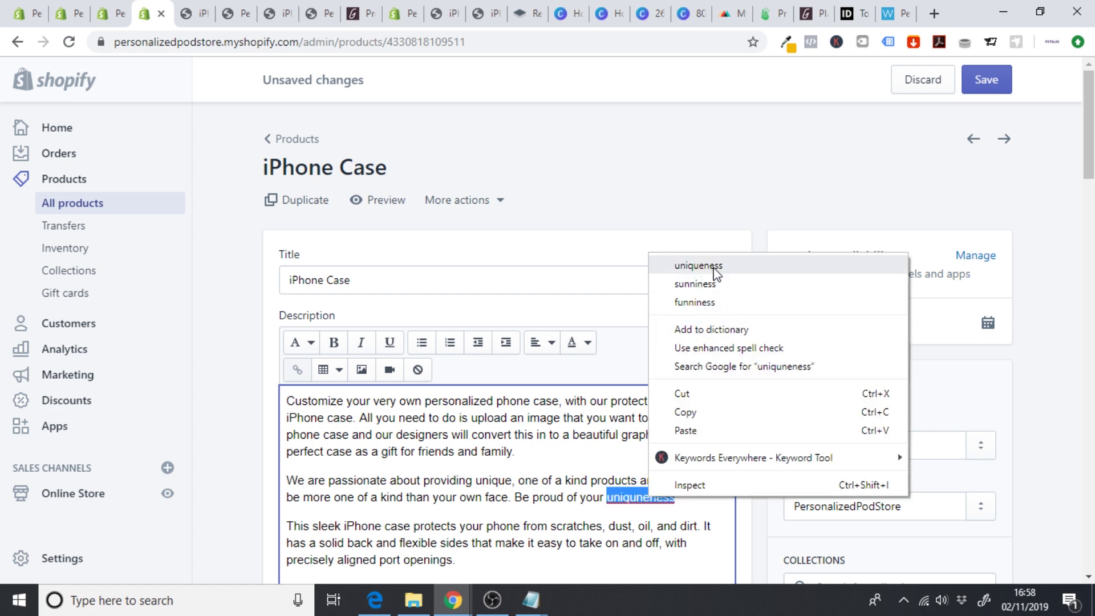
left_click(713, 265)
type("w")
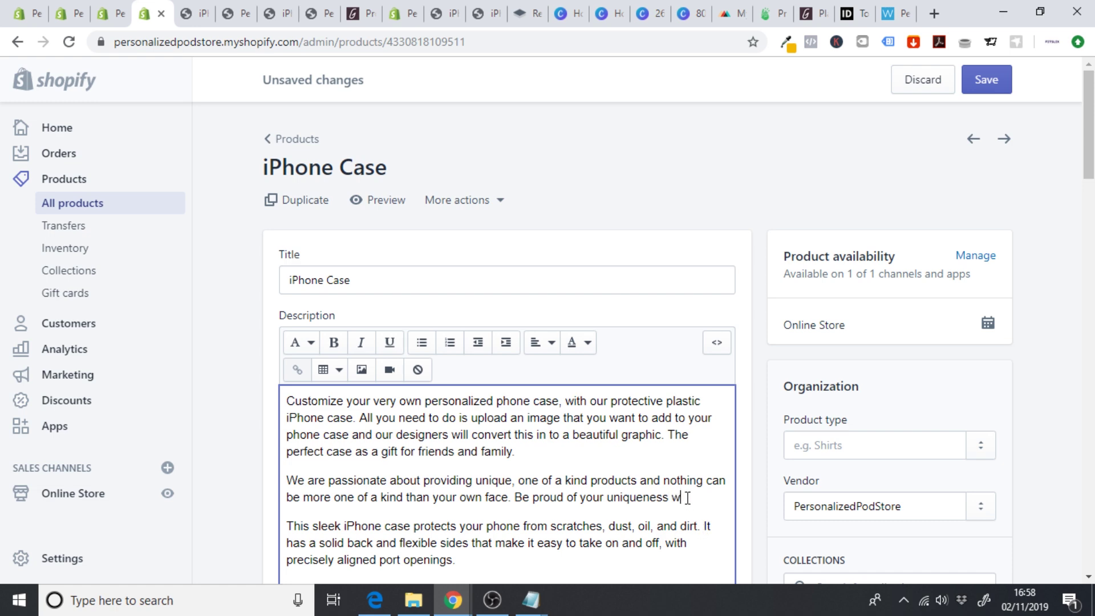
type("ith a personalize")
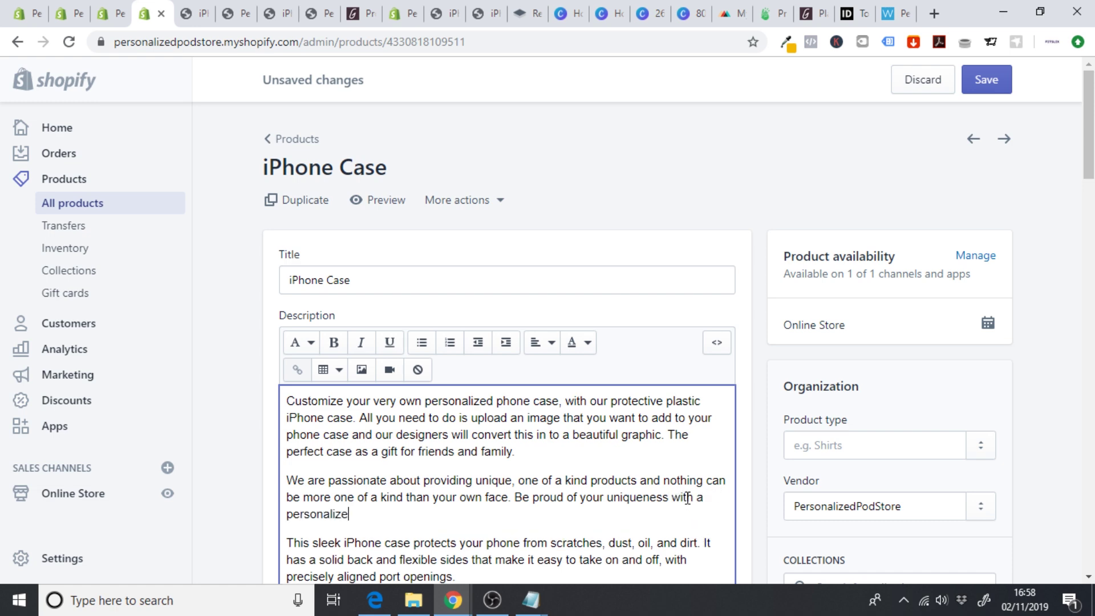
type("d Fonephae")
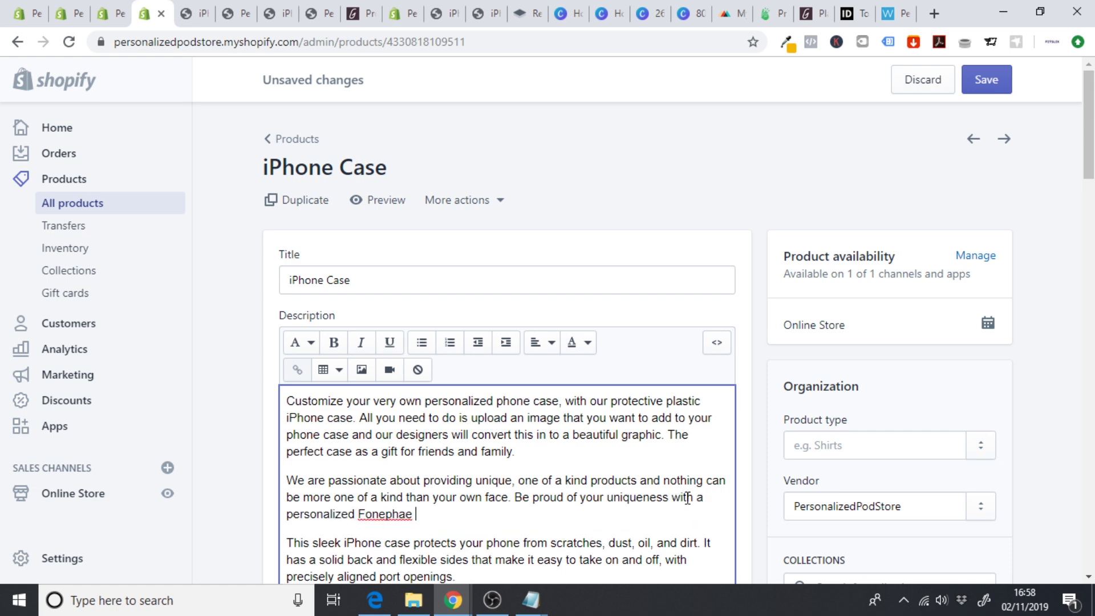
key("BackSpace")
key("BackSpace")
type("ce u")
type("Phone ase")
key("BackSpace")
key("BackSpace")
type("caew")
key("BackSpace")
key("BackSpace")
type("se.")
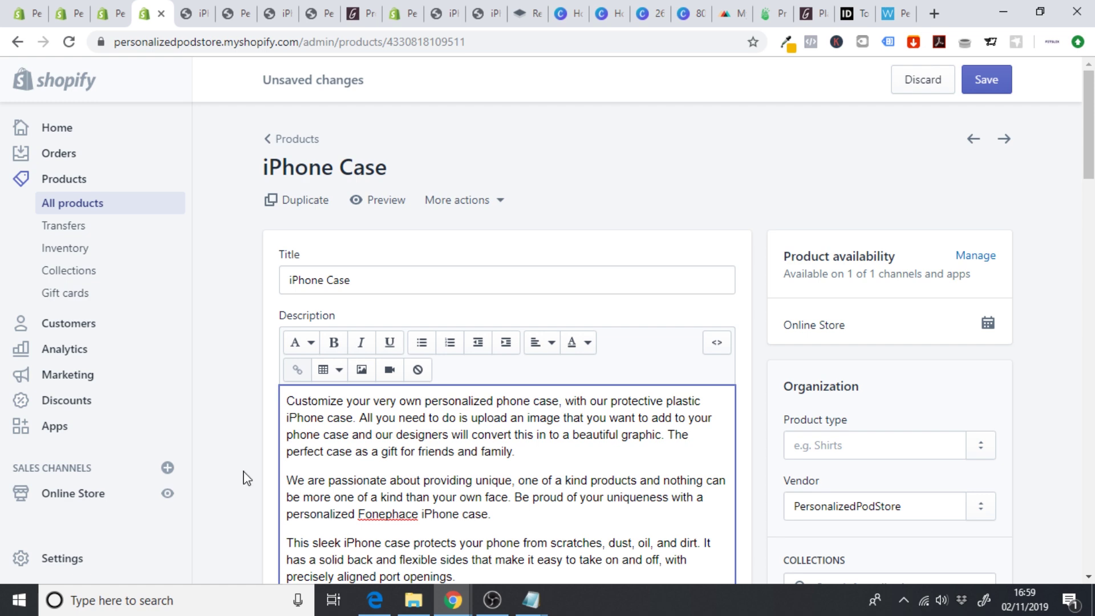
type("Our cases are made to order and hand-inspected from corner-to-corner to ensure high quality products that you can count on.")
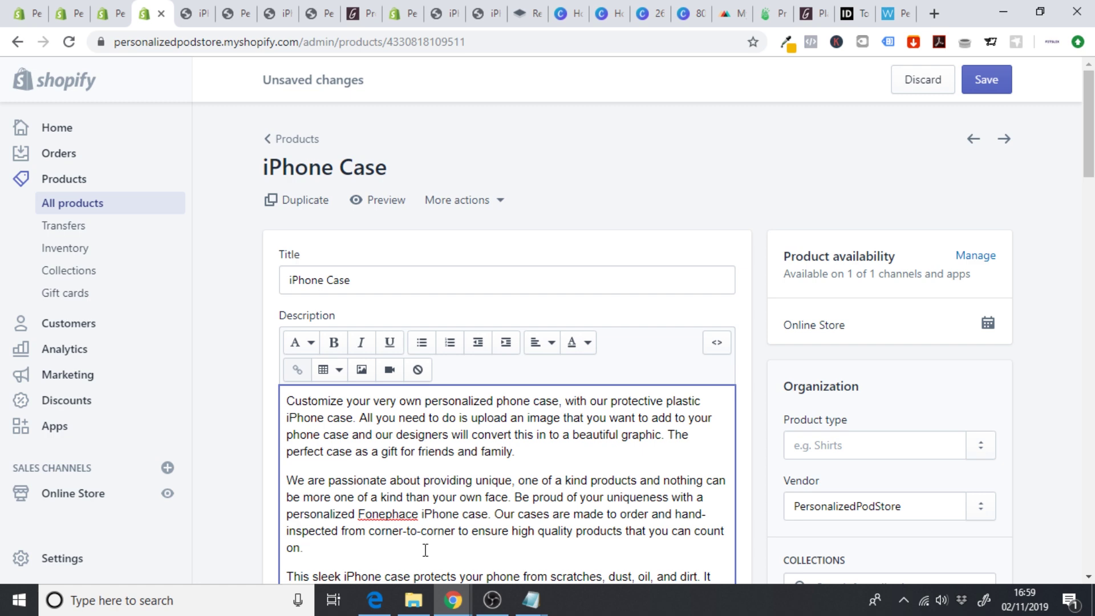
scroll(295, 488, "down", 2)
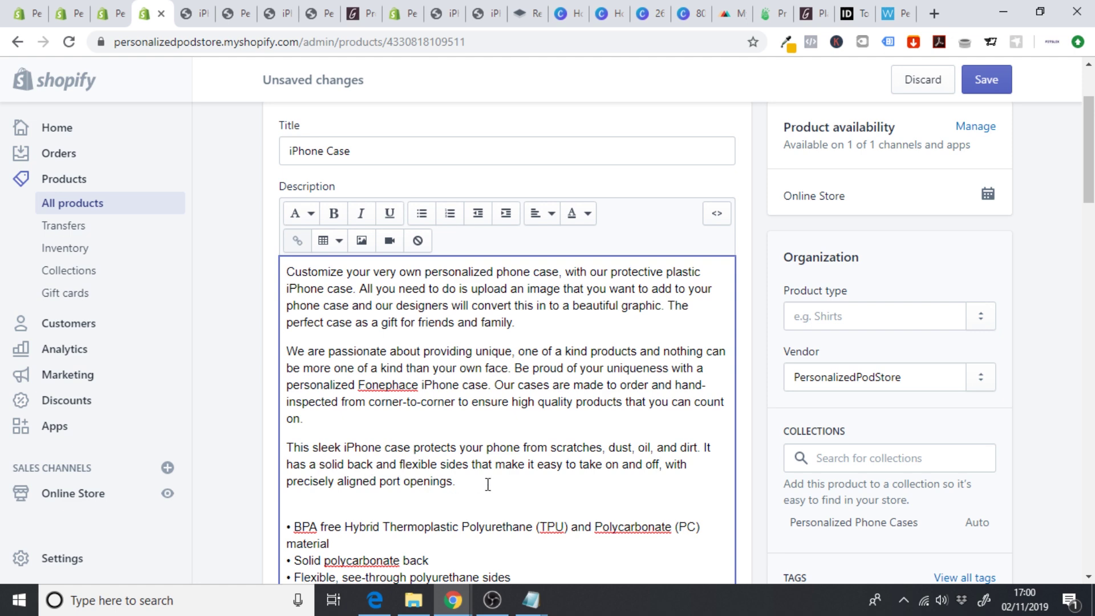
scroll(545, 488, "down", 1)
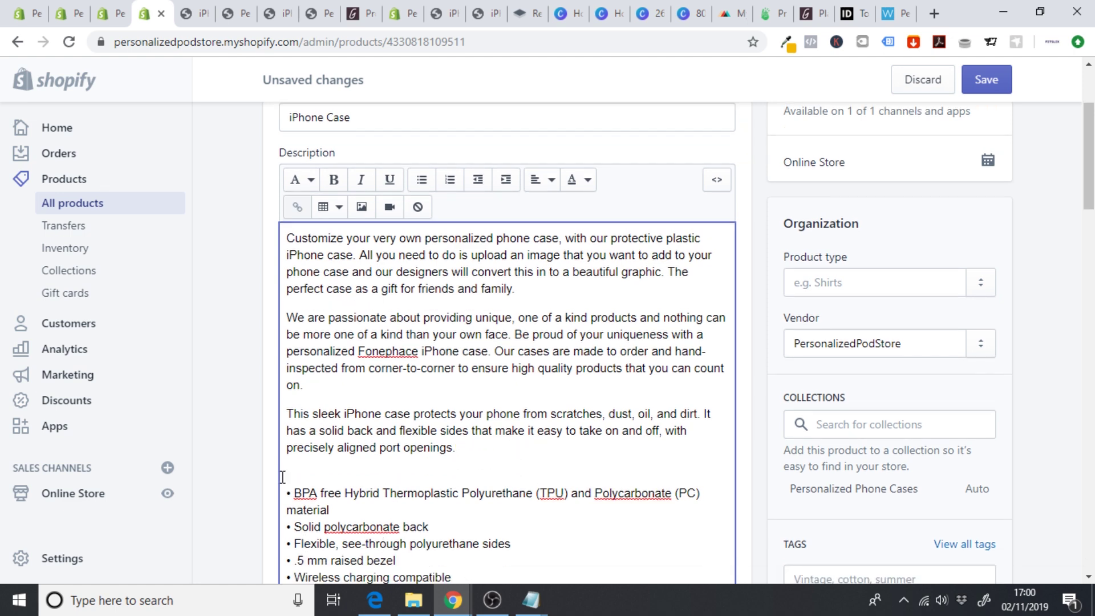
scroll(251, 462, "up", 1)
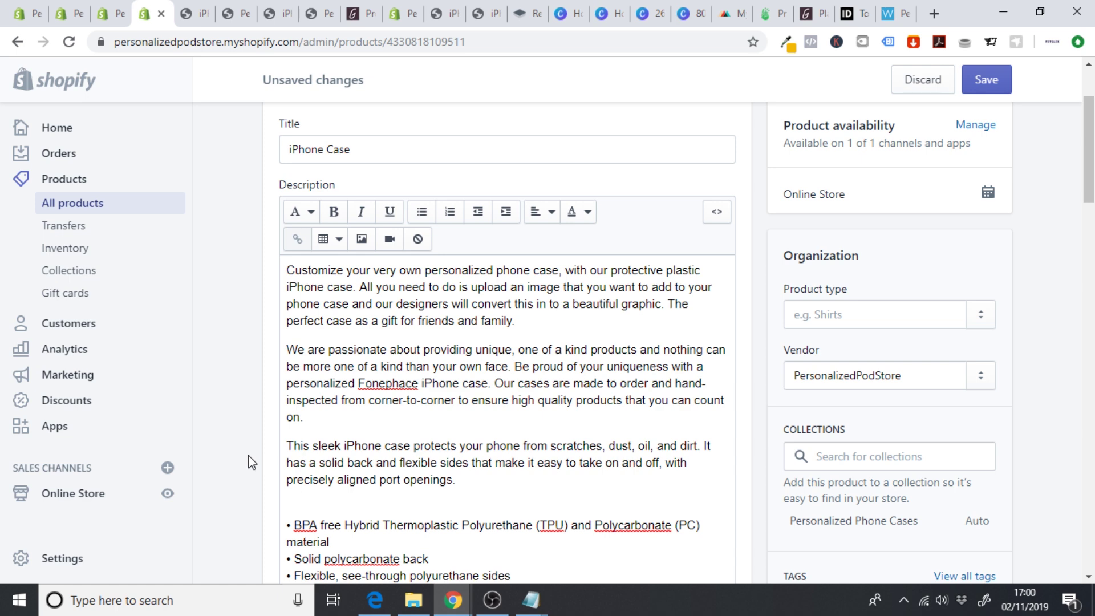
left_click(289, 150)
- Prefix the product title with 'All Over Face Print' so it reads 'All Over Face Print iPhone Case'
left_click_drag(1089, 174, 1089, 147)
type("A")
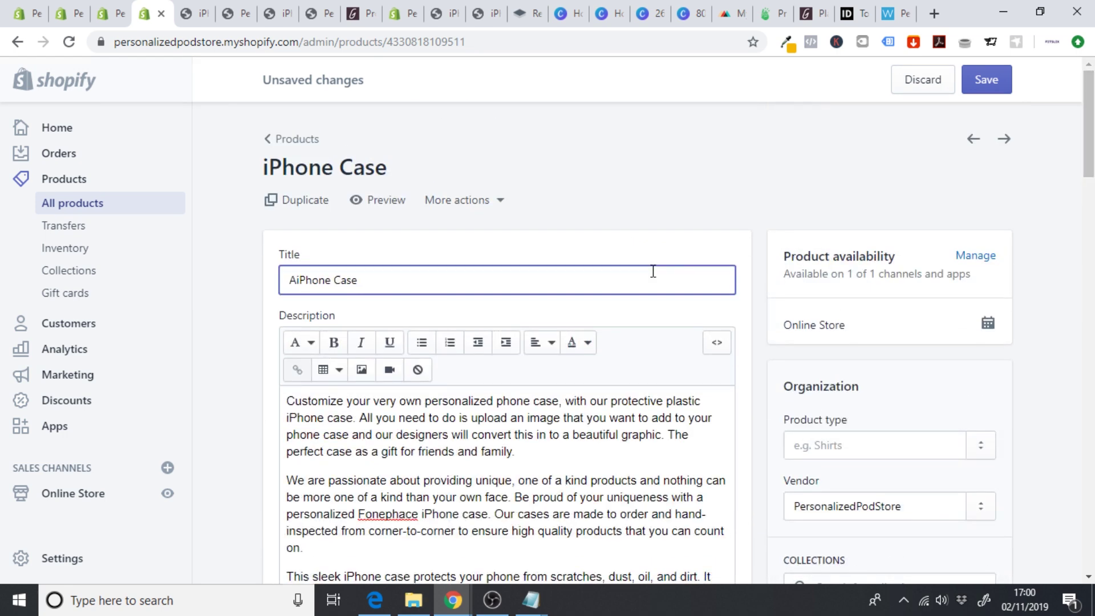
type("ll ov")
key("BackSpace")
key("BackSpace")
type("Over Face print")
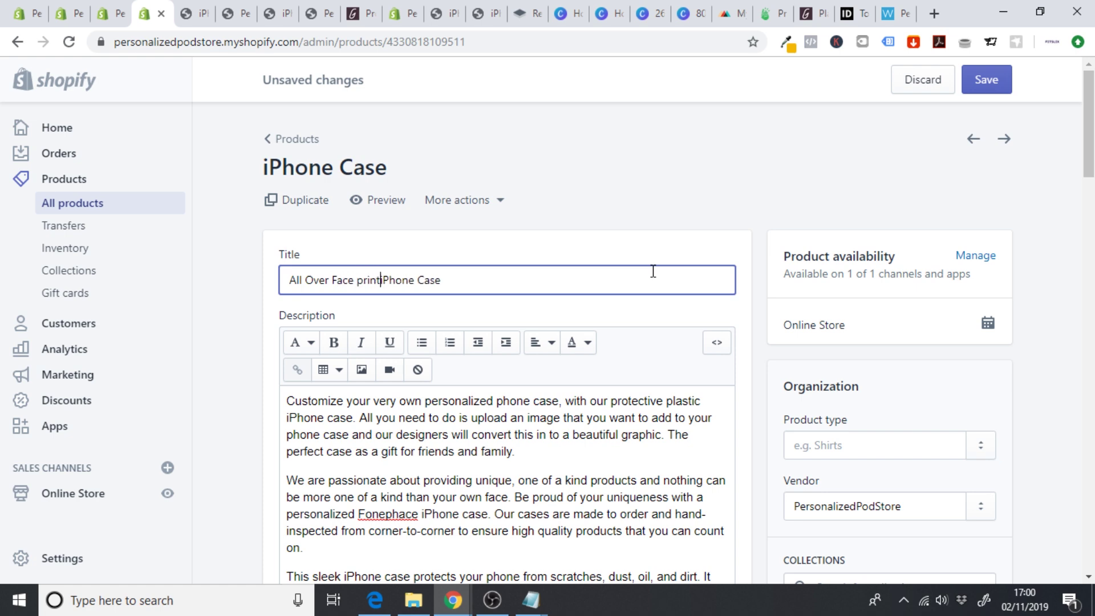
key("BackSpace")
key("BackSpace")
key("BackSpace")
key("BackSpace")
key("BackSpace")
type("Print")
left_click(239, 310)
scroll(238, 310, "down", 1)
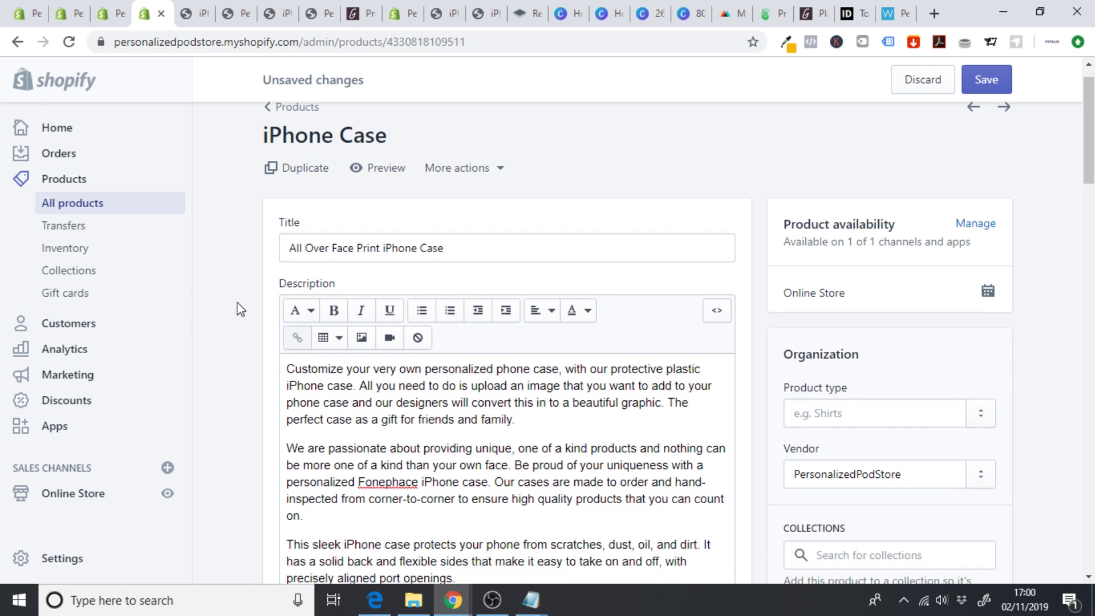
scroll(238, 310, "down", 15)
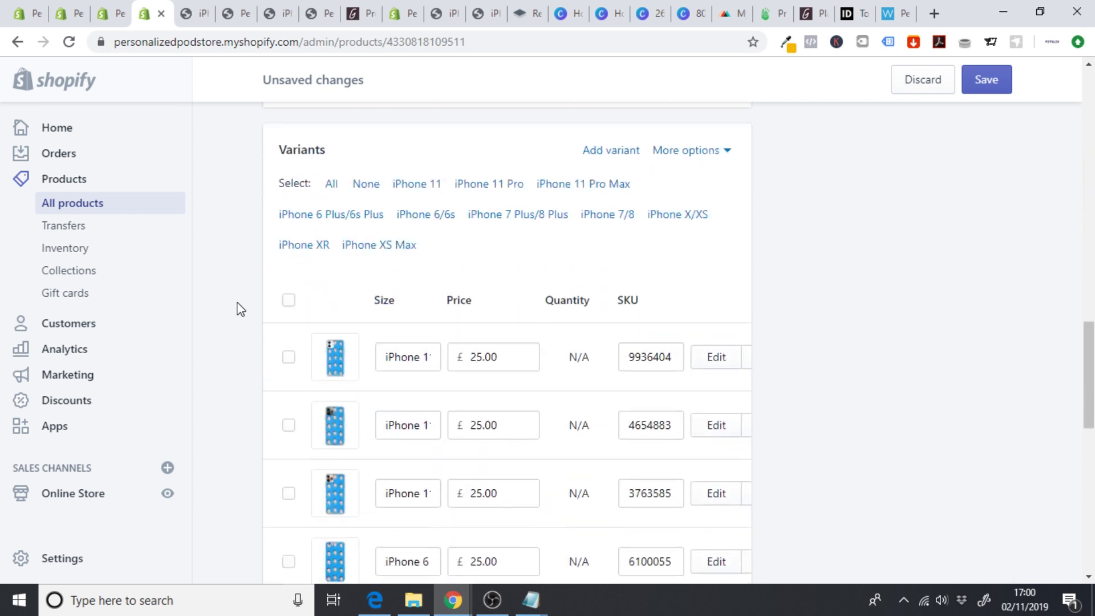
scroll(240, 310, "down", 15)
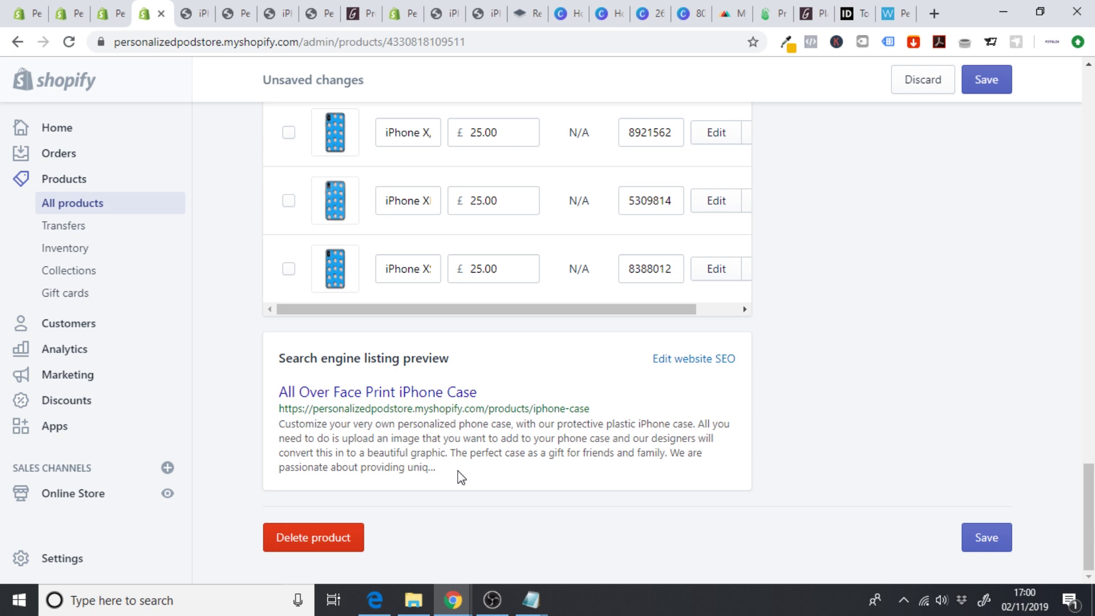
- Replace the search listing description with 'Custom personalized iPhone case, simply upload your image and let us create a beautifully unique design.'
left_click(694, 360)
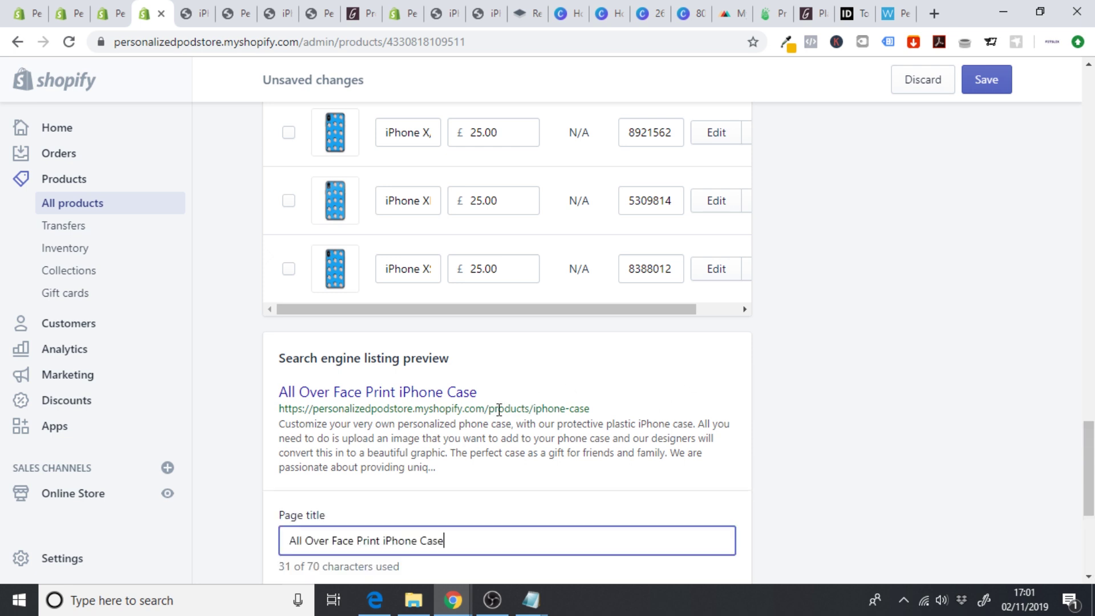
left_click_drag(1089, 485, 1091, 539)
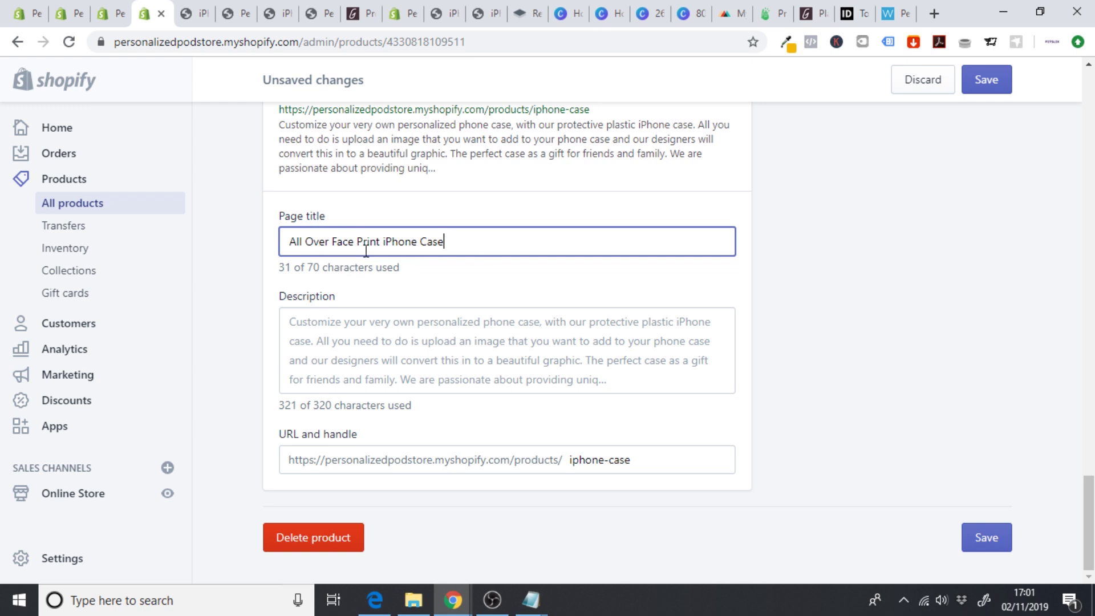
left_click(610, 359)
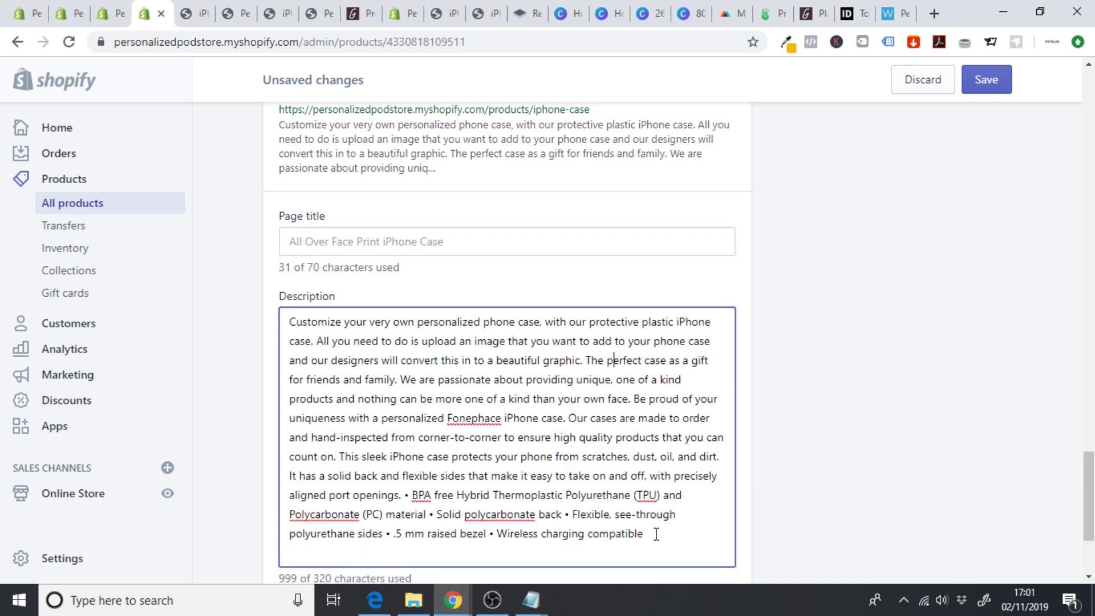
left_click_drag(656, 534, 177, 330)
type("C")
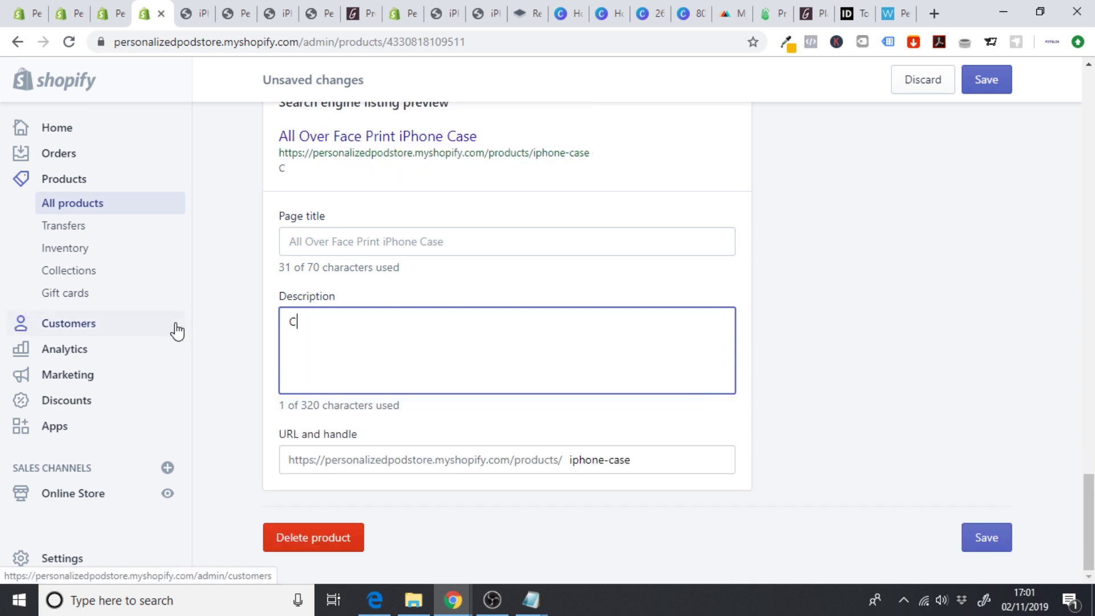
type("ustom persona")
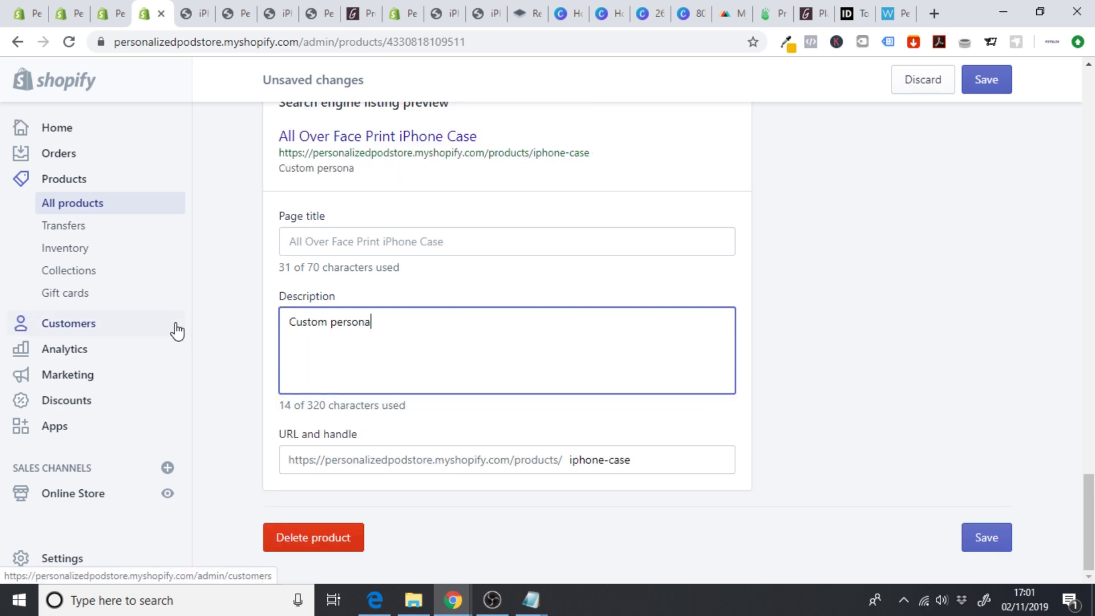
type("lized phone")
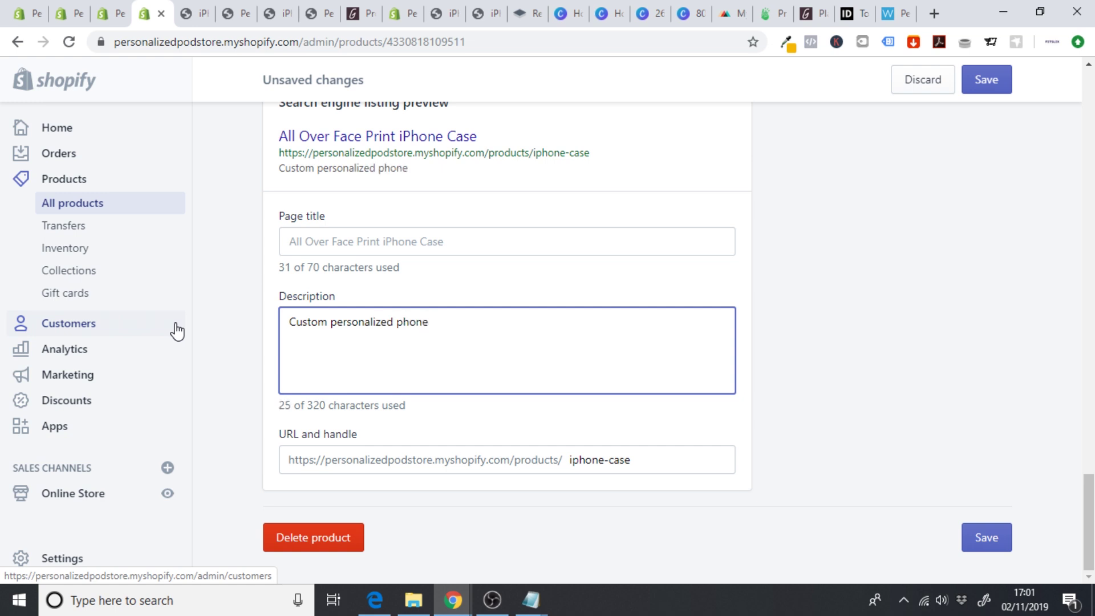
key("BackSpace")
key("BackSpace")
key("BackSpace")
key("BackSpace")
key("BackSpace")
type("iPh")
key("BackSpace")
type("hone cas")
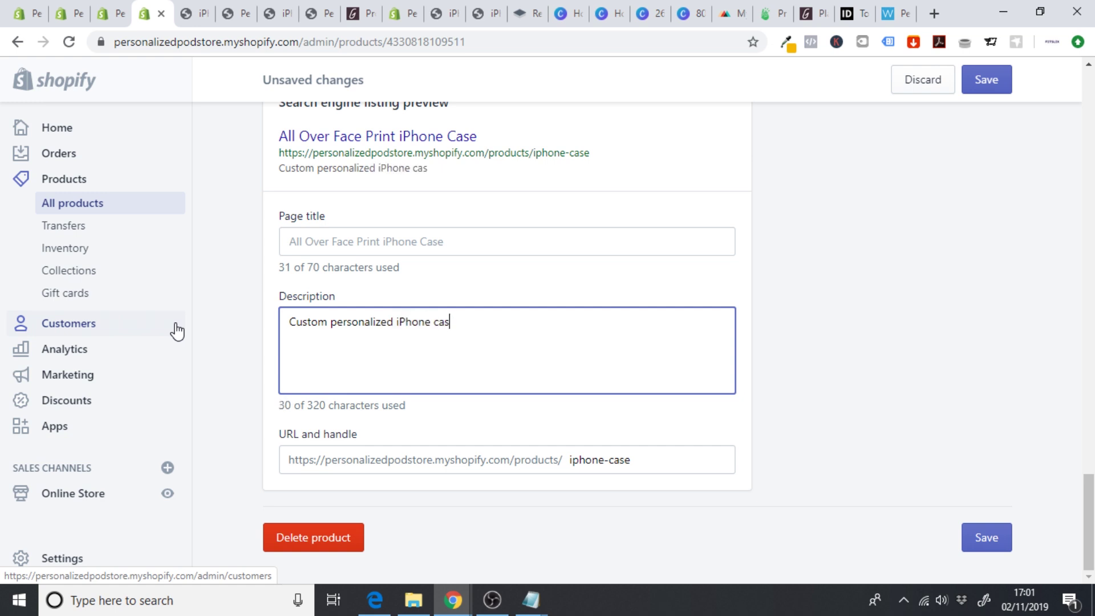
type("e, simply up")
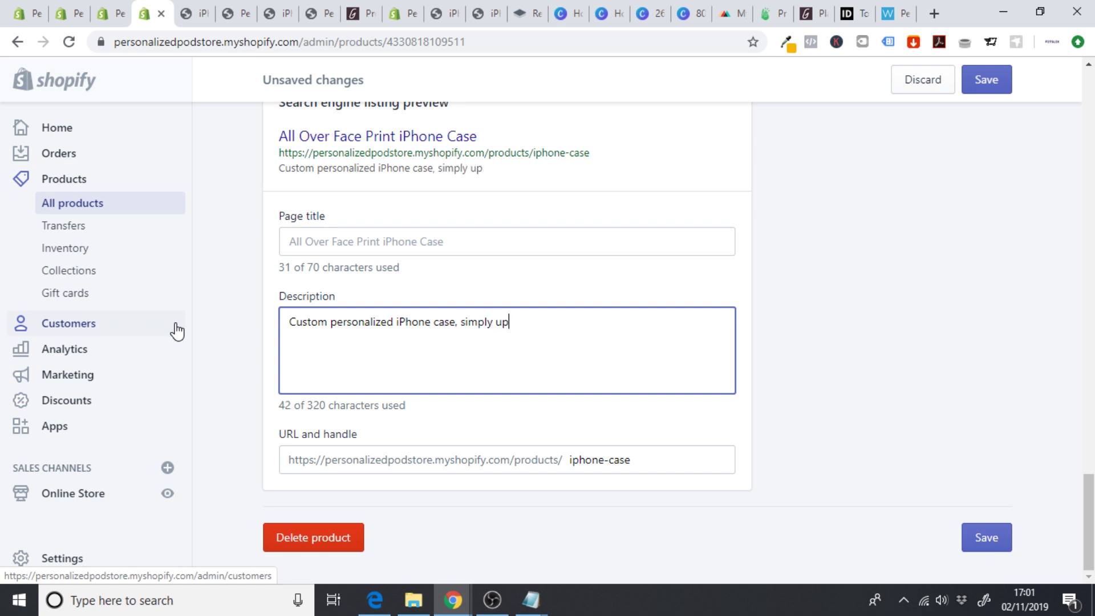
type("load your image and")
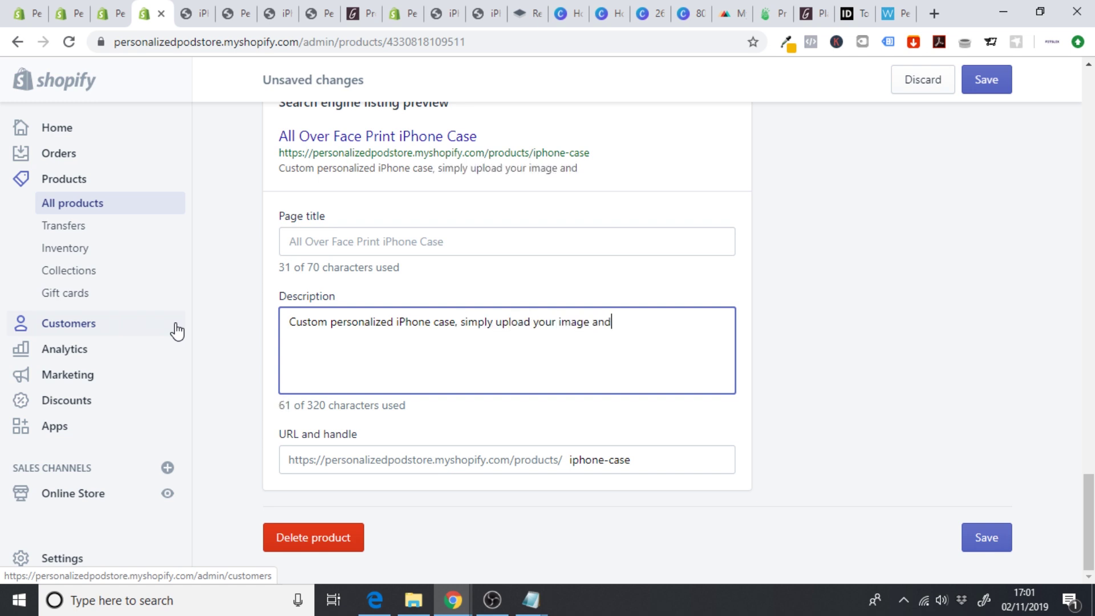
type(" let us crea")
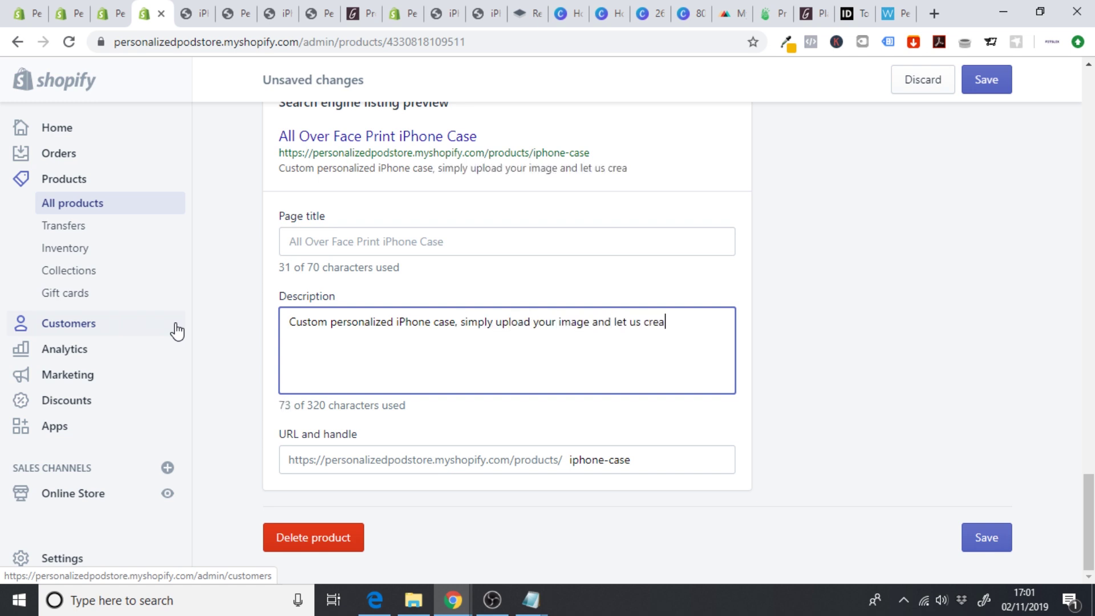
type("te a beautifu")
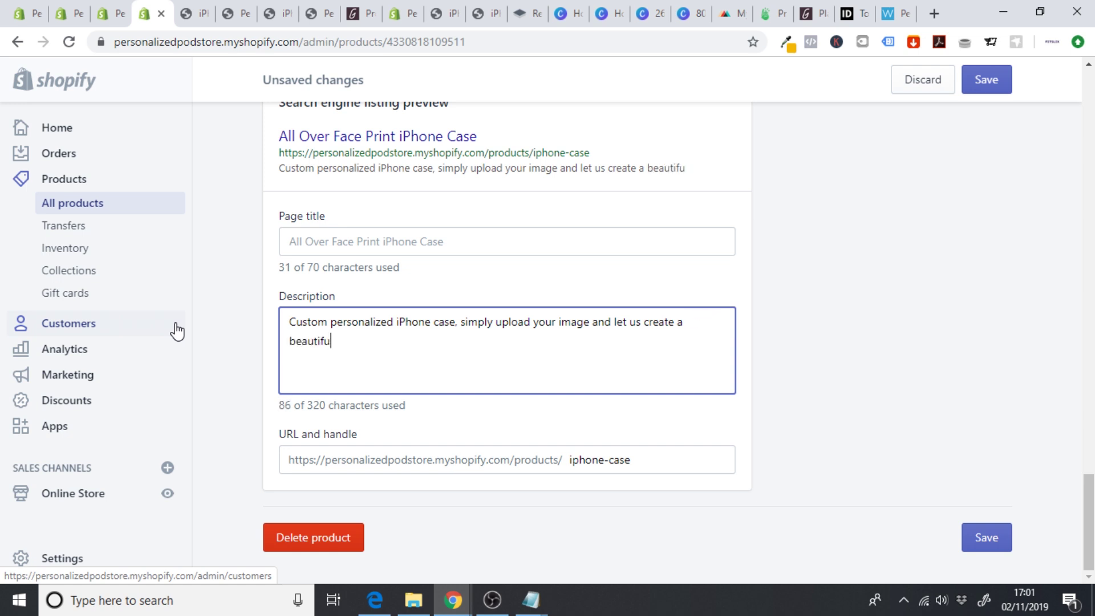
type("lly unique des")
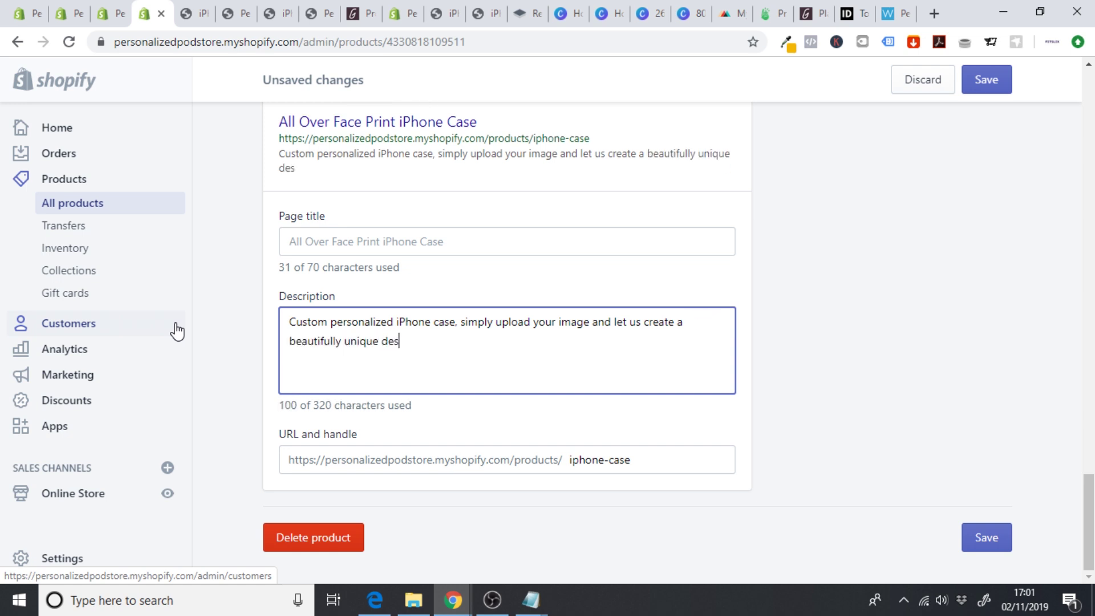
type("ign.")
- Append the pasted hand-inspected cases sentence on the same line and save the product
key("Return")
type("Our cases are made to order and hand-inspected from corner-to-corner to ensure high quality products that you can count on.")
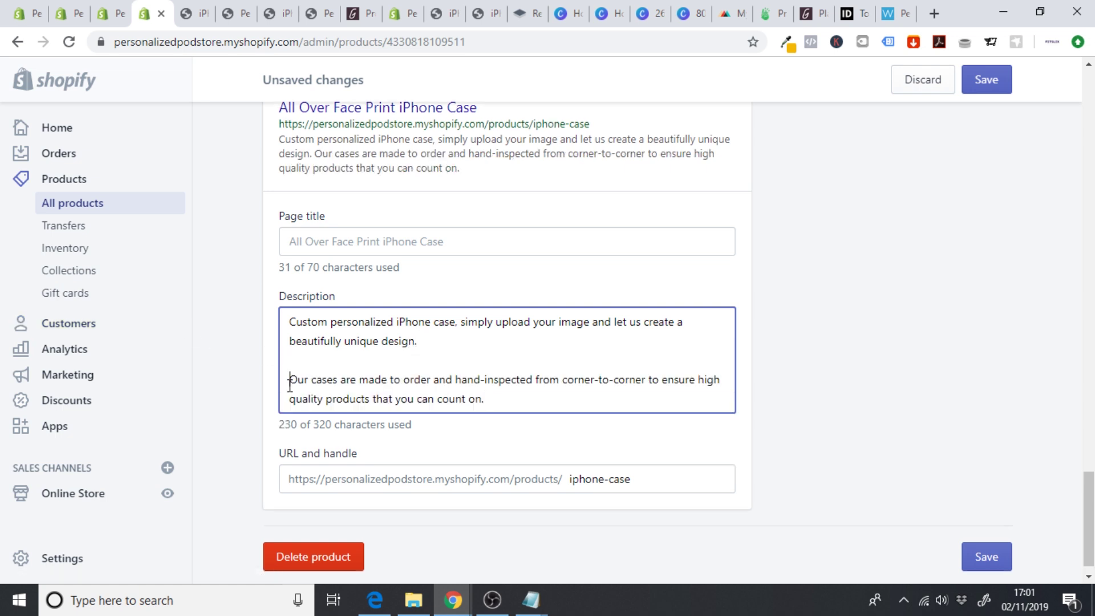
key("BackSpace")
key("BackSpace")
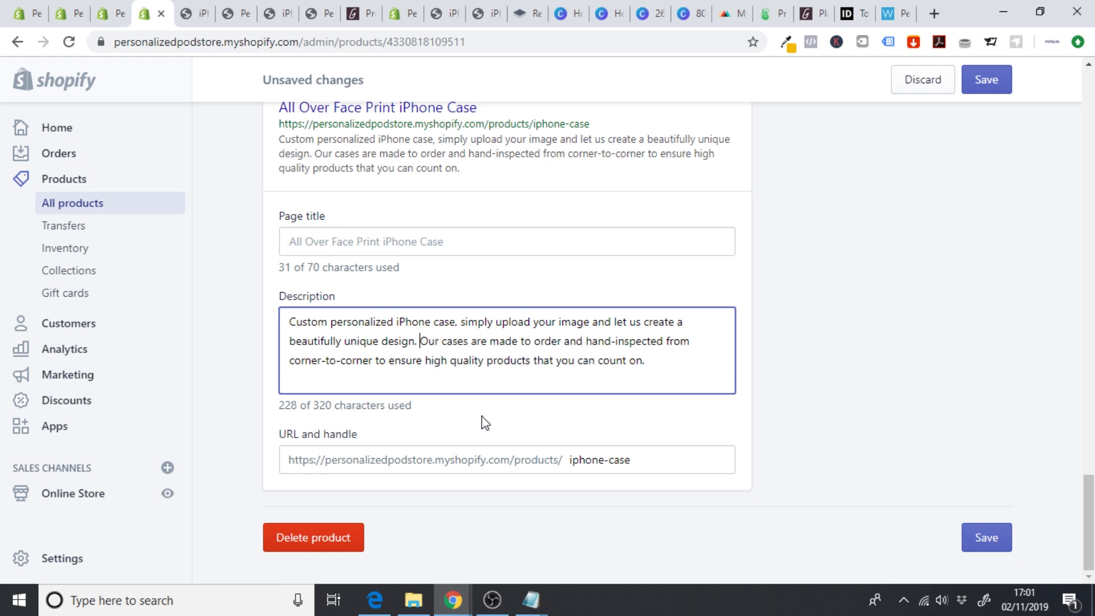
left_click(985, 539)
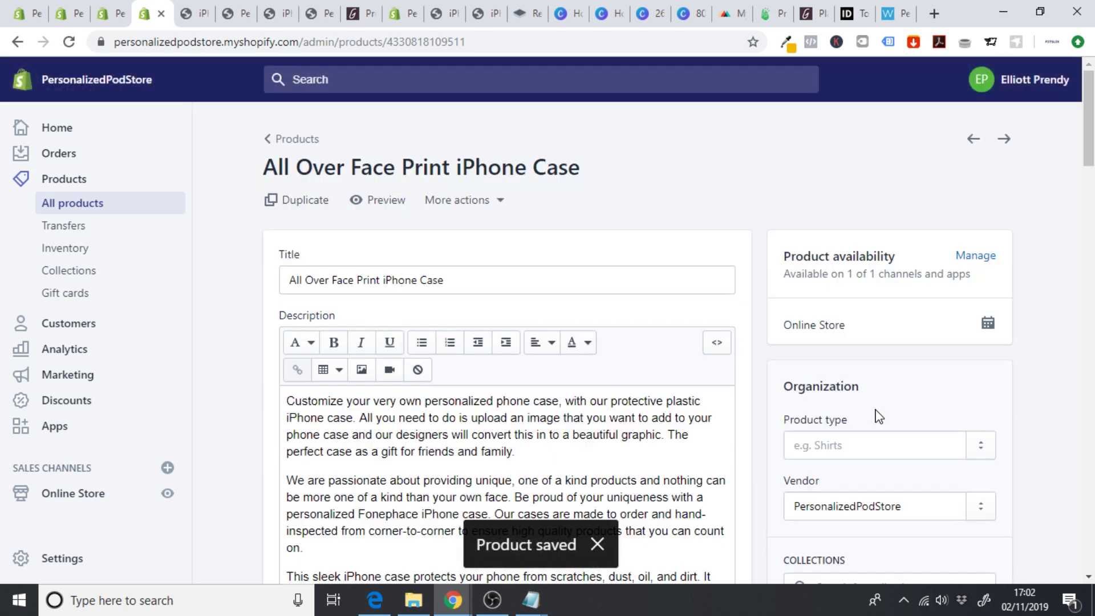
- Preview the saved All Over Face Print iPhone Case in the storefront
scroll(1089, 225, "down", 7)
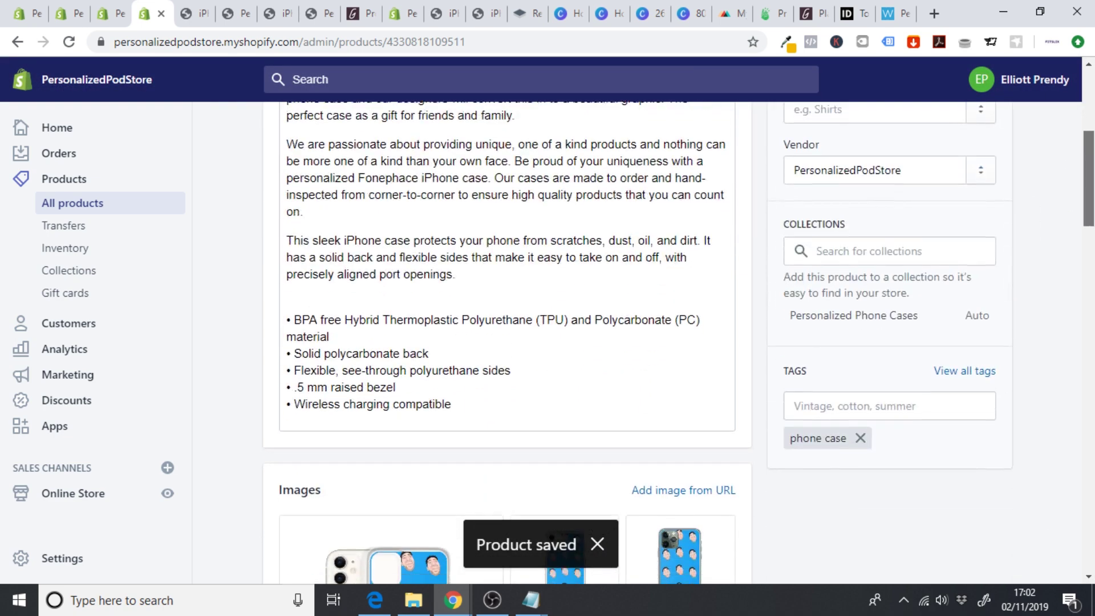
scroll(1088, 225, "up", 4)
scroll(454, 356, "up", 2)
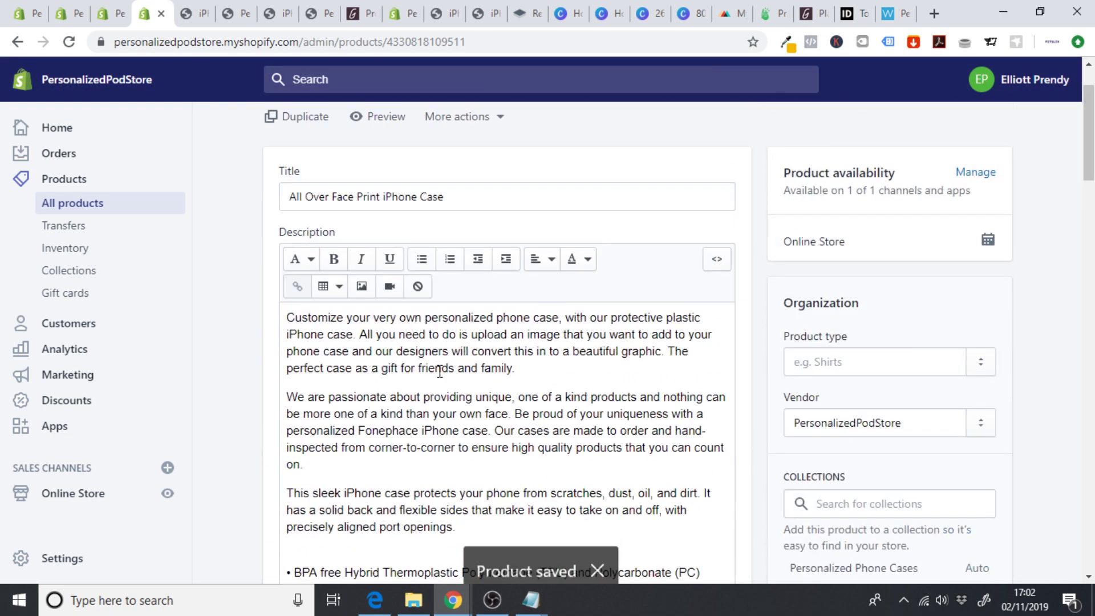
scroll(445, 431, "down", 1)
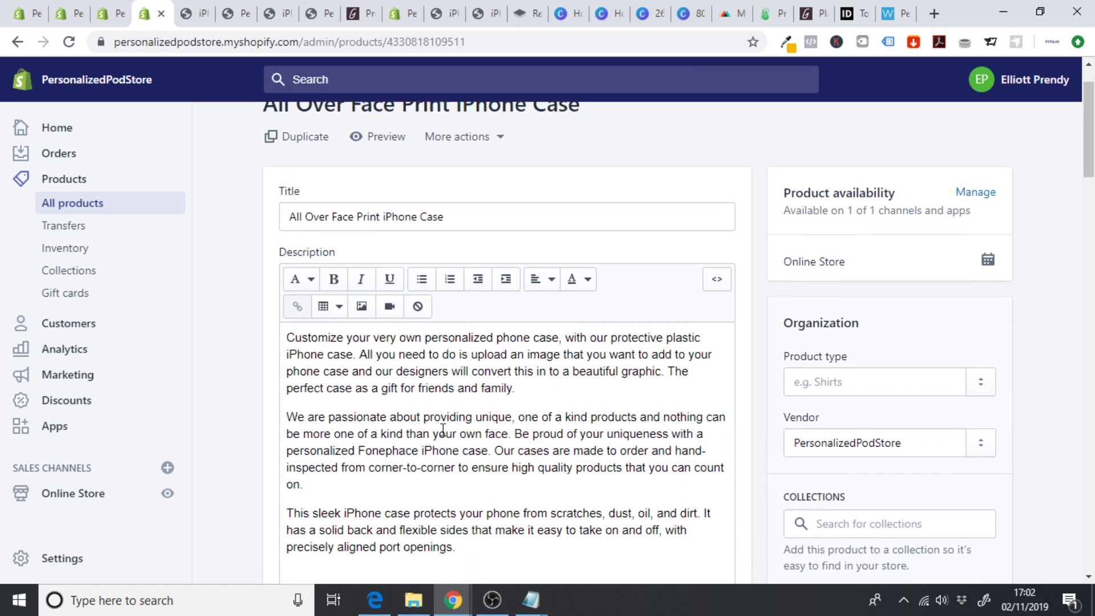
scroll(444, 430, "up", 1)
left_click(385, 149)
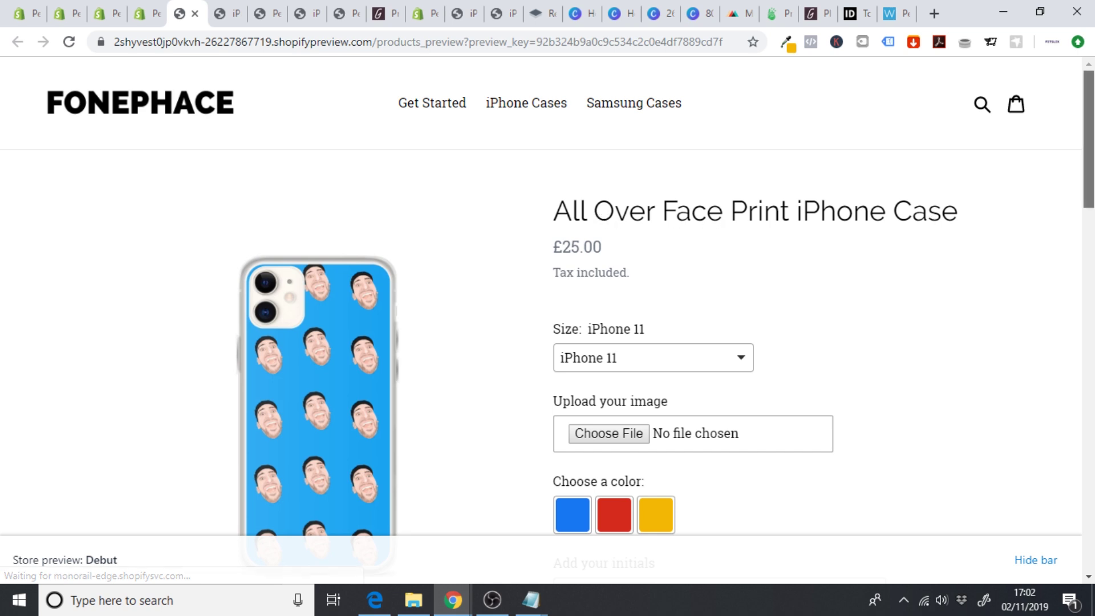
- Review the storefront product page, trying out the Add your initials field
scroll(716, 225, "down", 3)
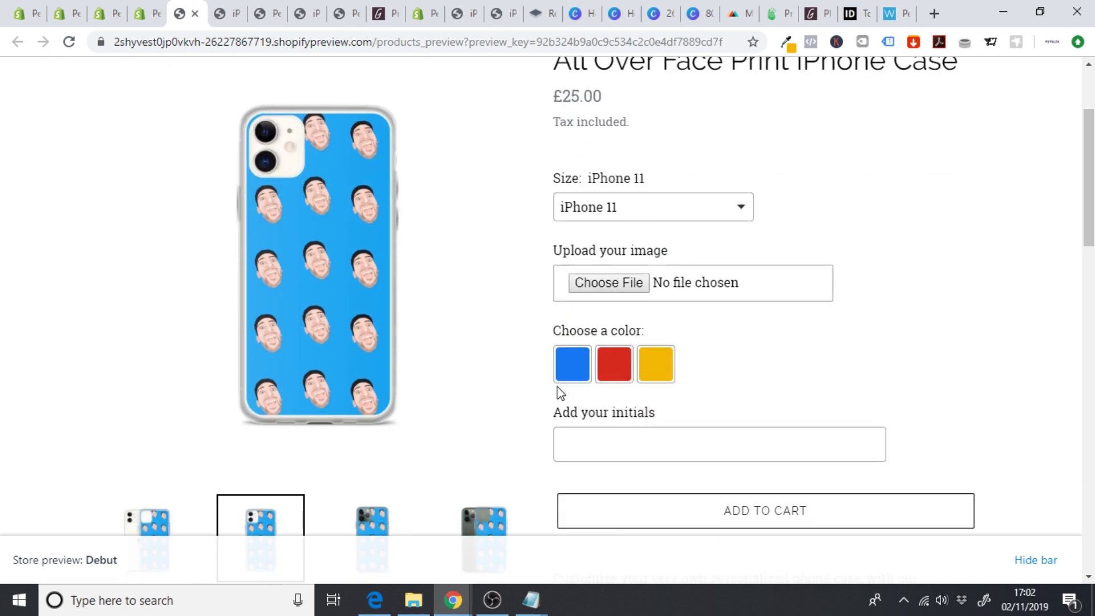
left_click(623, 440)
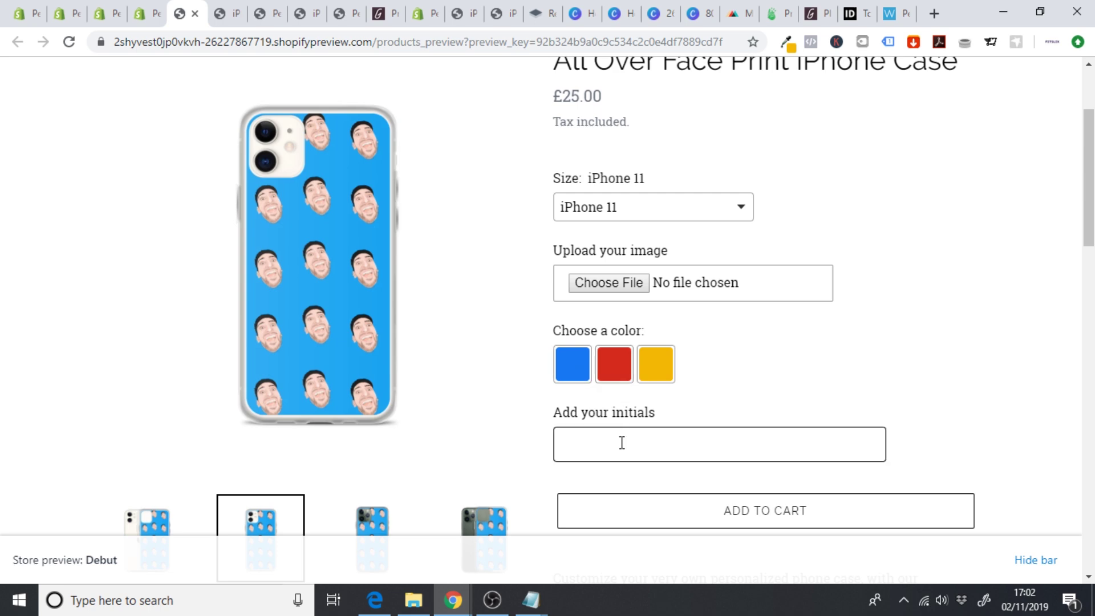
scroll(1006, 342, "down", 8)
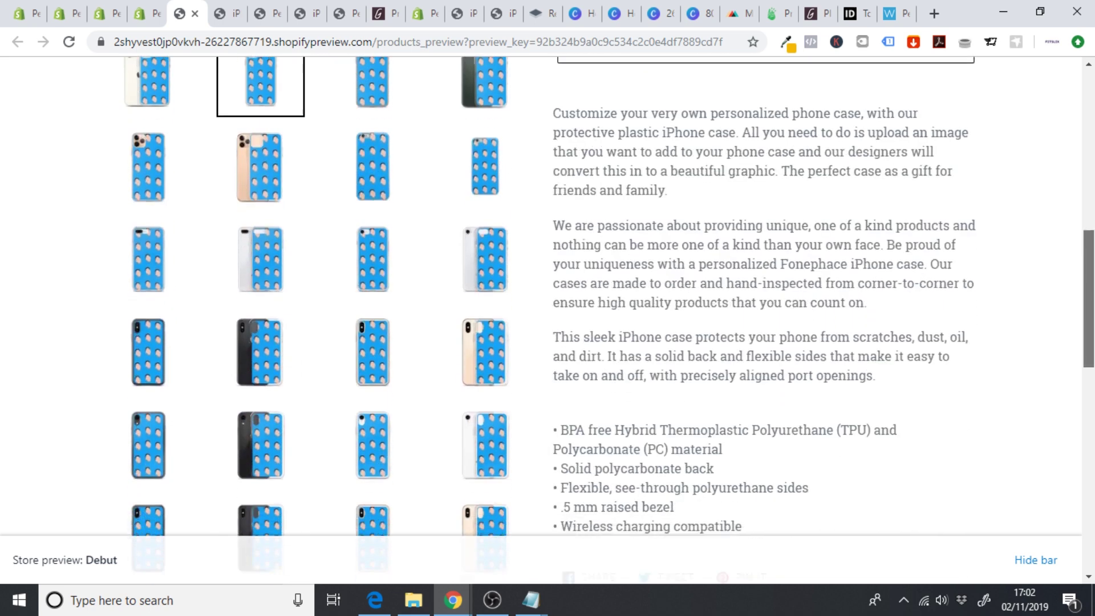
scroll(609, 311, "down", 1)
scroll(547, 319, "down", 9)
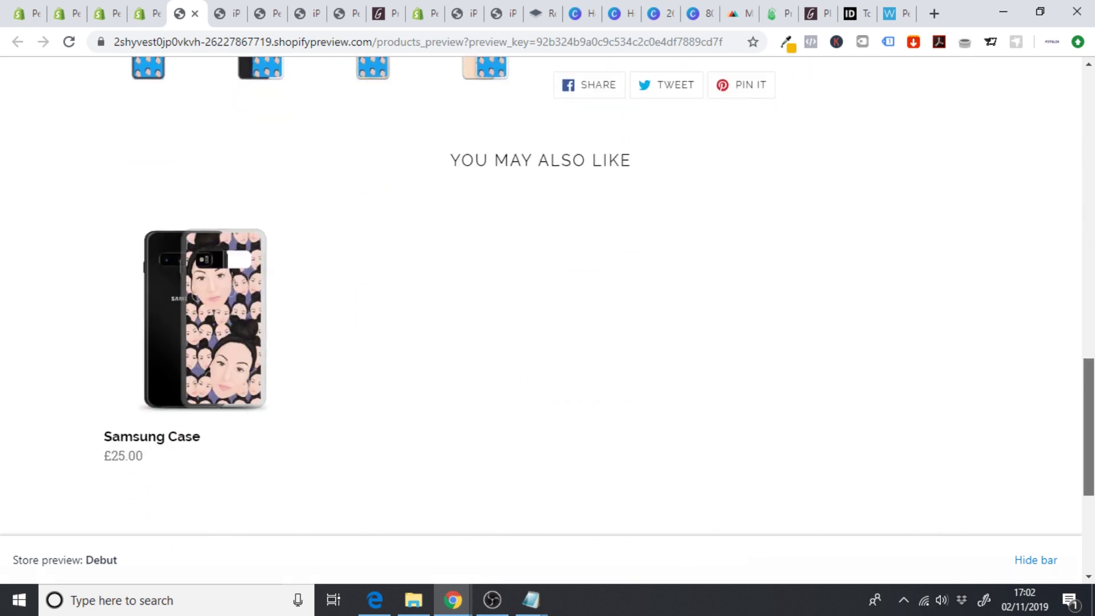
scroll(1027, 447, "up", 2)
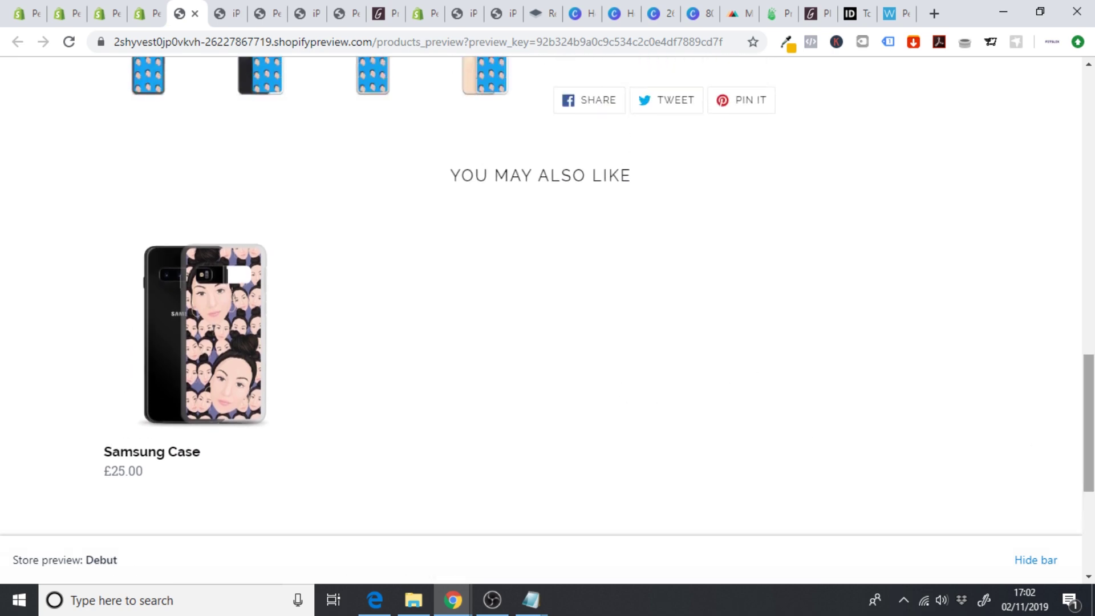
scroll(732, 376, "up", 20)
scroll(1012, 136, "down", 20)
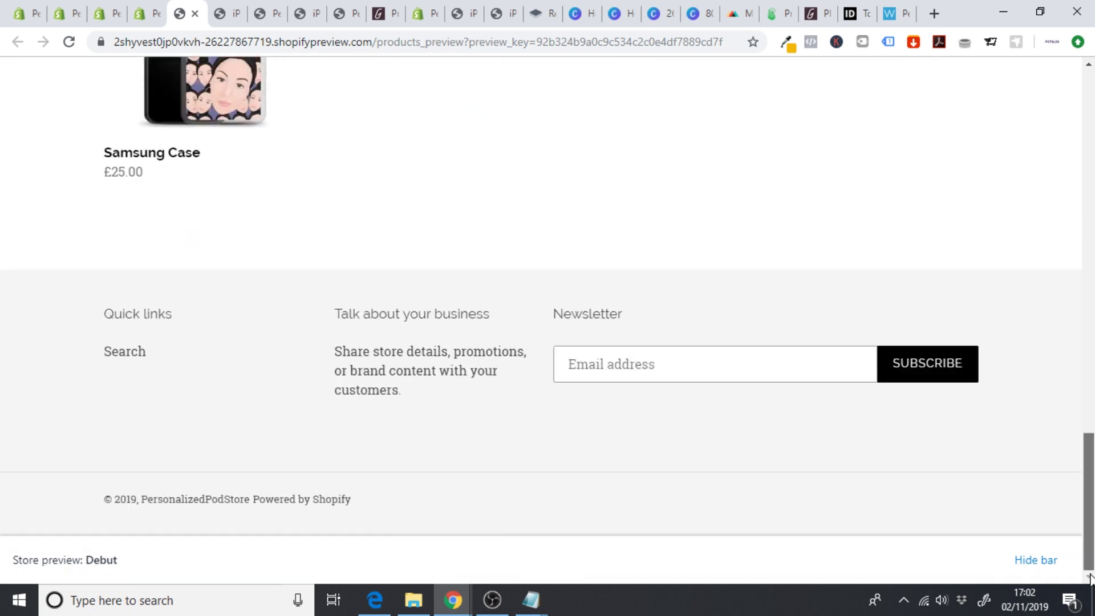
scroll(1011, 135, "up", 20)
- Look over the FONEPHACE store homepage, then return to the product's admin page
left_click(195, 99)
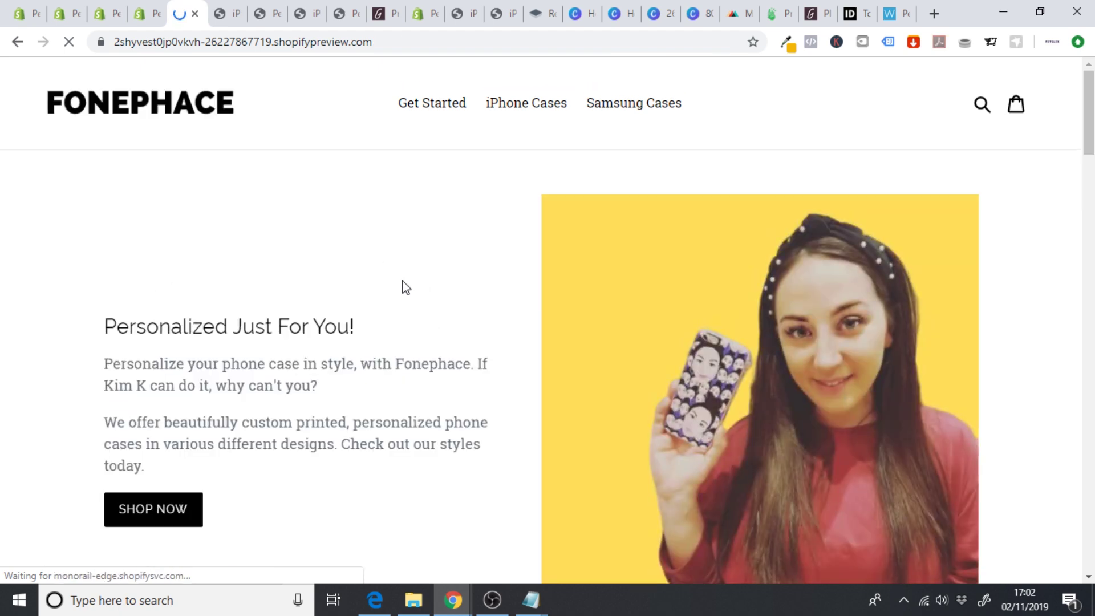
scroll(1085, 392, "down", 15)
scroll(1086, 392, "down", 10)
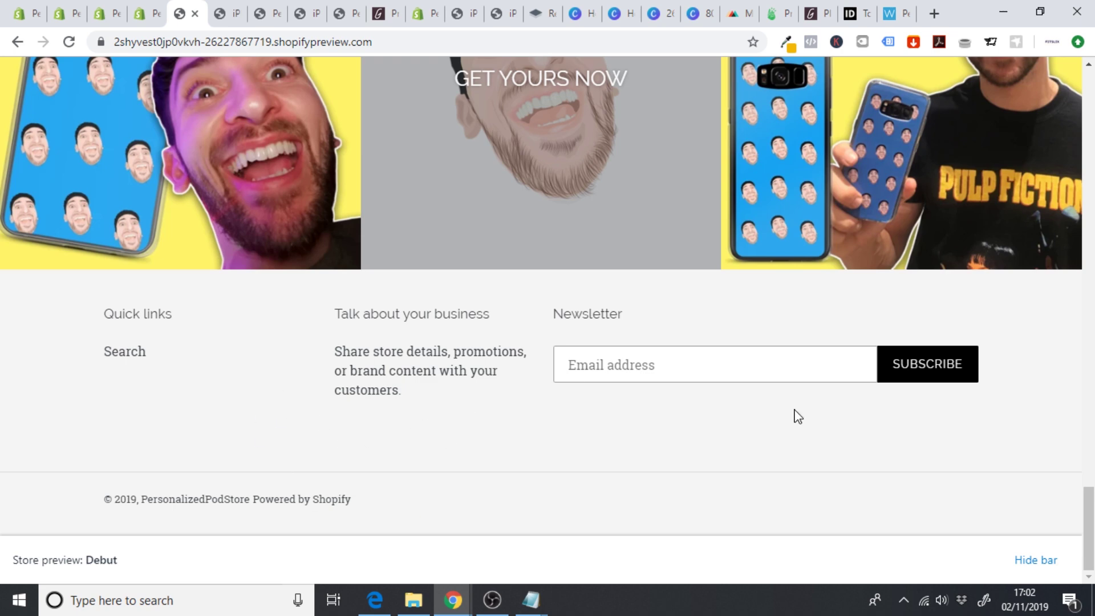
left_click_drag(1088, 528, 1089, 109)
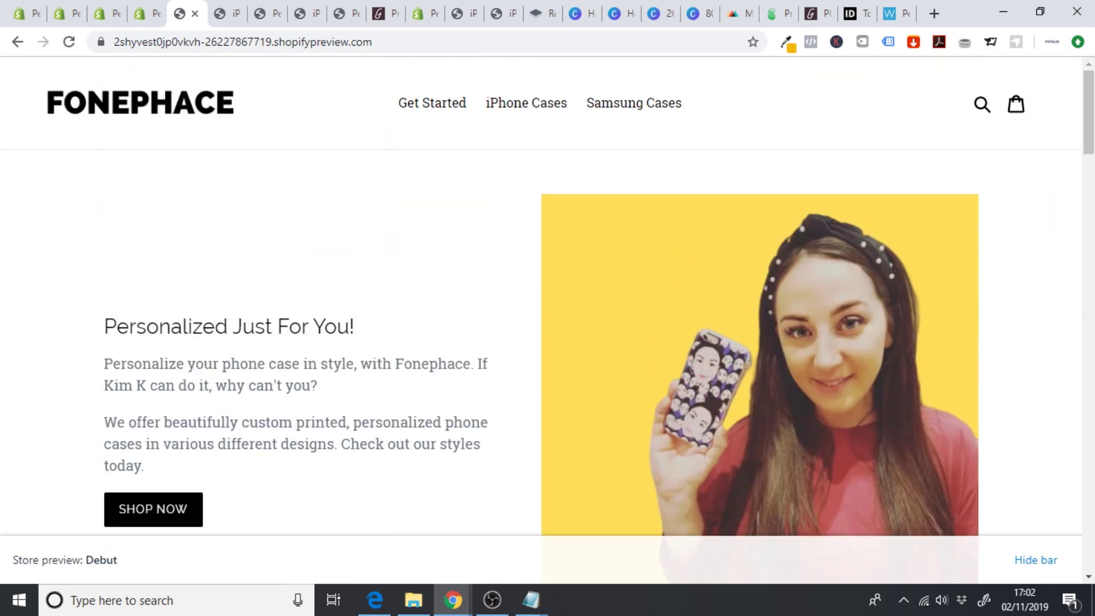
left_click(146, 12)
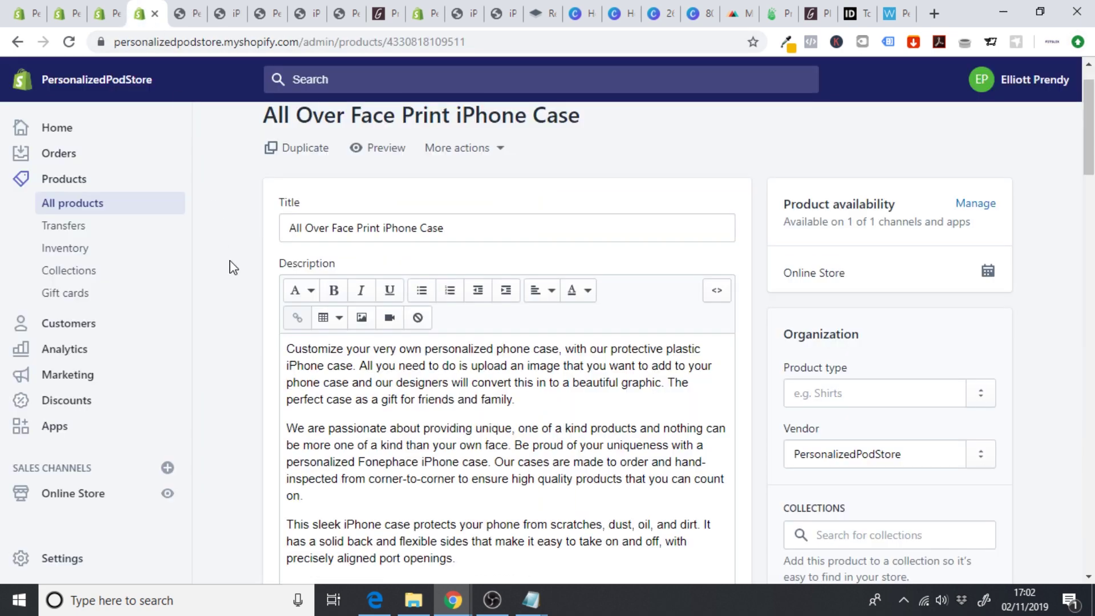
- Create a new store page titled Shipping & Delivery
scroll(235, 300, "down", 1)
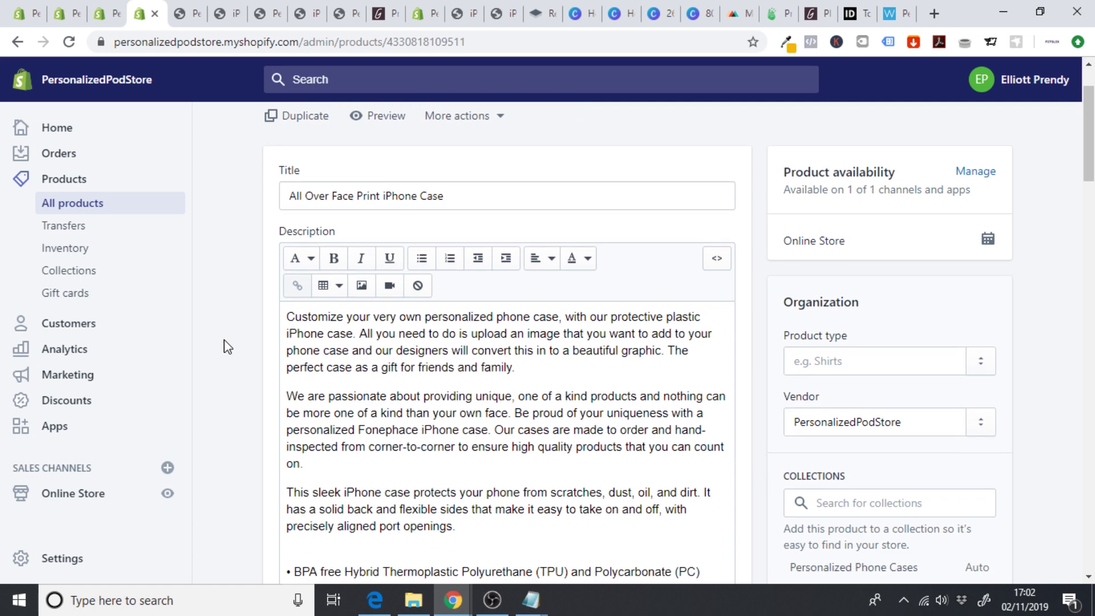
left_click(95, 505)
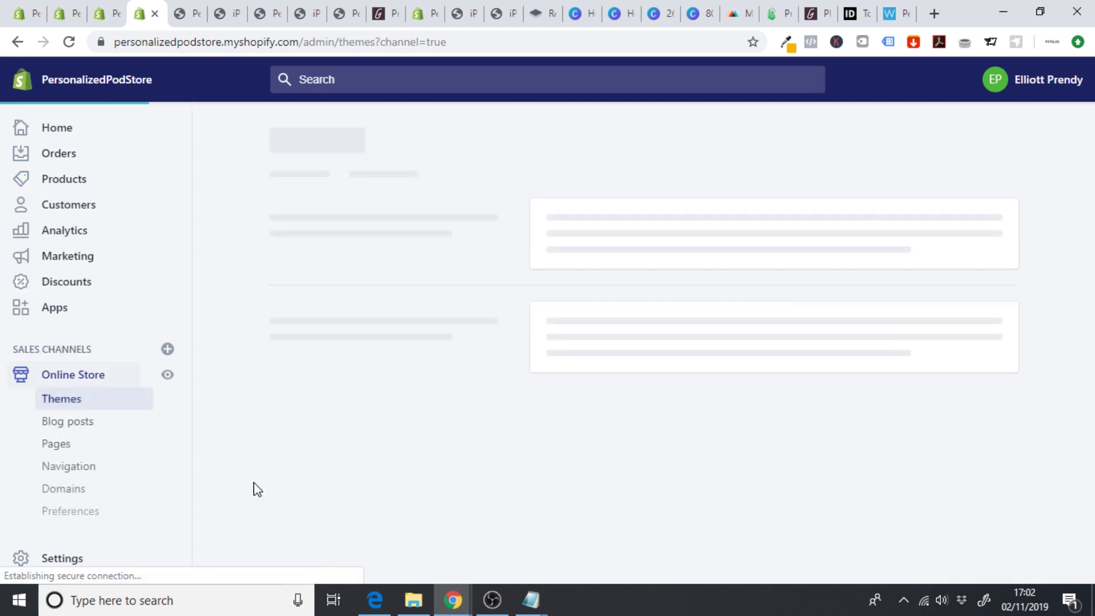
left_click(60, 444)
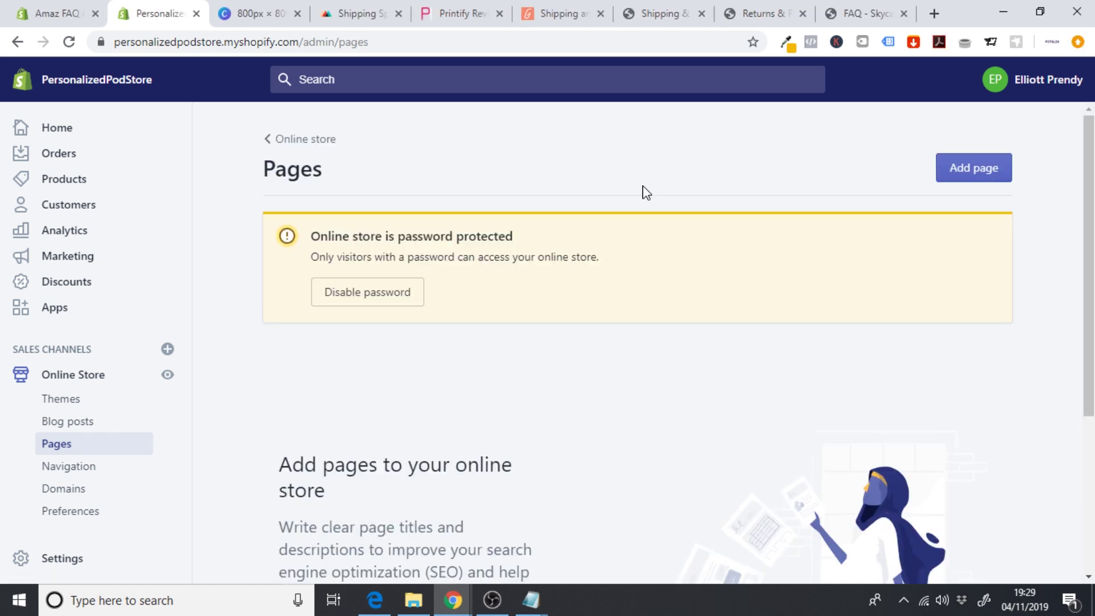
left_click(958, 168)
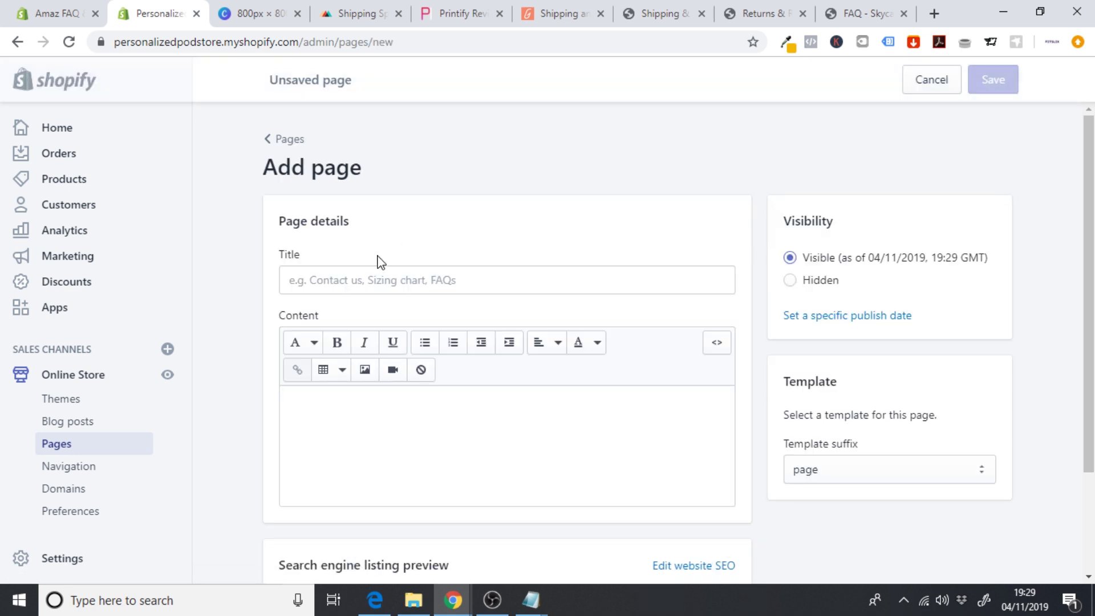
left_click(342, 280)
type("Shi")
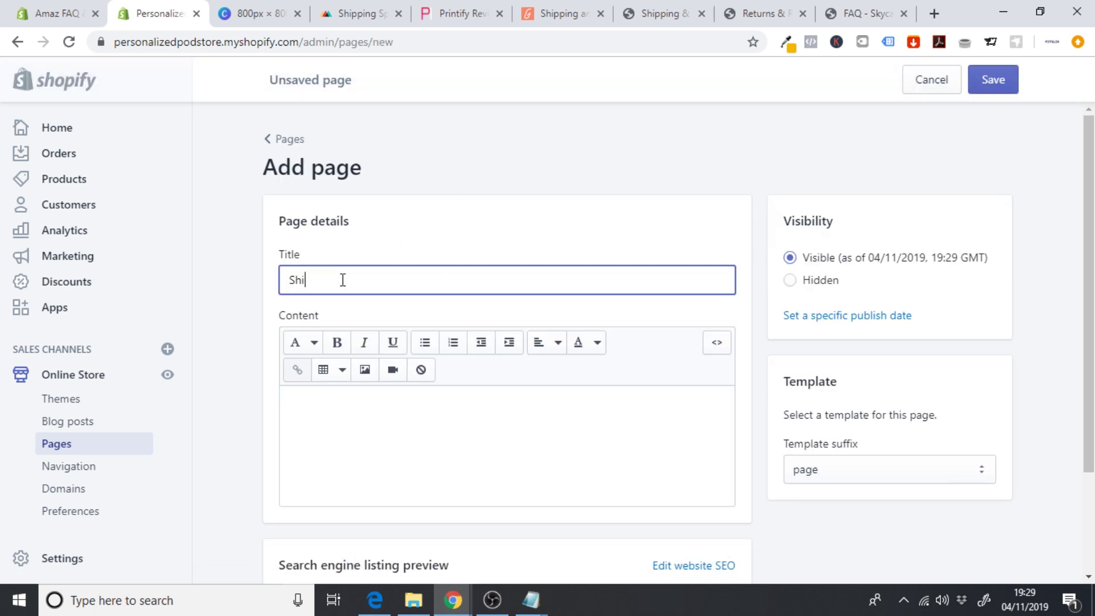
type("pping & Delivery")
- Add a centred Heading 1 reading 'Shipping & Delivery' to the content, with a new line below
left_click(322, 392)
left_click(307, 349)
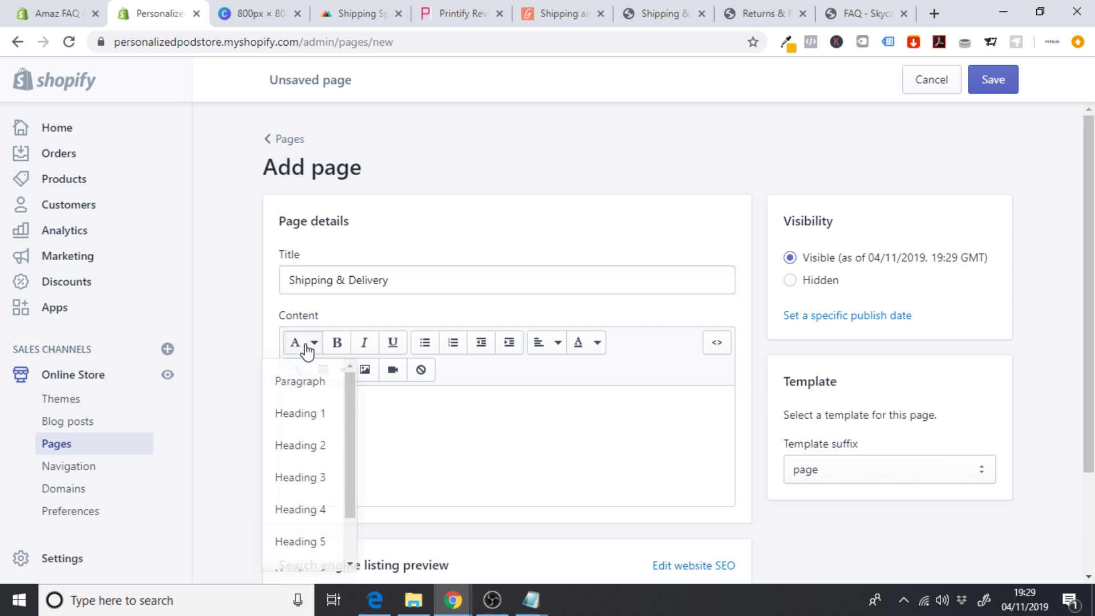
left_click(302, 421)
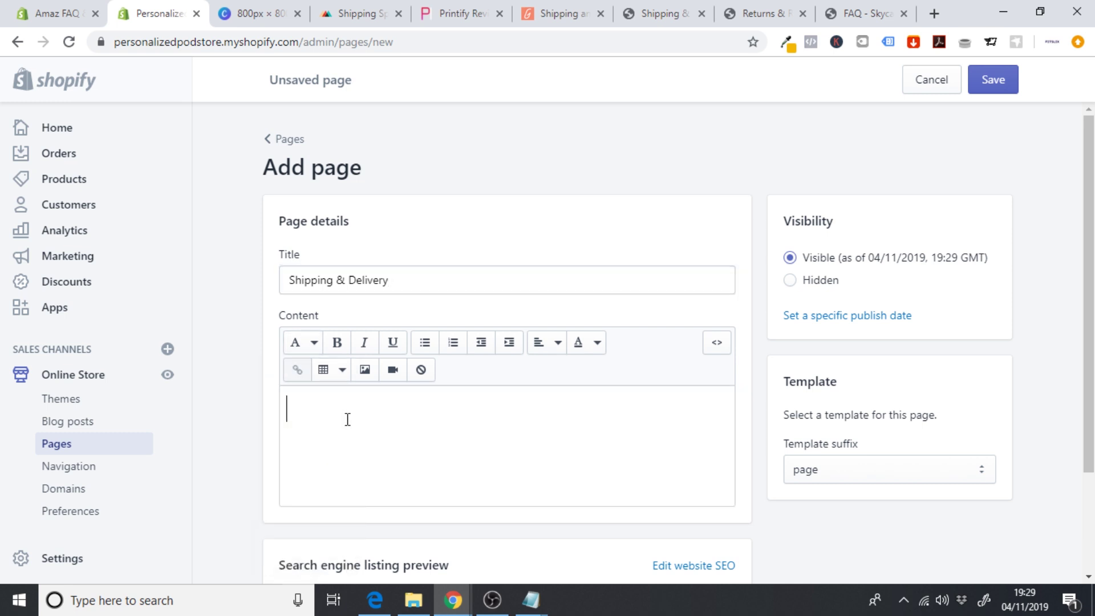
type("Shippi")
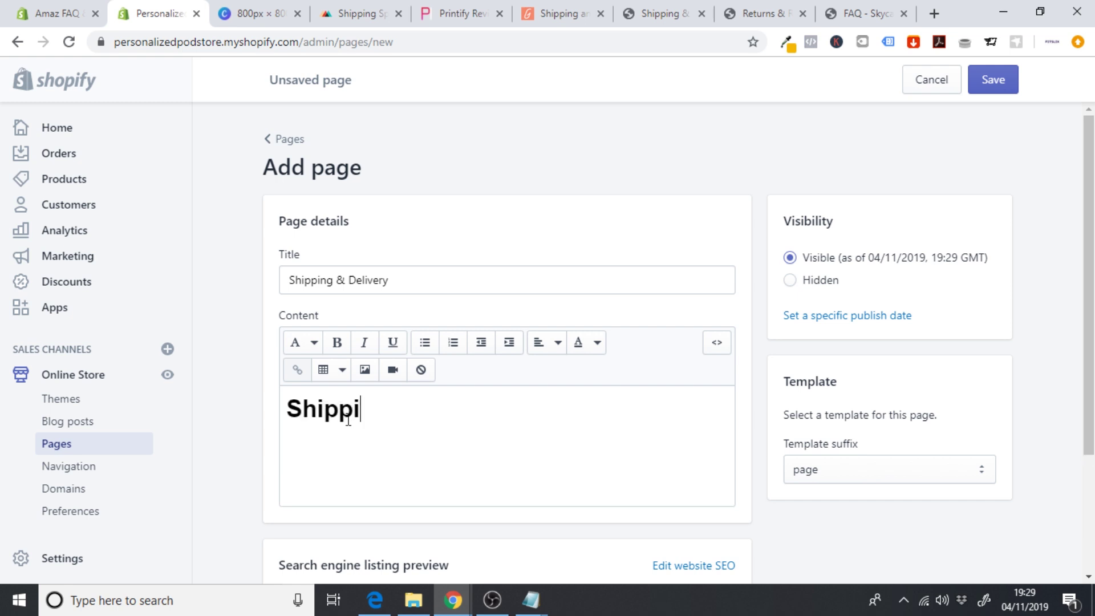
type("ng & Delivery")
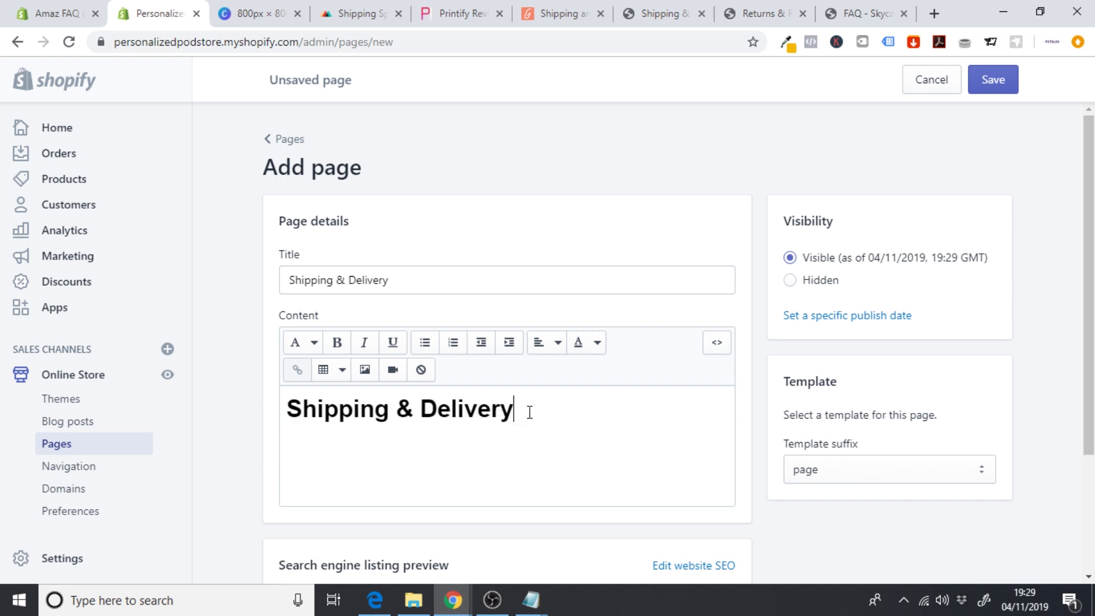
left_click_drag(528, 410, 207, 413)
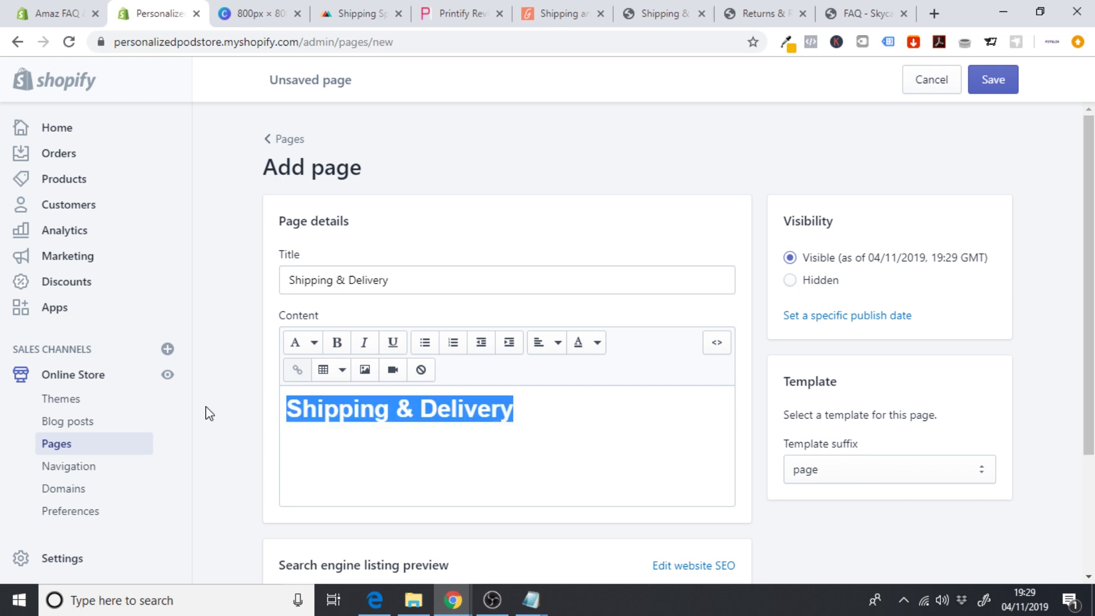
left_click(550, 344)
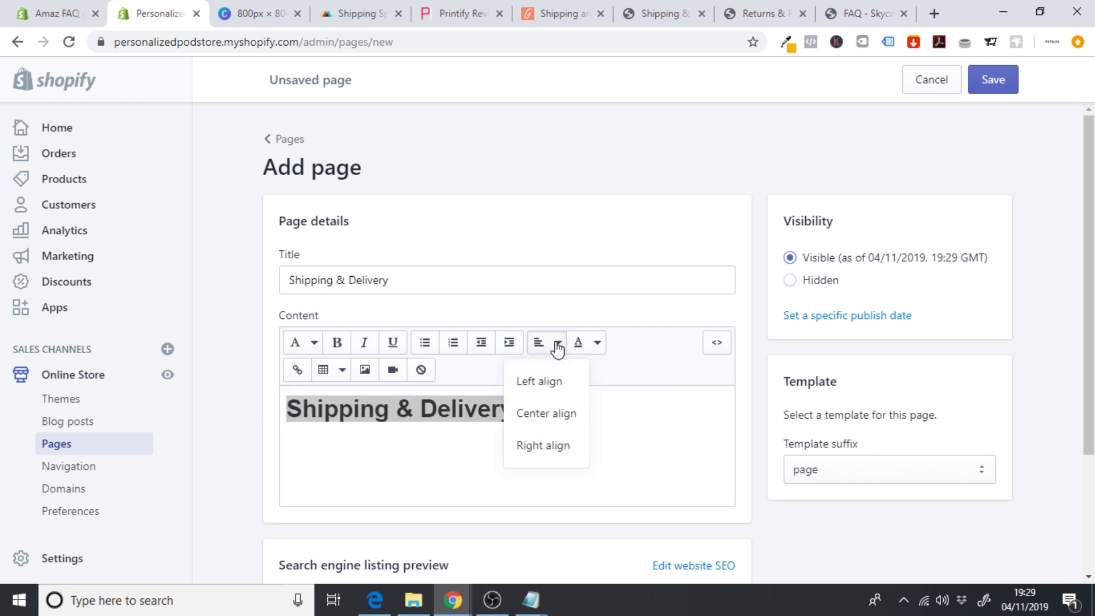
left_click(560, 413)
left_click(656, 409)
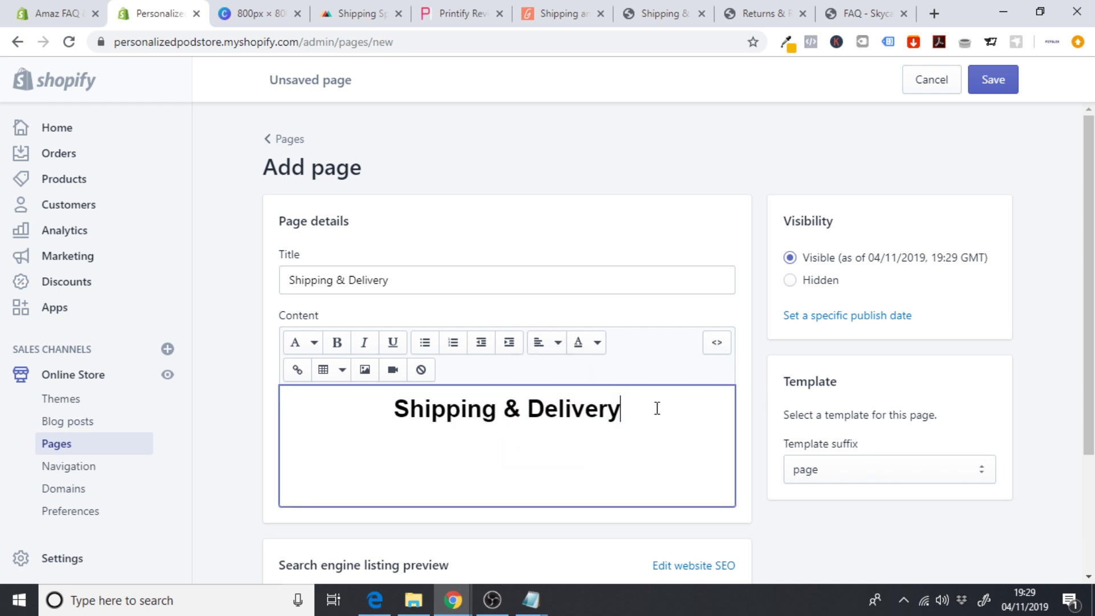
key("Return")
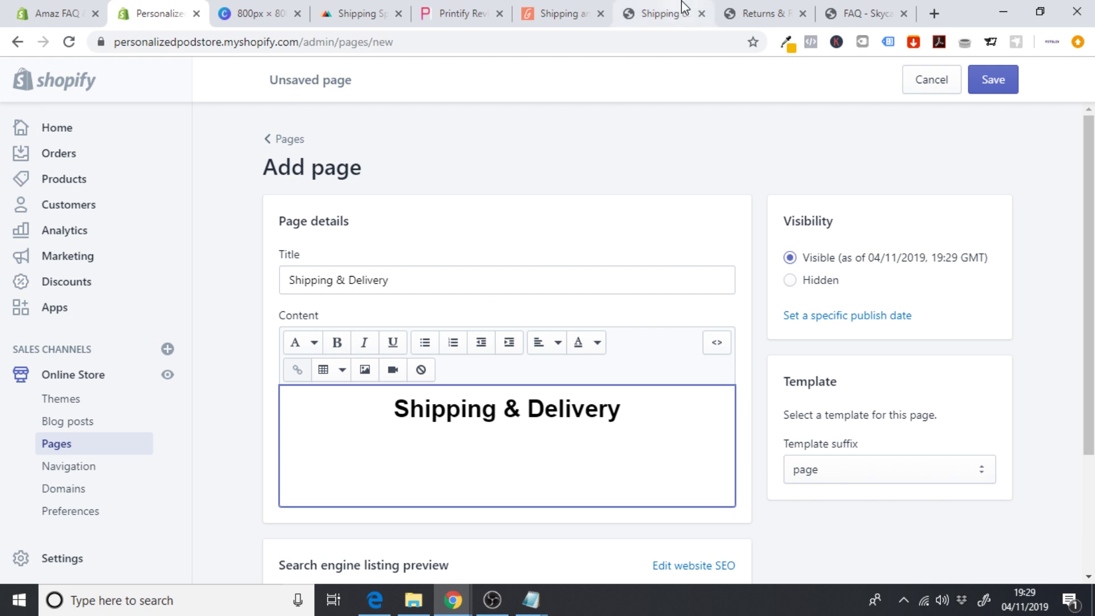
left_click(664, 7)
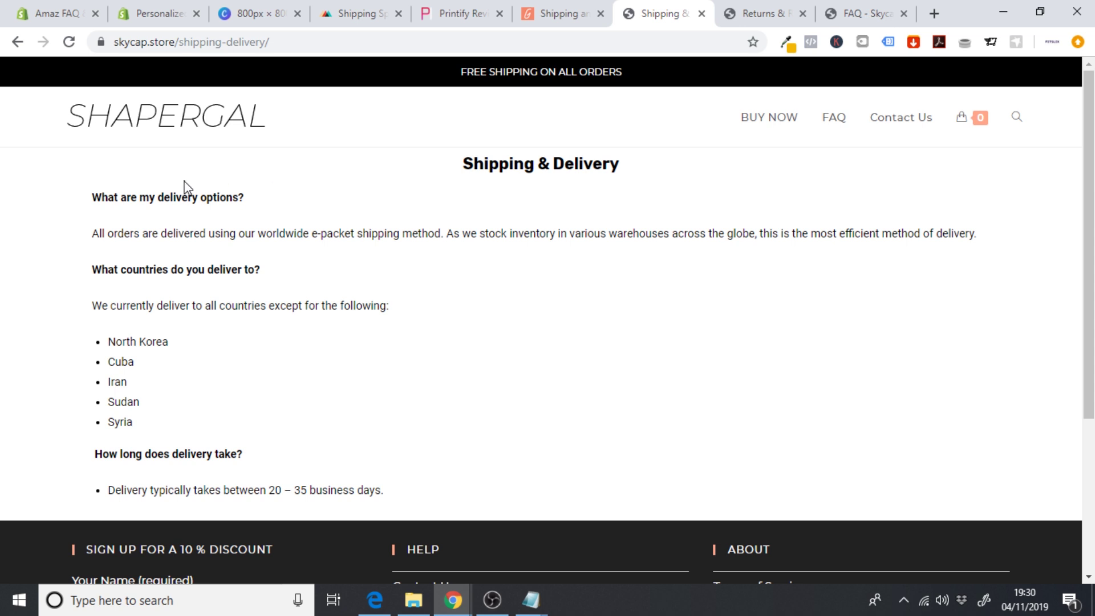
- Copy the whole shipping FAQ text from the reference store's shipping page
left_click_drag(92, 197, 405, 512)
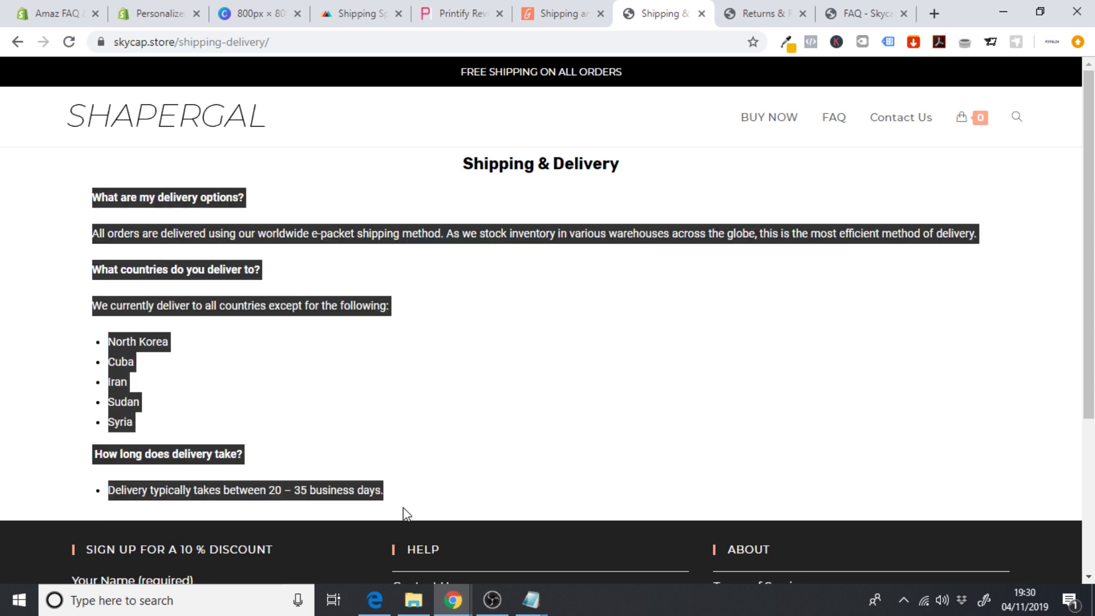
right_click(368, 498)
left_click(459, 395)
left_click(153, 14)
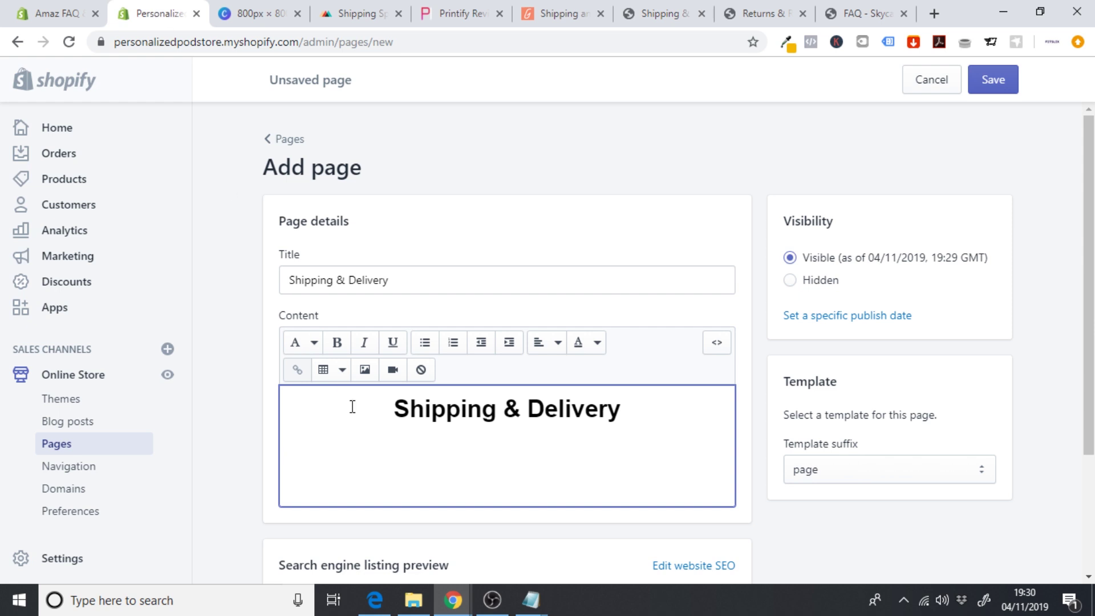
- Paste the shipping FAQ below the heading and select the delivery options answer
key("ctrl+v")
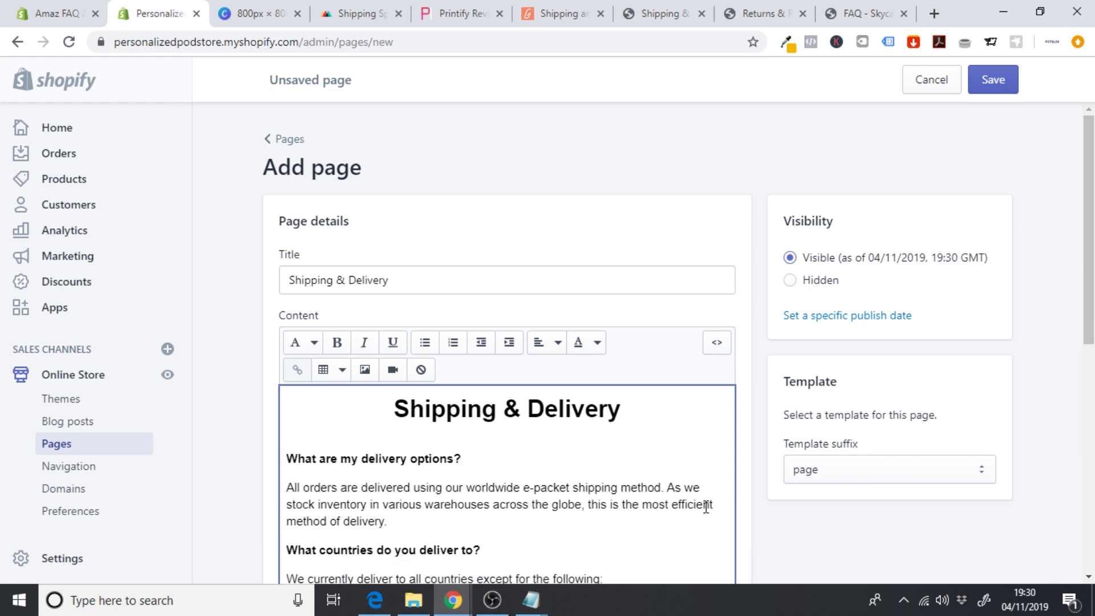
scroll(571, 371, "down", 4)
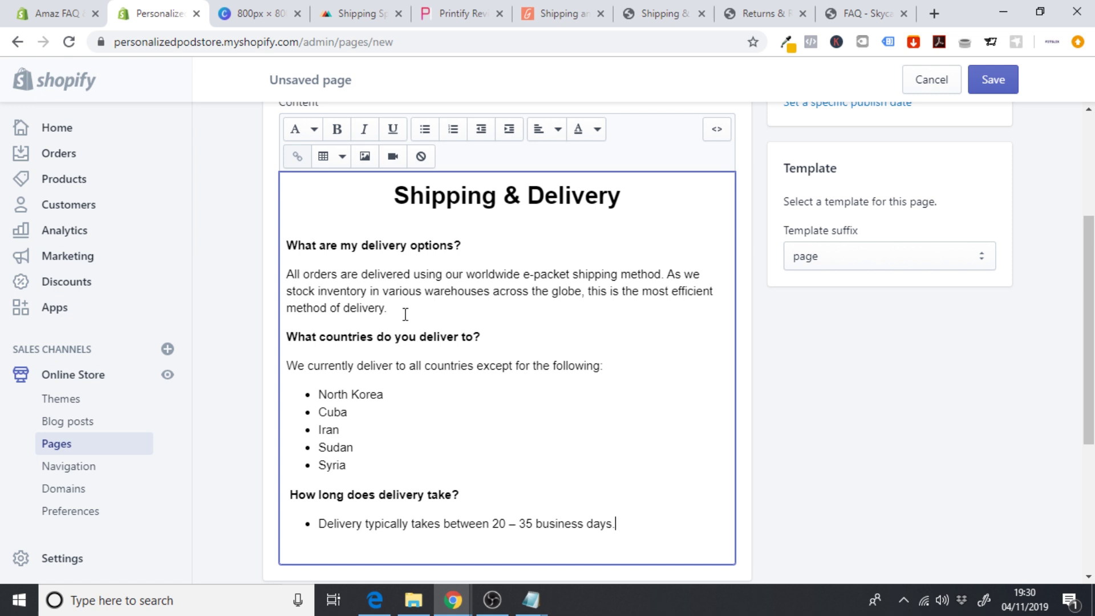
left_click_drag(406, 313, 274, 276)
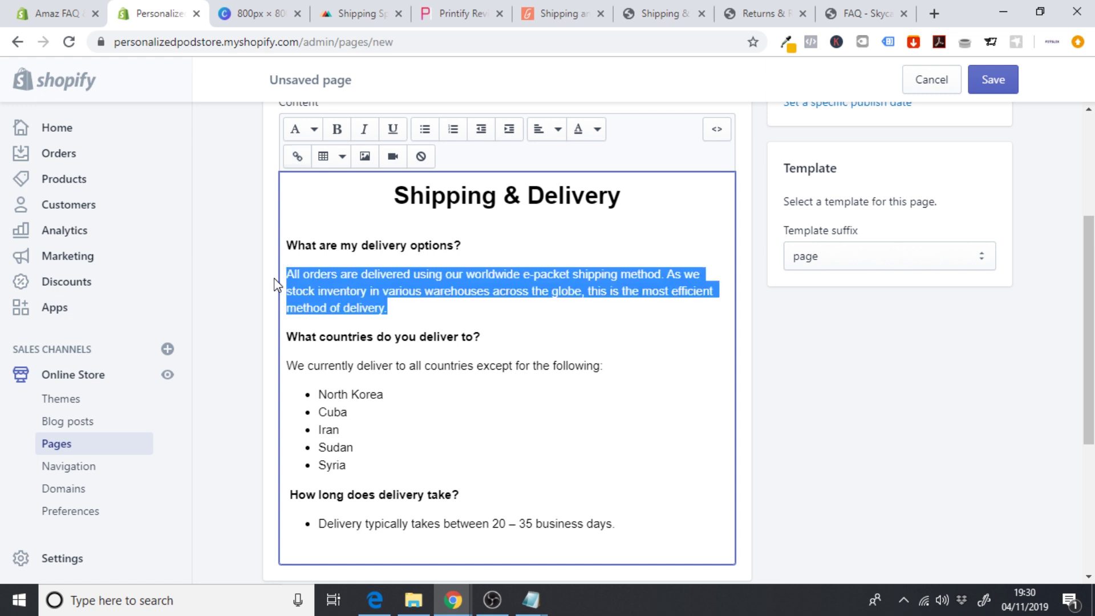
- Rewrite the delivery options answer: methods vary by country; couriers include USPS, DHL, FedEx & DPD
left_click(354, 12)
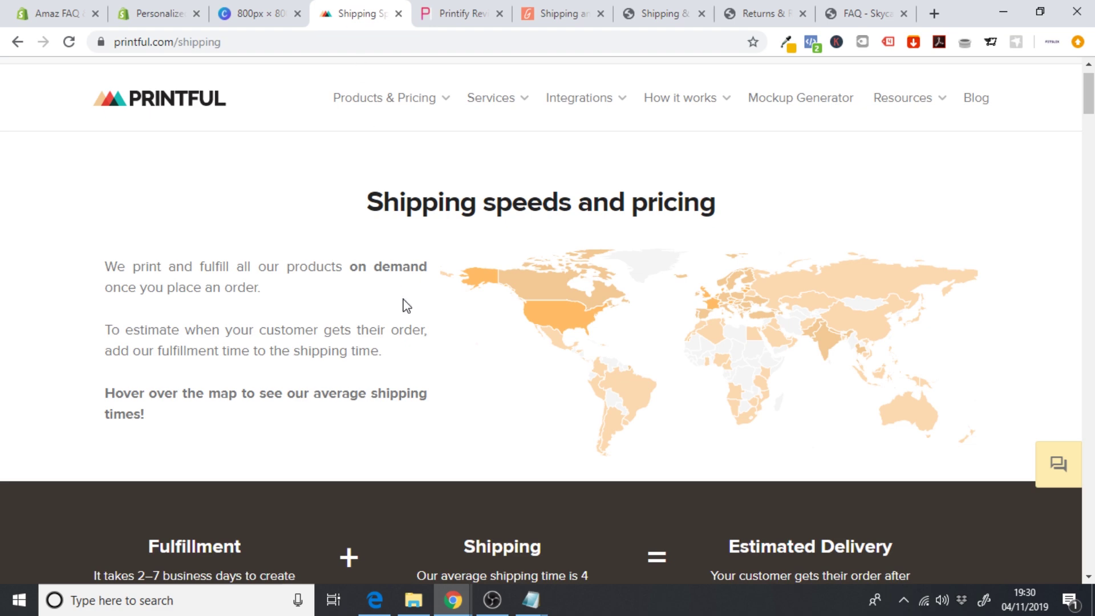
scroll(406, 306, "down", 8)
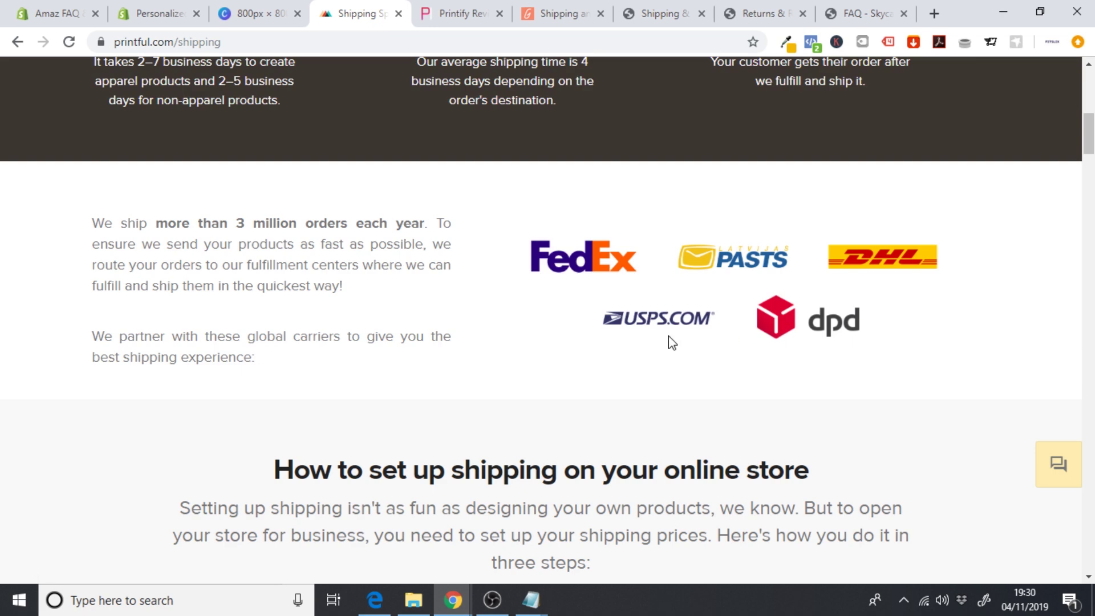
left_click(157, 7)
type("Depe")
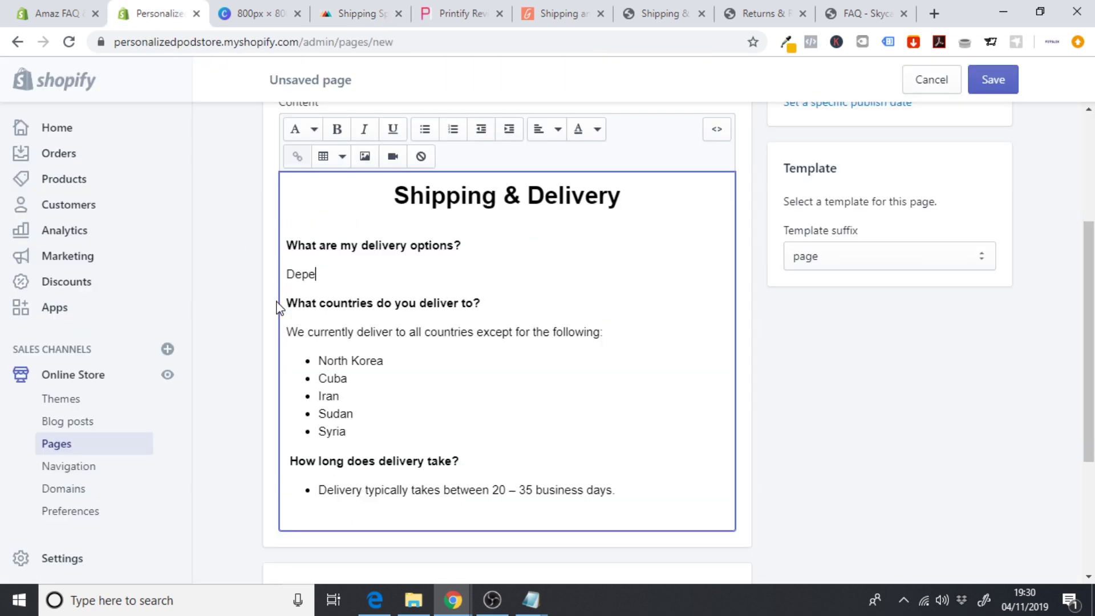
type("nding on which coun")
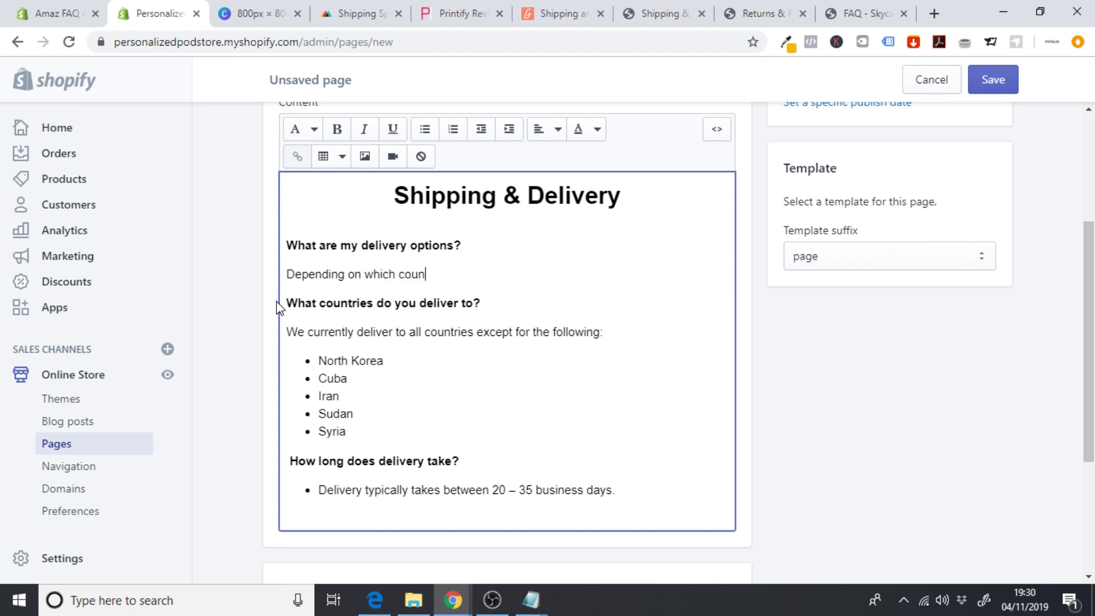
type("try you are order to, we ")
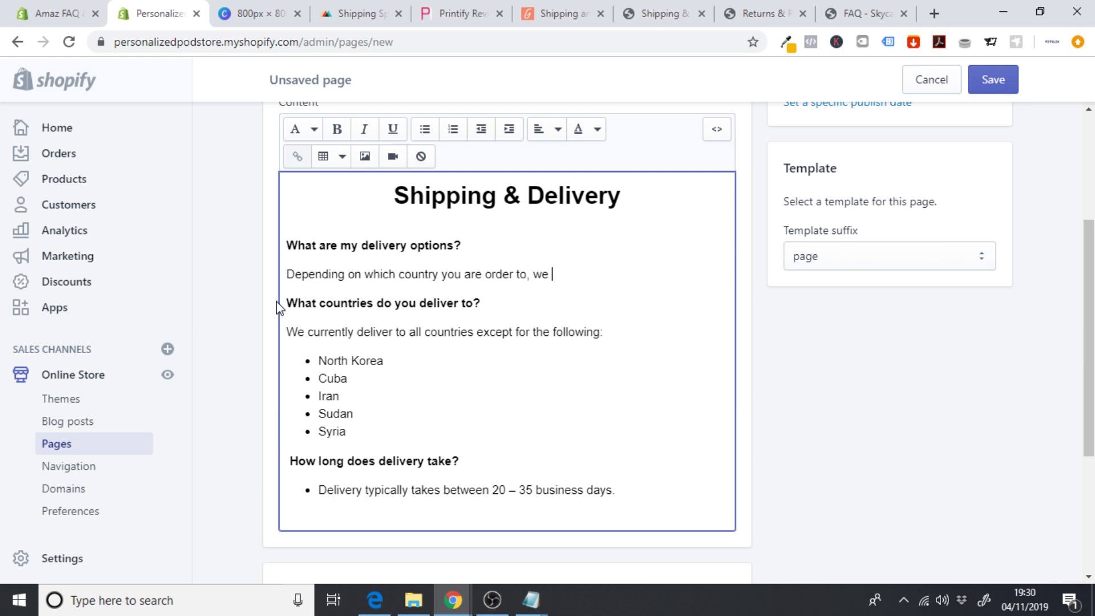
type("offer a number o")
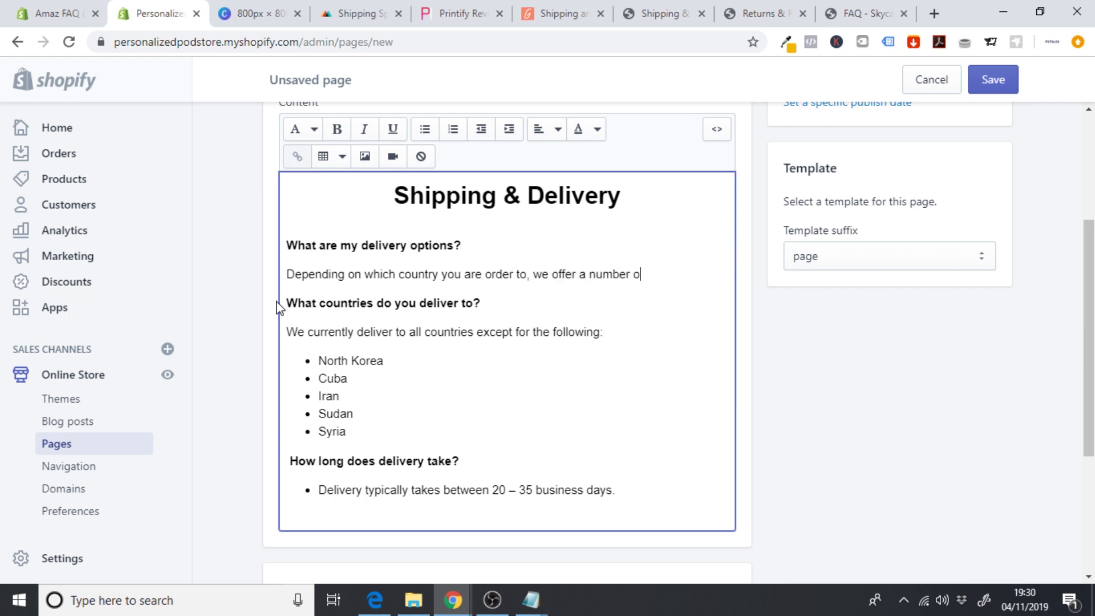
type("f delivery methods")
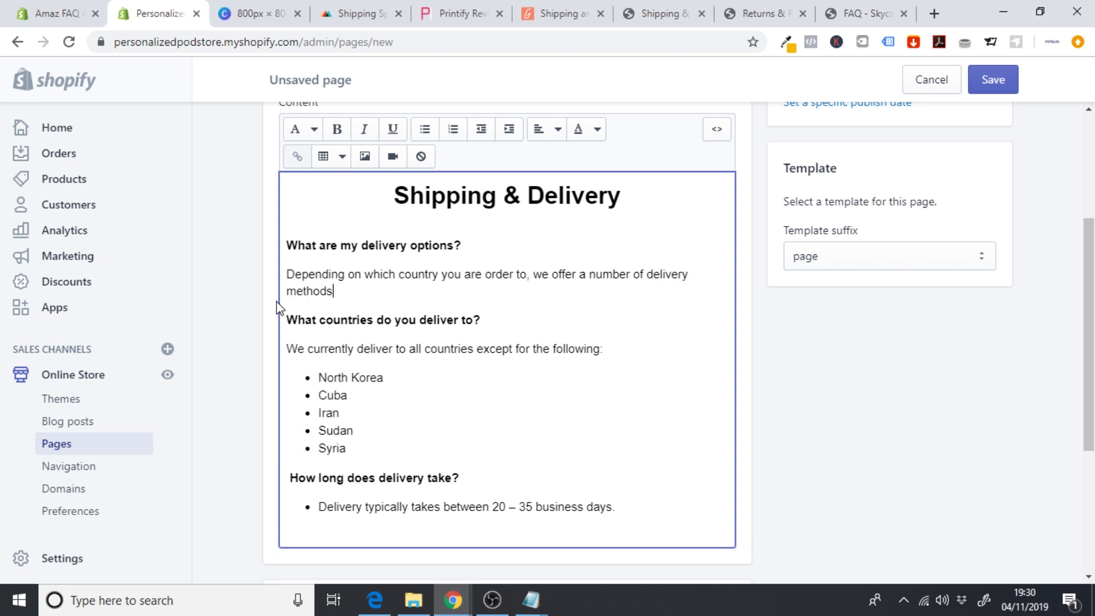
type(". We use reputable cour")
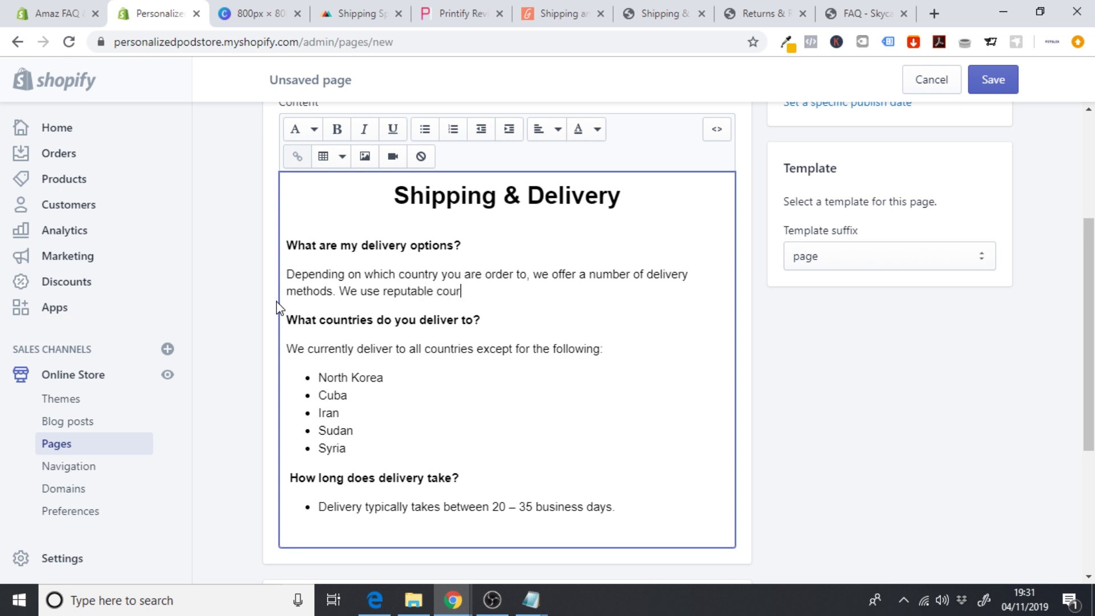
type("iers such as USPS, D")
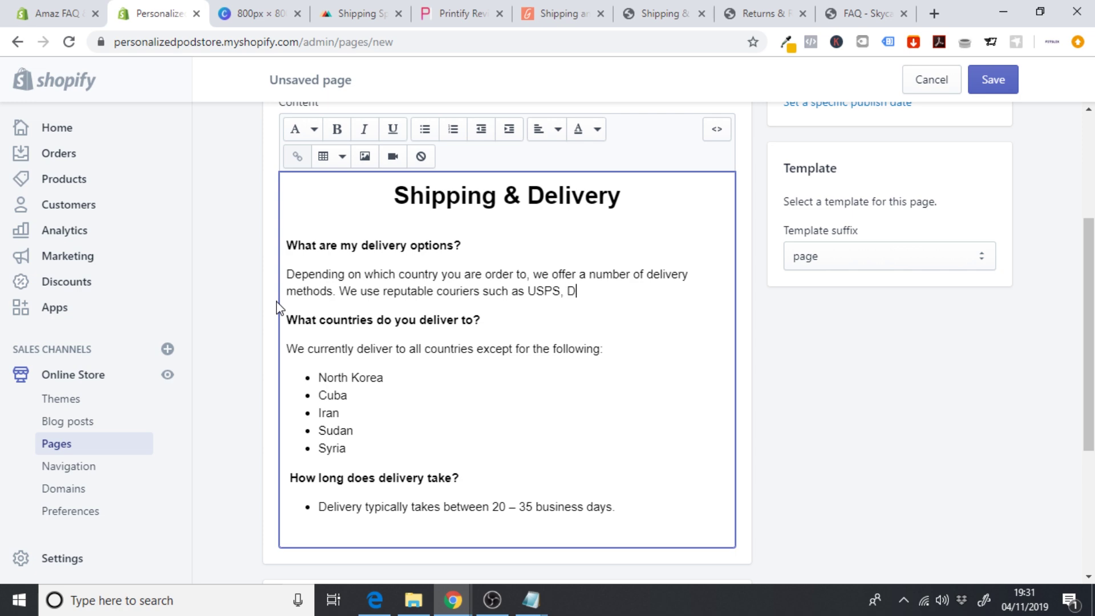
type("HL,")
left_click(333, 6)
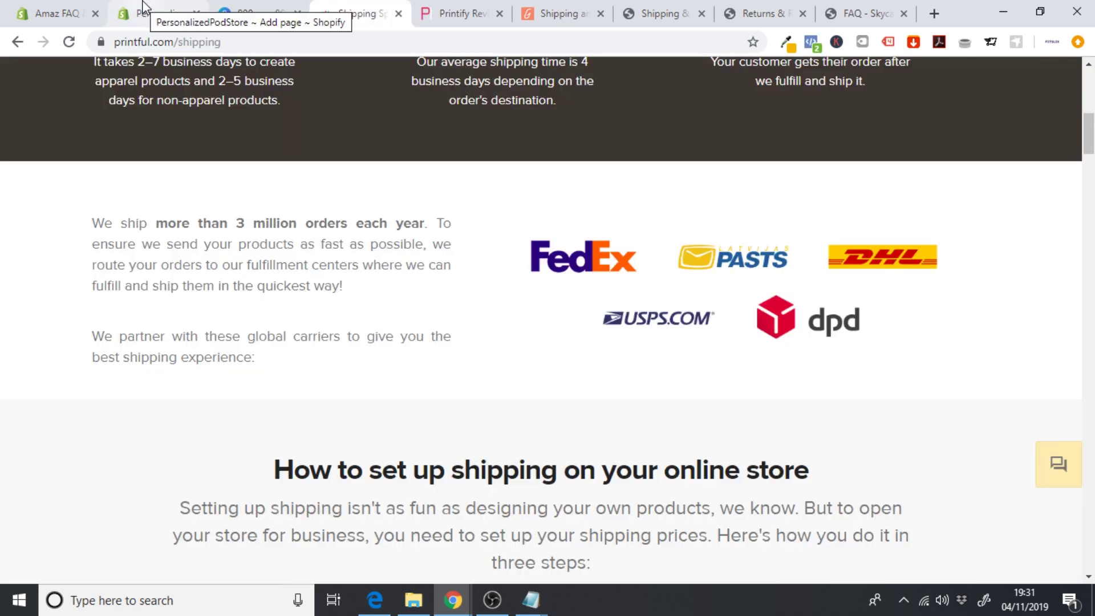
left_click(150, 12)
type("Fed")
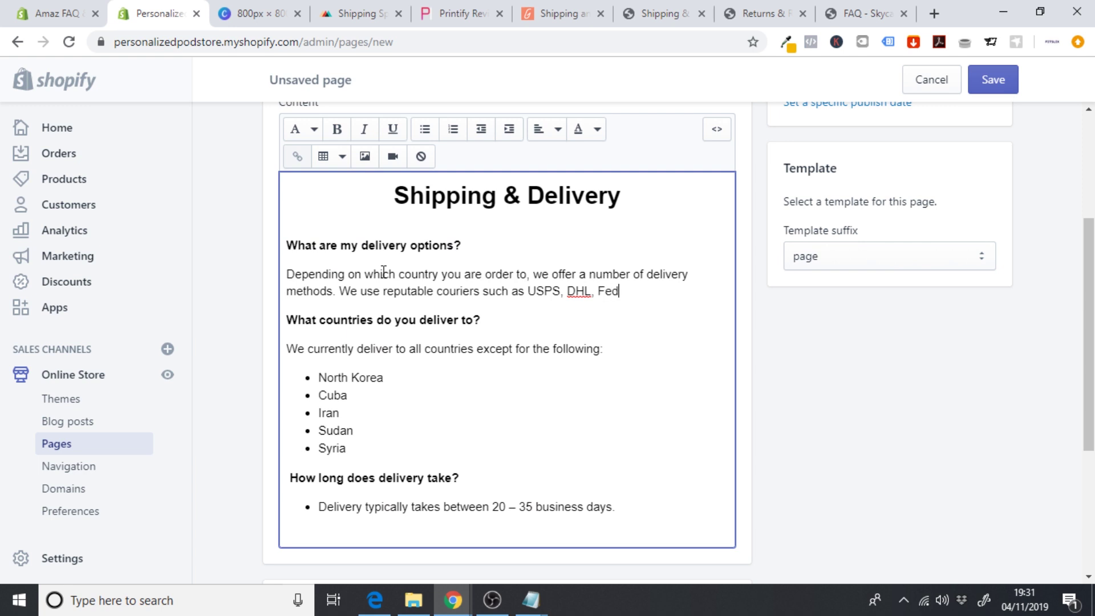
type("Ex & DPD.")
- Move the delivery time question and answer to the top of the FAQ
left_click_drag(290, 349, 401, 430)
left_click(401, 431)
left_click_drag(356, 451, 312, 378)
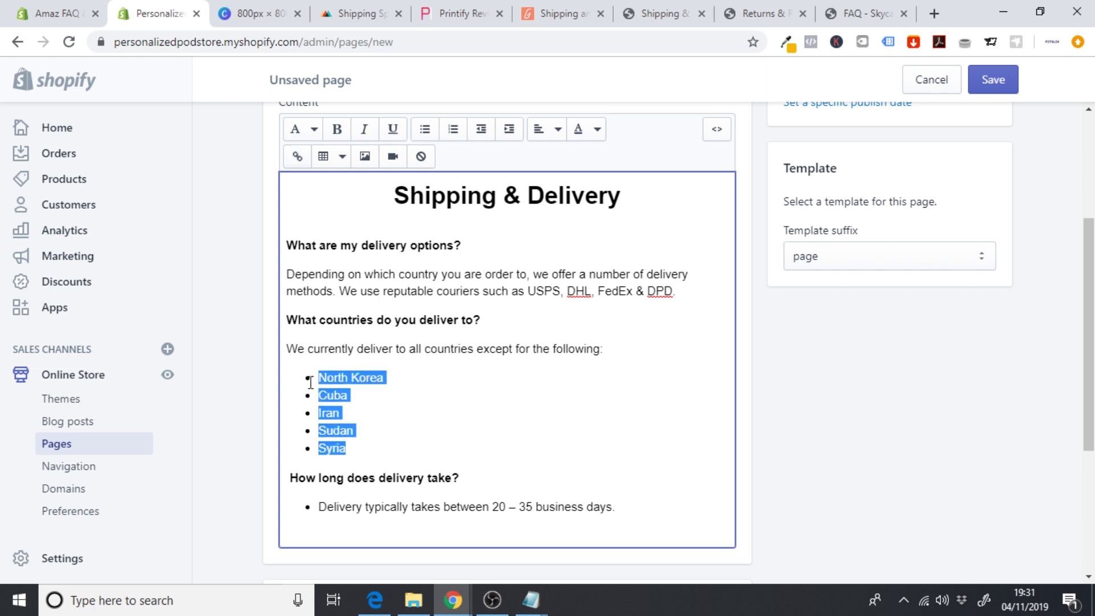
left_click(343, 395)
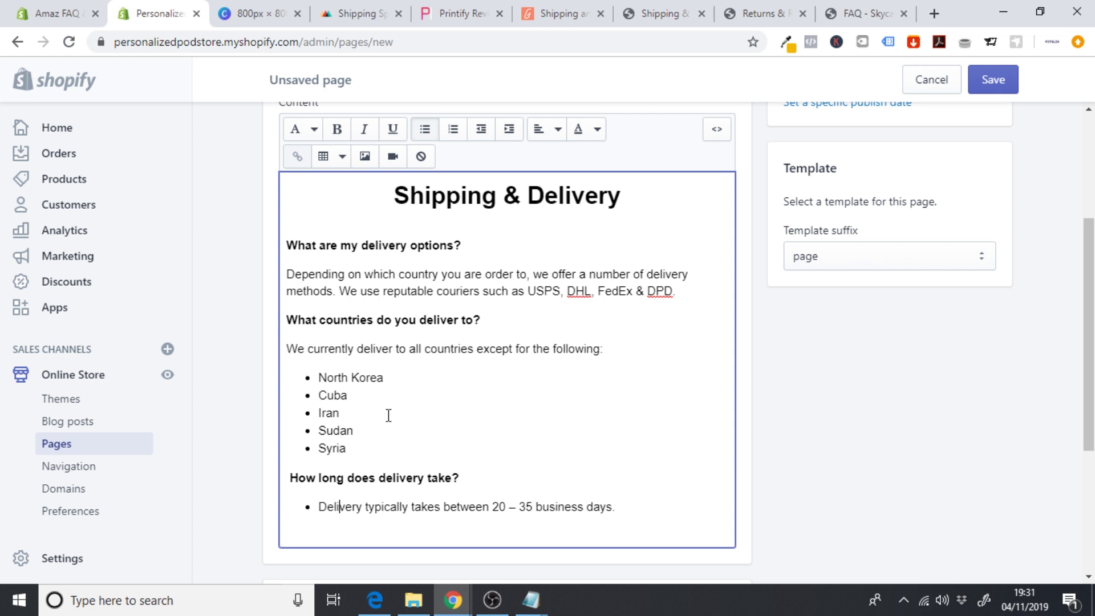
left_click_drag(628, 505, 274, 479)
key("ctrl+c")
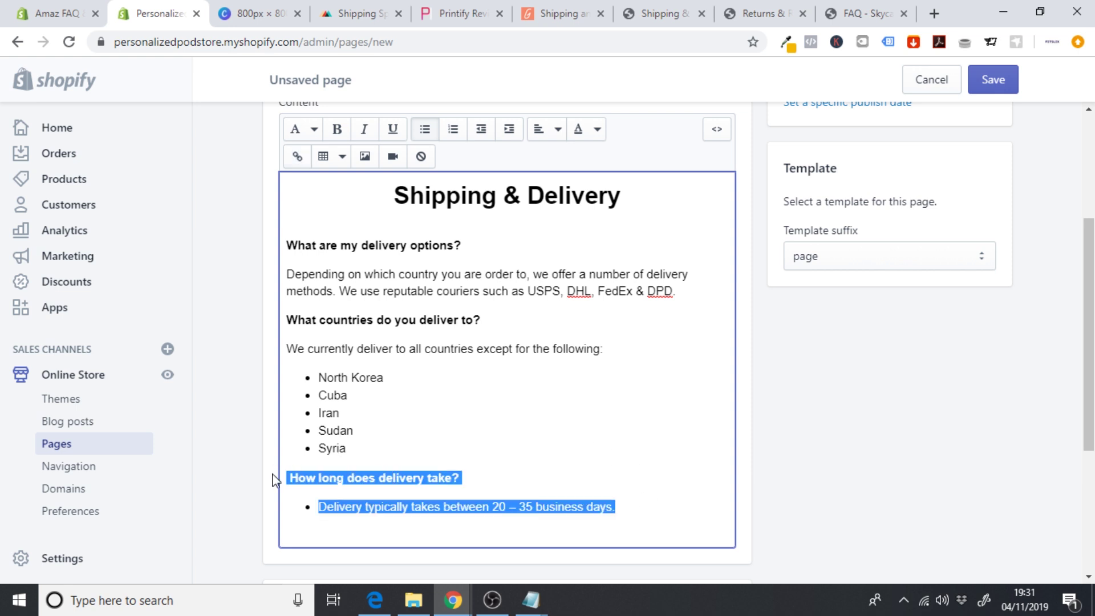
key("BackSpace")
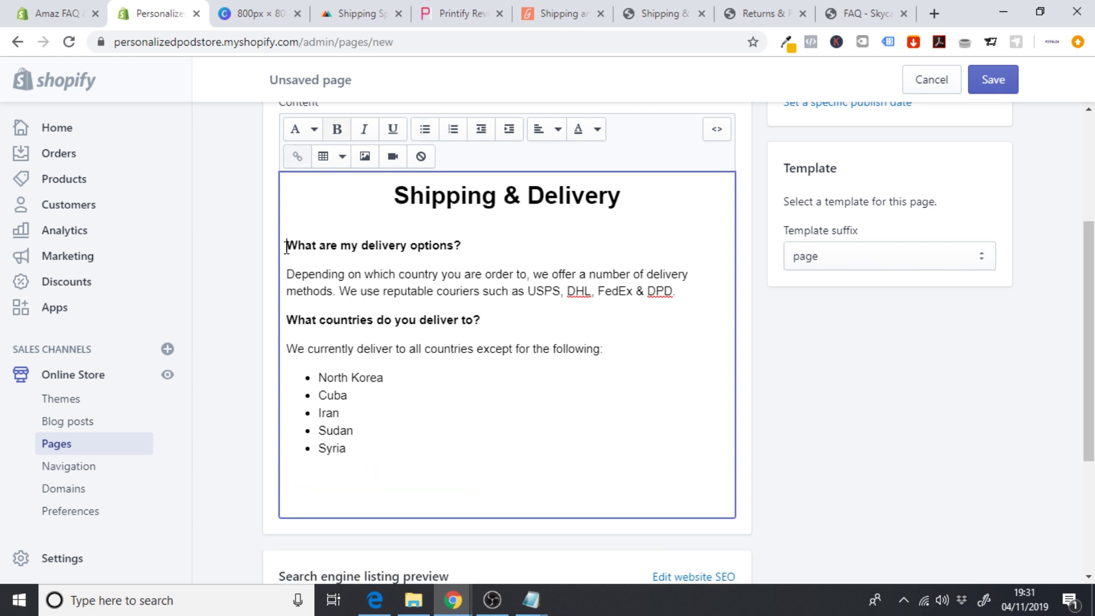
key("Return")
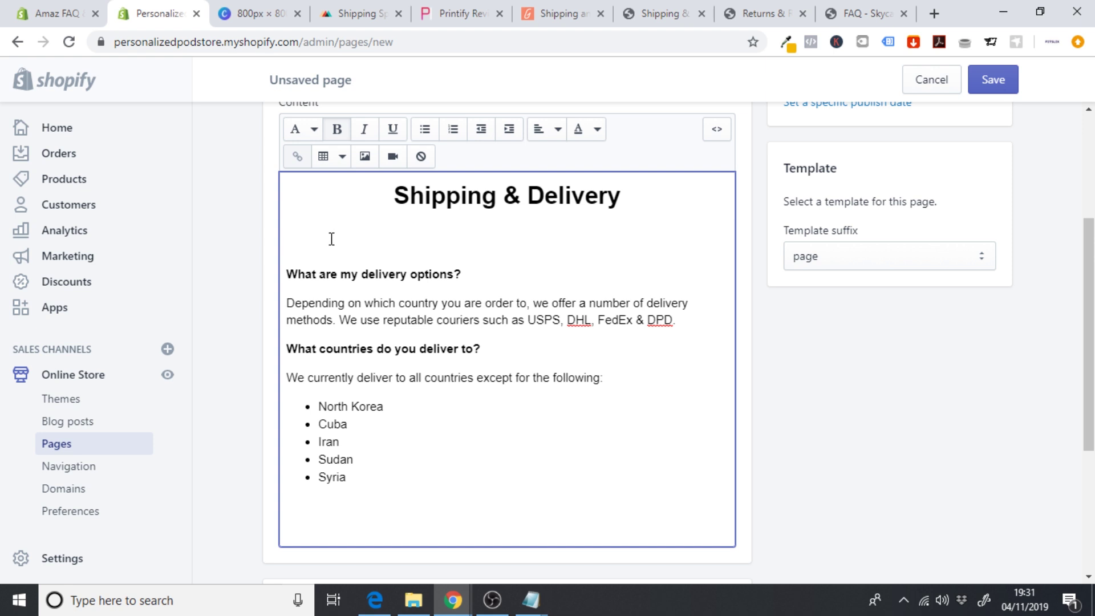
key("ctrl+v")
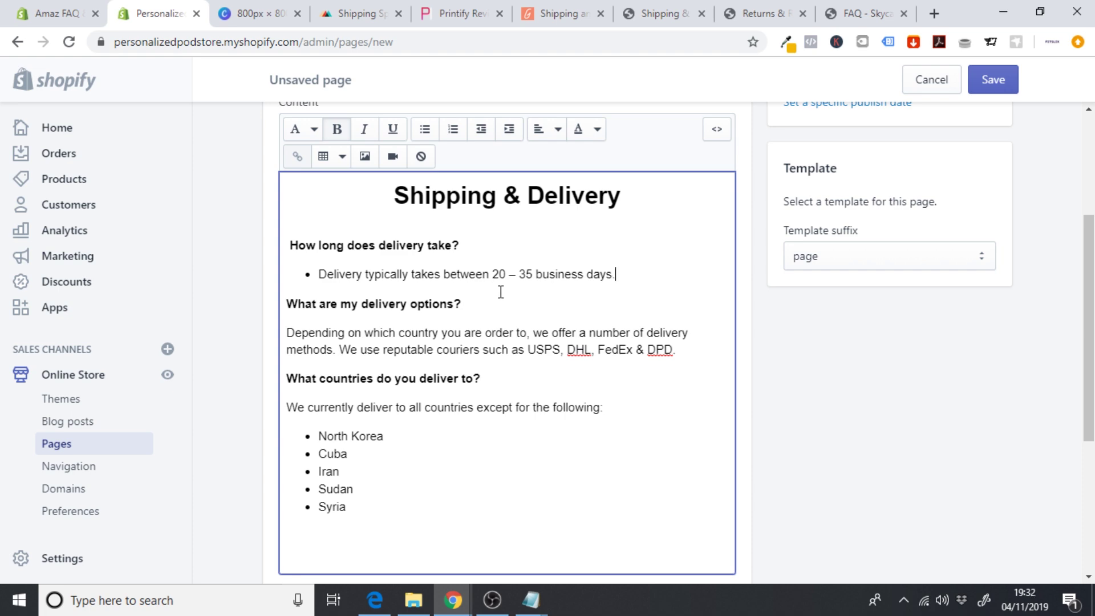
left_click(354, 13)
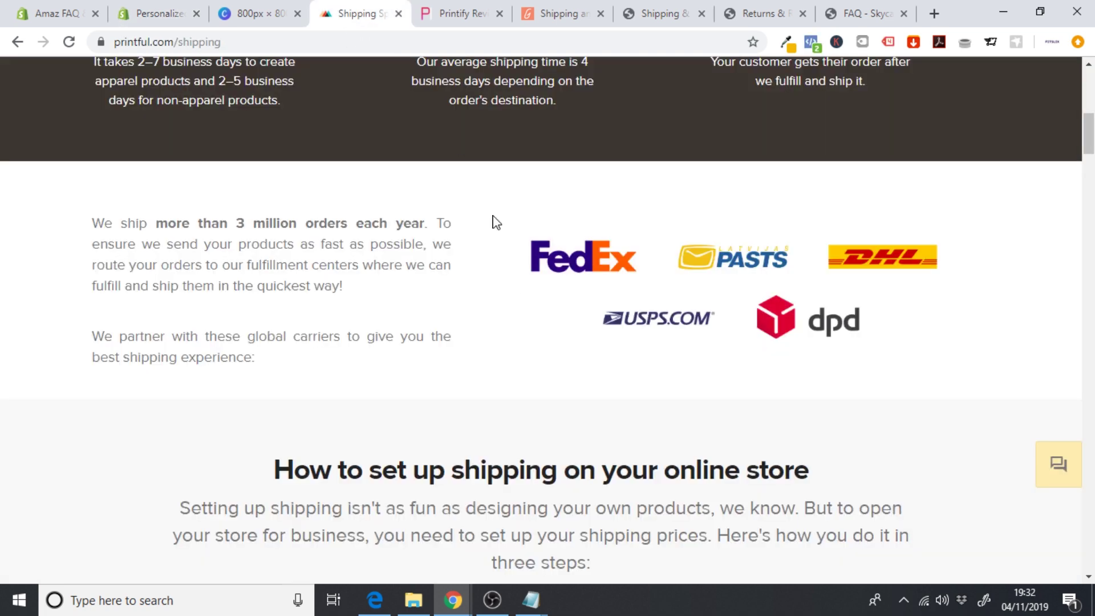
- Read Printful's 2–7 business day fulfilment and 4-day average shipping times
scroll(432, 260, "up", 5)
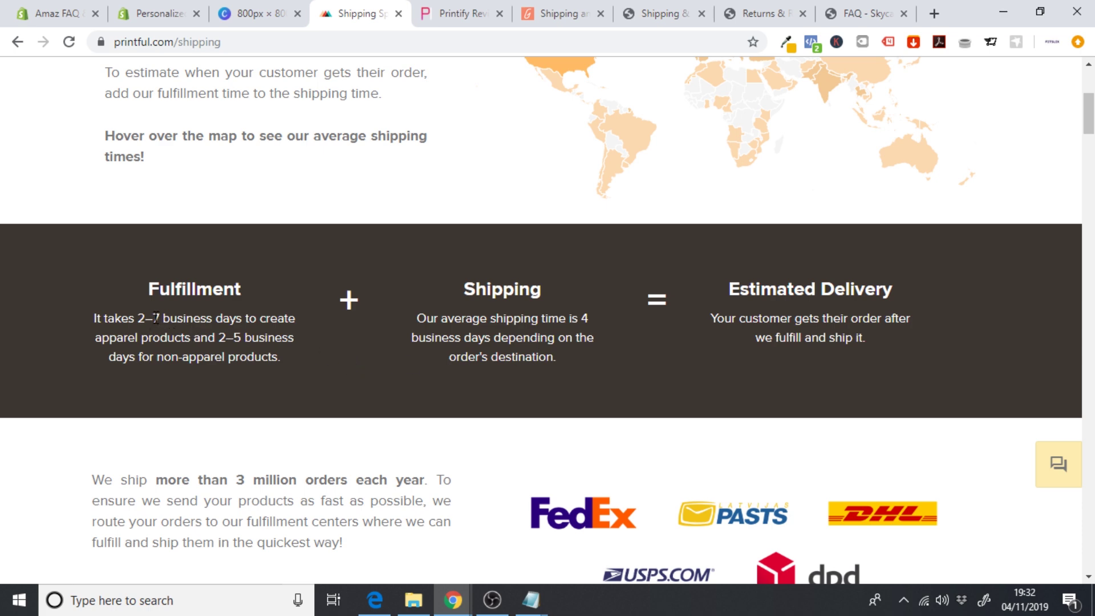
left_click_drag(156, 319, 232, 323)
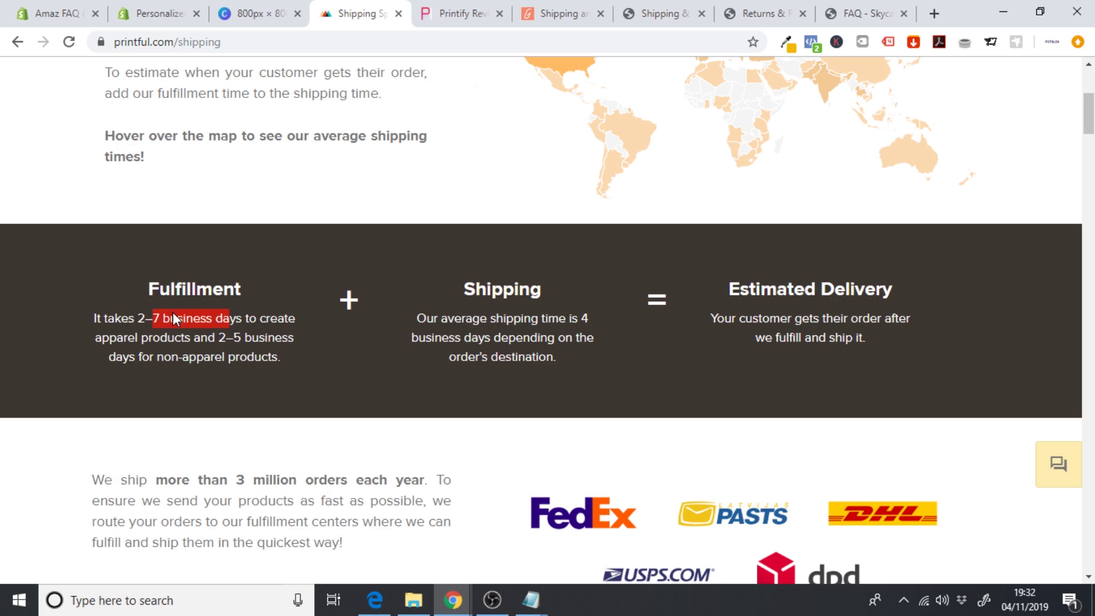
left_click(464, 318)
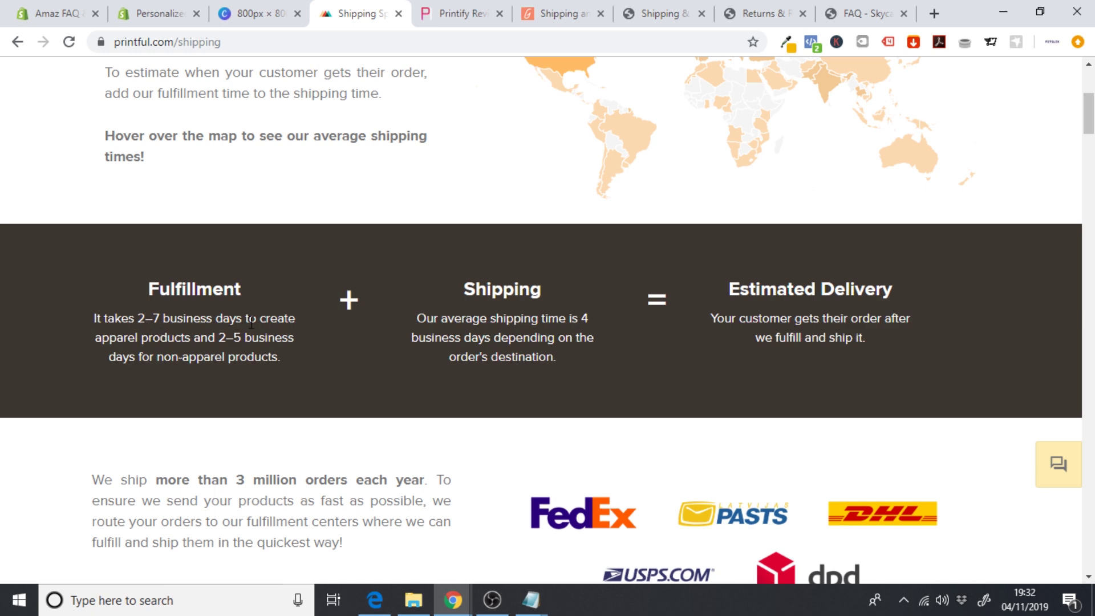
- Change the delivery time from 20 – 35 business days to '6 - 9 business day'
left_click(153, 7)
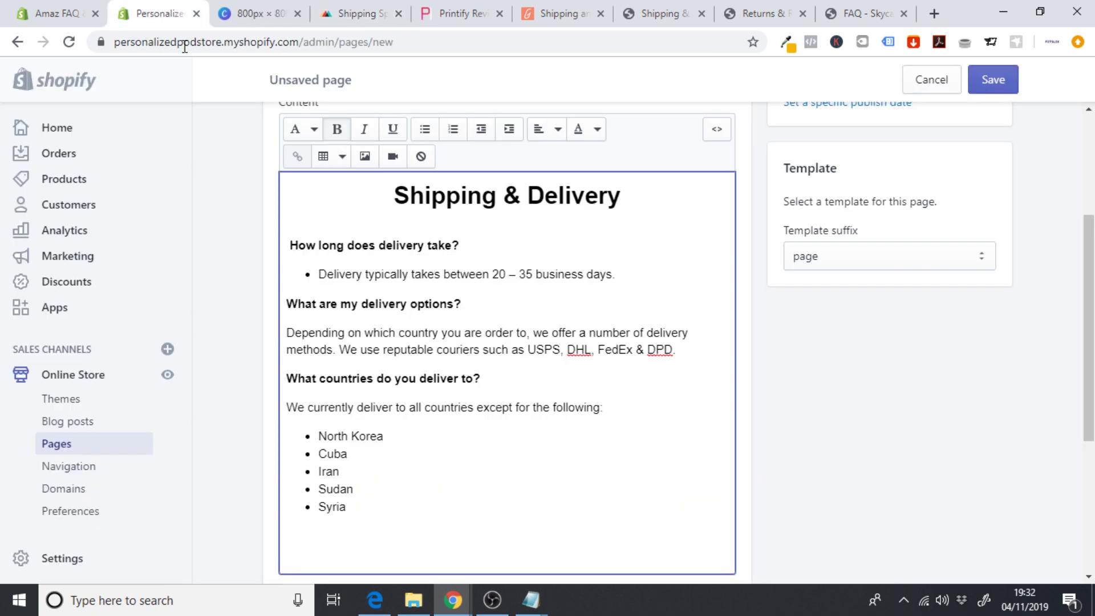
left_click_drag(639, 280, 495, 277)
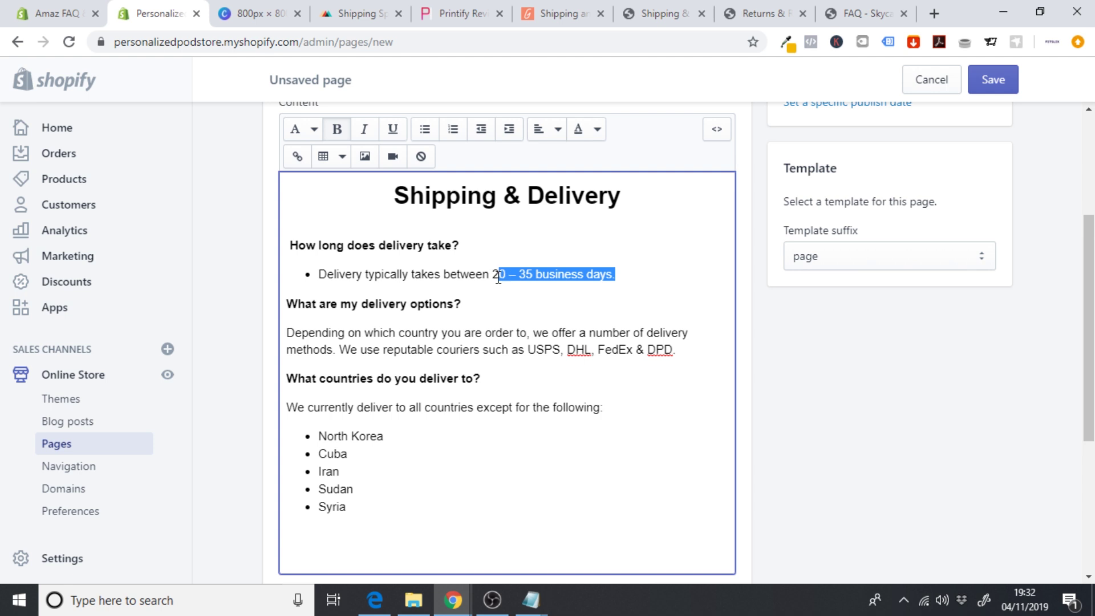
type("6")
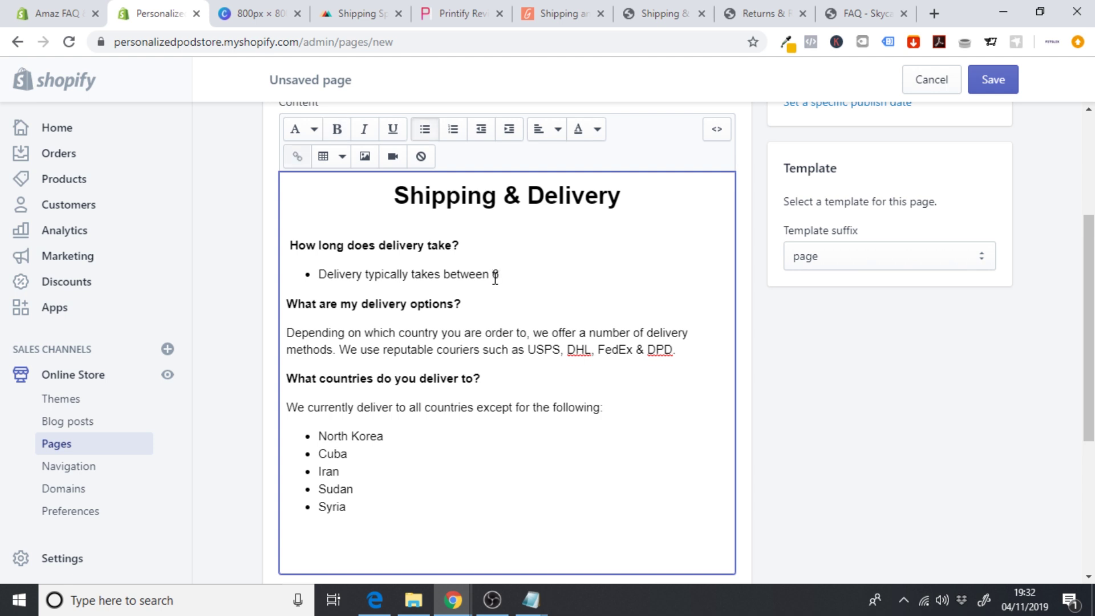
type(" - 9 business day")
- Make the delivery options answer a bulleted item and save the page
left_click(287, 332)
left_click(425, 129)
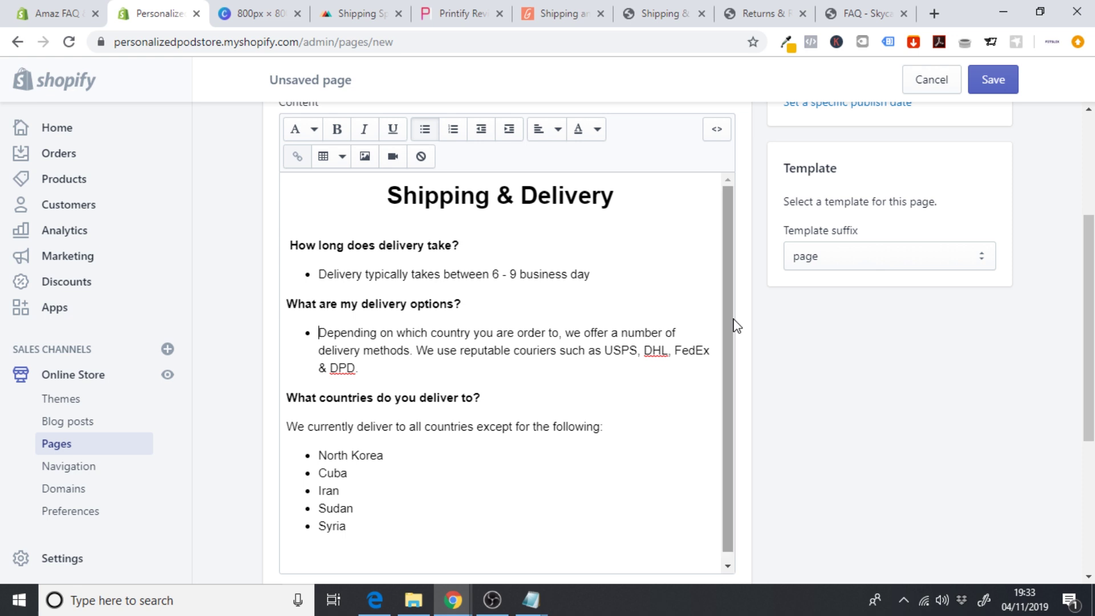
left_click(992, 80)
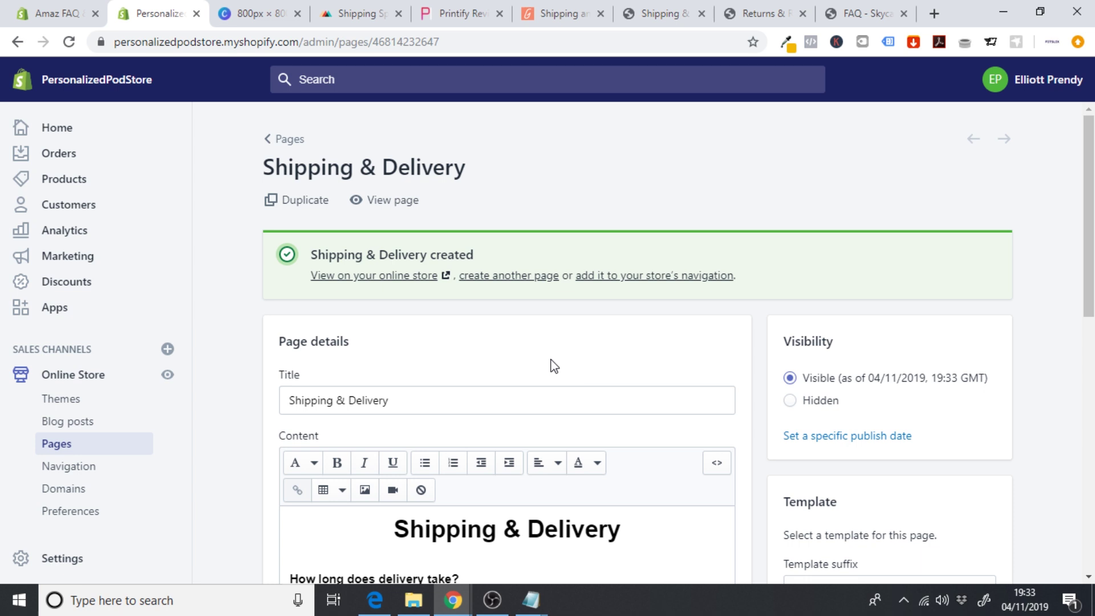
- Check the live Shipping & Delivery page and spot the repeated heading
left_click(372, 276)
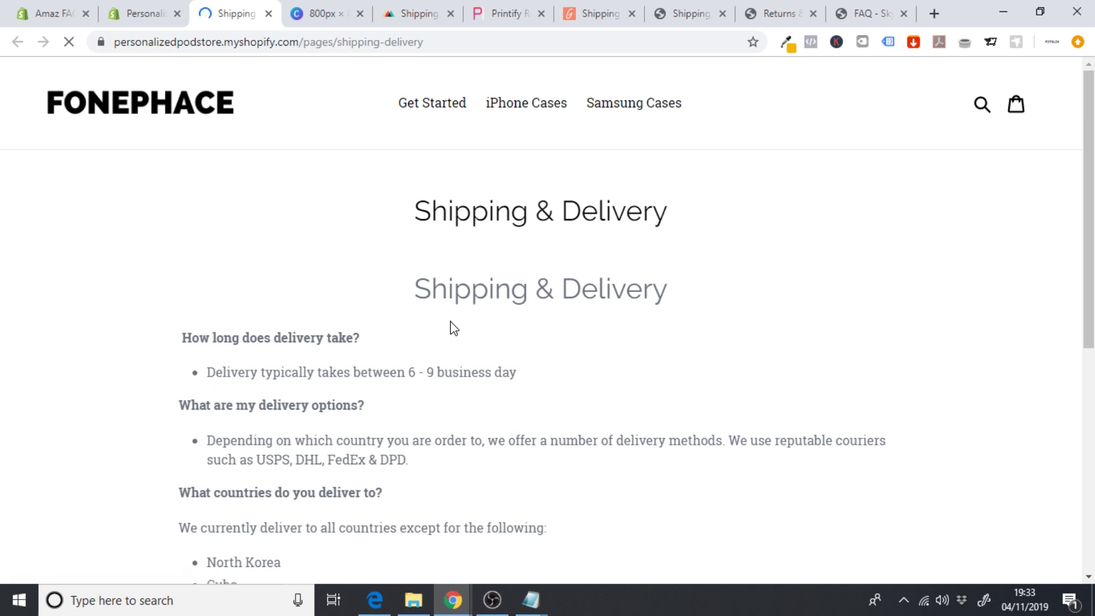
scroll(454, 329, "down", 2)
scroll(452, 326, "down", 2)
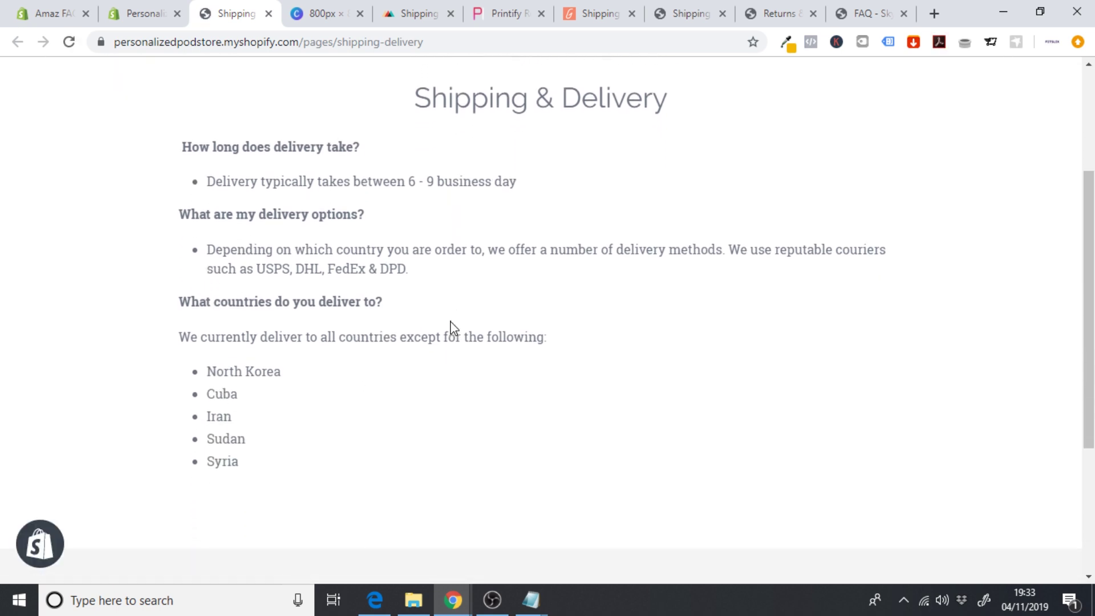
scroll(450, 325, "up", 3)
left_click_drag(413, 266, 687, 272)
left_click(594, 256)
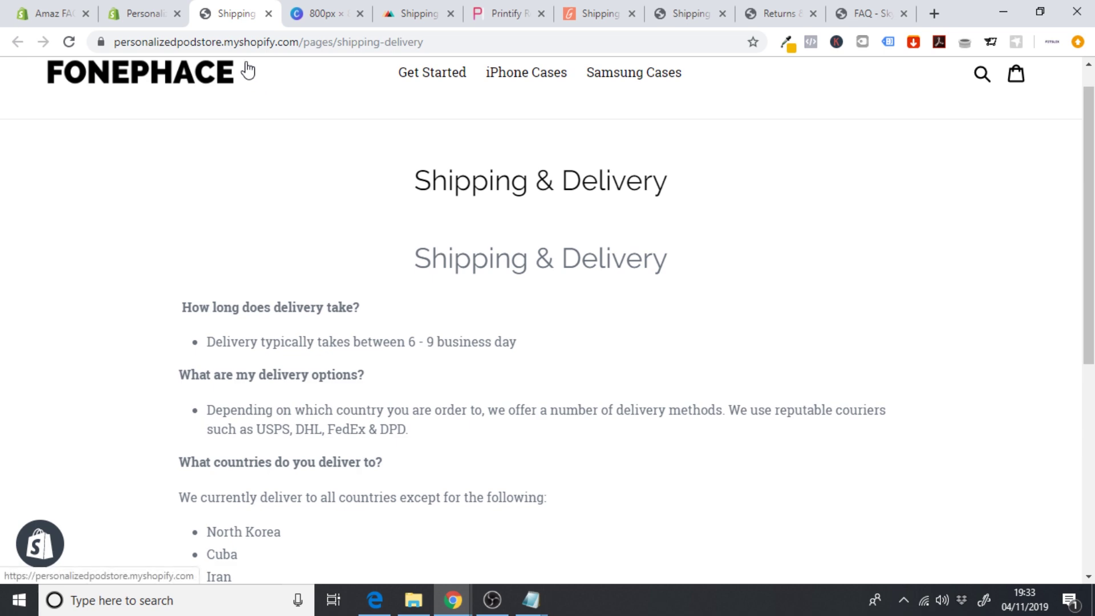
- Delete the duplicate Shipping & Delivery heading from the content, save, and close the storefront tab
left_click(134, 13)
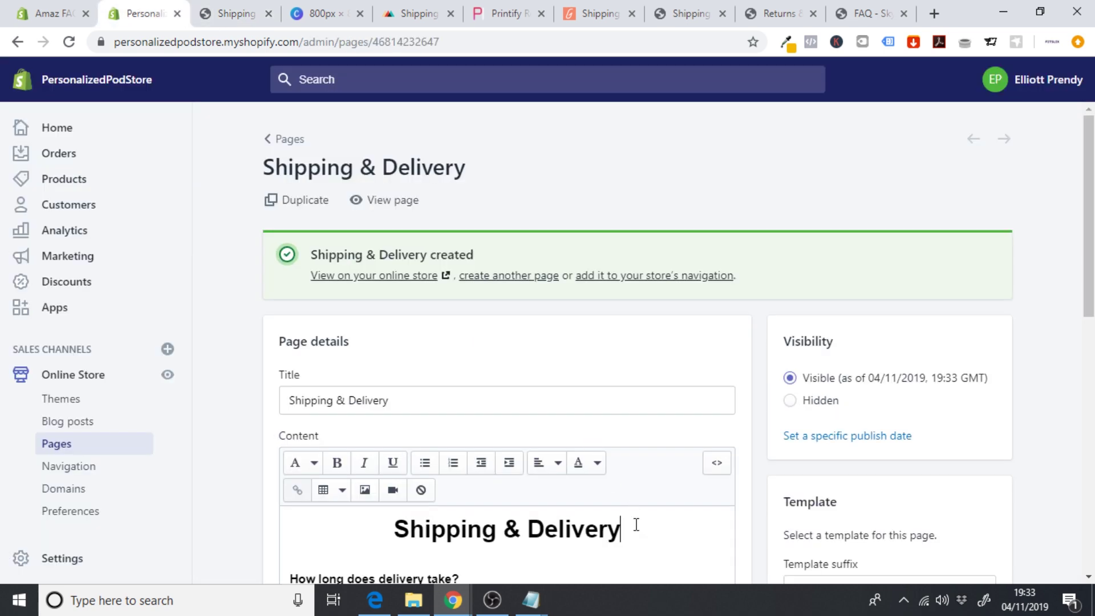
left_click_drag(635, 523, 393, 530)
left_click(400, 512)
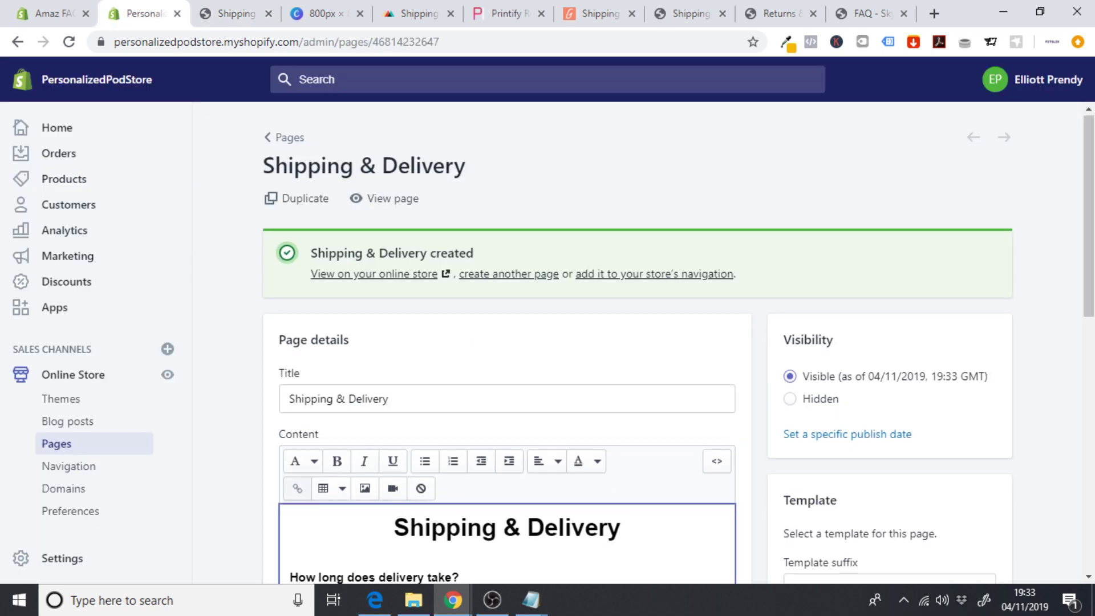
scroll(633, 409, "down", 3)
left_click_drag(643, 340, 395, 328)
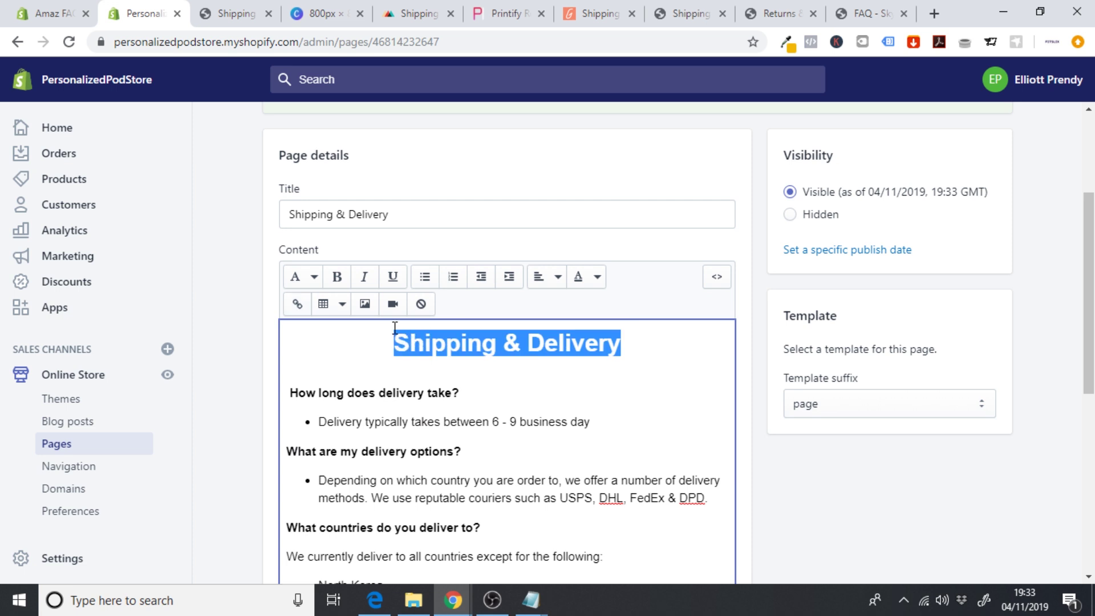
key("BackSpace")
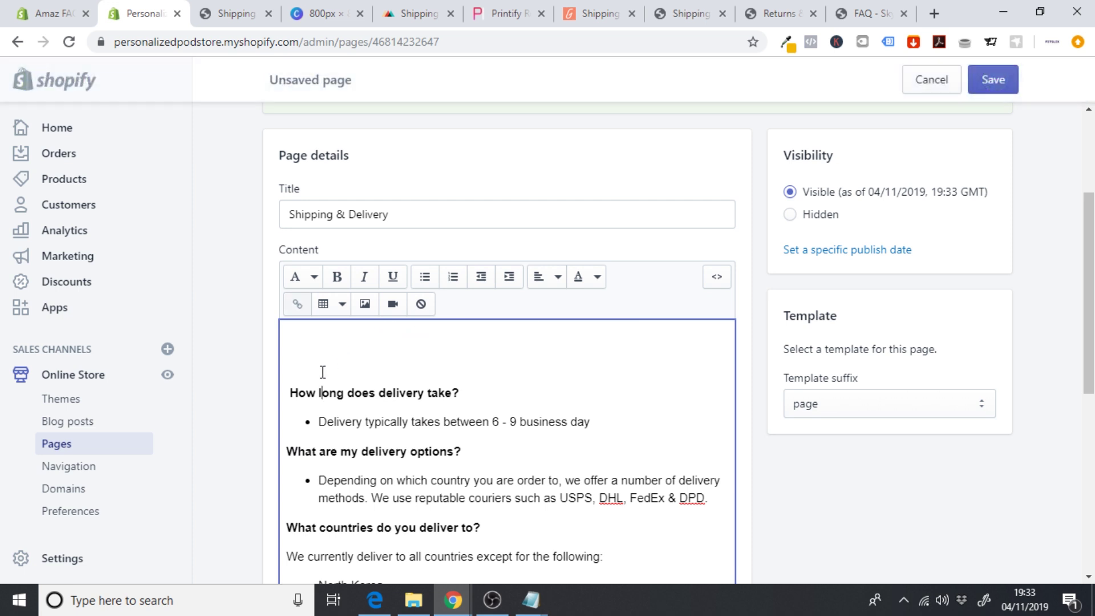
left_click(289, 378)
key("BackSpace")
key("BackSpace")
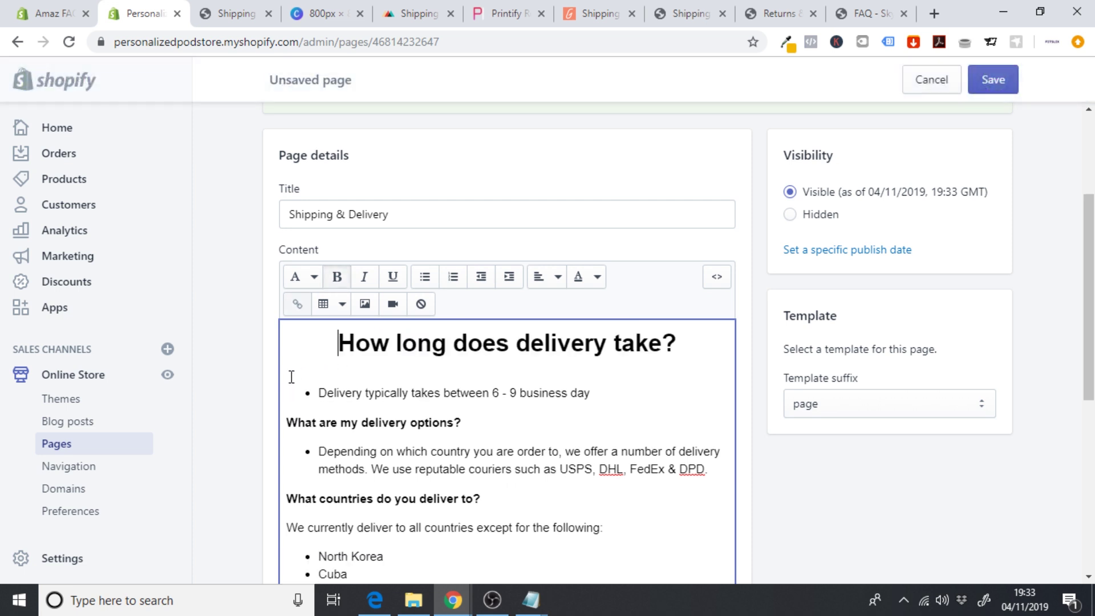
key("ctrl+z")
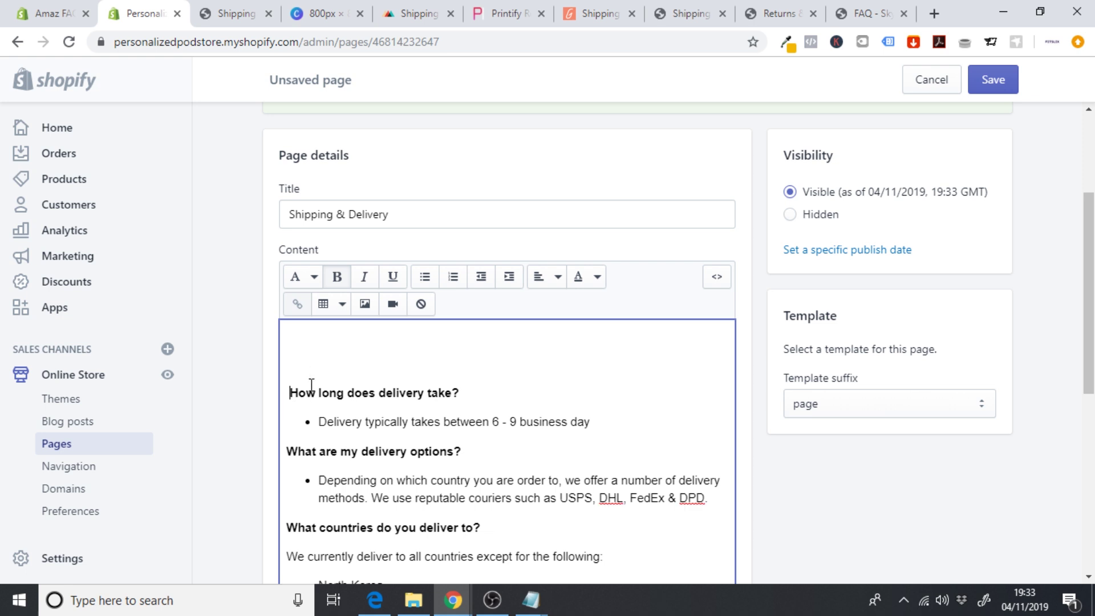
left_click(993, 79)
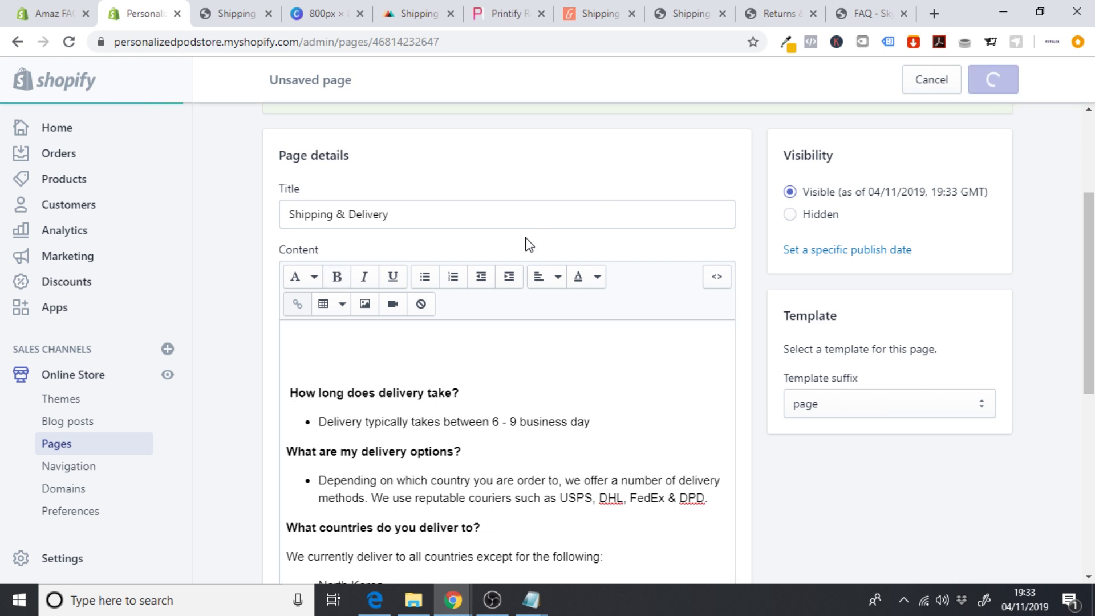
left_click(268, 13)
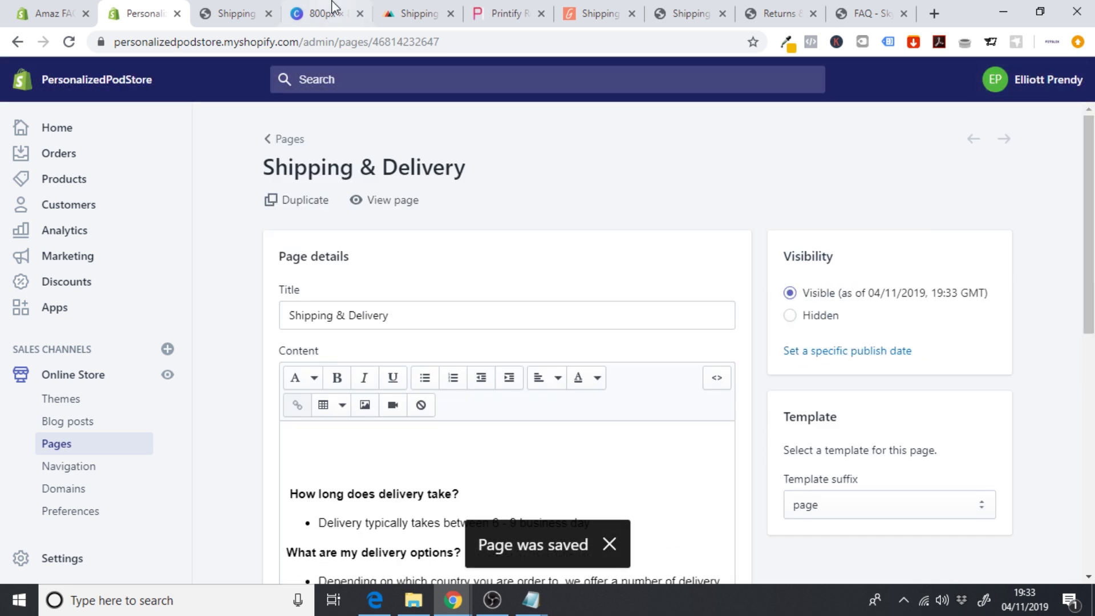
- Confirm the live Shipping & Delivery page shows a single title, then go back to its editor
left_click(364, 200)
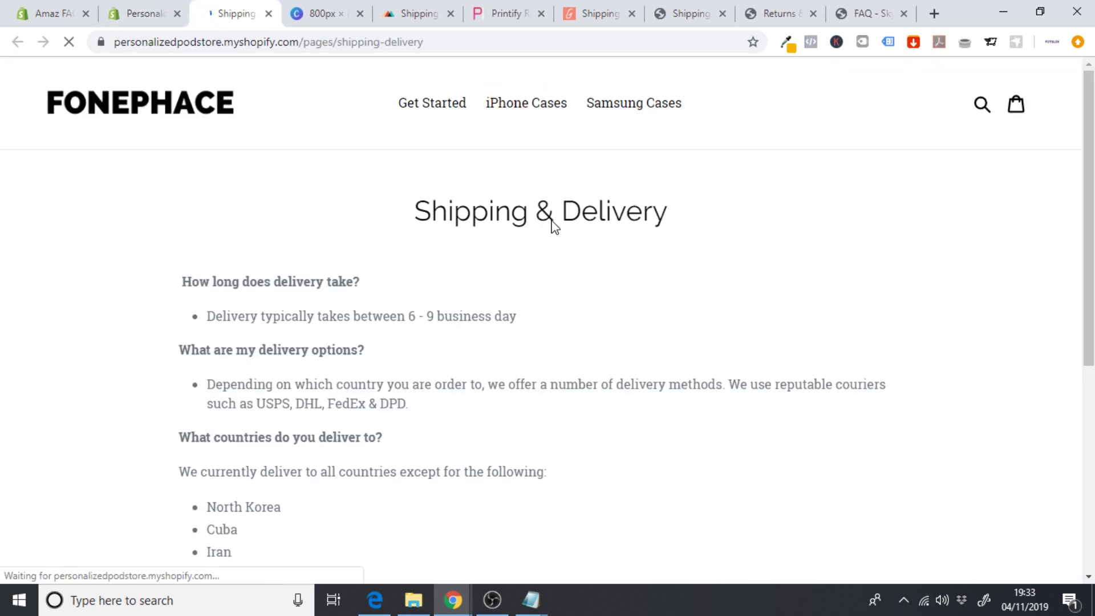
scroll(552, 226, "down", 3)
scroll(553, 226, "up", 2)
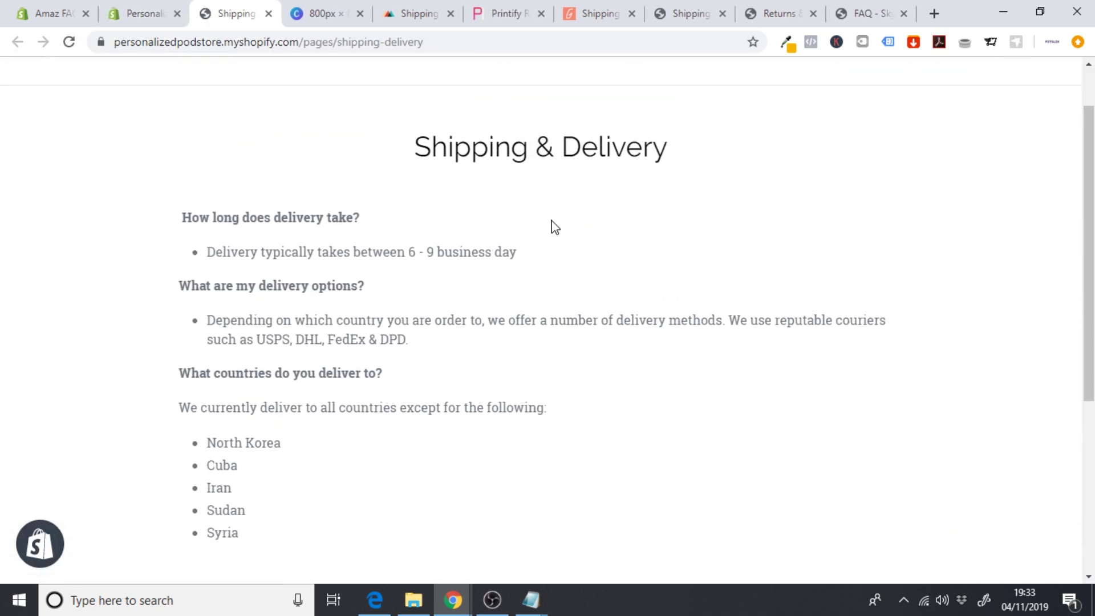
scroll(552, 227, "up", 1)
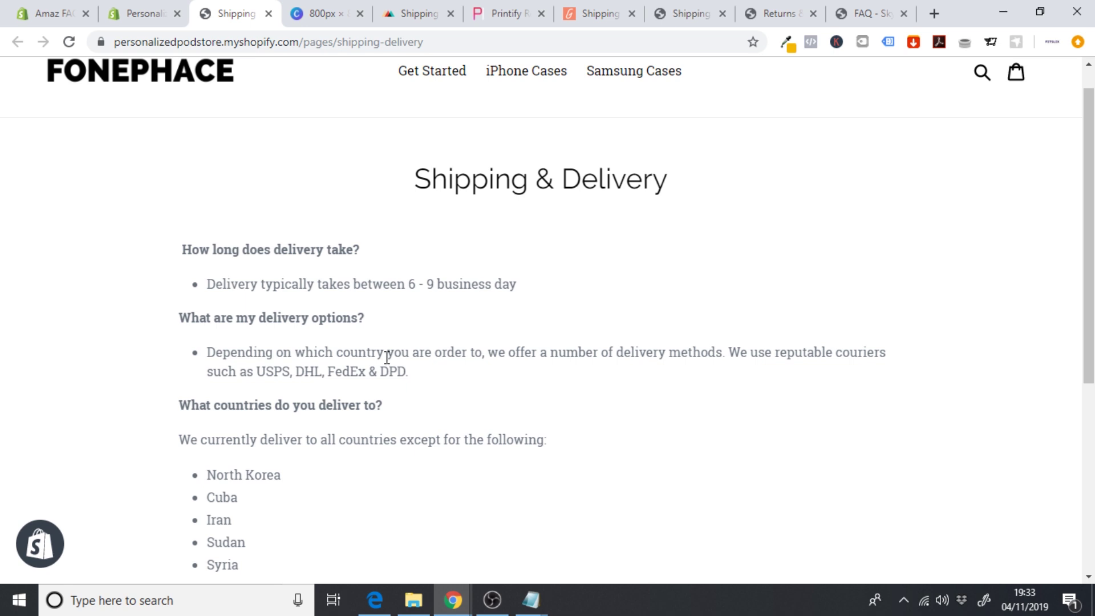
scroll(387, 358, "up", 1)
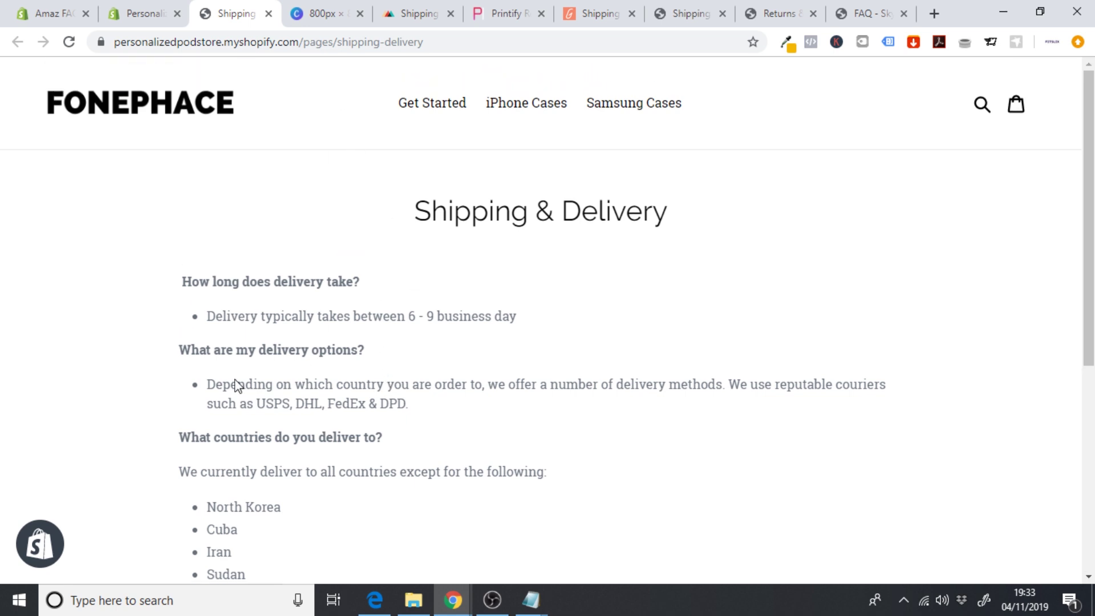
scroll(197, 502, "down", 1)
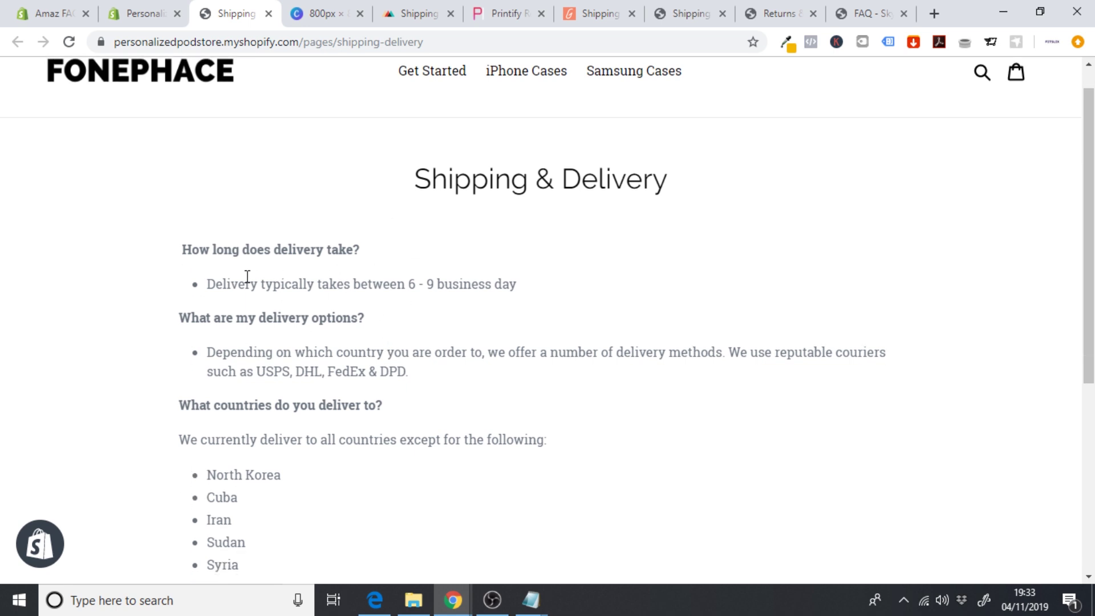
left_click(140, 12)
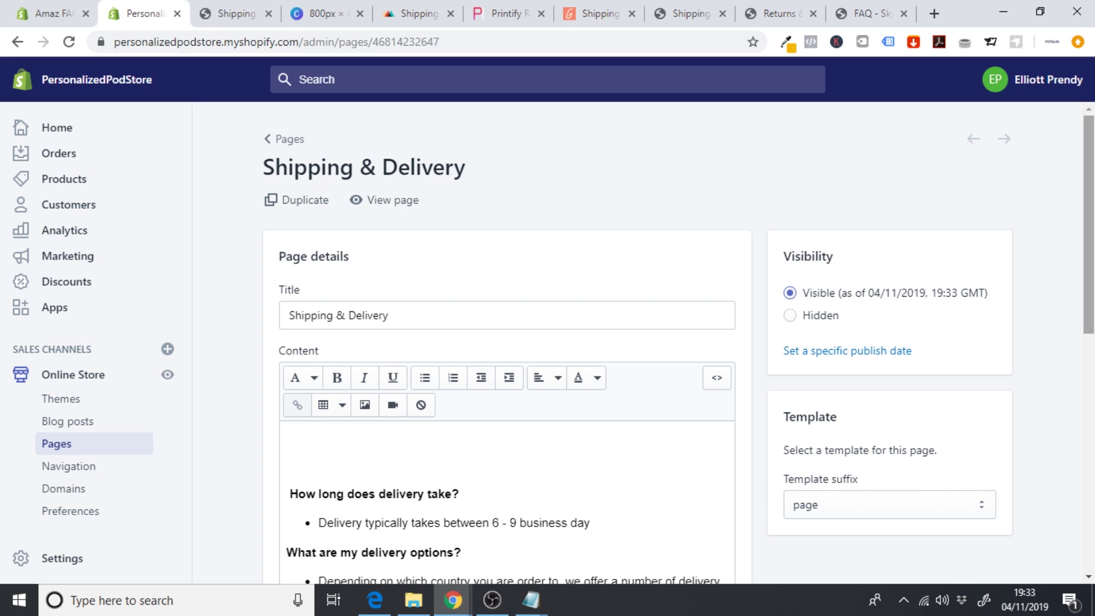
- Make all Shipping & Delivery page text black and save the page
scroll(590, 382, "down", 5)
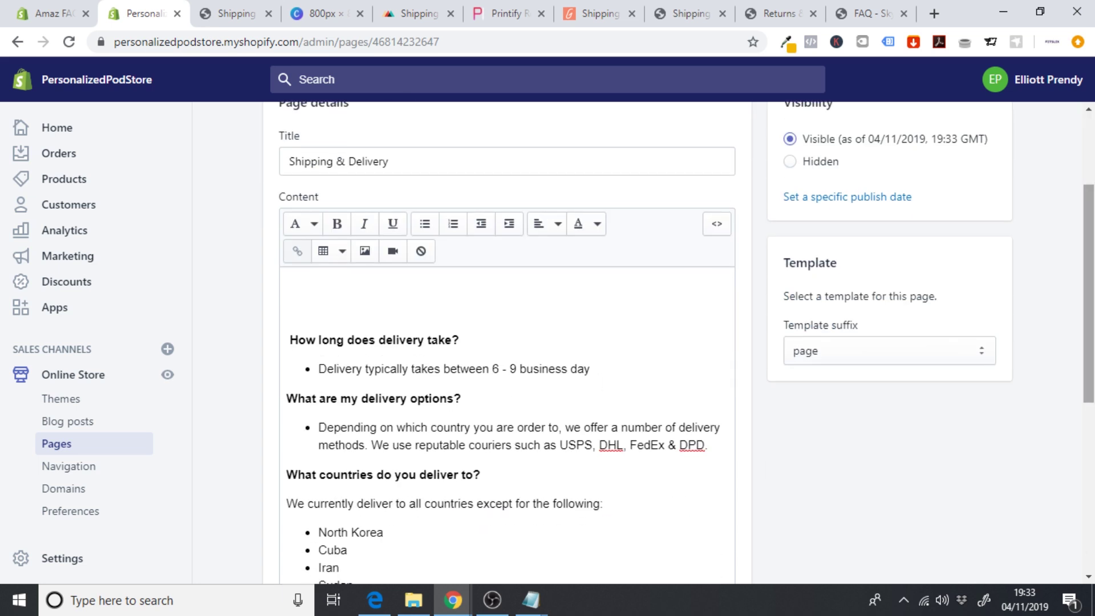
scroll(451, 403, "down", 2)
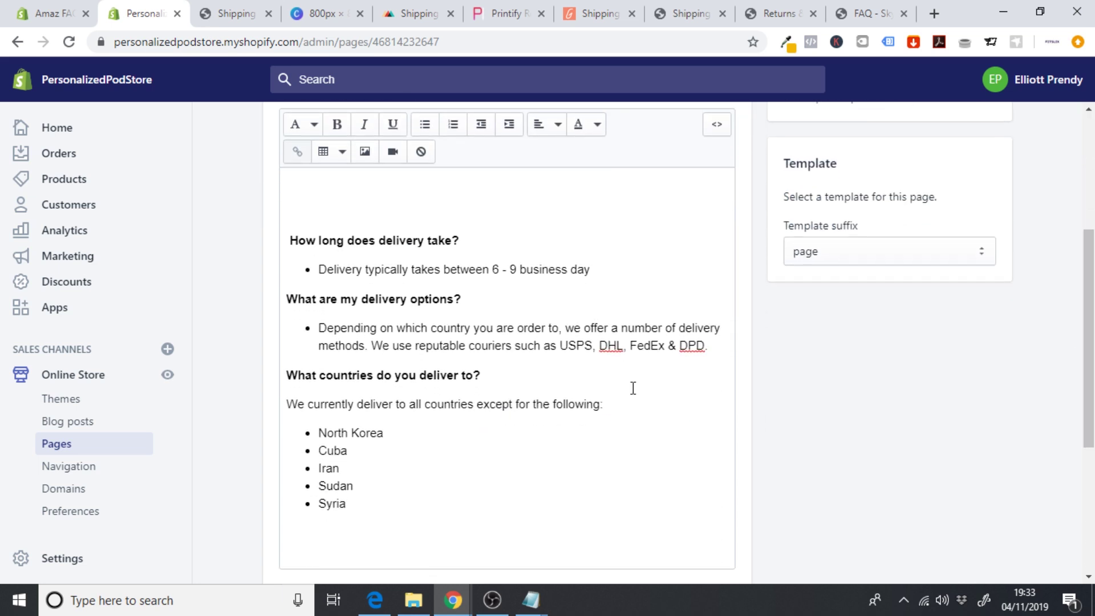
left_click_drag(408, 496, 269, 237)
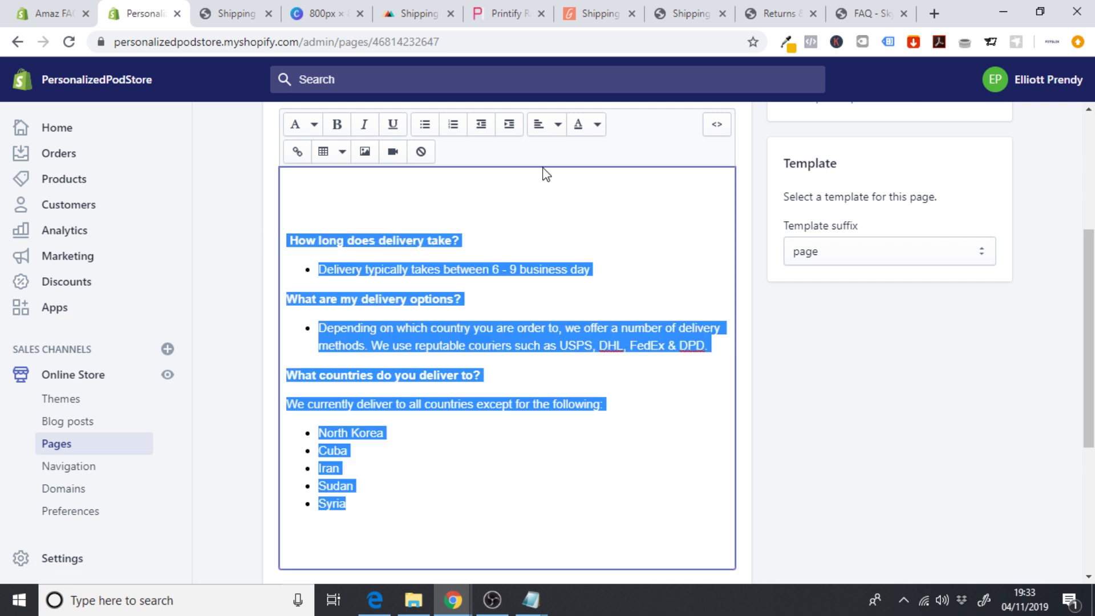
left_click(597, 124)
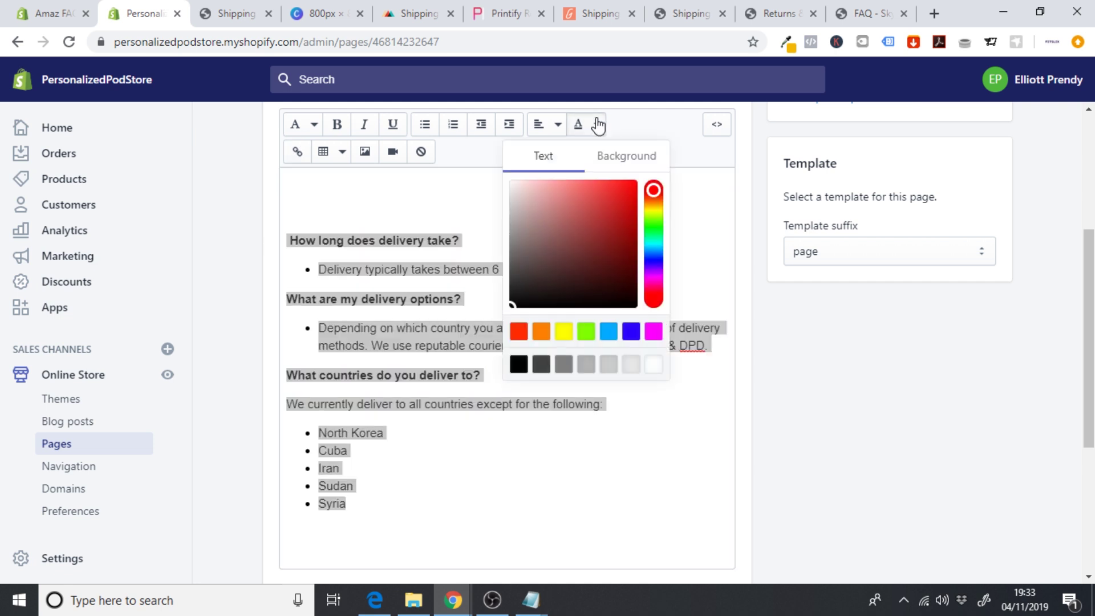
left_click(519, 365)
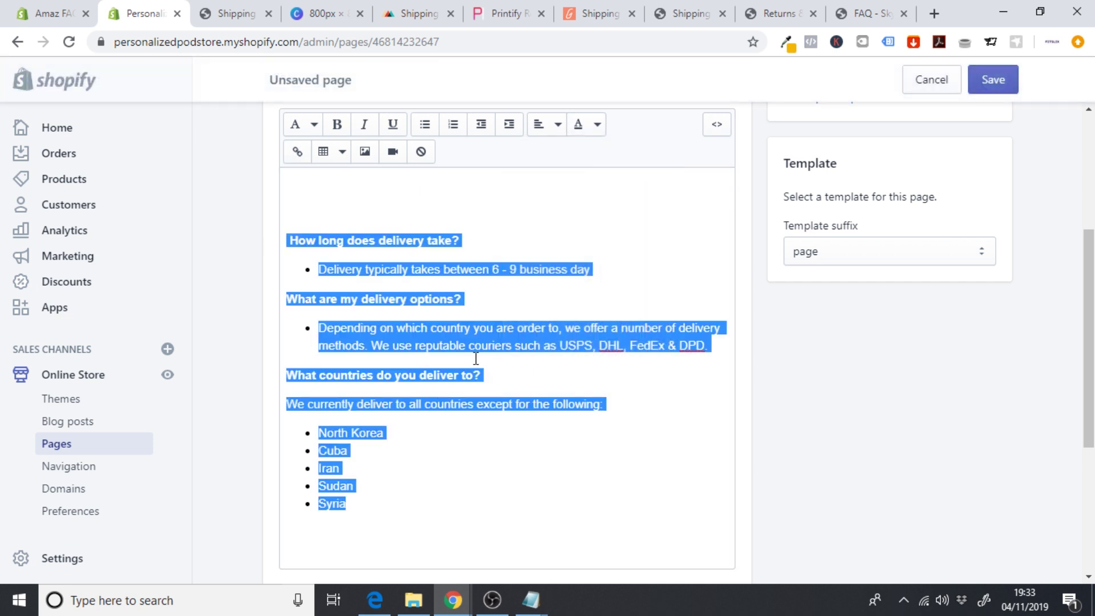
left_click(470, 359)
scroll(513, 365, "up", 3)
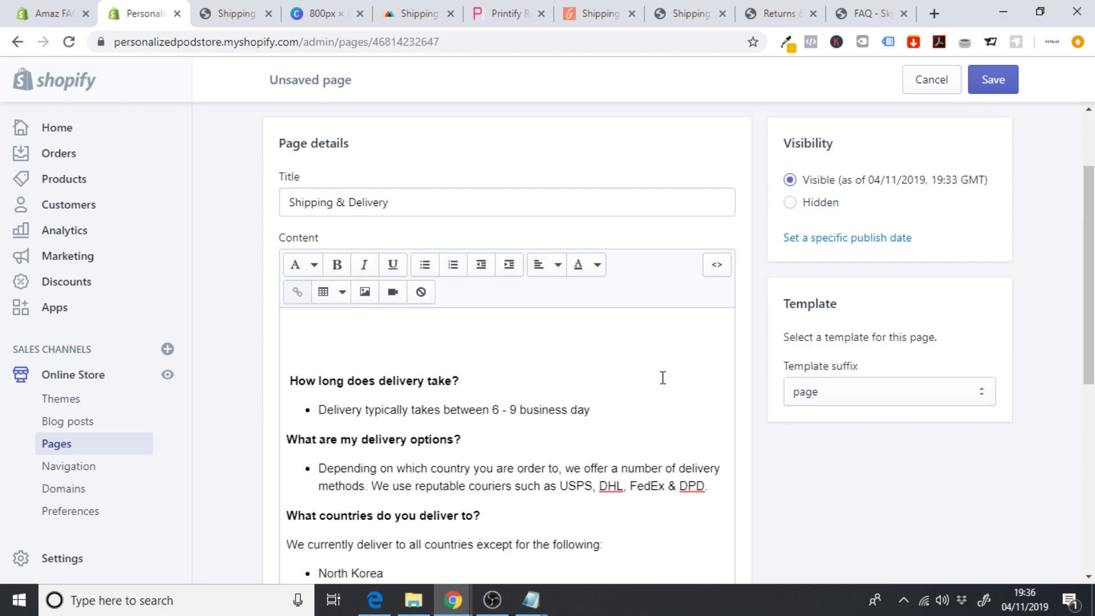
left_click(993, 80)
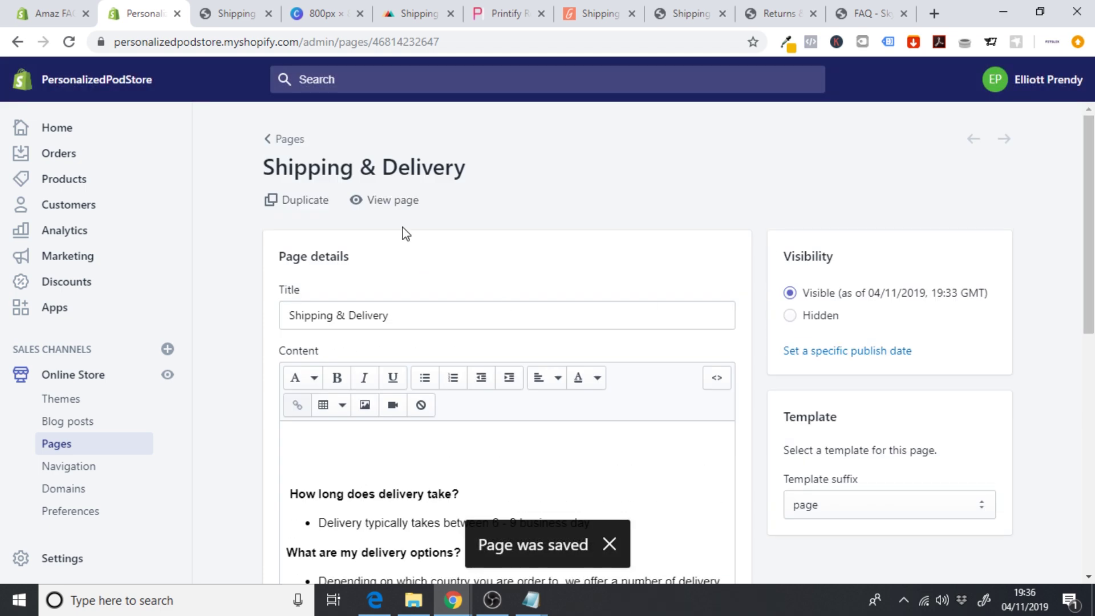
- Review the live Shipping & Delivery page and close the preview
left_click(371, 201)
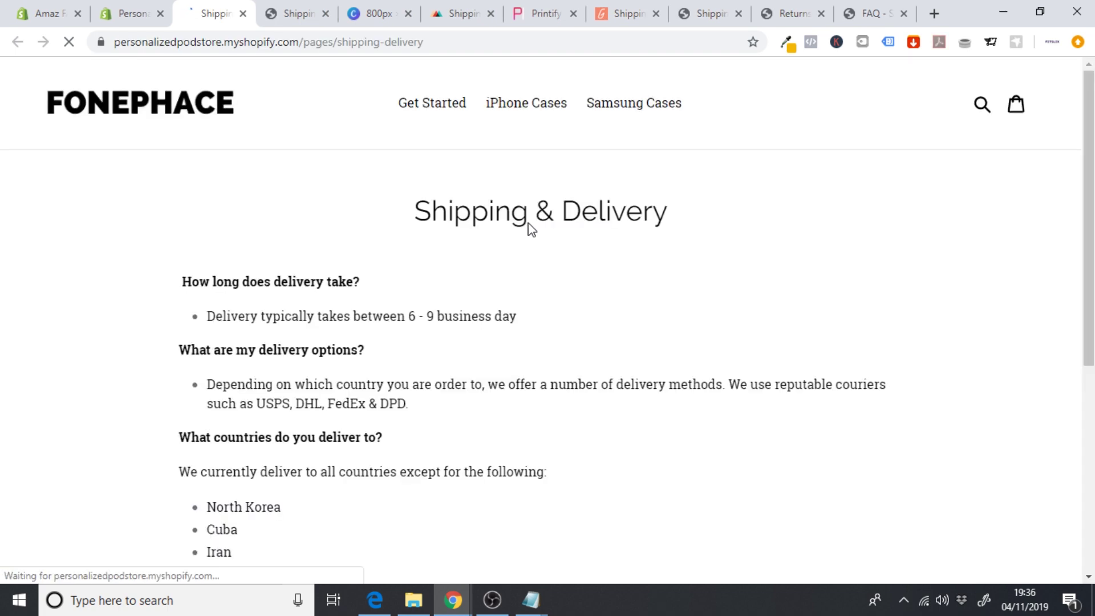
scroll(508, 240, "down", 1)
scroll(362, 326, "down", 2)
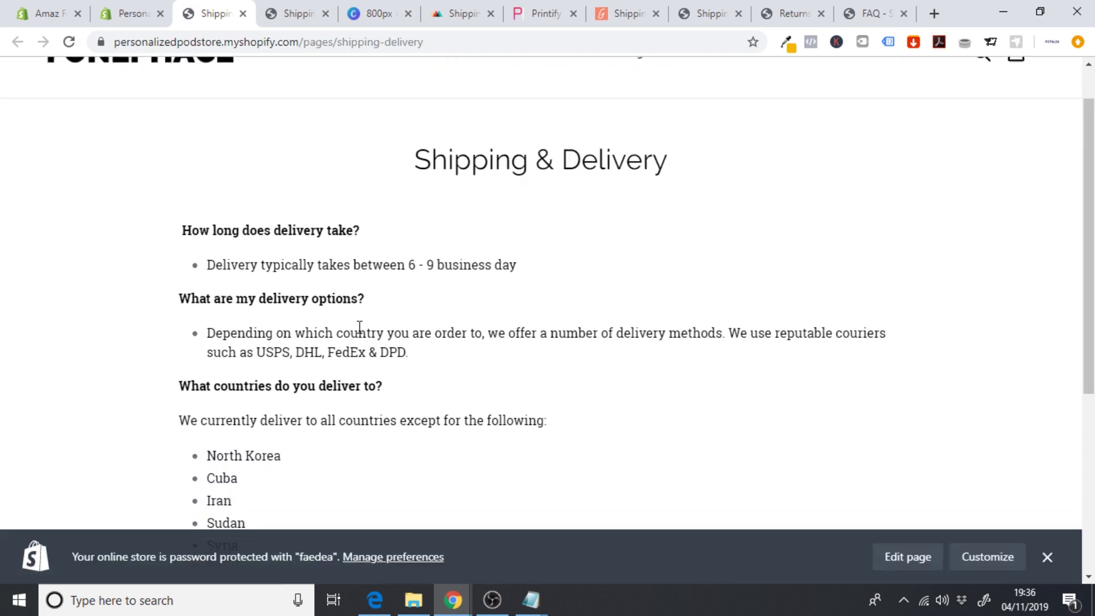
scroll(360, 331, "up", 1)
scroll(269, 335, "up", 1)
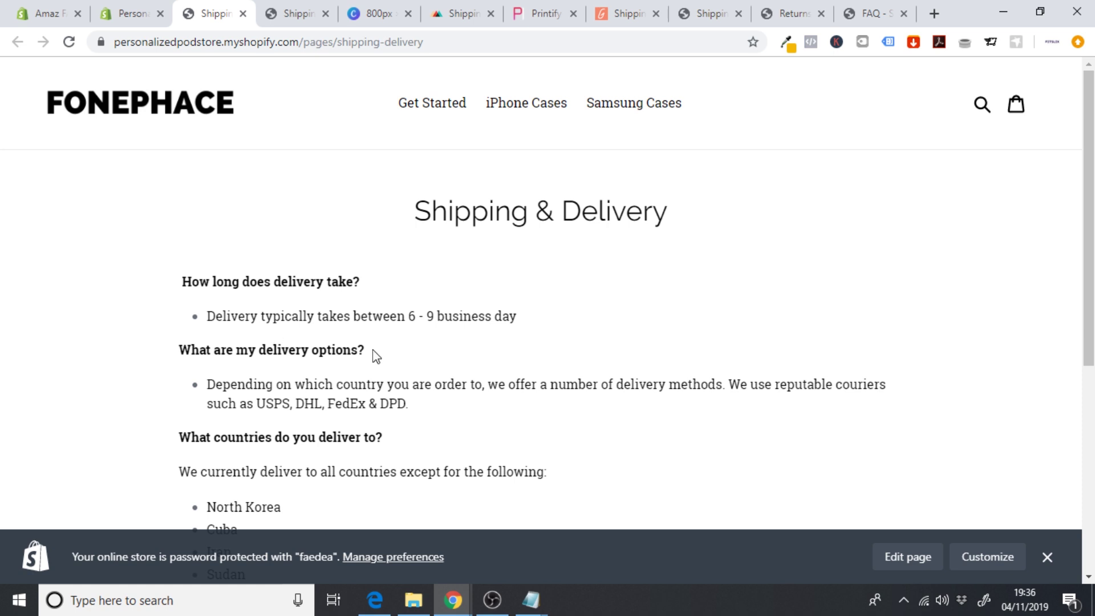
left_click(243, 13)
- Add a new store page titled 'Returns & Refunds' and bring up the Skycap returns reference page
left_click(244, 14)
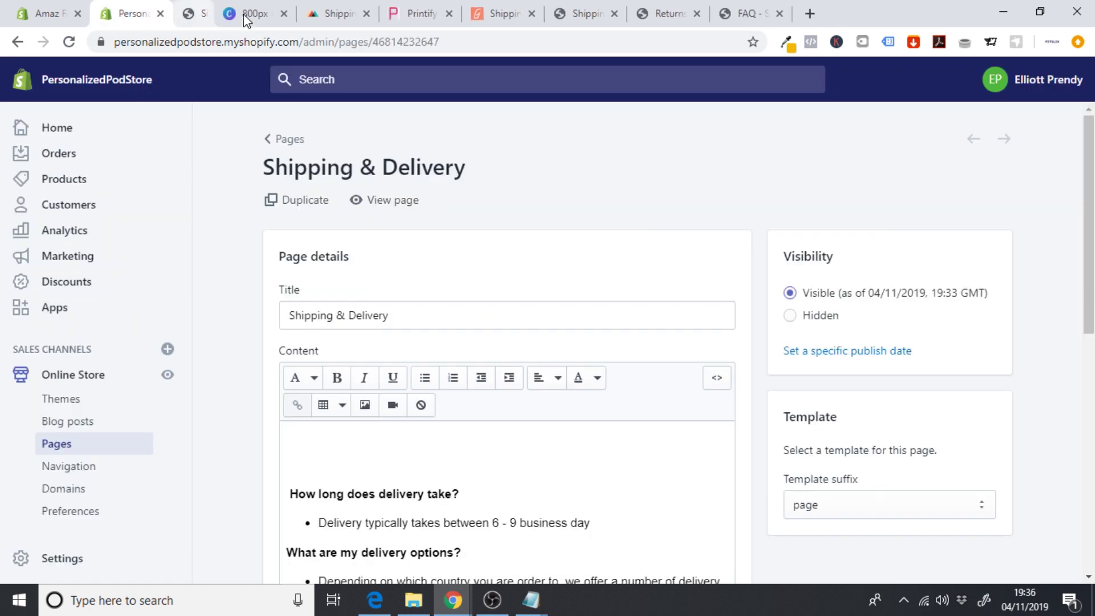
left_click(75, 446)
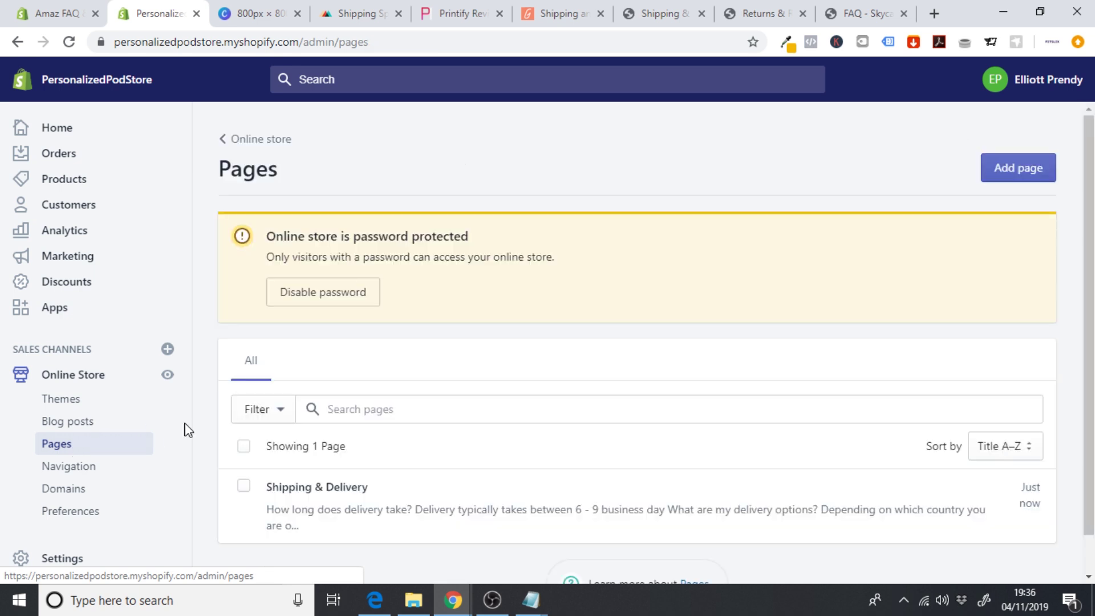
scroll(185, 429, "down", 1)
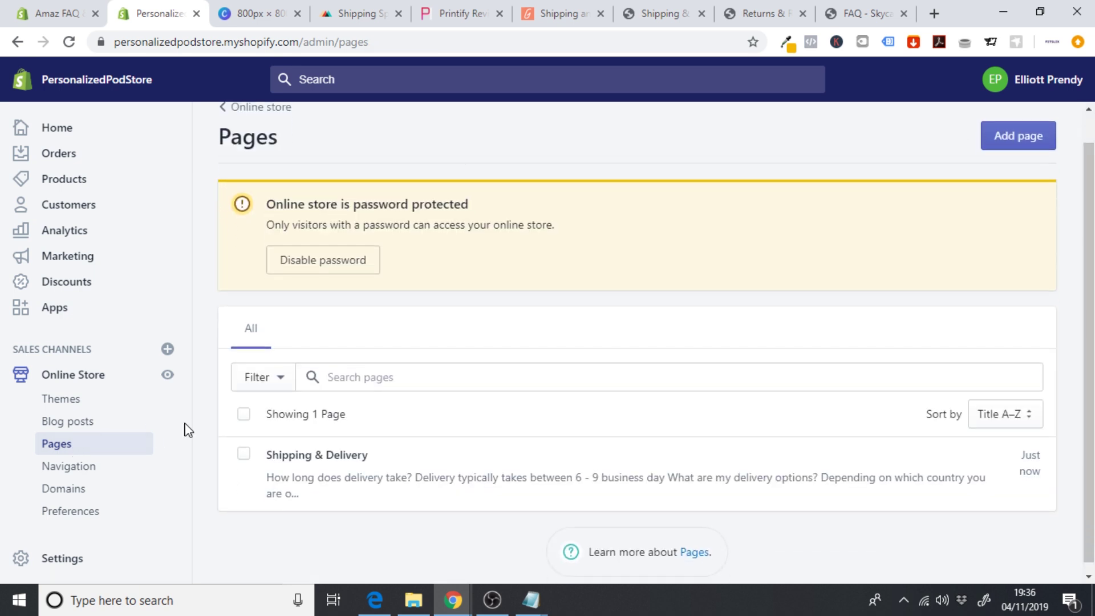
left_click(1019, 143)
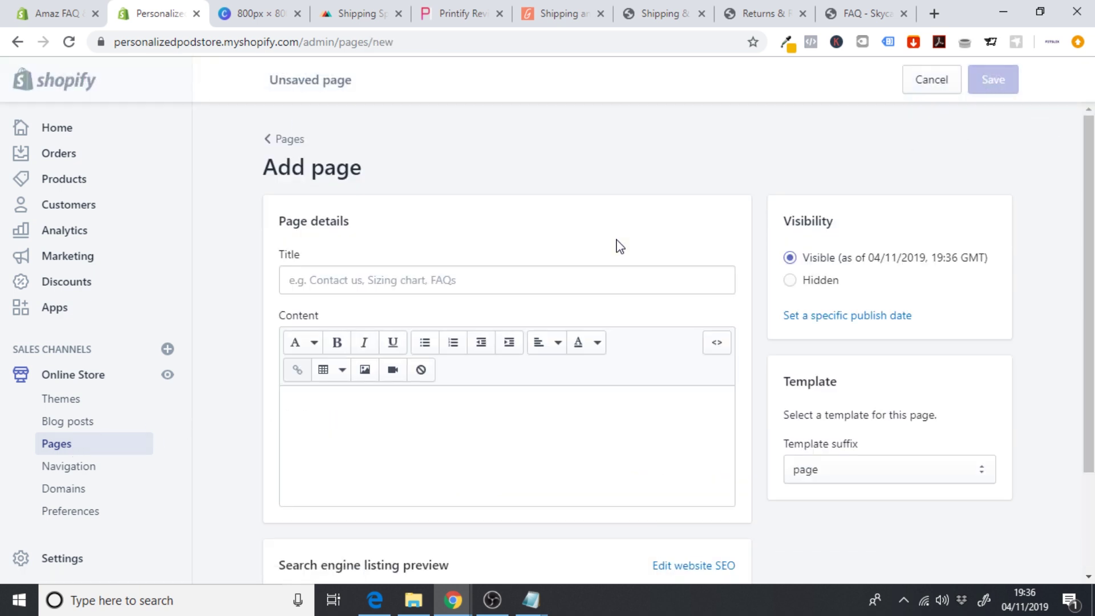
left_click(461, 281)
type("Returns & Refunds")
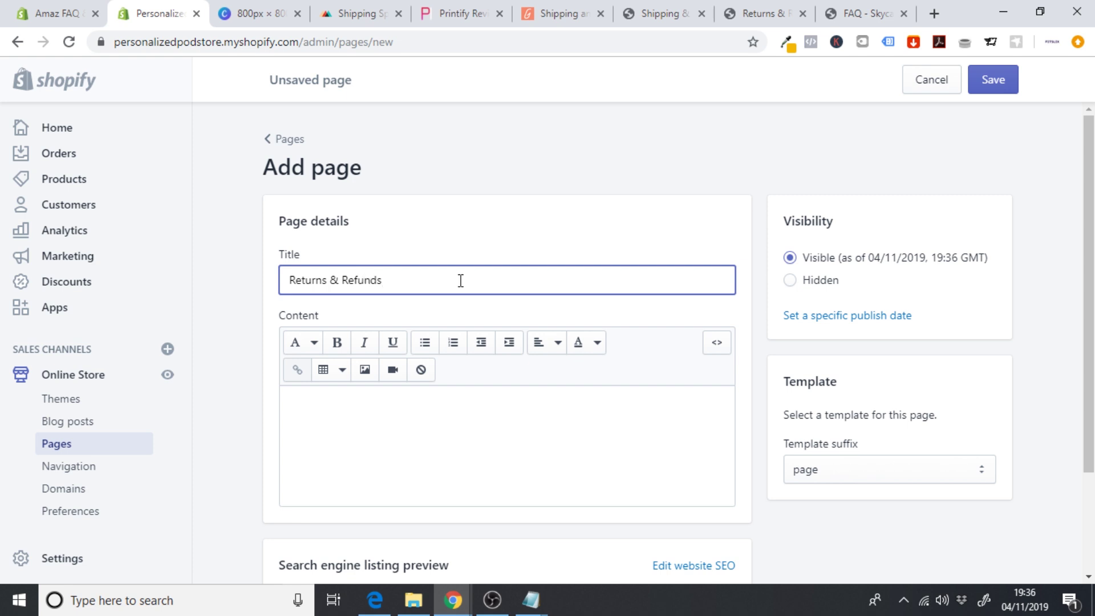
left_click(754, 11)
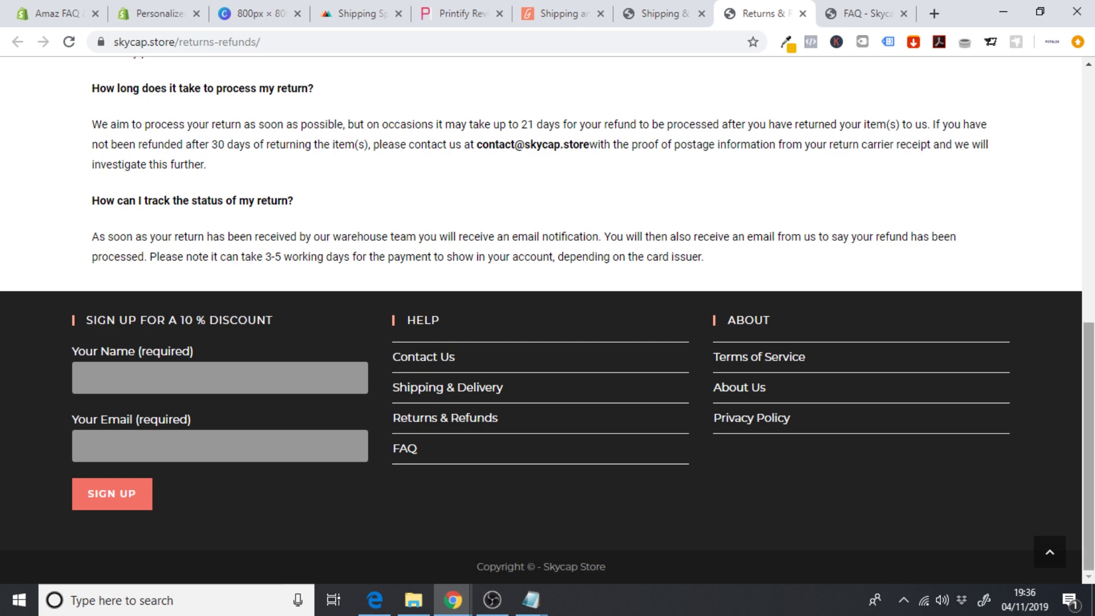
- Copy the Skycap returns FAQ text and paste it into the new page's content
left_click_drag(1092, 371, 1091, 136)
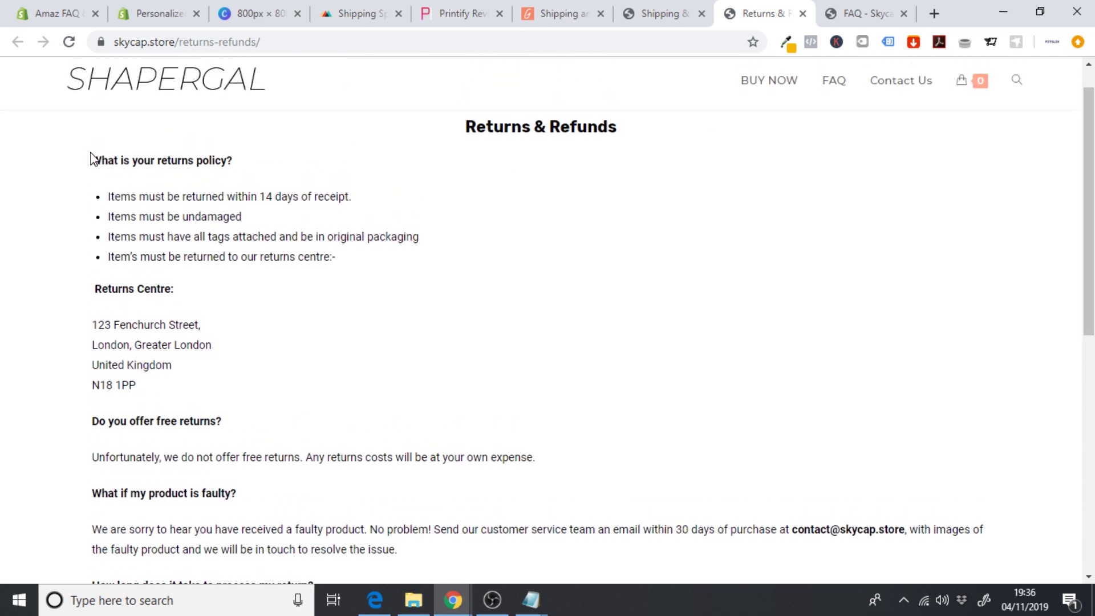
left_click_drag(92, 160, 779, 506)
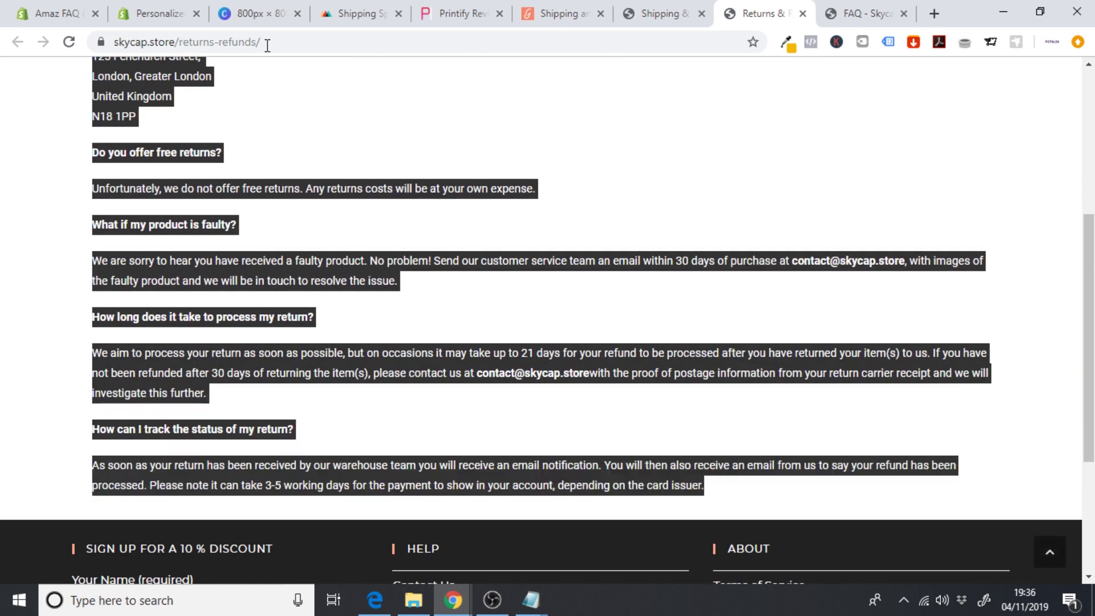
left_click(139, 12)
left_click(372, 409)
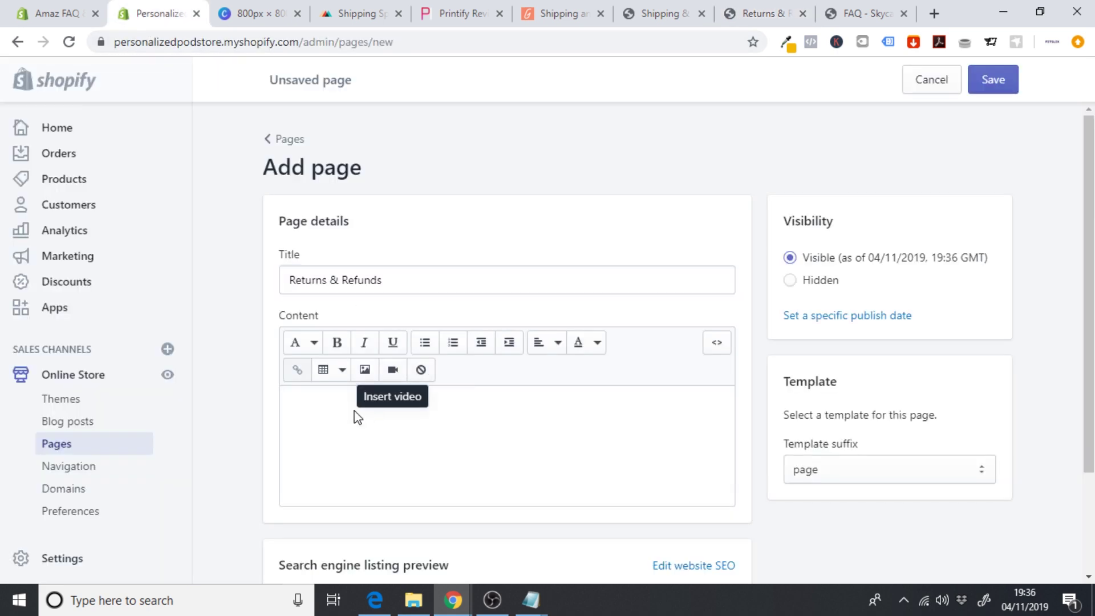
key("ctrl+v")
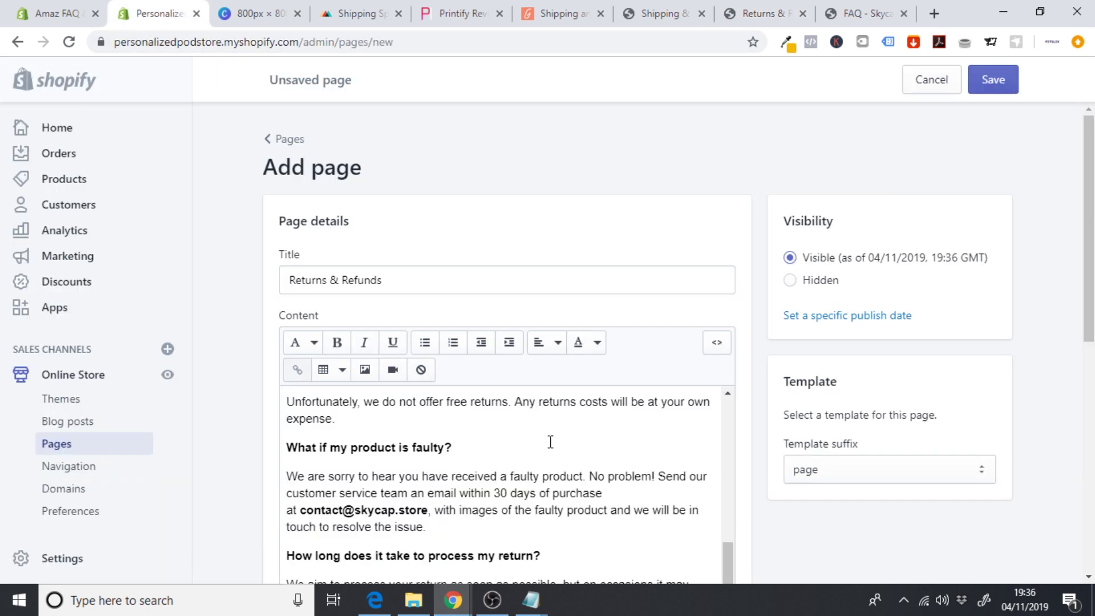
left_click_drag(728, 562, 729, 388)
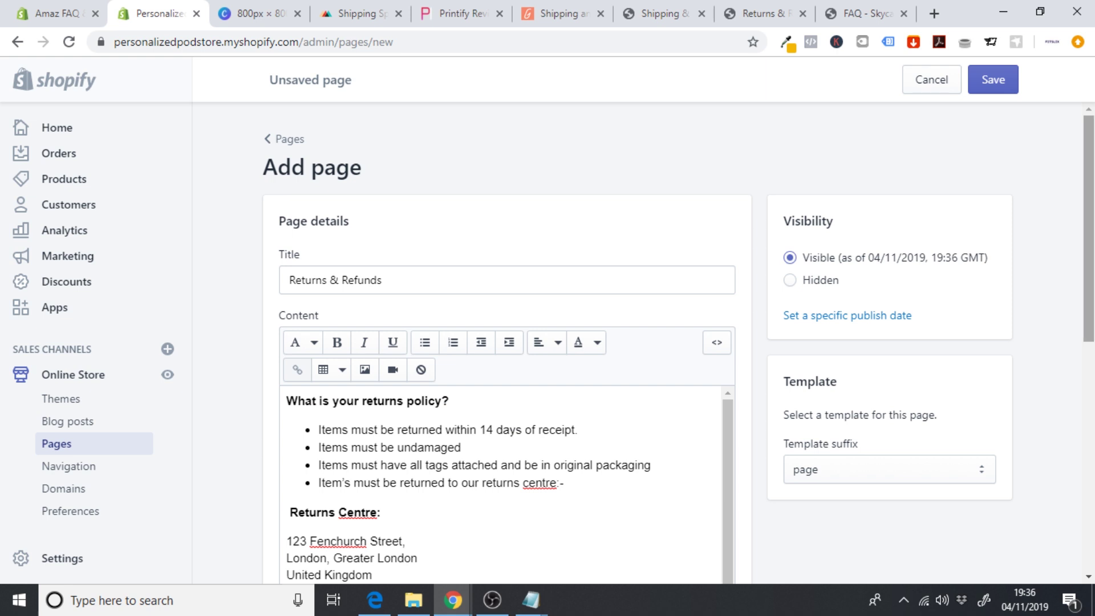
scroll(742, 377, "down", 2)
scroll(753, 328, "down", 1)
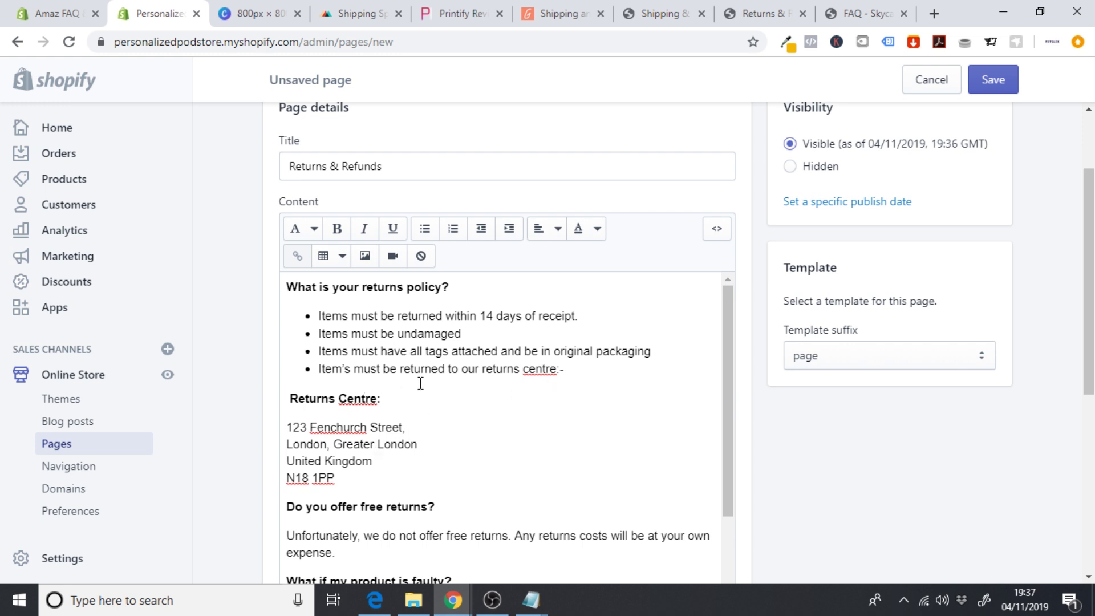
left_click(365, 12)
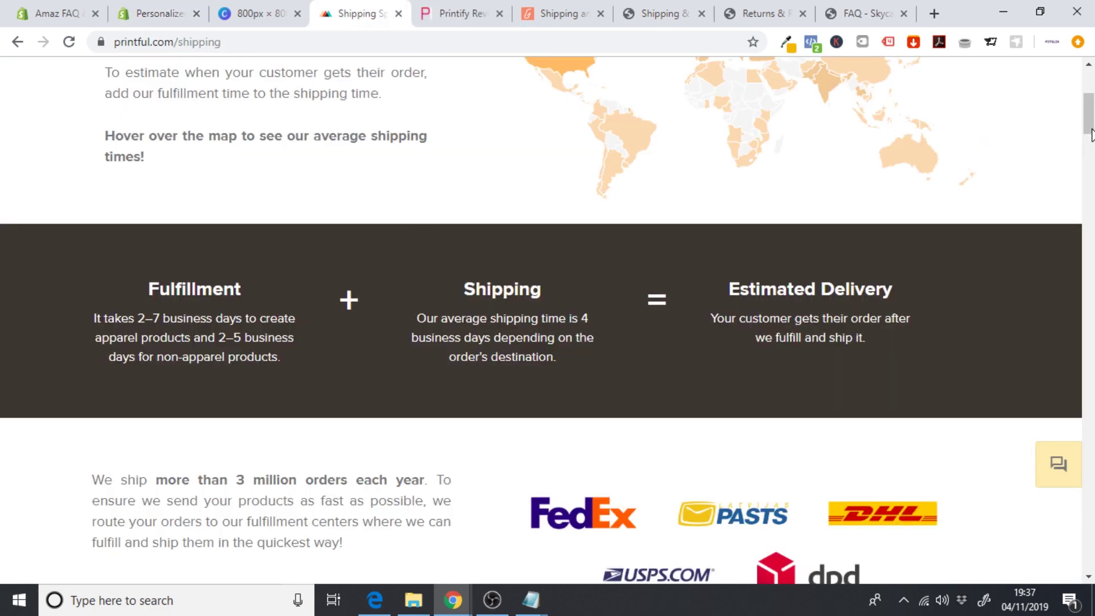
- Copy the Charlotte US returns address from Printful's return-address FAQ
left_click_drag(1091, 136, 1089, 465)
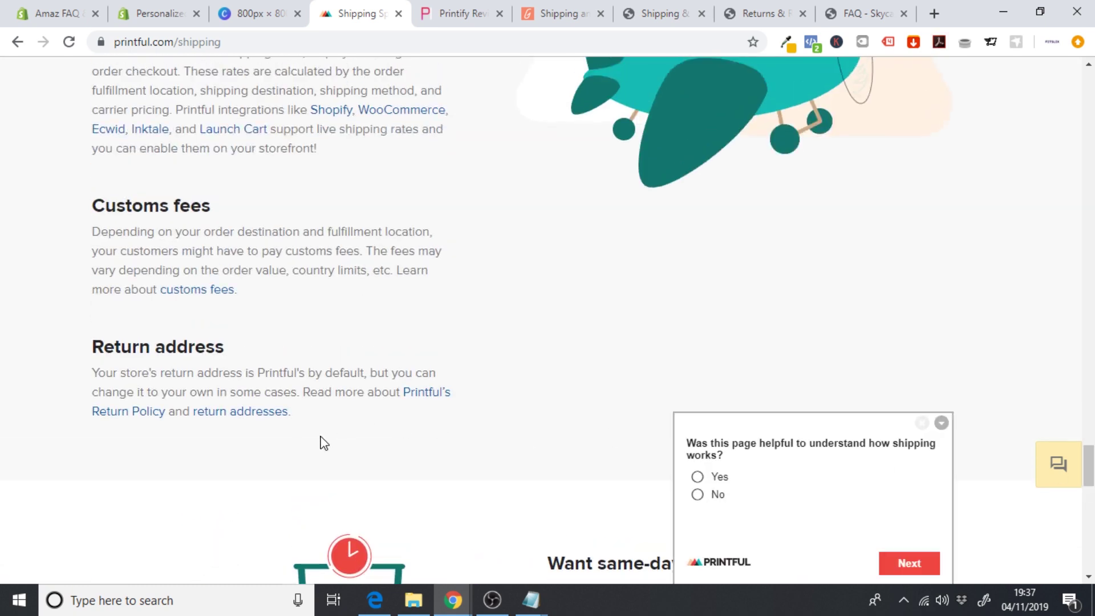
left_click(234, 420)
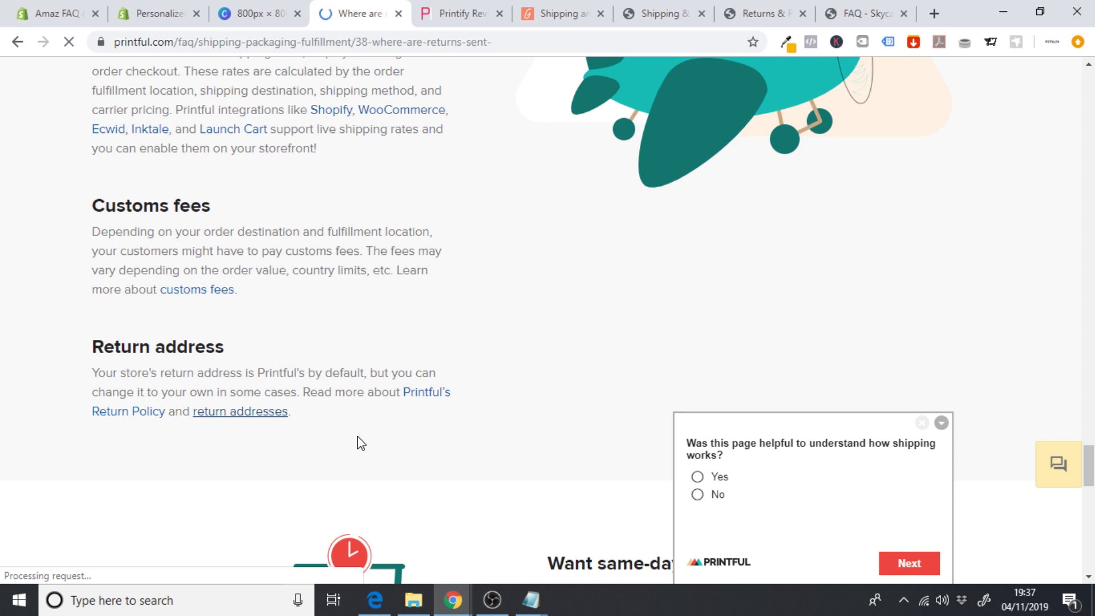
scroll(494, 416, "down", 1)
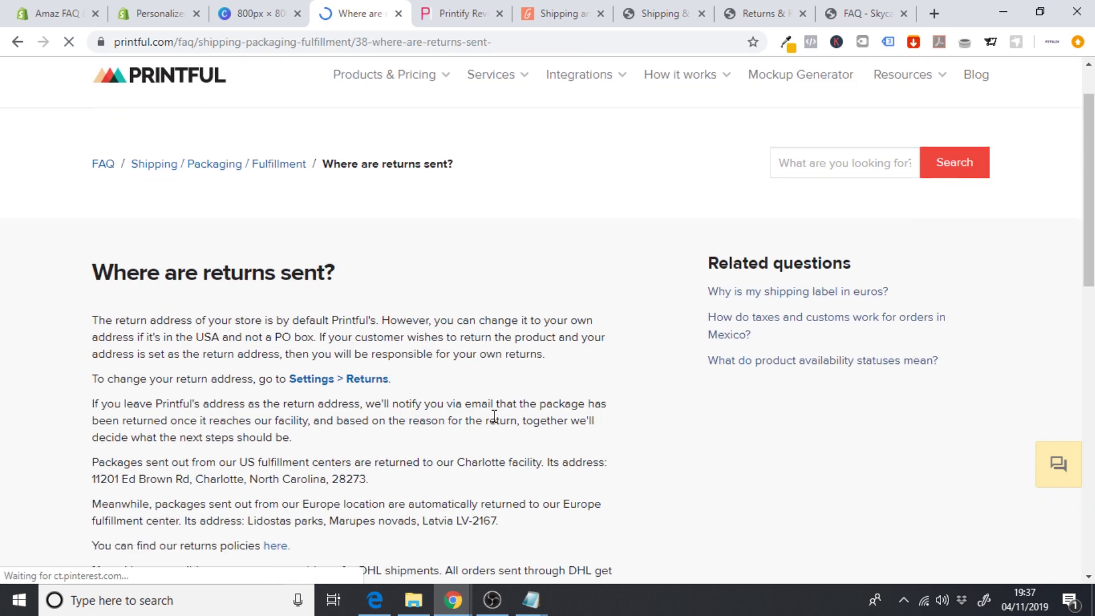
scroll(494, 423, "down", 1)
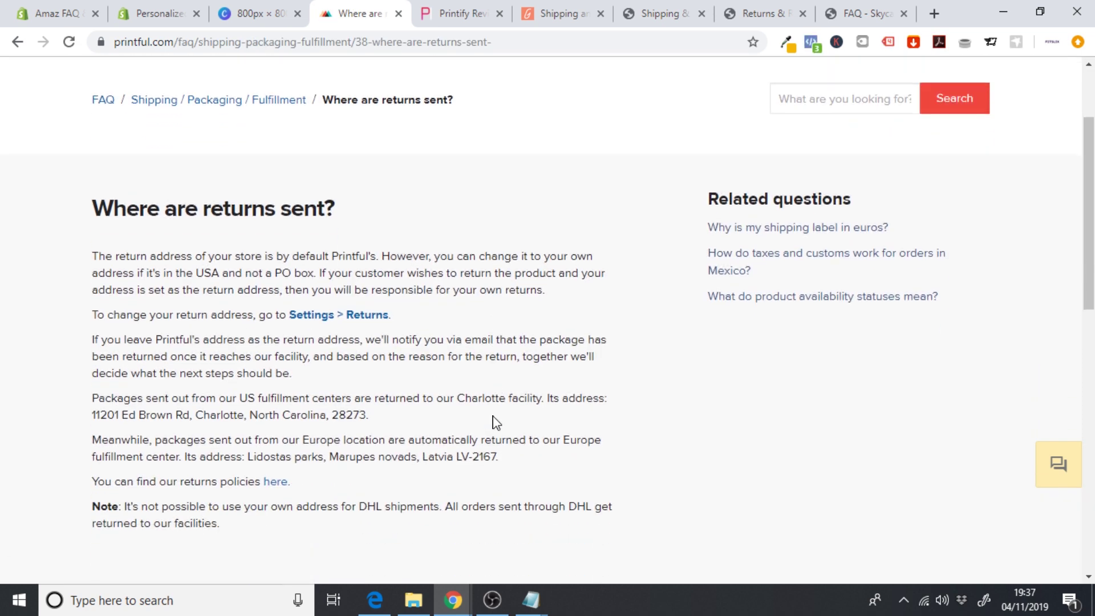
scroll(238, 410, "down", 1)
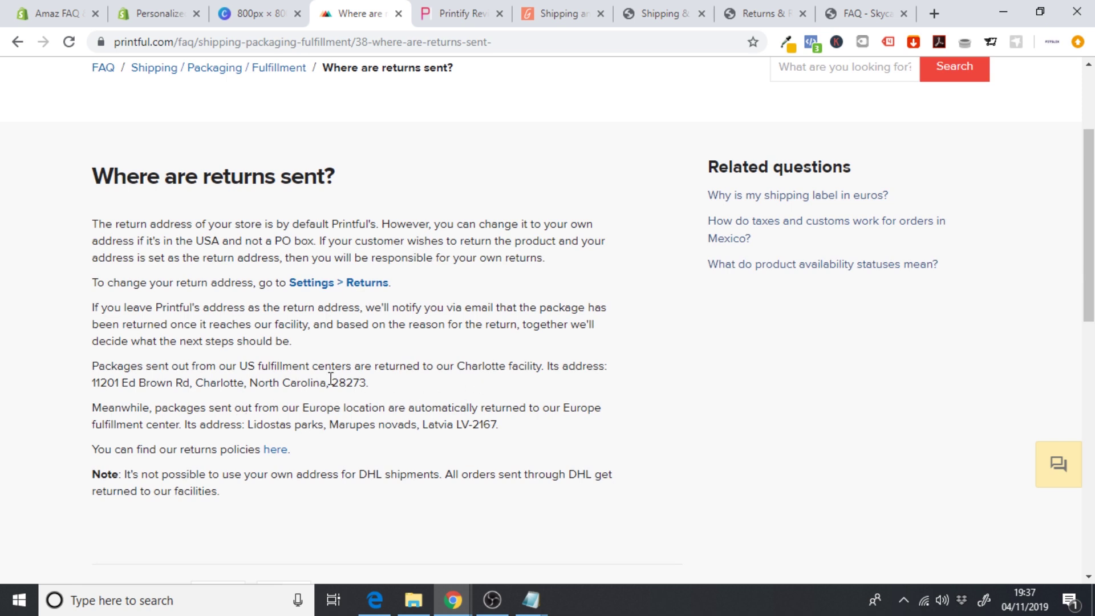
left_click_drag(374, 389, 94, 389)
key("ctrl+c")
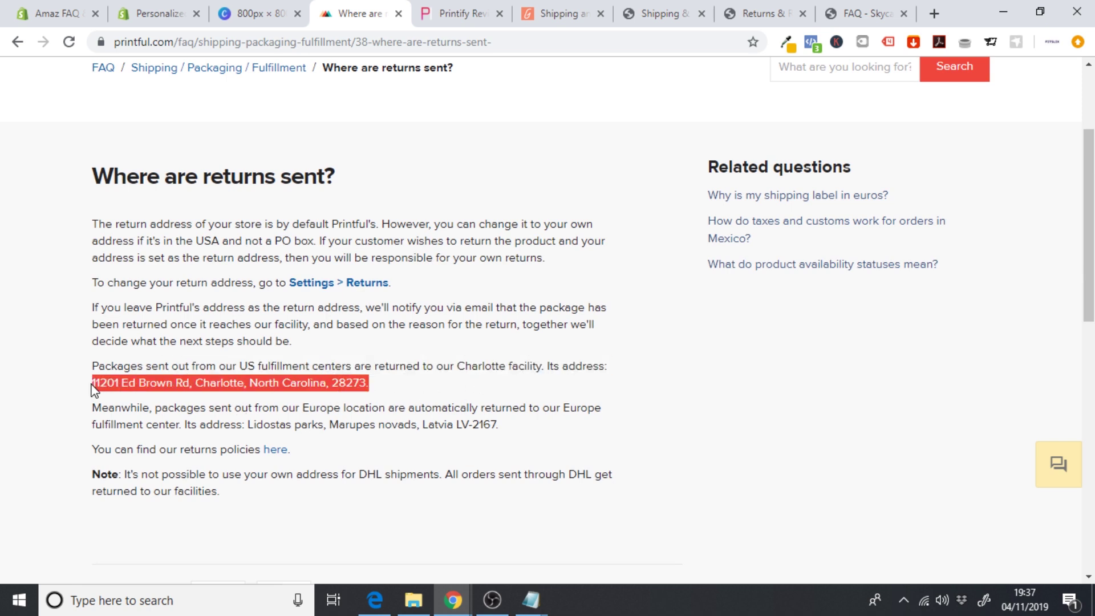
- Delete the old returns-centre address from the Shopify Returns & Refunds content
left_click(162, 17)
left_click_drag(361, 478, 264, 430)
key("BackSpace")
- Add a bold 'US Centre' heading followed by the plain Charlotte returns address
type("US")
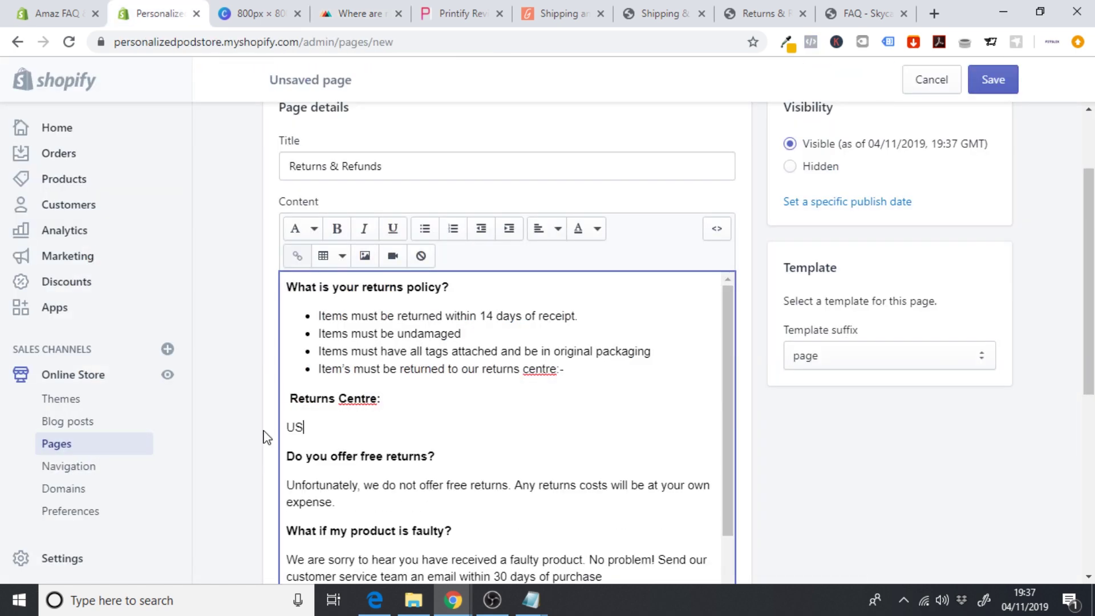
type(" Centre")
left_click_drag(357, 428, 273, 427)
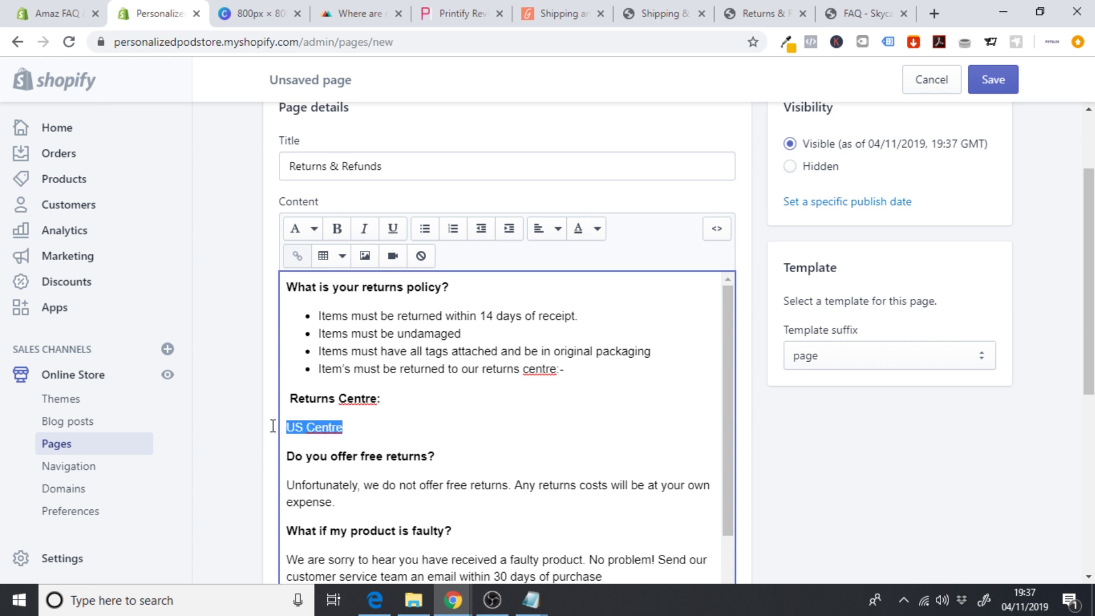
left_click(317, 229)
left_click(337, 230)
left_click(365, 428)
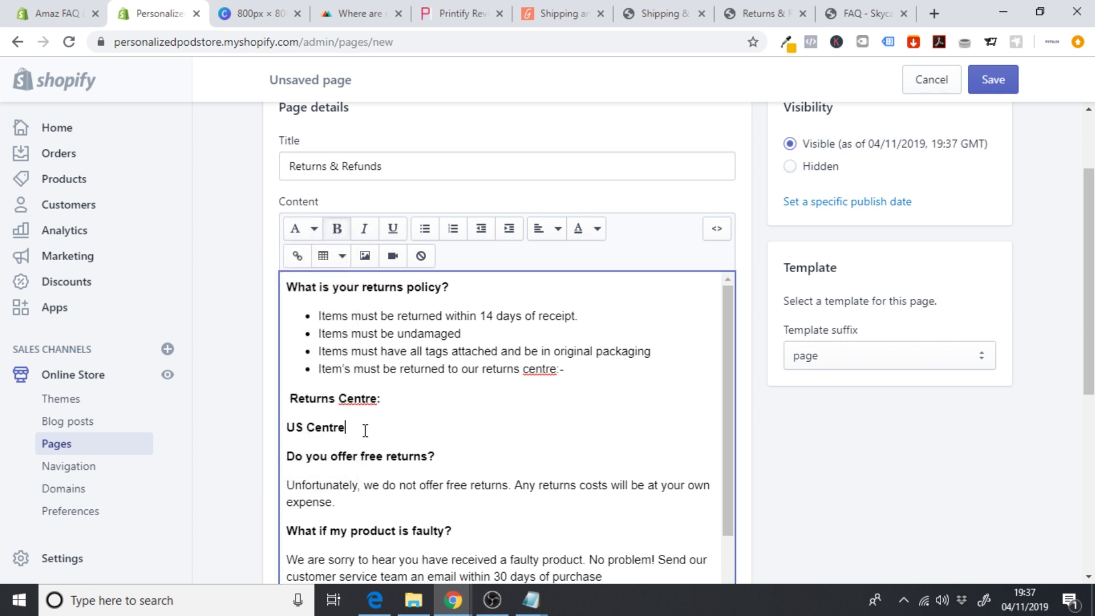
key("Return")
key("ctrl+v")
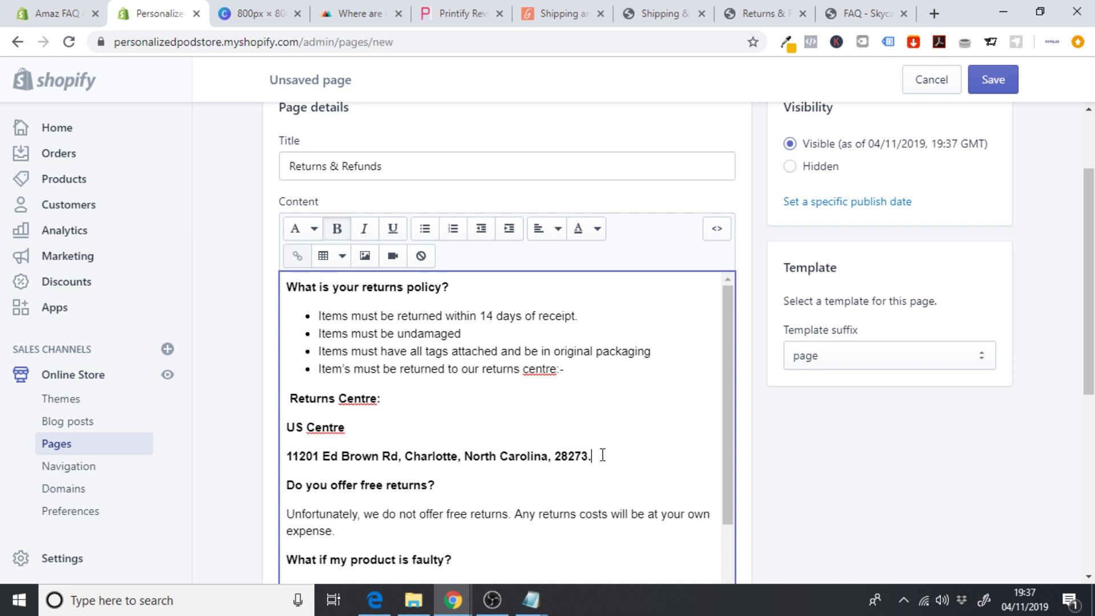
left_click_drag(596, 457, 284, 455)
left_click(336, 228)
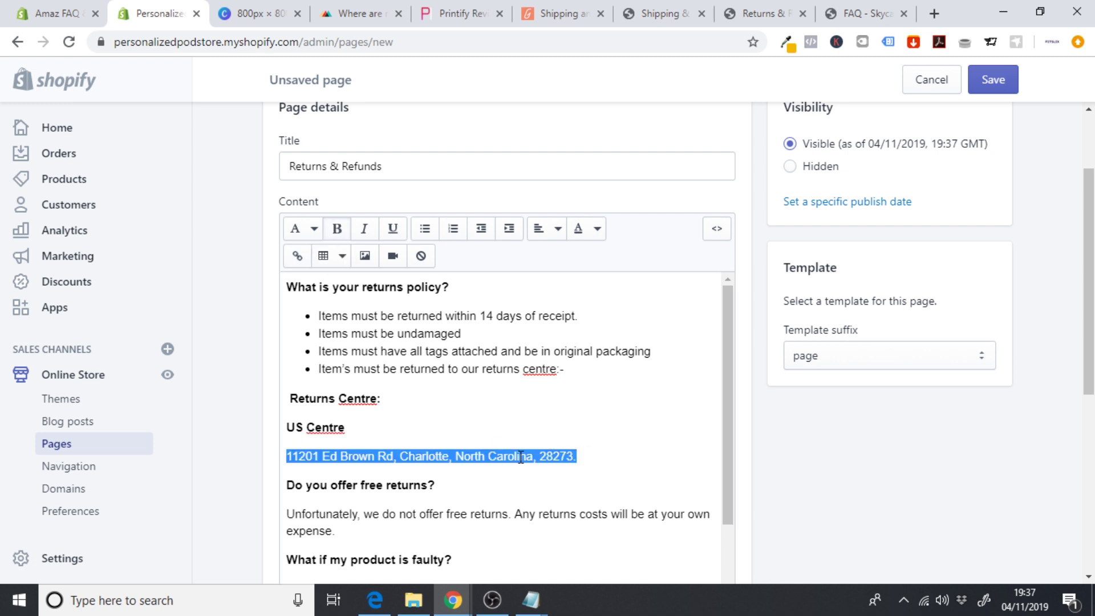
left_click(599, 455)
key("Return")
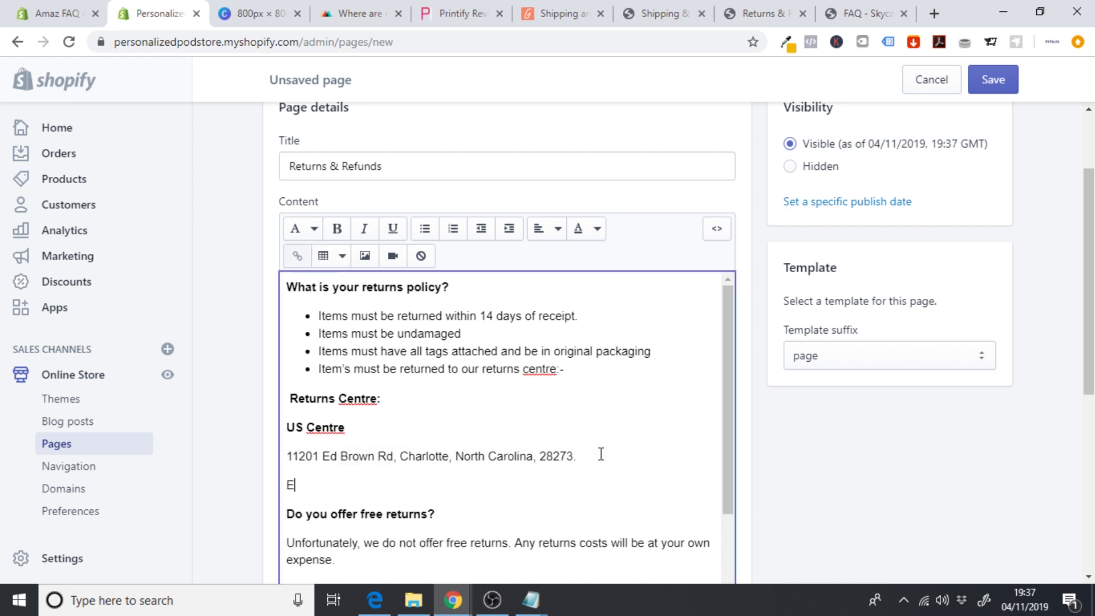
- Add a bold 'Europe Centre' heading followed by the plain Latvia returns address from Printful
type("Europe Centre")
left_click_drag(366, 484, 287, 484)
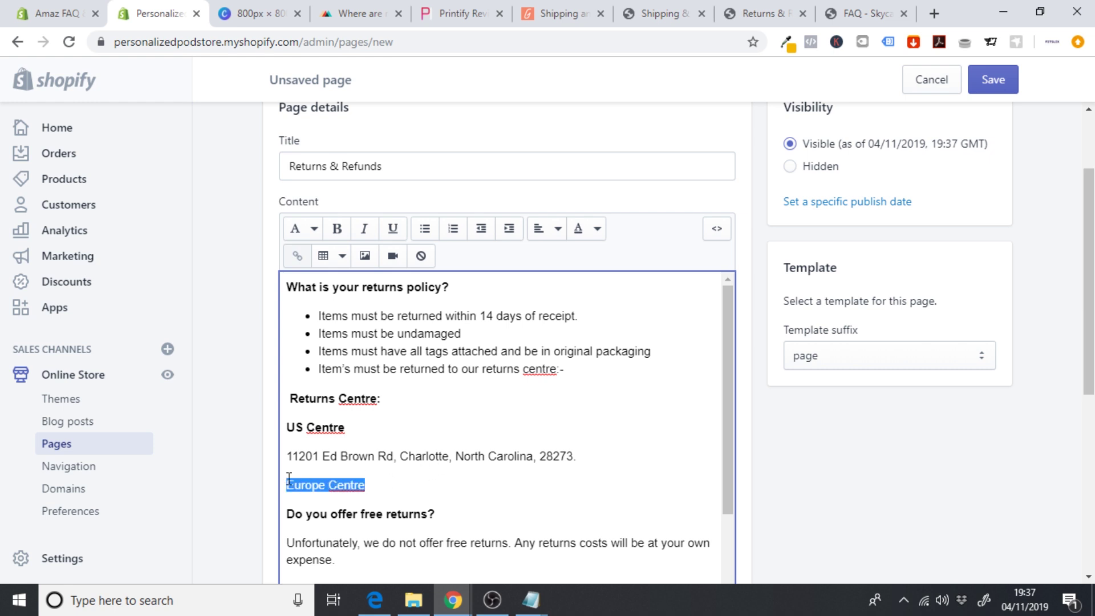
left_click(337, 234)
left_click(361, 14)
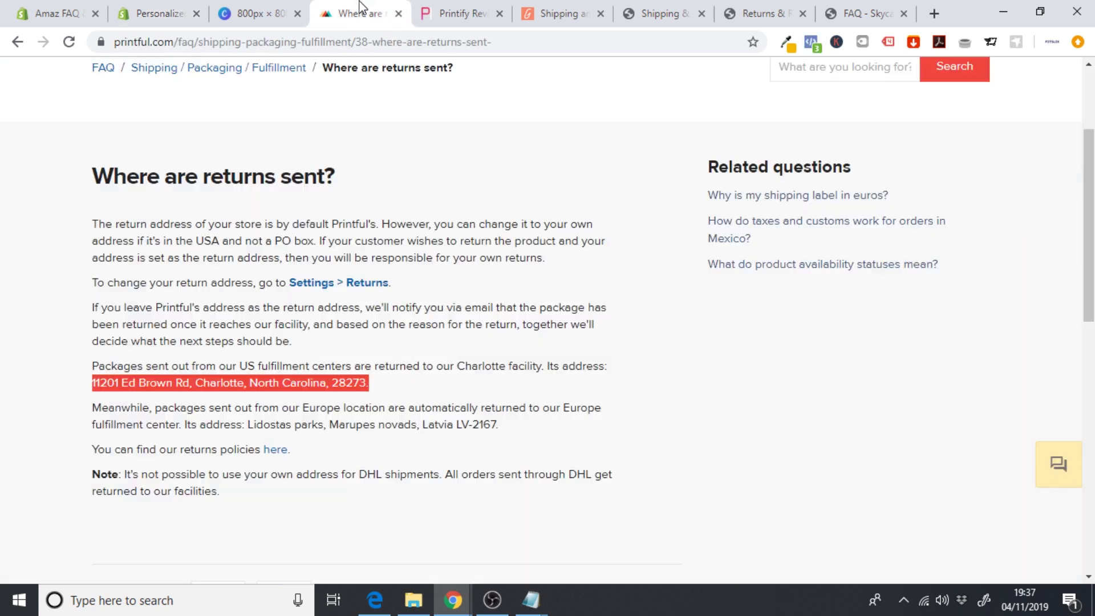
left_click_drag(500, 423, 252, 424)
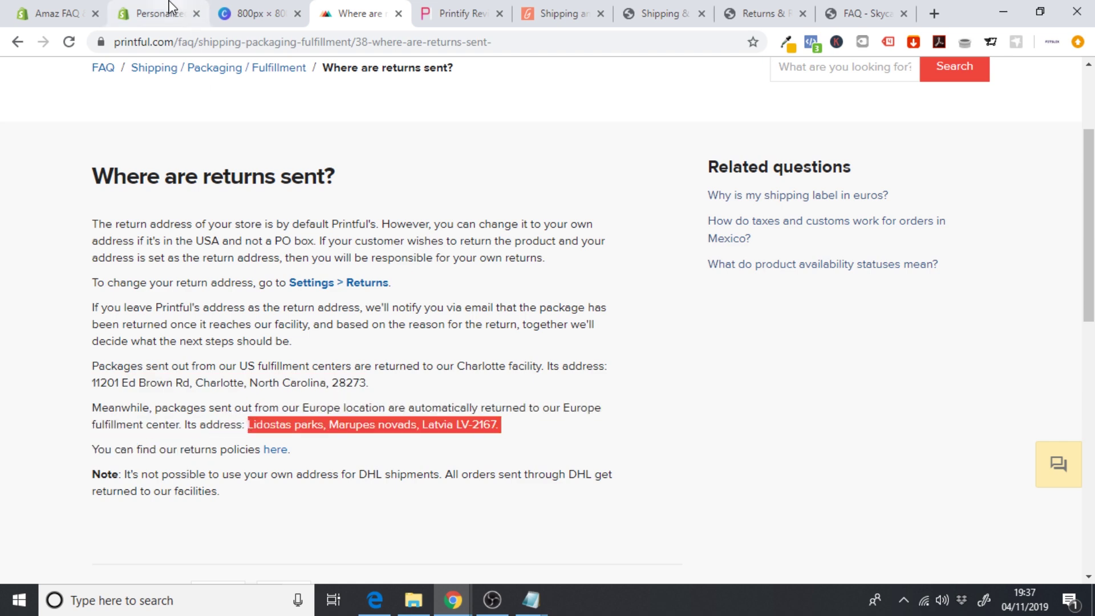
left_click(146, 11)
left_click(390, 485)
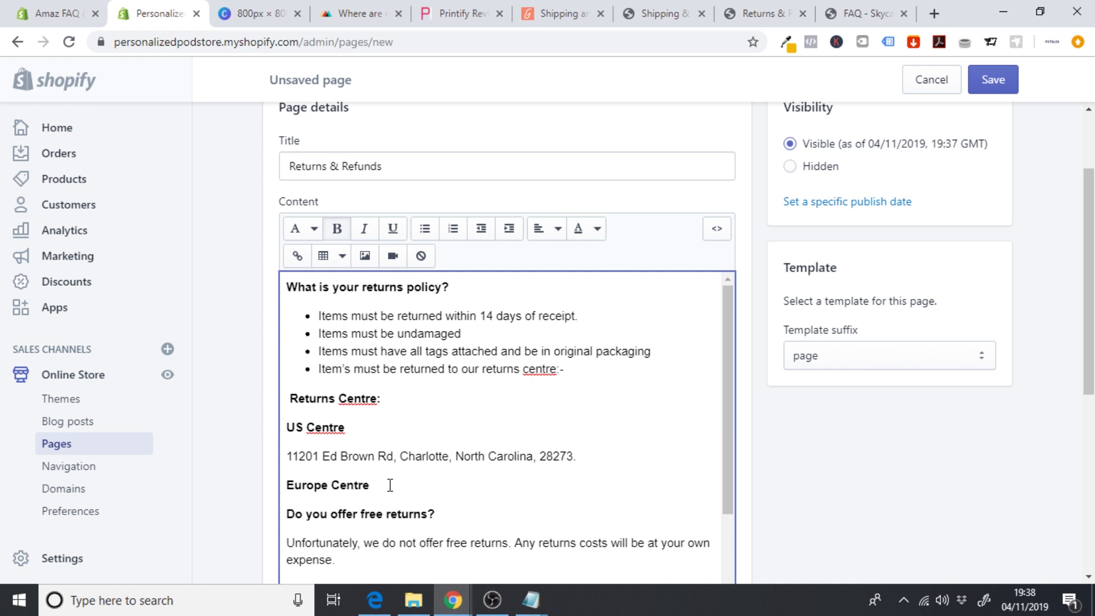
key("Return")
type("Lidostas parks, Marupes novads, Latvia LV-2167.")
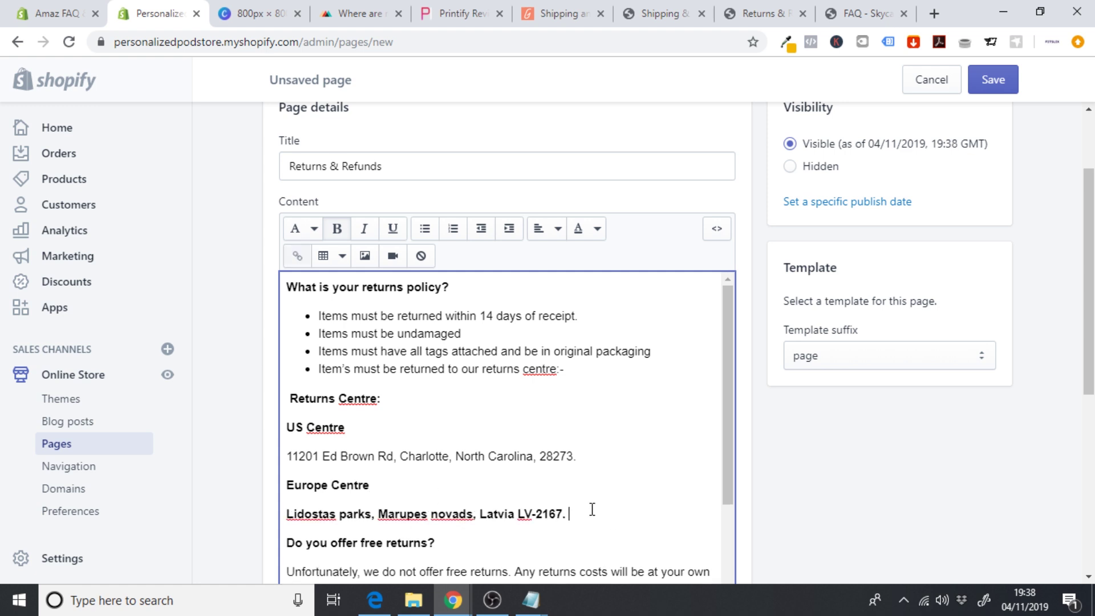
left_click_drag(593, 509, 286, 514)
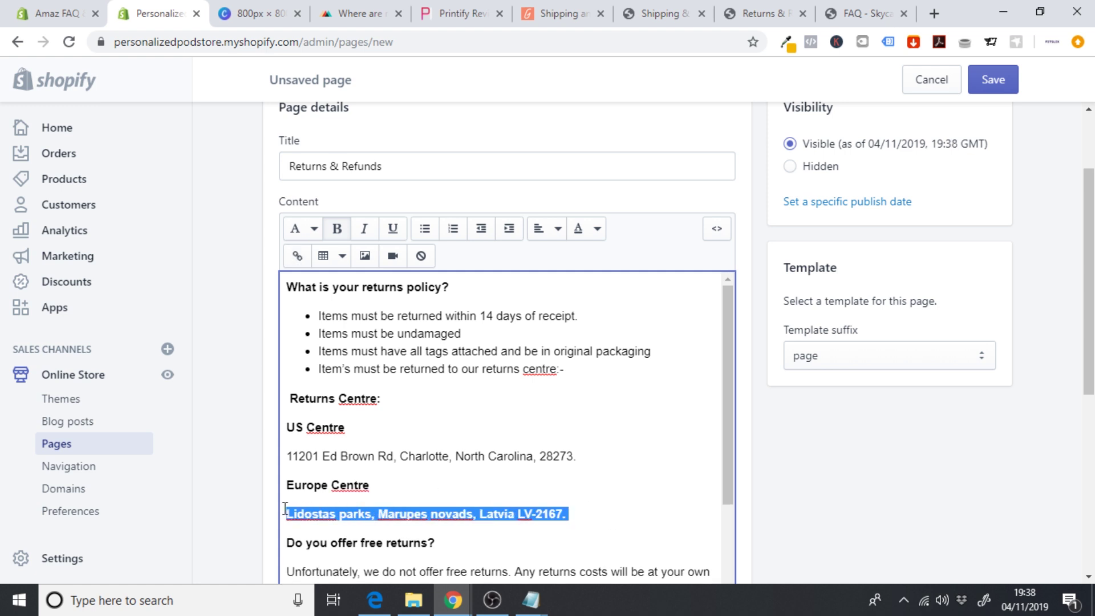
left_click(337, 233)
left_click(503, 455)
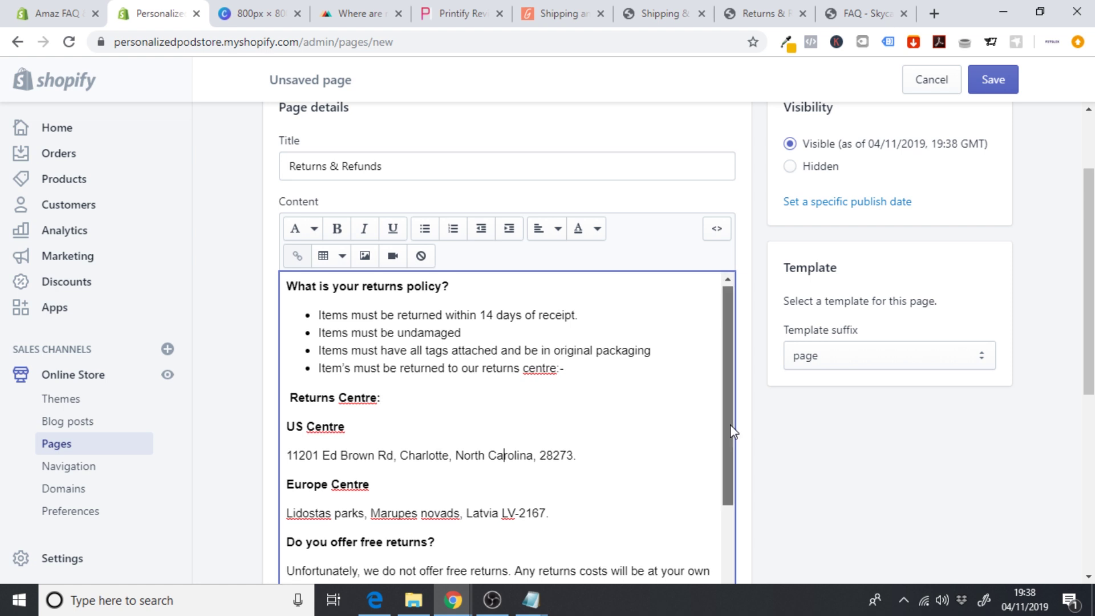
- Reselect the US and Europe address lines to check their formatting
left_click_drag(729, 424, 728, 515)
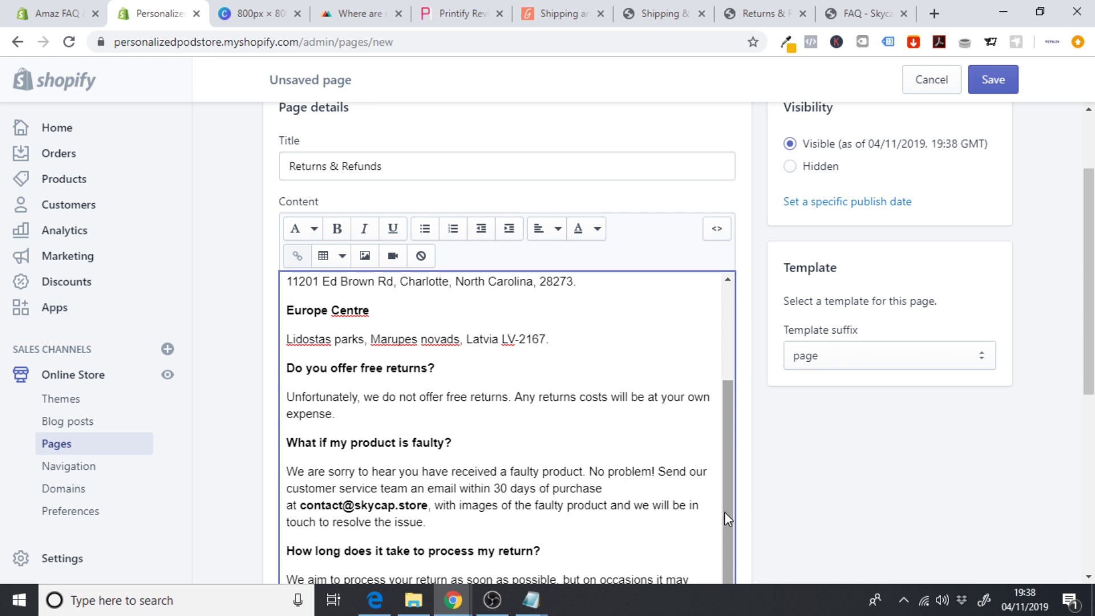
left_click_drag(724, 512, 723, 465)
left_click_drag(588, 366, 300, 370)
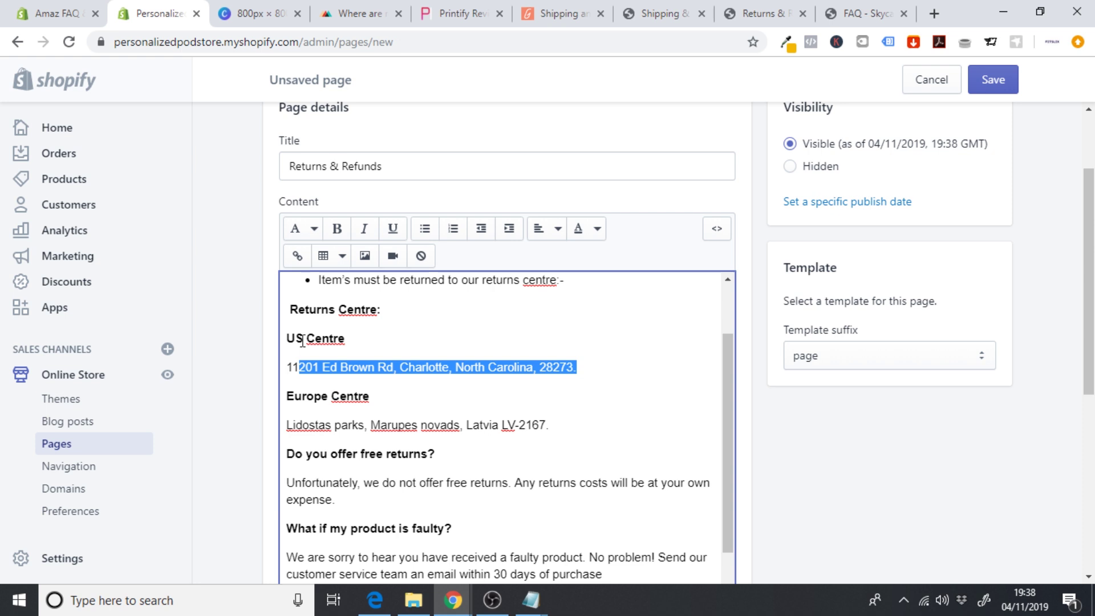
left_click_drag(287, 366, 585, 363)
left_click_drag(553, 425, 298, 425)
left_click(363, 412)
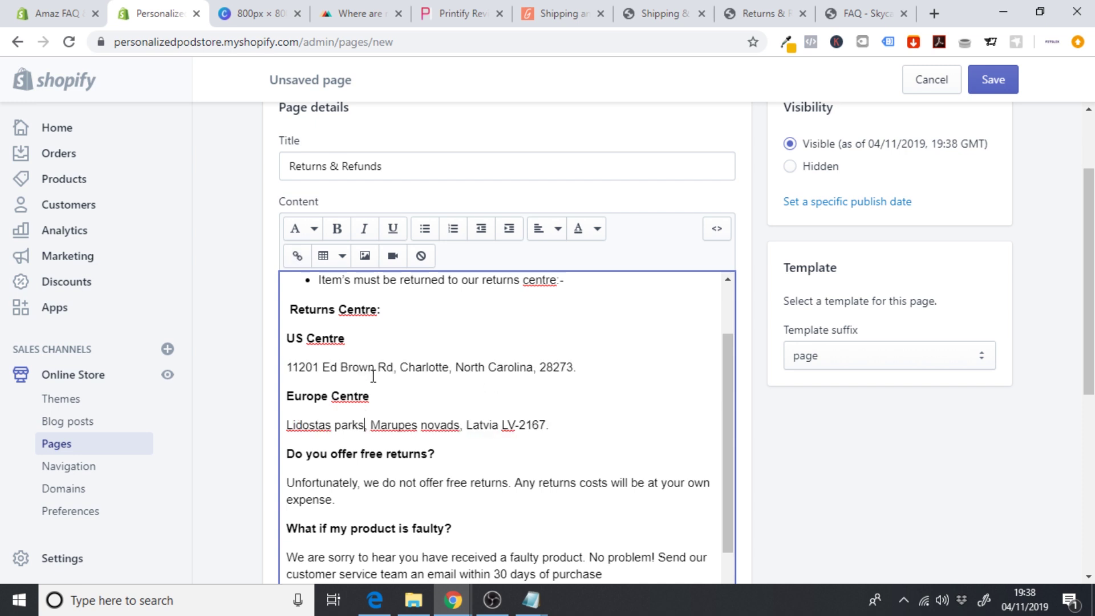
left_click(551, 7)
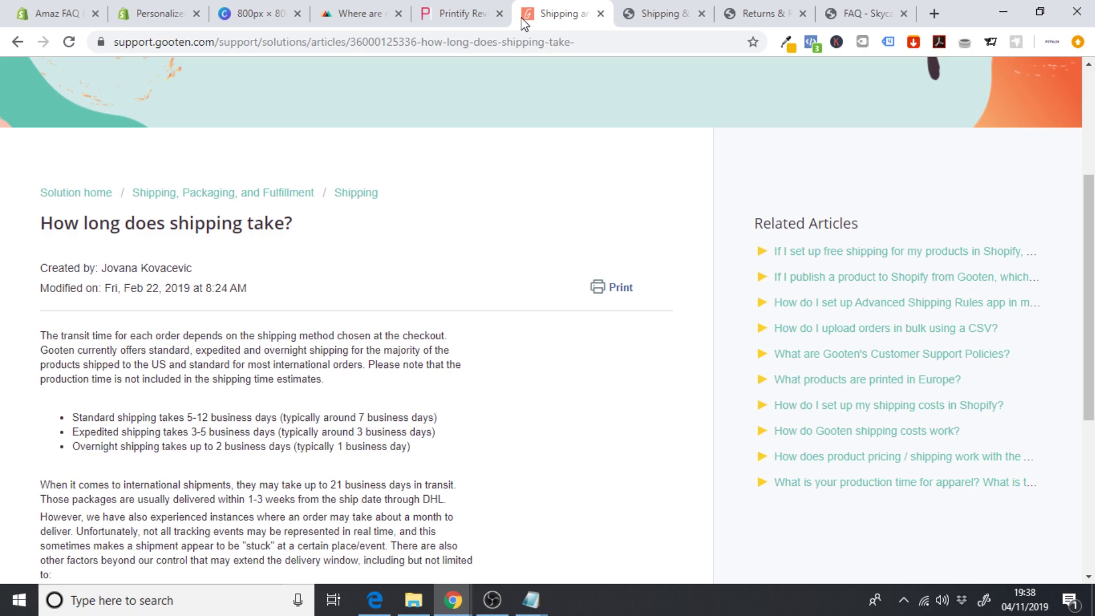
- Search 'gooten return policy' in a new tab and read Gooten's Customer Support Policies article
scroll(327, 296, "down", 3)
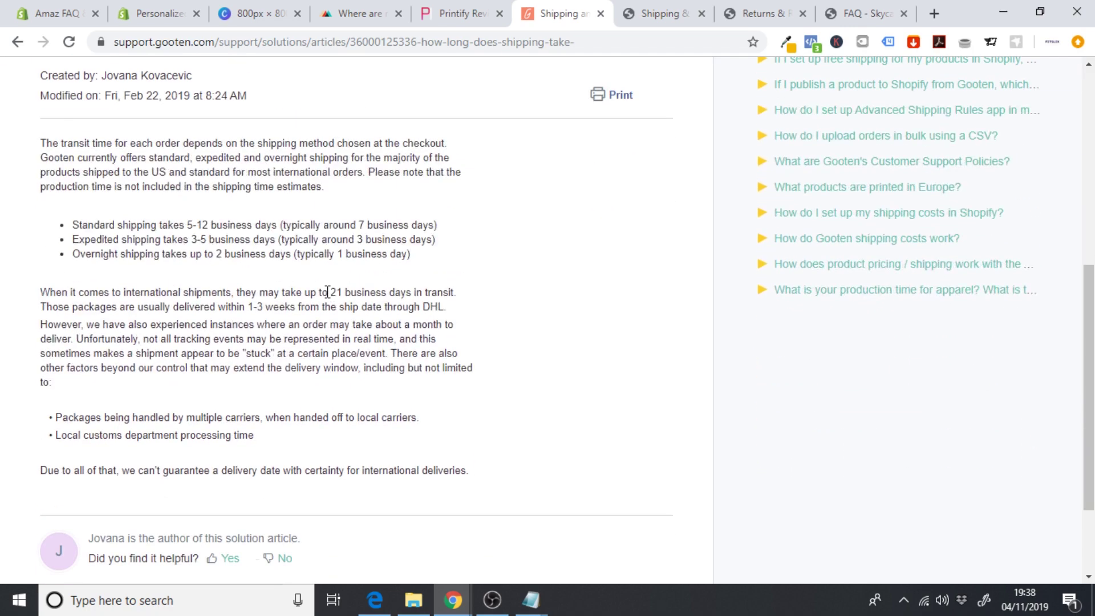
scroll(327, 292, "up", 7)
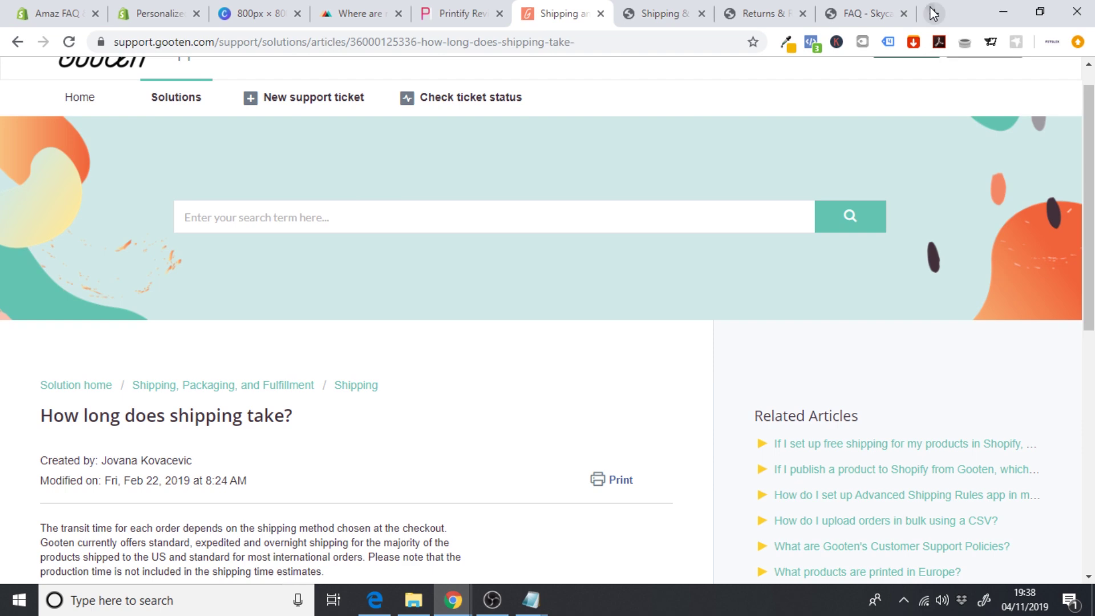
left_click(935, 13)
type("gooten ret")
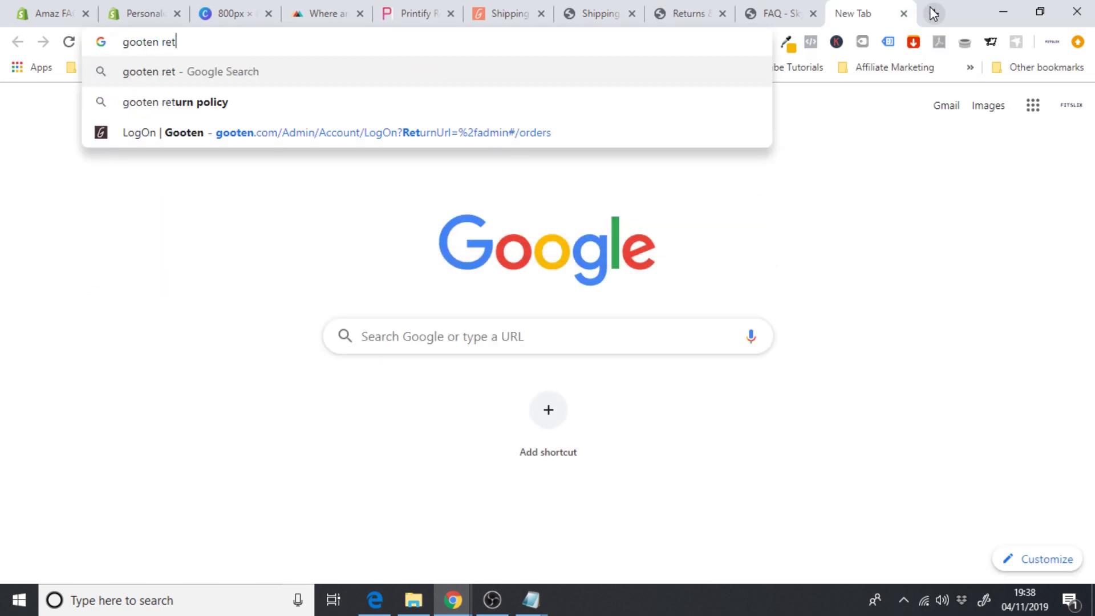
key("Down")
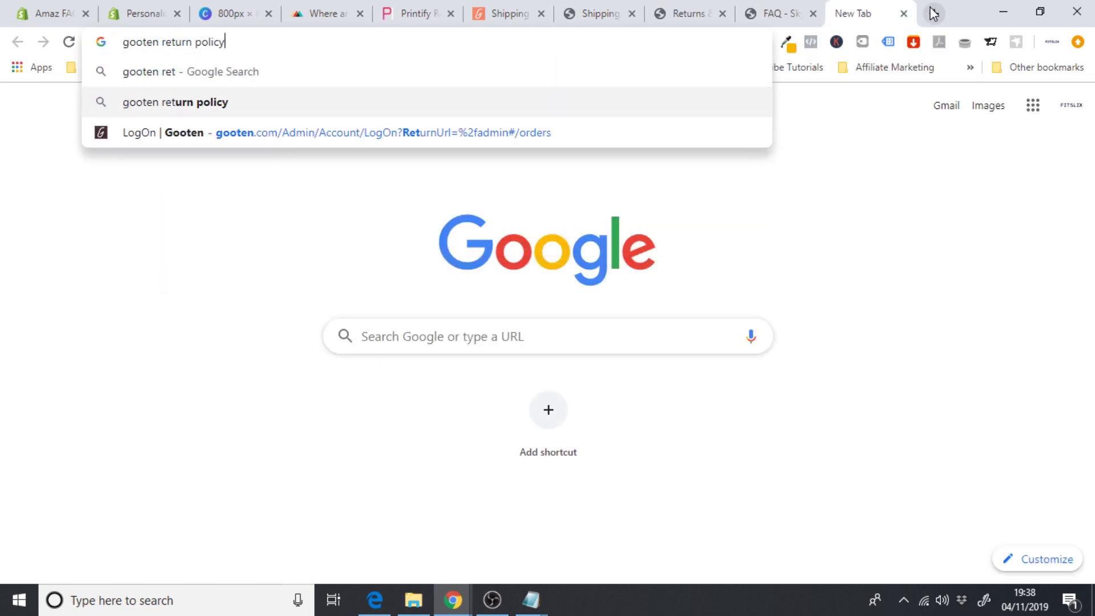
key("Return")
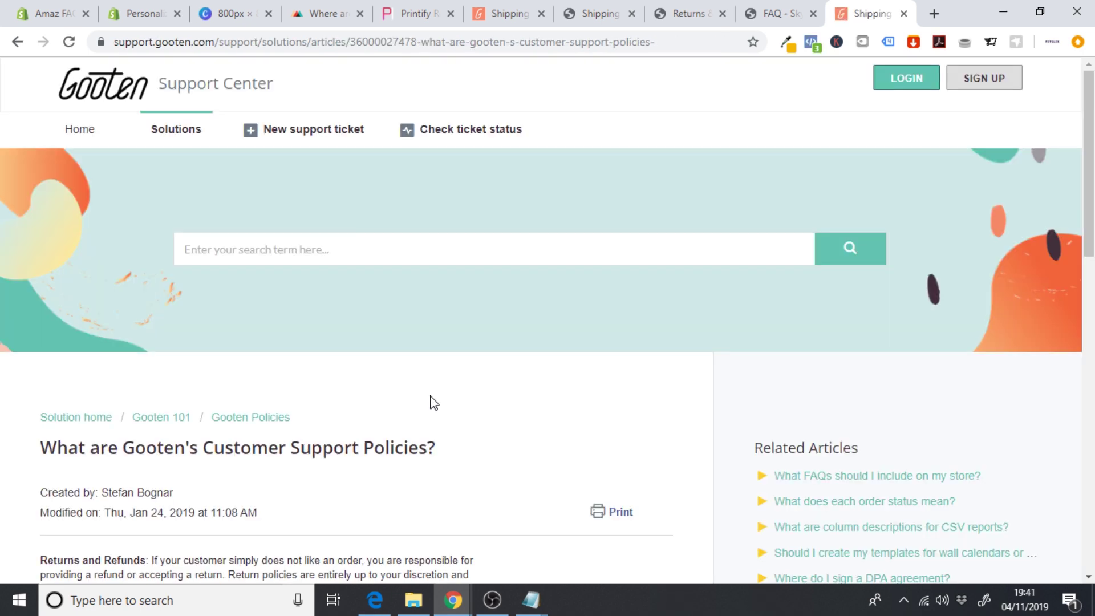
scroll(434, 402, "down", 1)
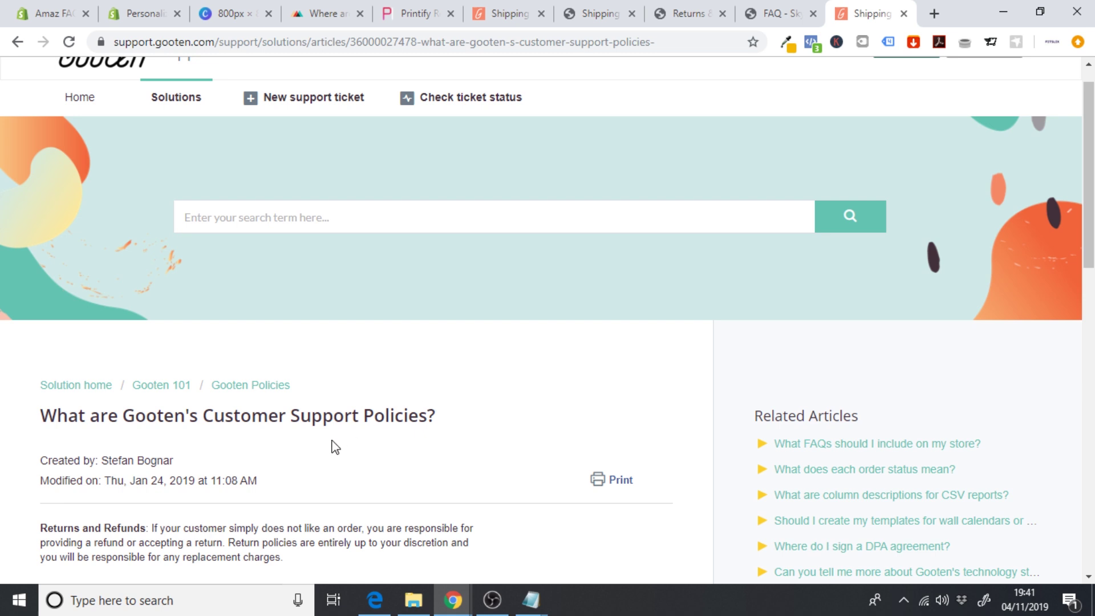
scroll(335, 447, "down", 1)
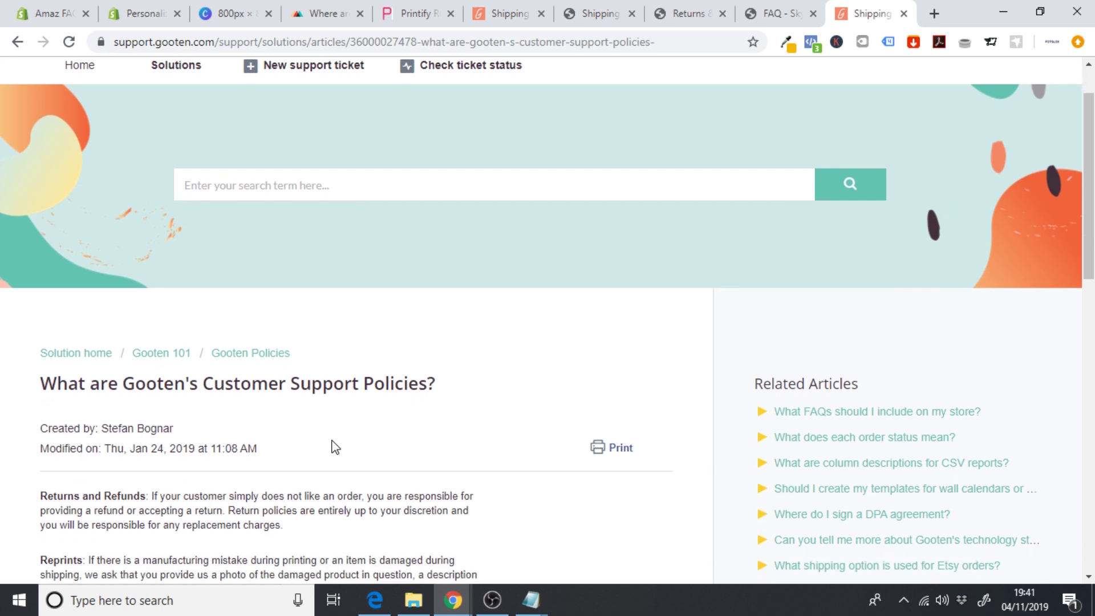
scroll(336, 448, "down", 1)
scroll(336, 447, "down", 1)
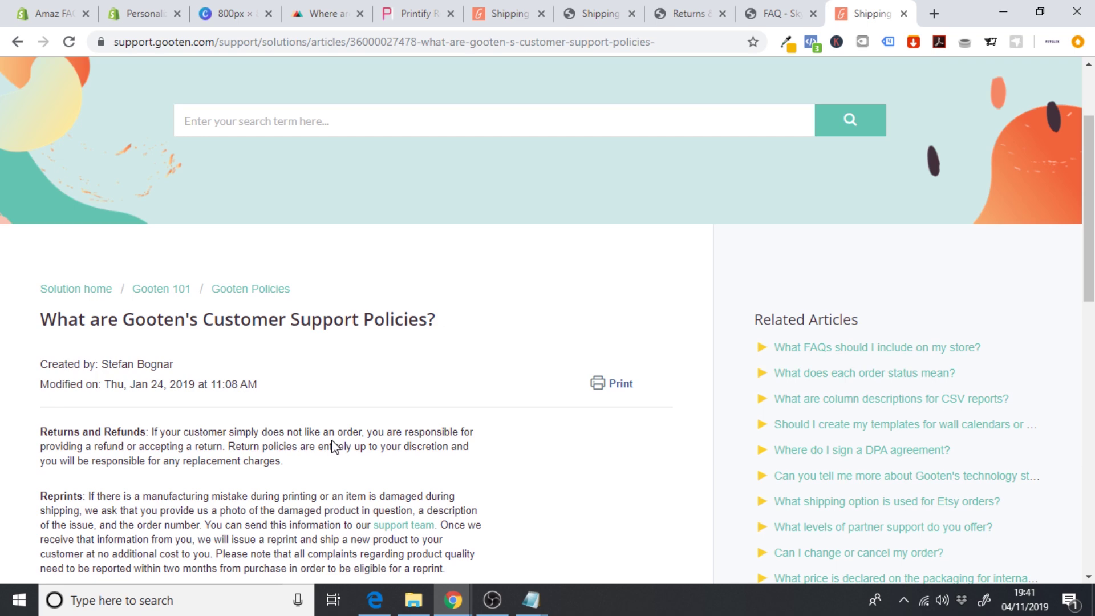
scroll(333, 446, "up", 3)
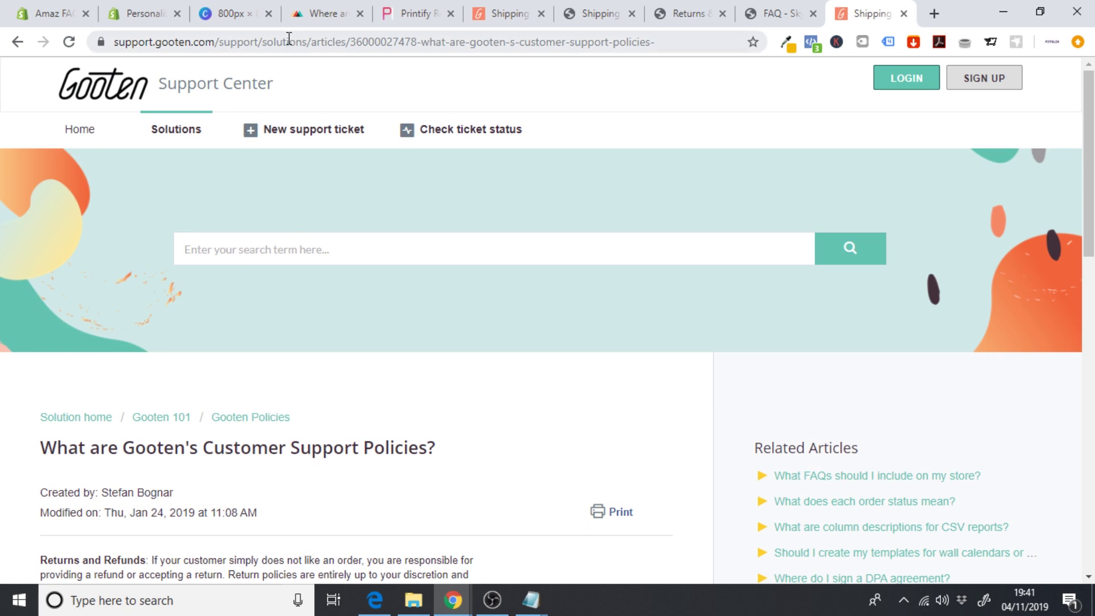
- Search 'printify returns policy', read Printify's refunds and returns article, then return to Shopify
left_click(289, 39)
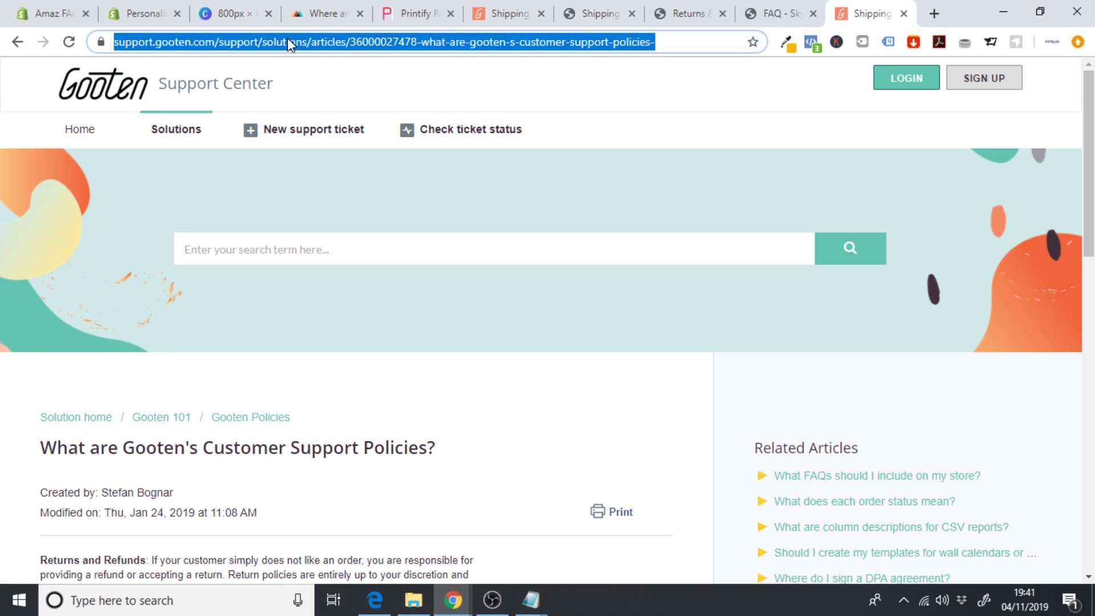
type("printify returns")
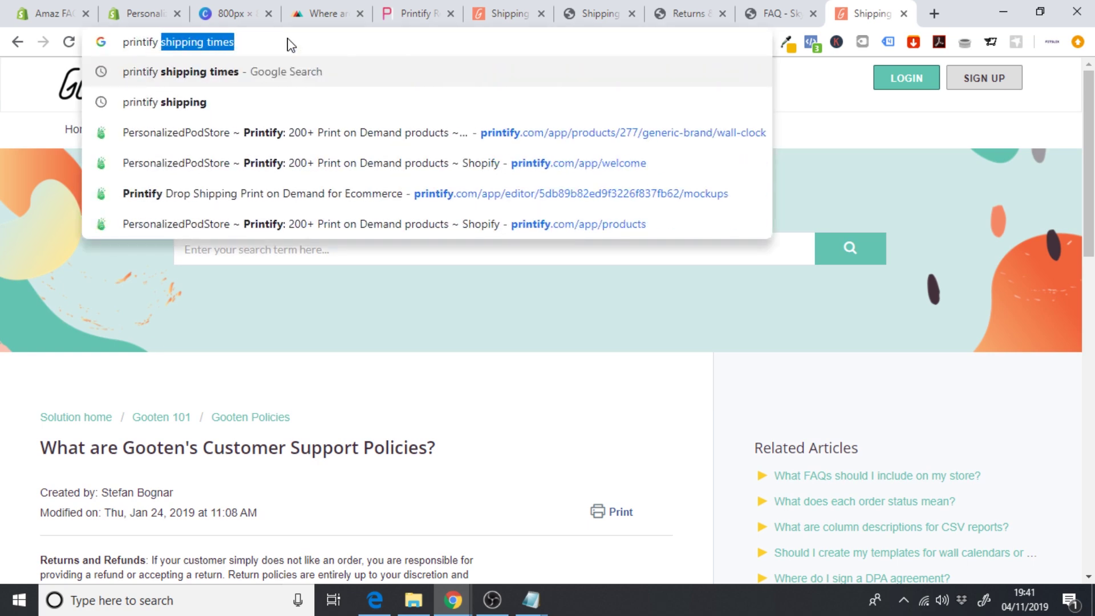
type(" po")
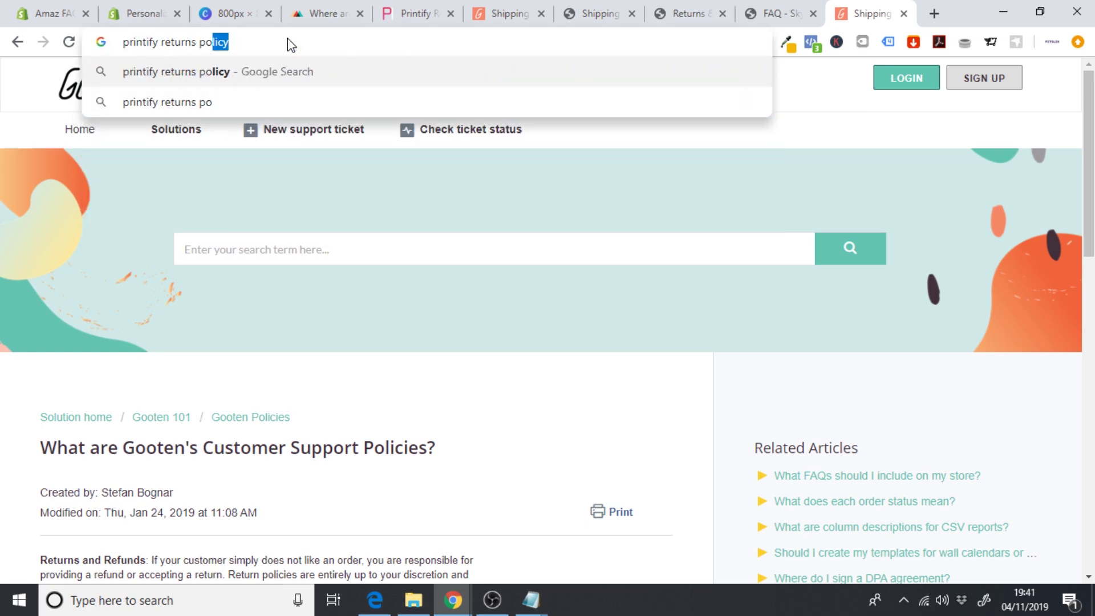
key("Return")
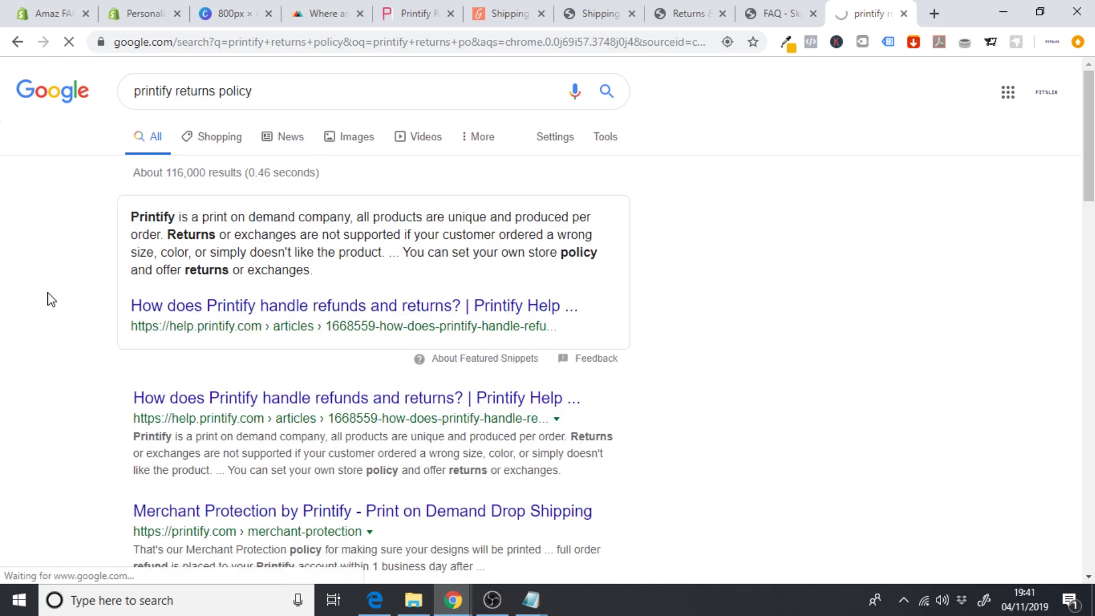
scroll(199, 380, "down", 3)
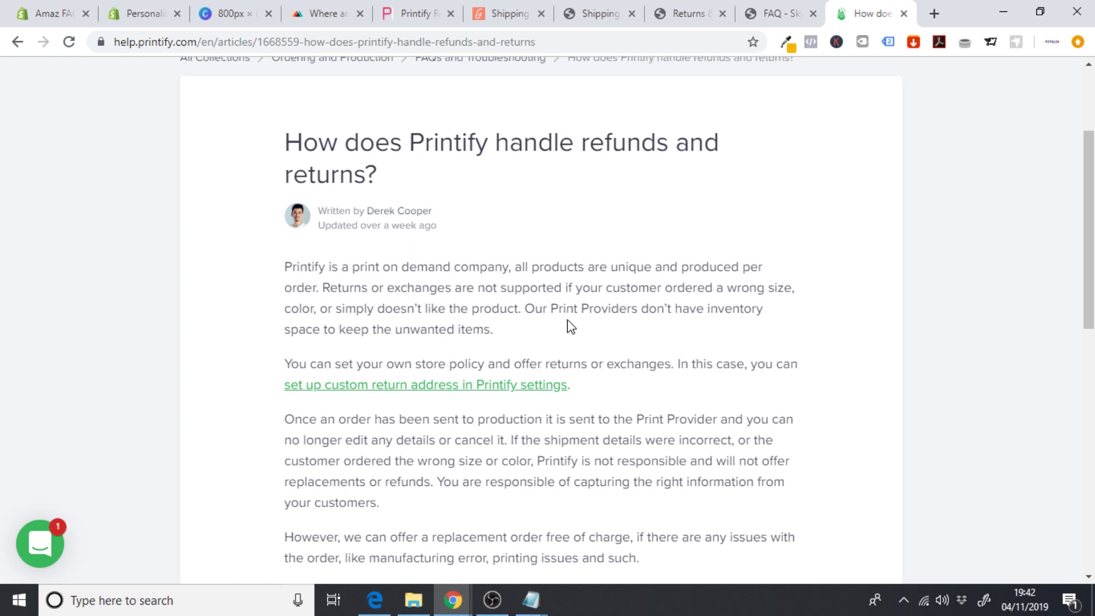
scroll(613, 313, "down", 1)
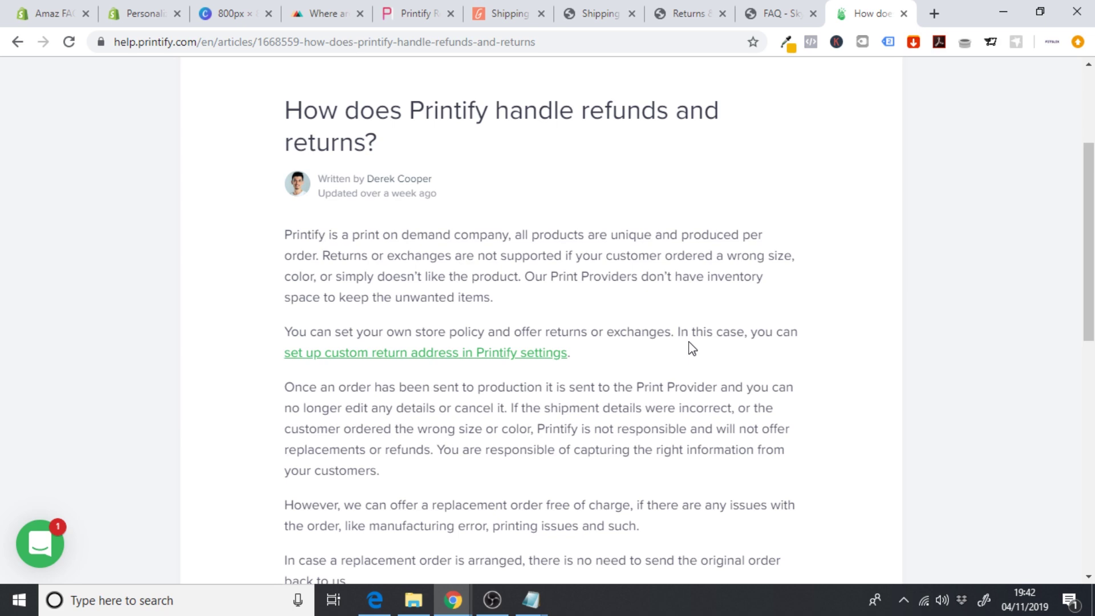
scroll(692, 347, "up", 3)
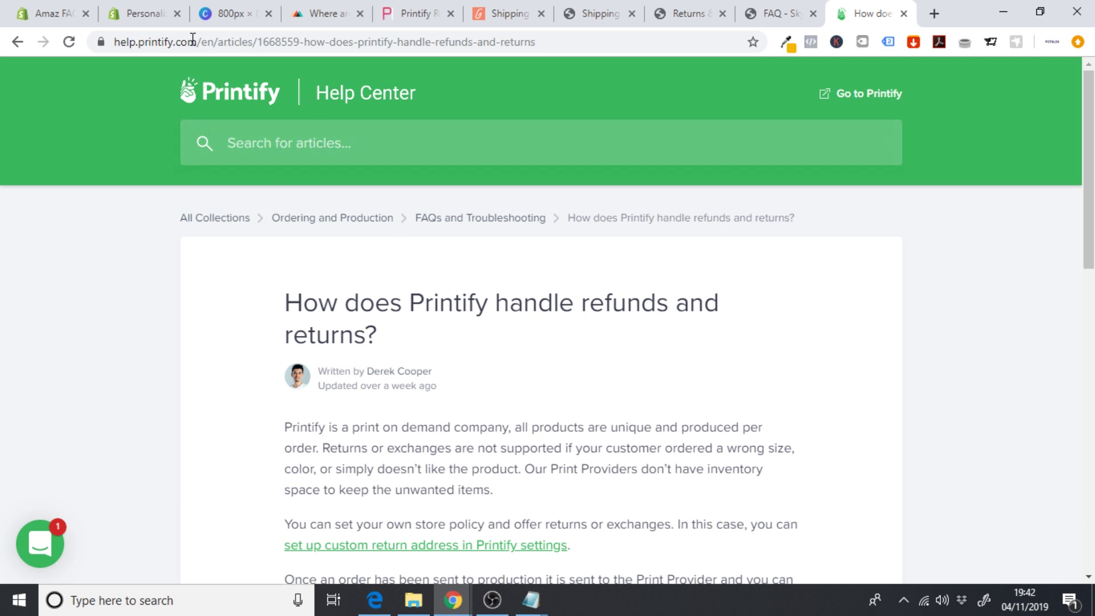
left_click(145, 16)
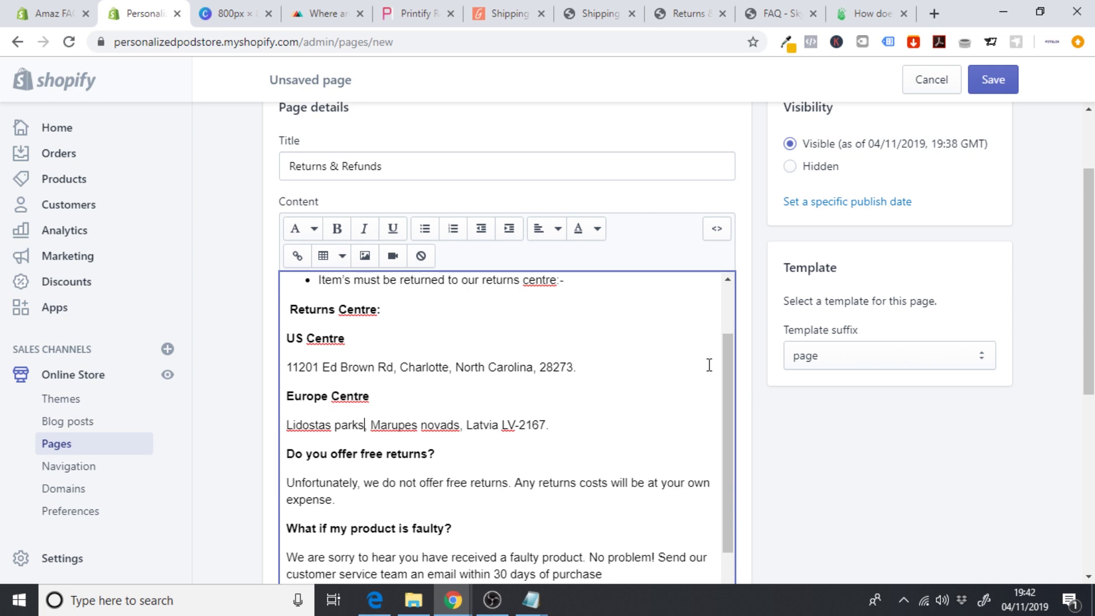
- Replace skycap.store with domain.com in the faulty-product e-mail address
left_click_drag(727, 364, 728, 440)
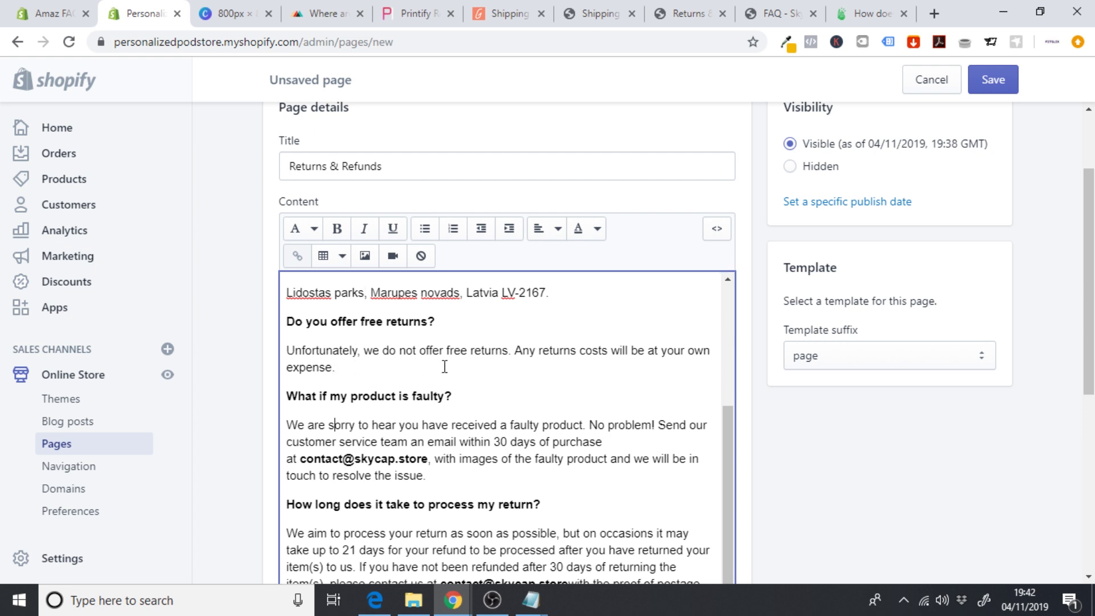
scroll(445, 367, "down", 3)
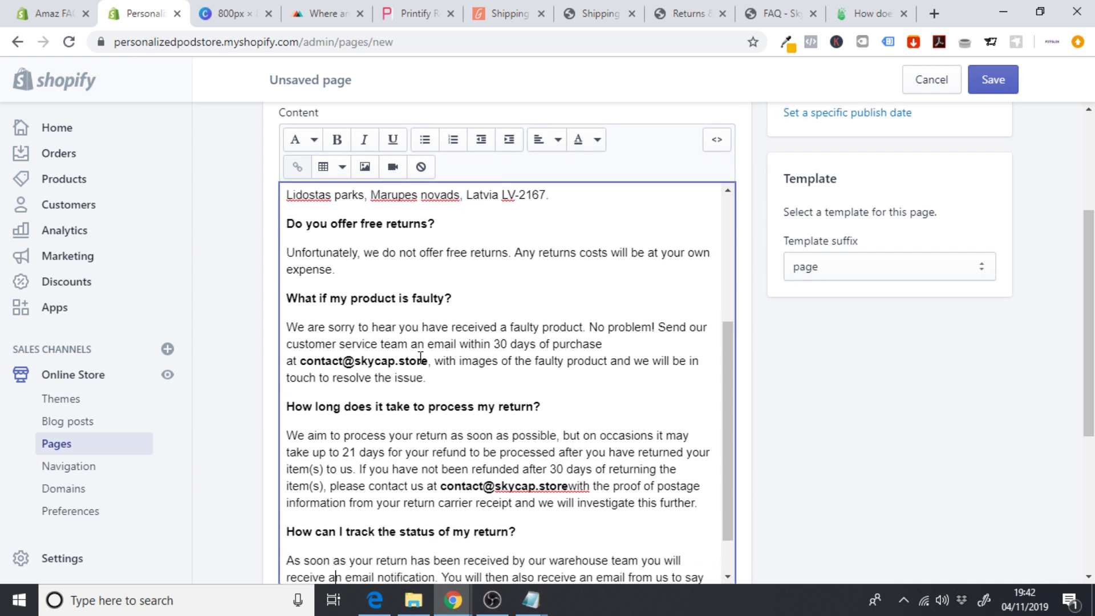
left_click_drag(428, 360, 358, 365)
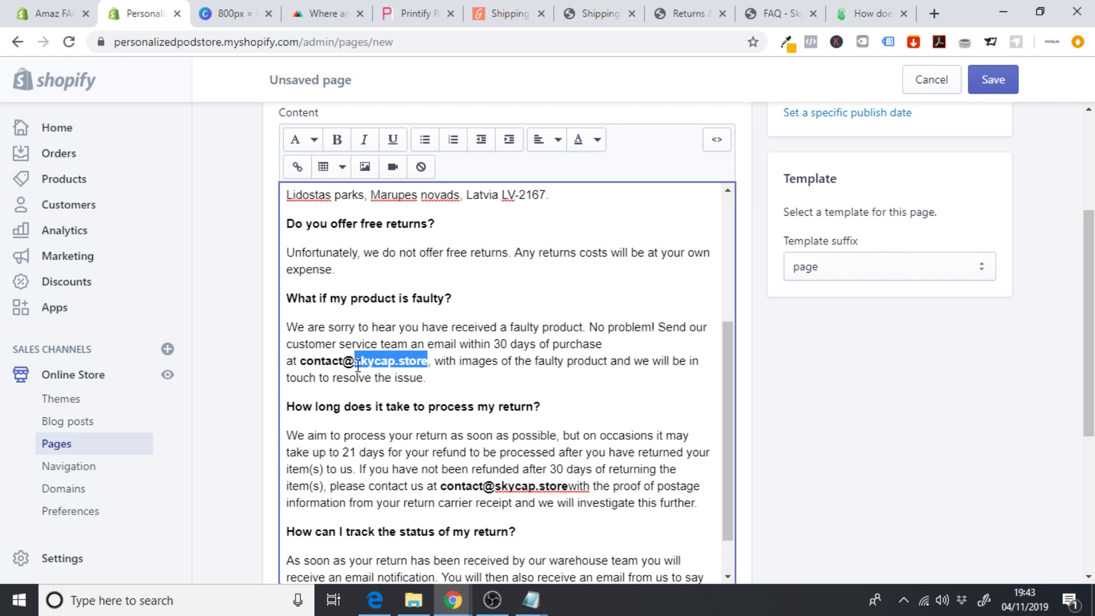
key("BackSpace")
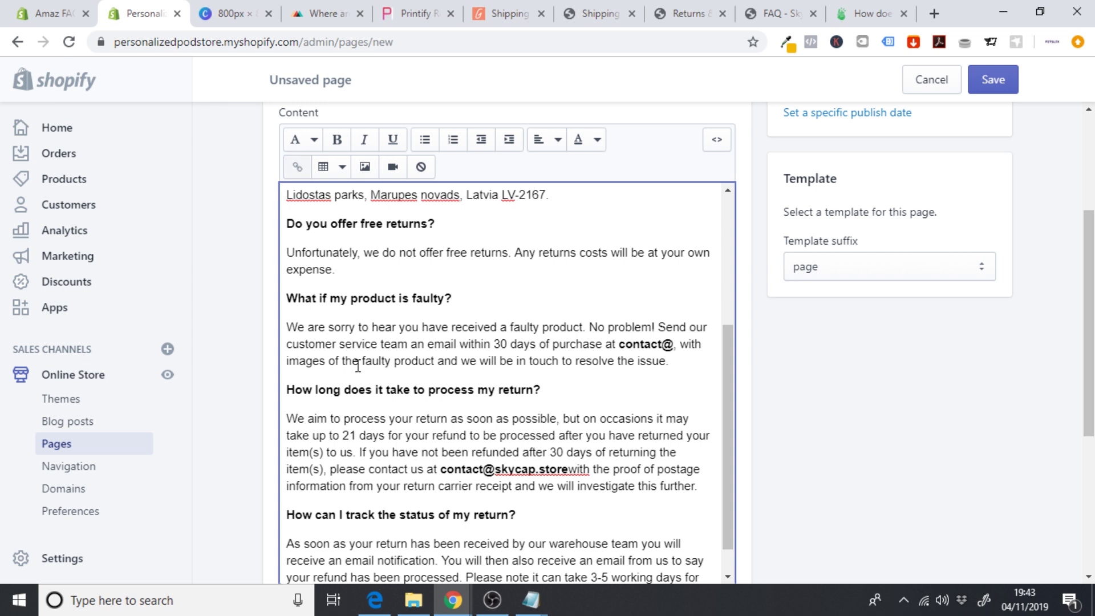
type("domain")
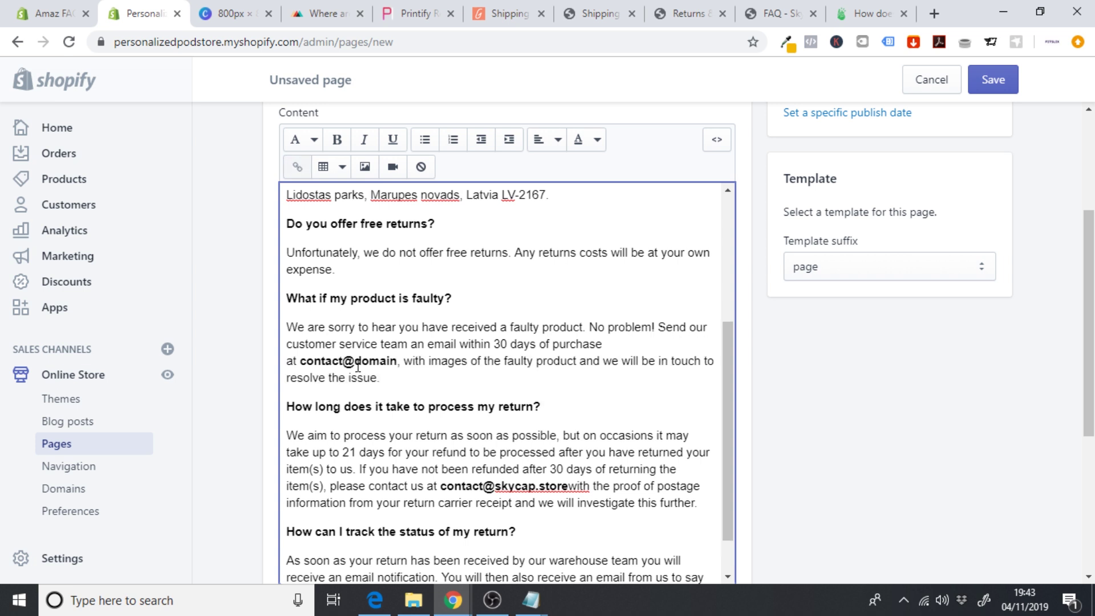
type(".com")
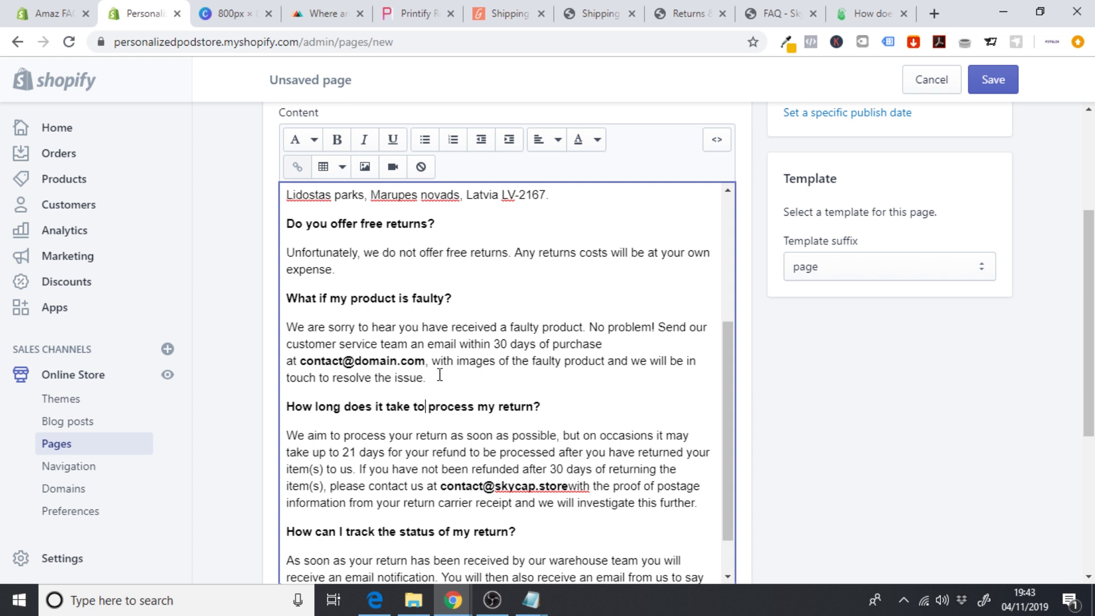
- Change the second e-mail address's domain to domain.com and review the updated content
scroll(440, 375, "down", 1)
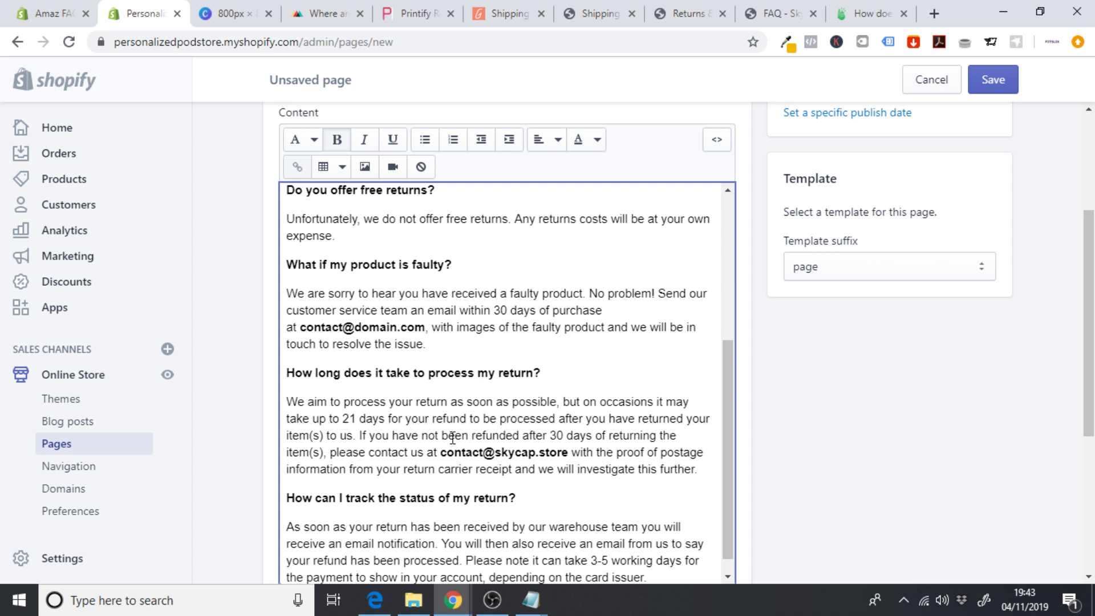
left_click_drag(570, 452, 500, 455)
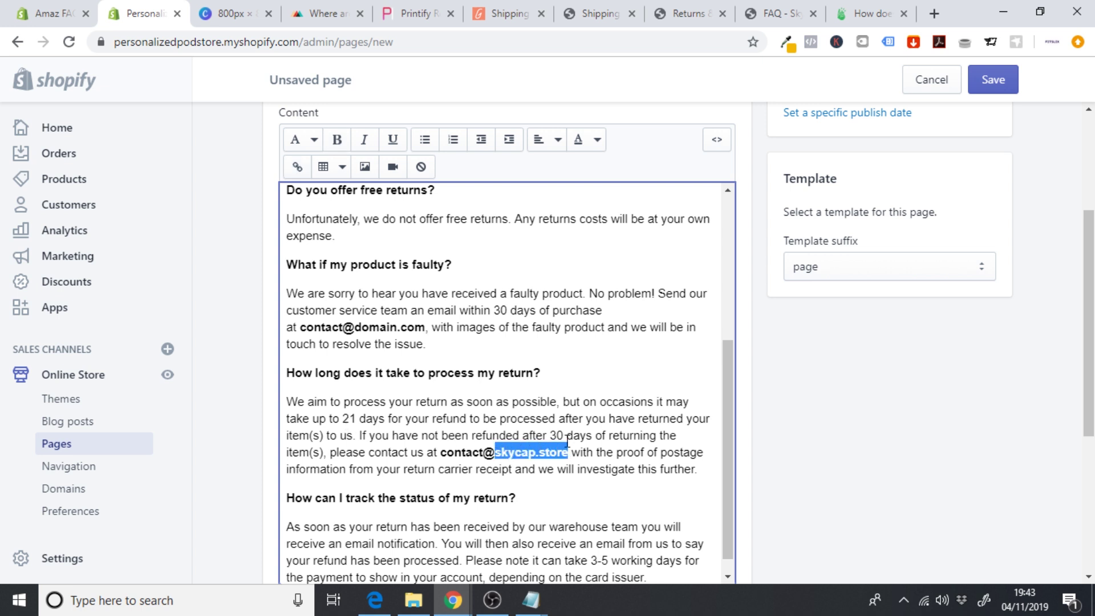
type("domain.com")
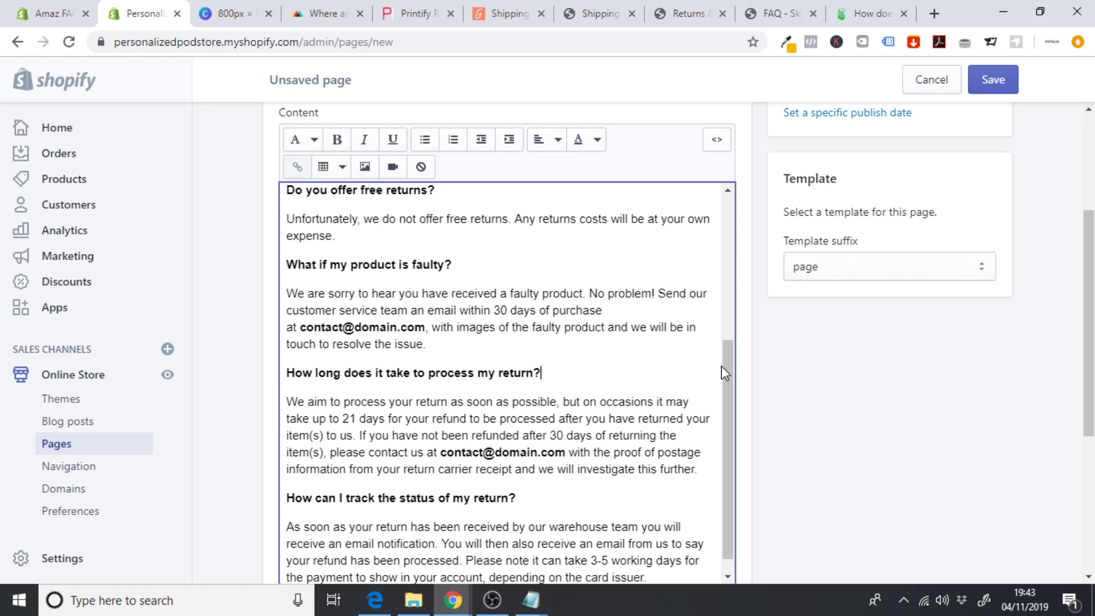
left_click_drag(723, 371, 727, 423)
scroll(742, 319, "down", 2)
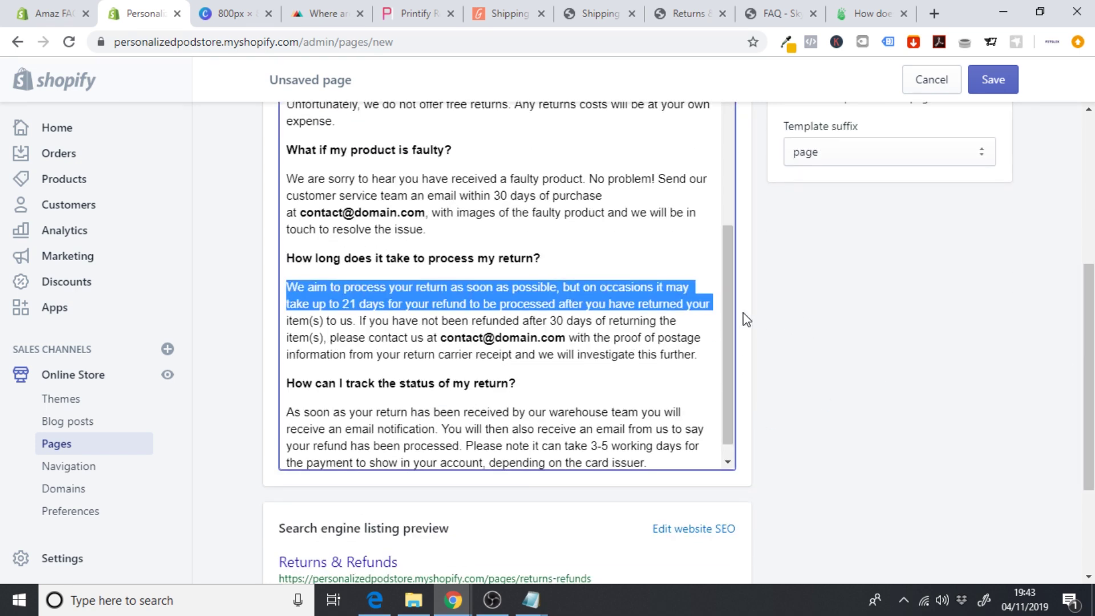
scroll(728, 340, "down", 1)
left_click(456, 435)
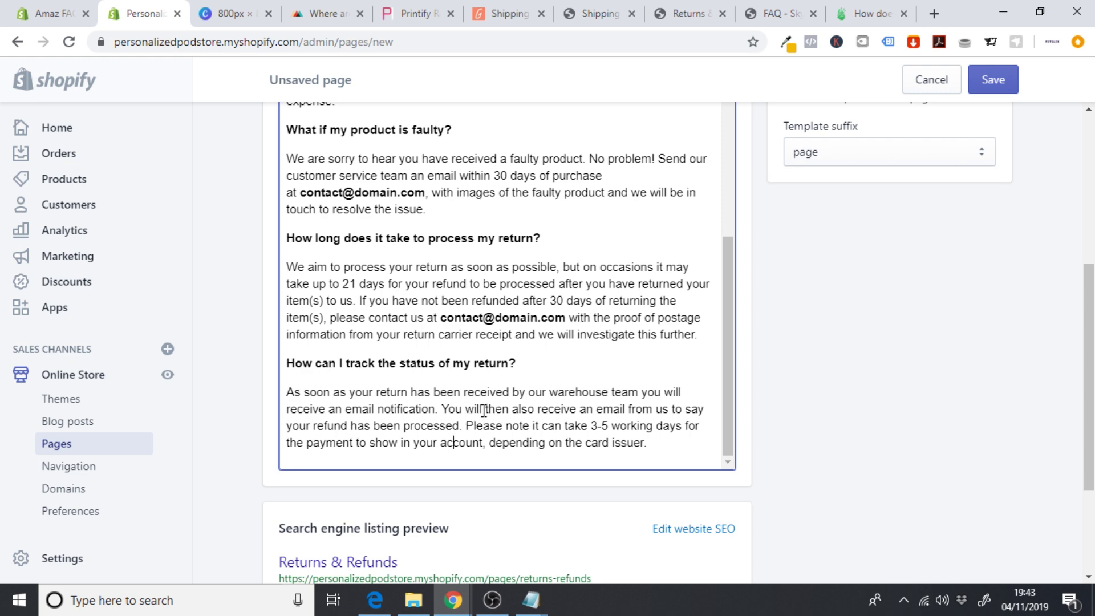
left_click(705, 383)
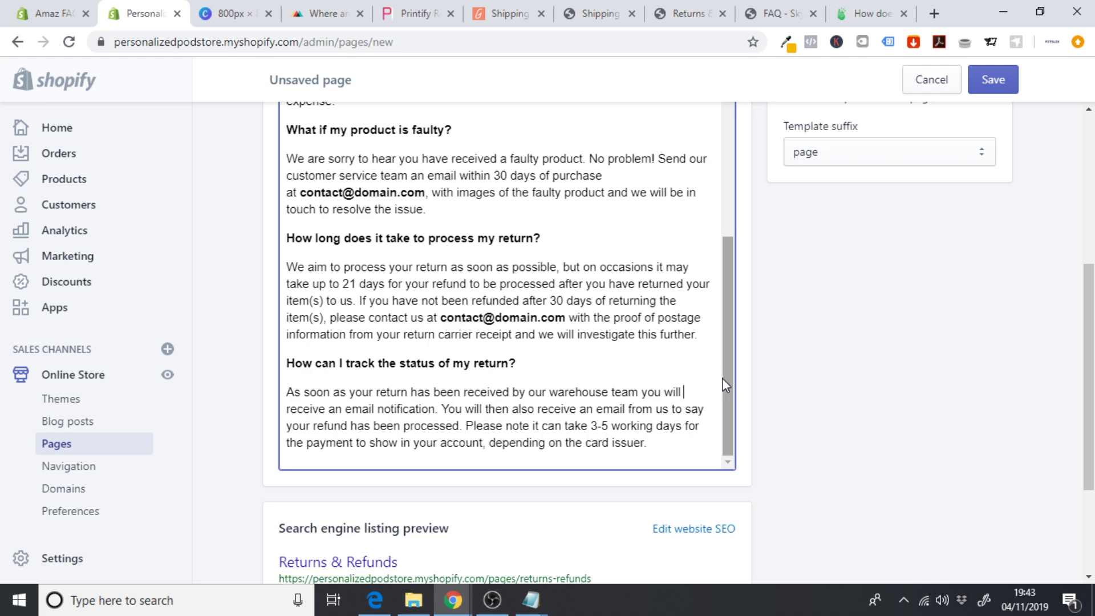
left_click_drag(724, 382, 724, 228)
scroll(962, 289, "up", 2)
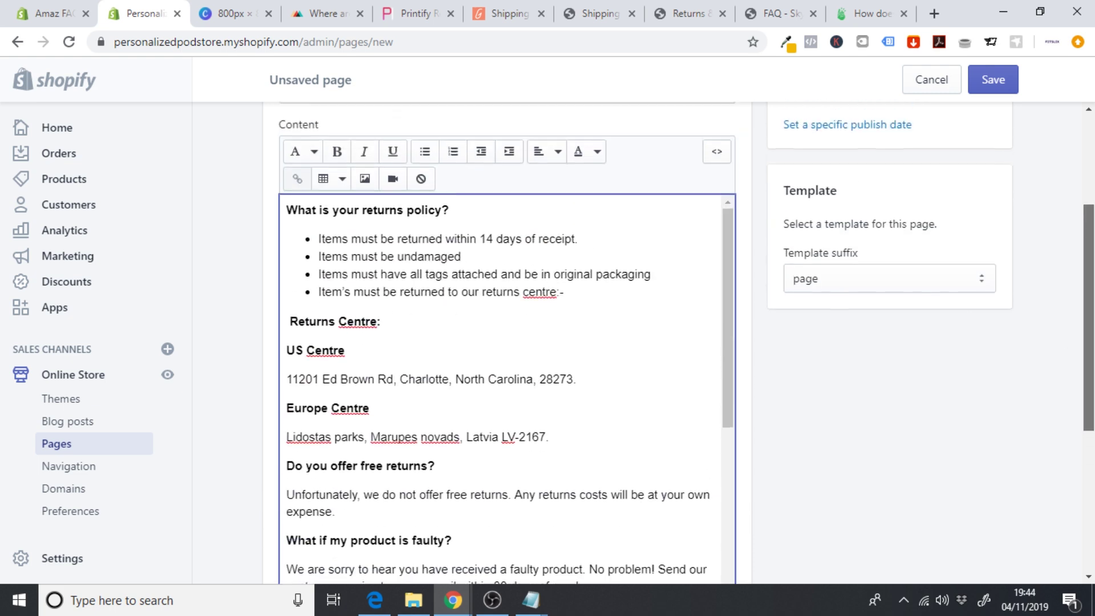
scroll(765, 302, "up", 1)
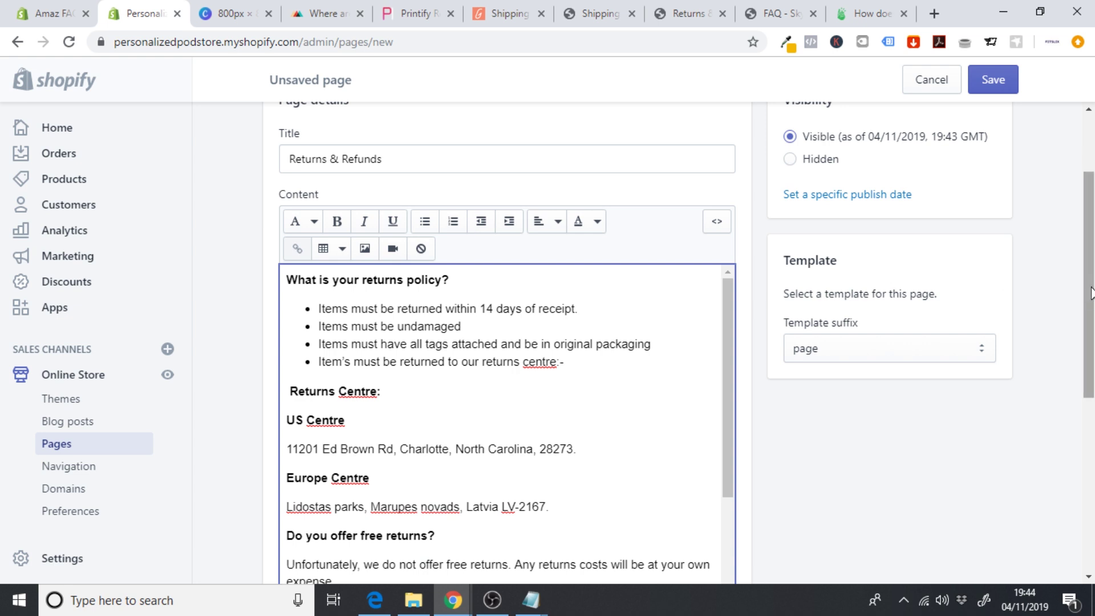
scroll(1080, 302, "up", 2)
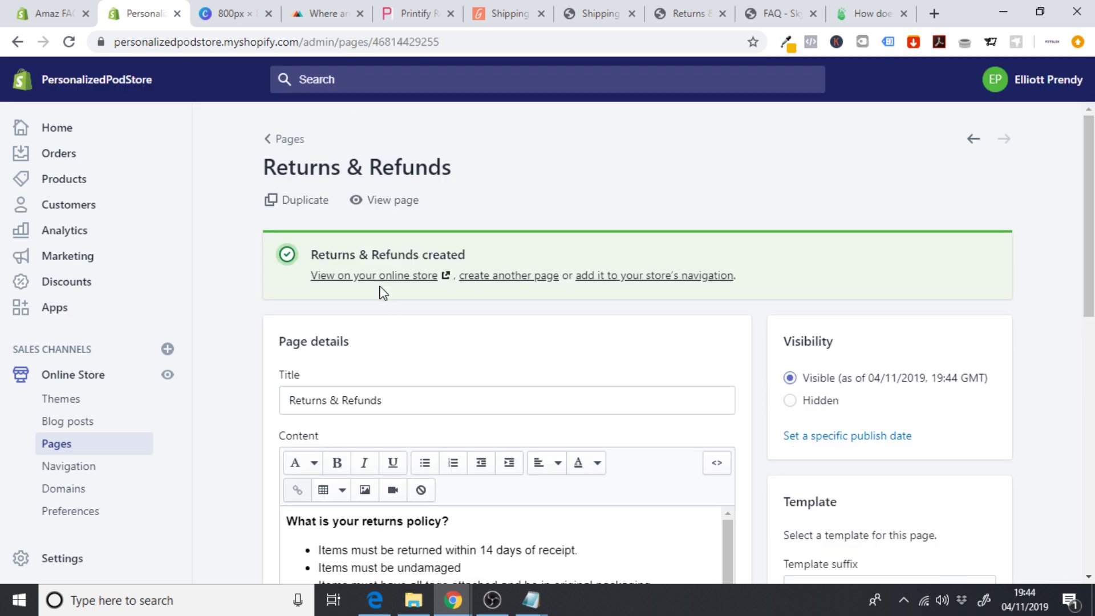
- View the new Returns & Refunds page on the live storefront, then close the preview
left_click(376, 276)
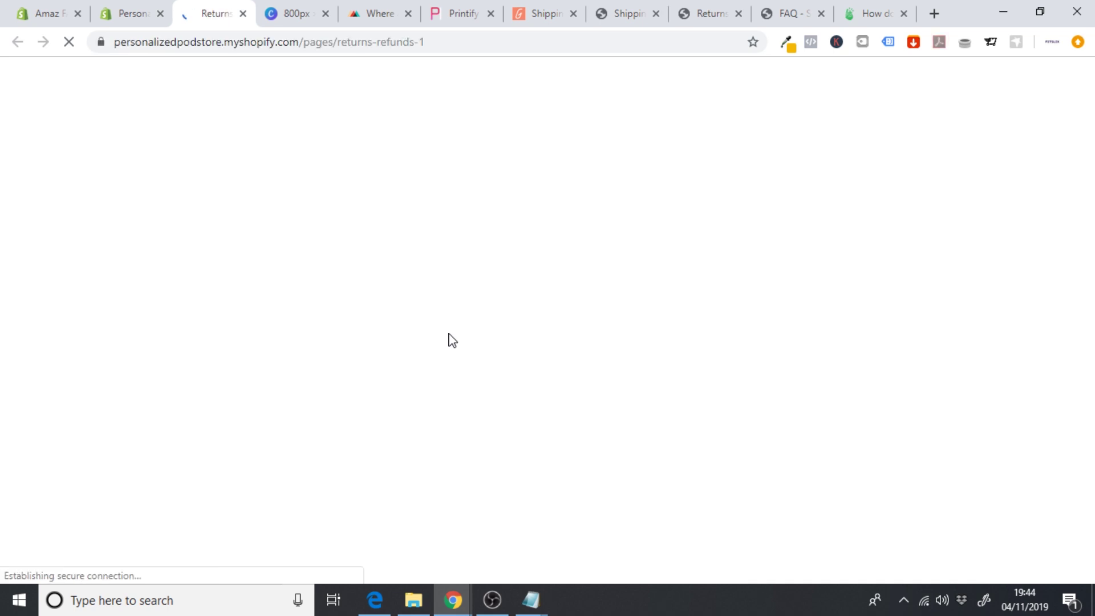
scroll(448, 336, "down", 5)
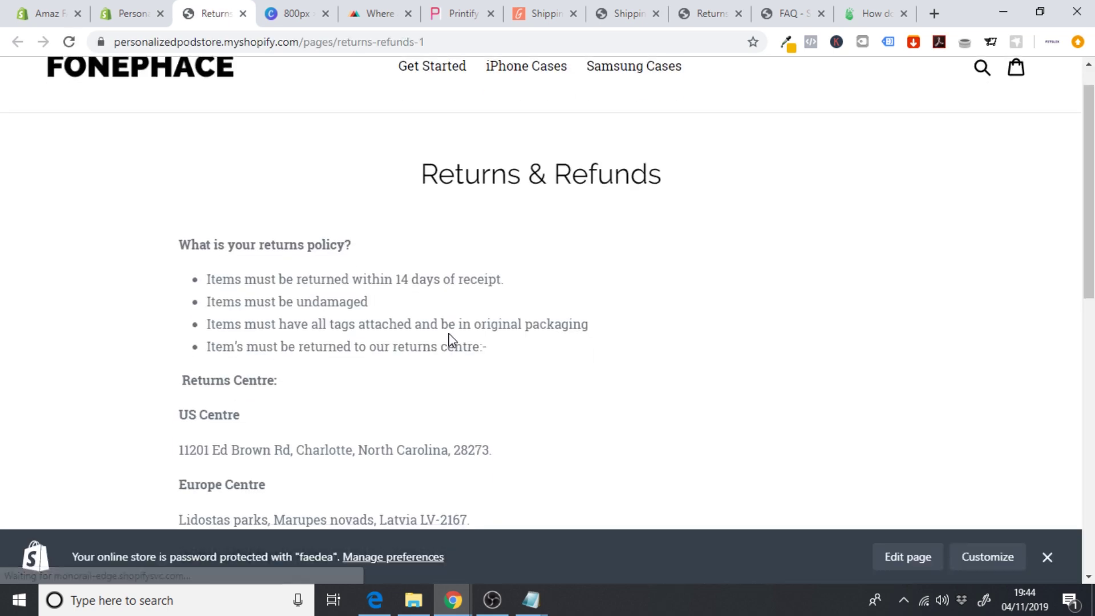
scroll(450, 334, "up", 5)
scroll(450, 334, "down", 7)
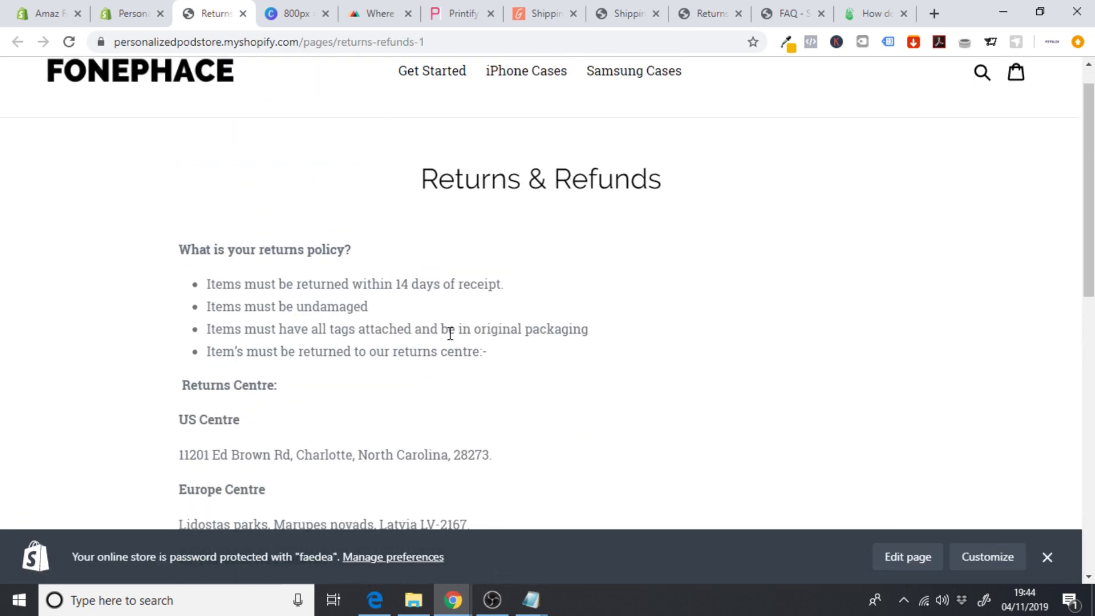
scroll(451, 334, "down", 3)
scroll(448, 340, "up", 10)
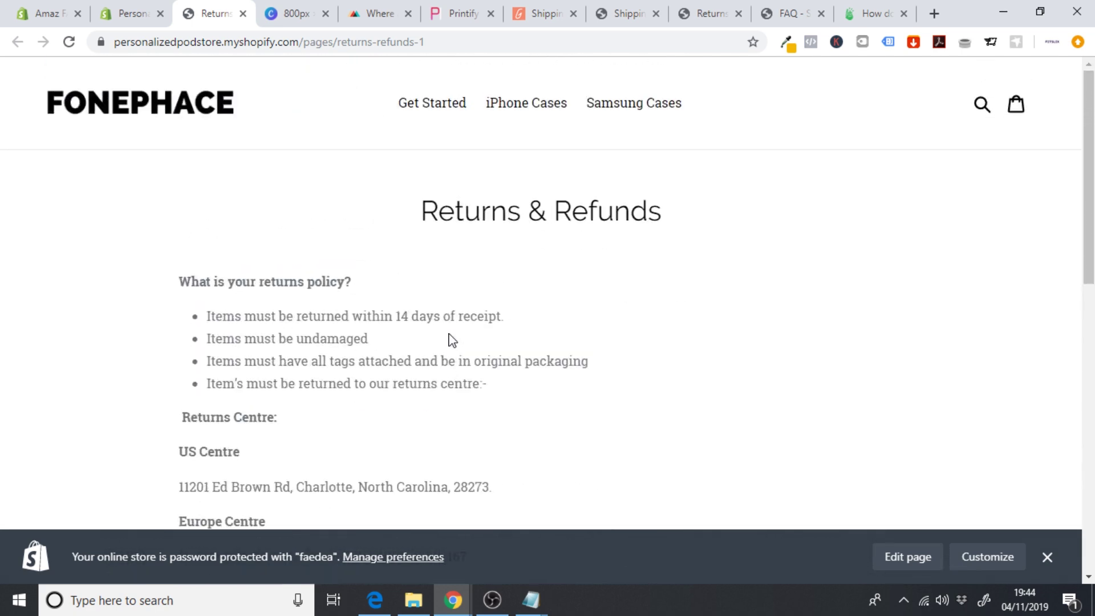
left_click(243, 13)
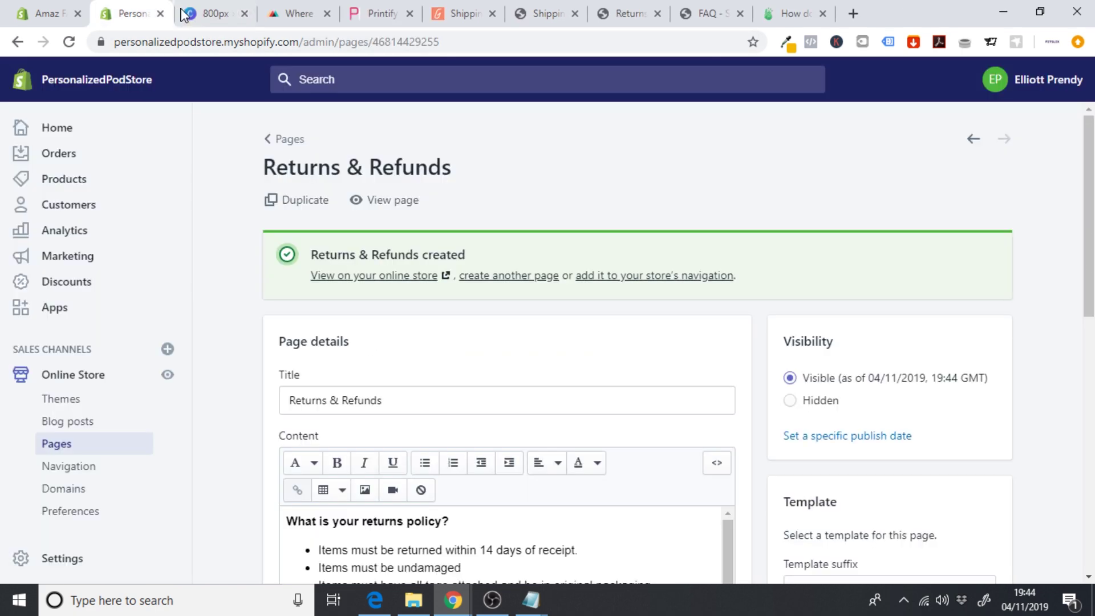
- Select all of the Returns & Refunds content, colour it black, and save the page
scroll(841, 261, "down", 7)
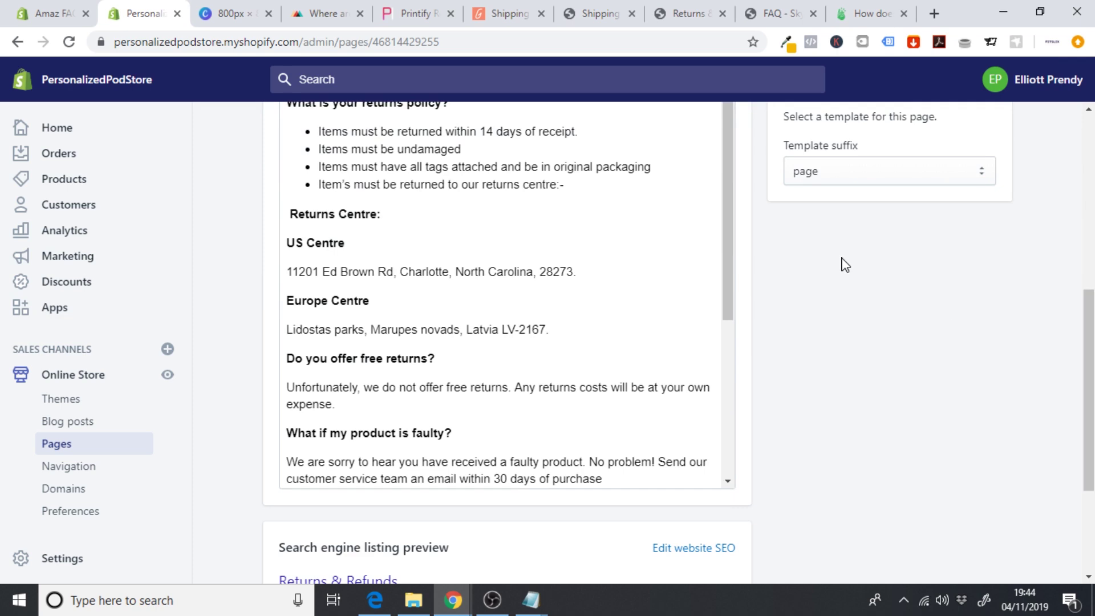
left_click_drag(733, 218, 715, 423)
left_click_drag(656, 475, 281, 179)
scroll(601, 318, "down", 2)
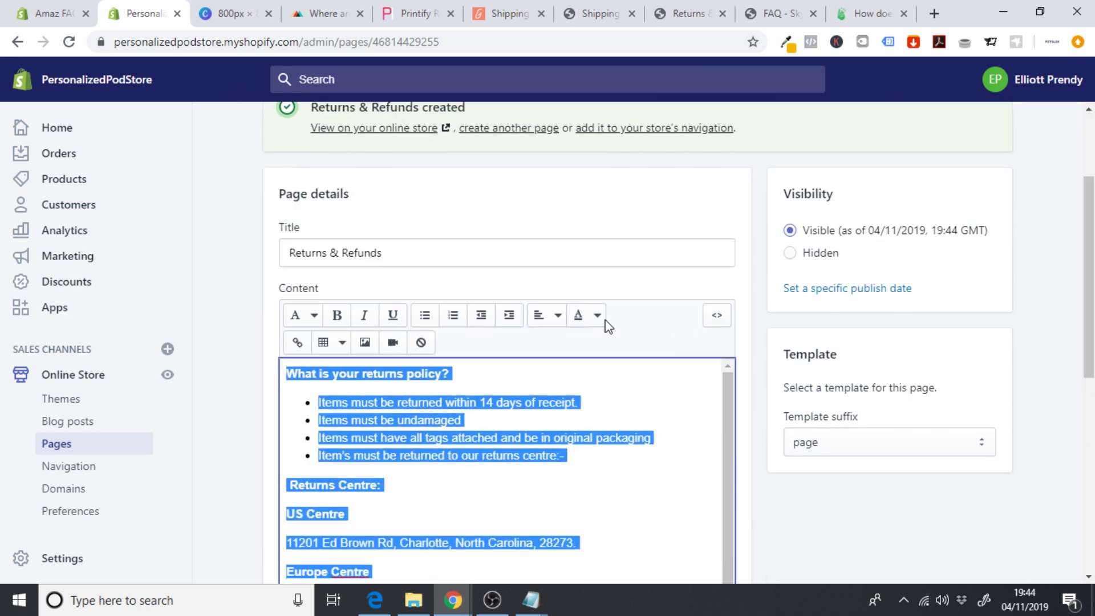
left_click(596, 316)
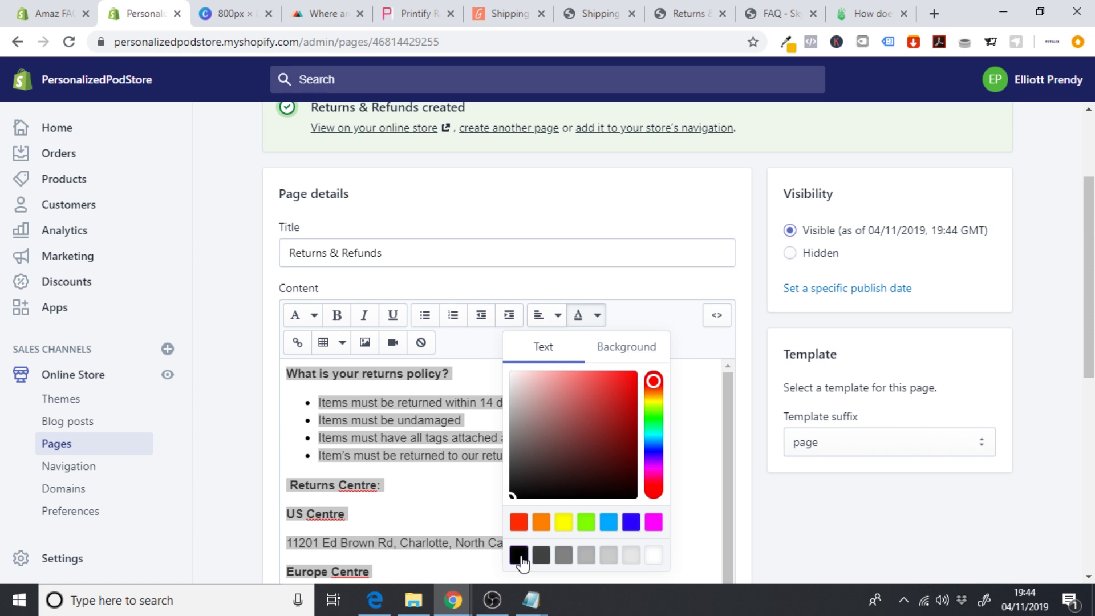
left_click(520, 555)
left_click(442, 491)
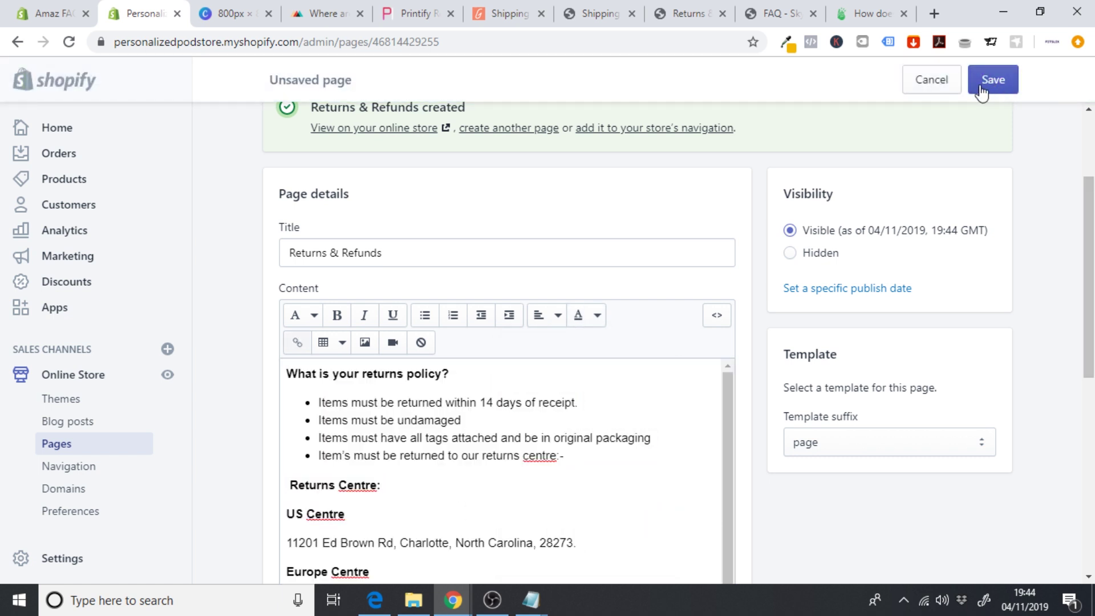
left_click(982, 81)
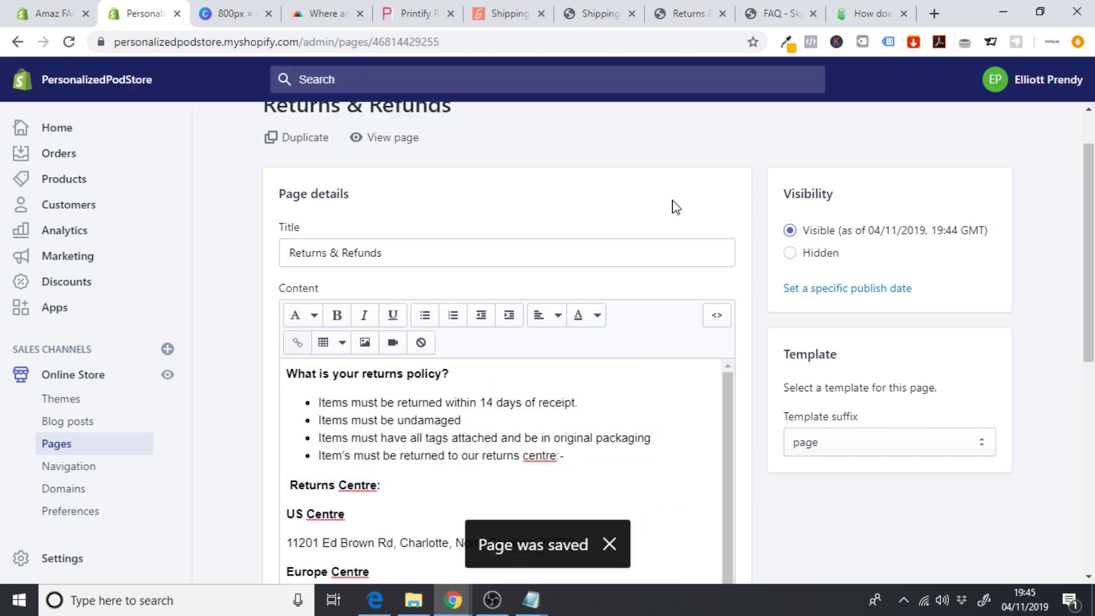
- Check the saved page on the live storefront and return to the editor
left_click(374, 136)
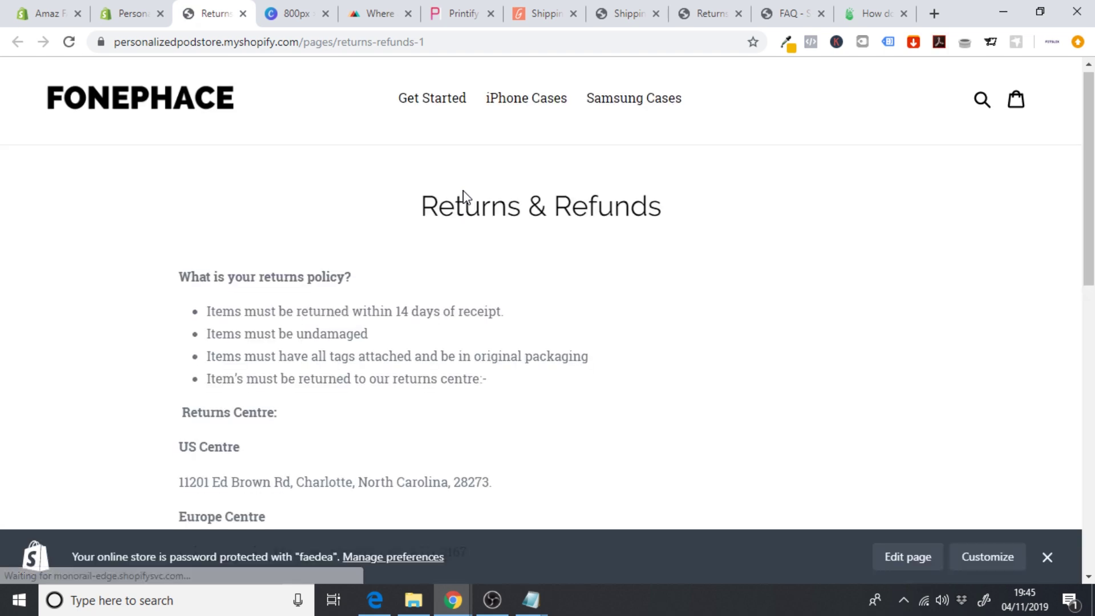
scroll(467, 197, "down", 5)
scroll(467, 197, "up", 5)
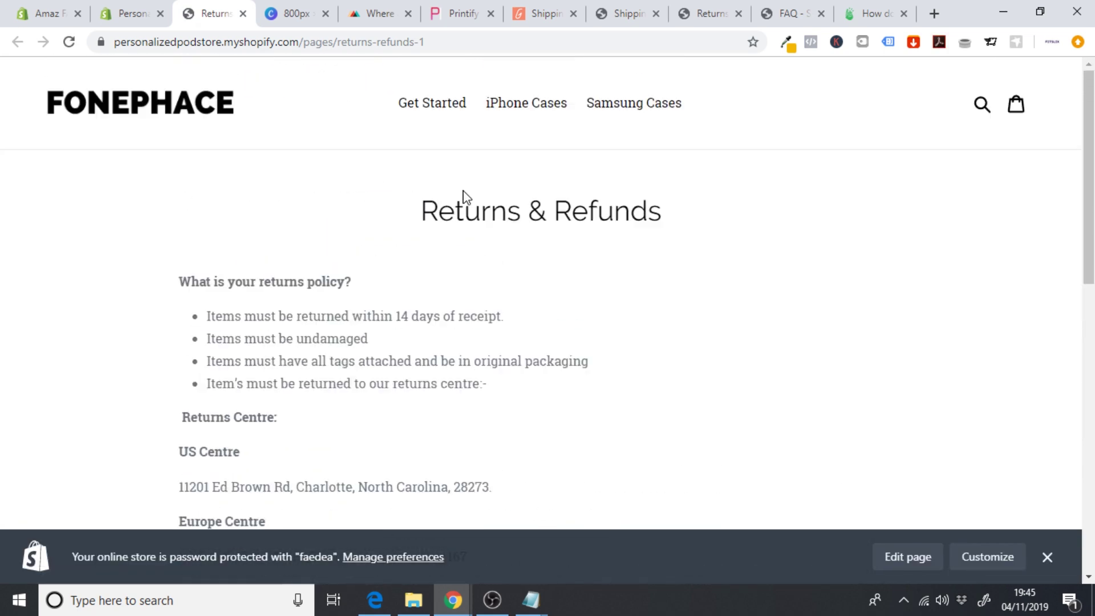
left_click(242, 13)
- Reselect the page text and reapply the black text colour
scroll(736, 221, "down", 5)
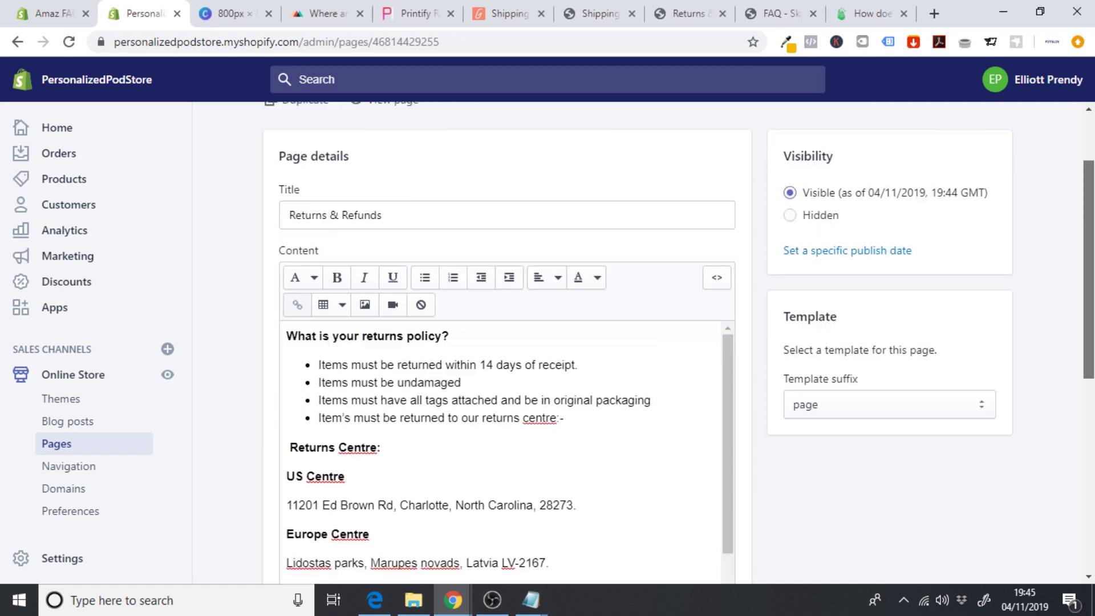
scroll(717, 387, "down", 5)
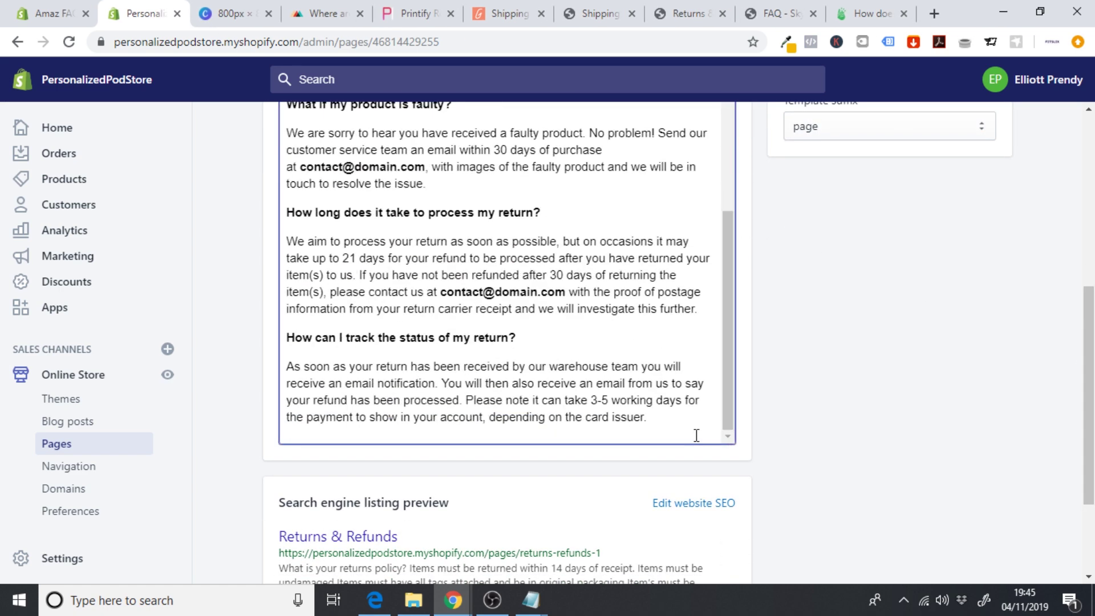
left_click_drag(687, 422, 250, 198)
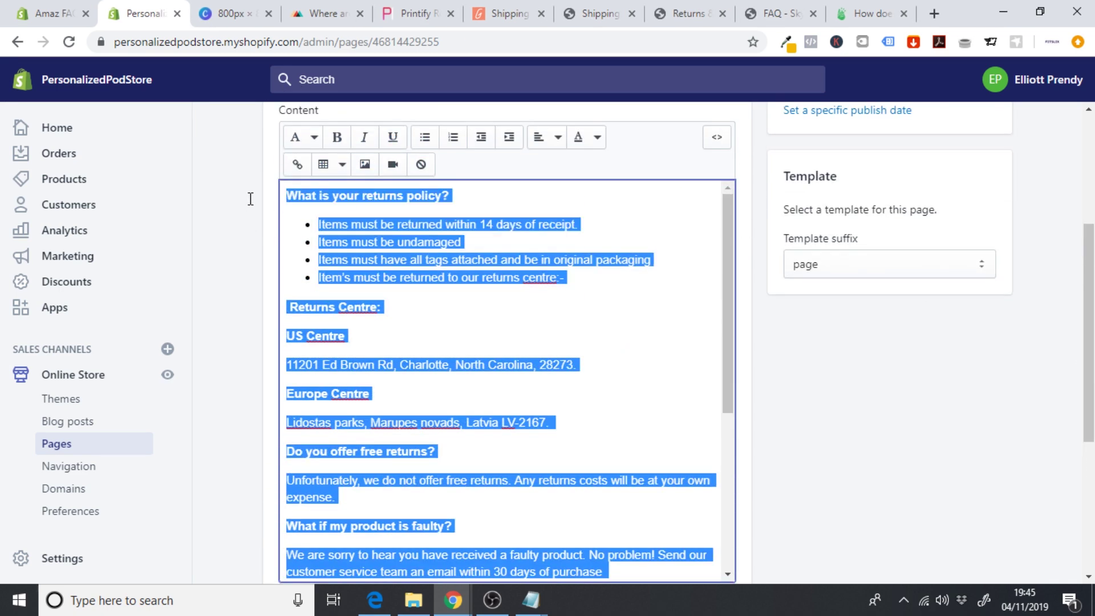
left_click(597, 138)
left_click(518, 376)
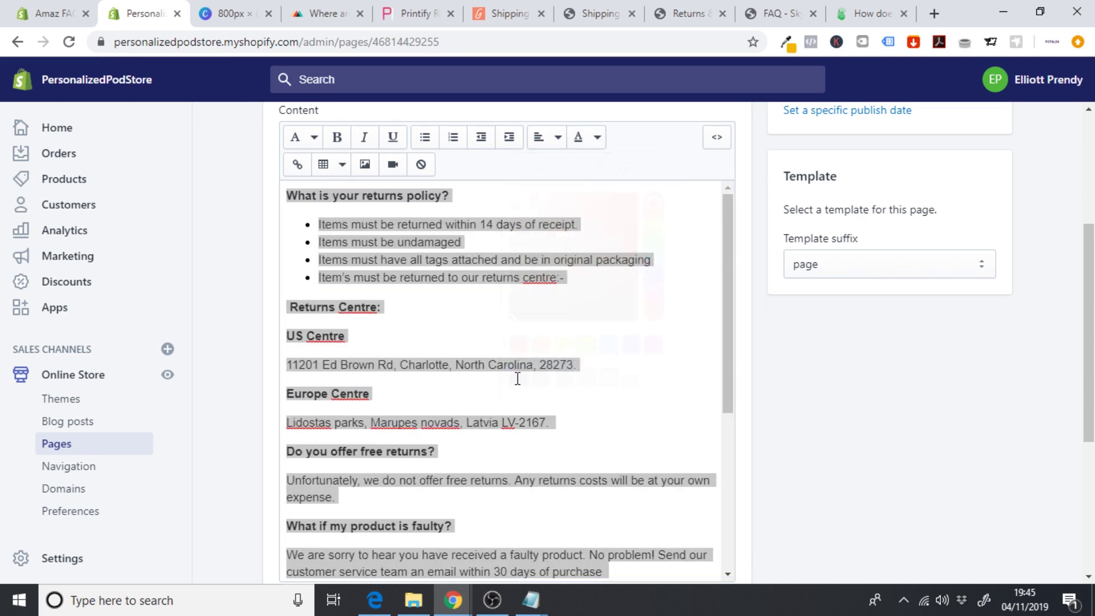
scroll(881, 311, "up", 2)
scroll(571, 285, "up", 3)
scroll(570, 285, "down", 3)
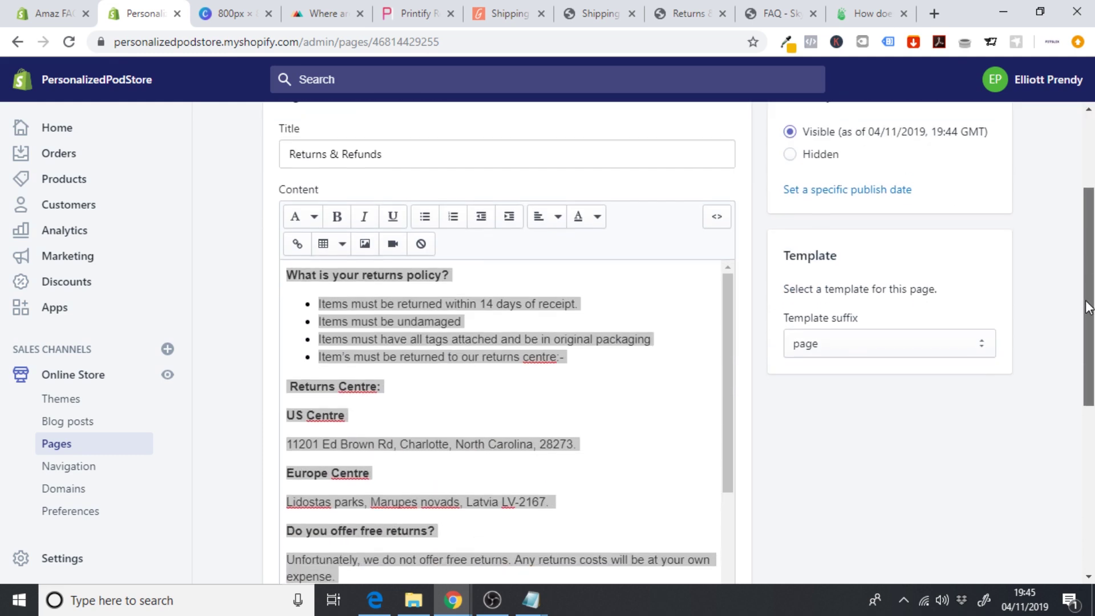
left_click(587, 211)
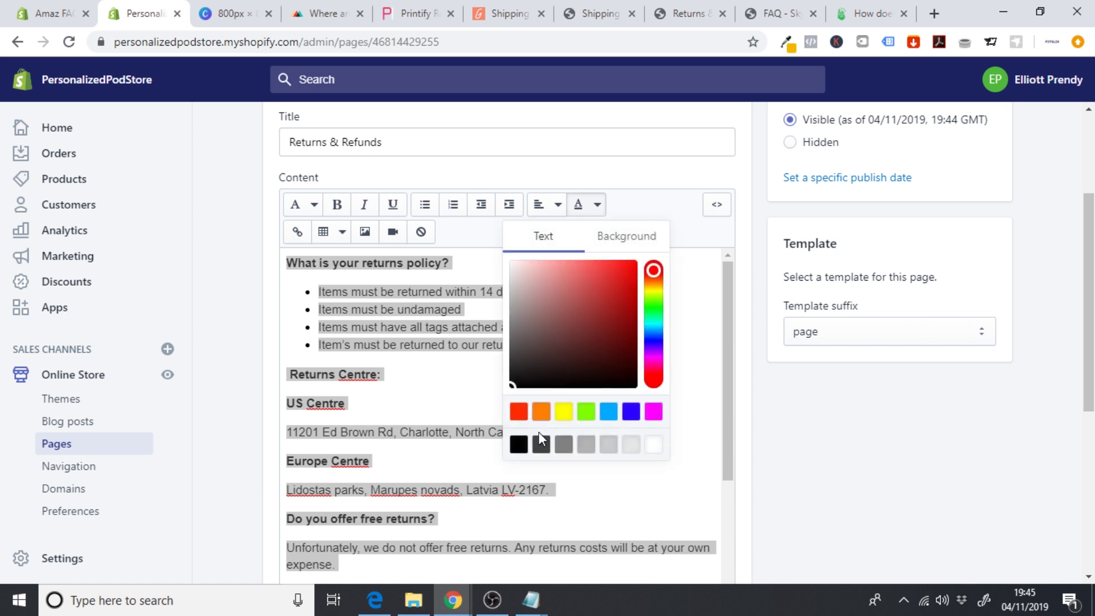
left_click(522, 443)
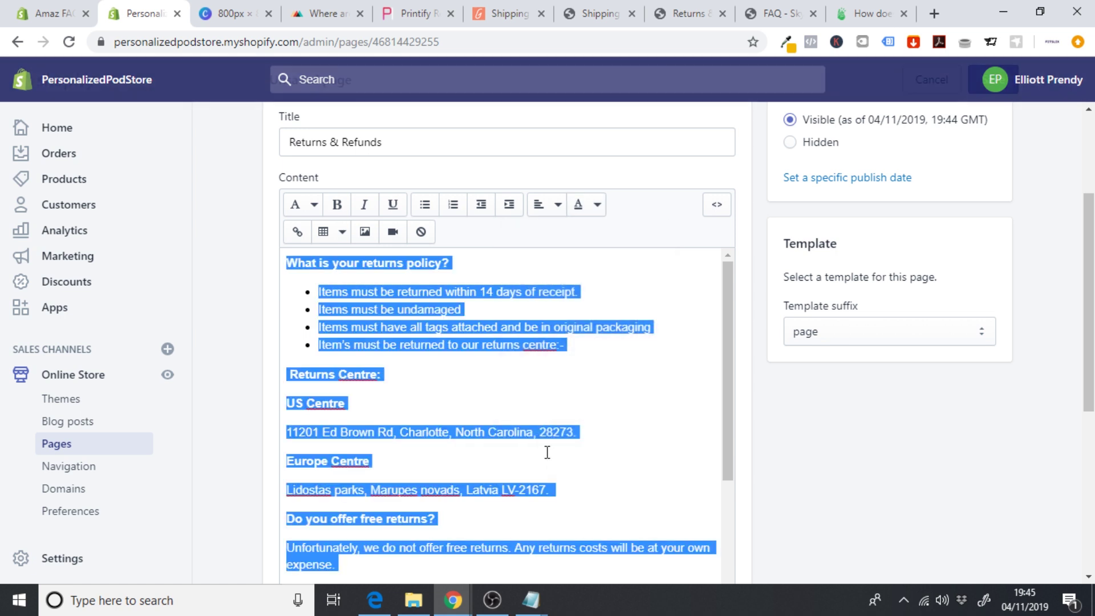
left_click(594, 211)
left_click(450, 382)
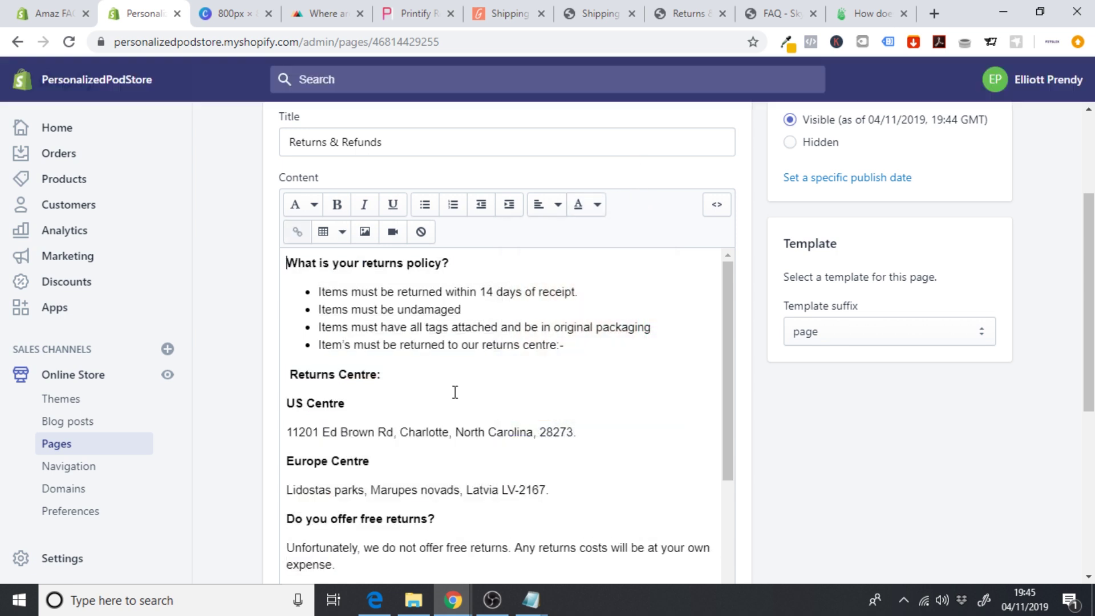
- Select the remaining content, recolour it, and save the Returns & Refunds page
left_click_drag(283, 268, 651, 571)
left_click_drag(1089, 430, 1082, 177)
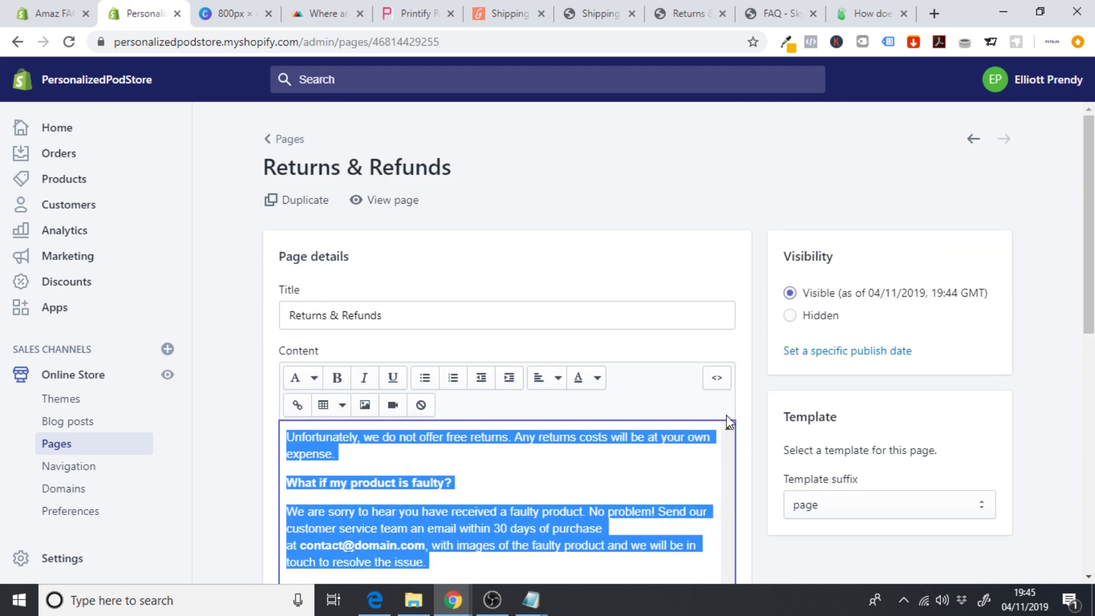
left_click(593, 376)
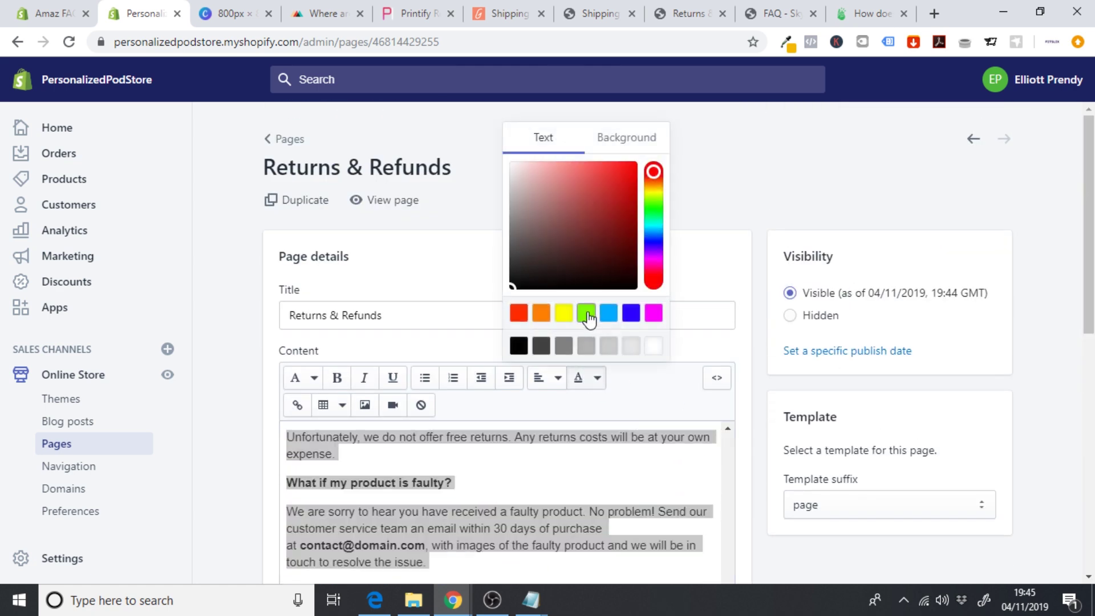
left_click(586, 313)
left_click(994, 79)
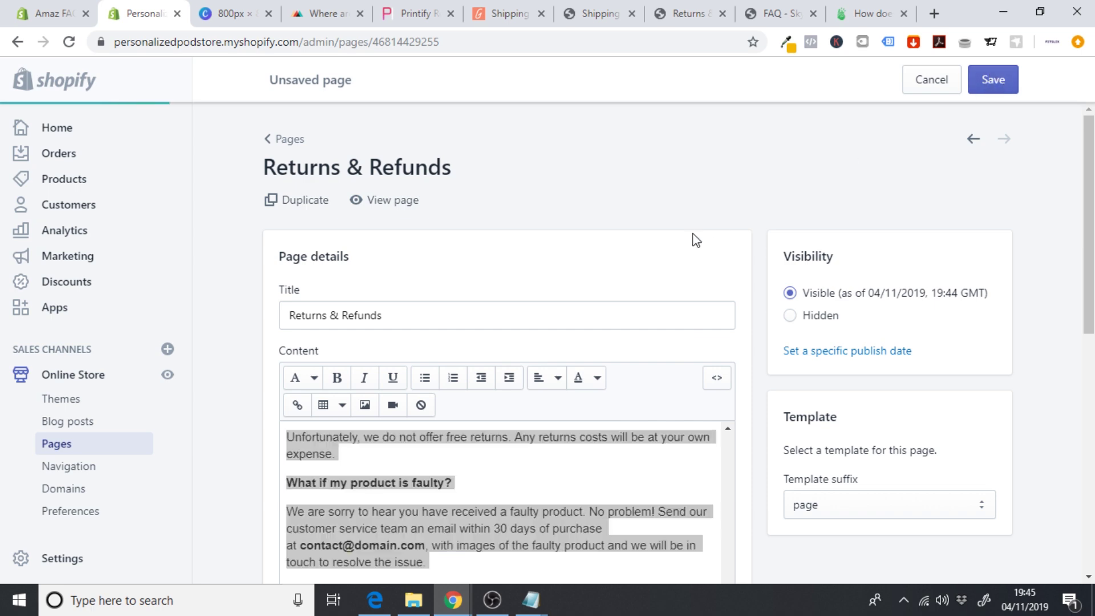
- Select all the page content once more and set its text colour to black
scroll(693, 240, "down", 10)
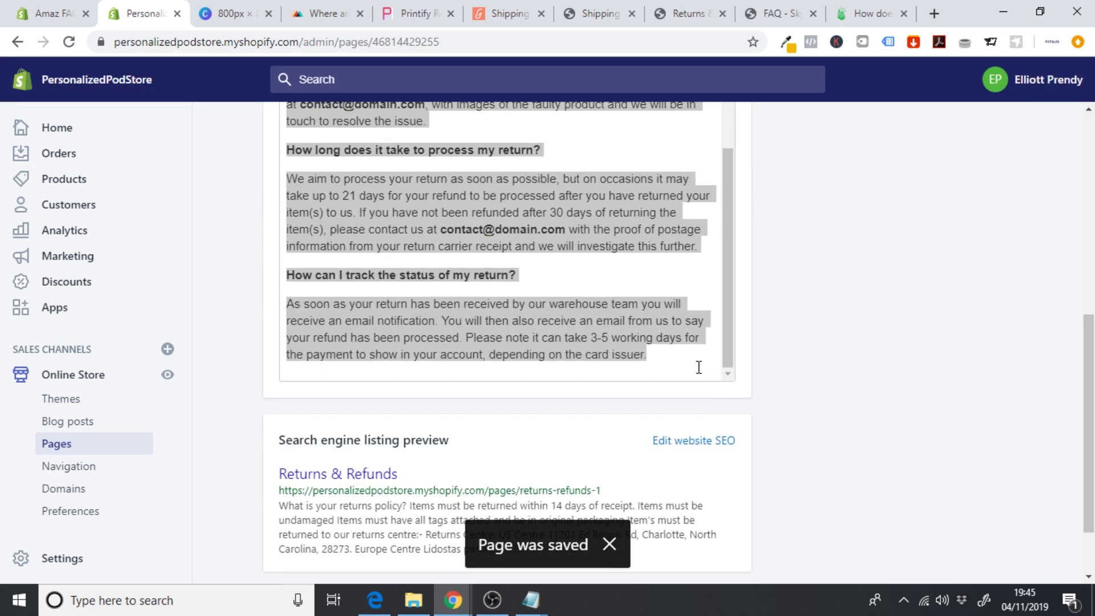
left_click(670, 356)
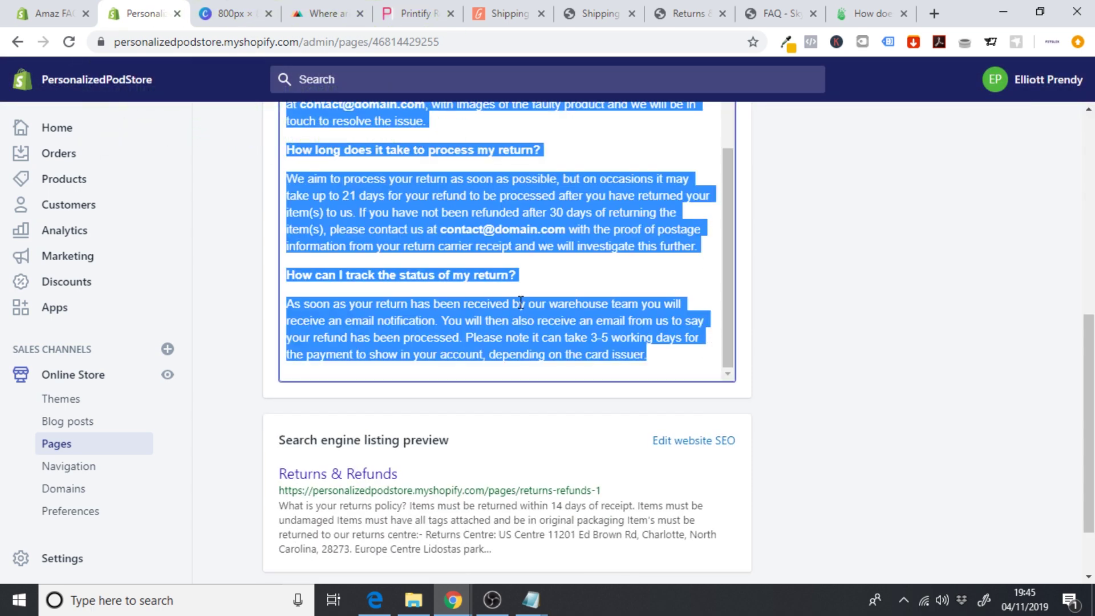
key("ctrl+c")
scroll(664, 346, "up", 10)
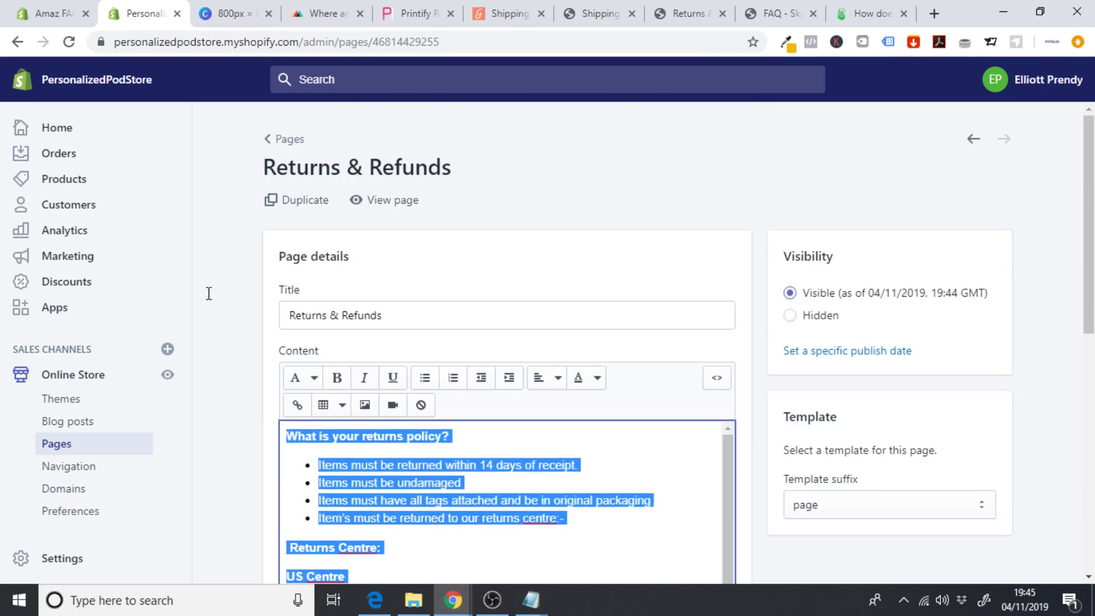
left_click(587, 379)
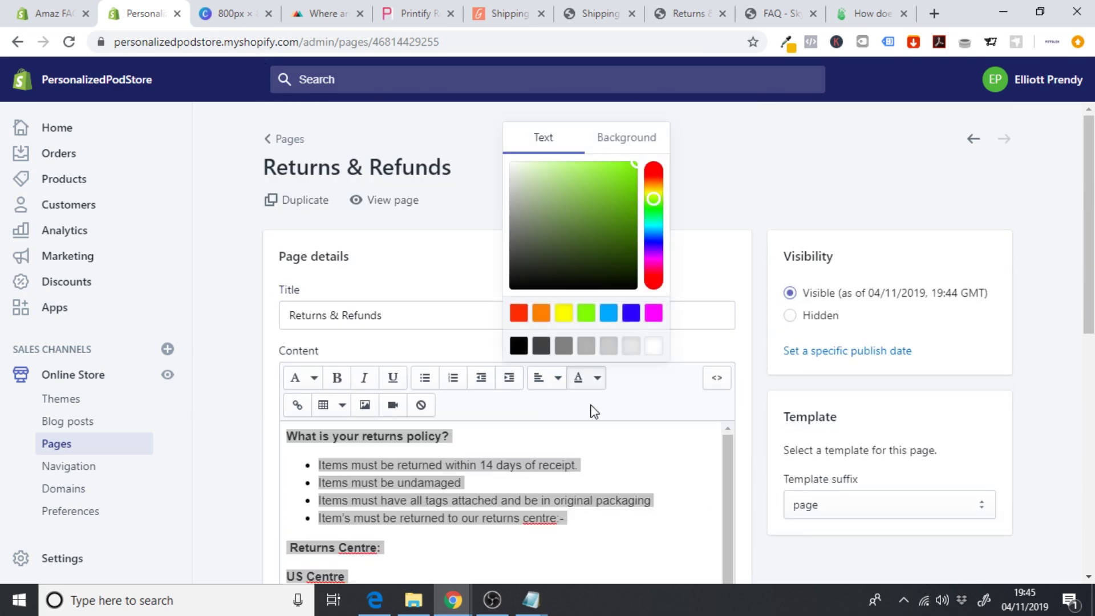
left_click(519, 346)
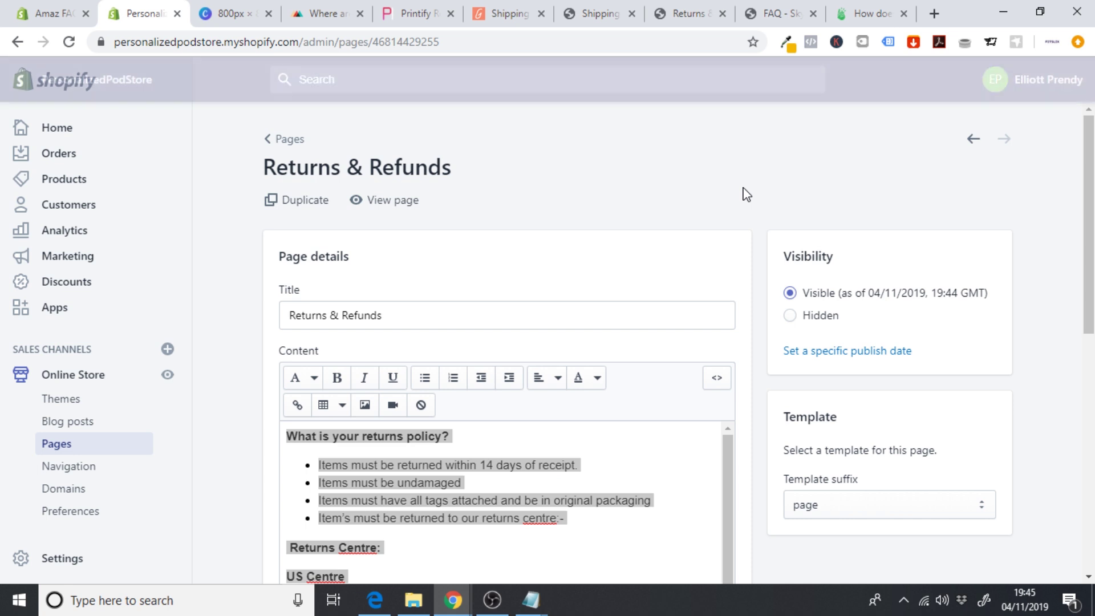
- Preview the Returns & Refunds page on the live storefront again, then close it
left_click(392, 201)
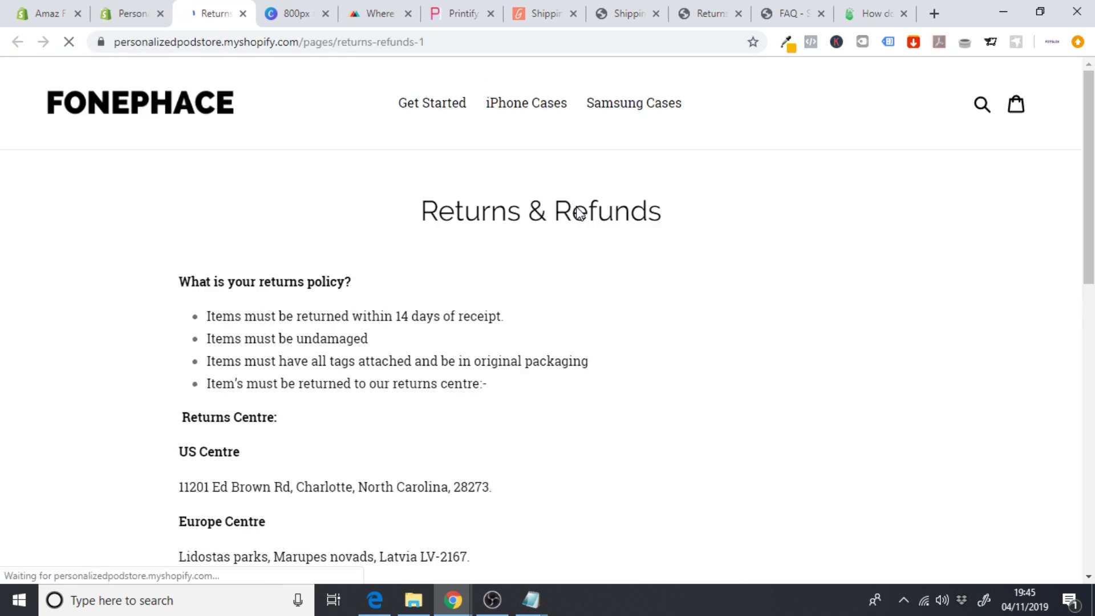
scroll(579, 213, "down", 3)
scroll(579, 213, "down", 3)
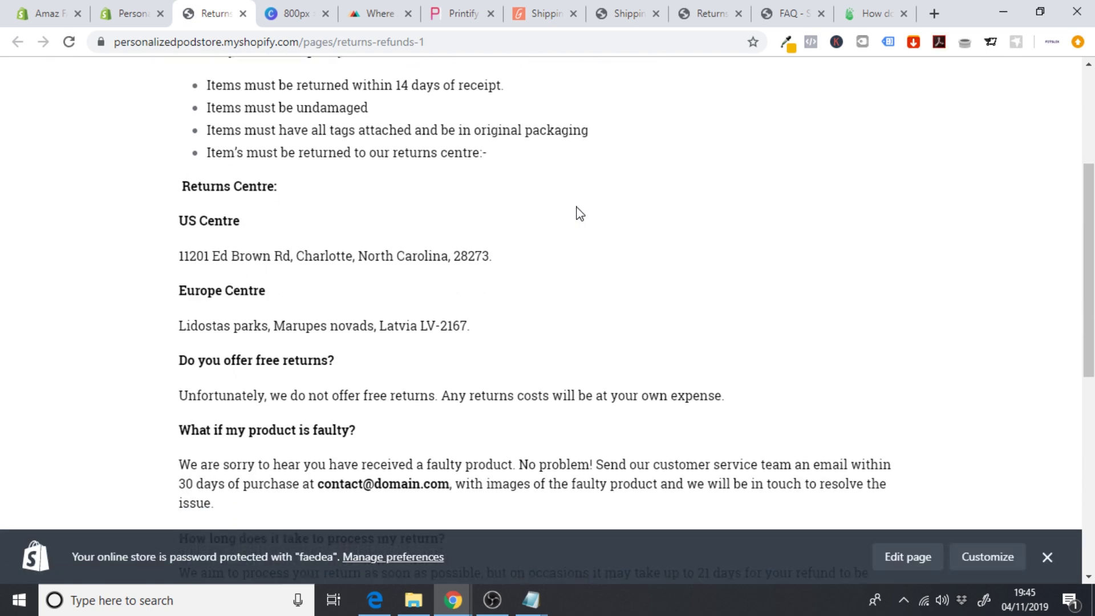
scroll(580, 213, "up", 6)
scroll(579, 213, "up", 1)
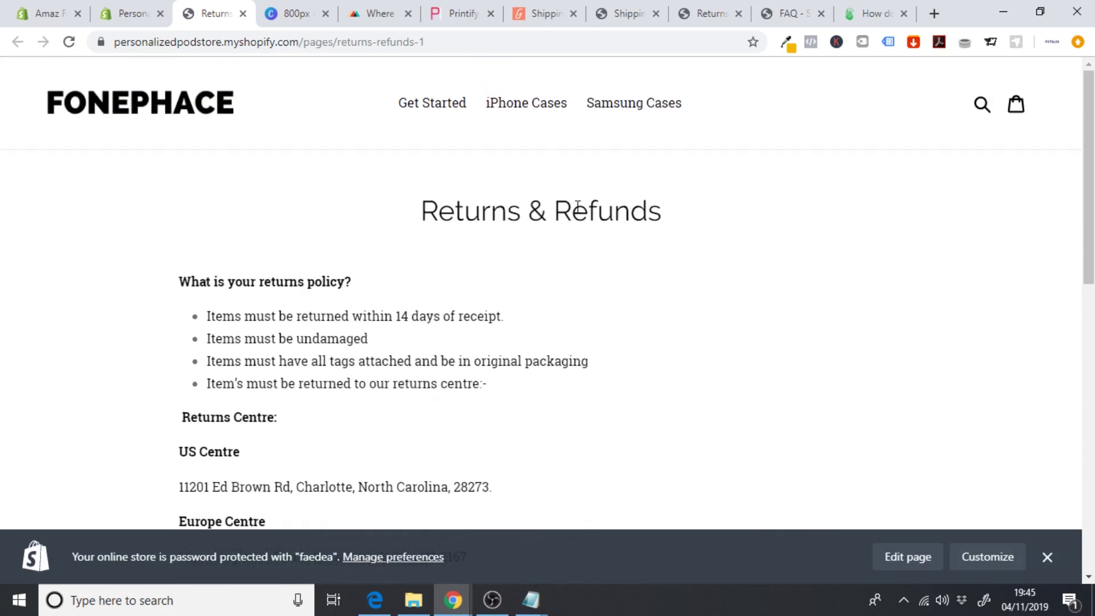
left_click(243, 13)
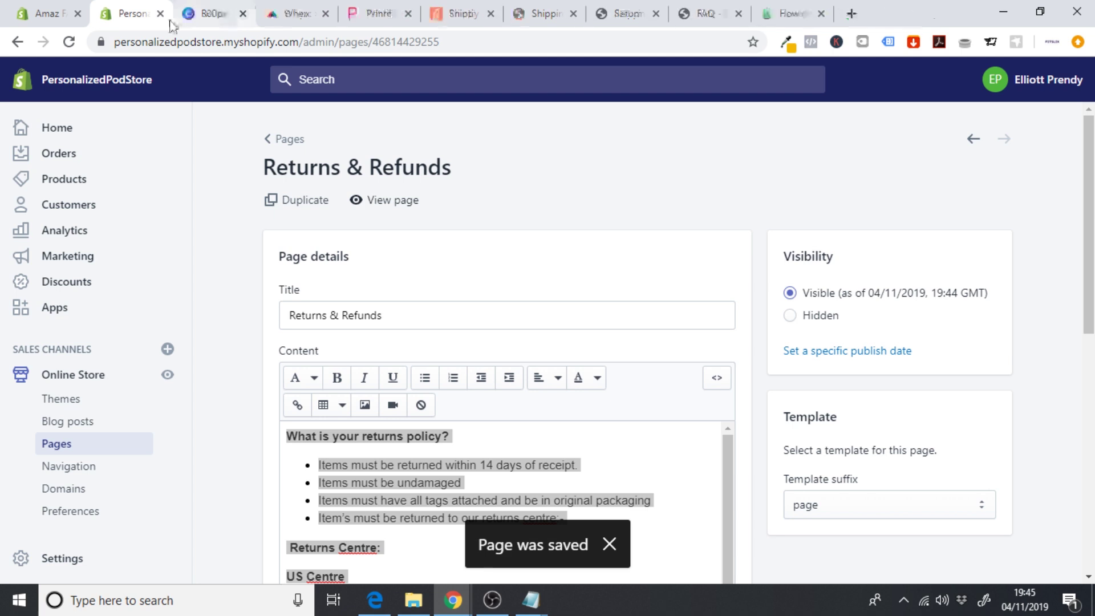
- Start a new page titled FAQ, then switch to the Skycap reference FAQ page
left_click(61, 446)
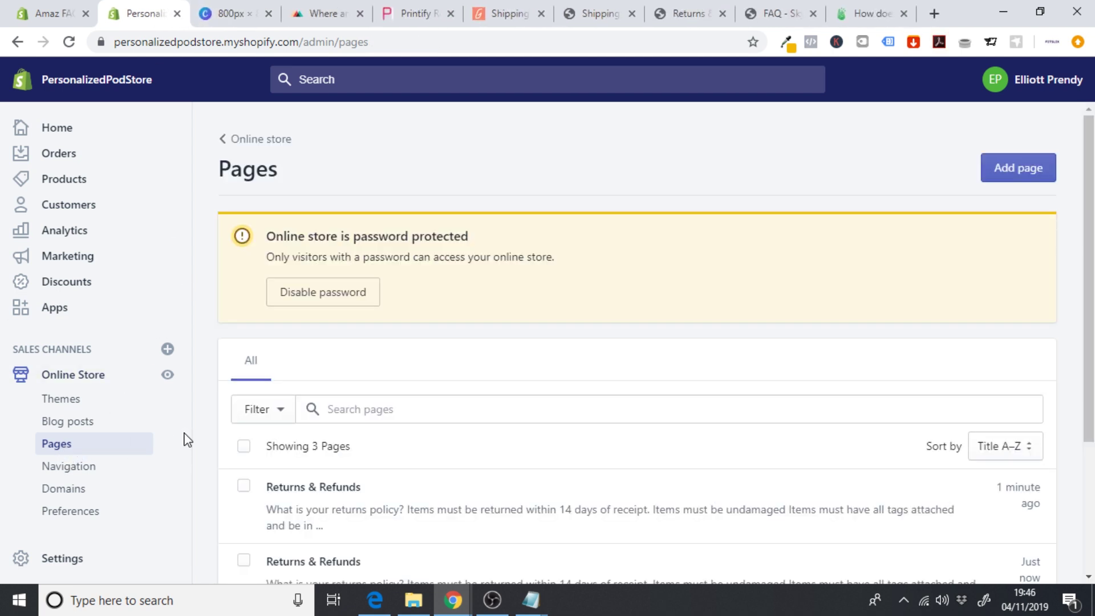
left_click(1027, 177)
left_click(379, 277)
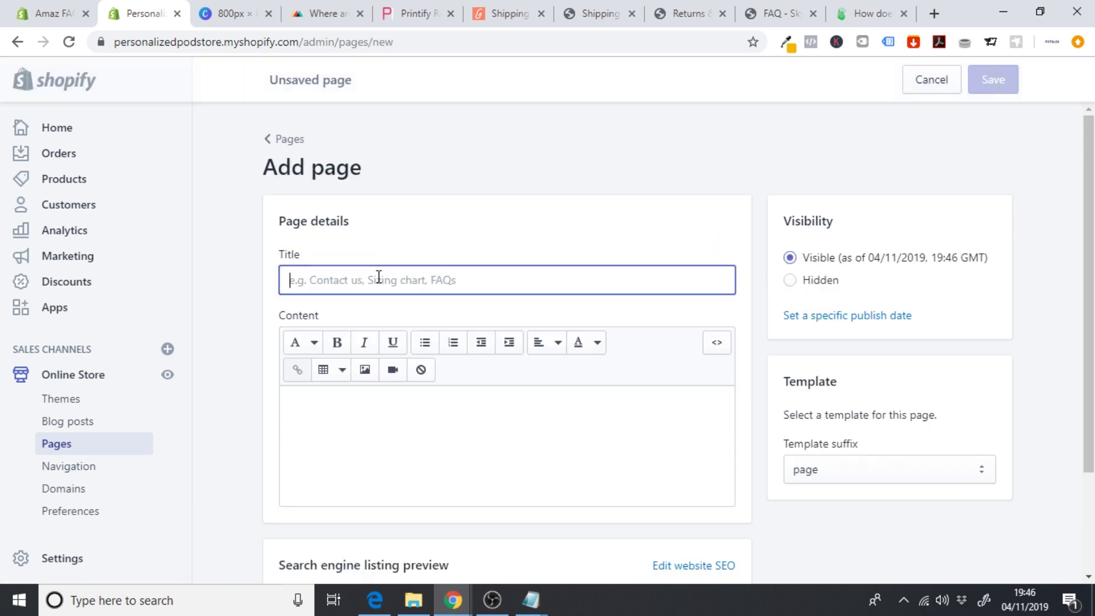
type("FAQ")
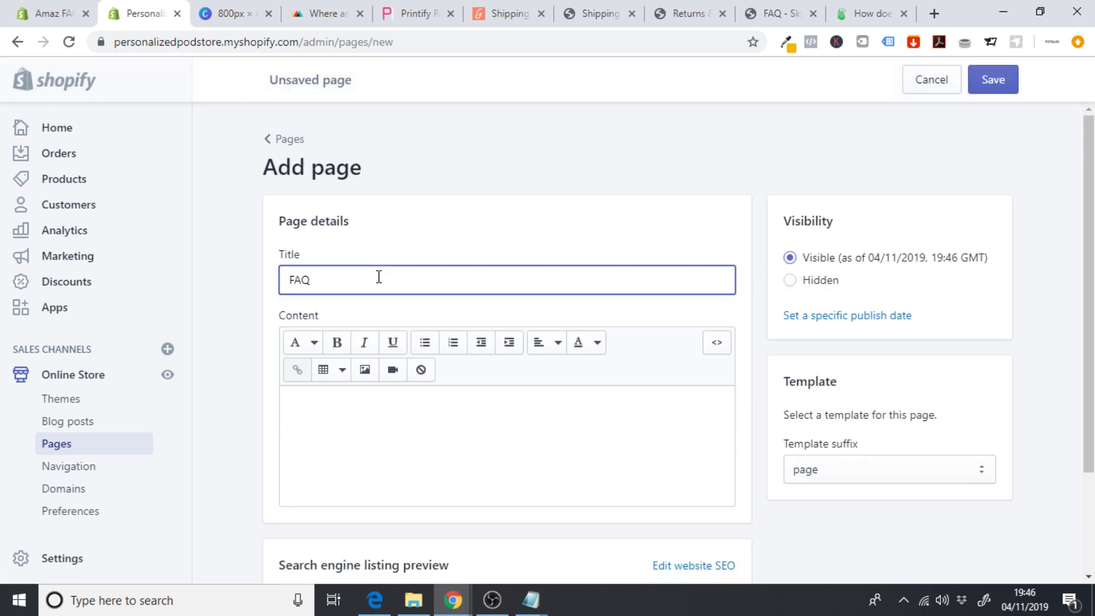
left_click(766, 10)
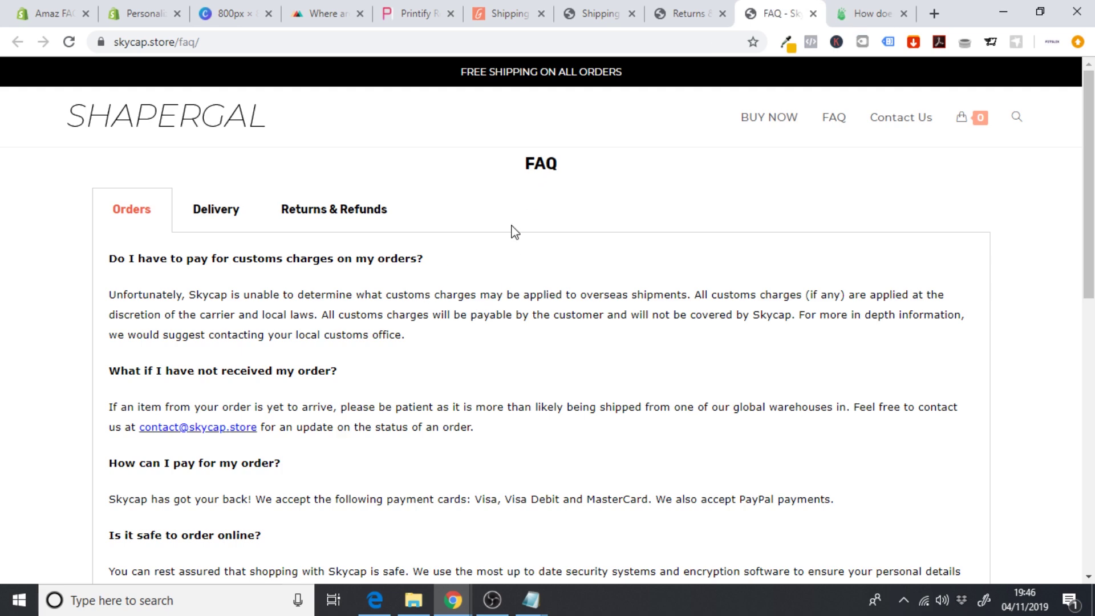
- On the Skycap FAQ, show the Orders section and select its text from customs charges to item exchanges
scroll(513, 231, "down", 4)
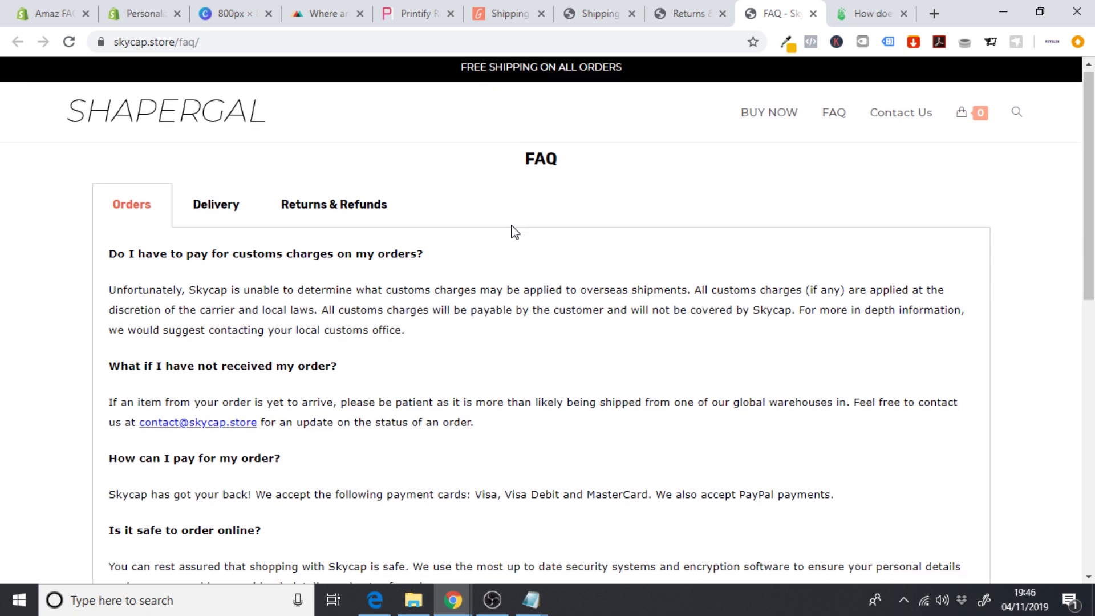
scroll(515, 233, "down", 4)
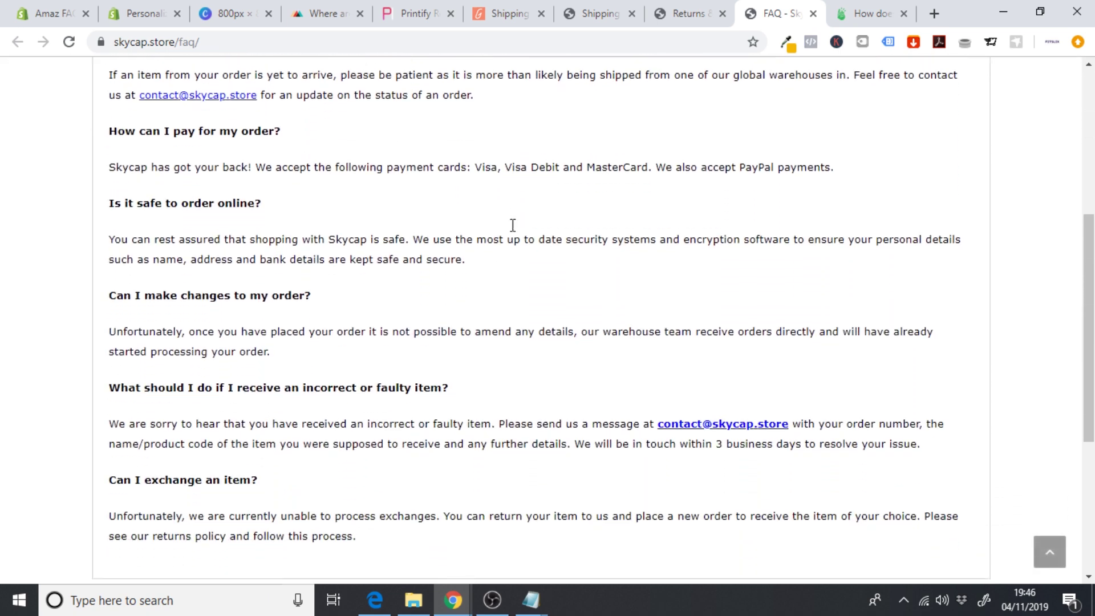
scroll(513, 229, "up", 8)
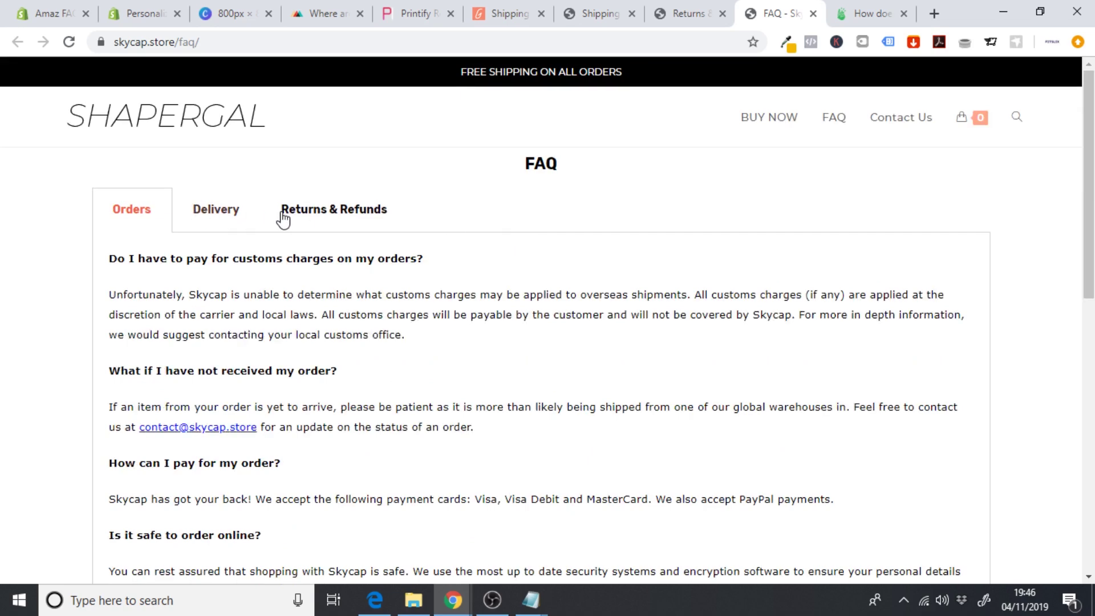
left_click(215, 213)
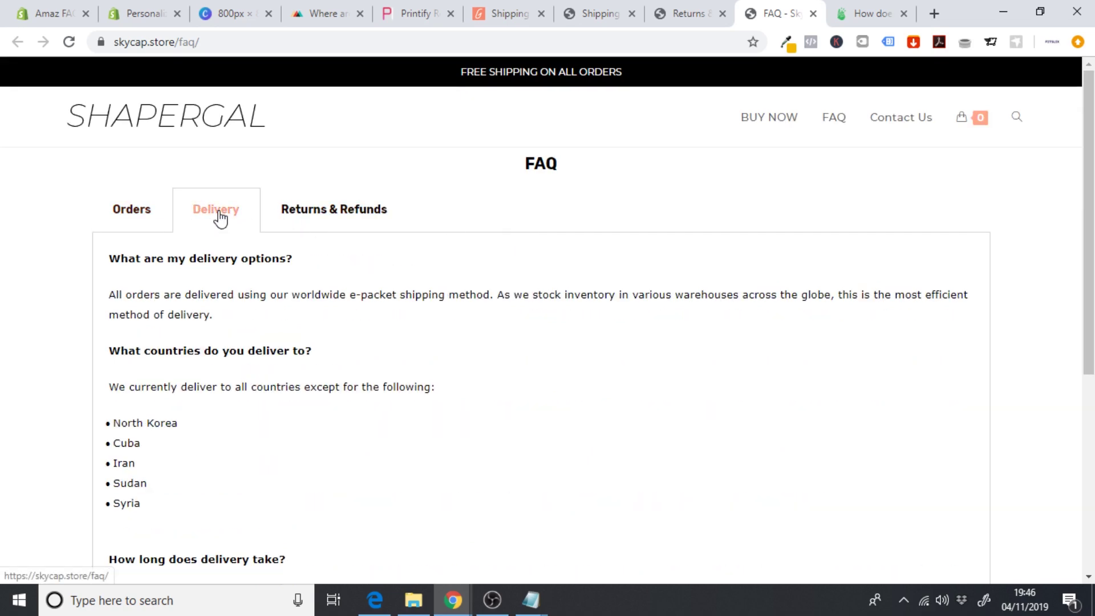
left_click(350, 221)
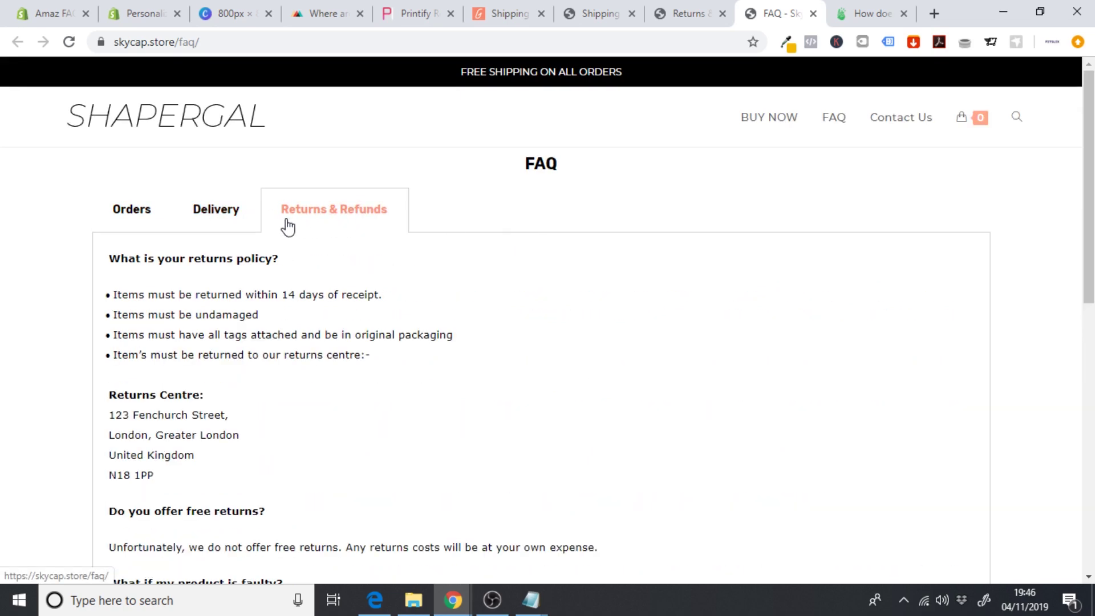
left_click(219, 220)
left_click(331, 219)
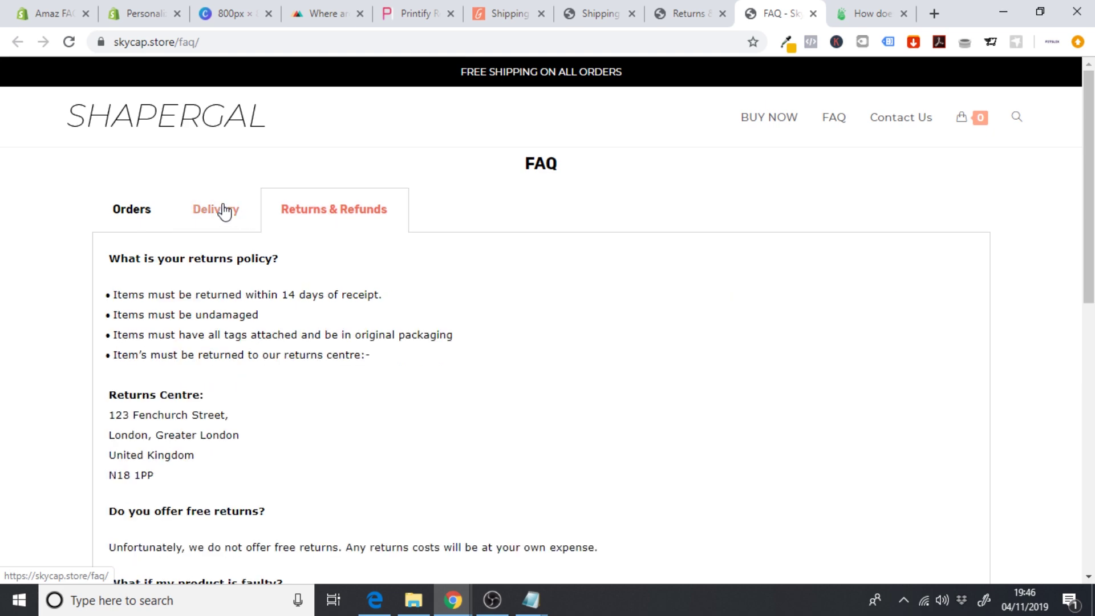
left_click(225, 210)
left_click(137, 227)
left_click_drag(111, 257, 553, 373)
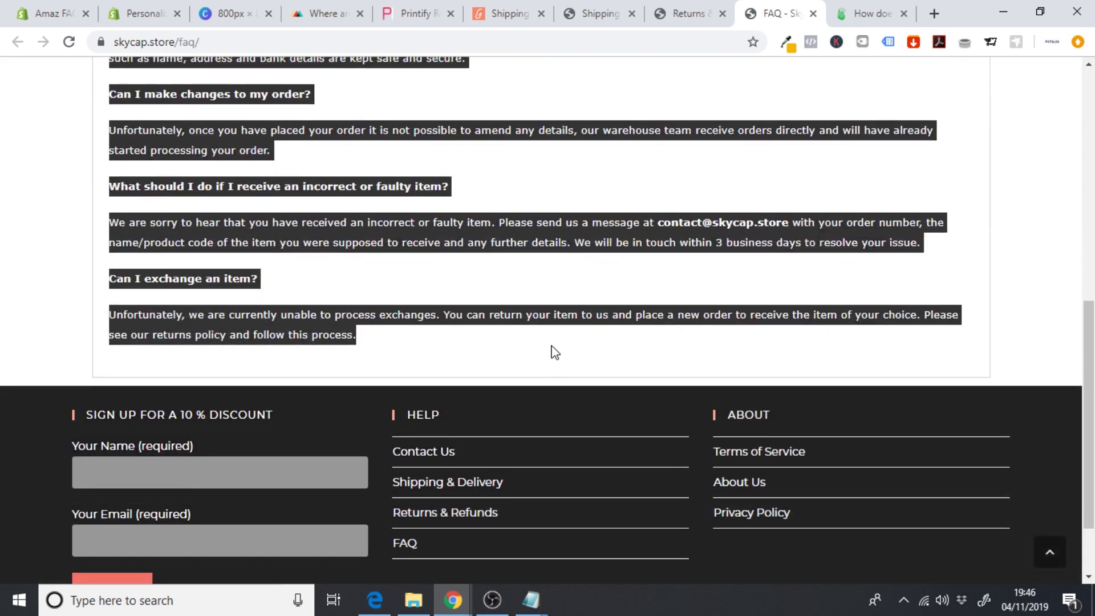
- Paste the copied Orders FAQ text into the new FAQ page's content
left_click(149, 14)
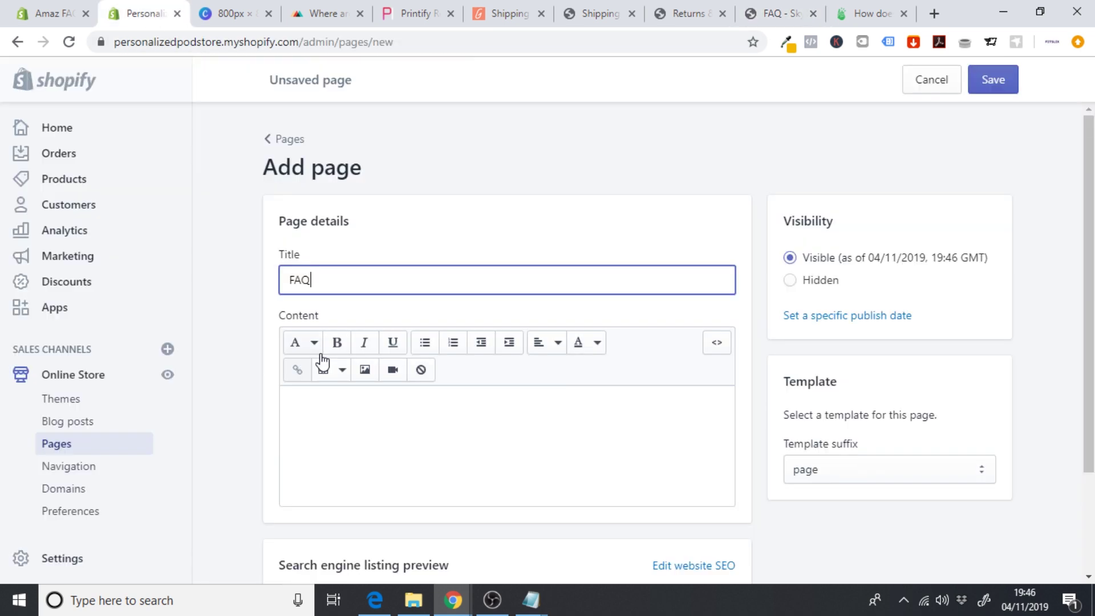
left_click(328, 398)
key("ctrl+v")
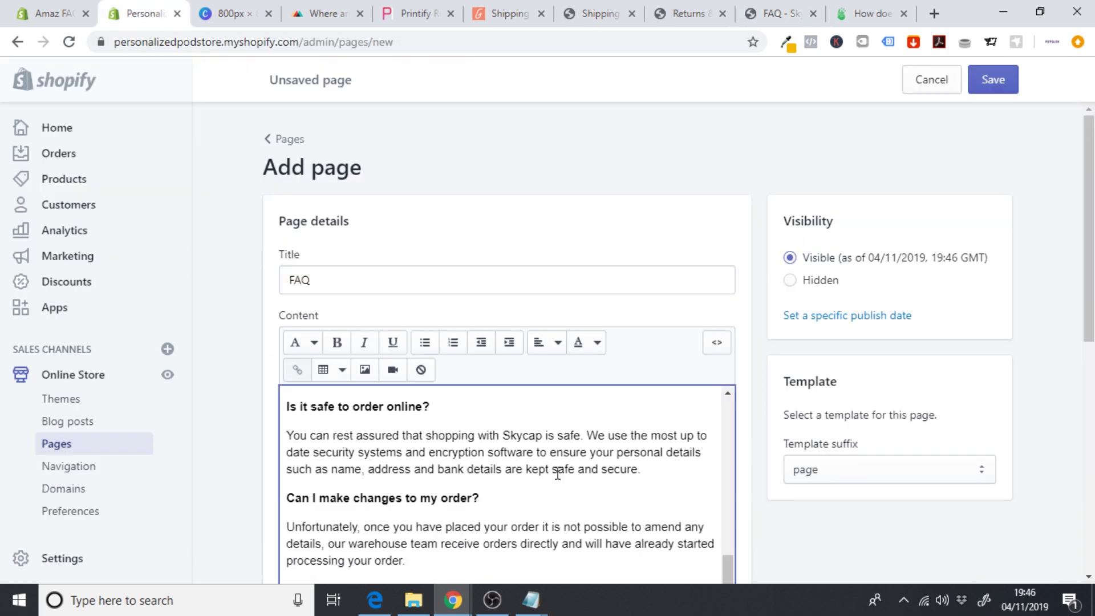
scroll(755, 436, "down", 3)
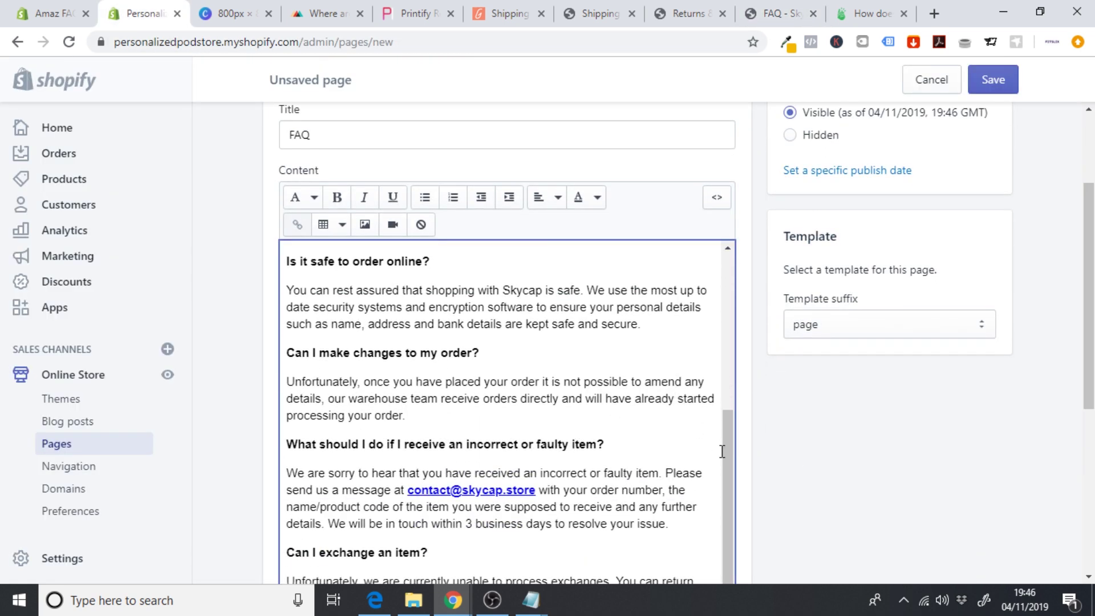
scroll(728, 373, "up", 2)
left_click_drag(728, 373, 728, 276)
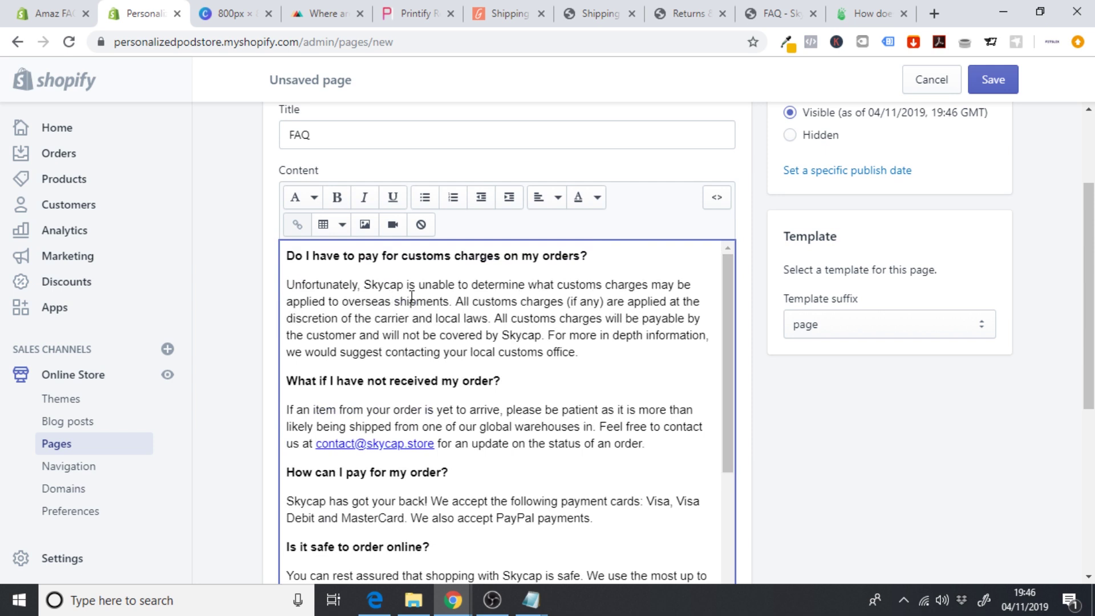
- Replace both Skycap mentions in the customs answer with PersonalPOD and change the e-mail domain to domain.com
triple_click(384, 285)
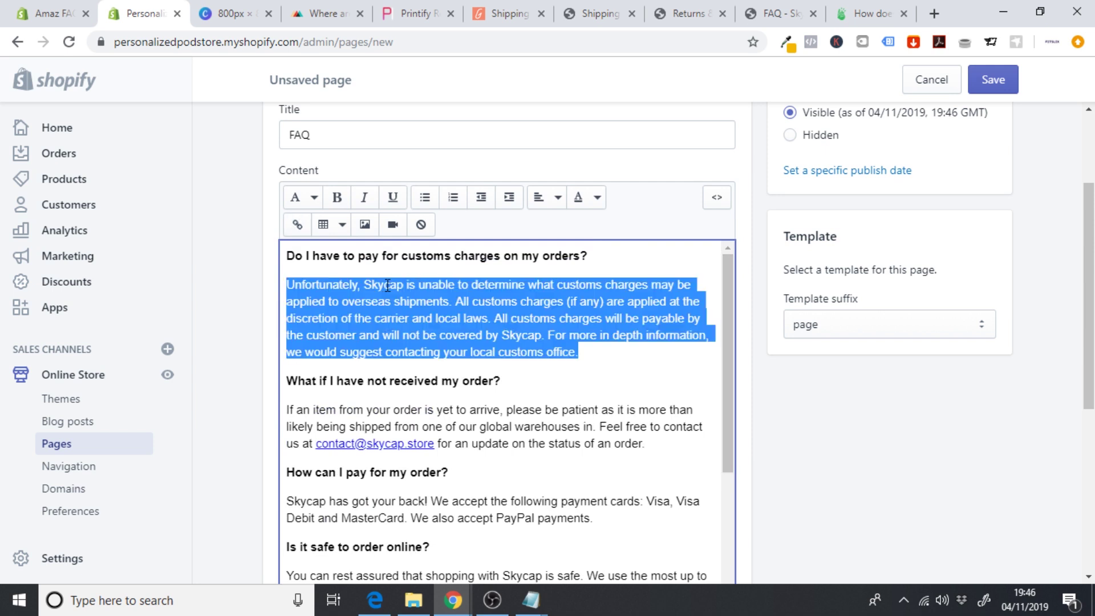
double_click(382, 287)
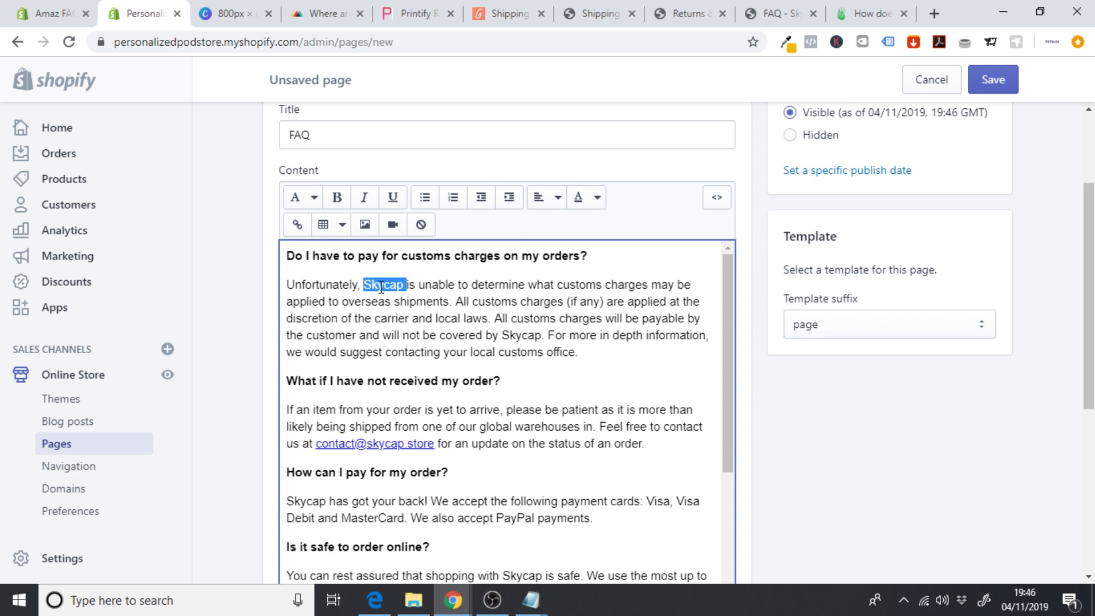
type("Yourstore")
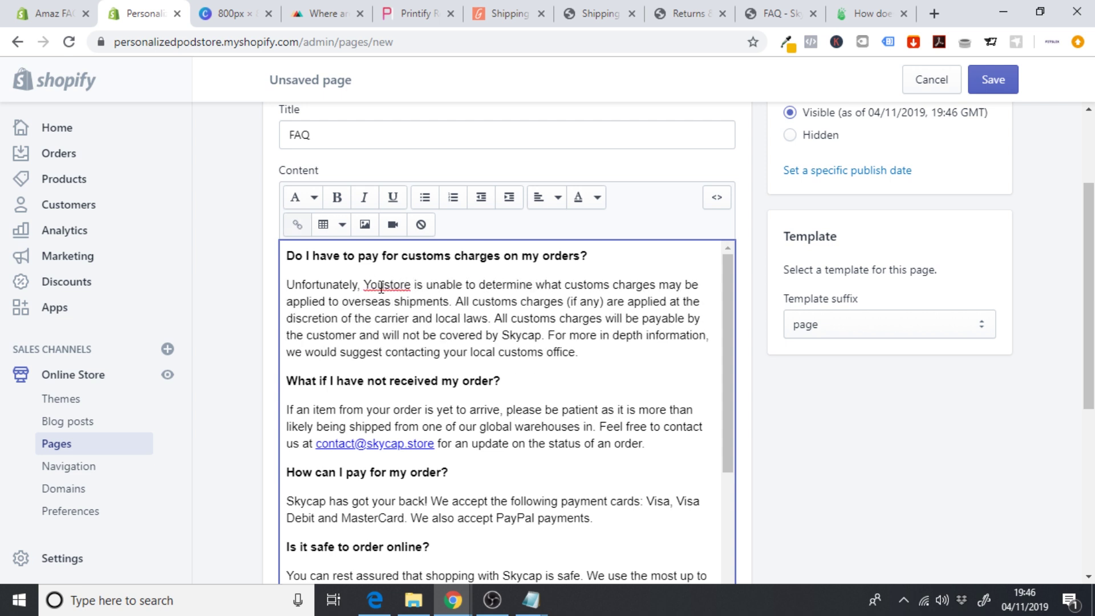
double_click(391, 287)
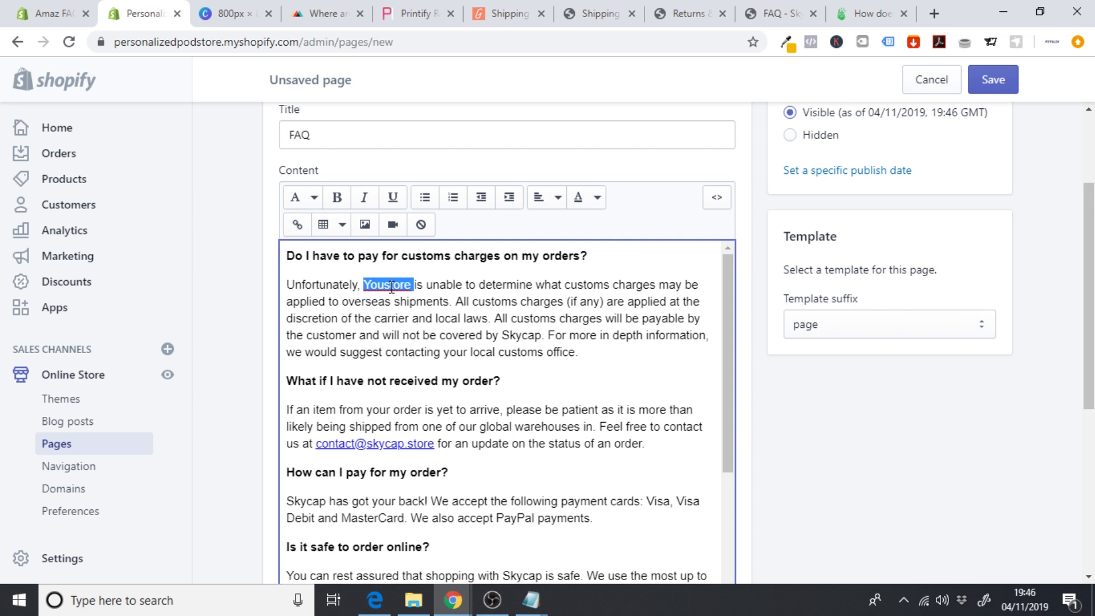
type("PersonalPOD")
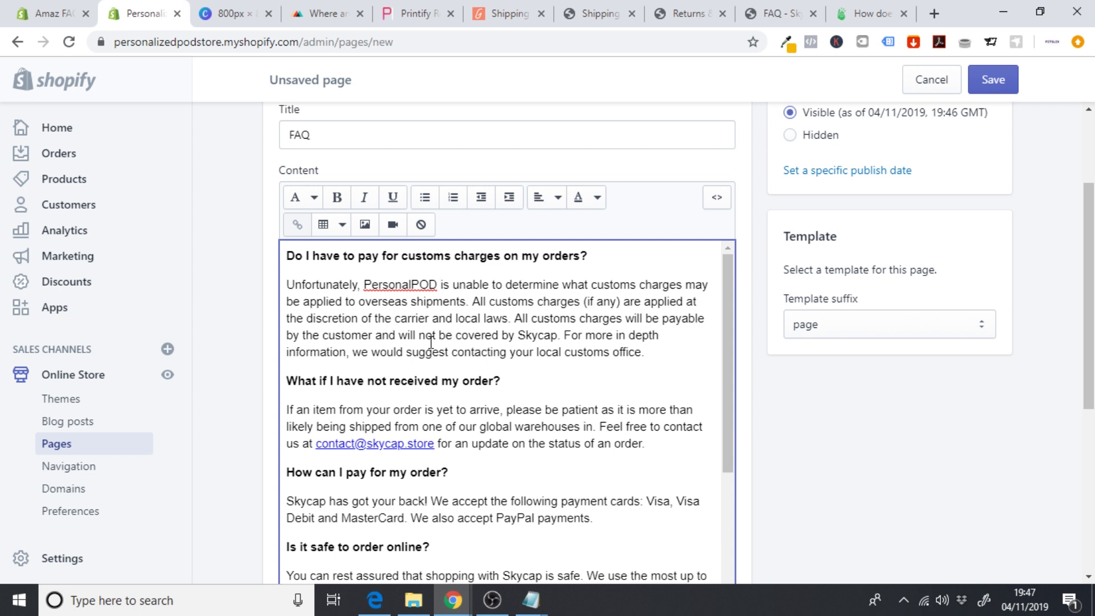
double_click(544, 338)
type("PersonalP")
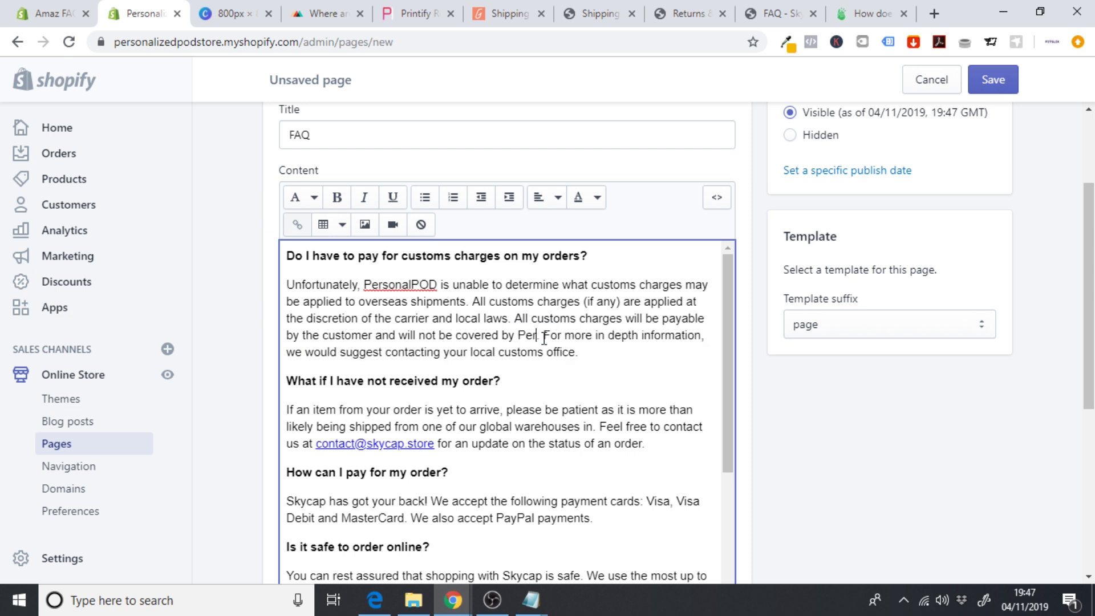
type("OD")
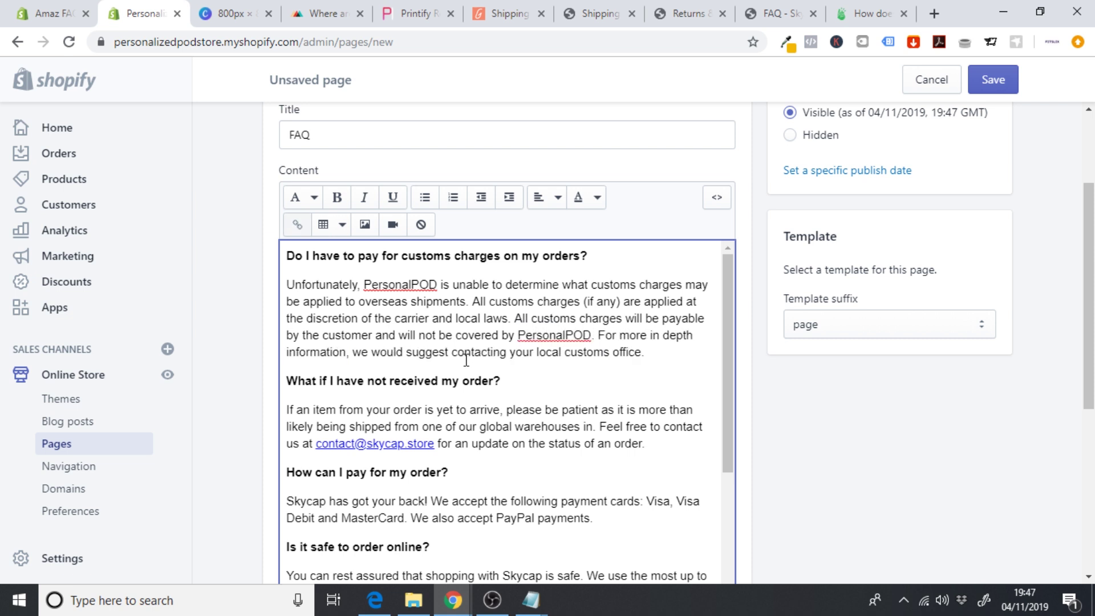
left_click_drag(436, 445, 374, 445)
key("BackSpace")
key("BackSpace")
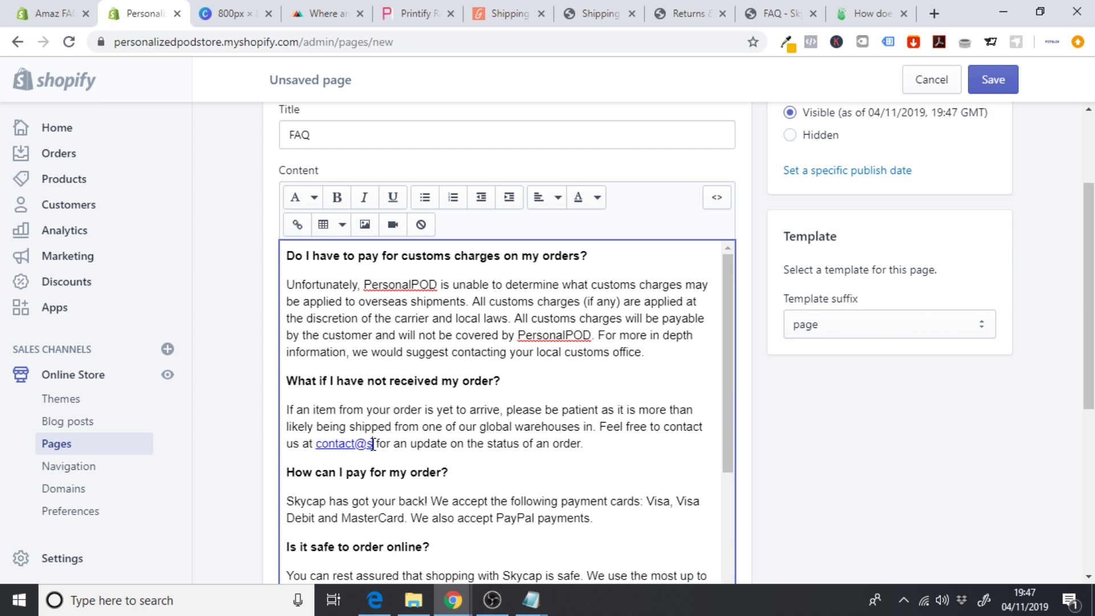
type("domain.com")
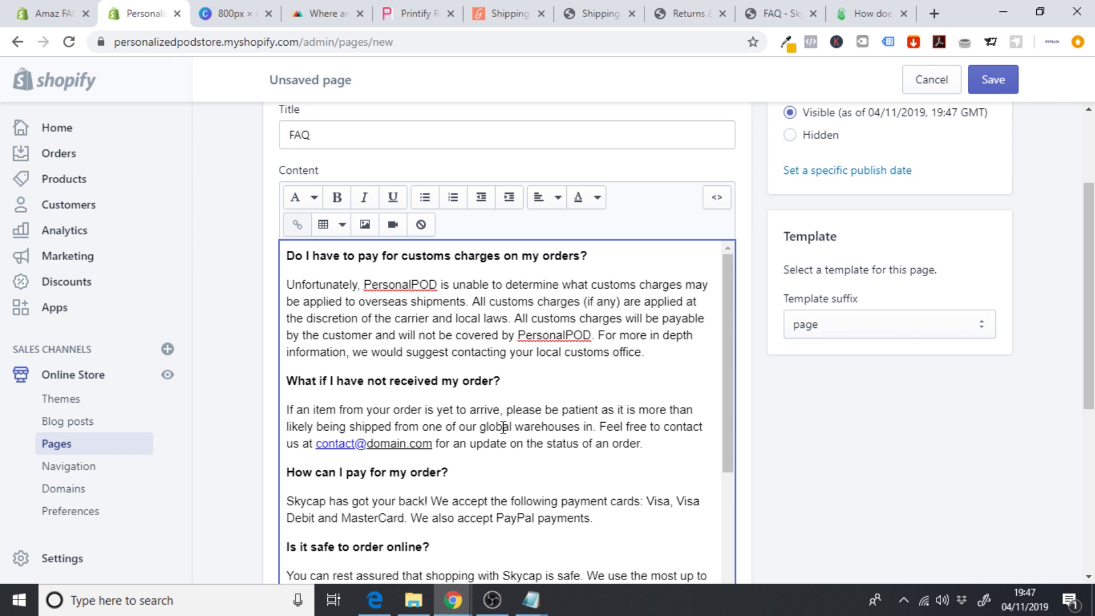
- Change the faulty-item answer's contact e-mail from the skycap.store domain to domain.com
left_click_drag(729, 360, 730, 412)
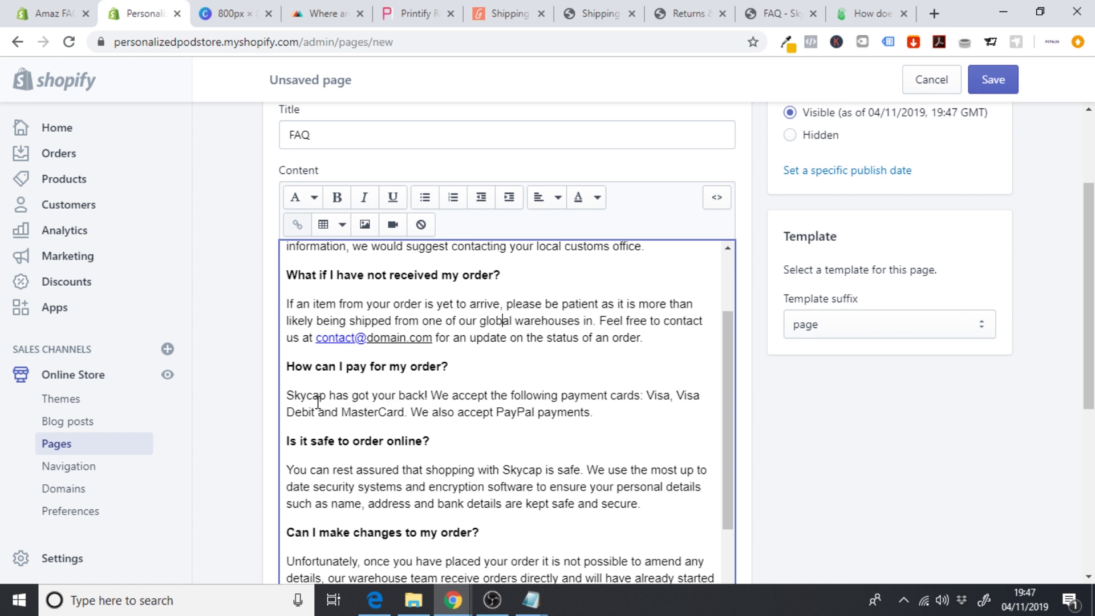
left_click(311, 398)
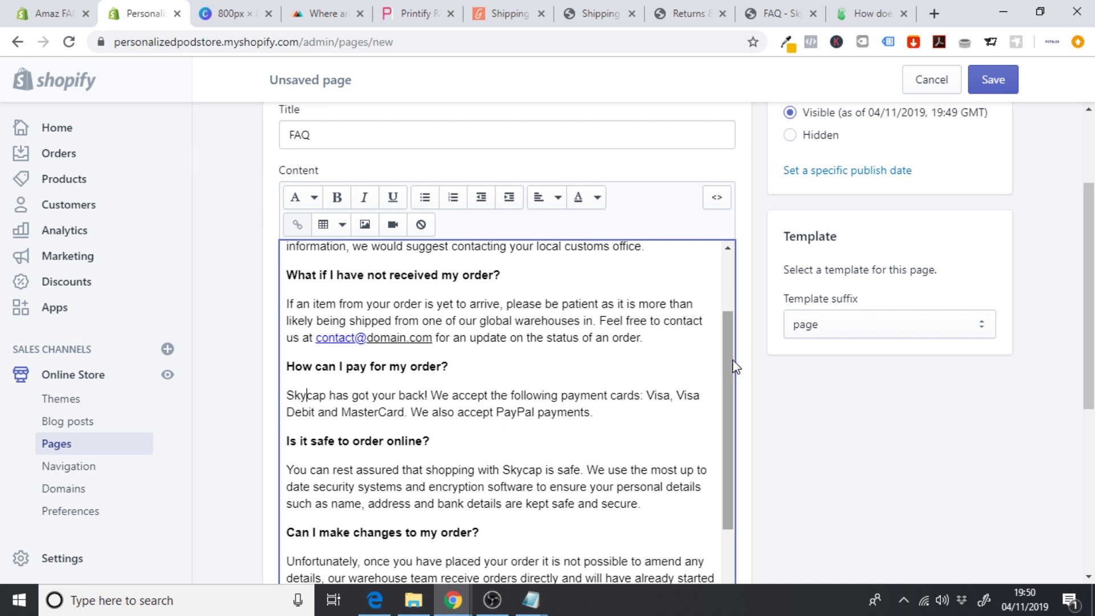
left_click_drag(731, 365, 728, 435)
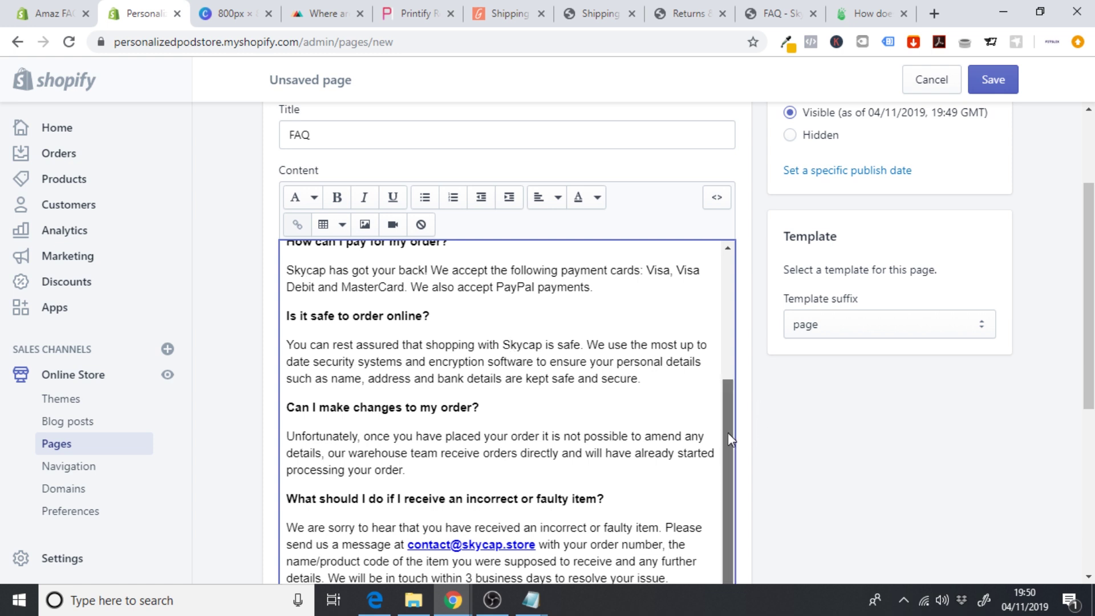
scroll(728, 432, "down", 1)
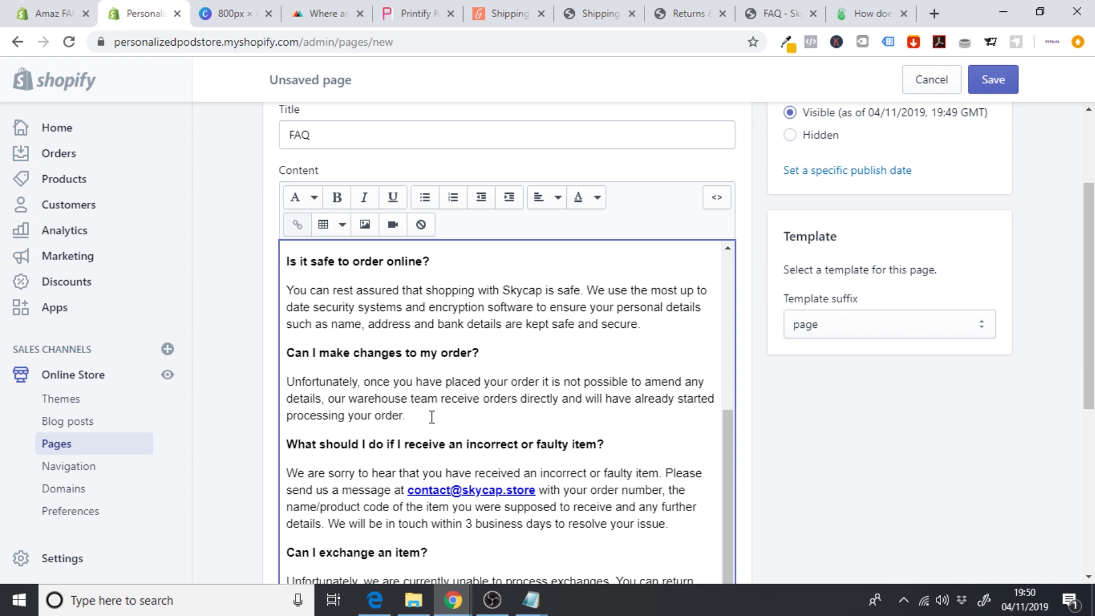
scroll(953, 372, "down", 2)
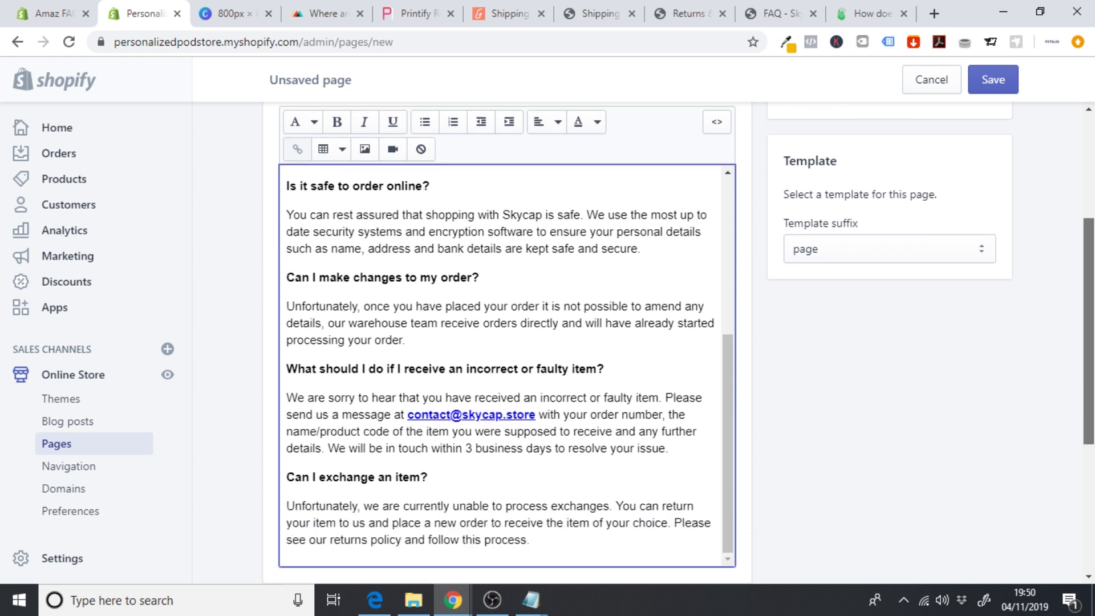
left_click(537, 394)
key("BackSpace")
key("BackSpace")
key("BackSpace")
key("BackSpace")
key("BackSpace")
key("BackSpace")
key("BackSpace")
key("BackSpace")
key("BackSpace")
key("BackSpace")
key("BackSpace")
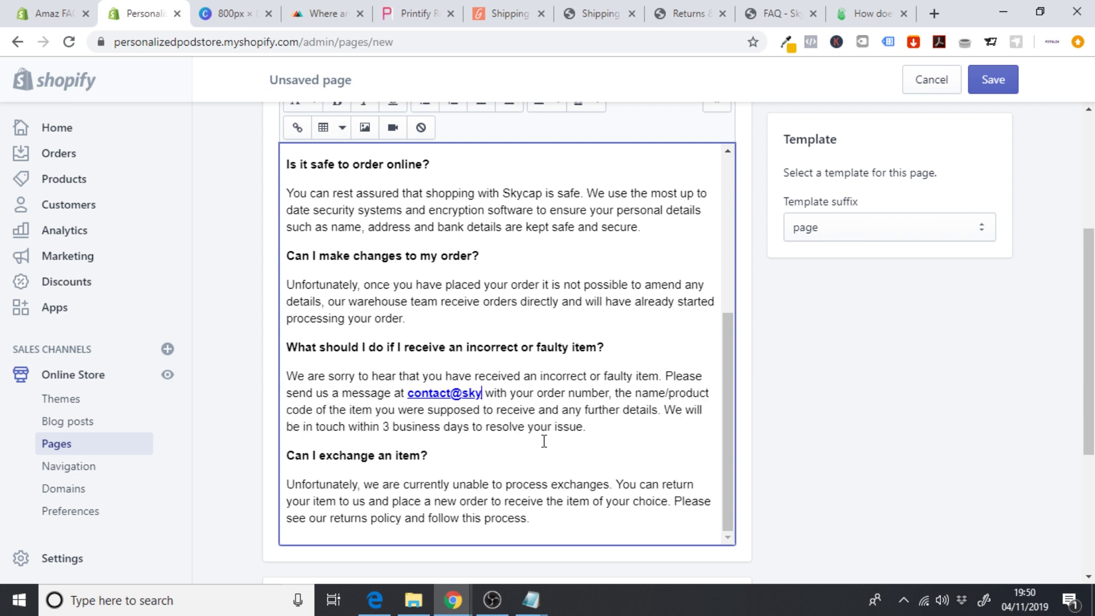
key("BackSpace")
type("domain")
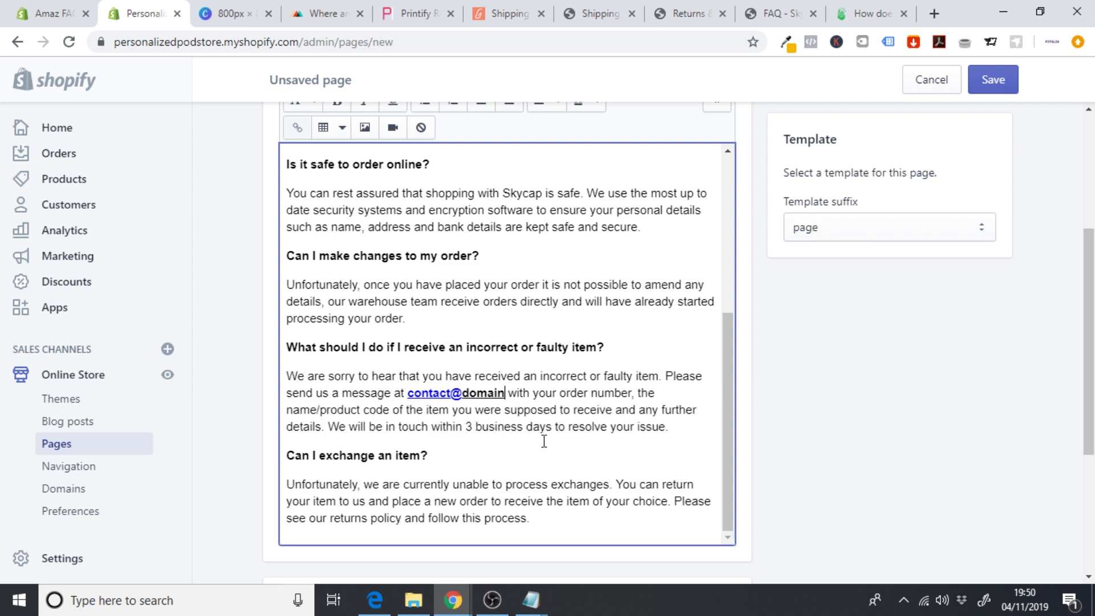
type(".com")
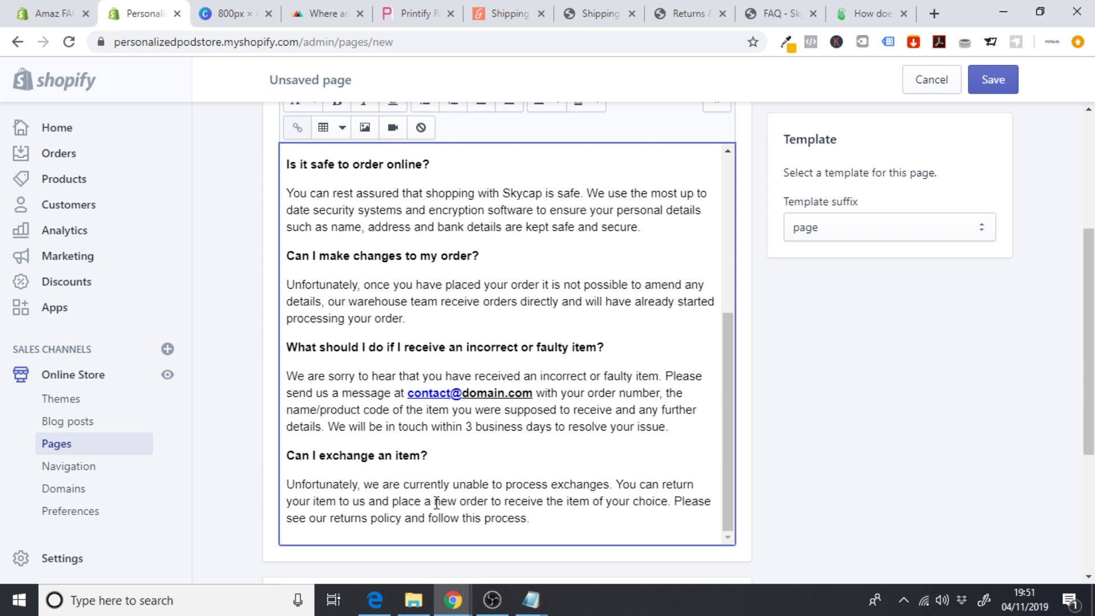
scroll(1090, 343, "up", 2)
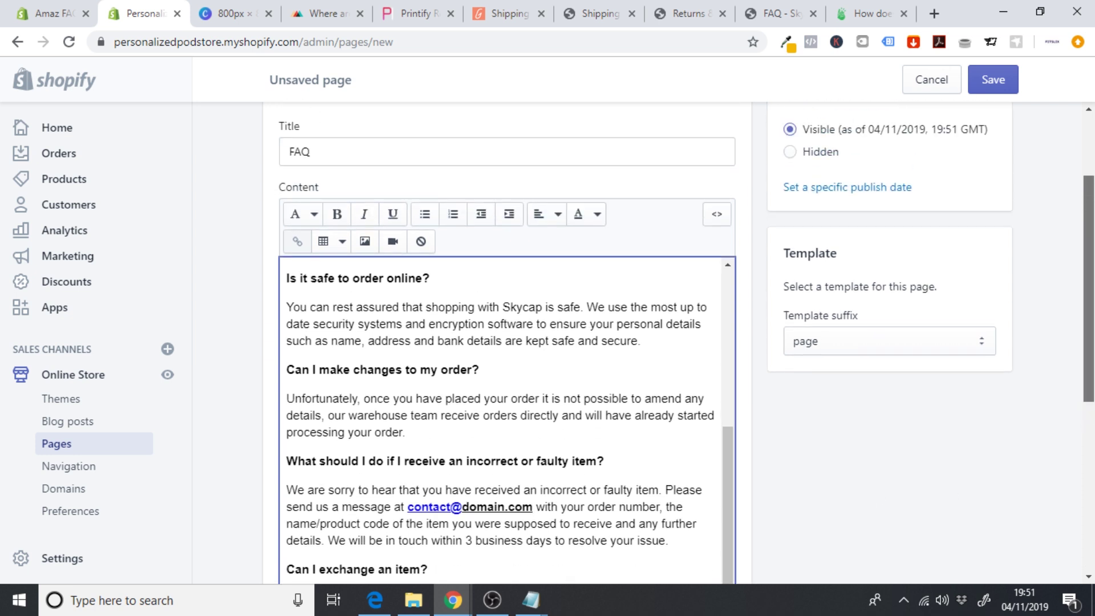
scroll(748, 450, "down", 1)
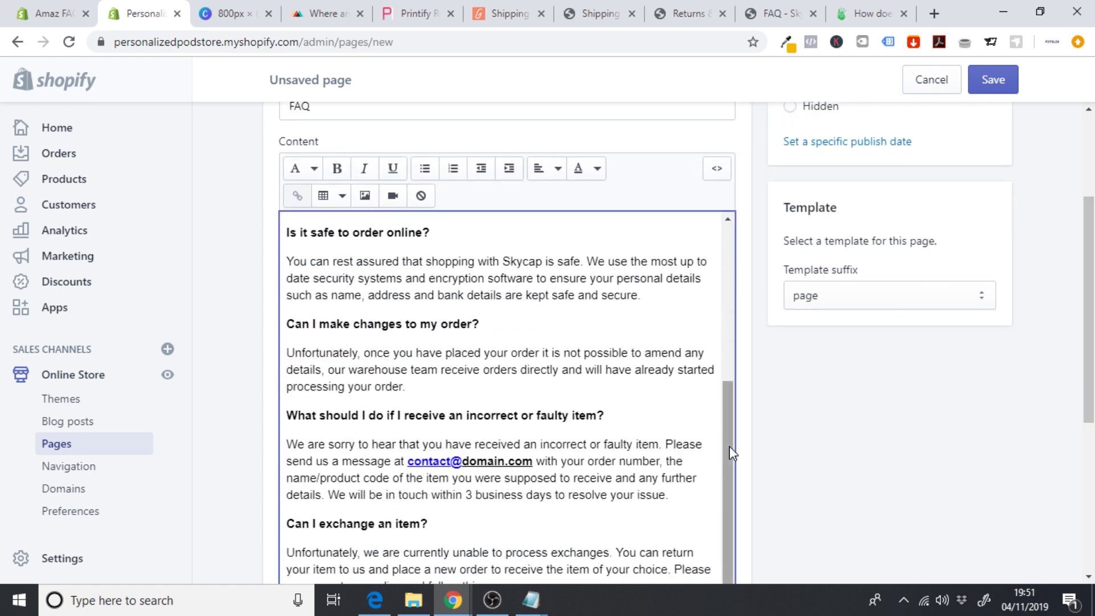
left_click_drag(729, 434, 739, 272)
left_click(527, 344)
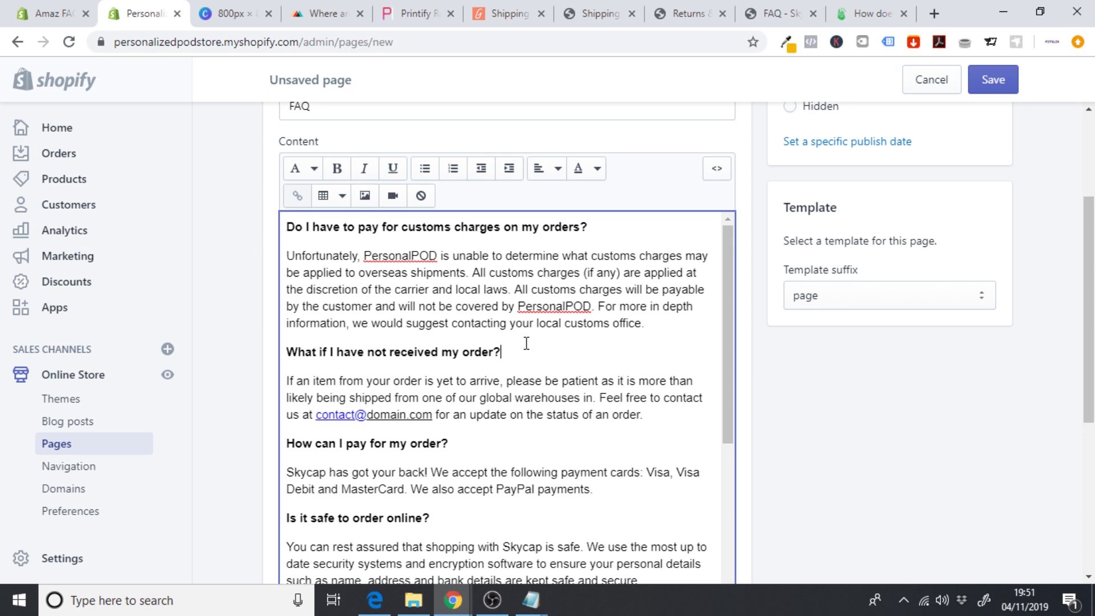
- Save the new FAQ page
left_click(984, 86)
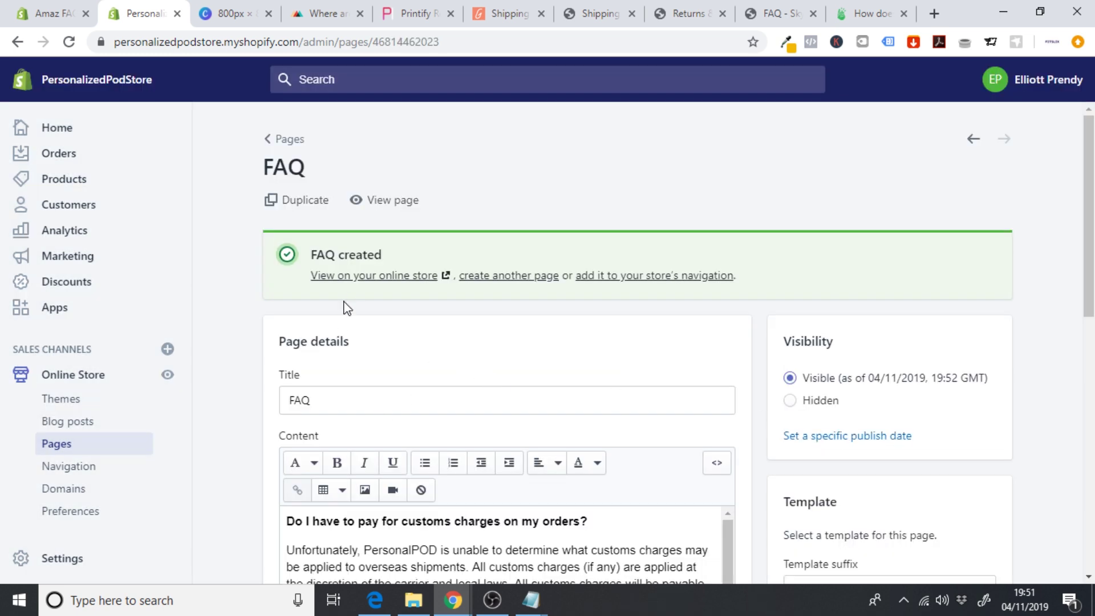
scroll(895, 396, "down", 8)
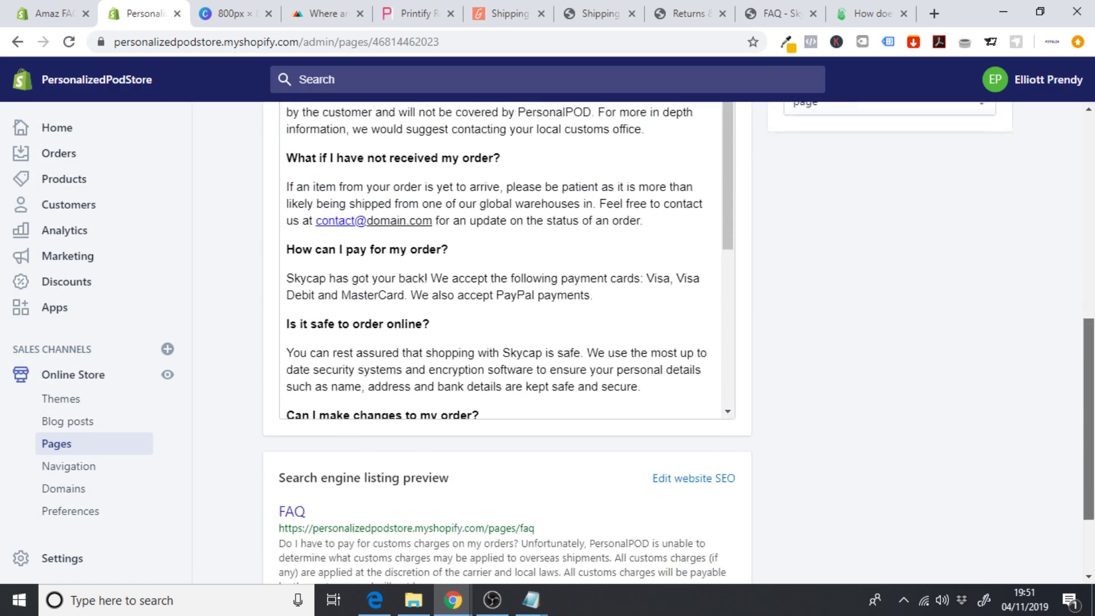
scroll(736, 182, "up", 10)
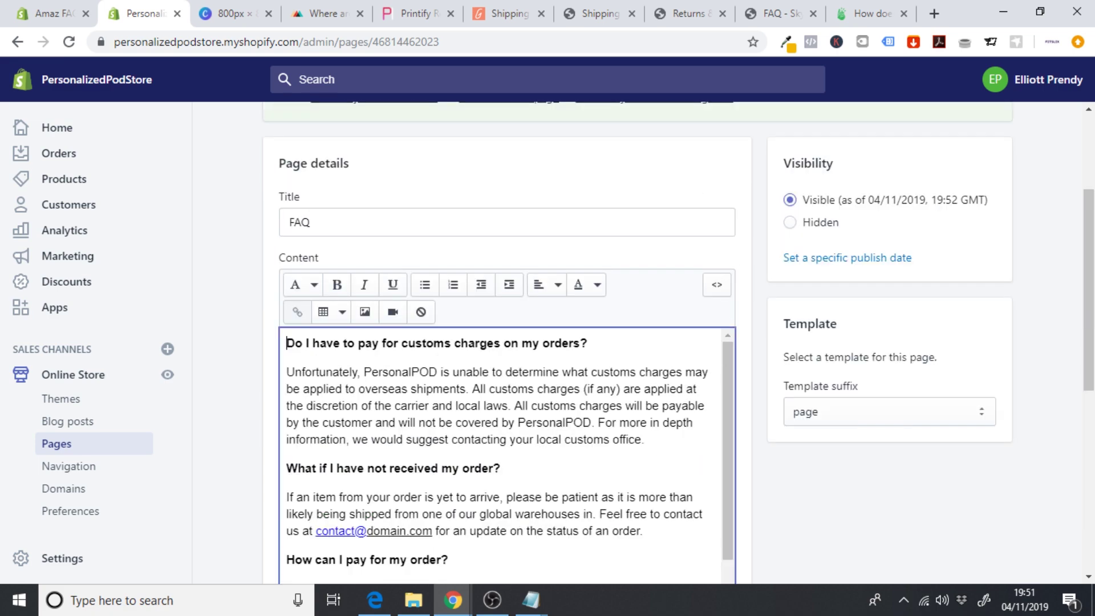
scroll(730, 285, "down", 7)
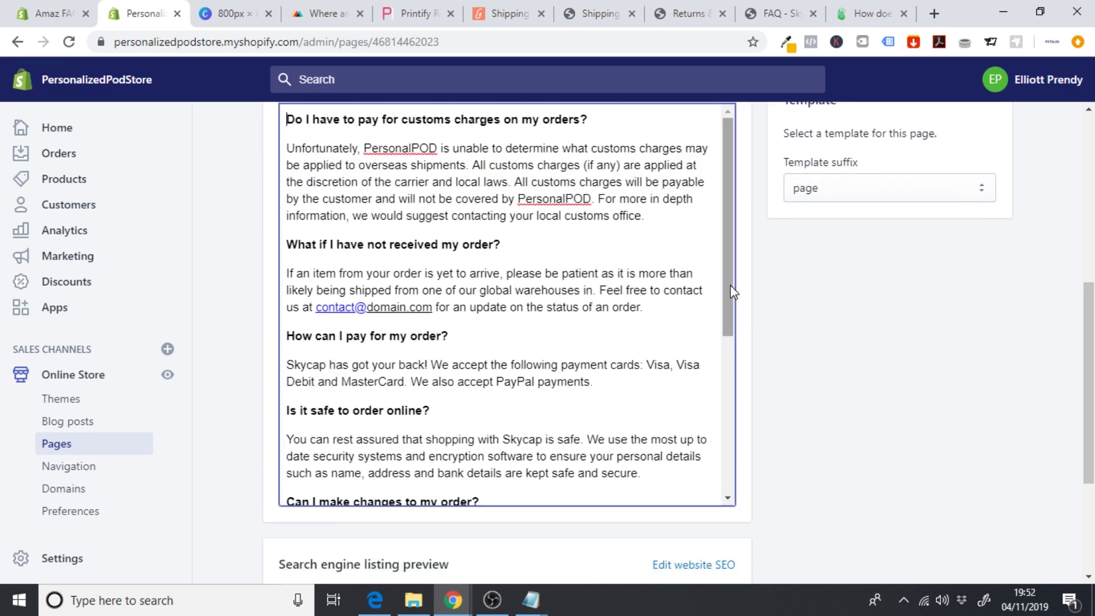
- Recolour all the FAQ text black, save again, and view the page on the storefront
left_click_drag(730, 285, 719, 486)
left_click_drag(582, 499, 502, 471)
scroll(993, 445, "down", 5)
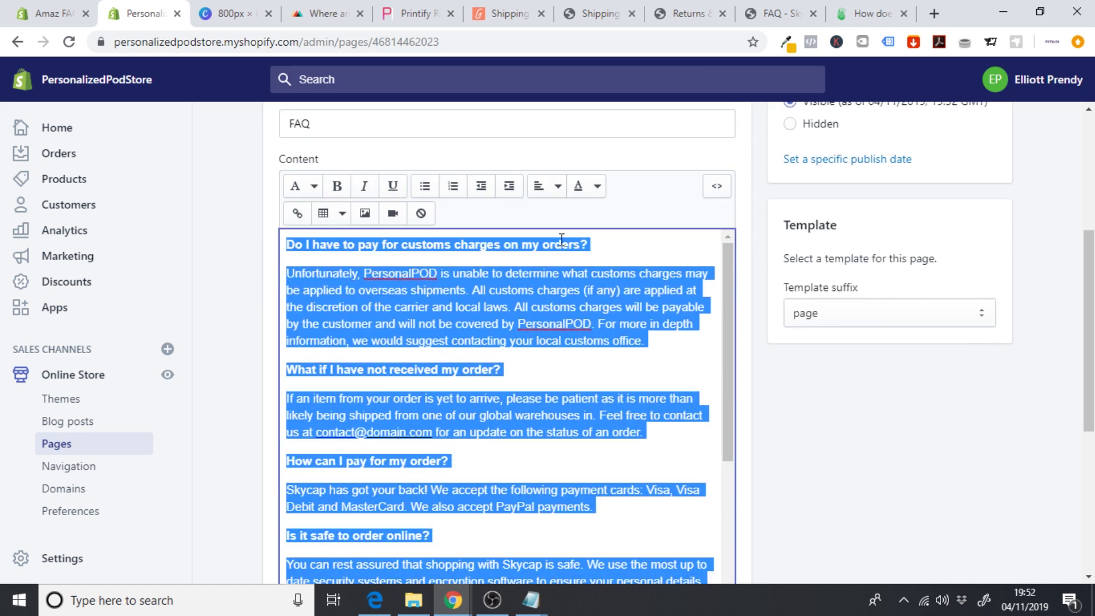
left_click(589, 207)
left_click(587, 198)
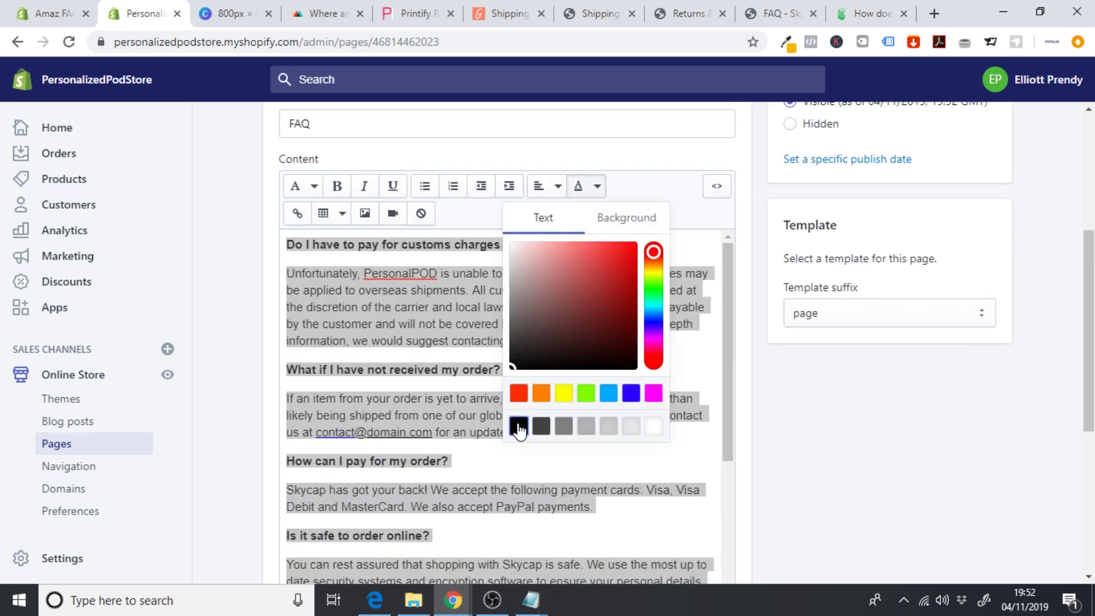
left_click(518, 426)
left_click(996, 82)
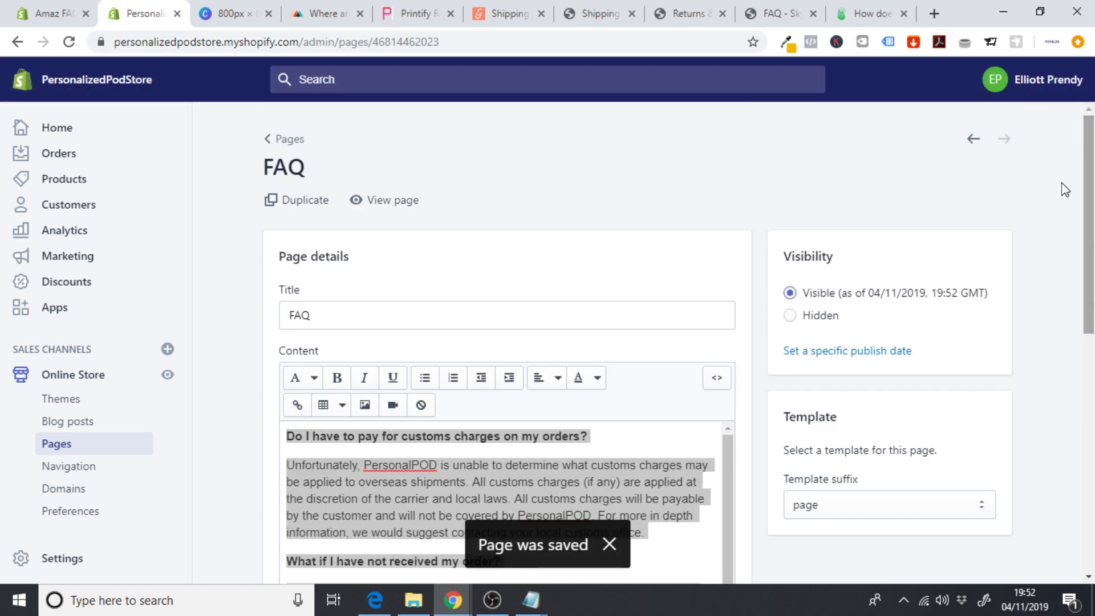
left_click(380, 200)
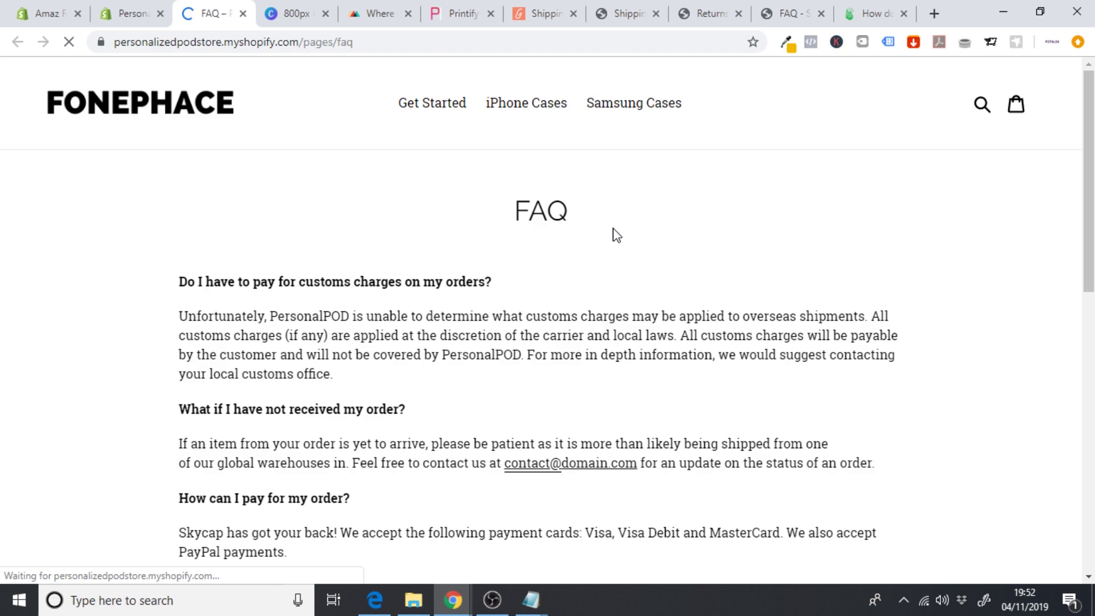
- Scroll through the live FAQ page, then close the storefront tab
scroll(617, 235, "down", 1)
scroll(617, 234, "down", 10)
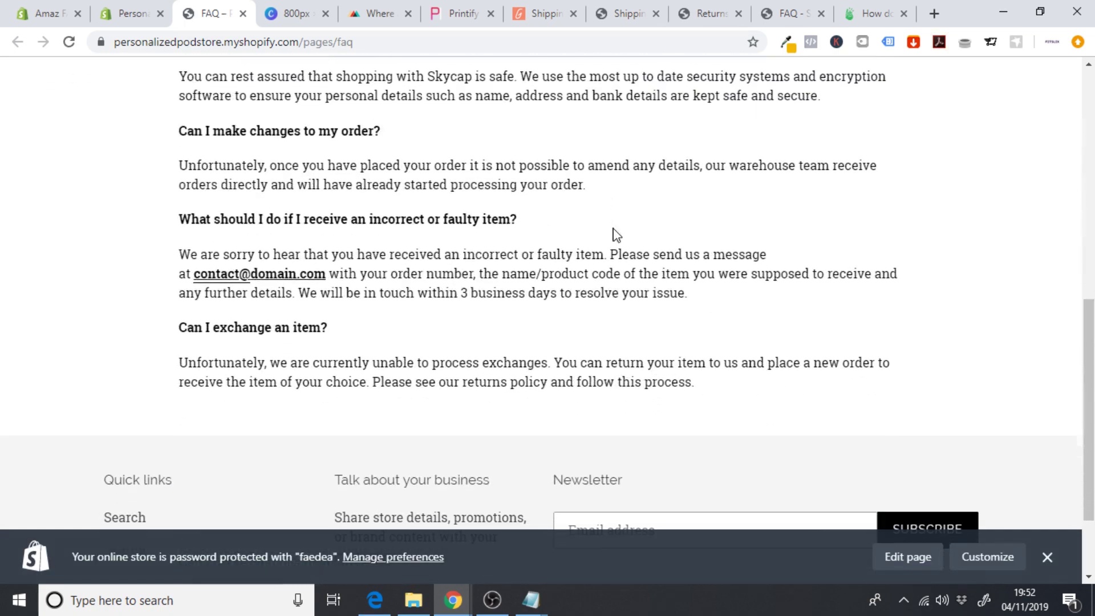
scroll(617, 235, "up", 6)
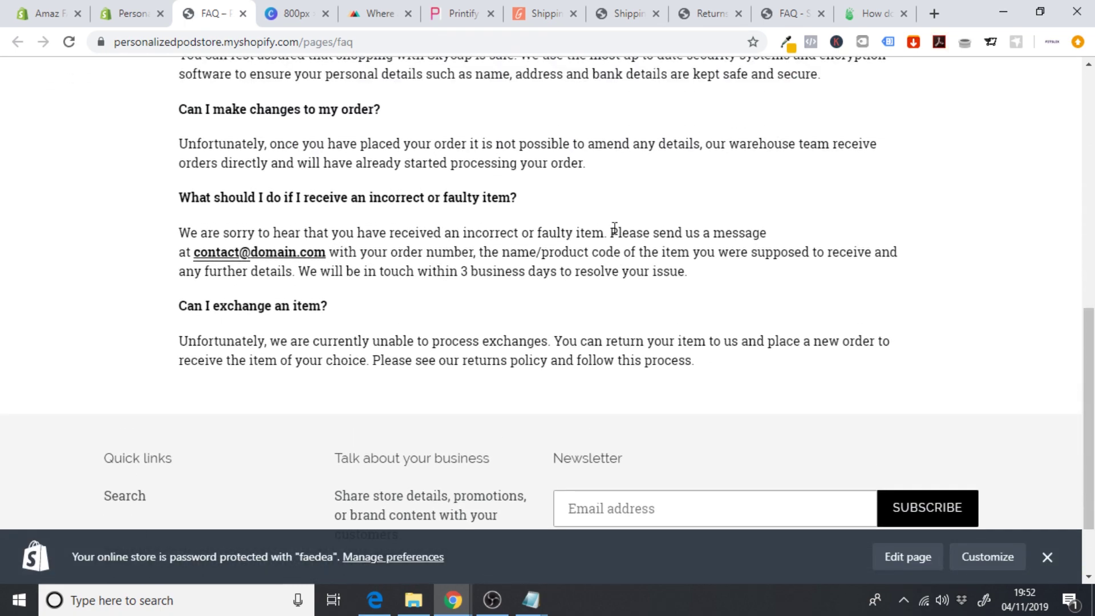
scroll(615, 229, "up", 5)
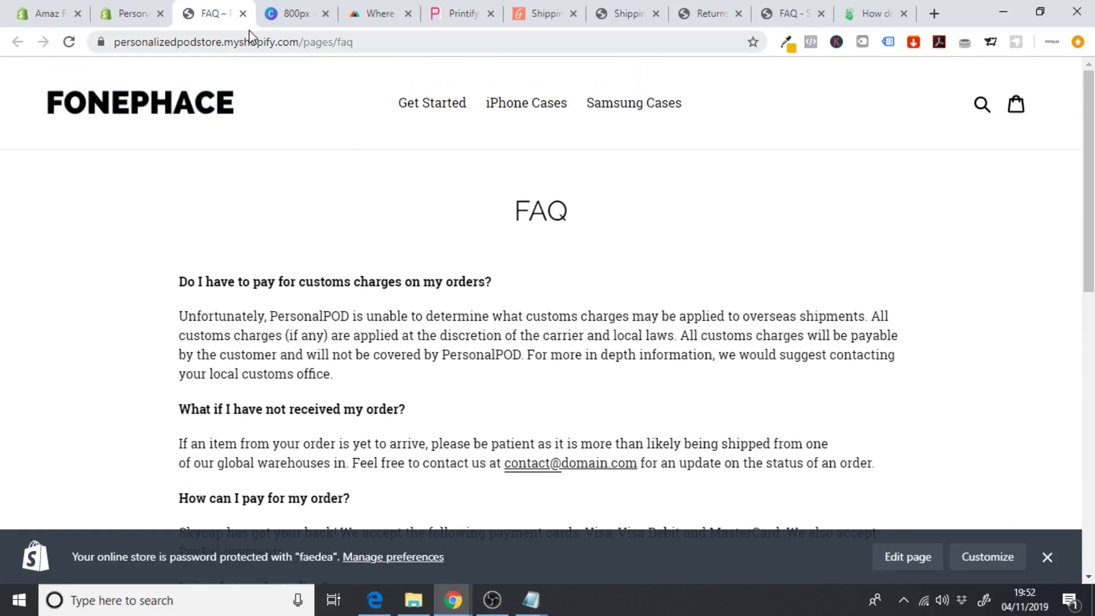
left_click(243, 13)
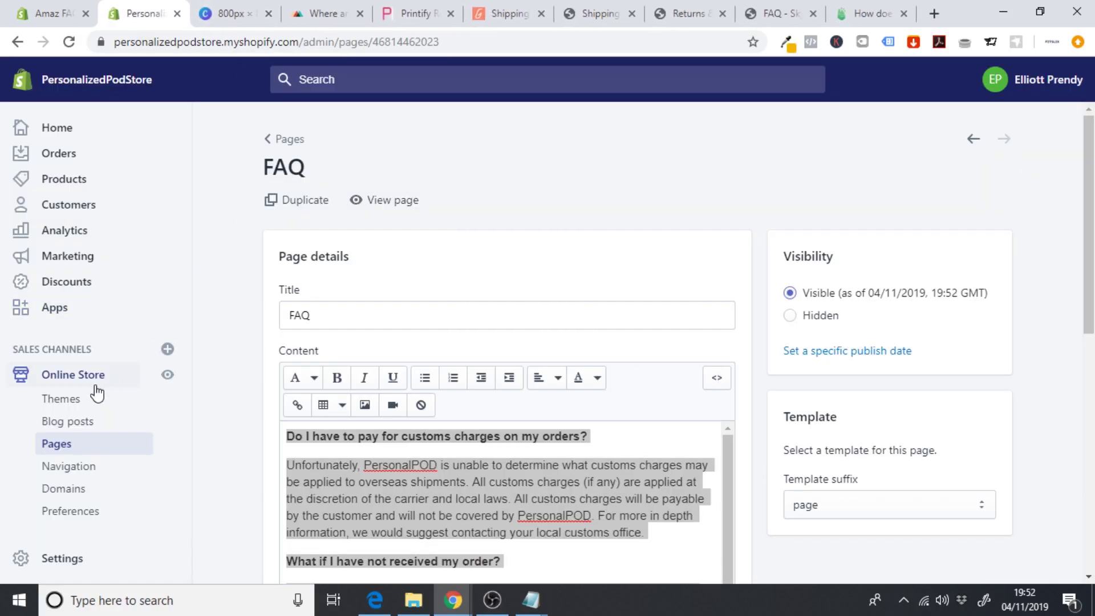
- Add a new page titled 'Privacy Policy' and bring up the Printify refunds article
left_click(62, 447)
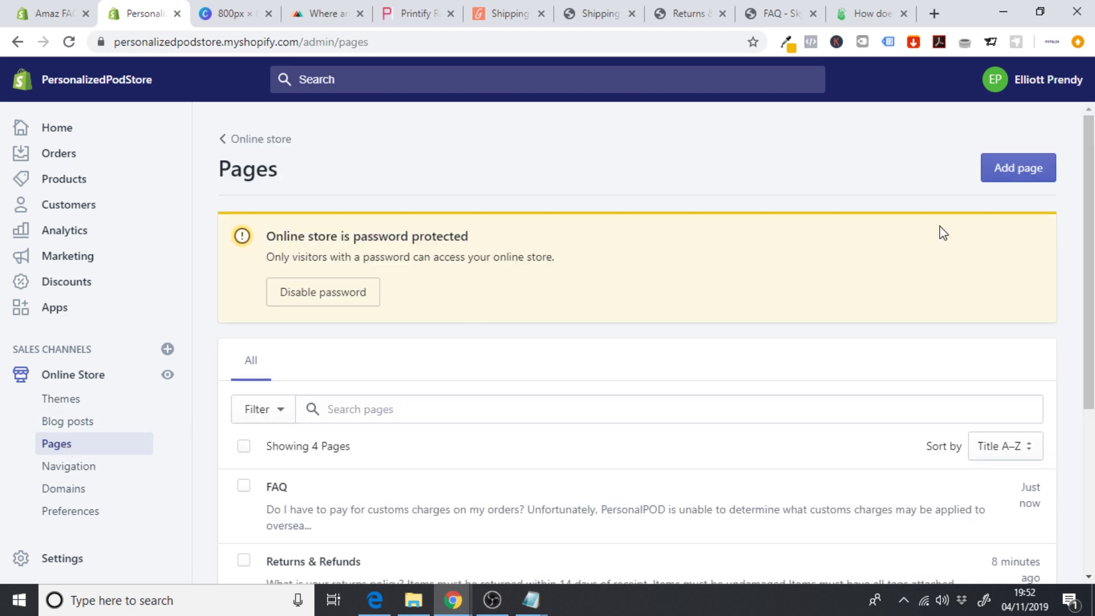
left_click(1017, 172)
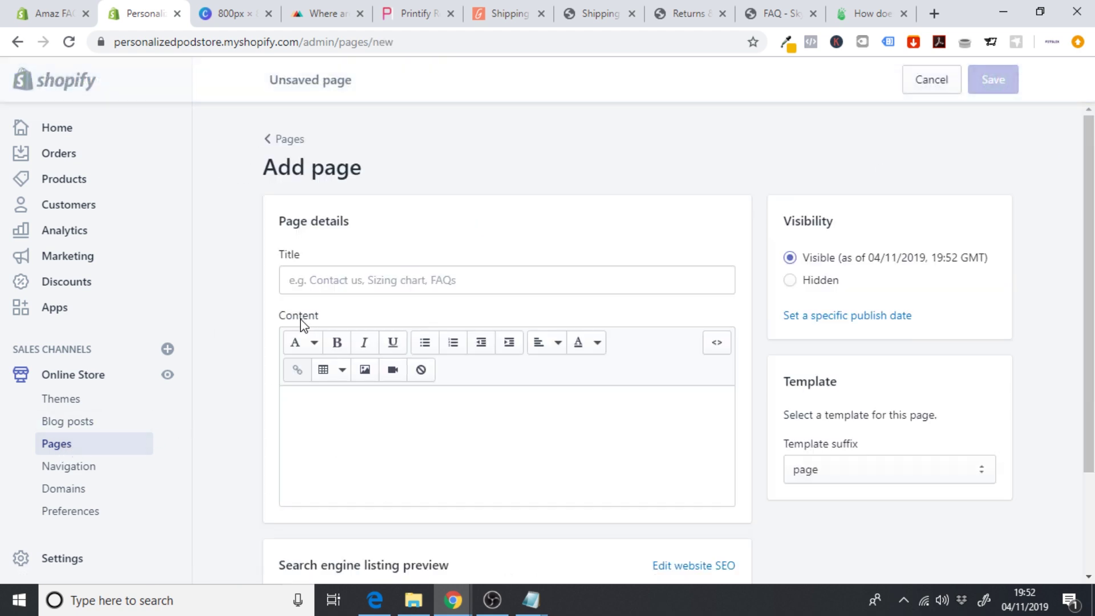
left_click(332, 282)
type("Privacy Policy")
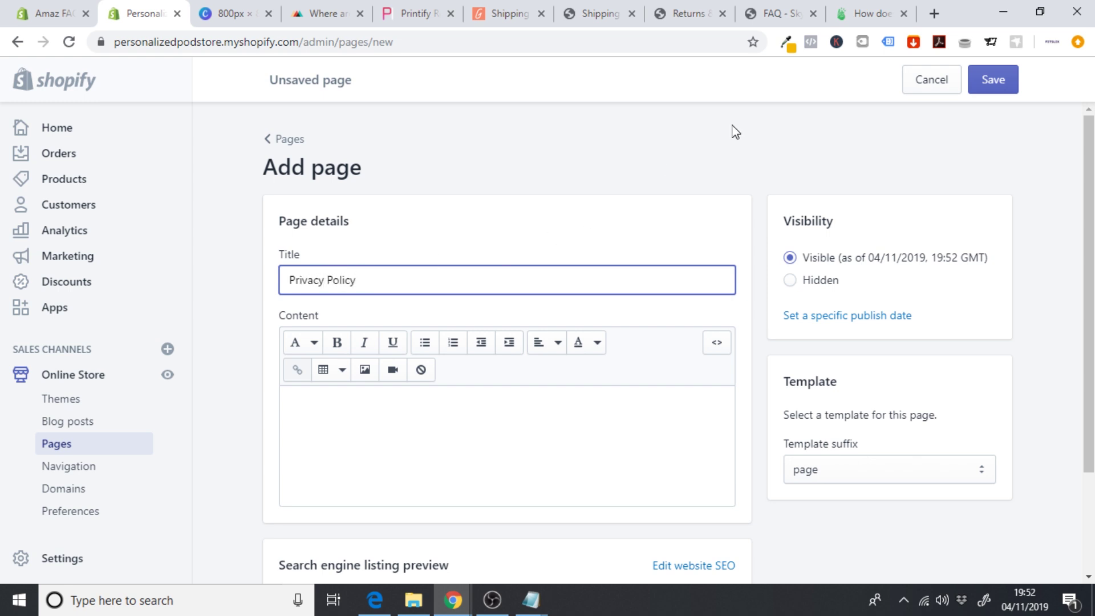
left_click(862, 14)
- Load getterms.io and scroll to its privacy policy options
left_click(513, 43)
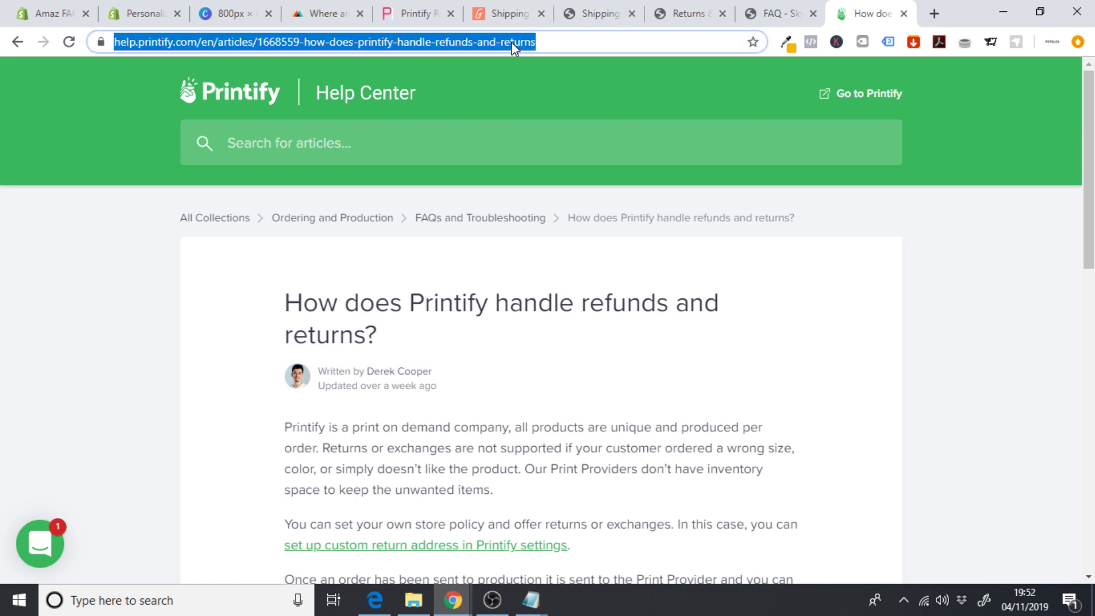
type("getterms.io")
key("Return")
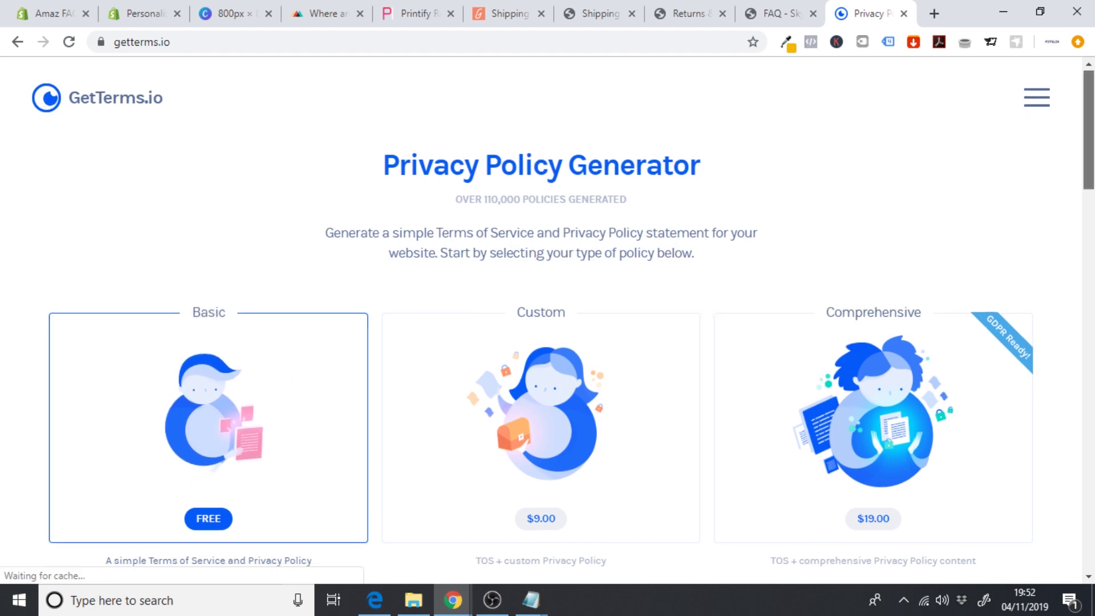
scroll(771, 262, "down", 15)
scroll(548, 319, "down", 10)
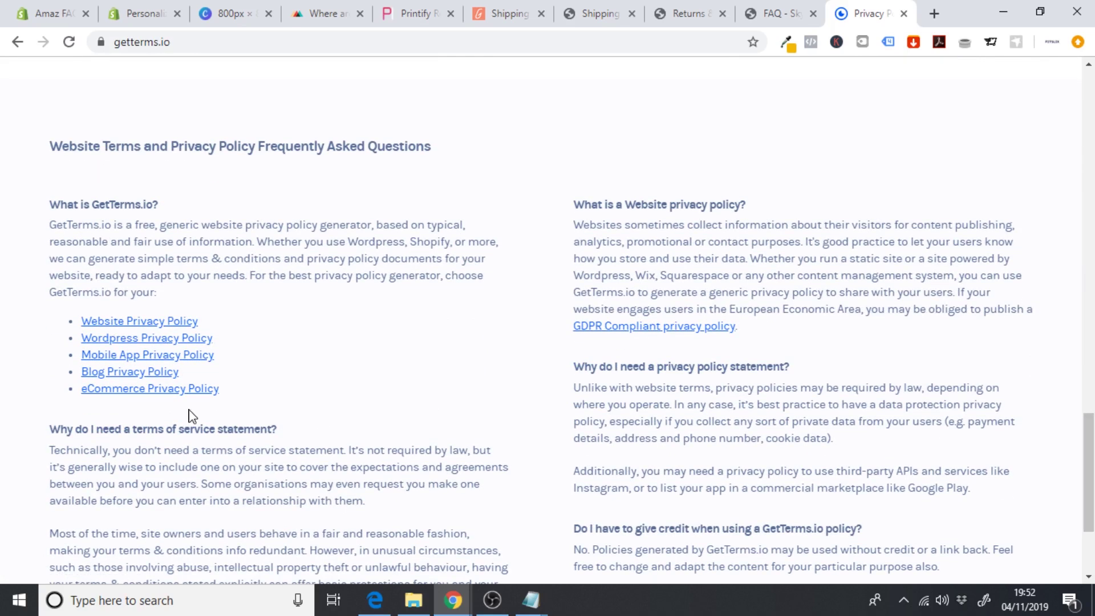
- Open the eCommerce Privacy Policy generator in a new tab and choose the $30.00 plan
right_click(140, 393)
left_click(180, 405)
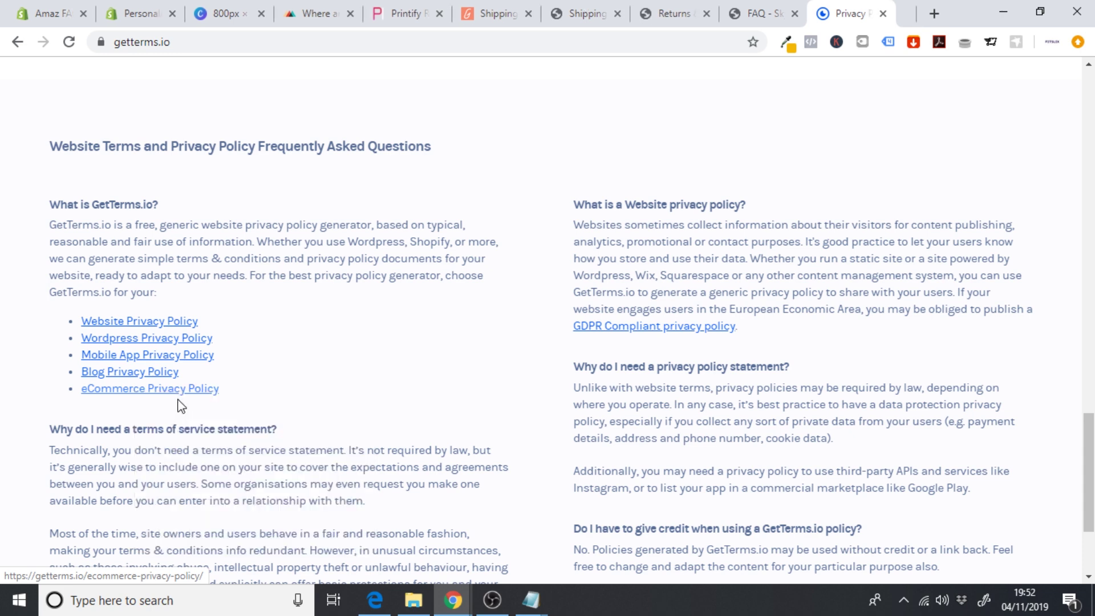
left_click(869, 8)
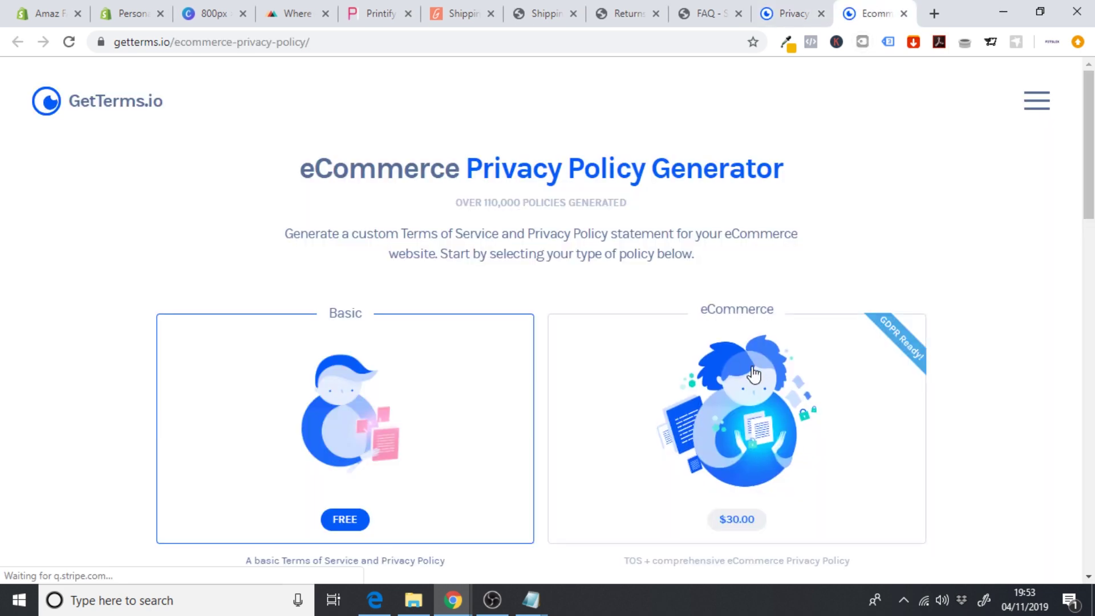
left_click(754, 375)
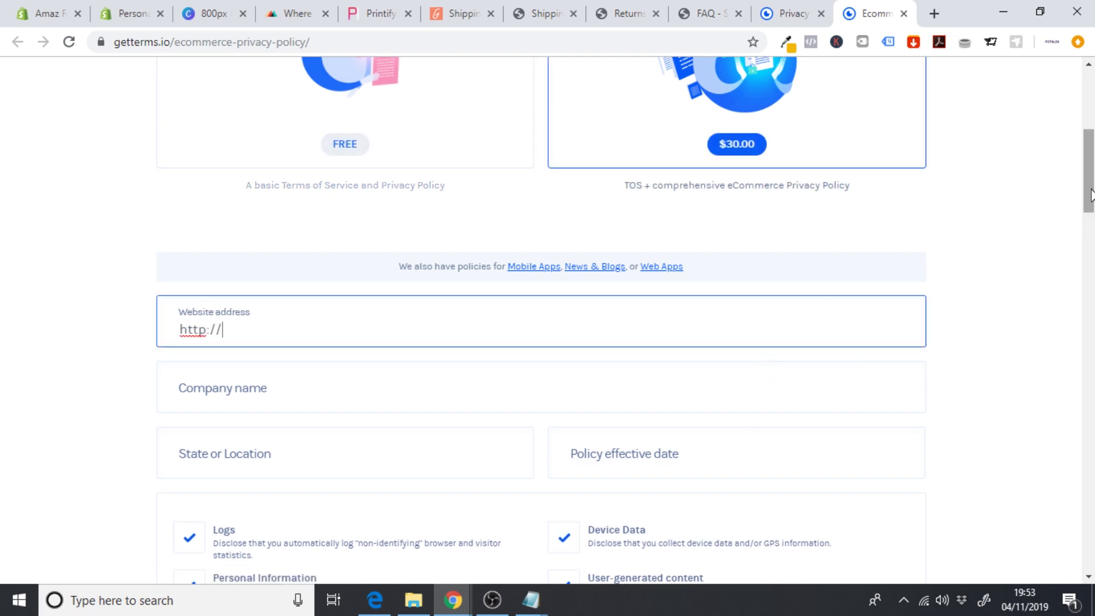
left_click_drag(1091, 194, 1088, 114)
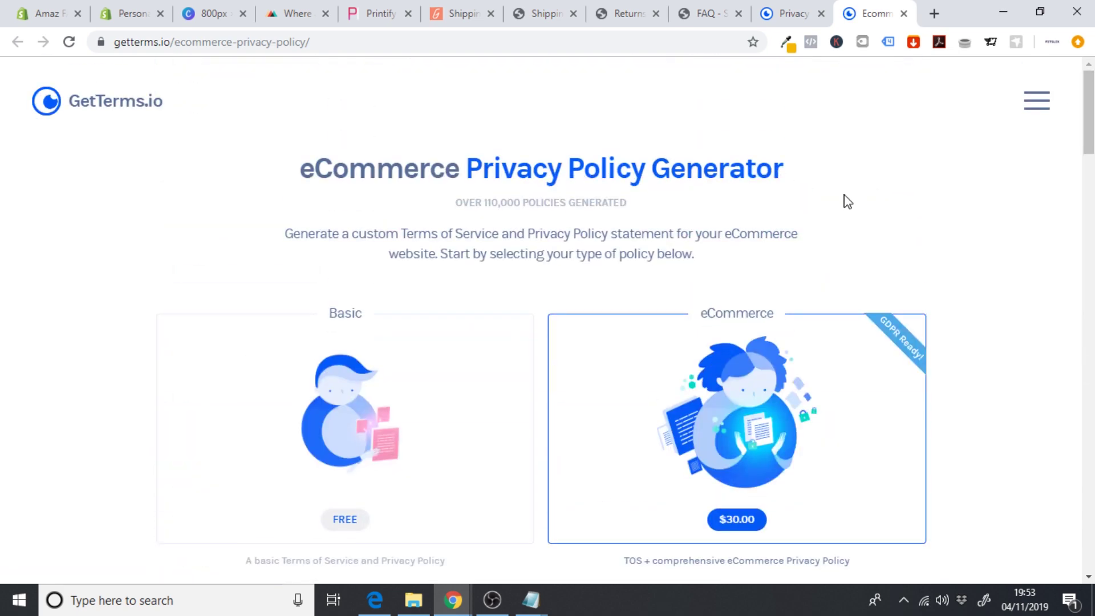
- Compare the eCommerce and general generators, ending on the free Basic policy form
left_click(786, 12)
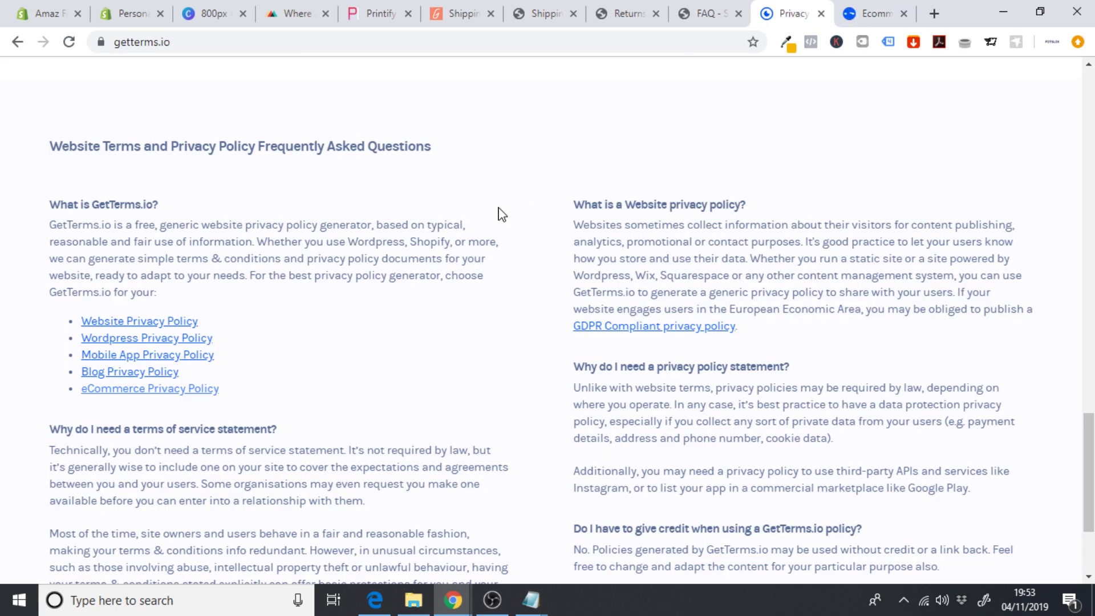
scroll(499, 211, "up", 20)
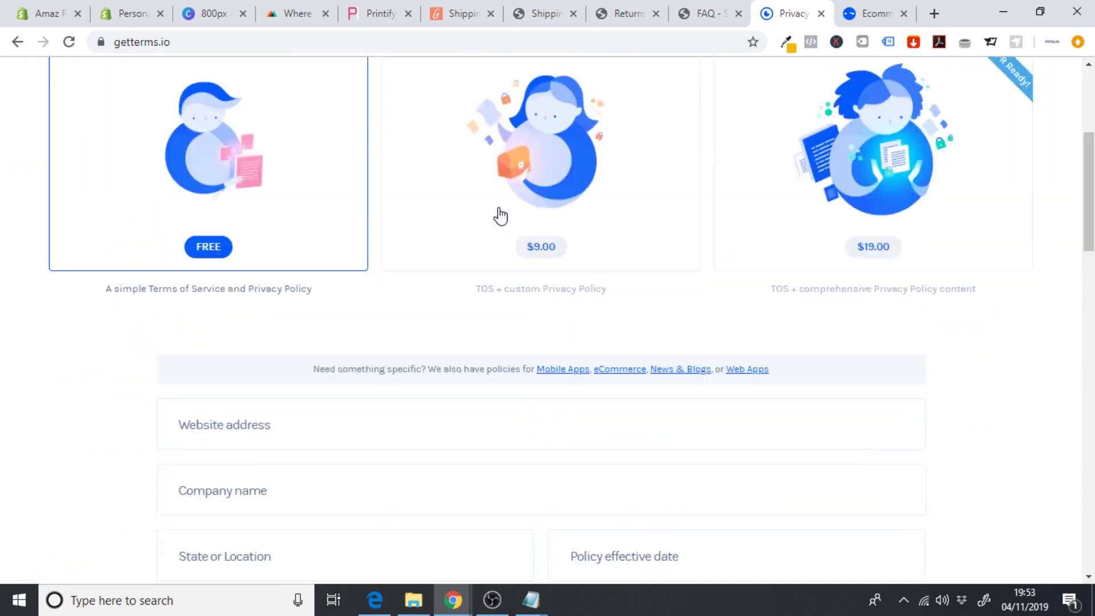
scroll(501, 216, "up", 5)
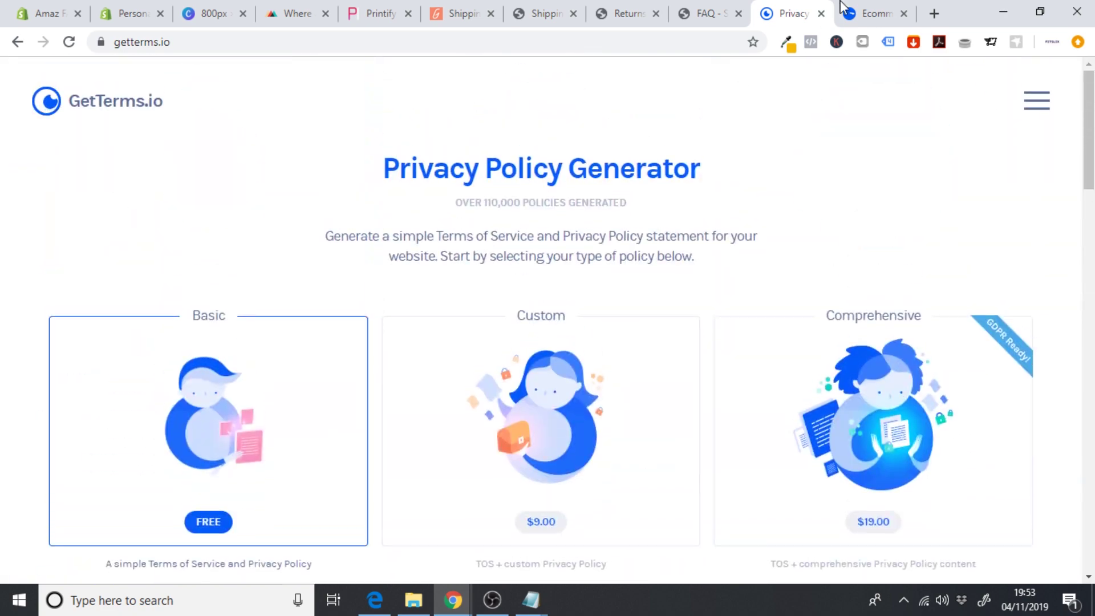
left_click(864, 8)
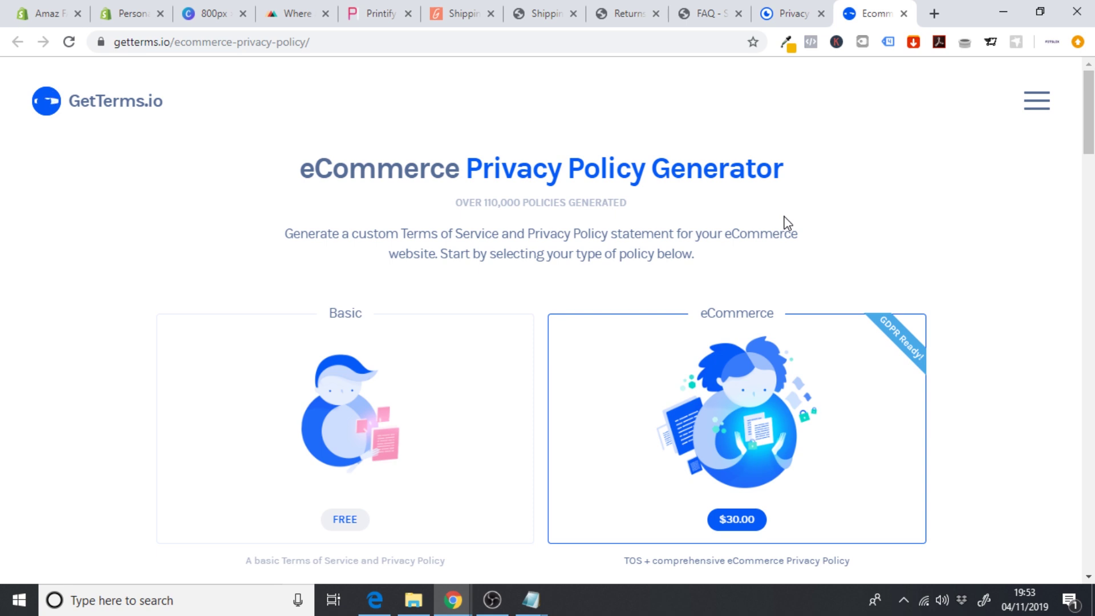
left_click(806, 457)
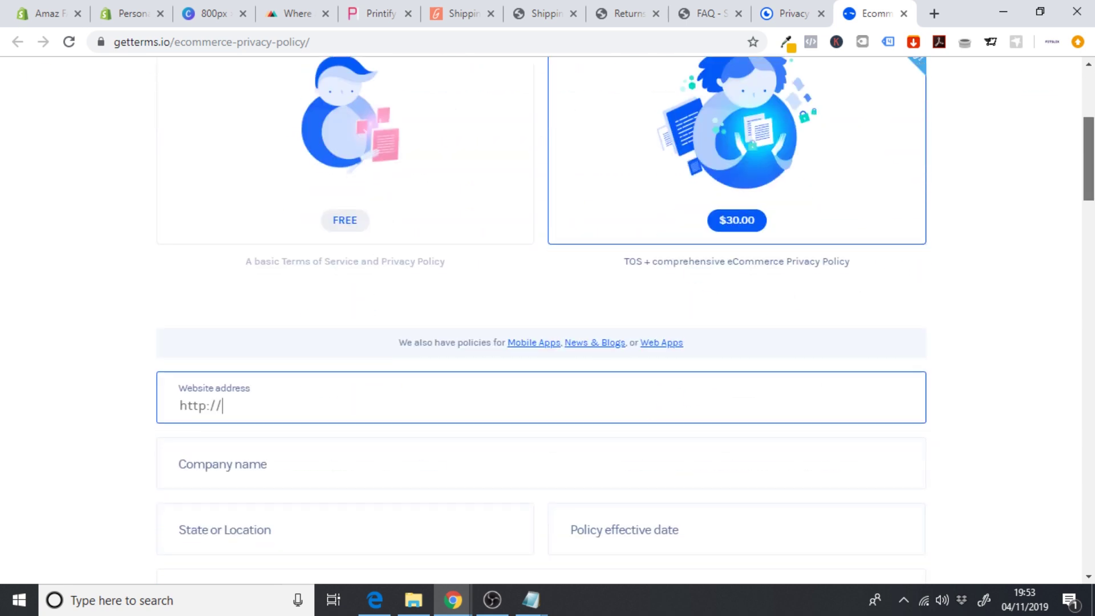
scroll(797, 224, "up", 5)
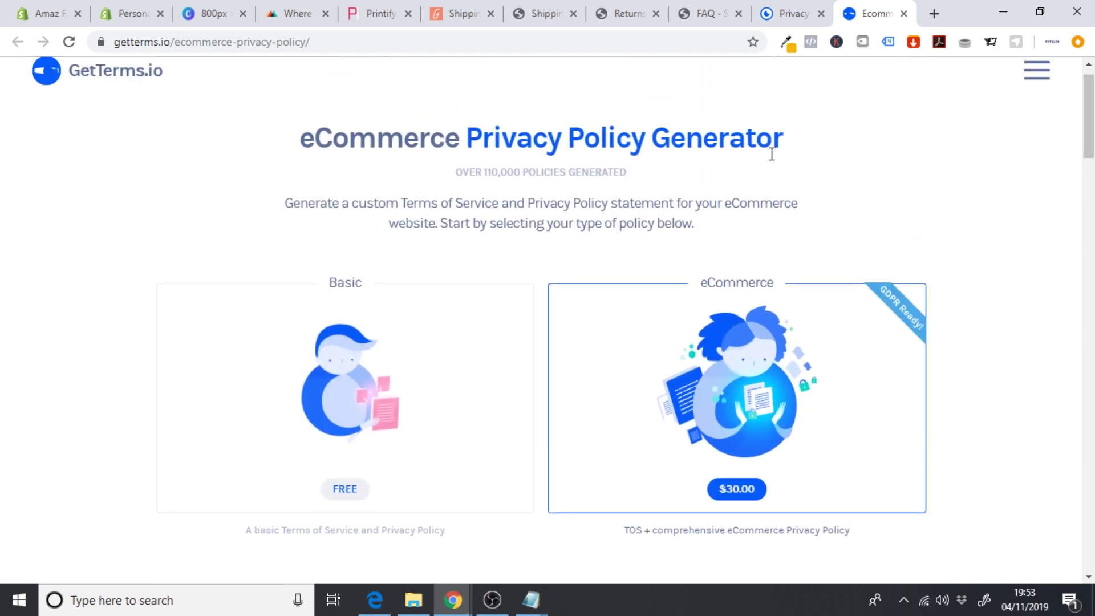
left_click(793, 8)
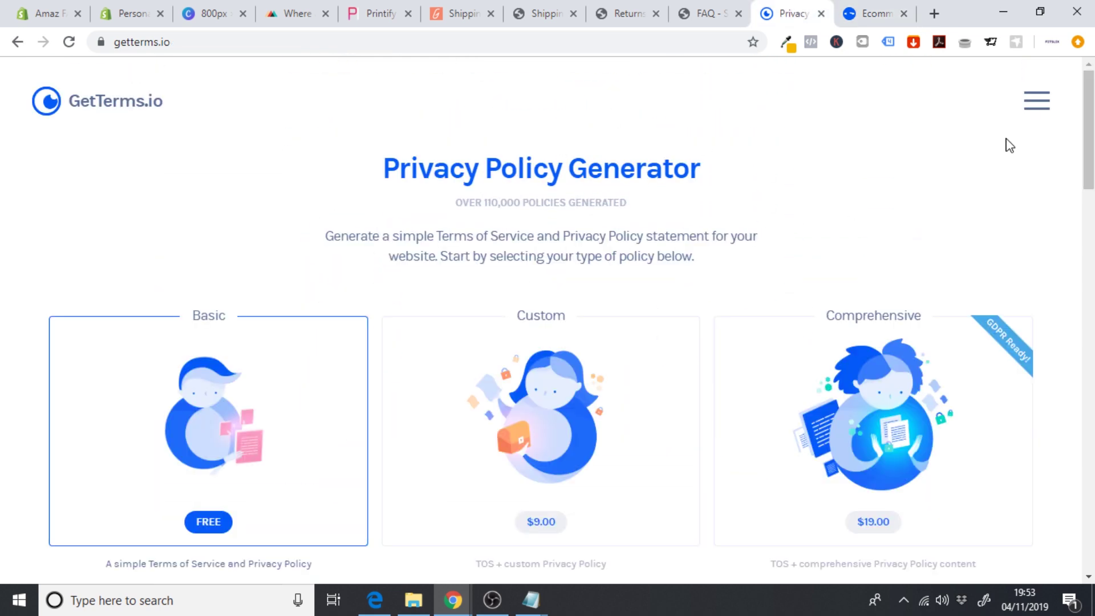
scroll(1010, 145, "down", 8)
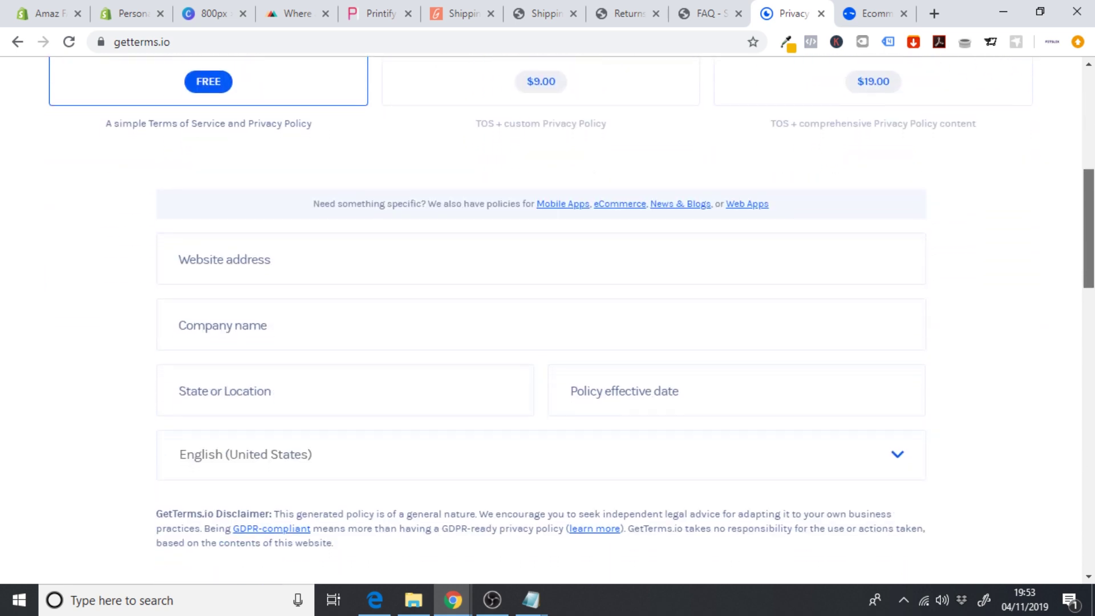
- Enter website personalpod.co, the company name, United Kingdom, and effective date 4 November 2019
left_click(365, 277)
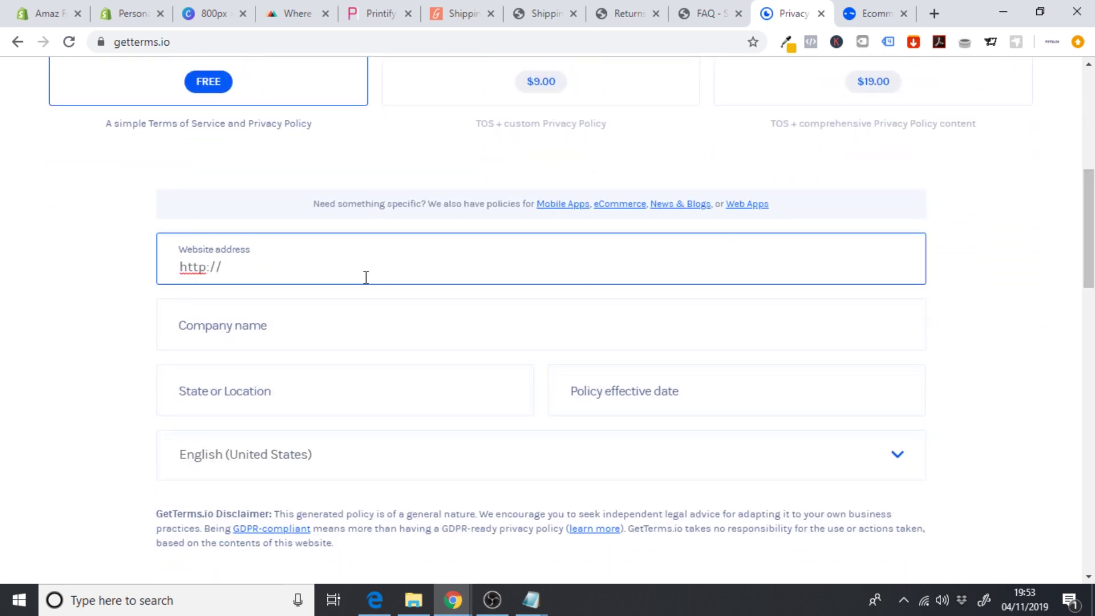
type("personalpod.com")
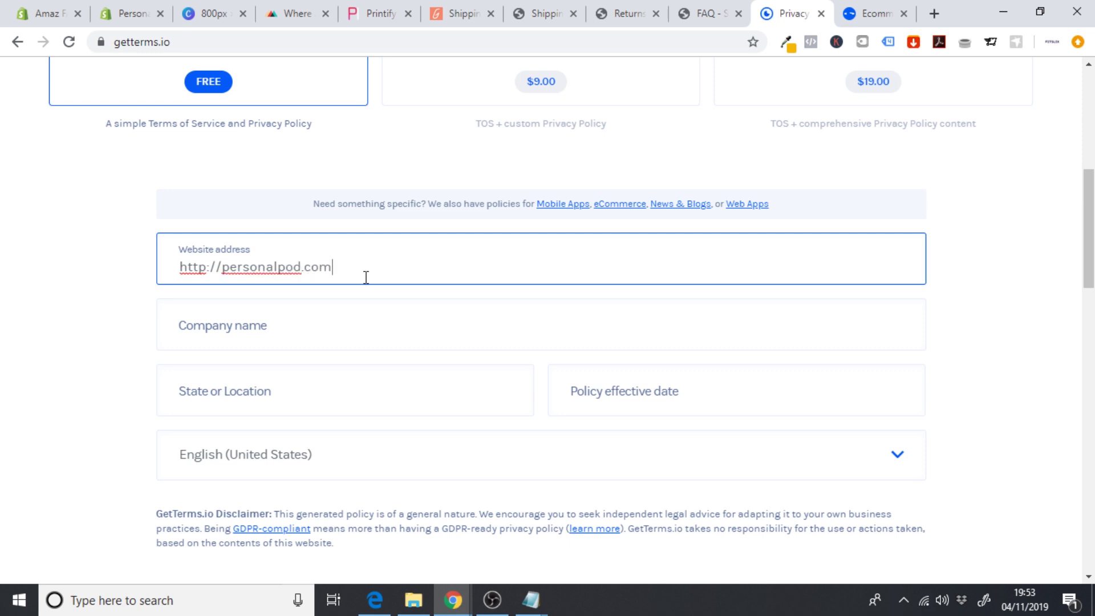
left_click(265, 324)
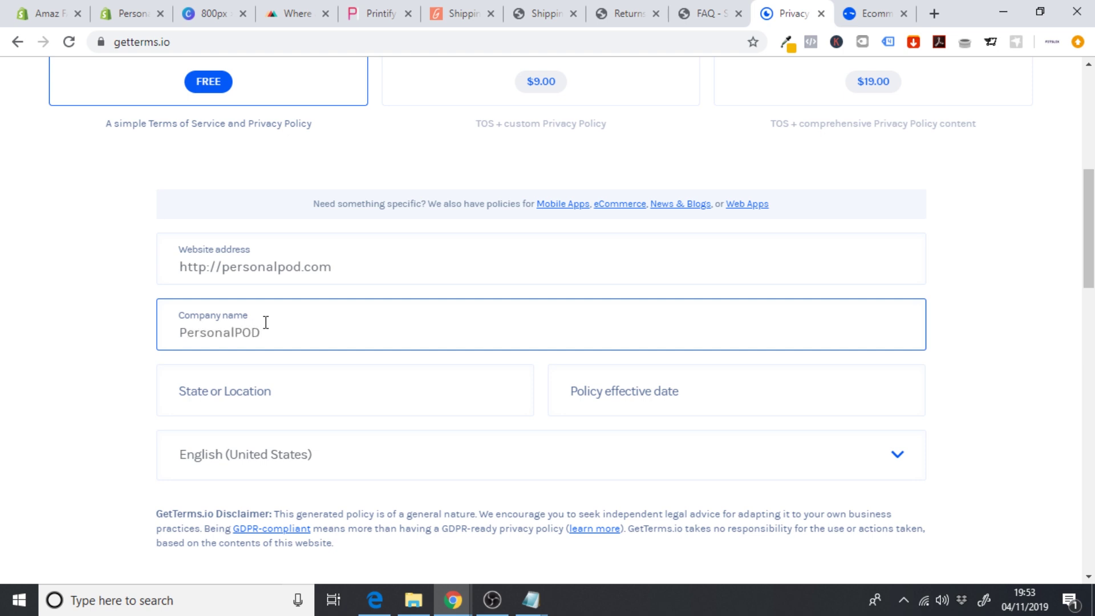
left_click(239, 396)
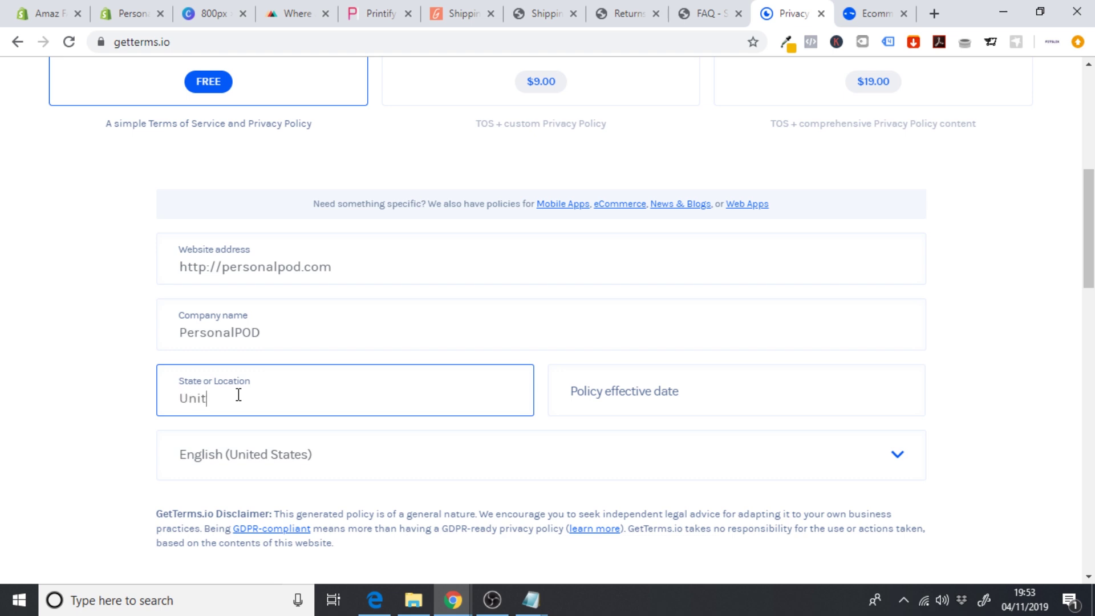
type("United Kingdom")
left_click(633, 399)
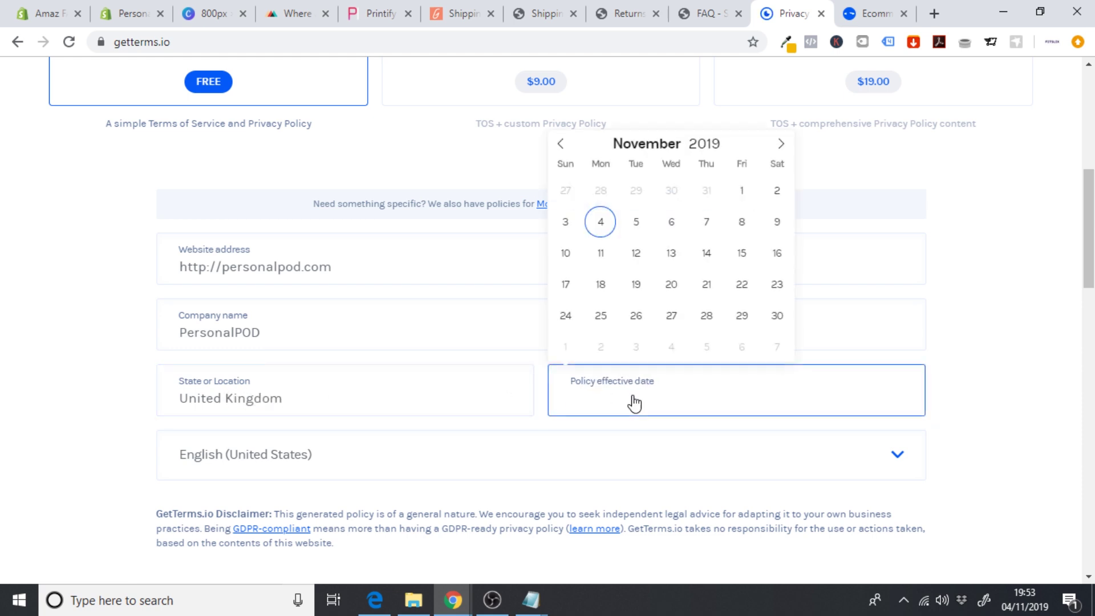
left_click(600, 222)
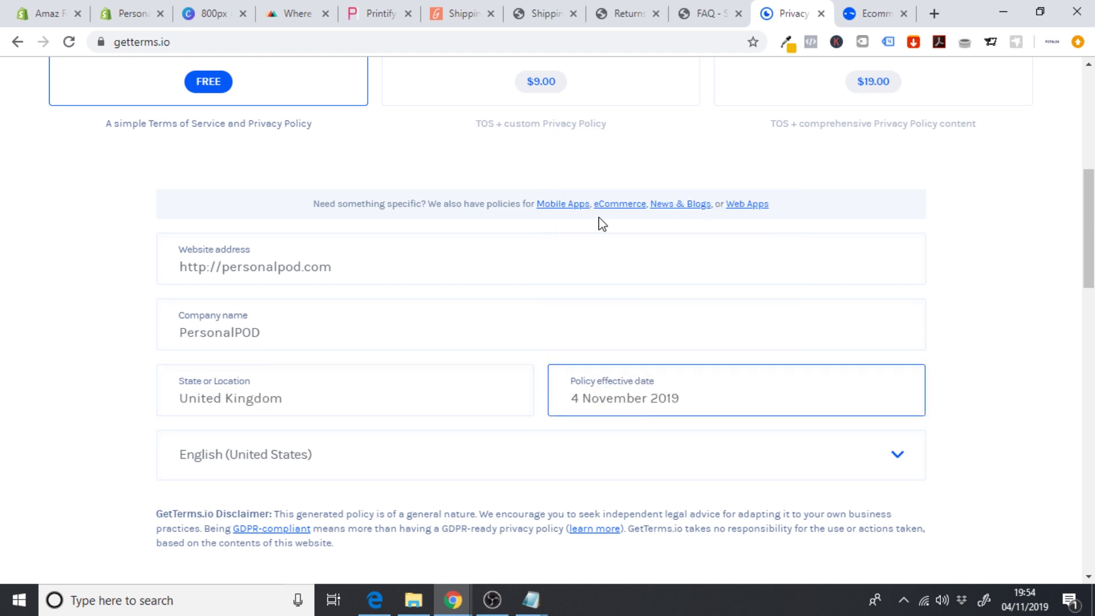
- Keep English (United States), accept the disclaimer, generate the free policy and copy it
left_click(250, 458)
left_click(51, 450)
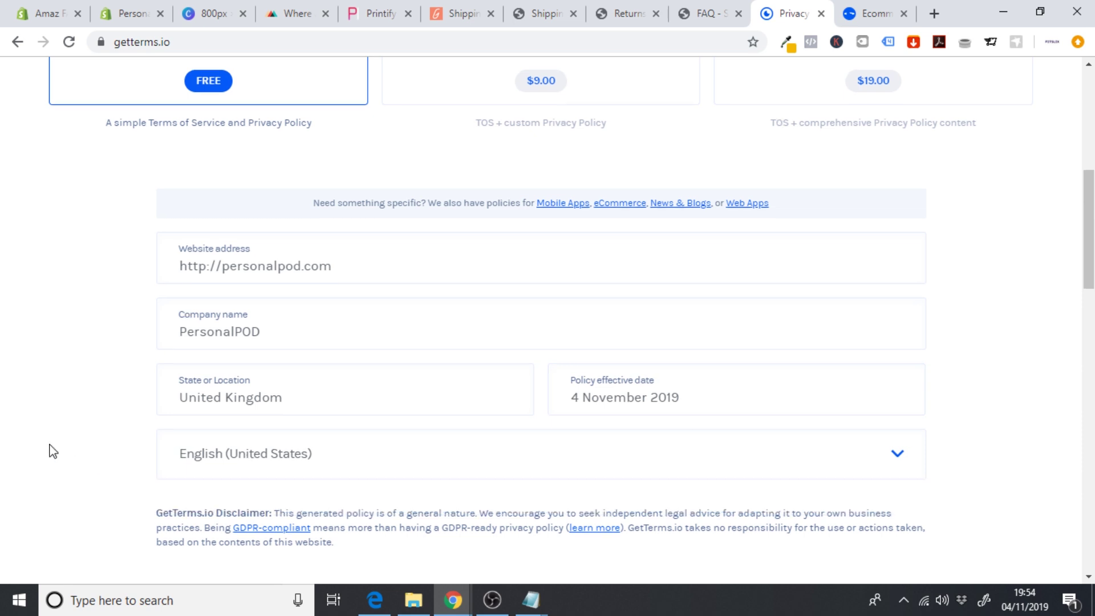
scroll(52, 450, "down", 2)
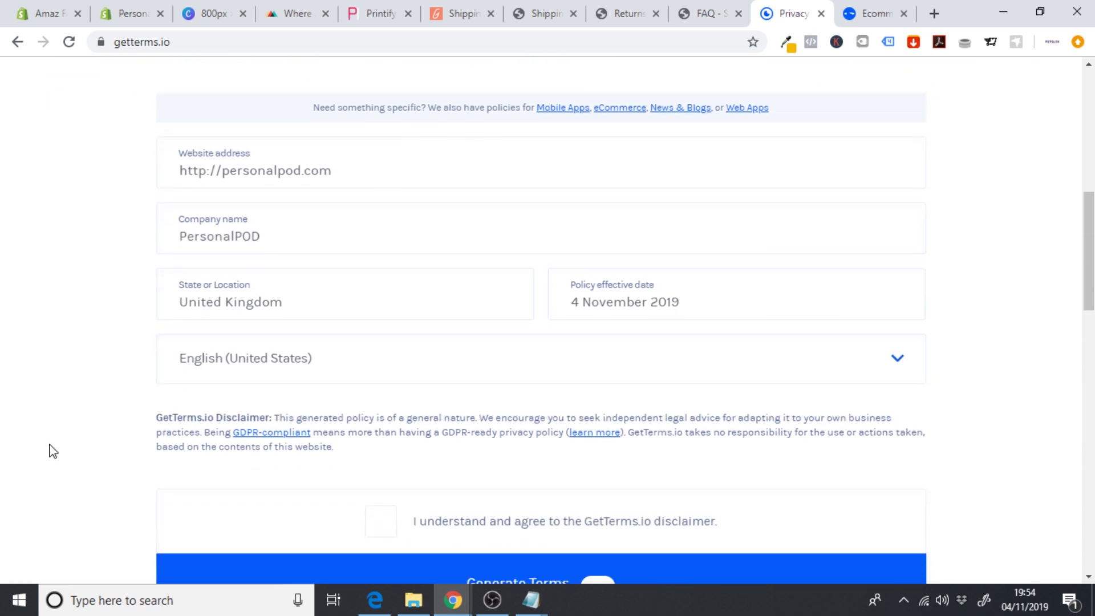
scroll(482, 435, "down", 2)
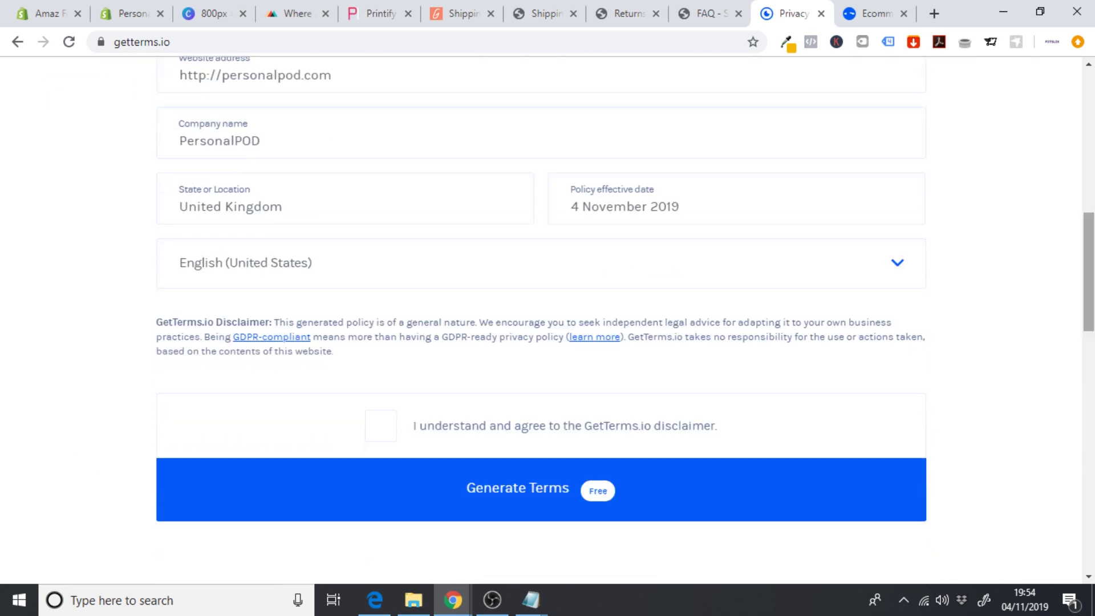
left_click(377, 427)
scroll(987, 345, "down", 1)
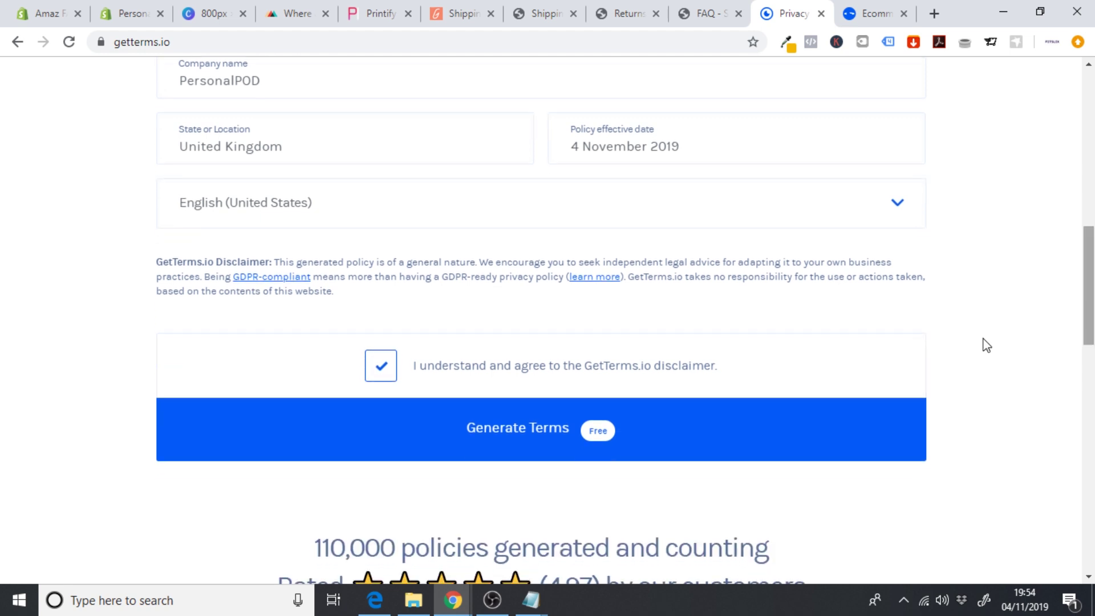
left_click(655, 446)
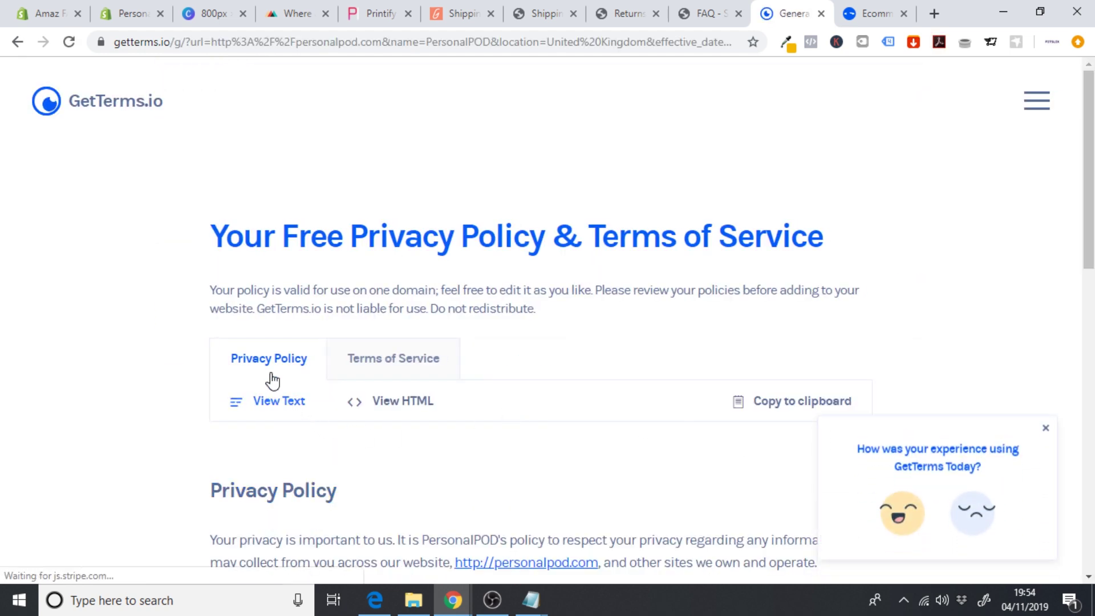
left_click_drag(1089, 245, 1089, 345)
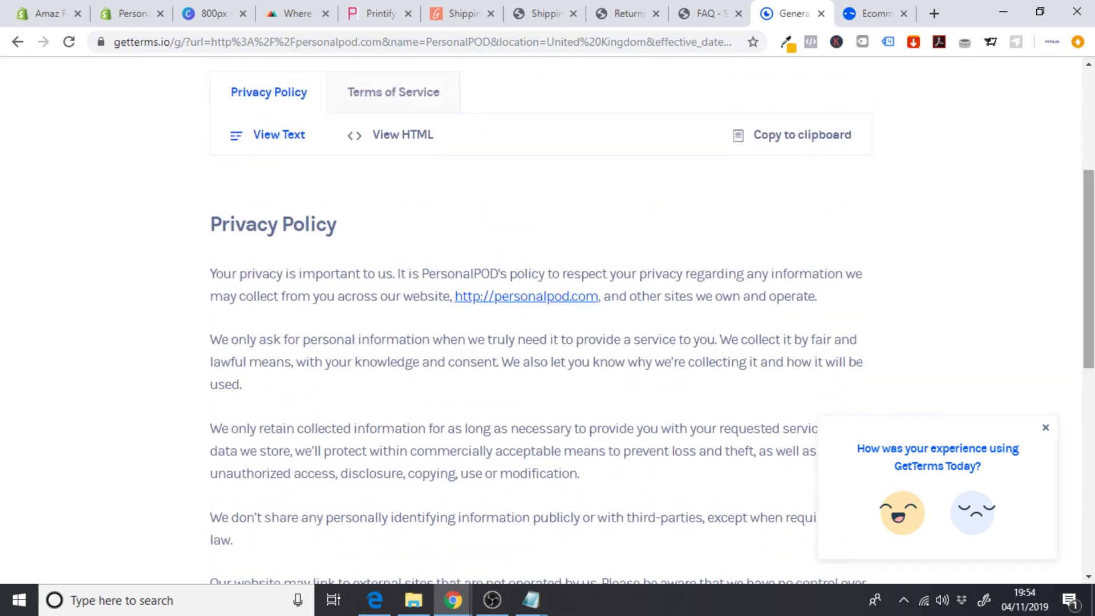
left_click(765, 139)
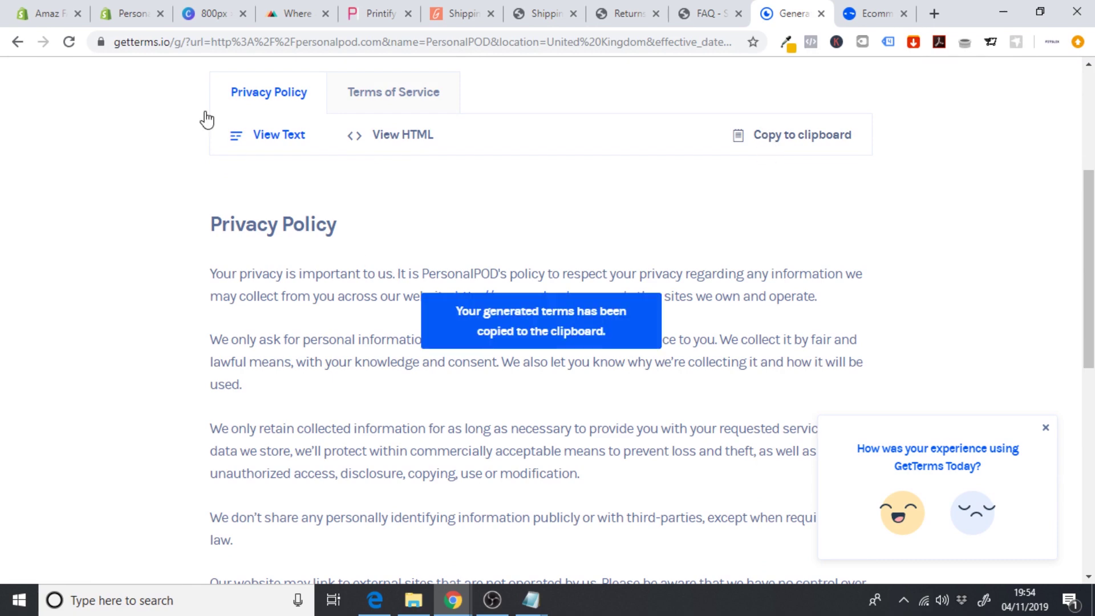
left_click(122, 13)
- Paste the privacy policy into the page content and delete the duplicate Privacy Policy heading
left_click(340, 403)
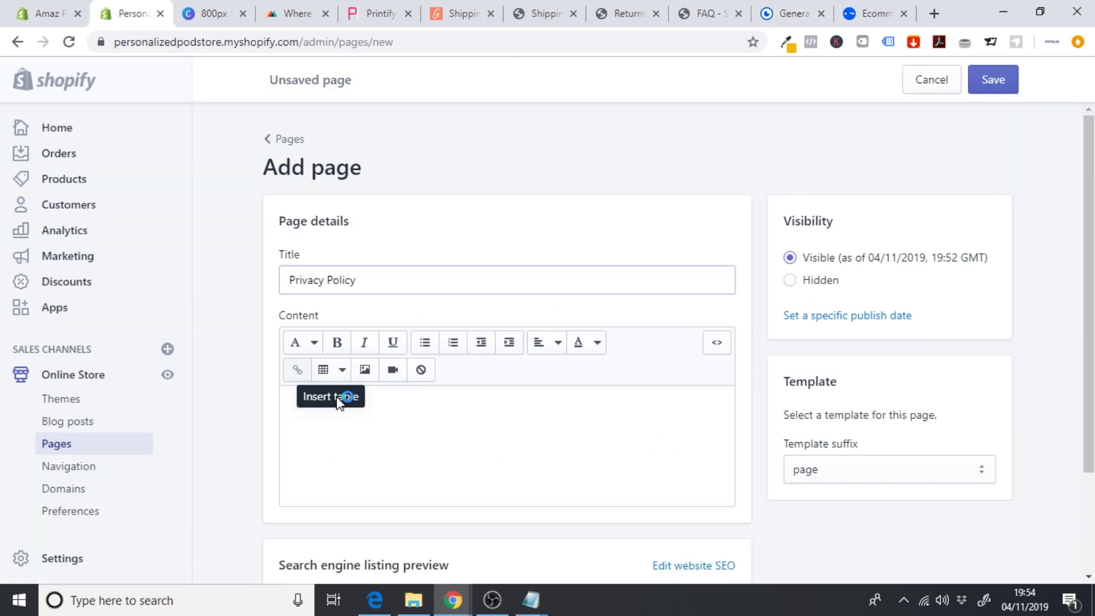
key("ctrl+v")
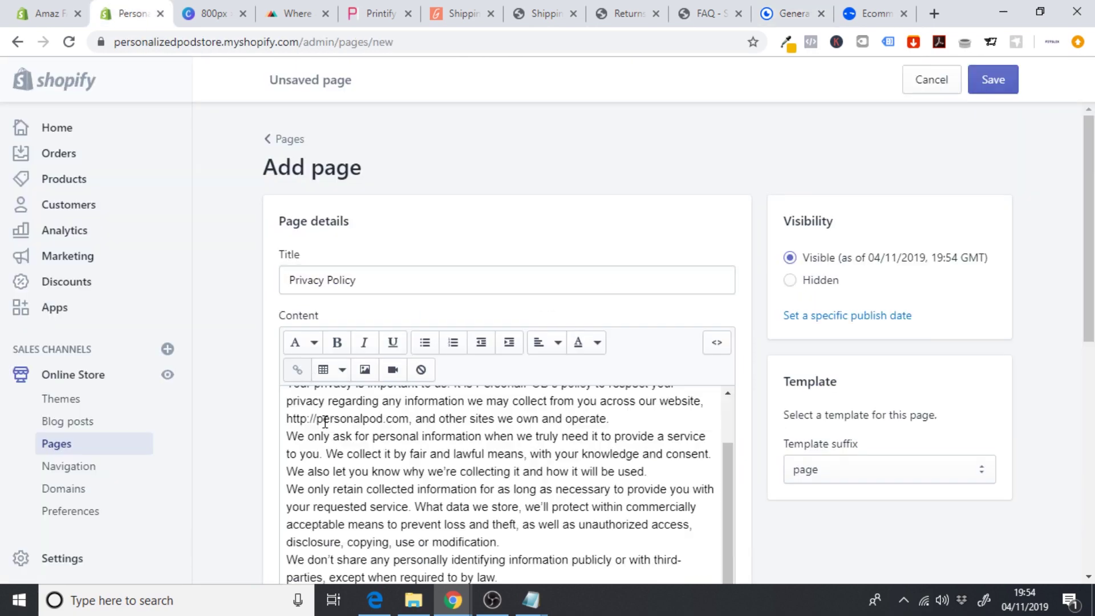
left_click_drag(728, 502, 730, 412)
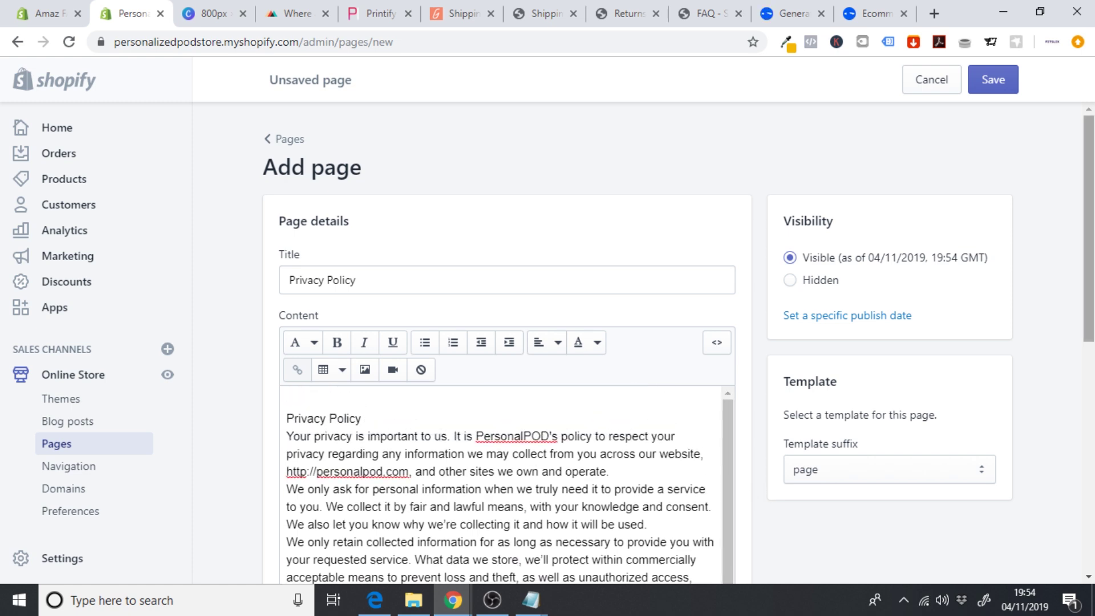
scroll(742, 399, "down", 3)
left_click_drag(383, 255, 220, 252)
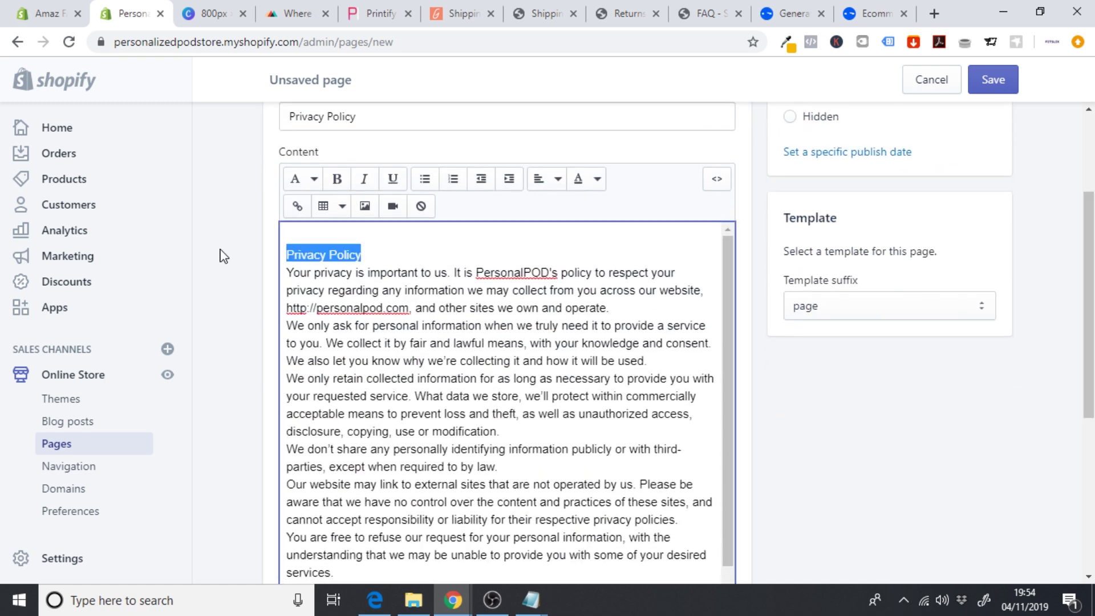
key("BackSpace")
key("BackSpace")
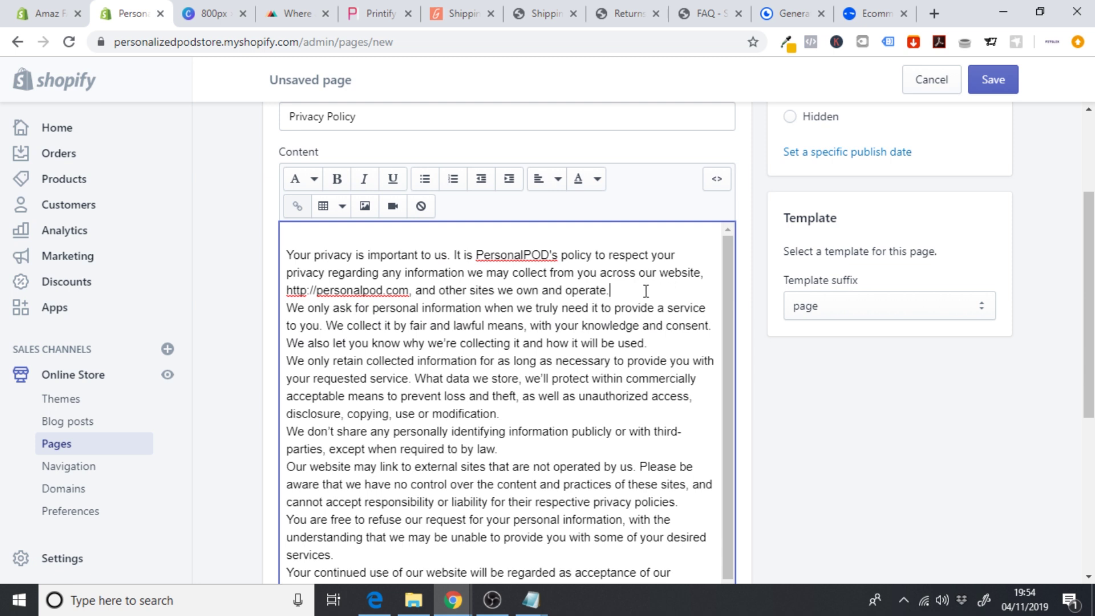
key("Return")
key("Return")
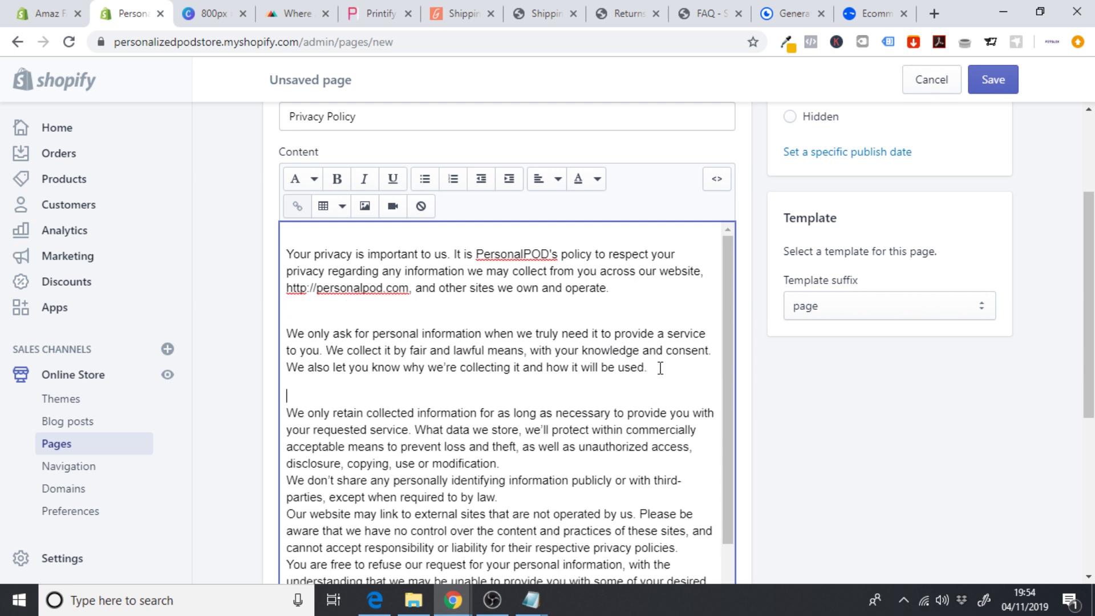
- Add blank lines after the retention, sharing and services paragraphs
scroll(645, 407, "down", 1)
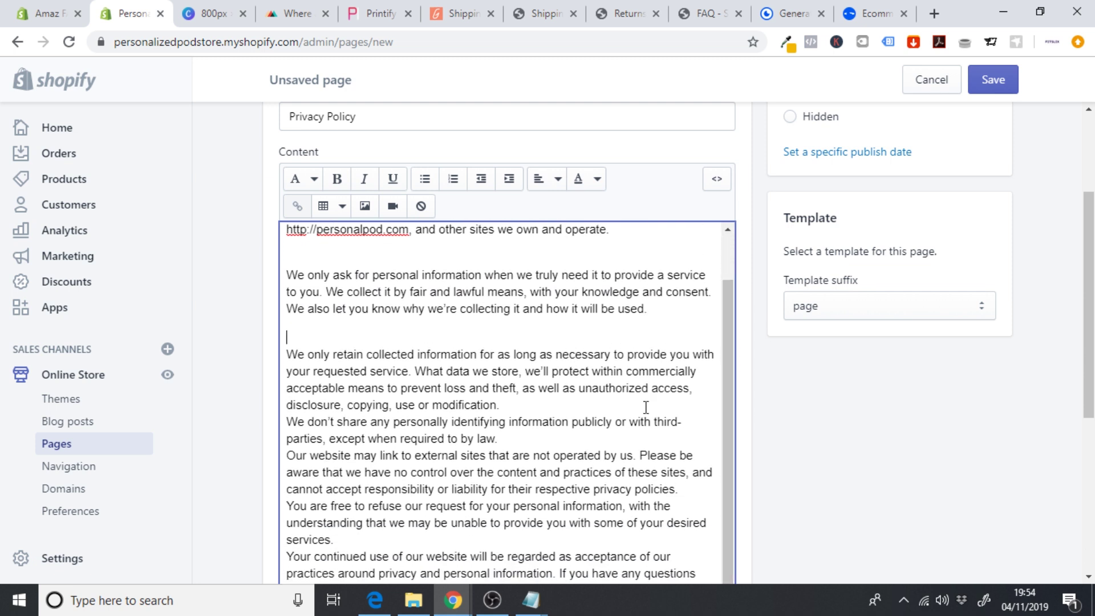
left_click(516, 410)
key("Return")
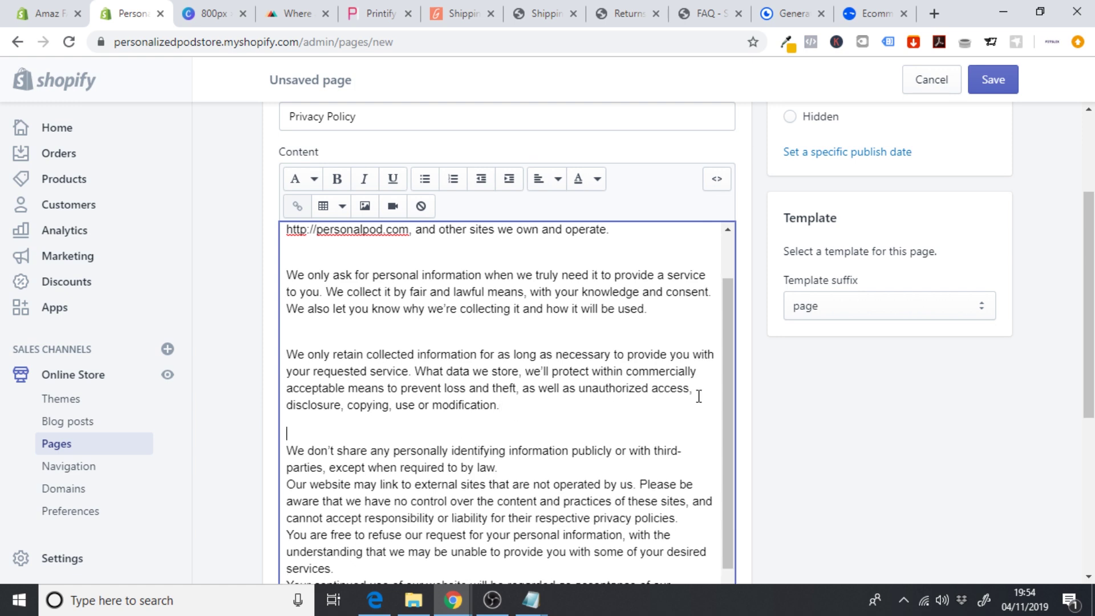
scroll(734, 379, "down", 1)
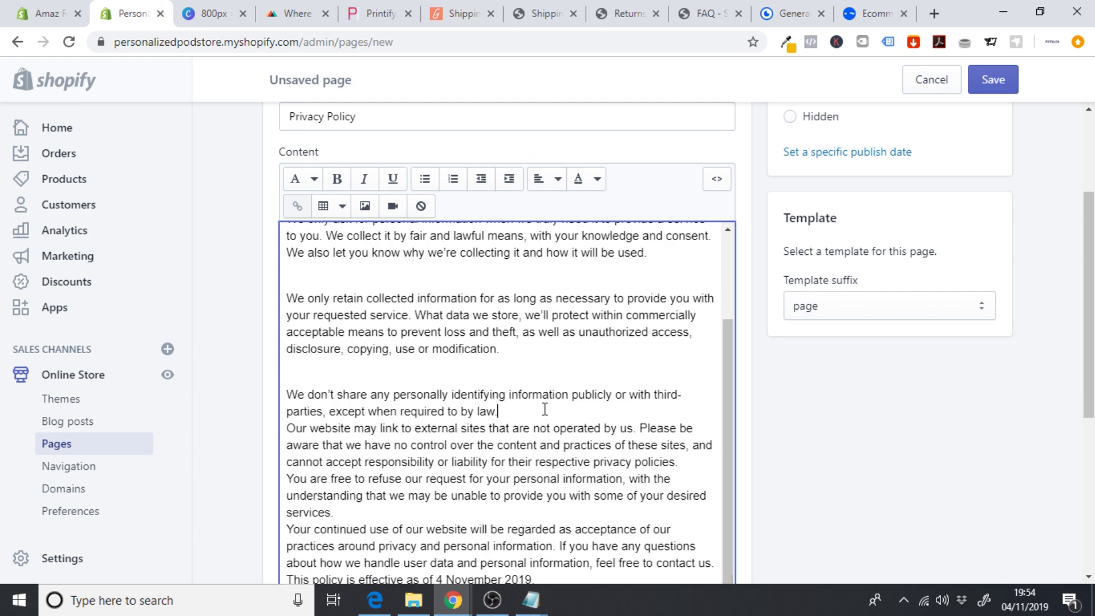
key("Return")
left_click_drag(727, 423, 726, 491)
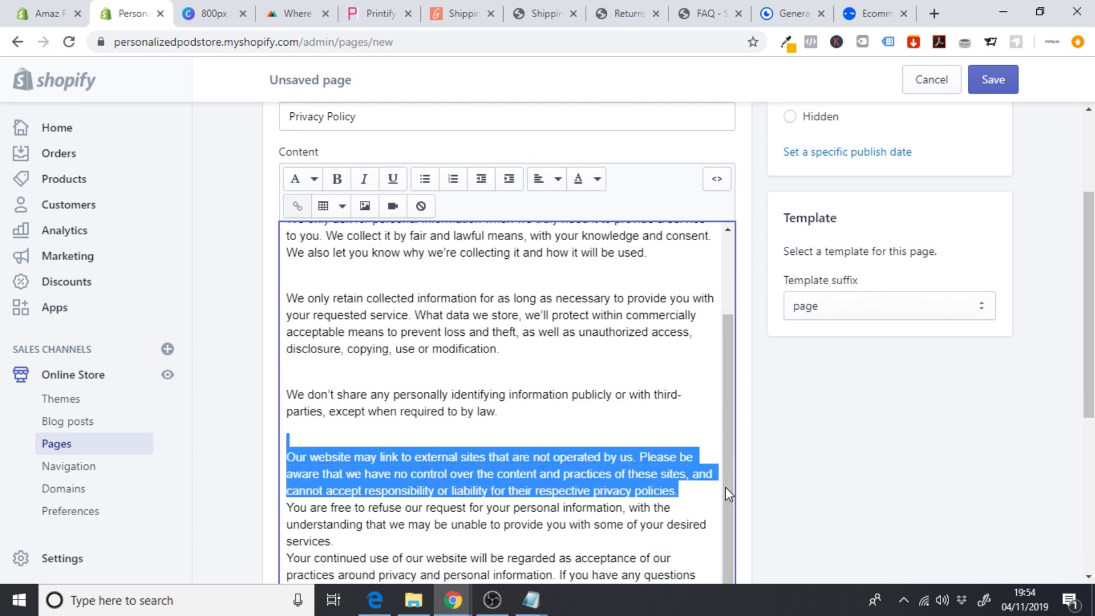
scroll(722, 549, "down", 1)
left_click(450, 508)
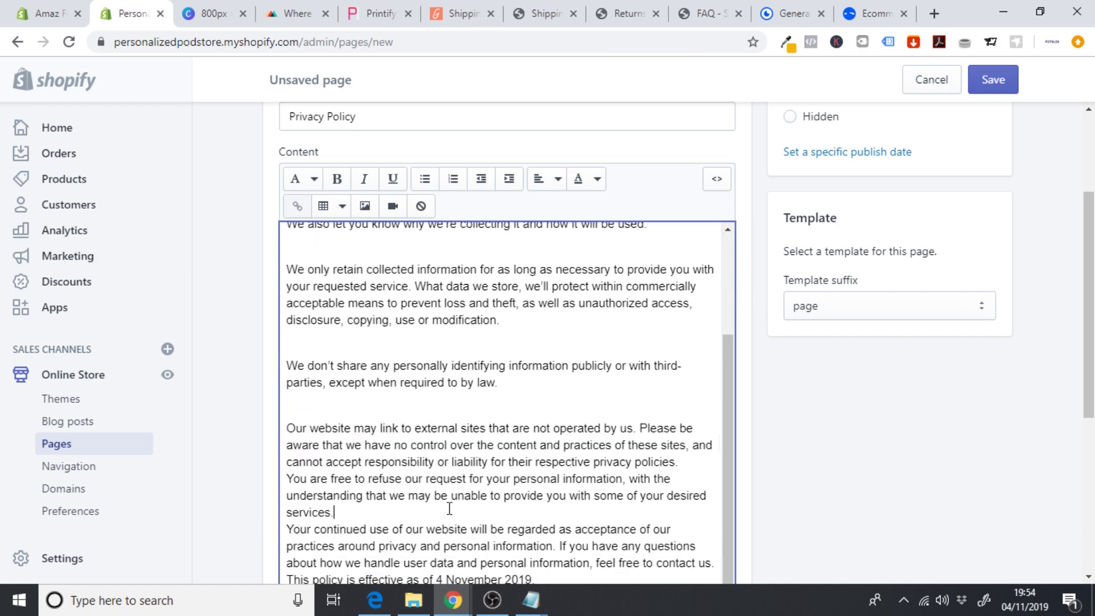
key("Return")
scroll(1011, 398, "down", 3)
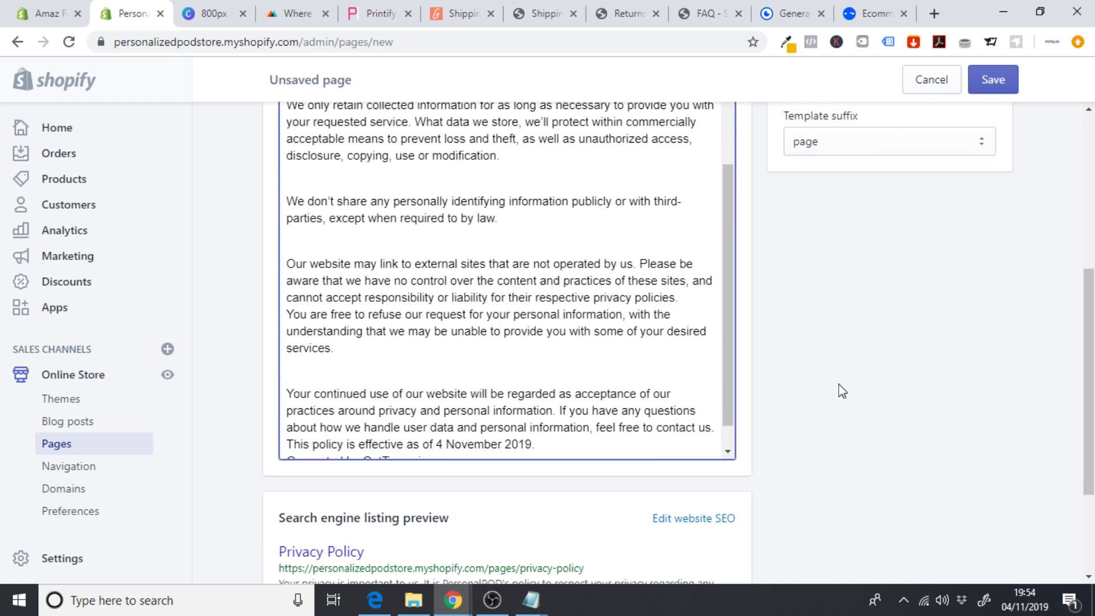
scroll(723, 324, "down", 1)
- Delete the 'Generated by GetTerms.io' credit and make the effective-date sentence its own paragraph
left_click(564, 416)
key("Return")
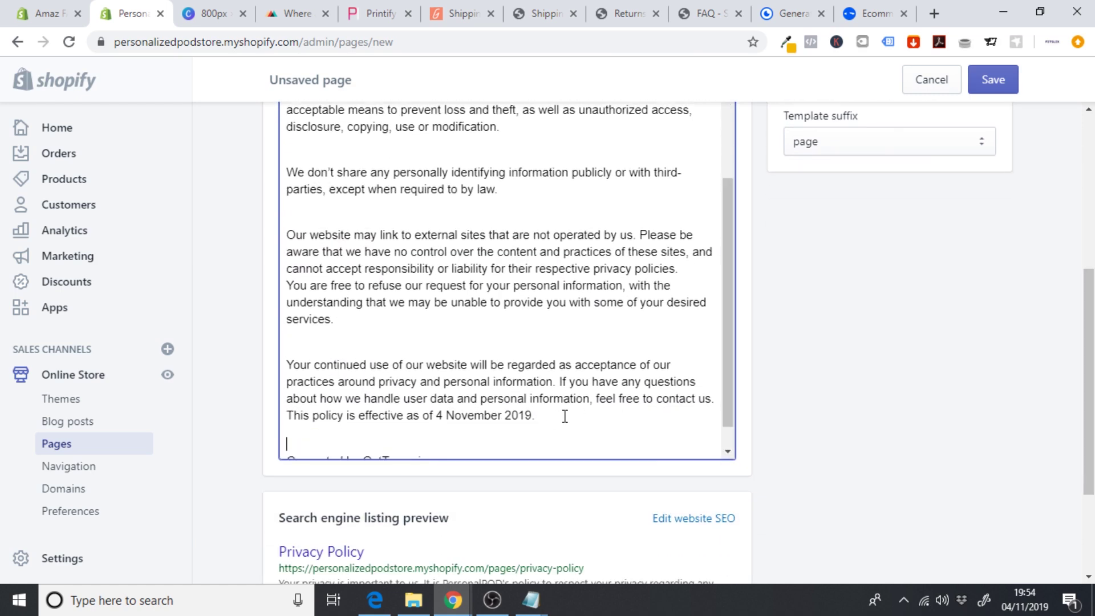
scroll(720, 365, "down", 1)
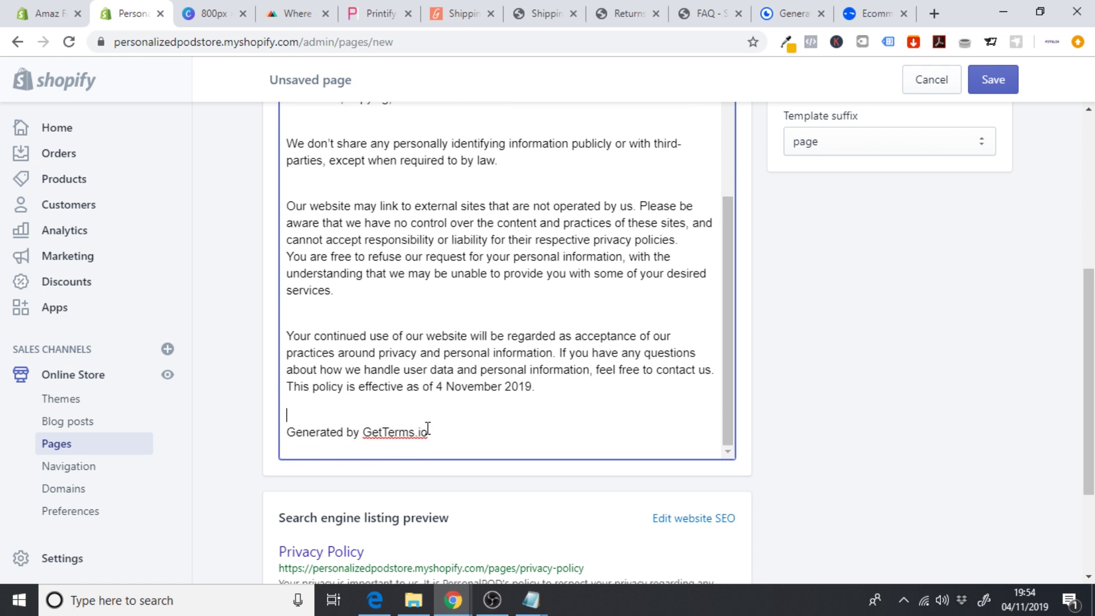
left_click_drag(450, 434, 254, 440)
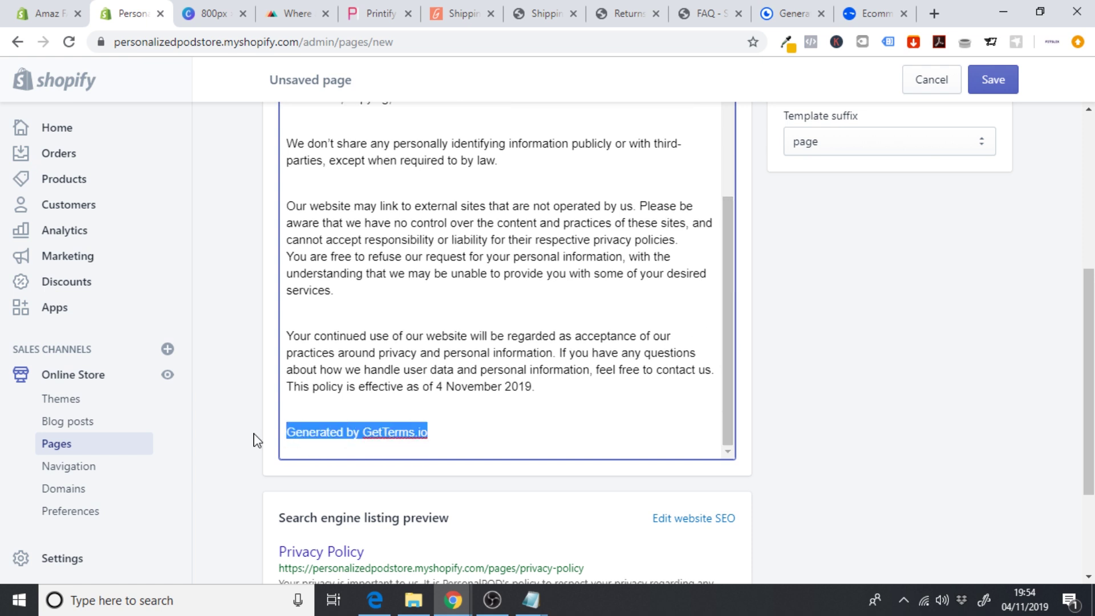
key("BackSpace")
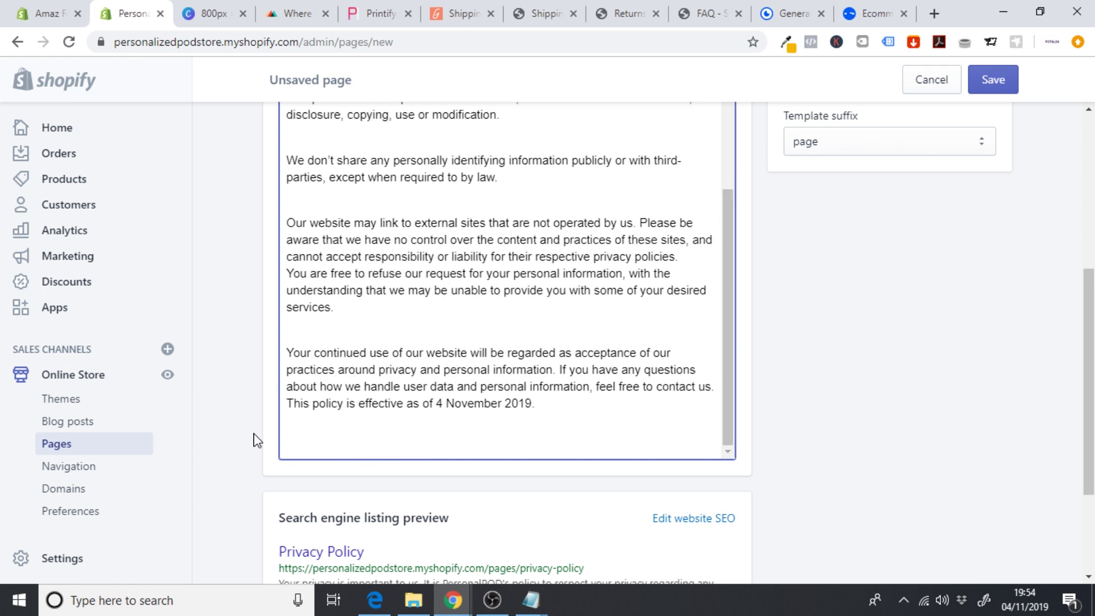
key("BackSpace")
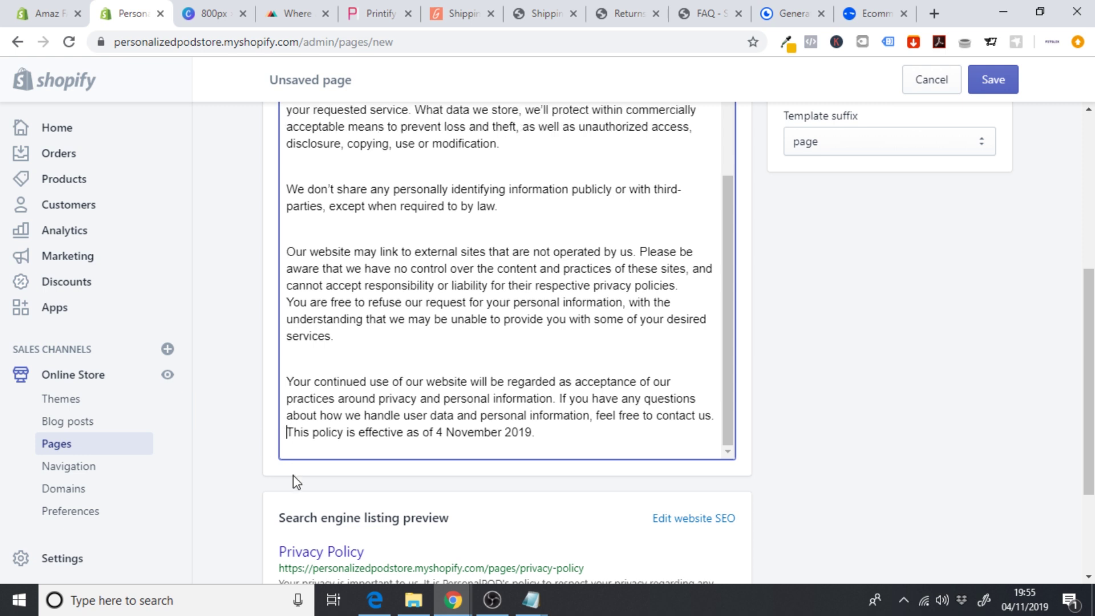
key("Return")
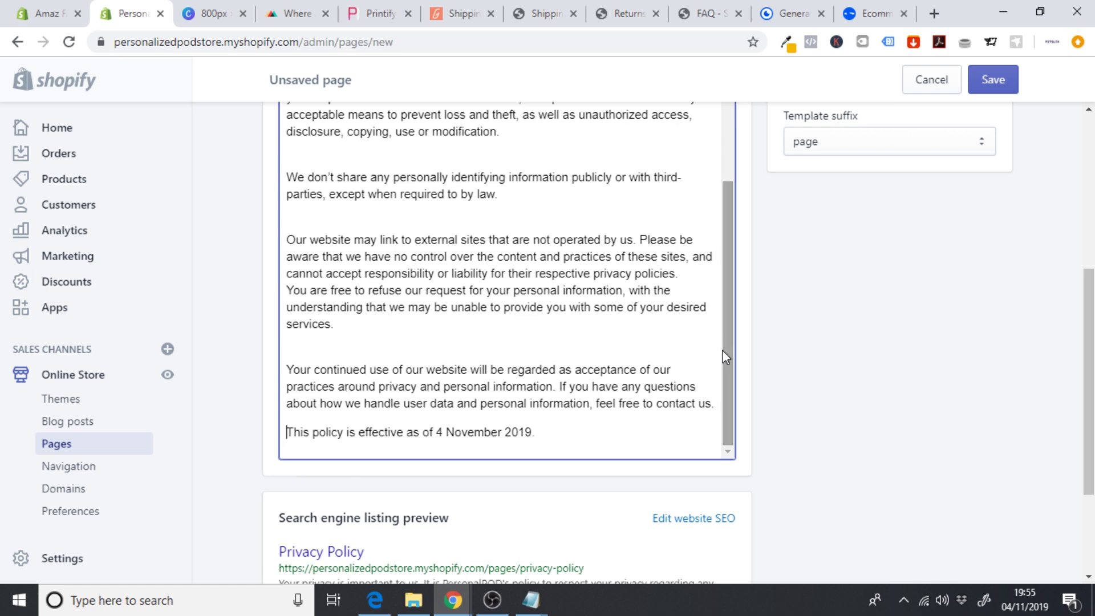
- Colour all the policy text black and save the Privacy Policy page
left_click_drag(563, 435, 381, 3)
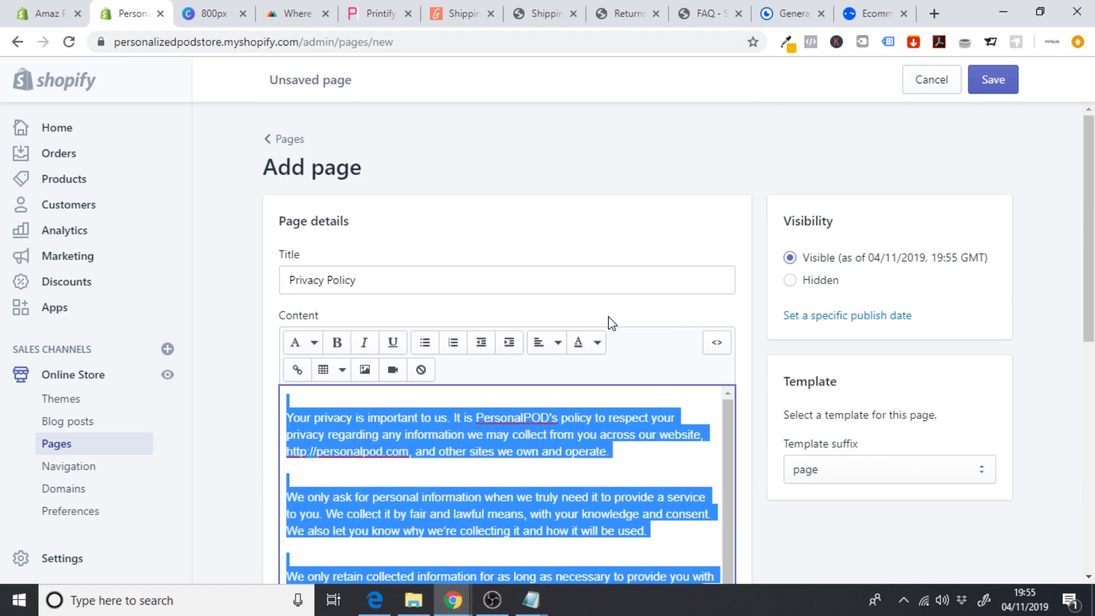
left_click(591, 342)
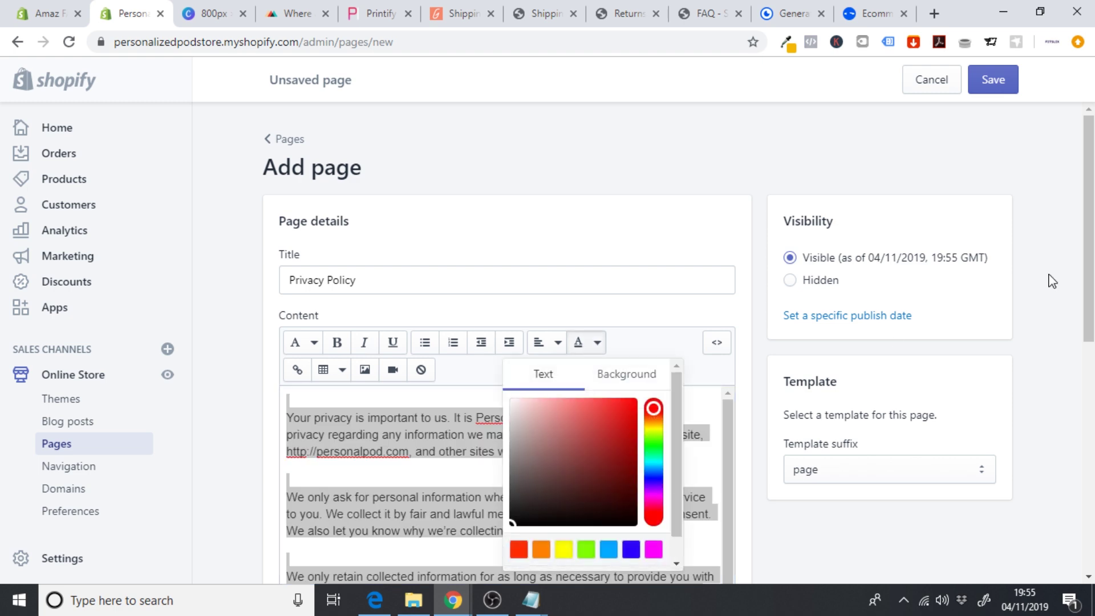
scroll(1053, 281, "down", 2)
left_click(520, 492)
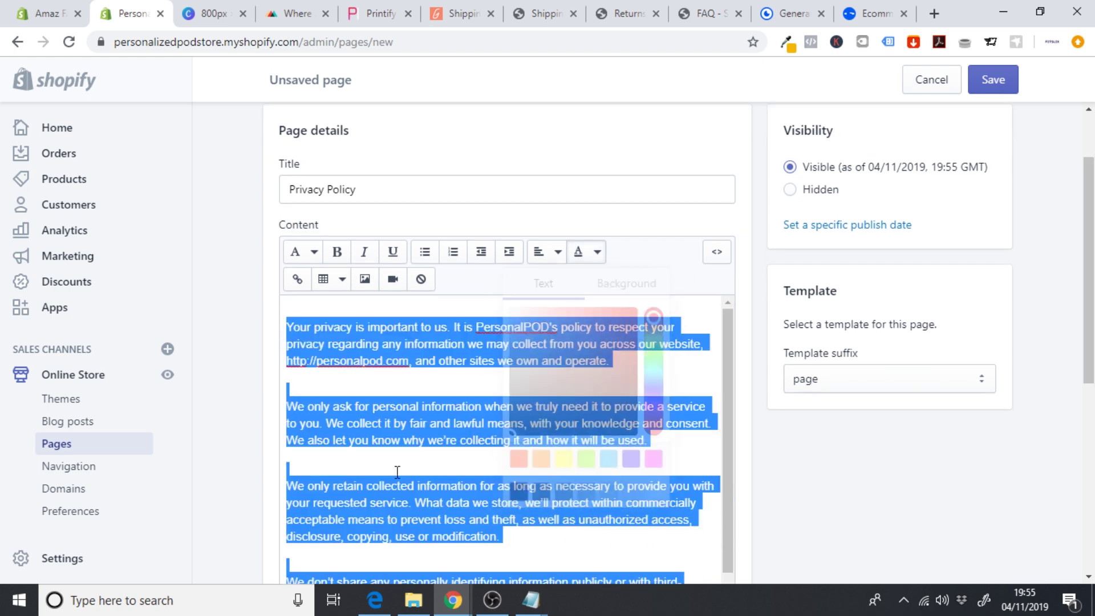
left_click(334, 442)
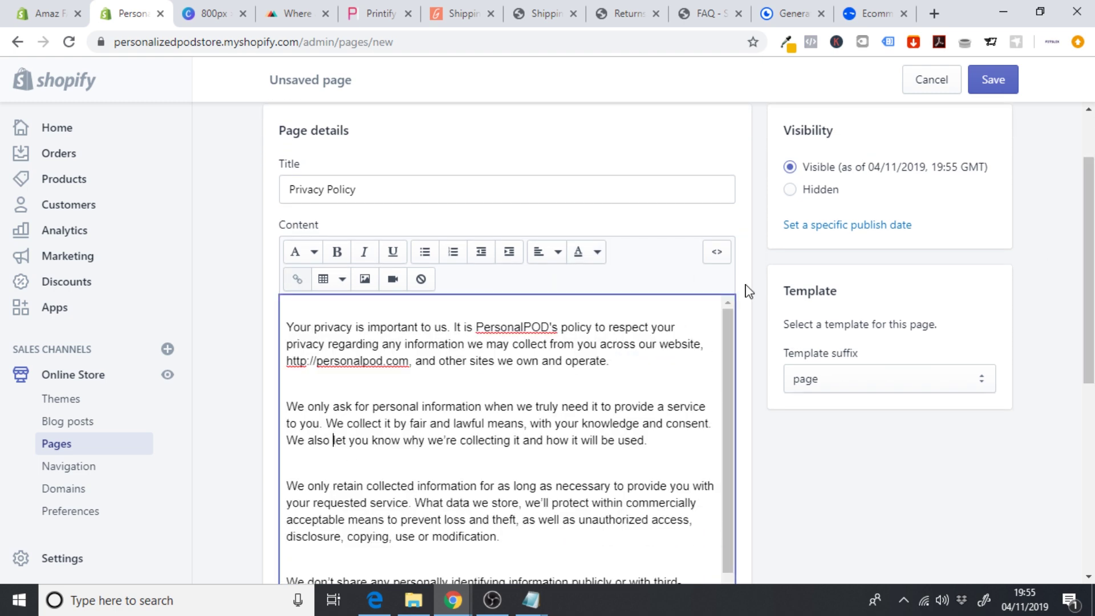
left_click(853, 140)
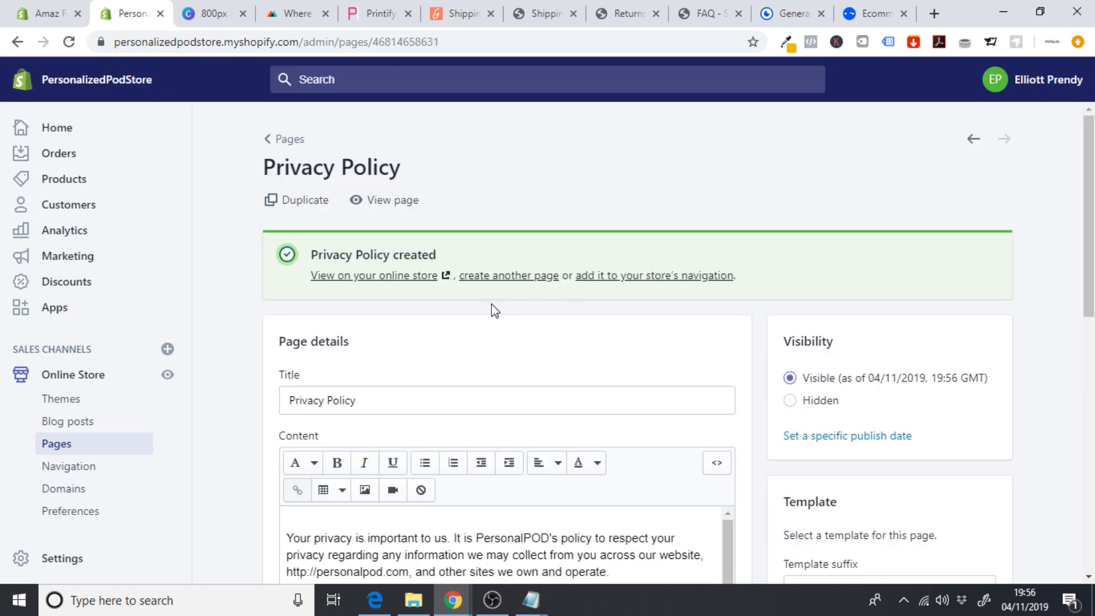
- Preview the Privacy Policy page on the online store, then close the preview
left_click(392, 276)
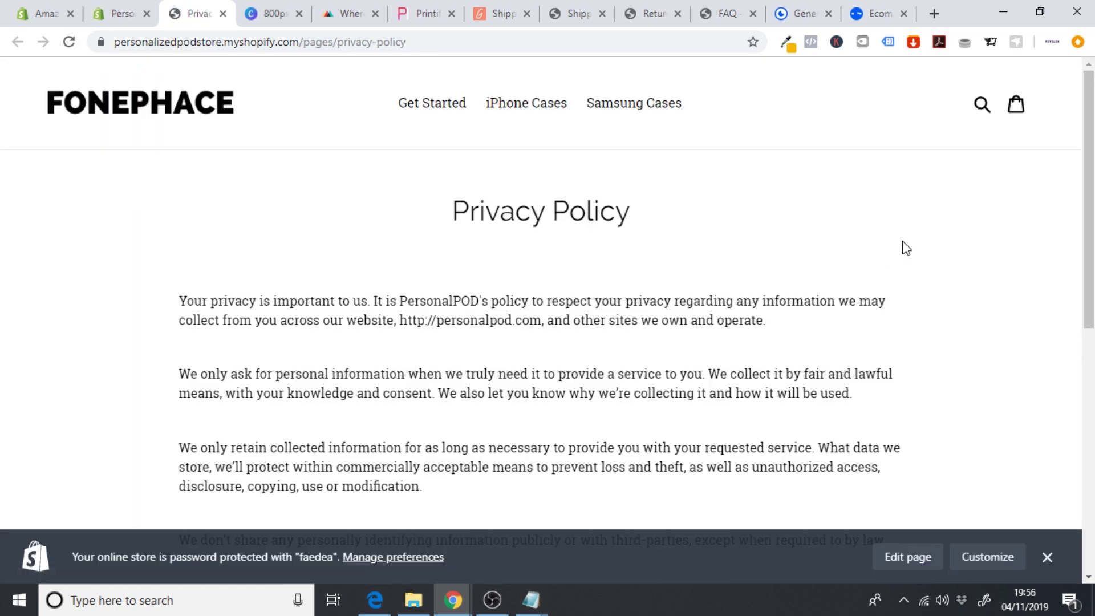
scroll(906, 248, "down", 6)
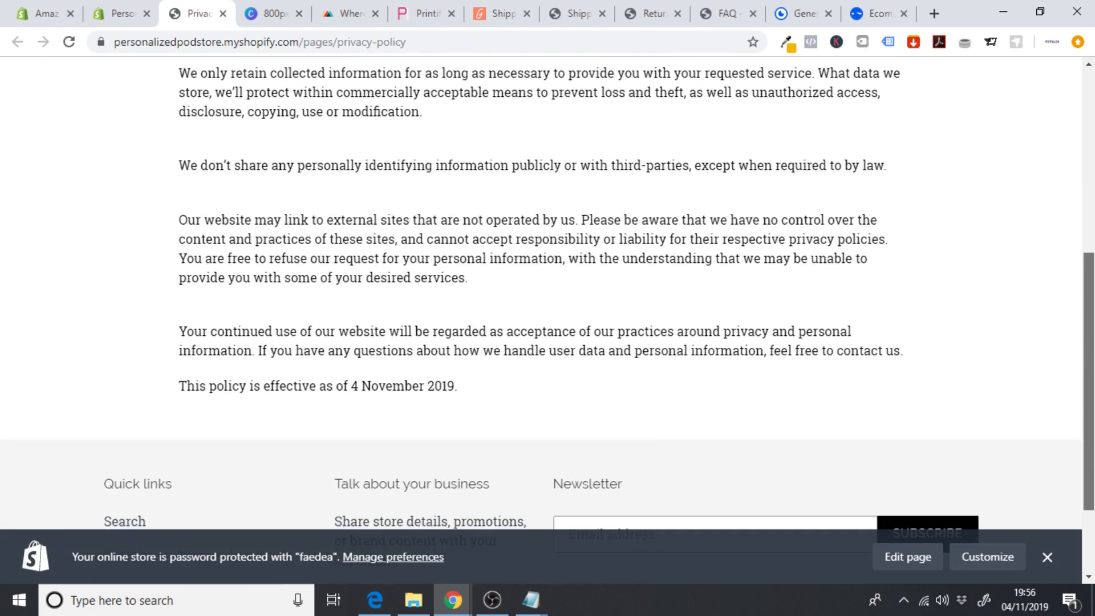
scroll(568, 258, "up", 6)
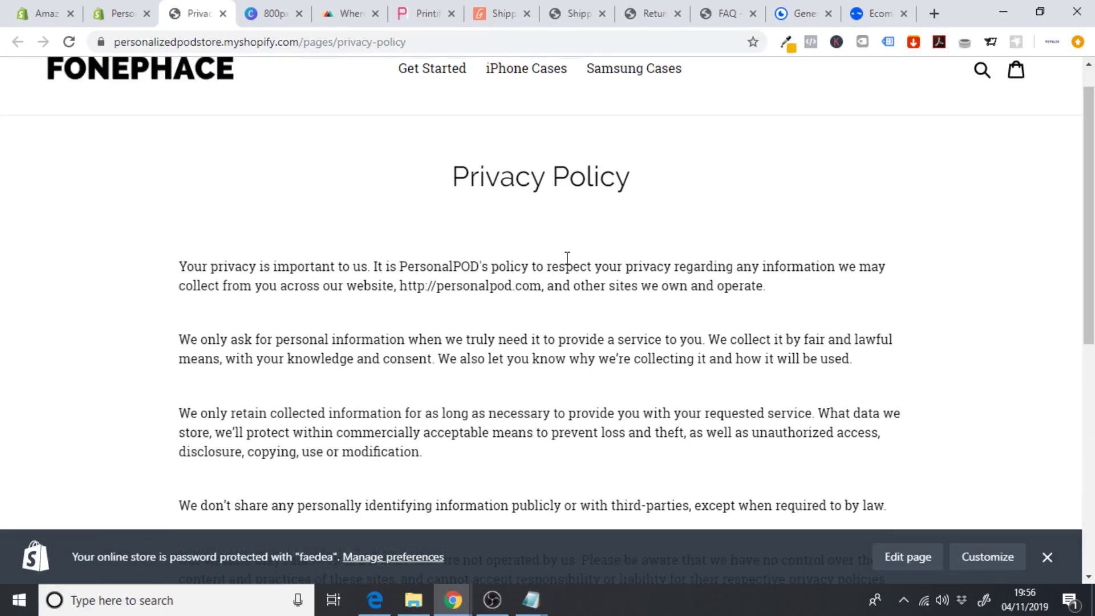
left_click(223, 13)
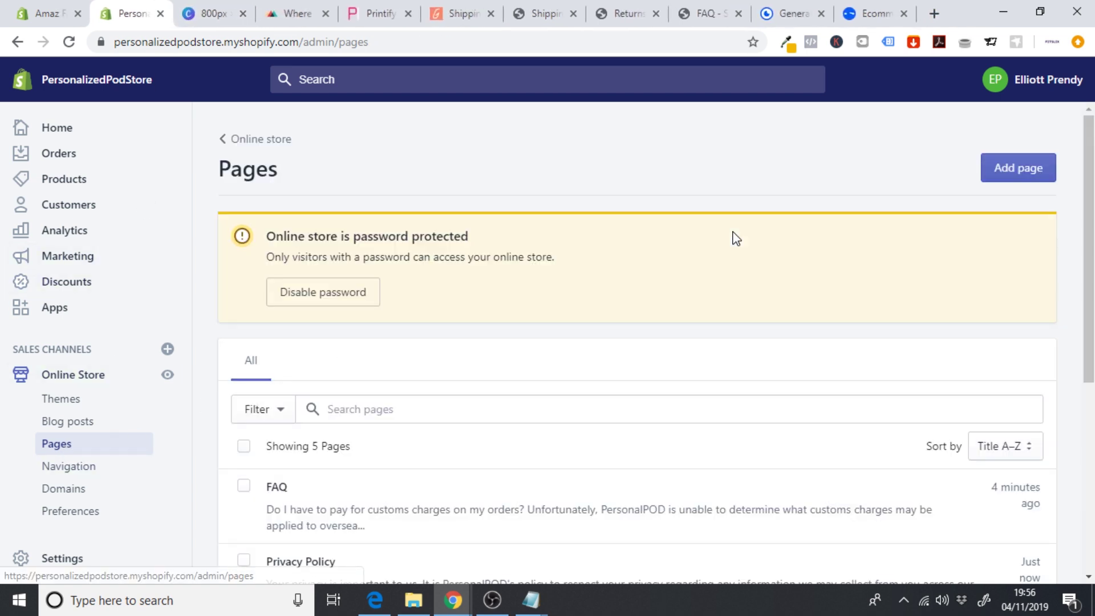
- Add a new Shopify page with the title 'Terms of Service'
left_click(1018, 166)
left_click(455, 287)
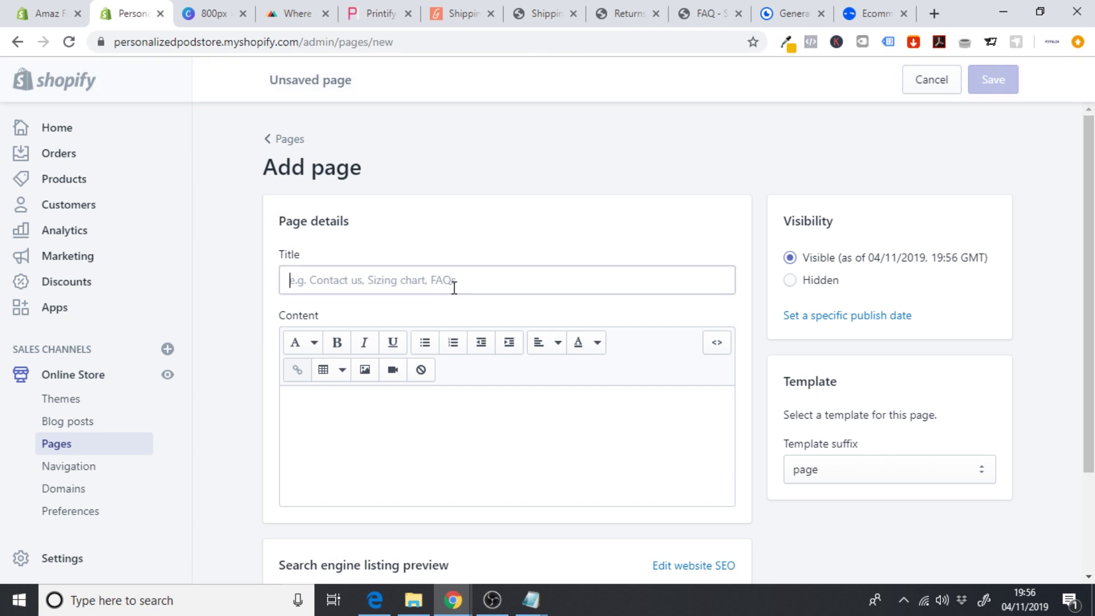
type("Terms of Service")
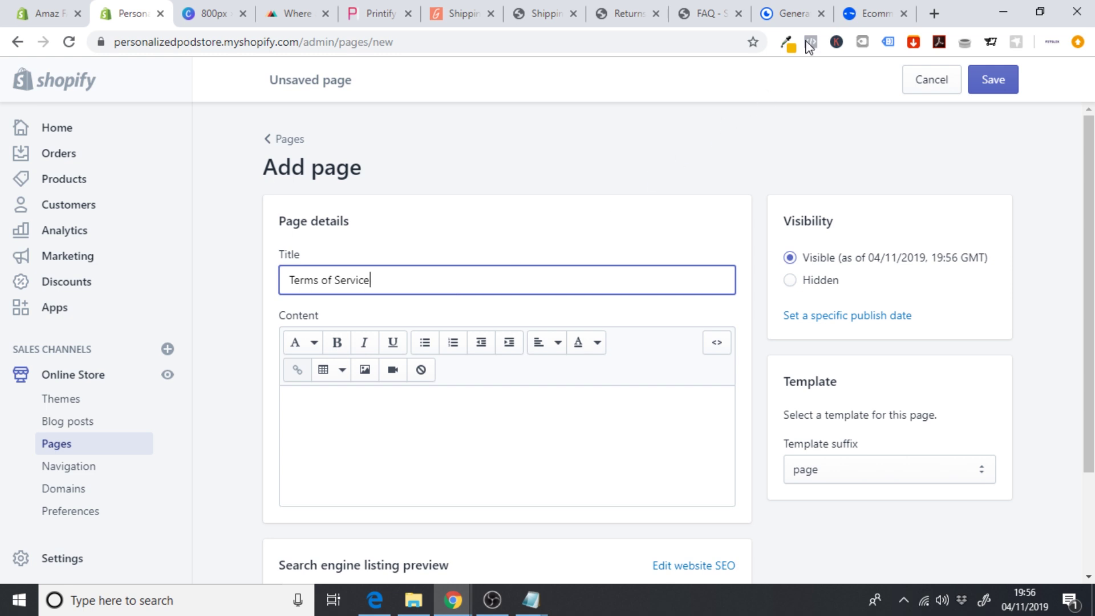
left_click(790, 14)
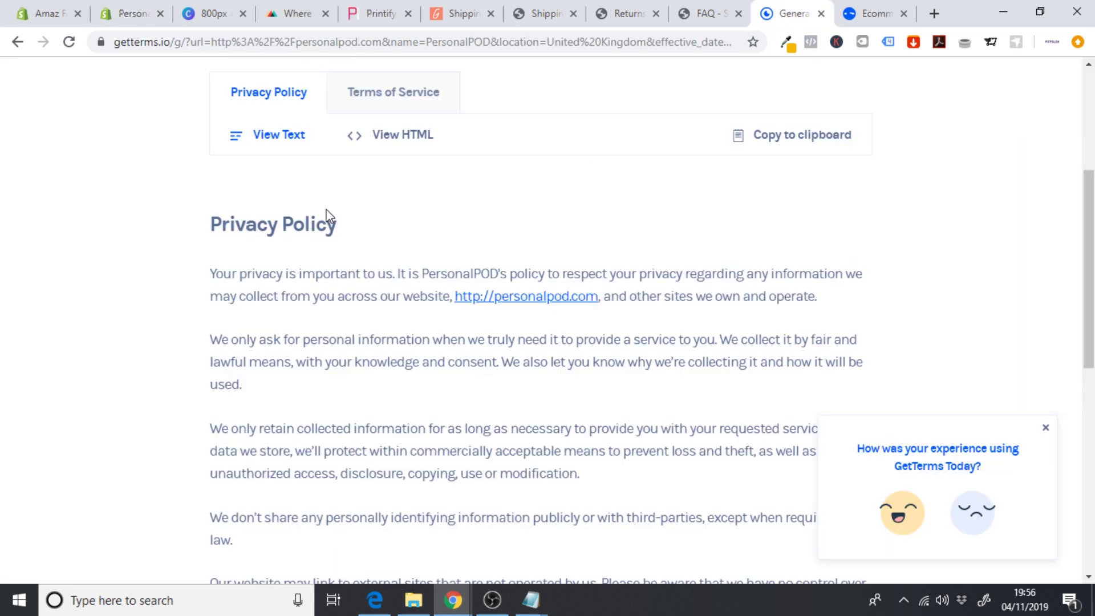
- Copy GetTerms.io's generated PersonalPOD Terms of Service and return to the Shopify page
left_click(397, 98)
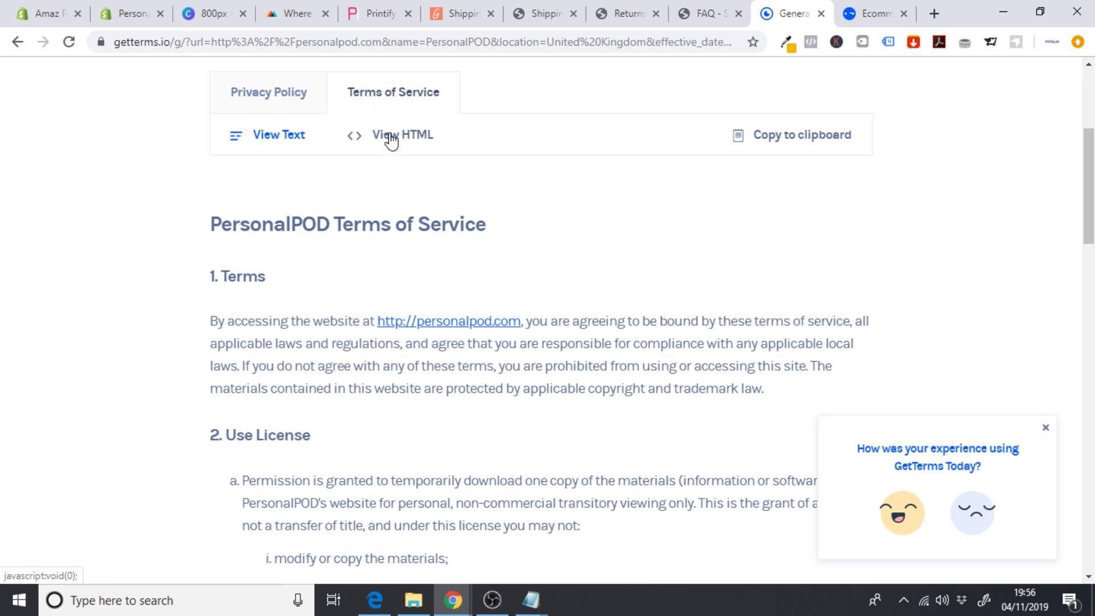
mouse_move(1088, 188)
left_mouse_down()
mouse_move(1089, 353)
mouse_move(1088, 171)
left_mouse_up()
left_click(795, 217)
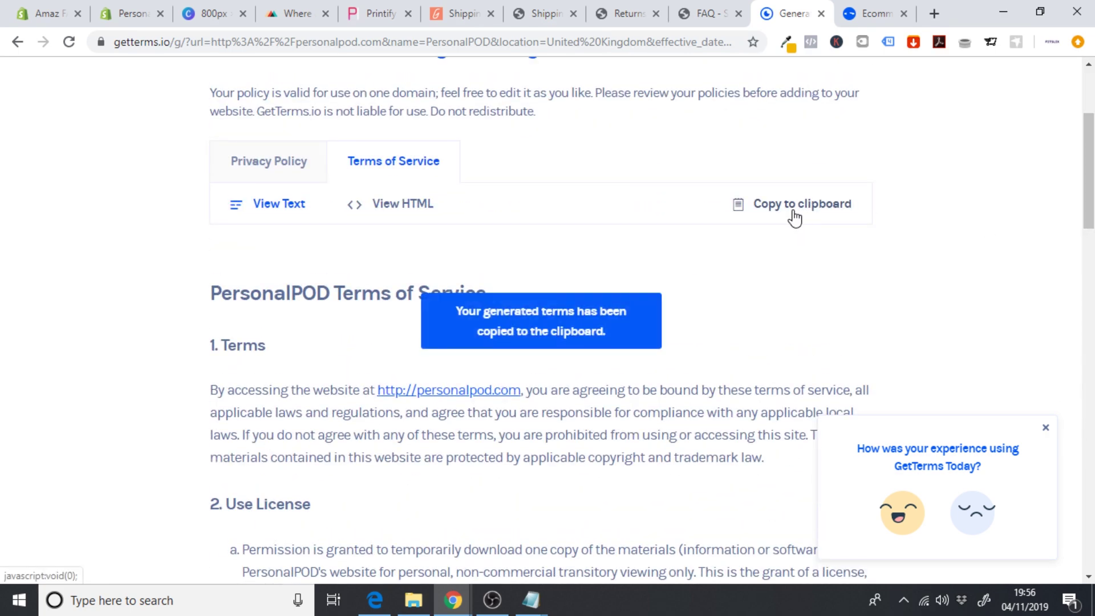
left_click(132, 12)
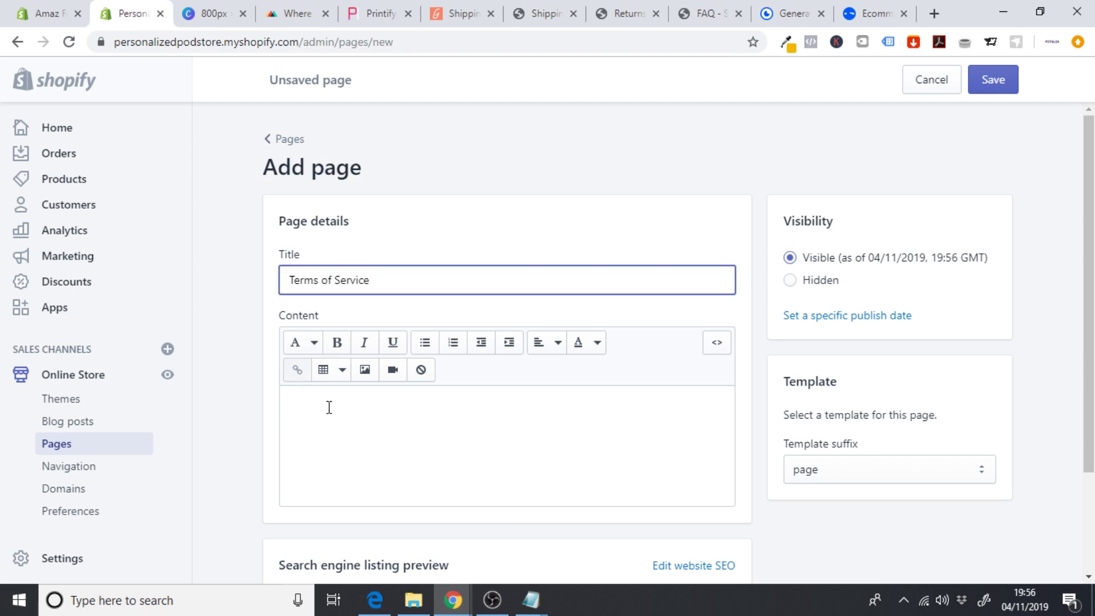
- Paste the Terms of Service into the content, removing the duplicate title and blank lines
left_click(349, 451)
scroll(438, 284, "down", 3)
key("ctrl+v")
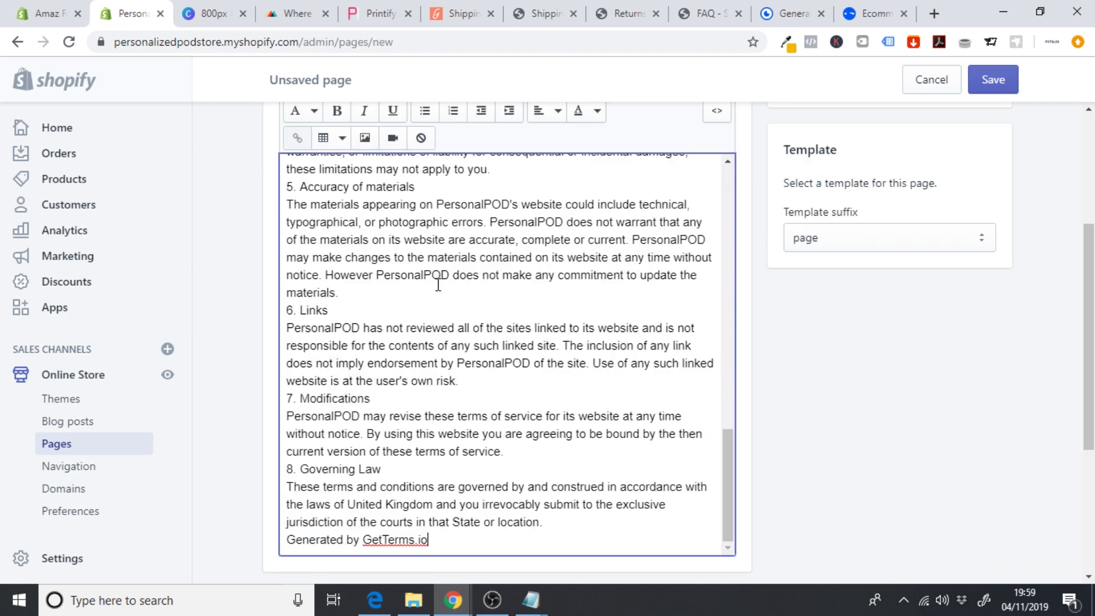
left_click_drag(728, 451, 725, 181)
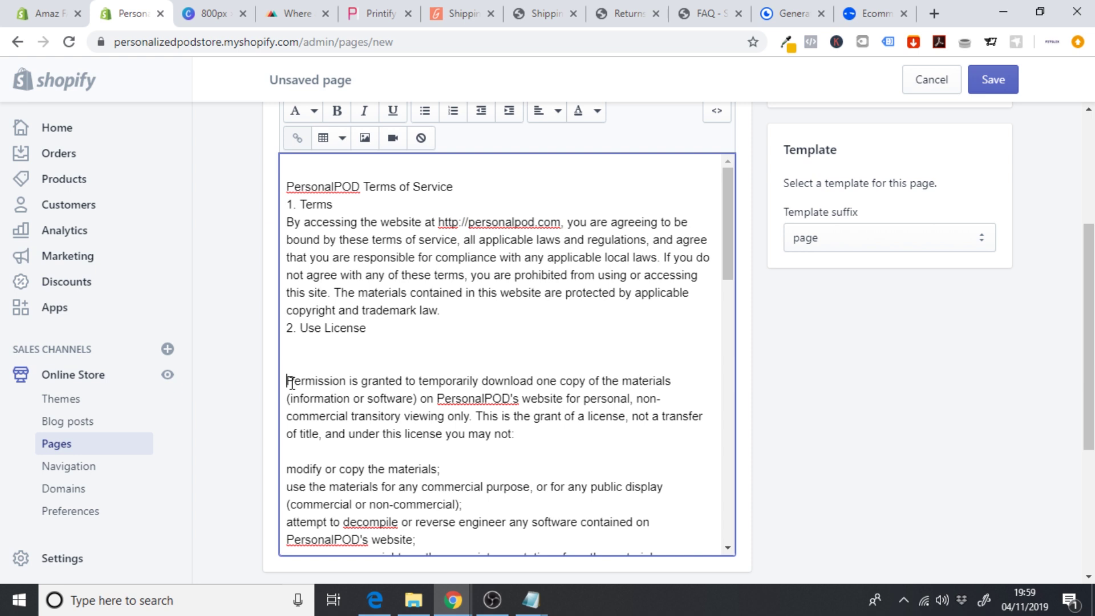
key("BackSpace")
key("BackSpace")
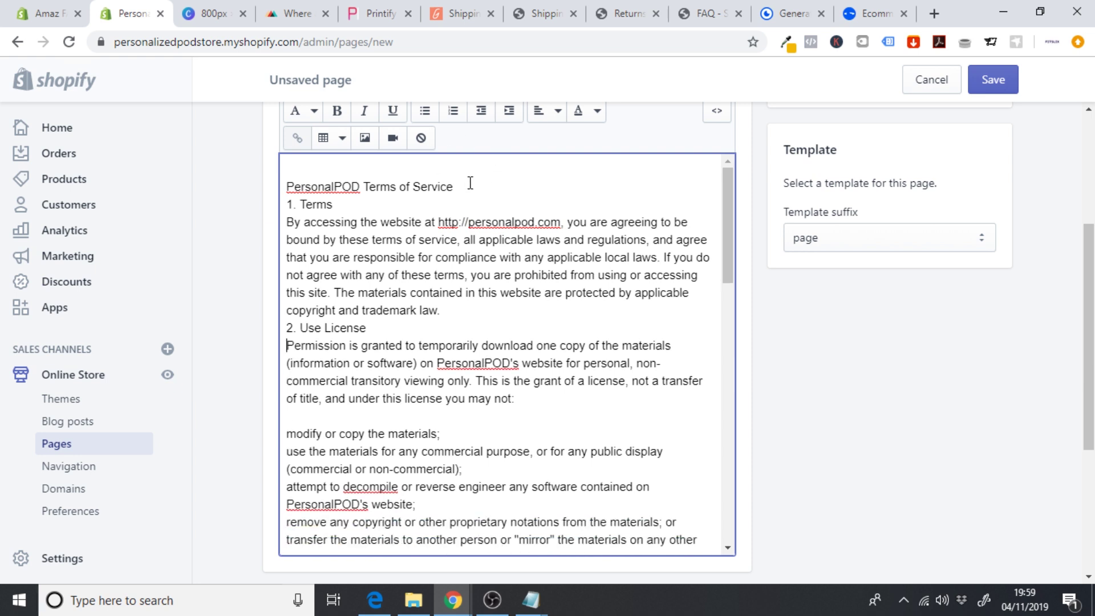
left_click_drag(456, 187, 283, 172)
key("BackSpace")
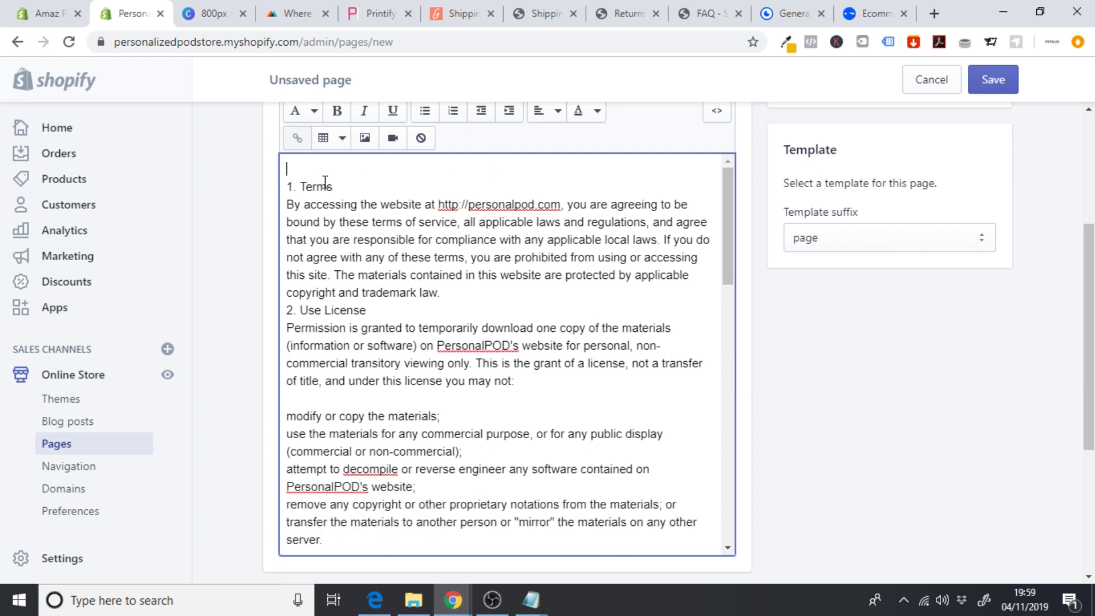
- Bold the '1. Terms' heading and add an empty line below it
left_click_drag(351, 185, 228, 197)
left_click(338, 125)
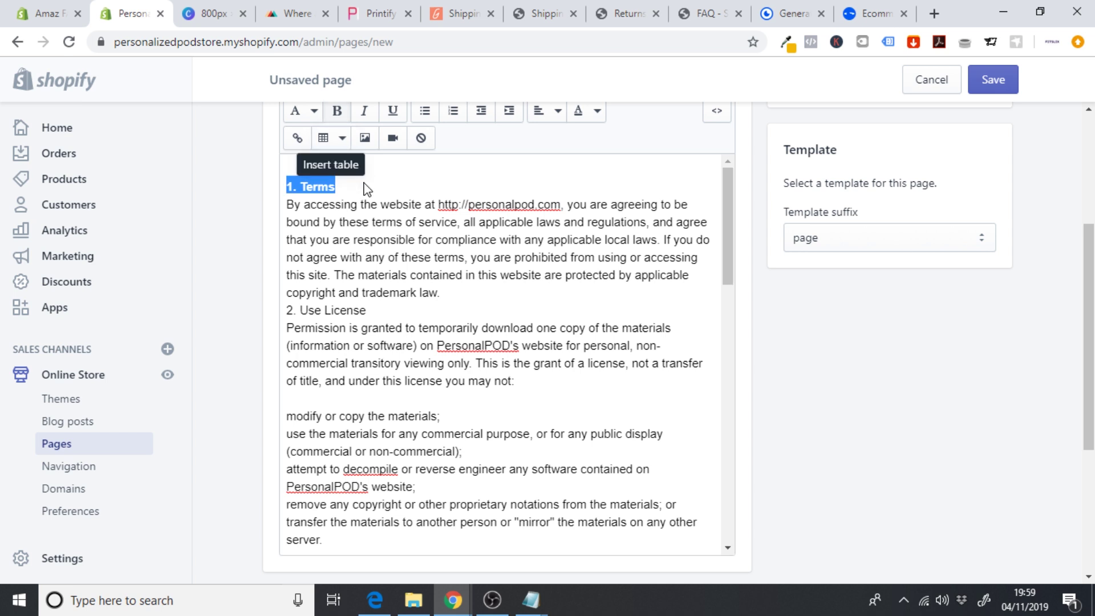
key("BackSpace")
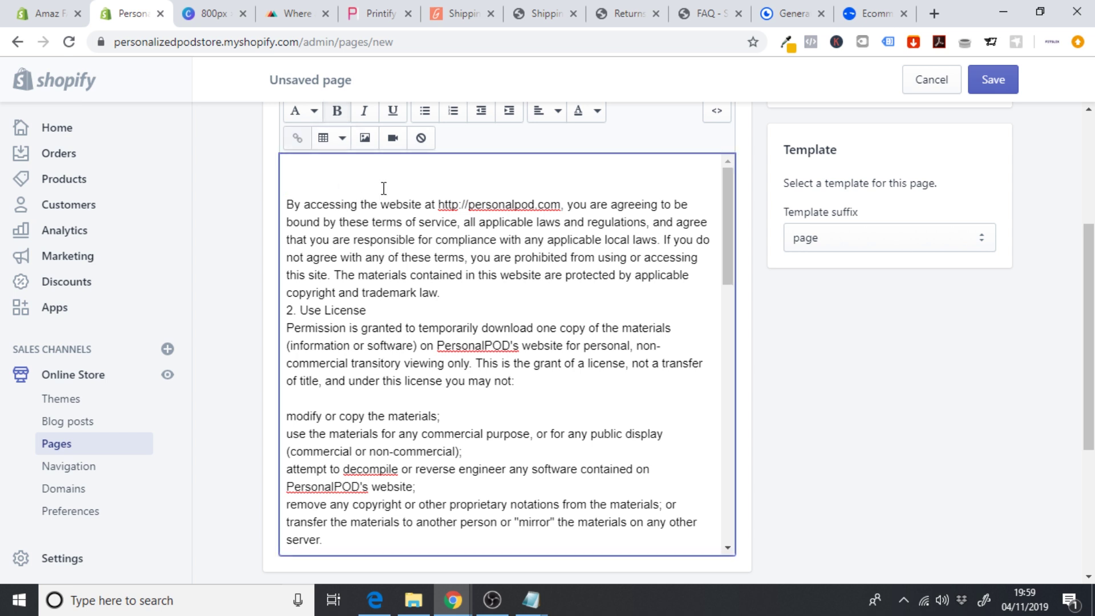
key("ctrl+z")
left_click(387, 188)
key("Return")
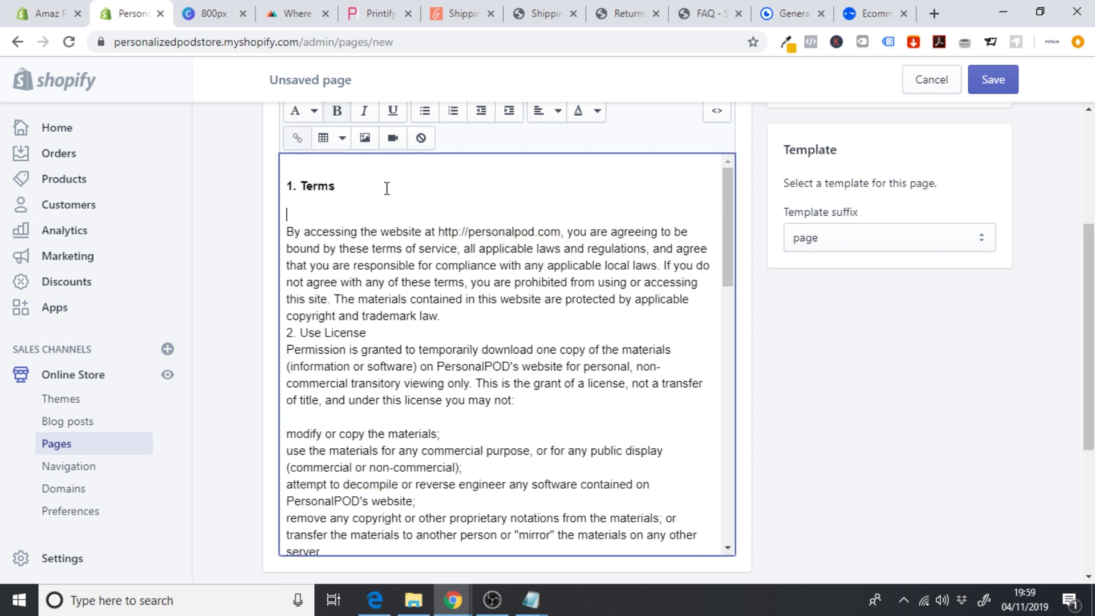
- Make '2. Use License' its own bold paragraph with an empty line below
left_click(289, 333)
key("Return")
left_click(382, 342)
key("Return")
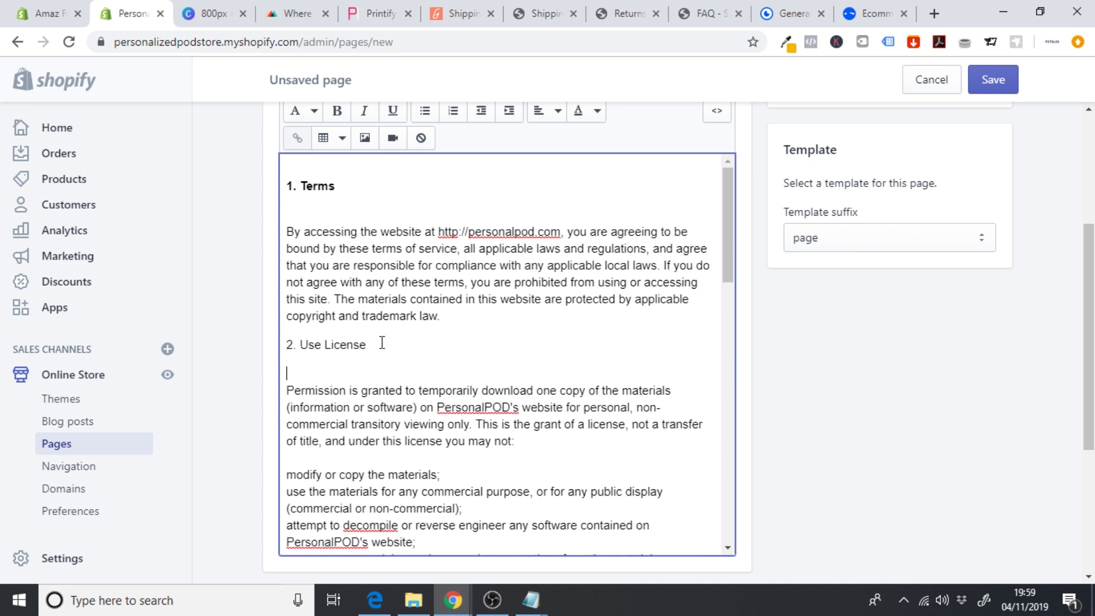
key("BackSpace")
key("Return")
triple_click(392, 347)
left_click(337, 111)
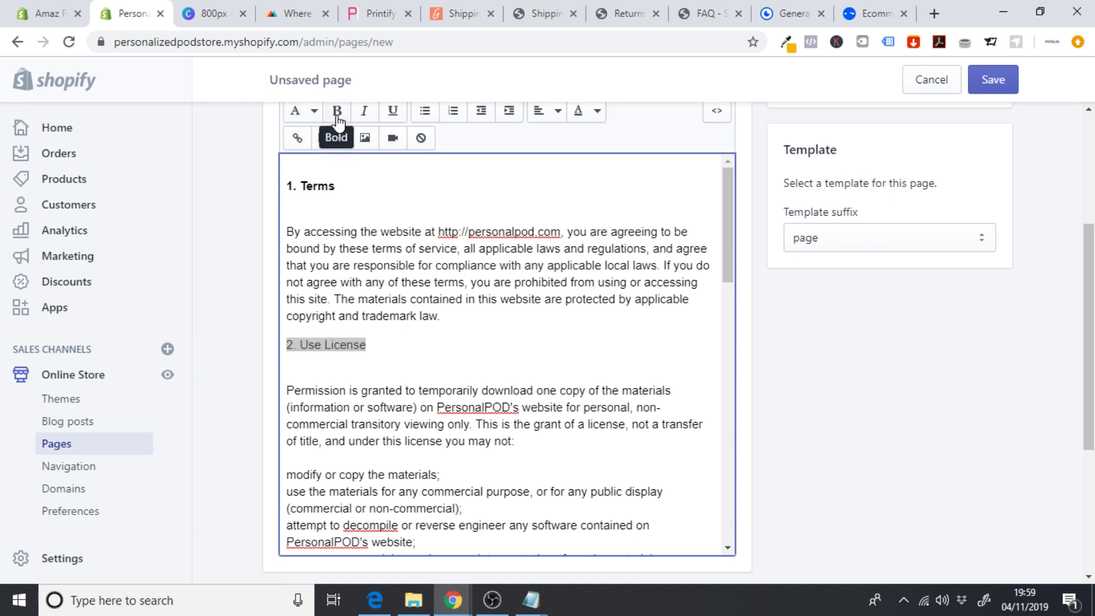
- Remove the blank line before 'modify or copy the materials;'
left_click_drag(732, 255, 728, 326)
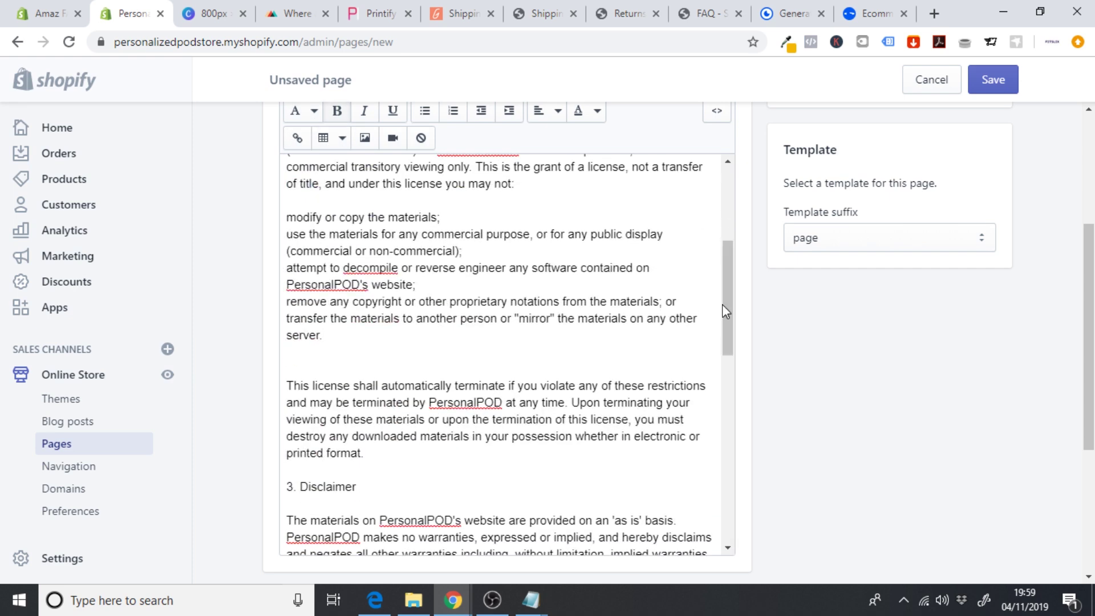
scroll(723, 311, "up", 2)
left_click(300, 291)
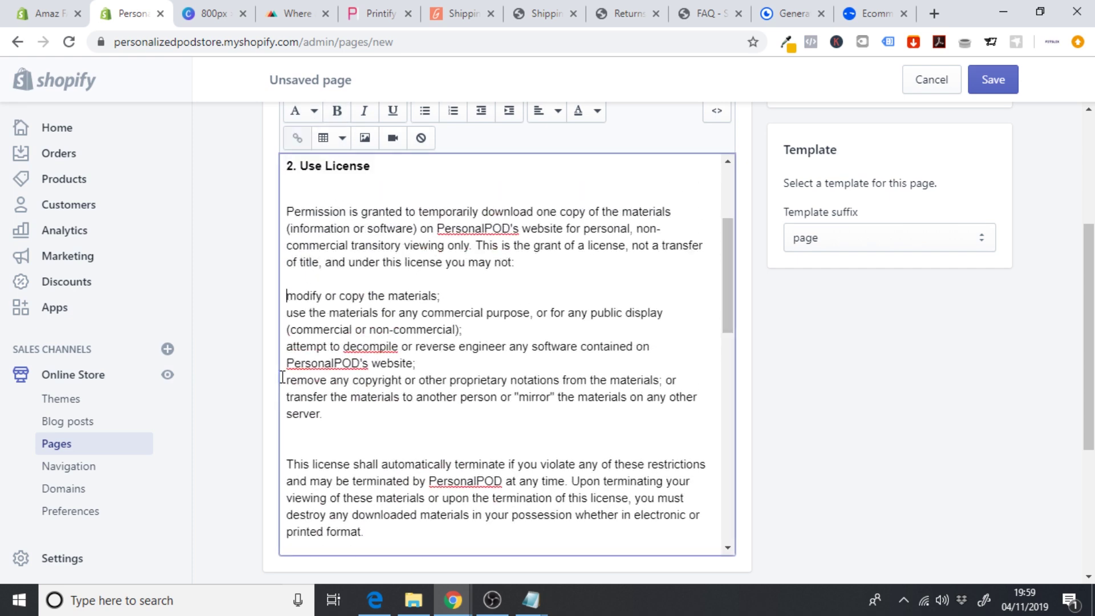
key("BackSpace")
key("BackSpace")
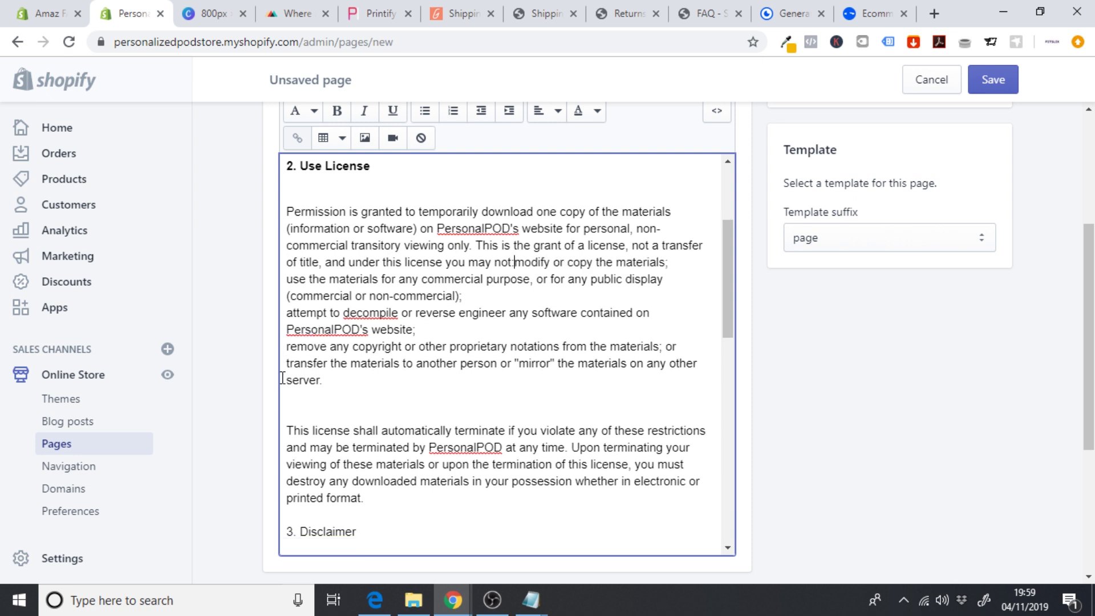
- Bullet the first two restrictions, joining the decompile line into the second bullet
key("Return")
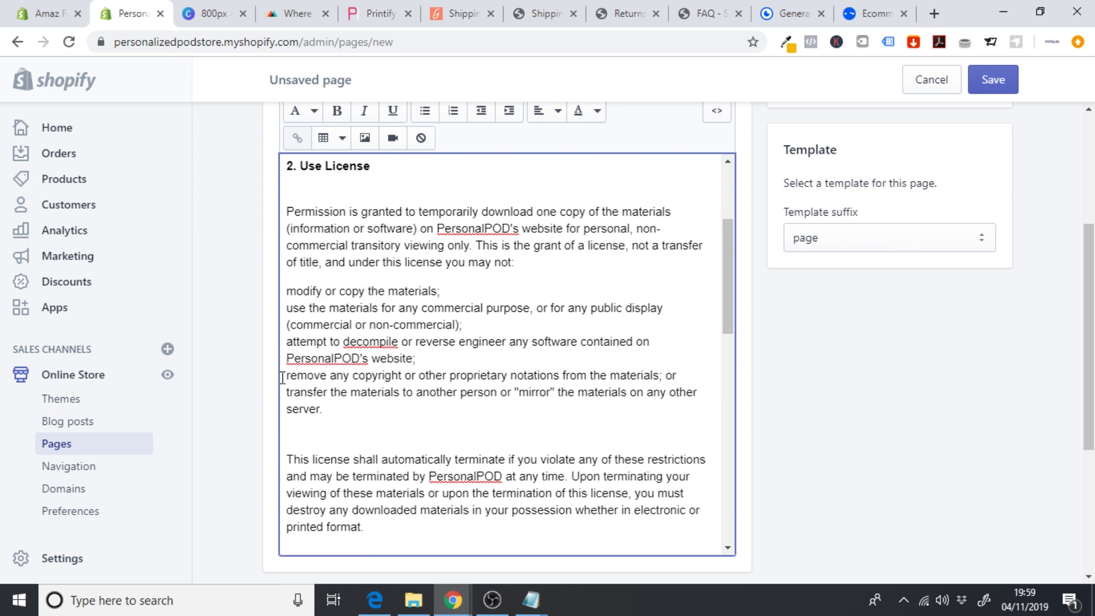
left_click(425, 110)
left_click(287, 322)
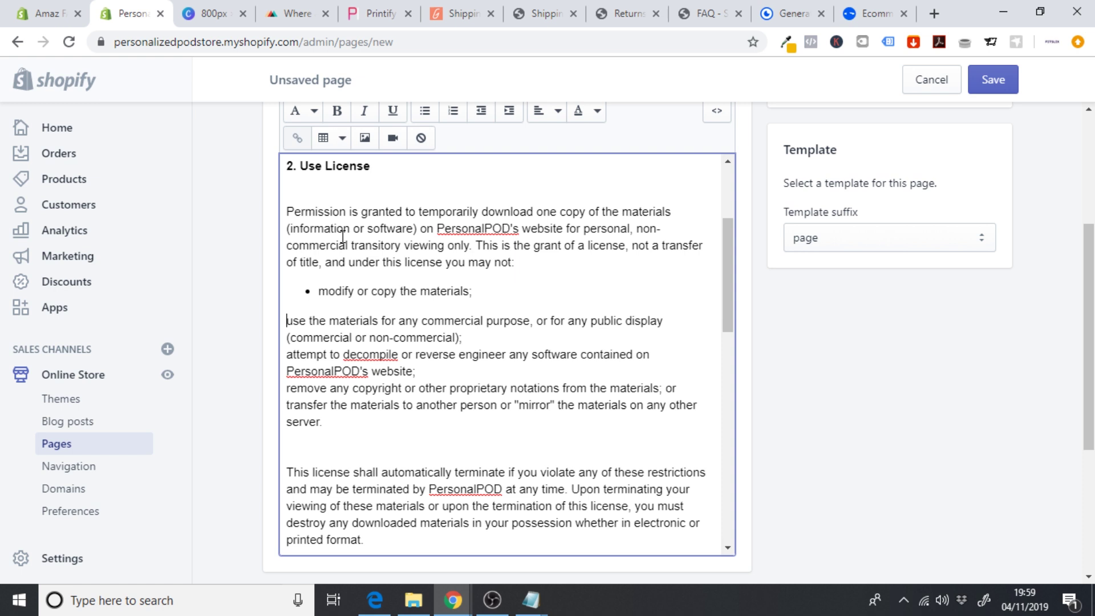
left_click(425, 110)
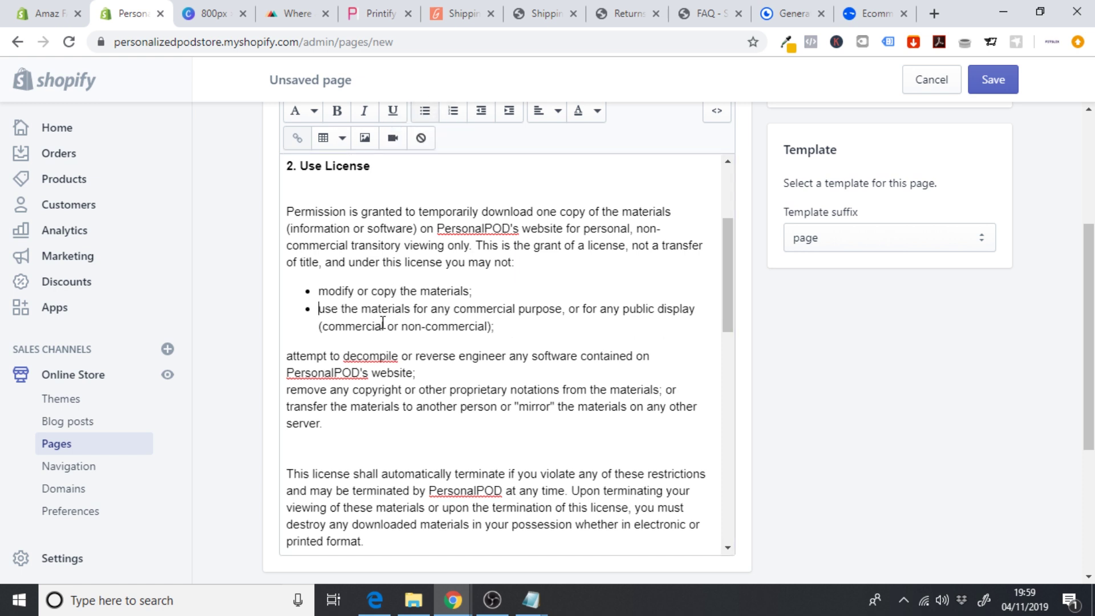
left_click(286, 356)
key("BackSpace")
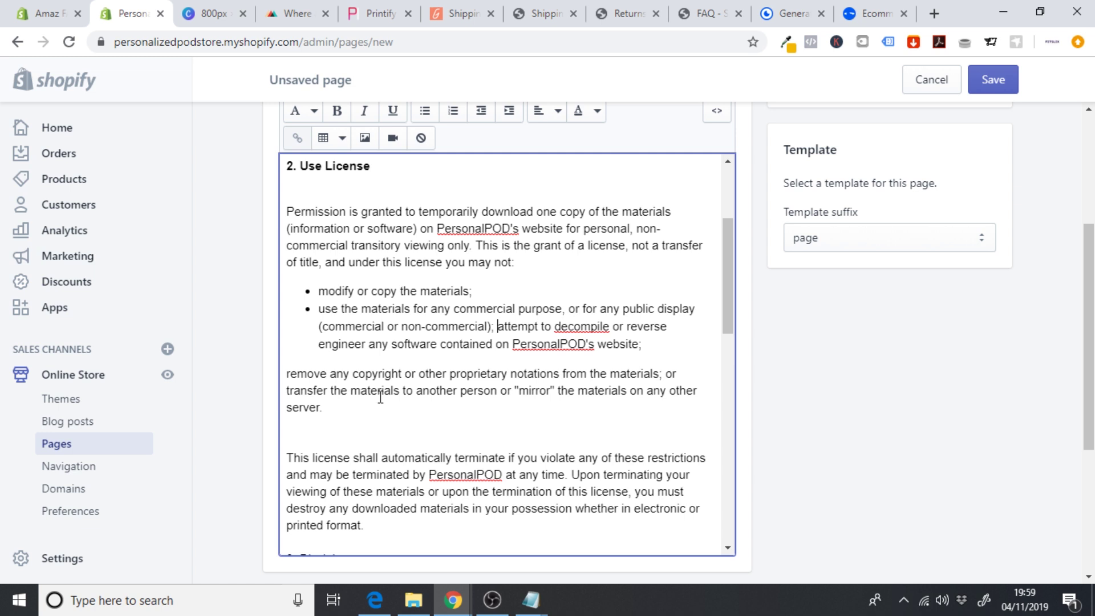
- Bullet the 'remove any copyright' restriction and merge the transfer text into it
left_click(288, 374)
left_click(424, 112)
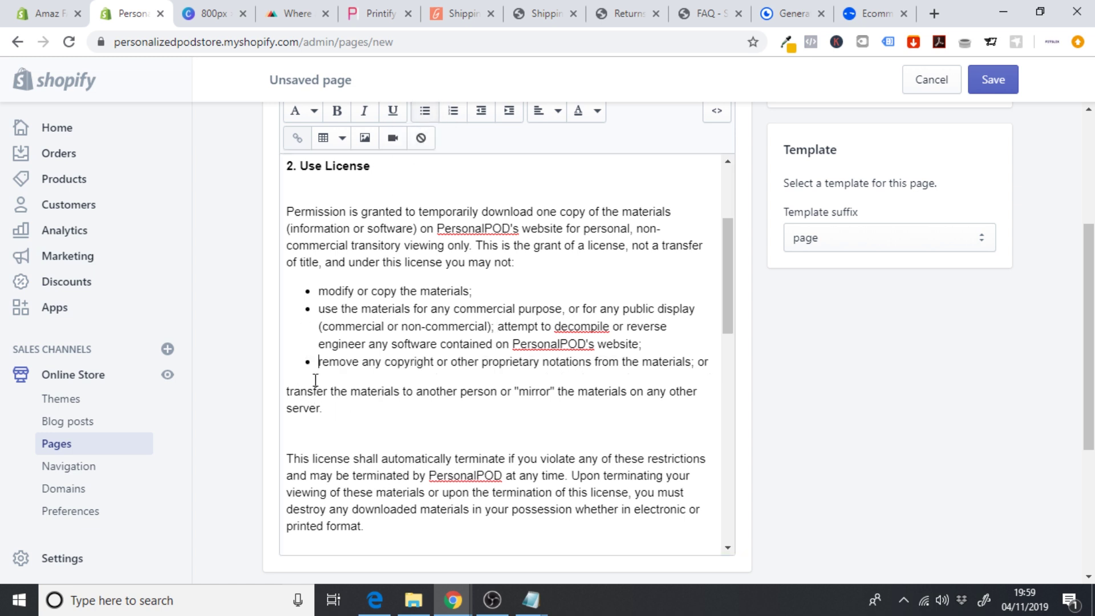
left_click(288, 393)
key("BackSpace")
key("shift+Return")
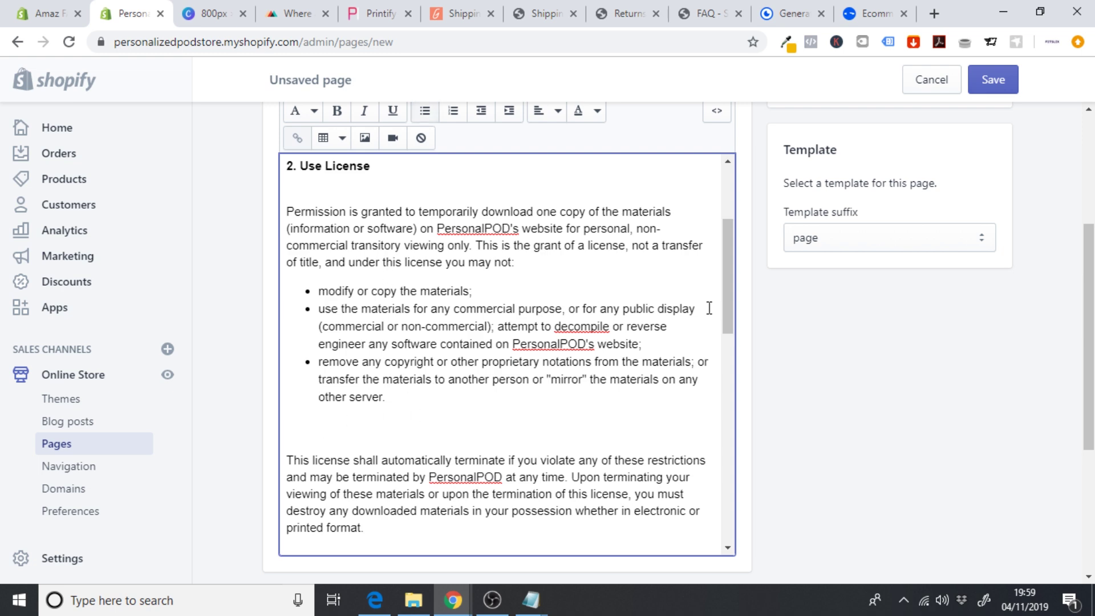
left_click_drag(726, 287, 725, 320)
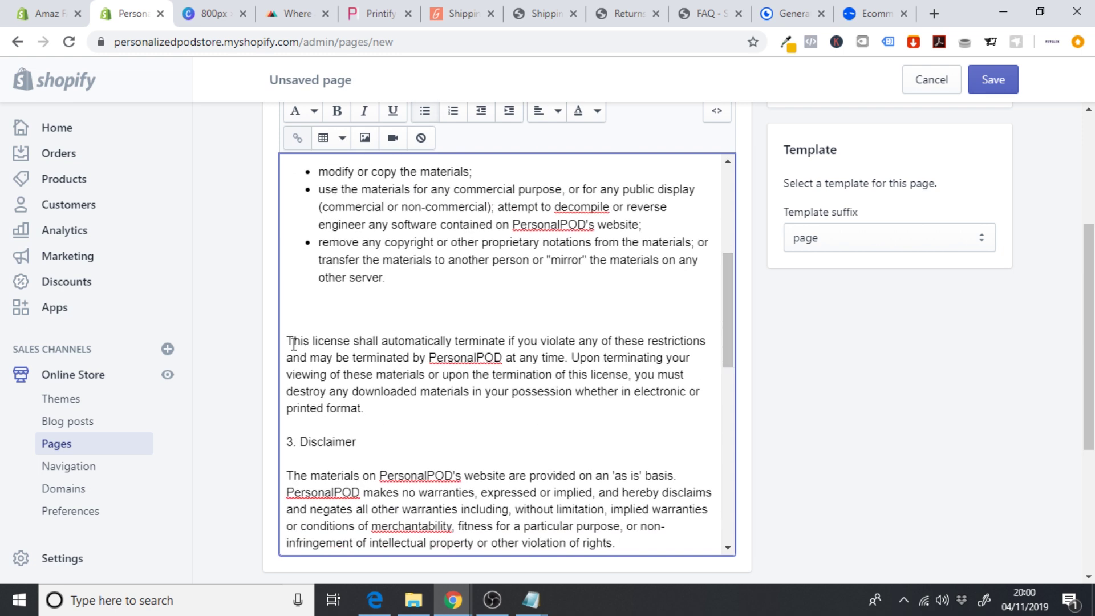
- Remove the blank lines above the 'This license' paragraph and bold the '3. Disclaimer' heading
double_click(307, 406)
left_click(290, 333)
key("BackSpace")
key("BackSpace")
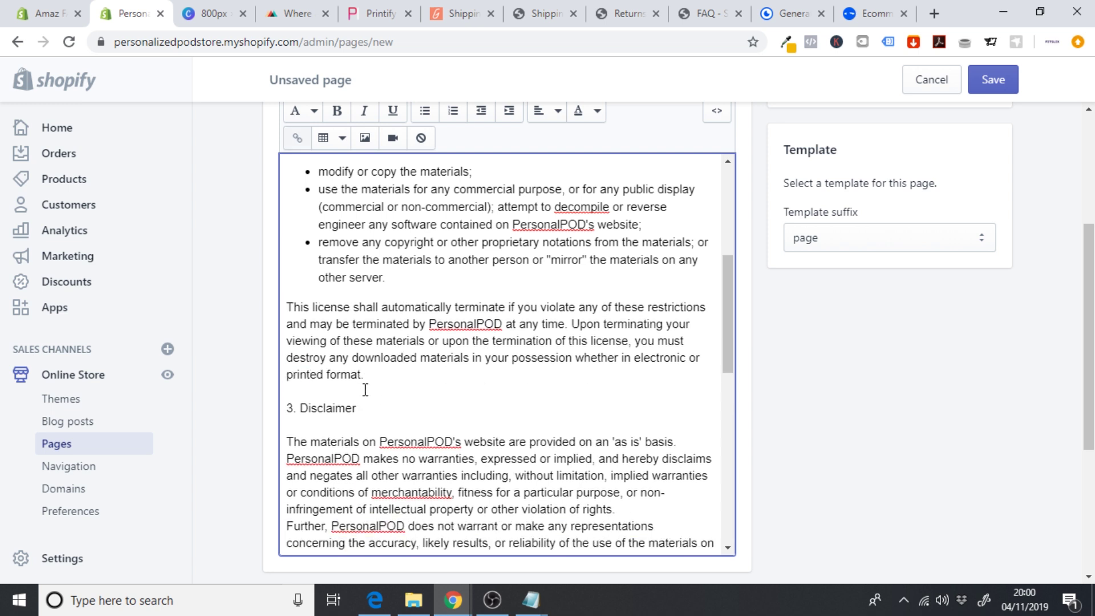
triple_click(335, 405)
left_click(337, 111)
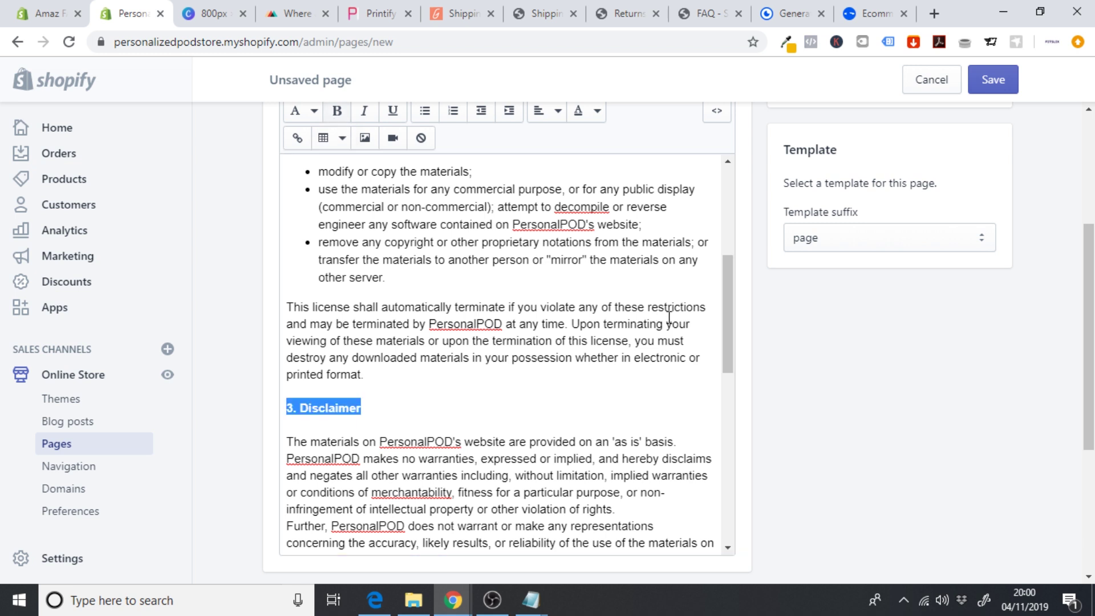
- Add a blank line before the 'Further' paragraph and delete the hyphen in 'non-infringement'
left_click_drag(727, 313, 727, 362)
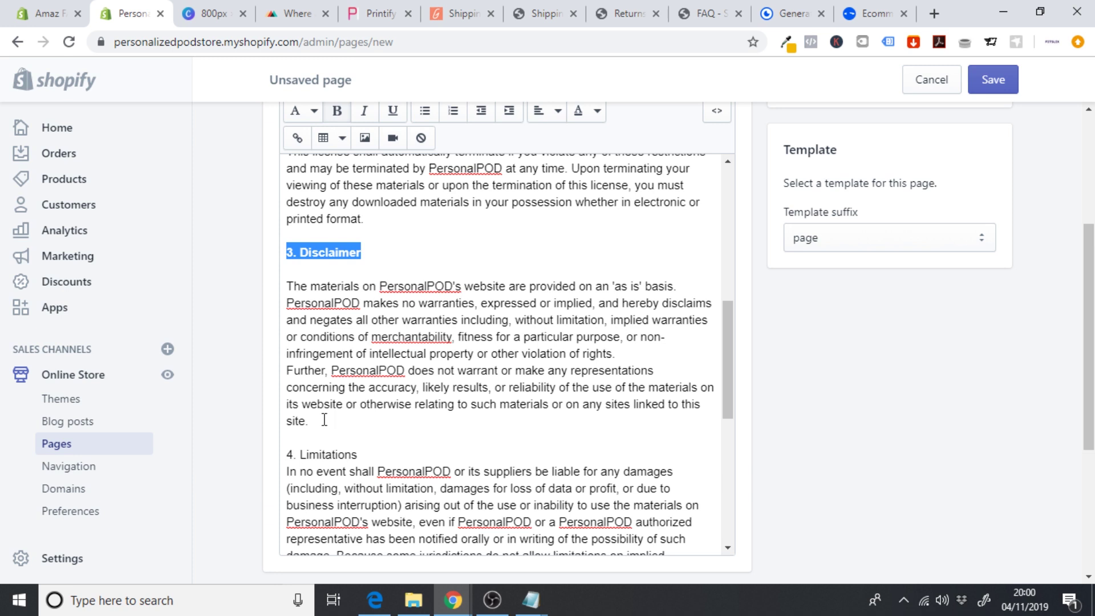
left_click(290, 376)
key("Return")
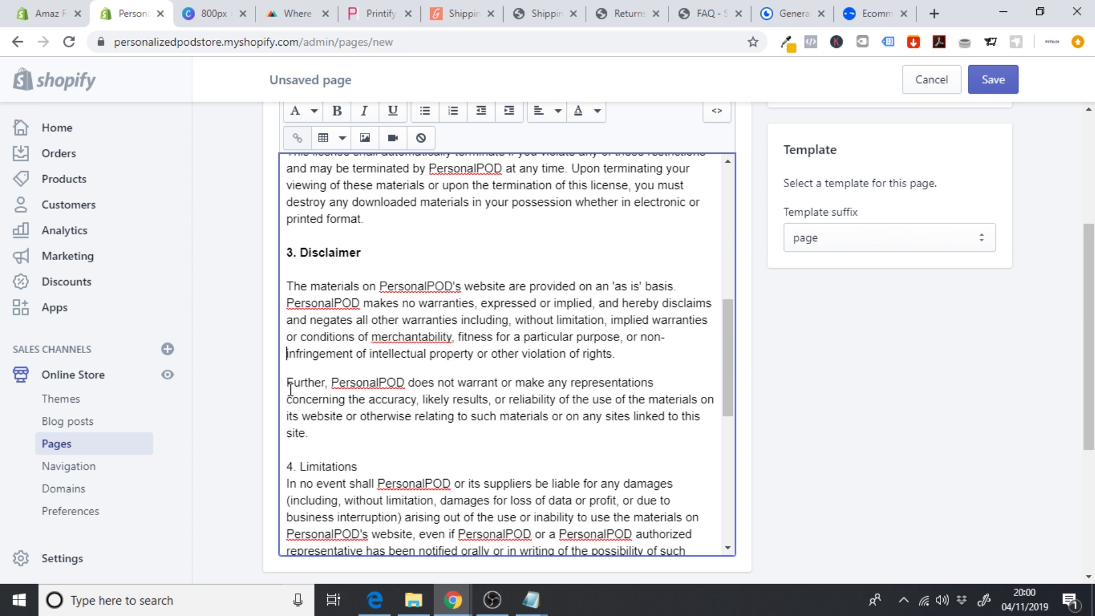
key("BackSpace")
- Bold the '4. Limitations' heading and add blank lines below it and after its paragraph
left_click_drag(374, 466, 253, 471)
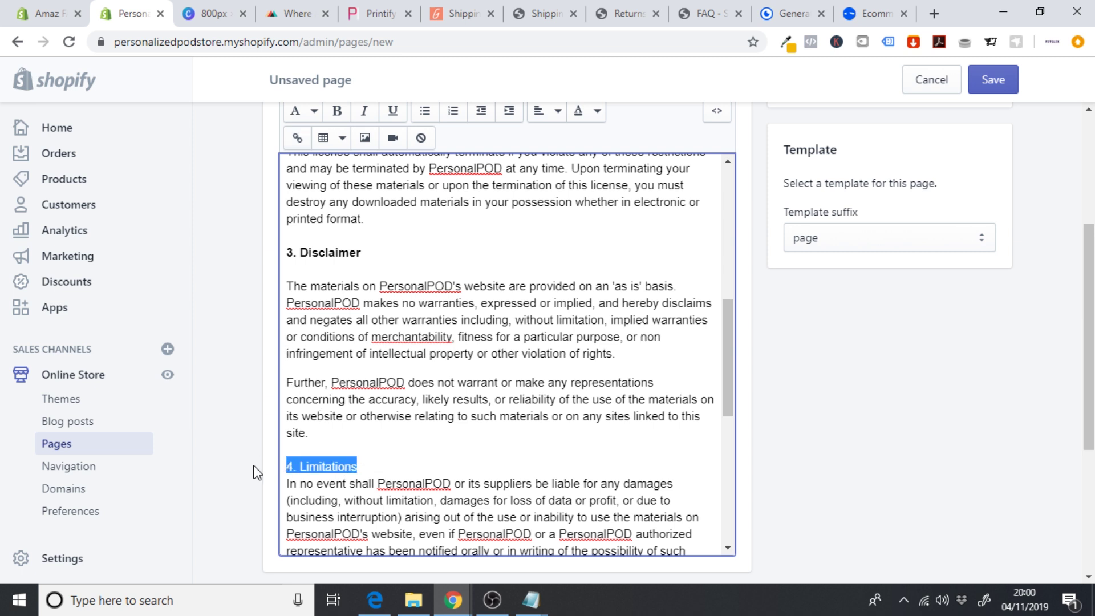
left_click(337, 111)
left_click_drag(728, 355, 729, 409)
left_click(398, 317)
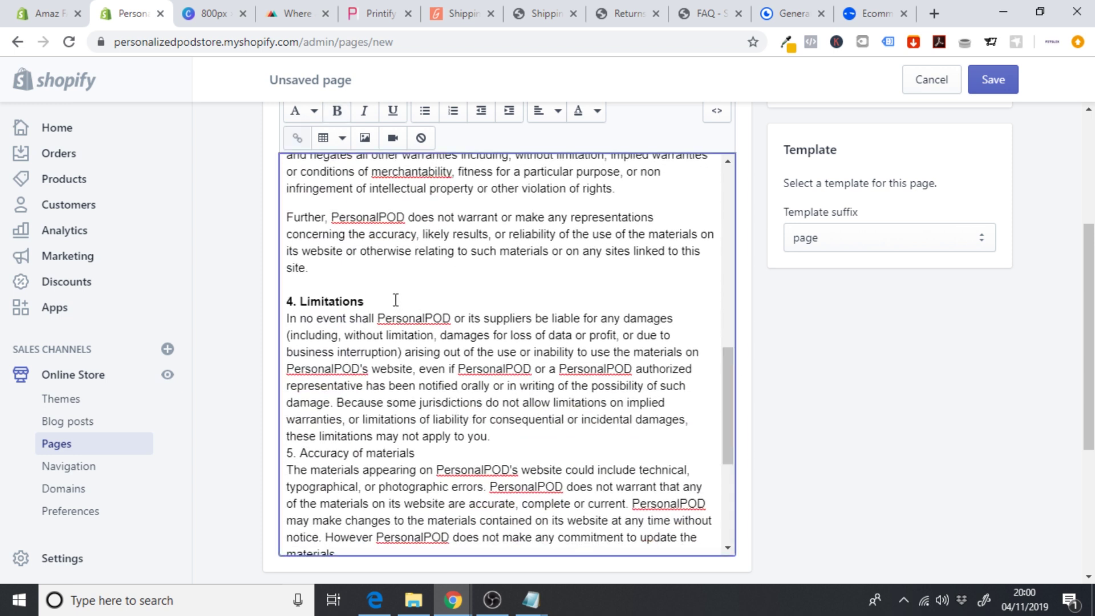
left_click(396, 298)
key("Return")
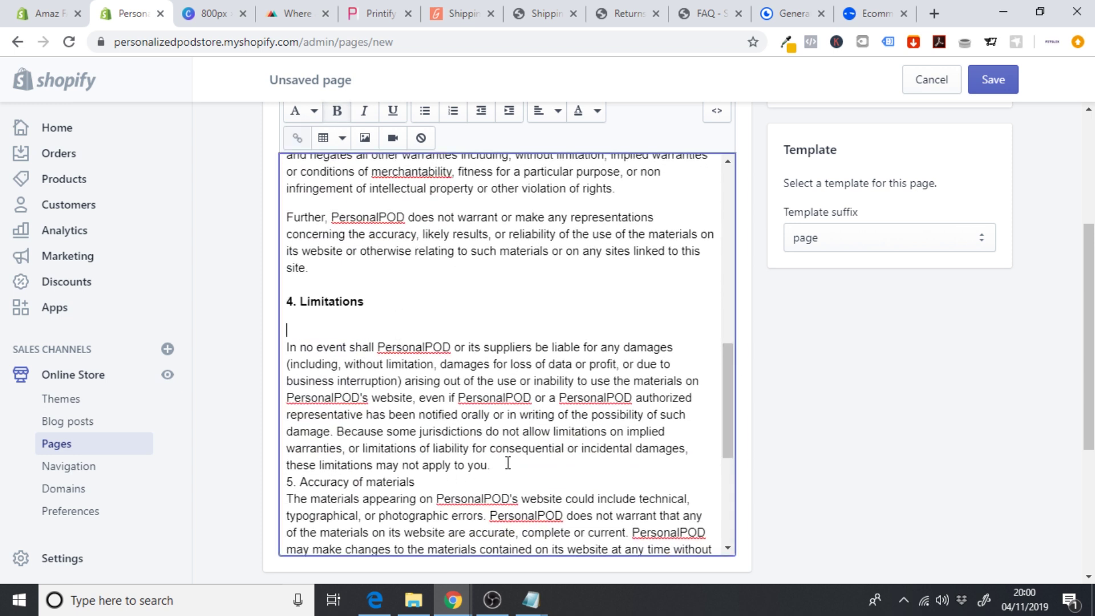
key("Return")
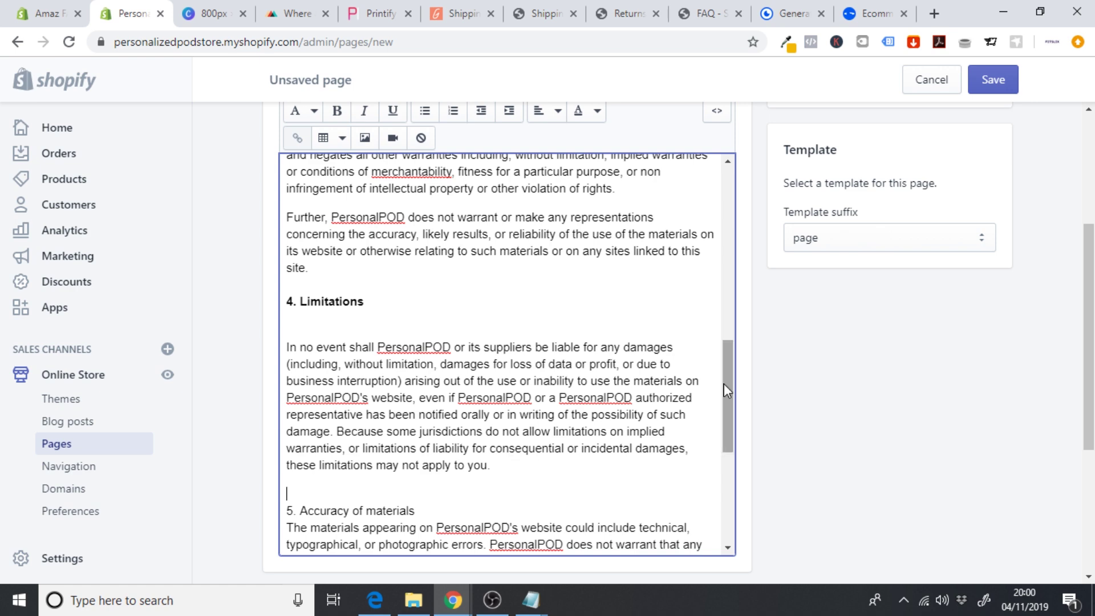
- Bold the '5. Accuracy of materials' heading and add a blank line under it
scroll(731, 377, "down", 3)
left_click_drag(455, 375, 284, 374)
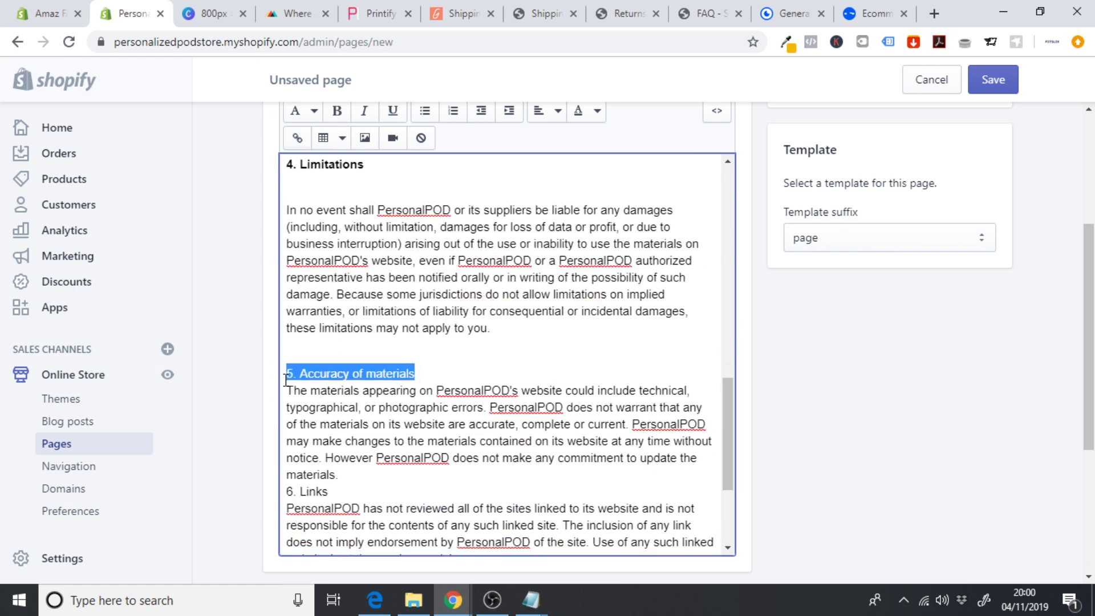
left_click(337, 111)
left_click(438, 372)
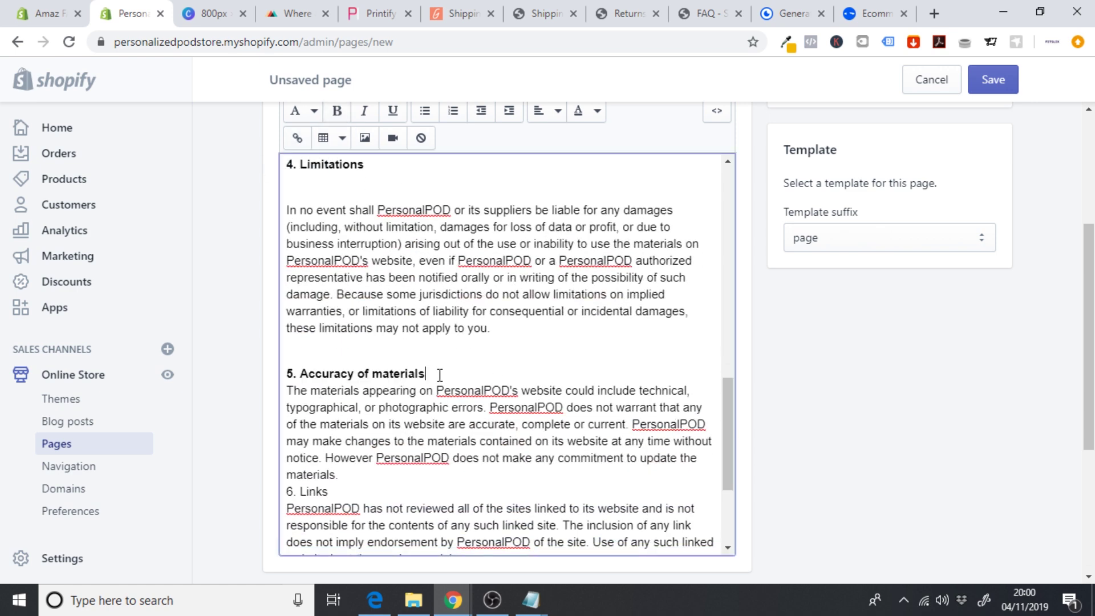
key("Return")
- Bold the '6. Links' heading with a blank line above and below it
scroll(732, 411, "down", 3)
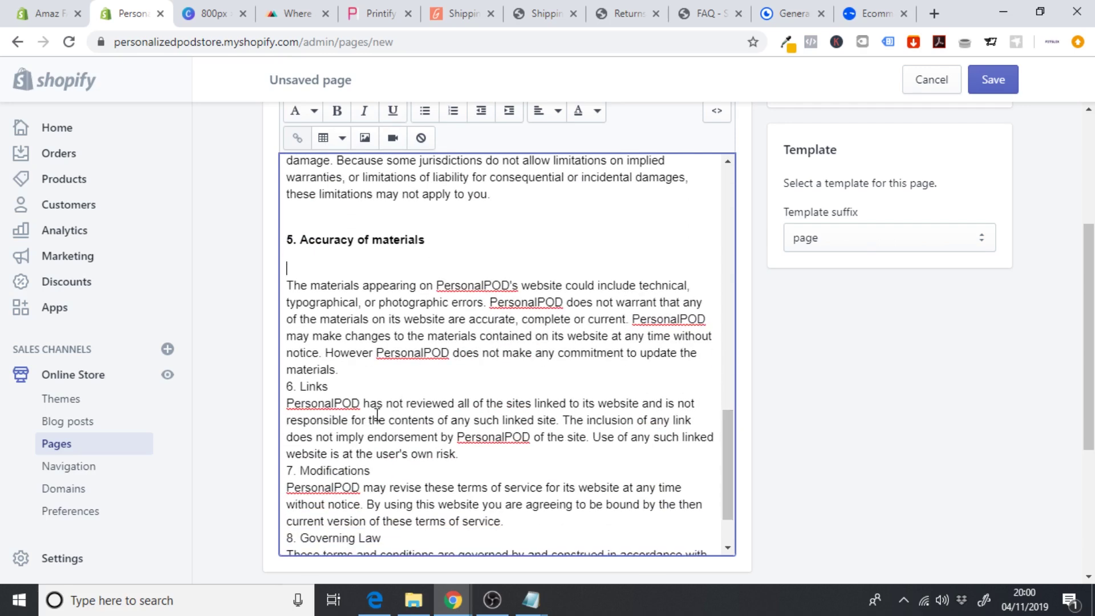
left_click(287, 386)
key("Return")
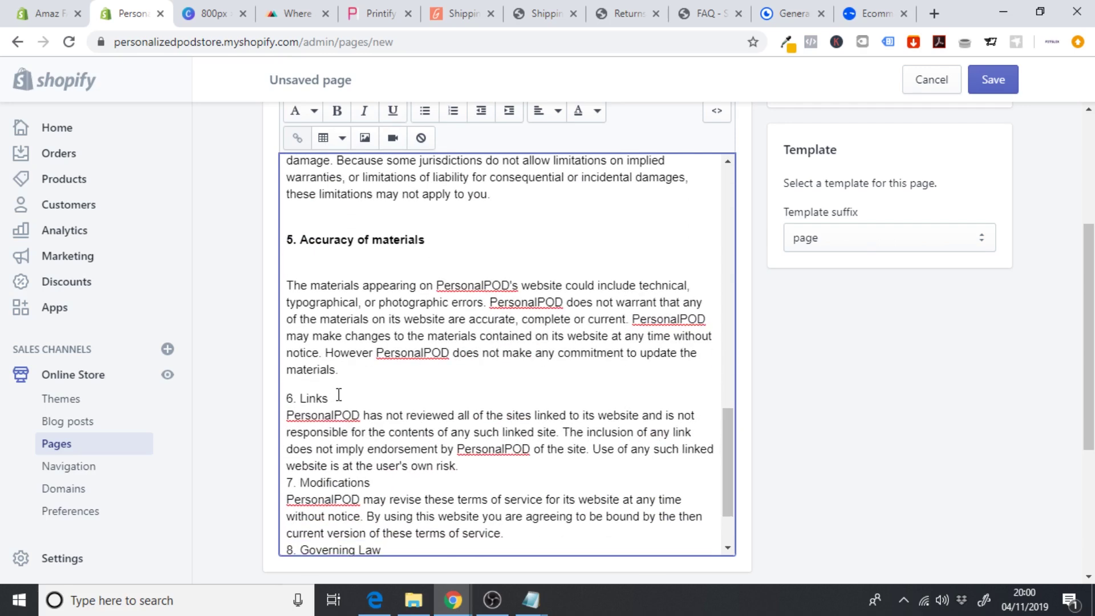
left_click_drag(339, 395, 285, 398)
left_click(337, 110)
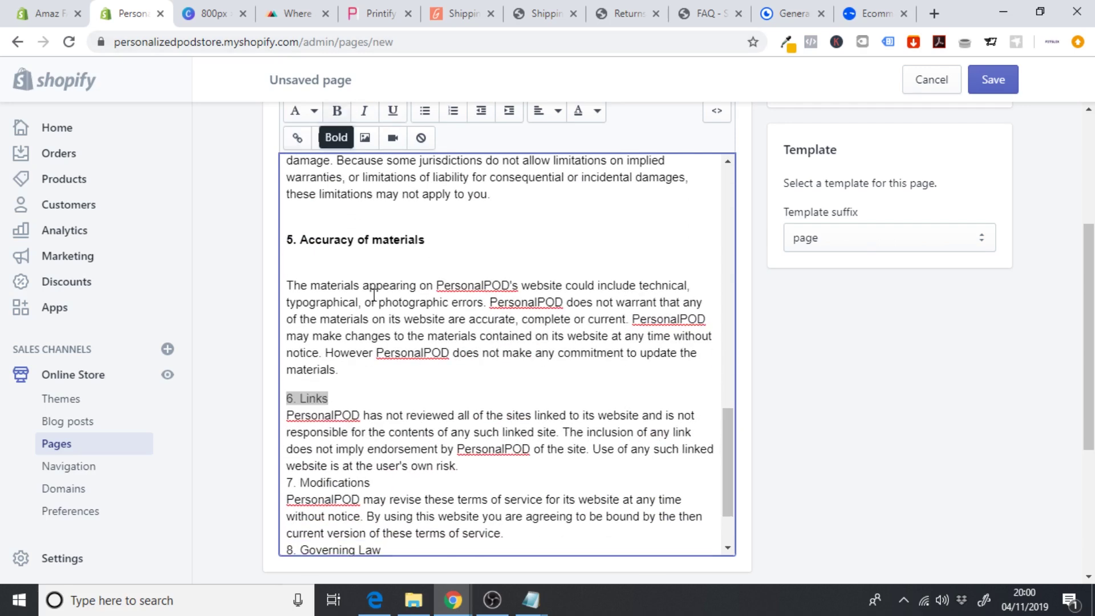
left_click(359, 398)
key("Return")
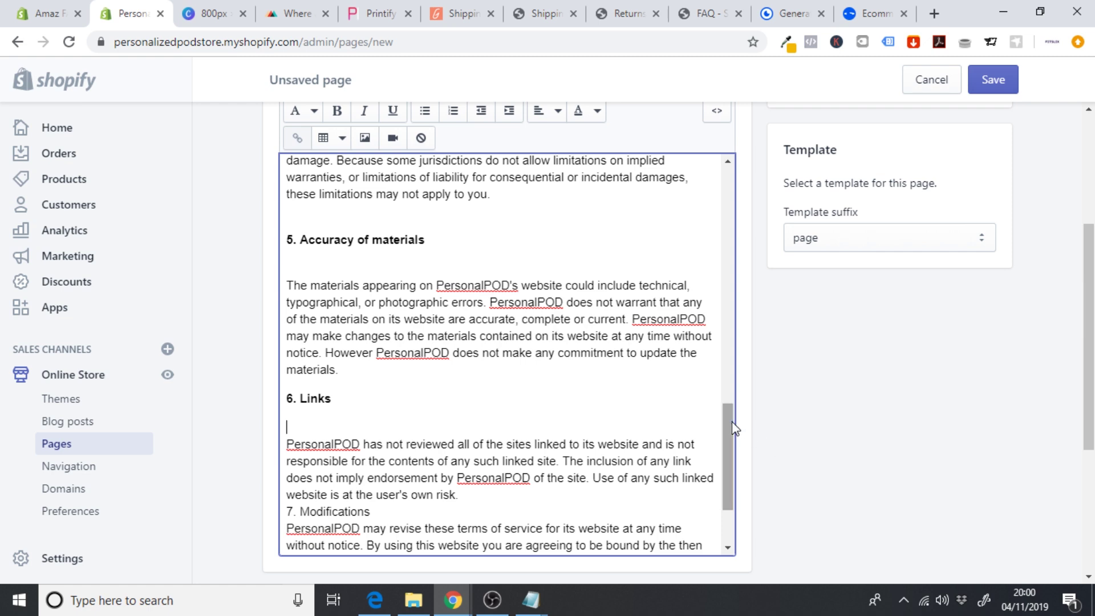
- Bold the '7. Modifications' heading with a blank line above and below it
scroll(731, 429, "down", 3)
key("Return")
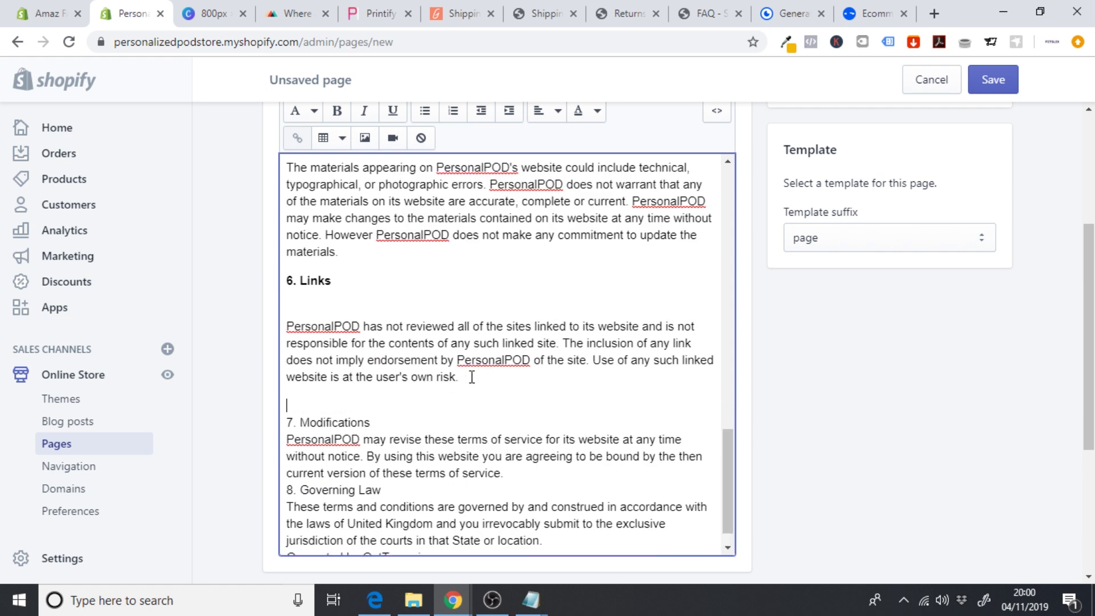
left_click_drag(379, 422, 234, 420)
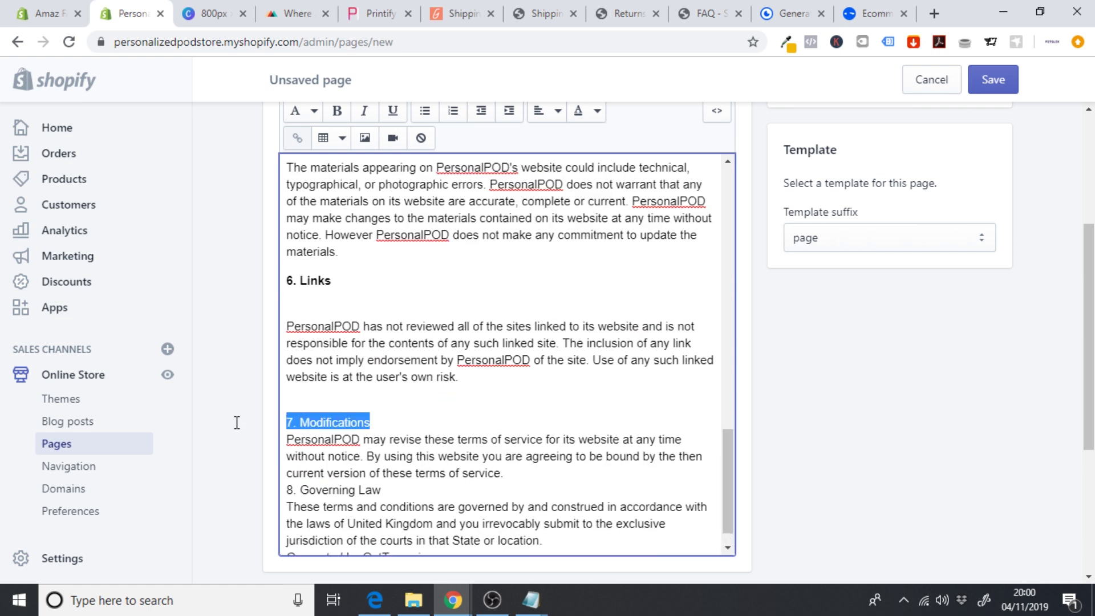
left_click(336, 111)
left_click(402, 416)
key("Return")
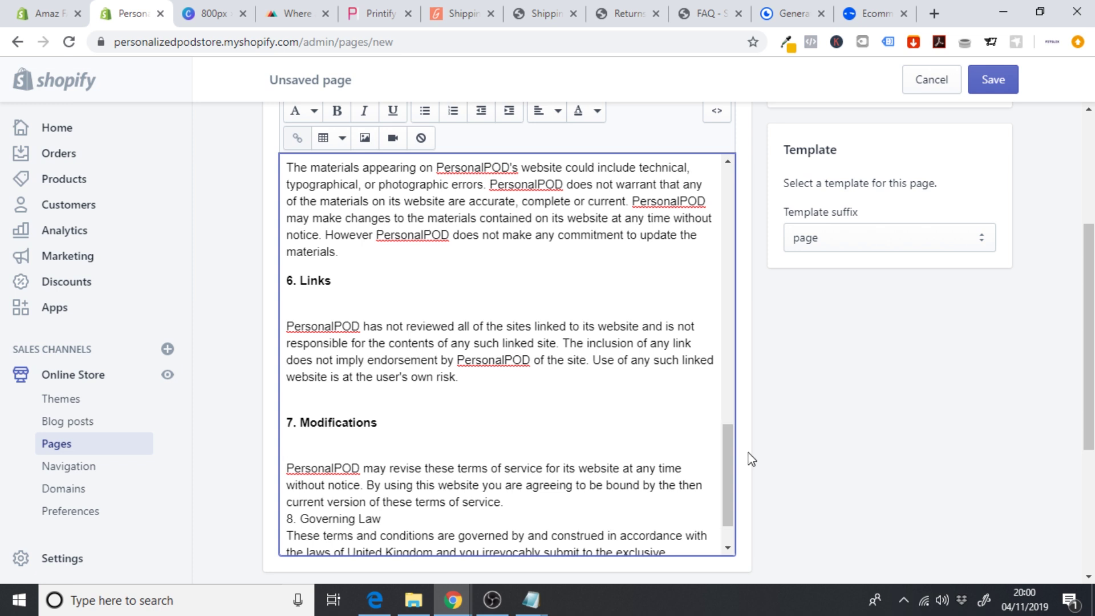
- Bold the '8. Governing Law' heading, spacing it above and below and after its paragraph
scroll(733, 479, "down", 1)
key("Return")
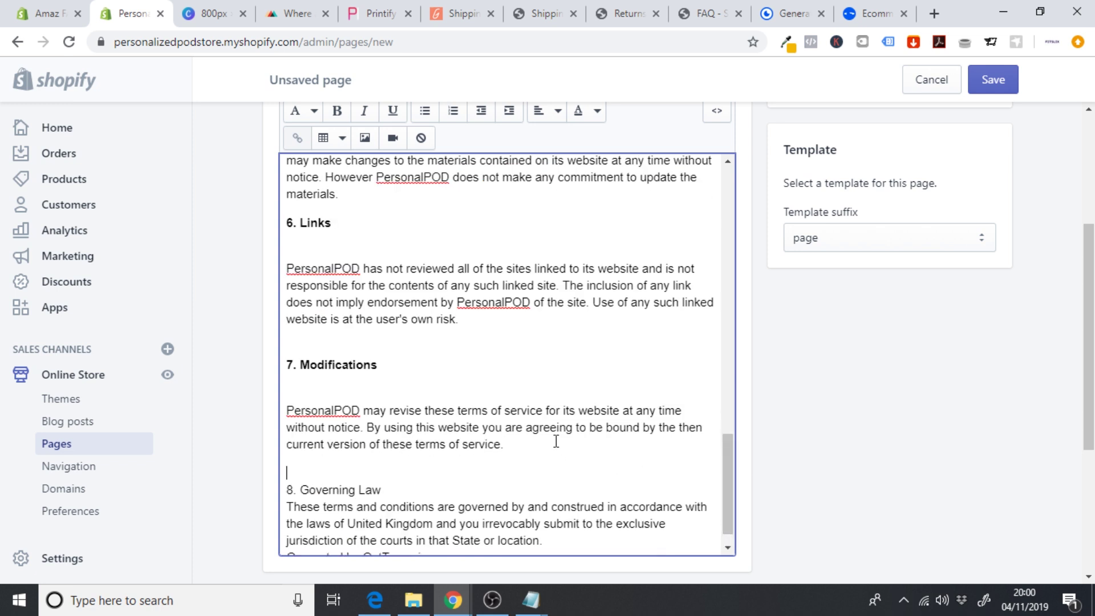
triple_click(393, 487)
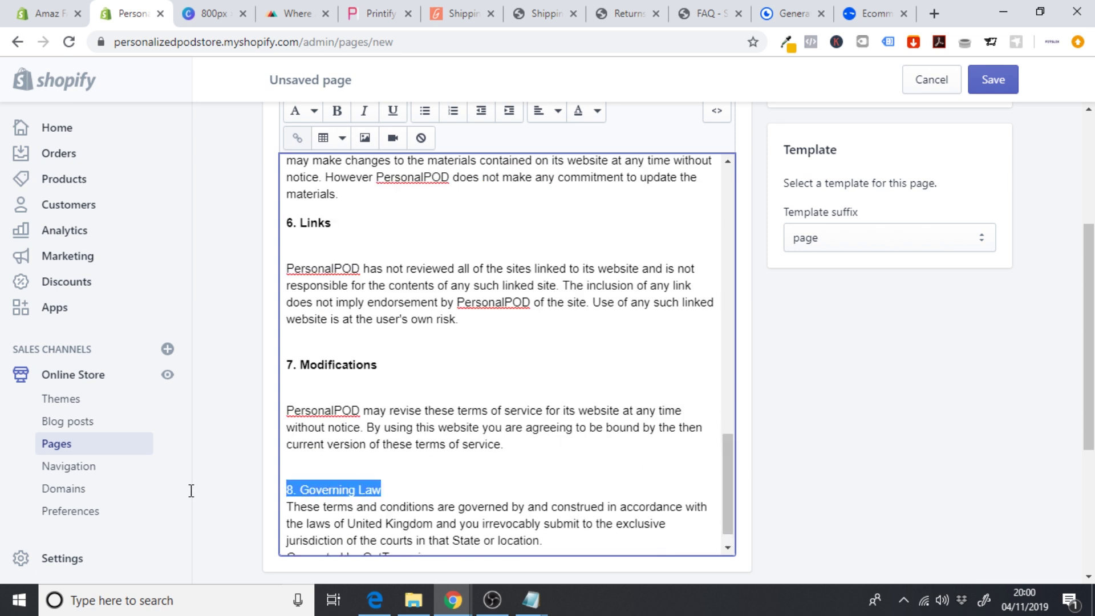
left_click(337, 111)
left_click(405, 488)
key("Return")
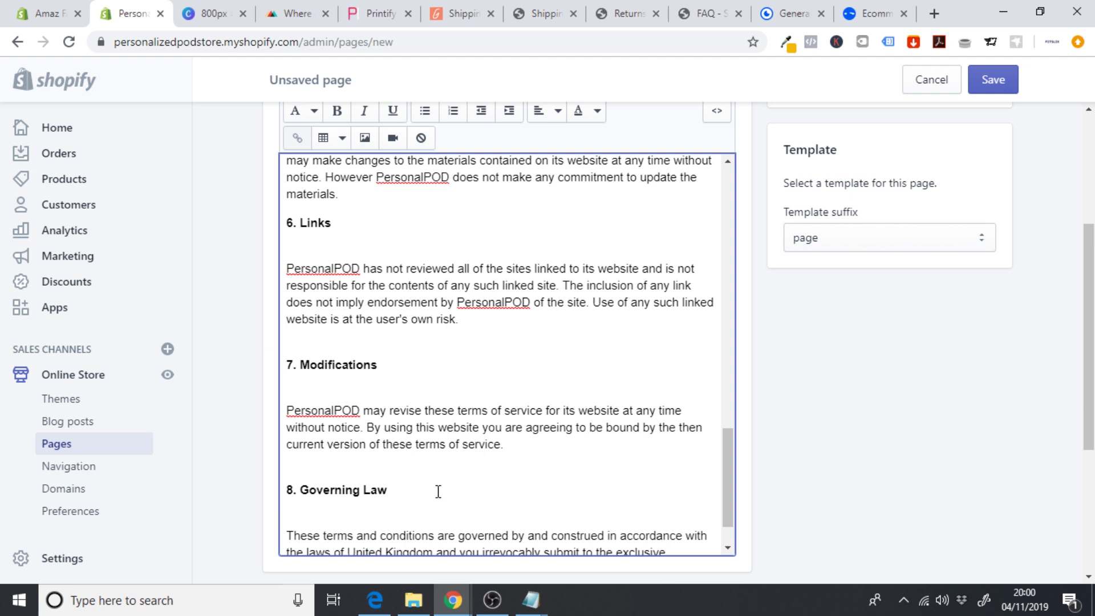
scroll(722, 508, "down", 1)
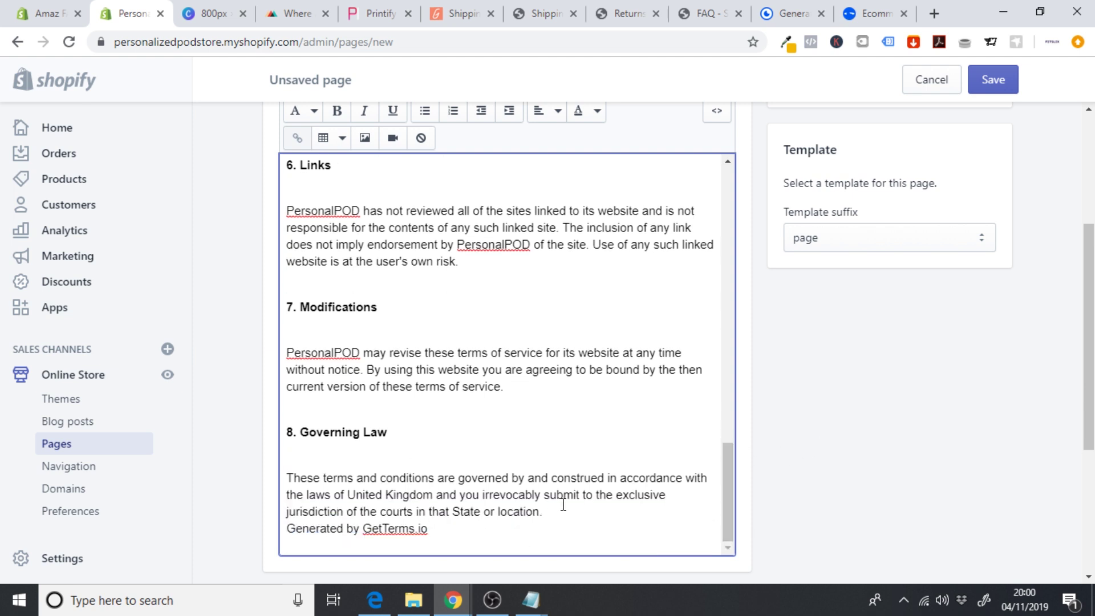
key("Return")
- Delete the 'Generated by GetTerms.io' credit line and select all the page content
scroll(731, 498, "down", 1)
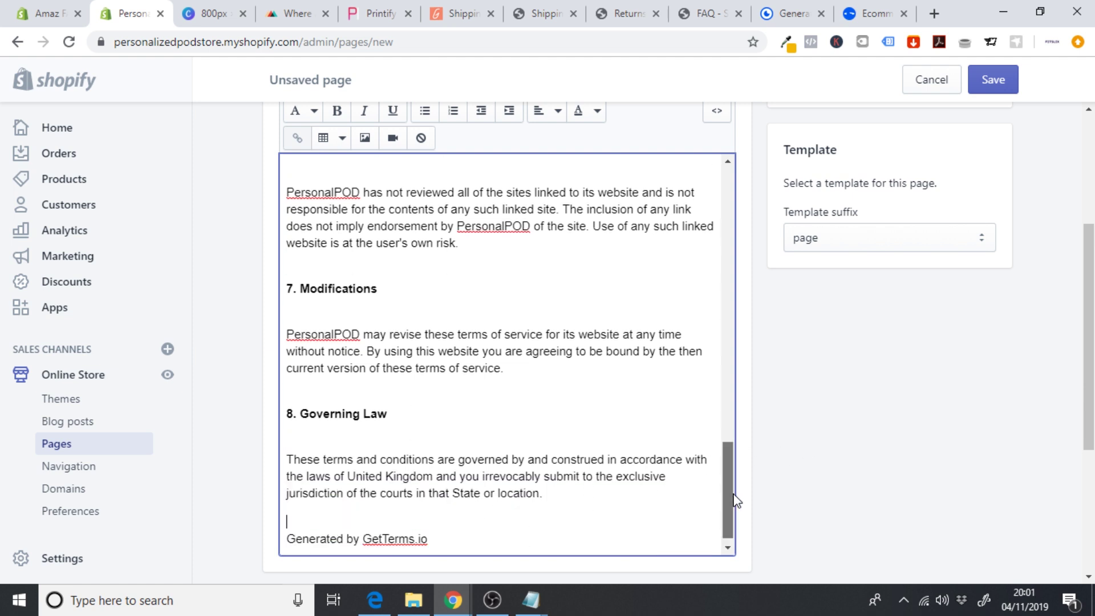
left_click_drag(428, 528, 254, 531)
key("BackSpace")
key("BackSpace")
key("BackSpace")
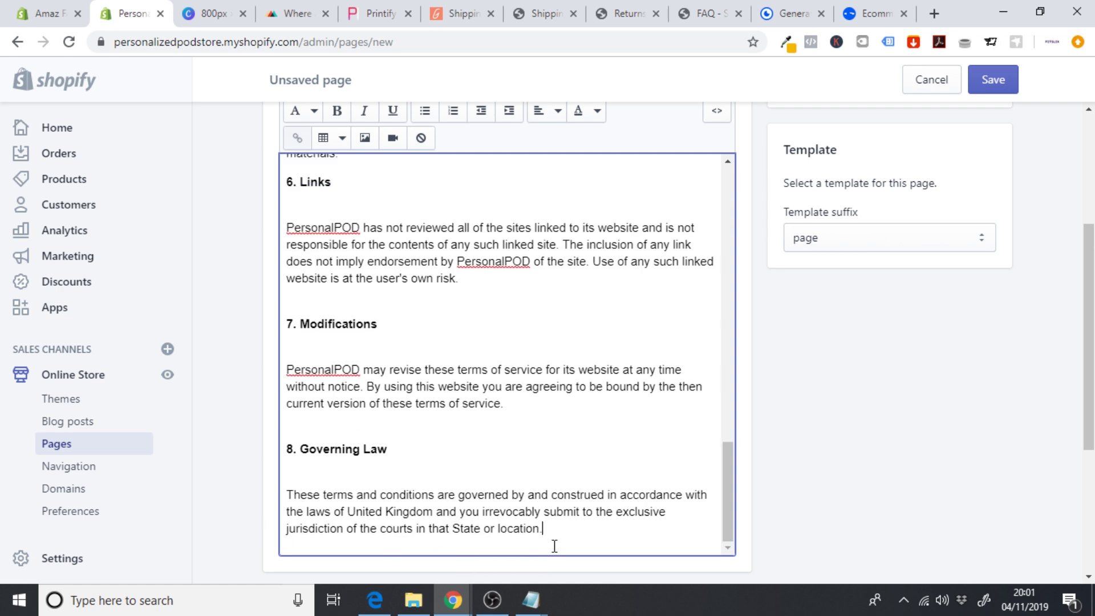
key("ctrl+a")
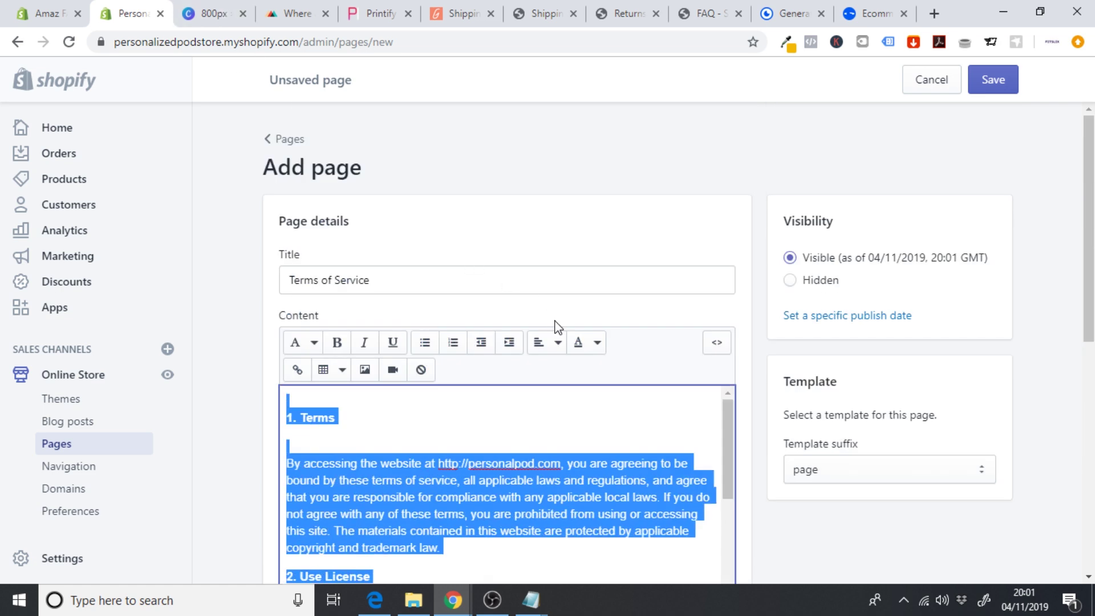
- Colour all the Terms of Service text black, save the page, and view it on the store
left_click(590, 349)
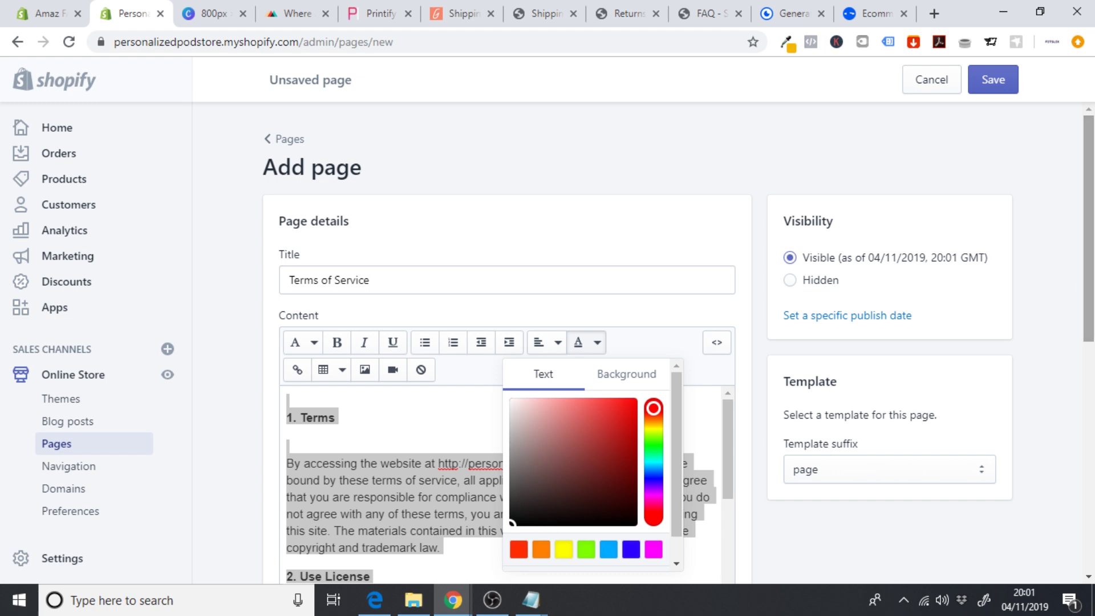
scroll(536, 503, "down", 2)
left_click(524, 458)
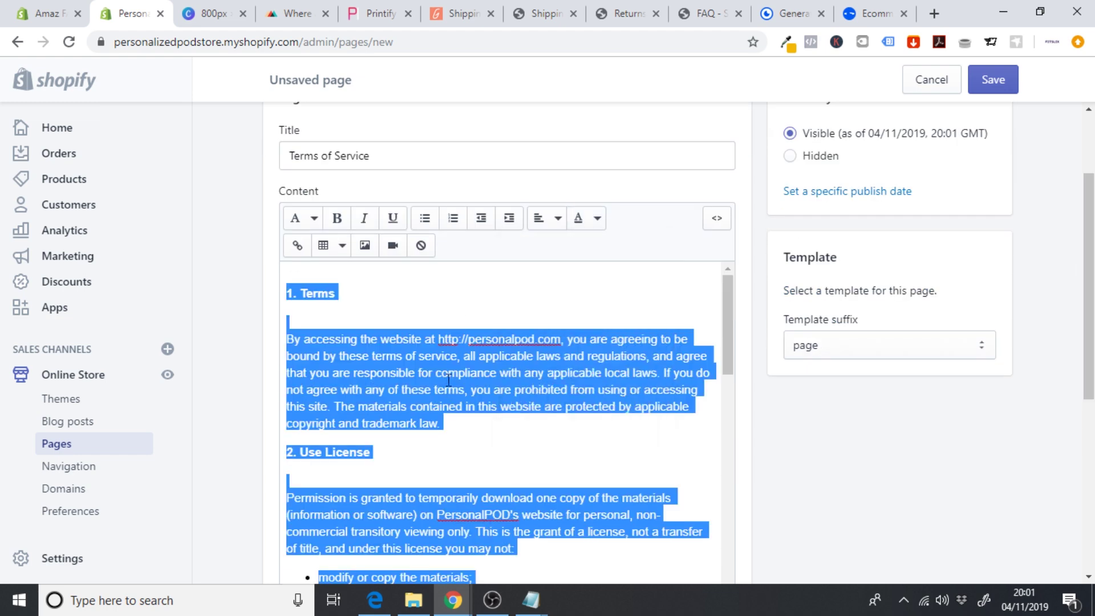
left_click(629, 321)
left_click(993, 79)
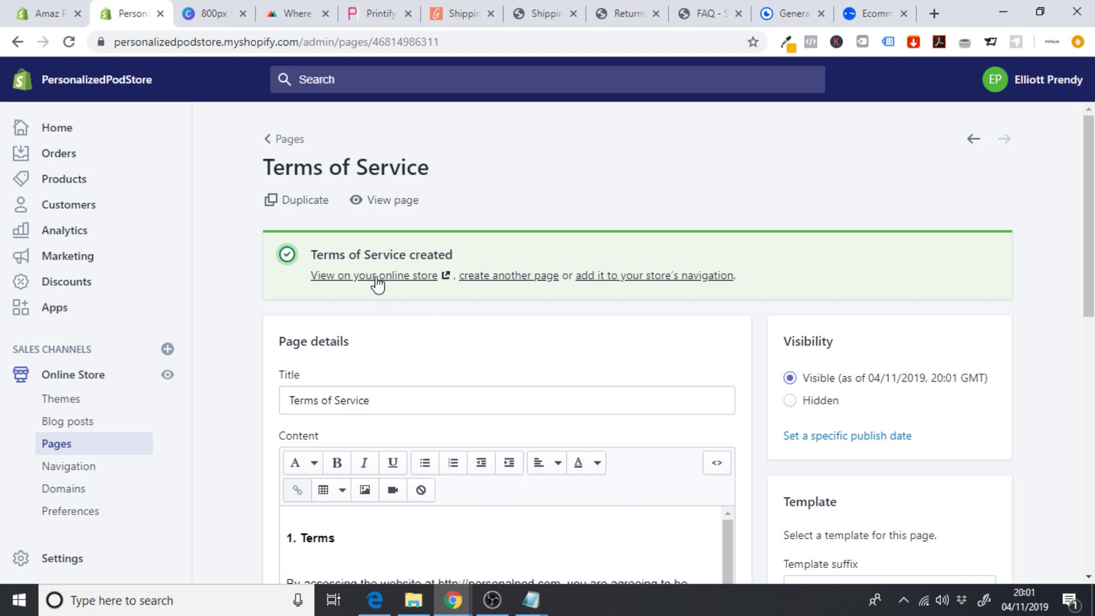
left_click(375, 276)
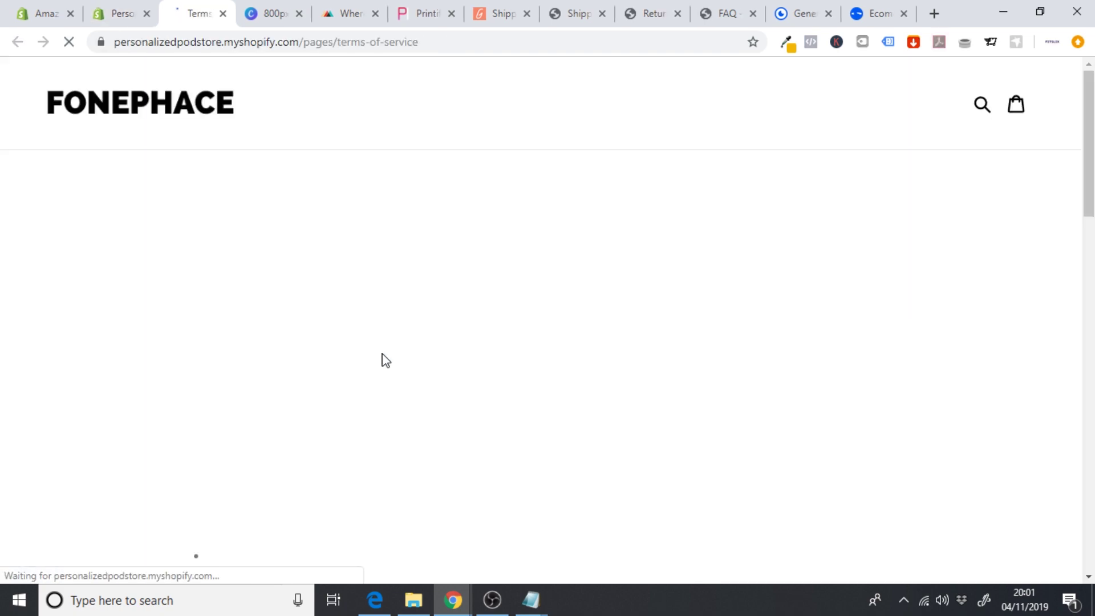
scroll(383, 354, "down", 13)
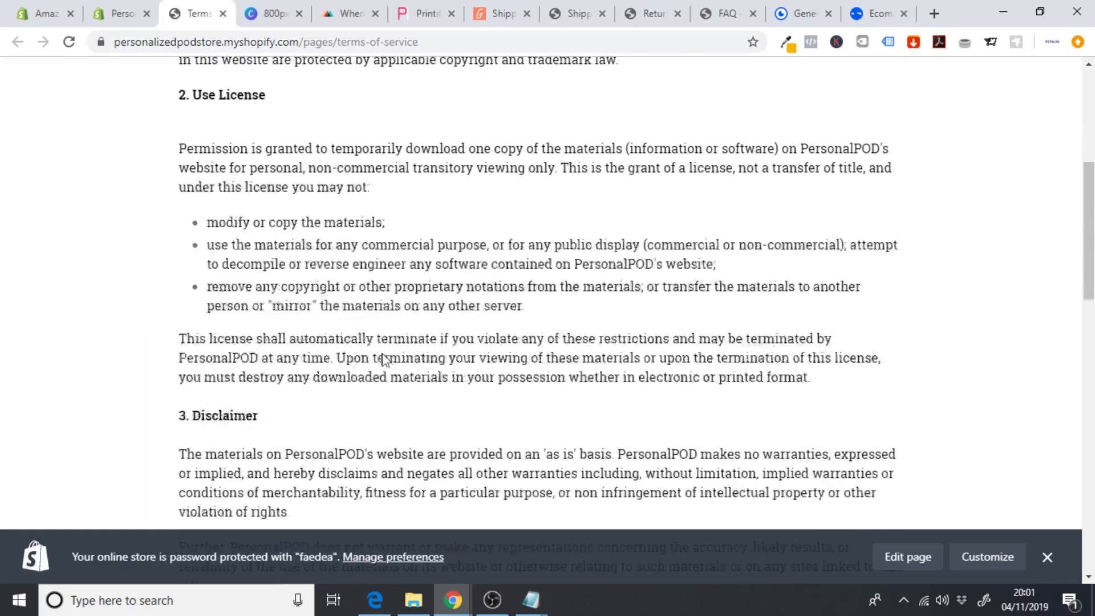
scroll(383, 357, "down", 10)
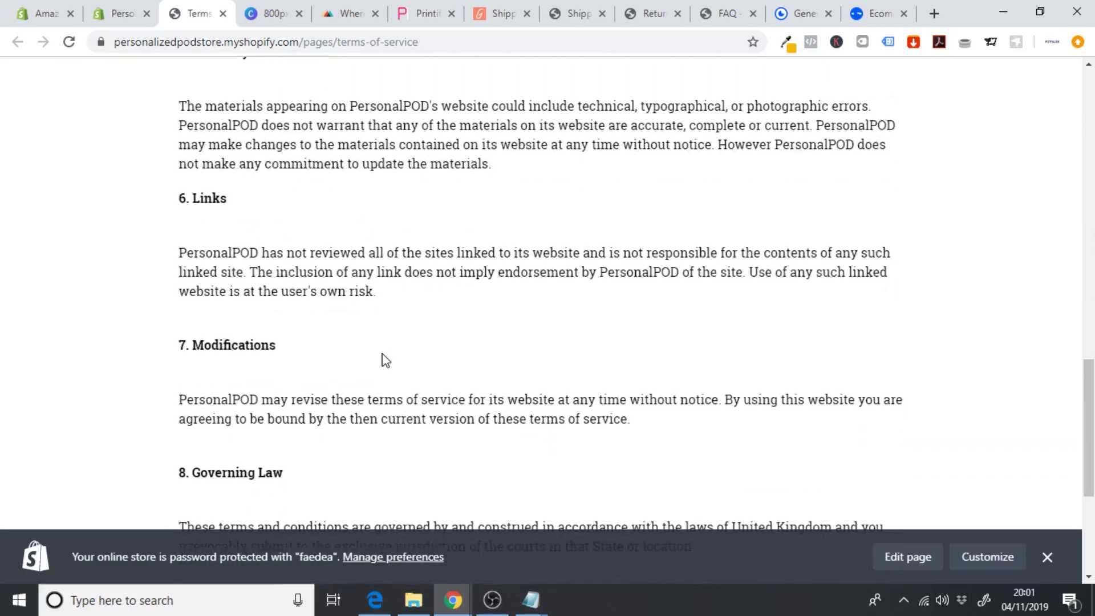
scroll(386, 360, "up", 20)
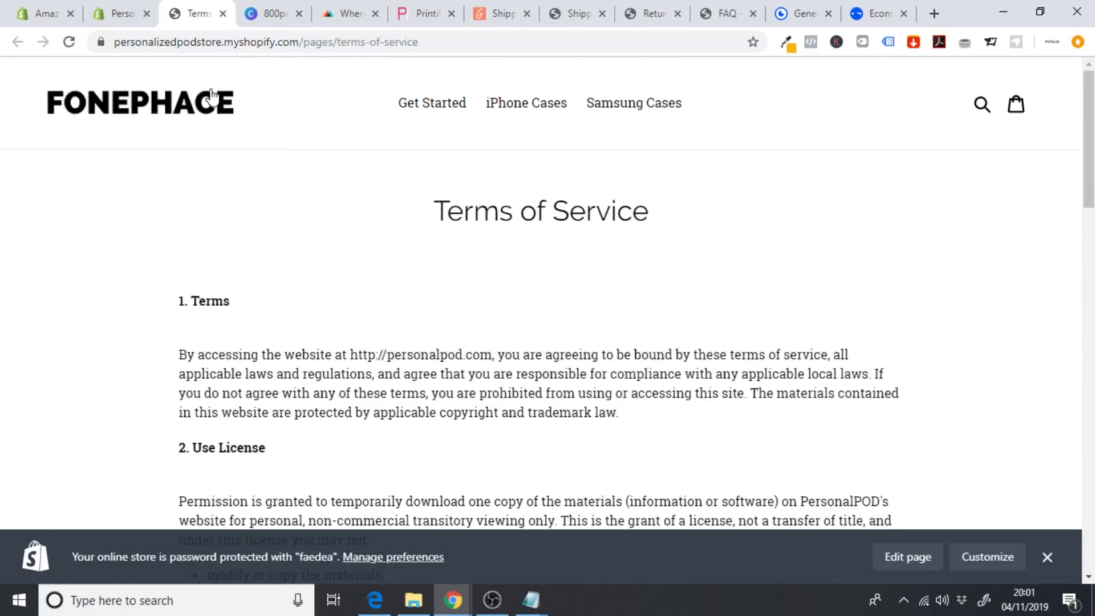
left_click(223, 13)
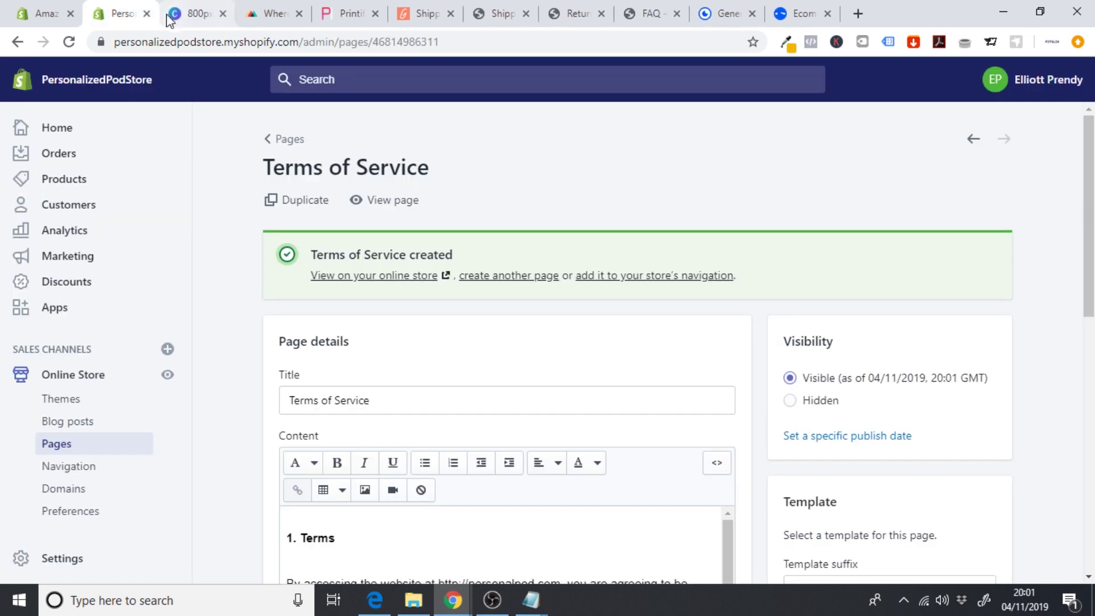
- Create a new store page and enter its title, 'Conaact US'
left_click(59, 451)
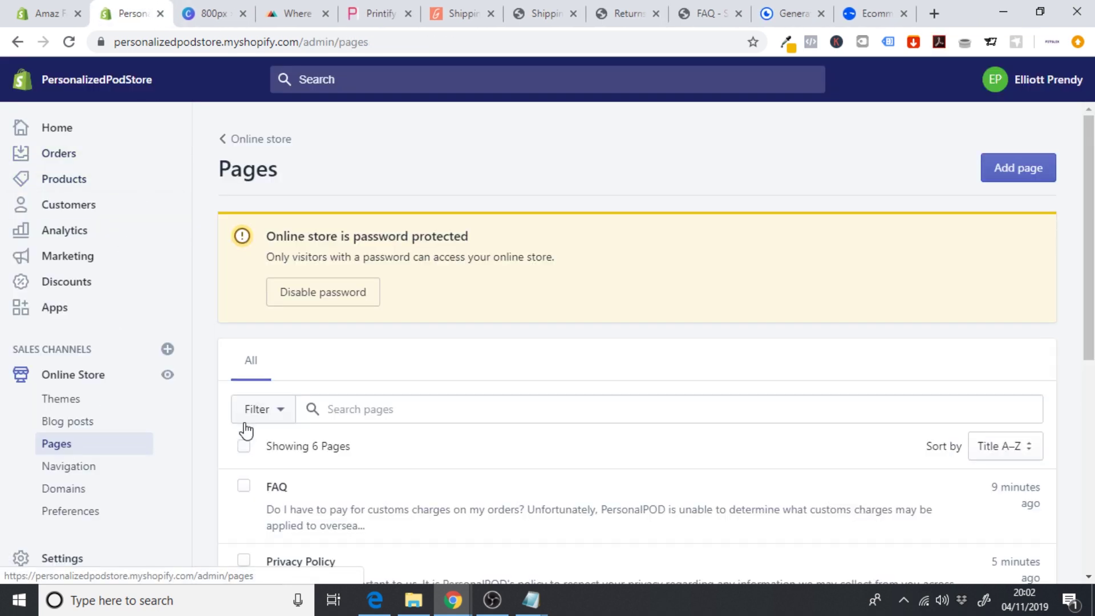
left_click(995, 177)
left_click(361, 278)
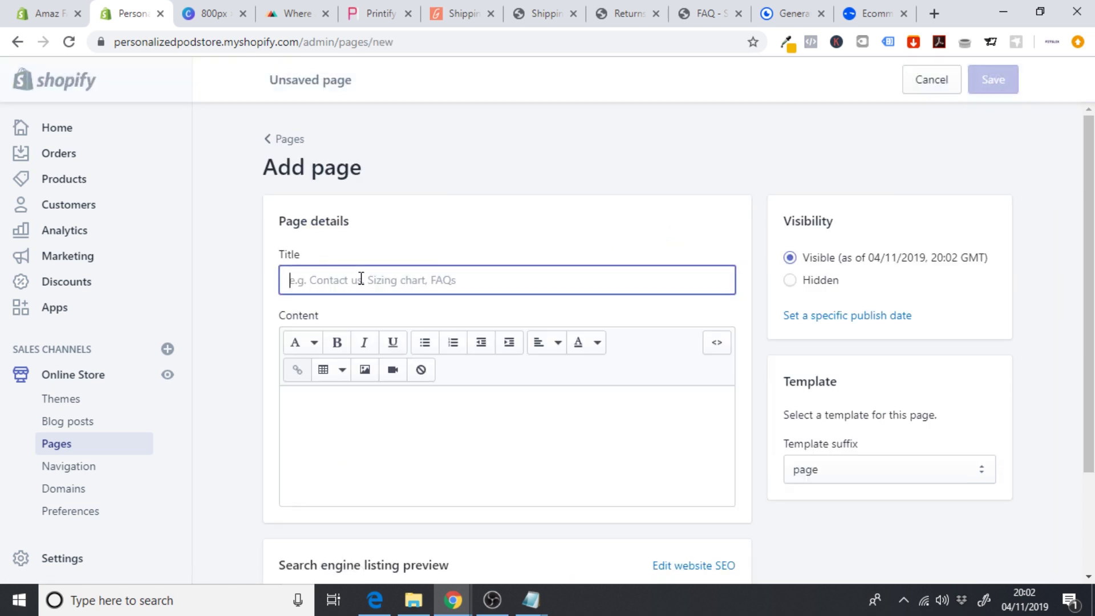
type("Cona")
type("act US")
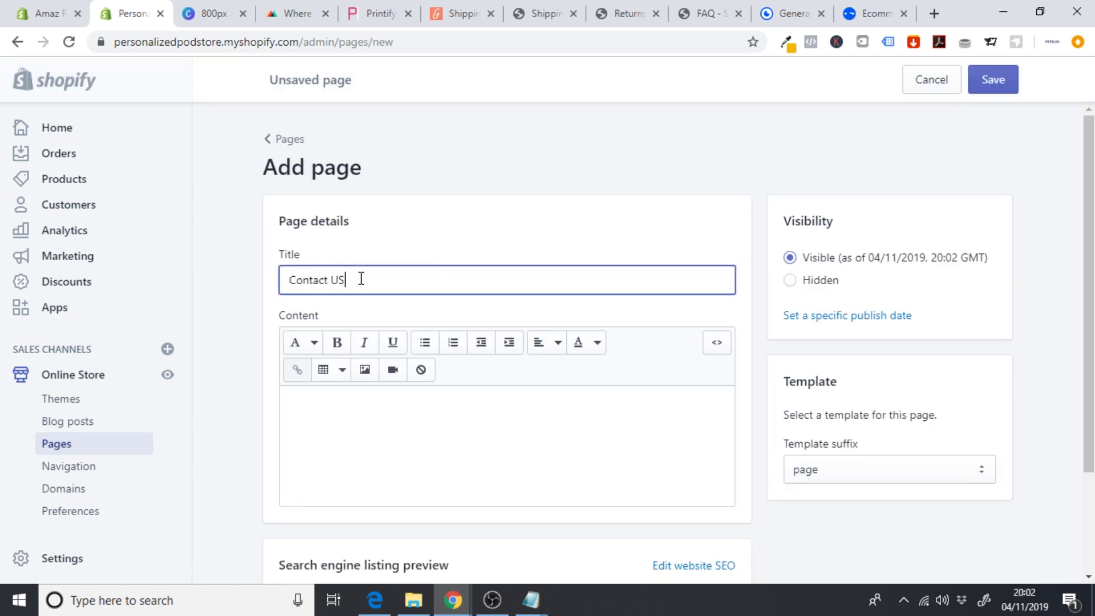
- Write the support message inviting product or order questions, ending with the contact e-mail address
left_click(330, 412)
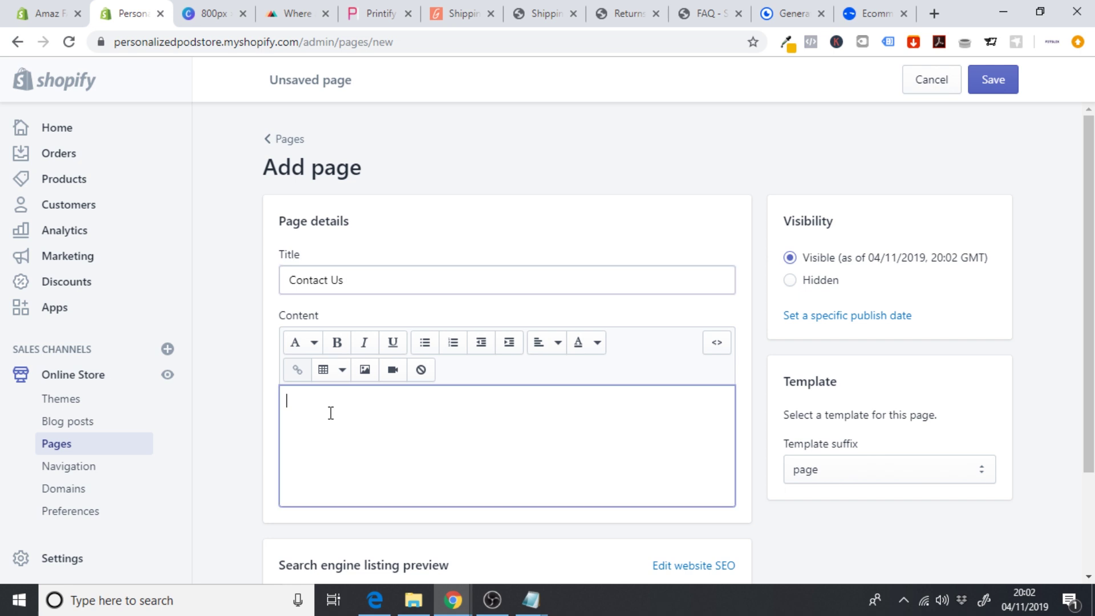
type("If you have a")
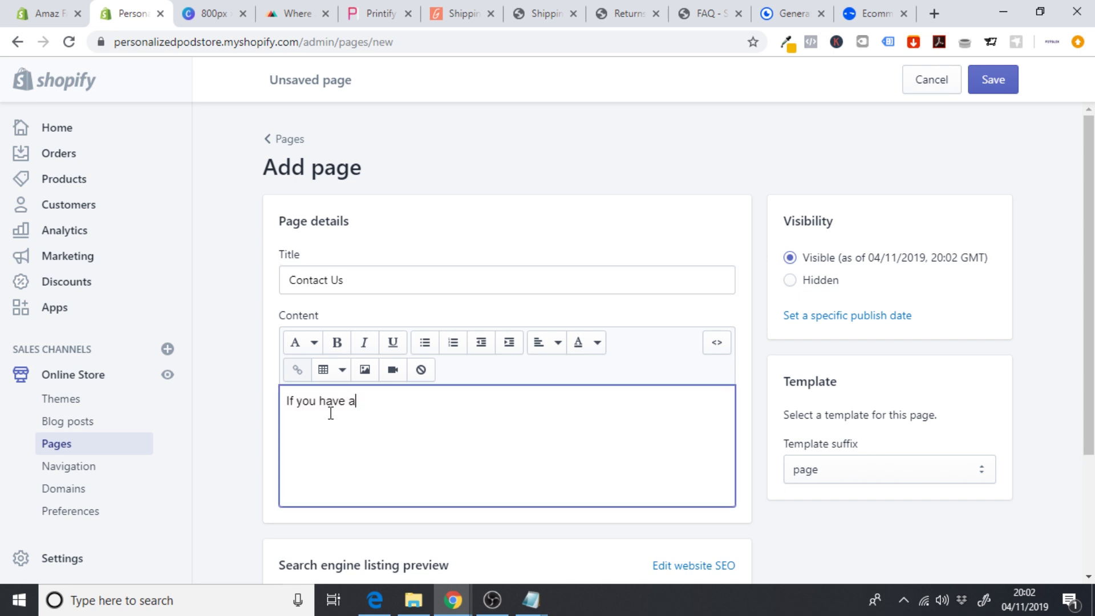
type("ny issues with your products")
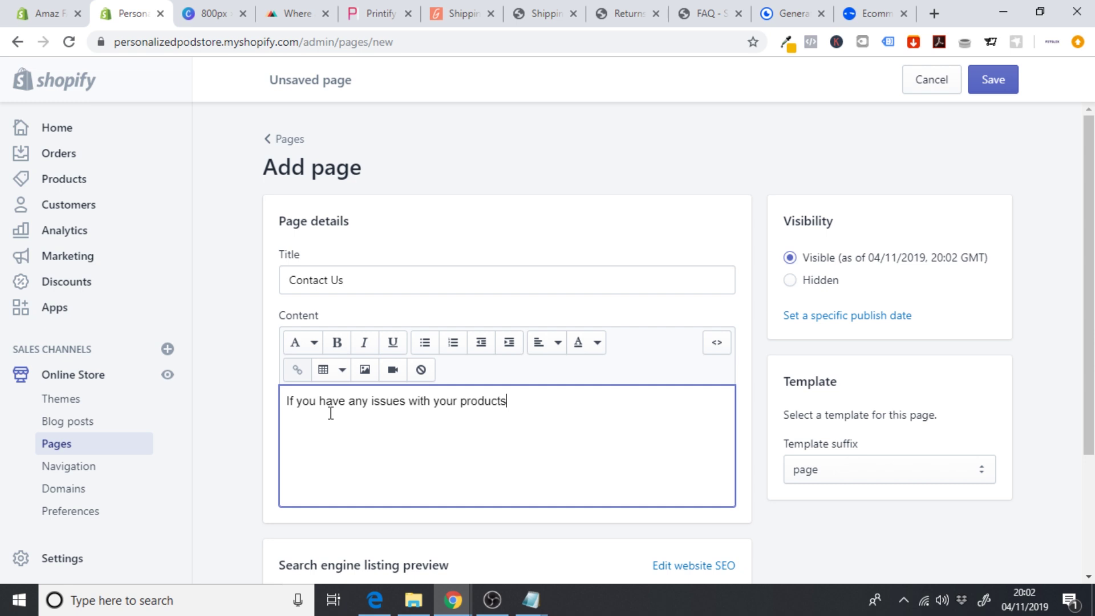
type(" or w")
type("wan")
key("BackSpace")
key("BackSpace")
key("BackSpace")
type("ant to find out more ")
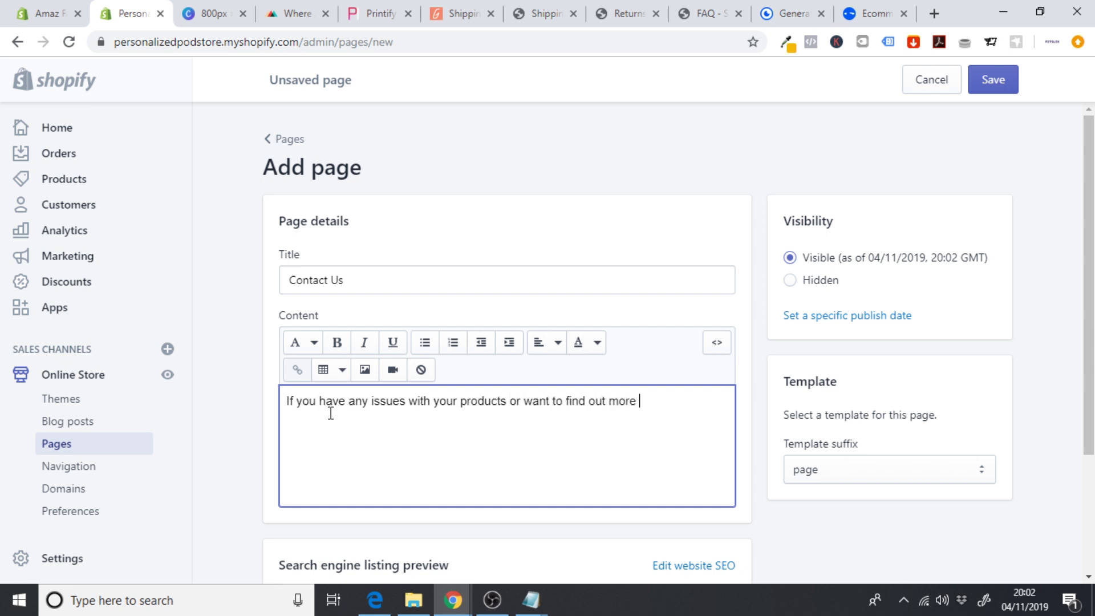
type("infor")
key("BackSpace")
type("ormation regarding our products or the")
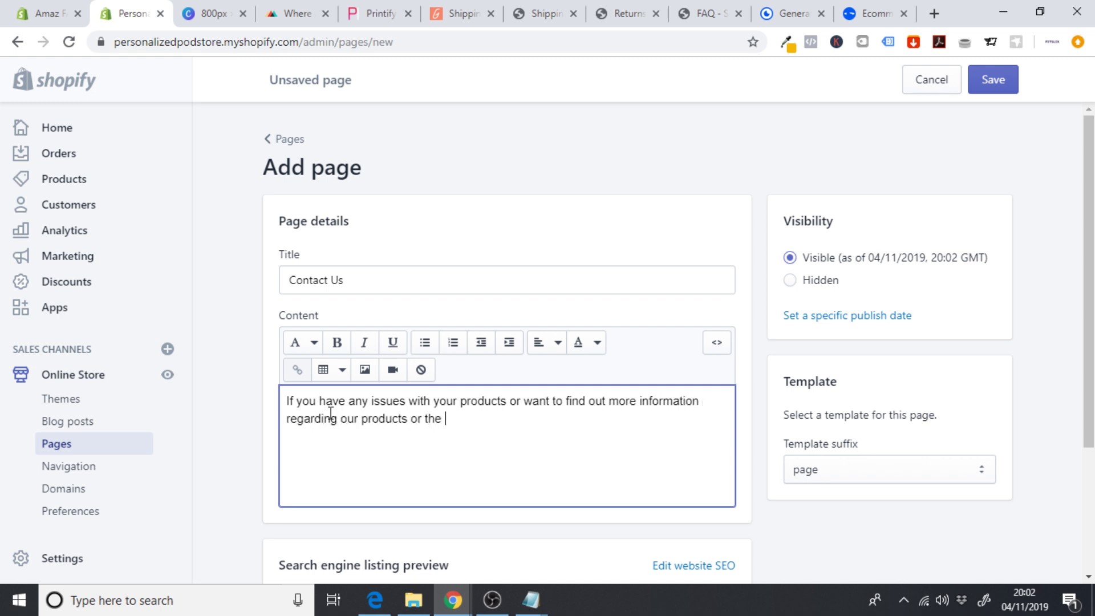
type(" status of your order, pelas")
key("BackSpace")
key("BackSpace")
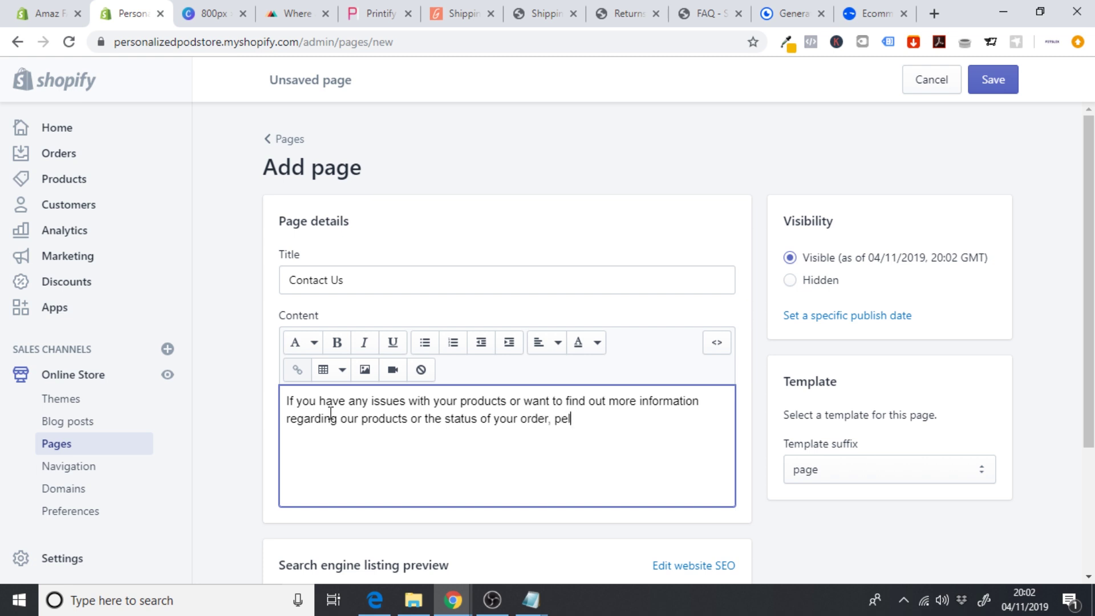
type("ae")
key("BackSpace")
type("se d")
key("BackSpace")
type("feel free to contact us n")
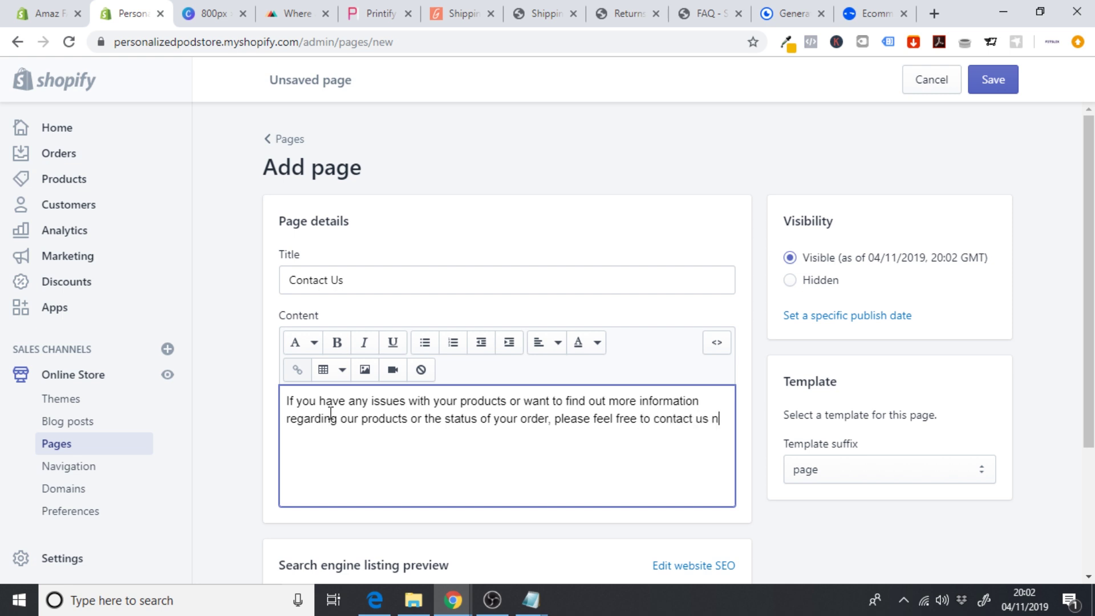
key("BackSpace")
type("on contact@domain.com")
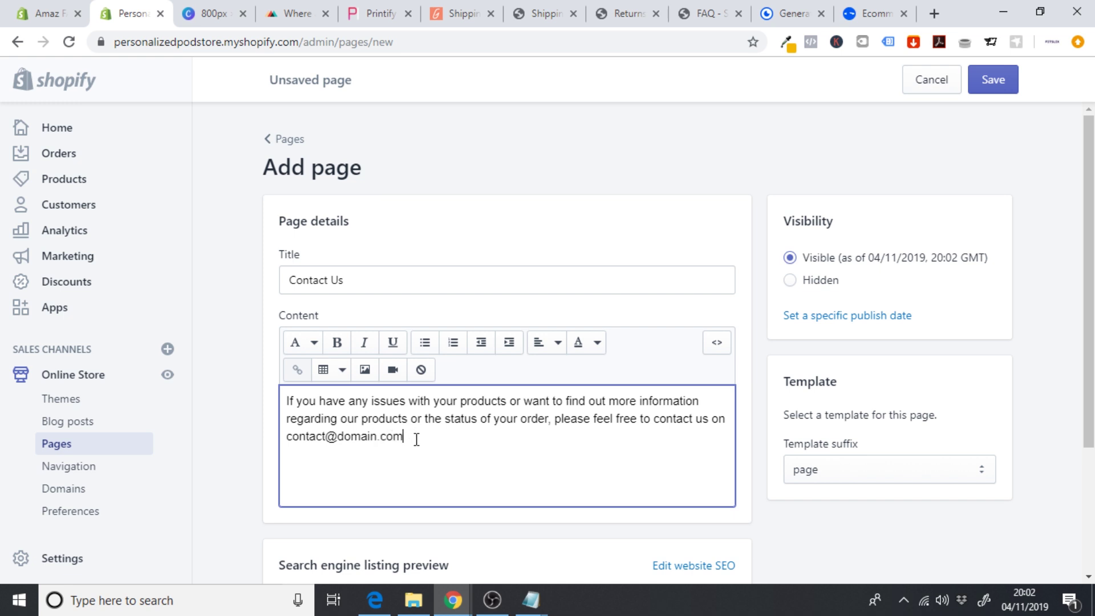
- Bold the e-mail address, add an unbolded 3-business-day reply sentence, and save the page
left_click_drag(417, 440, 274, 439)
left_click(337, 343)
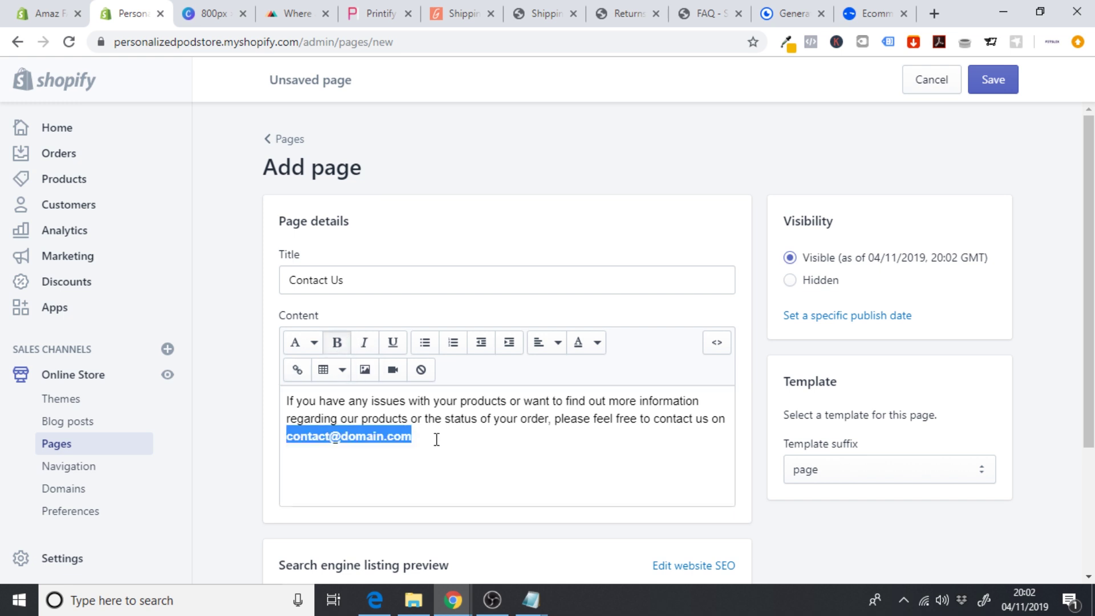
left_click(437, 439)
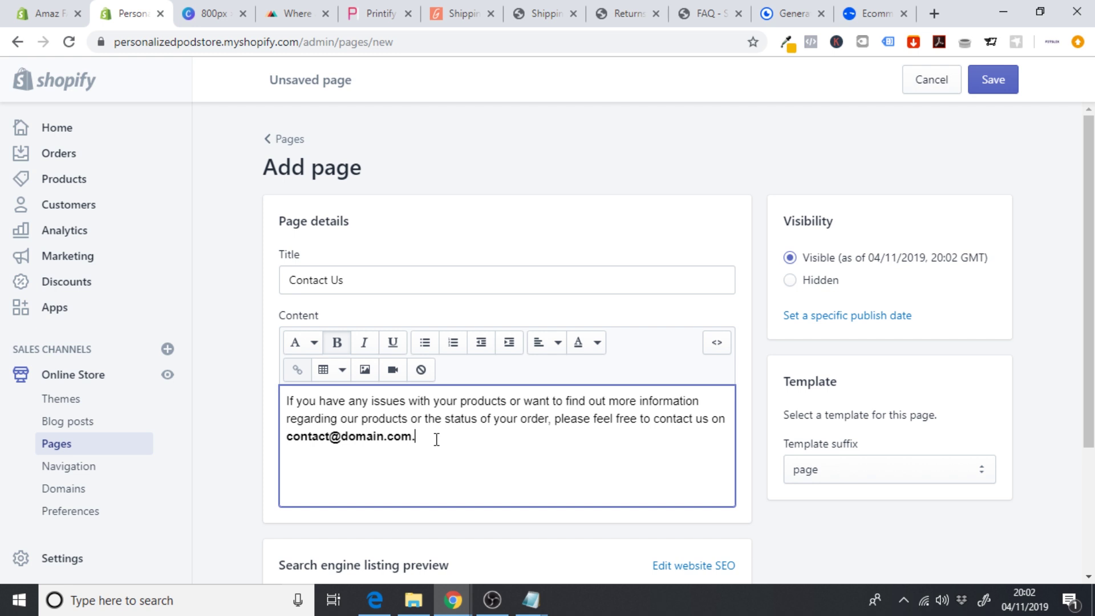
type(". We aim to reply within ")
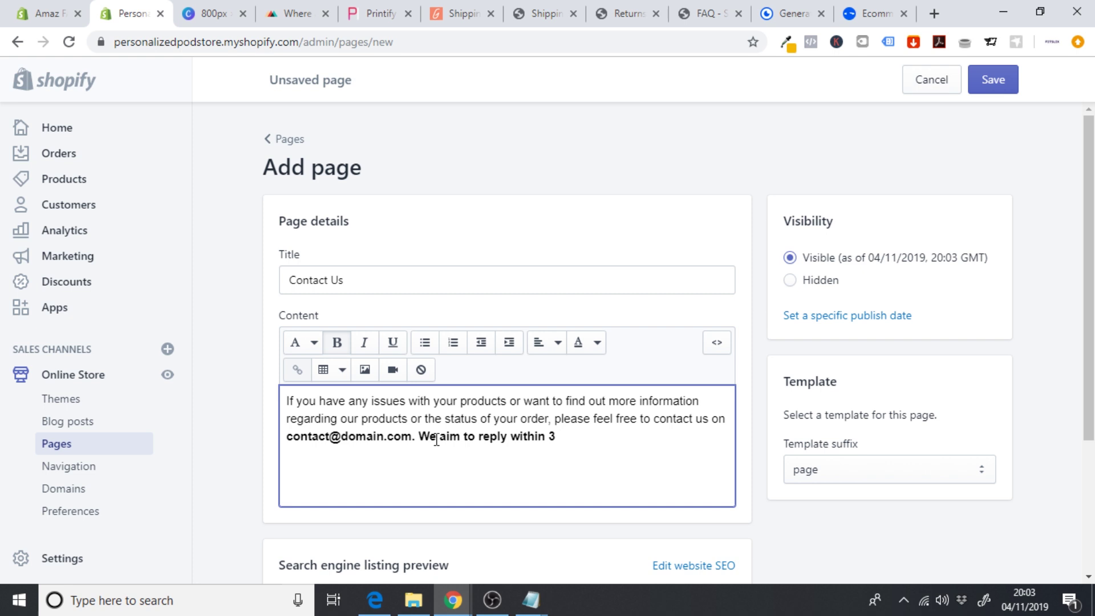
type("3 working ")
type("business days.")
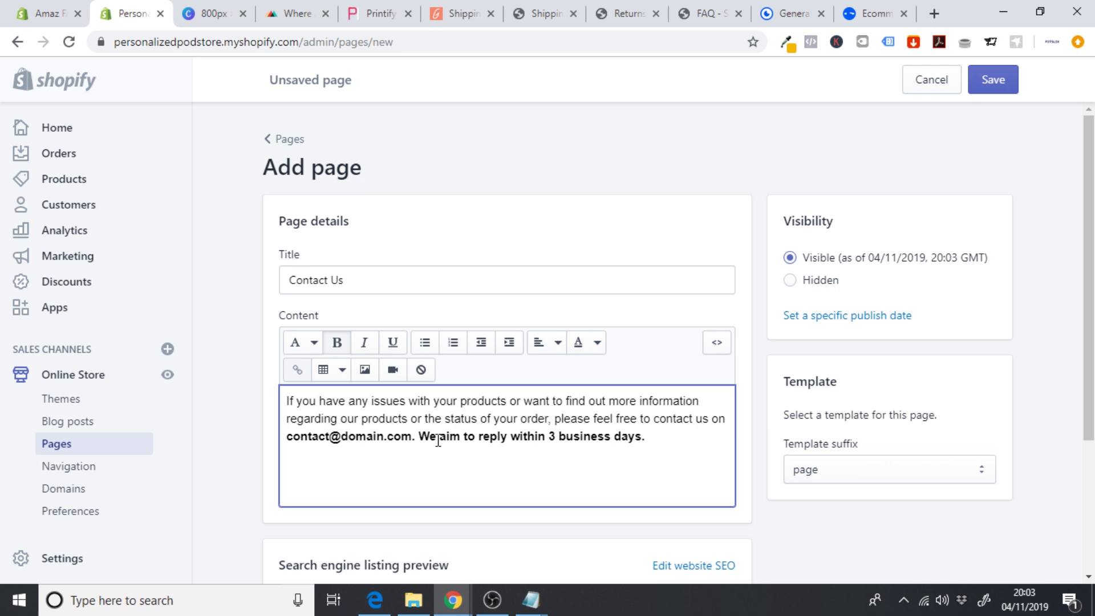
left_click_drag(654, 437, 412, 439)
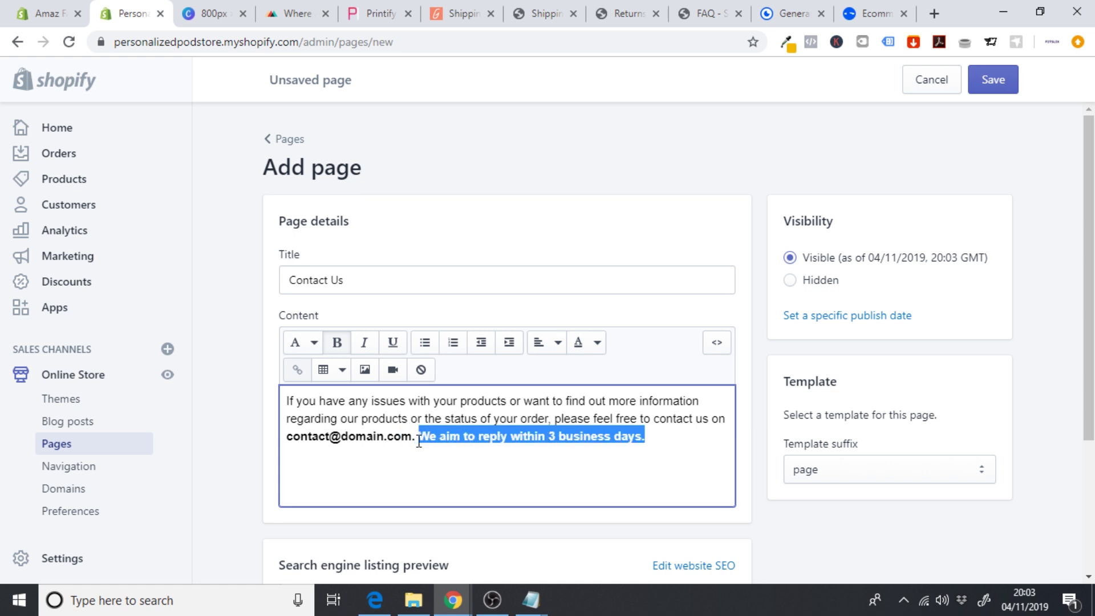
left_click(337, 342)
left_click(521, 469)
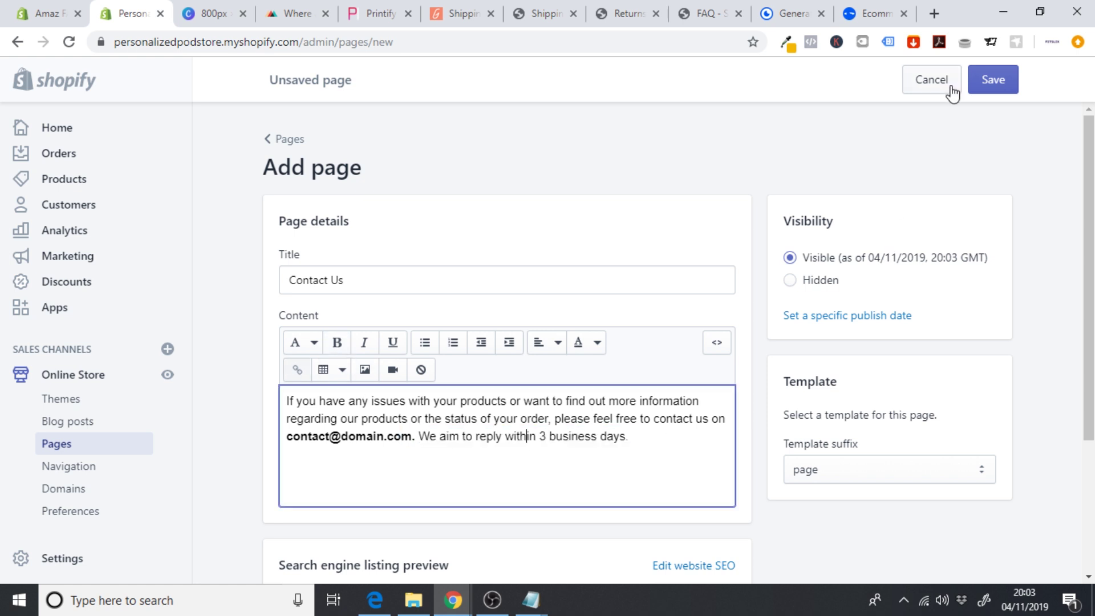
left_click(992, 79)
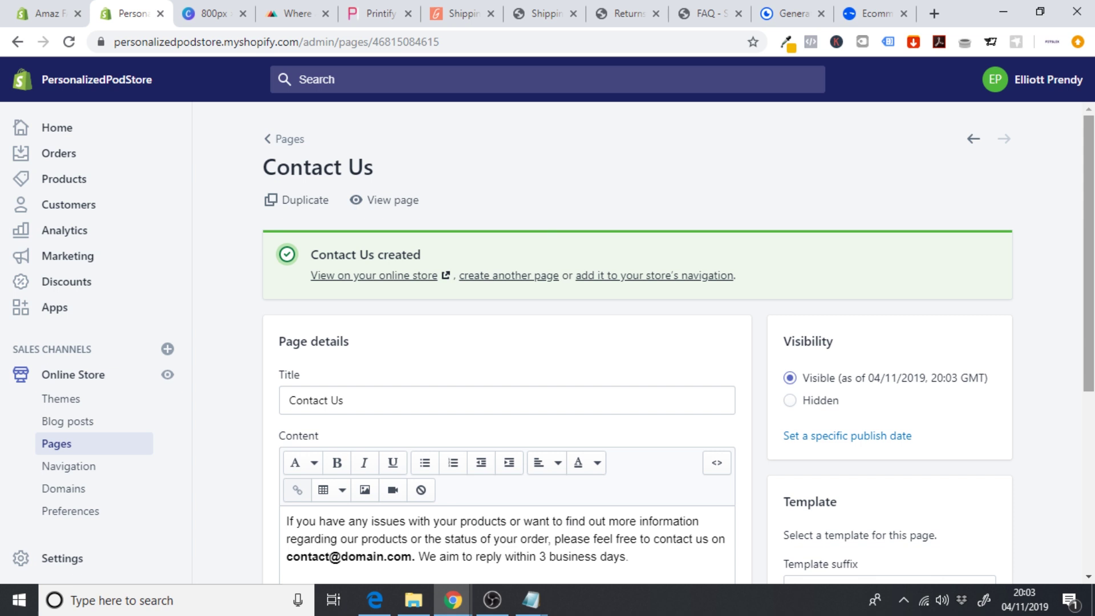
- Set all the Contact Us page text to black
scroll(672, 343, "down", 5)
left_click_drag(669, 247, 302, 209)
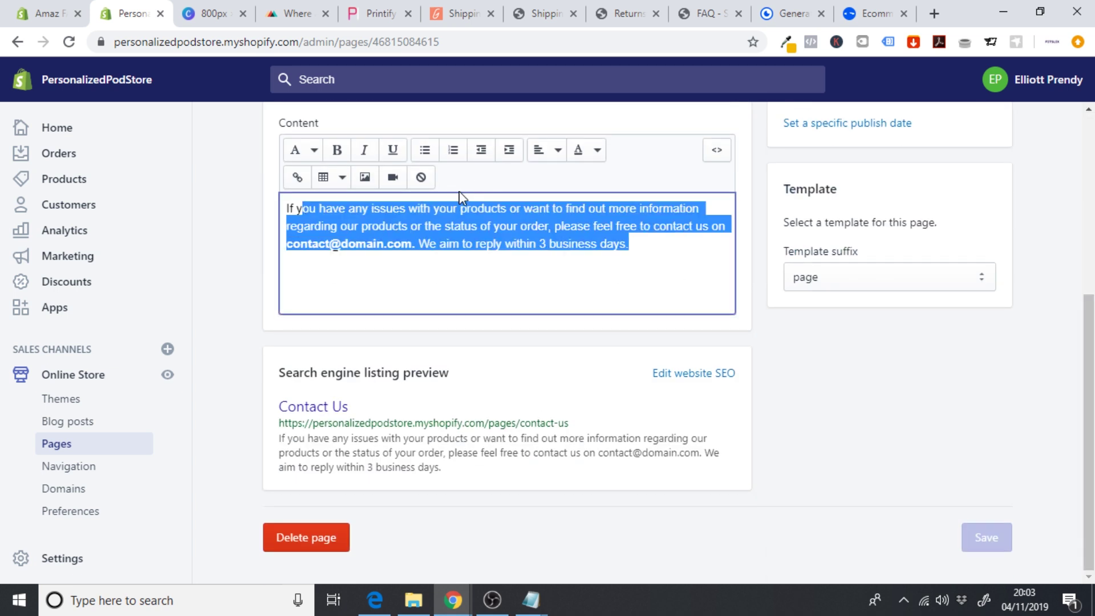
left_click(679, 247)
left_click_drag(679, 247, 270, 195)
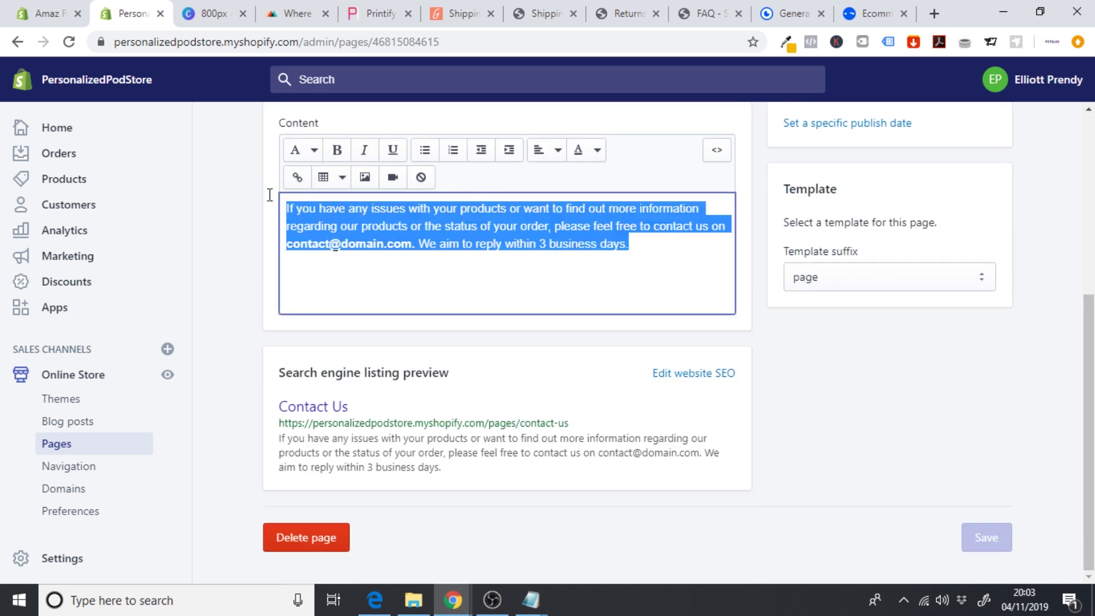
left_click(587, 151)
left_click(517, 391)
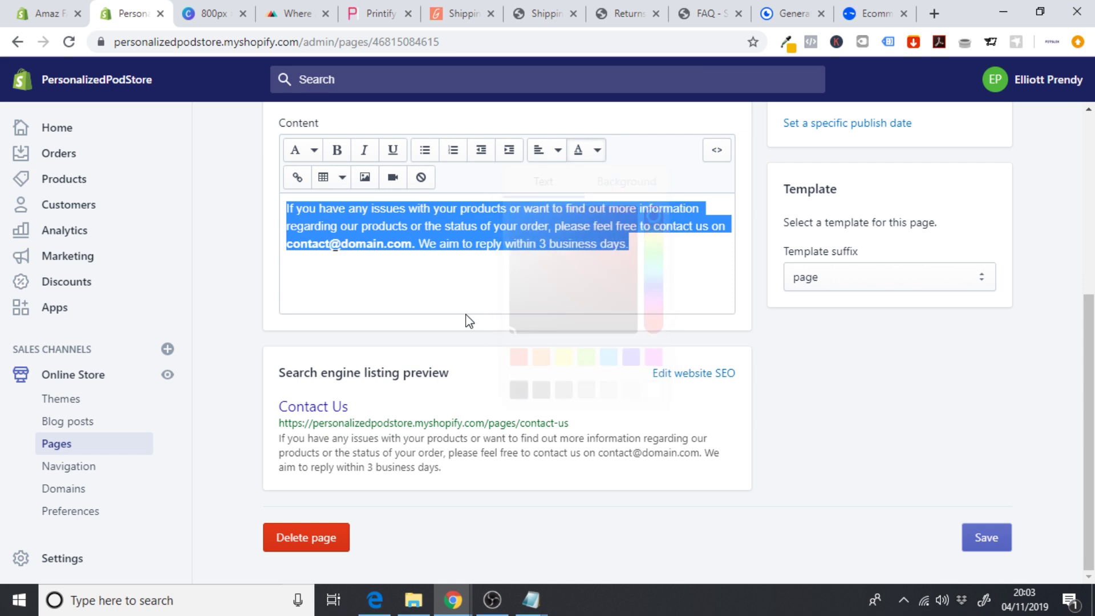
left_click(467, 310)
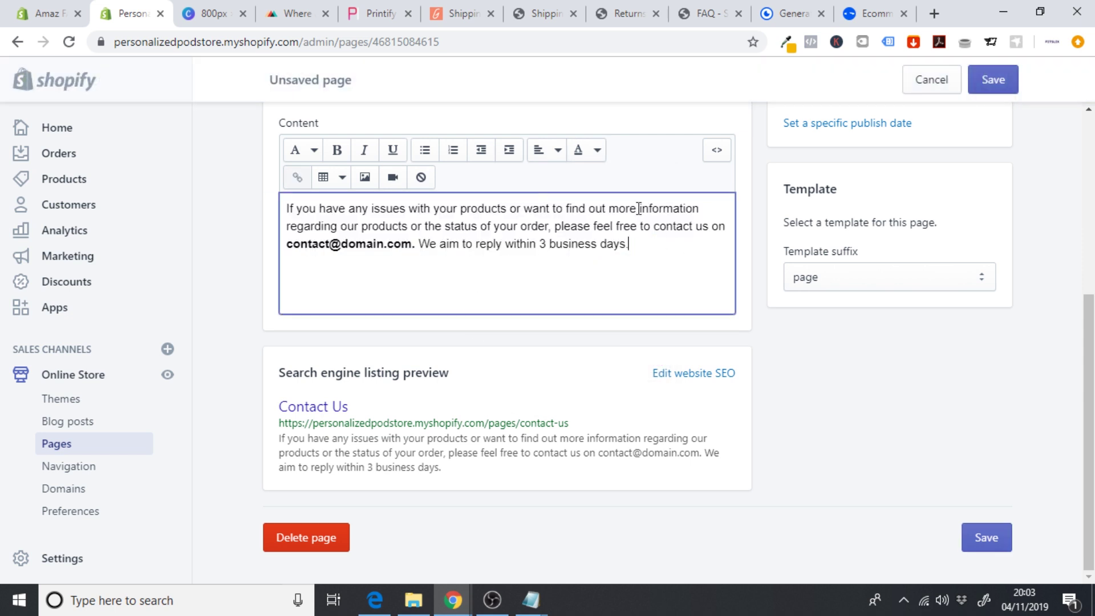
- Centre-align the page text, save the page, and view it on the storefront
left_click_drag(658, 244, 220, 193)
left_click(557, 149)
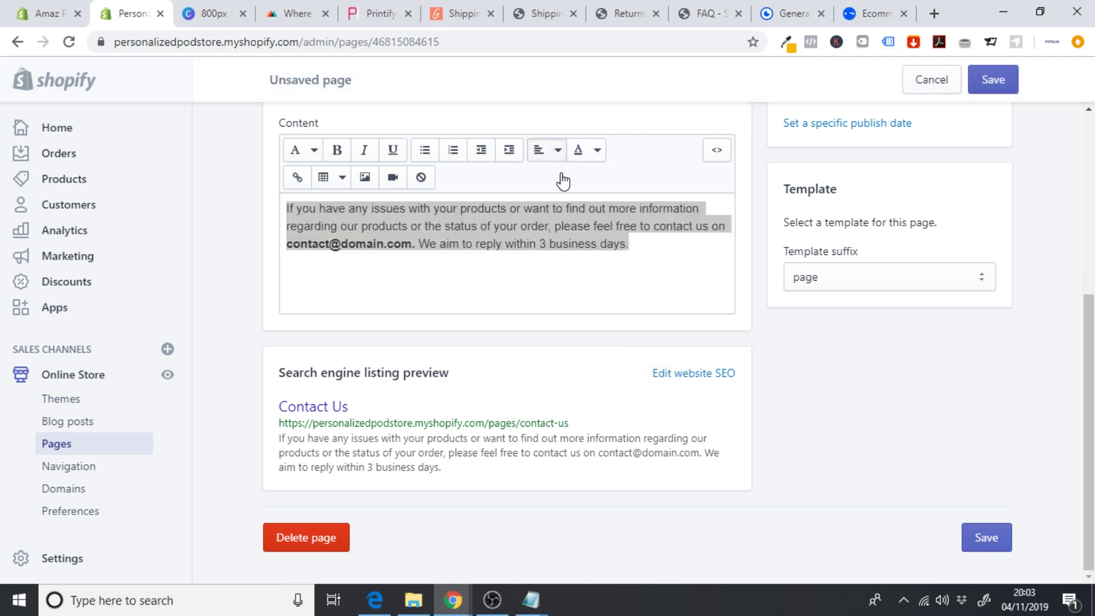
left_click(546, 222)
left_click(511, 264)
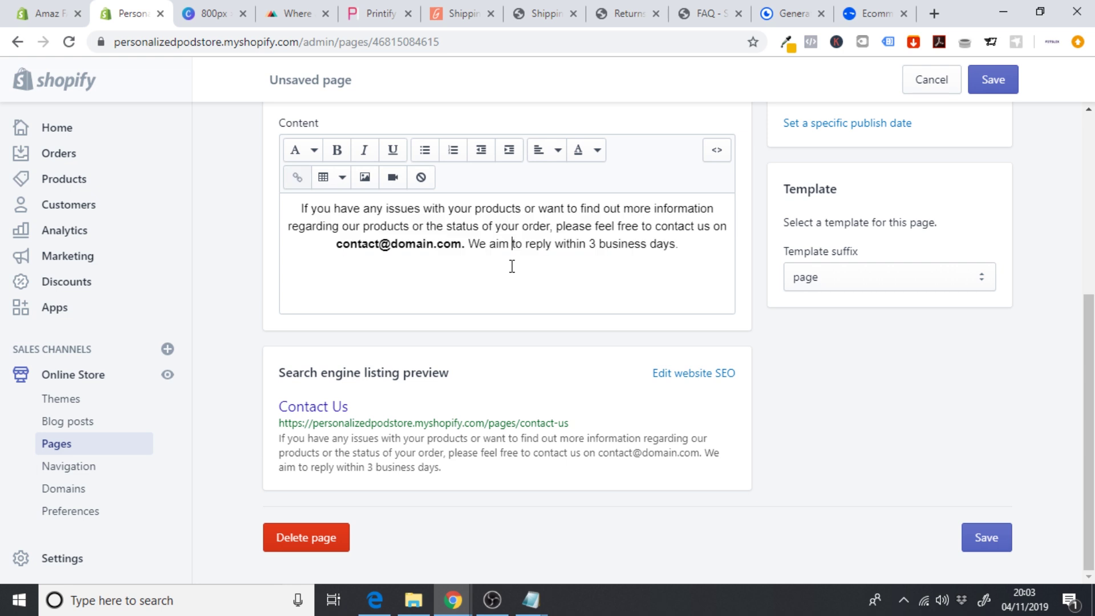
left_click(993, 79)
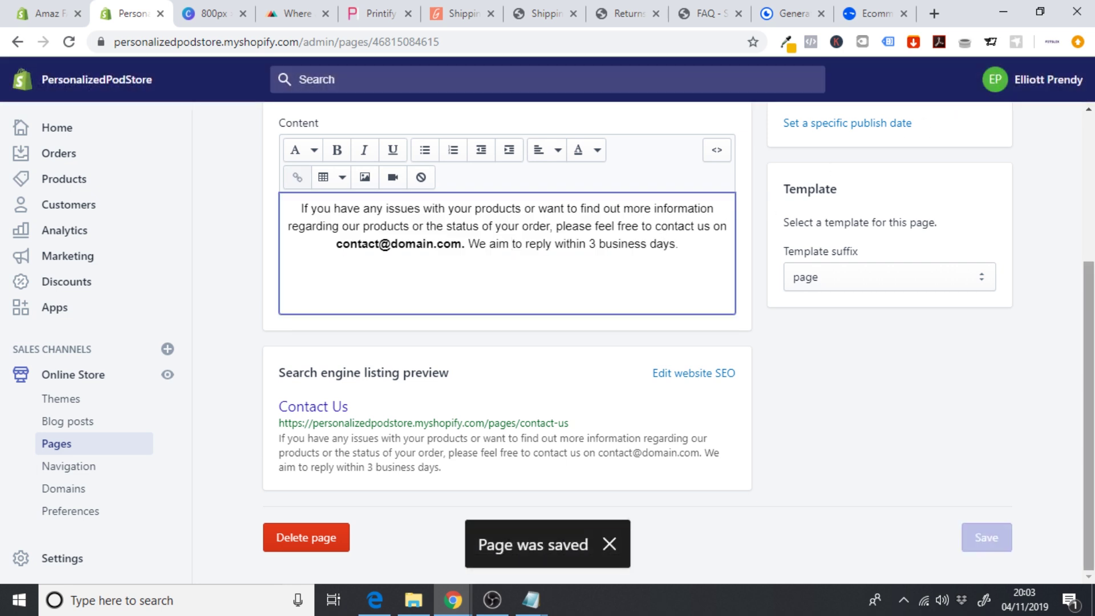
left_click(399, 201)
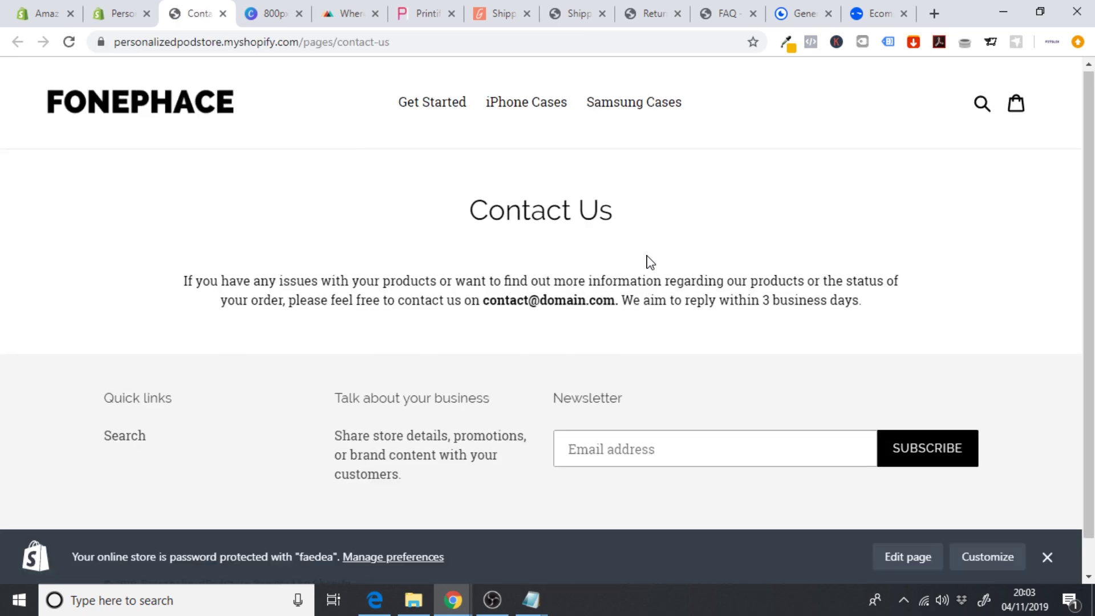
- Scroll through the storefront Contact Us page to review the centred message
scroll(650, 260, "down", 1)
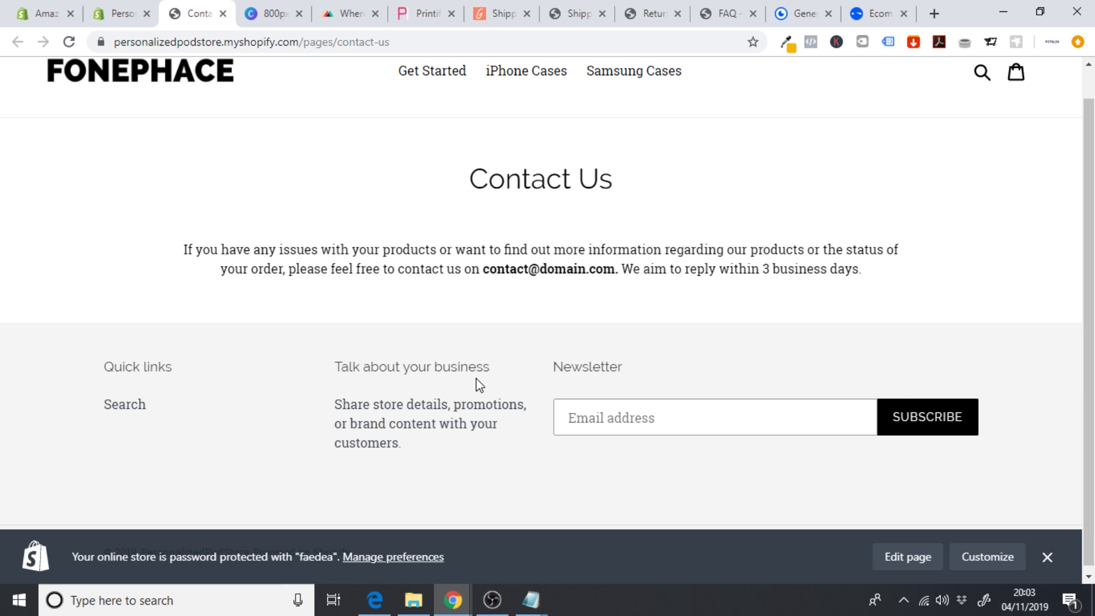
scroll(762, 383, "up", 1)
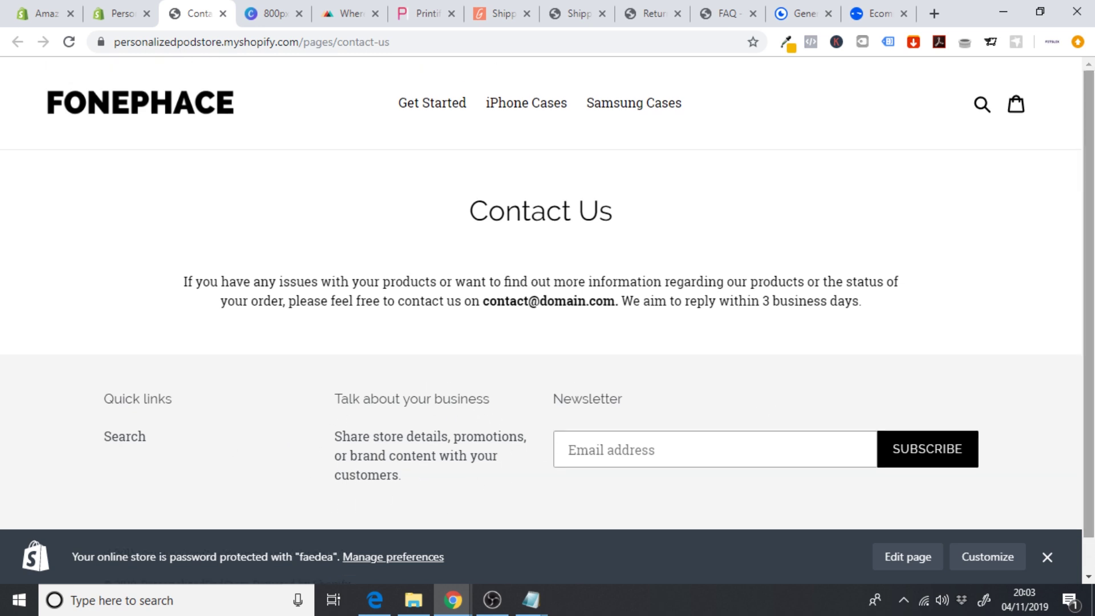
- Return to the admin and open the Debut theme editor's footer section settings
left_click(223, 14)
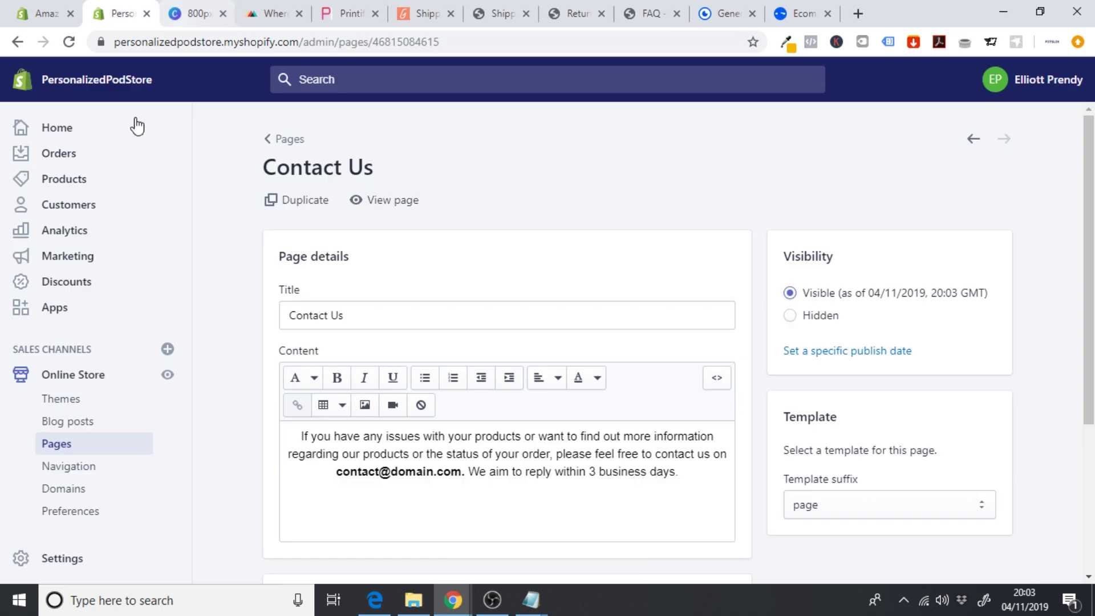
left_click(118, 383)
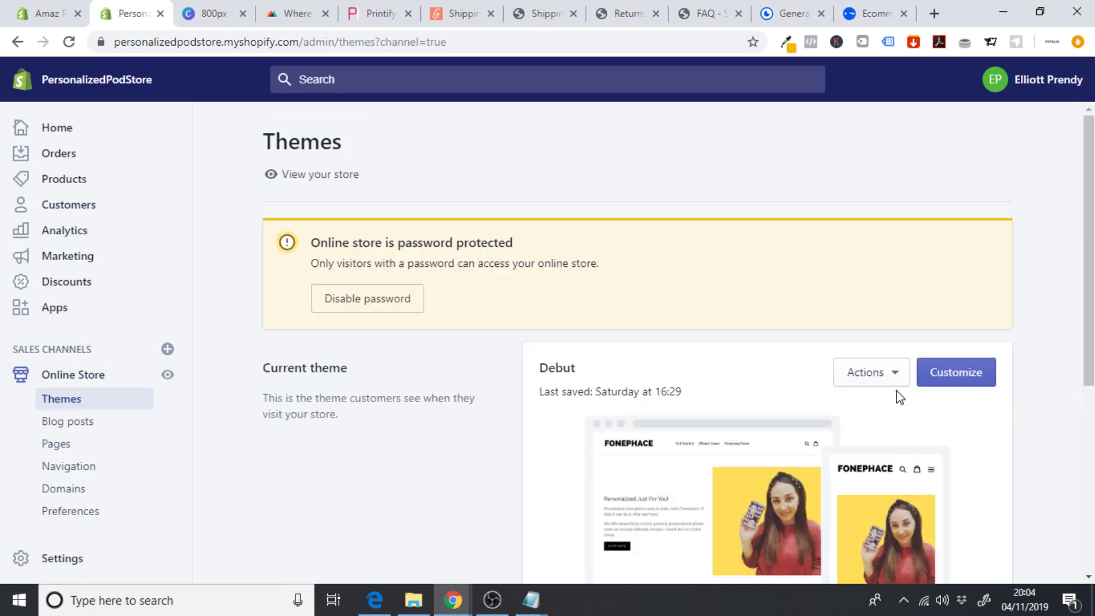
left_click(973, 380)
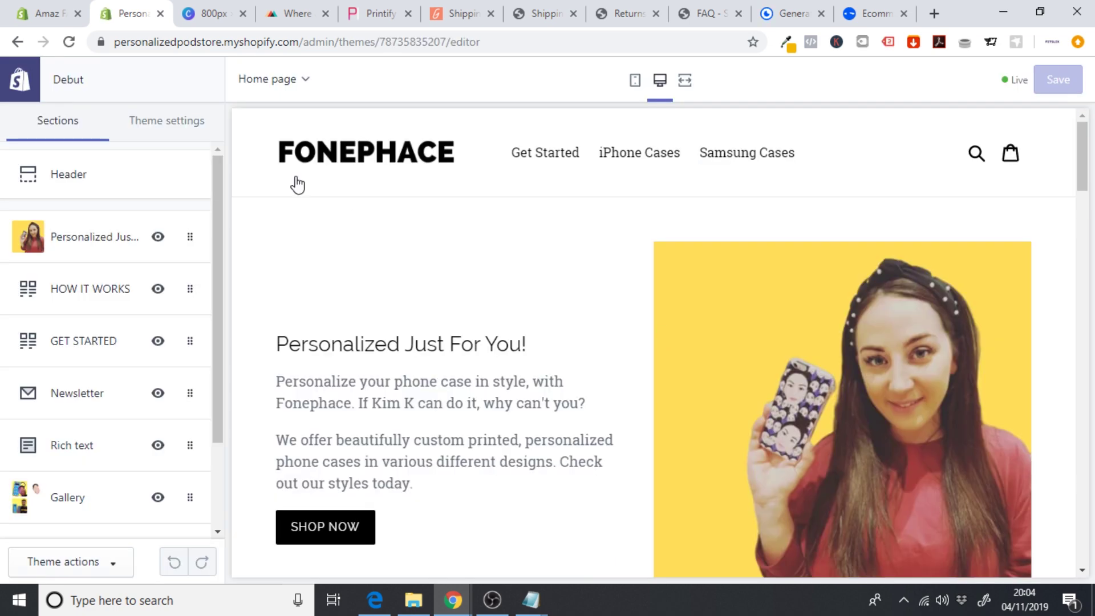
scroll(220, 208, "down", 3)
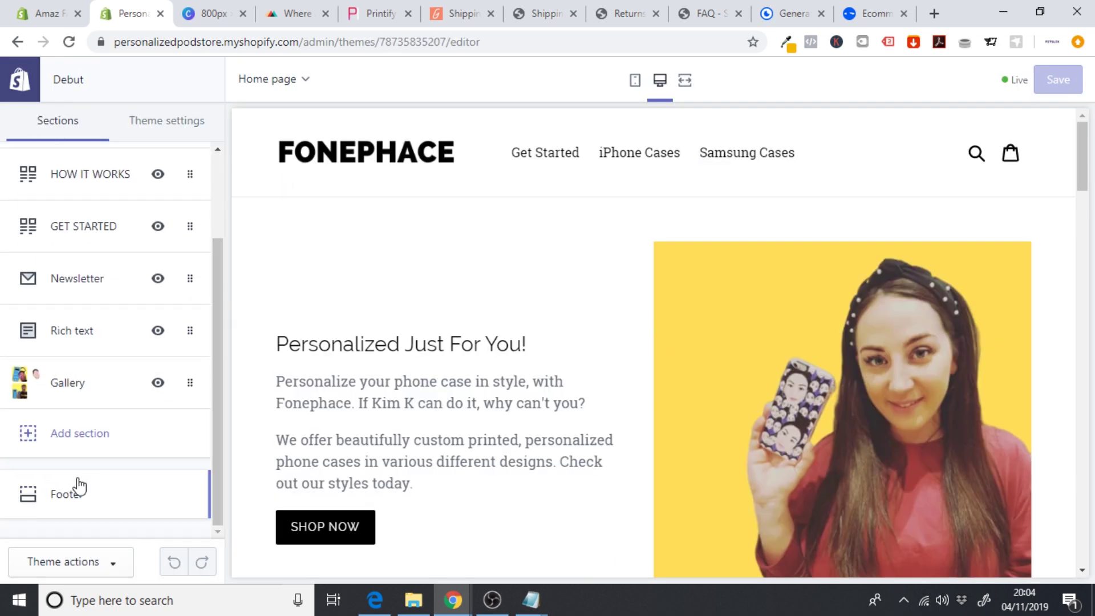
left_click(75, 488)
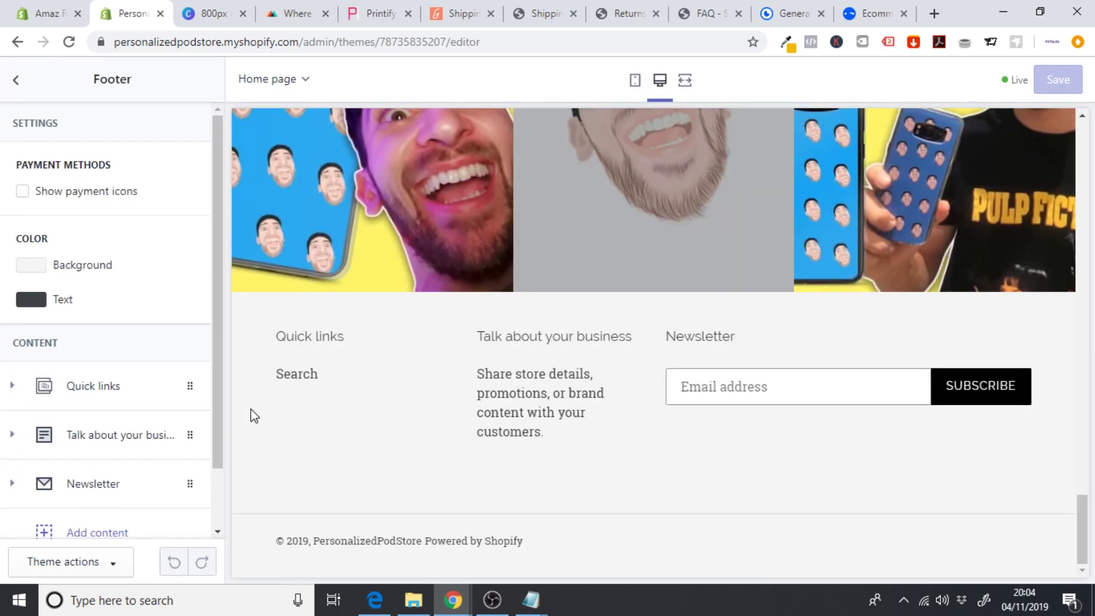
- Set the footer background to black (#000000) and the footer text to white
left_click(38, 269)
left_click(36, 495)
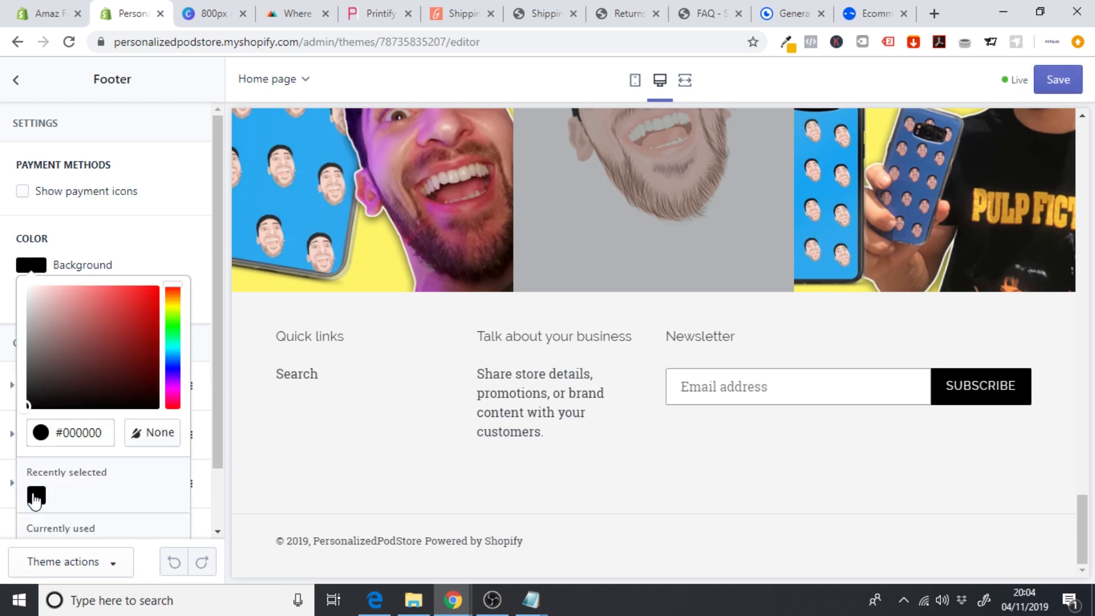
left_click(165, 271)
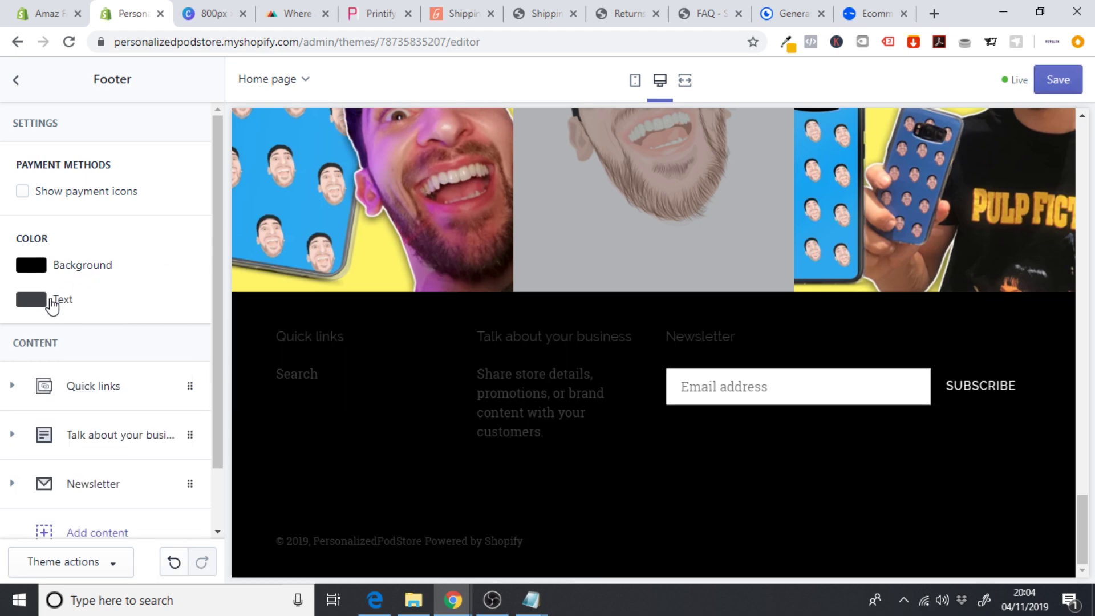
left_click(43, 305)
left_click_drag(82, 358, 1, 292)
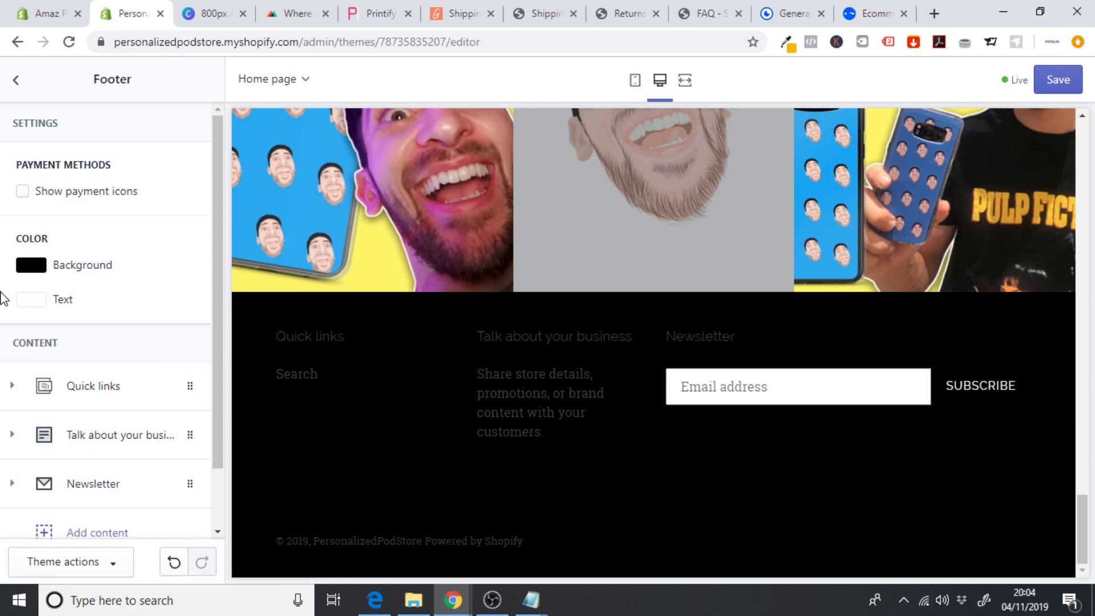
left_click(183, 276)
left_click_drag(1093, 568, 1072, 313)
scroll(659, 480, "down", 10)
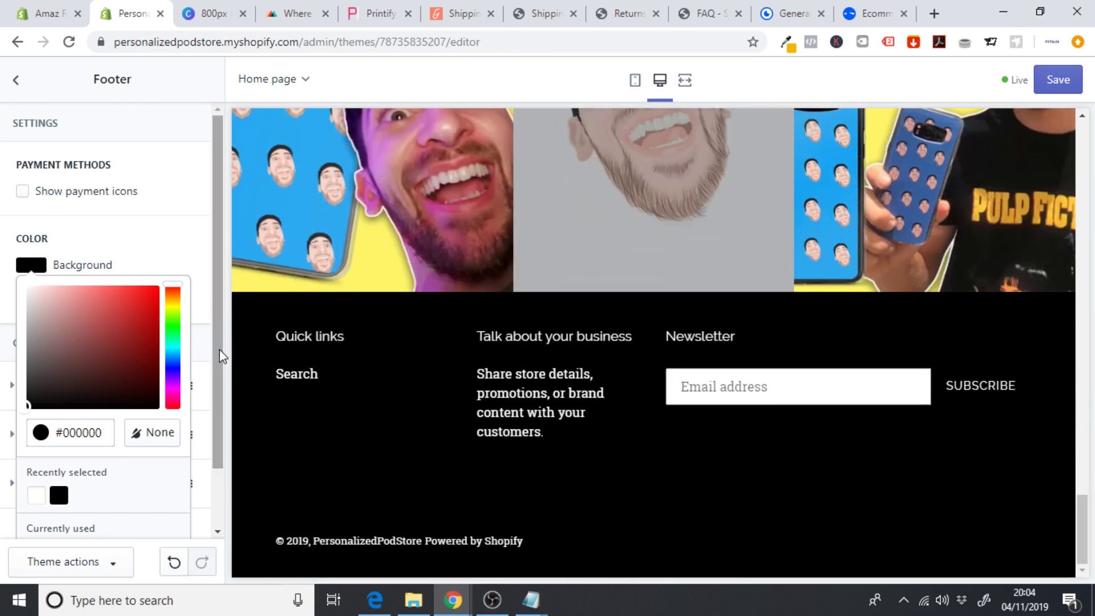
left_click(196, 294)
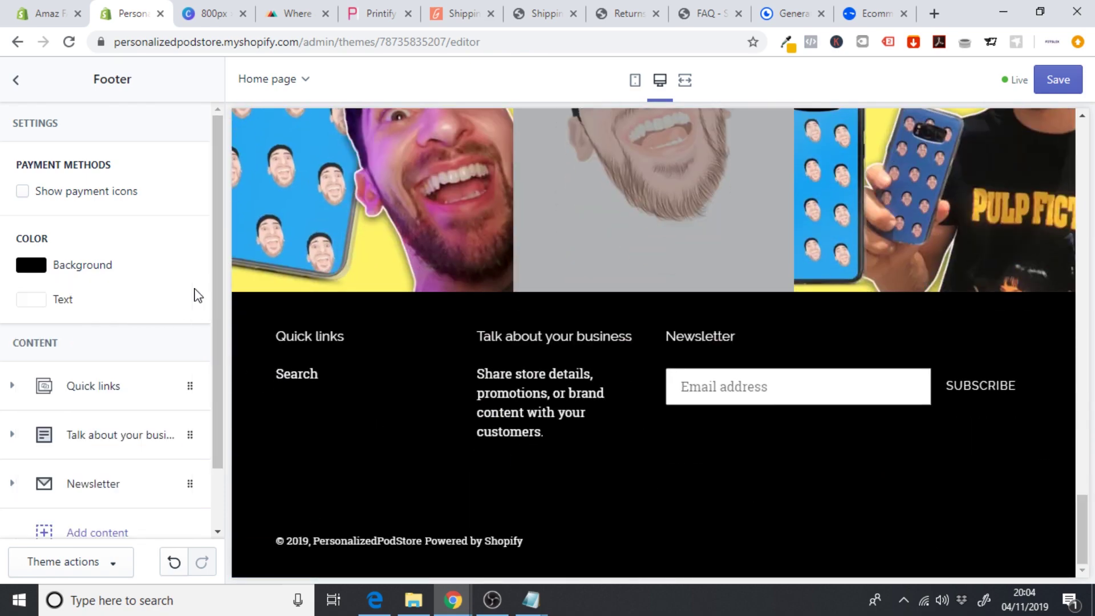
- Remove the Newsletter block from the footer, save the theme, and return to the admin
left_click(109, 485)
left_click_drag(215, 371, 215, 492)
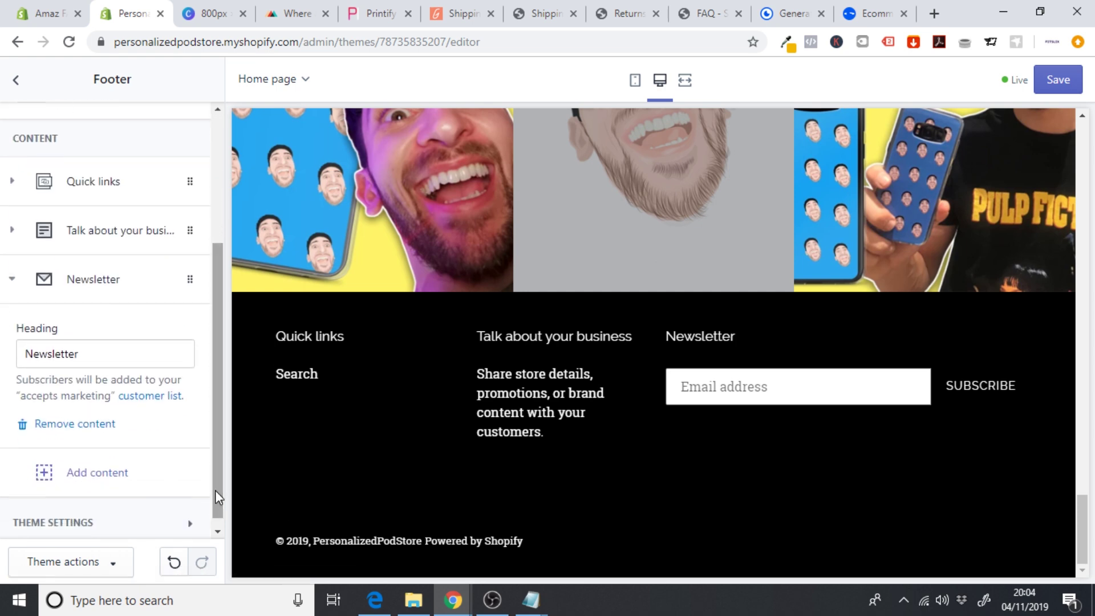
left_click(91, 427)
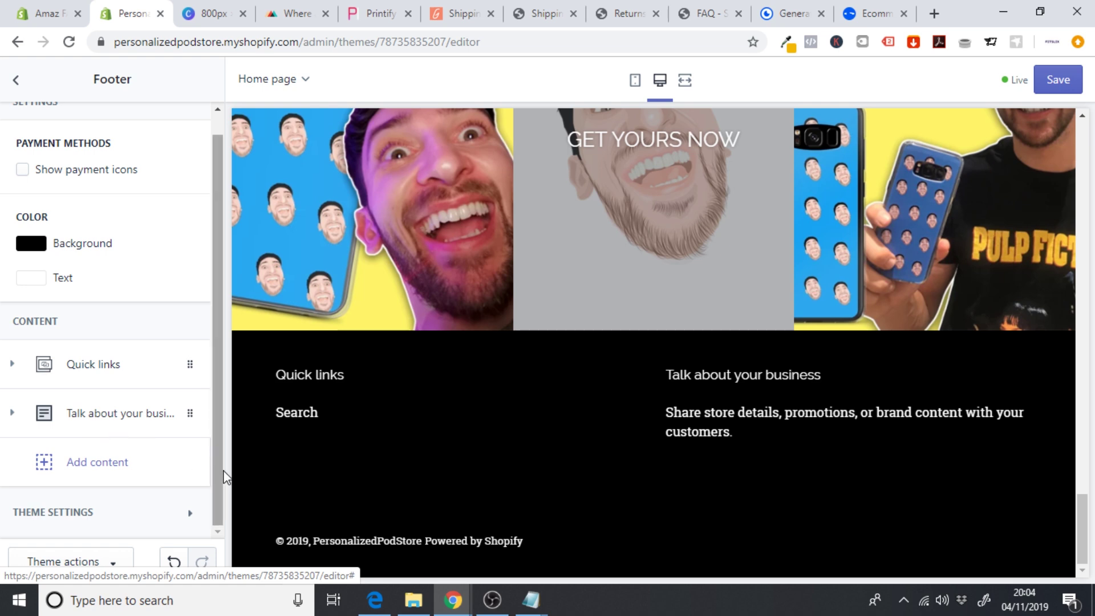
left_click(1048, 86)
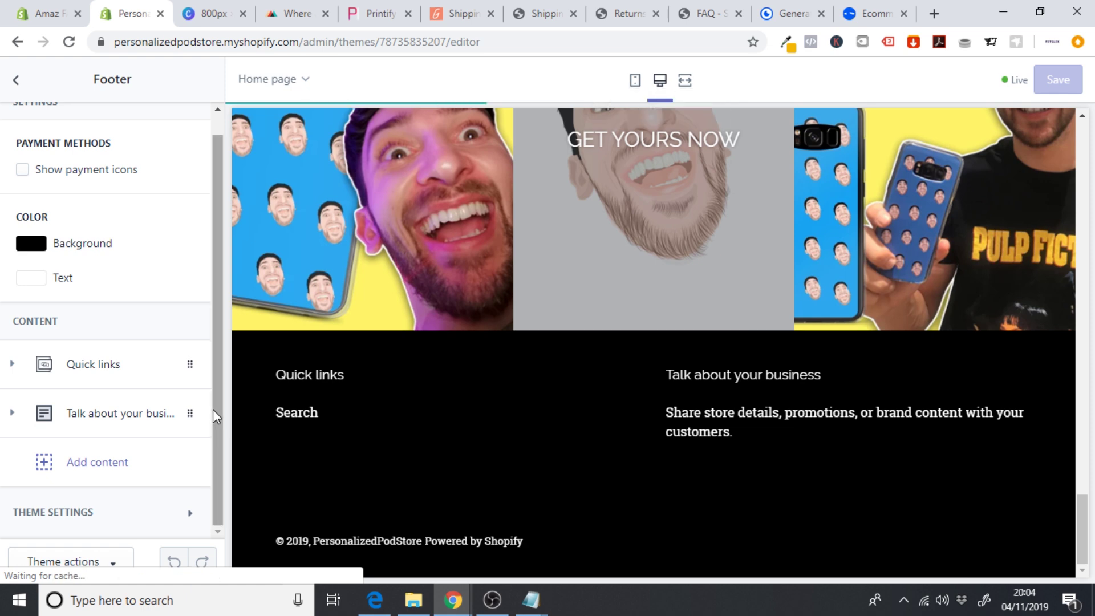
scroll(214, 368, "up", 1)
left_click(17, 81)
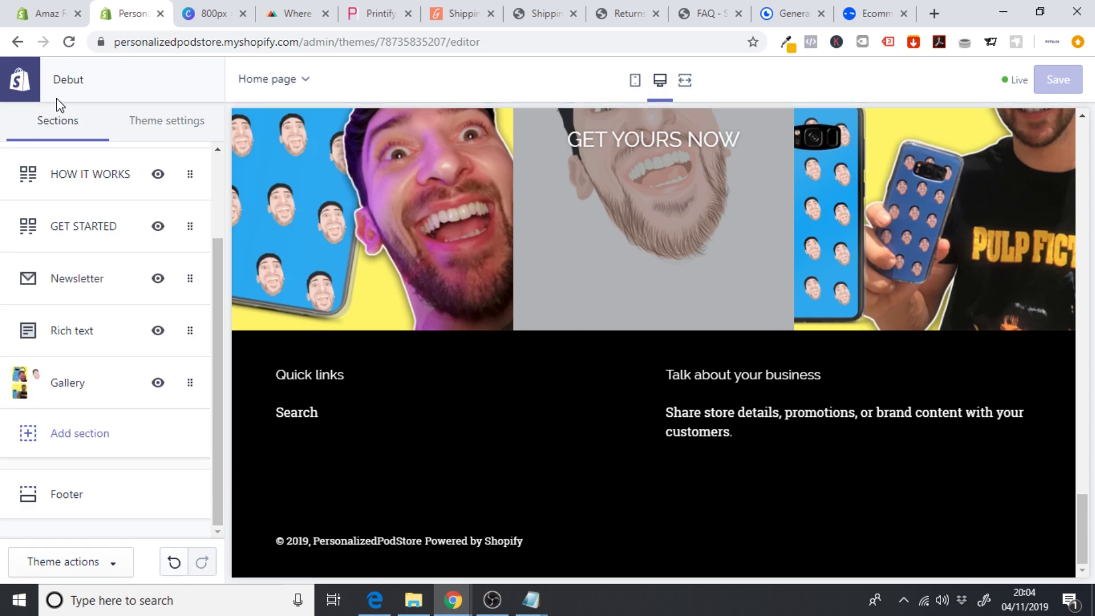
left_click(19, 85)
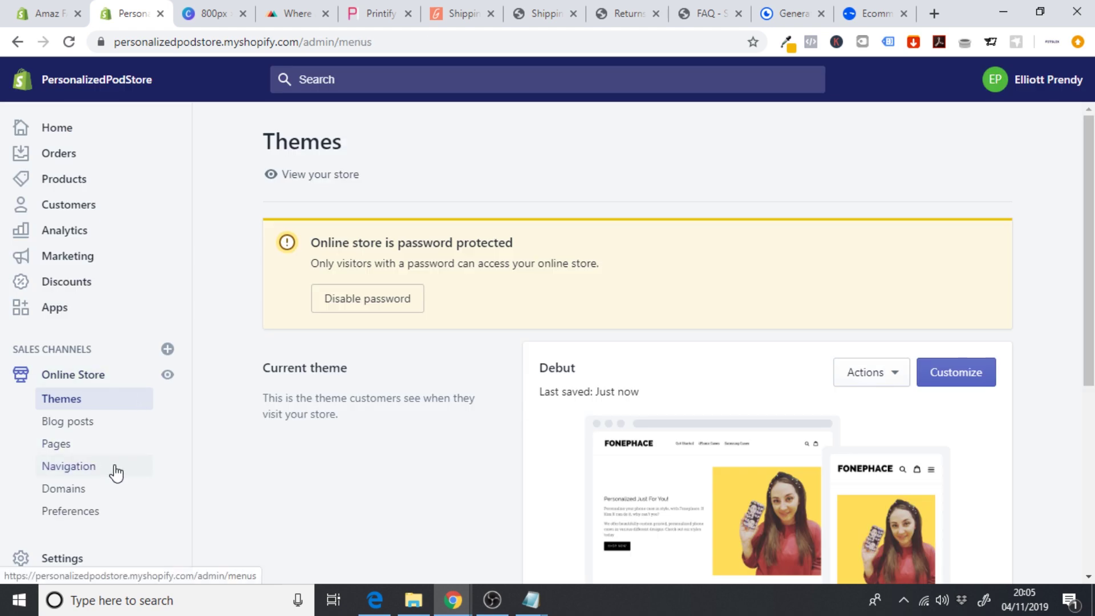
- Create a new navigation menu titled 'ABOUT'
left_click(114, 469)
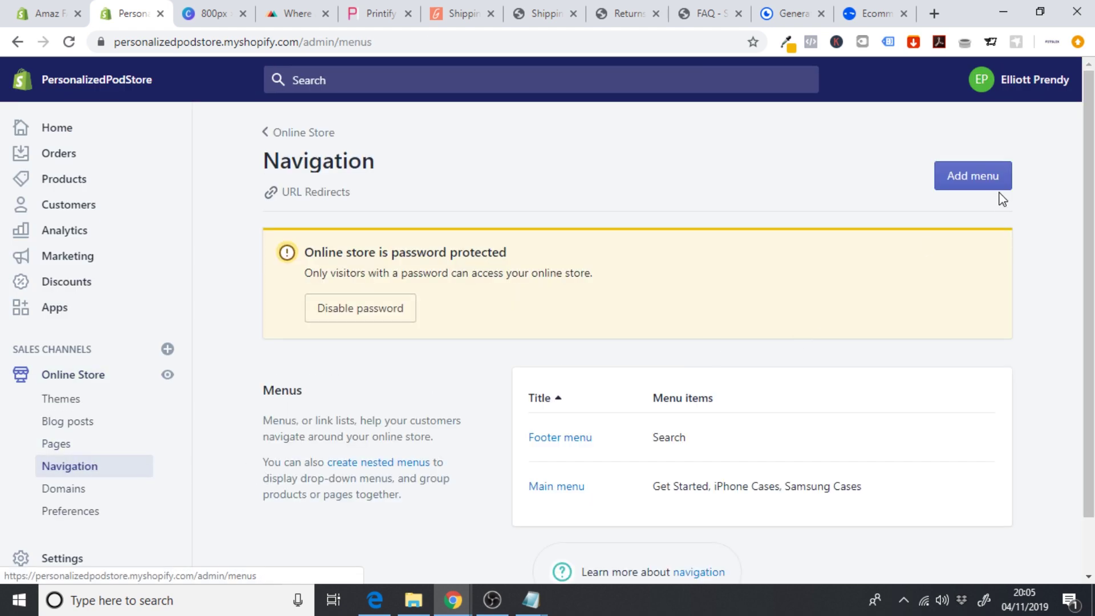
left_click(963, 184)
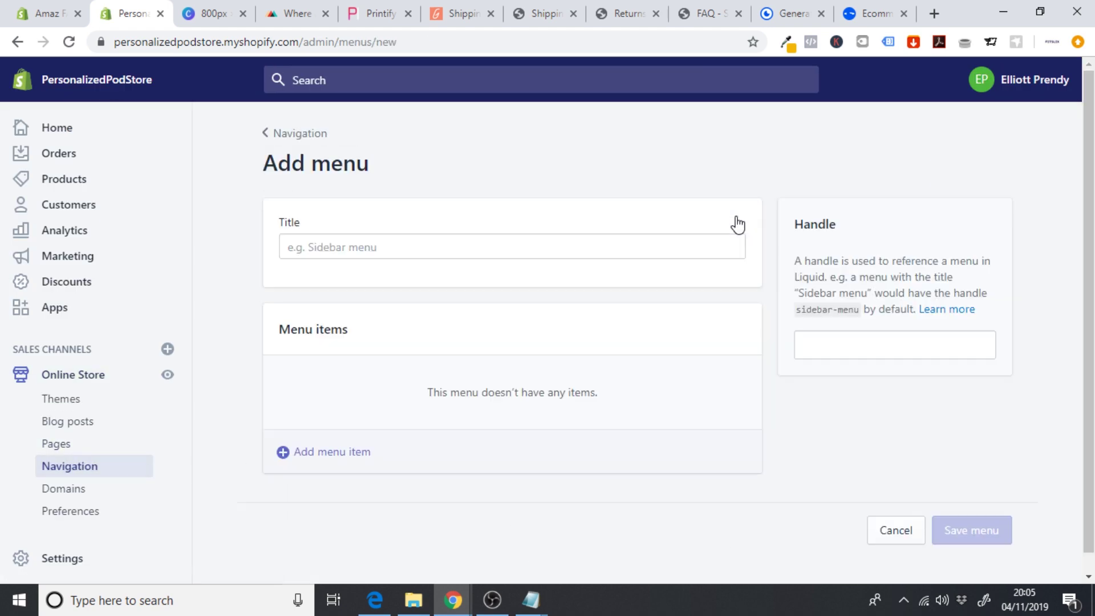
left_click(440, 242)
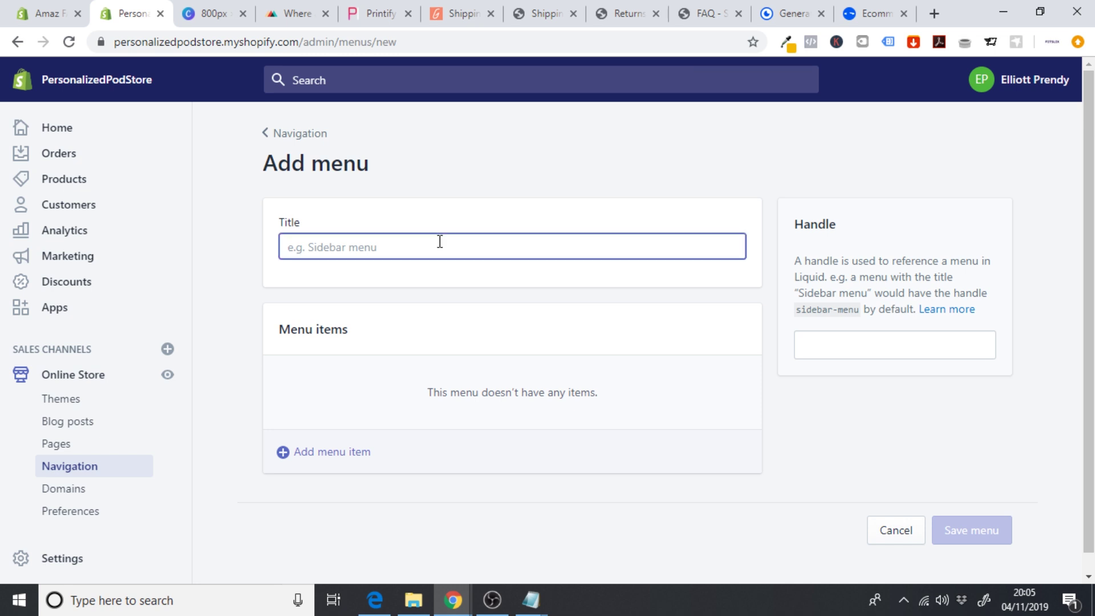
type("ABOUT")
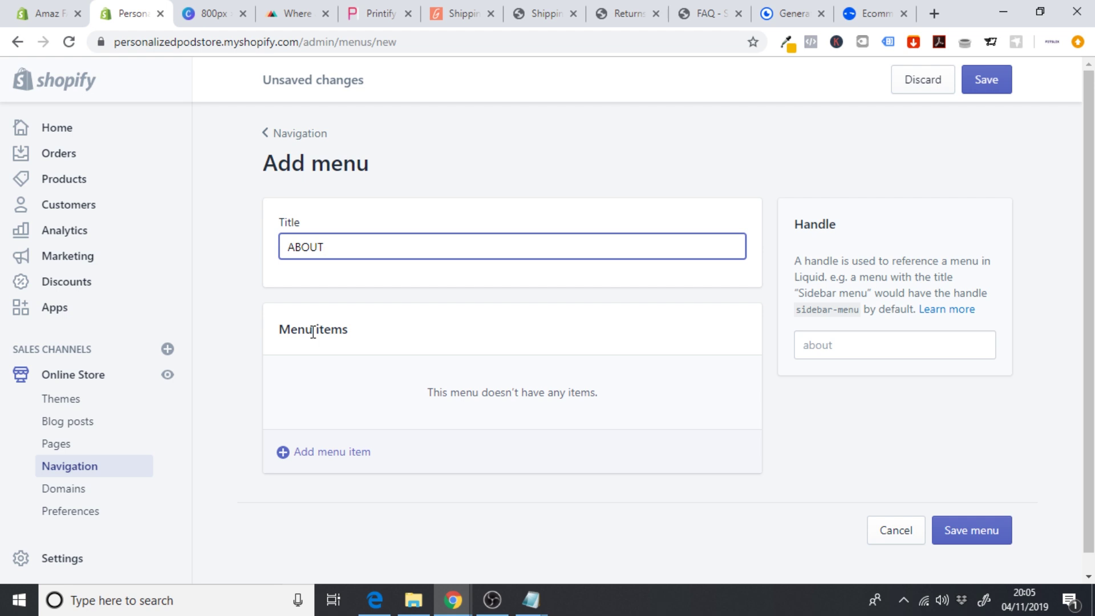
- Add a Privacy Policy menu item linking to the Privacy Policy page
left_click(329, 453)
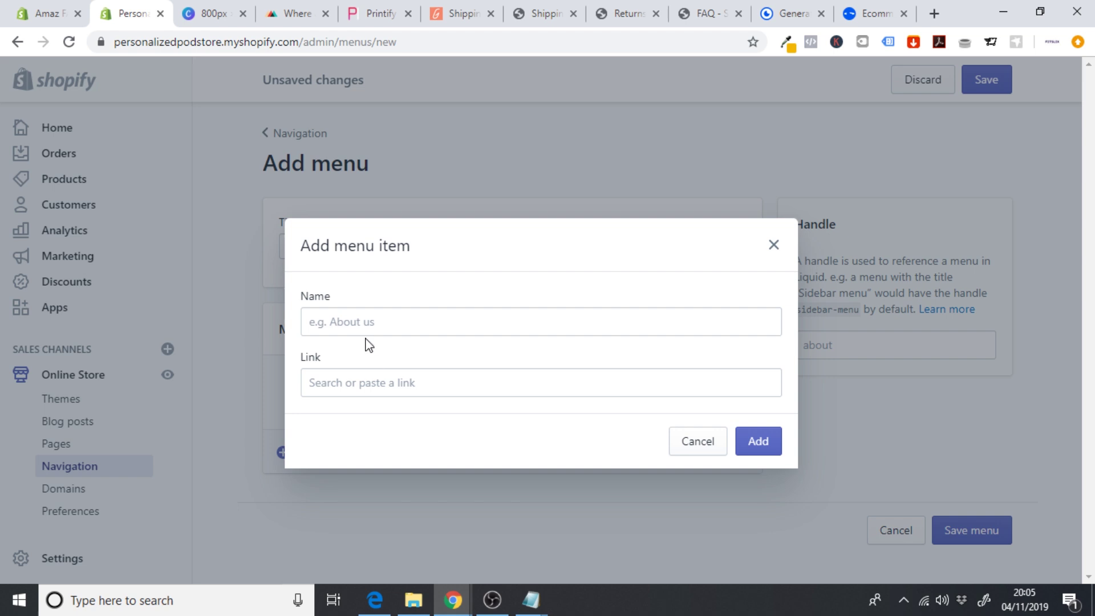
left_click(342, 320)
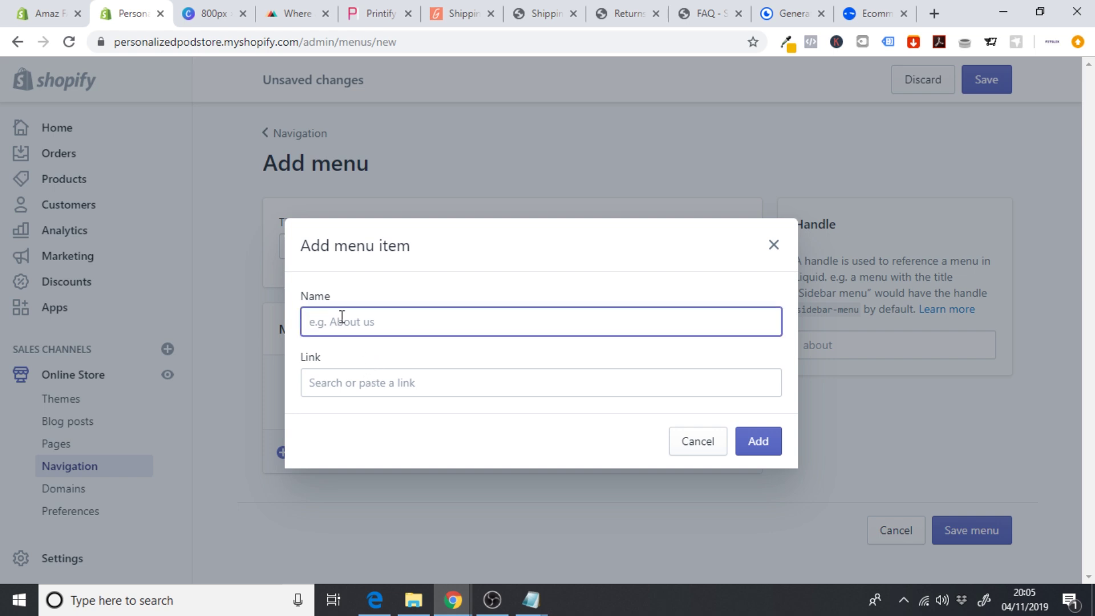
type("Privacy Policy")
left_click(349, 381)
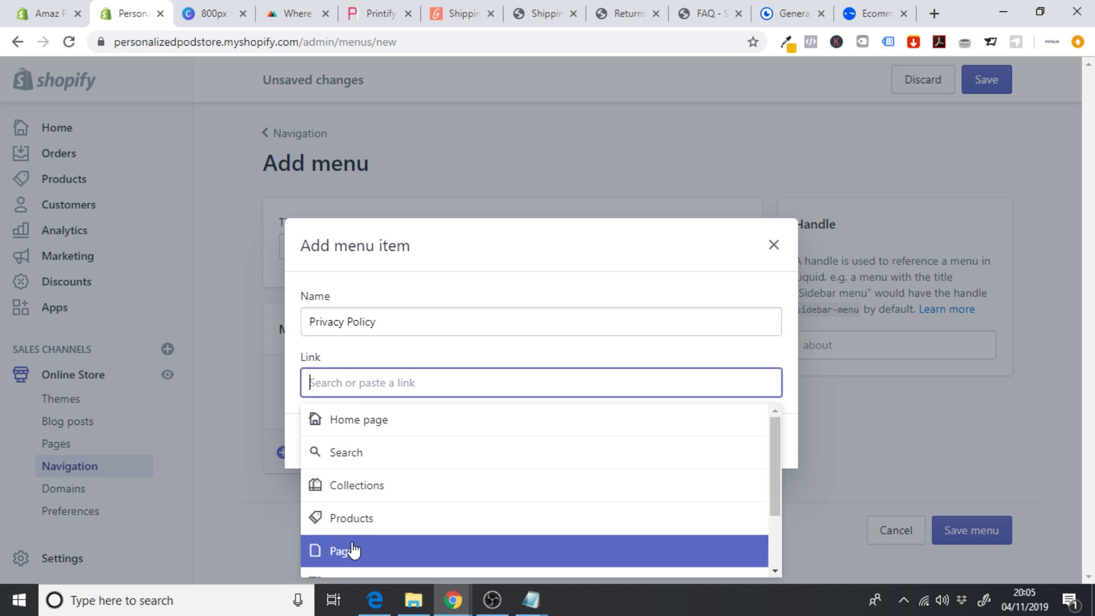
left_click(353, 551)
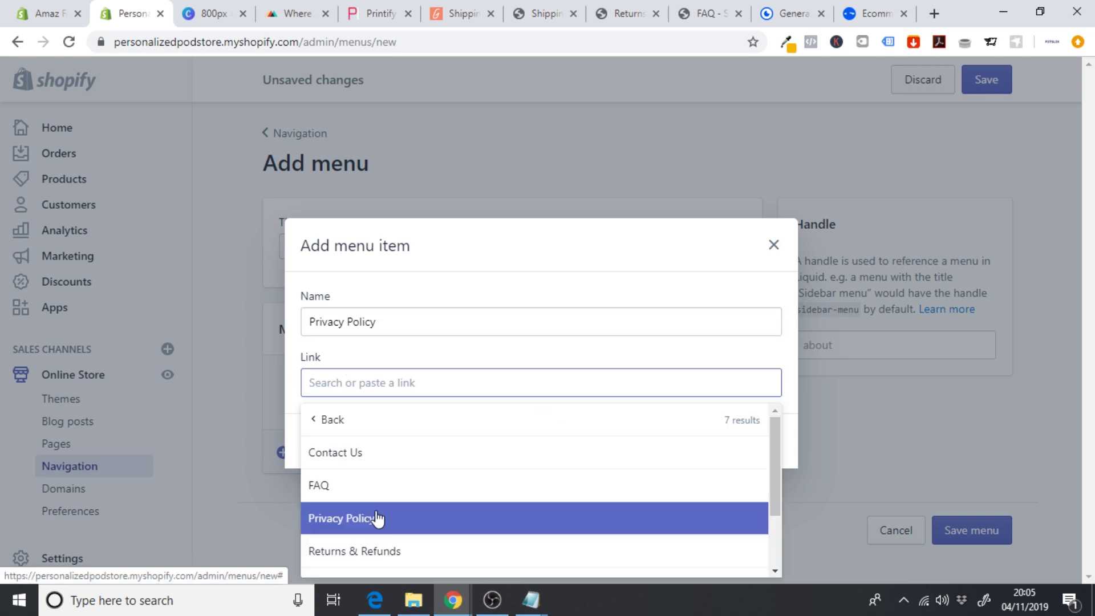
left_click(378, 518)
left_click(759, 448)
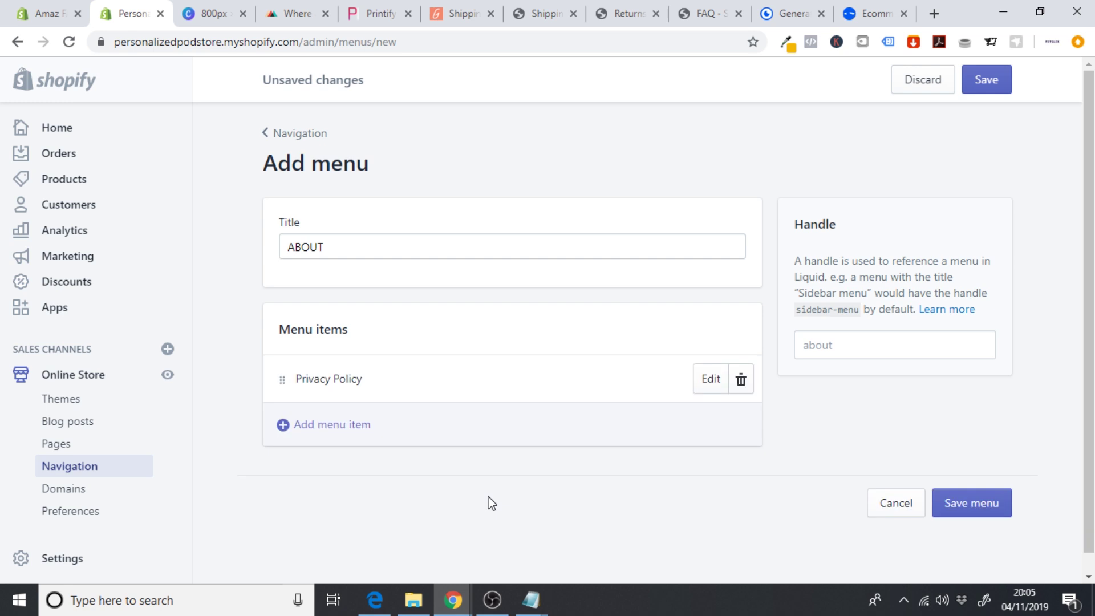
- Add a Terms of Service menu item linking to the Terms of Service page
left_click(305, 428)
left_click(375, 326)
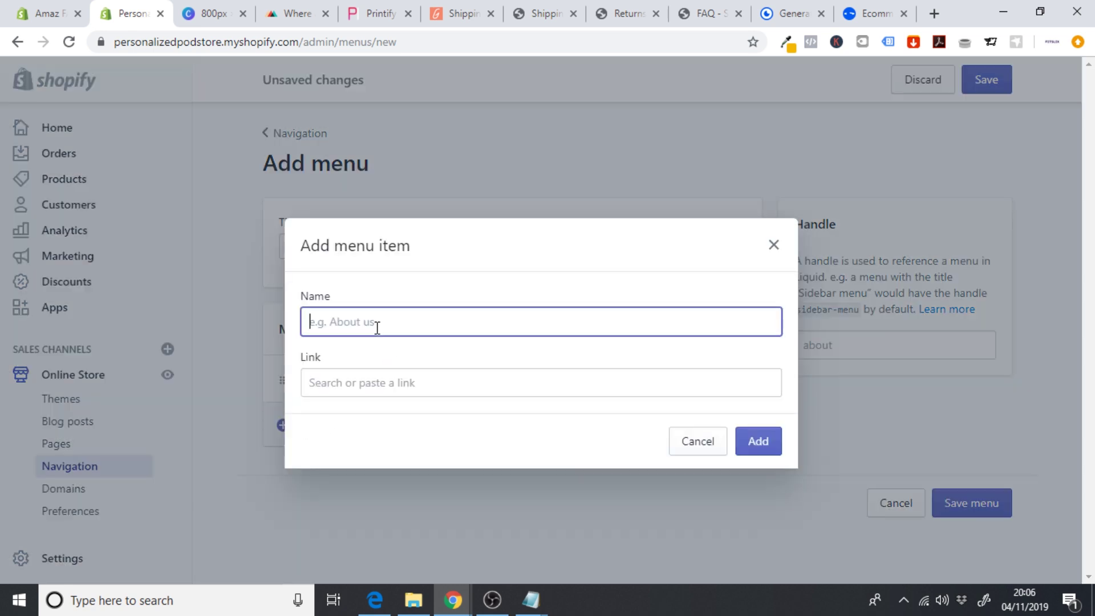
type("Terms of Service")
left_click(360, 381)
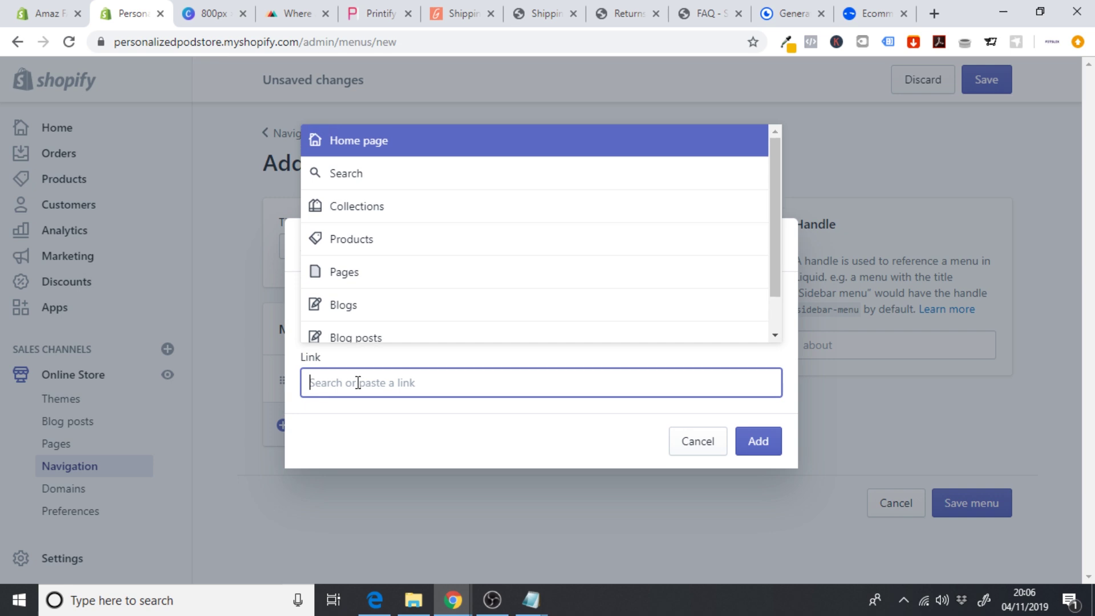
left_click(361, 289)
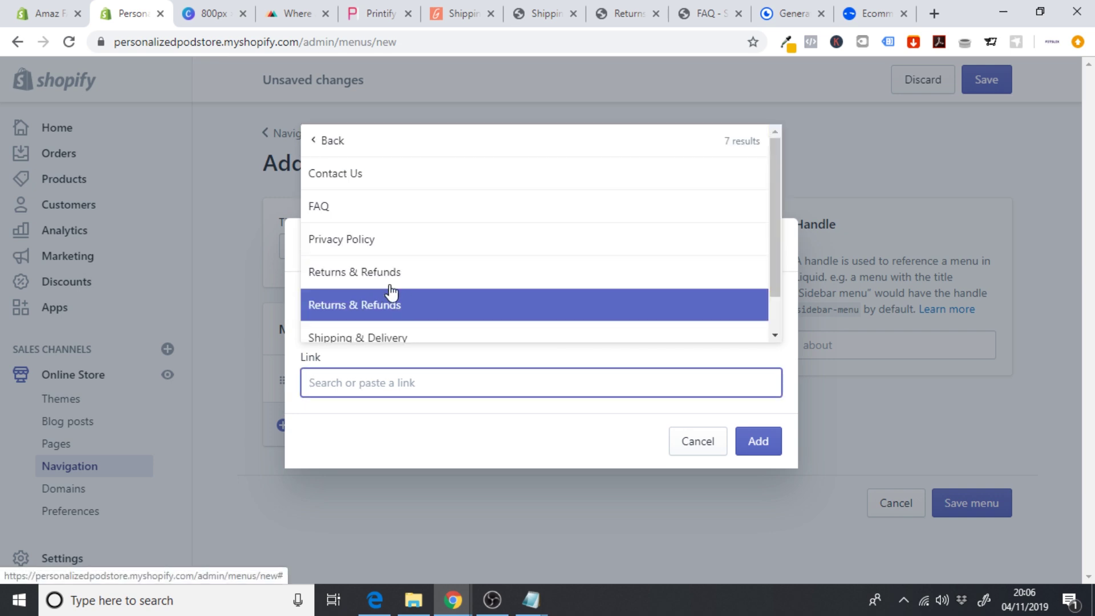
left_click_drag(777, 221, 780, 260)
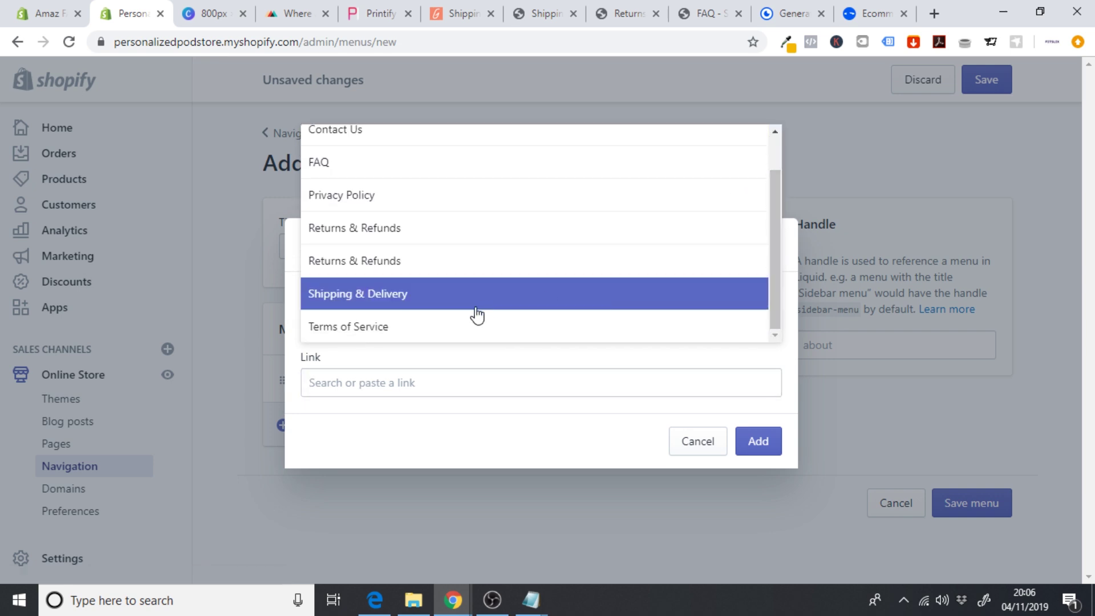
left_click(455, 328)
left_click(753, 446)
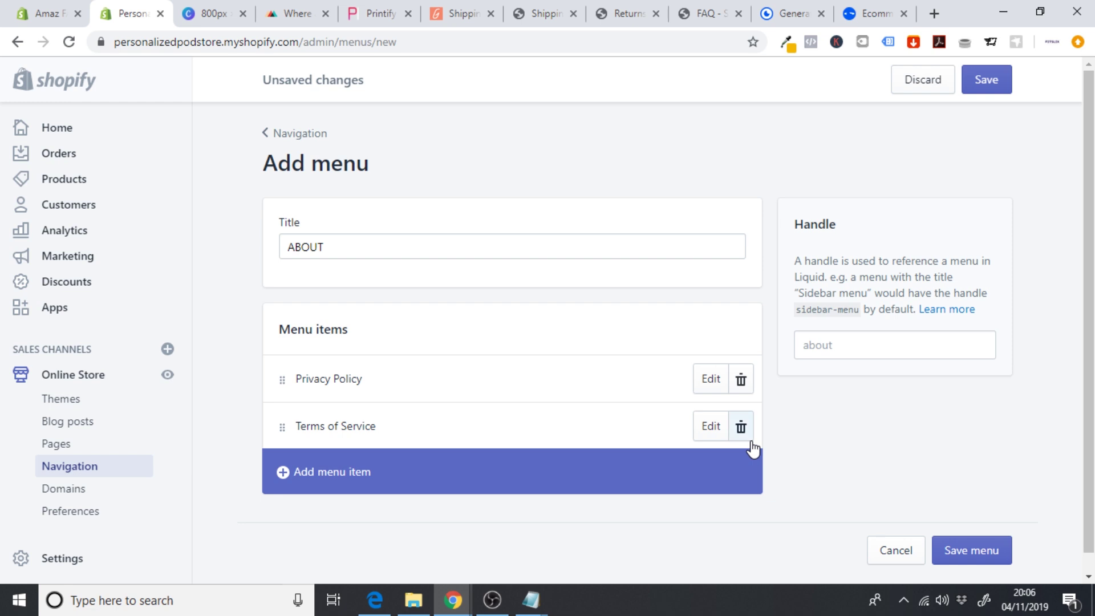
- Save the menu, change its title from 'ABOUT' to 'About', and save again
left_click(977, 558)
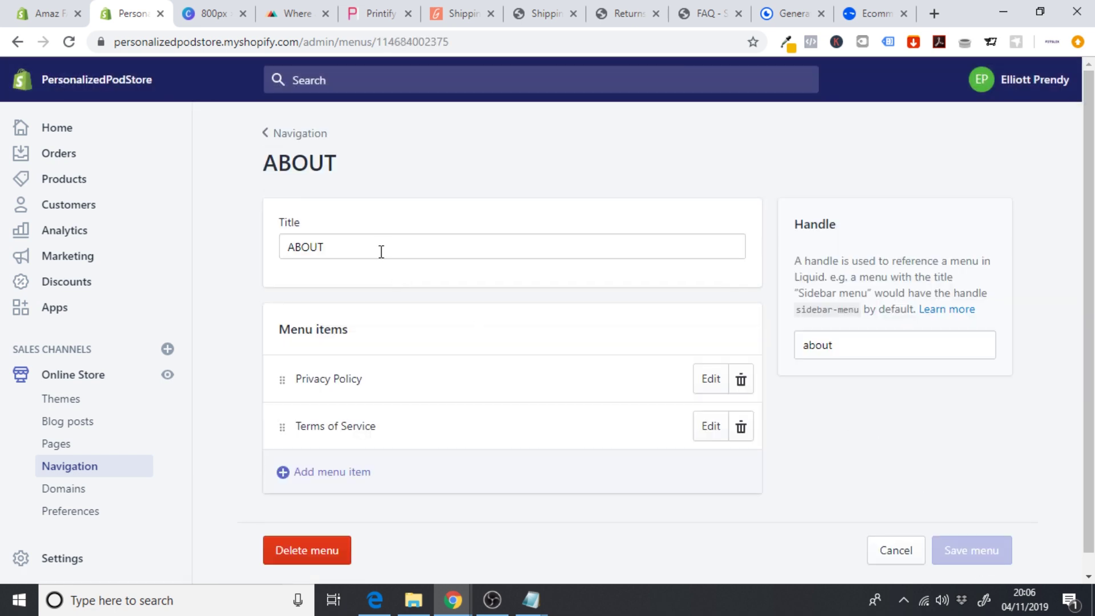
left_click(381, 252)
key("BackSpace")
key("BackSpace")
key("BackSpace")
key("BackSpace")
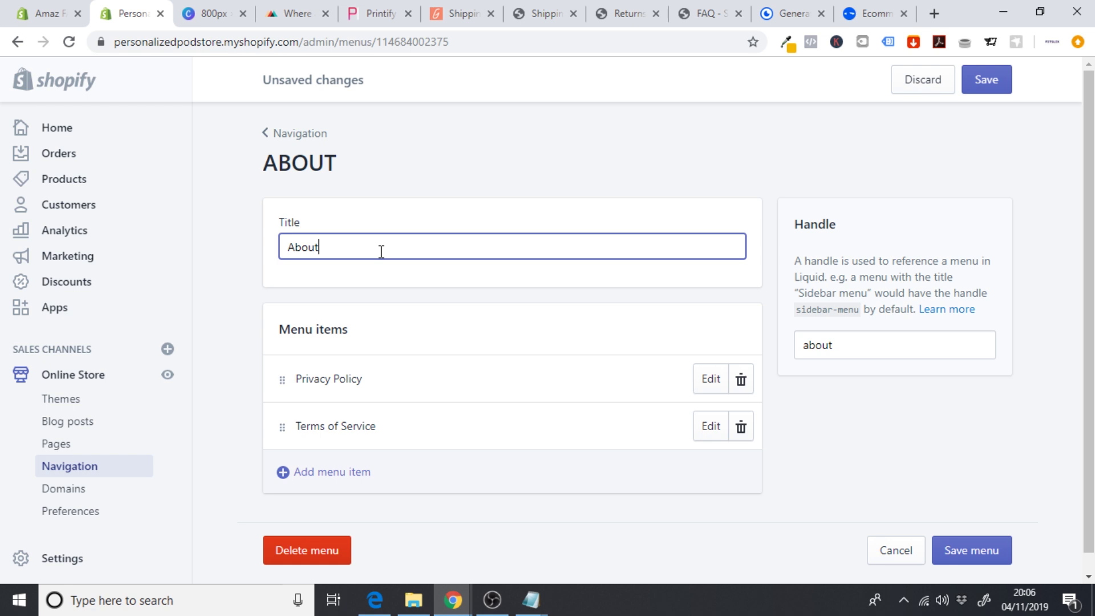
left_click(950, 543)
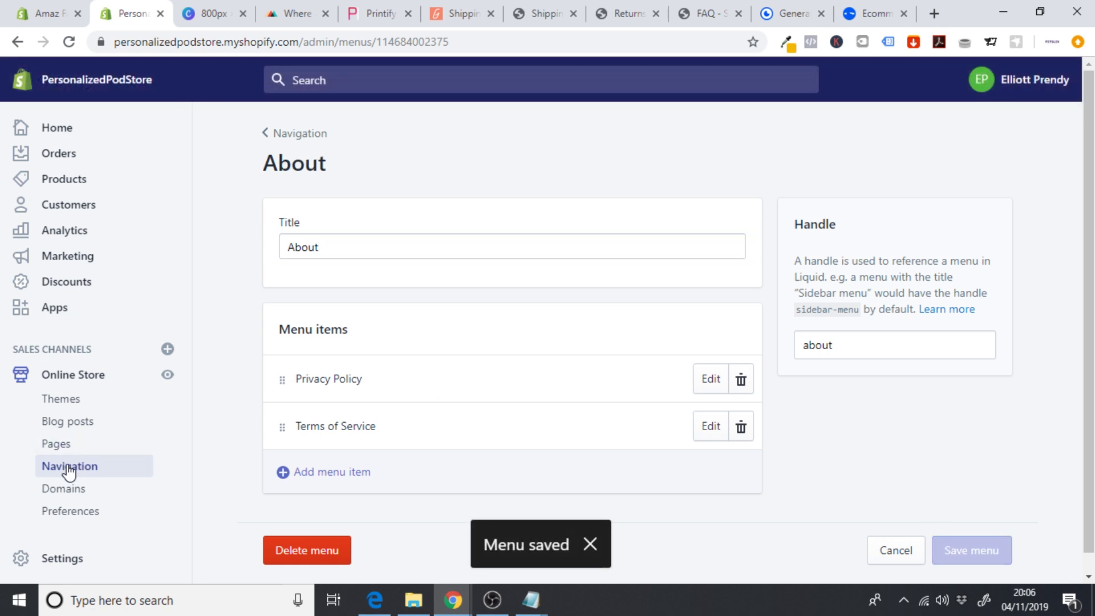
- Start a new navigation menu titled 'Help'
left_click(91, 473)
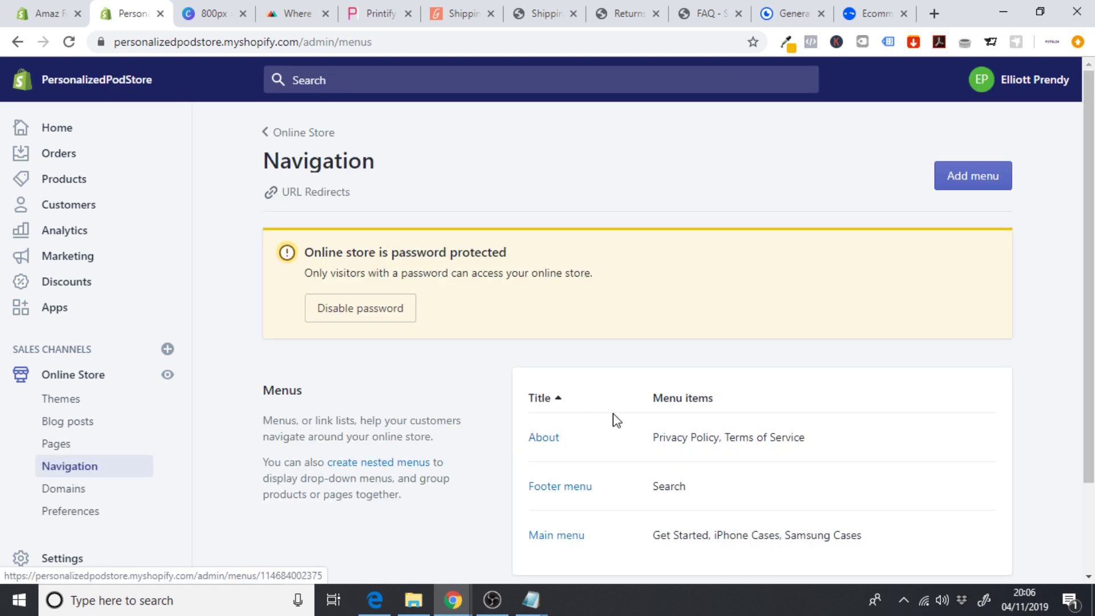
left_click(973, 176)
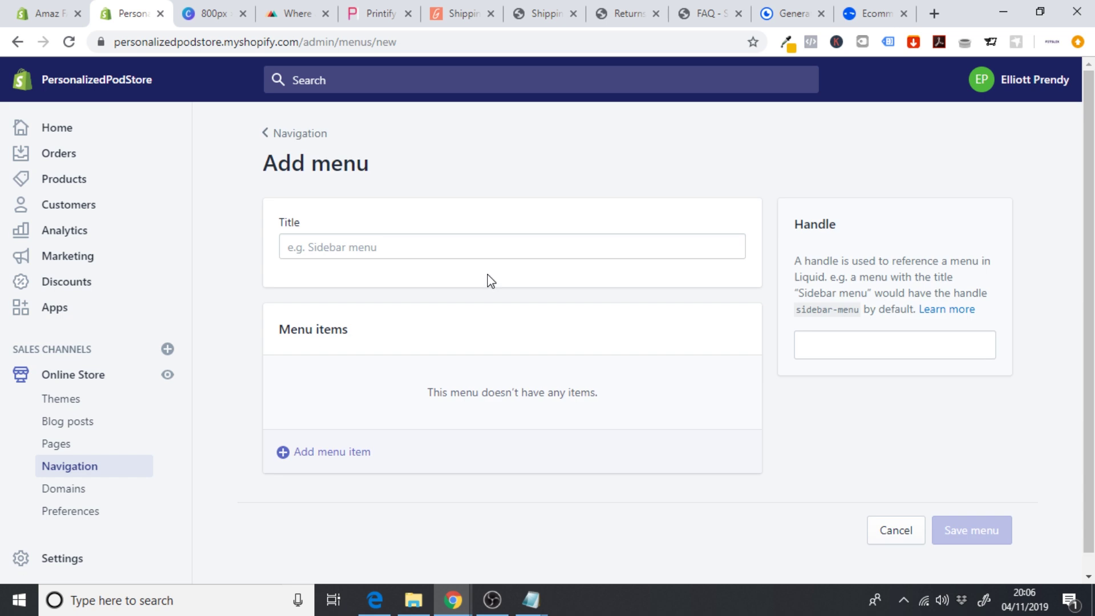
left_click(369, 251)
type("Help")
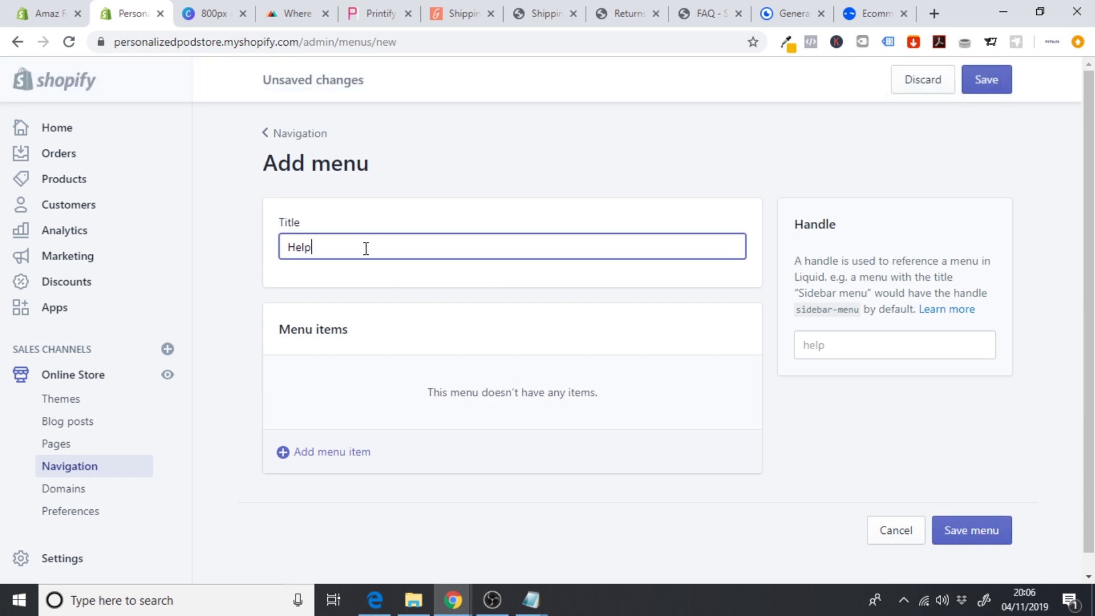
- Add Contact Us and Shipping & Delivery items, each linked to its store page
left_click(327, 462)
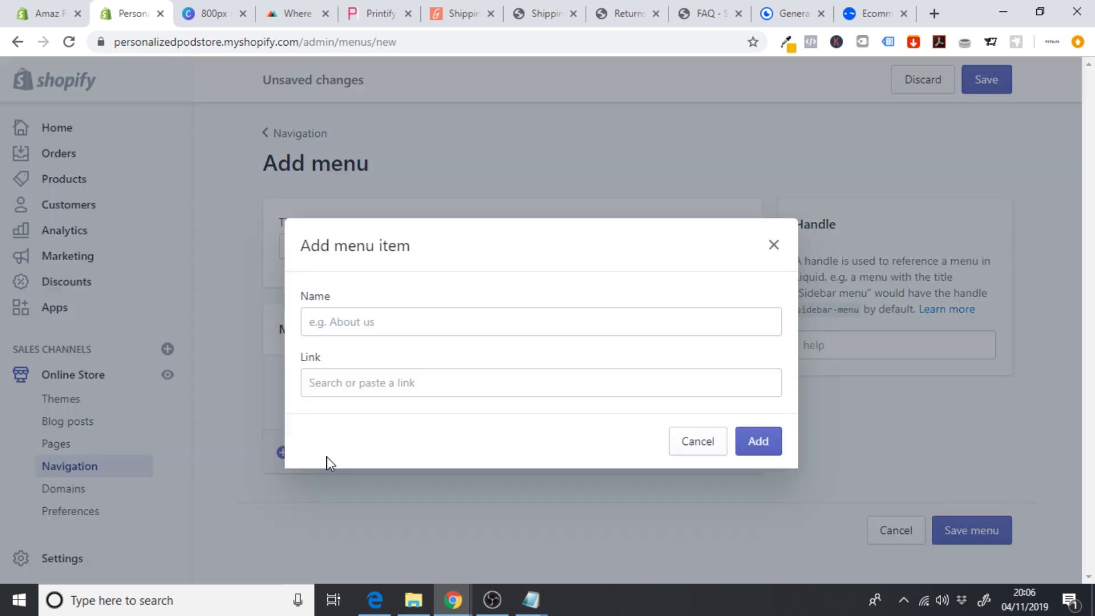
left_click(376, 310)
type("Contact Us")
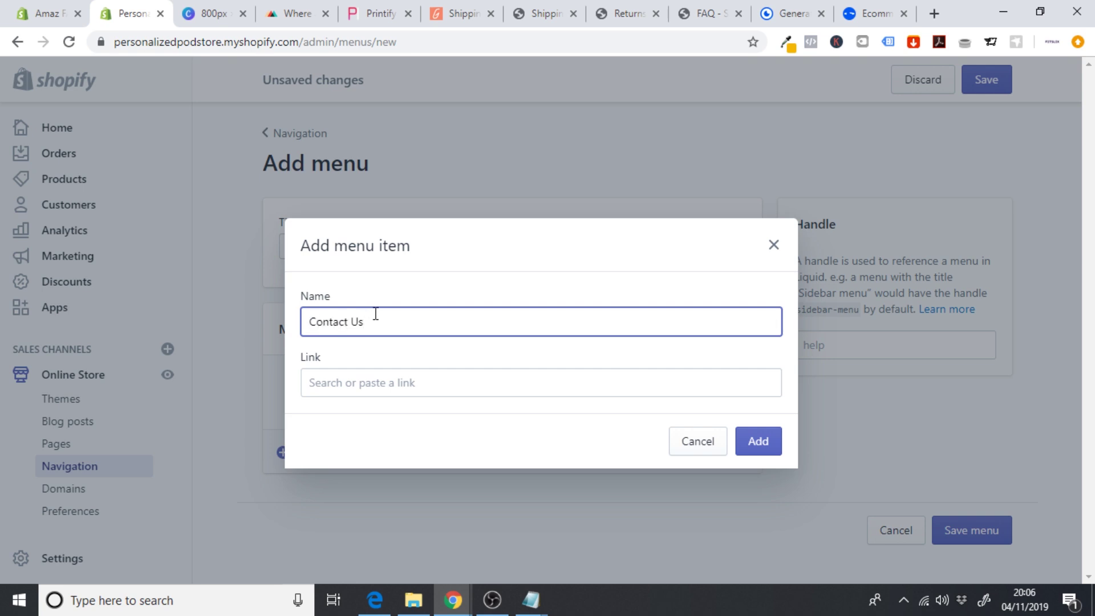
left_click(348, 380)
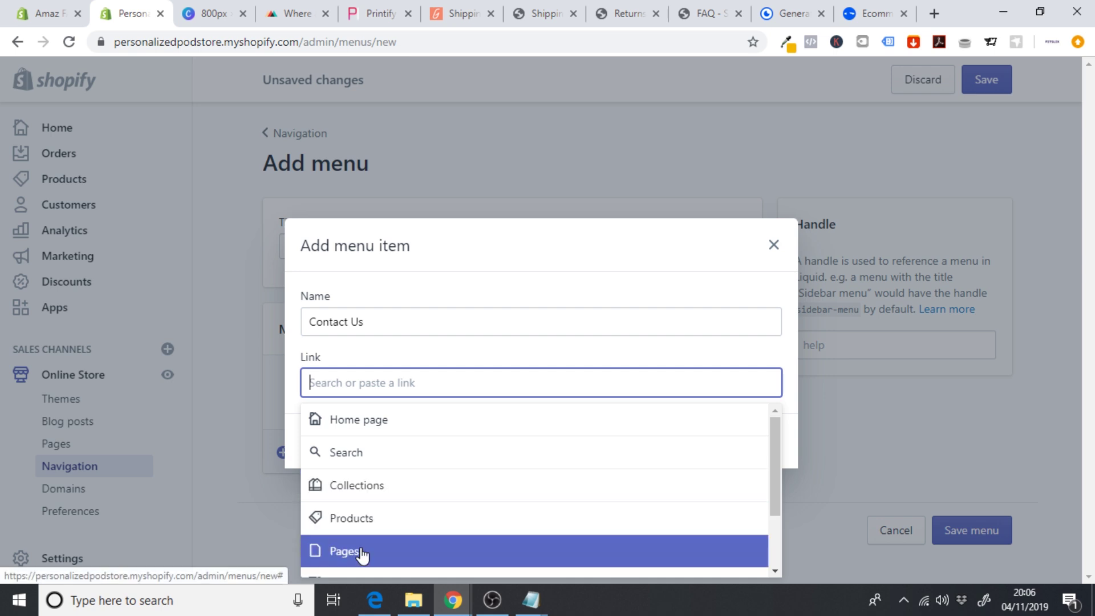
left_click(361, 553)
left_click(371, 460)
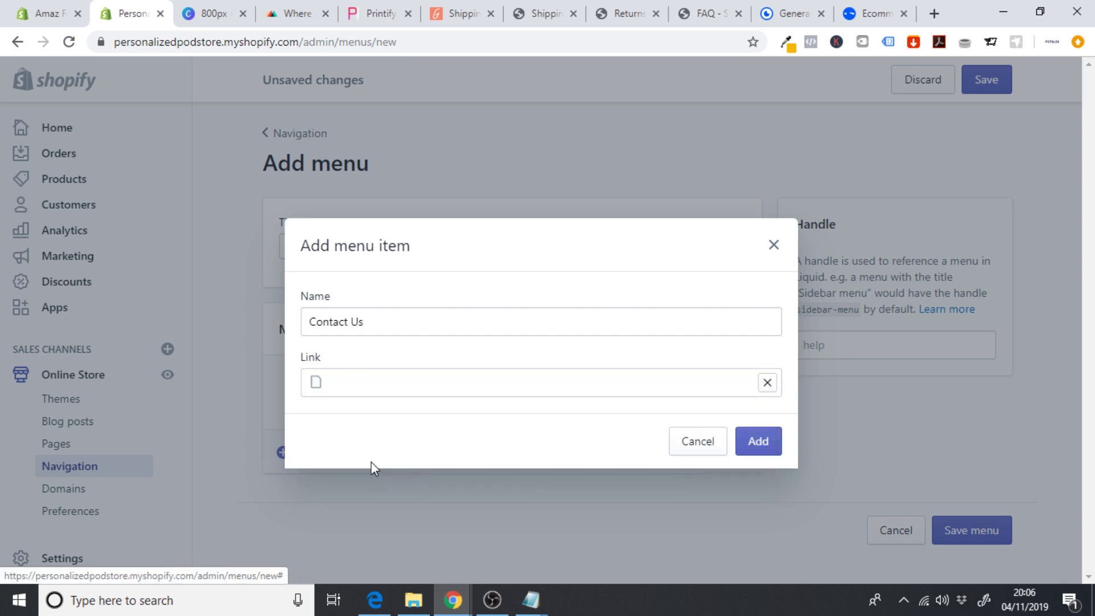
left_click(755, 443)
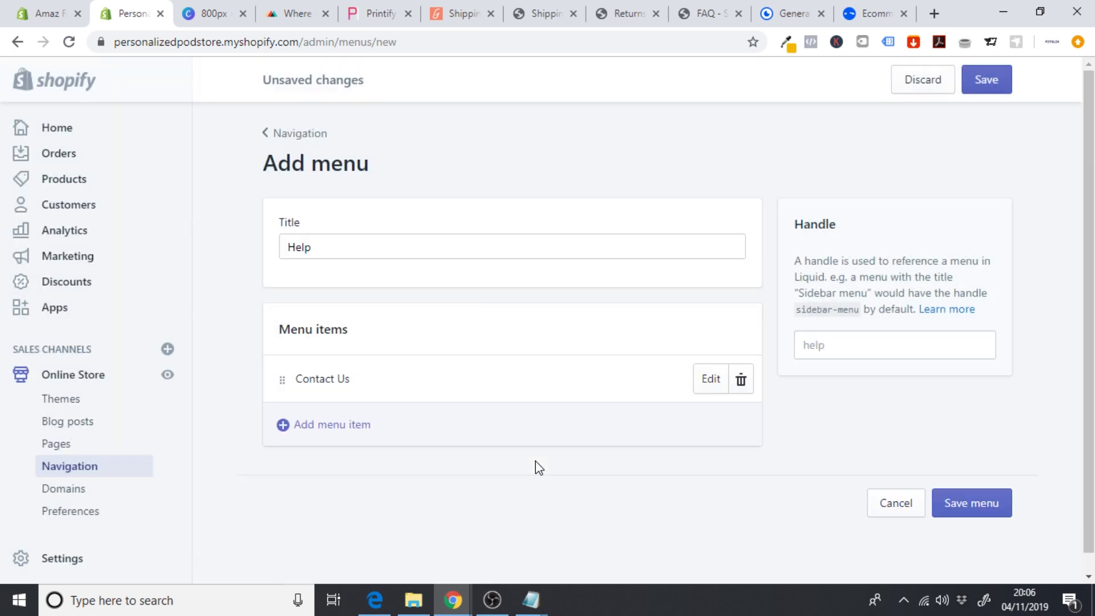
left_click(432, 423)
left_click(365, 323)
type("Shipping & Delivery")
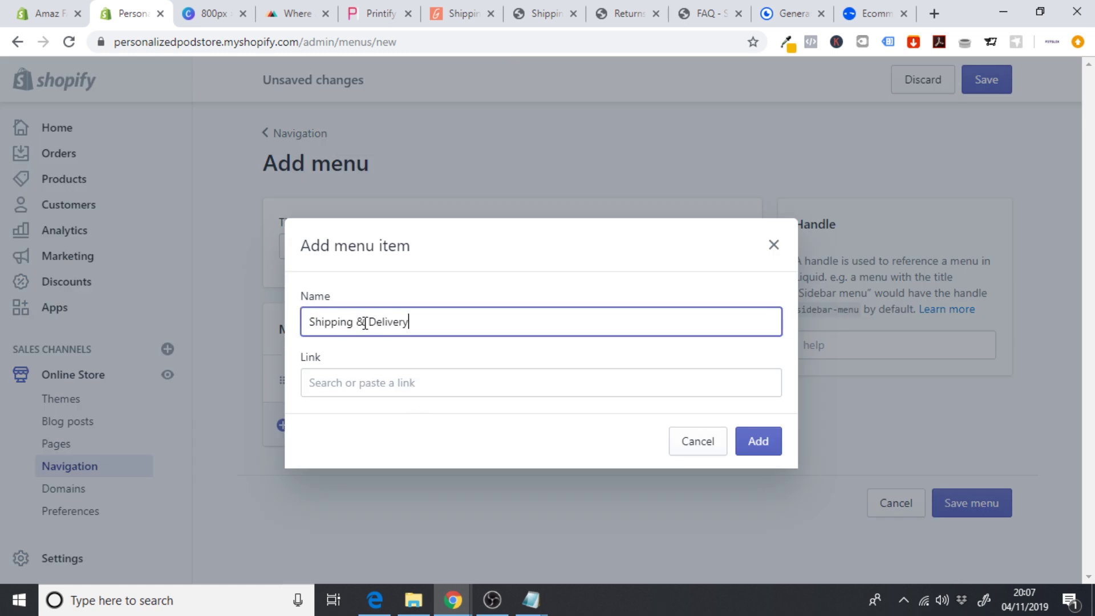
left_click(345, 381)
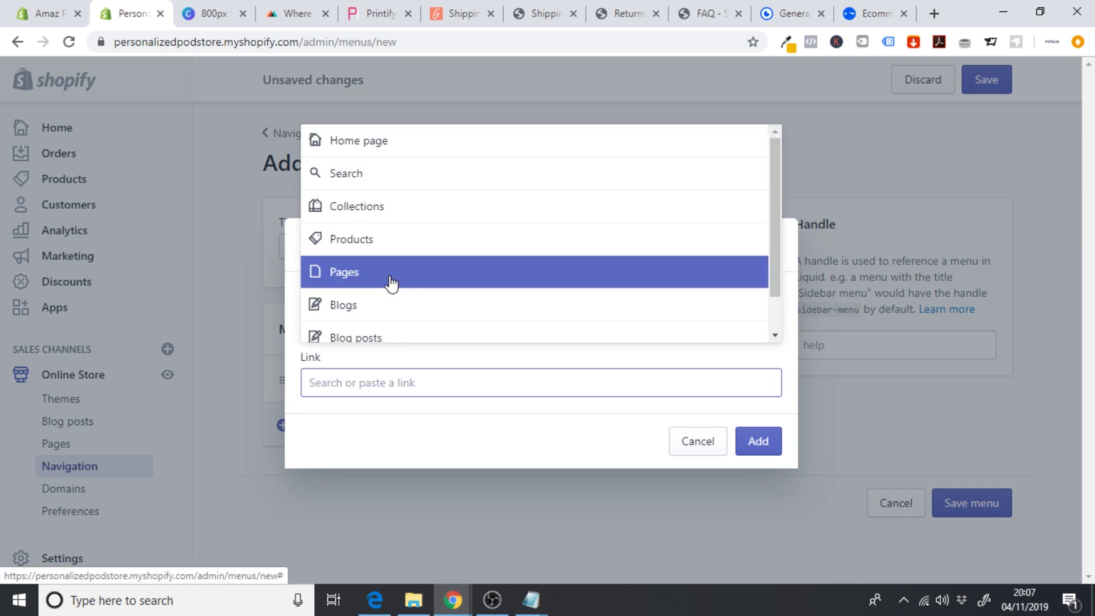
left_click(392, 280)
left_click(384, 337)
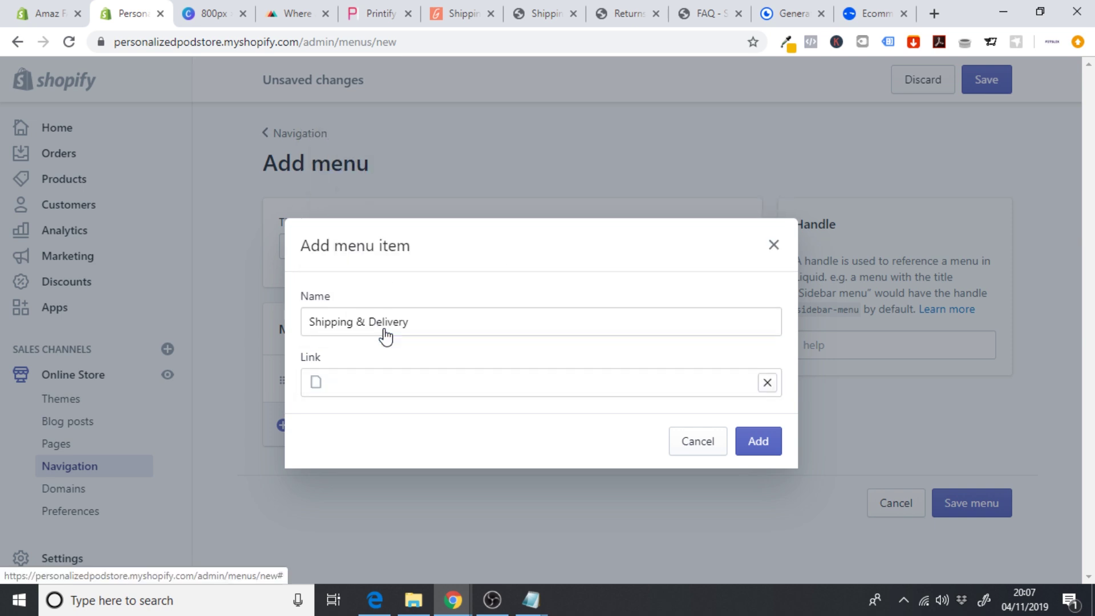
left_click(742, 450)
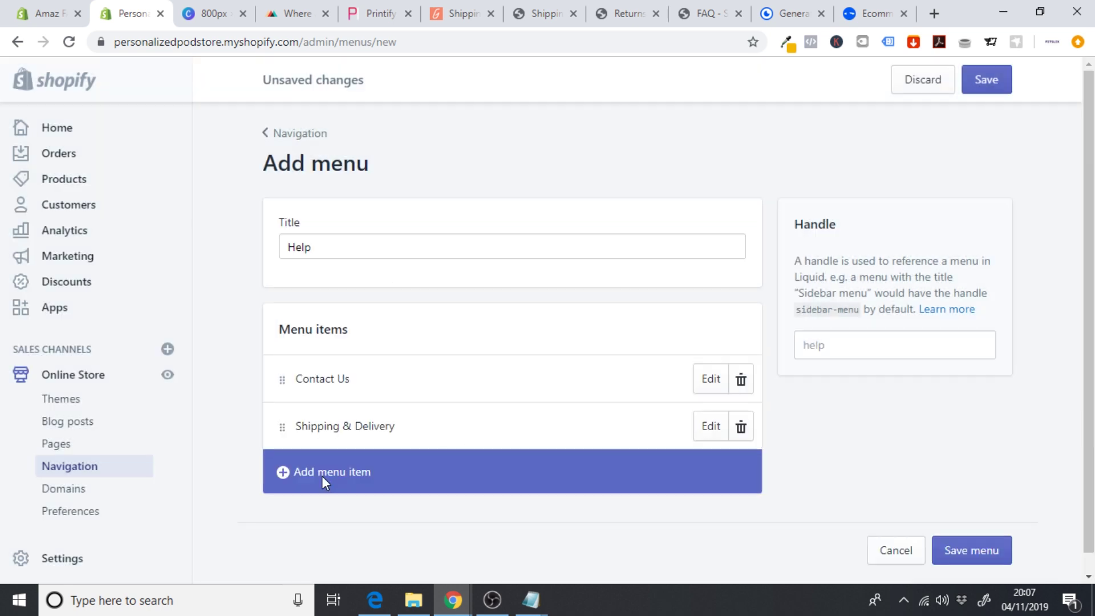
- Add Returns & Refunds and FAQ items linked to their pages, then save the Help menu
left_click(322, 476)
left_click(359, 330)
type("Returns & Refunds")
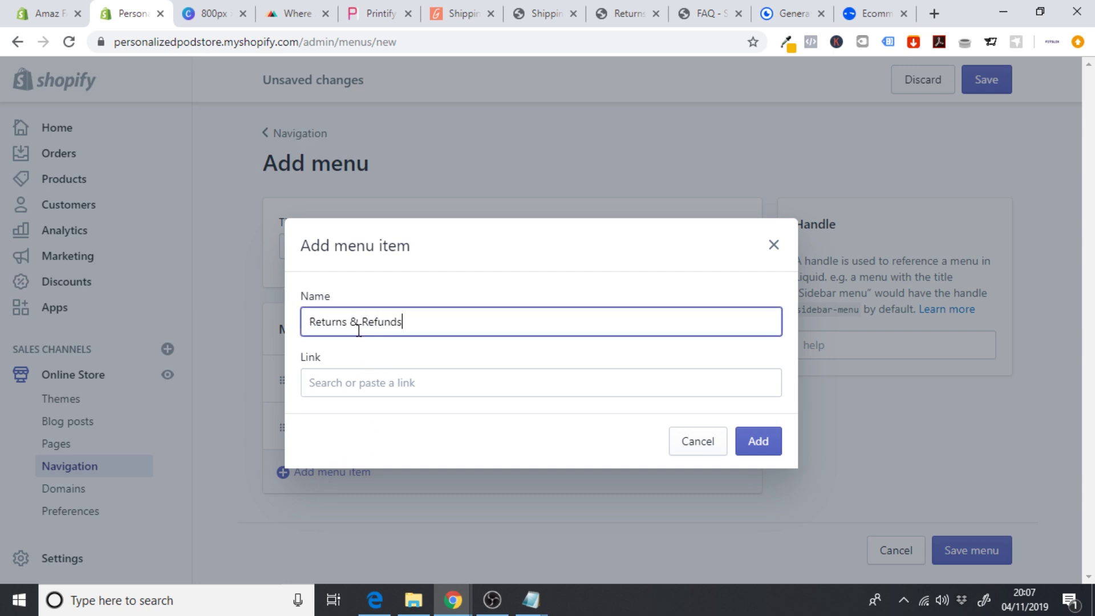
left_click(364, 378)
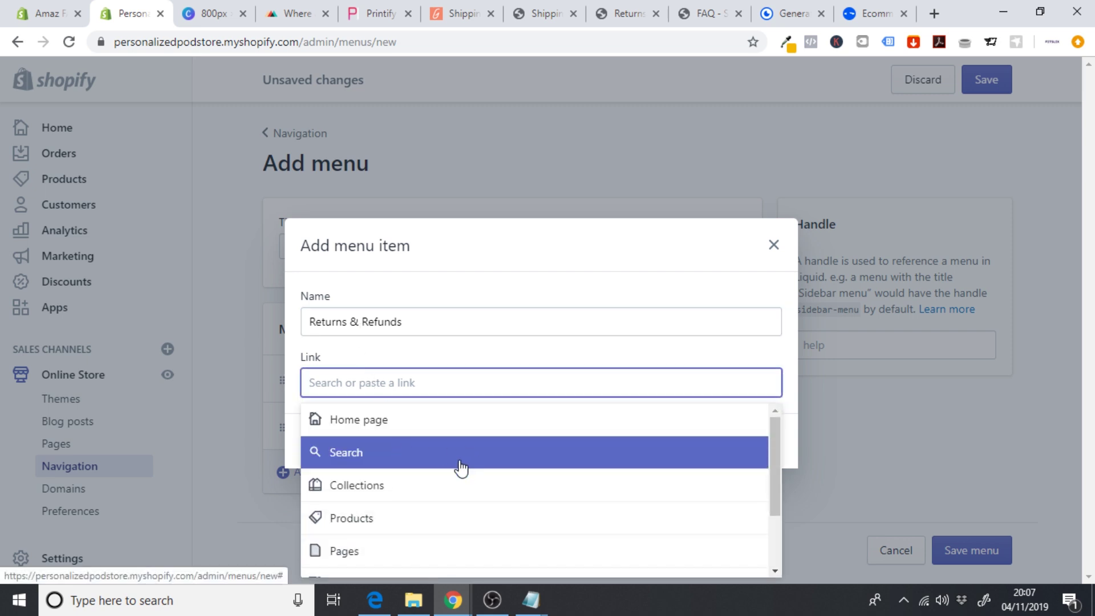
left_click(371, 552)
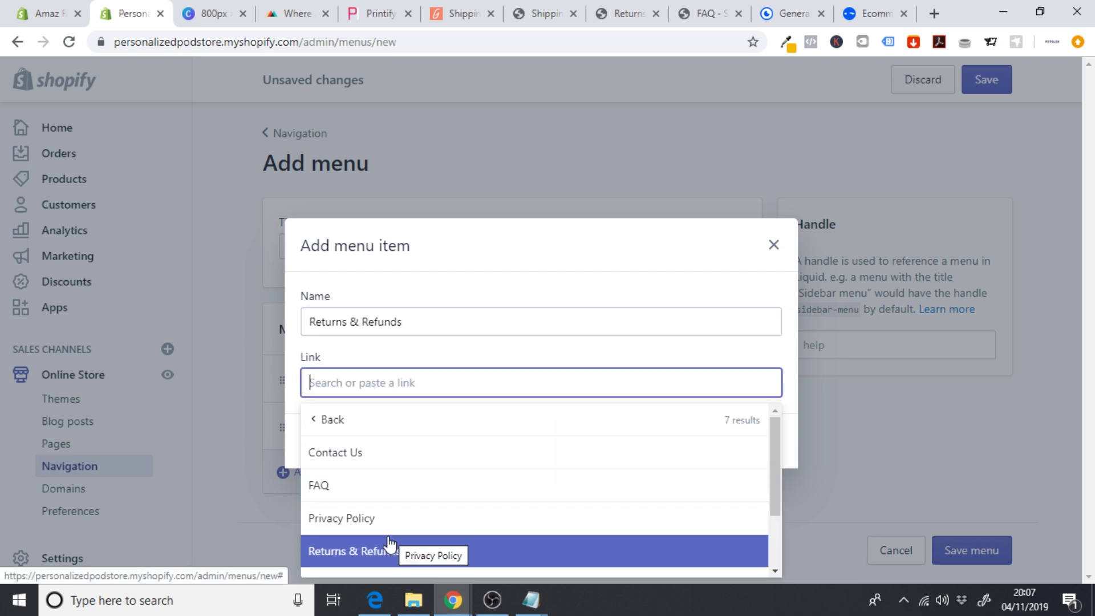
left_click(394, 550)
left_click(757, 442)
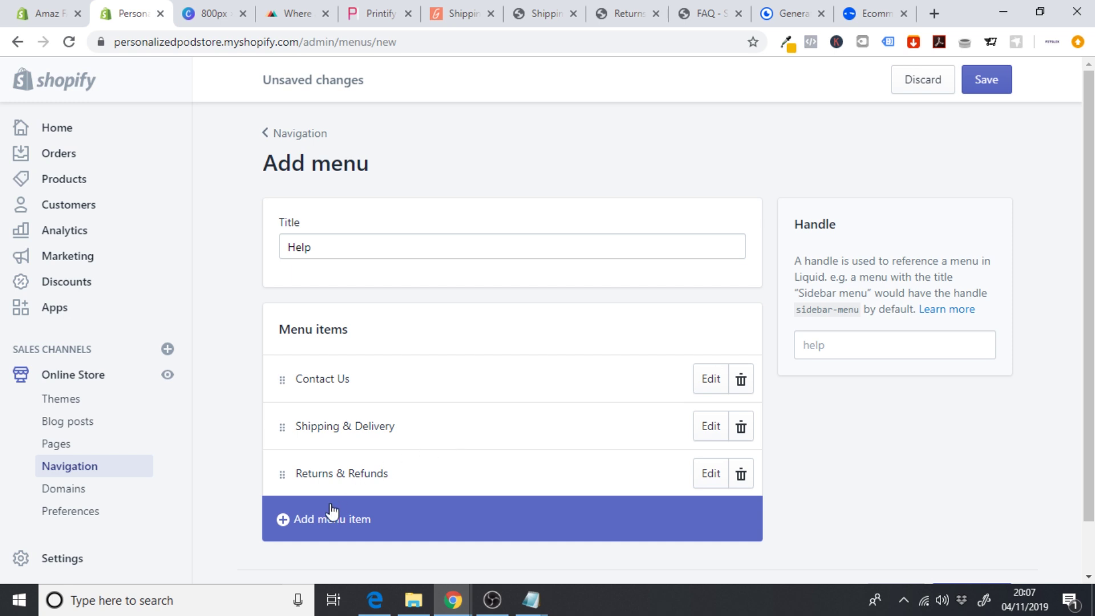
left_click(317, 520)
left_click(365, 318)
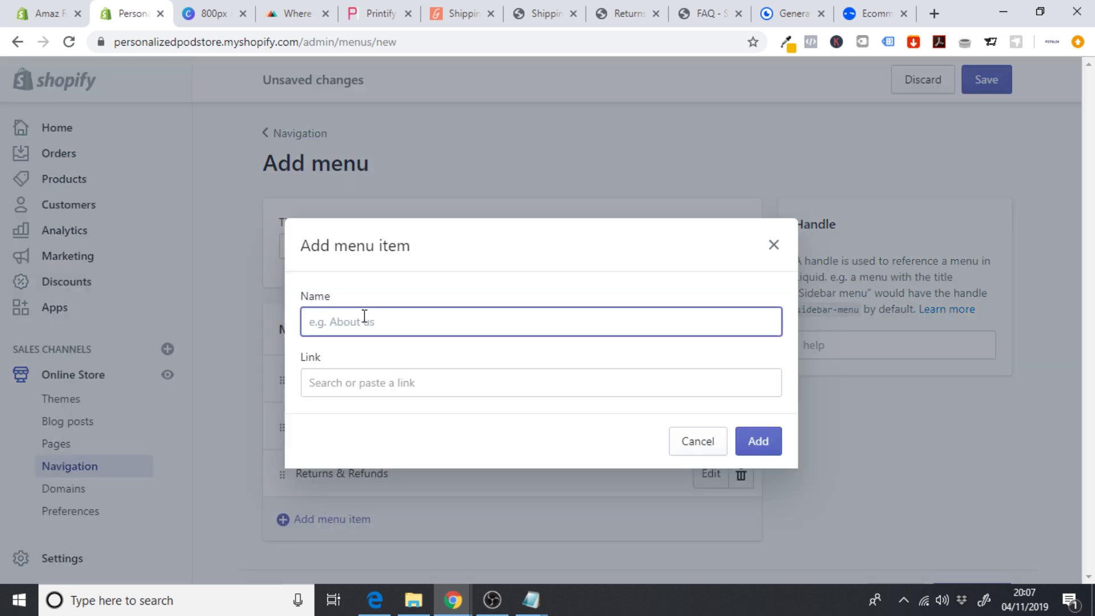
type("FAQ")
left_click(344, 387)
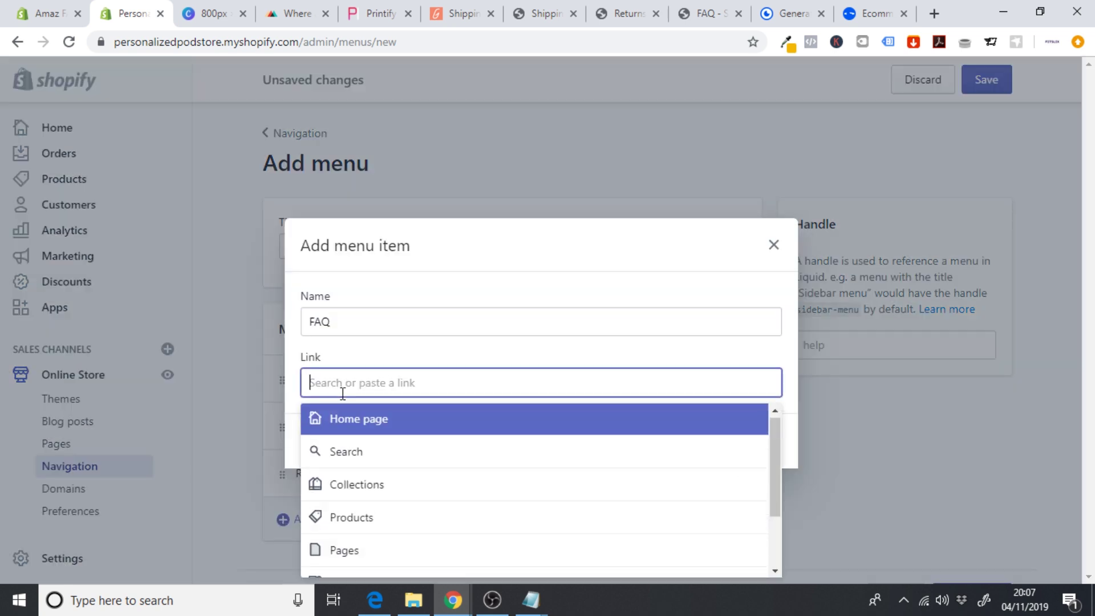
left_click(441, 554)
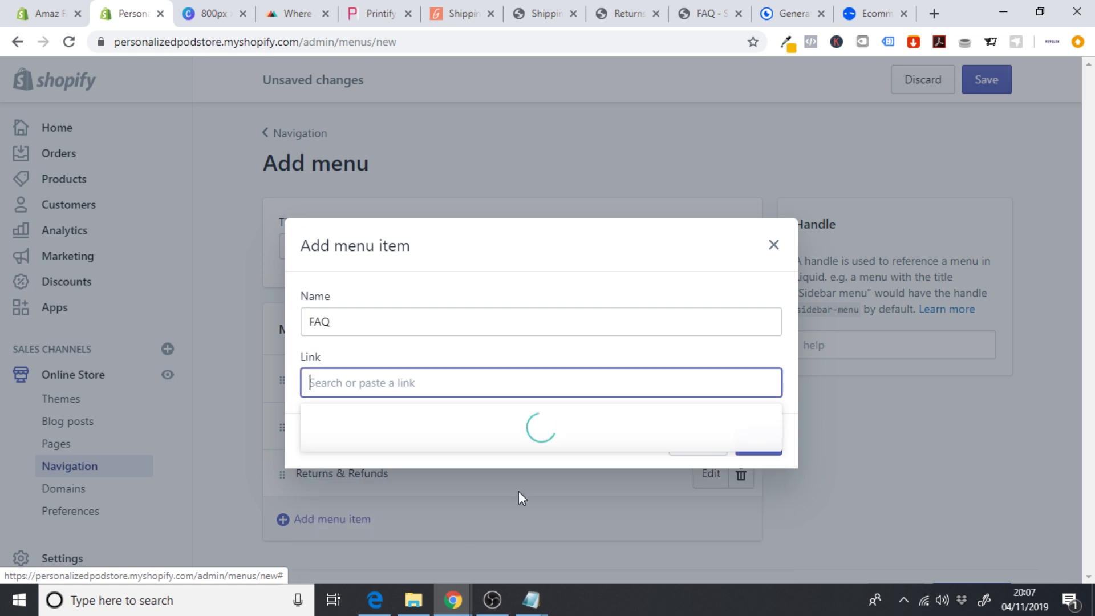
left_click(530, 484)
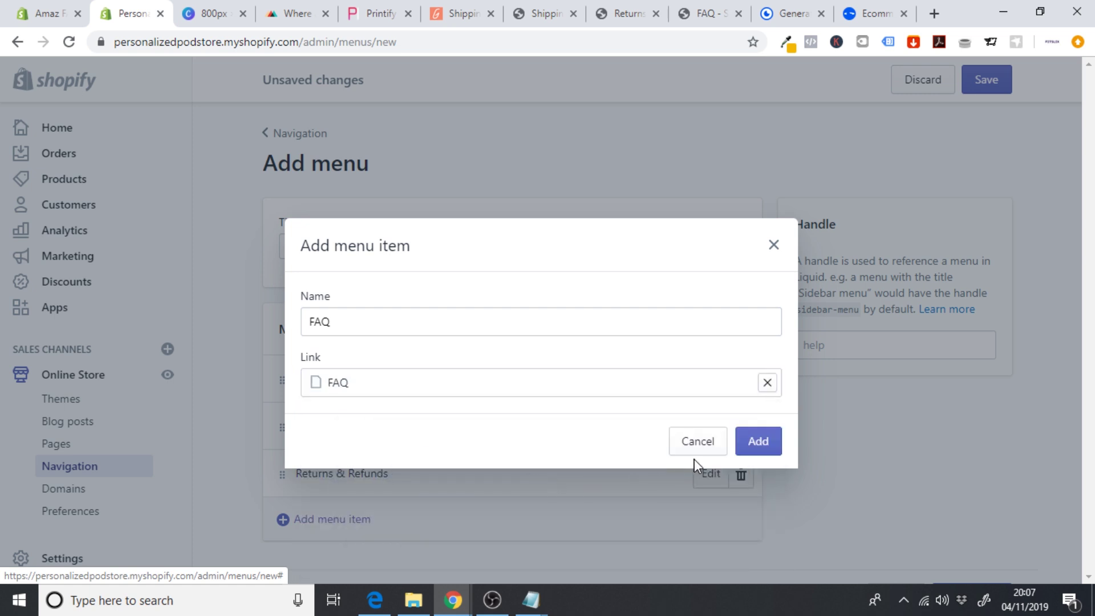
left_click(759, 440)
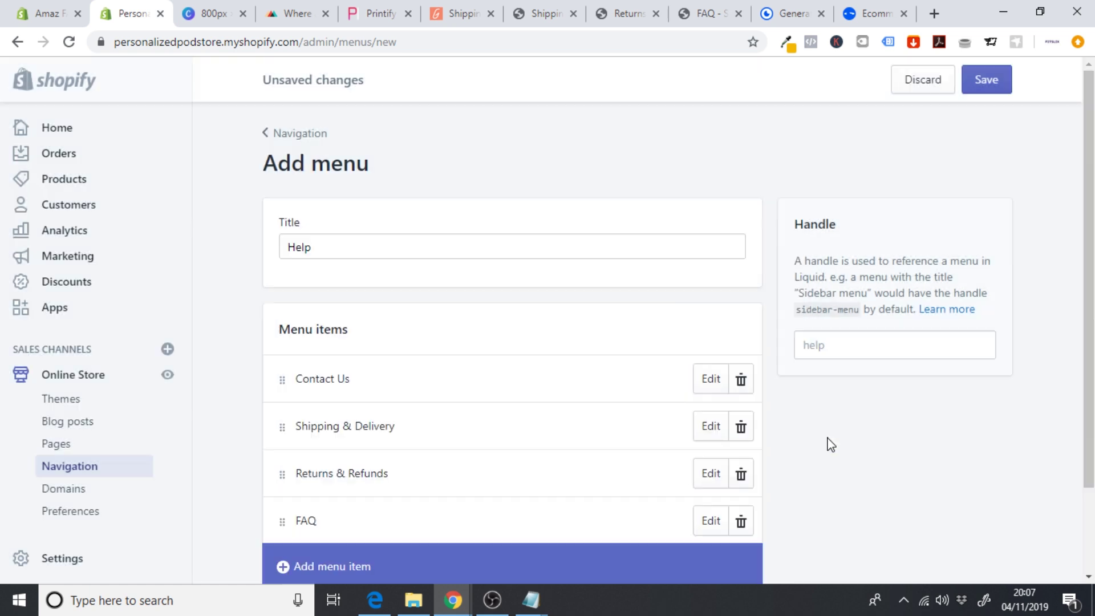
left_click(986, 91)
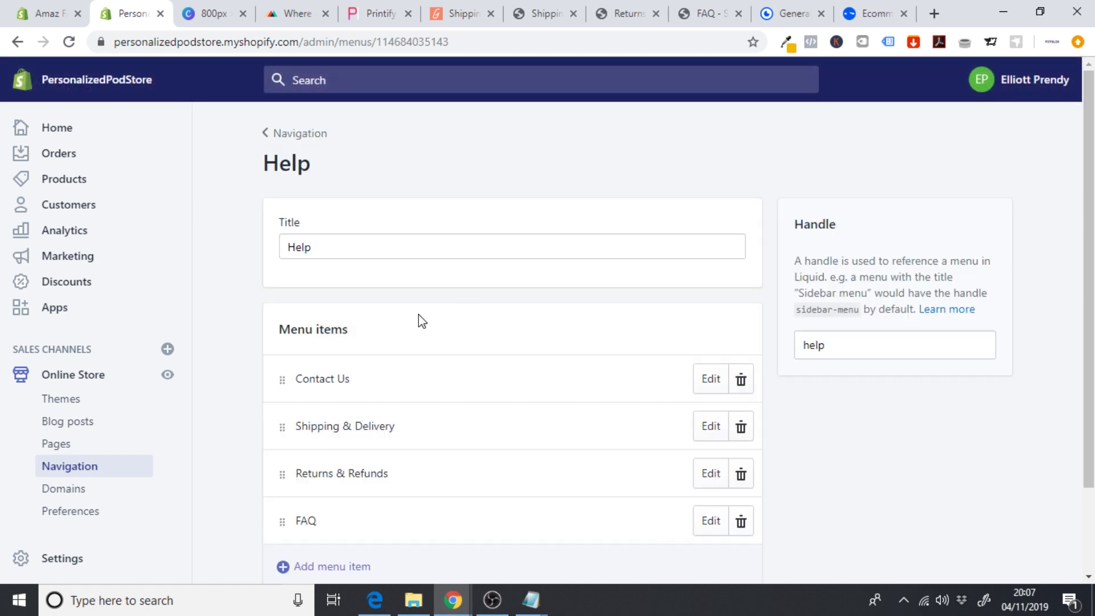
left_click(88, 381)
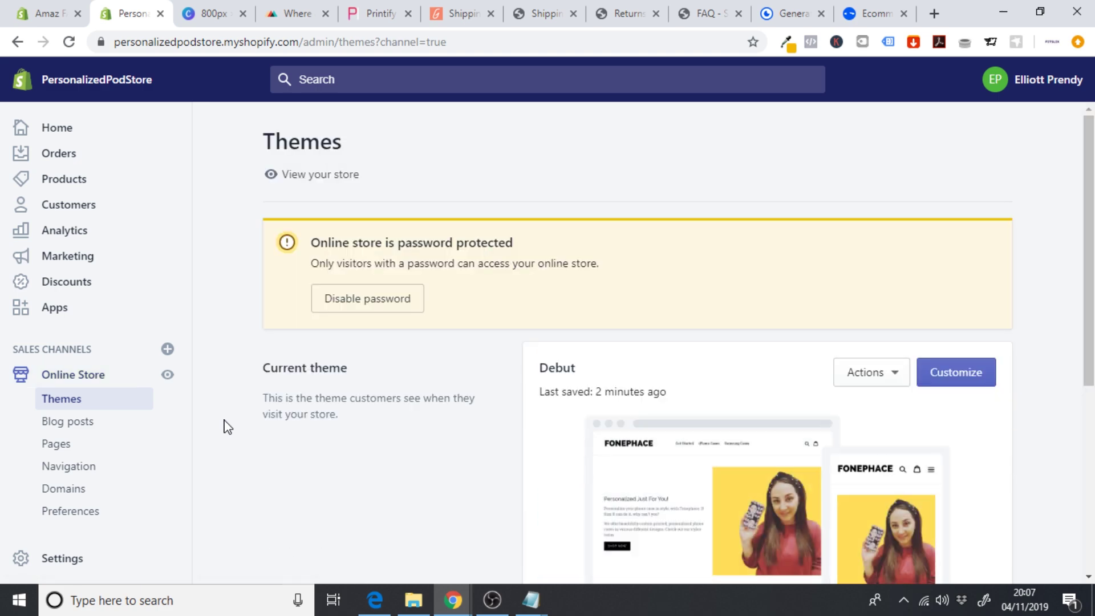
- In the Debut theme footer, set the Quick links block to the About menu with heading 'About'
left_click(990, 382)
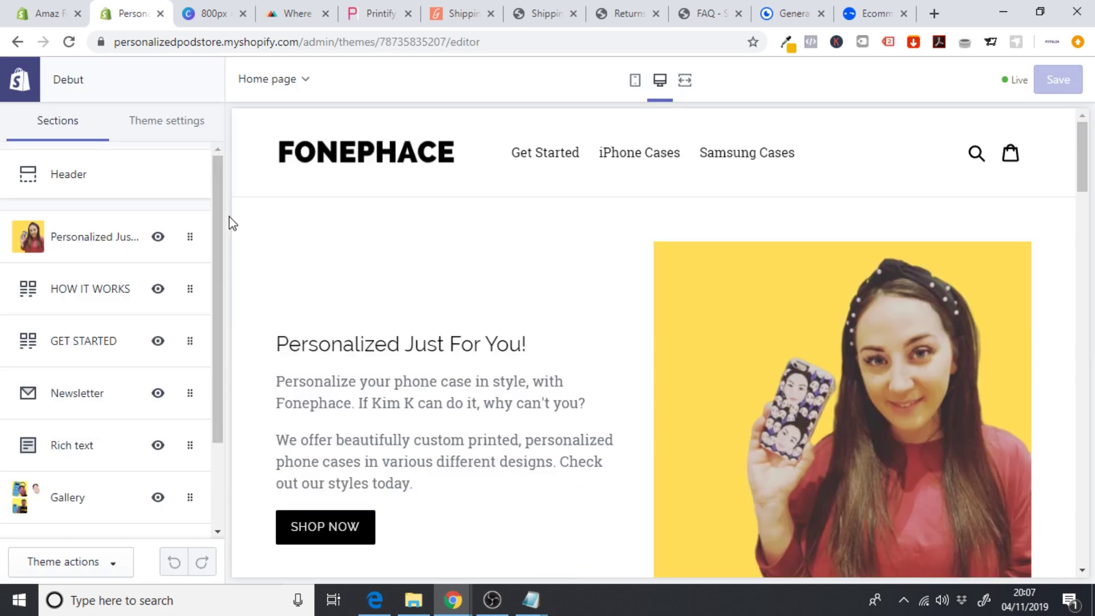
left_click_drag(218, 223, 217, 379)
left_click(68, 492)
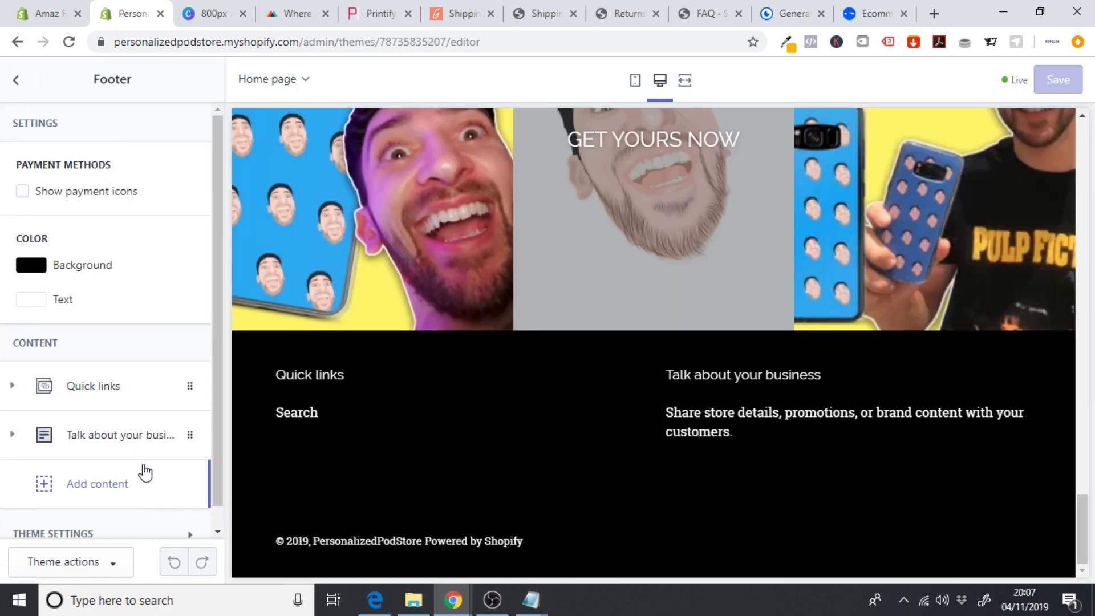
left_click(106, 388)
left_click_drag(215, 274, 214, 365)
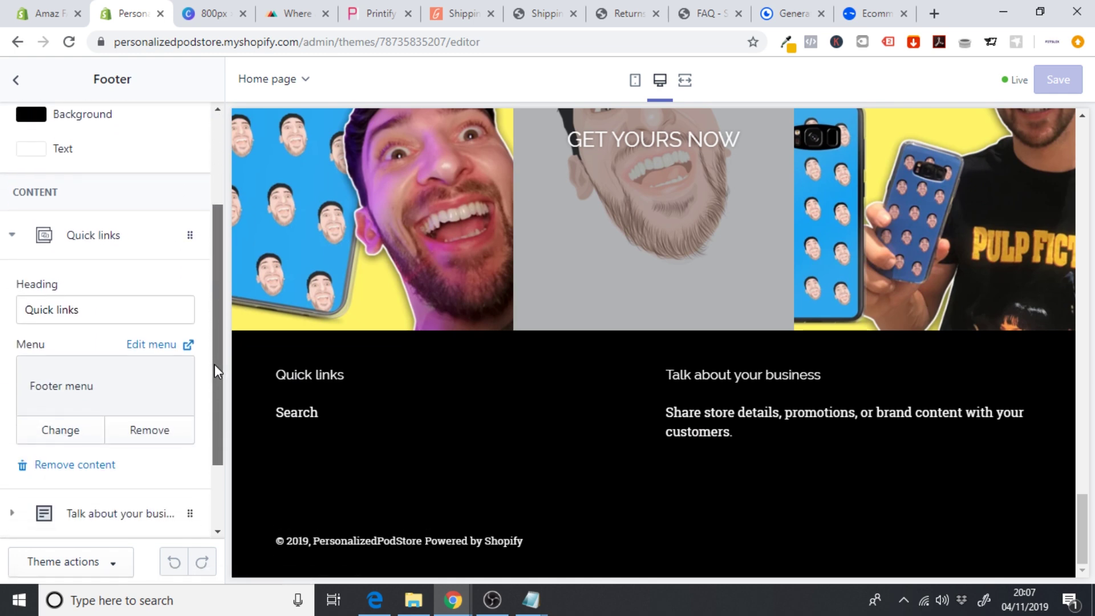
left_click(74, 432)
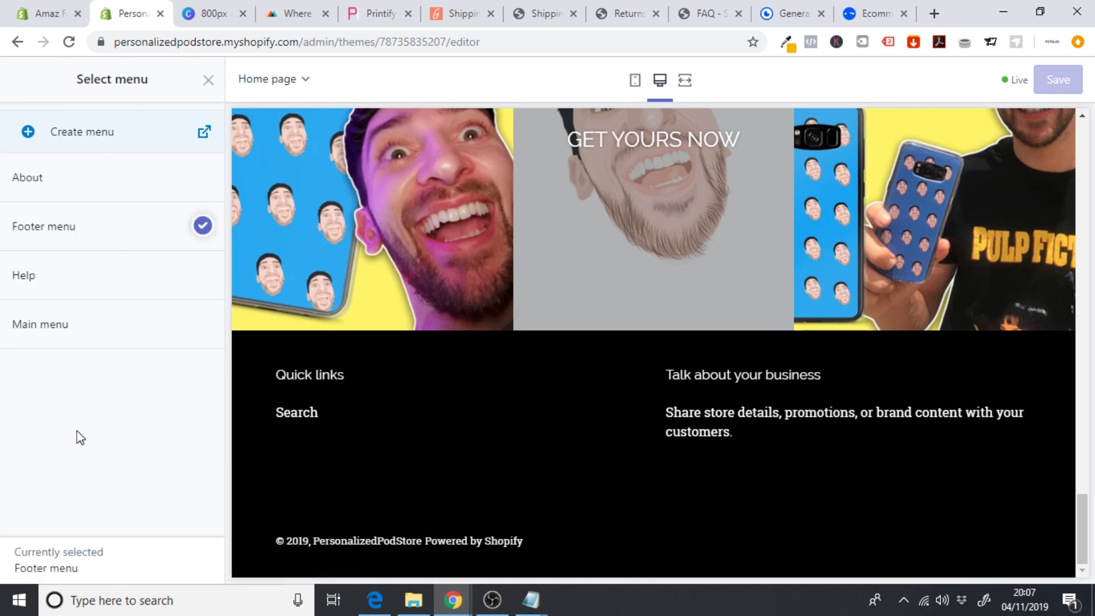
left_click(83, 186)
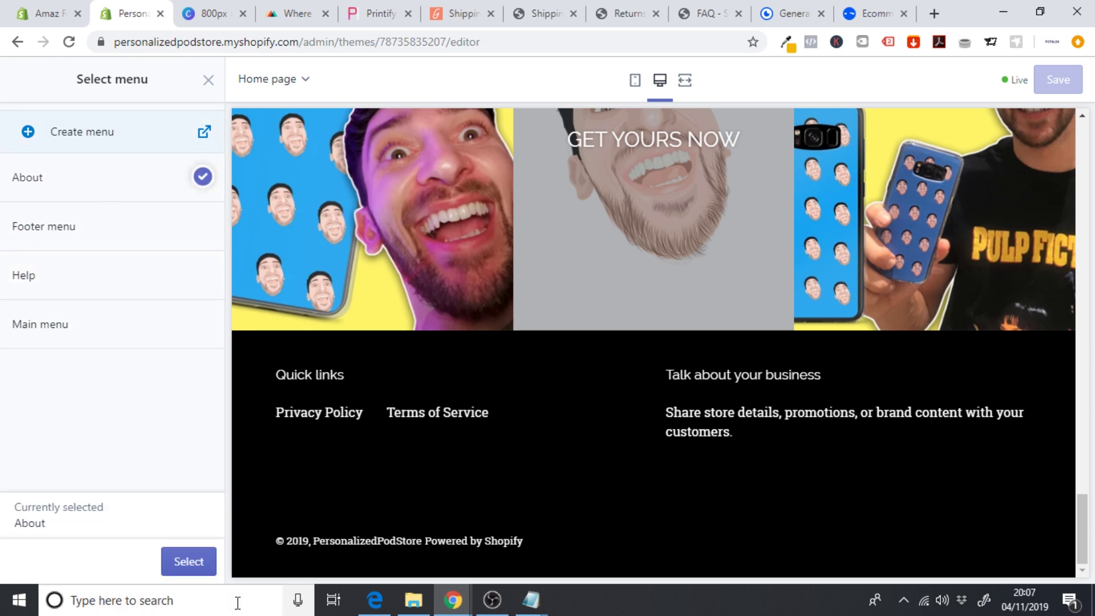
left_click(174, 562)
left_click_drag(118, 316, 3, 319)
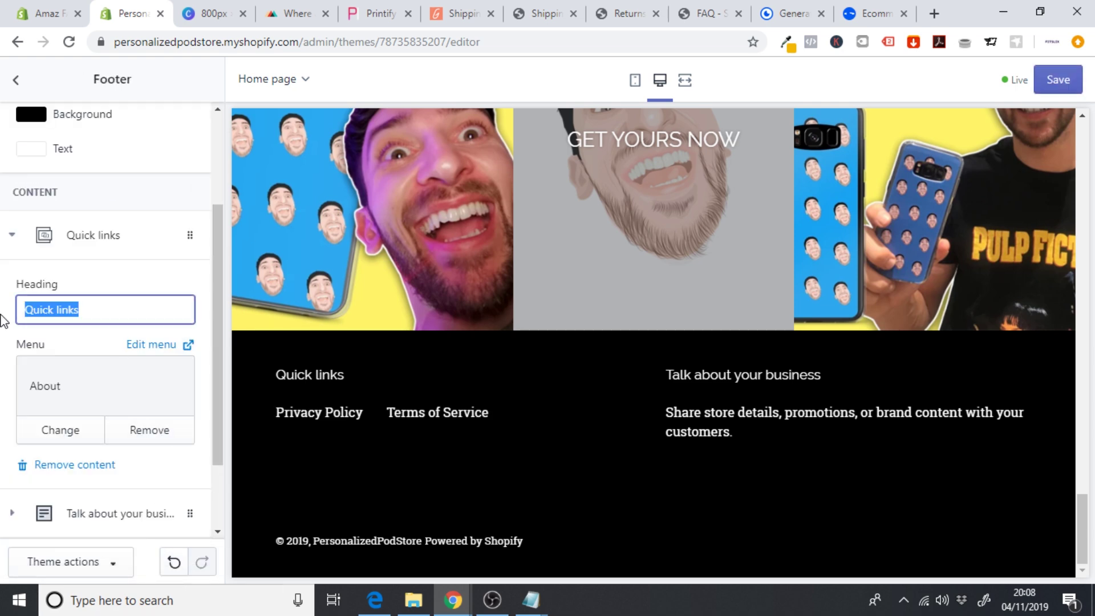
type("AV")
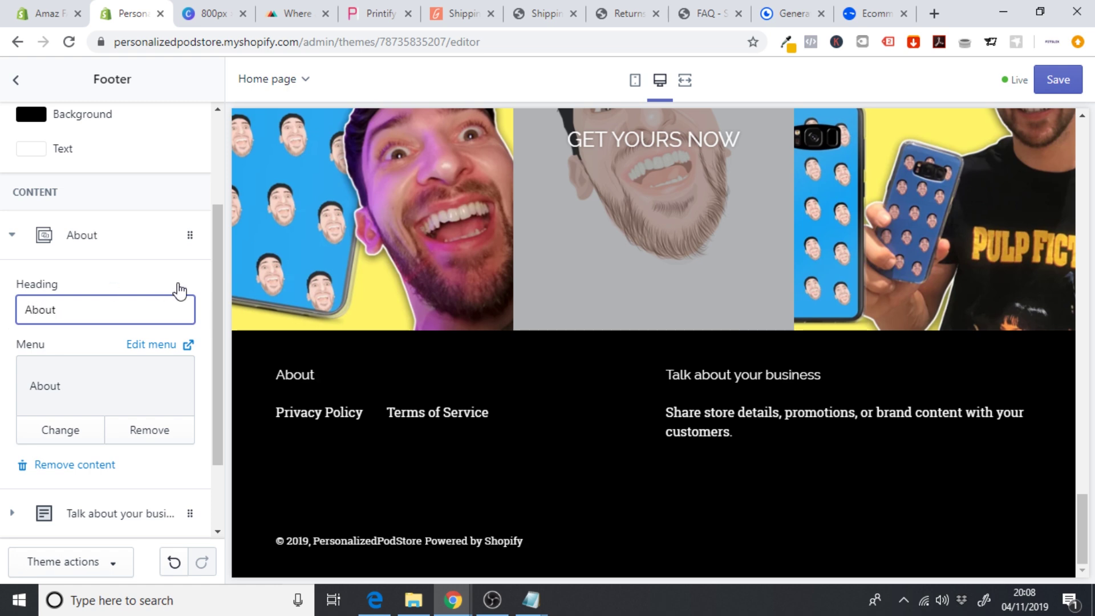
left_click(116, 246)
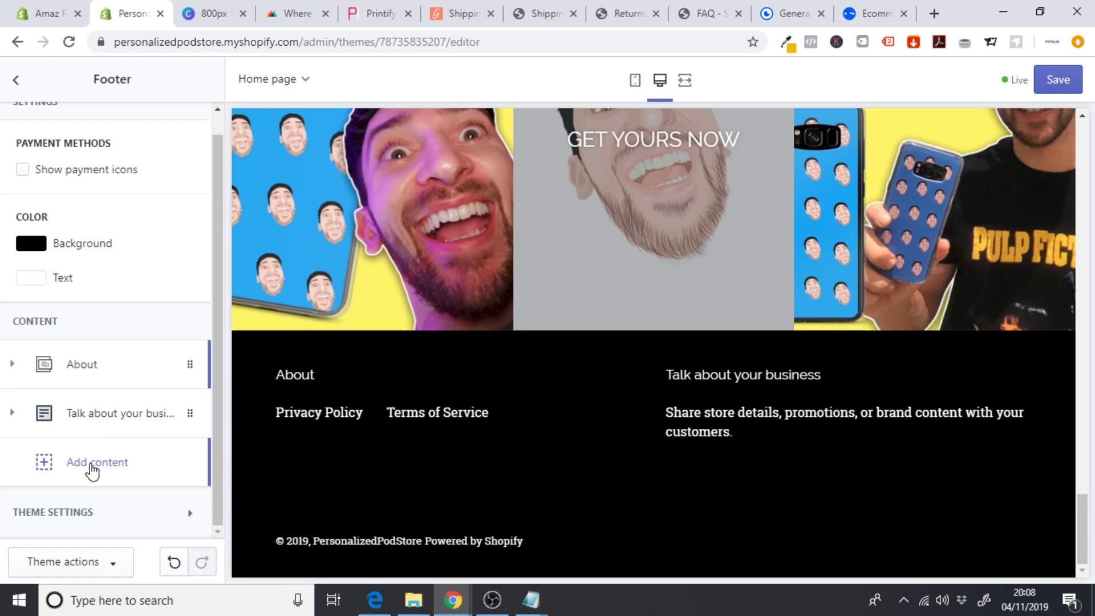
- Add a footer menu block headed 'Help' that uses the Help menu
left_click(92, 463)
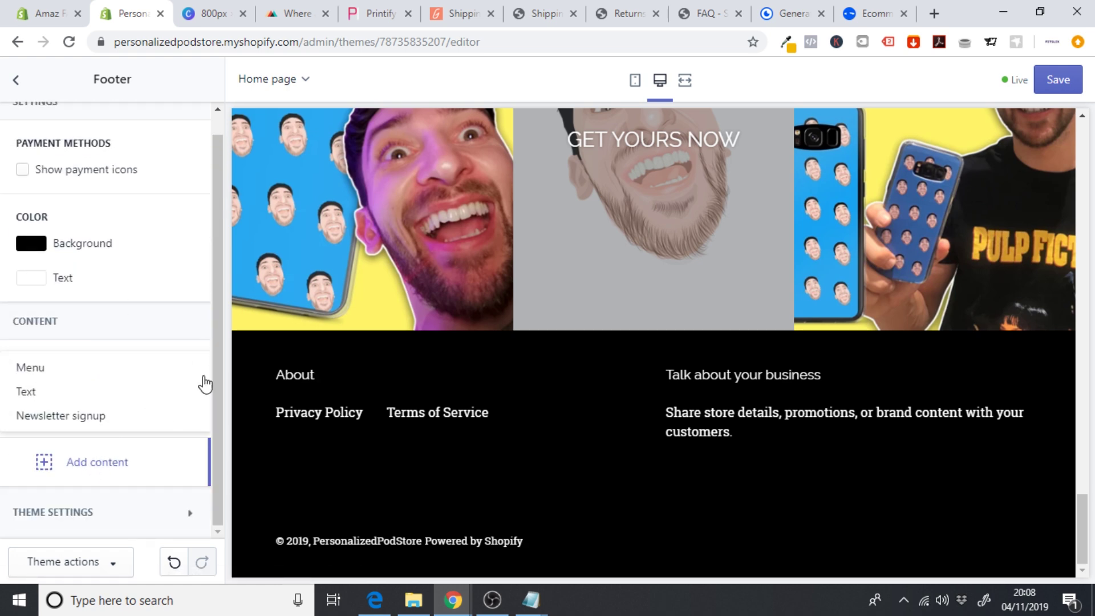
left_click(47, 369)
scroll(223, 320, "down", 2)
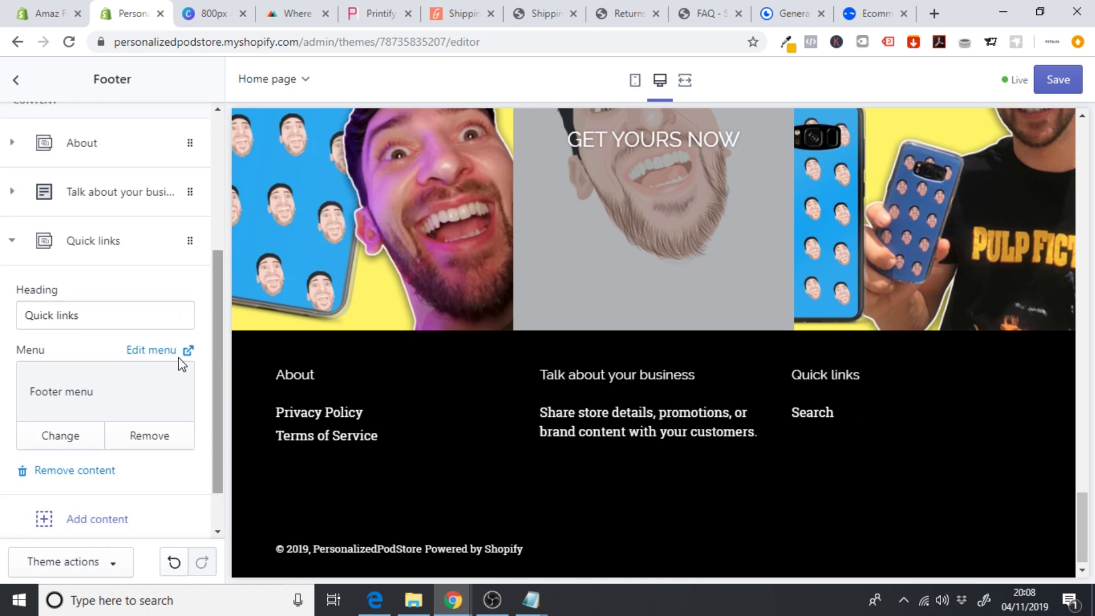
left_click_drag(125, 316, 3, 321)
type("HE")
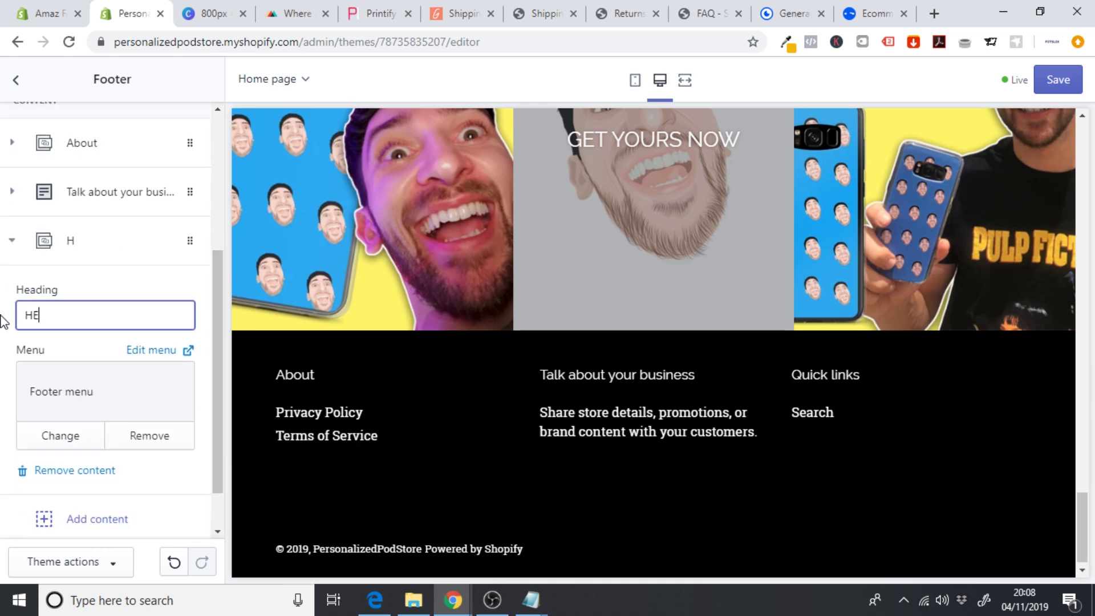
type("LP")
key("BackSpace")
key("BackSpace")
type("E")
left_click(66, 436)
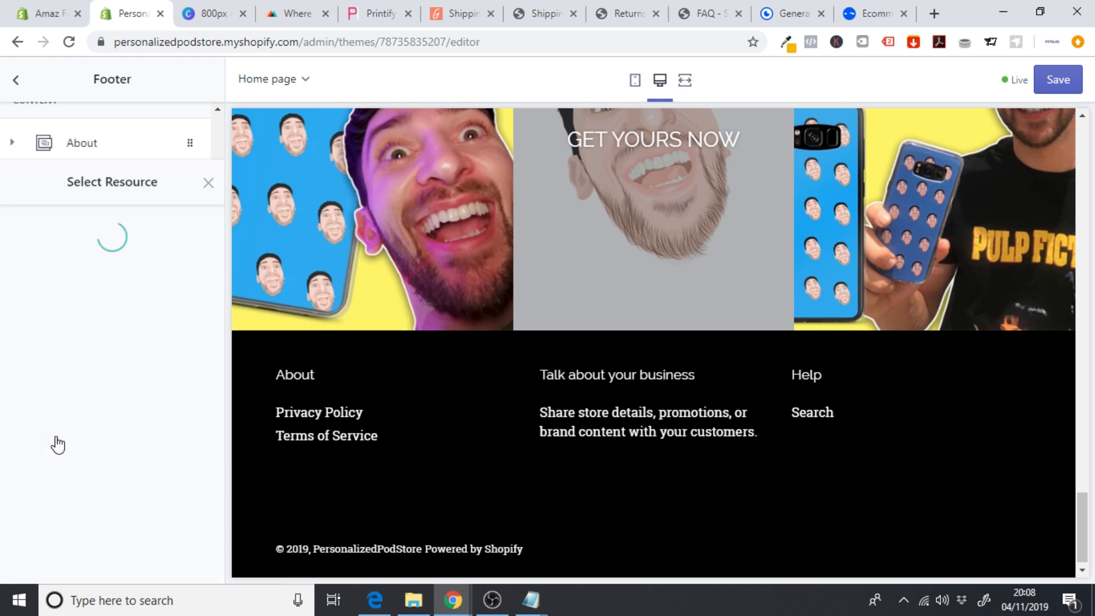
left_click(75, 289)
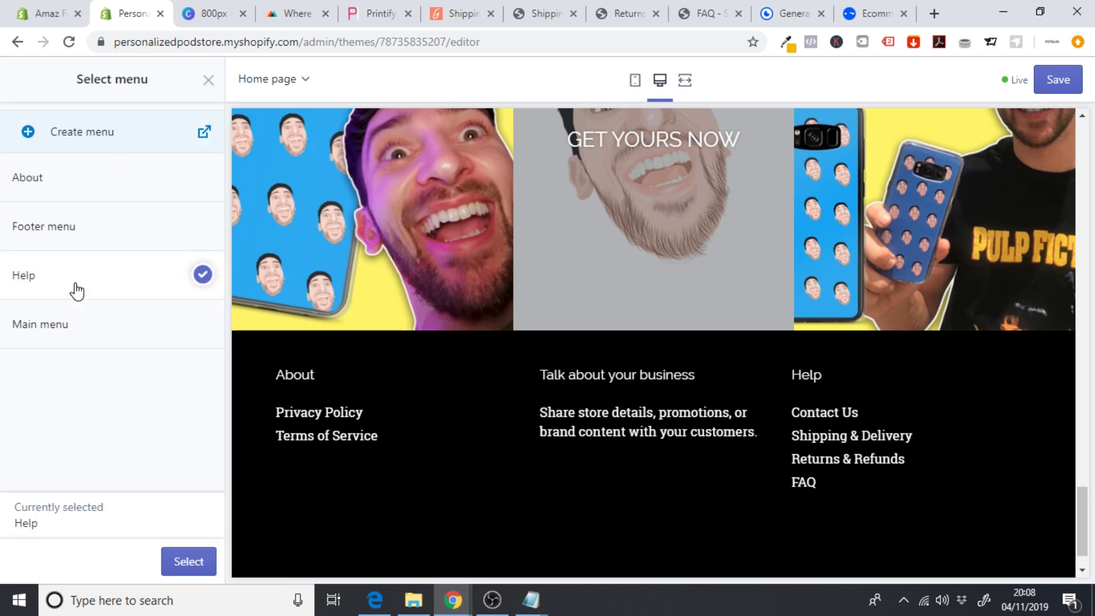
left_click(188, 562)
left_click(80, 239)
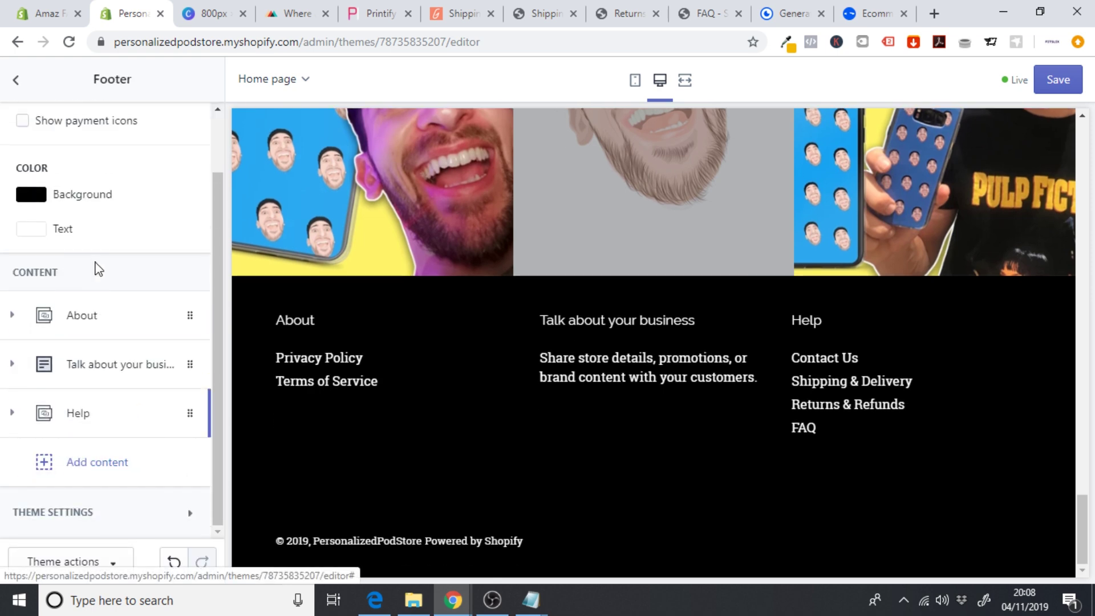
- Move the business text block below the Help column and open its settings
left_click_drag(92, 386, 70, 460)
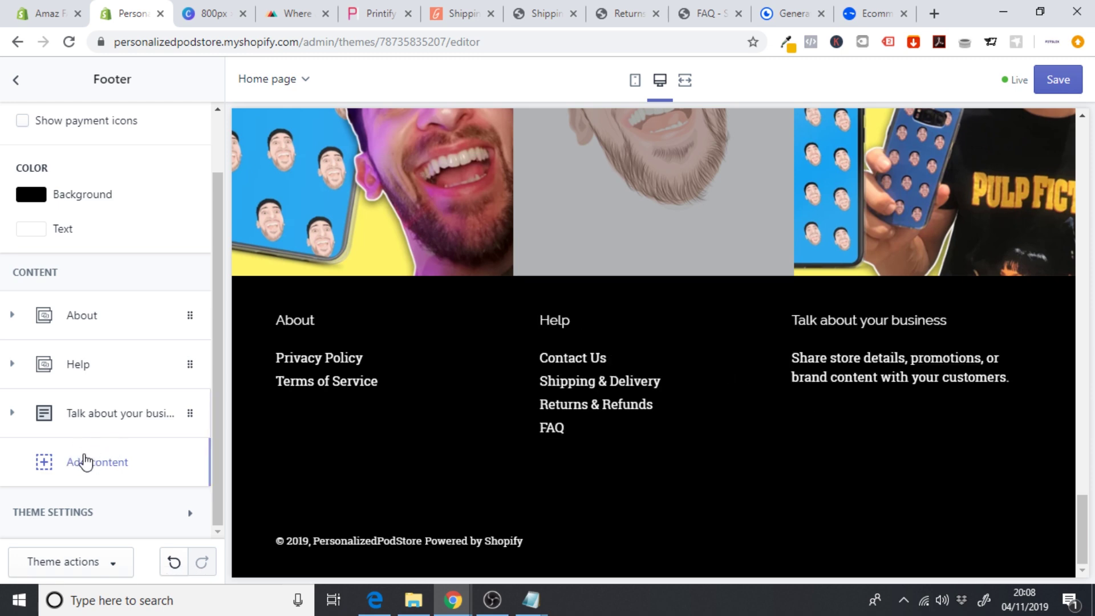
left_click(74, 463)
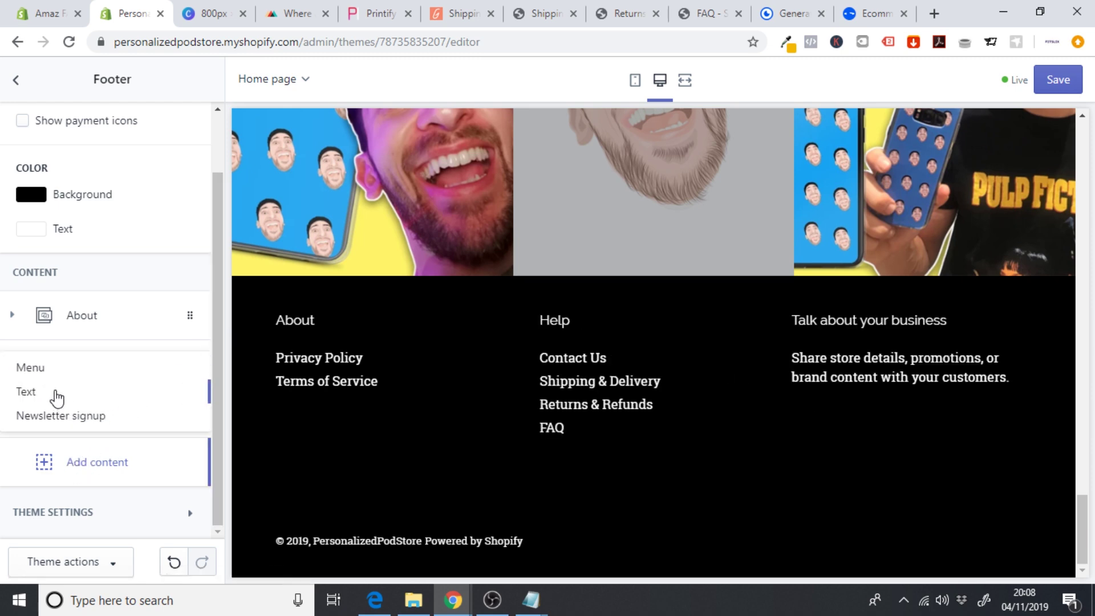
left_click(113, 317)
left_click(97, 380)
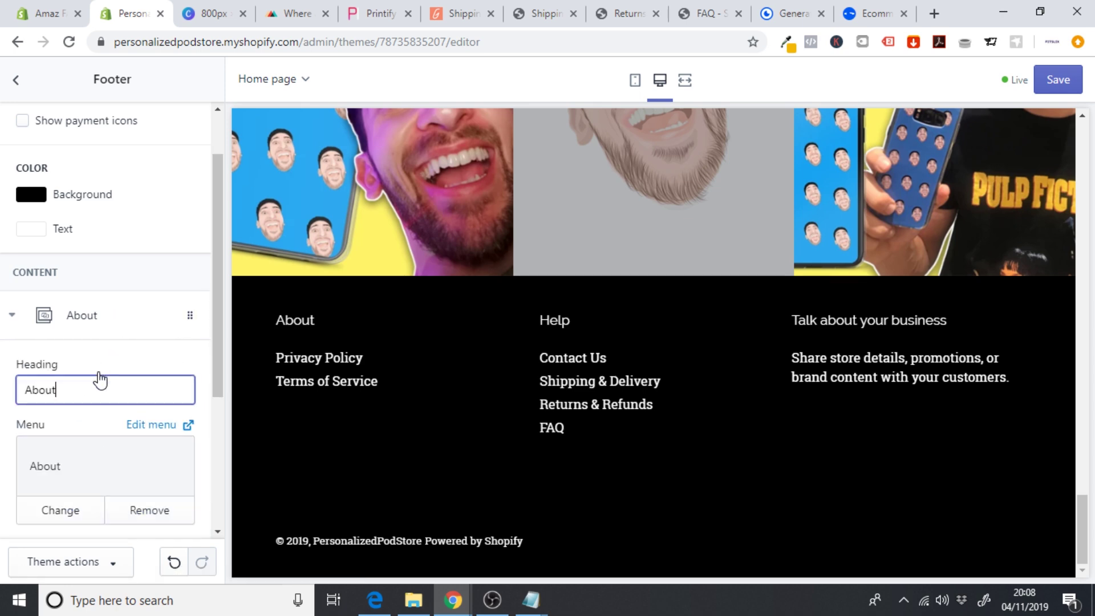
left_click(100, 337)
left_click(132, 413)
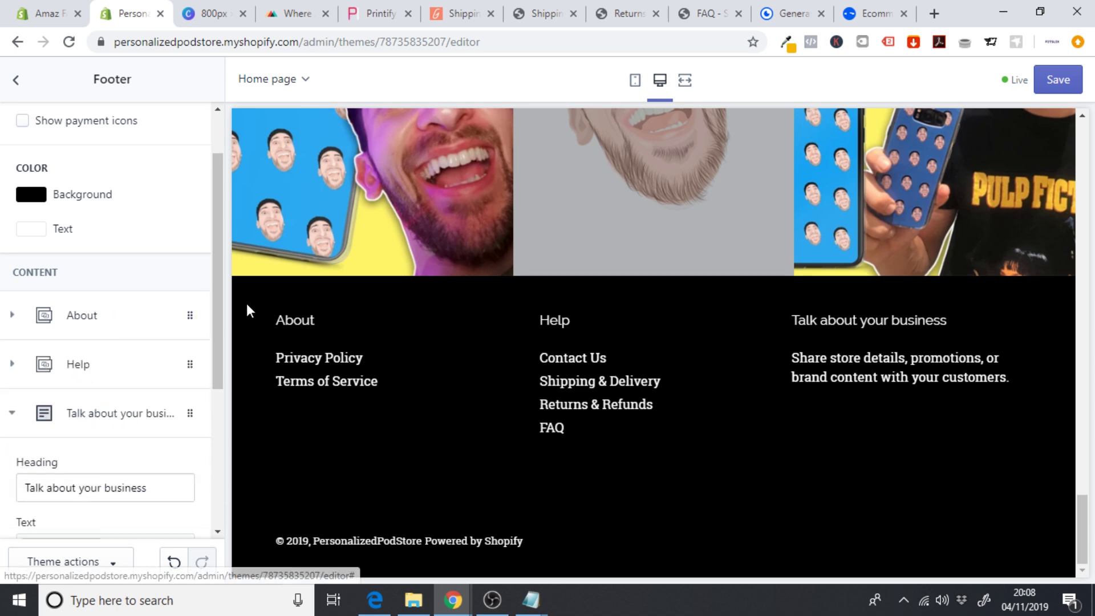
left_click_drag(222, 300, 215, 409)
left_click_drag(162, 282, 3, 308)
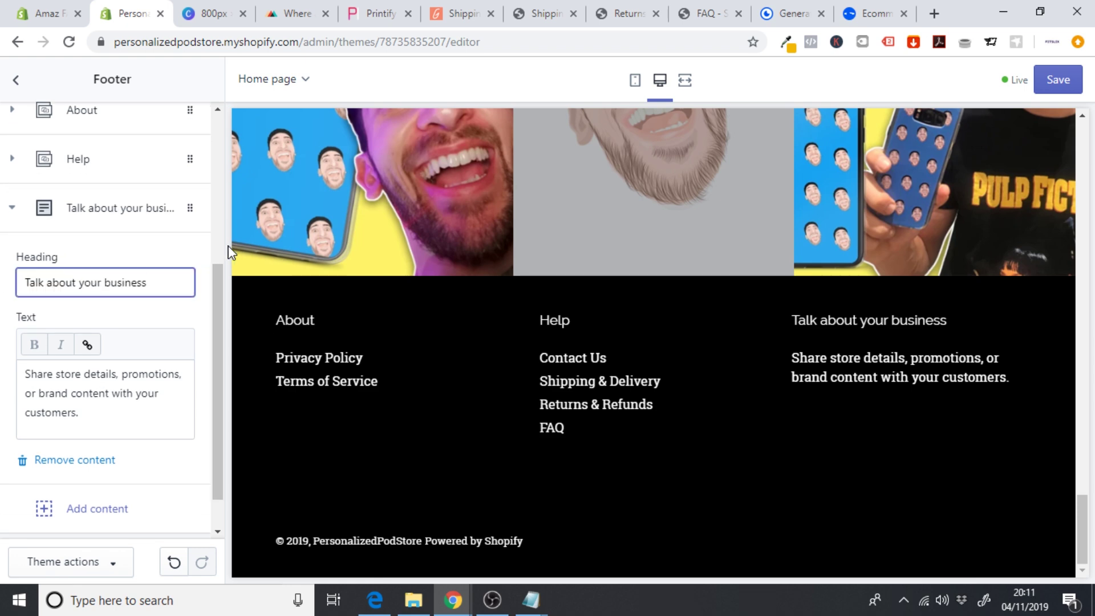
- Retitle the text block 'Established in 2015' and describe serving 100's of customers with unique products
left_click_drag(187, 283, 3, 293)
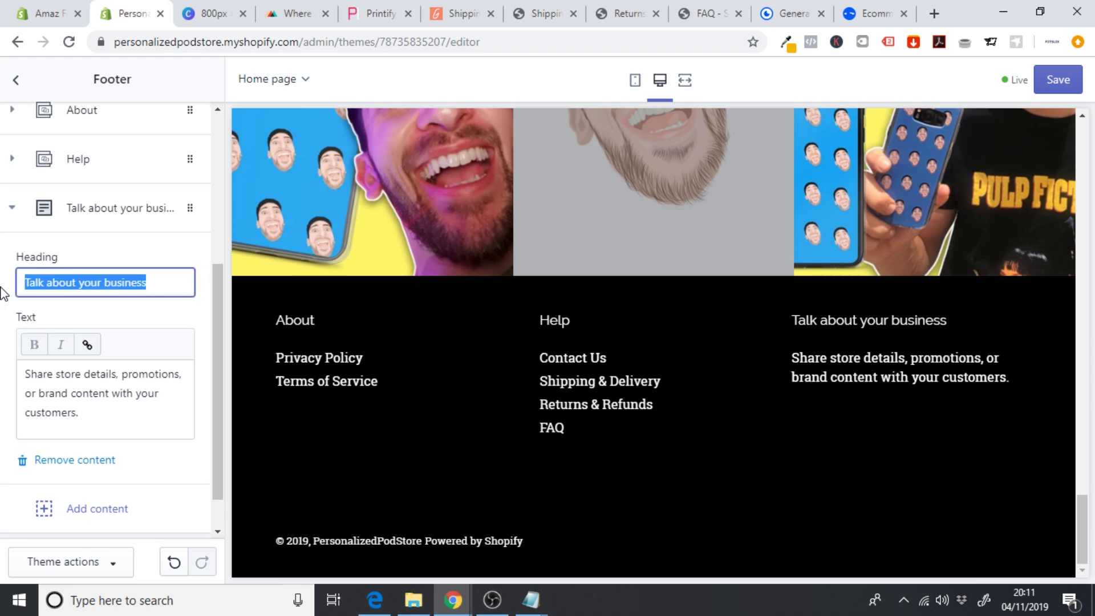
type("Estab")
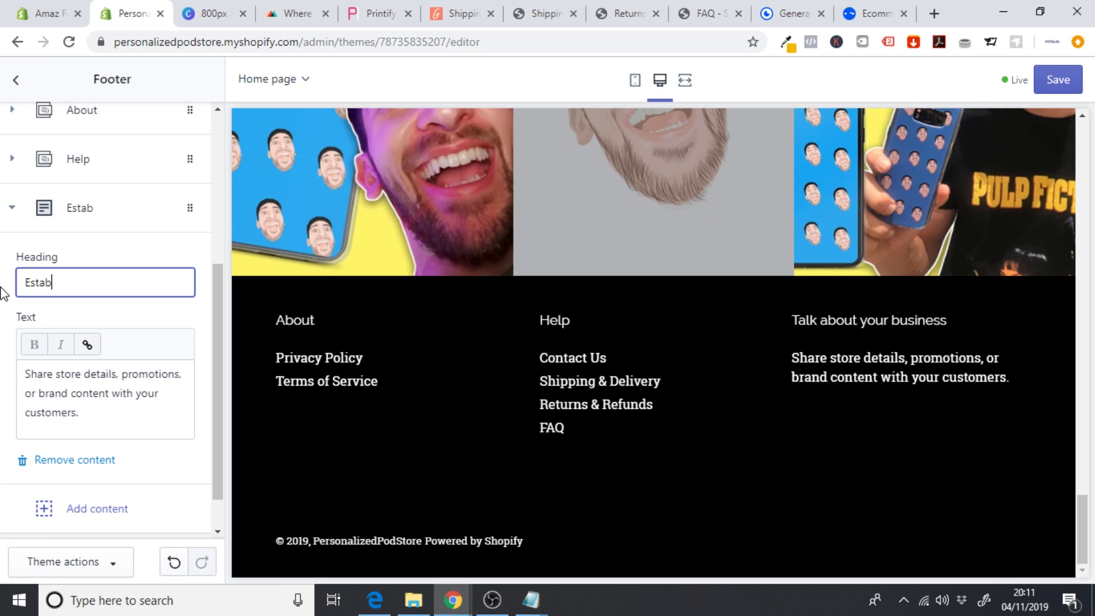
type("lished in 2015")
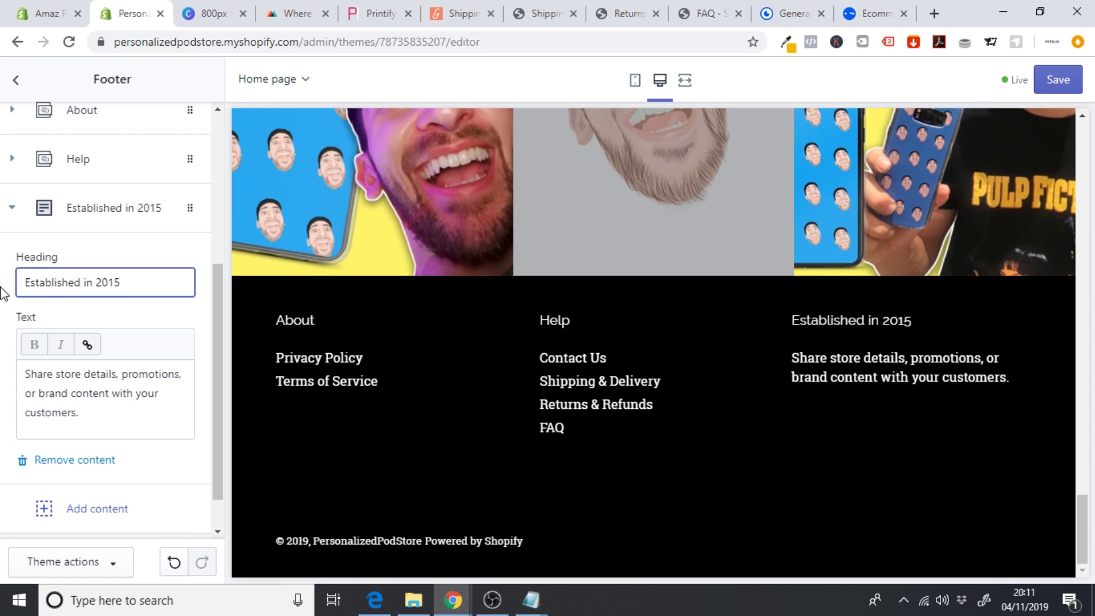
left_click_drag(95, 437, 3, 383)
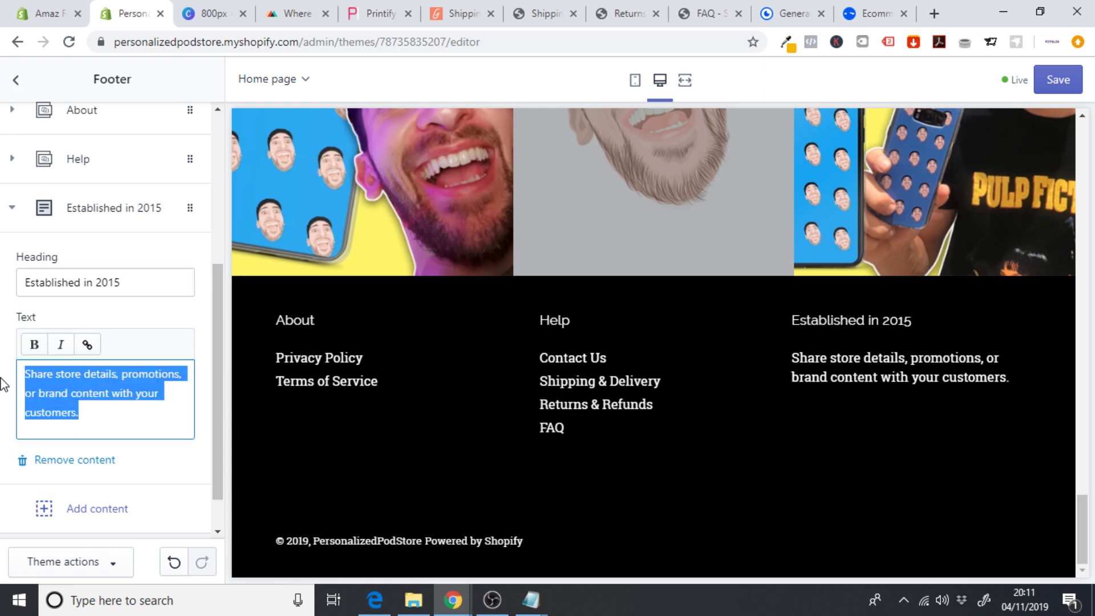
type("We have served 100's")
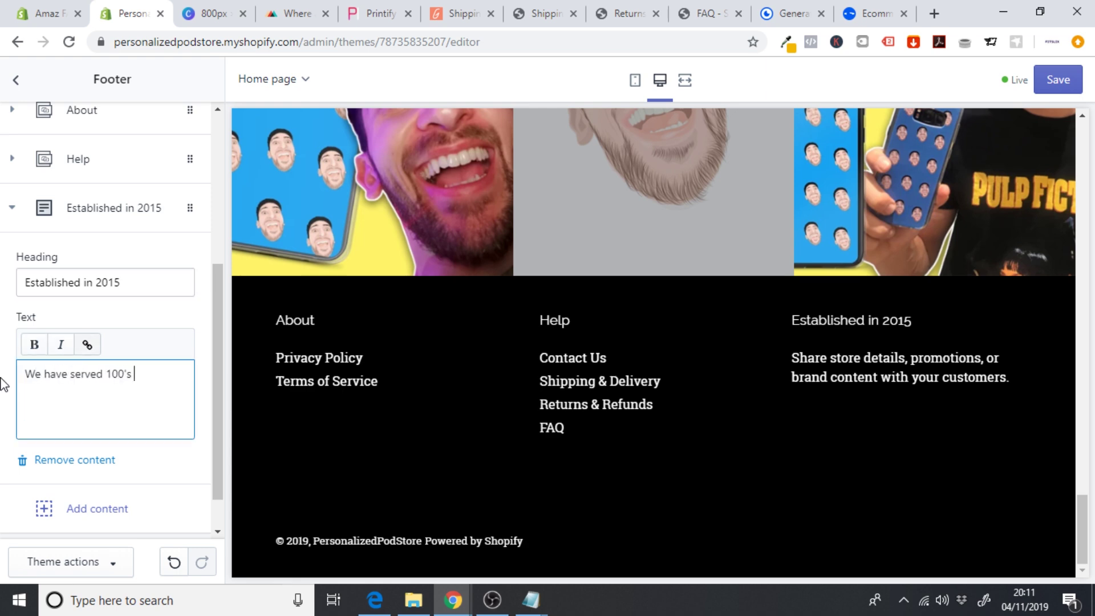
type(" of customers since our inception in 2015! We aim to deliver uniw")
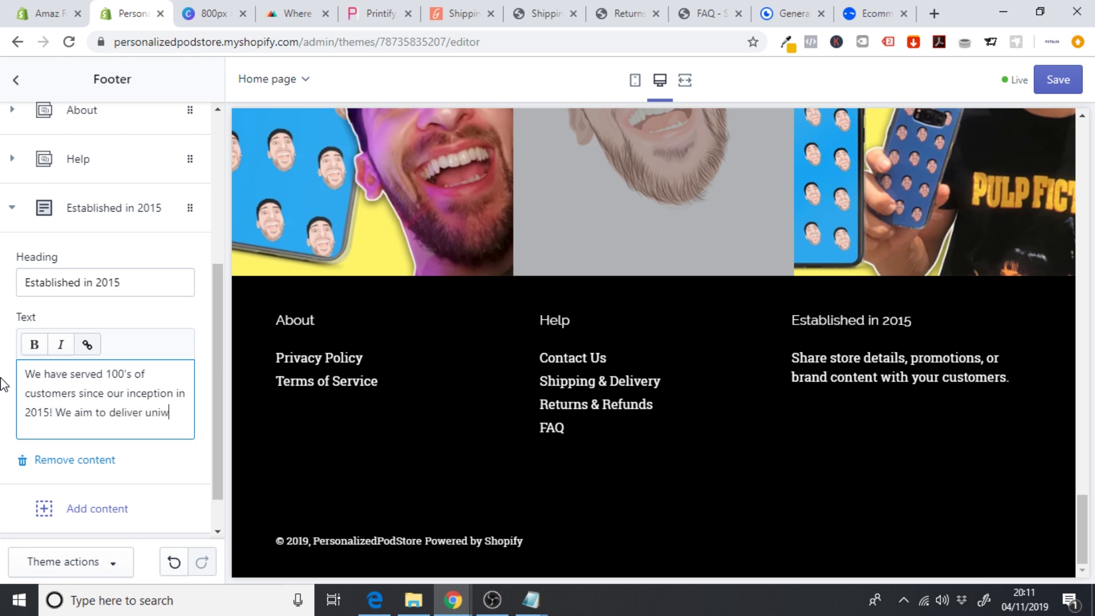
key("BackSpace")
type("que, beautifully products for ever")
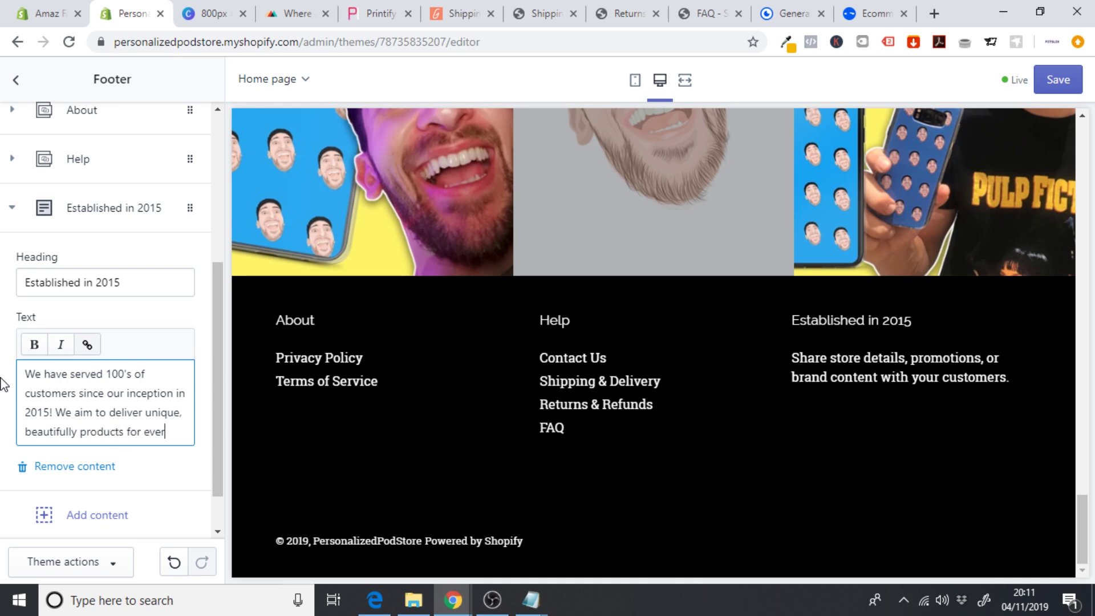
type("customer.")
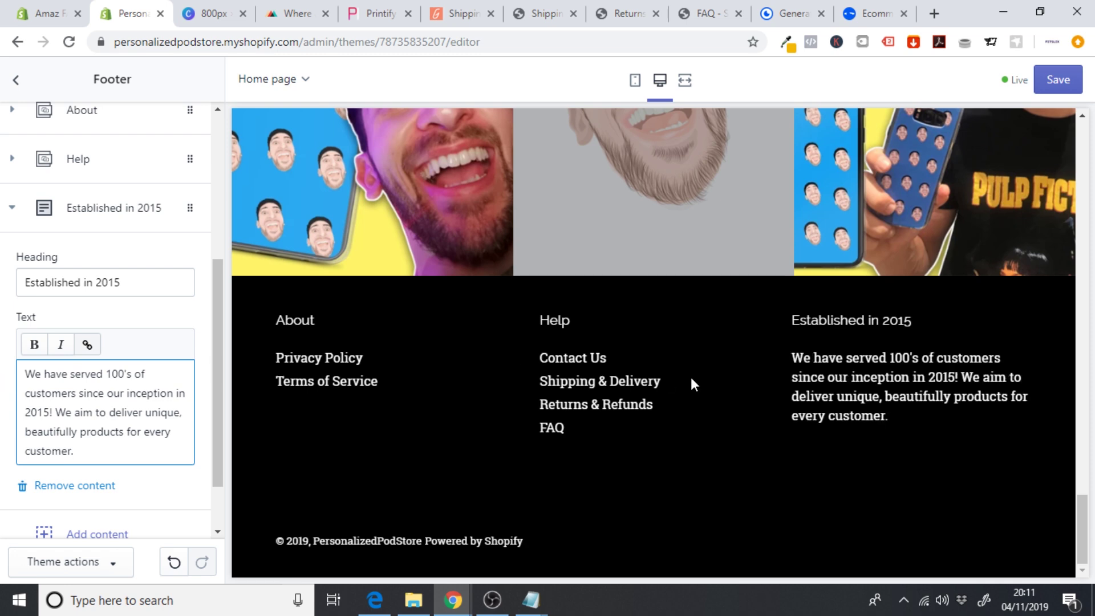
- Save the footer text and scroll through the store in the mobile preview
left_click(1060, 82)
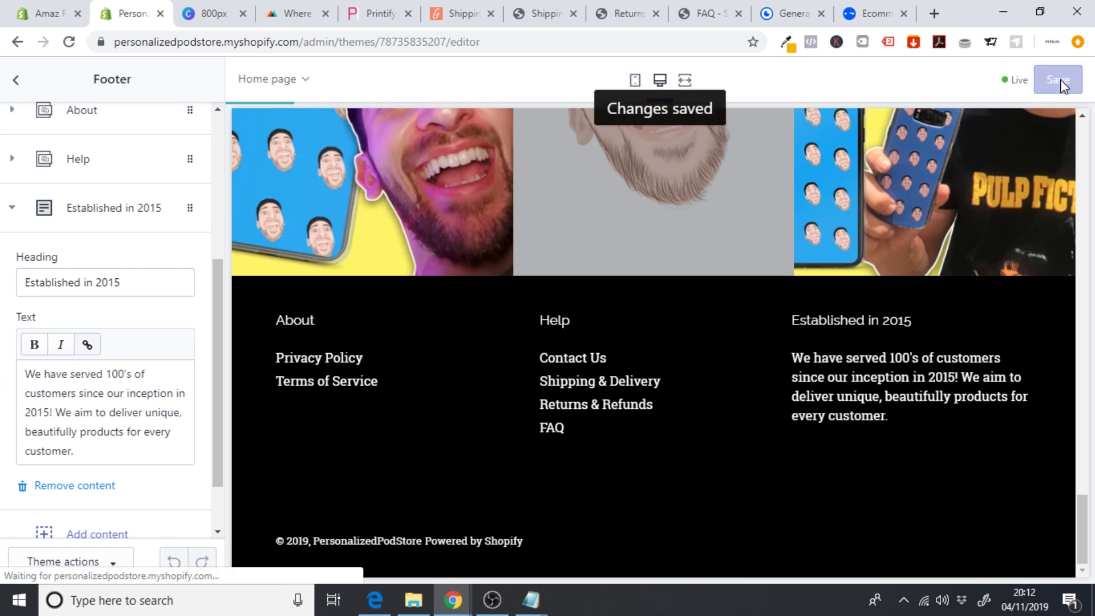
left_click(637, 85)
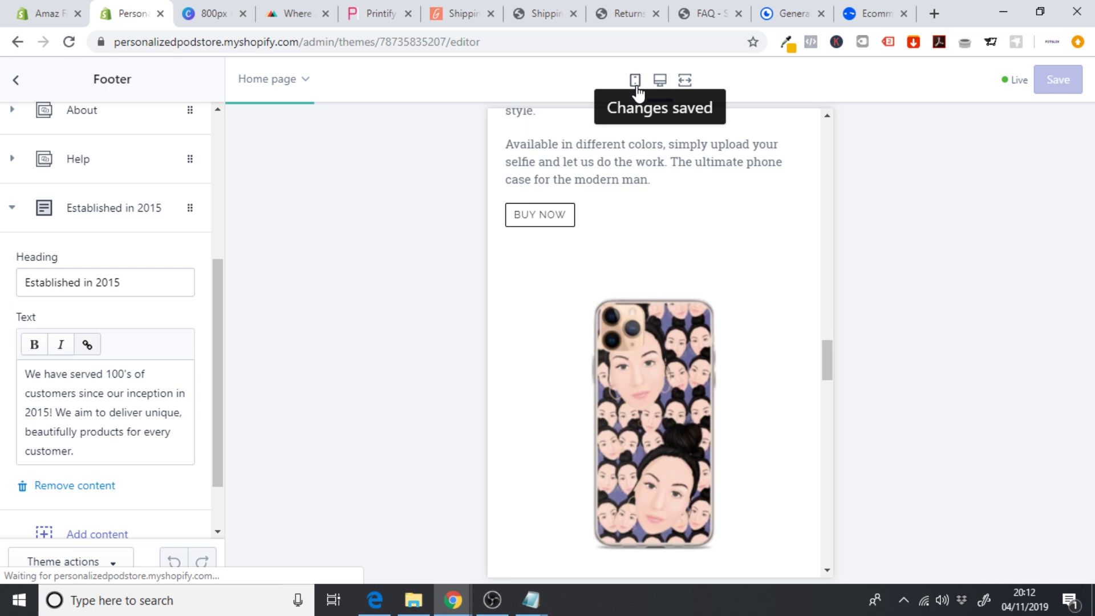
left_click_drag(804, 350, 806, 143)
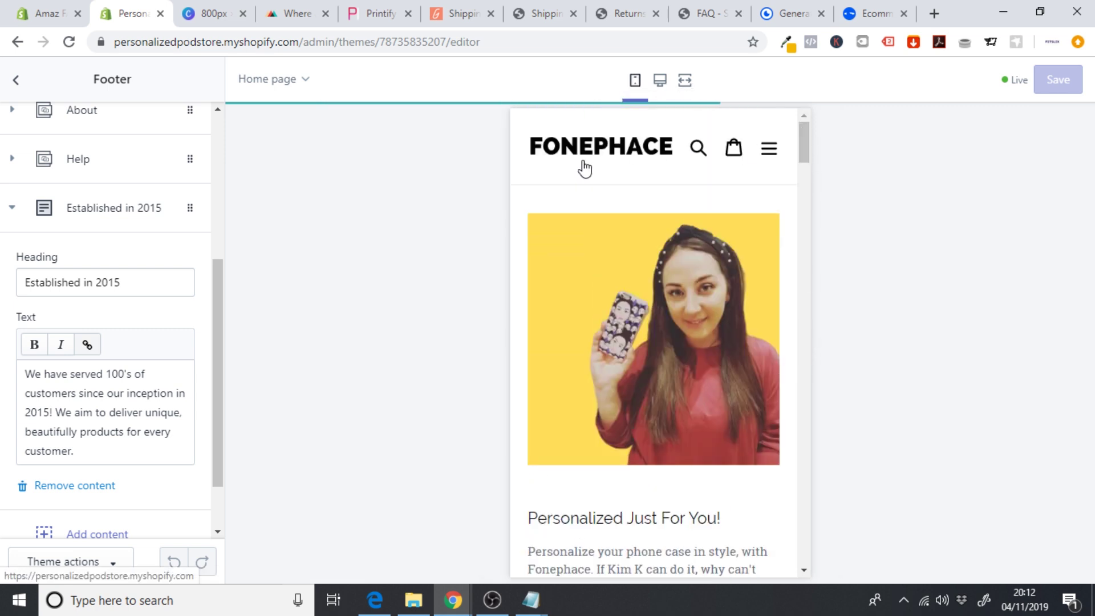
scroll(612, 228, "down", 3)
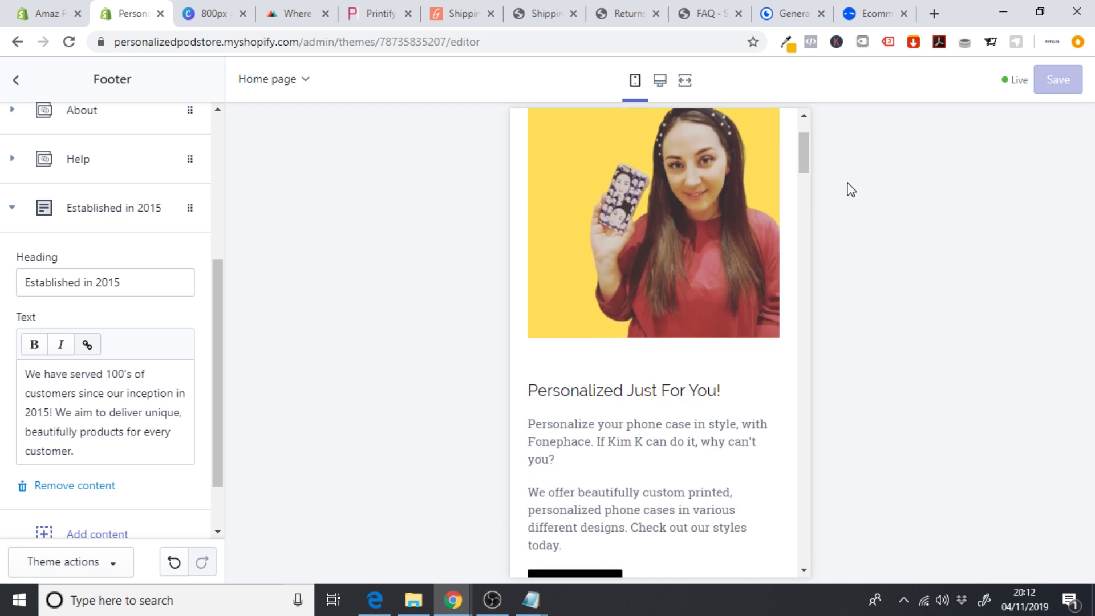
left_click_drag(806, 152, 806, 166)
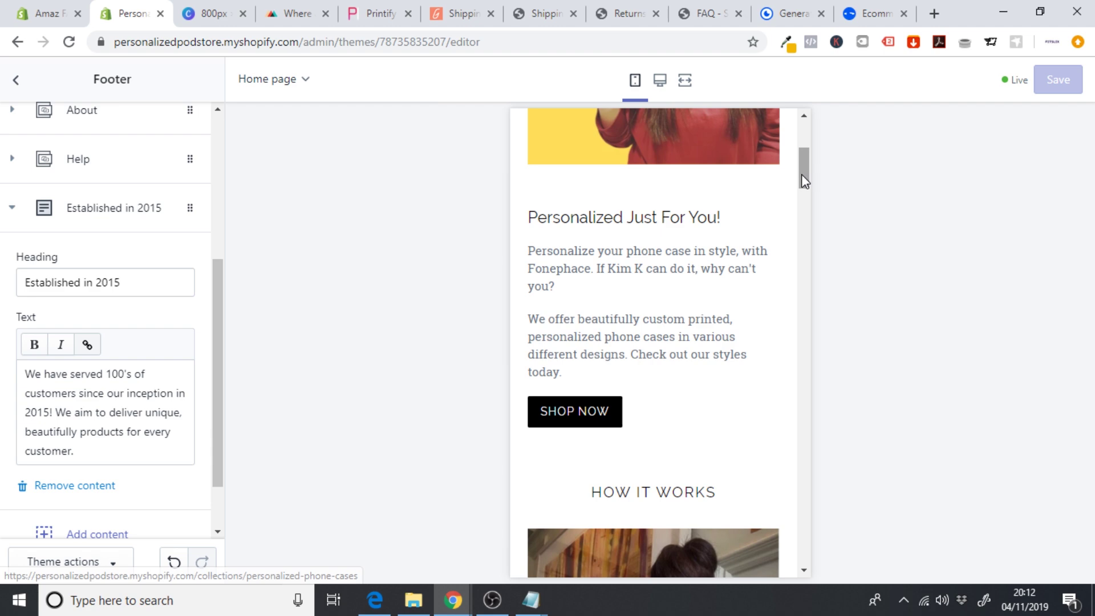
left_click_drag(802, 173, 804, 231)
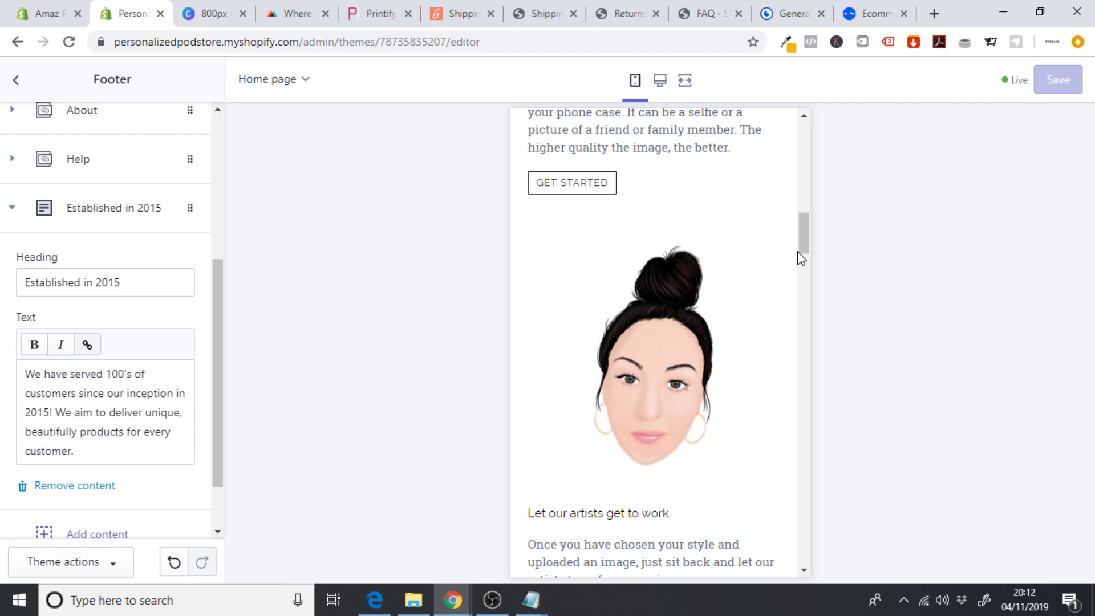
left_click_drag(806, 245, 802, 539)
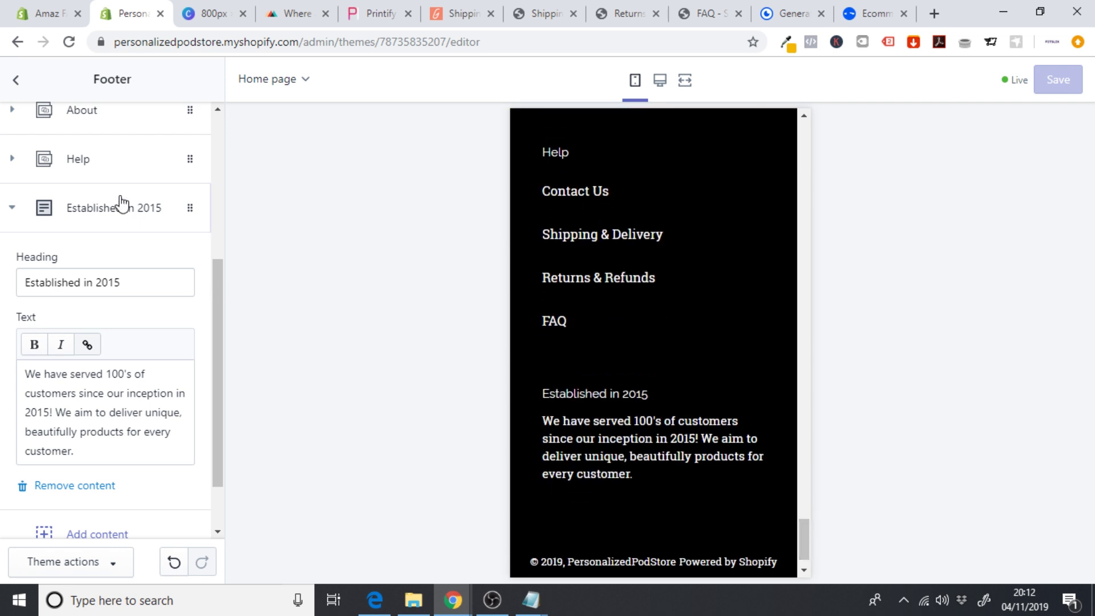
- Reorder the footer blocks so the Help menu sits above About
left_click(100, 206)
left_click_drag(84, 367, 84, 311)
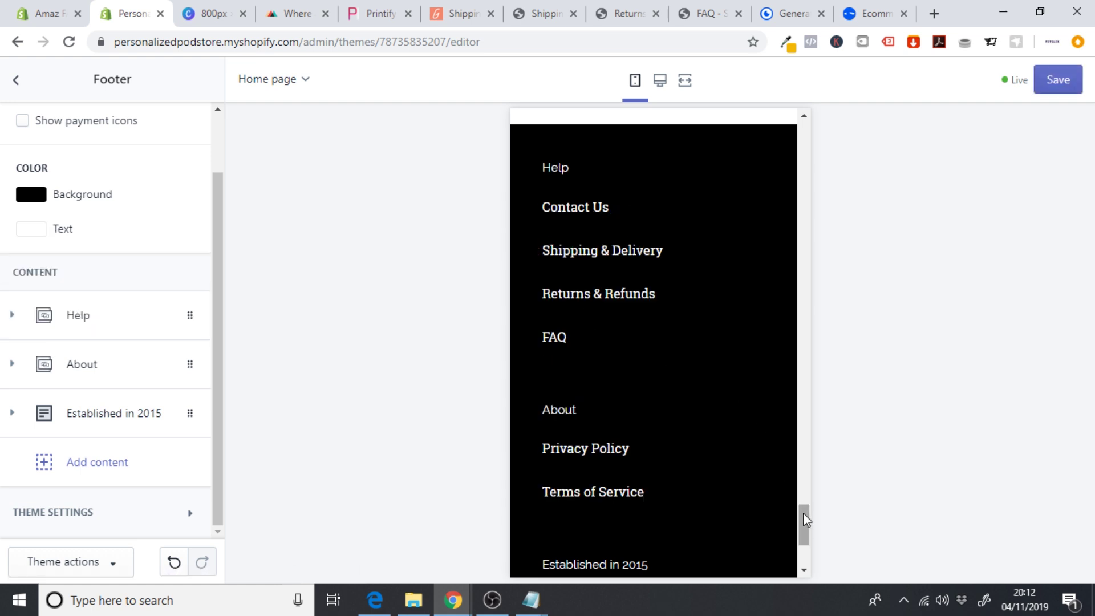
left_click_drag(804, 512, 805, 510)
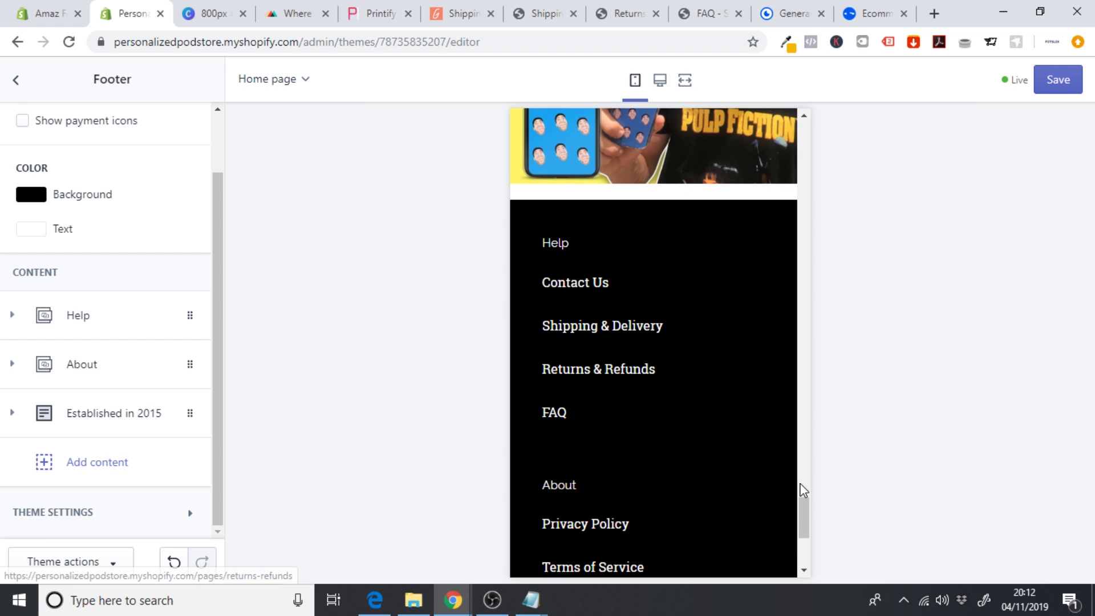
left_click_drag(805, 514, 806, 523)
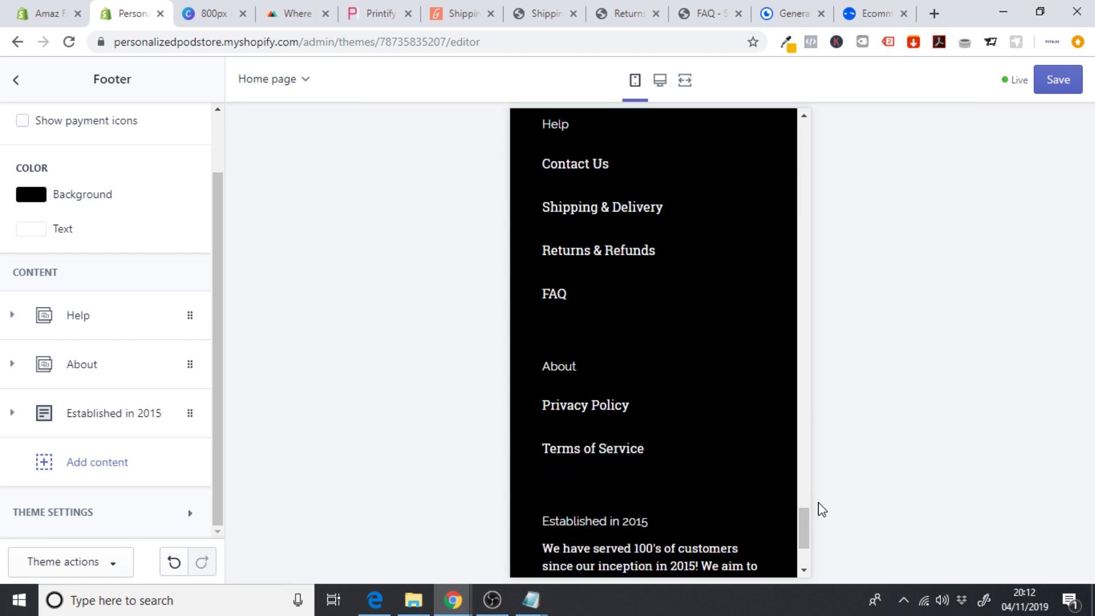
scroll(804, 518, "up", 3)
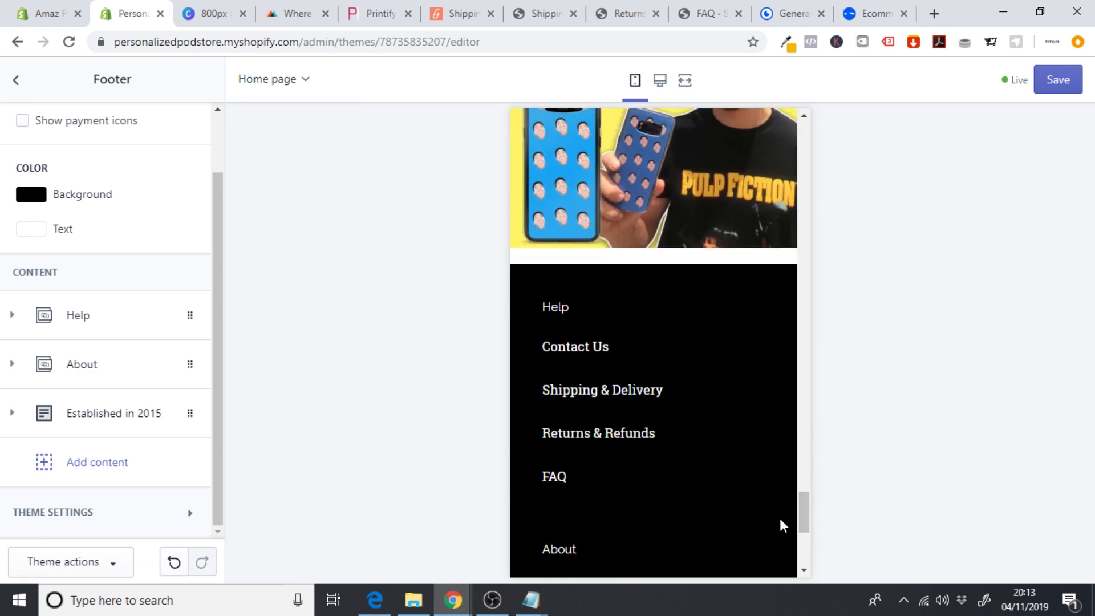
left_click_drag(805, 514, 806, 128)
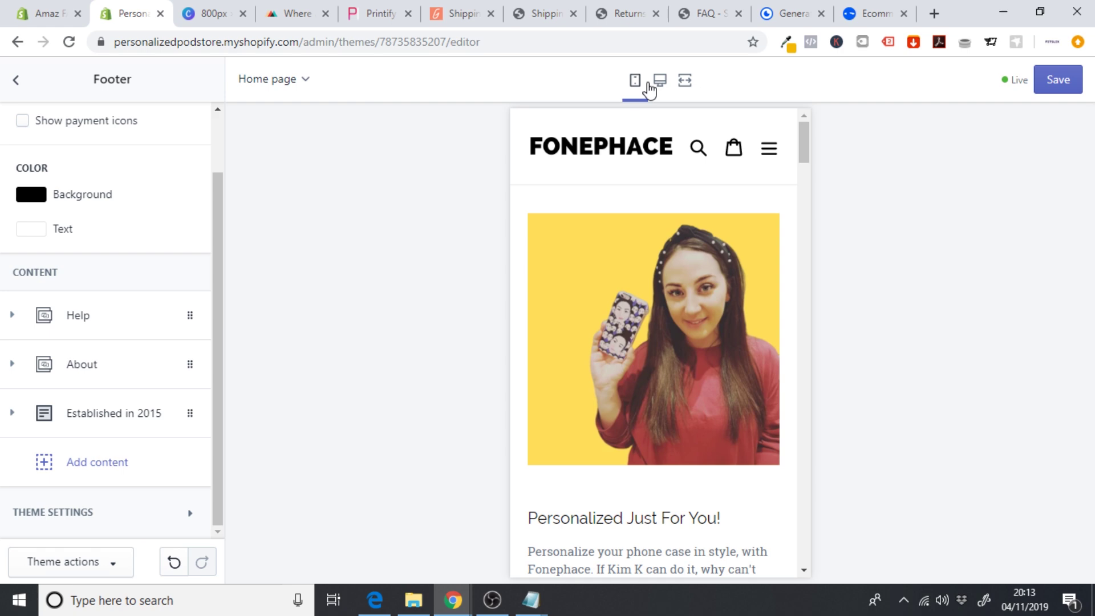
- Preview the store at full width and browse the Samsung Cases page
left_click(684, 81)
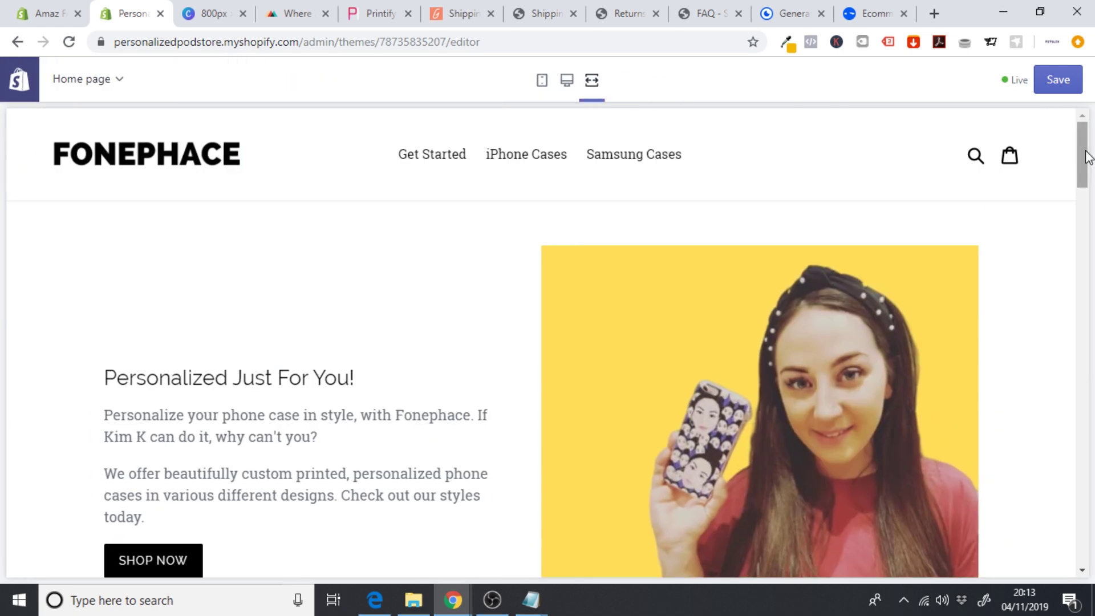
left_click_drag(1087, 157, 1067, 234)
scroll(1069, 191, "up", 5)
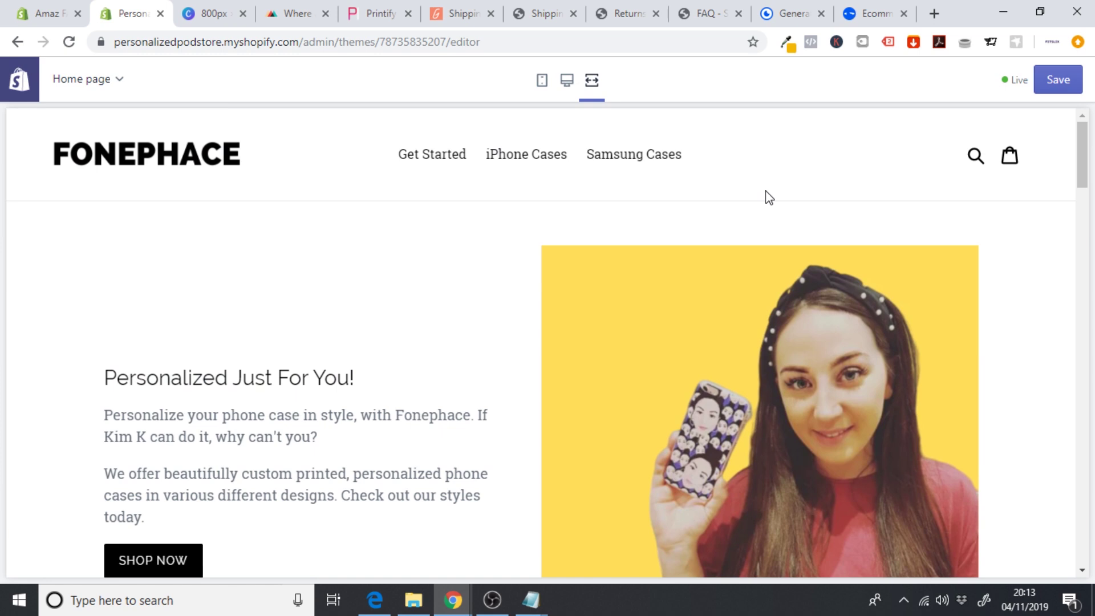
left_click(631, 166)
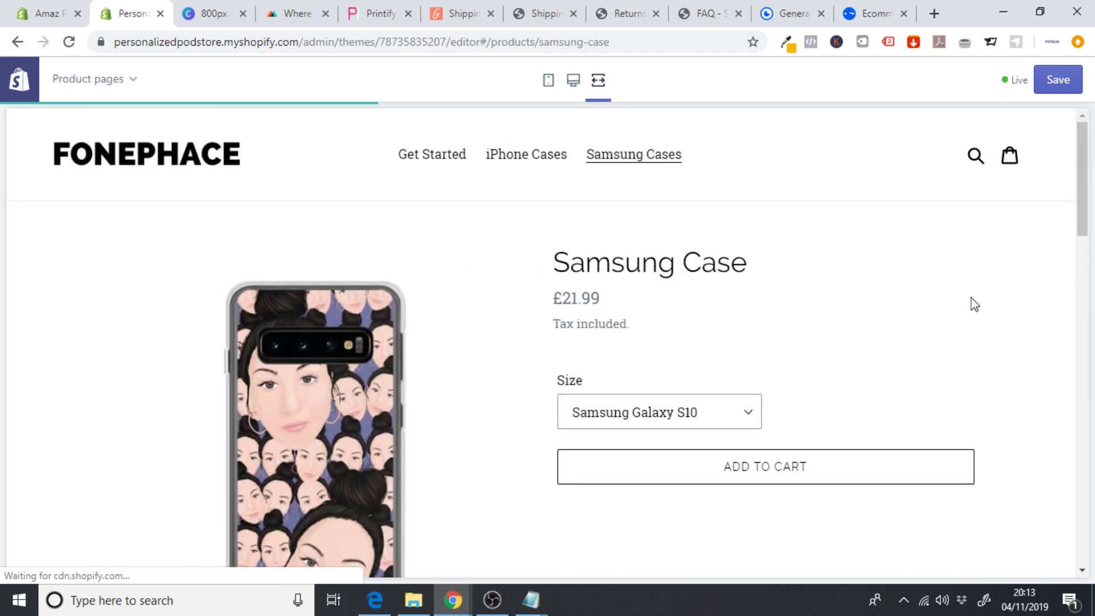
scroll(1086, 198, "down", 1)
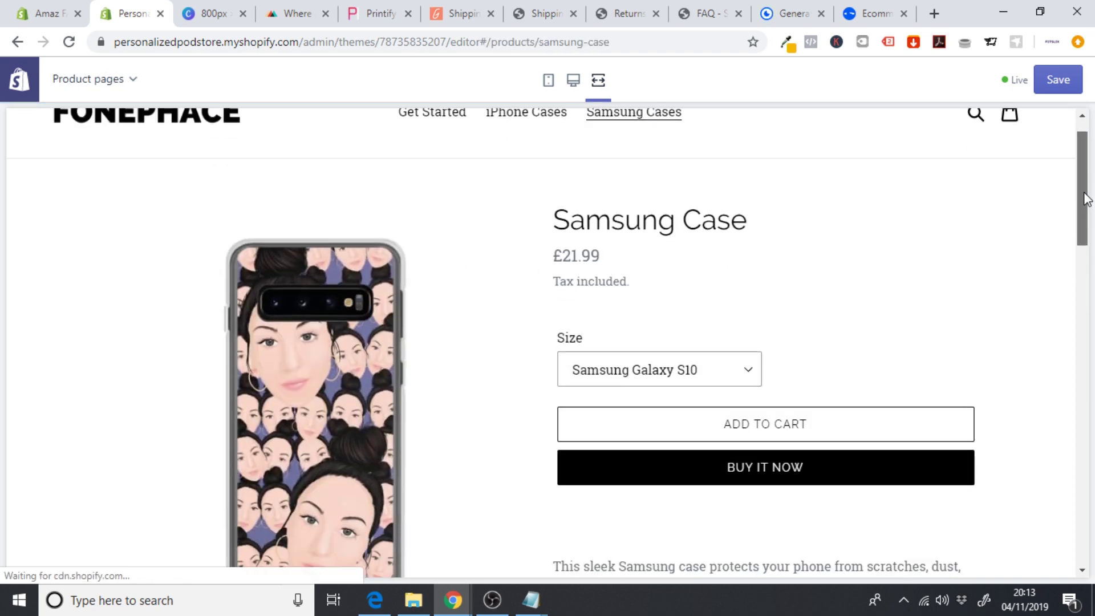
left_click_drag(1087, 198, 697, 139)
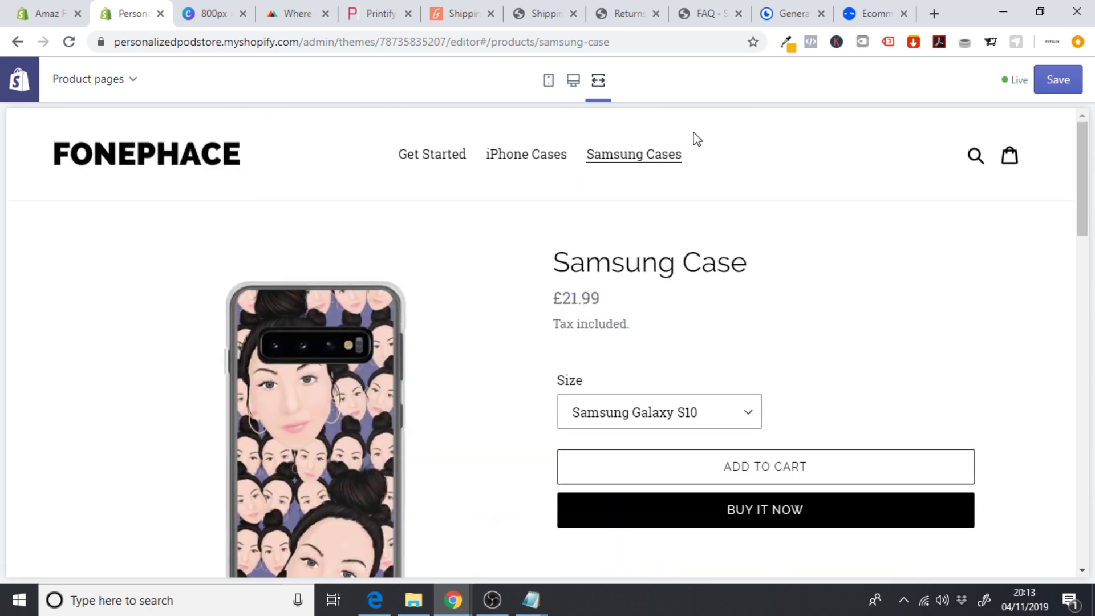
- Try iPhone Cases size options (6 Plus/6s Plus, 7 Plus/8 Plus), then save and exit the editor
left_click(489, 166)
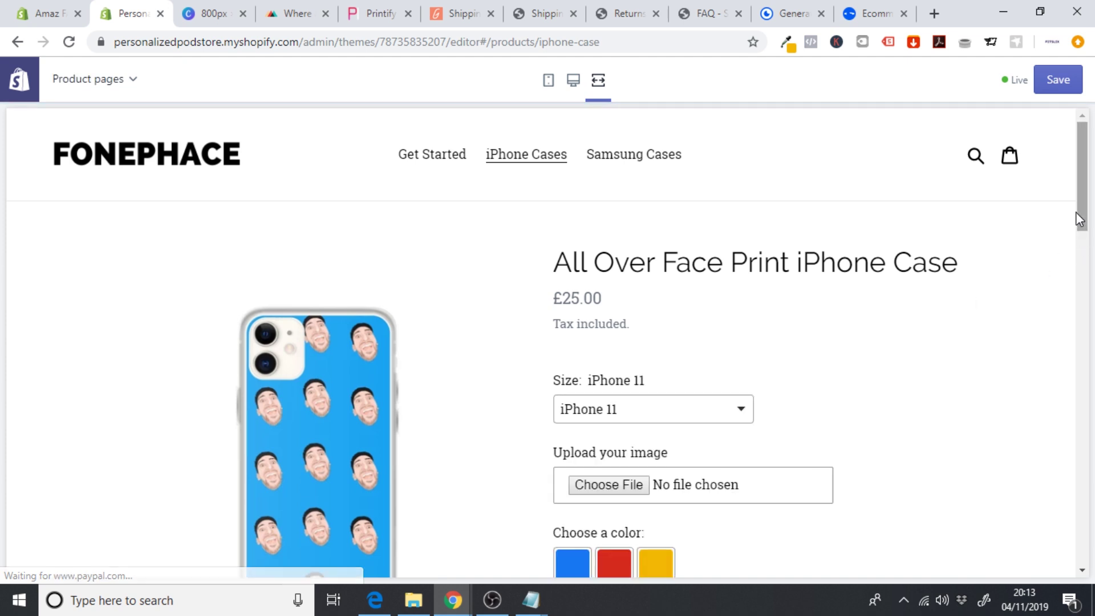
scroll(1079, 220, "down", 3)
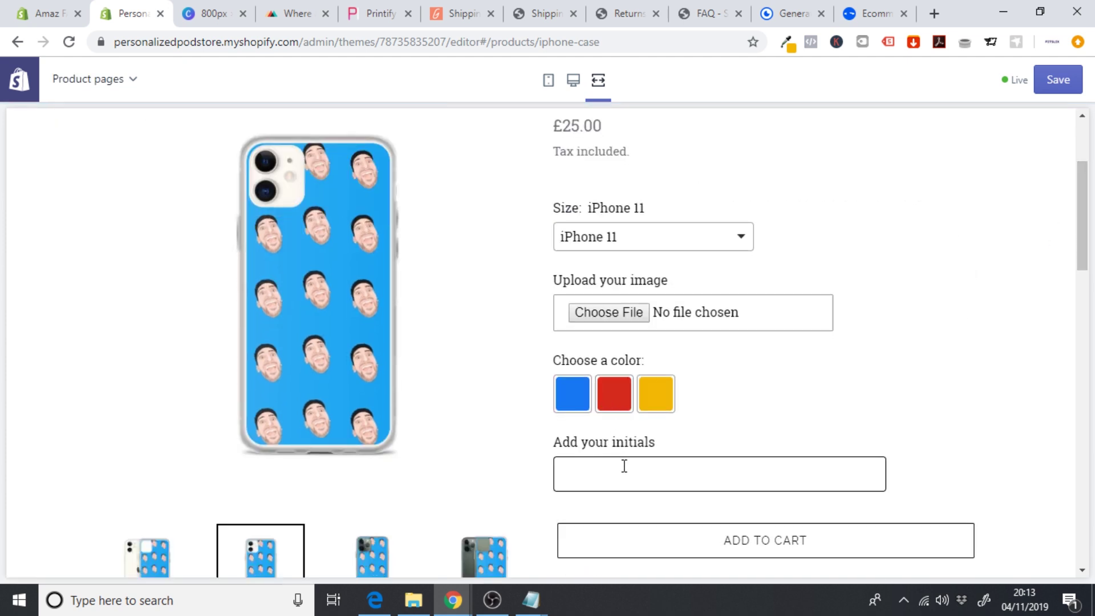
left_click(625, 467)
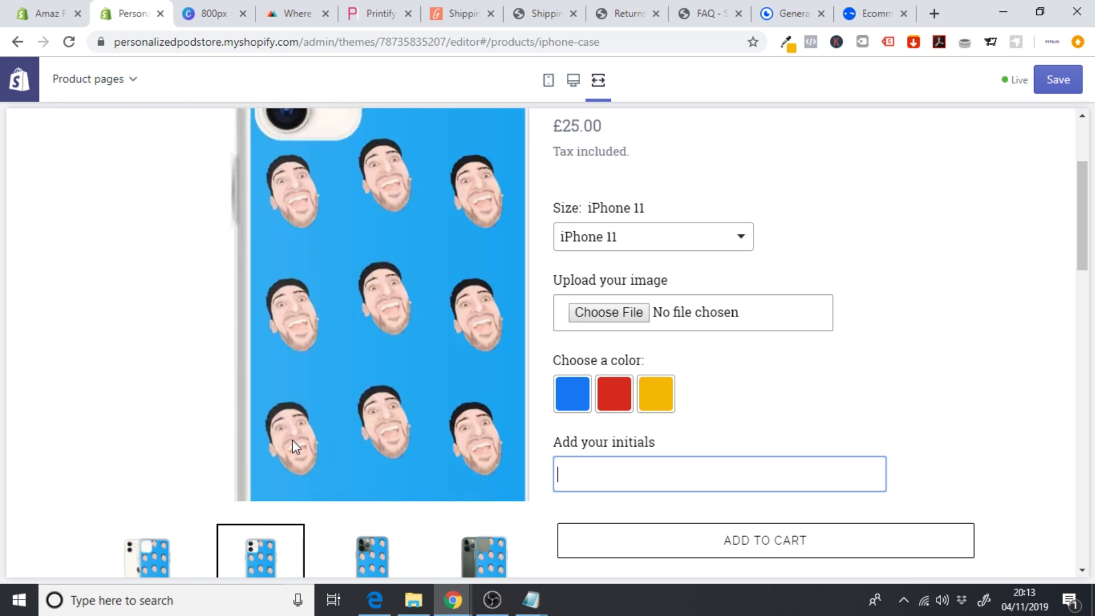
left_click(681, 252)
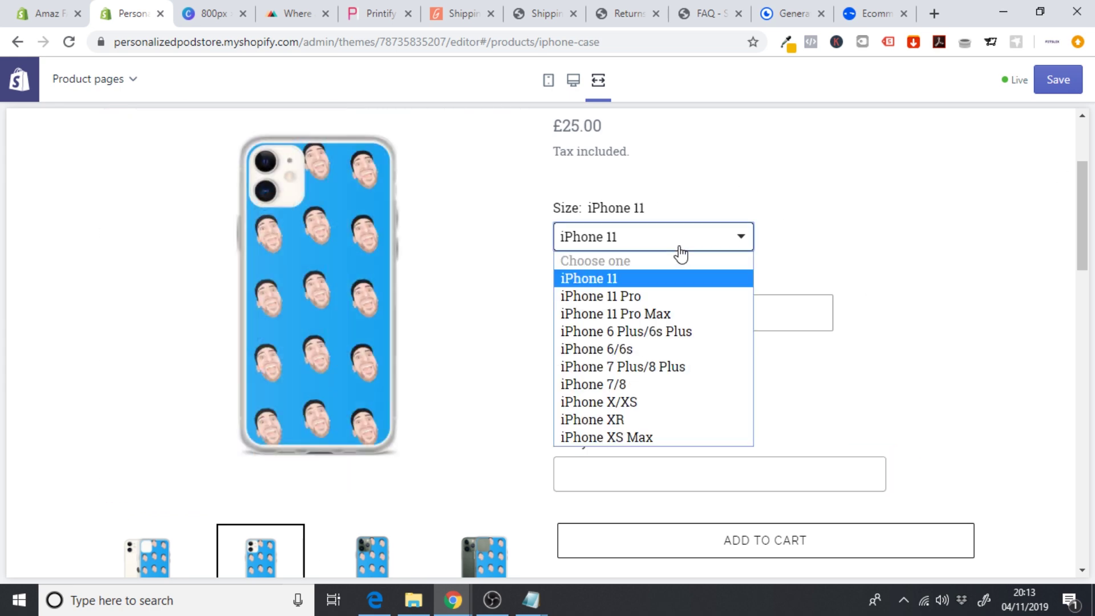
left_click(659, 330)
left_click(643, 251)
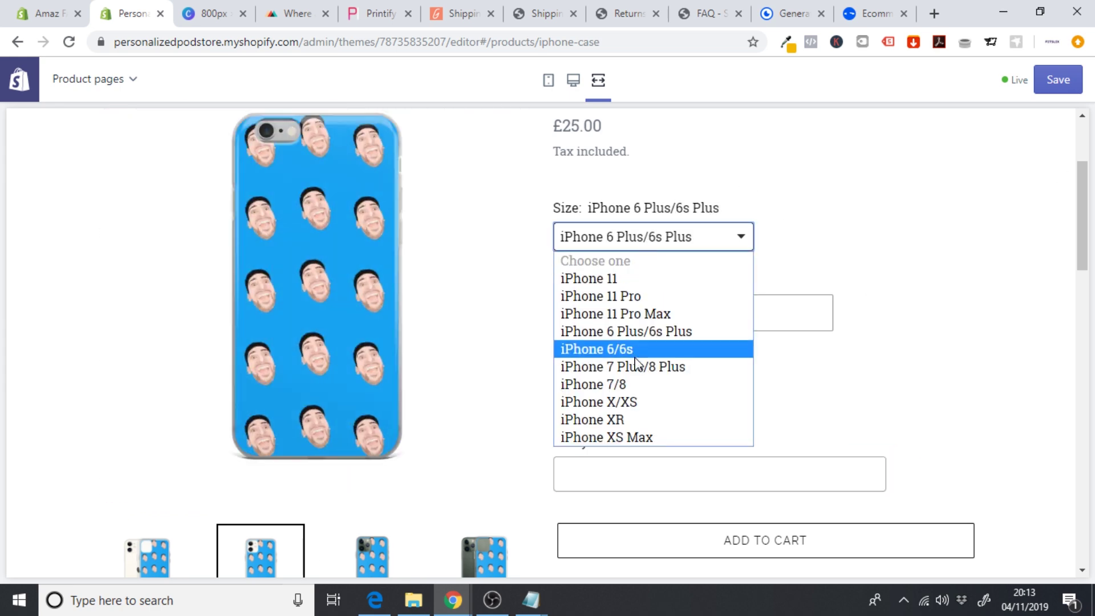
left_click(638, 367)
left_click_drag(1082, 247, 1089, 207)
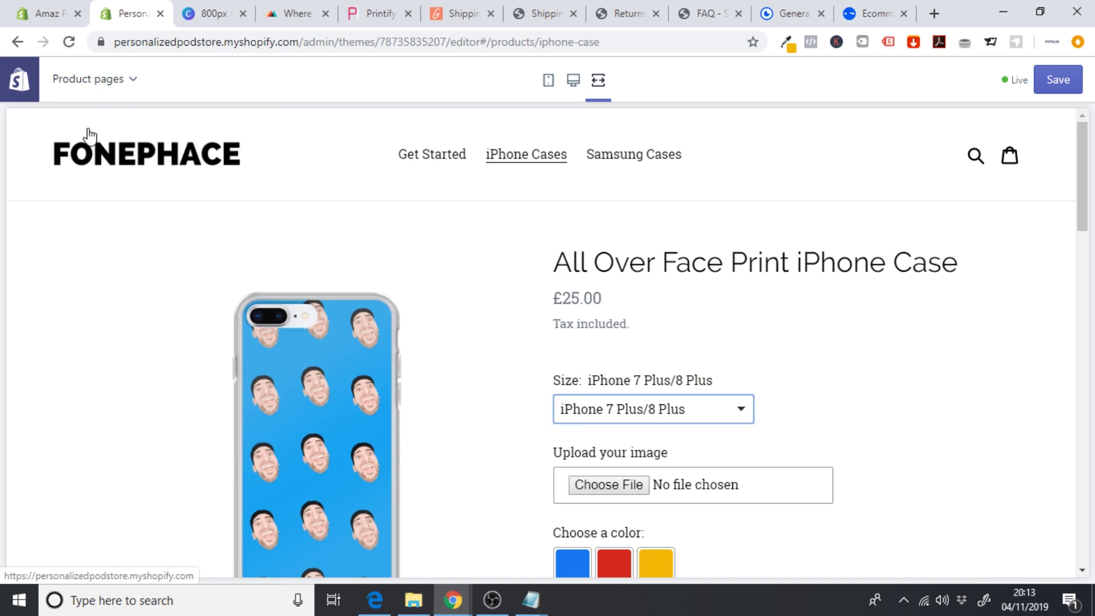
left_click(1059, 80)
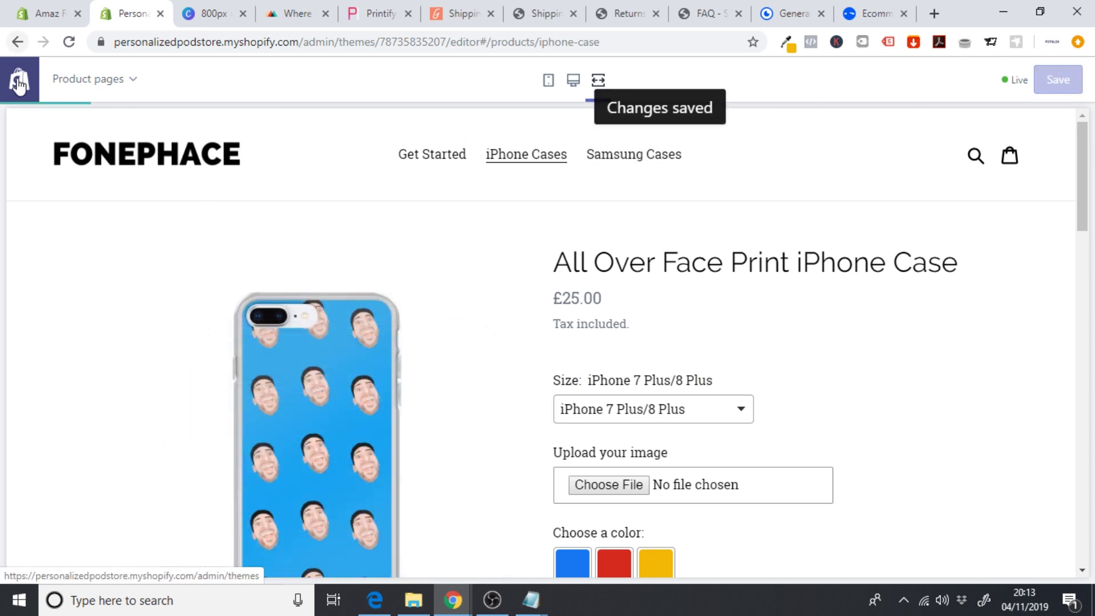
left_click(19, 80)
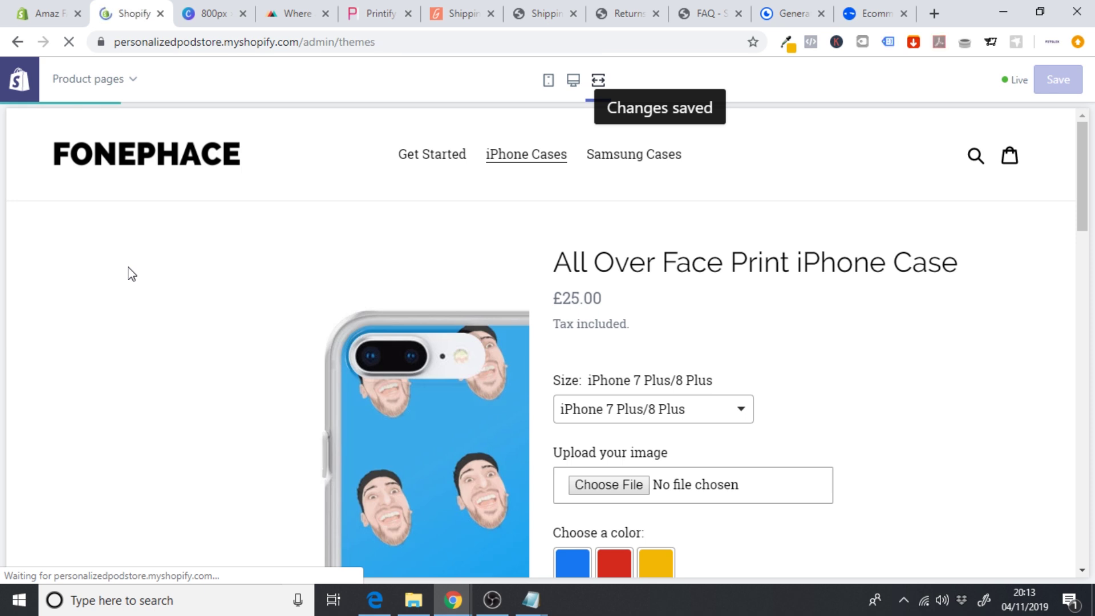
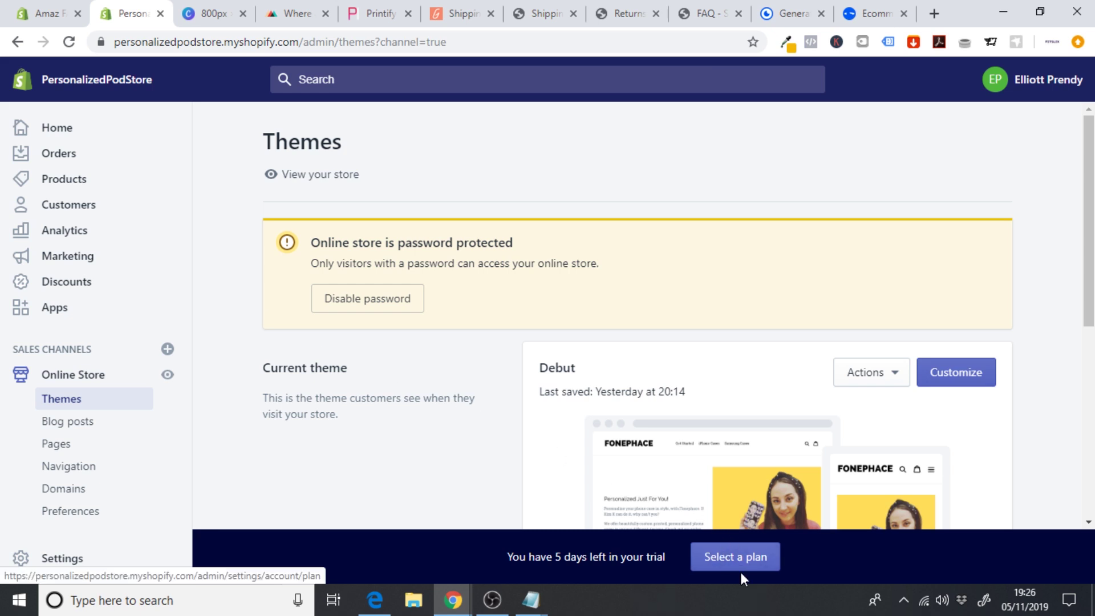
- Choose the Basic Shopify plan at US$29.00 every 30 days
left_click(726, 558)
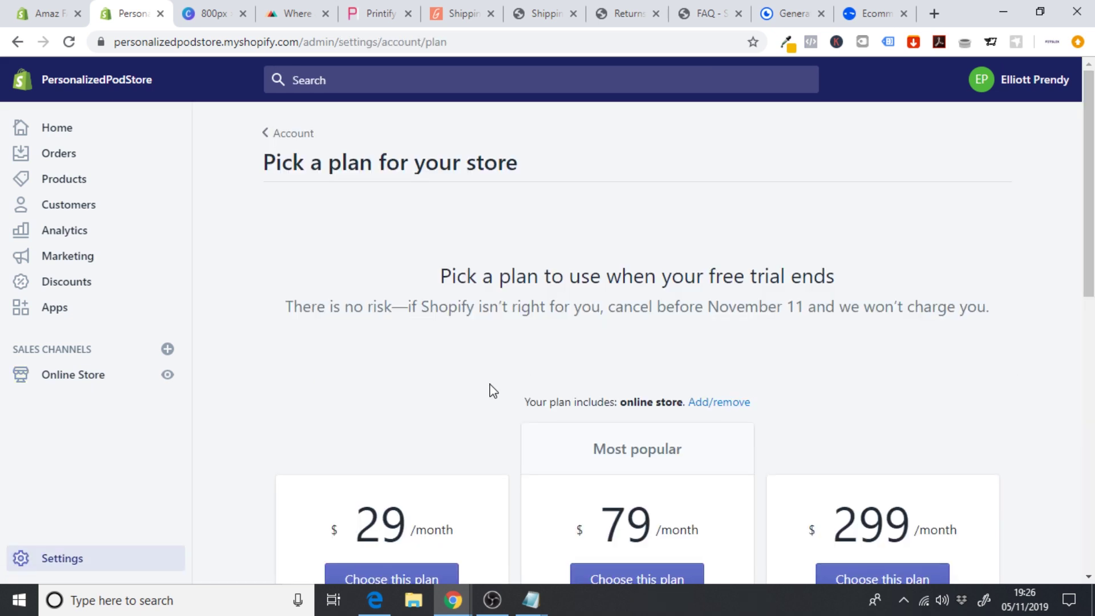
scroll(1089, 183, "down", 3)
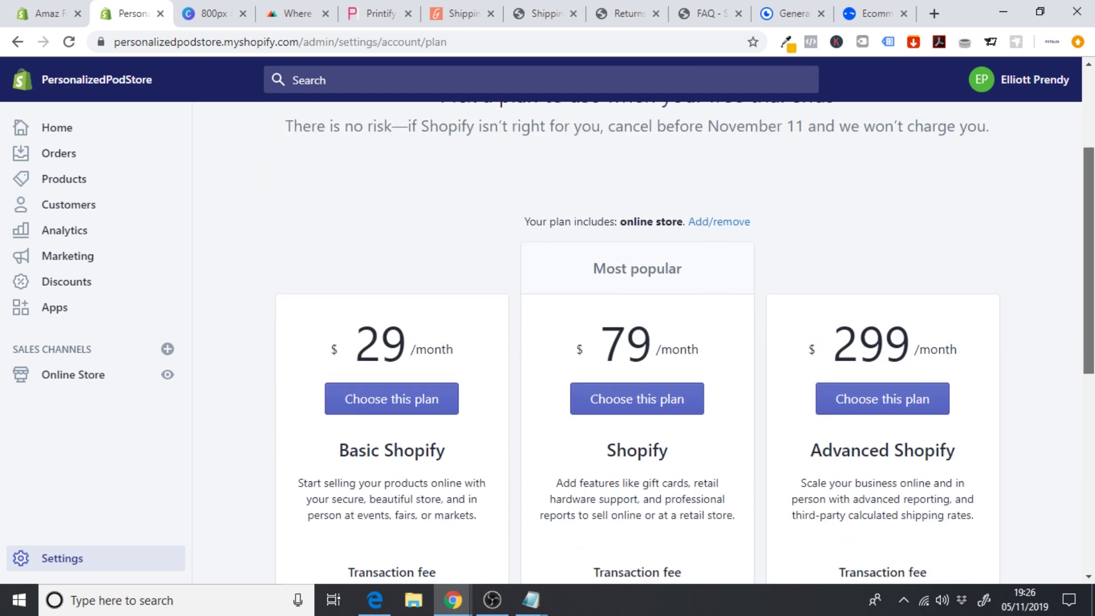
scroll(634, 331, "down", 2)
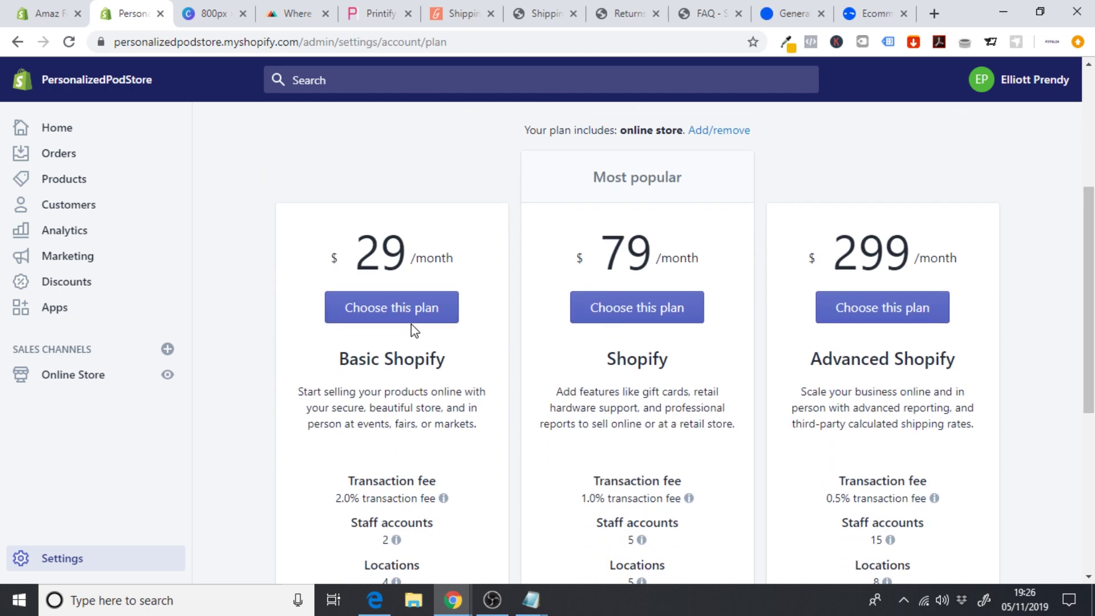
left_click(387, 317)
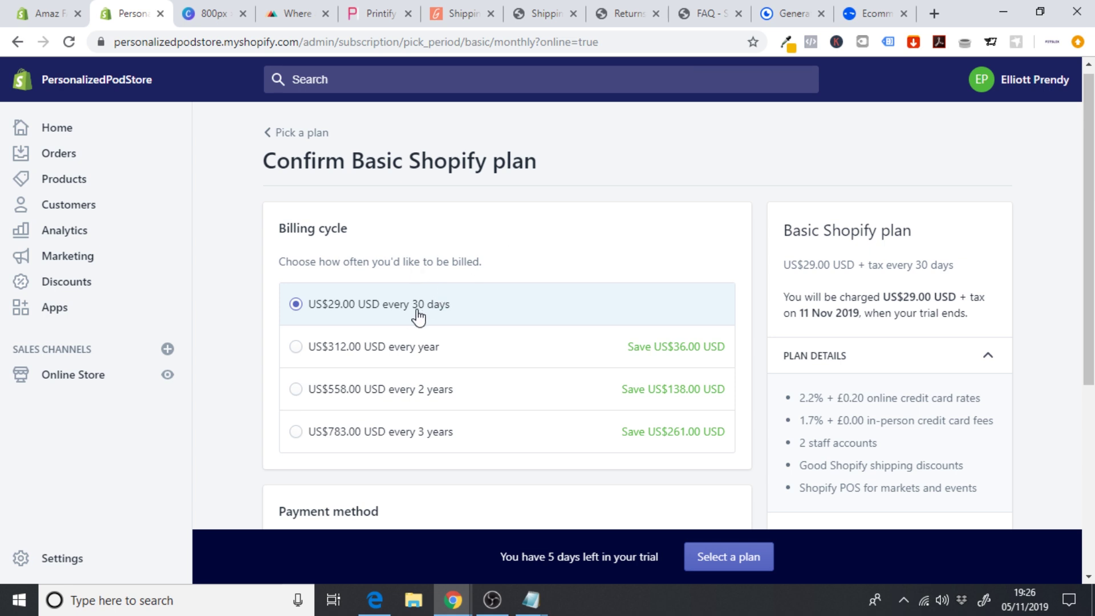
- Add and save a credit card as the billing method, then start the Basic plan
scroll(990, 241, "down", 5)
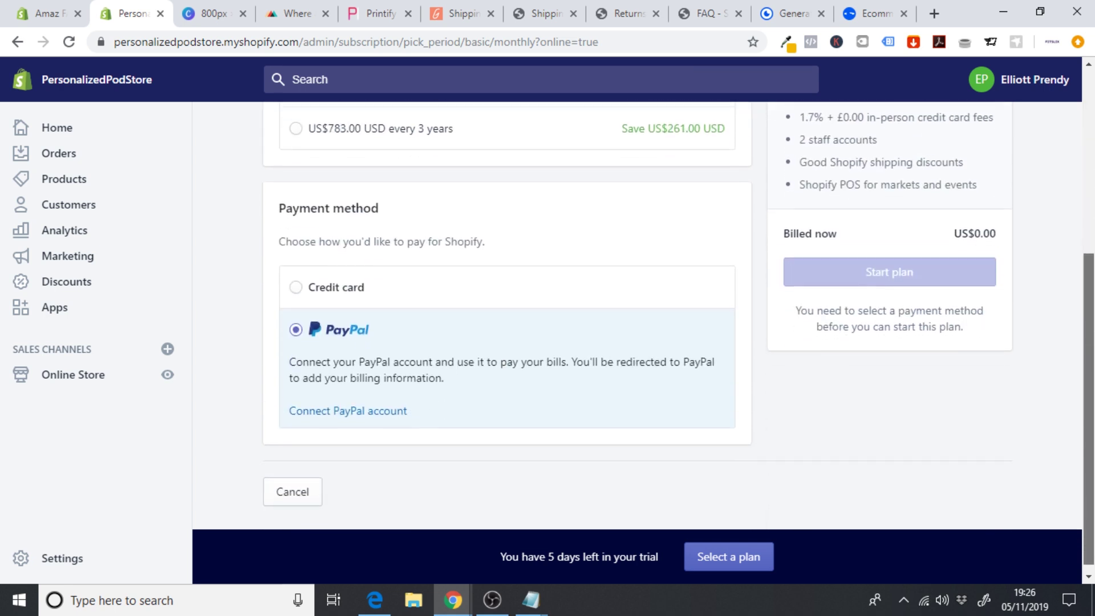
left_click(334, 278)
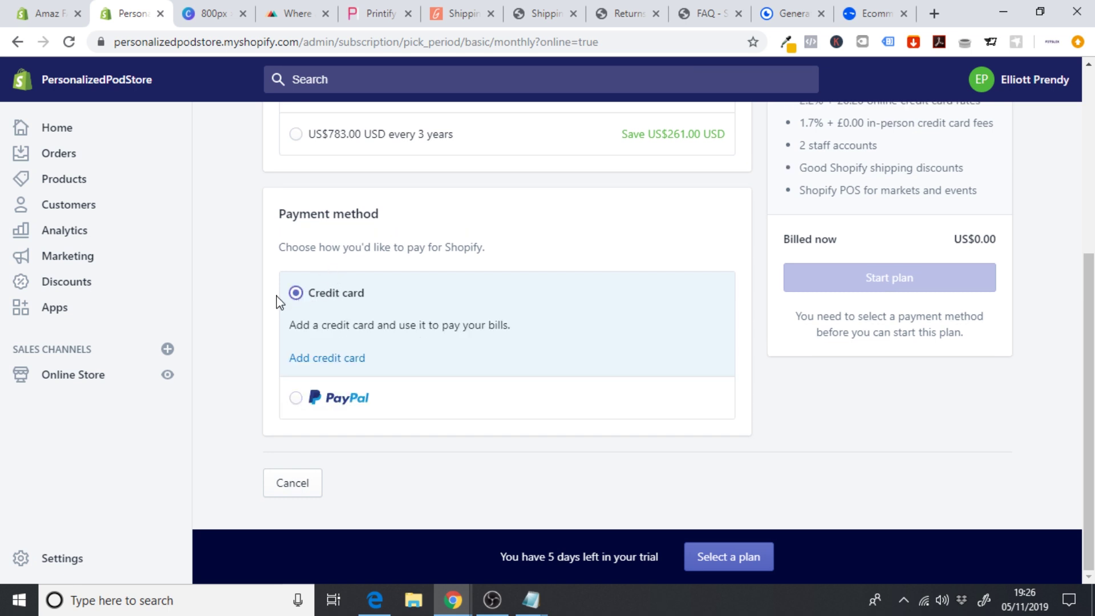
left_click(334, 359)
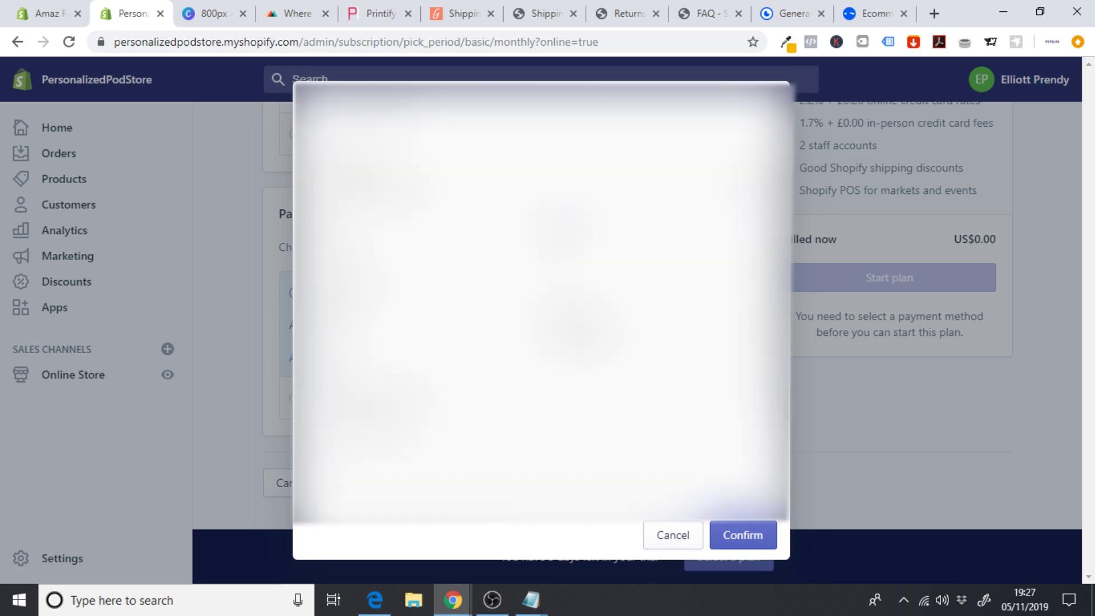
left_click(742, 536)
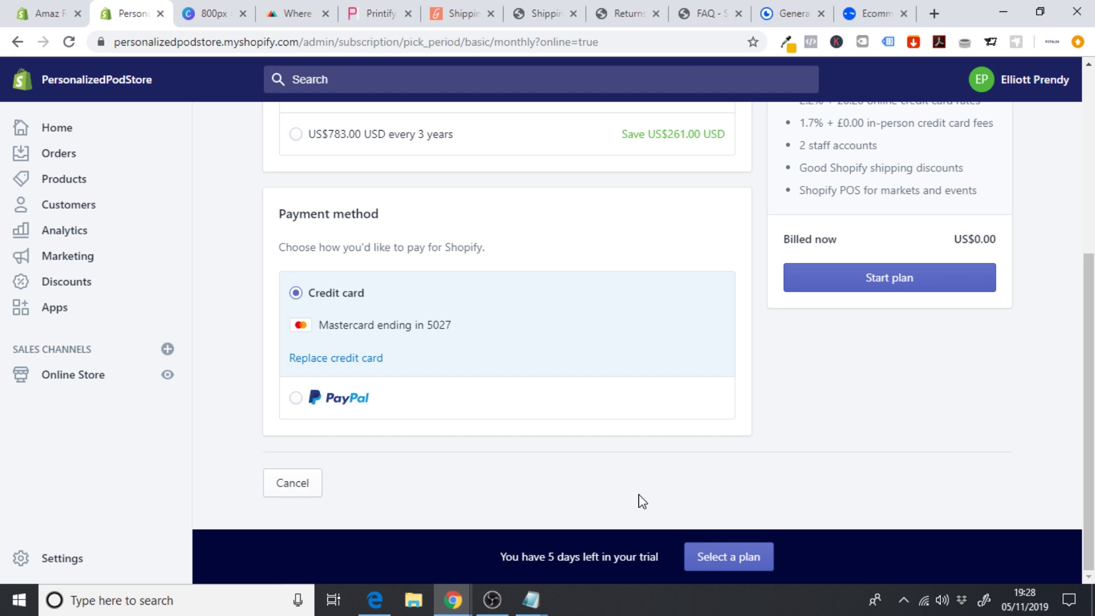
left_click(880, 292)
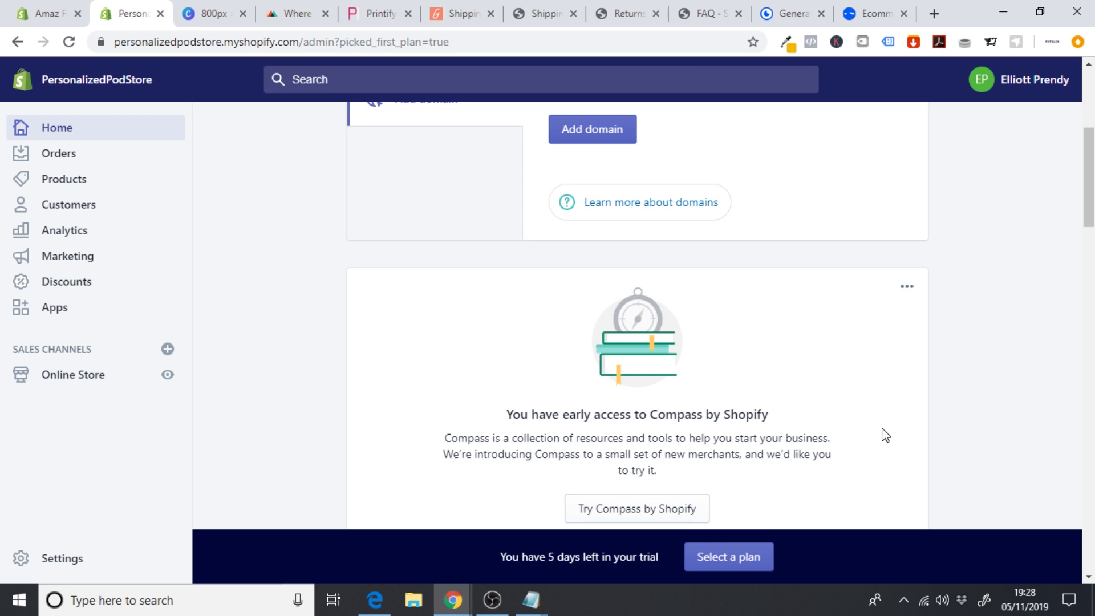
- Search the third-party payment providers for 'bog' to find the Bogus Gateway
left_click(67, 557)
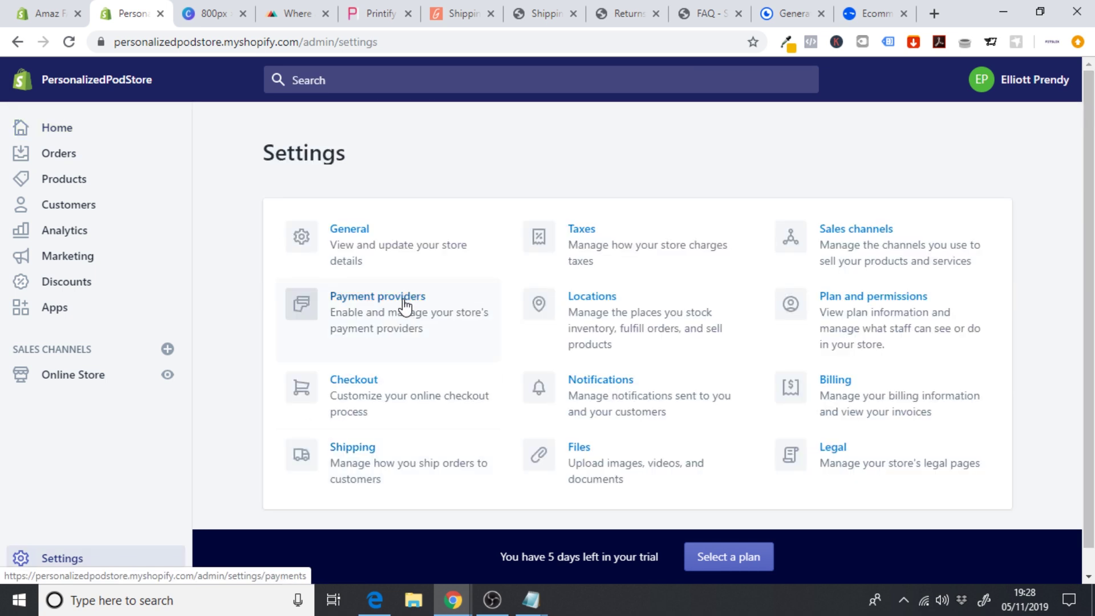
left_click(406, 305)
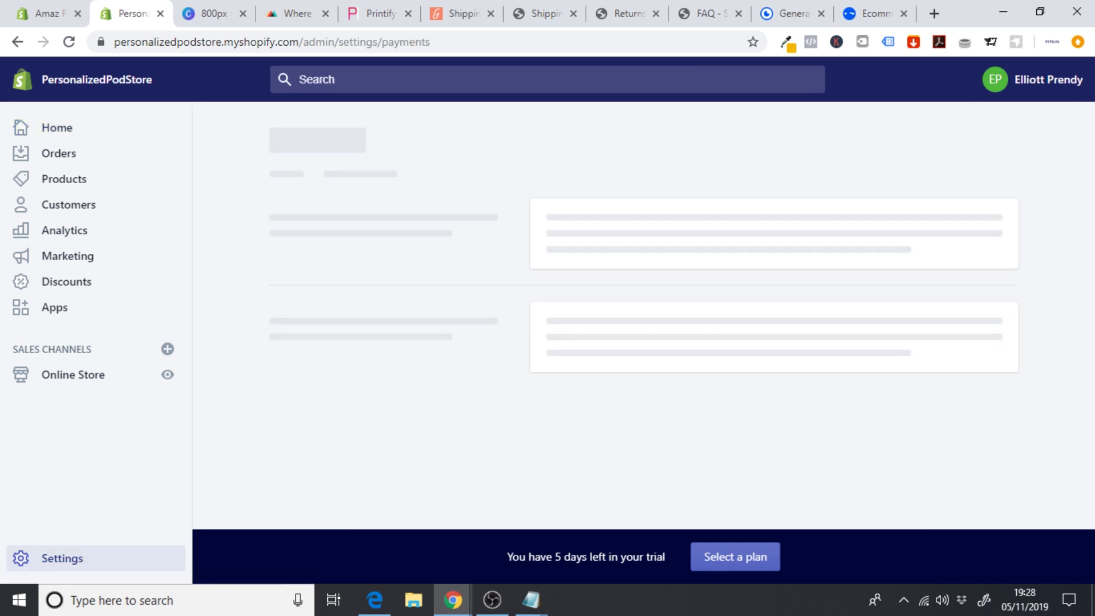
scroll(767, 308, "down", 10)
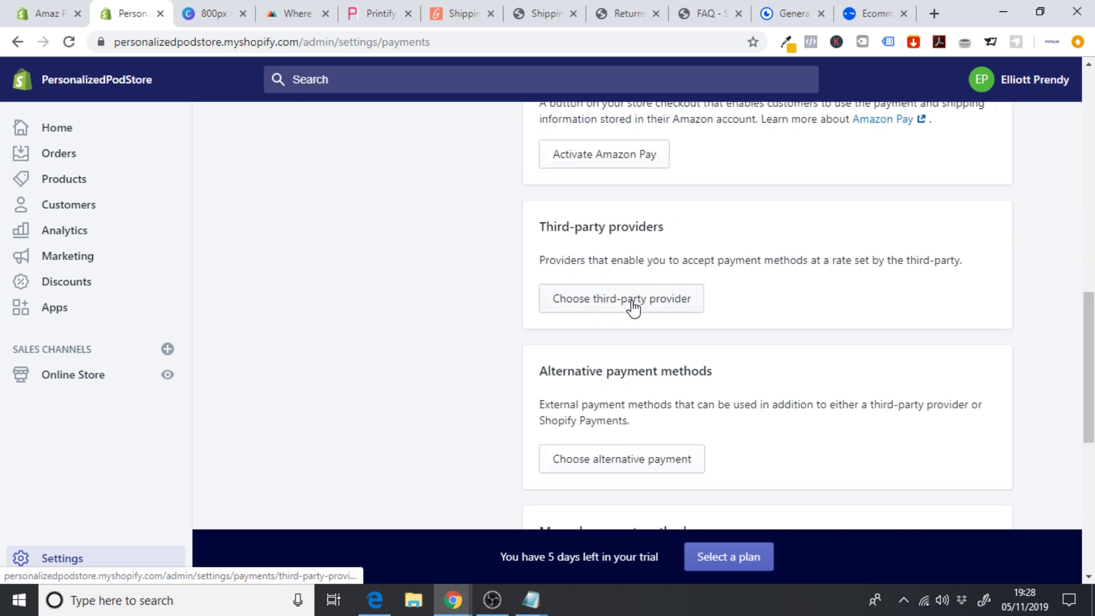
left_click(645, 309)
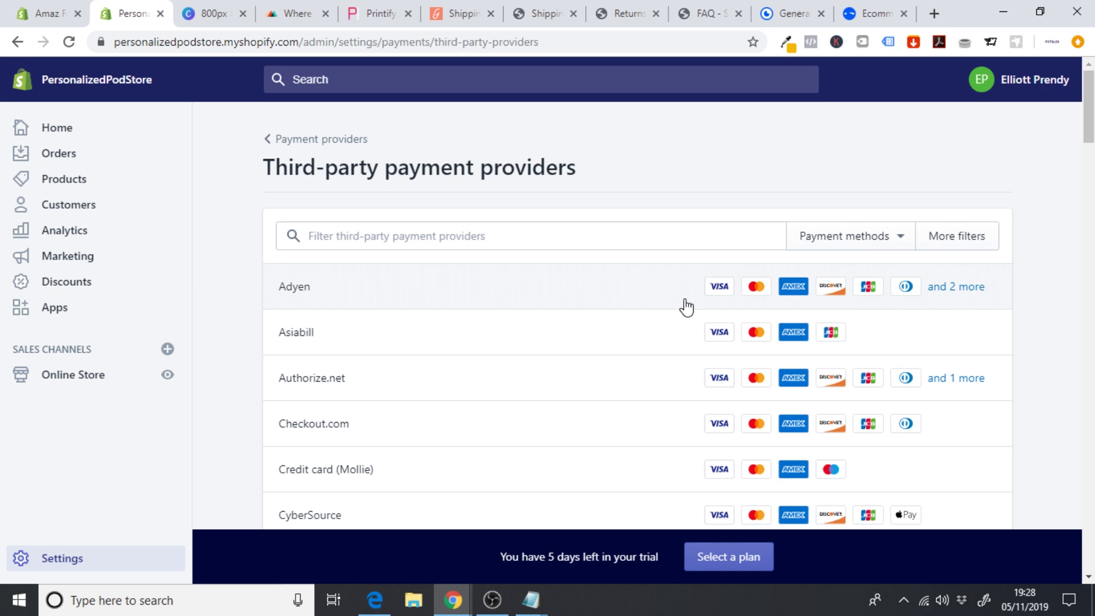
left_click(491, 244)
type("bogu")
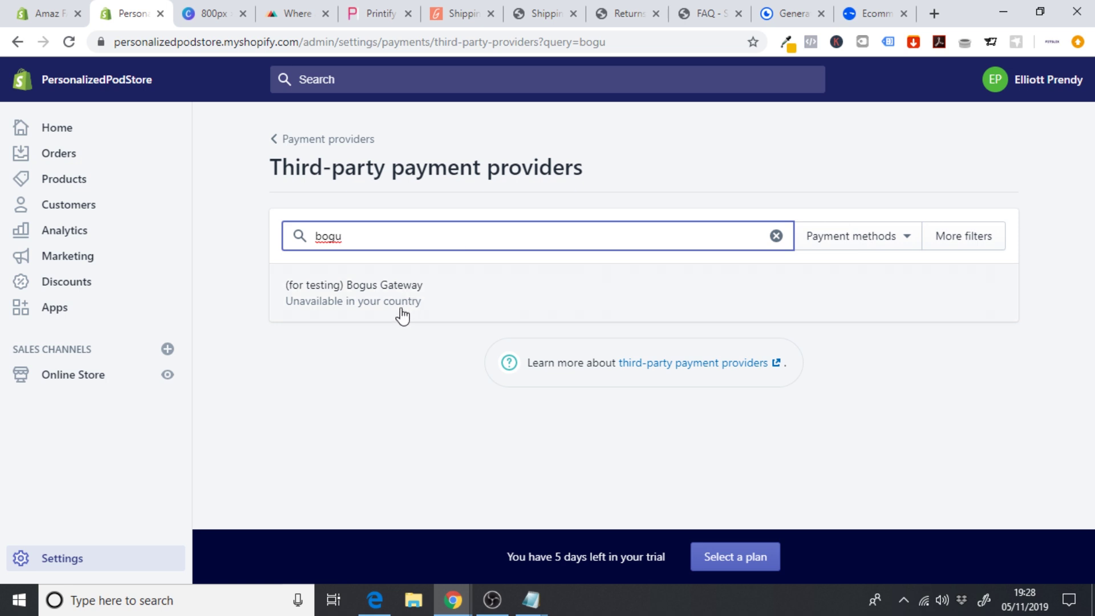
- Reactivate the (for testing) Bogus Gateway and view the live FONEPHACE storefront in a new tab
left_click(425, 307)
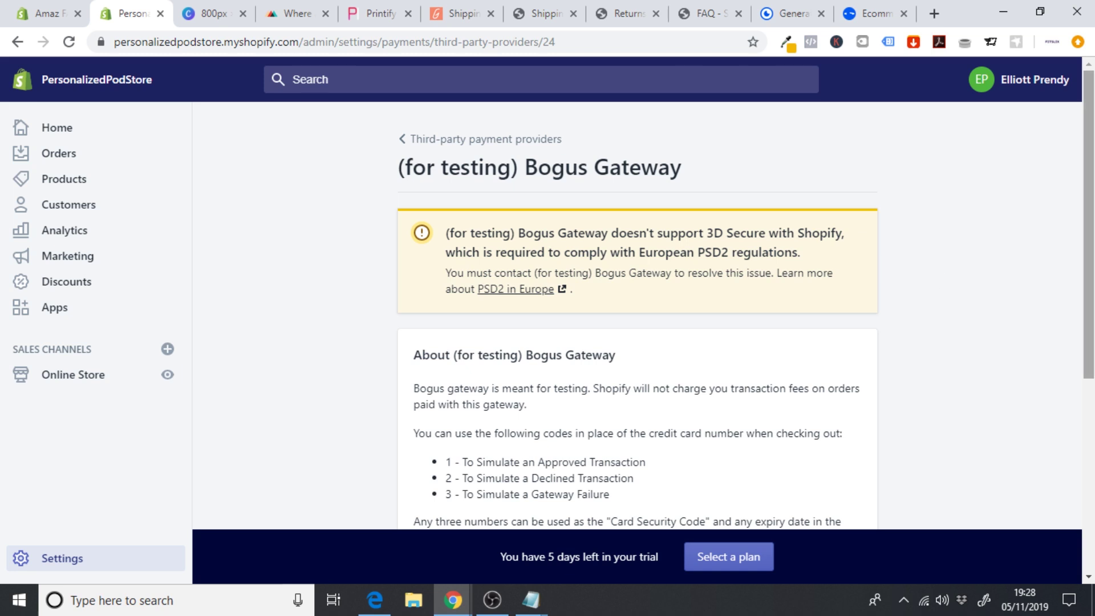
scroll(1093, 454, "down", 5)
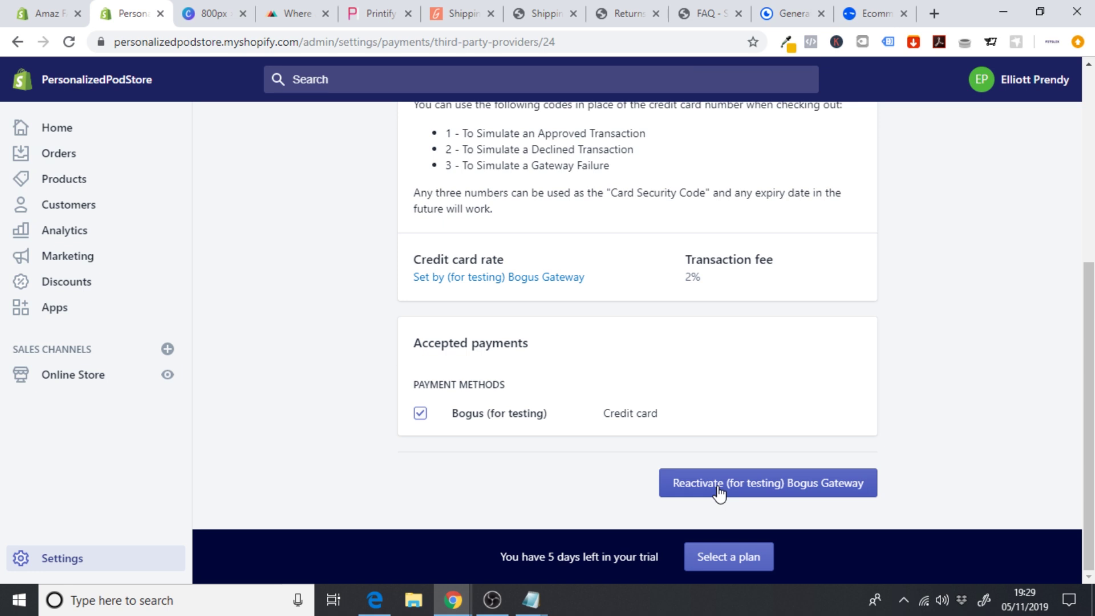
left_click(759, 491)
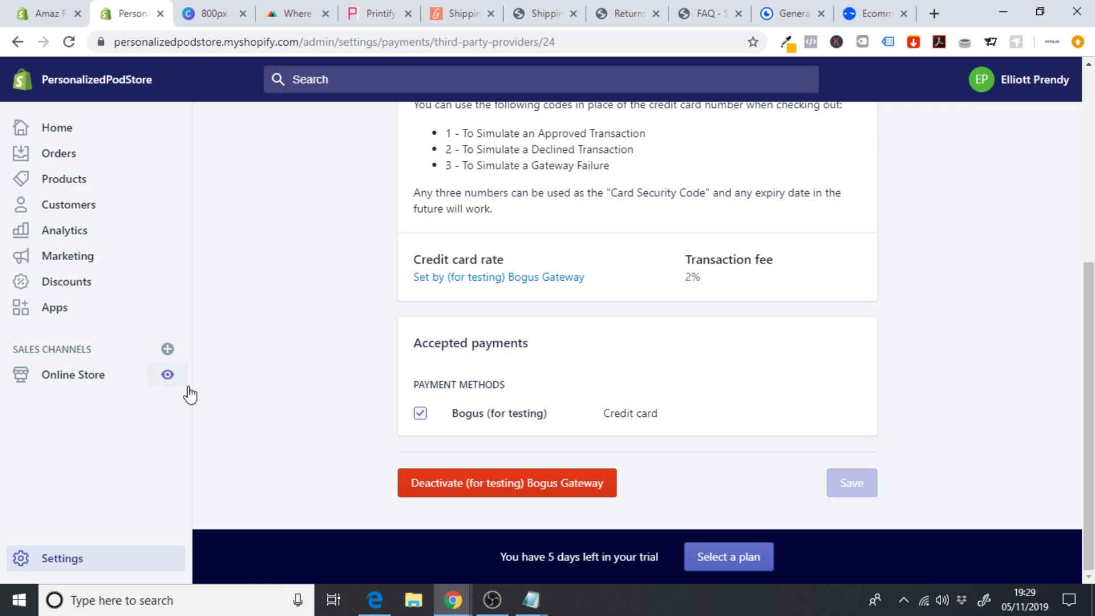
left_click(166, 374)
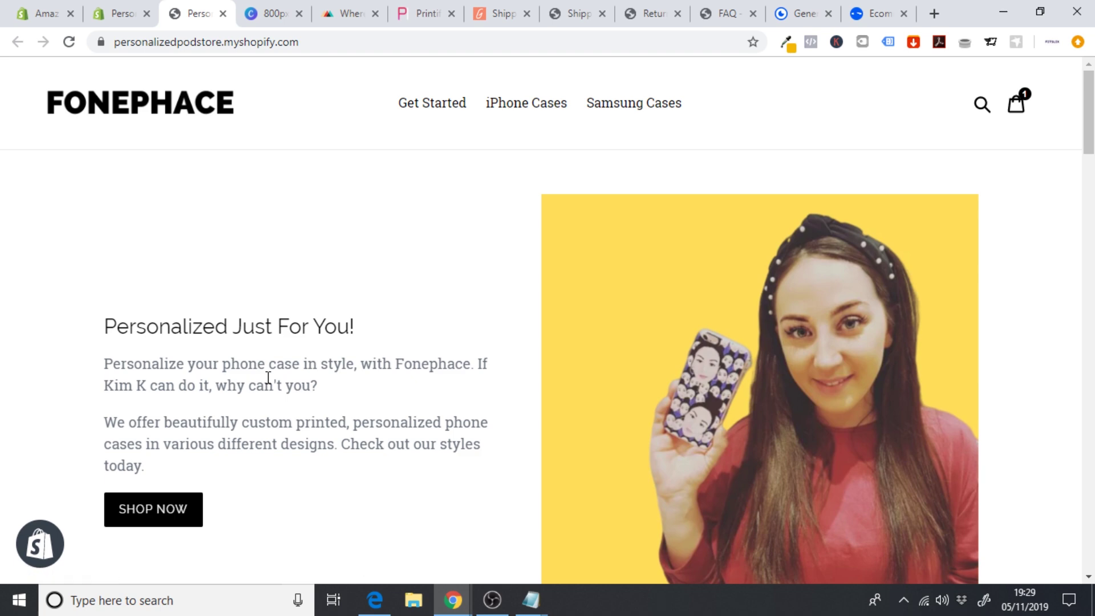
- Open the All Over Face Print iPhone Case from the Personalized Phone Cases collection
left_click(176, 510)
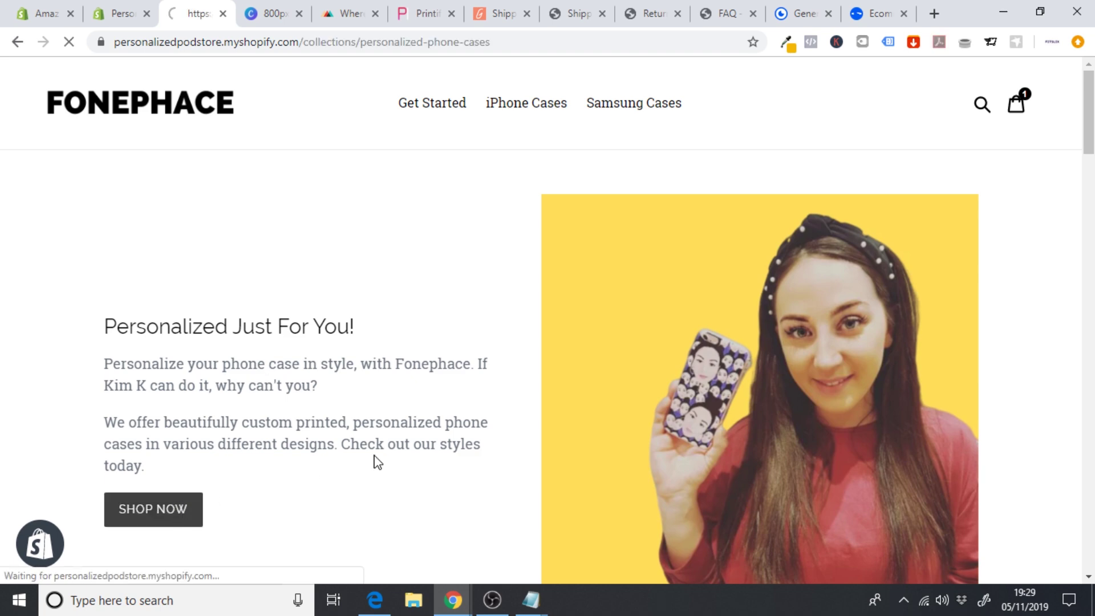
scroll(969, 261, "down", 2)
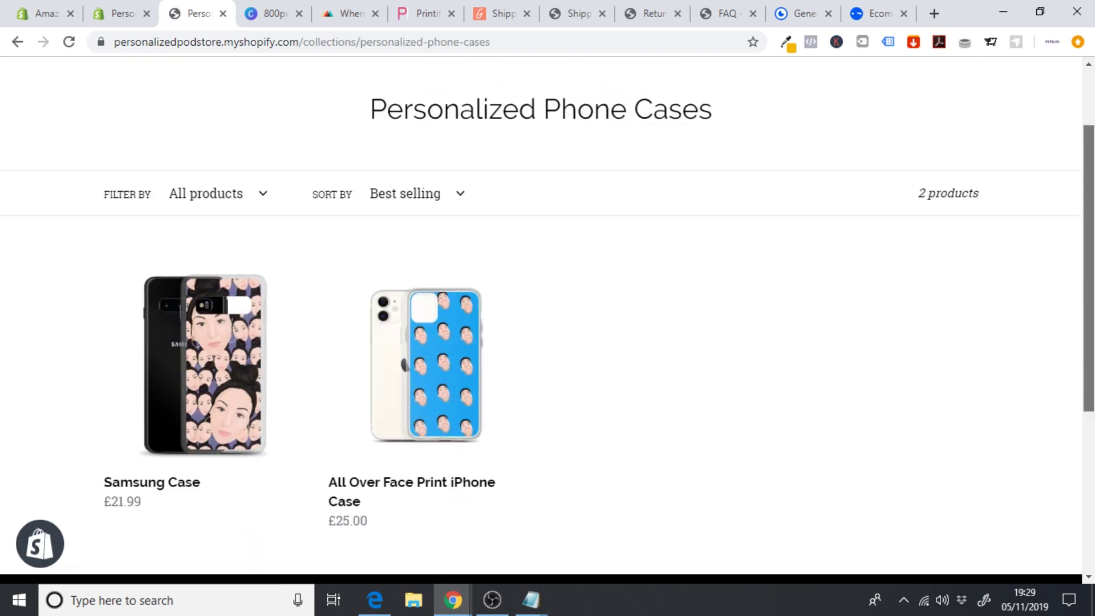
left_click(413, 387)
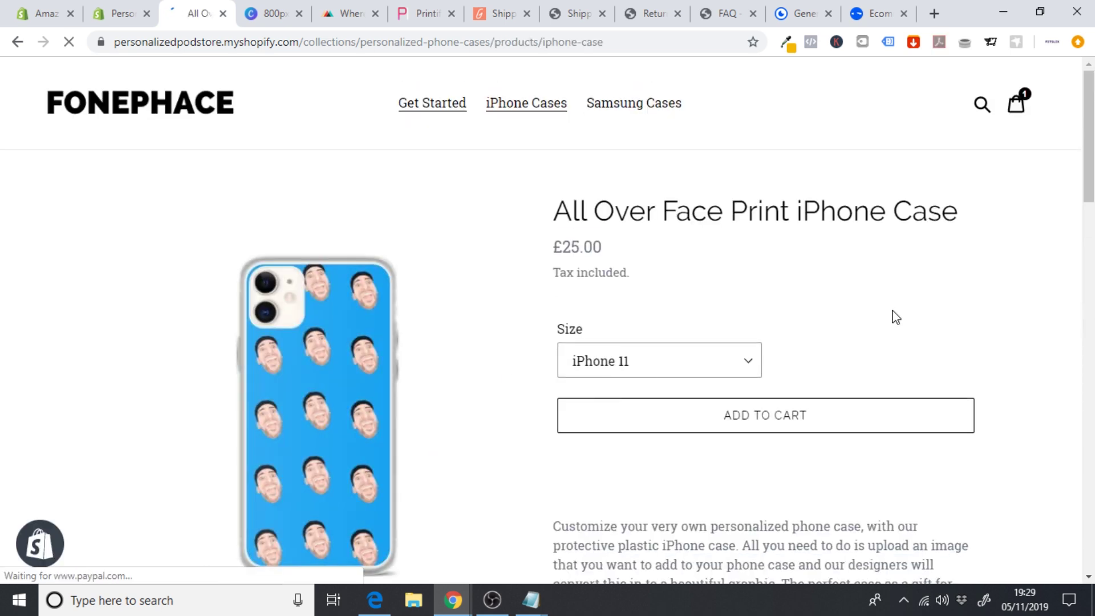
scroll(742, 262, "down", 3)
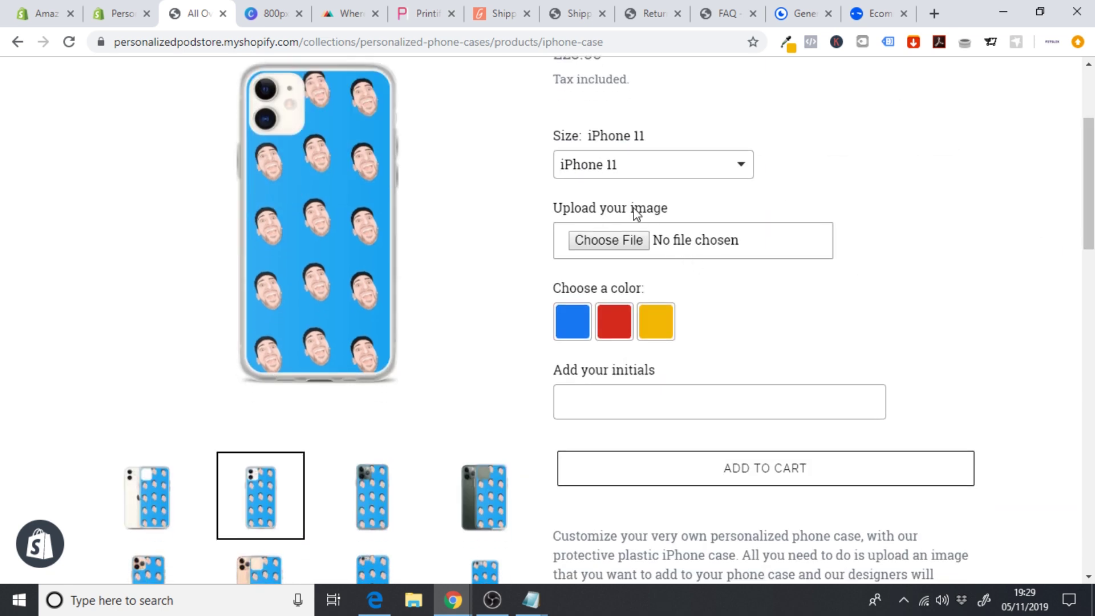
- Upload Happy 2.png, choose Royal Blue, fill in initials, and check out two cases at £50.00
left_click(607, 242)
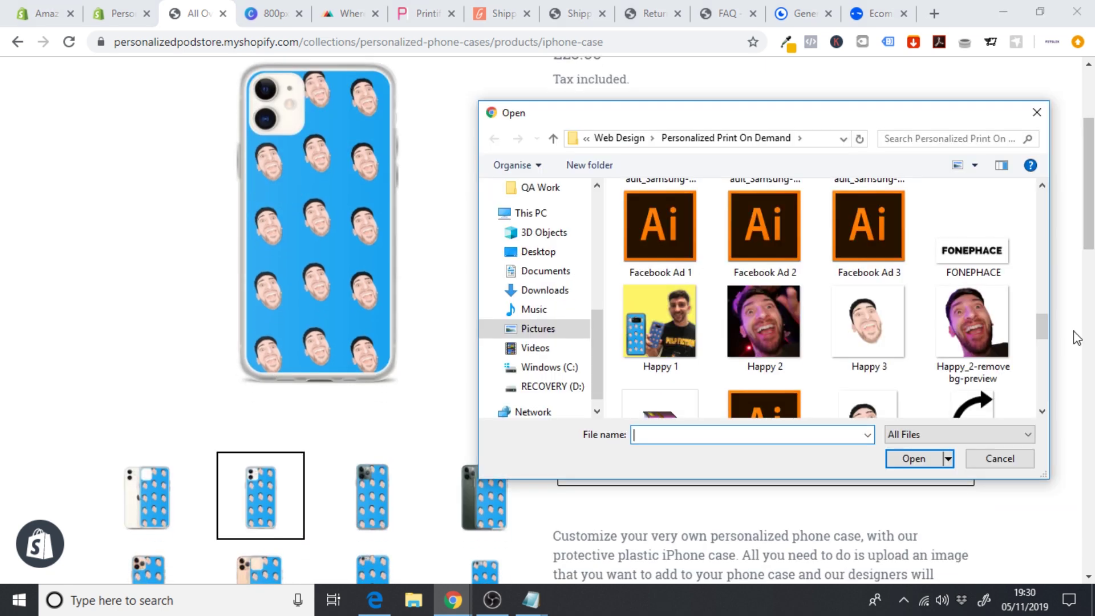
left_click(753, 325)
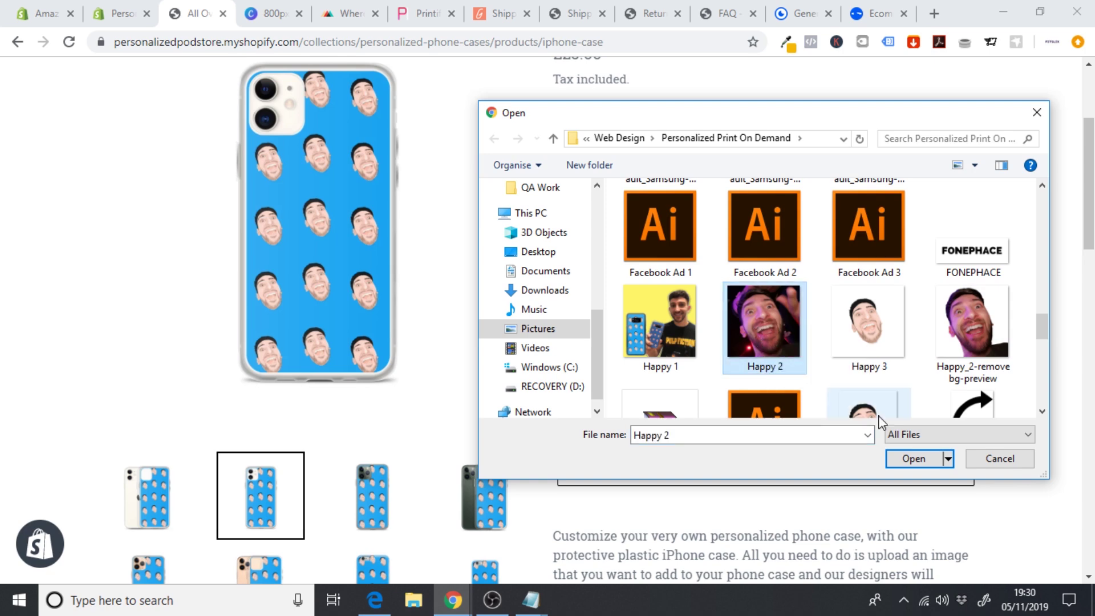
left_click(913, 458)
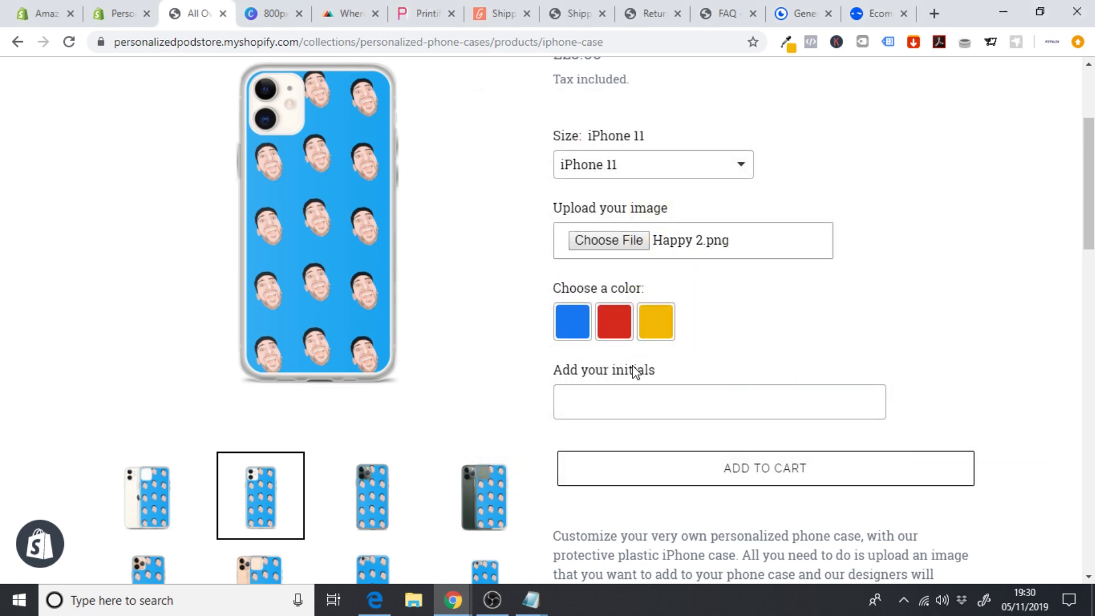
left_click(573, 335)
left_click(610, 407)
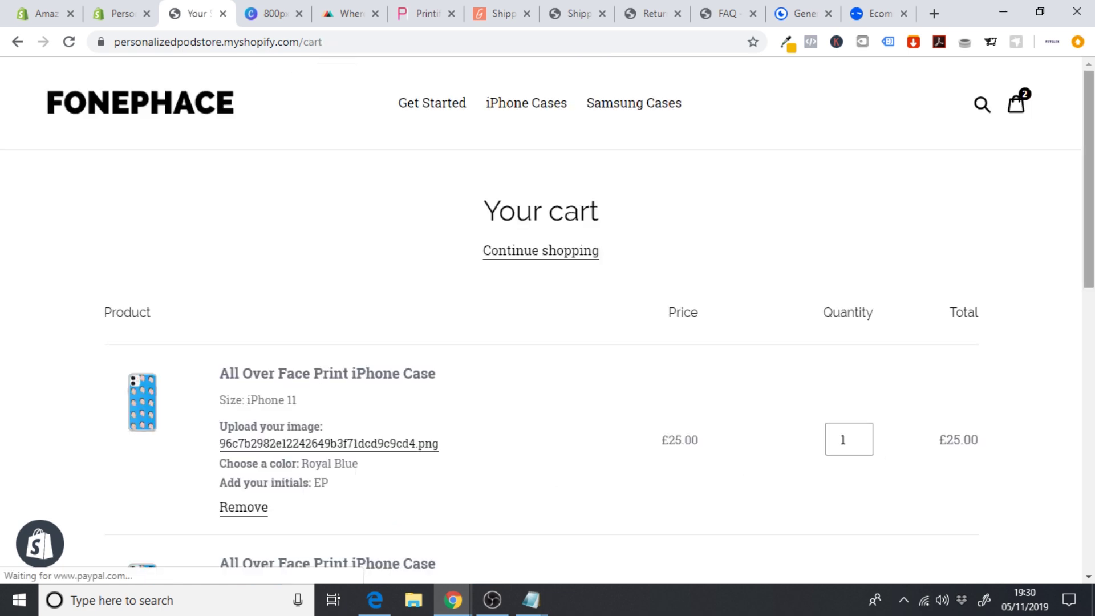
scroll(1021, 336, "down", 4)
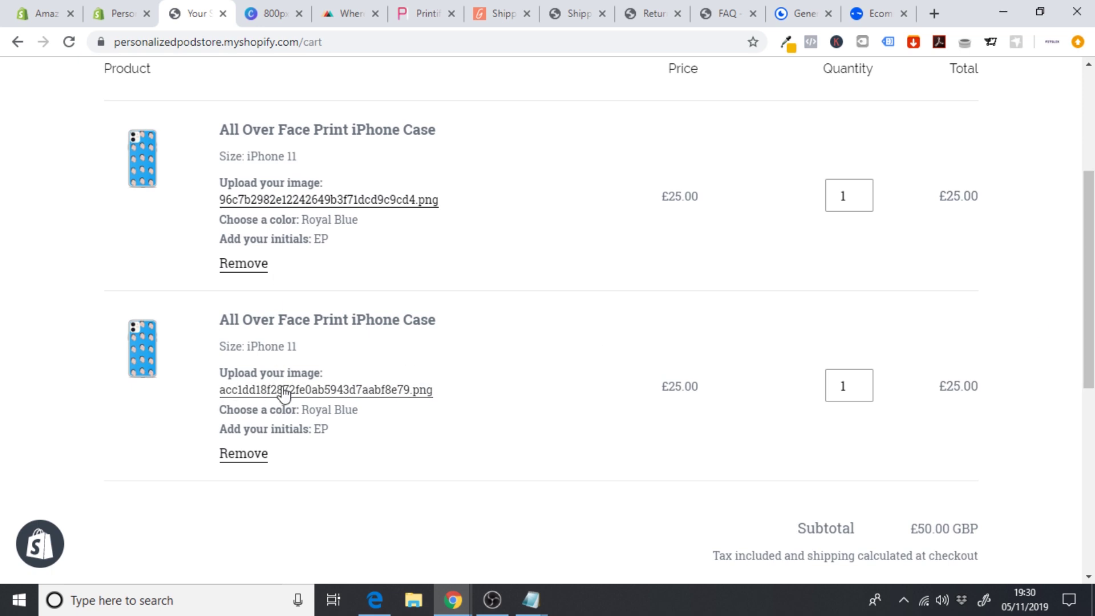
scroll(843, 263, "down", 2)
scroll(924, 468, "down", 1)
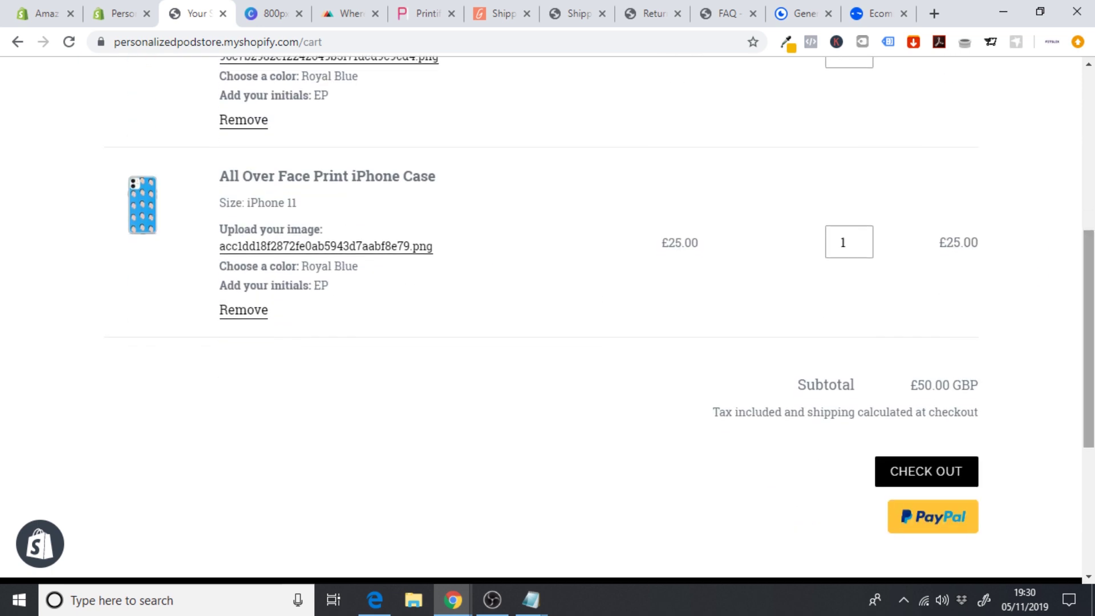
left_click(925, 469)
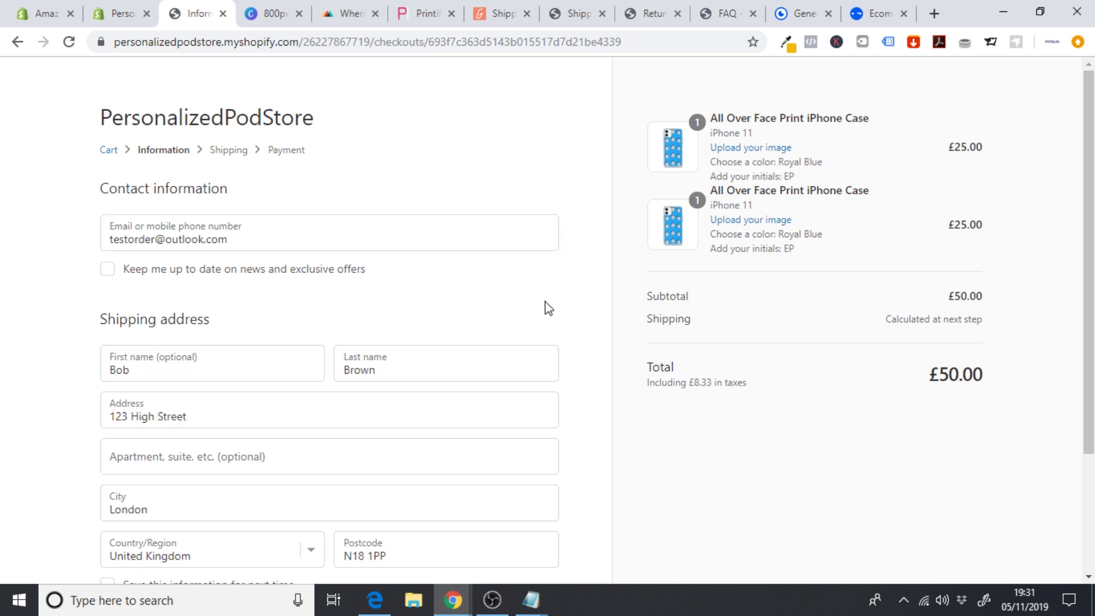
- Continue to payment and enter test card number 1, a cardholder name, expiry 07, and code 11
scroll(548, 308, "down", 3)
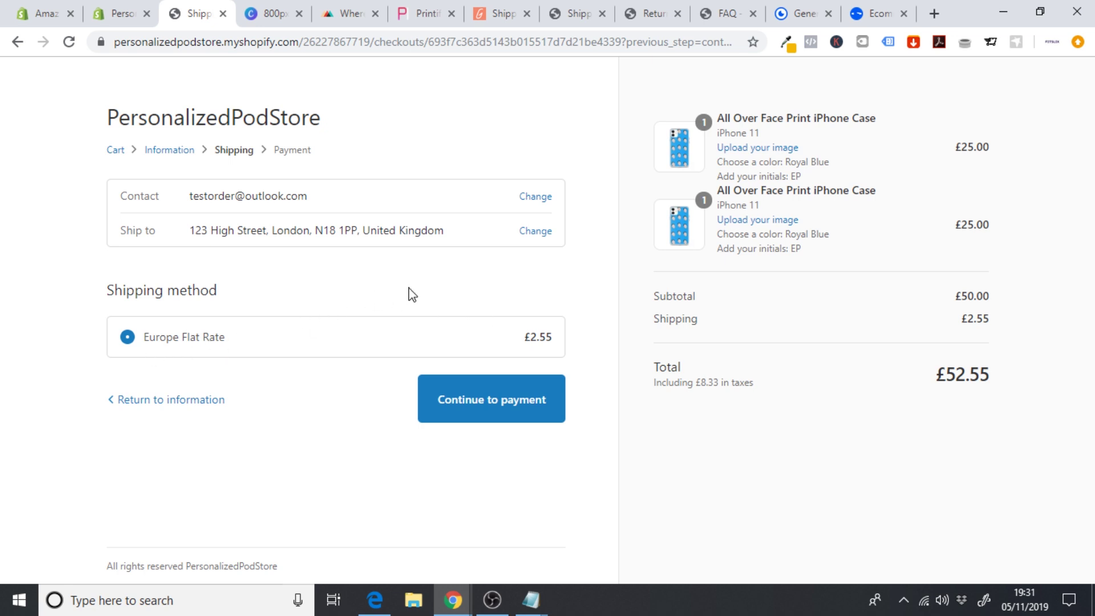
left_click(501, 399)
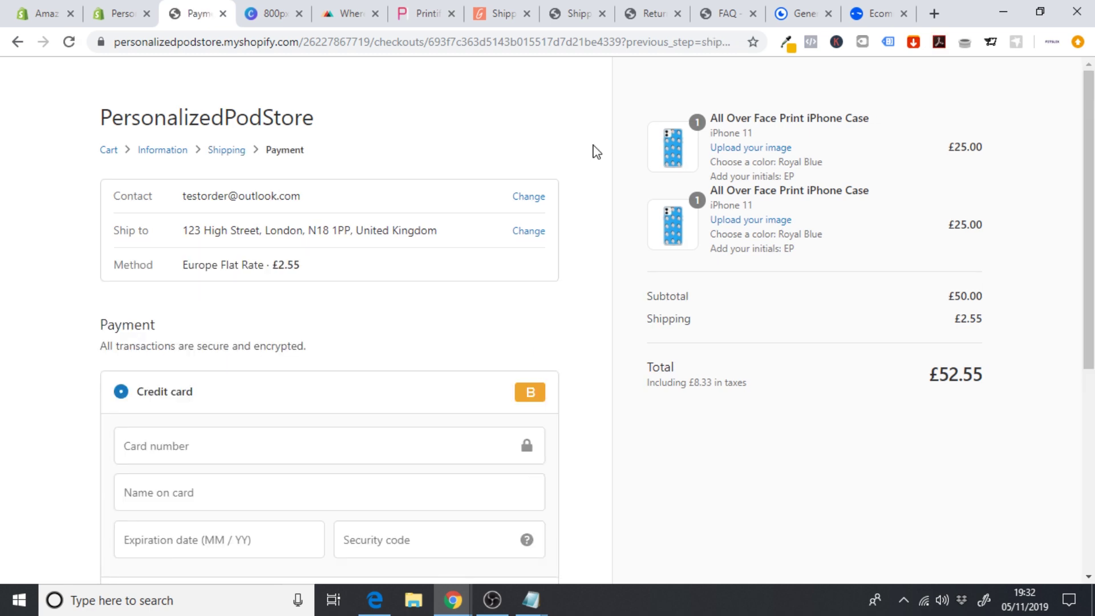
scroll(628, 257, "down", 2)
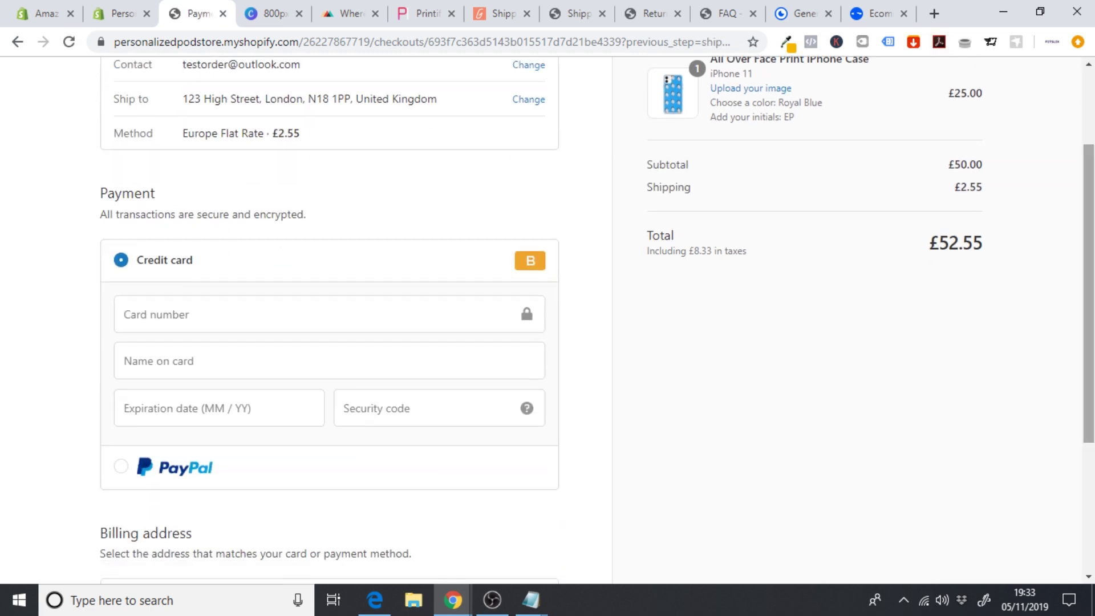
left_click(166, 317)
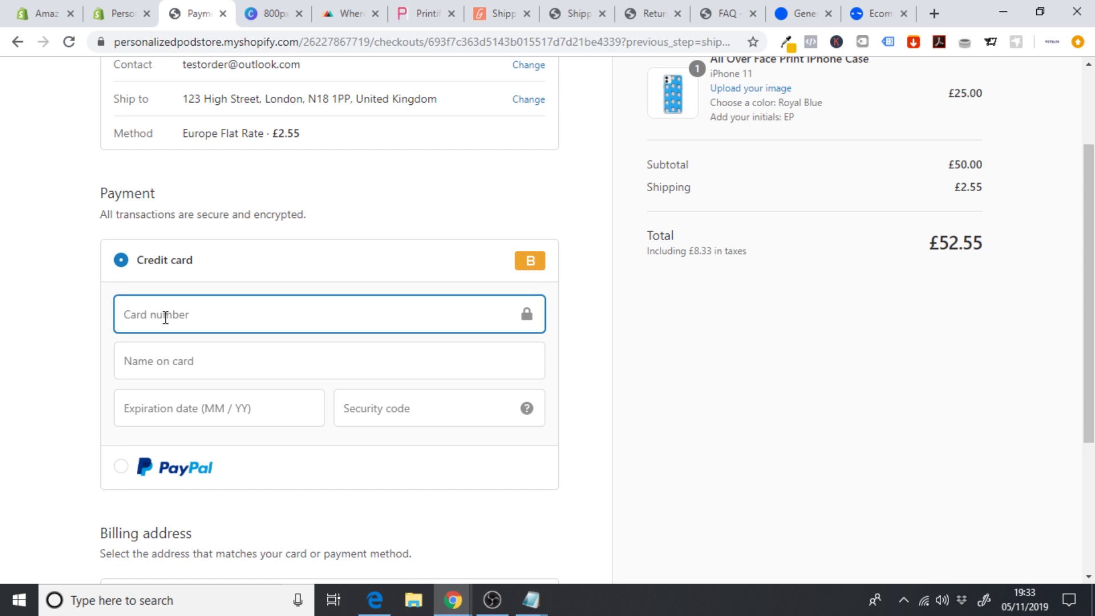
type("1")
left_click(166, 365)
type("Bogus Gateway")
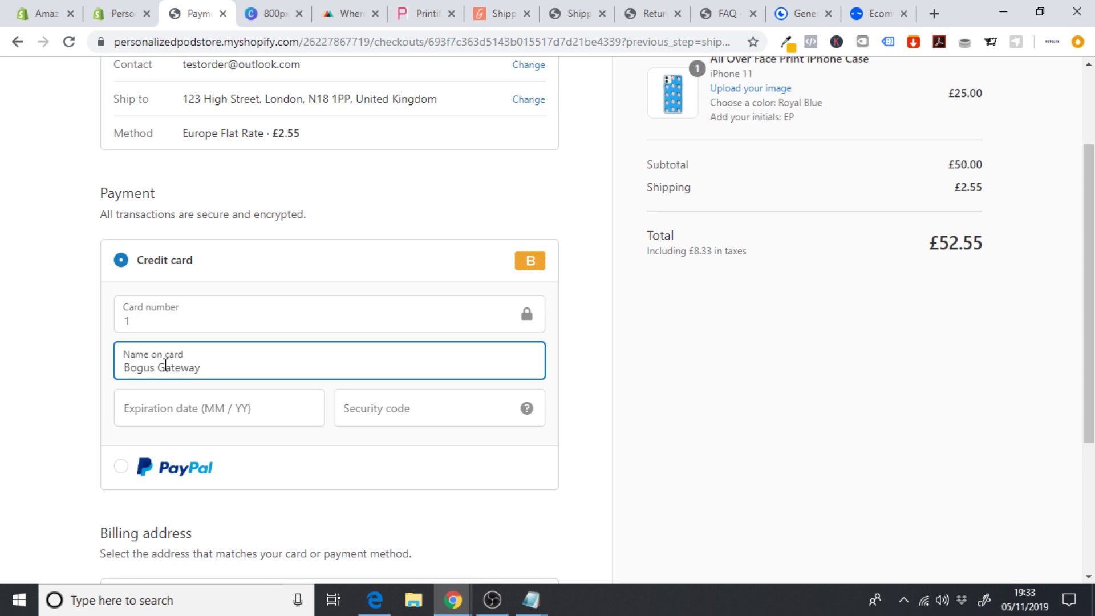
left_click(171, 409)
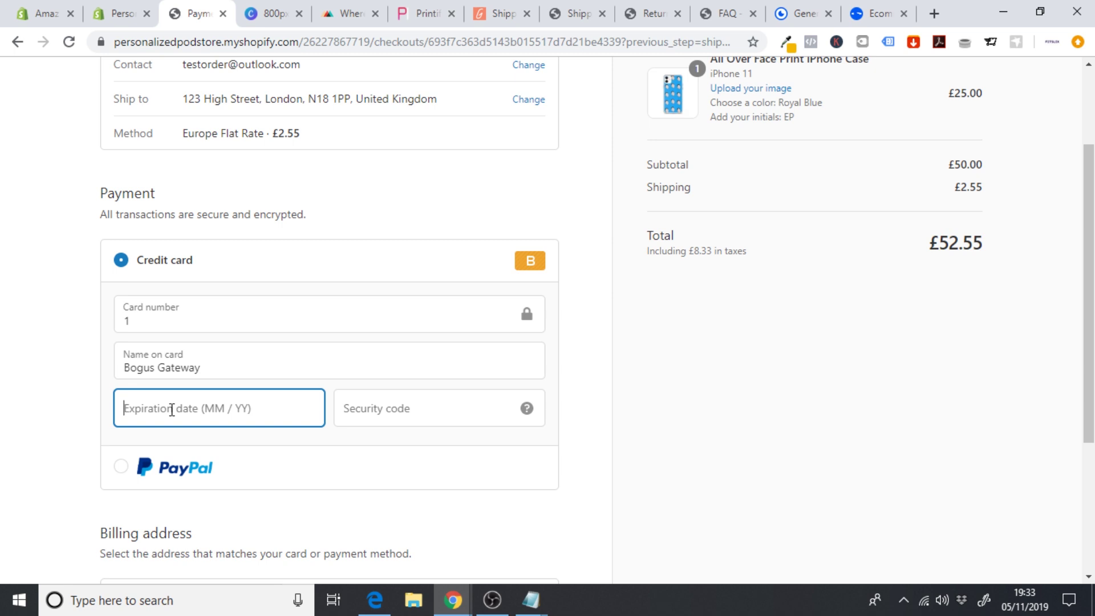
type("07 / 20")
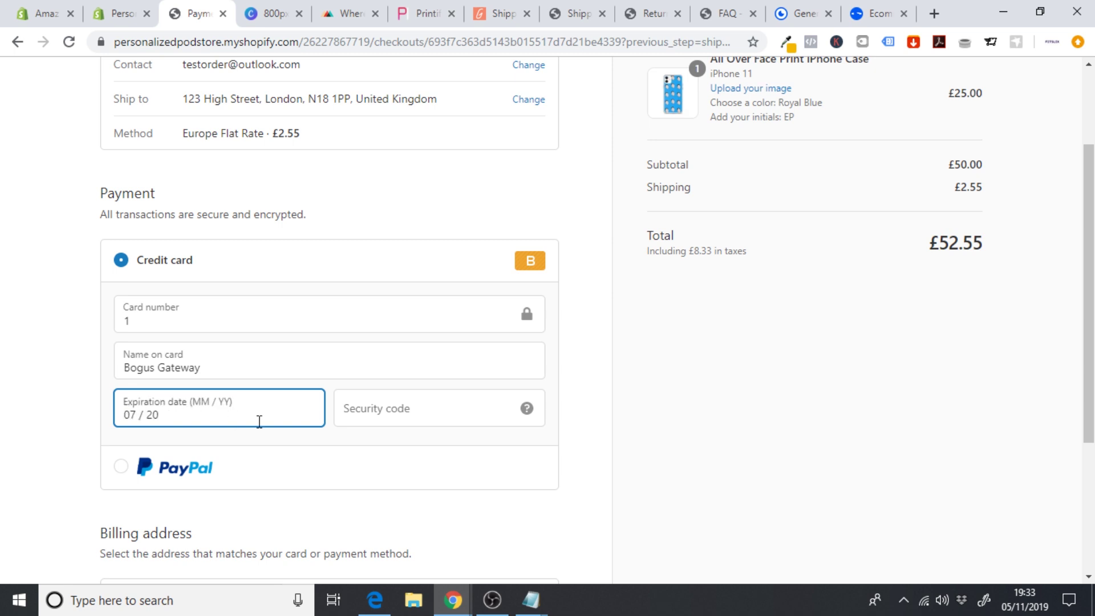
left_click(413, 411)
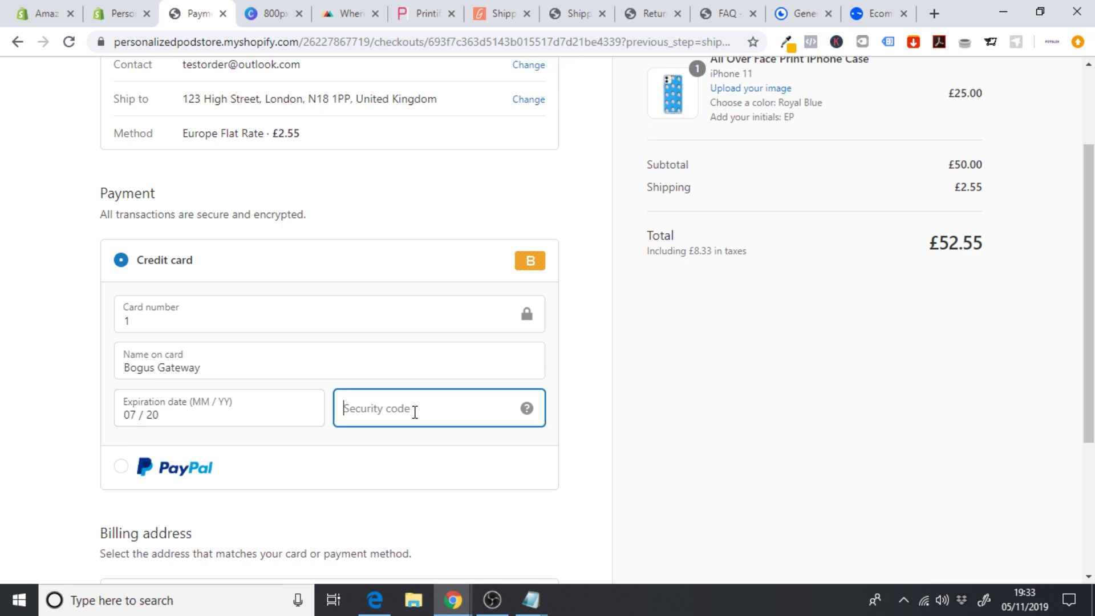
type("111")
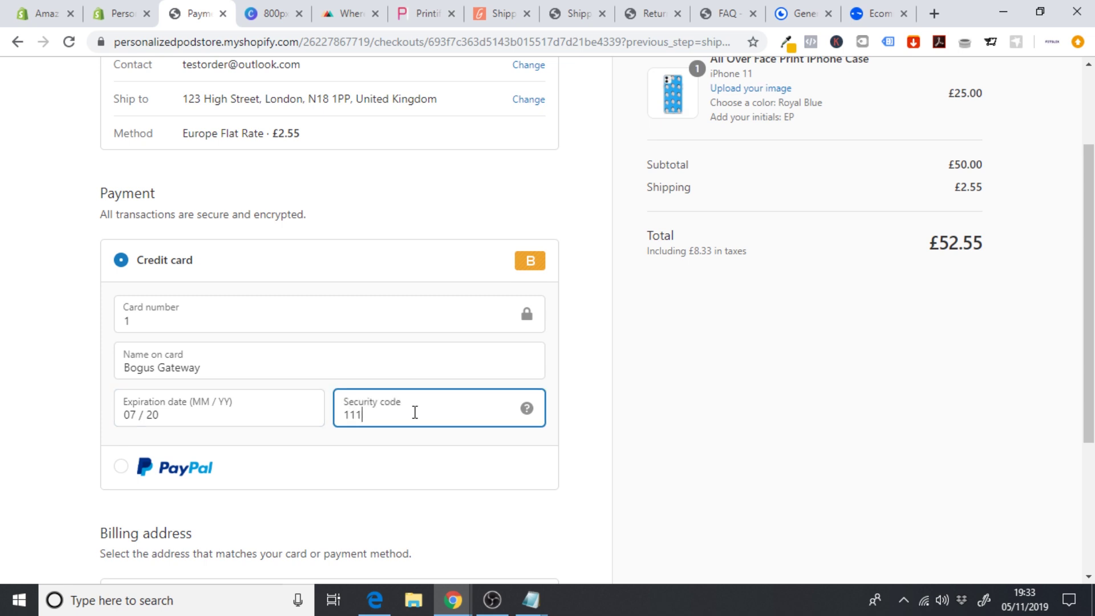
- Pay £52.55 to place the test order, then continue shopping back to the storefront
scroll(1012, 402, "down", 4)
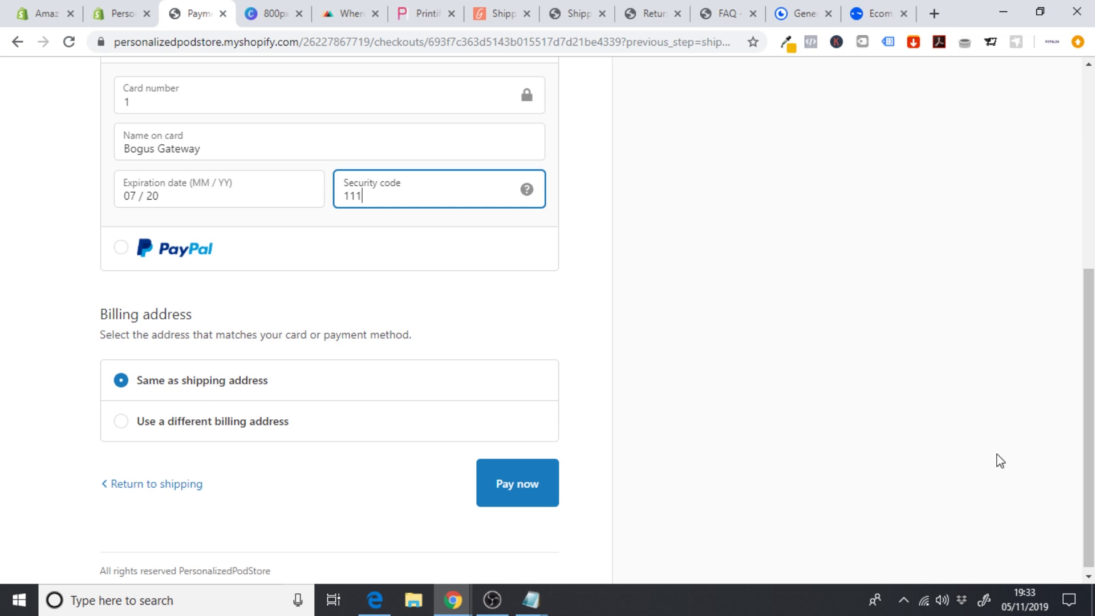
scroll(1001, 461, "down", 1)
left_click(531, 489)
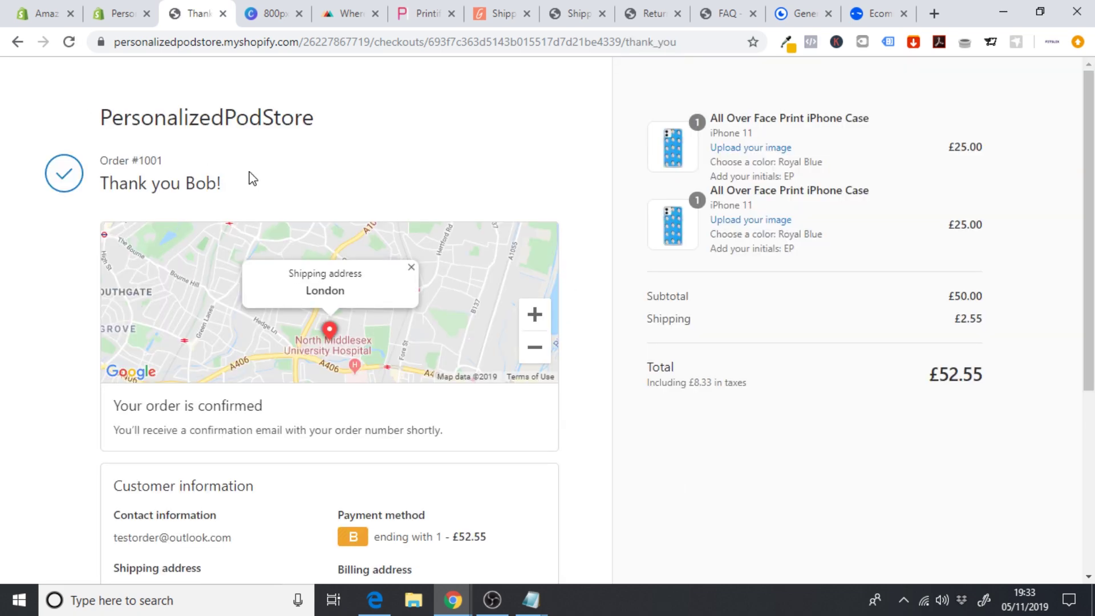
left_click_drag(1089, 228, 1089, 409)
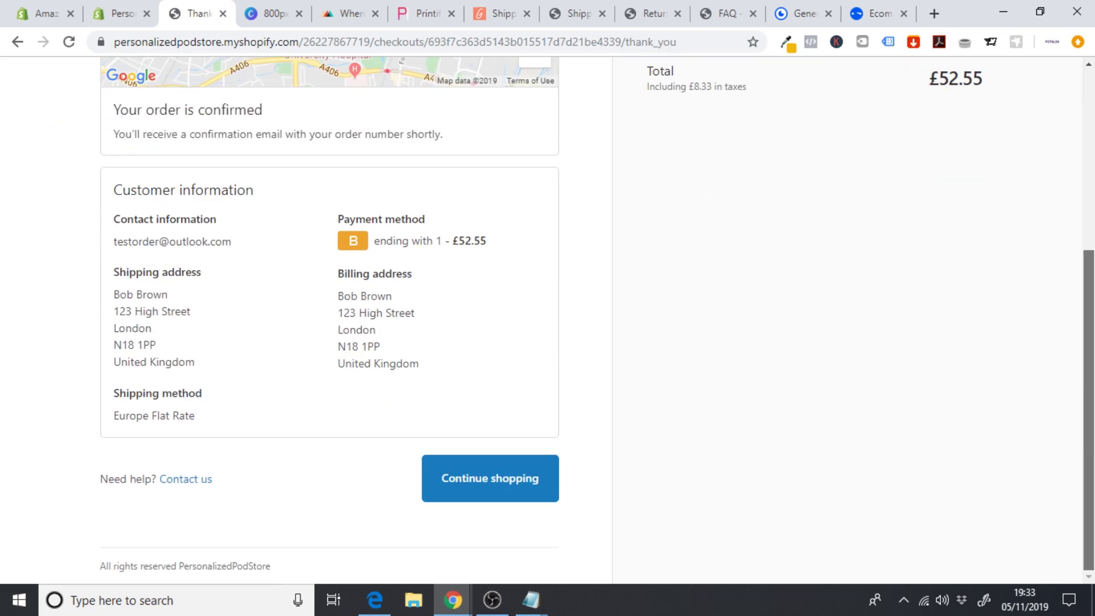
left_click(534, 494)
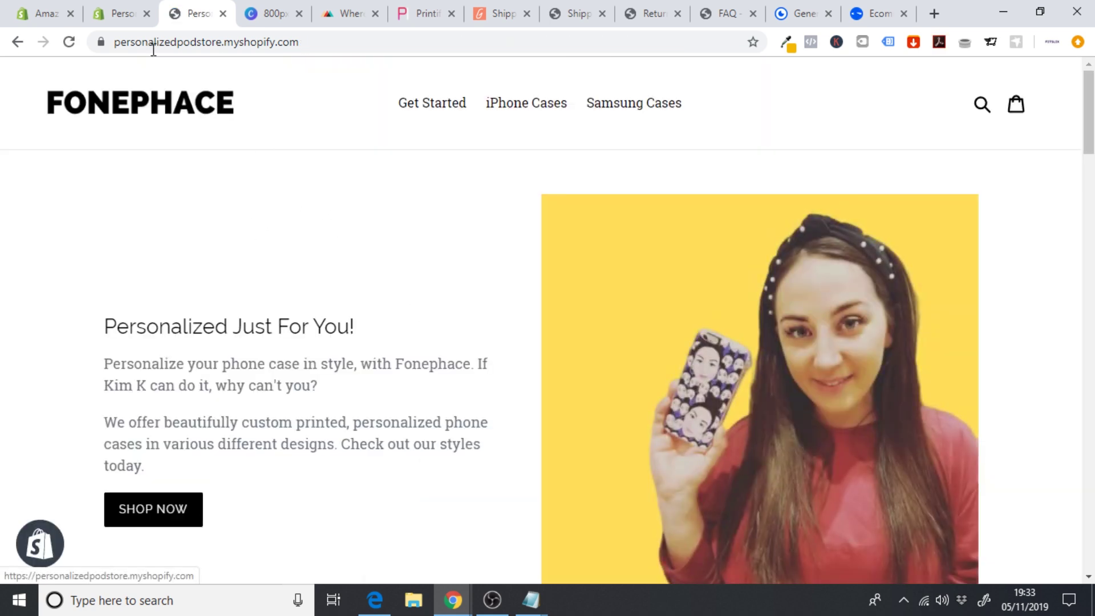
- Open the new test order in the admin Orders list and download its uploaded image as .webp
left_click(116, 14)
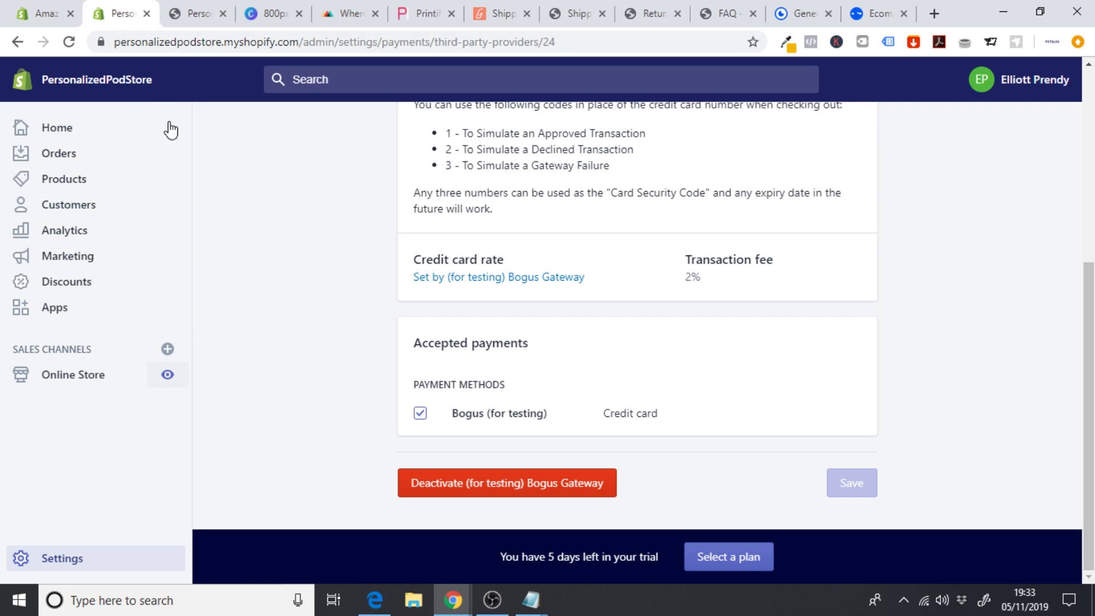
left_click(74, 159)
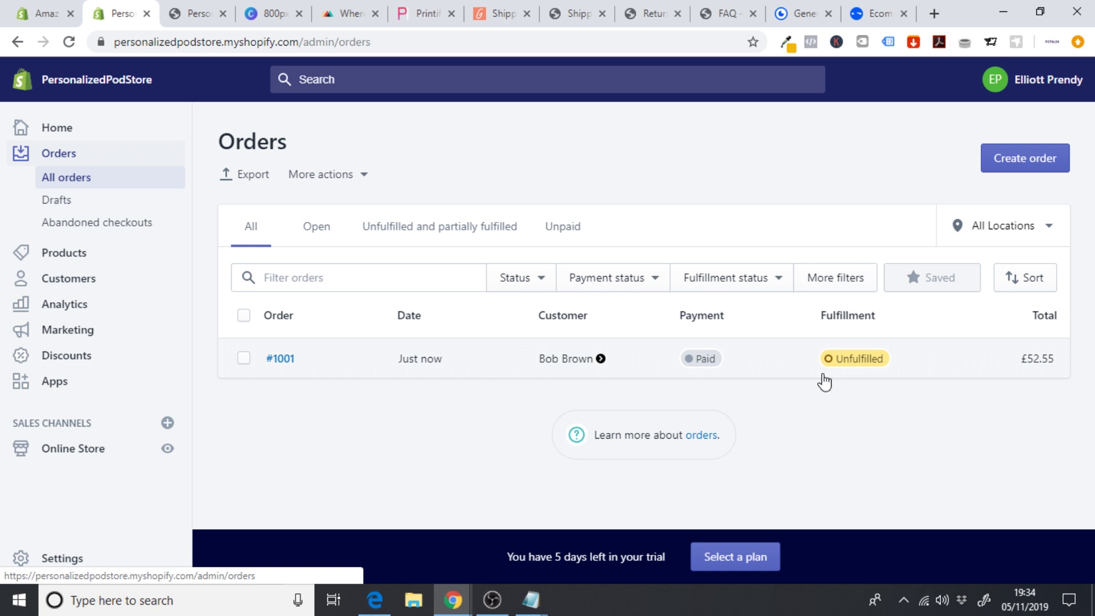
left_click(409, 372)
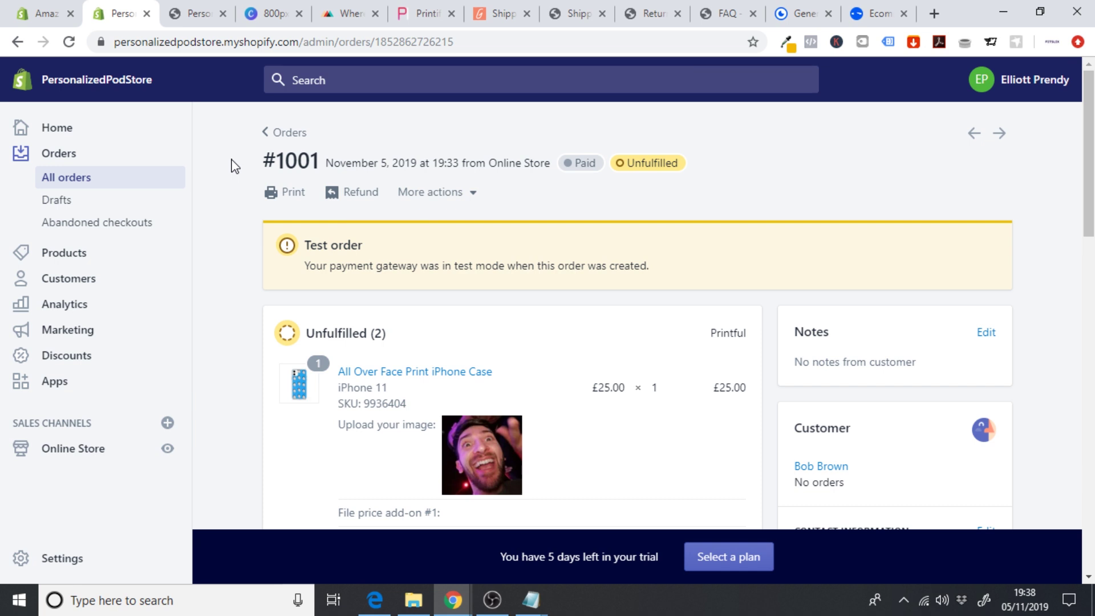
scroll(1039, 230, "down", 3)
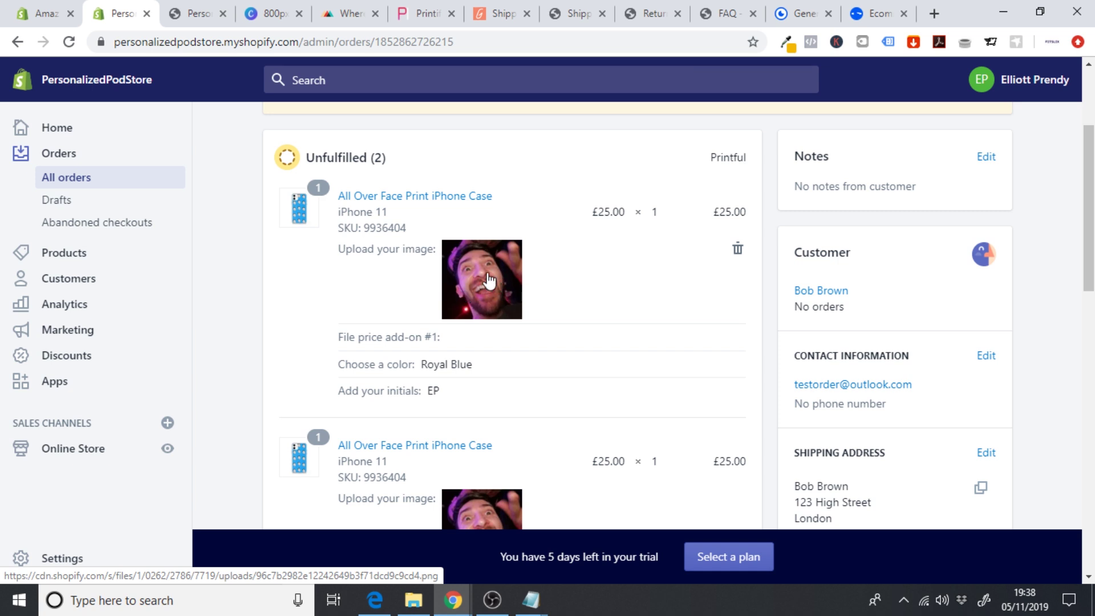
left_click(489, 279)
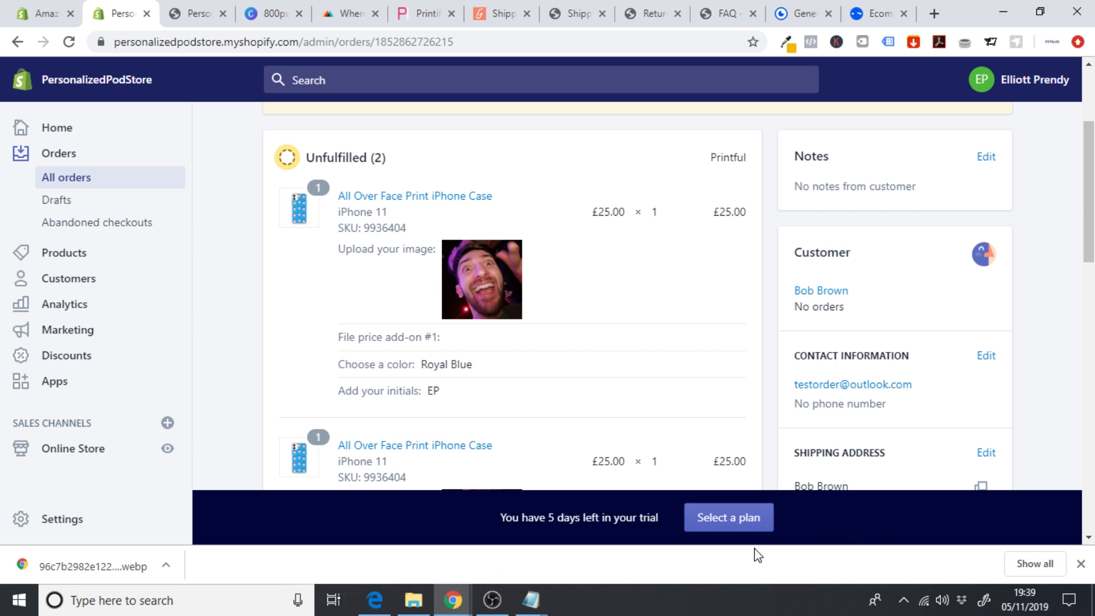
left_click(1081, 564)
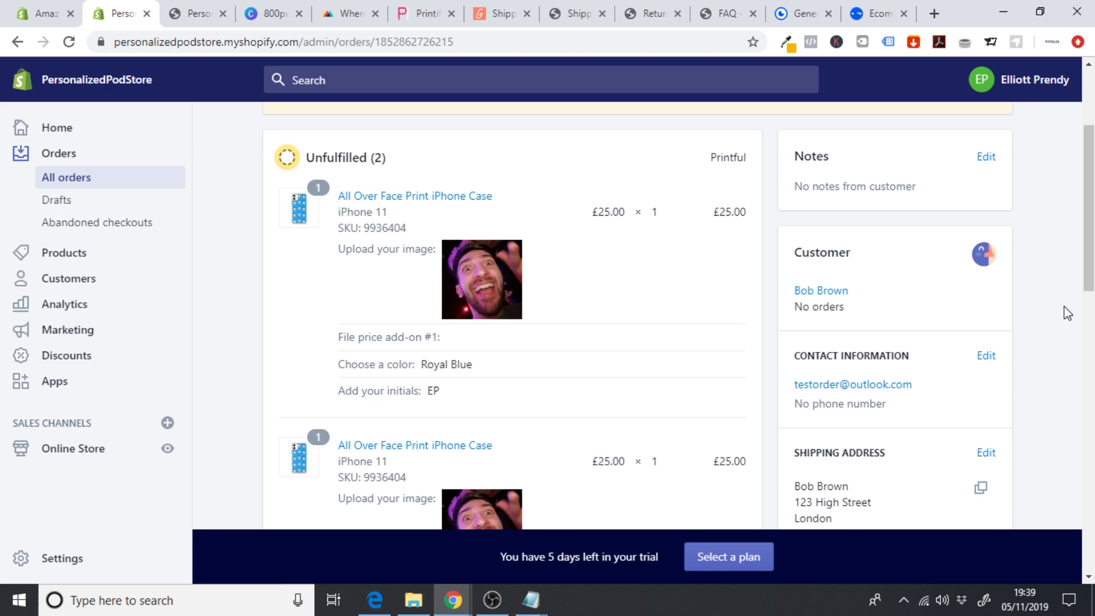
- Search 'webp' in a new tab and open Convertio's WEBP to JPG converter
left_click(937, 12)
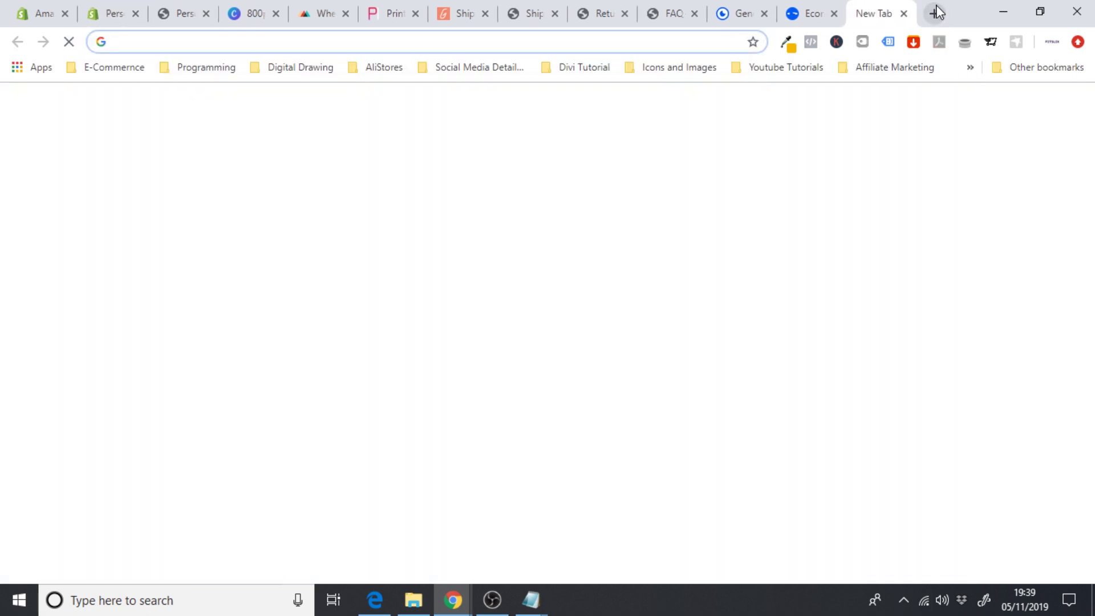
type("webp")
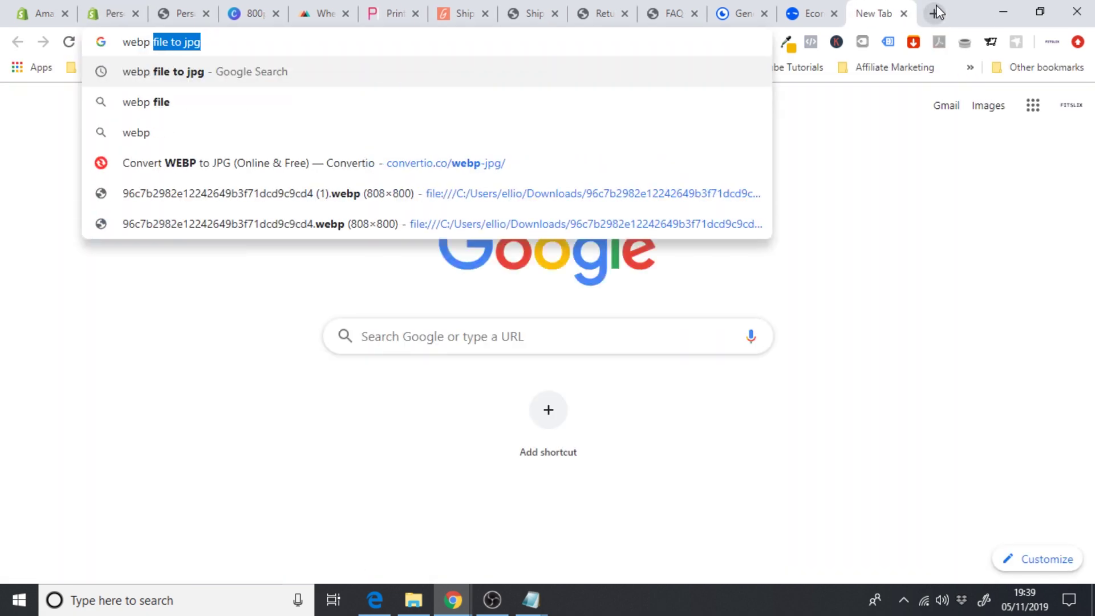
key("Return")
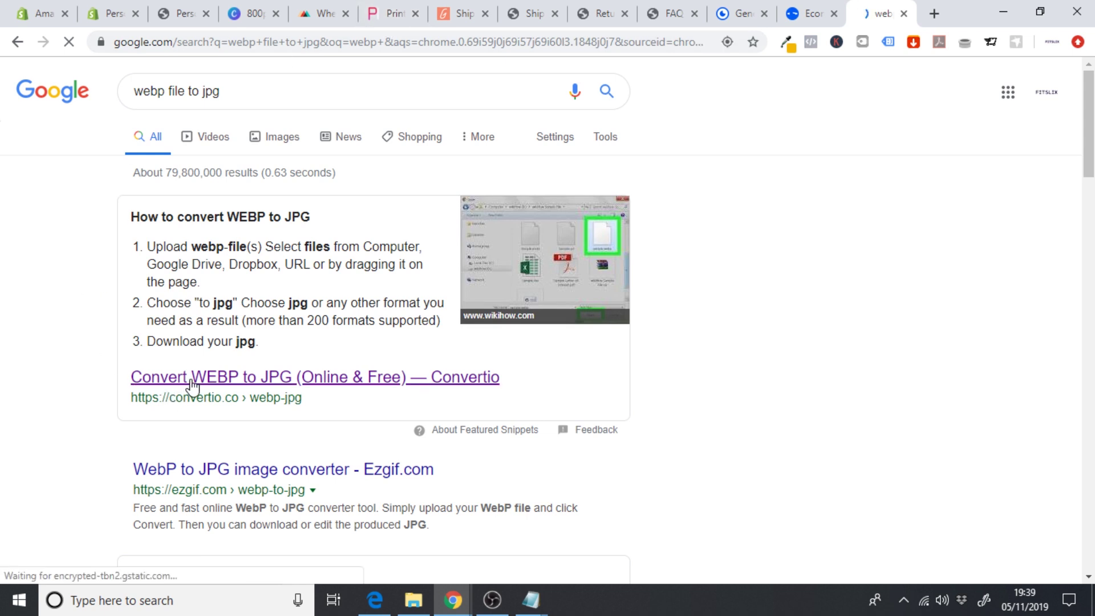
left_click(220, 377)
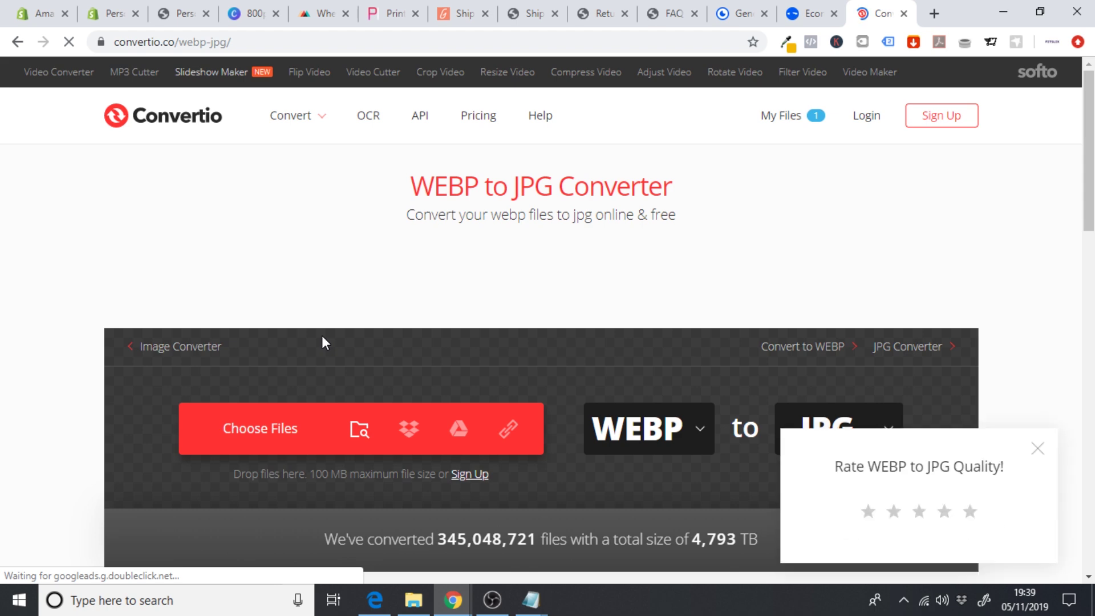
left_click(1038, 445)
- Convert the downloaded webp image to a 105 KB JPG, download it and open it in Photos
left_click(260, 437)
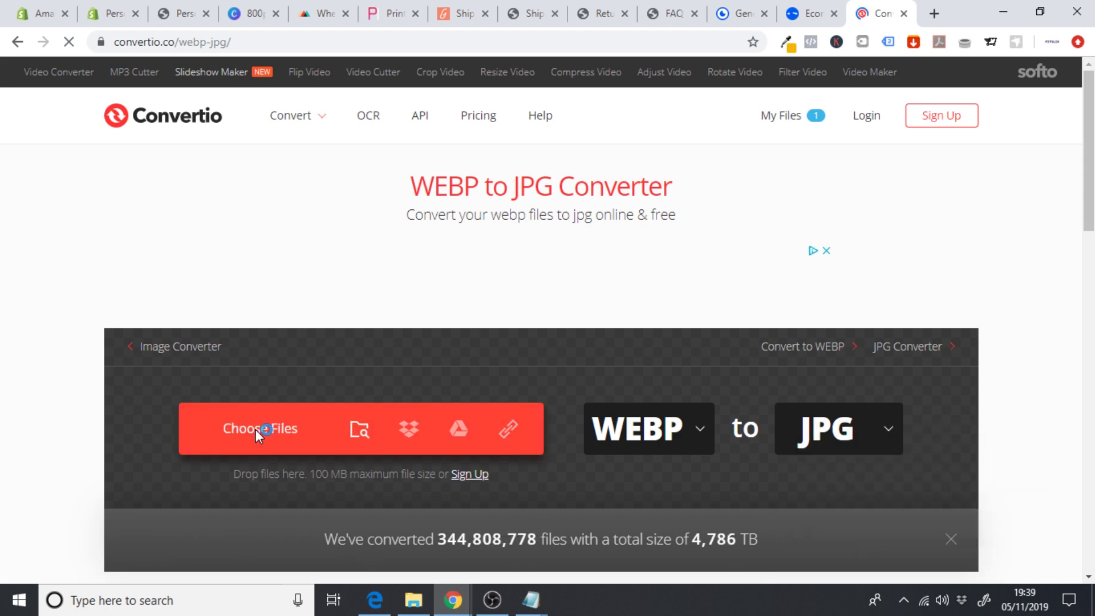
left_click(666, 279)
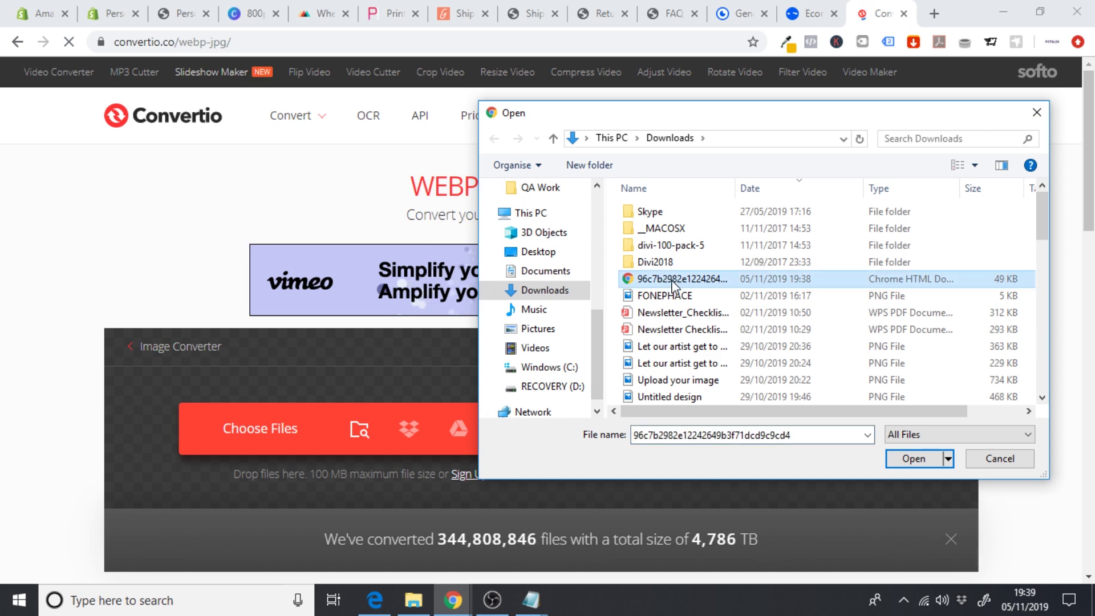
left_click(910, 458)
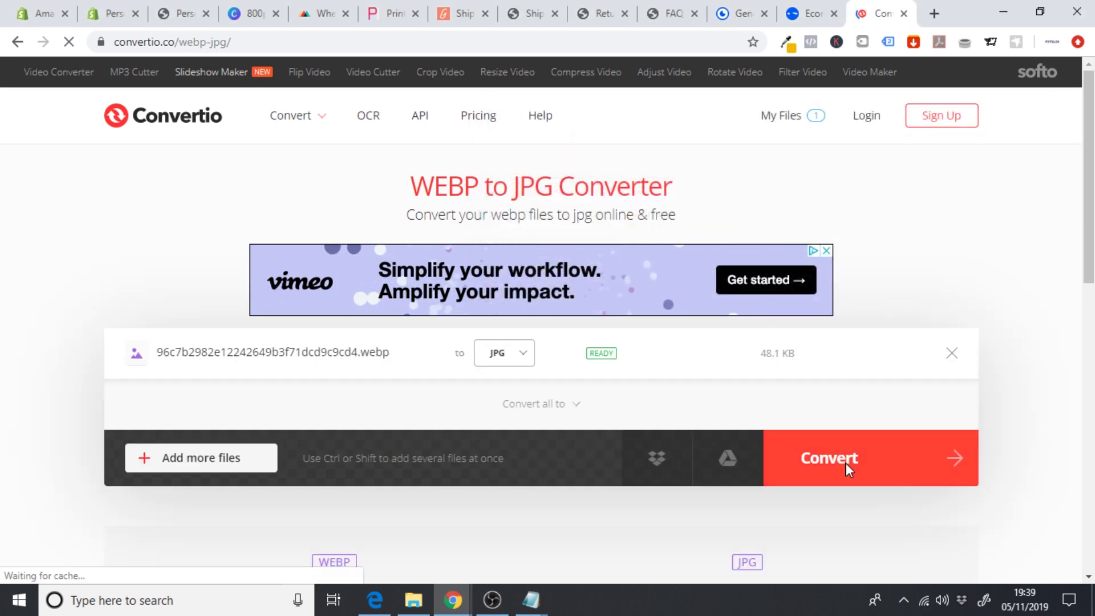
left_click(847, 463)
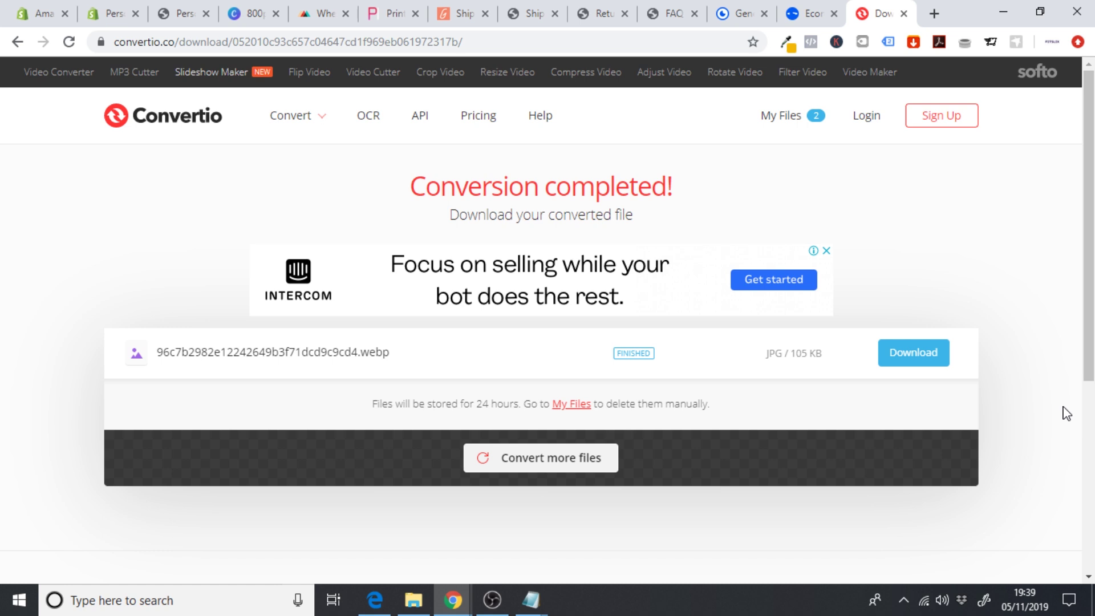
left_click(915, 360)
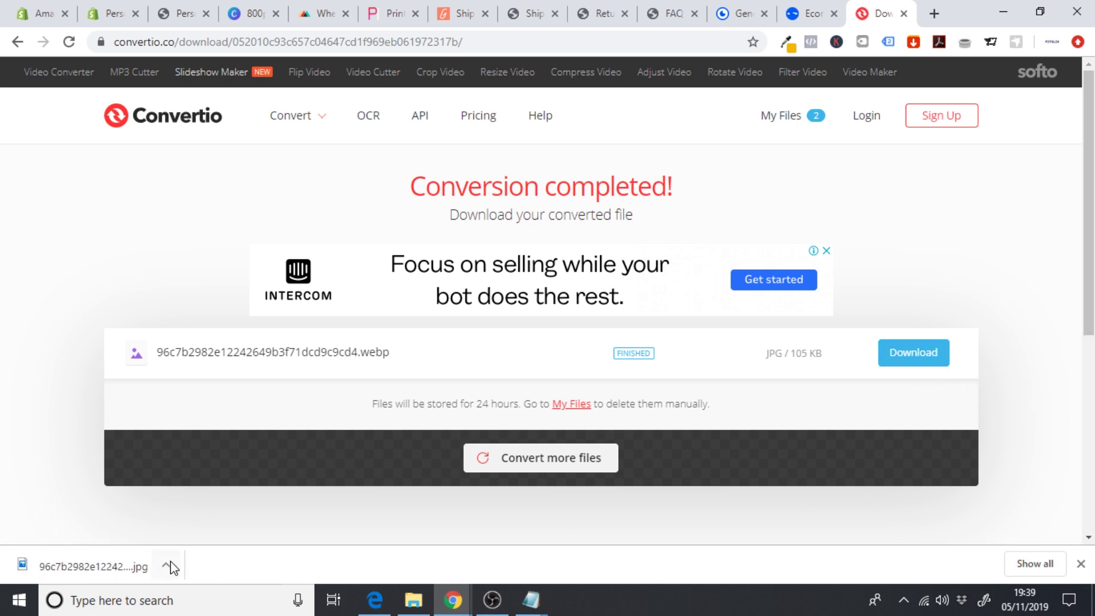
left_click(166, 566)
left_click(206, 462)
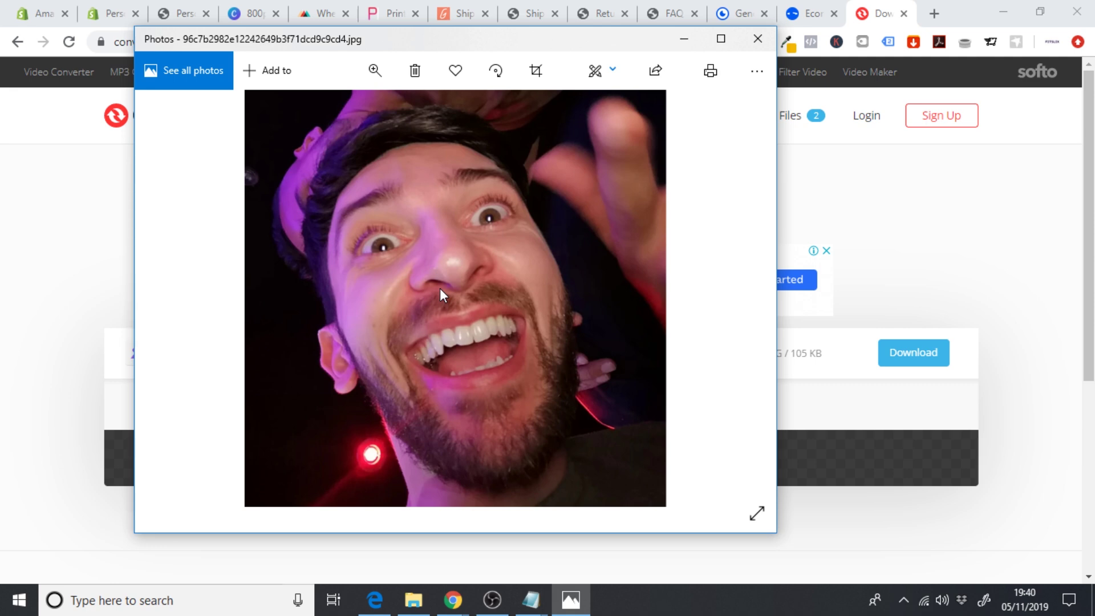
left_click(758, 39)
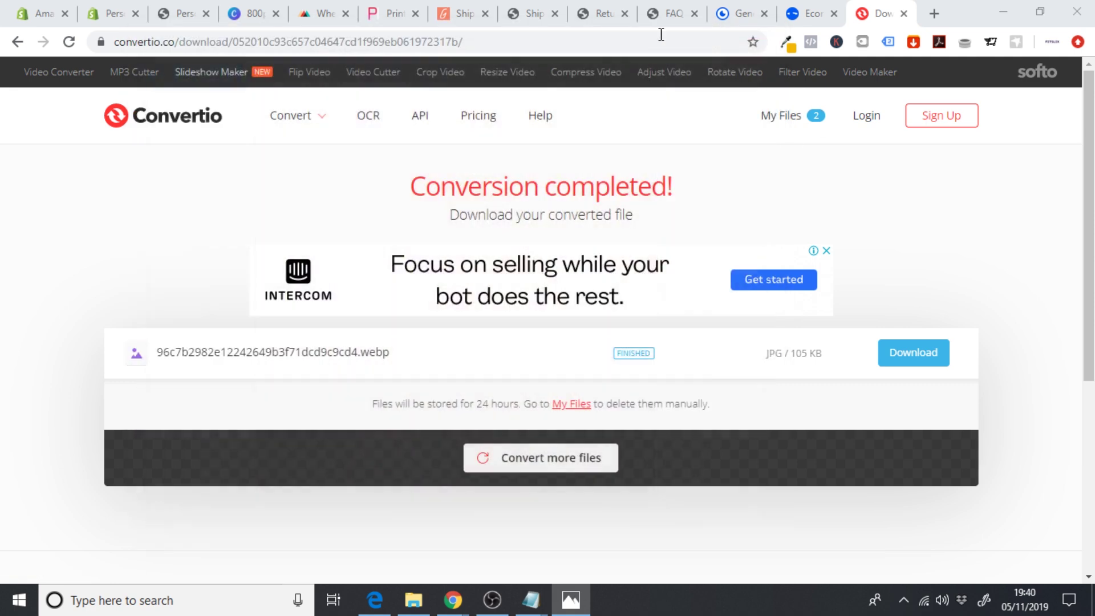
left_click(558, 46)
type("fi")
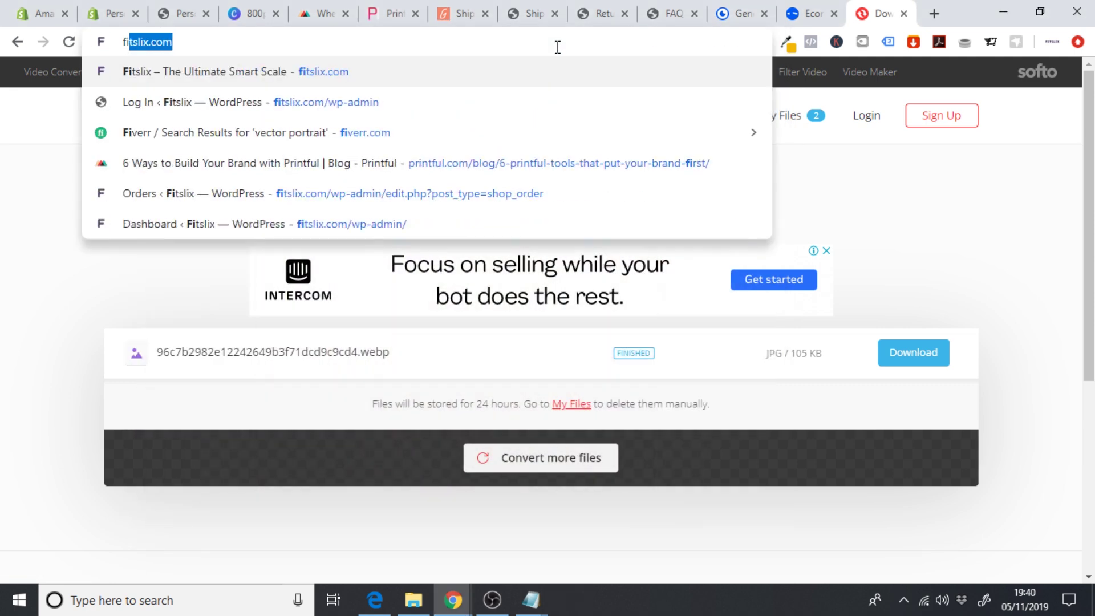
key("Return")
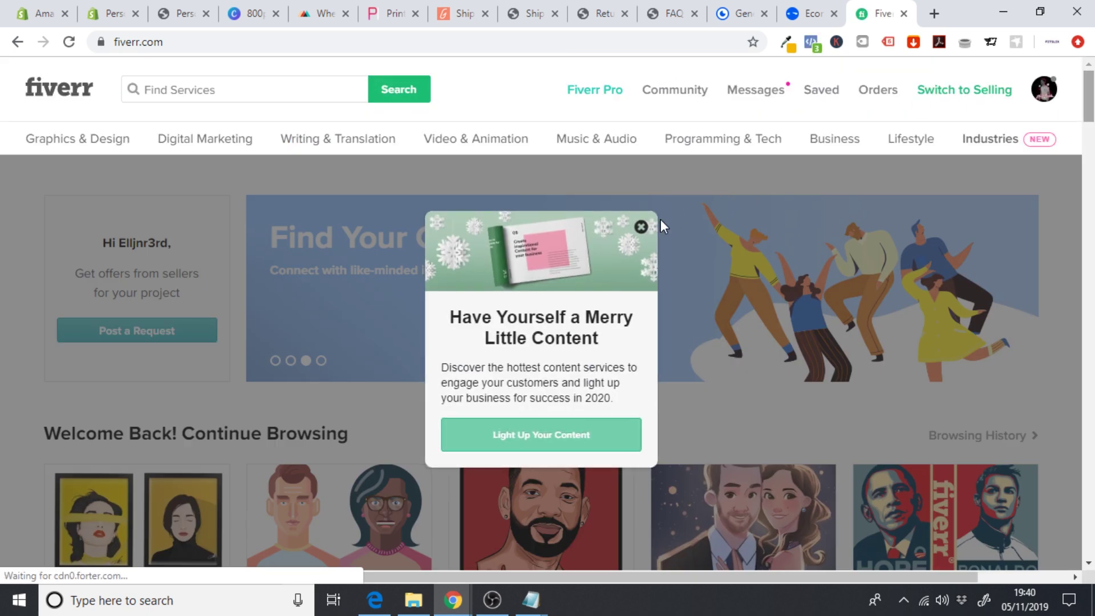
left_click(641, 229)
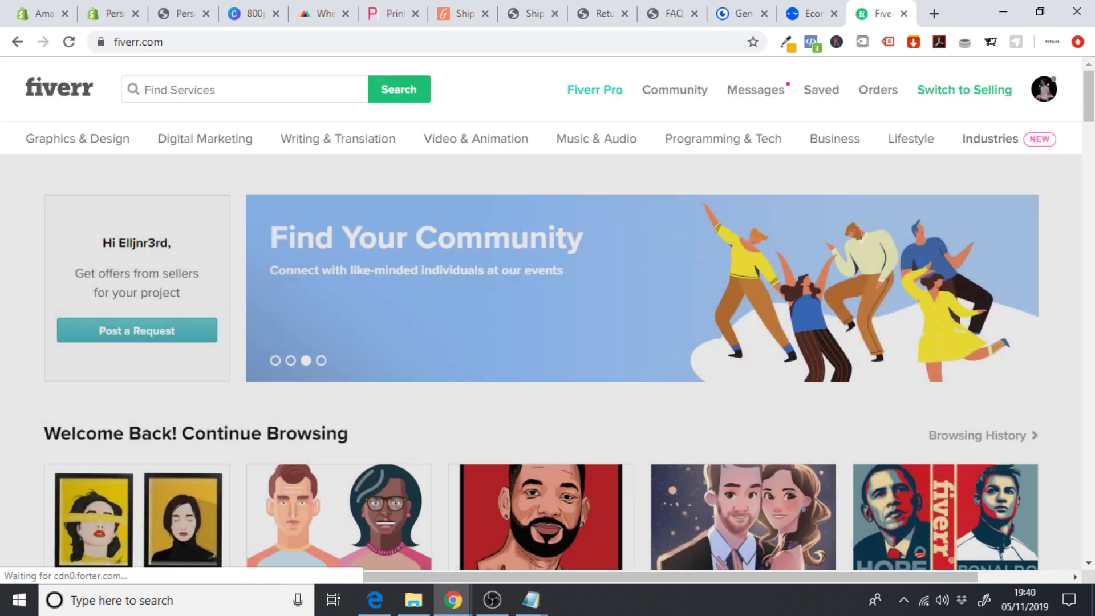
scroll(1072, 164, "down", 5)
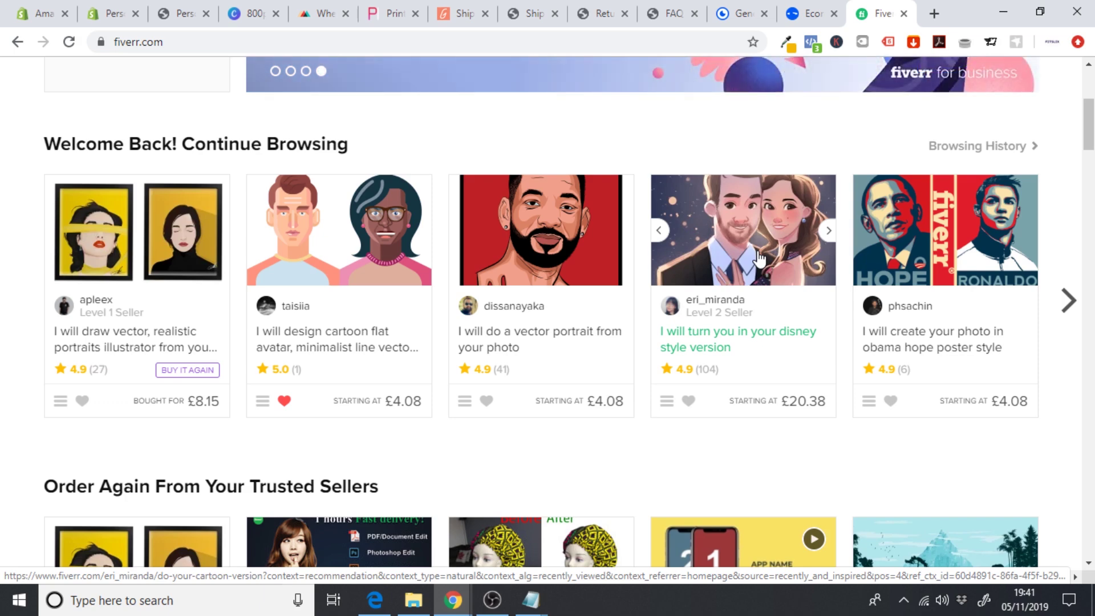
- In the Personalized Print On Demand folder, preview the Clo Phonecase-01 design, then close the preview
left_click(410, 600)
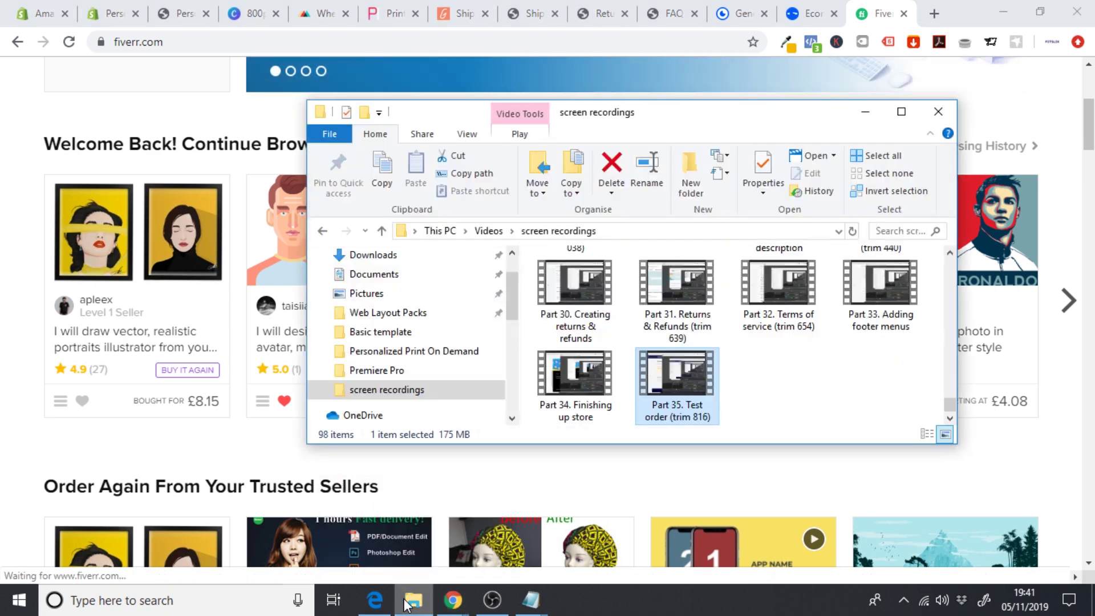
left_click(413, 350)
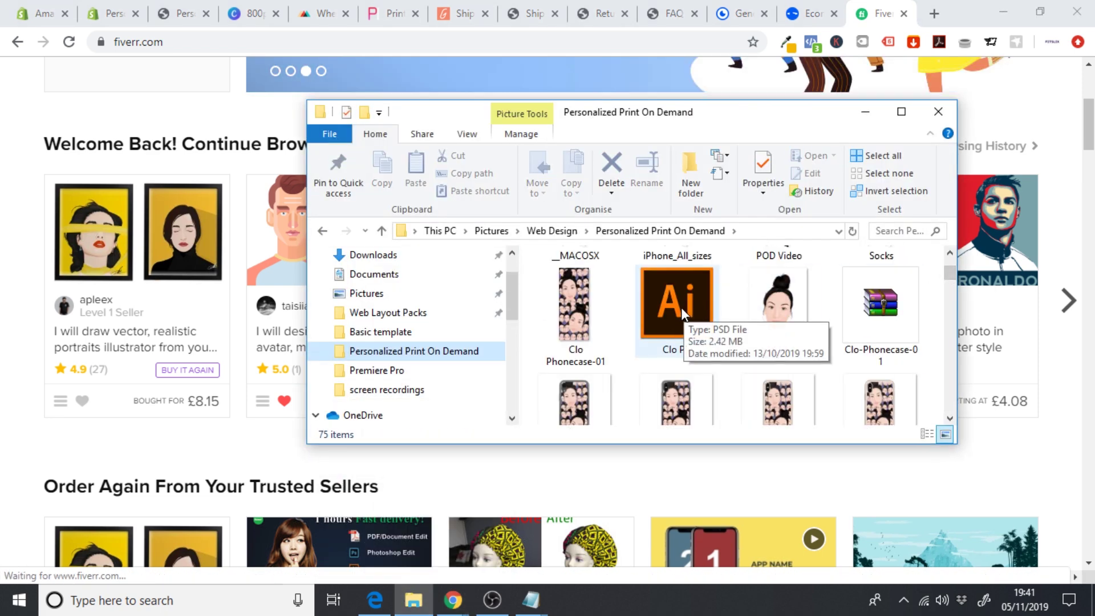
left_click(593, 317)
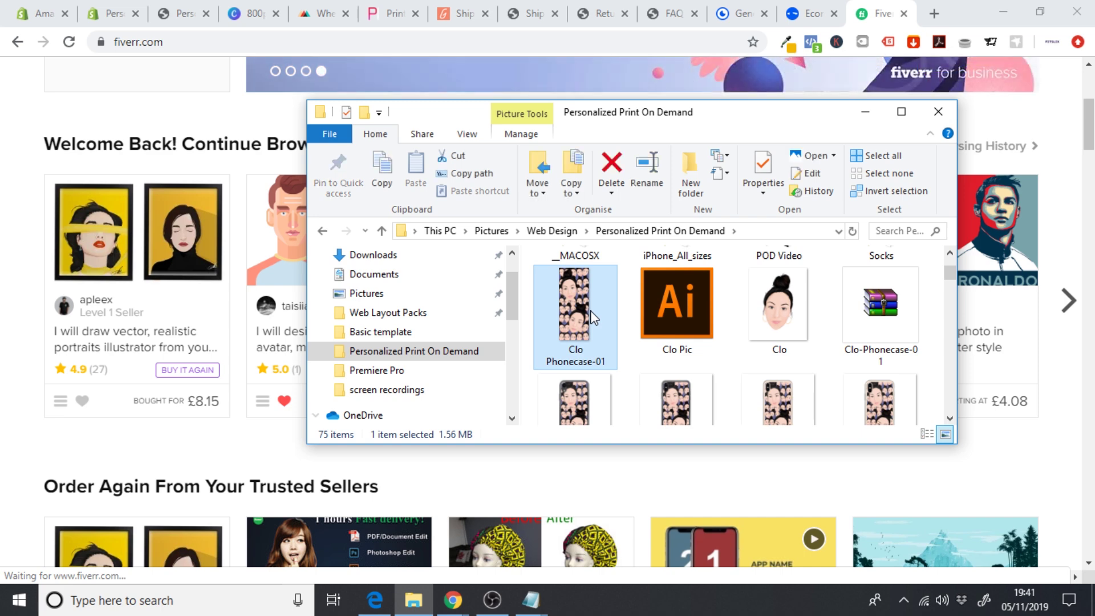
double_click(593, 317)
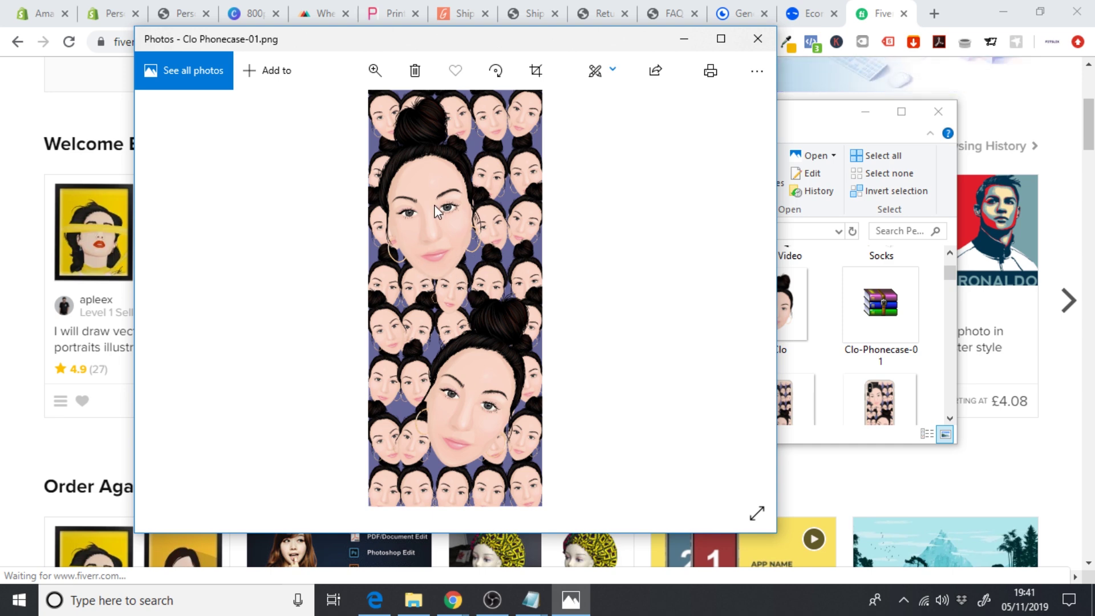
left_click(757, 39)
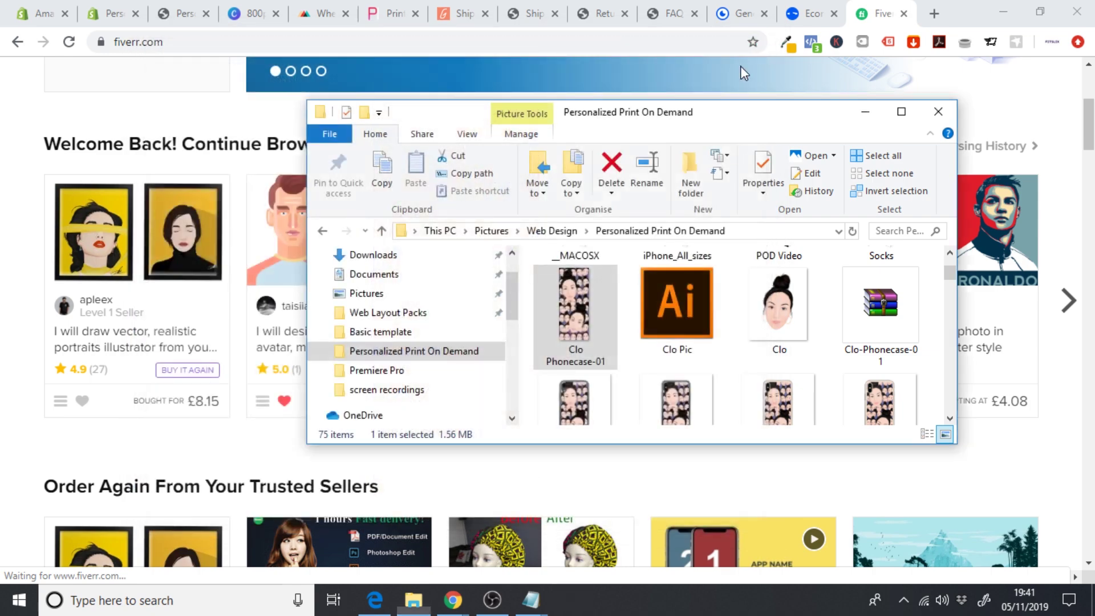
- Open Apps in a new tab, launch Printful: Print-on-Demand and start a new order
left_click(114, 17)
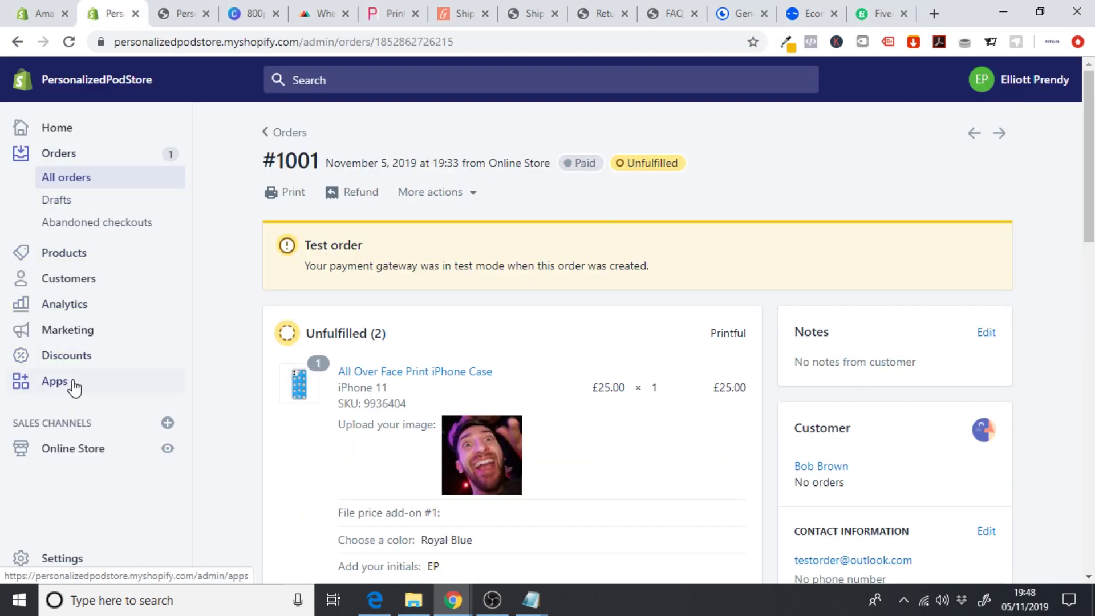
right_click(71, 389)
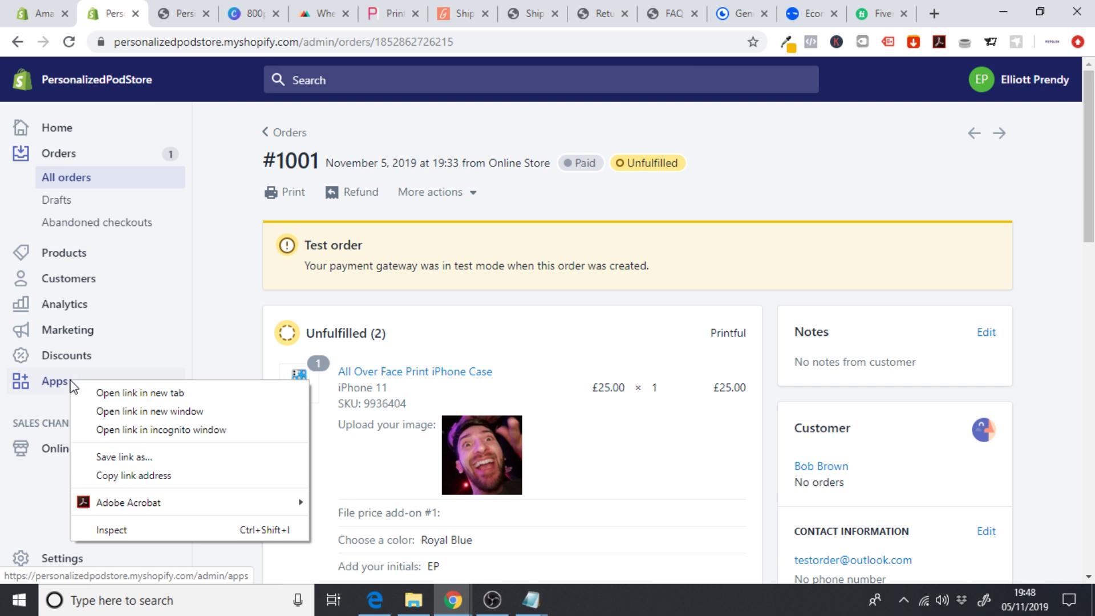
left_click(112, 393)
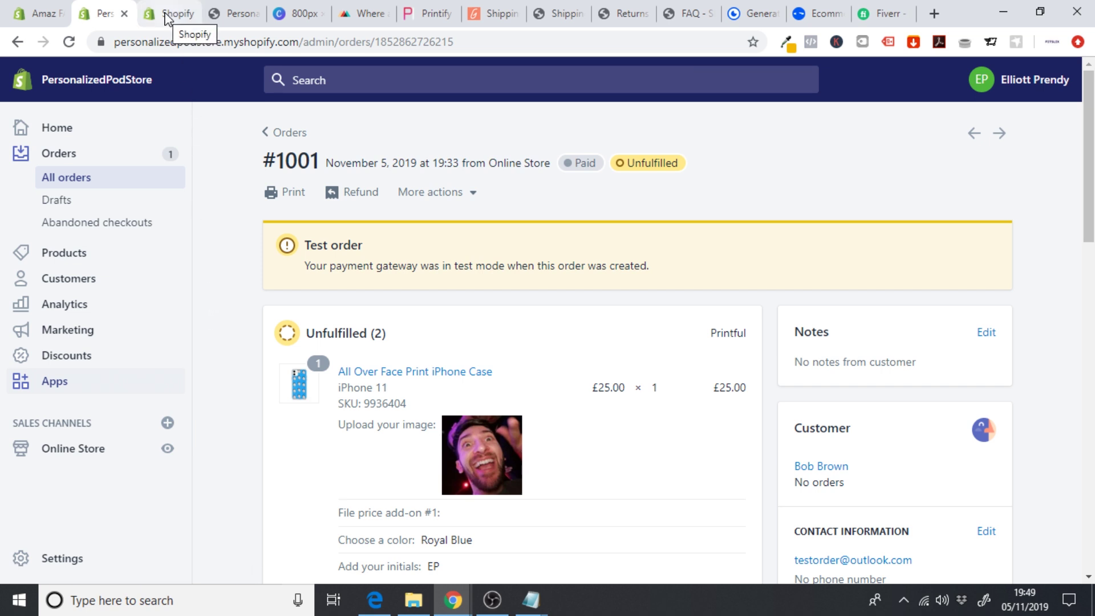
left_click(167, 19)
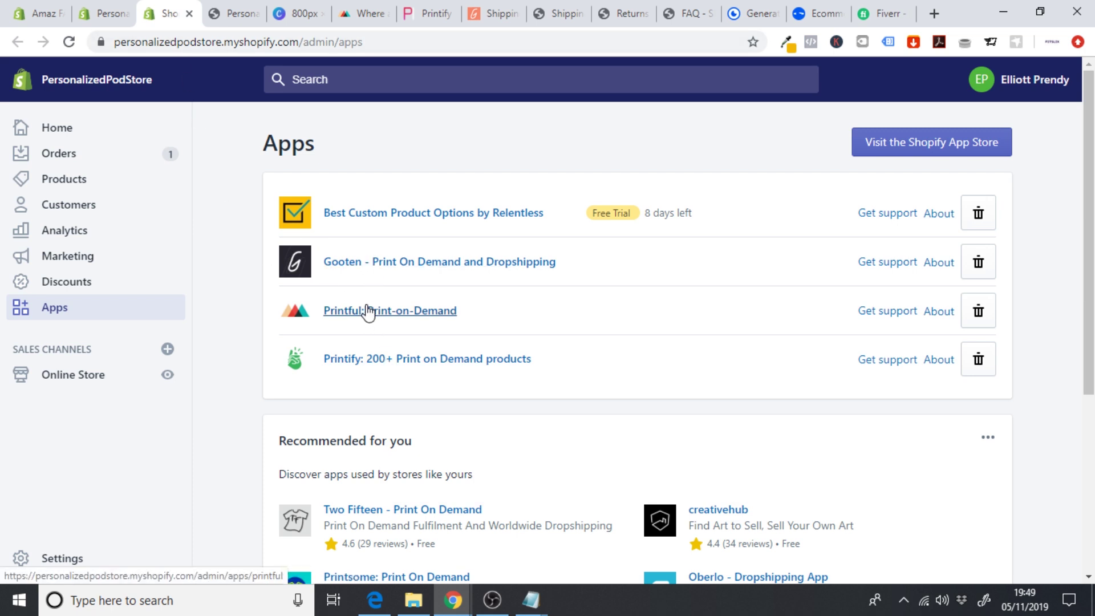
left_click(368, 311)
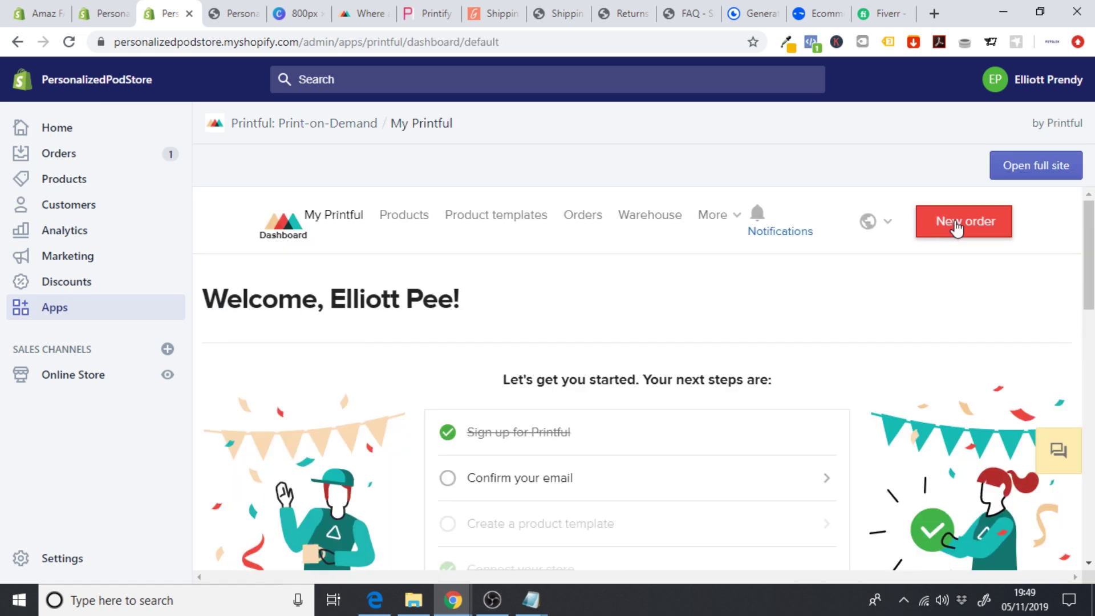
left_click(953, 225)
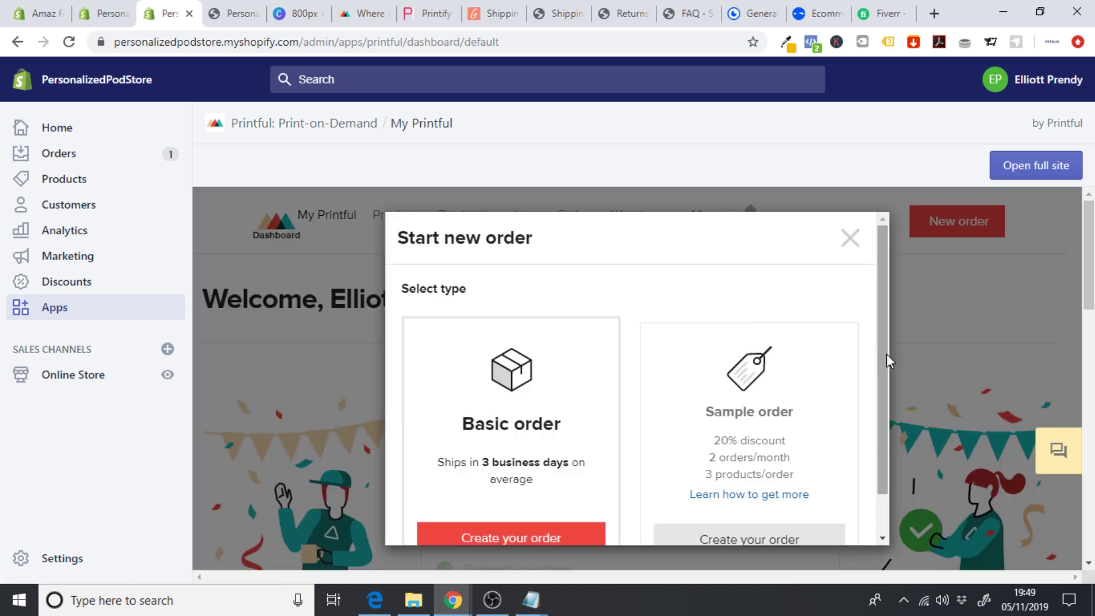
- Create a Basic order with the synced All Over Face Print iPhone Case in the iPhone 11 variant
scroll(887, 354, "down", 2)
left_click(545, 493)
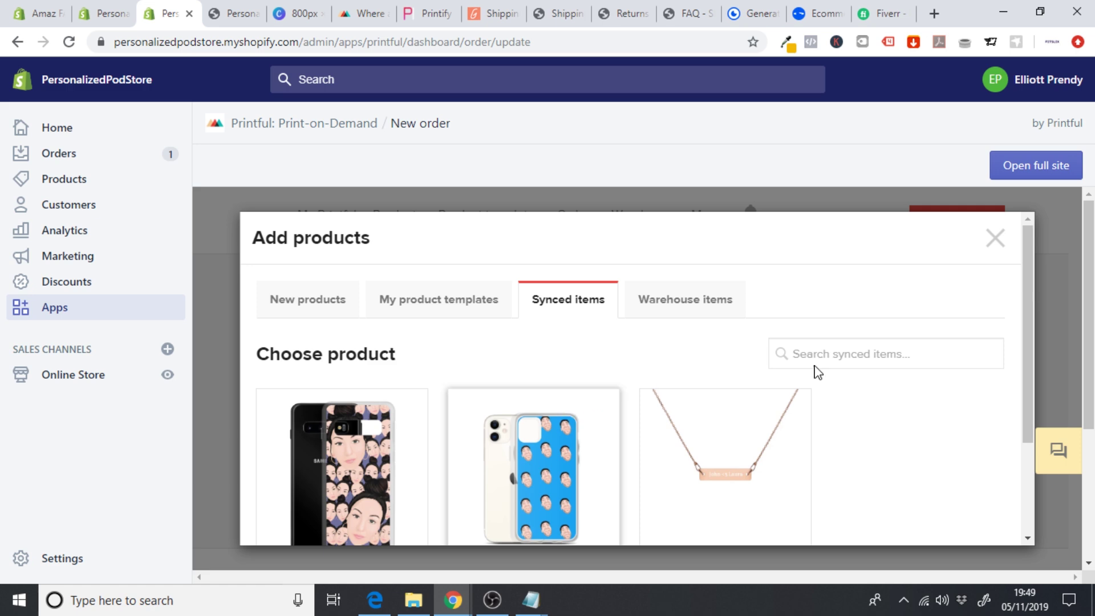
left_click_drag(1026, 292, 1027, 373)
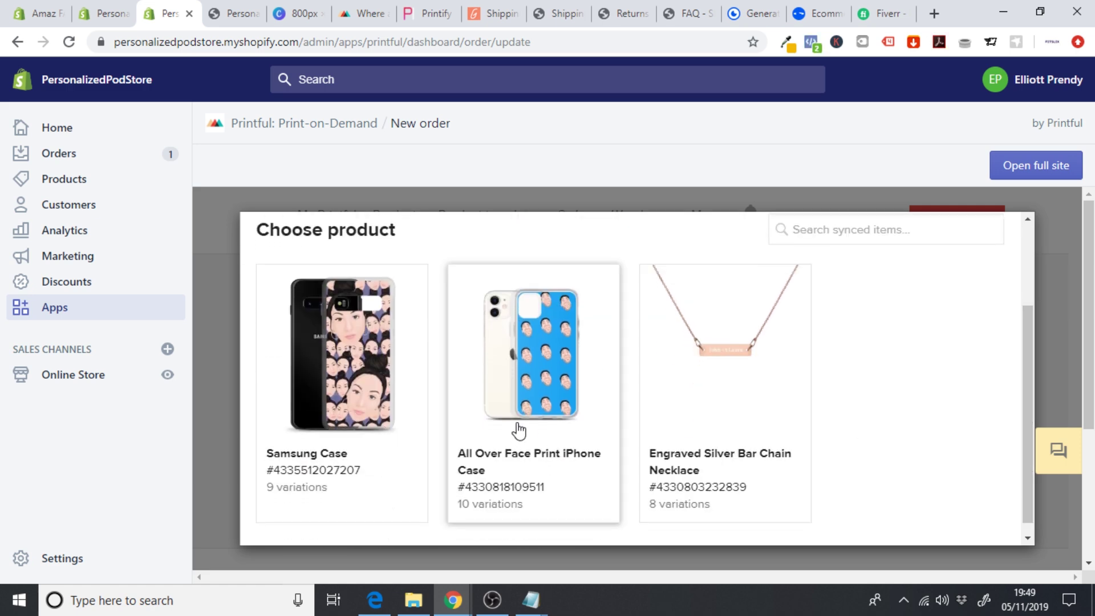
left_click(538, 344)
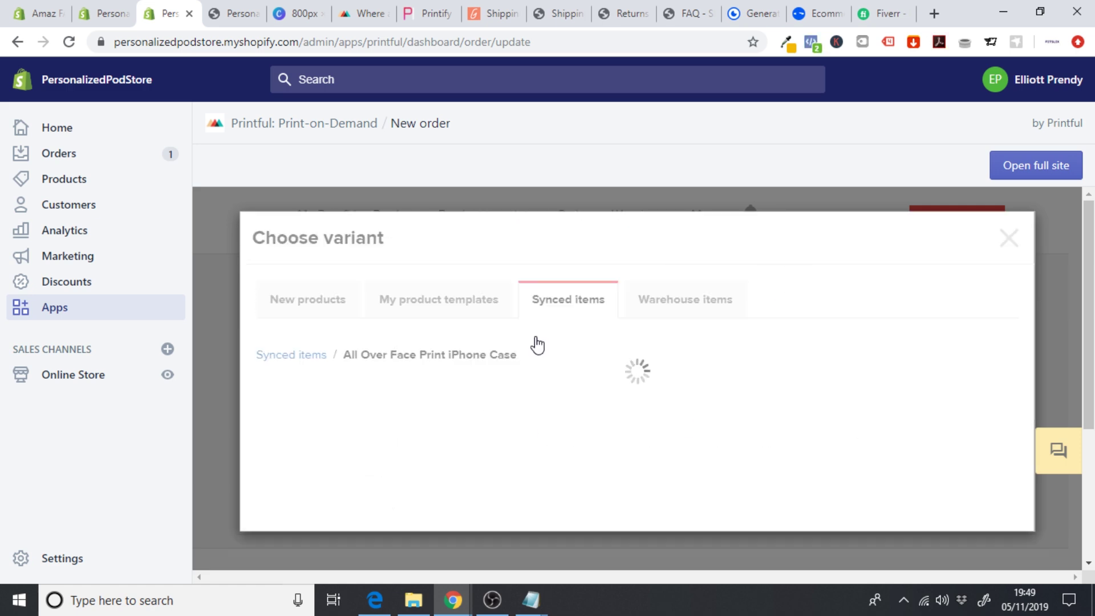
scroll(1030, 272, "down", 2)
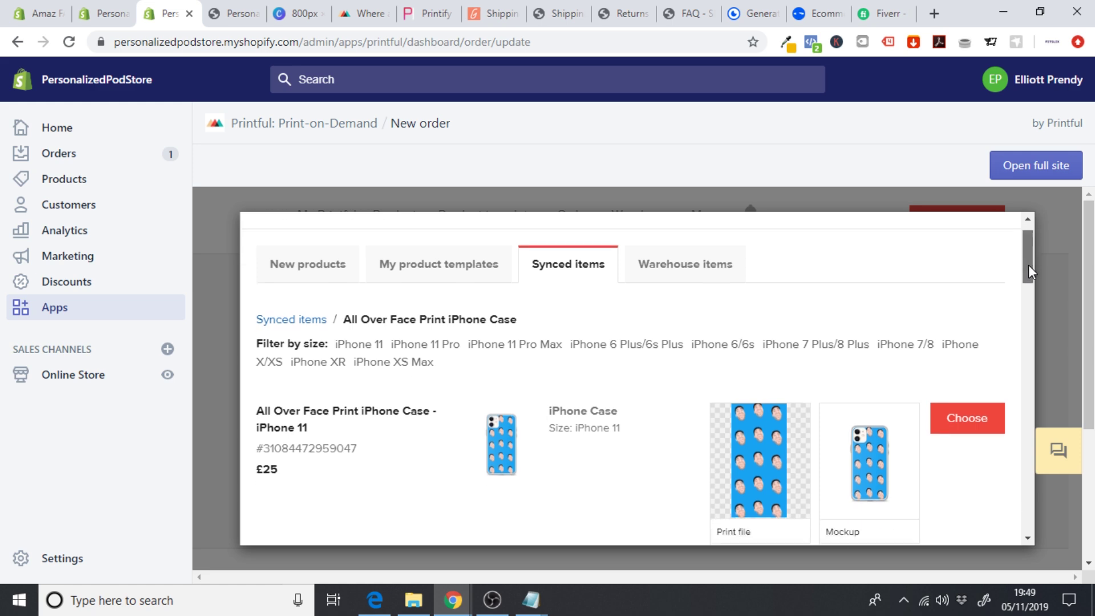
scroll(1030, 273, "down", 2)
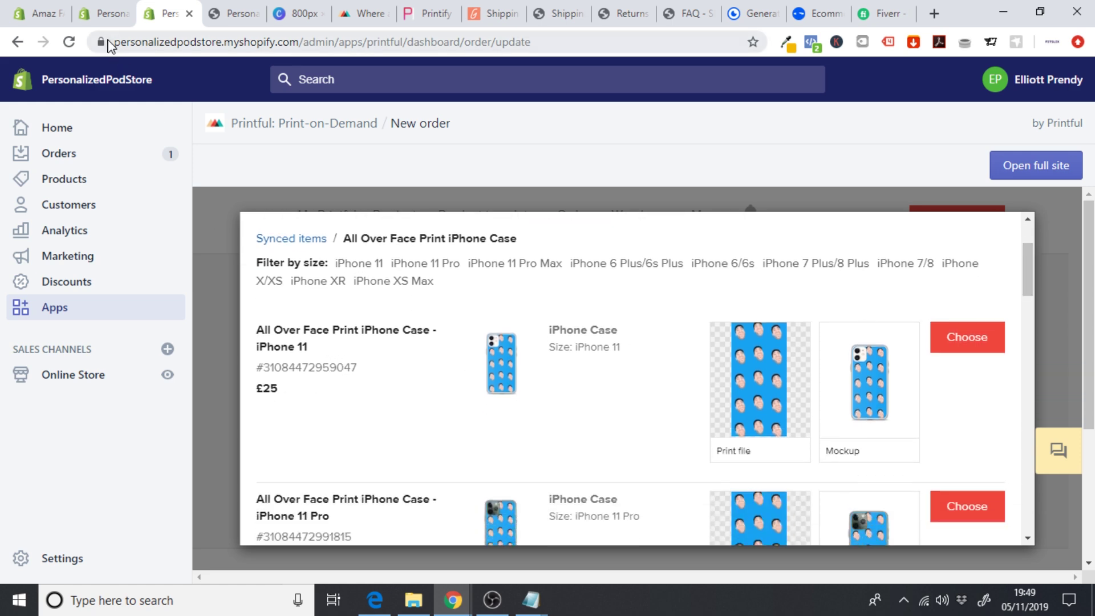
left_click(101, 14)
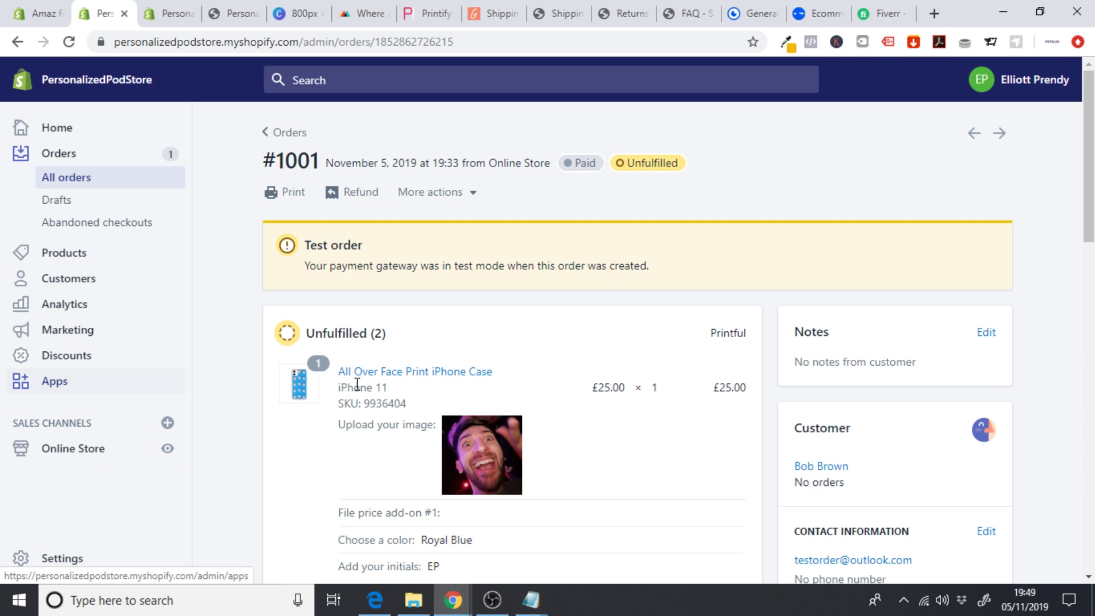
left_click(173, 14)
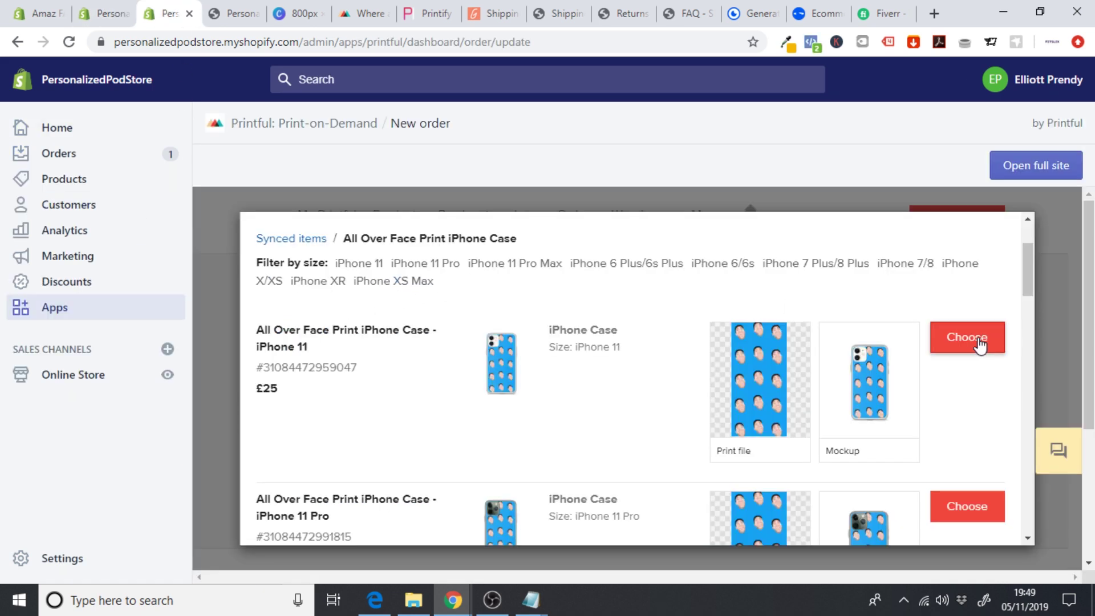
left_click(970, 341)
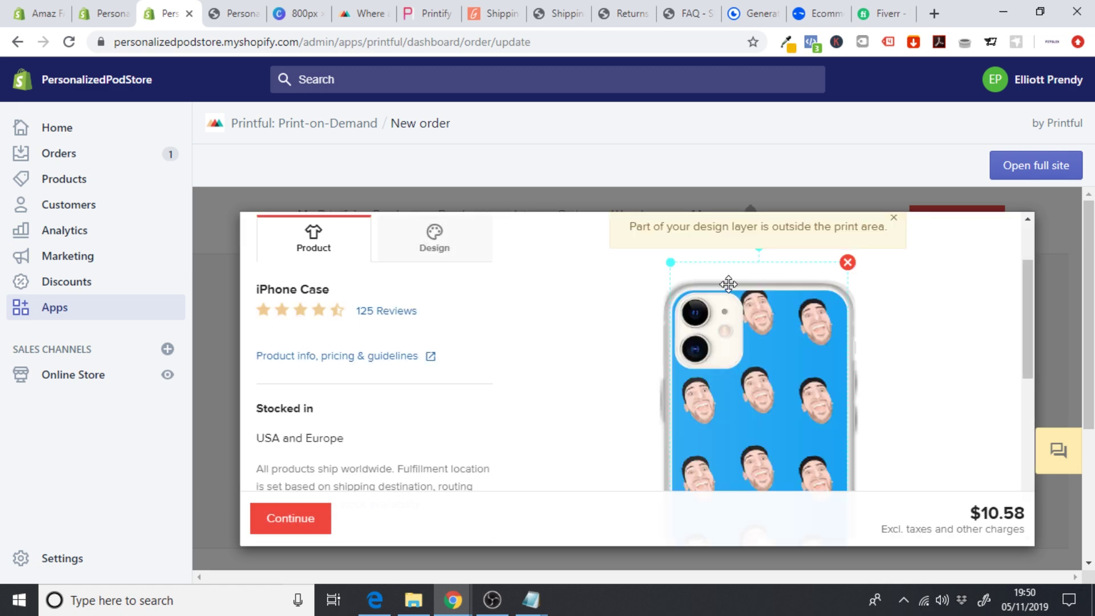
- Set Clo-Phonecase-01.png from the file library as the iPhone 11 case design and continue
left_click(433, 243)
left_click(289, 332)
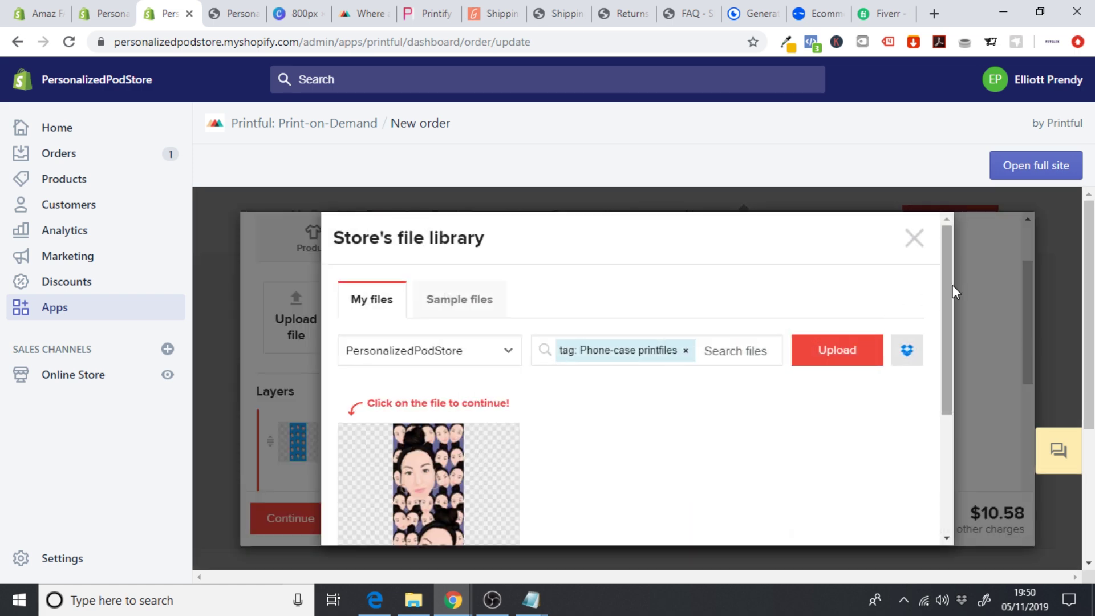
left_click_drag(951, 289, 954, 330)
mouse_move(482, 425)
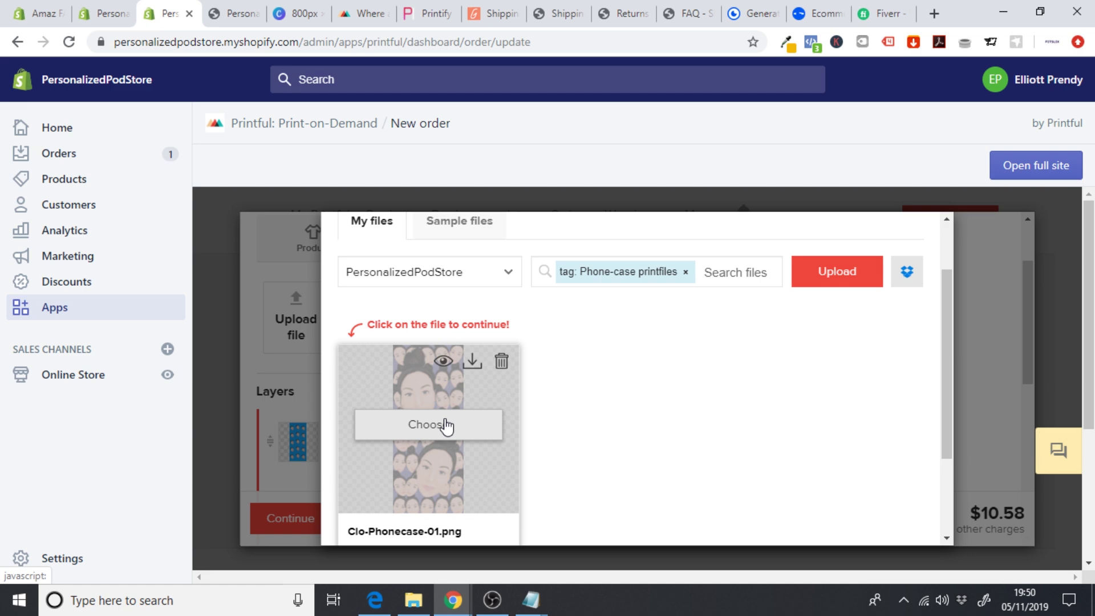
left_click(445, 425)
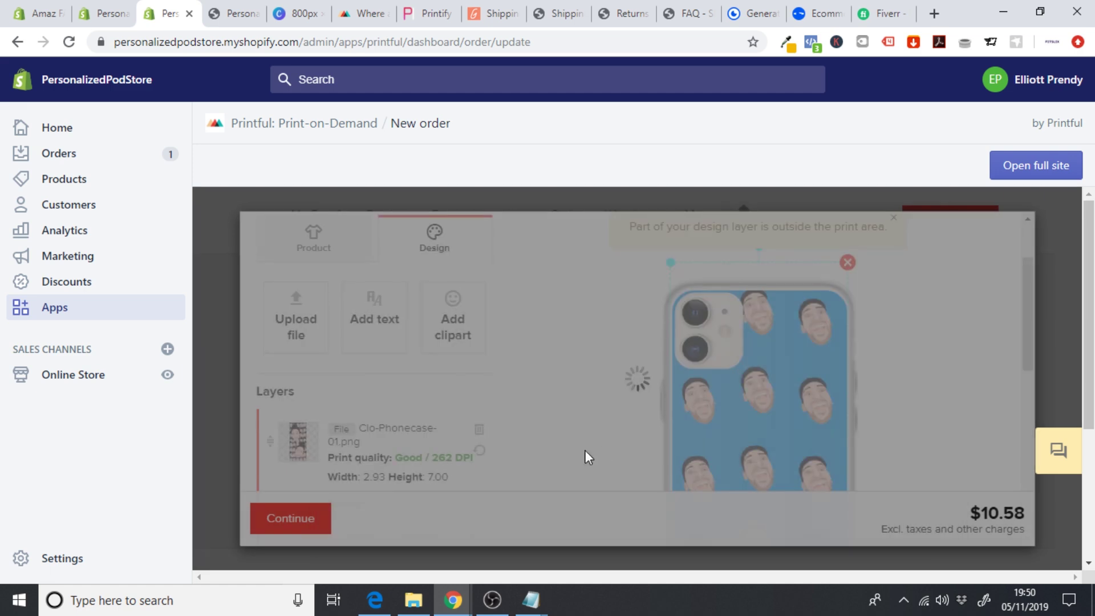
left_click_drag(1025, 309, 1021, 468)
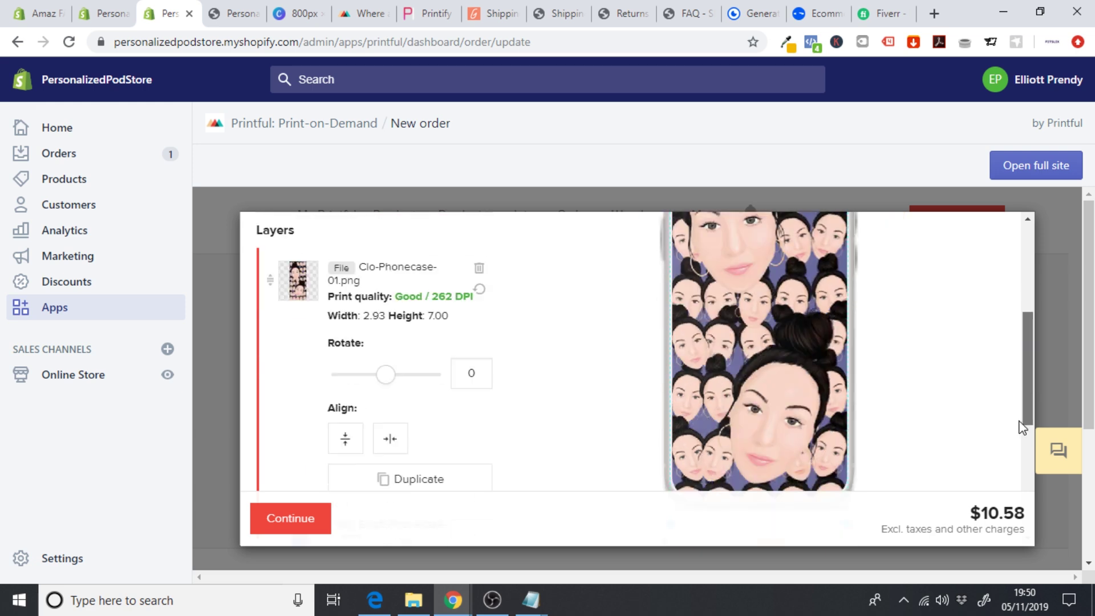
left_click(269, 525)
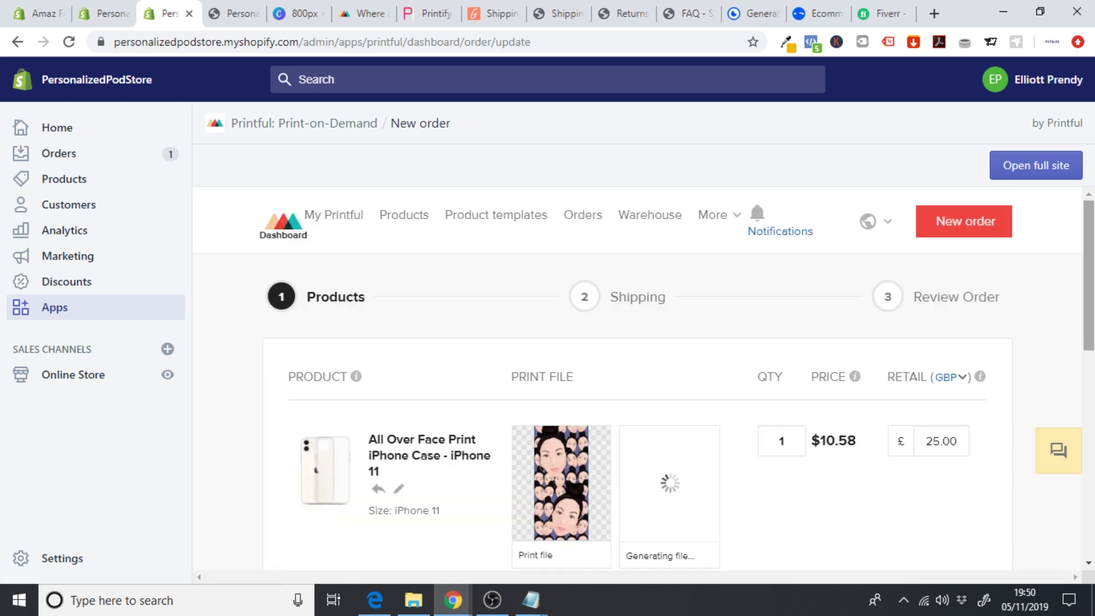
- Fill in Printful's shipping step and calculate shipping at a $3.29 flat rate
scroll(838, 371, "down", 6)
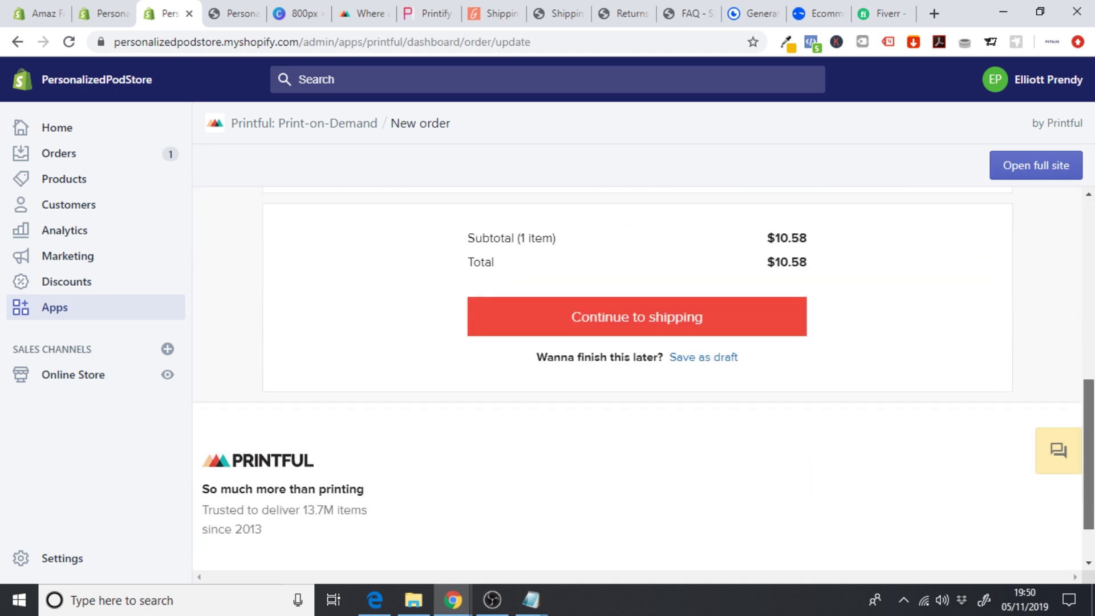
scroll(838, 371, "up", 1)
left_click(765, 404)
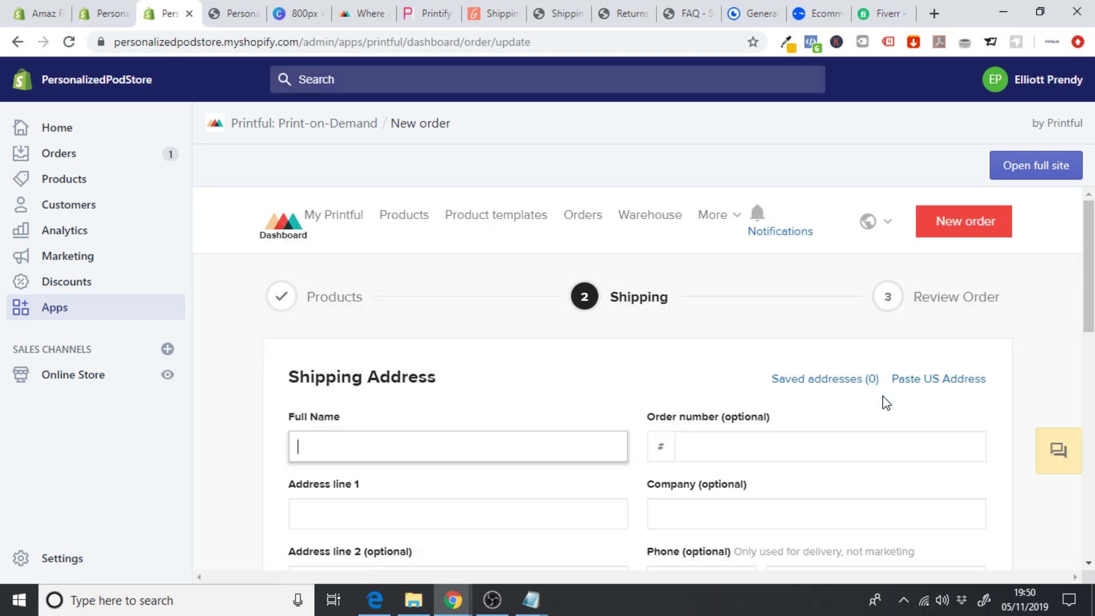
left_click(100, 12)
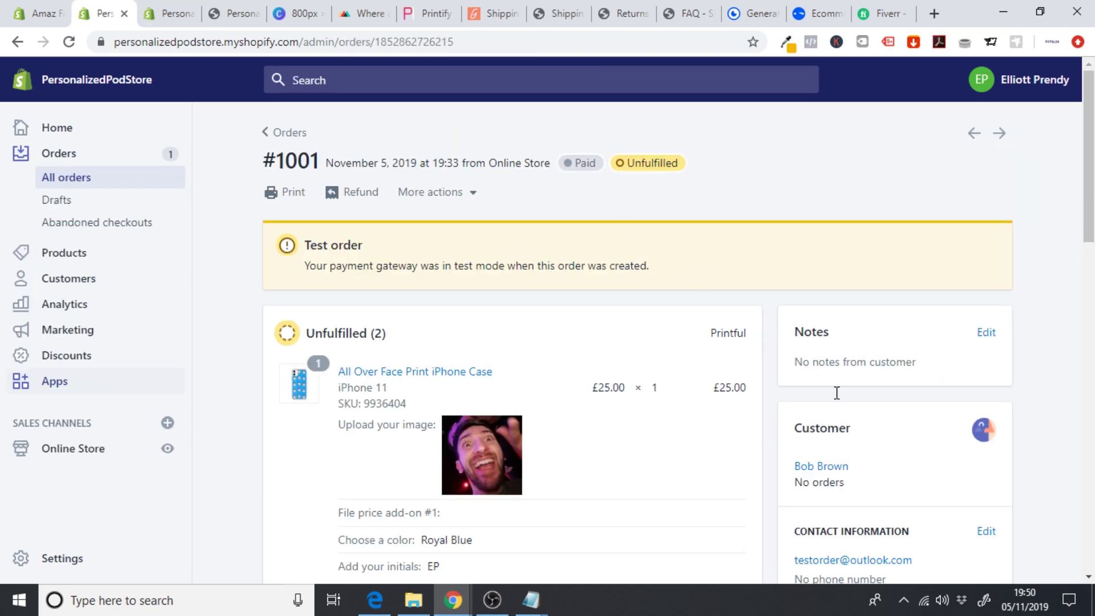
scroll(827, 376, "down", 6)
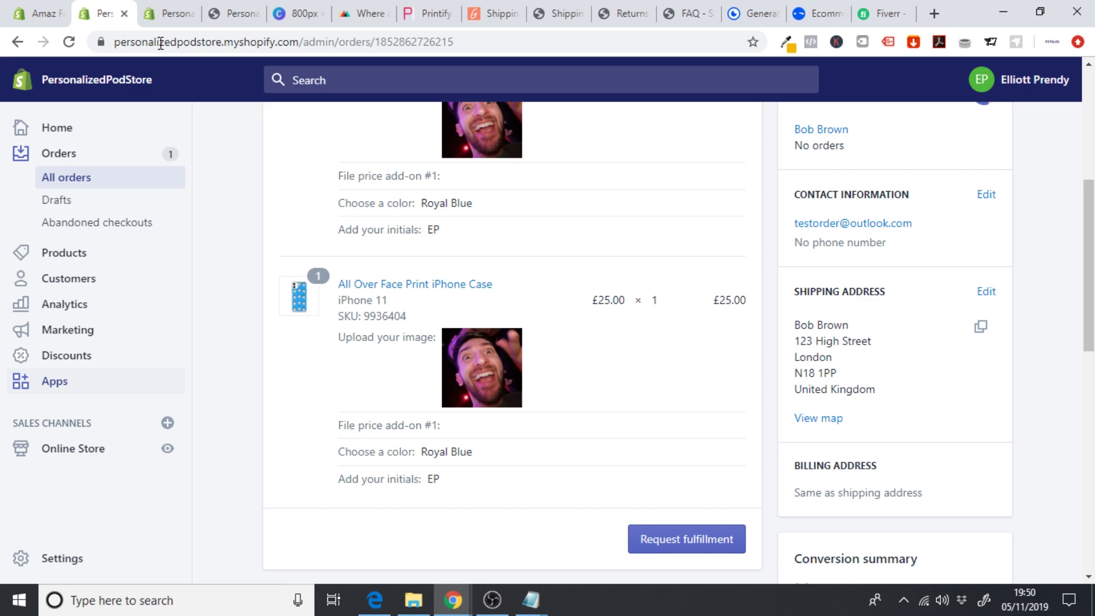
left_click(169, 12)
scroll(685, 400, "down", 8)
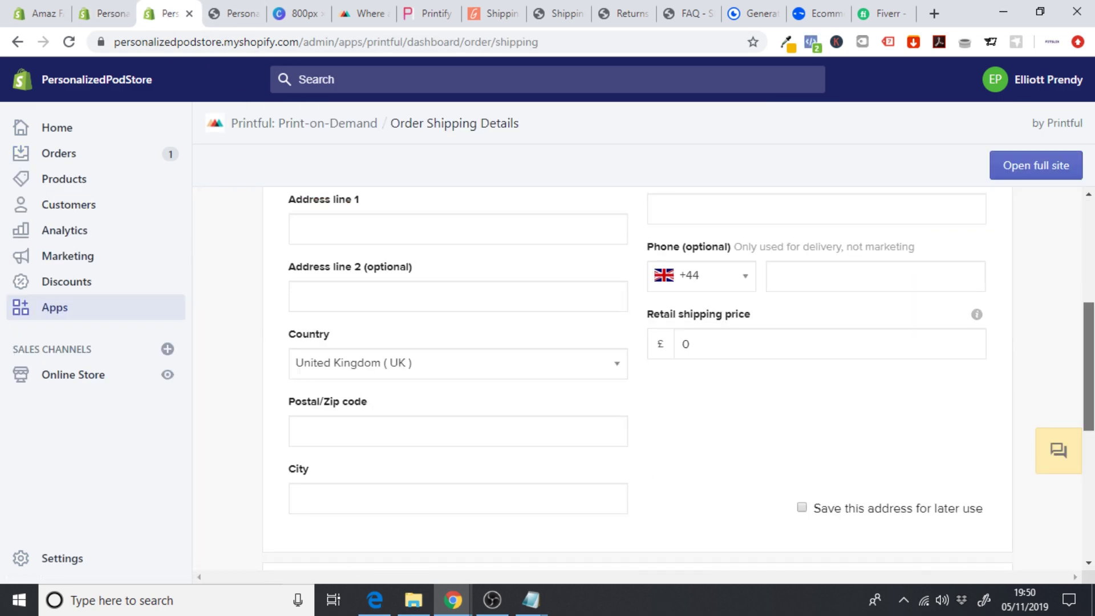
left_click(682, 441)
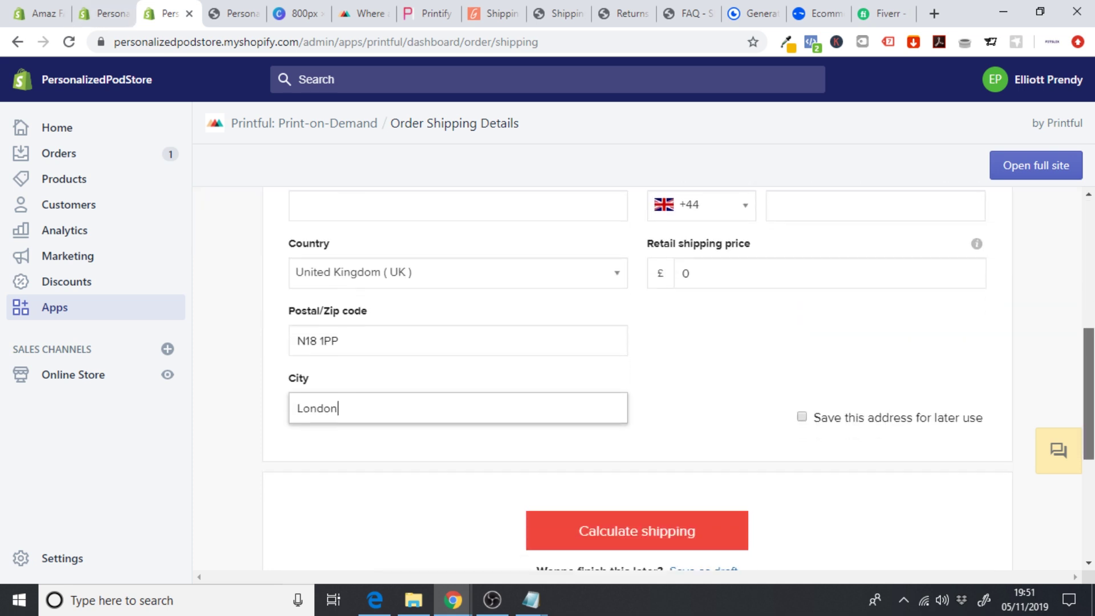
scroll(707, 416, "down", 1)
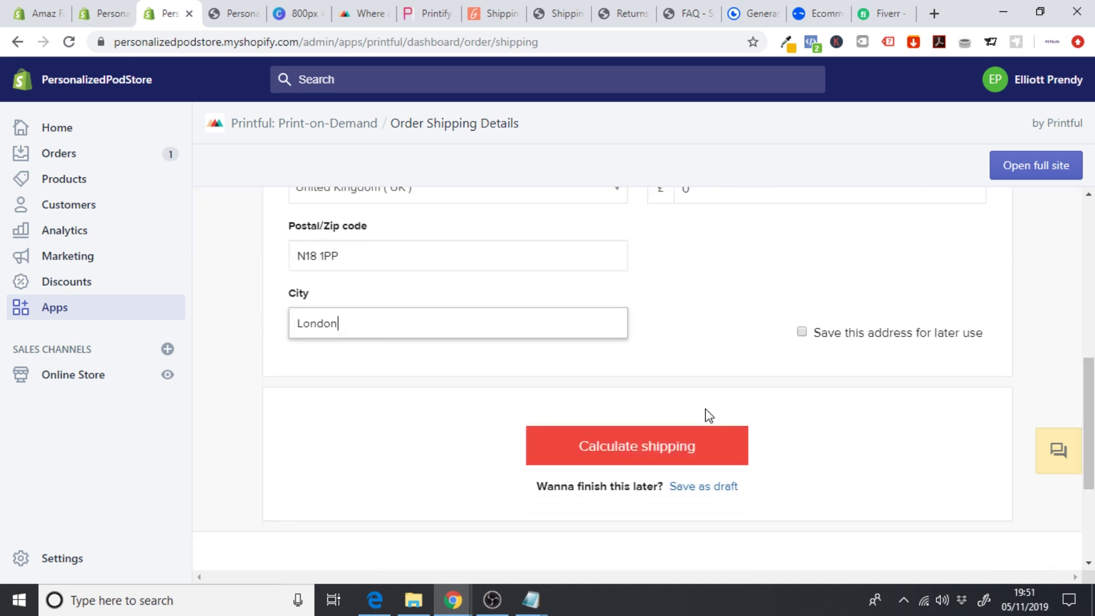
left_click(655, 445)
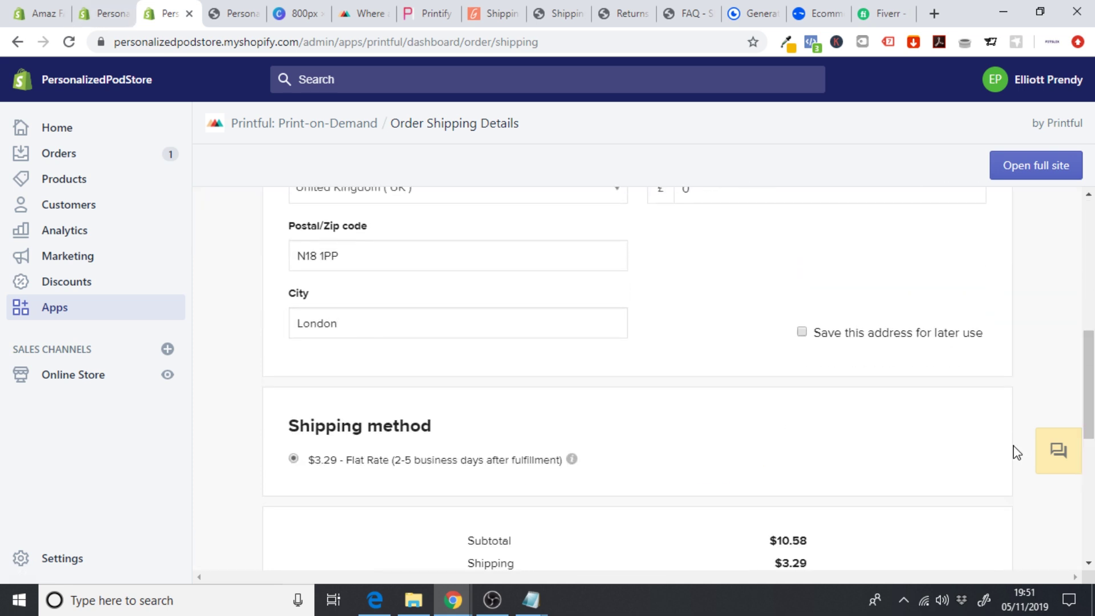
- Review the Printful order totalling $16.65 with 20% VAT, then return to Shopify's order details
scroll(1088, 388, "down", 3)
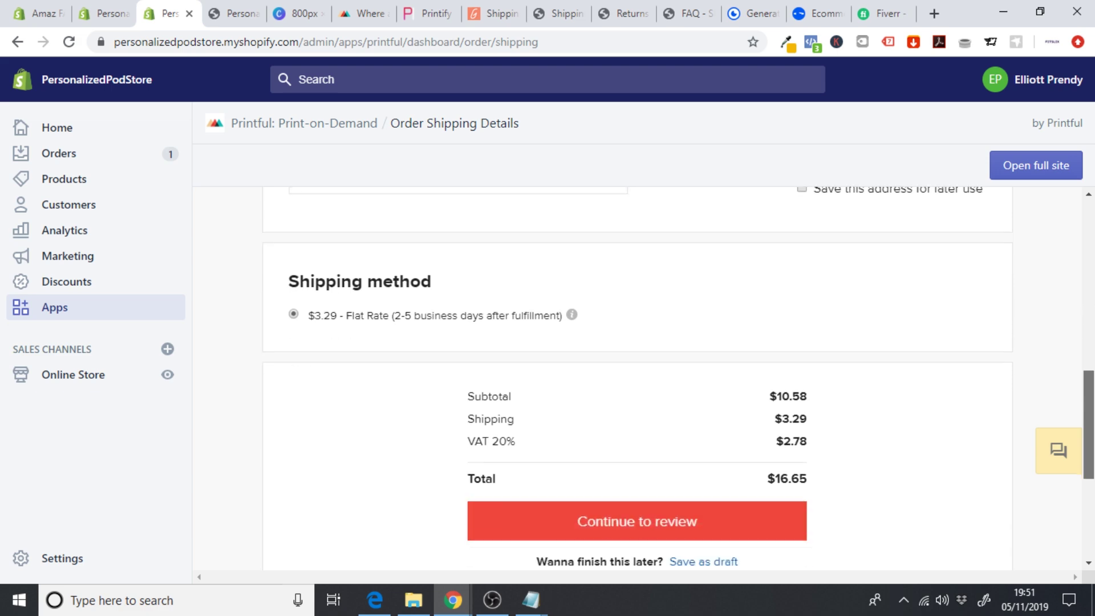
scroll(742, 457, "down", 2)
left_click(702, 411)
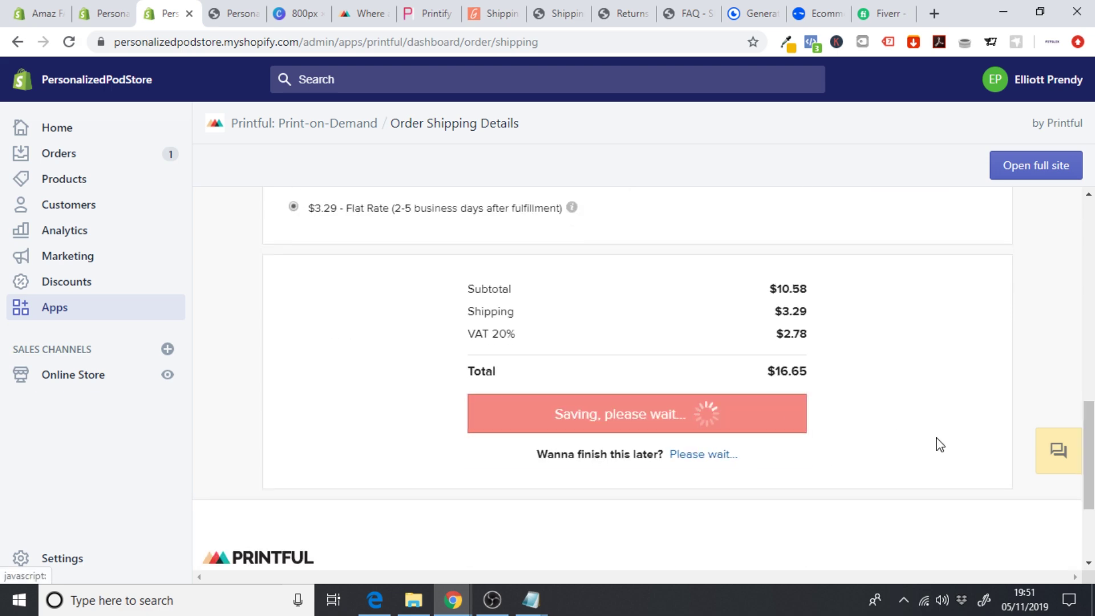
scroll(637, 377, "down", 7)
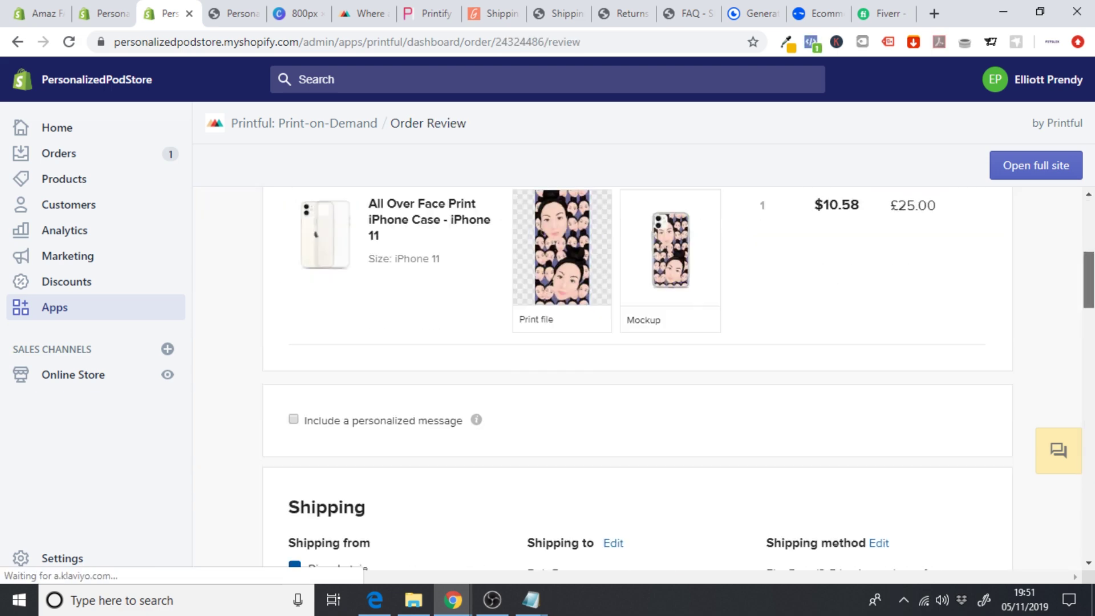
scroll(637, 376, "down", 15)
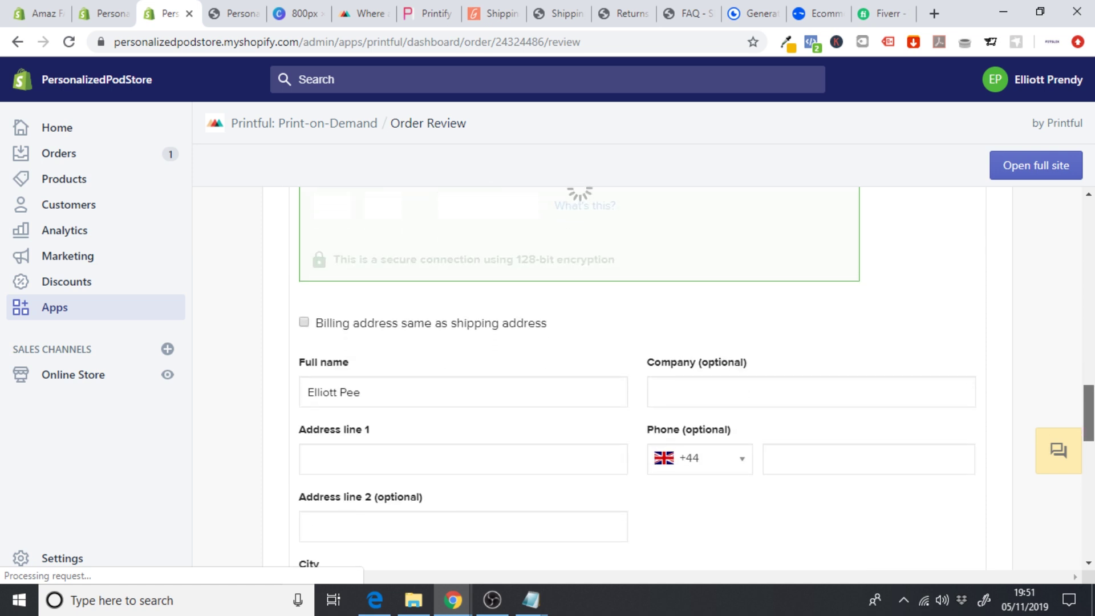
scroll(666, 336, "down", 11)
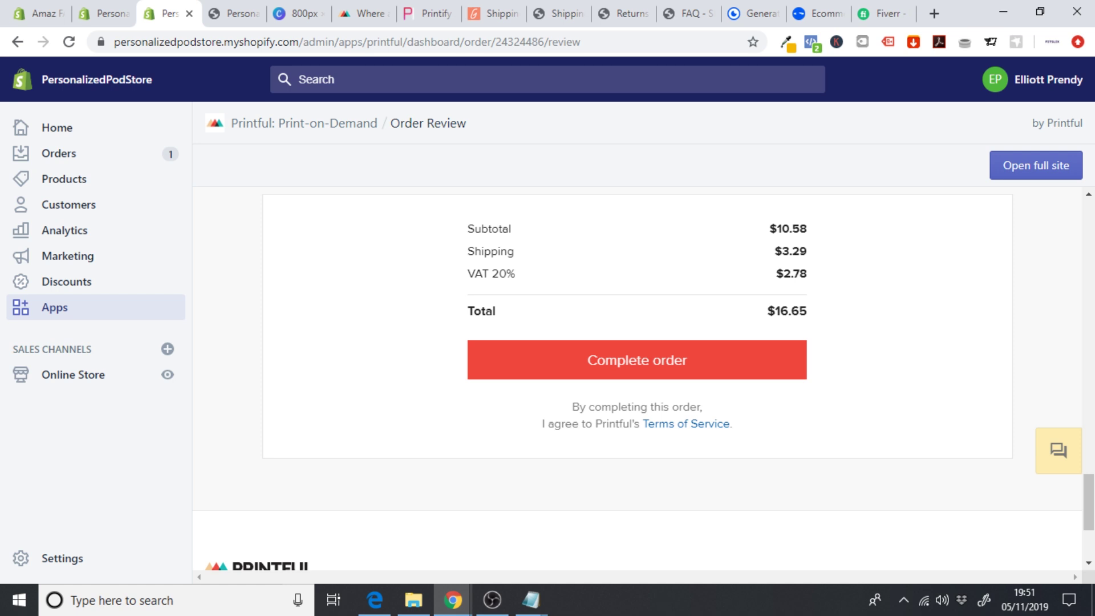
left_click(109, 11)
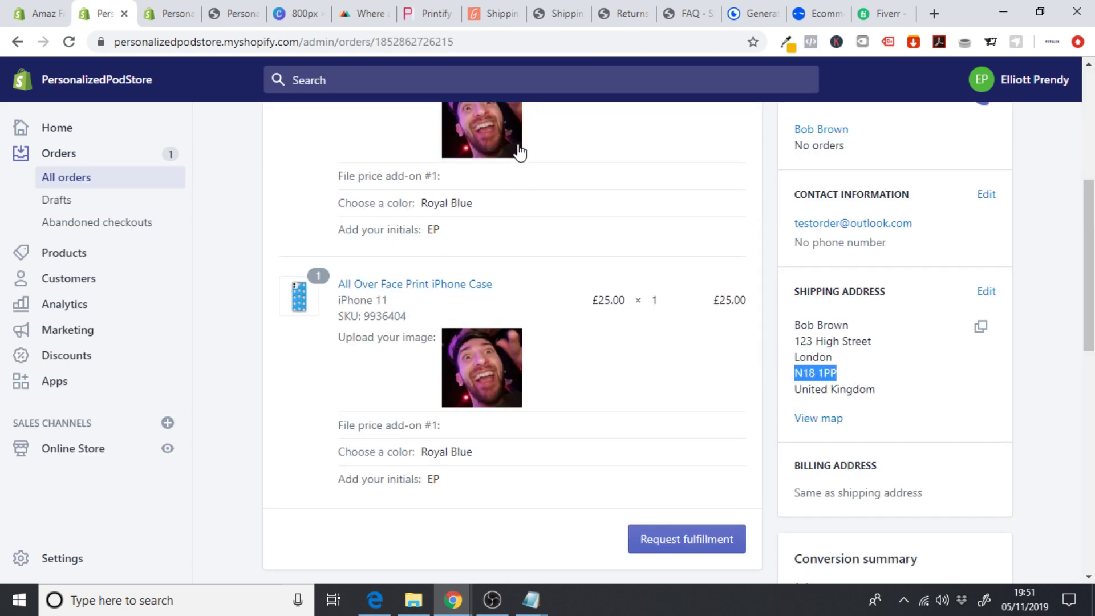
- Browse the Personalized Print On Demand folder in File Explorer, then return to the Printful order review
left_click(239, 203)
scroll(239, 203, "up", 1)
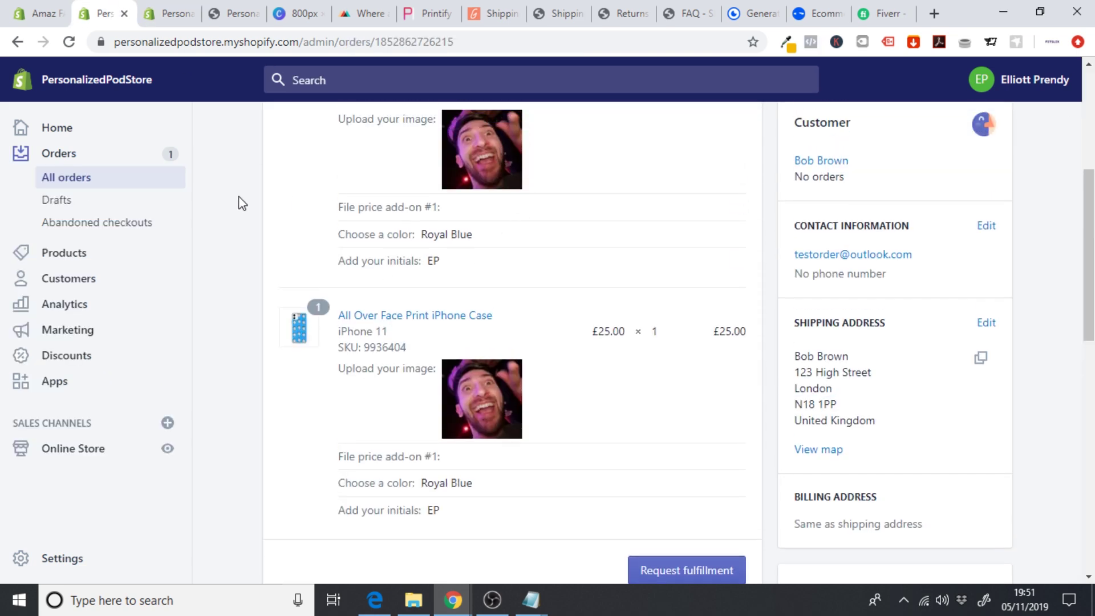
left_click(867, 8)
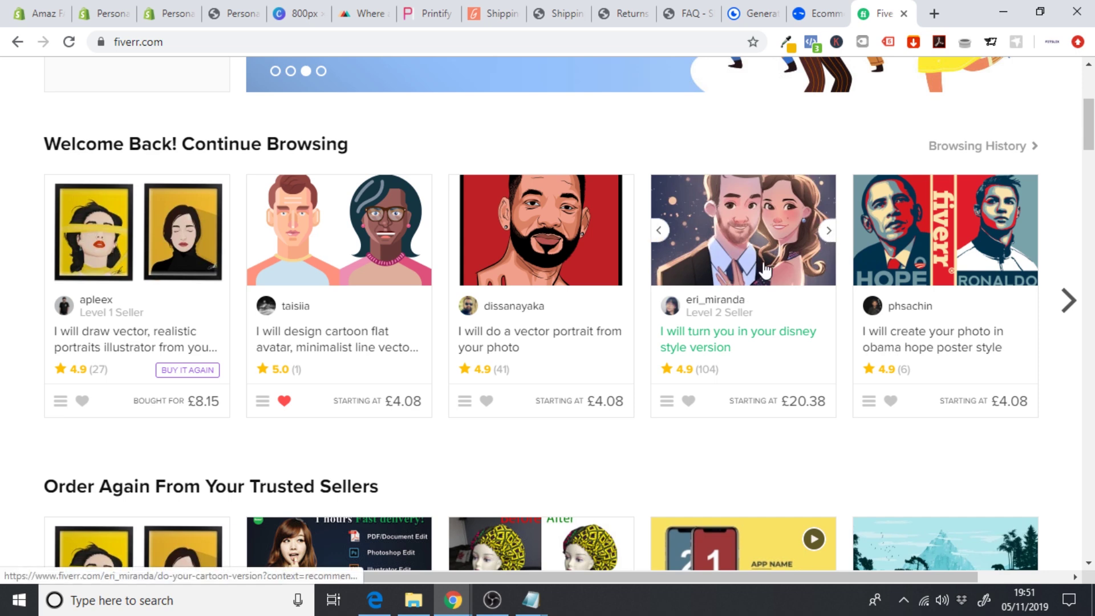
left_click(413, 600)
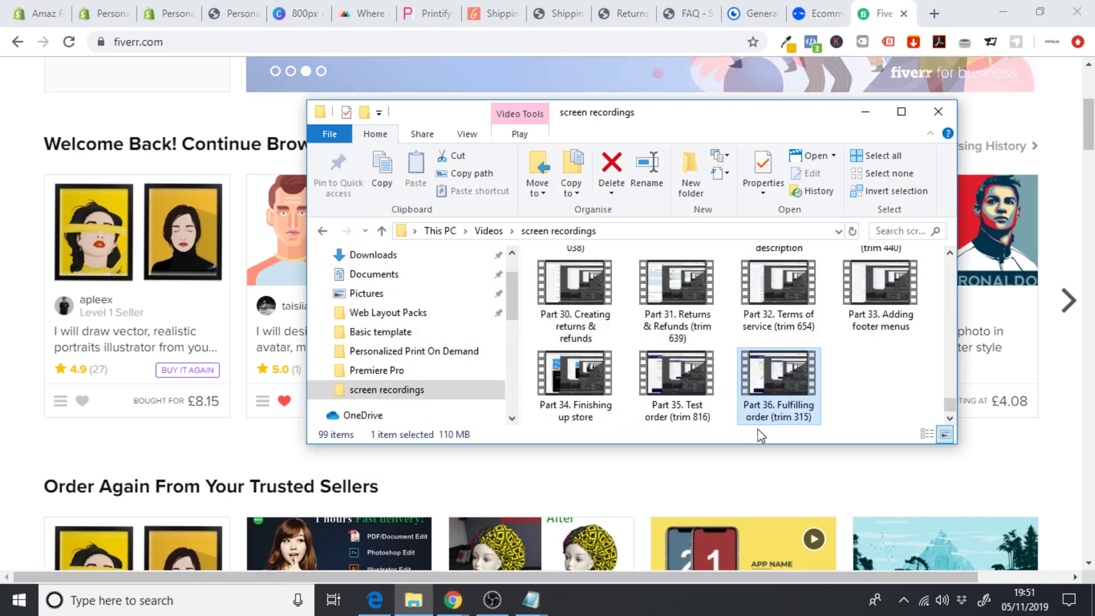
left_click(414, 351)
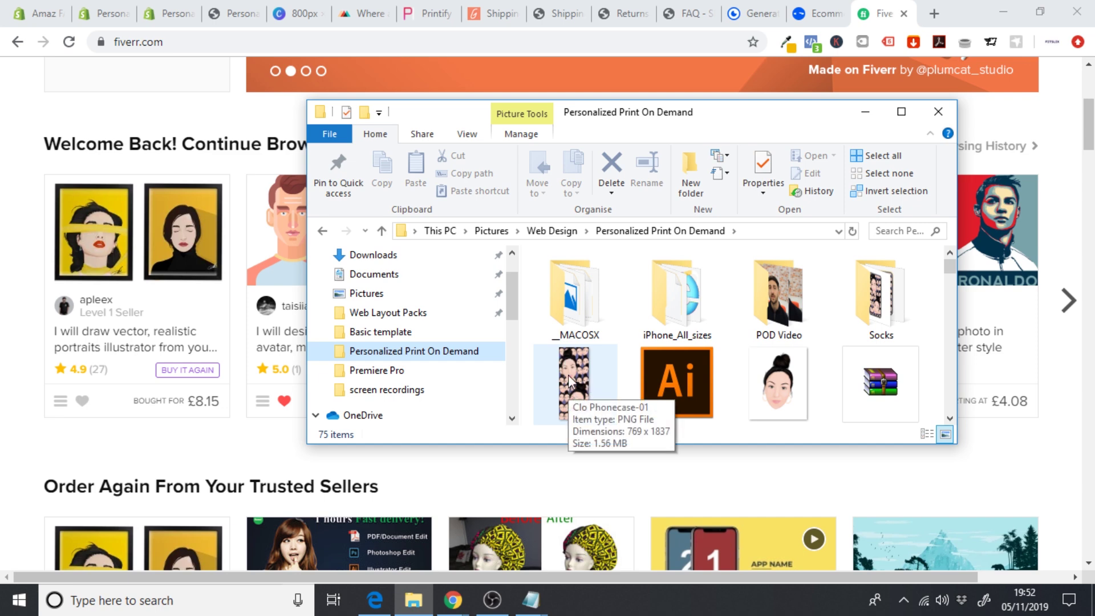
left_click(162, 9)
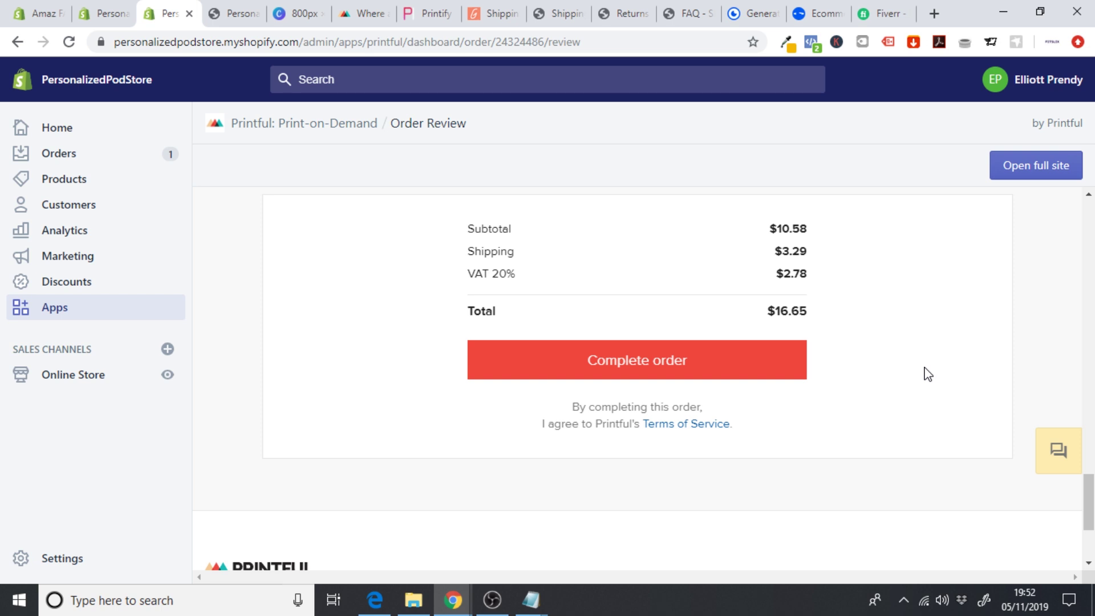
- Bring up the Fiverr home page and scroll back to its top
left_click(876, 8)
scroll(548, 314, "up", 5)
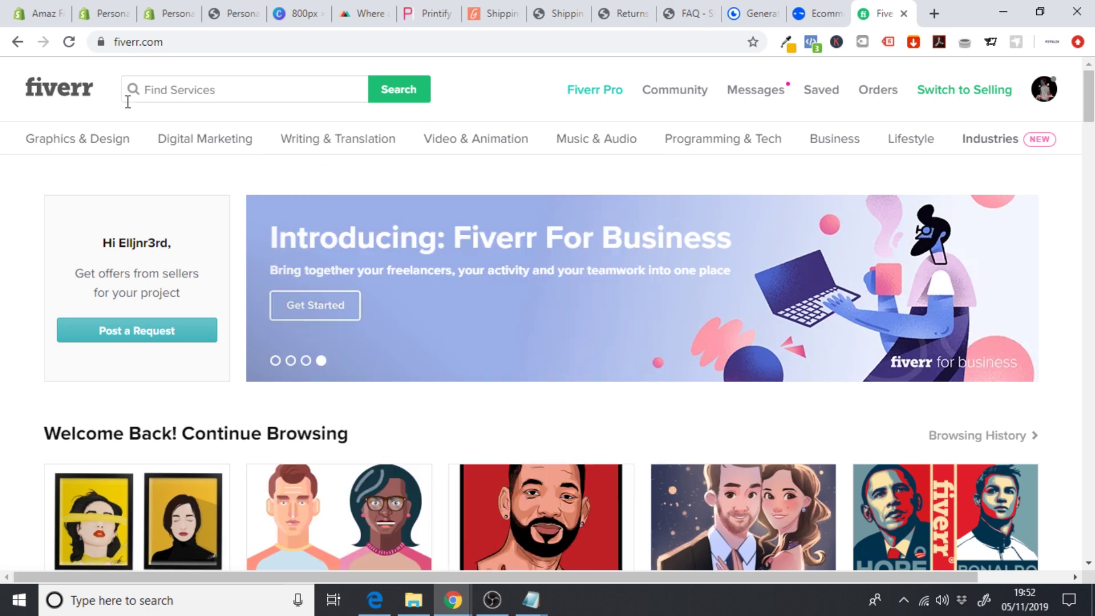
- Search Fiverr for 'shopify fulfillment', listing 113 services
left_click(128, 101)
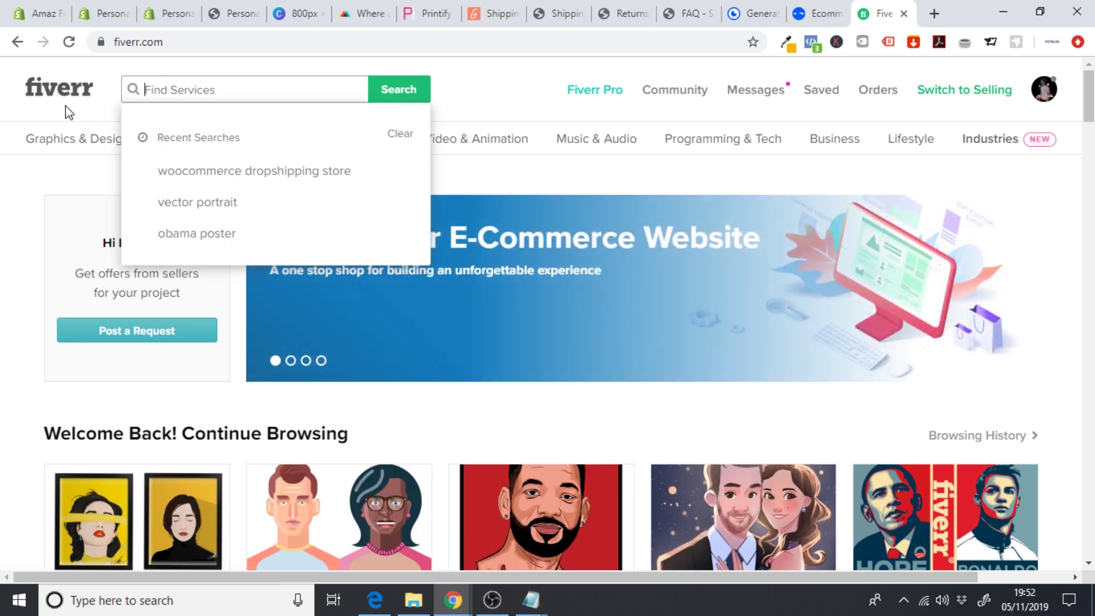
type("shopify")
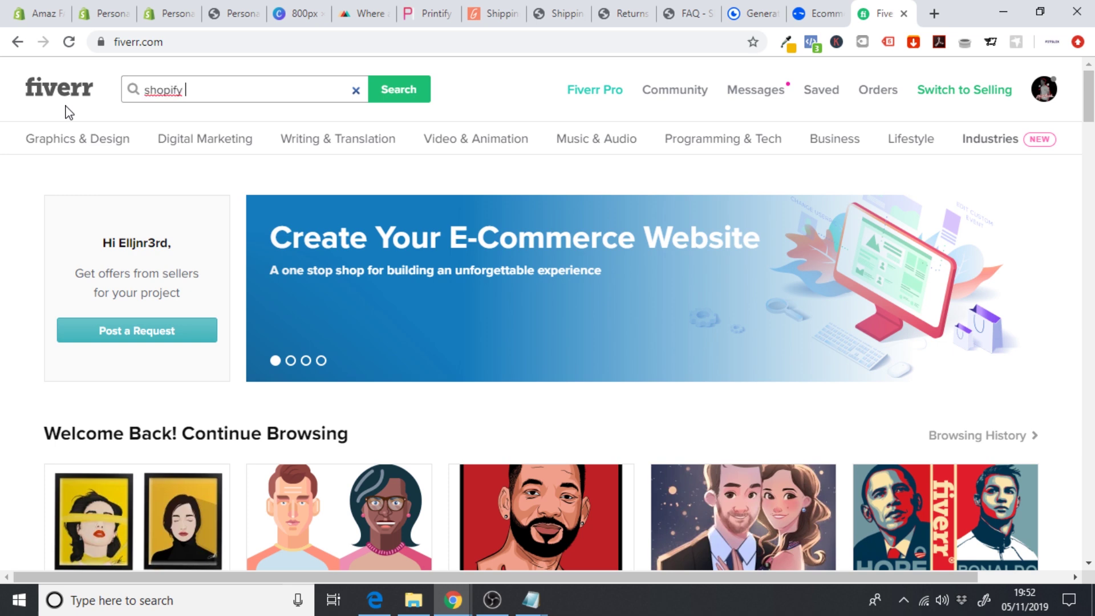
type("nt")
key("Return")
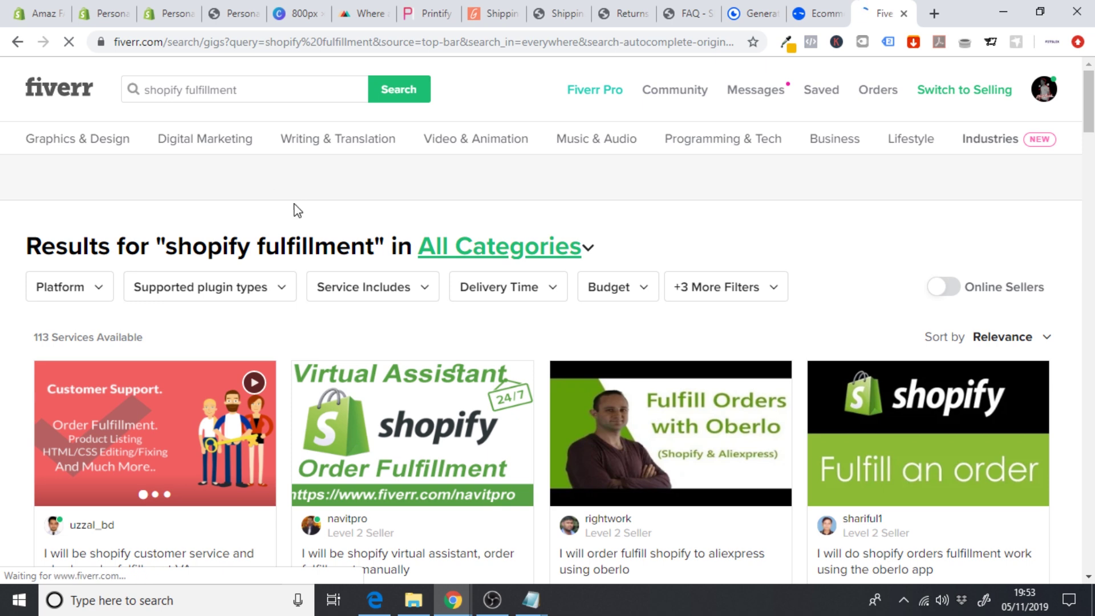
left_click(413, 600)
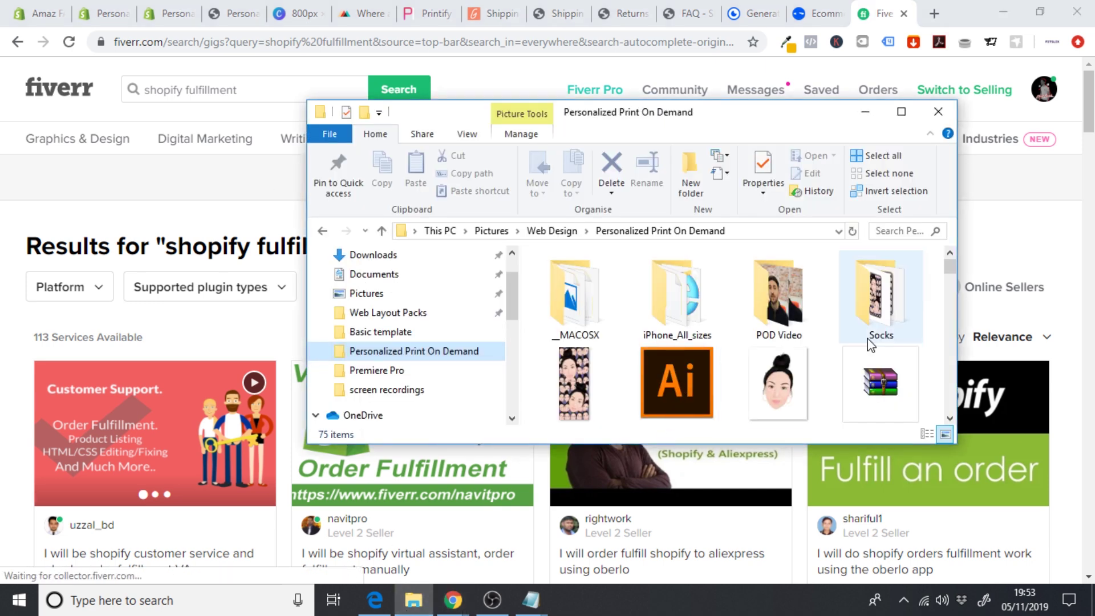
left_click(950, 418)
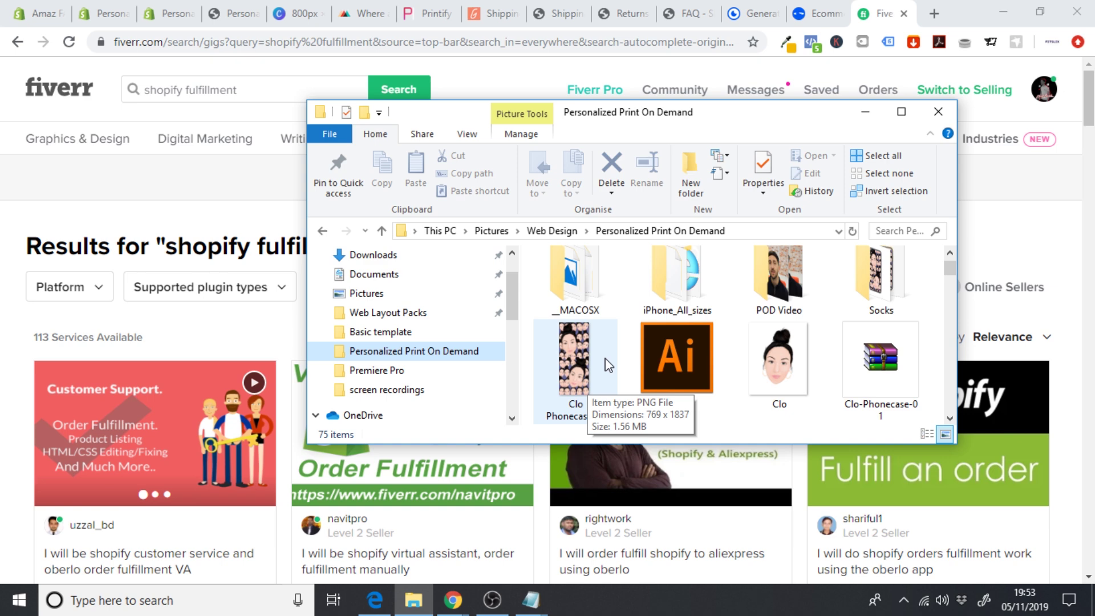
left_click(1, 356)
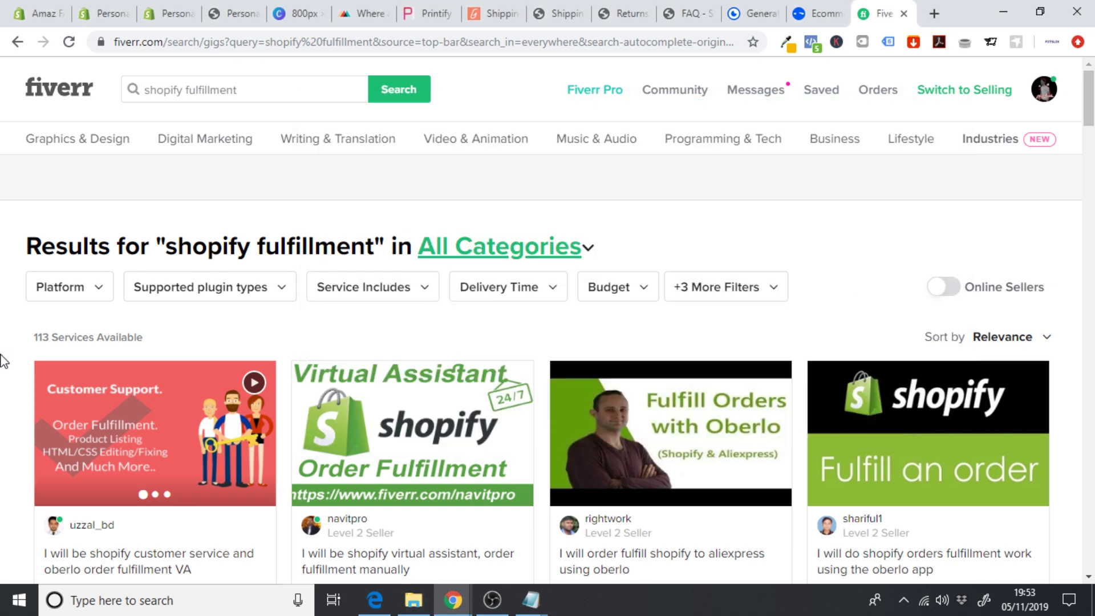
scroll(3, 361, "down", 3)
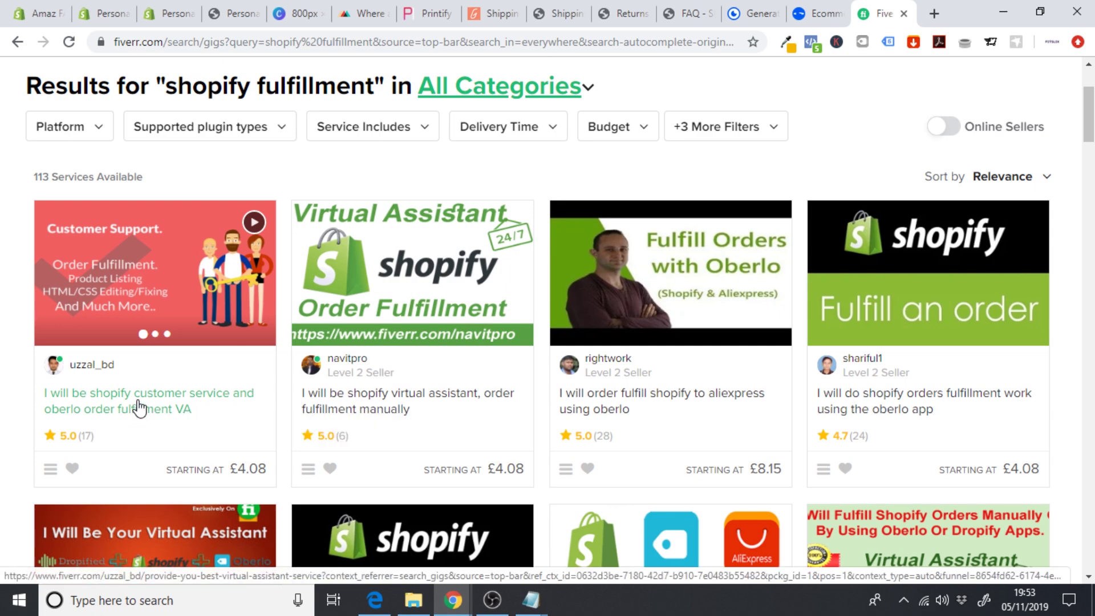
scroll(140, 405, "down", 3)
scroll(139, 406, "down", 4)
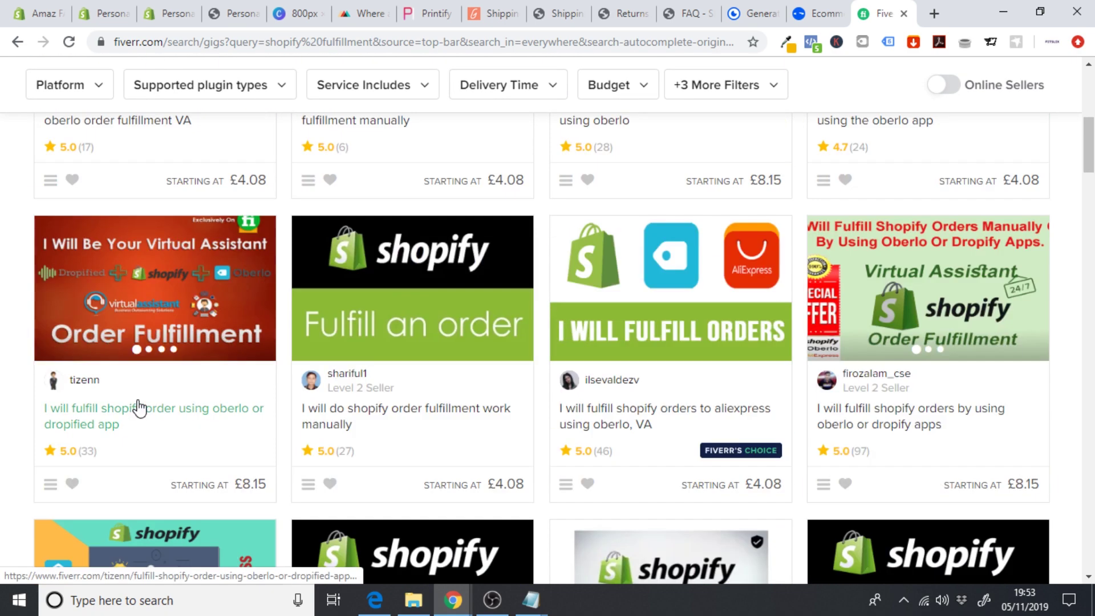
scroll(140, 407, "down", 7)
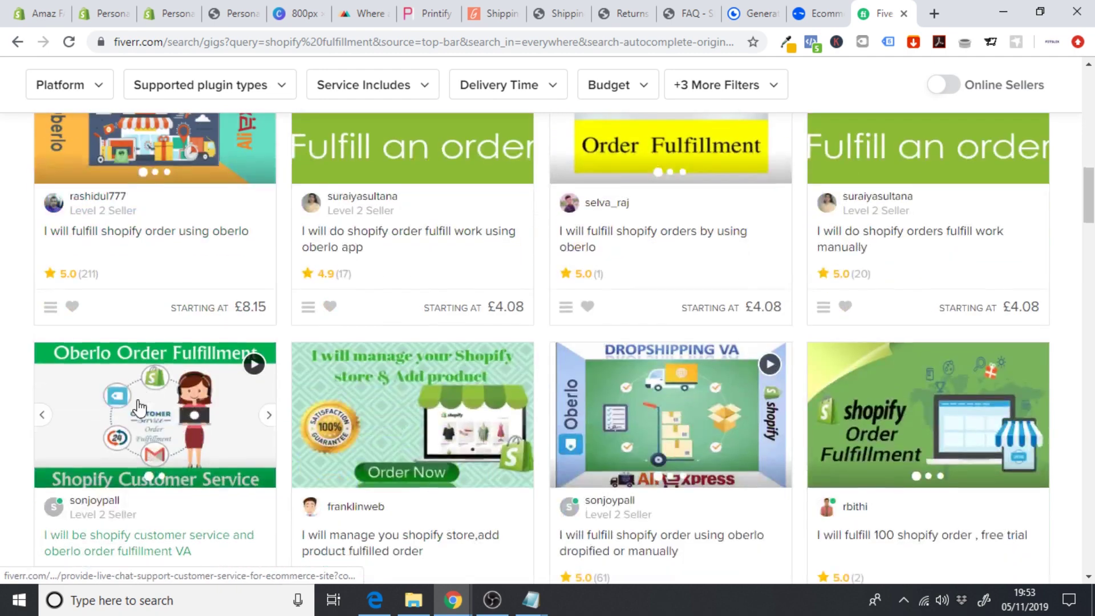
scroll(140, 408, "up", 15)
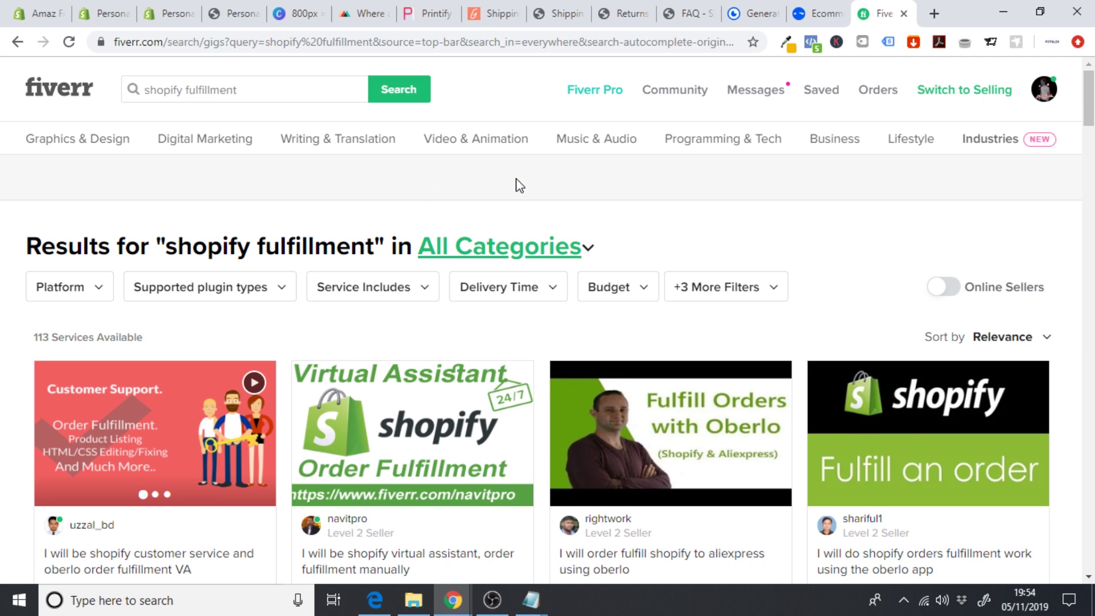
left_click(414, 600)
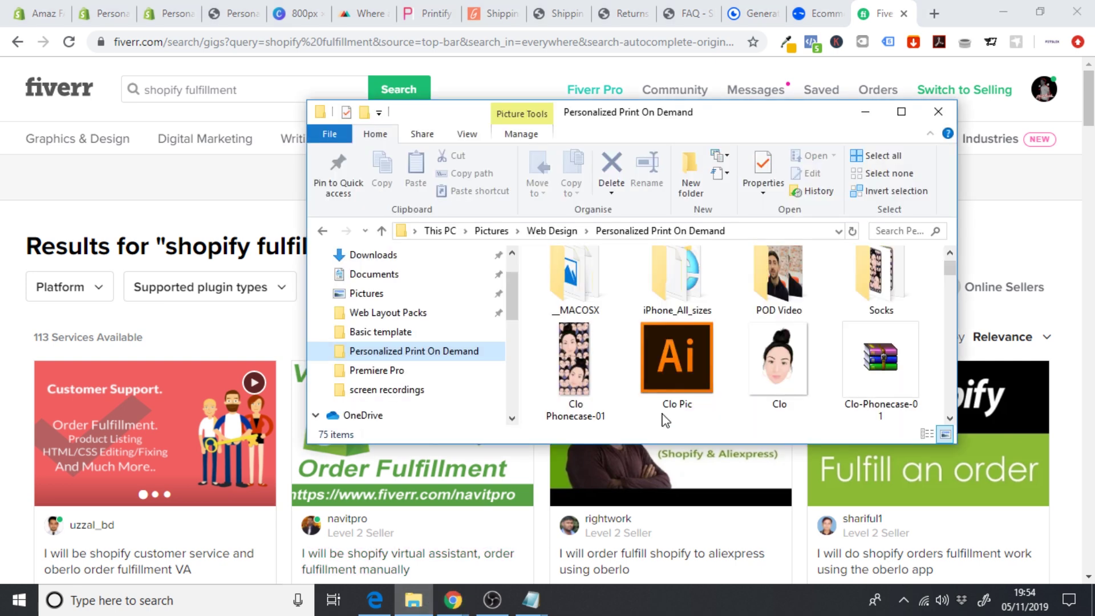
left_click(233, 211)
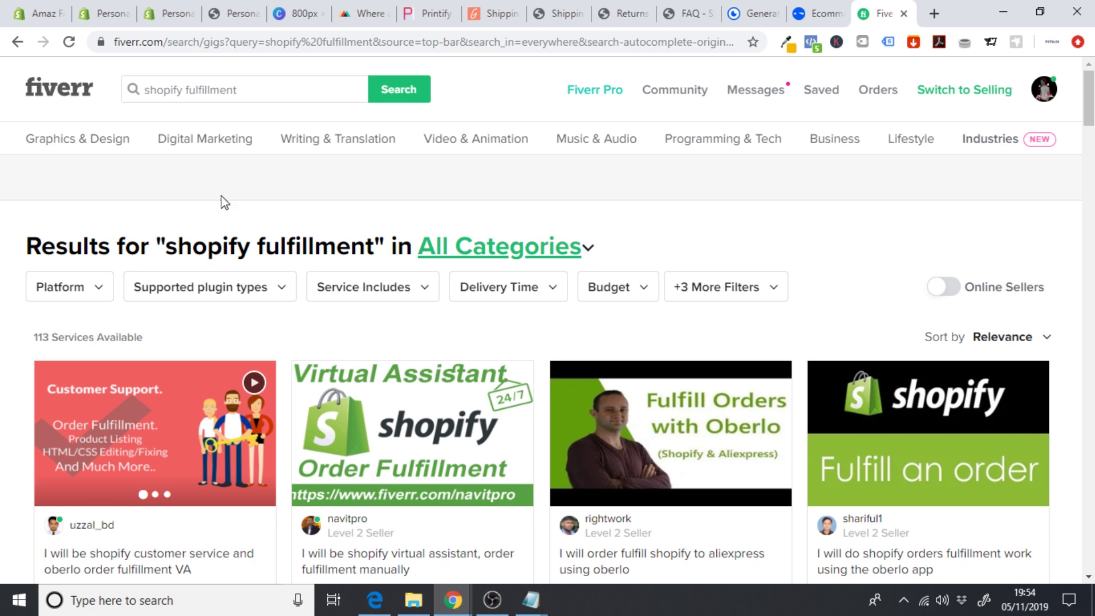
- Look over Shopify's Shipping settings, then go back to the Settings overview
left_click(158, 12)
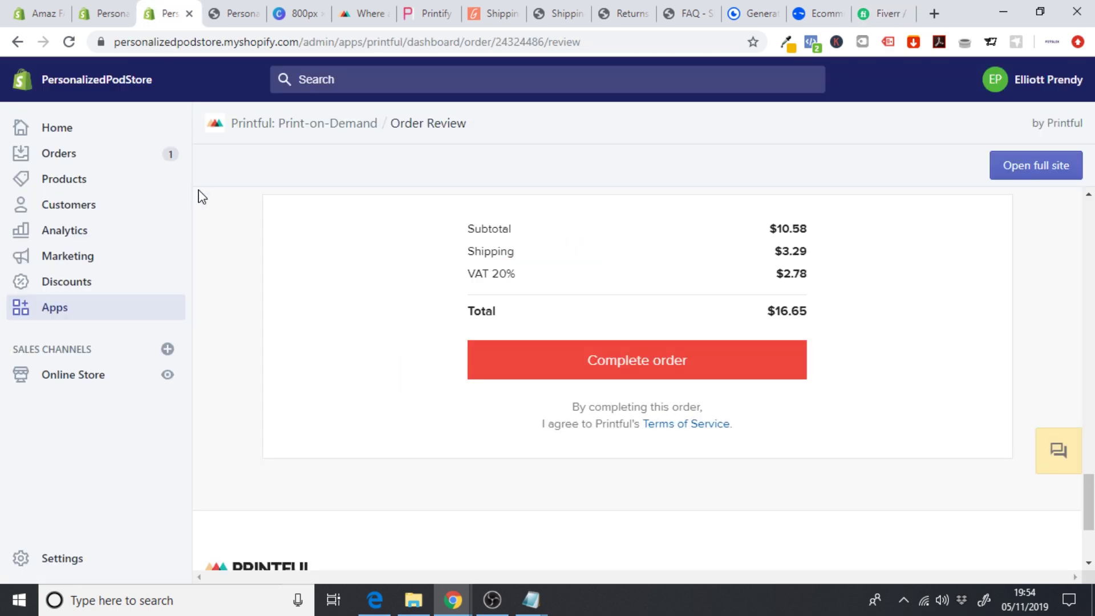
left_click(61, 558)
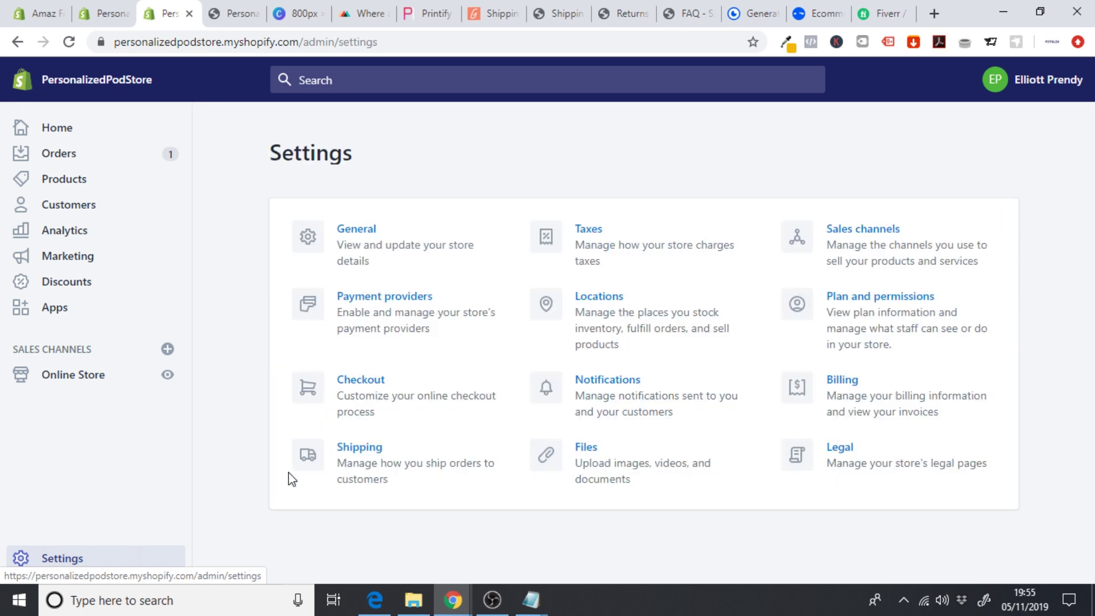
left_click(364, 466)
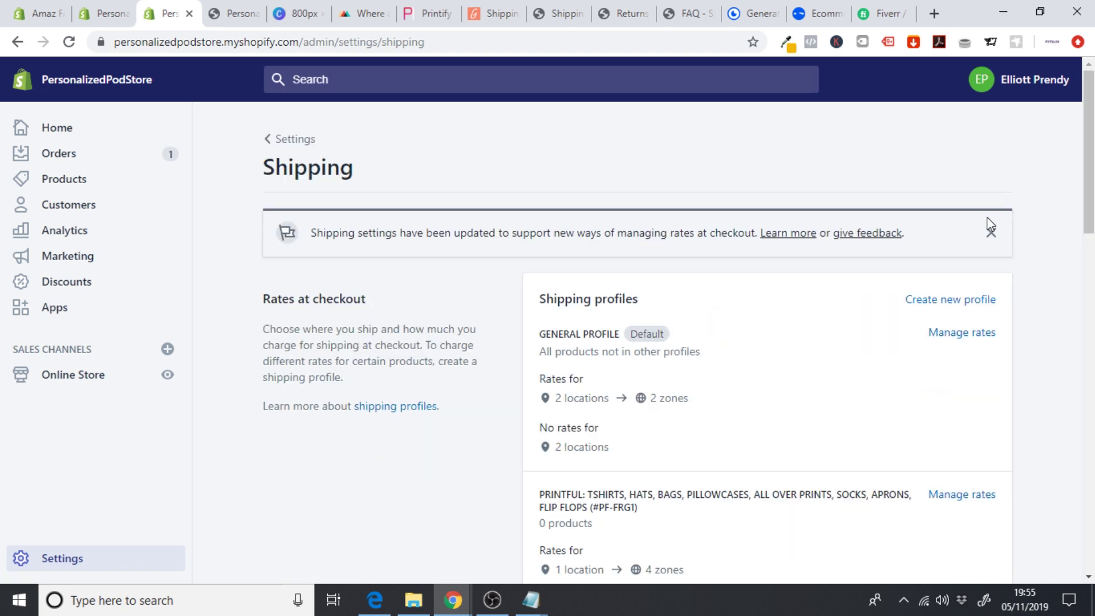
scroll(742, 248, "down", 5)
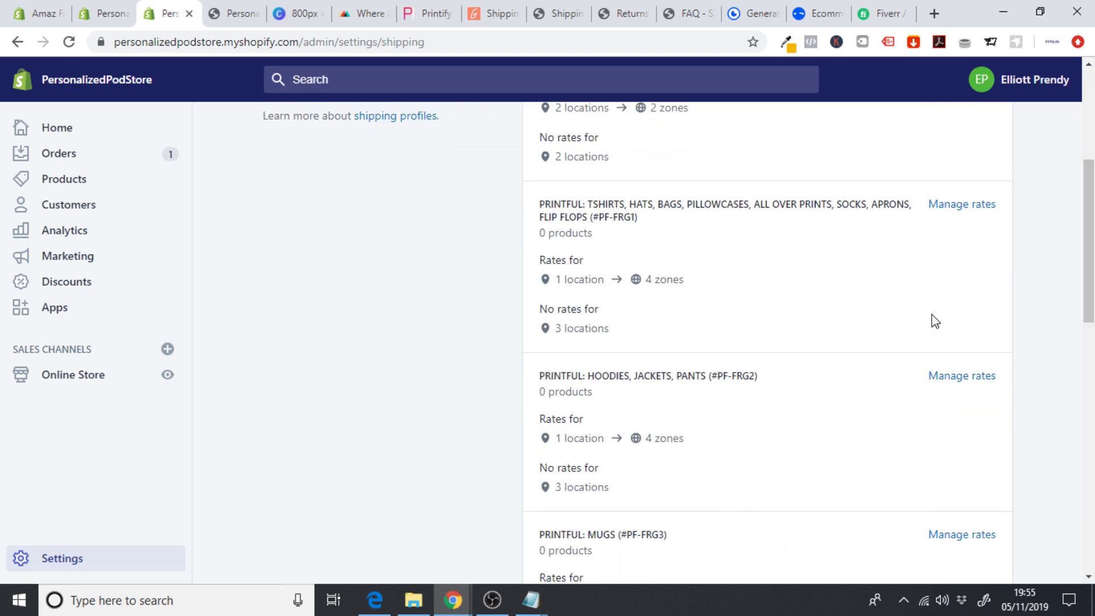
scroll(1047, 300, "down", 5)
scroll(679, 341, "down", 5)
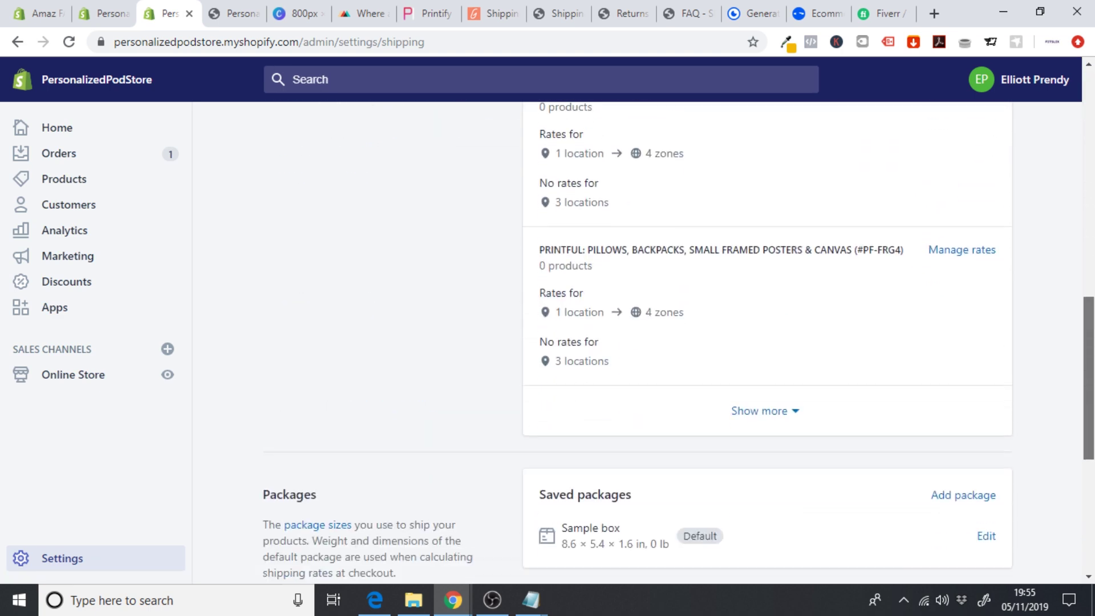
scroll(392, 462, "up", 15)
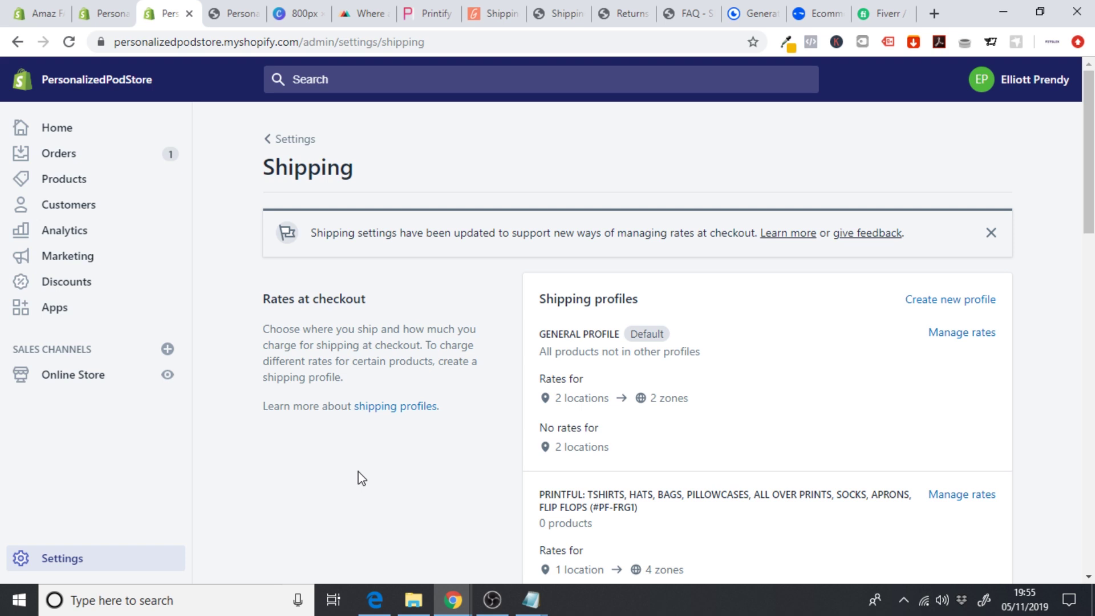
left_click(86, 558)
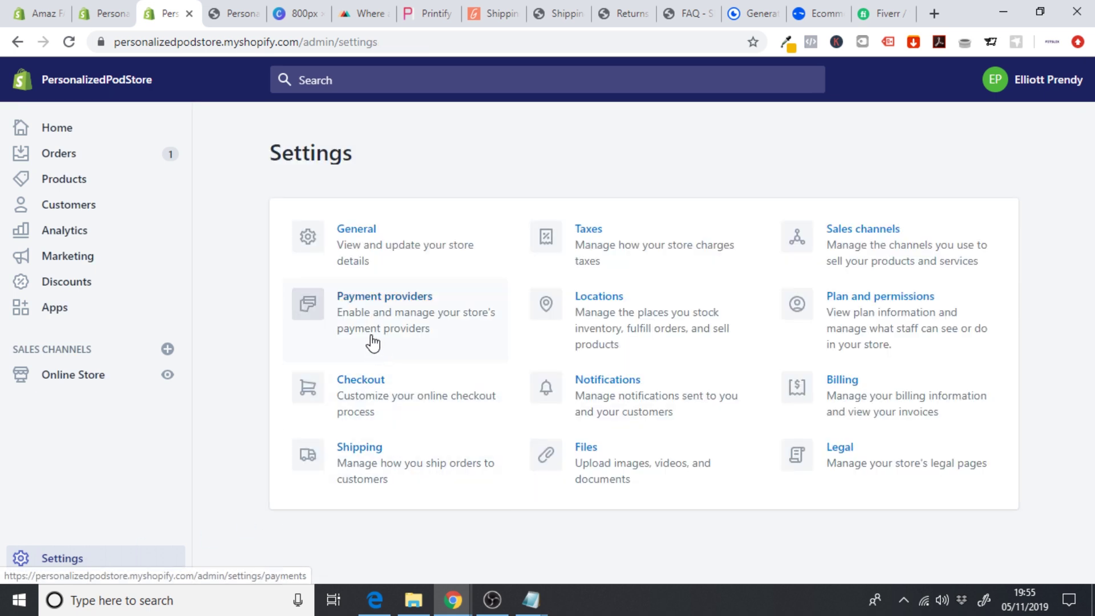
- Activate Shopify Payments under Payment providers to accept credit cards, then open Discounts
left_click(372, 337)
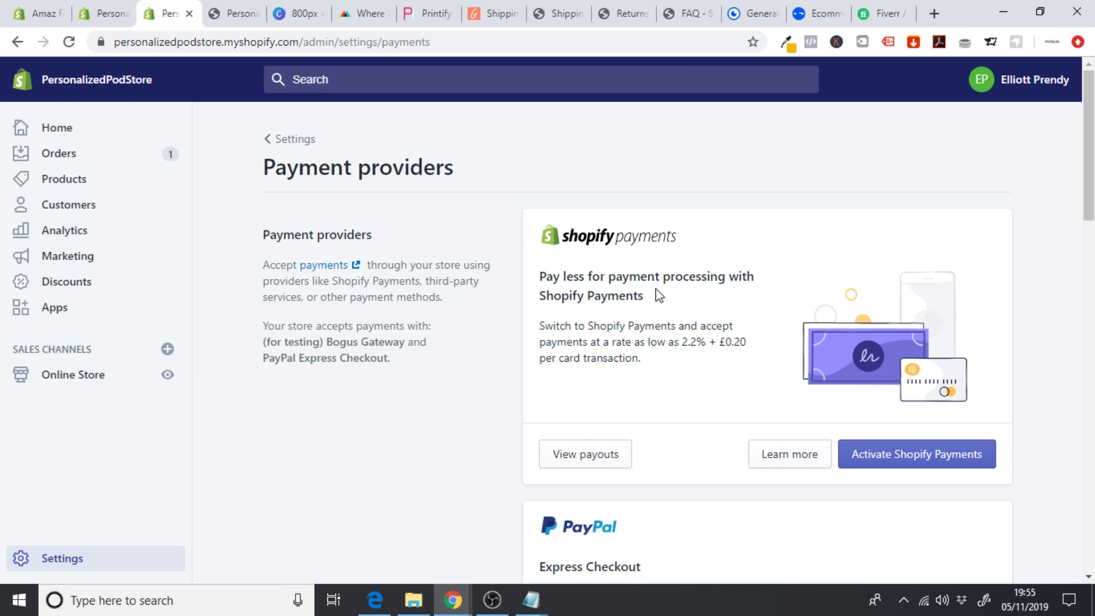
left_click(885, 455)
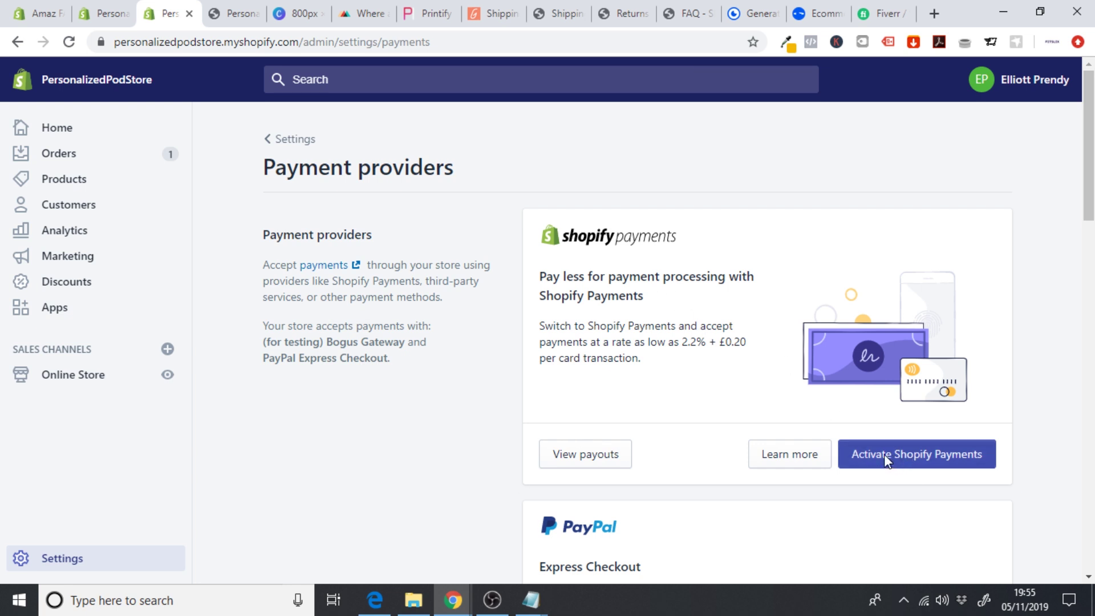
left_click(664, 378)
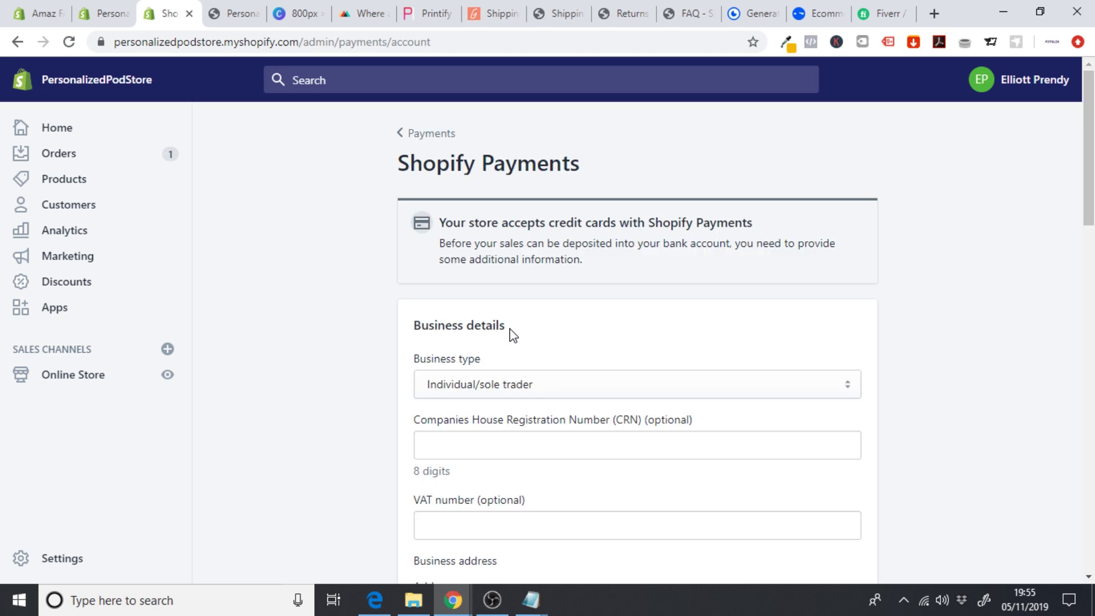
left_click_drag(1090, 148, 1089, 494)
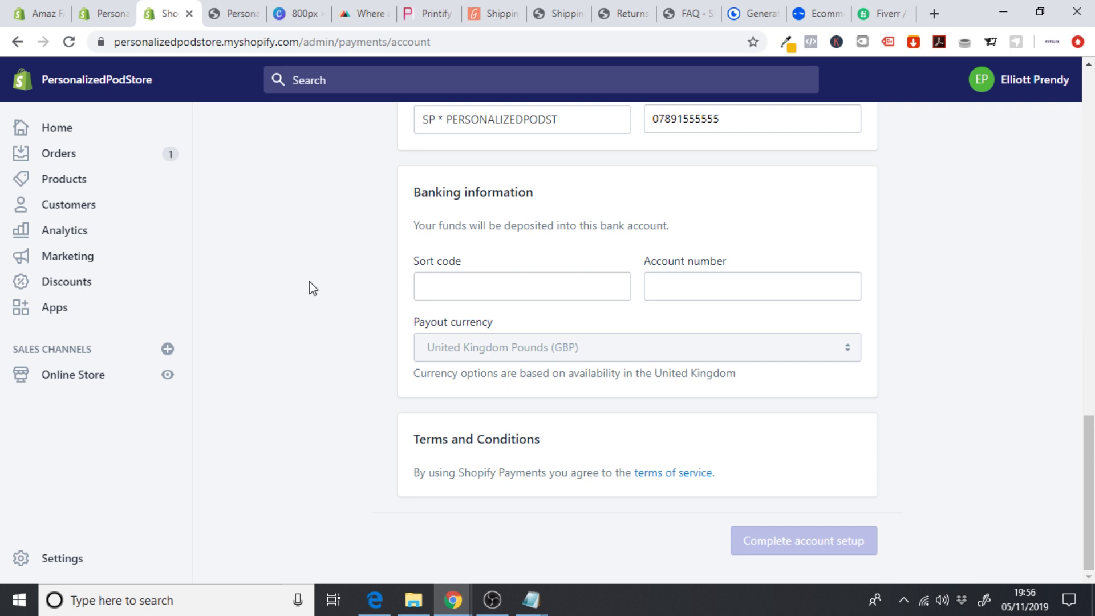
left_click(76, 291)
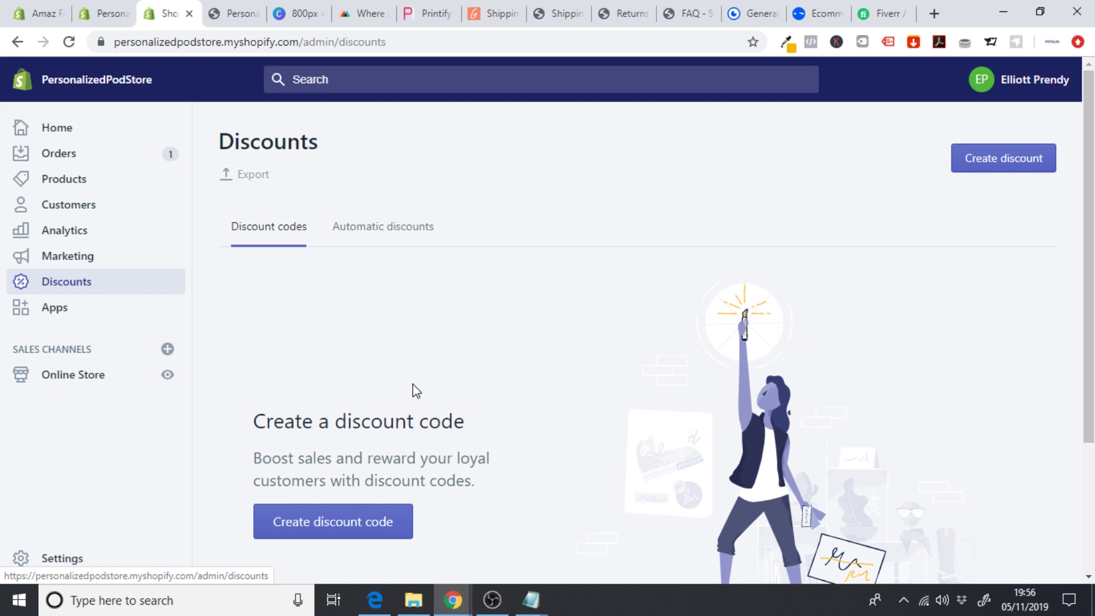
- Create discount code BLACKFRIDAY giving 10% off the entire order
left_click(321, 521)
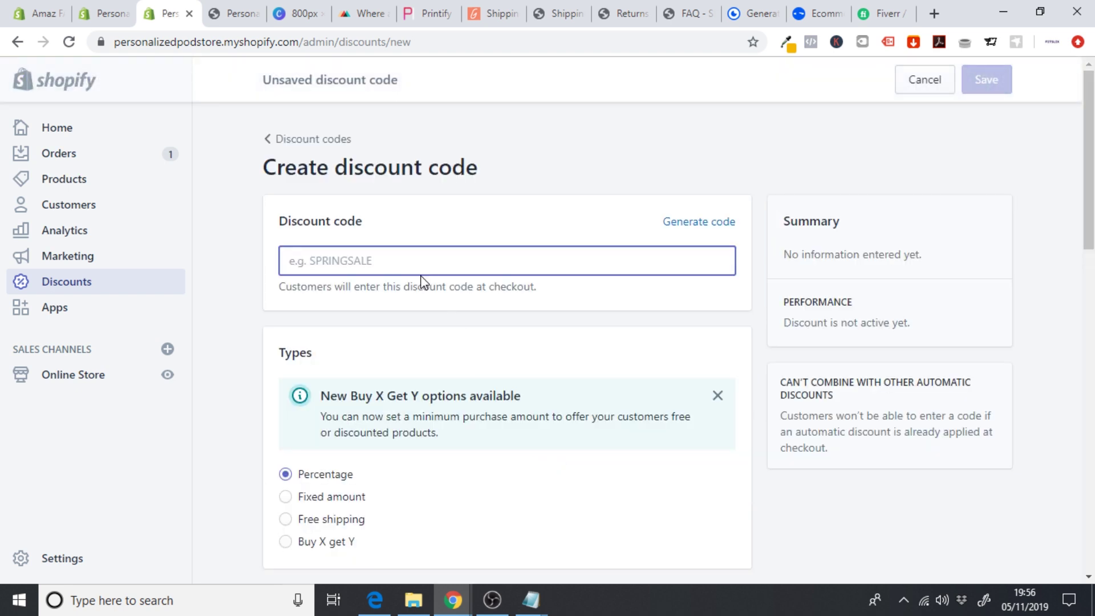
type("BLACKFRIDAY")
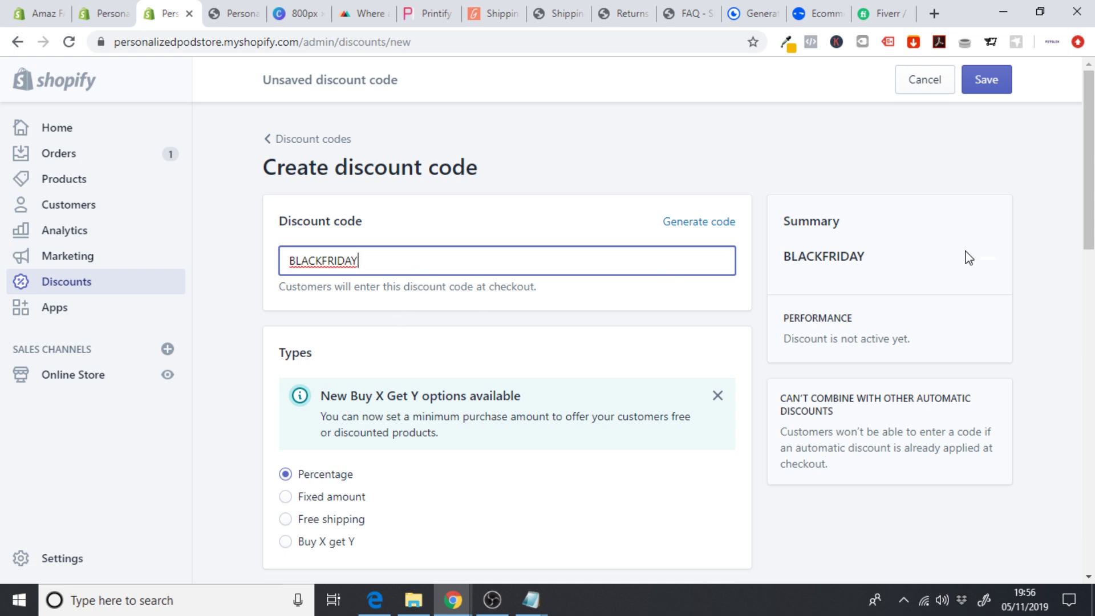
scroll(966, 254, "down", 2)
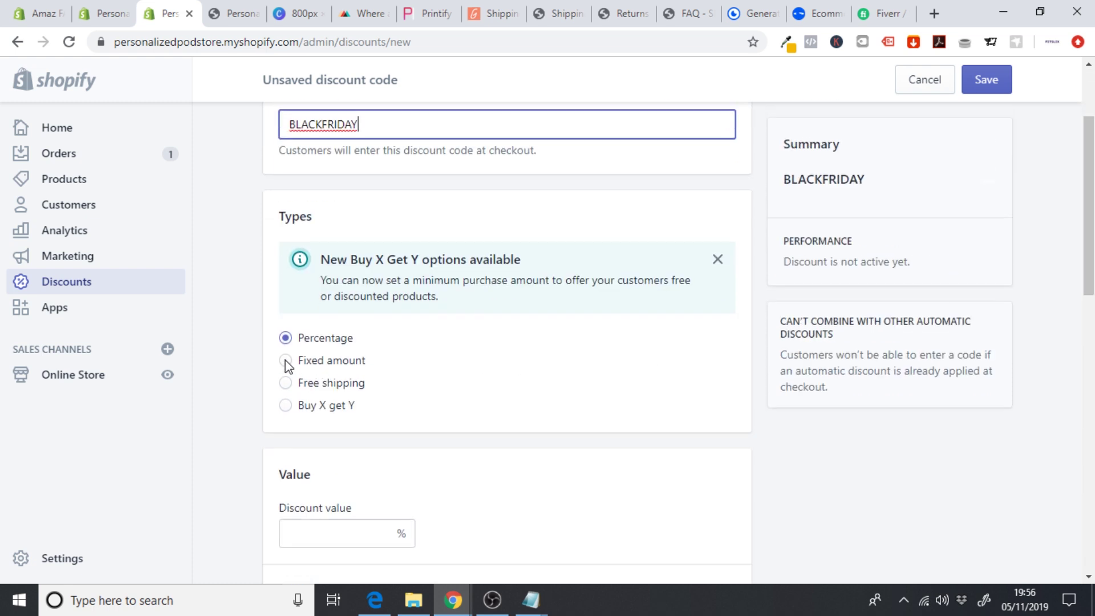
left_click(349, 547)
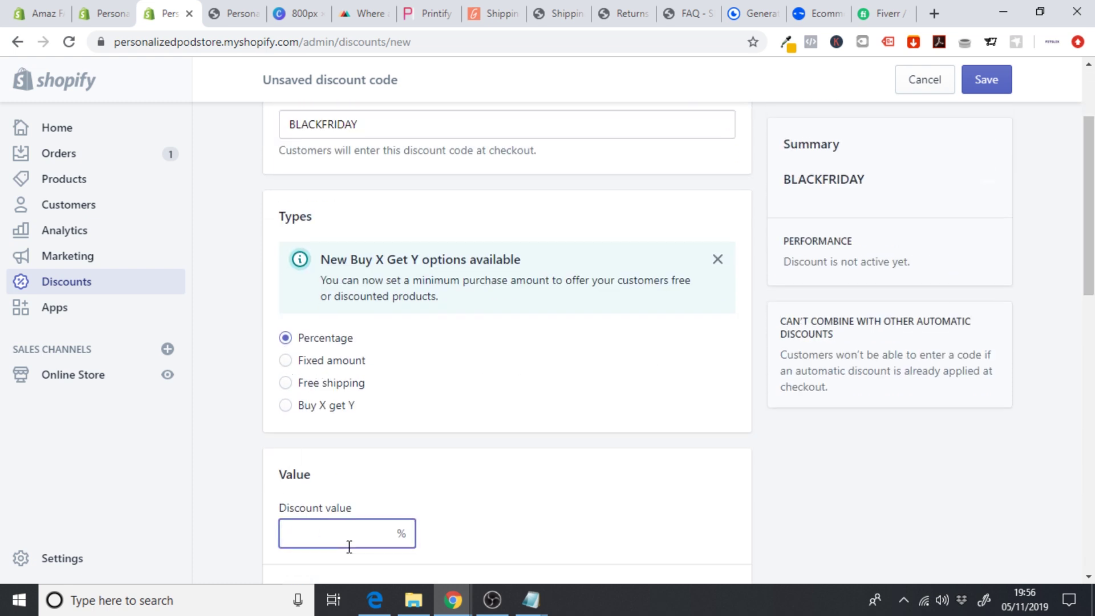
type("10")
left_click(224, 467)
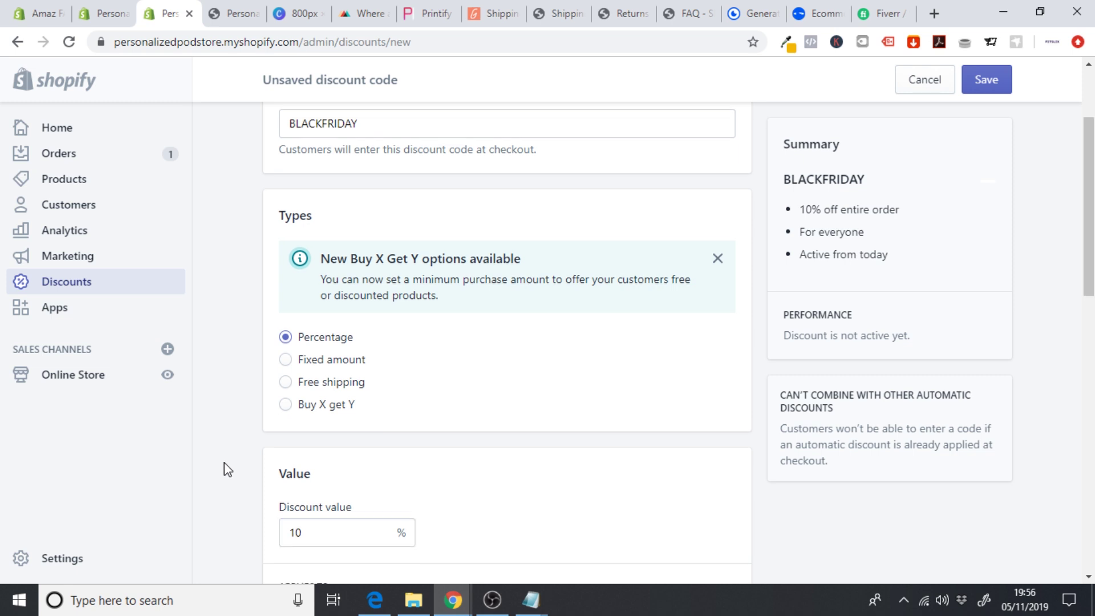
scroll(224, 467, "down", 1)
scroll(913, 216, "down", 8)
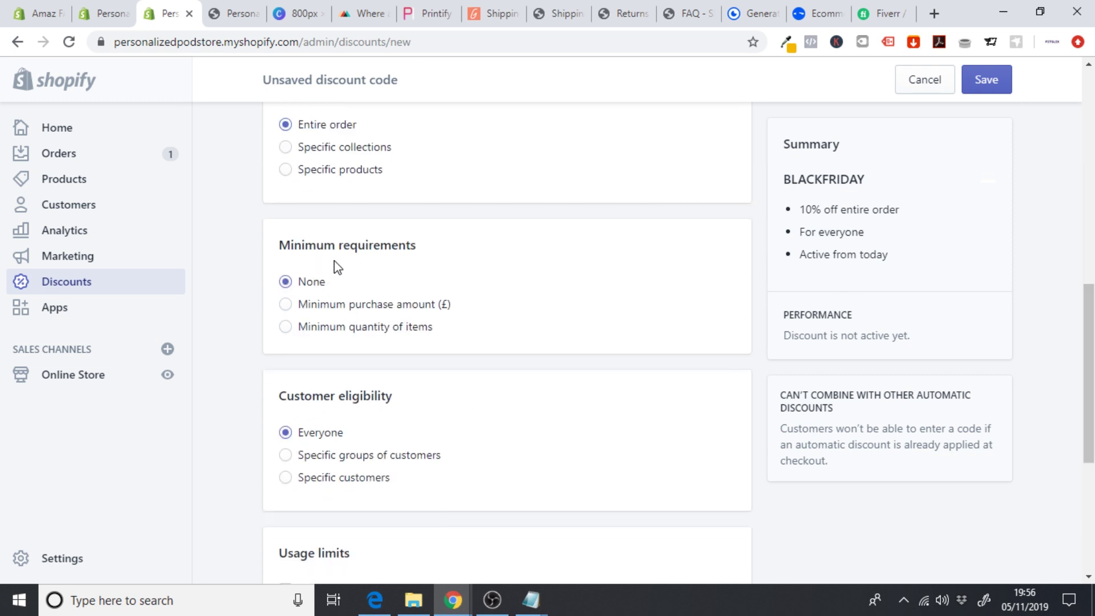
scroll(333, 264, "down", 1)
scroll(336, 267, "up", 2)
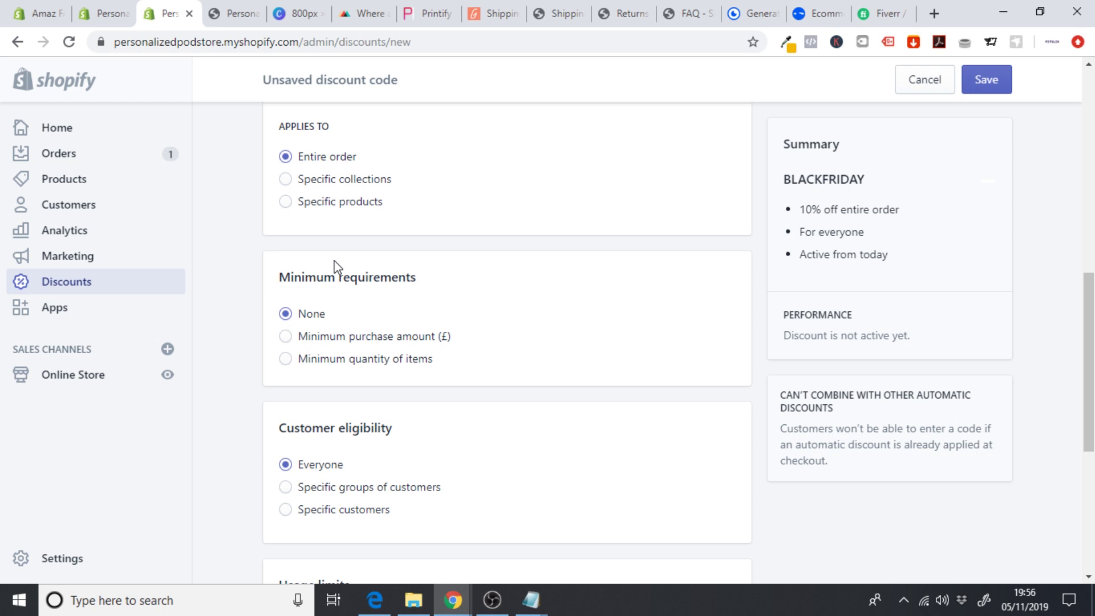
scroll(337, 267, "up", 1)
scroll(338, 267, "up", 2)
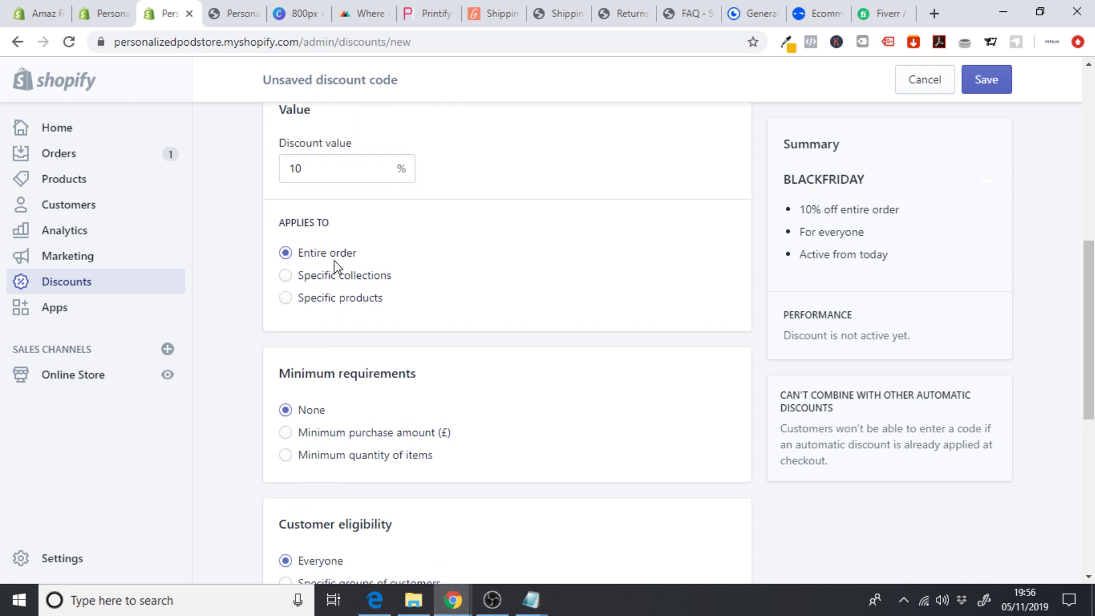
scroll(340, 240, "down", 7)
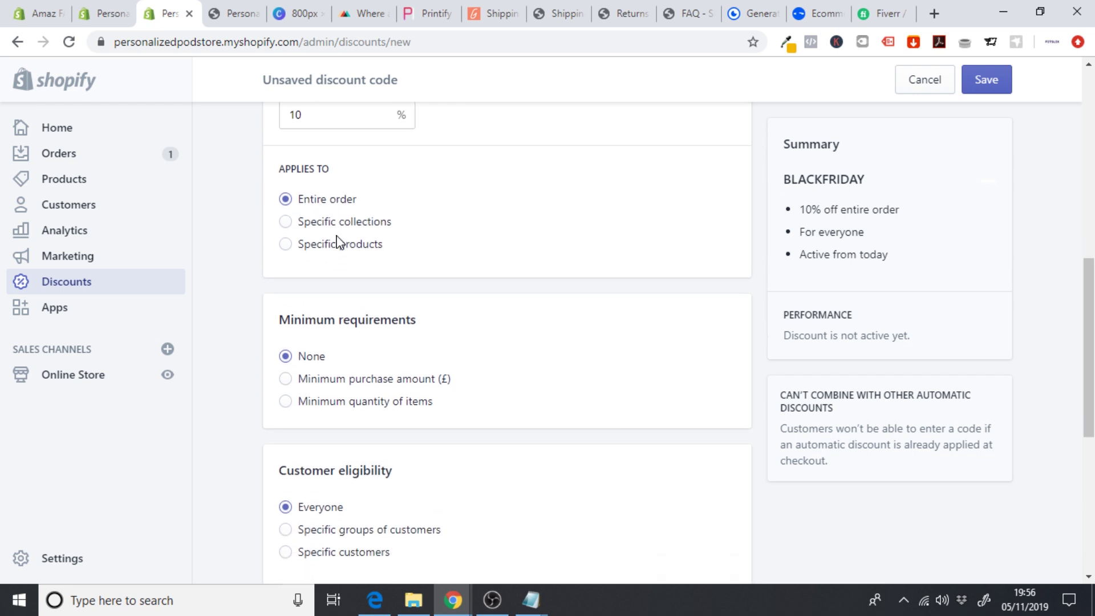
scroll(381, 343, "down", 1)
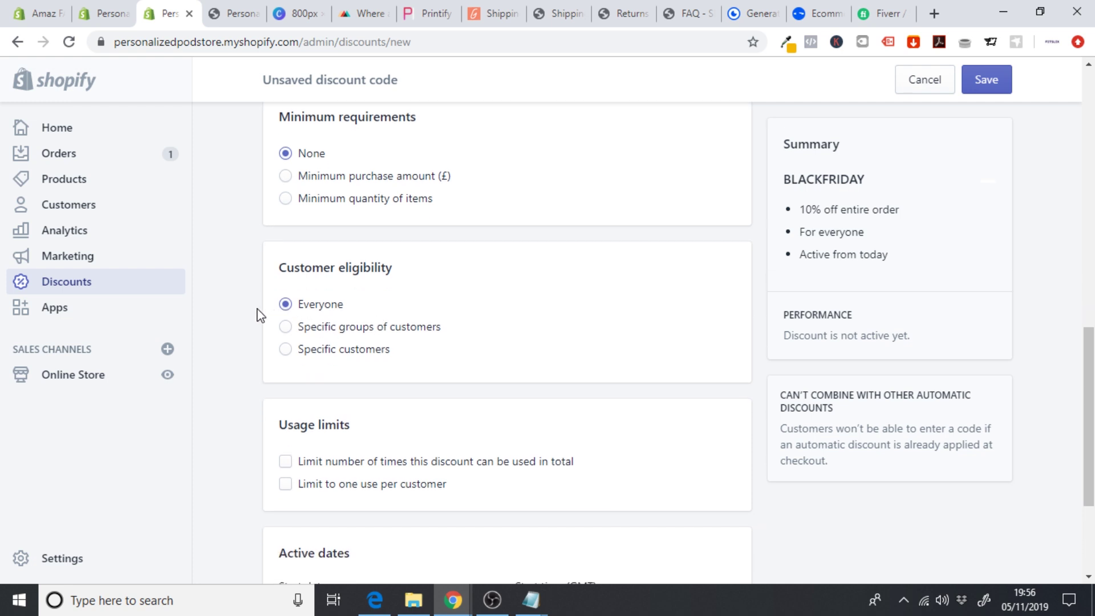
scroll(258, 311, "down", 3)
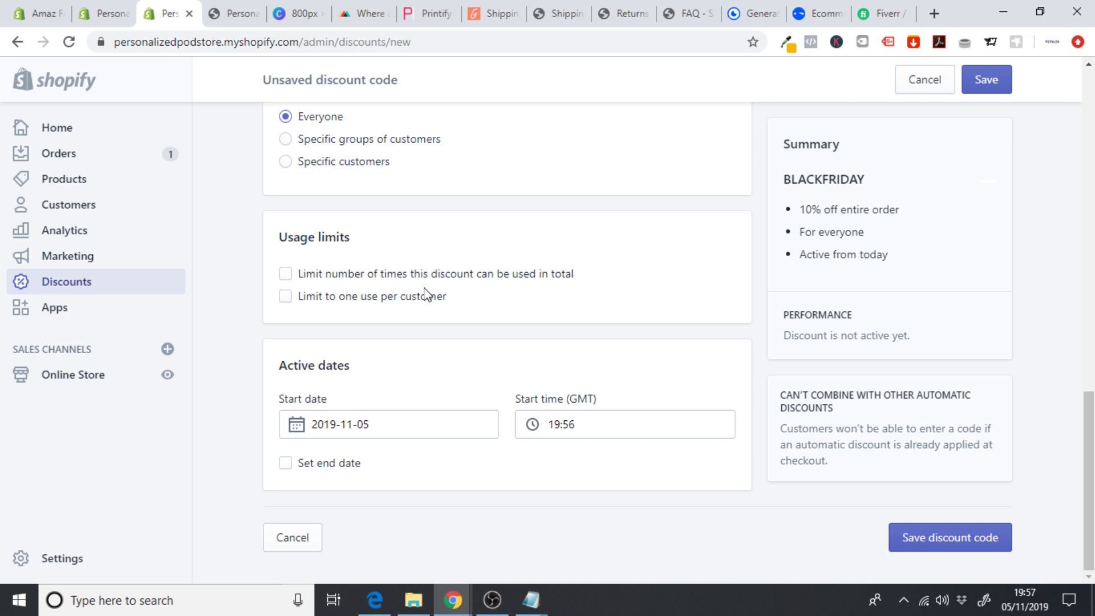
- Limit BLACKFRIDAY to one use per customer, end it on 12 Nov 2019, and save
left_click(285, 298)
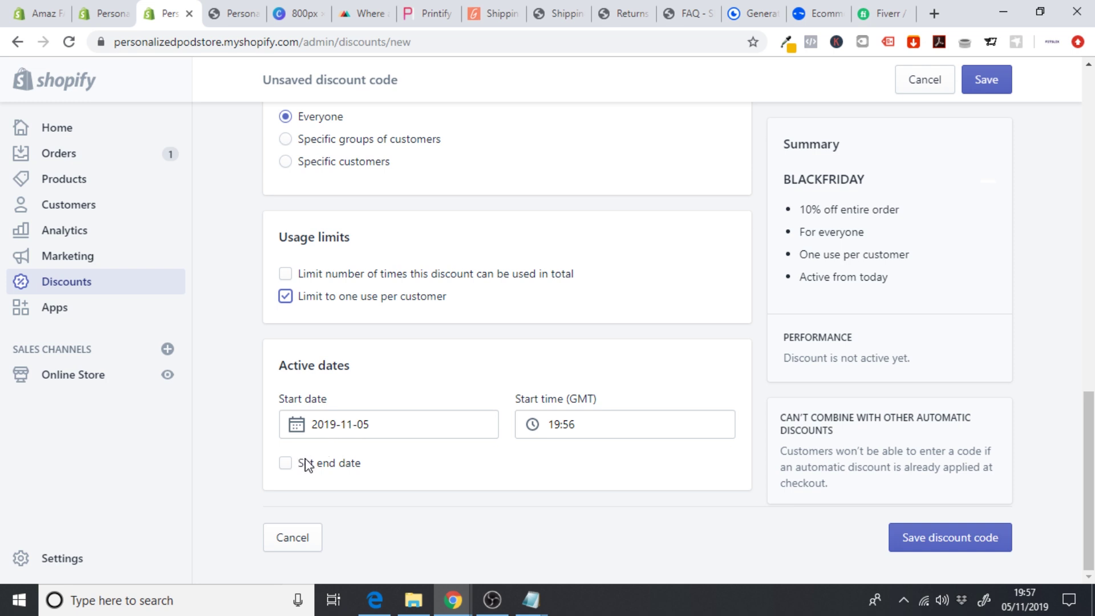
left_click(286, 464)
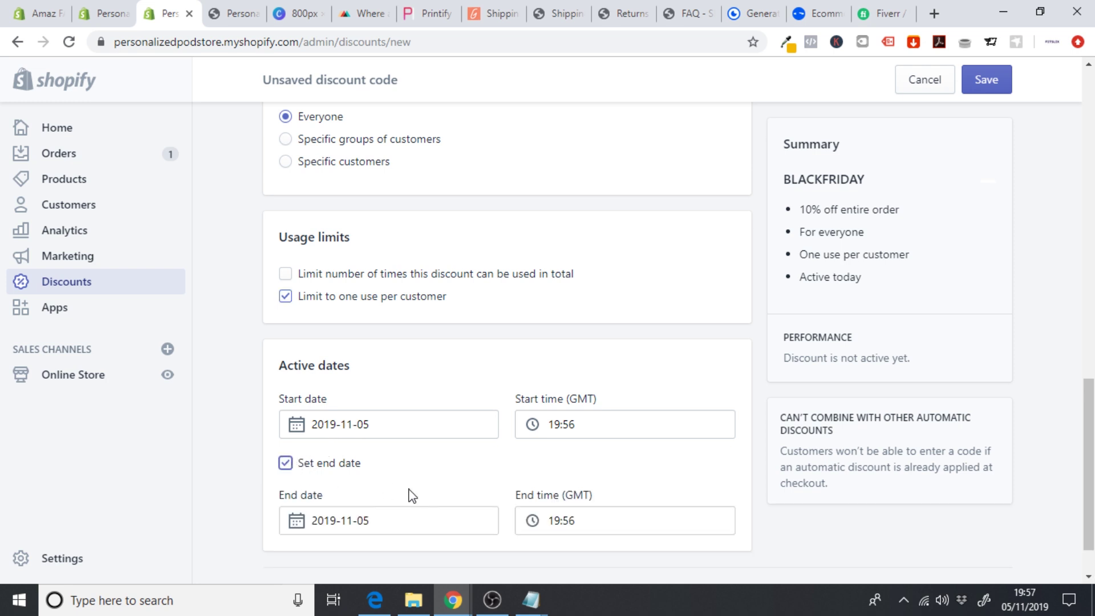
left_click(395, 519)
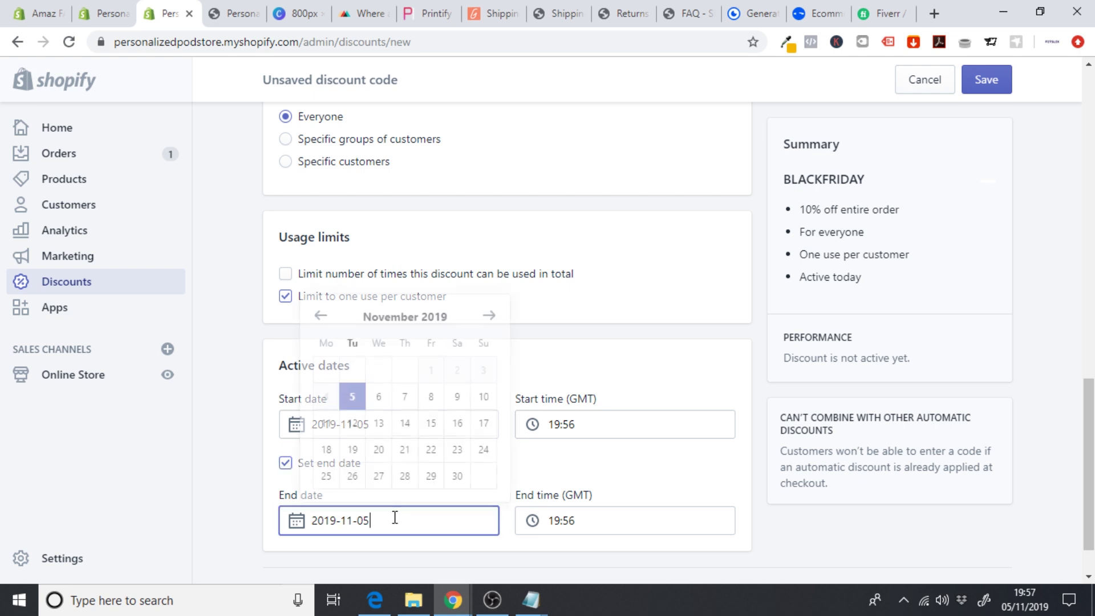
left_click(353, 422)
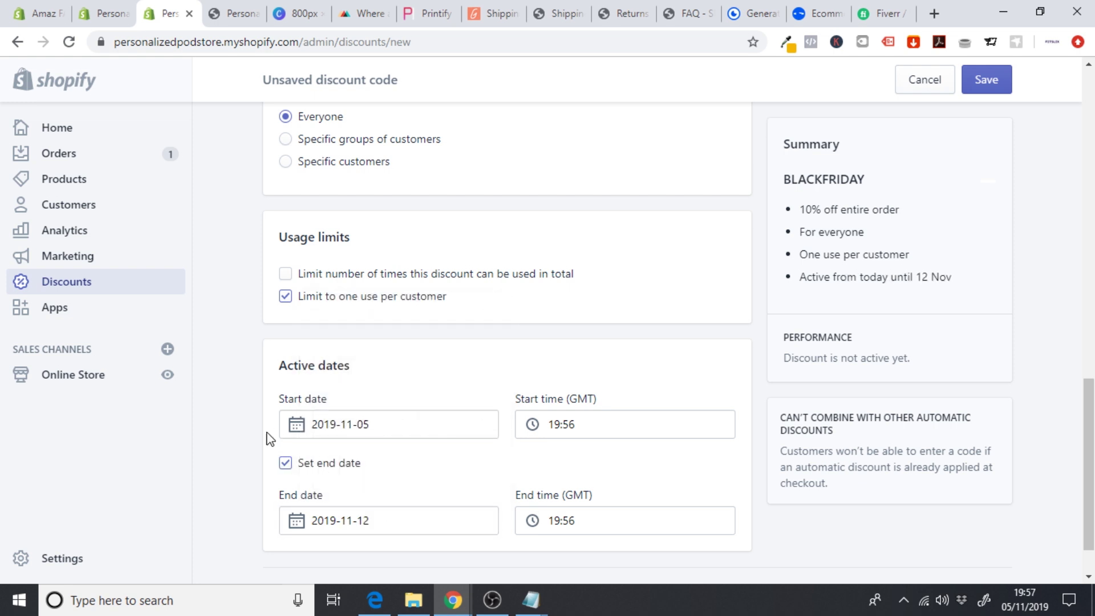
scroll(580, 372, "down", 1)
scroll(580, 372, "up", 15)
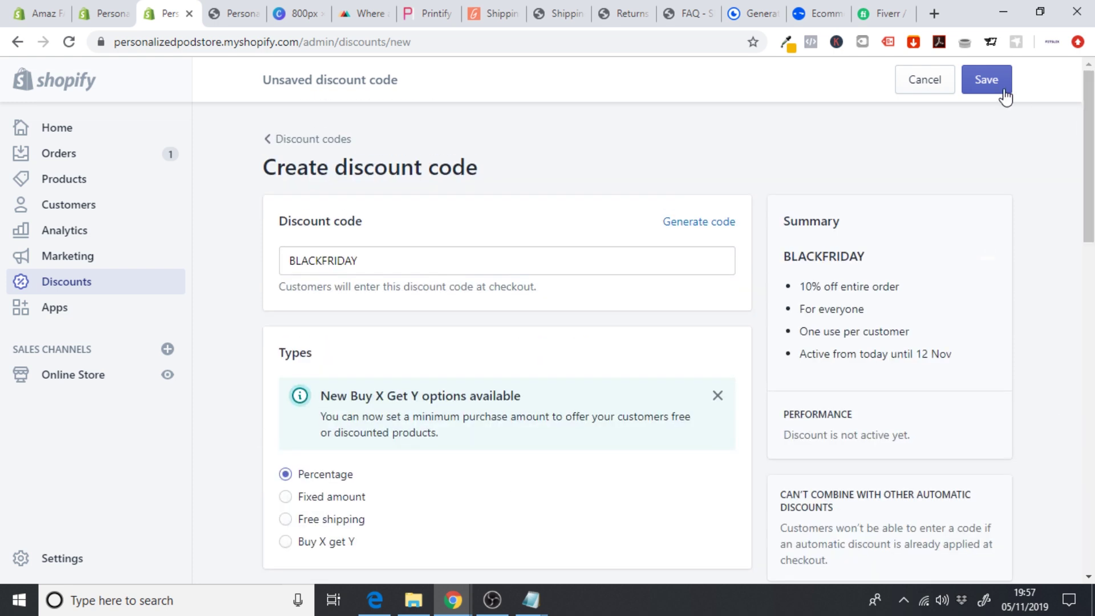
left_click(987, 80)
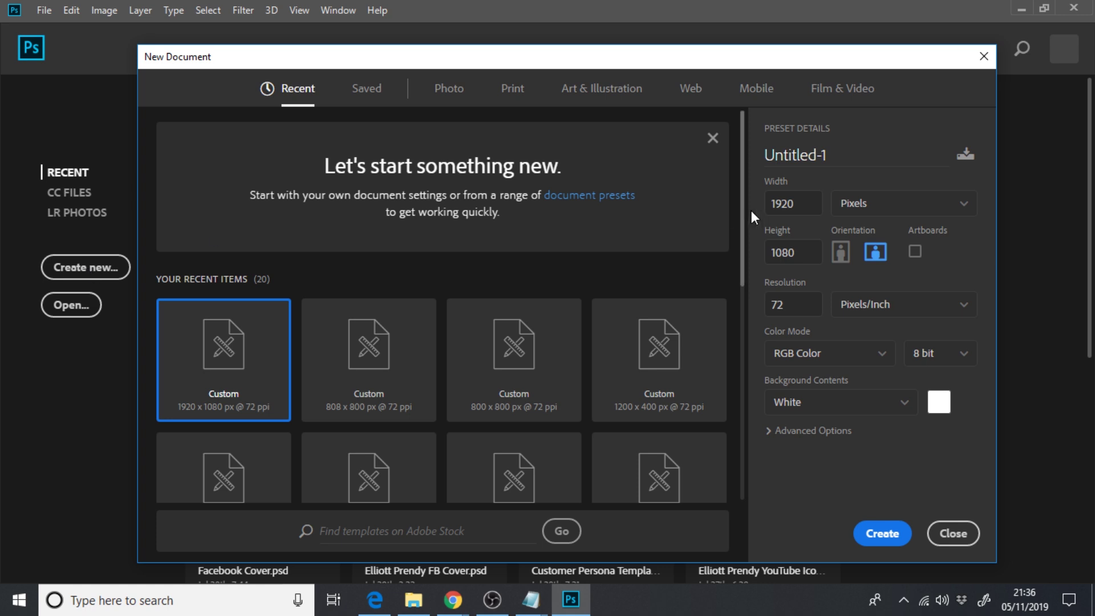
- Create a white 1080 × 1080 px document at 72 ppi, dismissing the vRAM warning
left_click(808, 208)
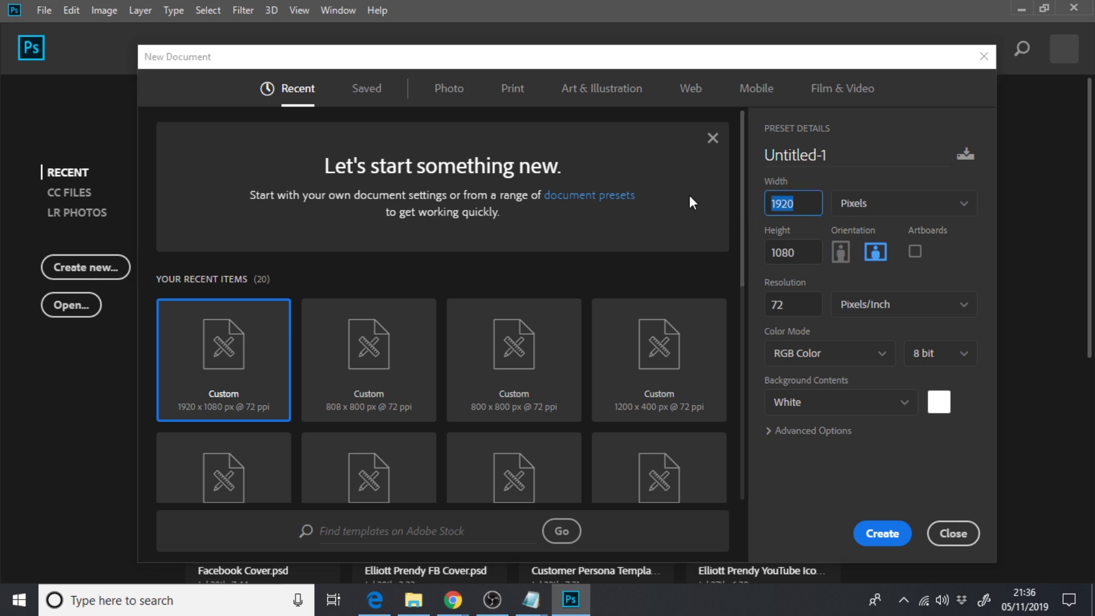
type("1080")
left_click(878, 533)
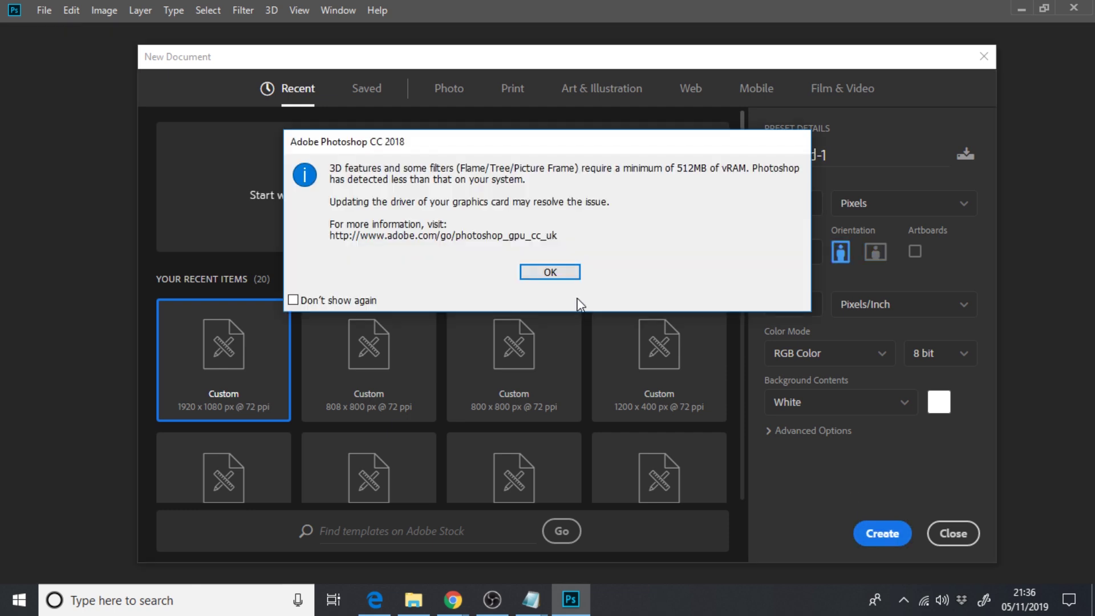
left_click(562, 273)
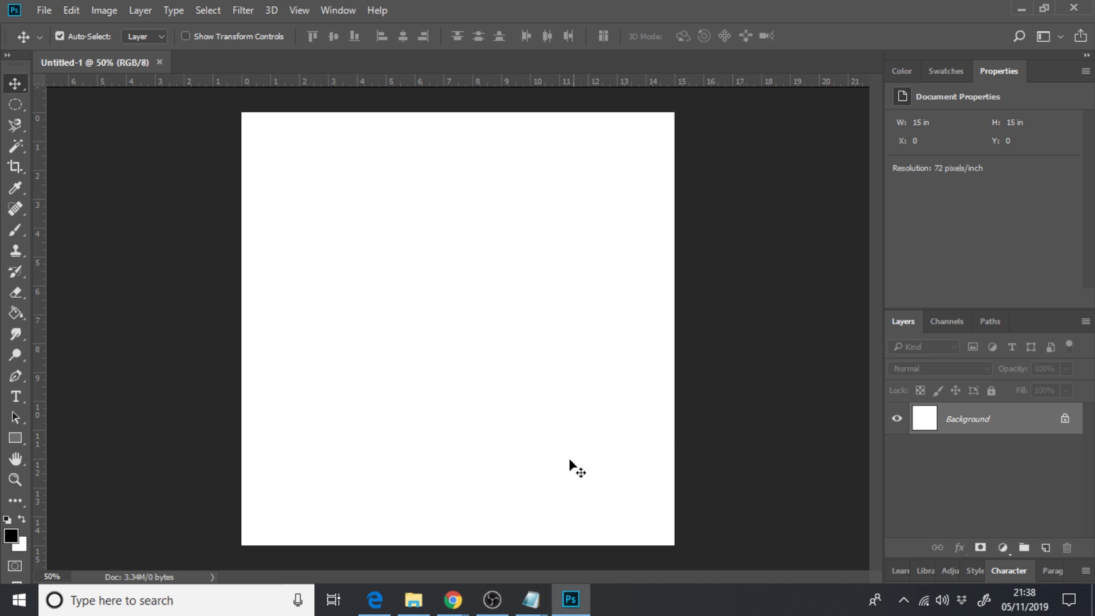
- Place Step 1.png as an embedded layer scaled to 135.75% to fill the canvas
left_click(416, 601)
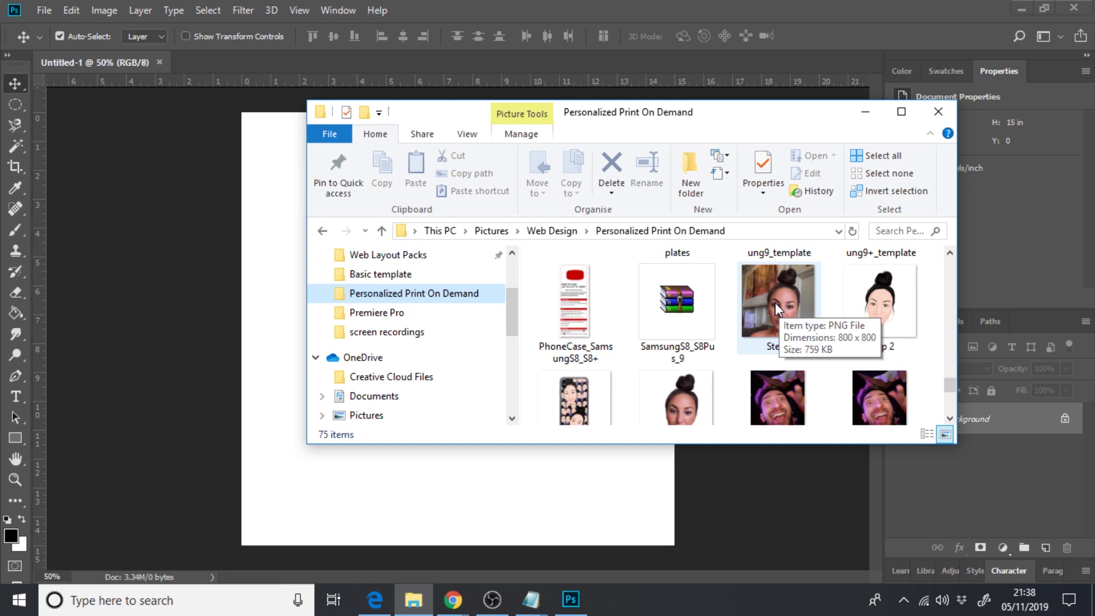
left_click_drag(777, 304, 283, 316)
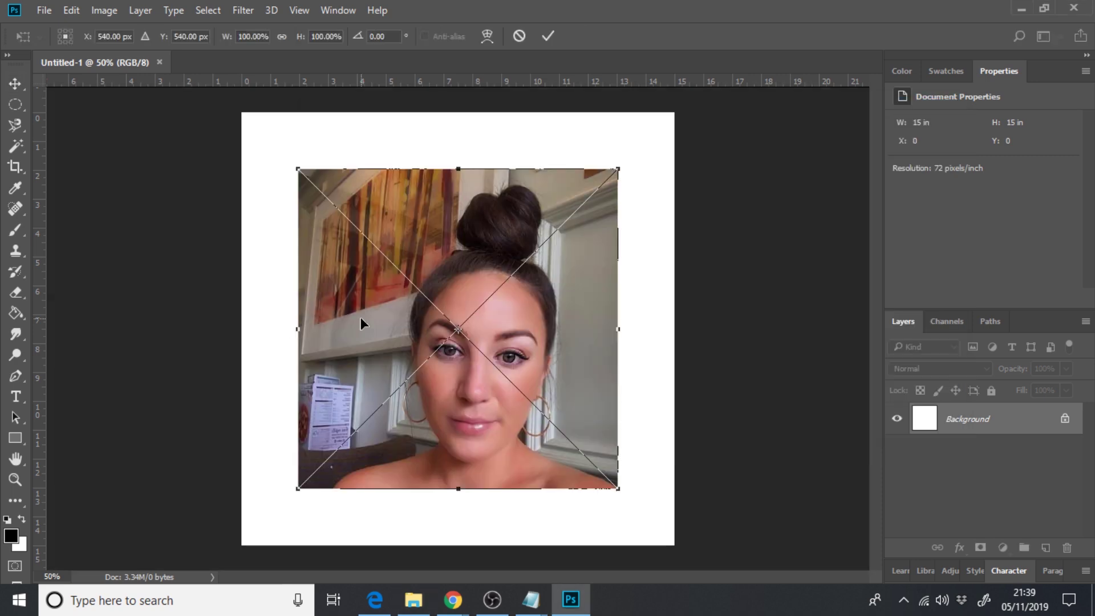
left_click_drag(397, 287, 376, 246)
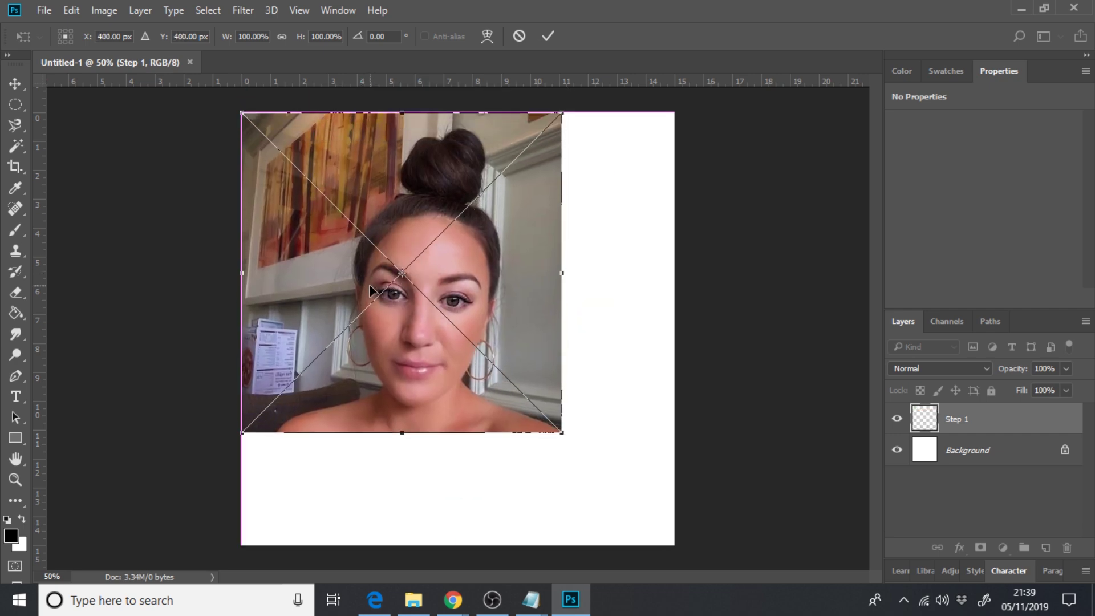
left_click_drag(563, 434, 699, 523)
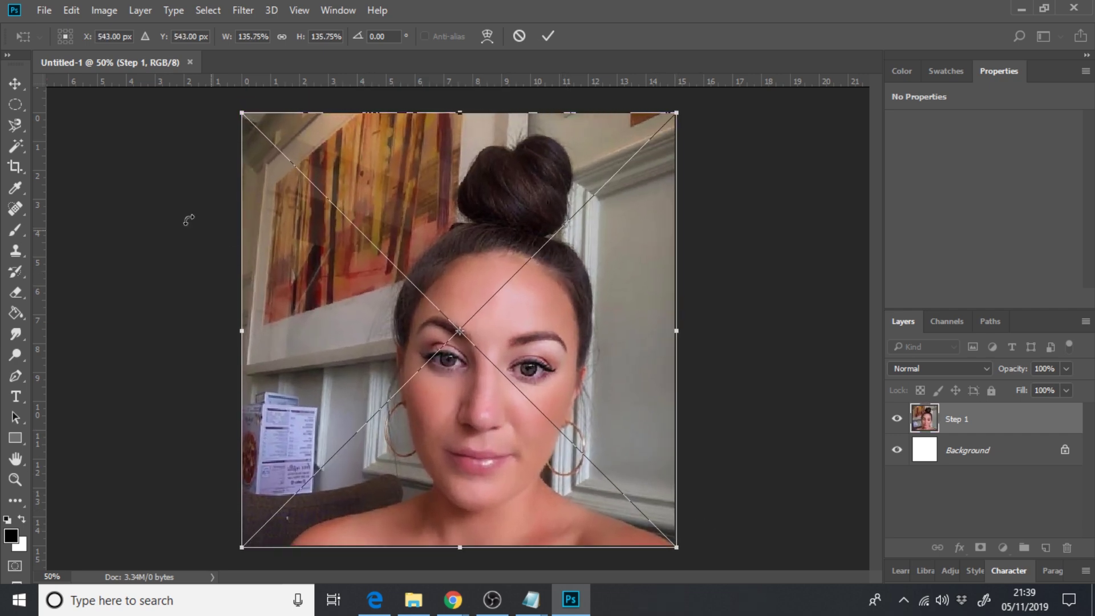
left_click(15, 84)
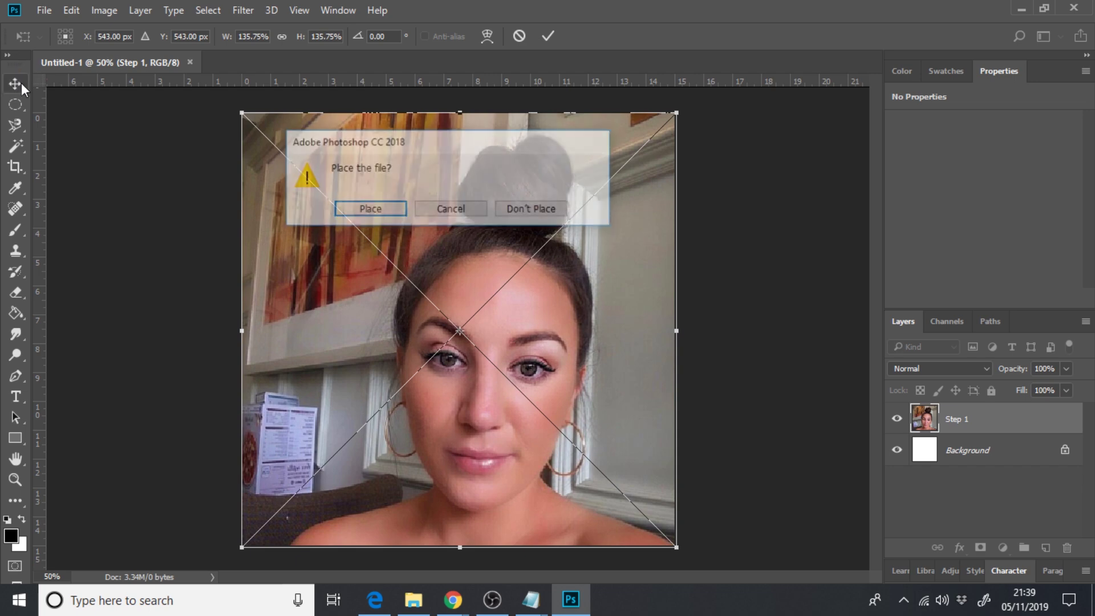
left_click(349, 209)
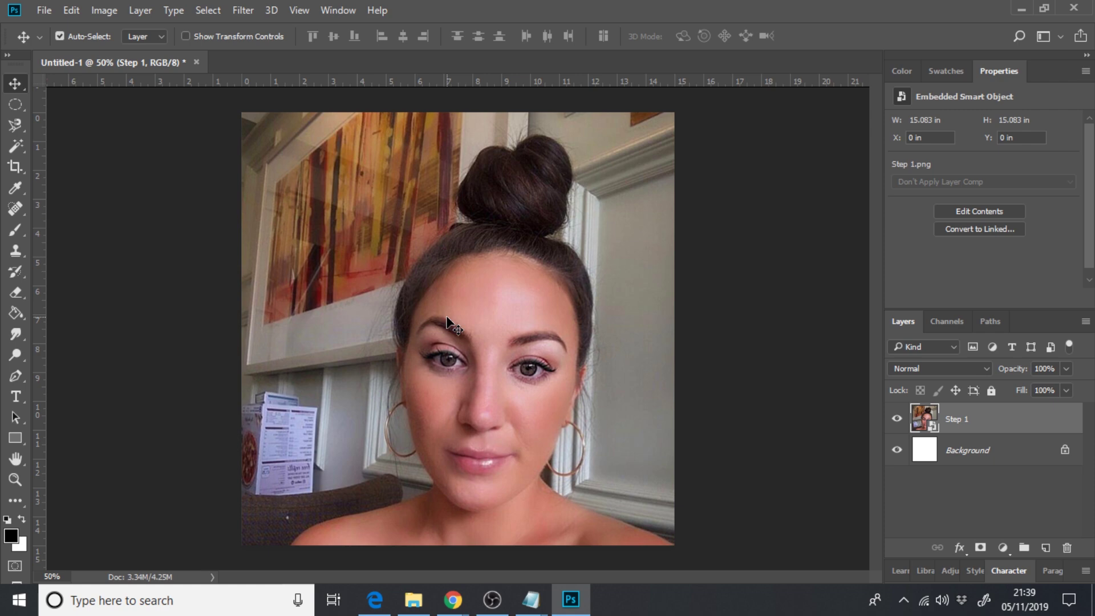
- Drop the Clo-Phonecase-01 iPhone 11 mockup onto the canvas, tilting and shrinking it
left_click(413, 599)
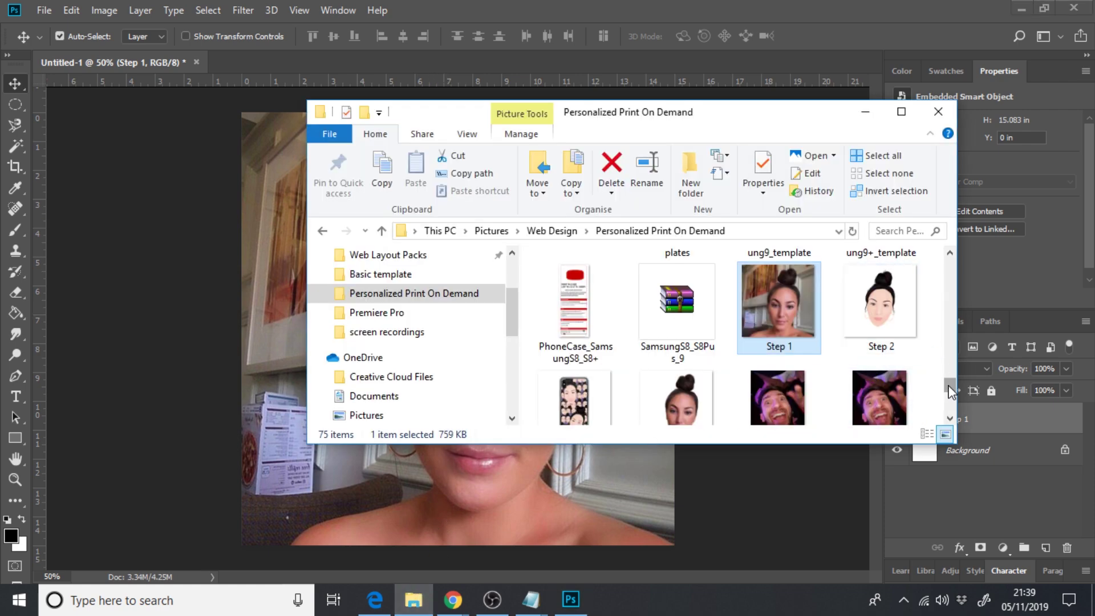
left_click_drag(950, 386, 947, 295)
left_click_drag(776, 348, 278, 326)
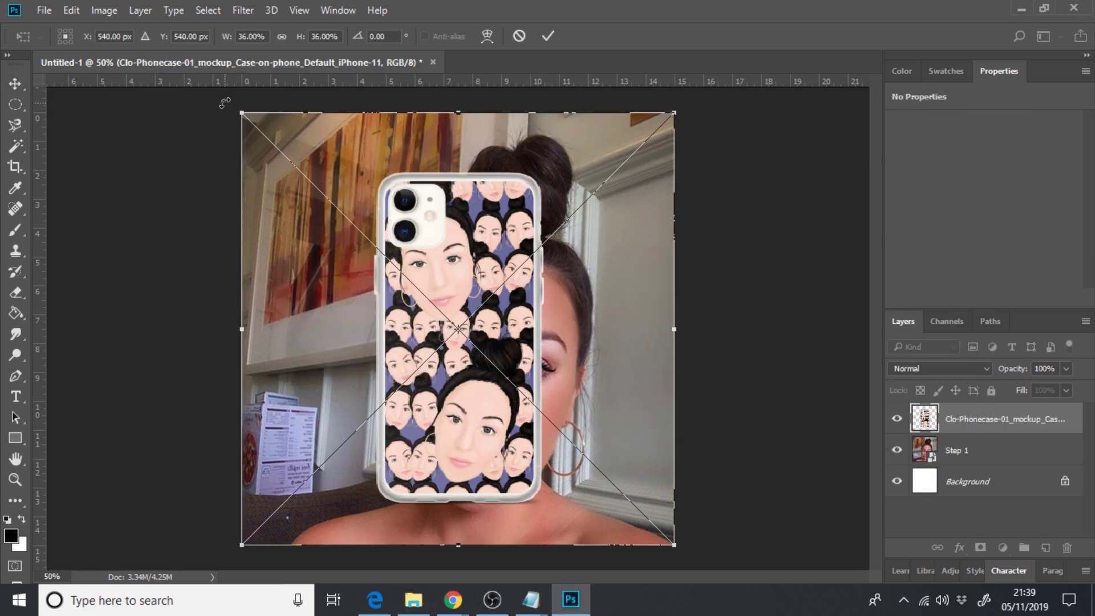
left_click_drag(234, 103, 386, 89)
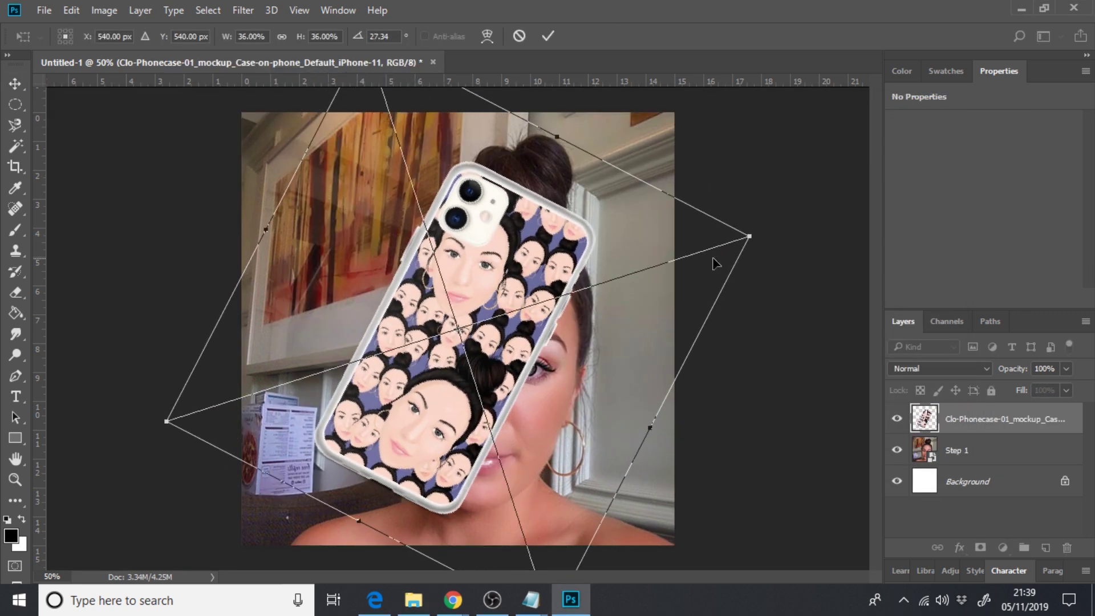
left_click_drag(747, 238, 516, 308)
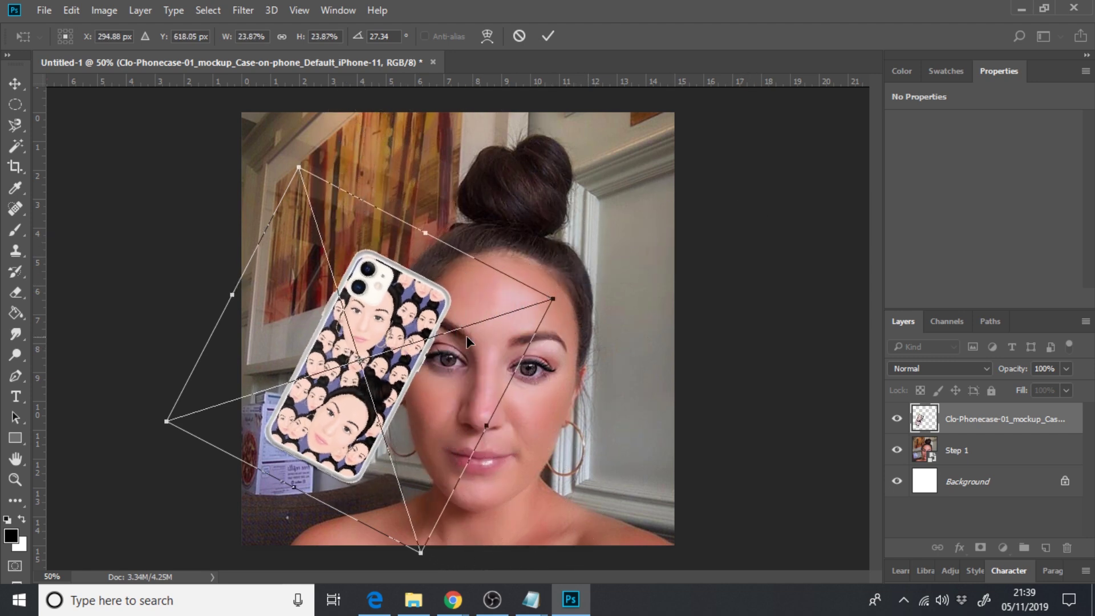
left_click_drag(555, 296, 502, 337)
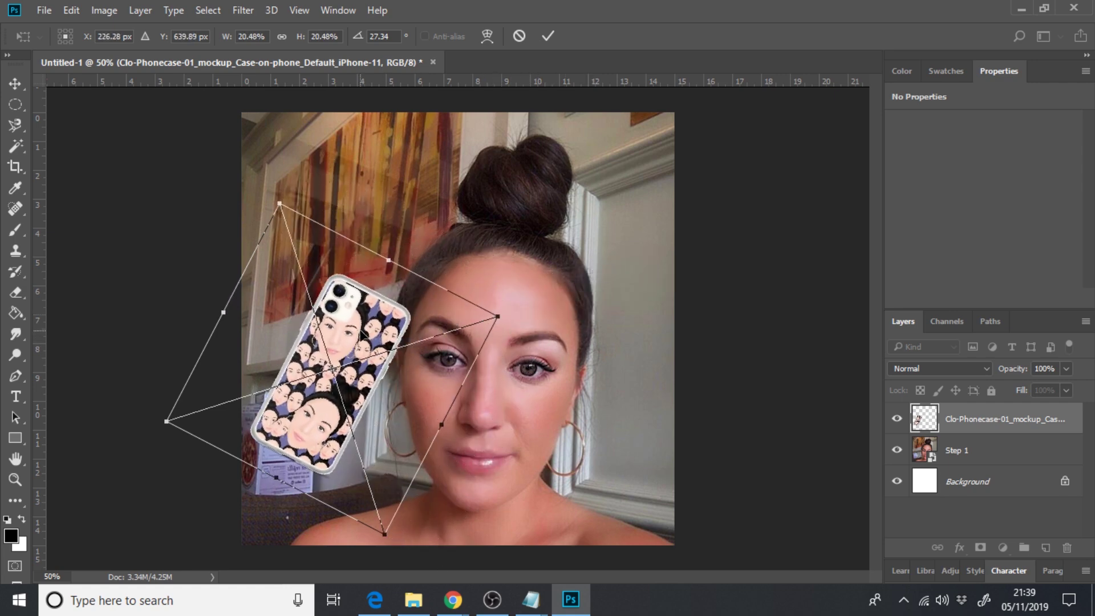
left_click_drag(364, 335, 366, 199)
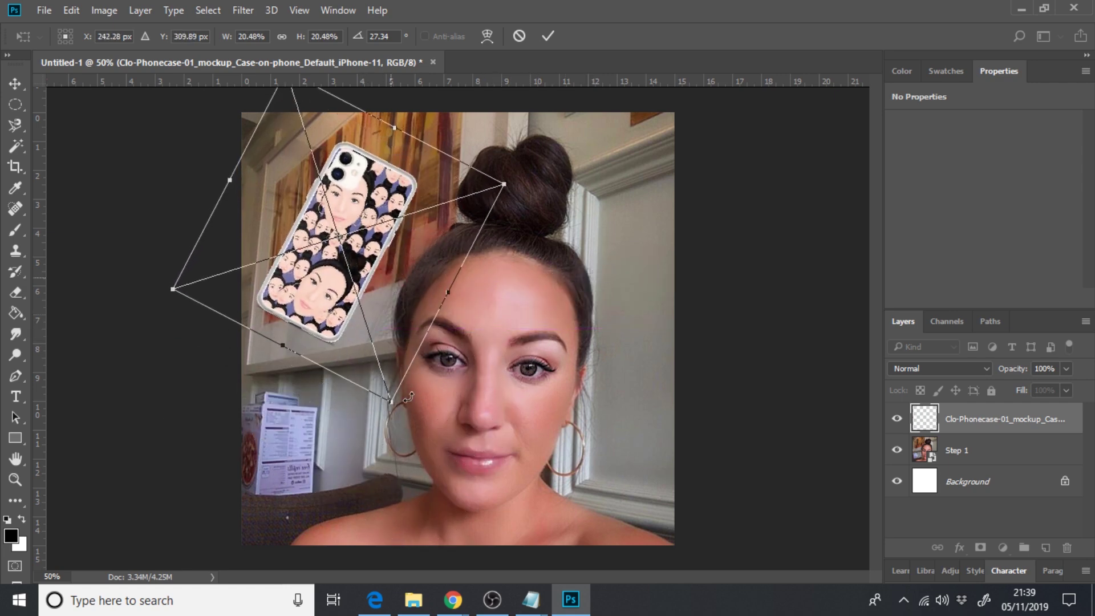
- Fine-tune the mockup to 26.64% scale and -9.77° tilt at the lower left, then place it
left_click_drag(393, 401, 425, 449)
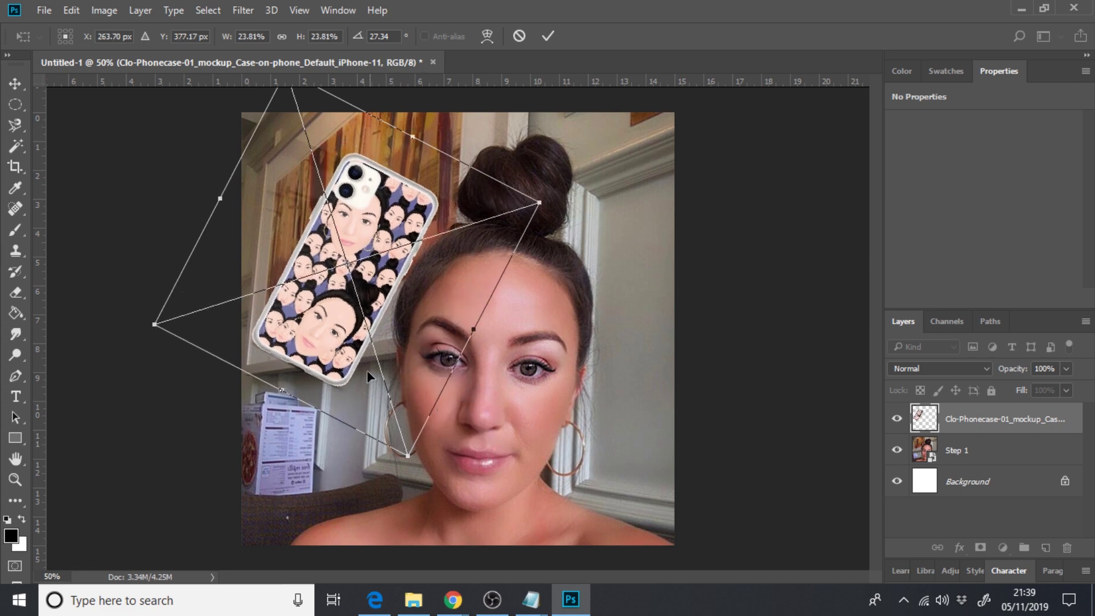
left_click_drag(343, 269, 342, 272)
left_click_drag(334, 240, 358, 241)
left_click_drag(397, 468, 530, 431)
left_click_drag(352, 373, 351, 478)
left_click_drag(437, 250, 467, 215)
key("ctrl+z")
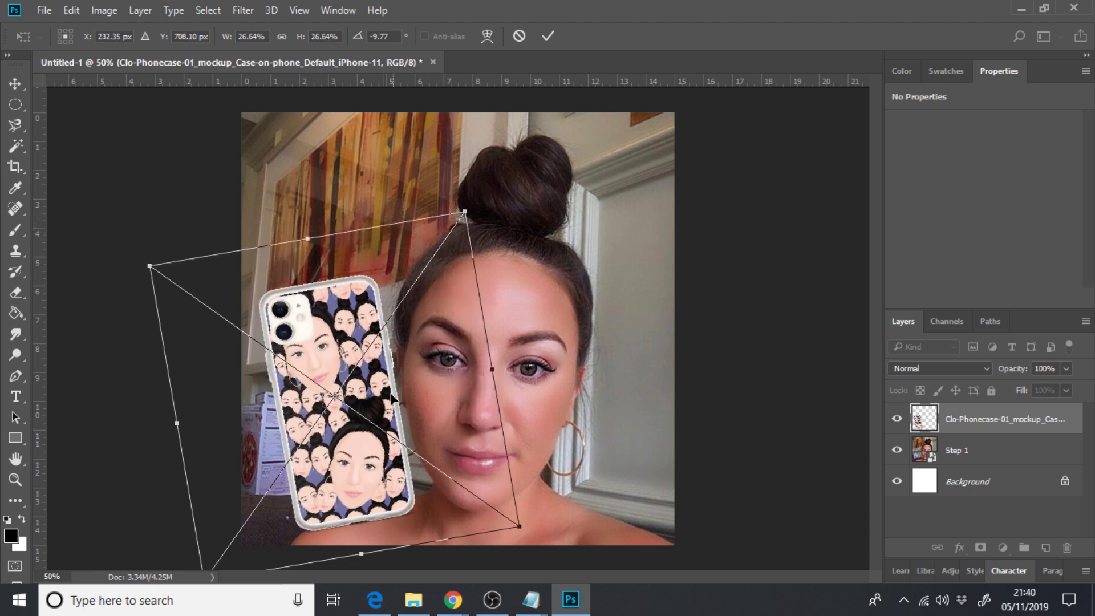
left_click_drag(391, 397, 384, 403)
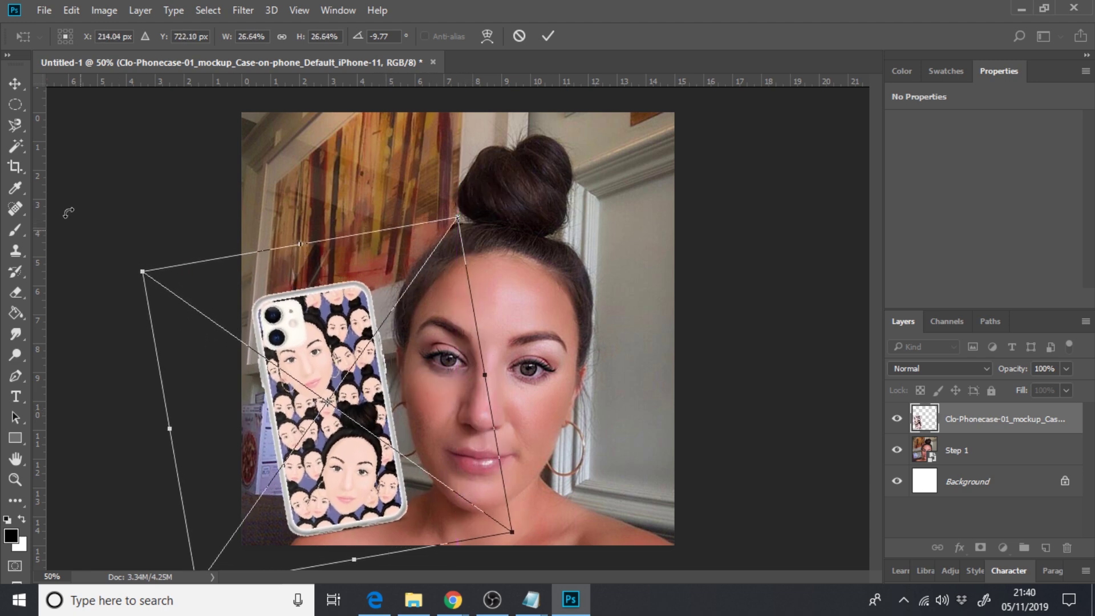
left_click(16, 84)
left_click(362, 211)
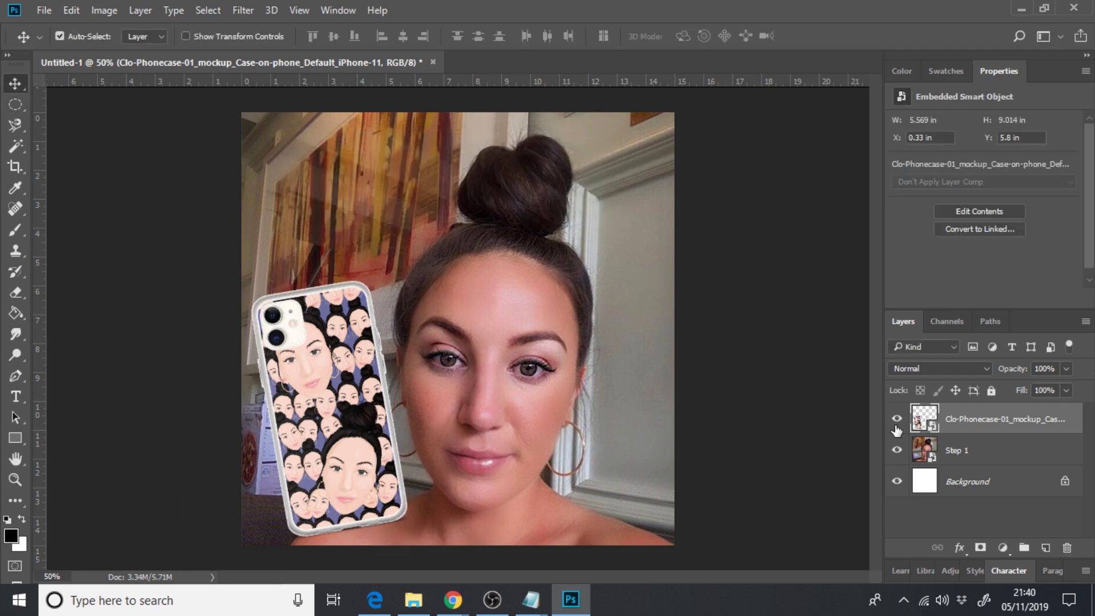
- Select the phone-case mockup's outline and expand the selection by 10 px
left_click_drag(924, 423, 928, 427)
left_click(924, 424, "ctrl")
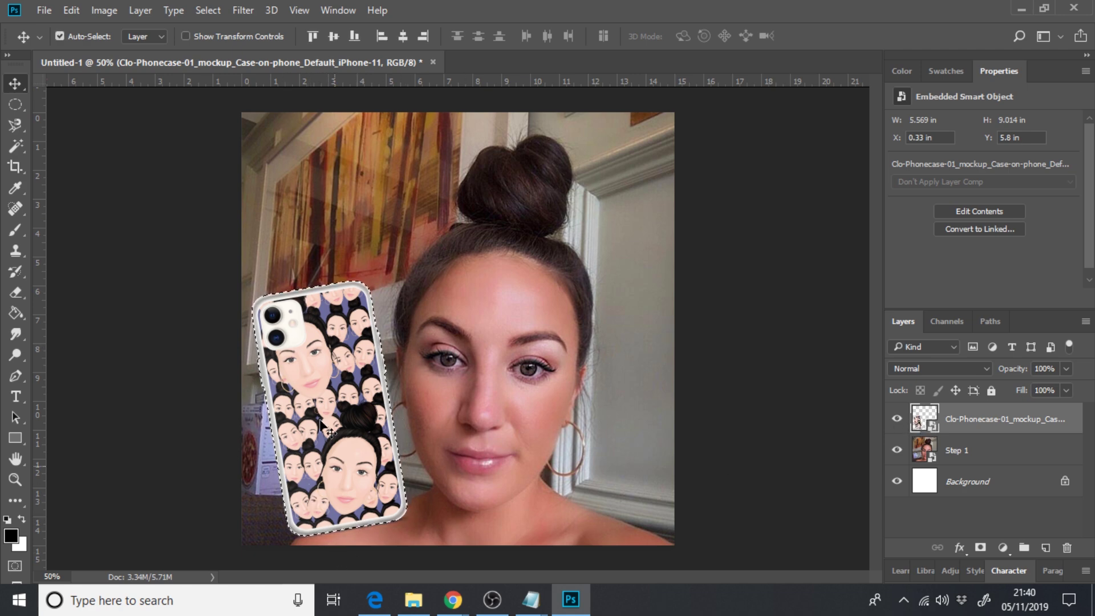
left_click(209, 10)
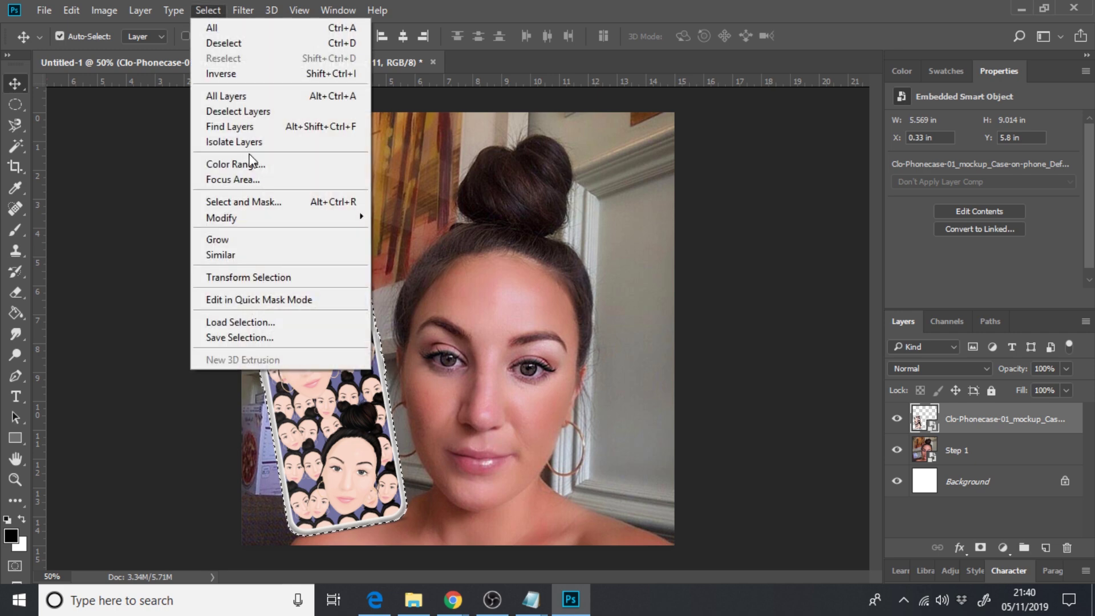
mouse_move(264, 217)
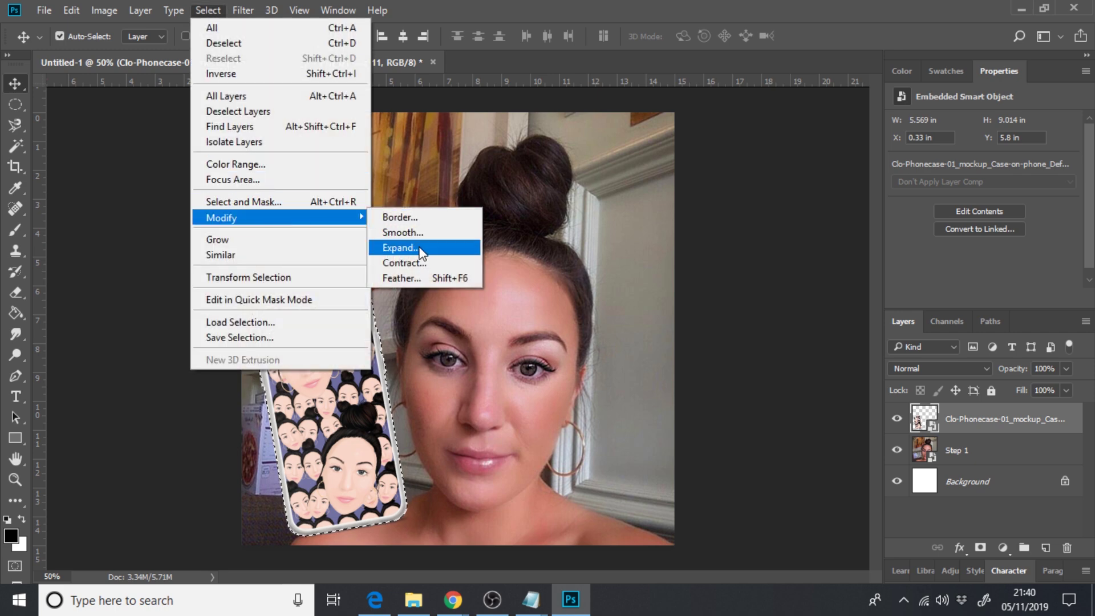
left_click(412, 248)
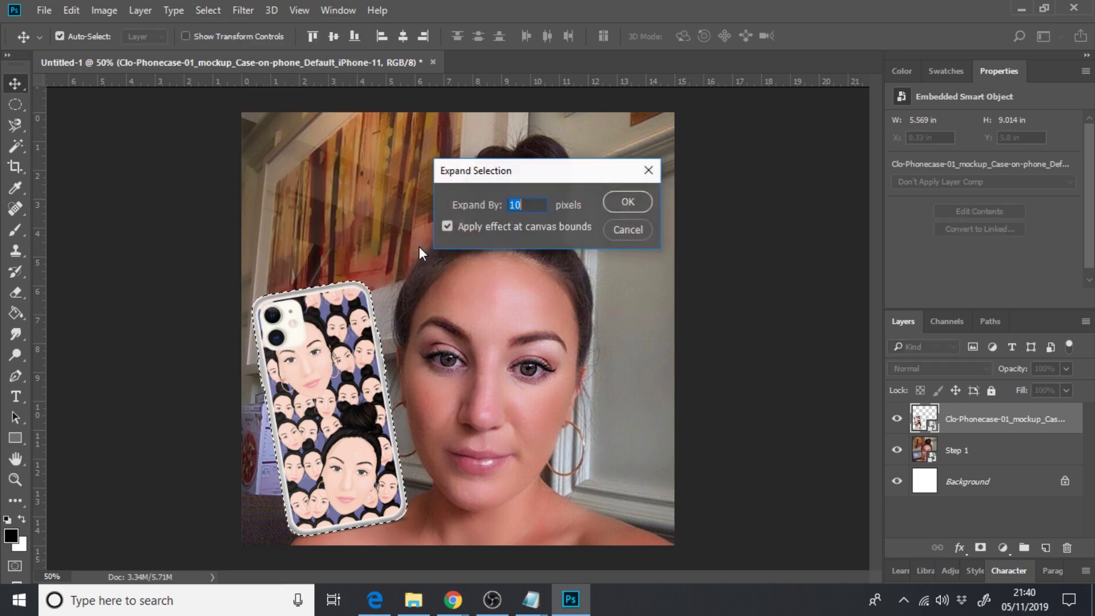
left_click(520, 206)
left_click(634, 205)
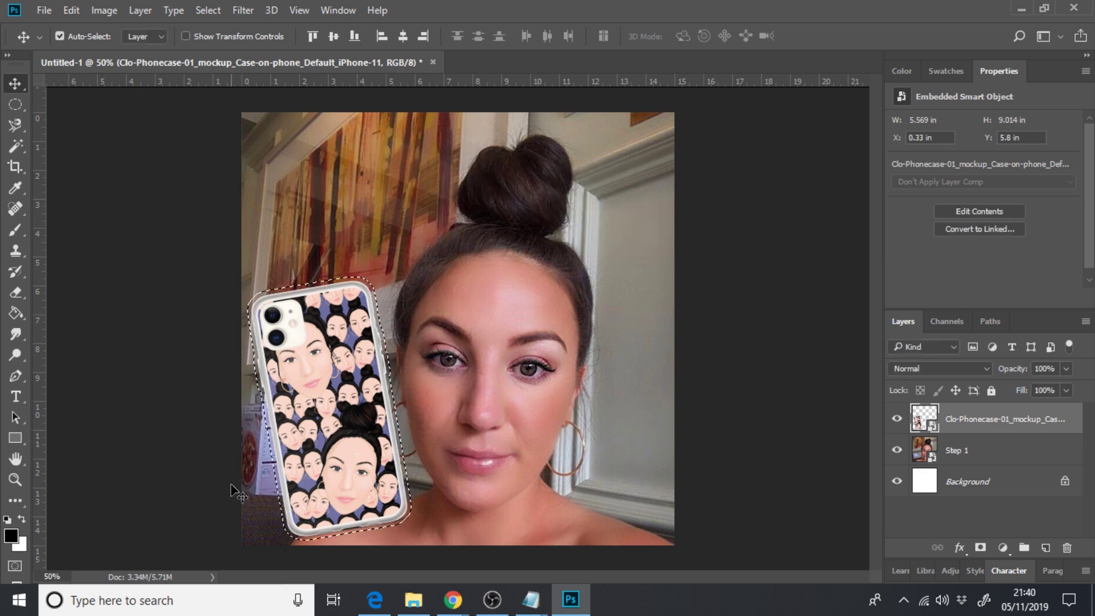
- Fill the expanded selection with white (ffffff) on a new Layer 1 beneath the mockup
left_click(12, 537)
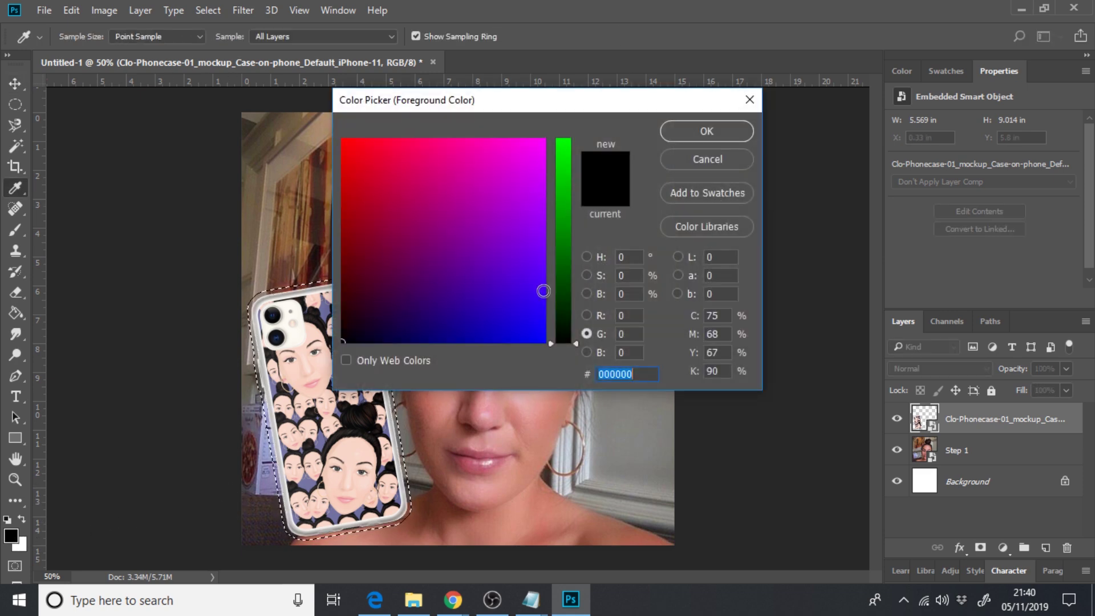
type("ffffff")
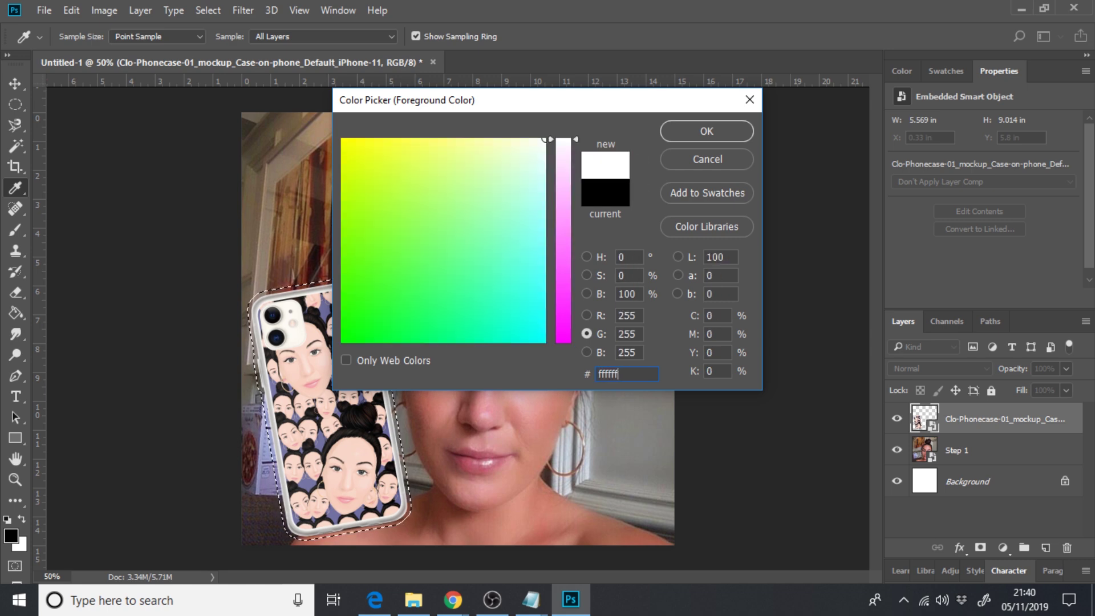
left_click(712, 131)
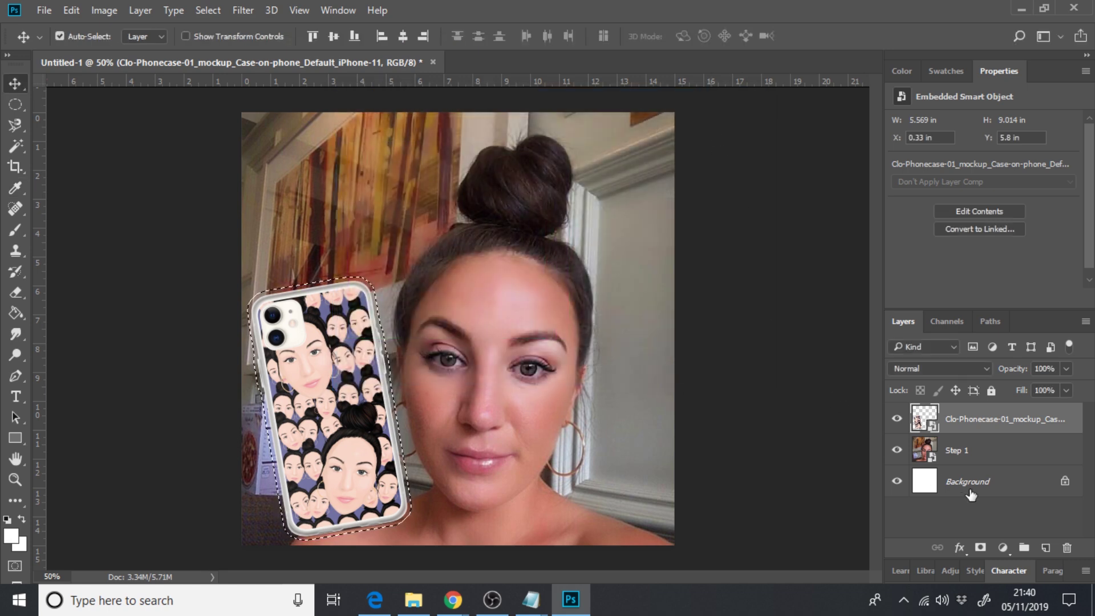
left_click(1046, 549)
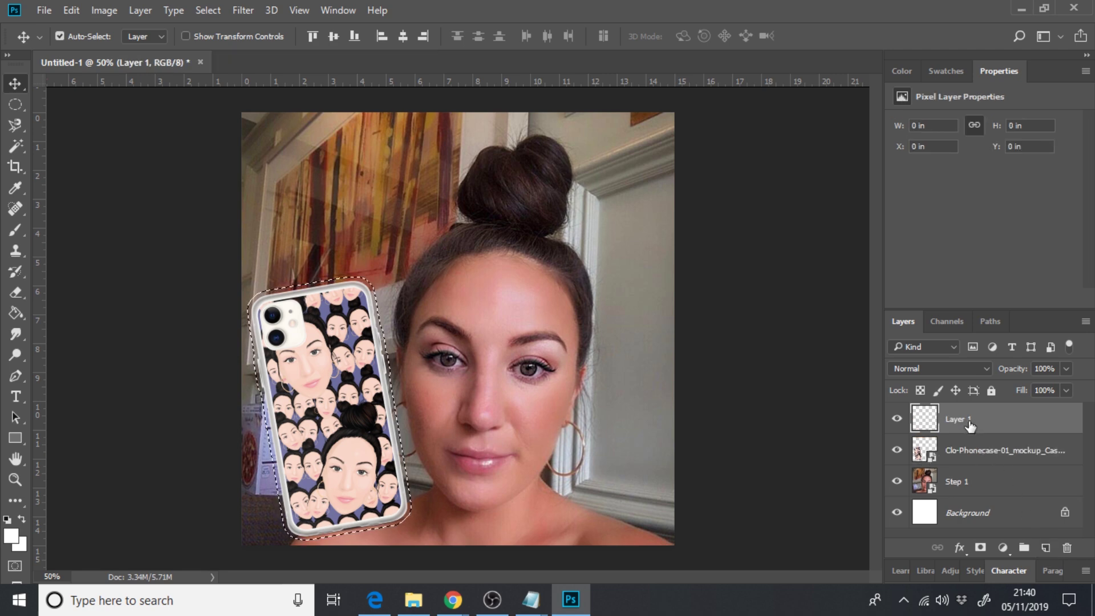
left_click_drag(974, 423, 994, 465)
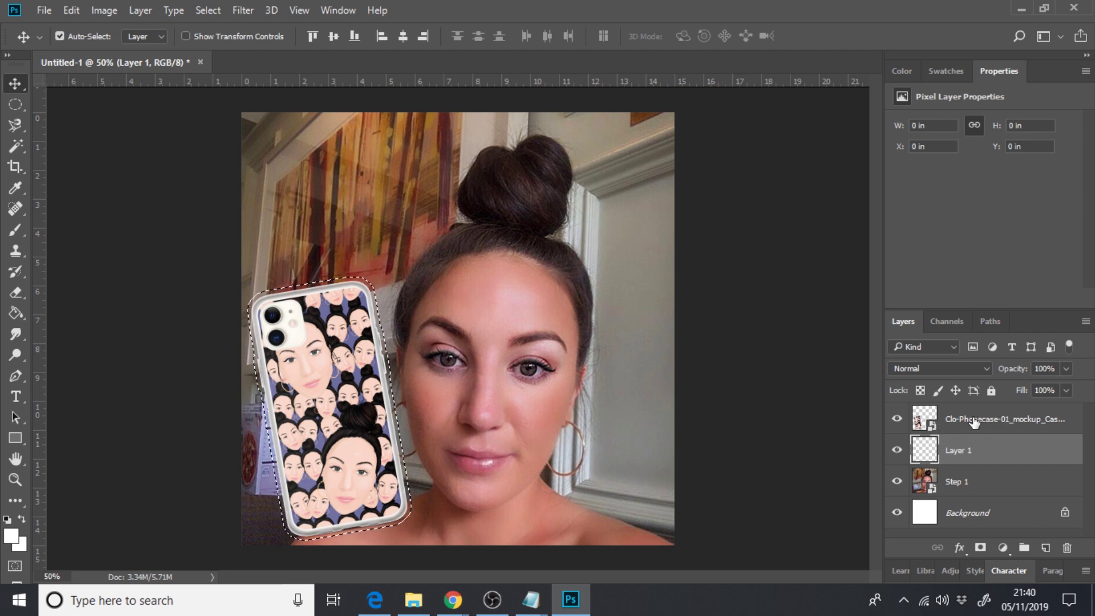
key("alt+BackSpace")
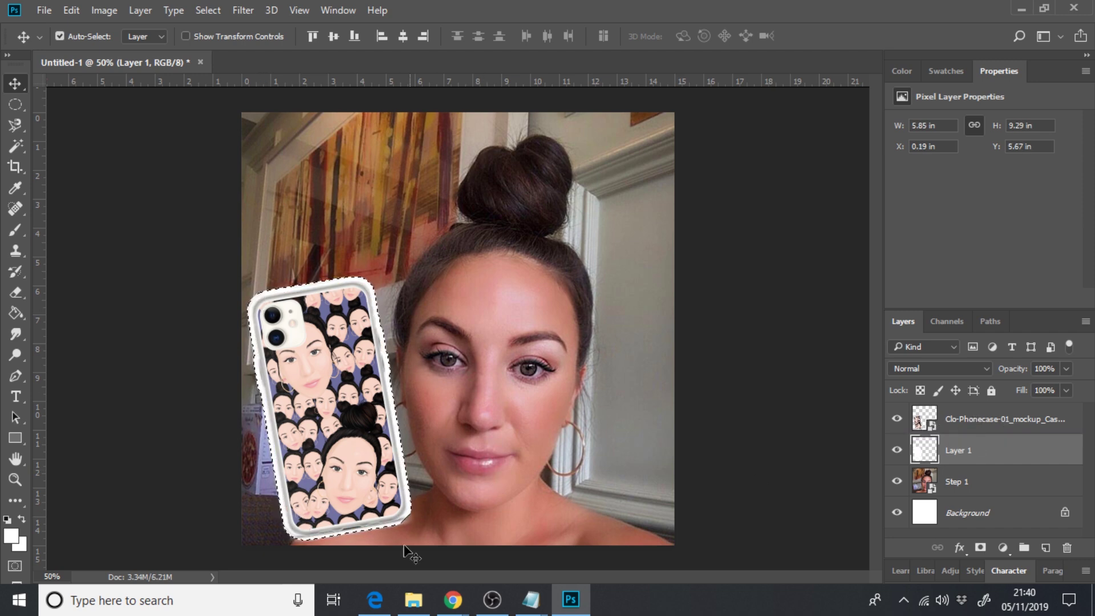
left_click(218, 254)
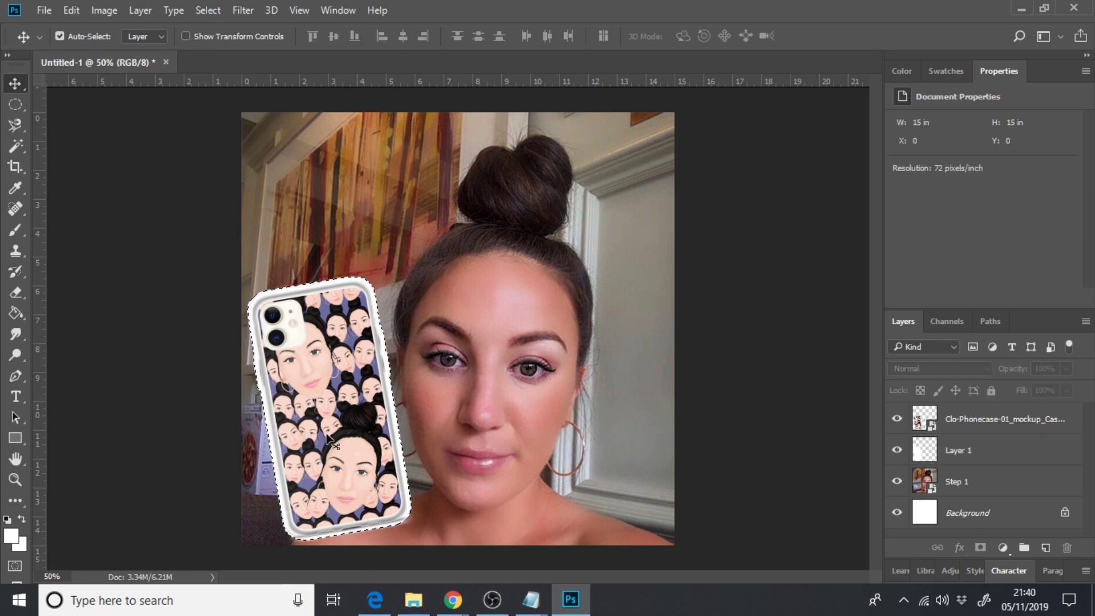
- Drag the curved arrow image from the design files folder into the Photoshop document
left_click(423, 598)
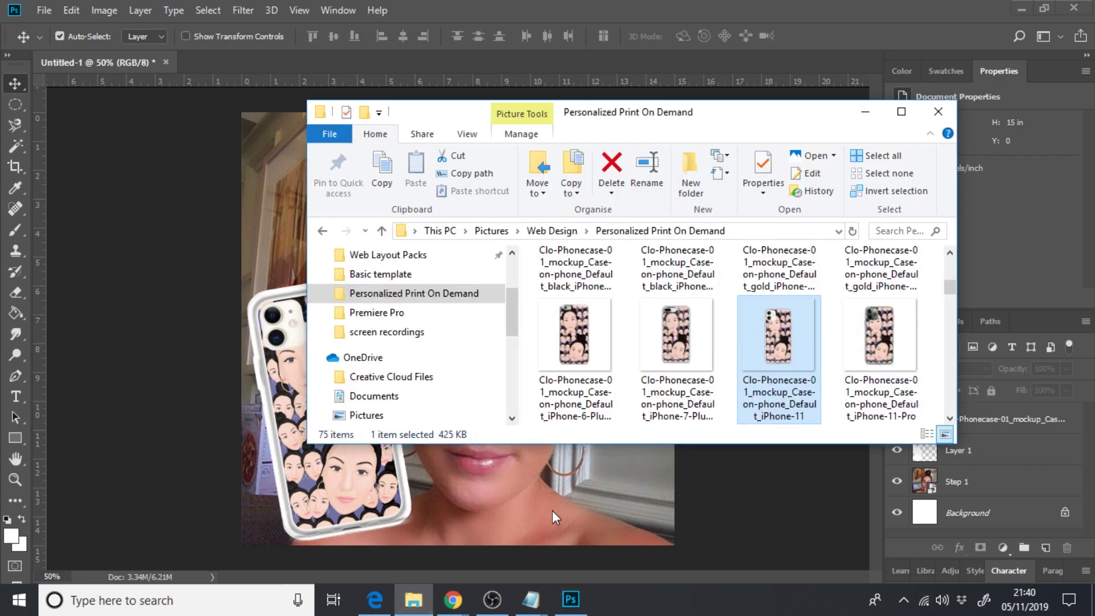
mouse_move(462, 610)
left_click(479, 505)
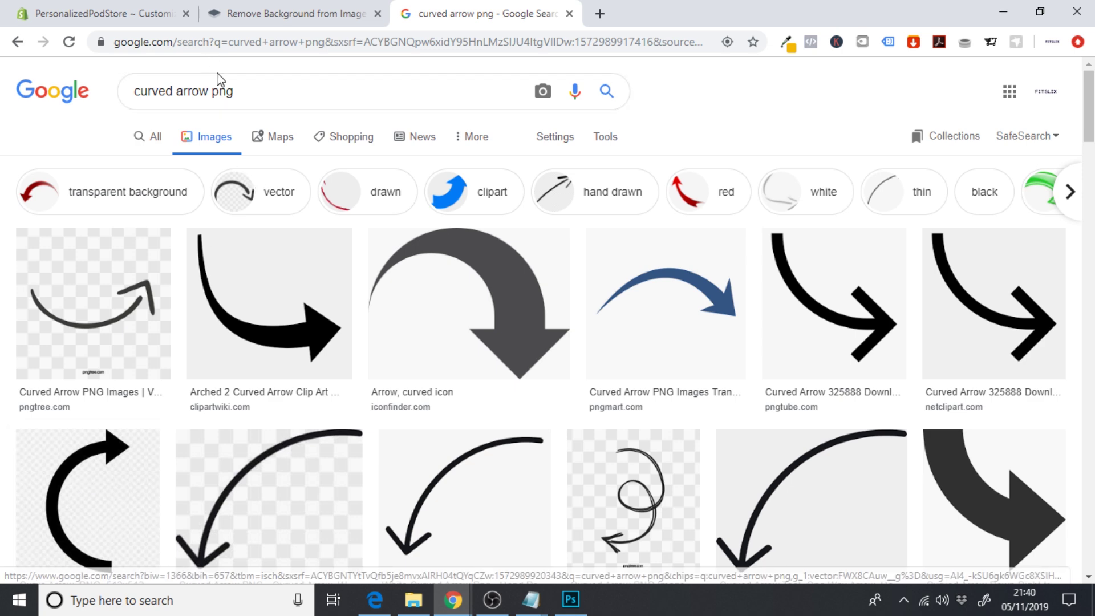
left_click(571, 600)
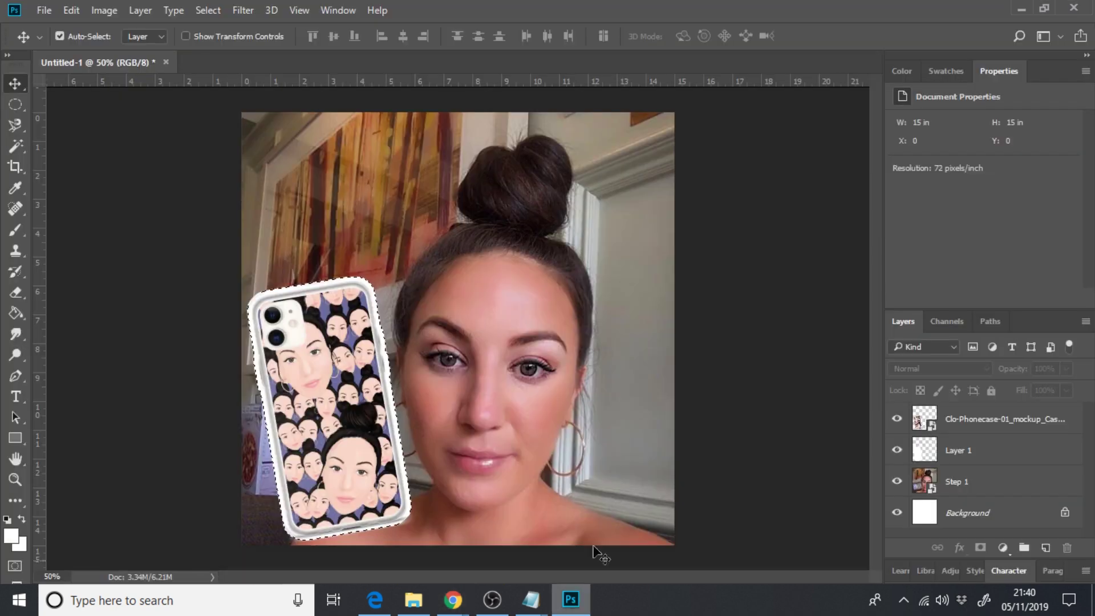
left_click(414, 600)
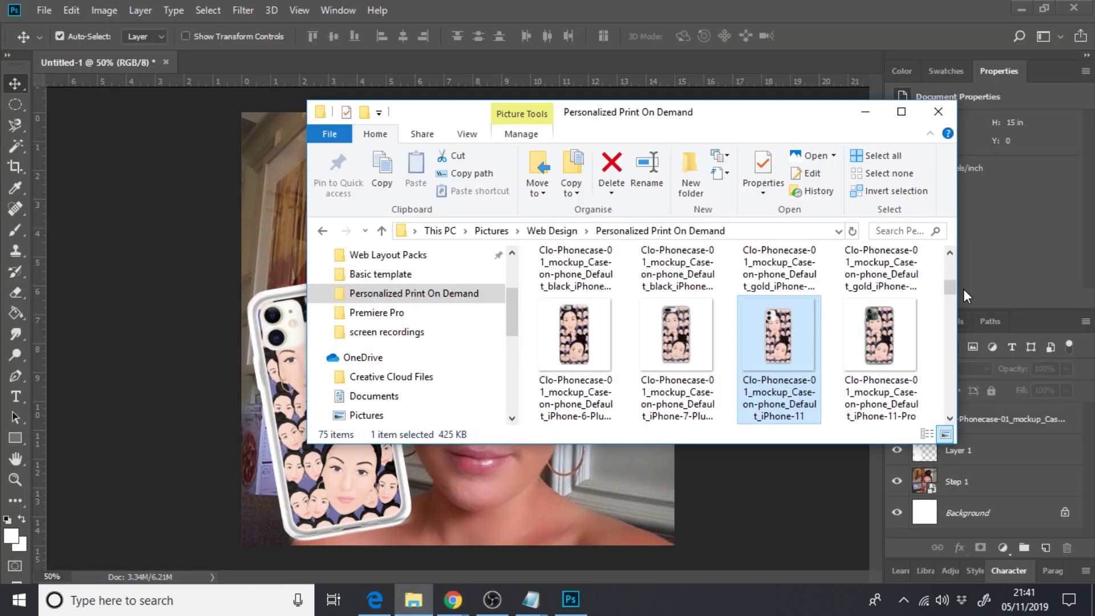
left_click_drag(951, 288, 952, 357)
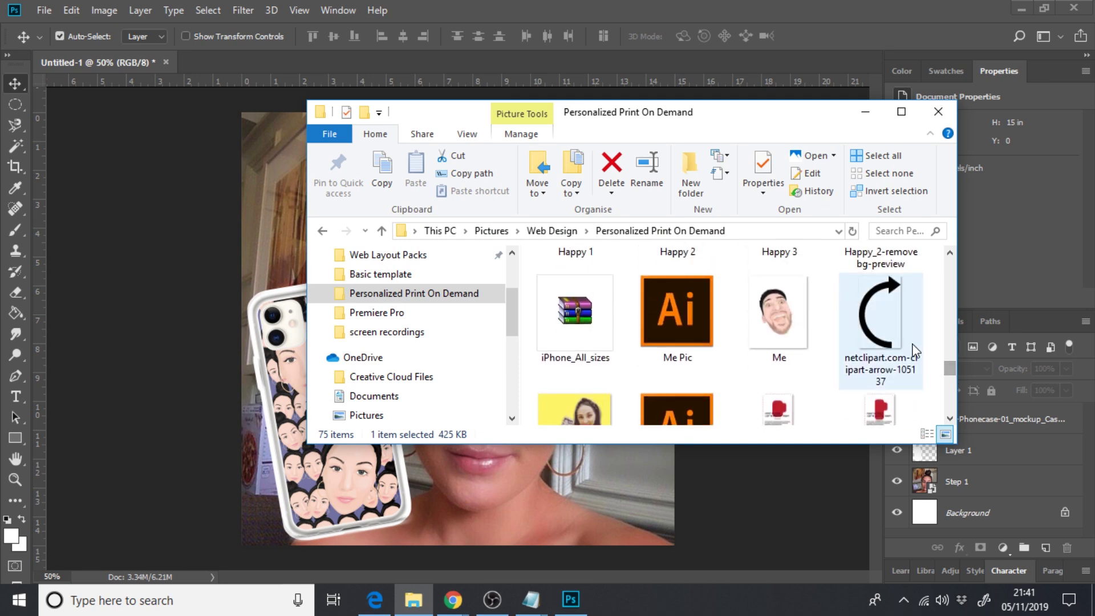
left_click_drag(881, 319, 280, 290)
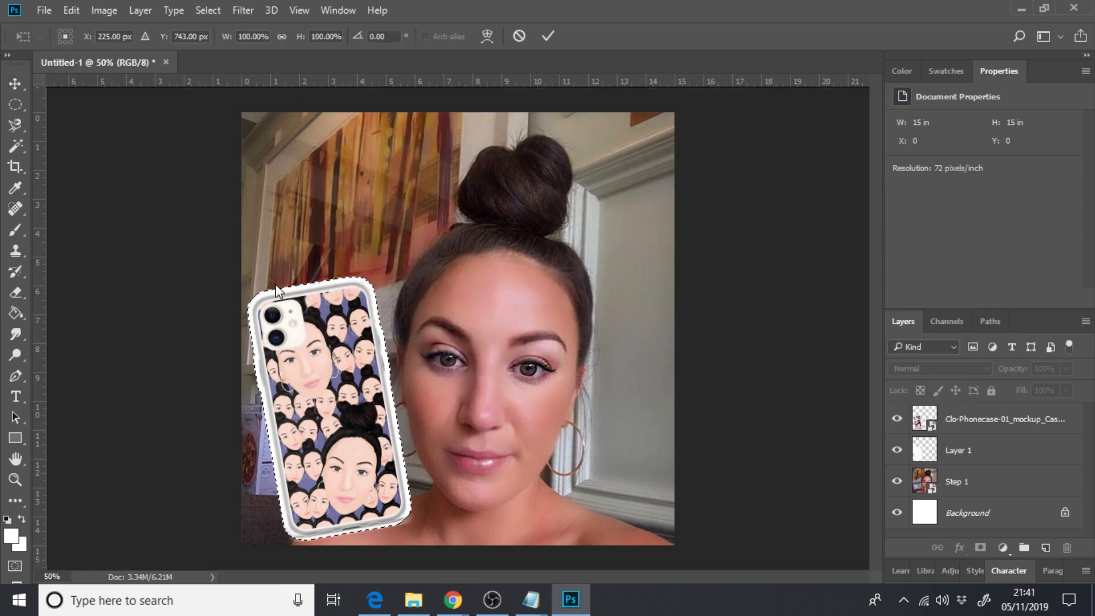
- Flip, shrink and rotate the arrow in the upper left so it curves toward the phone case
left_click_drag(377, 277, 460, 215)
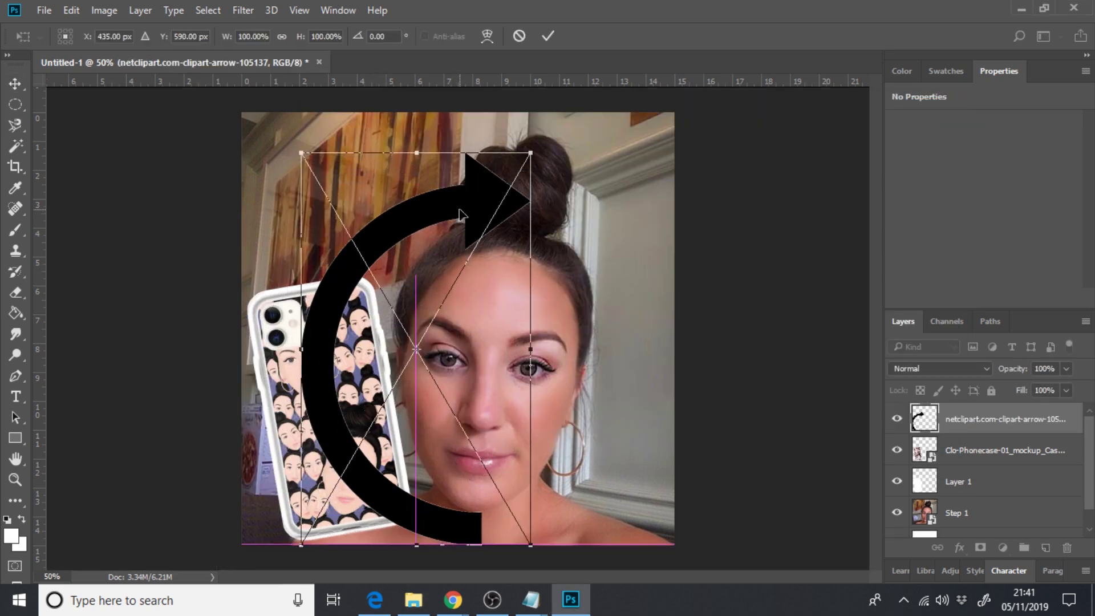
left_click_drag(284, 145, 311, 425)
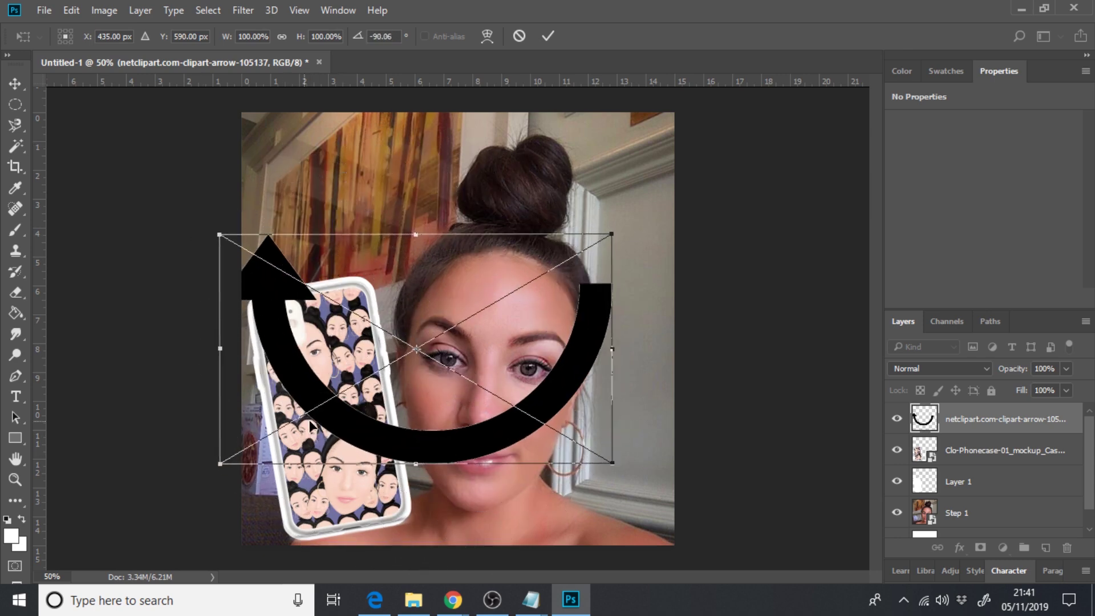
left_click_drag(420, 459, 414, 143)
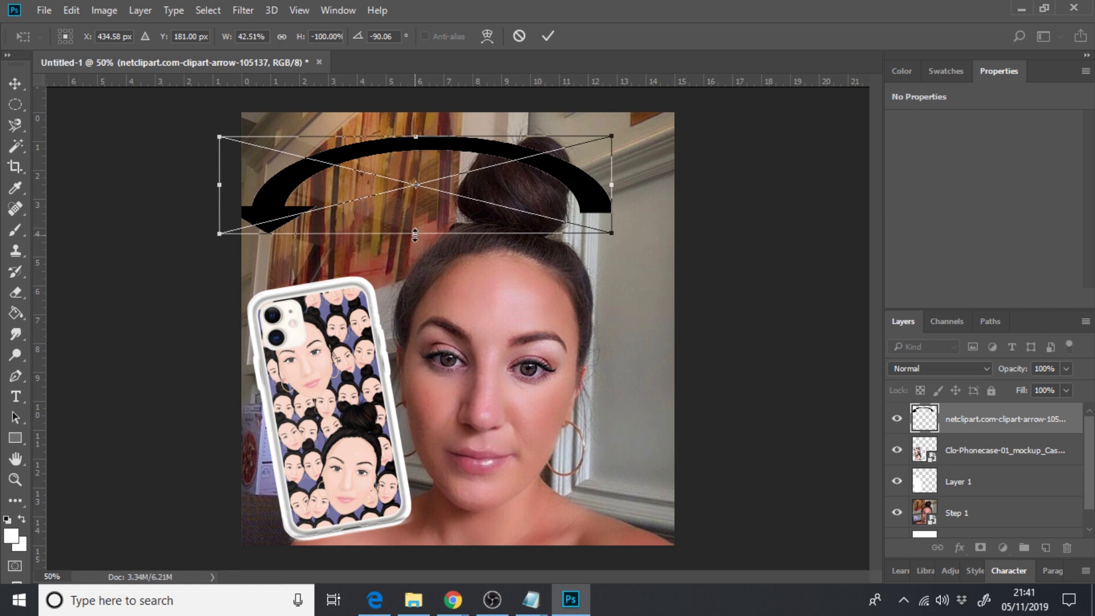
left_click_drag(415, 235, 415, 328)
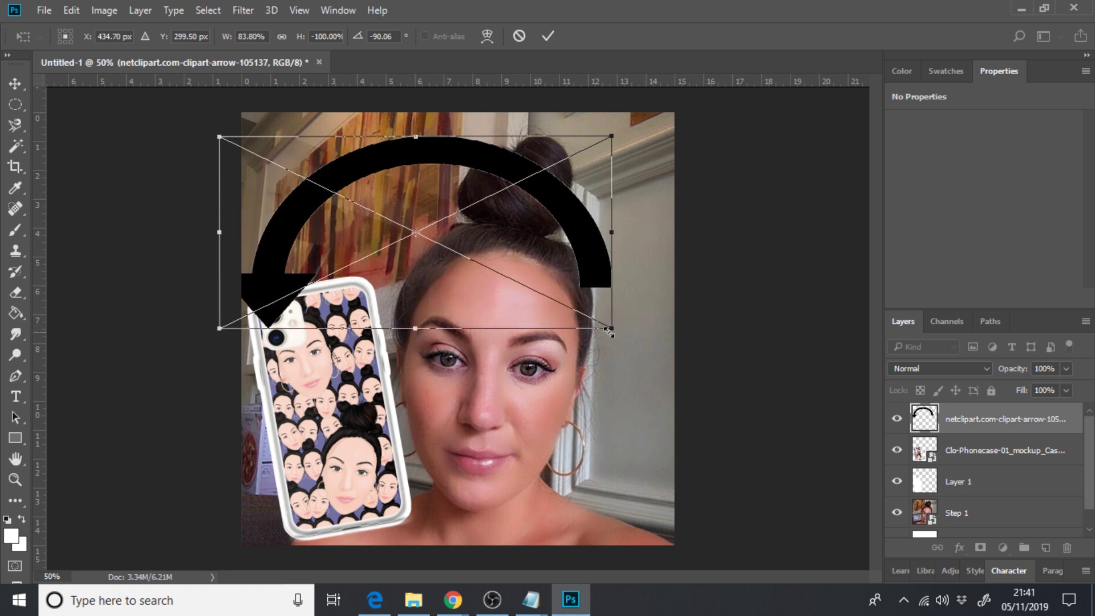
left_click_drag(609, 330, 445, 247)
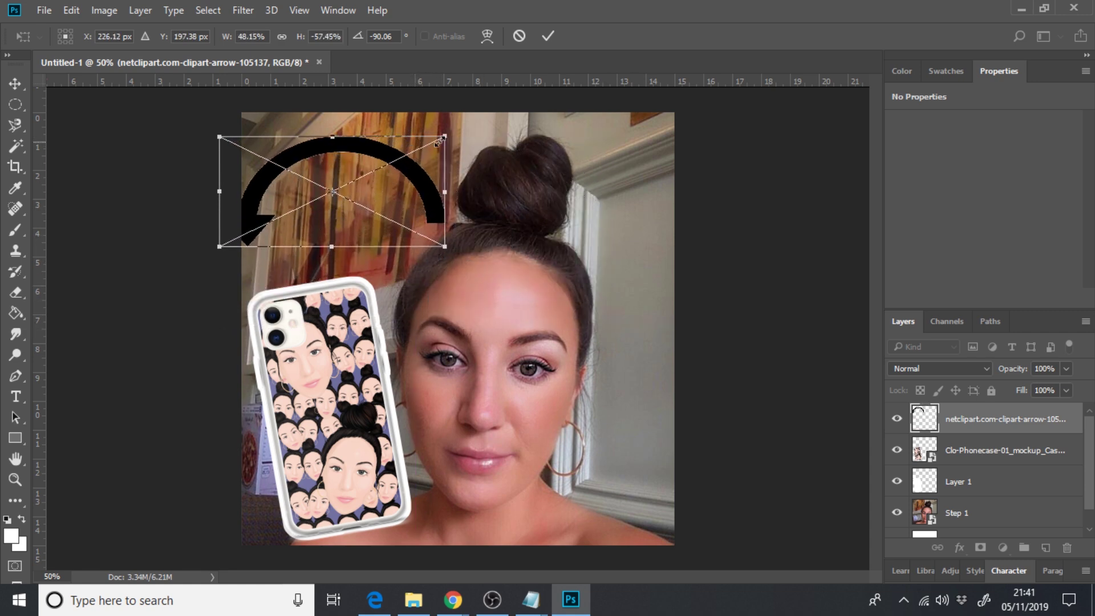
left_click_drag(456, 130, 399, 86)
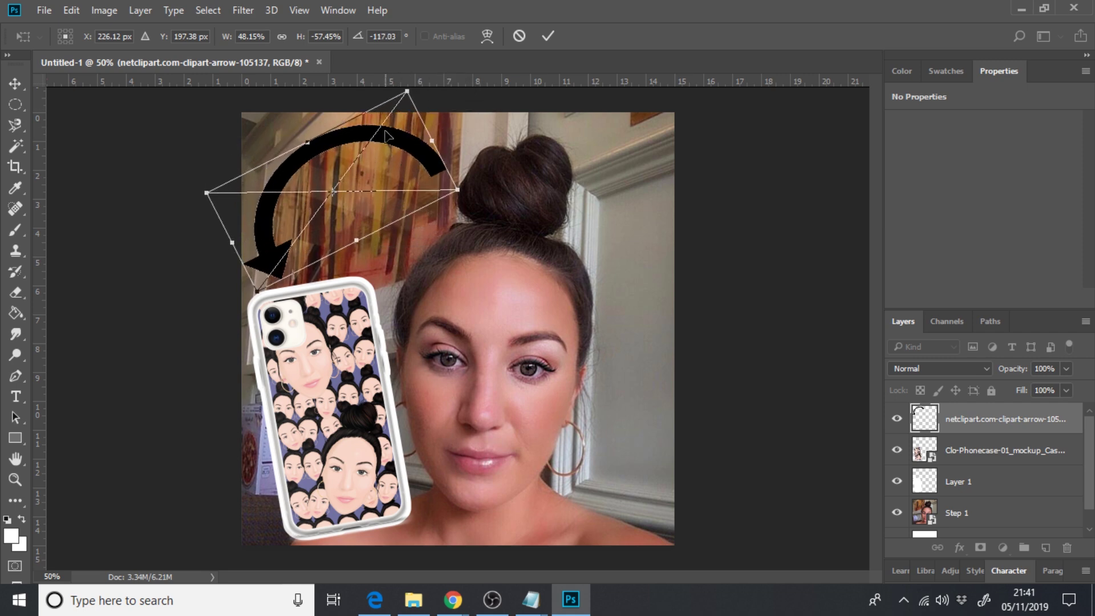
left_click_drag(391, 137, 406, 146)
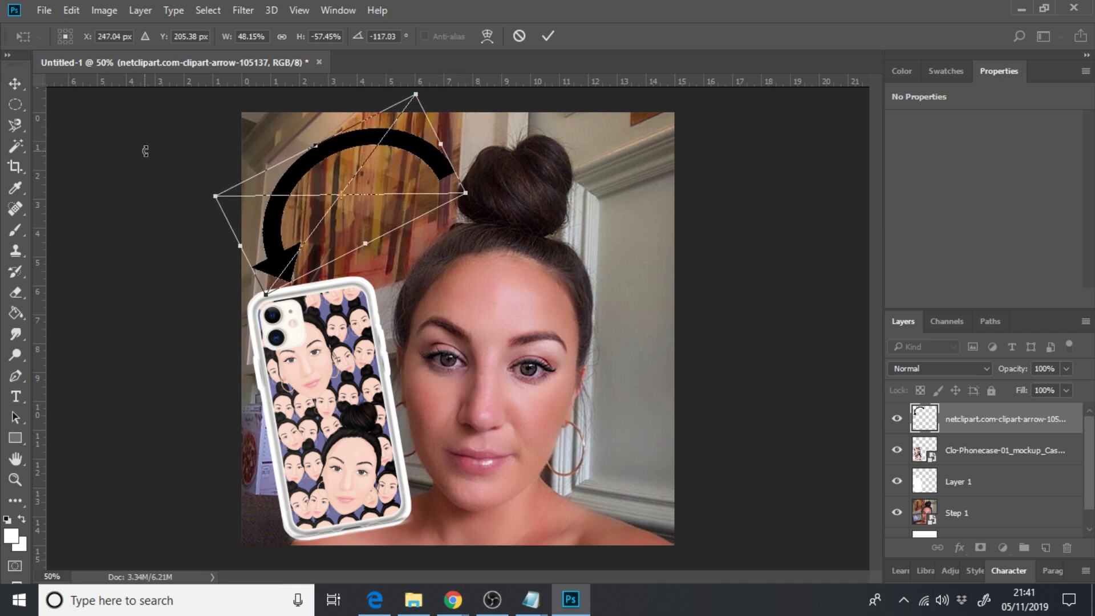
left_click(16, 84)
left_click(370, 211)
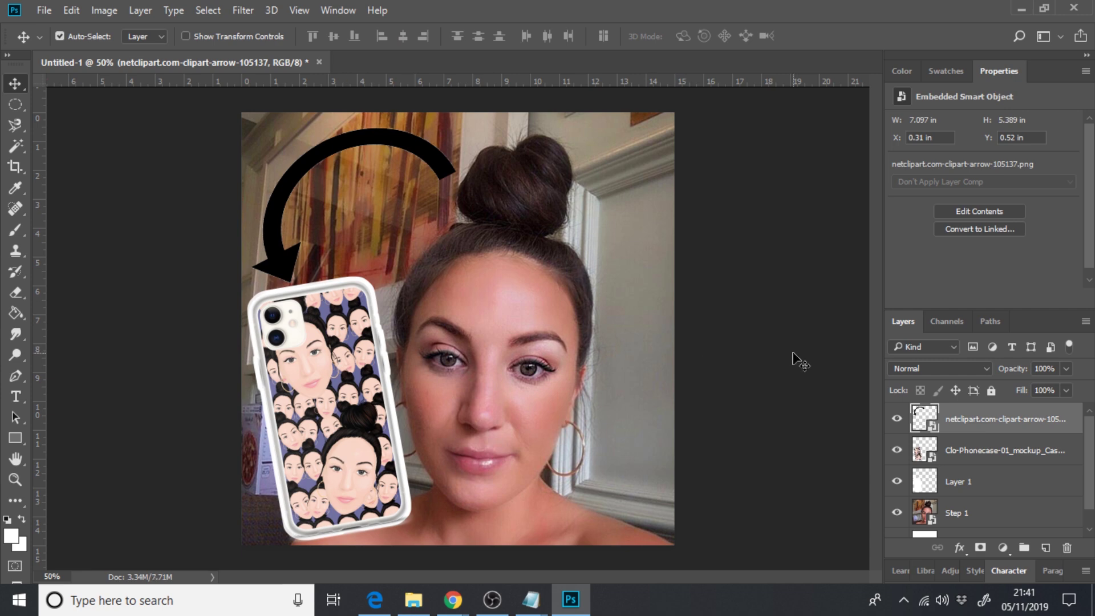
- Leave the arrow layer's name unchanged and keep the layer selected
double_click(1034, 422)
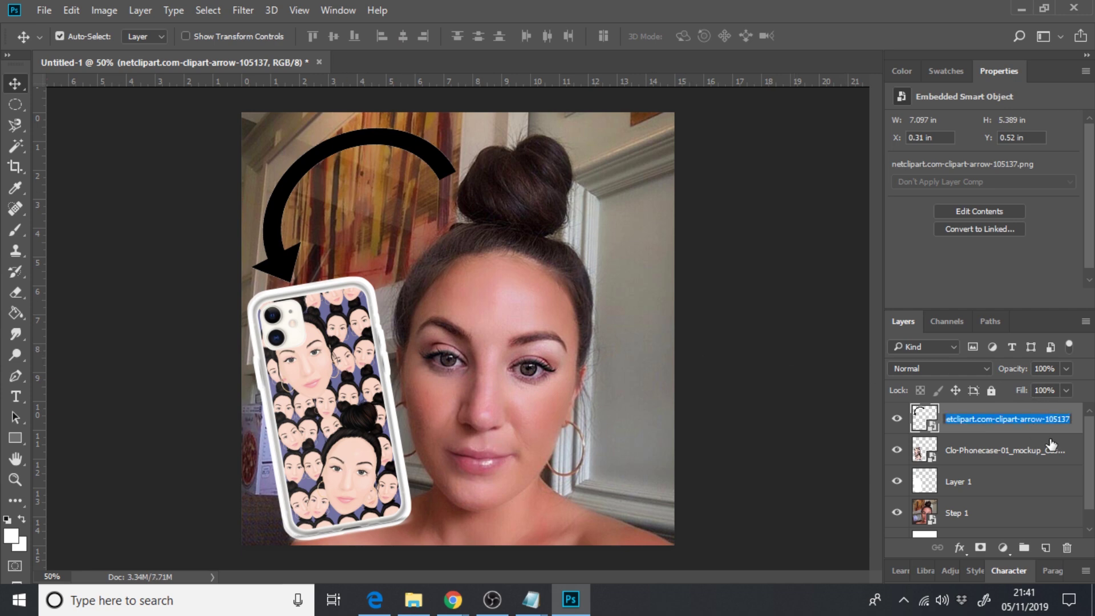
left_click(1051, 444)
left_click(1075, 428)
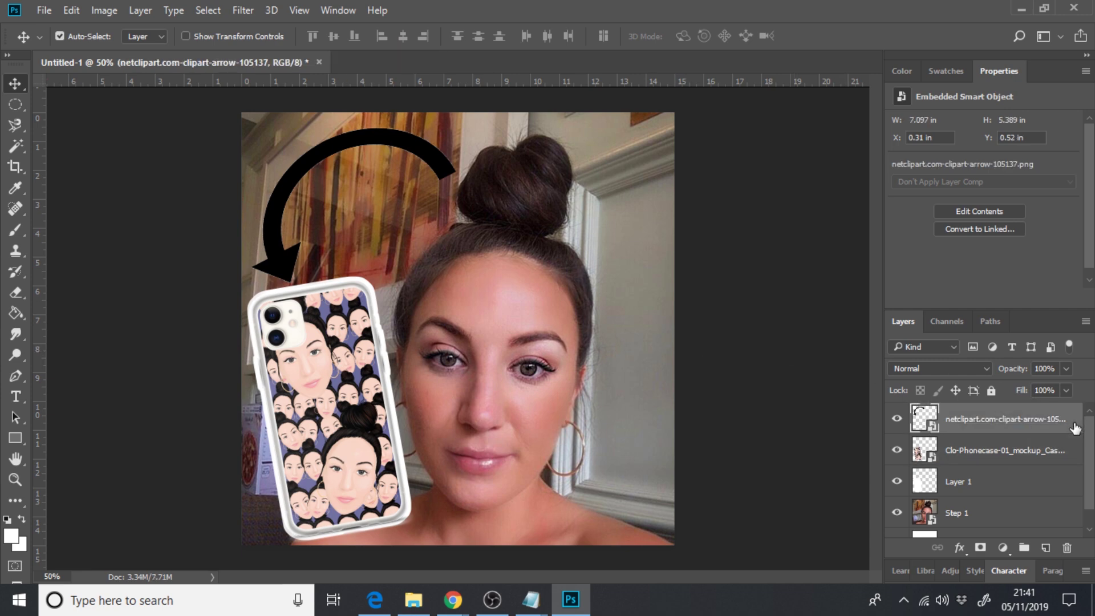
- Add a white Screen Outer Glow to the arrow layer at 35% opacity, 20% spread and 158 px size
key("h")
double_click(1075, 423)
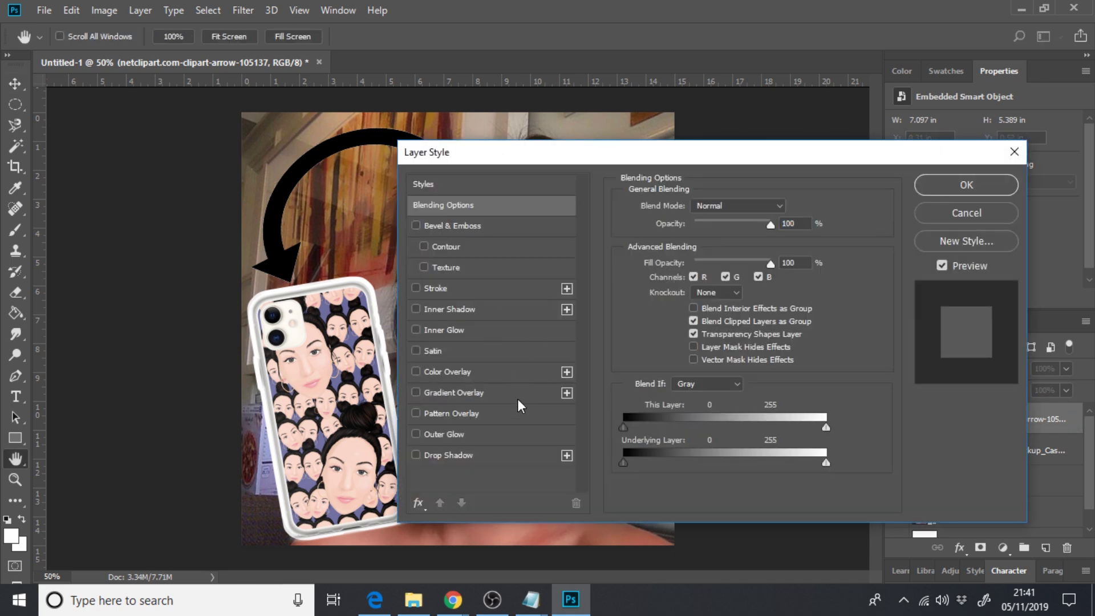
left_click(439, 436)
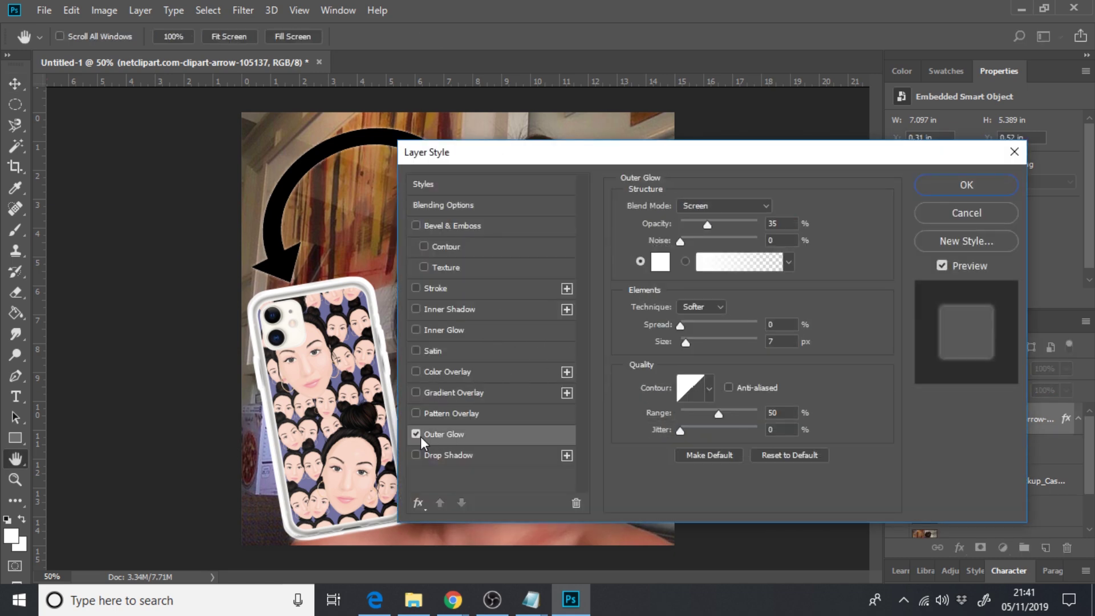
left_click_drag(586, 152, 659, 152)
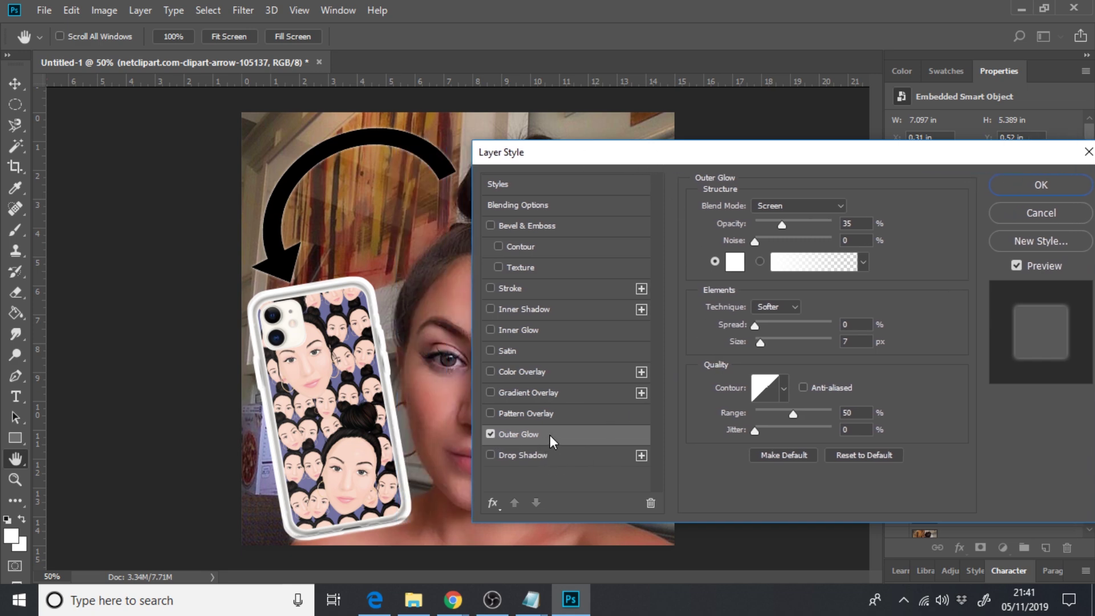
mouse_move(760, 344)
left_mouse_down()
mouse_move(816, 347)
mouse_move(773, 327)
mouse_move(782, 327)
mouse_move(772, 333)
left_mouse_up()
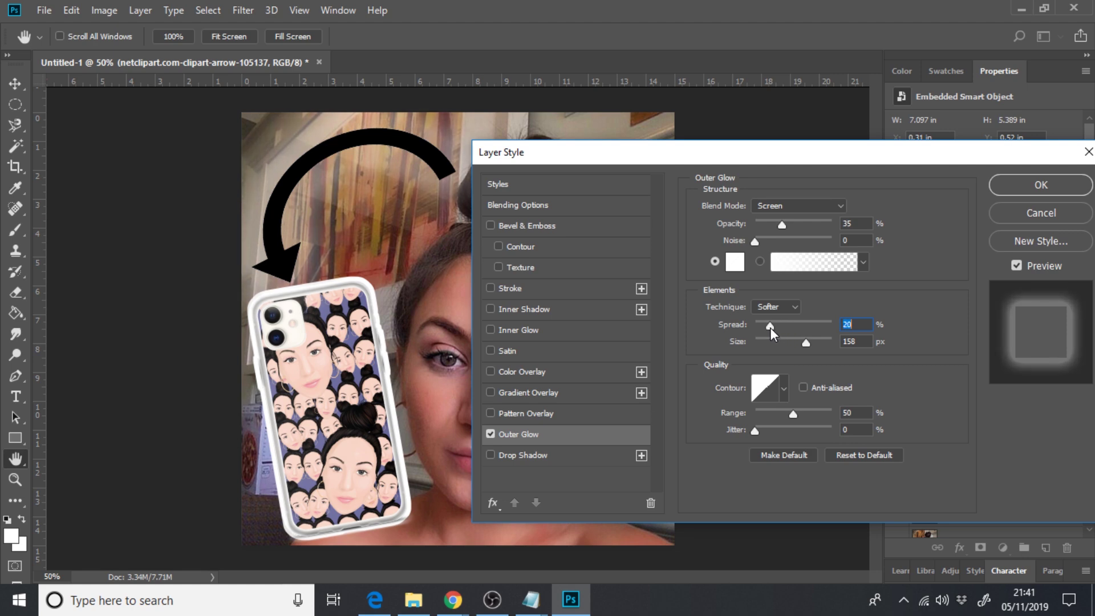
left_click(1022, 184)
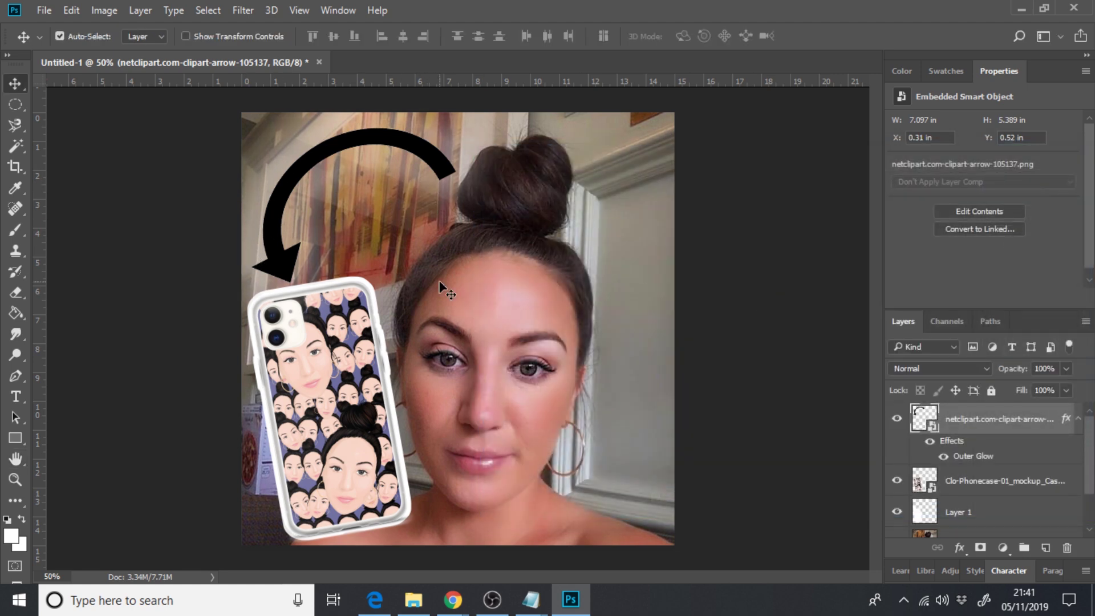
- Reposition and enlarge the Step 1 background photo so it covers the square canvas
left_click_drag(376, 417, 358, 431)
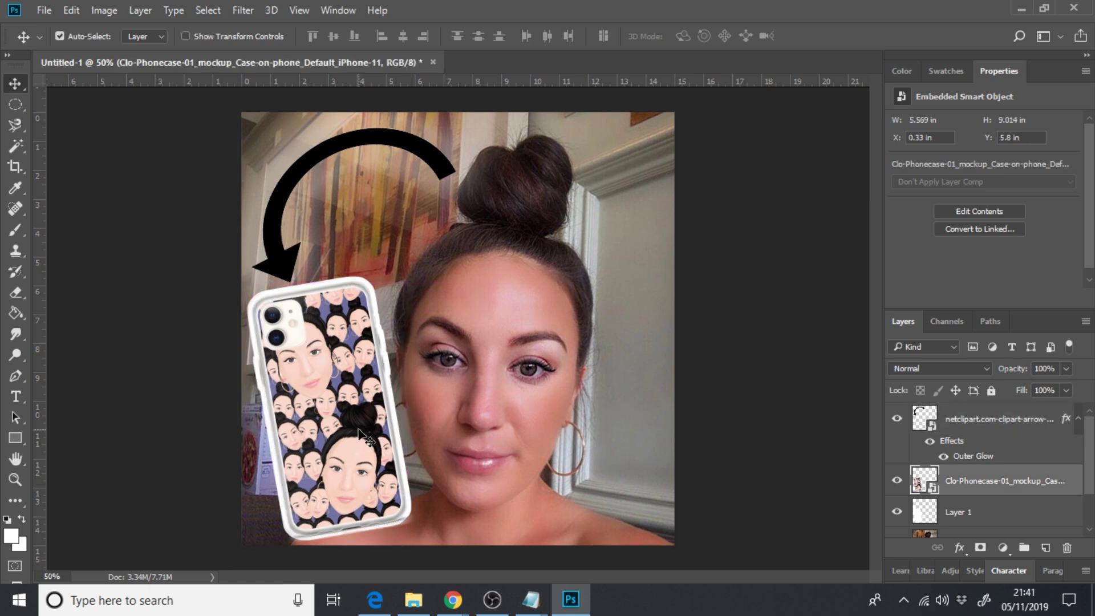
key("ctrl+minus")
key("ctrl+minus")
key("ctrl+minus")
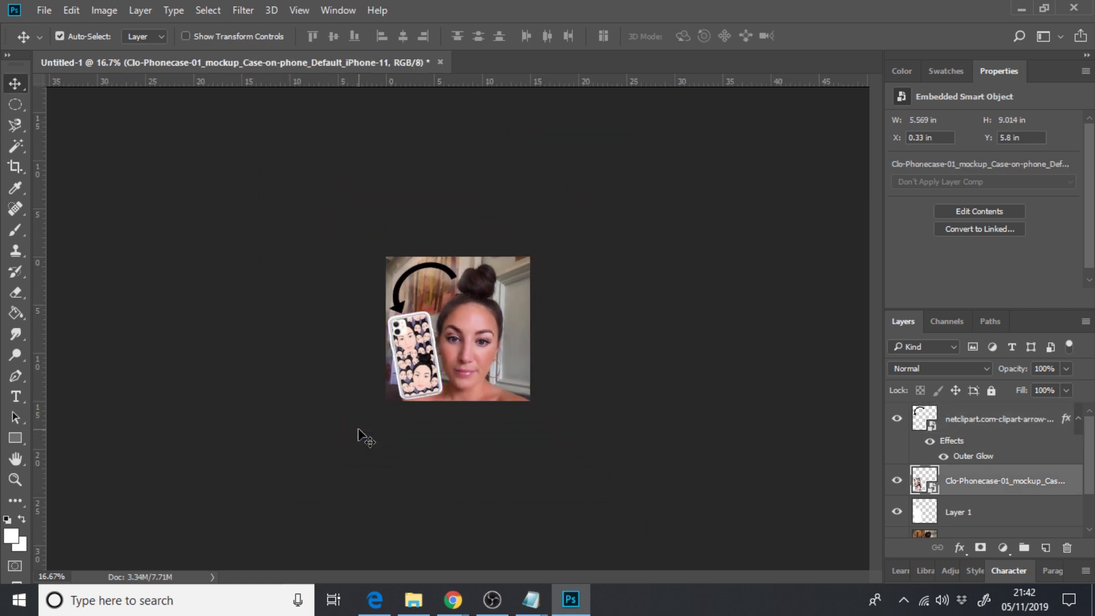
left_click_drag(500, 349, 494, 341)
key("ctrl+t")
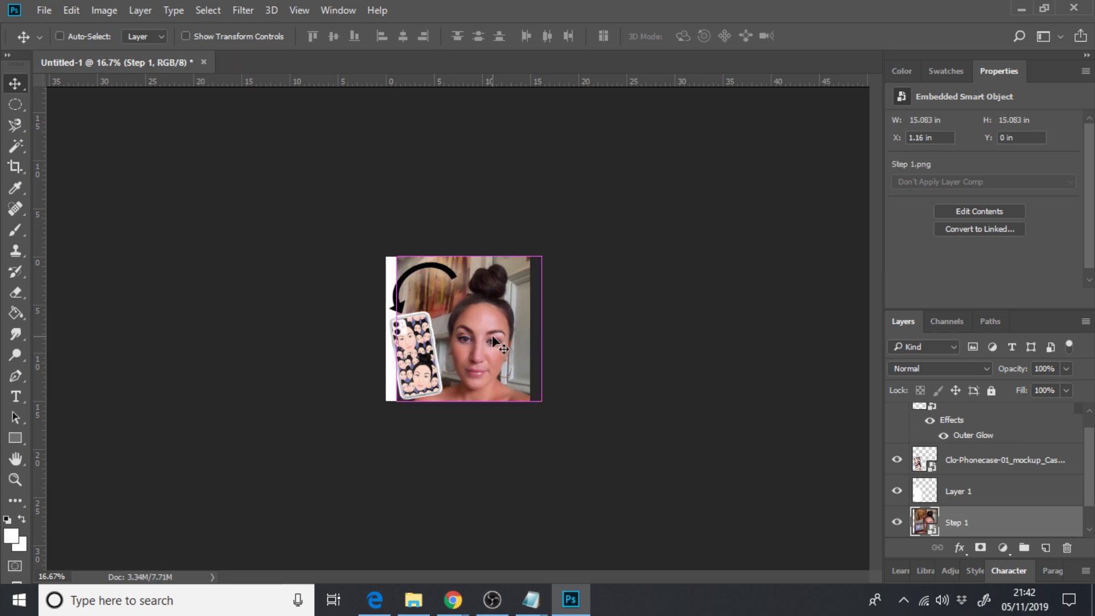
left_click_drag(397, 257, 379, 254)
left_click(16, 83)
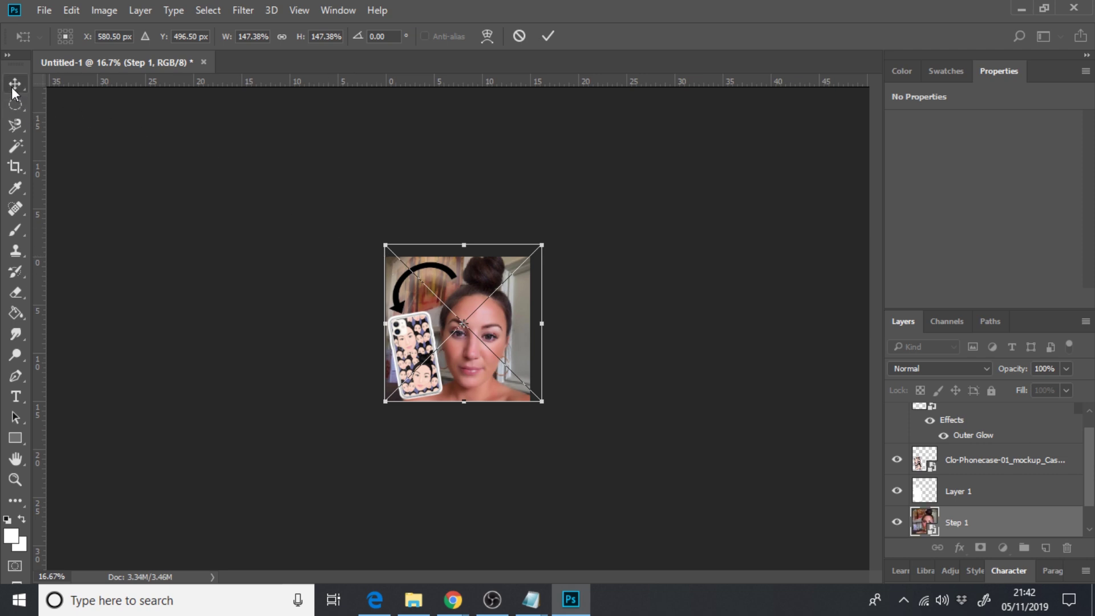
left_click(372, 209)
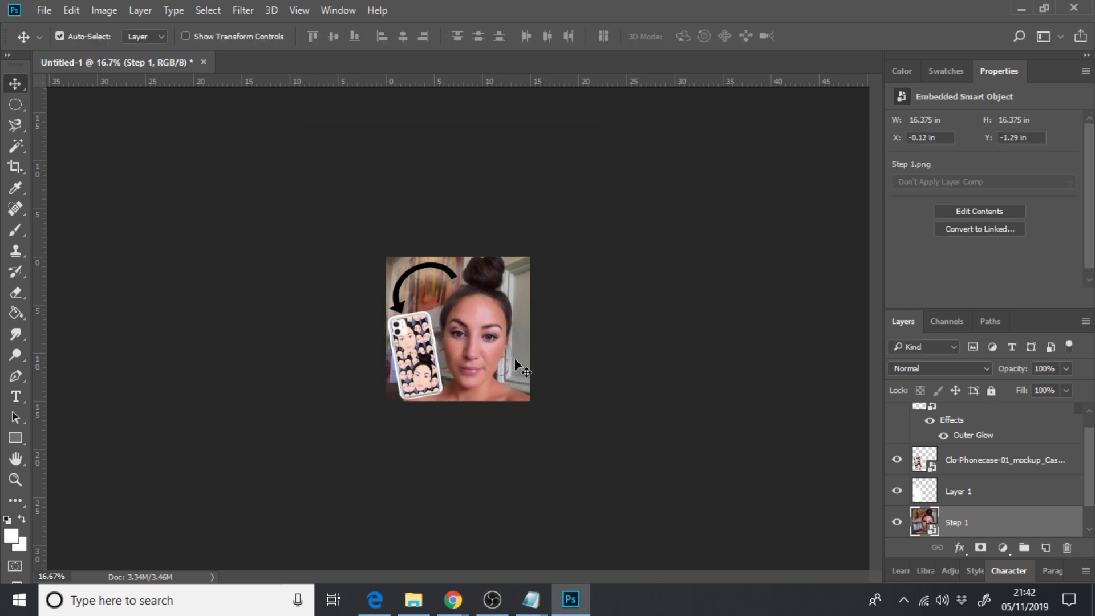
key("shift+Down")
key("shift+Down")
key("shift+Down")
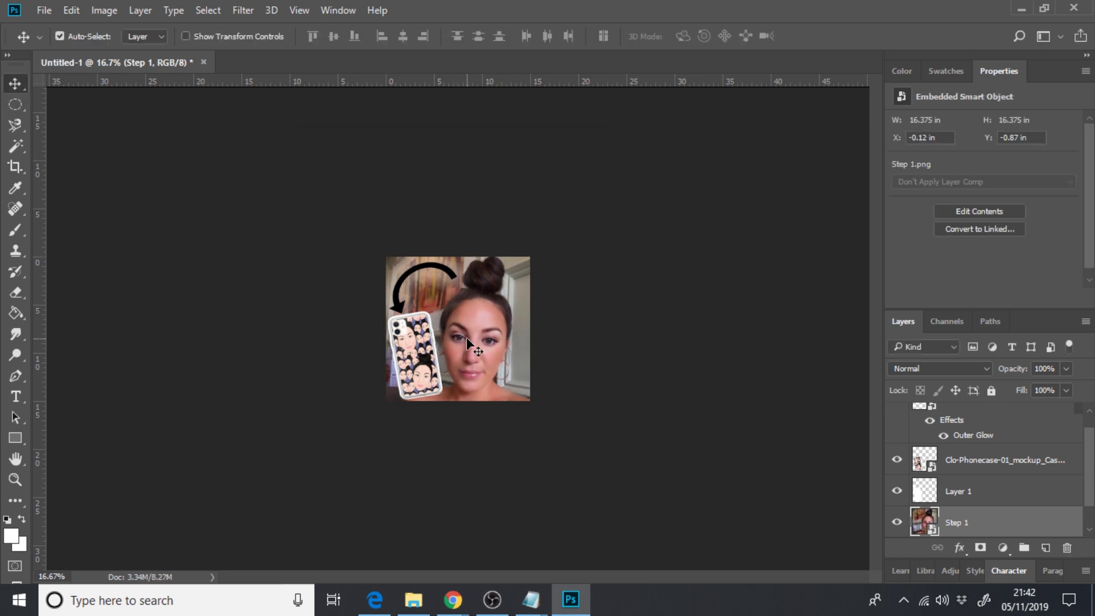
left_click(437, 271)
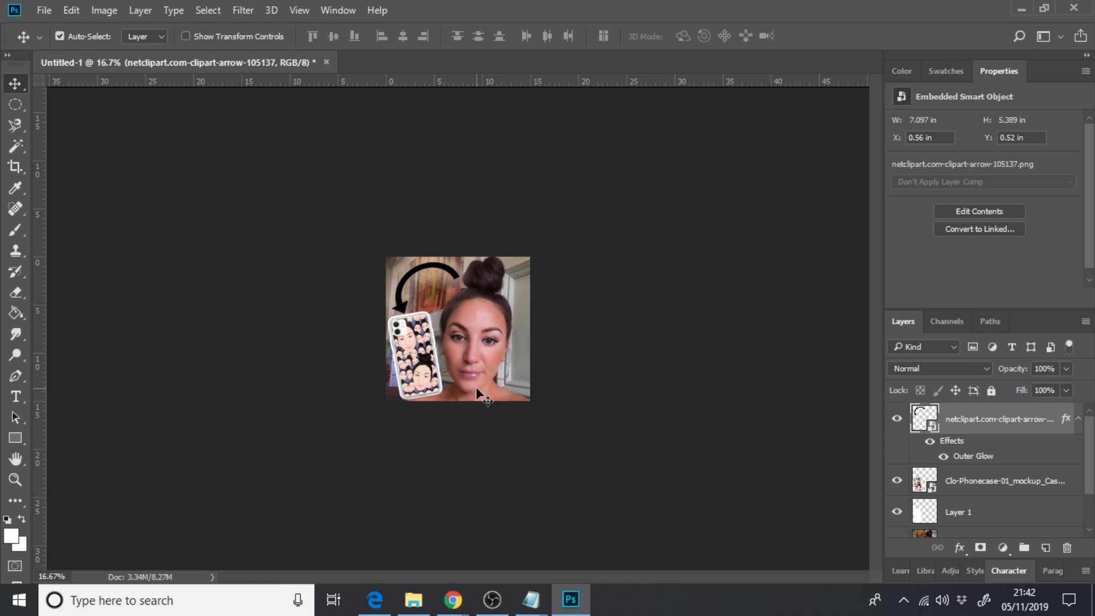
key("ctrl+plus")
key("ctrl+plus")
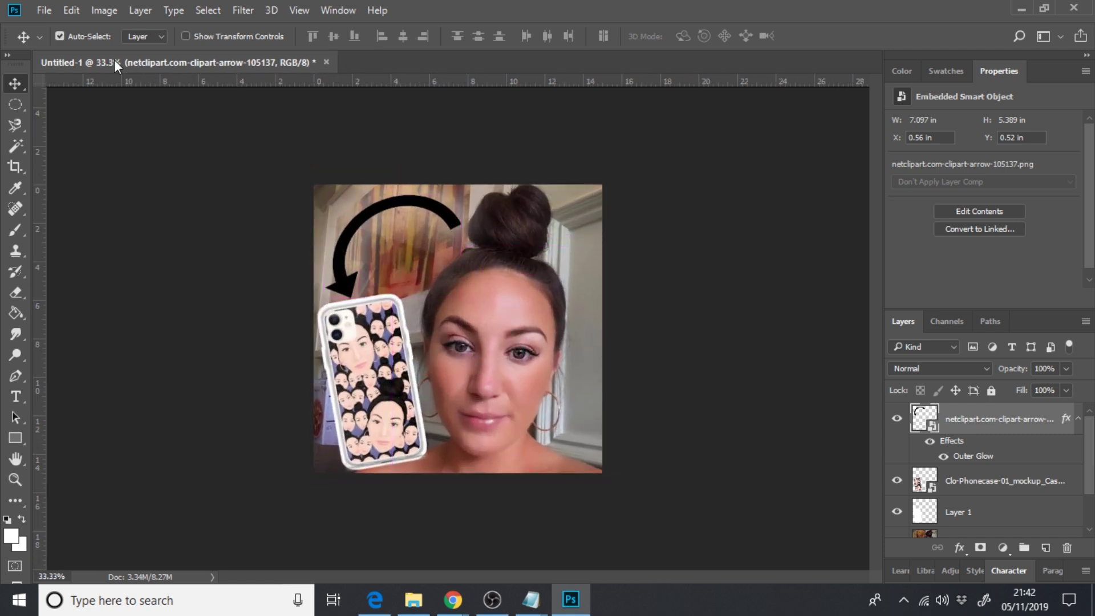
- Create a new 1080 × 1080 px, 72 ppi document
left_click(43, 14)
left_click(44, 12)
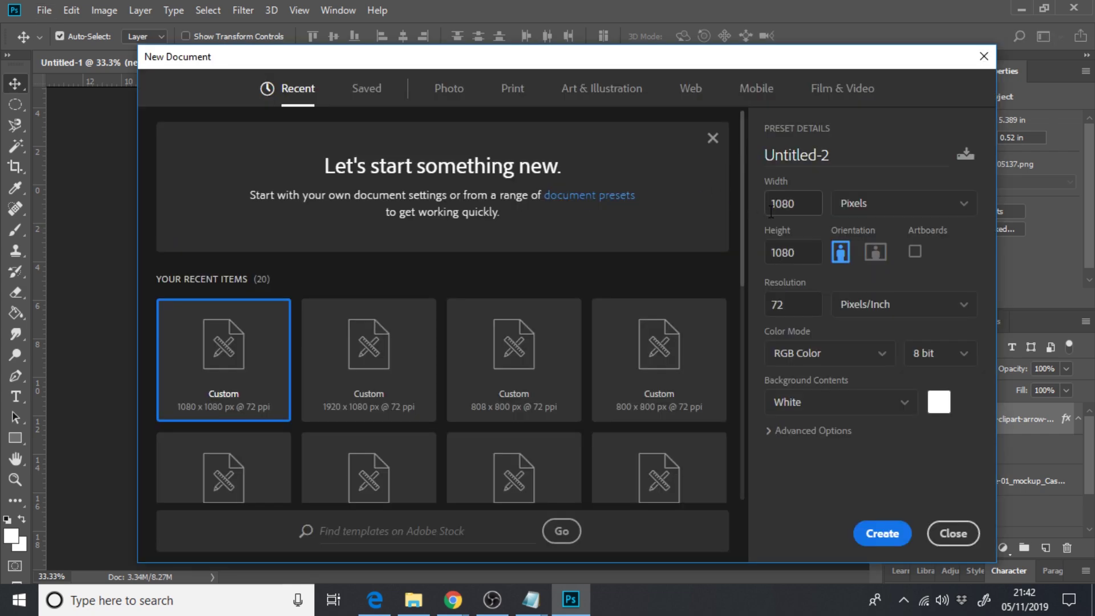
left_click(882, 533)
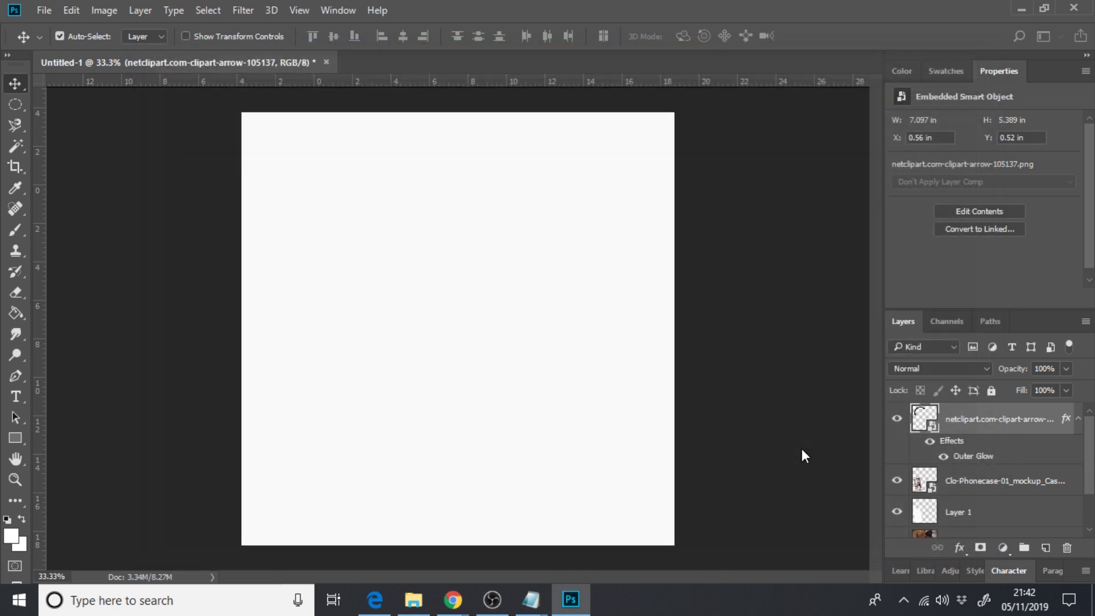
- Upload the Step 1 selfie to remove.bg in Chrome and open the 500 × 500 cutout in its editor
mouse_move(452, 594)
left_click(552, 527)
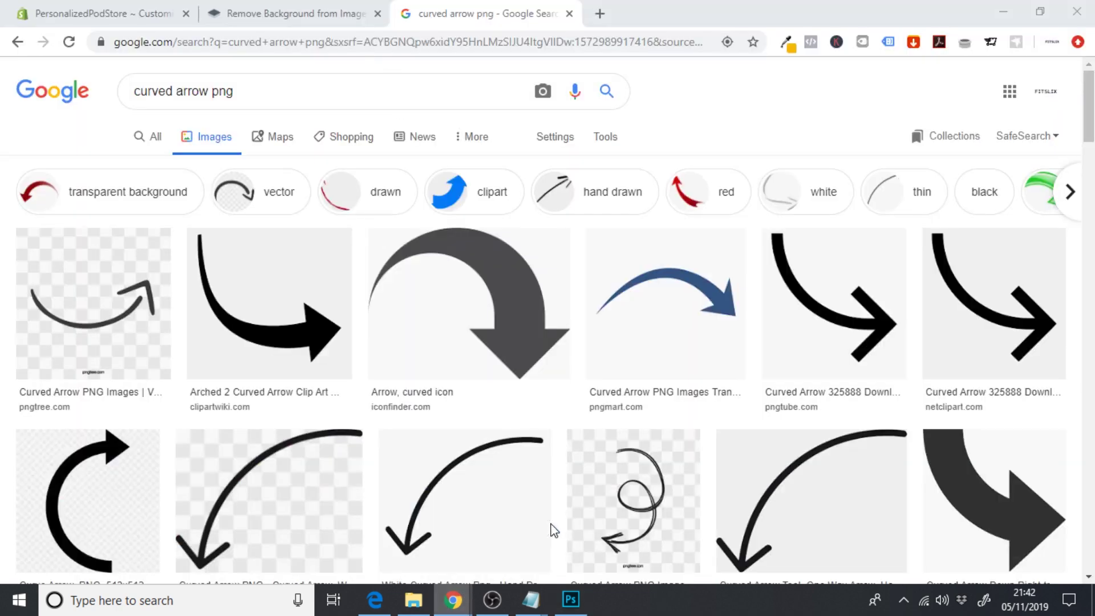
left_click(280, 9)
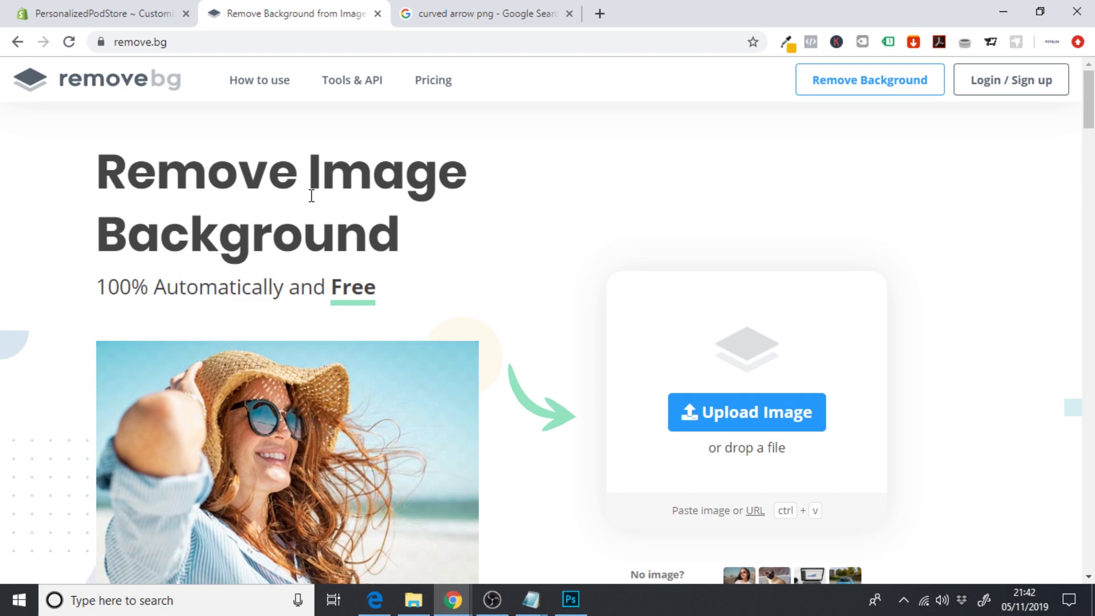
left_click(745, 415)
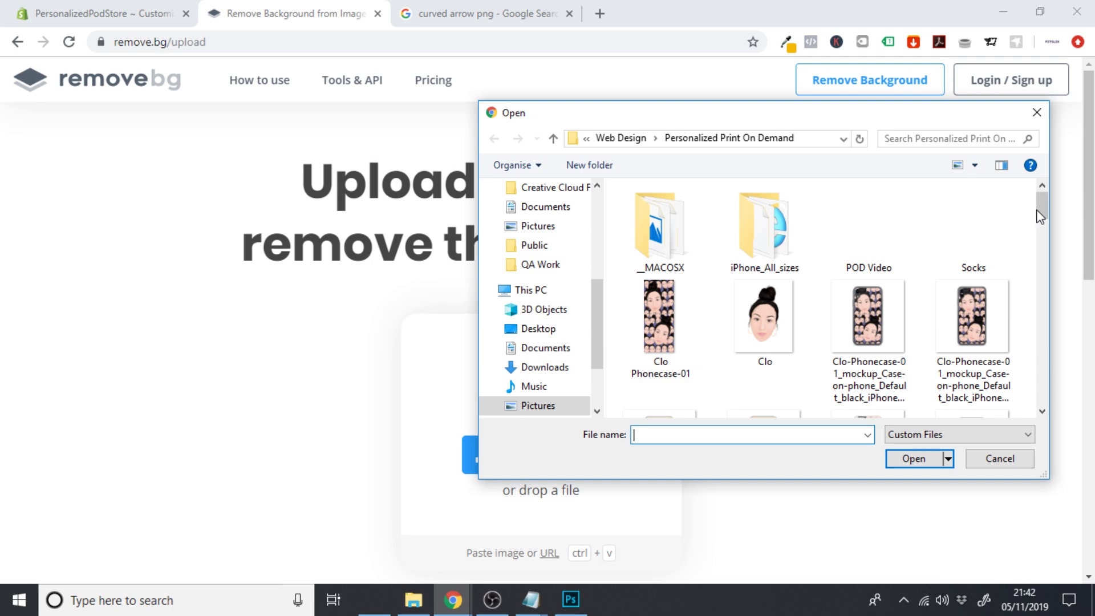
left_click_drag(1042, 207, 1046, 388)
left_click(689, 272)
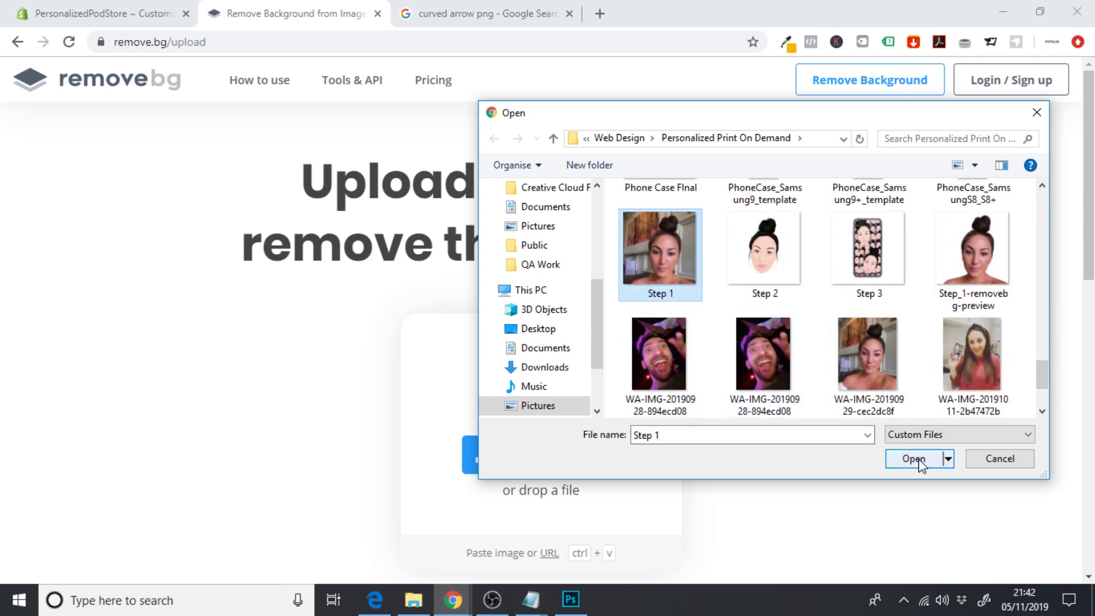
left_click(913, 458)
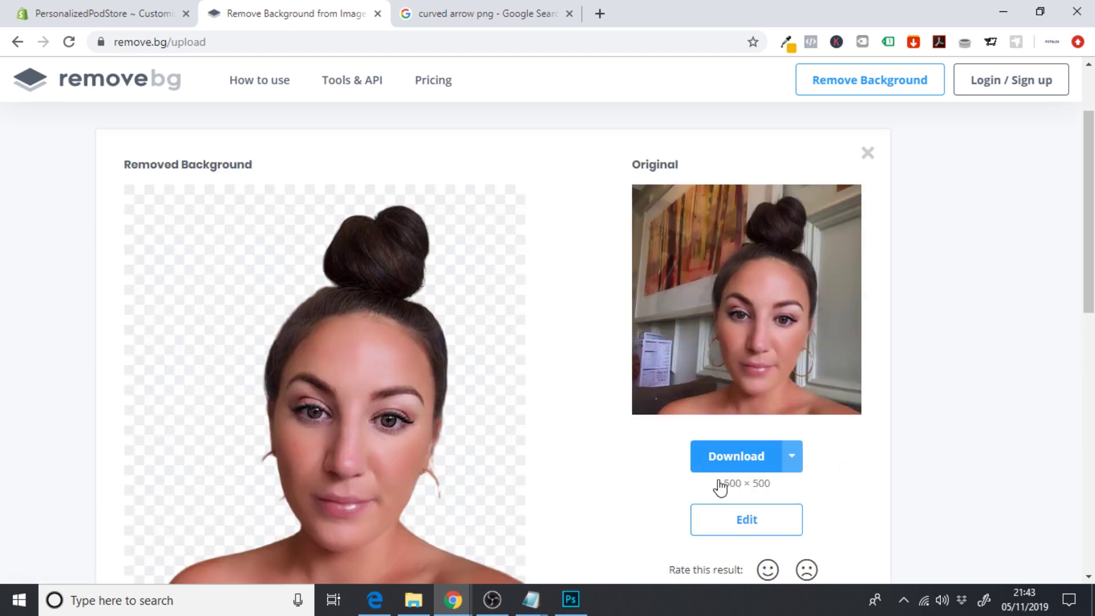
mouse_move(1091, 228)
left_mouse_down()
mouse_move(1091, 266)
mouse_move(1091, 238)
left_mouse_up()
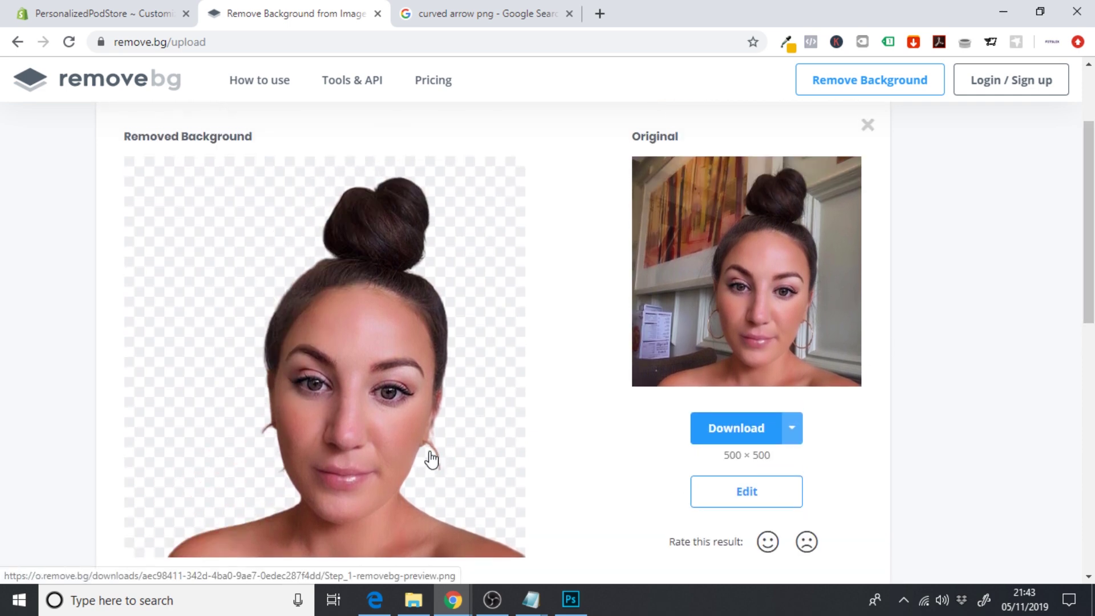
left_click(754, 489)
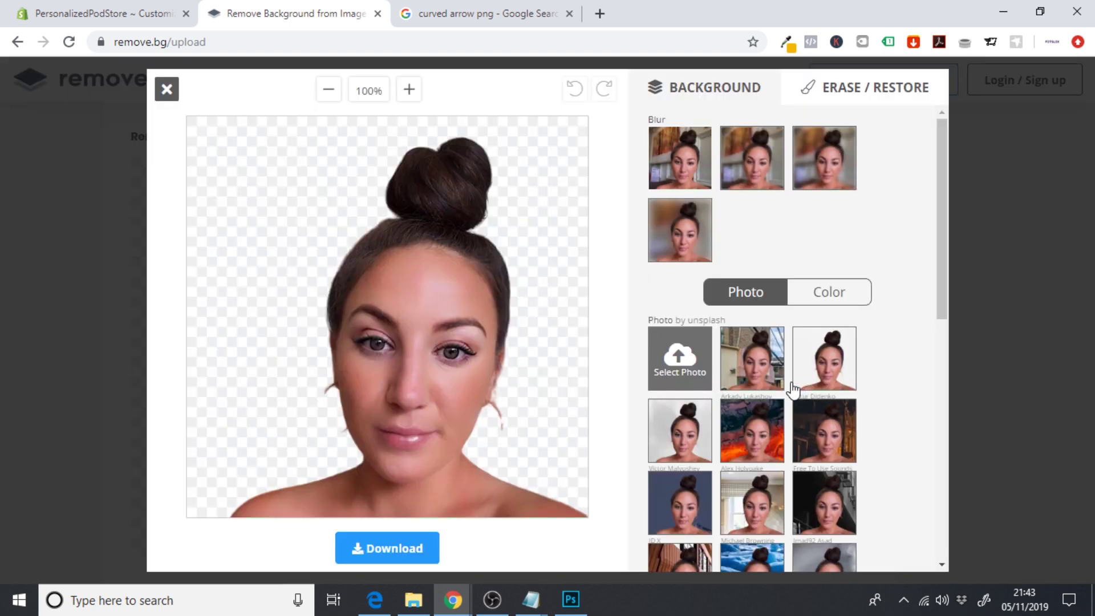
- Erase the hanging right earring and face-edge specks with the smallest brush at 200% zoom
left_click(842, 86)
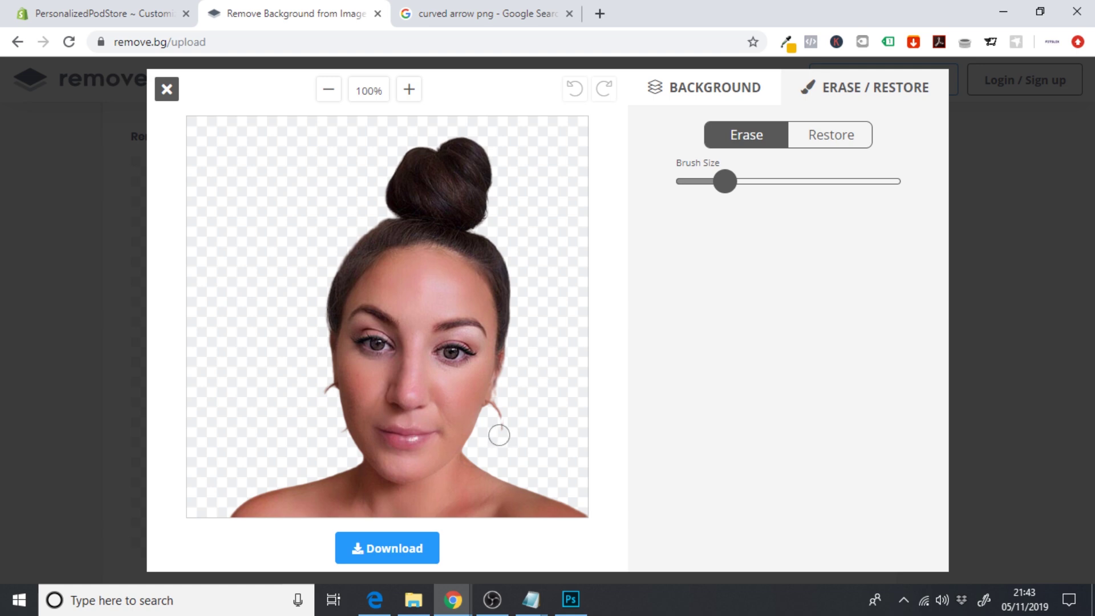
left_click_drag(499, 437, 501, 410)
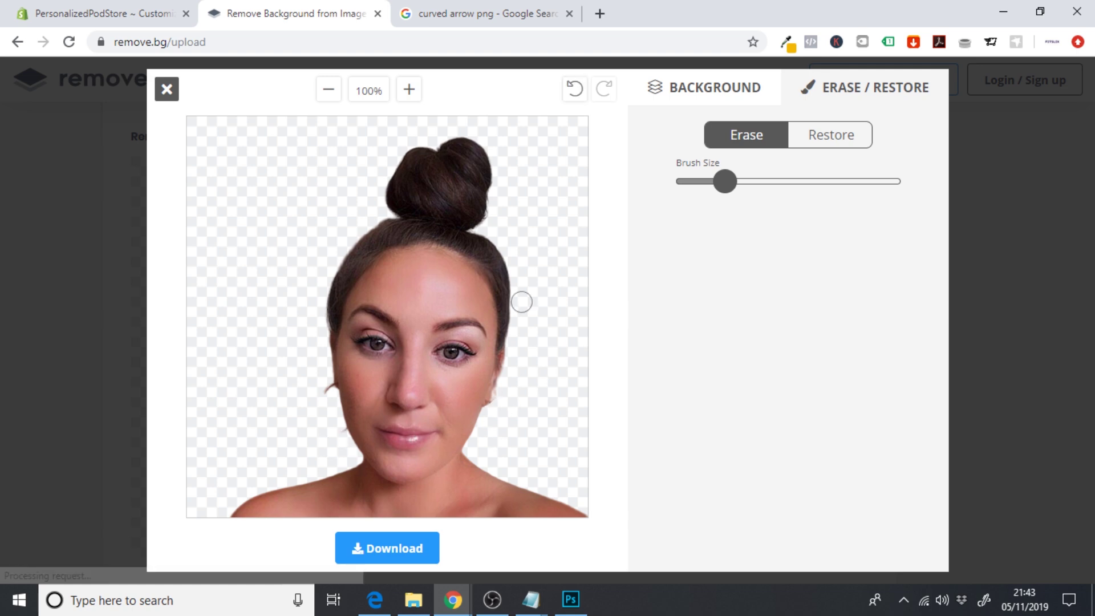
left_click_drag(723, 183, 676, 181)
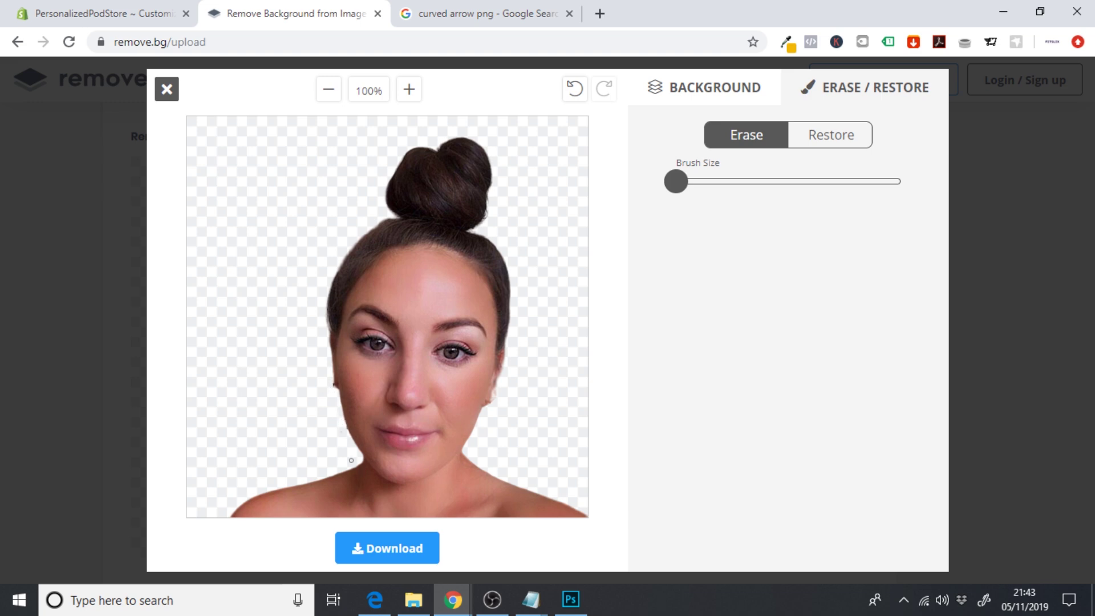
left_click(411, 90)
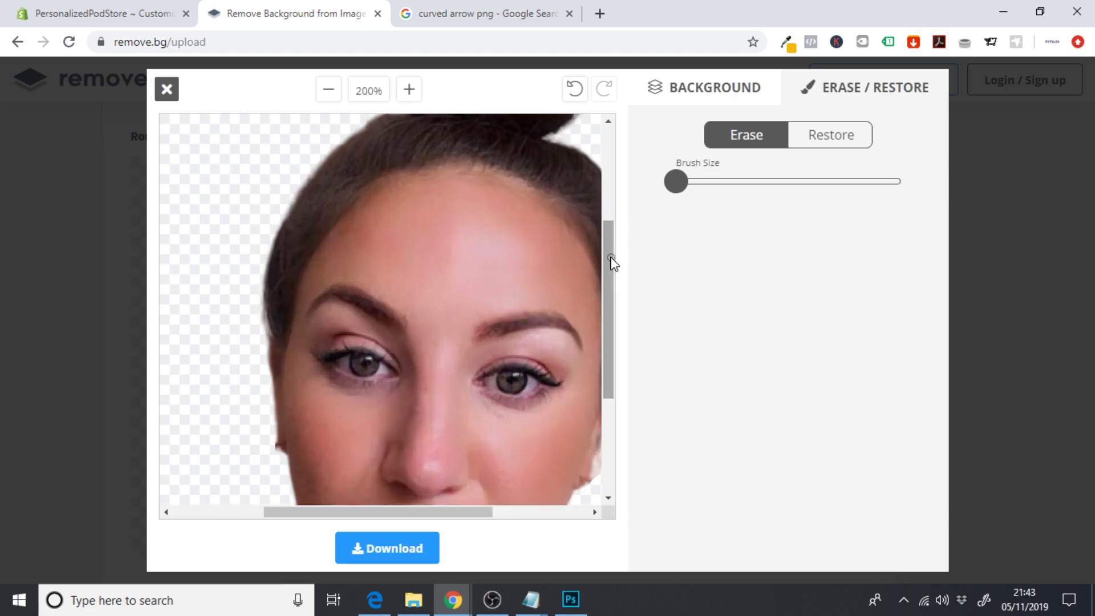
left_click_drag(611, 262, 611, 320)
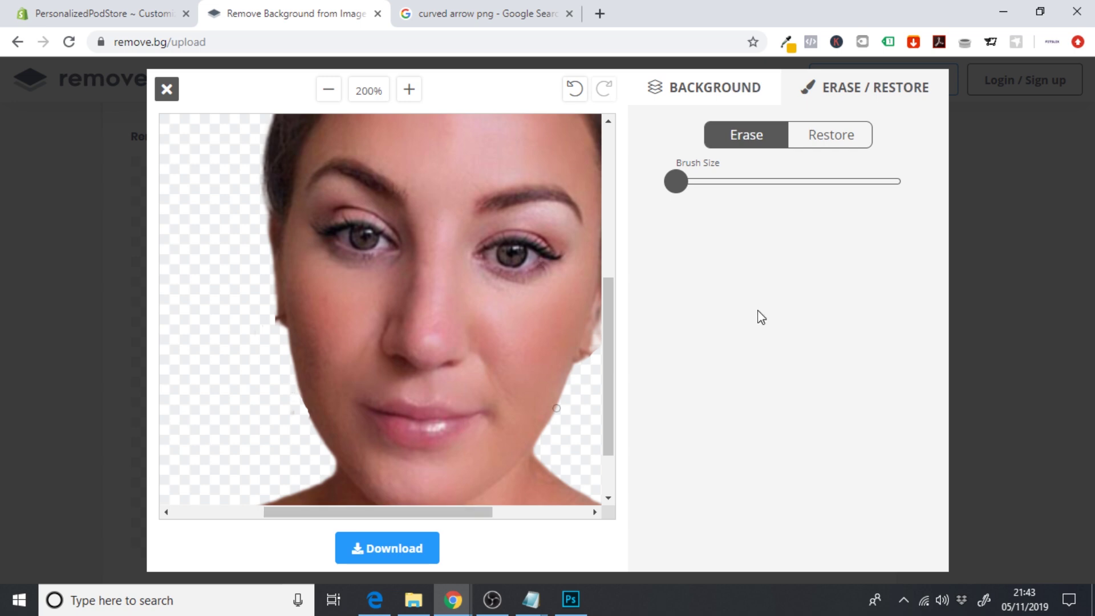
left_click(834, 138)
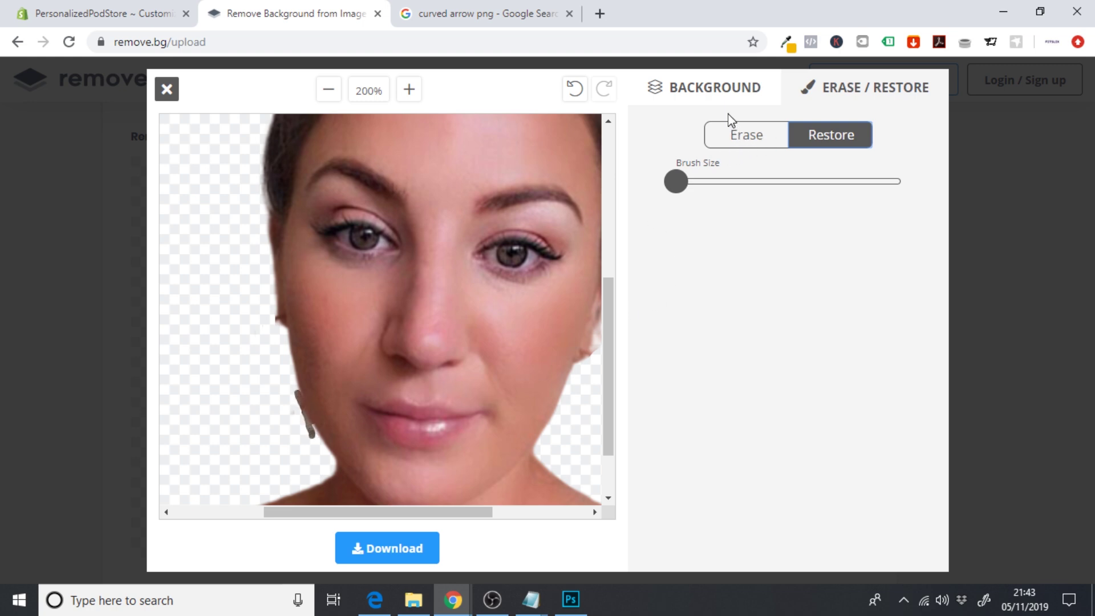
left_click(577, 92)
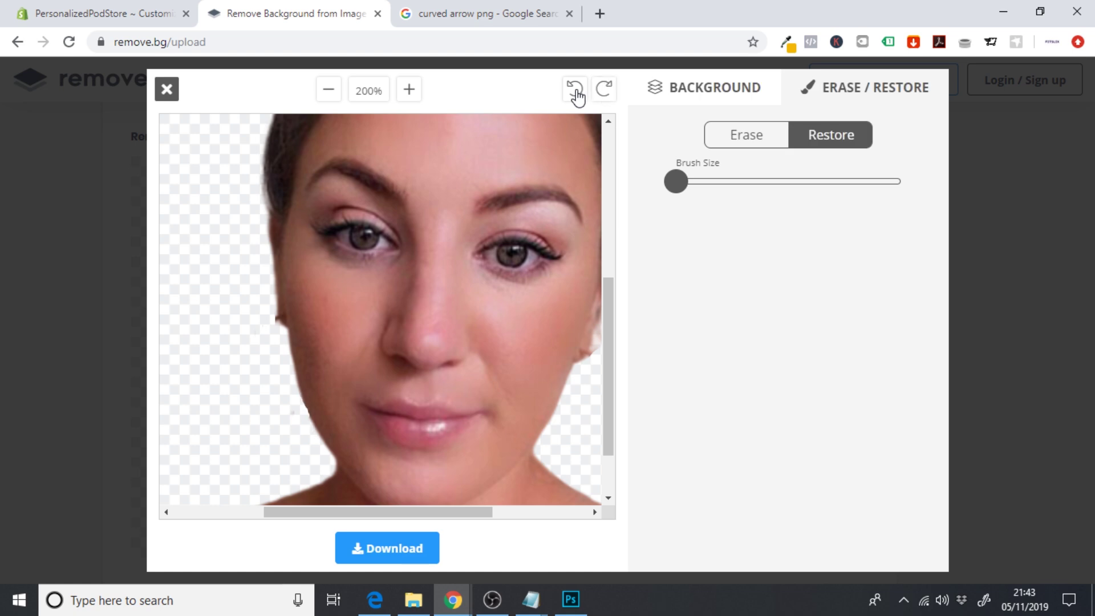
left_click(764, 137)
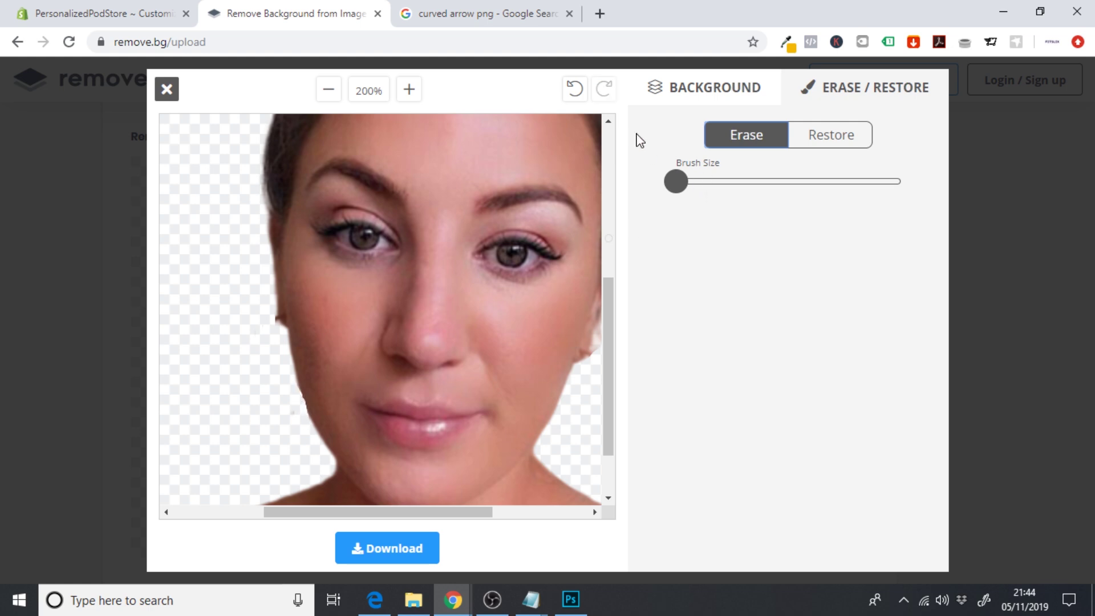
left_click(576, 92)
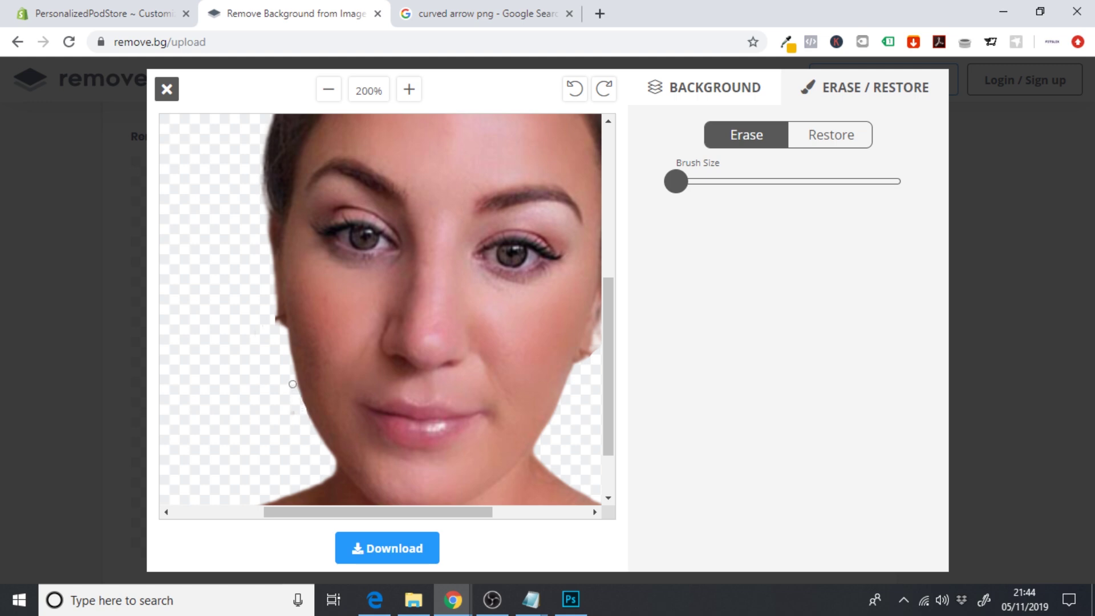
left_click(293, 384)
left_click(324, 97)
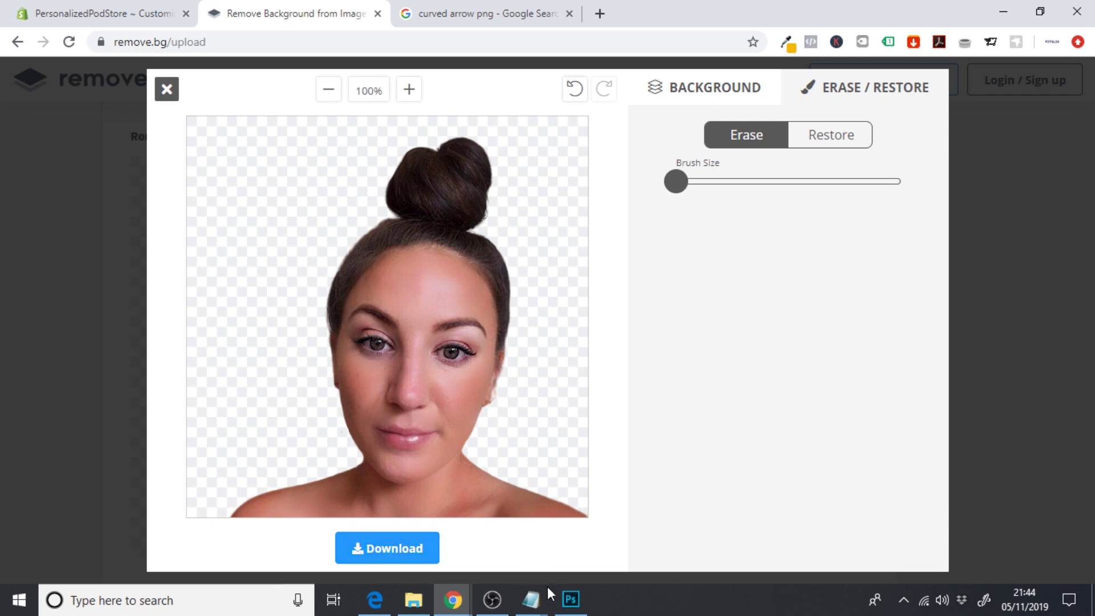
- Cover the Untitled-2 canvas with a 1092 × 1092 px Rectangle 1 filled bright yellow
left_click(571, 599)
left_click(16, 438)
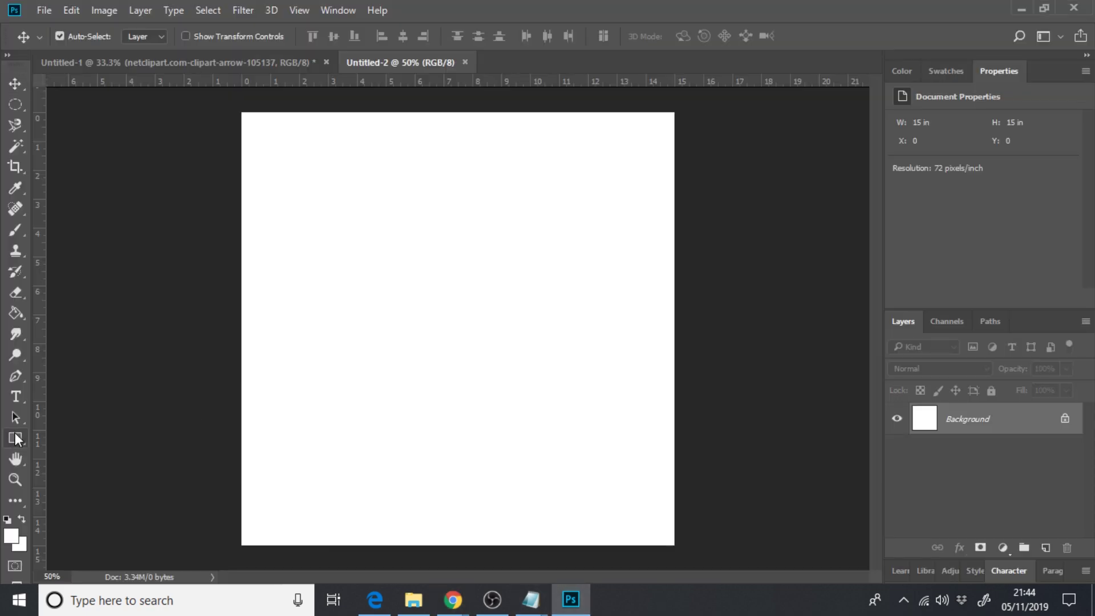
left_click_drag(239, 111, 677, 547)
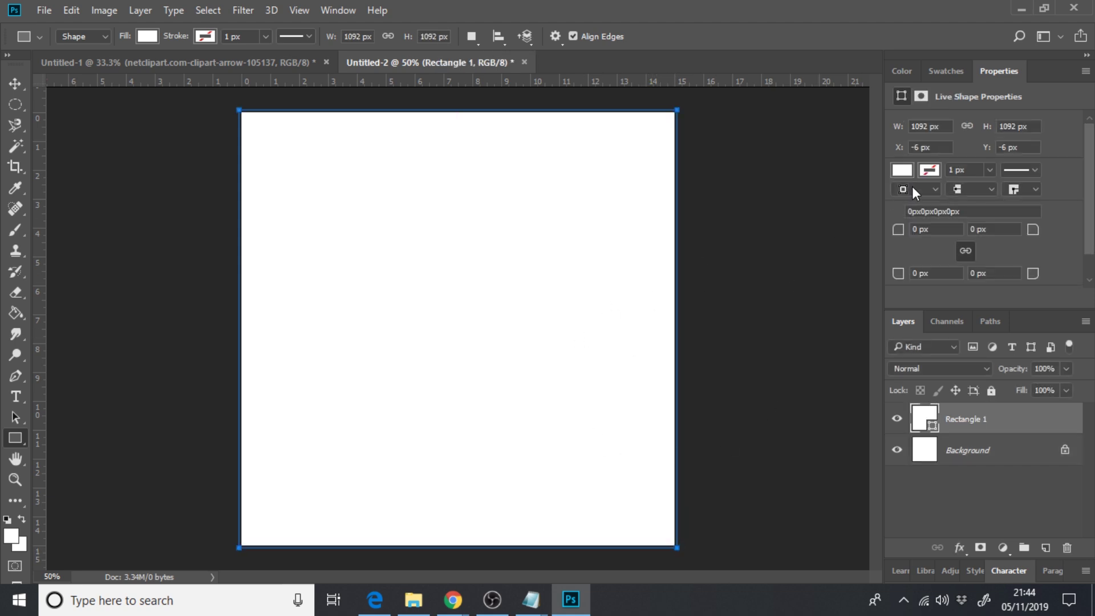
left_click(905, 171)
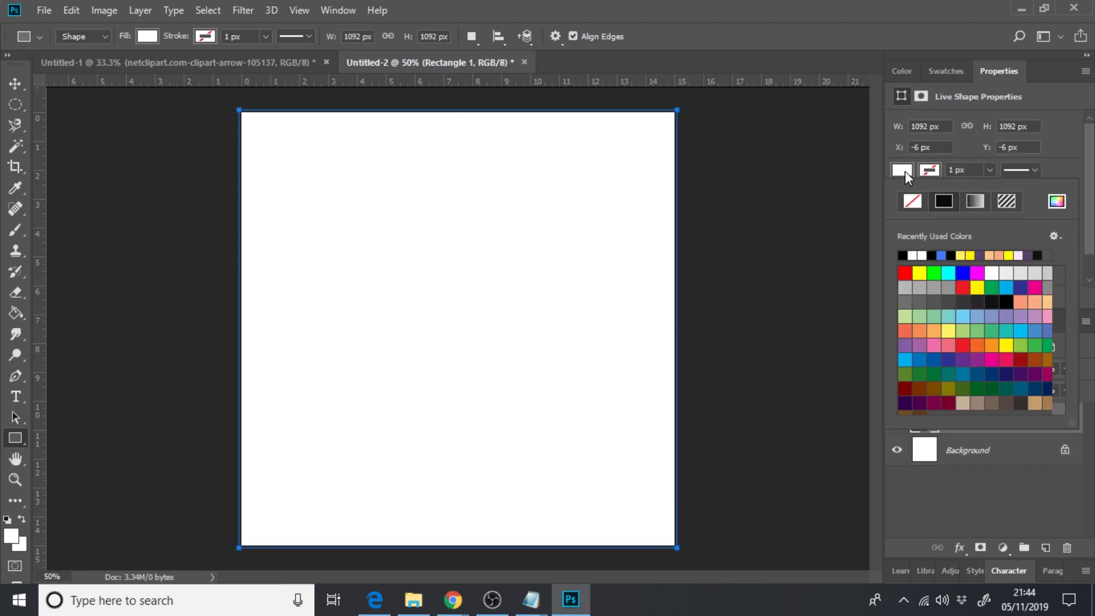
left_click(974, 256)
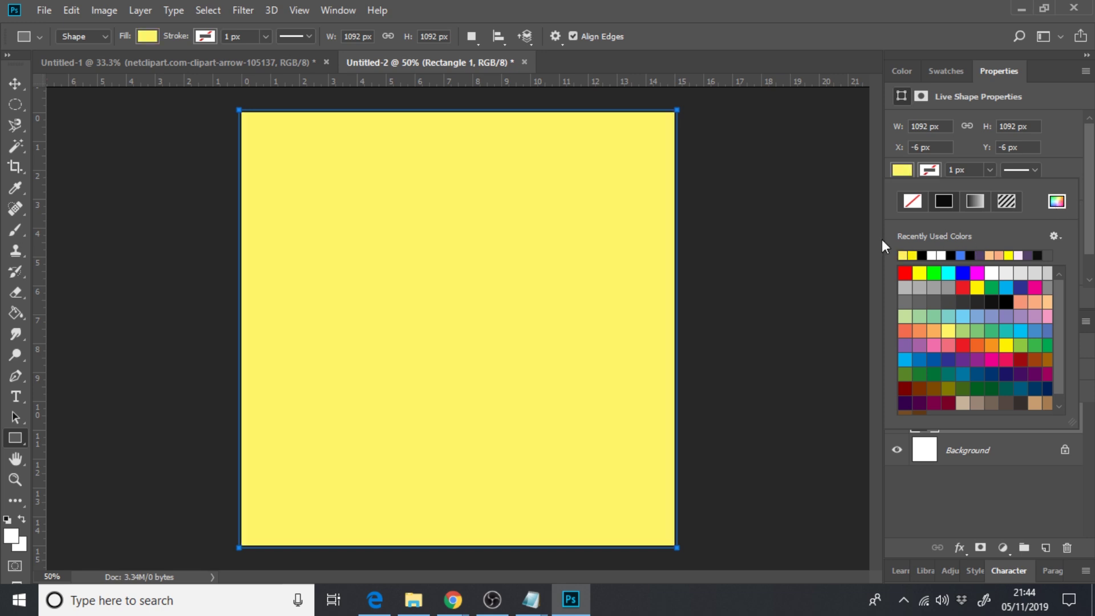
left_click(919, 273)
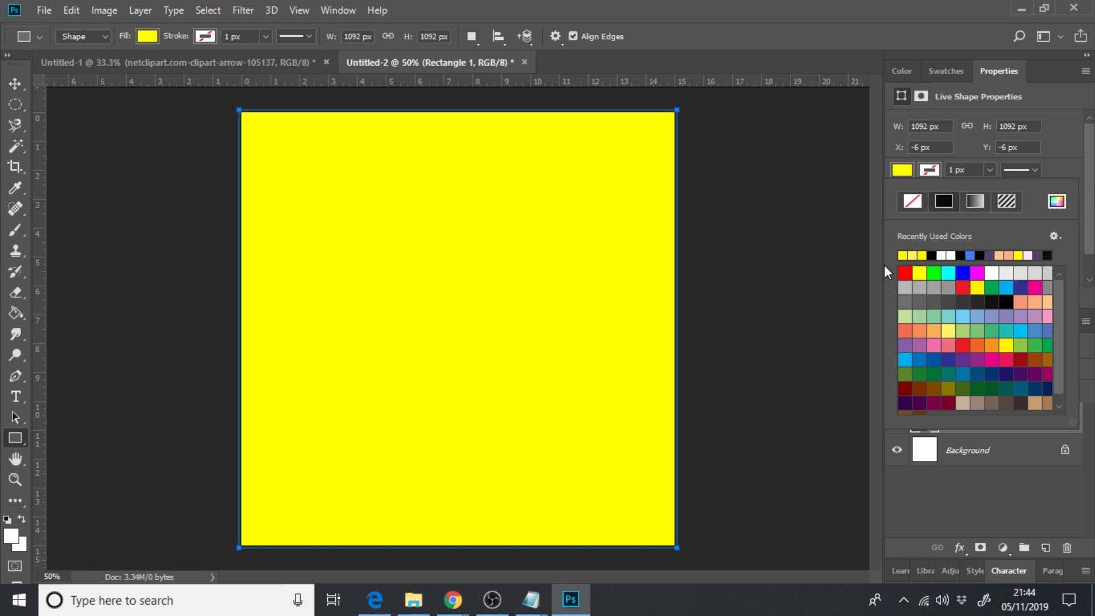
left_click(924, 254)
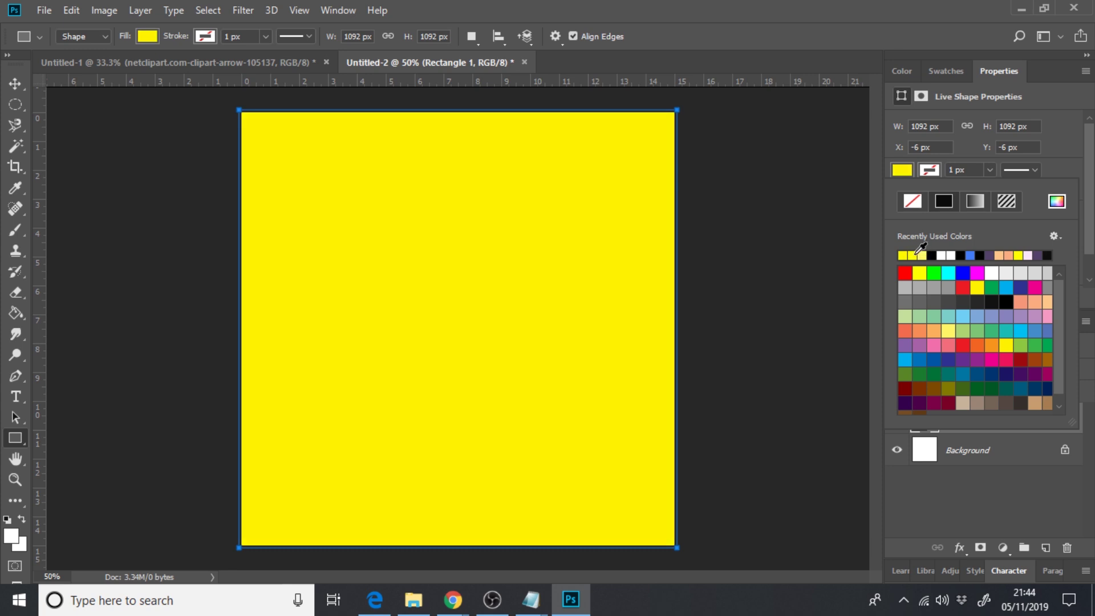
left_click(1023, 252)
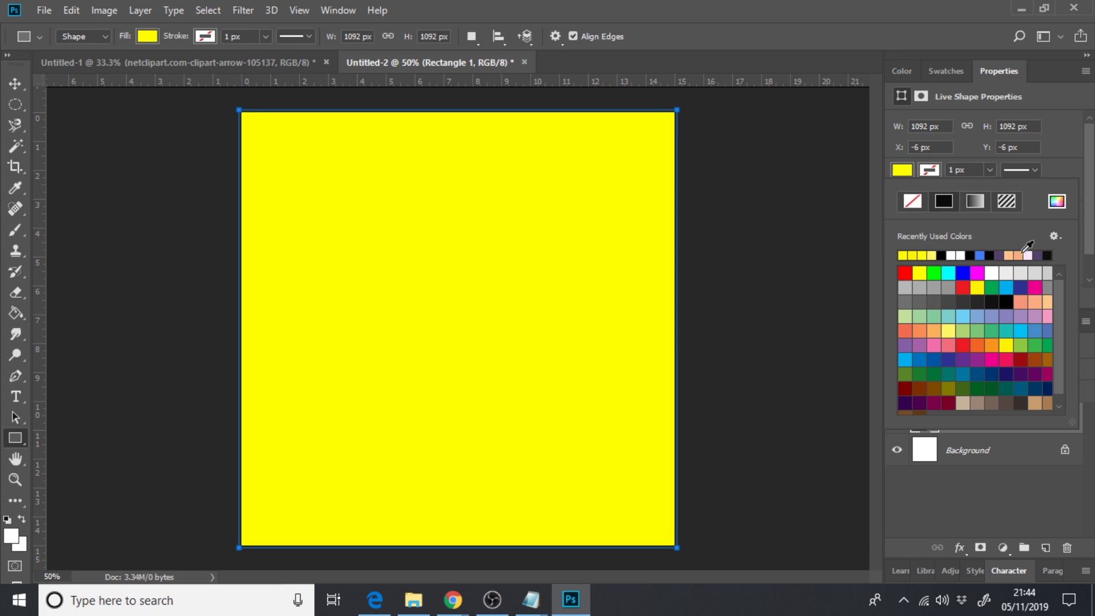
left_click(15, 84)
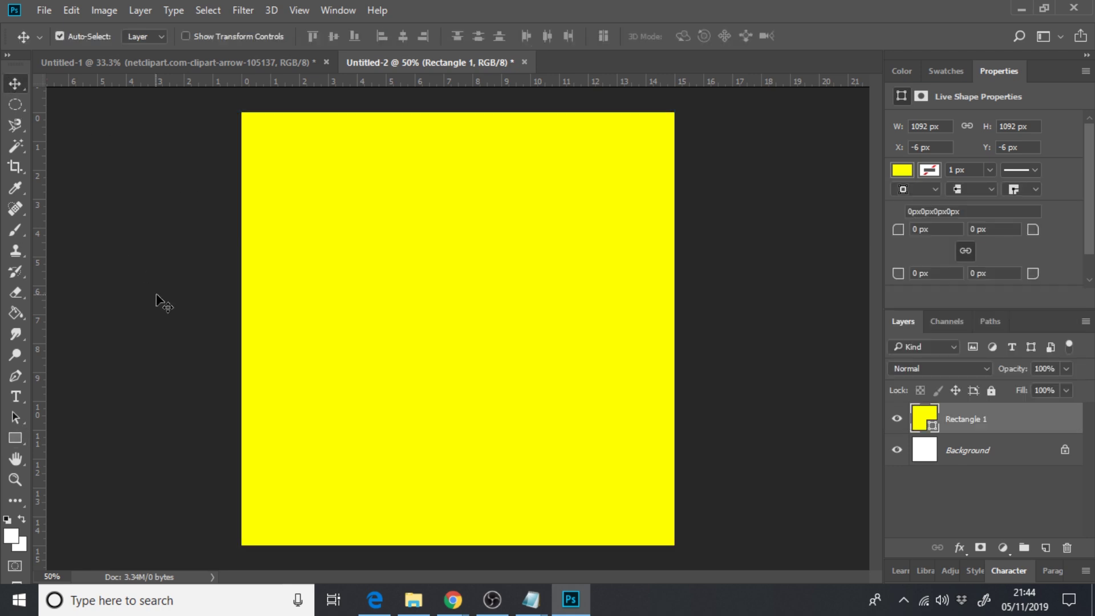
left_click(433, 602)
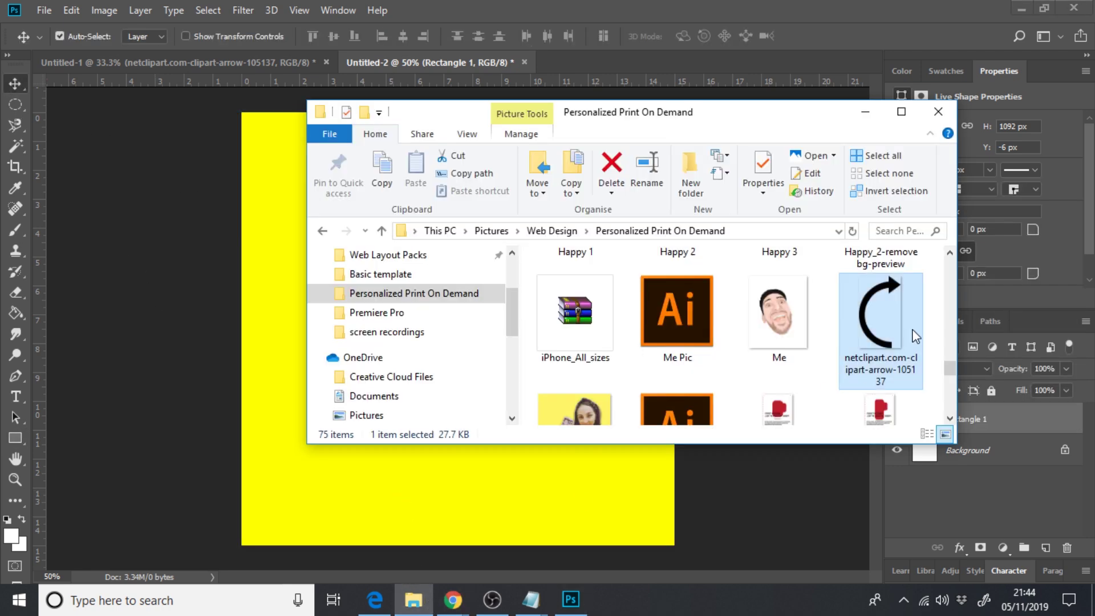
- Place Step_1-removebg-preview on the yellow canvas, scaled to 181% toward the lower right
left_click_drag(953, 368, 951, 390)
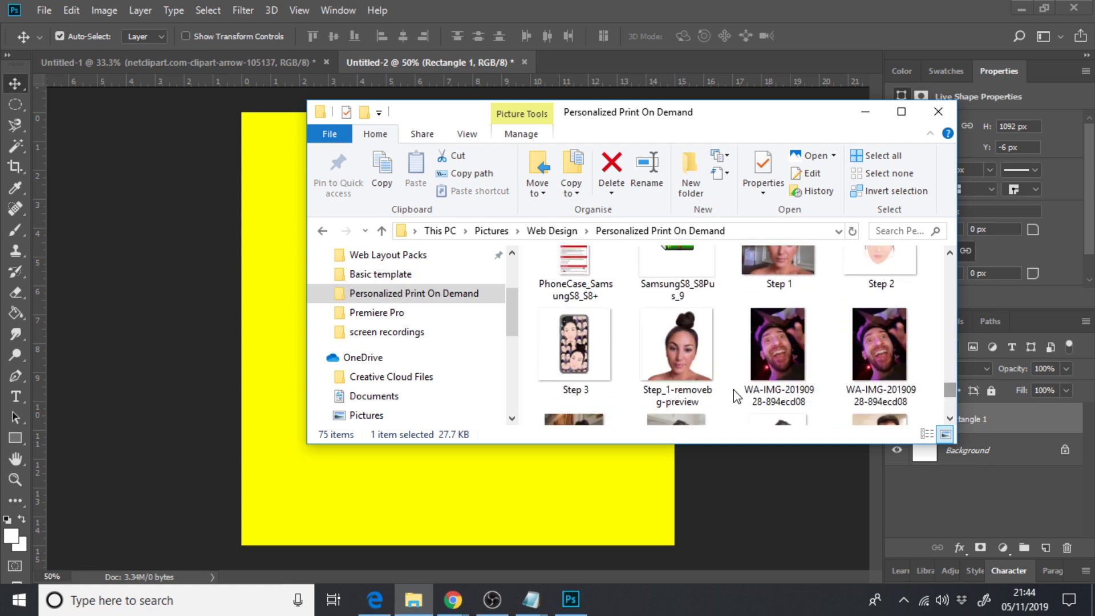
left_click(684, 364)
left_click_drag(686, 364, 258, 436)
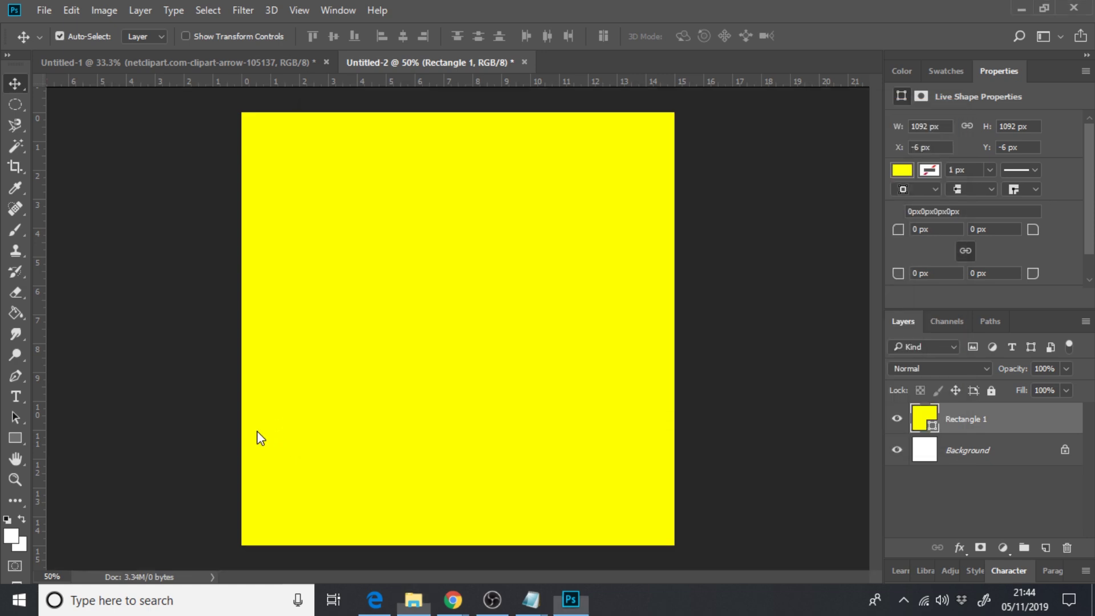
left_click_drag(474, 395, 532, 426)
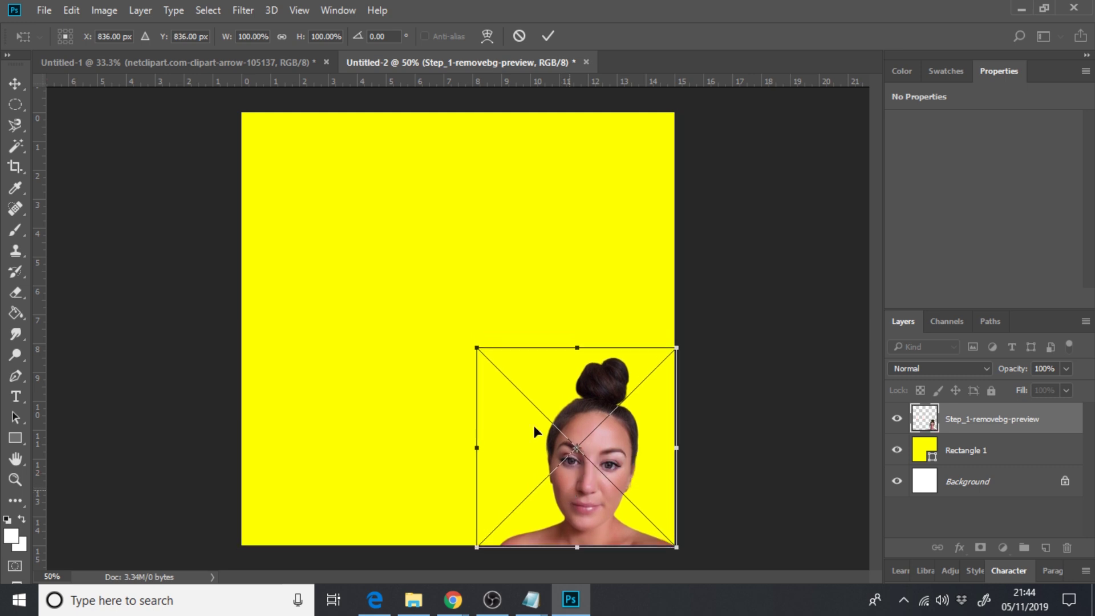
right_click(476, 349)
left_click(494, 398)
left_click_drag(477, 349, 283, 222)
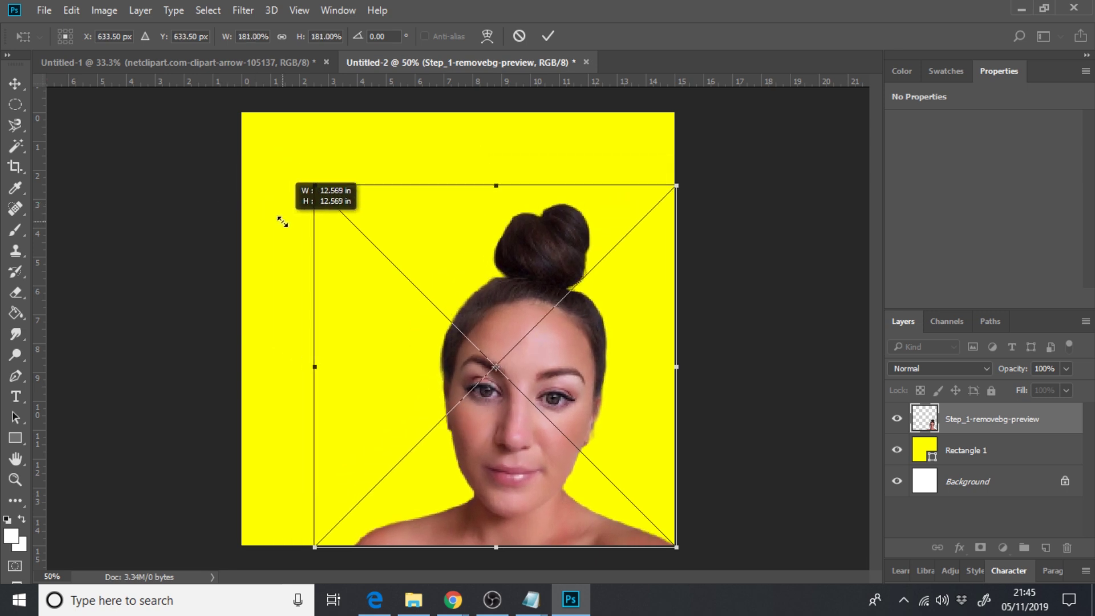
left_click(15, 83)
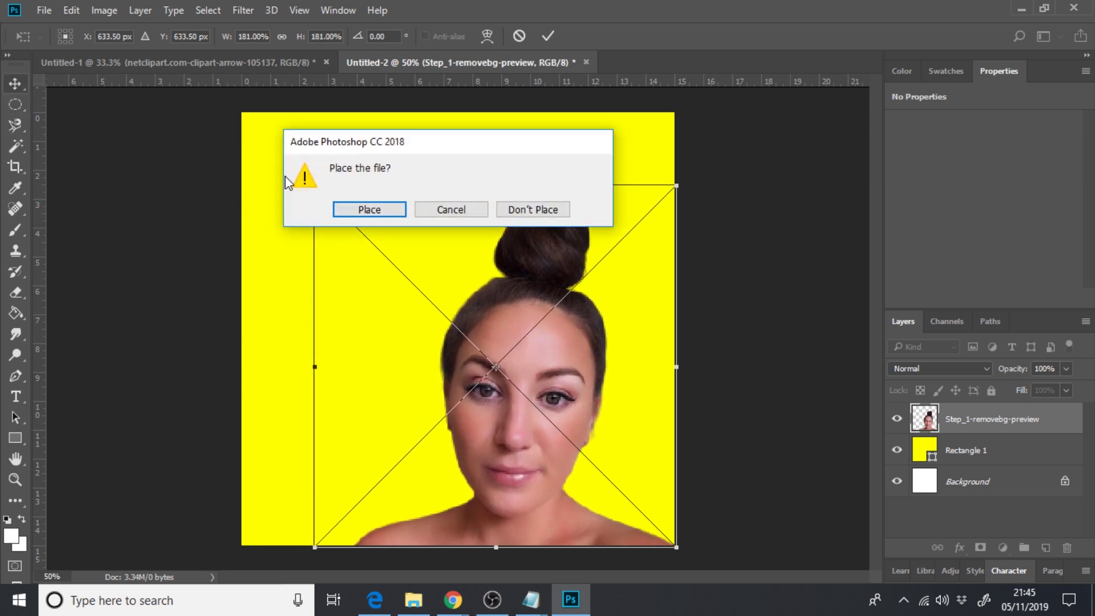
left_click(368, 210)
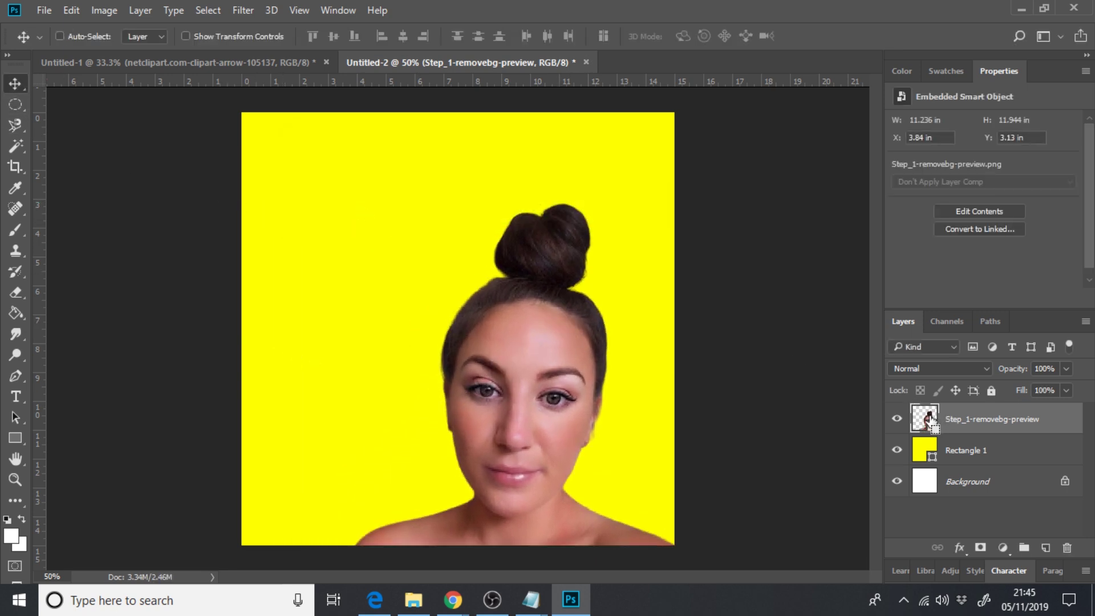
left_click(927, 420, "ctrl")
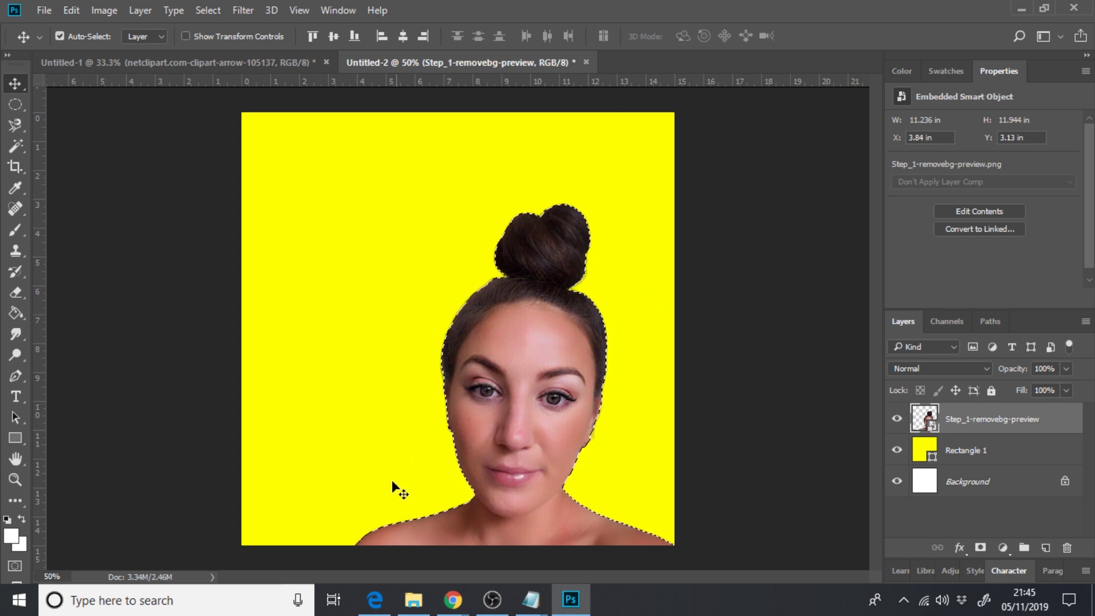
- Expand the woman's selection by 15 px and fill it white on a new Layer 1 beneath her
left_click(204, 8)
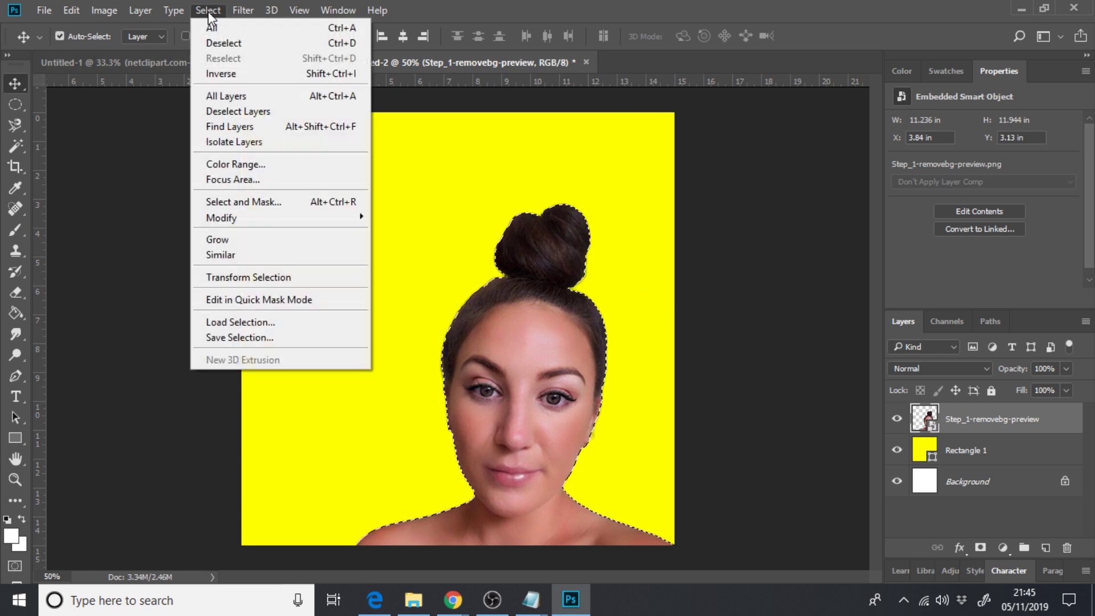
mouse_move(277, 218)
left_click(424, 247)
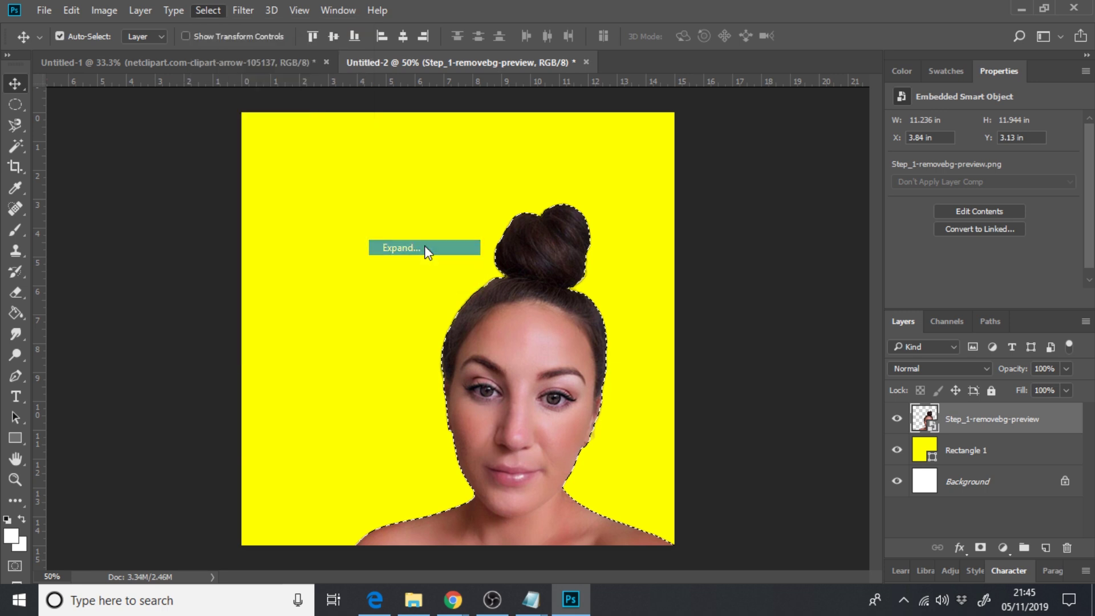
left_click(628, 203)
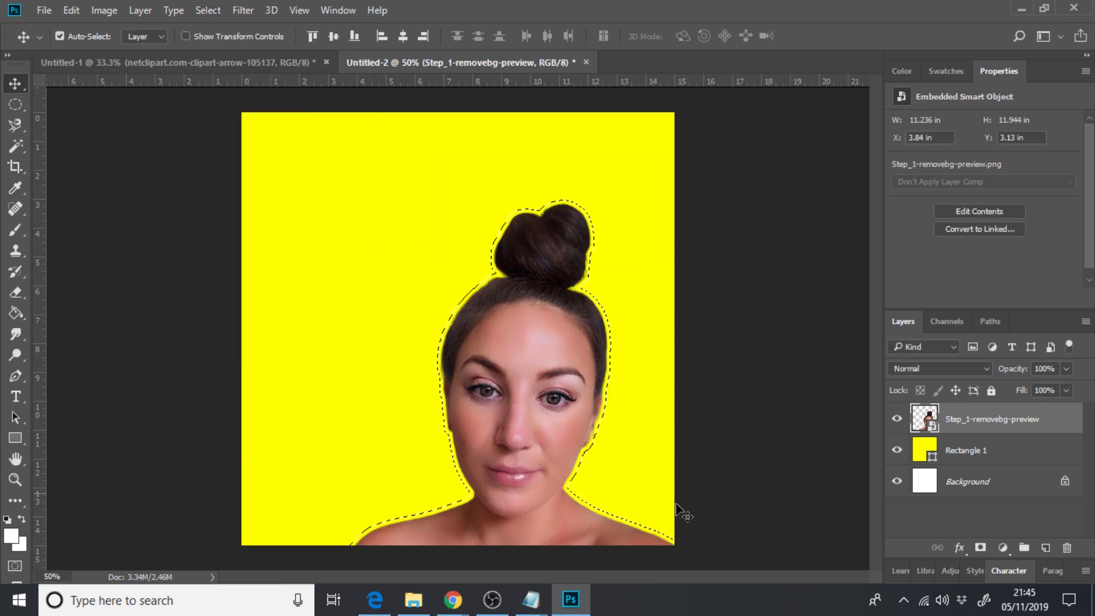
left_click(1046, 547)
left_click_drag(976, 448, 992, 462)
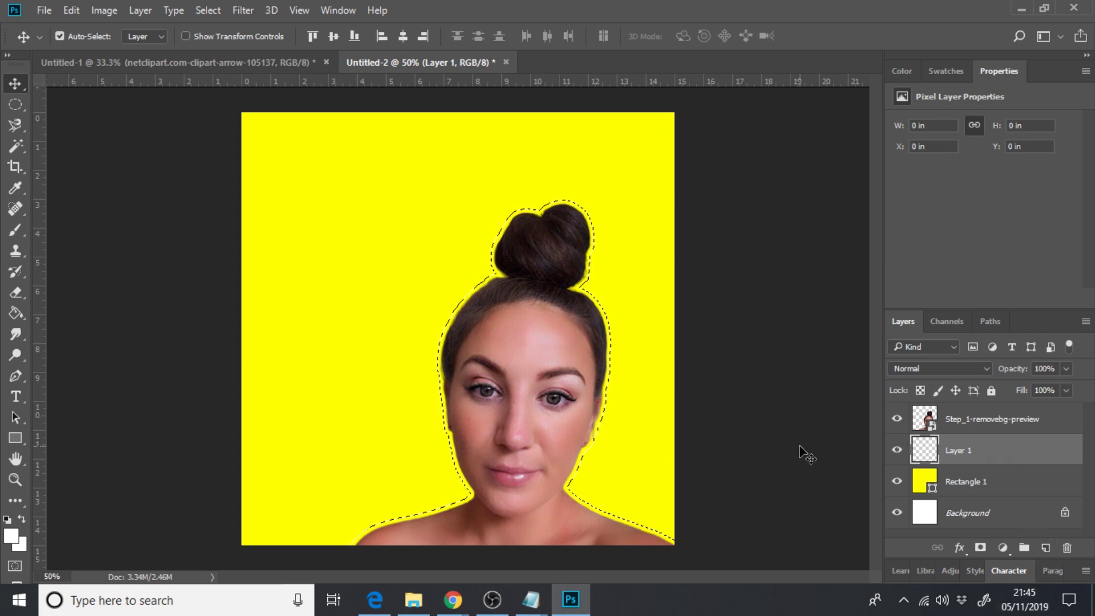
key("alt+BackSpace")
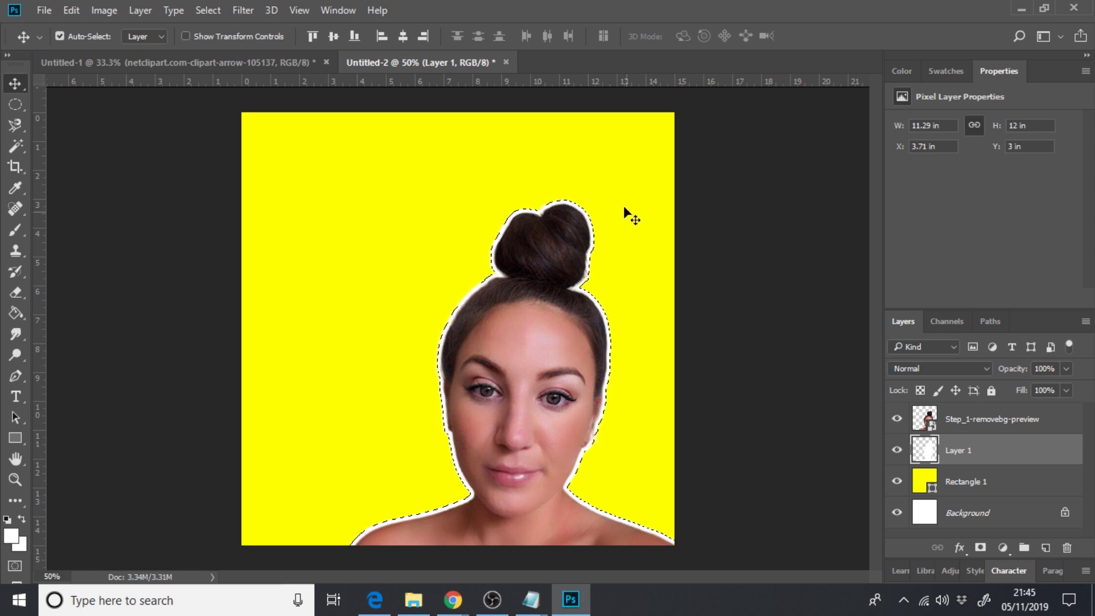
- Give Layer 1 a Multiply Drop Shadow at 55% opacity and 20 px size
double_click(1077, 459)
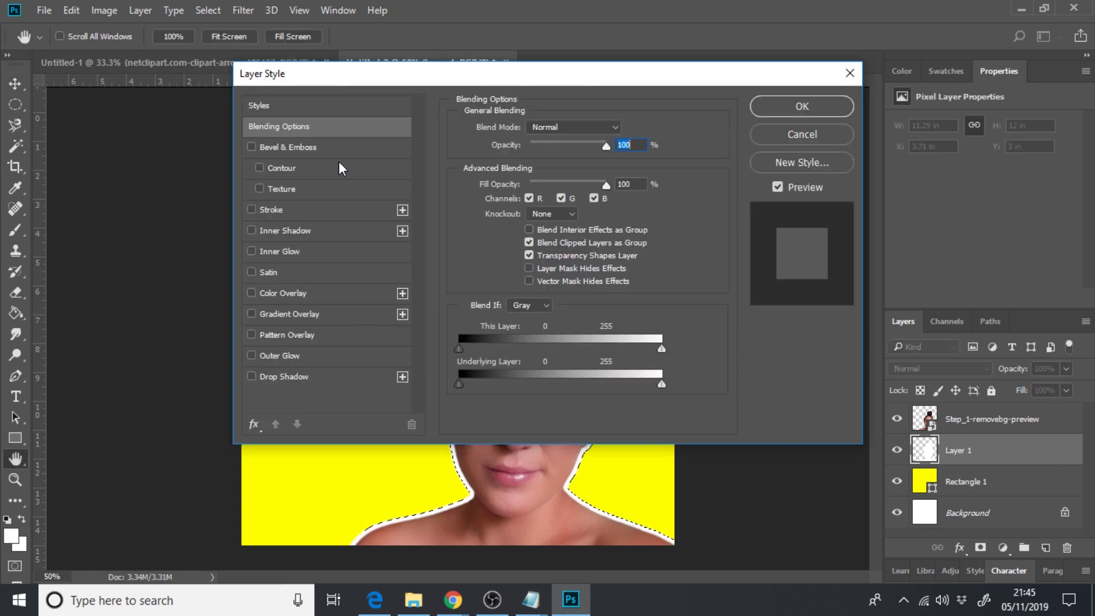
left_click_drag(319, 75, 682, 61)
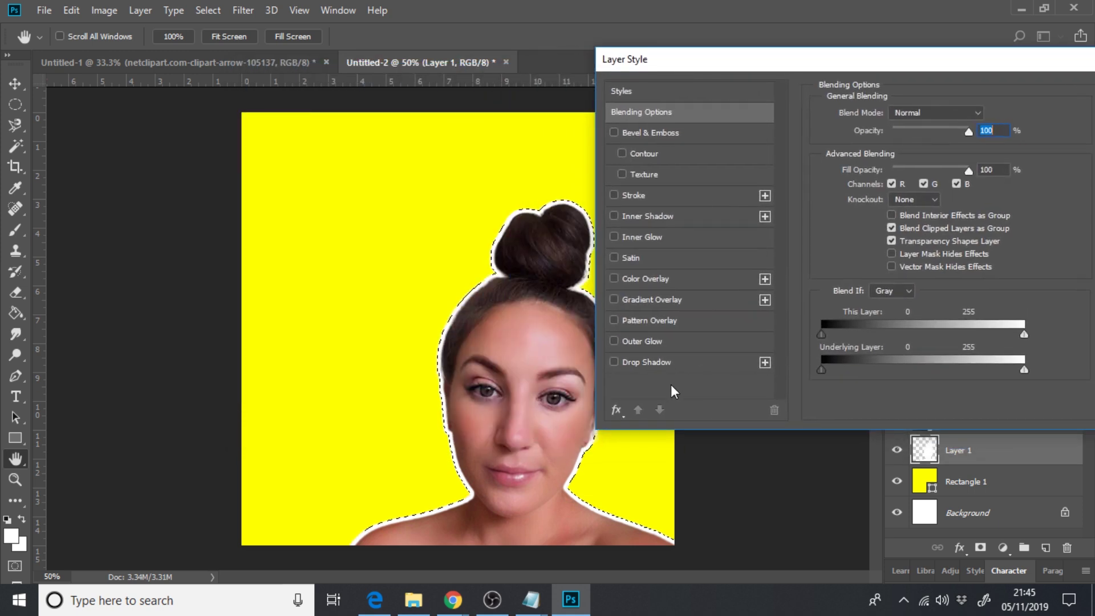
left_click(656, 366)
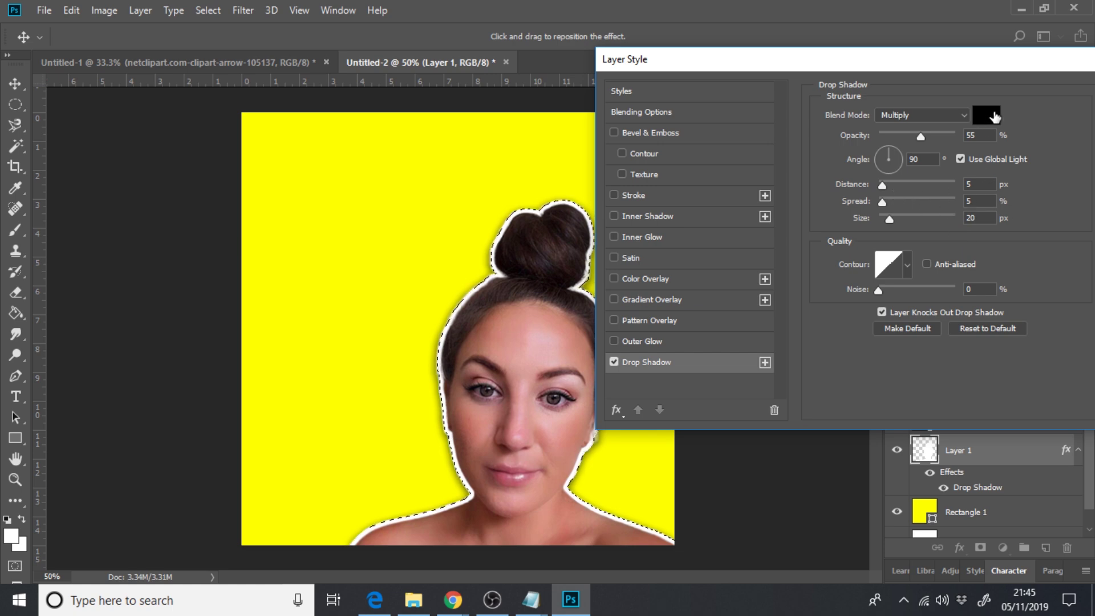
left_click_drag(899, 59, 907, 144)
left_click(1032, 156)
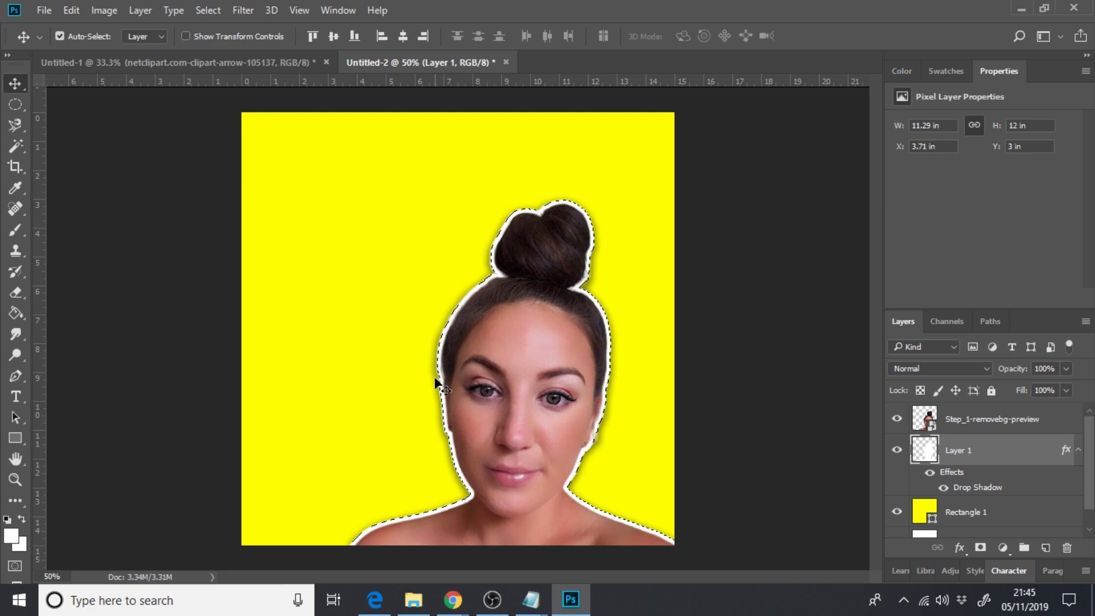
- Drag the iPhone-78 phone-case mockup from the project images folder onto the canvas
left_click(414, 600)
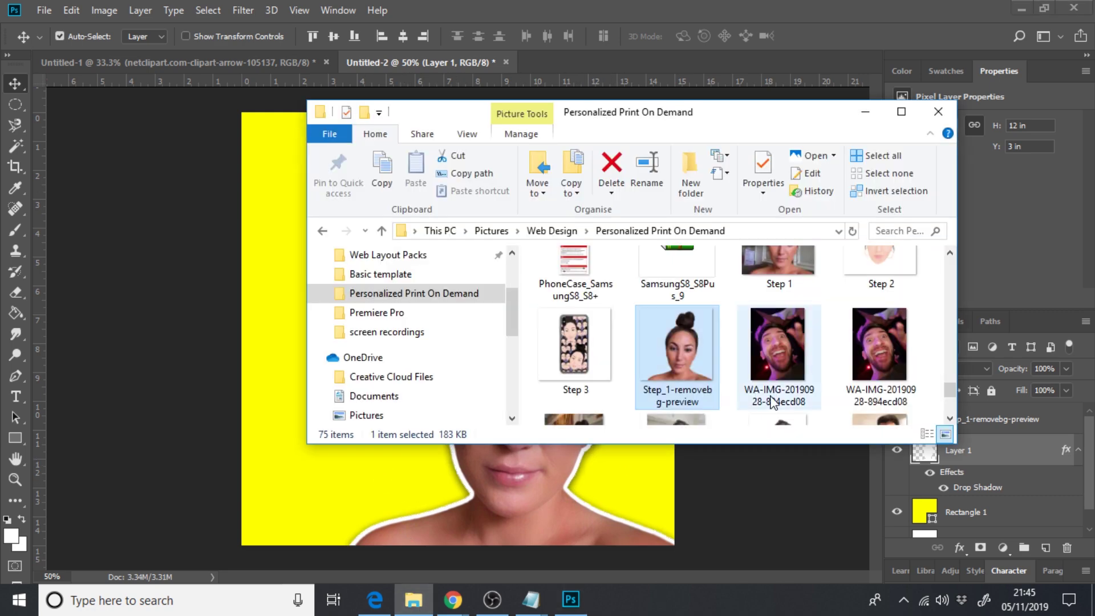
scroll(950, 393, "up", 5)
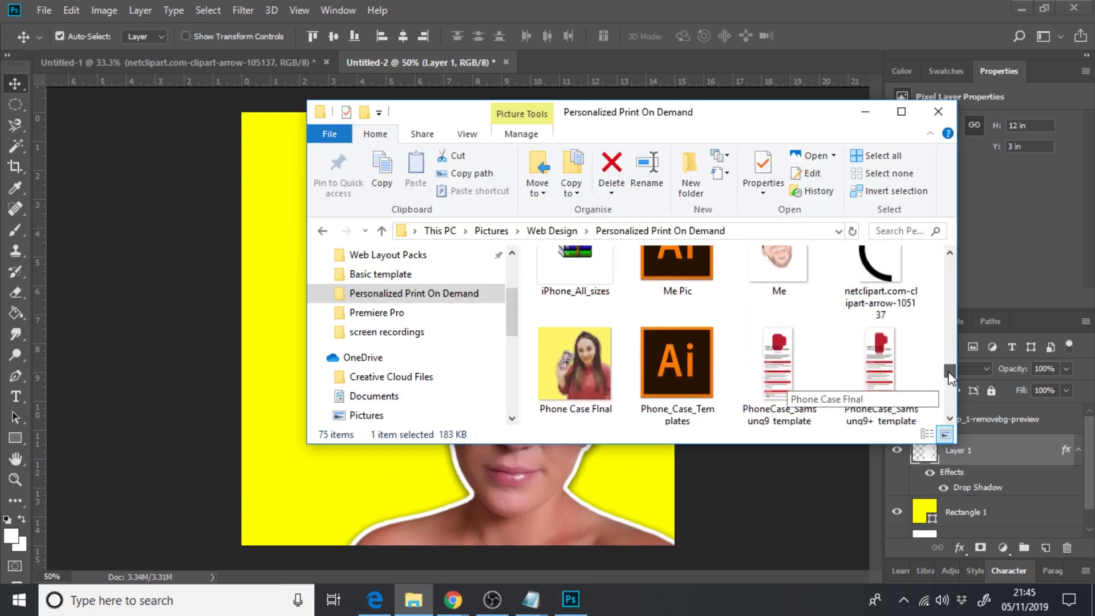
left_click_drag(949, 363, 946, 317)
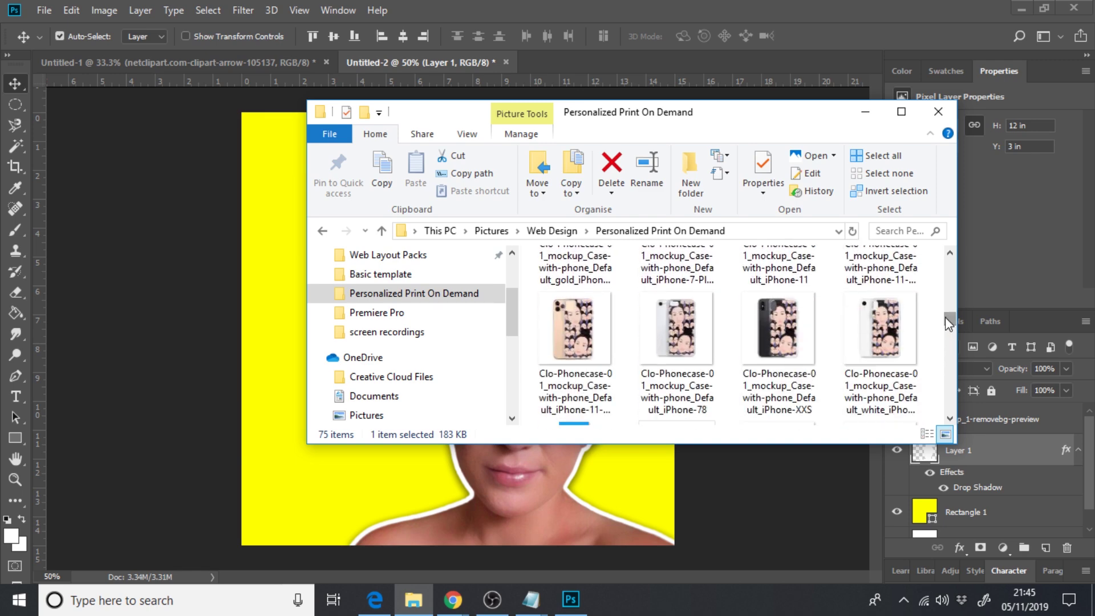
left_click(679, 327)
left_click_drag(689, 338, 268, 396)
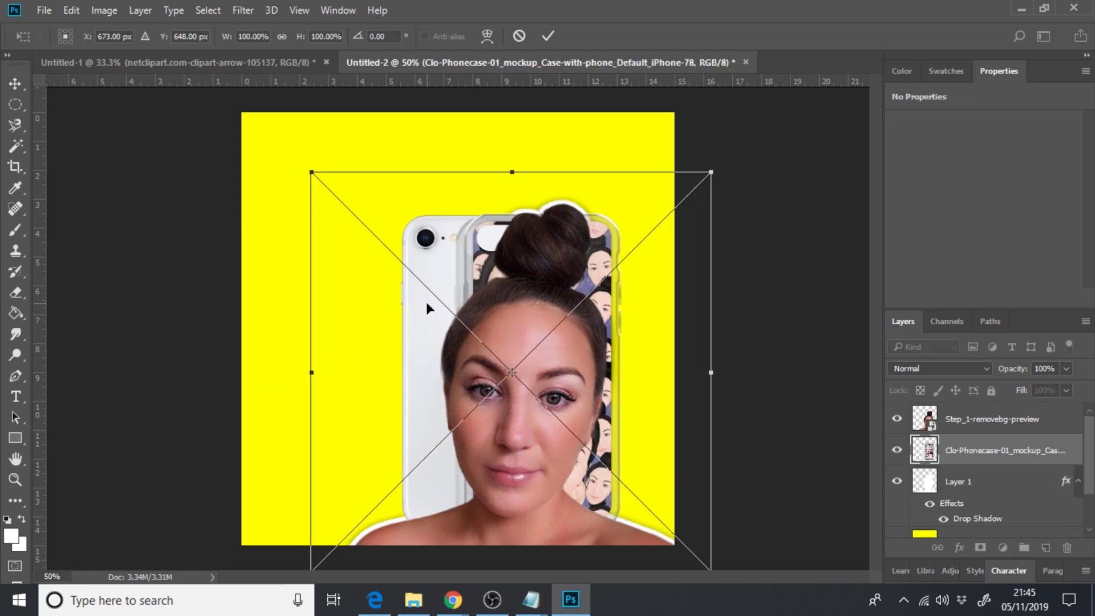
- Move the mockup to the left of the cutout, tilt it about 19°, and place it
left_click_drag(426, 302, 286, 243)
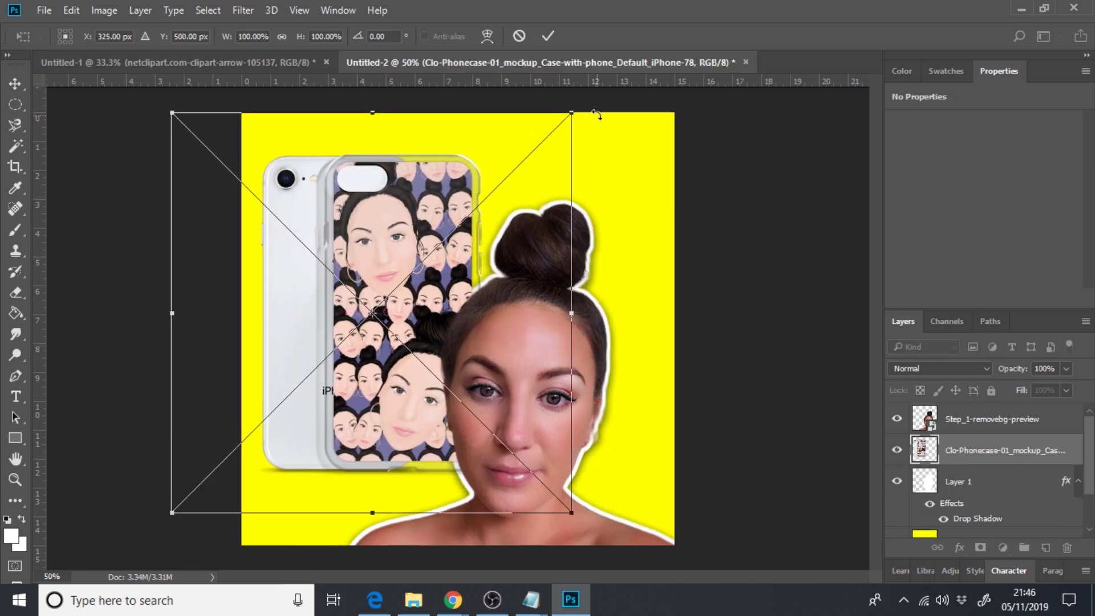
left_click_drag(596, 115, 649, 184)
left_click_drag(366, 272, 384, 282)
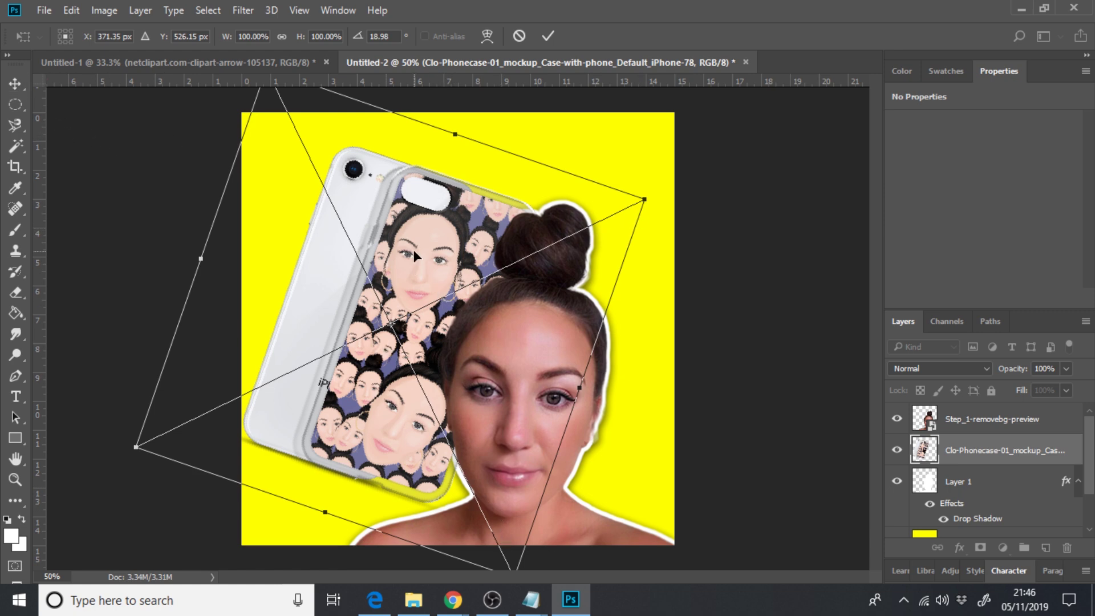
left_click_drag(428, 280, 368, 276)
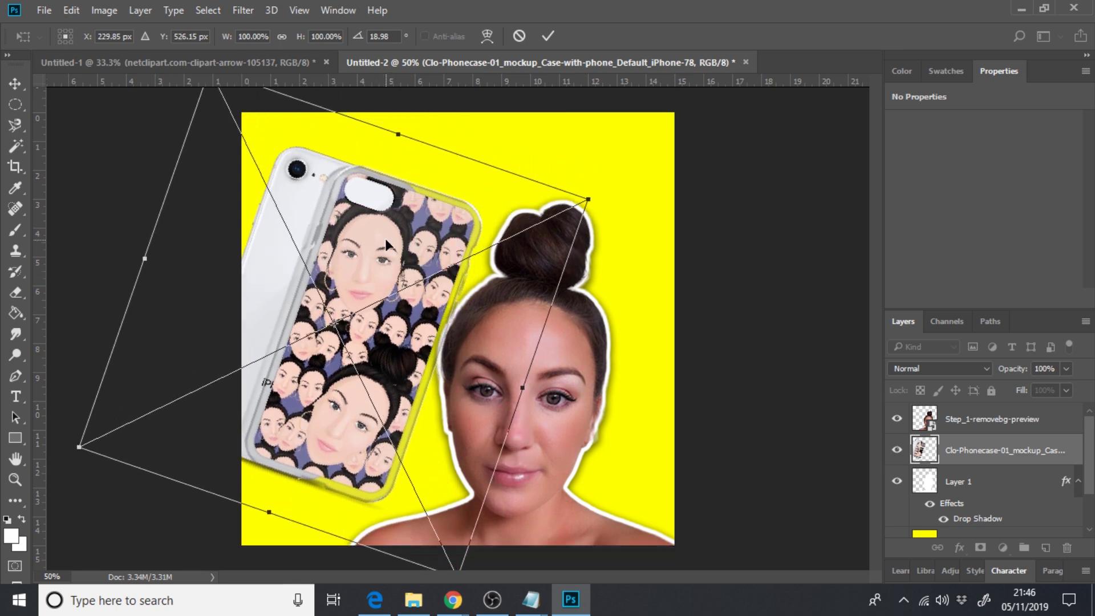
left_click_drag(386, 238, 373, 248)
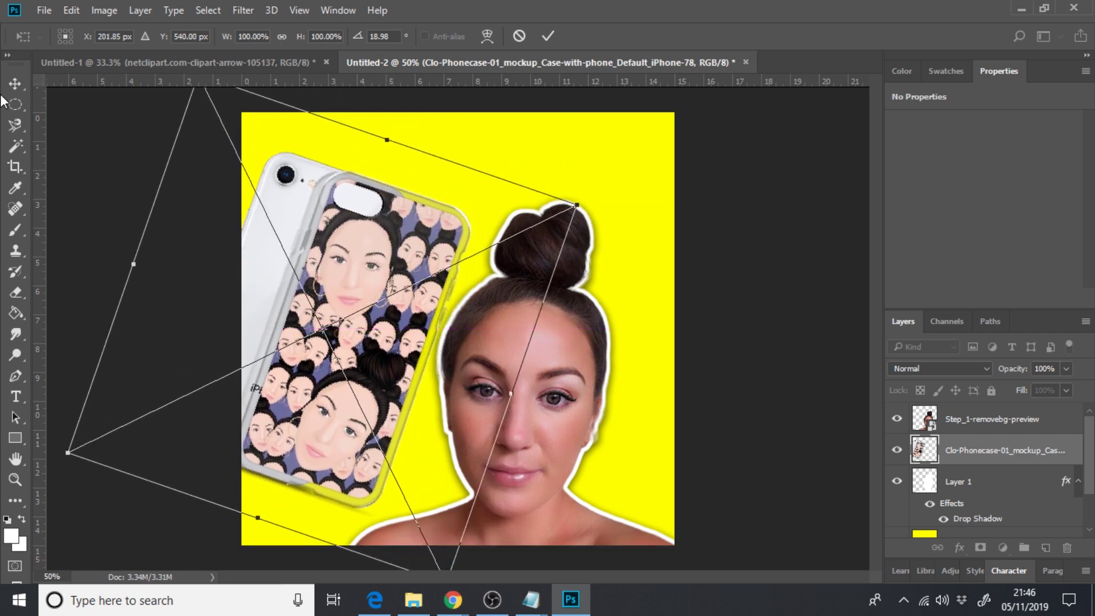
left_click(15, 83)
left_click(369, 208)
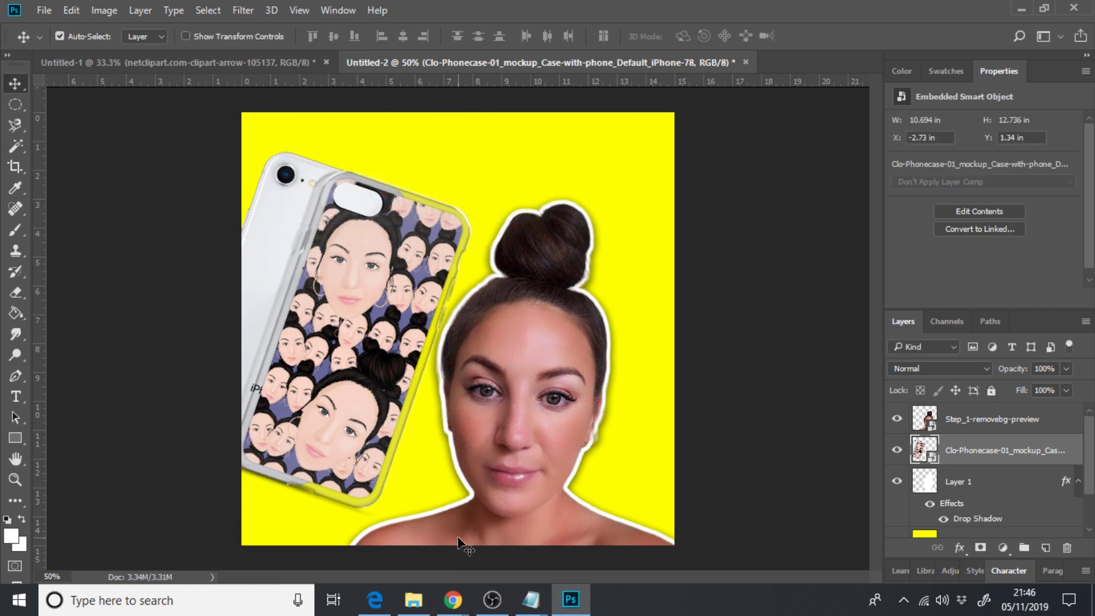
left_click(414, 599)
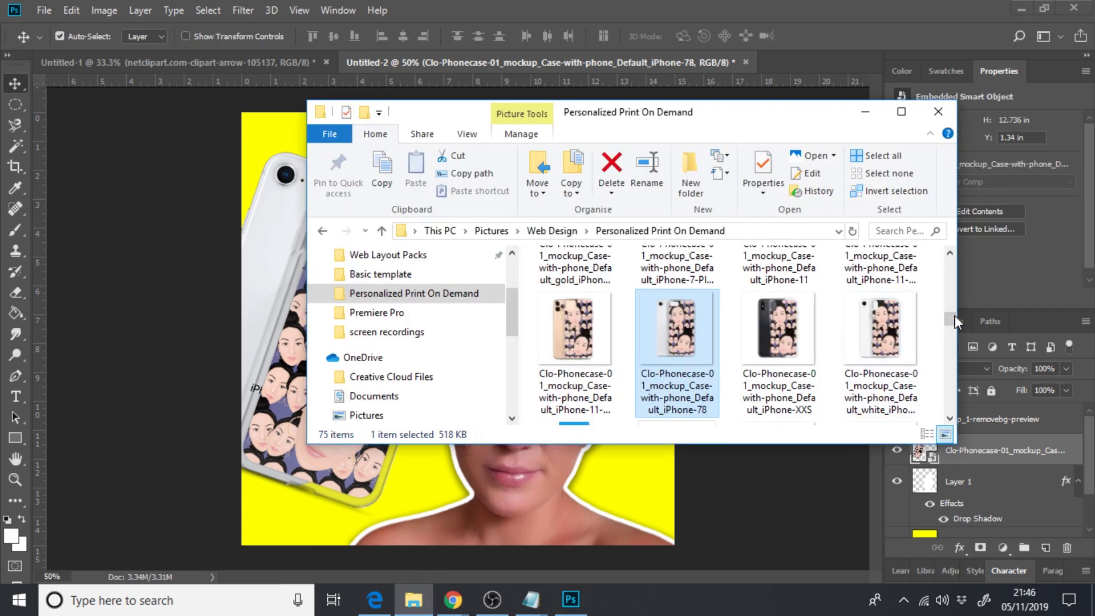
- Place the netclipart curved arrow PNG on the canvas and flip it horizontally
left_click_drag(954, 317, 963, 368)
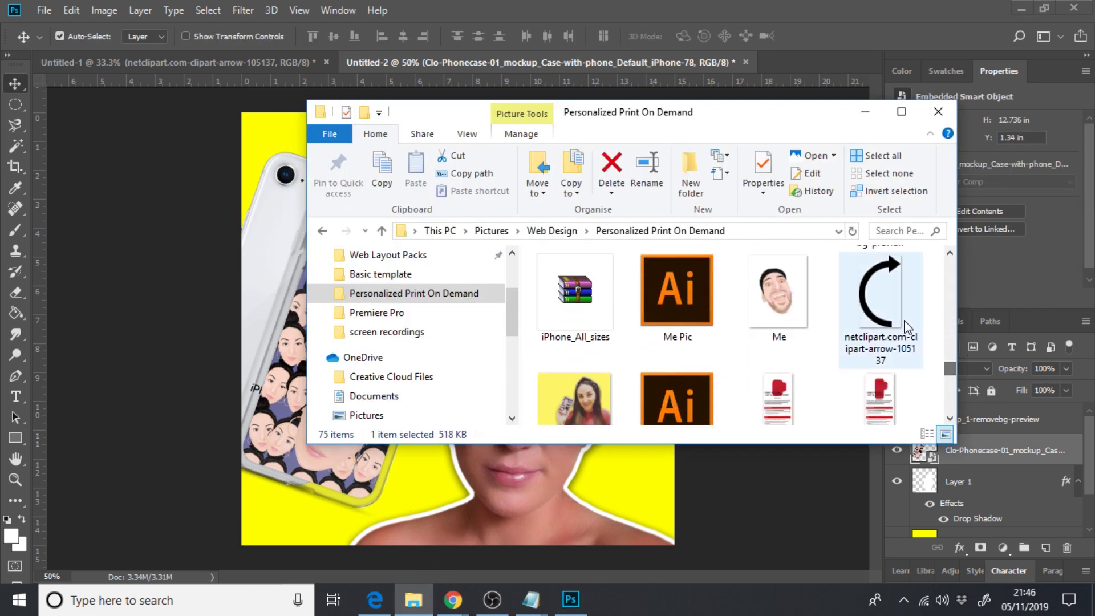
left_click_drag(907, 328, 294, 404)
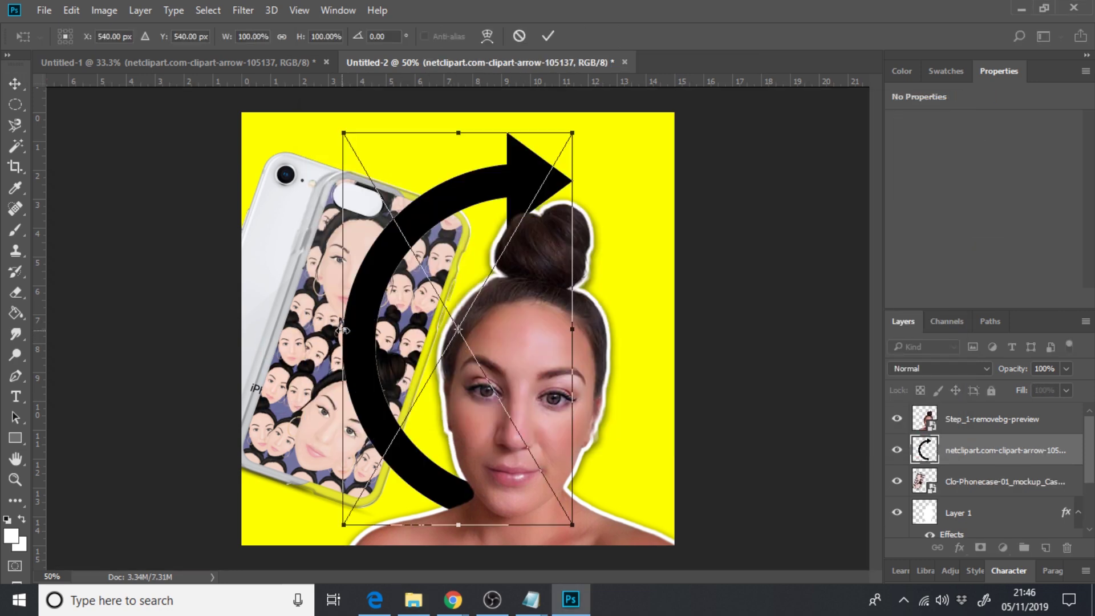
left_click_drag(343, 330, 692, 329)
left_click_drag(639, 233, 445, 229)
- Shrink the arrow to about half size, rotate it about −40°, and position it above the woman's bun
left_click_drag(533, 337, 647, 336)
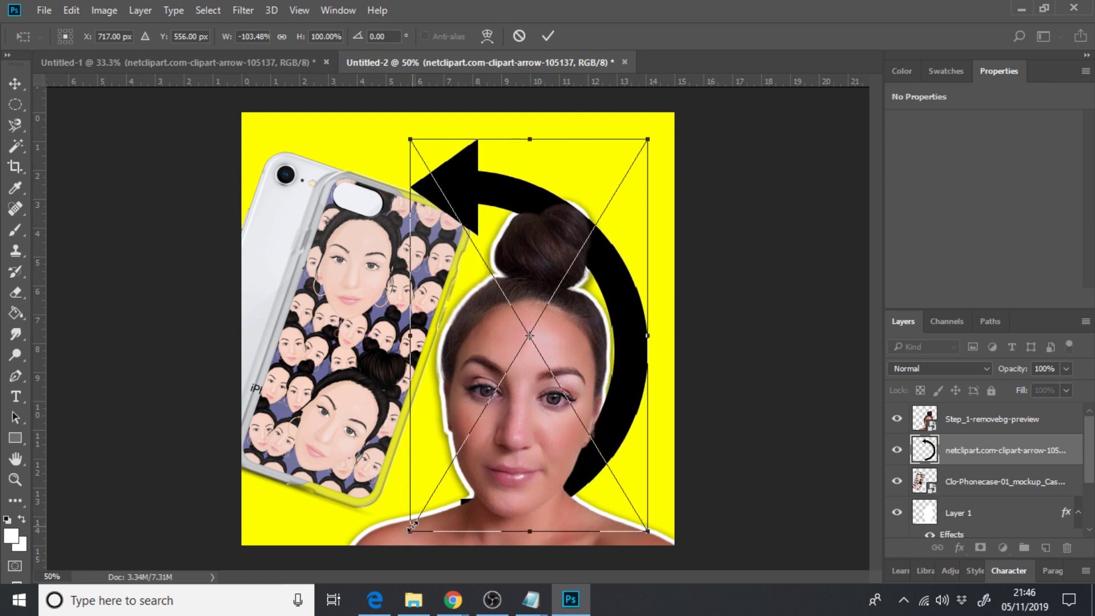
left_click_drag(411, 526, 587, 369)
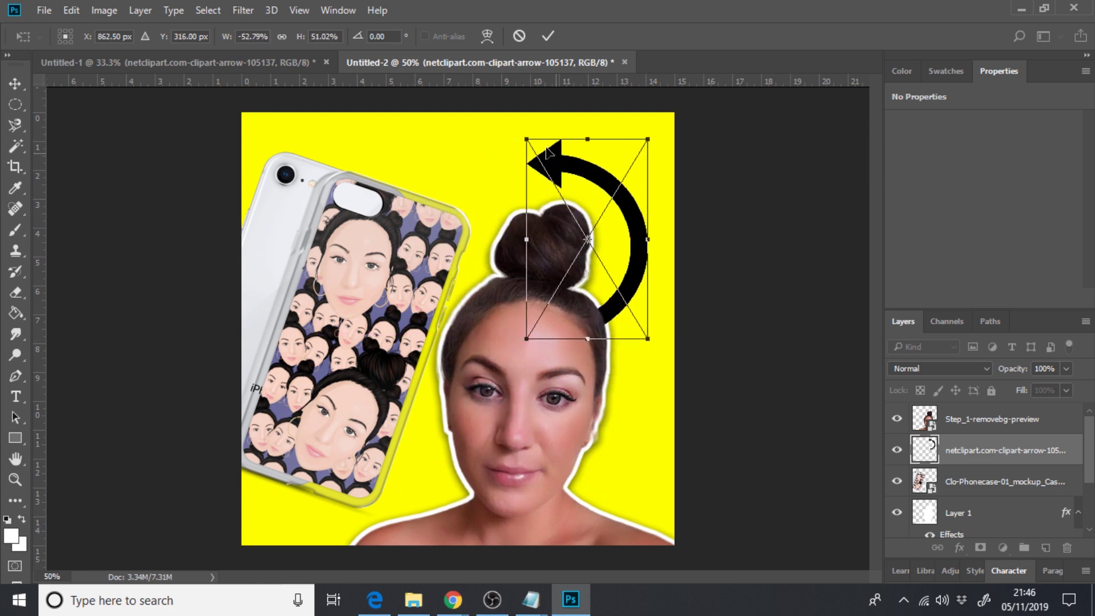
left_click_drag(514, 122, 454, 197)
left_click_drag(620, 214, 535, 174)
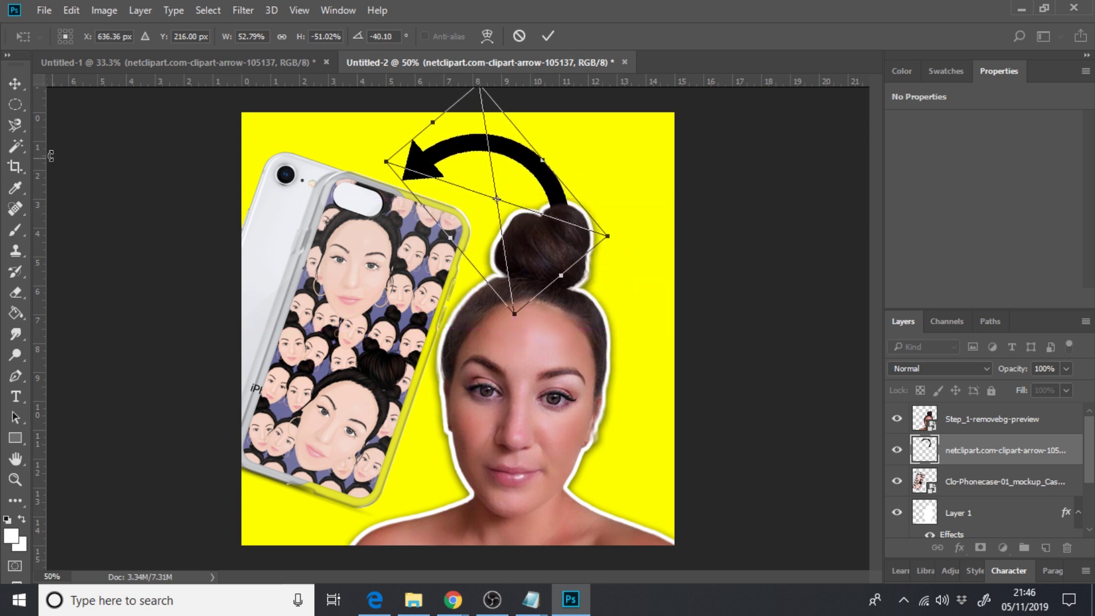
left_click(16, 83)
left_click(372, 215)
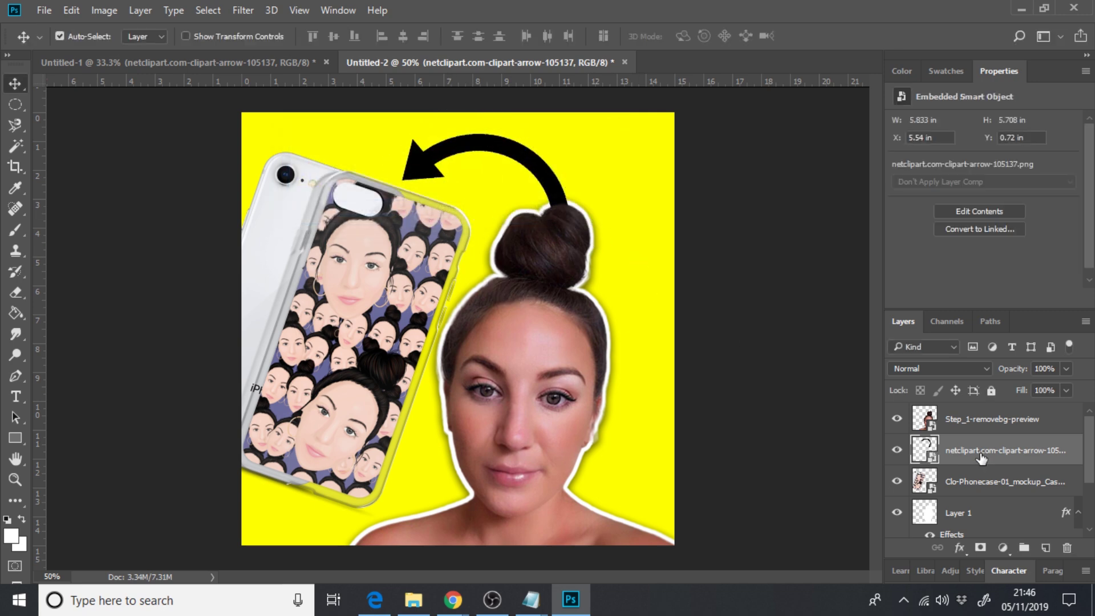
- Give the arrow layer an outer glow and a 7 px white outside stroke
double_click(1080, 458)
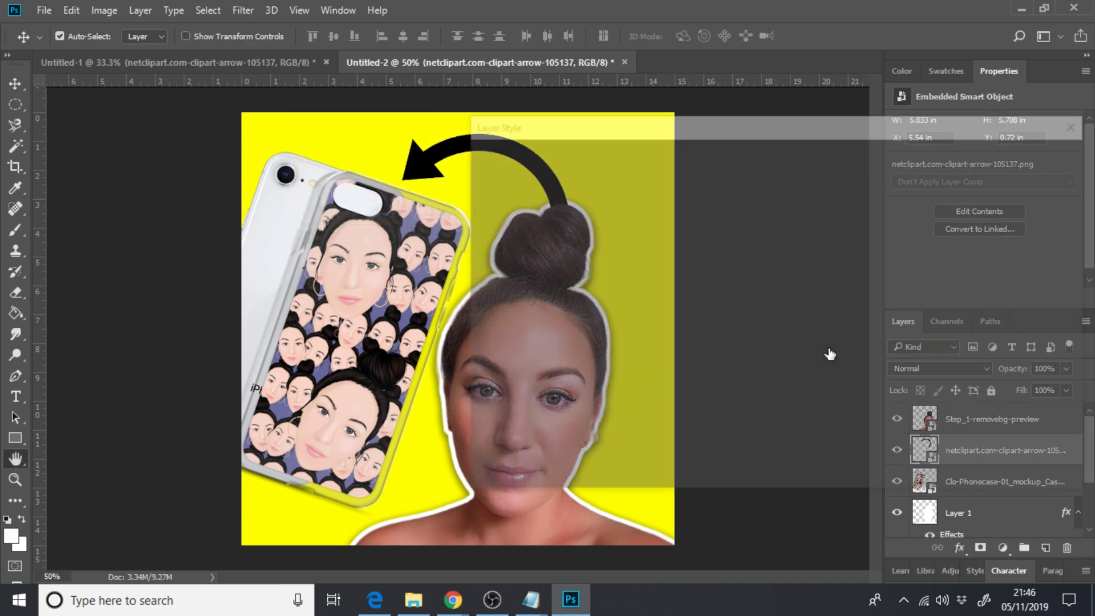
left_click(523, 405)
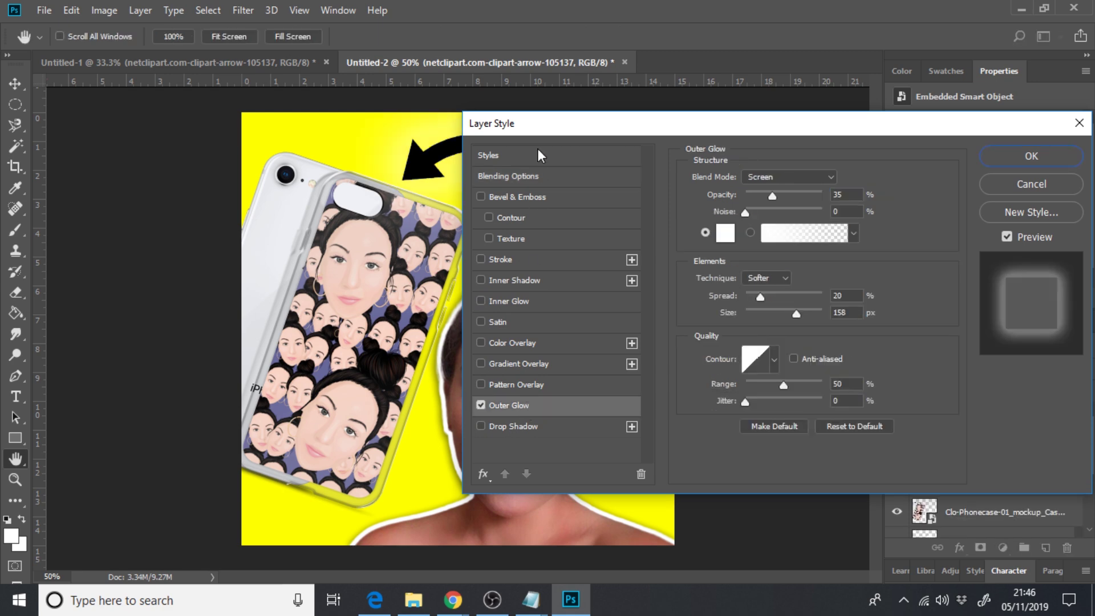
mouse_move(529, 127)
left_mouse_down()
mouse_move(827, 224)
mouse_move(656, 134)
mouse_move(539, 155)
mouse_move(768, 183)
left_mouse_up()
left_click(449, 281)
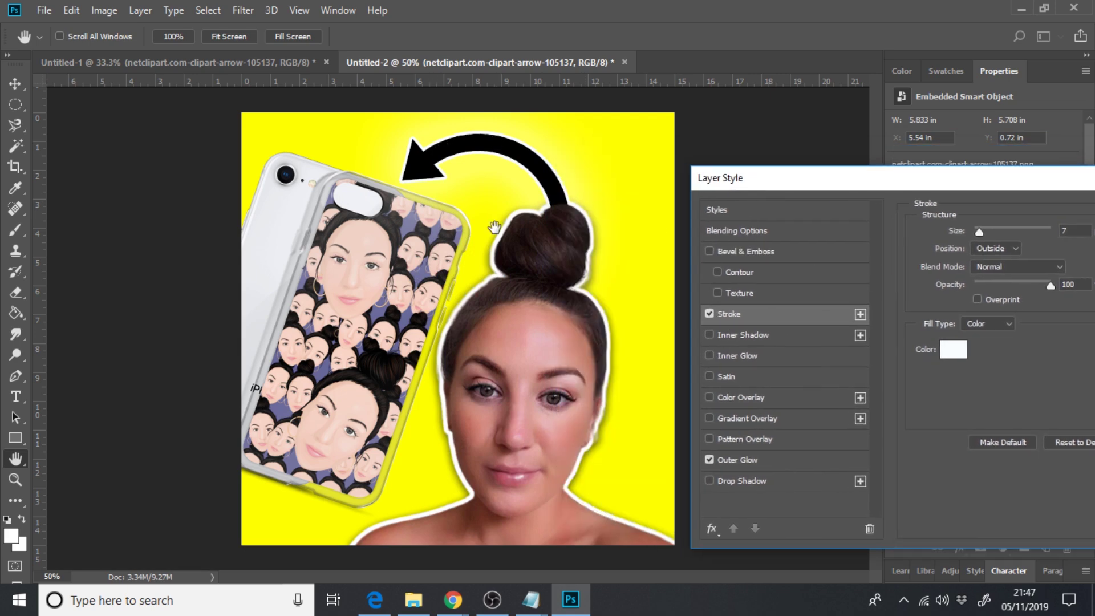
left_click_drag(837, 191, 538, 232)
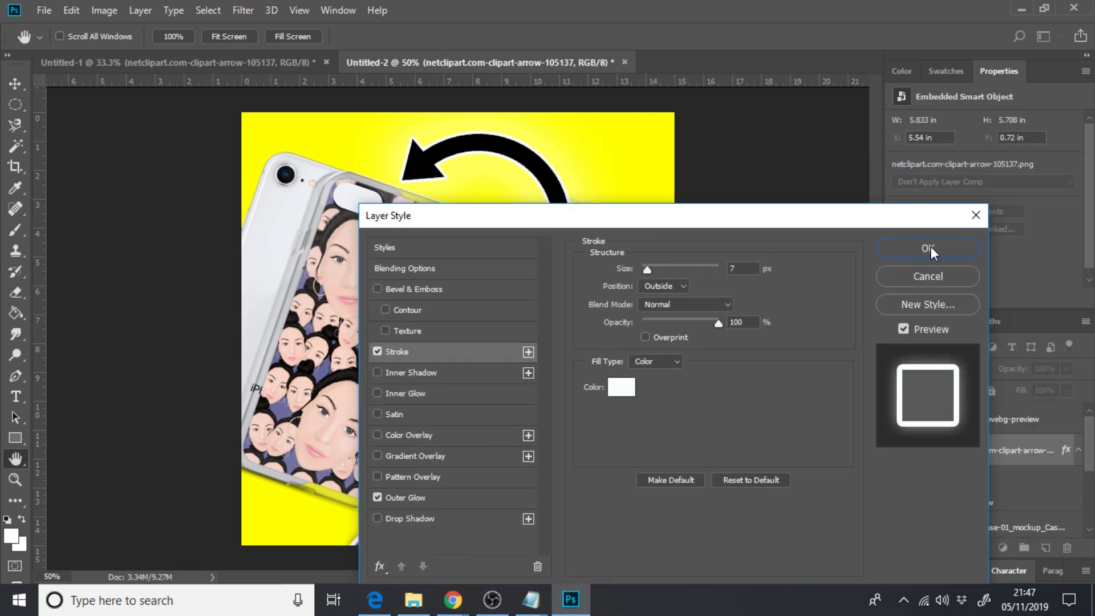
left_click(929, 248)
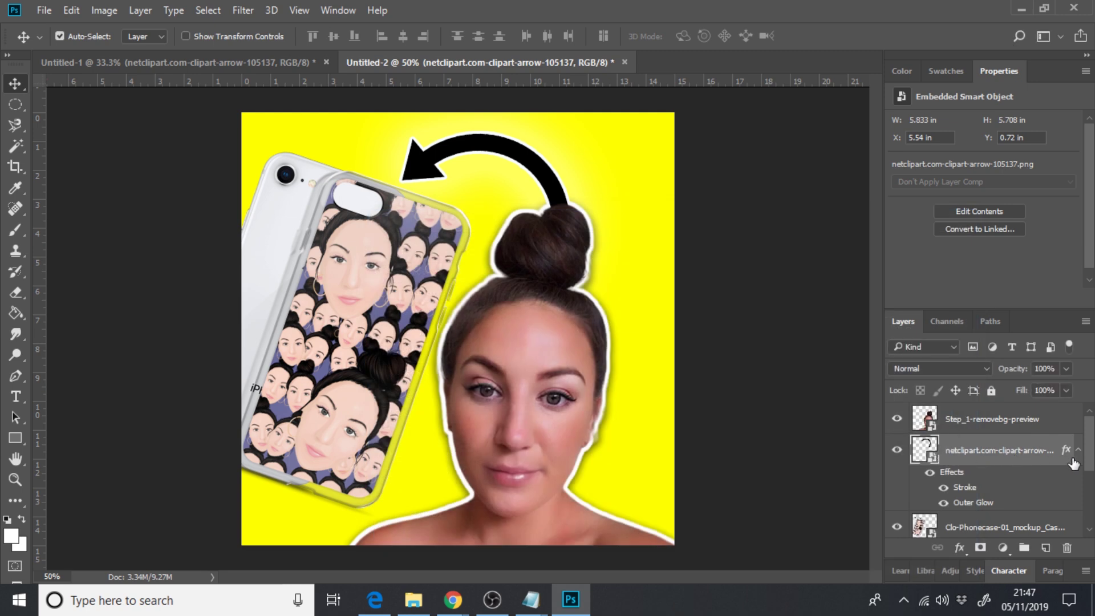
left_click(1079, 450)
- Move the arrow layer down so it sits just above Rectangle 1
left_click_drag(1024, 452, 1014, 486)
scroll(1014, 477, "down", 2)
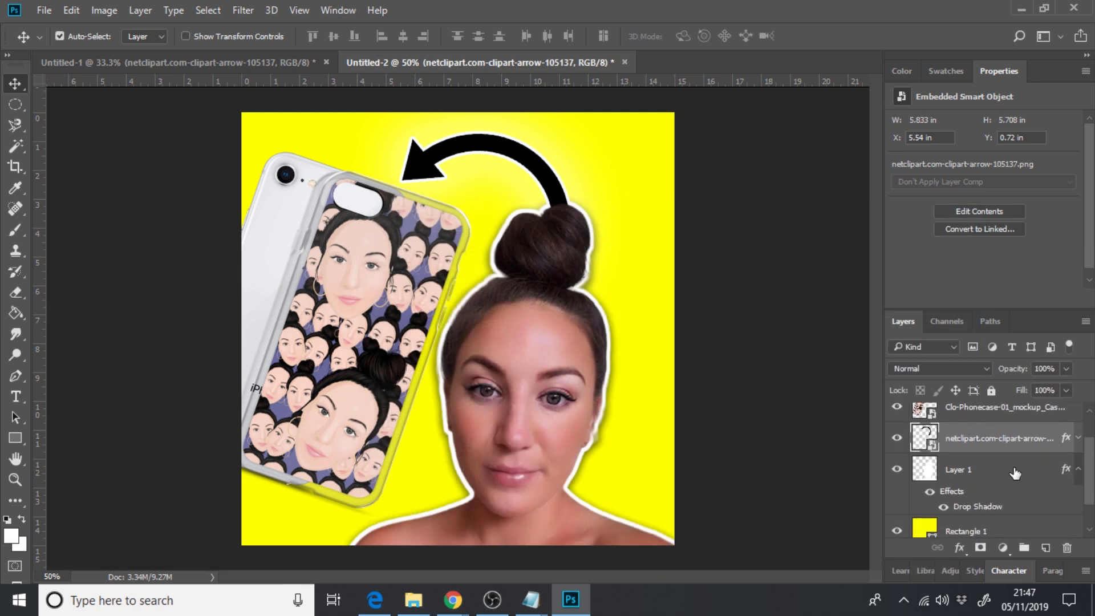
left_click_drag(1000, 445, 1001, 514)
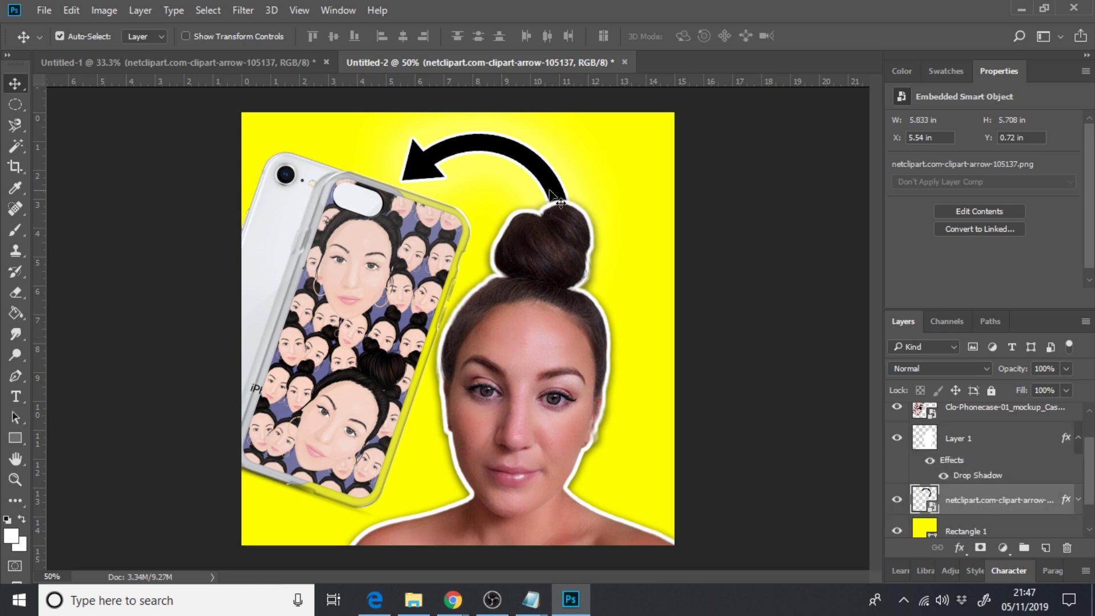
key("ctrl+minus")
key("ctrl+minus")
key("ctrl+minus")
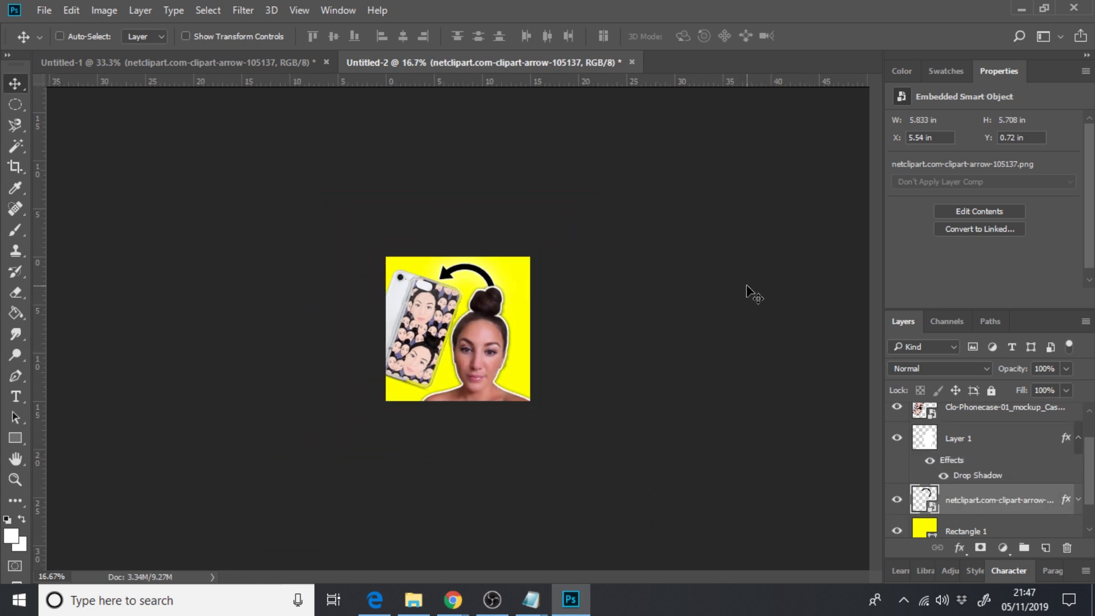
key("ctrl+plus")
key("ctrl+plus")
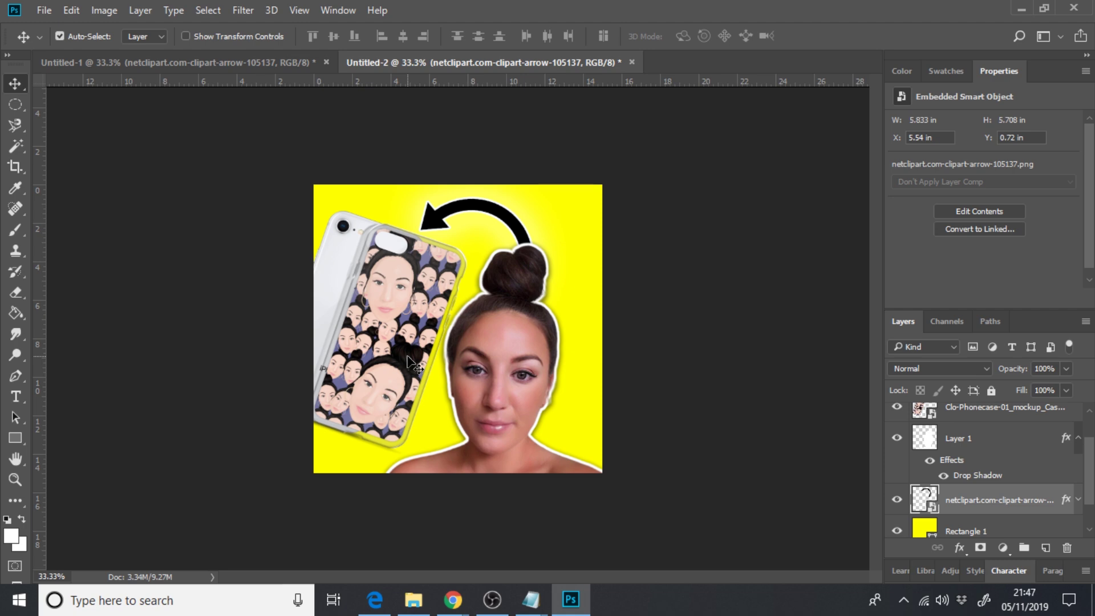
scroll(409, 363, "down", 1)
scroll(409, 363, "up", 2)
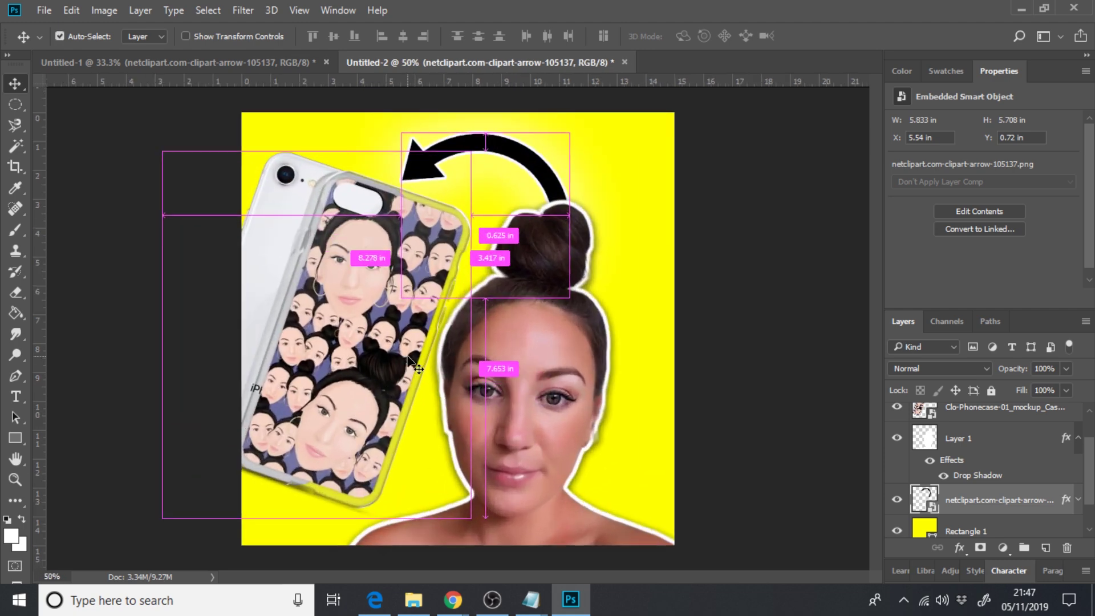